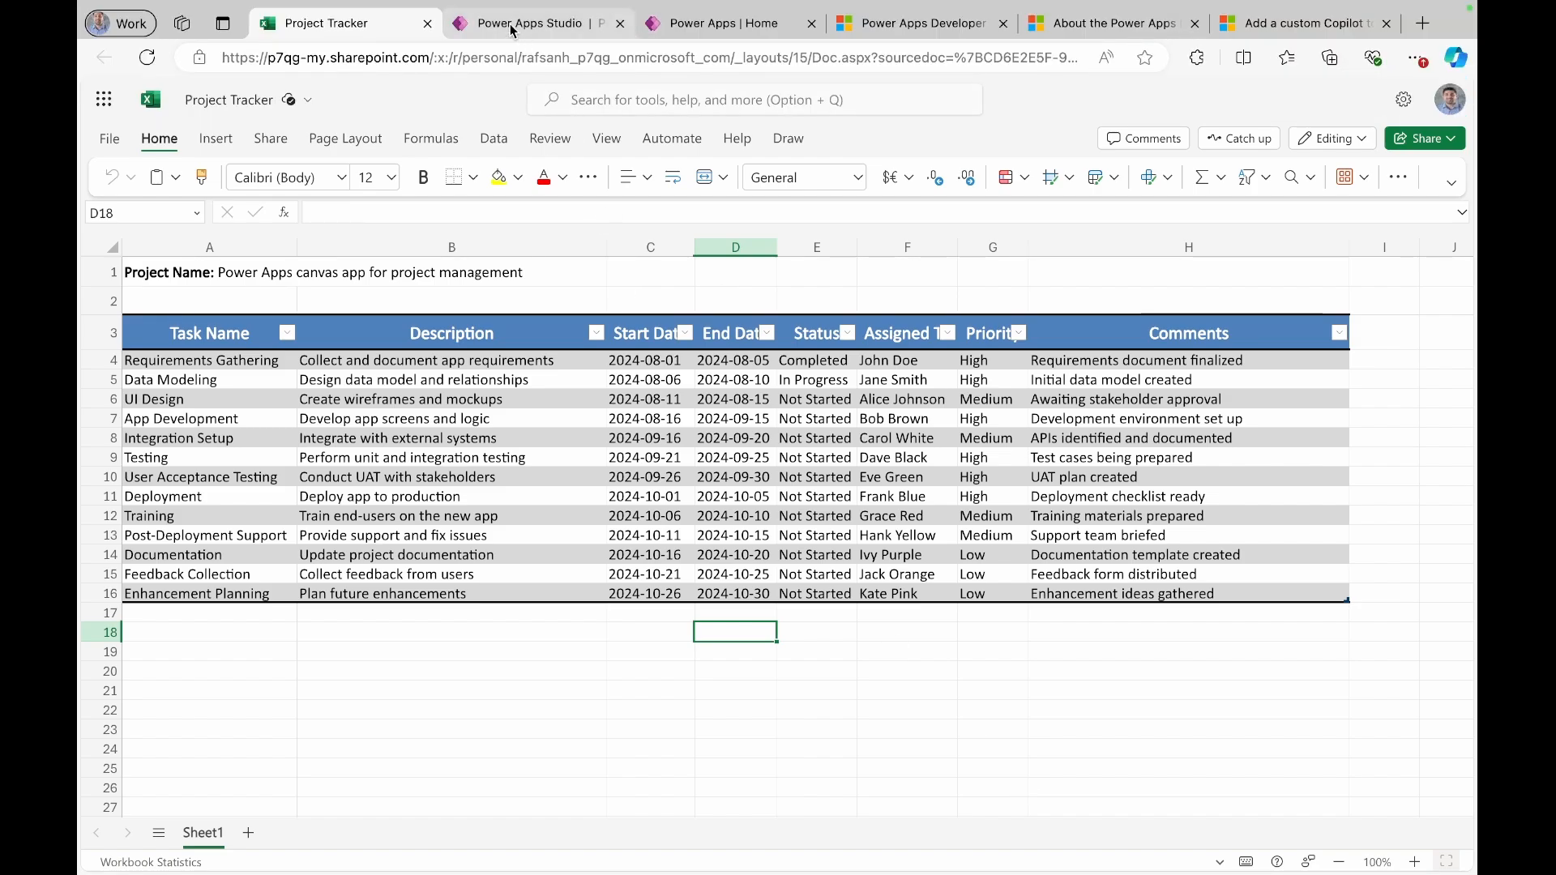
# - Switch to the Project Tracker App preview in Power Apps Studio and view the signed-in user's profile card
pyautogui.click(512, 26)
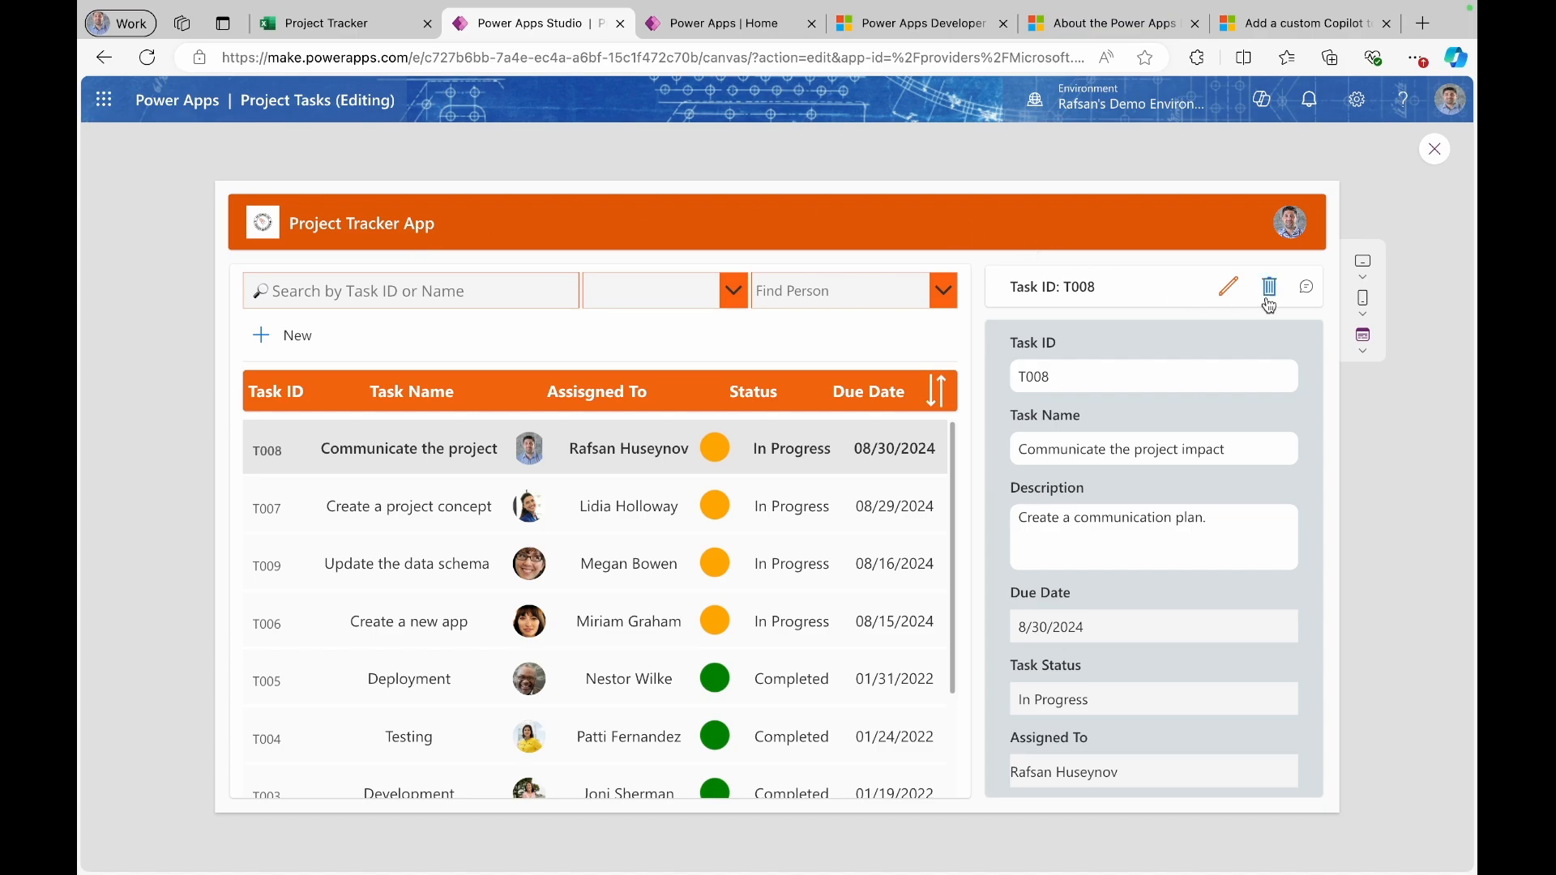
pyautogui.click(1290, 237)
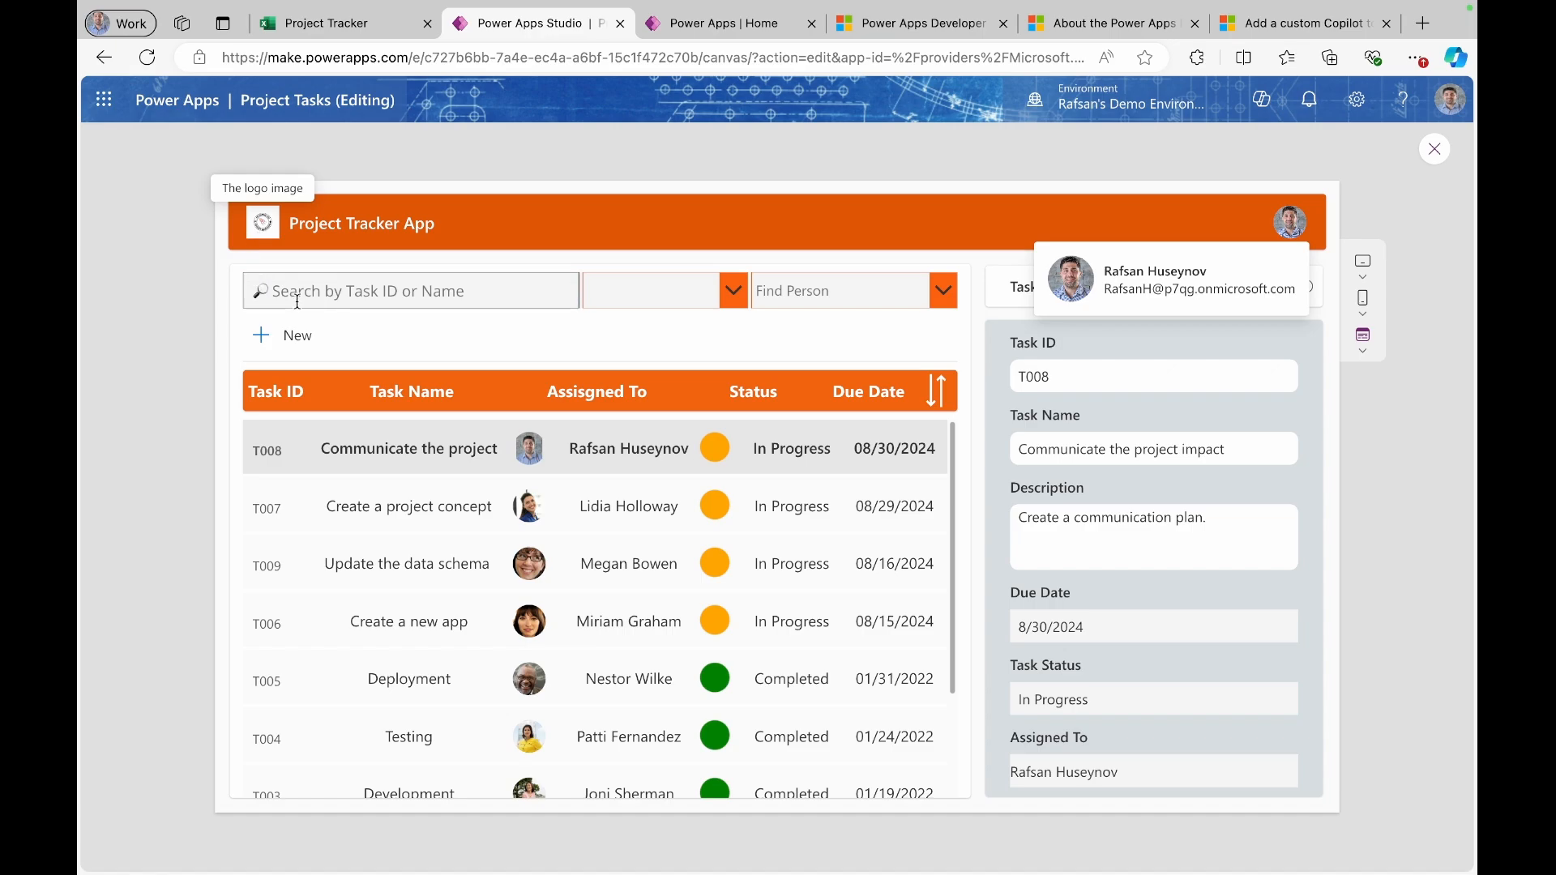
pyautogui.click(574, 577)
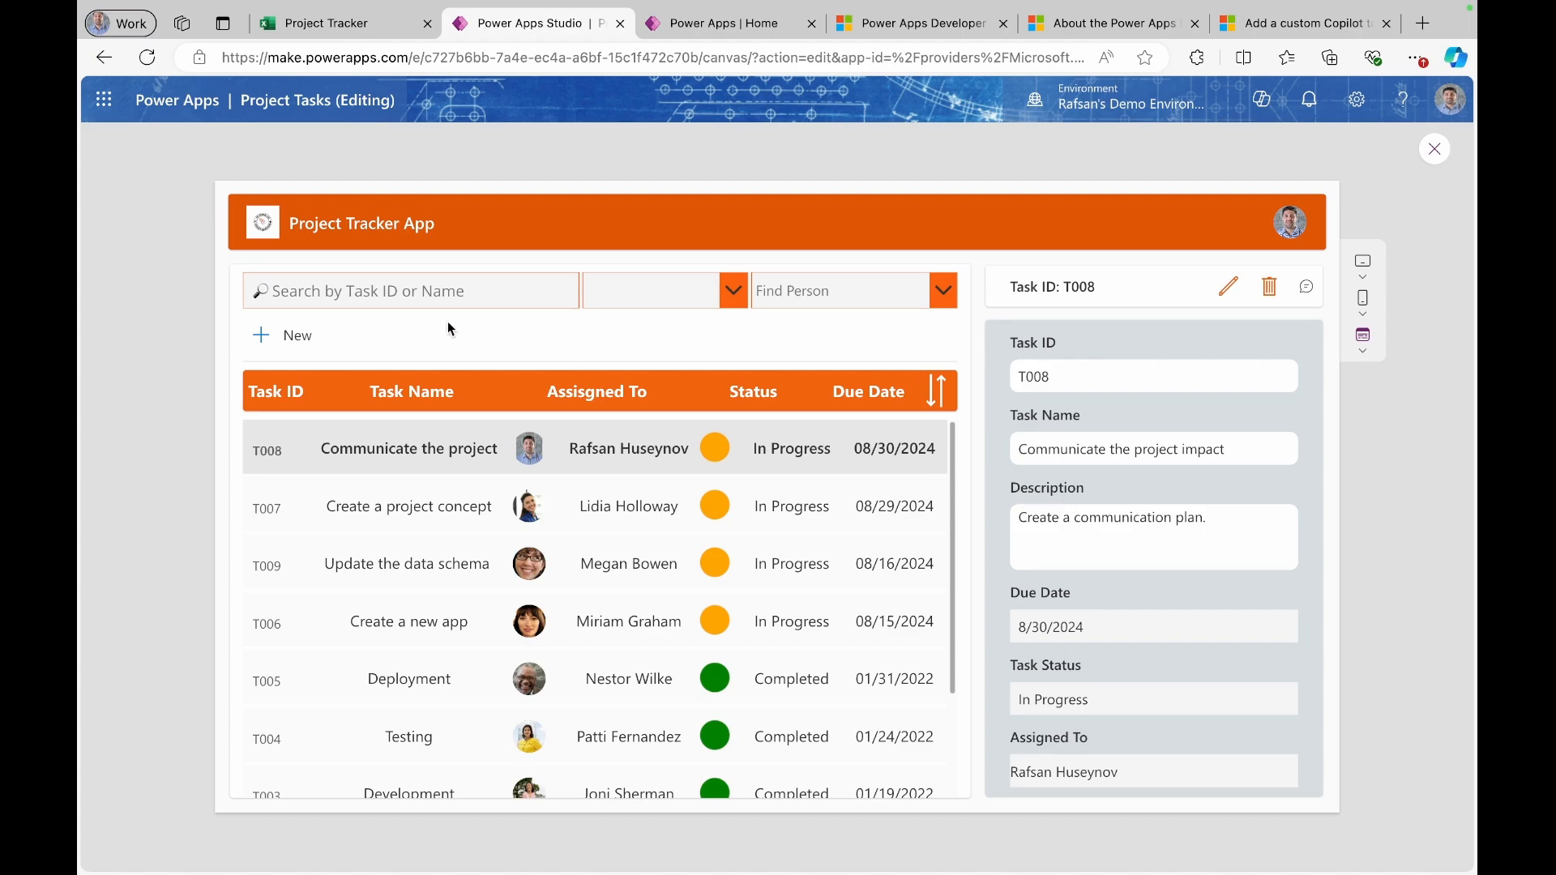
# - Open the form for adding a new task to view its fields, and cancel it without saving
pyautogui.click(261, 336)
pyautogui.click(1089, 468)
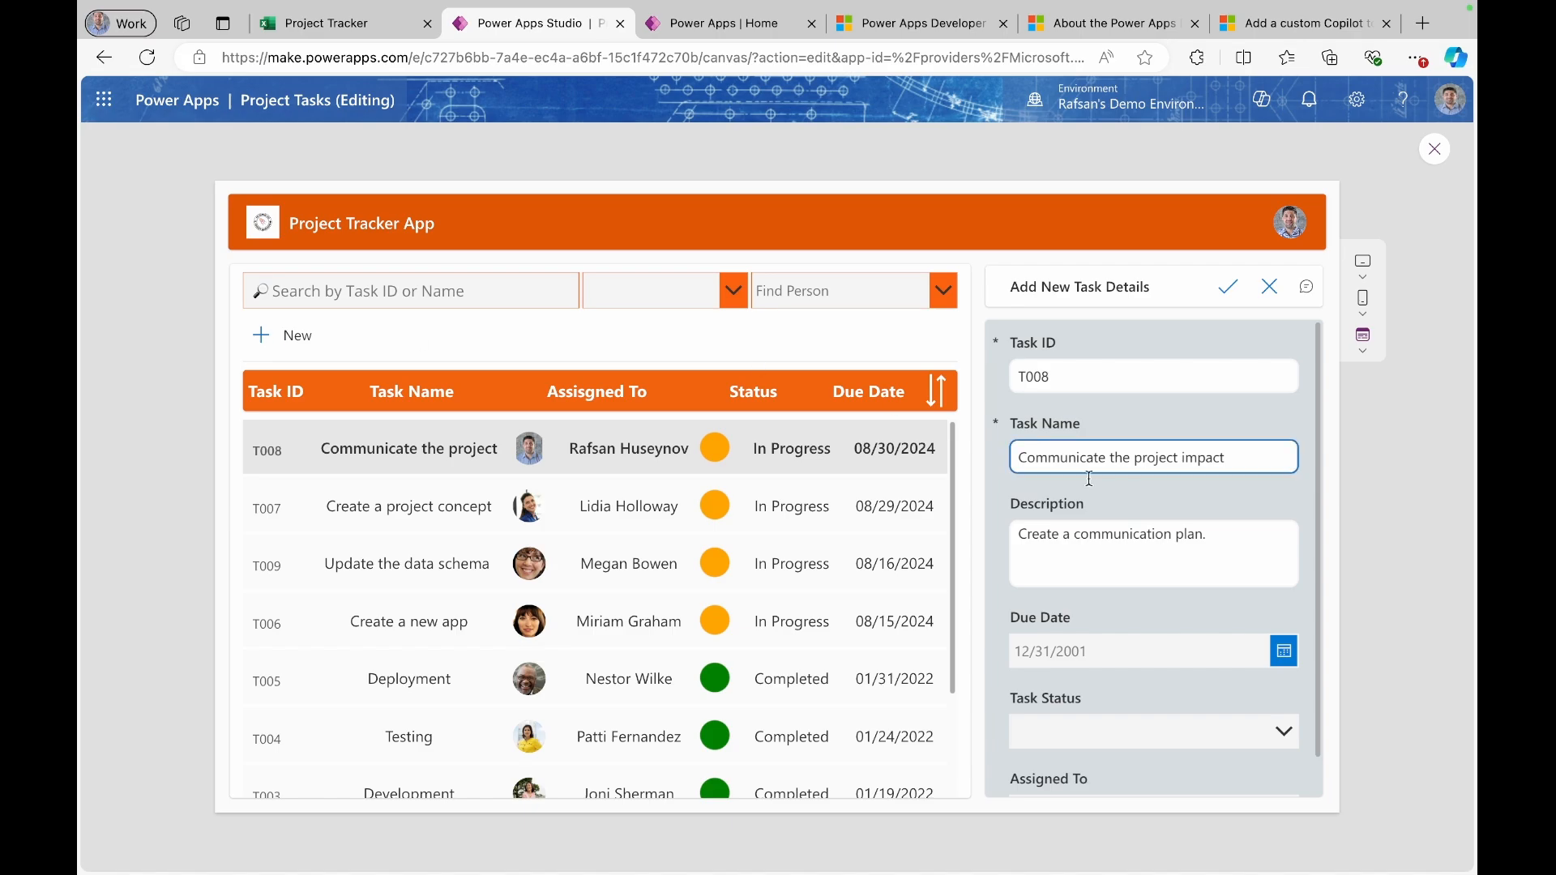
pyautogui.click(1040, 368)
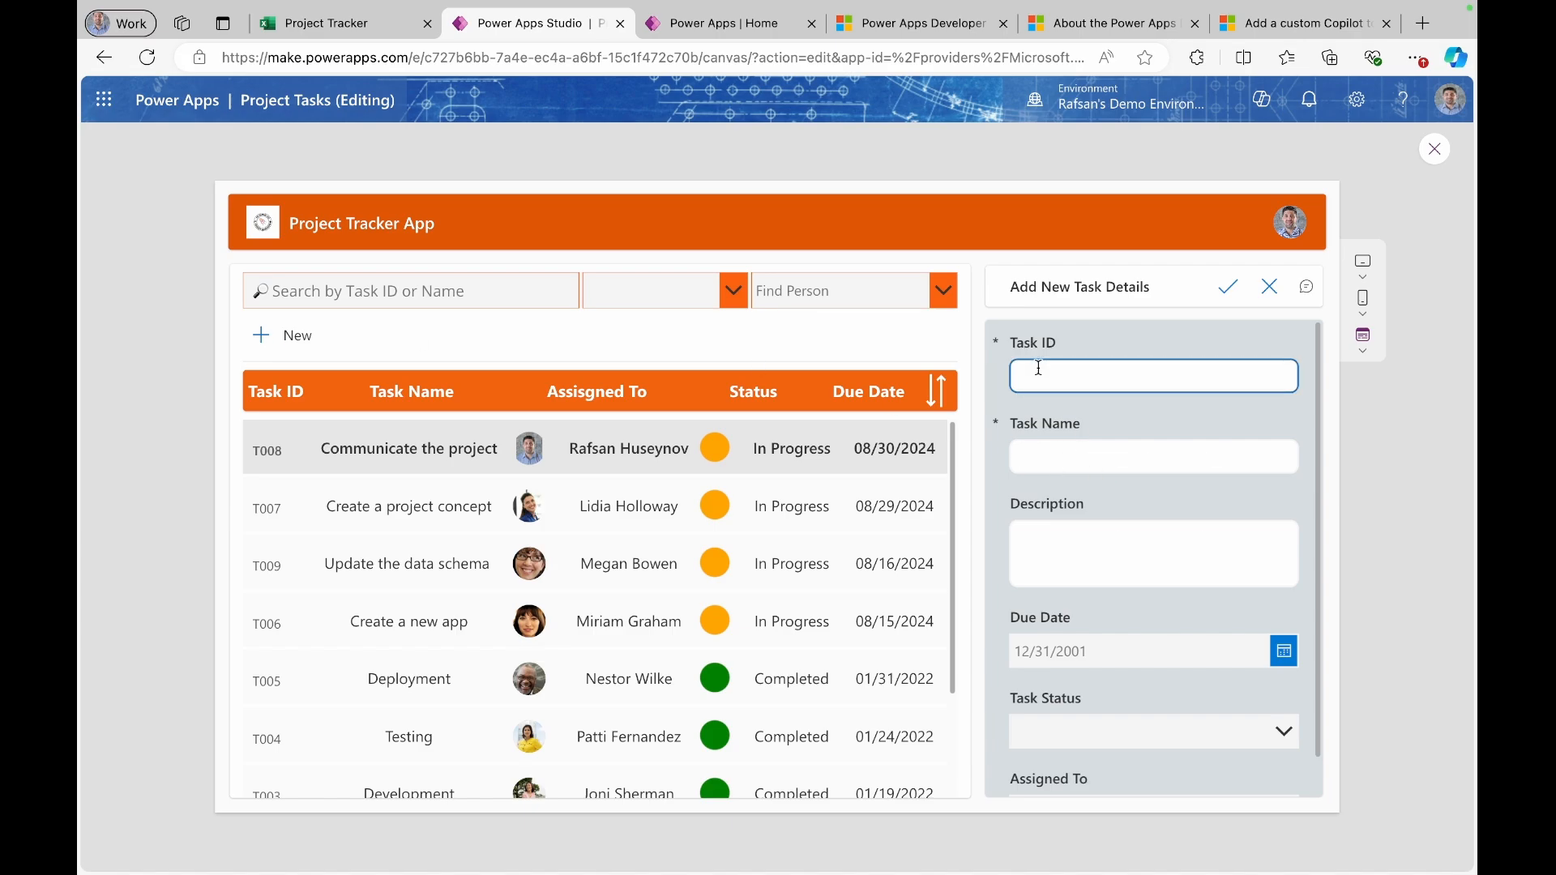
pyautogui.click(1271, 288)
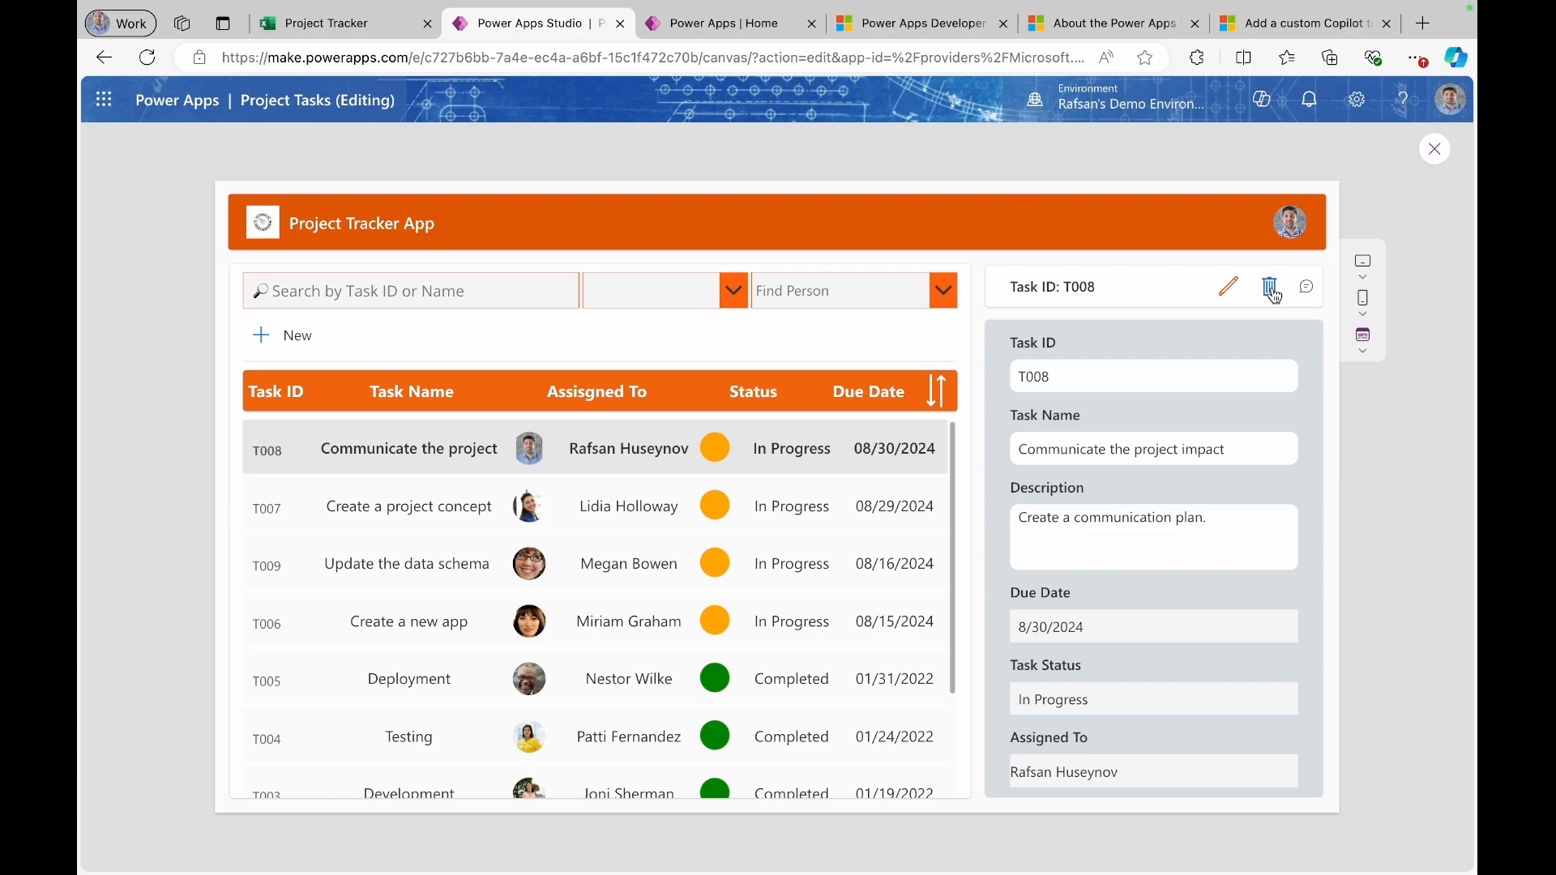
# - Search the task list by ID for T002 and by name for Design, clearing the search after each
pyautogui.click(391, 288)
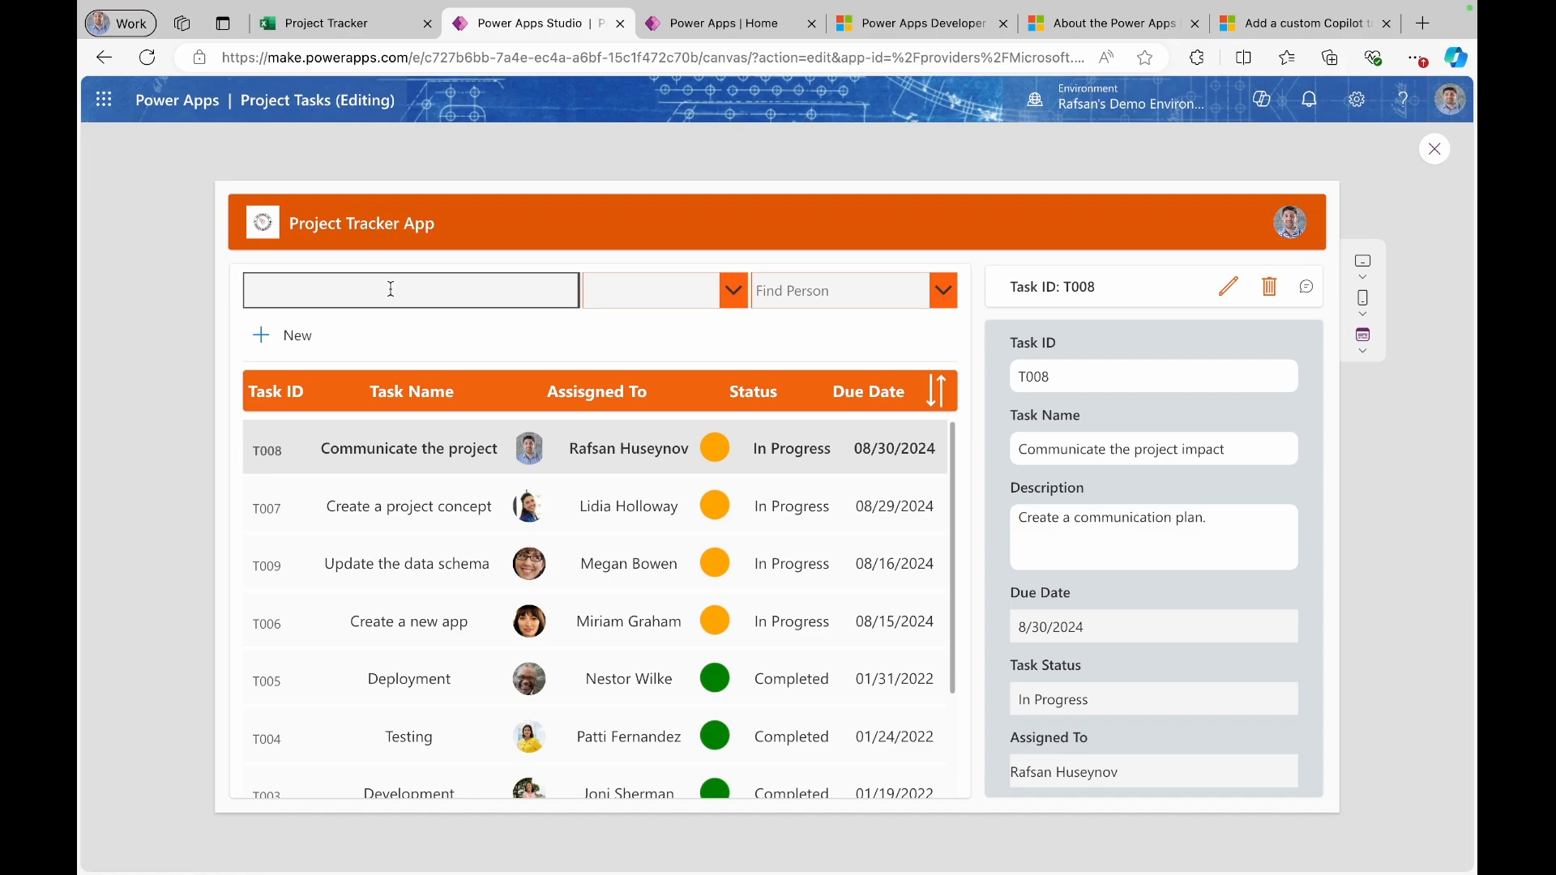
pyautogui.write('T002')
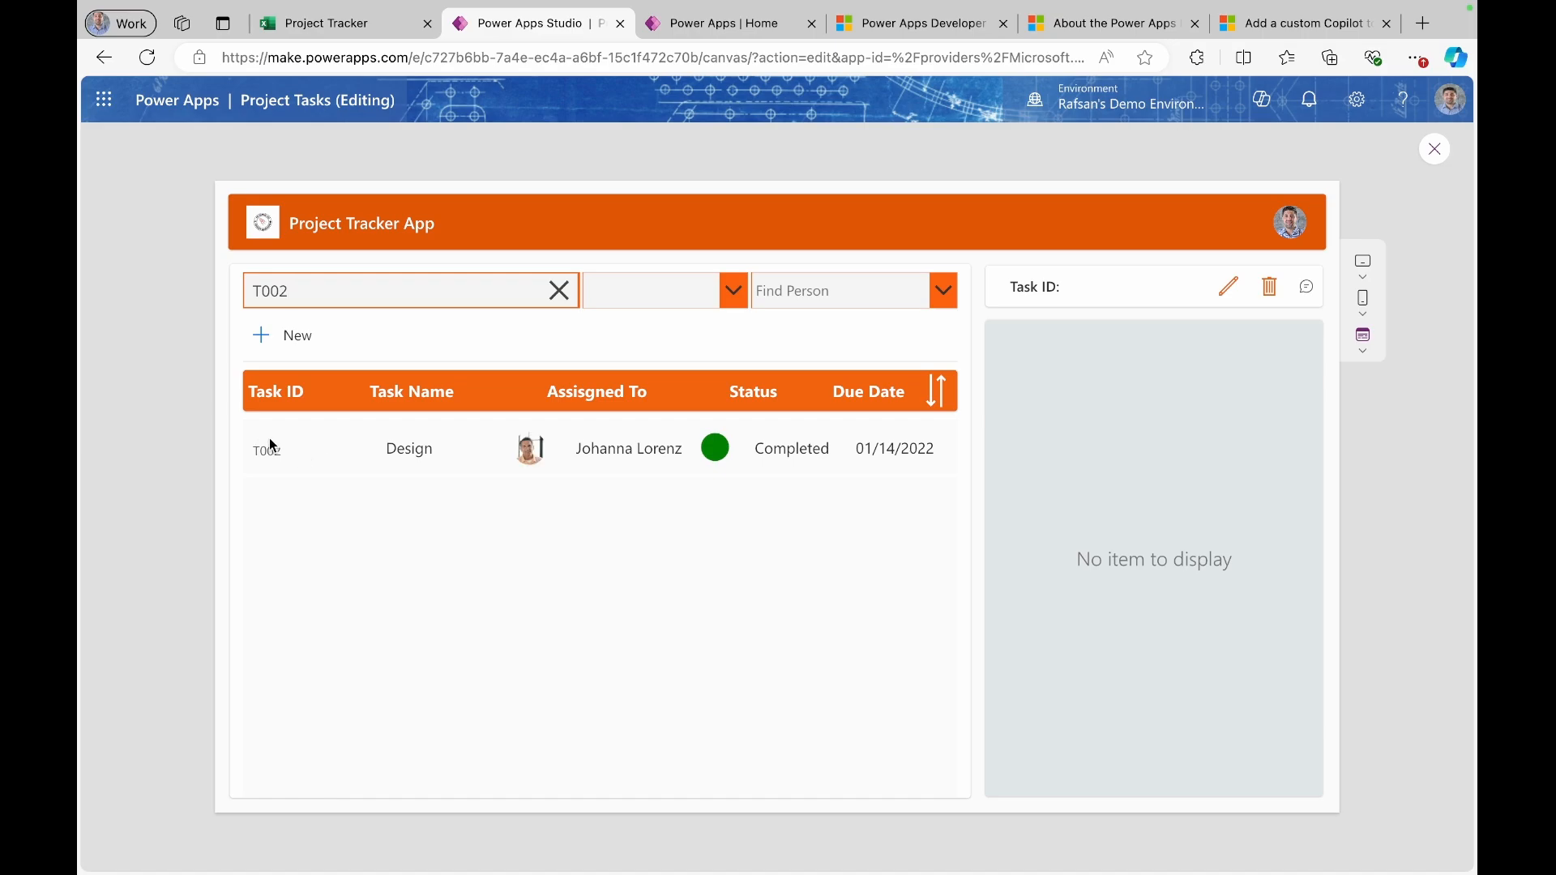
pyautogui.moveTo(275, 292); pyautogui.dragTo(241, 293)
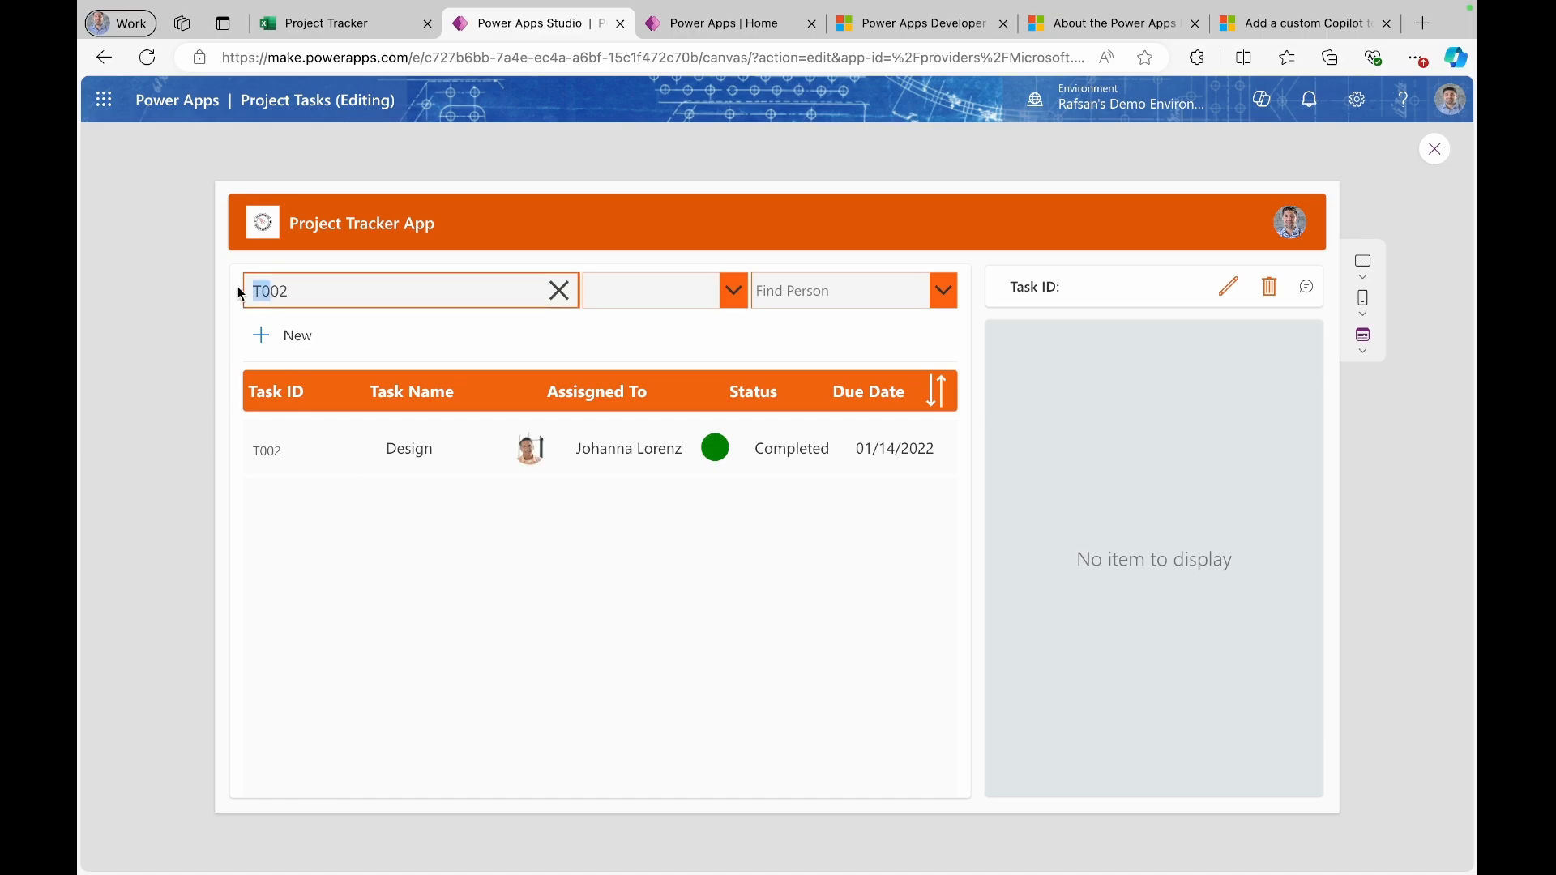
pyautogui.click(559, 290)
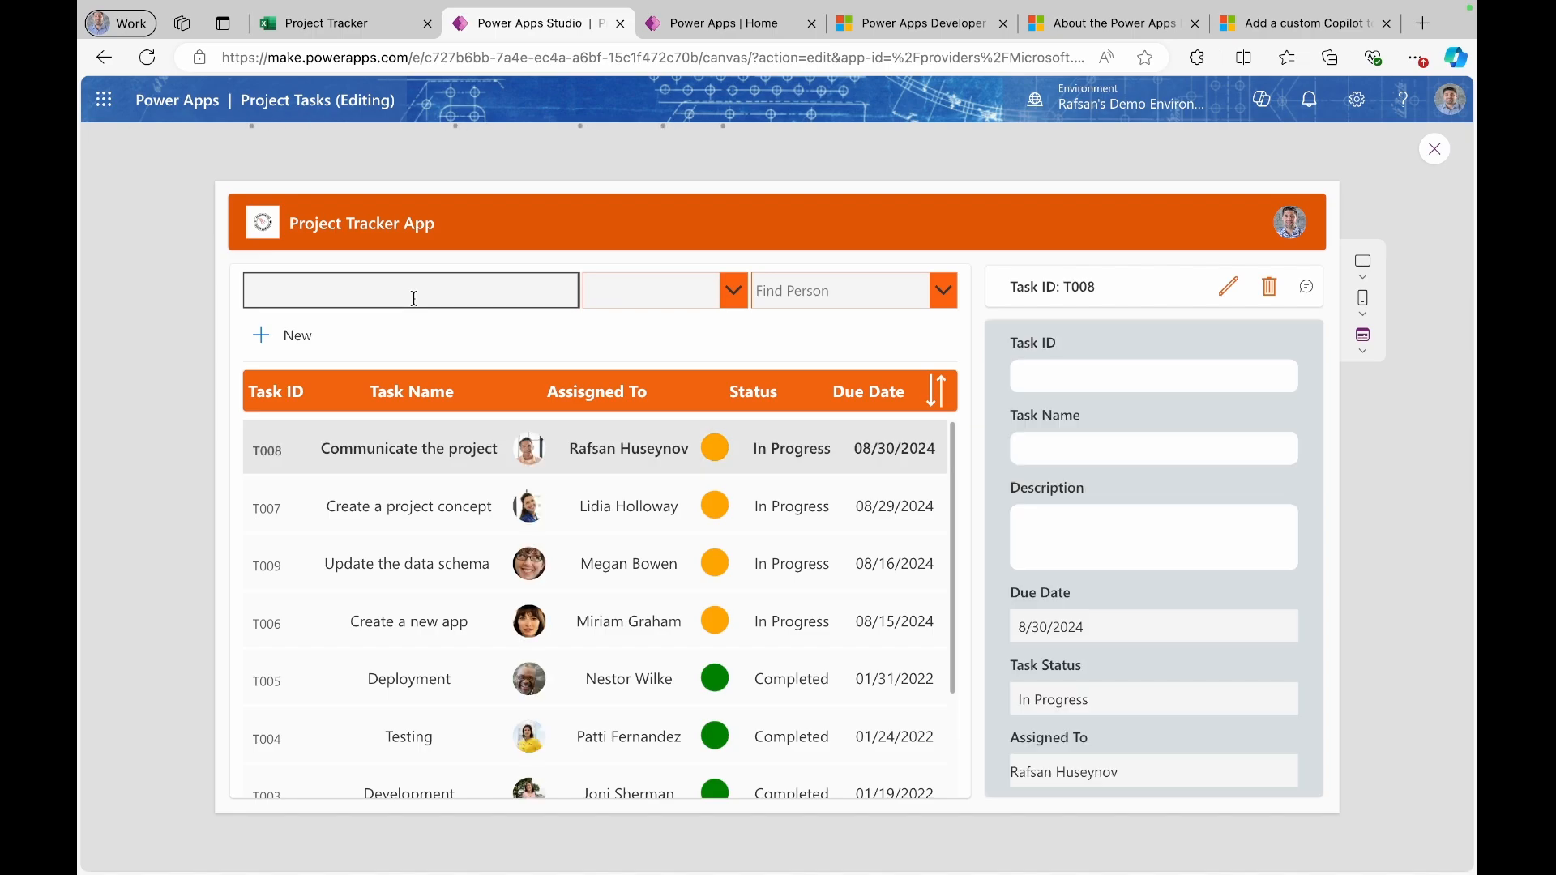
pyautogui.write('Design')
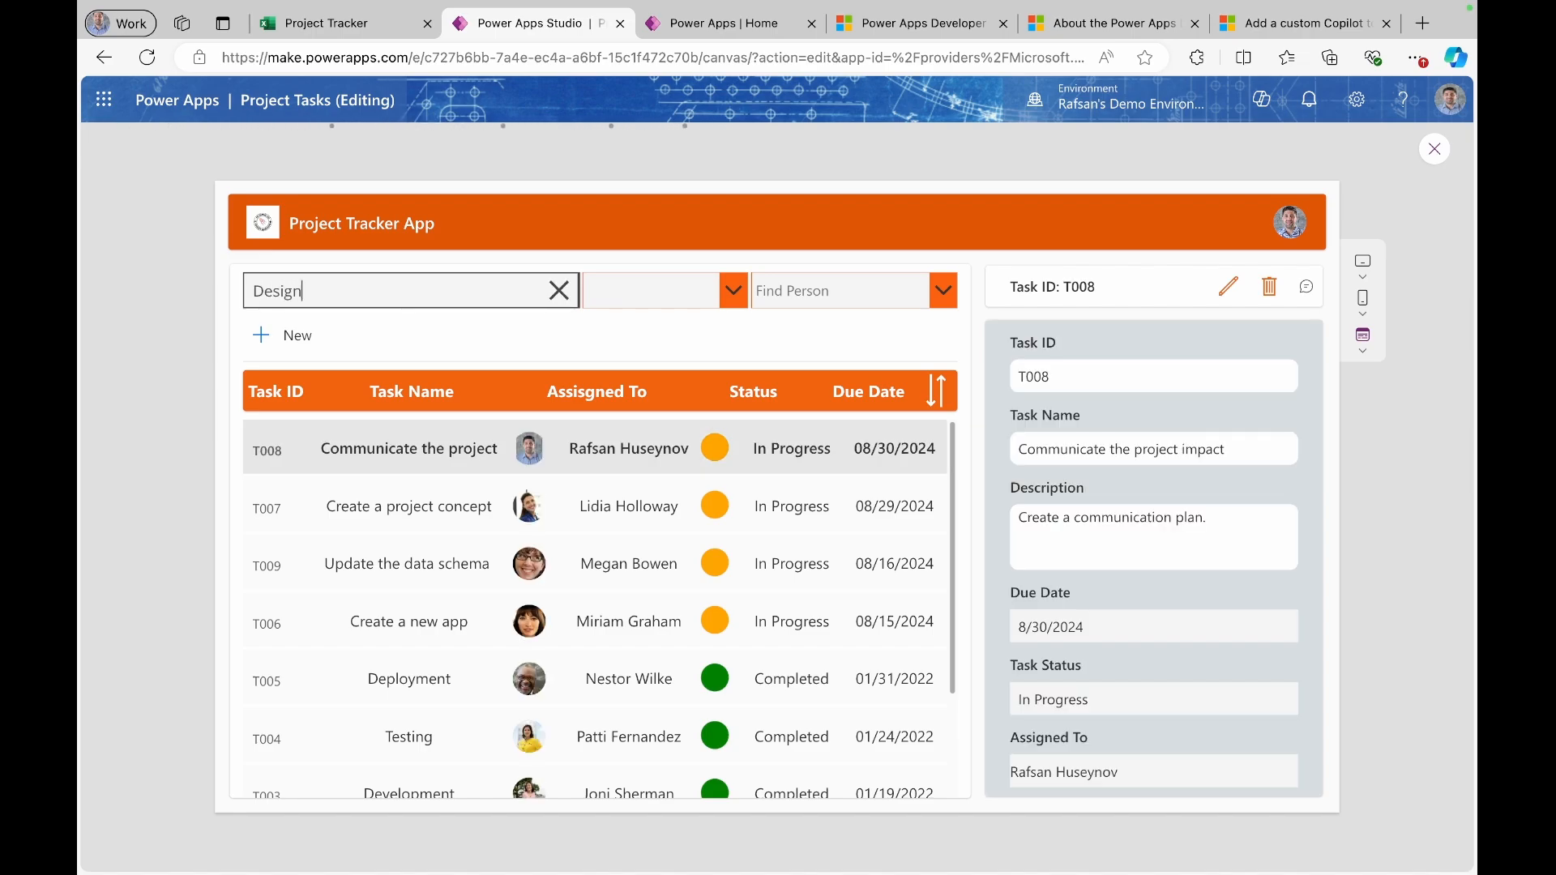
pyautogui.click(559, 290)
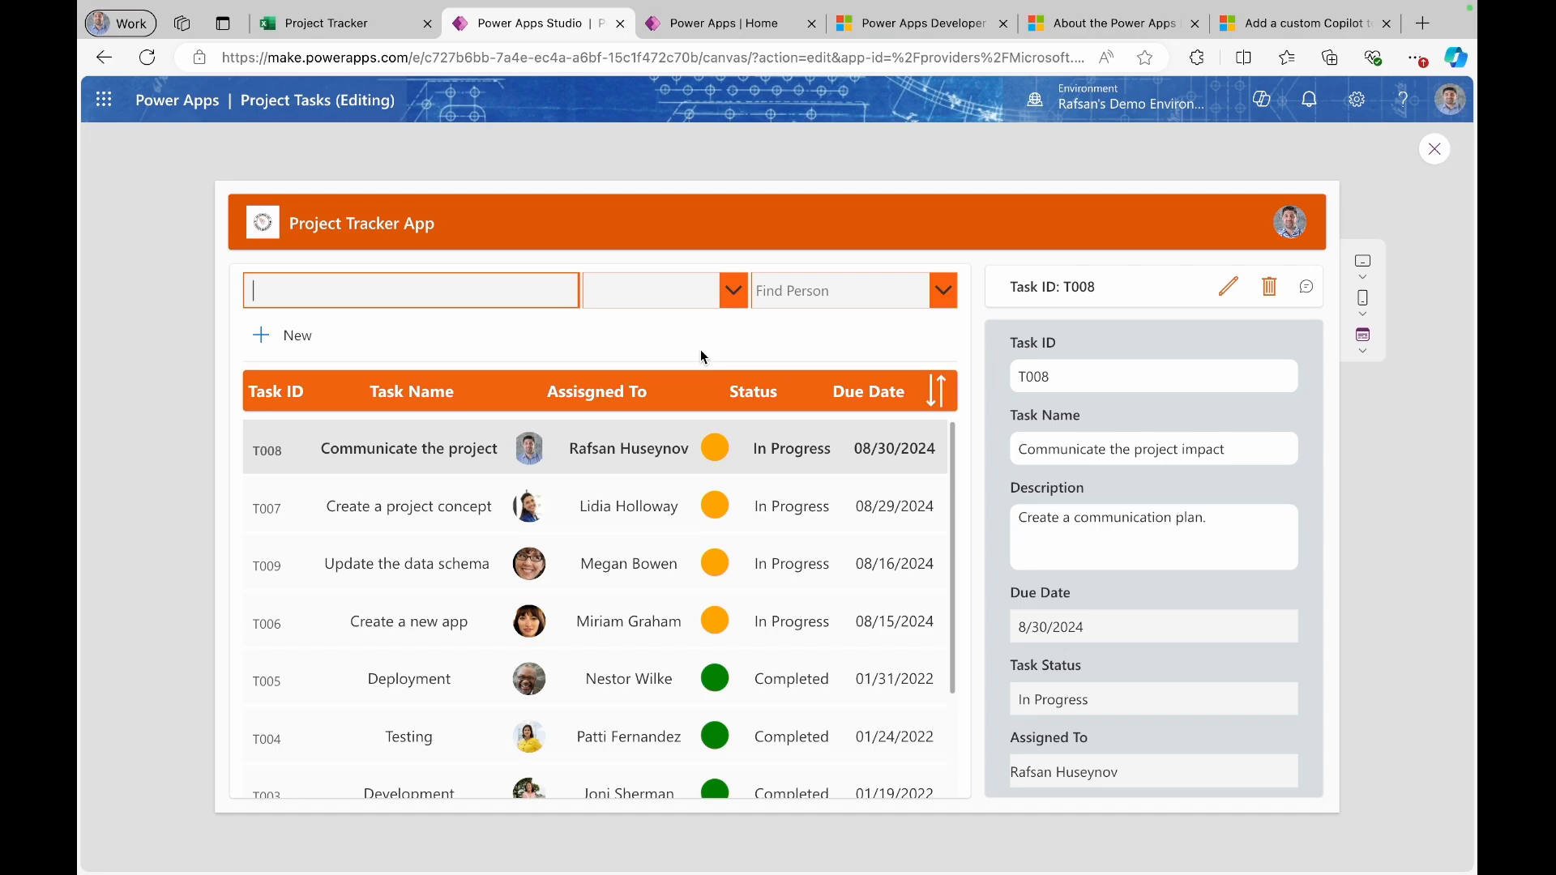
# - Filter the task list by In Progress status and by an assigned person's name, and reset the filters
pyautogui.click(735, 289)
pyautogui.click(645, 357)
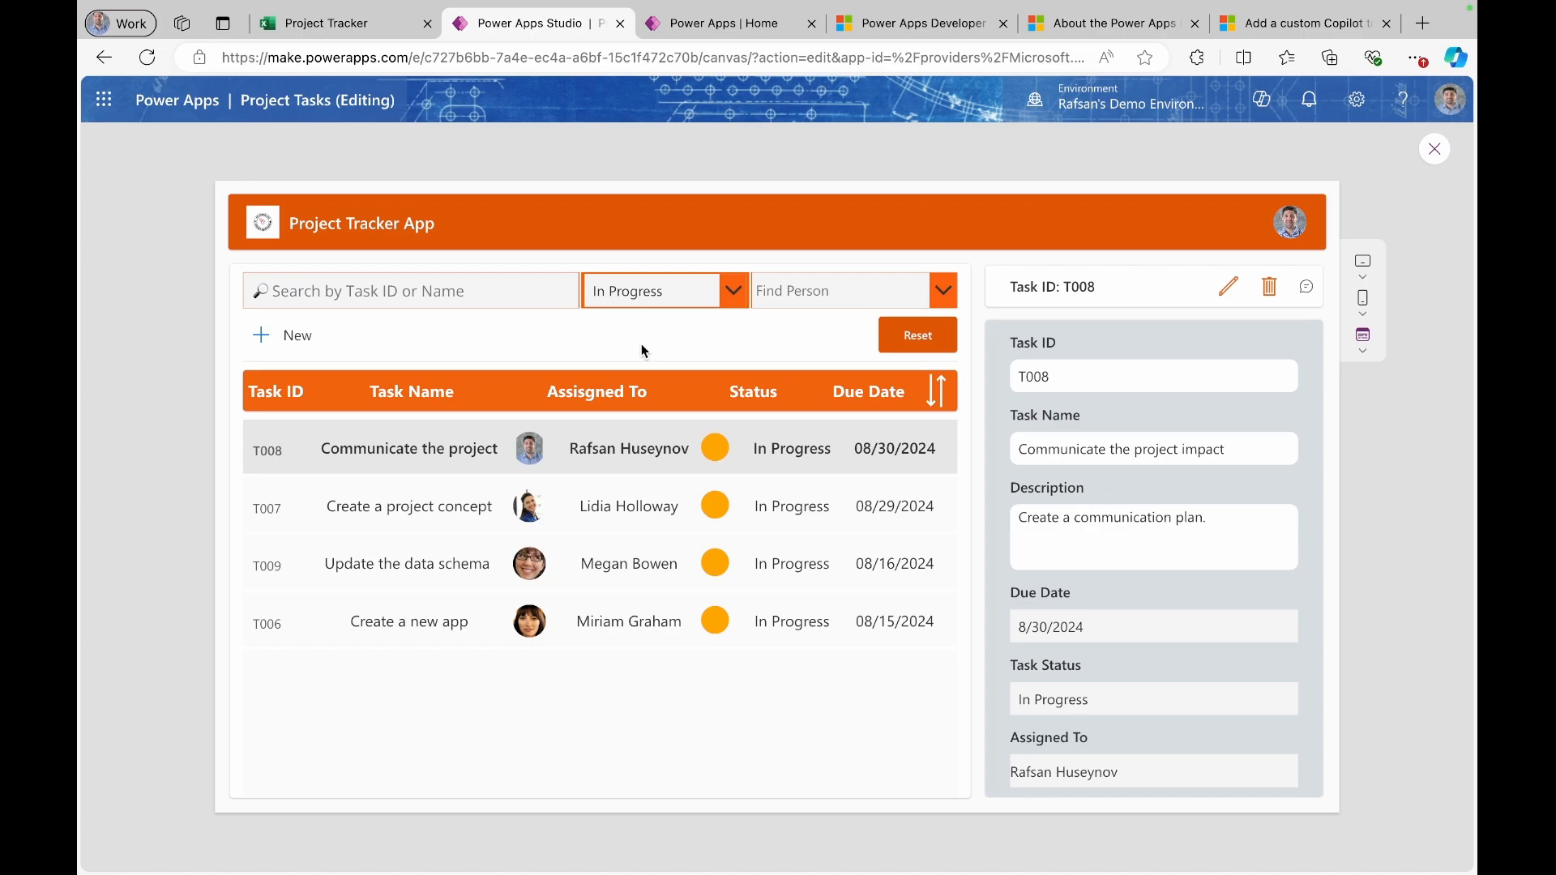
pyautogui.click(944, 300)
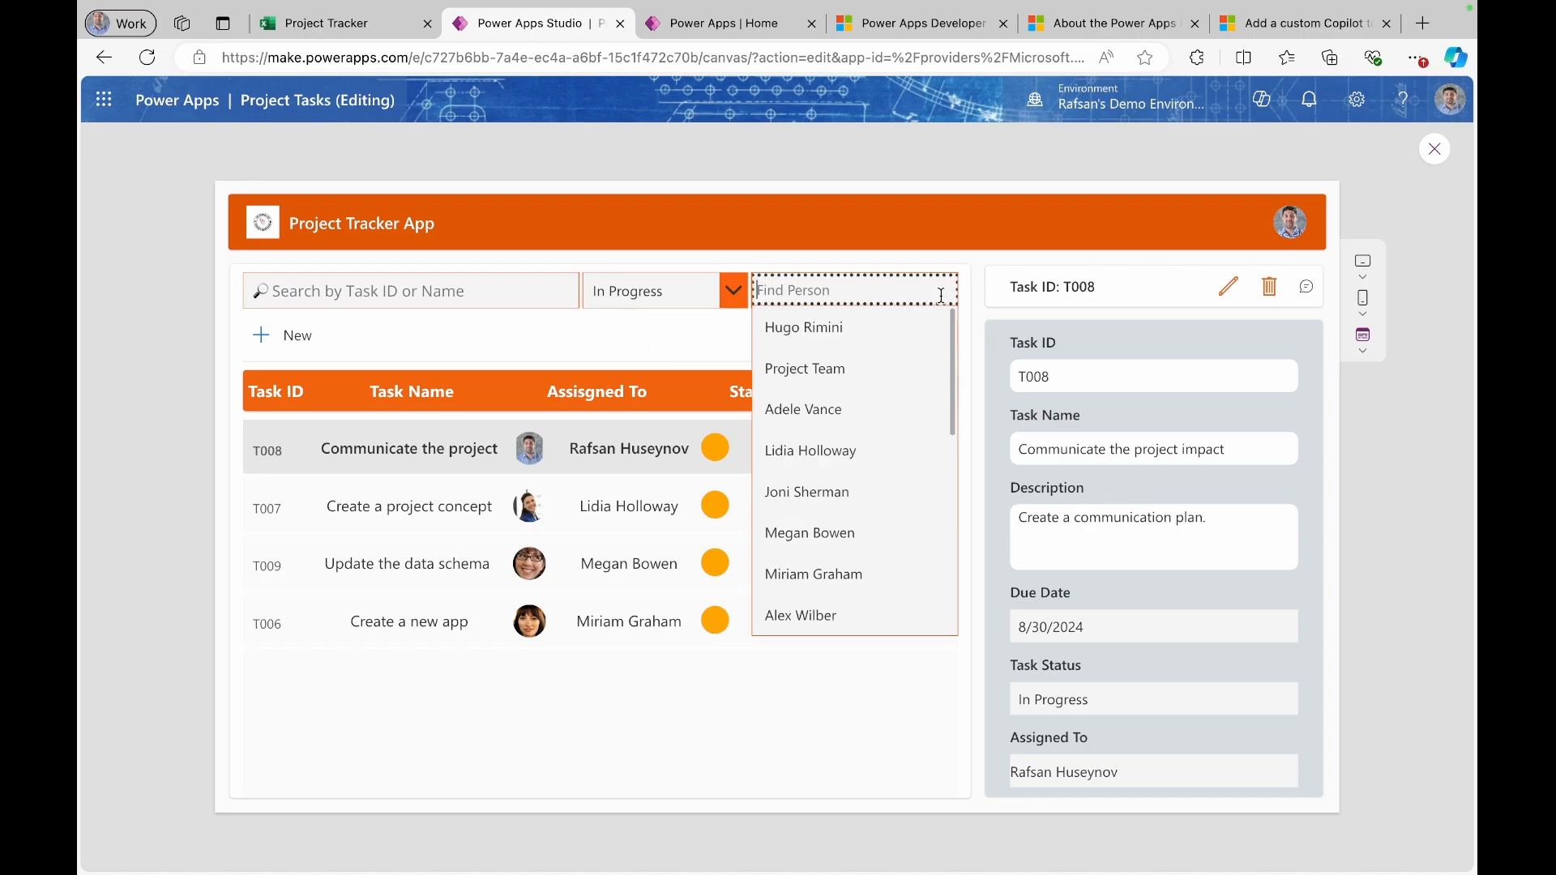
pyautogui.write('rafsa')
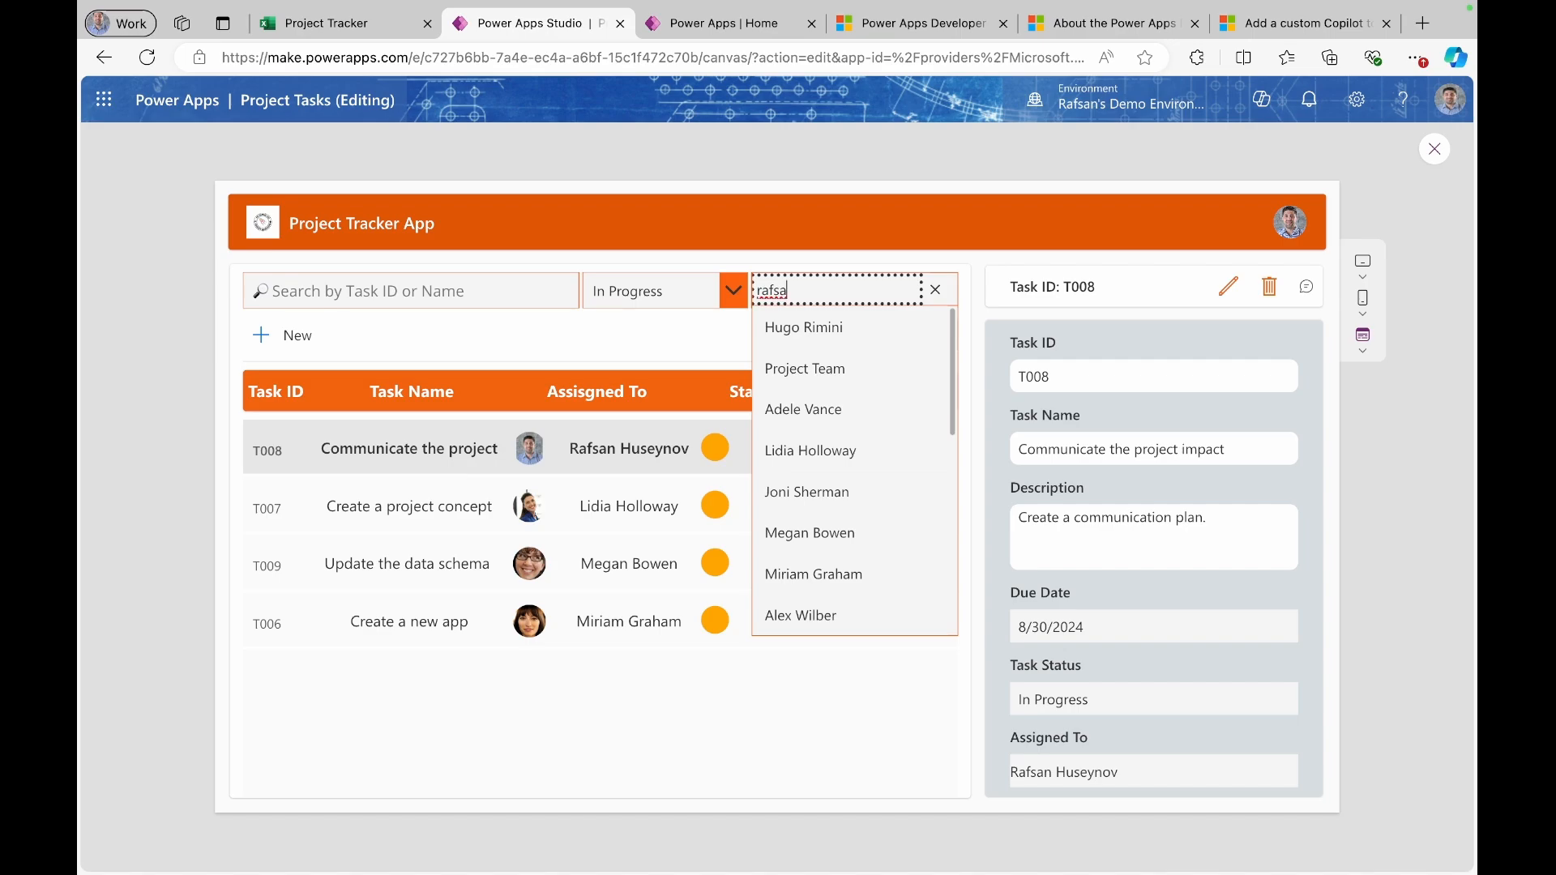
pyautogui.click(888, 324)
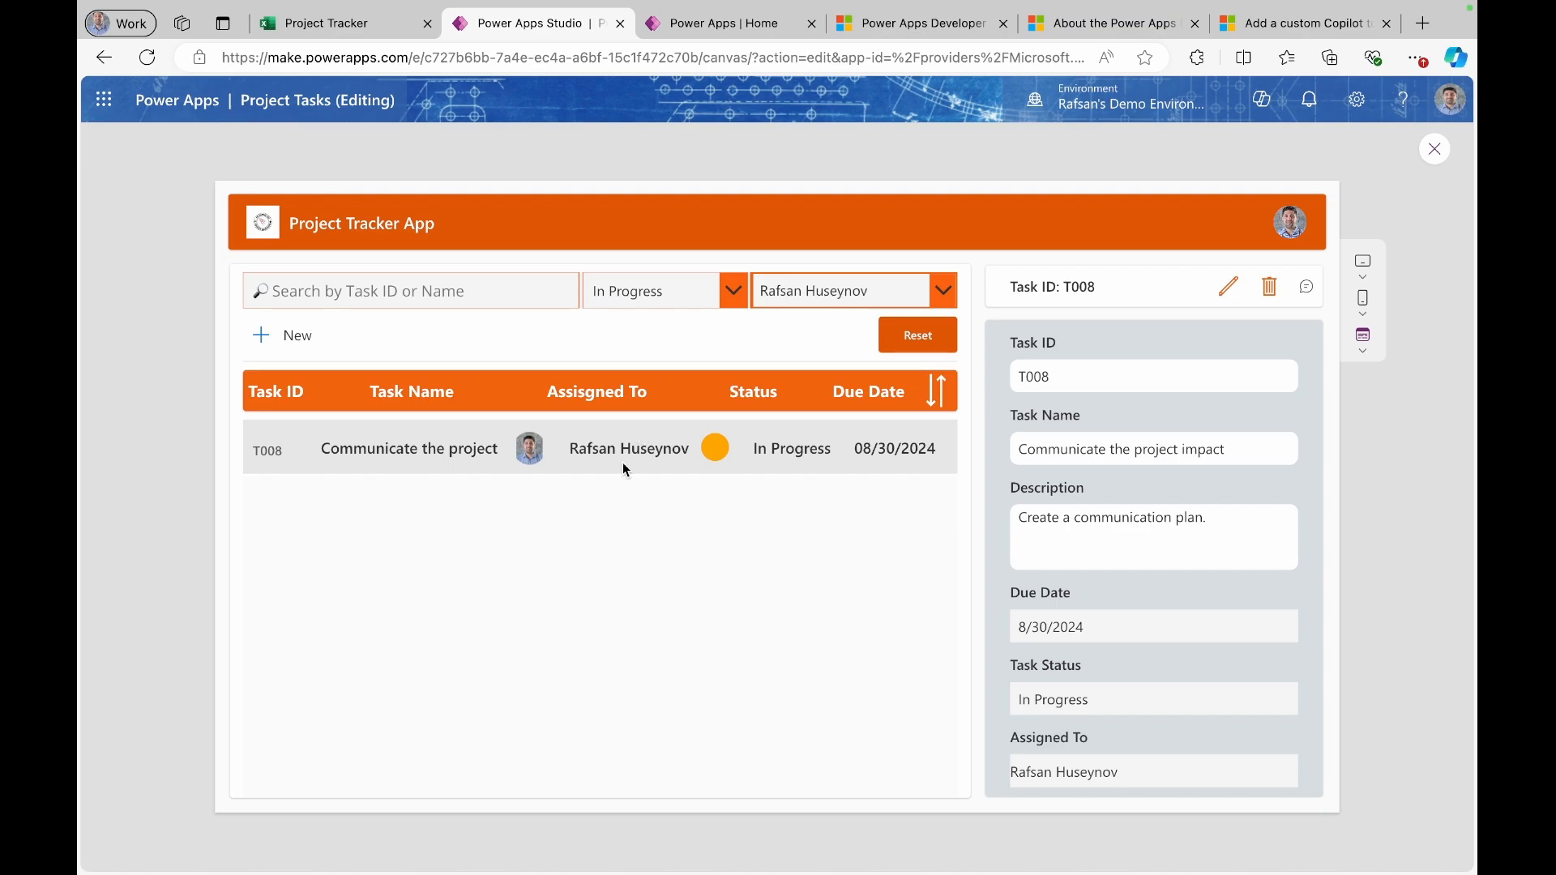
pyautogui.click(919, 337)
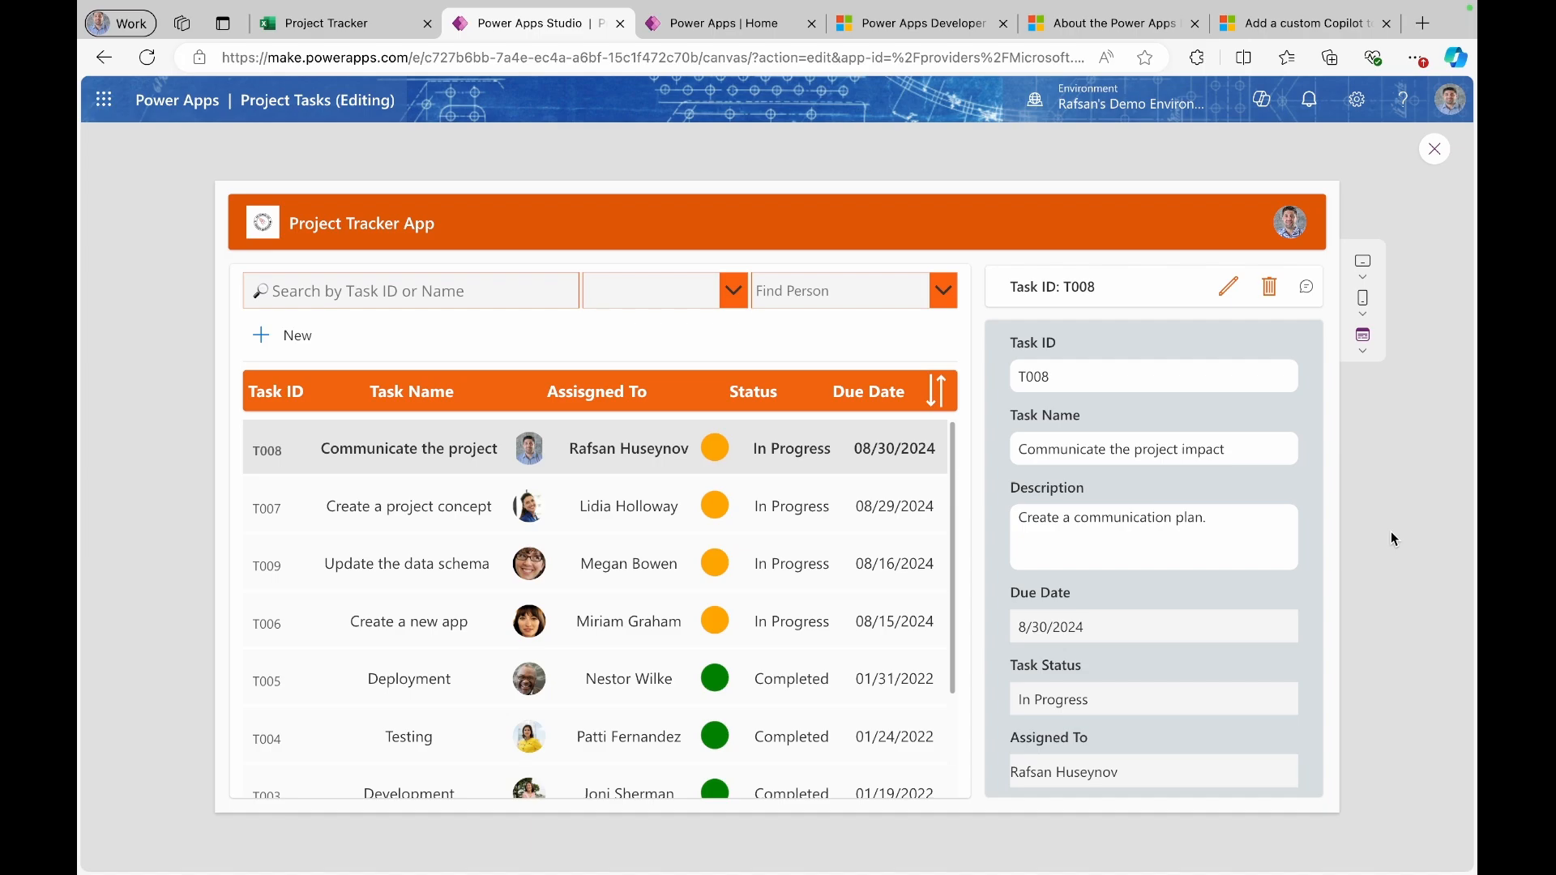
# - Open the Project Copilot Assistant and submit the suggested question "What are my Project Tasks?"
pyautogui.click(1310, 288)
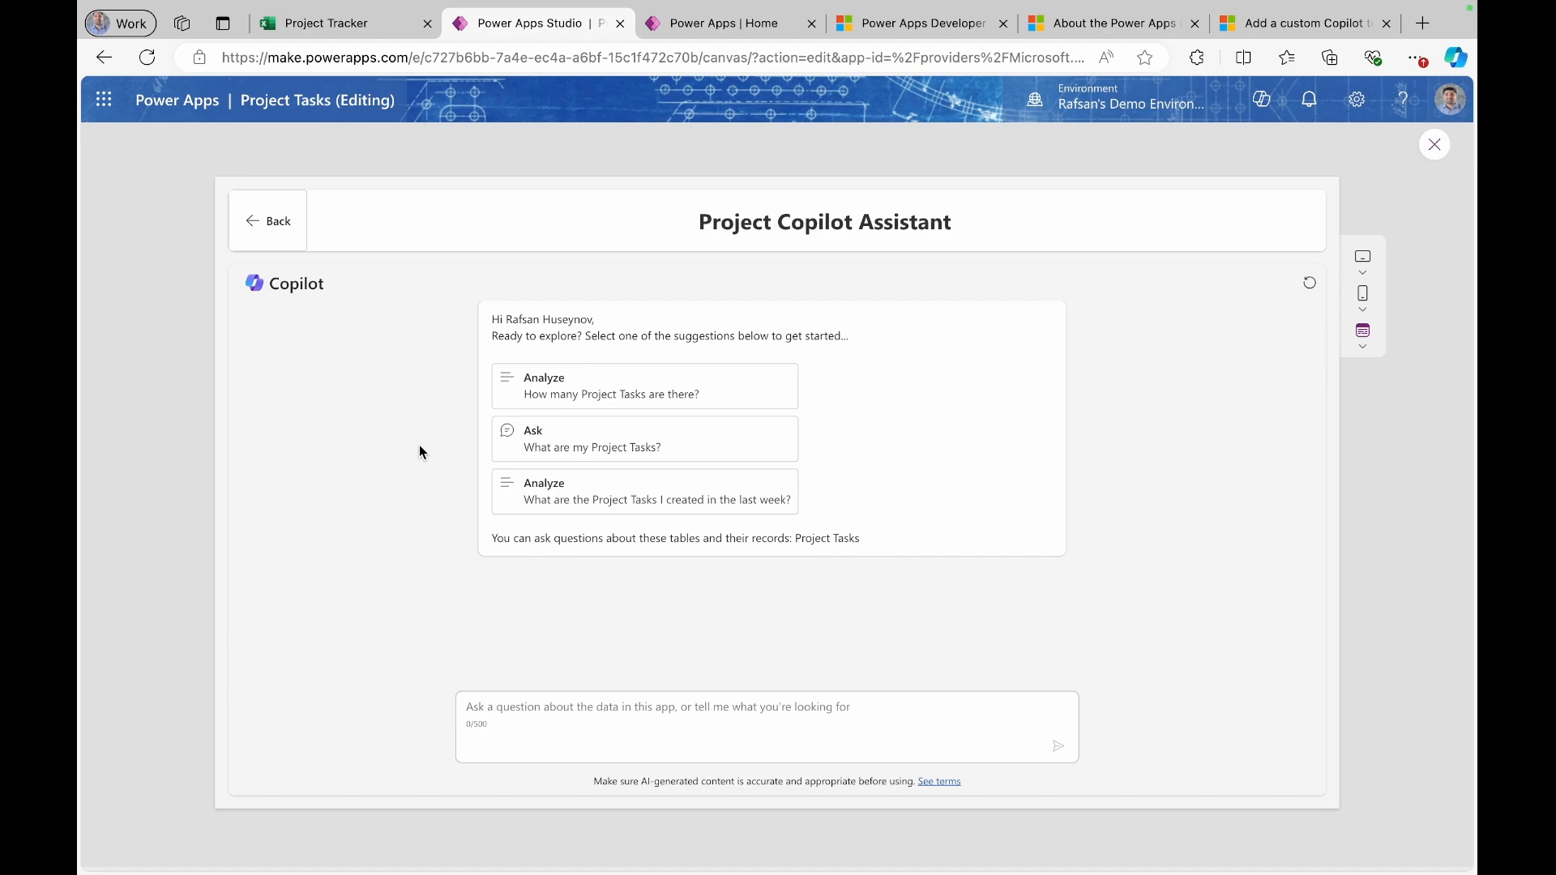
pyautogui.click(556, 715)
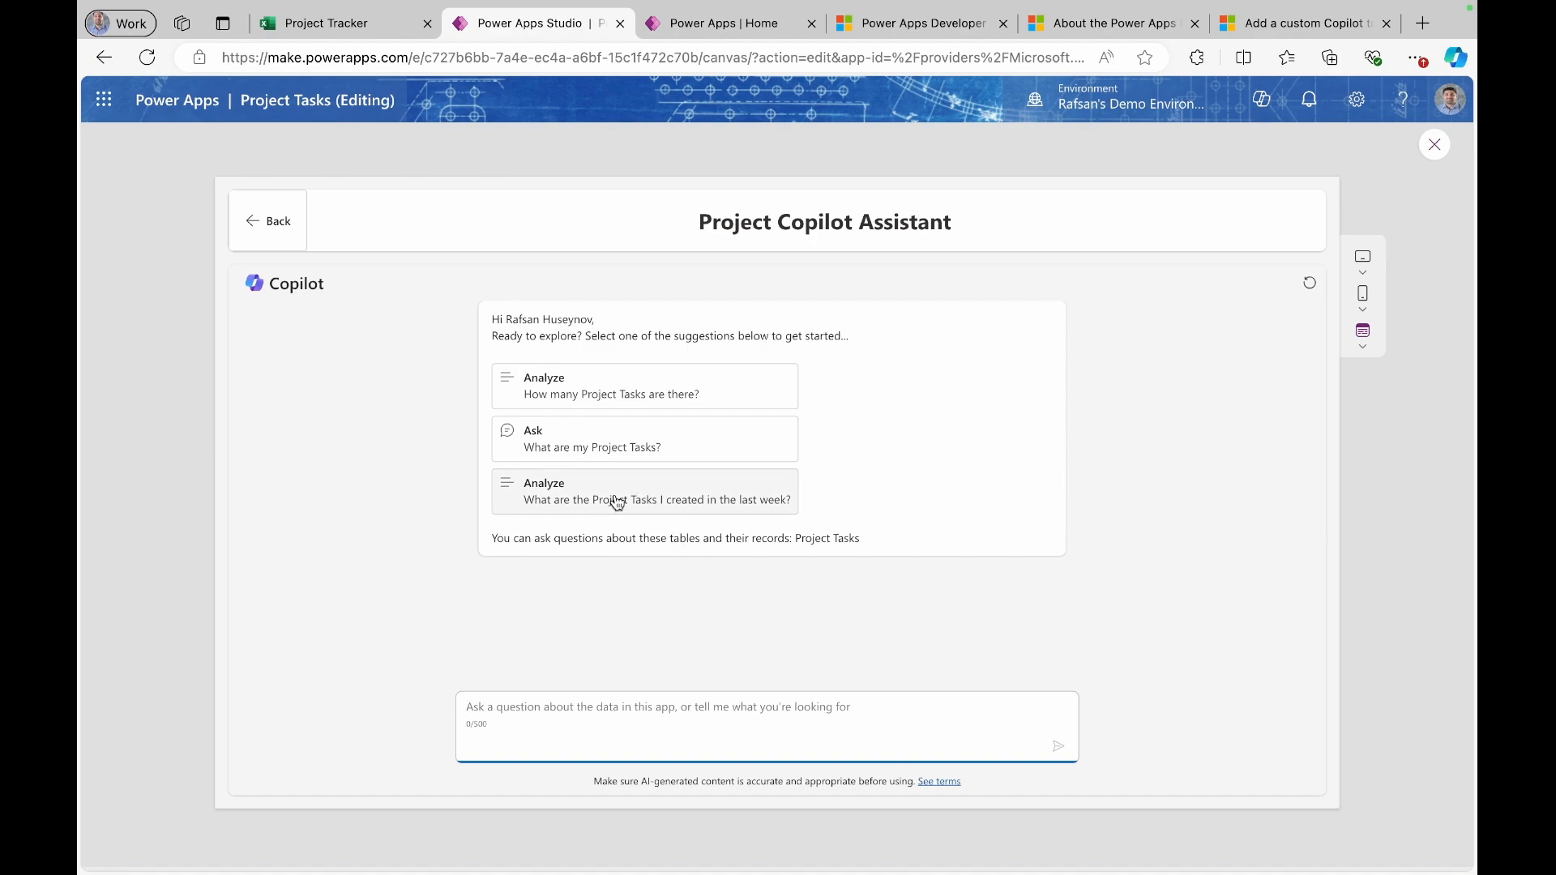
pyautogui.click(708, 445)
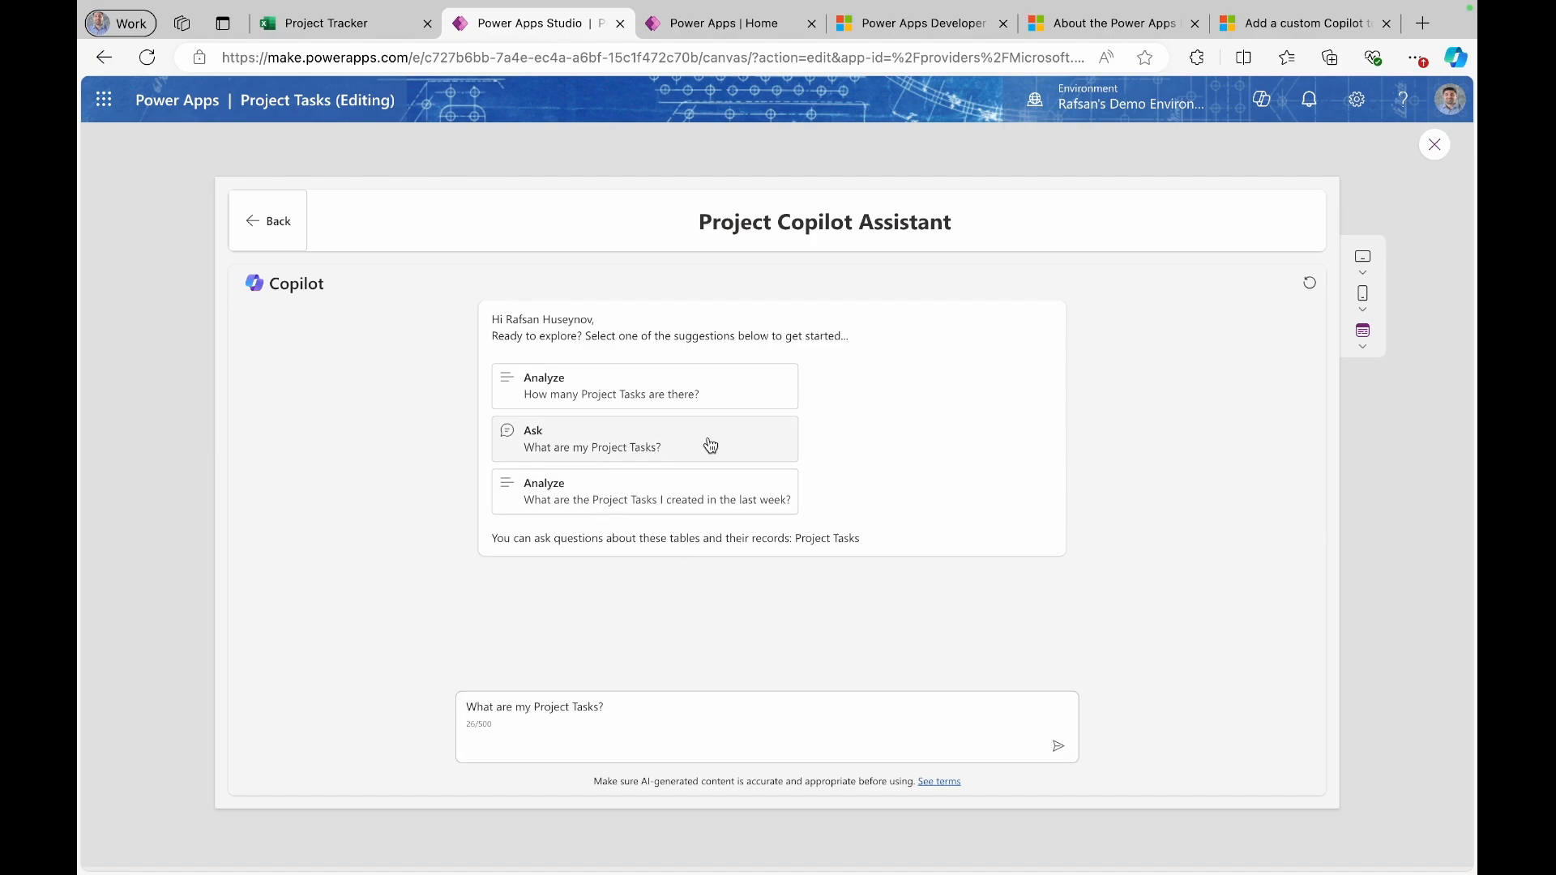
pyautogui.click(1058, 746)
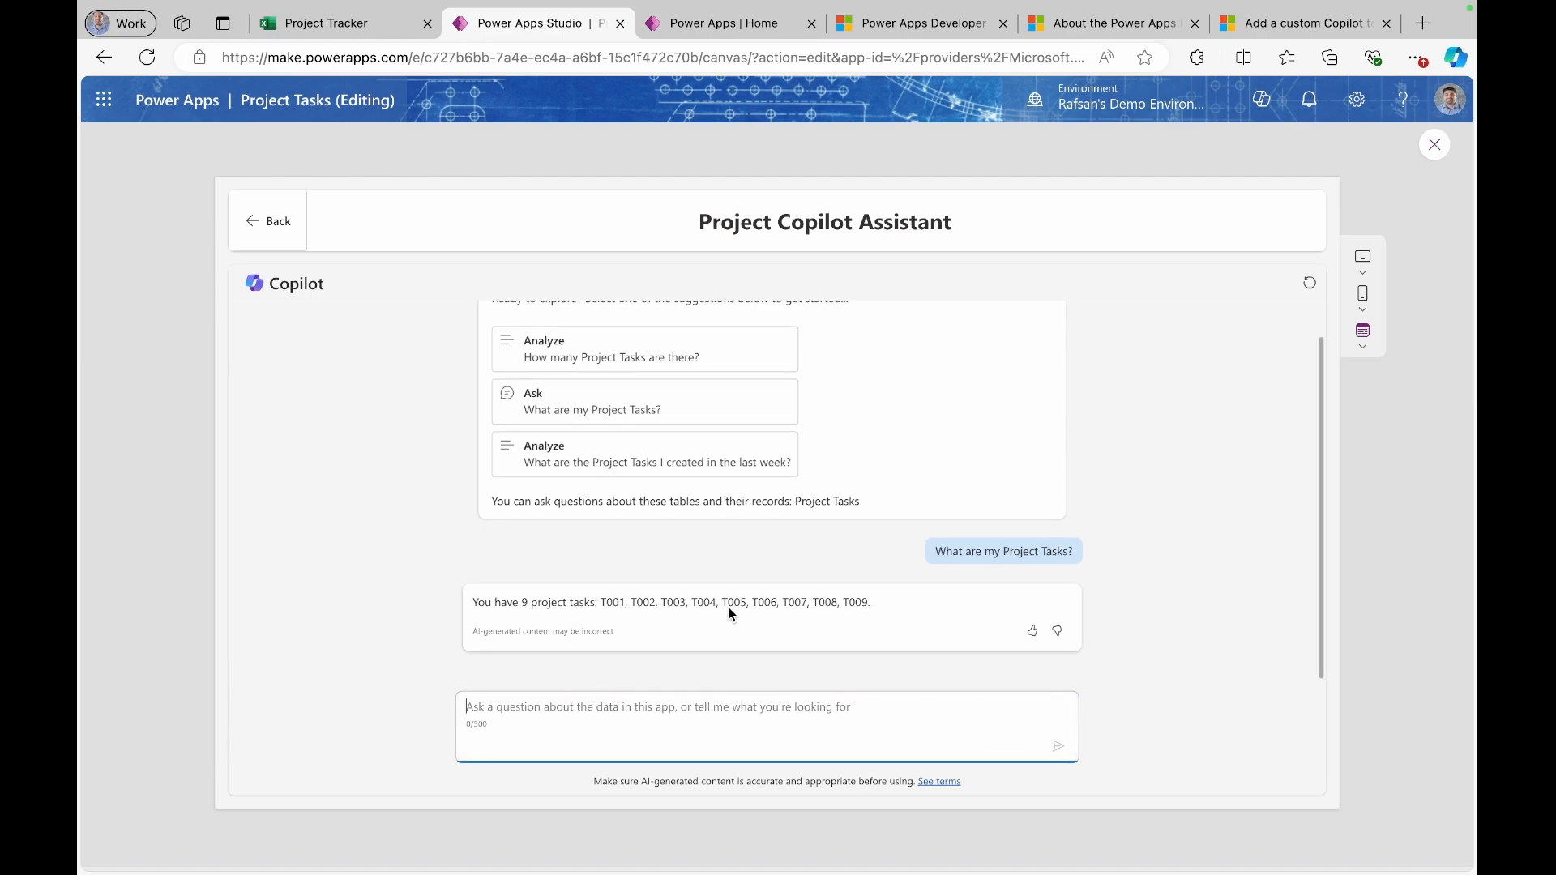
pyautogui.click(600, 602)
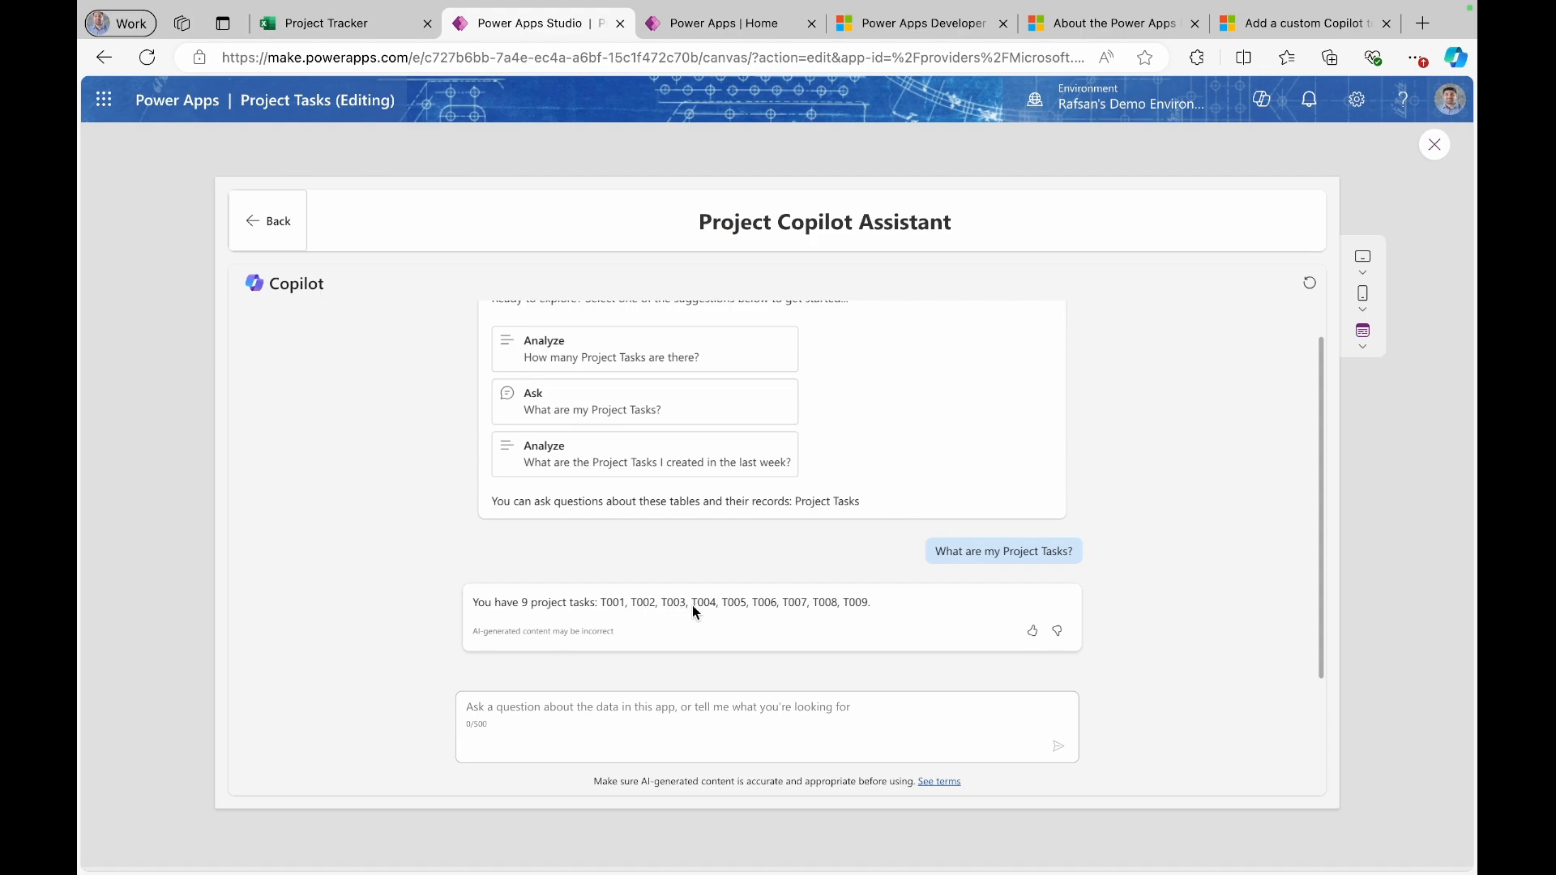
# - Ask the Copilot assistant "what is task status for task ID T002?"
pyautogui.click(650, 709)
pyautogui.write('what is')
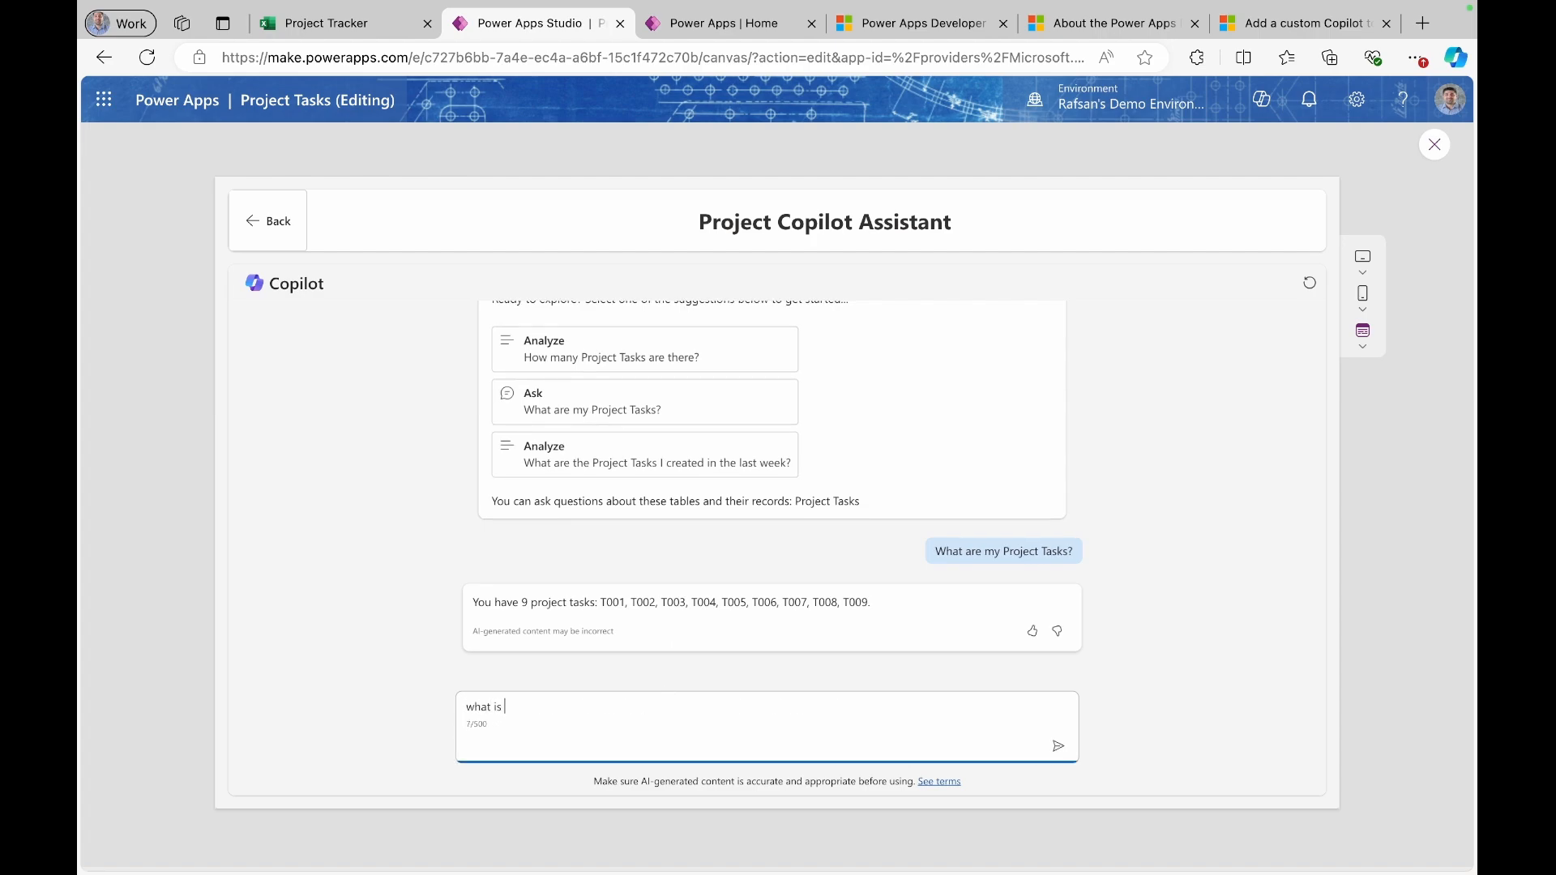
pyautogui.write(' task  status for task ID T002?')
pyautogui.press('Return')
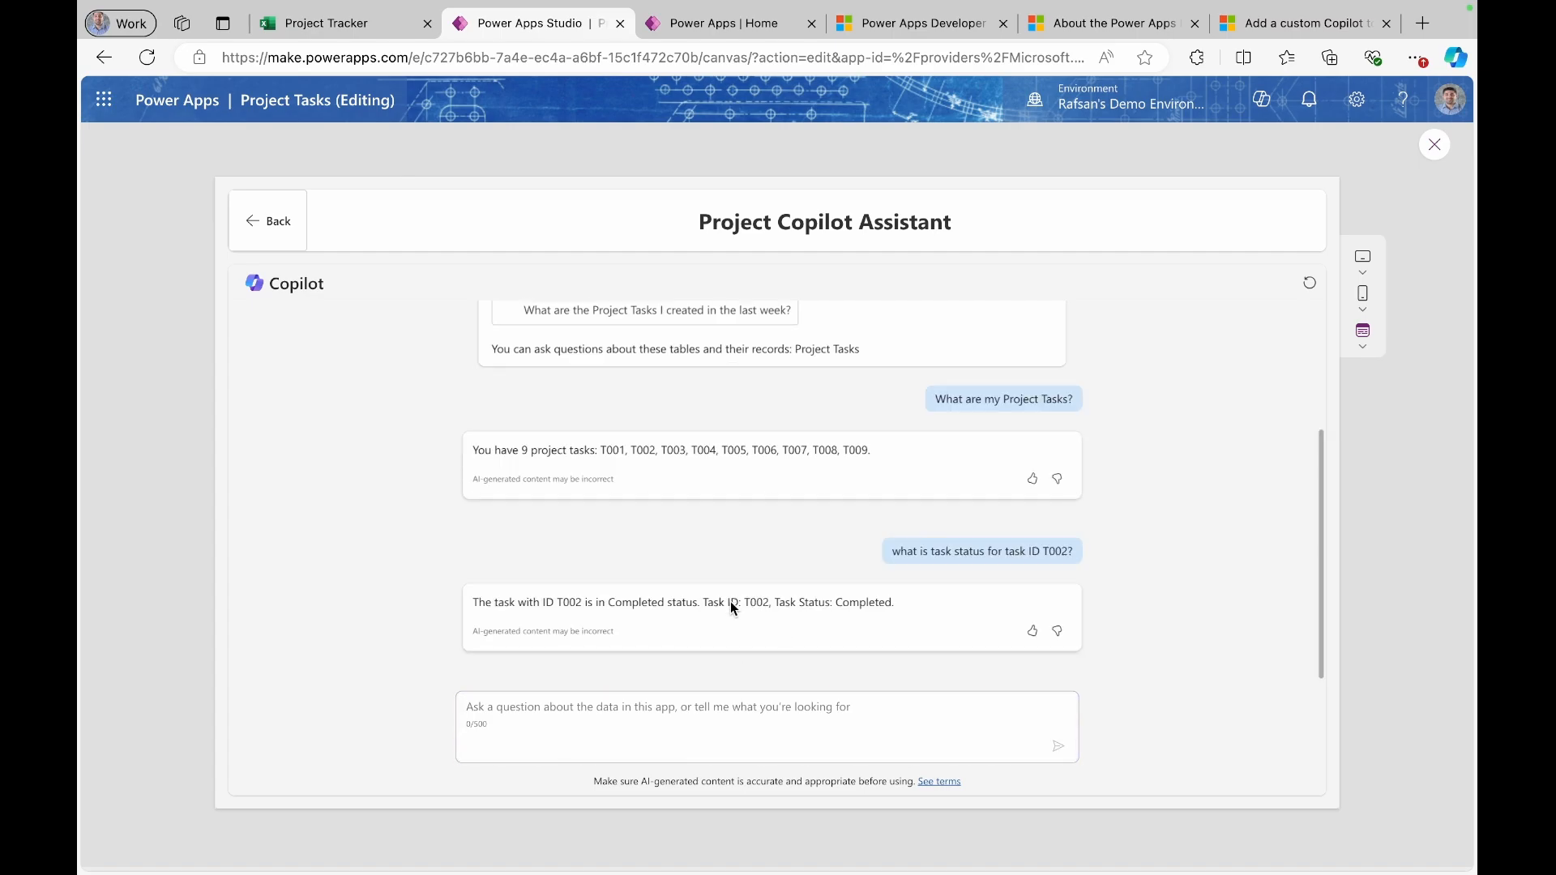
# - Go back to the task list to look up task T002, and reopen the Project Copilot Assistant
pyautogui.click(260, 225)
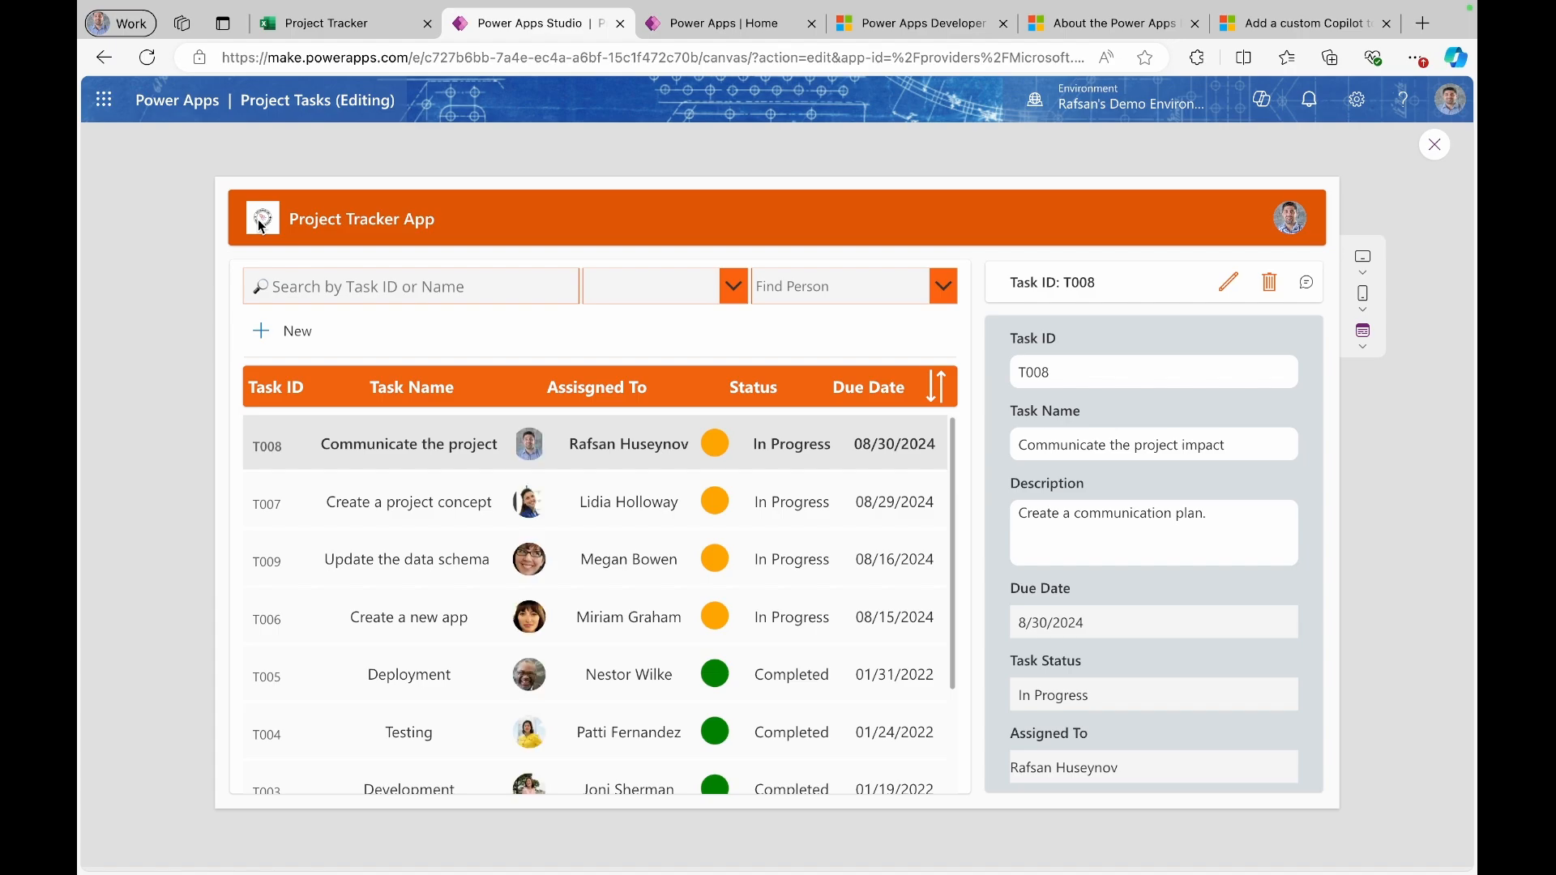
pyautogui.click(356, 285)
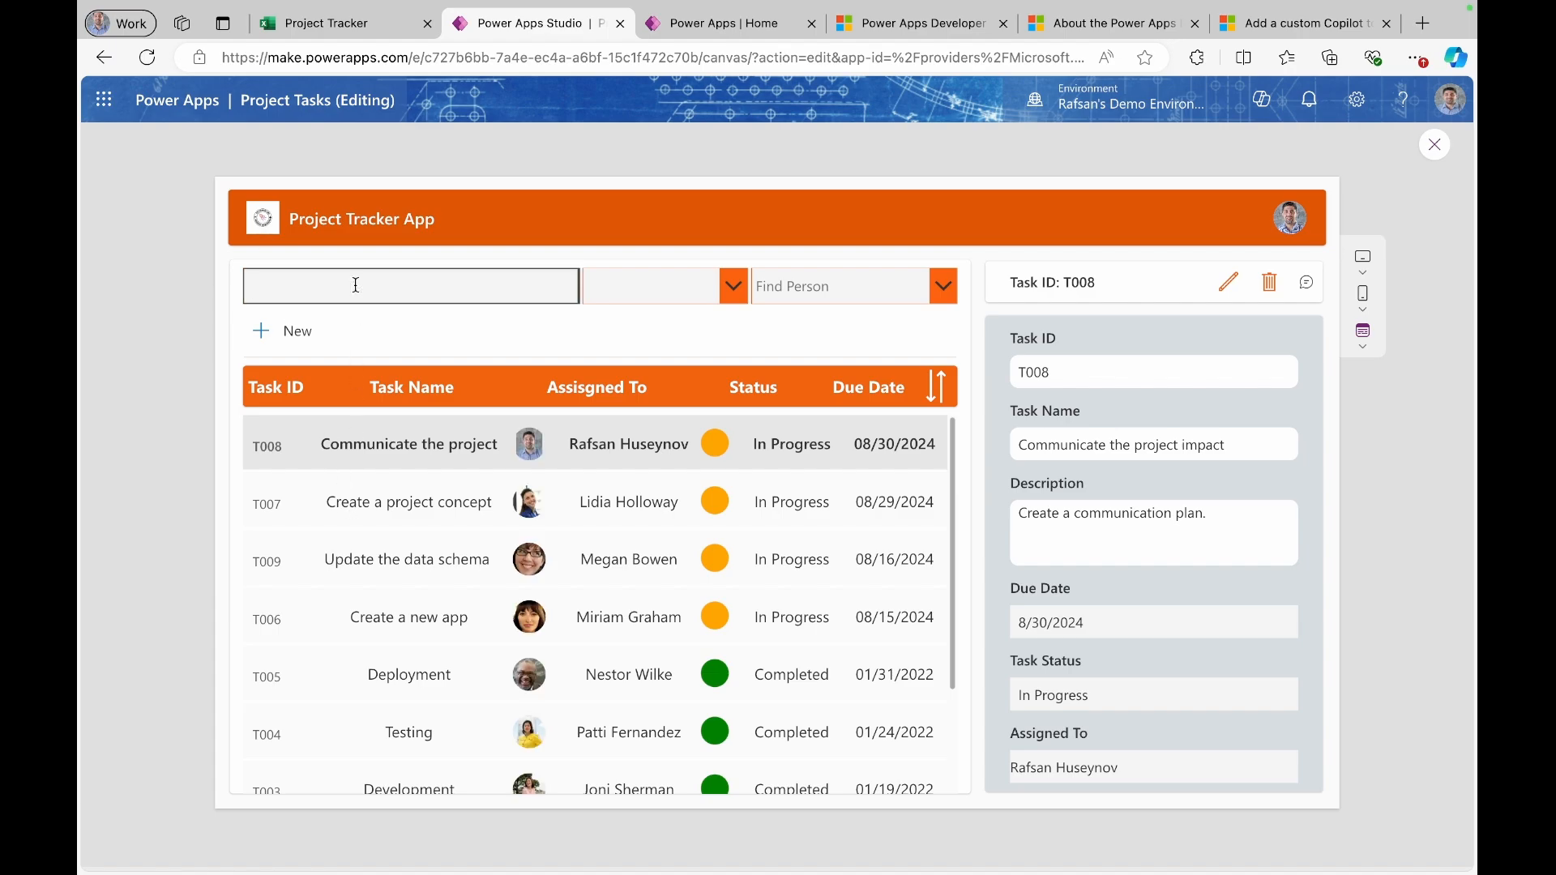
pyautogui.write('T002')
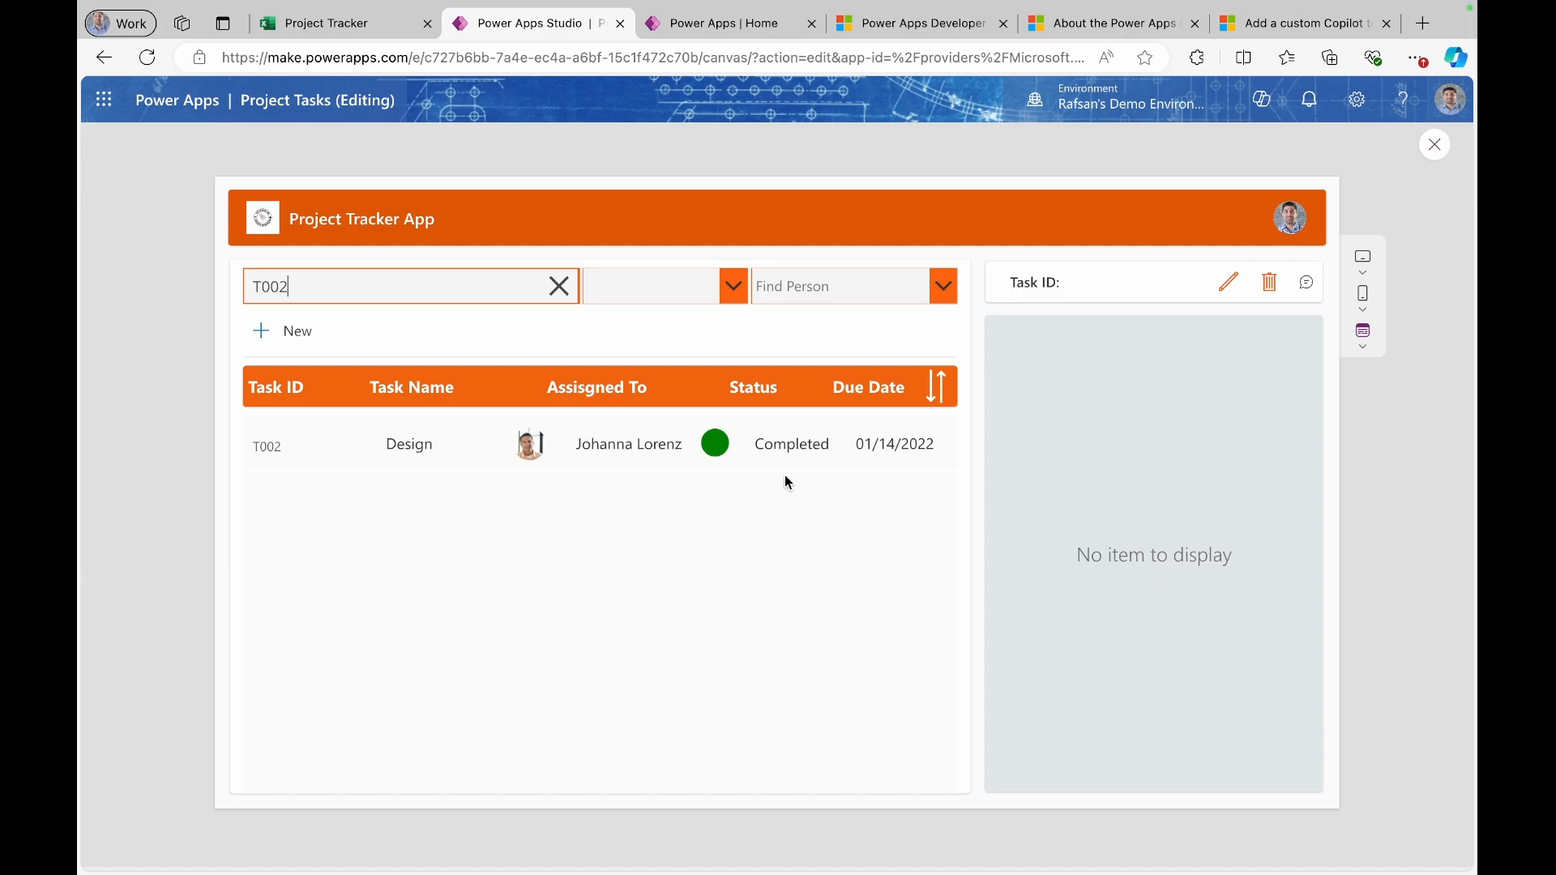
pyautogui.click(1308, 285)
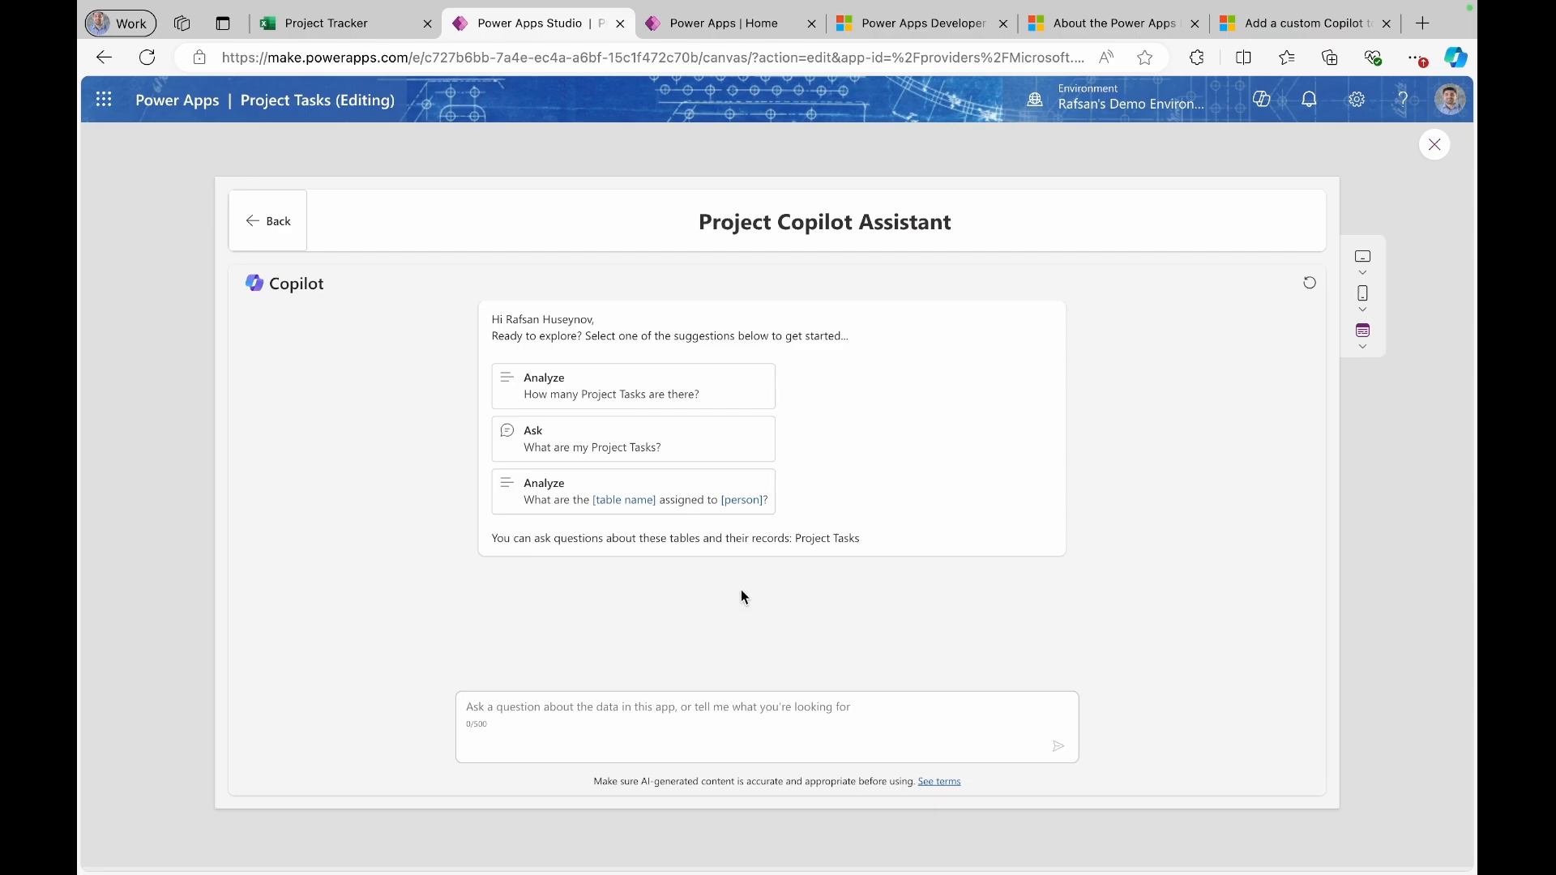
# - Open the Power Apps maker site at make.powerapps.com in a new browser tab
pyautogui.click(1424, 23)
pyautogui.write('make')
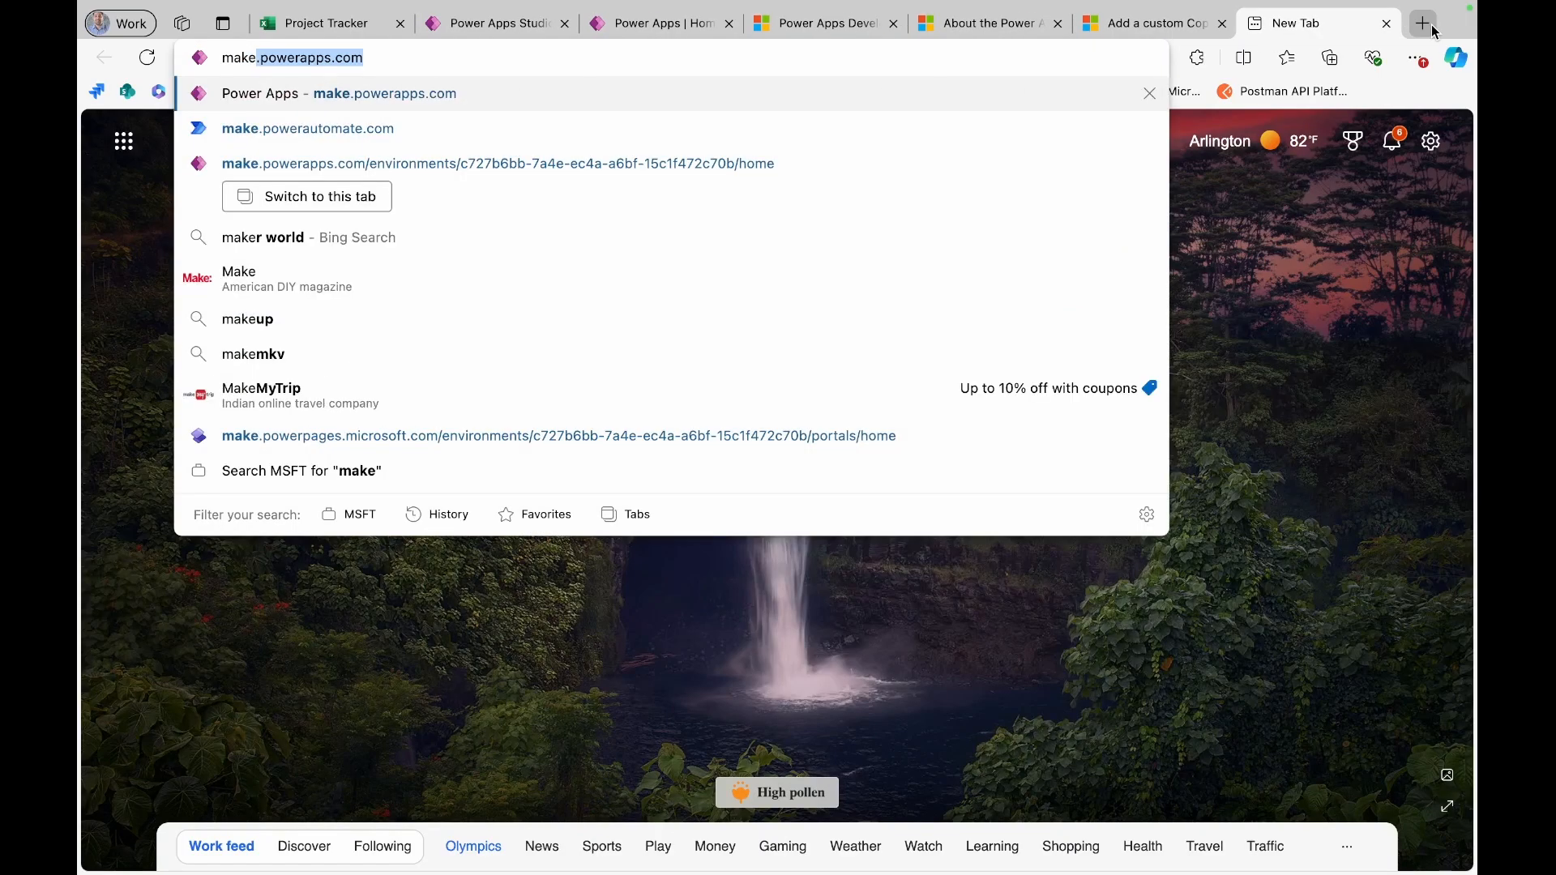
pyautogui.press('Return')
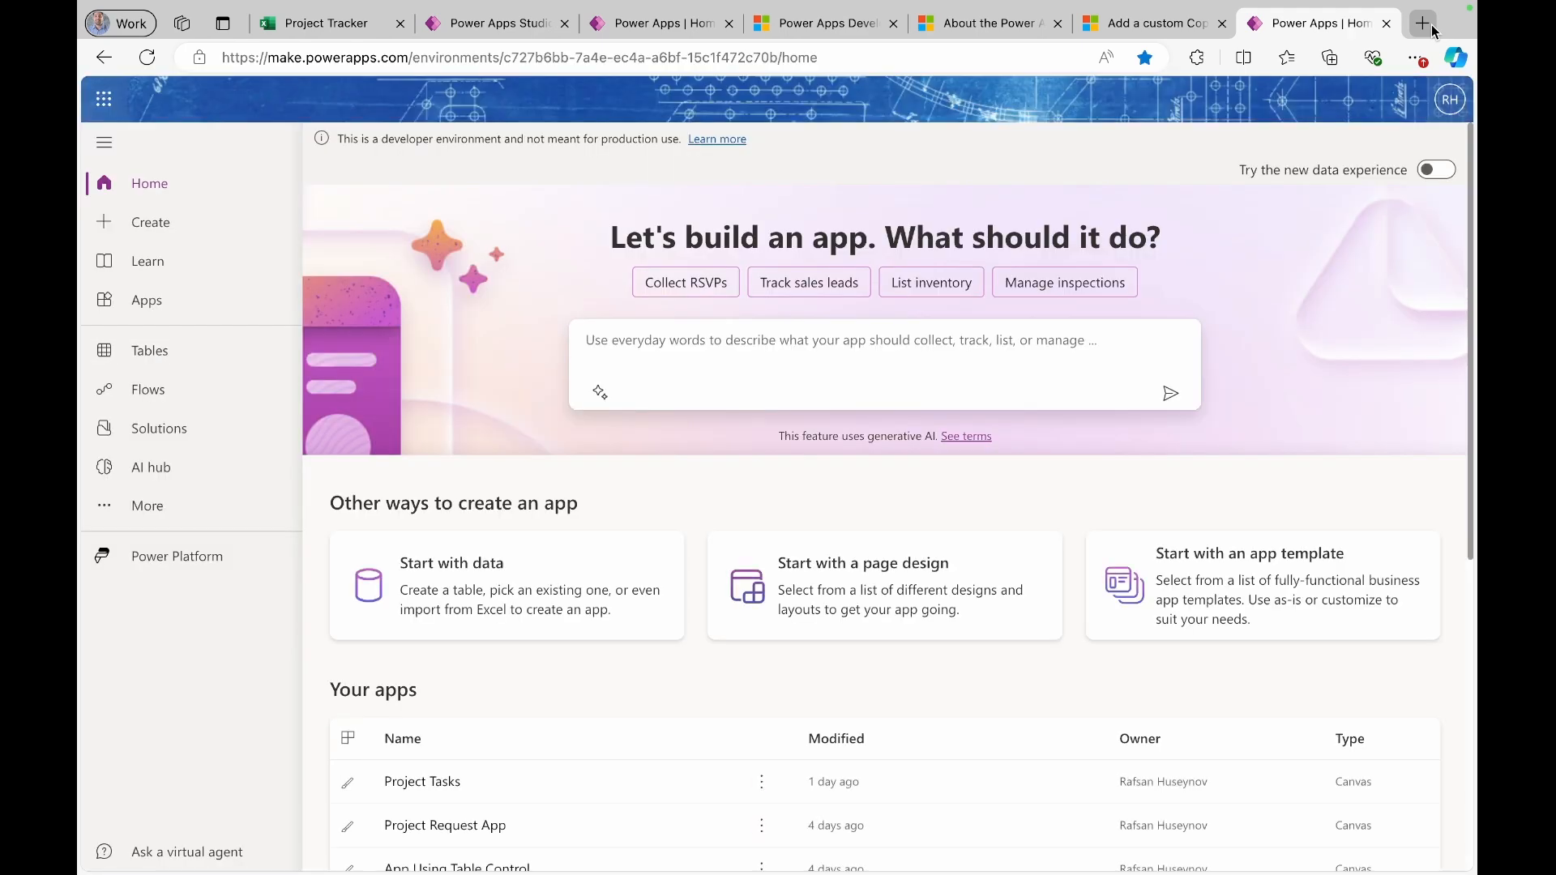
# - View the Power Apps Developer Plan web page and its option to start free
pyautogui.click(817, 23)
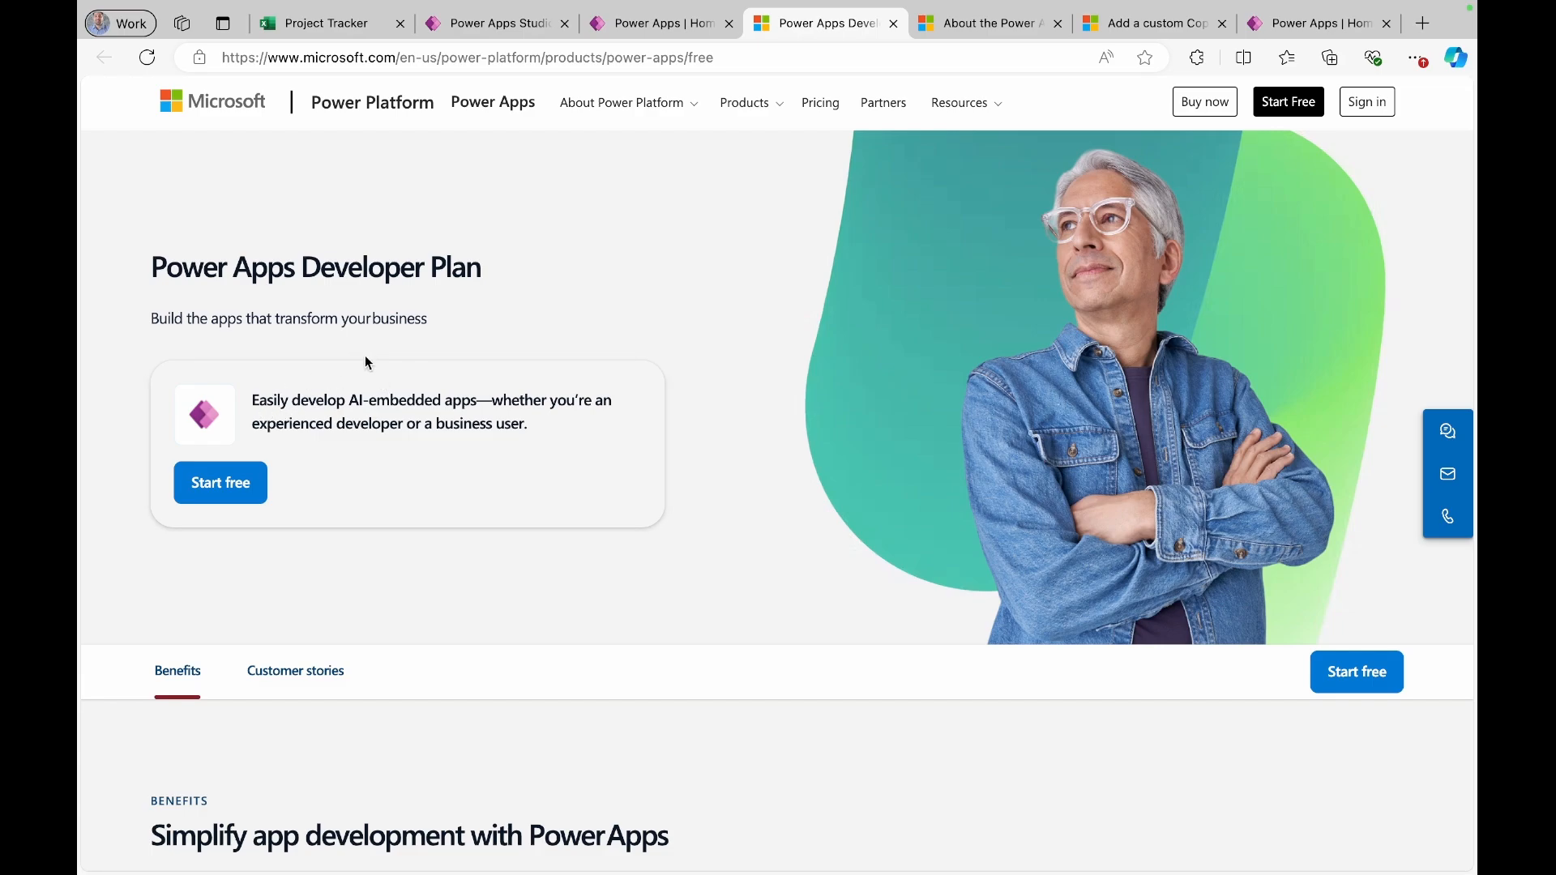
pyautogui.click(219, 487)
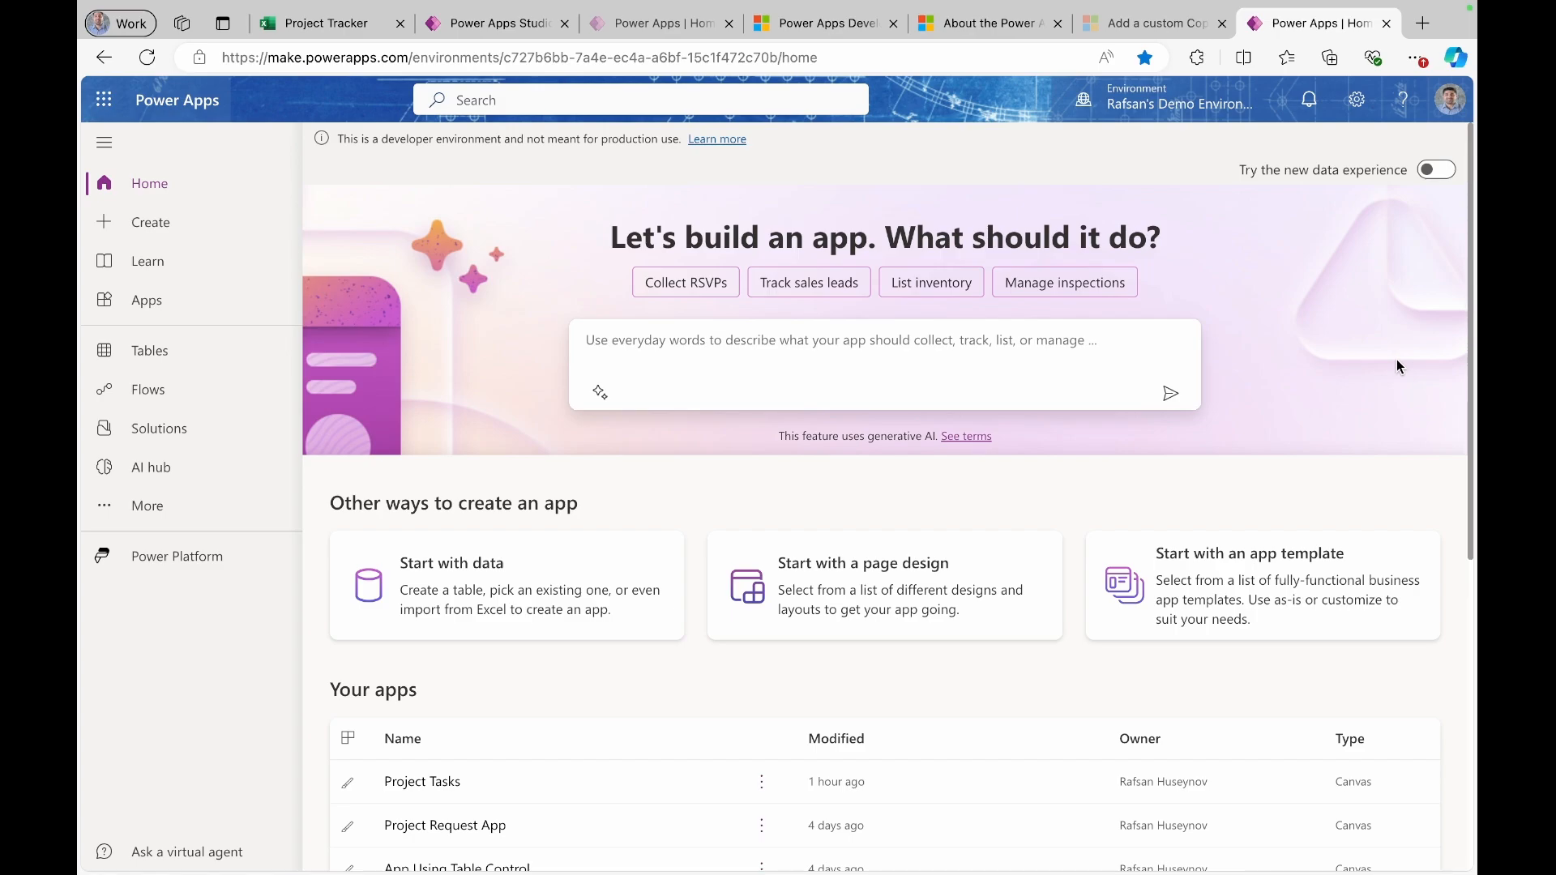
# - Enable the new data experience and have Copilot generate tables from "Build a project tracker app to track my project tasks"
pyautogui.click(801, 350)
pyautogui.write('Build a project tracker app to track my project tasks')
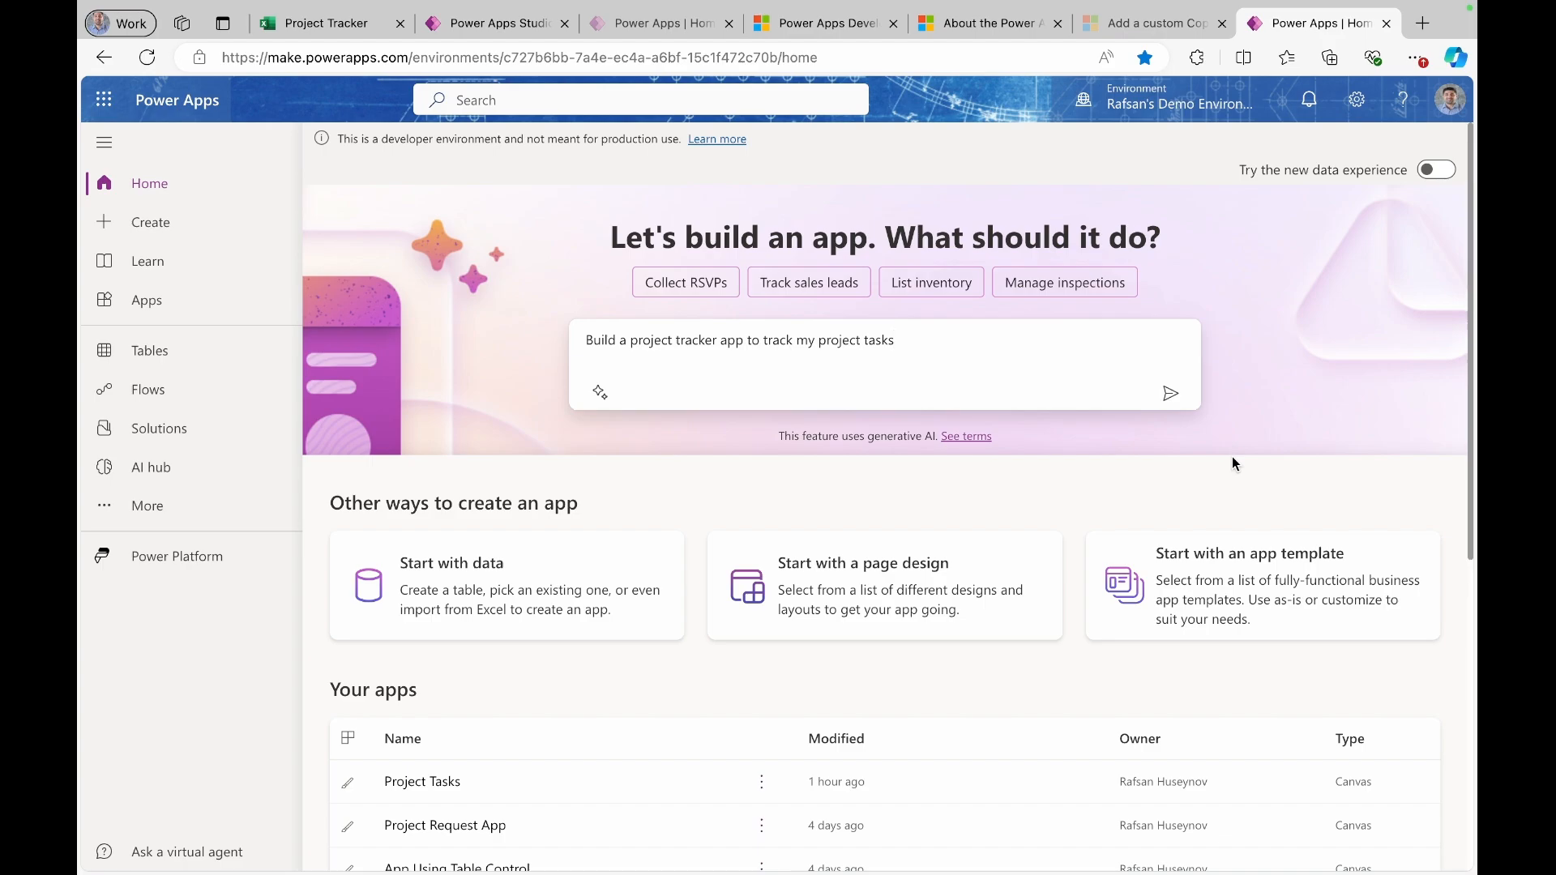
pyautogui.click(1436, 177)
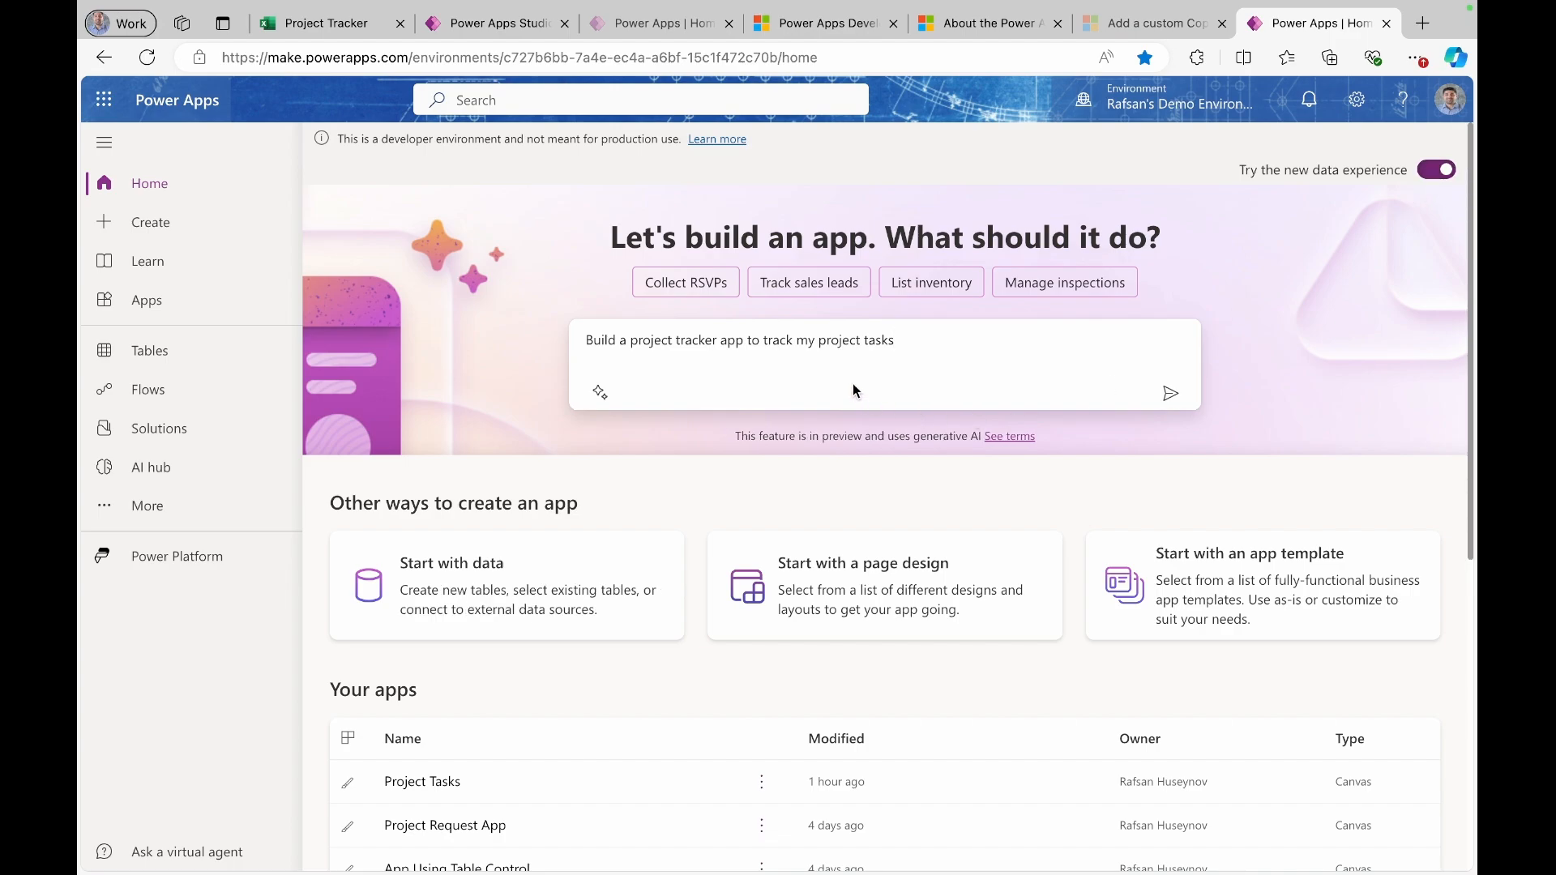
pyautogui.click(1172, 396)
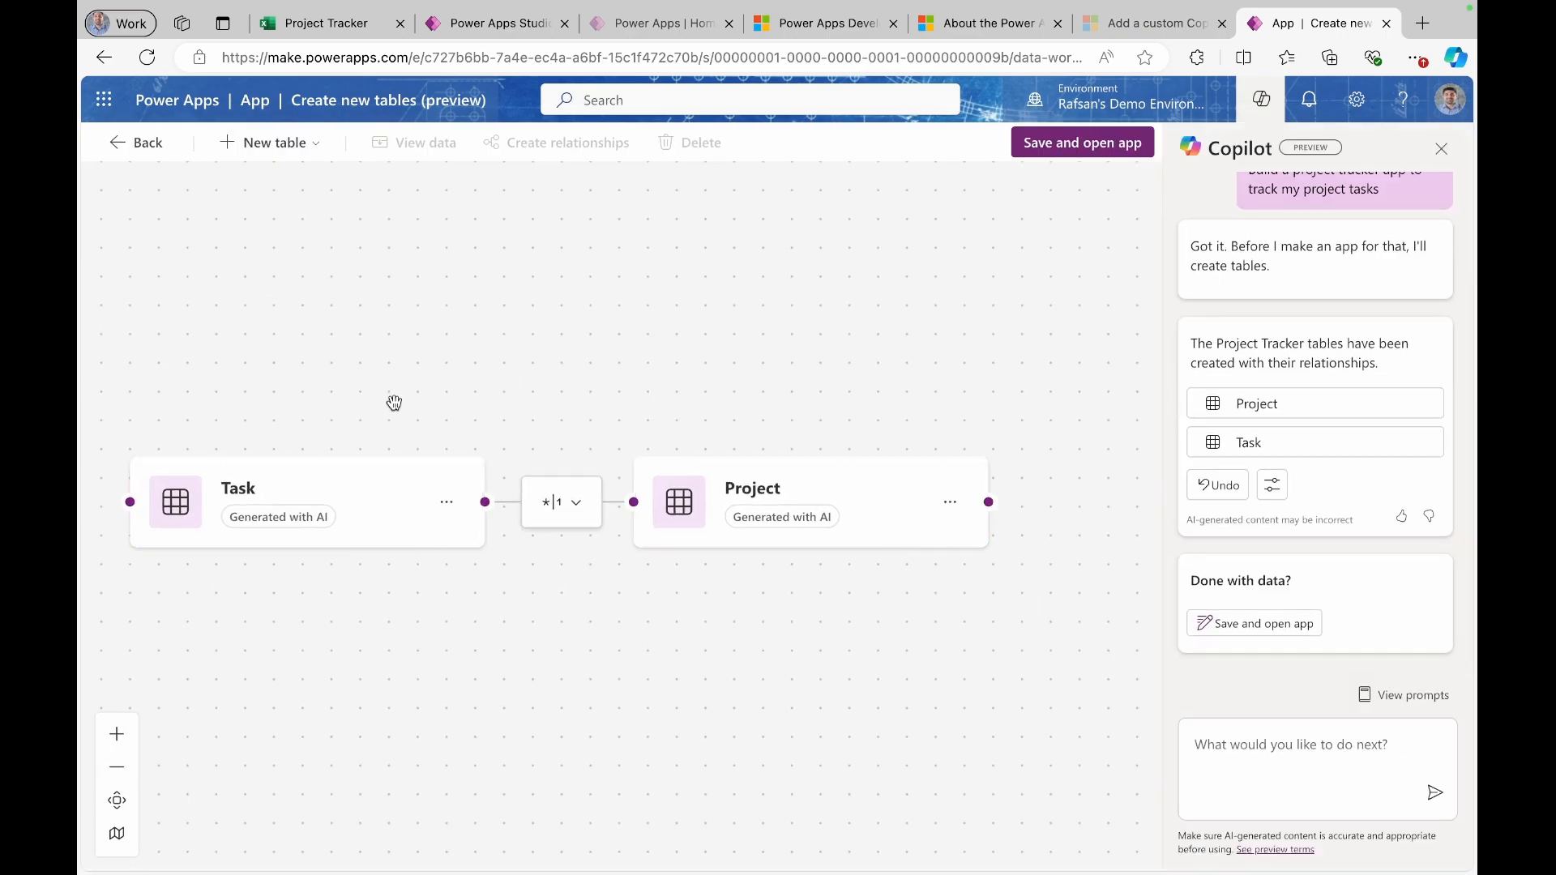
# - View the data of the AI-generated Task table
pyautogui.moveTo(420, 420); pyautogui.dragTo(511, 382)
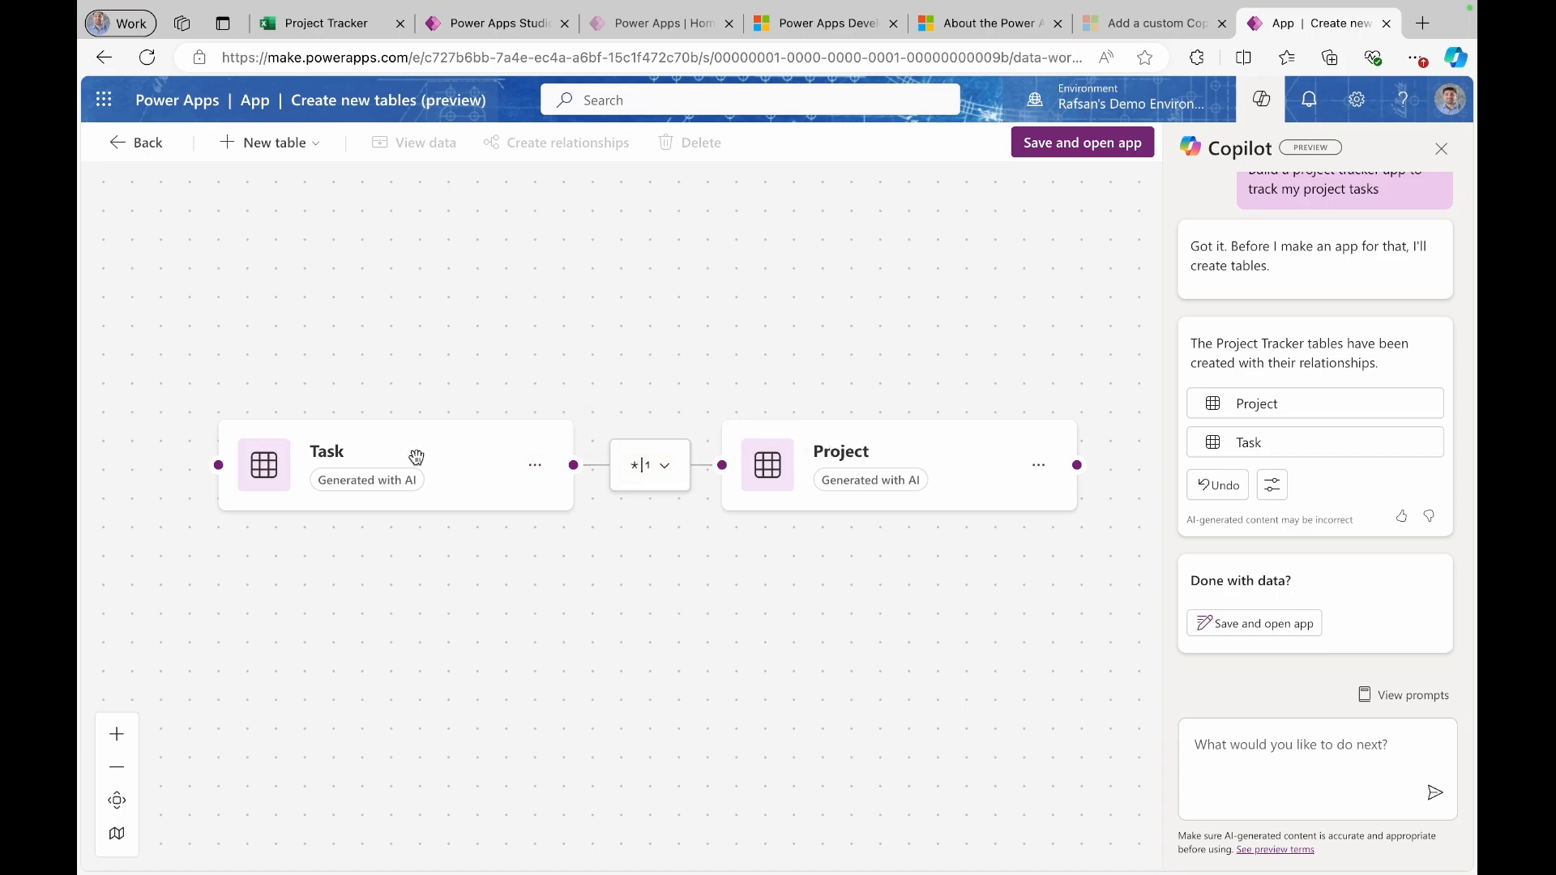
pyautogui.click(535, 466)
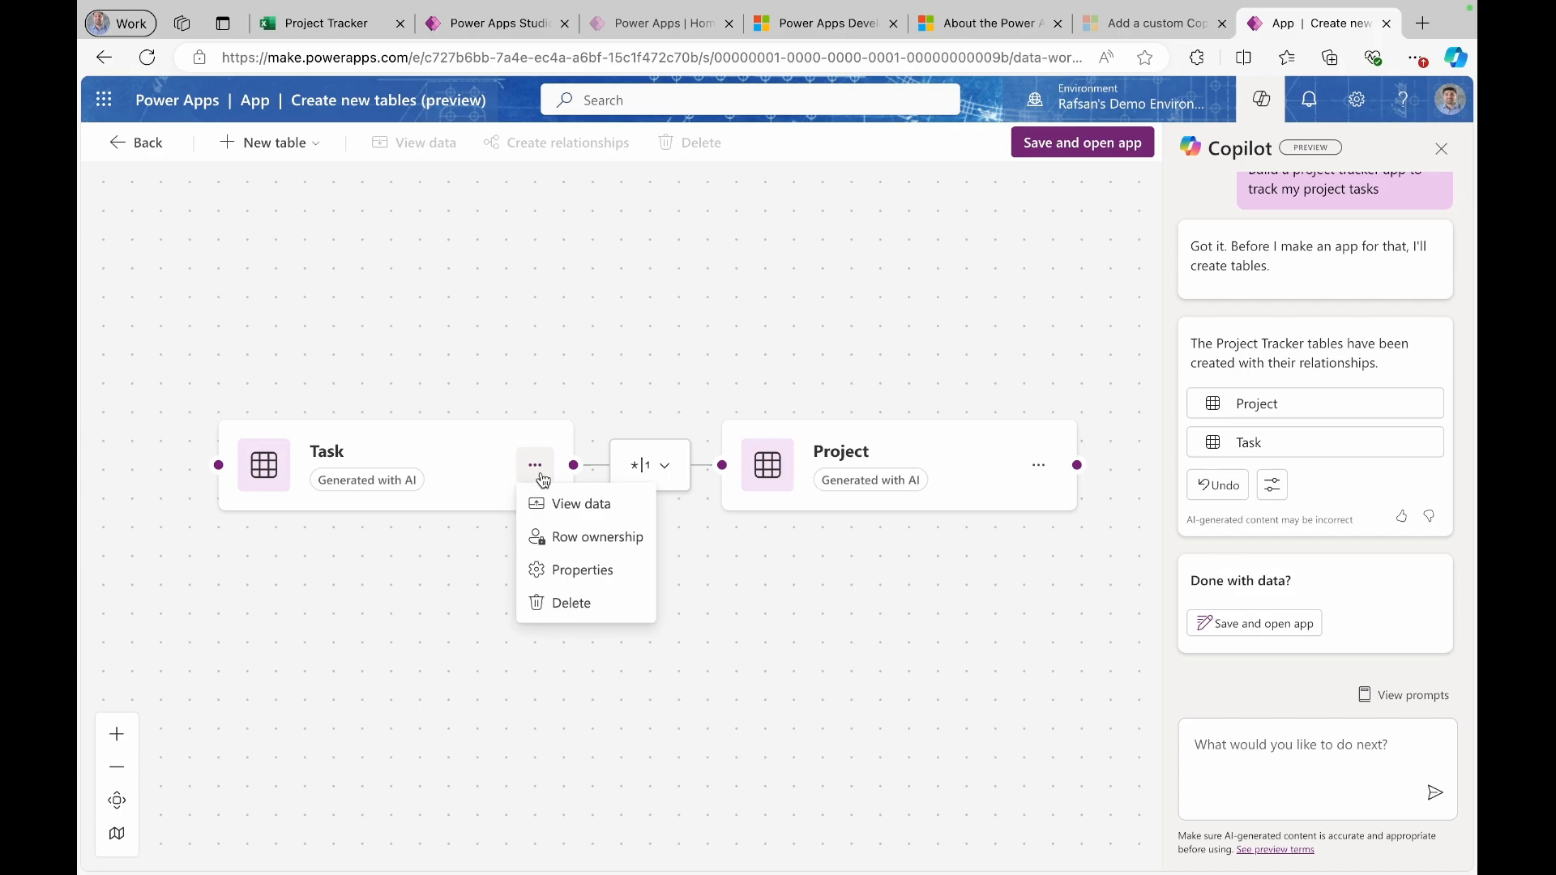
pyautogui.click(570, 505)
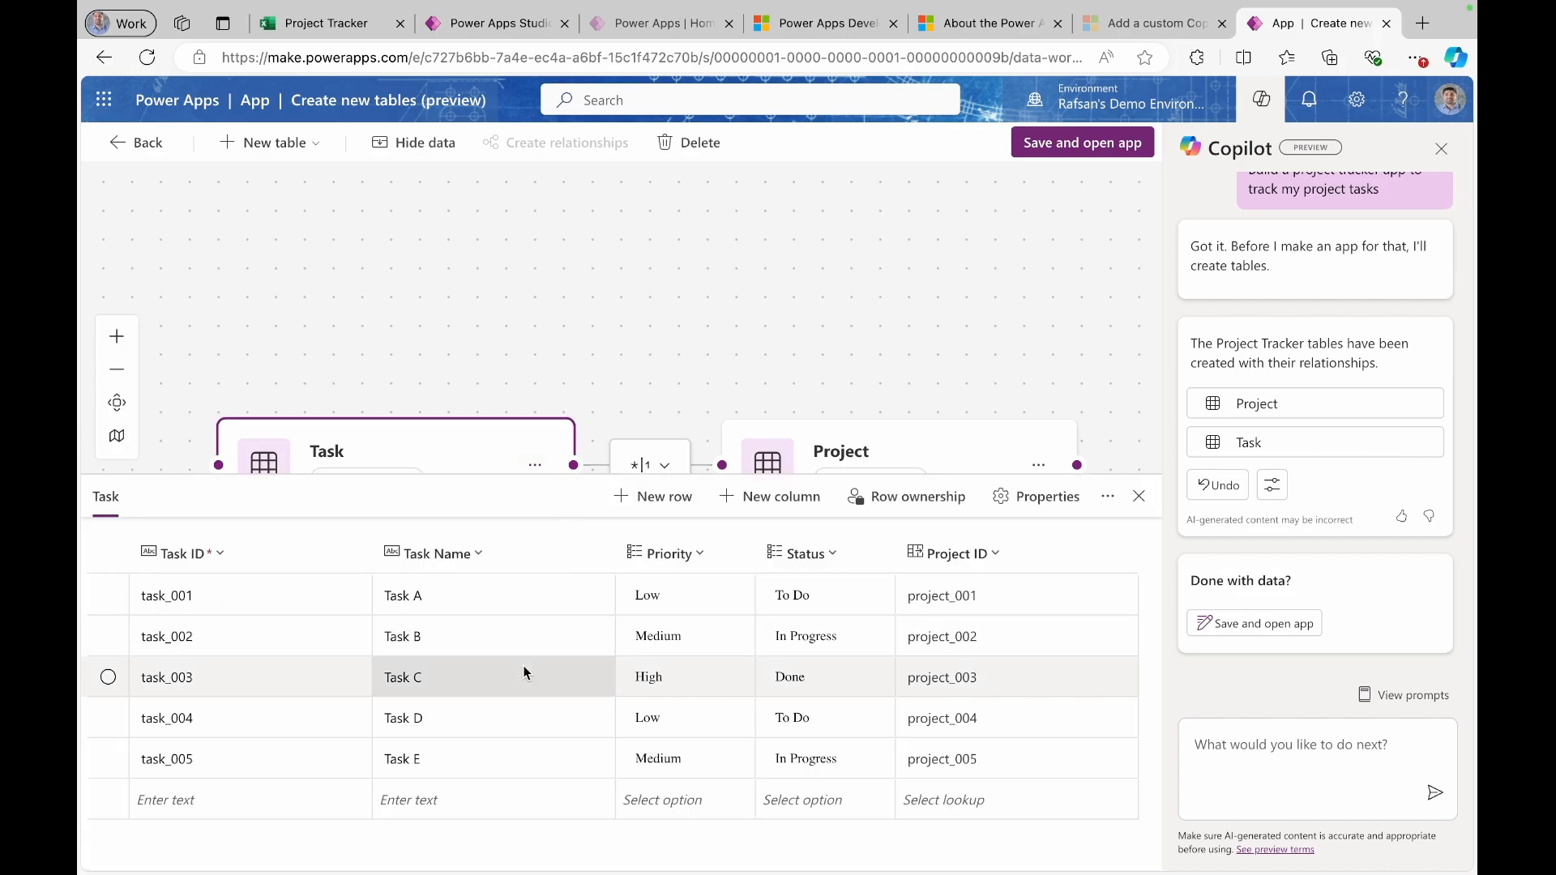
# - Ask Copilot to "add a column for task owner" and check the new column in the Task table
pyautogui.click(1213, 748)
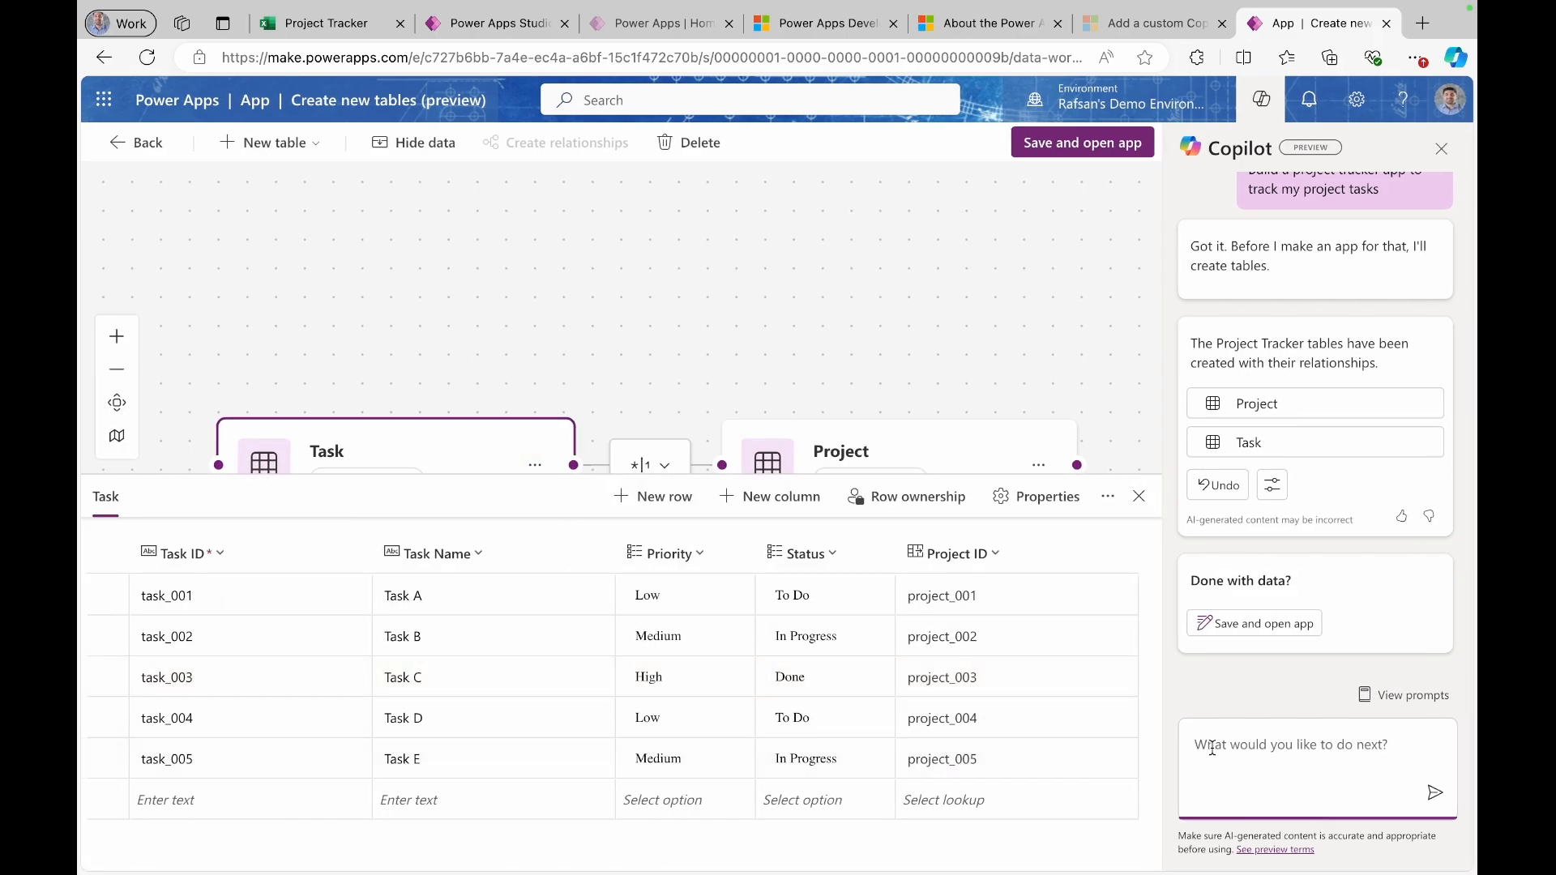
pyautogui.write('add a ')
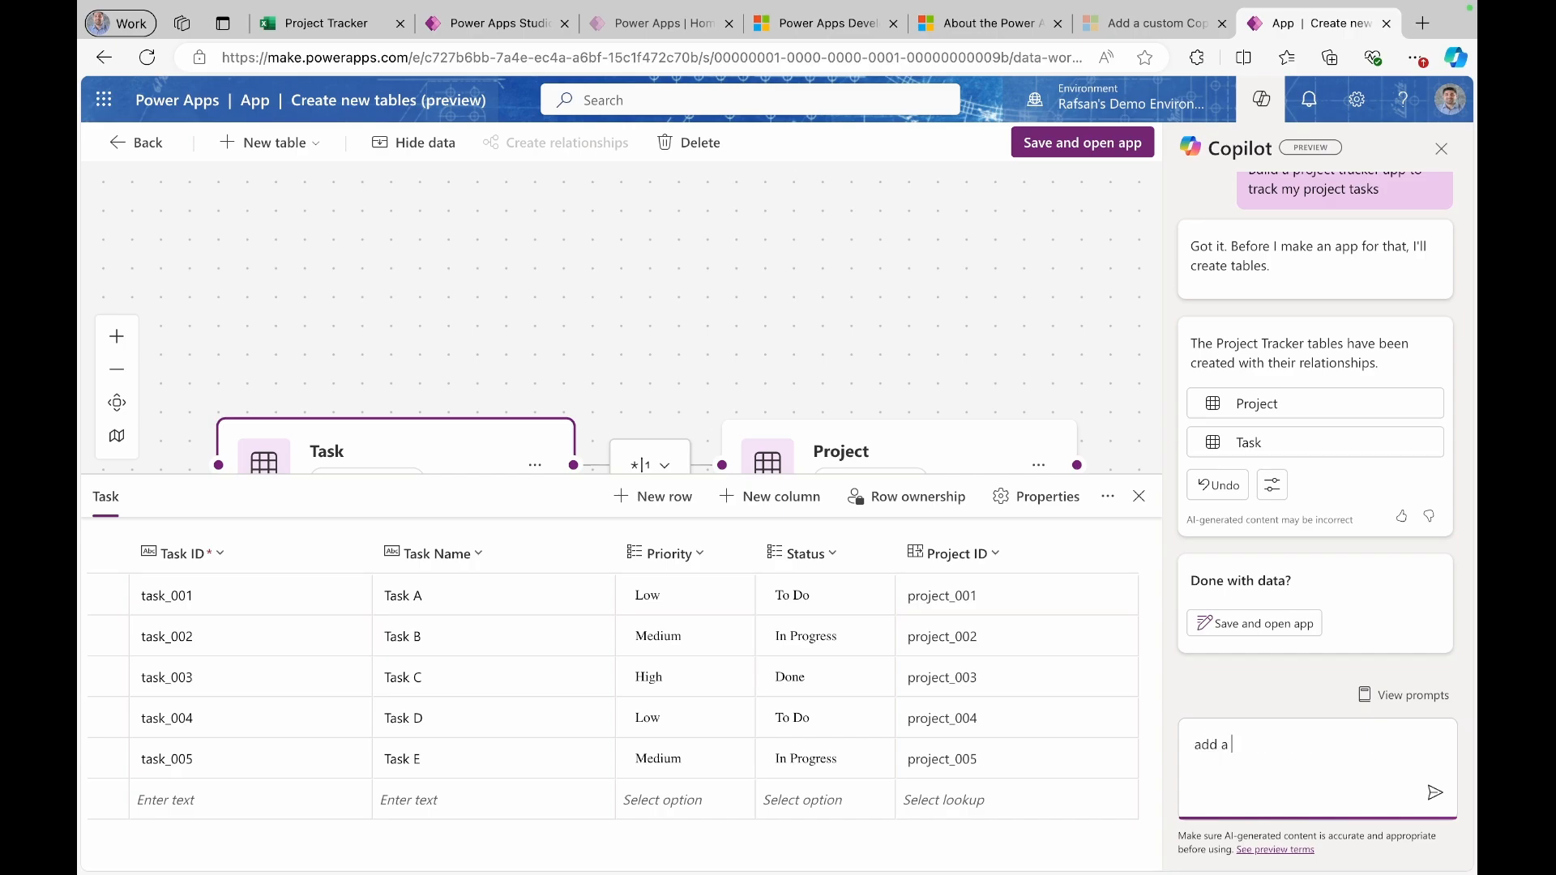
pyautogui.write('column for task owner')
pyautogui.press('Return')
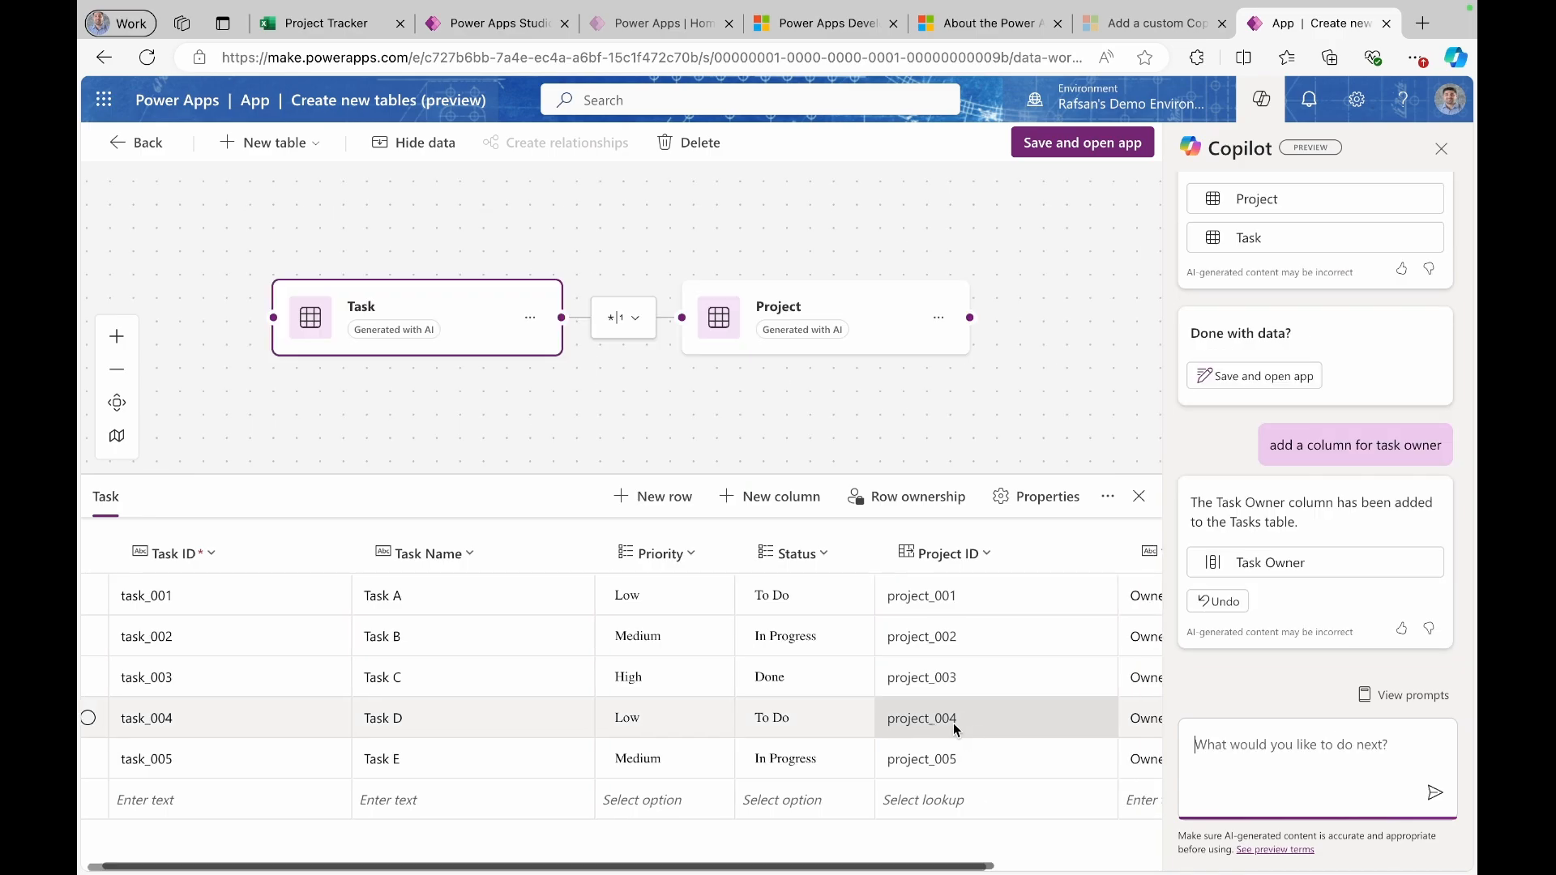
pyautogui.hscroll(3, 990, 632)
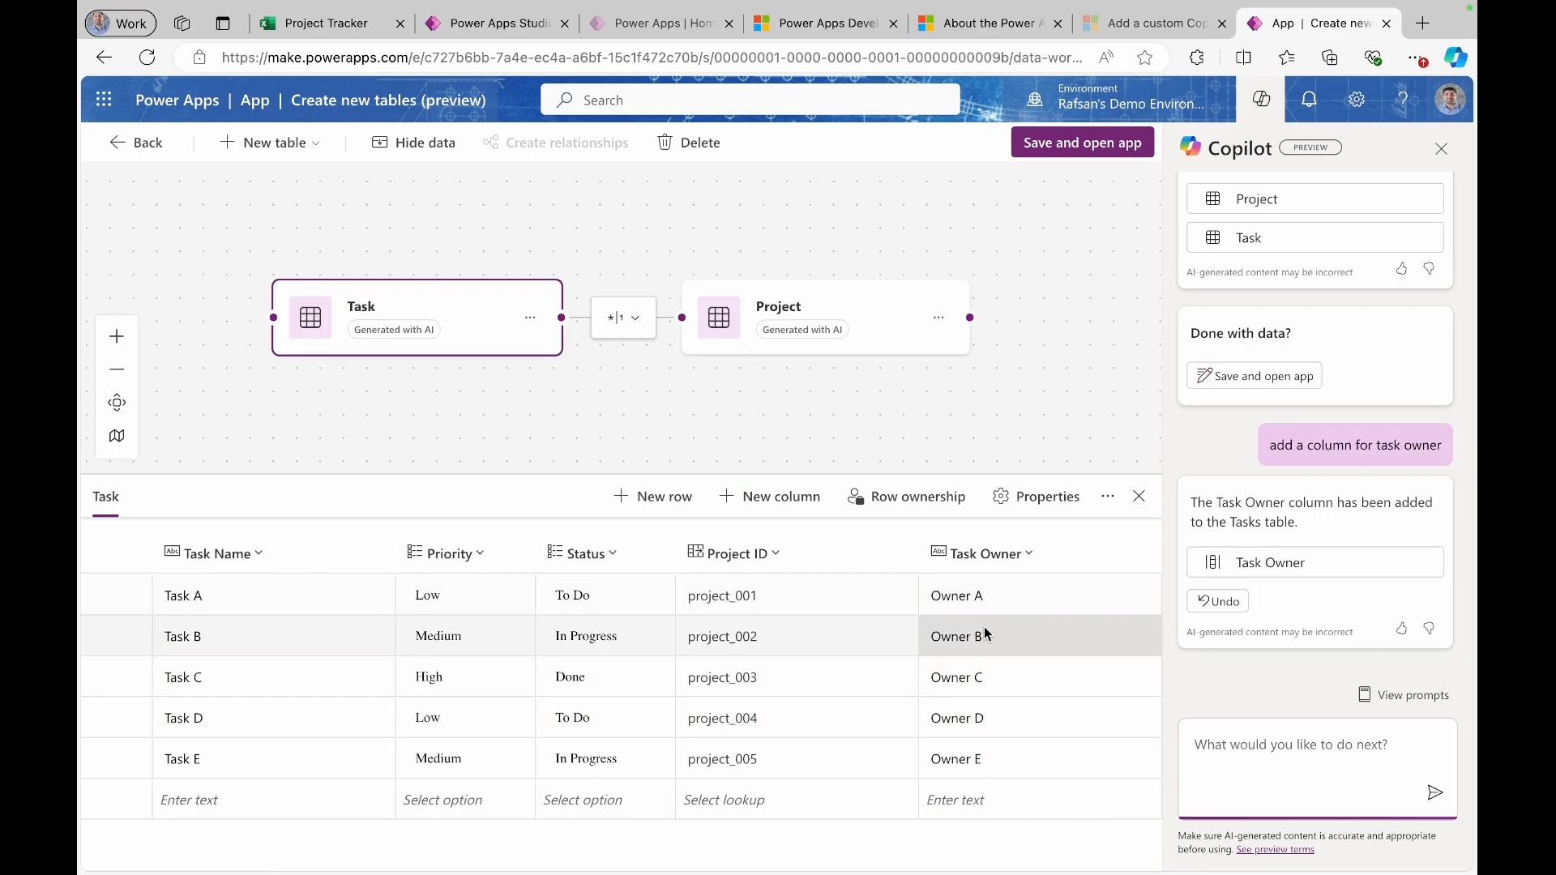
pyautogui.click(307, 146)
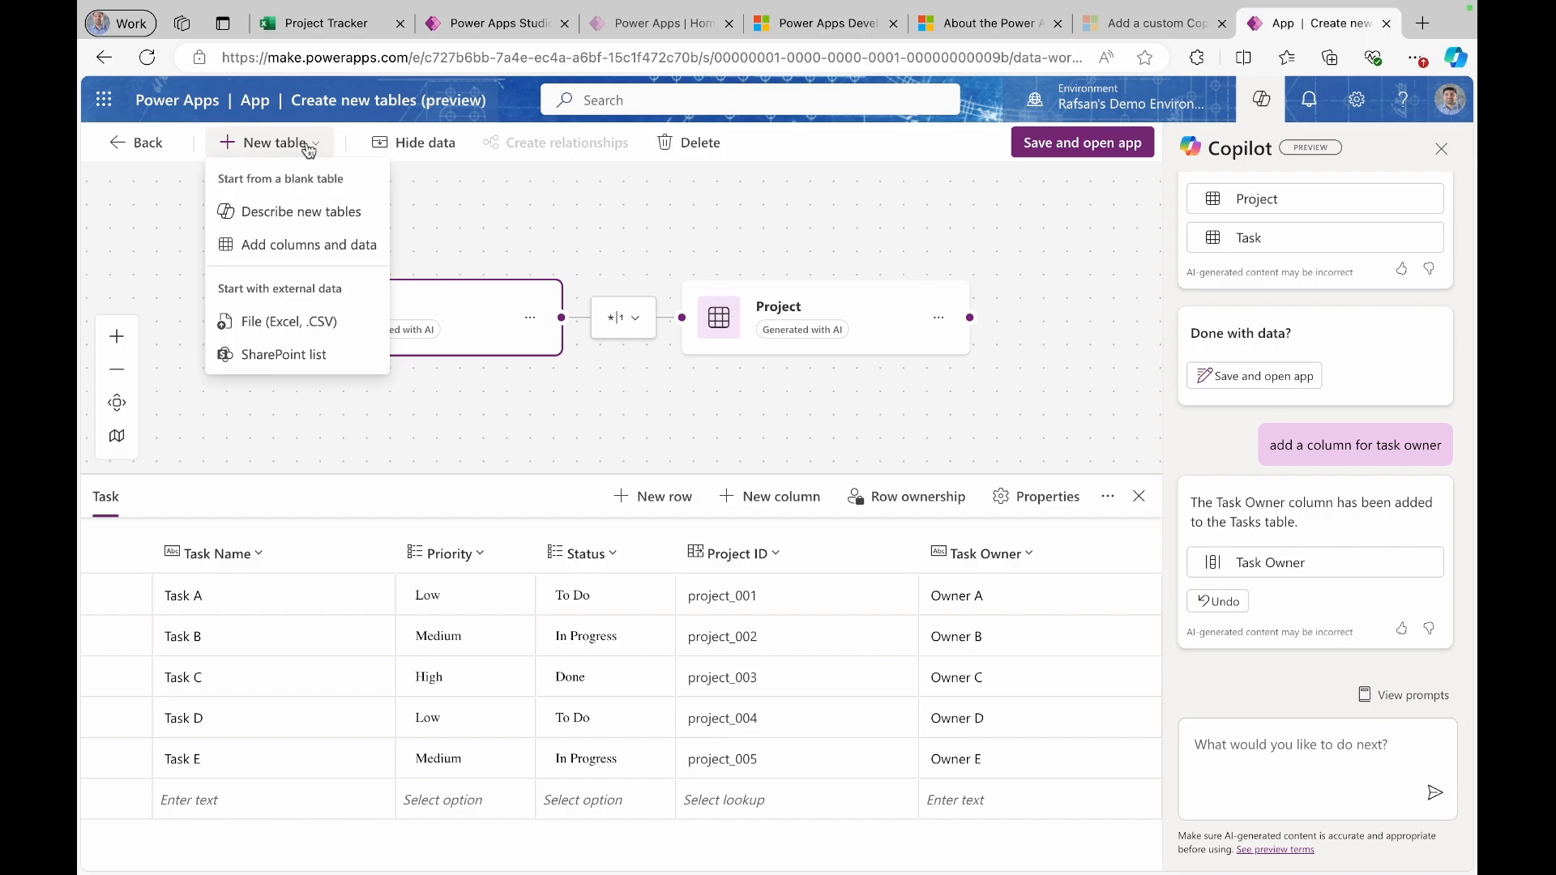
pyautogui.click(324, 213)
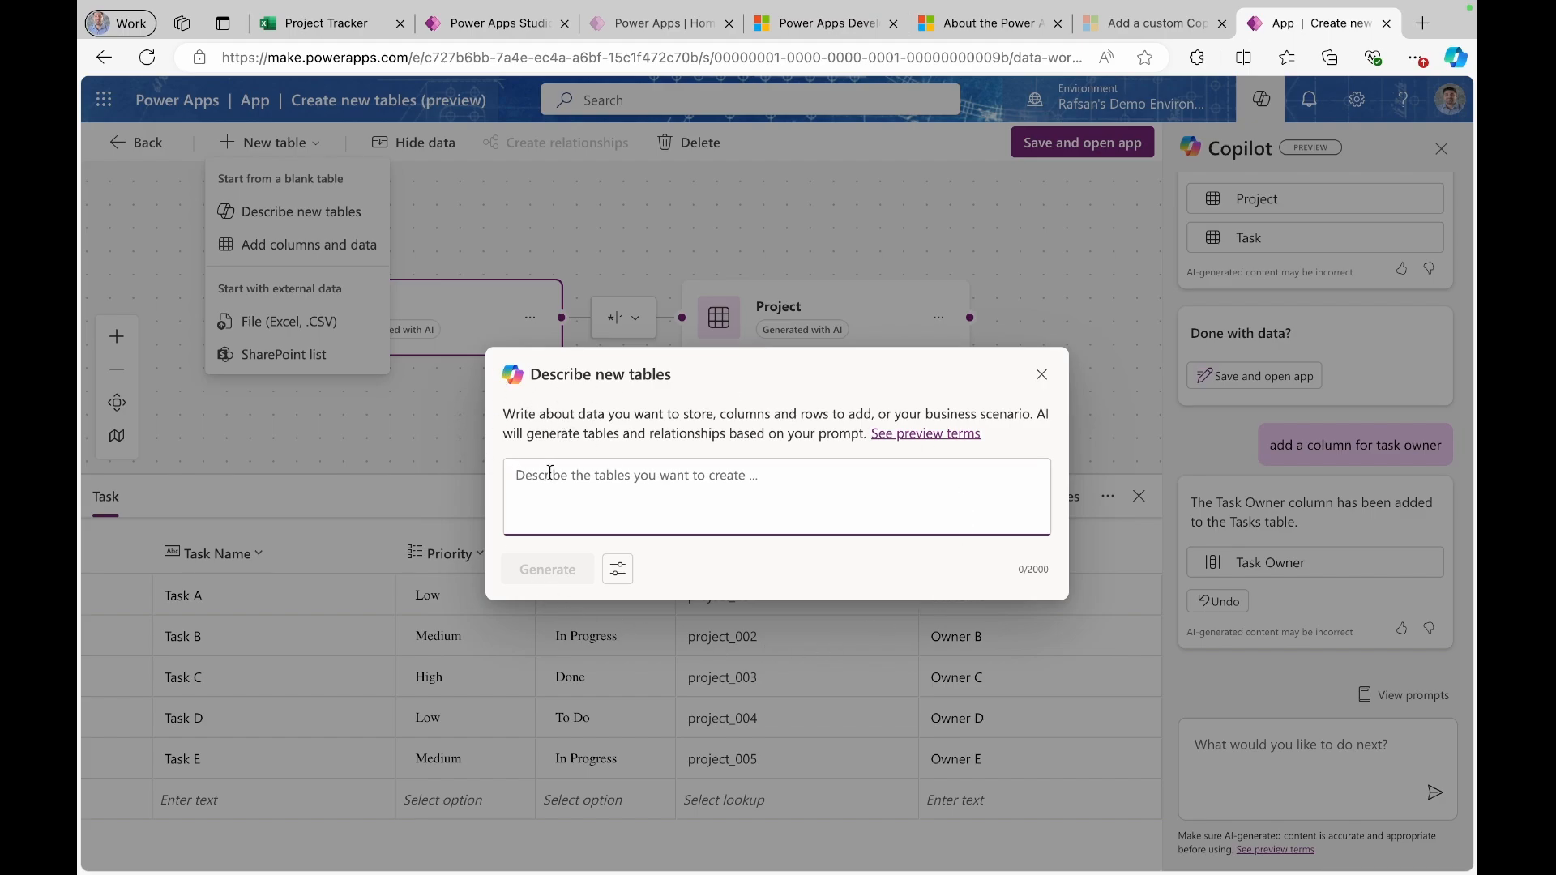
pyautogui.click(1042, 374)
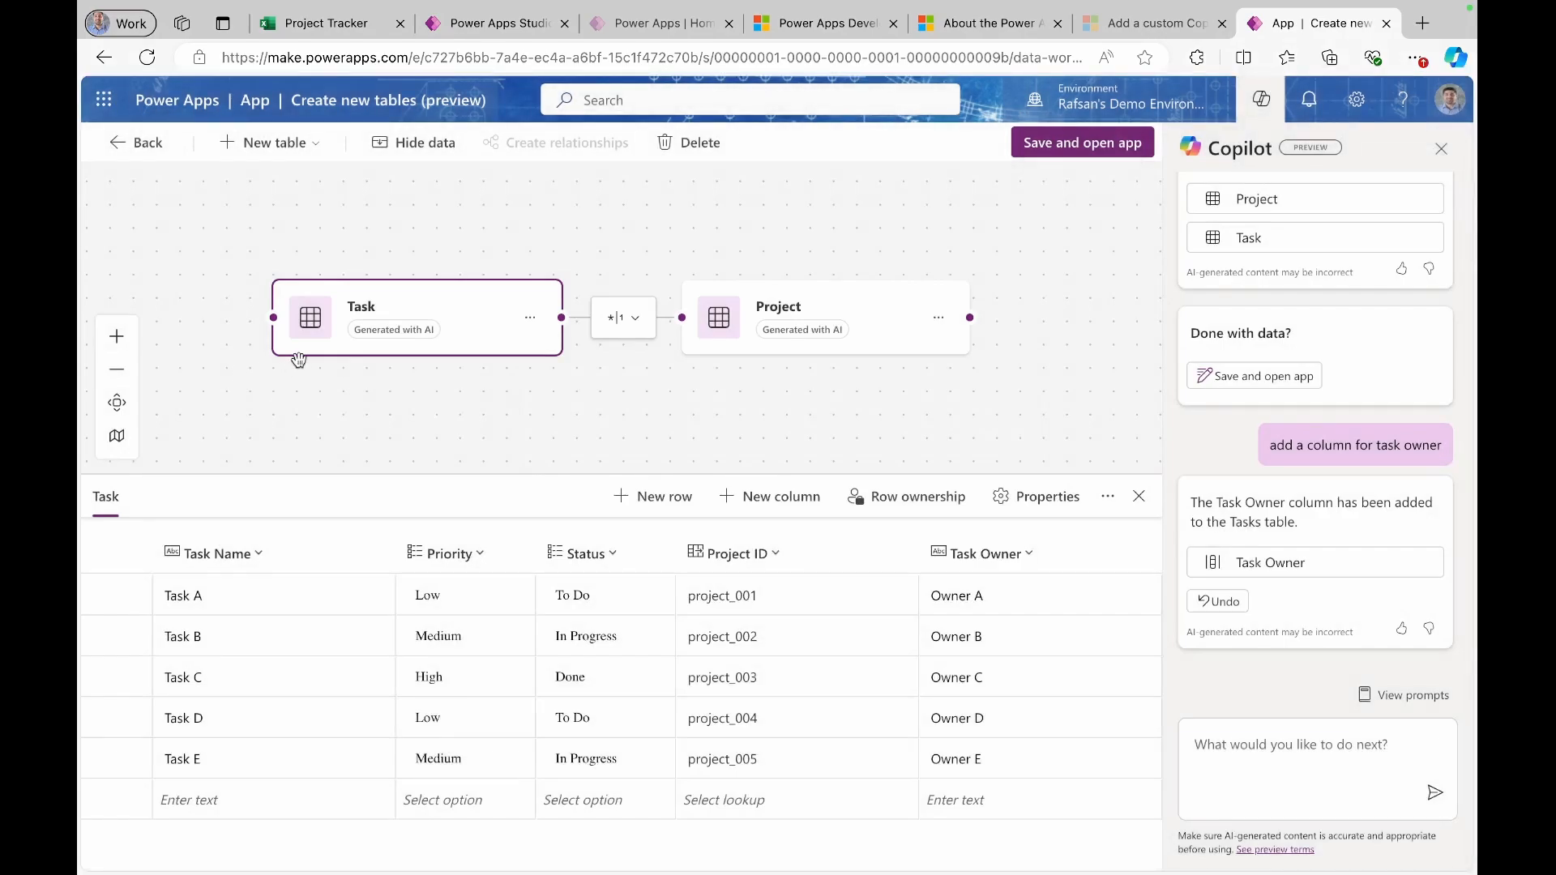
# - Import the TaskList SharePoint list from the Agile Project Management site as a new table and hide the Task data
pyautogui.click(305, 145)
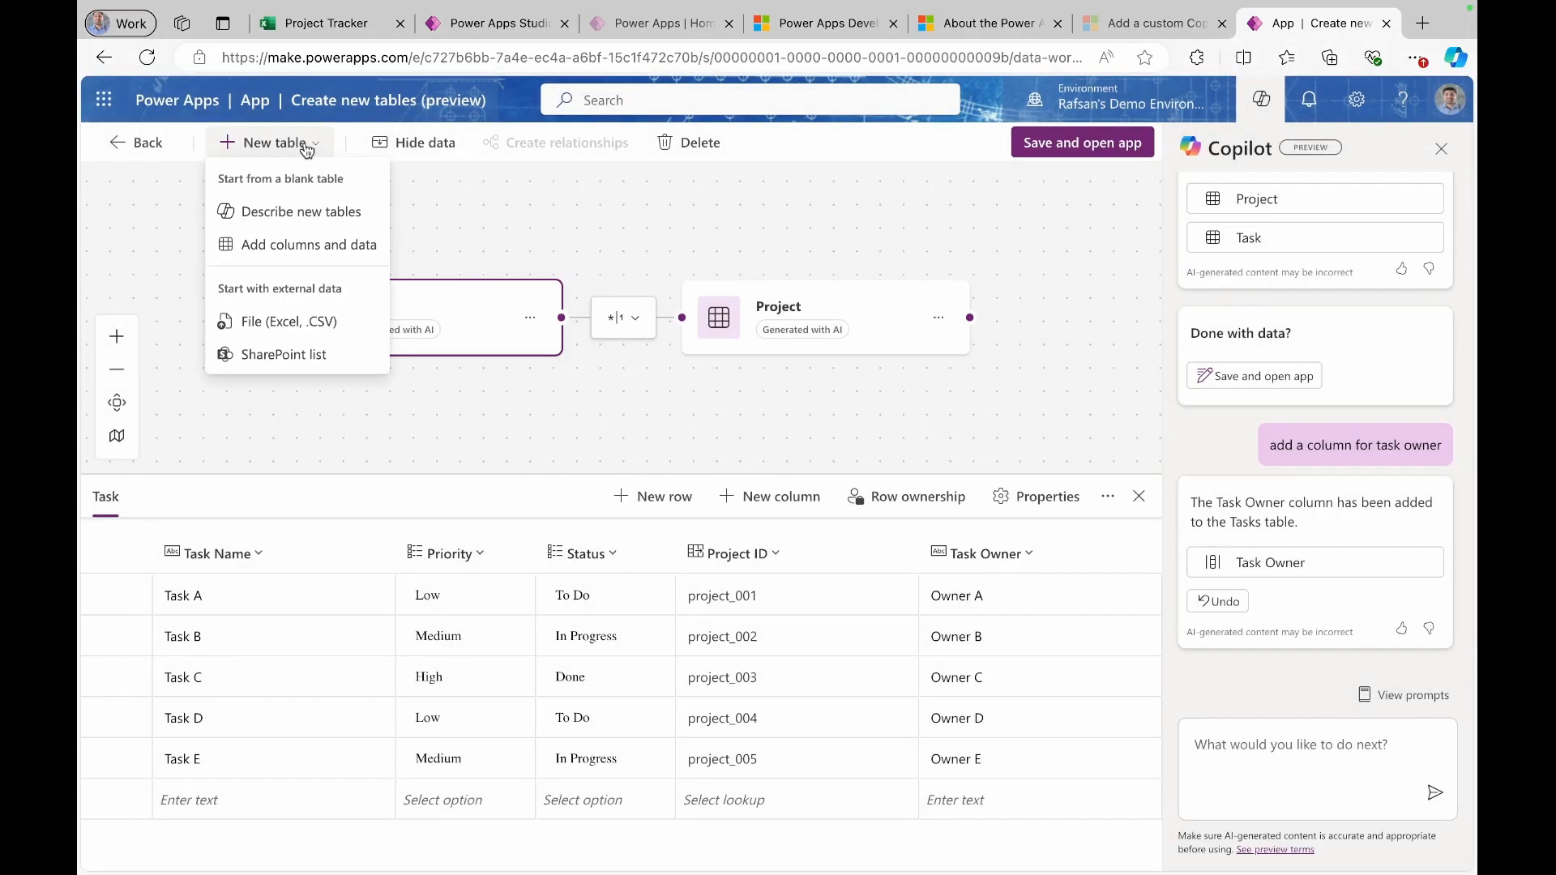
pyautogui.click(294, 363)
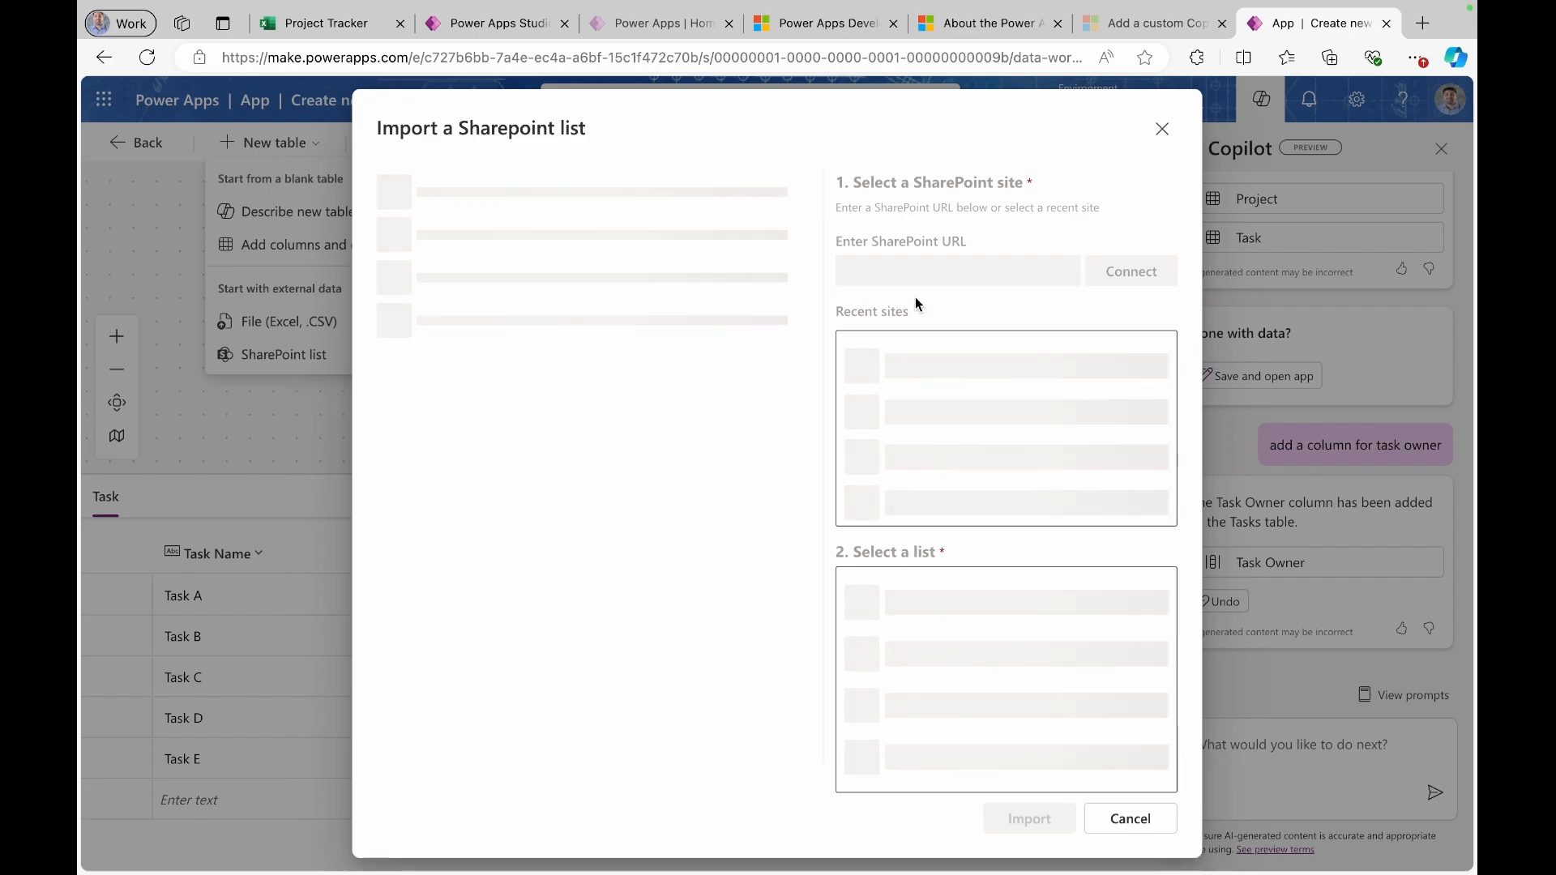
pyautogui.scroll(-3, 935, 733)
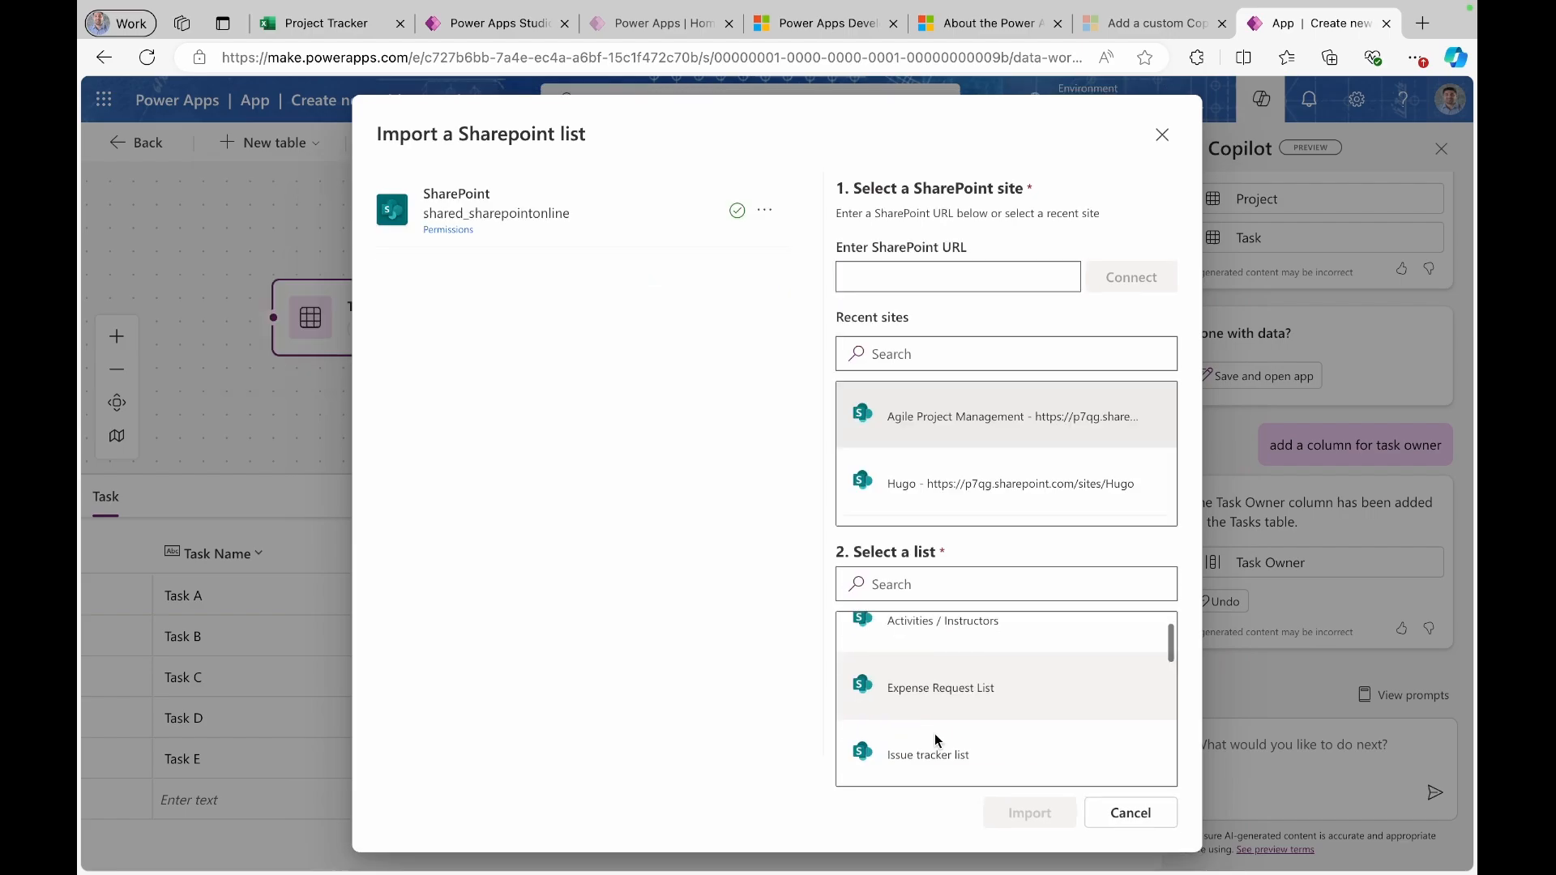
pyautogui.scroll(-3, 936, 733)
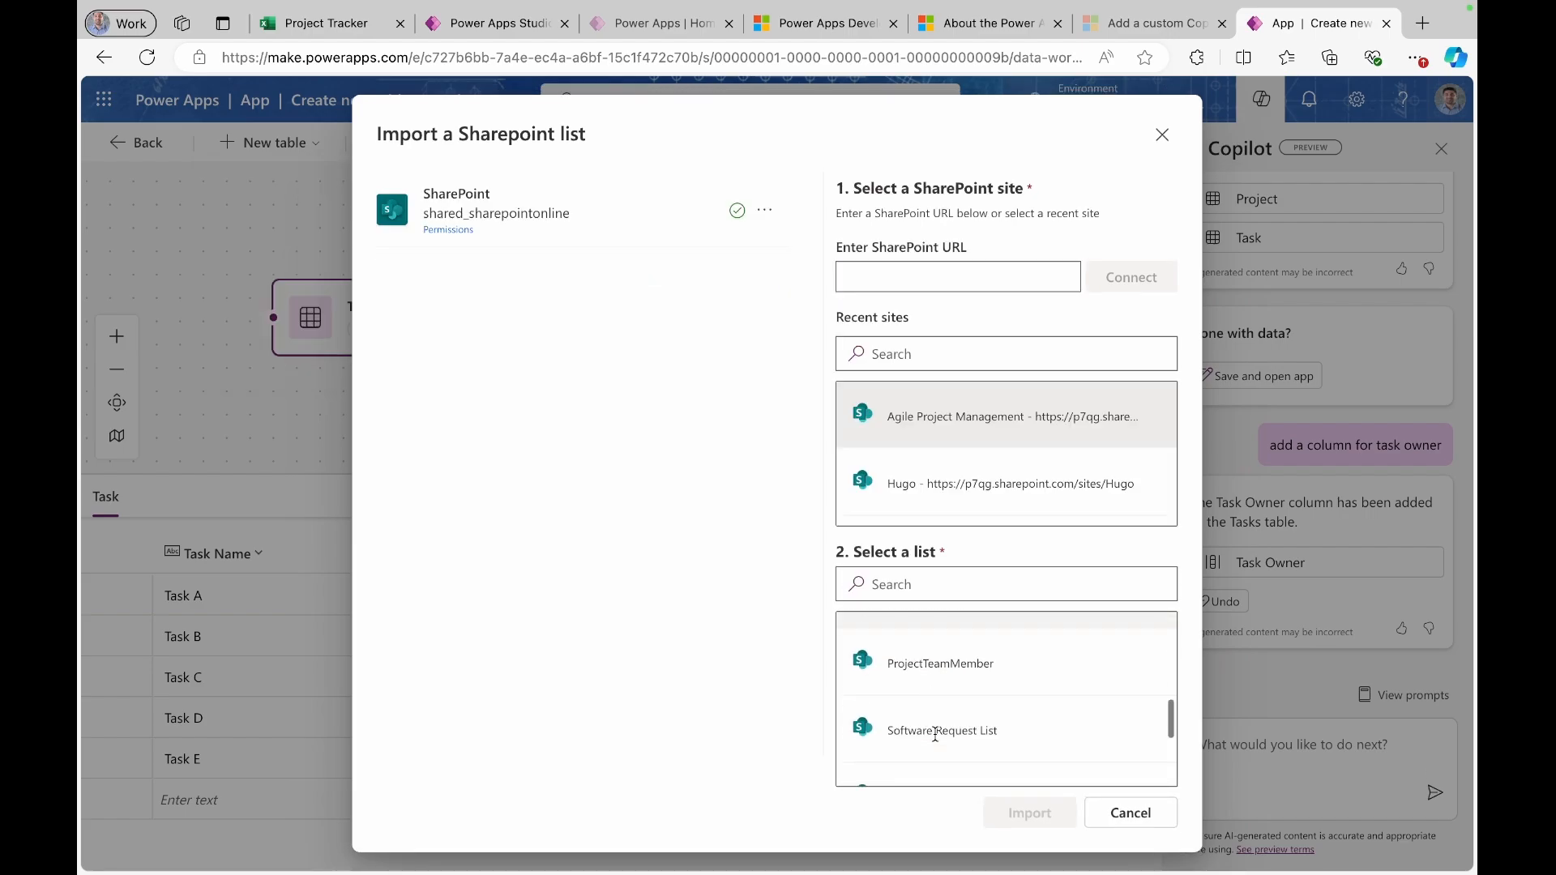
pyautogui.click(1057, 733)
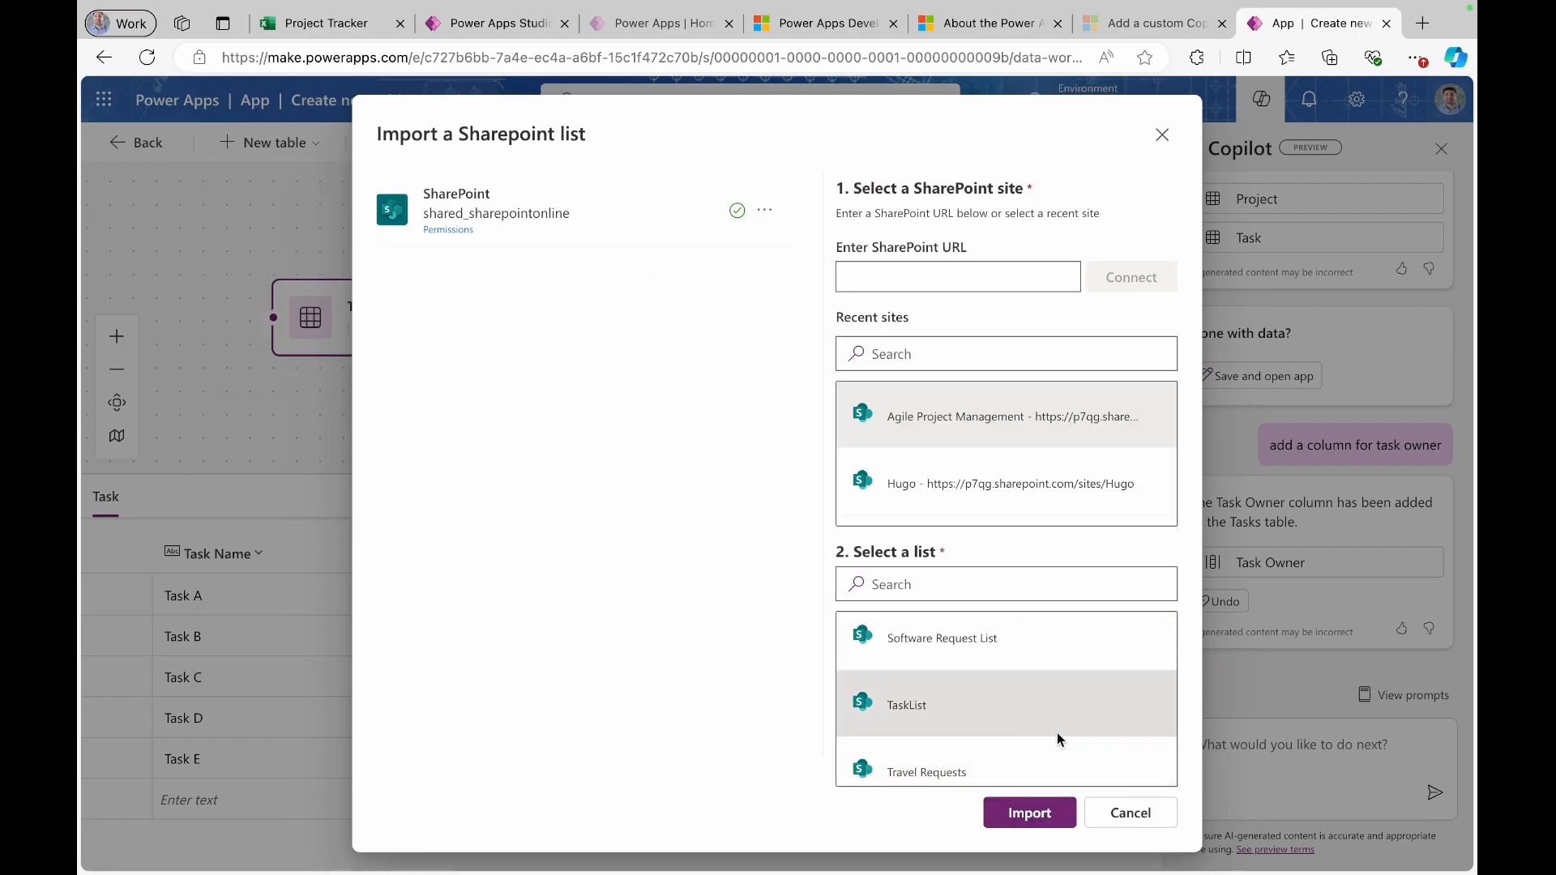
pyautogui.click(1031, 812)
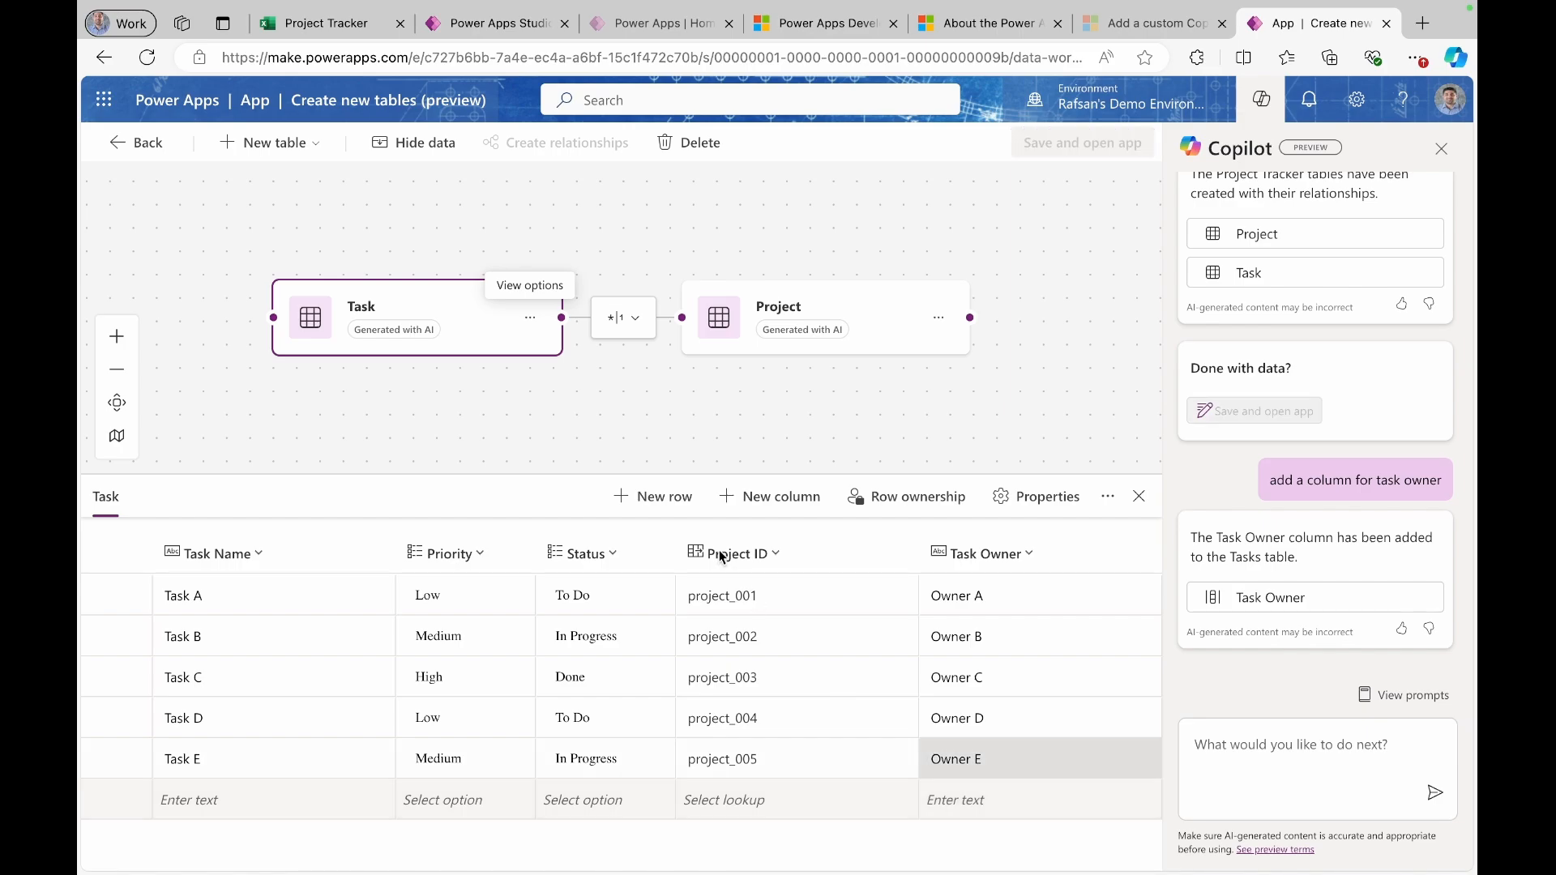
pyautogui.click(1139, 497)
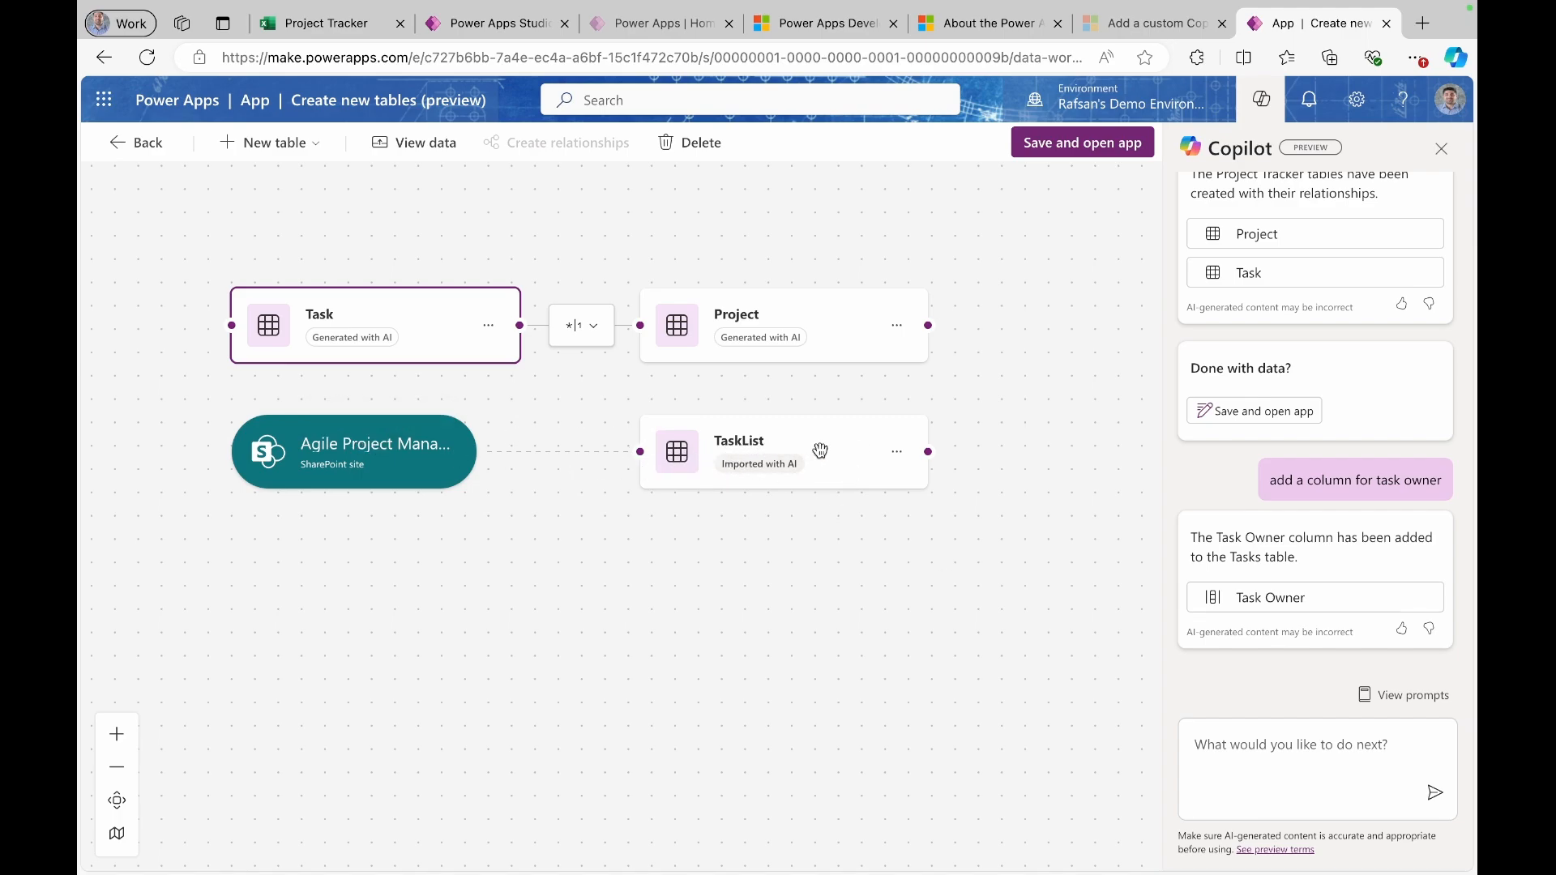
# - View the imported TaskList table's data across its columns, then close the data view
pyautogui.click(897, 451)
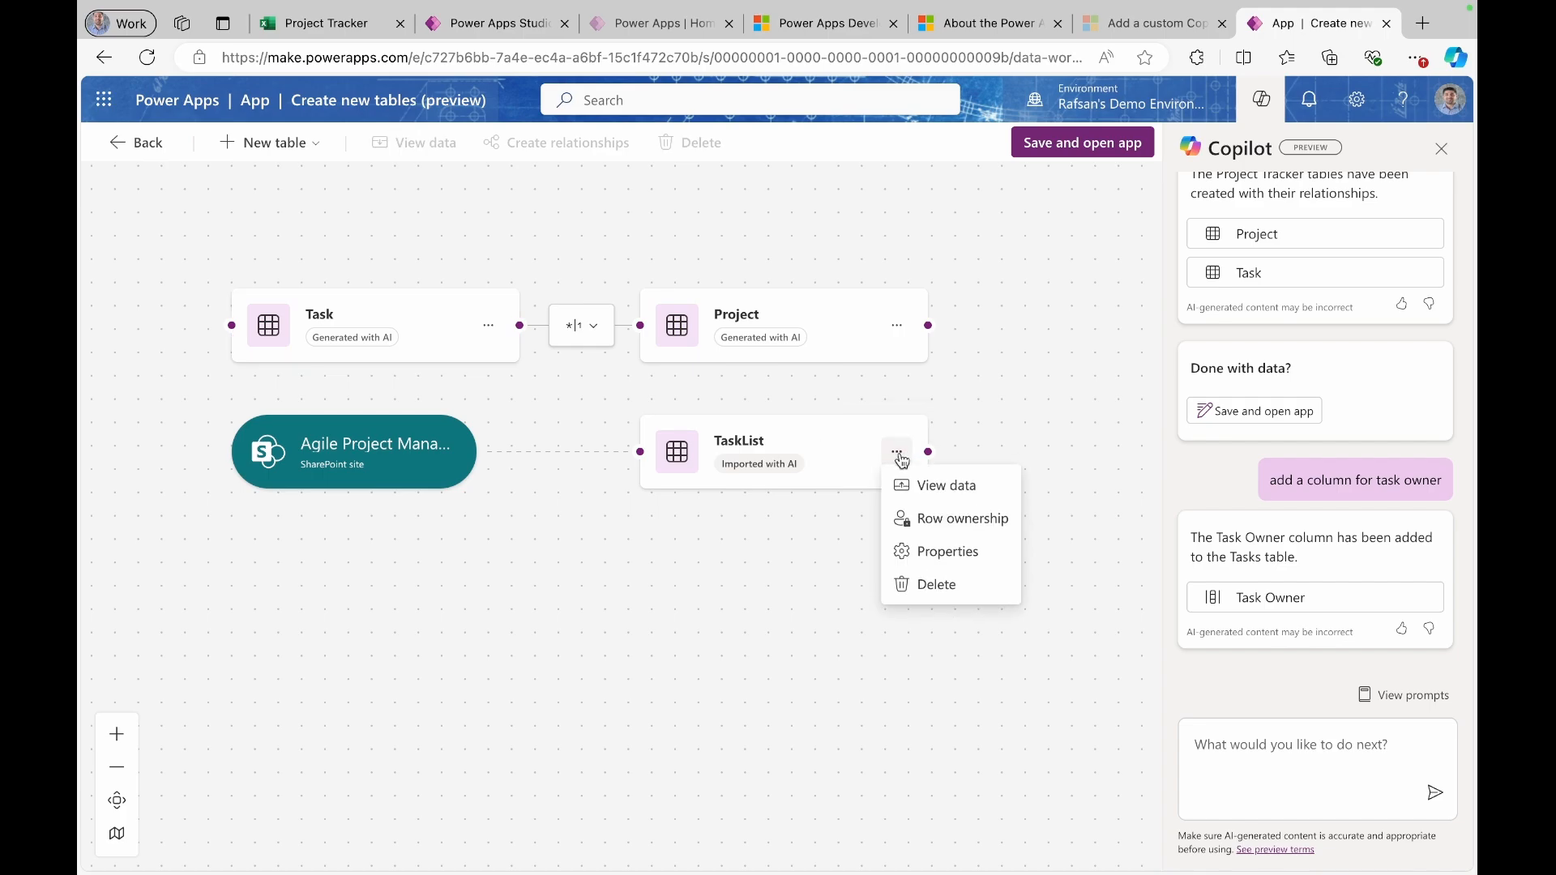
pyautogui.click(923, 490)
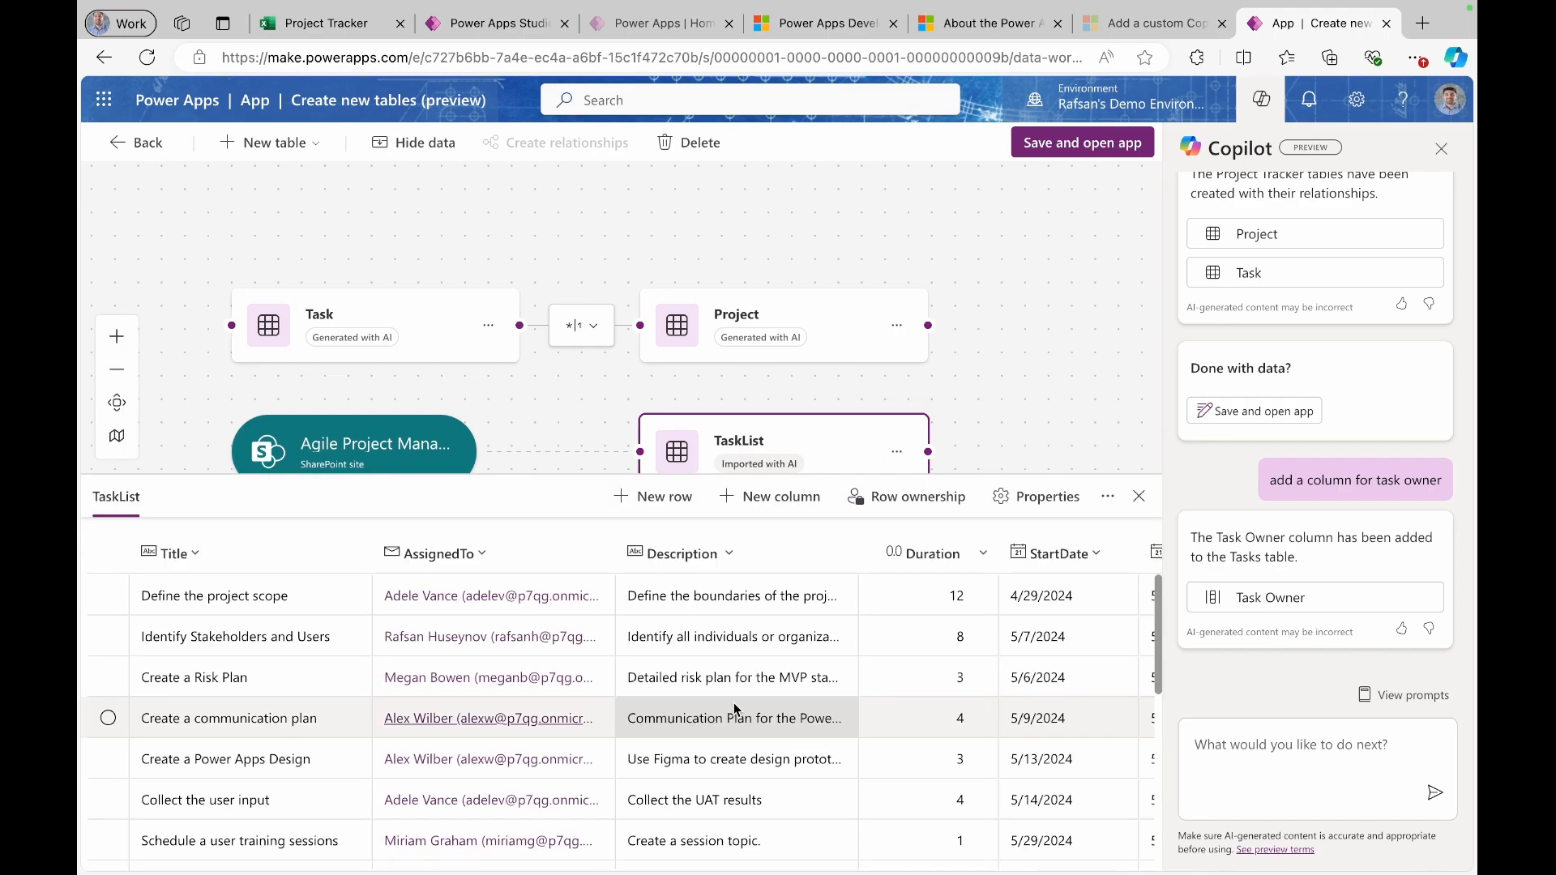
pyautogui.hscroll(1, 733, 704)
pyautogui.hscroll(8, 733, 704)
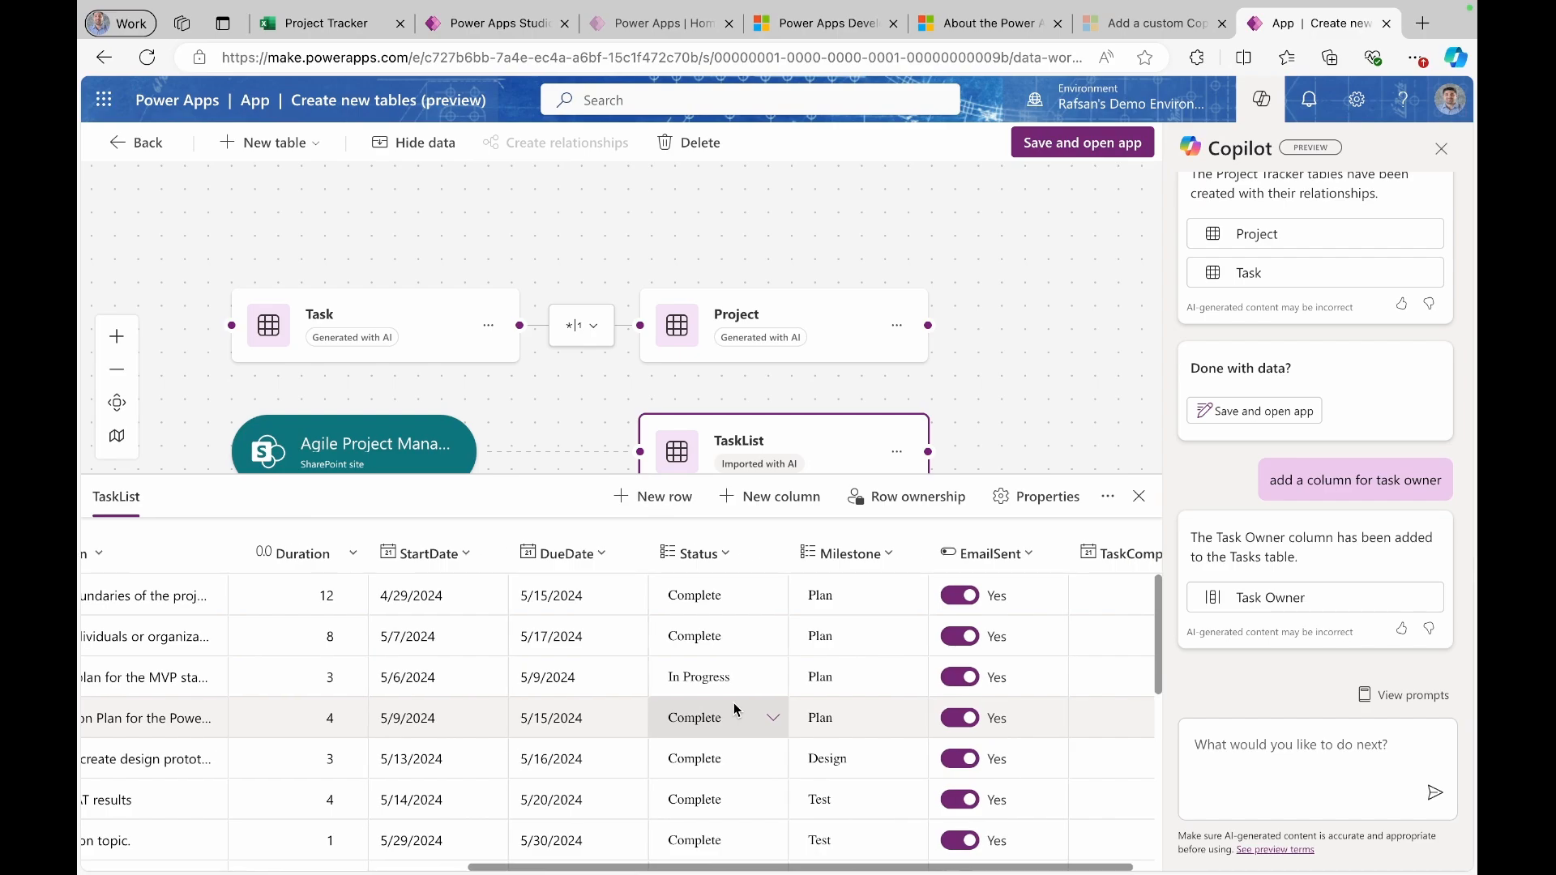
pyautogui.hscroll(-9, 734, 710)
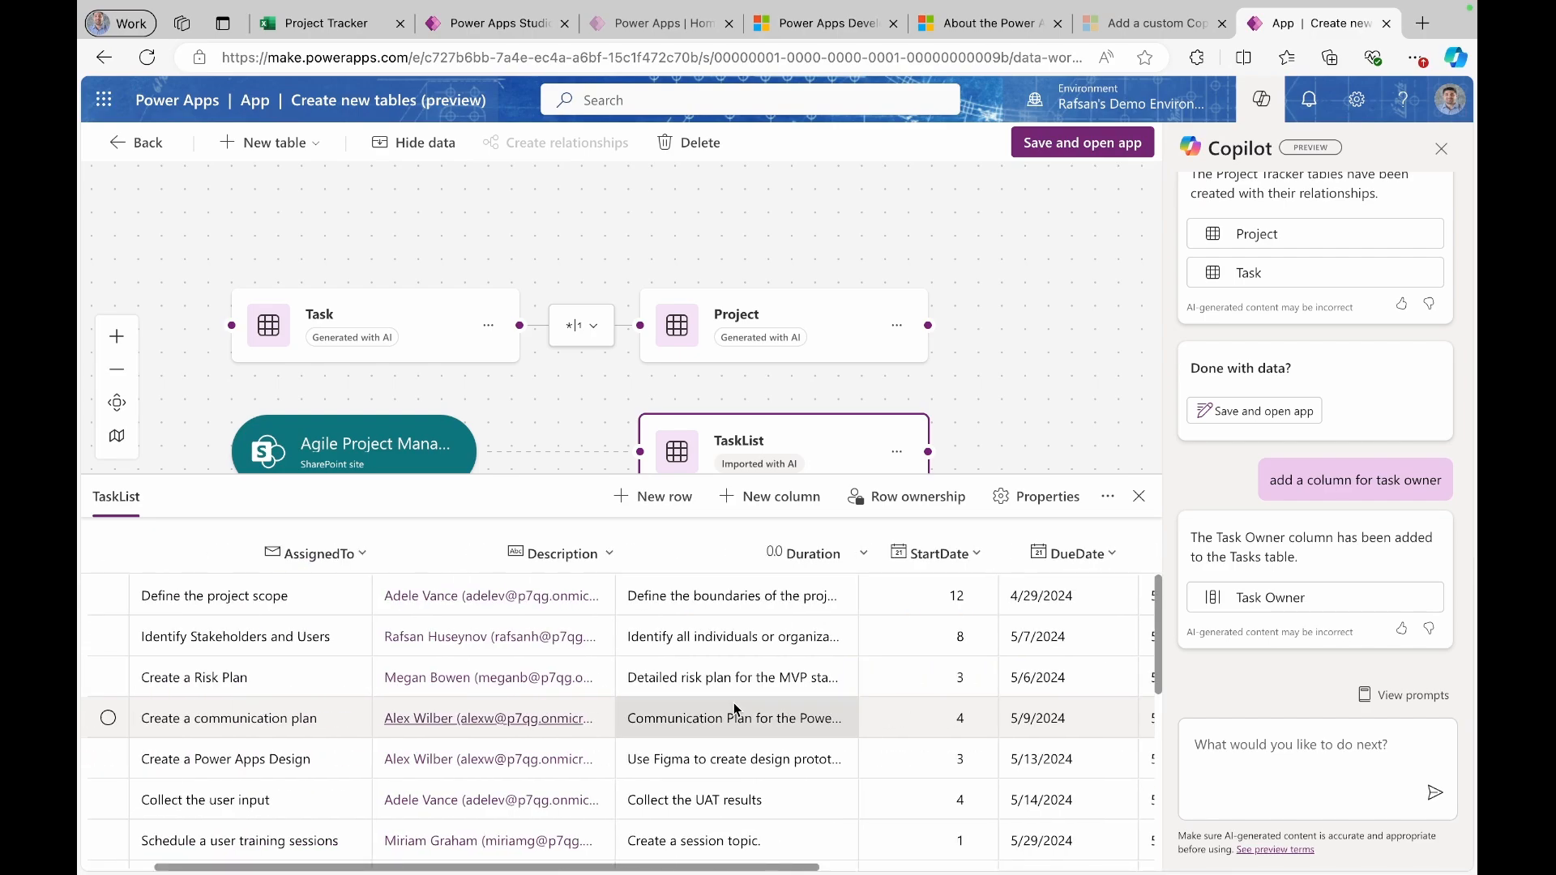
pyautogui.click(1139, 497)
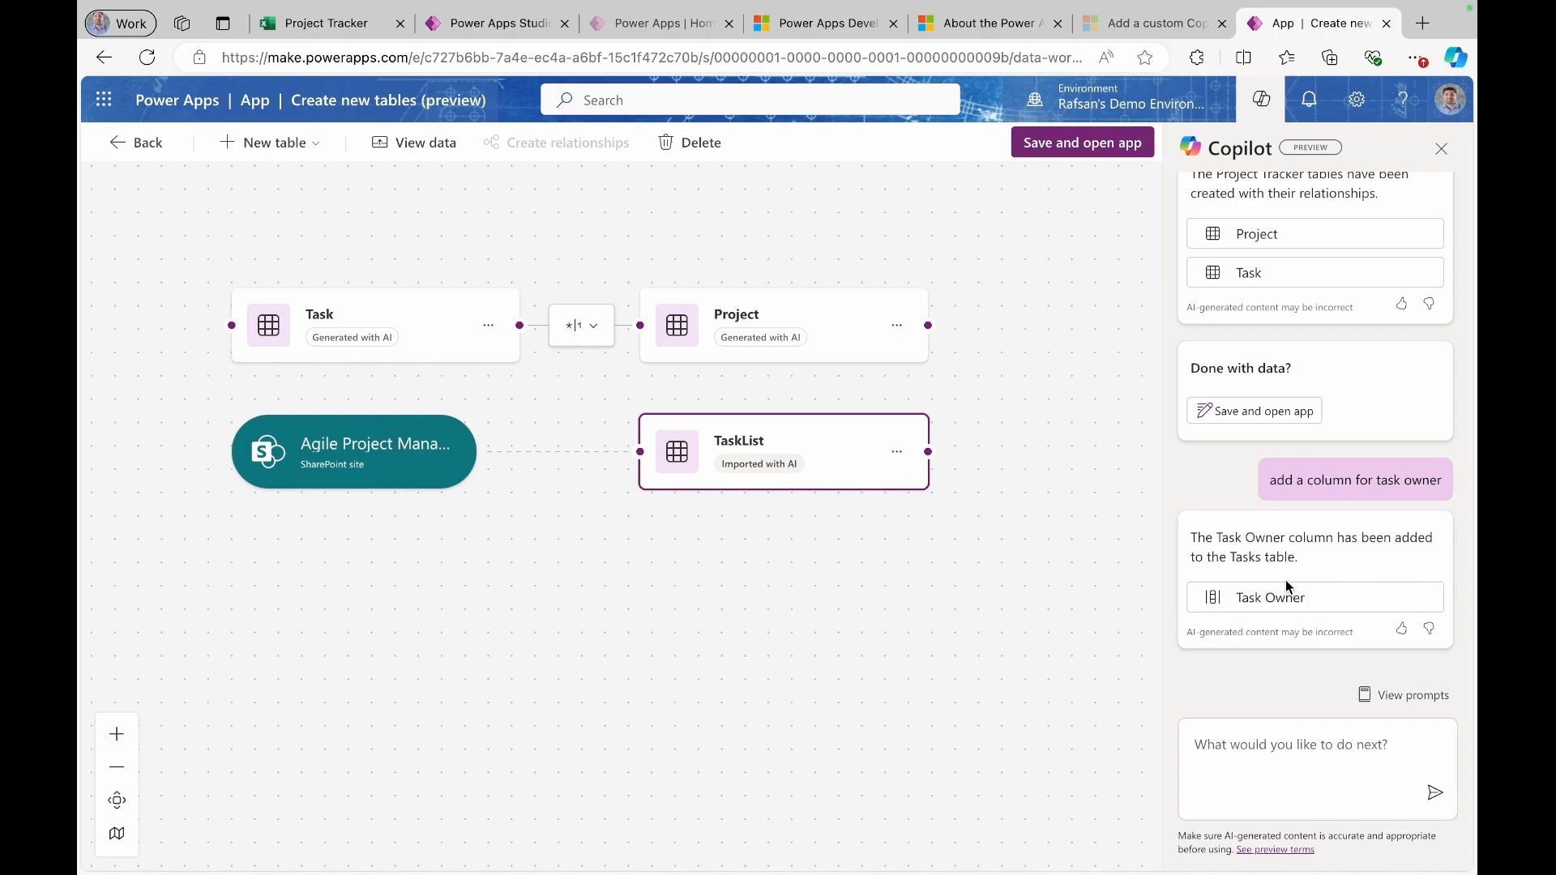
# - Have Copilot create a relationship between the Project and TaskList tables, and move TaskList lower on the canvas
pyautogui.click(1269, 749)
pyautogui.write('crea')
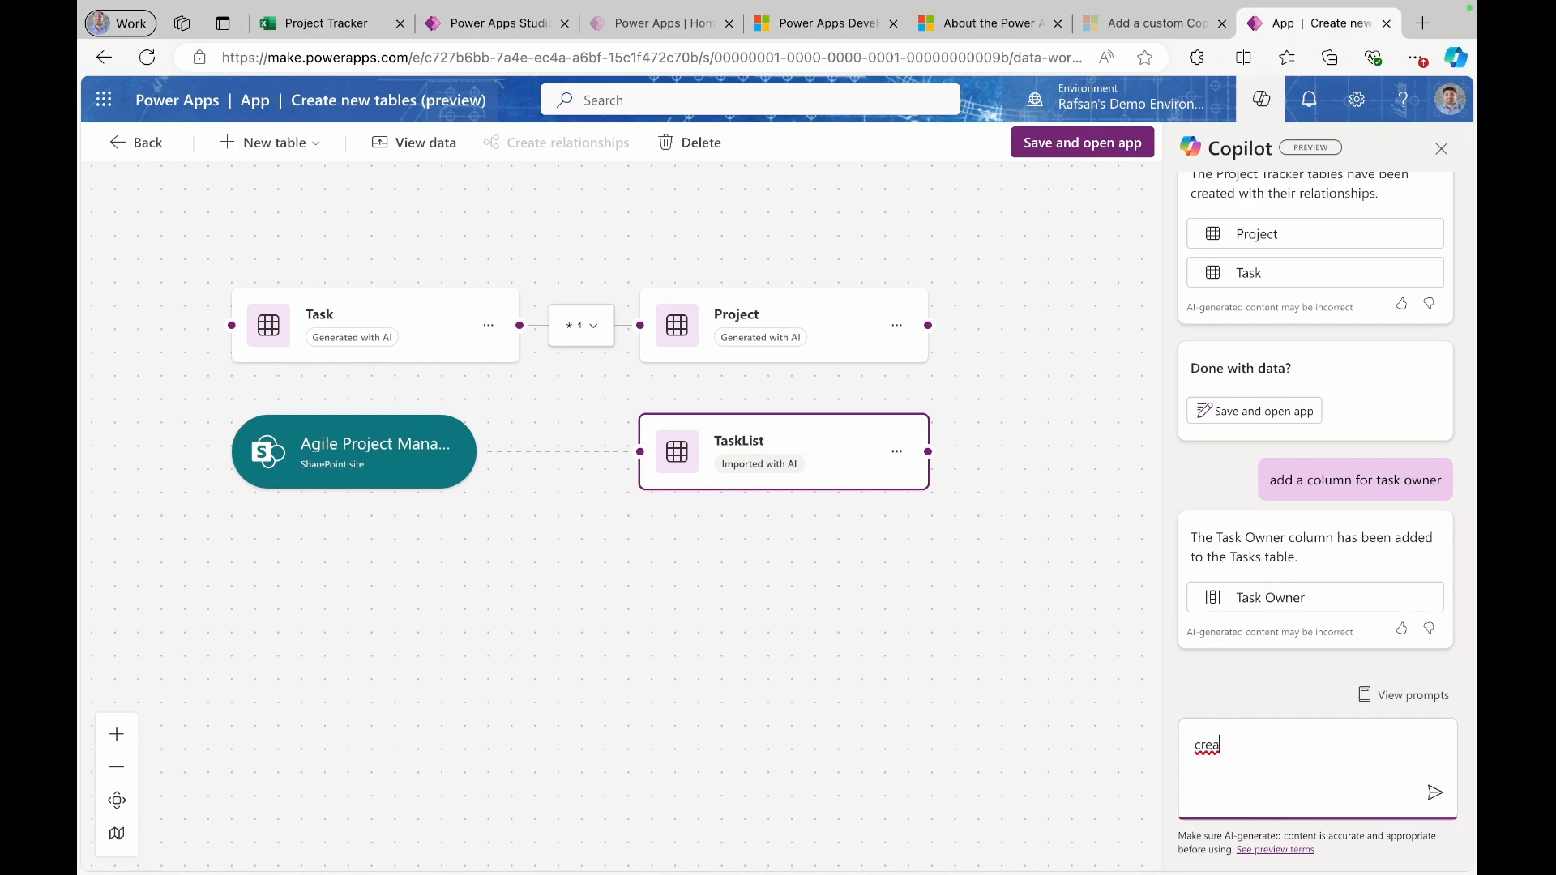
pyautogui.write('te a realtionshiu')
pyautogui.press('BackSpace')
pyautogui.write('p between')
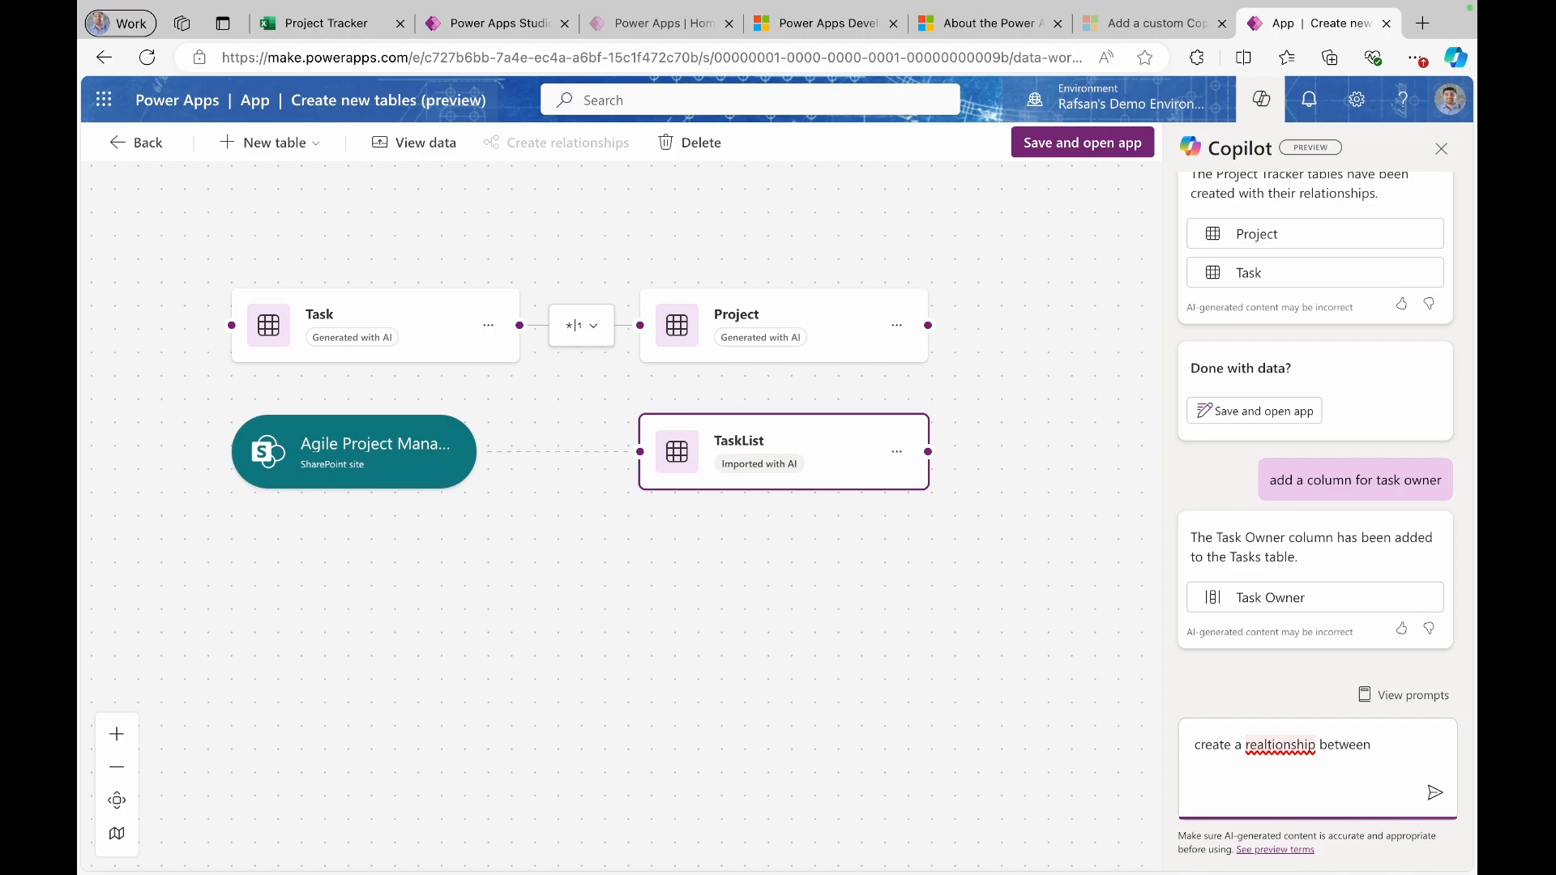
pyautogui.write(' Project abnd')
pyautogui.press('BackSpace')
pyautogui.press('BackSpace')
pyautogui.press('BackSpace')
pyautogui.write('nd TaskList tables')
pyautogui.press('Return')
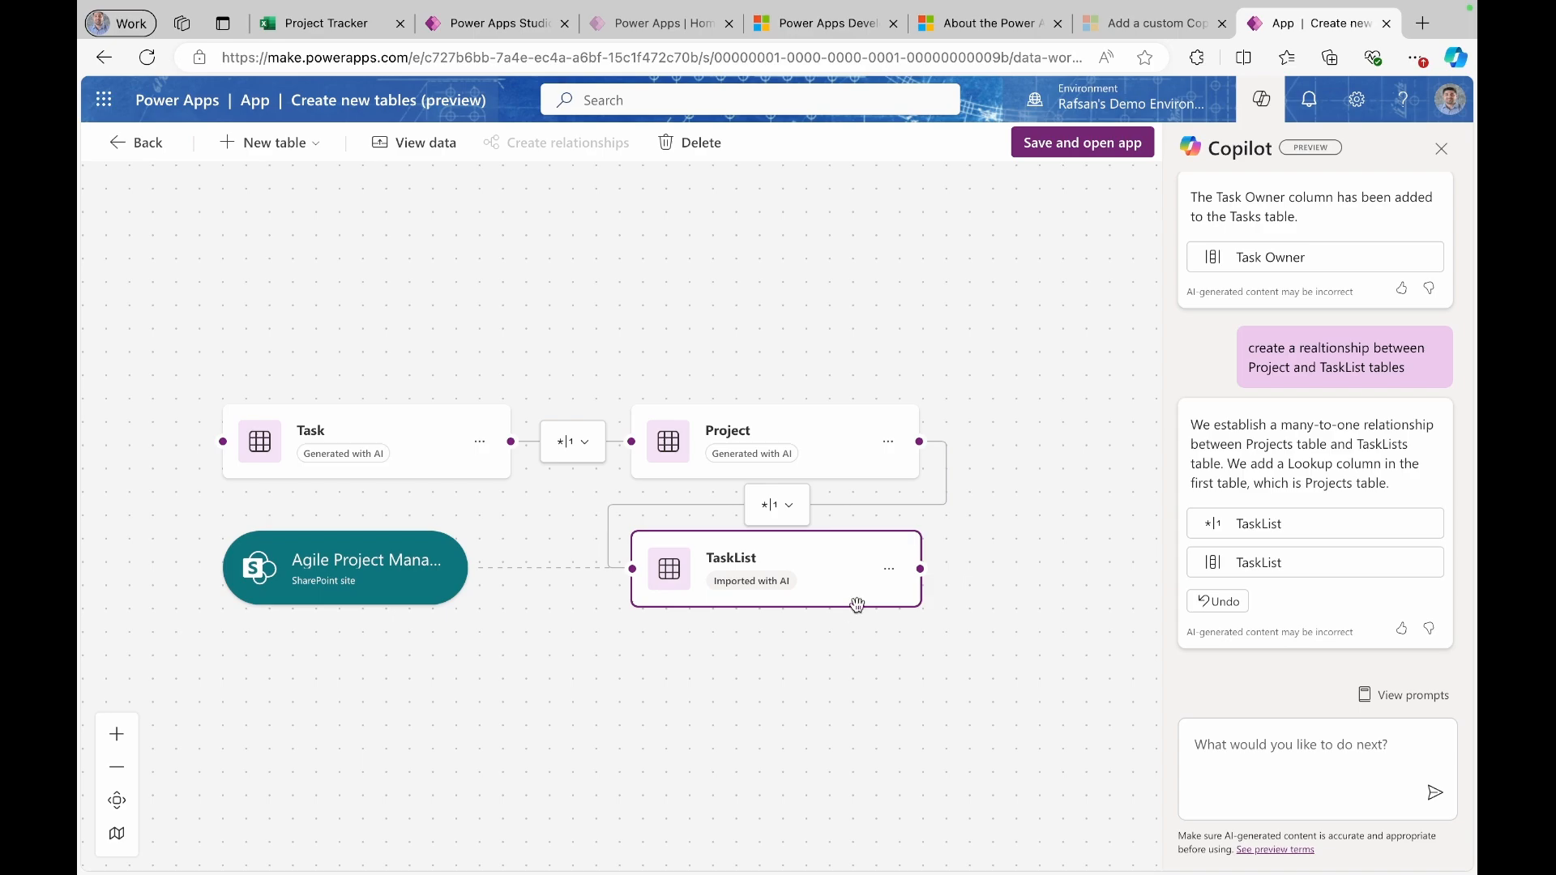
pyautogui.moveTo(854, 600); pyautogui.dragTo(923, 760)
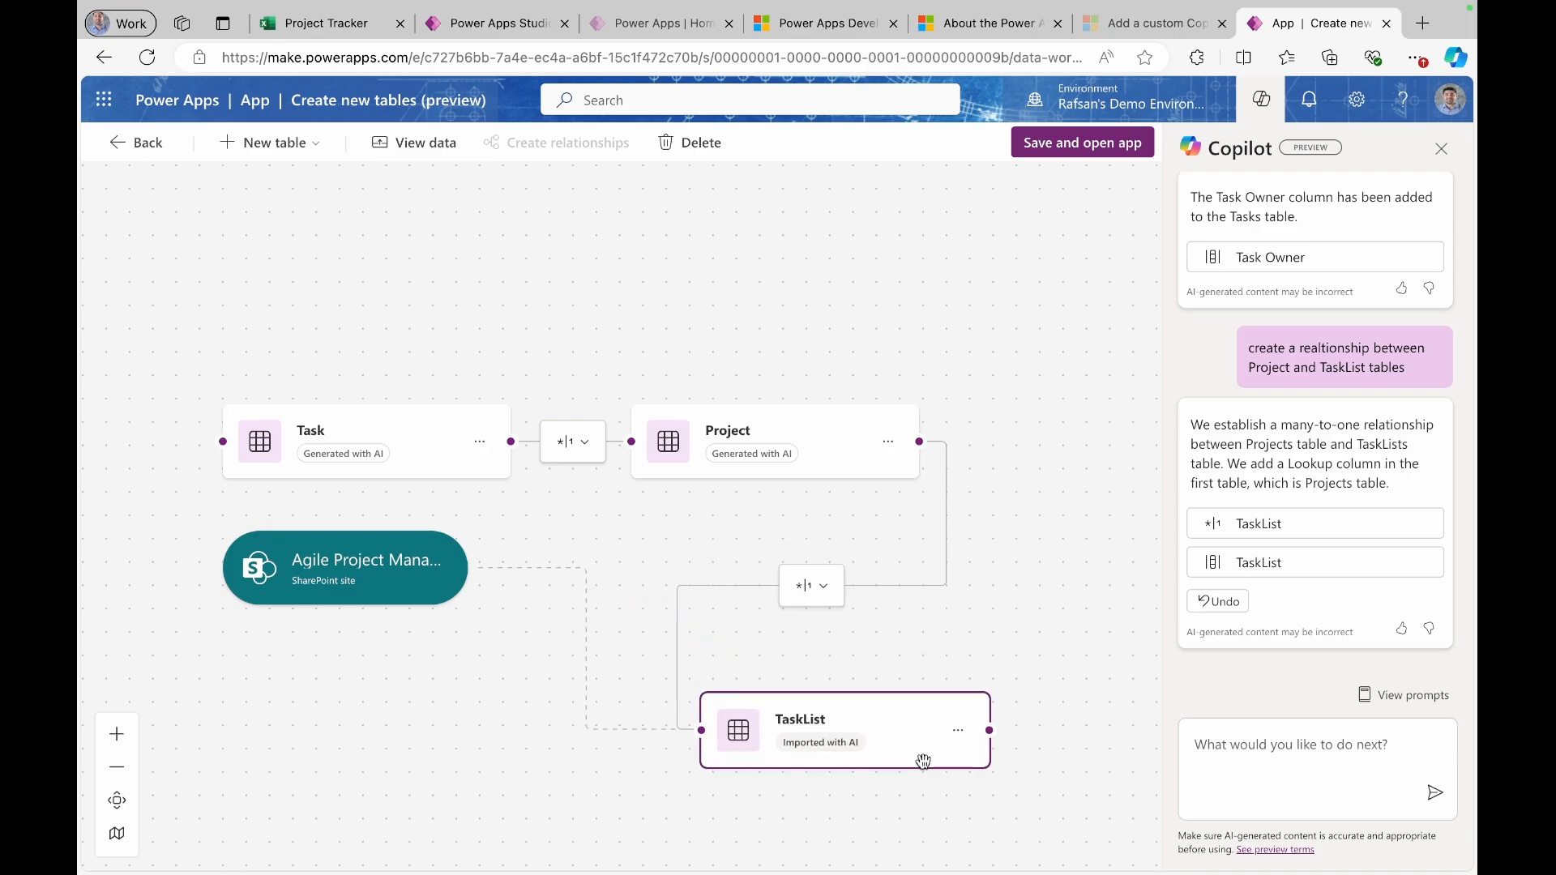
# - View the options of the Project–TaskList relationship and run the suggested Copilot prompt "Import a Sharepoint list"
pyautogui.click(828, 596)
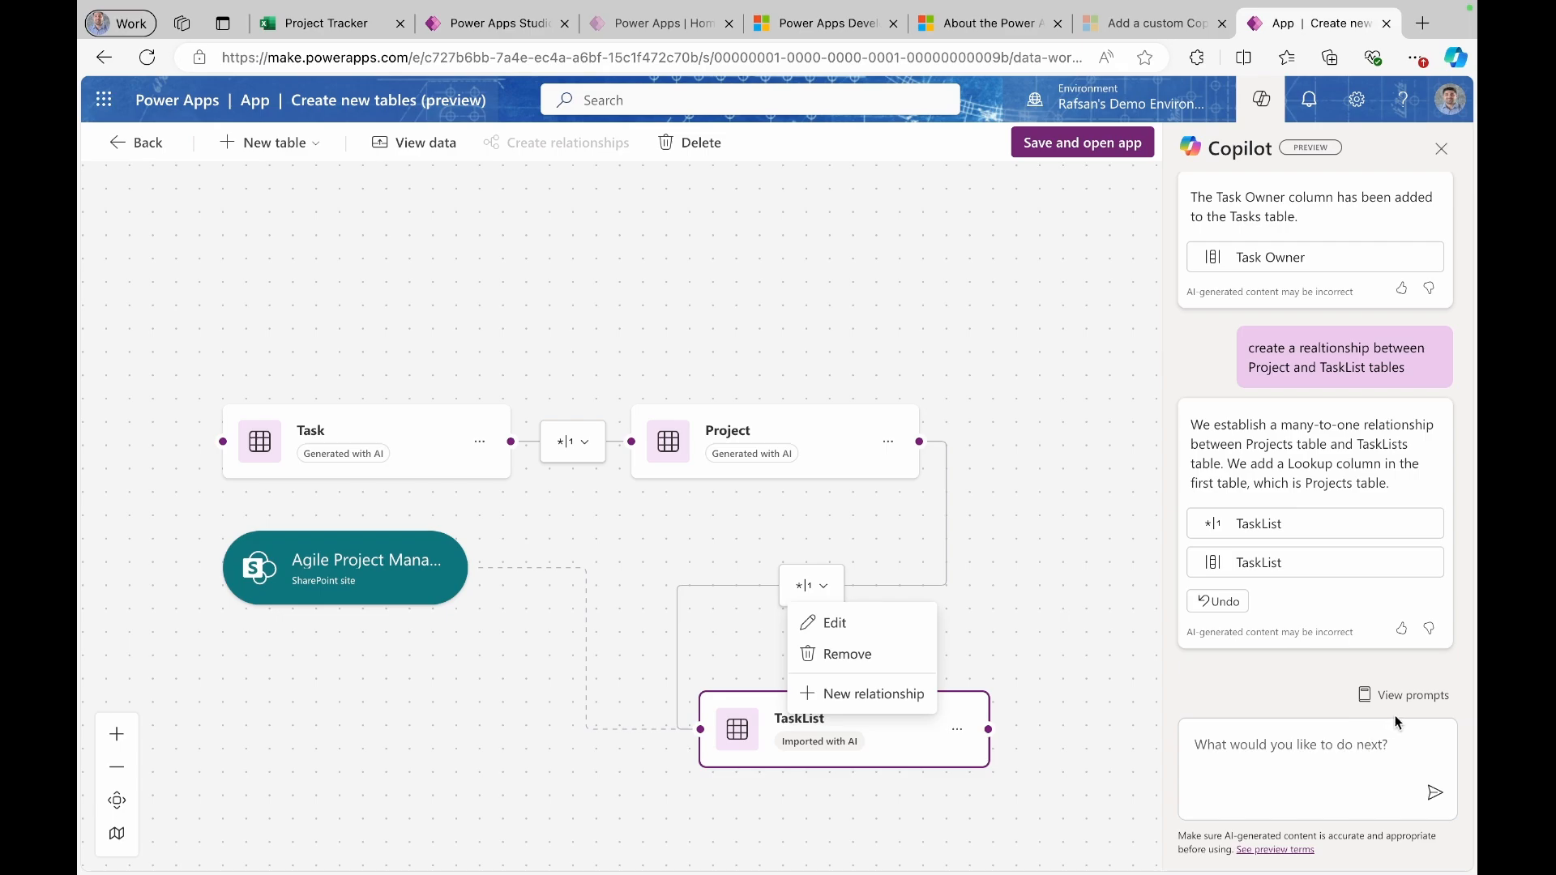
pyautogui.click(1413, 699)
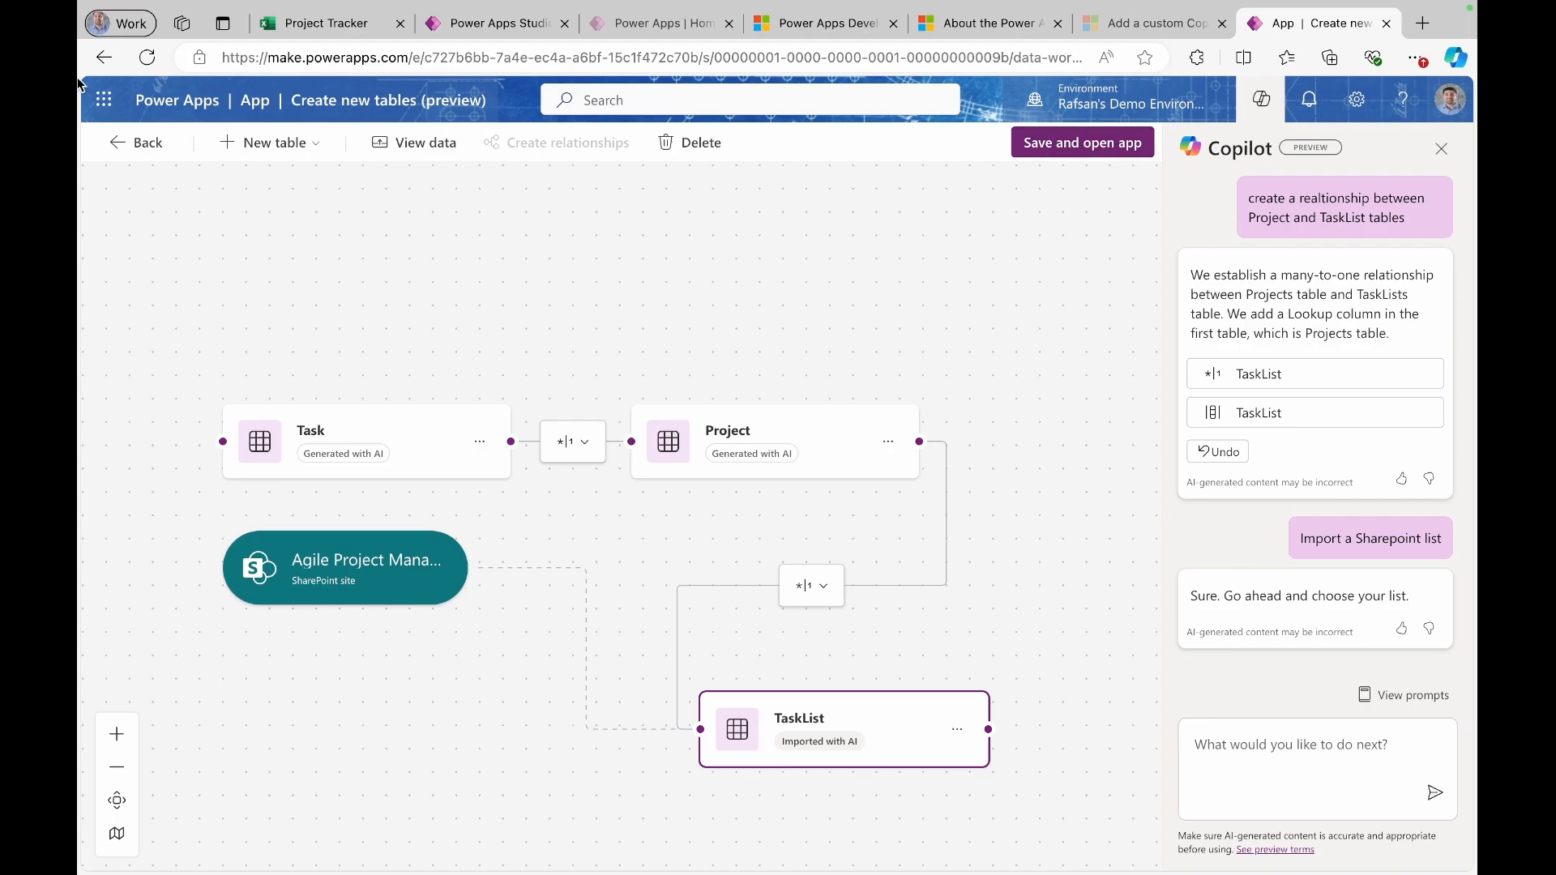
# - Leave the table designer and discard its tables
pyautogui.click(110, 144)
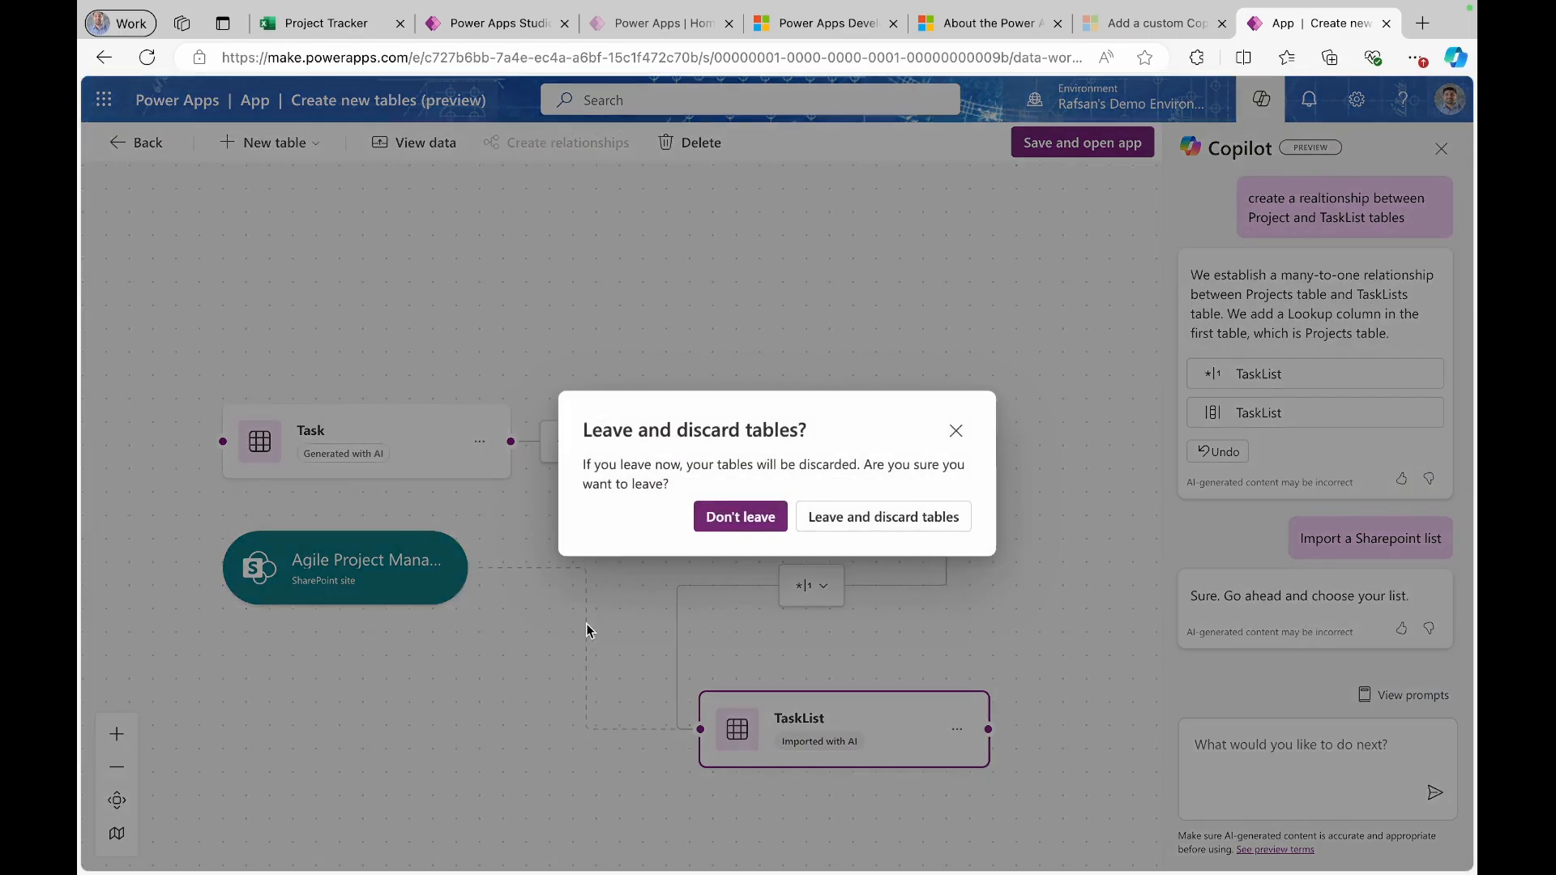
pyautogui.click(877, 519)
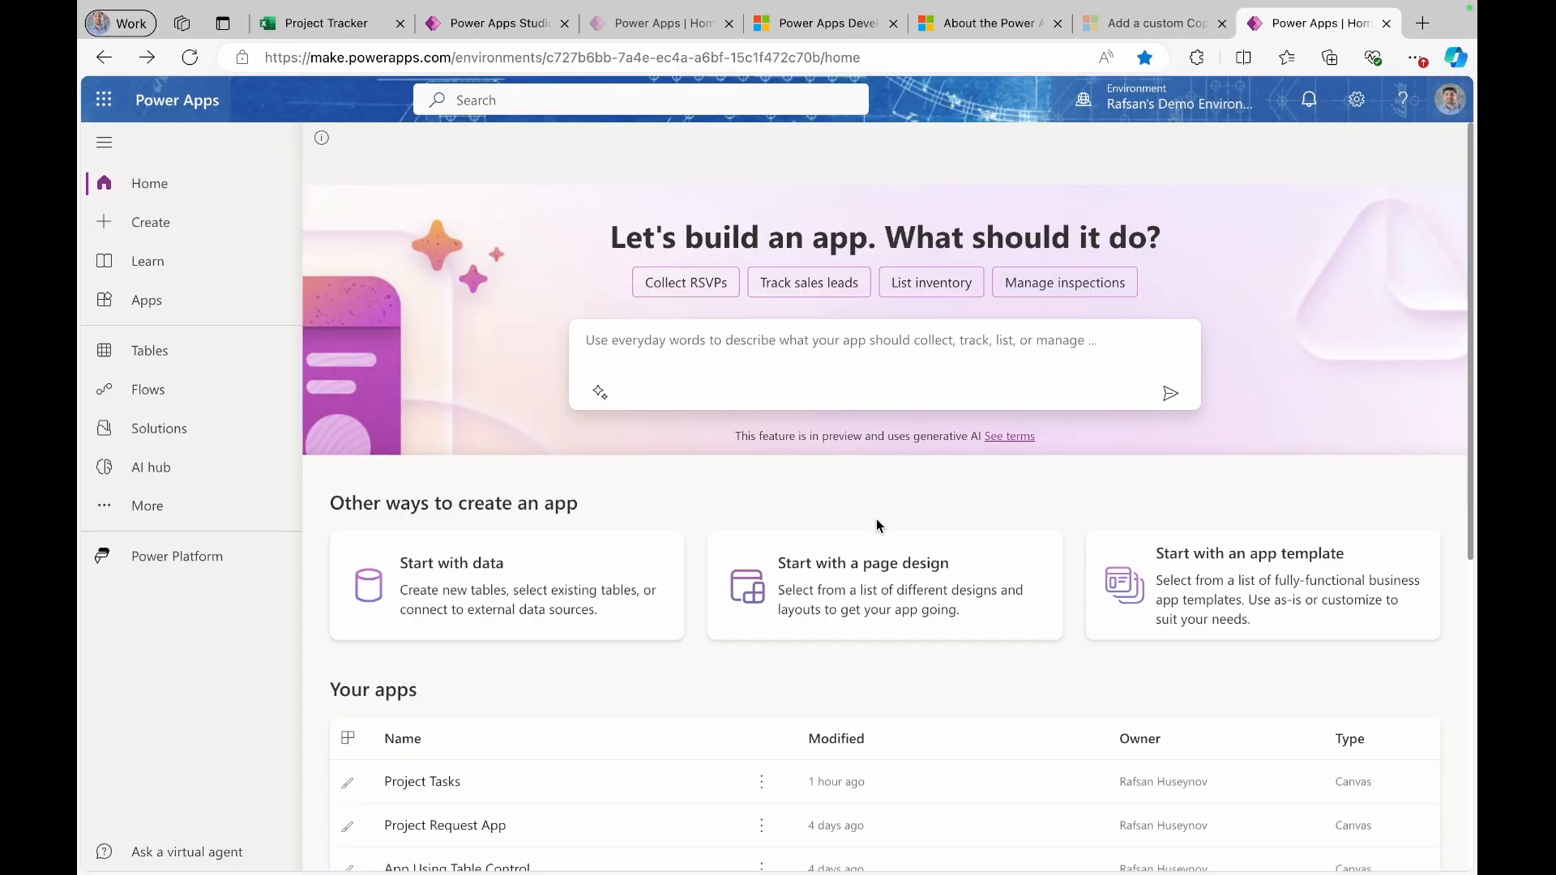
# - Turn off the new data experience and have Copilot generate a table from "Create a project tracker app to track my project tasks"
pyautogui.click(1437, 170)
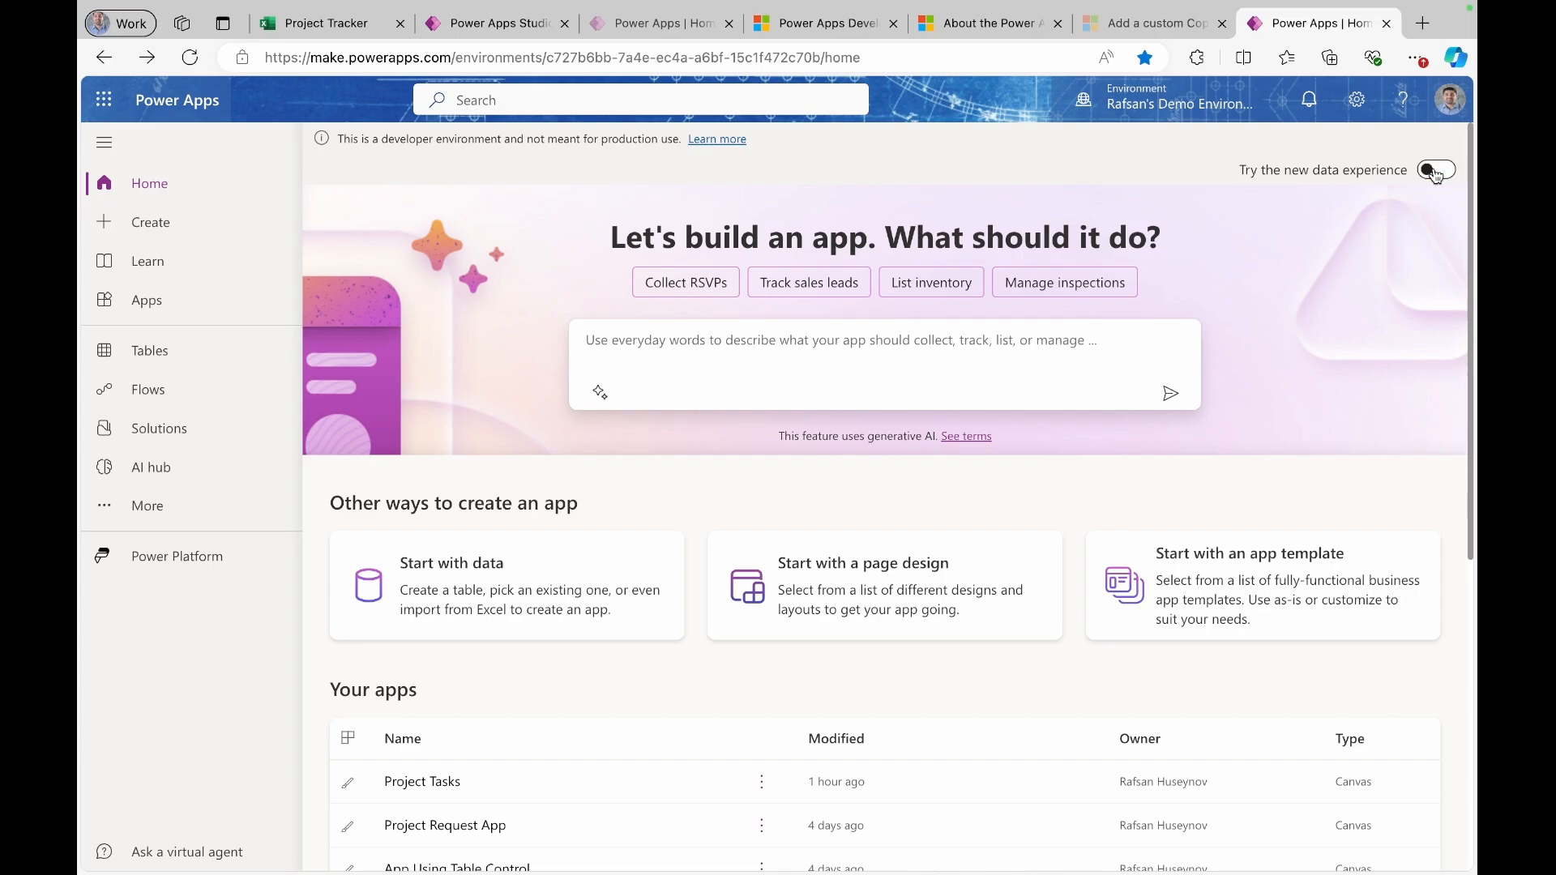
pyautogui.click(800, 342)
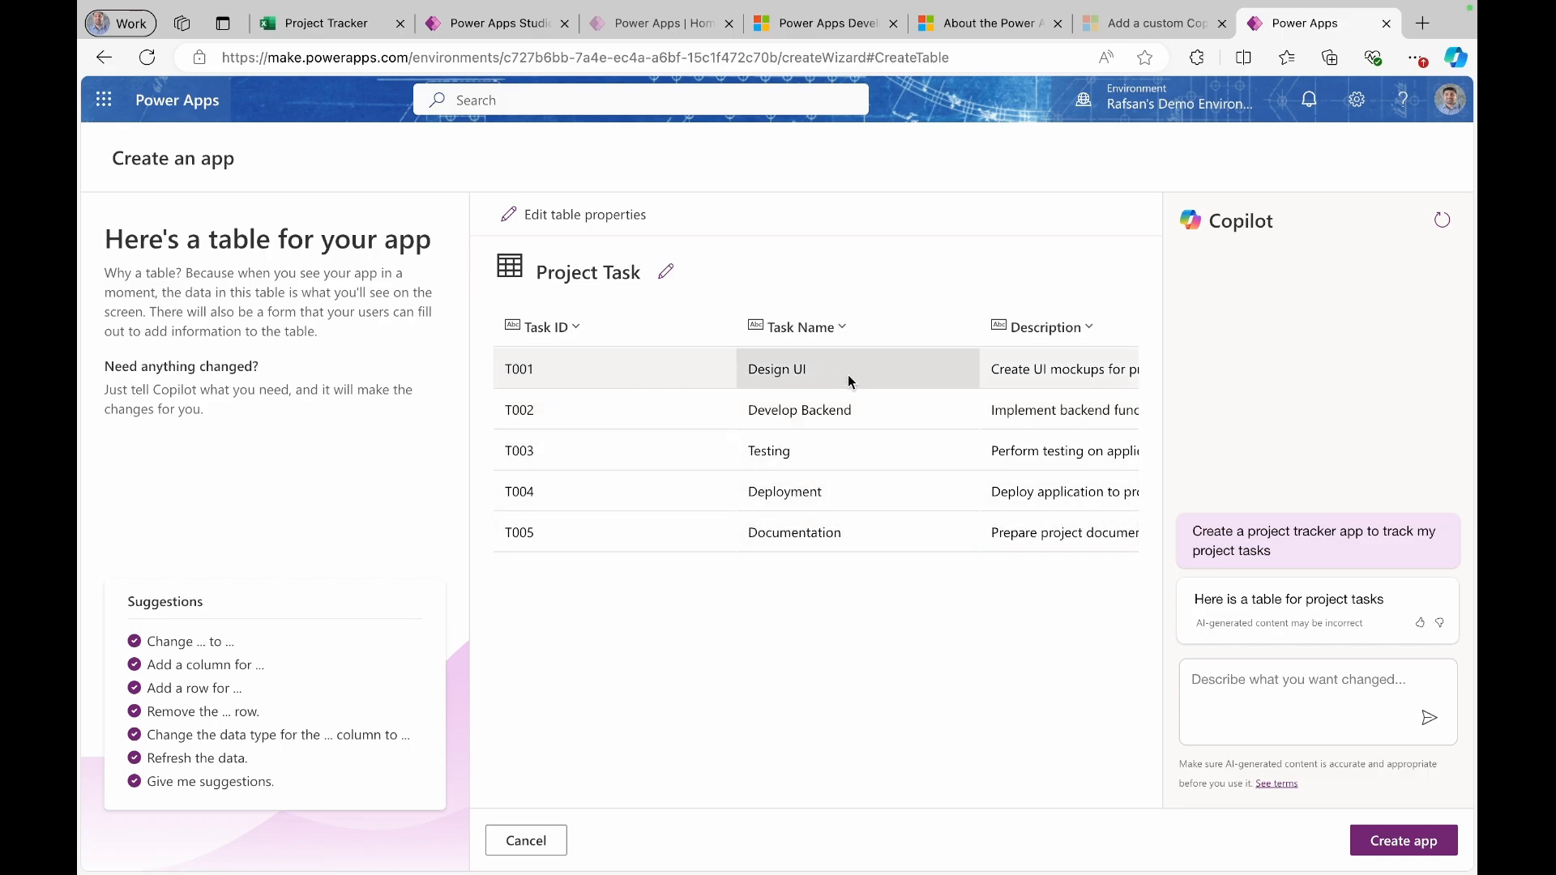
# - Examine the remaining columns of the generated Project Task table and view the Status column's properties
pyautogui.hscroll(5, 999, 465)
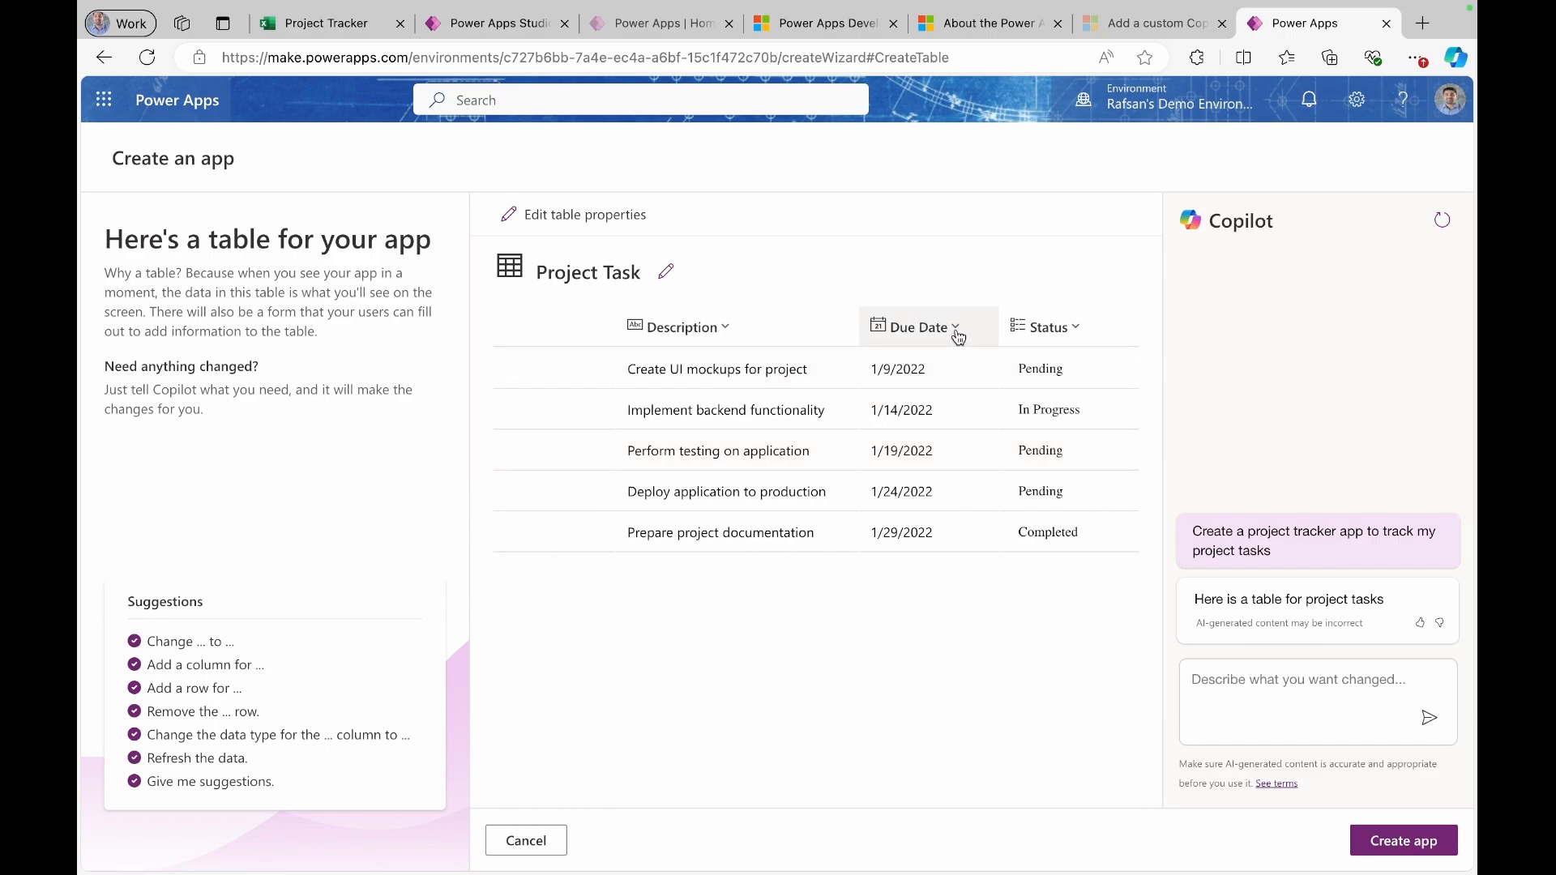
pyautogui.click(1079, 336)
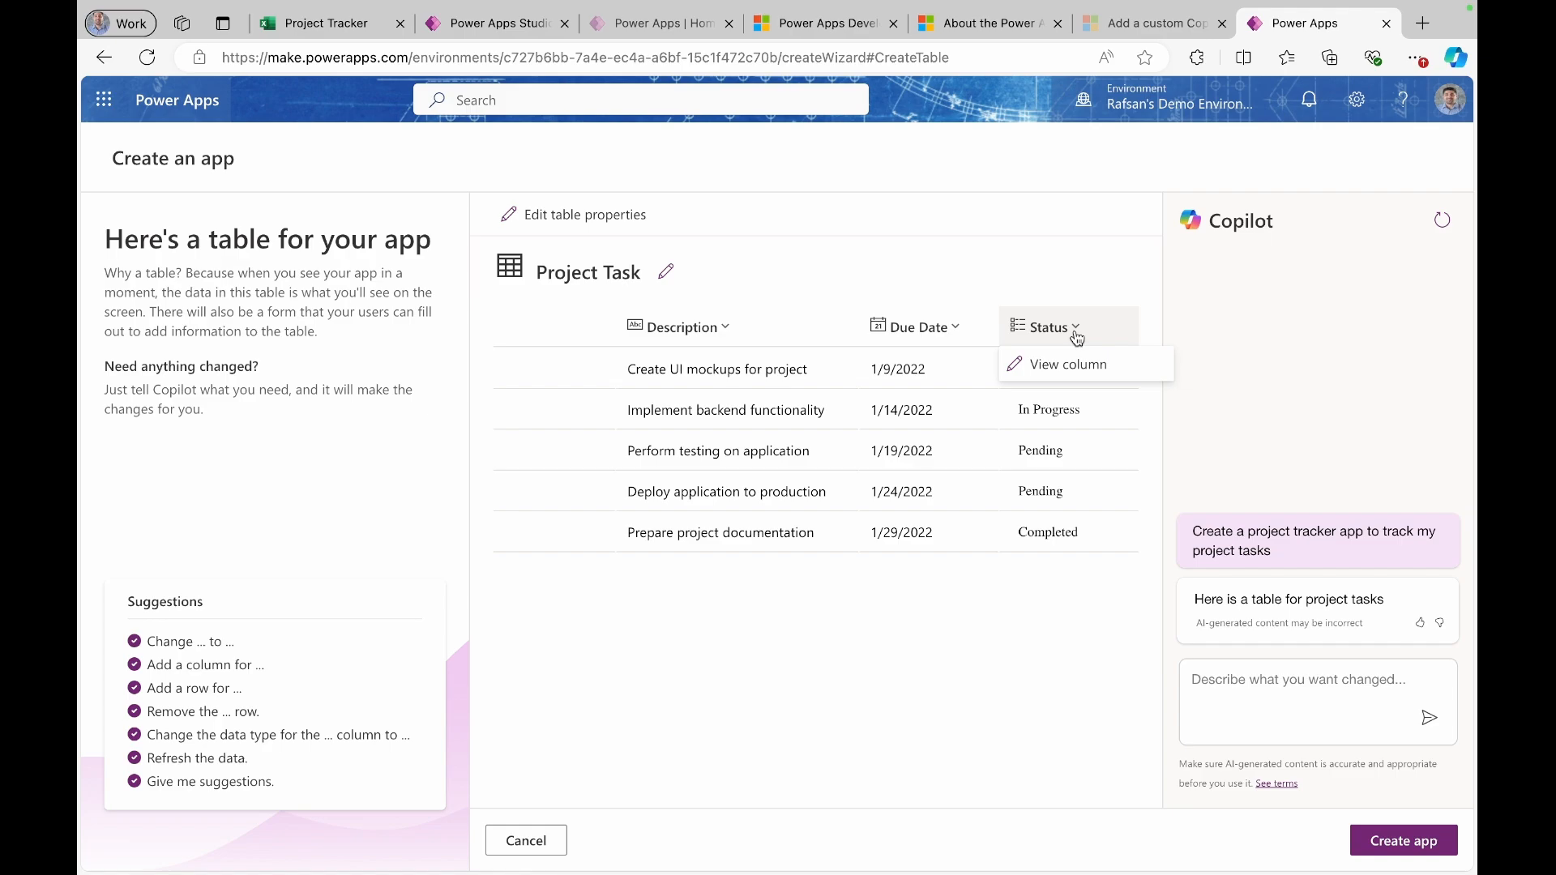
pyautogui.click(1074, 362)
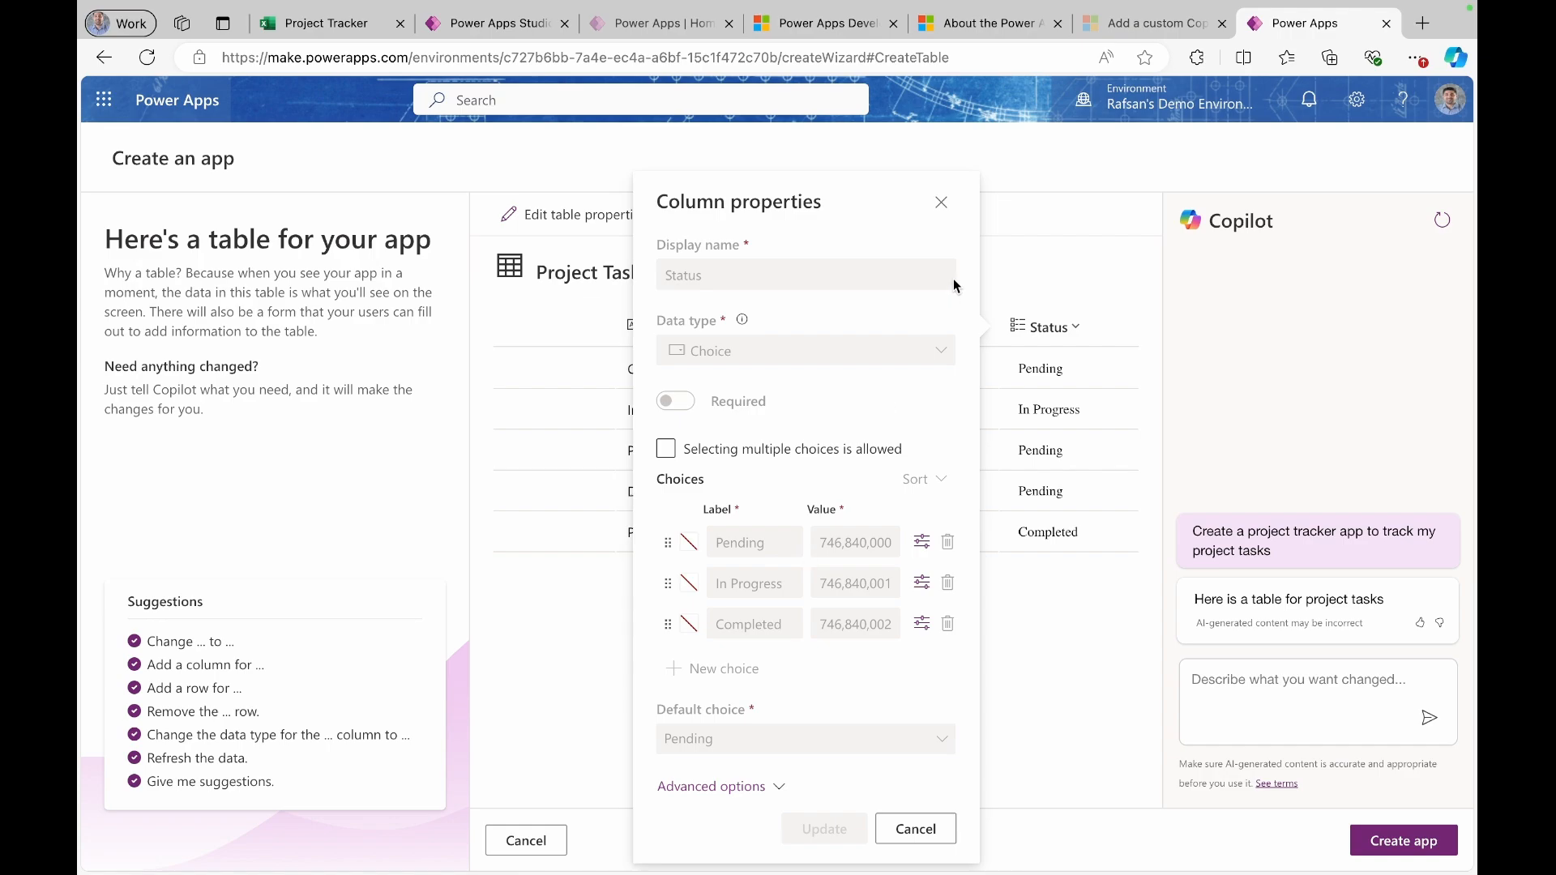
# - Have Copilot "change pending value to Not Started in Status column" and check the choices in the Status column's properties
pyautogui.click(942, 202)
pyautogui.click(1317, 681)
pyautogui.write('change pending value to Not Started in Status column')
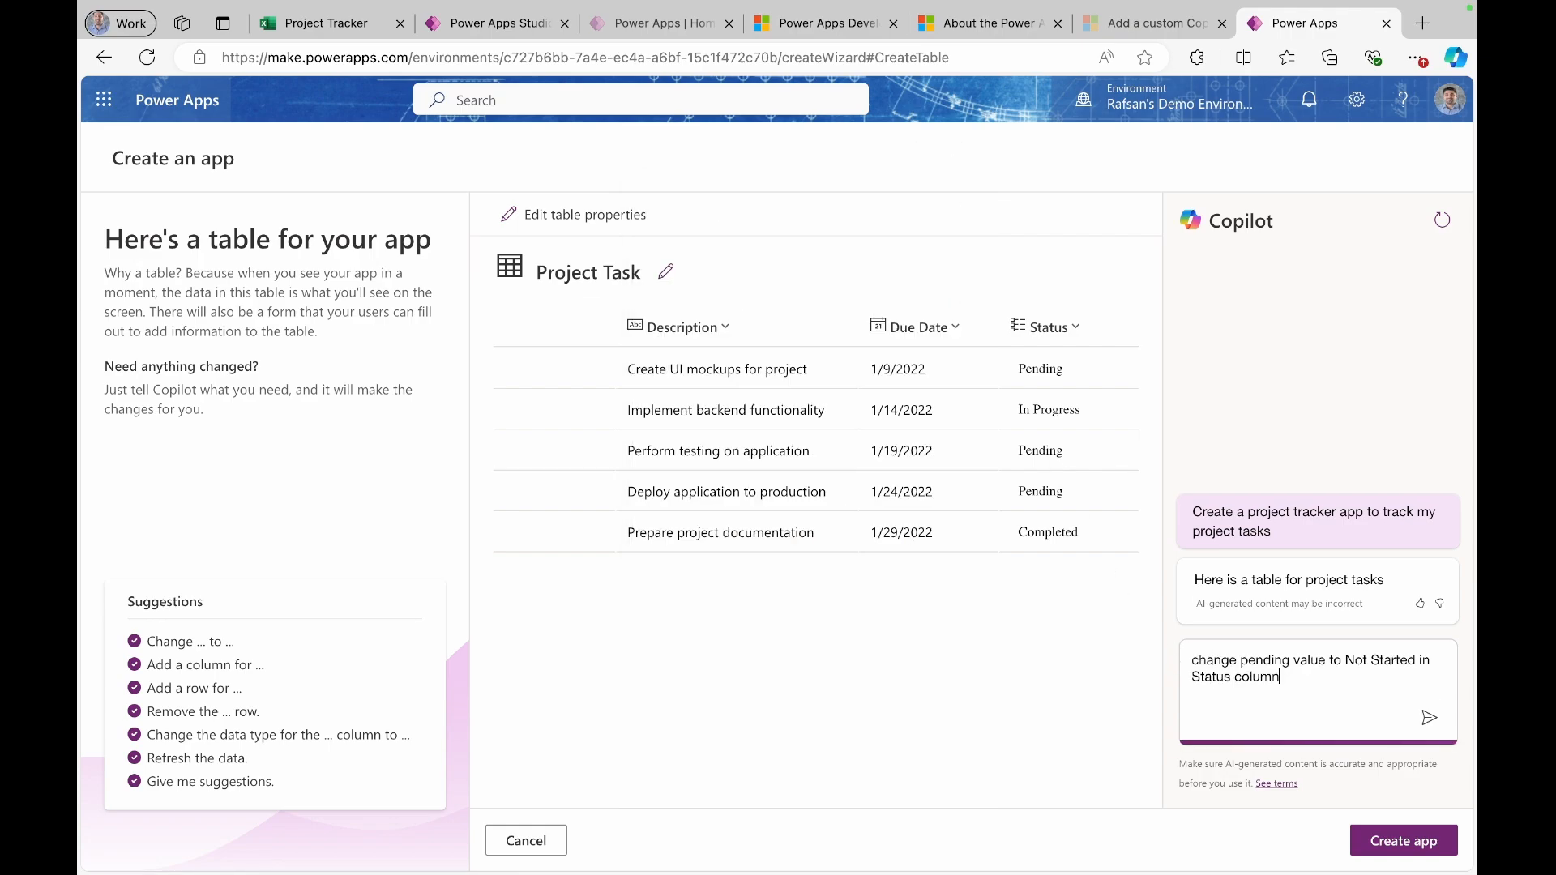
pyautogui.press('Return')
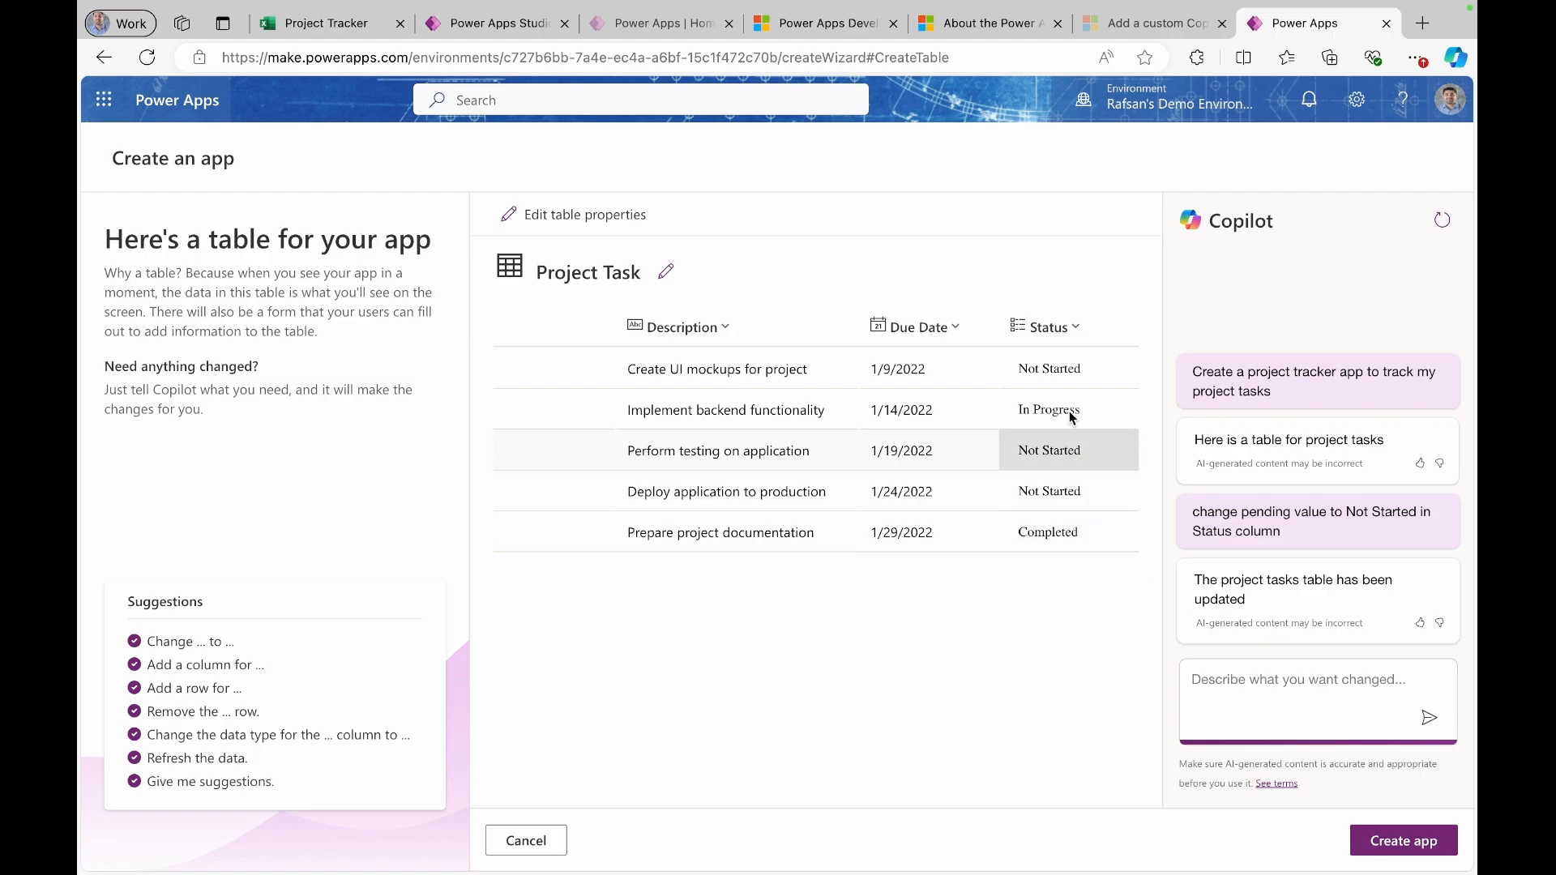
pyautogui.click(1078, 325)
pyautogui.click(1046, 357)
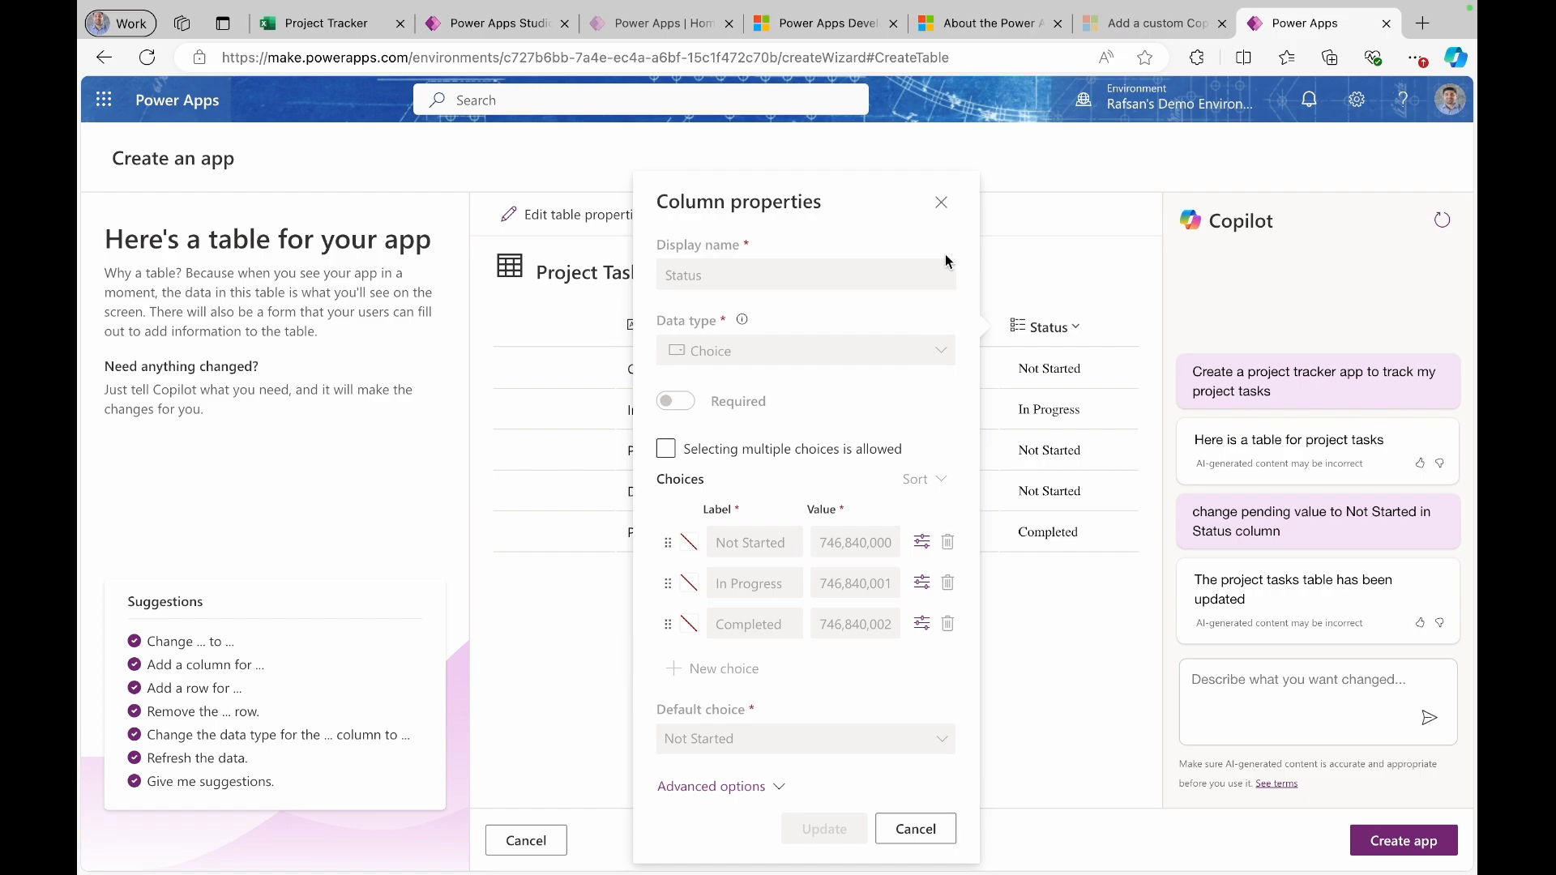
# - Have Copilot "add a new value called Delayed in the Status column" and check the column's choices
pyautogui.click(943, 202)
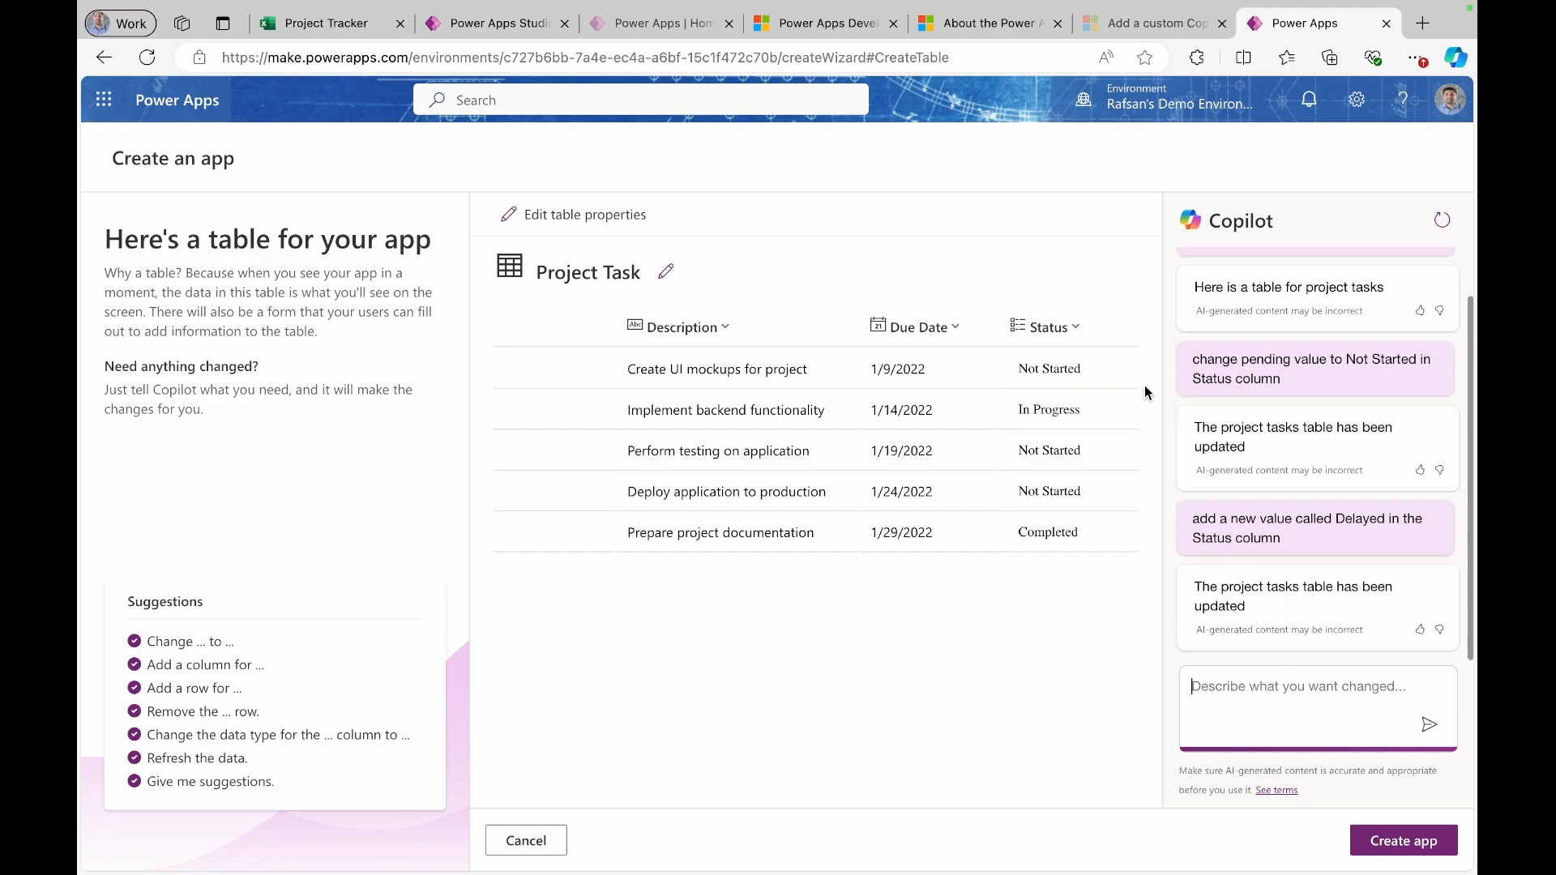
pyautogui.click(1068, 326)
pyautogui.click(1036, 362)
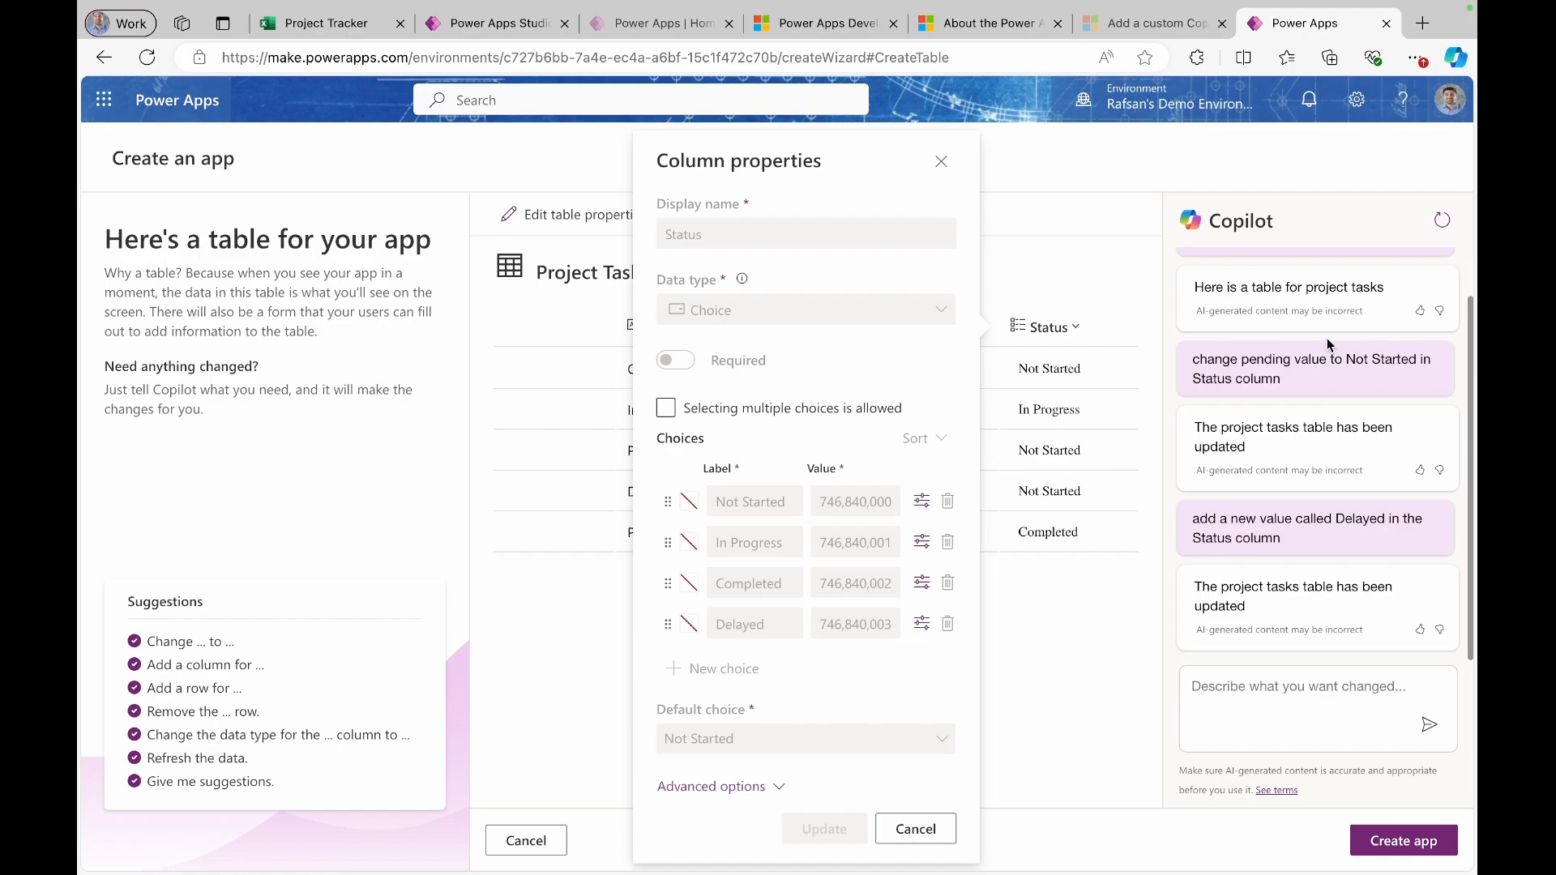
pyautogui.click(942, 162)
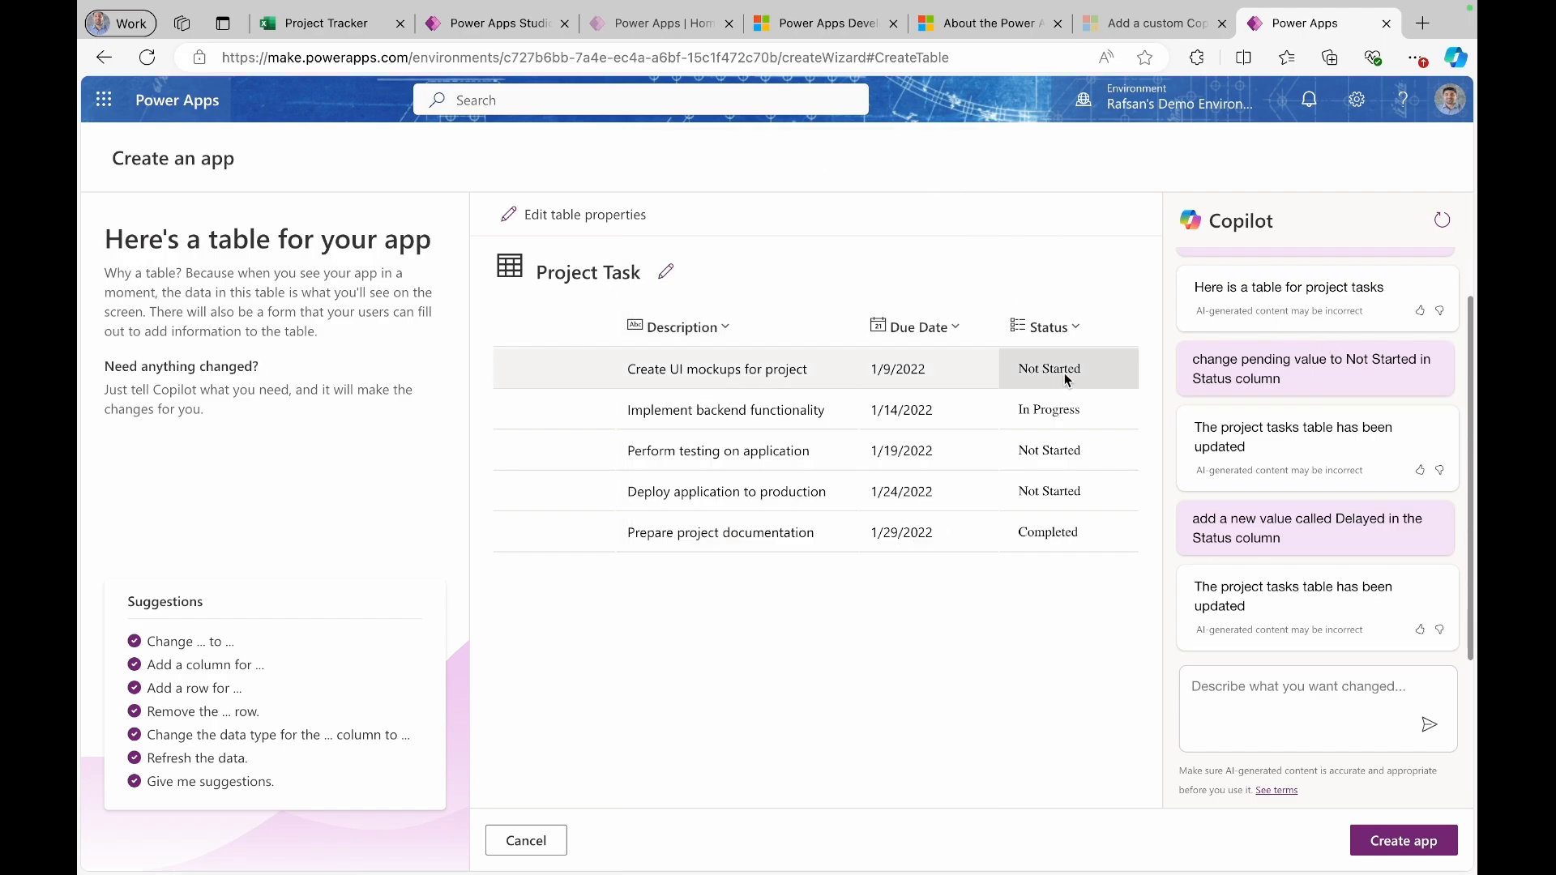
# - Have Copilot rename the Status column to Task Status and review the table's columns
pyautogui.click(1228, 686)
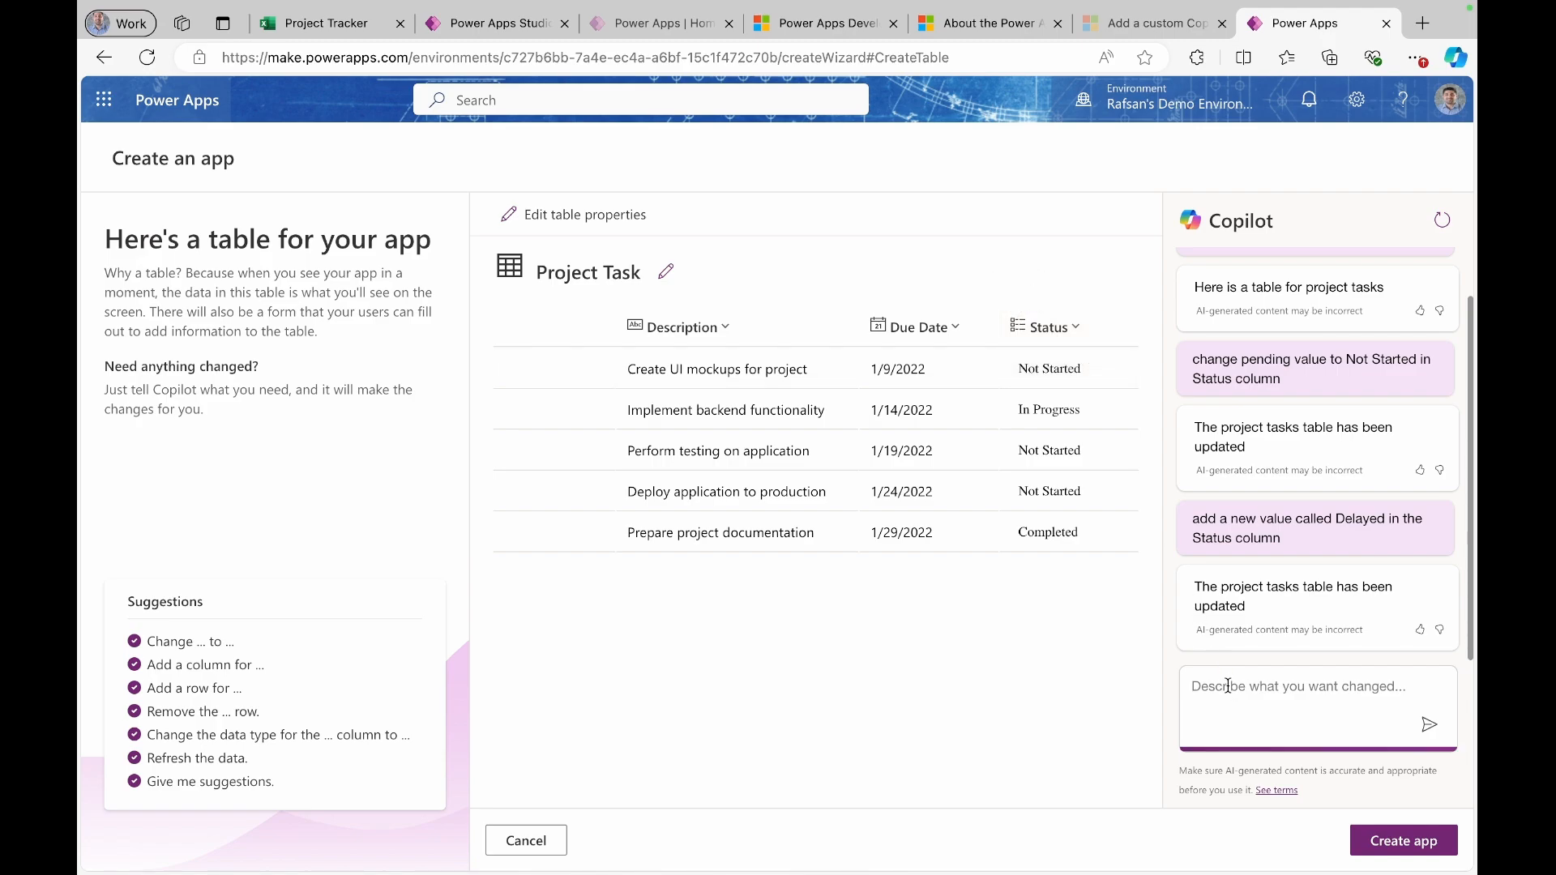
pyautogui.write('change Status column name to Task Status')
pyautogui.press('Return')
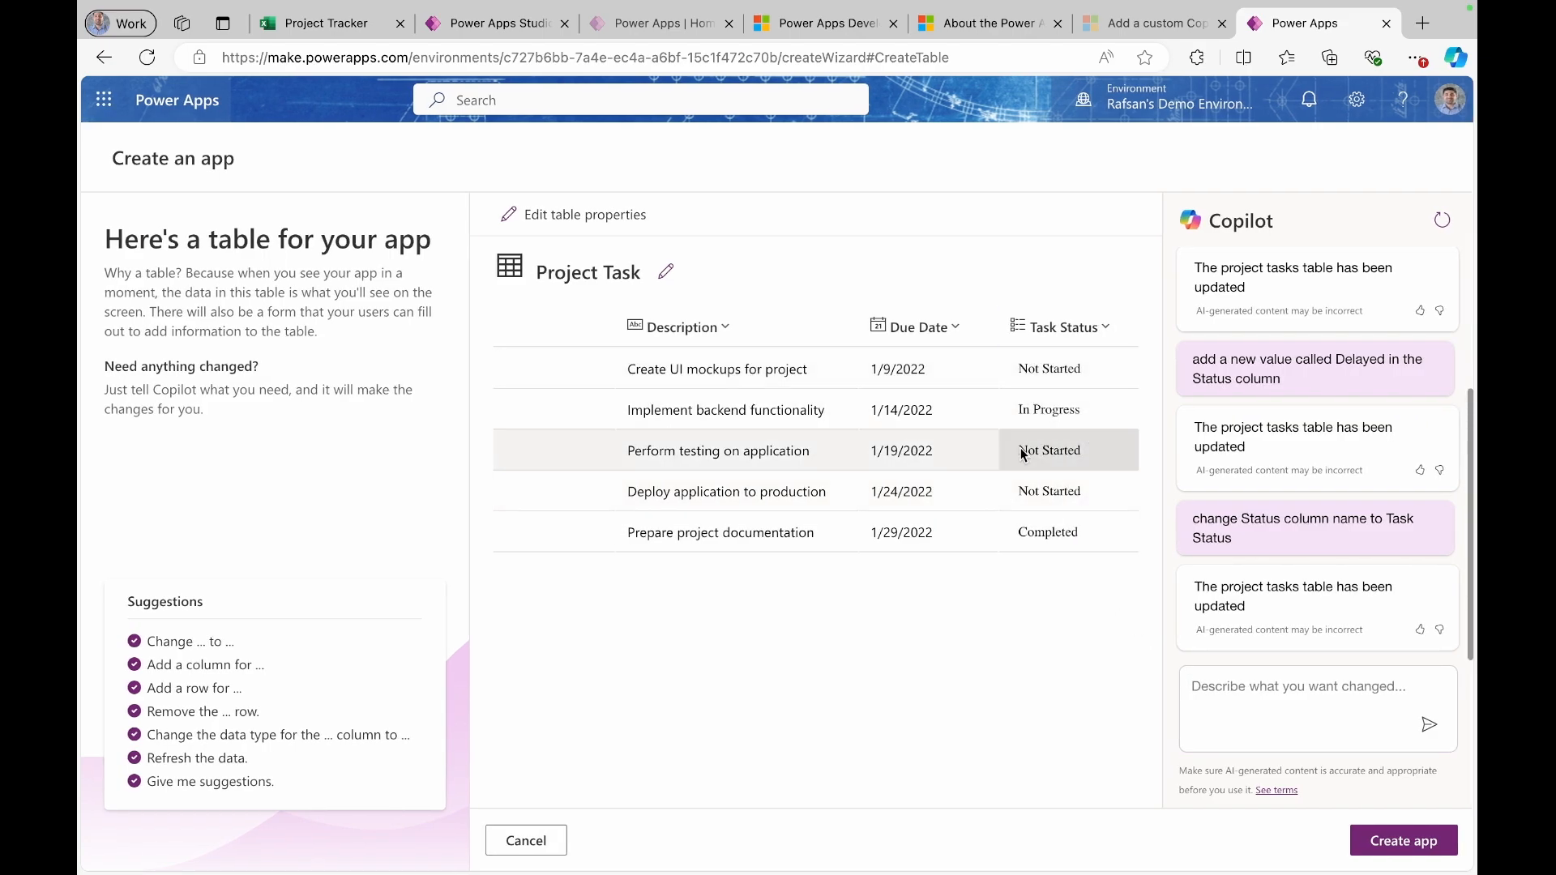
pyautogui.hscroll(-3, 906, 453)
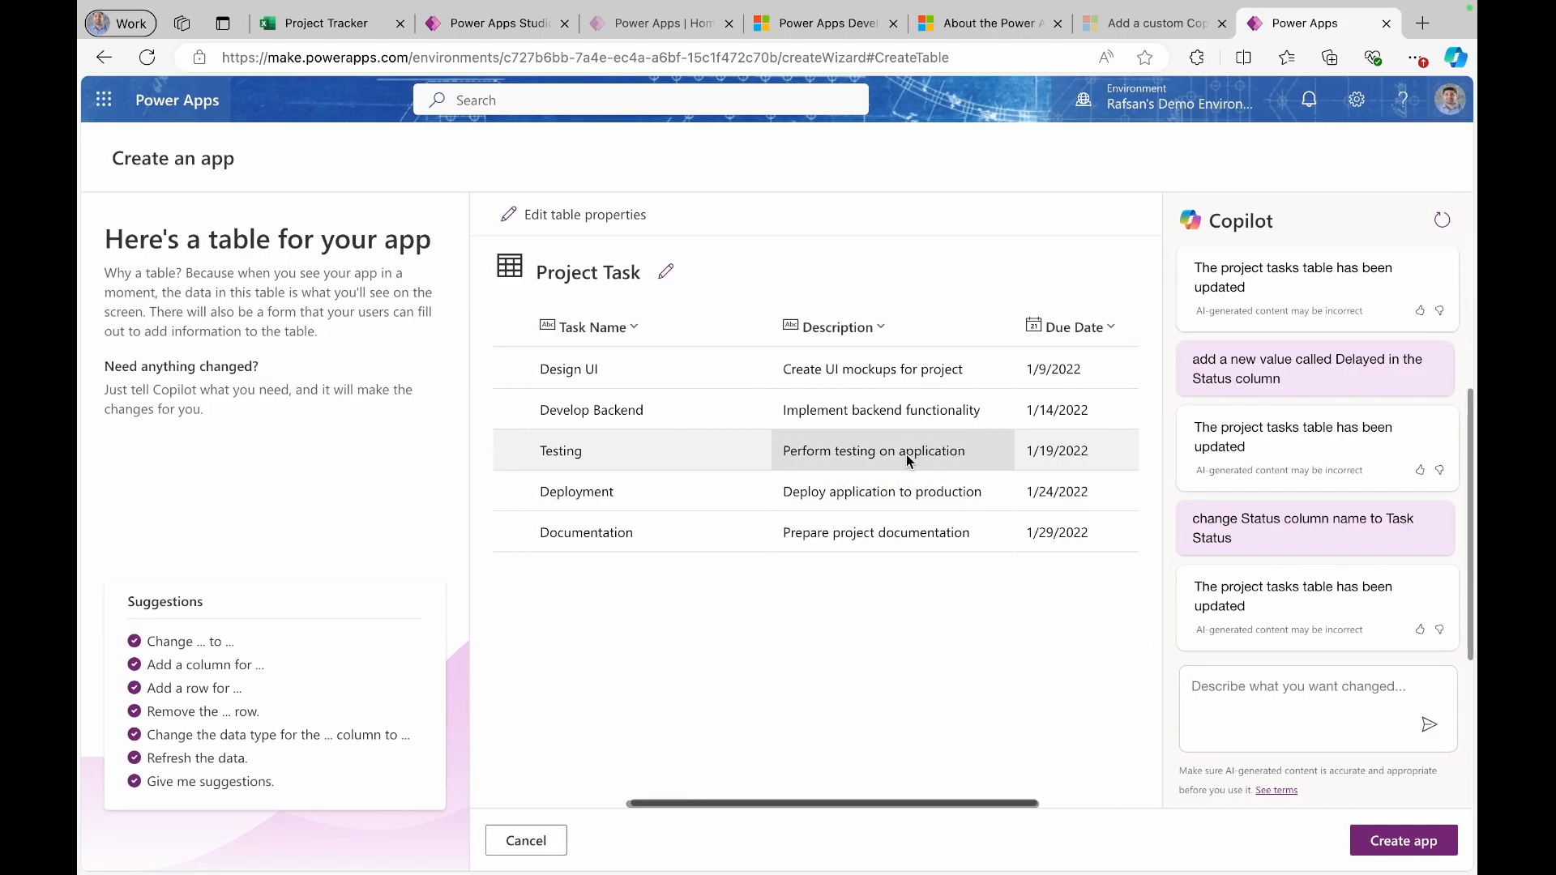
pyautogui.hscroll(3, 906, 454)
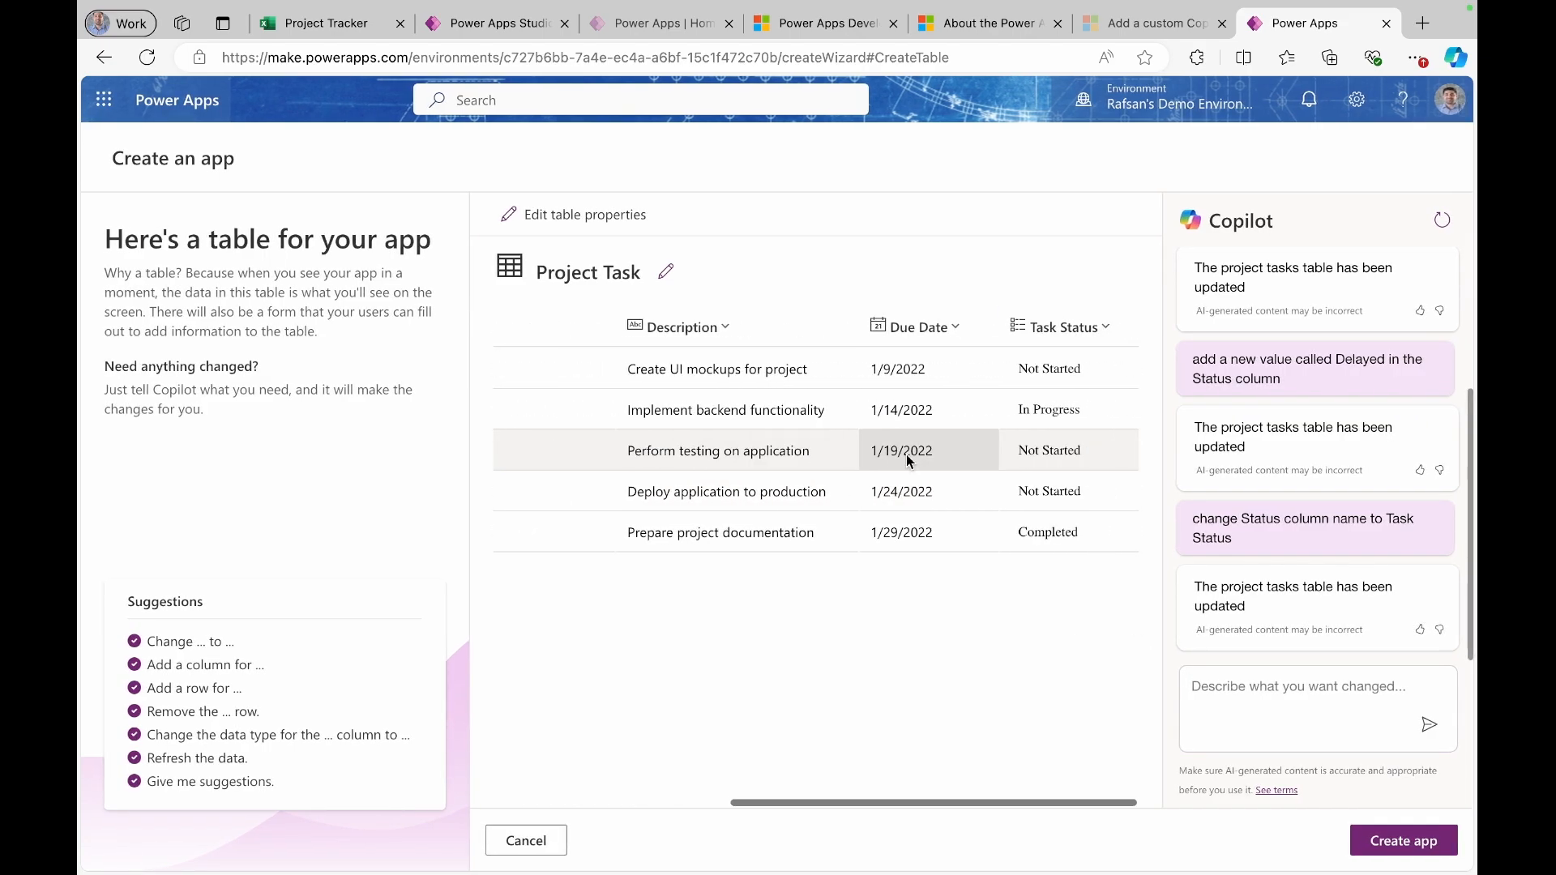
# - Have Copilot add a column for Task Owner, view it, and have Copilot delete that column again
pyautogui.click(1248, 693)
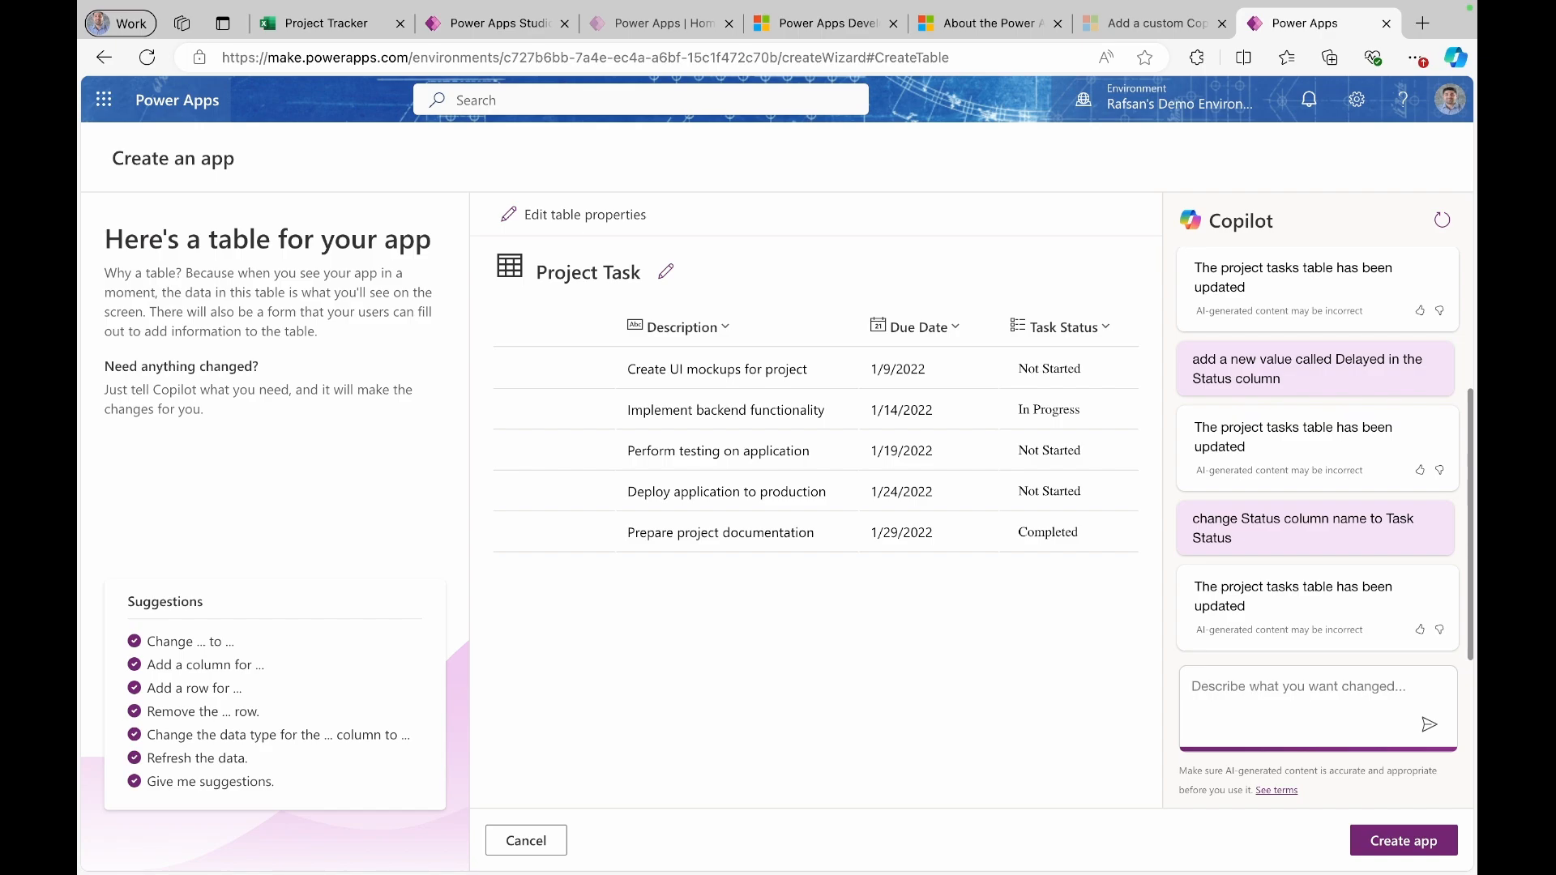
pyautogui.write('add a column for ')
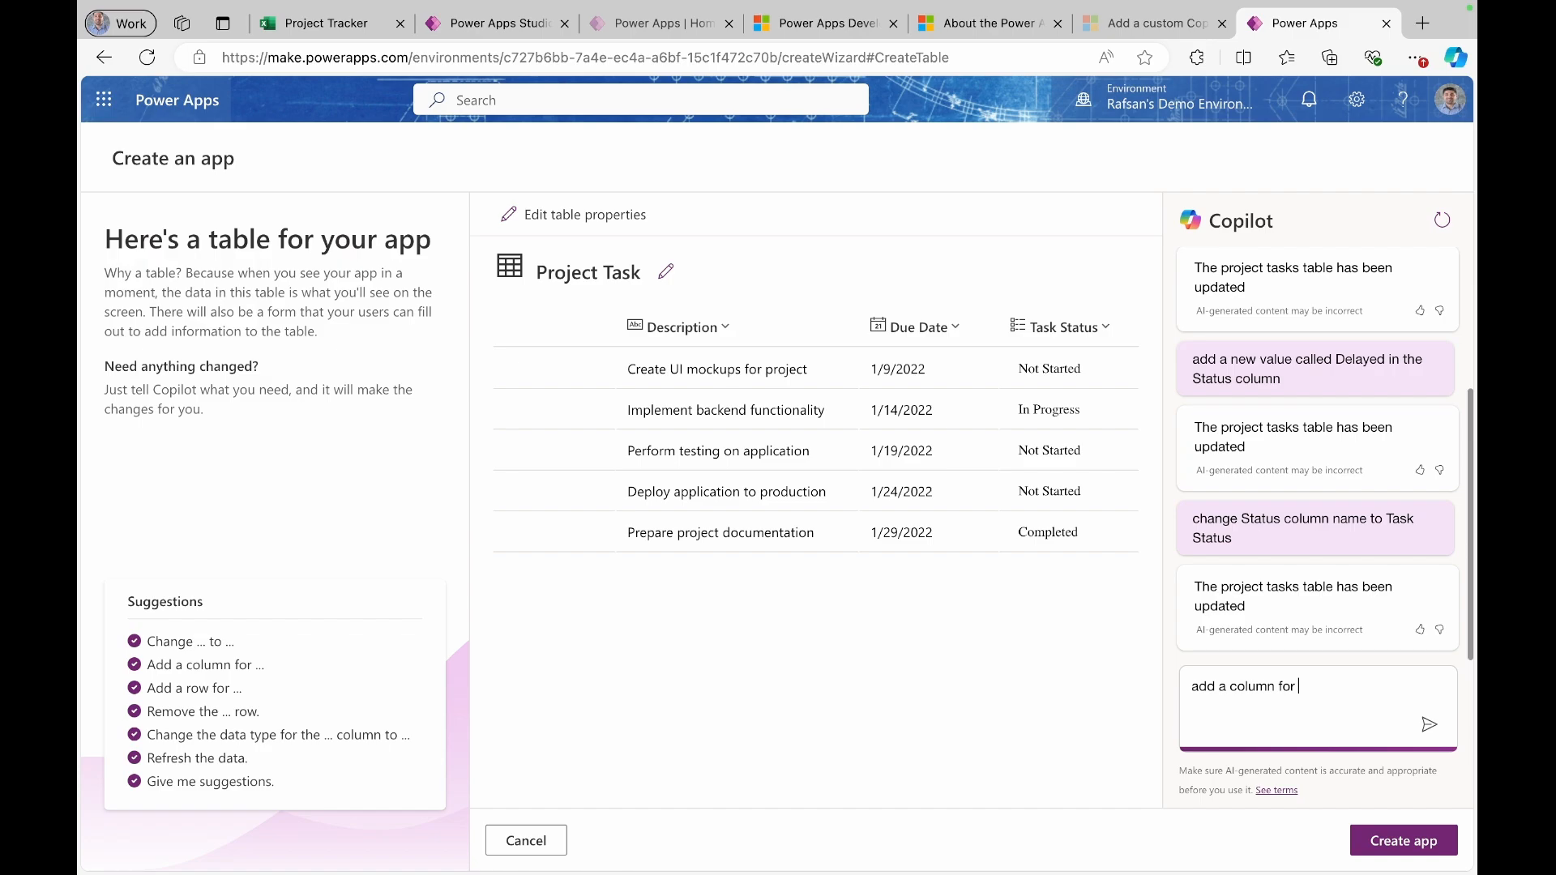
pyautogui.write('Task Owner')
pyautogui.press('Return')
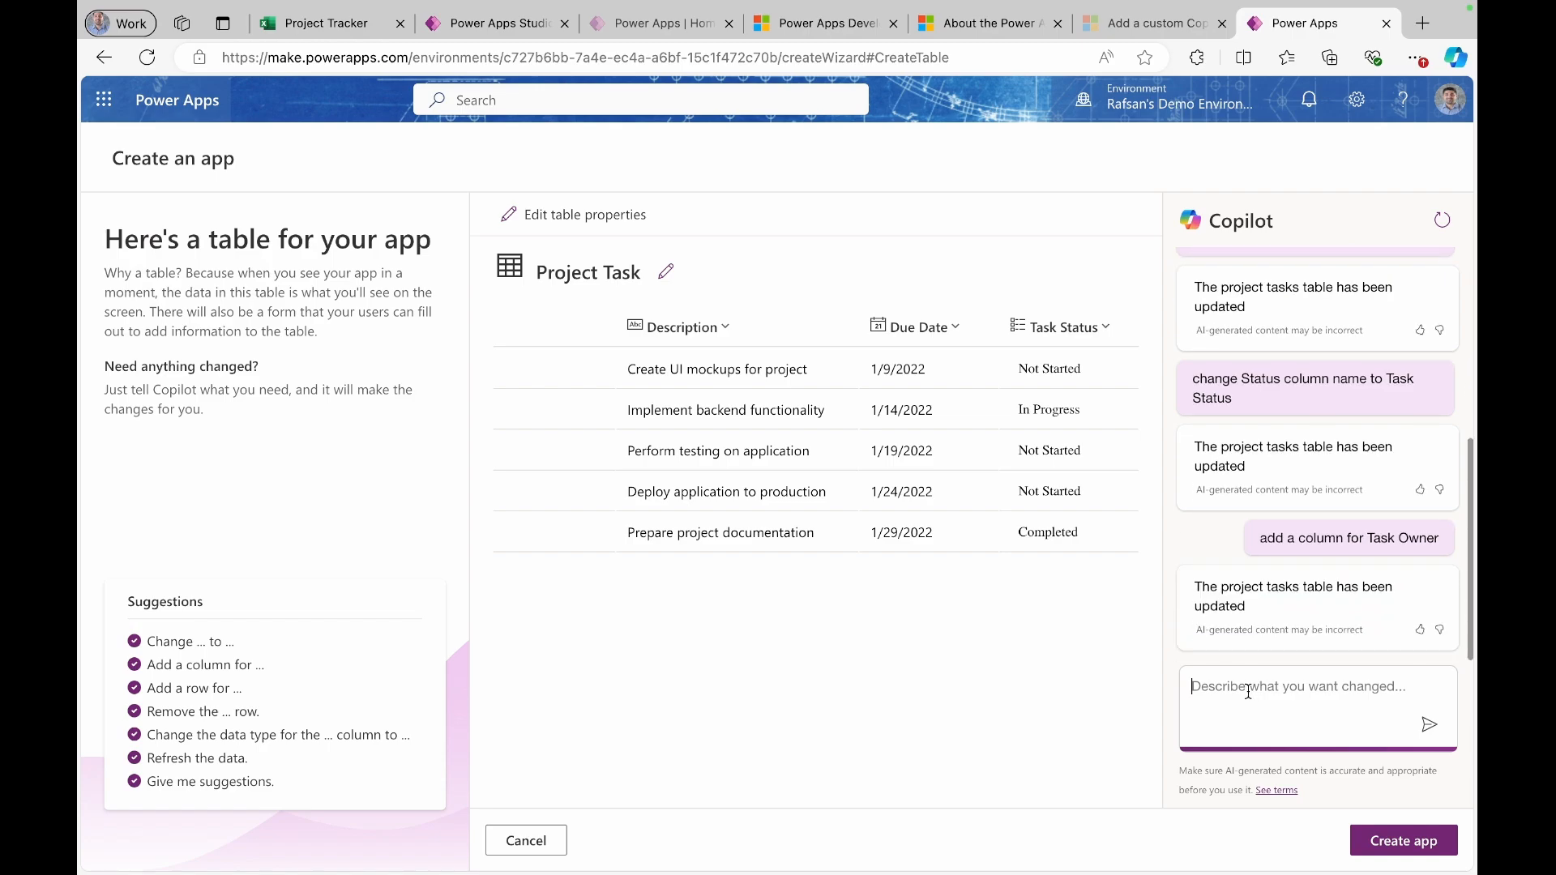
pyautogui.hscroll(3, 1018, 459)
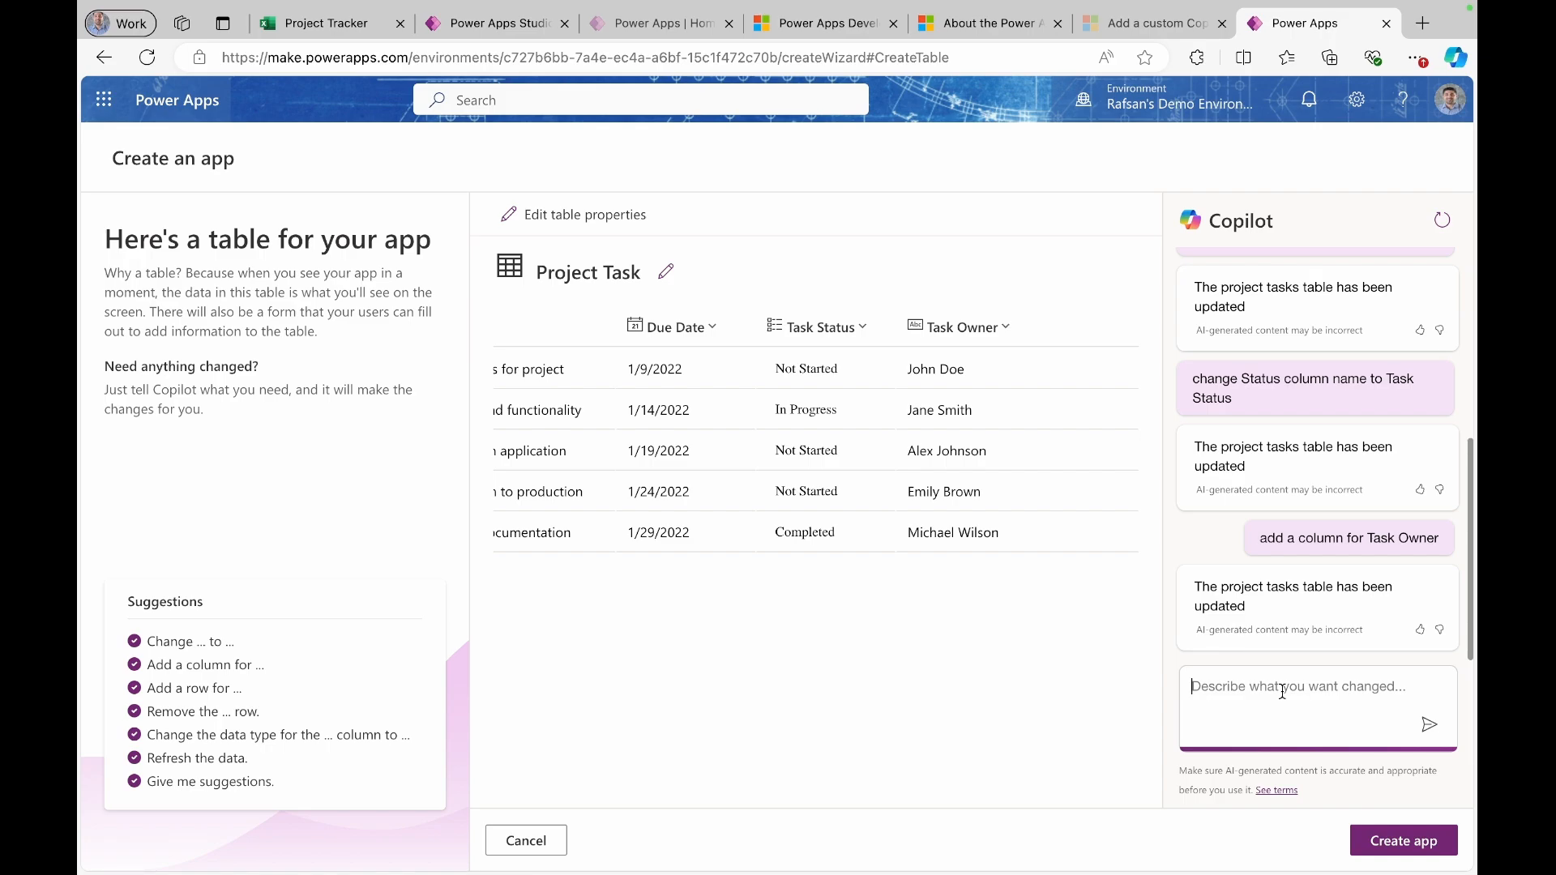
pyautogui.write('delete Task Owner column')
pyautogui.press('Return')
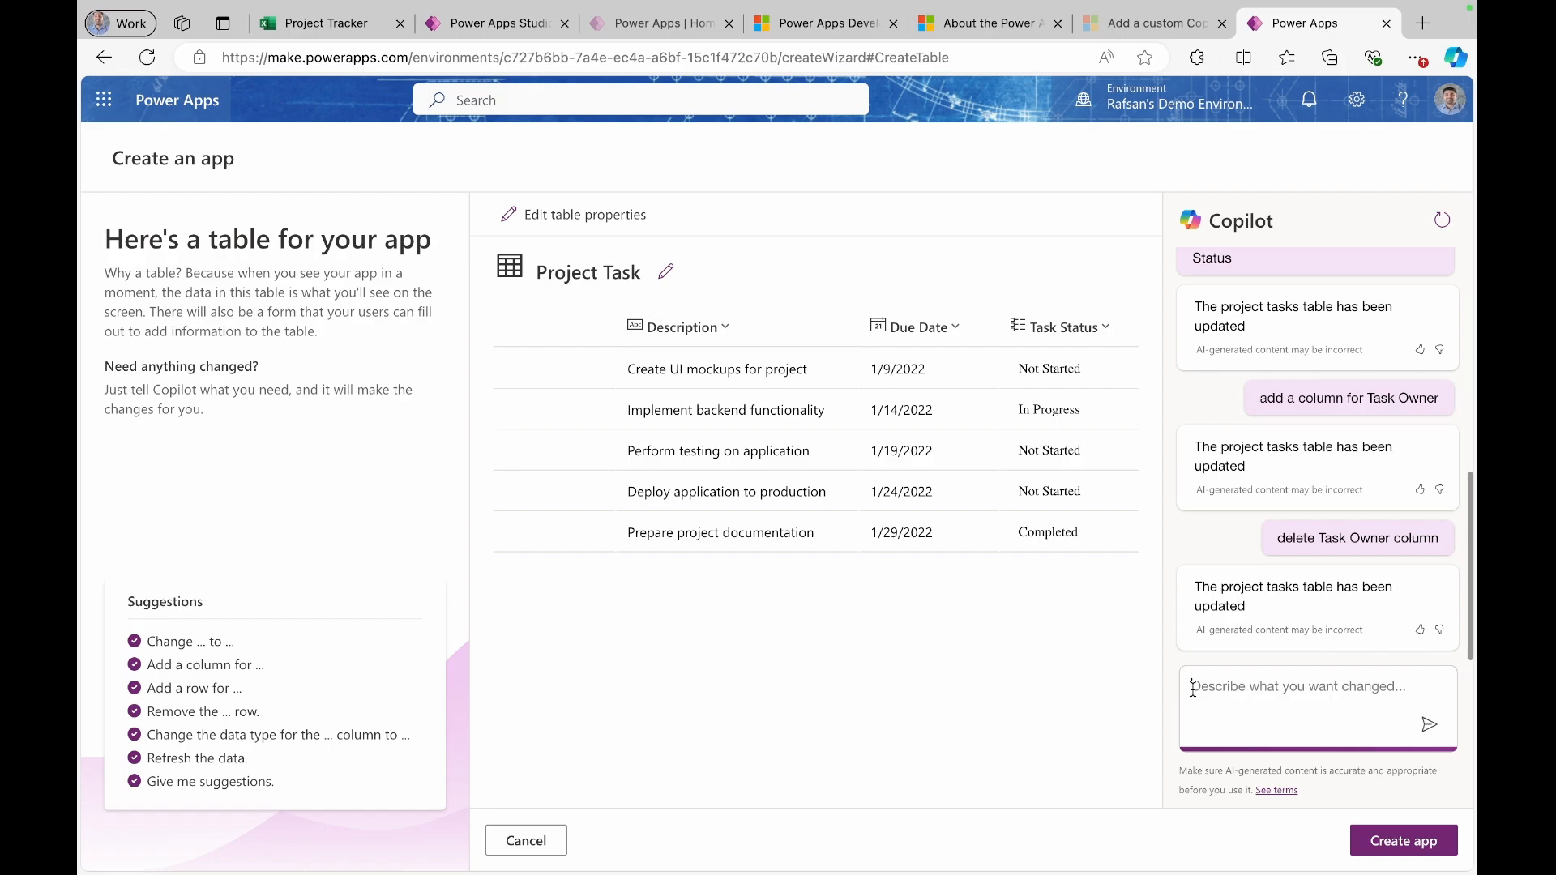
# - Have Copilot change the table name to Demo Project Task, create the app from it, and close the studio's Copilot pane
pyautogui.write('cha')
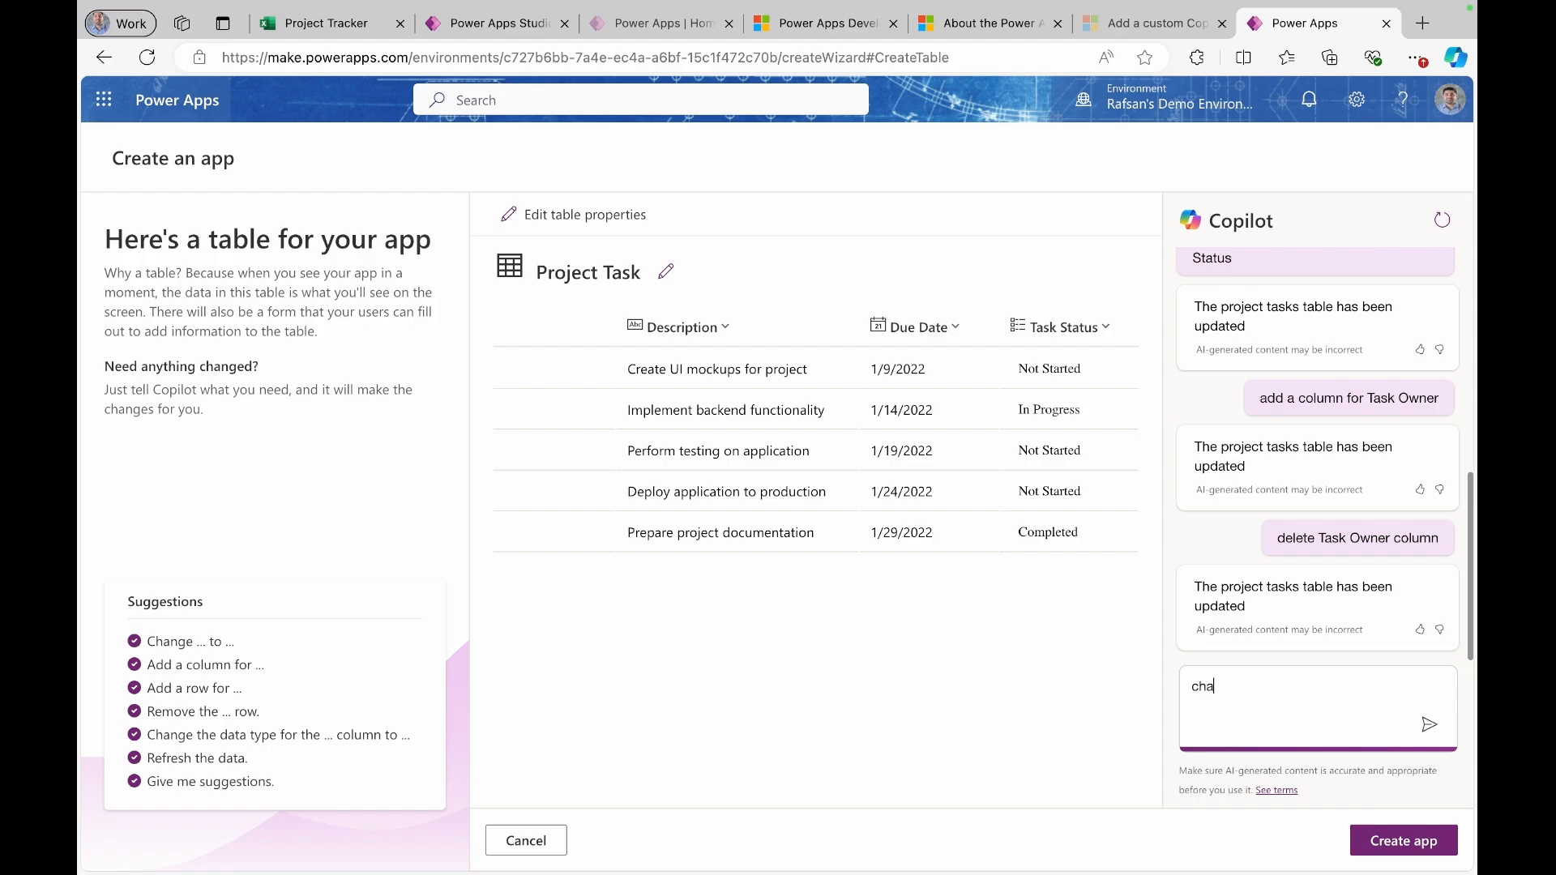
pyautogui.write('nge table name to Demo Project Task')
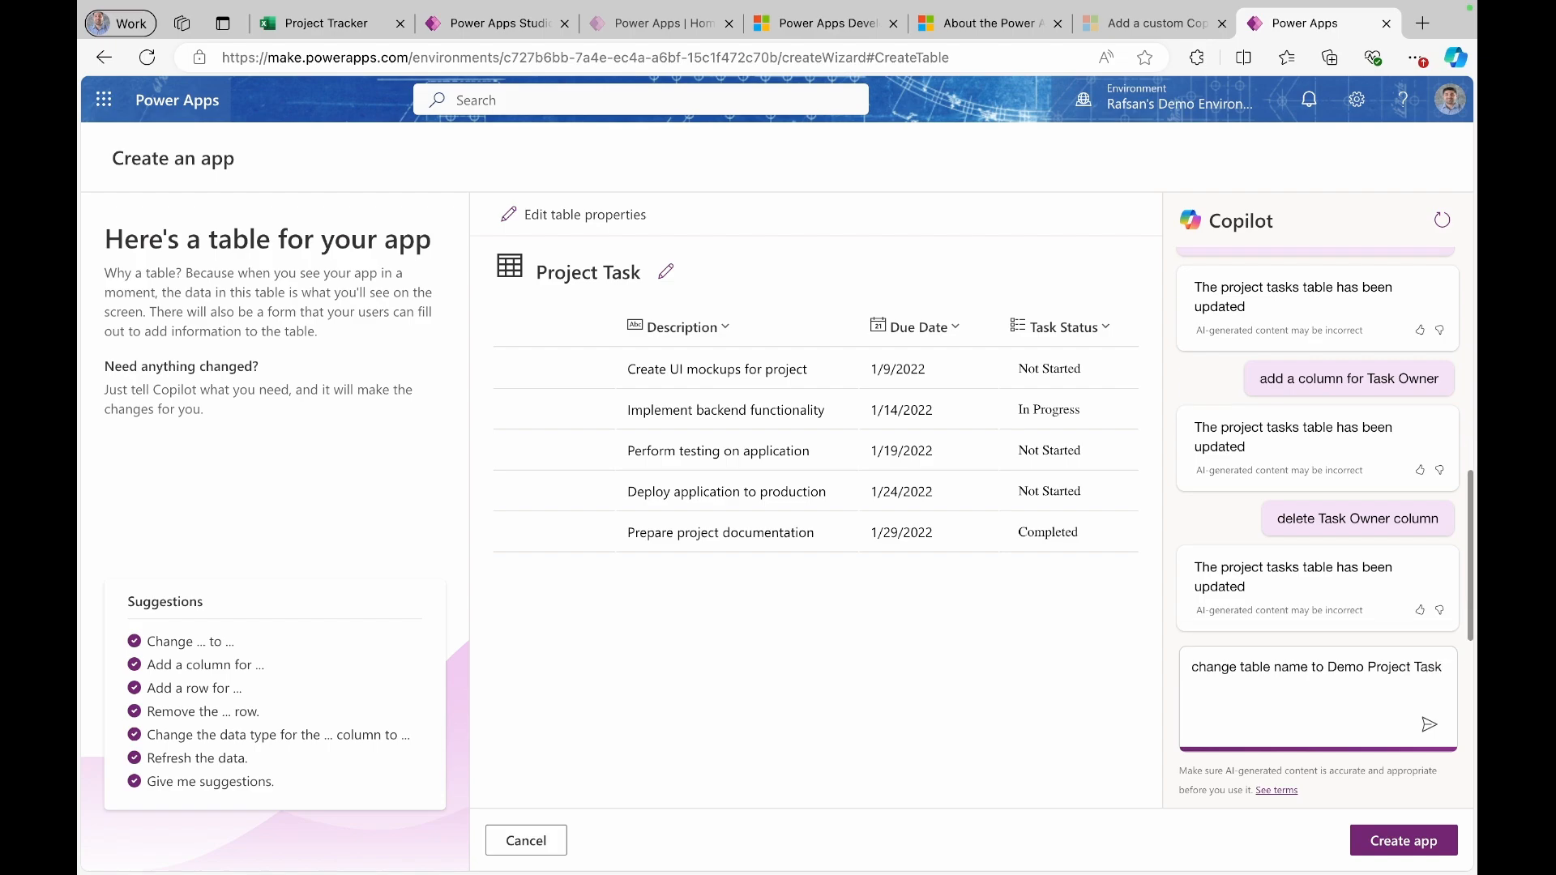
pyautogui.press('Return')
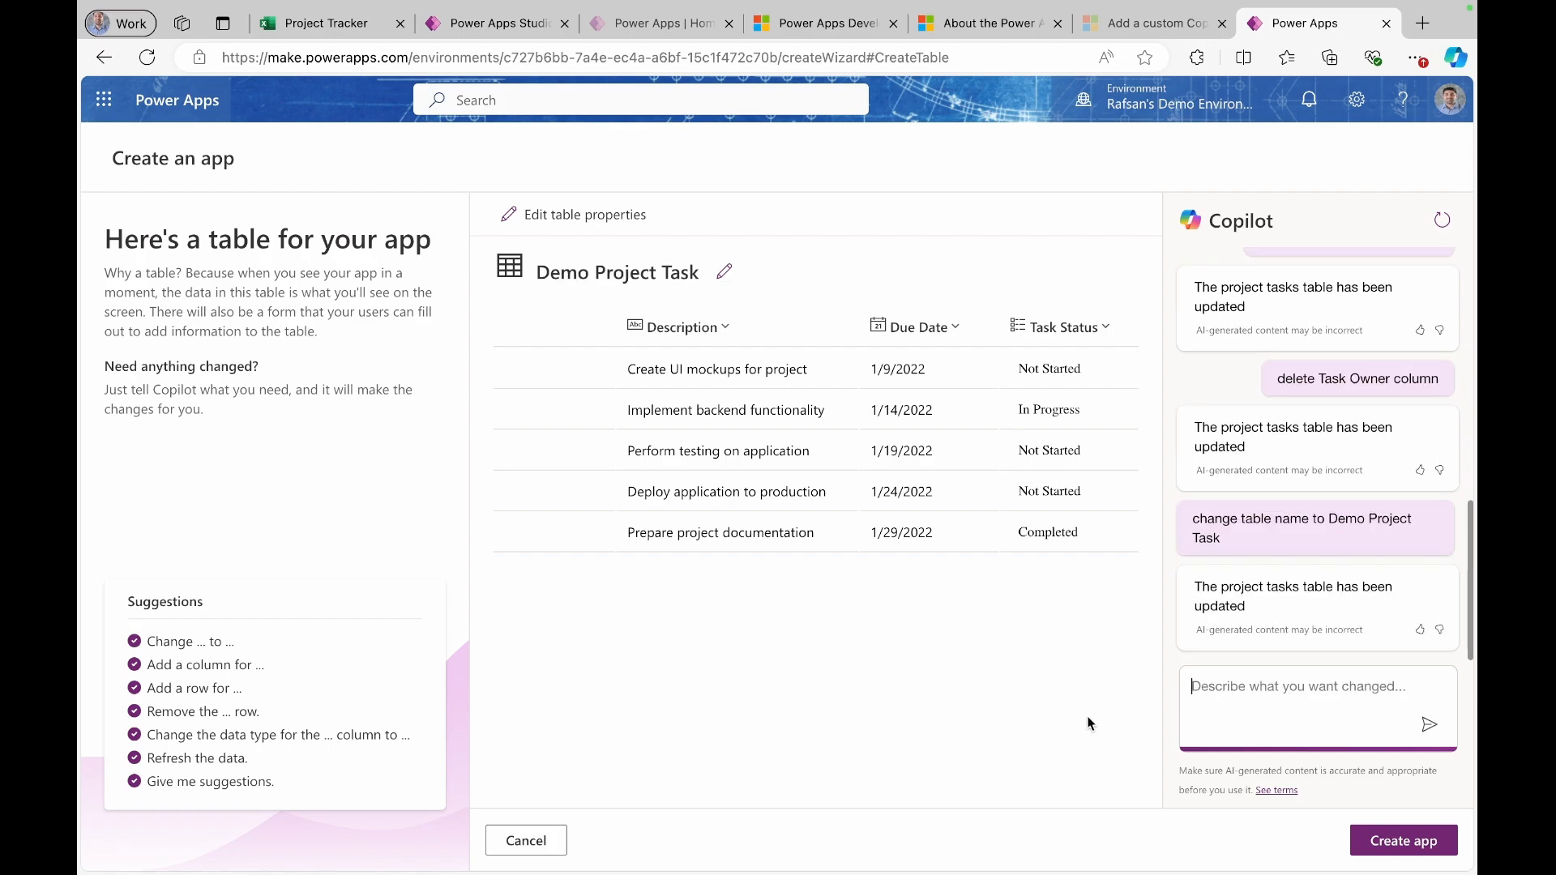
pyautogui.click(1423, 842)
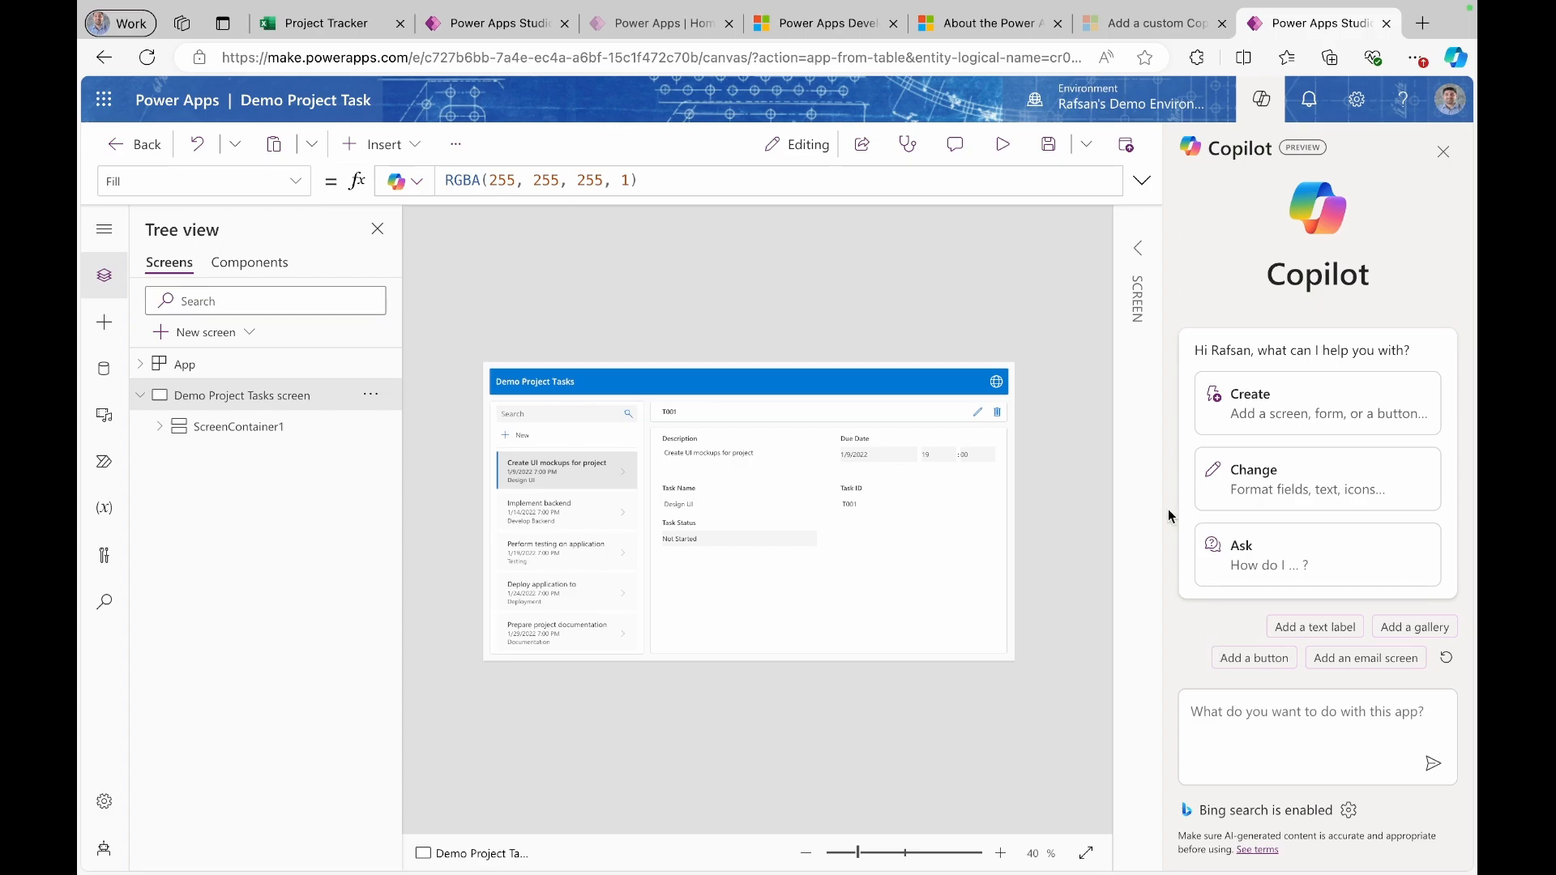
pyautogui.click(1444, 156)
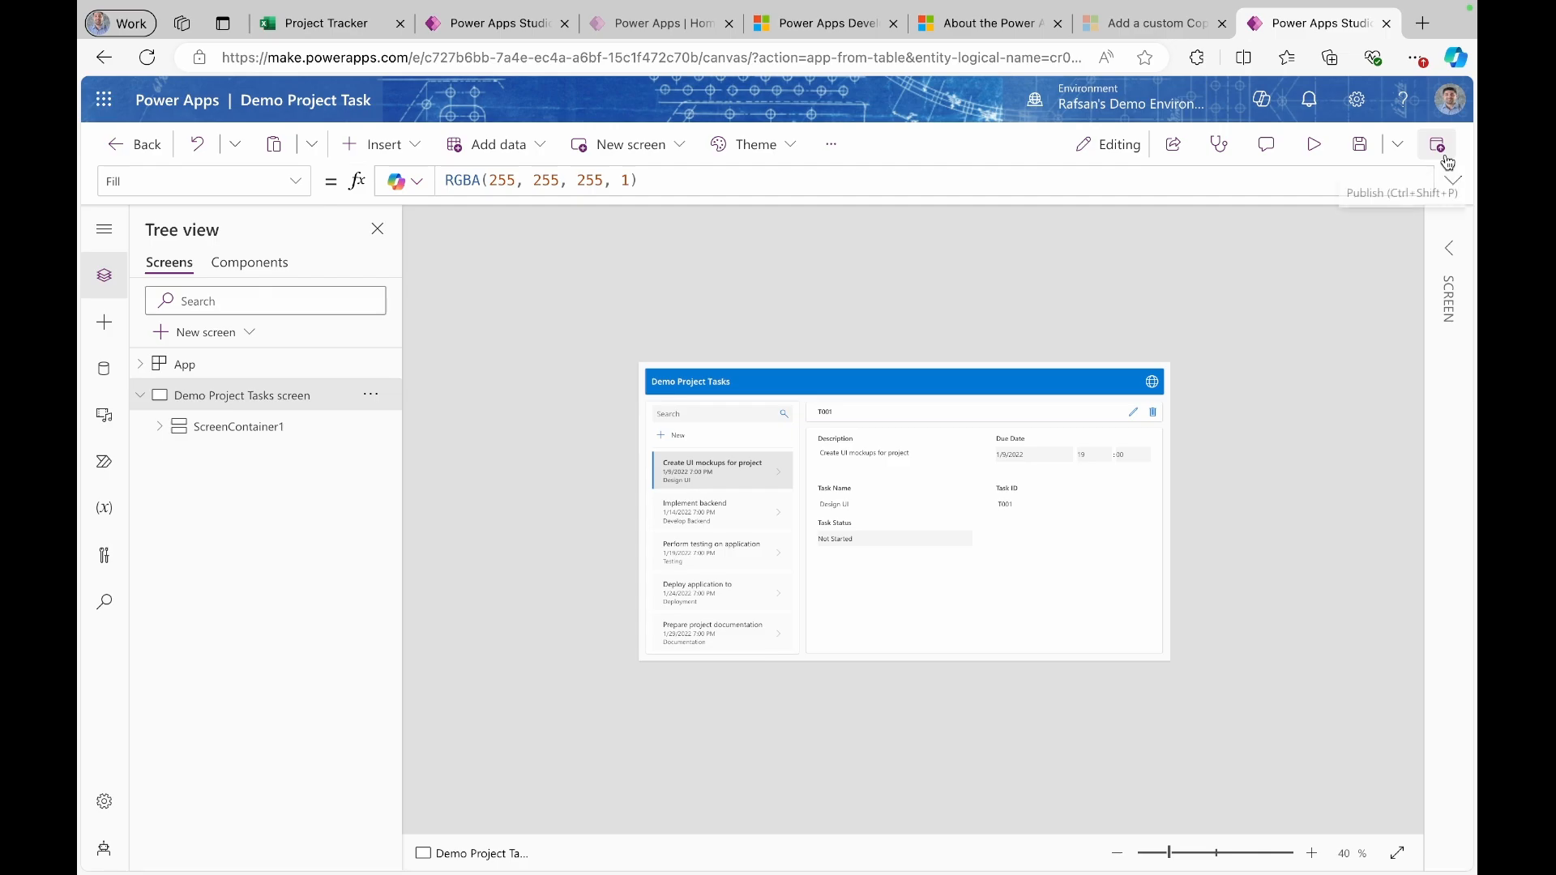
# - Preview the app at canvas size and browse several task records in its list
pyautogui.click(1313, 148)
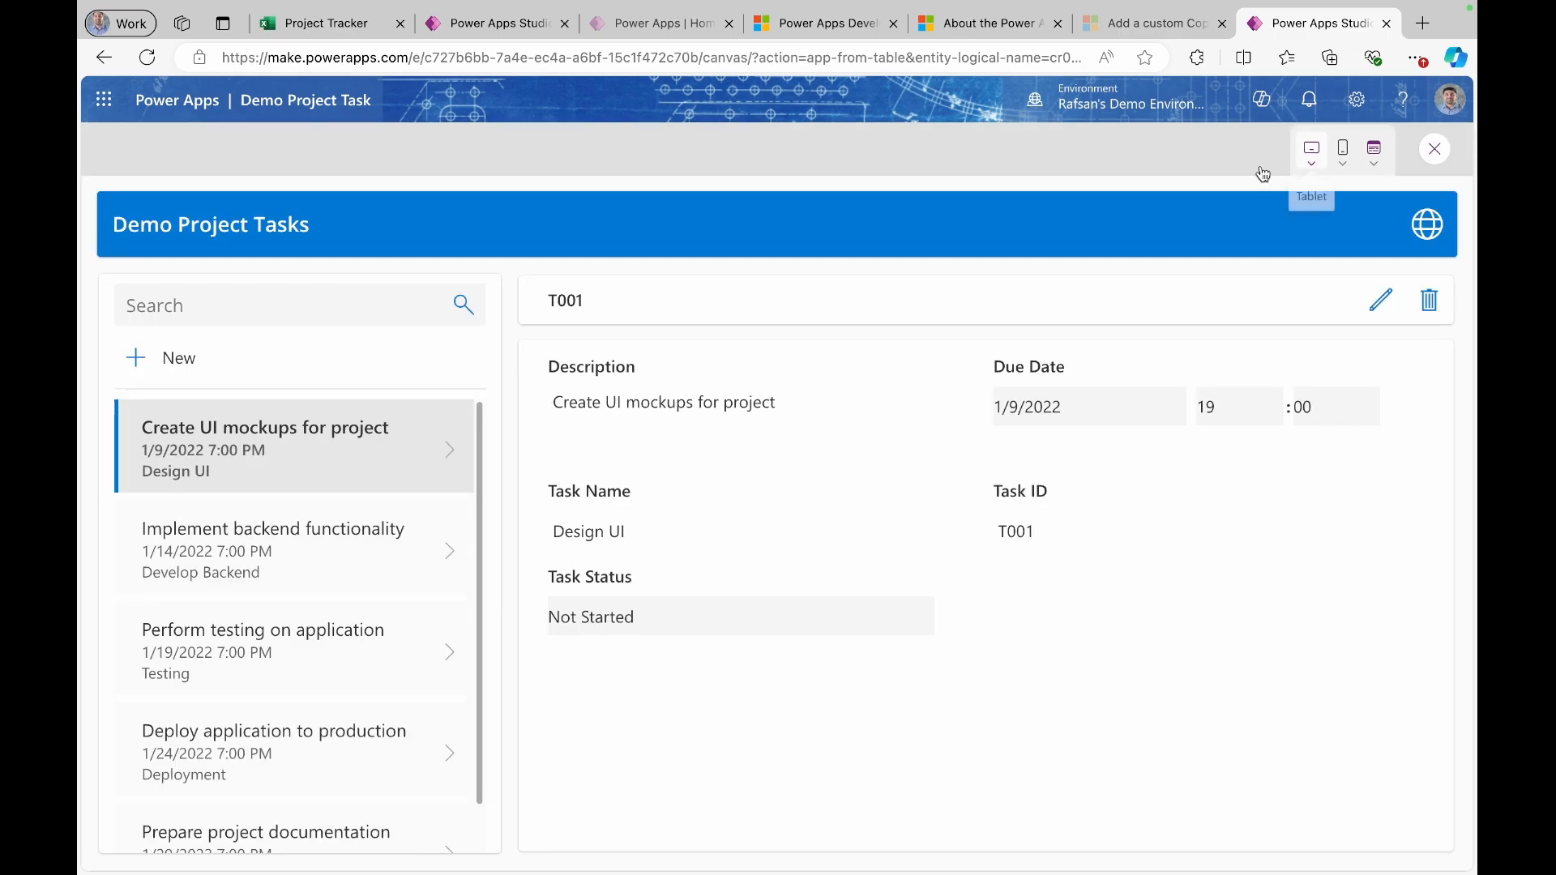
pyautogui.click(1374, 158)
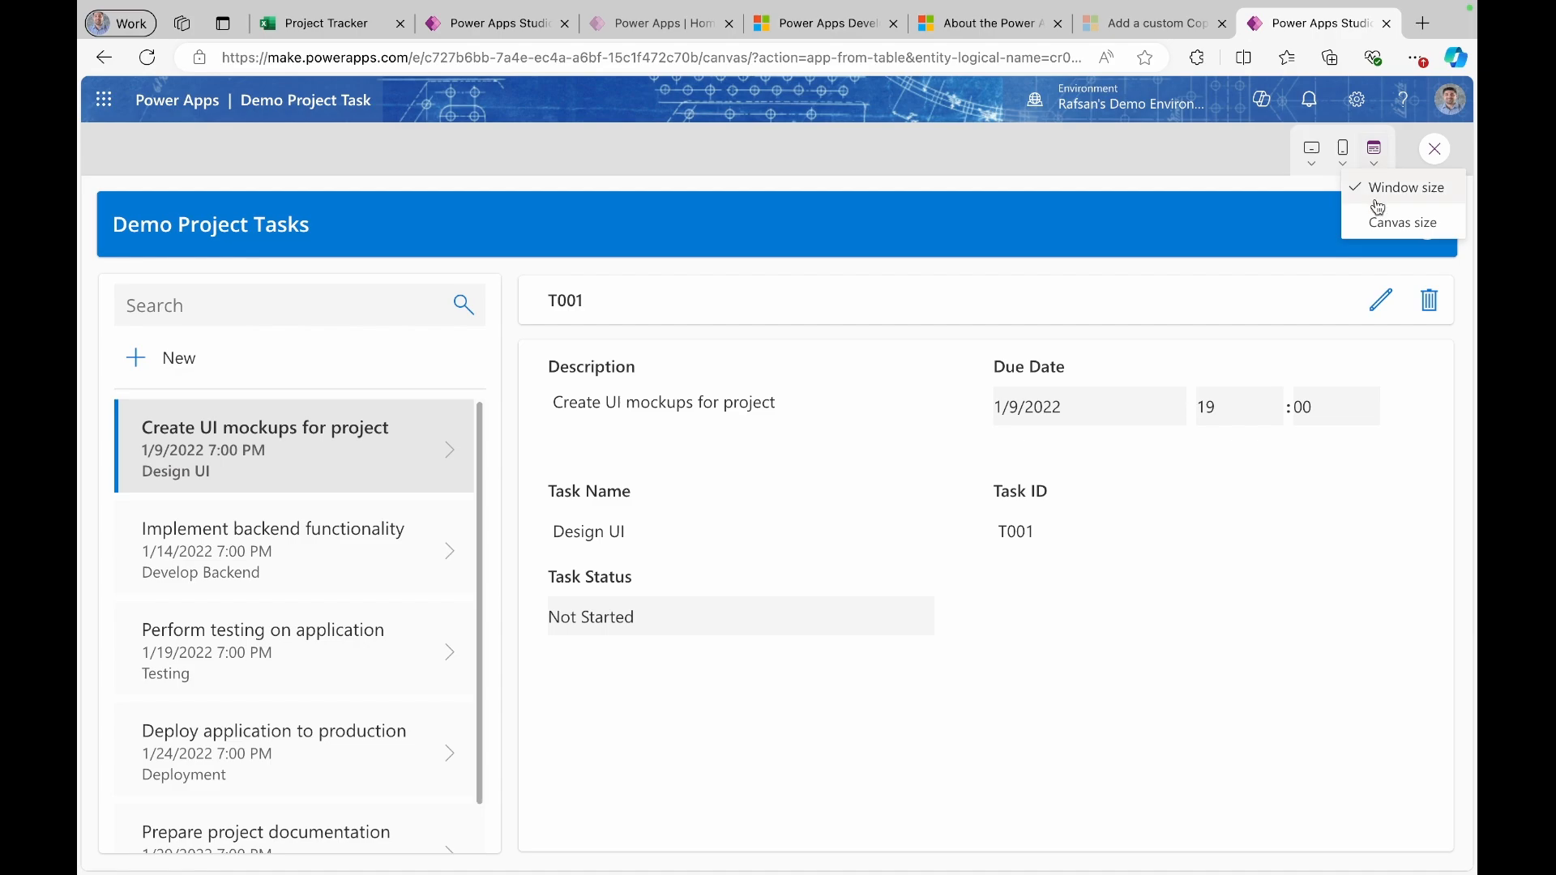
pyautogui.click(1391, 233)
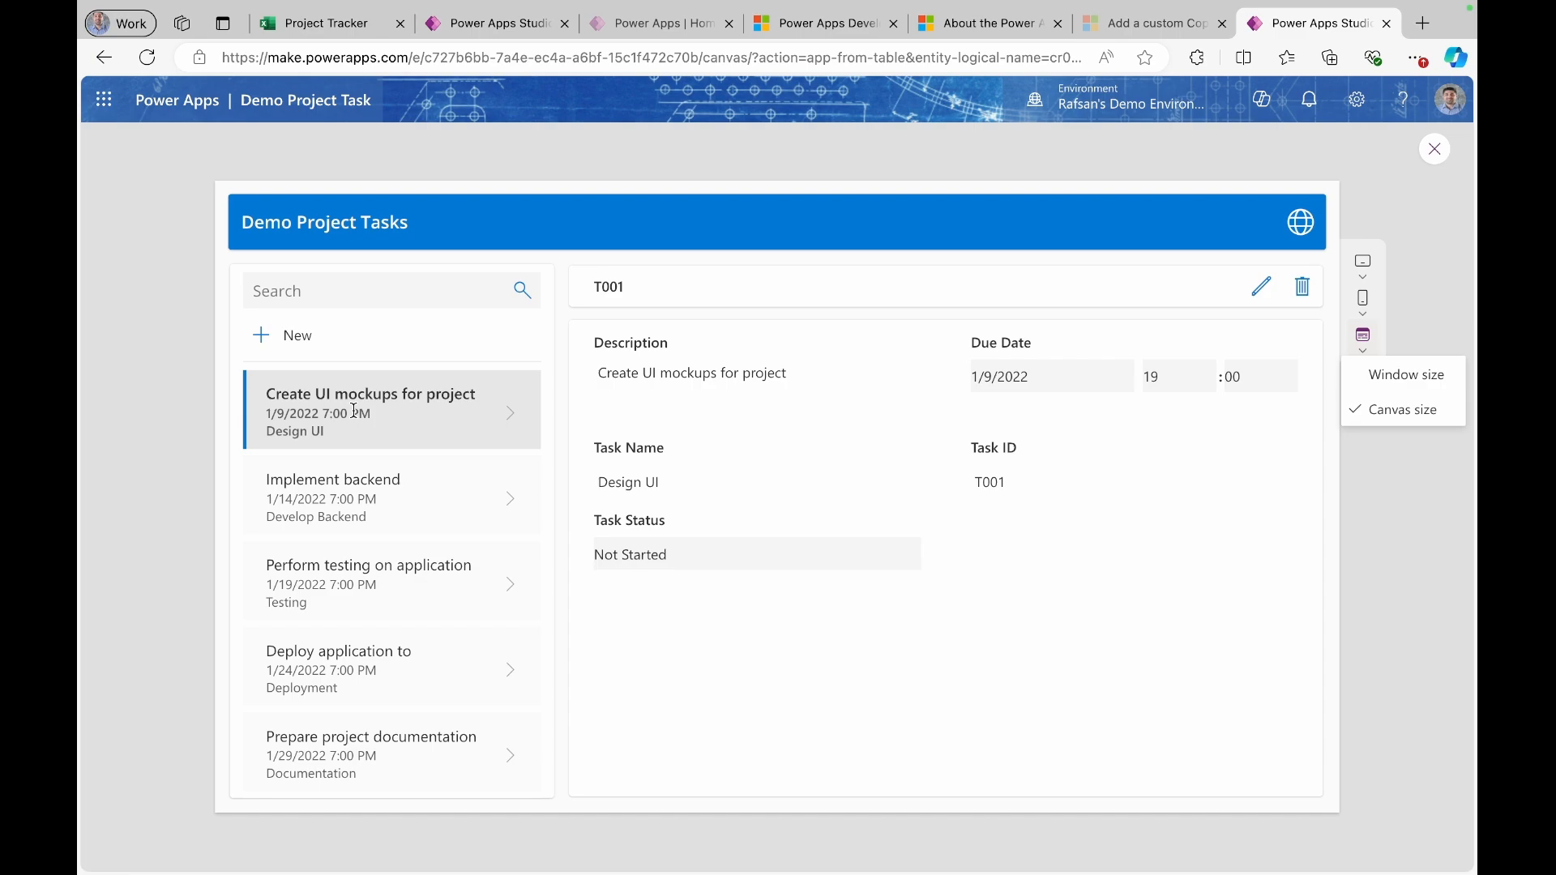
pyautogui.click(345, 478)
pyautogui.click(350, 567)
pyautogui.click(344, 661)
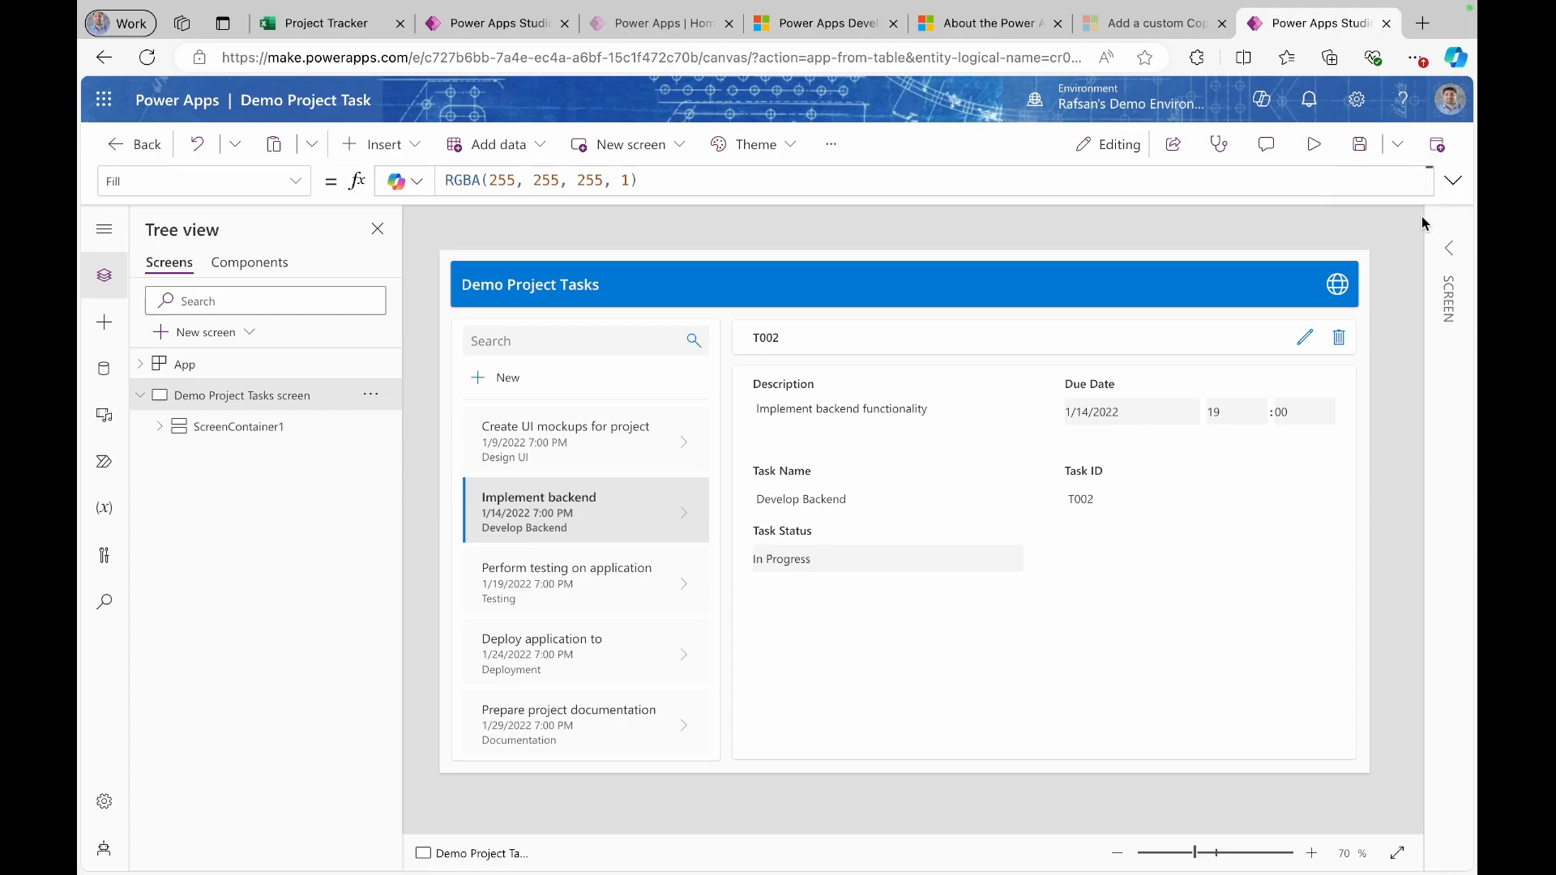
# - Save the app and view the options of the Copilot pane
pyautogui.click(1359, 154)
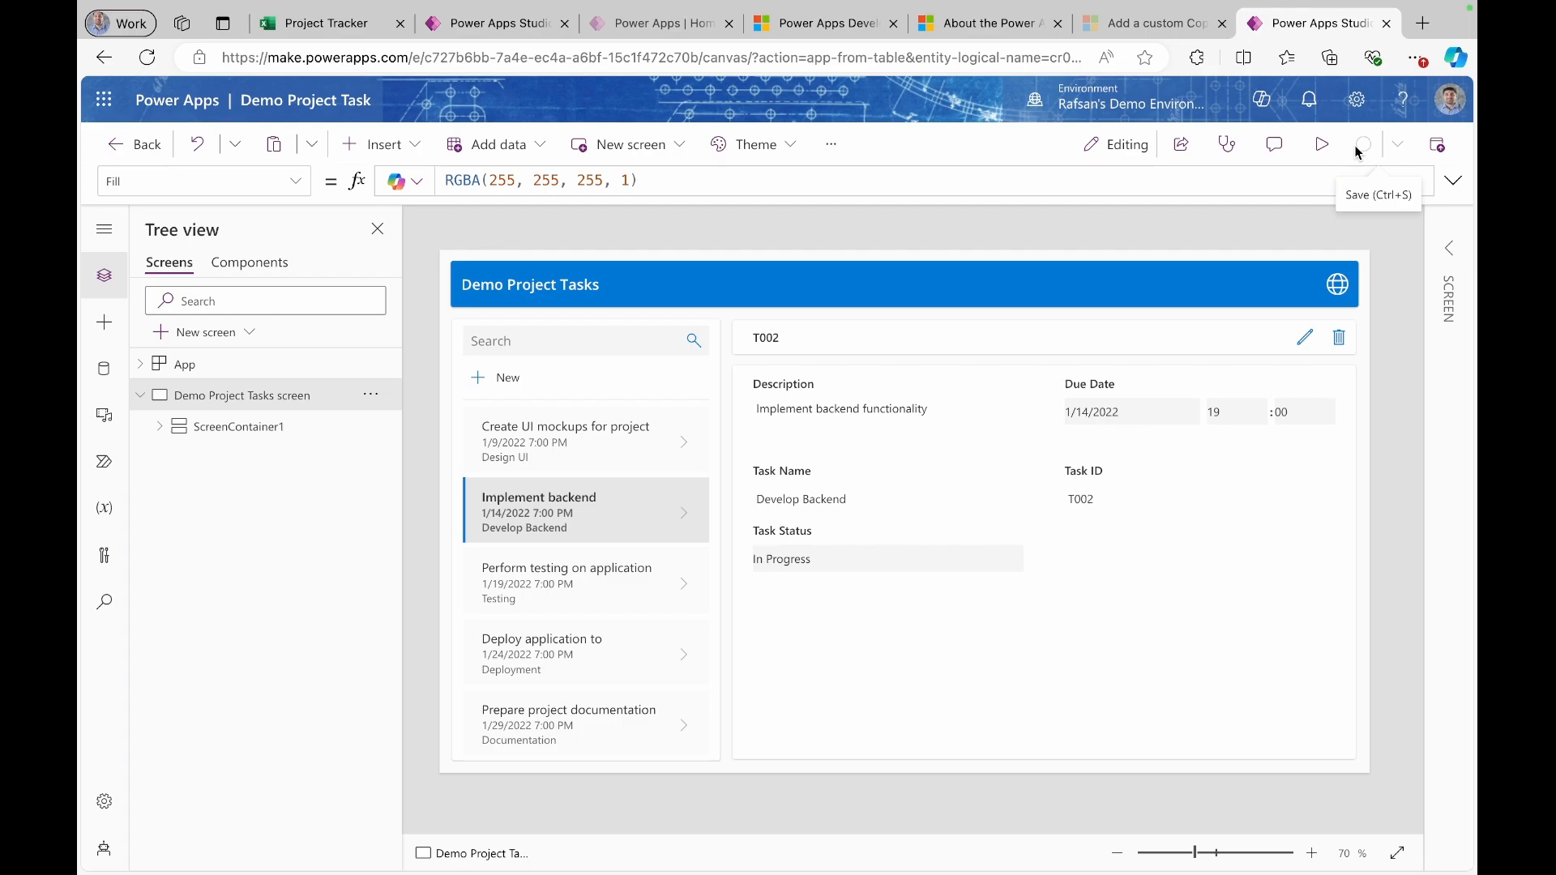
pyautogui.click(1263, 101)
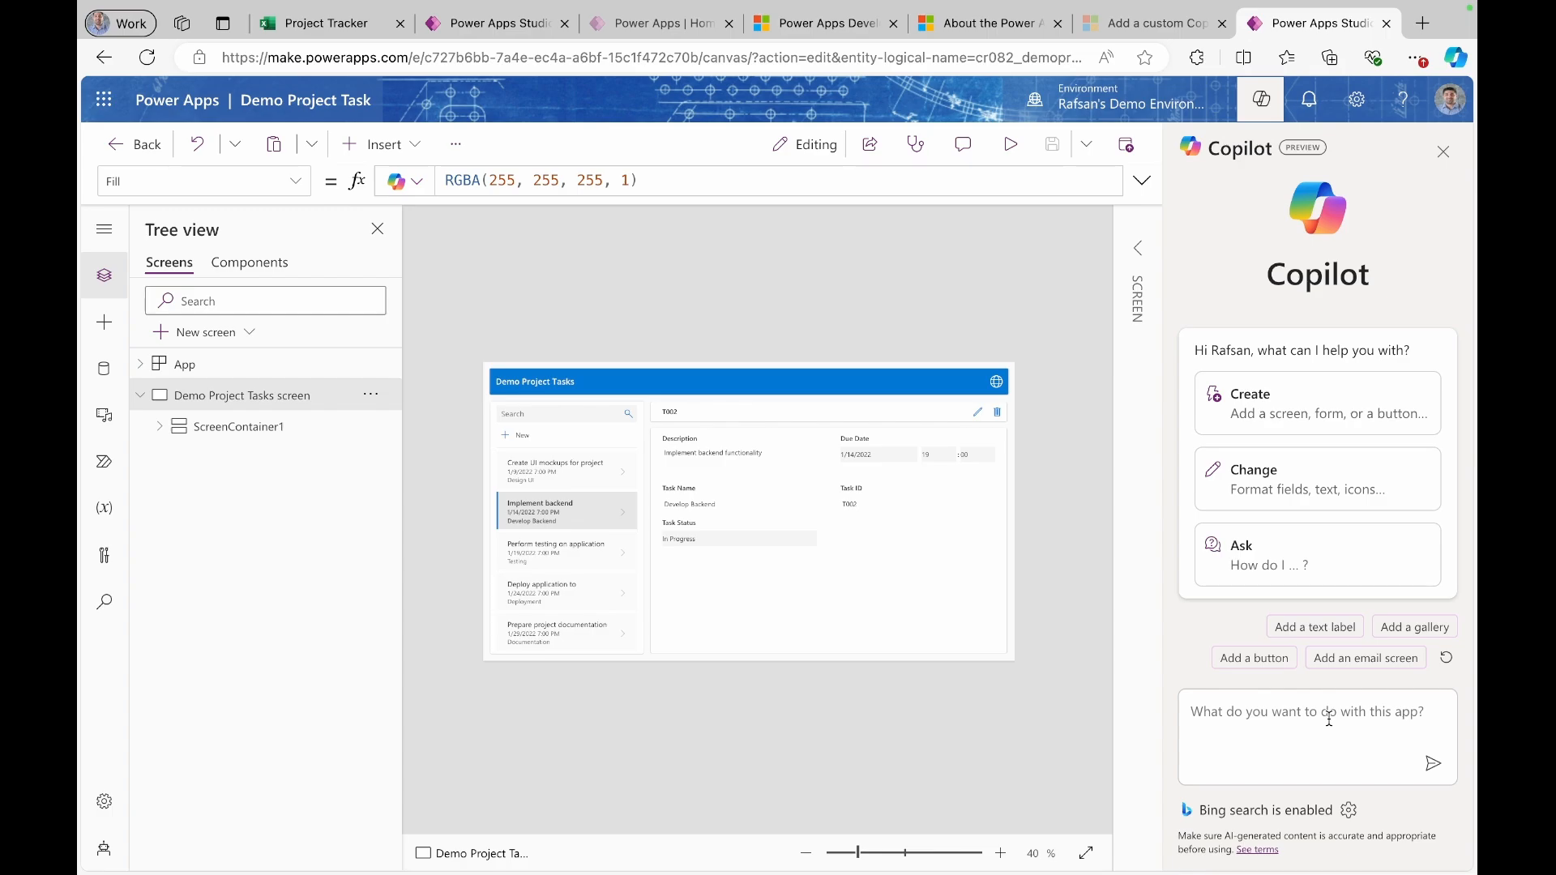
pyautogui.click(1444, 153)
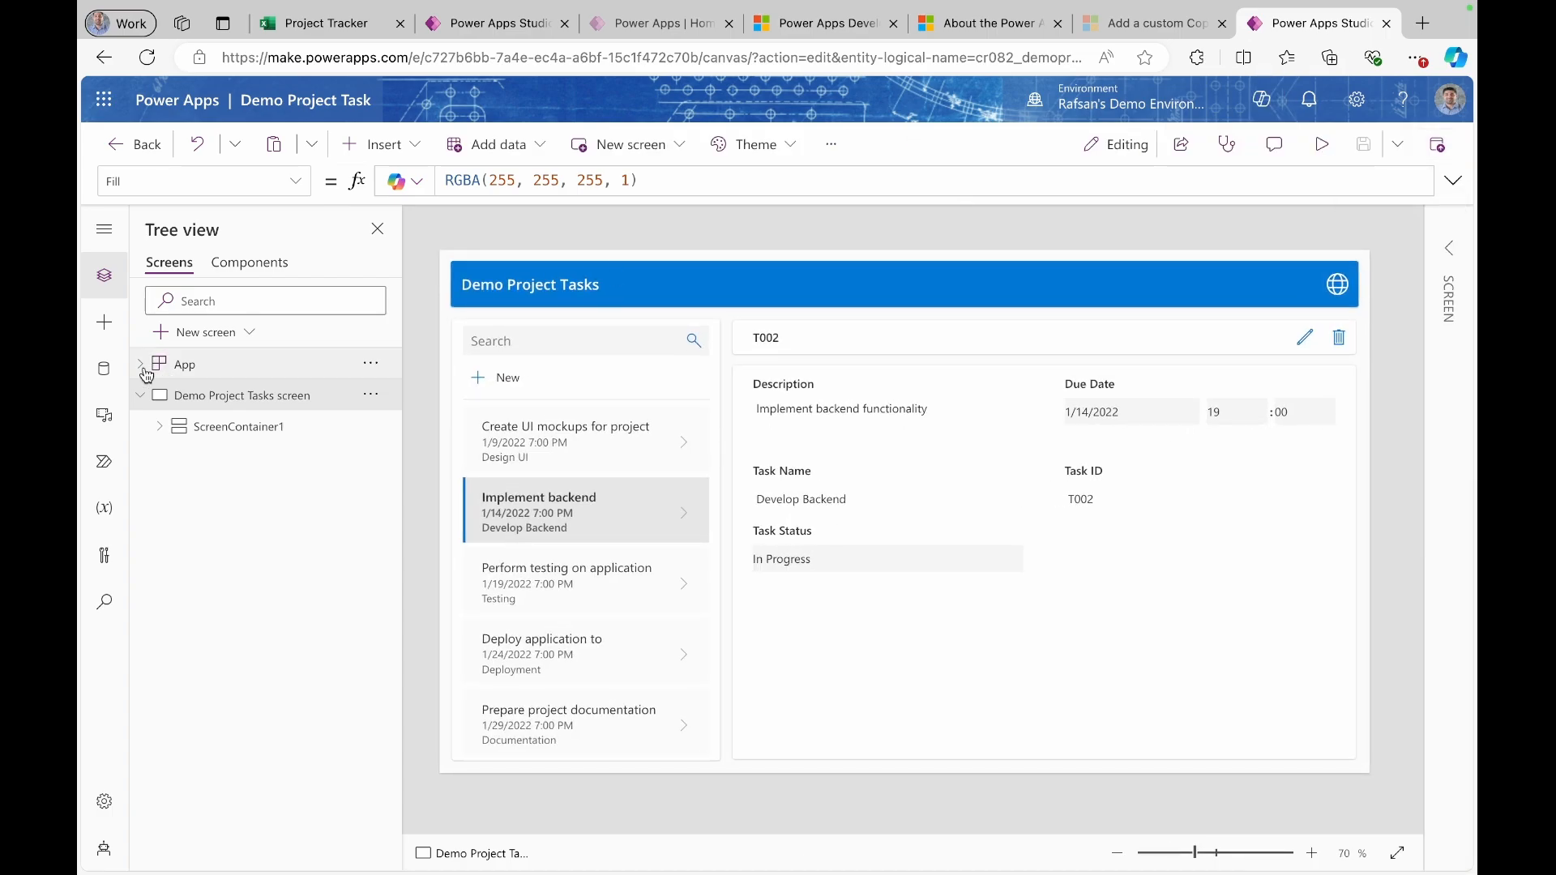
# - Open the Demo Project Tasks data source for editing and view its columns through Task Status
pyautogui.click(110, 379)
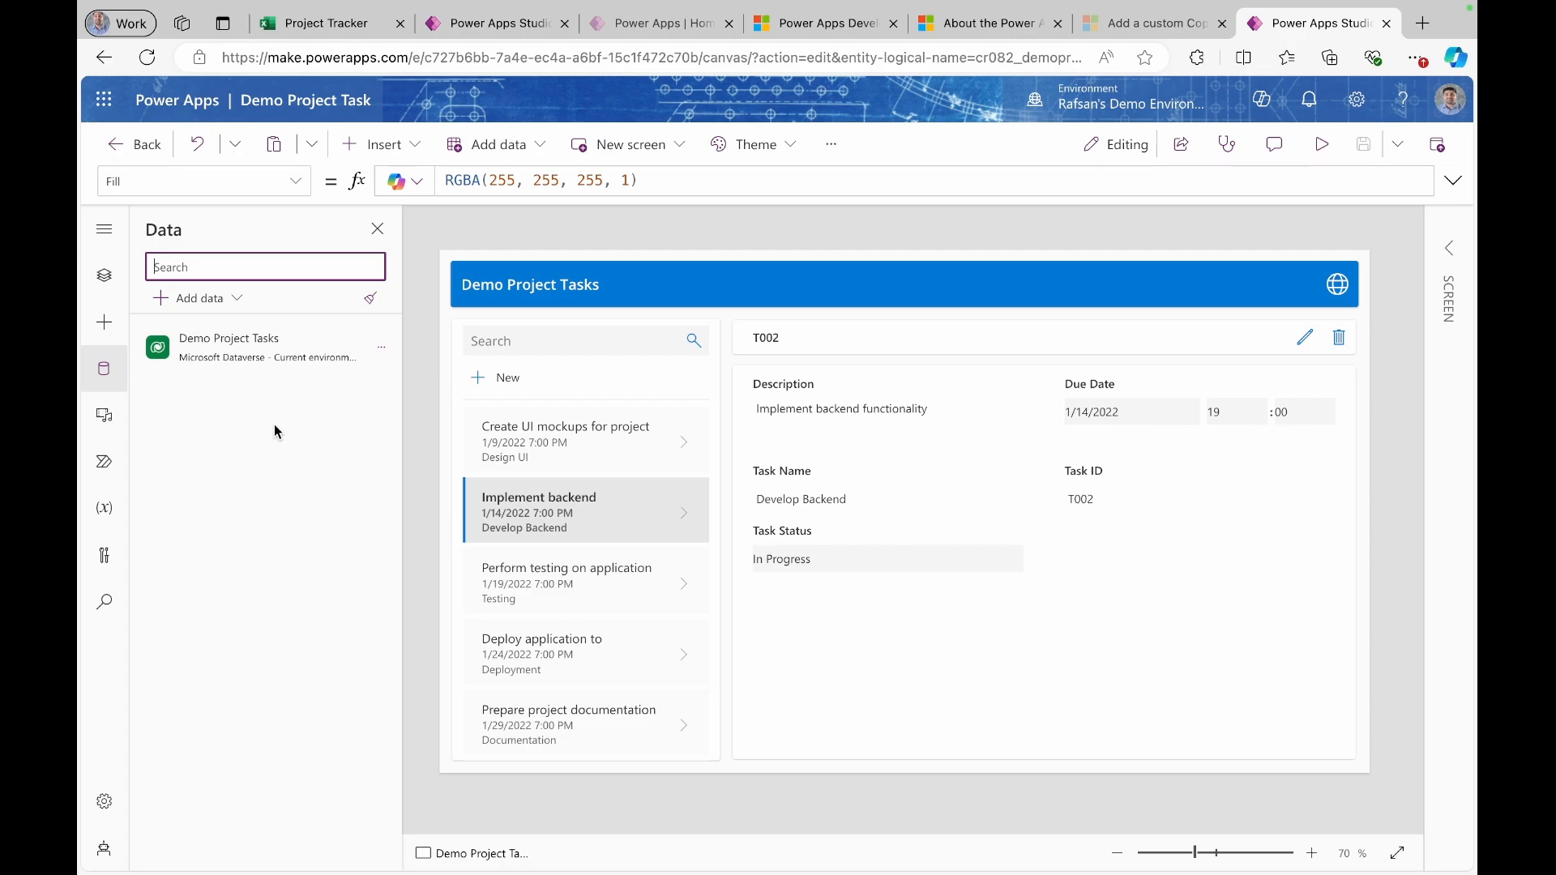
pyautogui.click(381, 347)
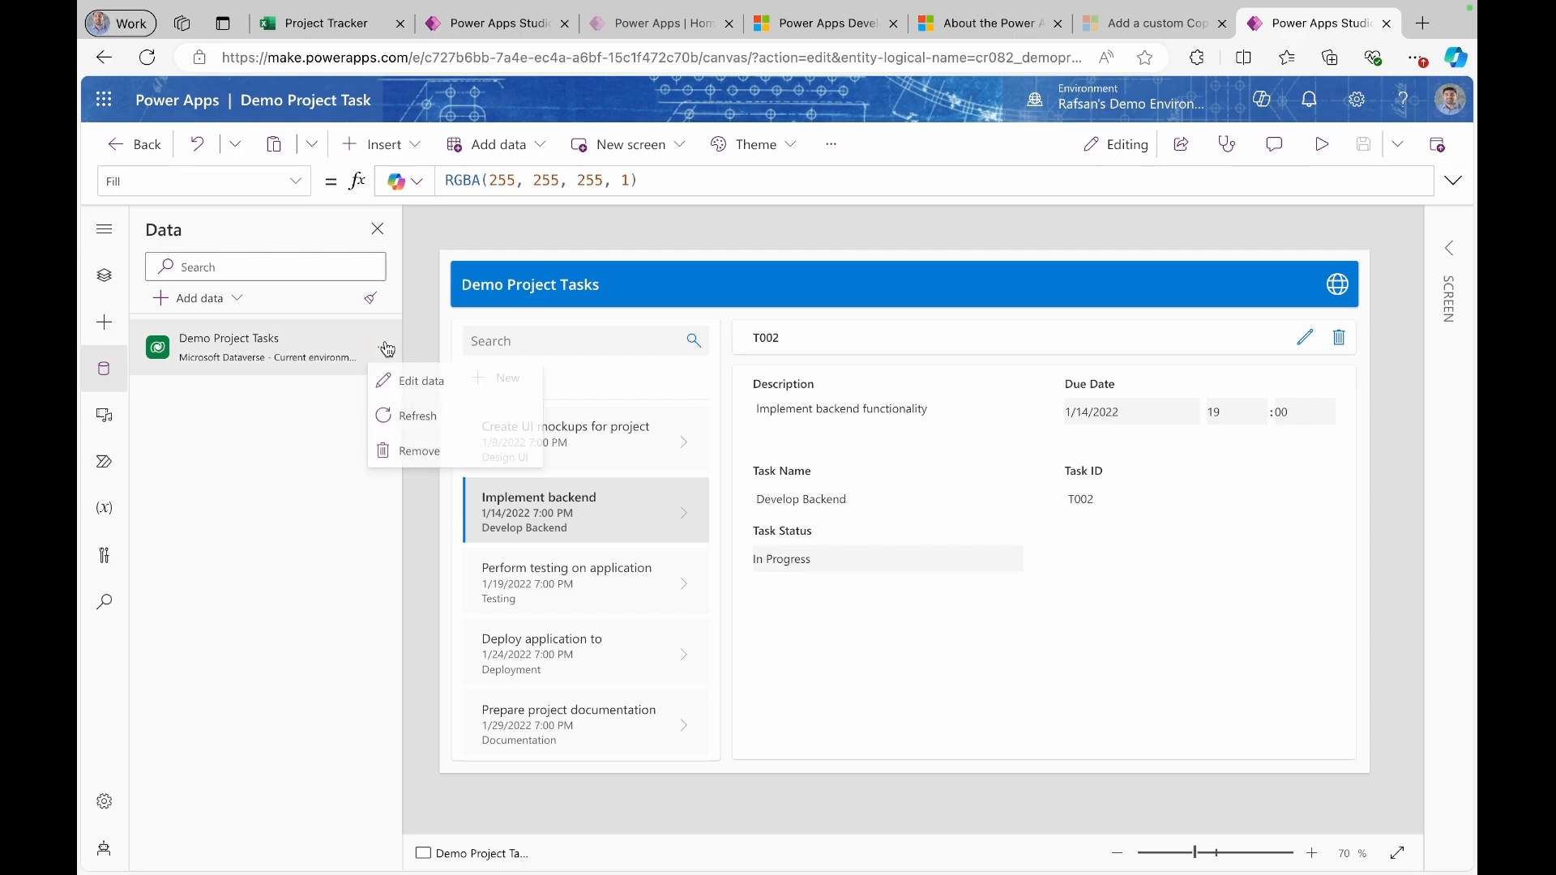
pyautogui.click(418, 385)
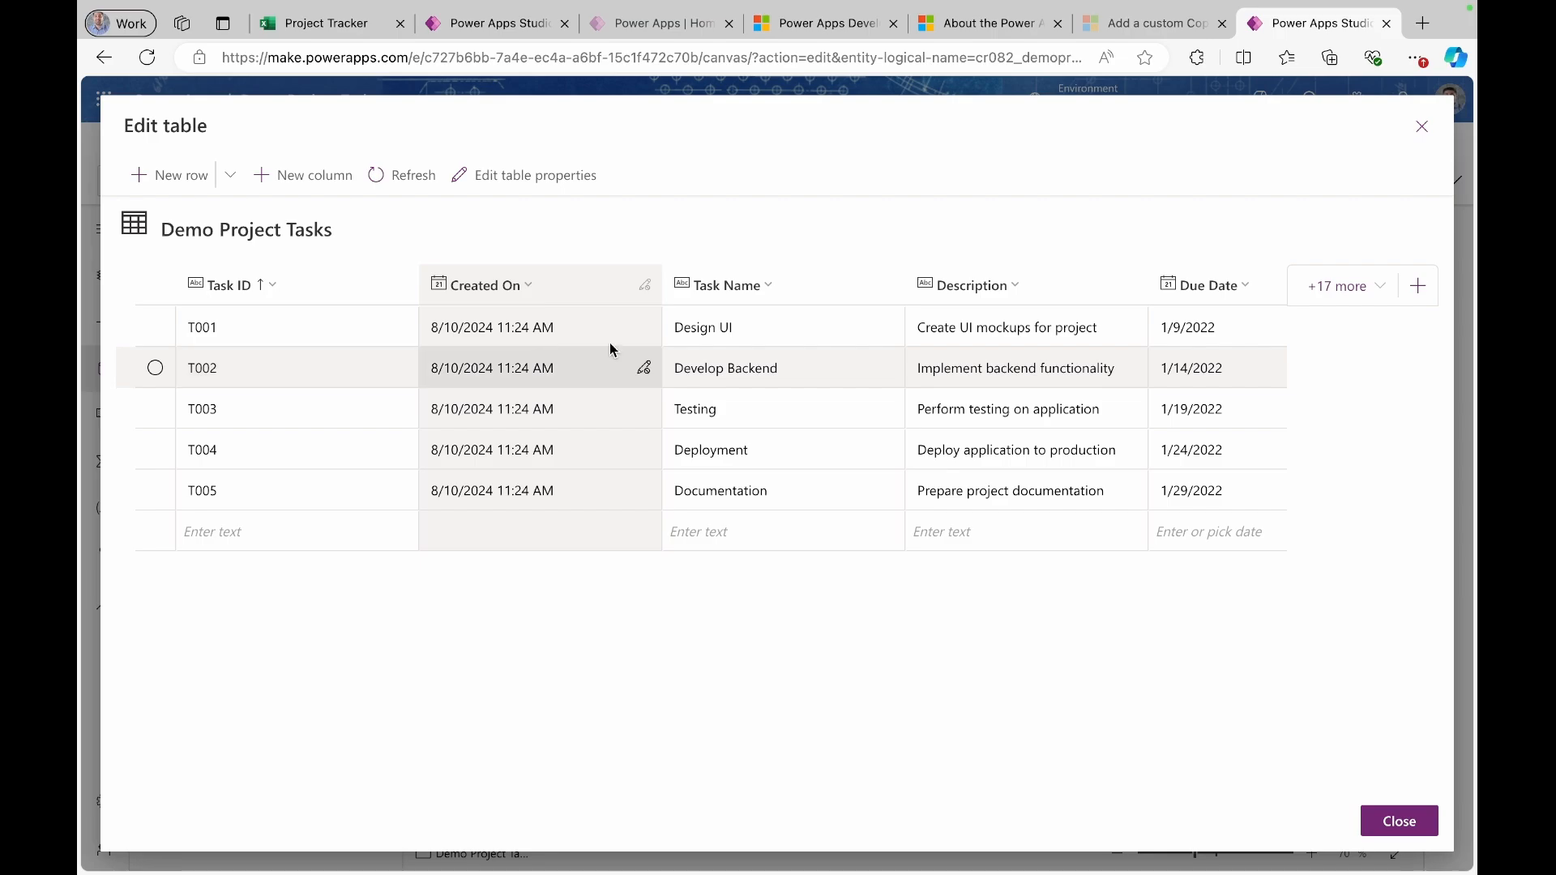
pyautogui.hscroll(3, 716, 379)
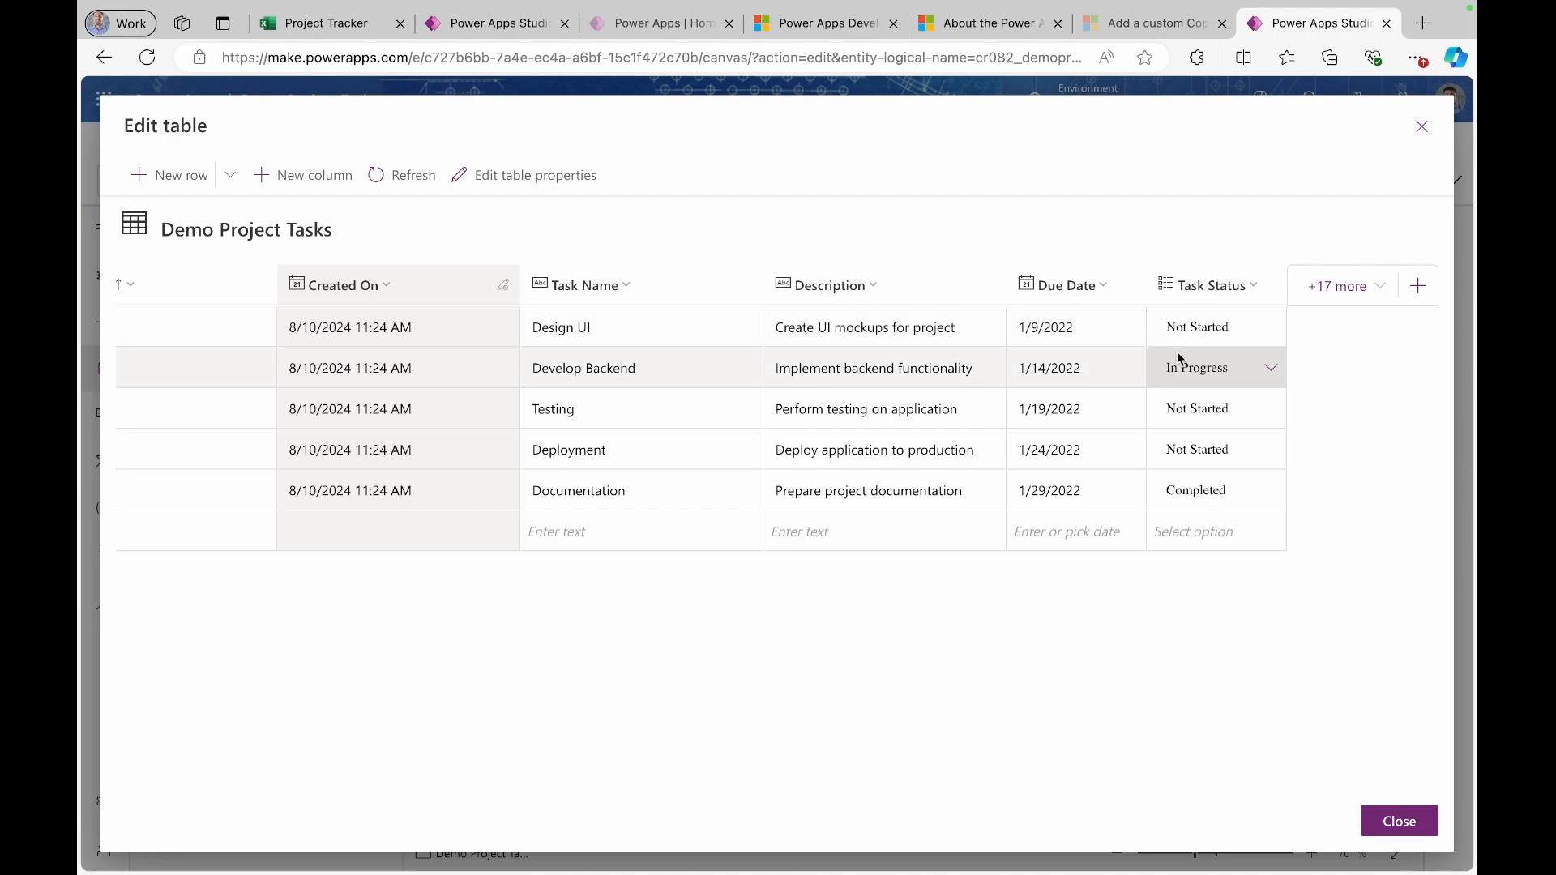
# - Add an optional Assigned To lookup column to the Demo Project Tasks table, with Microsoft Entra ID as its related table
pyautogui.click(1419, 288)
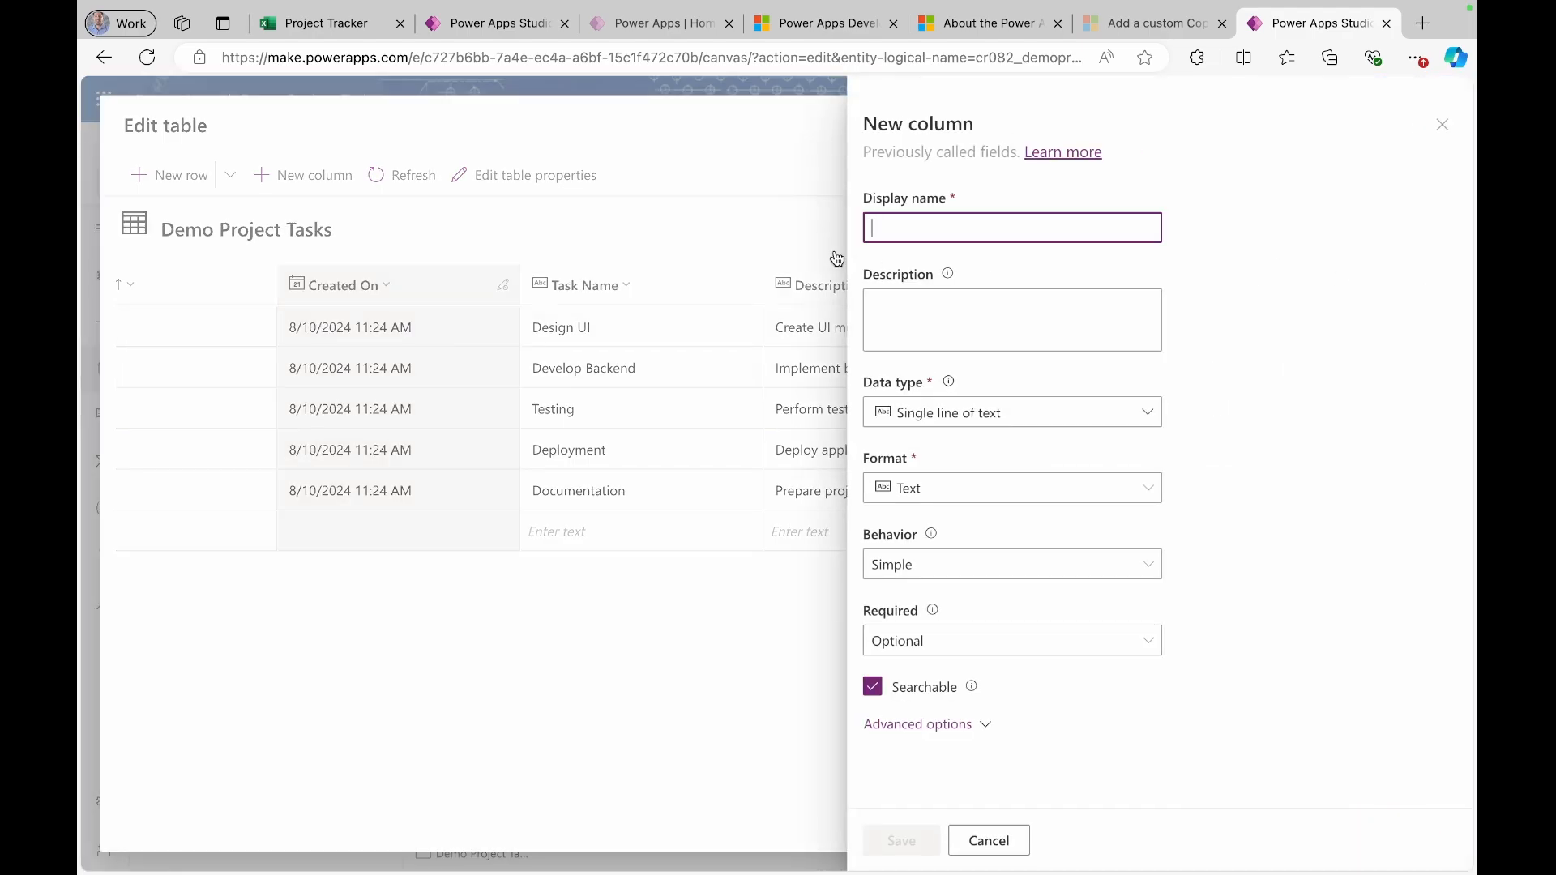
pyautogui.write('Assigned To')
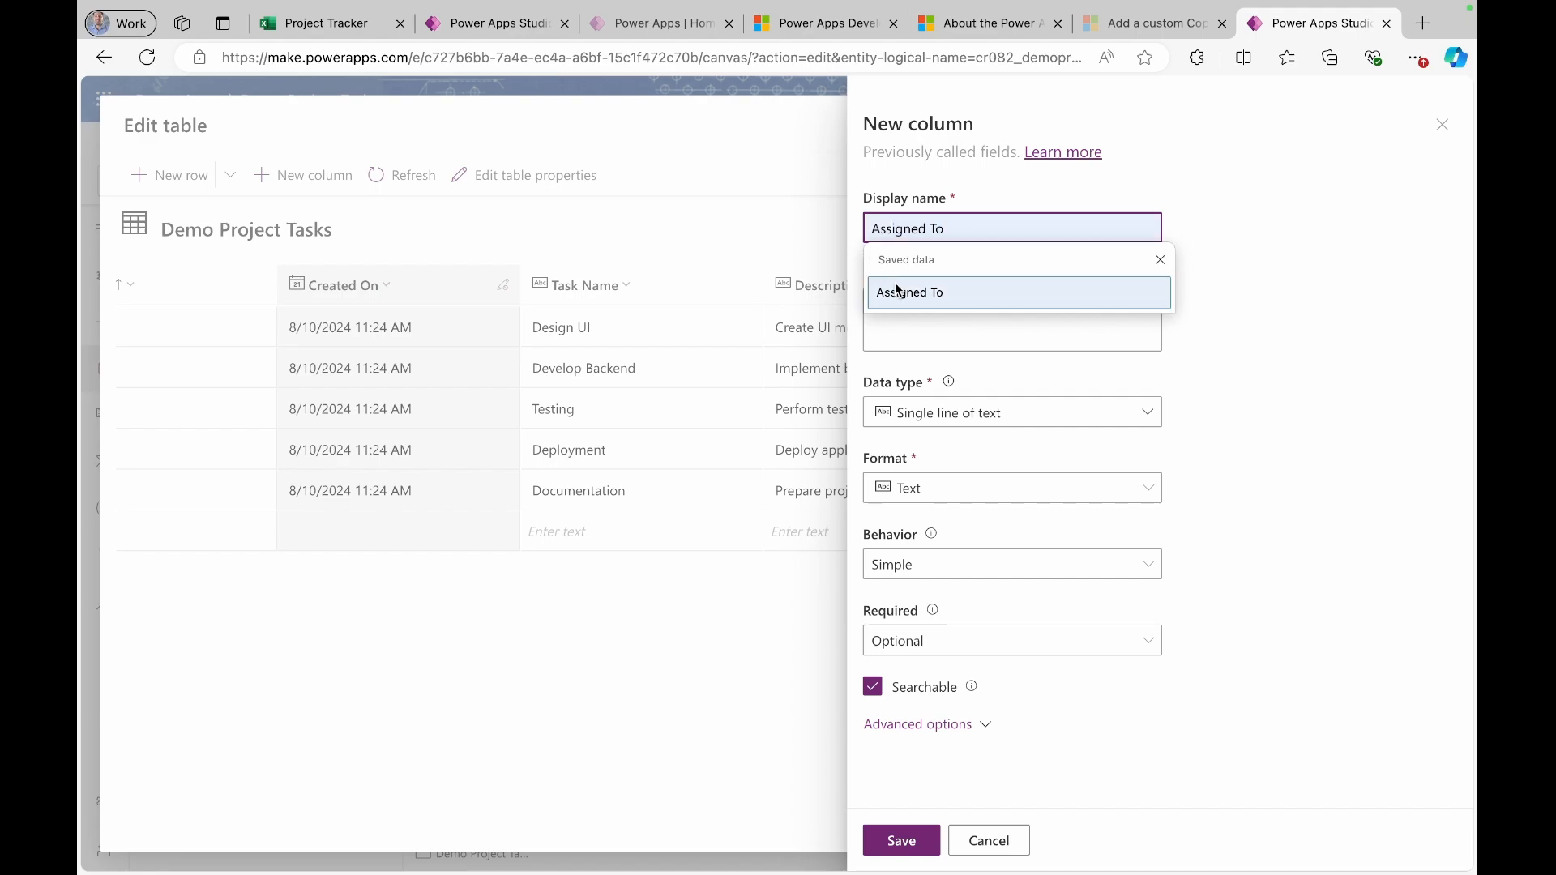
pyautogui.click(895, 288)
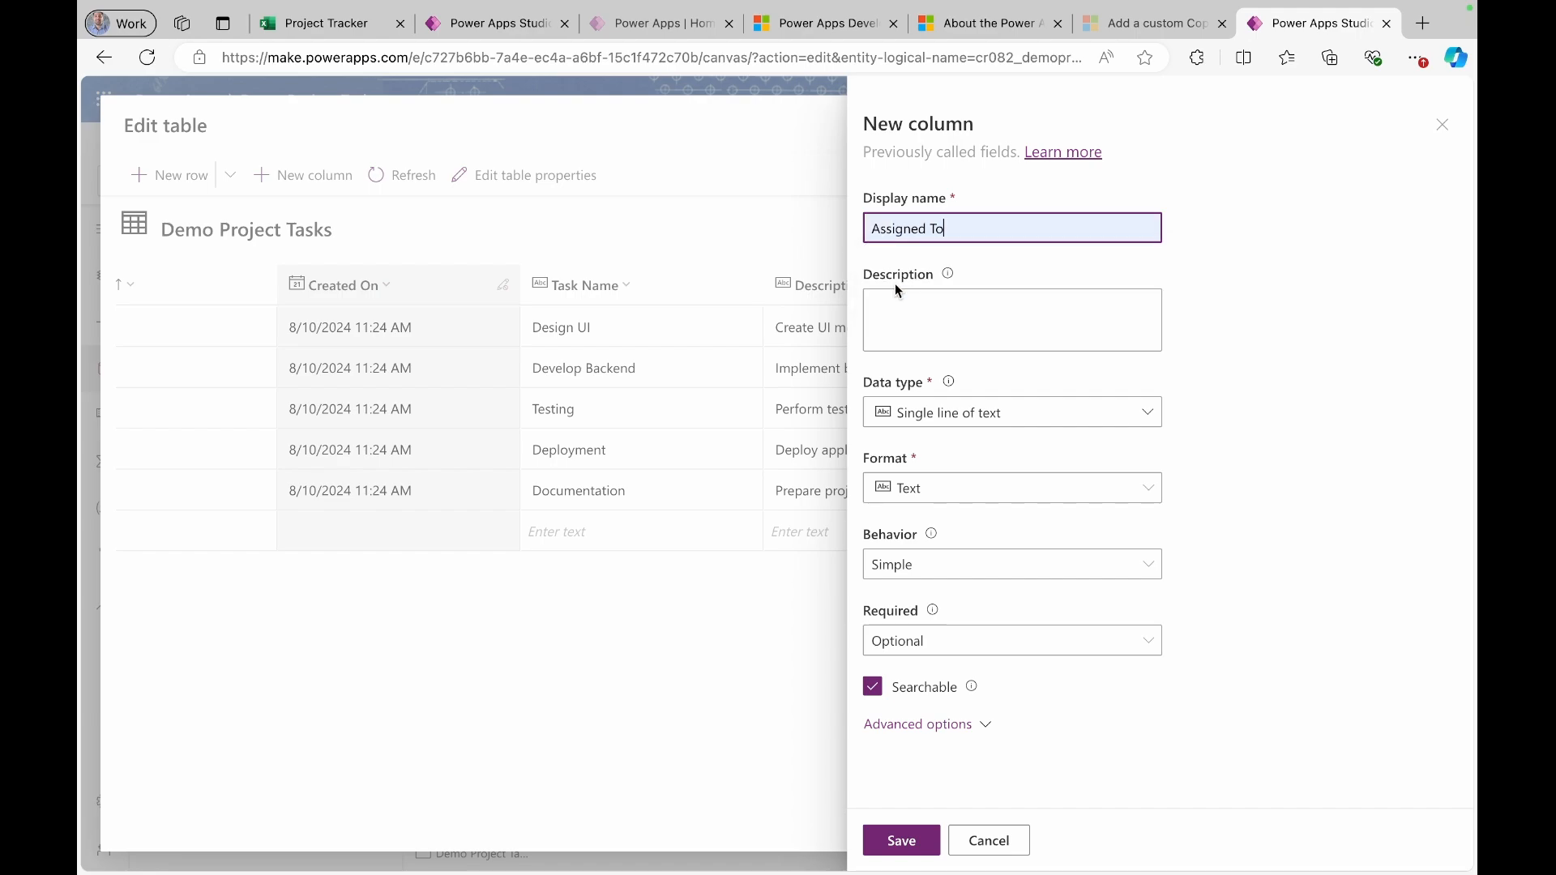
pyautogui.click(1151, 420)
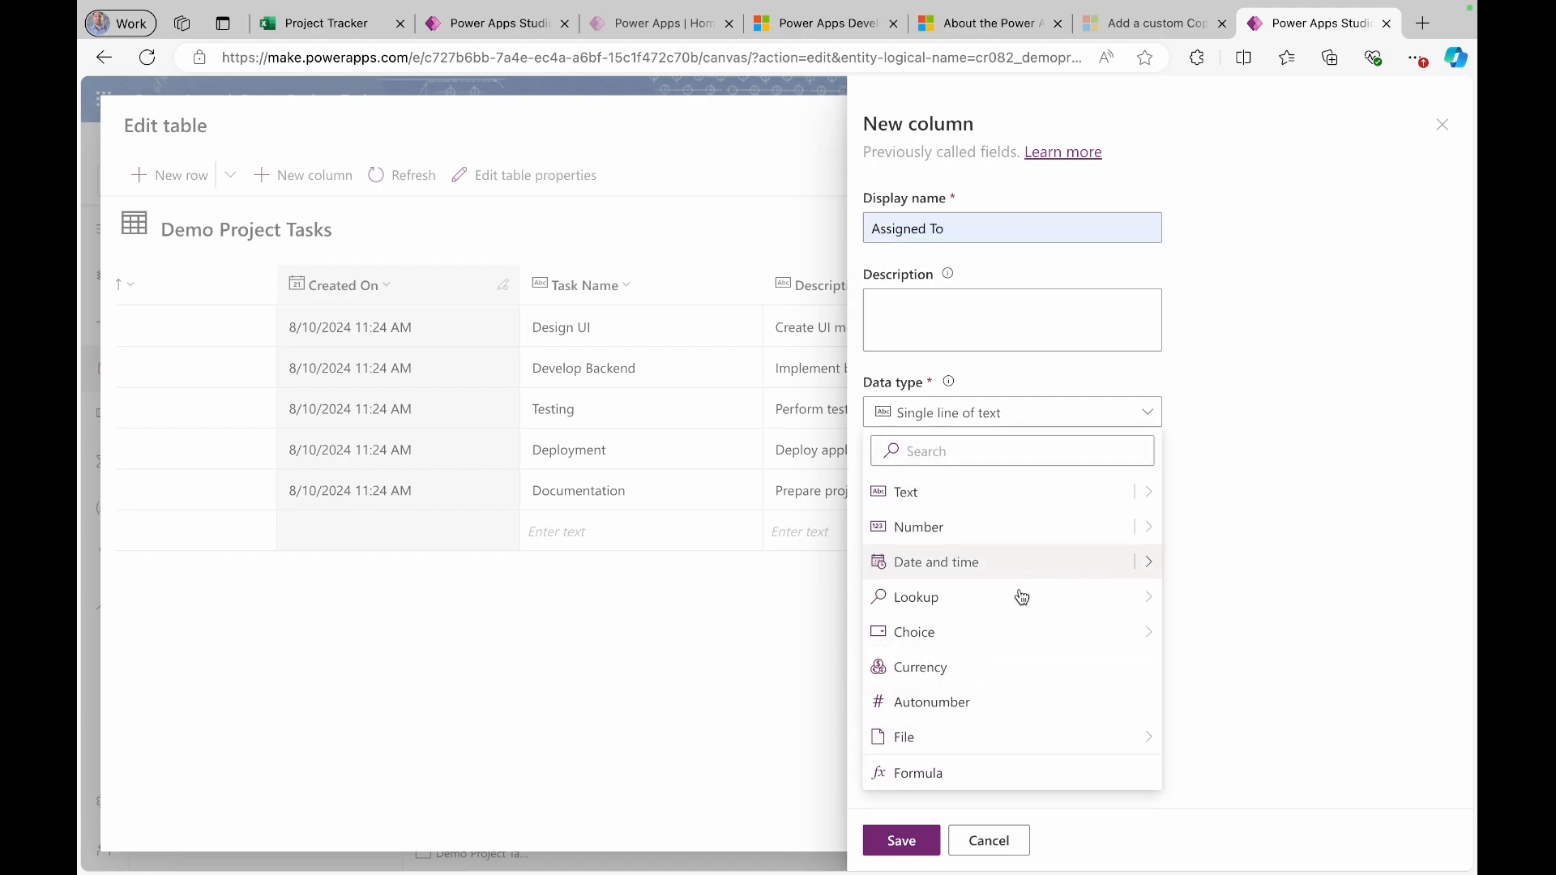
pyautogui.moveTo(966, 604)
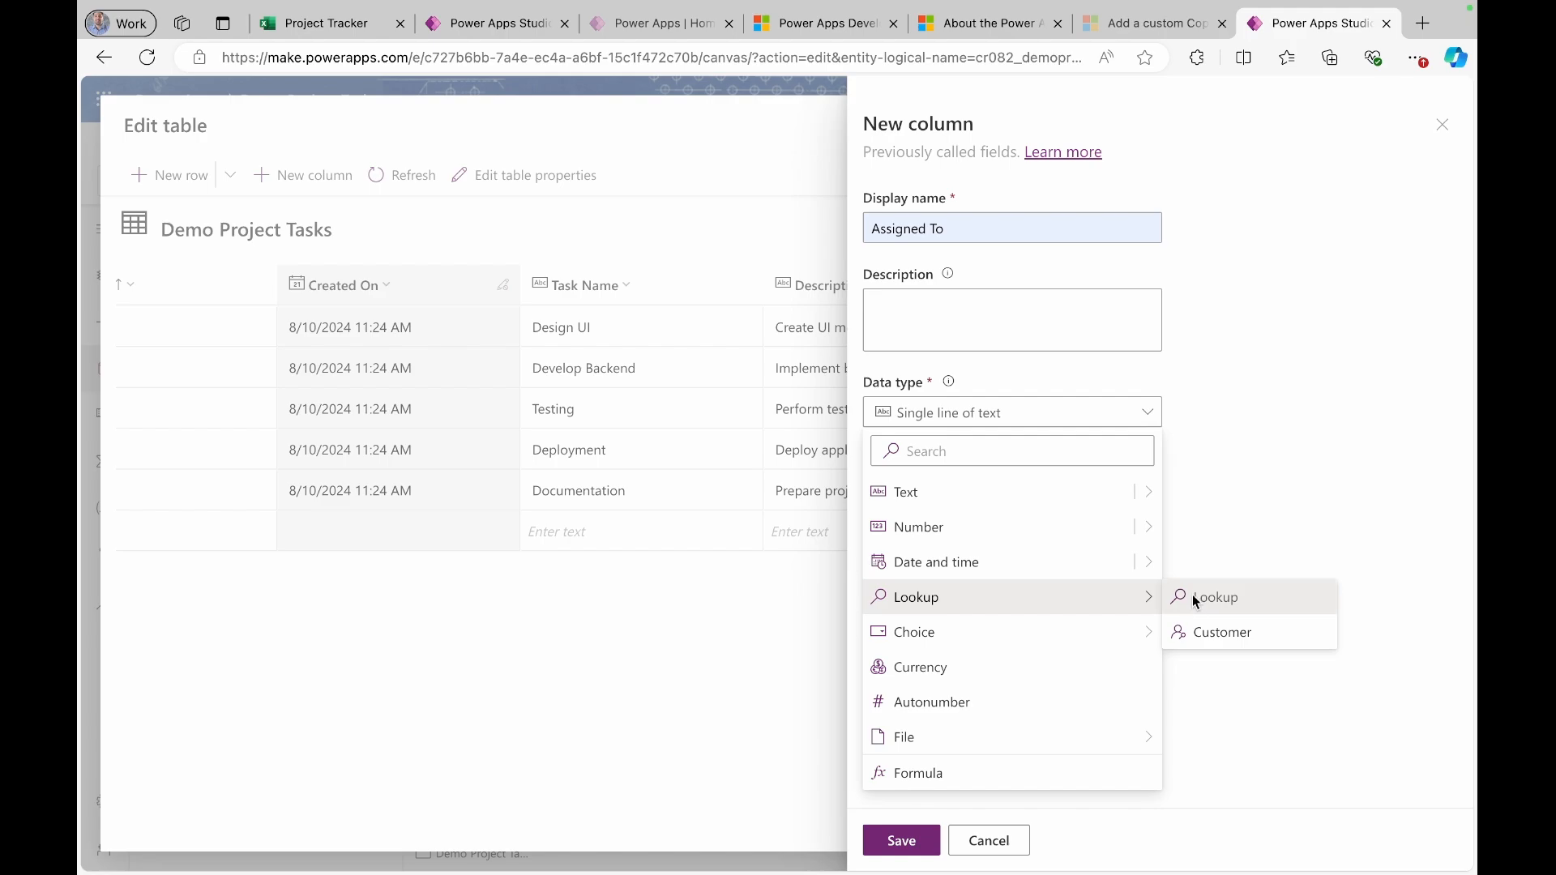
pyautogui.click(1215, 598)
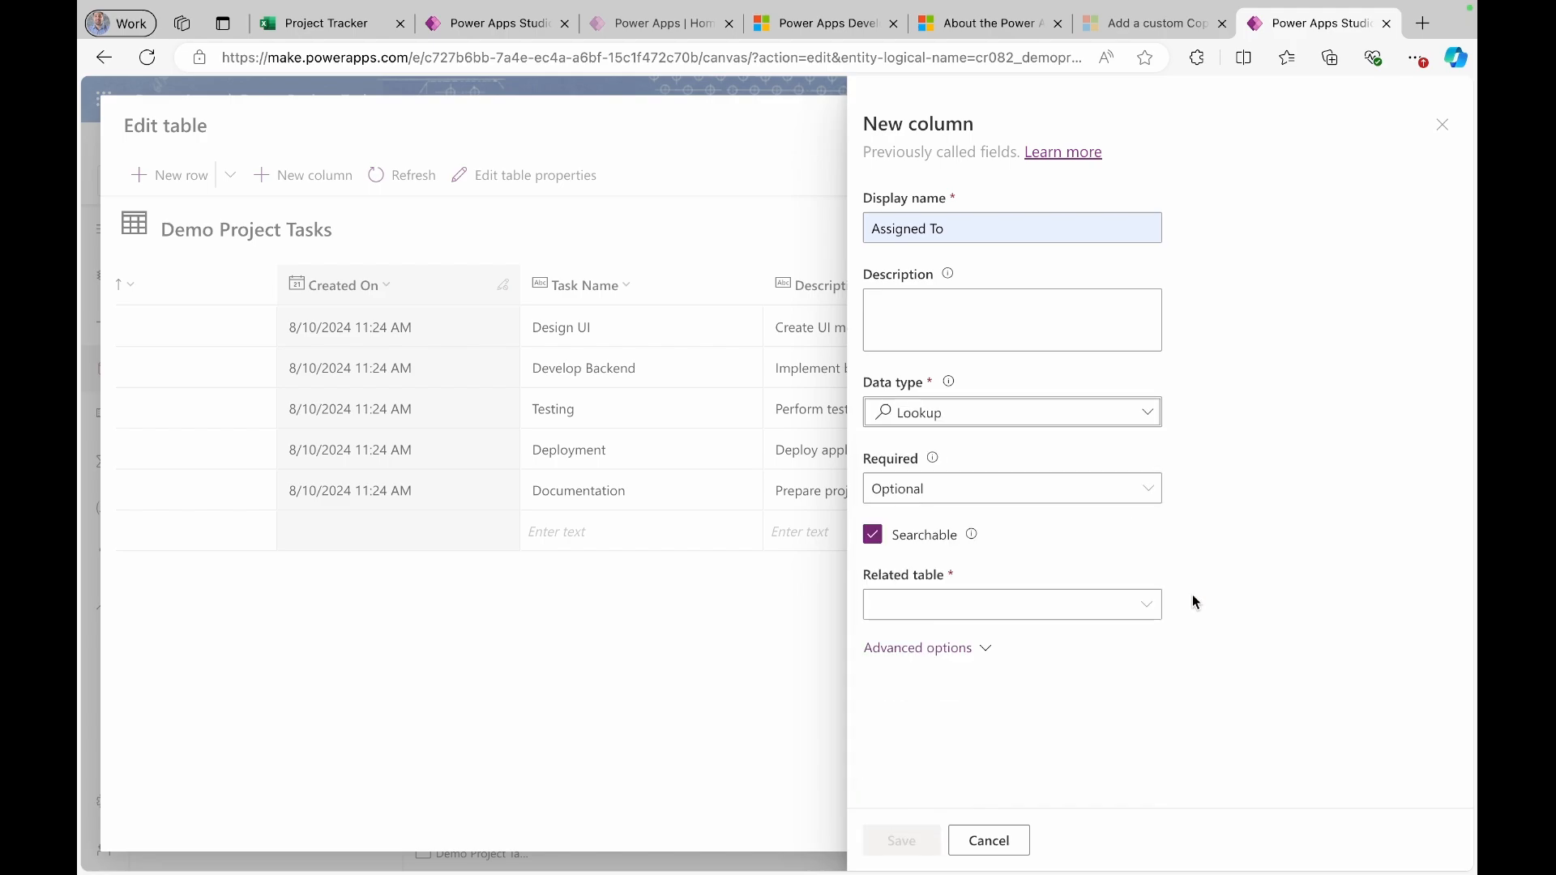
pyautogui.click(955, 602)
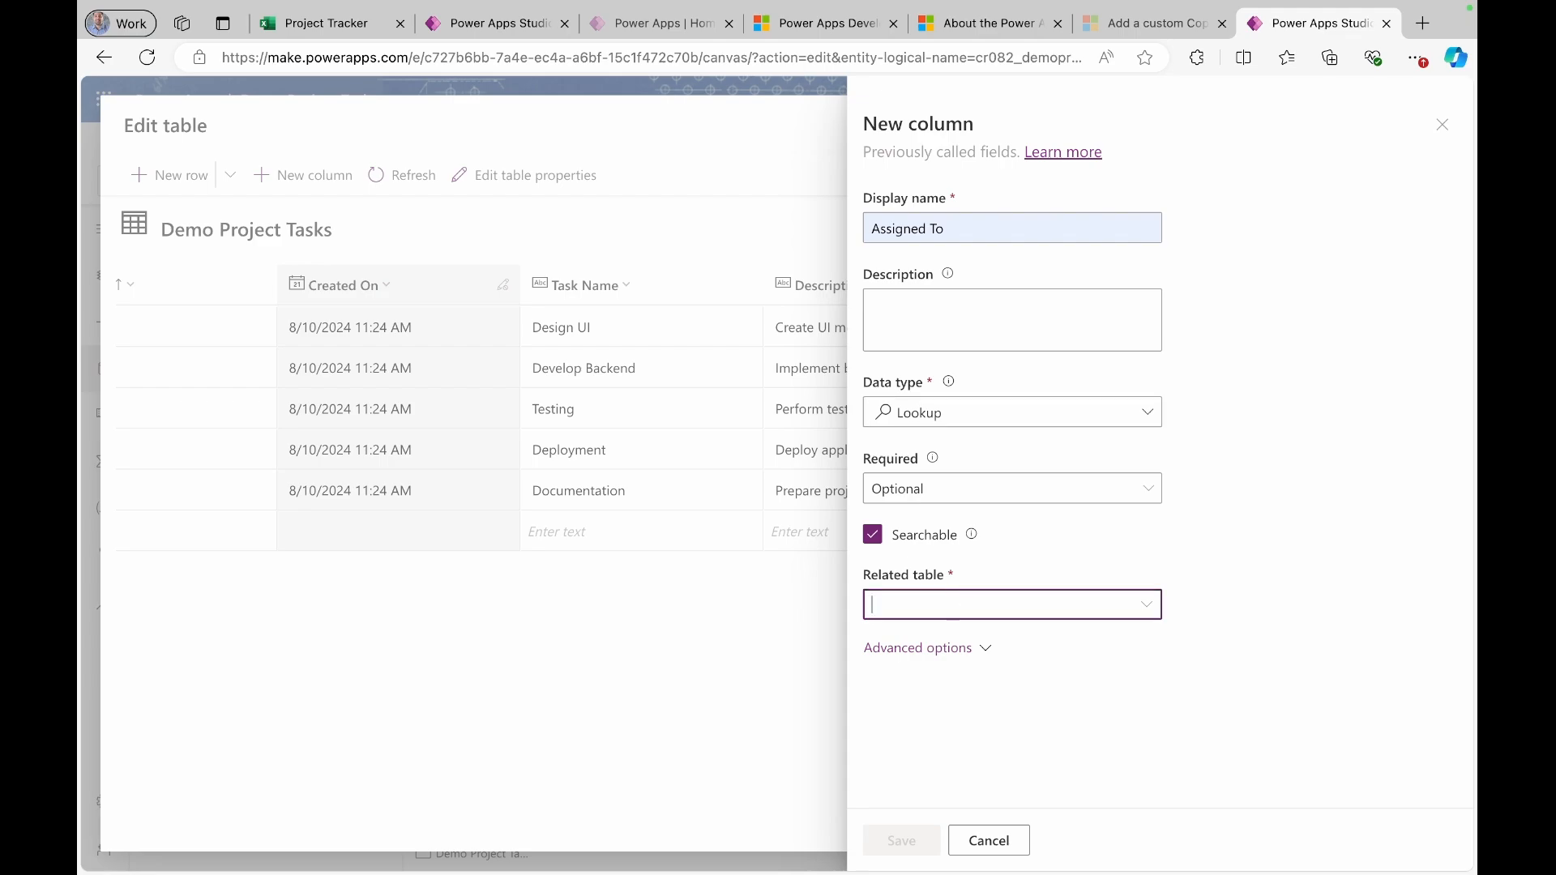
pyautogui.write('Micr')
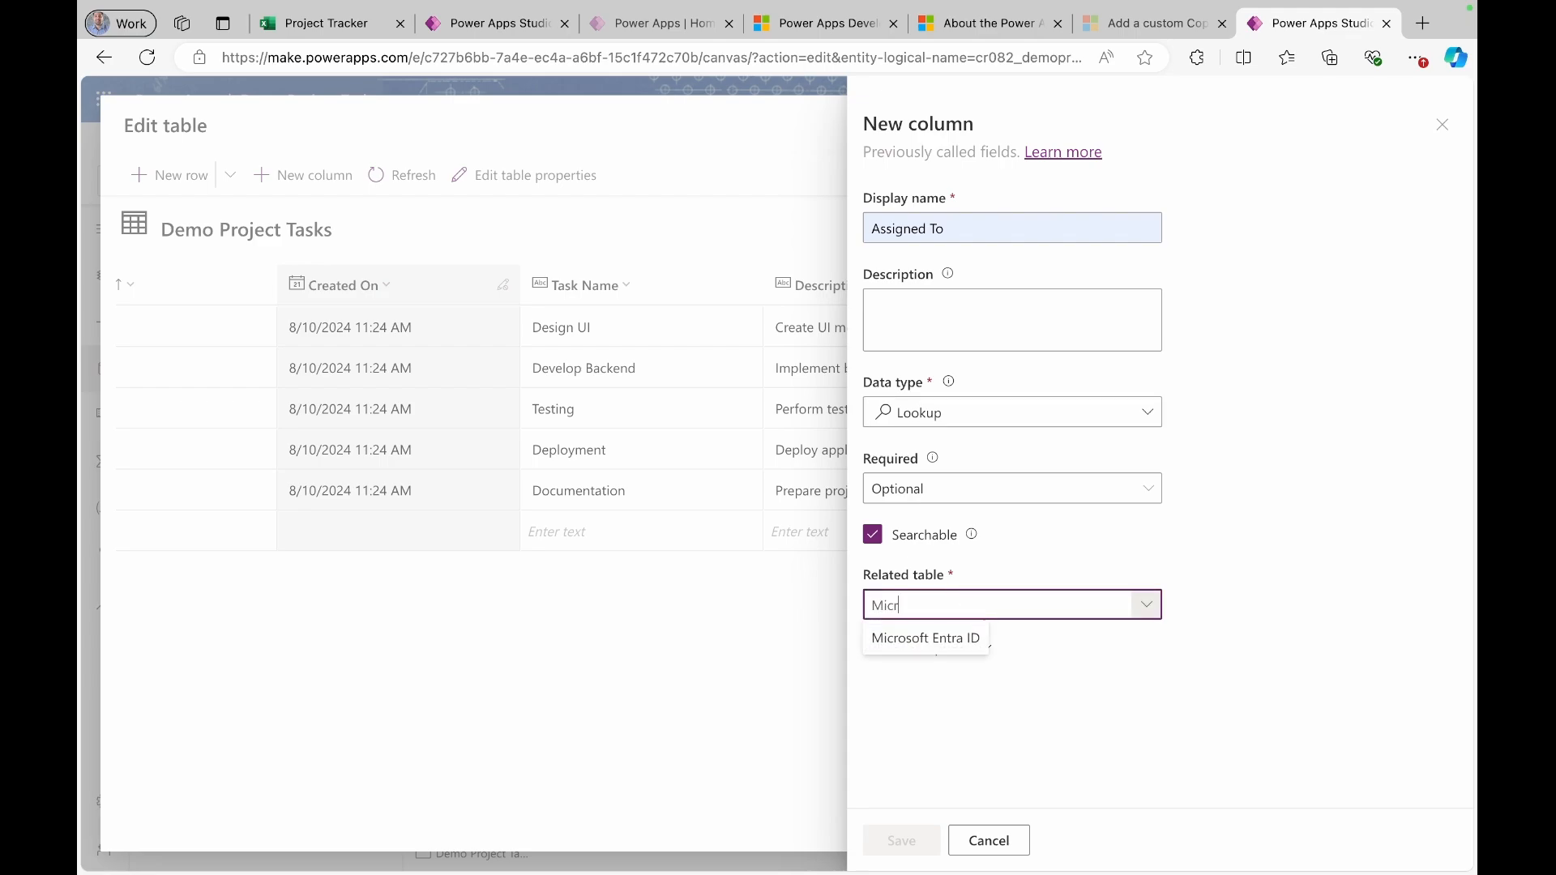
pyautogui.click(948, 644)
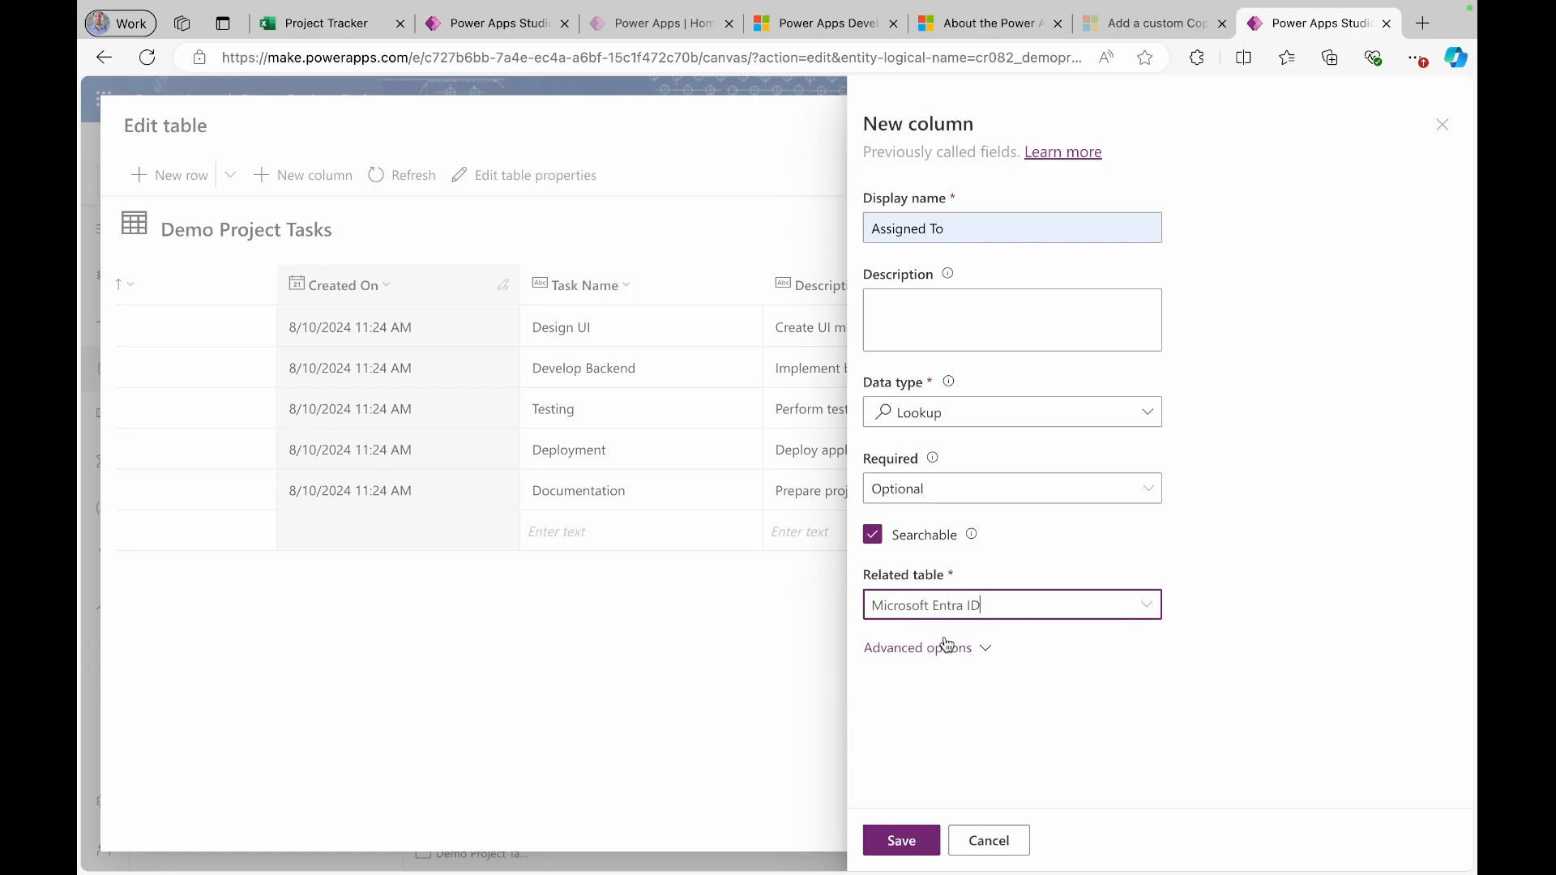
pyautogui.click(892, 842)
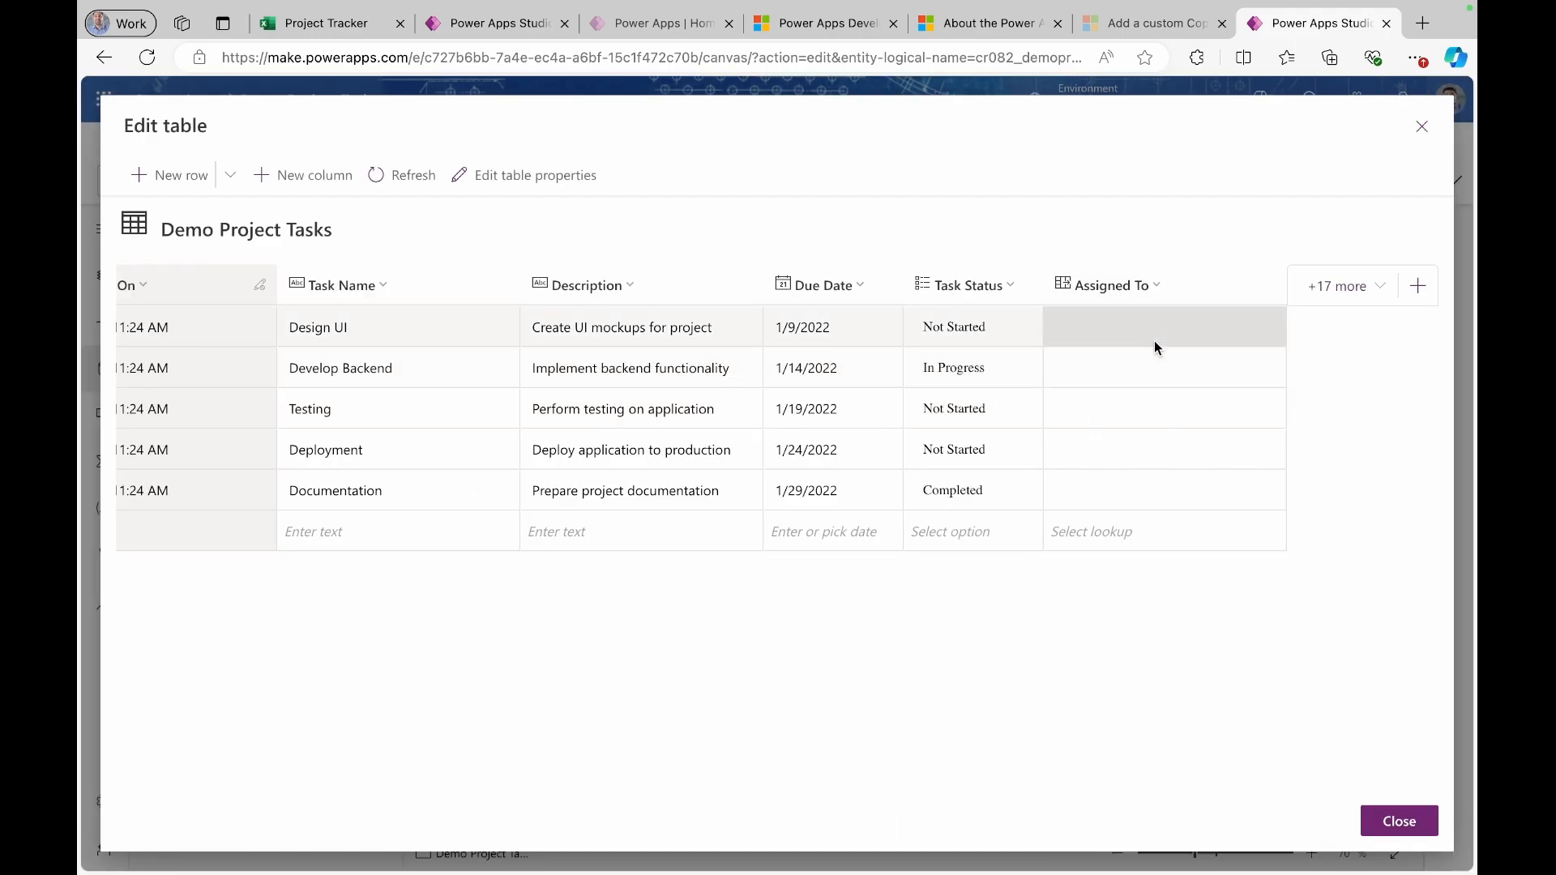
# - Assign a different person to each of the five tasks in the Assigned To column and close the table editor
pyautogui.click(1146, 329)
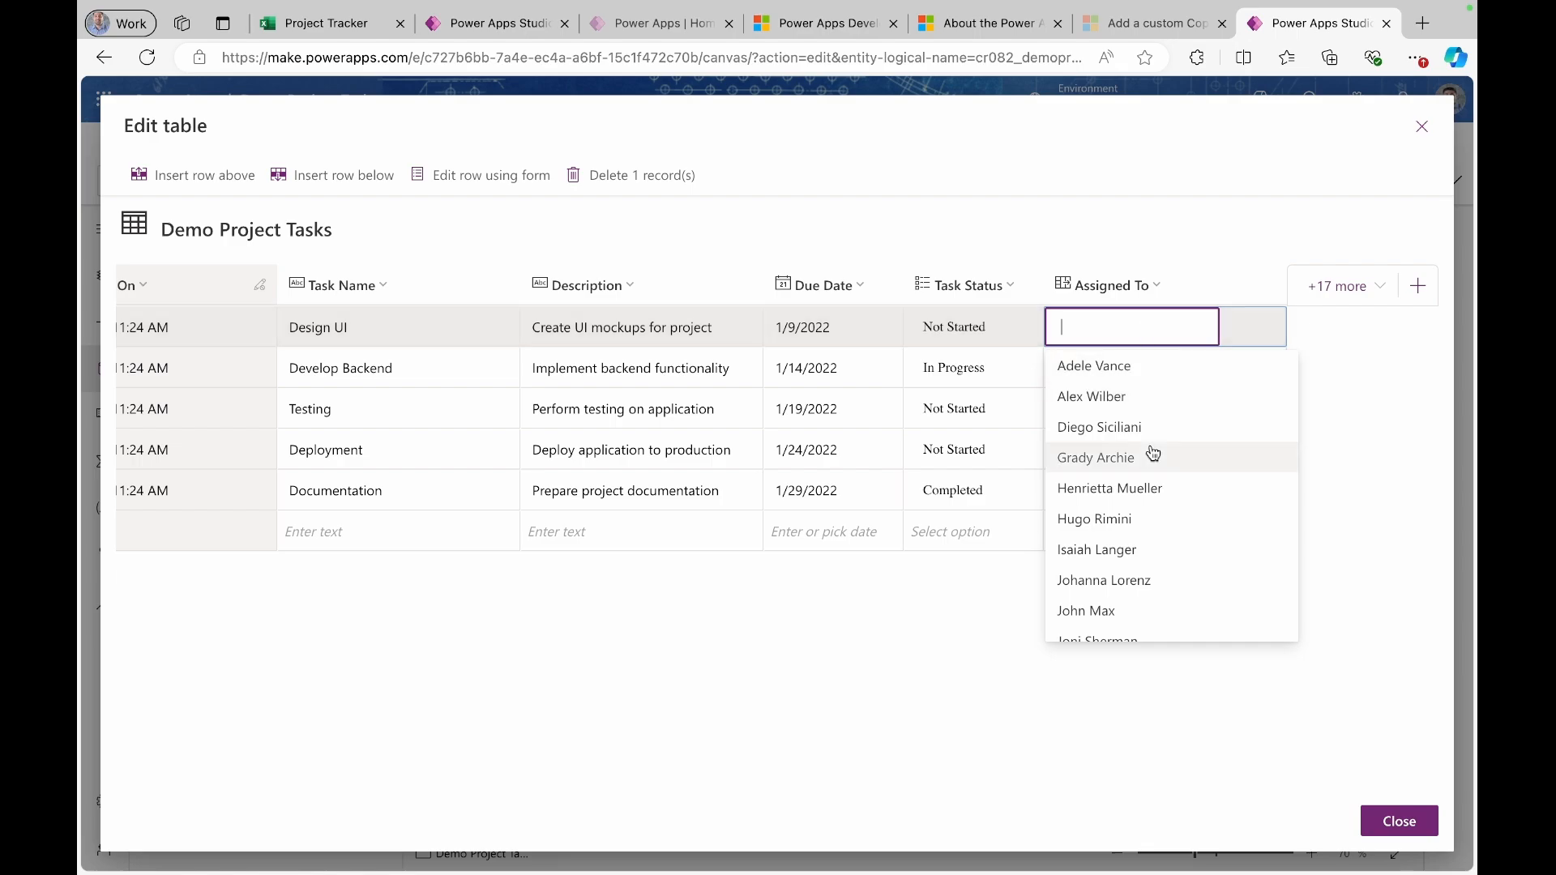
pyautogui.scroll(-1, 1152, 454)
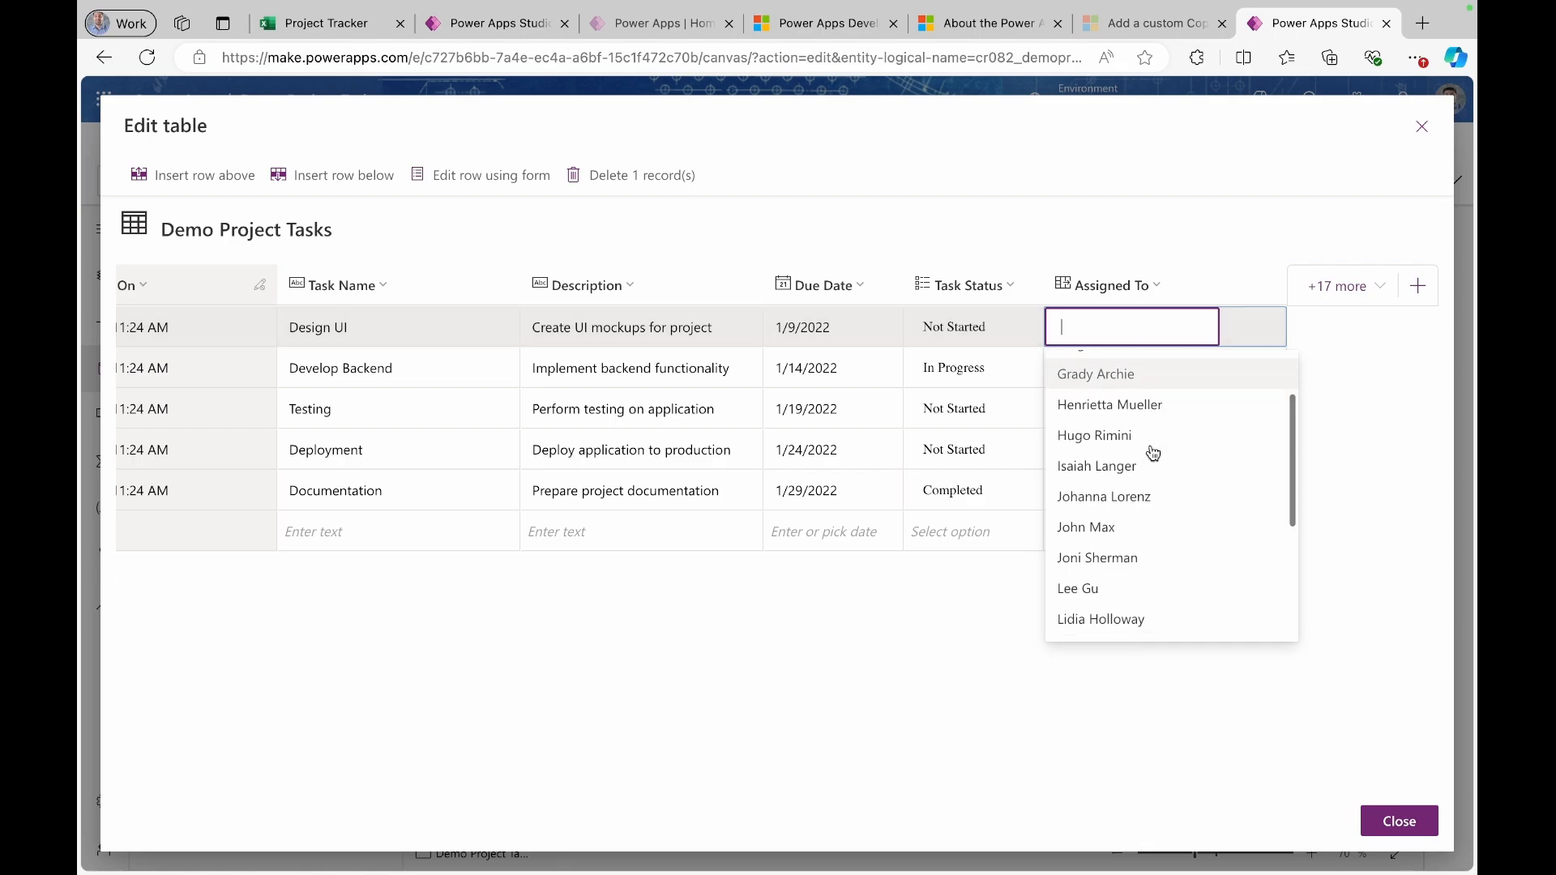
pyautogui.click(1104, 528)
pyautogui.click(1093, 361)
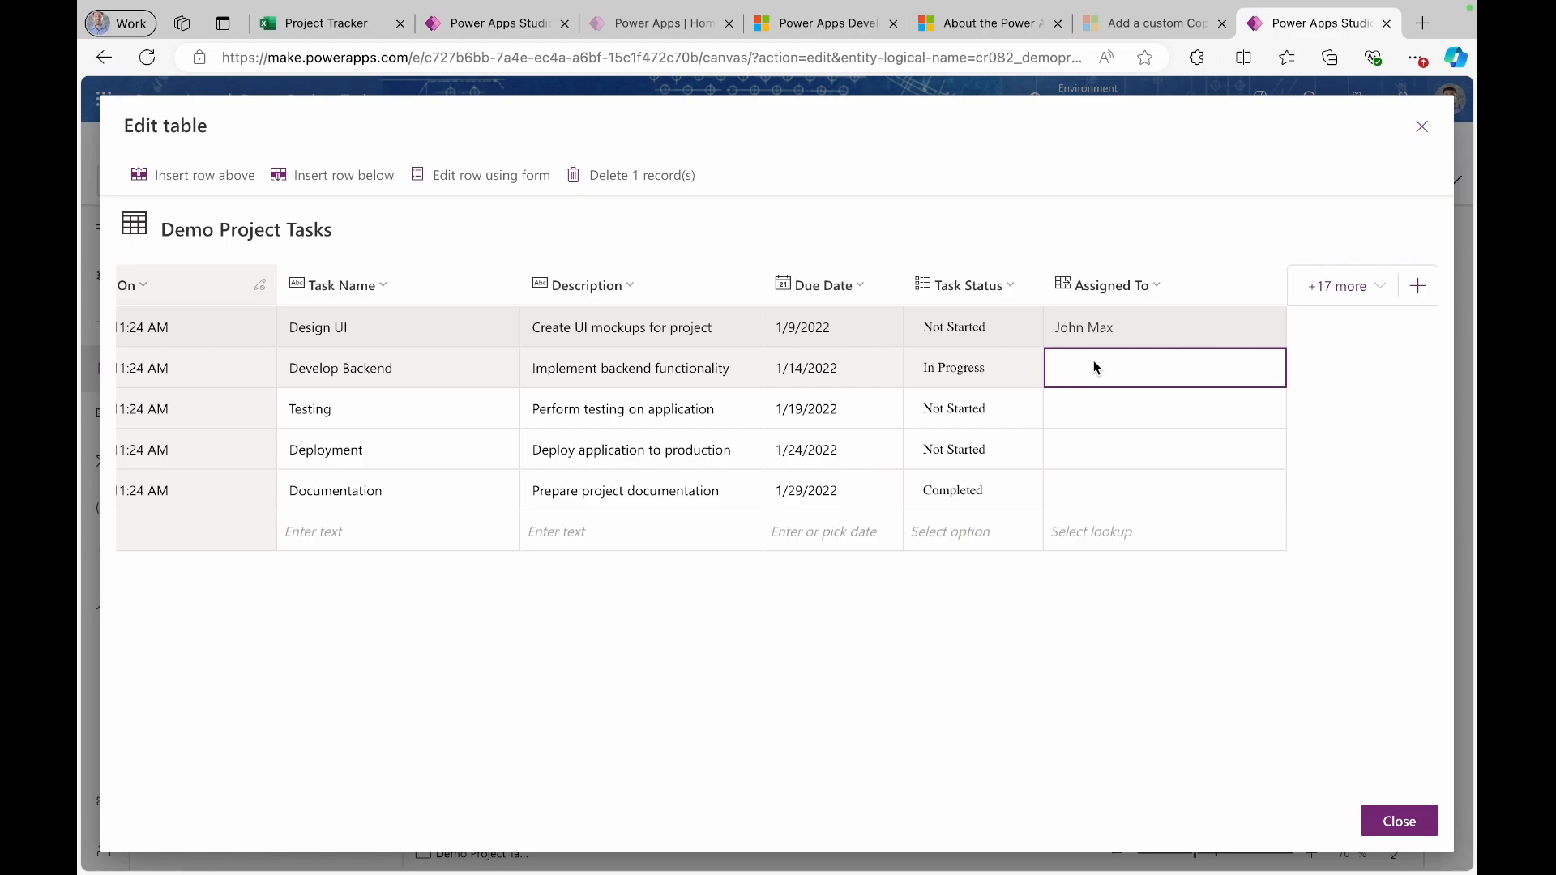
pyautogui.click(1092, 366)
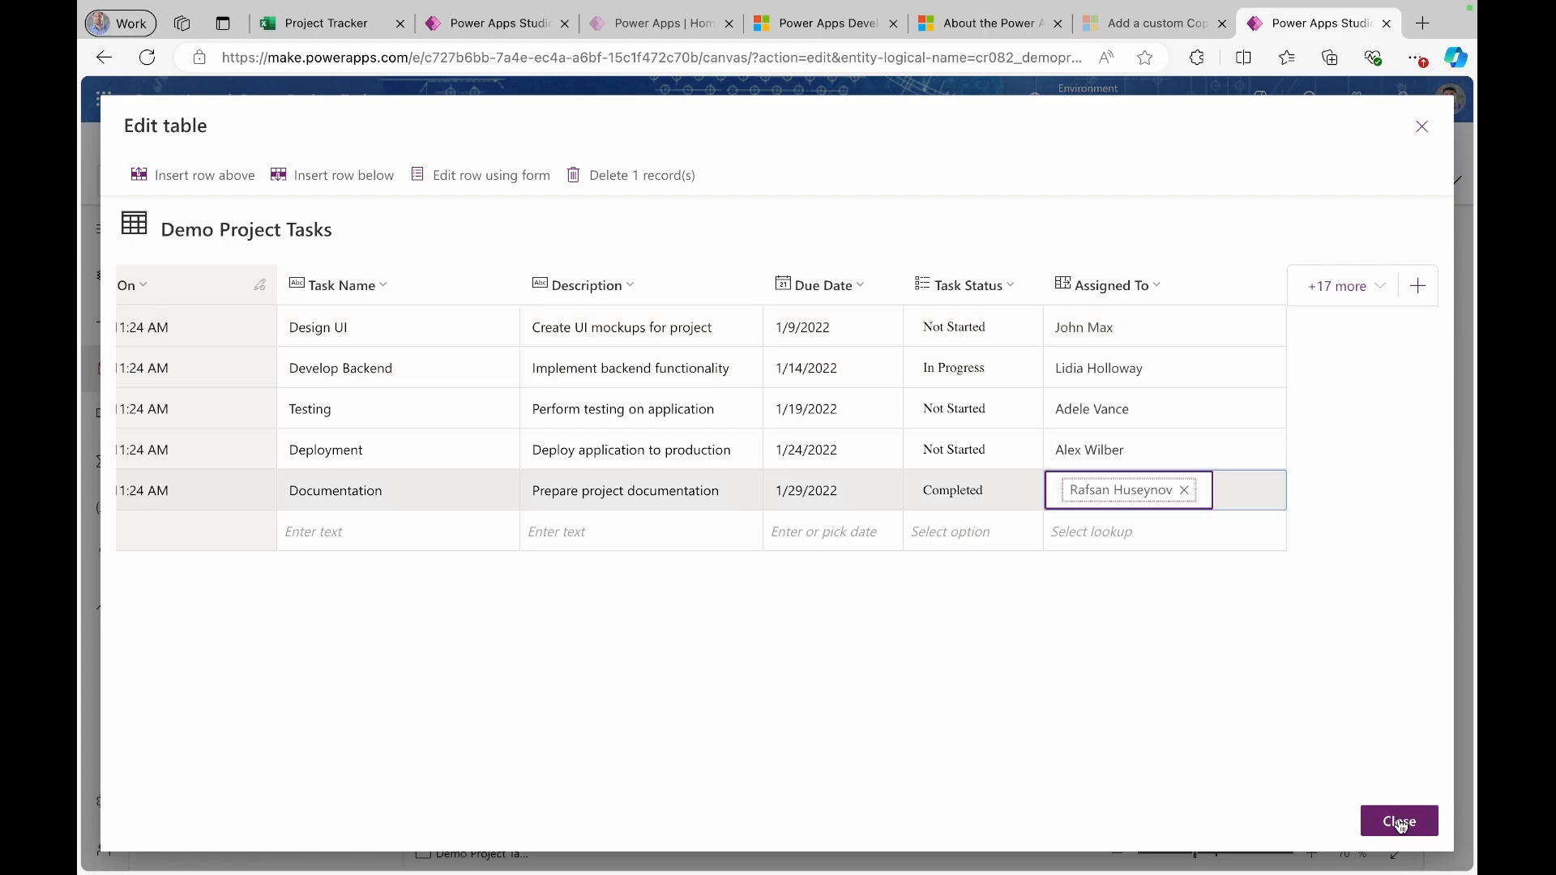
pyautogui.click(1400, 823)
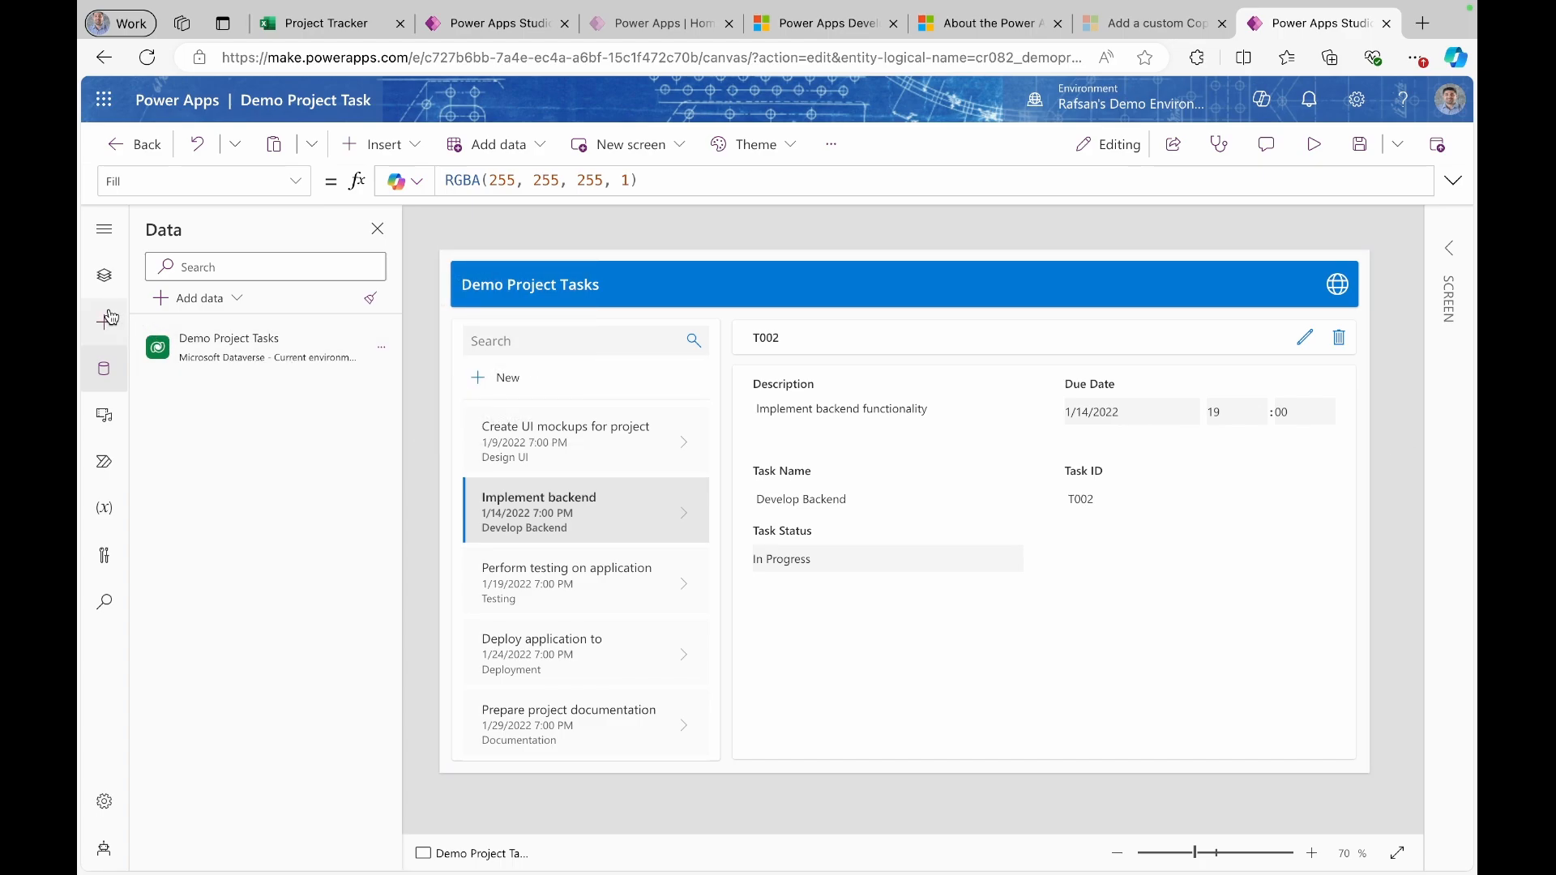
# - Delete the table name label and the offline sync icon from TableNameContainer1 on the Demo Project Tasks screen
pyautogui.click(104, 283)
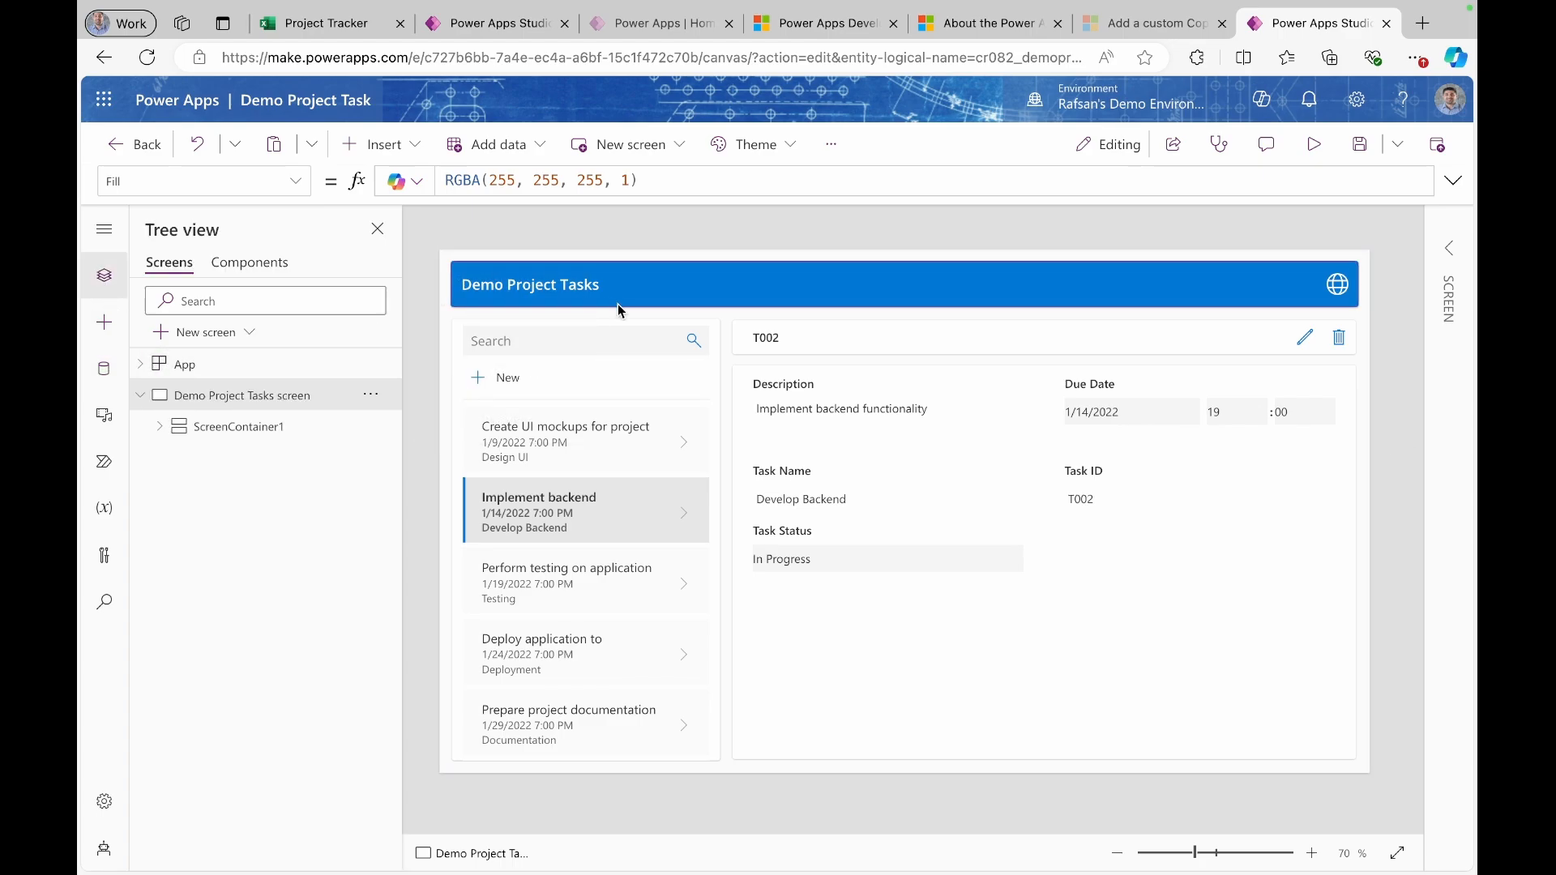
pyautogui.click(664, 295)
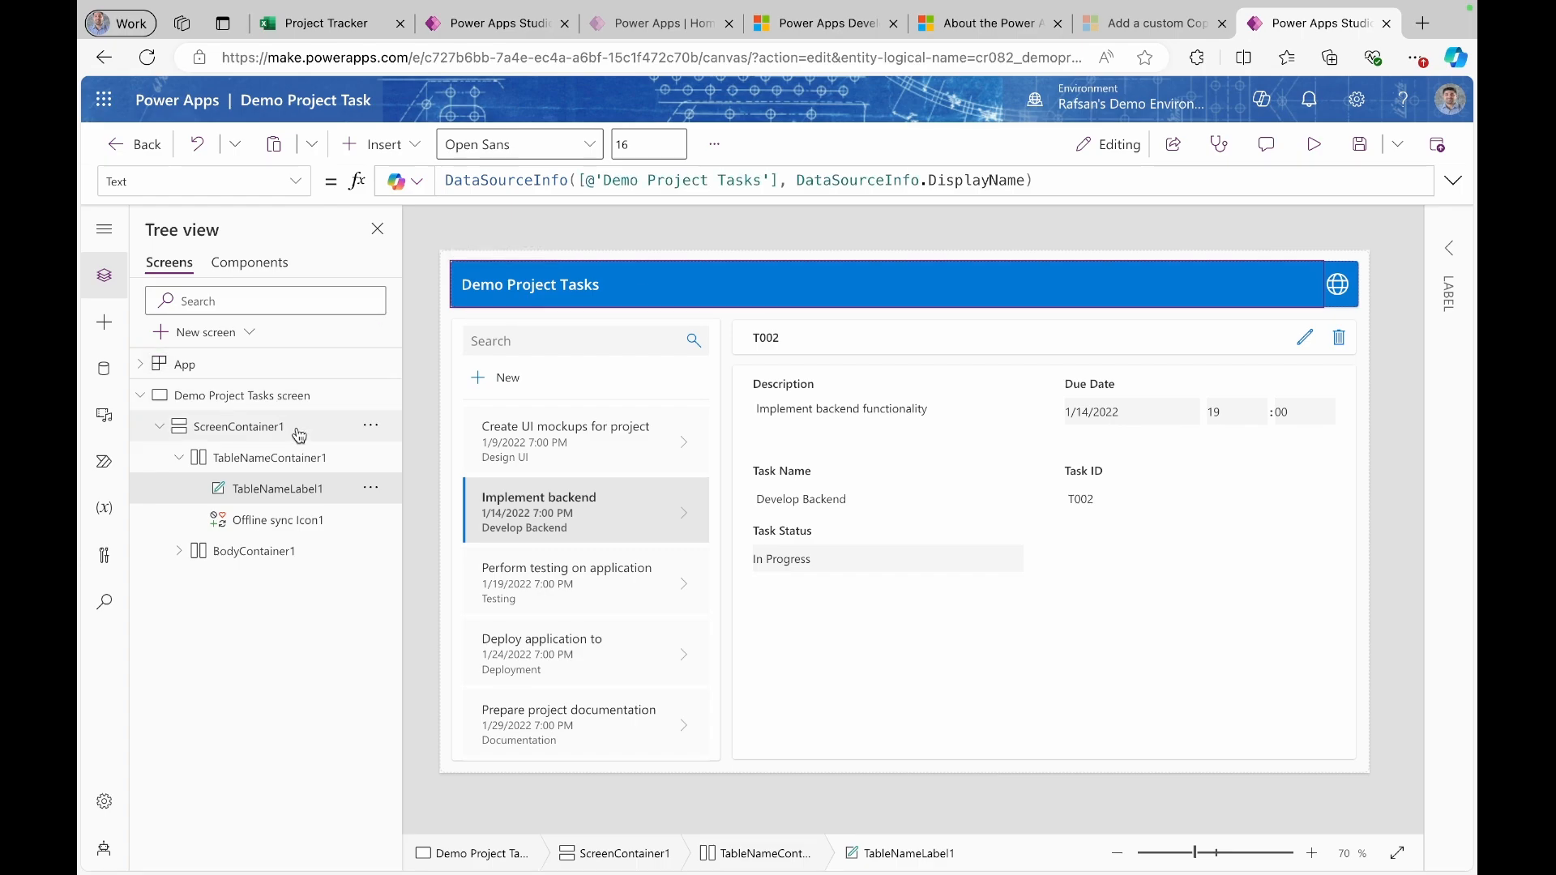
pyautogui.click(256, 463)
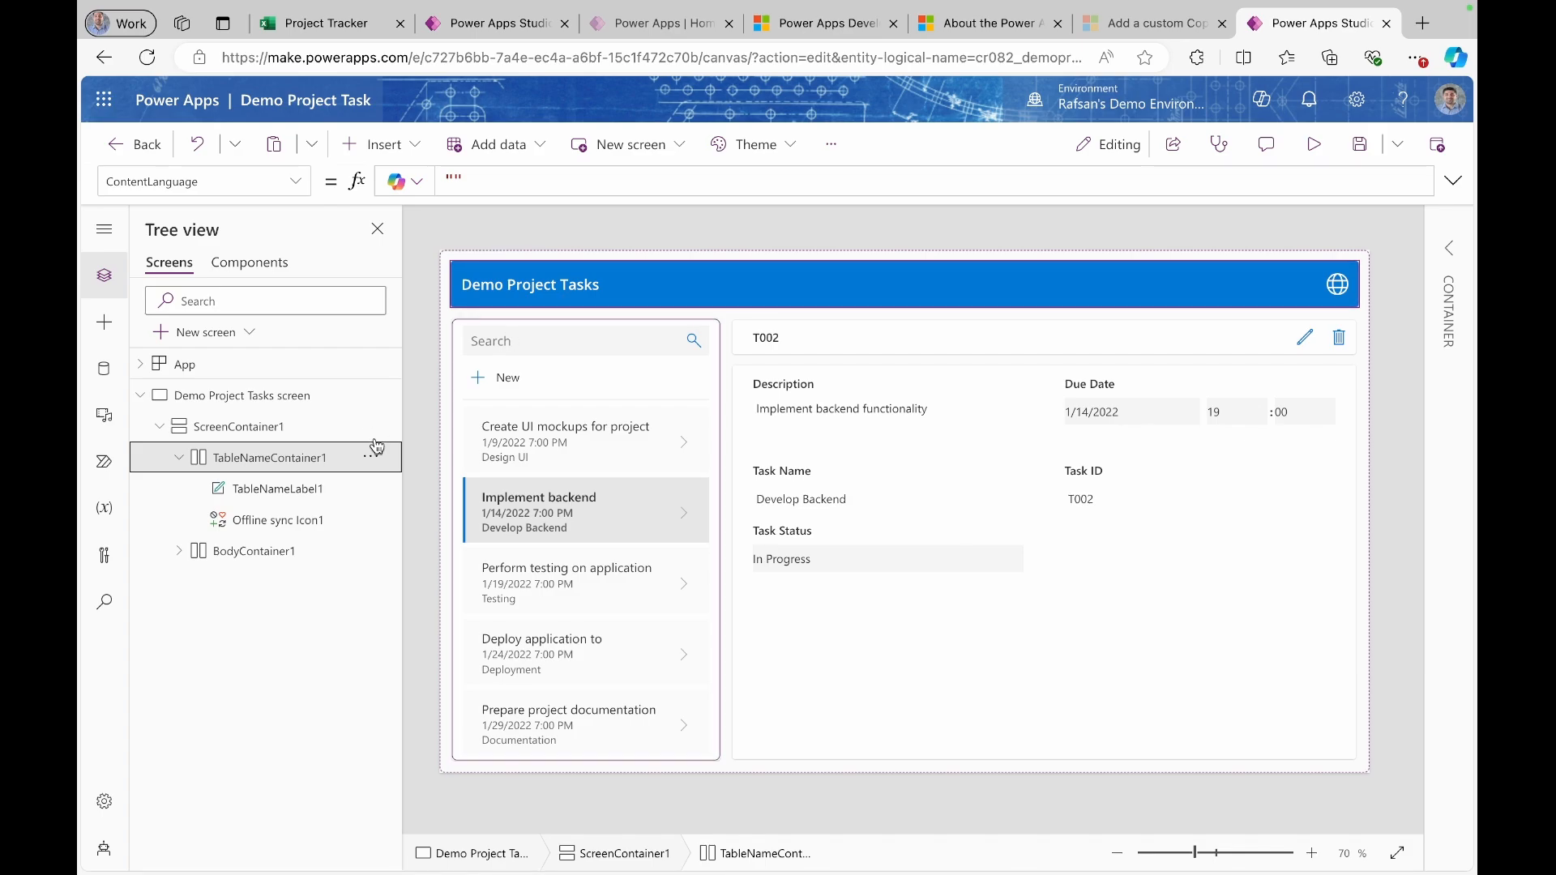
pyautogui.click(292, 494)
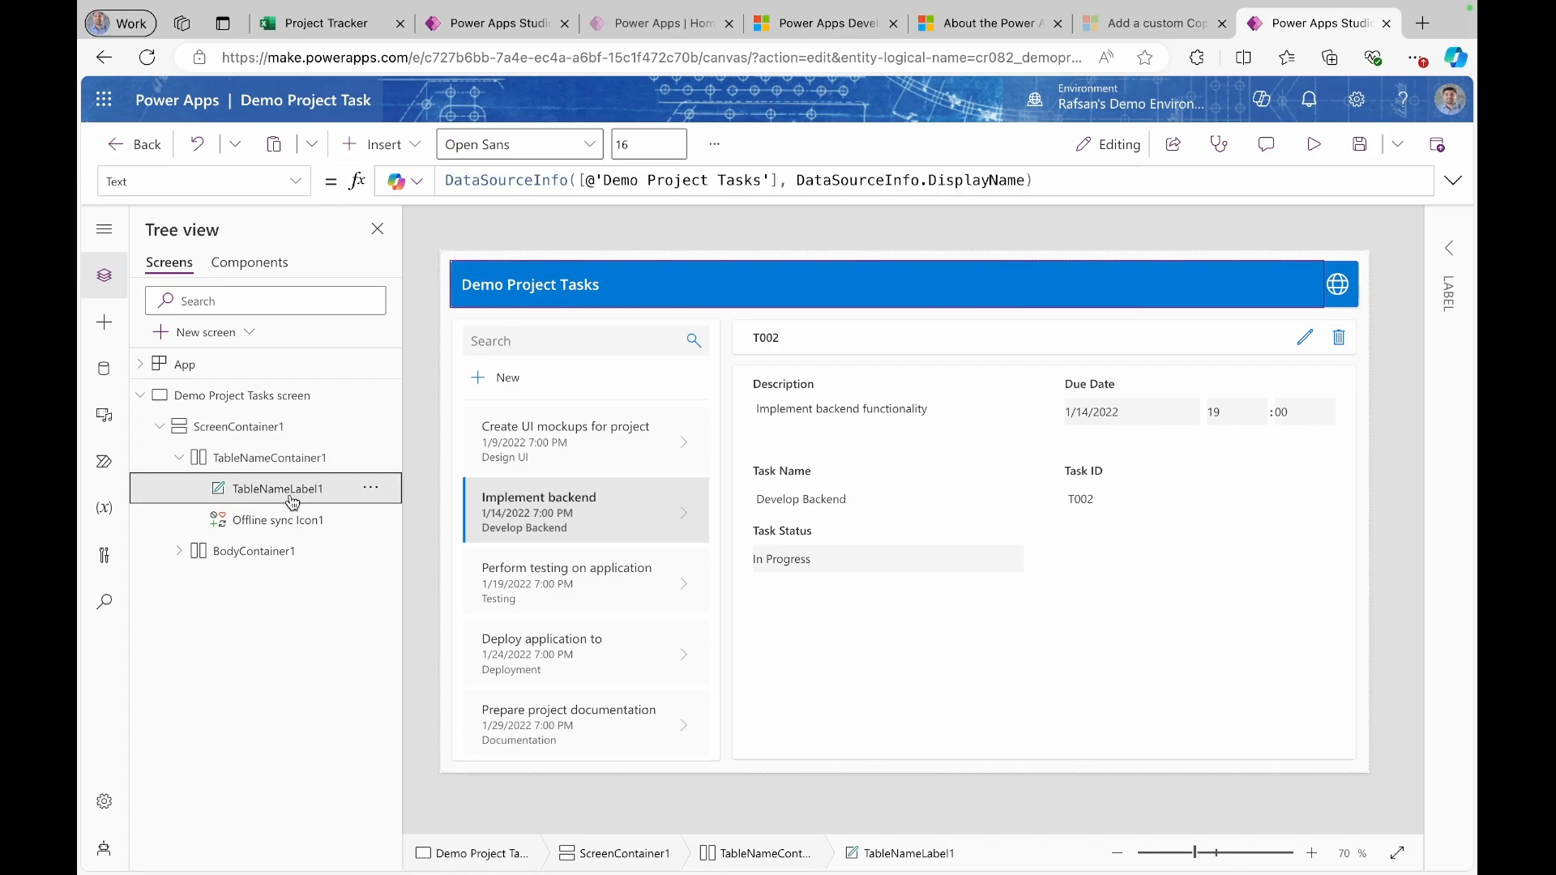
pyautogui.click(371, 488)
pyautogui.click(417, 630)
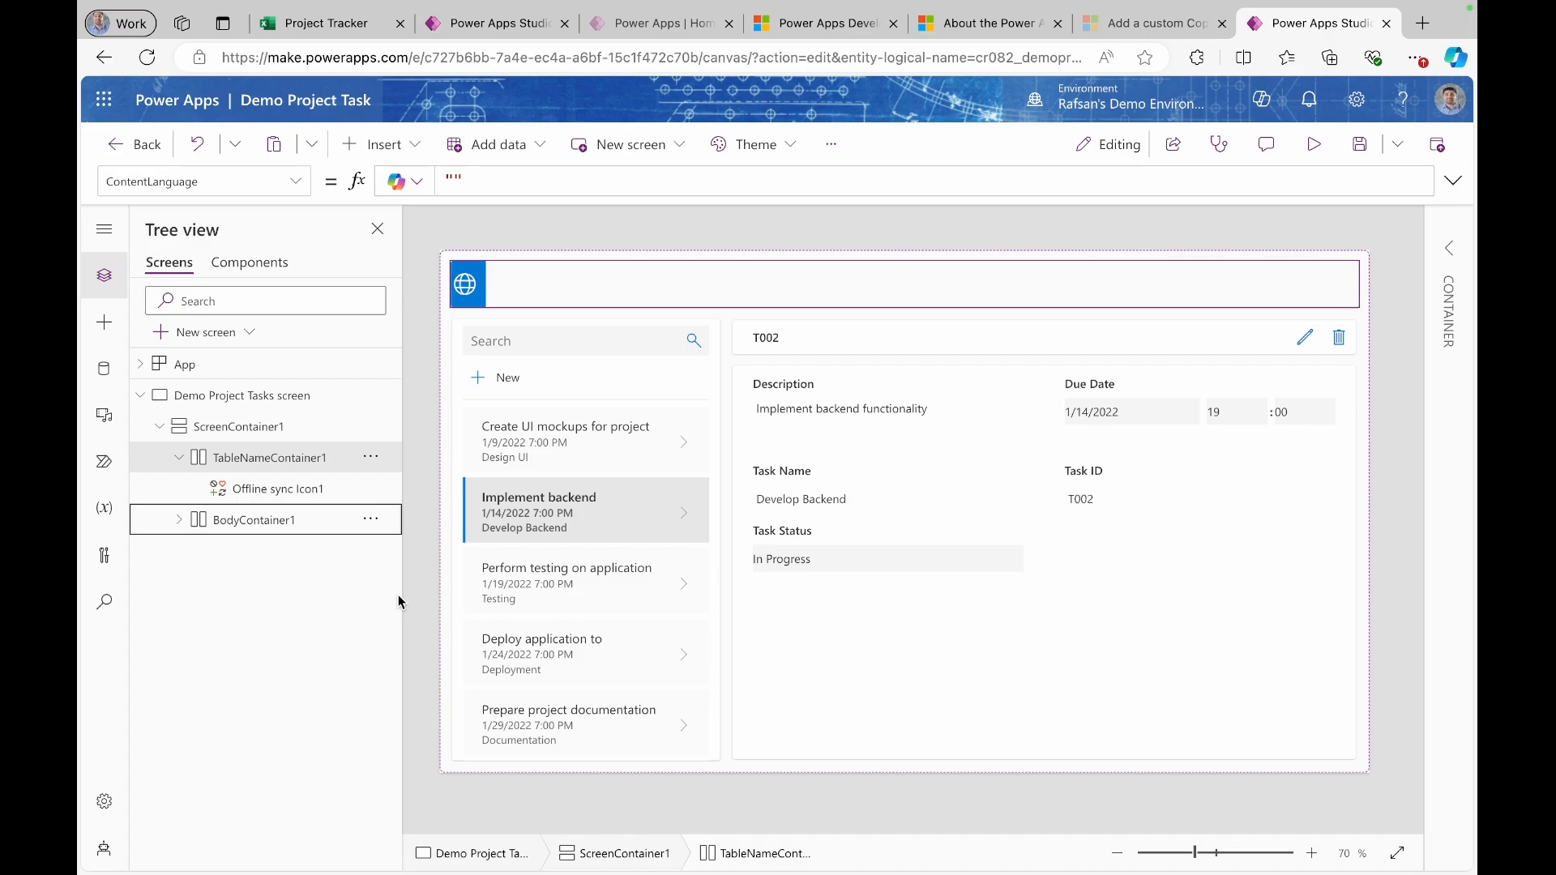
pyautogui.click(372, 488)
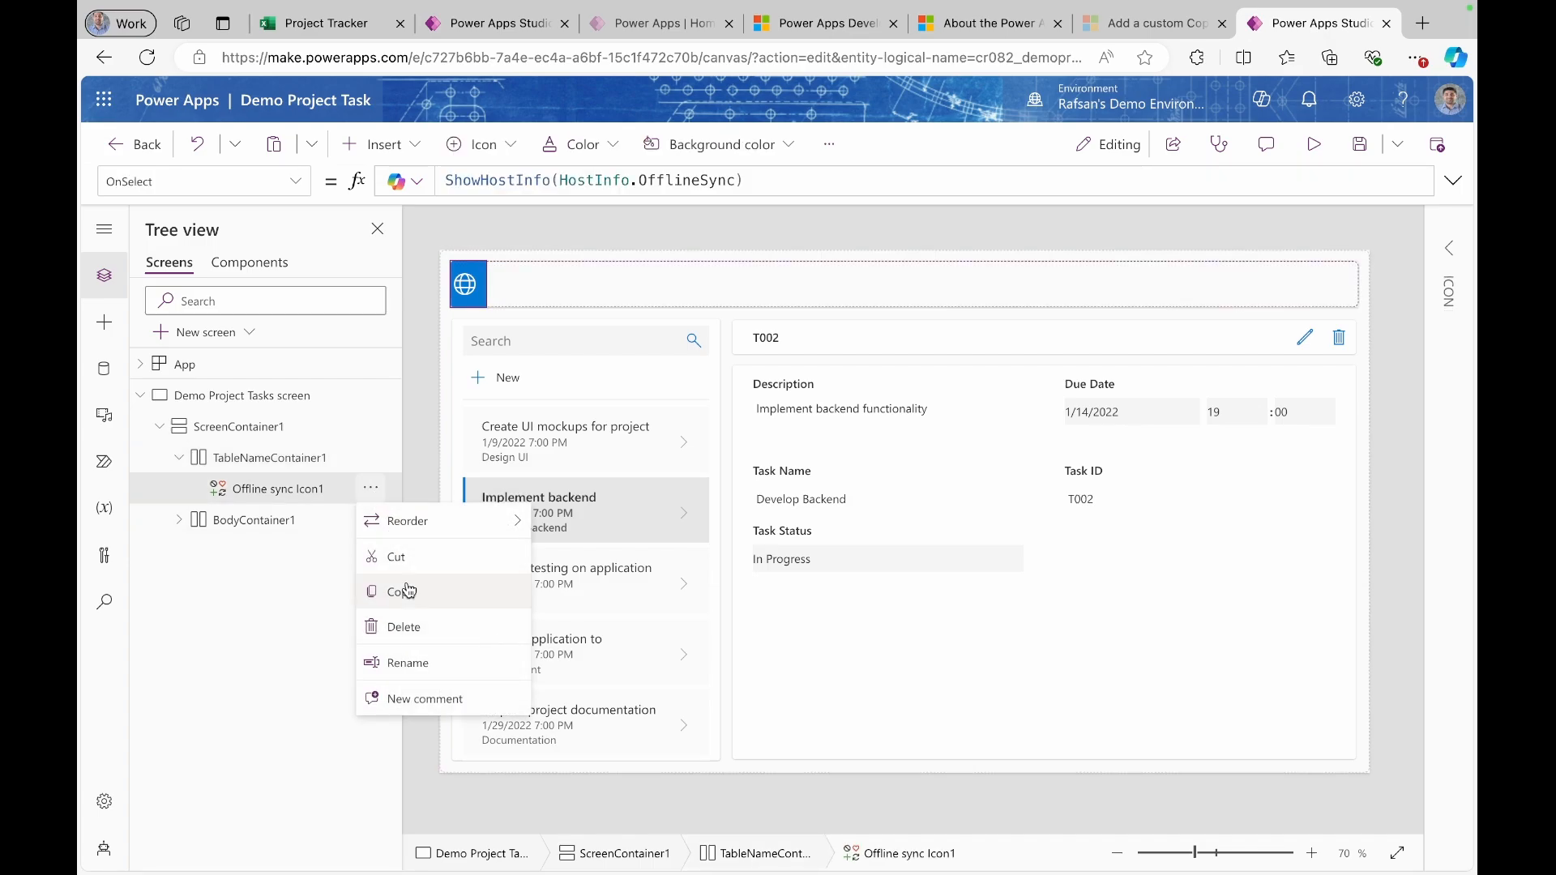
pyautogui.click(413, 631)
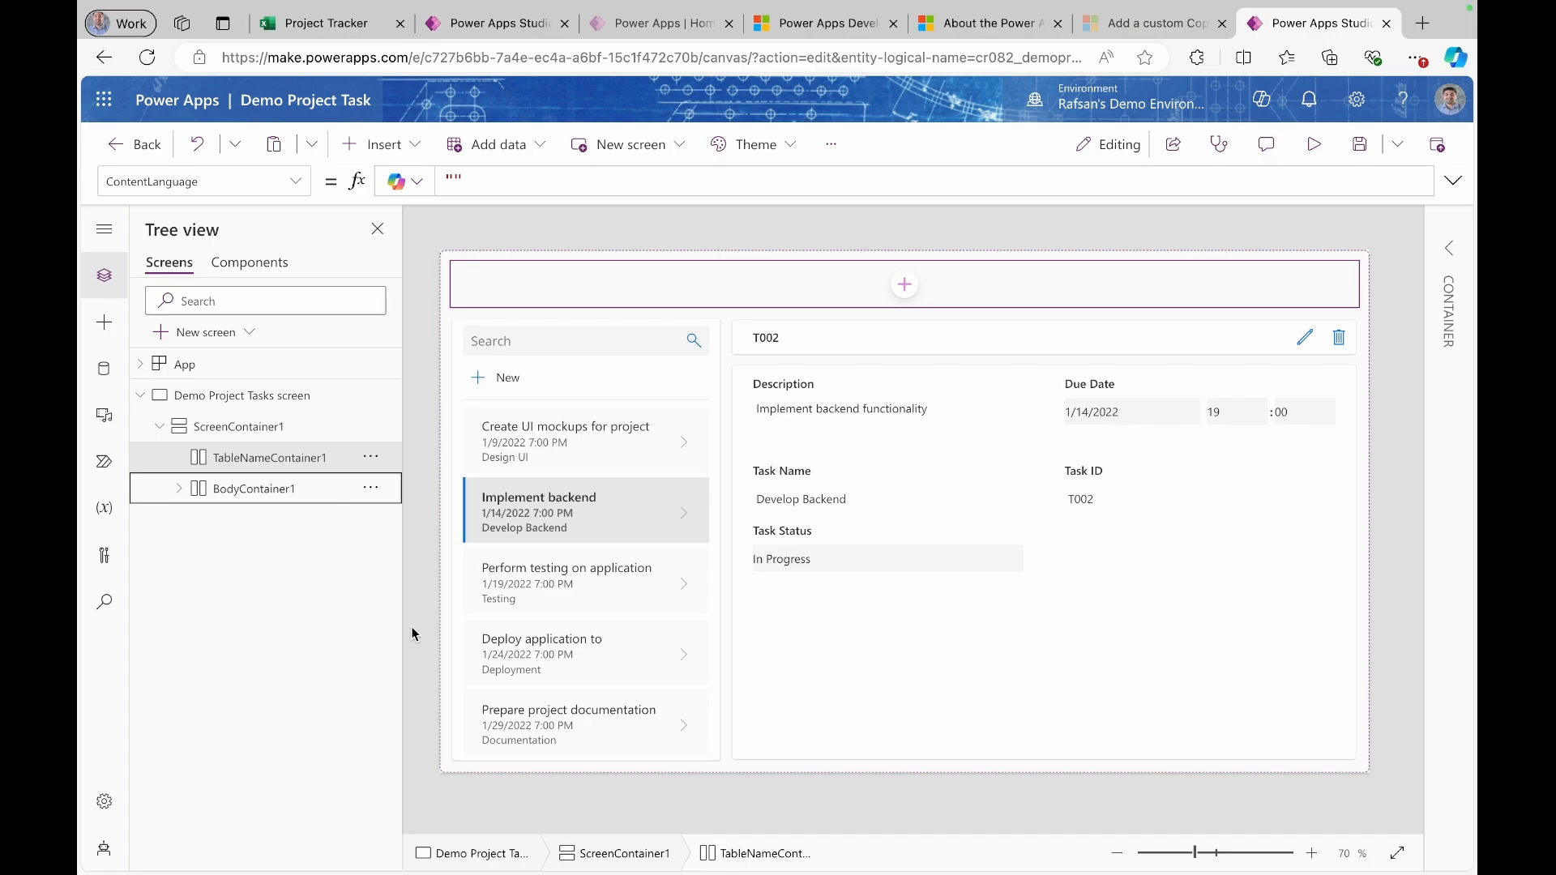
# - Search the insertable controls for a Header, and turn on Modern controls and themes in the app's update settings
pyautogui.click(894, 293)
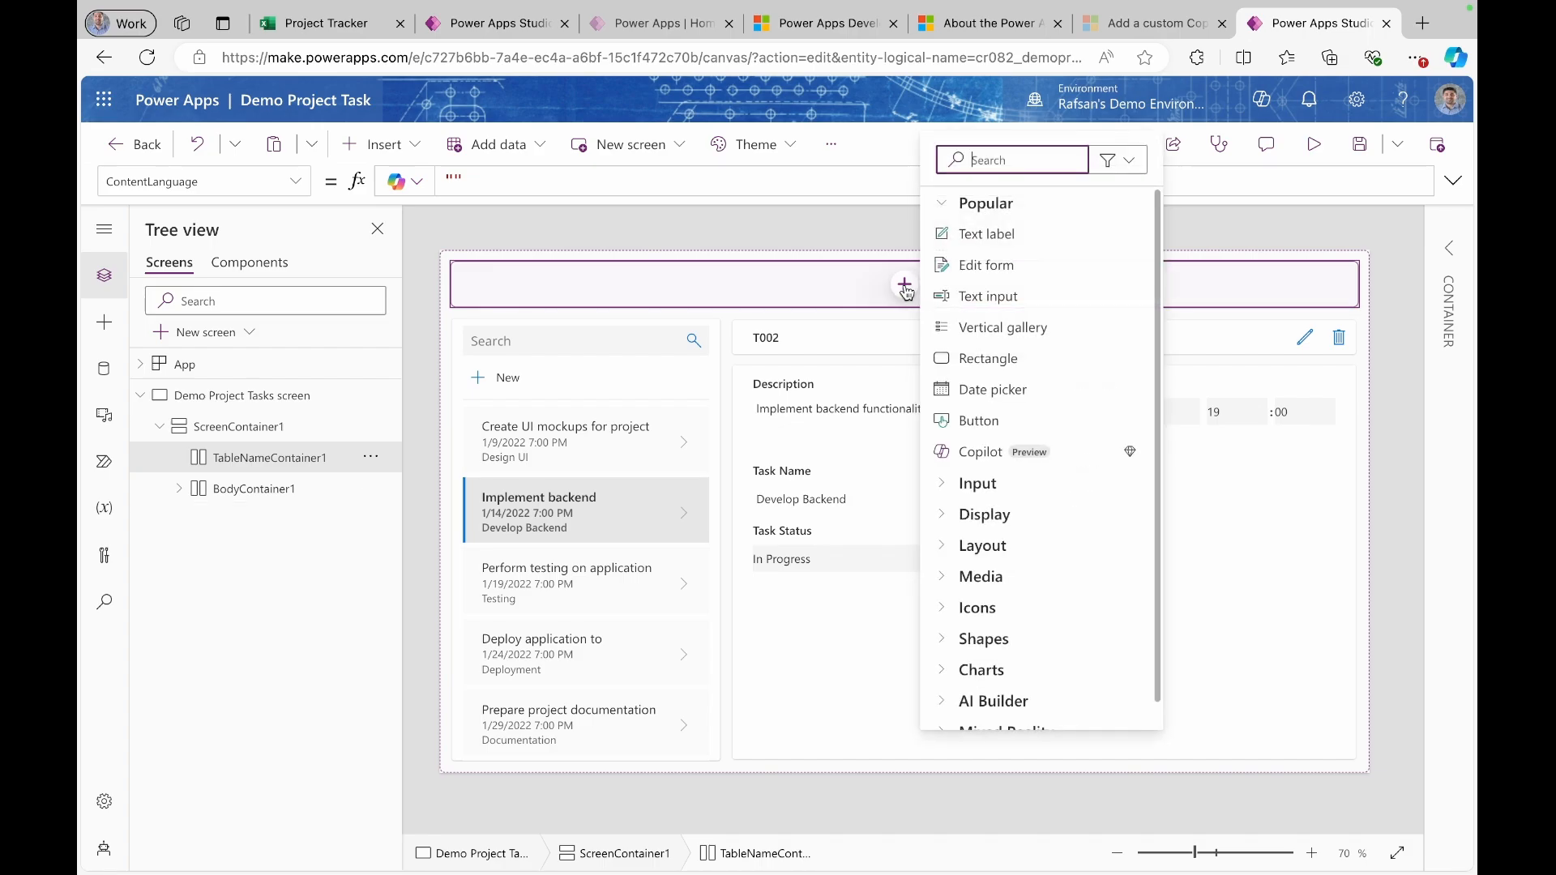
pyautogui.write('Header')
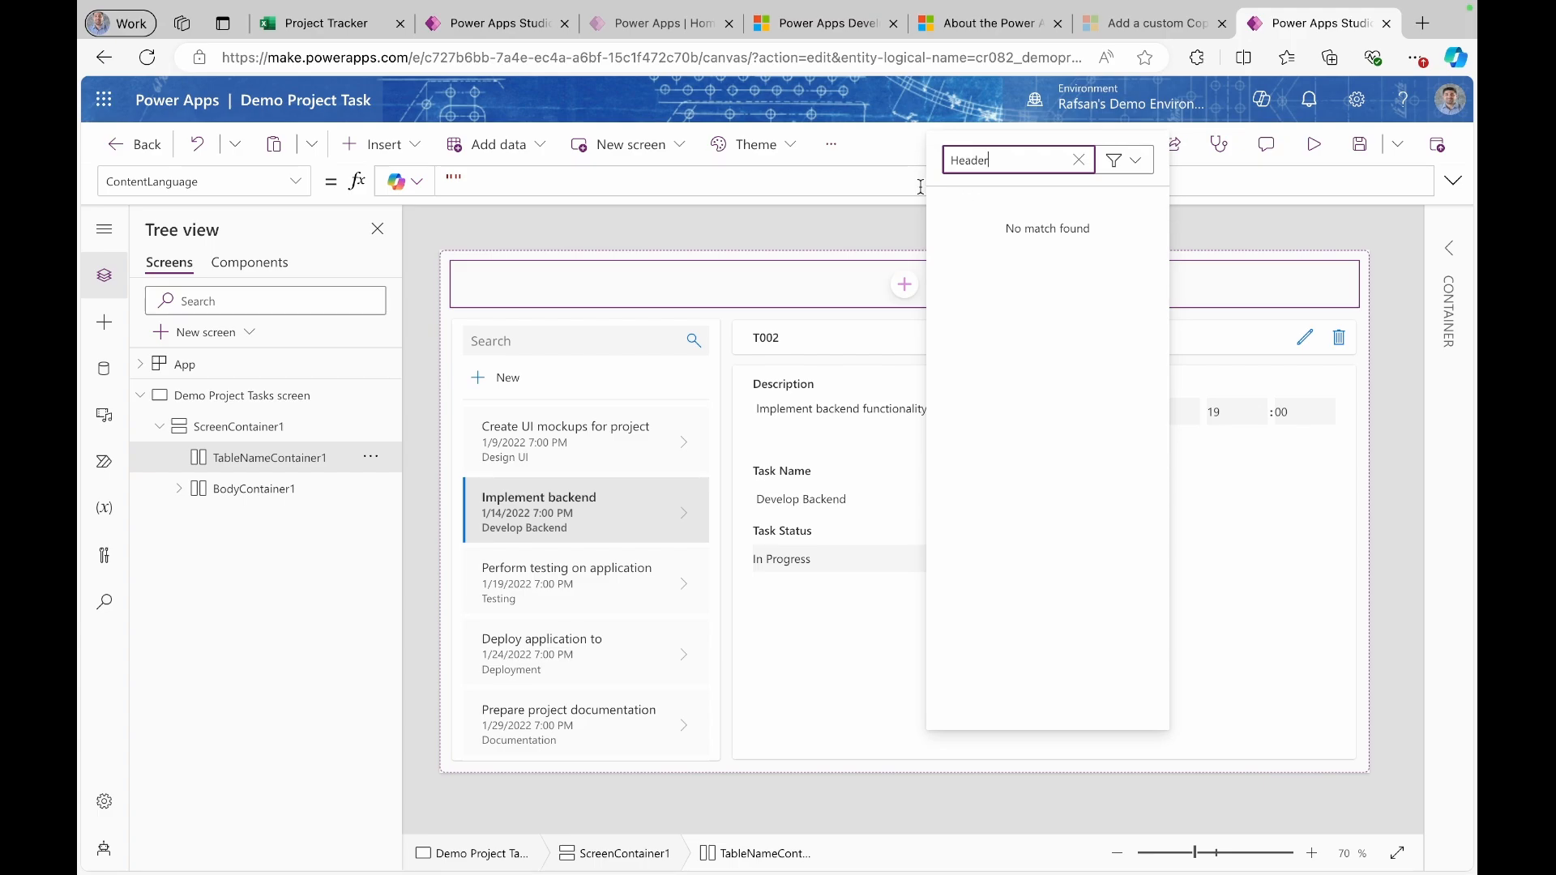
pyautogui.click(830, 152)
pyautogui.click(860, 179)
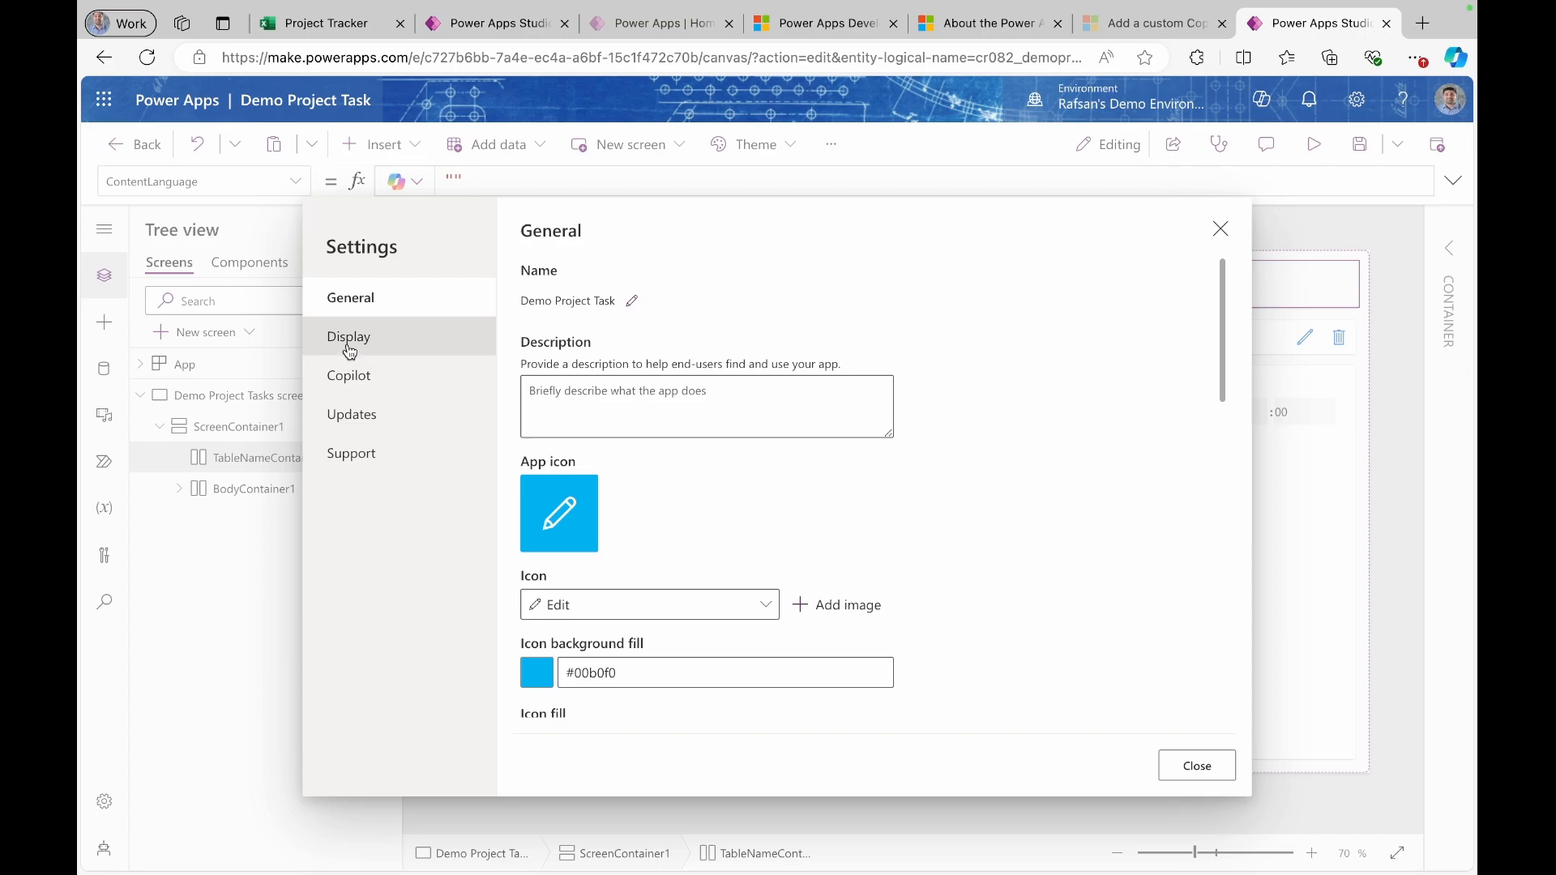
pyautogui.click(349, 417)
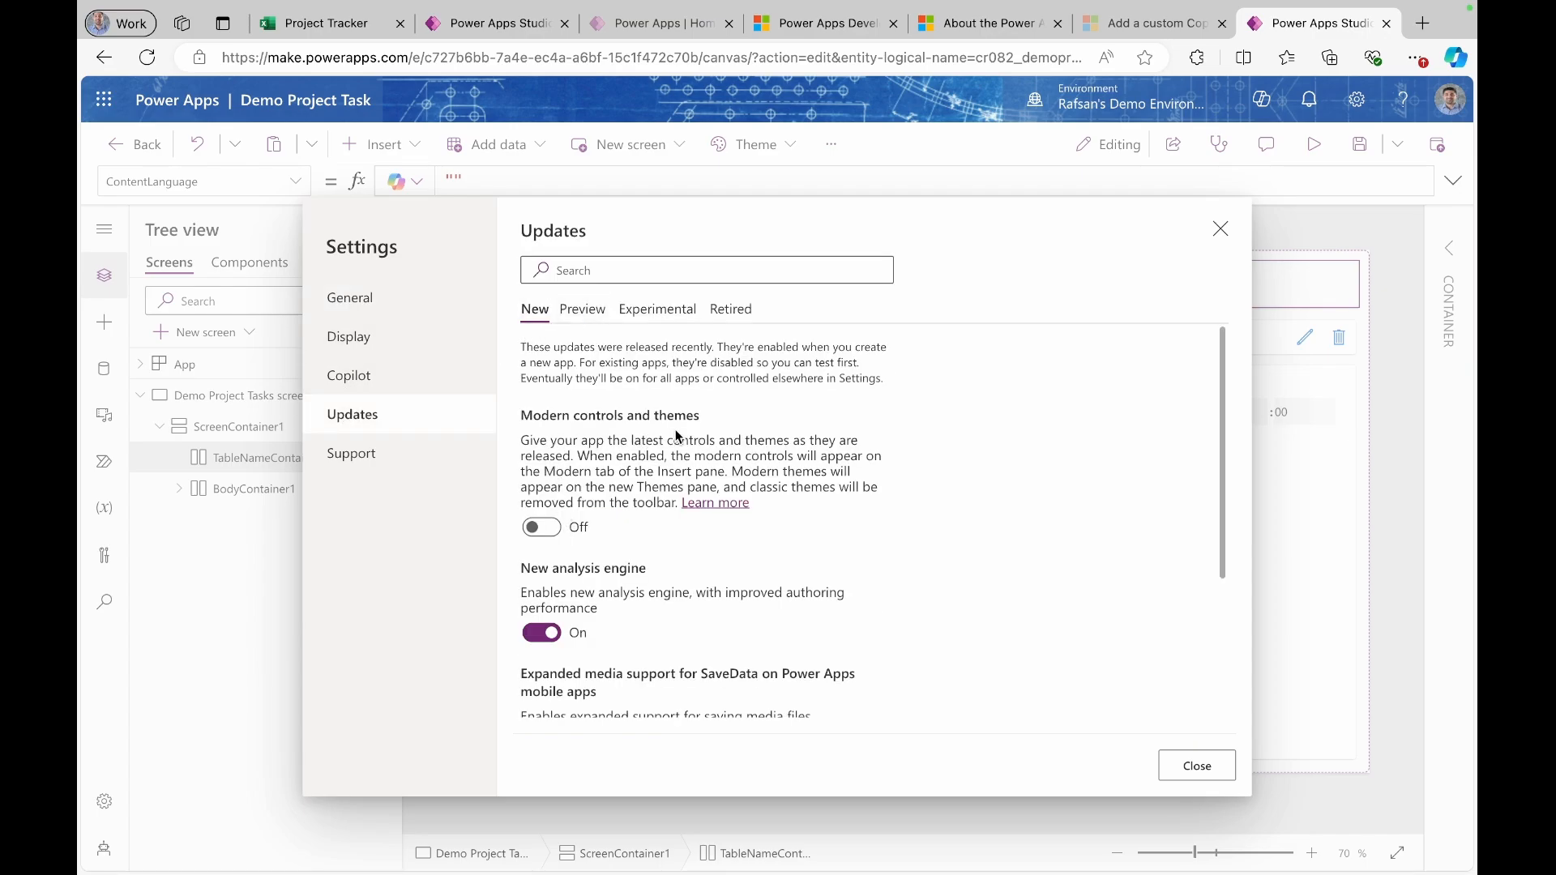
pyautogui.click(550, 532)
pyautogui.click(1218, 770)
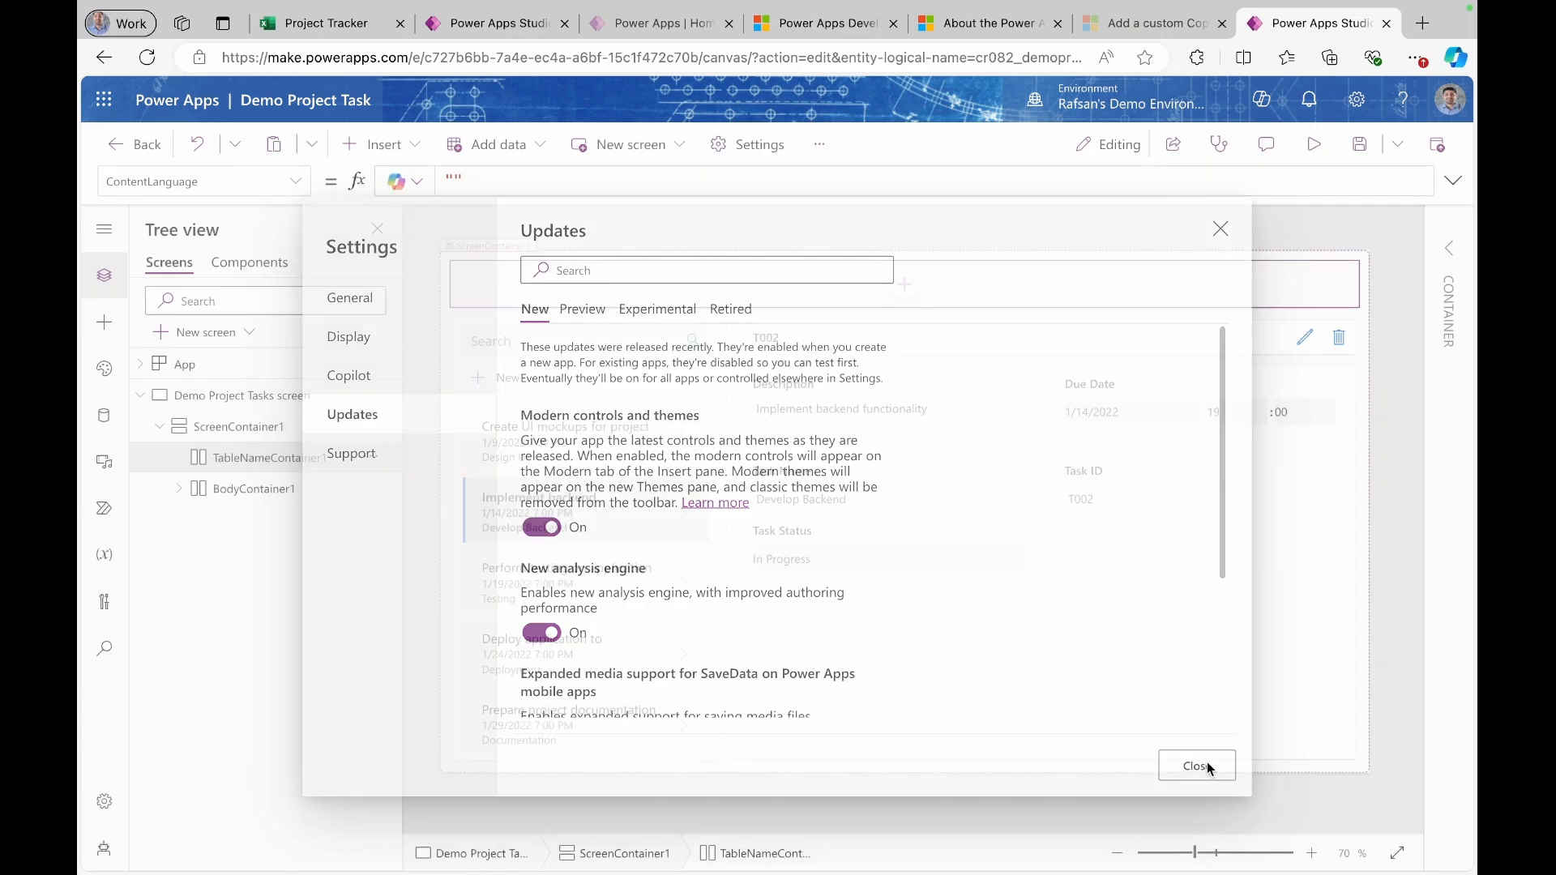
# - Insert a modern Header control into the empty TableNameContainer1
pyautogui.click(908, 290)
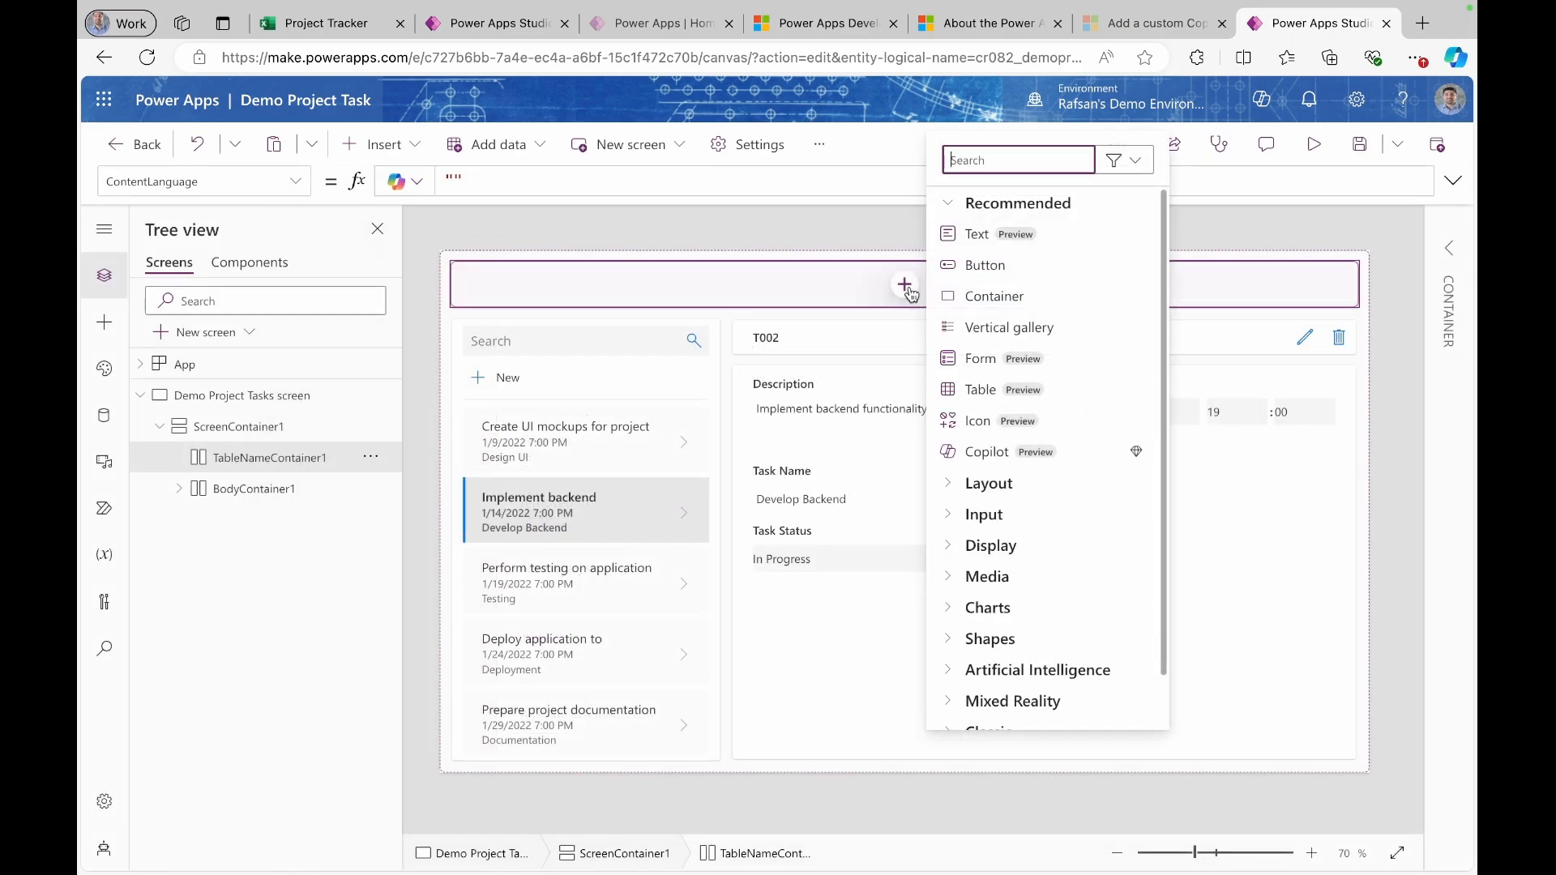
pyautogui.write('Head')
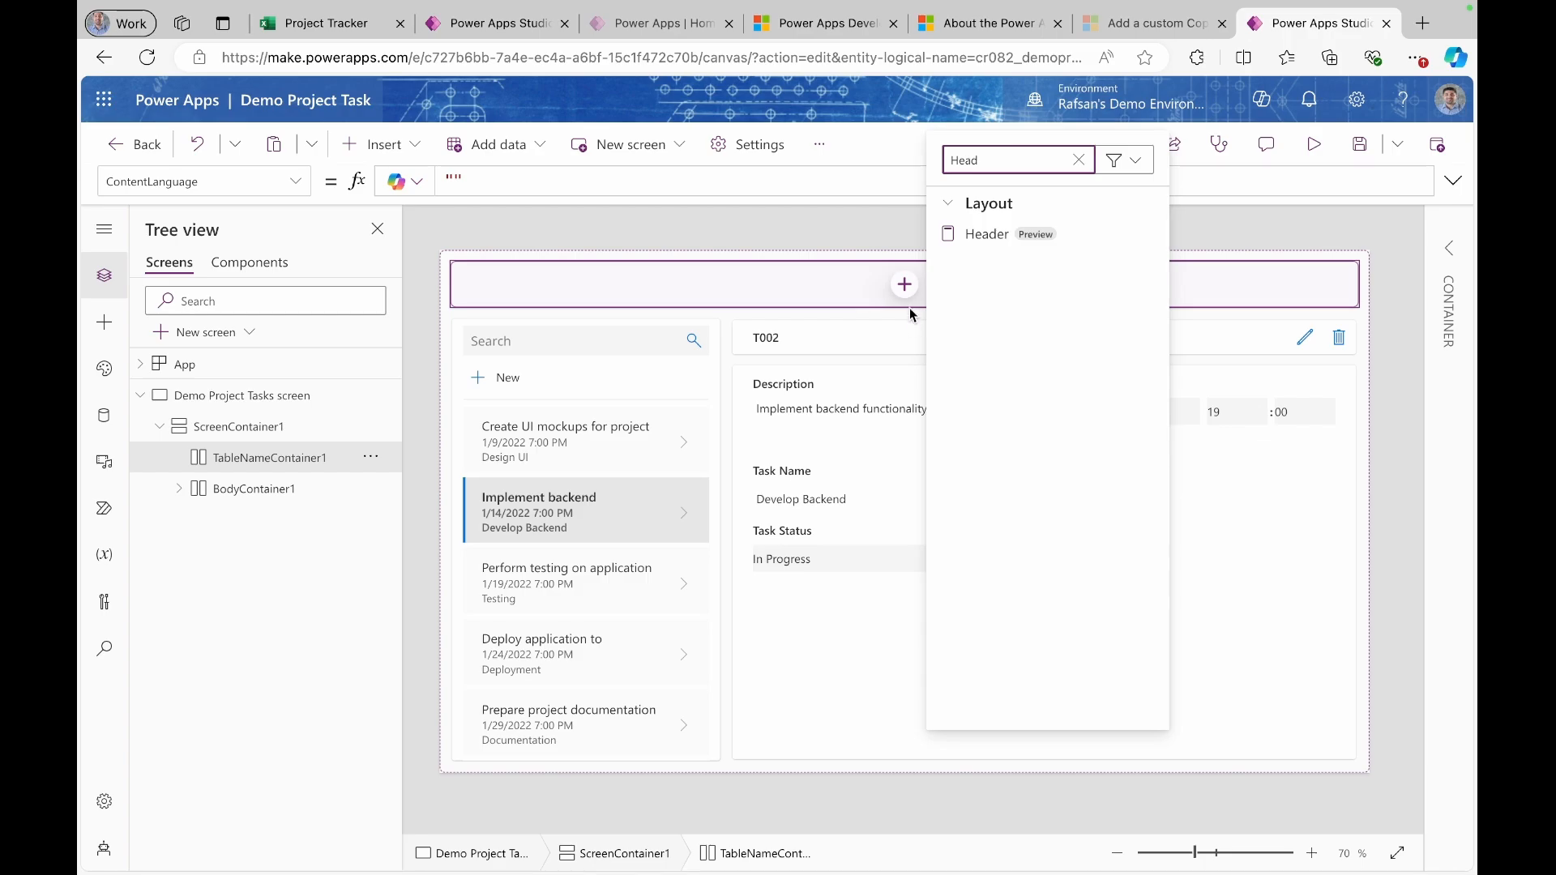
pyautogui.click(964, 235)
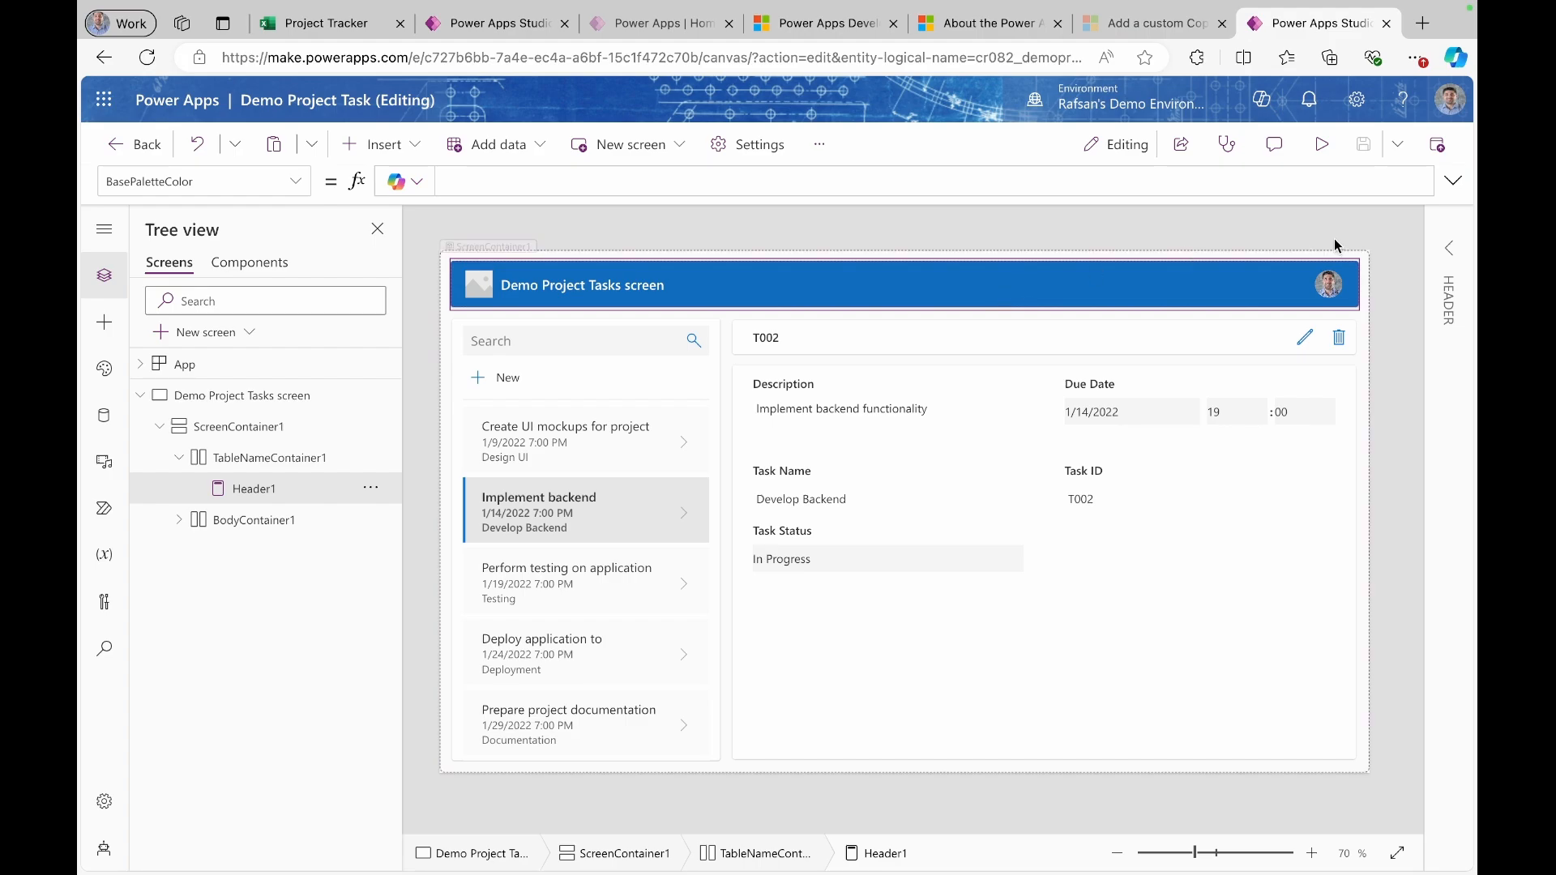
# - Set the header's color palette to the standard orange-brown one
pyautogui.click(1449, 247)
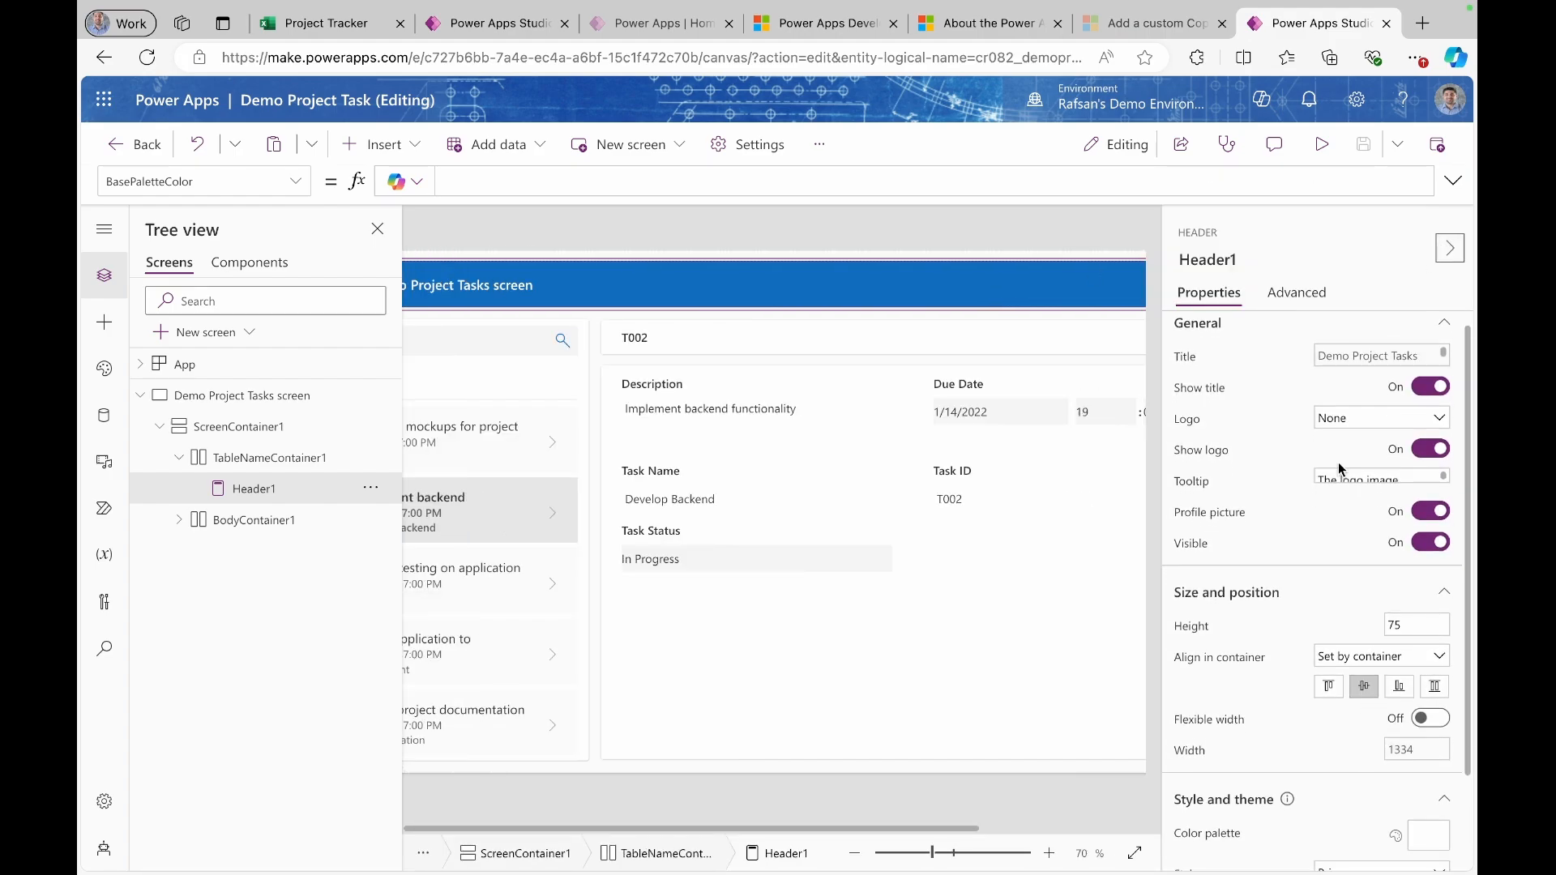
pyautogui.scroll(-3, 1341, 474)
pyautogui.click(1435, 722)
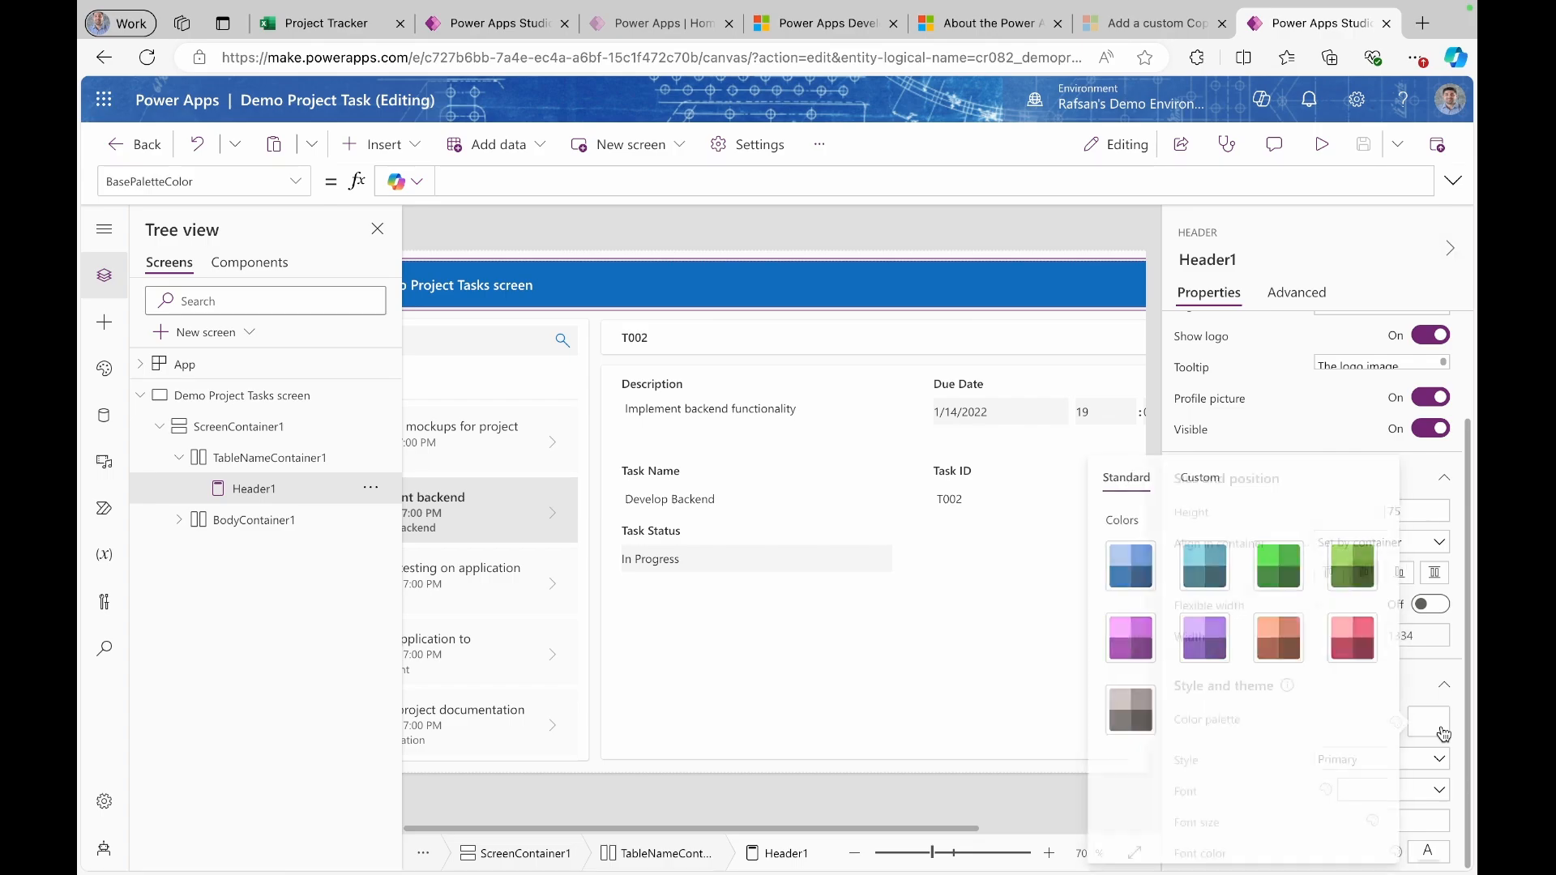
pyautogui.click(1271, 651)
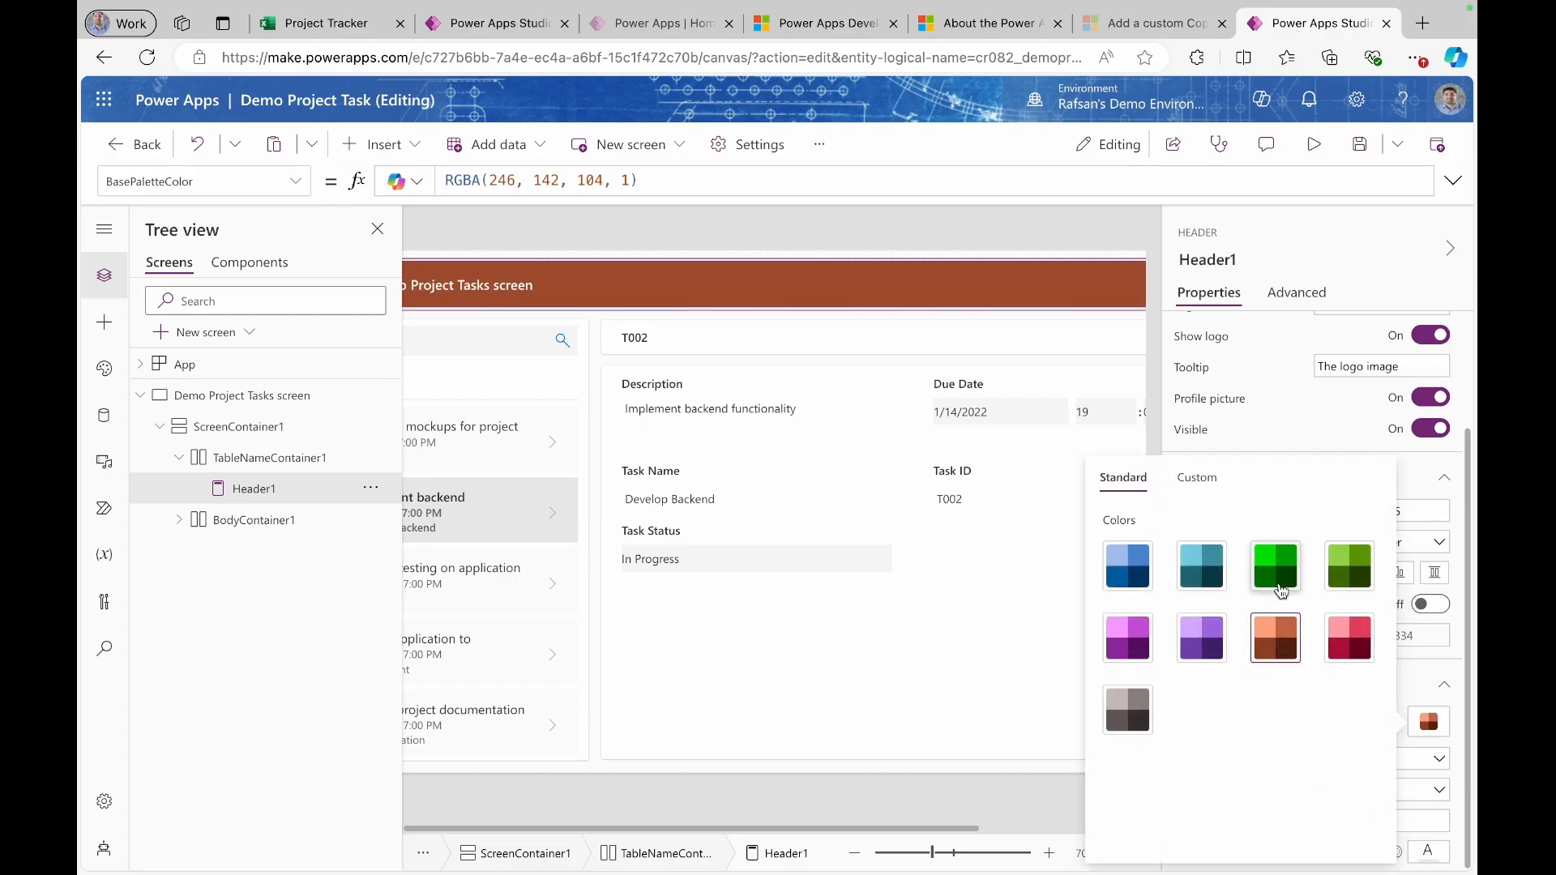
# - Upload the Elegant Circle Sign image as the header's logo
pyautogui.scroll(2, 1302, 436)
pyautogui.click(1381, 434)
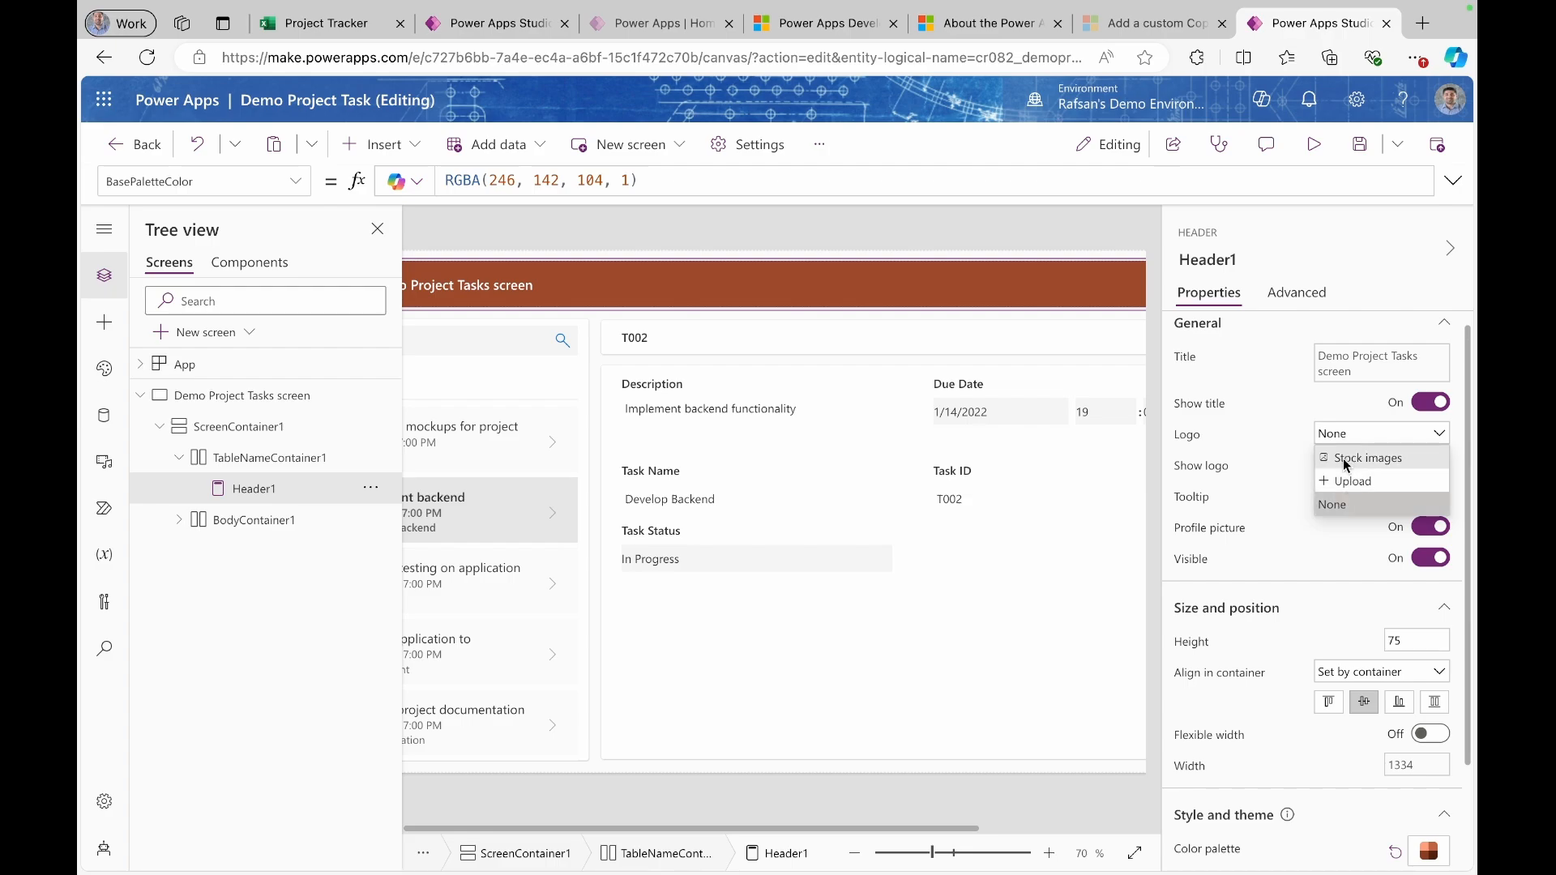
pyautogui.click(1370, 483)
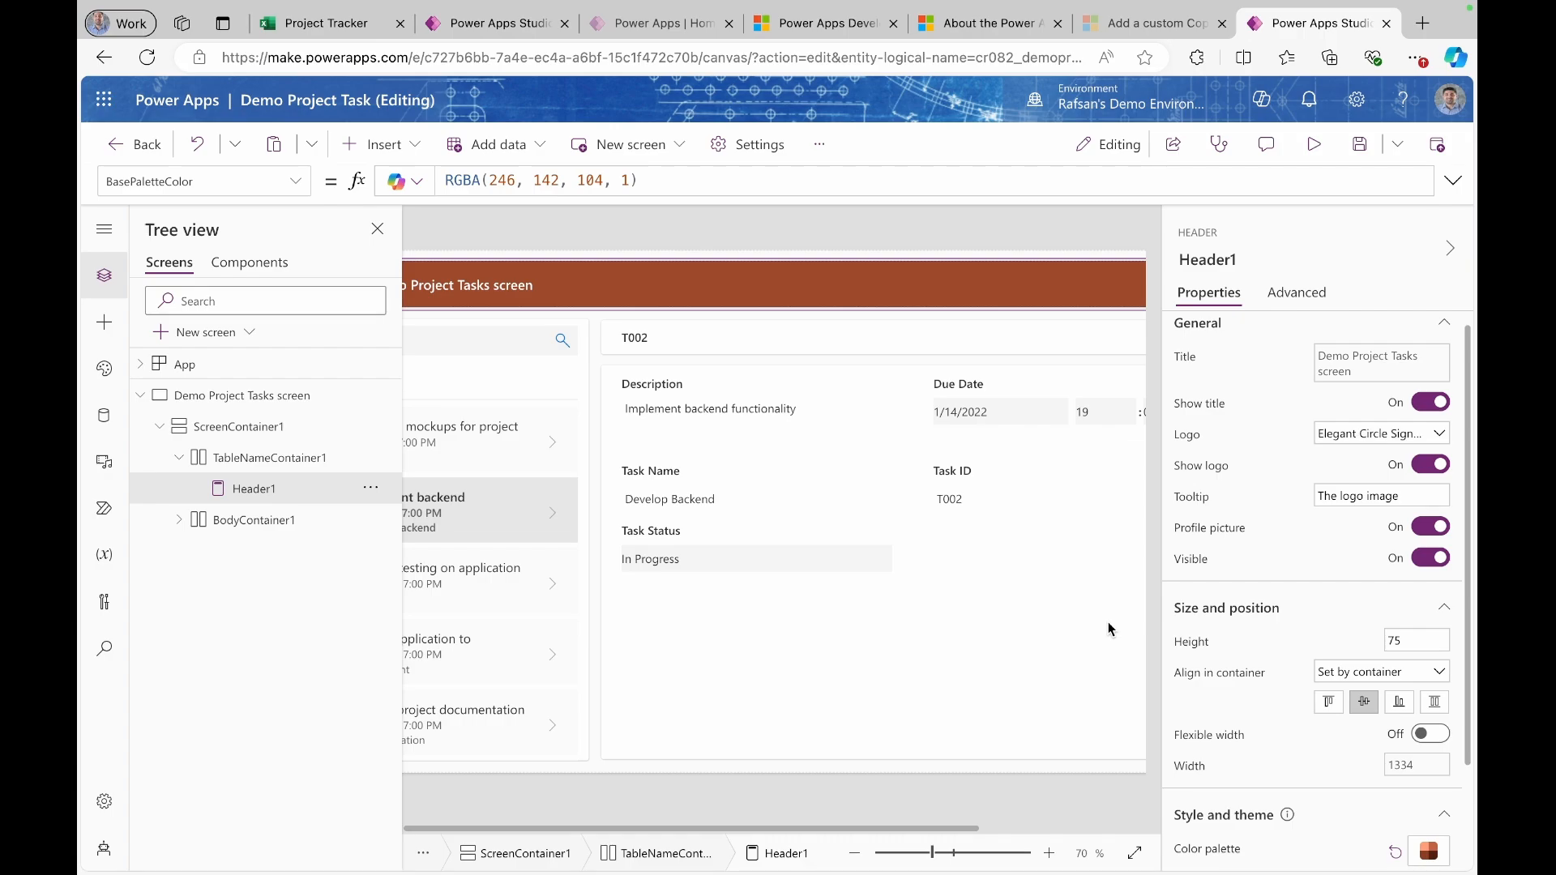
# - Preview the app and check the header's logo, title and profile picture card
pyautogui.click(1453, 248)
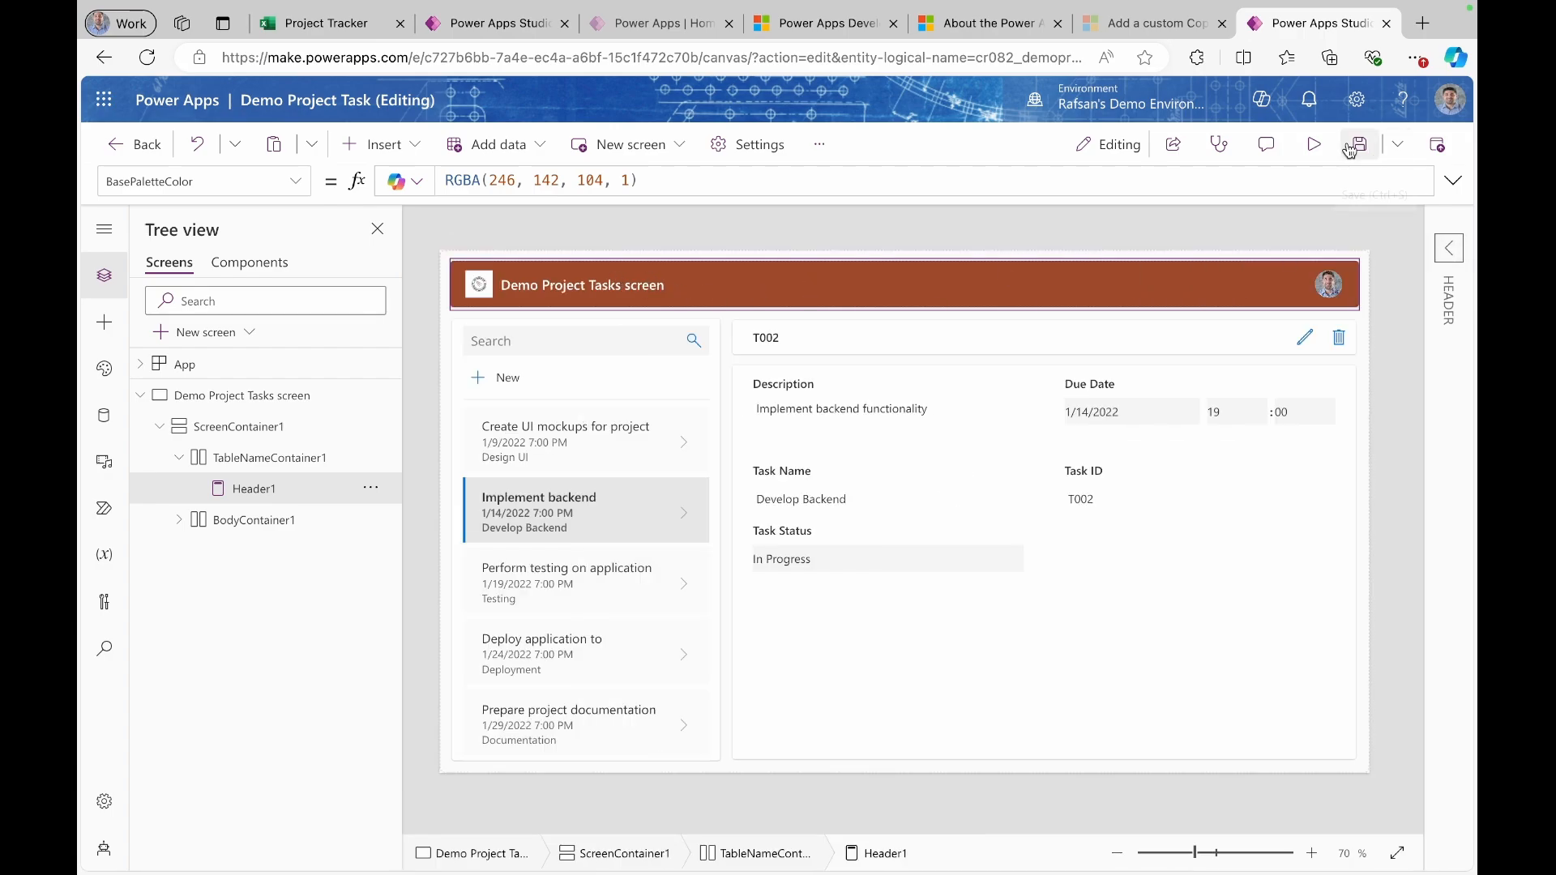
pyautogui.click(1314, 144)
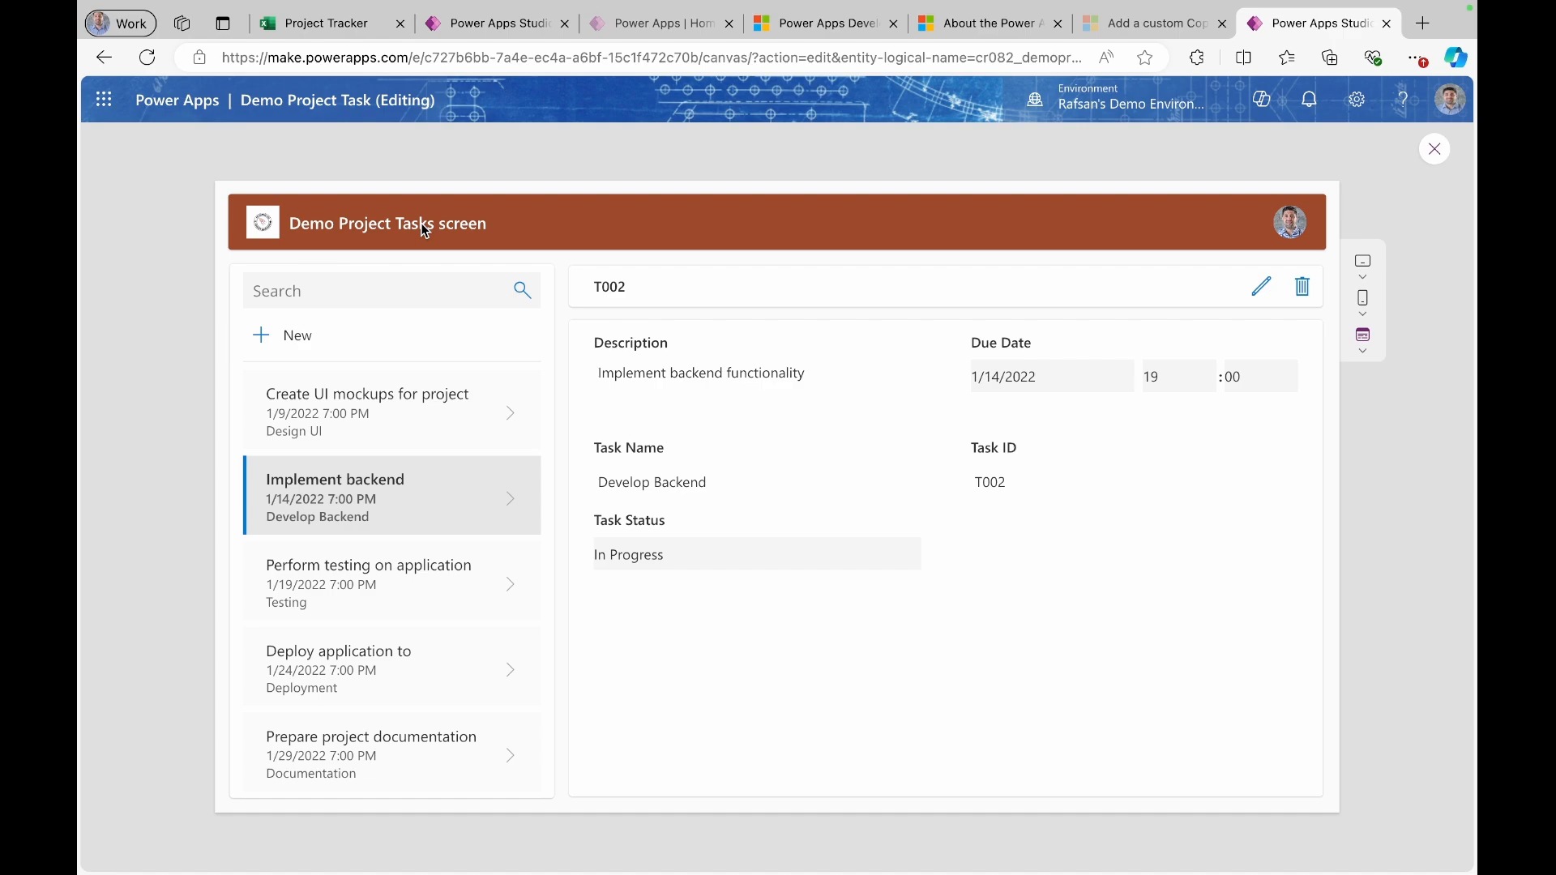
pyautogui.click(1293, 235)
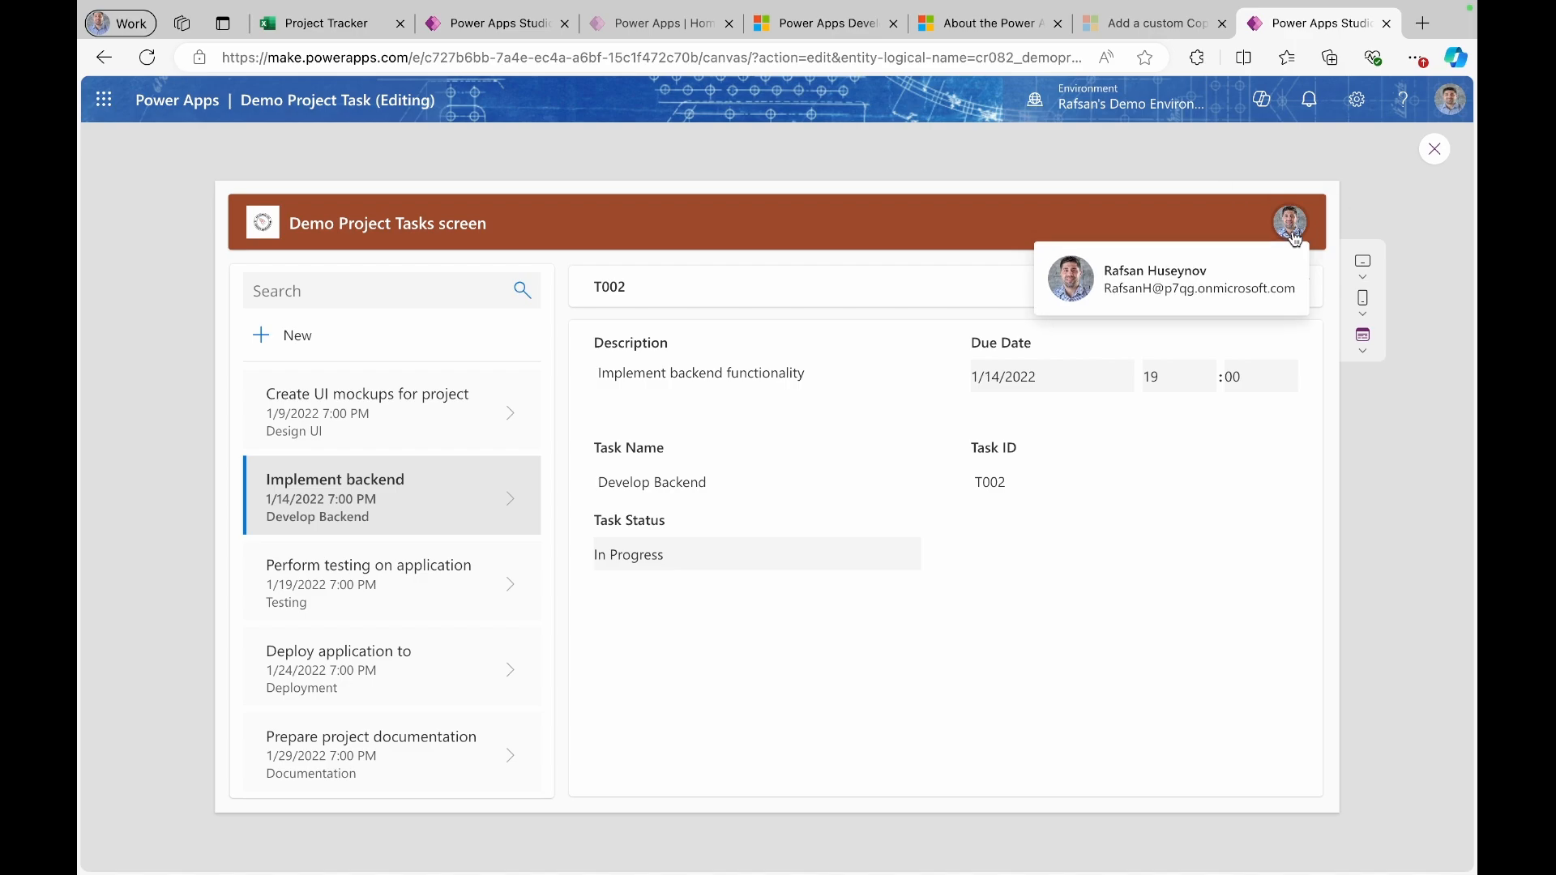
pyautogui.click(1443, 160)
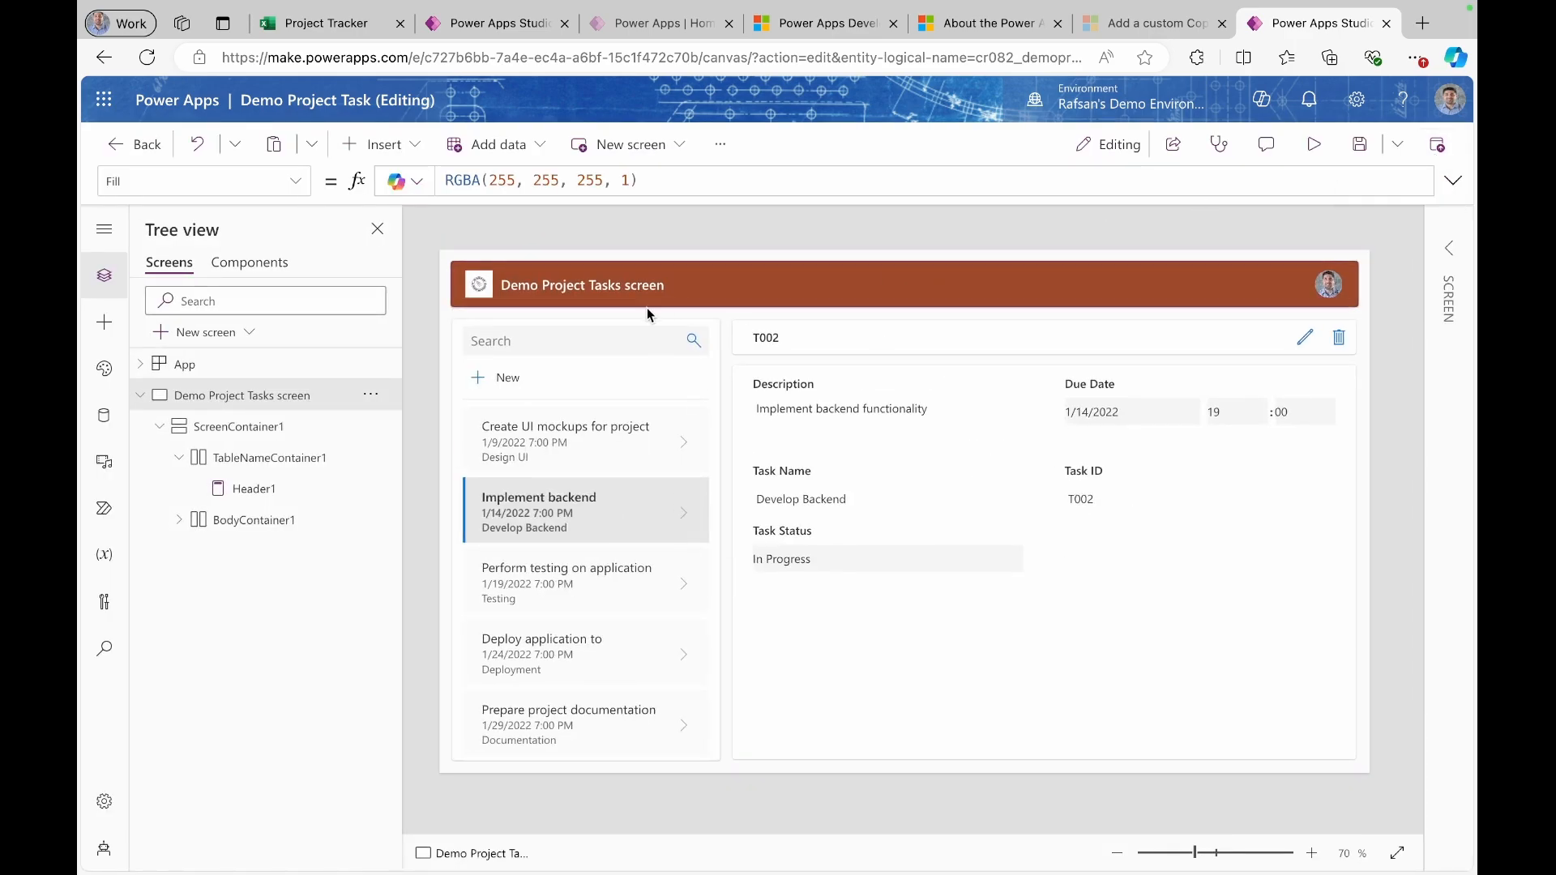
# - Replace the header's title formula with the text "Project Task App", save the app and check it in preview
pyautogui.click(695, 281)
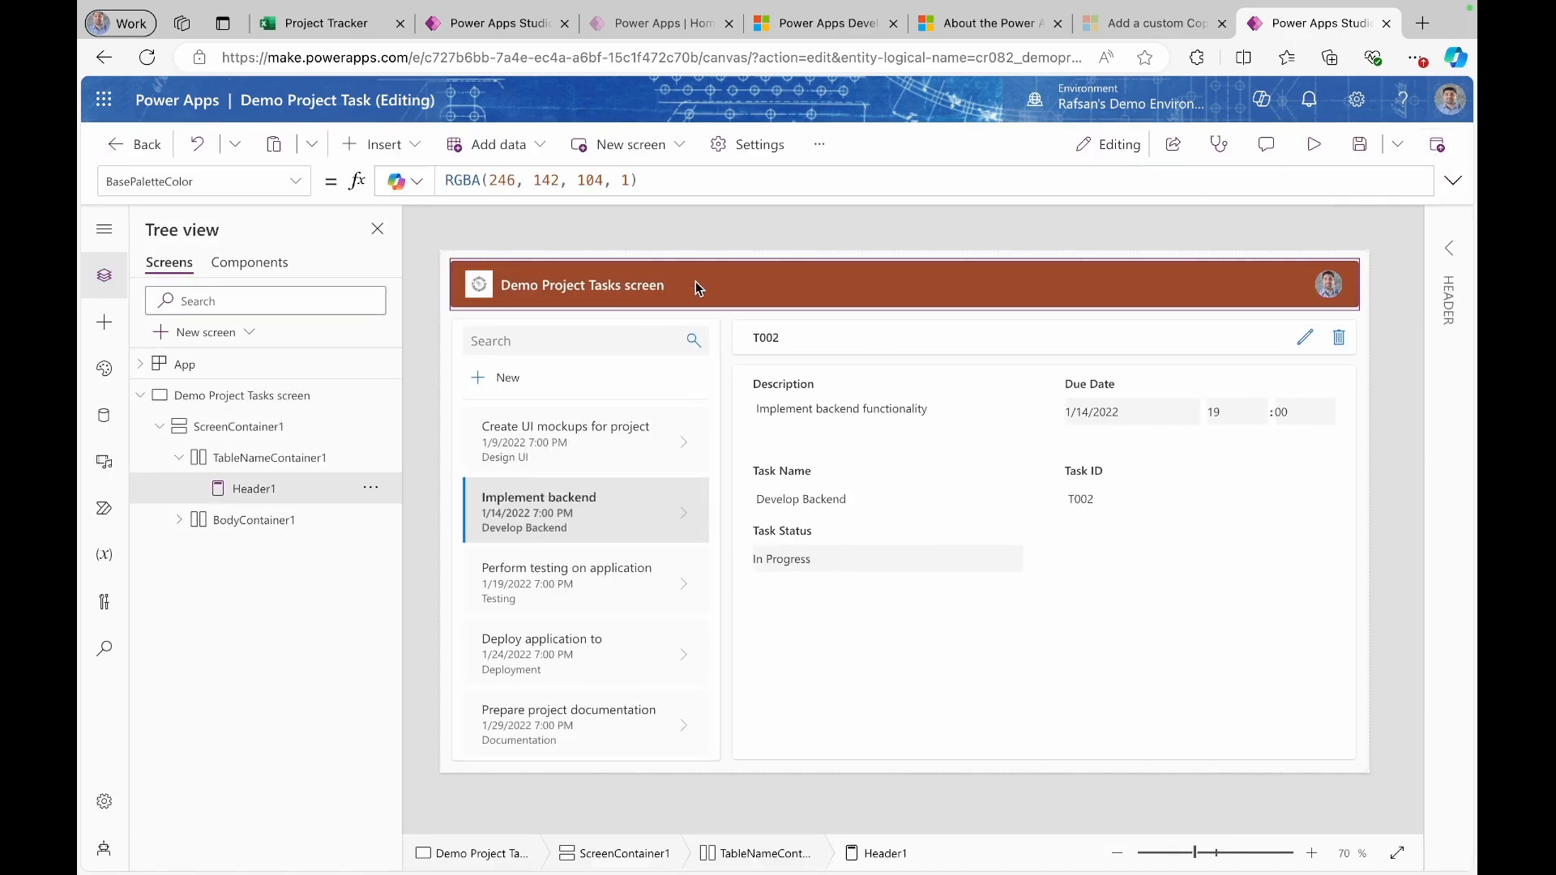
pyautogui.click(1450, 253)
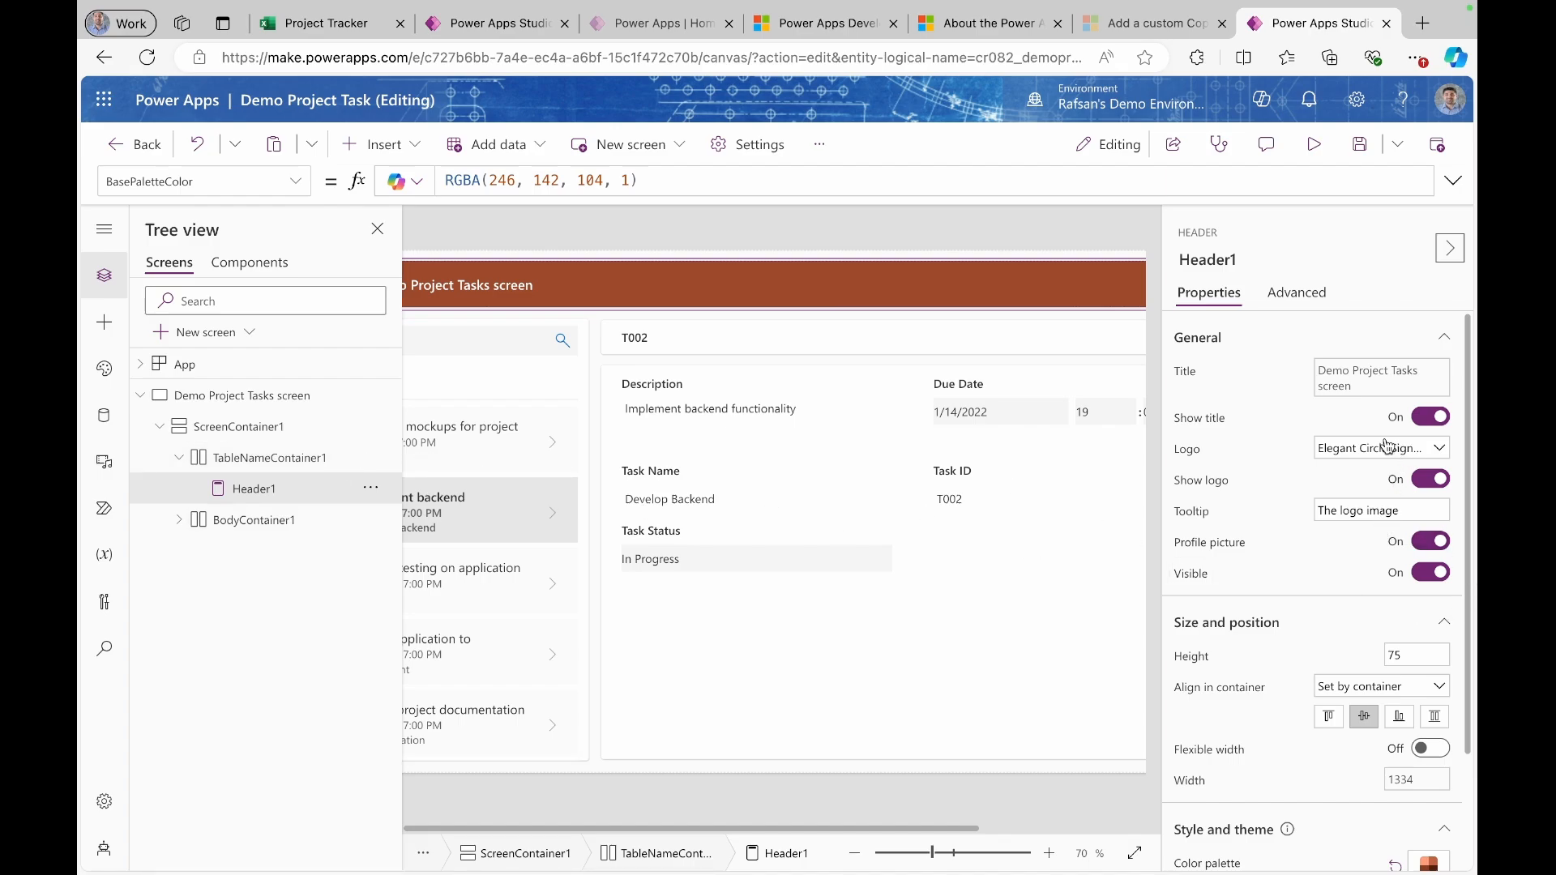
pyautogui.click(1383, 376)
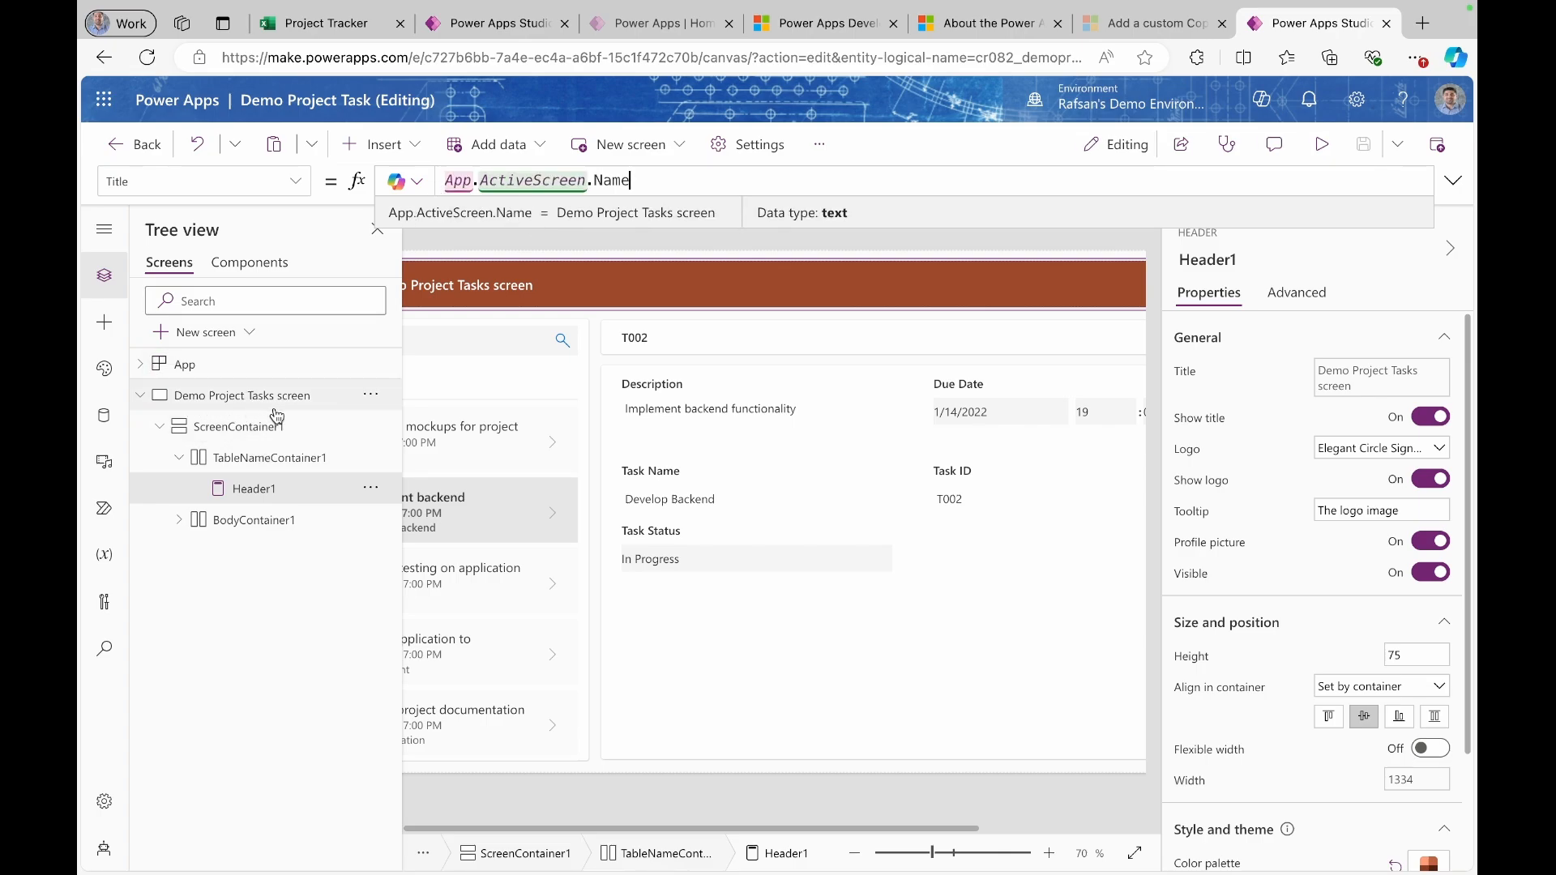
pyautogui.moveTo(632, 180); pyautogui.dragTo(438, 182)
pyautogui.press('BackSpace')
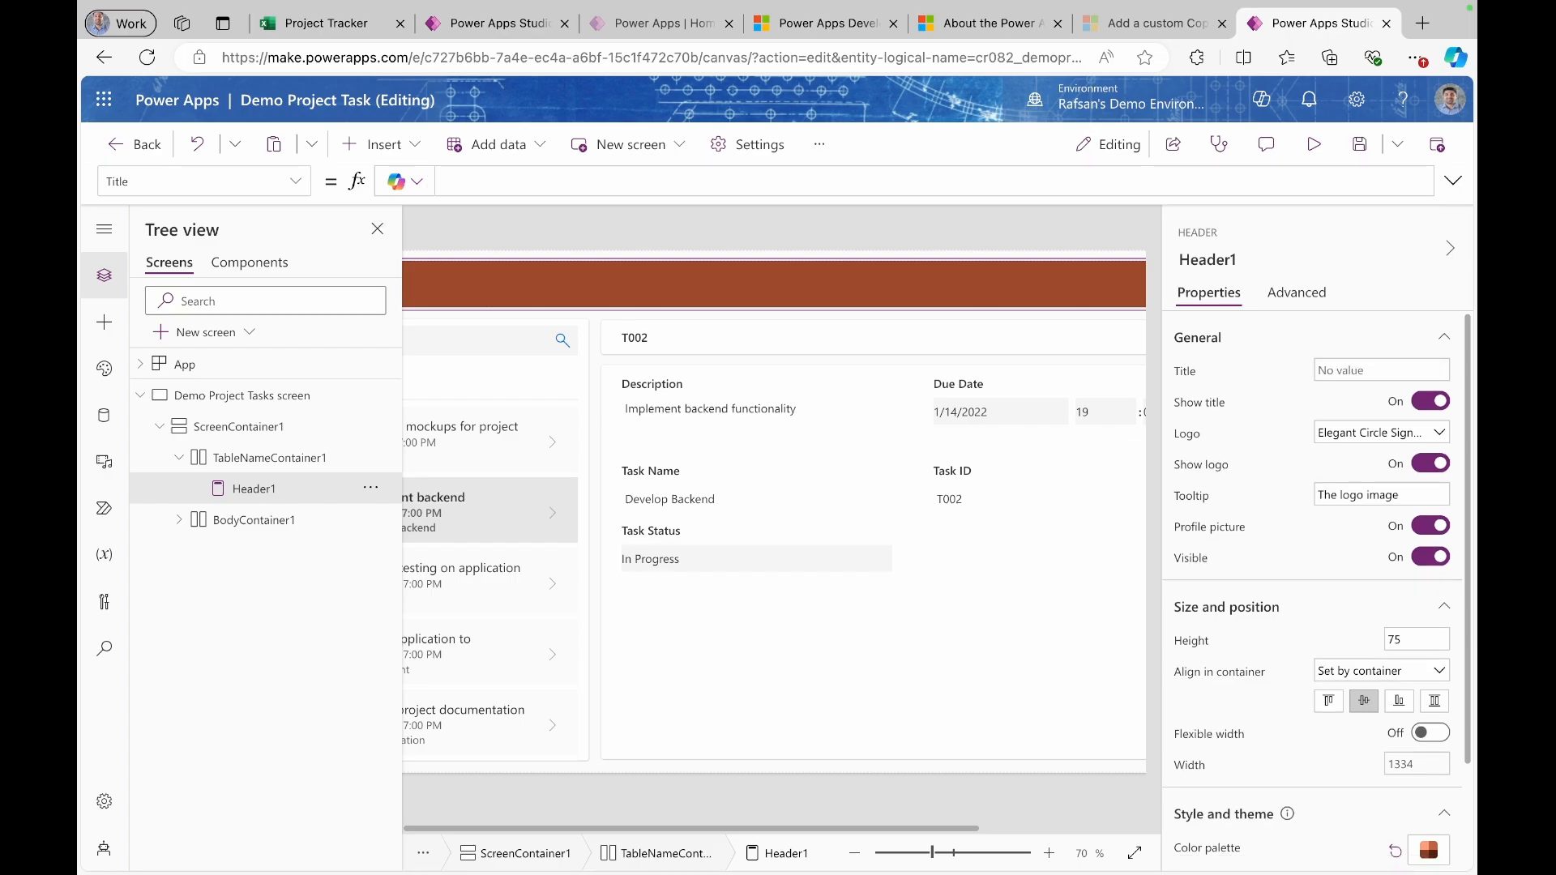
pyautogui.write('""')
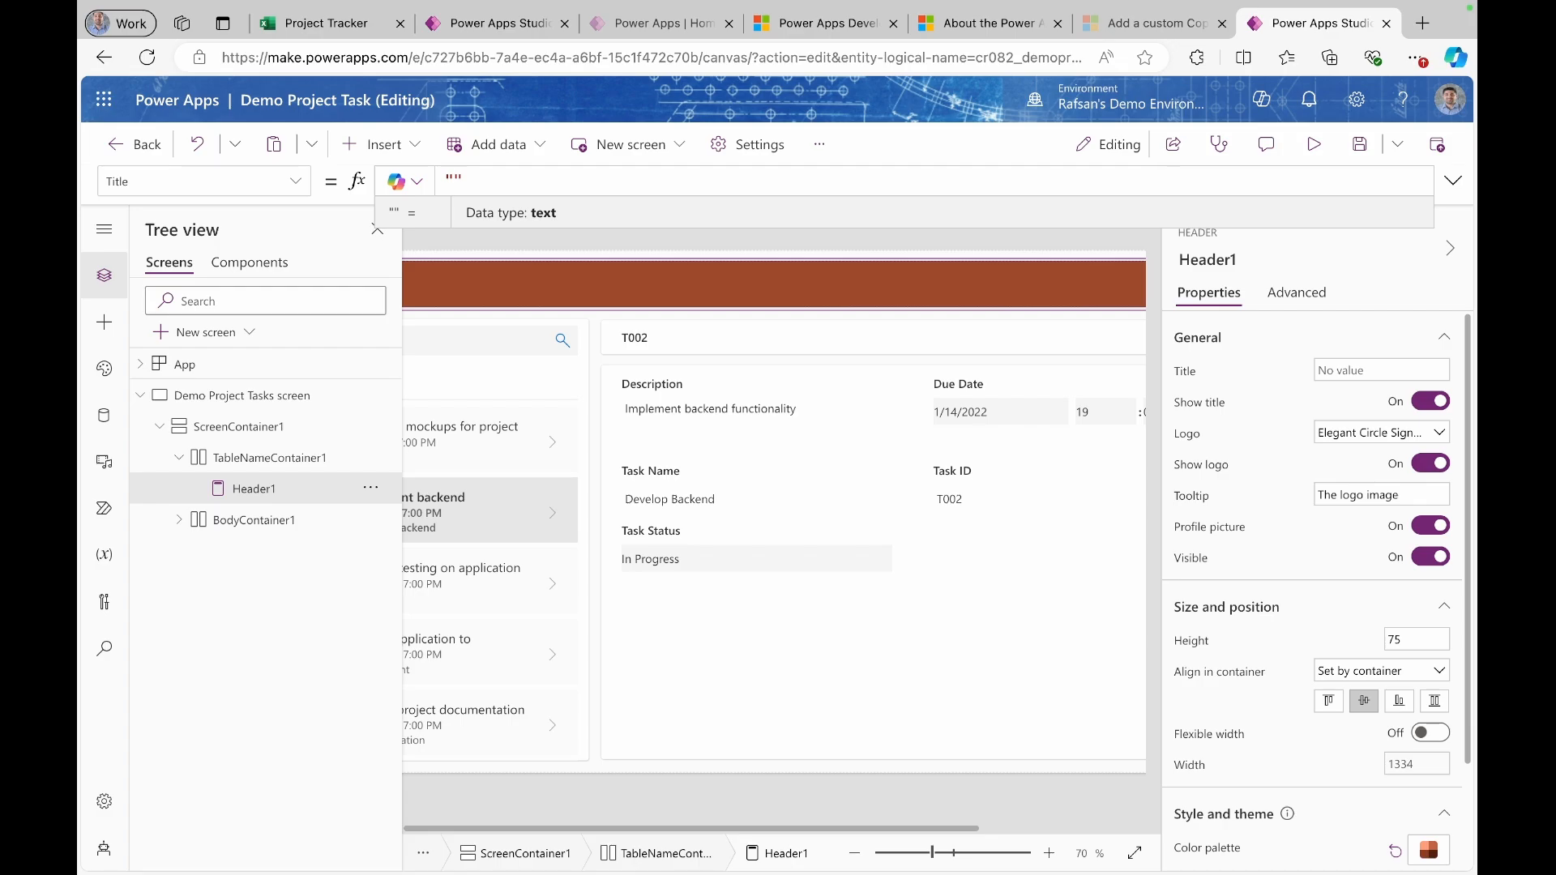
pyautogui.write('Project Task App')
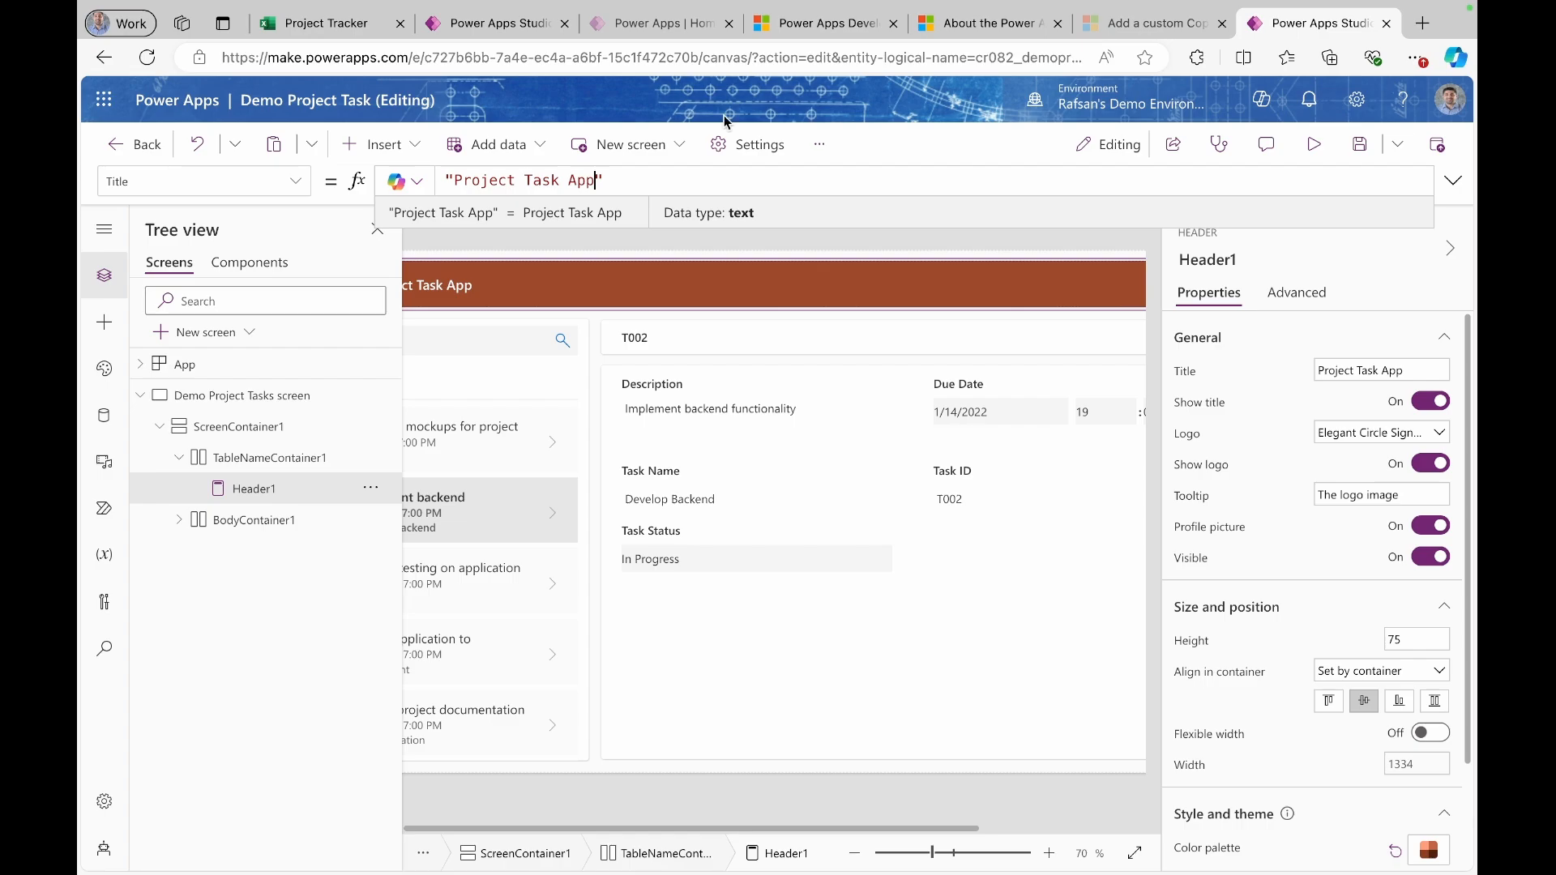
pyautogui.click(1360, 146)
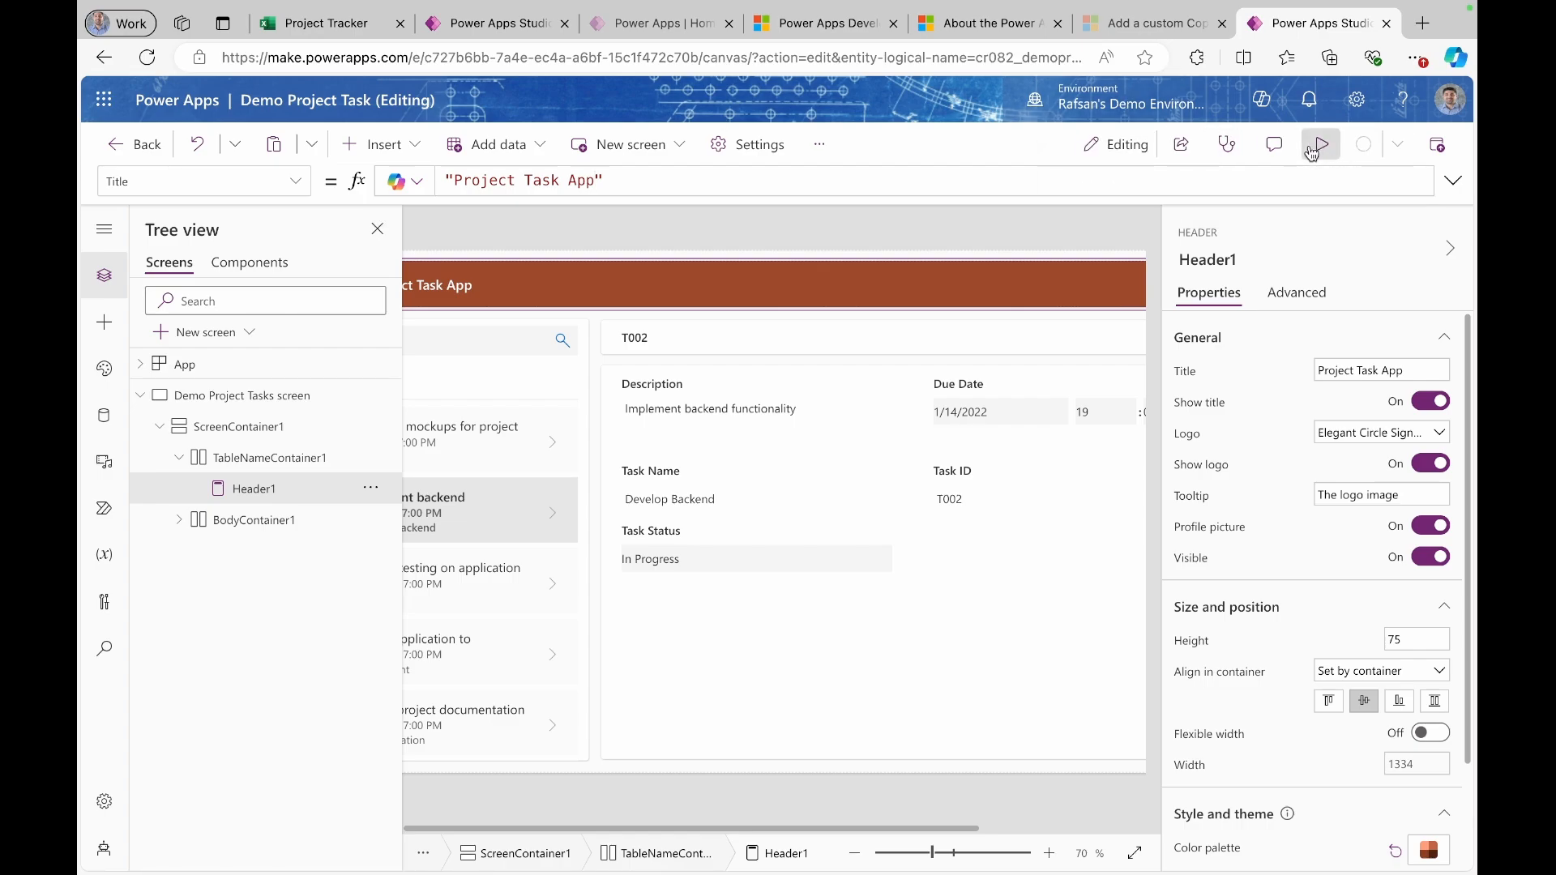
pyautogui.click(1318, 146)
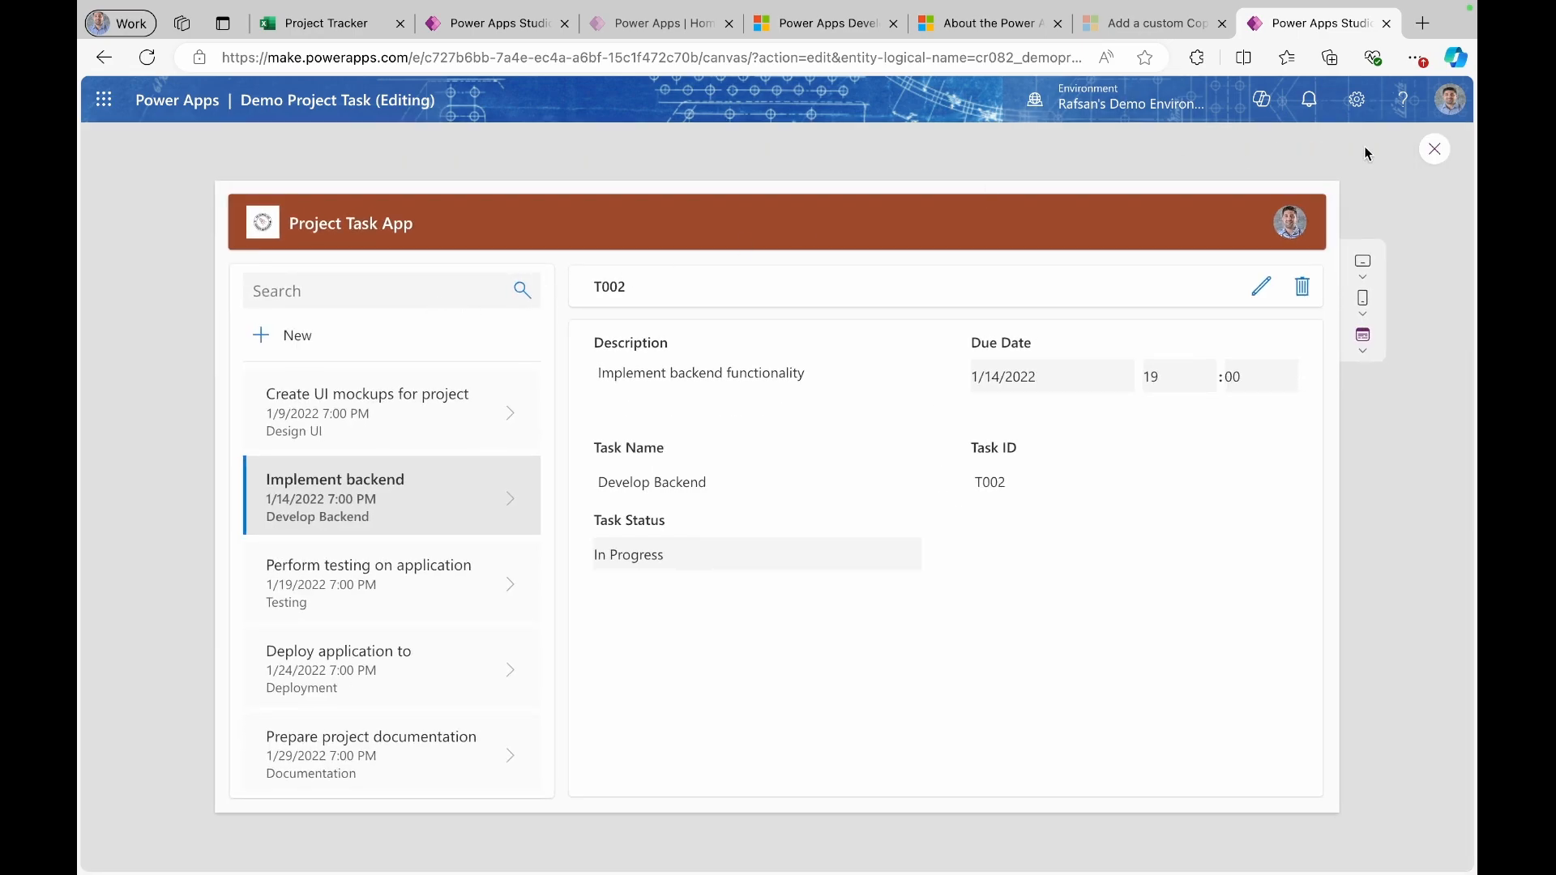
pyautogui.click(1436, 151)
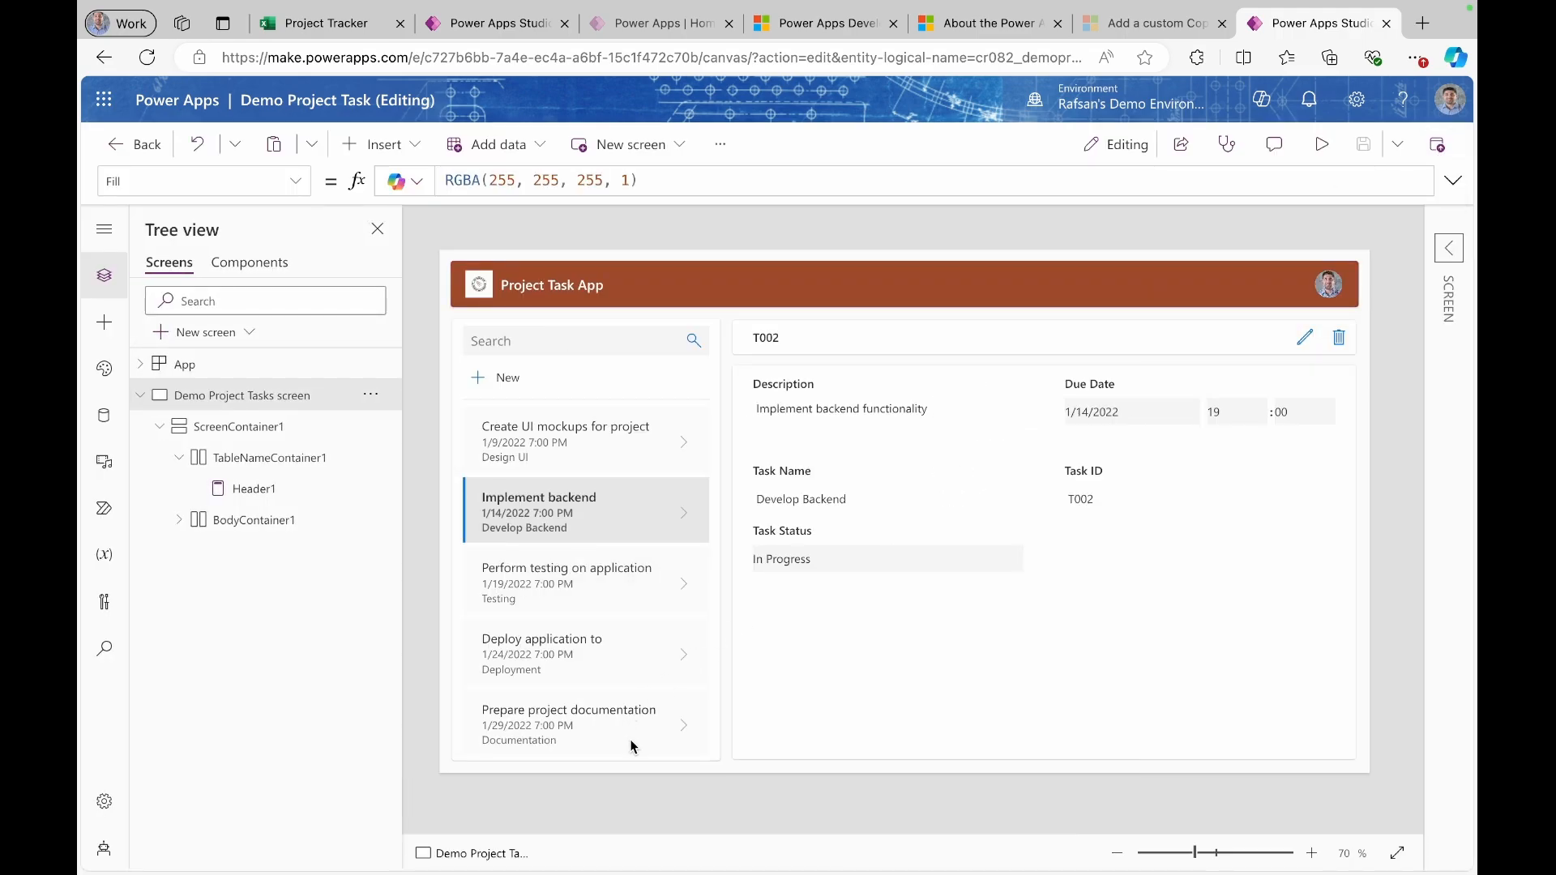
# - Set the minimum width of SidebarContainer1 to 800 and check the layout in preview
pyautogui.click(630, 739)
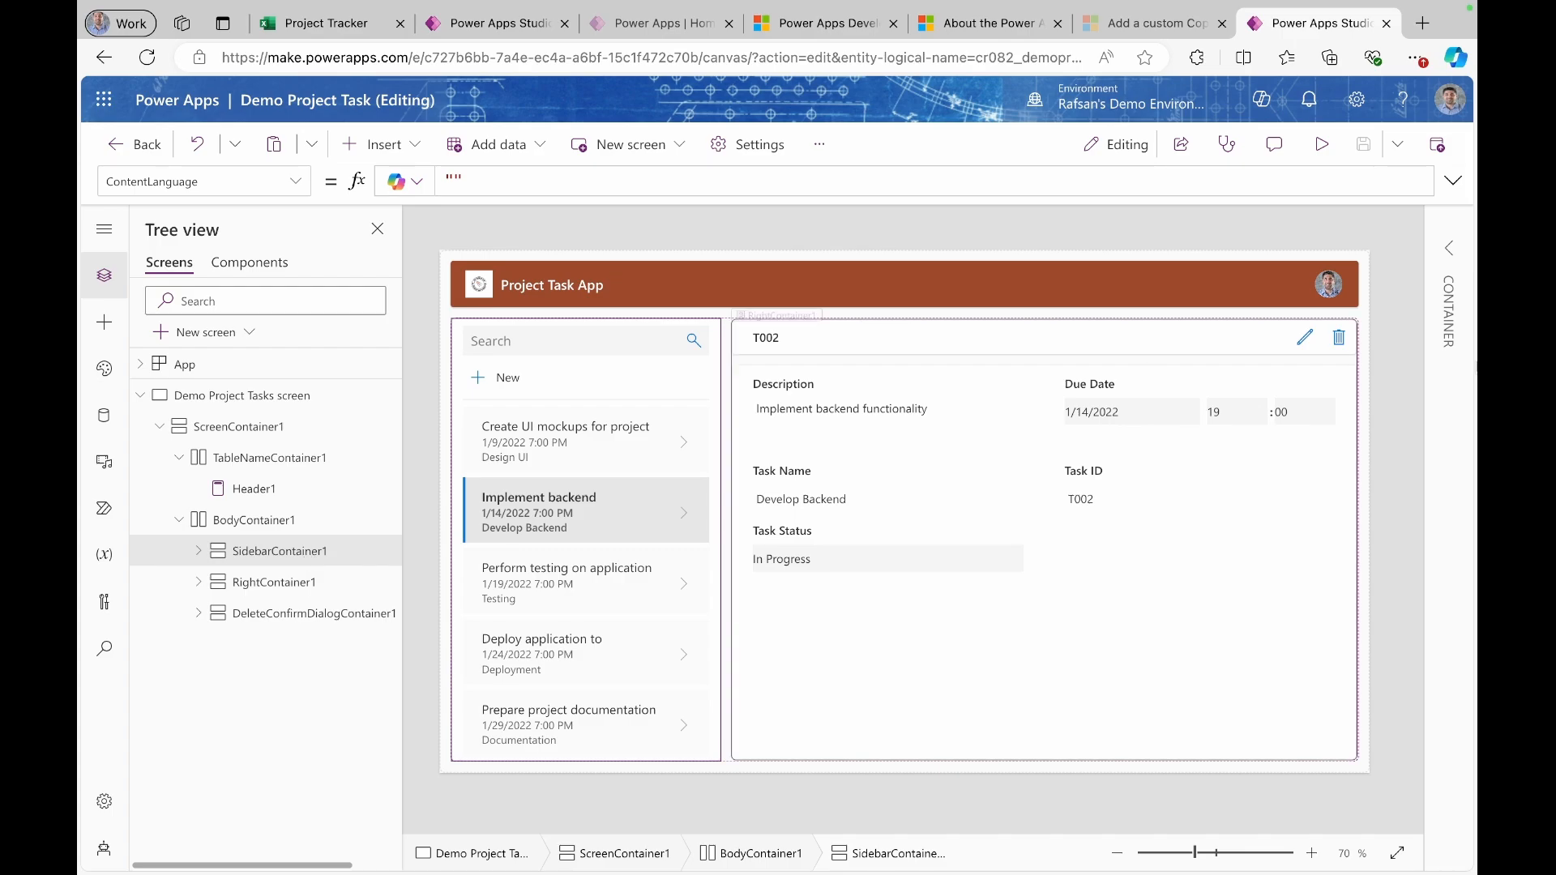
pyautogui.click(1449, 250)
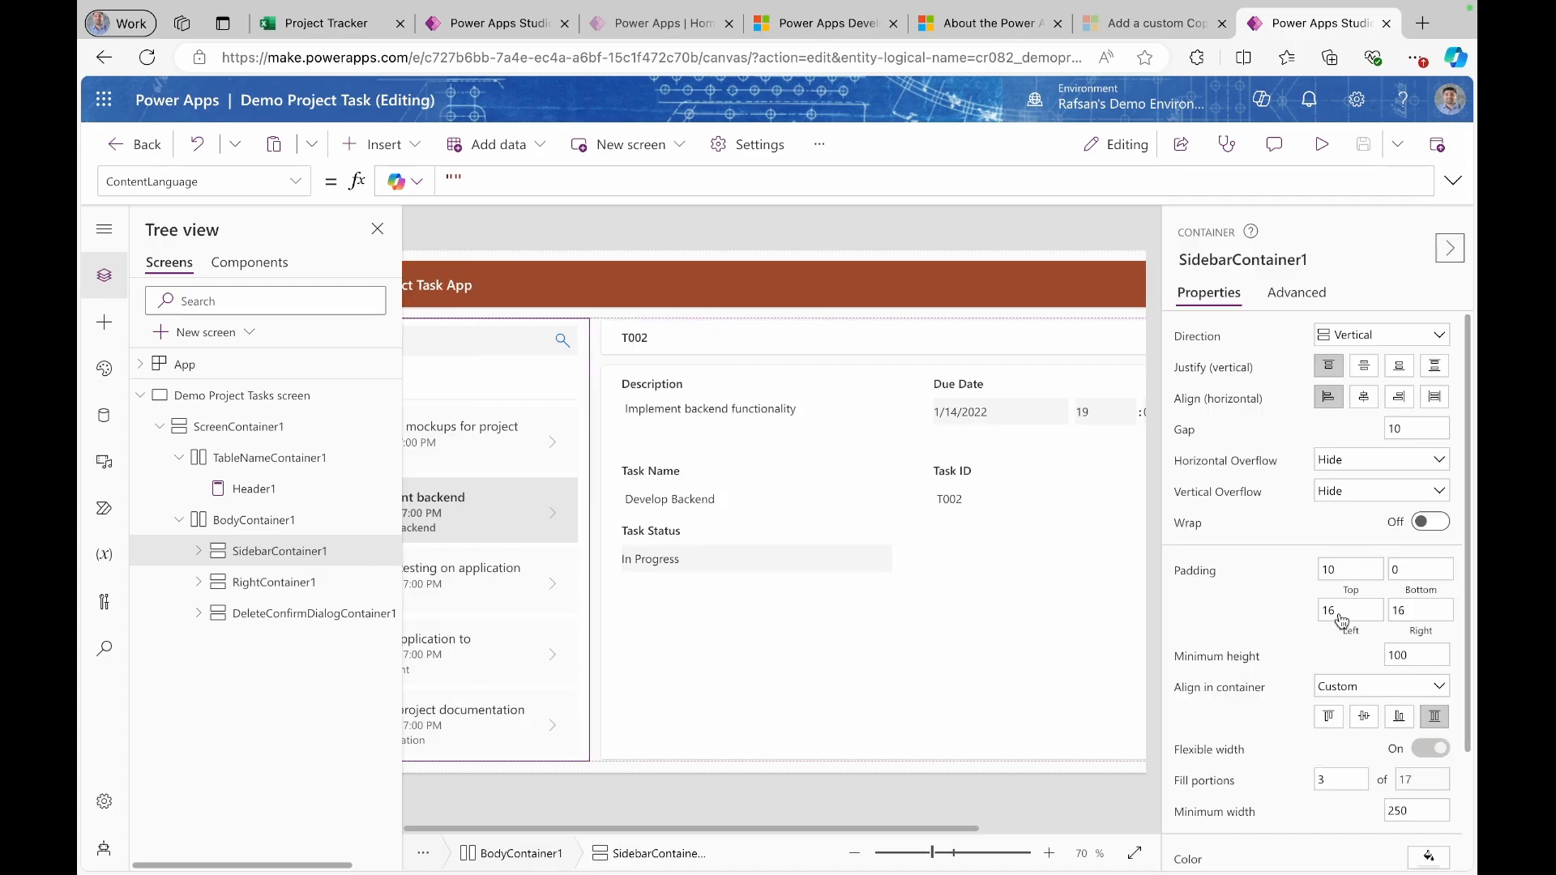
pyautogui.scroll(-2, 1362, 636)
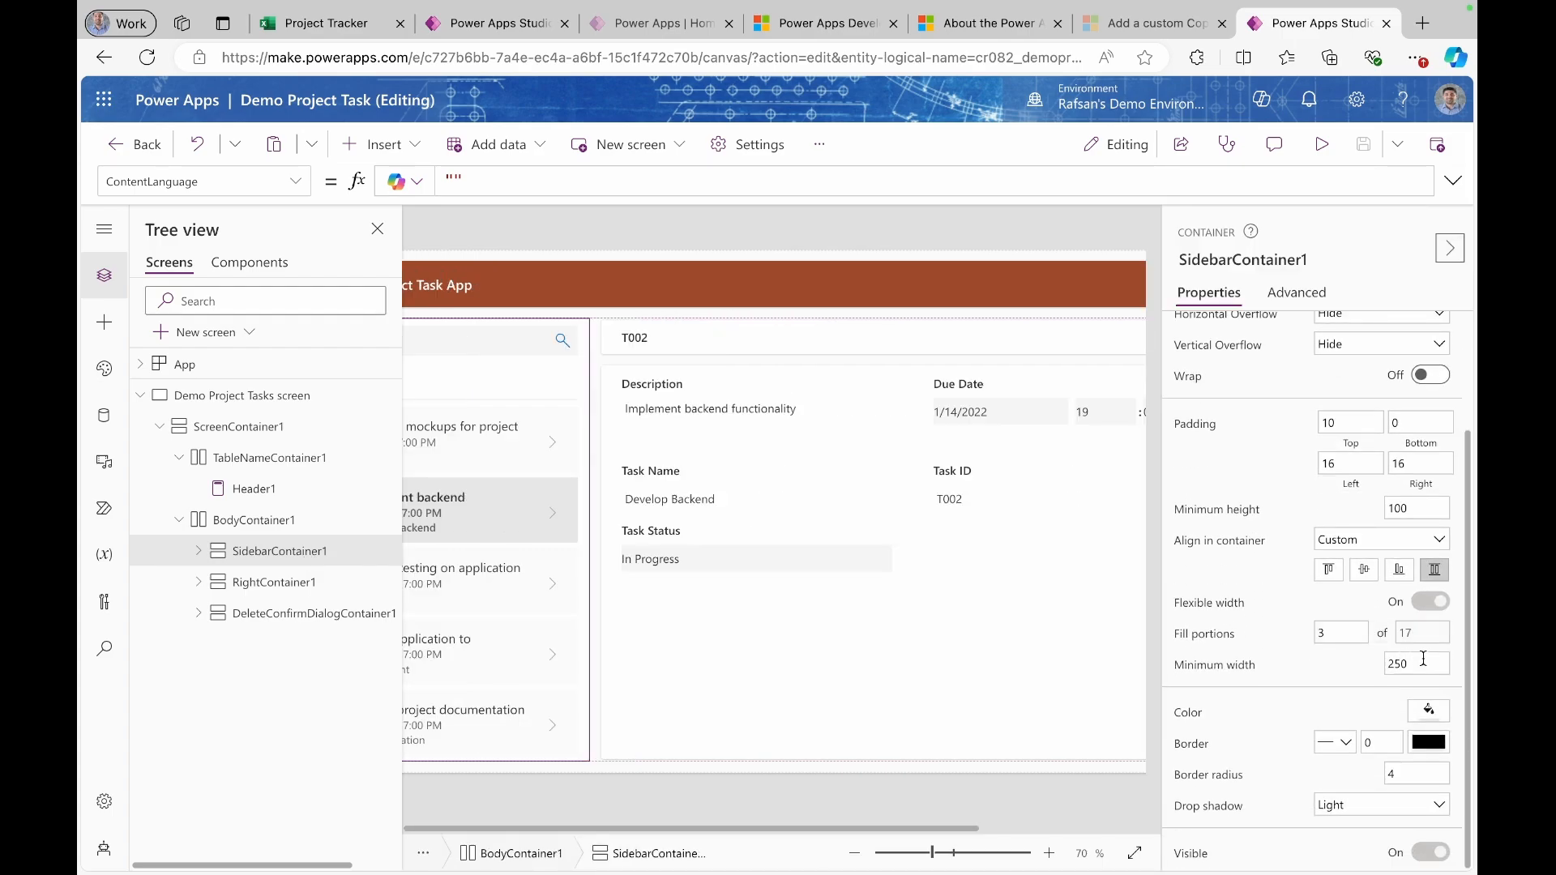
pyautogui.moveTo(1424, 665); pyautogui.dragTo(1365, 670)
pyautogui.write('800')
pyautogui.click(1318, 673)
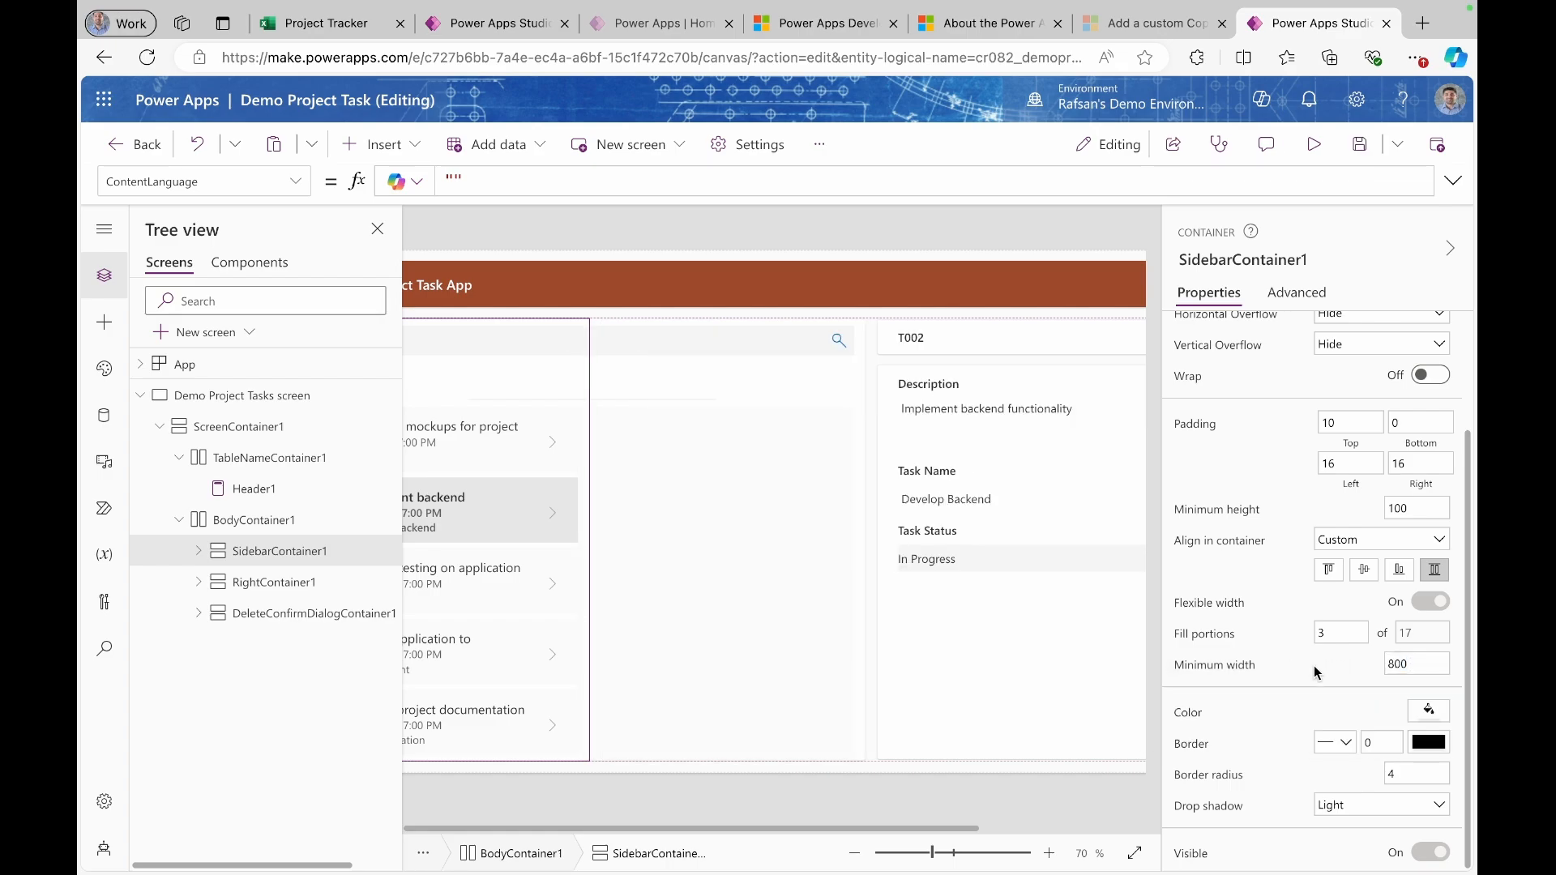
pyautogui.click(1315, 146)
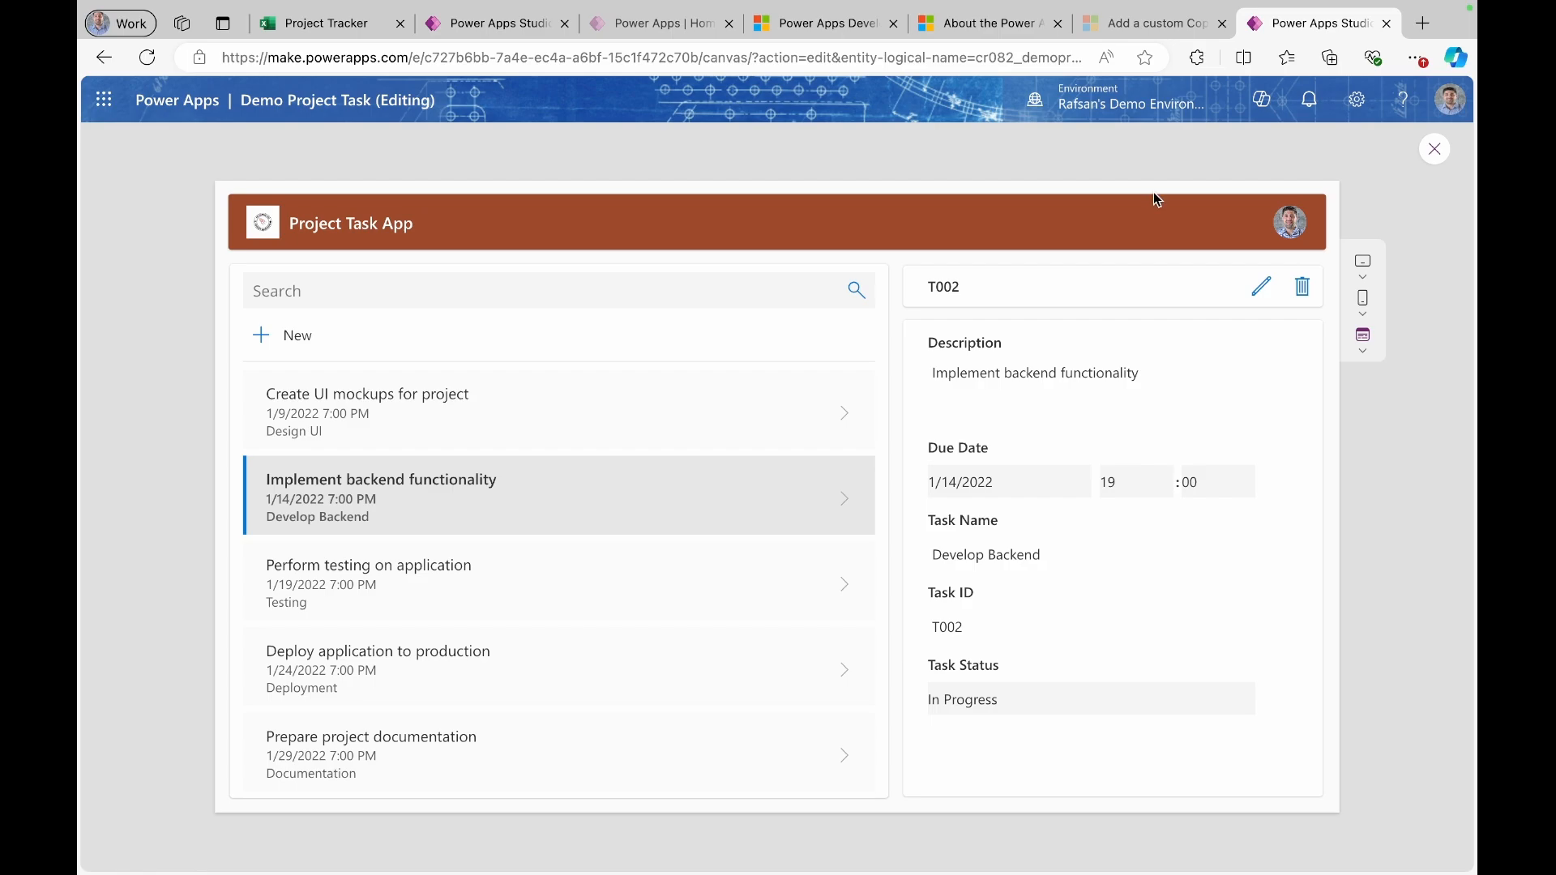
pyautogui.click(1436, 149)
# - Set the minimum width of SidebarContainer1 to 850
pyautogui.scroll(-2, 1378, 648)
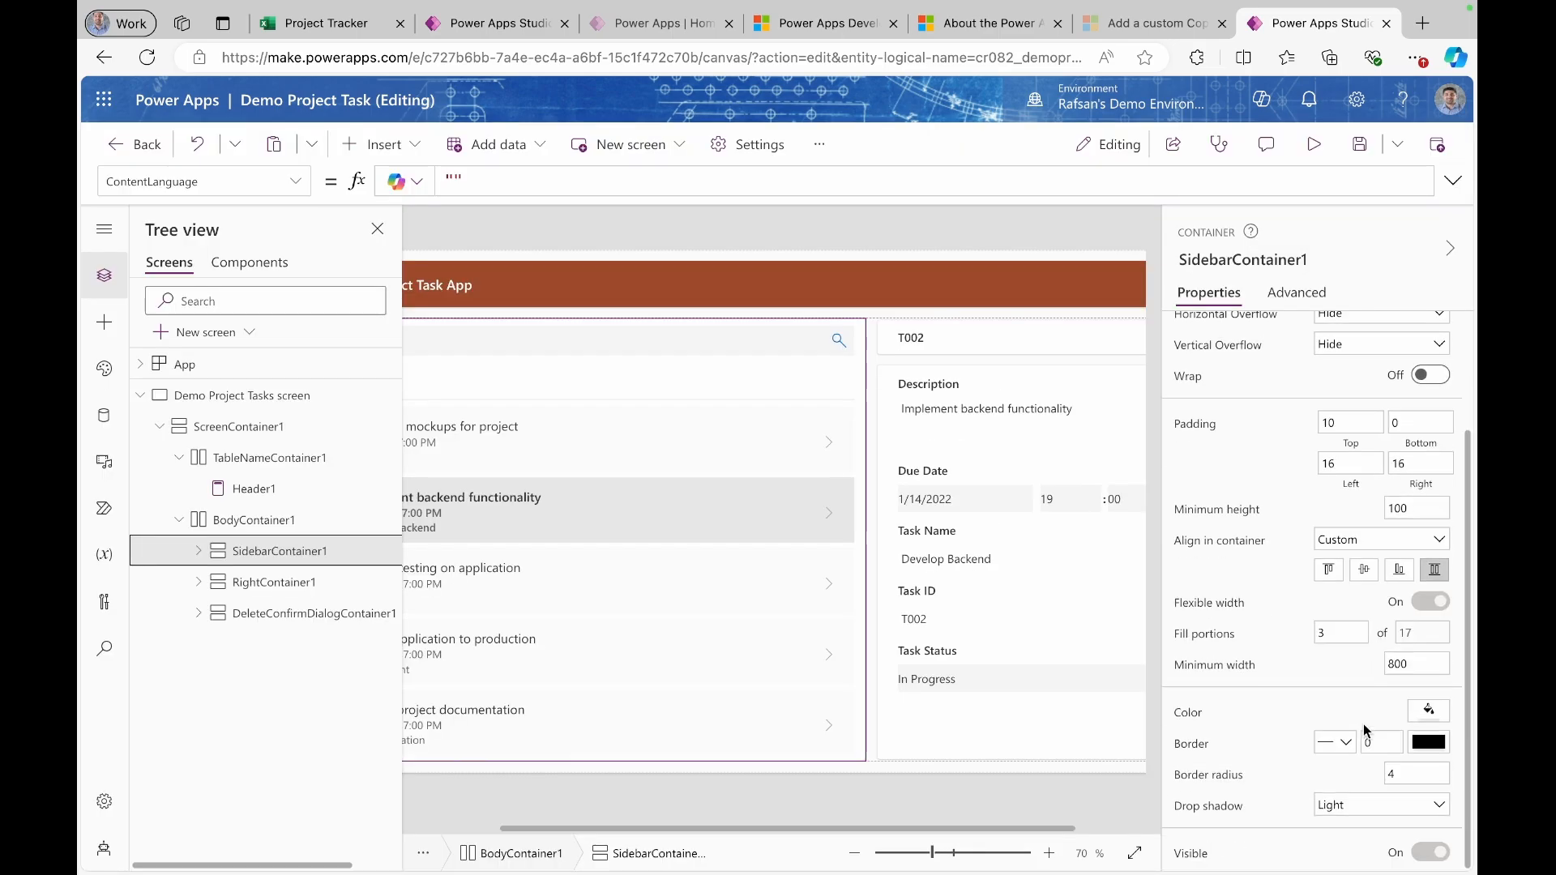
pyautogui.click(1418, 665)
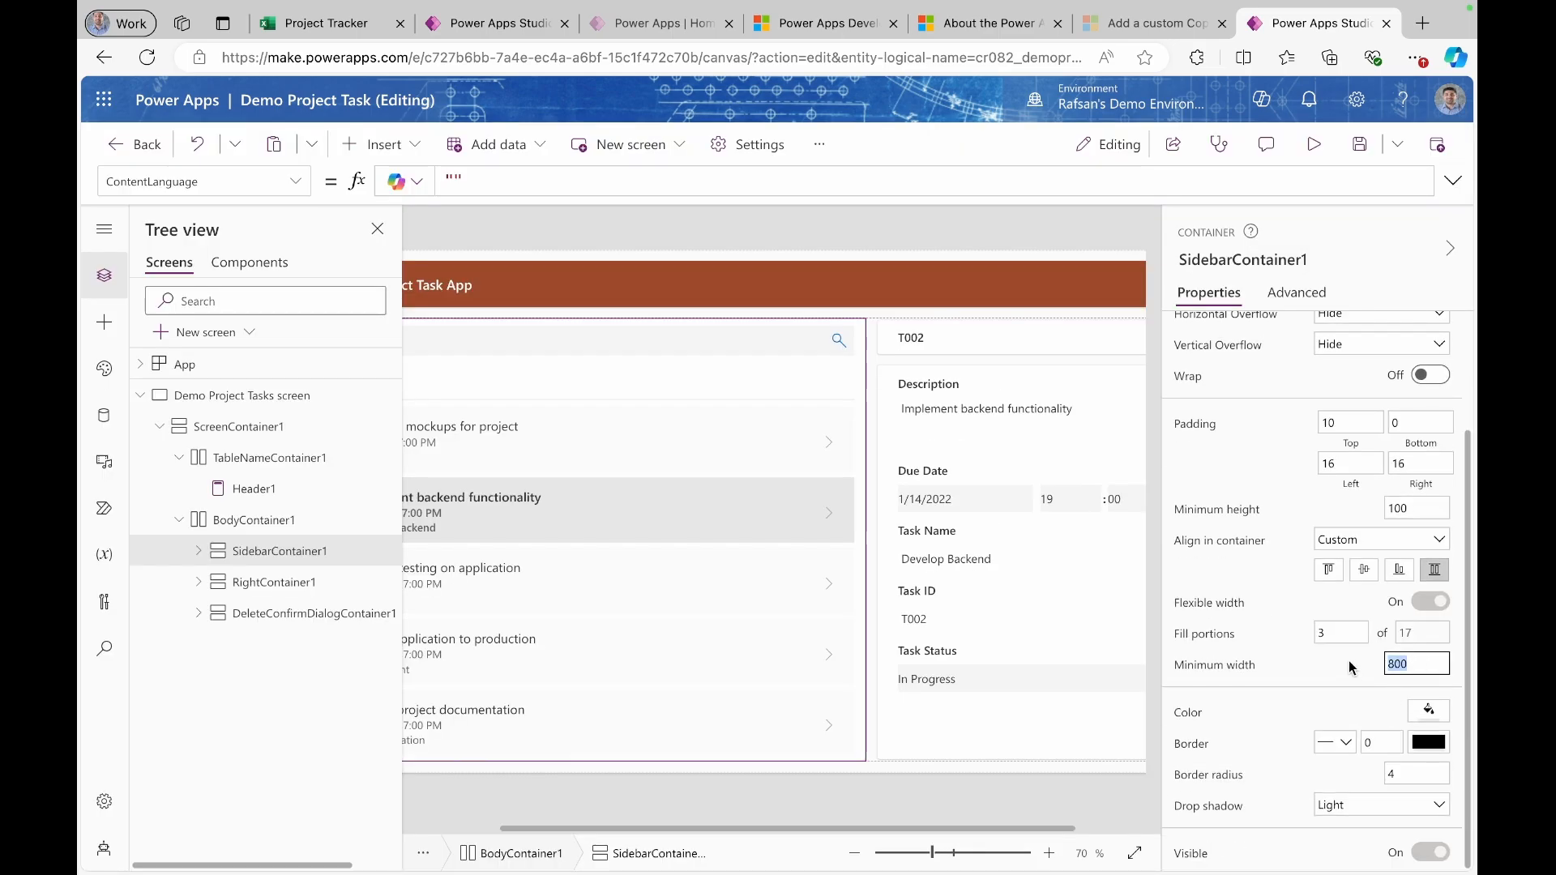
pyautogui.write('850')
pyautogui.click(1319, 682)
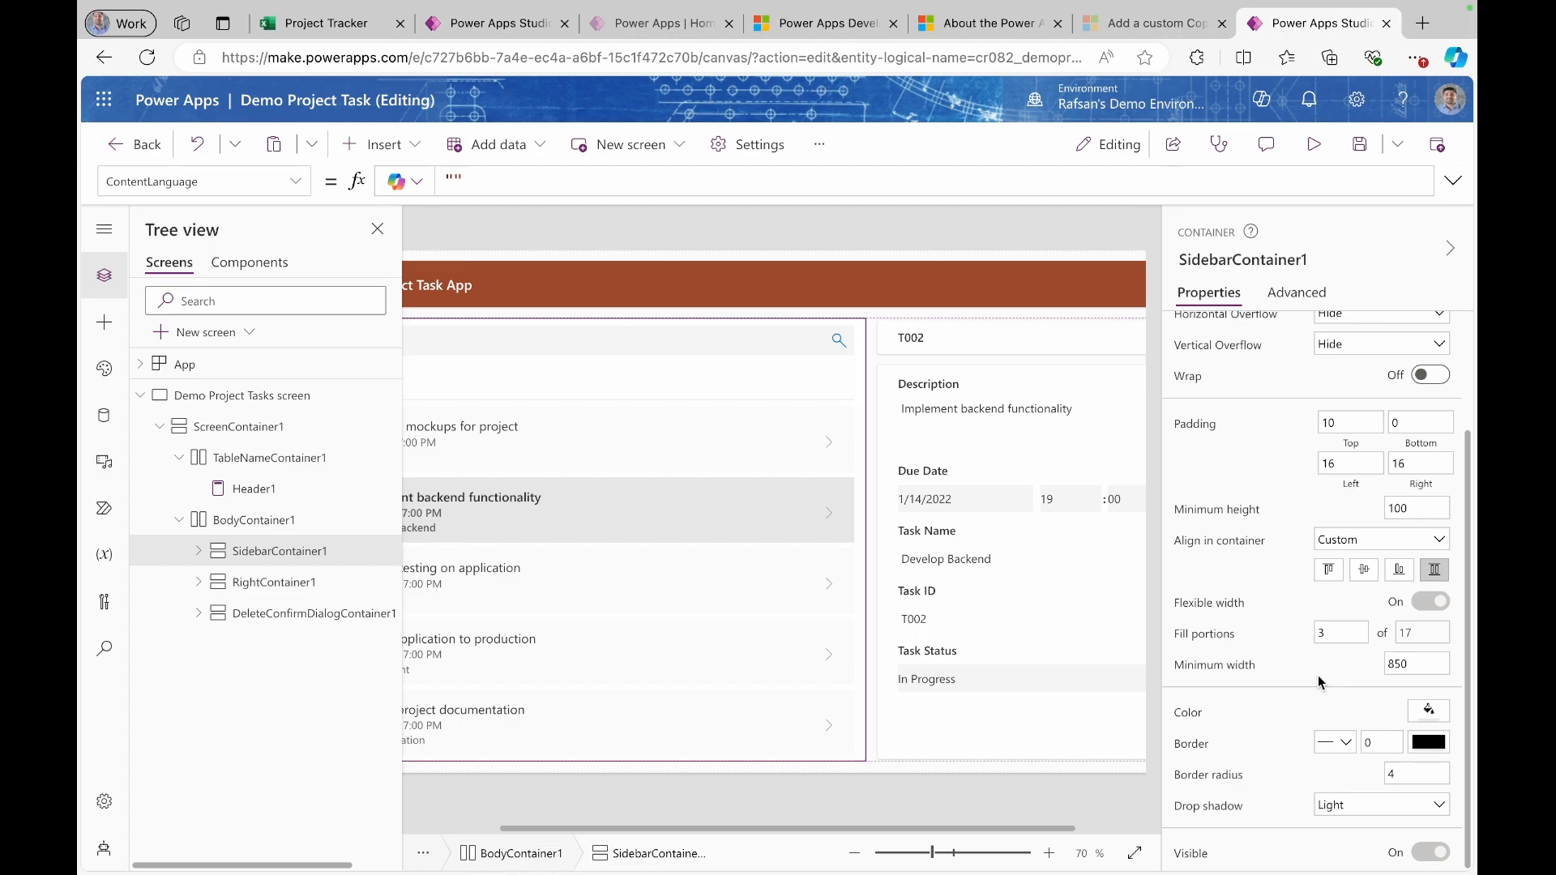
# - Preview the app and view the details of the first three tasks in the list
pyautogui.click(1315, 146)
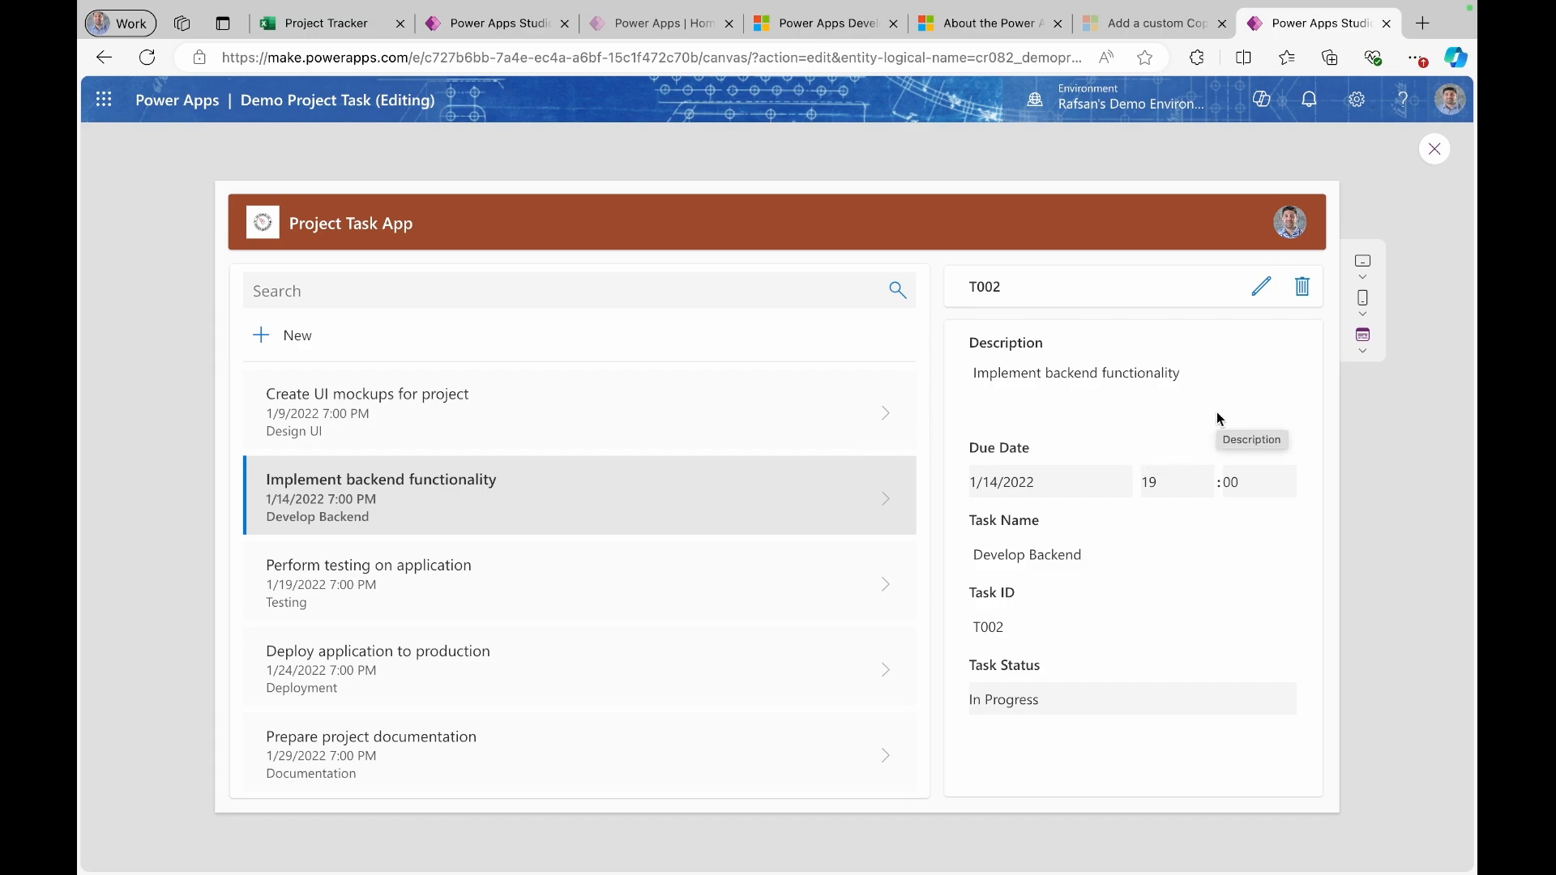
pyautogui.click(464, 422)
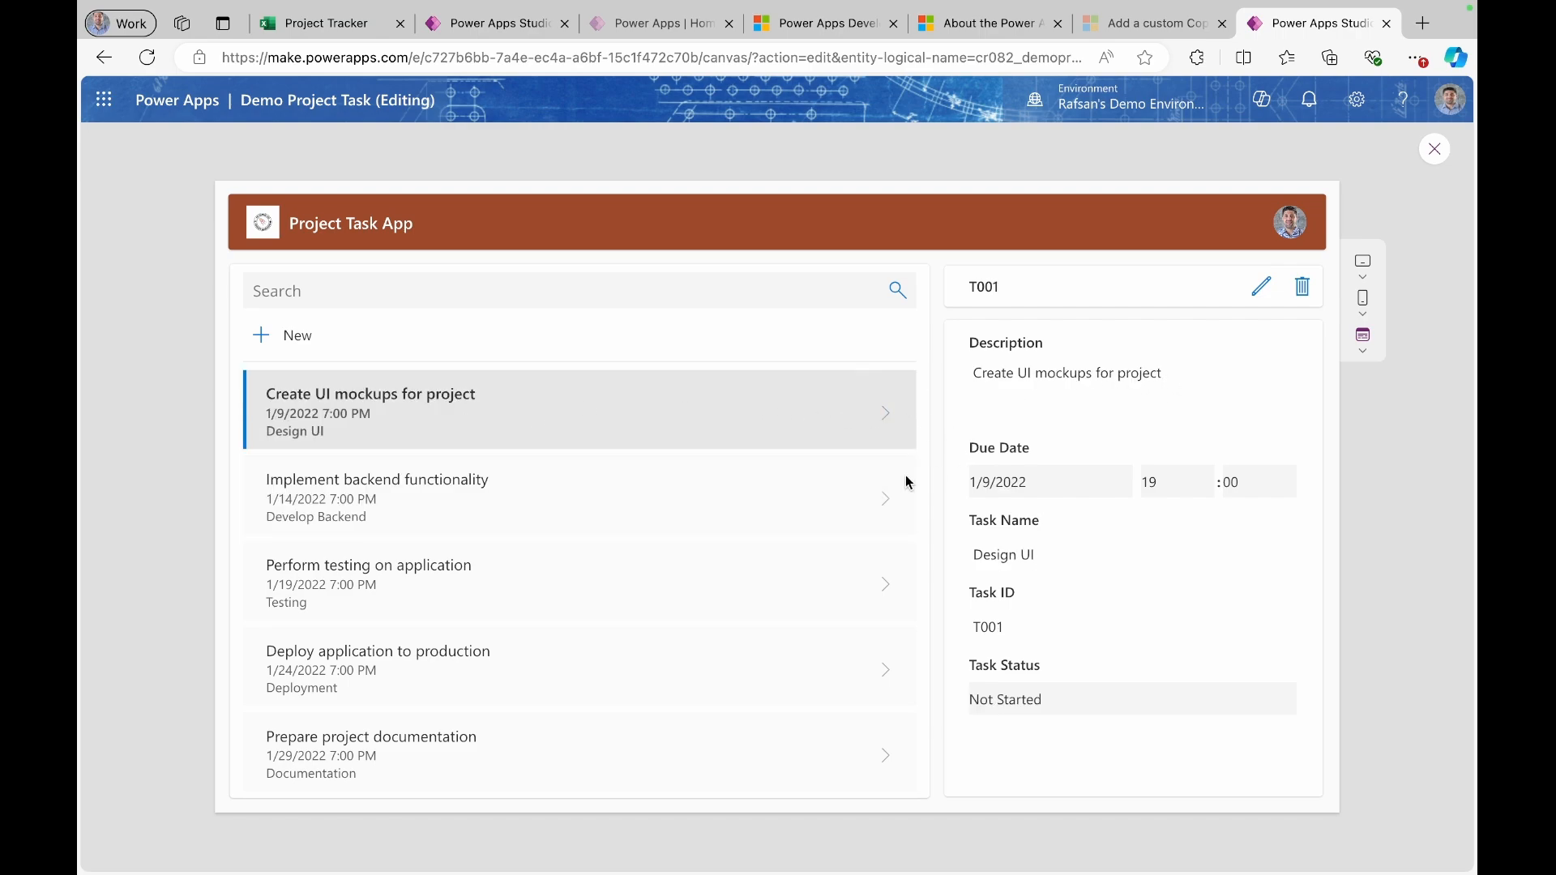
pyautogui.click(704, 508)
pyautogui.click(693, 602)
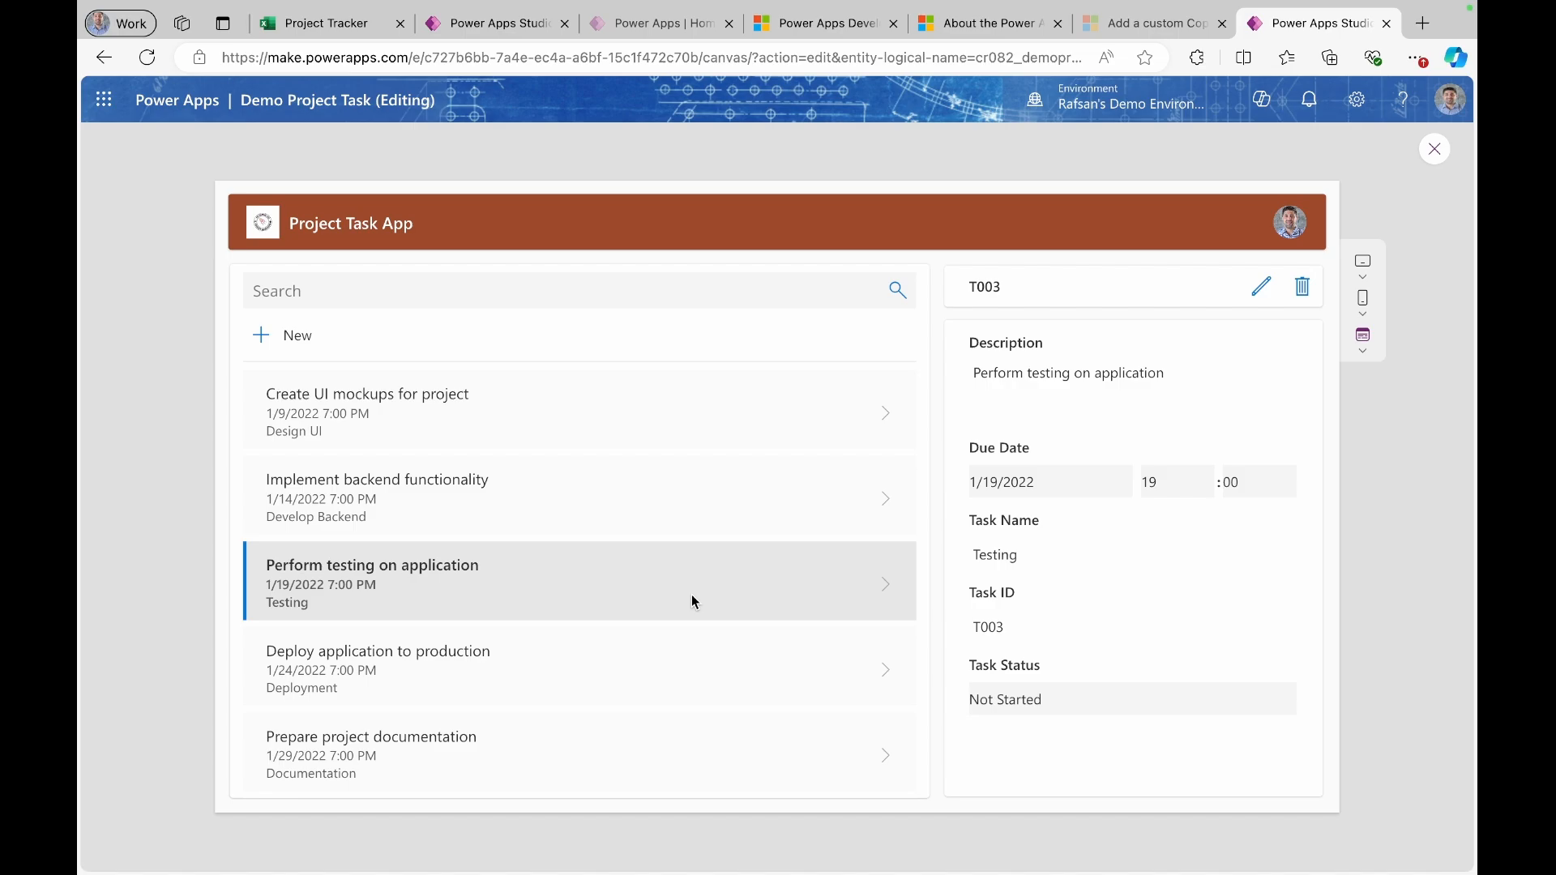
pyautogui.click(1435, 149)
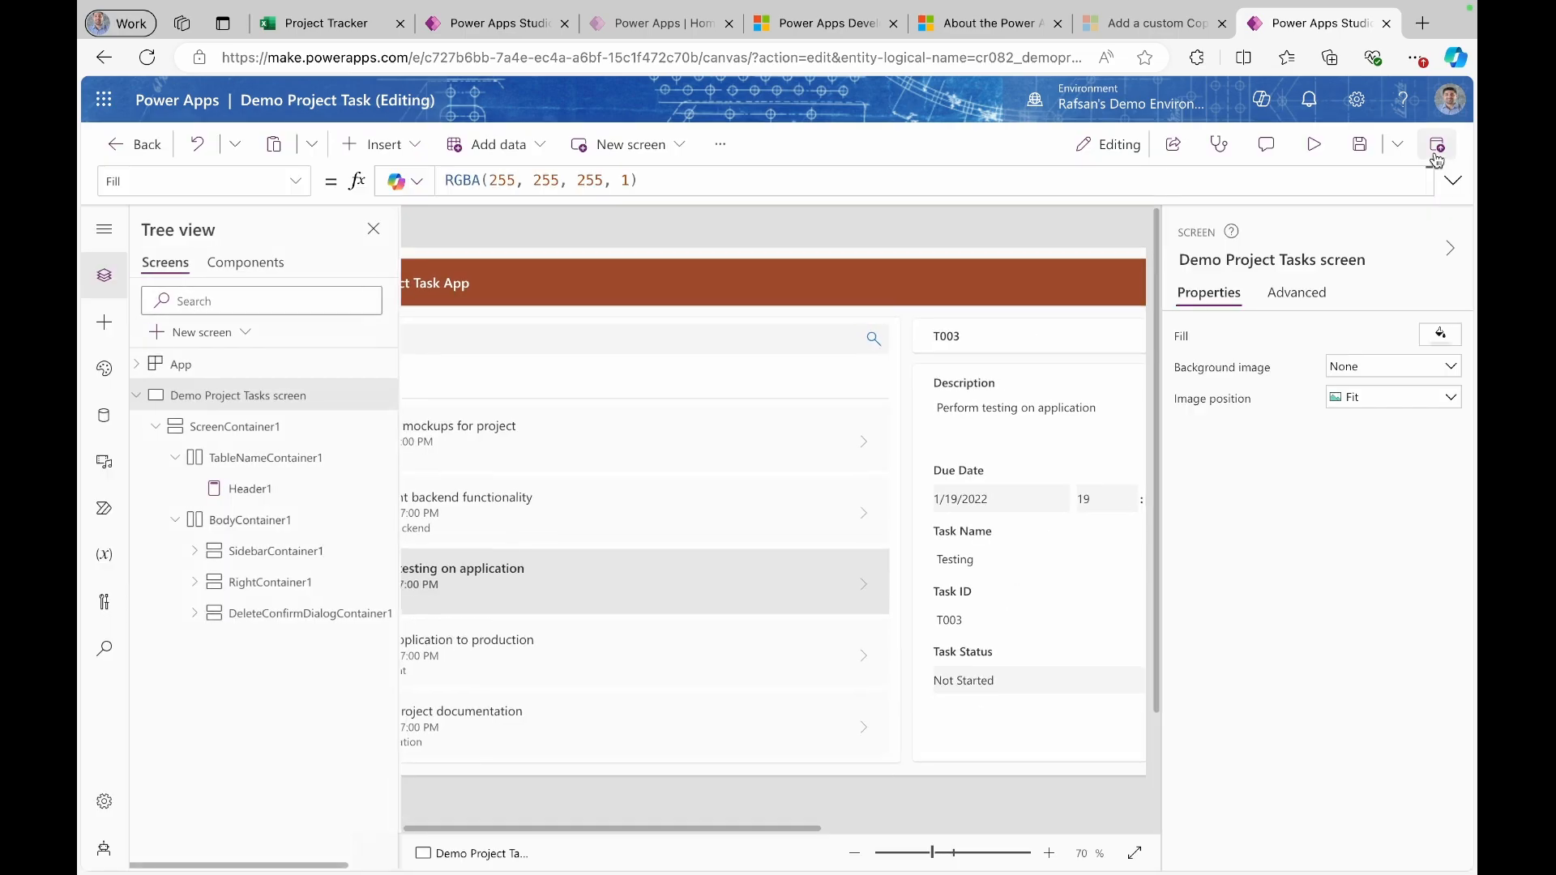
# - In the RecordsGallery1 row template, narrow the Description label and move it to the middle of the row
pyautogui.click(1451, 248)
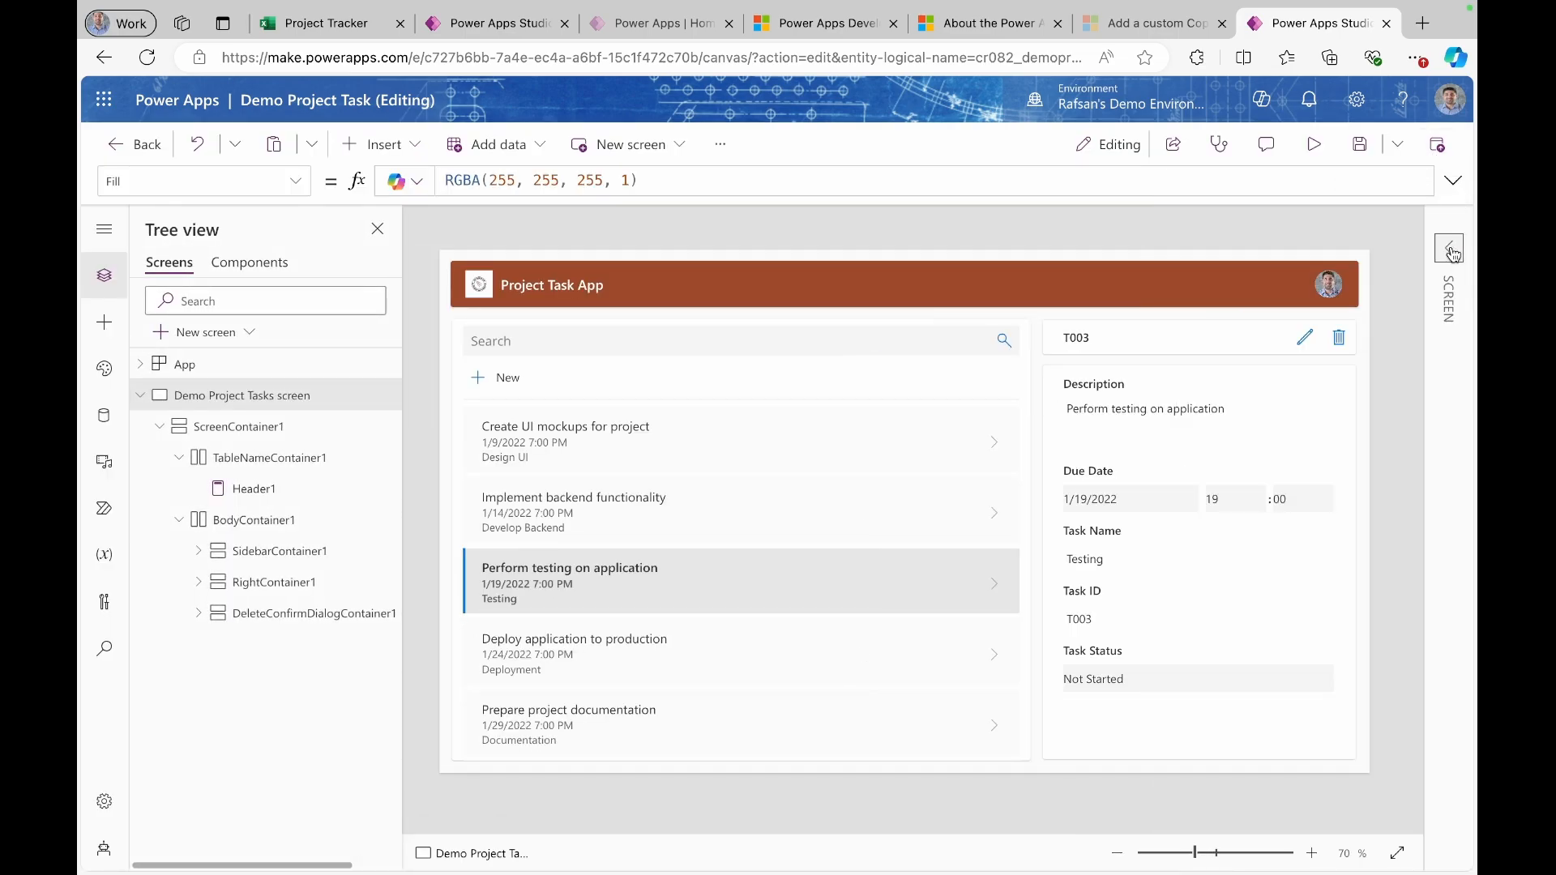
pyautogui.click(279, 556)
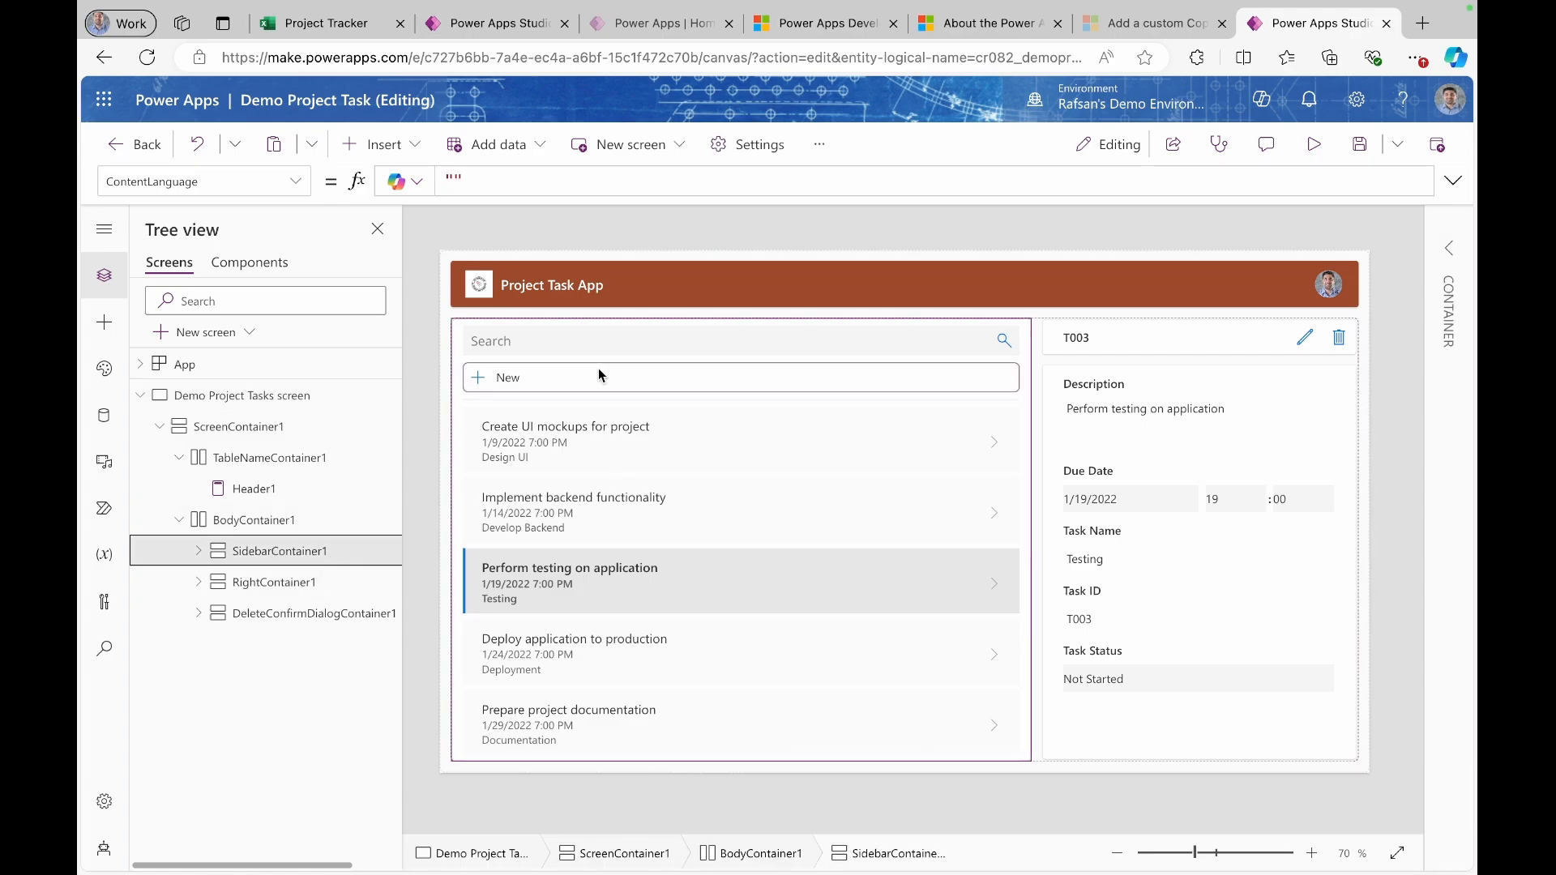
pyautogui.click(198, 553)
pyautogui.click(293, 684)
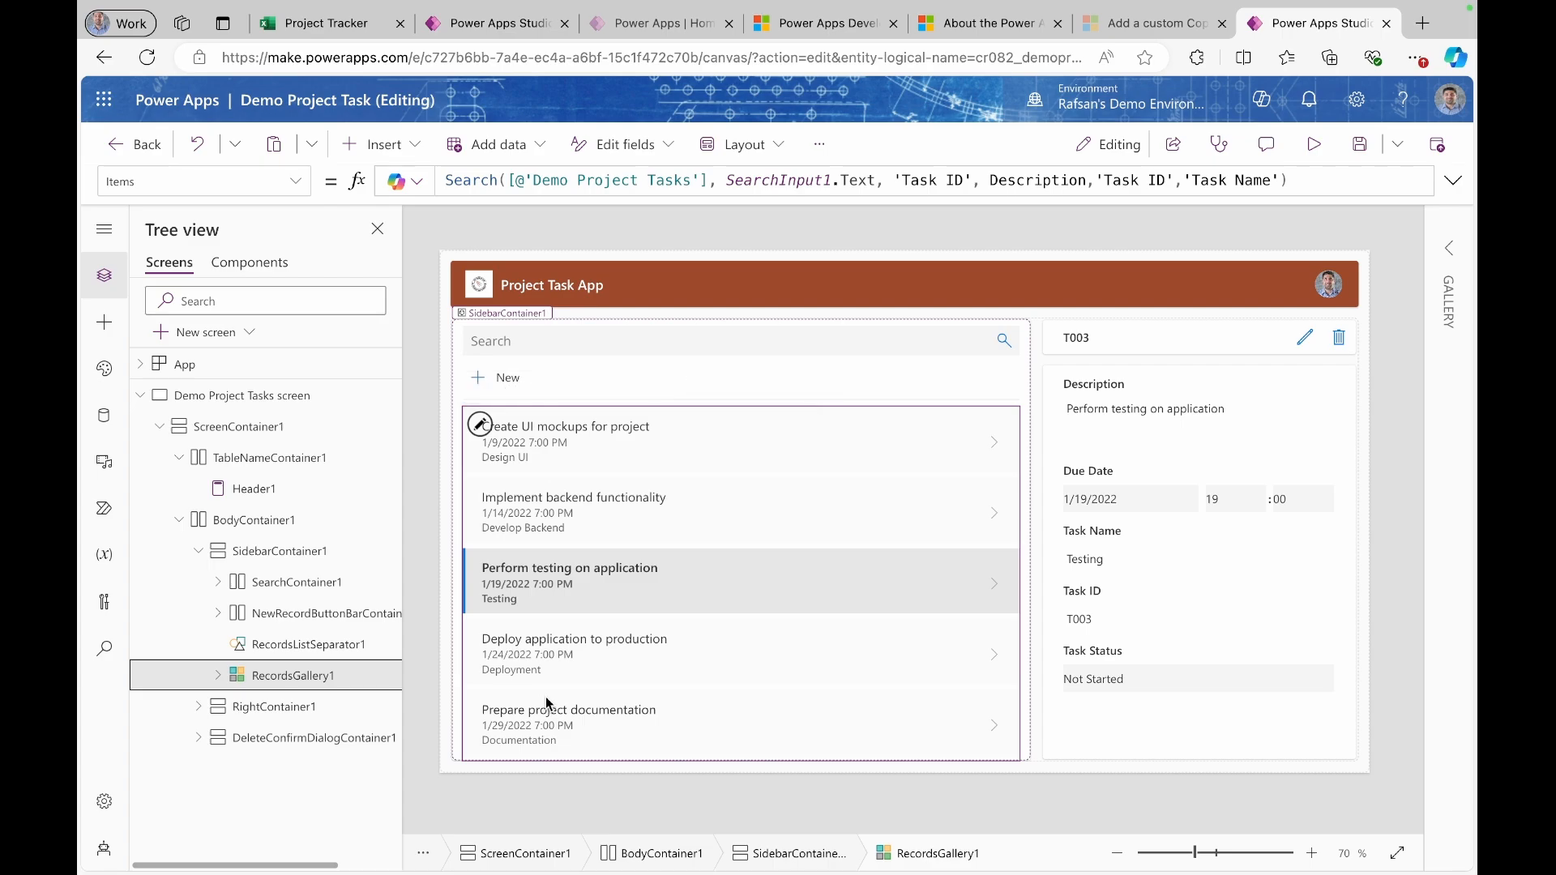
pyautogui.click(545, 723)
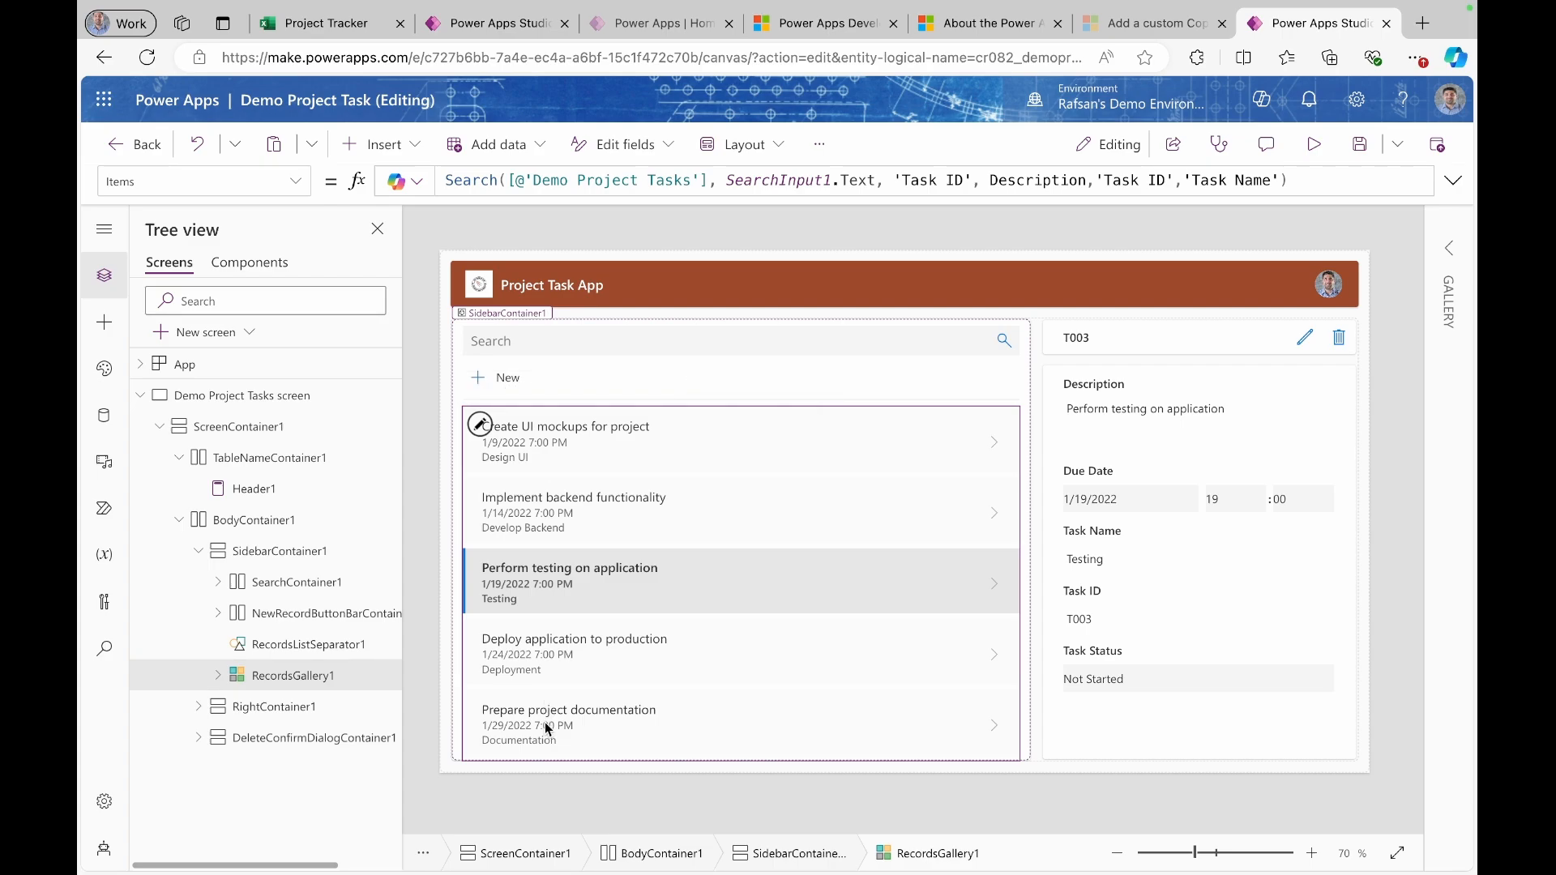
pyautogui.click(481, 426)
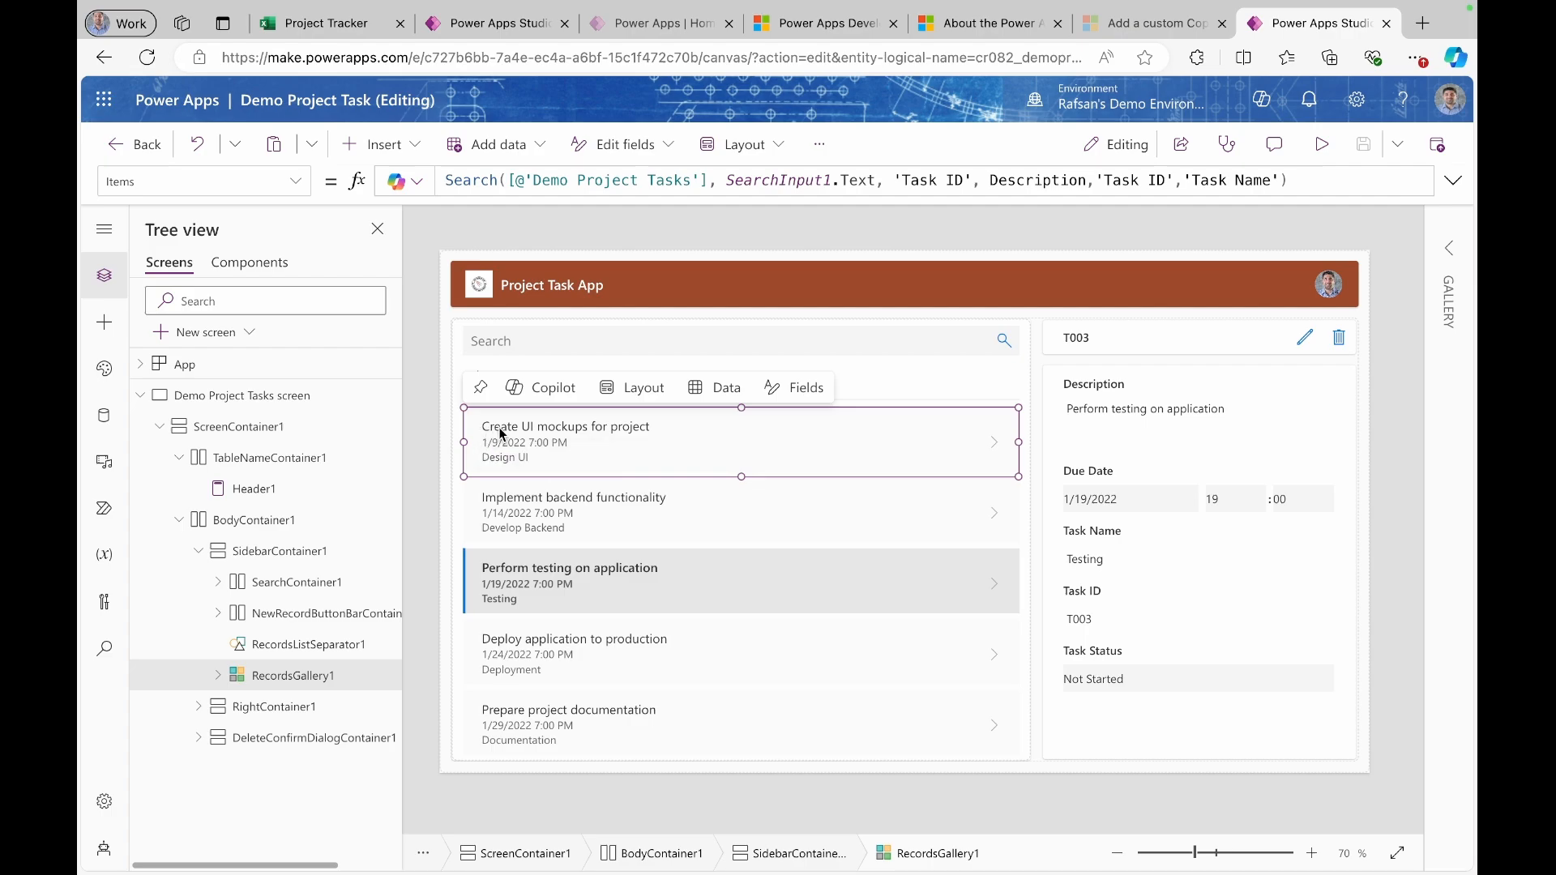
pyautogui.click(500, 429)
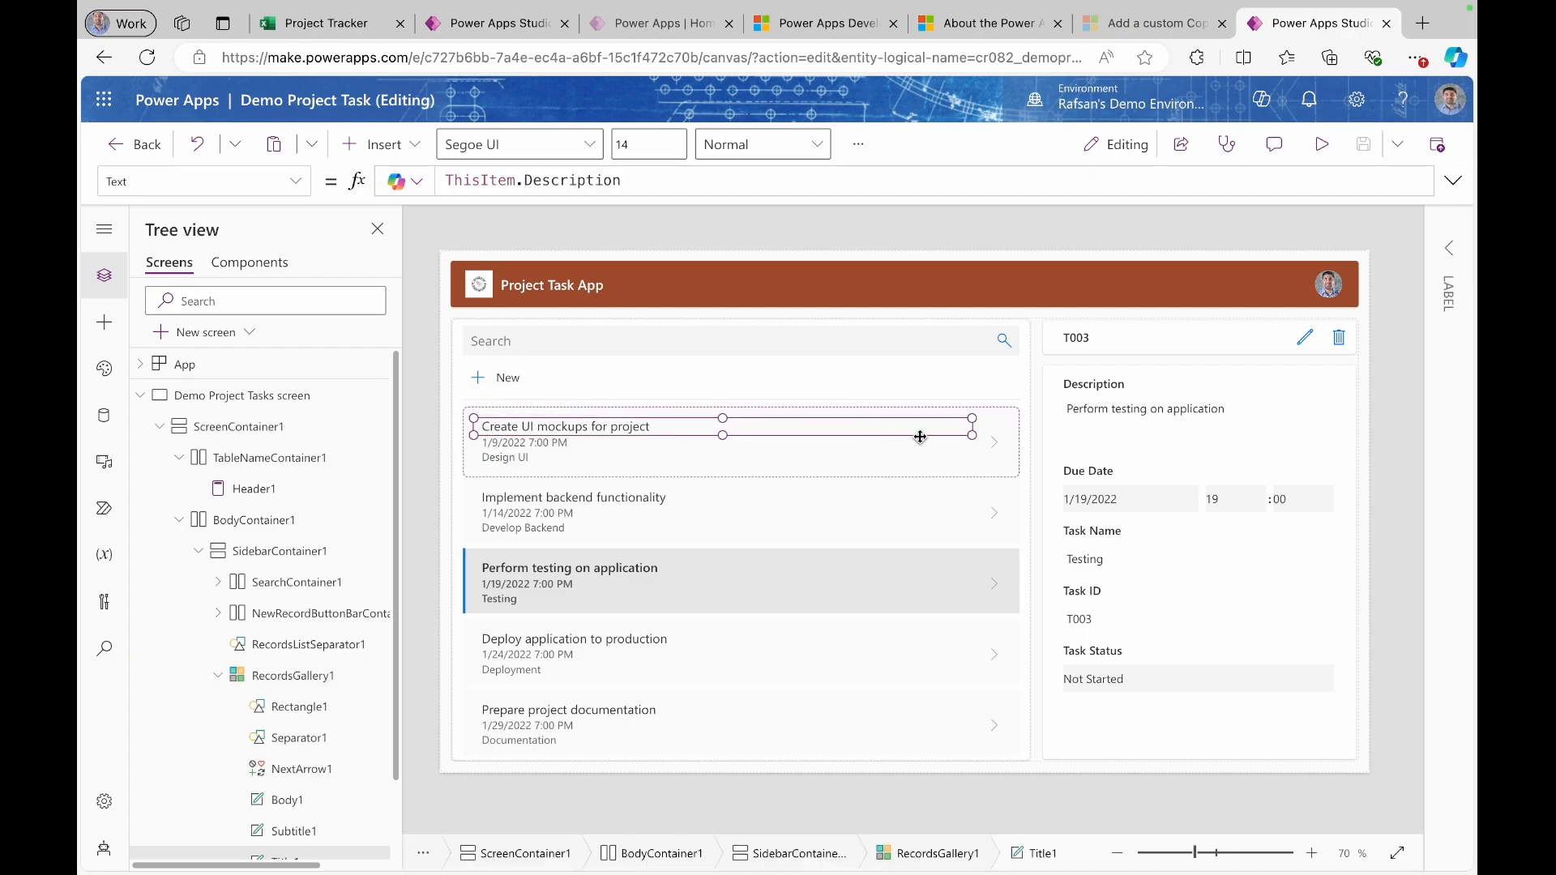
pyautogui.moveTo(972, 436); pyautogui.dragTo(758, 443)
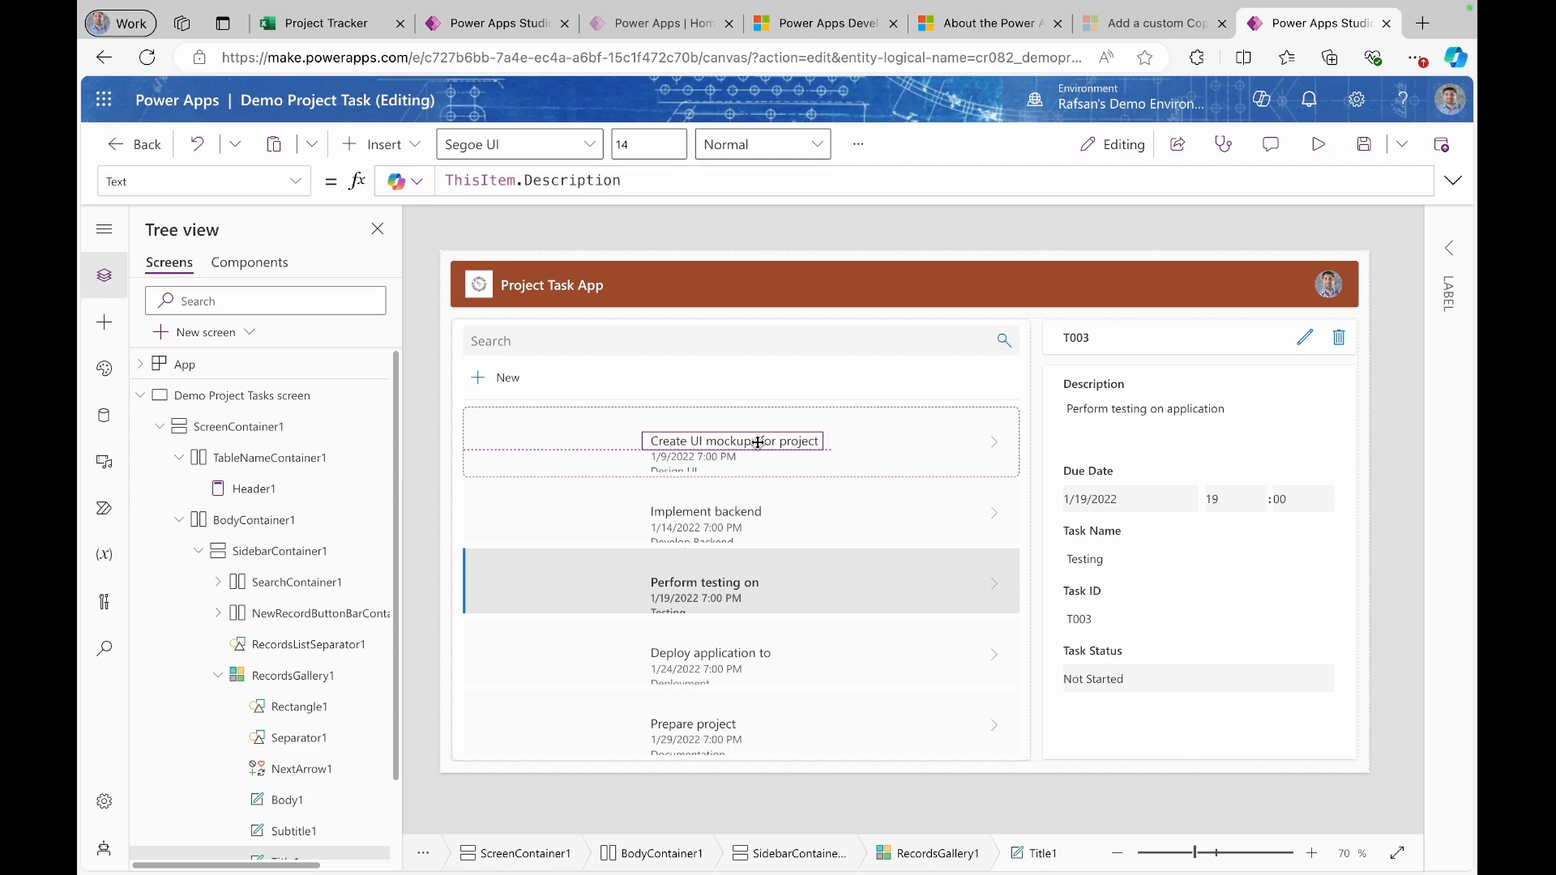
pyautogui.click(758, 443)
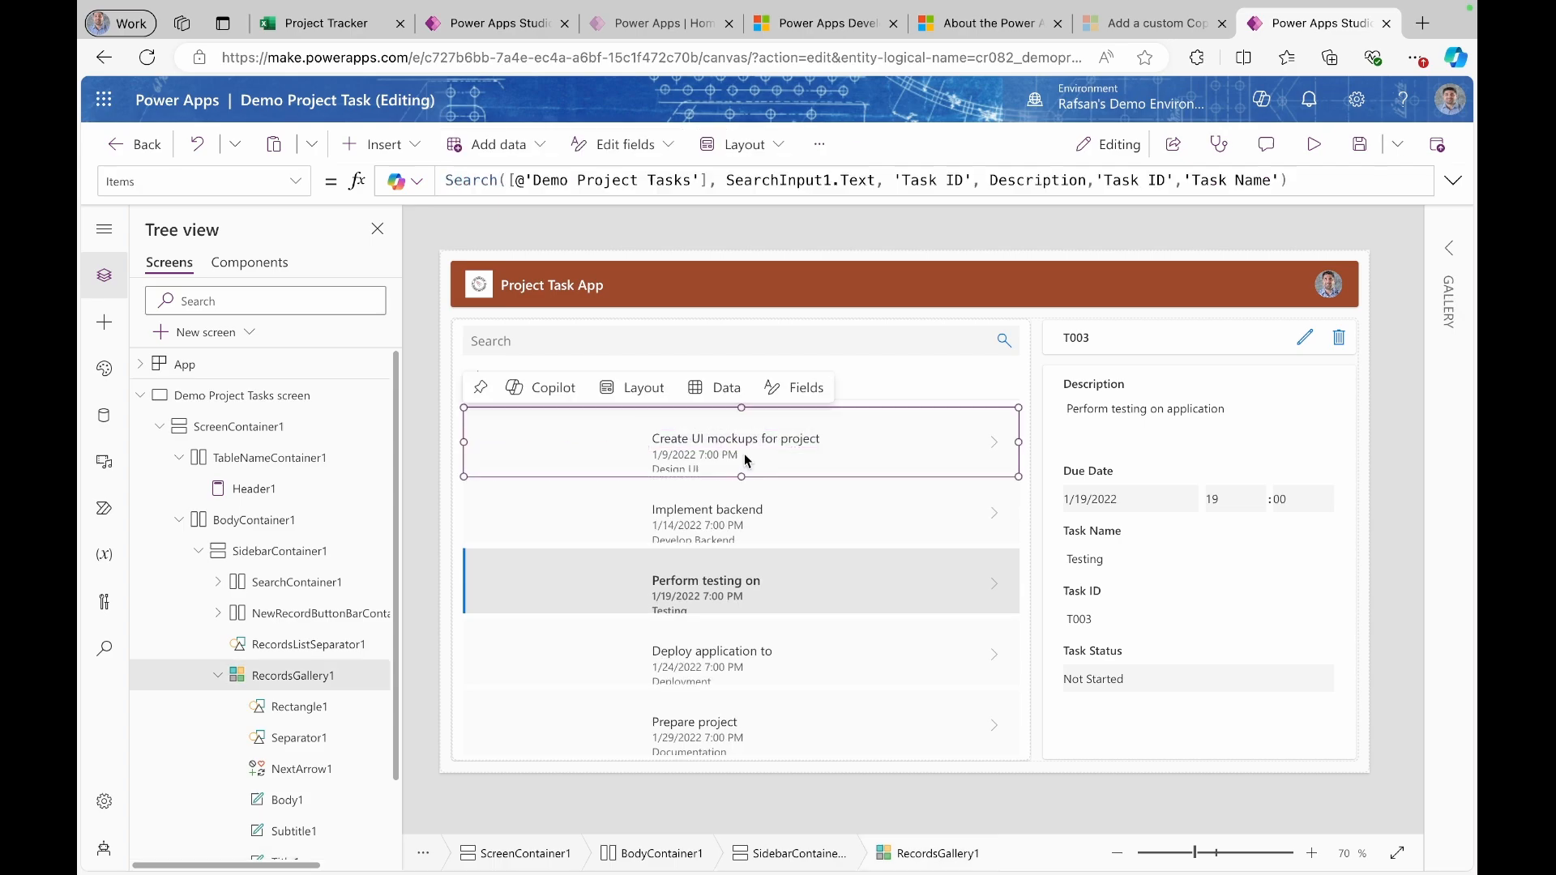
# - In the gallery's row template, place the Due Date label after the Description and a narrowed Task Name label before it
pyautogui.click(702, 455)
pyautogui.moveTo(702, 456); pyautogui.dragTo(885, 446)
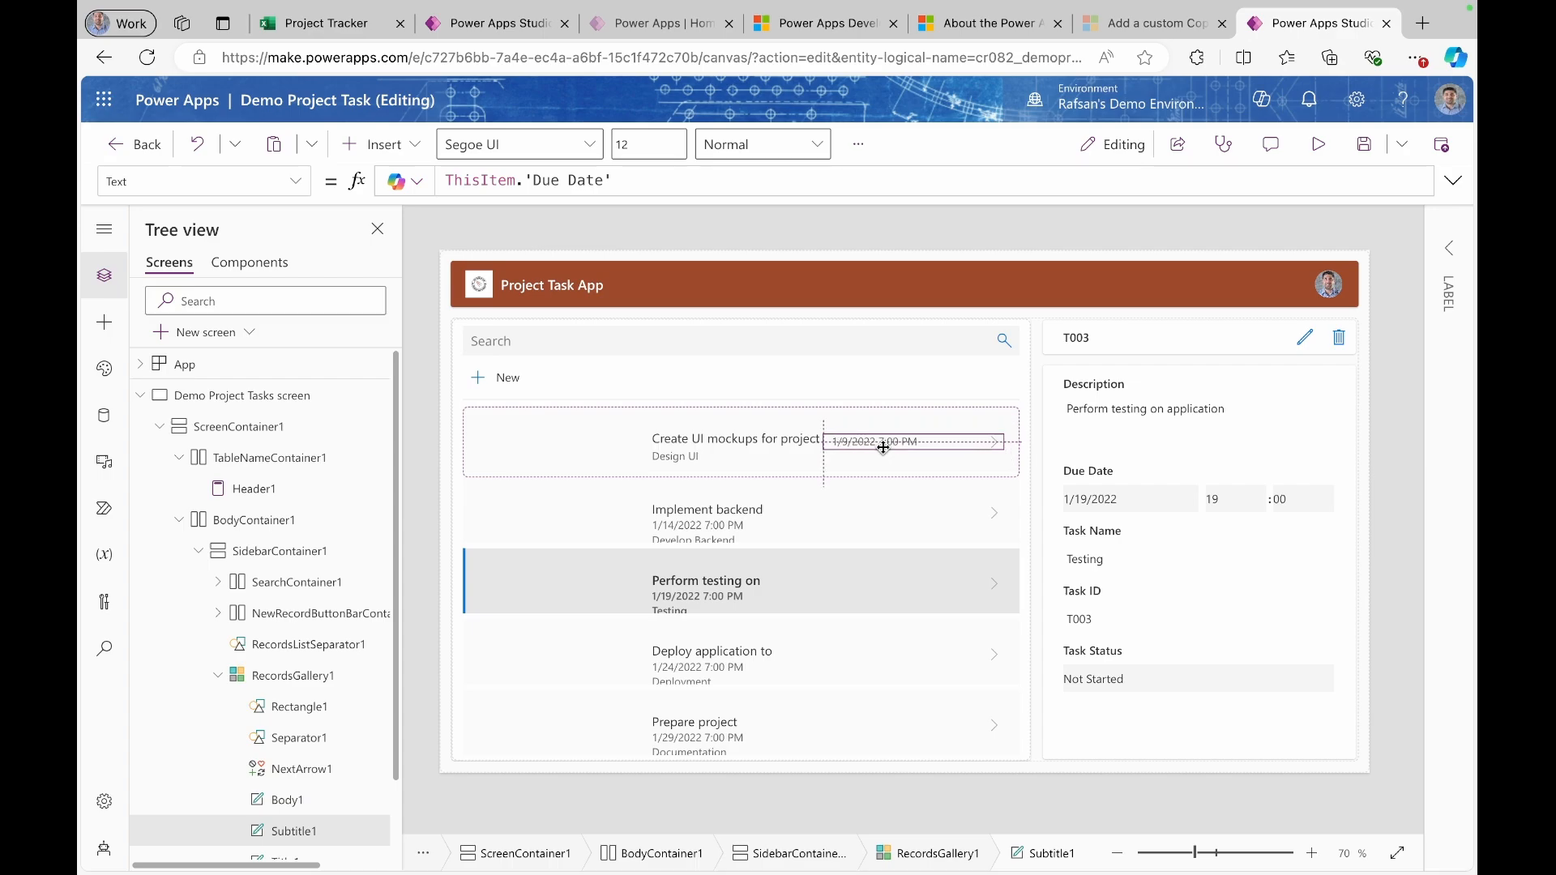
pyautogui.click(683, 456)
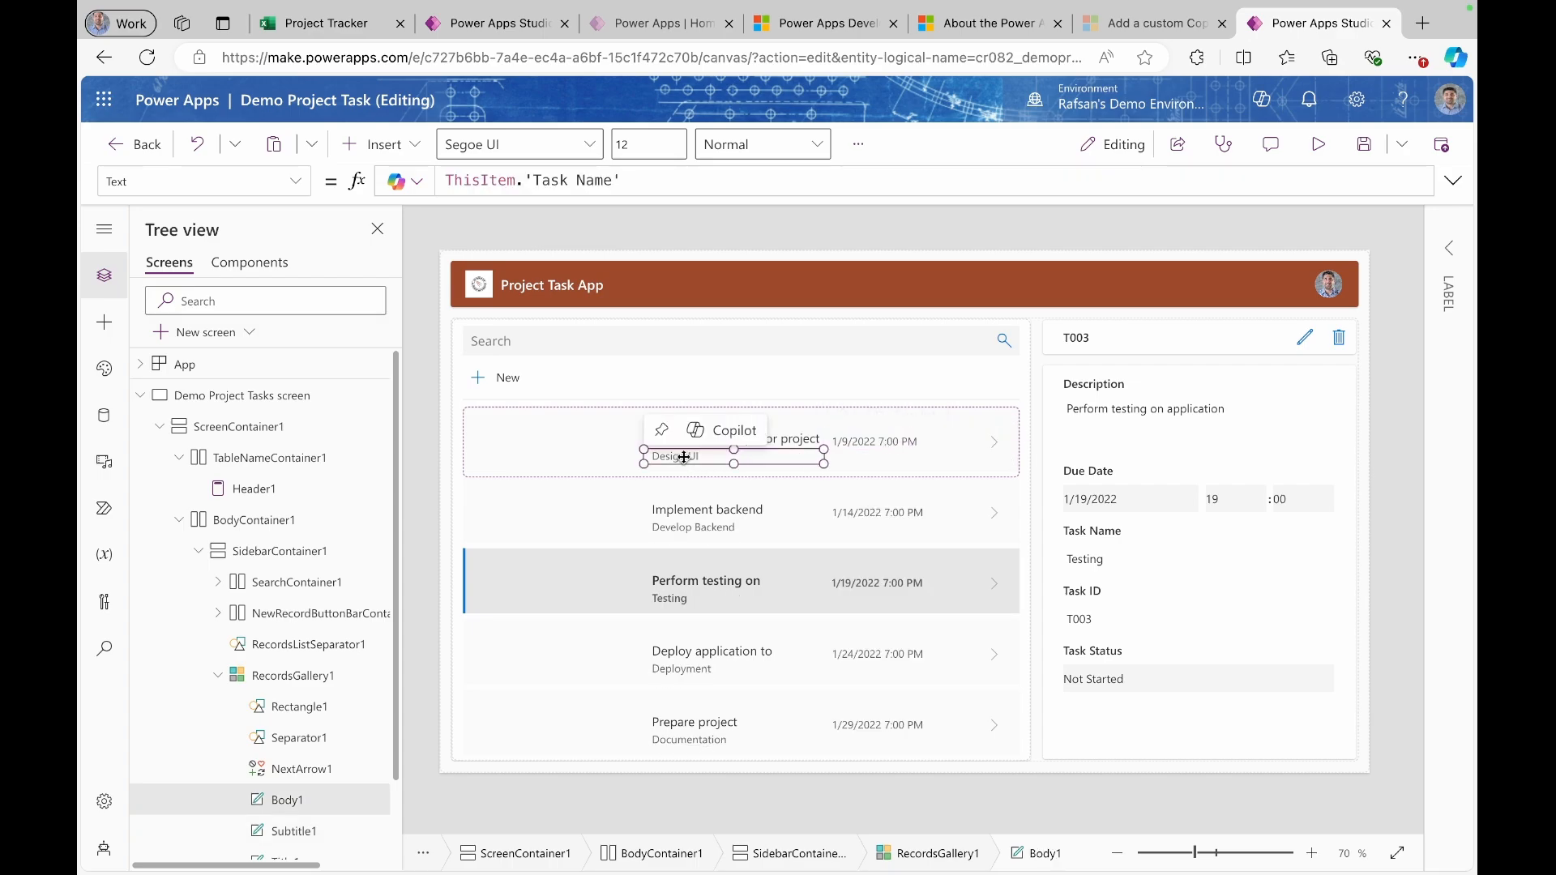
pyautogui.moveTo(684, 456); pyautogui.dragTo(566, 444)
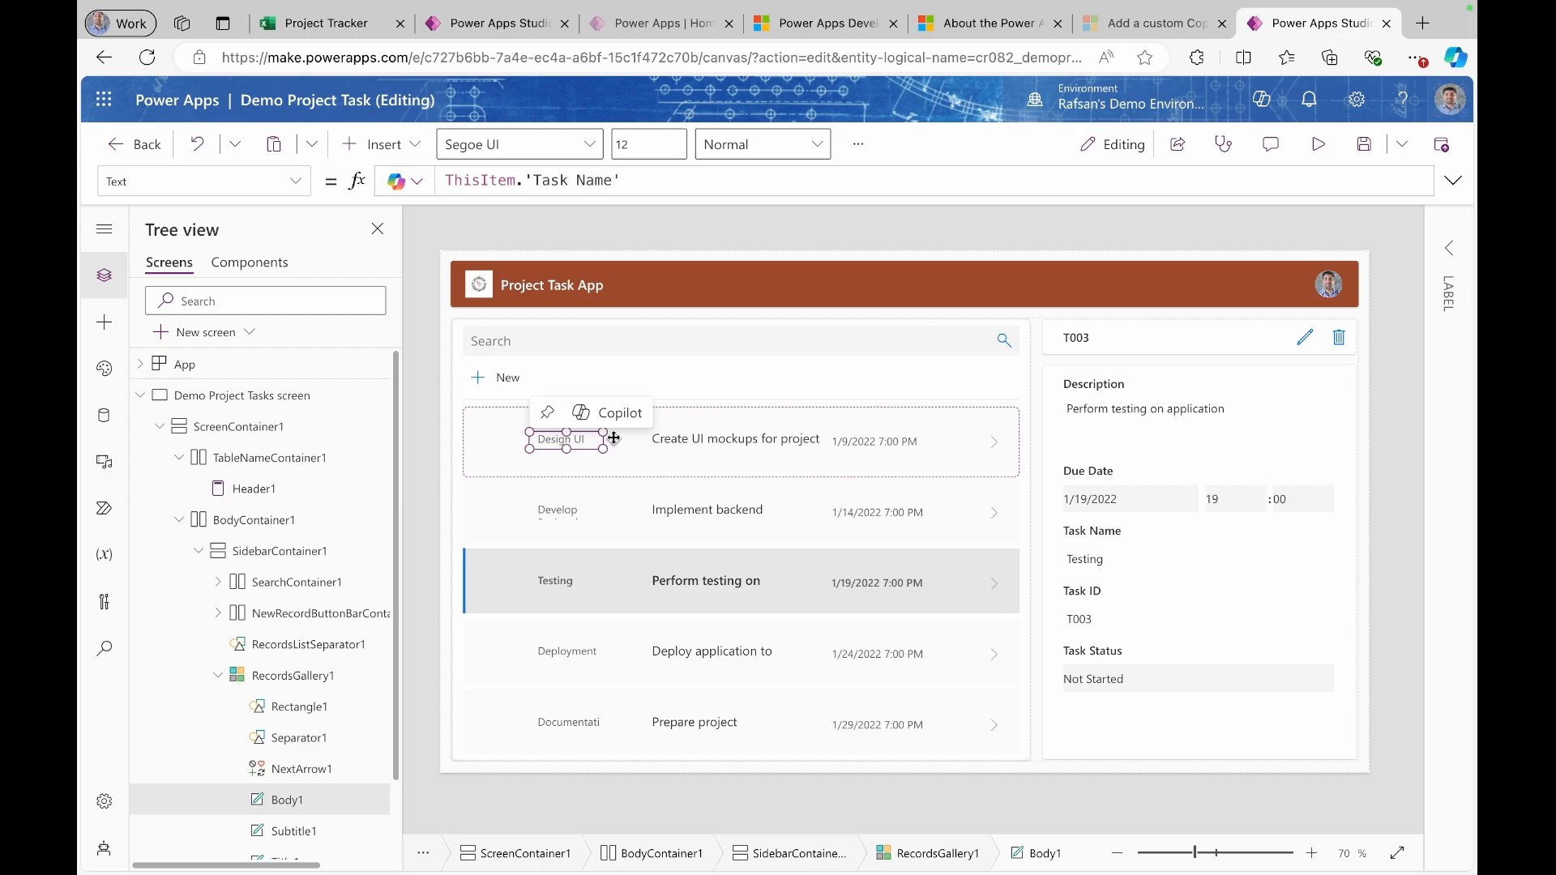
# - Duplicate the Task Name label and place the copy at the start of the gallery row
pyautogui.click(694, 440)
pyautogui.click(577, 439)
pyautogui.hotkey('ctrl', 'c')
pyautogui.hotkey('ctrl', 'v')
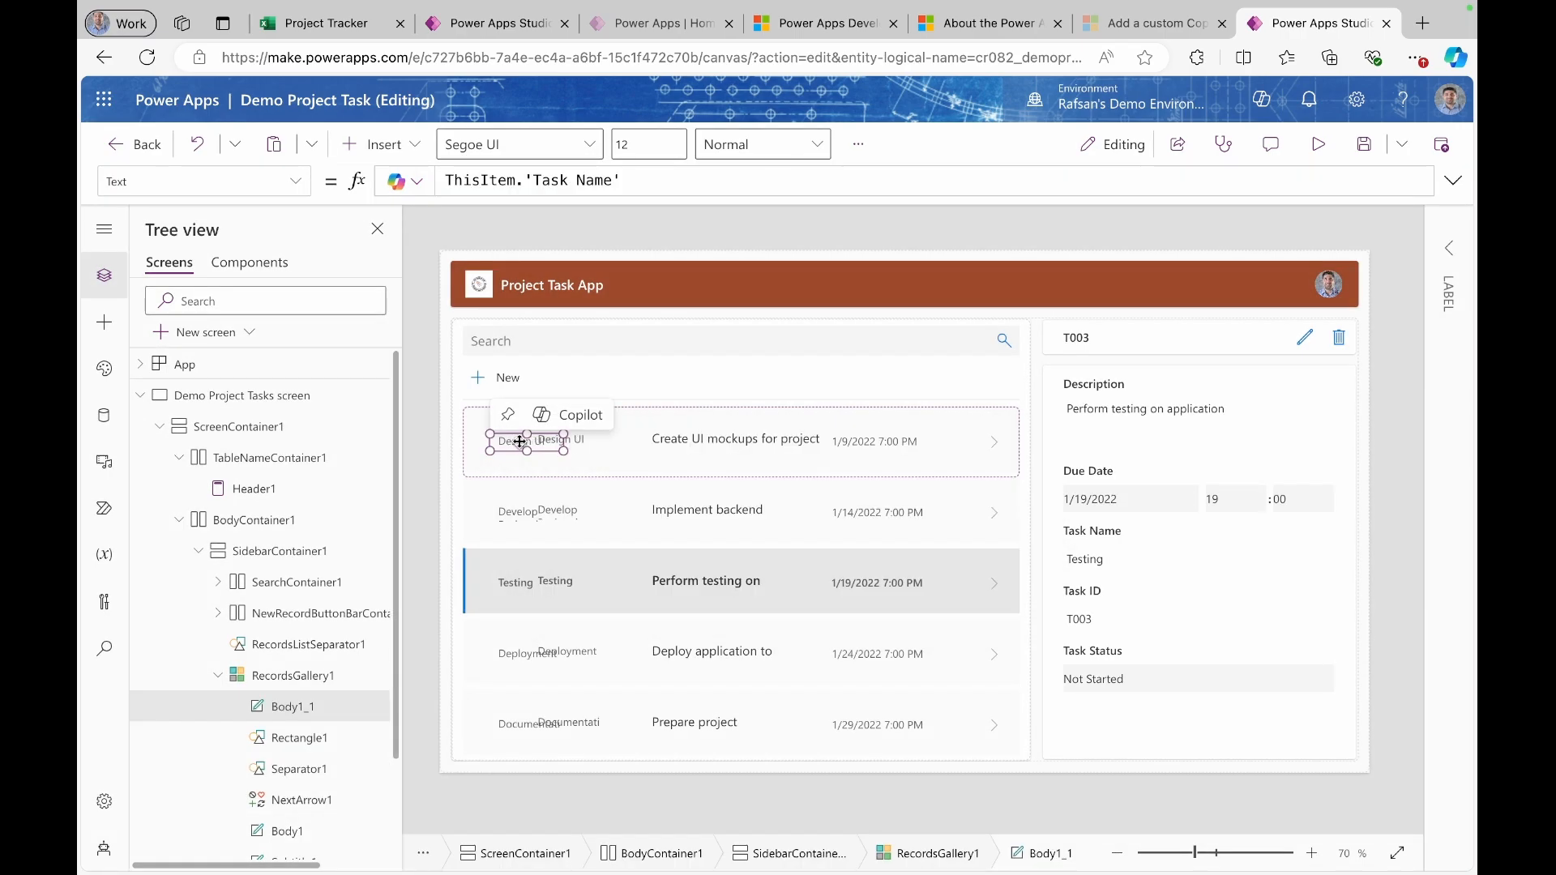
pyautogui.moveTo(520, 442); pyautogui.dragTo(502, 442)
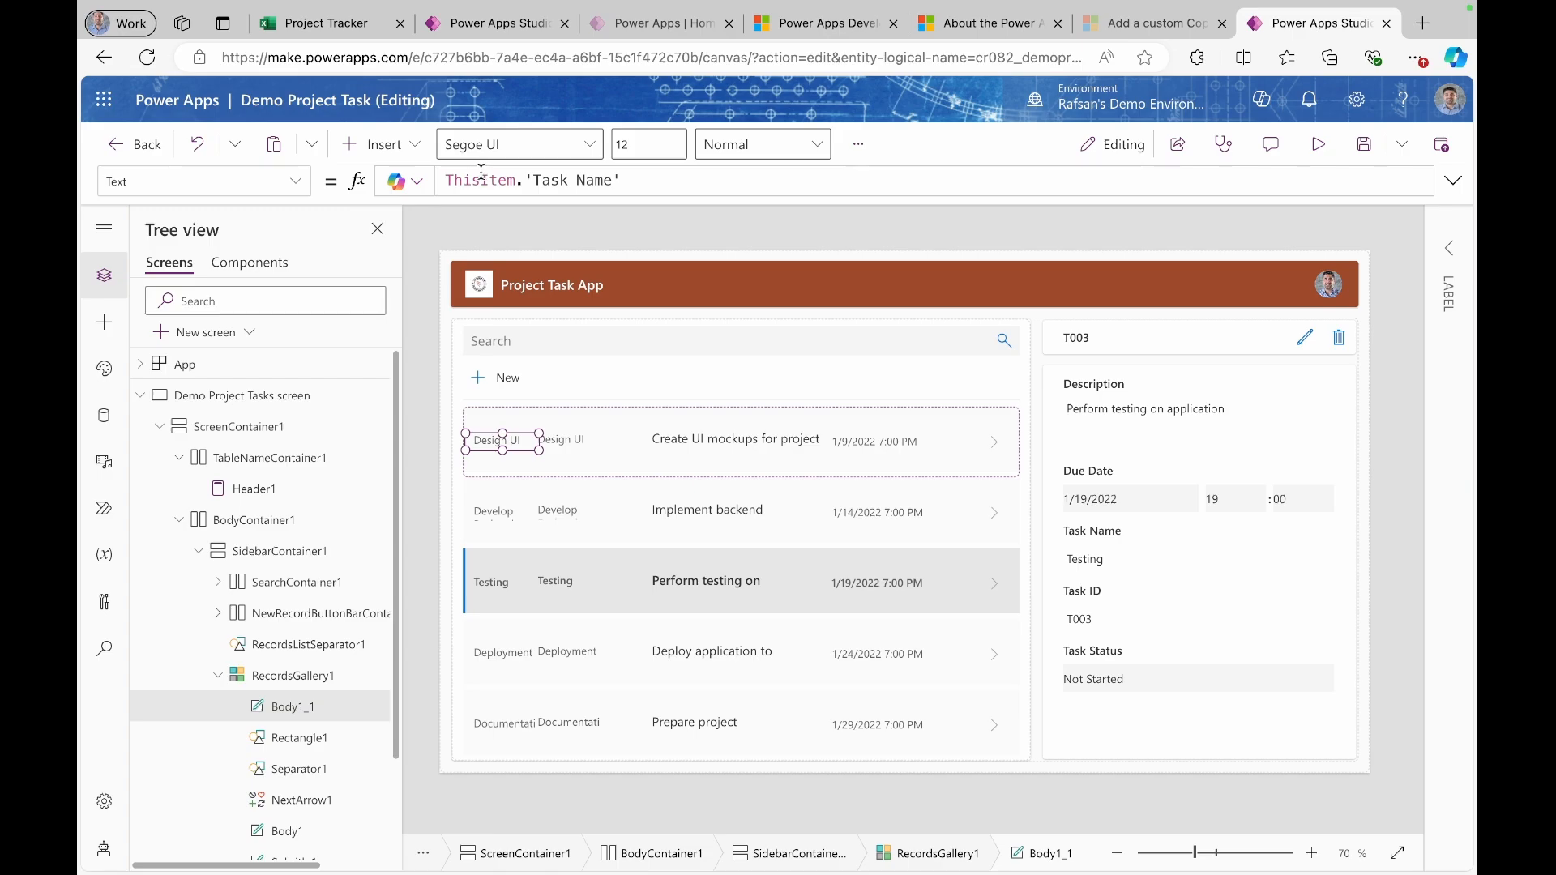
# - Set the copied label's text to ThisItem.'Task ID' and narrow the label to fit the IDs
pyautogui.click(614, 180)
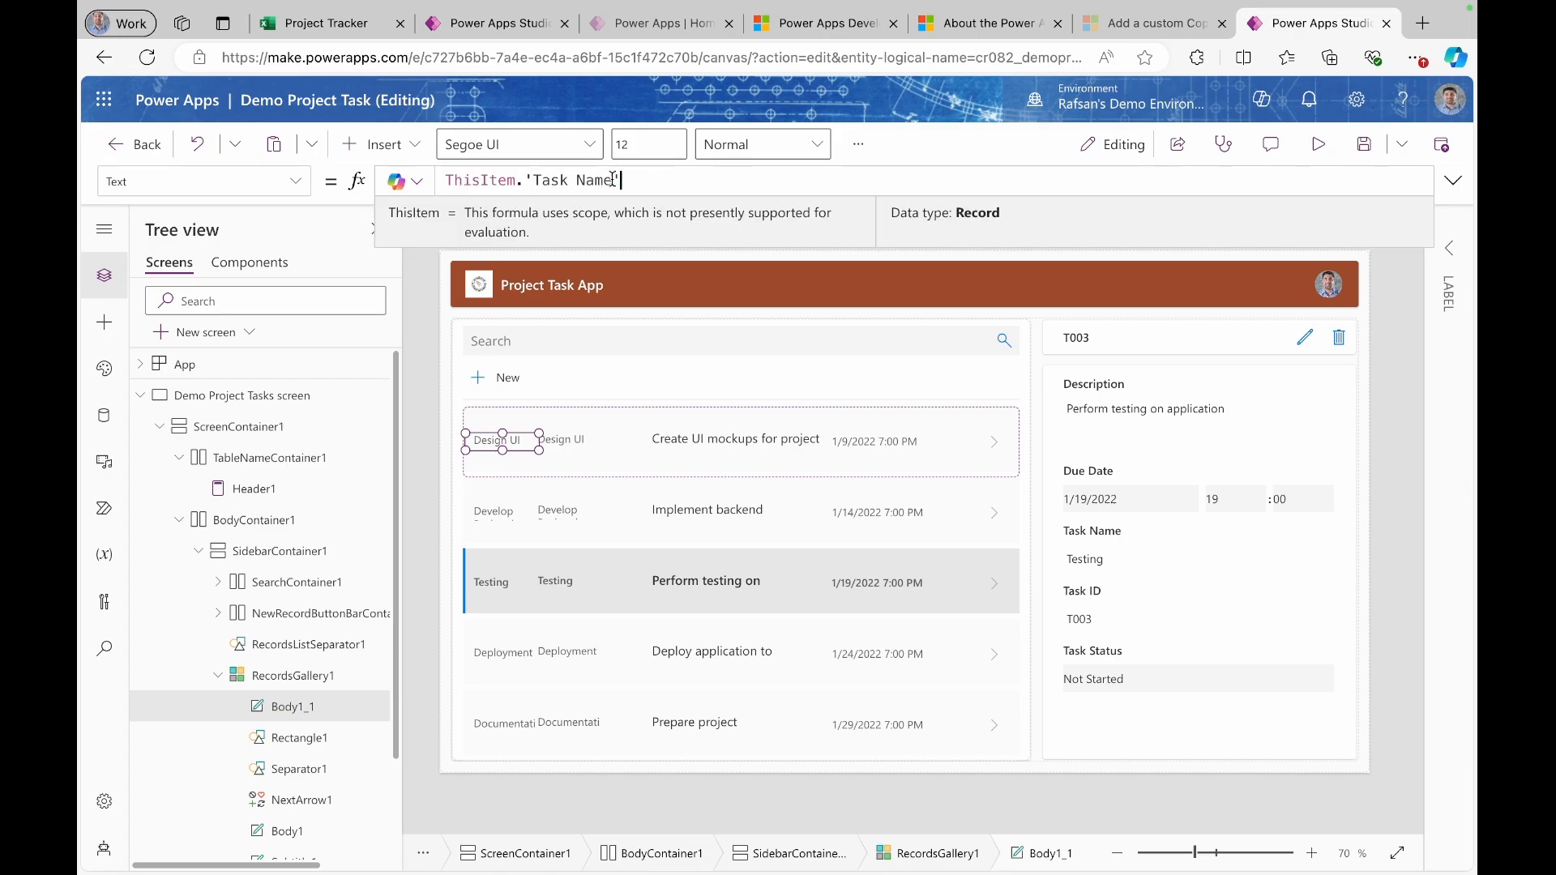
pyautogui.moveTo(613, 179); pyautogui.dragTo(516, 180)
pyautogui.press('BackSpace')
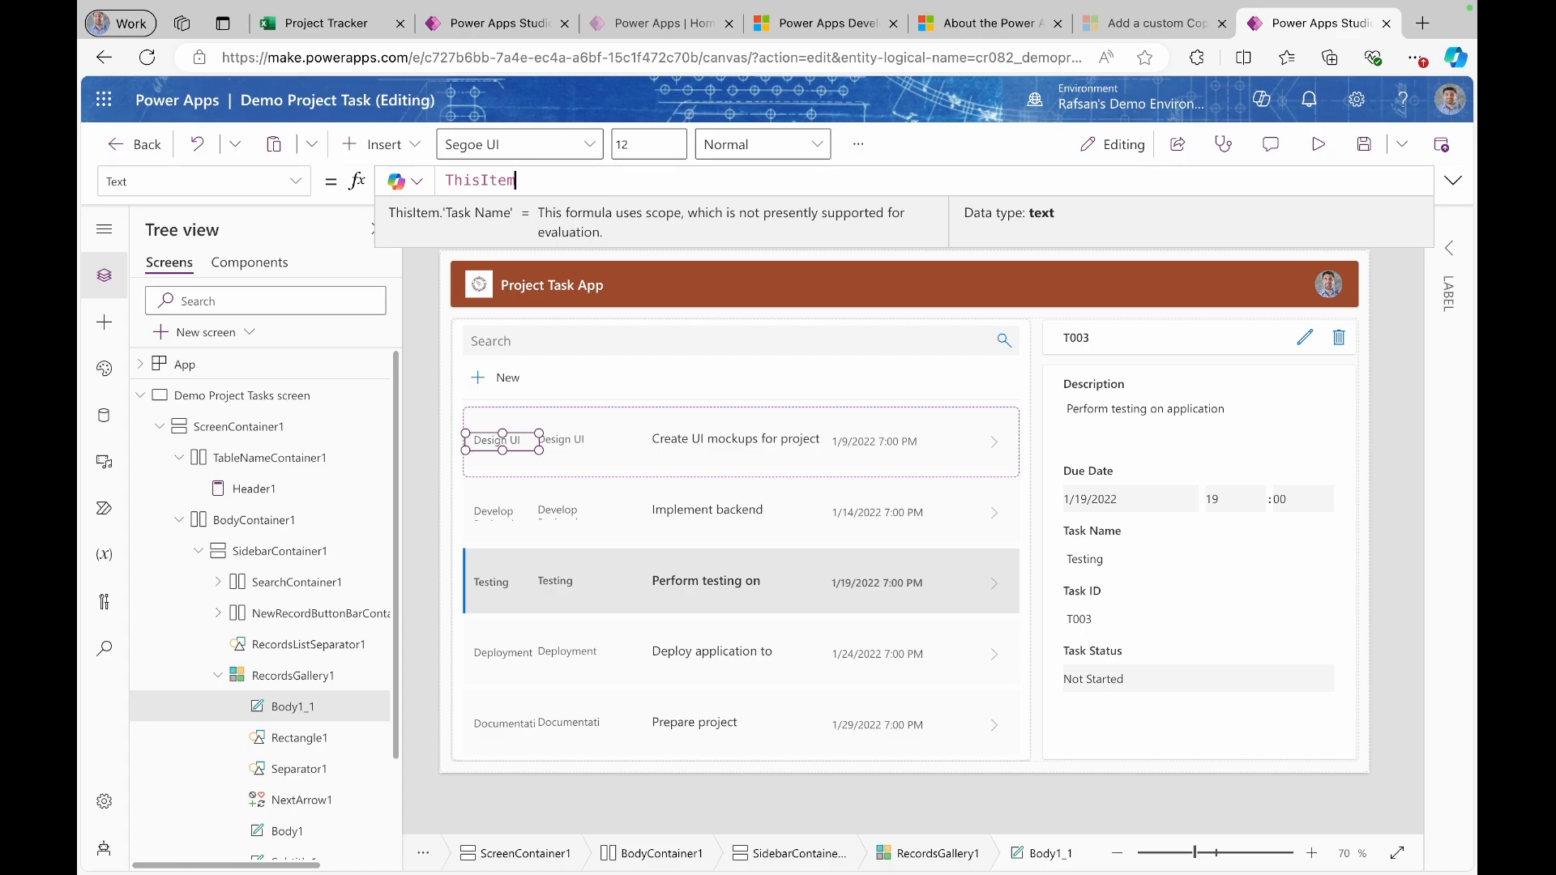
pyautogui.write('.')
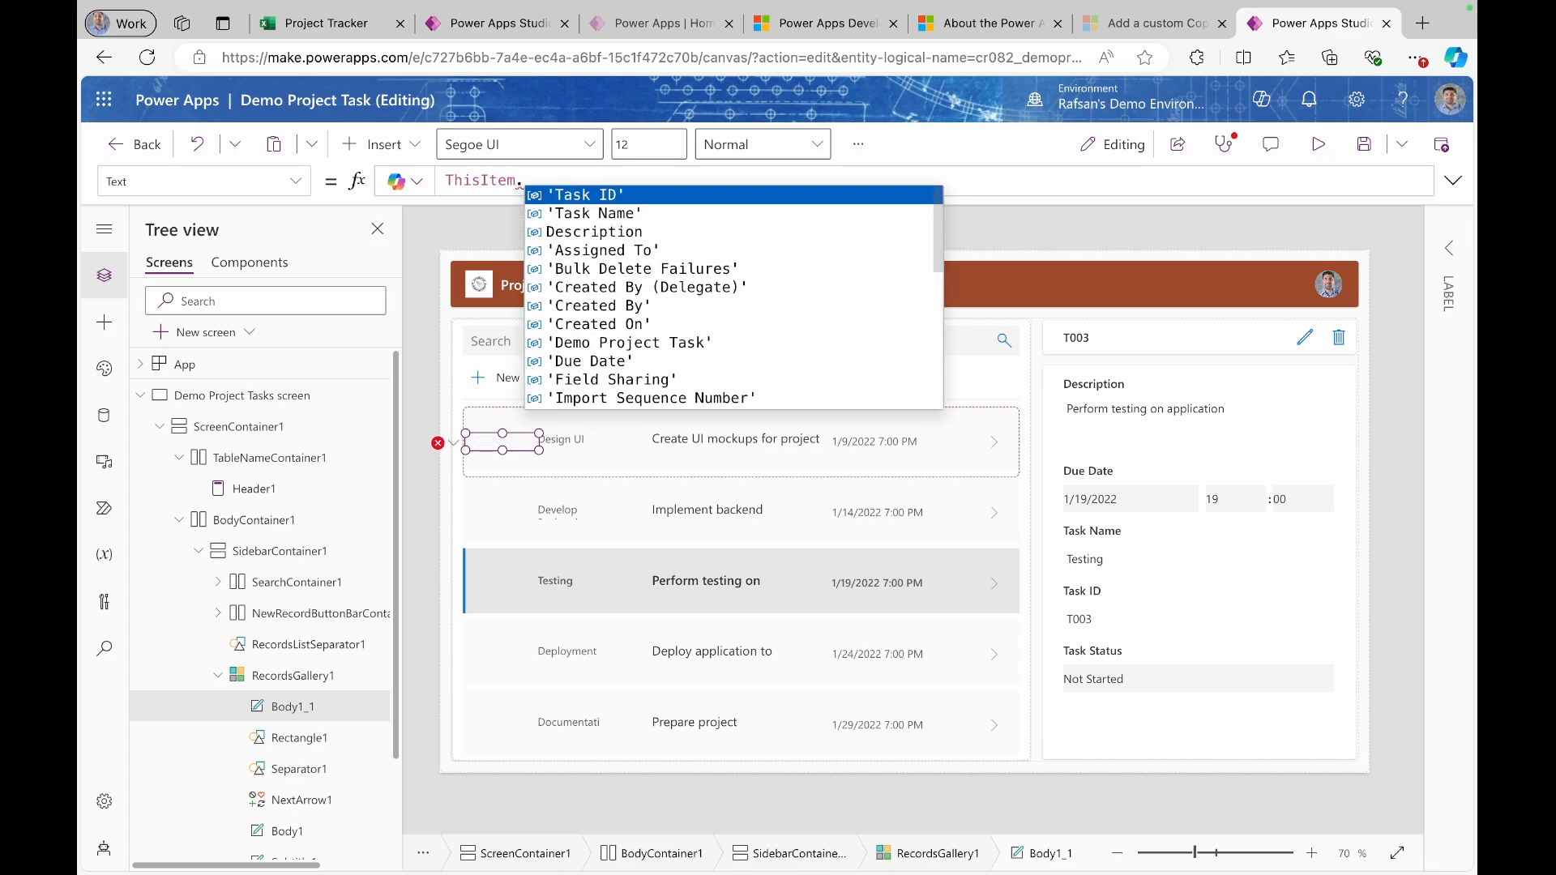
pyautogui.click(604, 201)
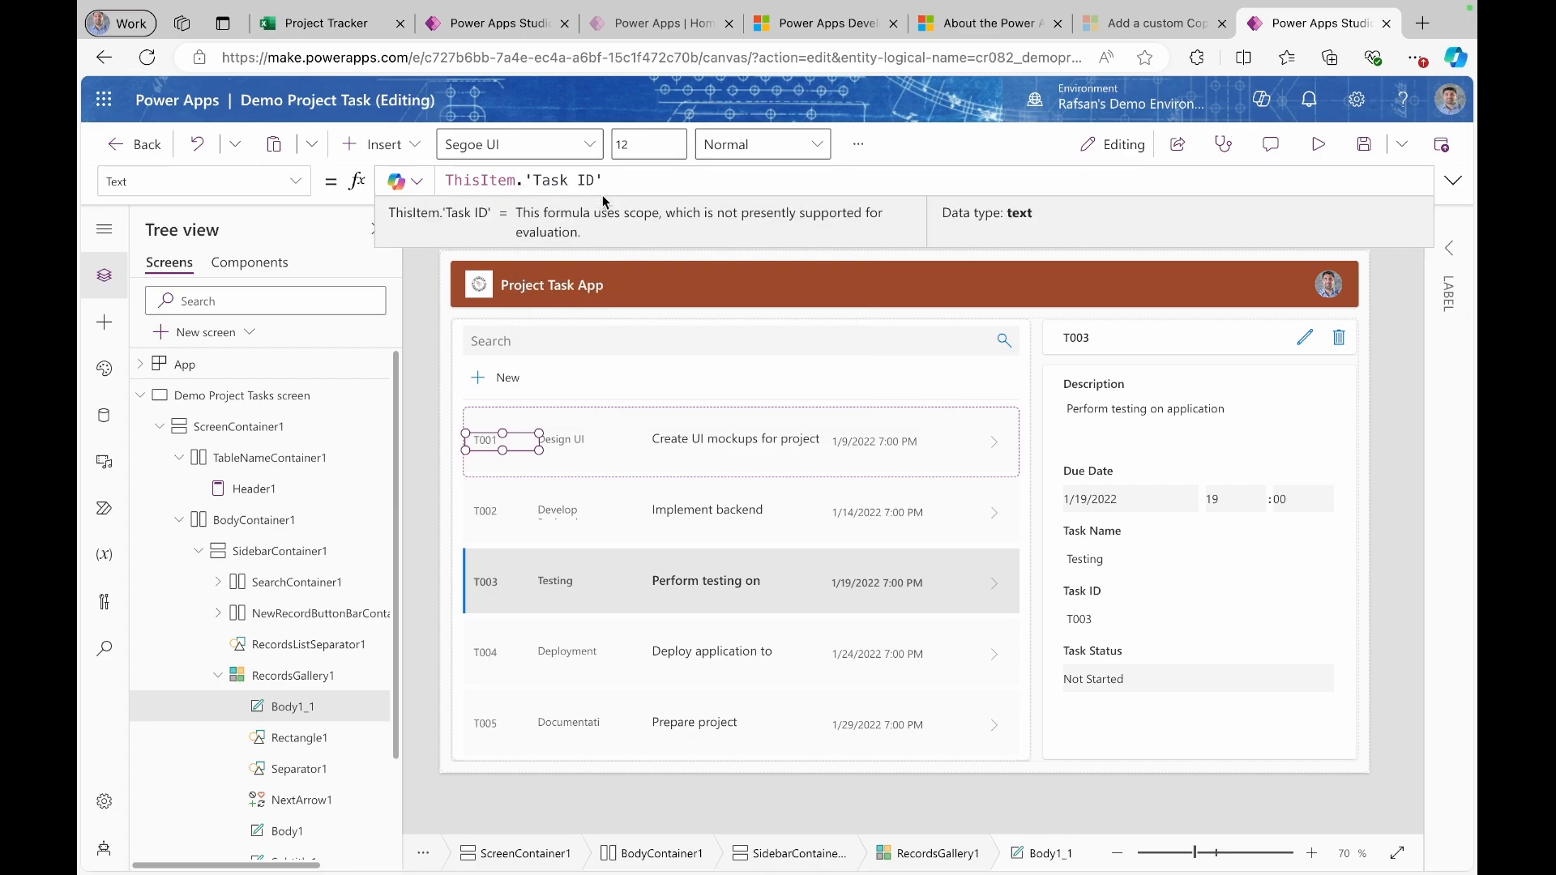
pyautogui.click(517, 450)
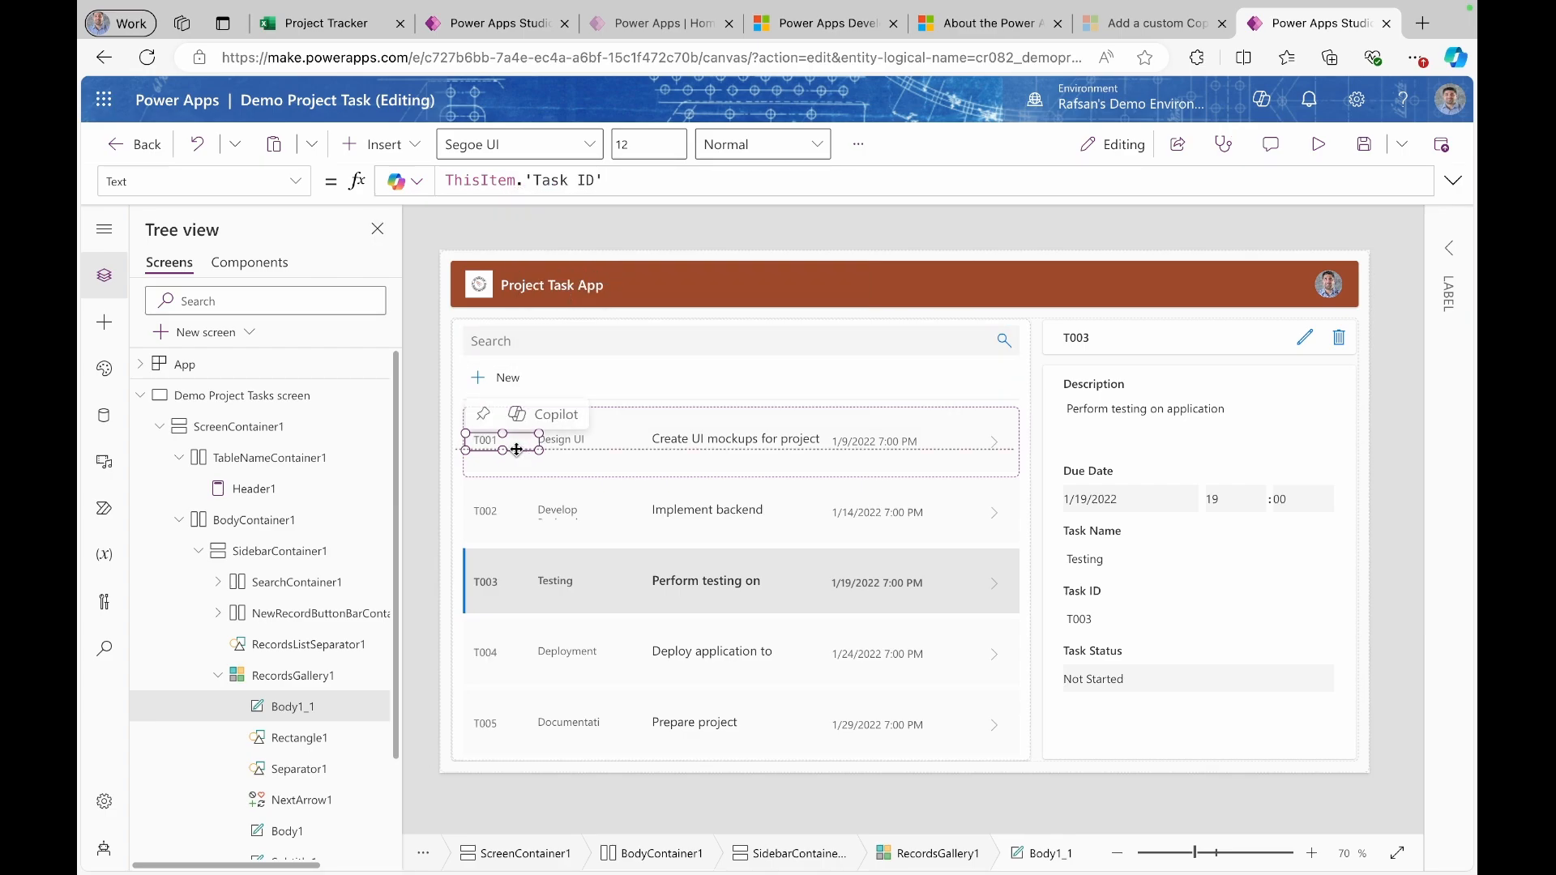
pyautogui.moveTo(539, 449); pyautogui.dragTo(505, 451)
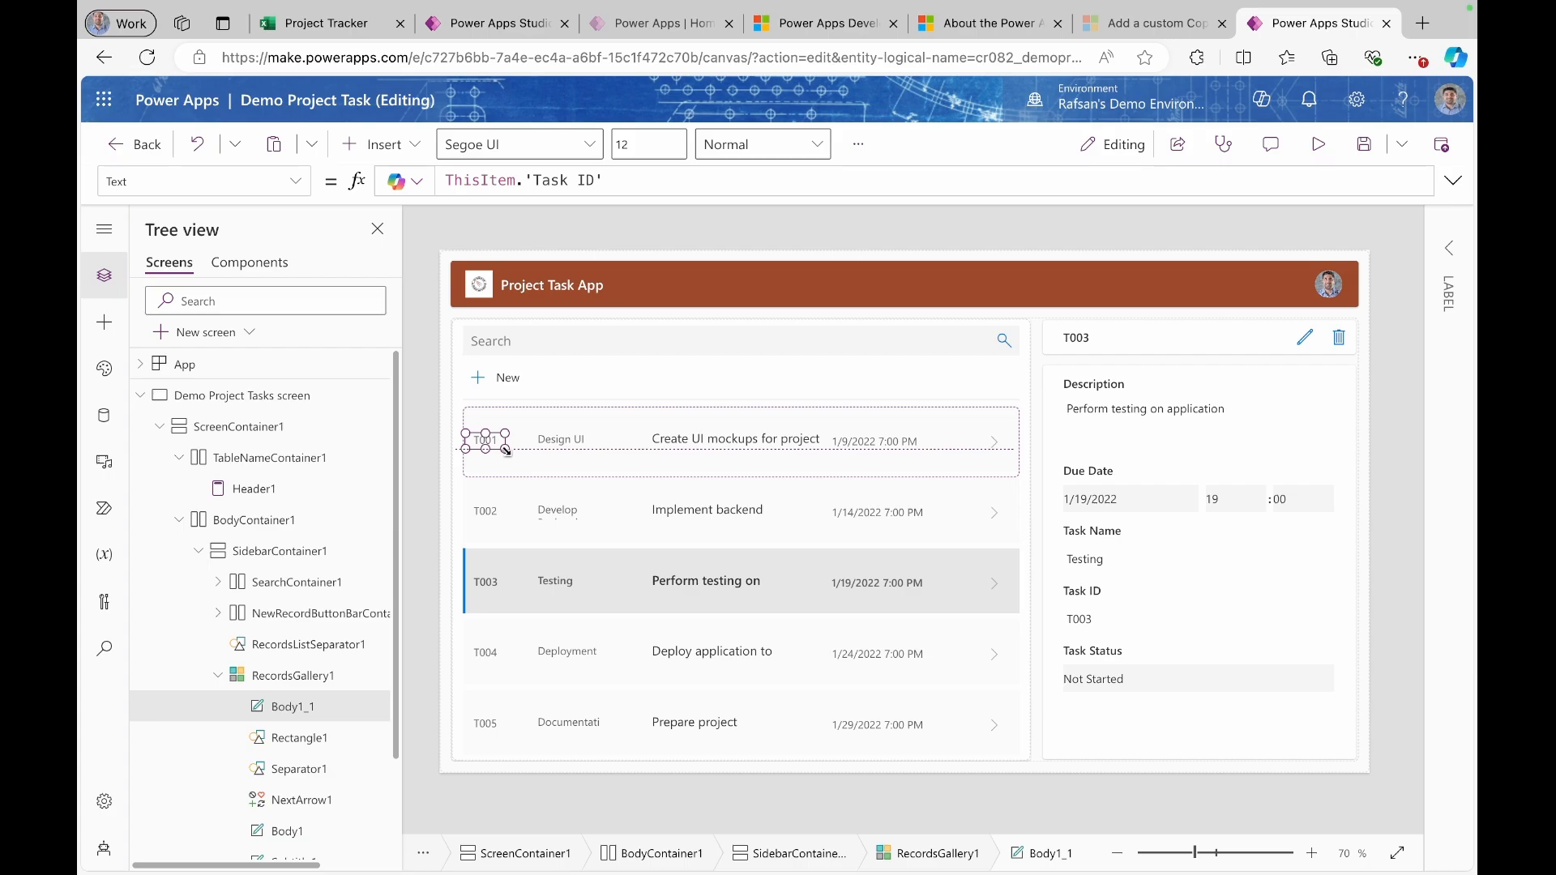
# - Center the Task Name label's text and widen the label so longer task names fit on one line
pyautogui.click(579, 443)
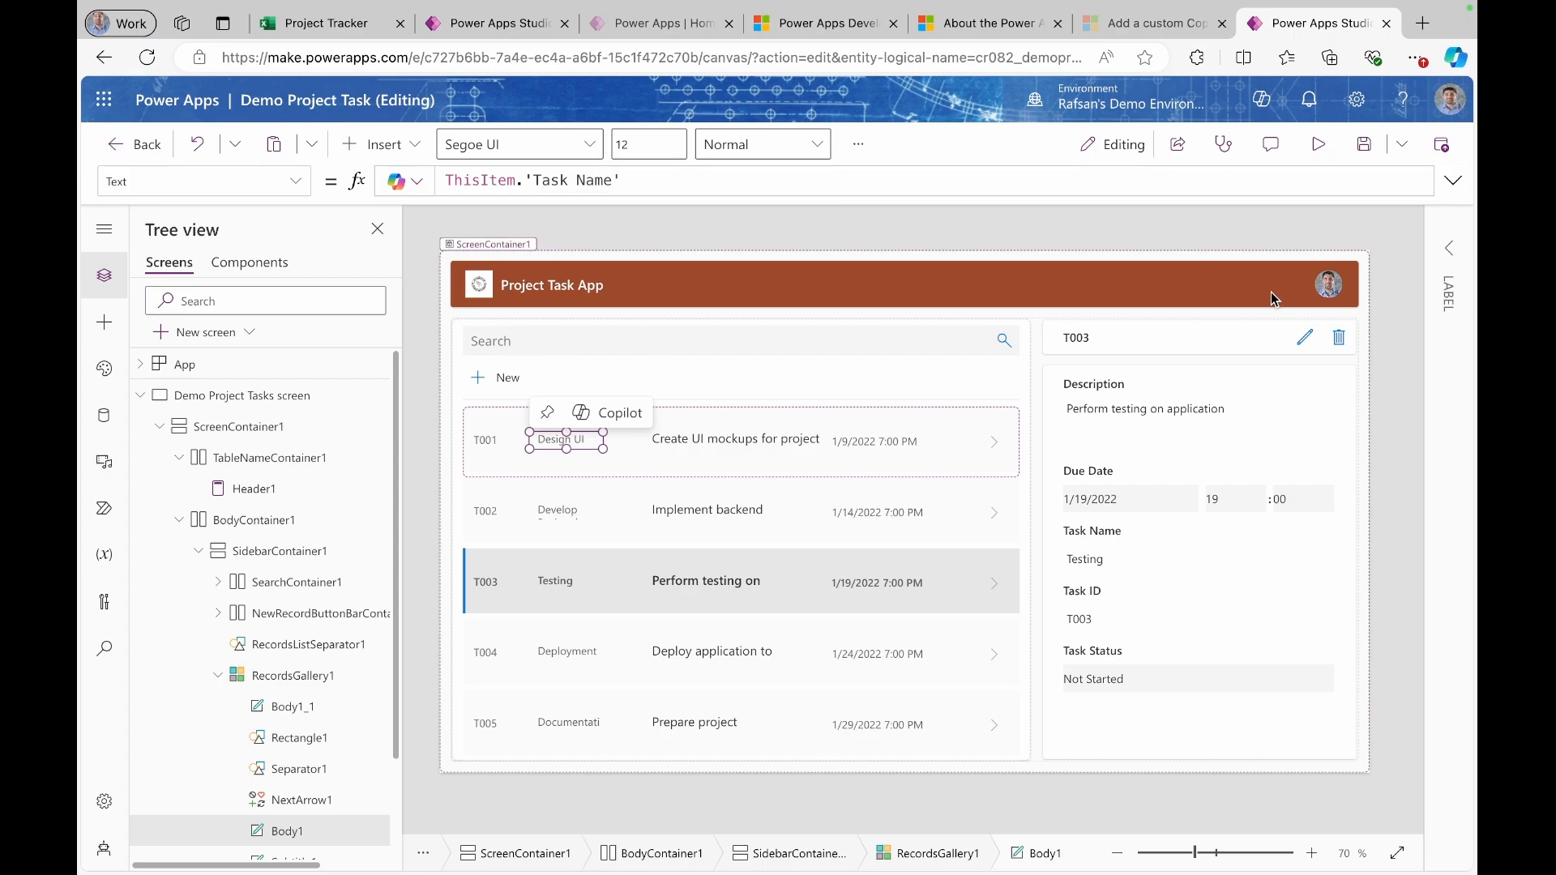
pyautogui.click(1449, 256)
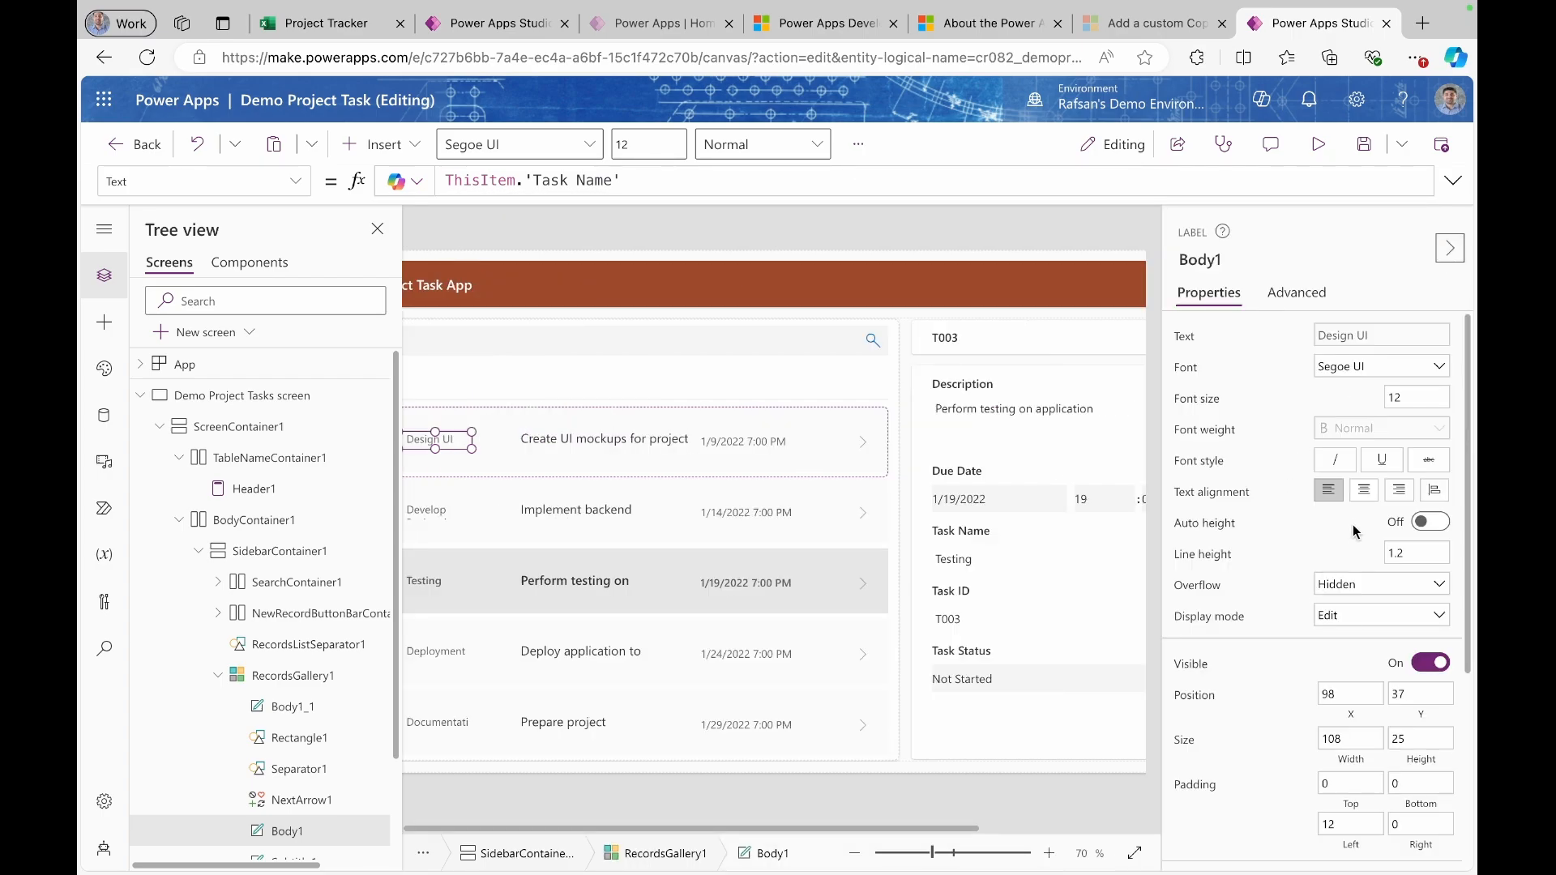
pyautogui.click(1366, 492)
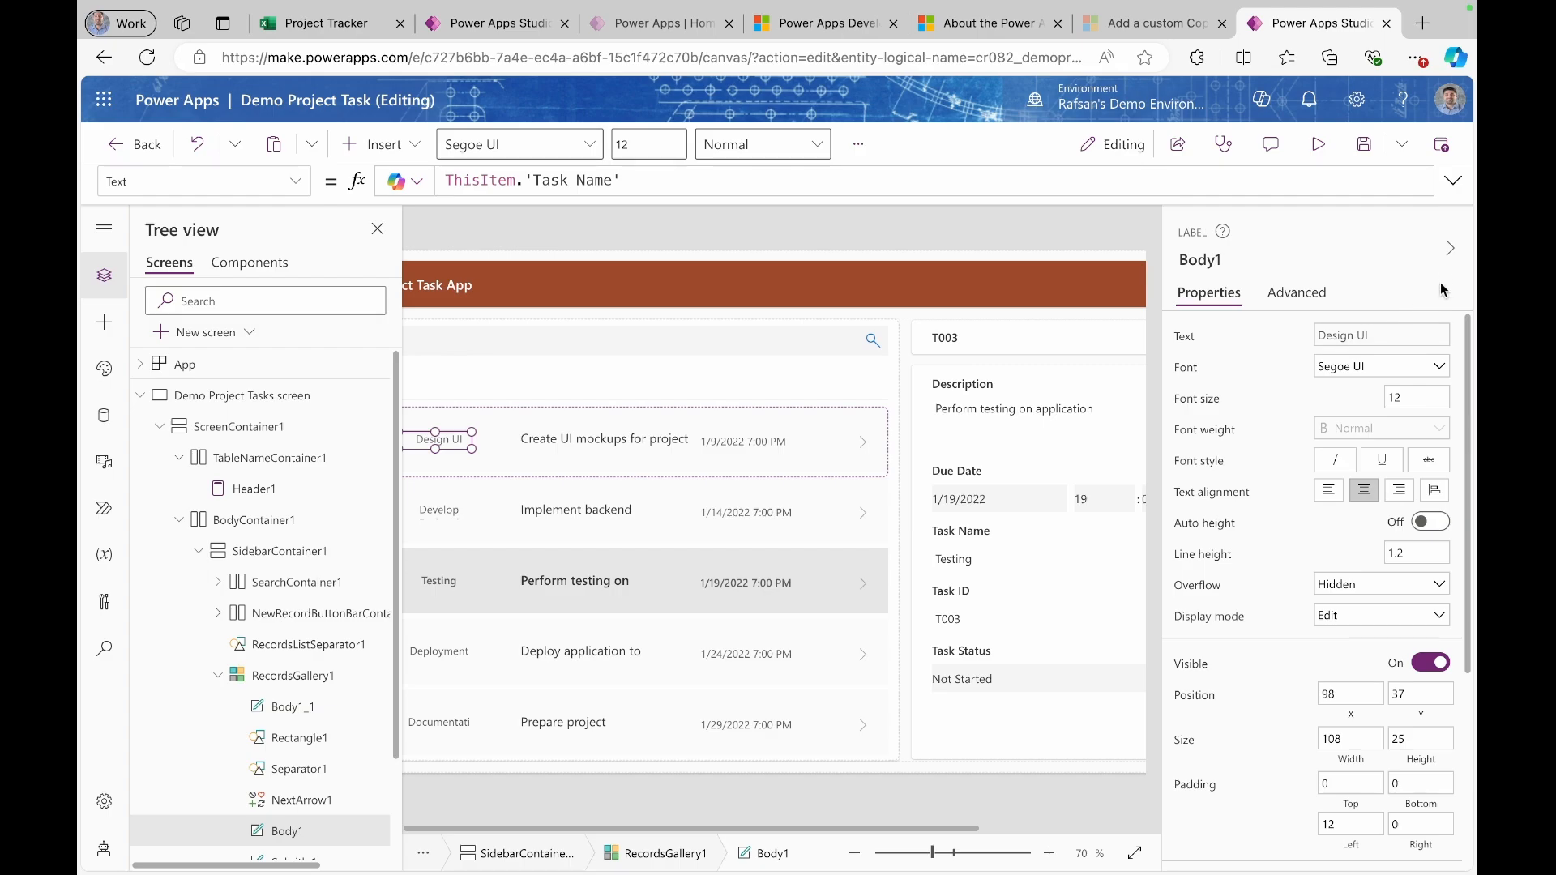
pyautogui.click(1450, 248)
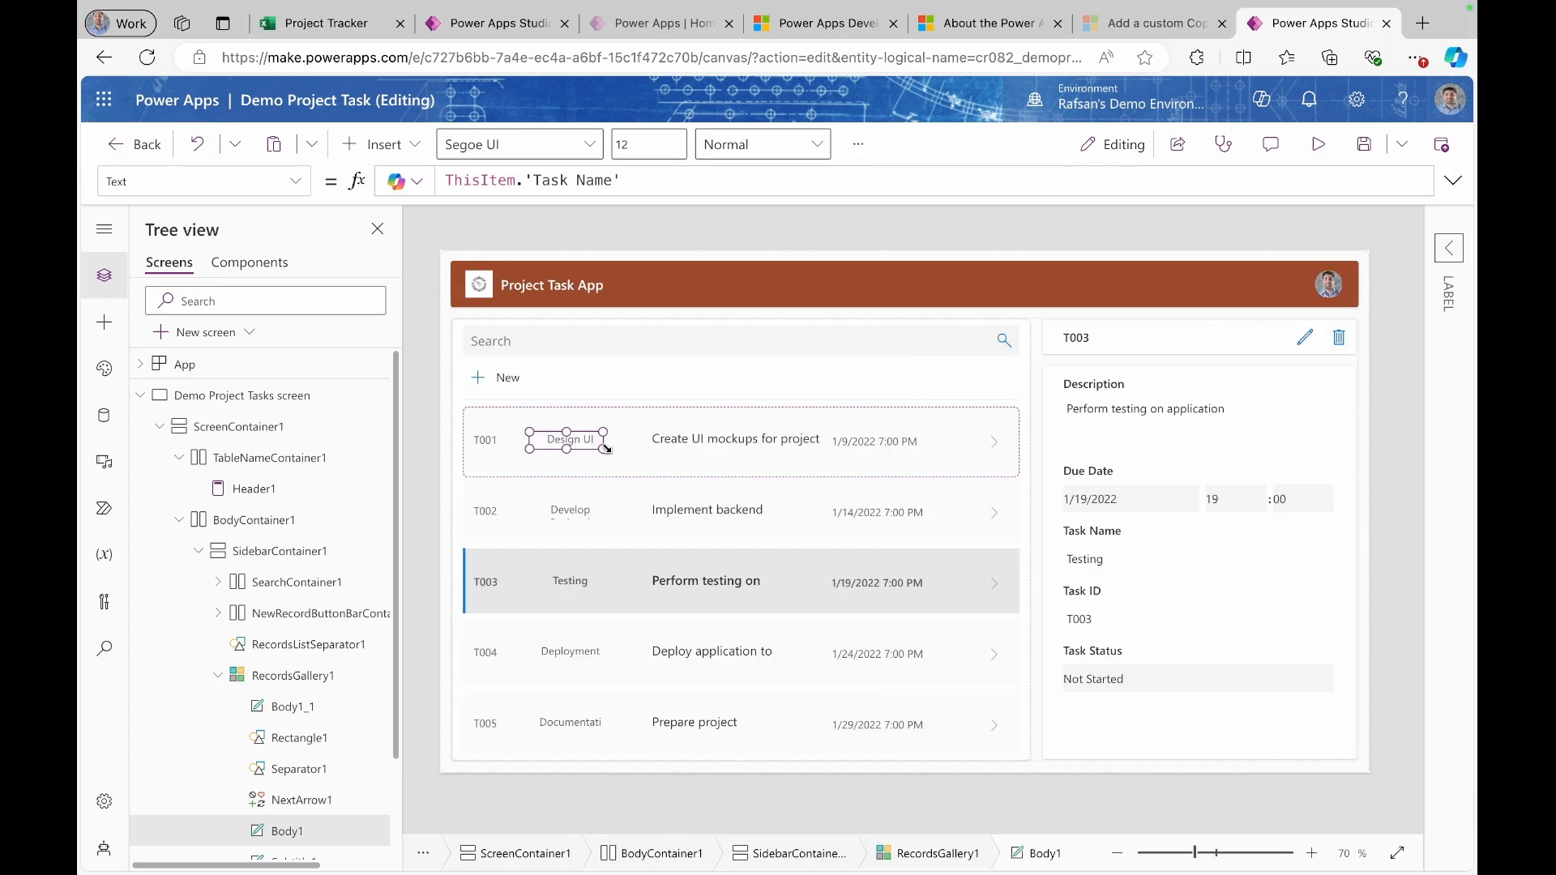
pyautogui.moveTo(606, 439)
pyautogui.mouseDown()
pyautogui.moveTo(625, 439)
pyautogui.moveTo(594, 443)
pyautogui.mouseUp()
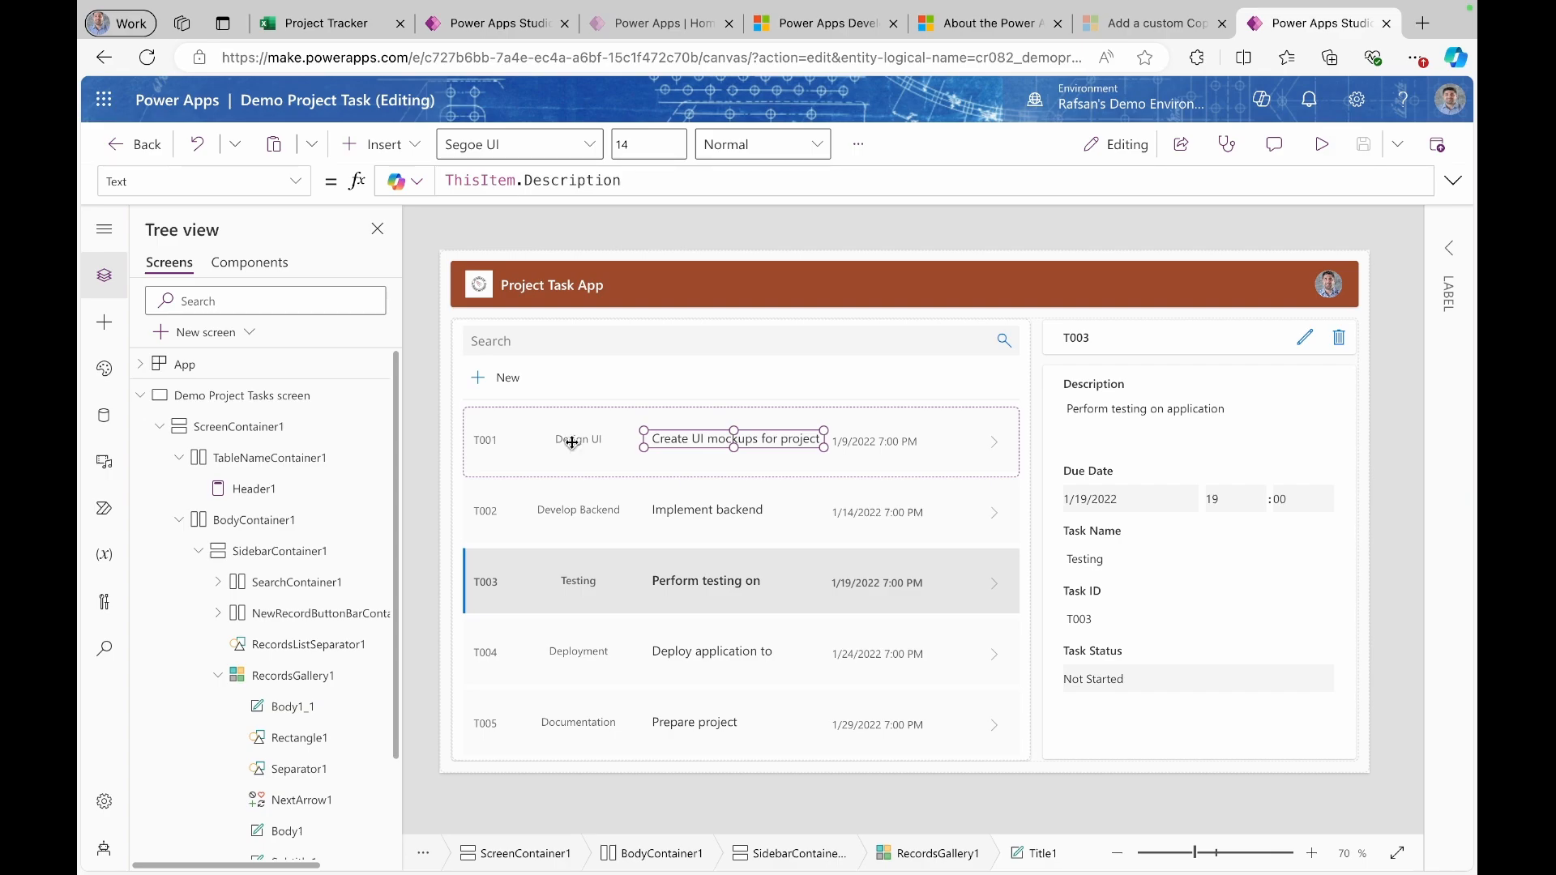
pyautogui.click(572, 443)
pyautogui.moveTo(572, 443); pyautogui.dragTo(630, 450)
# - Change the Description label's text formula to ThisItem.'Assigned To'.'Display Name'
pyautogui.click(697, 440)
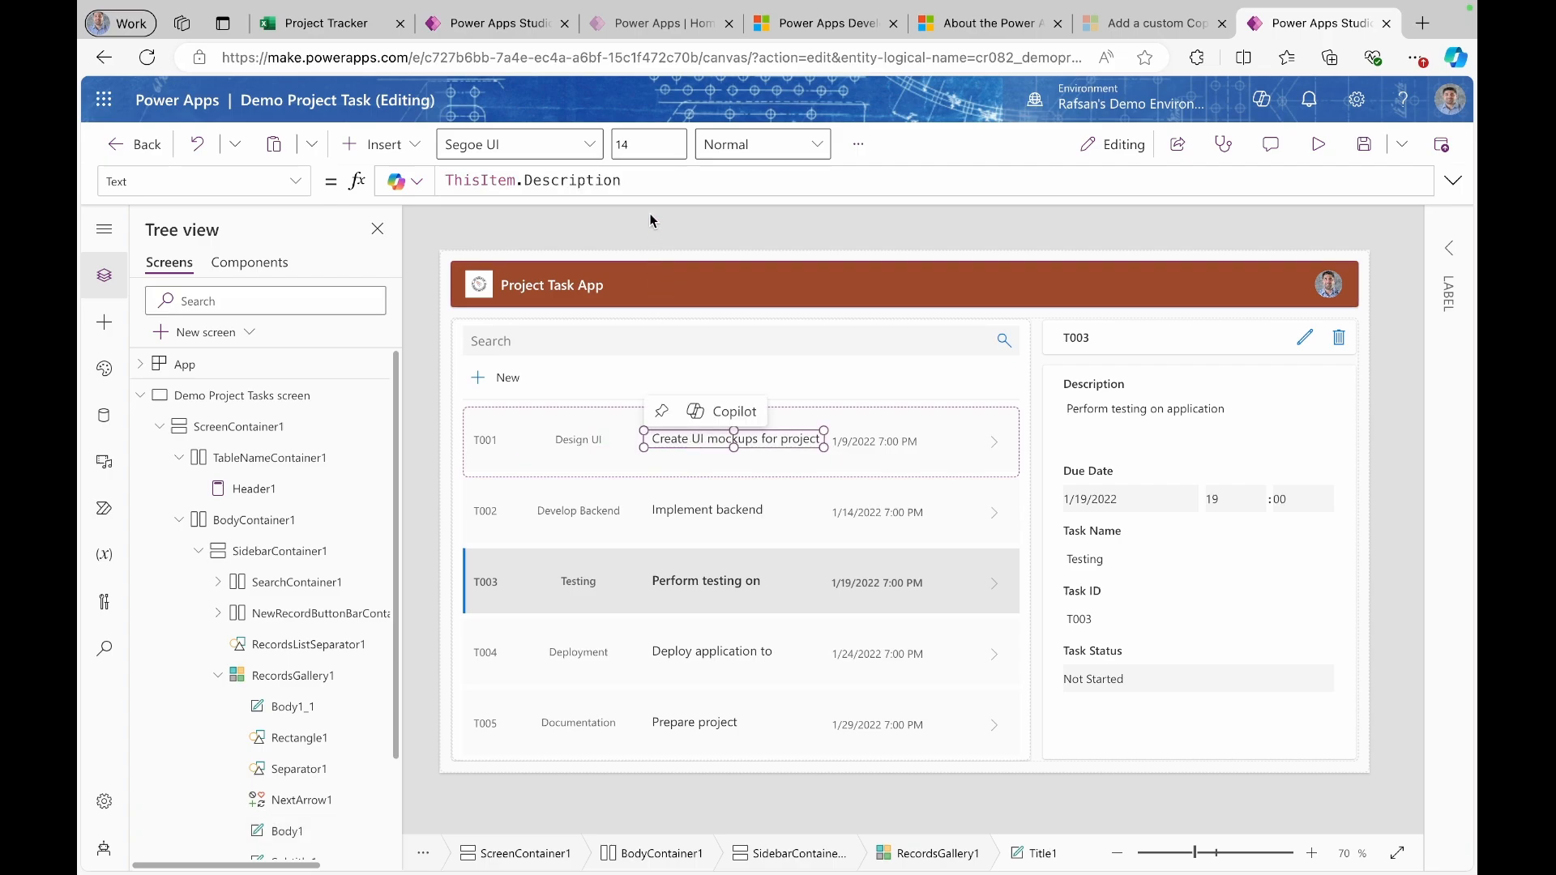
pyautogui.click(734, 182)
pyautogui.press('BackSpace')
pyautogui.press('BackSpace')
pyautogui.press('BackSpace')
pyautogui.press('BackSpace')
pyautogui.press('BackSpace')
pyautogui.press('BackSpace')
pyautogui.press('BackSpace')
pyautogui.press('BackSpace')
pyautogui.press('BackSpace')
pyautogui.press('BackSpace')
pyautogui.press('BackSpace')
pyautogui.press('BackSpace')
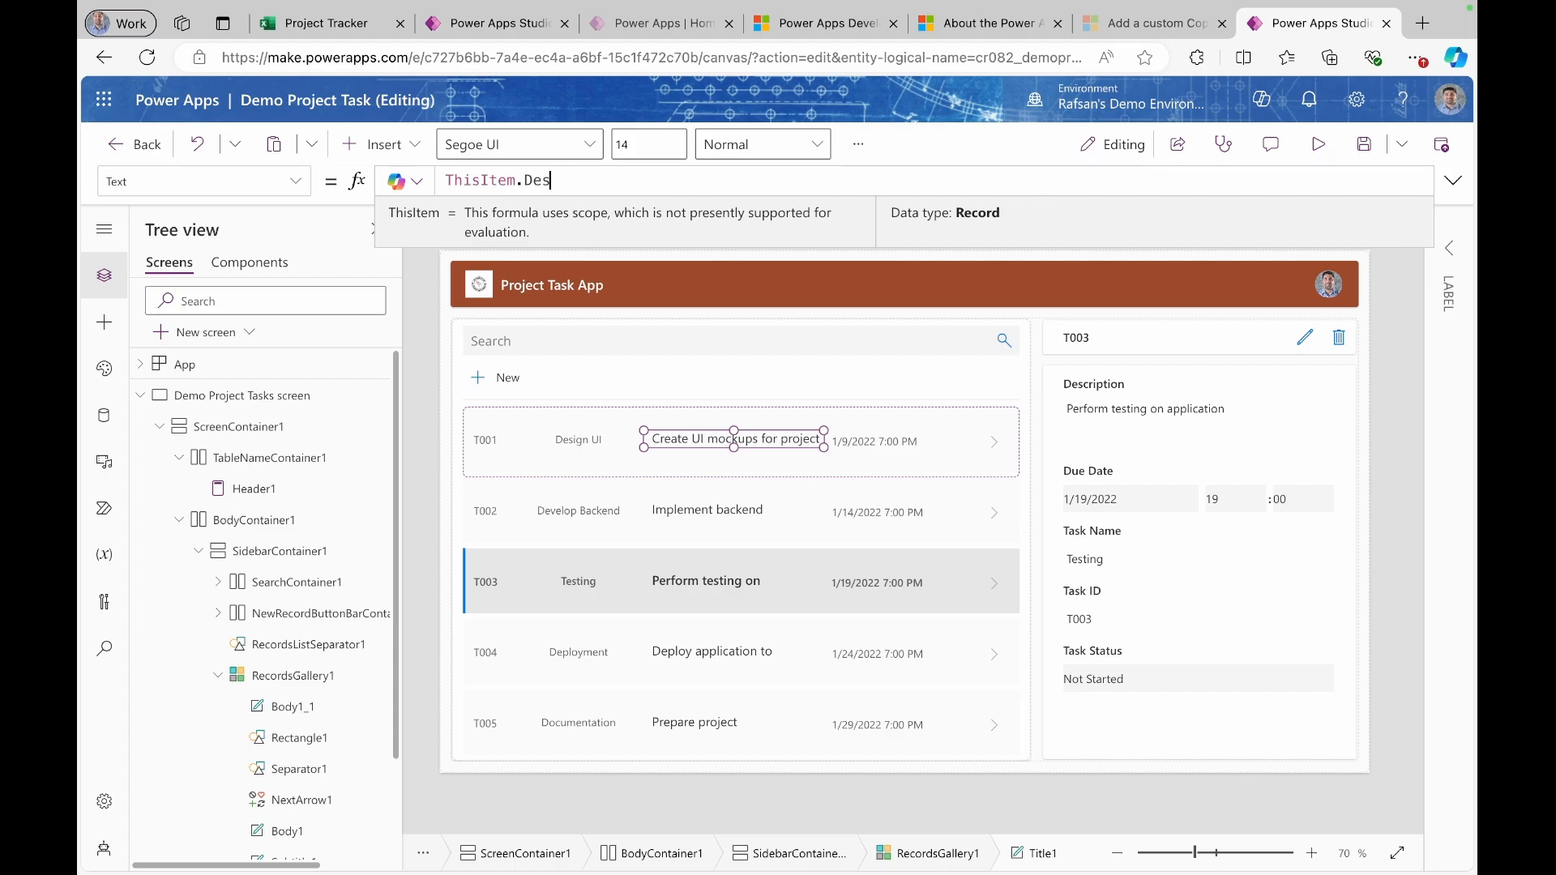
pyautogui.write('.as')
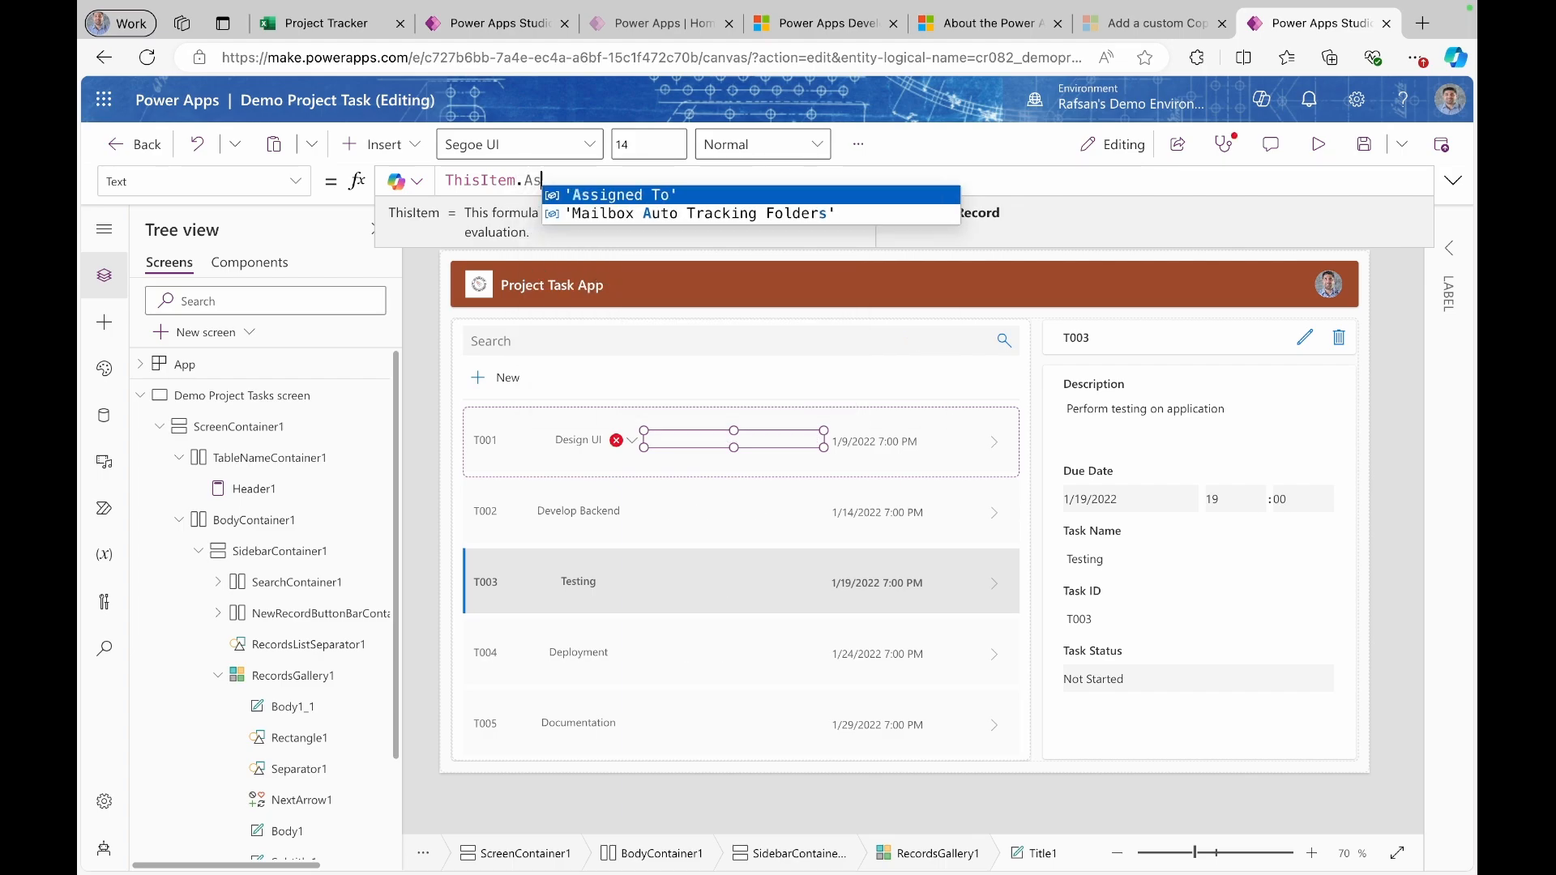
pyautogui.click(715, 195)
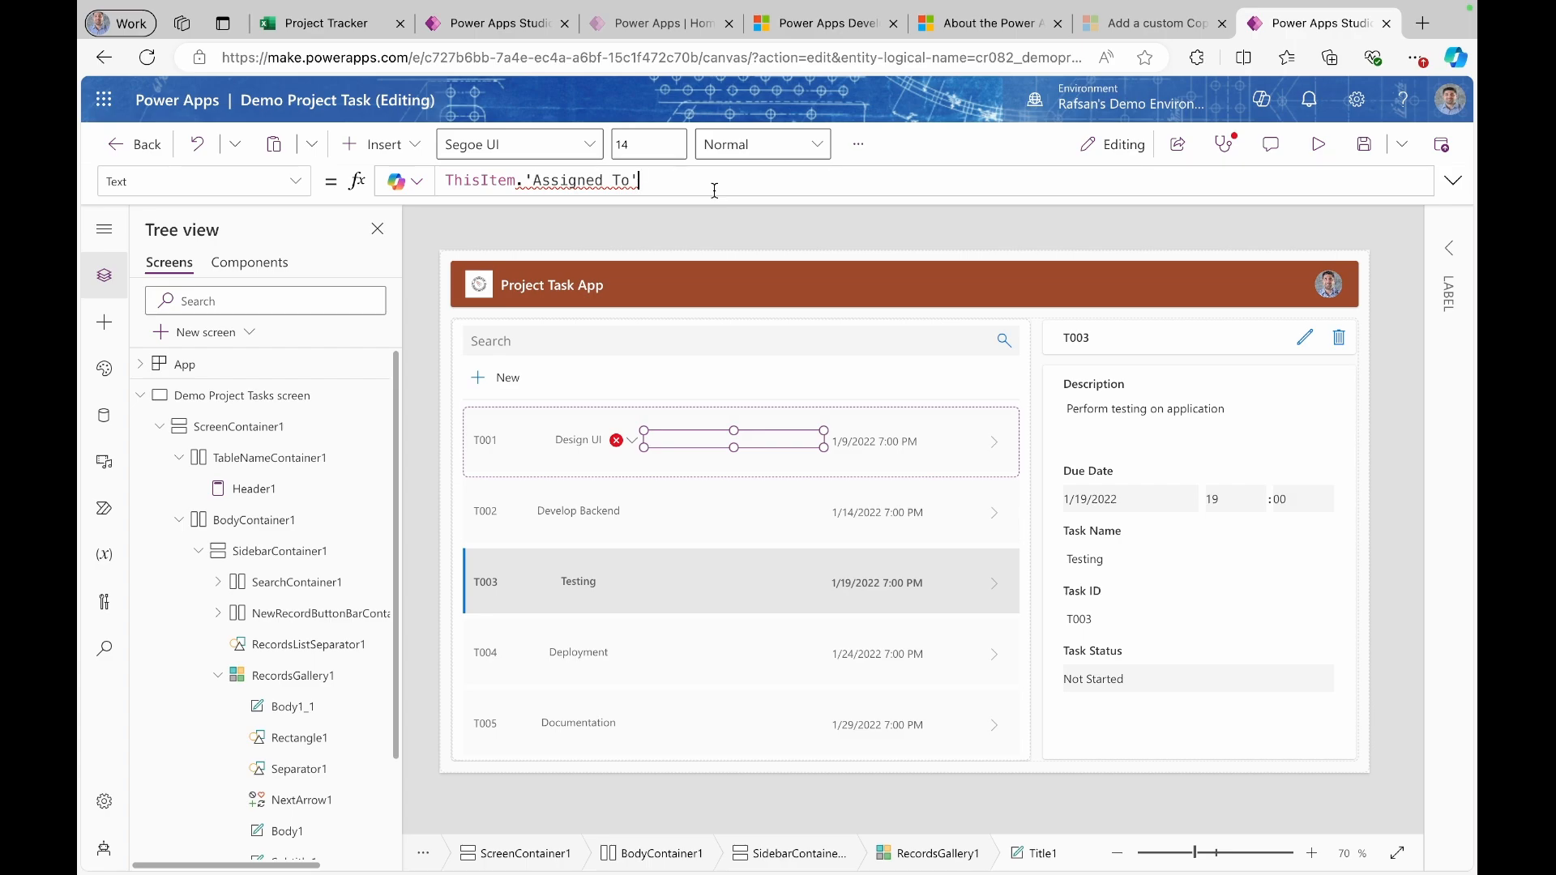
pyautogui.write('.')
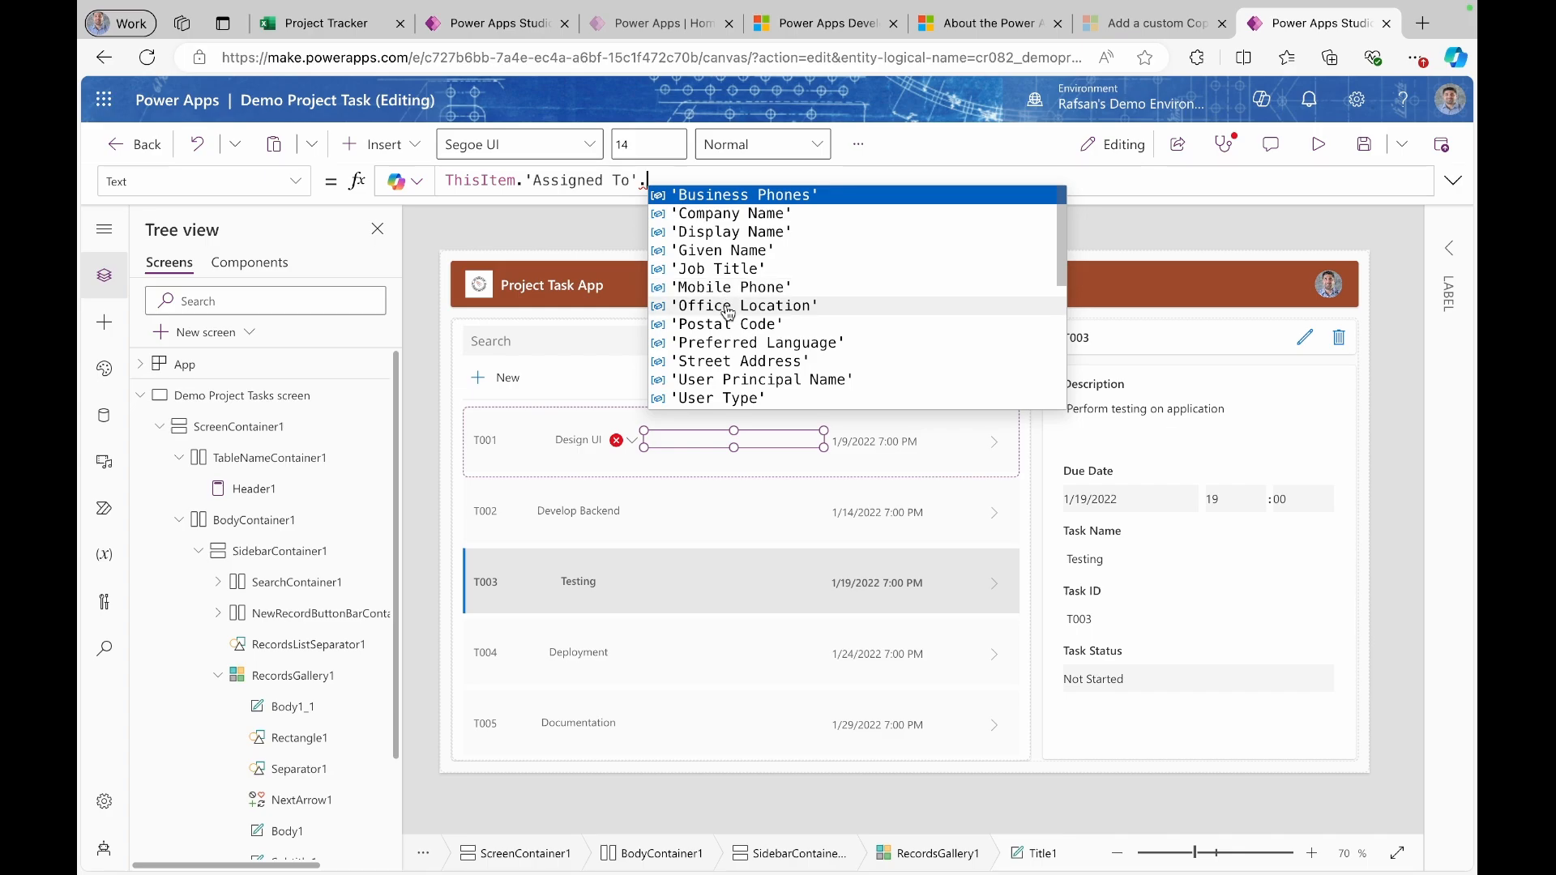
pyautogui.click(718, 236)
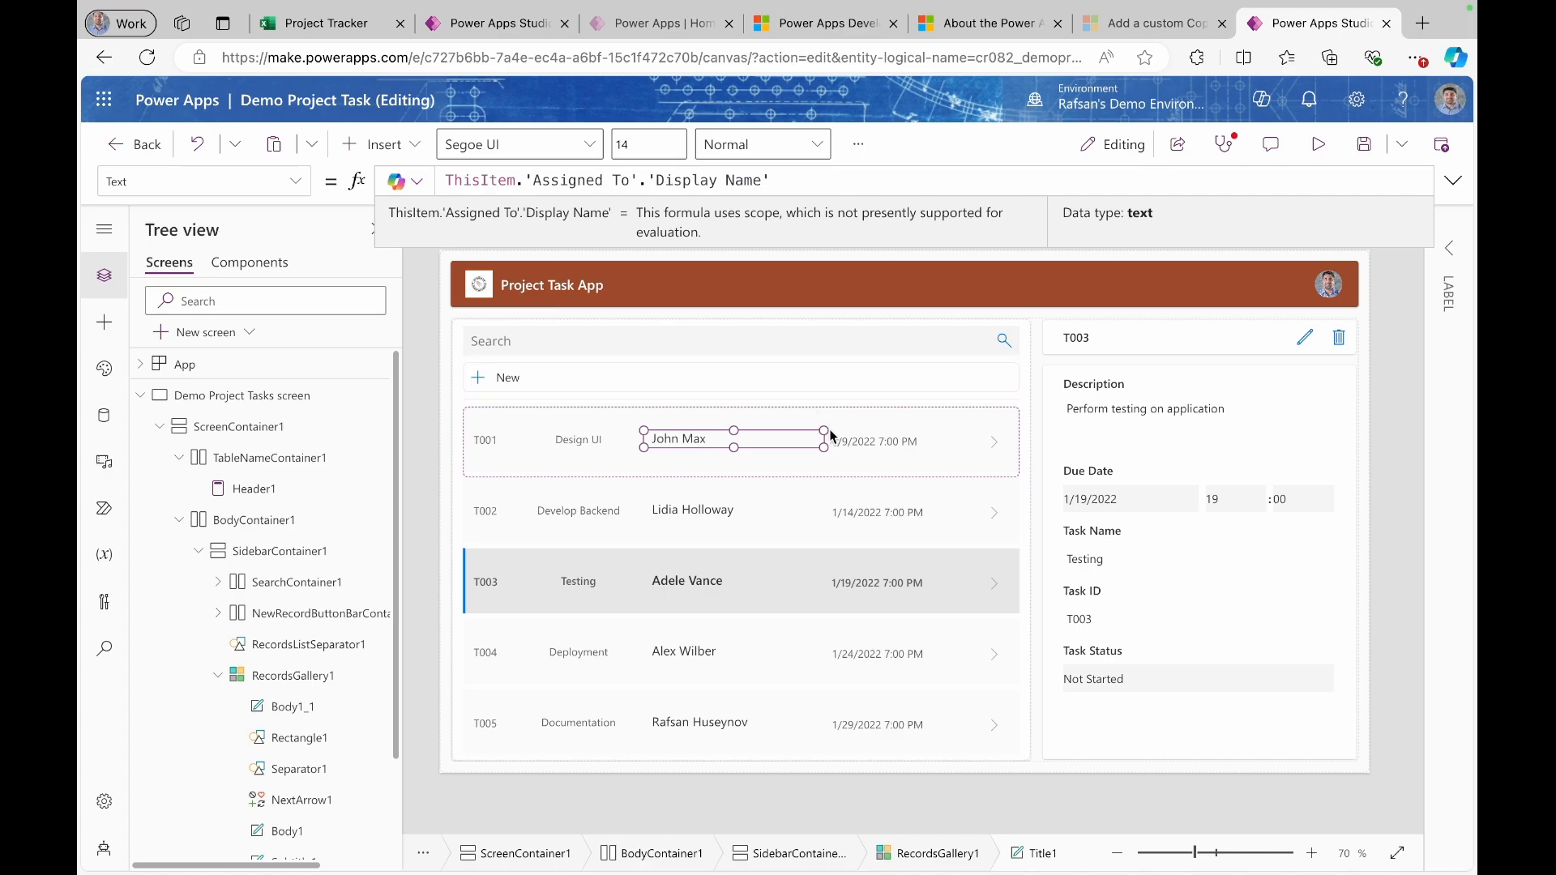
# - Narrow the assignee label, center its text and shift it slightly further from the Task Name label
pyautogui.moveTo(823, 447); pyautogui.dragTo(734, 447)
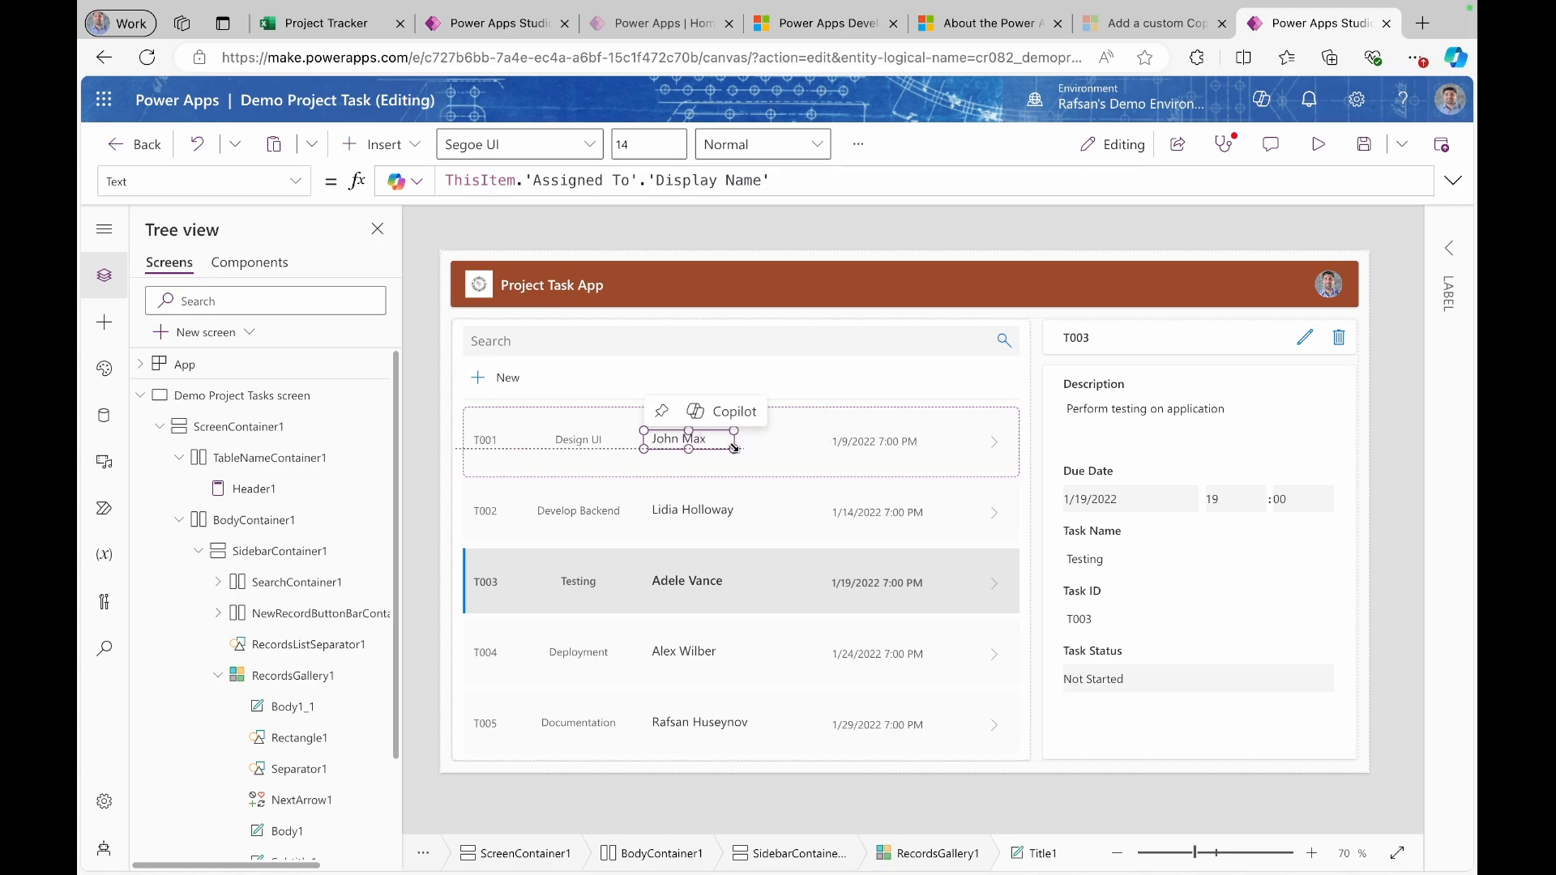
pyautogui.click(1449, 248)
pyautogui.click(1364, 490)
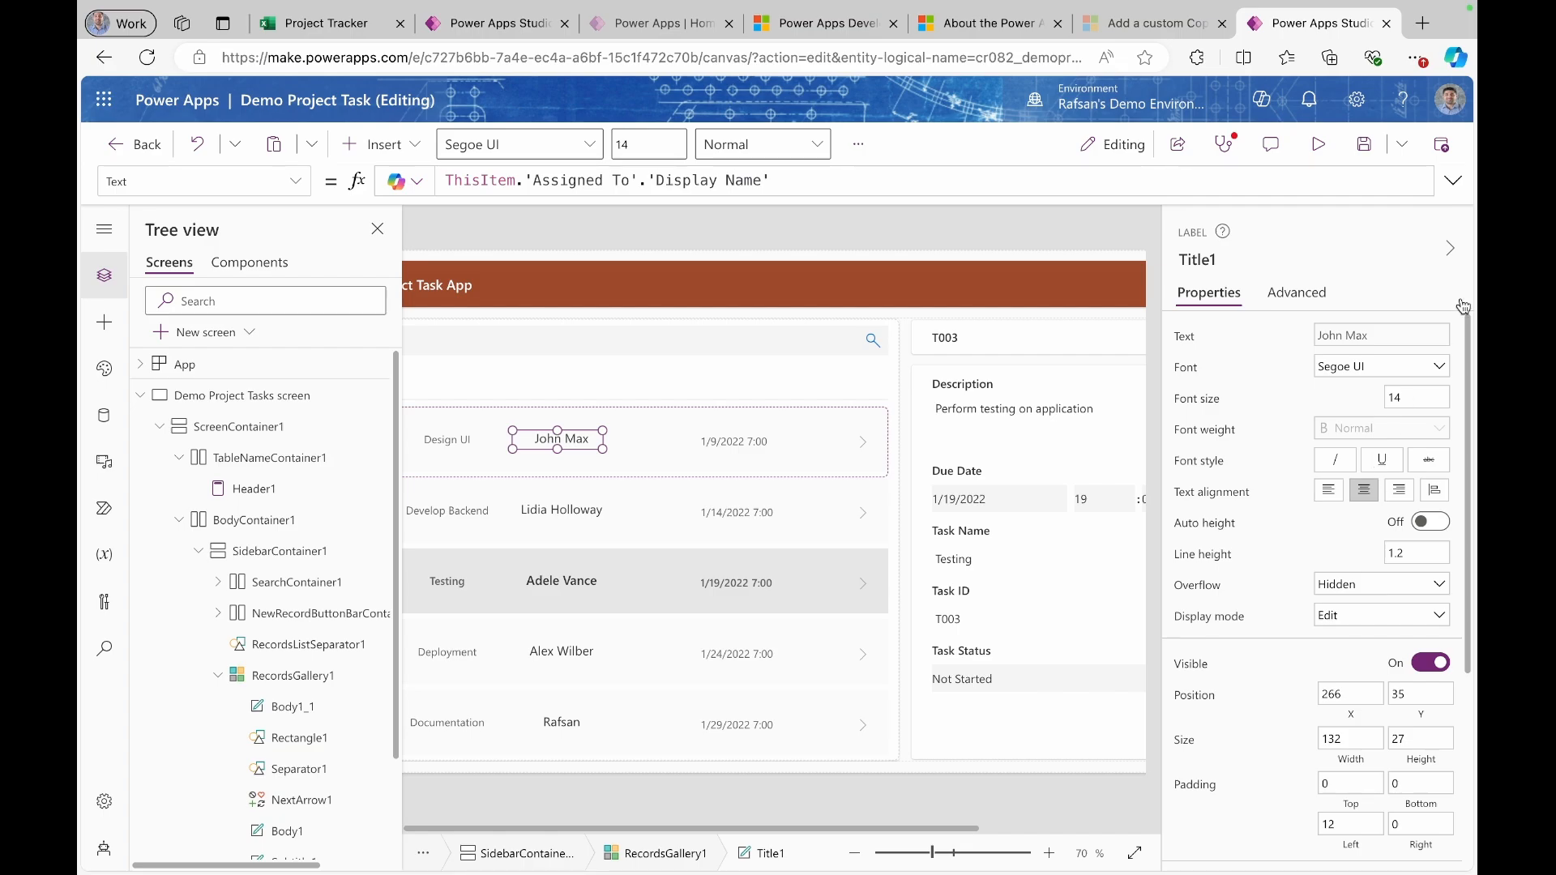
pyautogui.click(1451, 250)
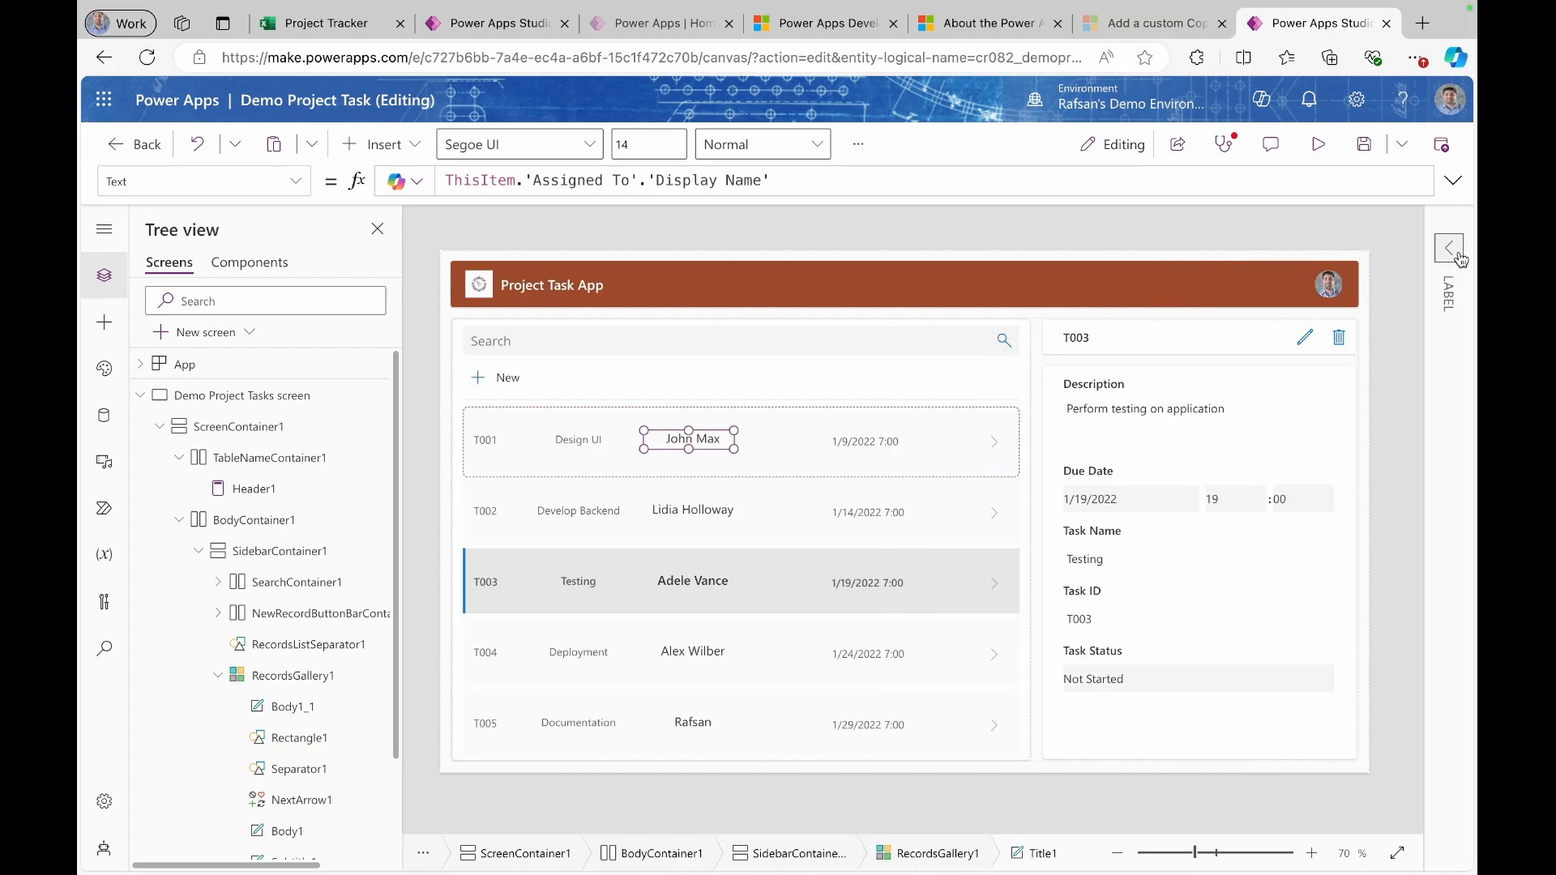
pyautogui.click(698, 438)
pyautogui.moveTo(702, 439); pyautogui.dragTo(712, 439)
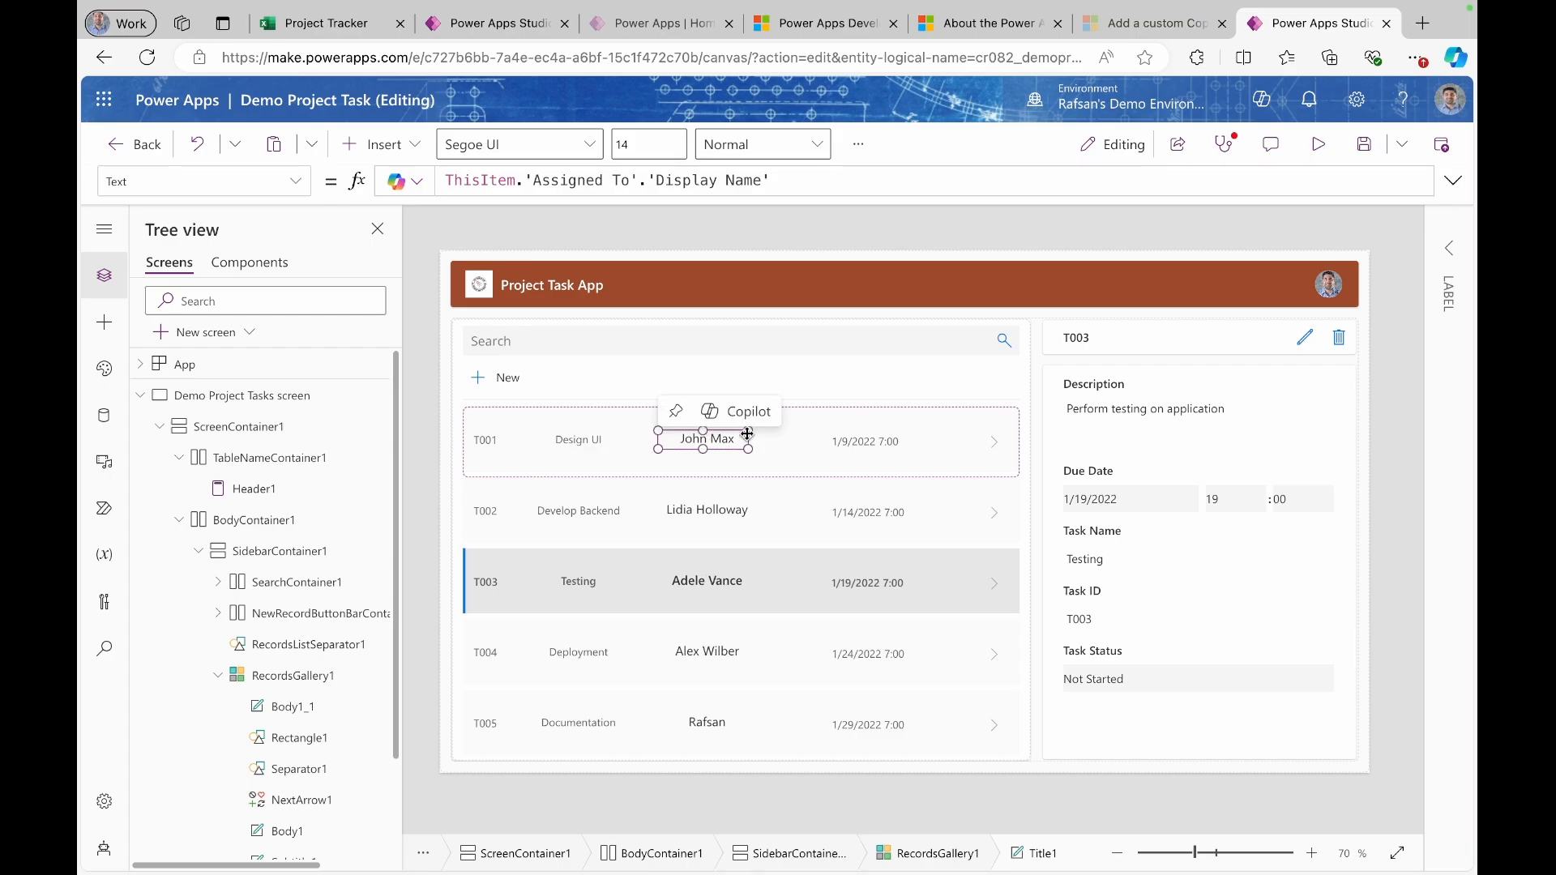
# - Move the Due Date label next to the row's arrow and place a copy of the assignee label before it
pyautogui.click(887, 444)
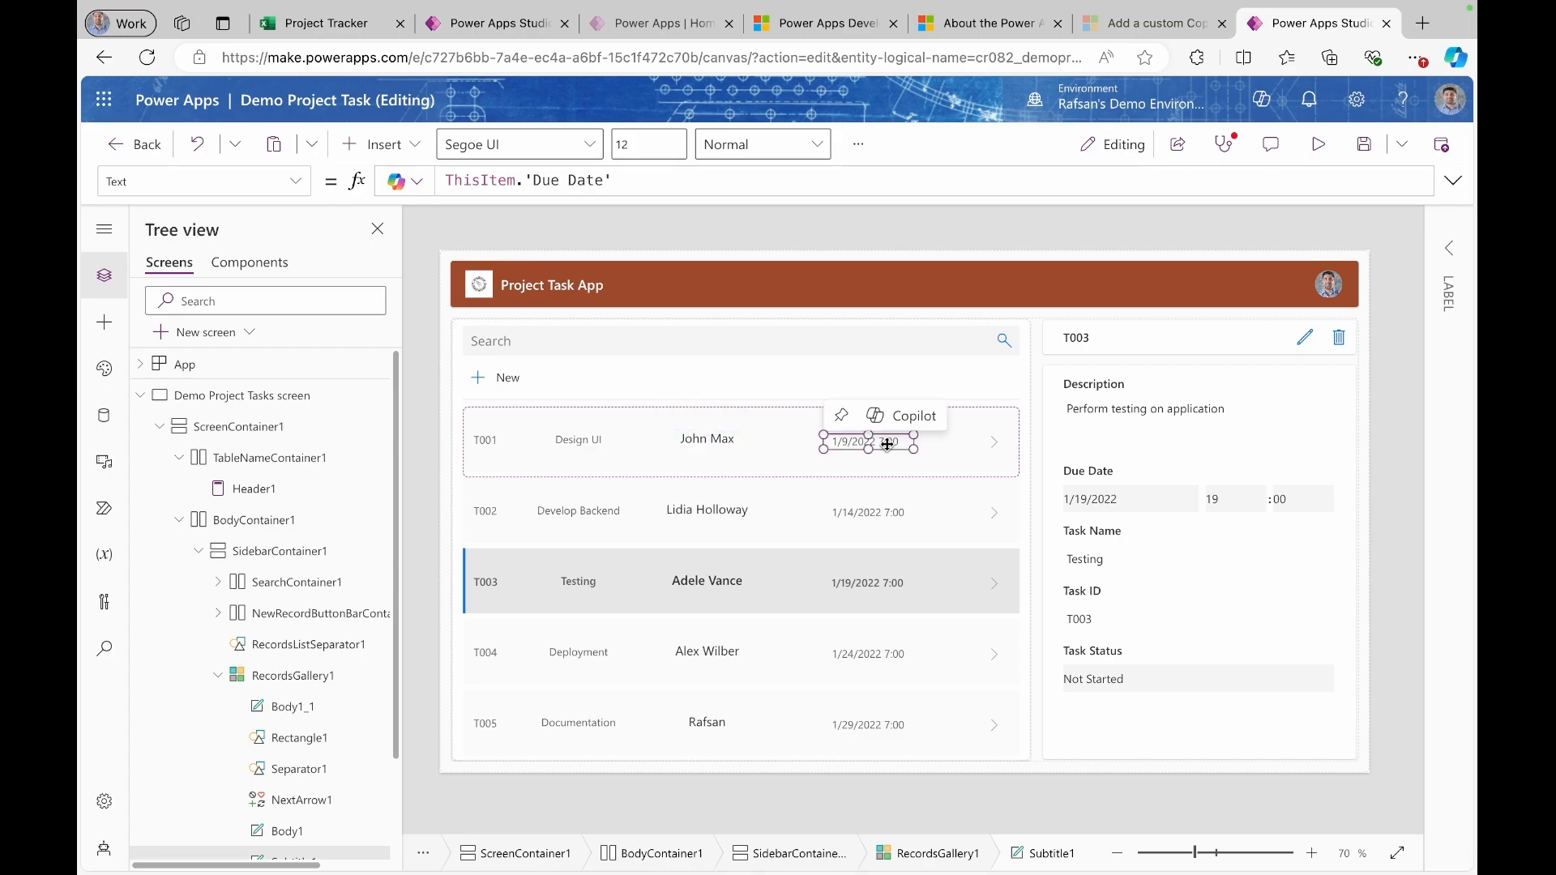
pyautogui.moveTo(887, 444); pyautogui.dragTo(942, 448)
pyautogui.click(682, 443)
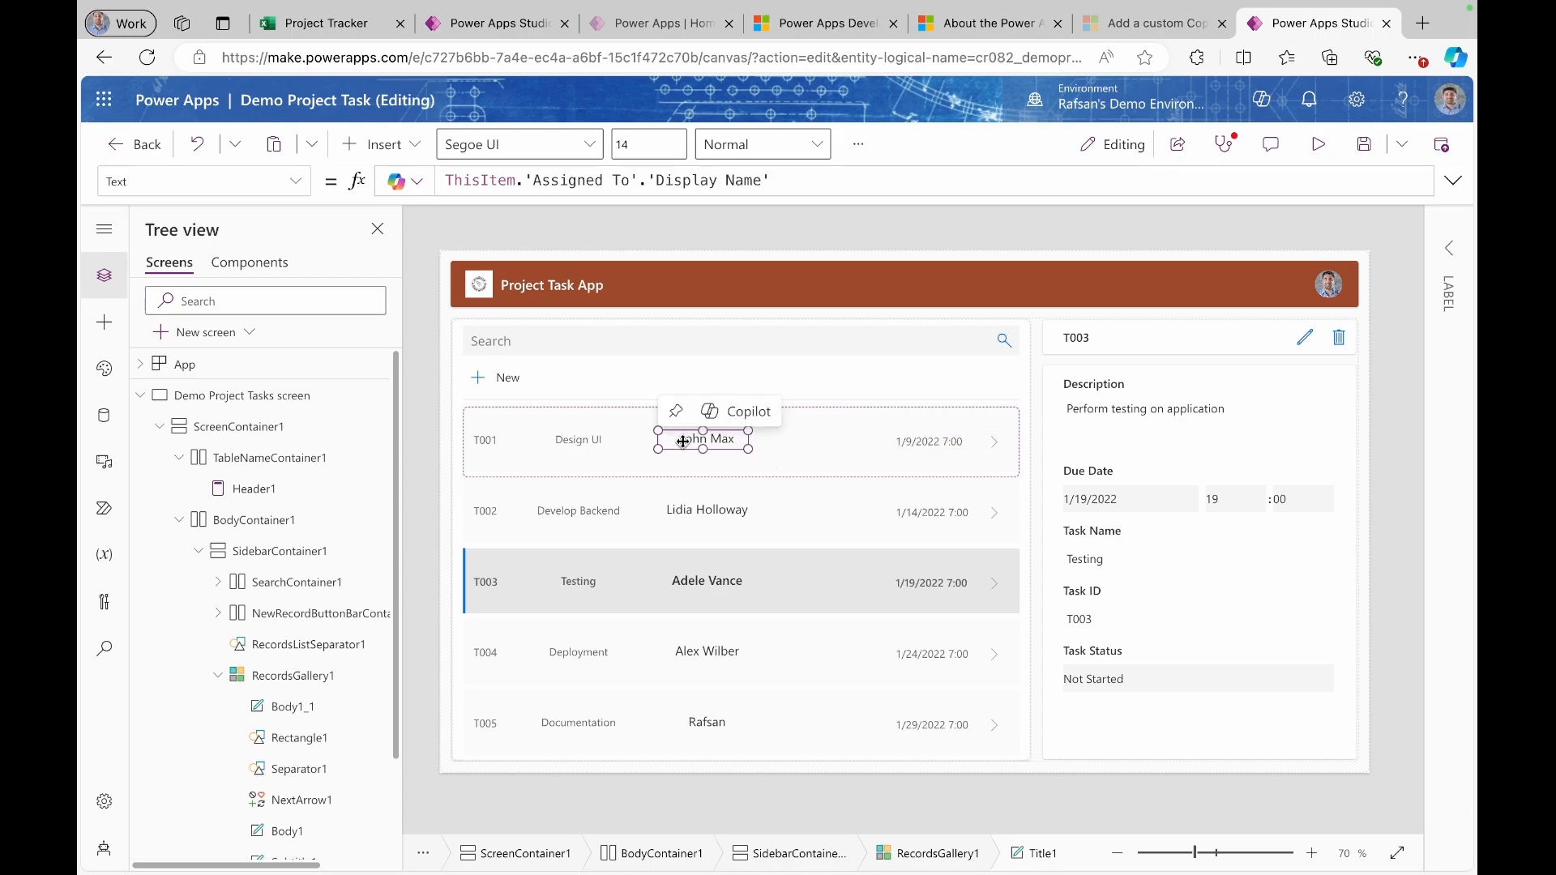
pyautogui.moveTo(682, 440); pyautogui.dragTo(846, 440)
# - Set the copied assignee label's text formula to ThisItem.'Task Status'
pyautogui.moveTo(771, 180); pyautogui.dragTo(526, 175)
pyautogui.press('BackSpace')
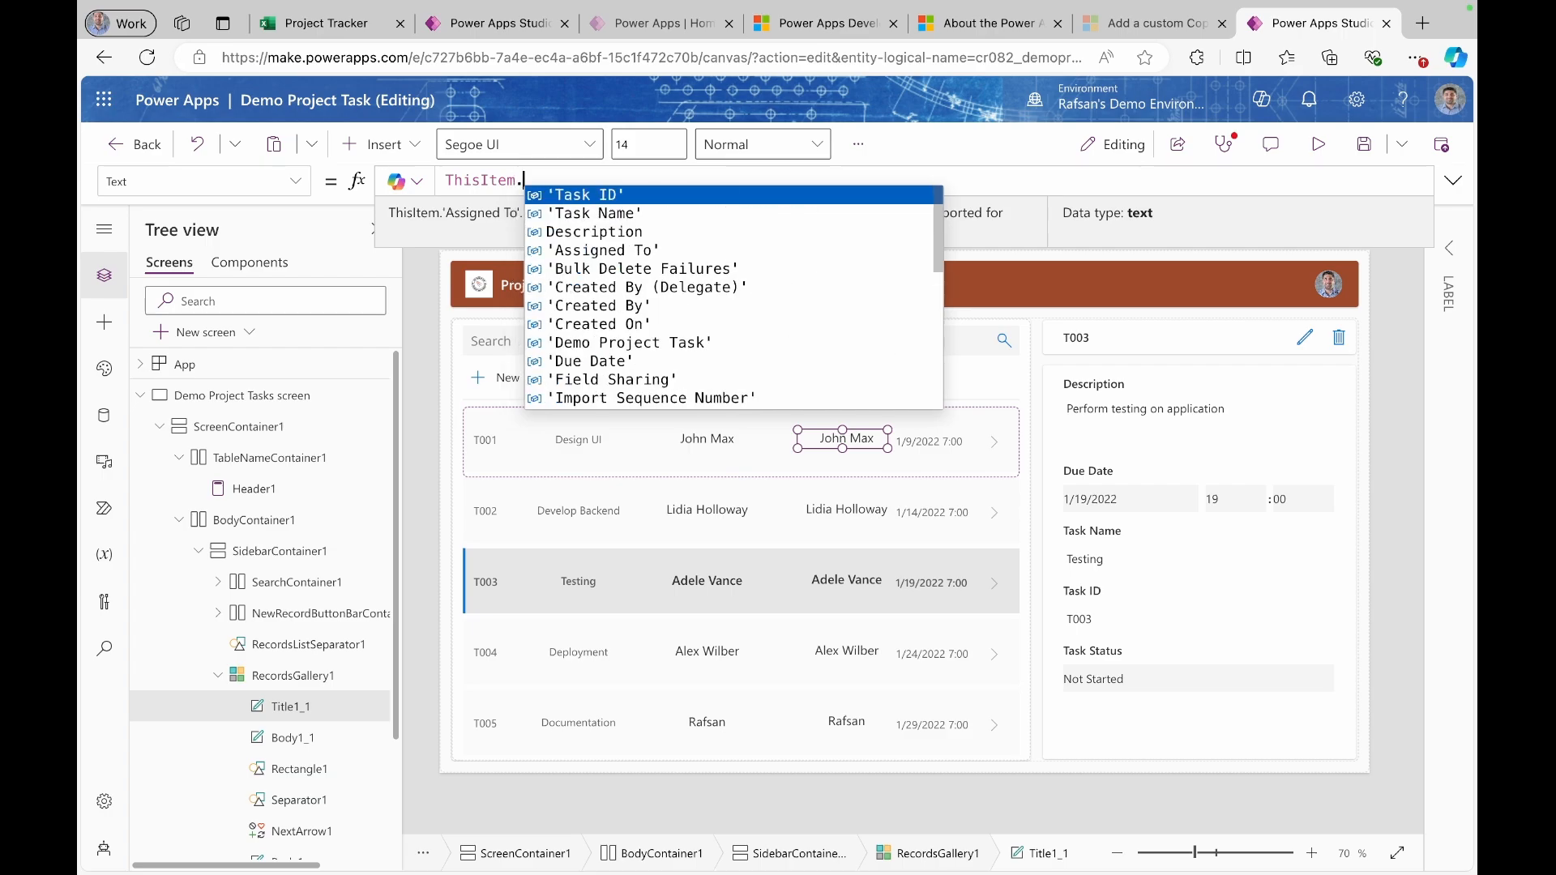
pyautogui.write('Stat')
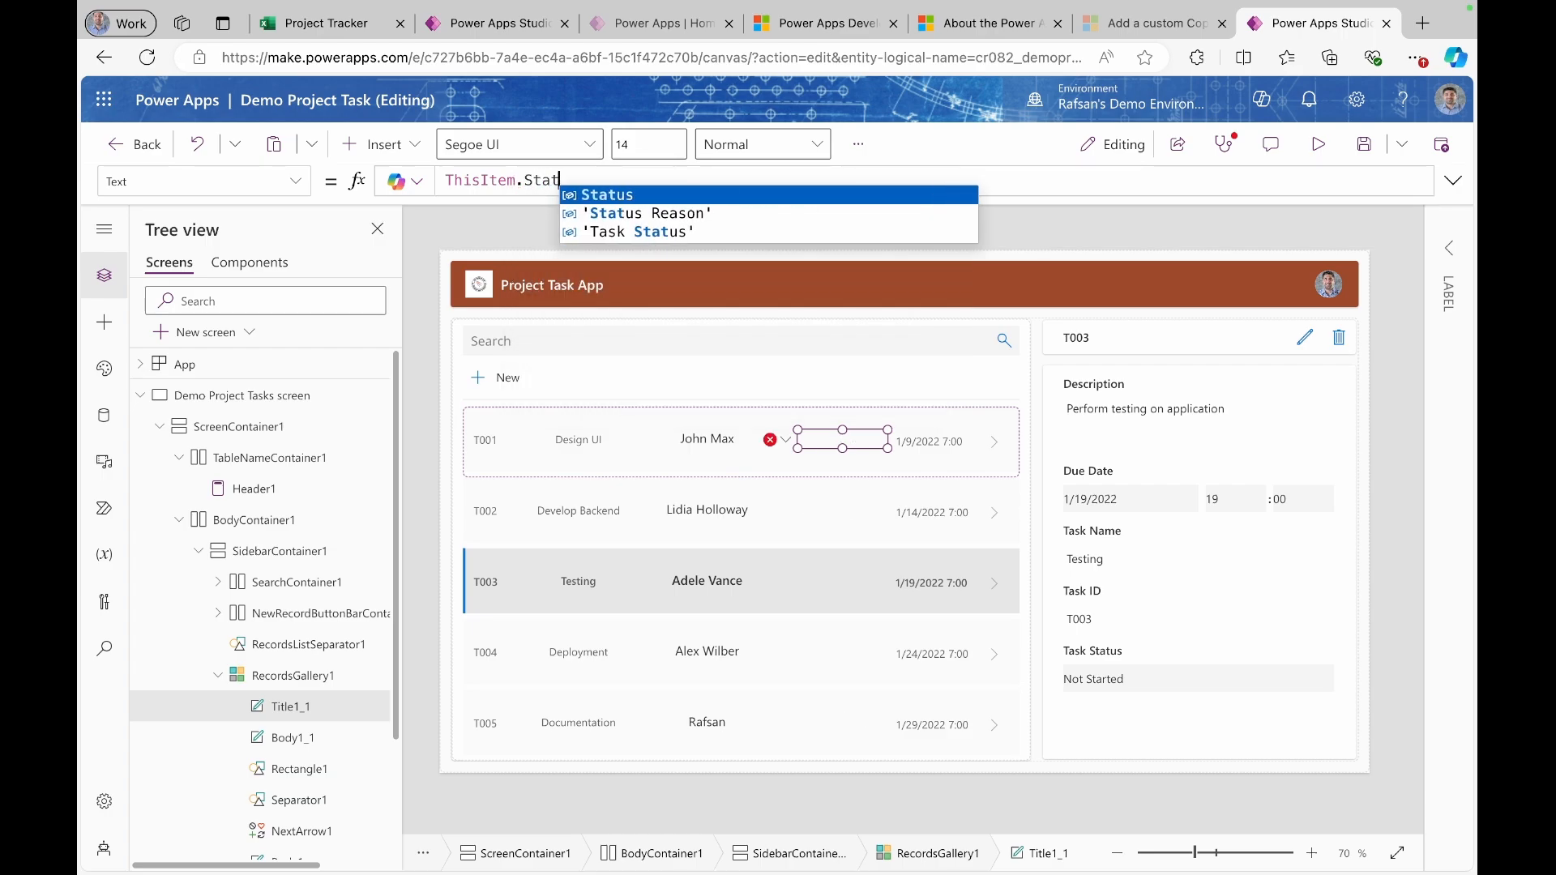
pyautogui.press('BackSpace')
pyautogui.press('BackSpace')
pyautogui.press('BackSpace')
pyautogui.press('BackSpace')
pyautogui.write('Task')
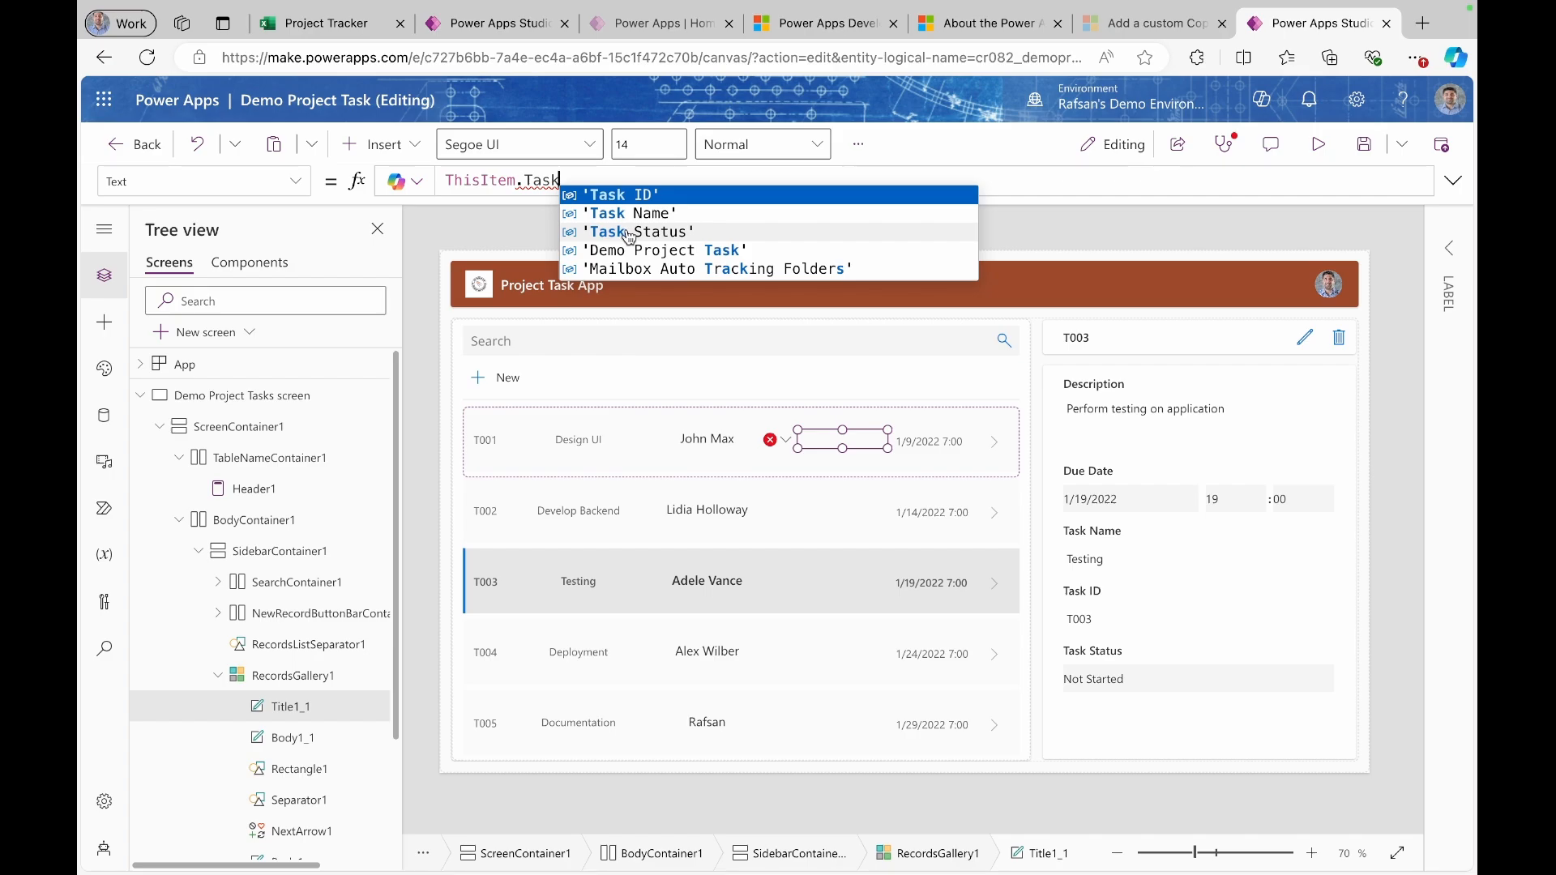
pyautogui.click(629, 232)
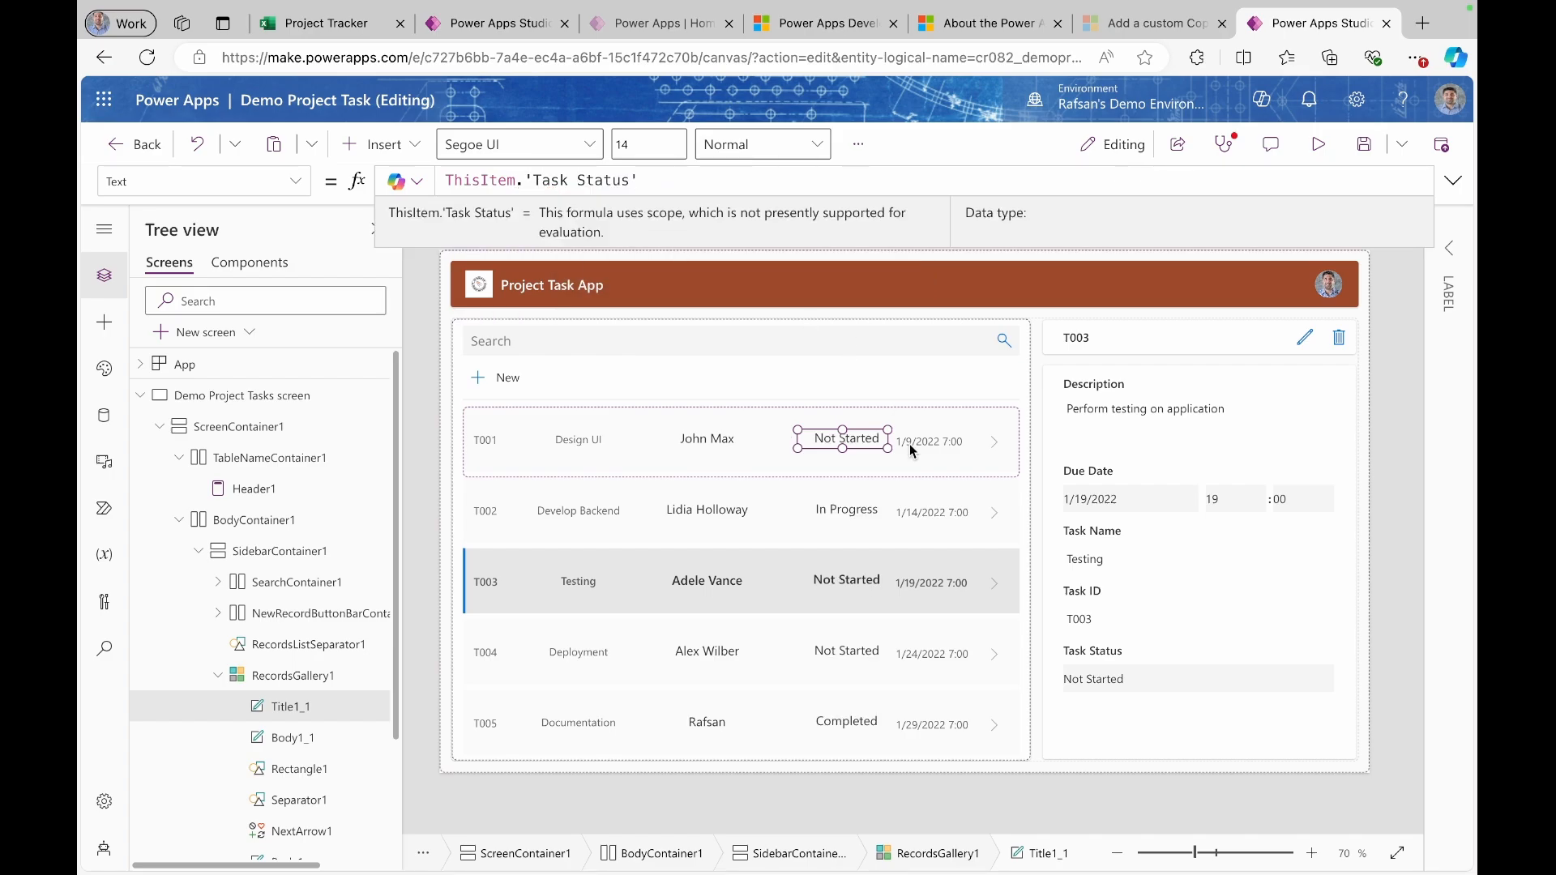
# - Space out the Task Status and Due Date labels and align the date with the rest of the row
pyautogui.click(871, 439)
pyautogui.moveTo(871, 439); pyautogui.dragTo(862, 438)
pyautogui.click(939, 444)
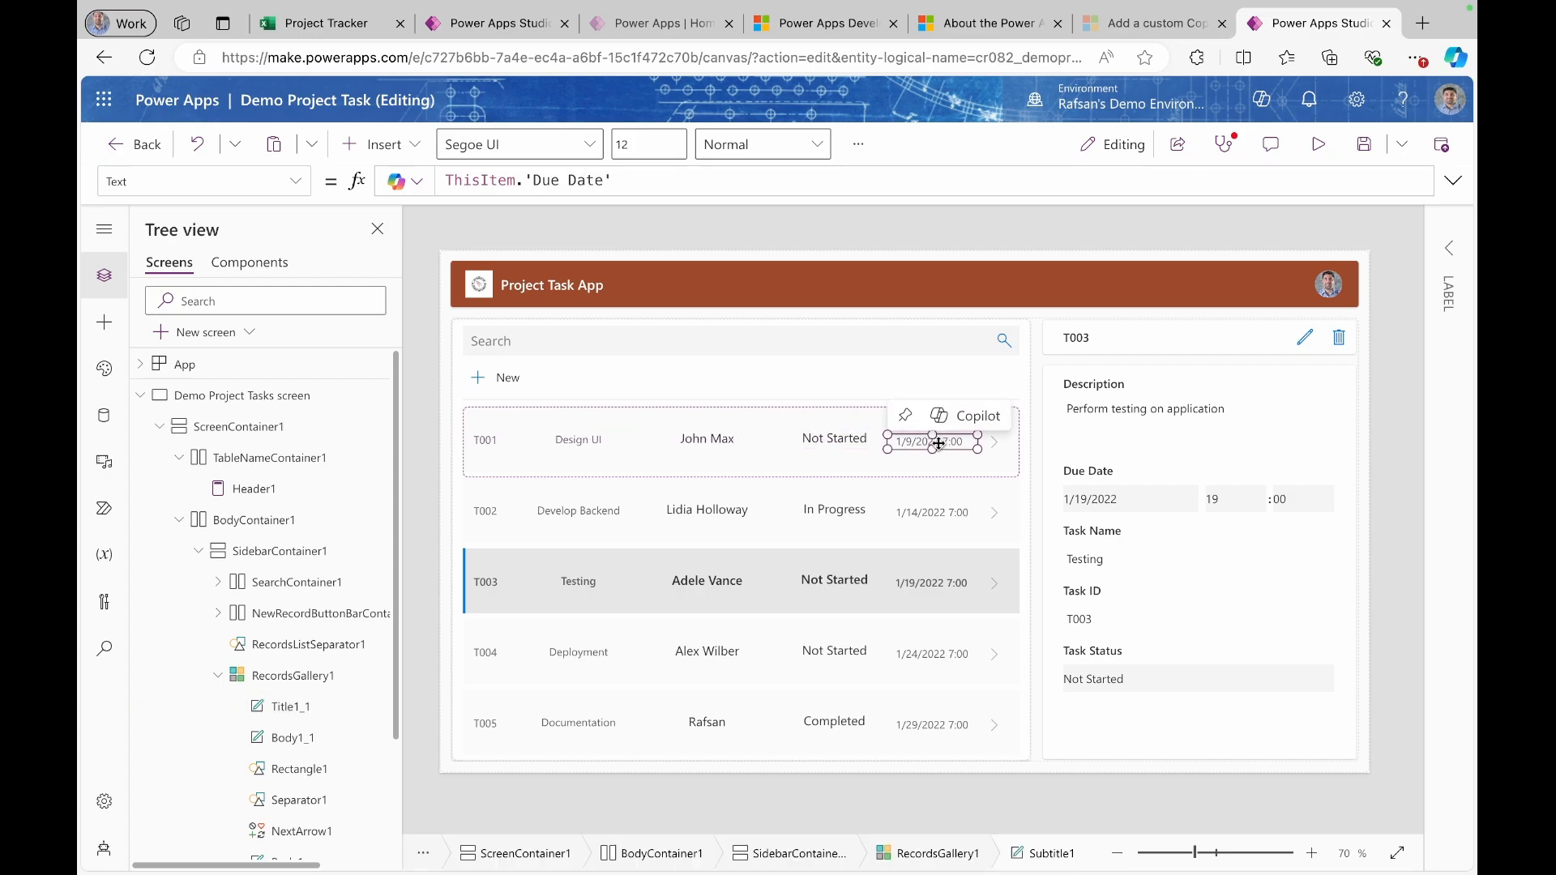
pyautogui.moveTo(939, 444); pyautogui.dragTo(947, 441)
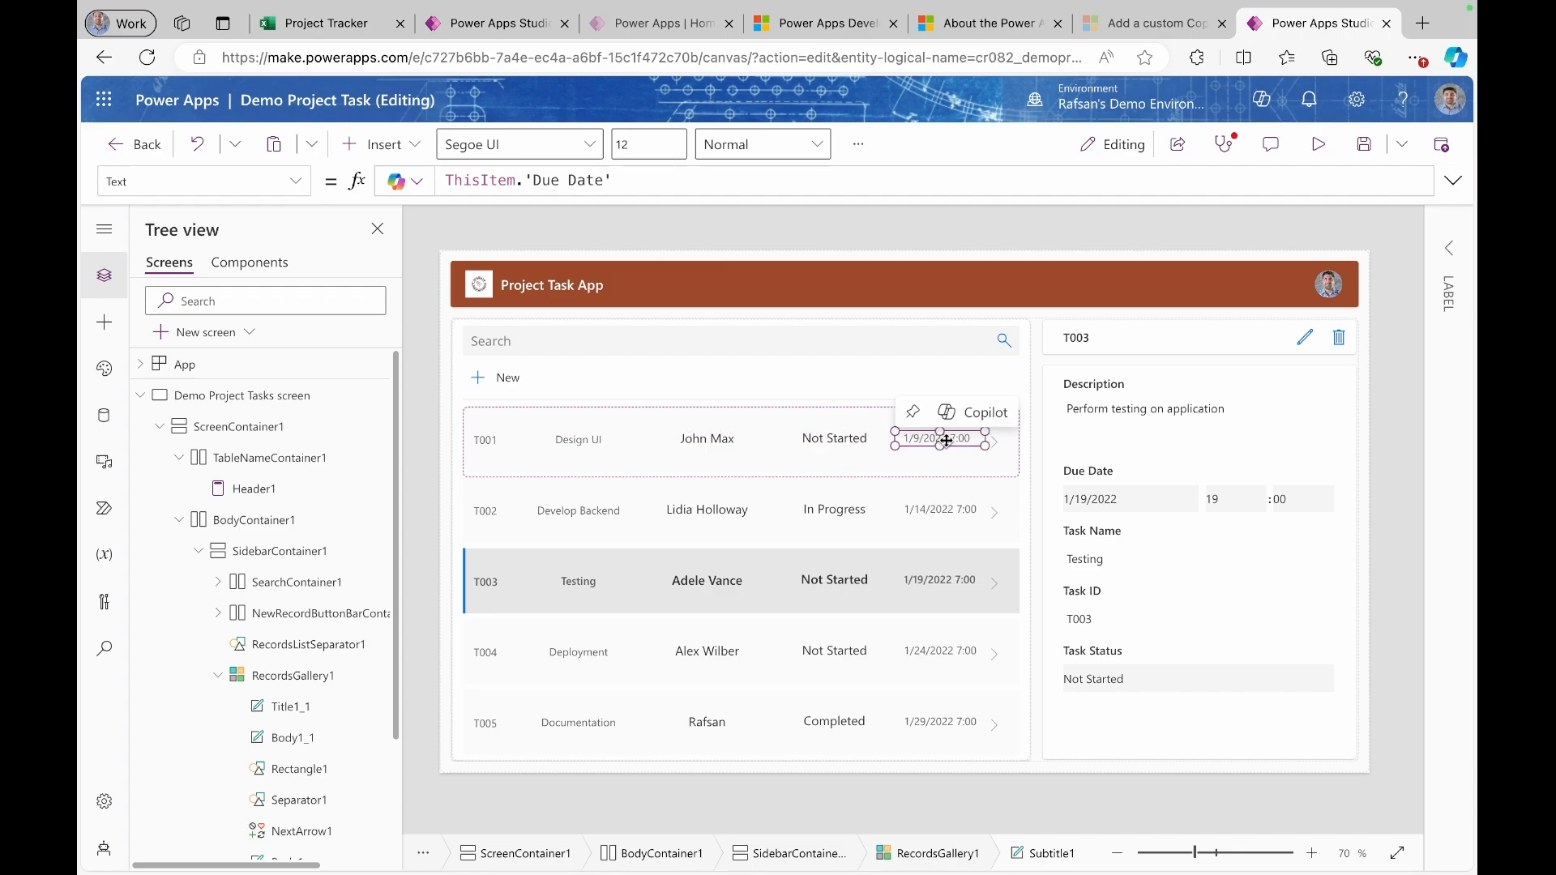
# - Set the Due Date label's text formula to Text(ThisItem.'Due Date', "mm/dd/yyyy")
pyautogui.click(447, 178)
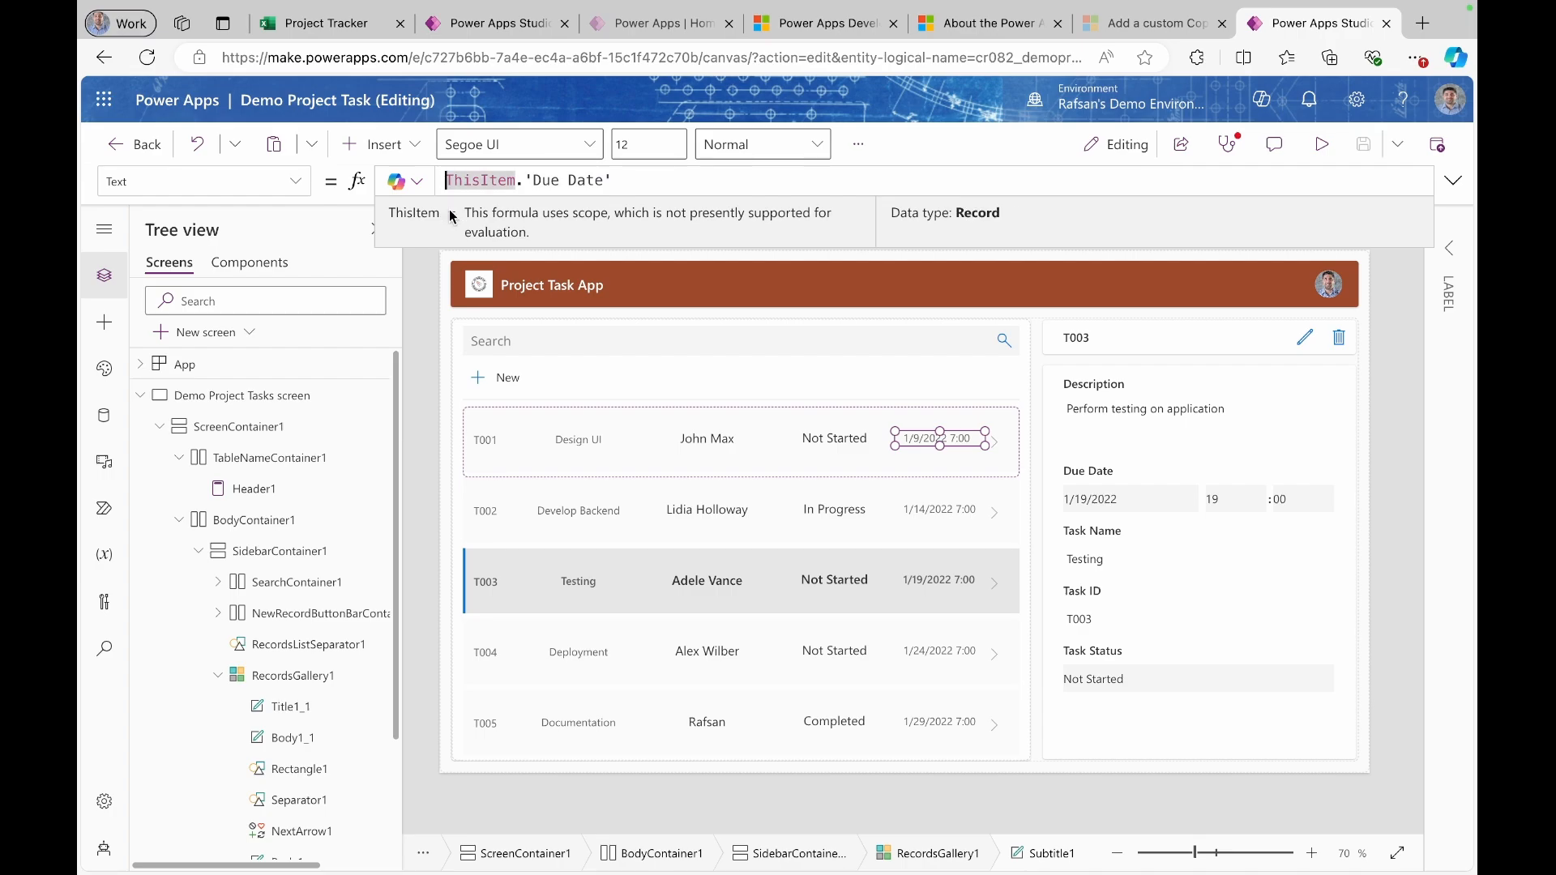
pyautogui.write('Text')
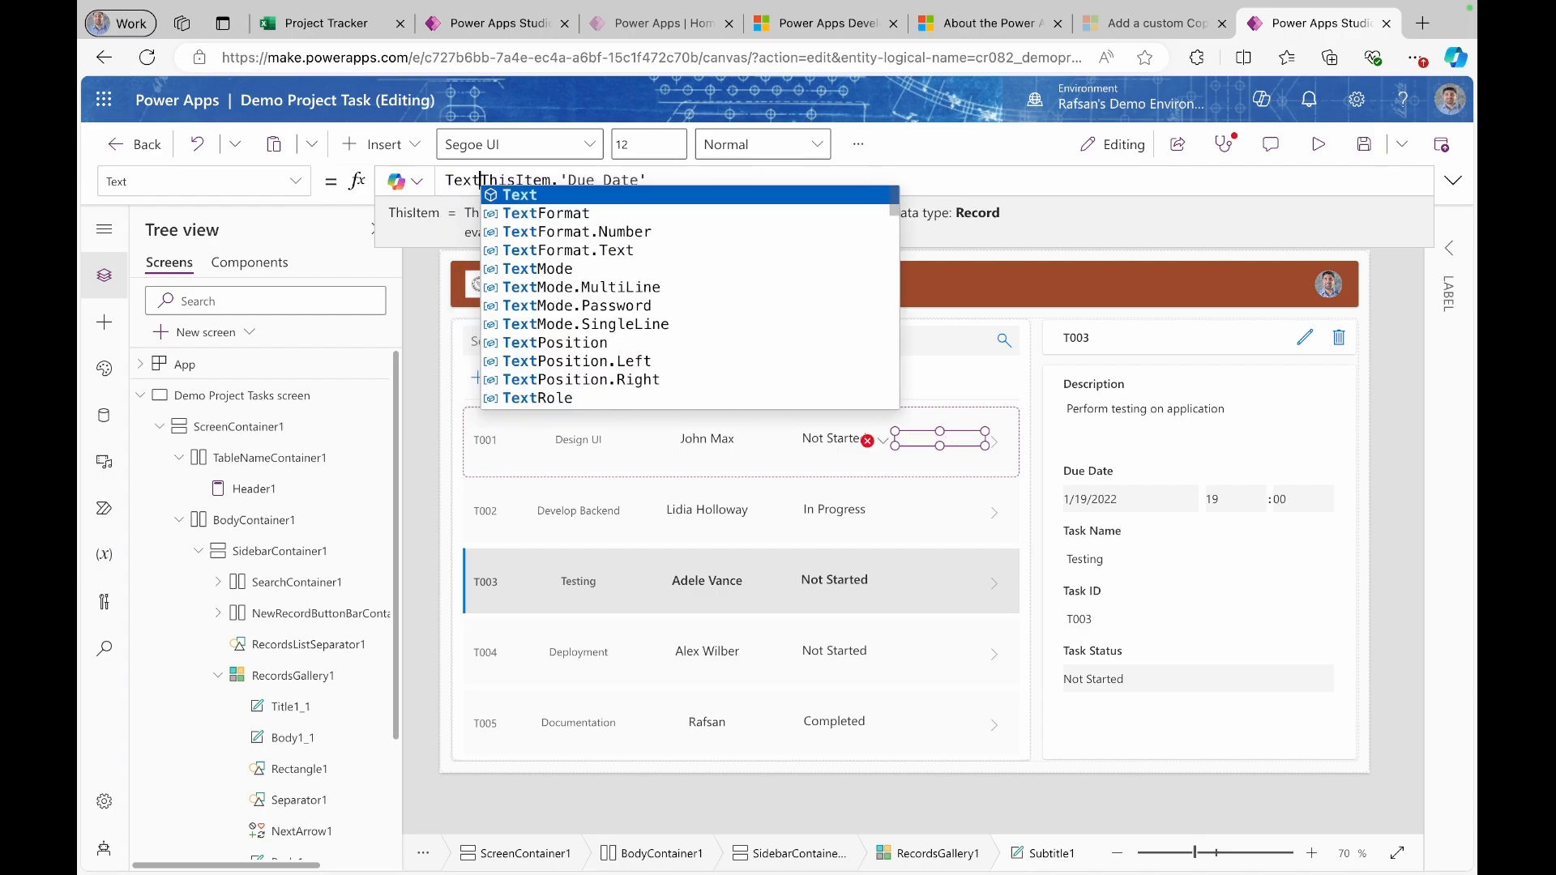
pyautogui.write('(')
pyautogui.click(683, 176)
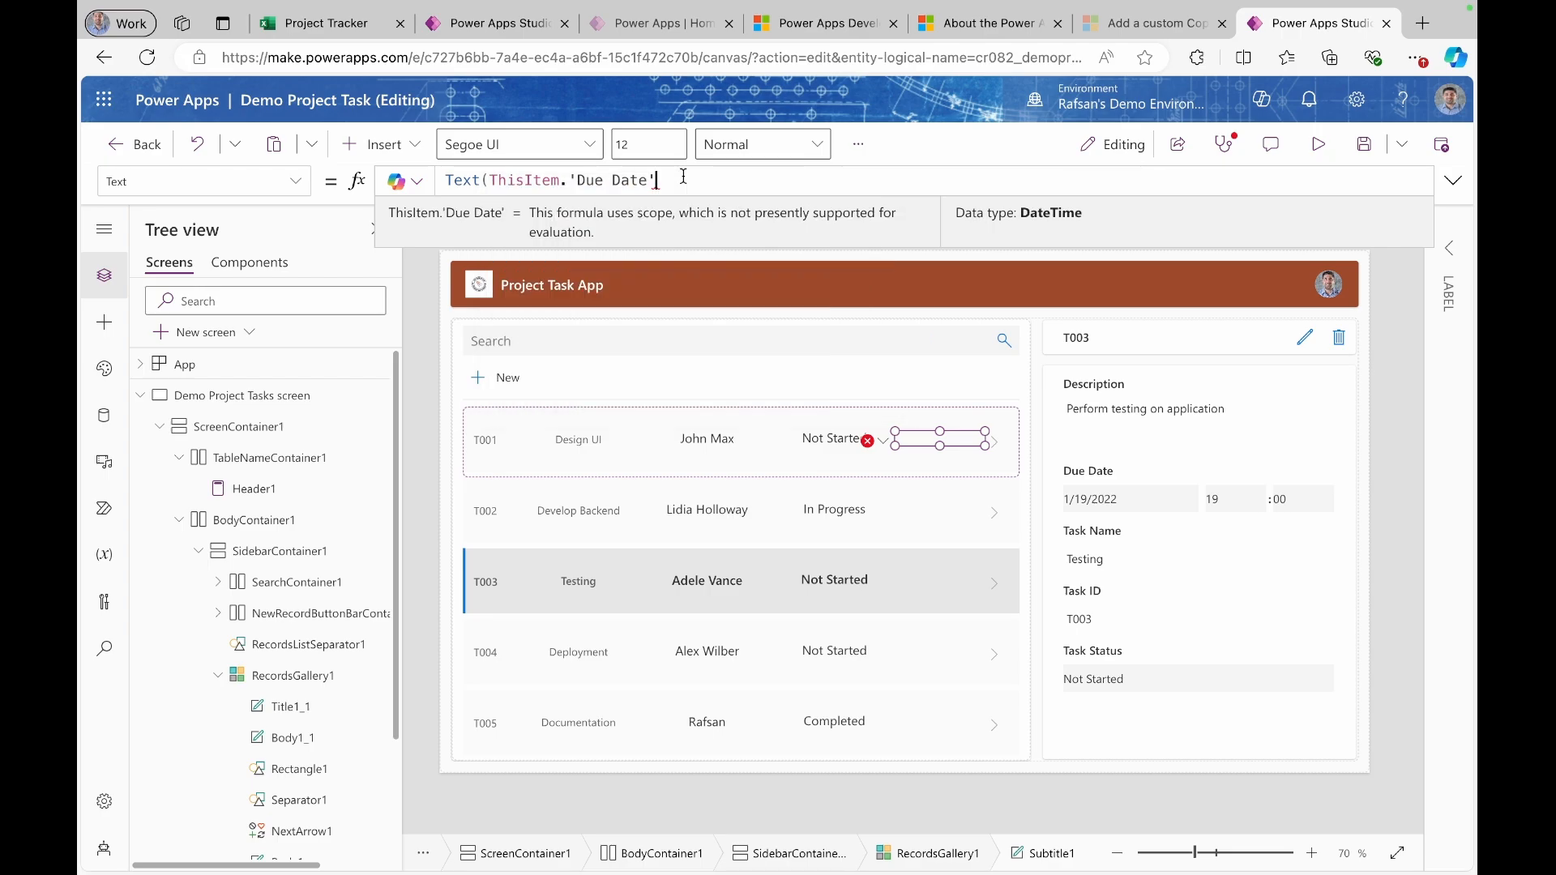
pyautogui.write(',')
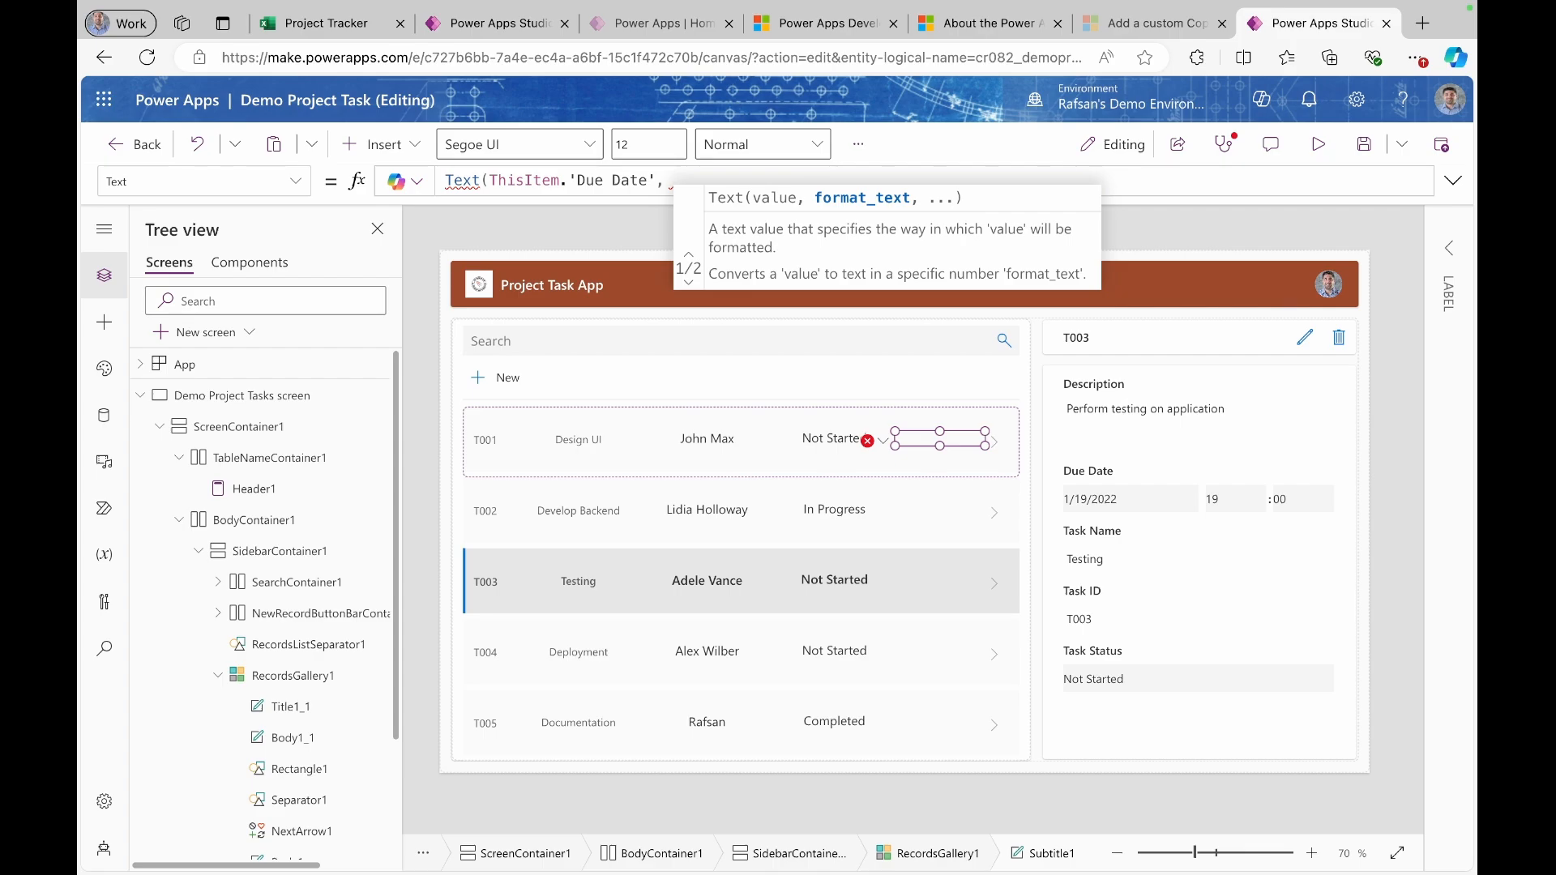
pyautogui.write('""')
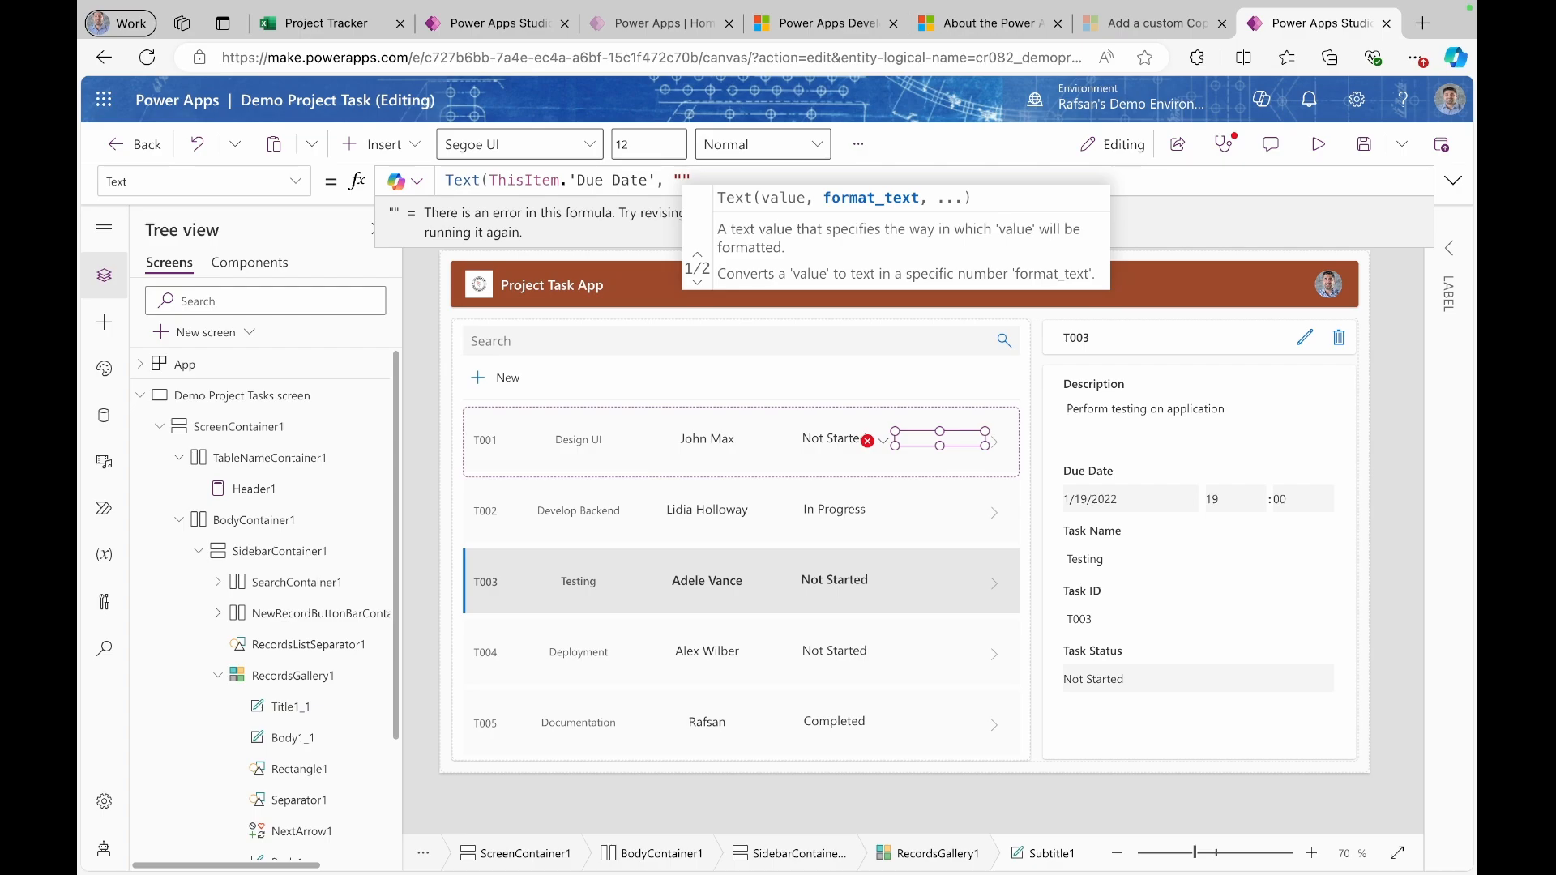
pyautogui.write('mm/')
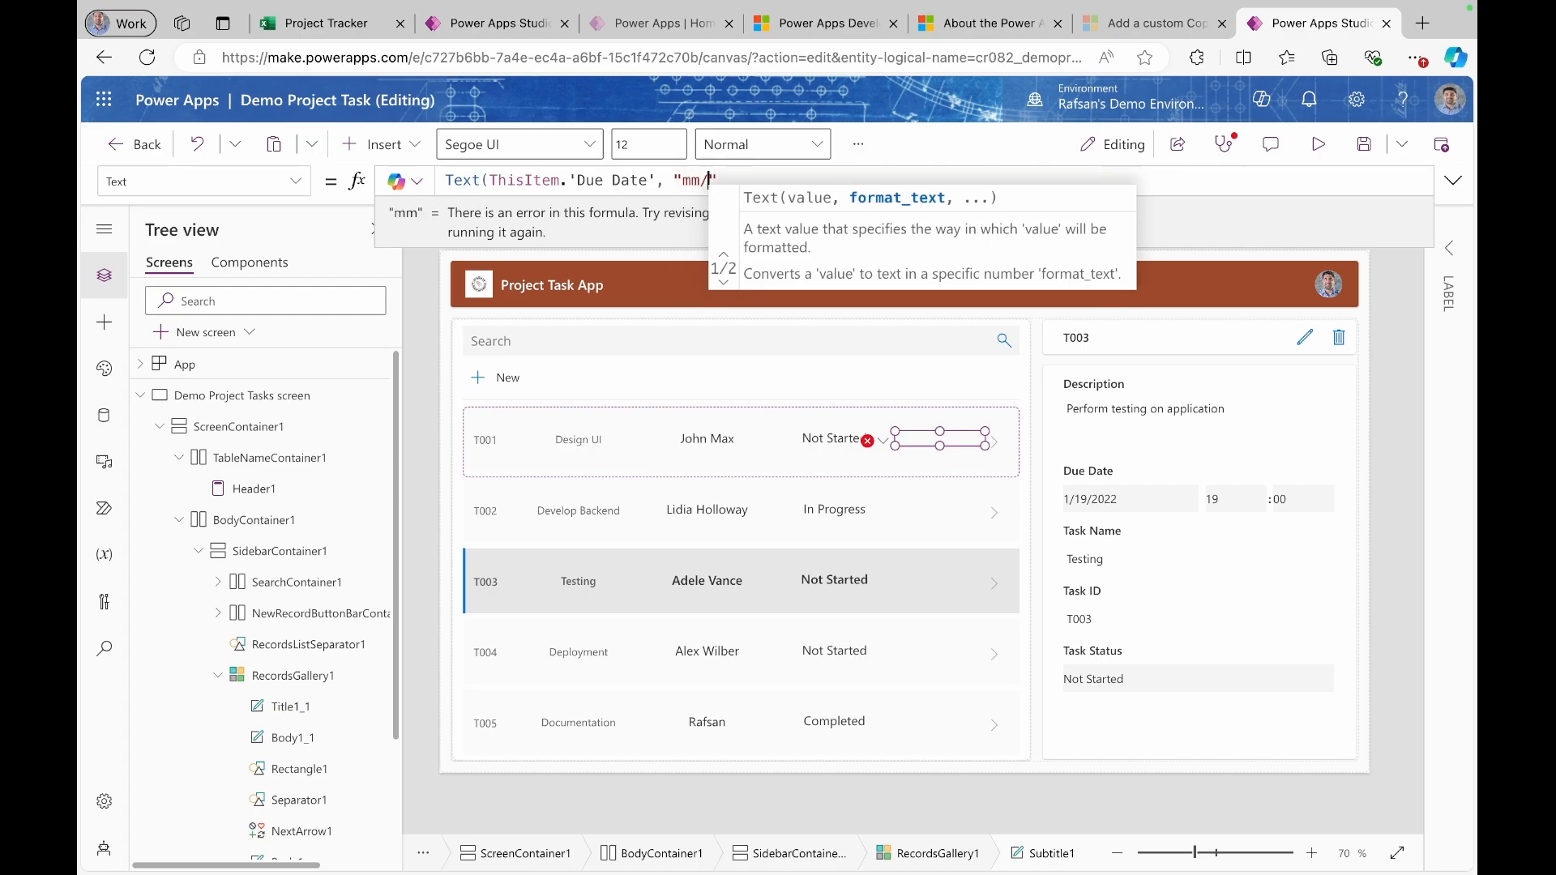
pyautogui.write('dd')
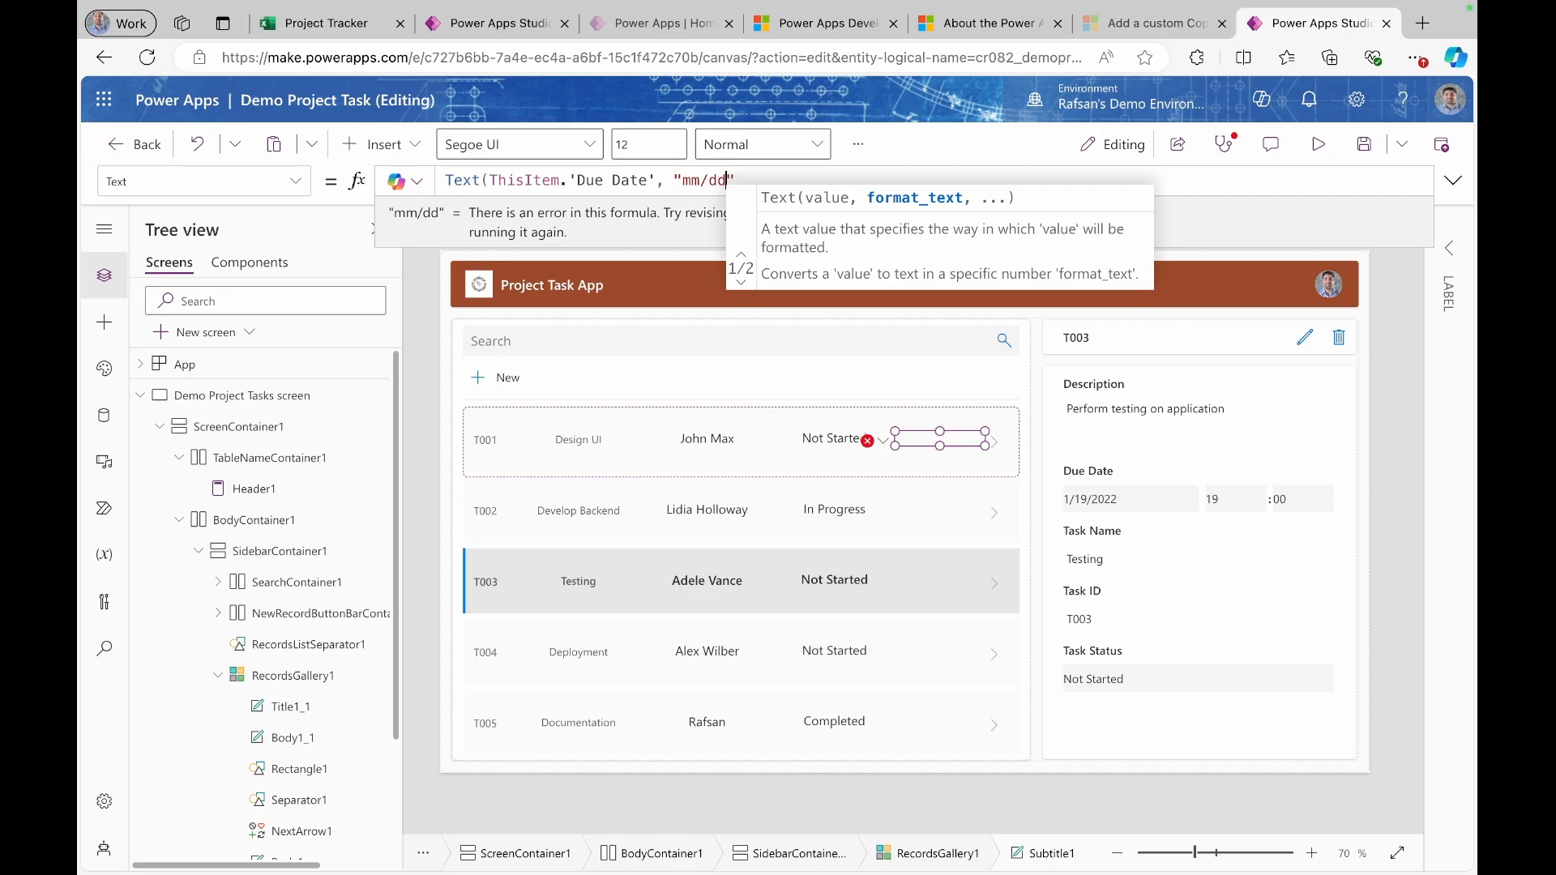
pyautogui.write('/yyyy')
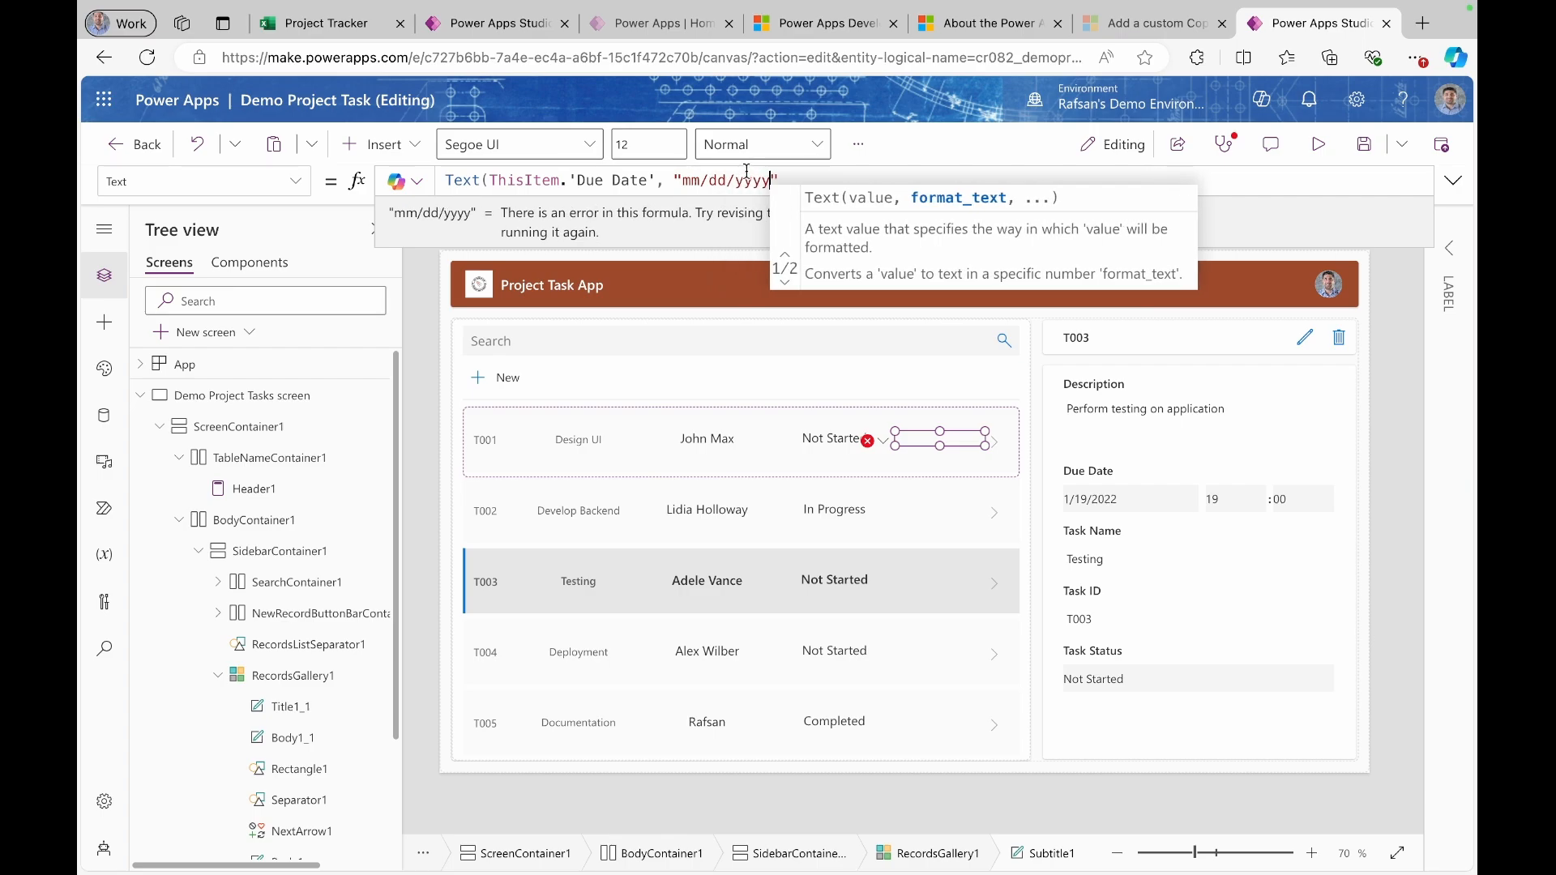
pyautogui.click(802, 174)
pyautogui.write(')')
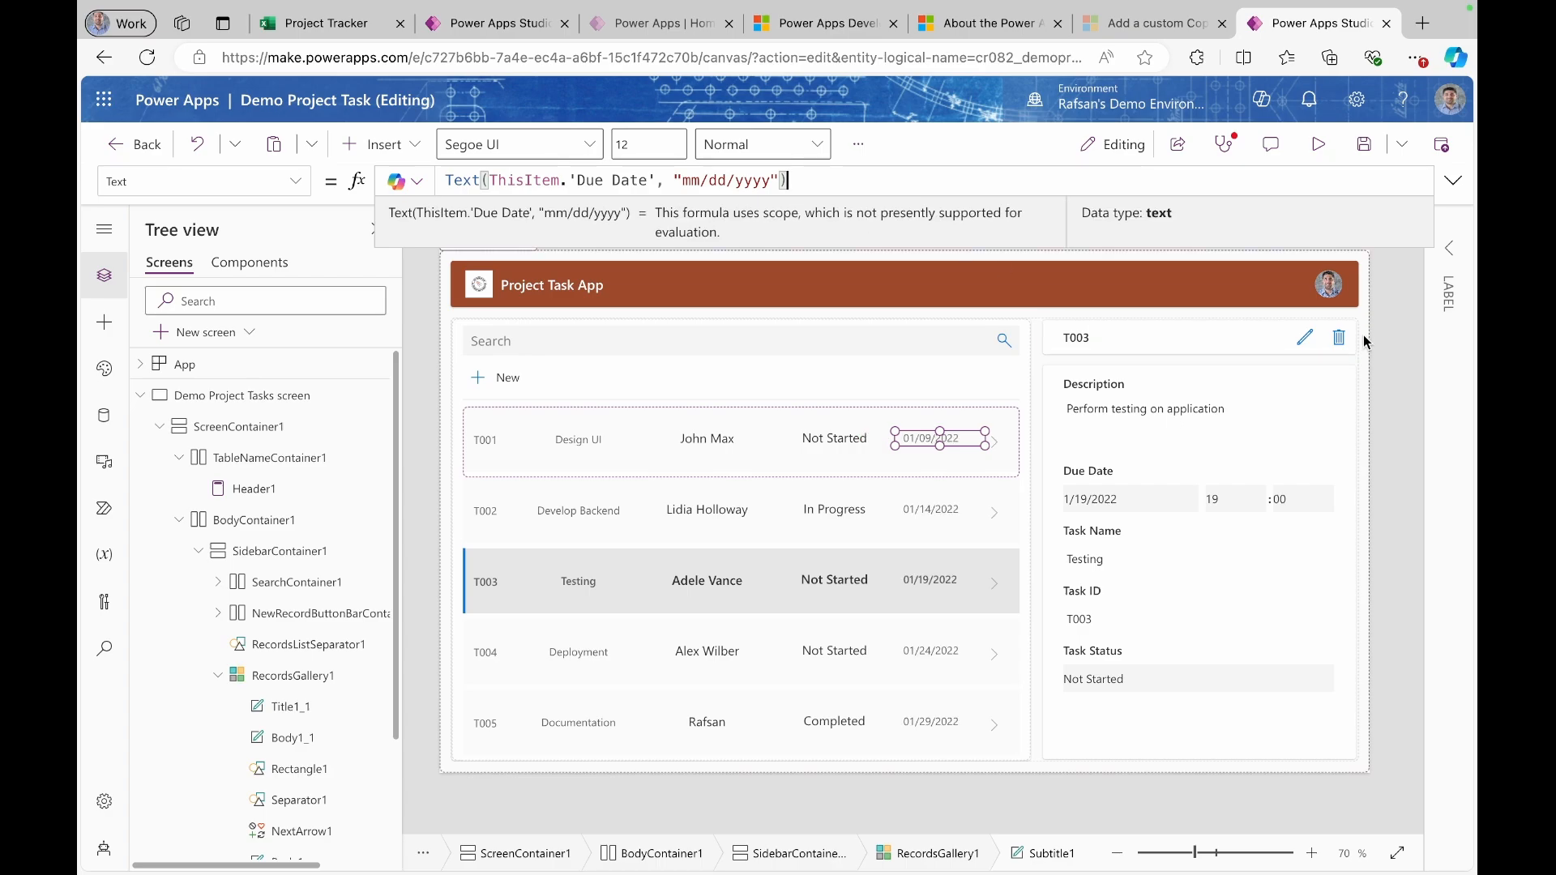
# - Center the text of the Due Date label in the gallery row
pyautogui.click(1449, 248)
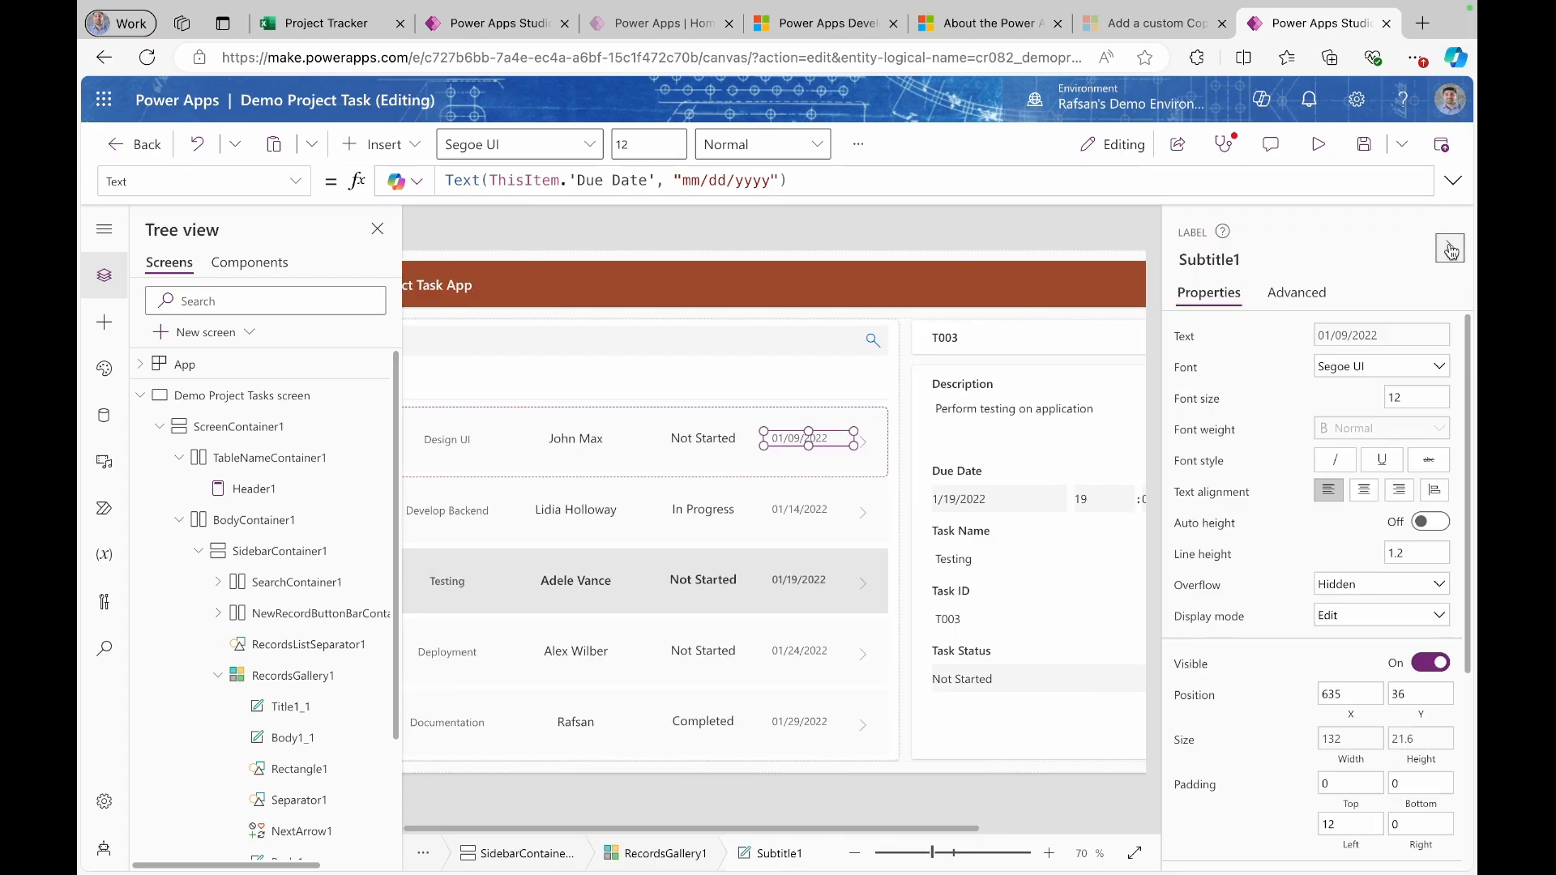
pyautogui.click(1364, 491)
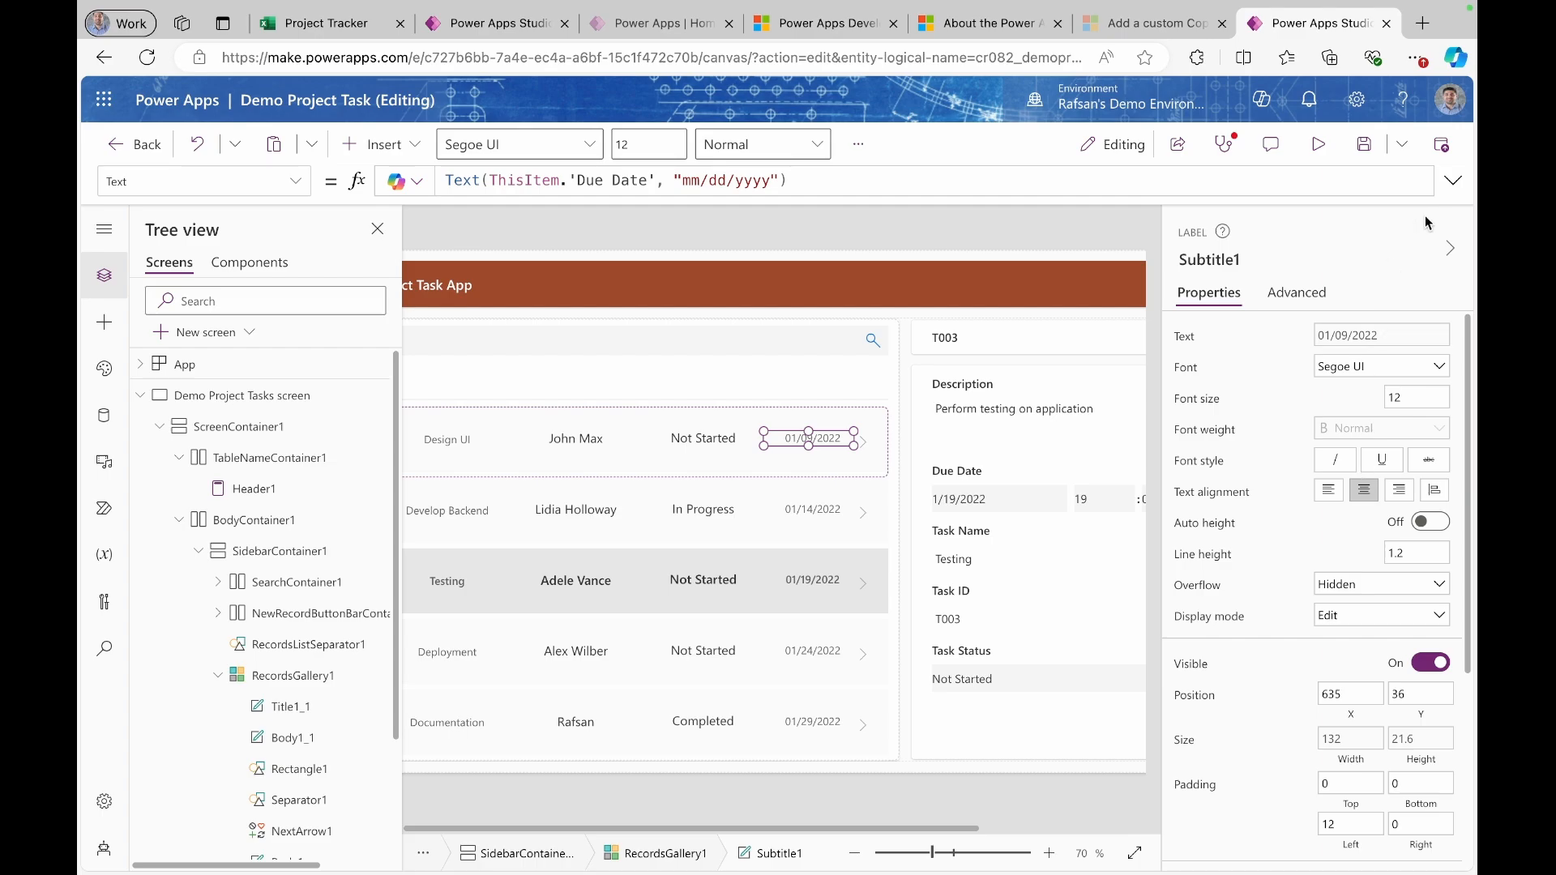
pyautogui.click(1455, 249)
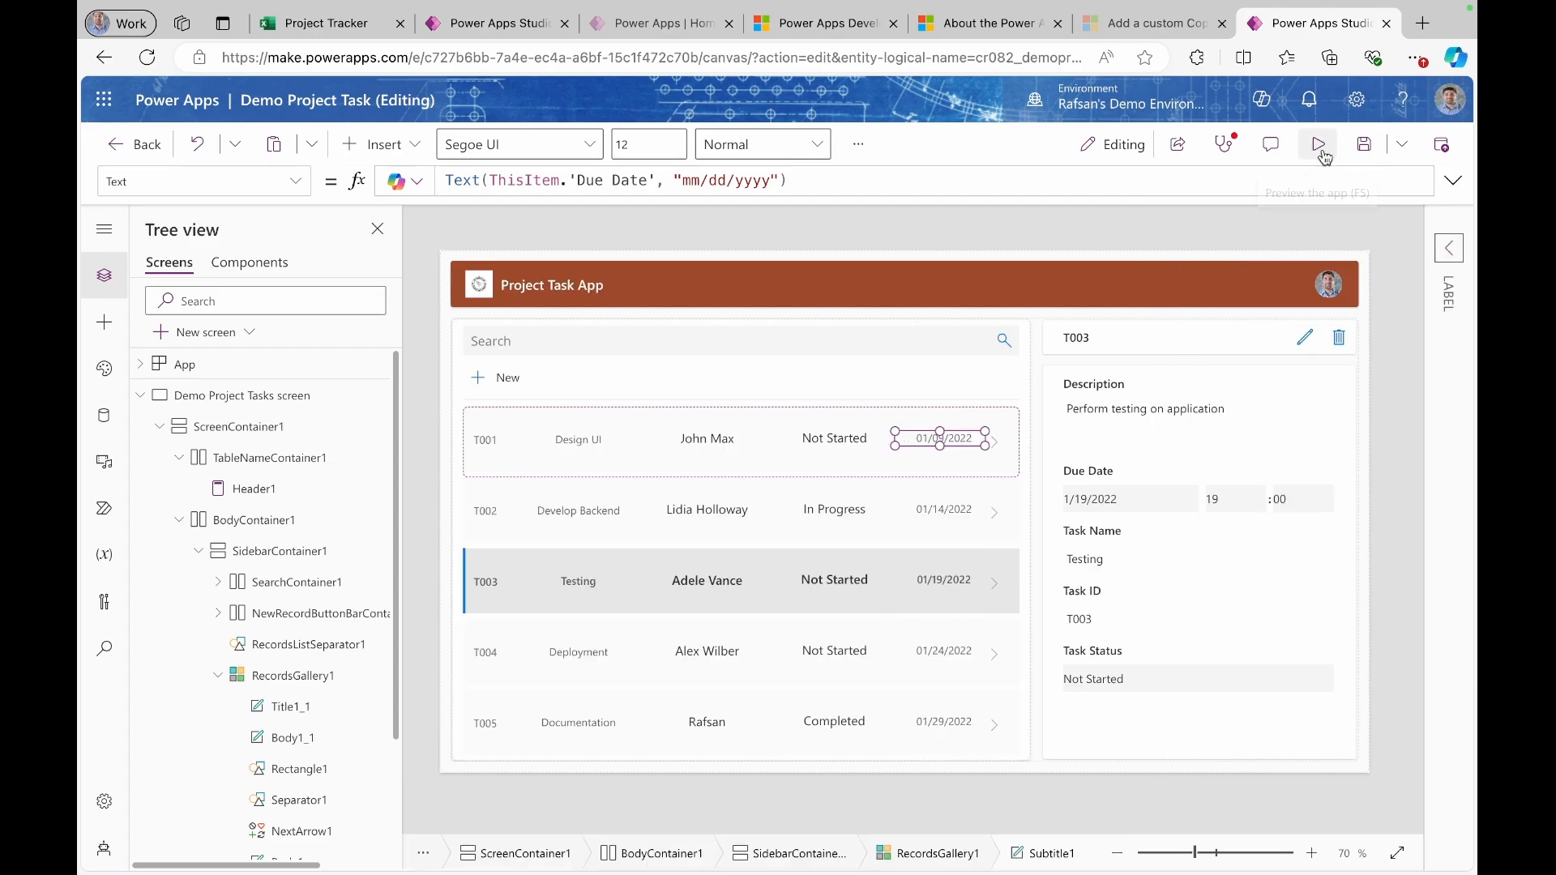
# - Preview the app and select tasks T001 through T004 in turn to check the row layout and task details
pyautogui.click(1319, 145)
pyautogui.click(423, 411)
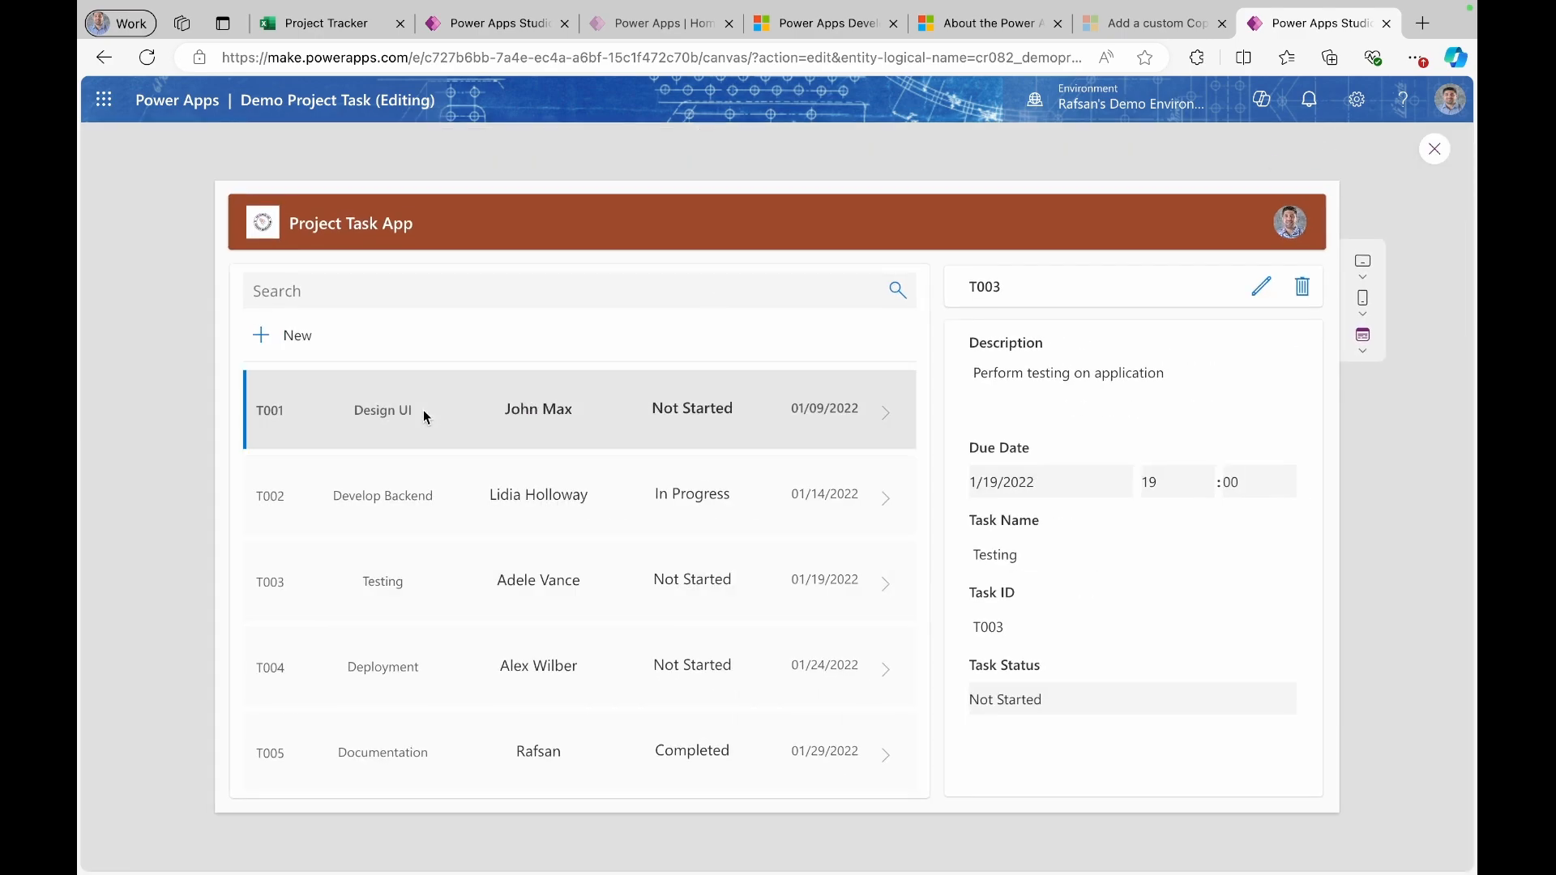
pyautogui.click(399, 496)
pyautogui.click(398, 588)
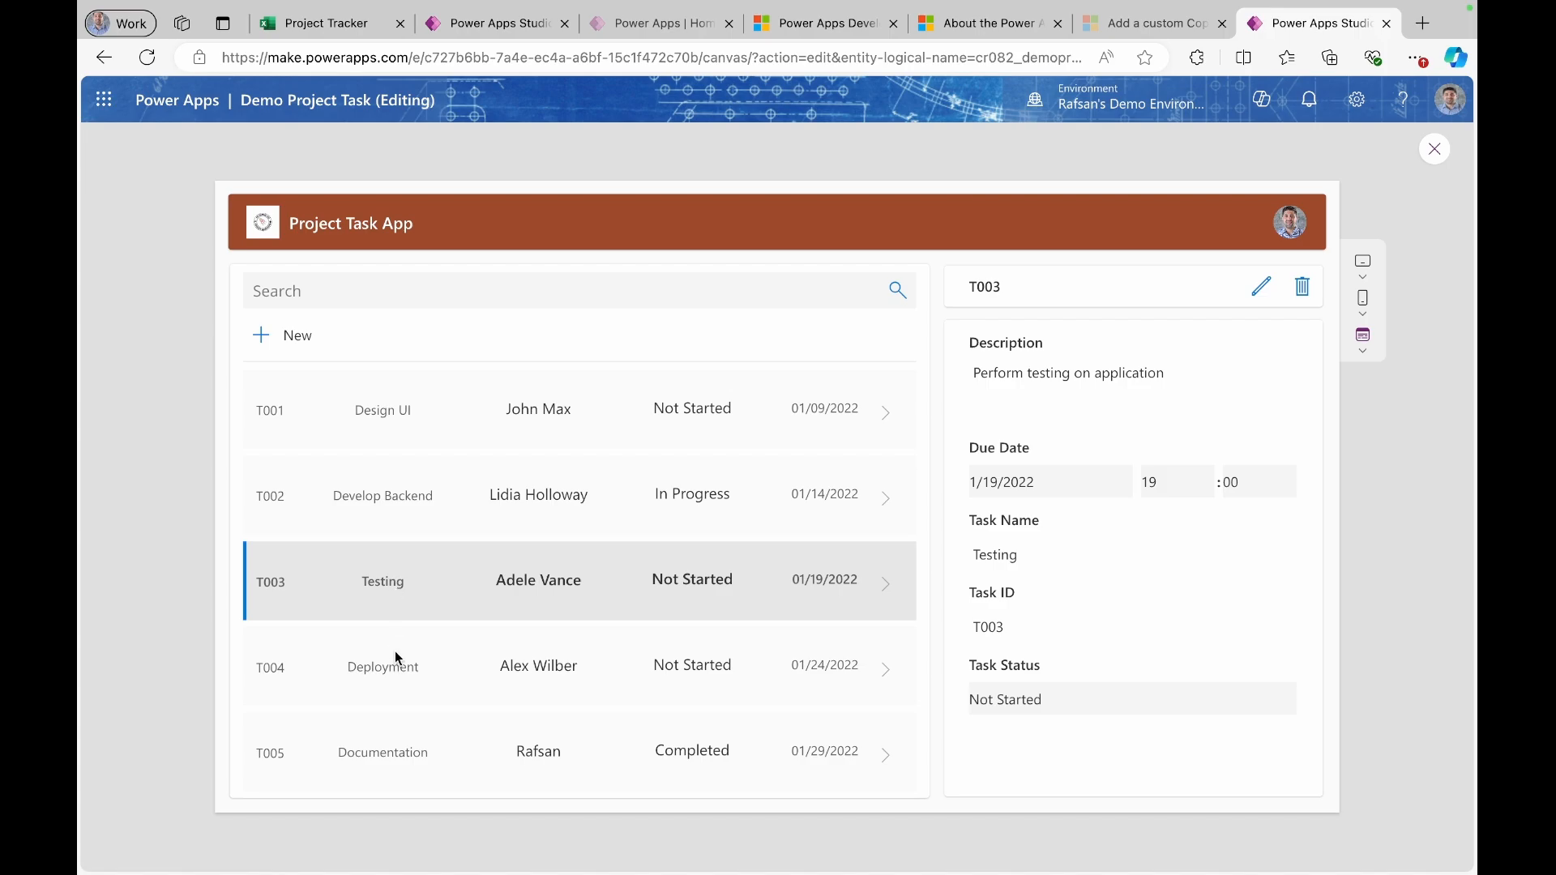
pyautogui.click(400, 690)
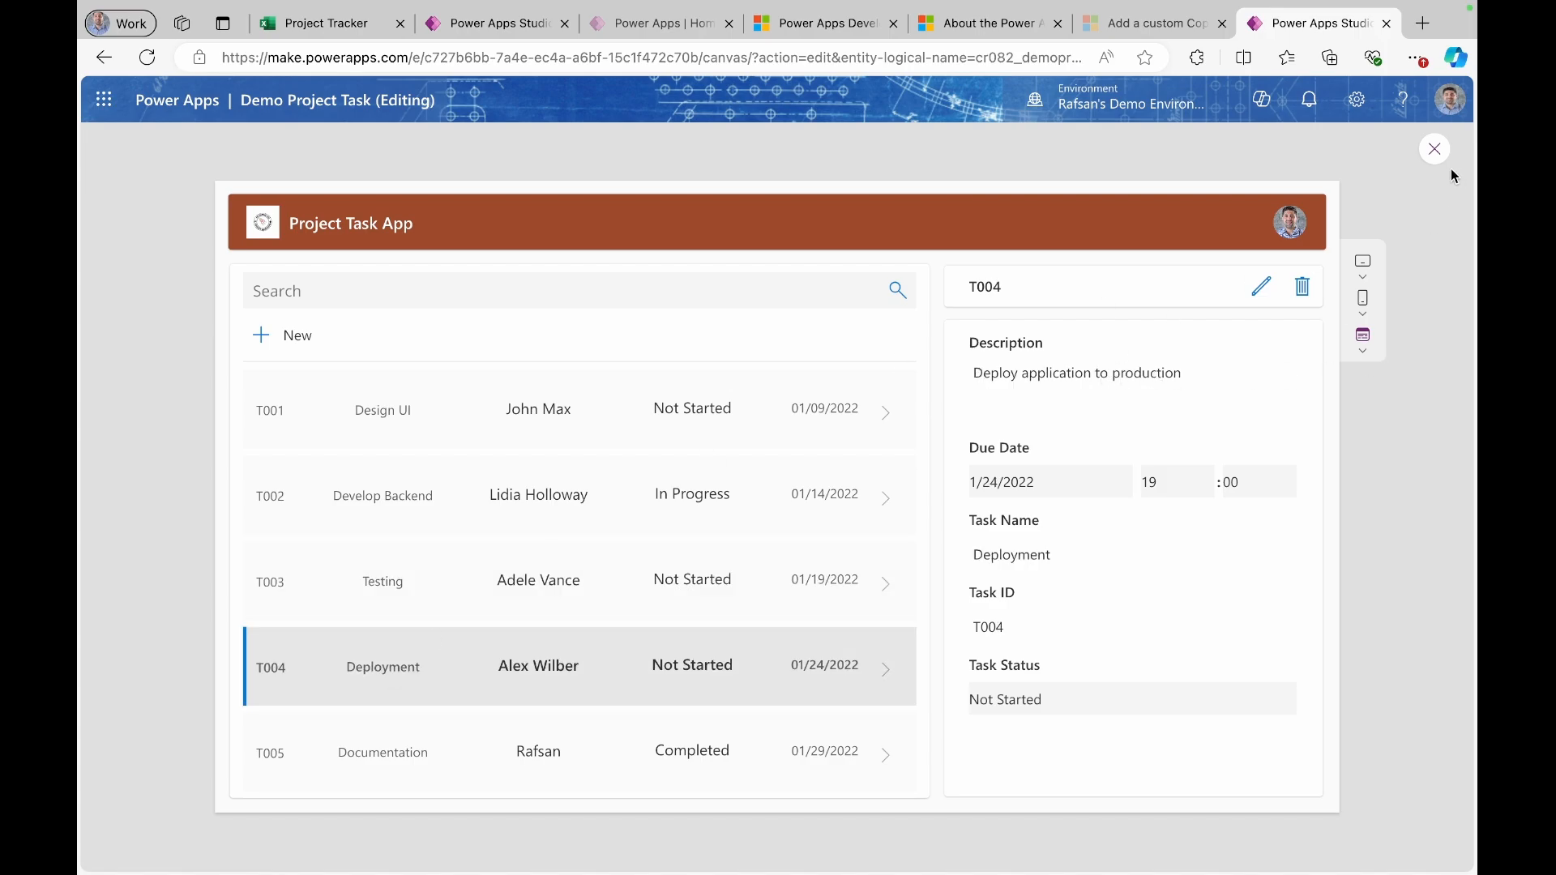
pyautogui.click(1435, 151)
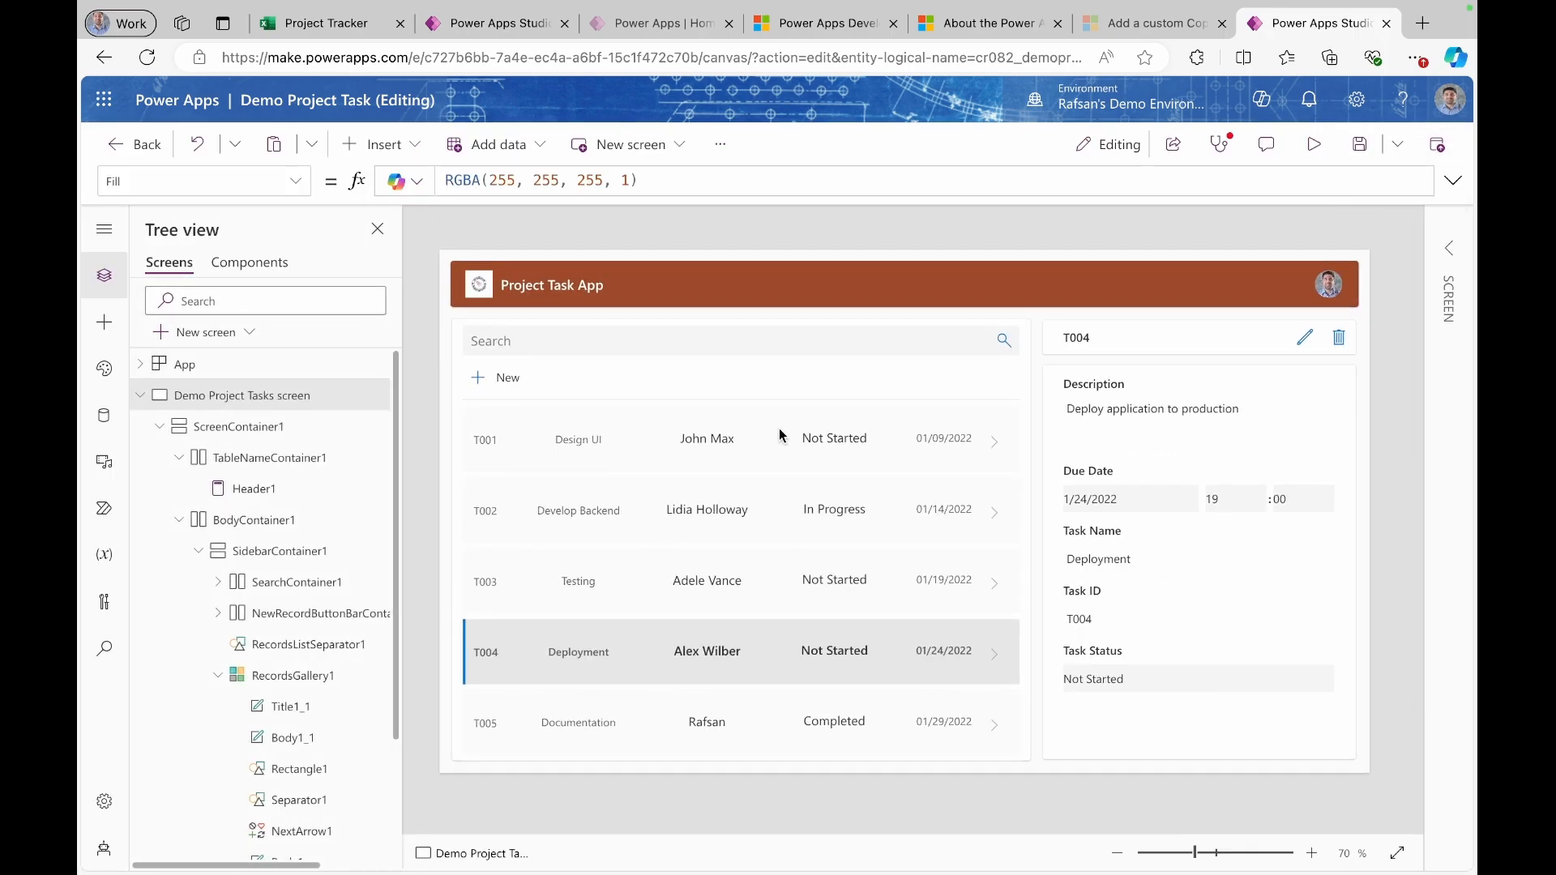
# - Insert an image control into the records gallery row and place it between the Task Name and assignee labels
pyautogui.click(509, 435)
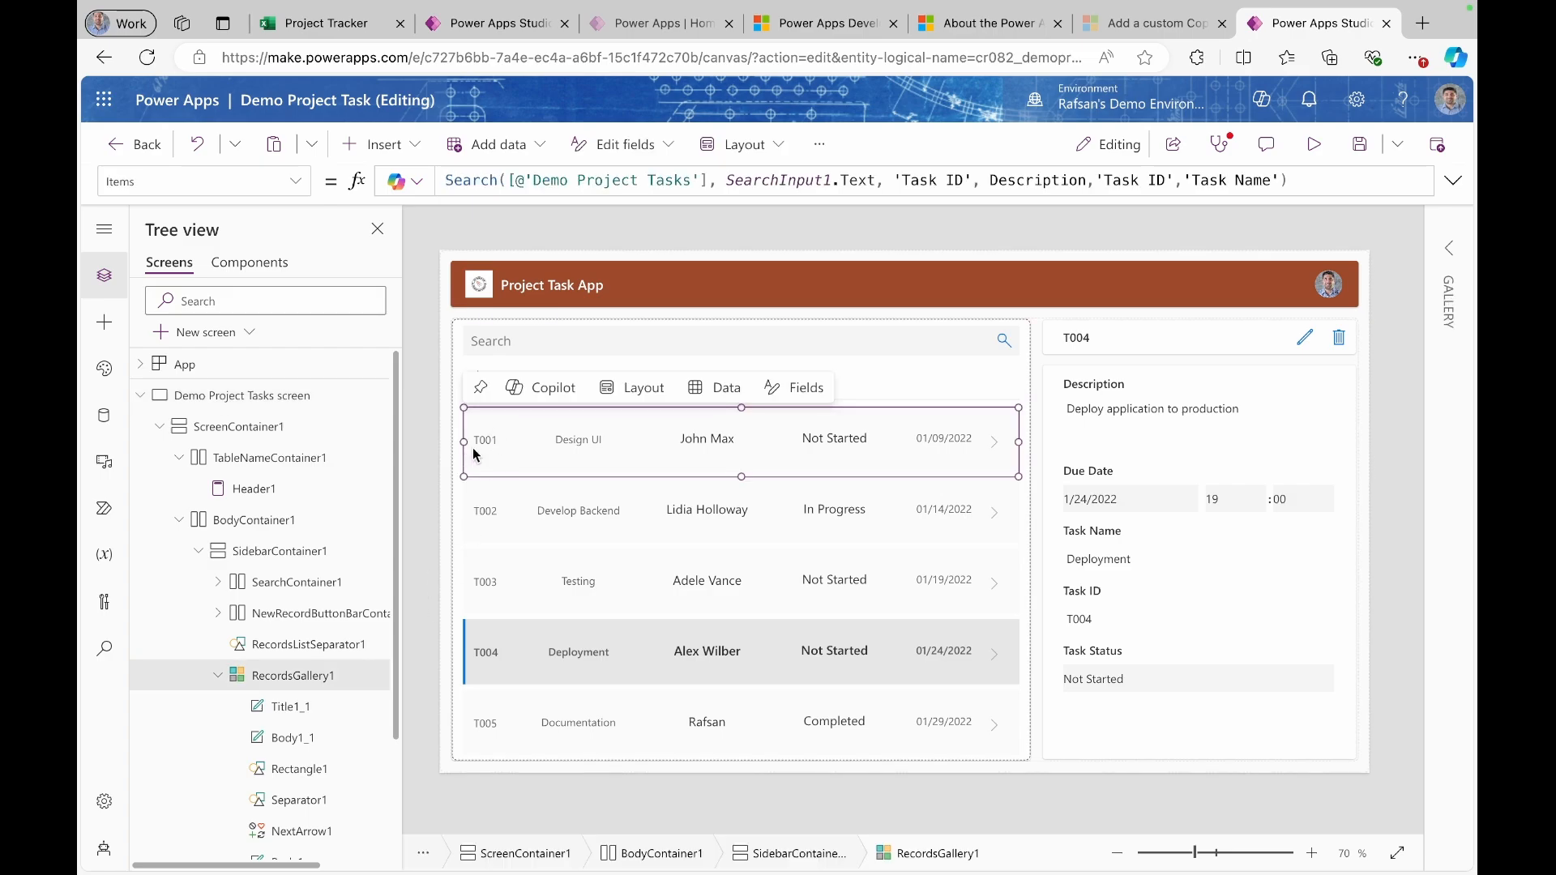
pyautogui.click(415, 150)
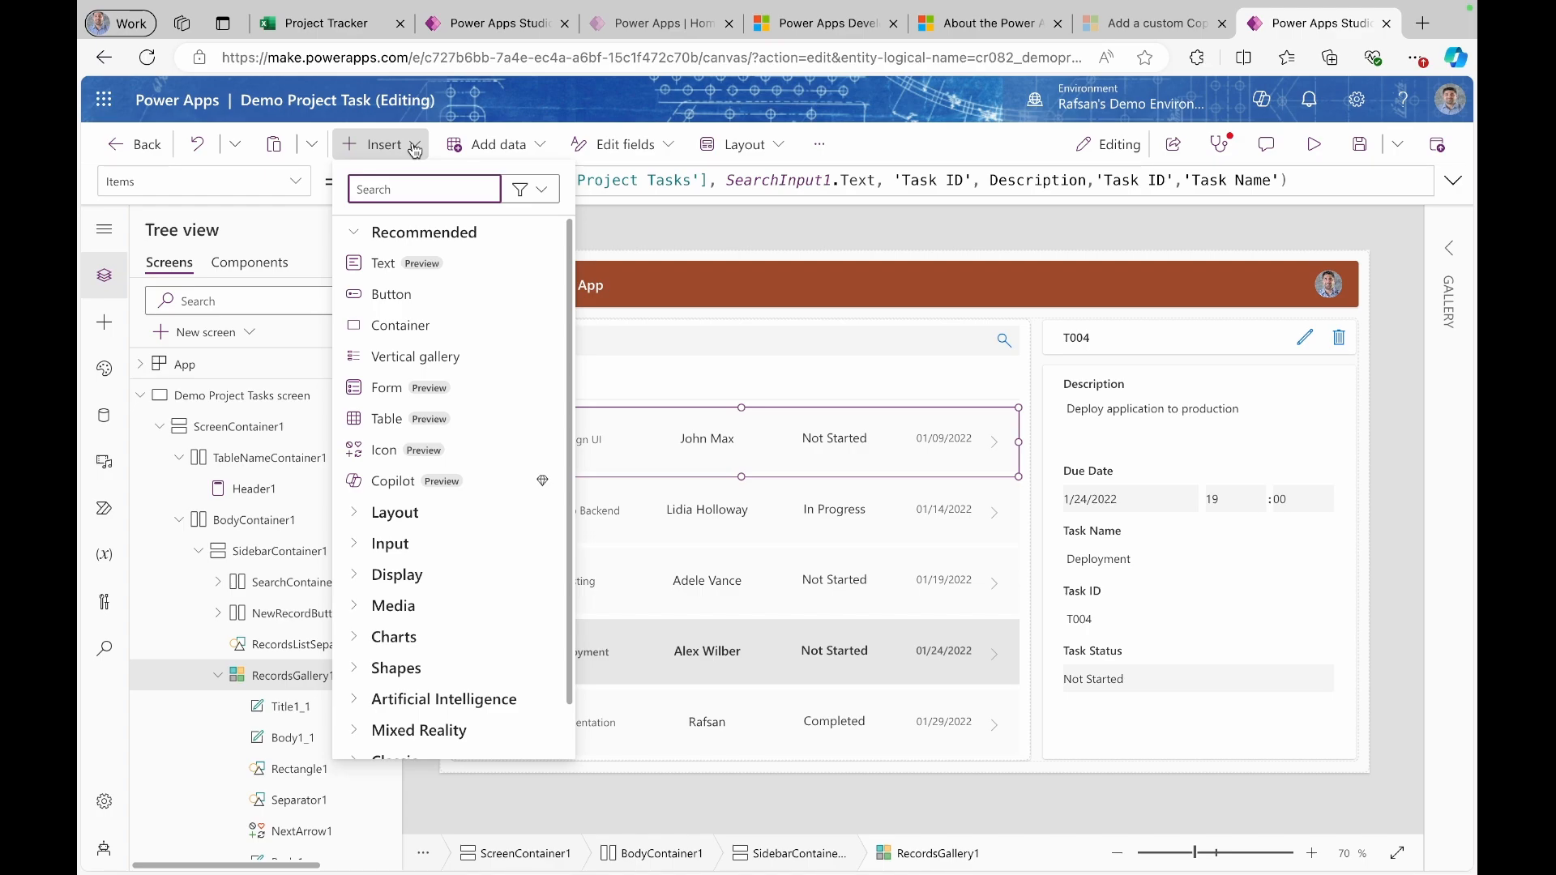
pyautogui.write('image')
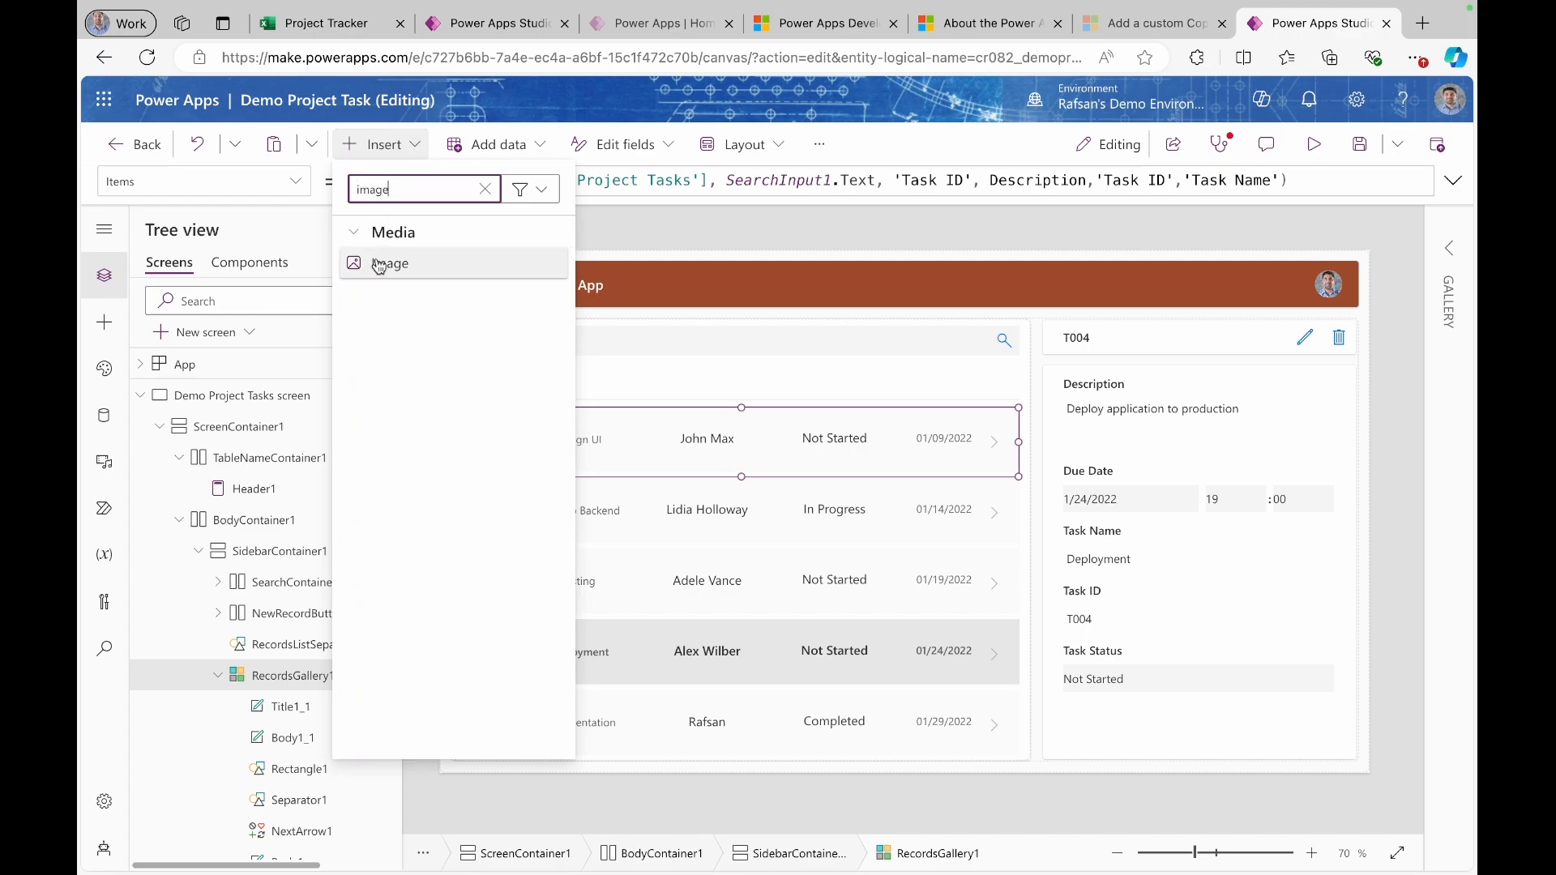
pyautogui.click(379, 266)
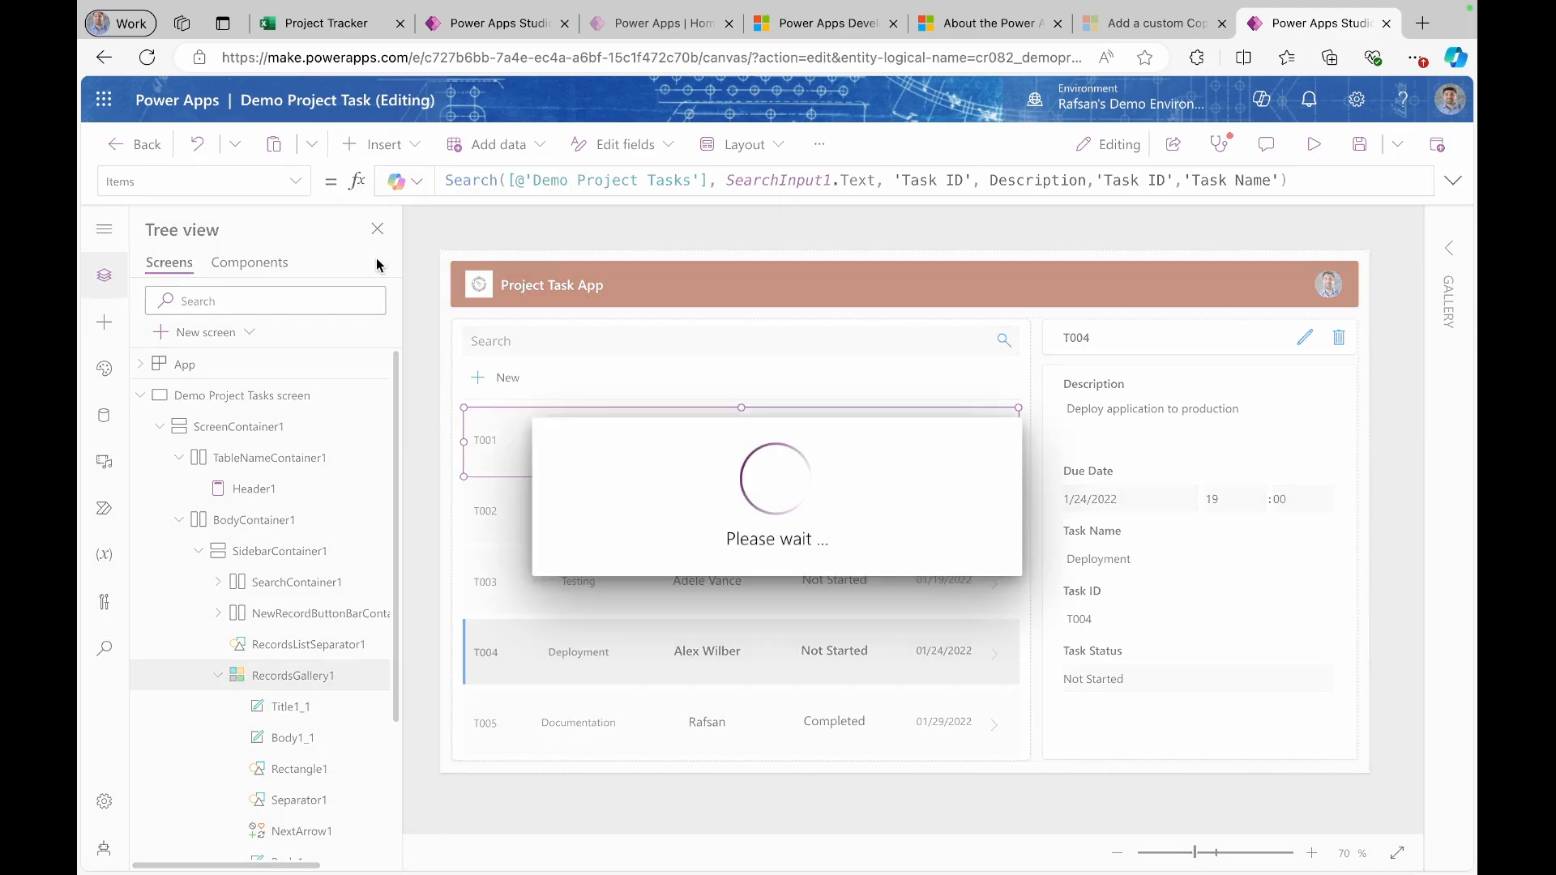
pyautogui.moveTo(511, 438); pyautogui.dragTo(633, 438)
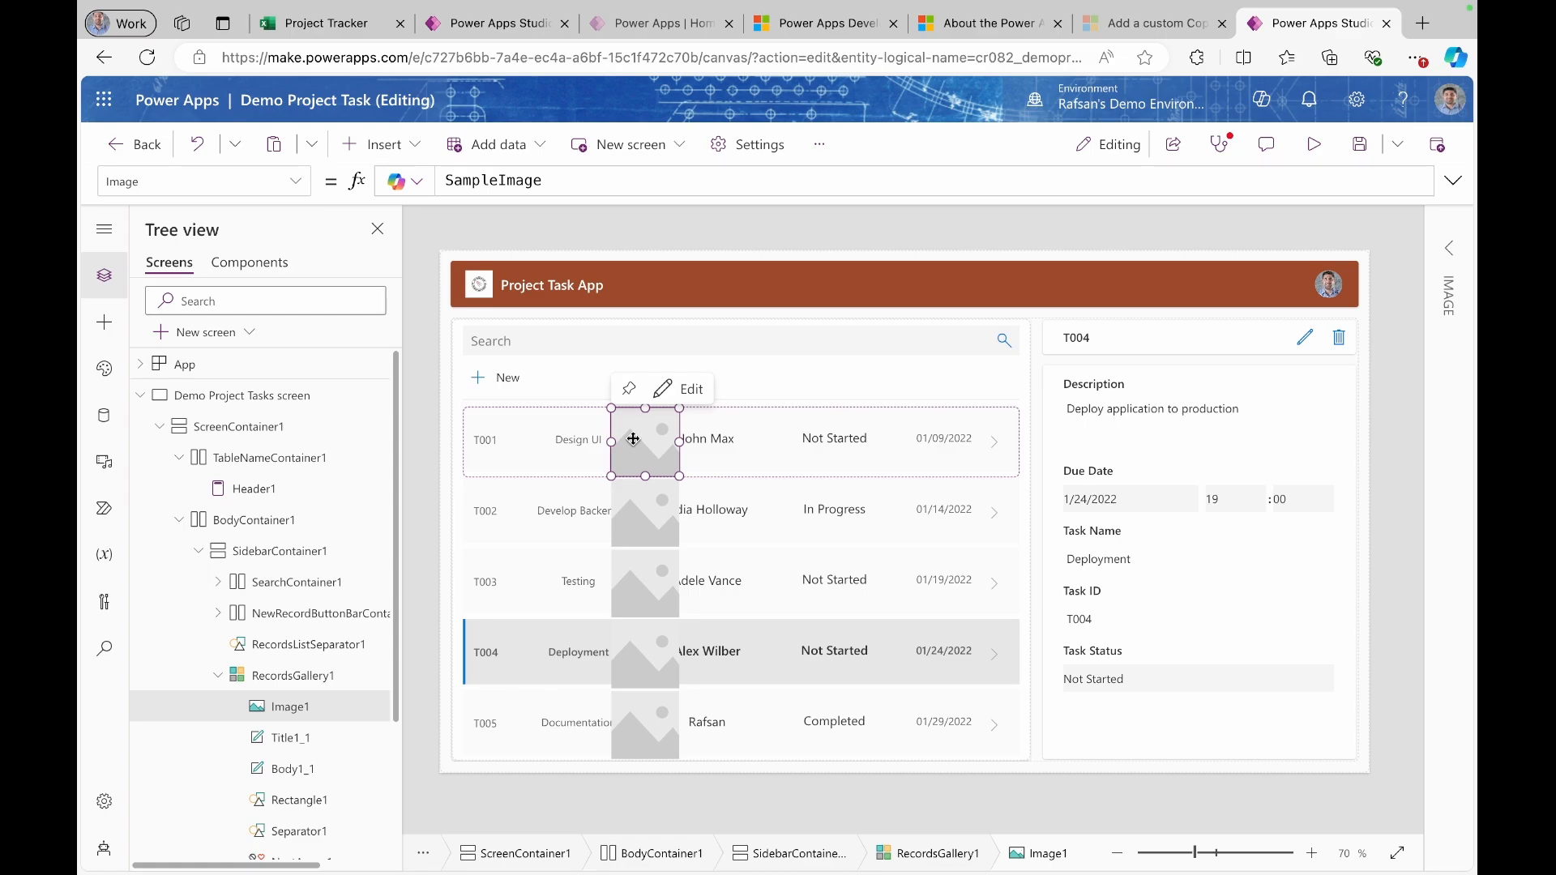
# - Resize the gallery image to 30 wide by 30 high and align it directly before the assignee's name
pyautogui.click(1447, 249)
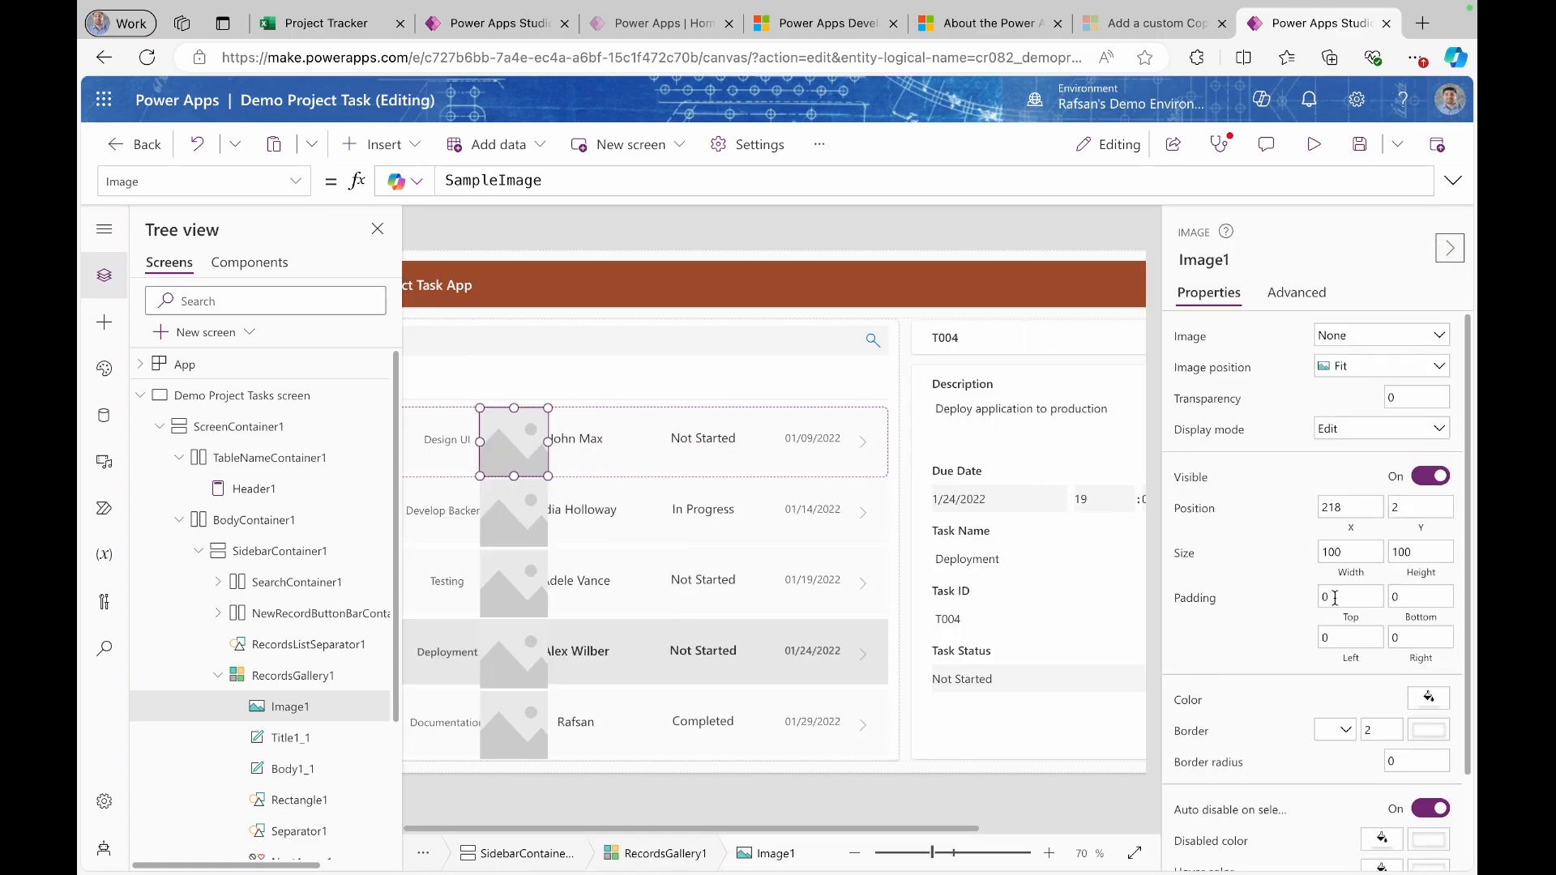
pyautogui.scroll(-3, 1335, 598)
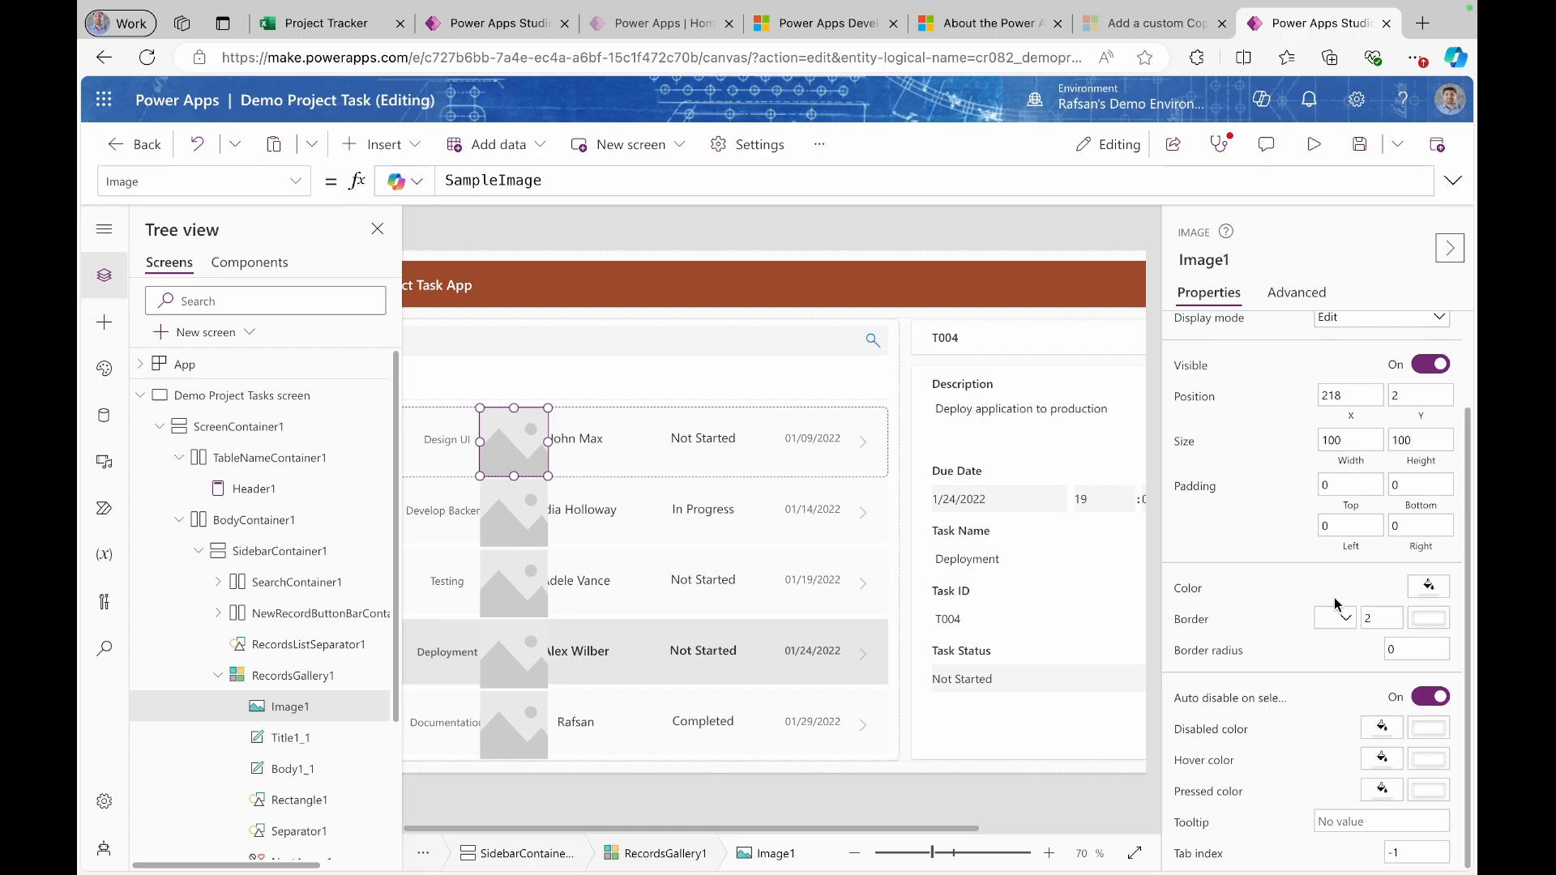
pyautogui.click(1358, 438)
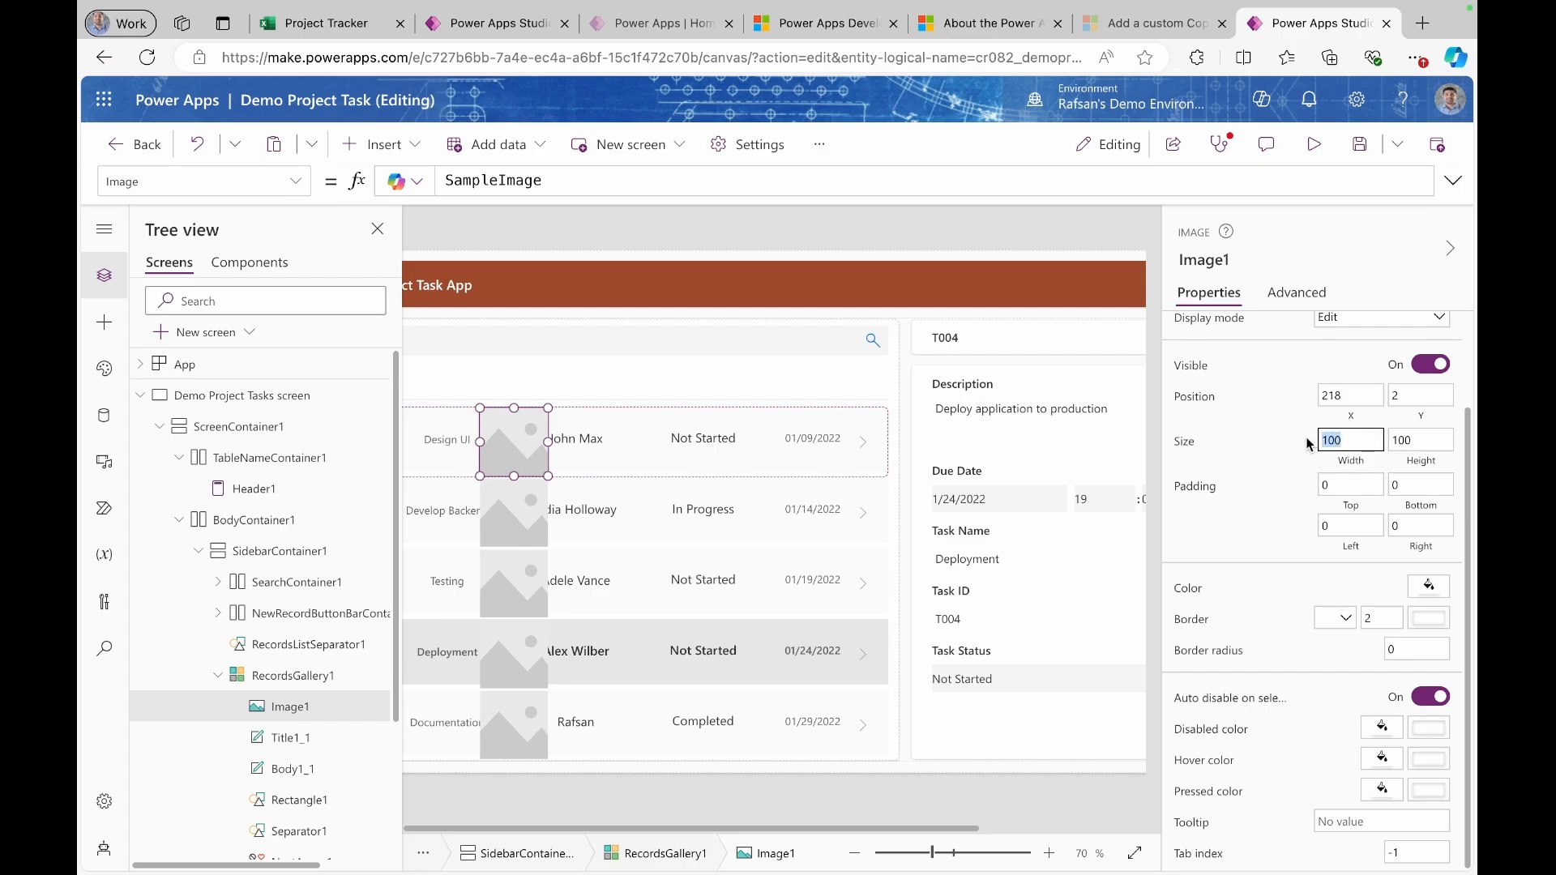
pyautogui.write('30')
pyautogui.press('Tab')
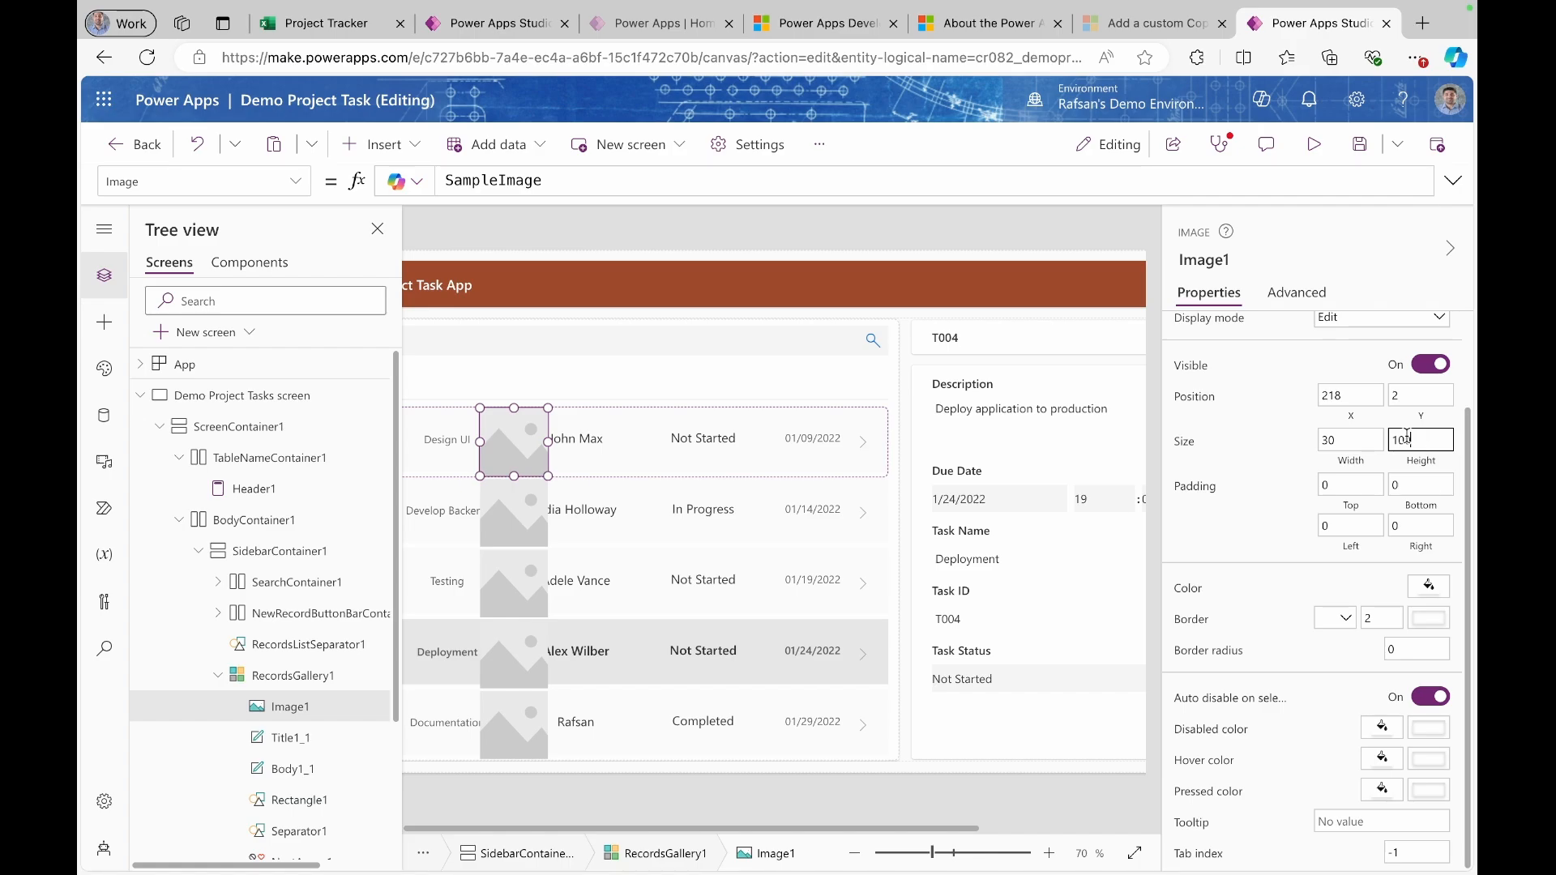
pyautogui.write('30')
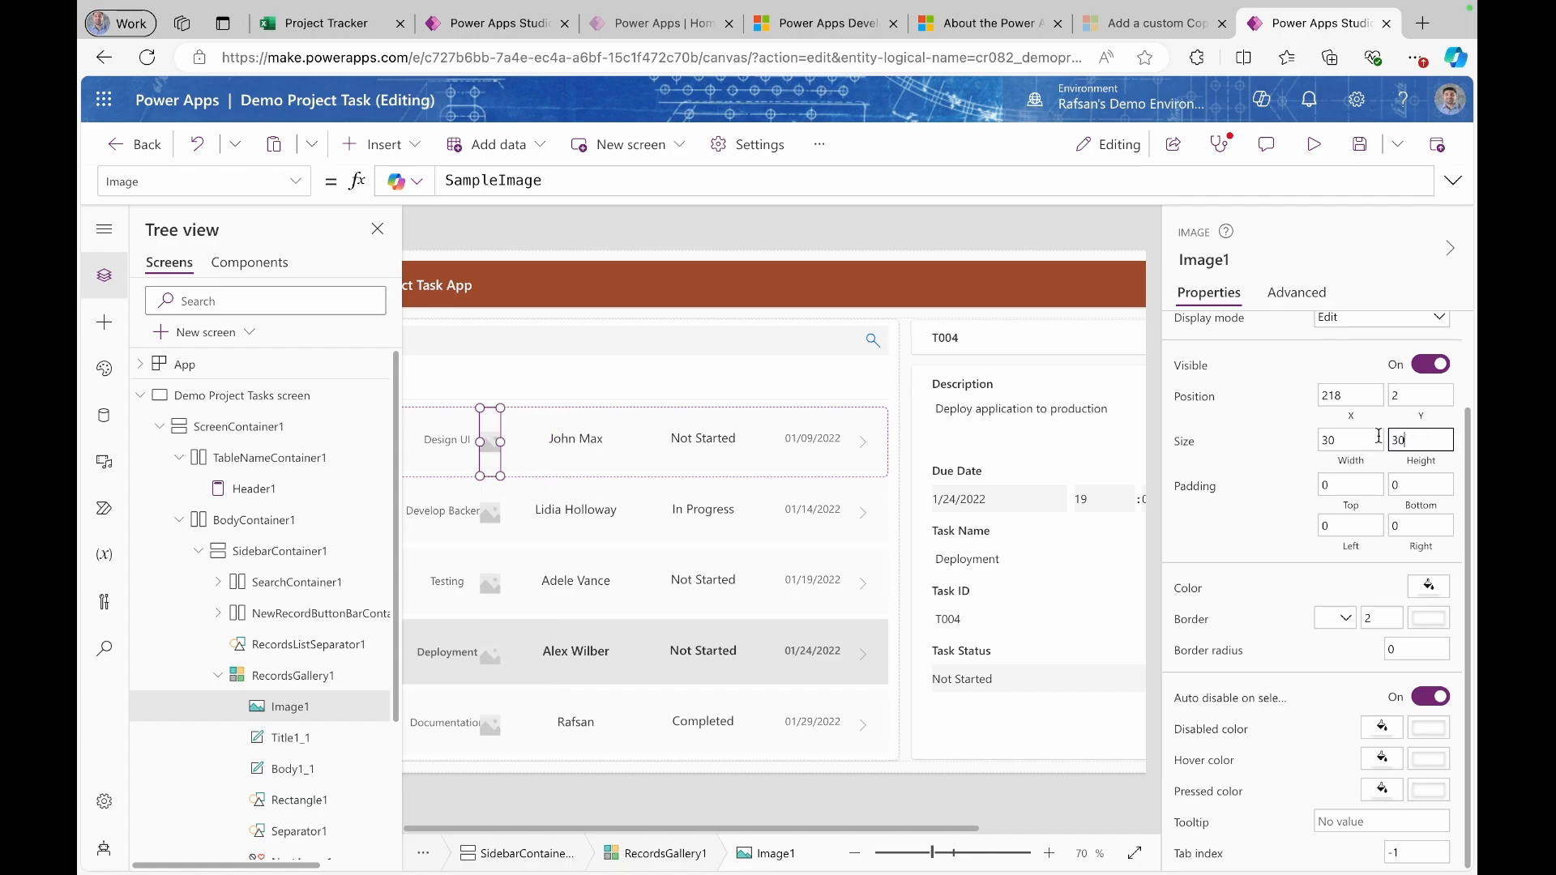
pyautogui.click(1289, 444)
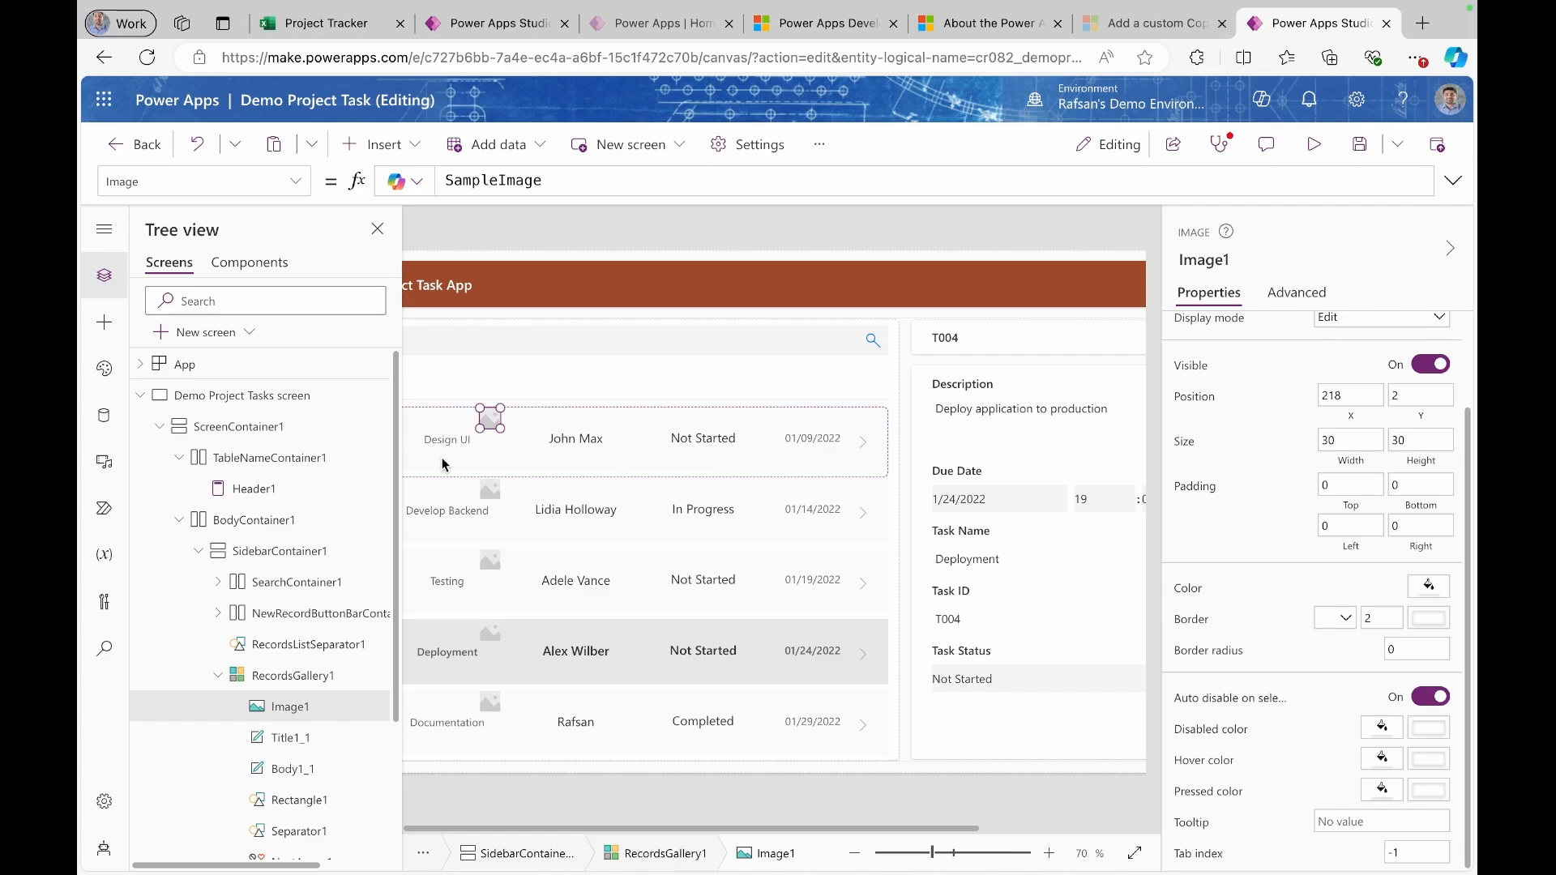
pyautogui.moveTo(490, 418); pyautogui.dragTo(520, 439)
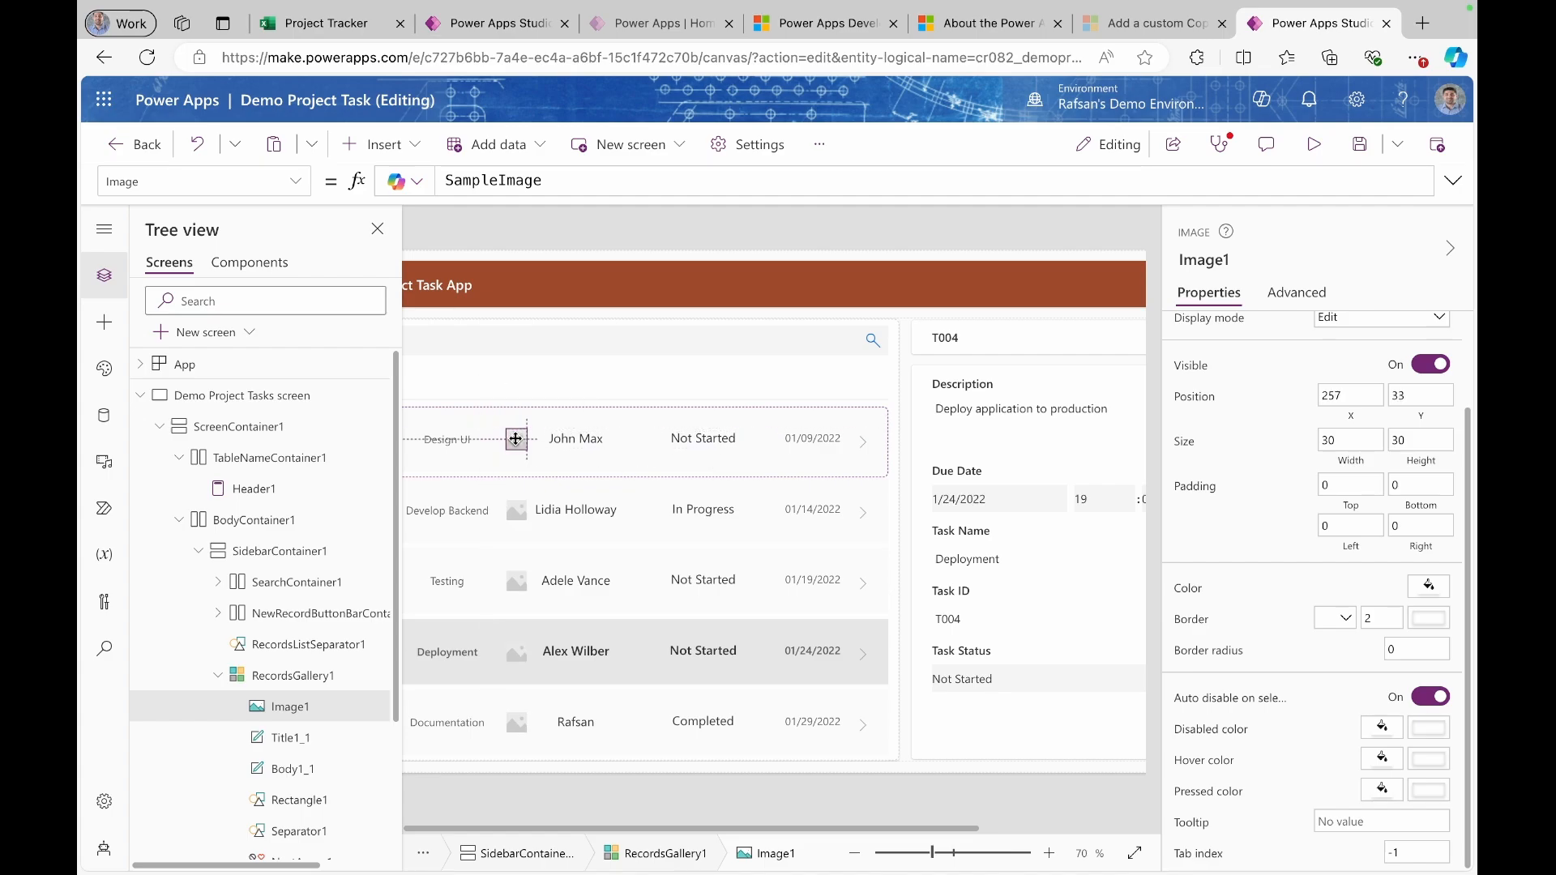
# - Preview the app and select tasks T001 to T003 to check how the image placeholders look in the rows
pyautogui.click(1314, 144)
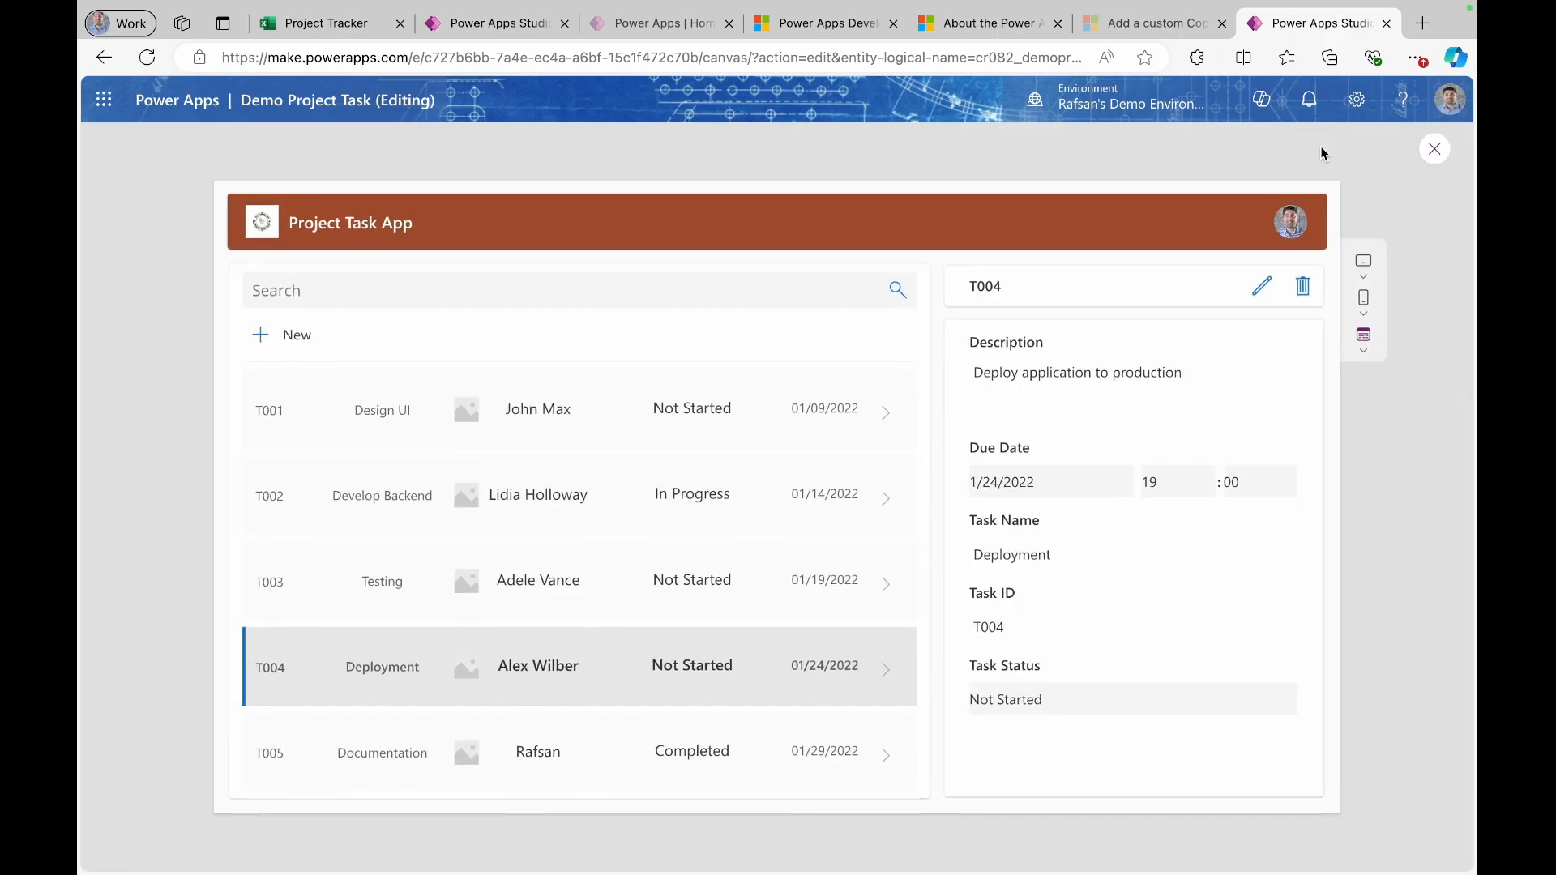
pyautogui.click(294, 405)
pyautogui.click(291, 509)
pyautogui.click(289, 575)
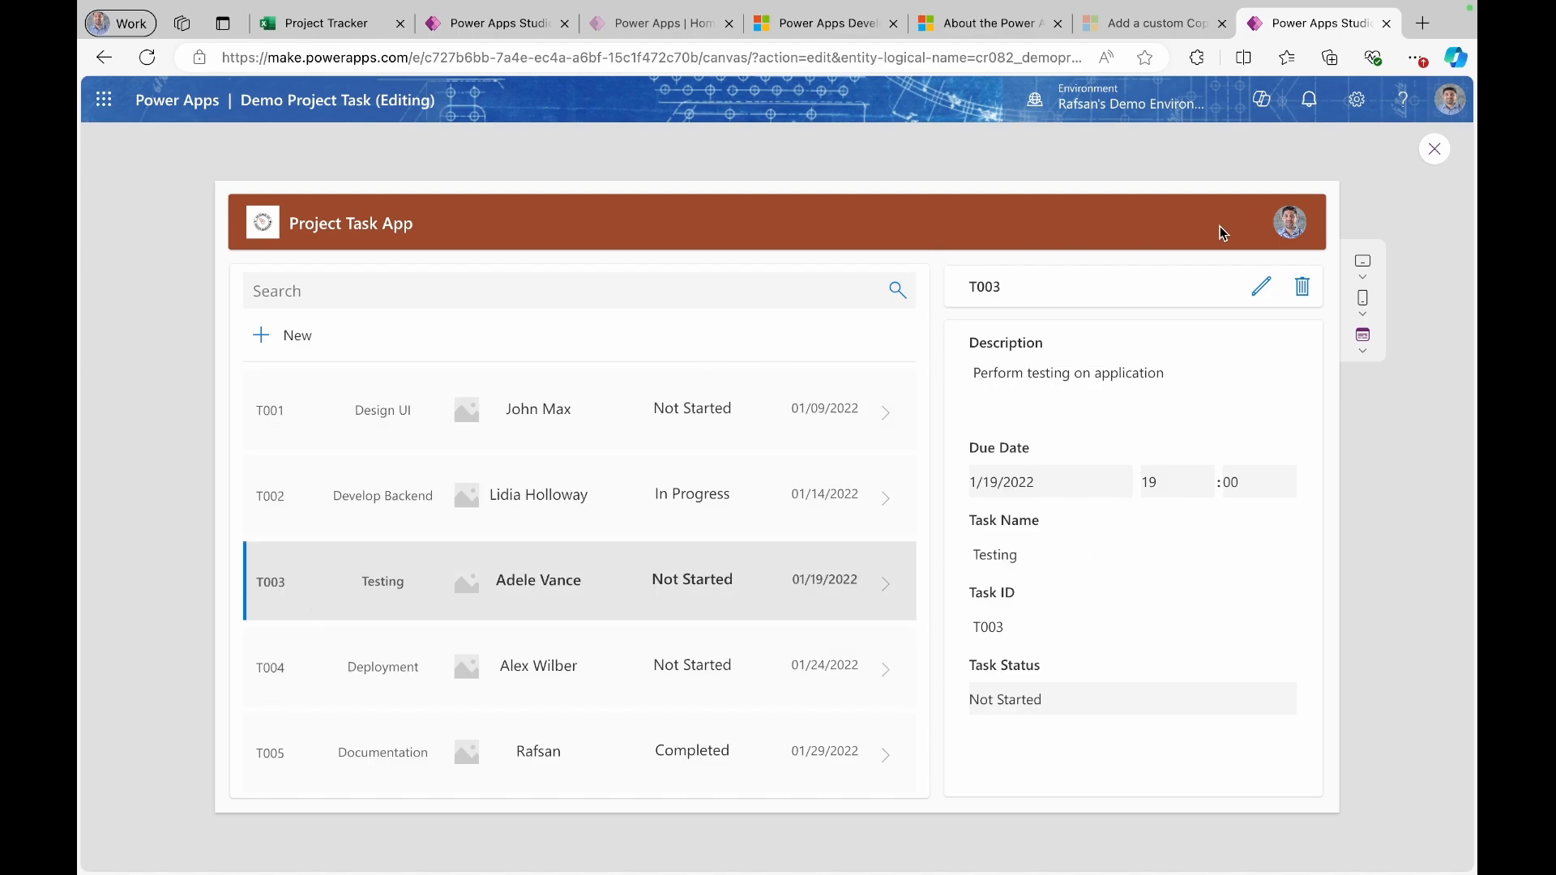
pyautogui.click(1435, 149)
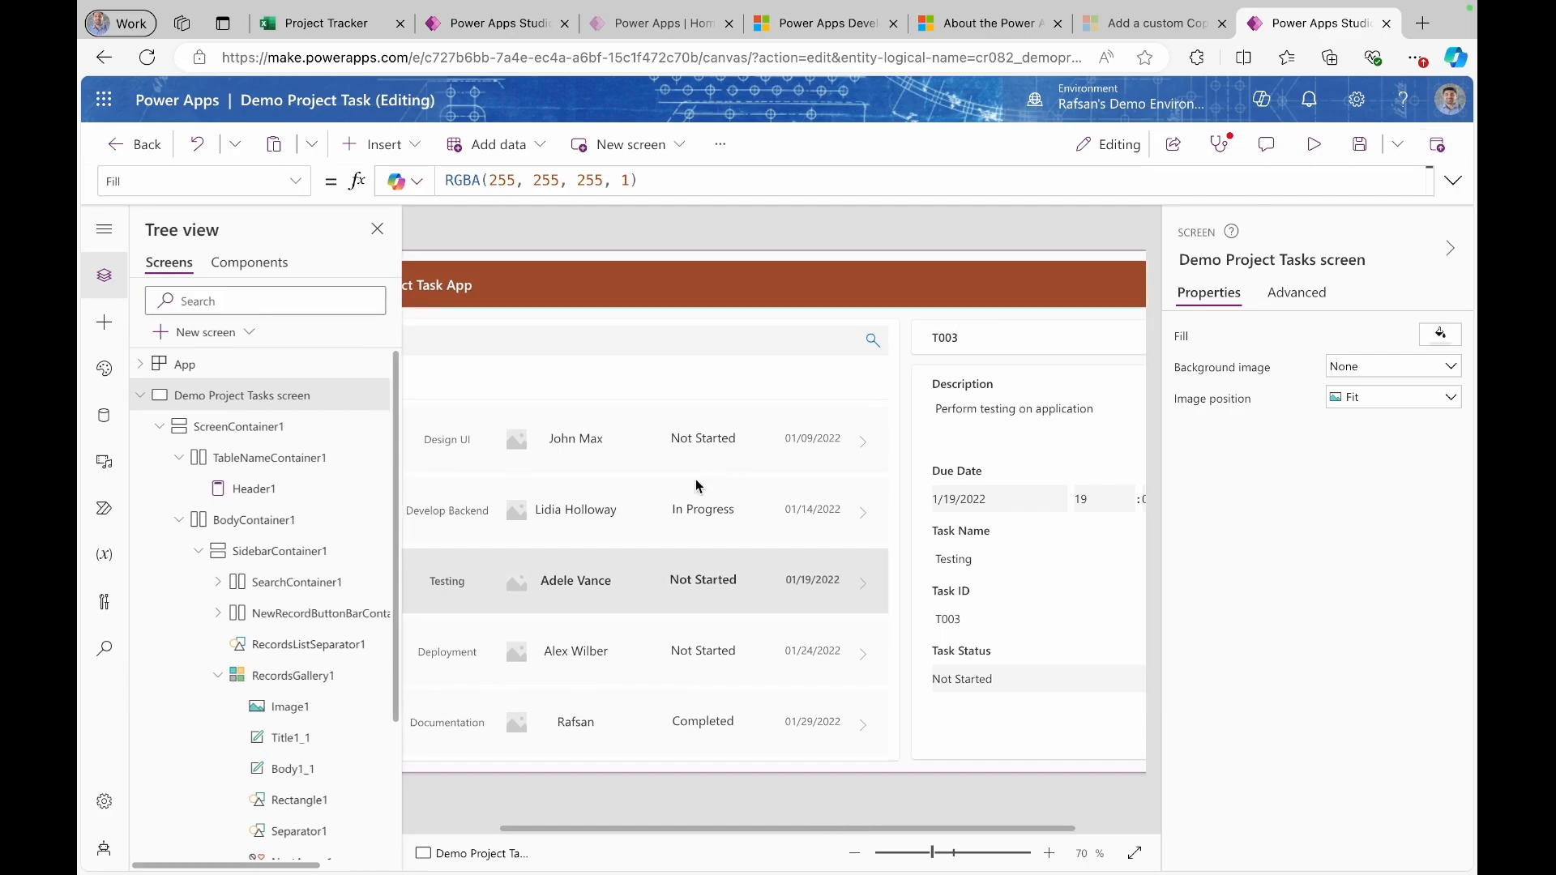
# - Set the TemplateSize of the records gallery to 70 to shorten its rows
pyautogui.click(580, 495)
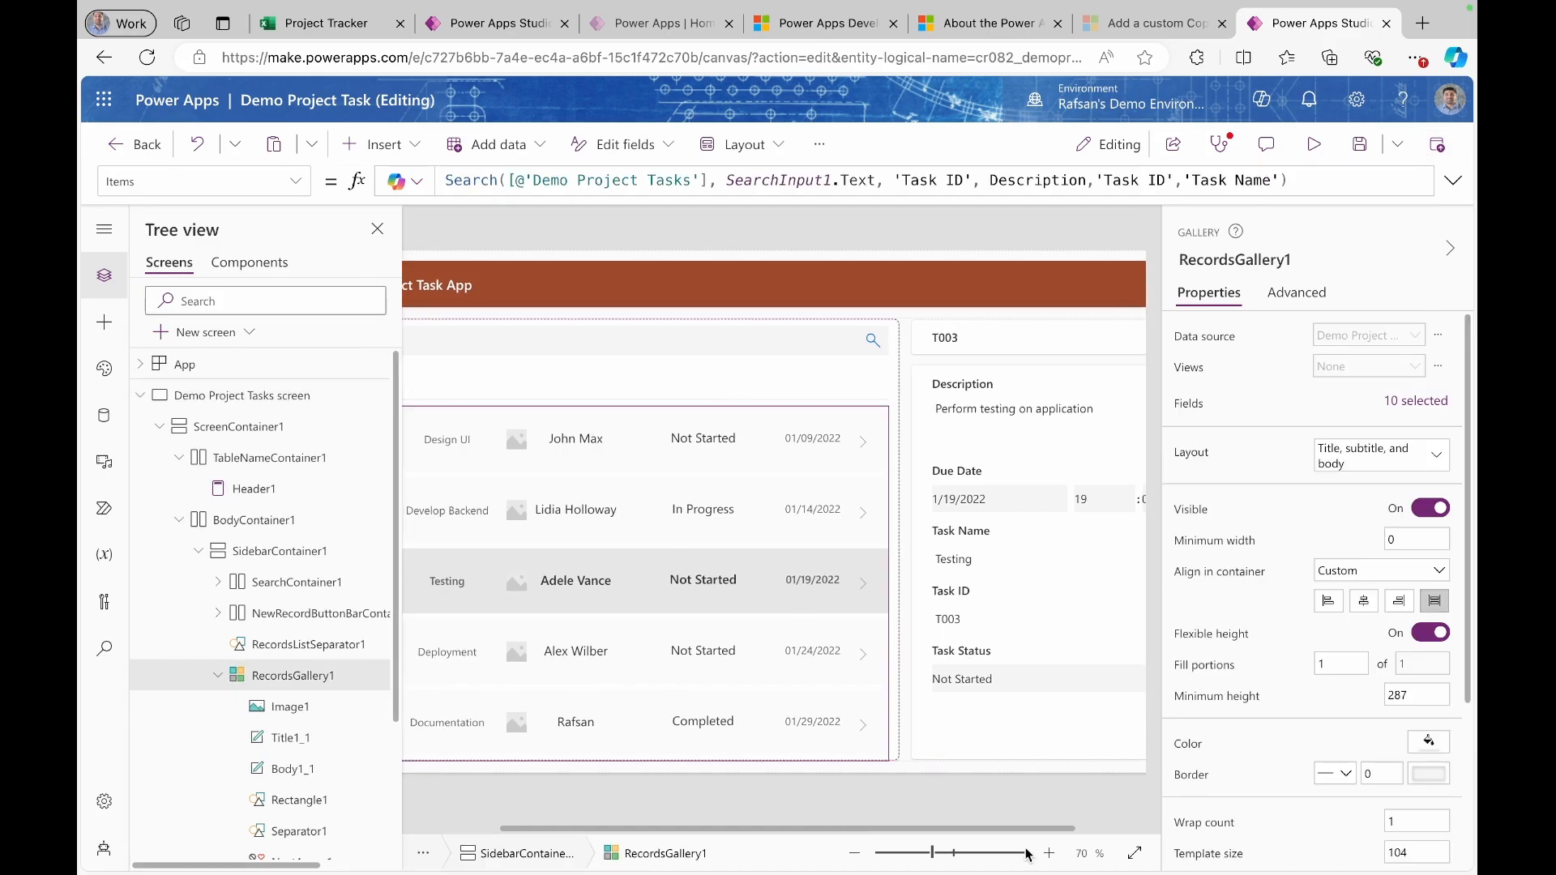
pyautogui.moveTo(919, 825); pyautogui.dragTo(792, 835)
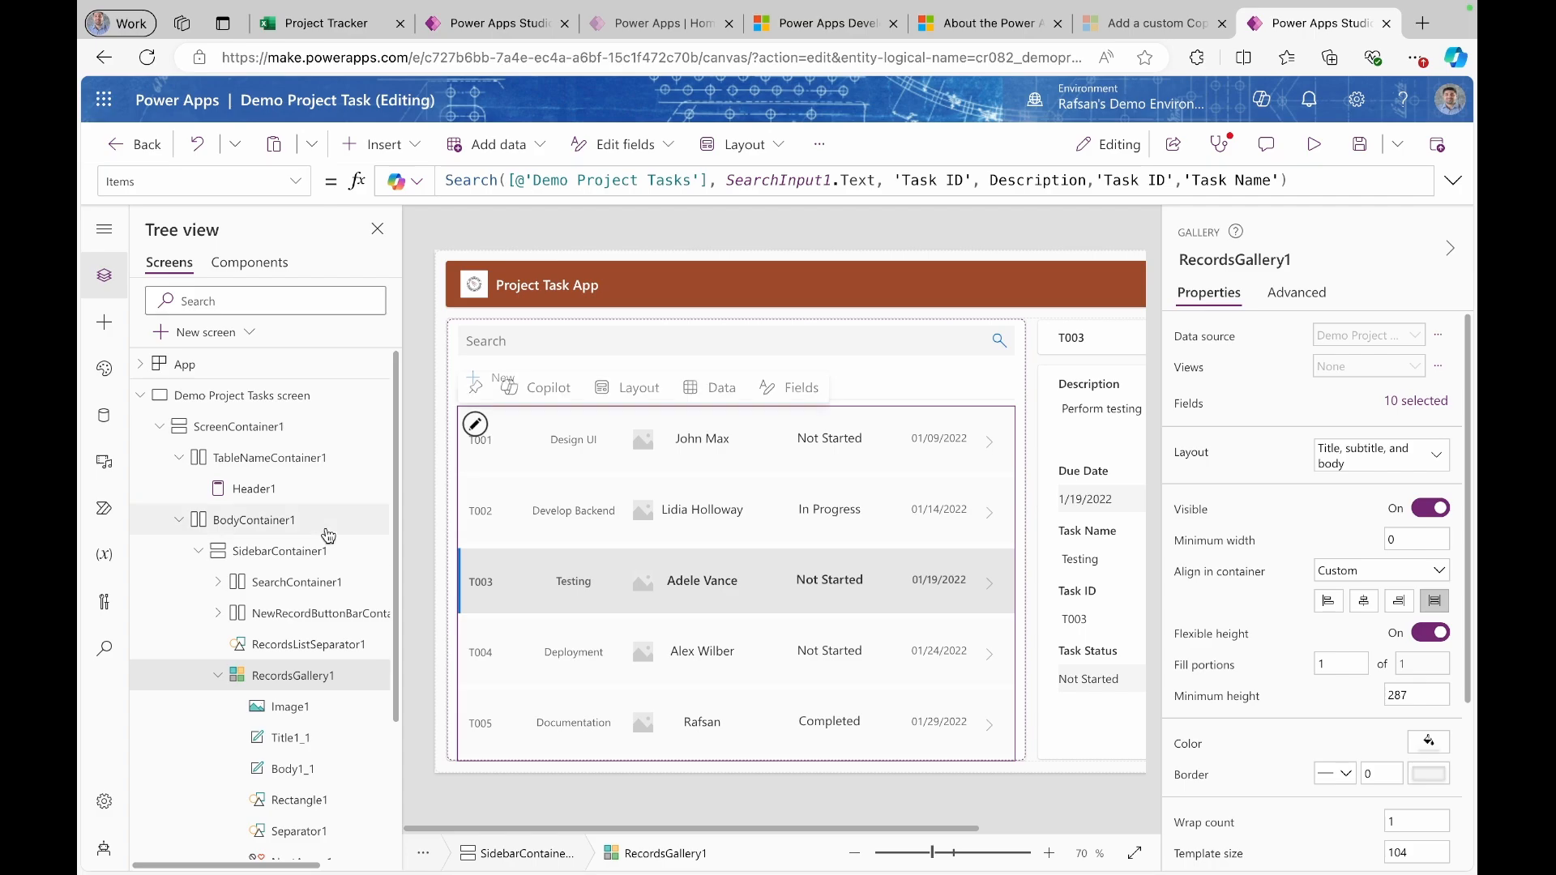
pyautogui.click(296, 183)
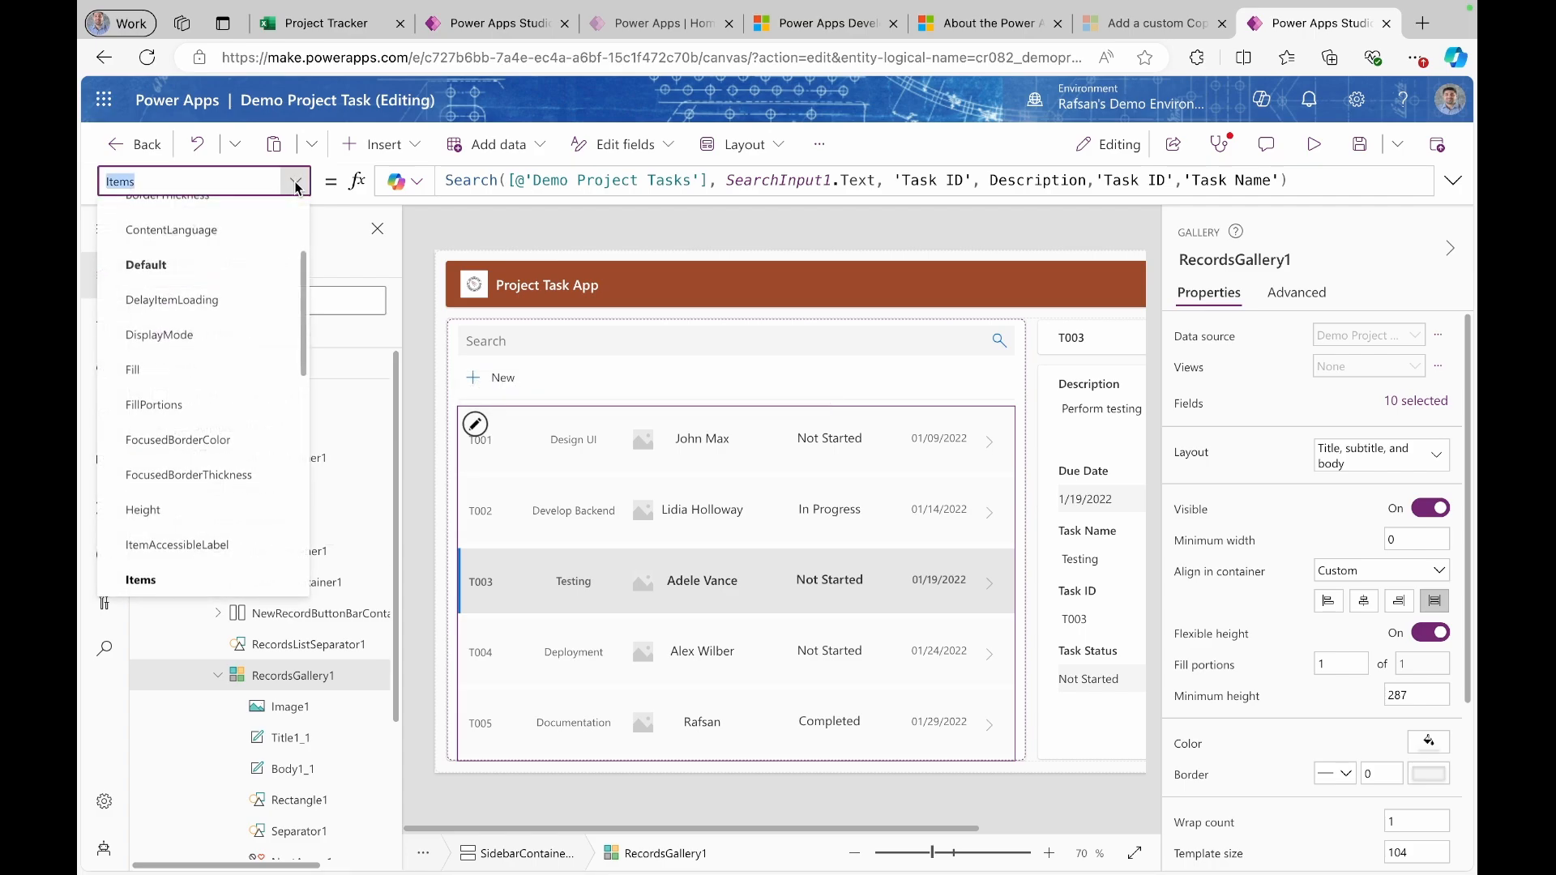
pyautogui.write('TemplateFill')
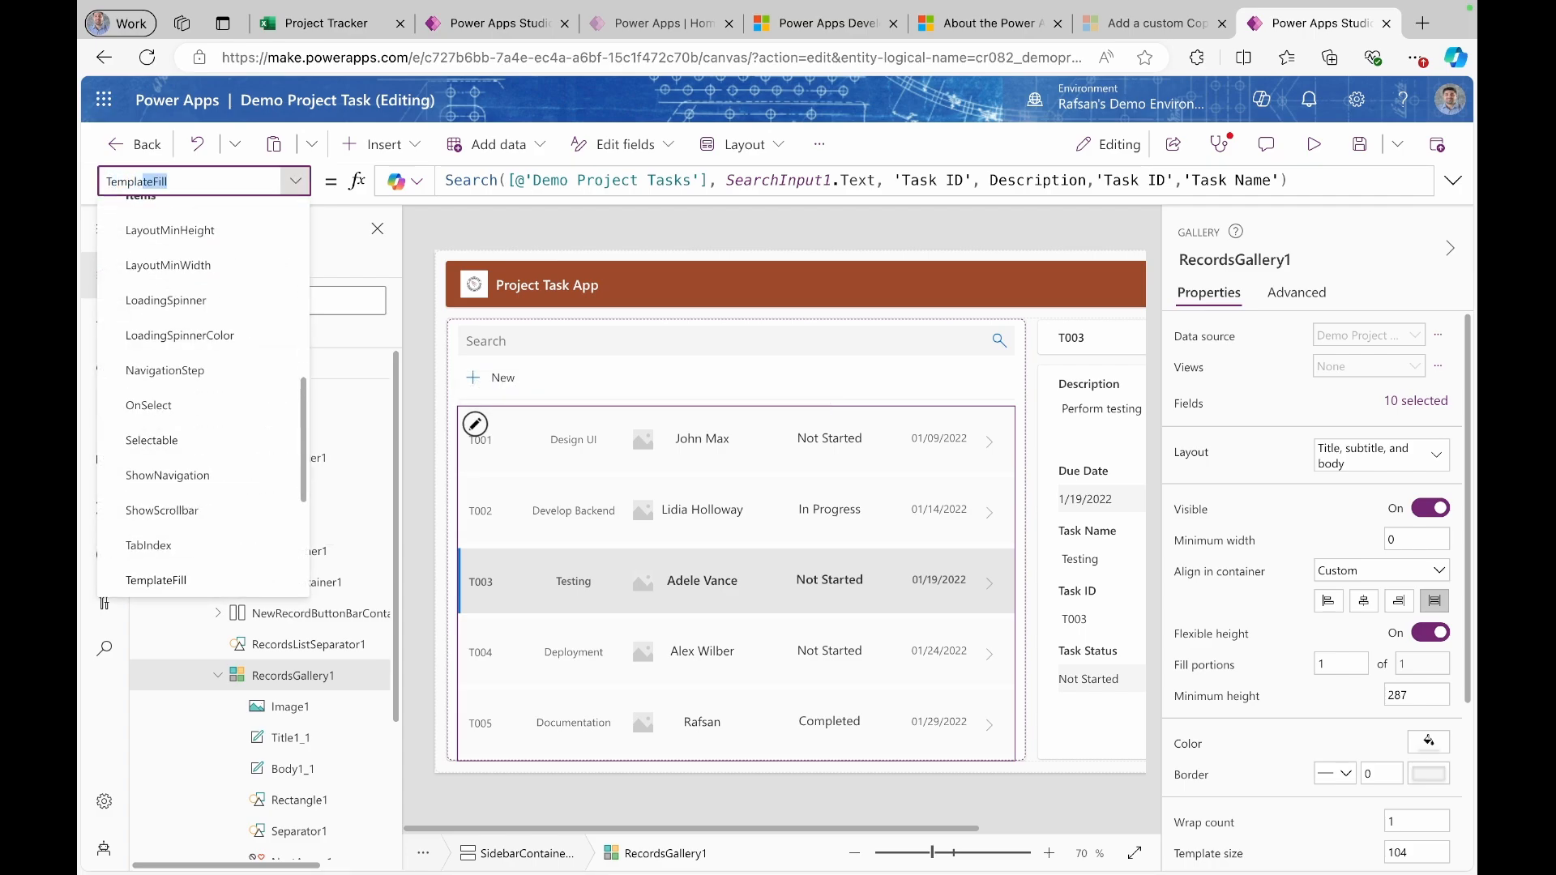
pyautogui.scroll(-1, 203, 578)
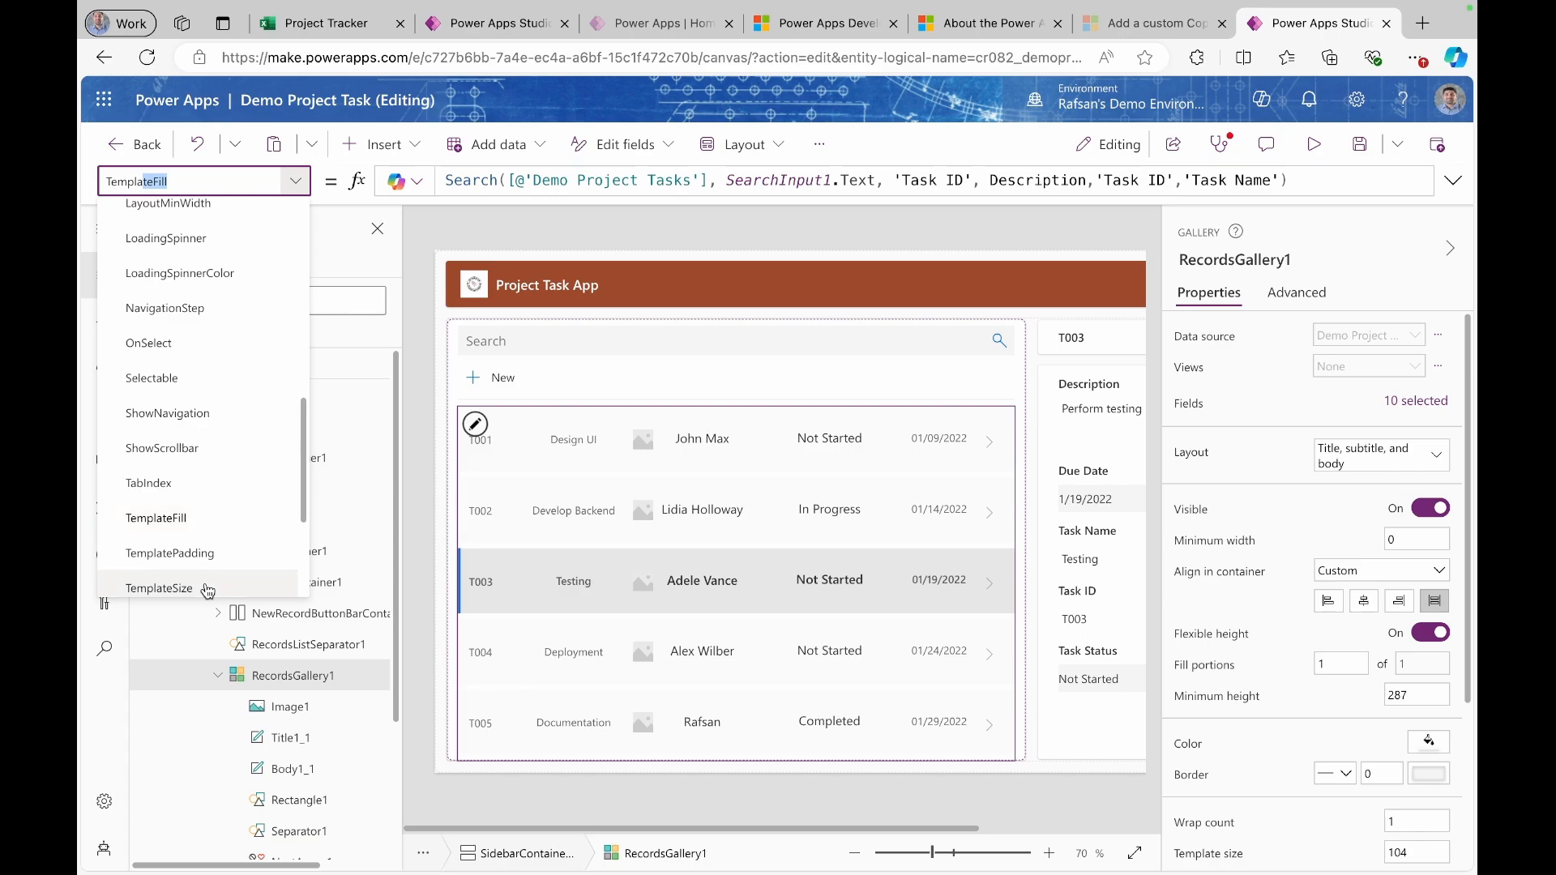
pyautogui.click(200, 569)
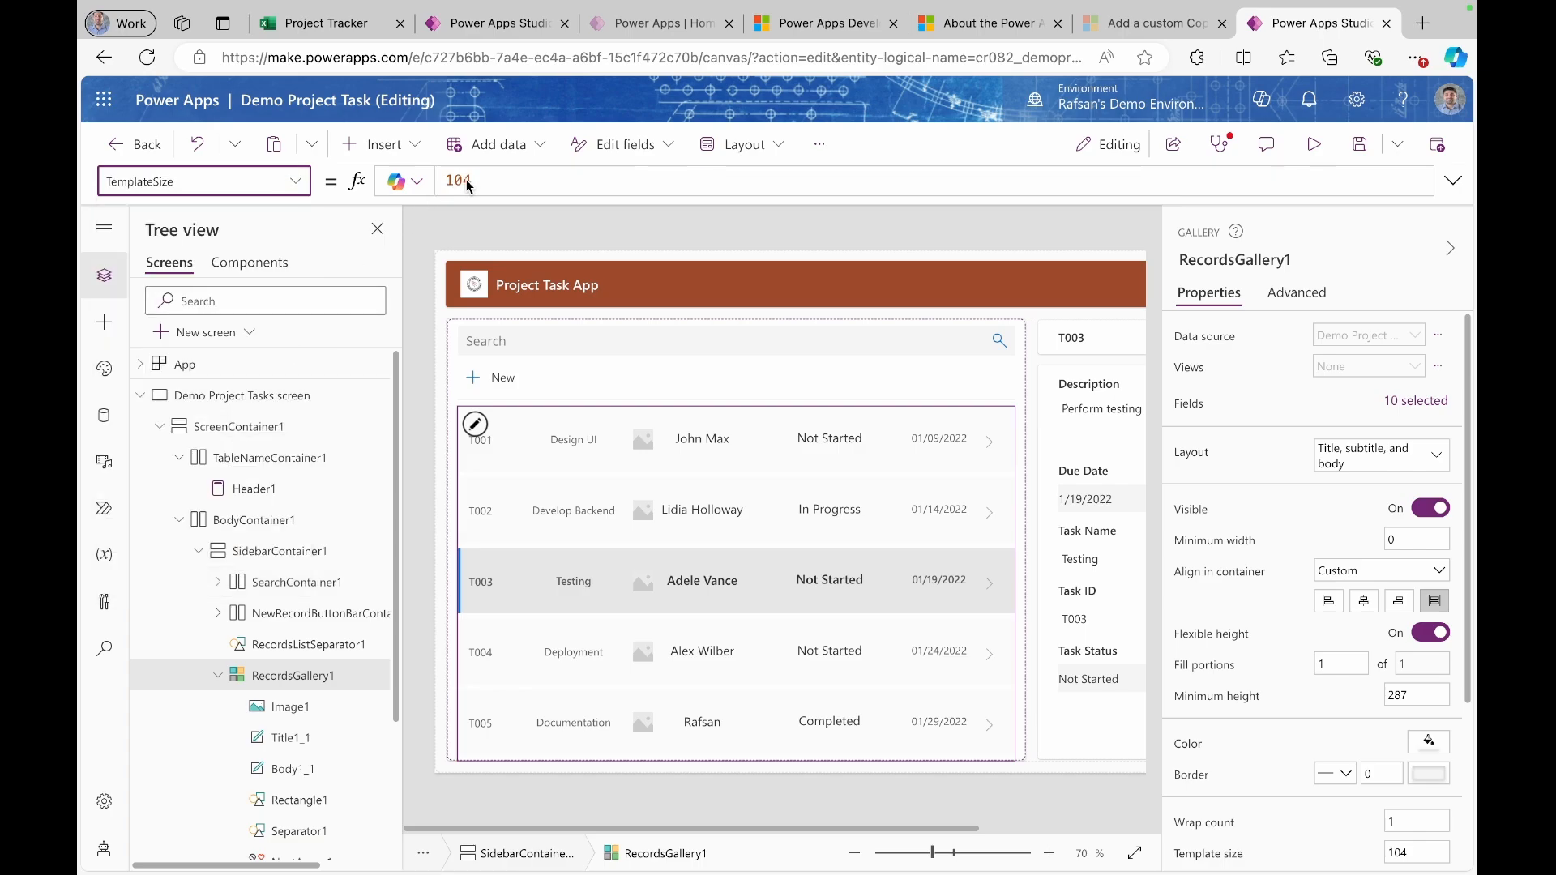
pyautogui.moveTo(487, 177); pyautogui.dragTo(435, 181)
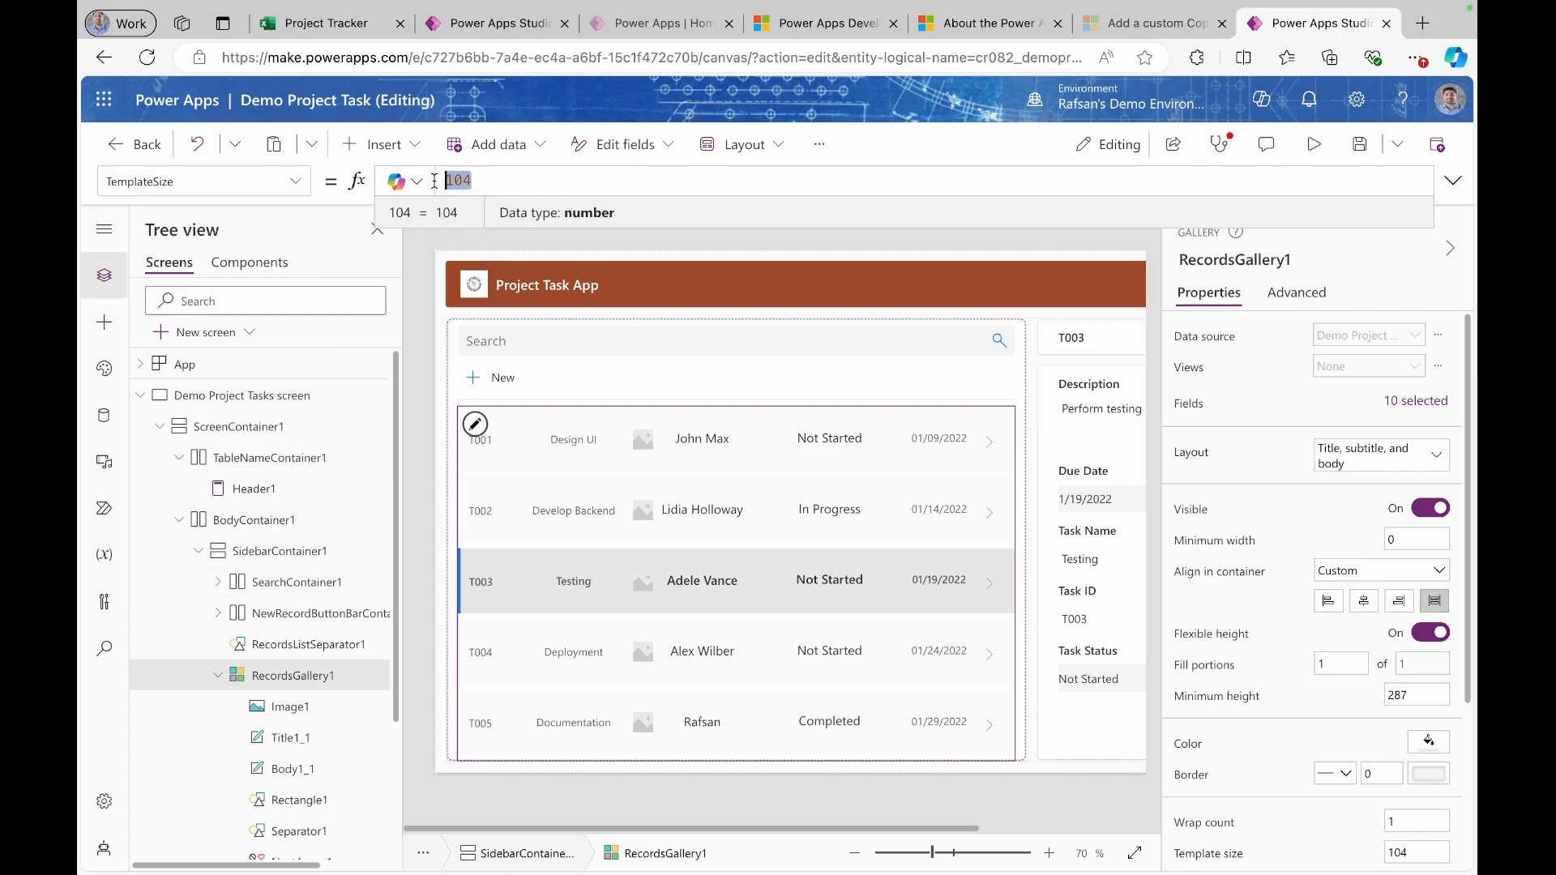
pyautogui.write('70')
pyautogui.click(485, 838)
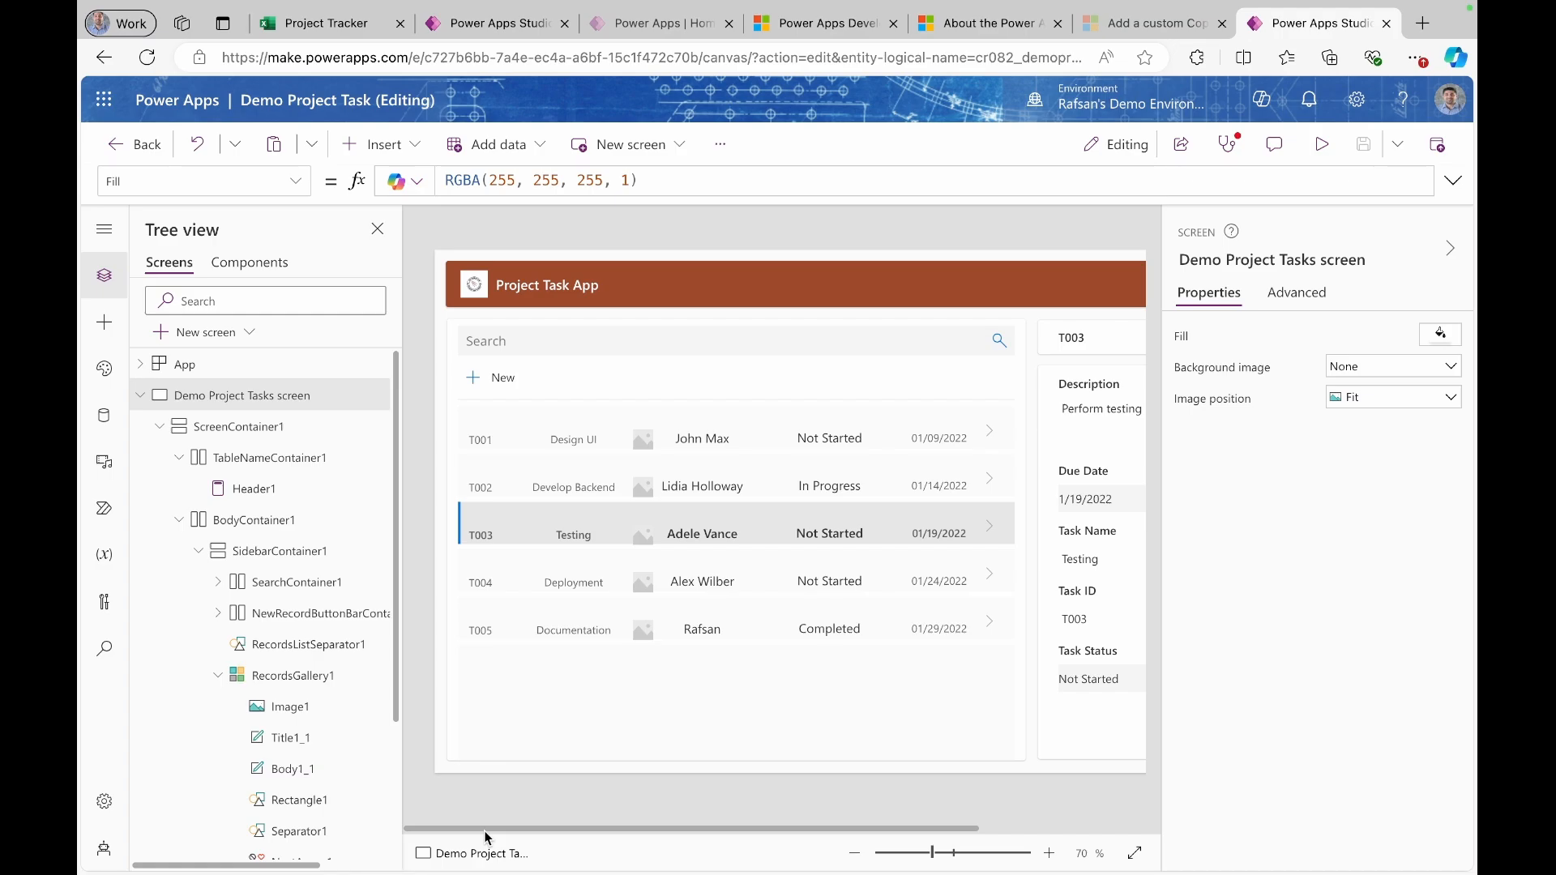
# - Move the Task ID label up within the shortened gallery row
pyautogui.click(482, 440)
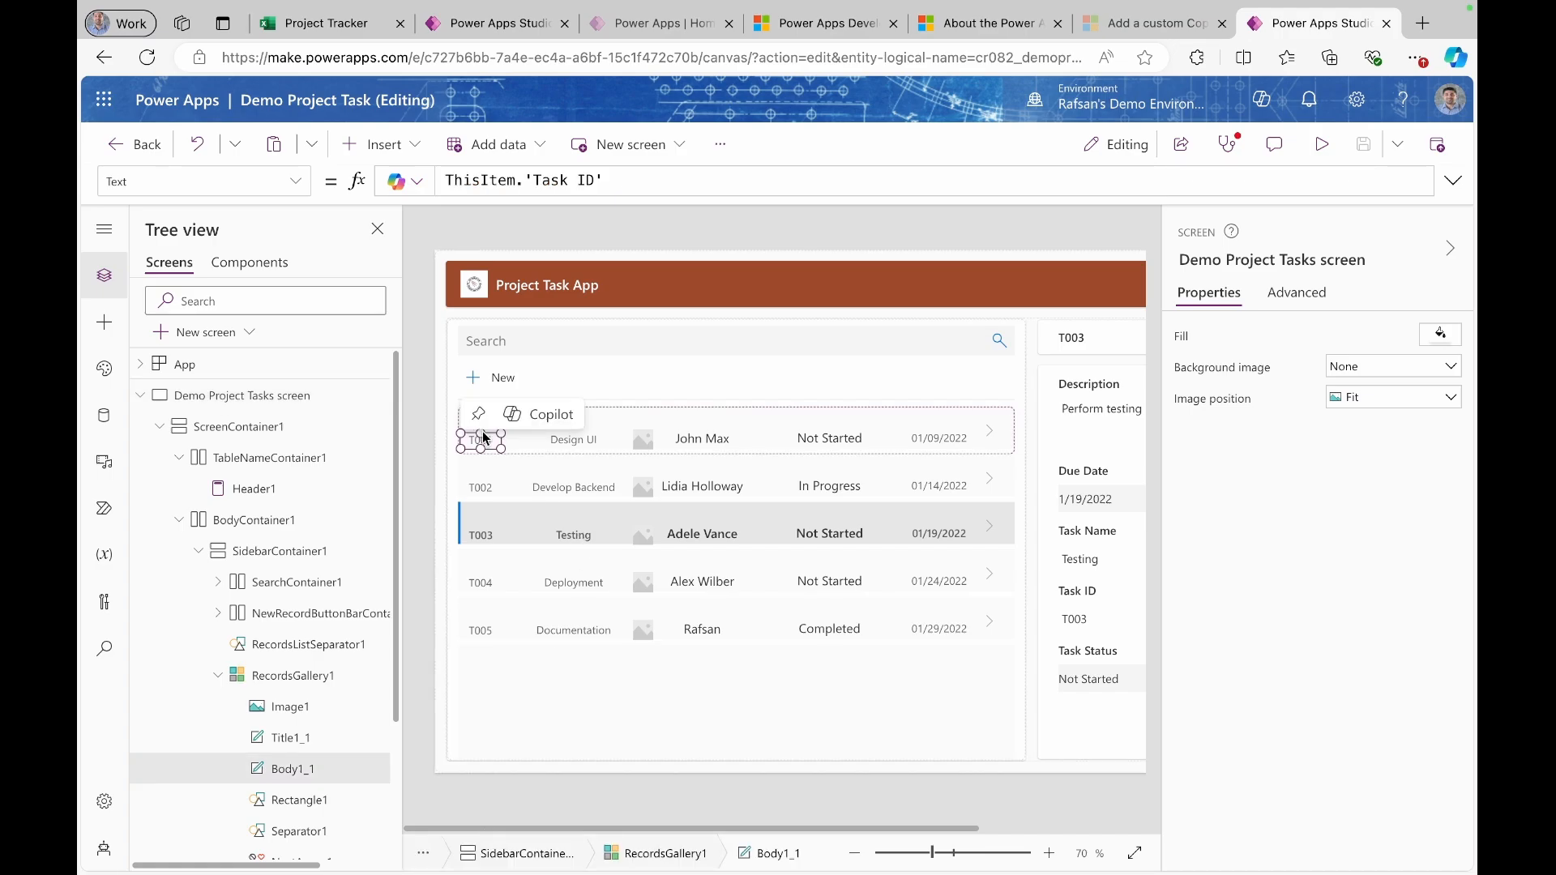
pyautogui.click(486, 438)
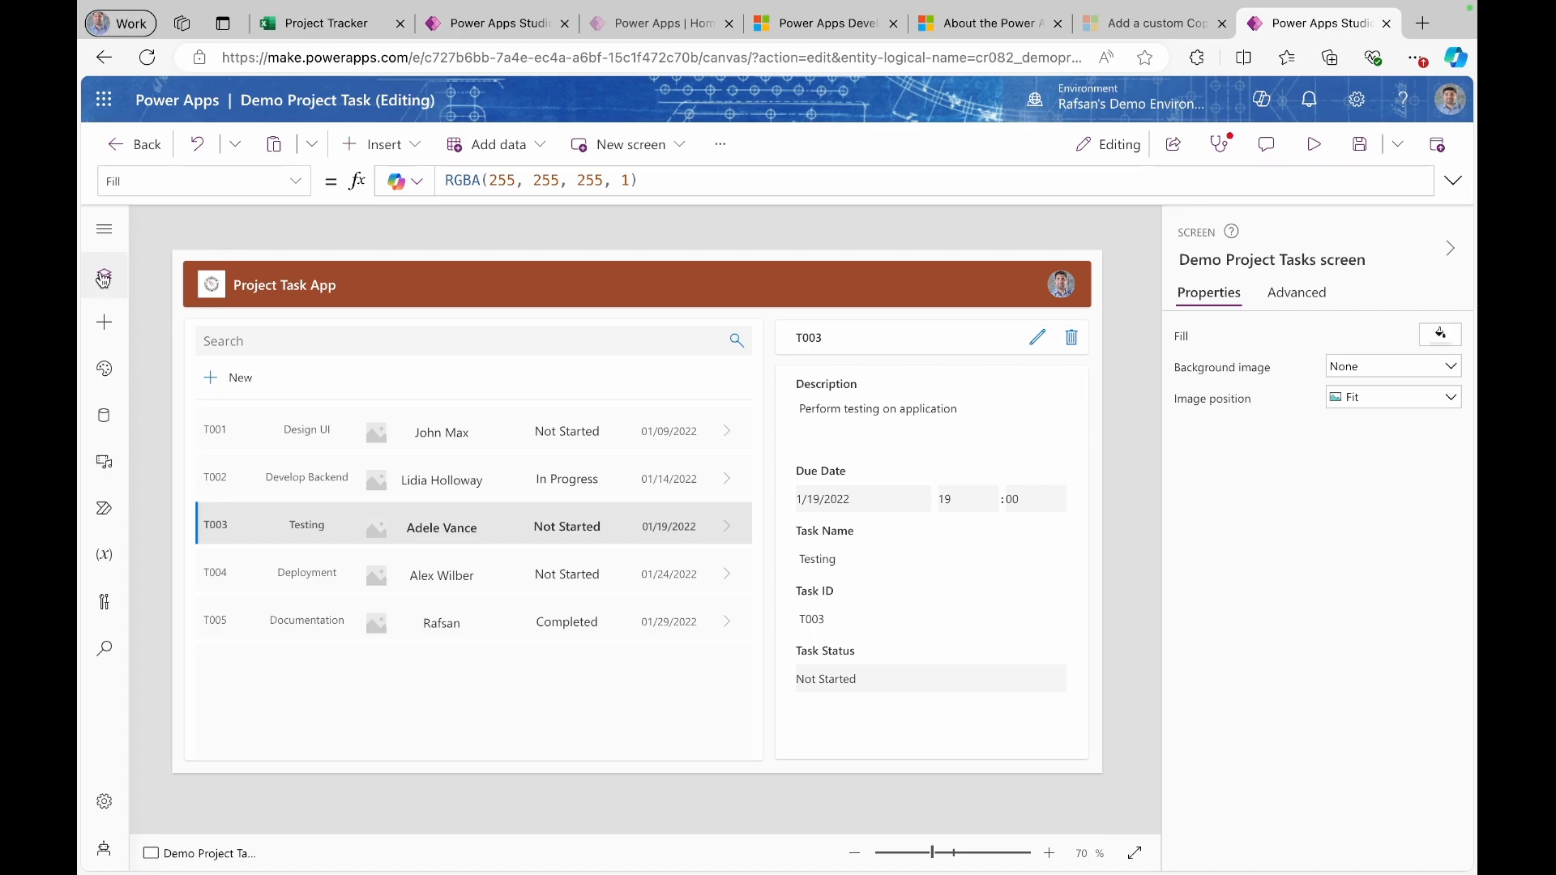
# - Set the Height of the Separator1 rectangle inside the records gallery to 5
pyautogui.click(104, 278)
pyautogui.scroll(-2, 253, 614)
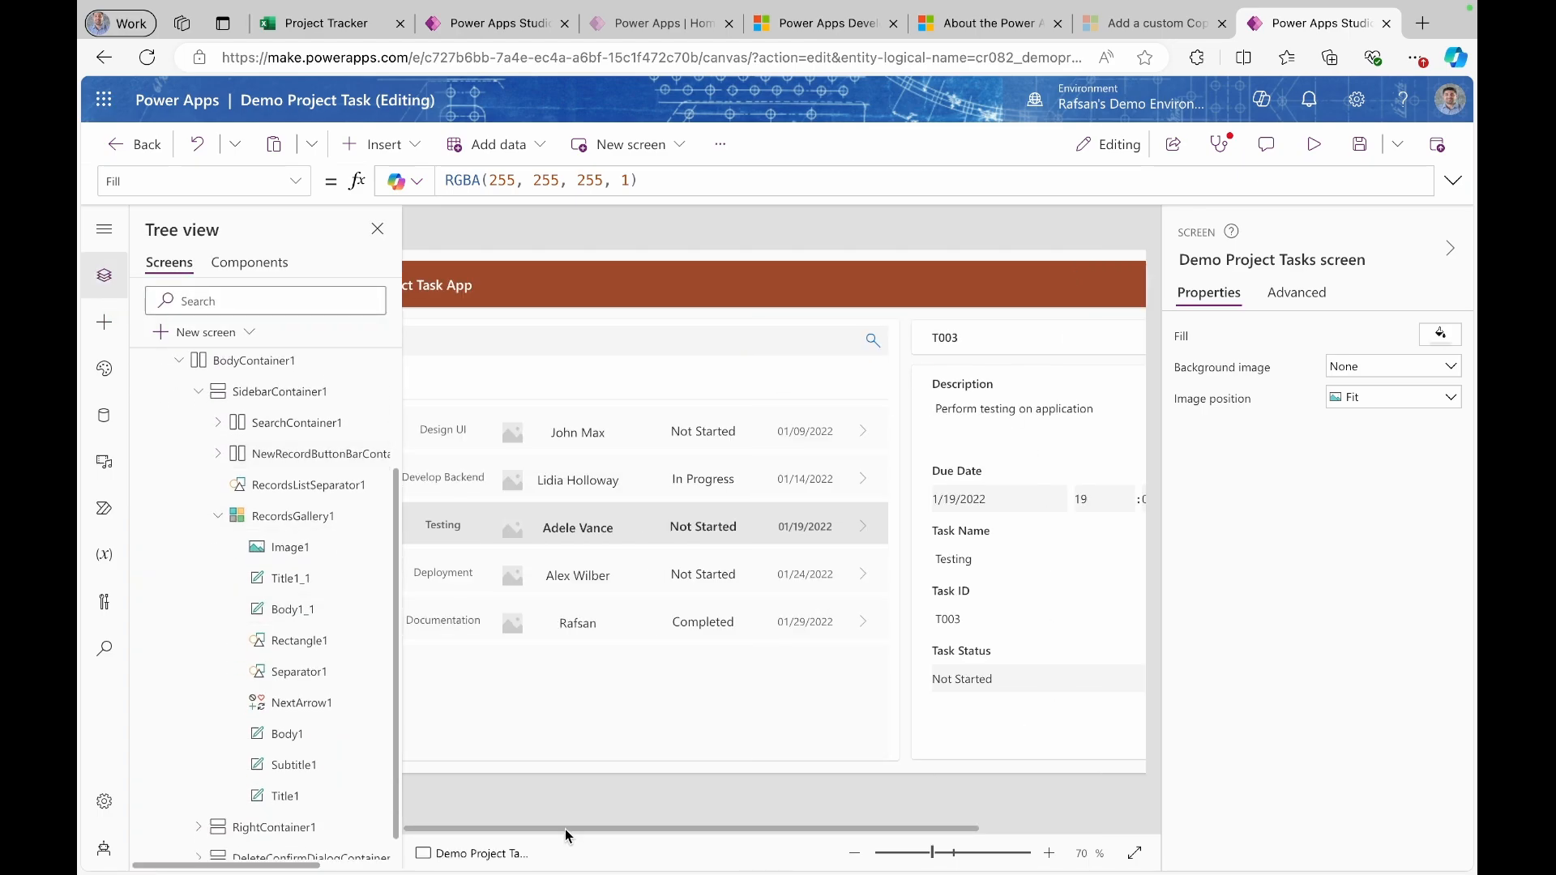
pyautogui.click(288, 527)
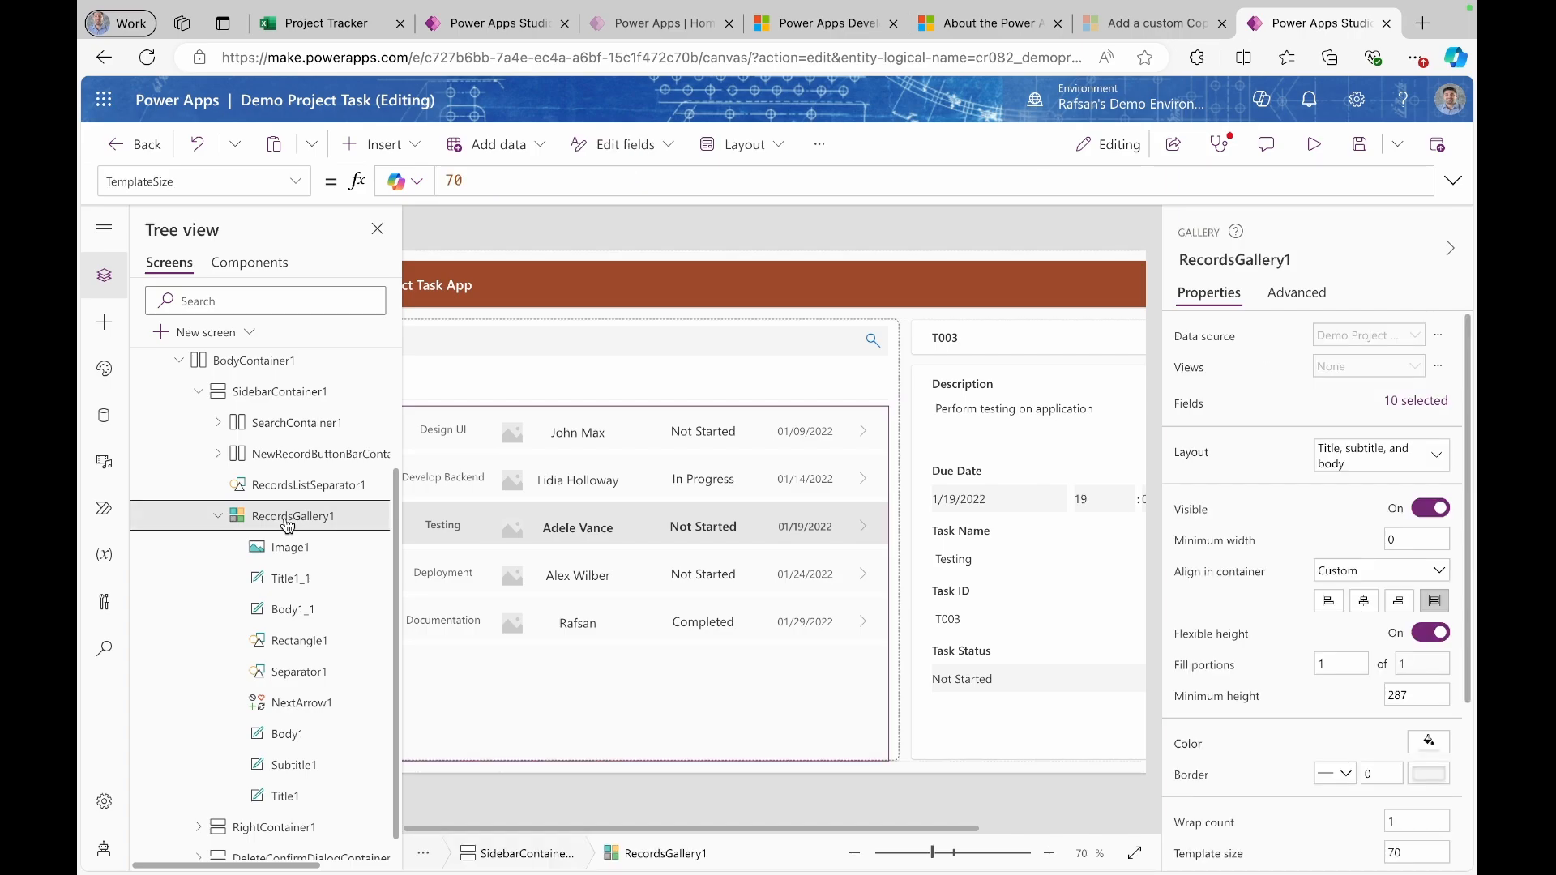
pyautogui.click(315, 674)
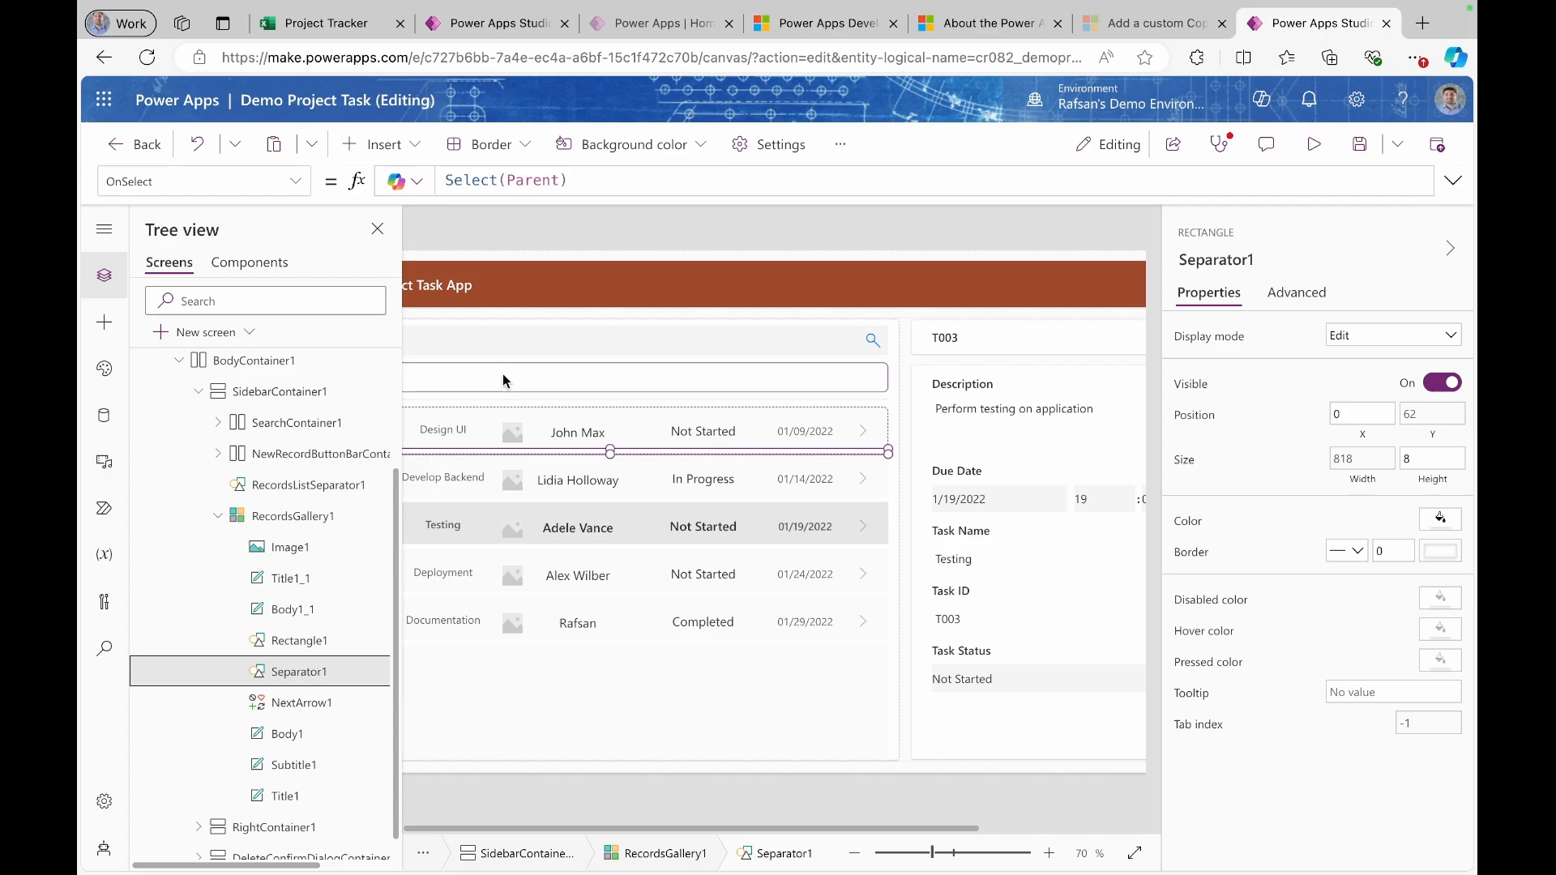
pyautogui.click(203, 180)
pyautogui.click(170, 374)
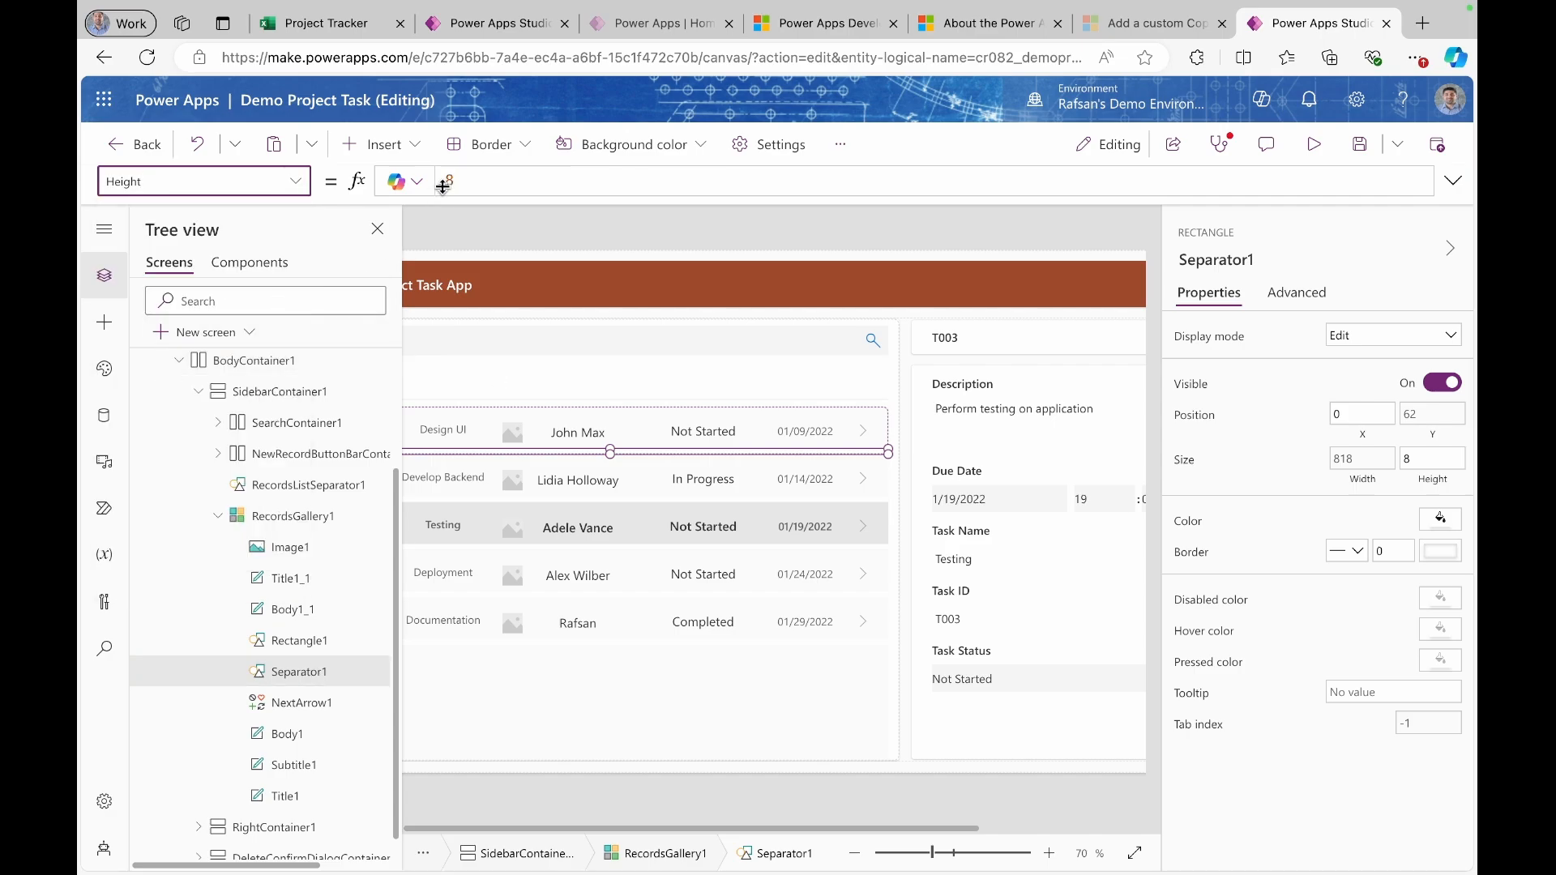
pyautogui.doubleClick(469, 181)
pyautogui.press('BackSpace')
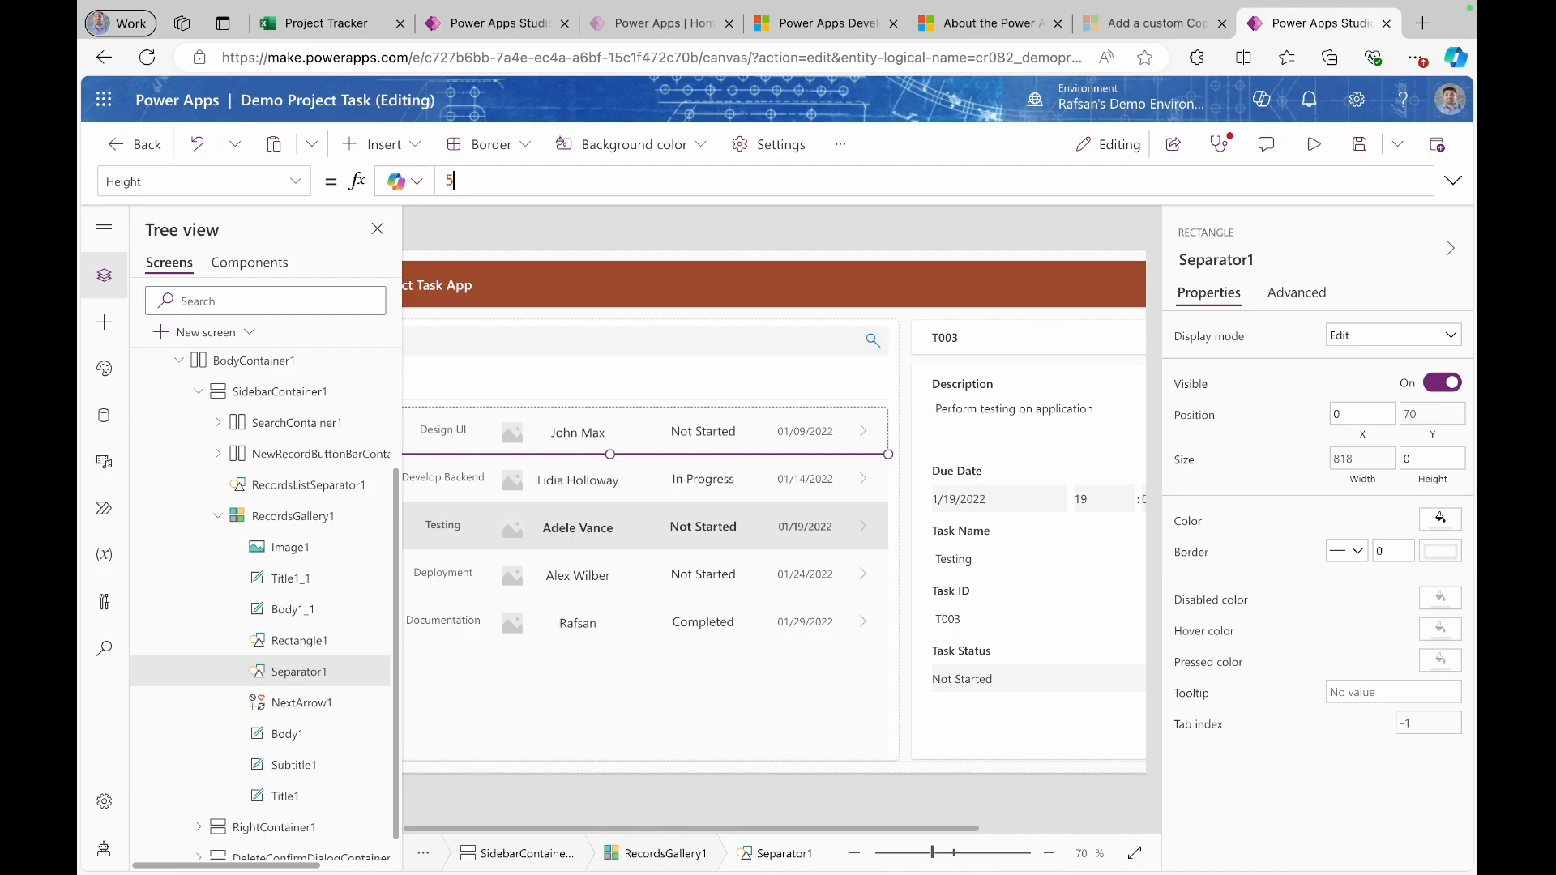
# - Preview the app and select task T001 to check the compact rows and the arrow at the row's end
pyautogui.press('F5')
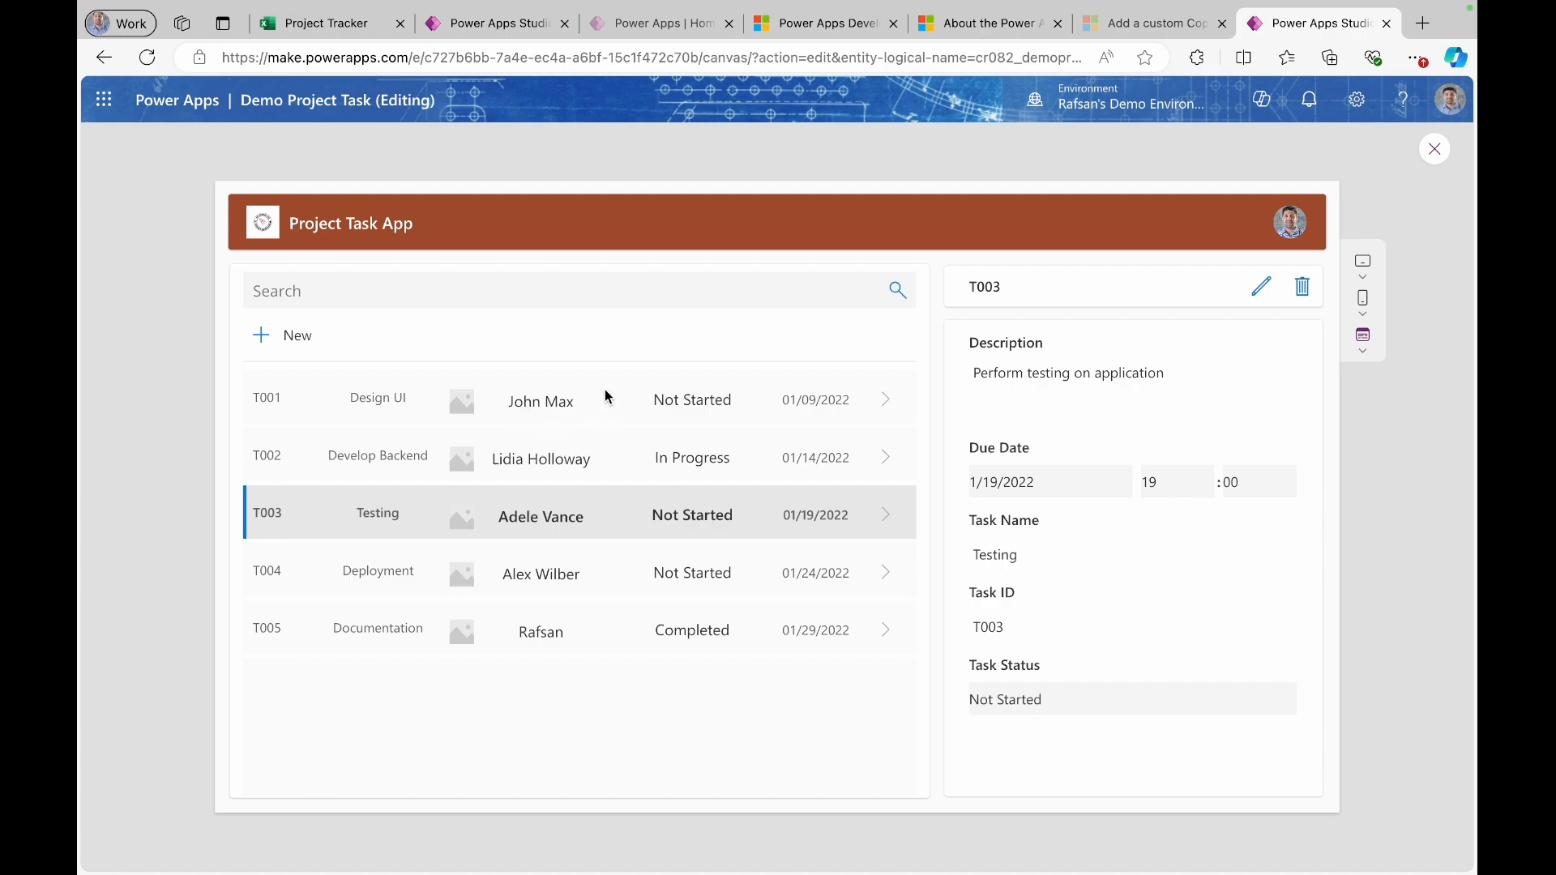
pyautogui.click(608, 398)
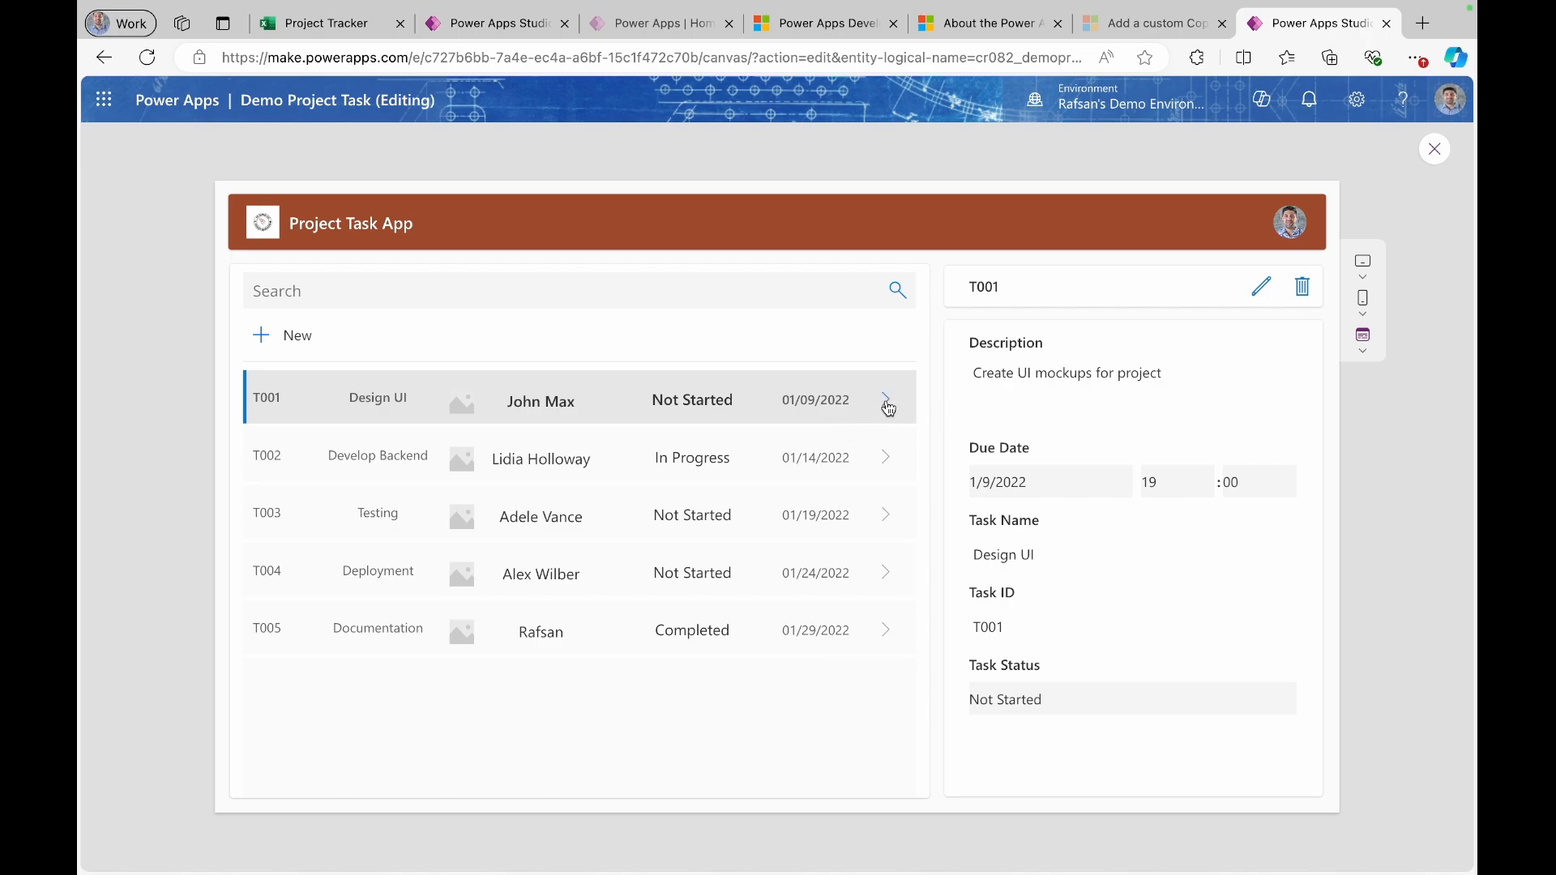
pyautogui.click(1436, 151)
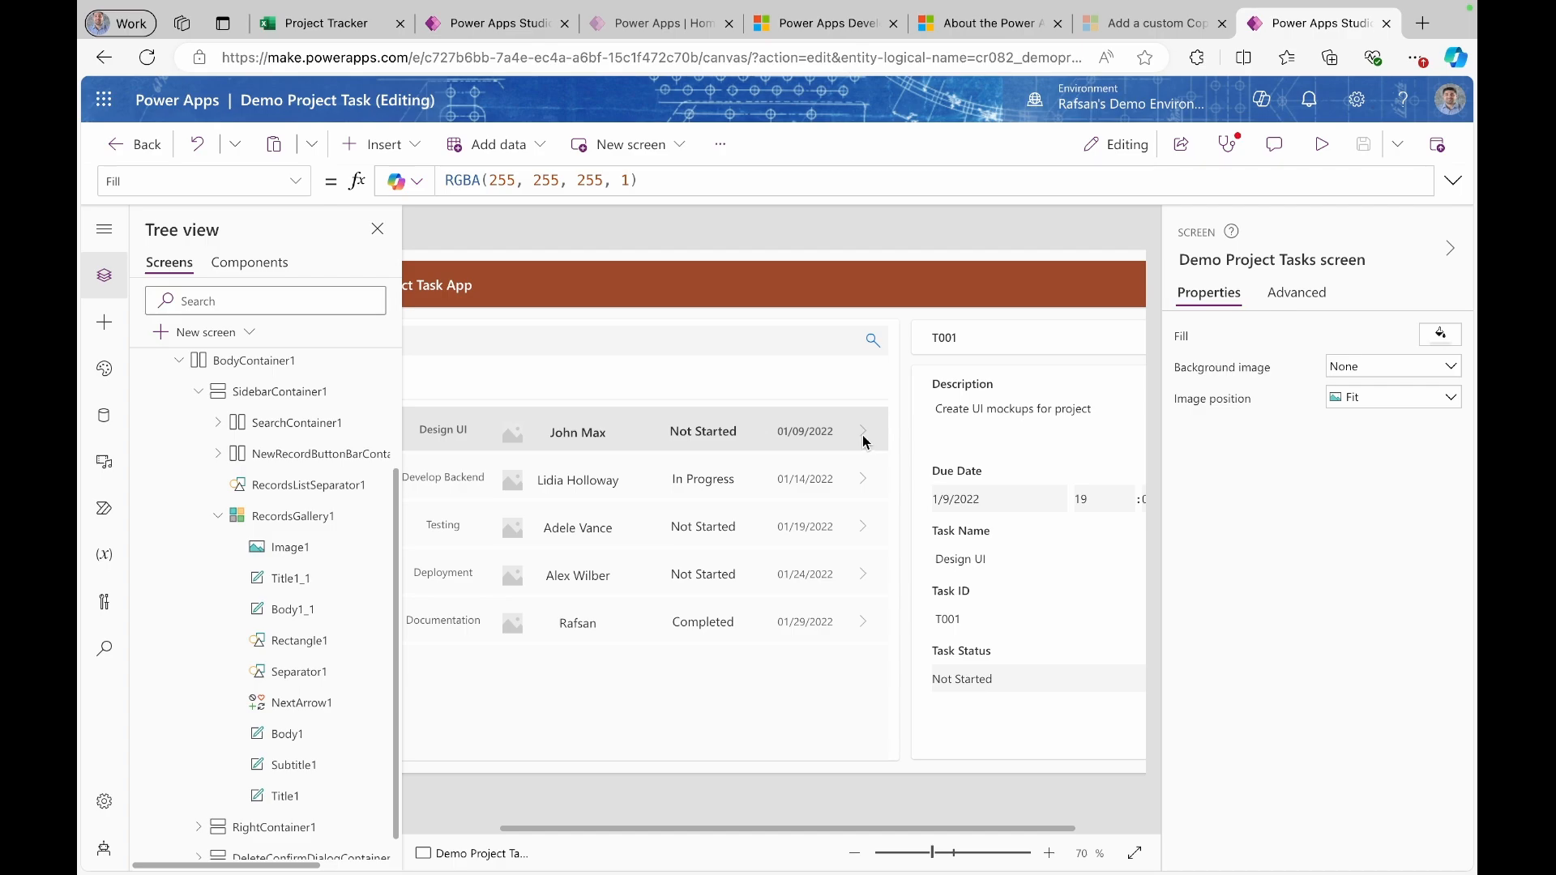
# - Hide the NextArrow1 icon in the gallery rows by setting its Visible property to false, and preview the app
pyautogui.click(864, 441)
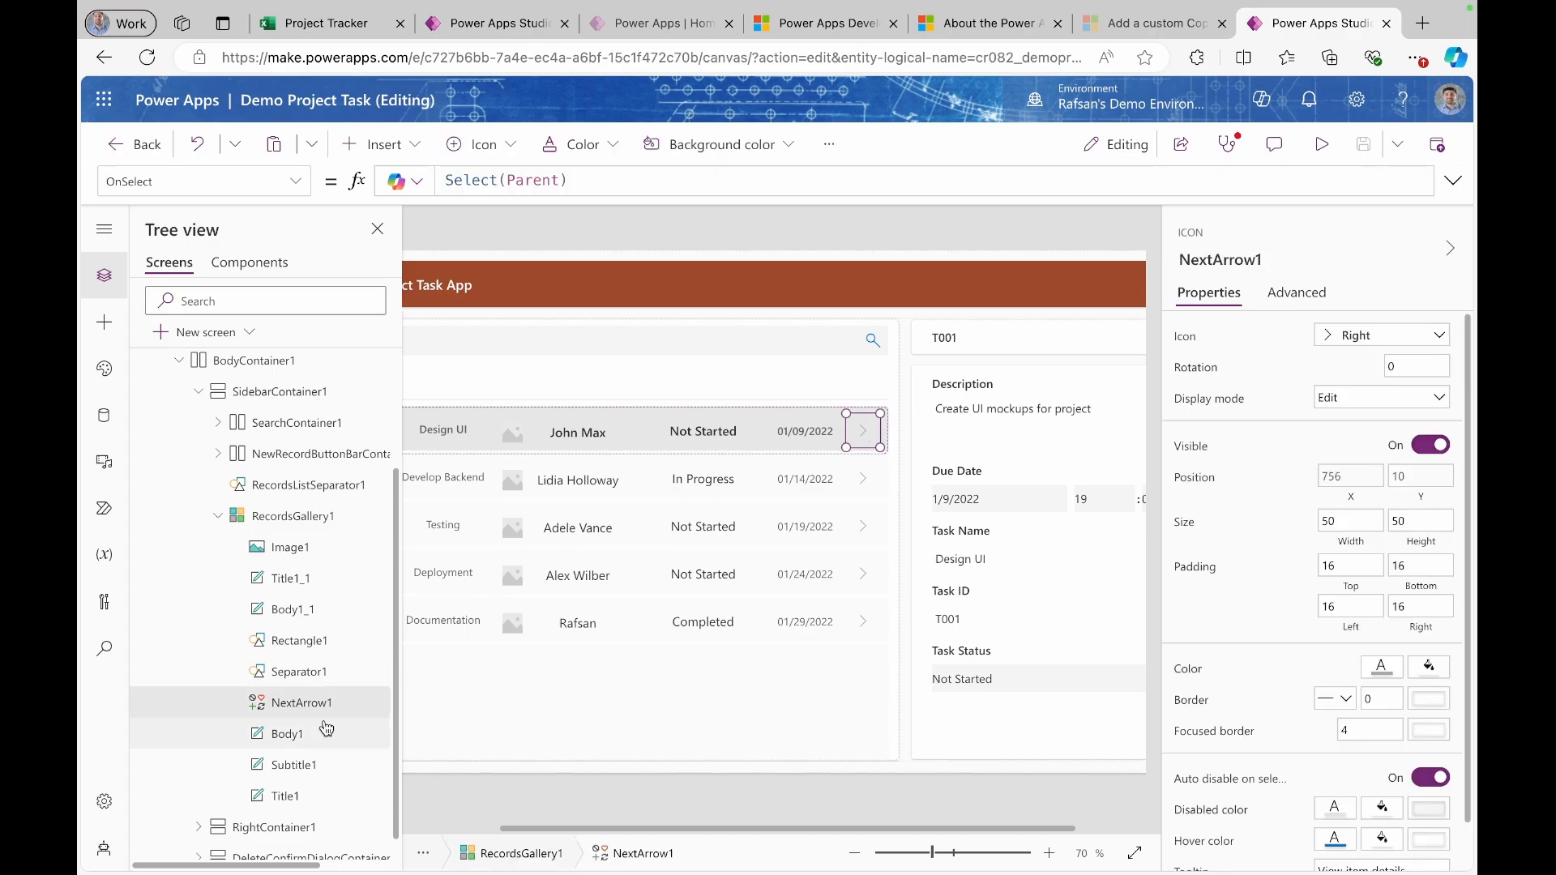
pyautogui.hscroll(2, 326, 729)
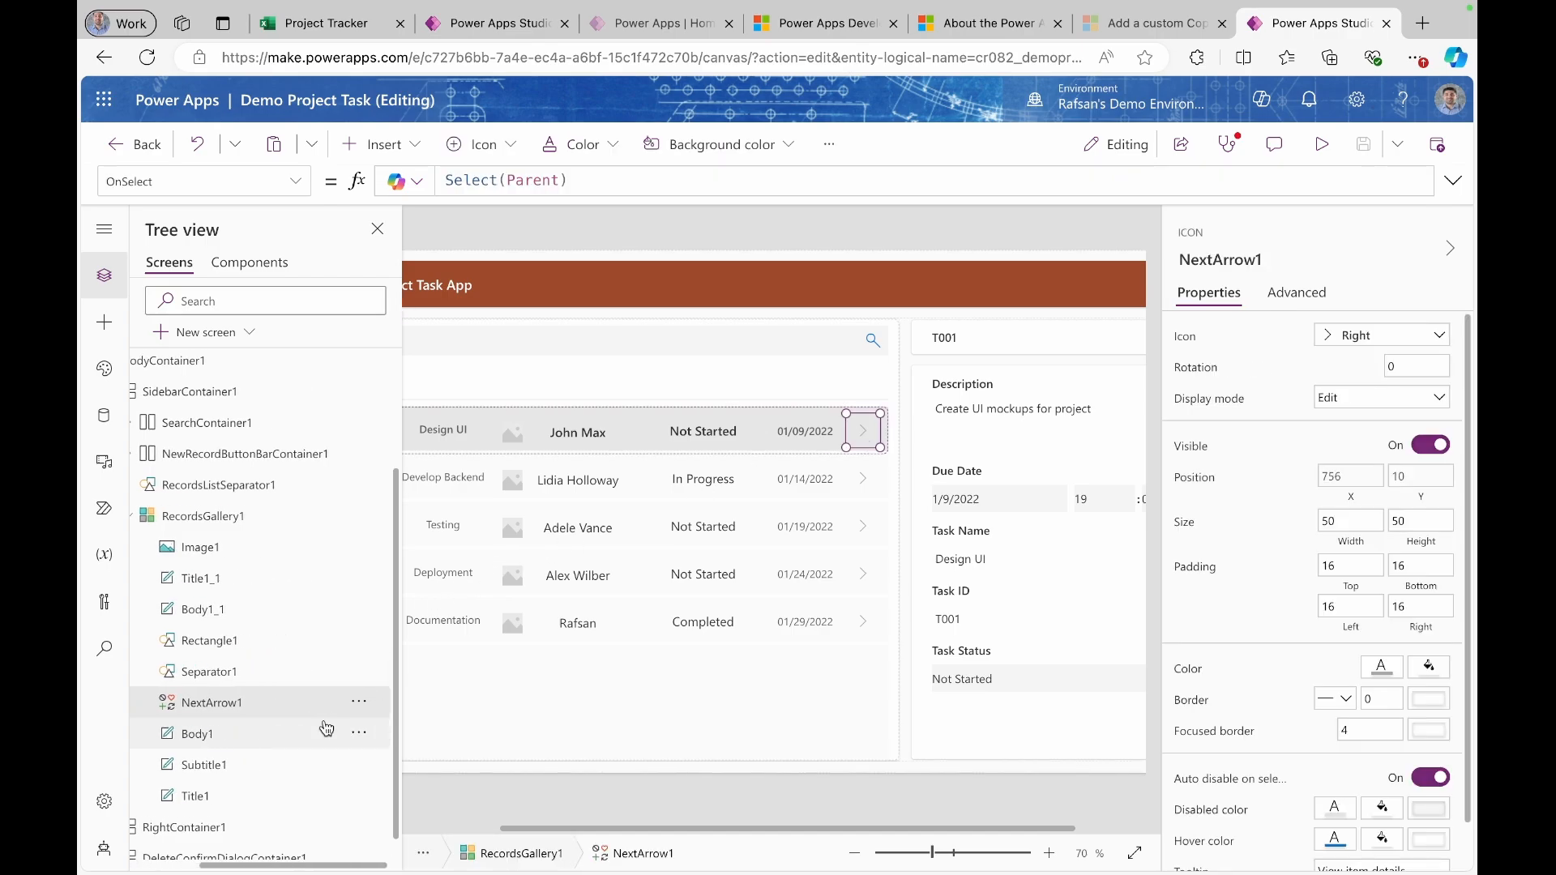
pyautogui.click(360, 705)
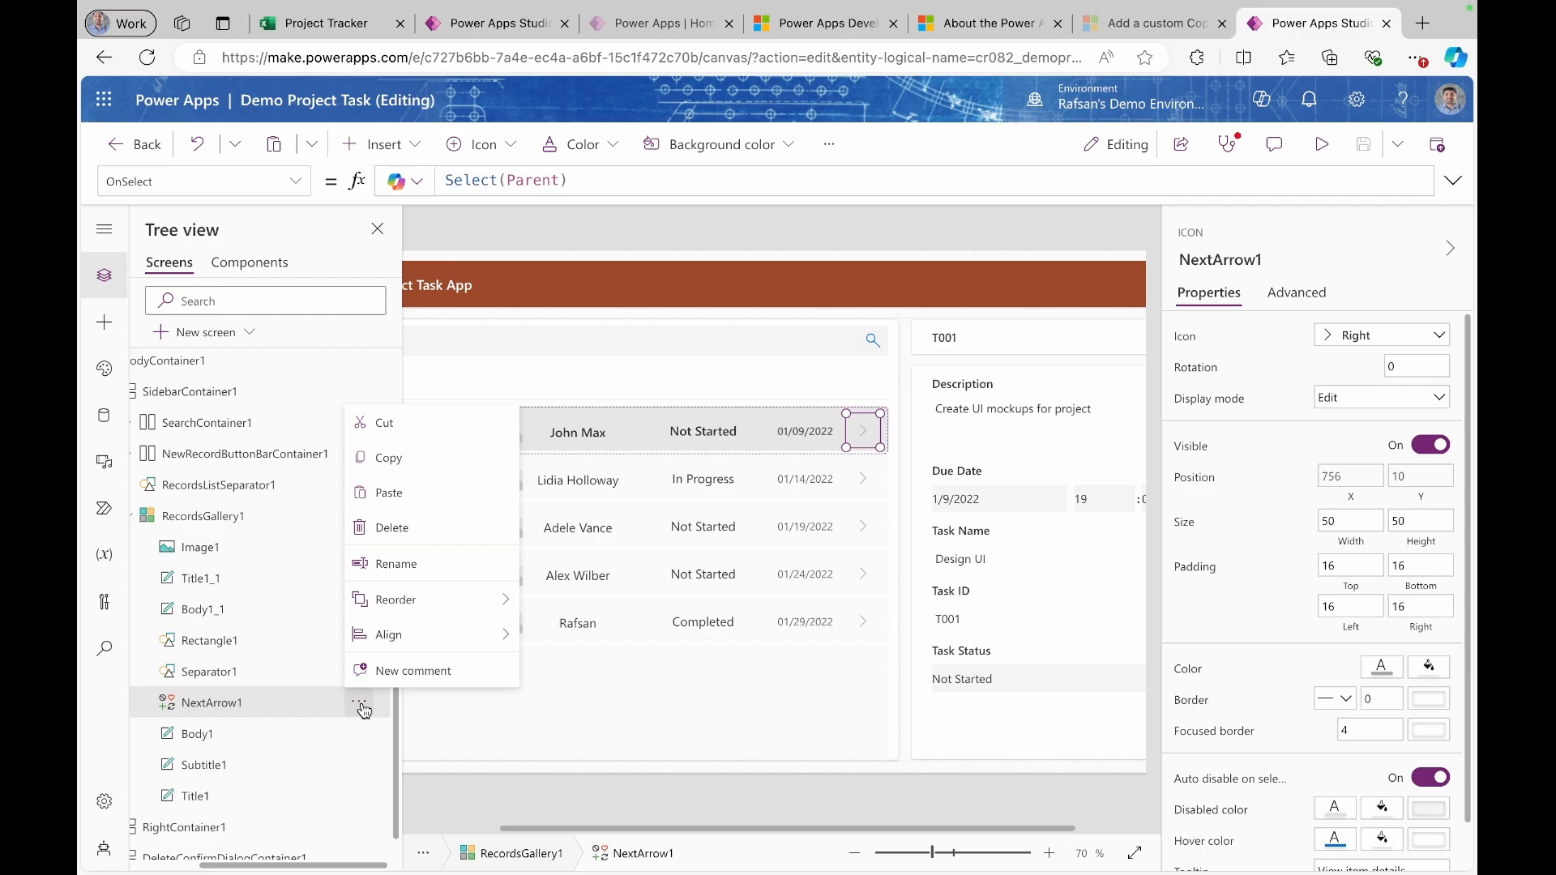
pyautogui.click(229, 711)
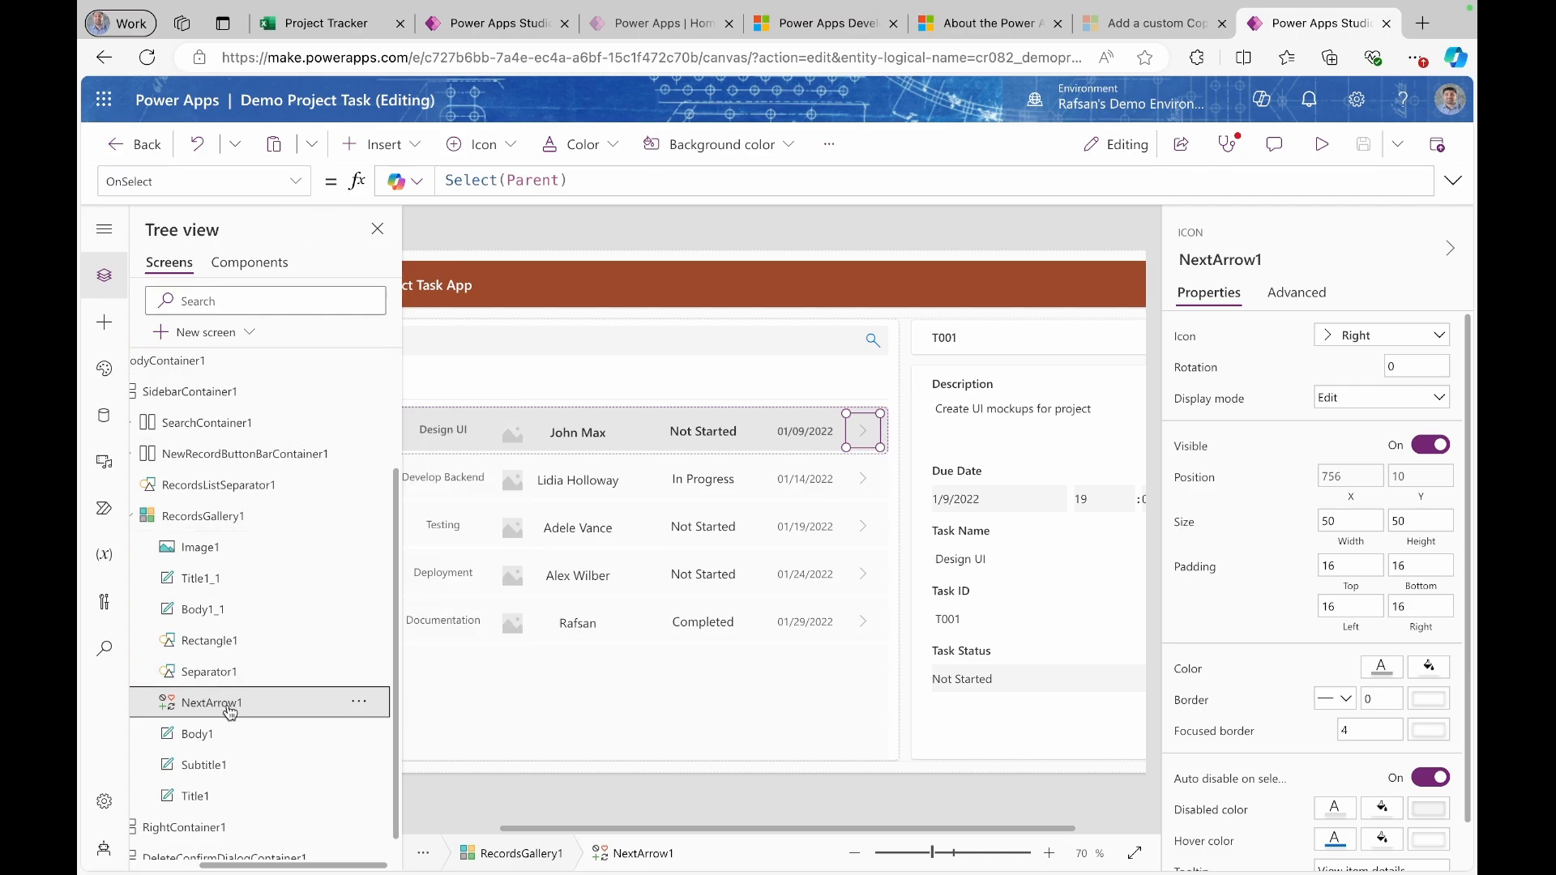
pyautogui.click(296, 181)
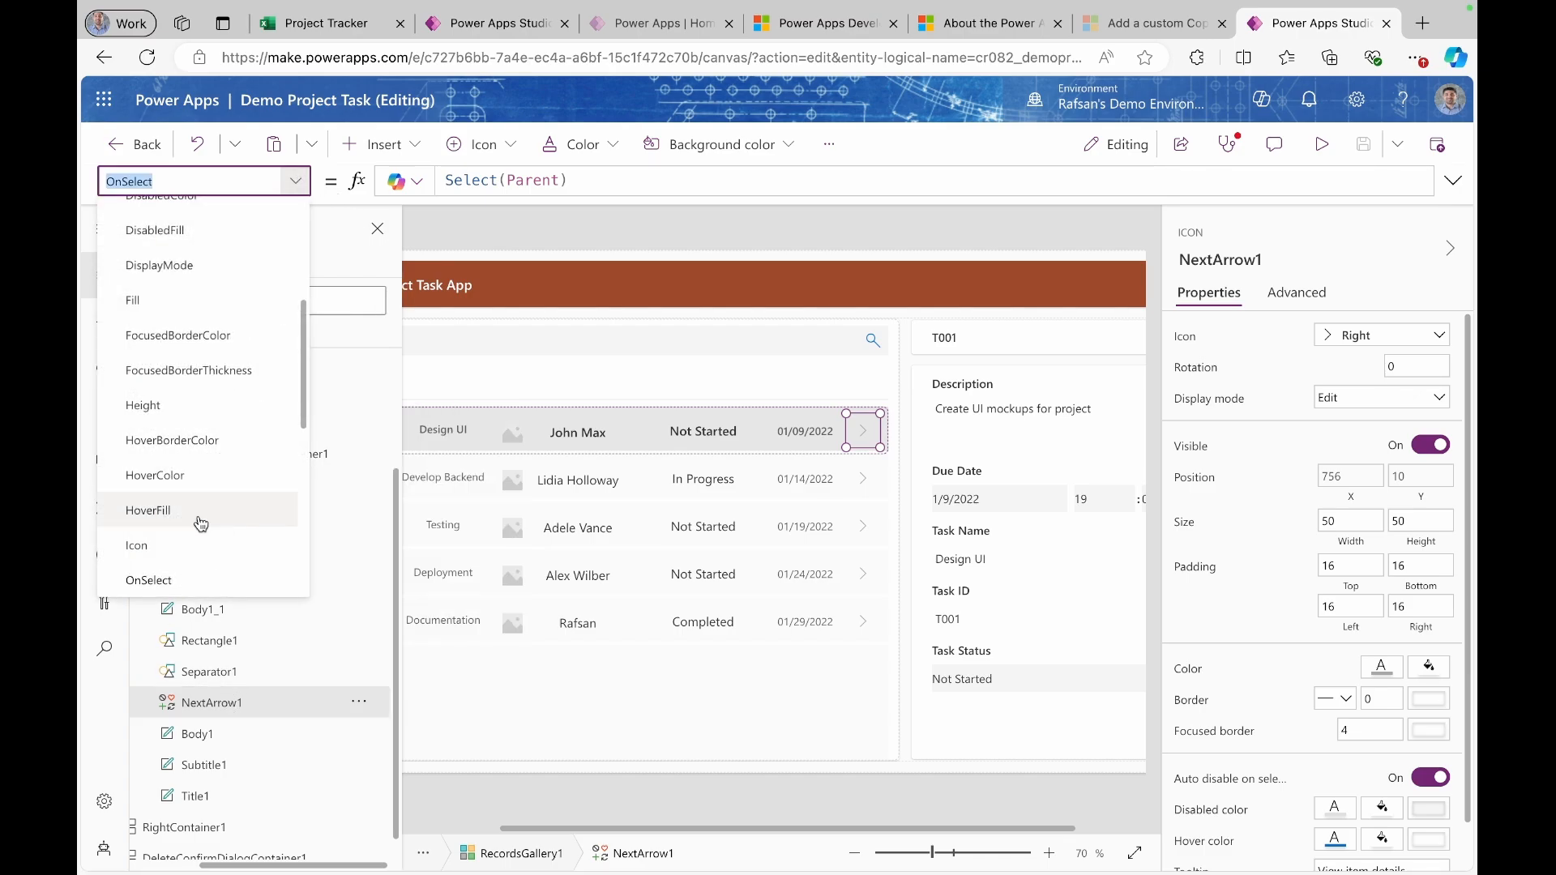
pyautogui.scroll(-3, 201, 524)
pyautogui.click(193, 481)
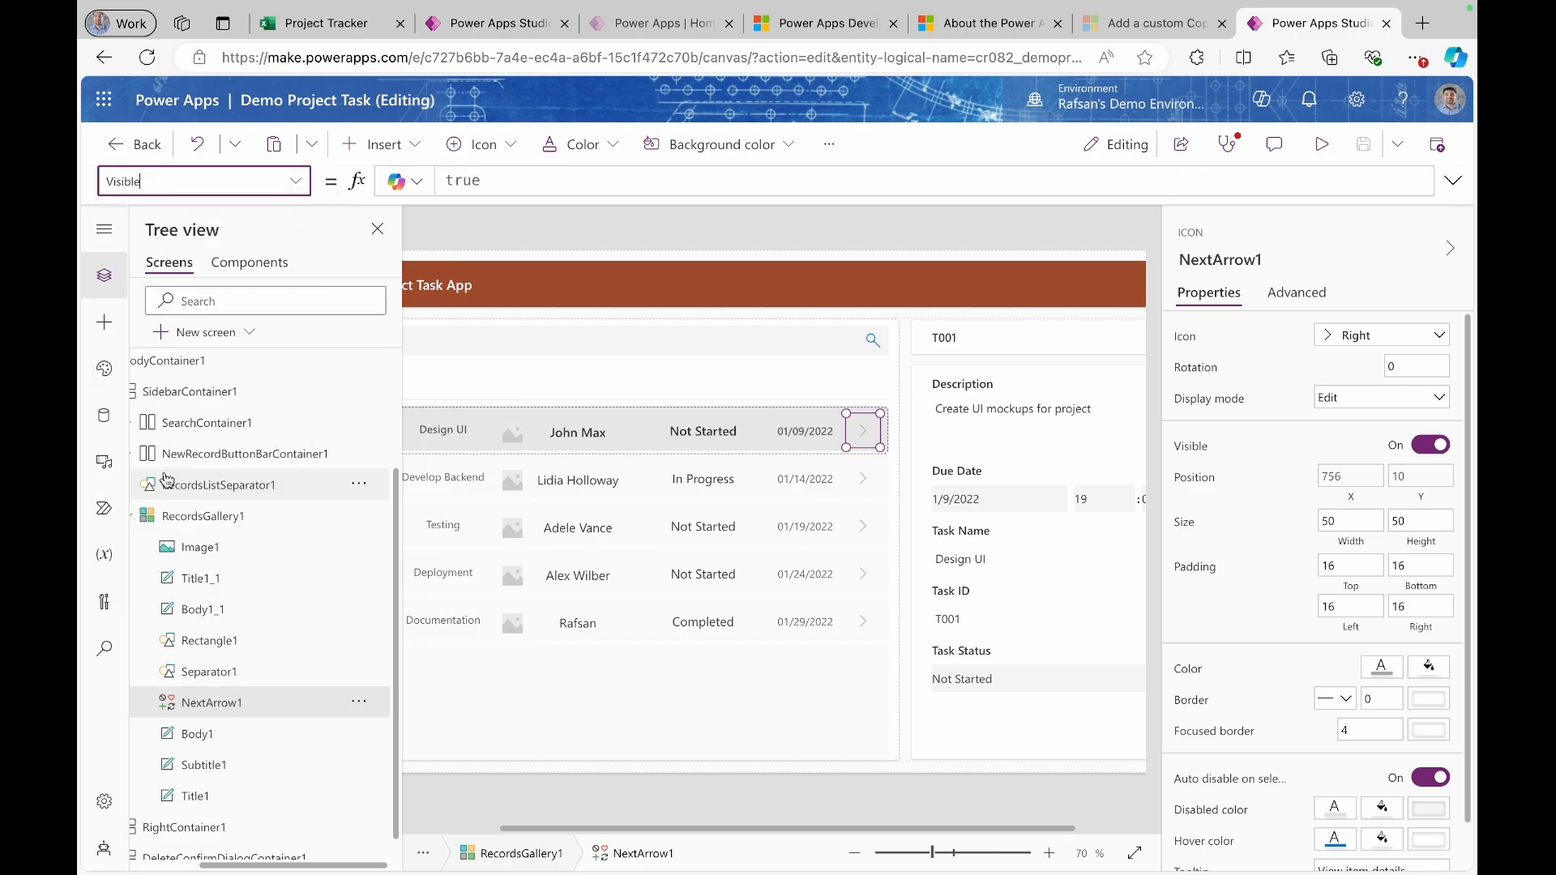
pyautogui.click(509, 178)
pyautogui.moveTo(509, 179); pyautogui.dragTo(443, 180)
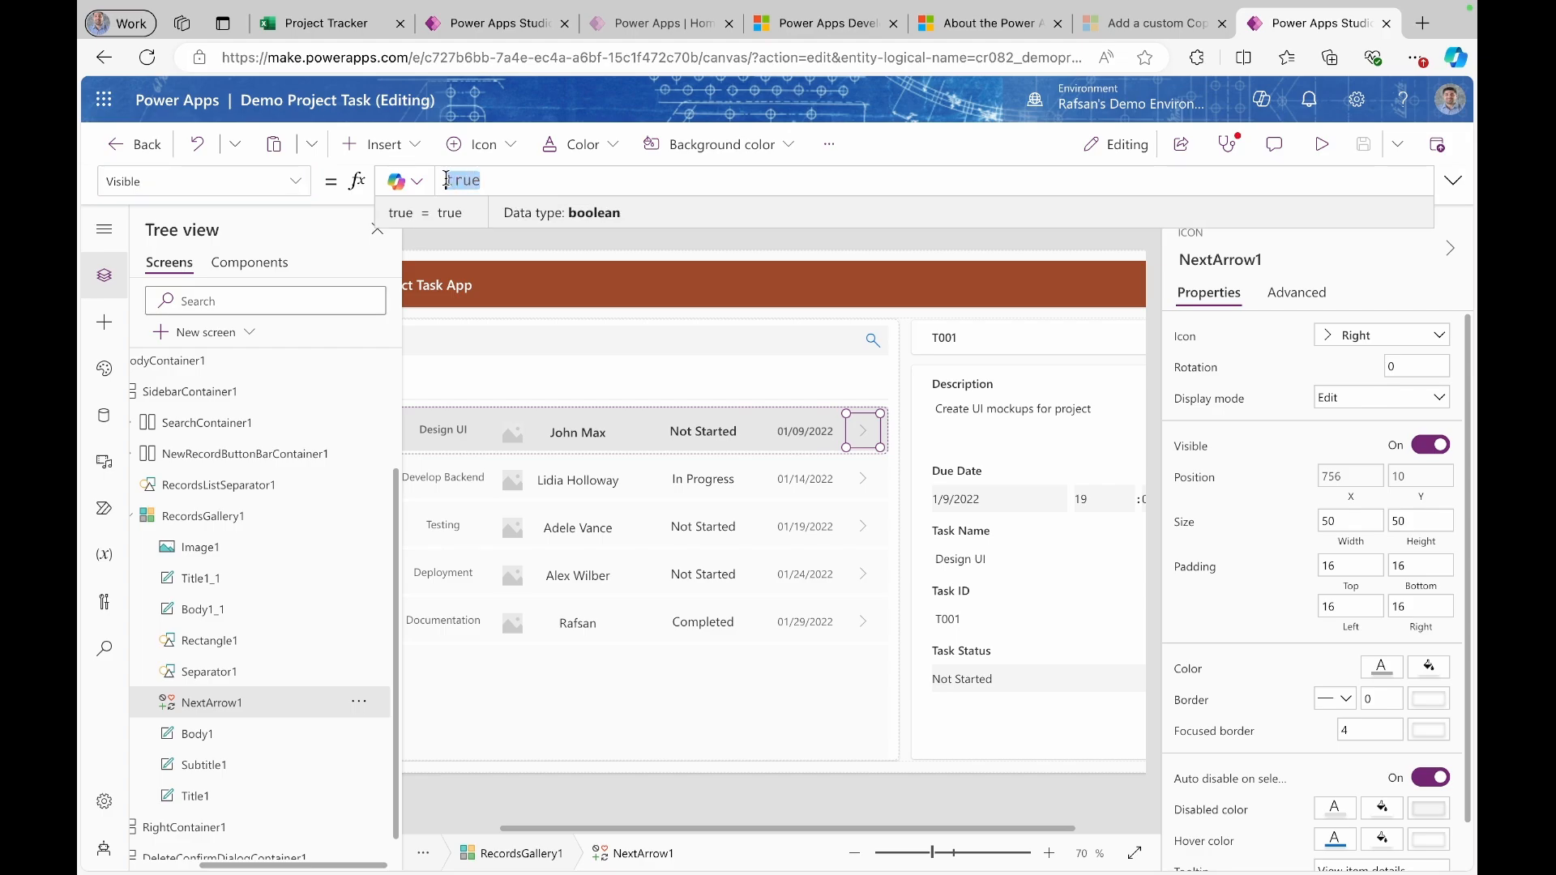
pyautogui.write('false')
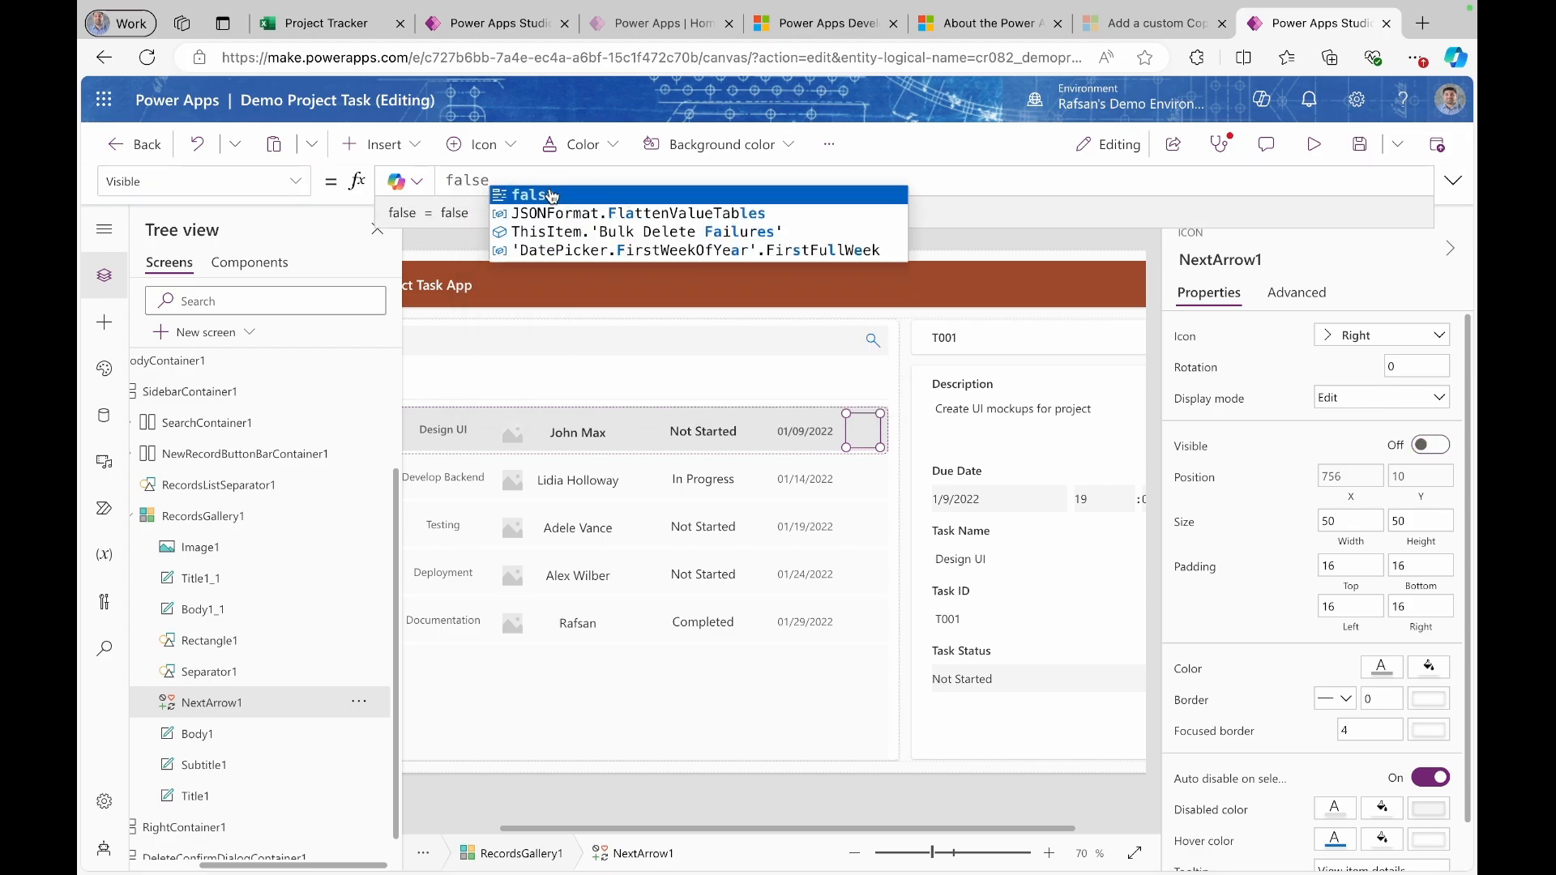
pyautogui.click(1316, 146)
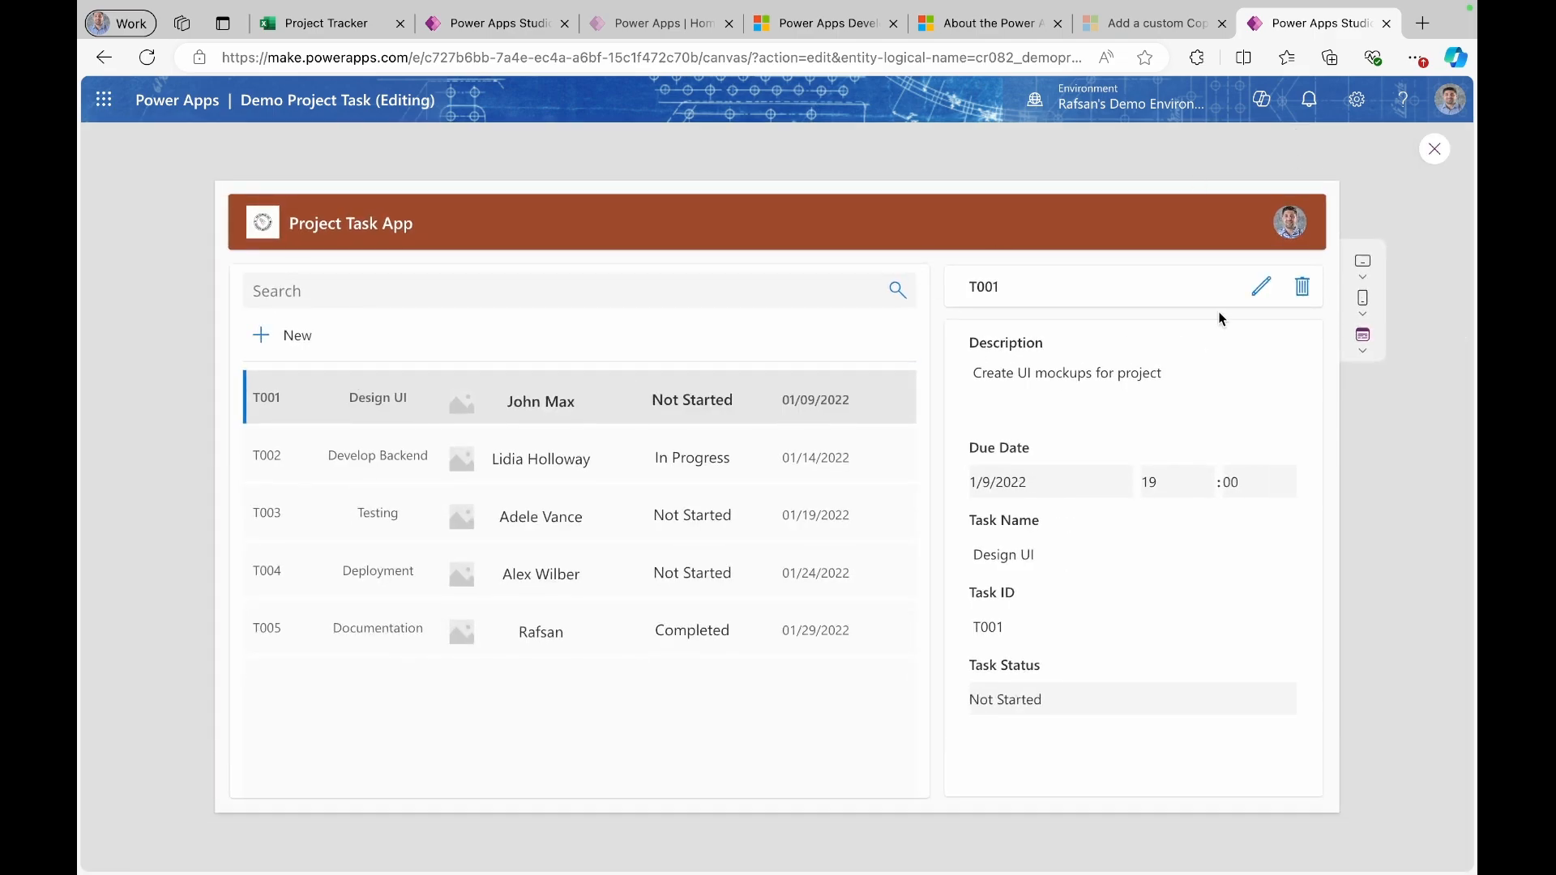
pyautogui.click(1435, 148)
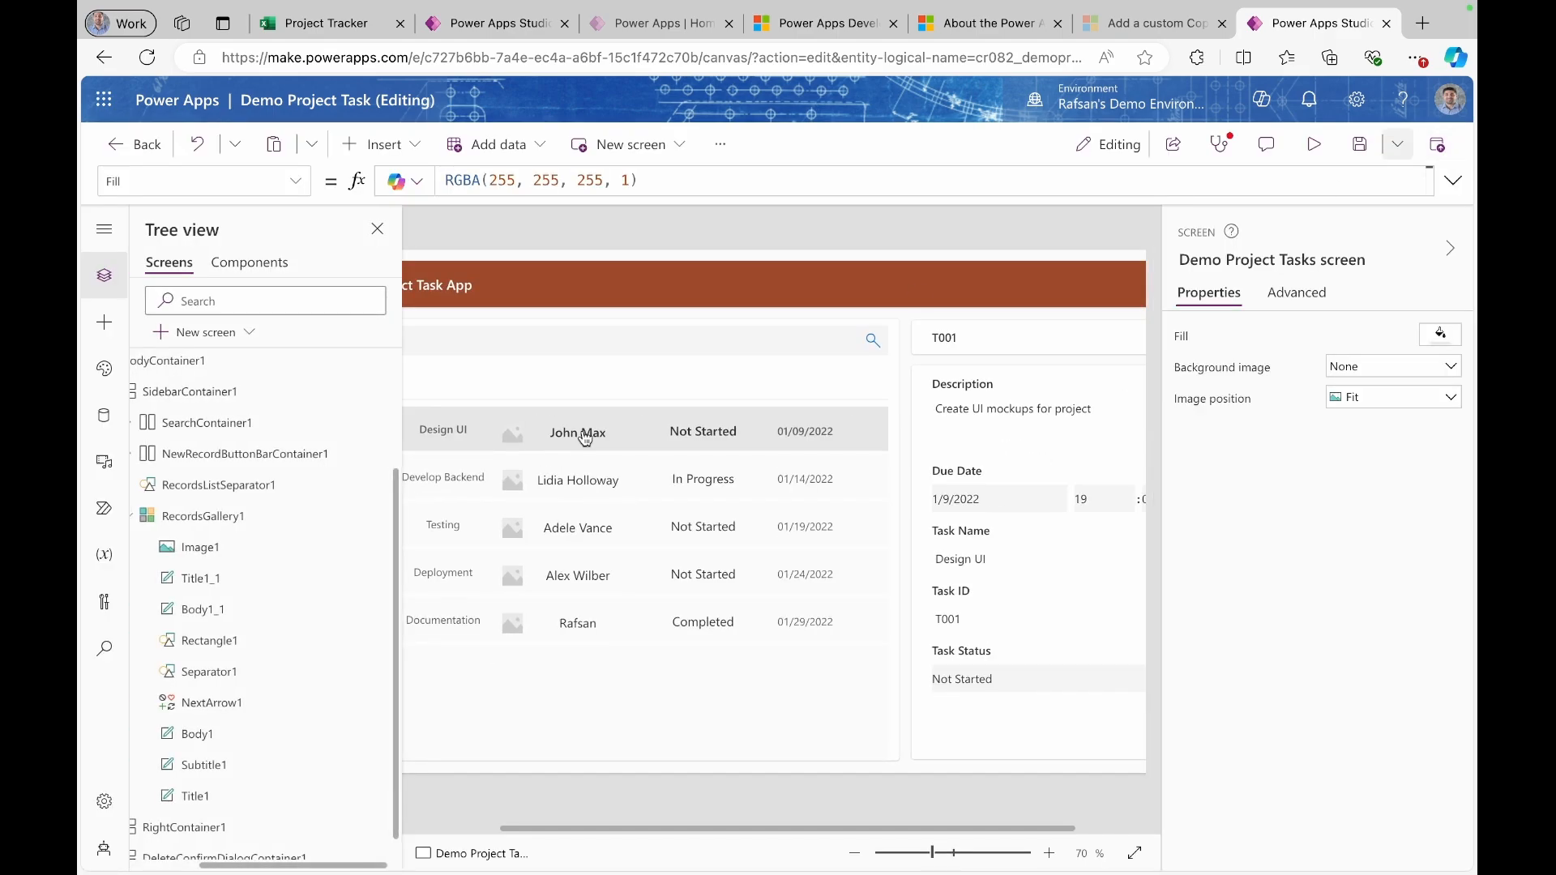
# - Round the gallery image by setting its border radius to 90, and preview the app
pyautogui.click(514, 426)
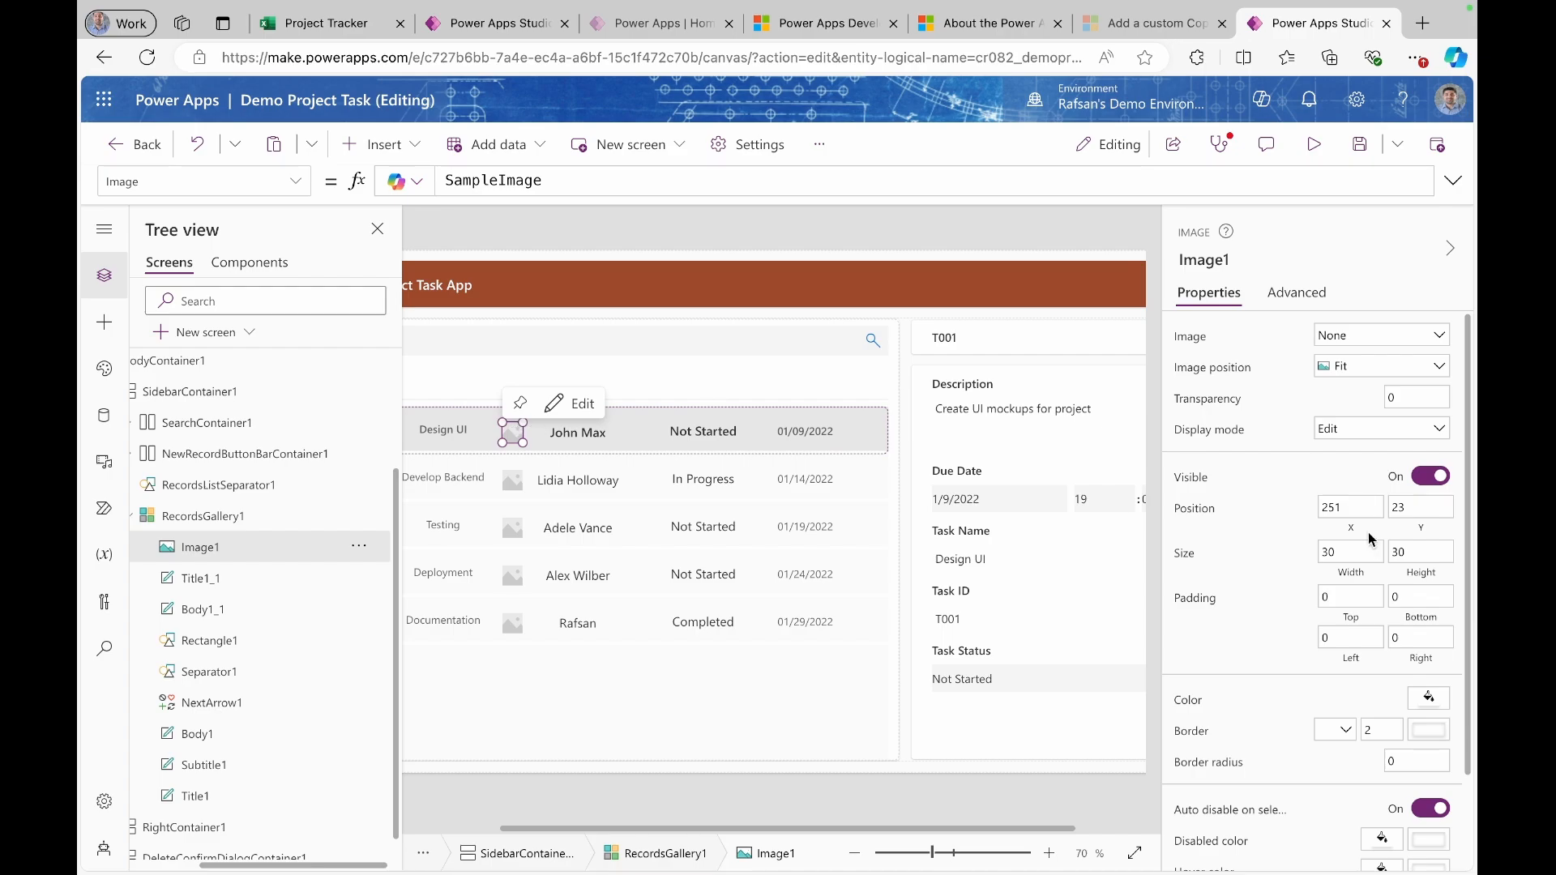
pyautogui.scroll(-3, 1353, 583)
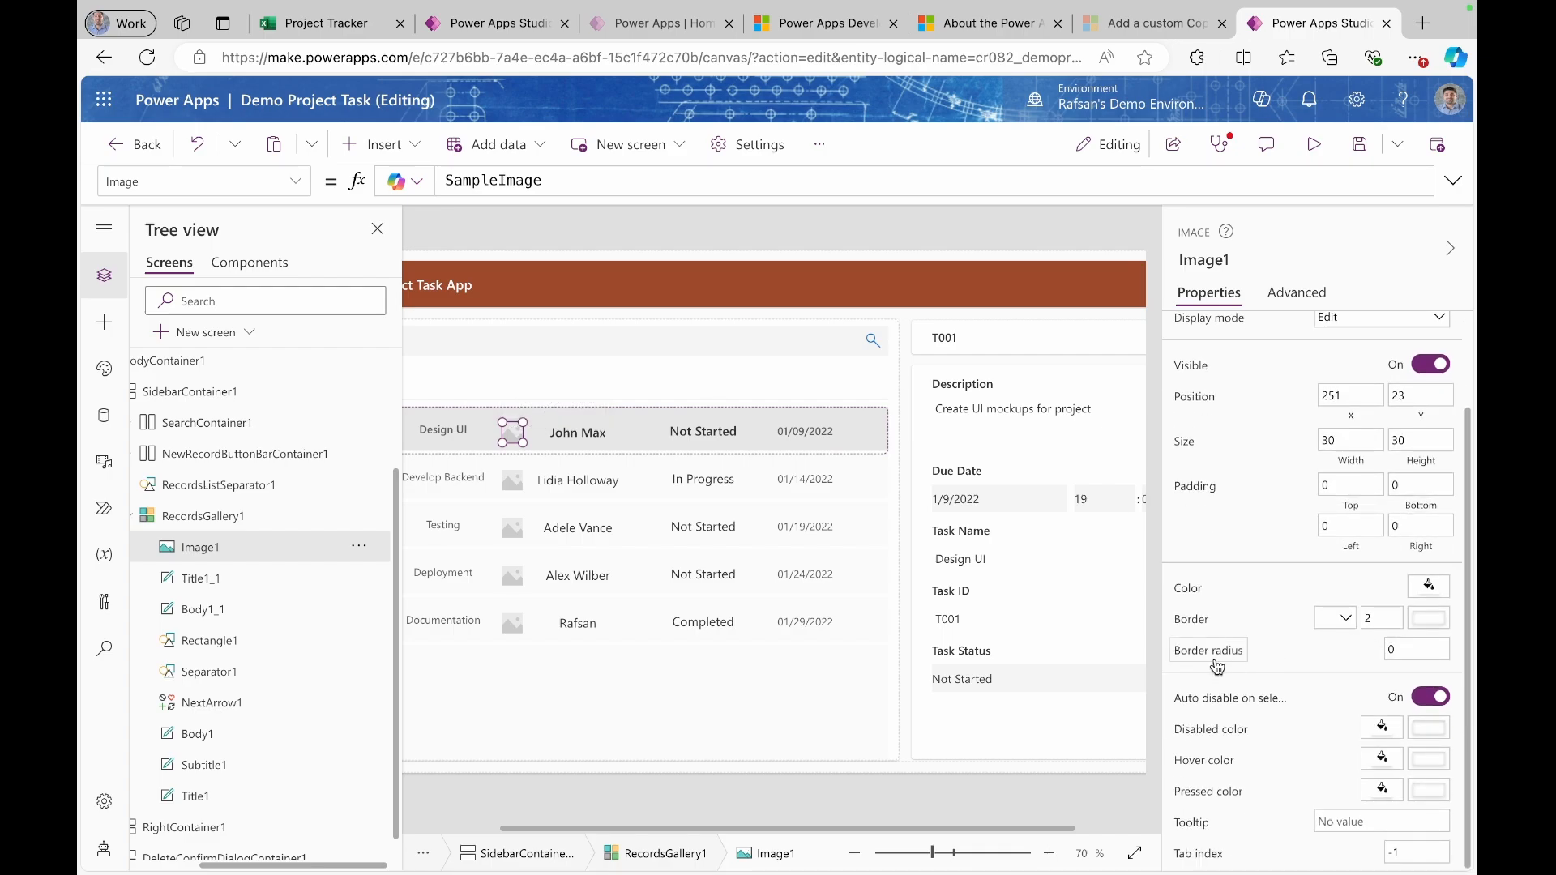
pyautogui.click(1371, 649)
pyautogui.write('90')
pyautogui.click(1274, 608)
pyautogui.click(1314, 144)
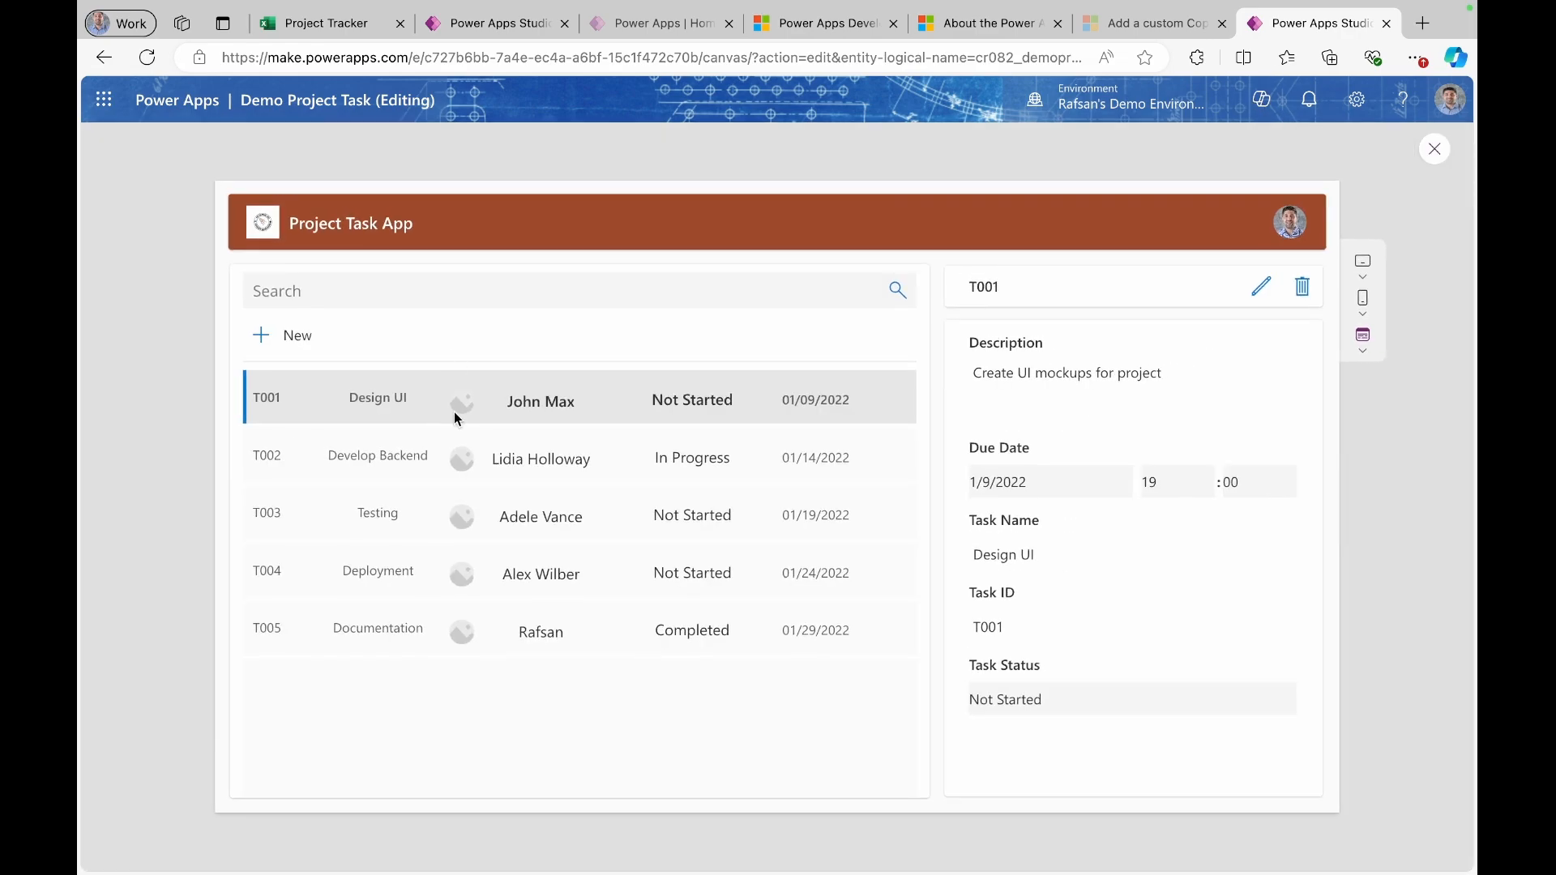
pyautogui.click(1436, 151)
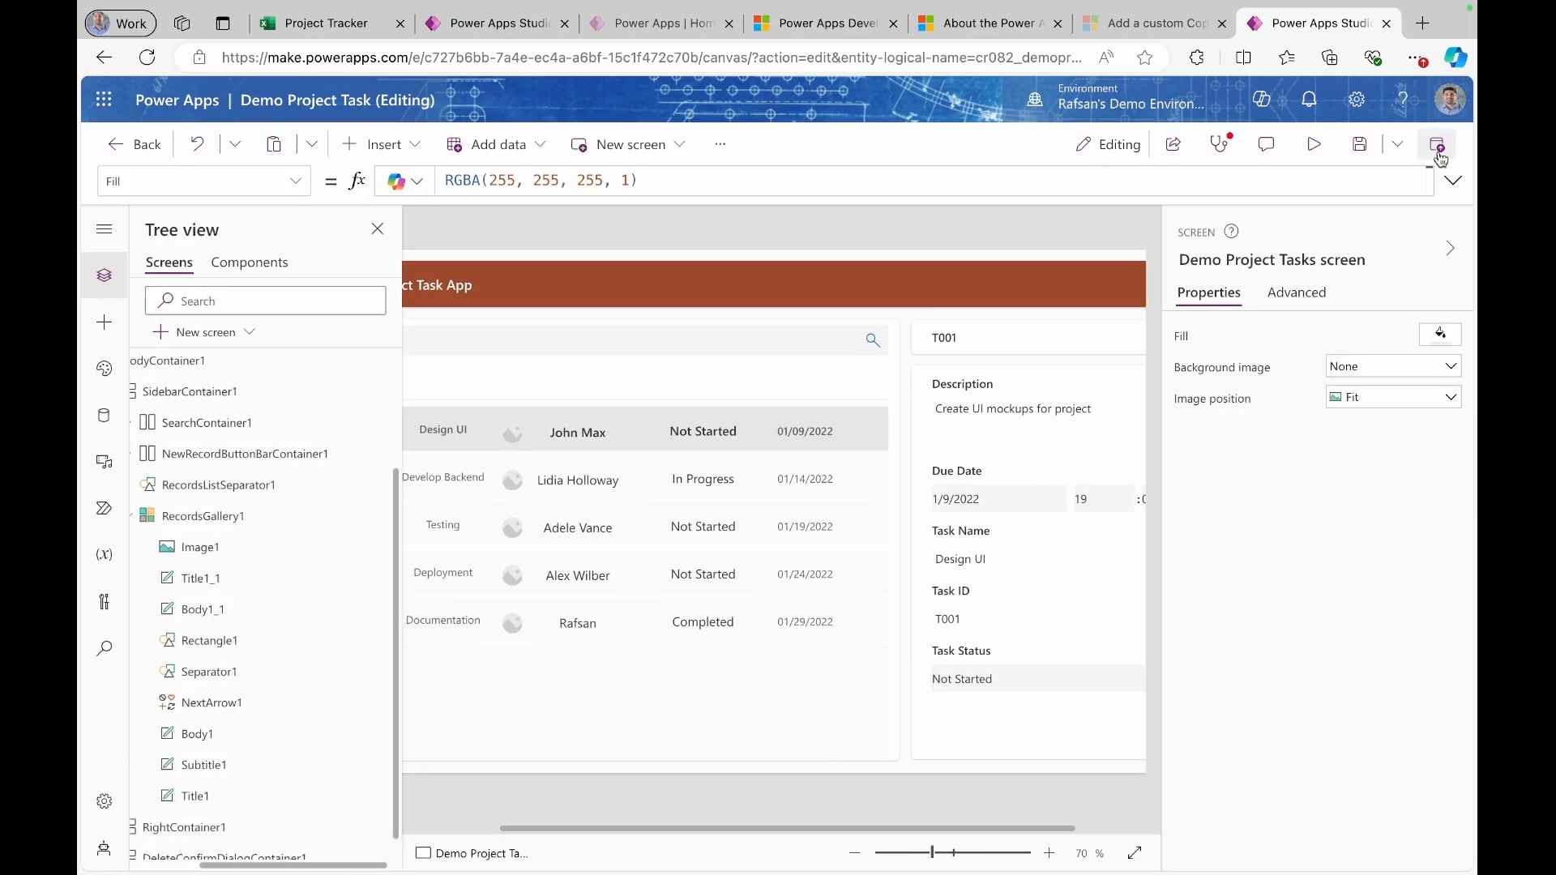
# - Add the Office 365 Users connector to the app's data sources using the existing connection
pyautogui.click(511, 438)
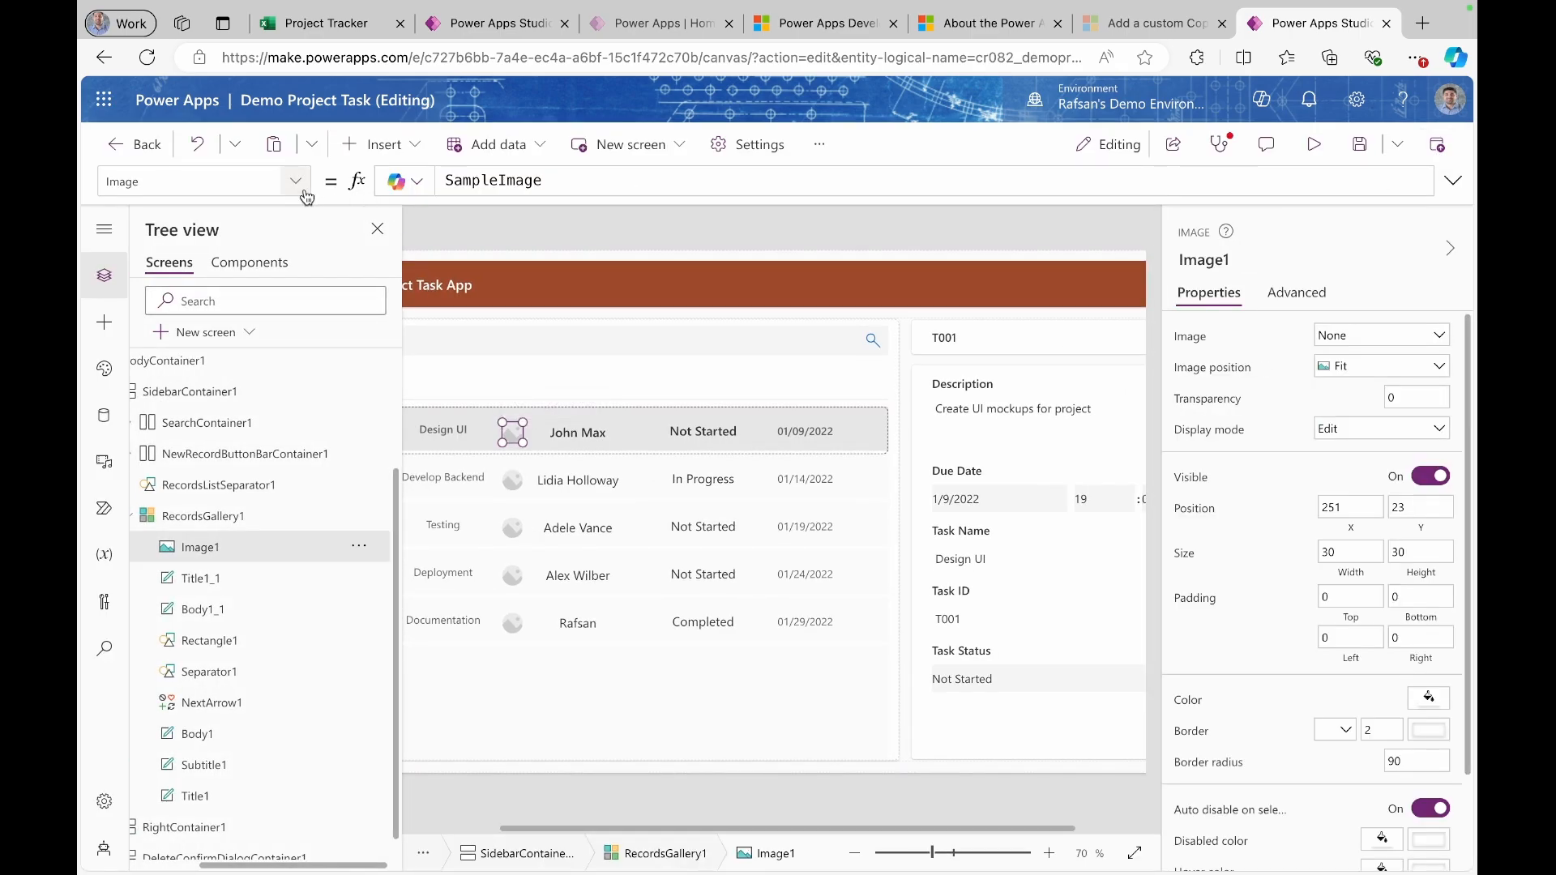
pyautogui.click(105, 420)
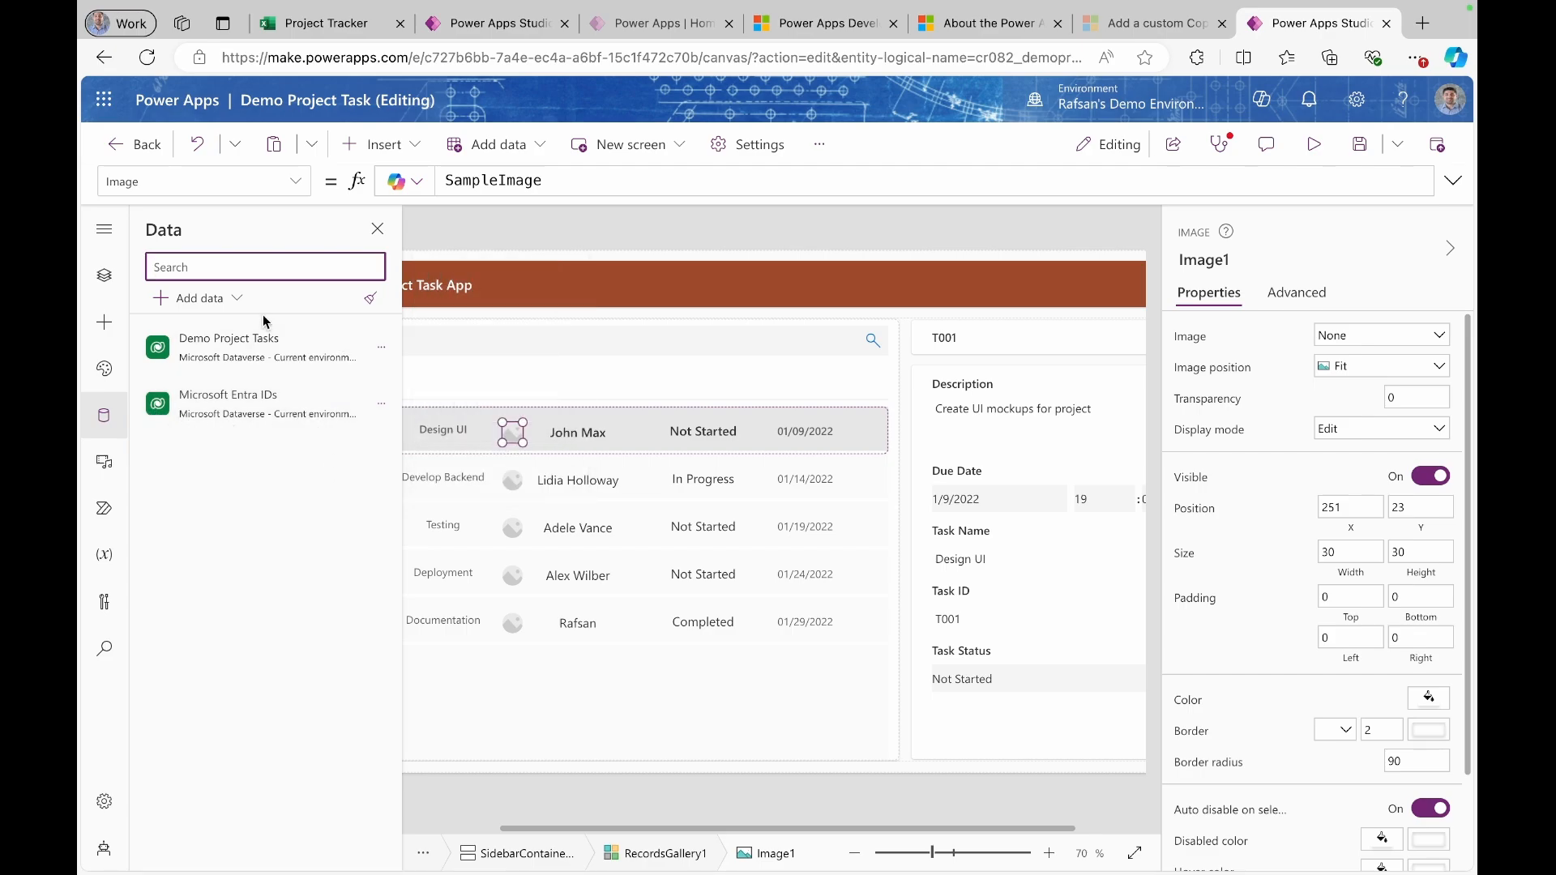
pyautogui.click(234, 301)
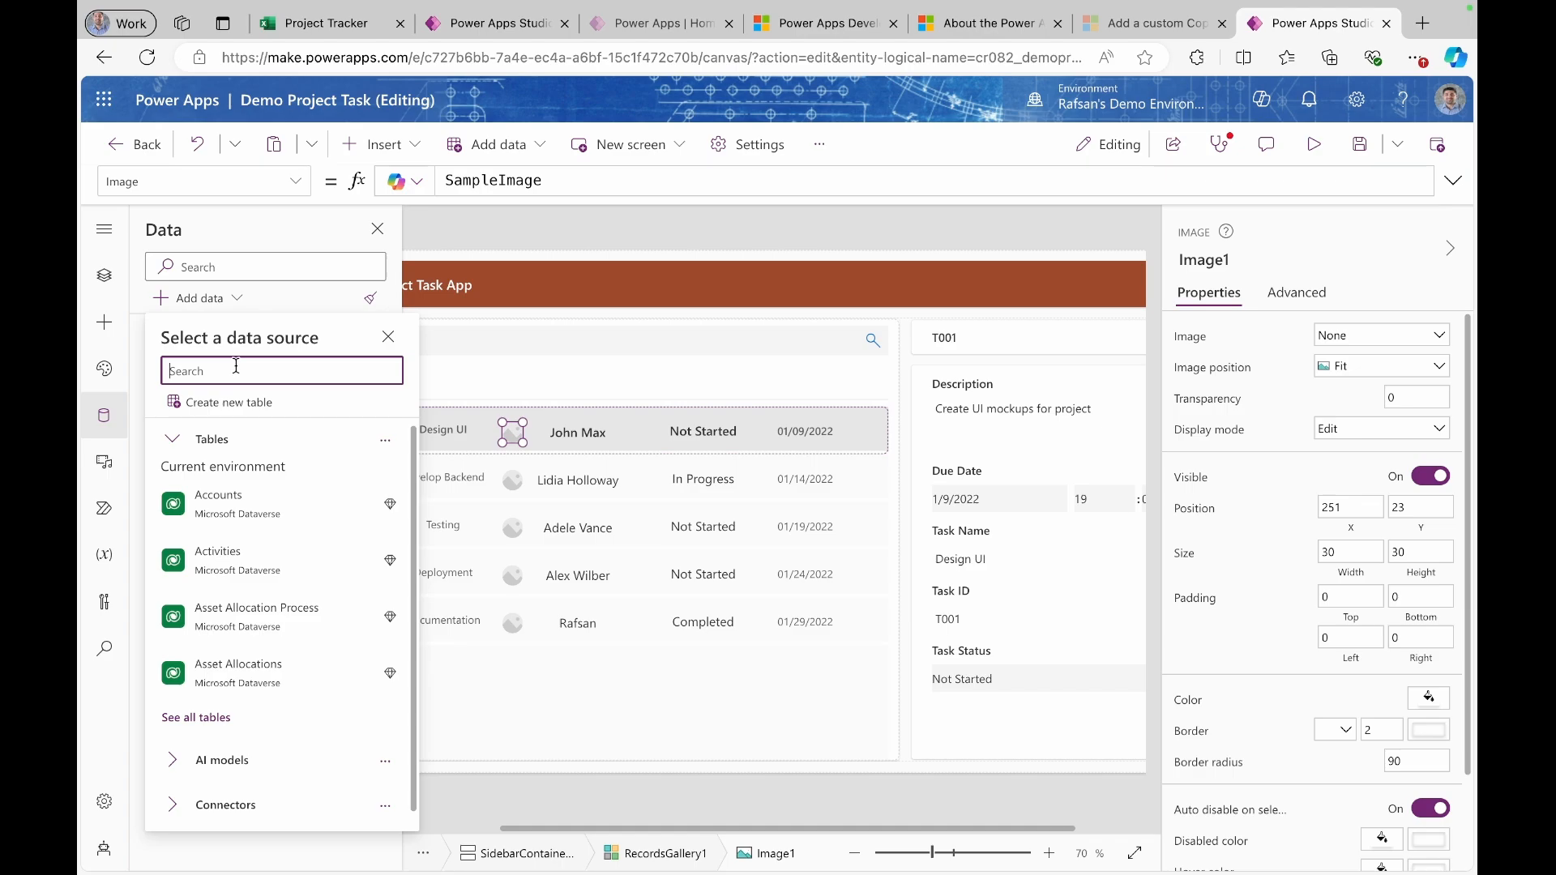
pyautogui.write('Office')
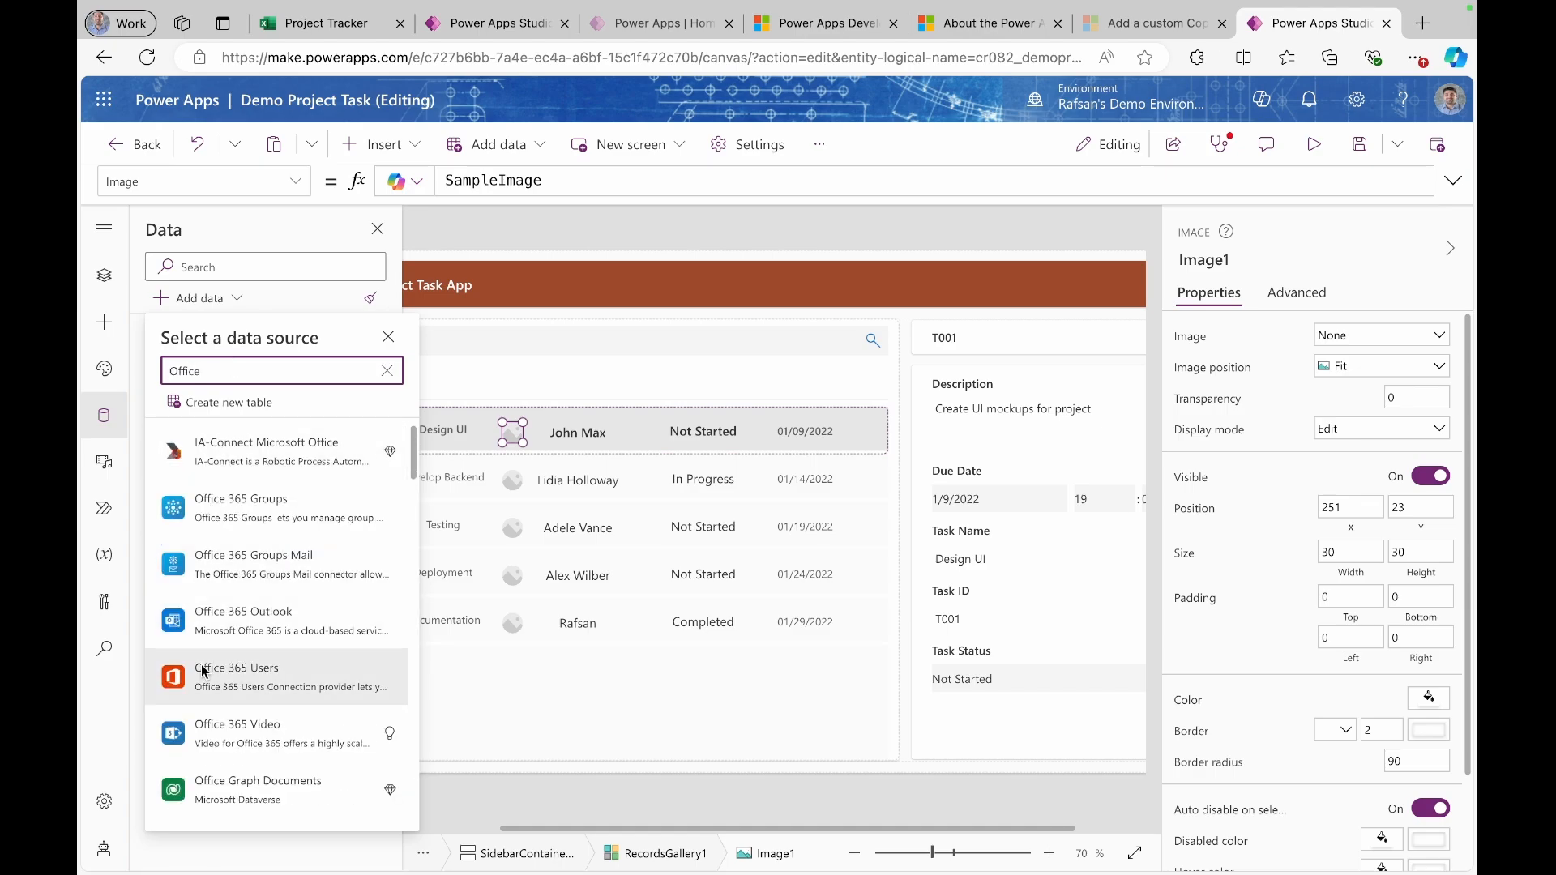
pyautogui.click(244, 677)
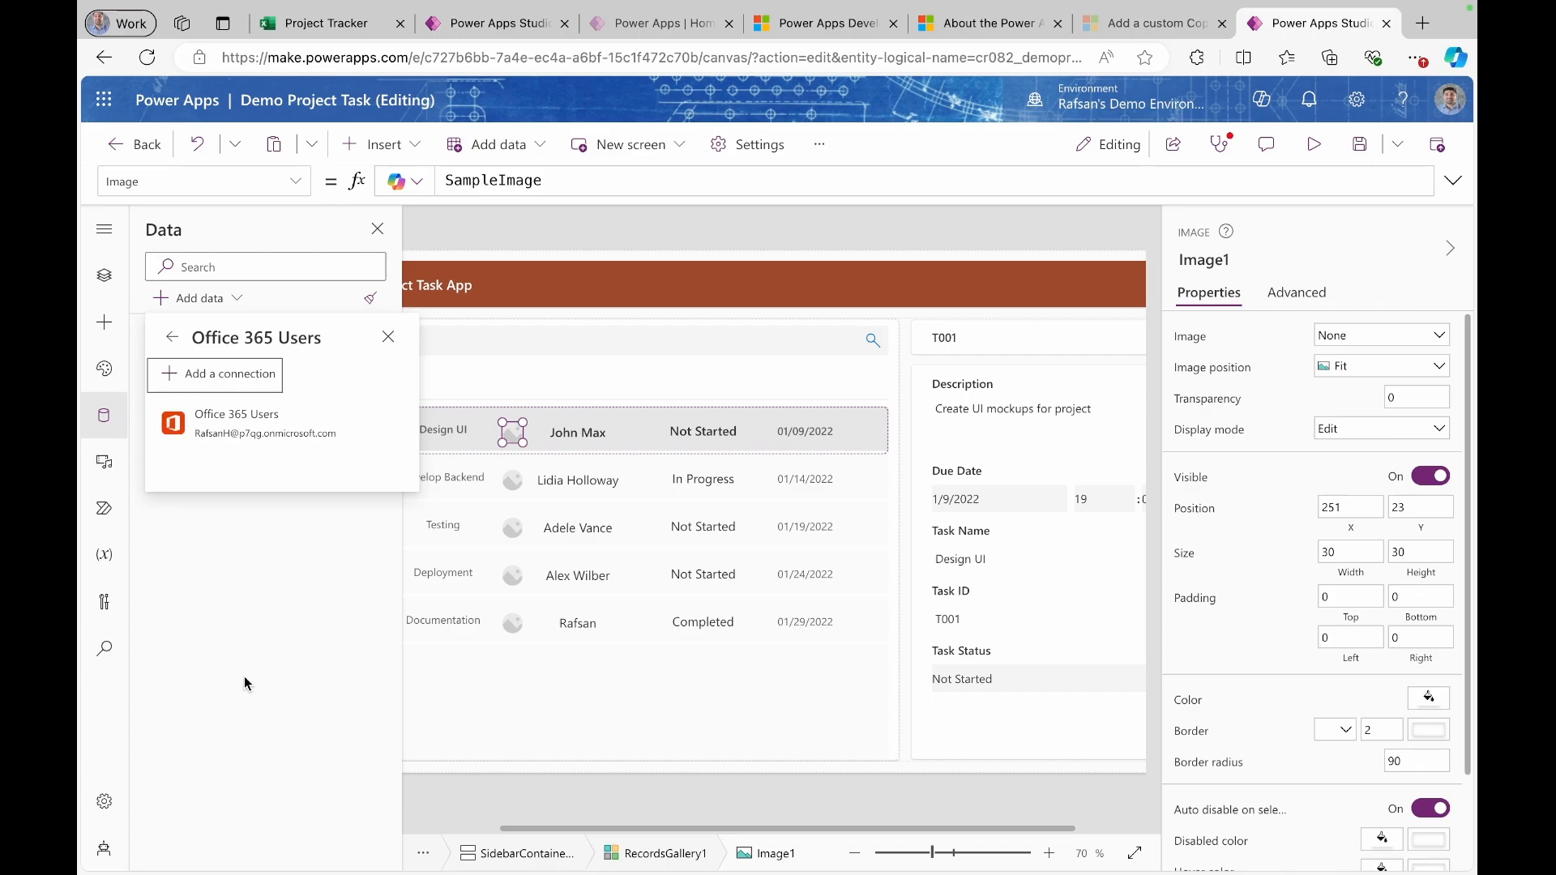
pyautogui.click(236, 425)
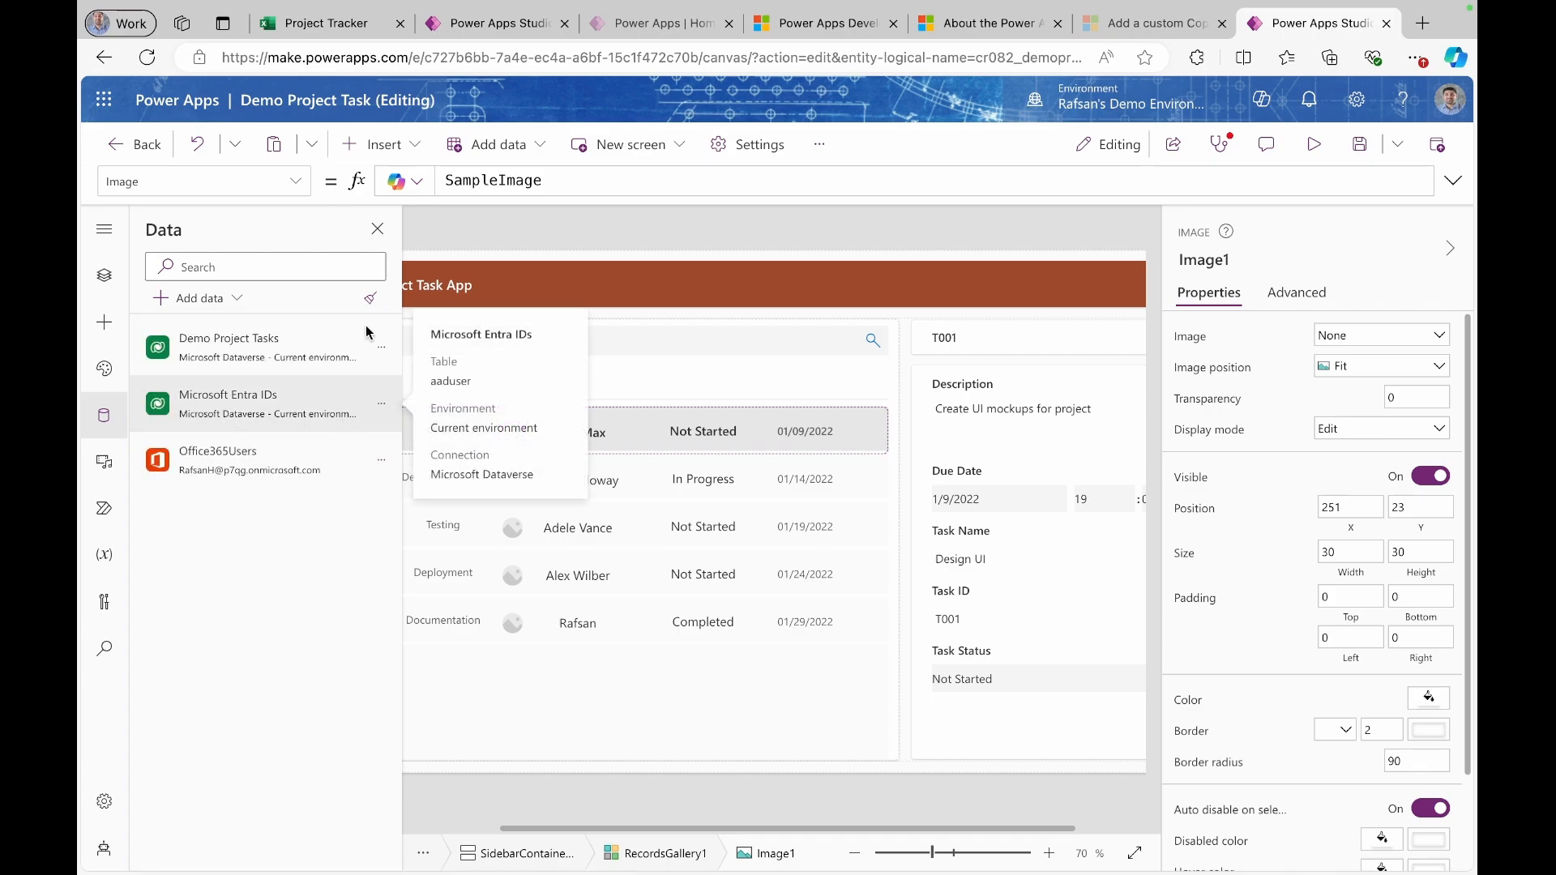
# - Clear the SampleImage formula from the Image property of Image1 in the records gallery and enlarge the formula editor
pyautogui.moveTo(551, 829); pyautogui.dragTo(410, 843)
pyautogui.click(642, 436)
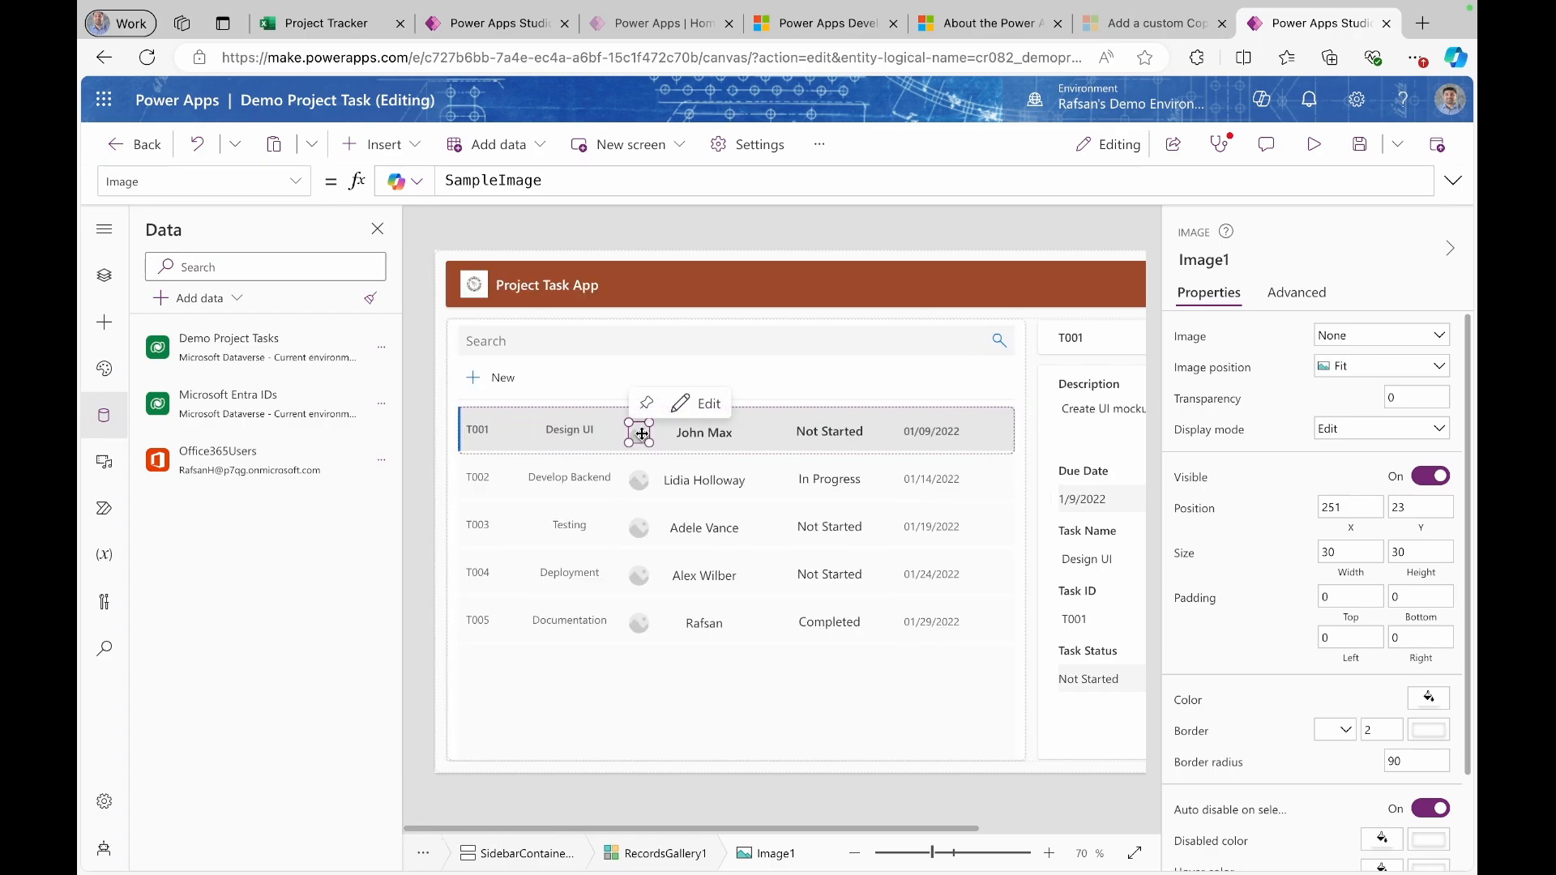
pyautogui.click(103, 276)
pyautogui.click(520, 181)
pyautogui.moveTo(546, 180); pyautogui.dragTo(448, 179)
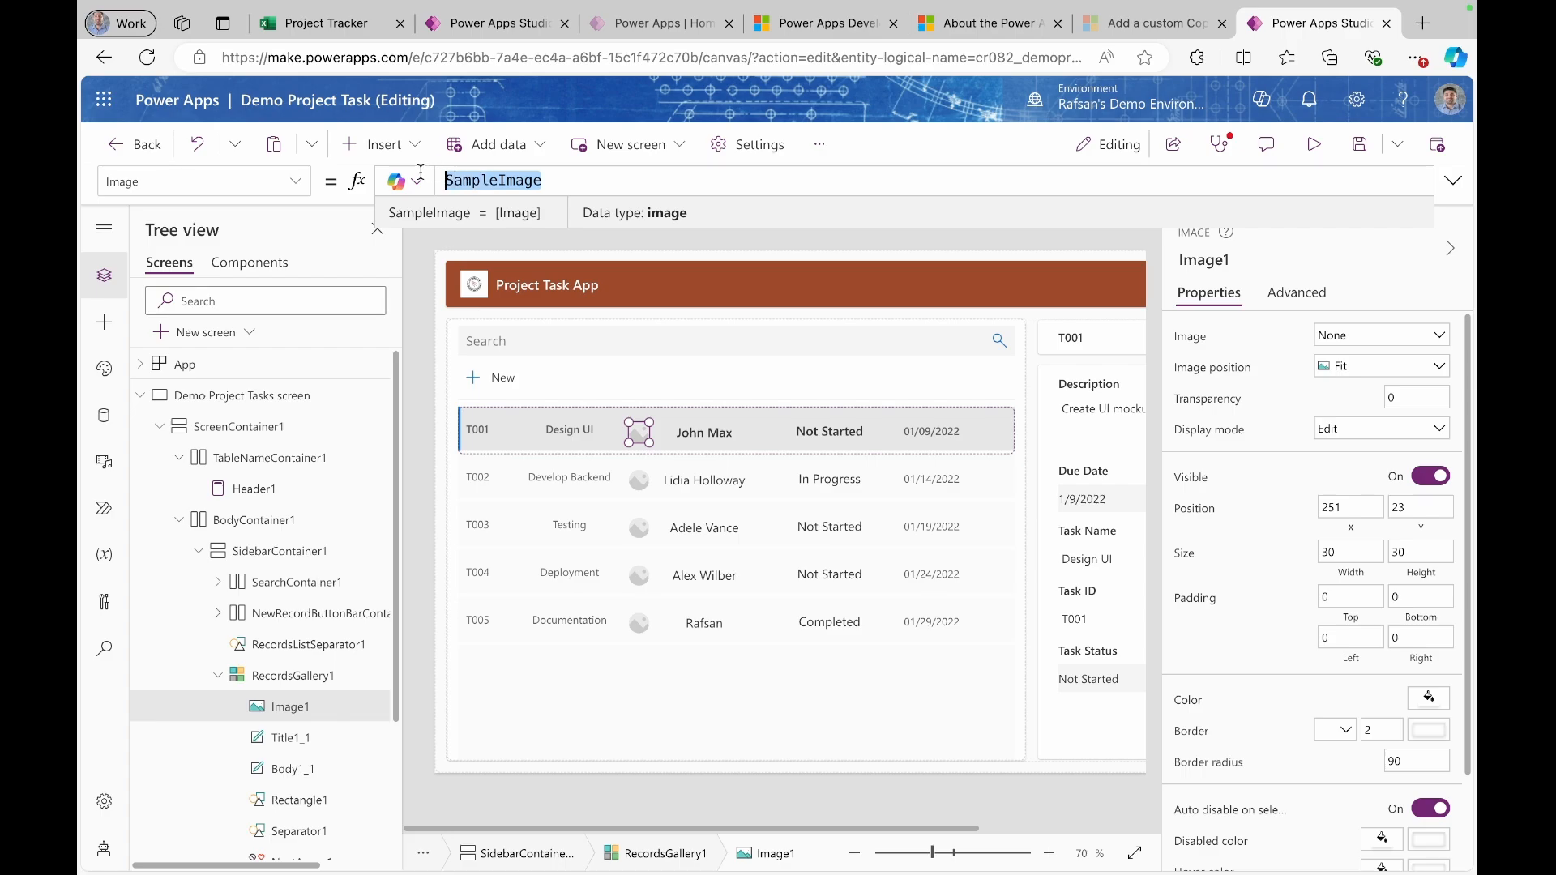
pyautogui.press('BackSpace')
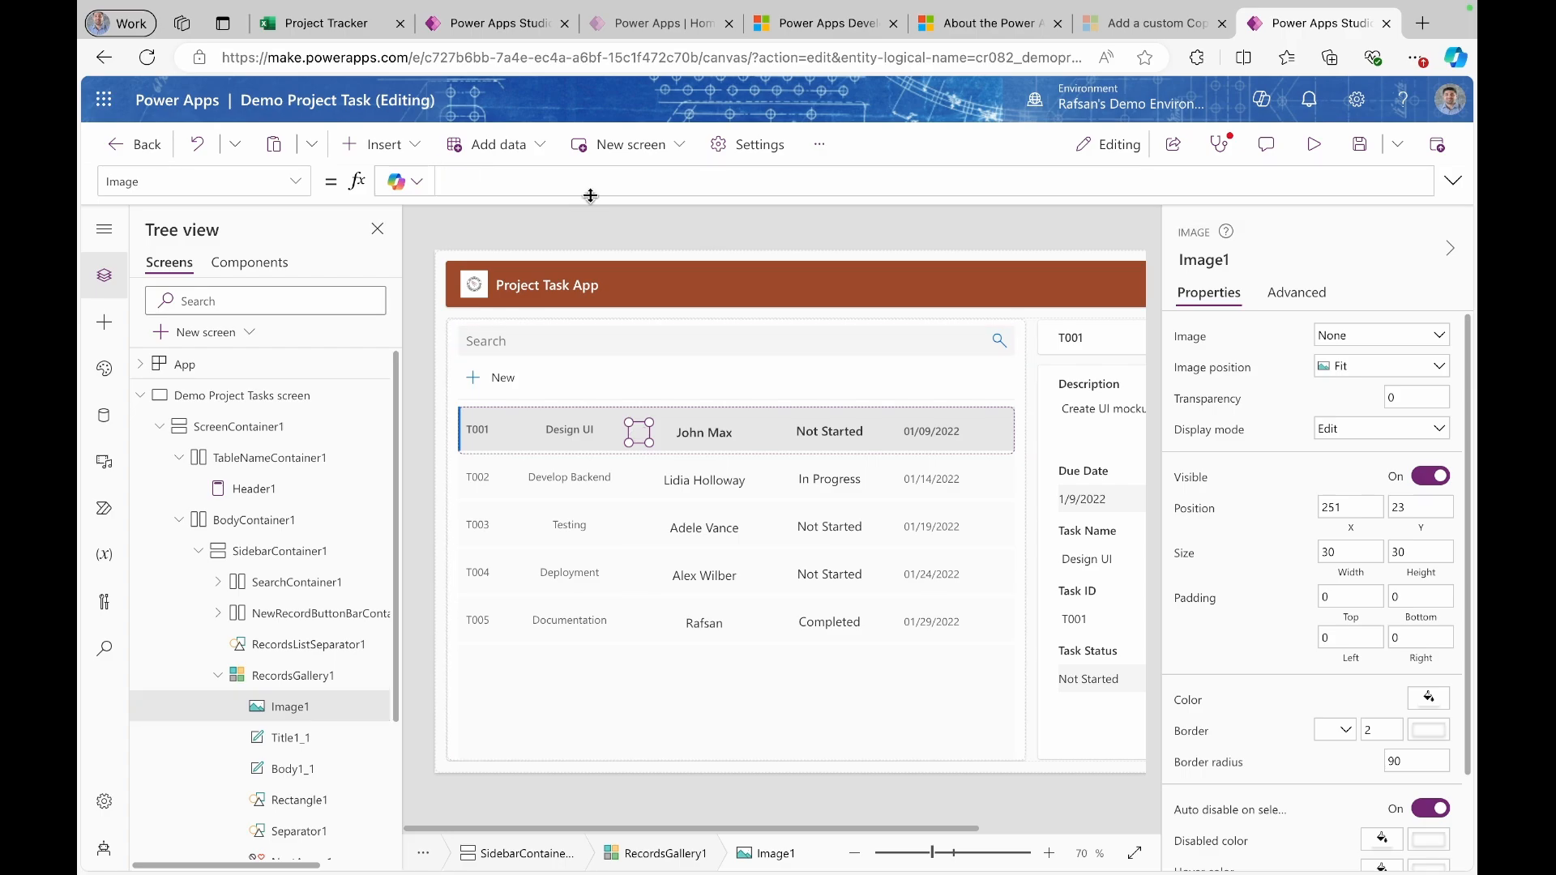
pyautogui.moveTo(590, 195); pyautogui.dragTo(584, 611)
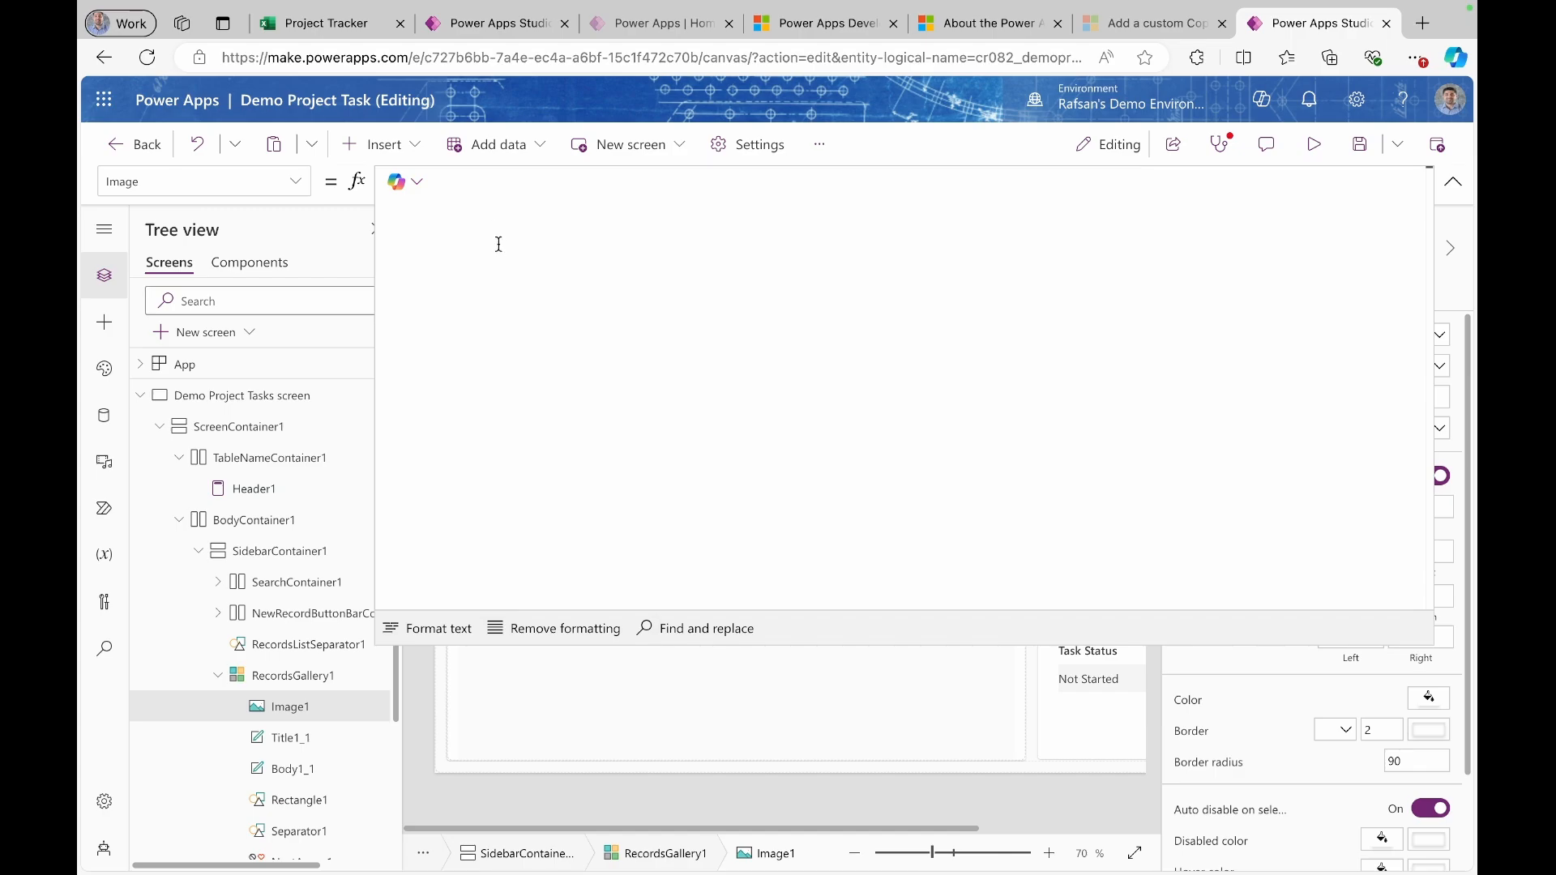
# - Begin the Image formula of Image1 with a check for an assignee e-mail: If(!IsBlank(ThisItem.'Assigned To'.Mail),
pyautogui.write('I')
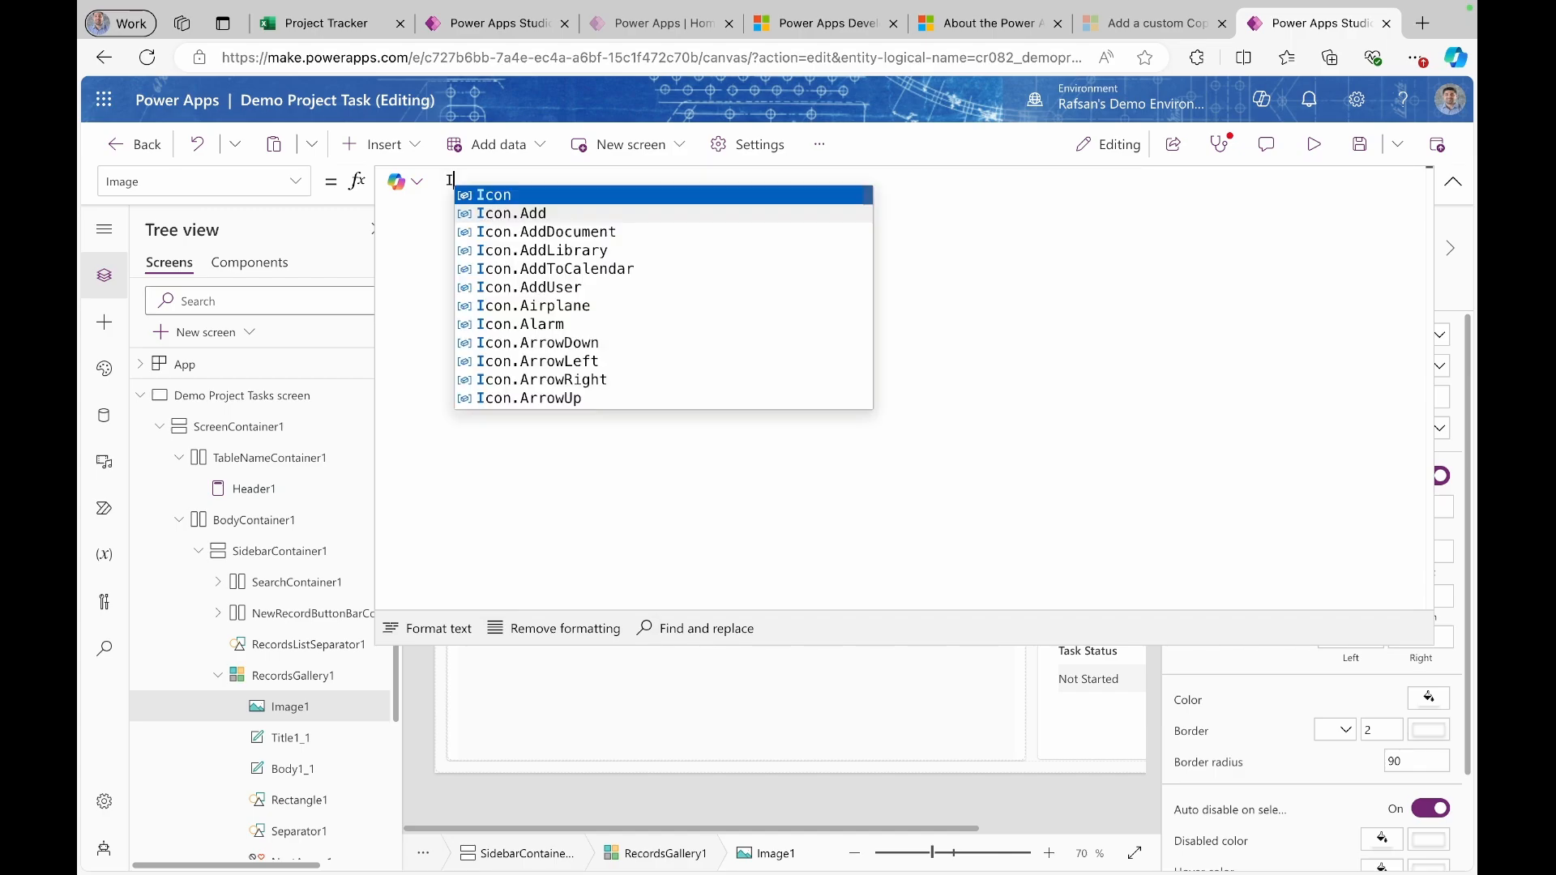
pyautogui.write('f(!IsBlank')
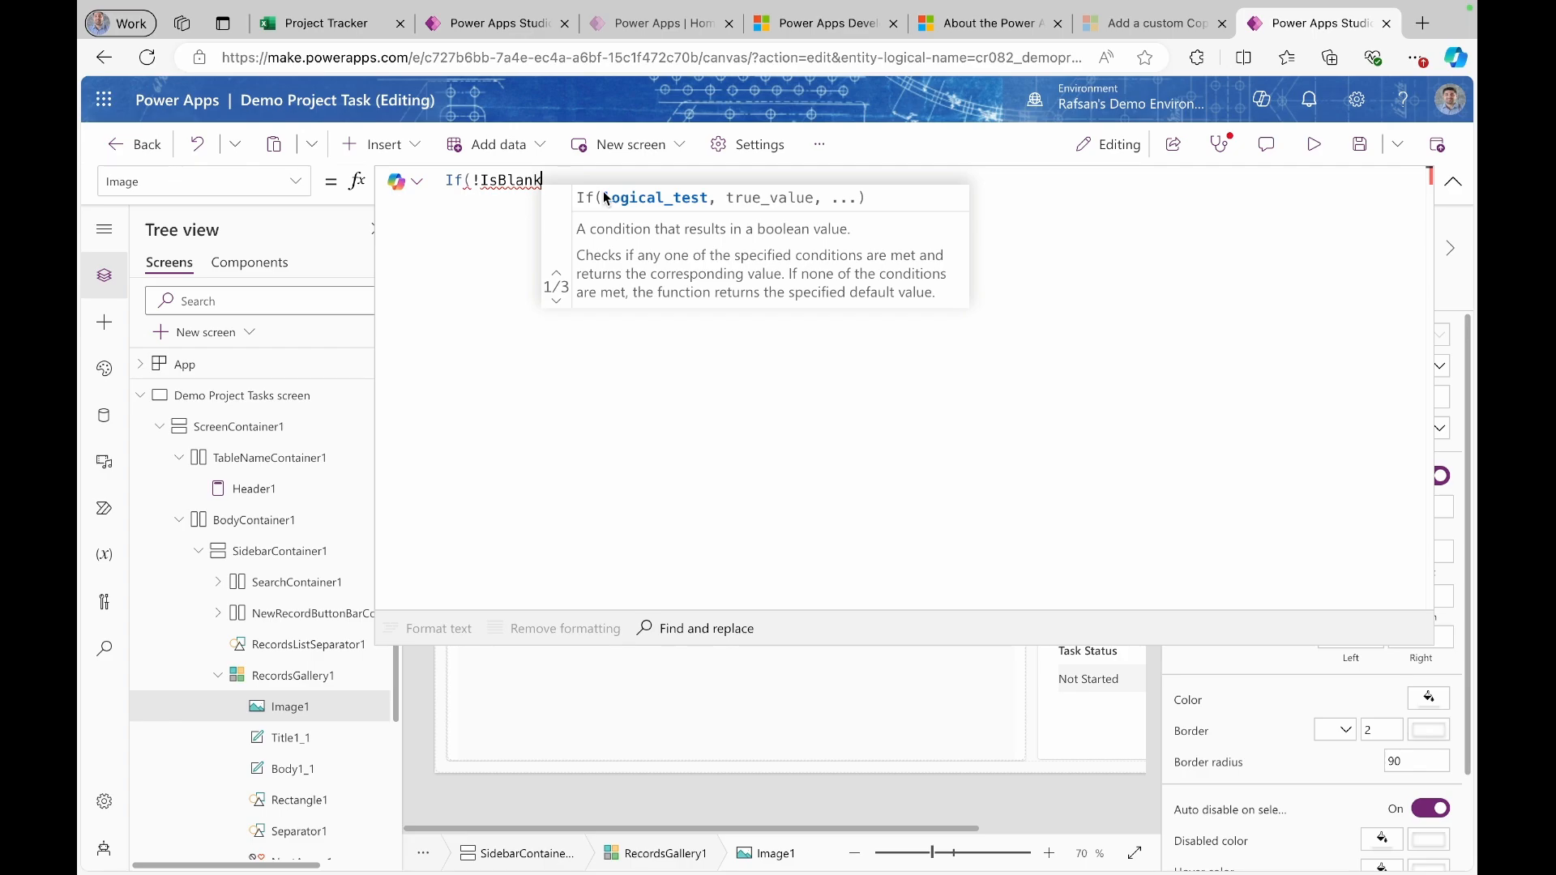
pyautogui.write('(')
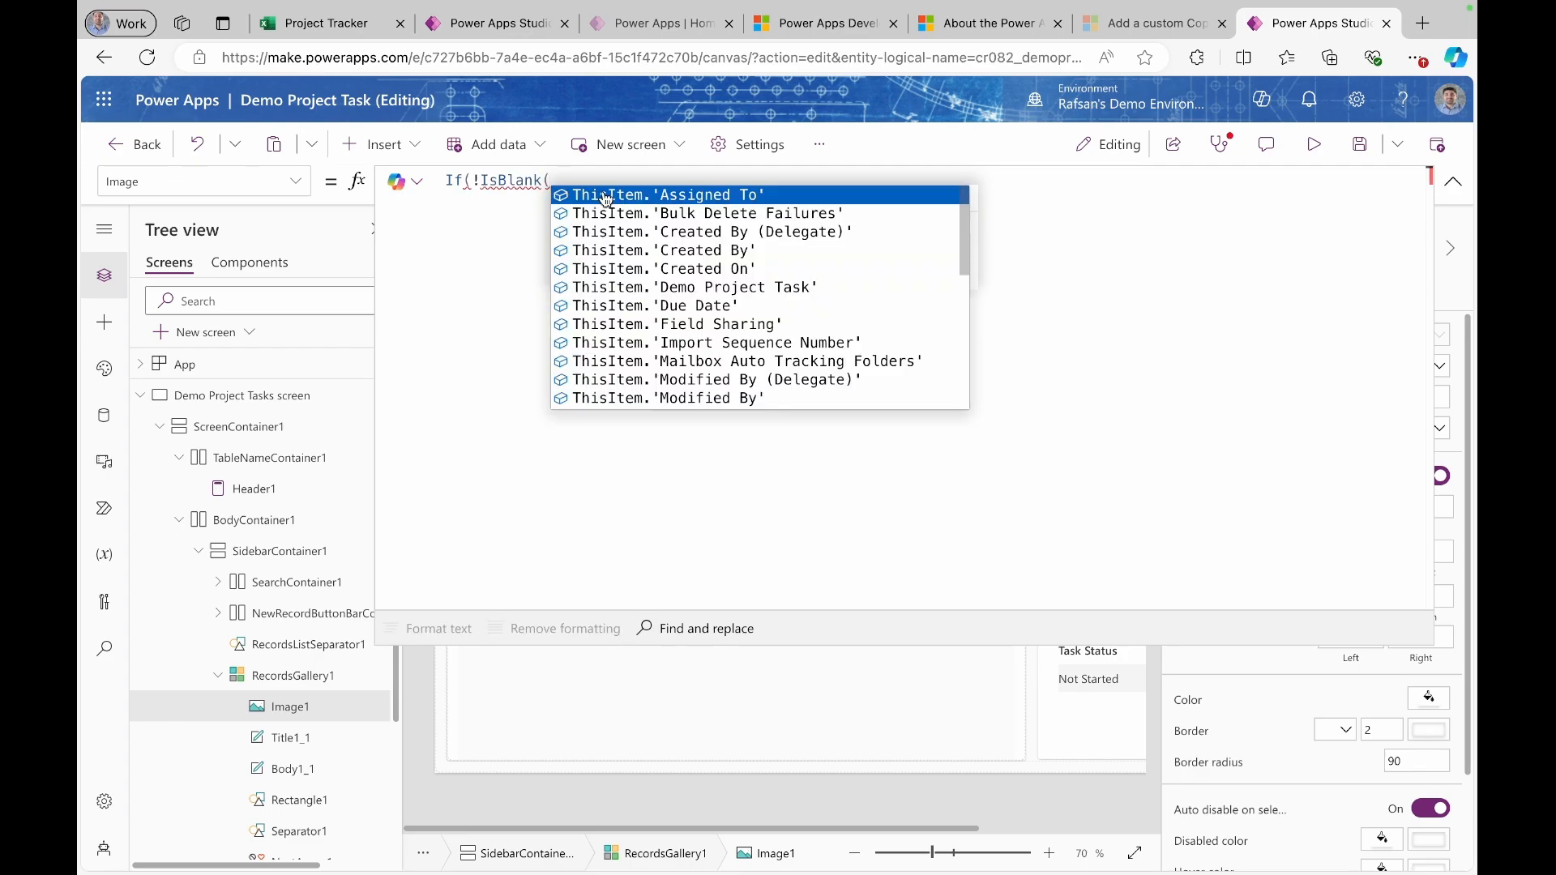
pyautogui.write('This')
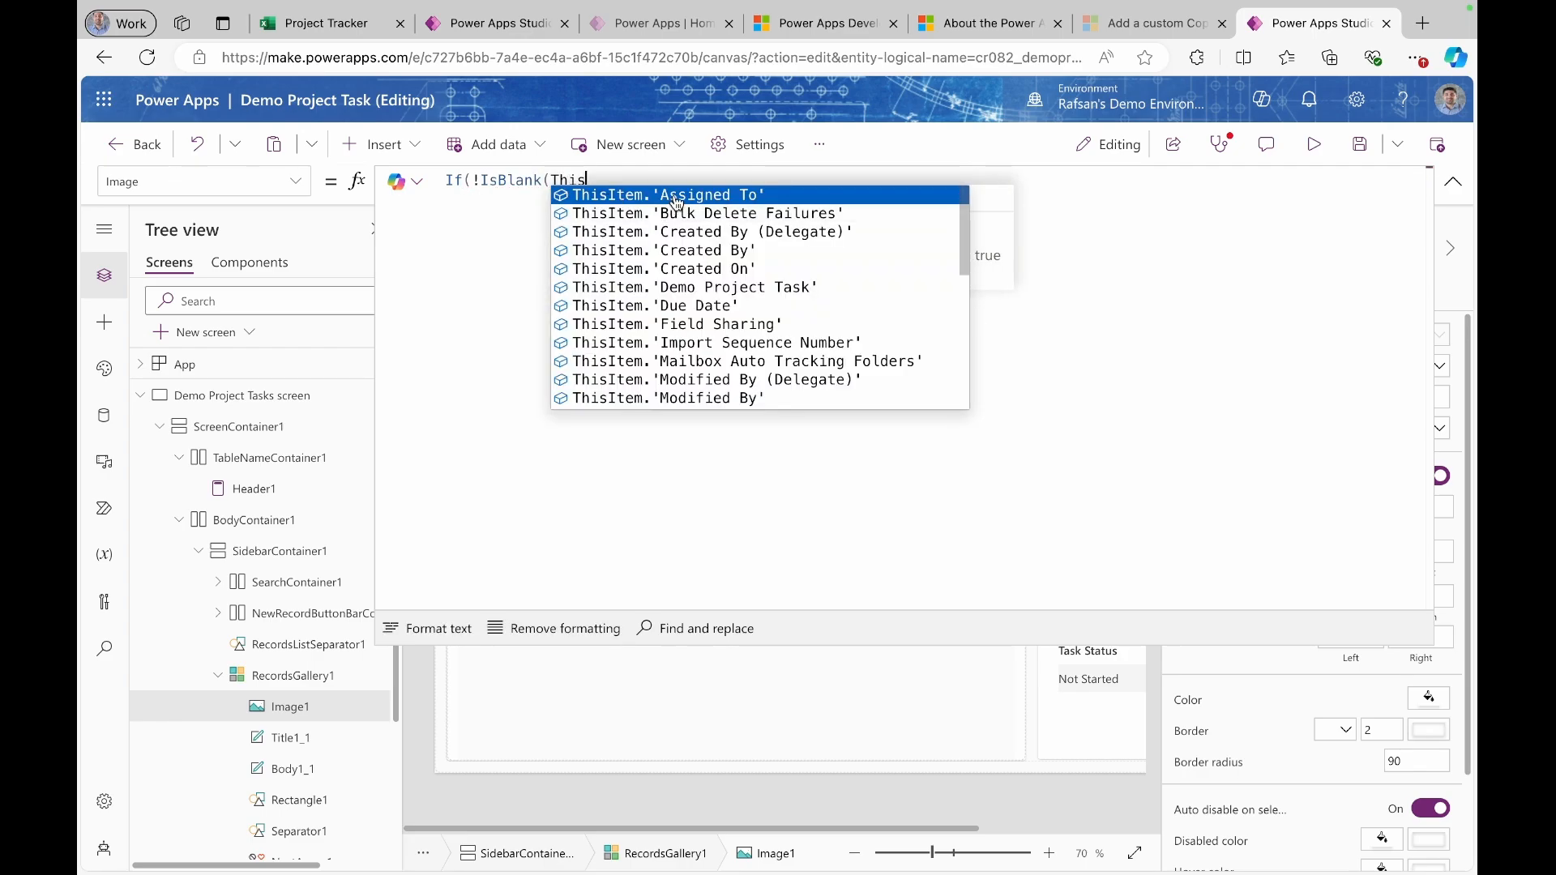
pyautogui.click(676, 202)
pyautogui.write(".'Assigned To'.")
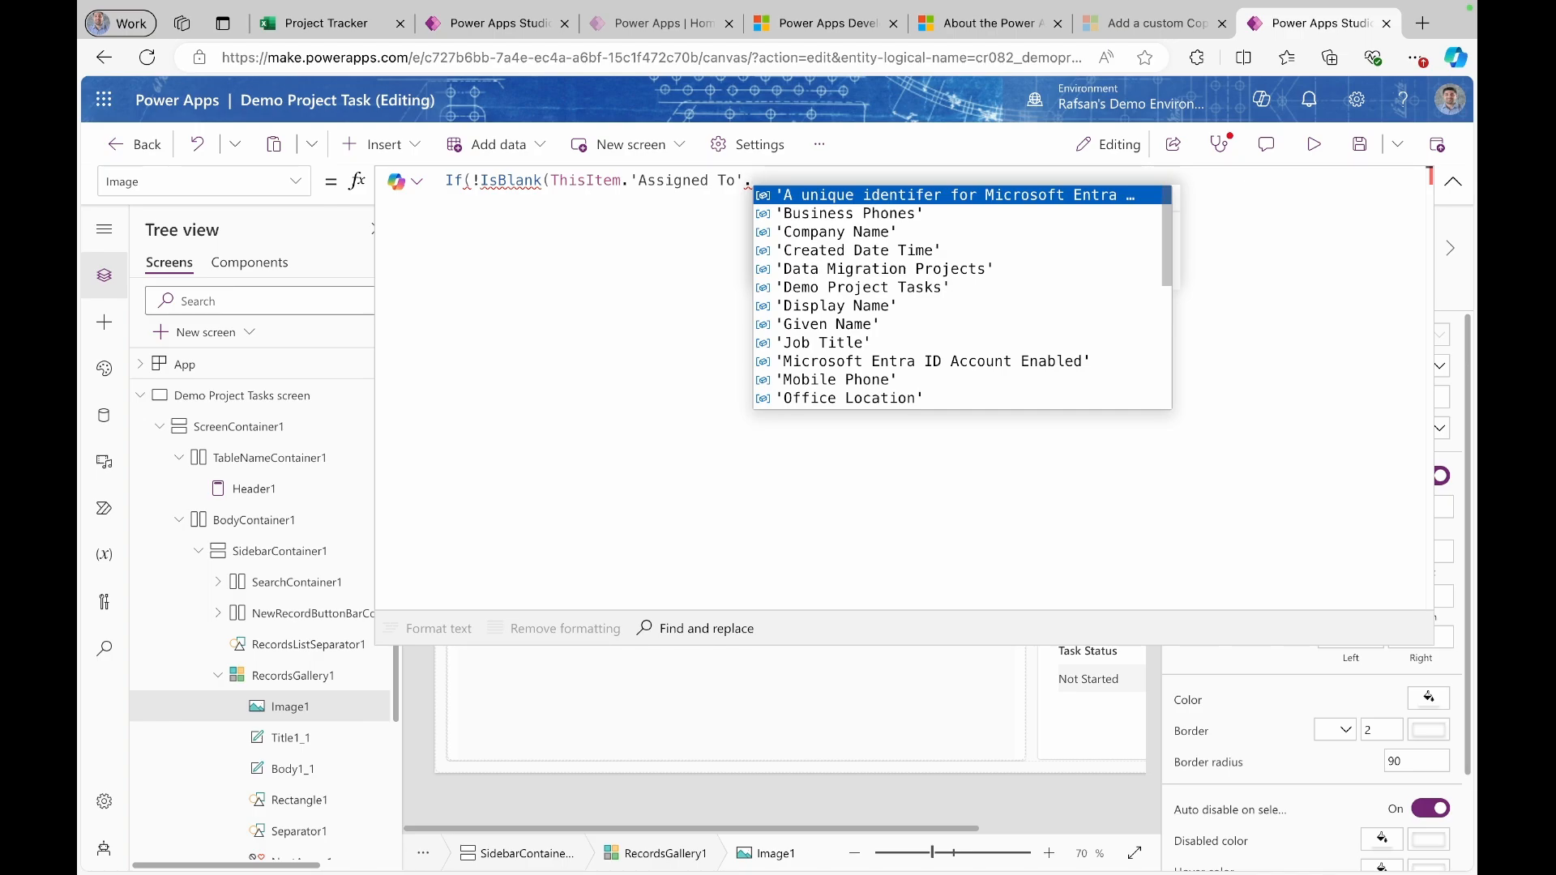
pyautogui.write('Mail),')
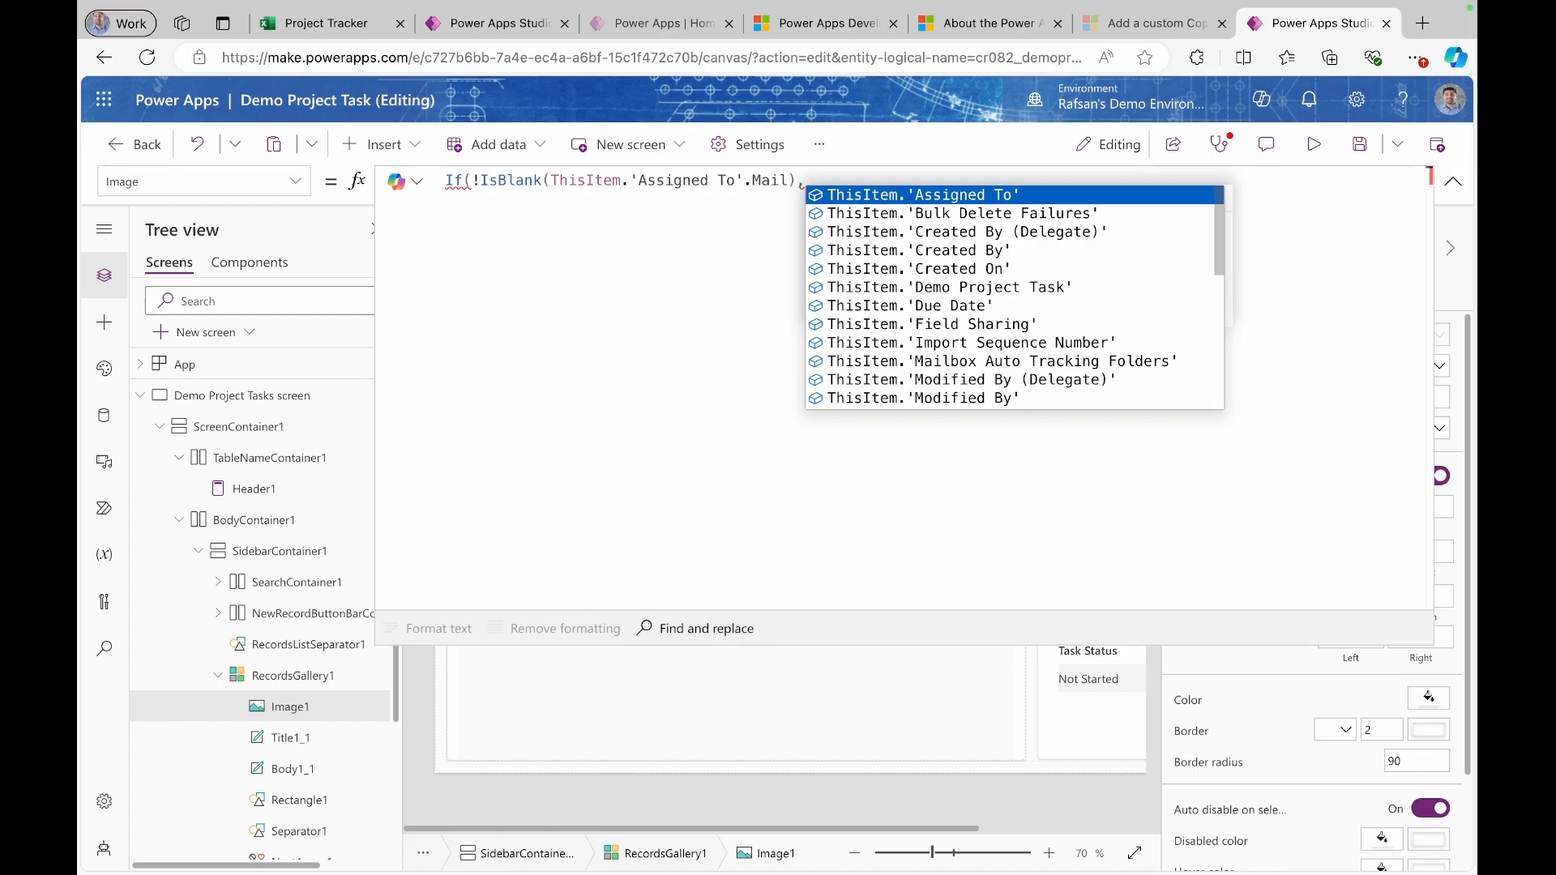
# - Nest a second If in the Image formula, with its condition starting from Office365Users.UserPhotoMetadata
pyautogui.write('If')
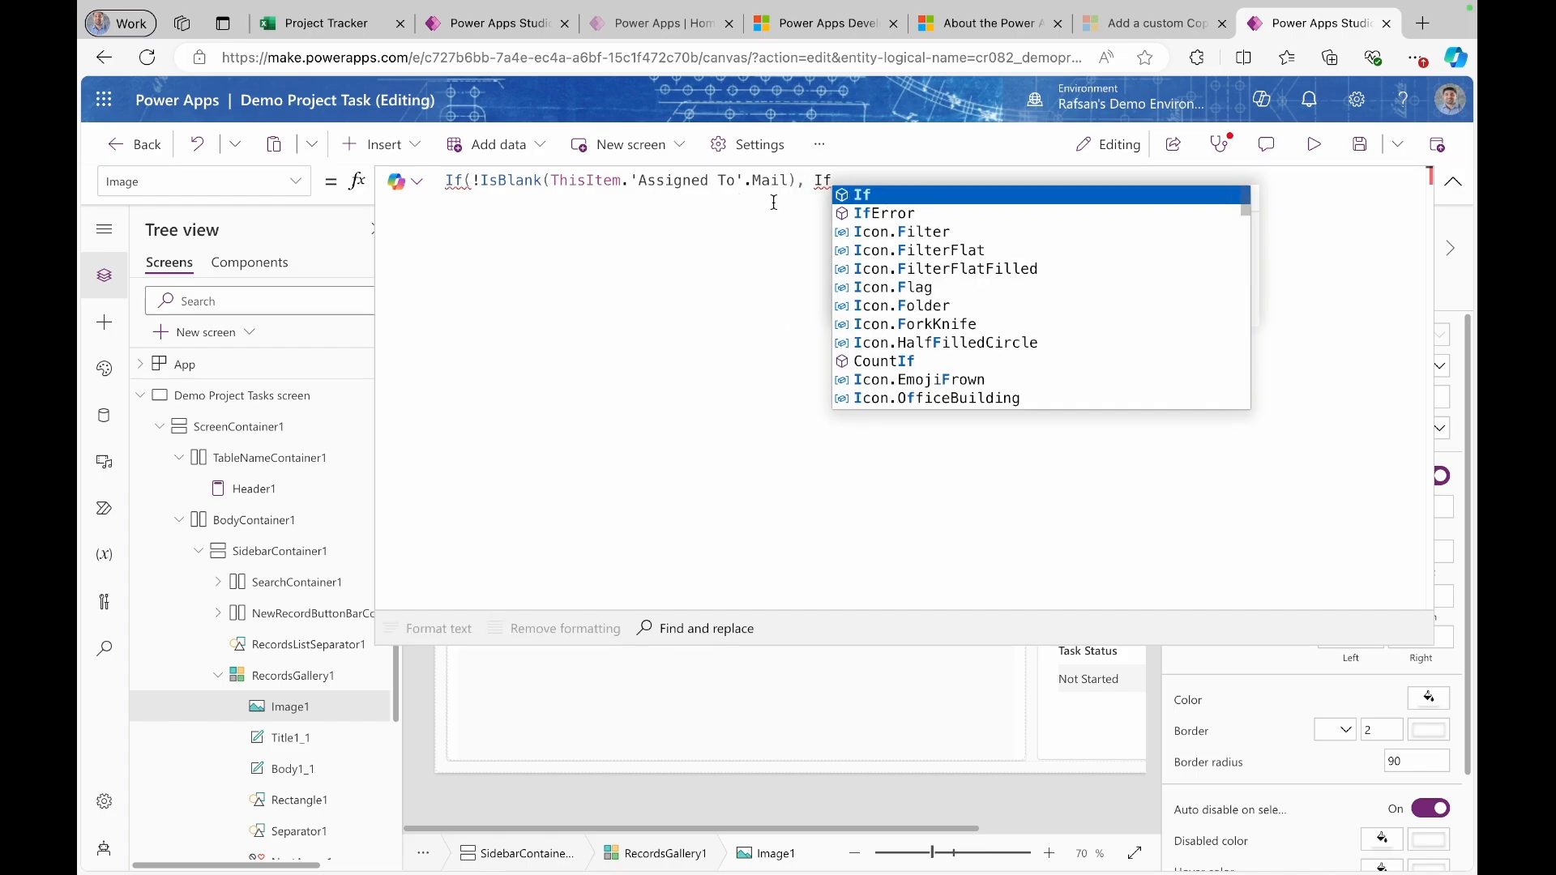
pyautogui.click(874, 197)
pyautogui.write('(')
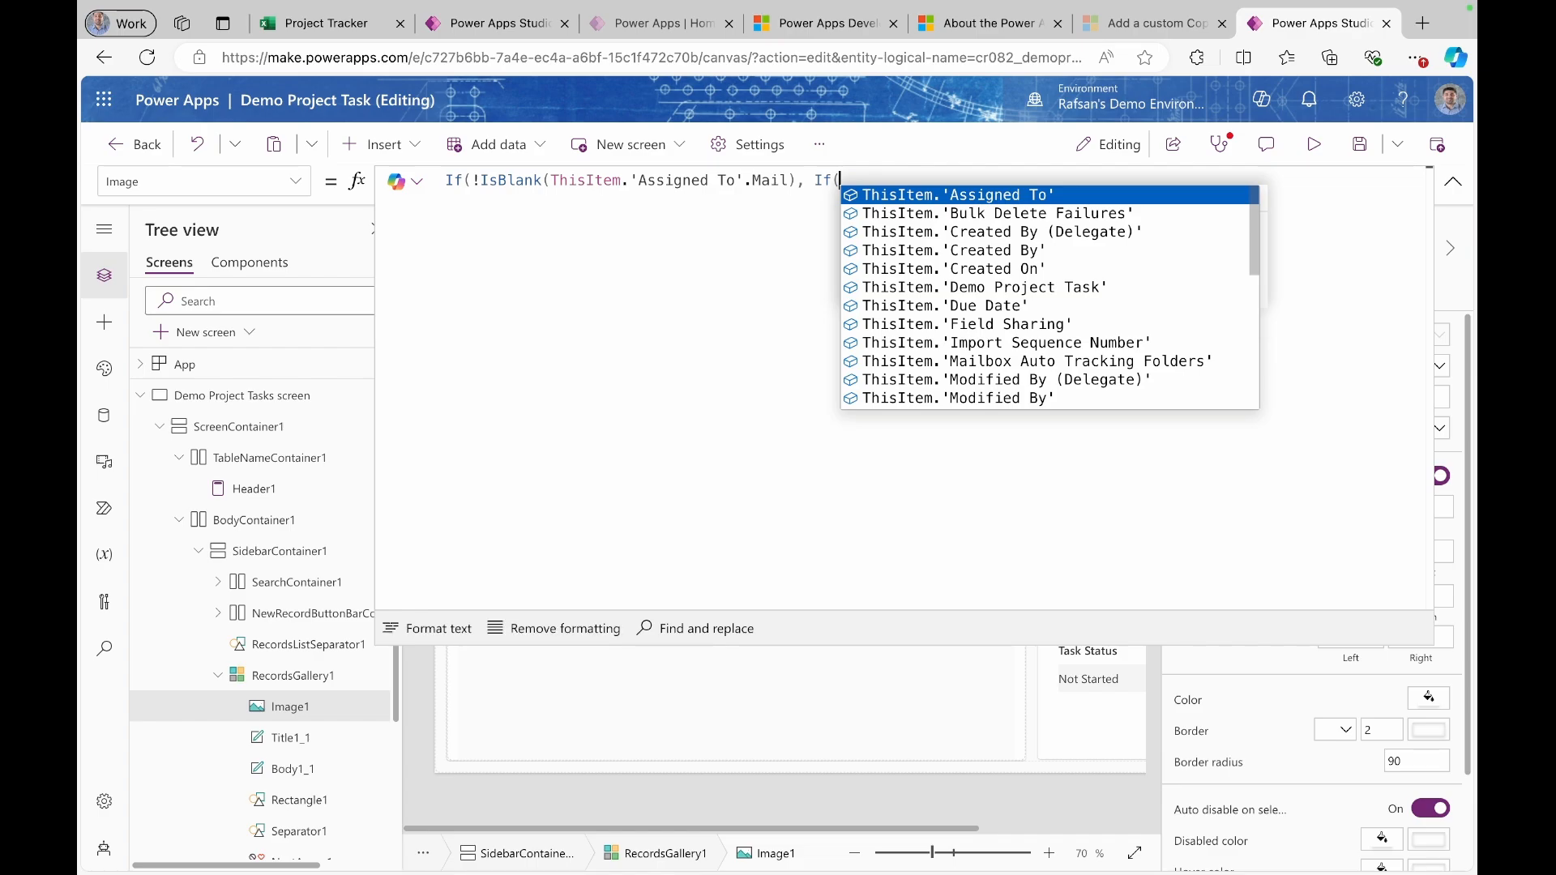
pyautogui.write('off')
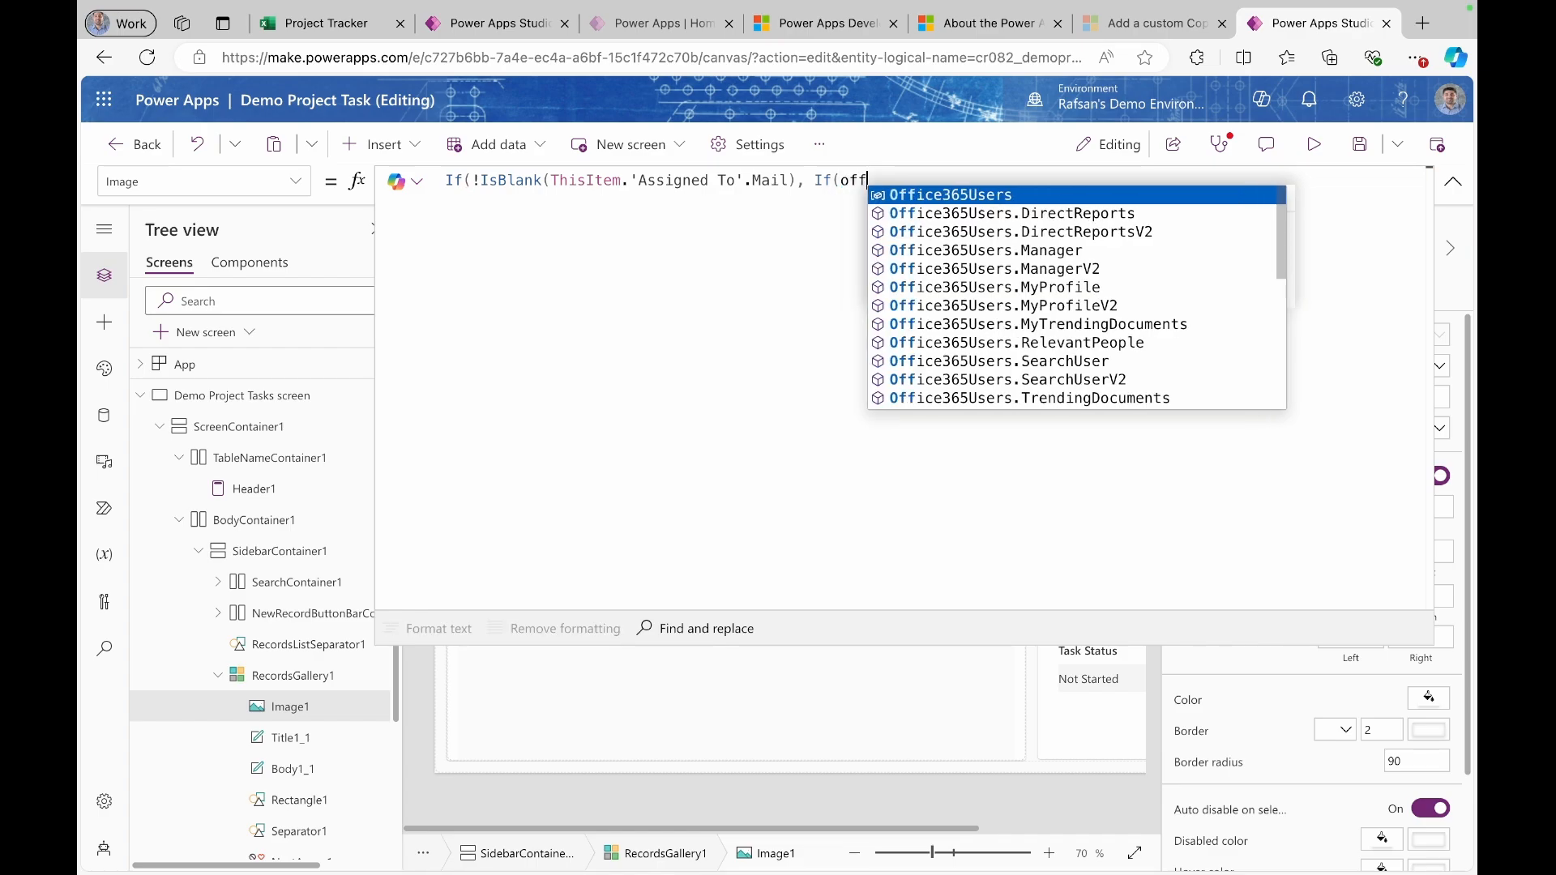
pyautogui.click(991, 197)
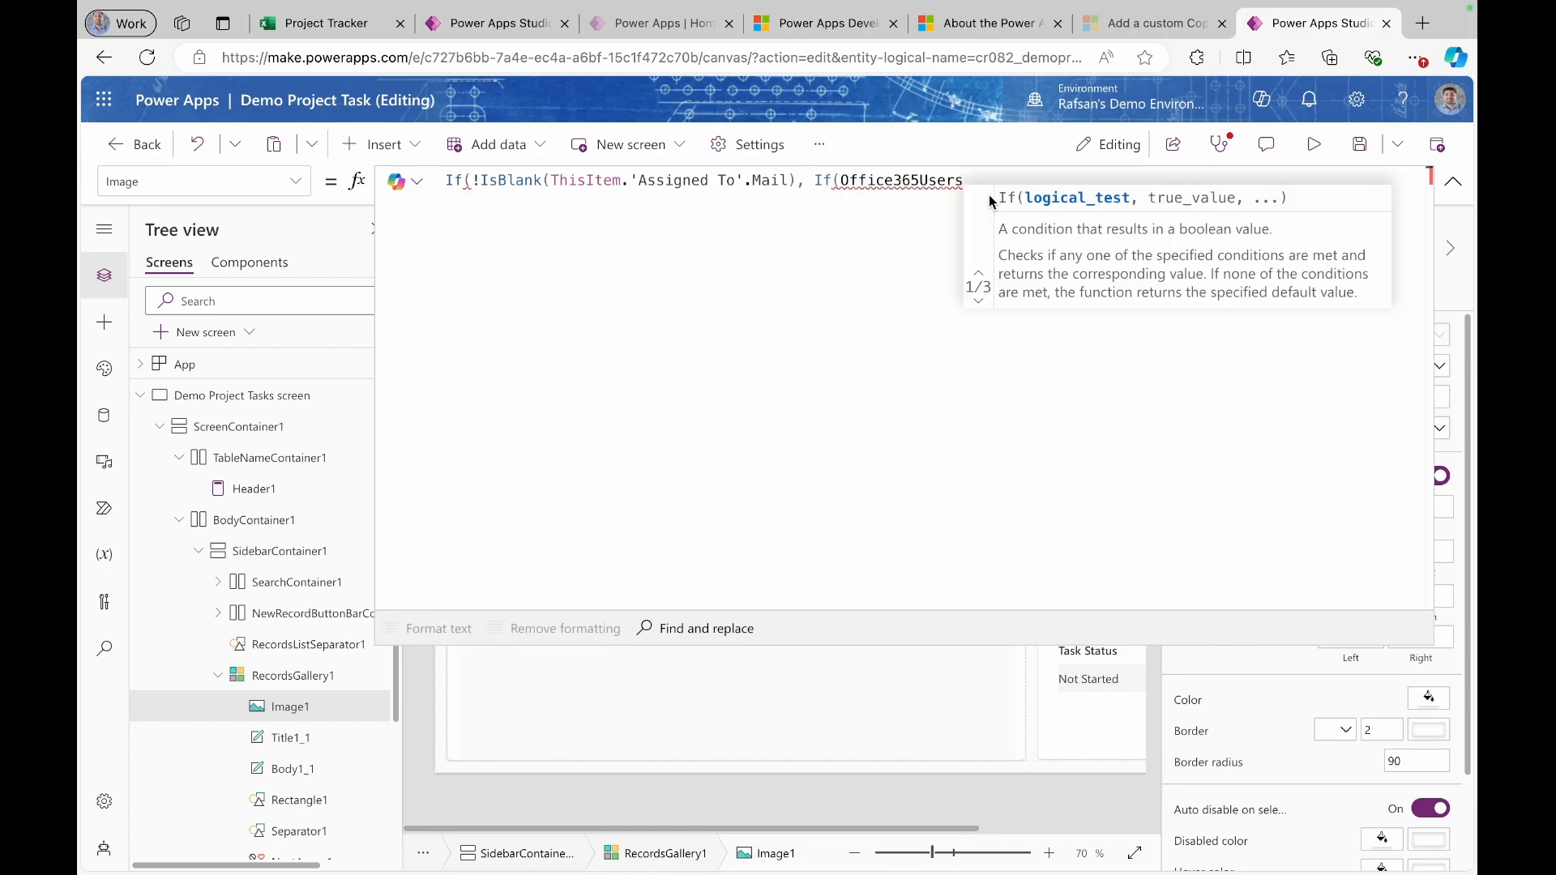
pyautogui.write('.')
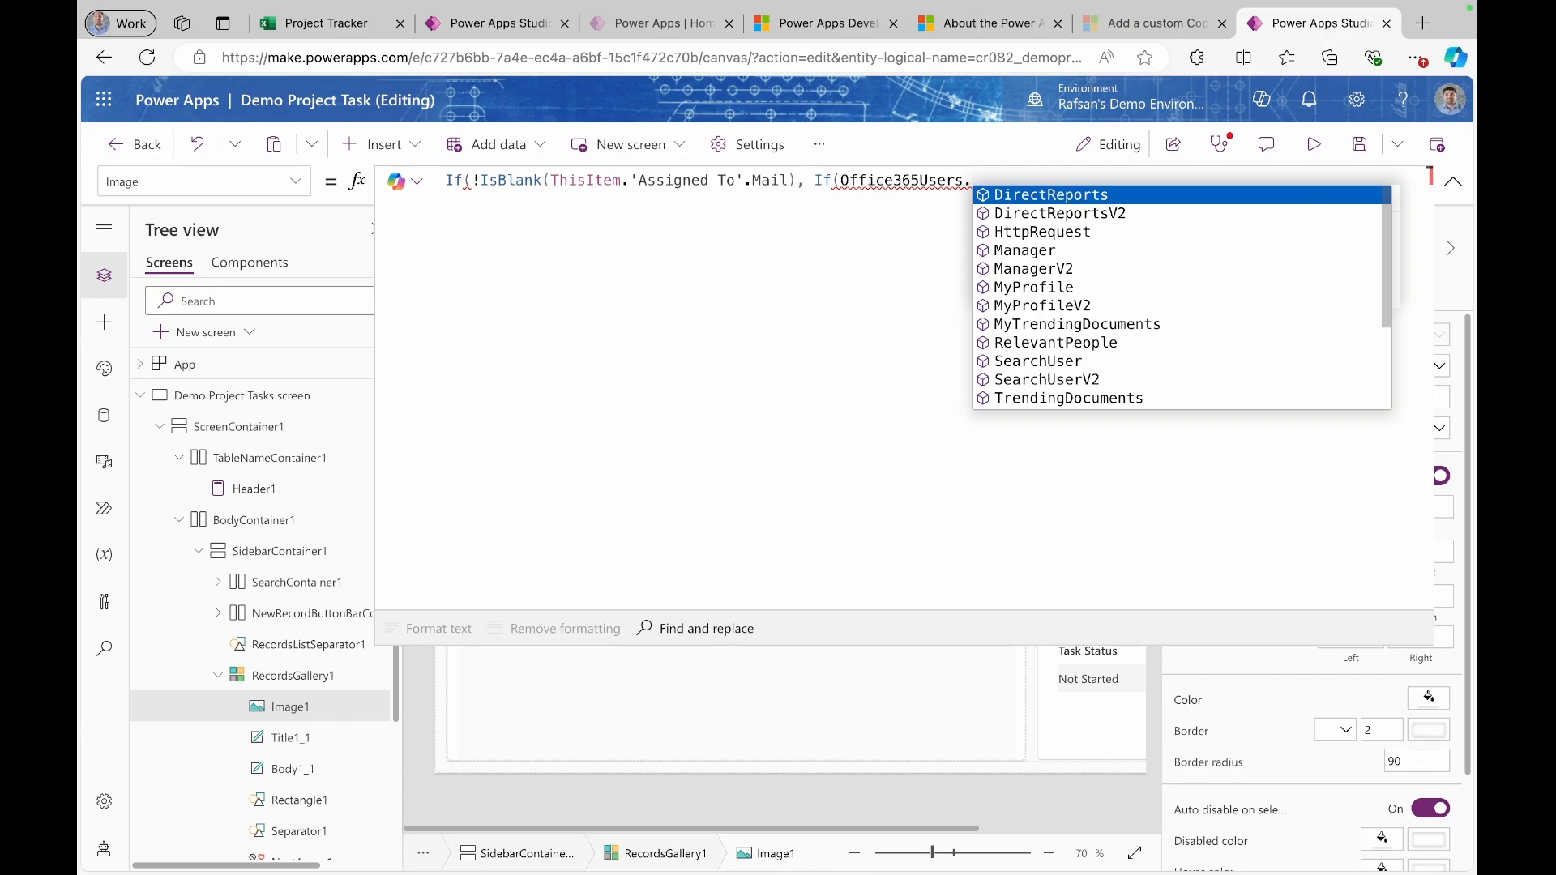
pyautogui.write('User')
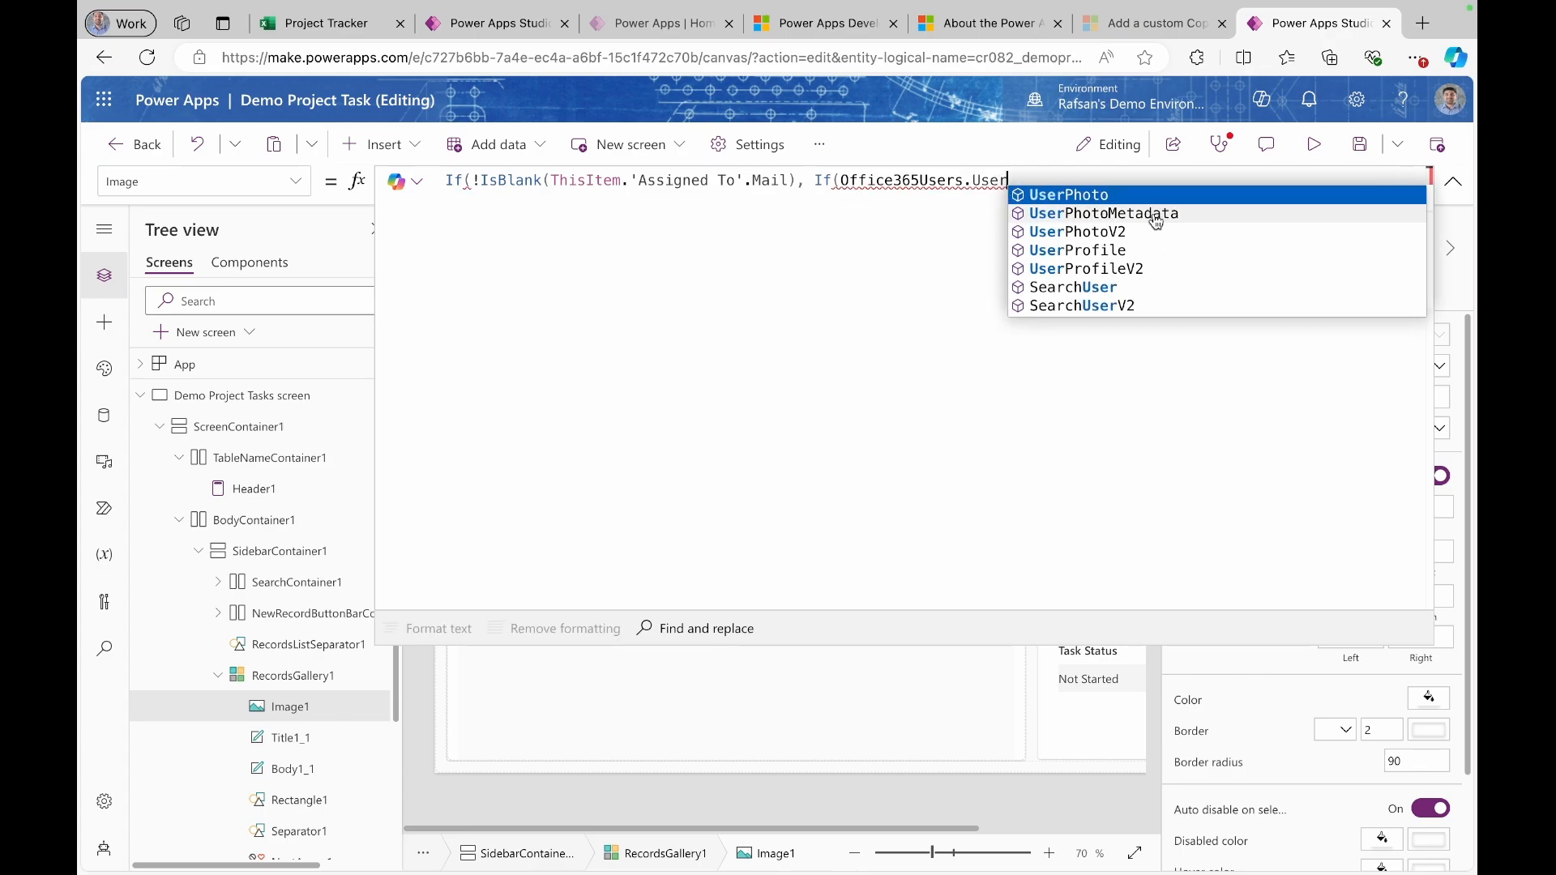
pyautogui.click(1156, 215)
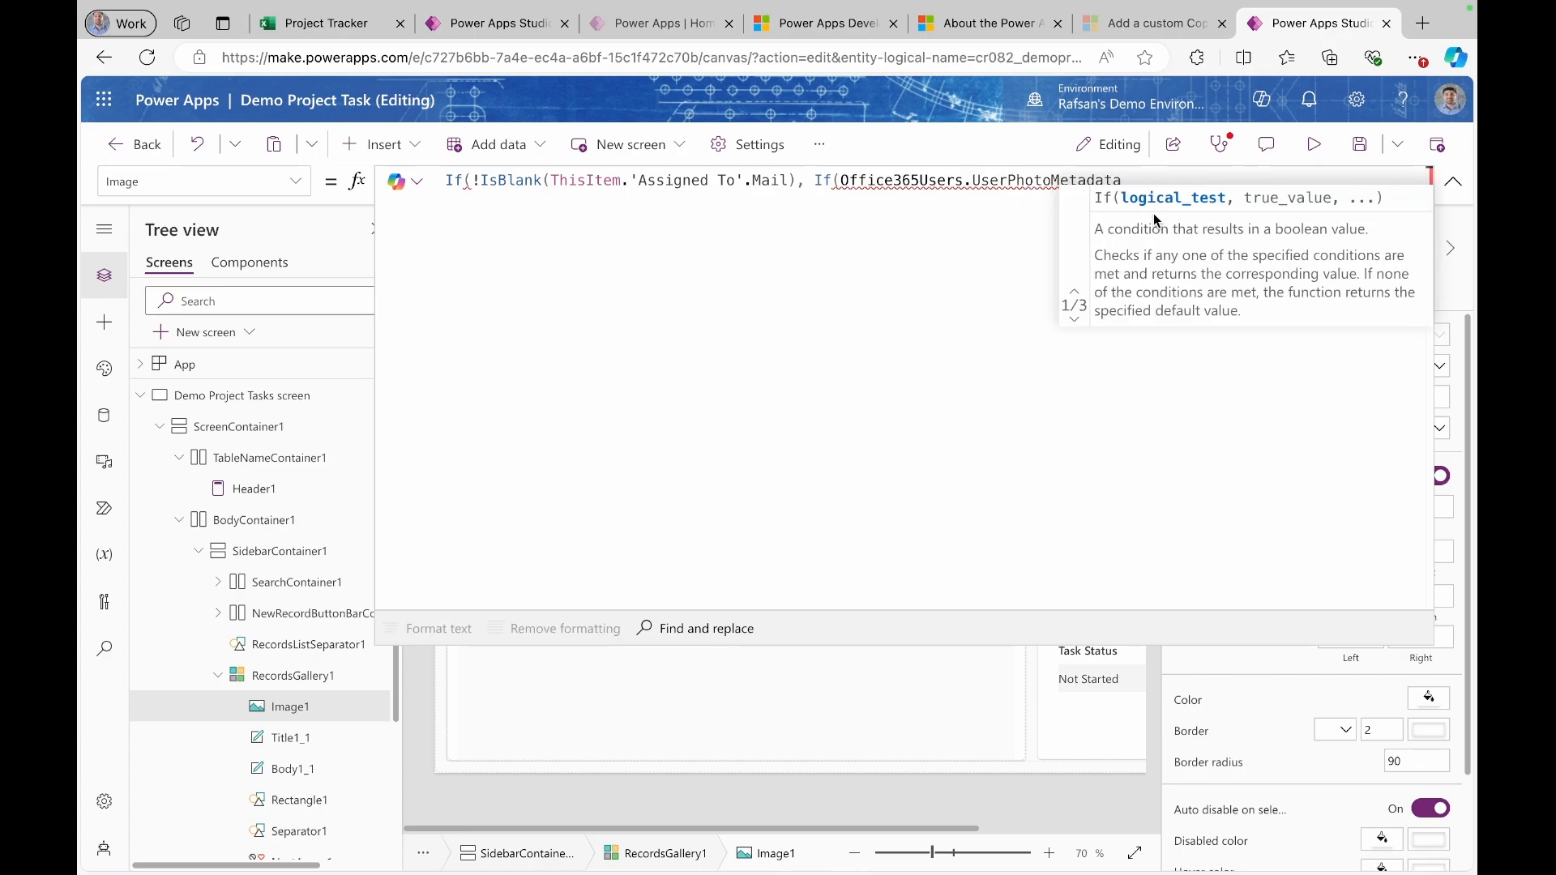
# - Complete the nested condition by passing ThisItem.'Assigned To'.Mail to UserPhotoMetadata and testing .HasPhoto=true
pyautogui.write('(')
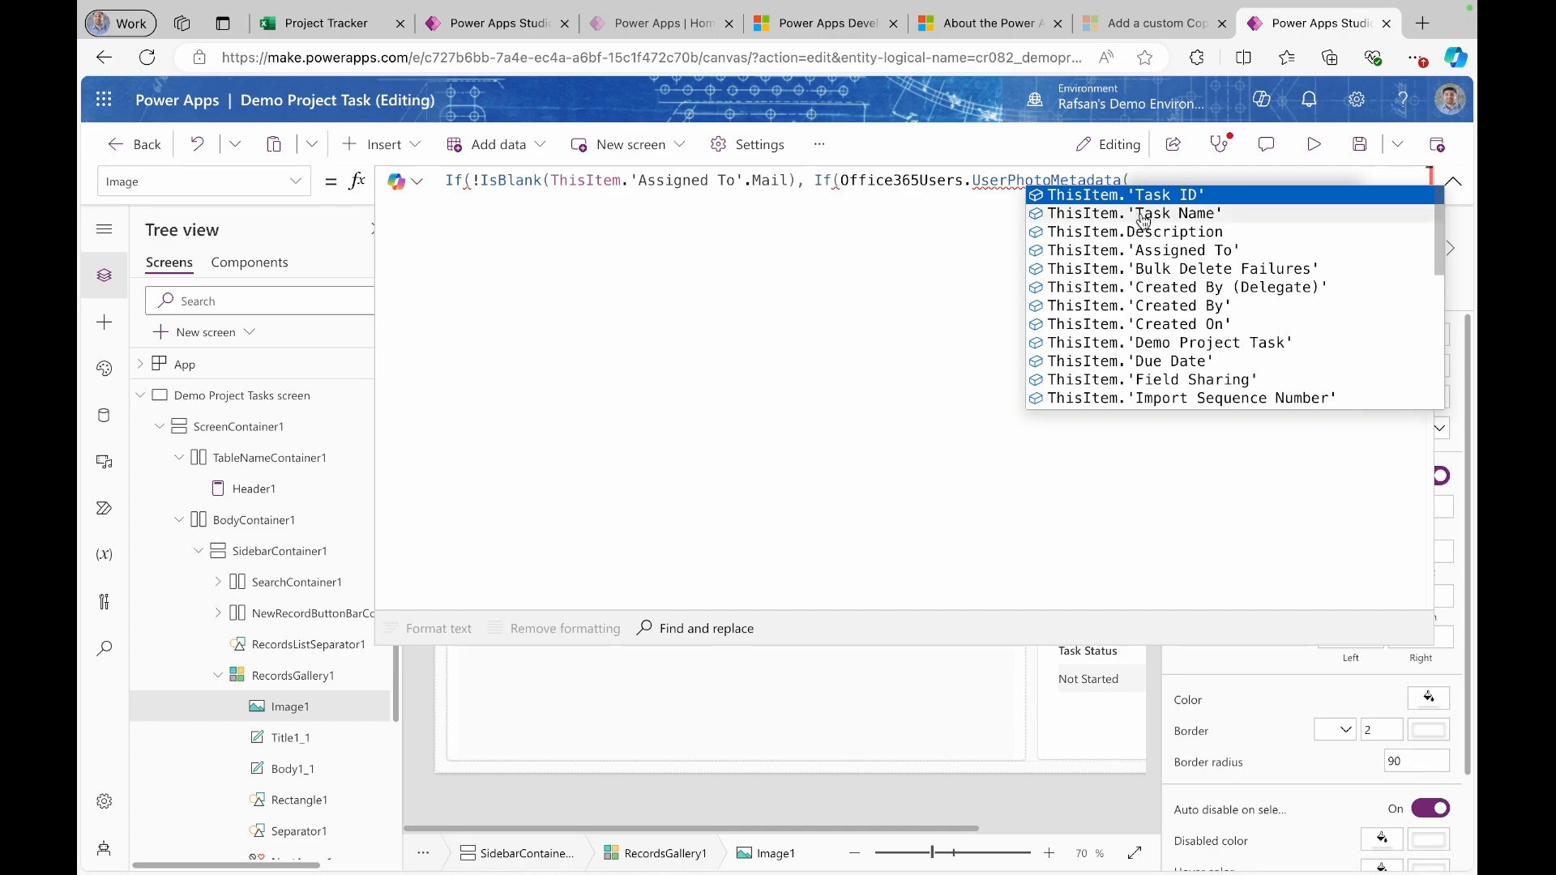
pyautogui.click(1145, 251)
pyautogui.write('.M')
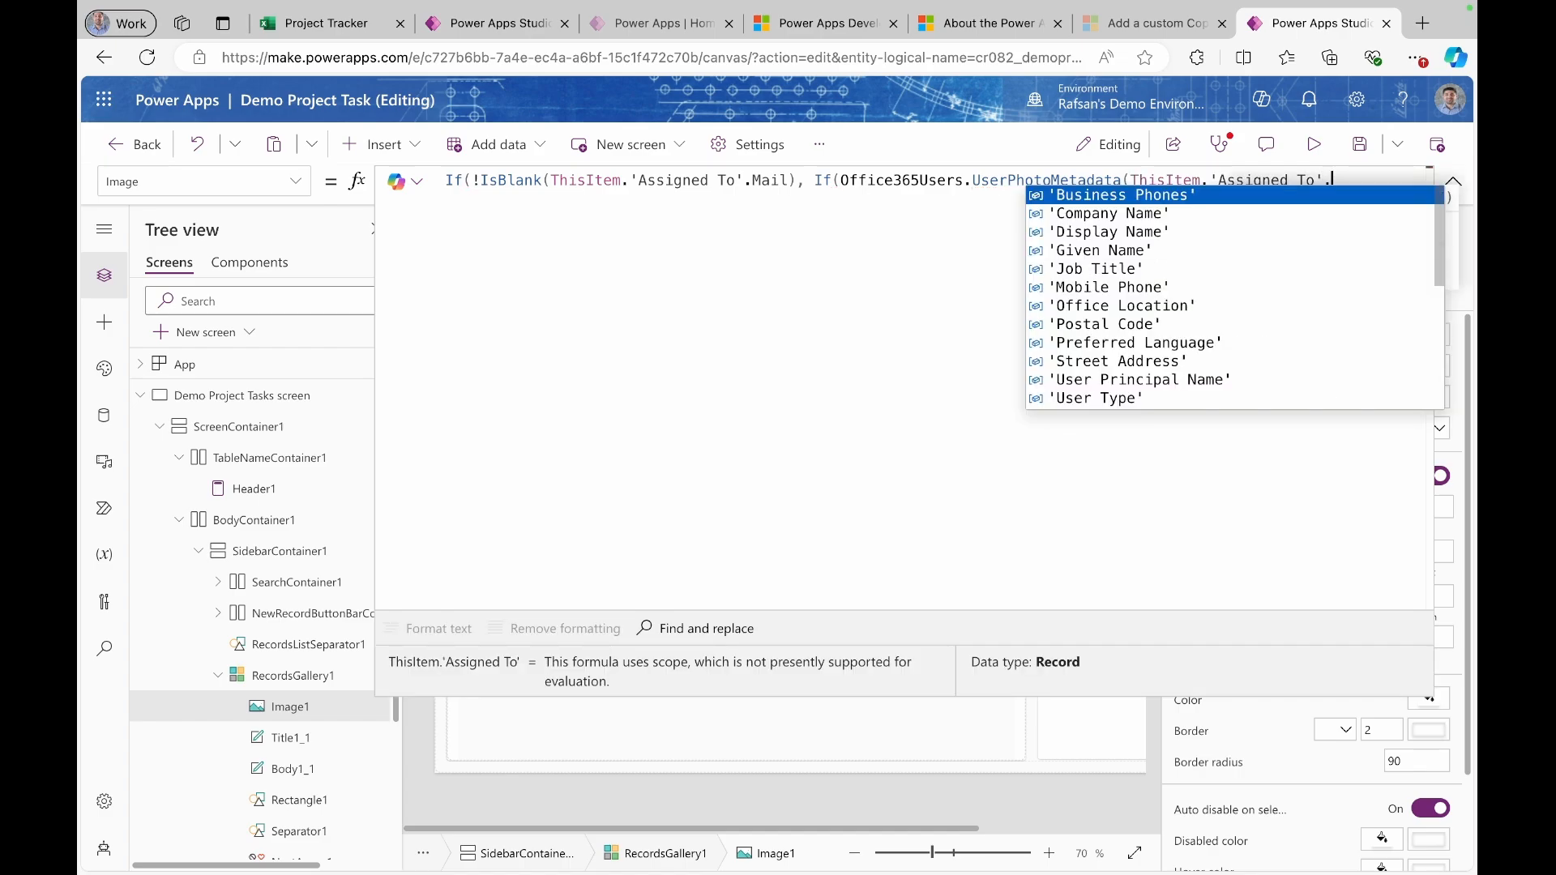
pyautogui.write('aild')
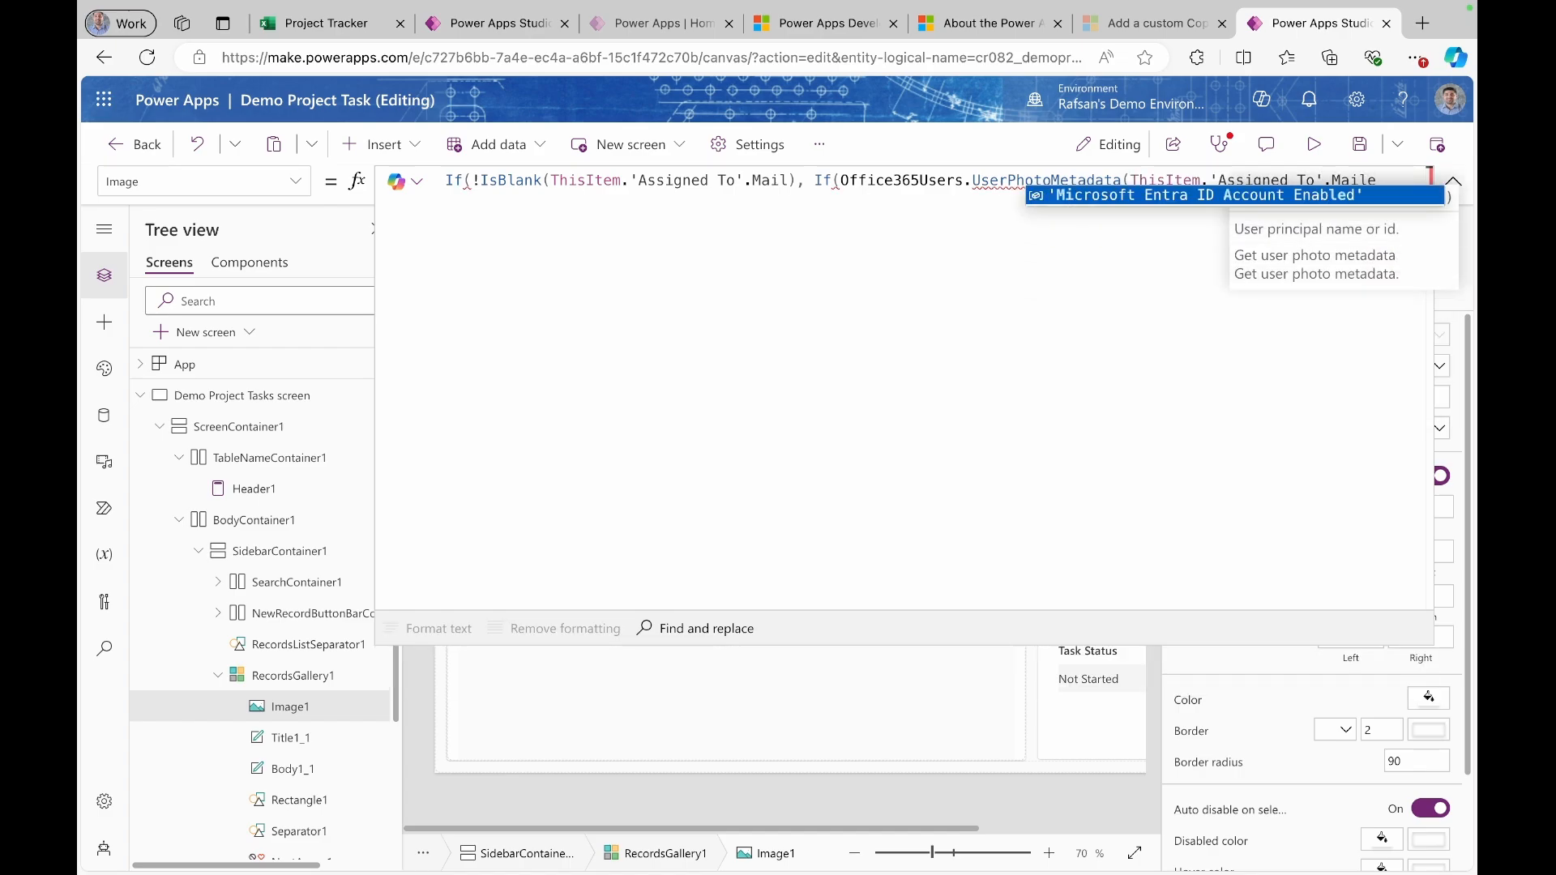
pyautogui.press('BackSpace')
pyautogui.write(')')
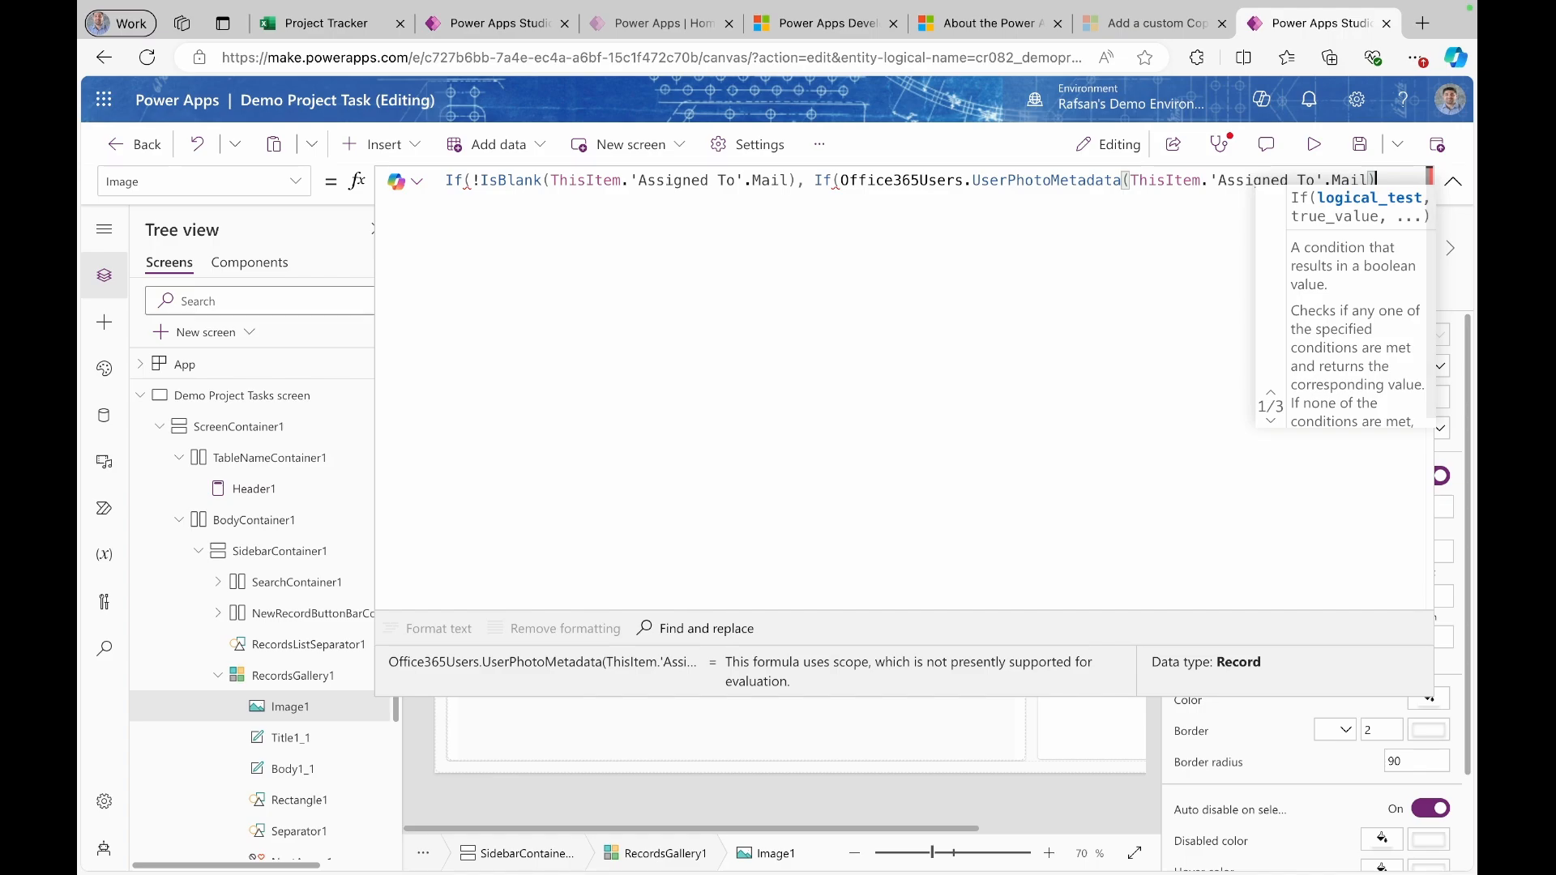
pyautogui.write('.')
pyautogui.click(1083, 214)
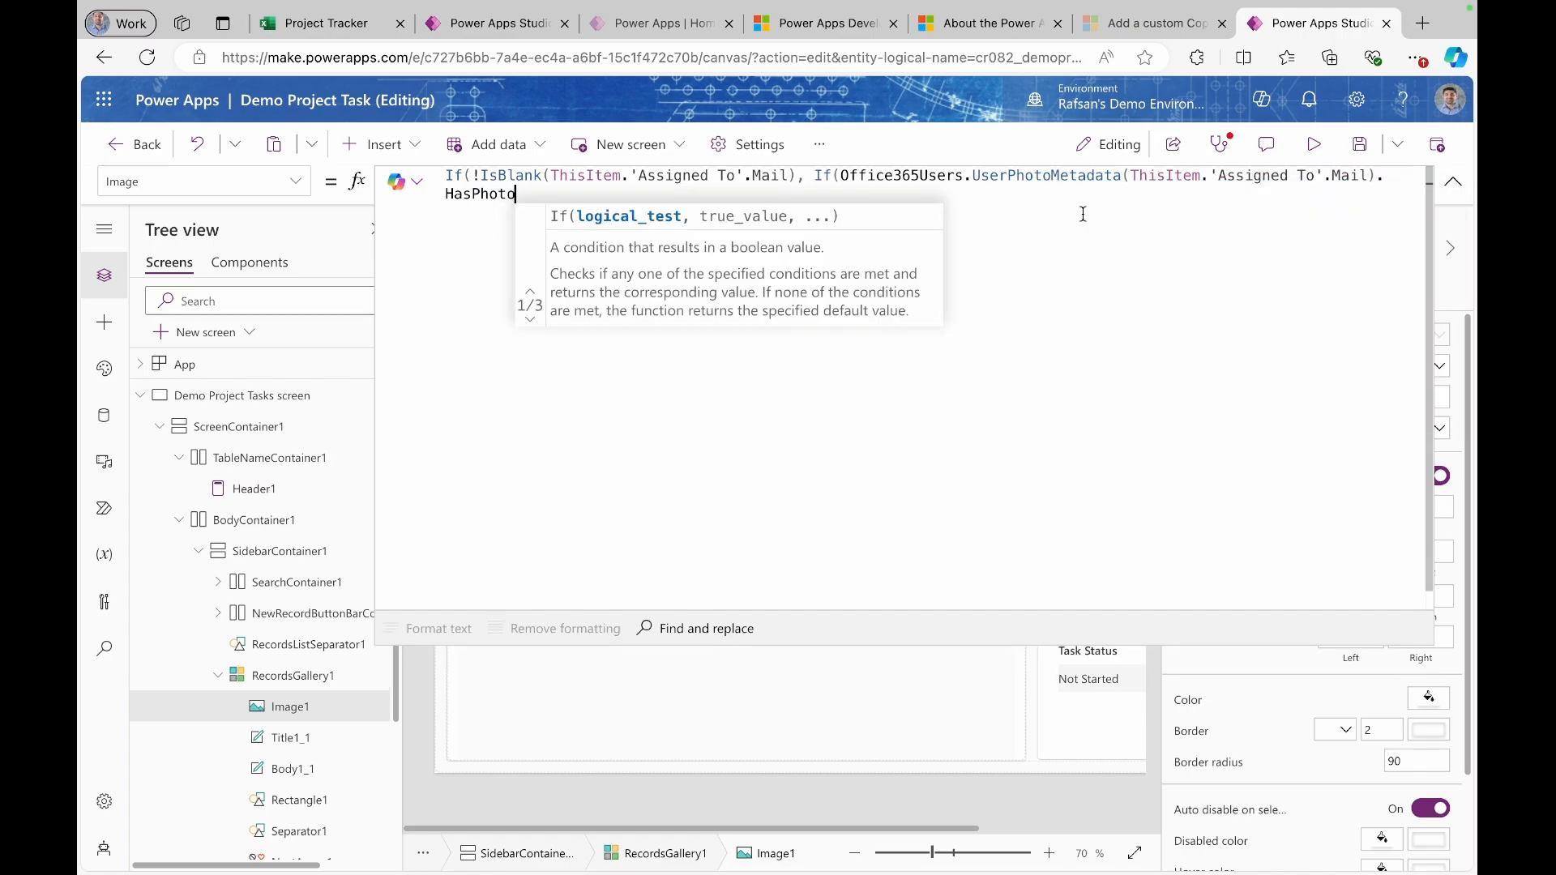
pyautogui.write('=')
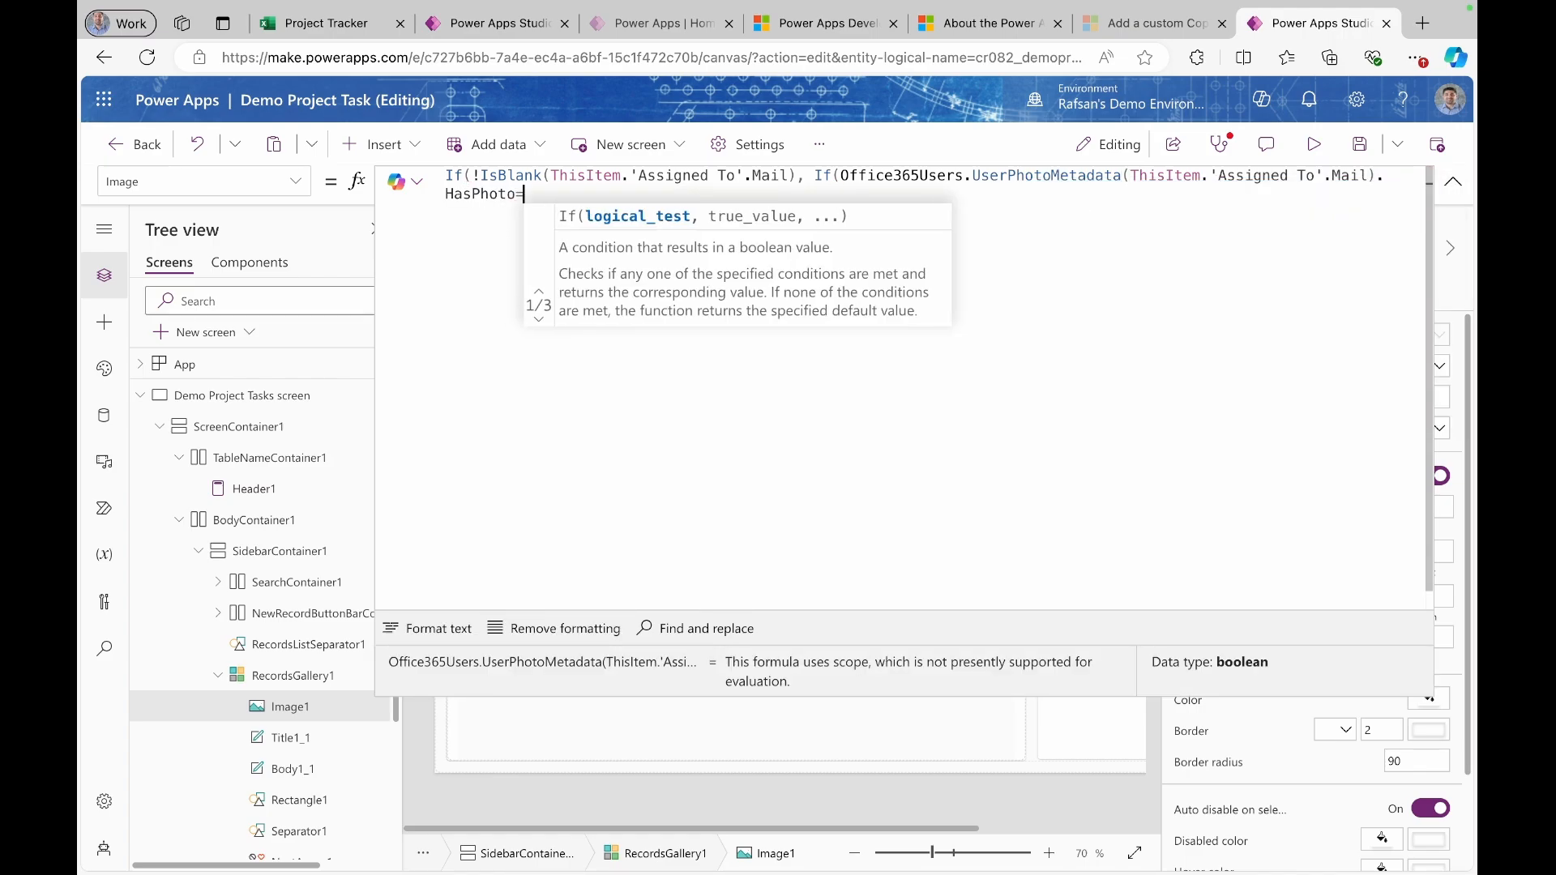
pyautogui.write('true, ')
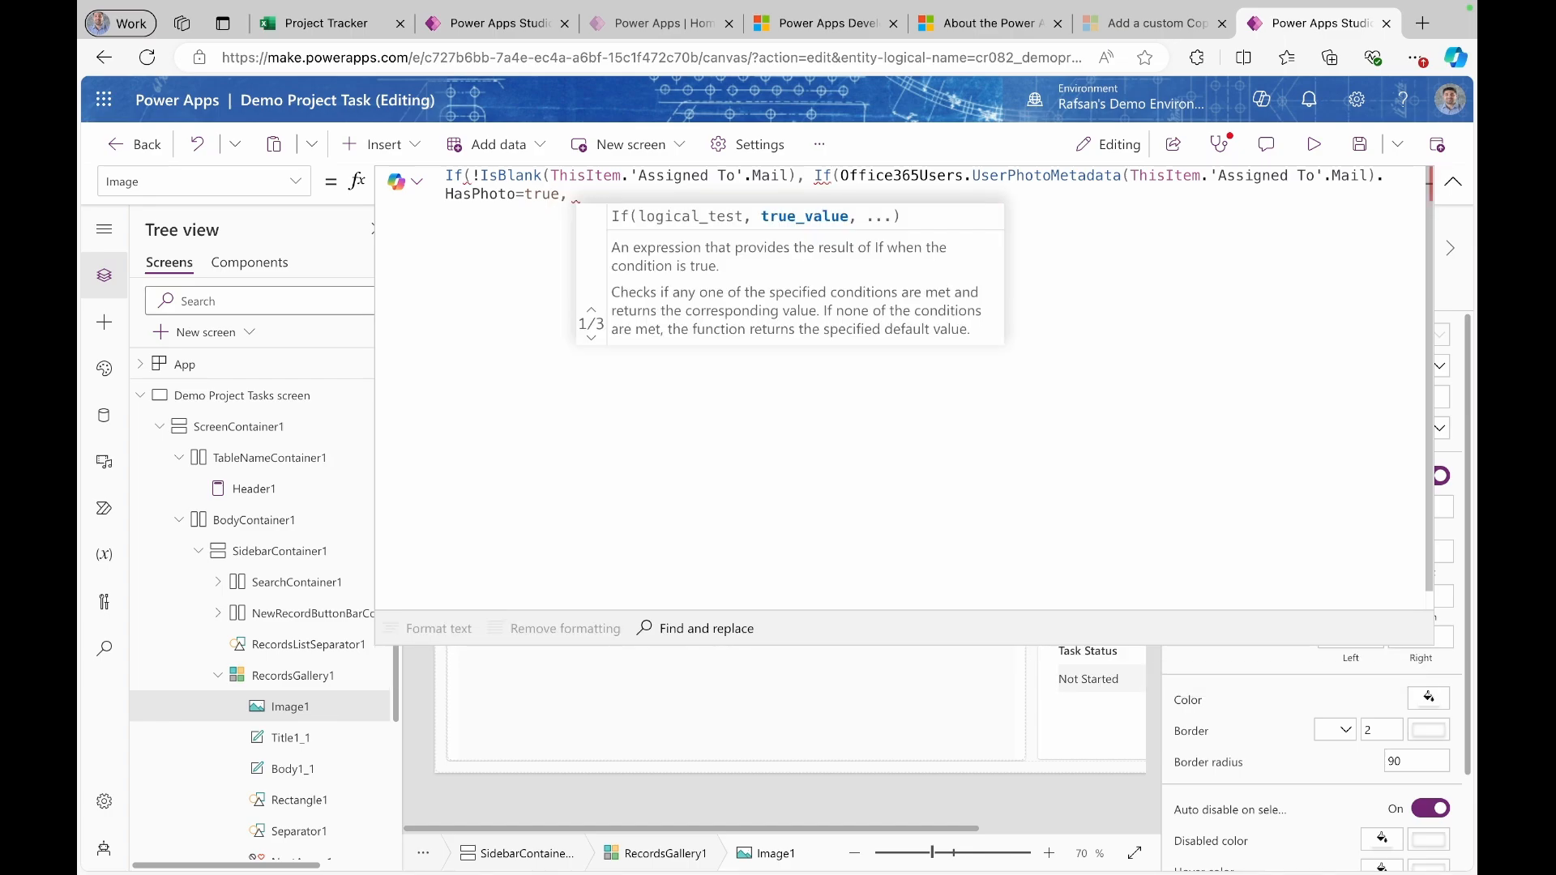
# - Set the nested If's true result in the Image formula to Office365Users.UserPhotoV2(ThisItem.'Assigned To'.Mail)
pyautogui.write('Off')
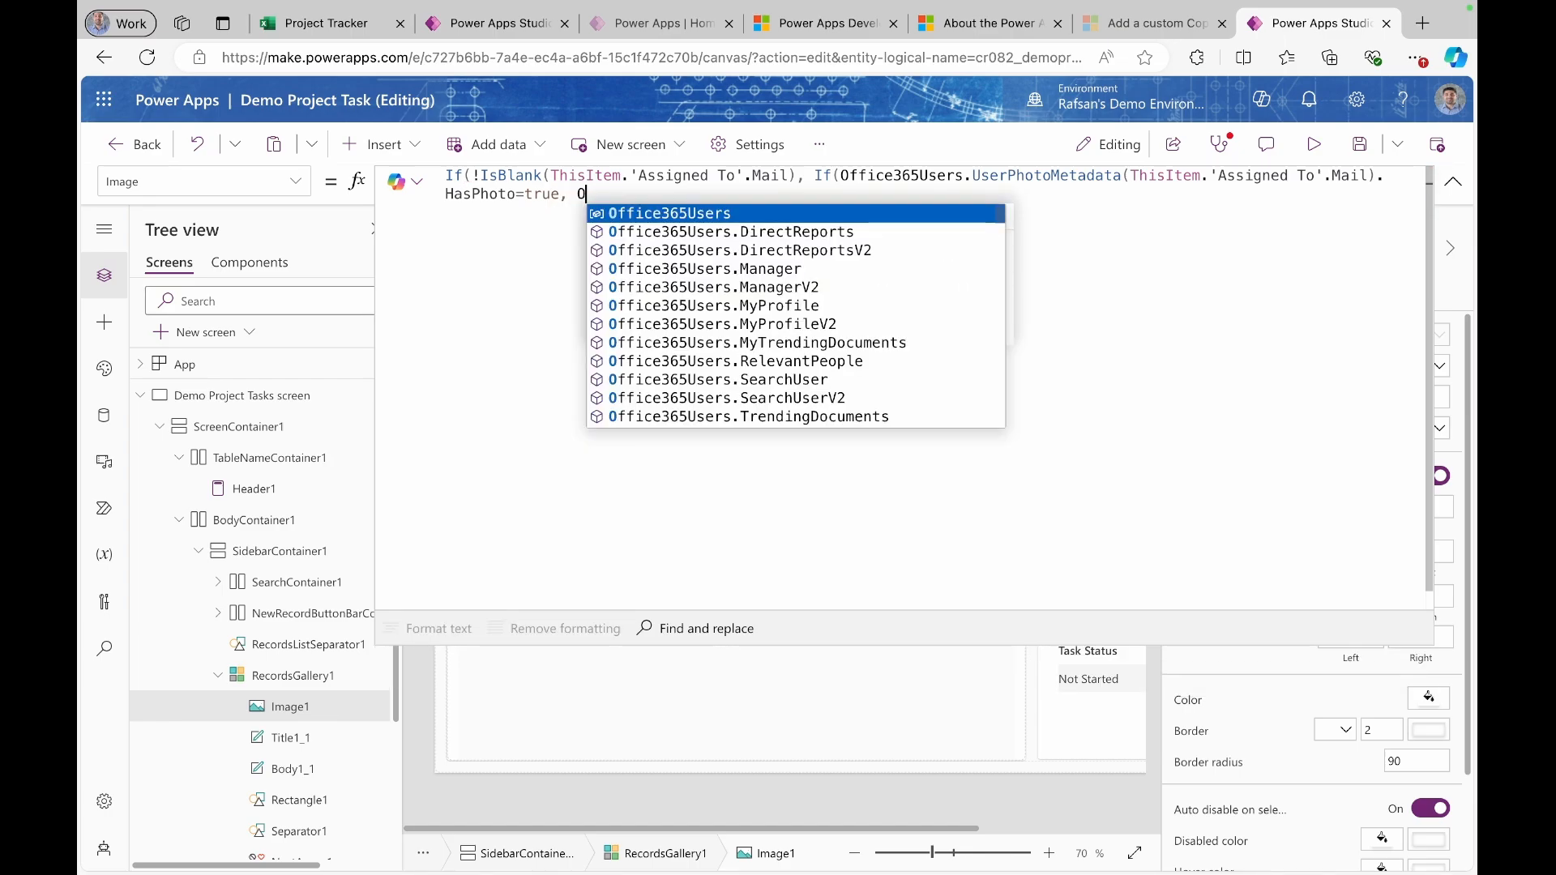
pyautogui.click(811, 214)
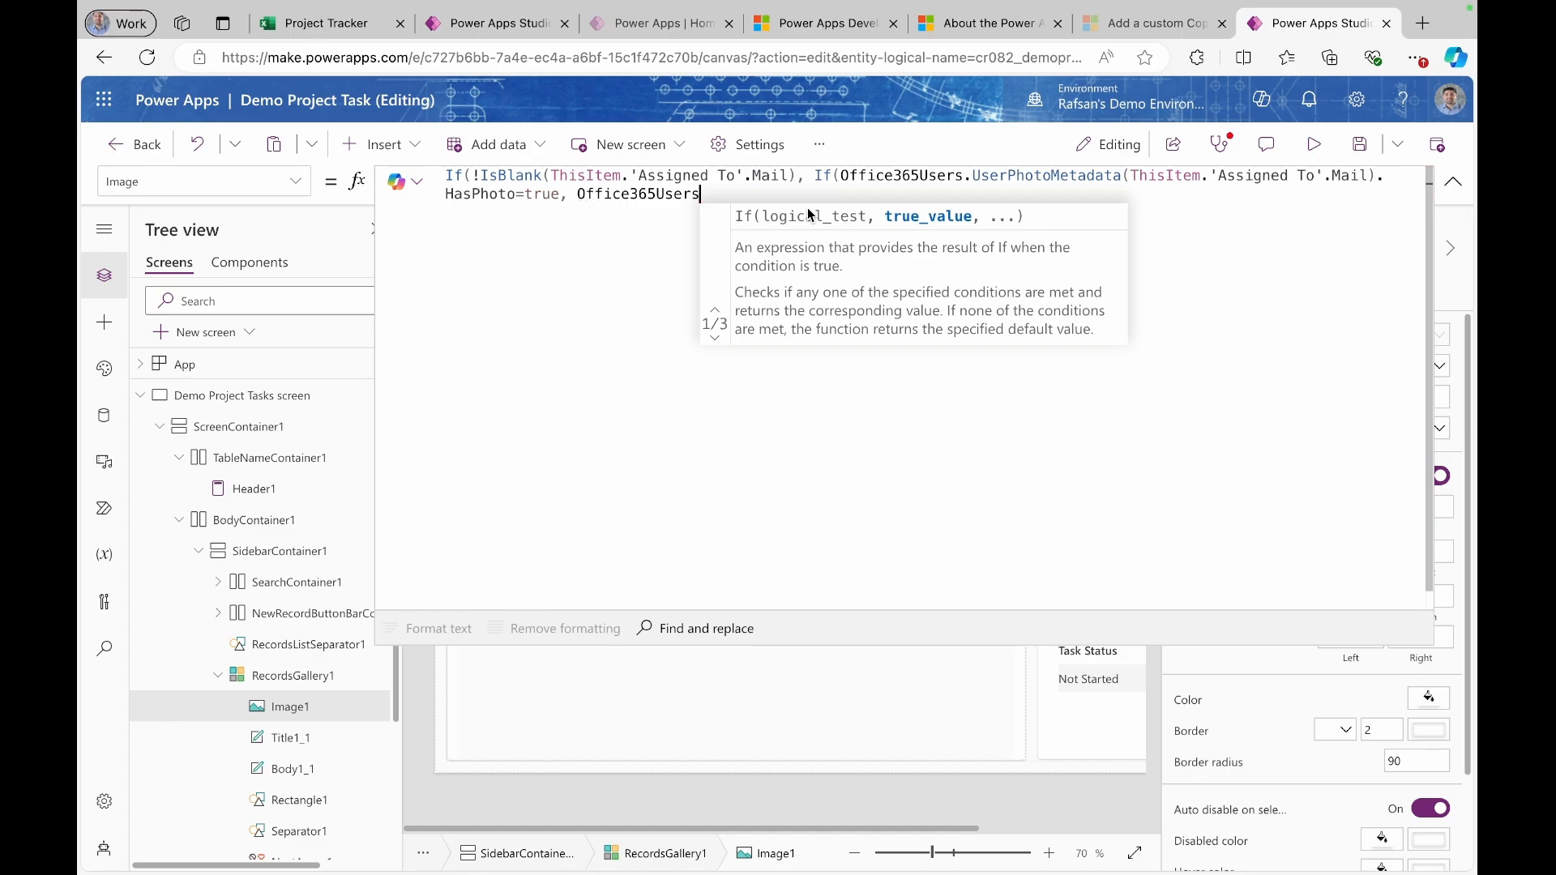
pyautogui.write('.Use')
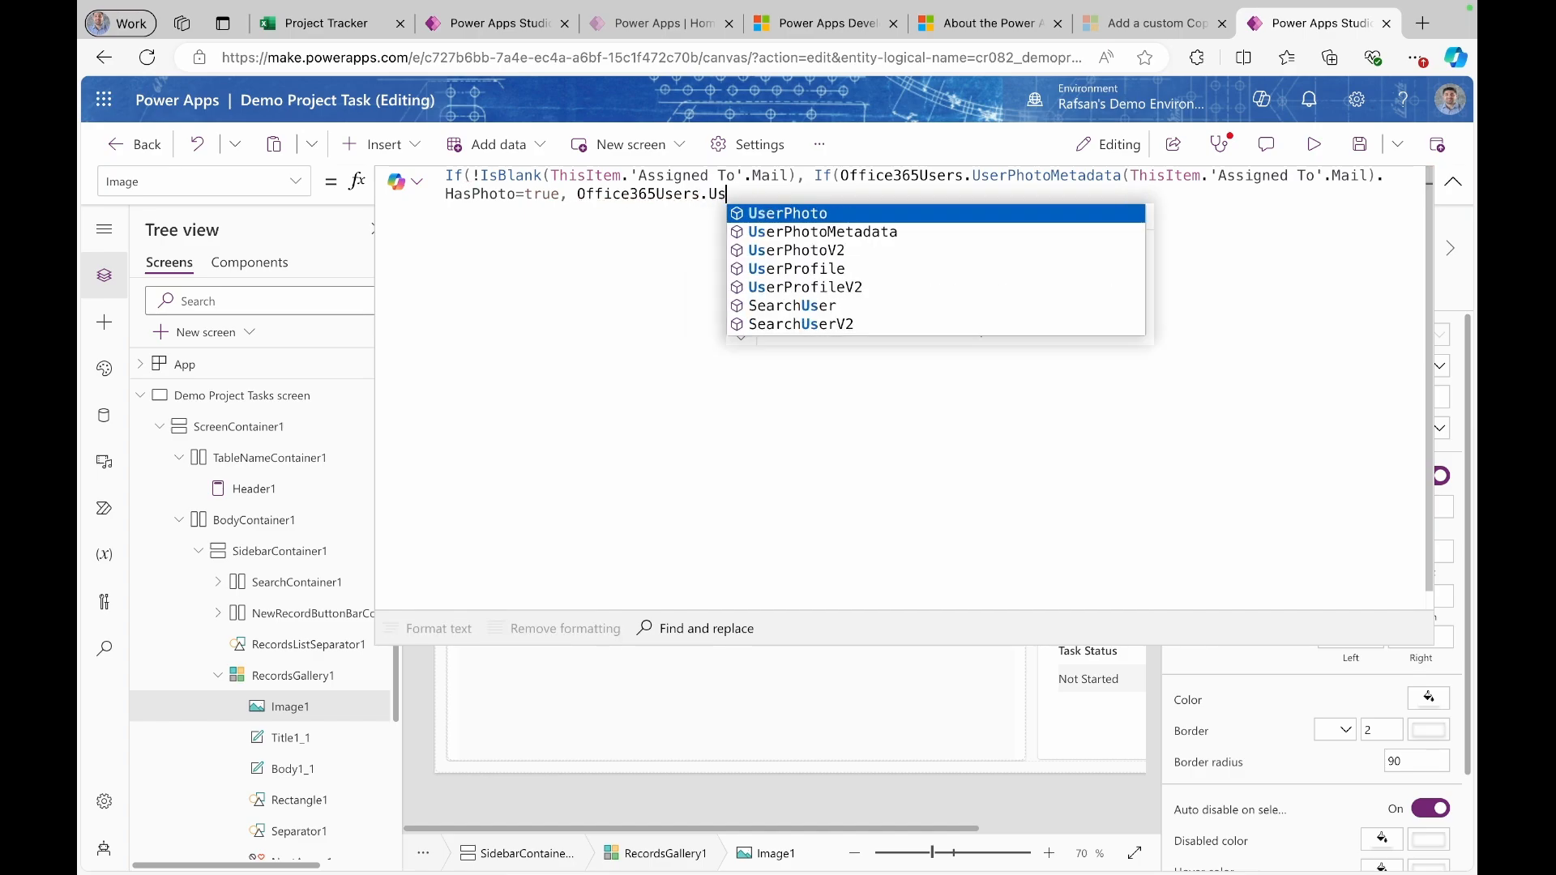
pyautogui.click(821, 258)
pyautogui.click(906, 269)
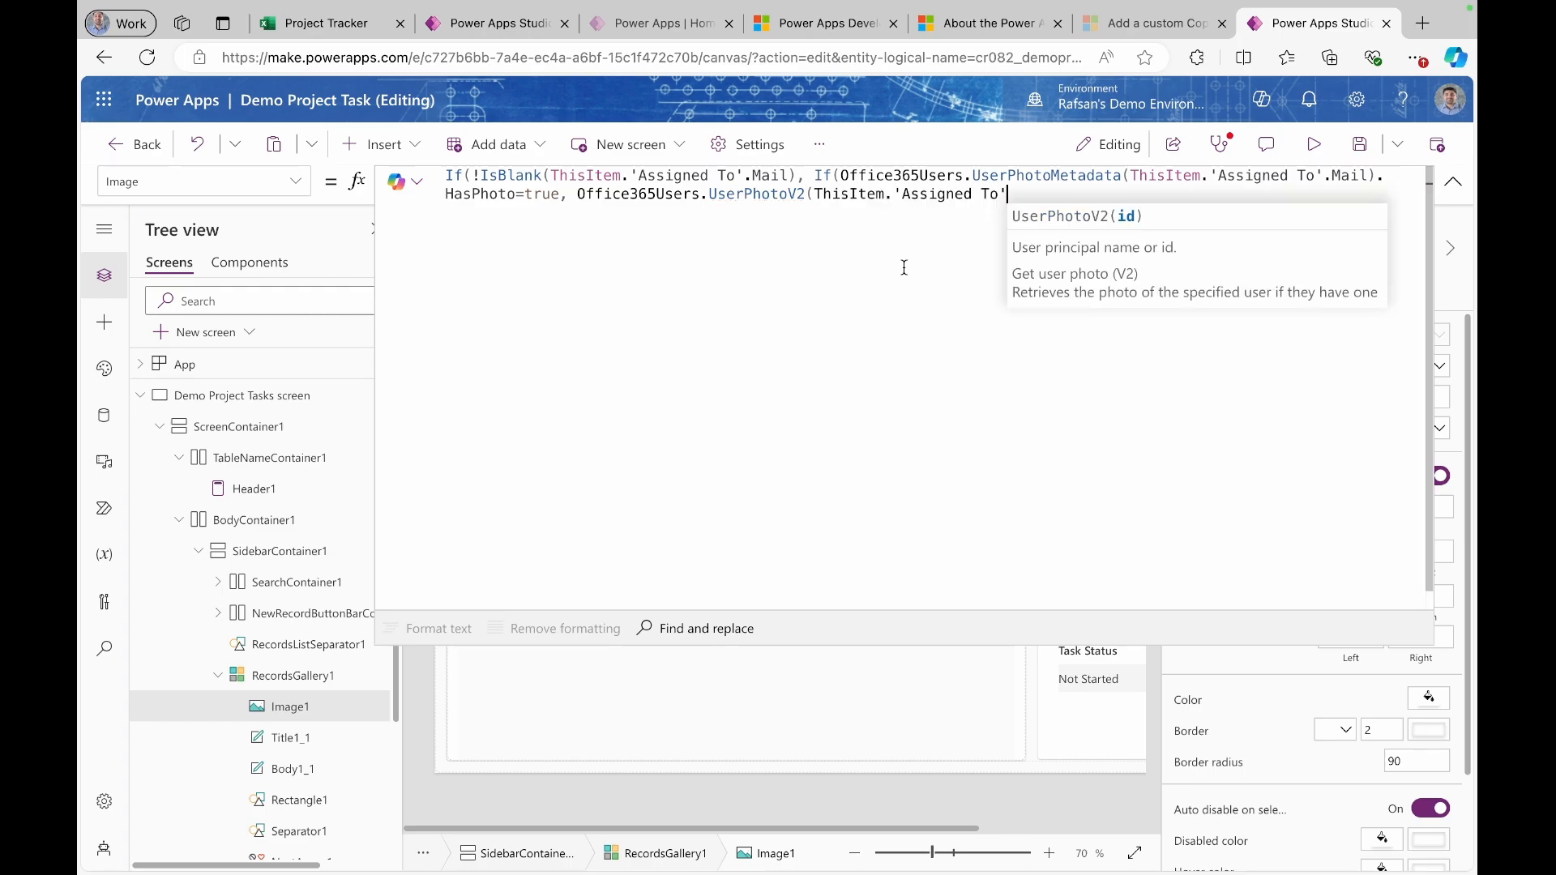
pyautogui.write('.Maile')
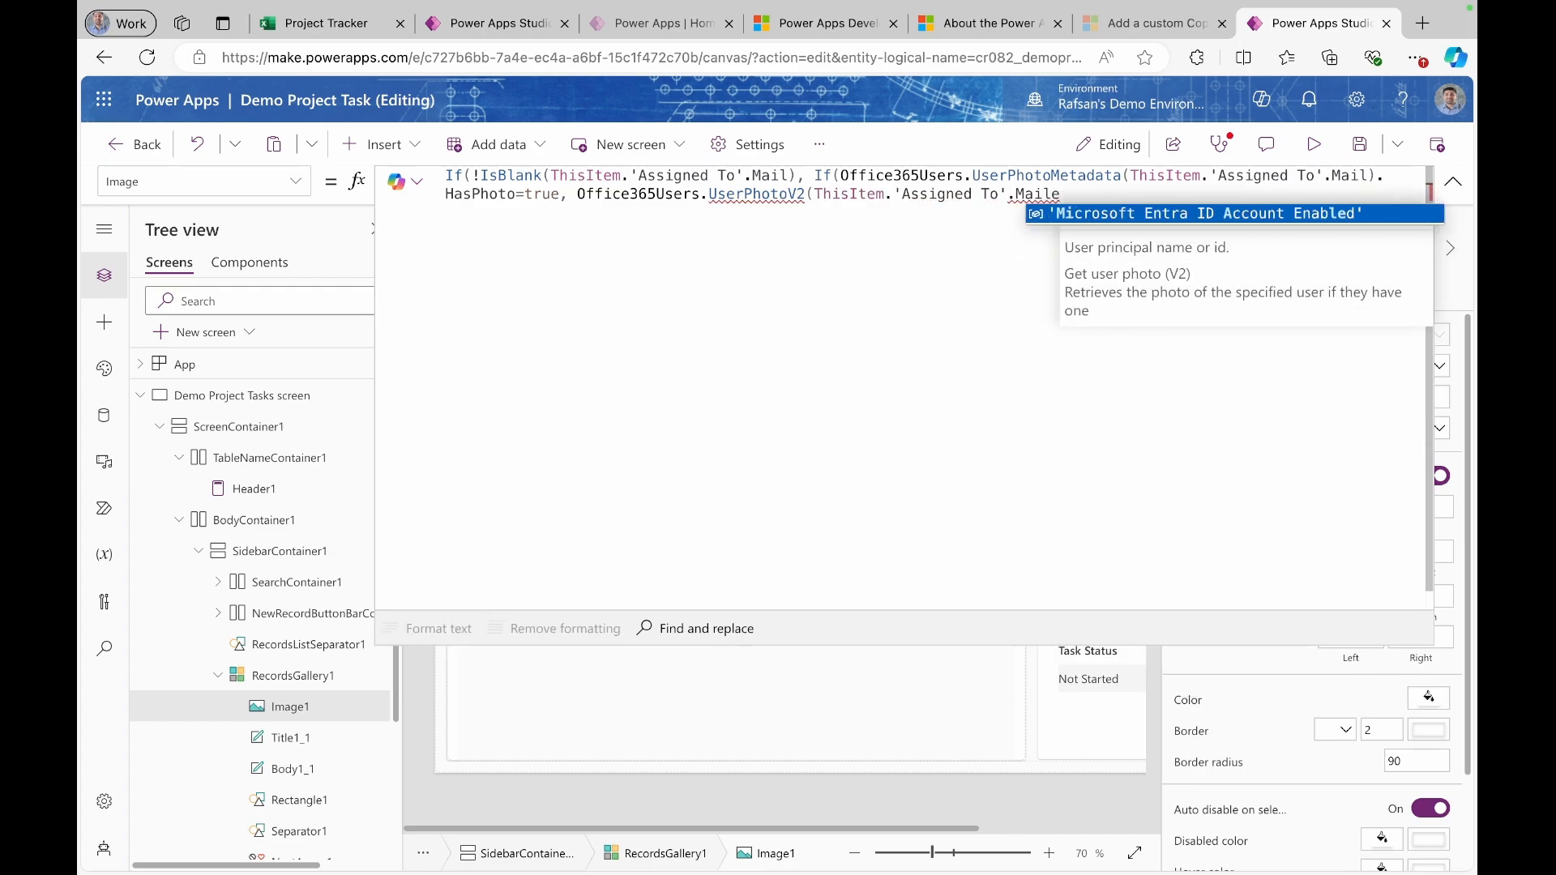
pyautogui.press('BackSpace')
pyautogui.write(')')
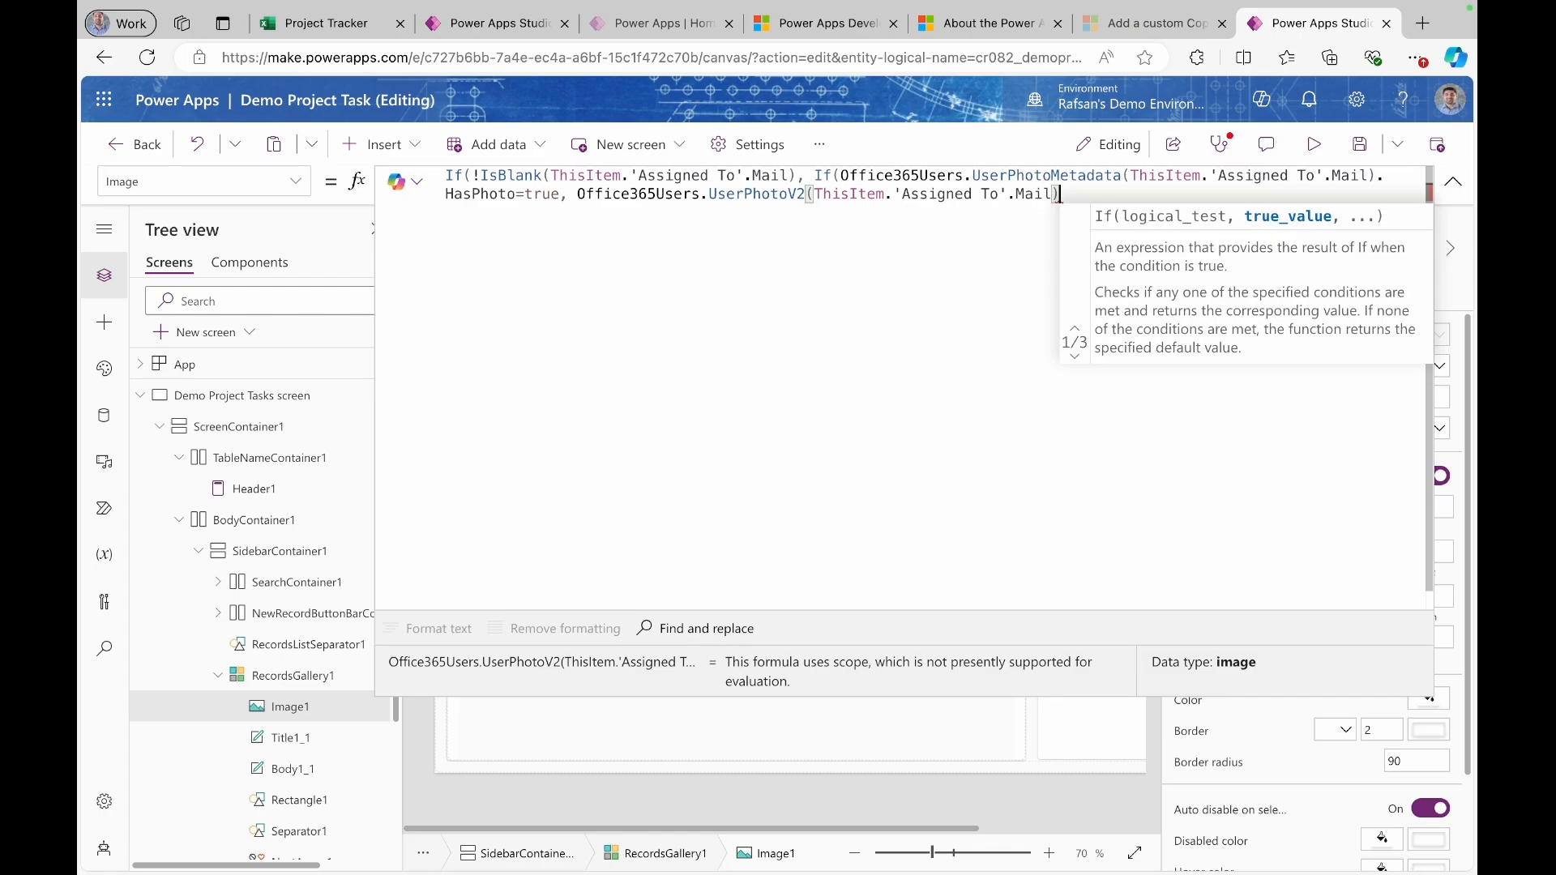
# - Add SampleImage as the nested If's fallback, close both If functions and auto-format the Image formula
pyautogui.write(',')
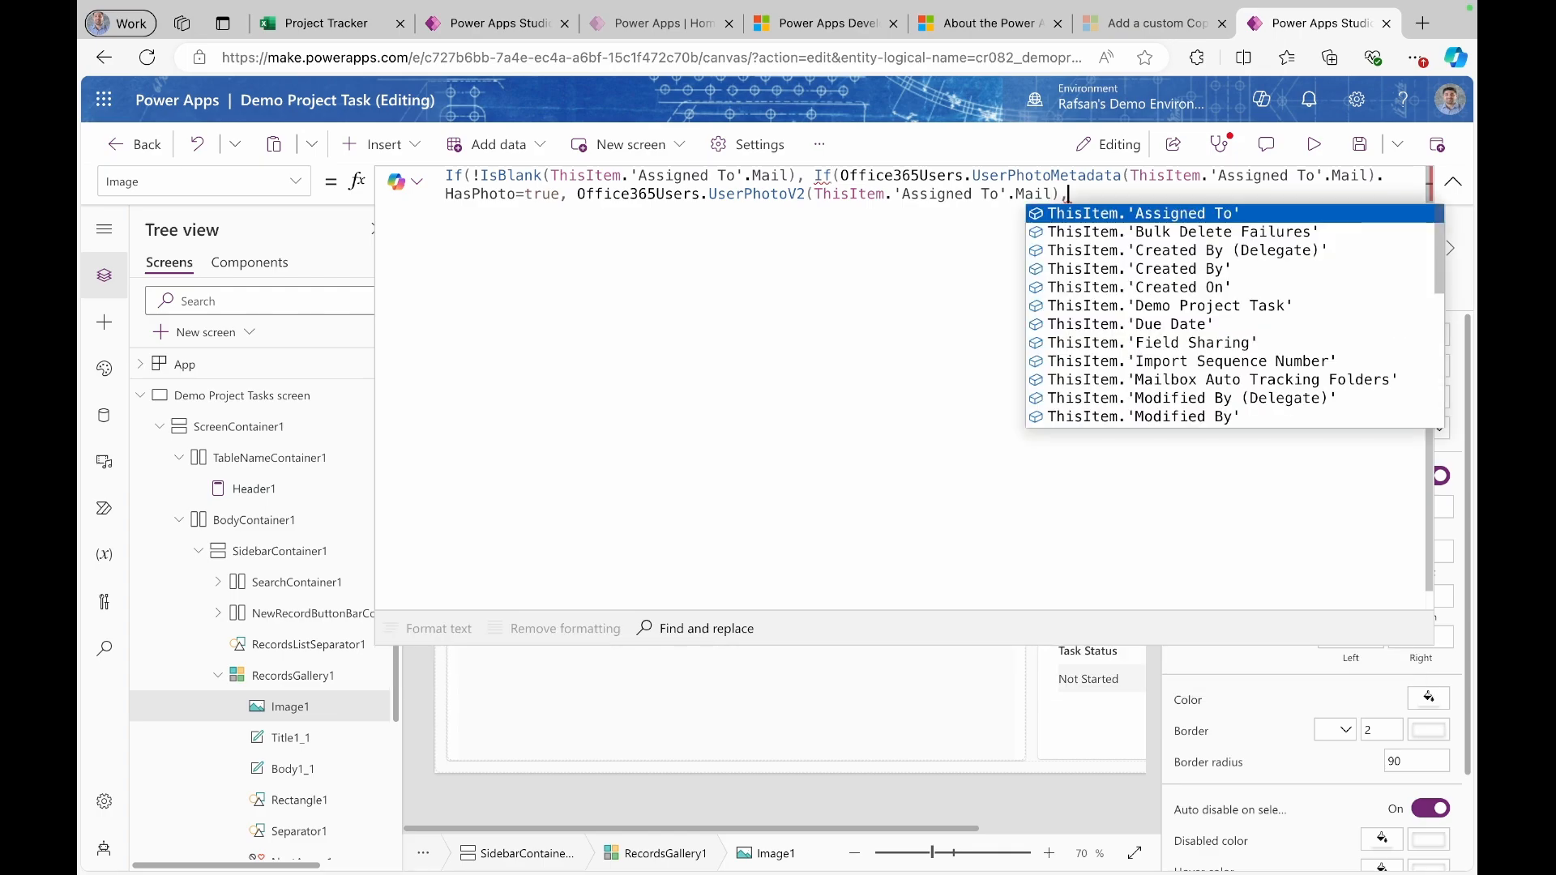
pyautogui.write(' SampleImage')
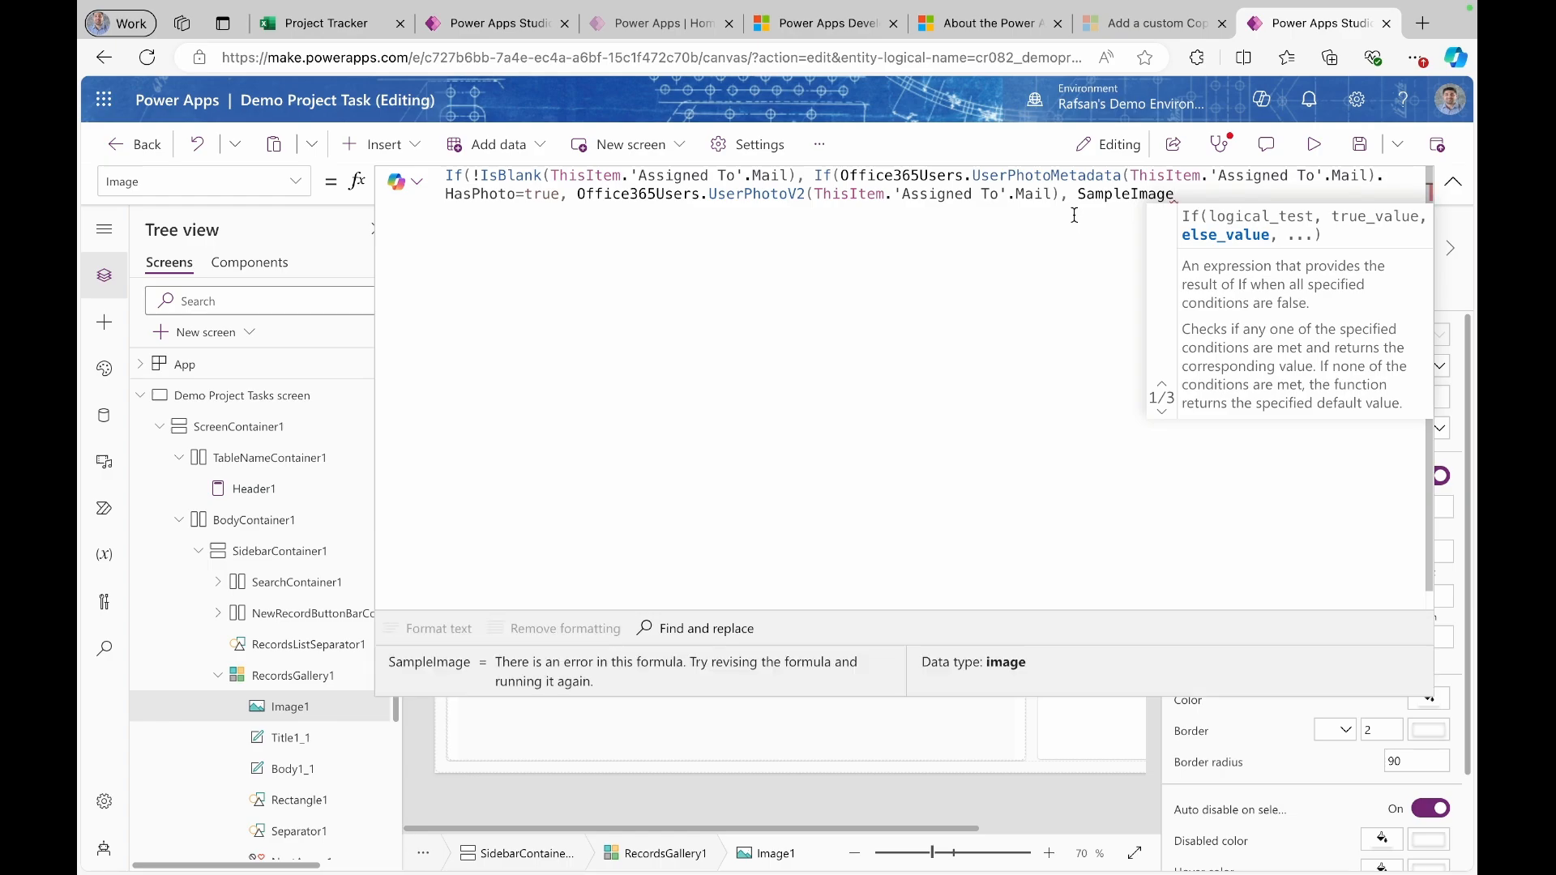
pyautogui.write('))')
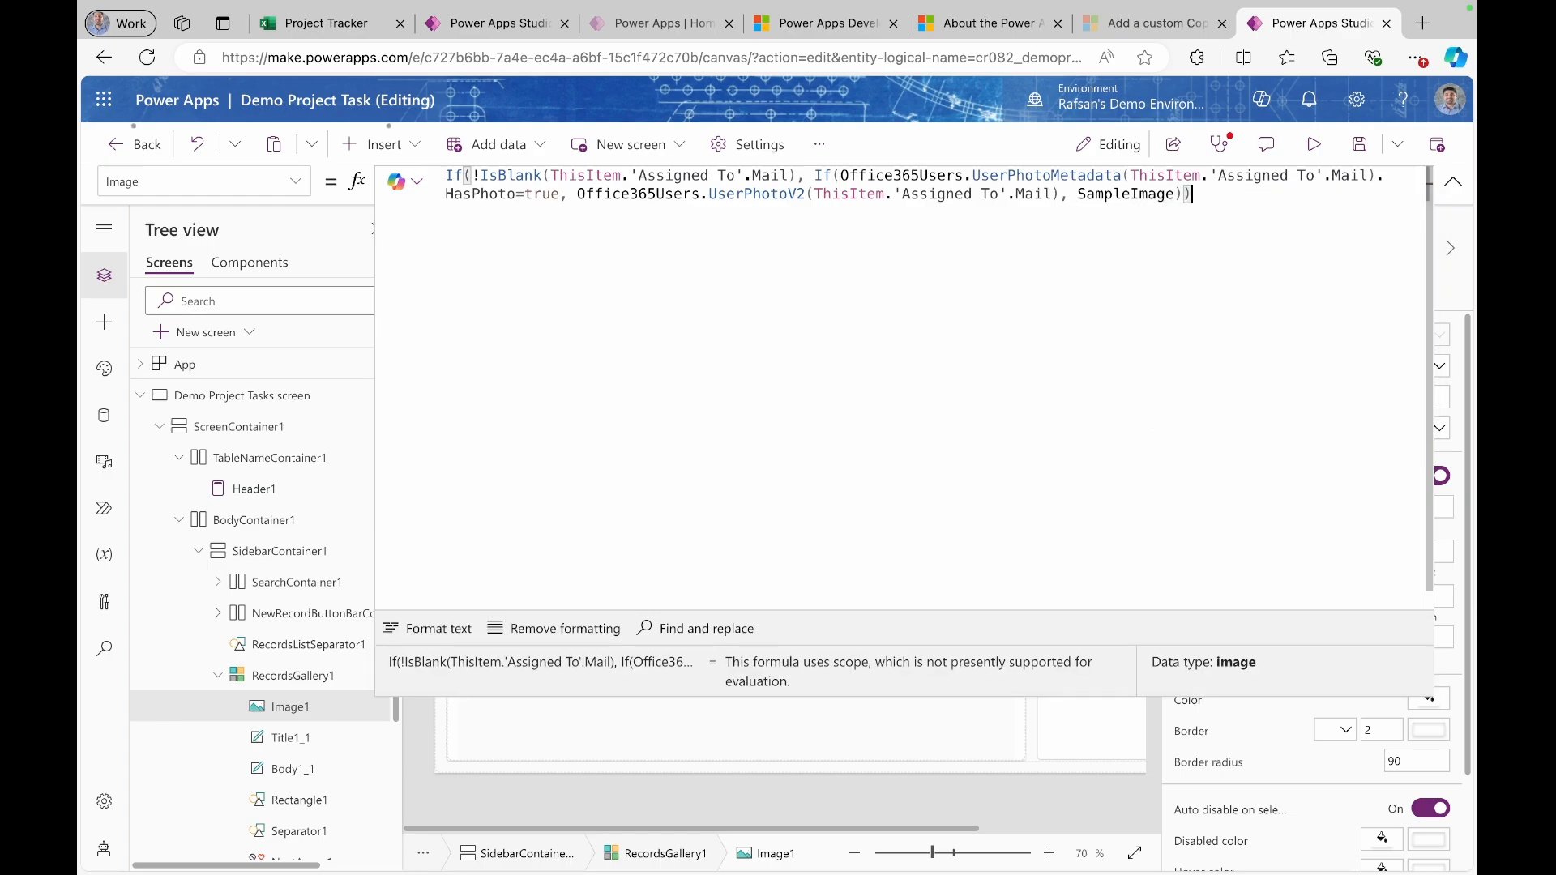
pyautogui.click(429, 629)
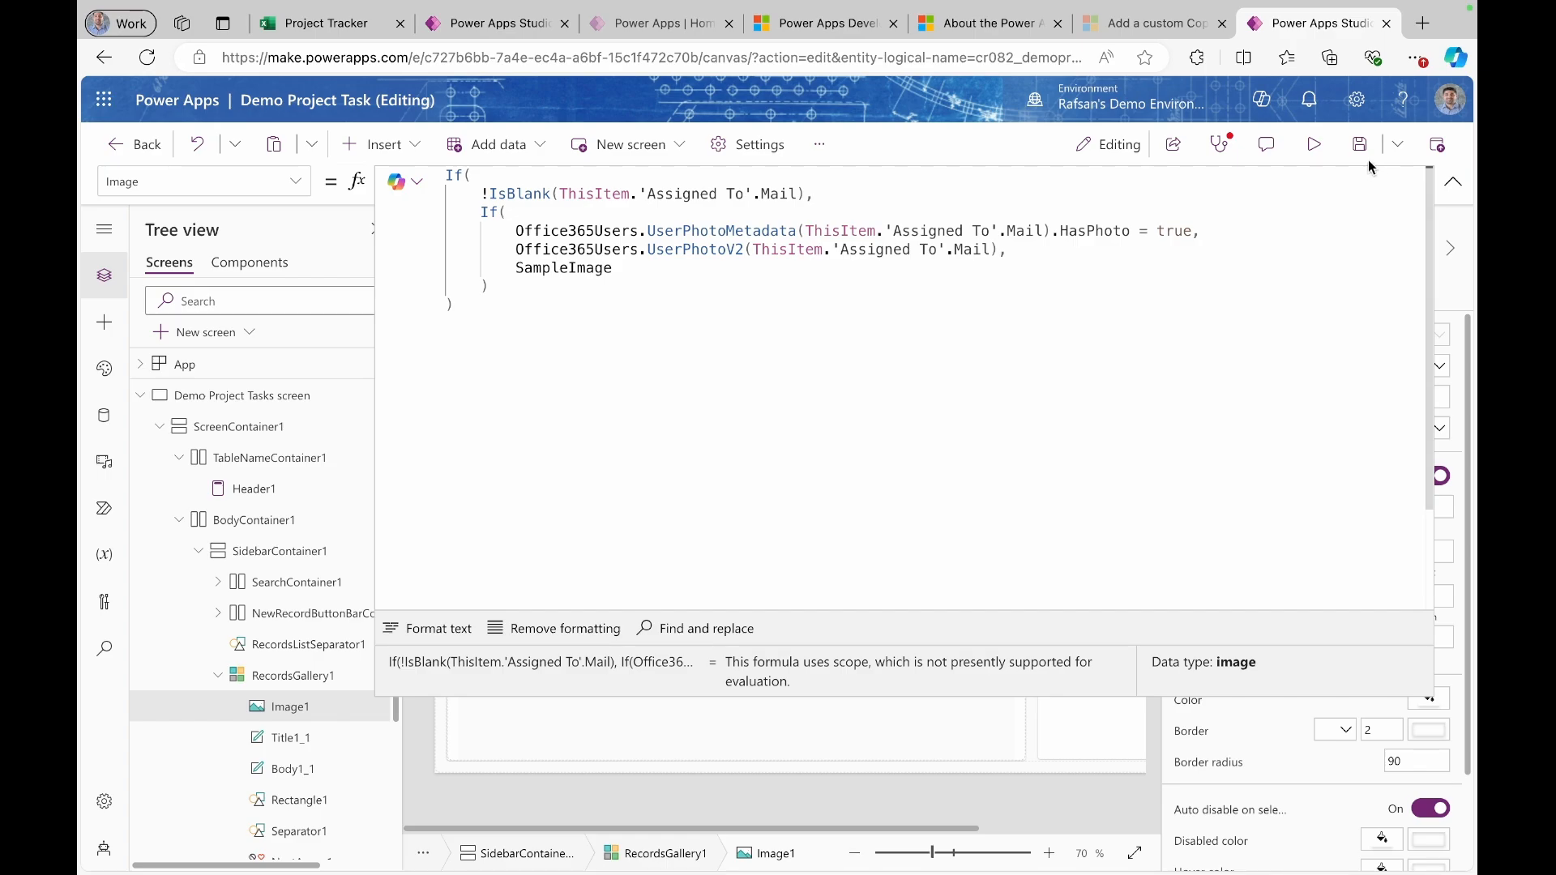
# - Preview the app, check the assignee photos by selecting tasks T002 to T005, and return to editing with the formula editor collapsed
pyautogui.click(1313, 148)
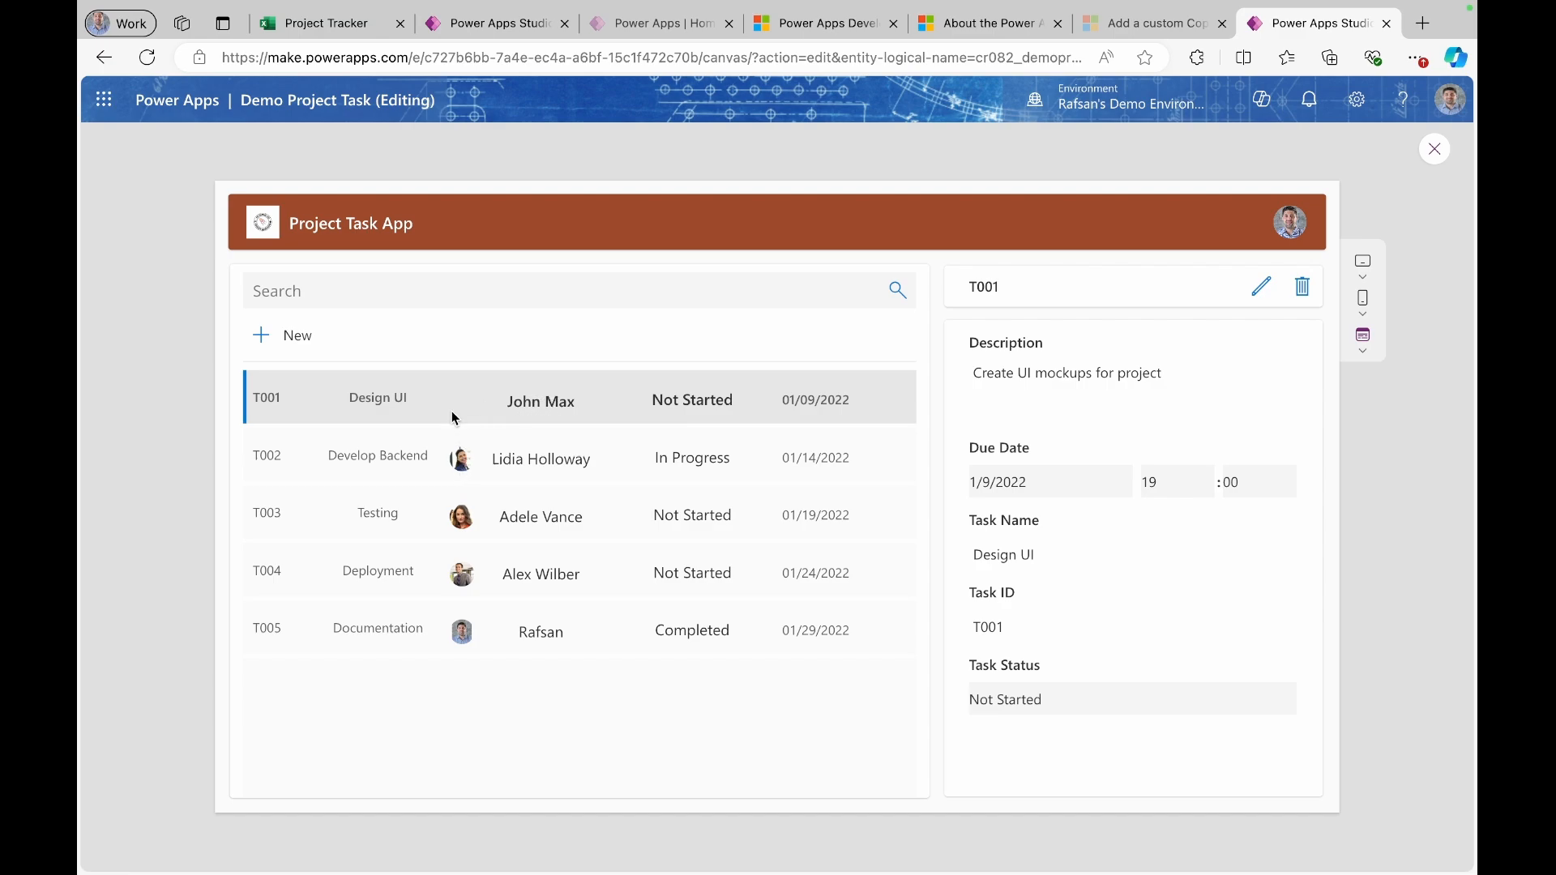
pyautogui.click(462, 463)
pyautogui.click(460, 519)
pyautogui.click(459, 577)
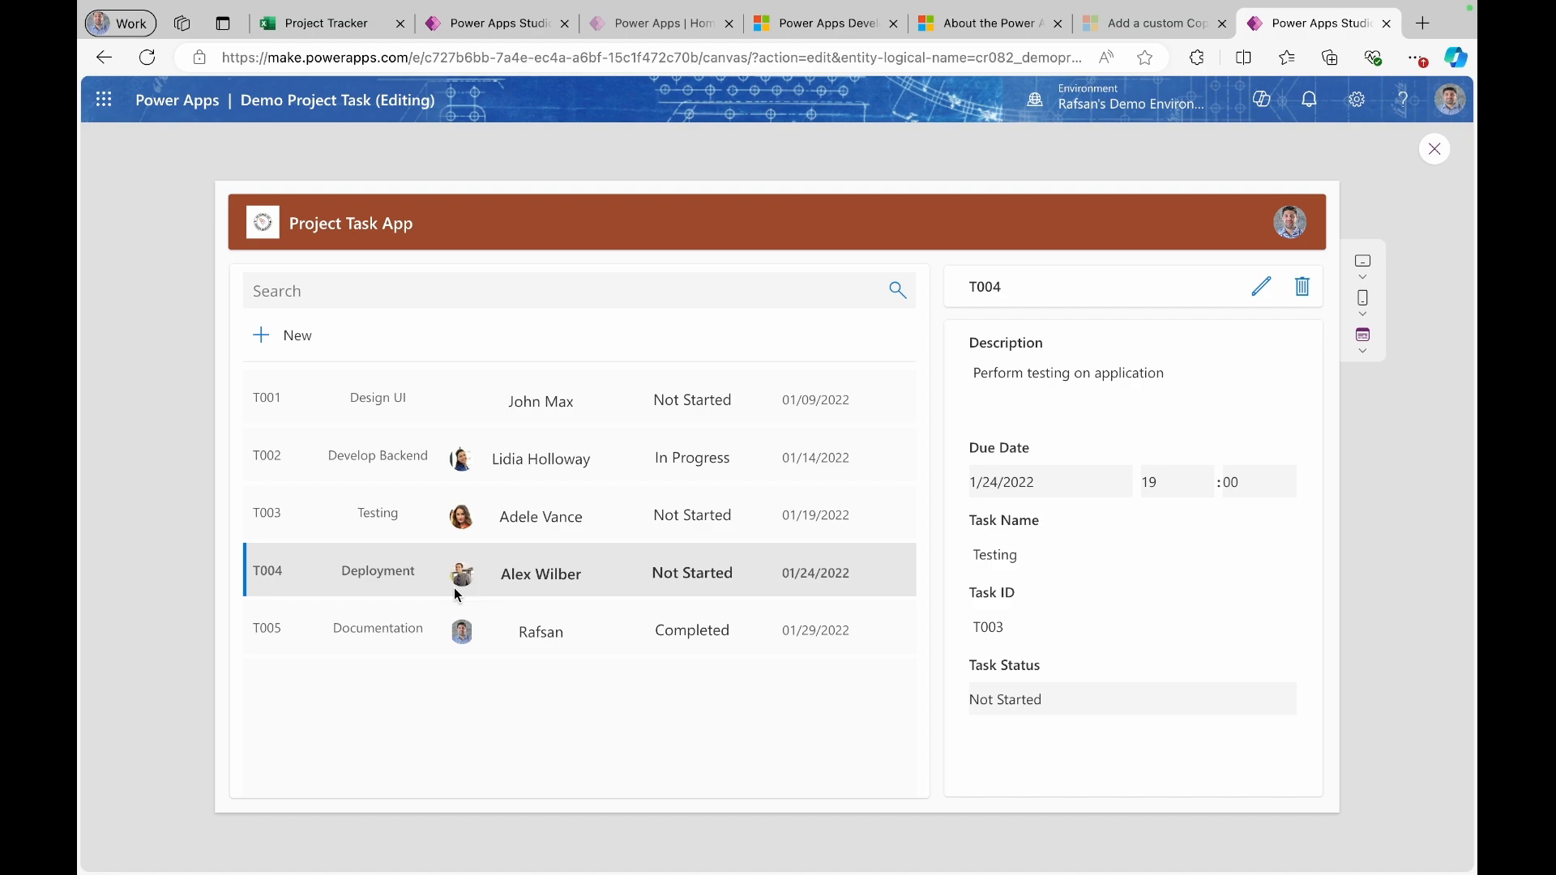
pyautogui.click(458, 610)
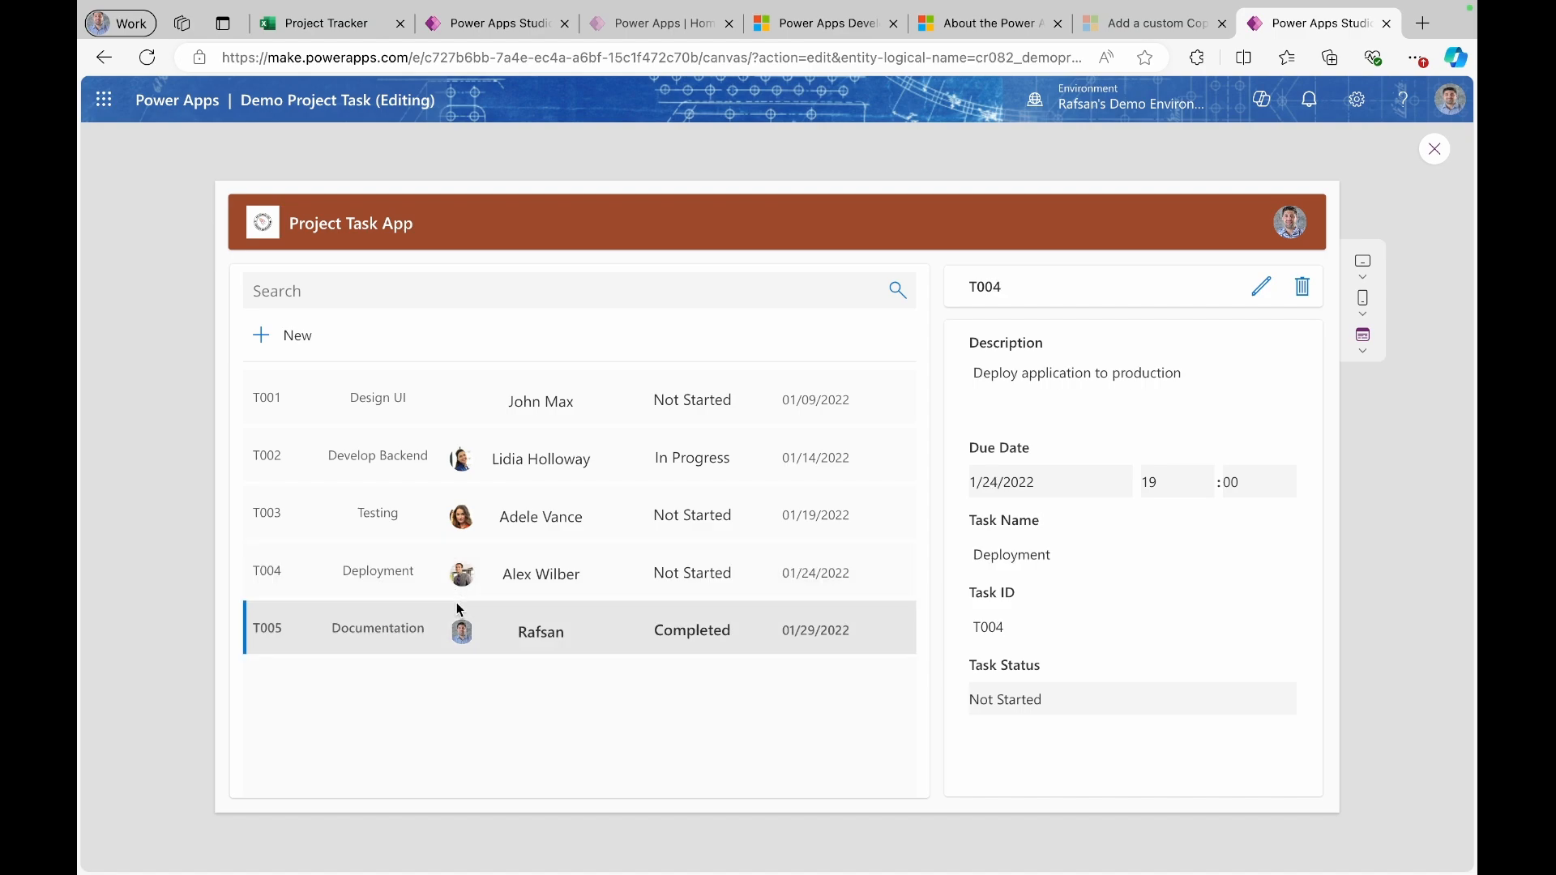
pyautogui.click(460, 460)
pyautogui.click(465, 489)
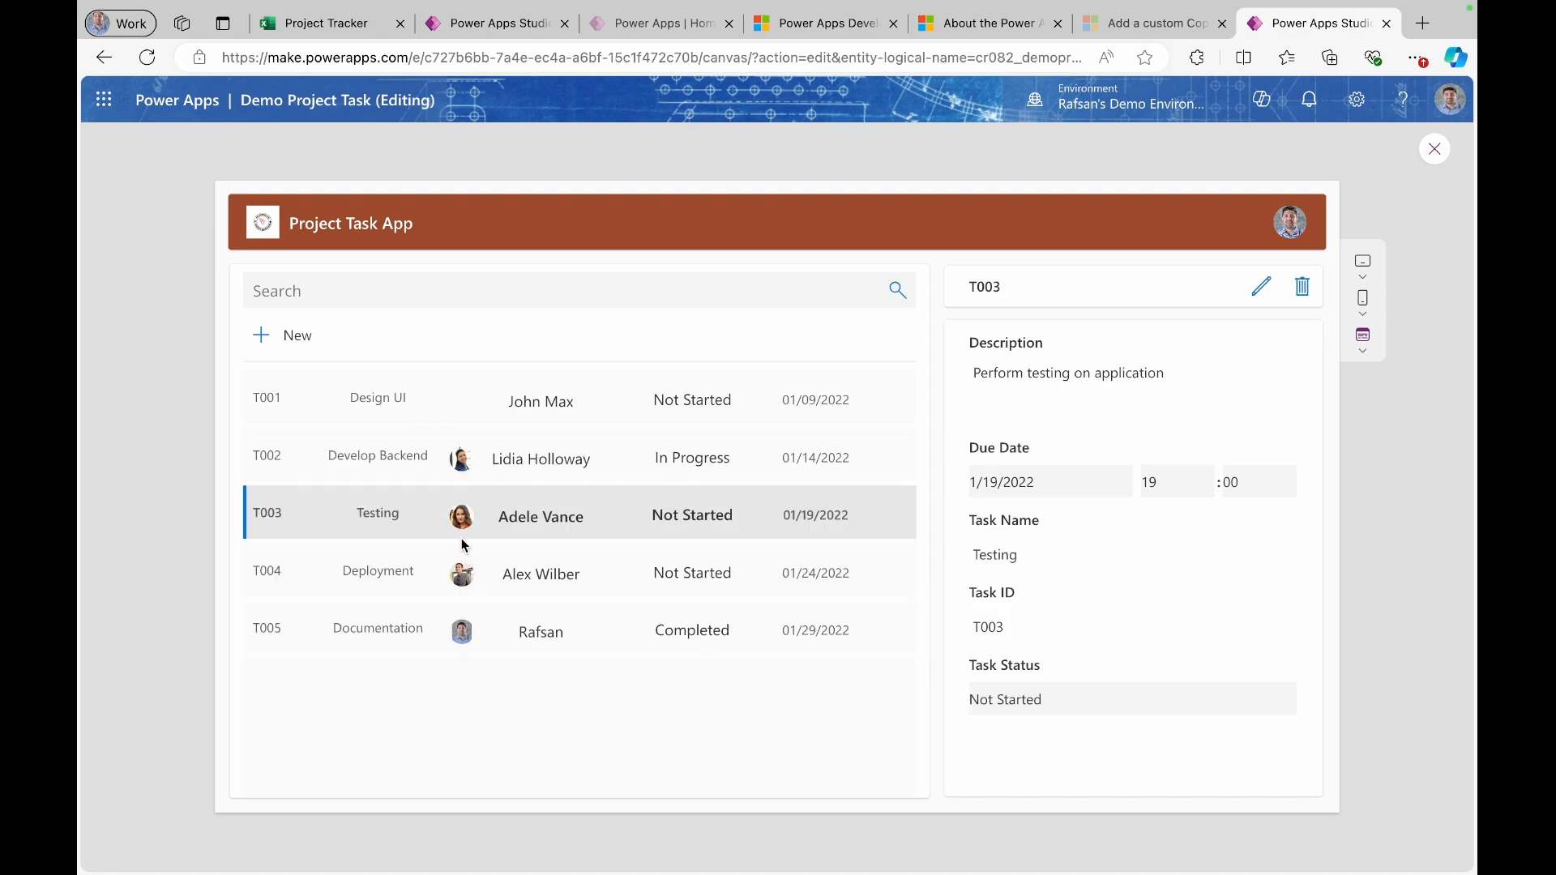
pyautogui.click(1436, 150)
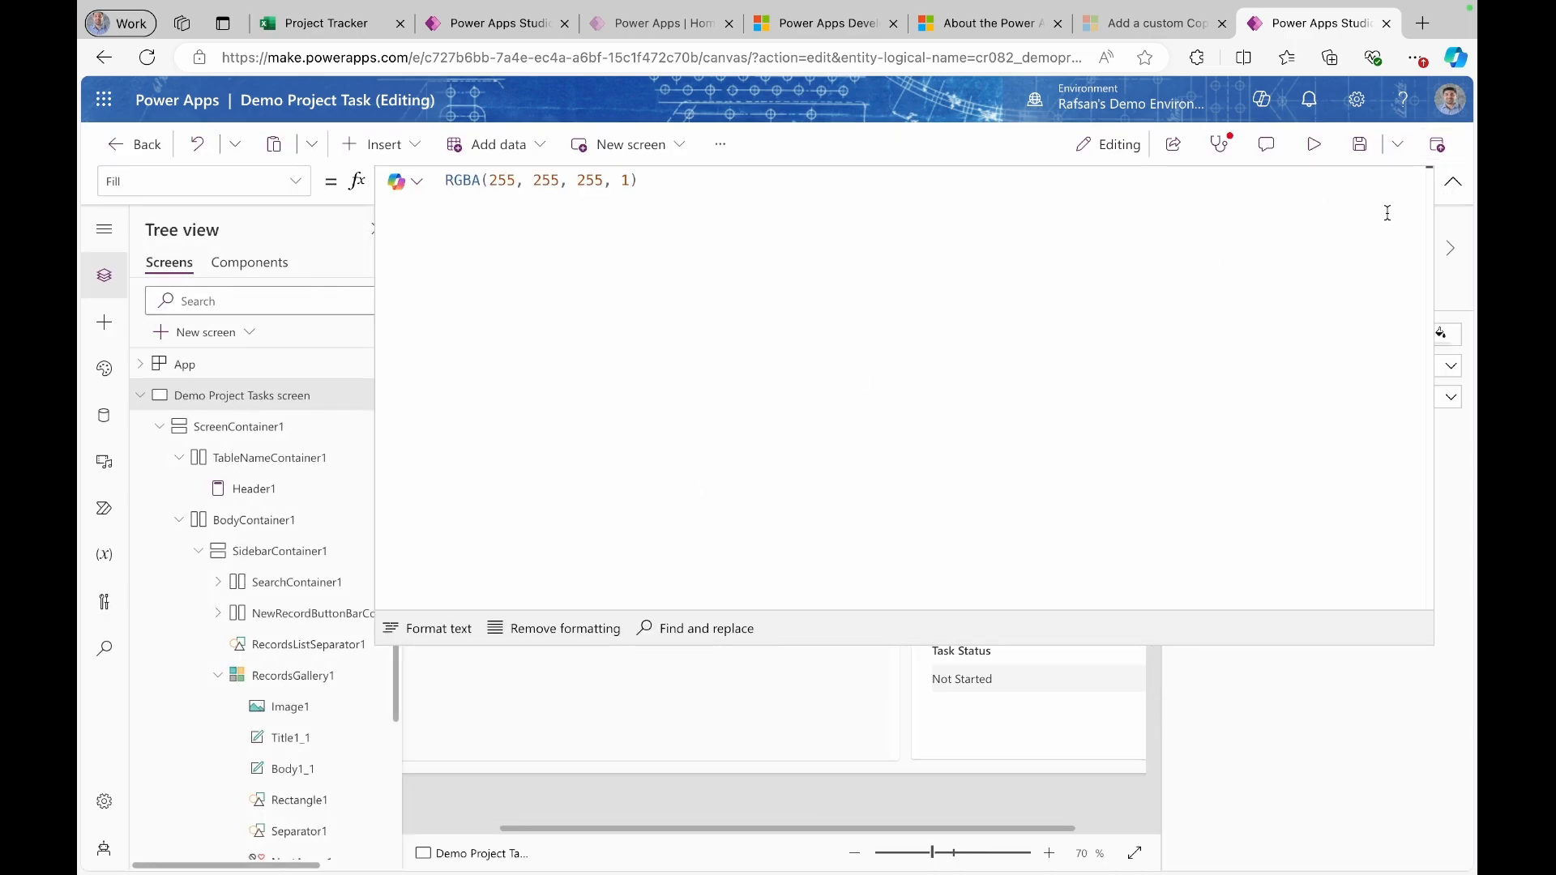
pyautogui.click(1453, 182)
# - Look over the Copilot formula suggestions for RecordsGallery1 and dismiss them
pyautogui.click(898, 441)
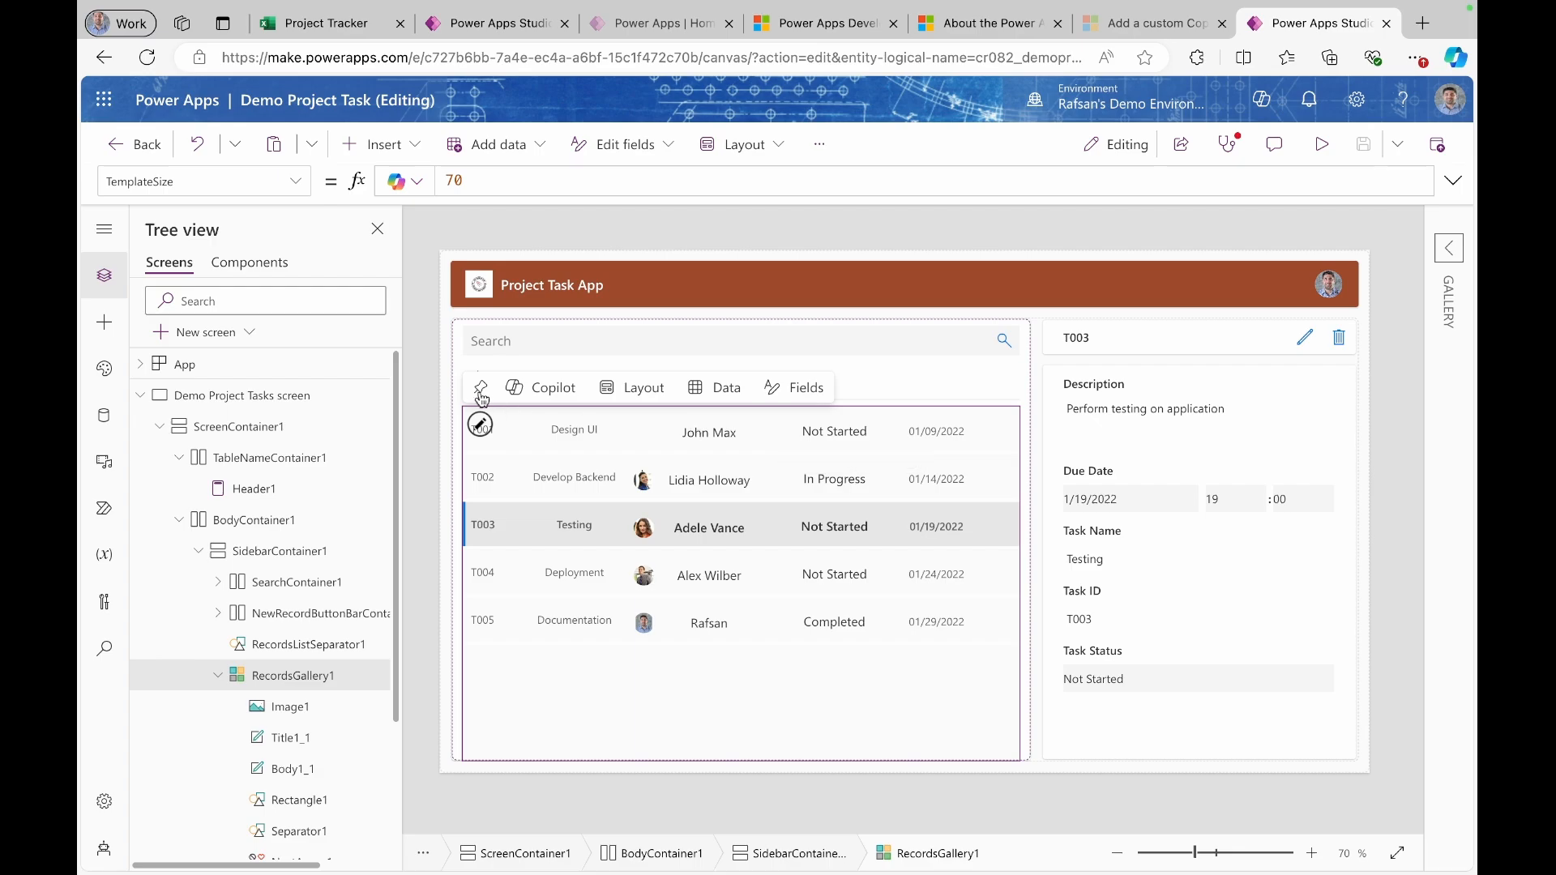
pyautogui.click(536, 392)
pyautogui.click(545, 422)
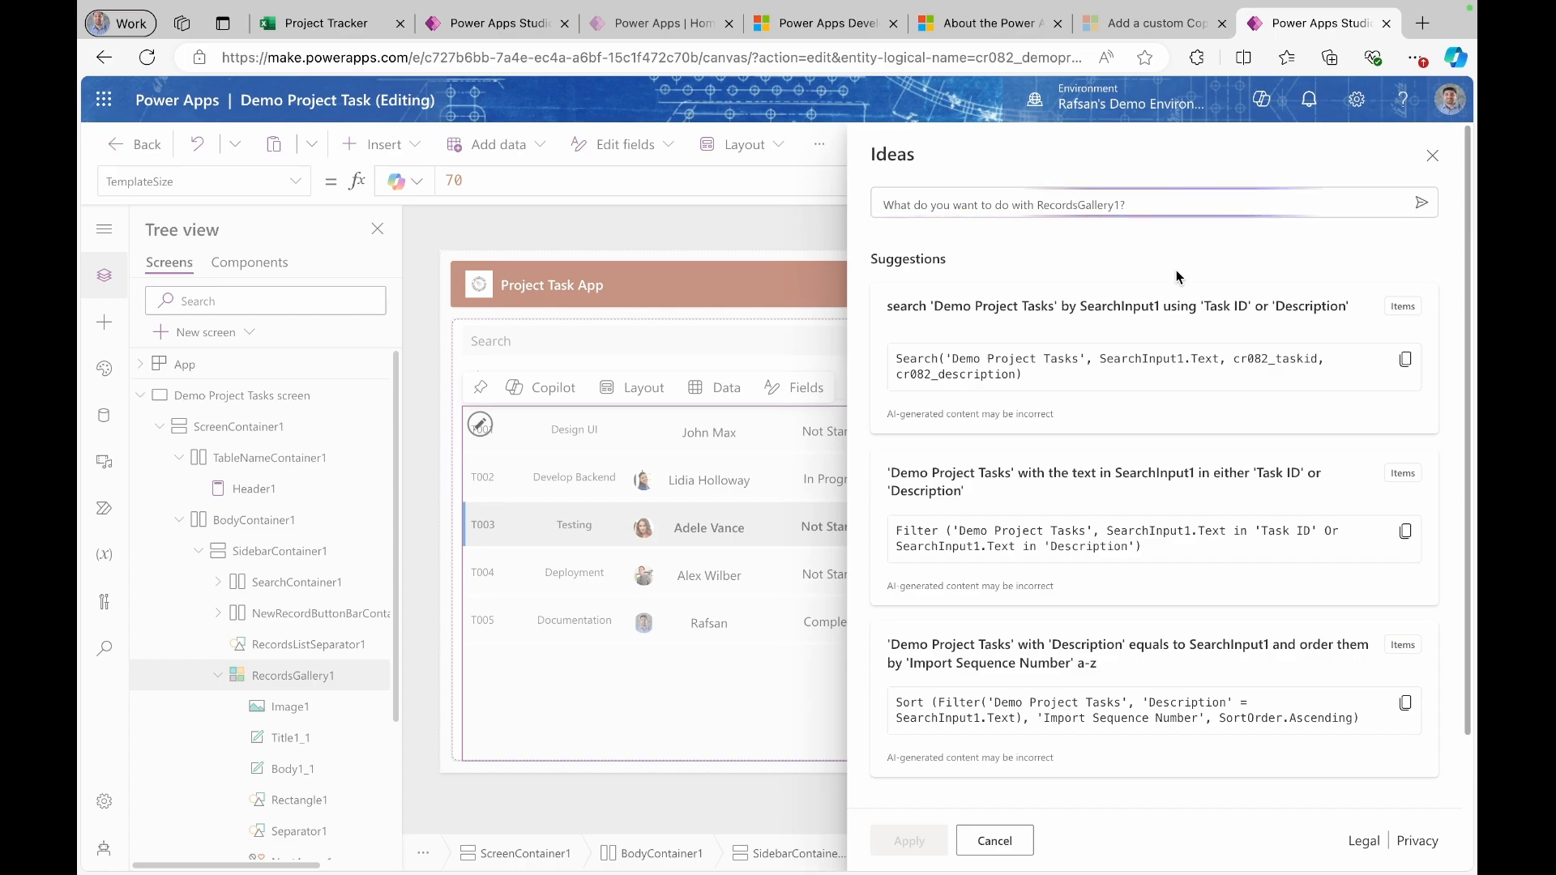
pyautogui.click(1433, 156)
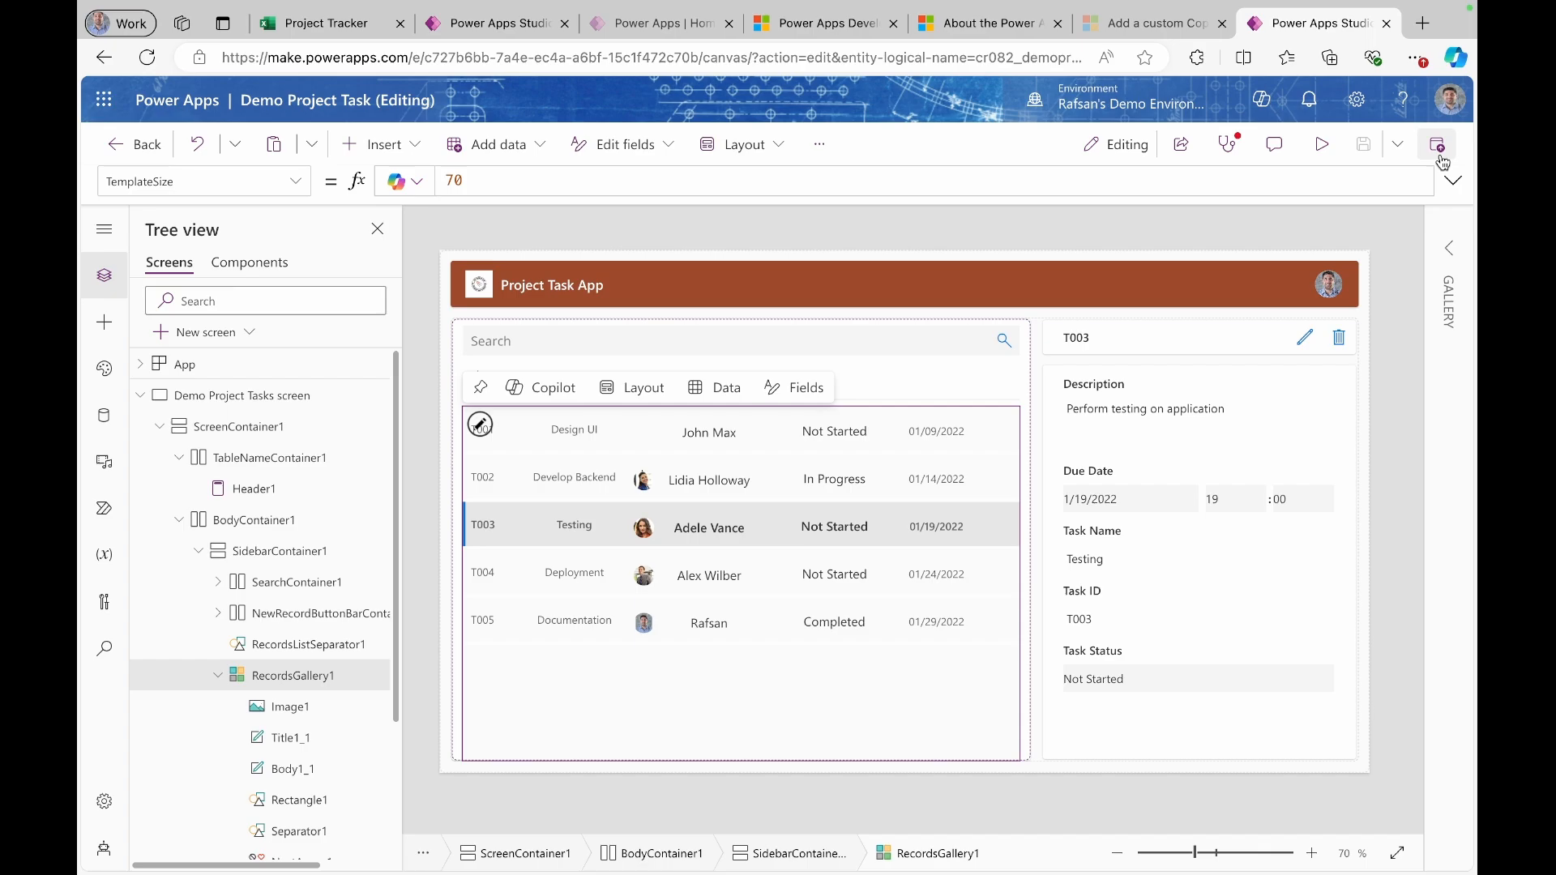
# - Insert a Circle shape into the row template of RecordsGallery1 and move it between the assignee name and the task status
pyautogui.click(475, 431)
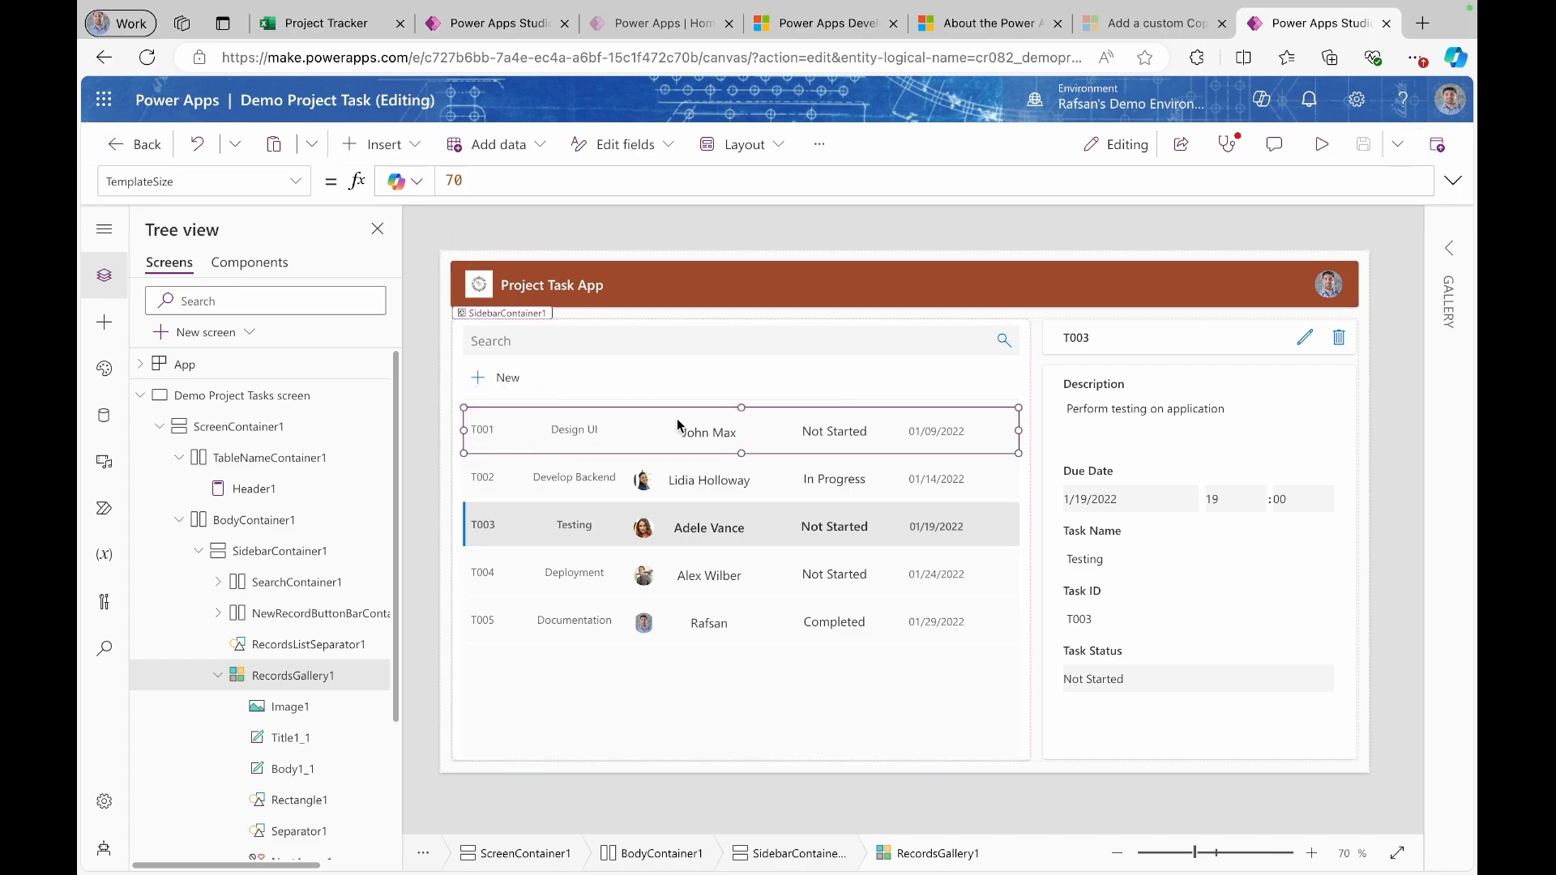
pyautogui.click(413, 142)
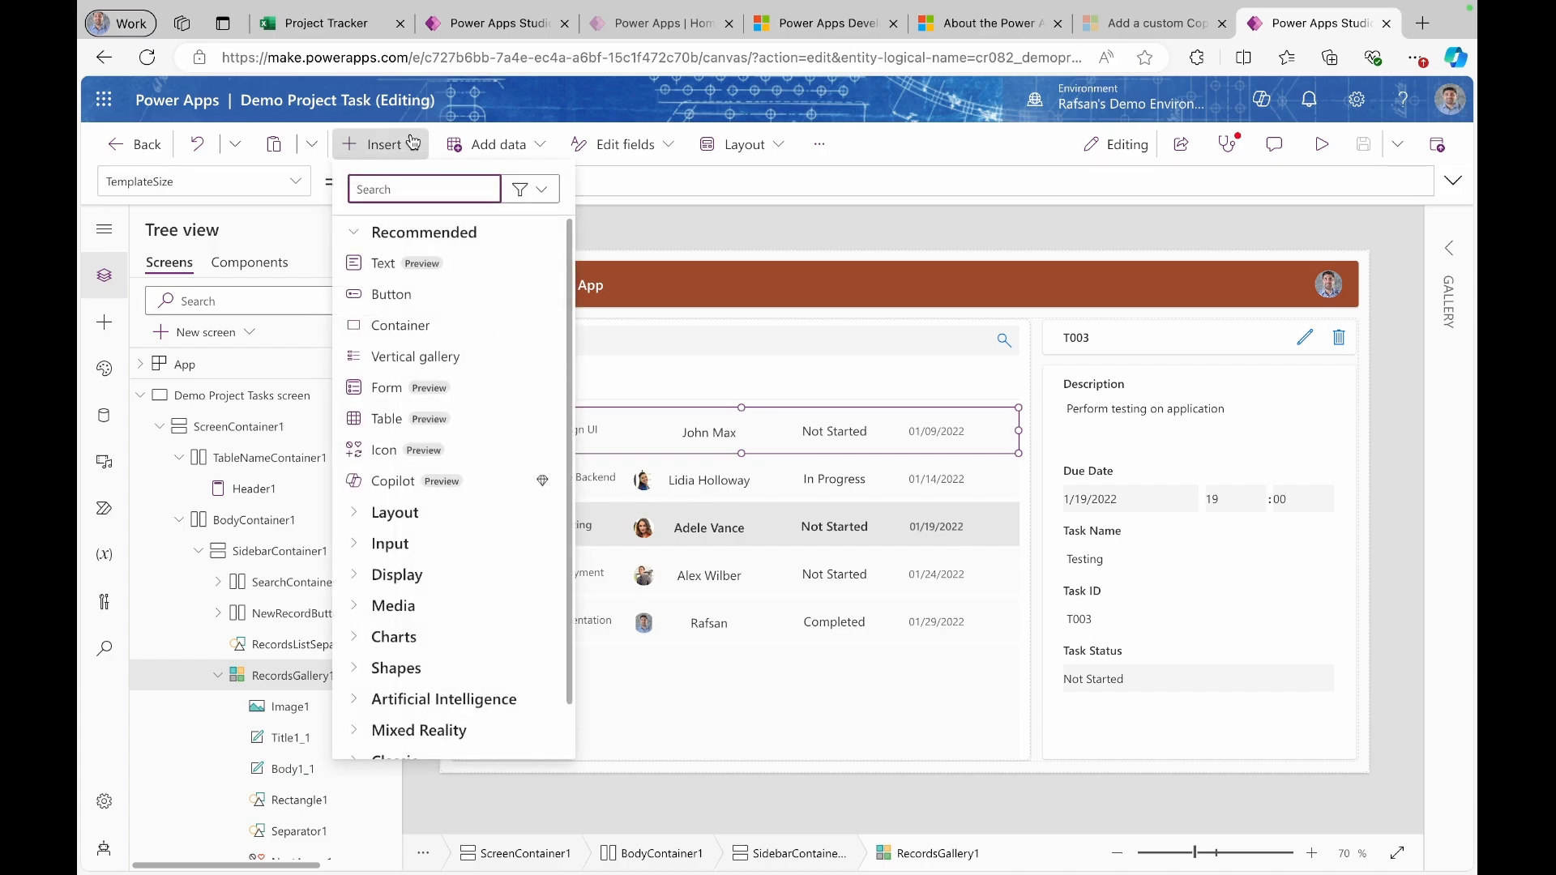
pyautogui.write('circel')
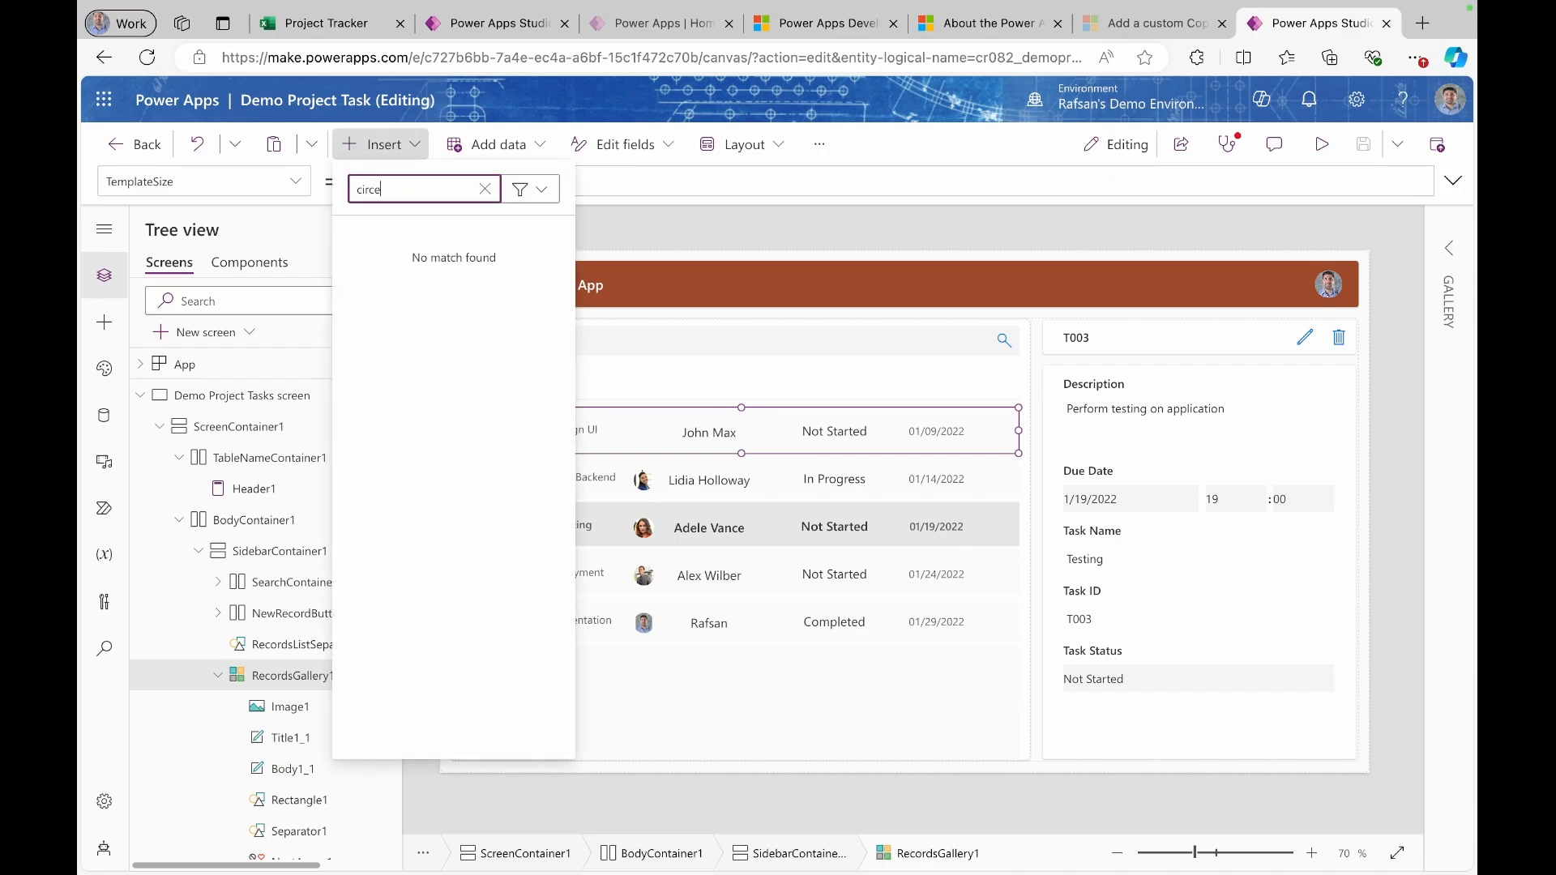
pyautogui.press('BackSpace')
pyautogui.press('BackSpace')
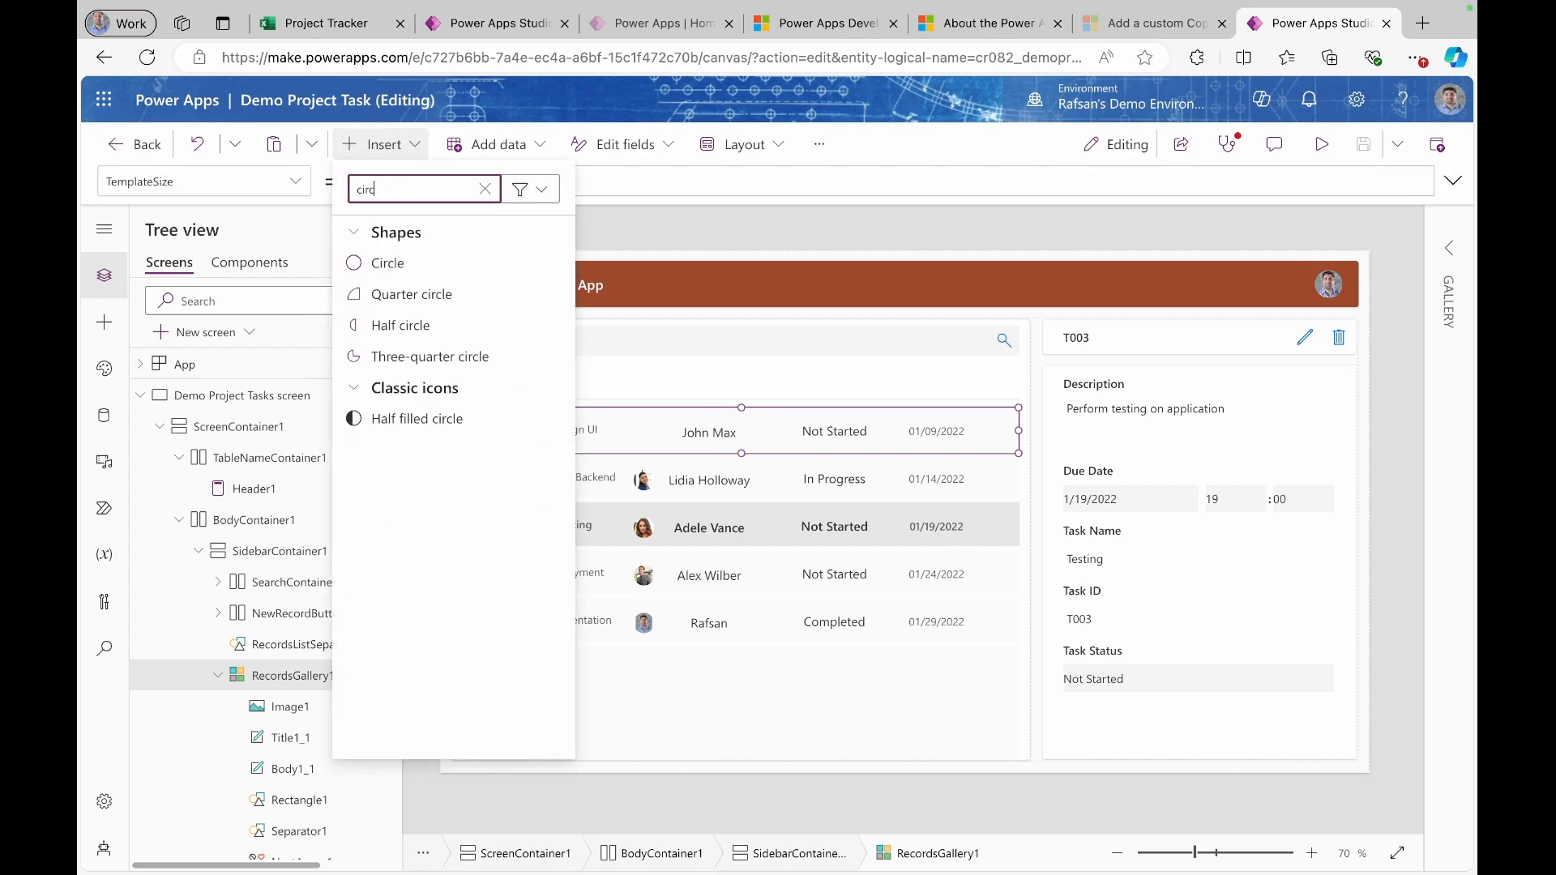
pyautogui.click(383, 263)
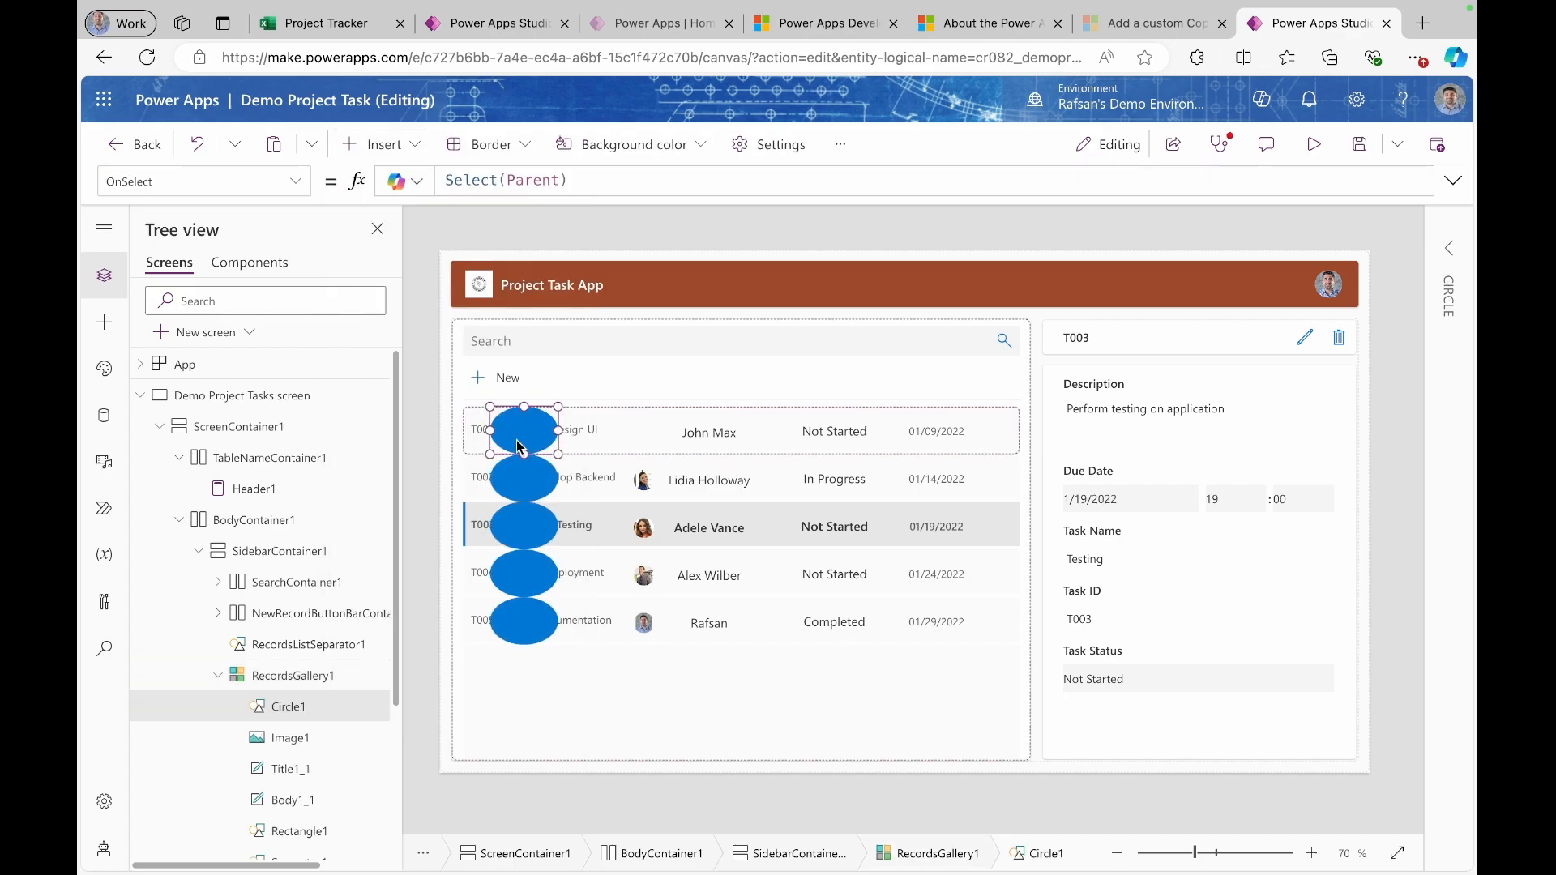
pyautogui.moveTo(519, 437); pyautogui.dragTo(705, 436)
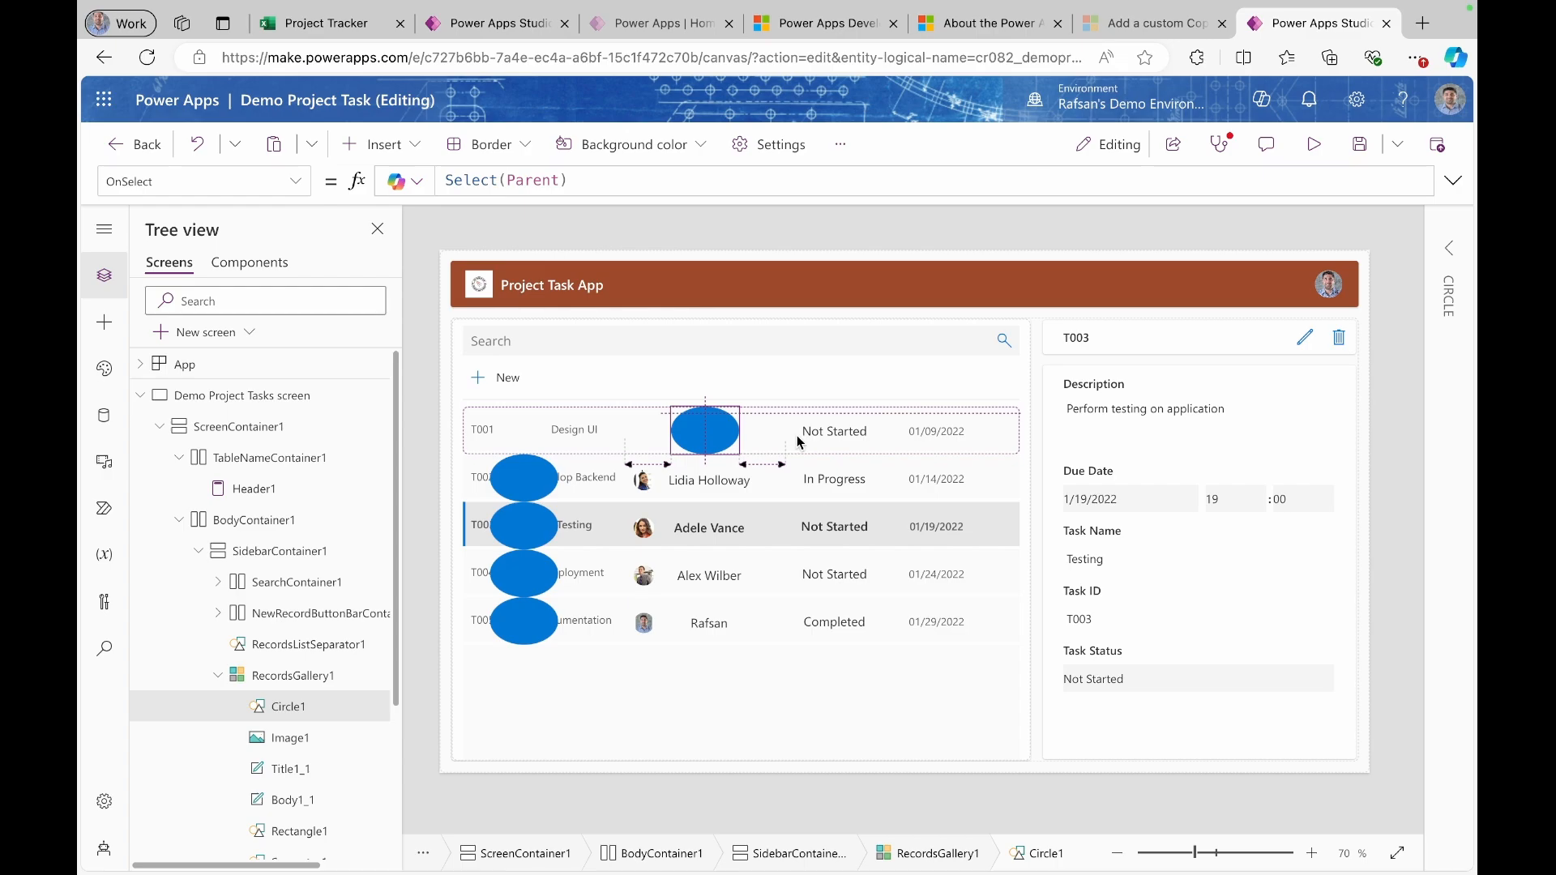
pyautogui.moveTo(798, 442); pyautogui.dragTo(778, 439)
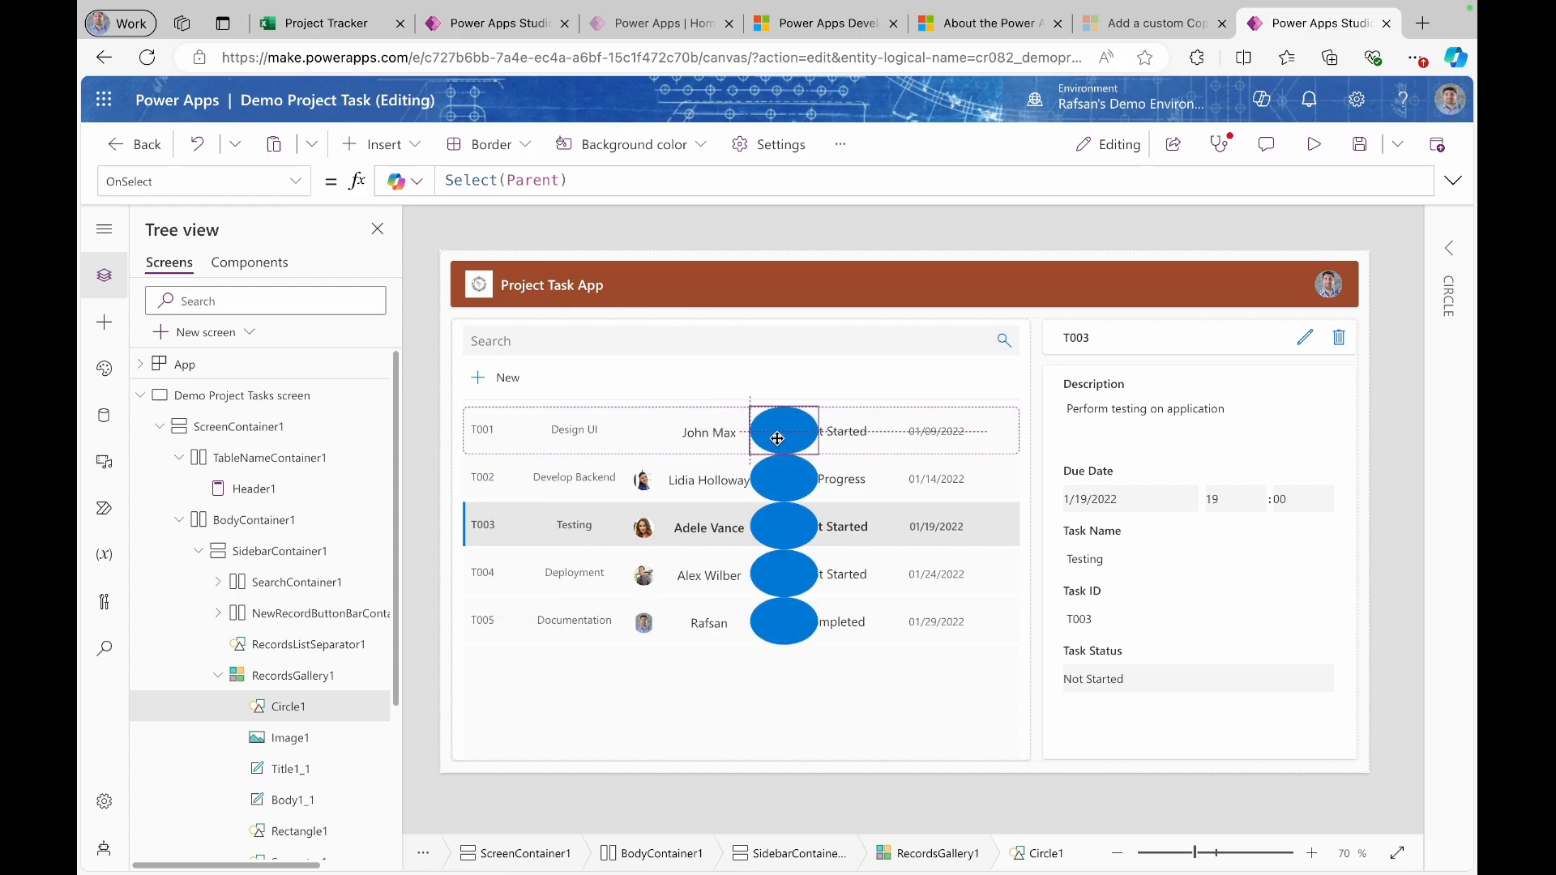
# - Set Circle1's width and height to 30 and place it just before the status text at about X 444, Y 21
pyautogui.click(1450, 258)
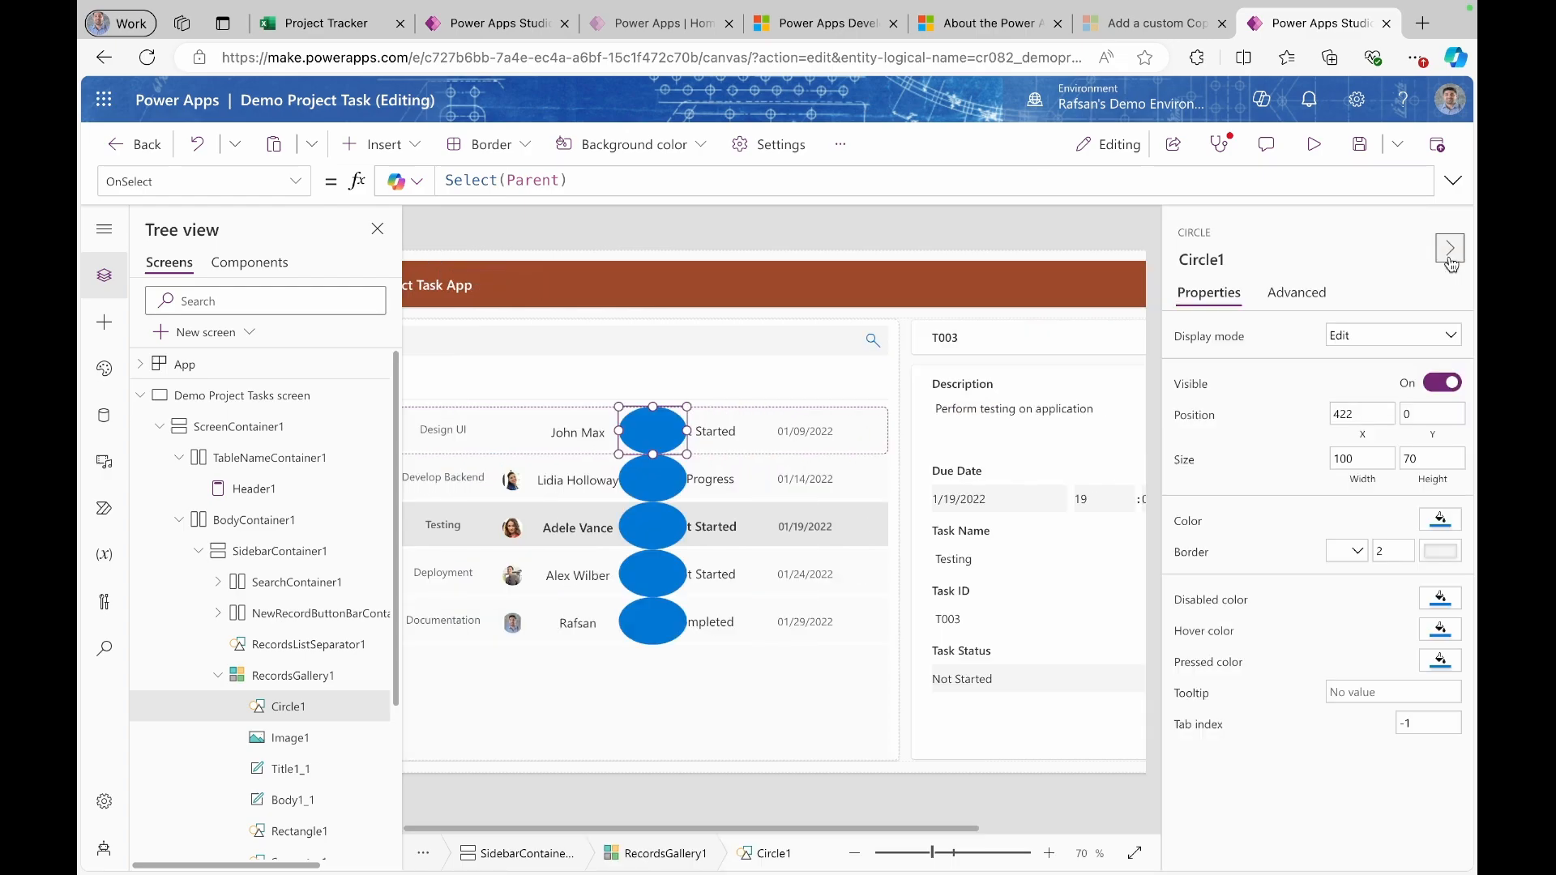
pyautogui.click(1357, 455)
pyautogui.write('30')
pyautogui.press('Tab')
pyautogui.write('30')
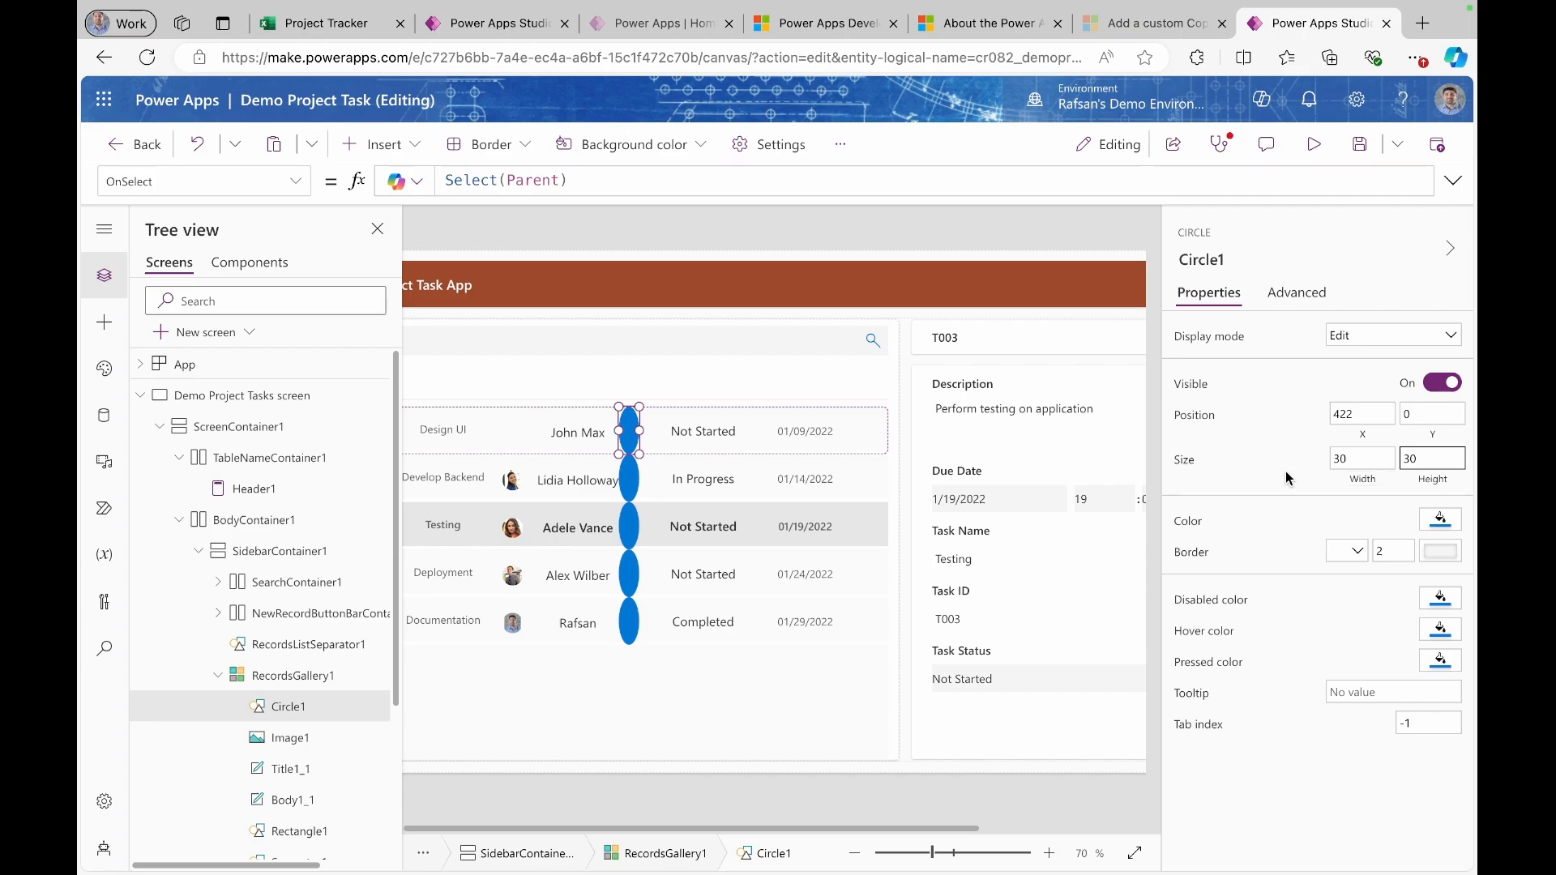
pyautogui.click(1287, 478)
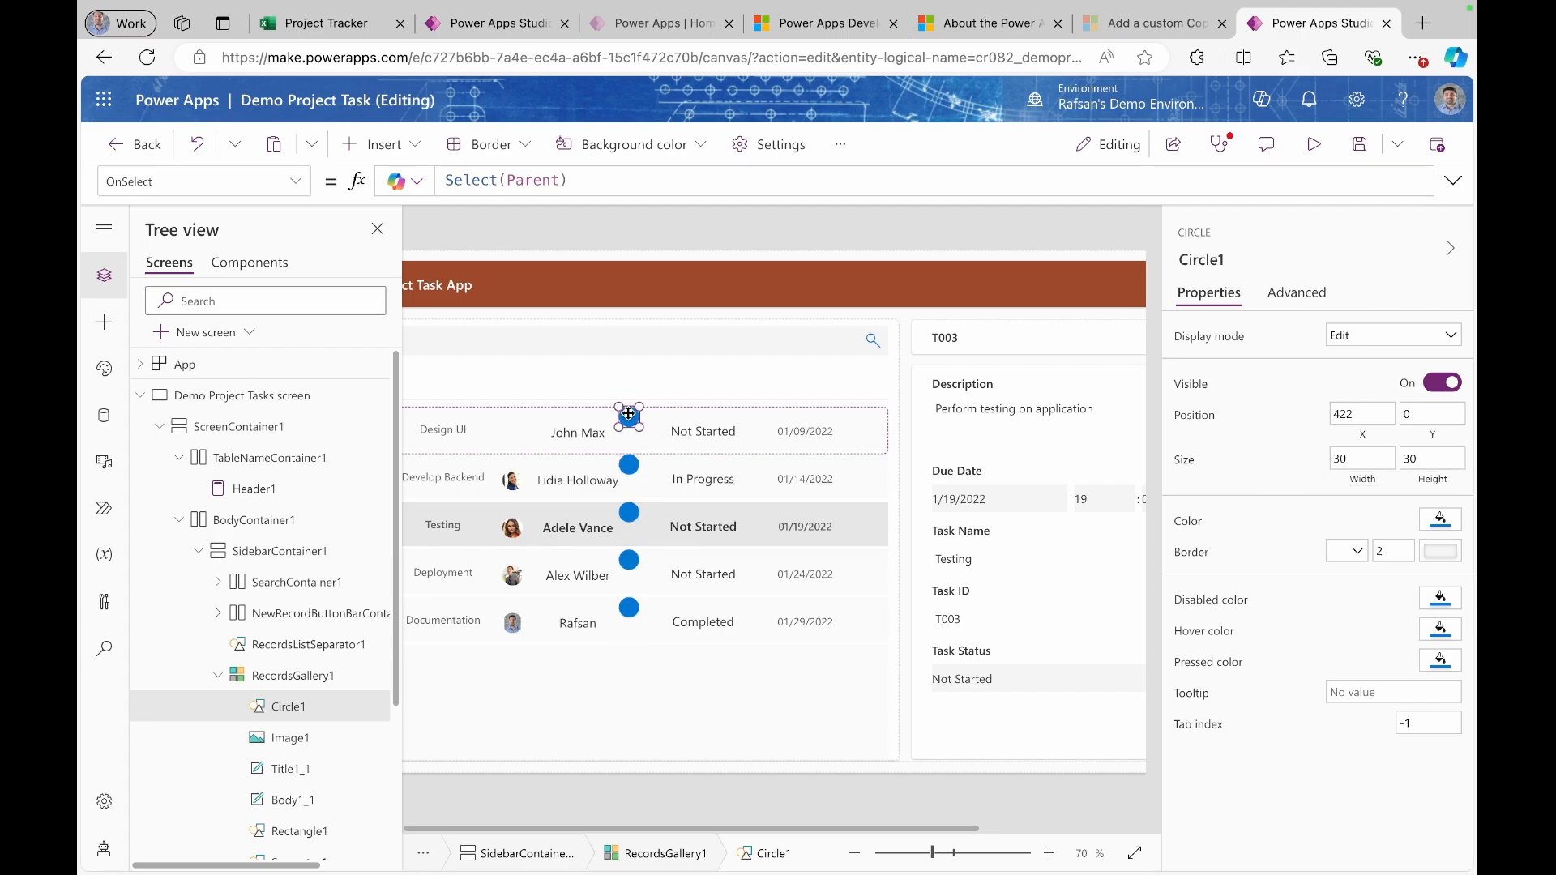
pyautogui.moveTo(629, 414); pyautogui.dragTo(644, 432)
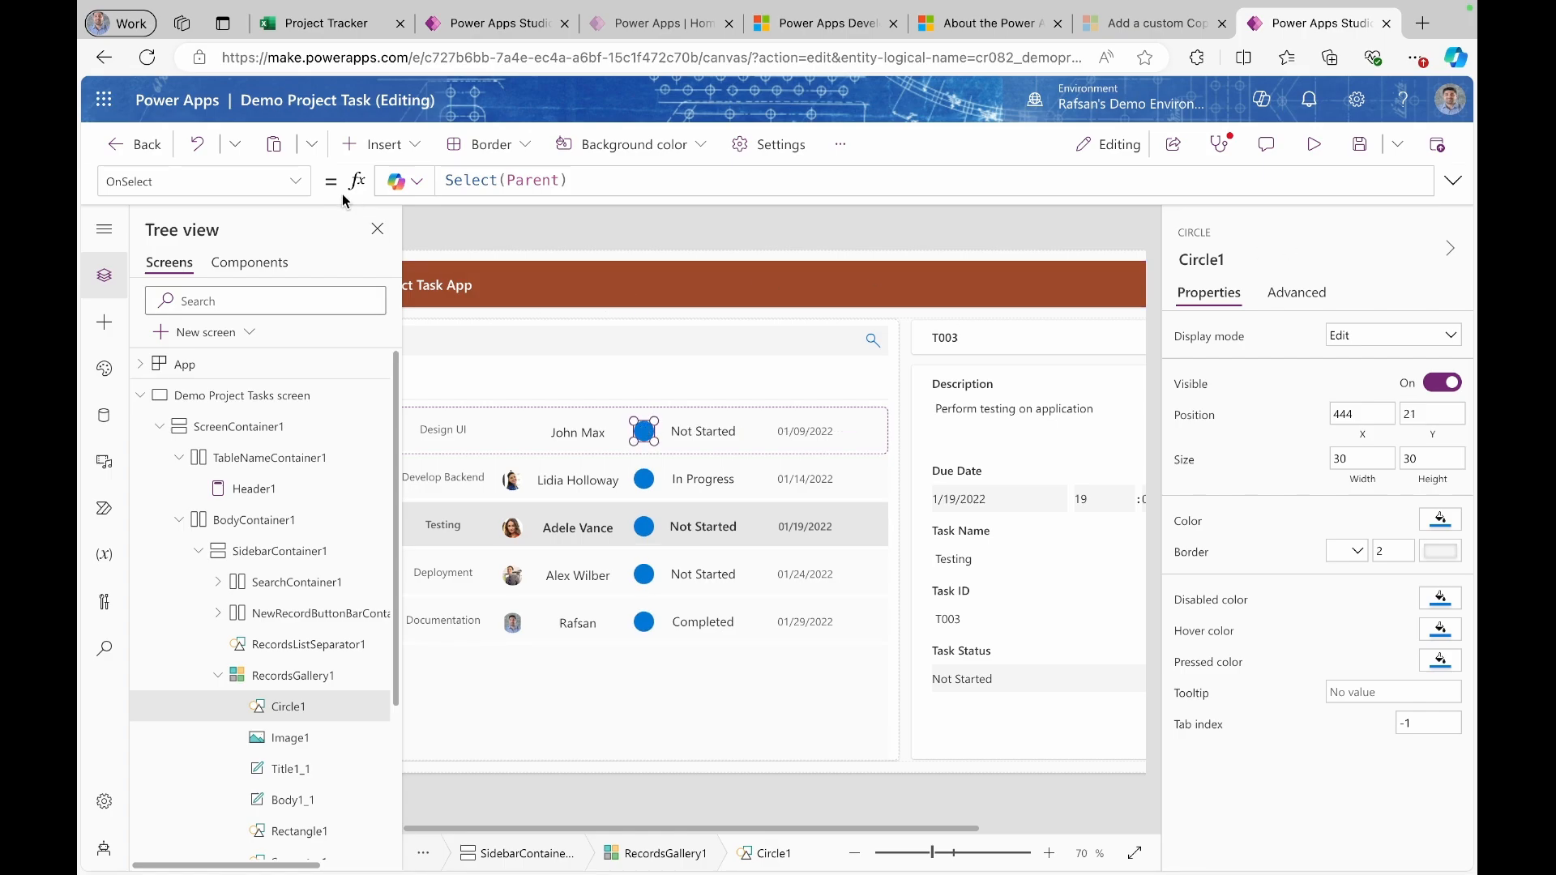
# - Clear the RGBA formula from the Fill property of Circle1 in an enlarged formula editor
pyautogui.click(296, 181)
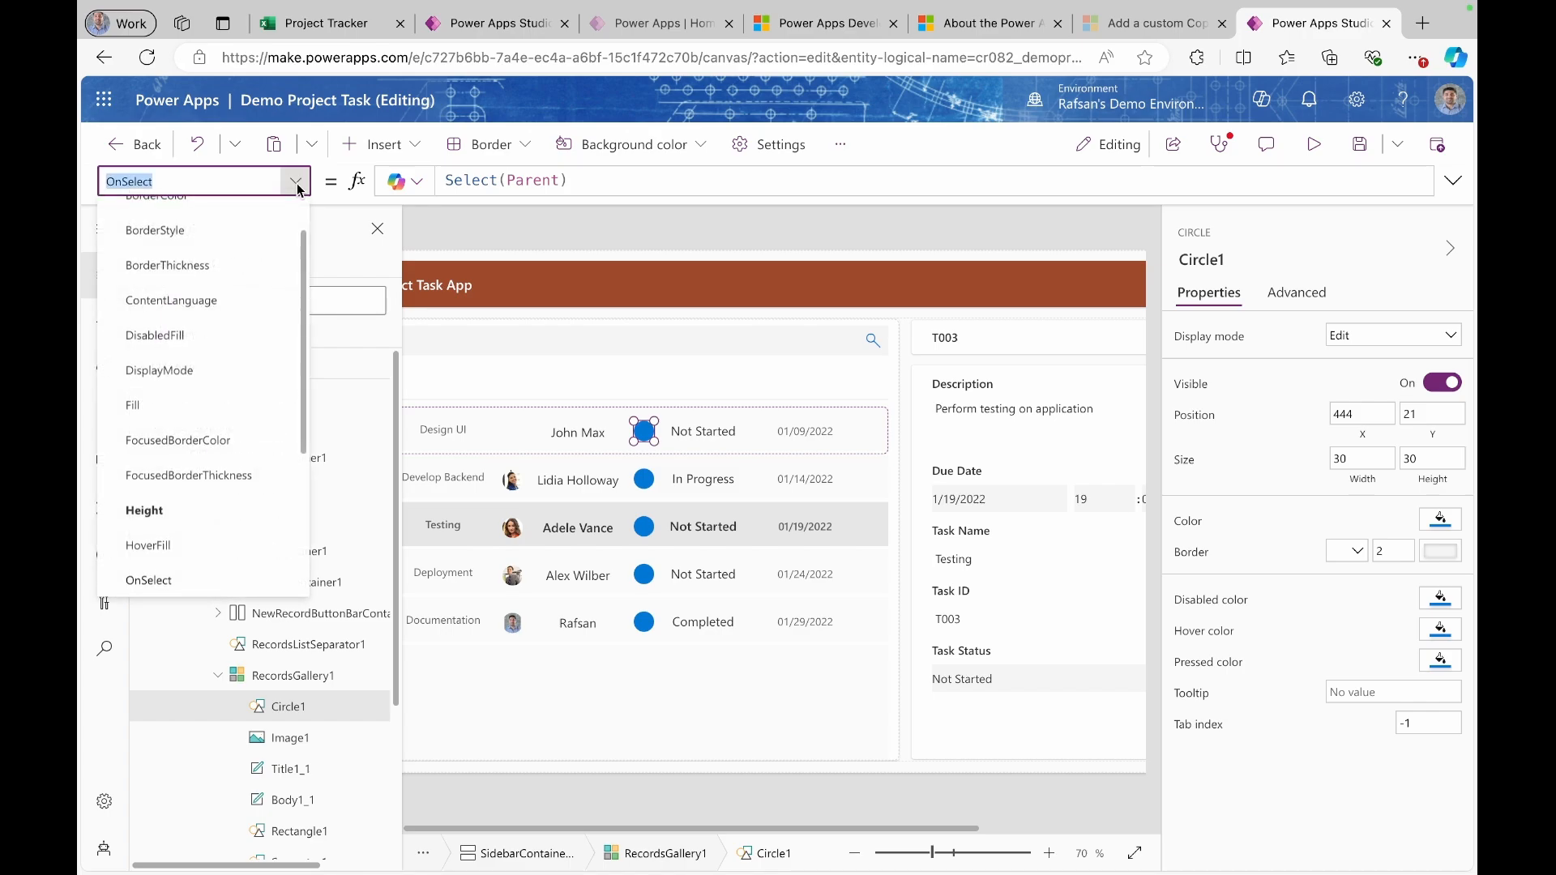
pyautogui.click(209, 413)
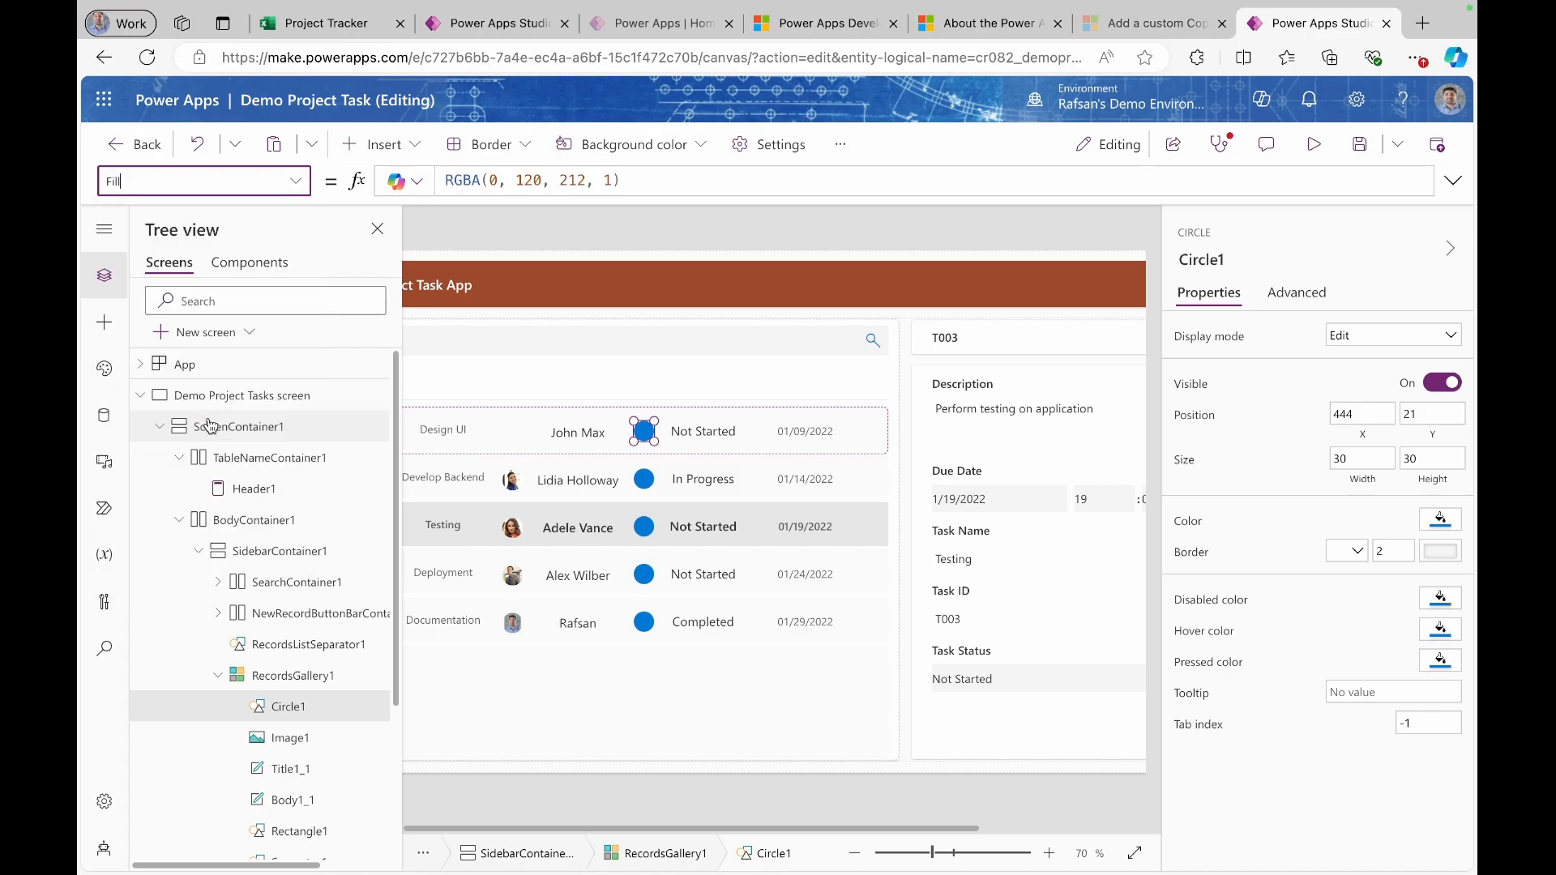
pyautogui.click(635, 176)
pyautogui.moveTo(810, 229); pyautogui.dragTo(766, 414)
pyautogui.moveTo(622, 180); pyautogui.dragTo(430, 180)
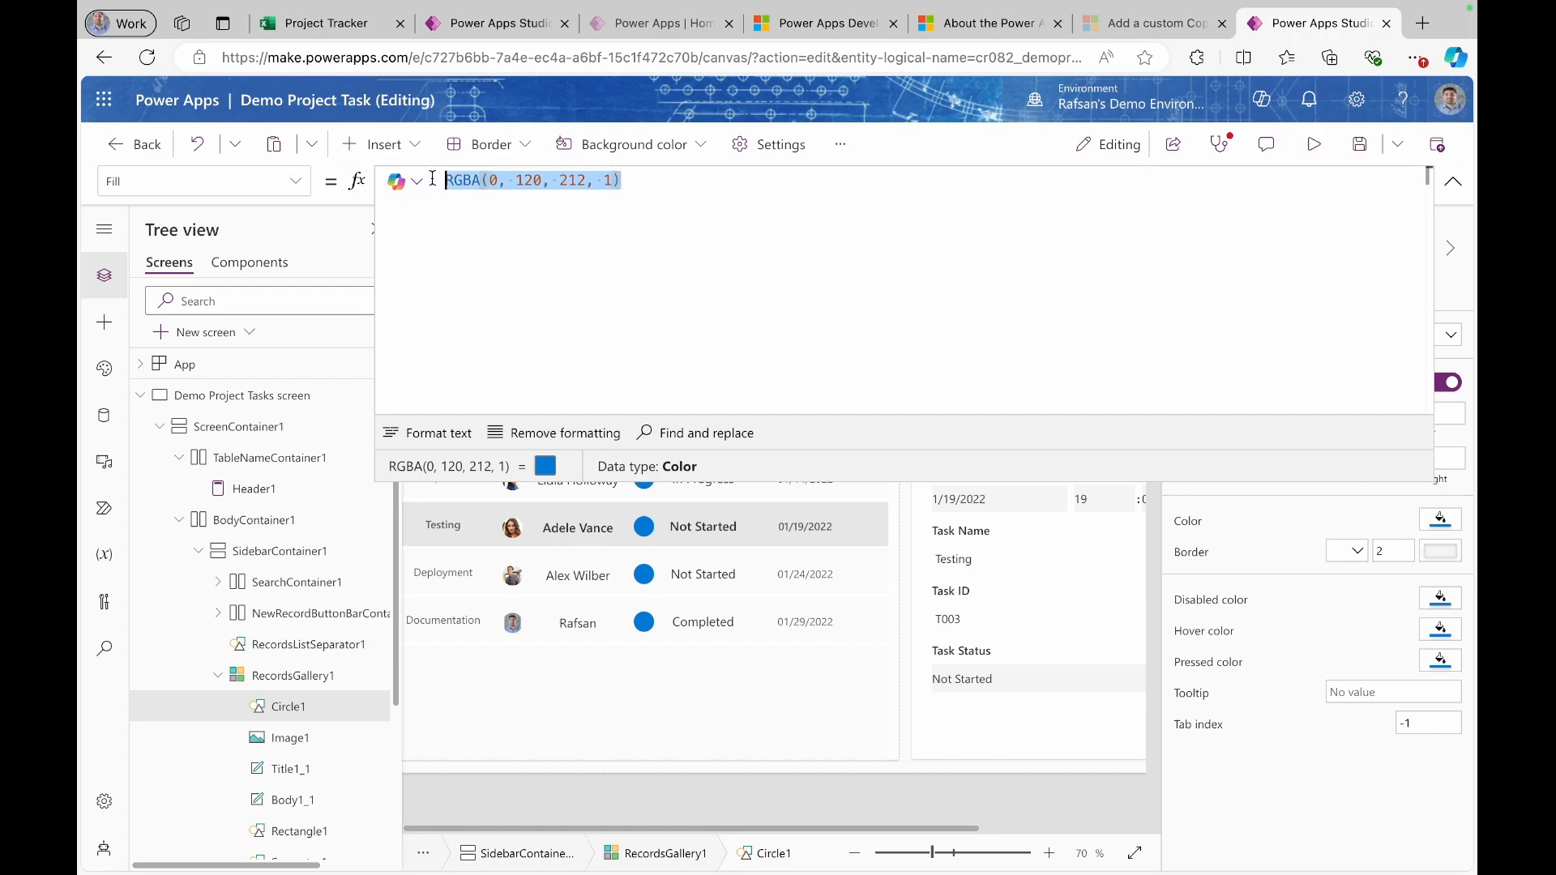
pyautogui.press('BackSpace')
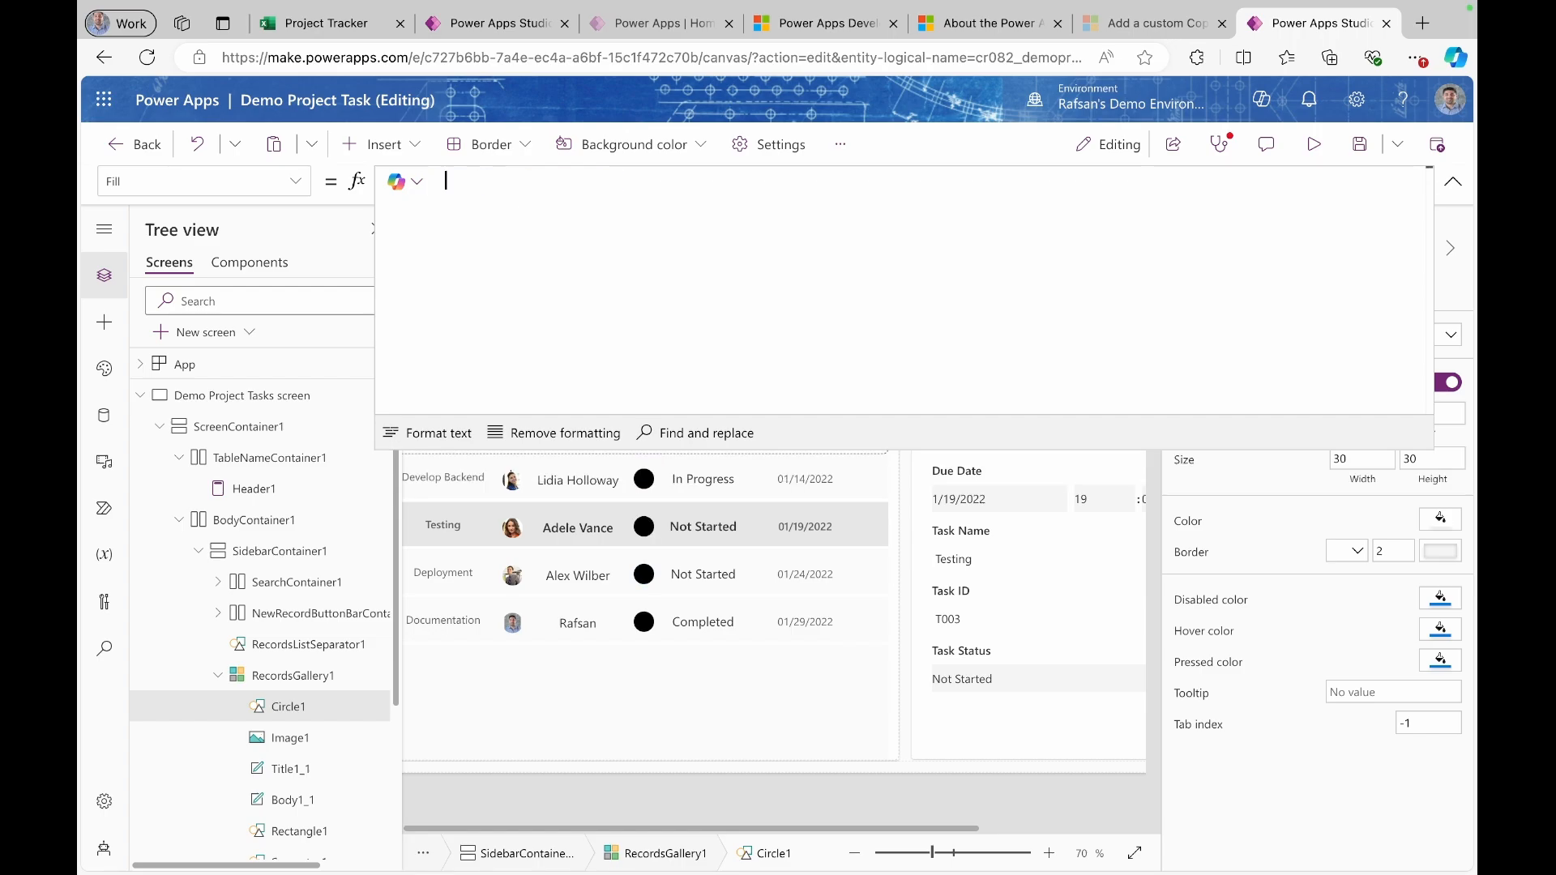
# - Begin the Fill formula of Circle1 with a Switch function whose first argument starts from ThisItem
pyautogui.write('Switch')
pyautogui.press('Escape')
pyautogui.write('(Th')
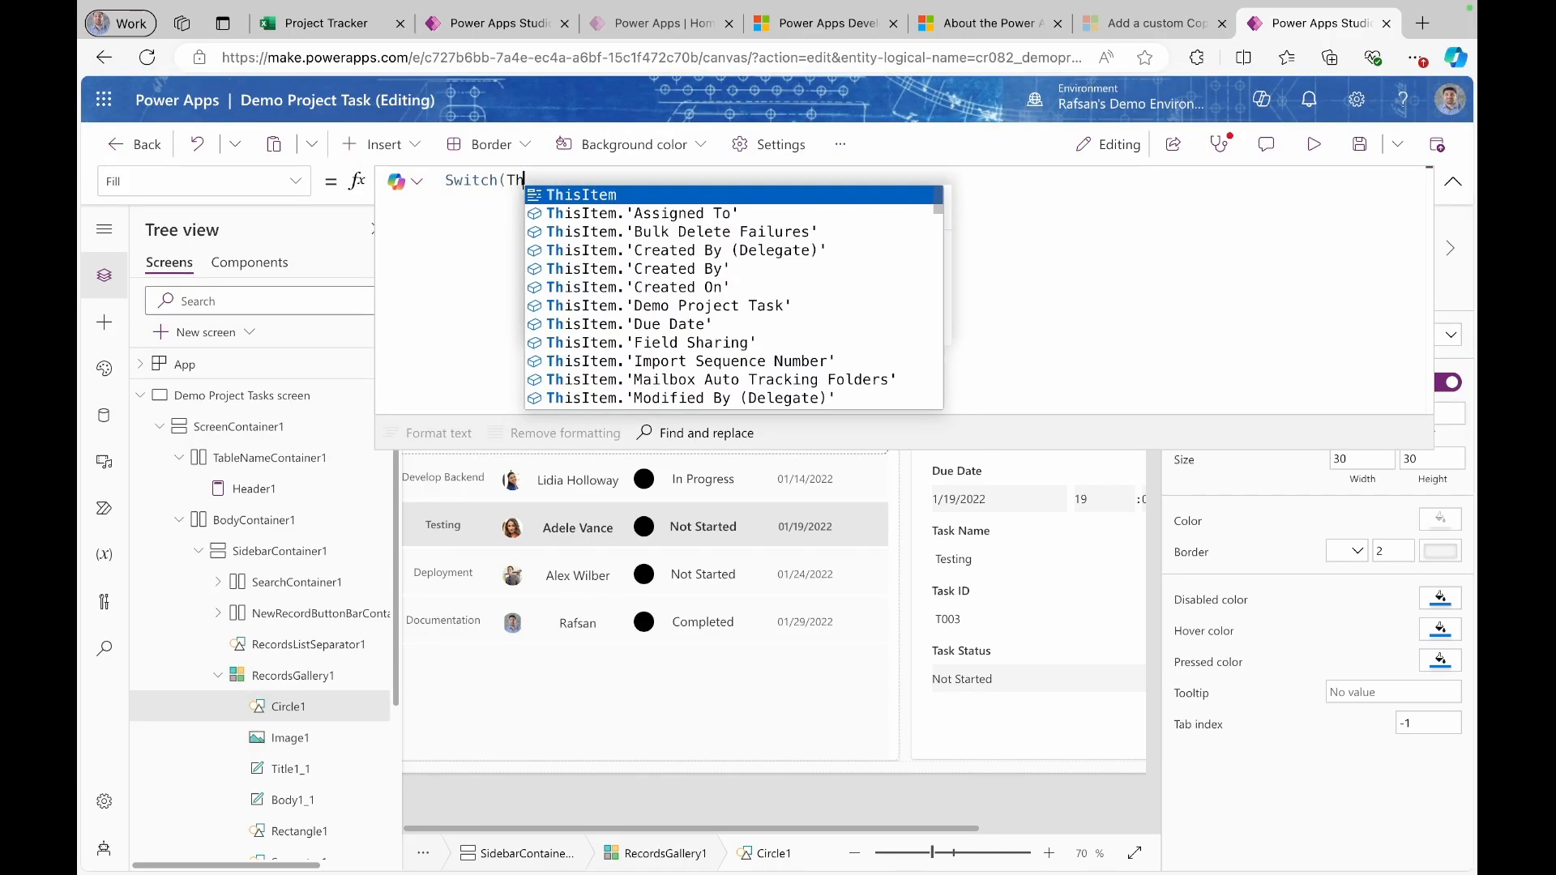
# - Use ThisItem.'Task Status' as the value evaluated by the Switch formula for the gallery circle's Fill
pyautogui.click(678, 194)
pyautogui.write('.')
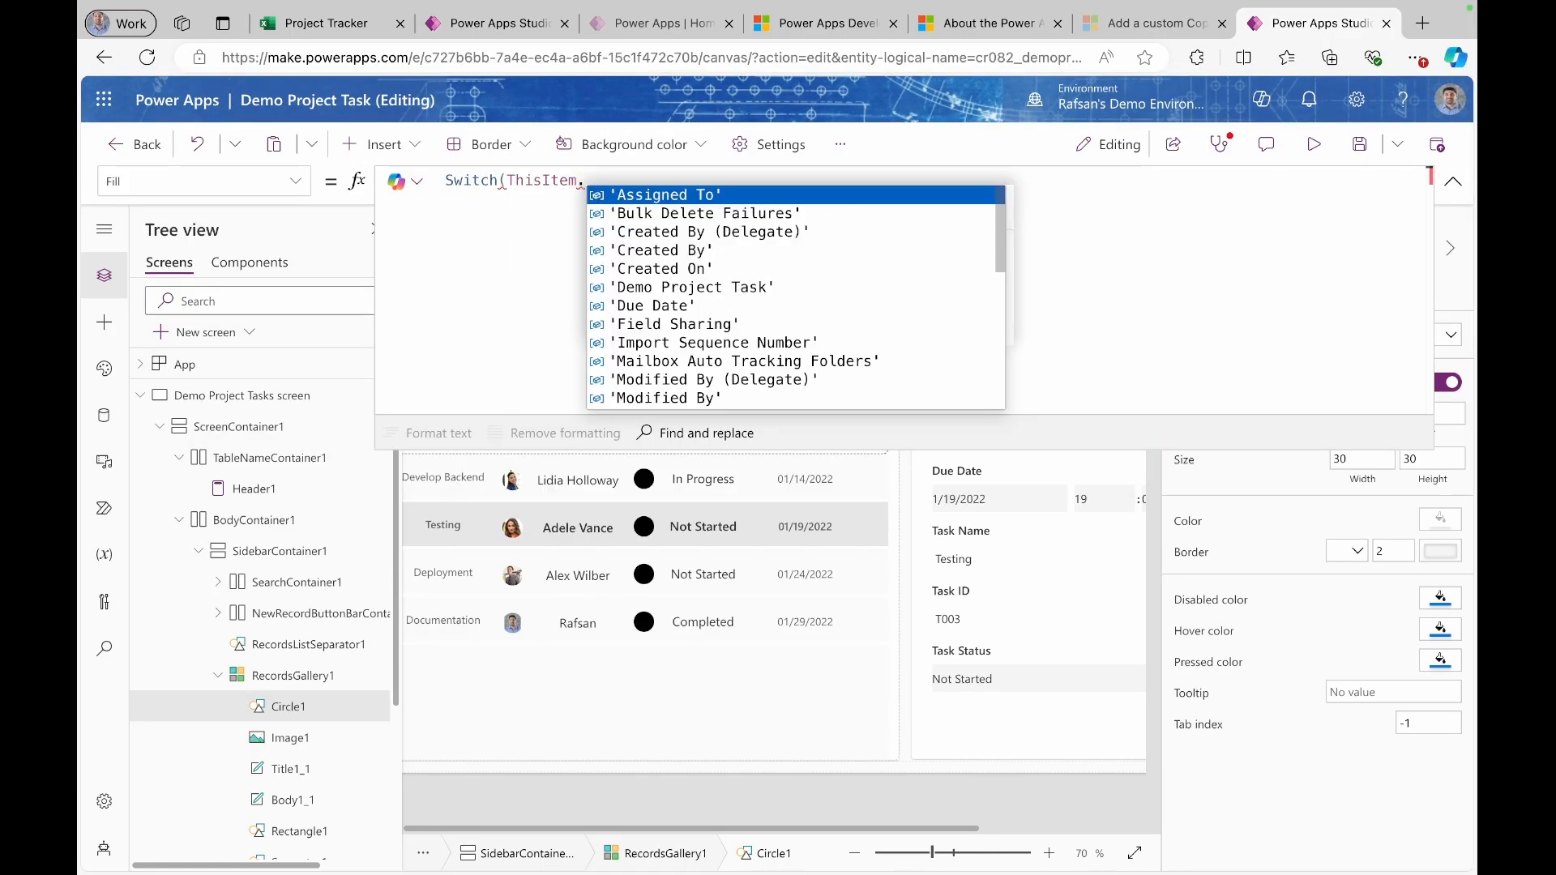
pyautogui.write('Tas')
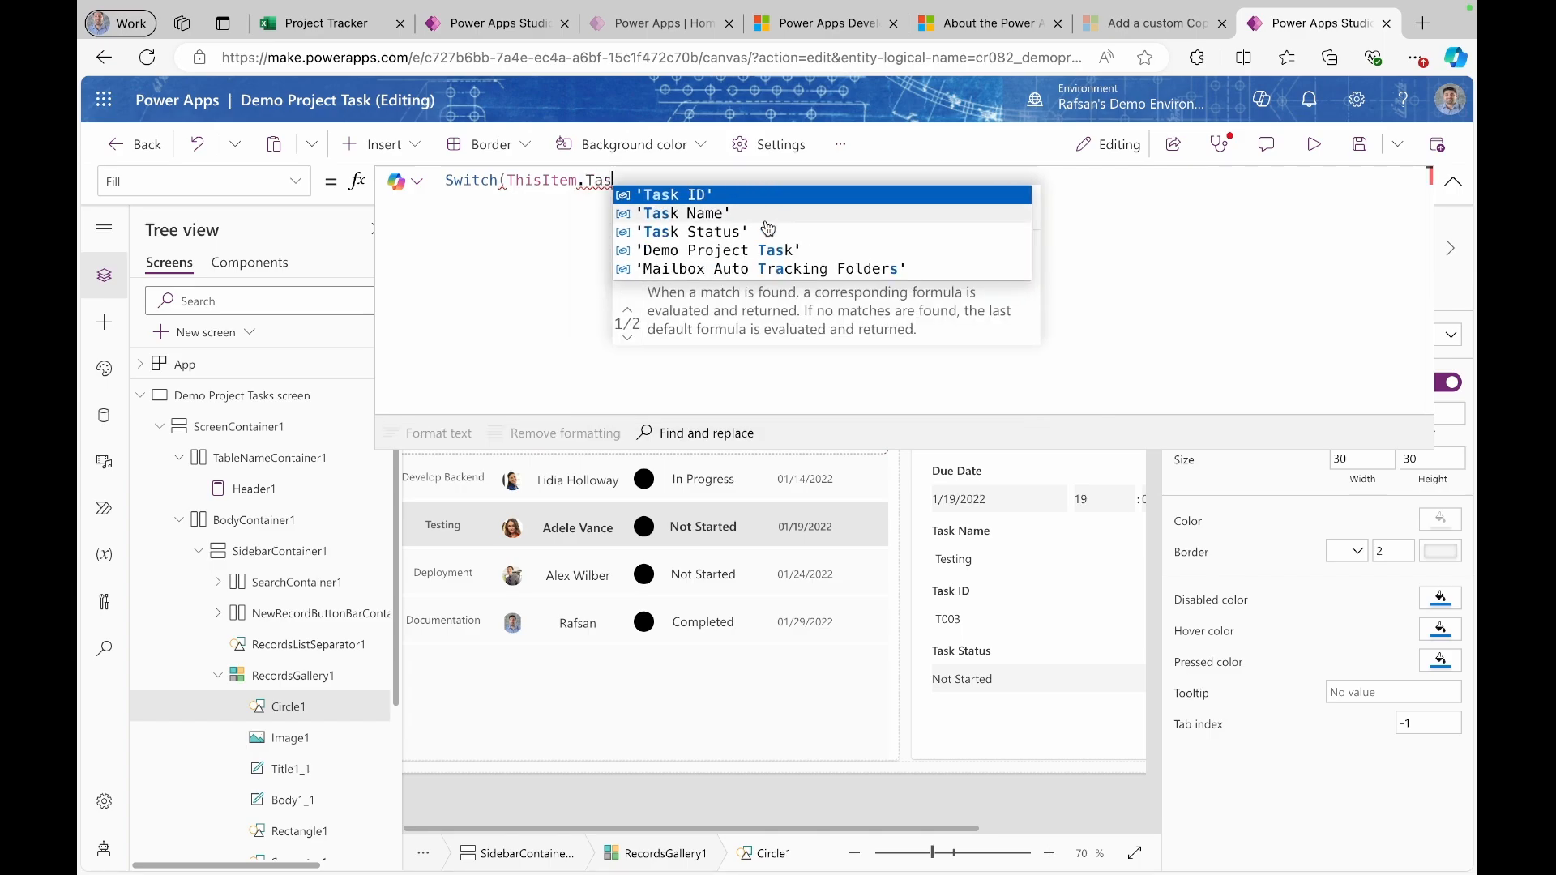
pyautogui.click(764, 221)
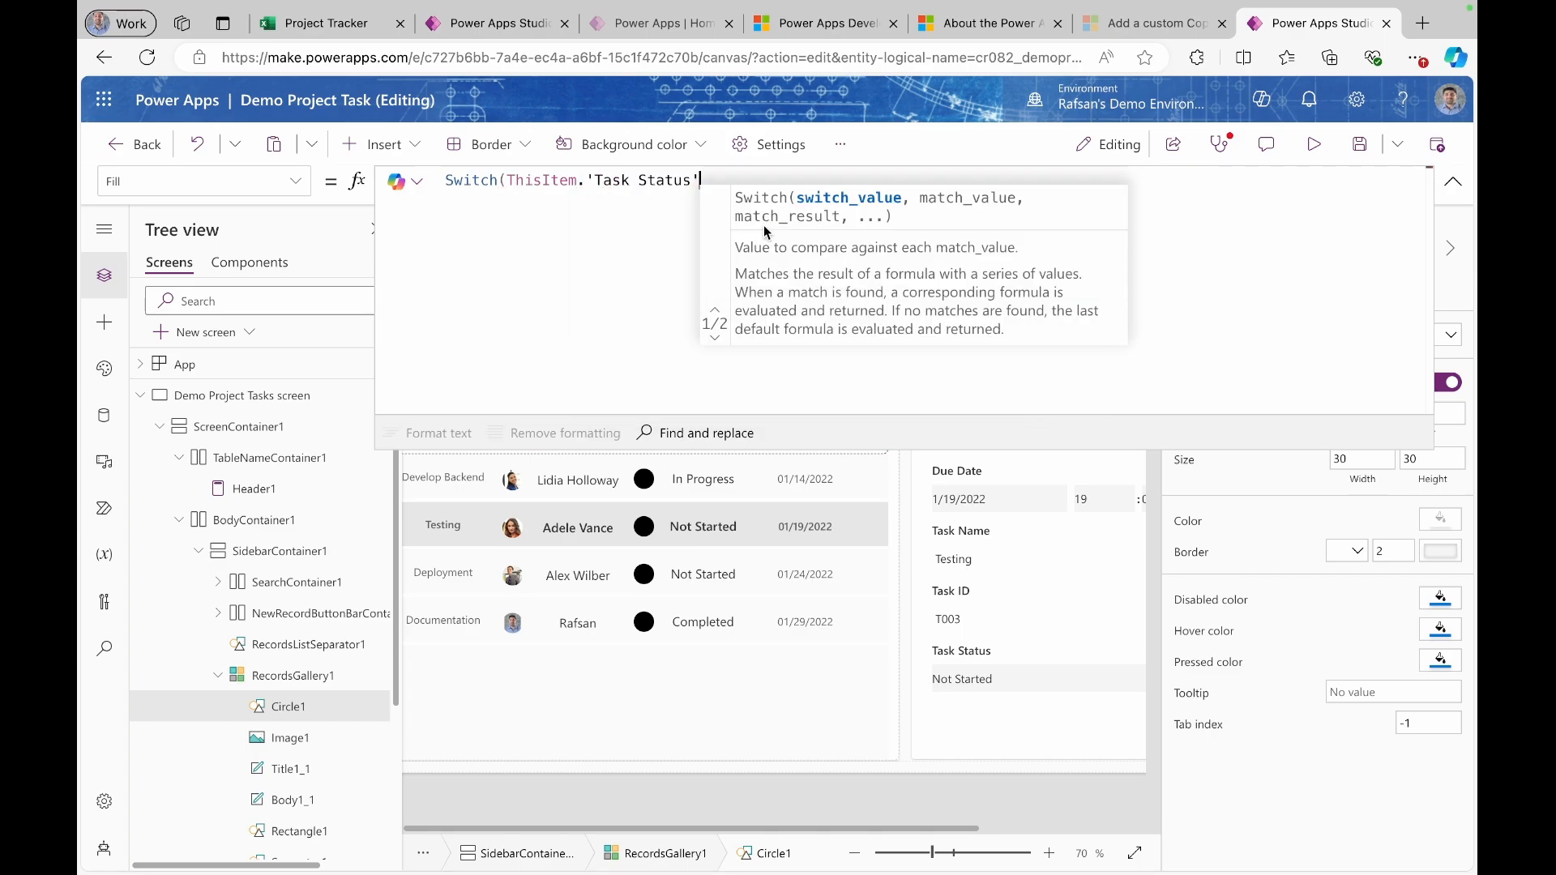
# - Add a Switch case that returns Color.Orange when 'Task Status (Demo Project Tasks)' is 'In Progress'
pyautogui.write(', Task')
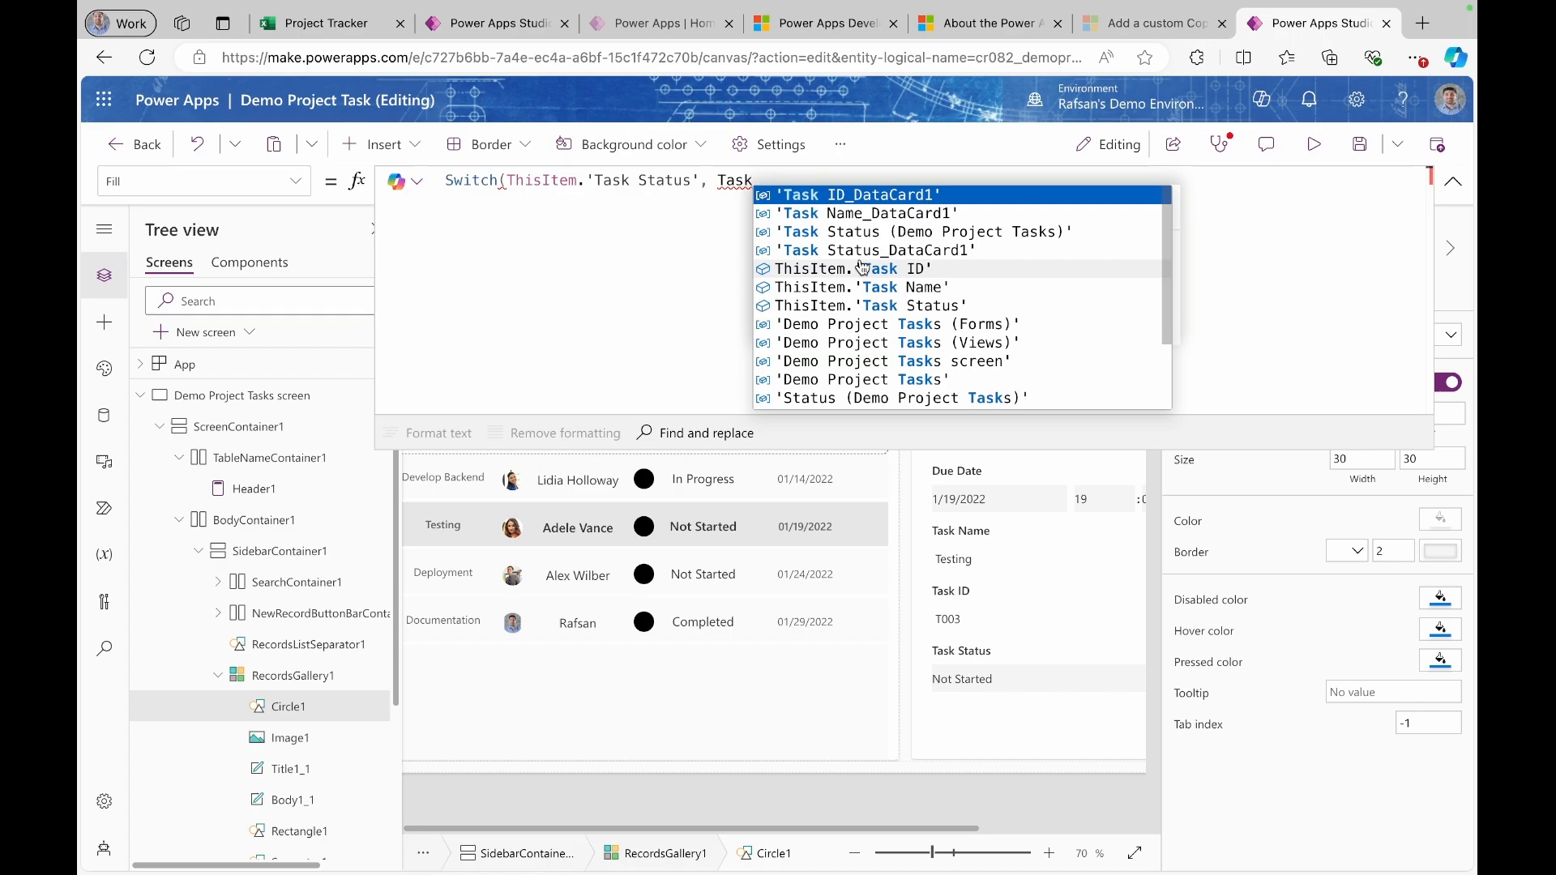
pyautogui.click(901, 235)
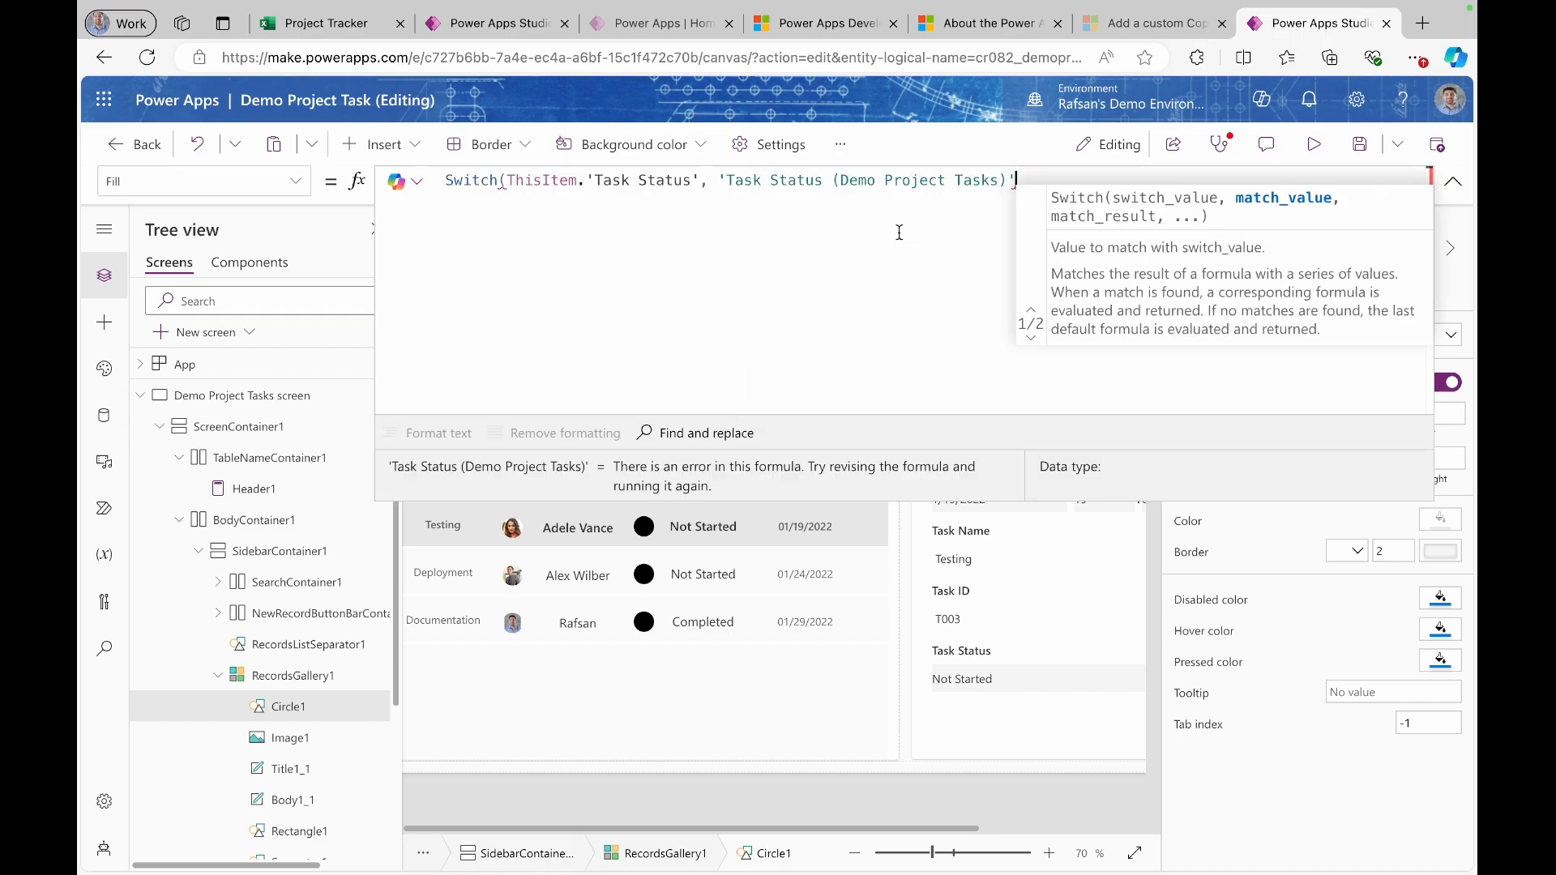
pyautogui.write(',')
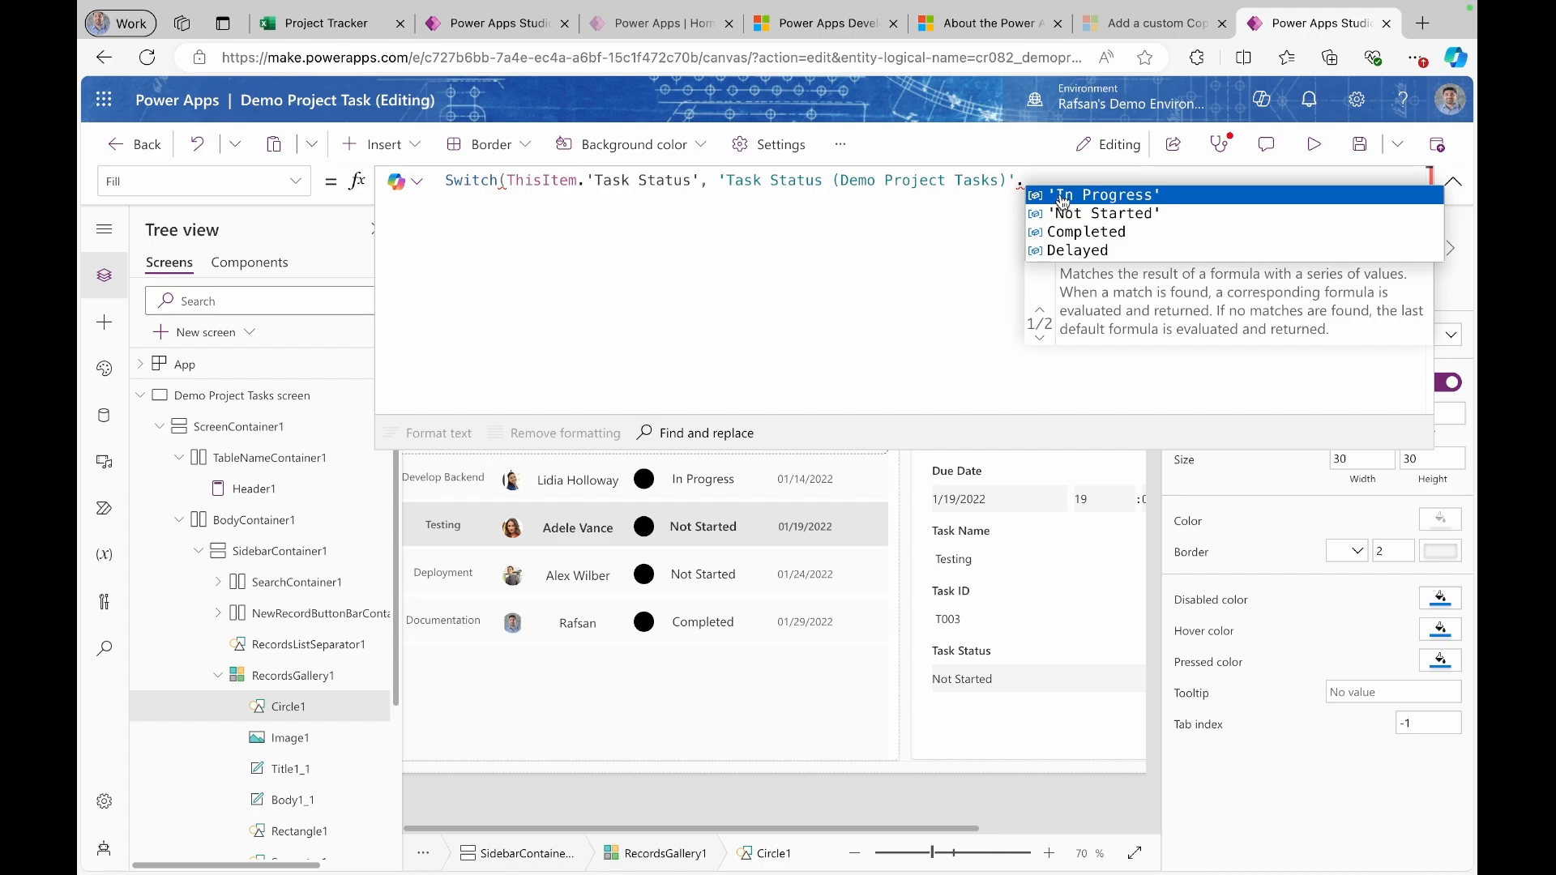
pyautogui.click(1062, 196)
pyautogui.write(', ')
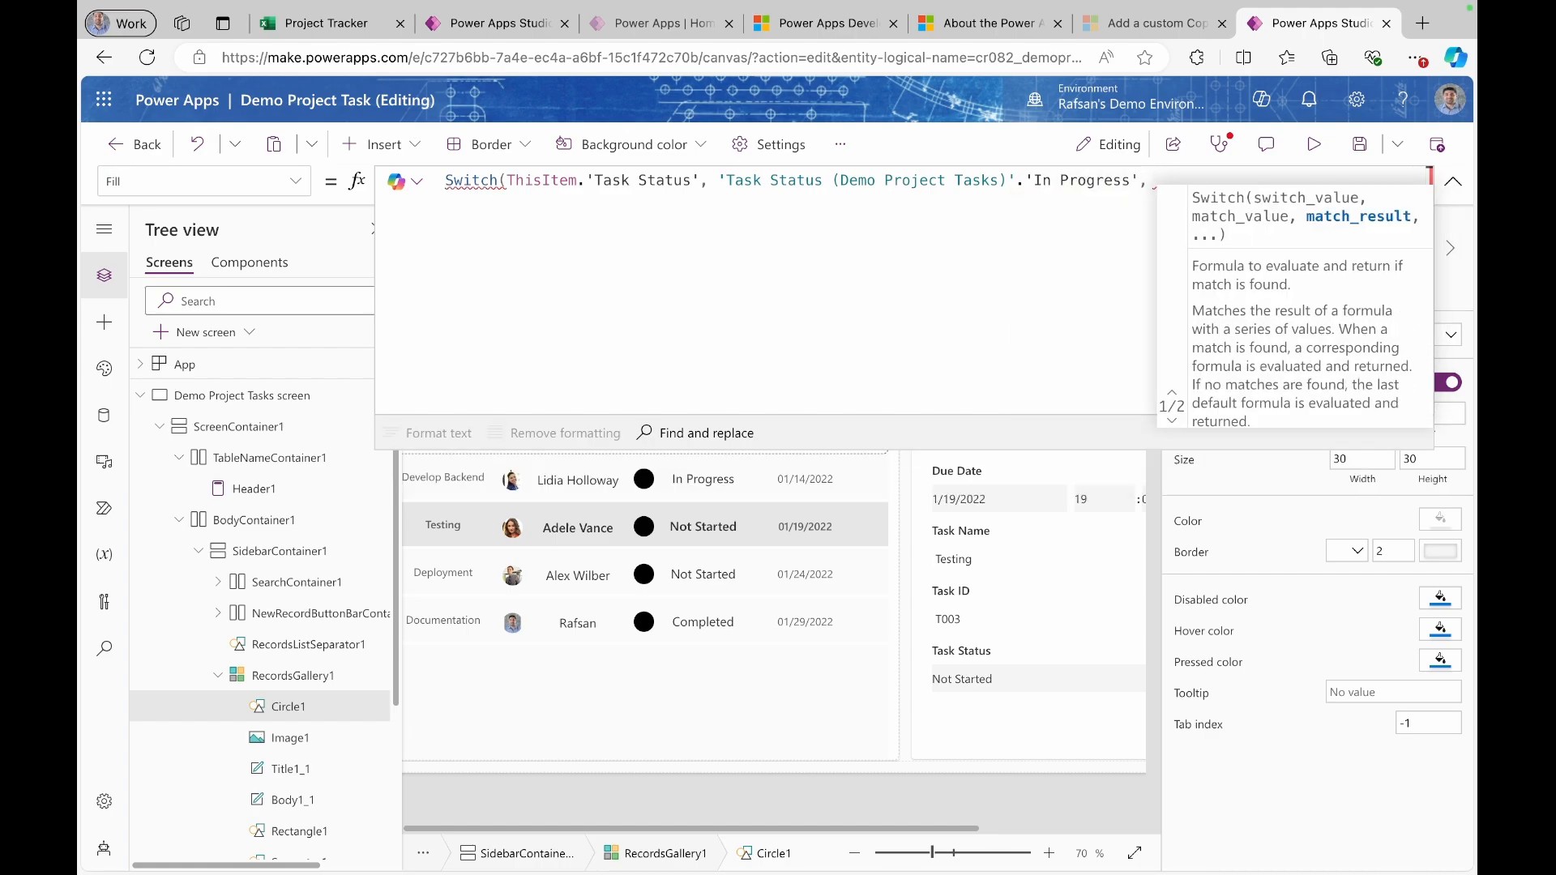
pyautogui.write('Color.')
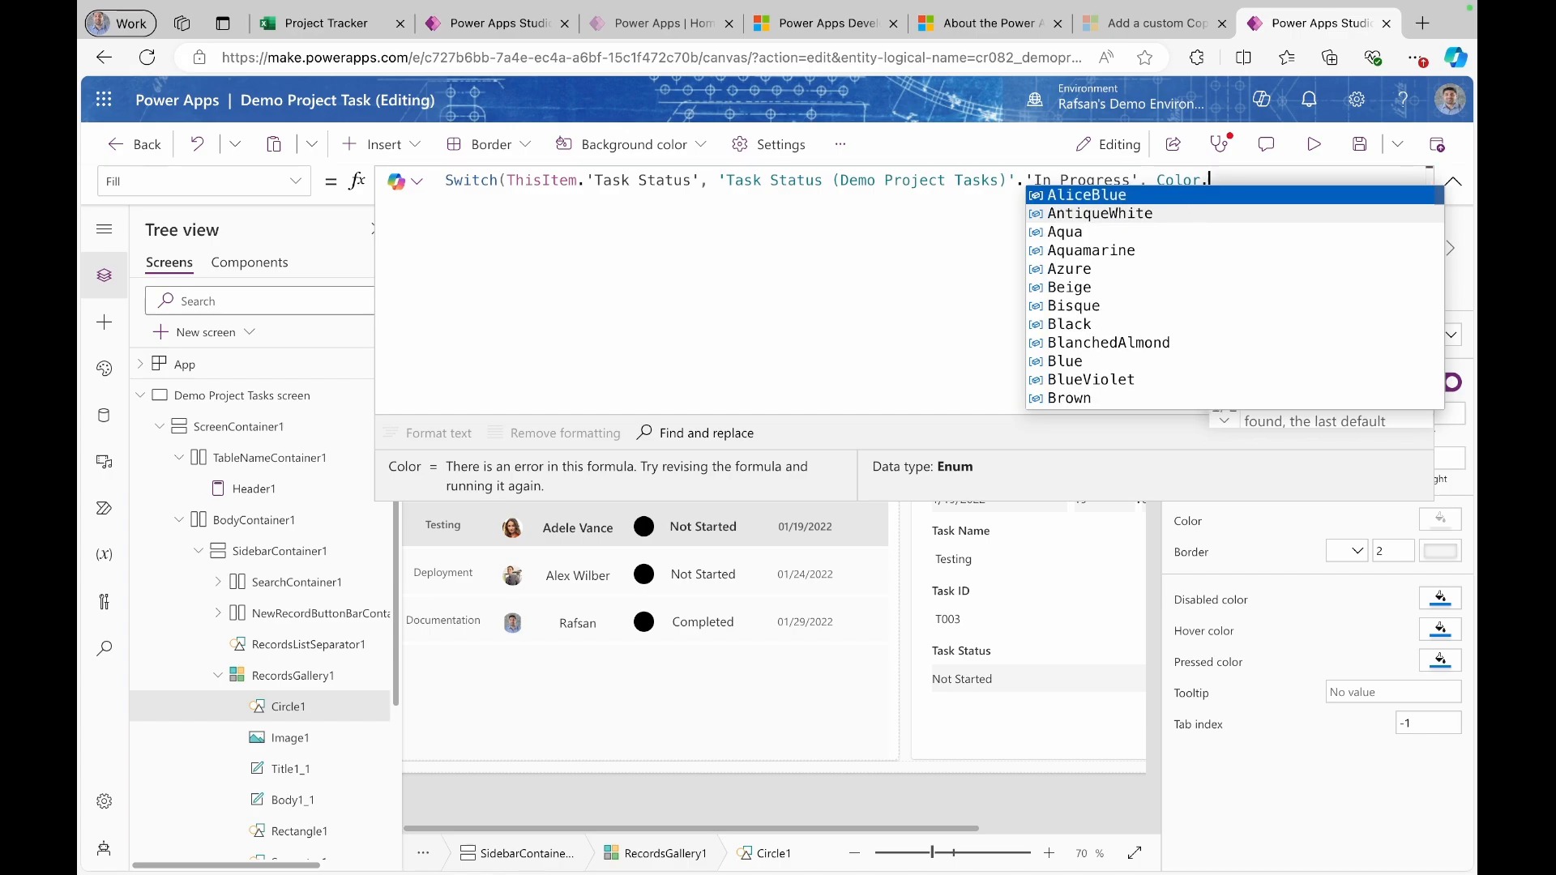
pyautogui.write('Orange')
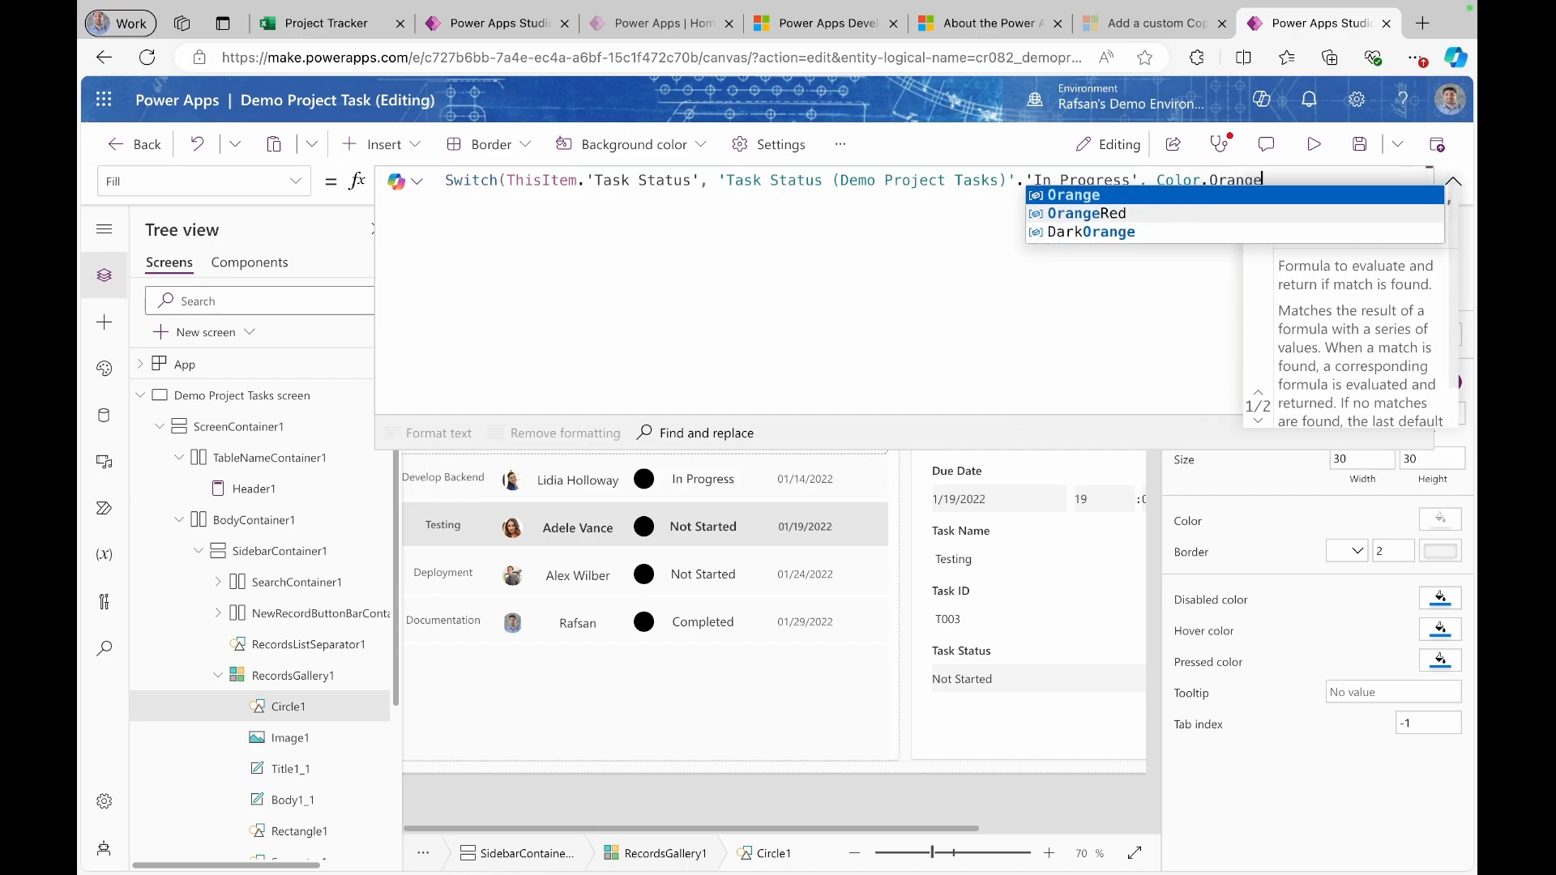
pyautogui.write(', ')
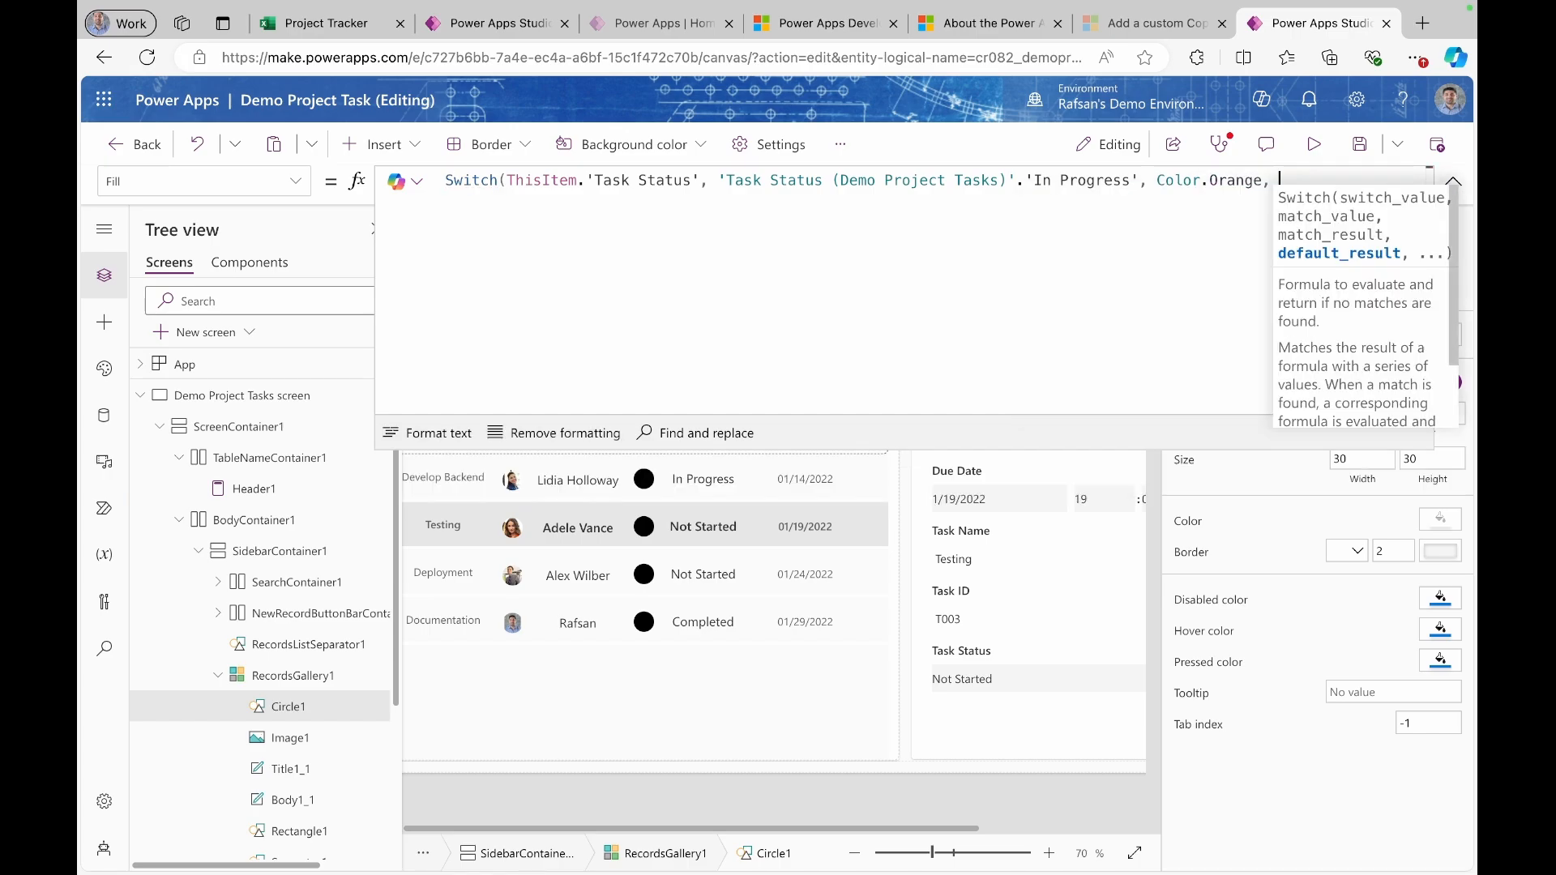
pyautogui.write('Ta')
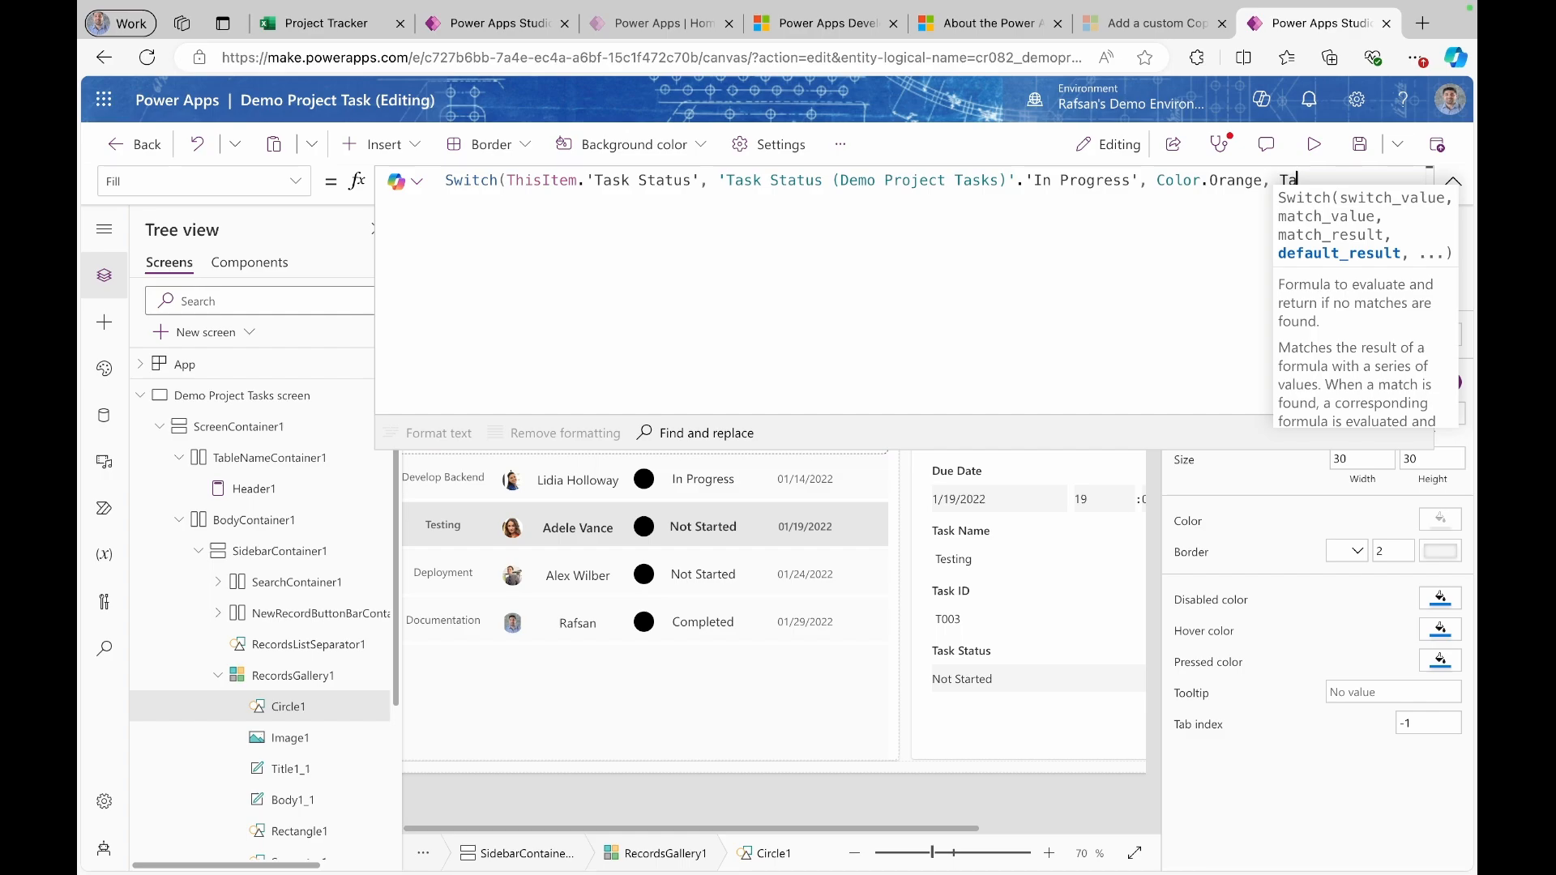
pyautogui.write('sk')
pyautogui.press('BackSpace')
pyautogui.press('BackSpace')
pyautogui.press('BackSpace')
pyautogui.press('BackSpace')
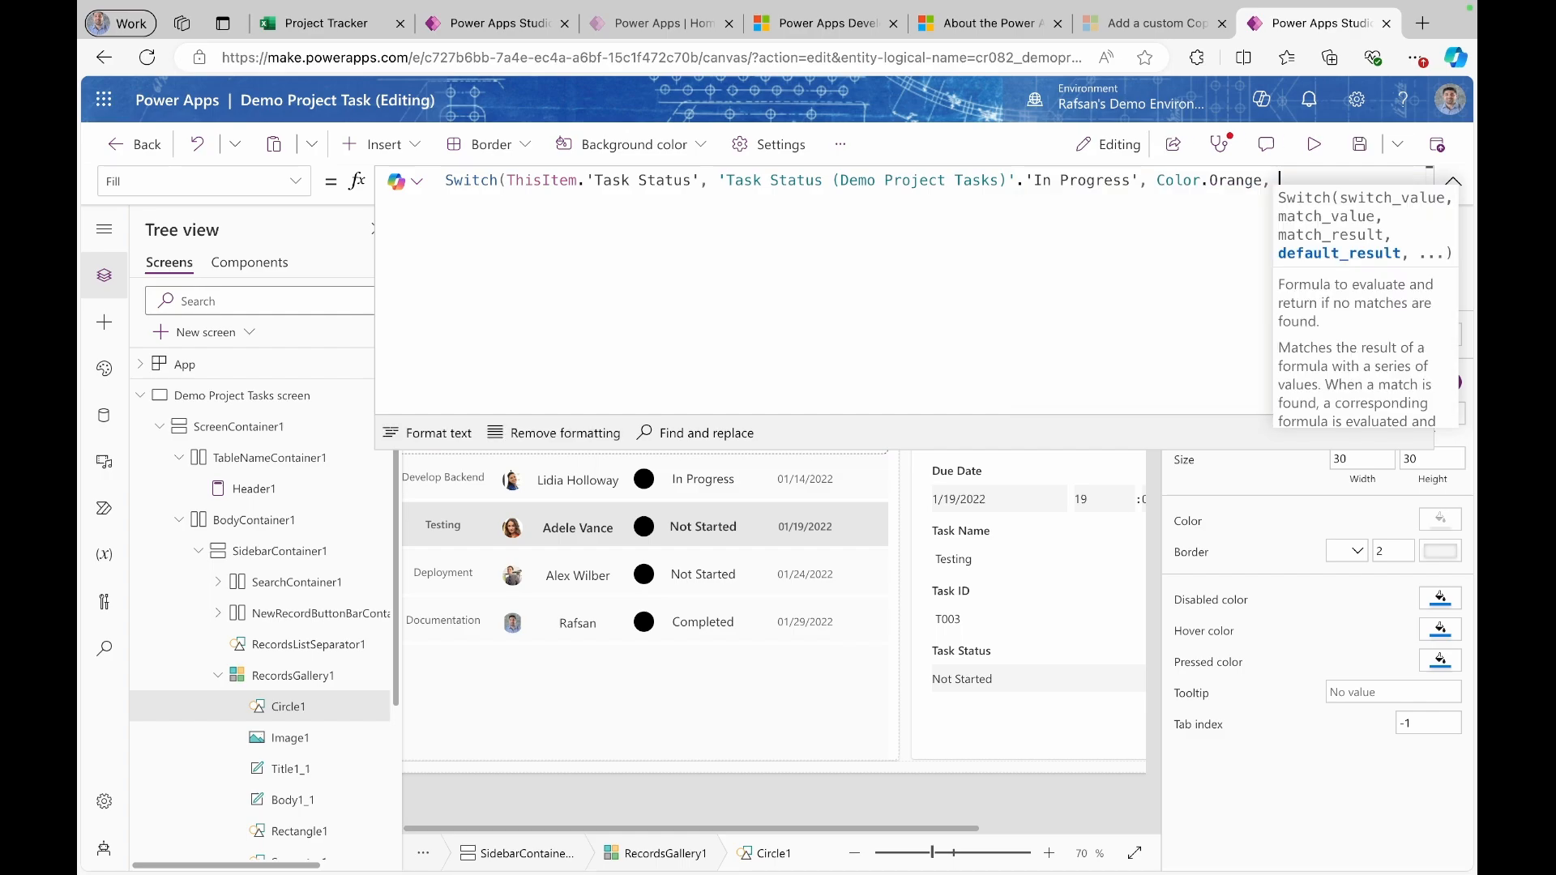
# - Add a Switch case that returns Color.Pink when 'Task Status (Demo Project Tasks)' is 'Not Started'
pyautogui.write("'T")
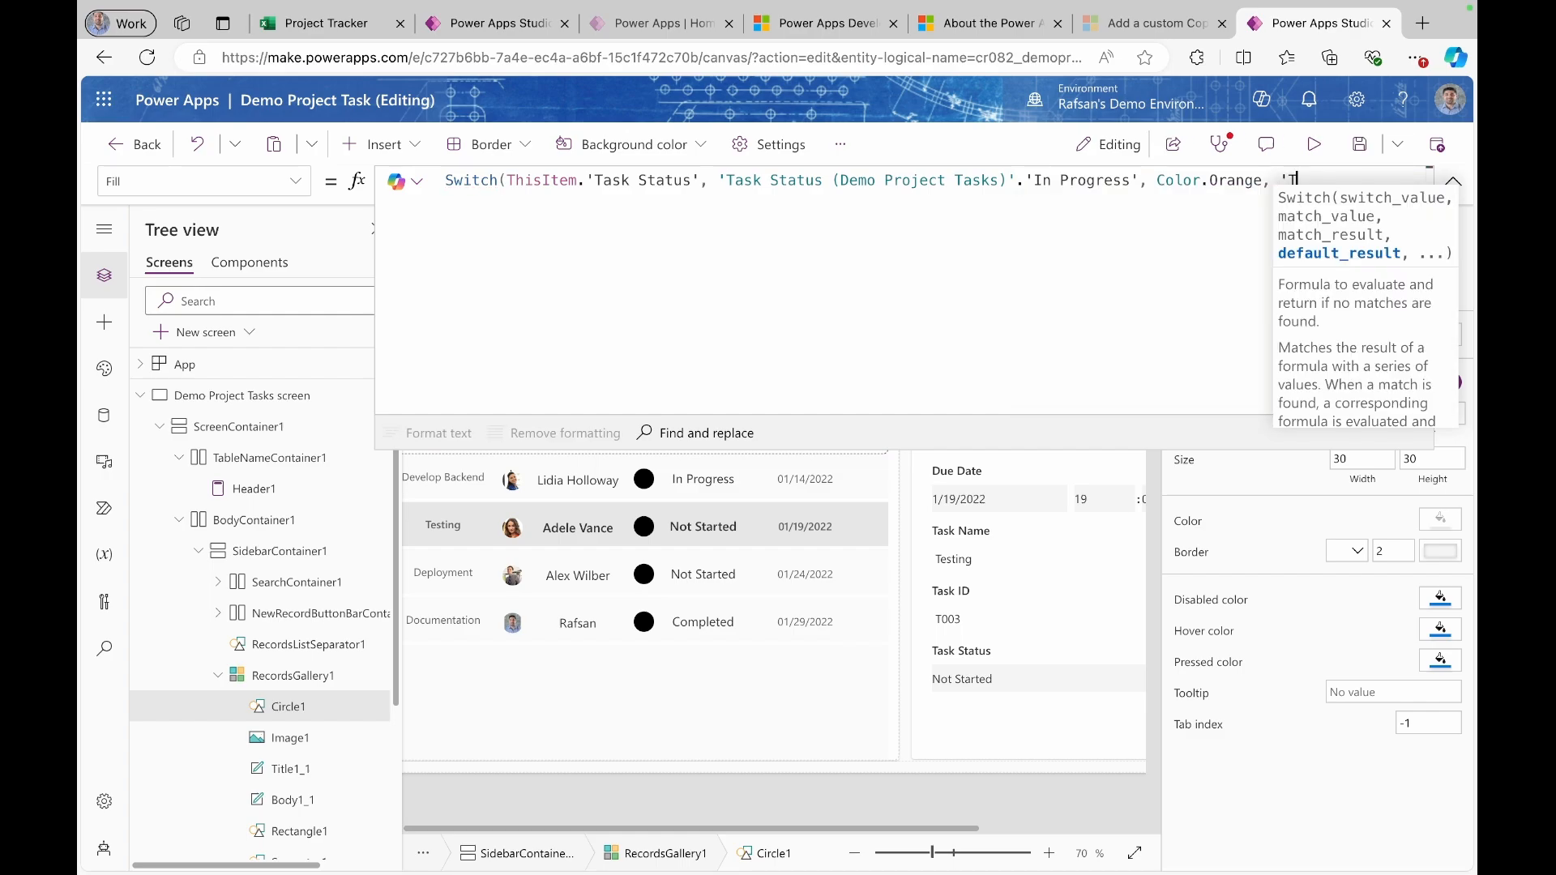
pyautogui.write('as')
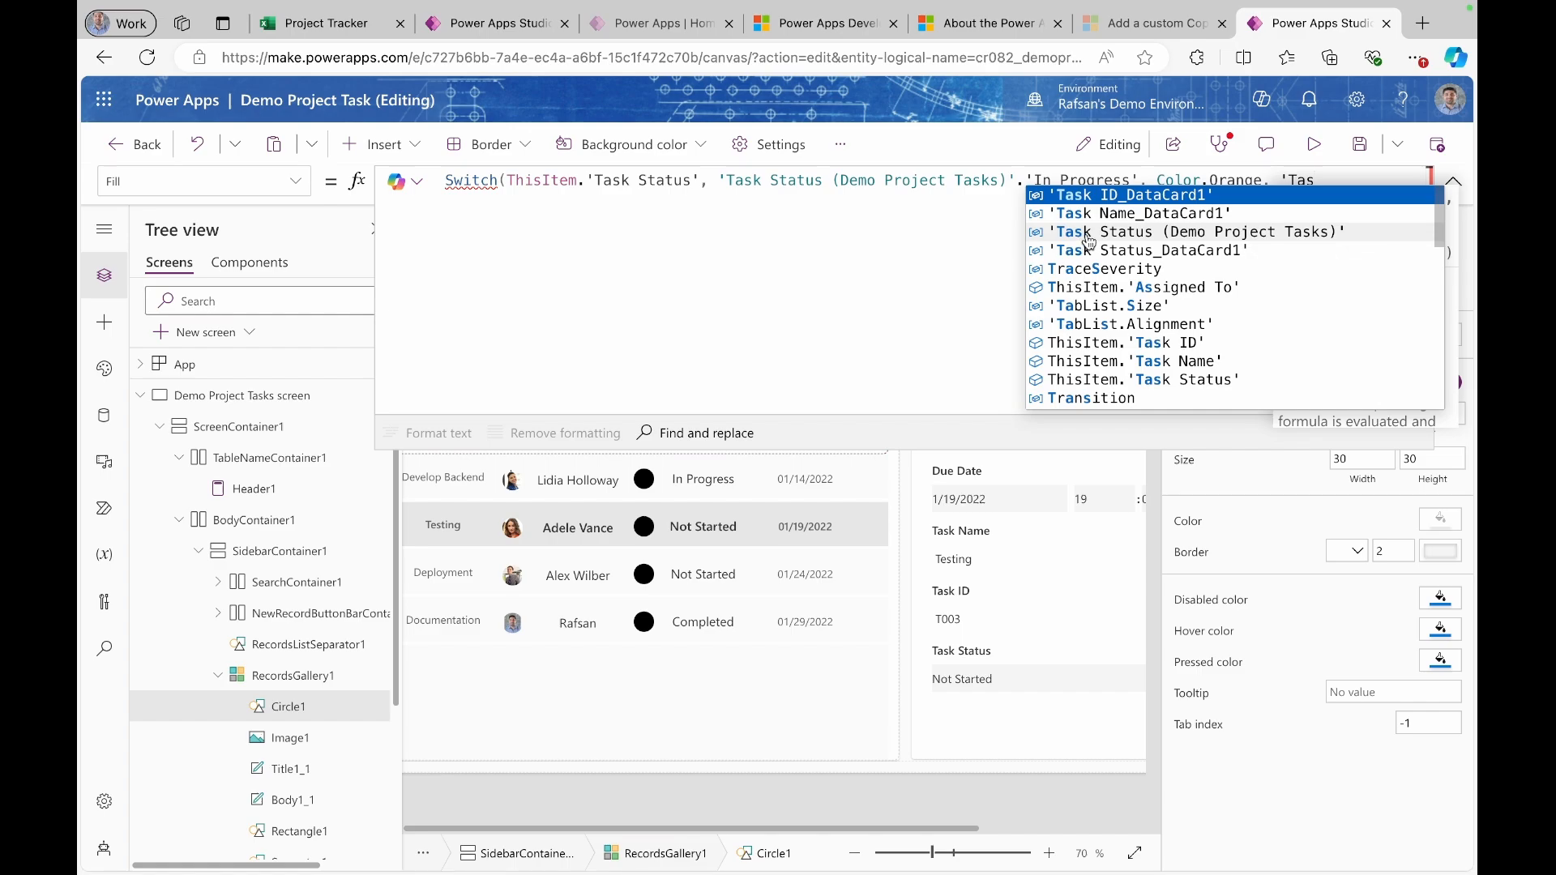
pyautogui.click(1088, 235)
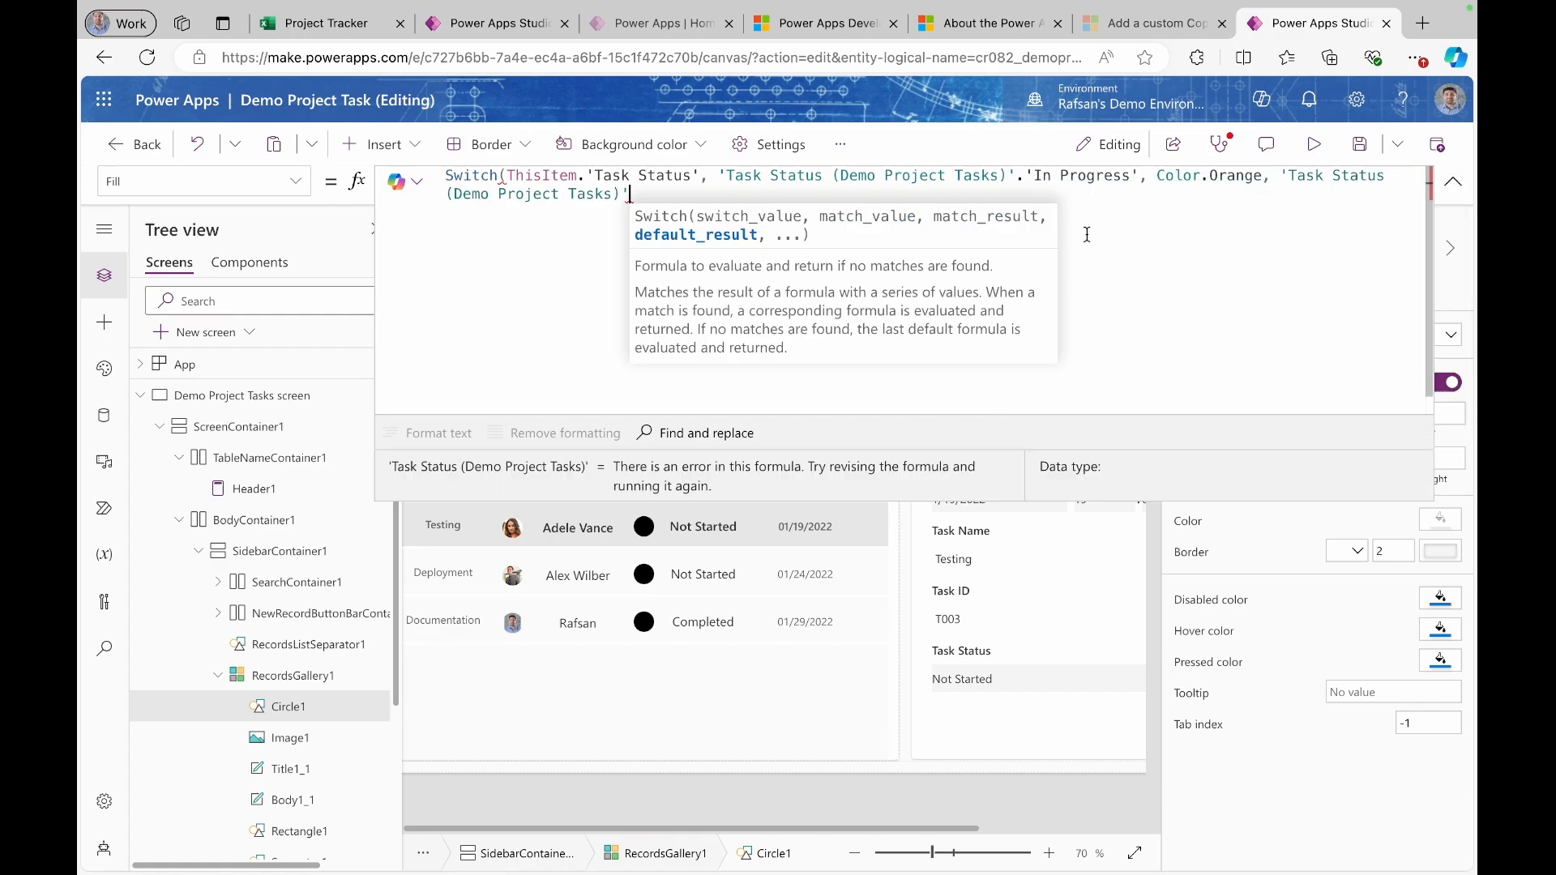
pyautogui.write('.')
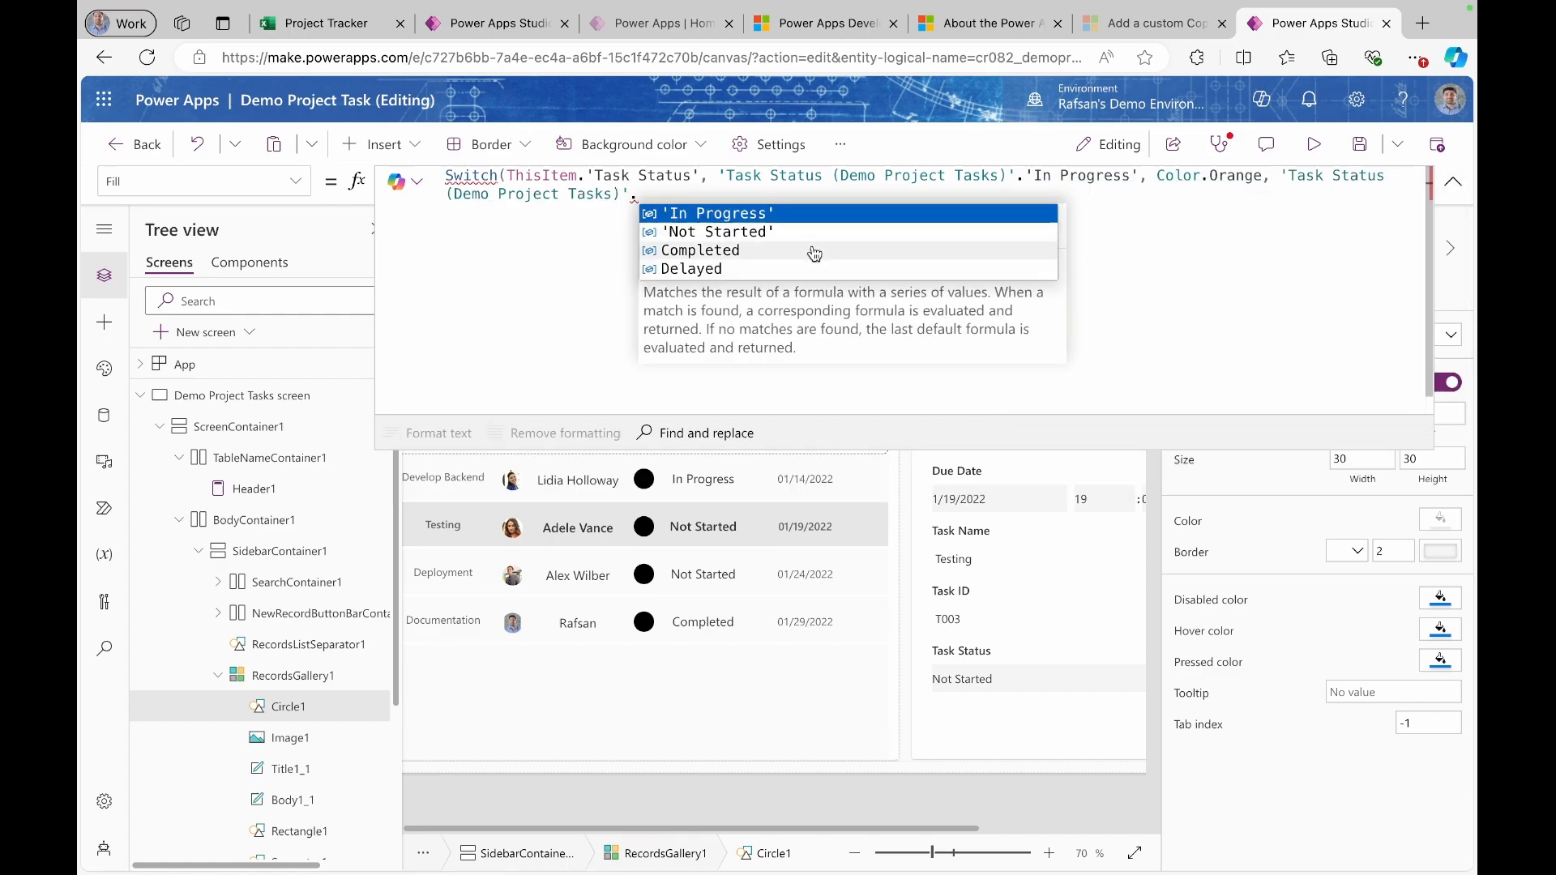
pyautogui.click(716, 232)
pyautogui.write(', ')
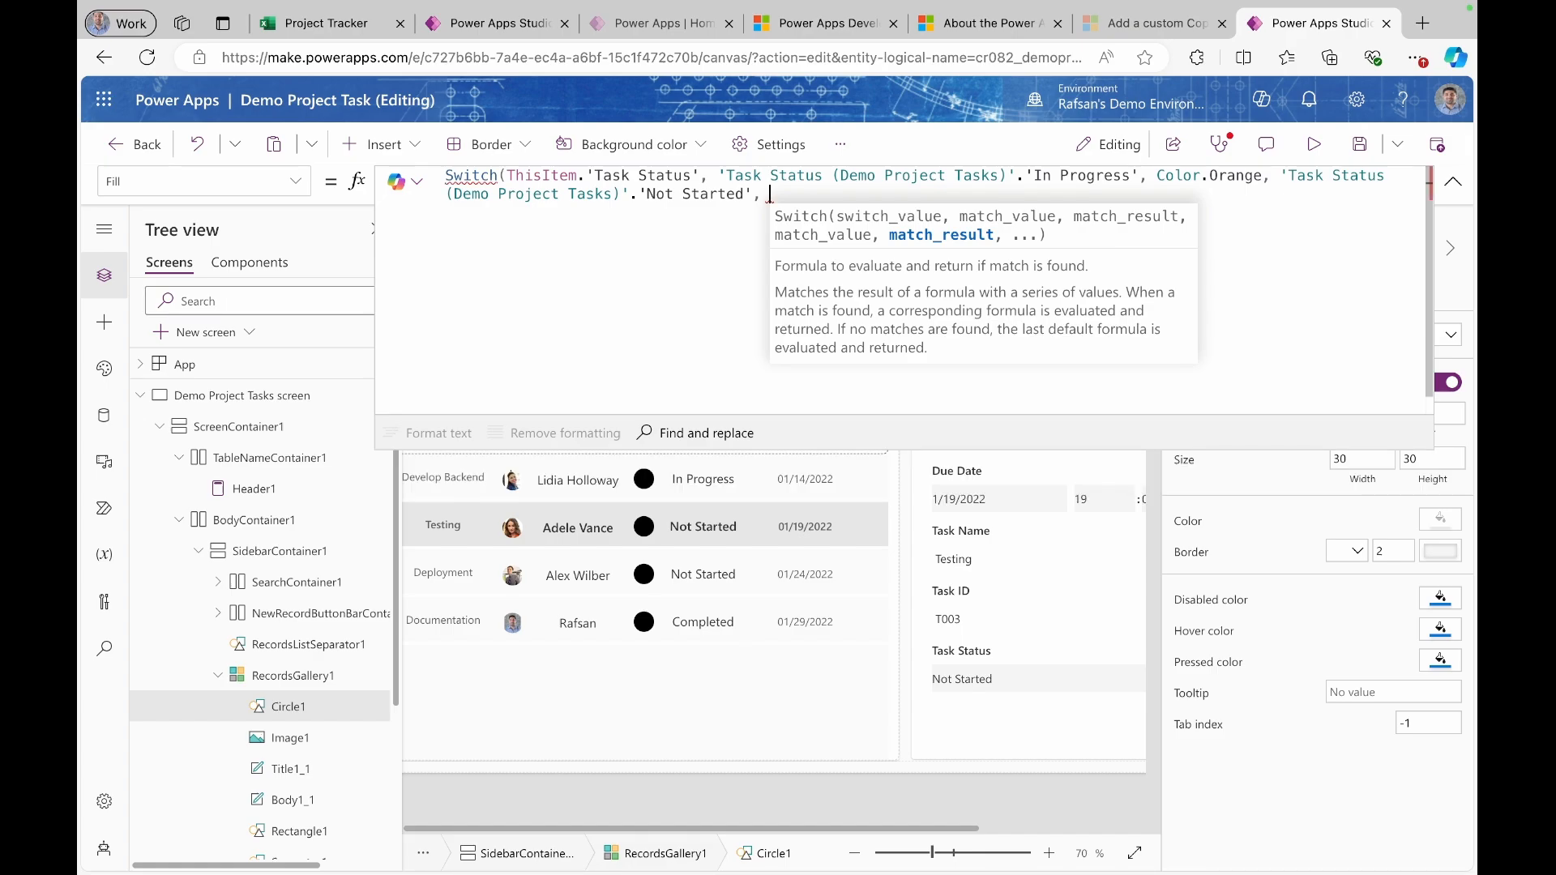
pyautogui.write('Color.Pi')
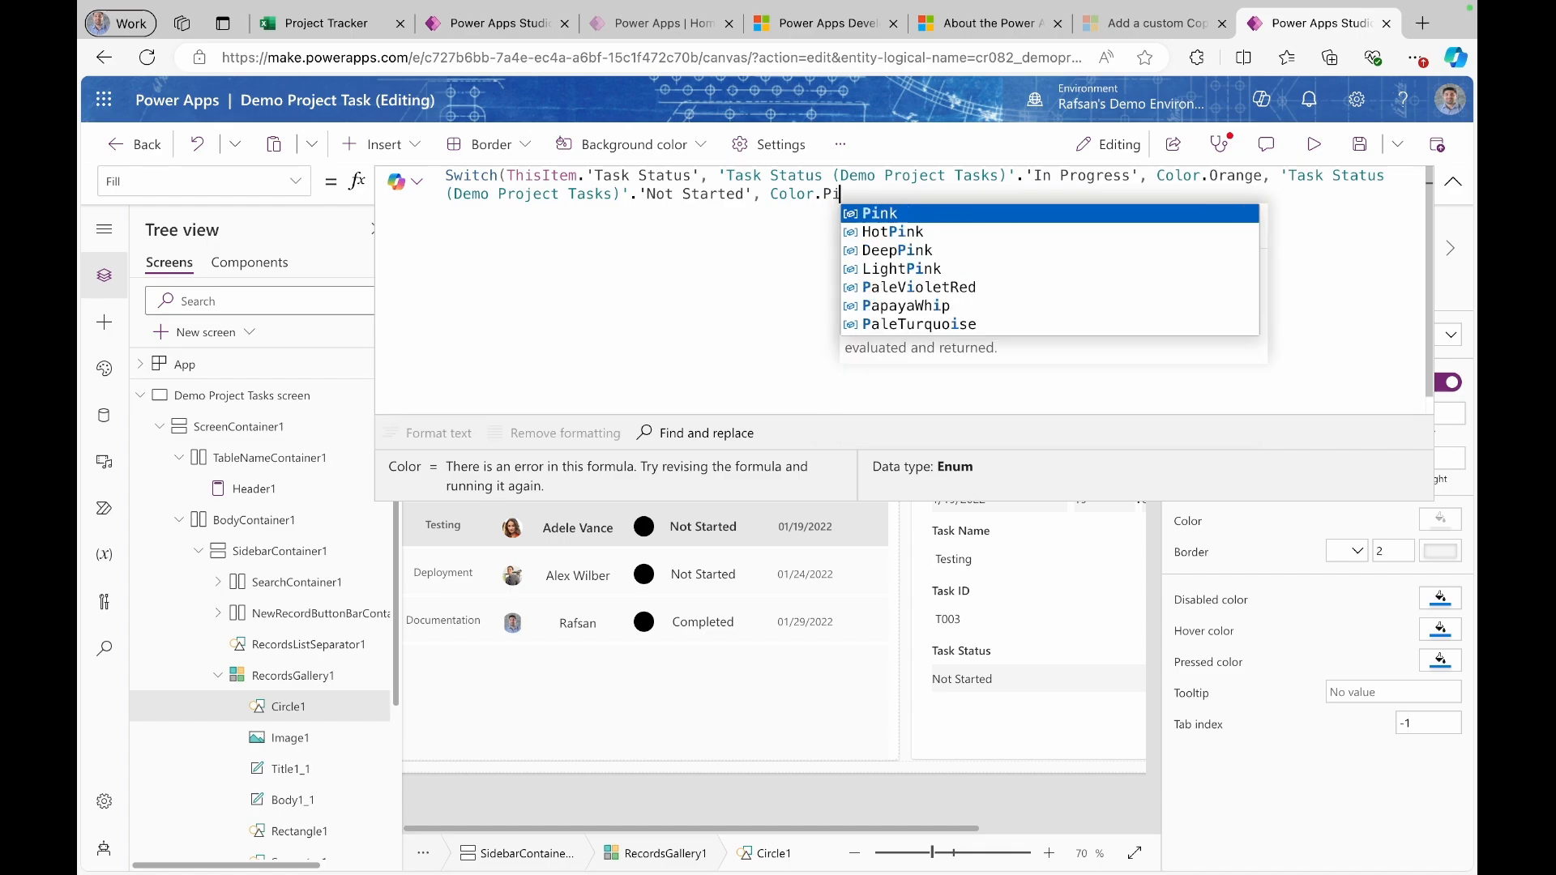
pyautogui.write('nk, Task')
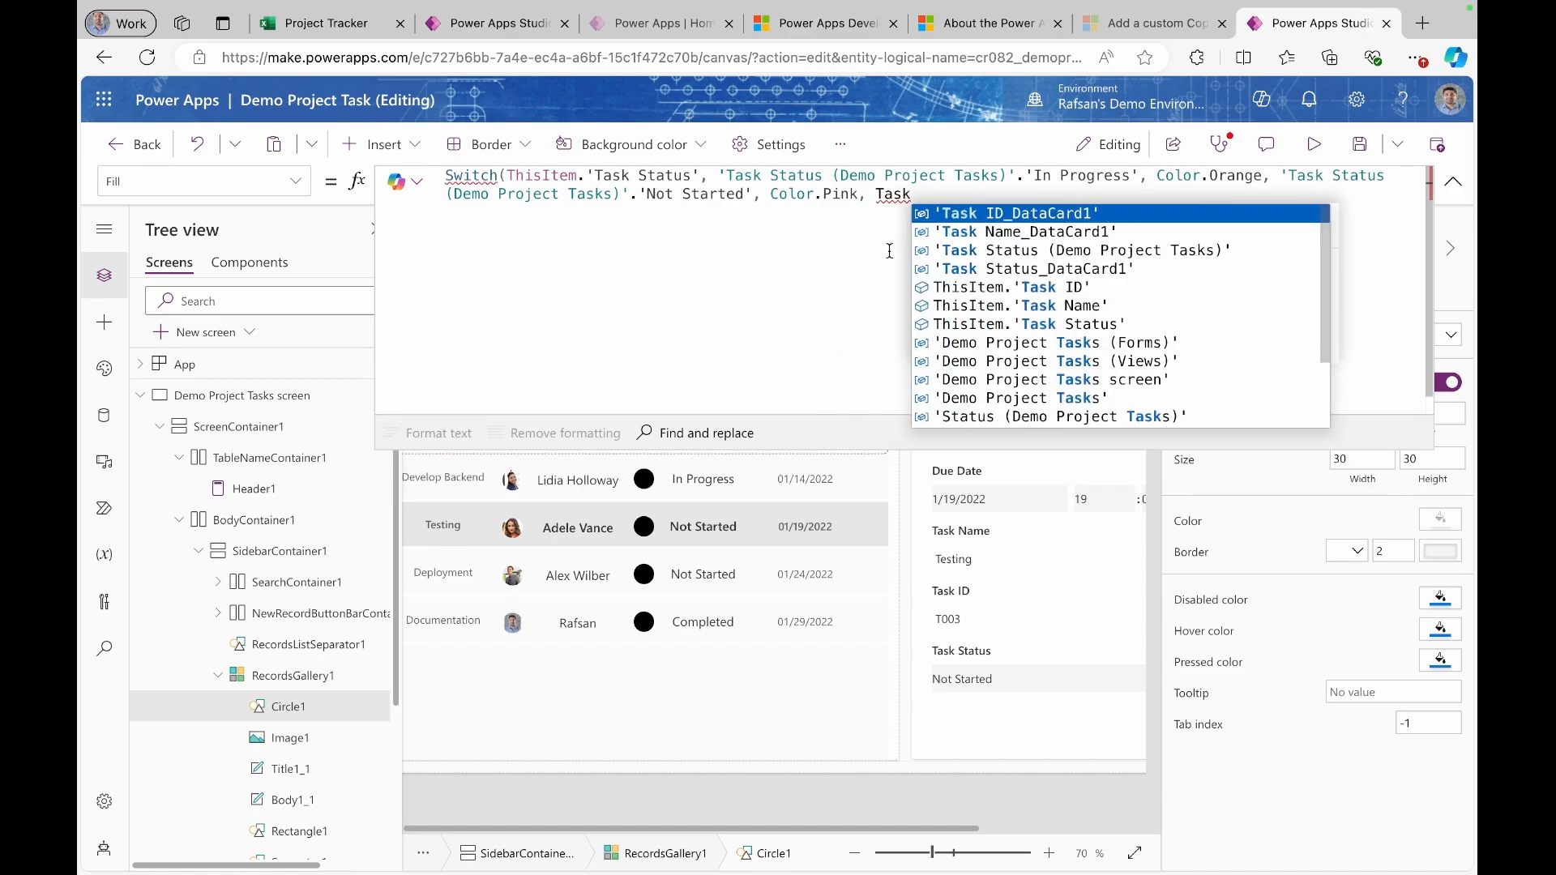
# - Add a Switch case that returns Color.Green when 'Task Status (Demo Project Tasks)' is Completed
pyautogui.click(976, 258)
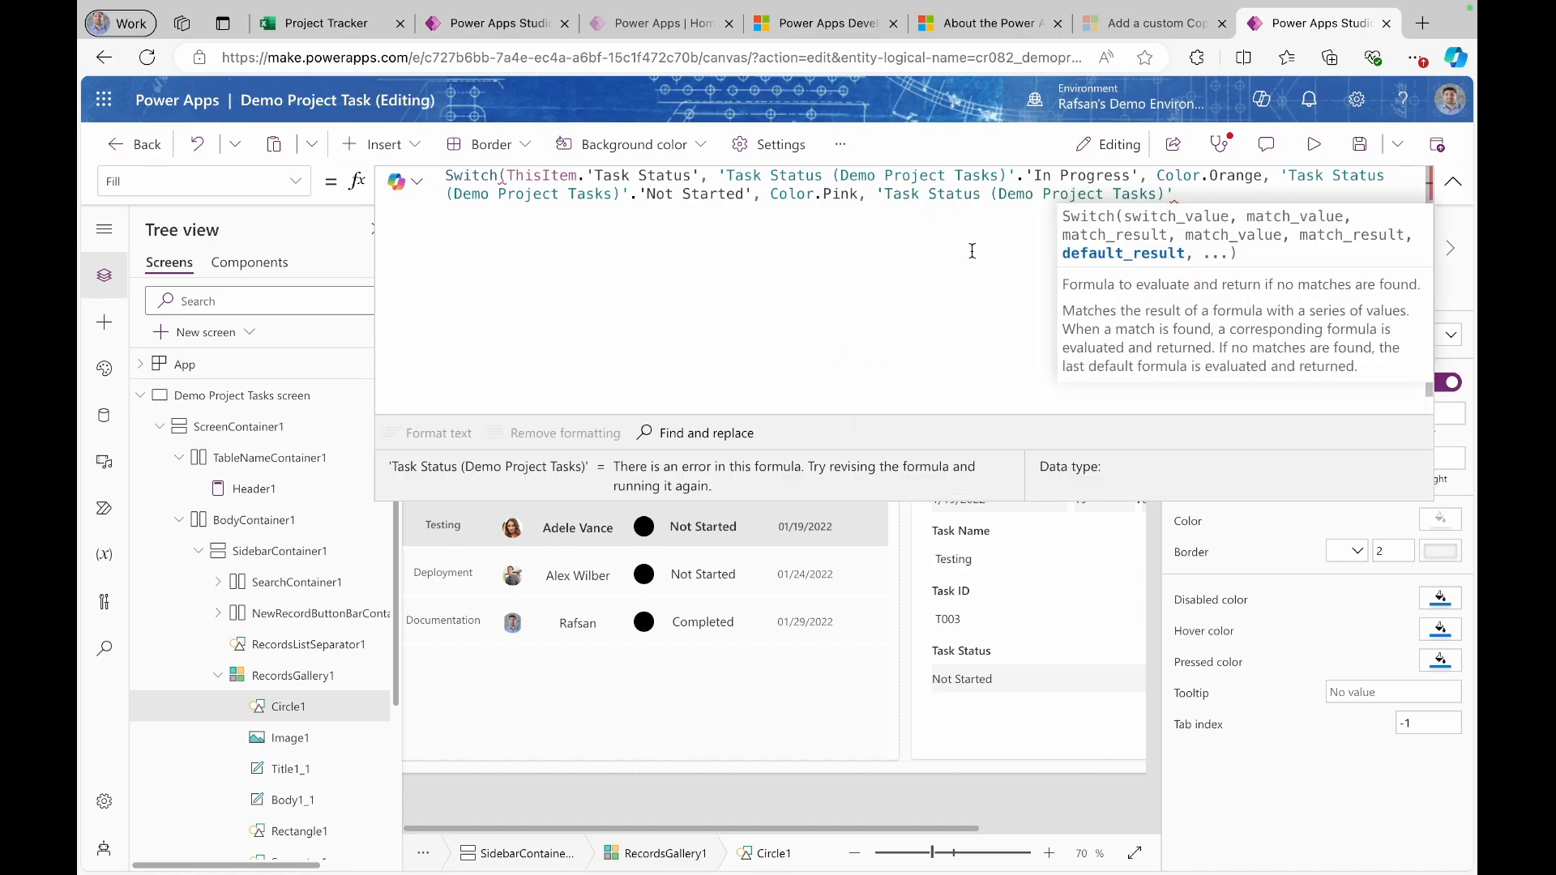
pyautogui.write('.')
pyautogui.click(1086, 251)
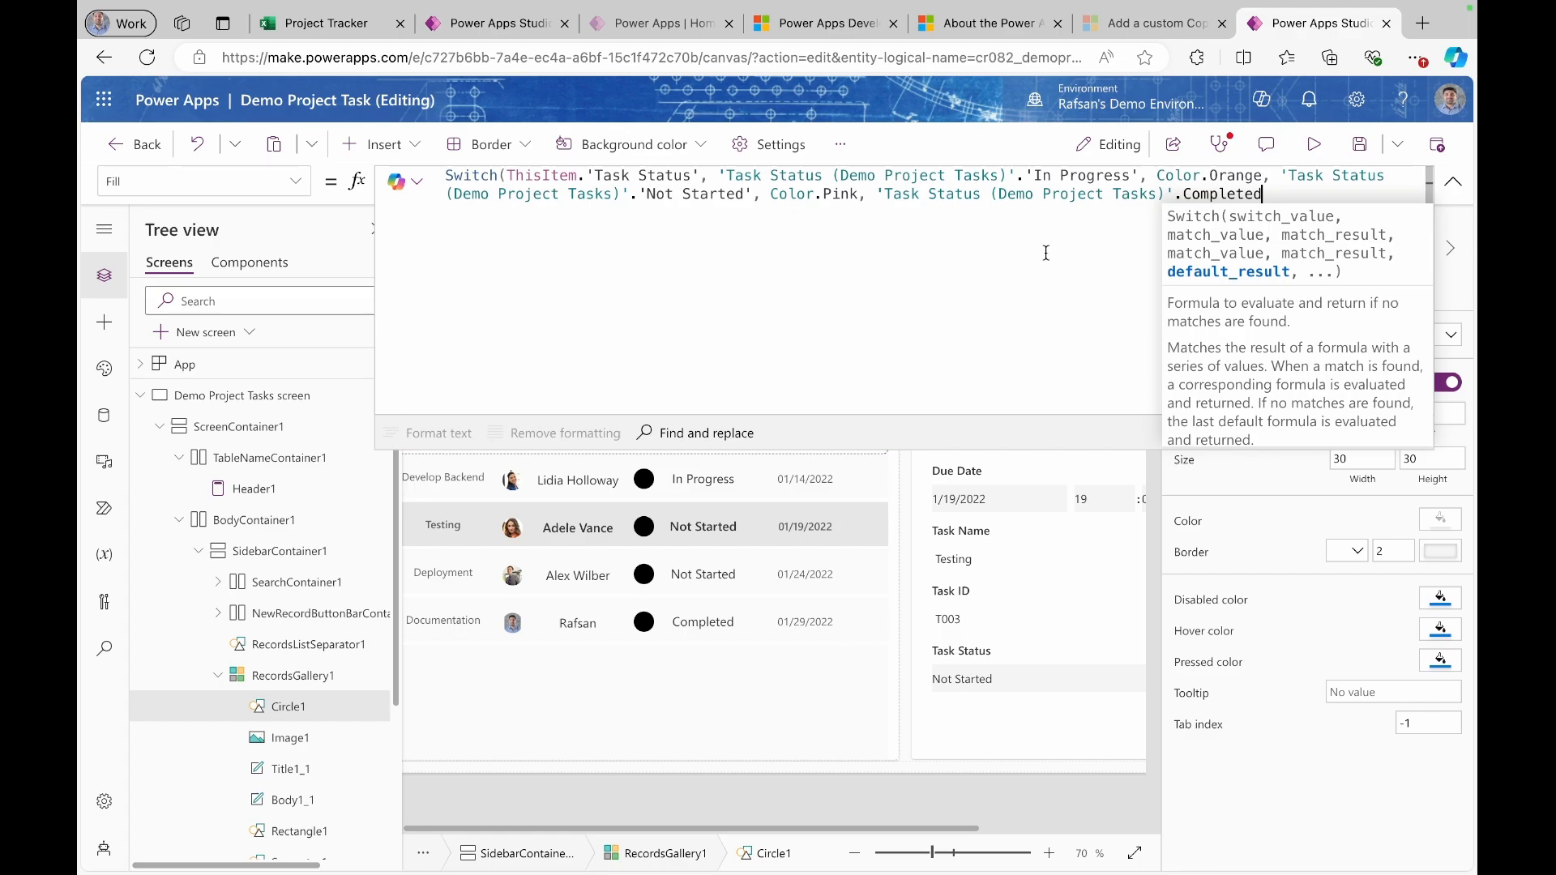
pyautogui.write(', Color.')
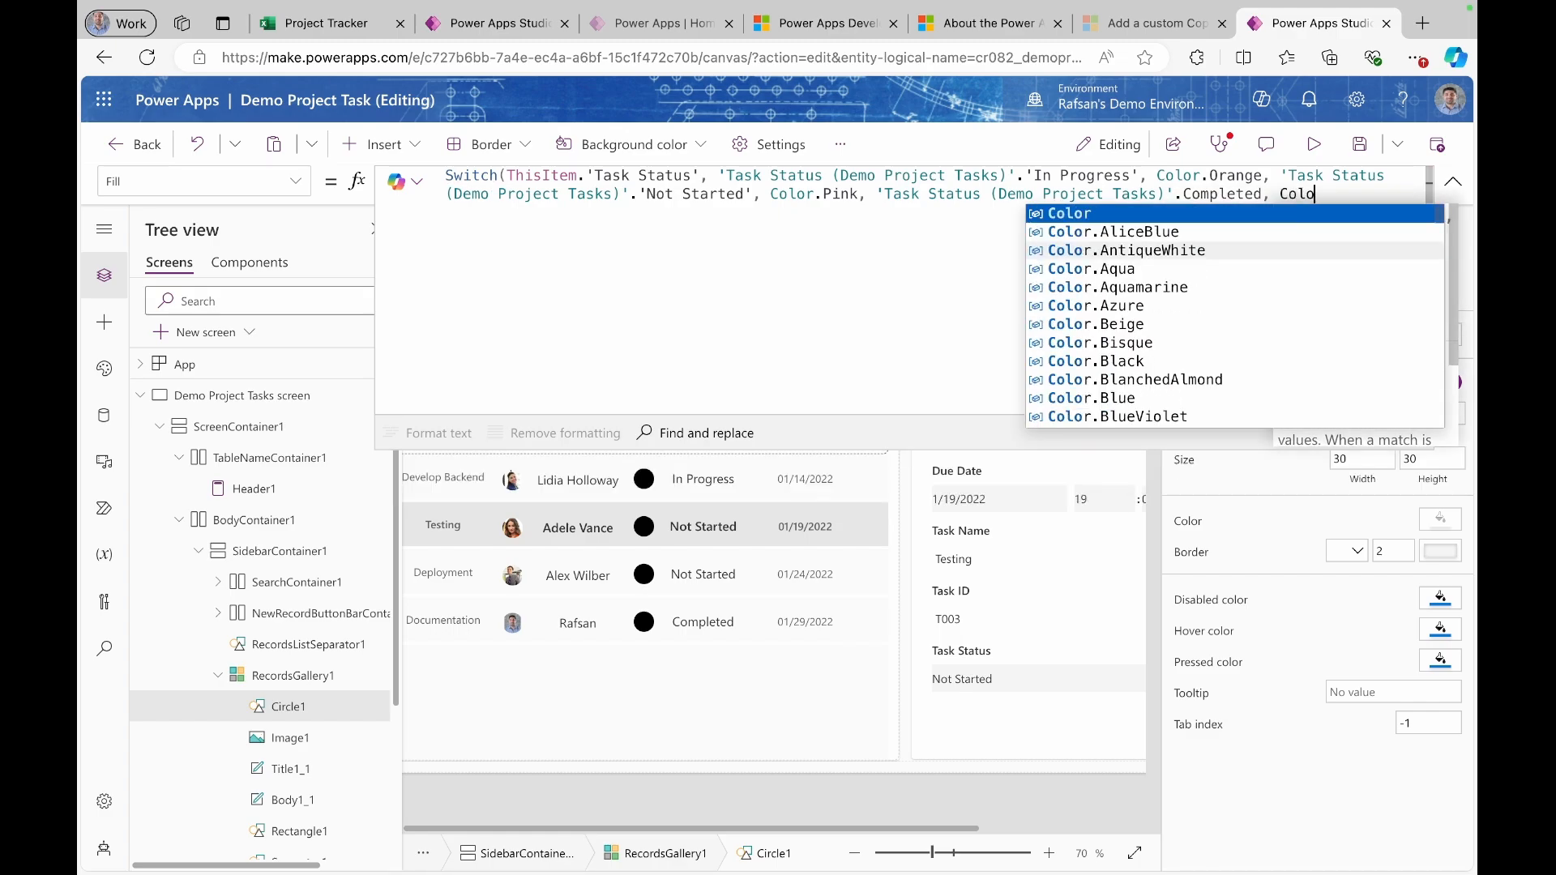
pyautogui.write('Gree')
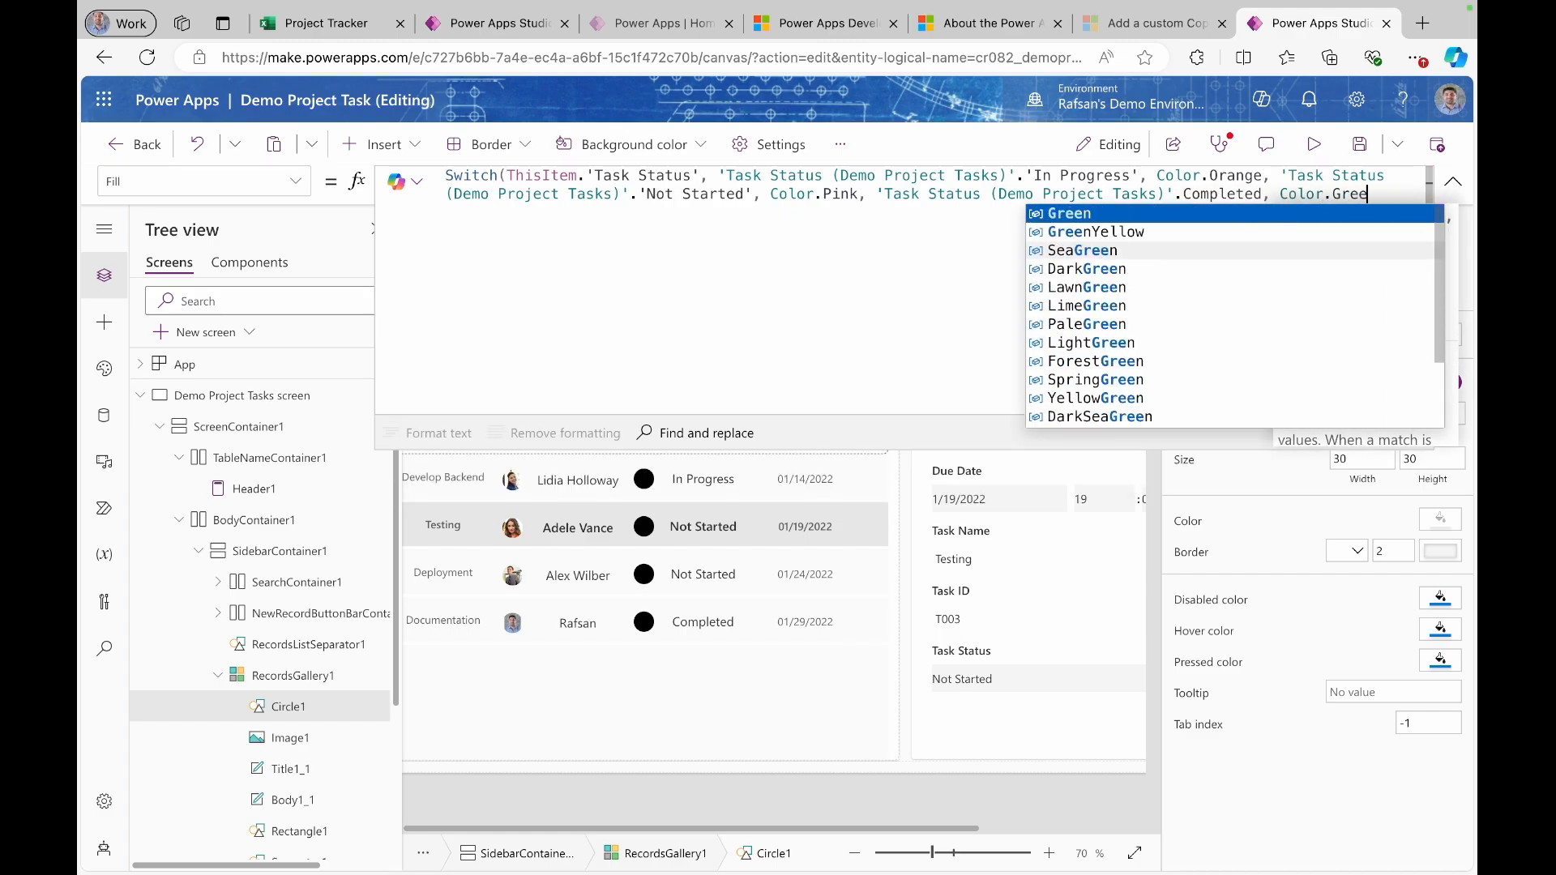
pyautogui.write('n,')
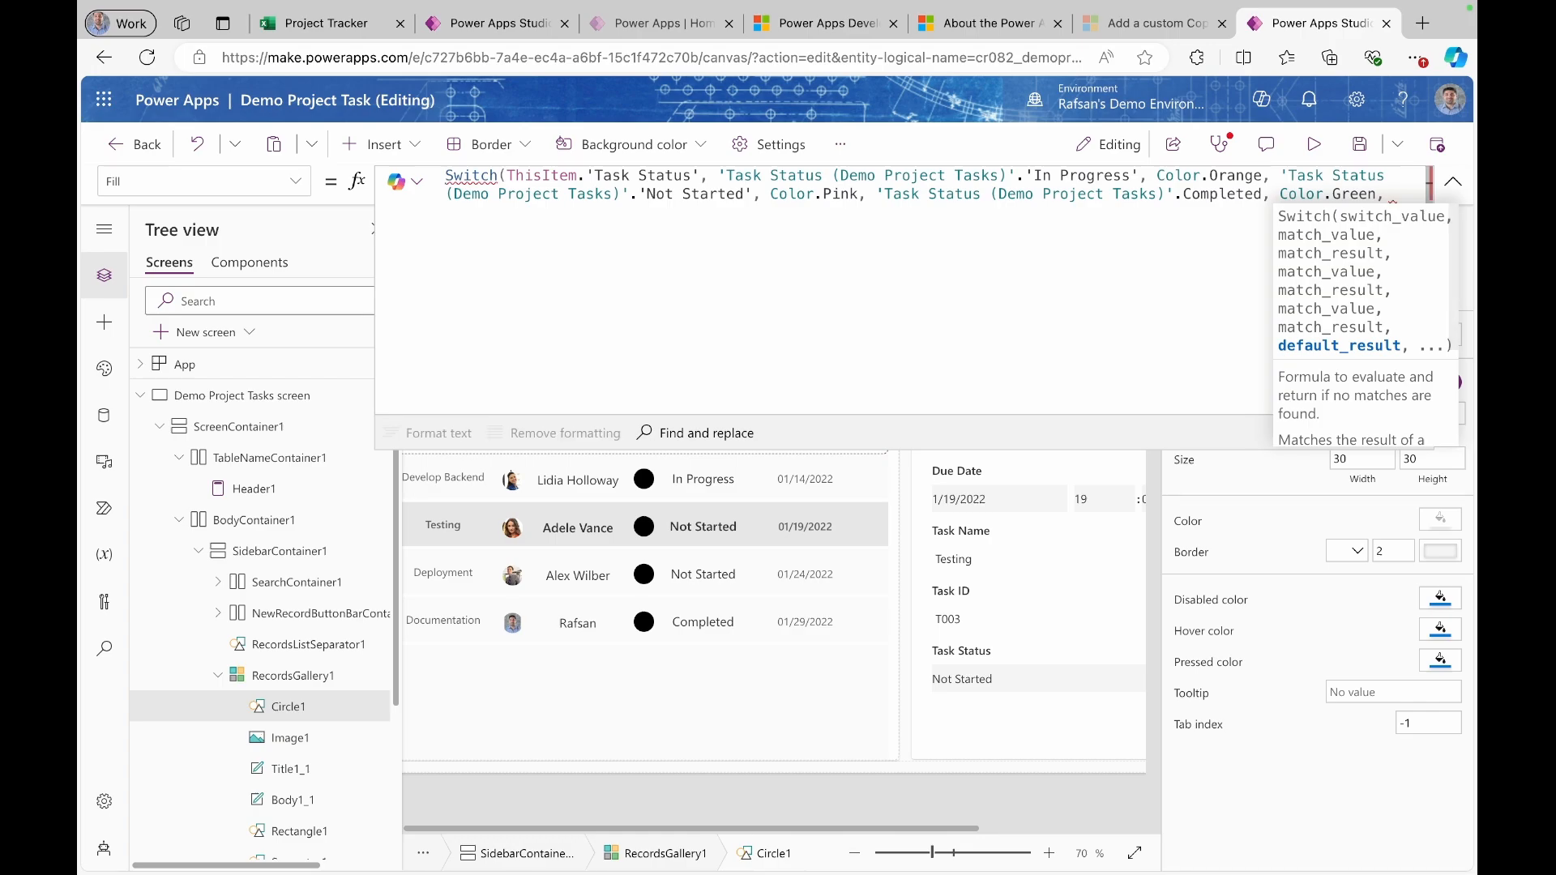
# - Add a final case returning Color.Red when 'Task Status (Demo Project Tasks)' is Delayed, and close the Switch formula
pyautogui.write(" 'Task")
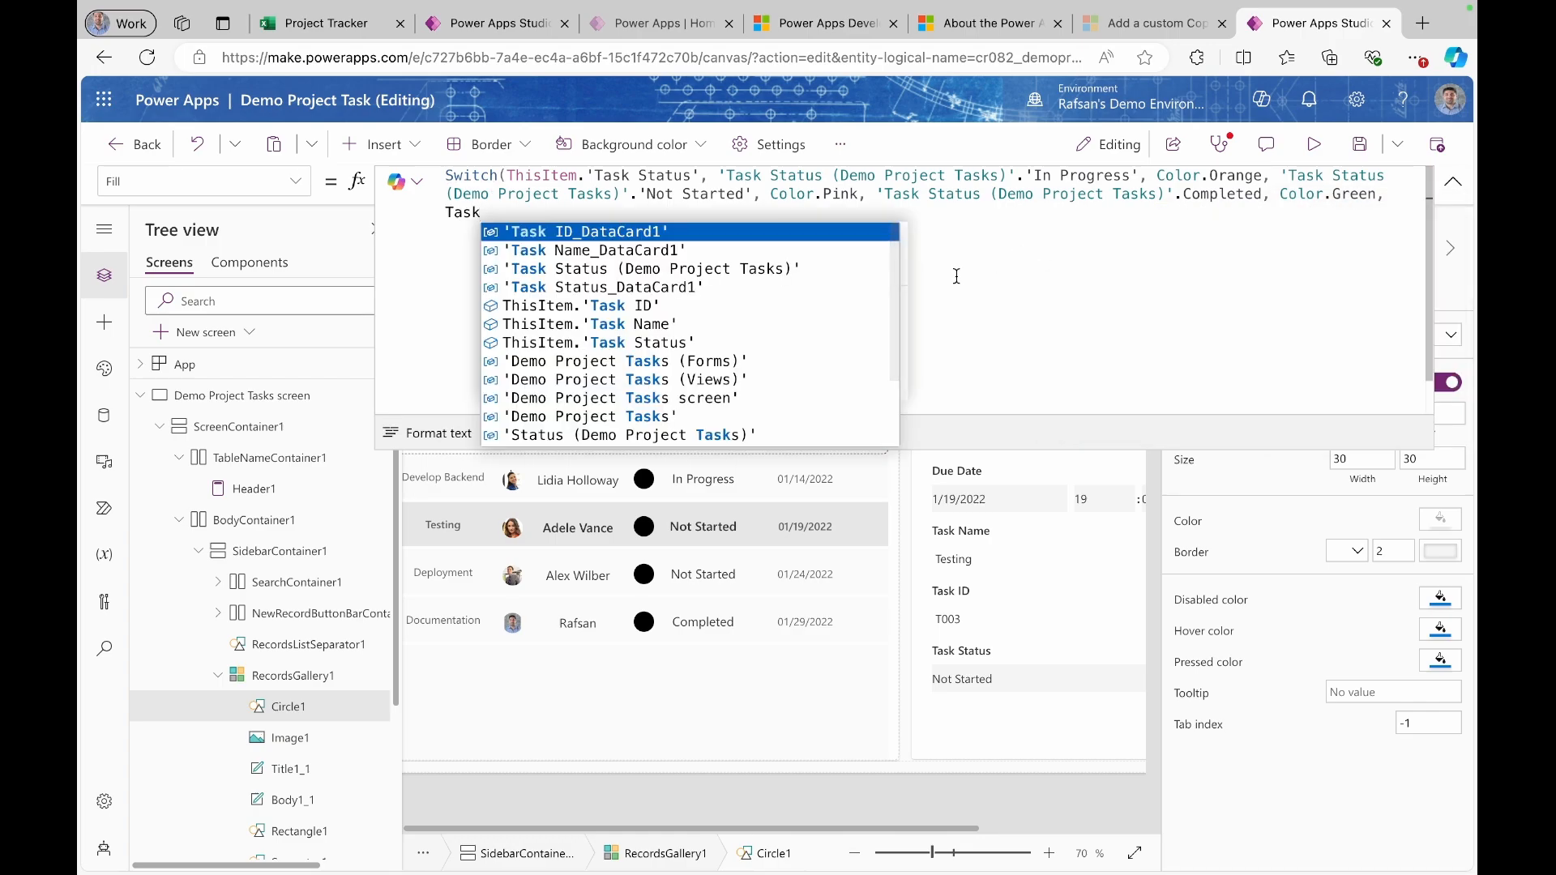
pyautogui.click(800, 260)
pyautogui.write('.')
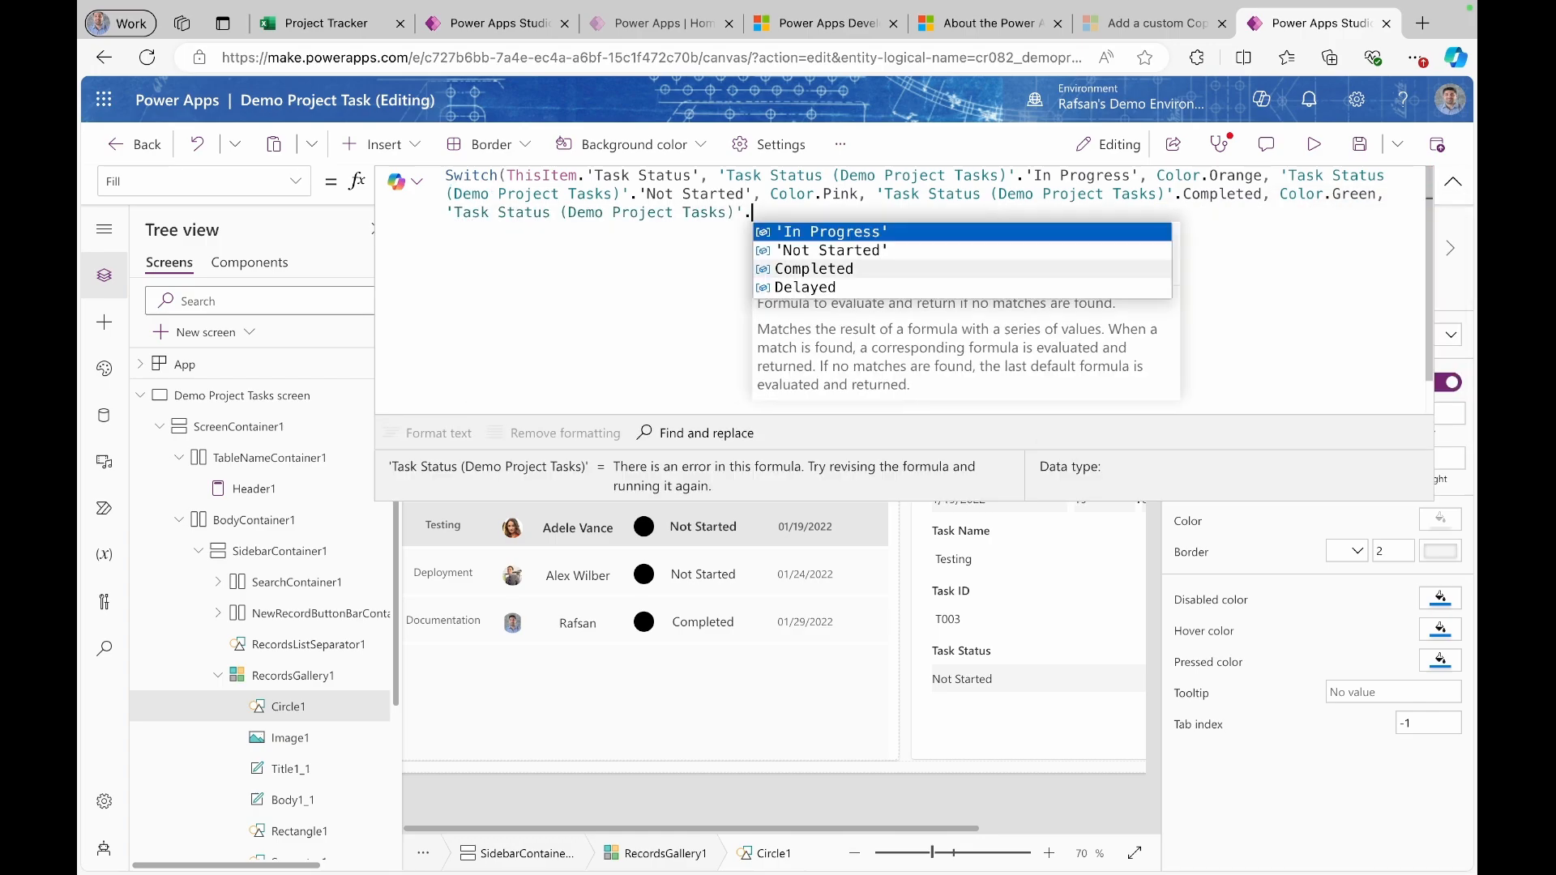
pyautogui.click(850, 292)
pyautogui.write(',')
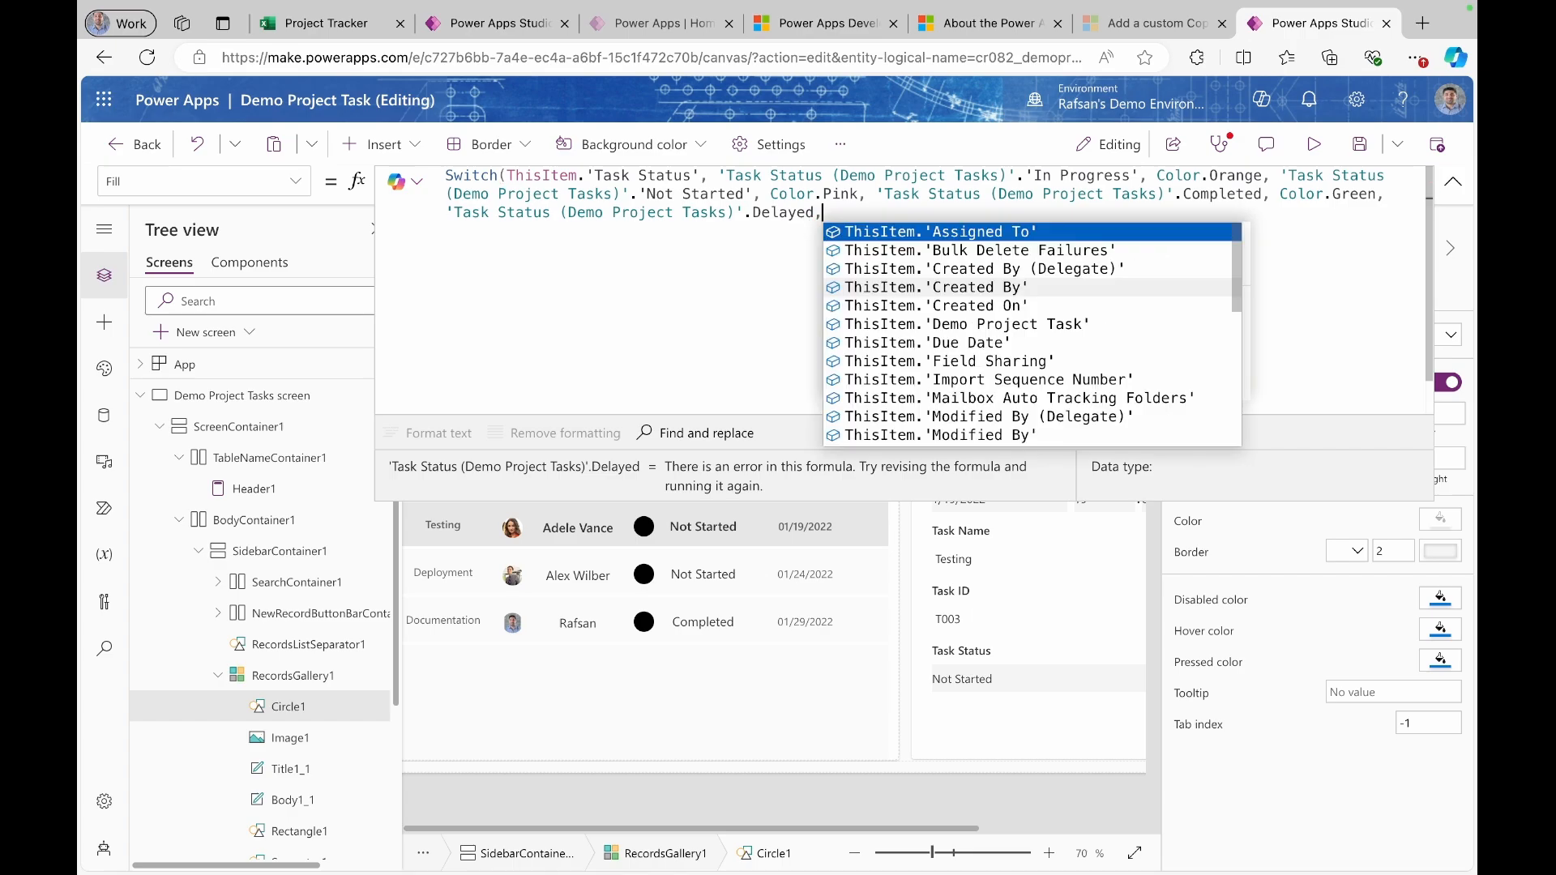
pyautogui.write(' Color.')
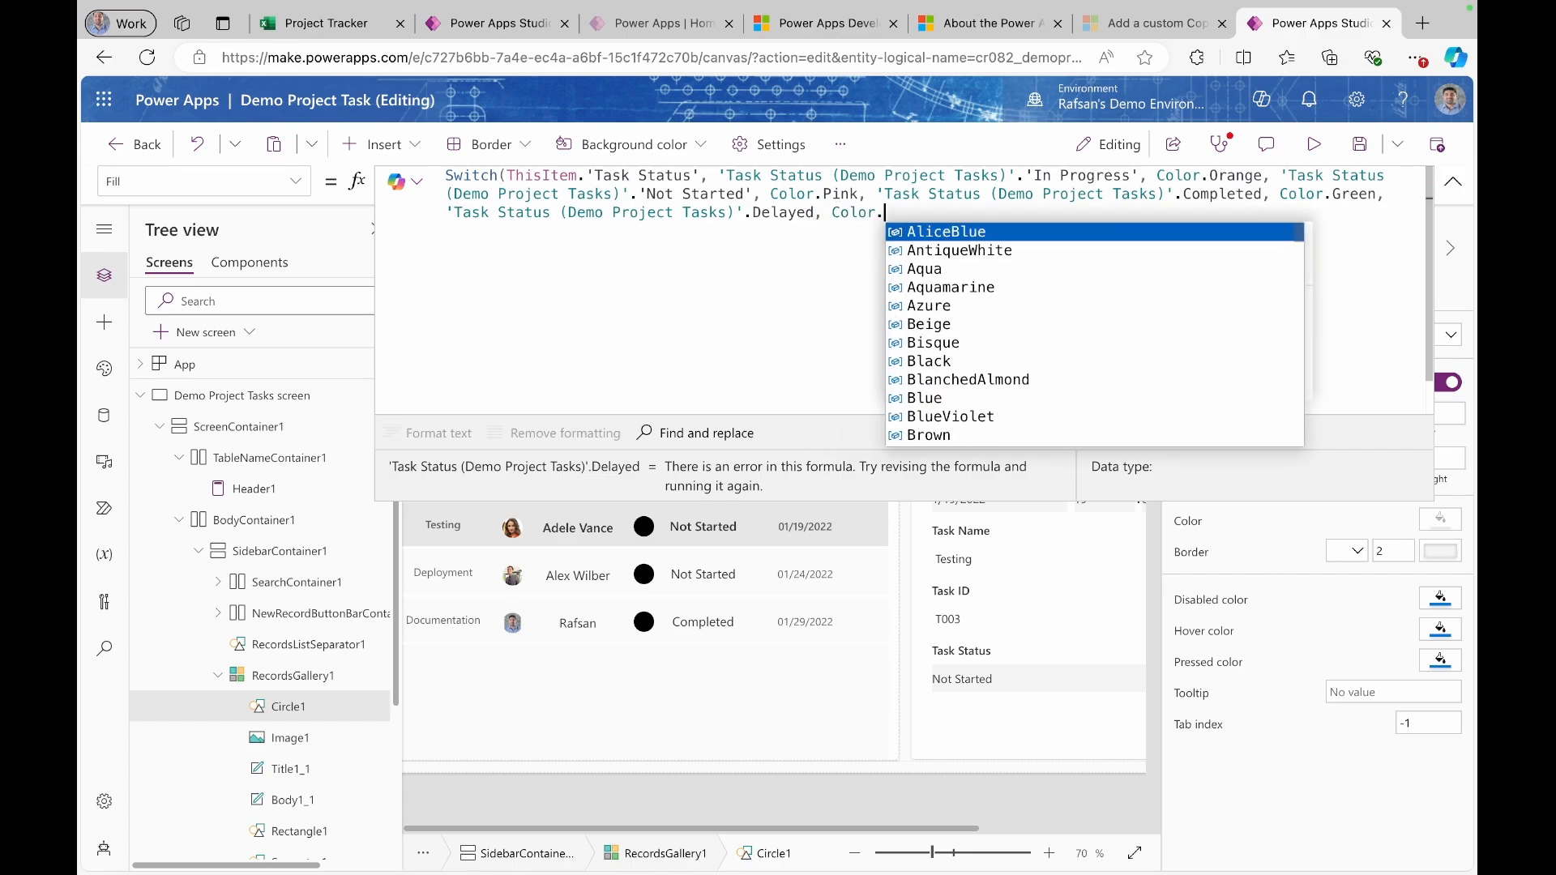
pyautogui.write('Red)')
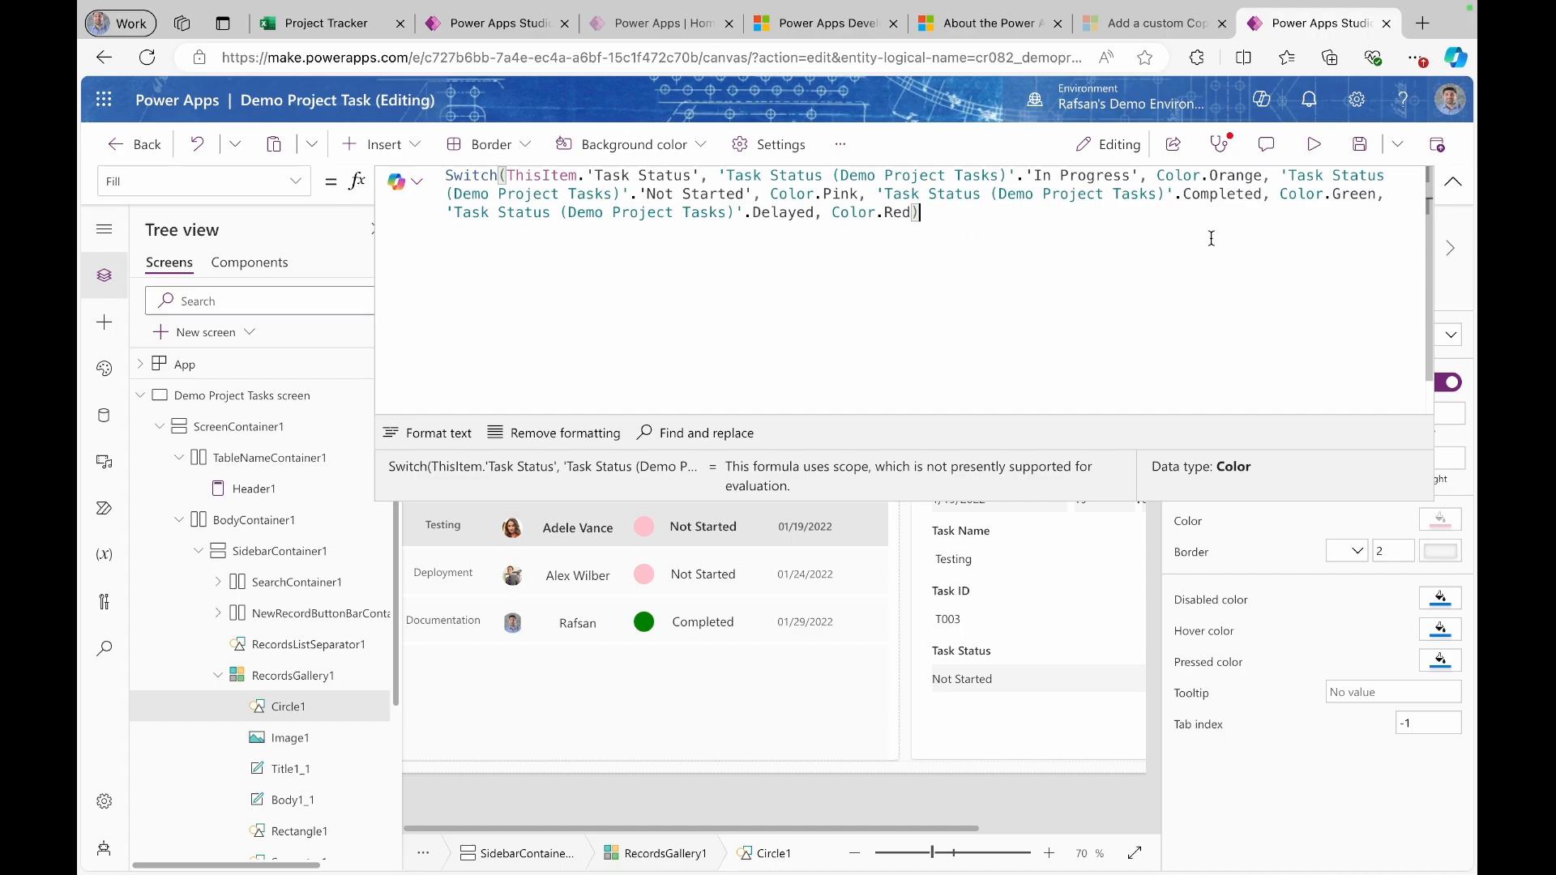
# - Preview the app, change the Task Status of the Design UI task T001 to Completed, and save the record
pyautogui.click(1314, 145)
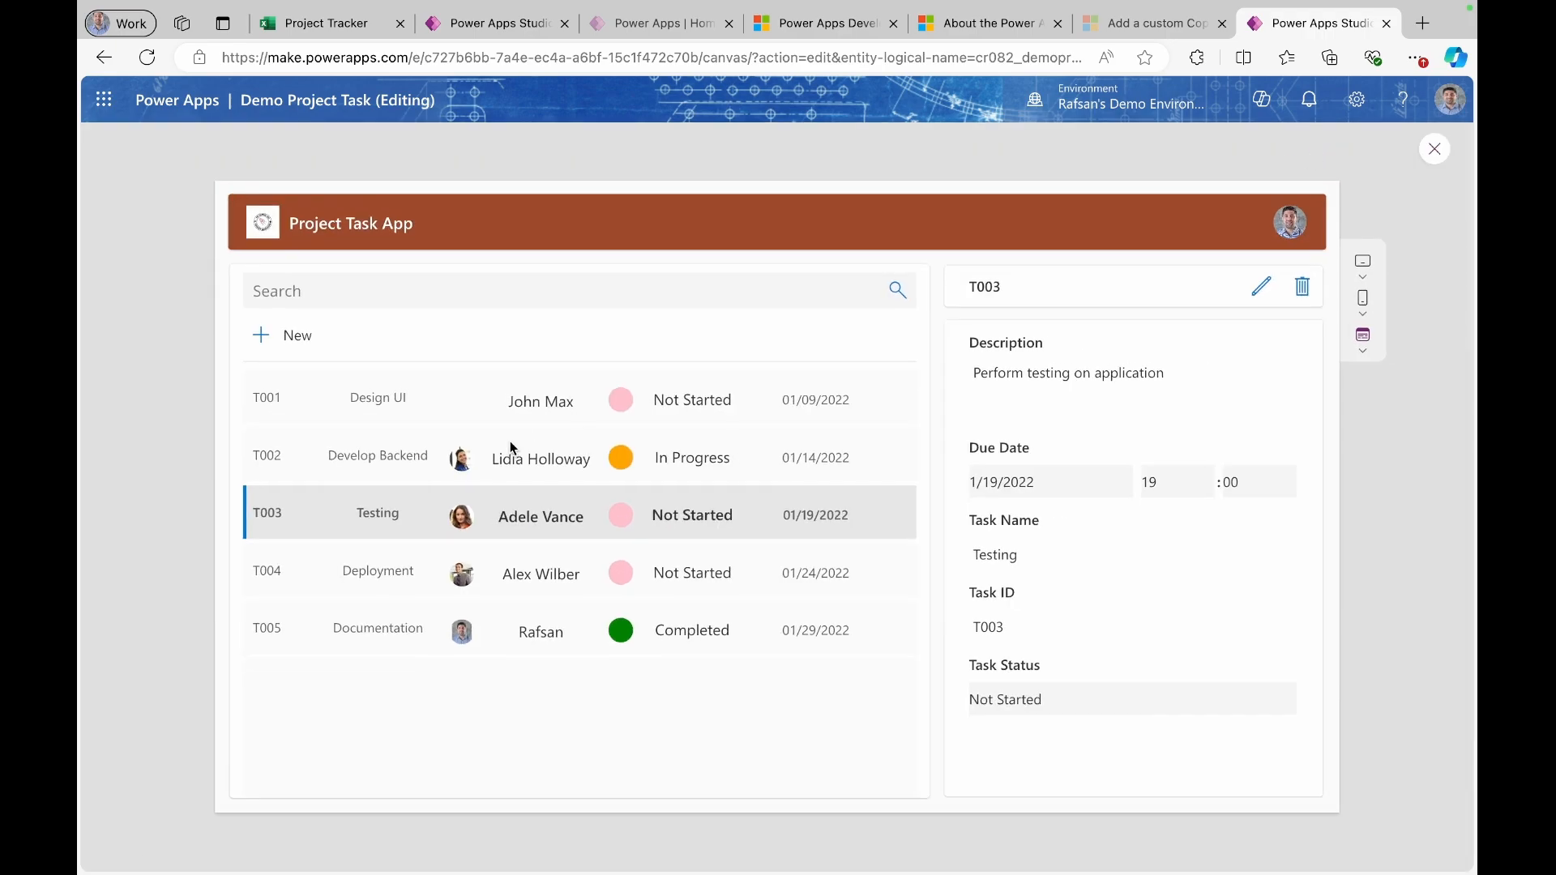
pyautogui.click(381, 411)
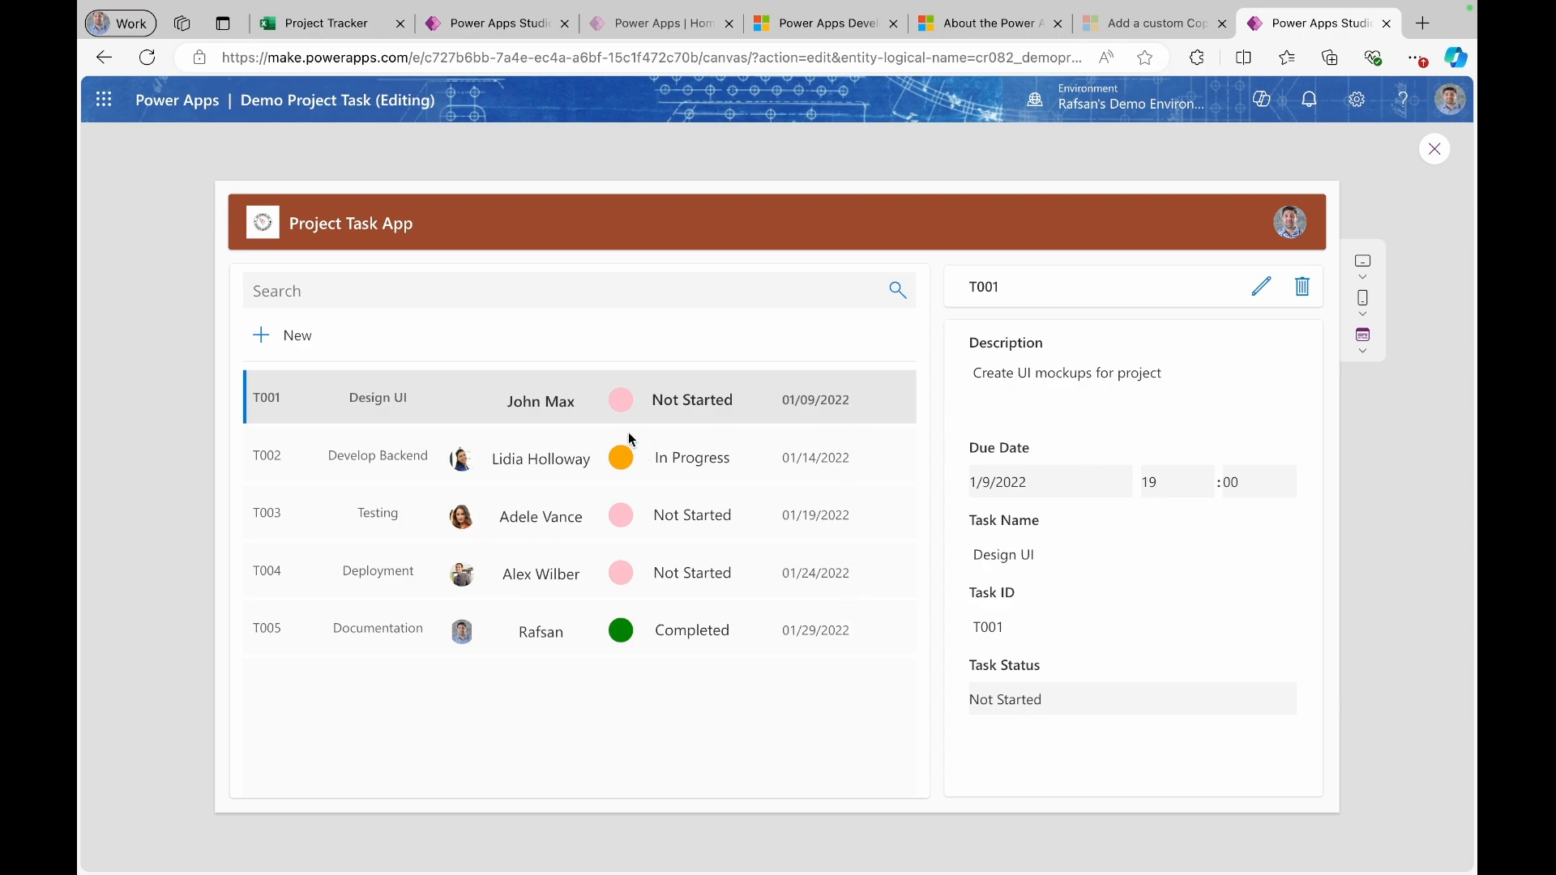
pyautogui.click(1262, 287)
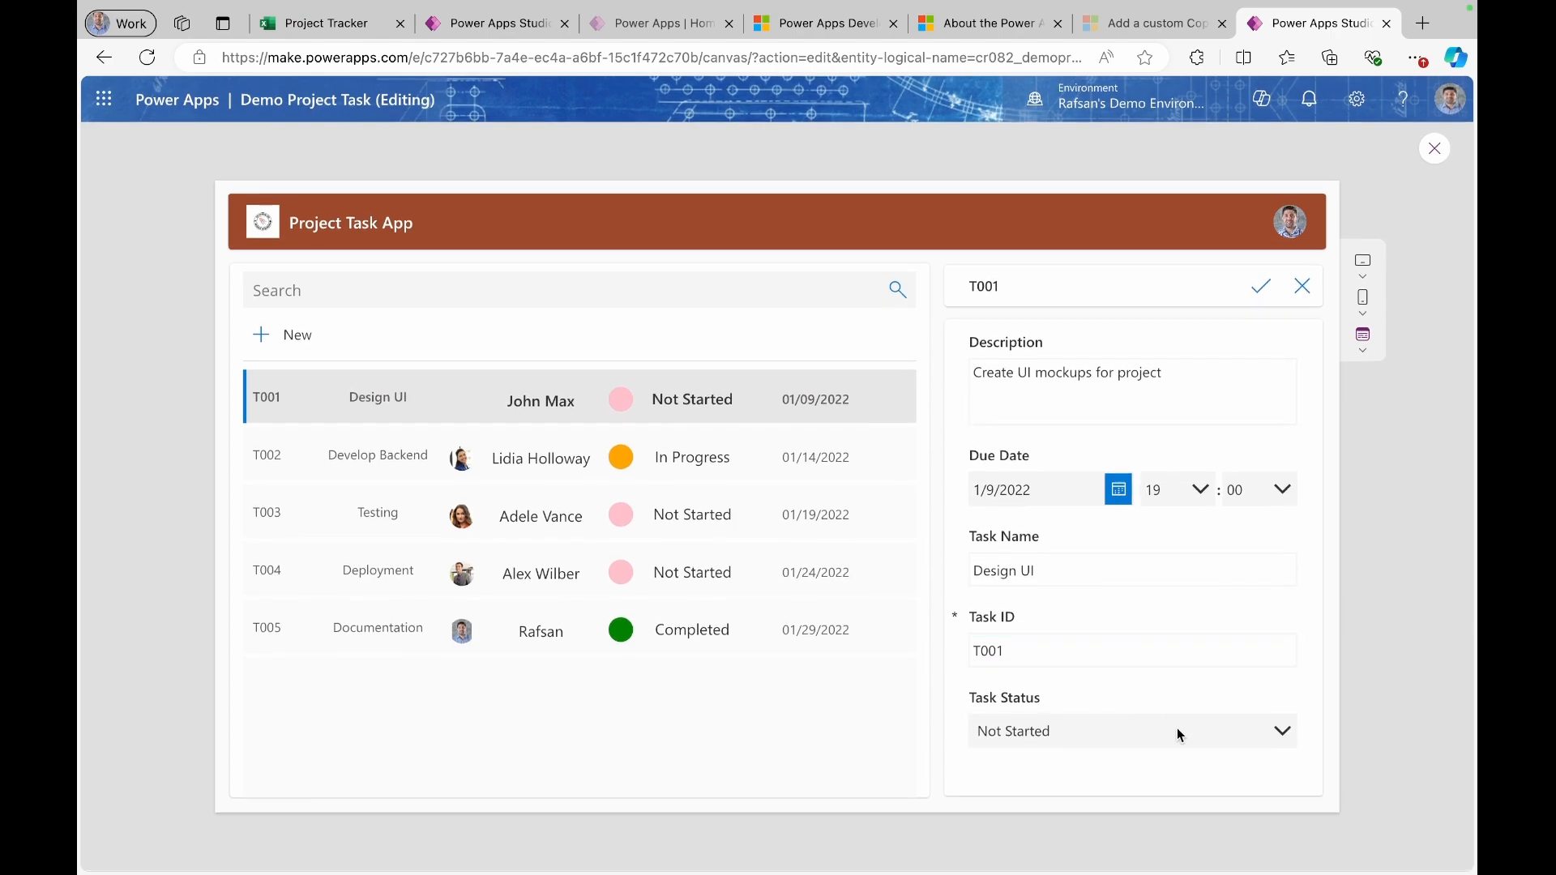
pyautogui.click(1179, 731)
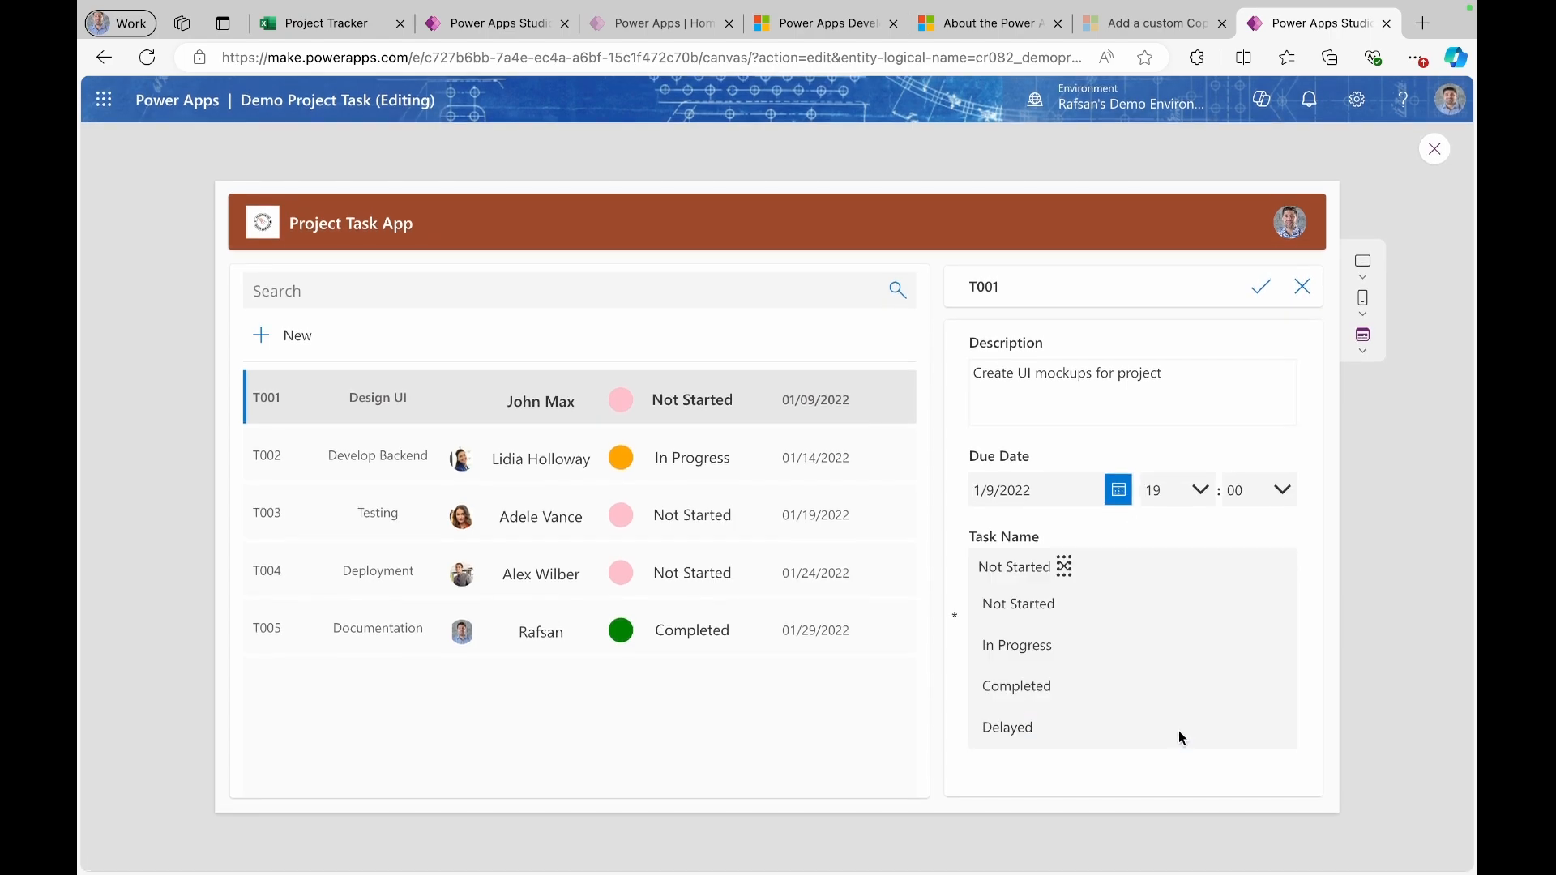
pyautogui.click(1028, 684)
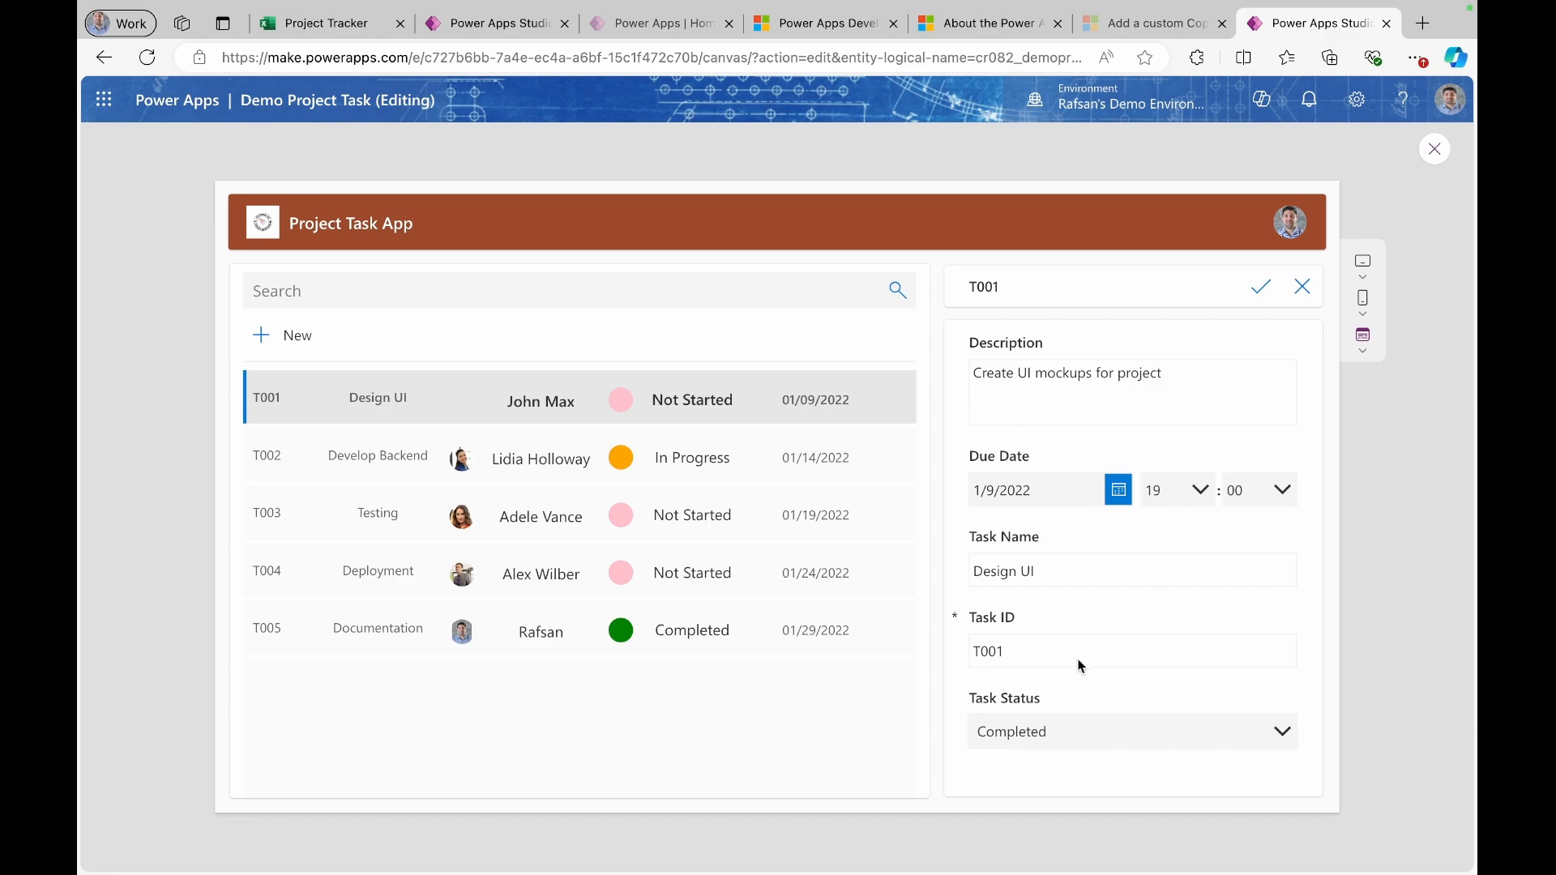
pyautogui.click(1261, 290)
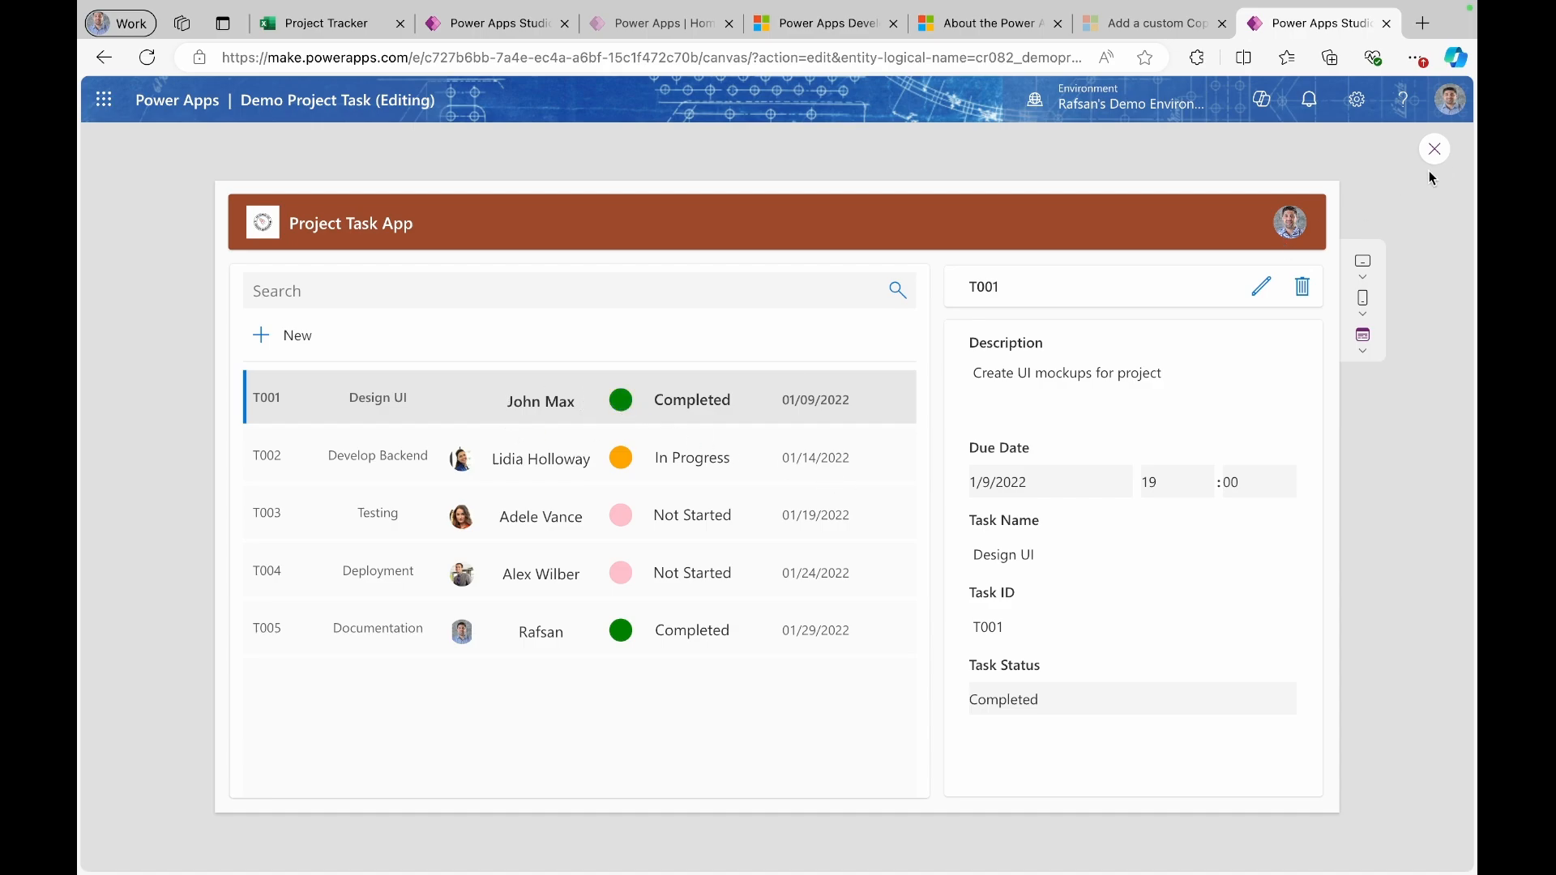
# - Close the preview and copy the full Switch formula from the Fill property of the gallery's status circle
pyautogui.click(1437, 151)
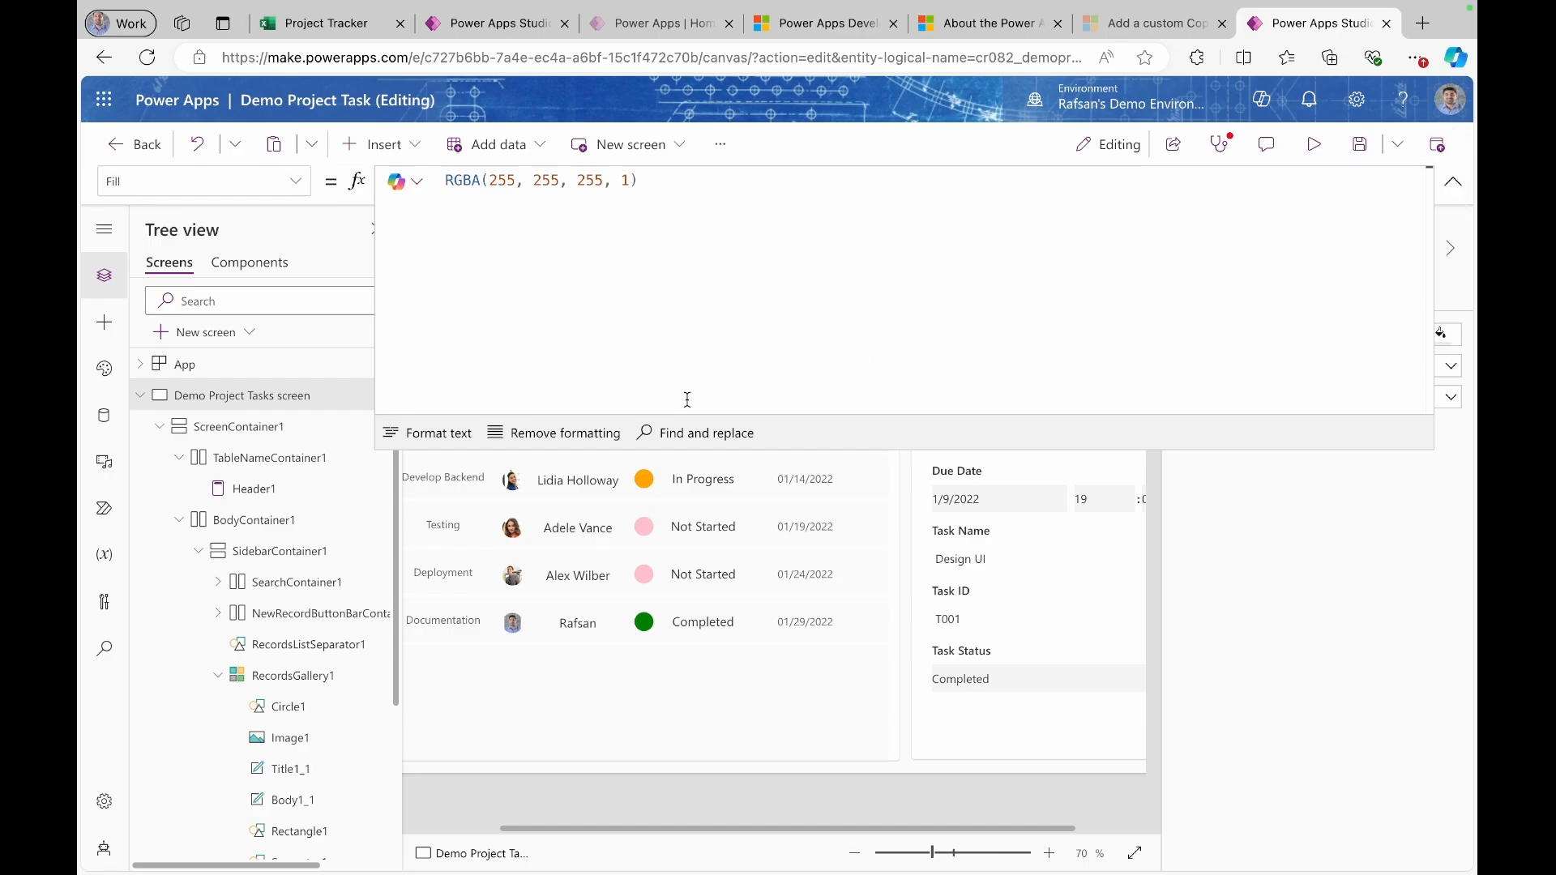
pyautogui.click(644, 496)
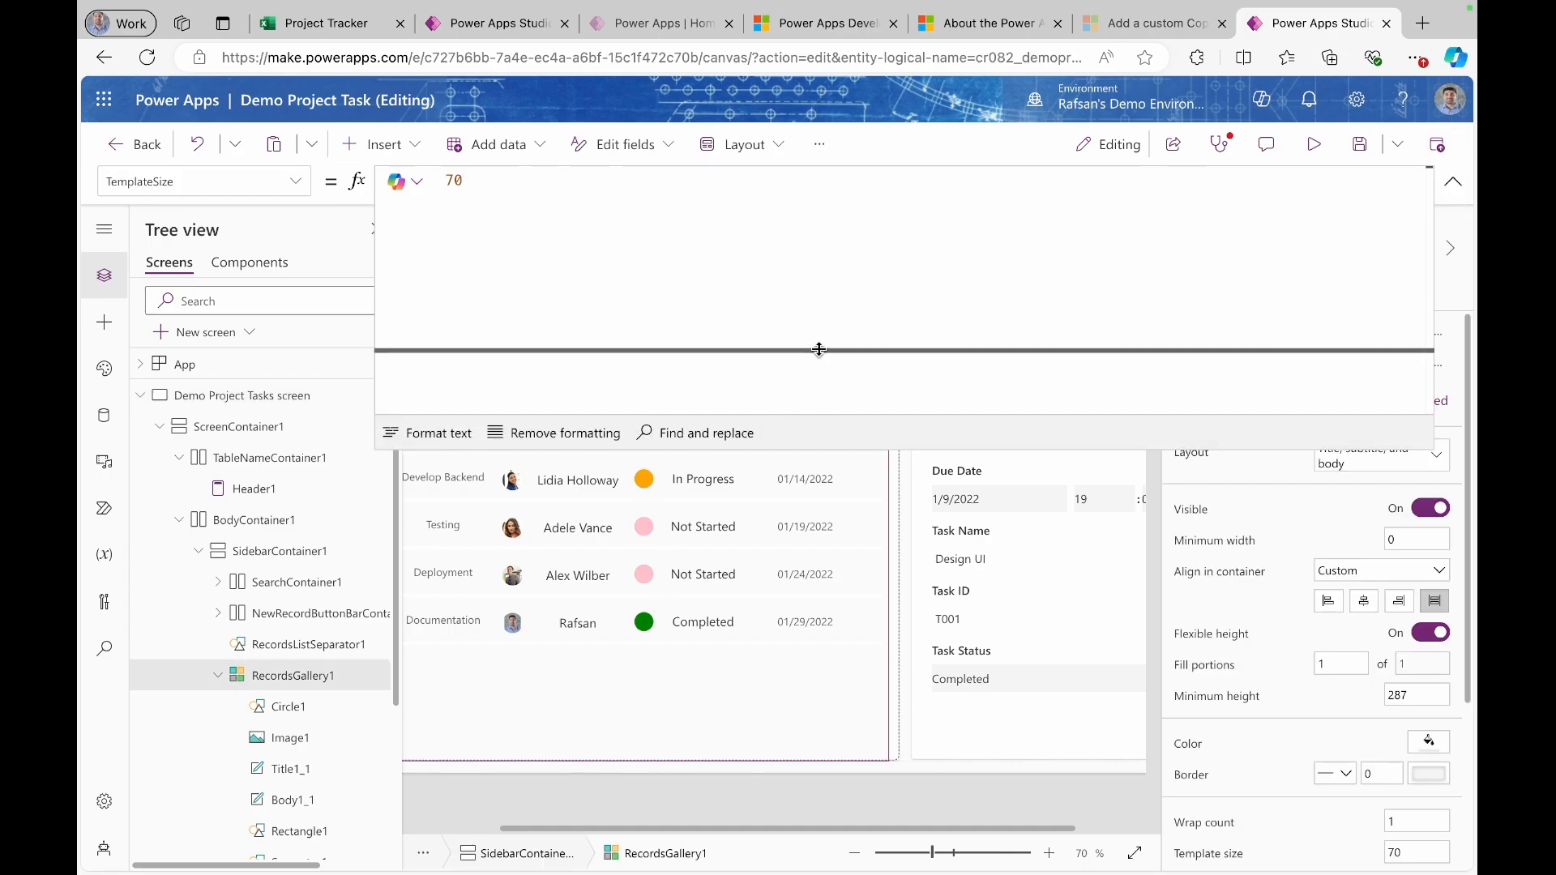
pyautogui.click(644, 431)
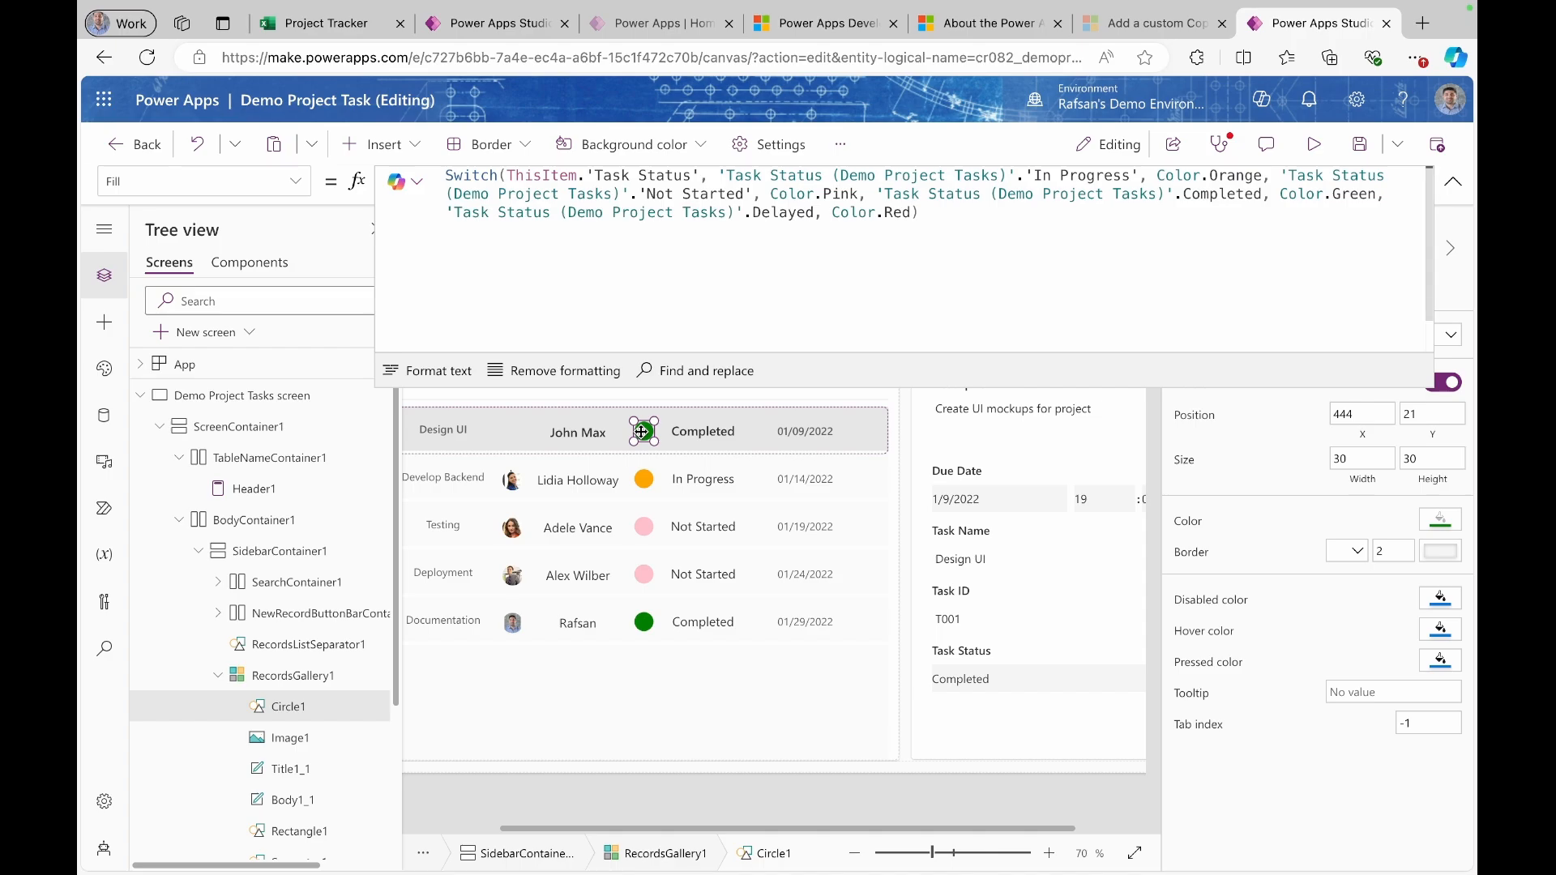
pyautogui.click(939, 223)
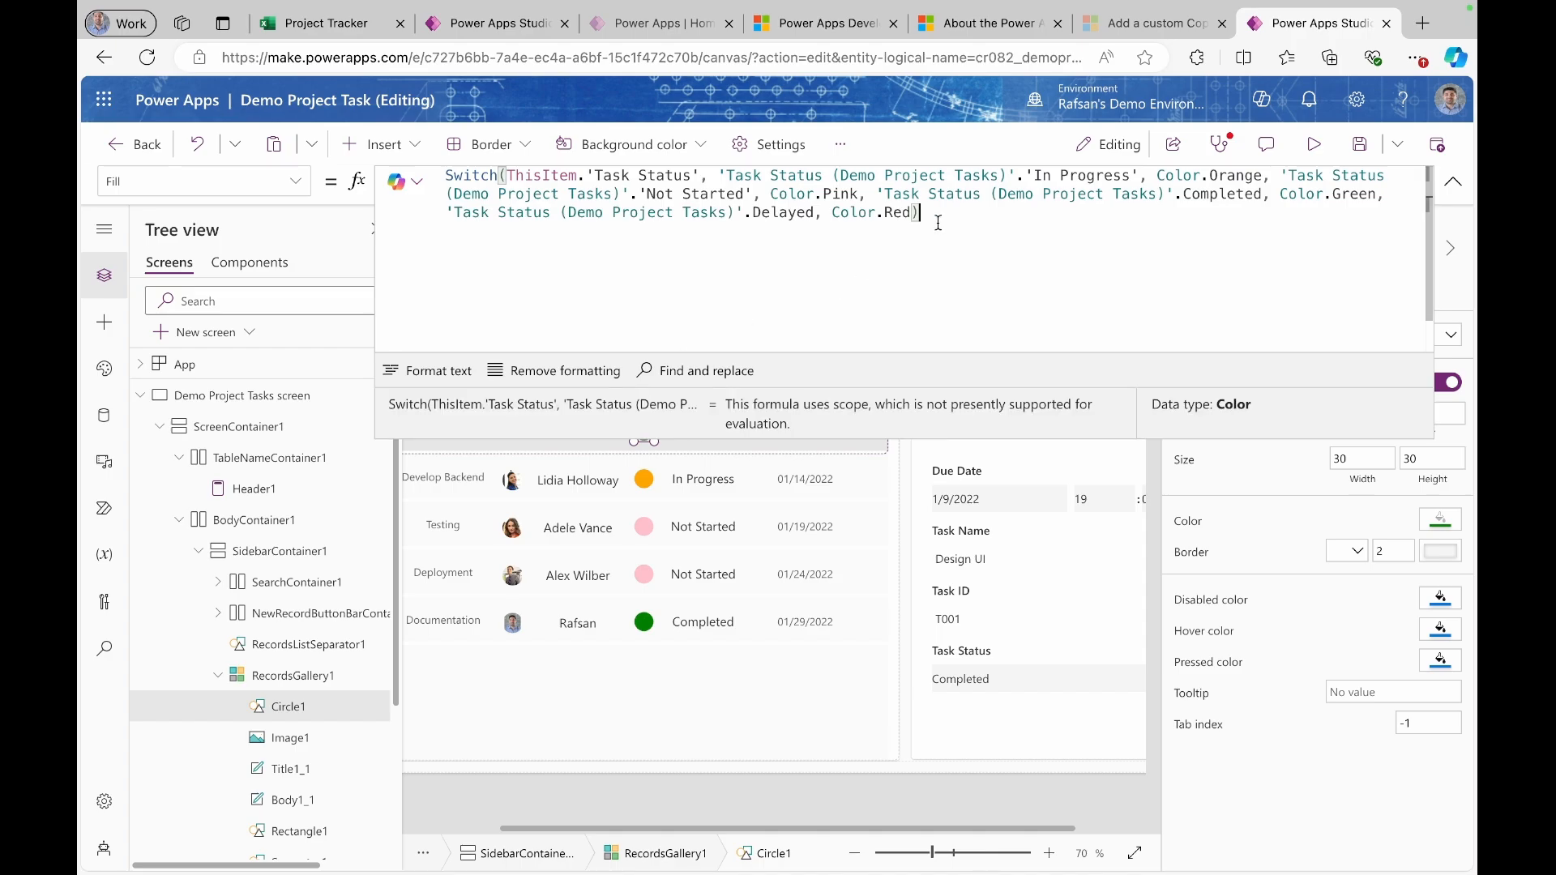
pyautogui.hotkey('ctrl', 'a')
pyautogui.hotkey('ctrl', 'c')
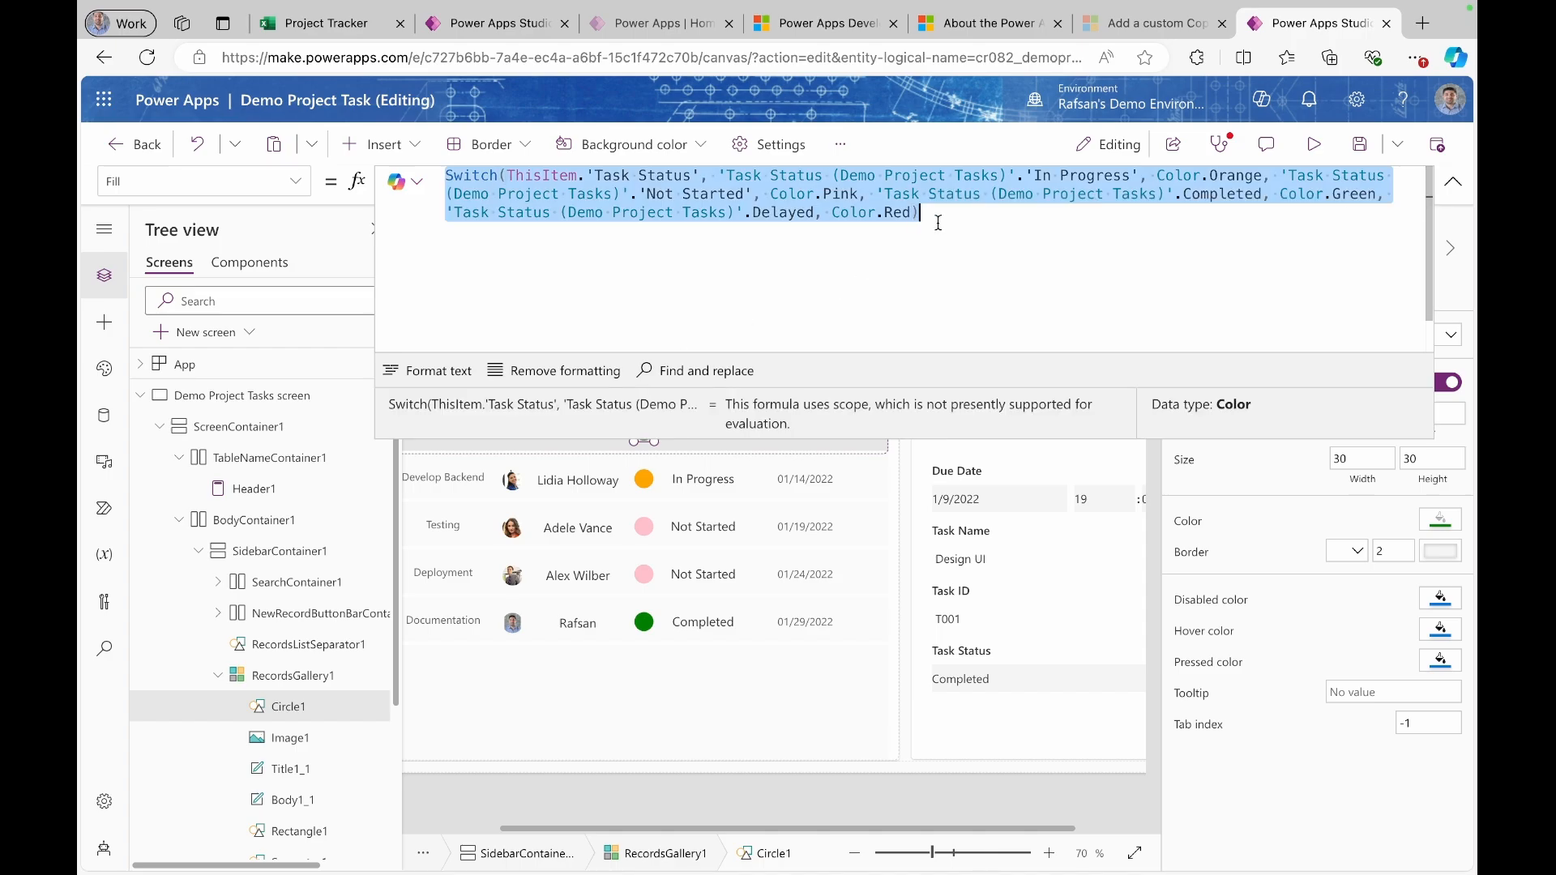
# - Replace the status circle's PressedFill value with the copied Switch formula
pyautogui.click(296, 181)
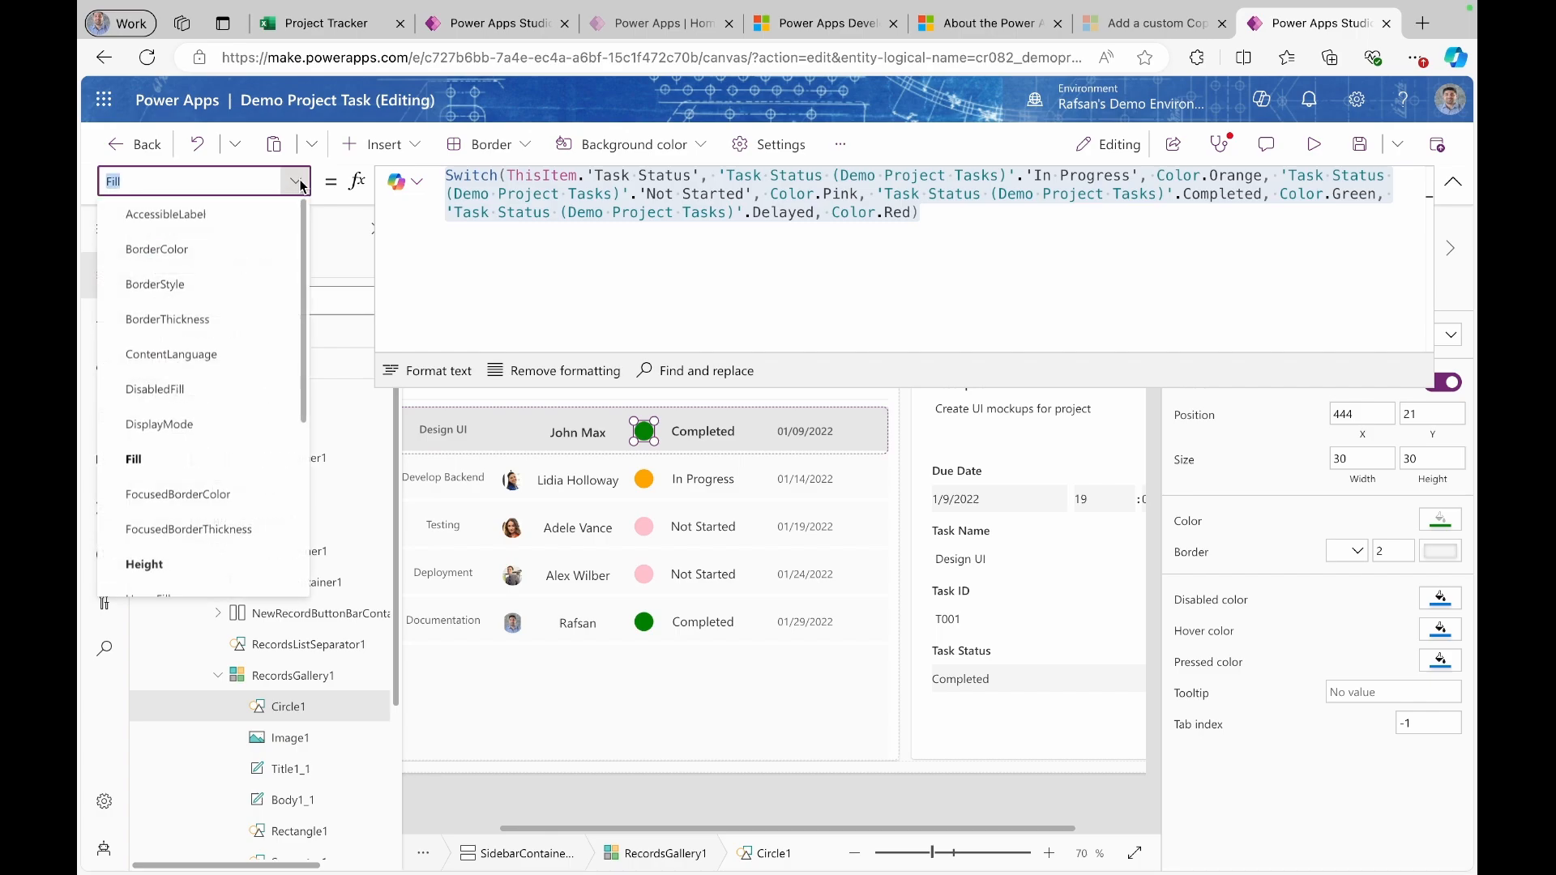
pyautogui.scroll(-3, 242, 389)
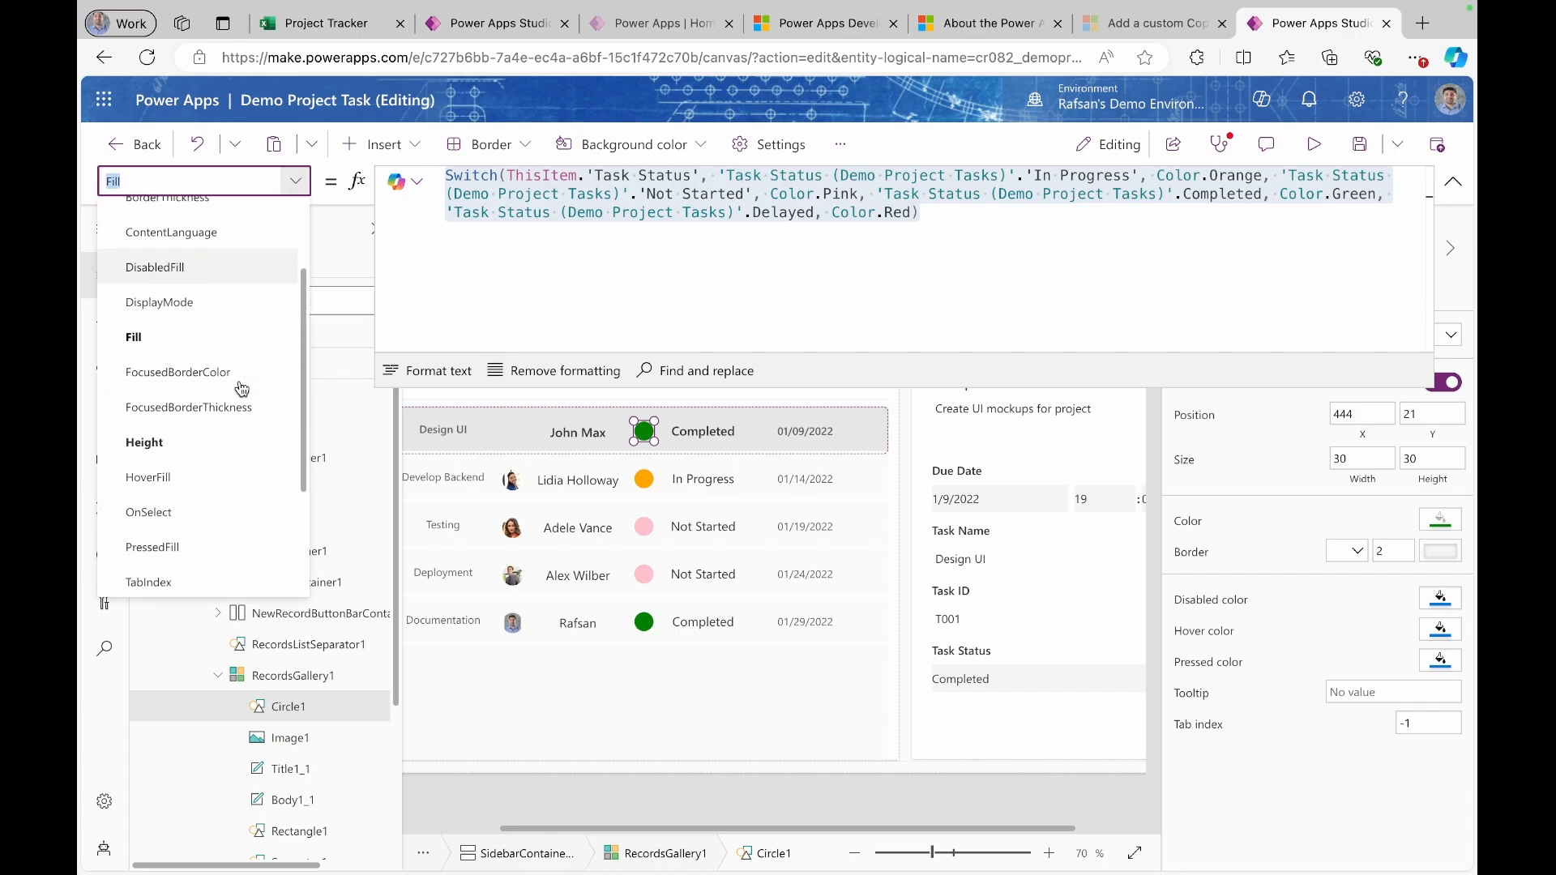
pyautogui.scroll(-4, 241, 389)
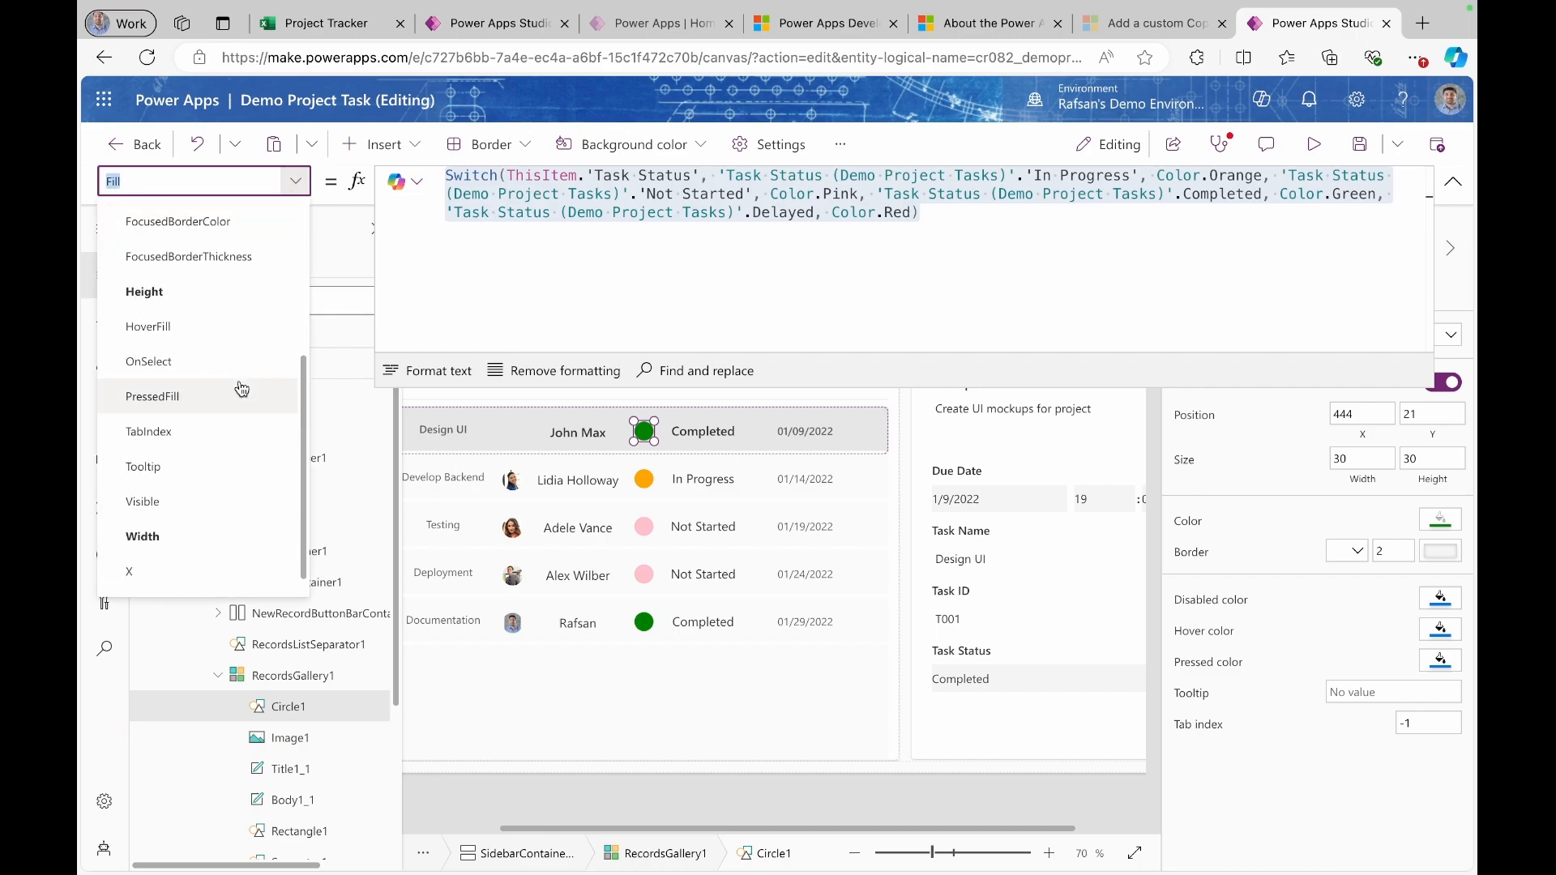
pyautogui.click(242, 395)
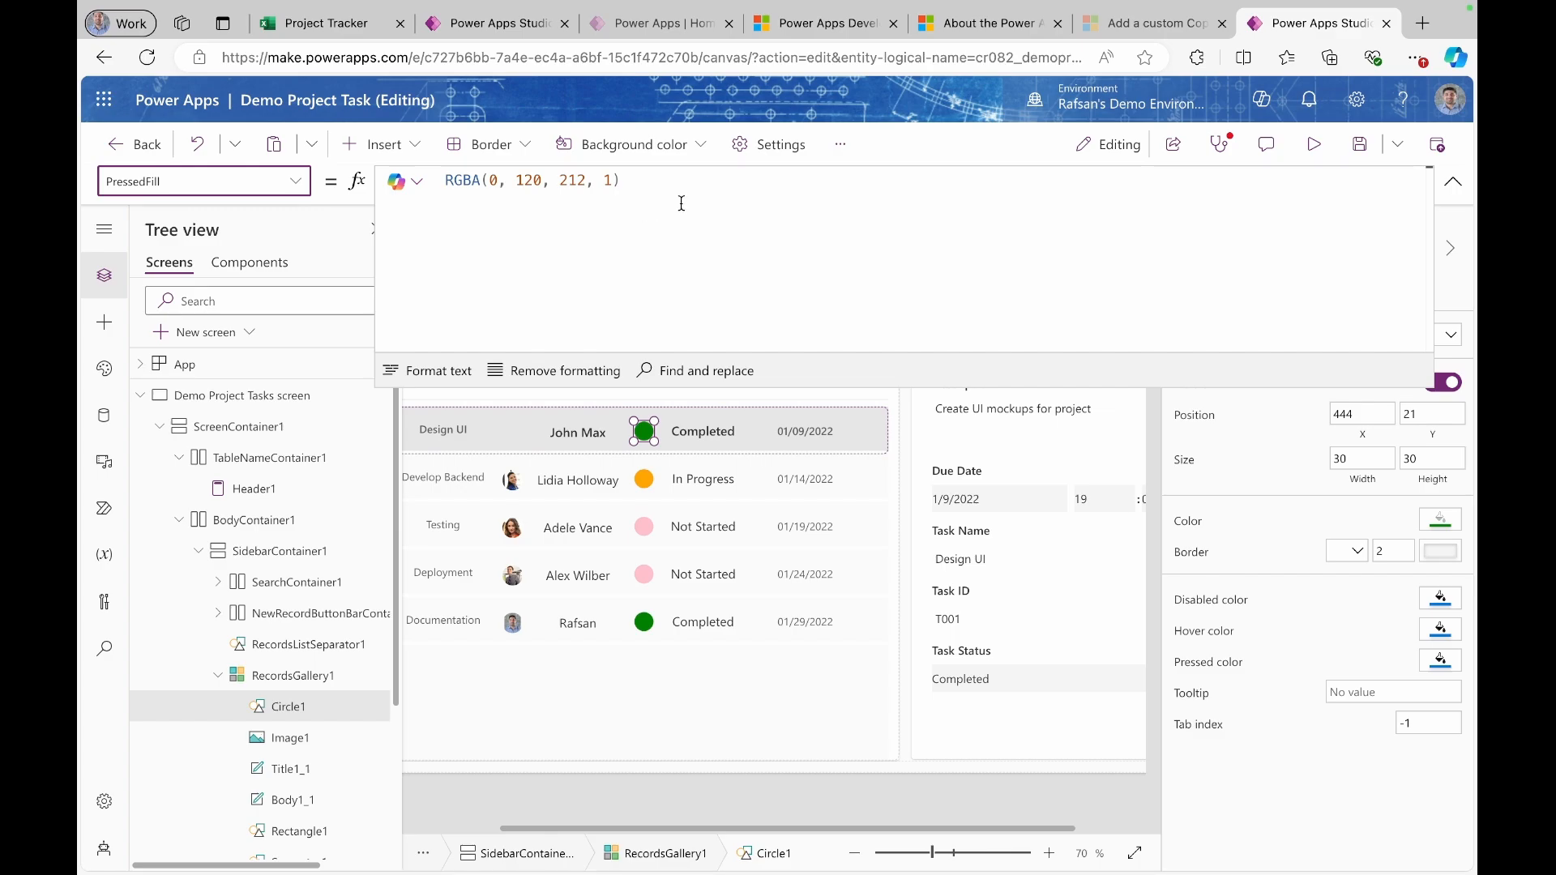
pyautogui.click(568, 192)
pyautogui.press('super+a')
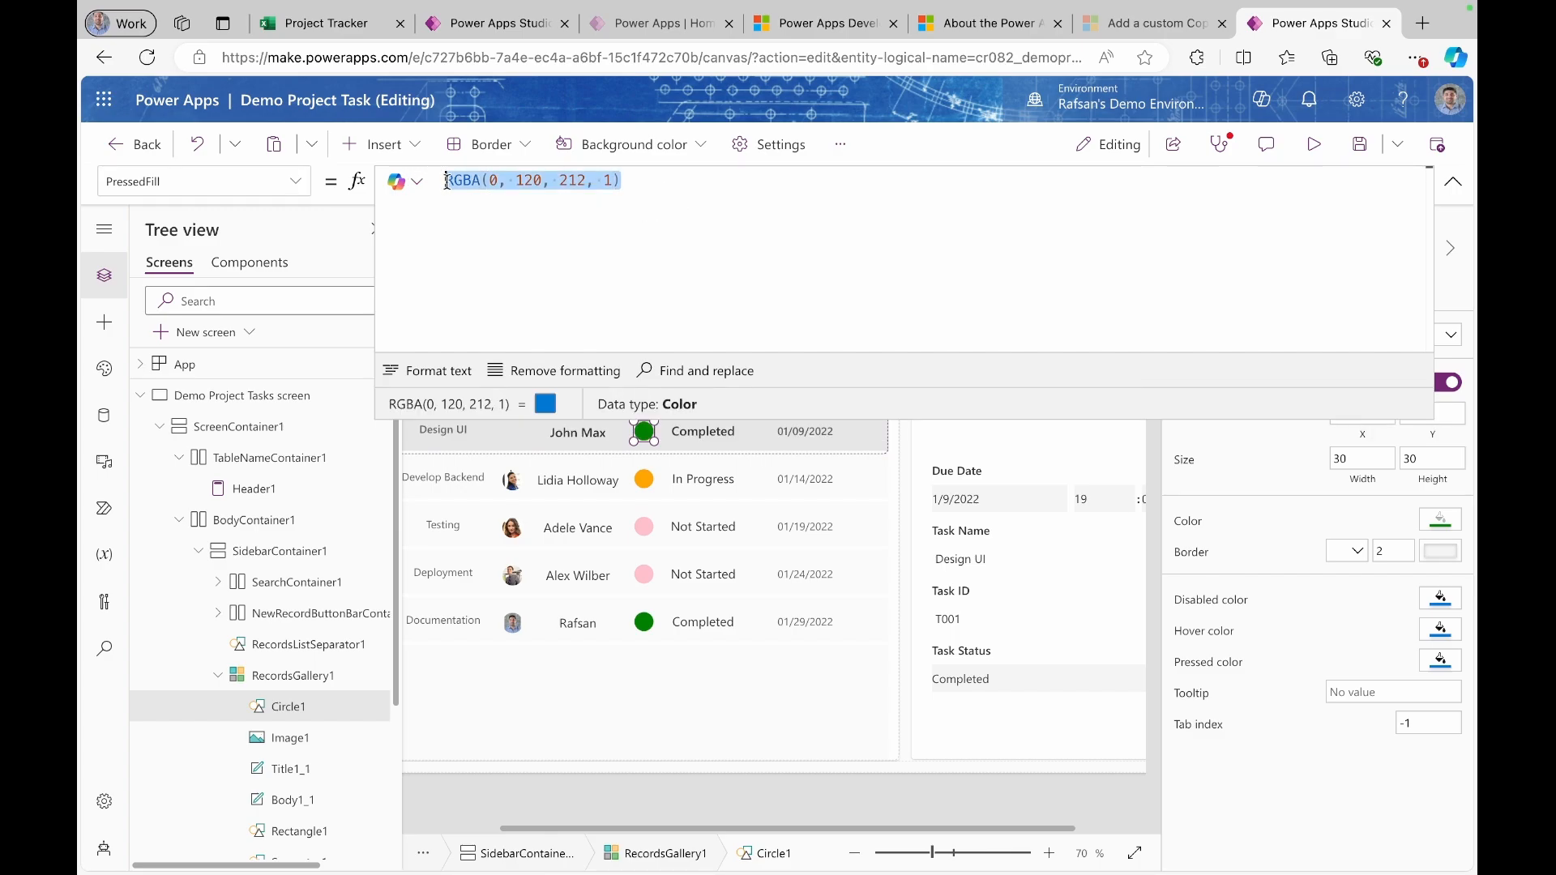
pyautogui.hotkey('ctrl', 'v')
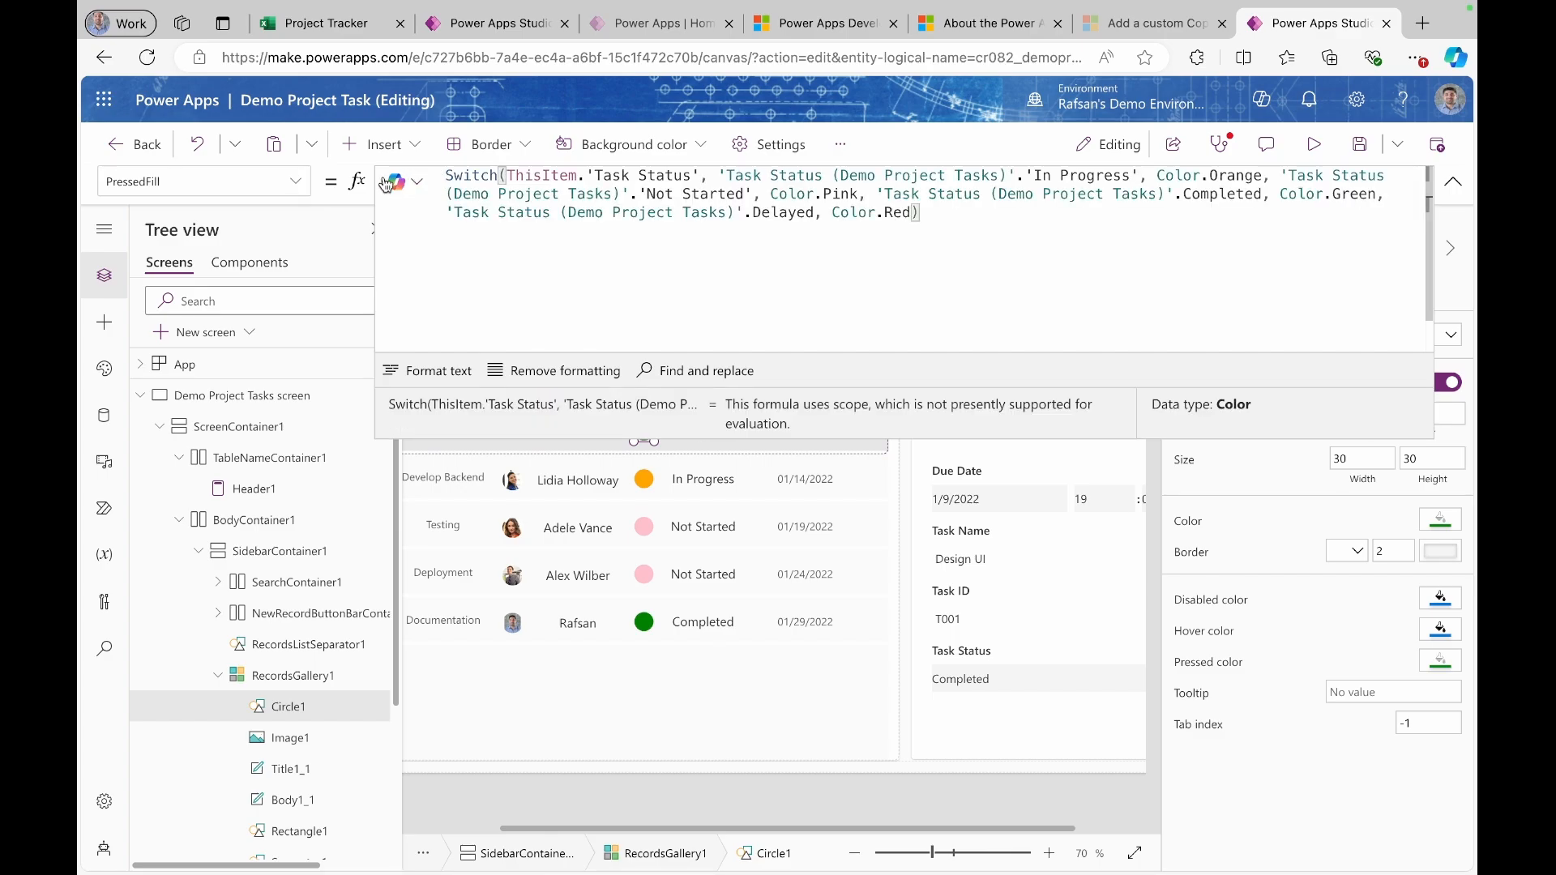
# - Replace the status circle's HoverFill value with the same copied Switch formula
pyautogui.click(296, 182)
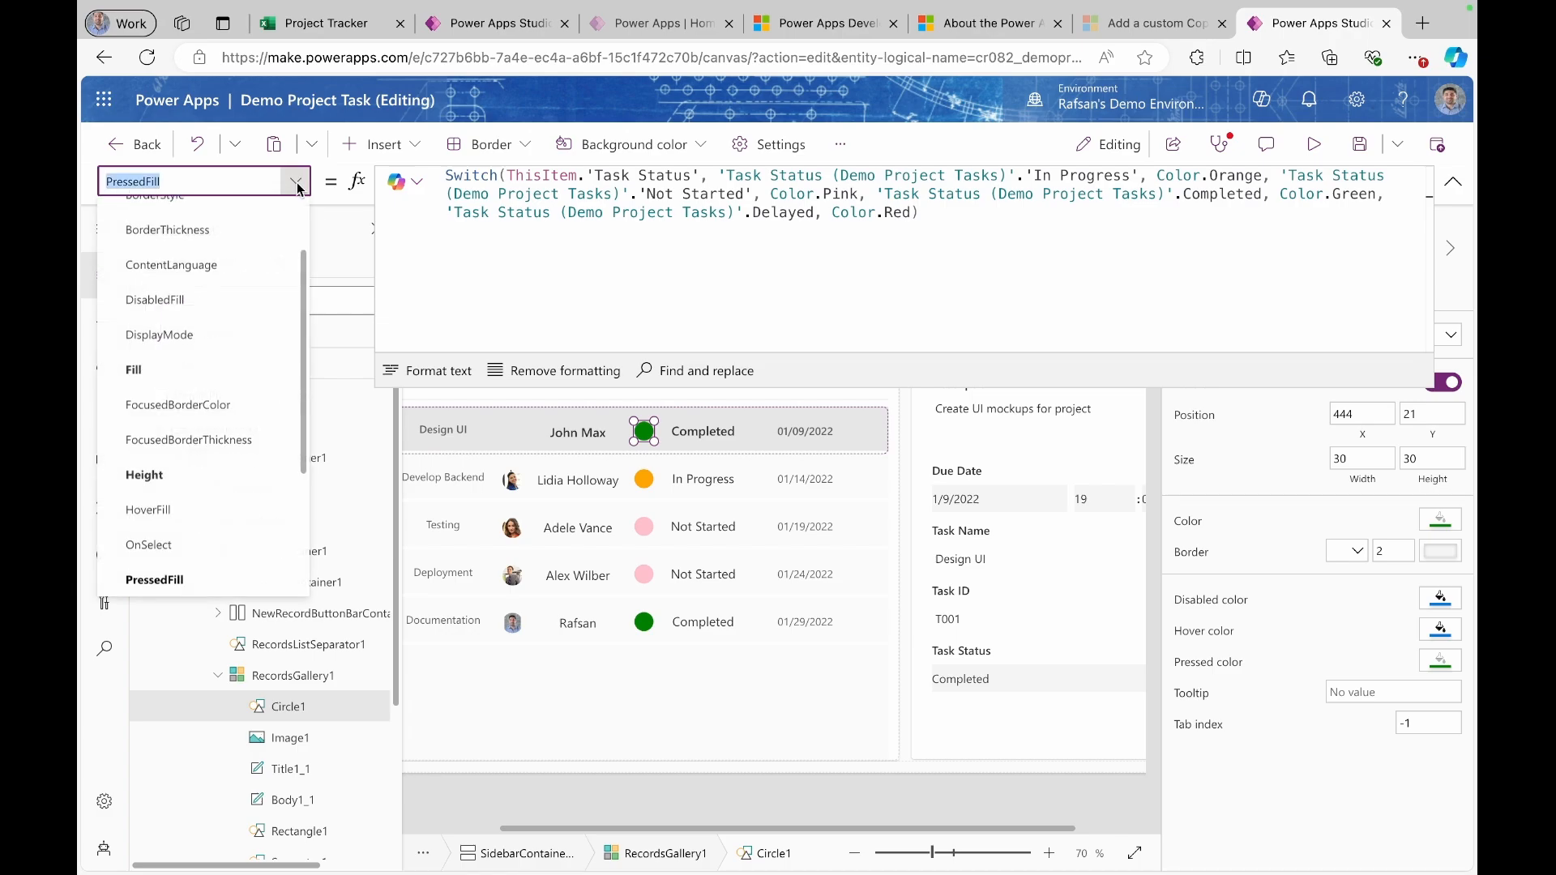
pyautogui.scroll(1, 236, 340)
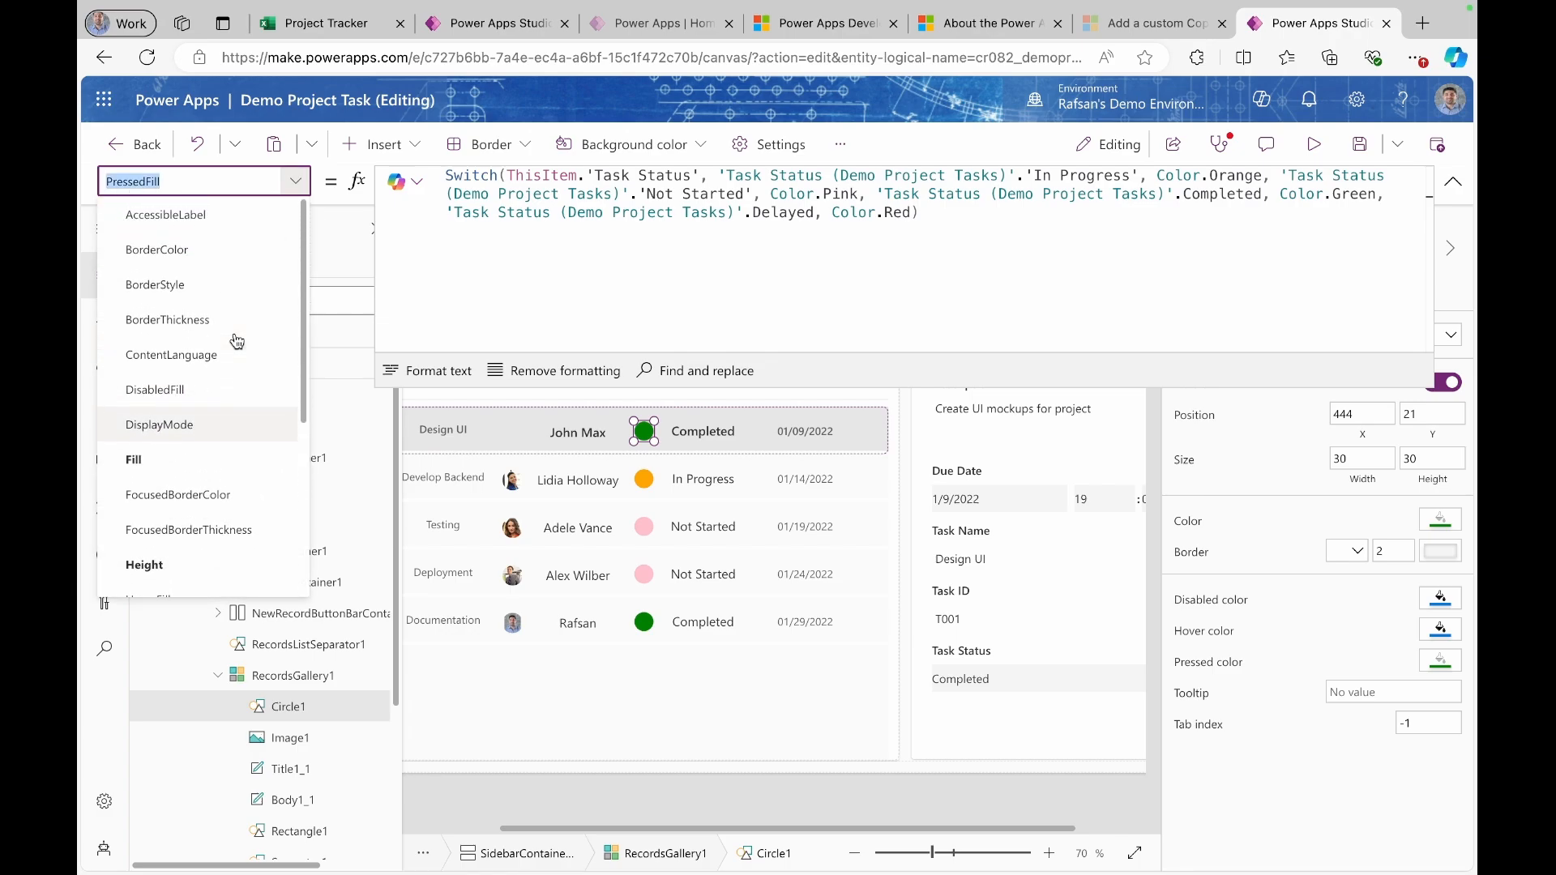
pyautogui.scroll(-2, 236, 340)
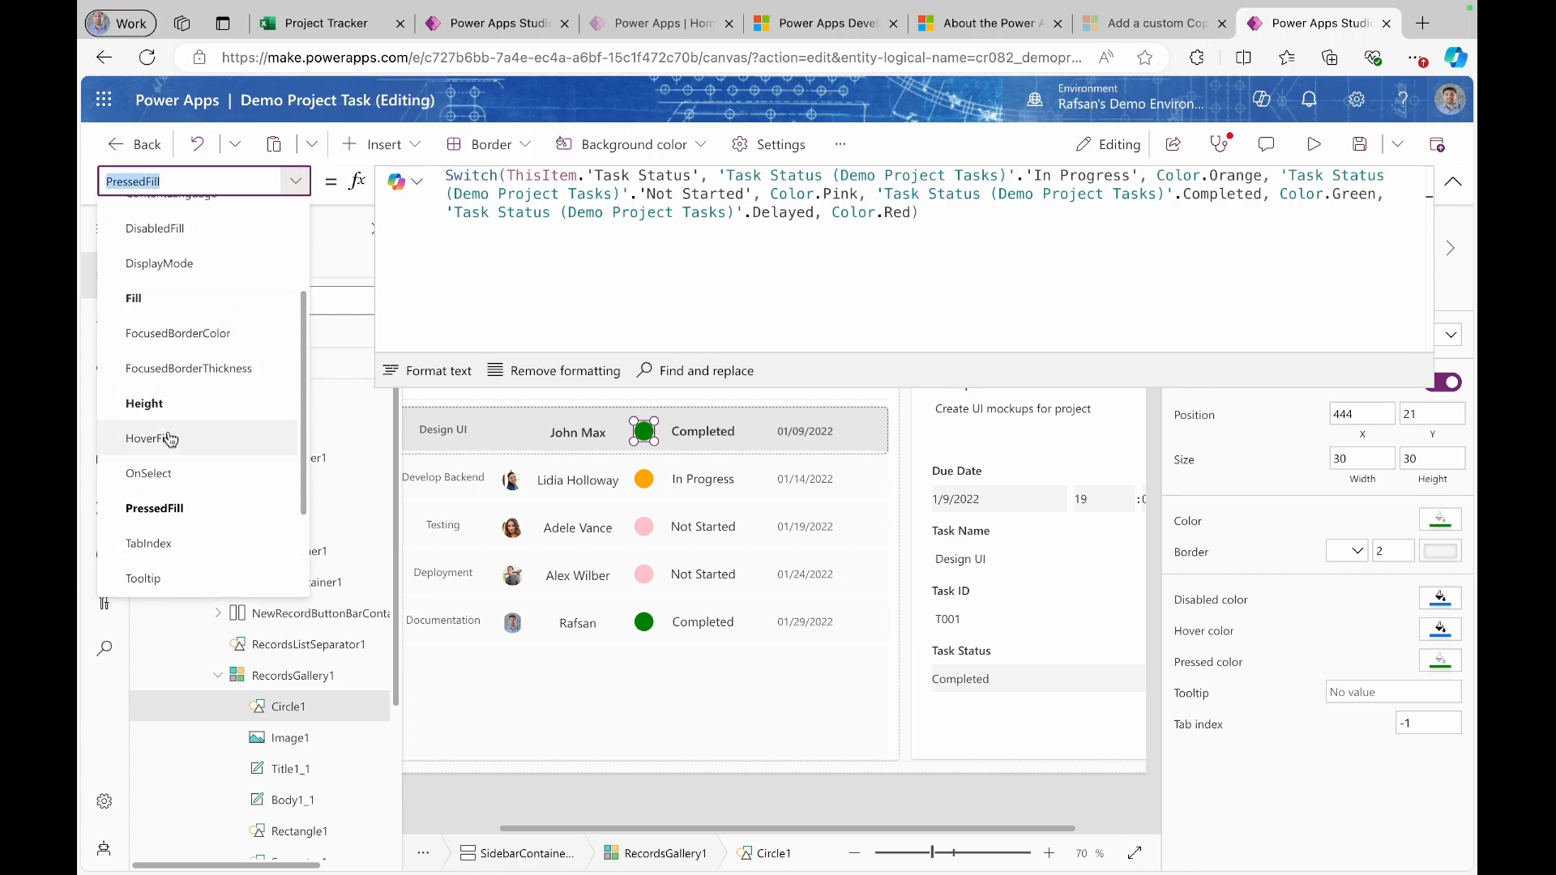
pyautogui.click(154, 439)
pyautogui.tripleClick(650, 215)
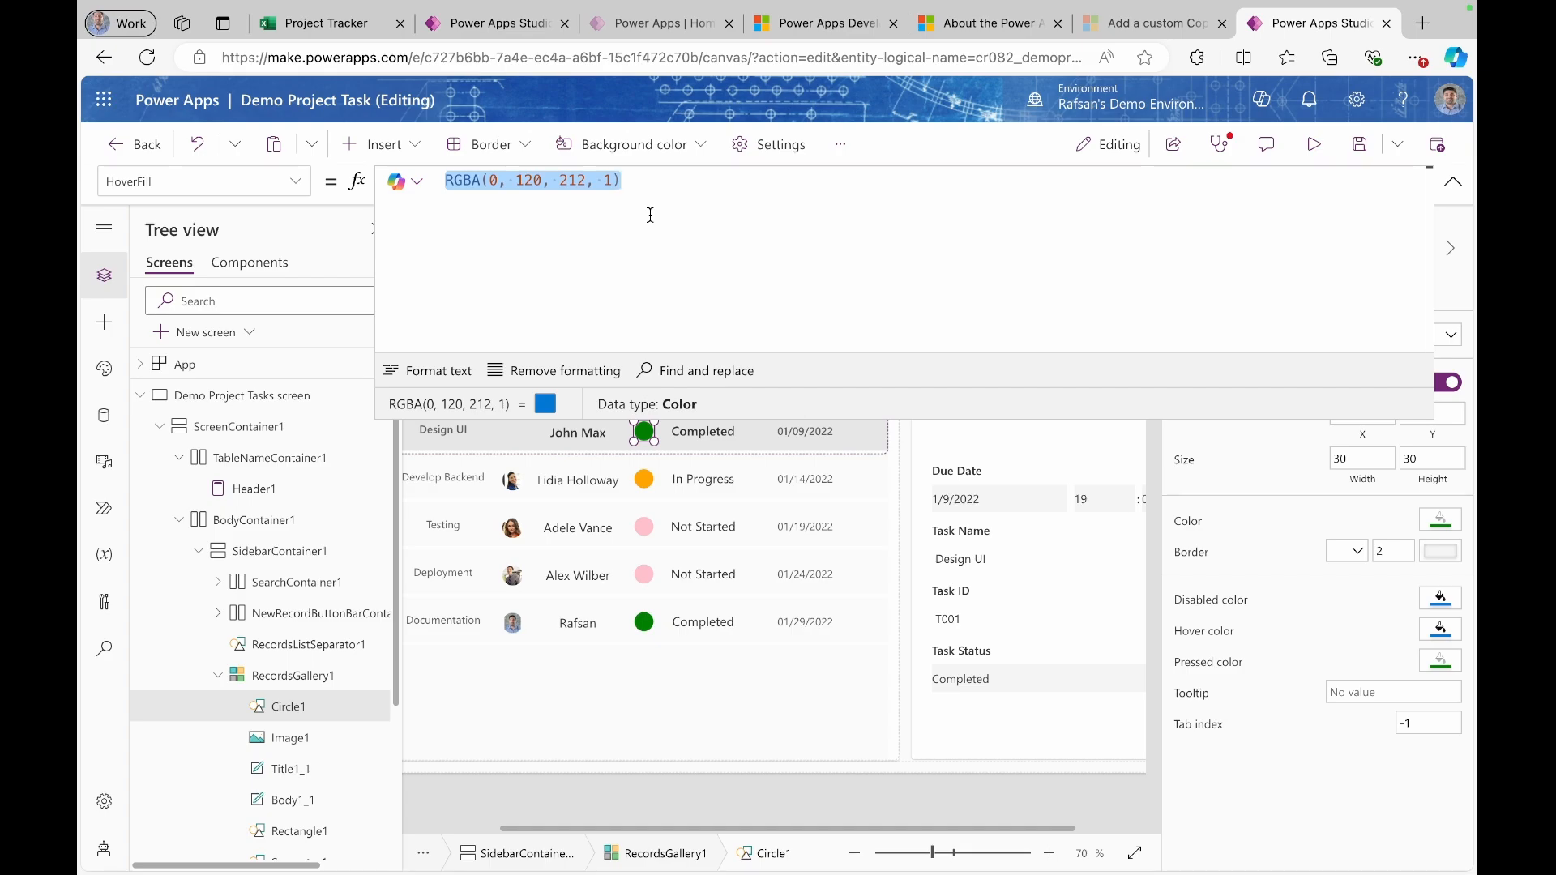
pyautogui.hotkey('ctrl', 'v')
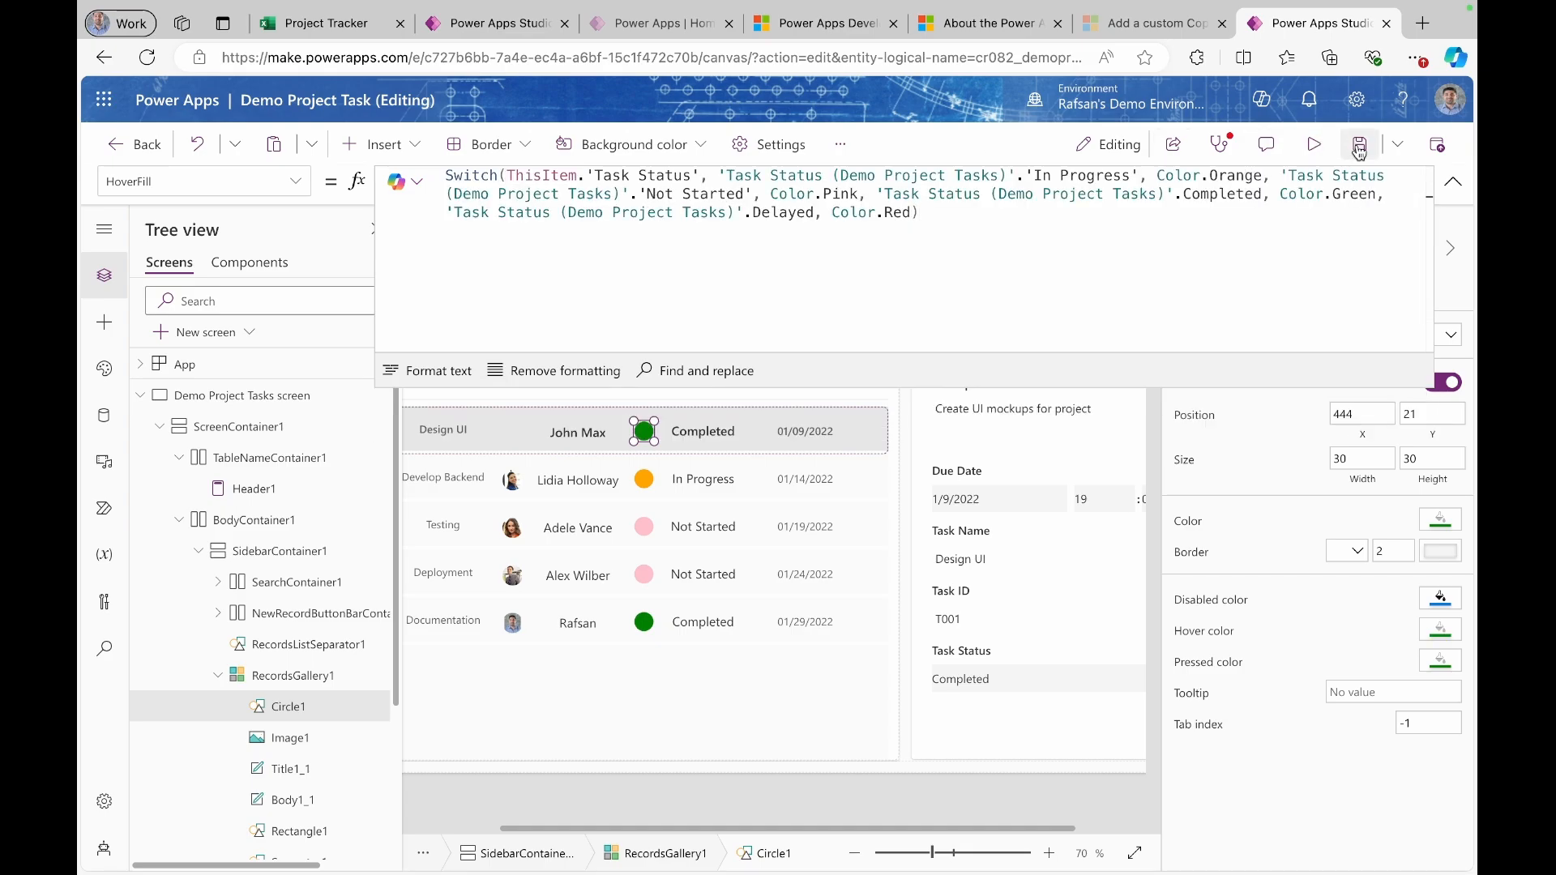
# - Preview the app and test the status circles of tasks T001 to T005 for their hover and pressed colors
pyautogui.click(1315, 145)
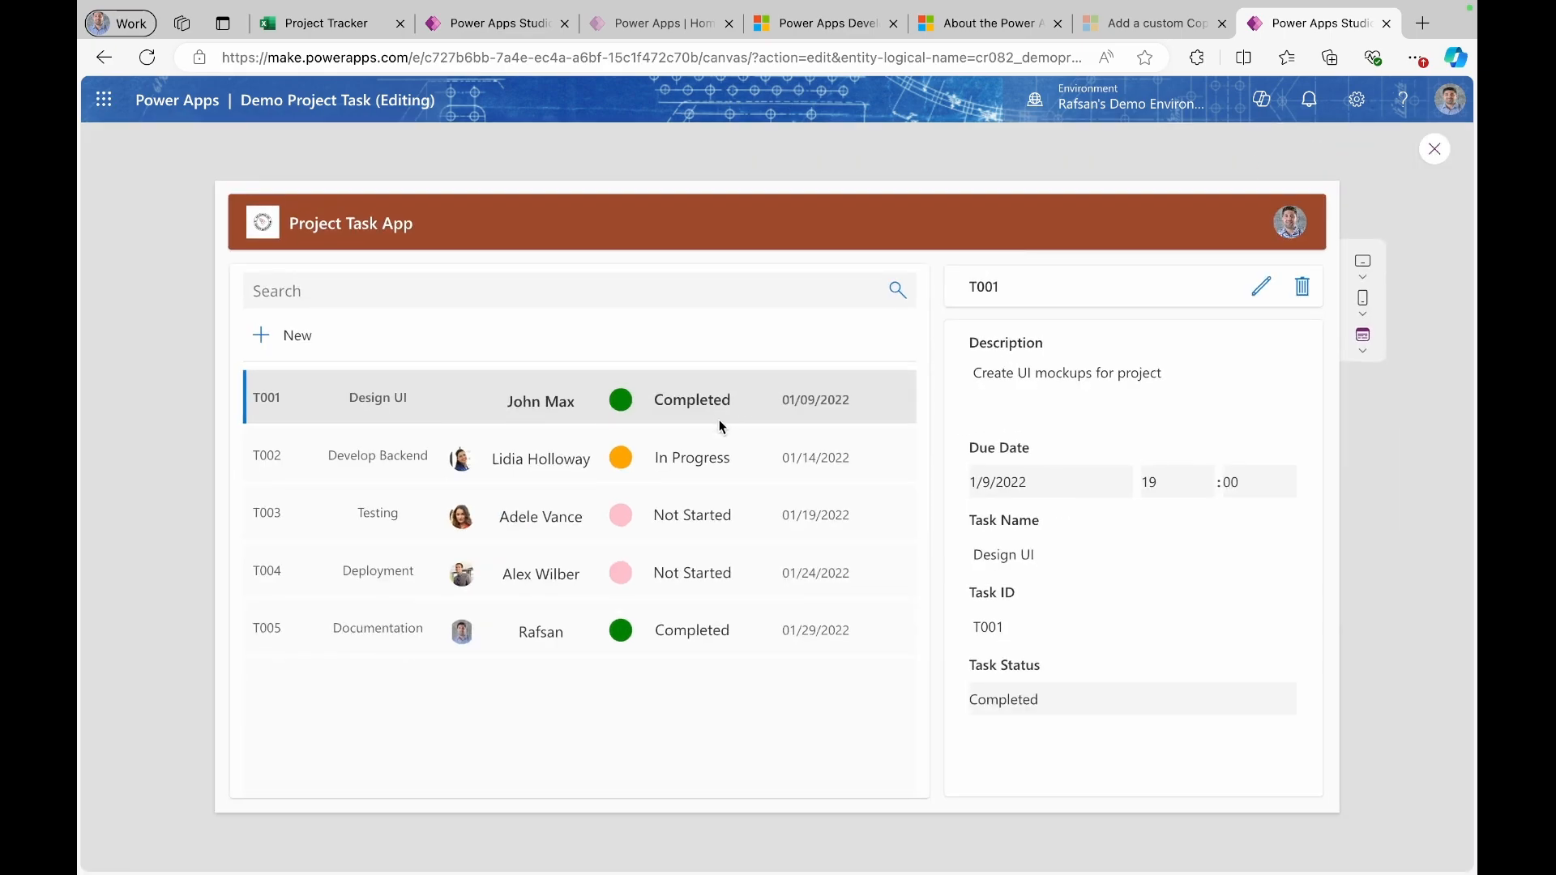
pyautogui.click(626, 463)
pyautogui.click(618, 505)
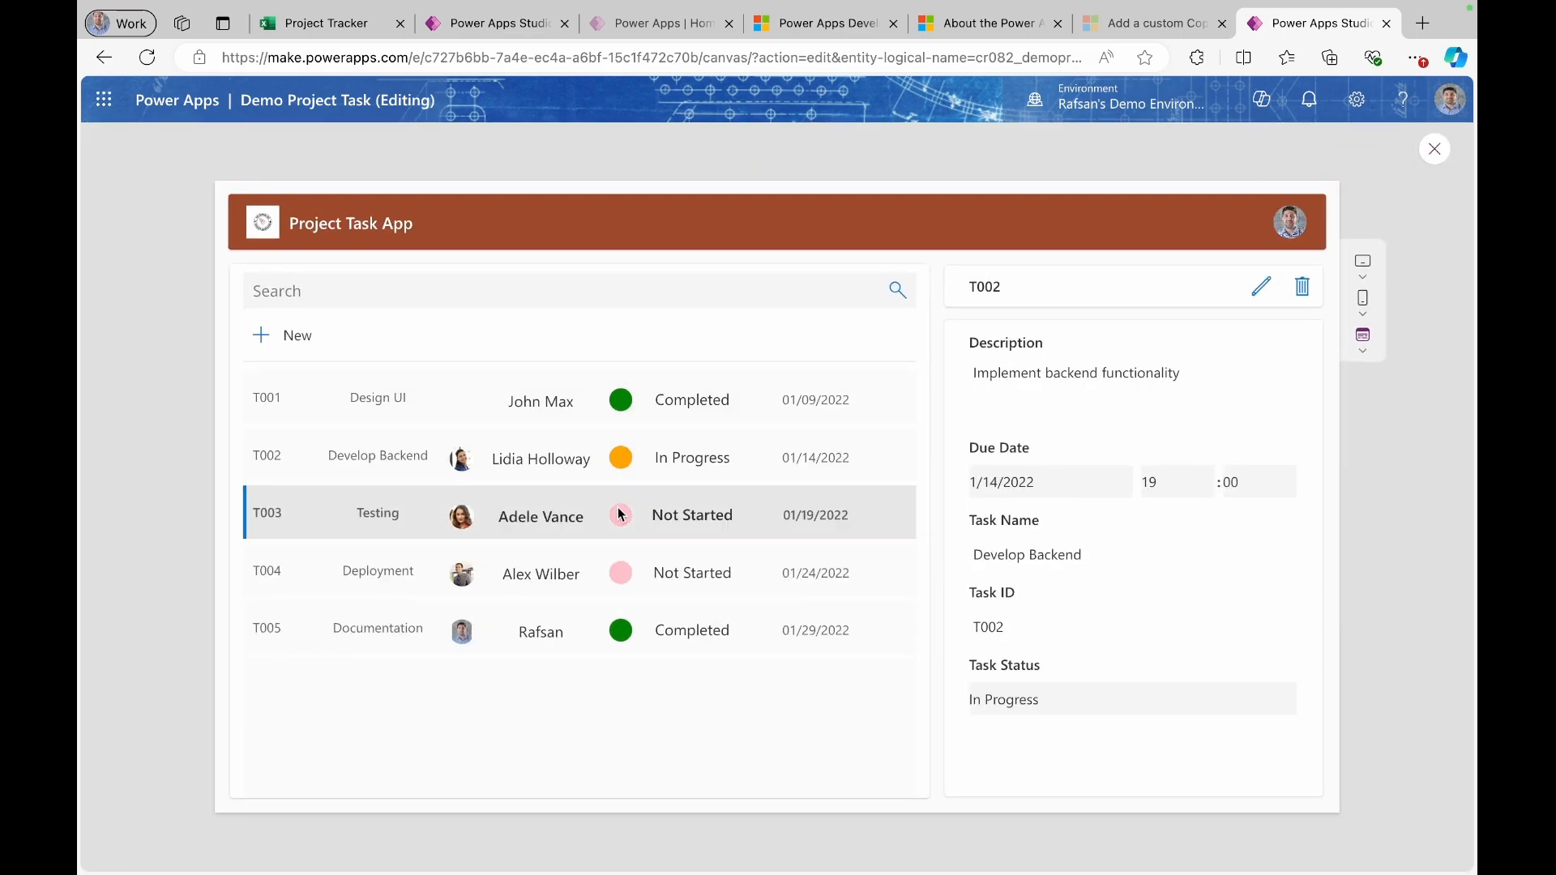
pyautogui.click(616, 575)
pyautogui.click(620, 617)
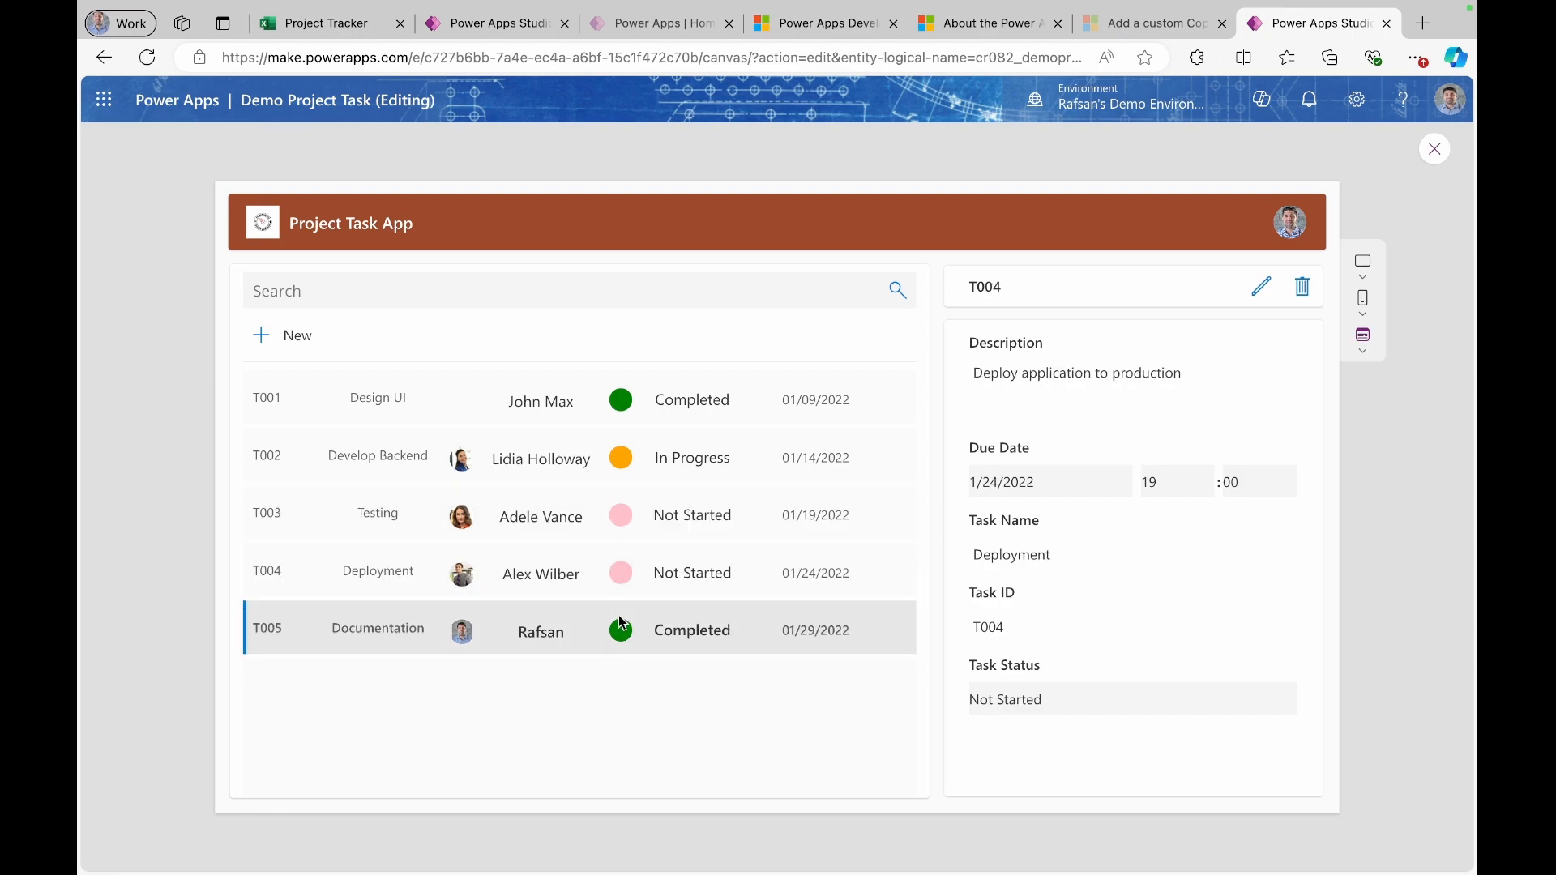
pyautogui.click(629, 402)
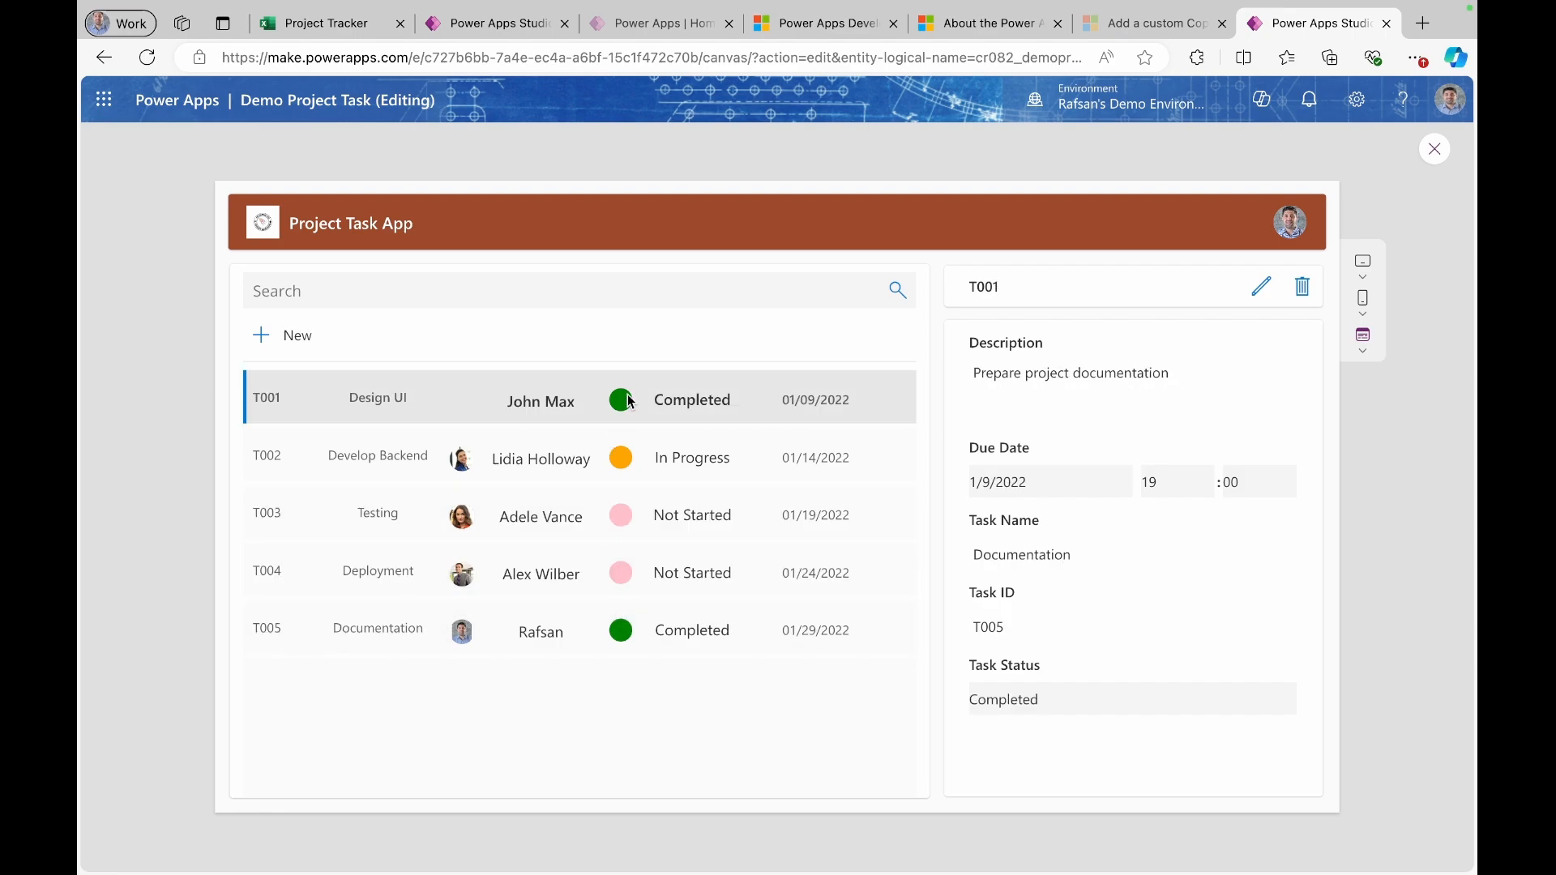
pyautogui.click(1432, 155)
pyautogui.click(1433, 156)
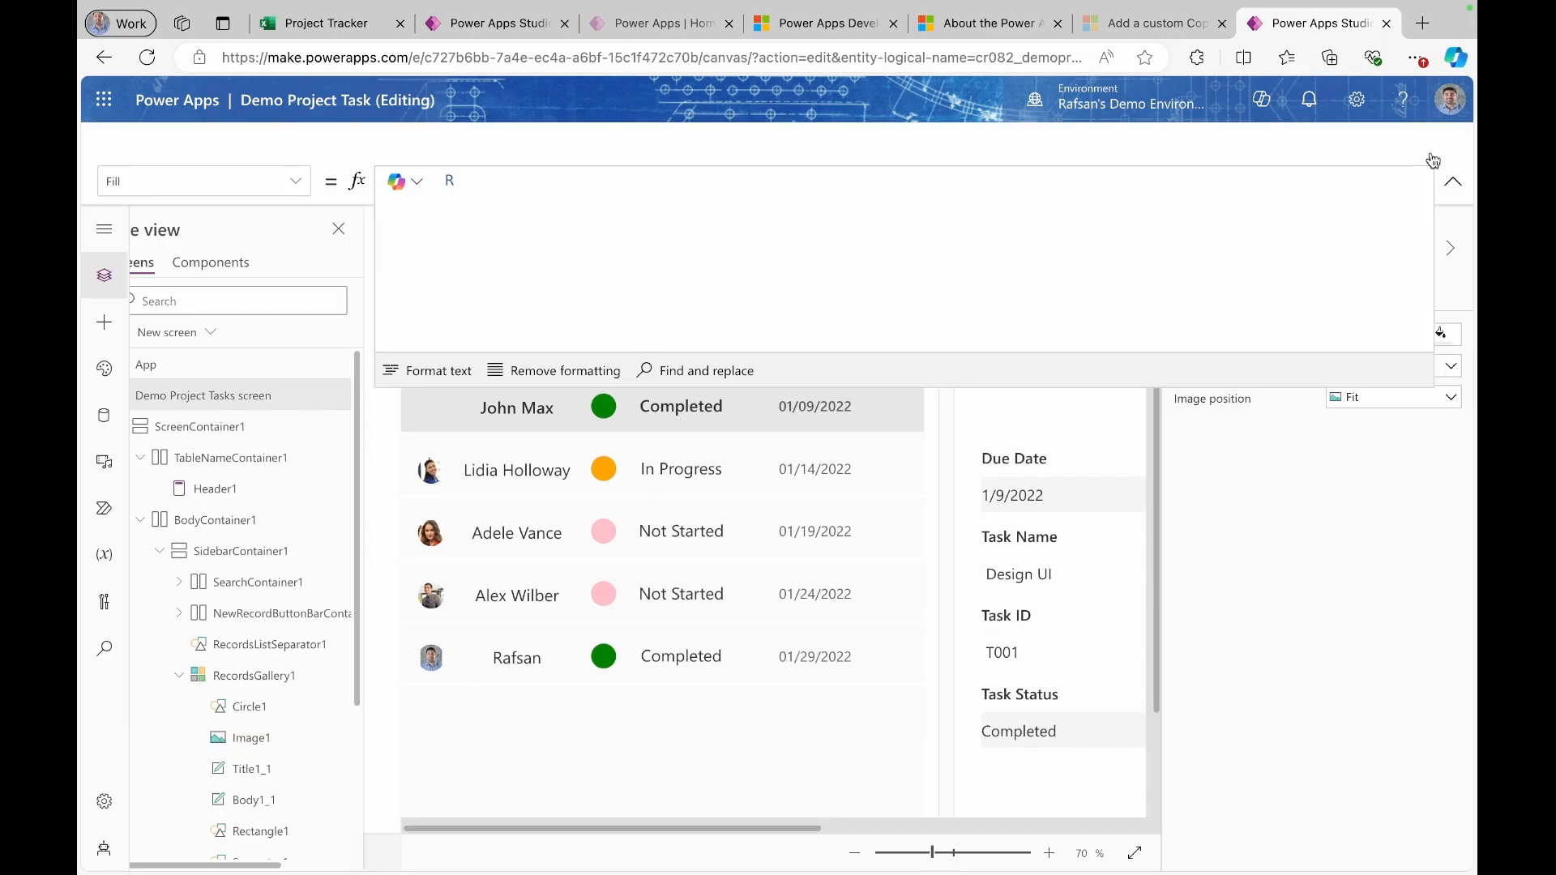
# - Have Copilot explain the status circle's HoverFill formula, and check the task gallery in the app preview
pyautogui.click(842, 676)
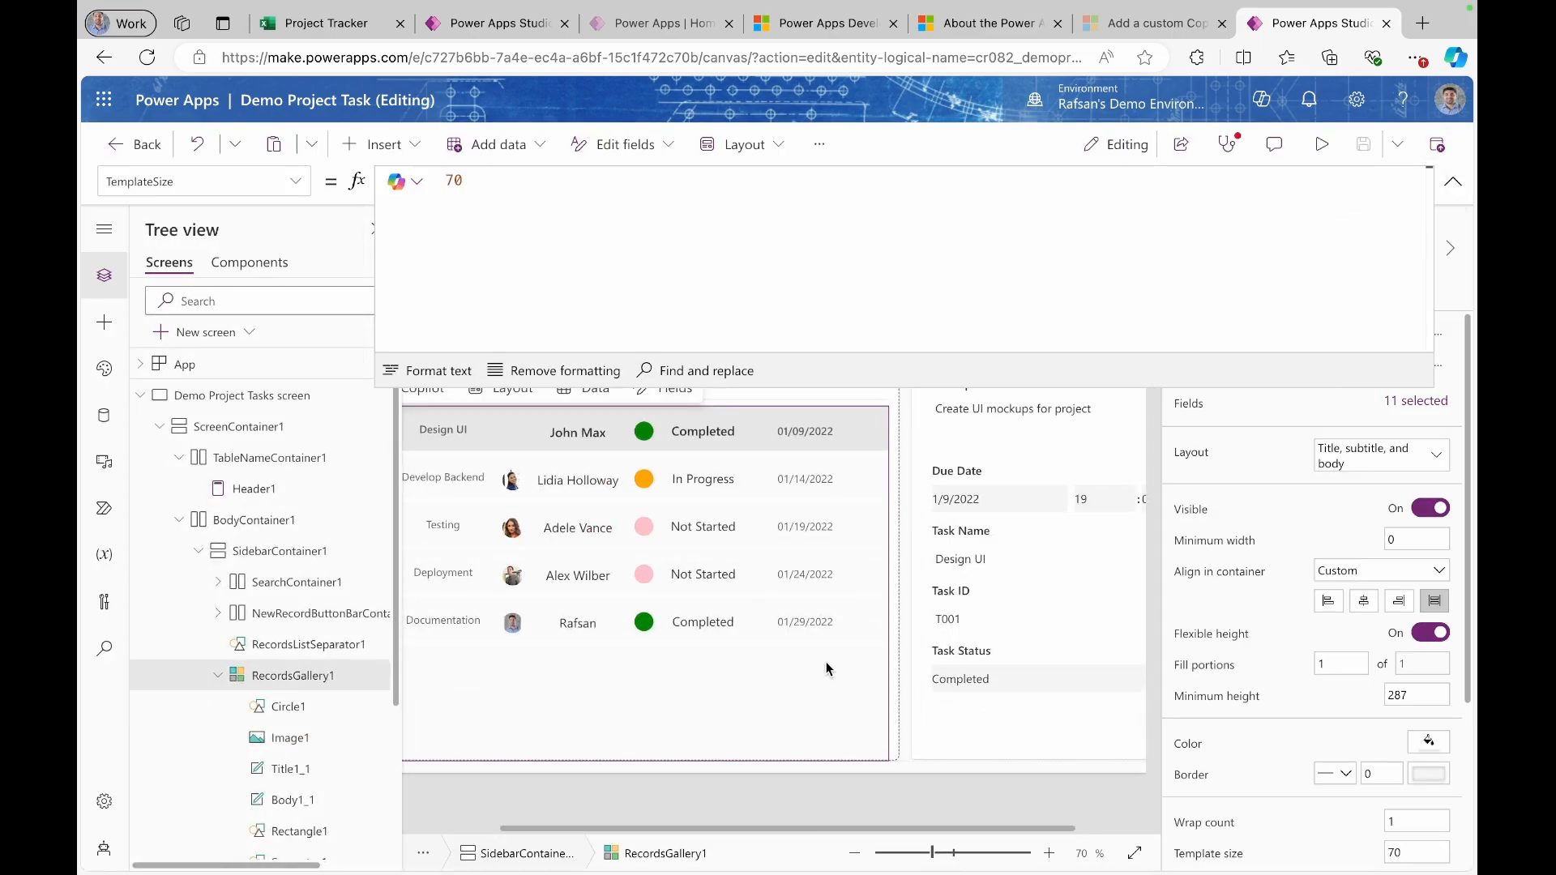
pyautogui.click(641, 434)
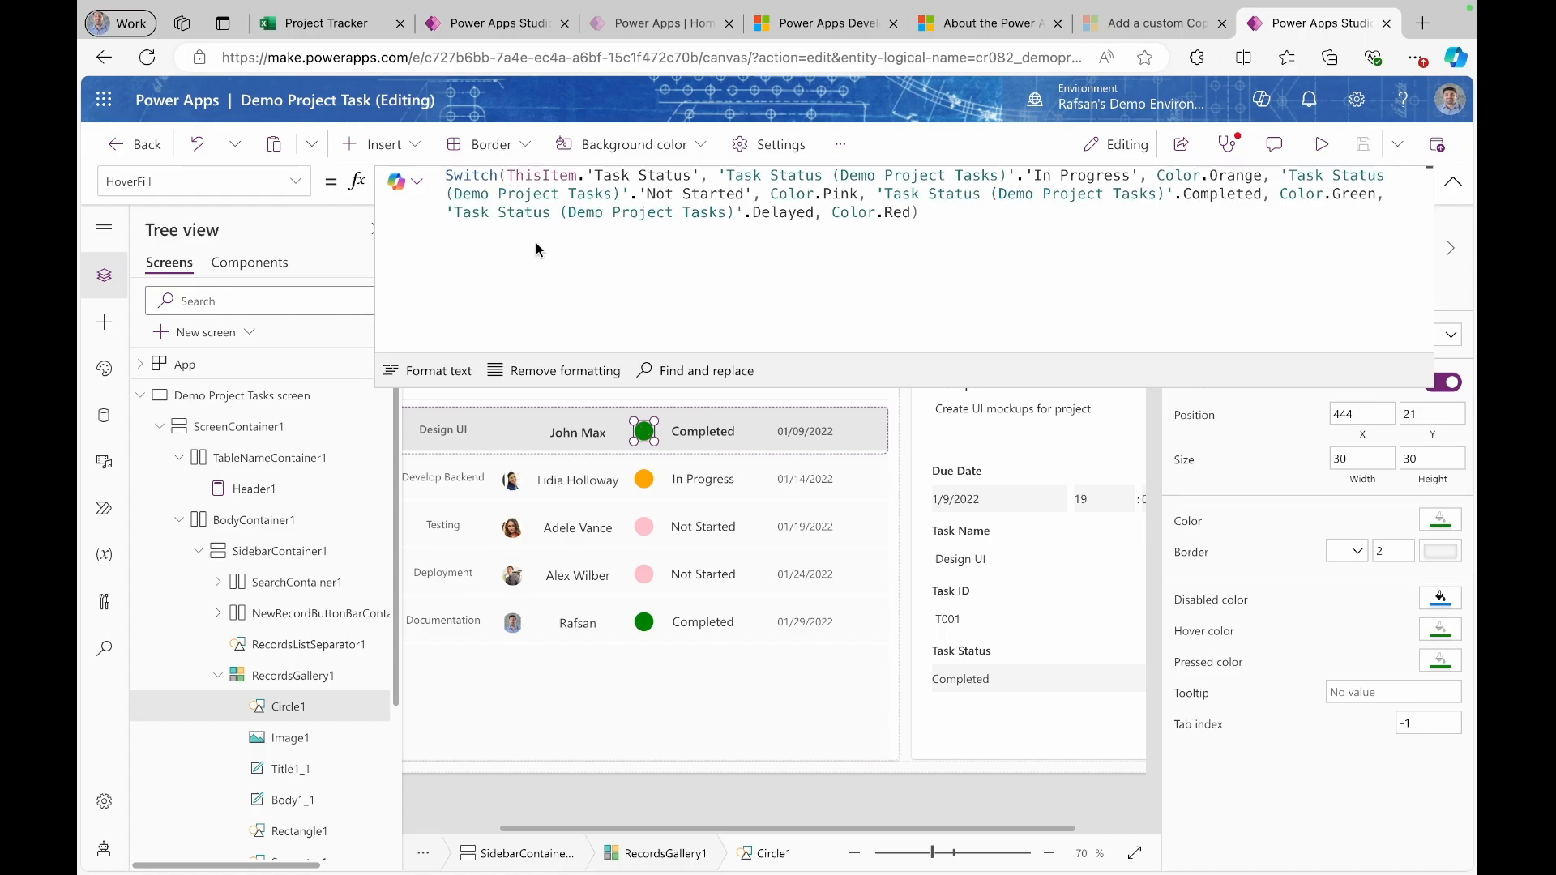
pyautogui.click(416, 188)
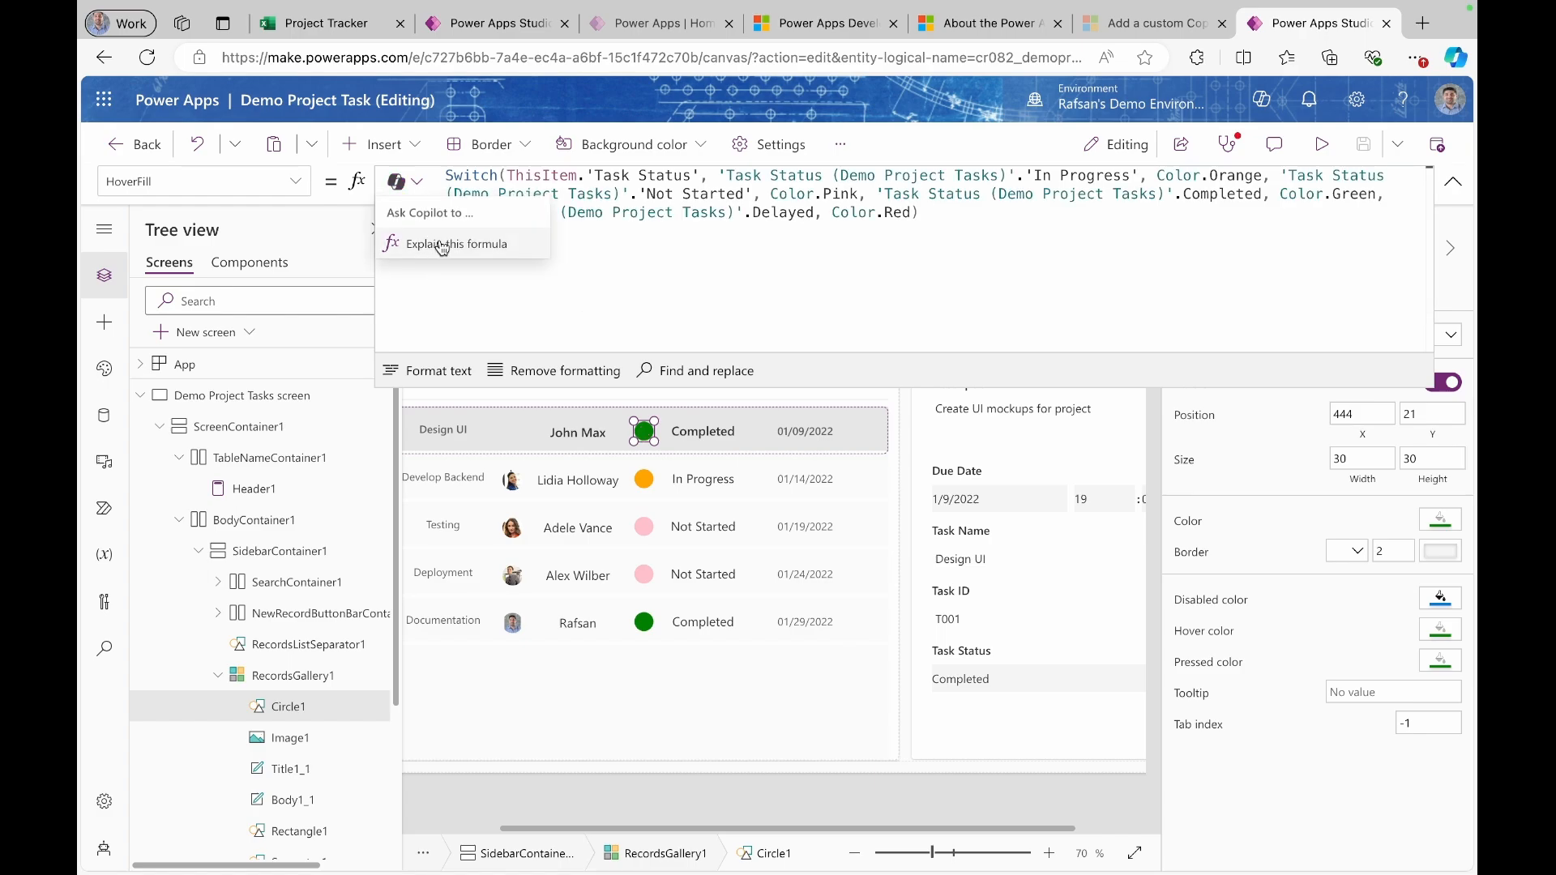
pyautogui.click(499, 244)
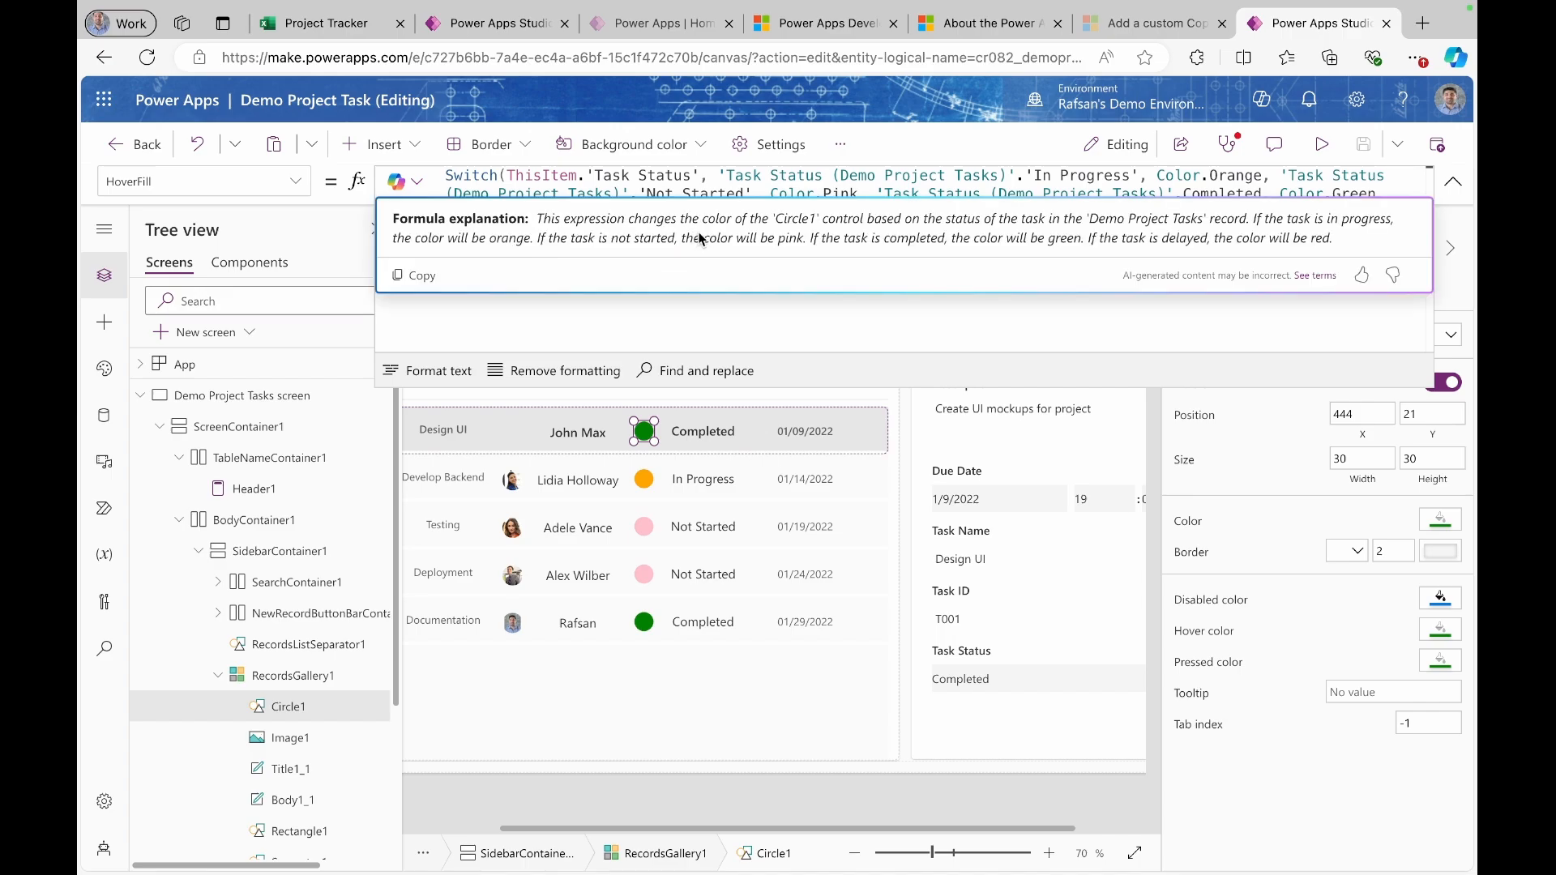
pyautogui.click(1452, 182)
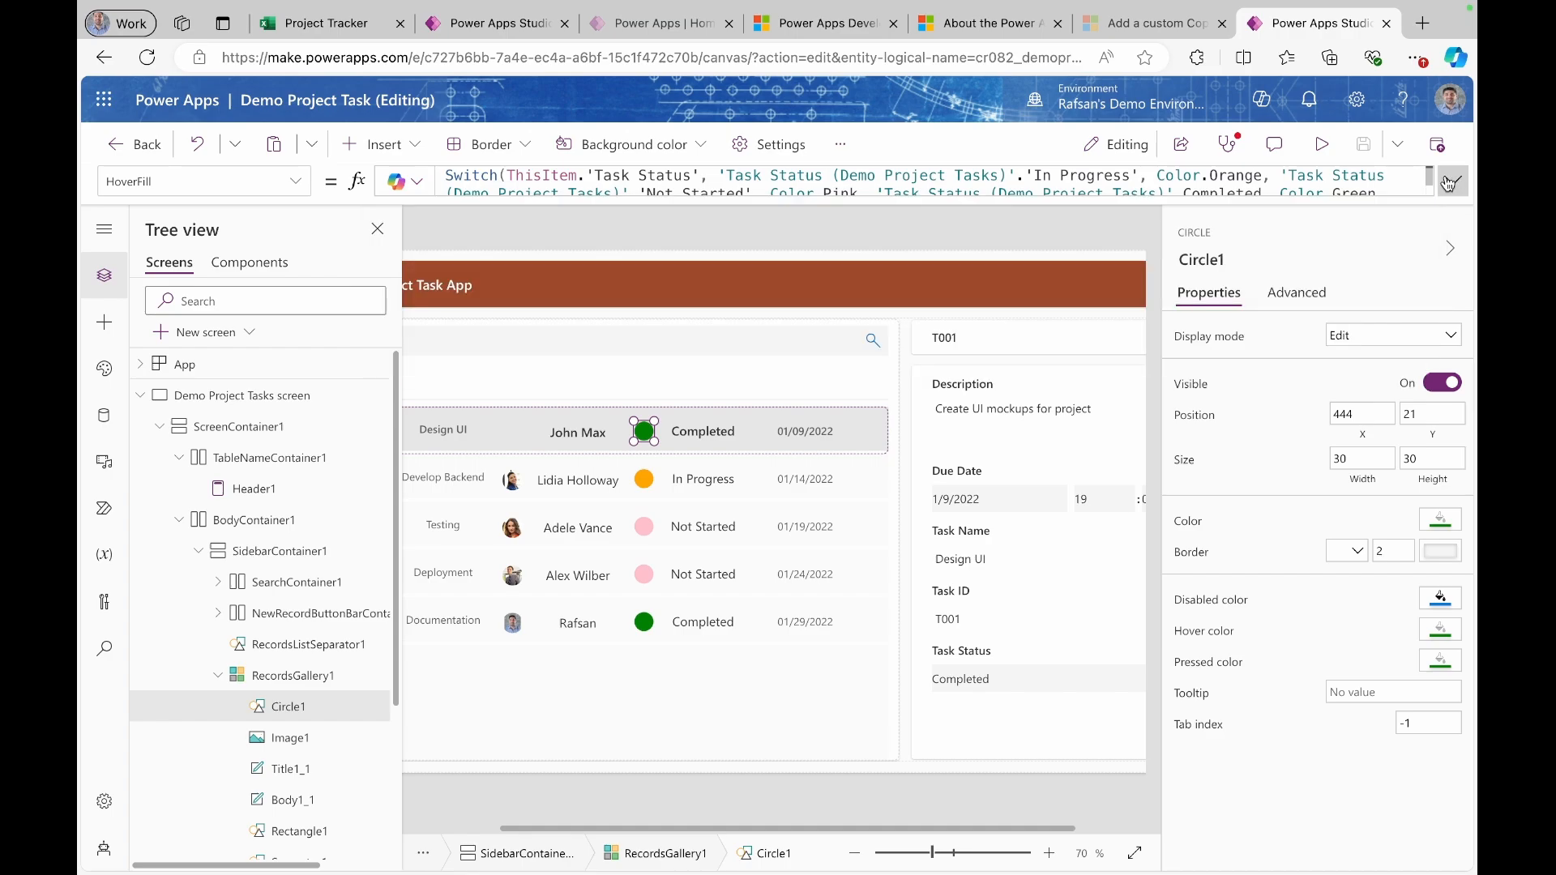
pyautogui.click(1323, 145)
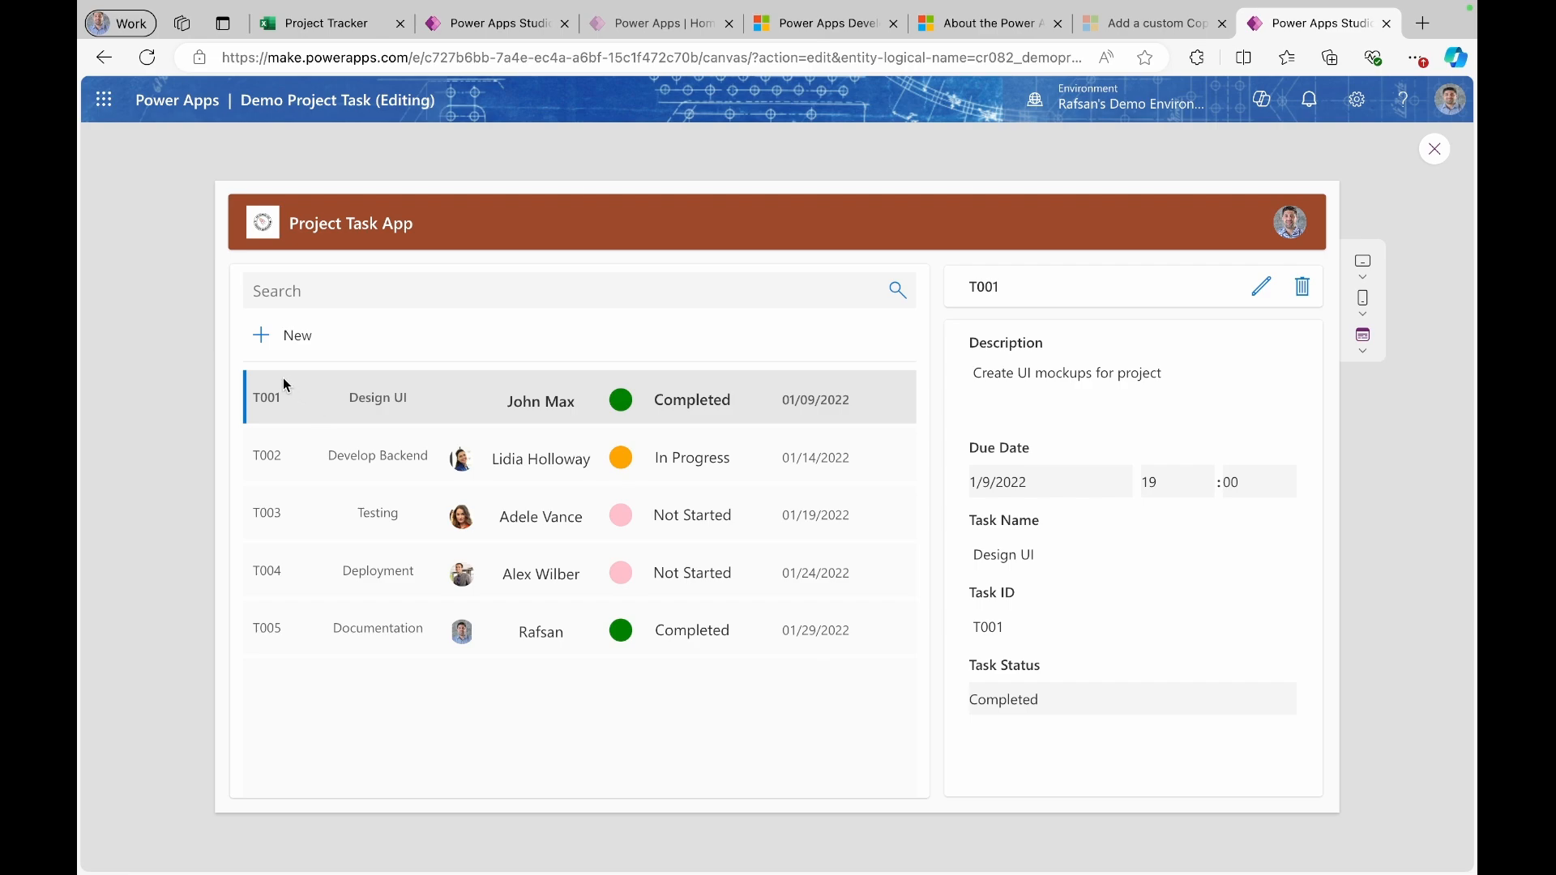
pyautogui.click(1434, 151)
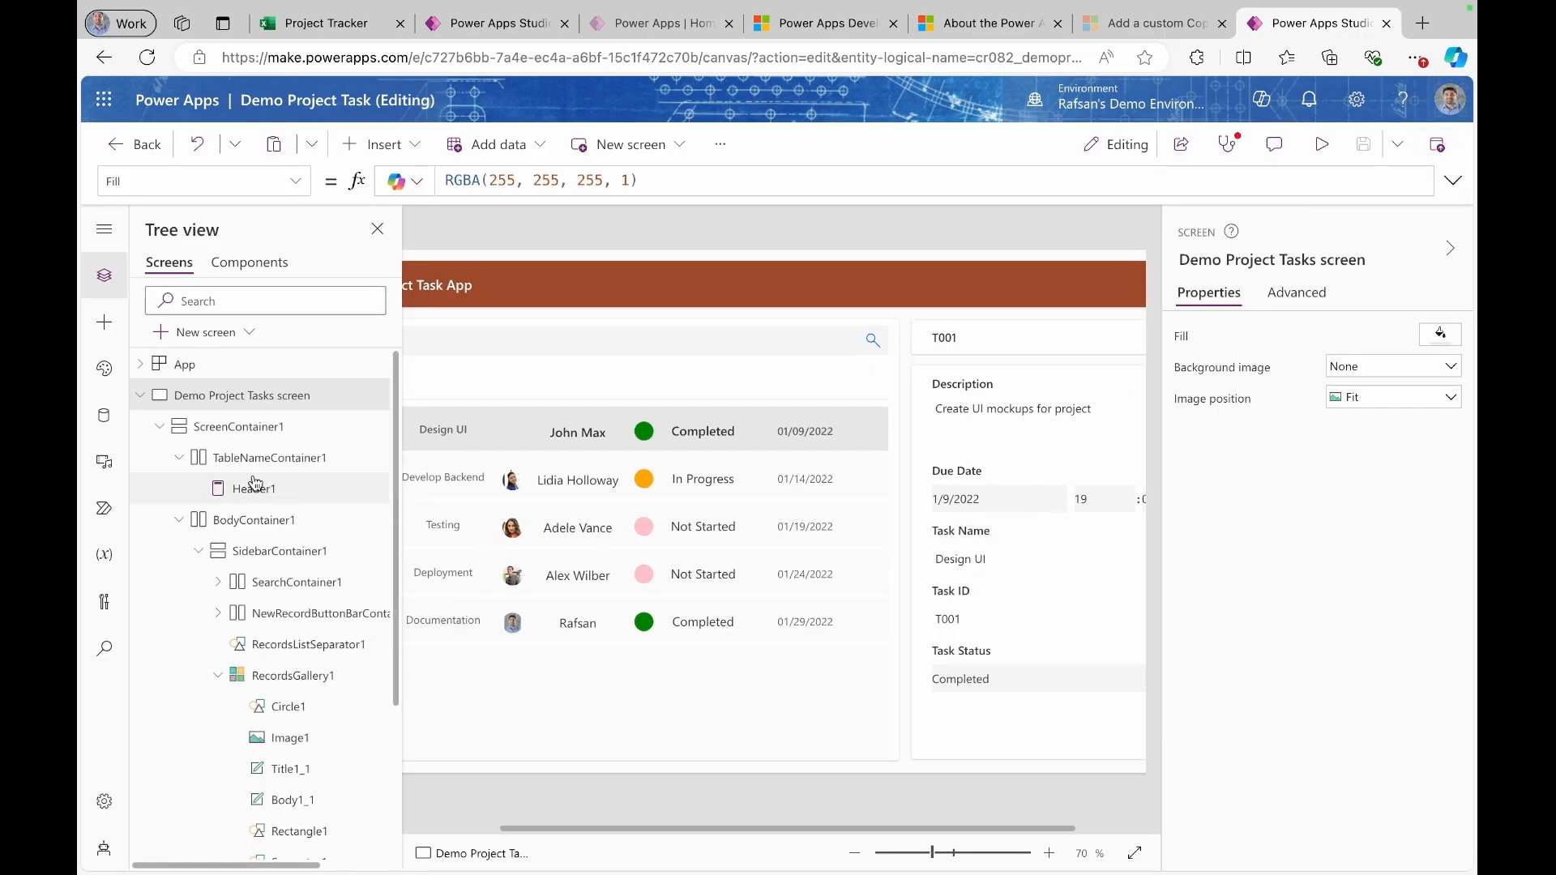
# - Insert a horizontal container inside SidebarContainer1
pyautogui.click(266, 552)
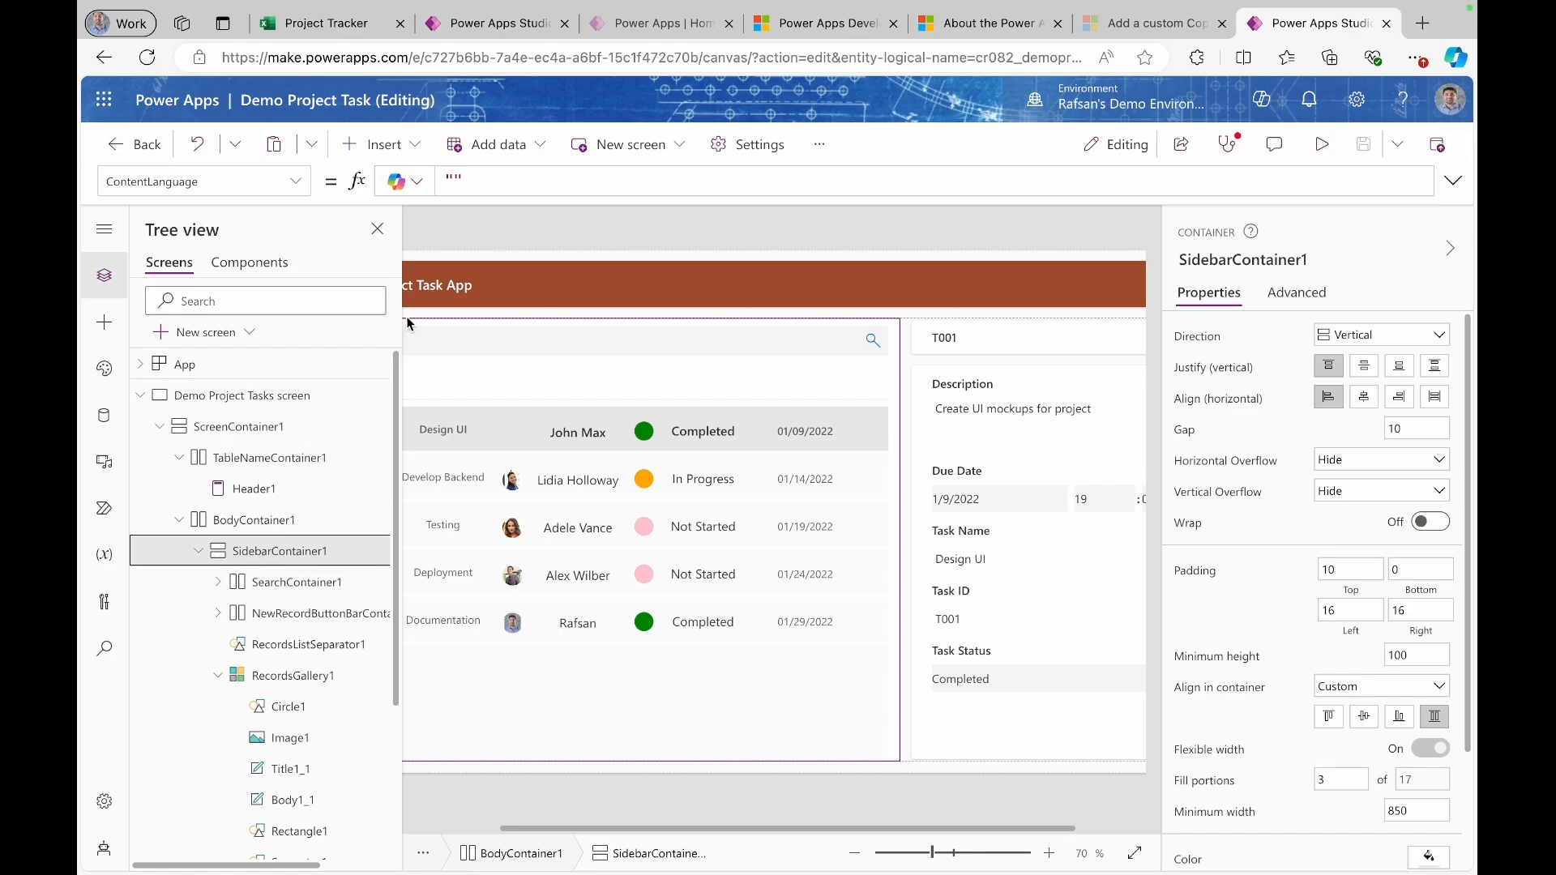
pyautogui.click(414, 146)
pyautogui.write('hor')
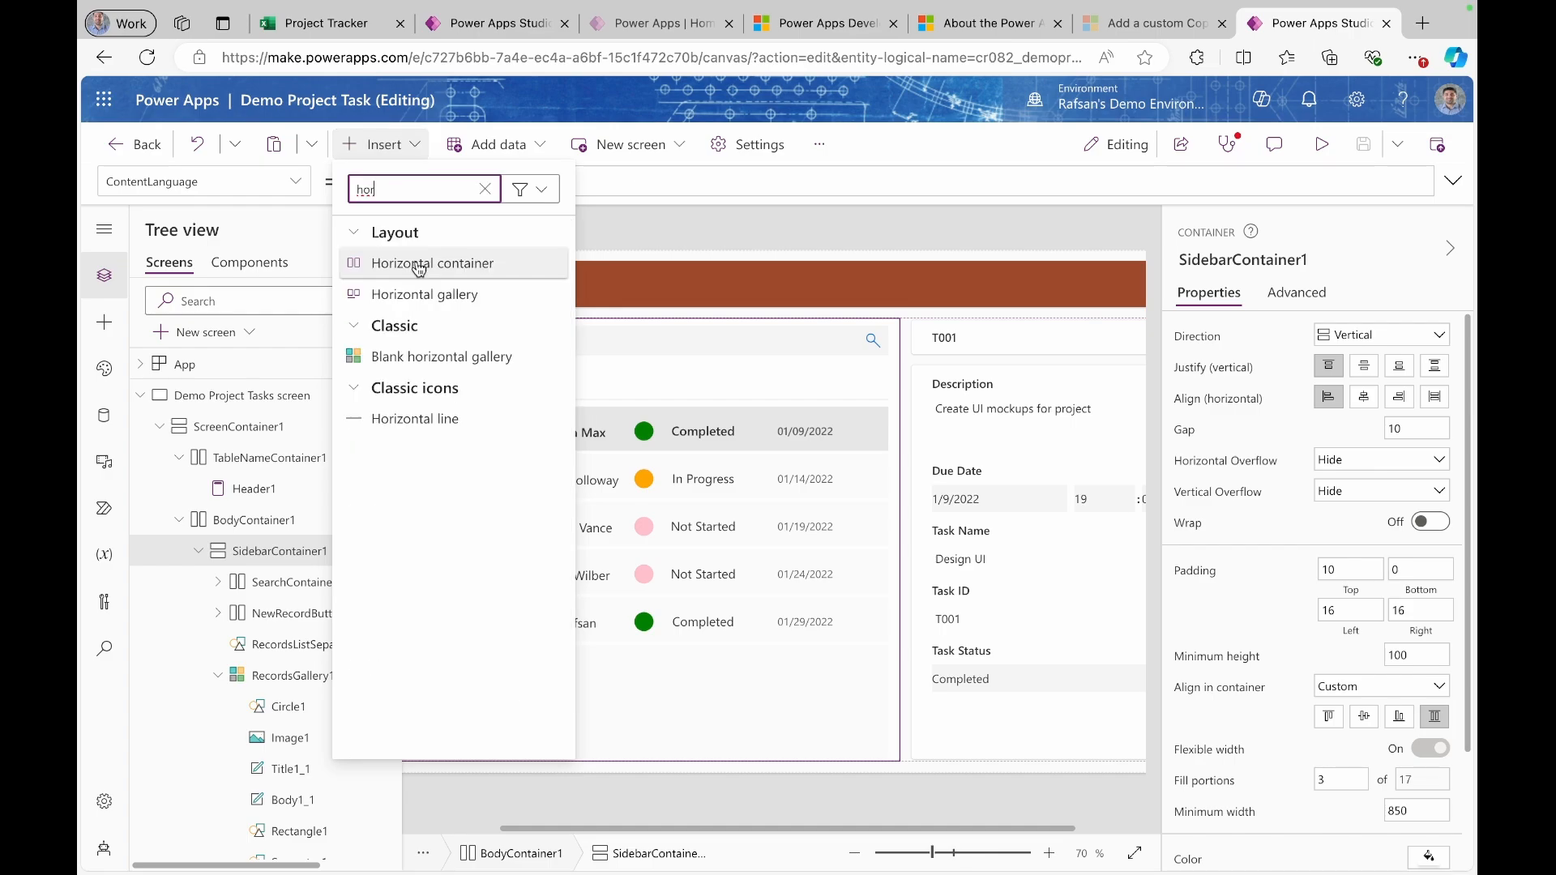
pyautogui.click(421, 267)
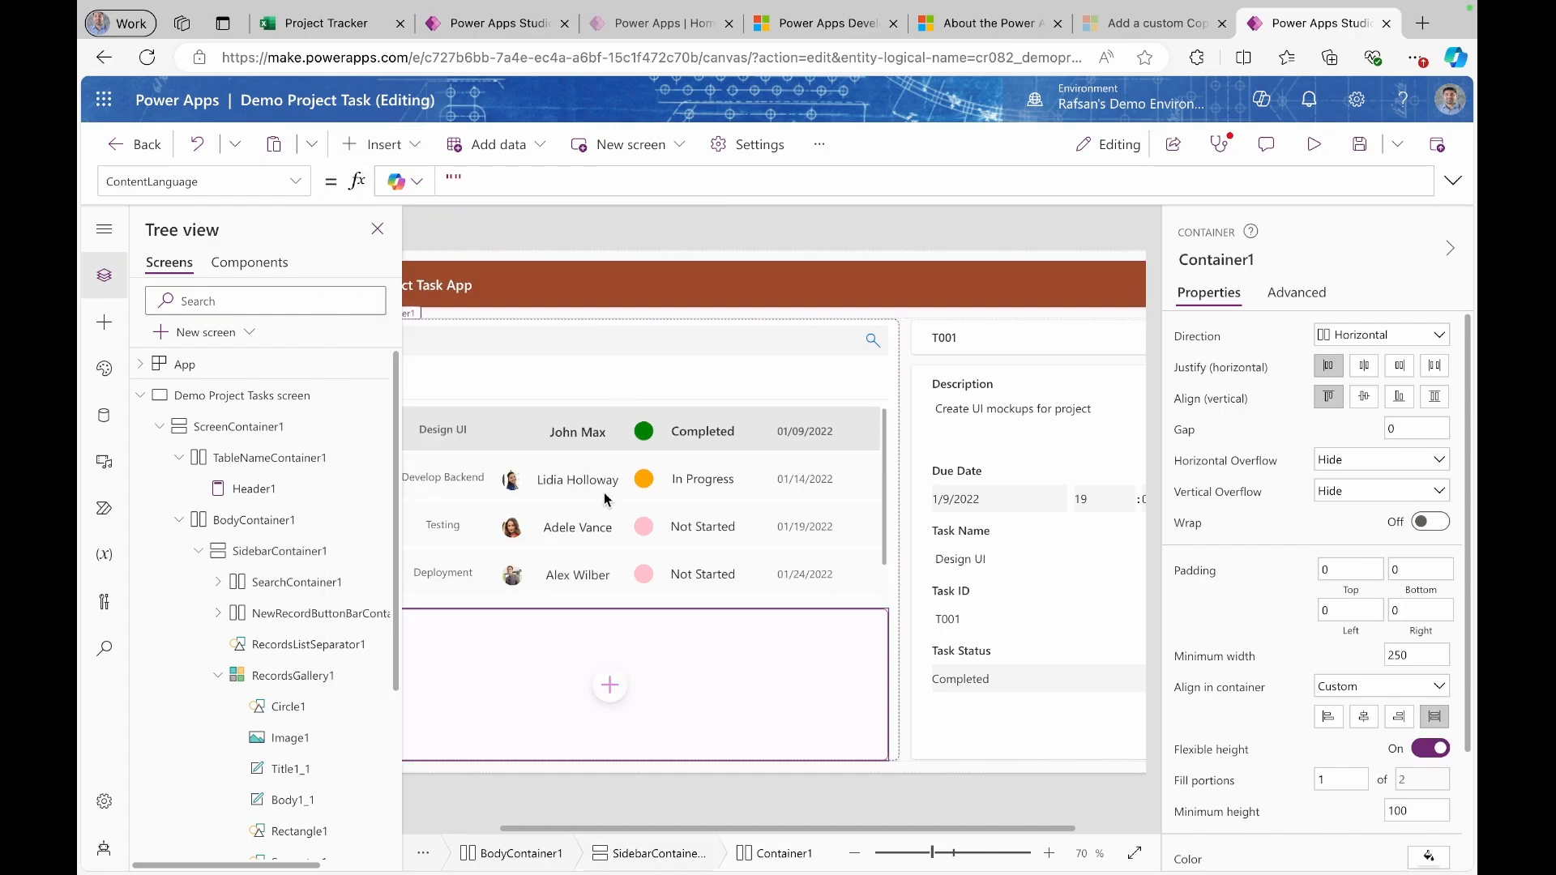
# - Turn off flexible height for the new horizontal container and set its height to 40
pyautogui.click(377, 232)
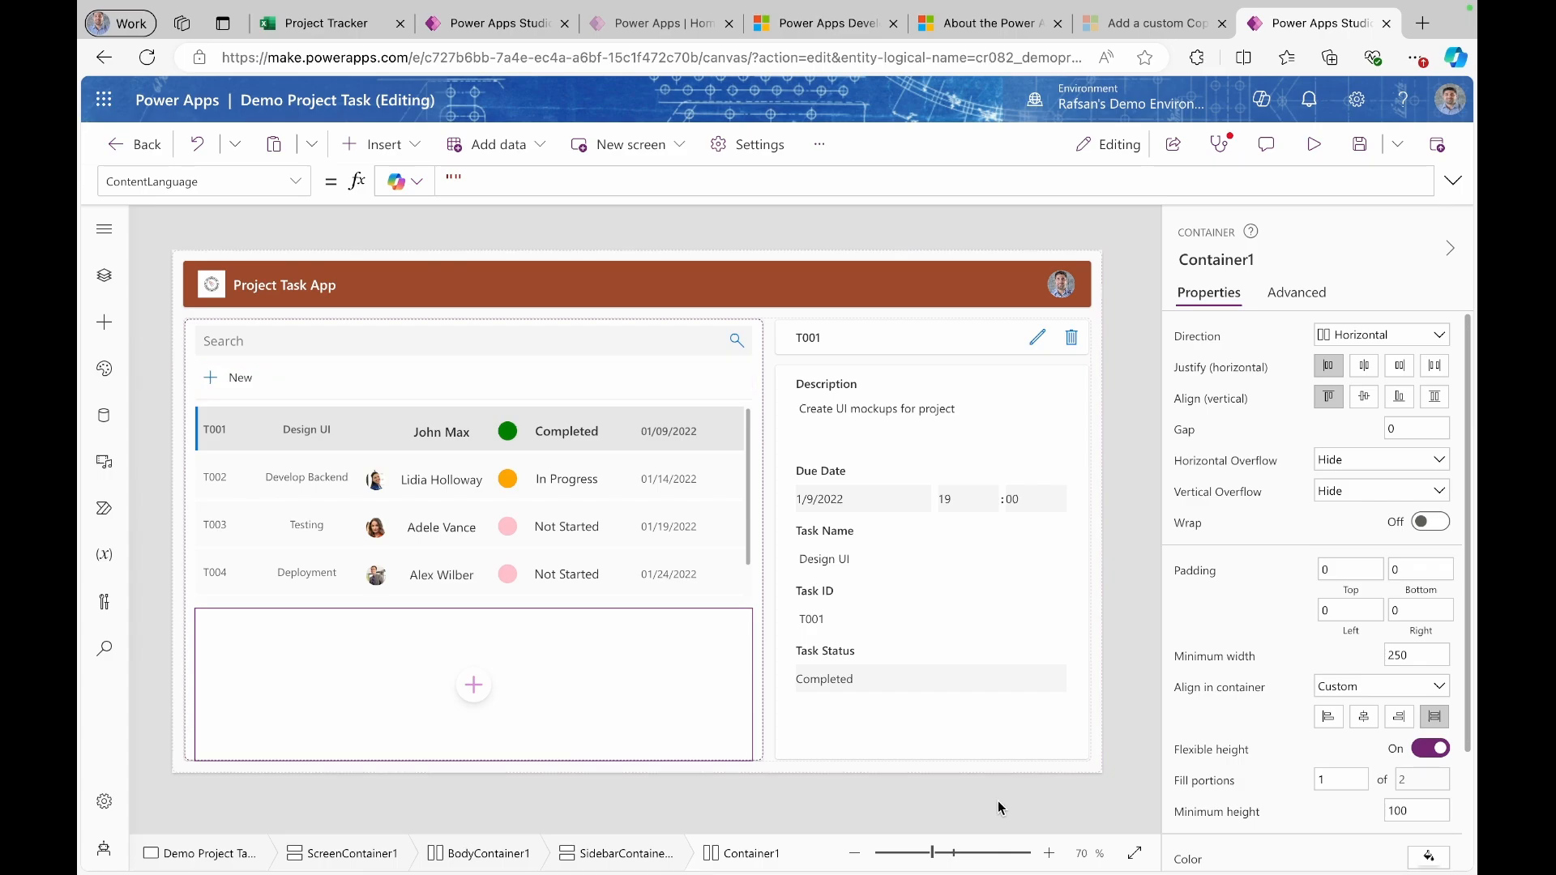
pyautogui.scroll(-1, 1387, 772)
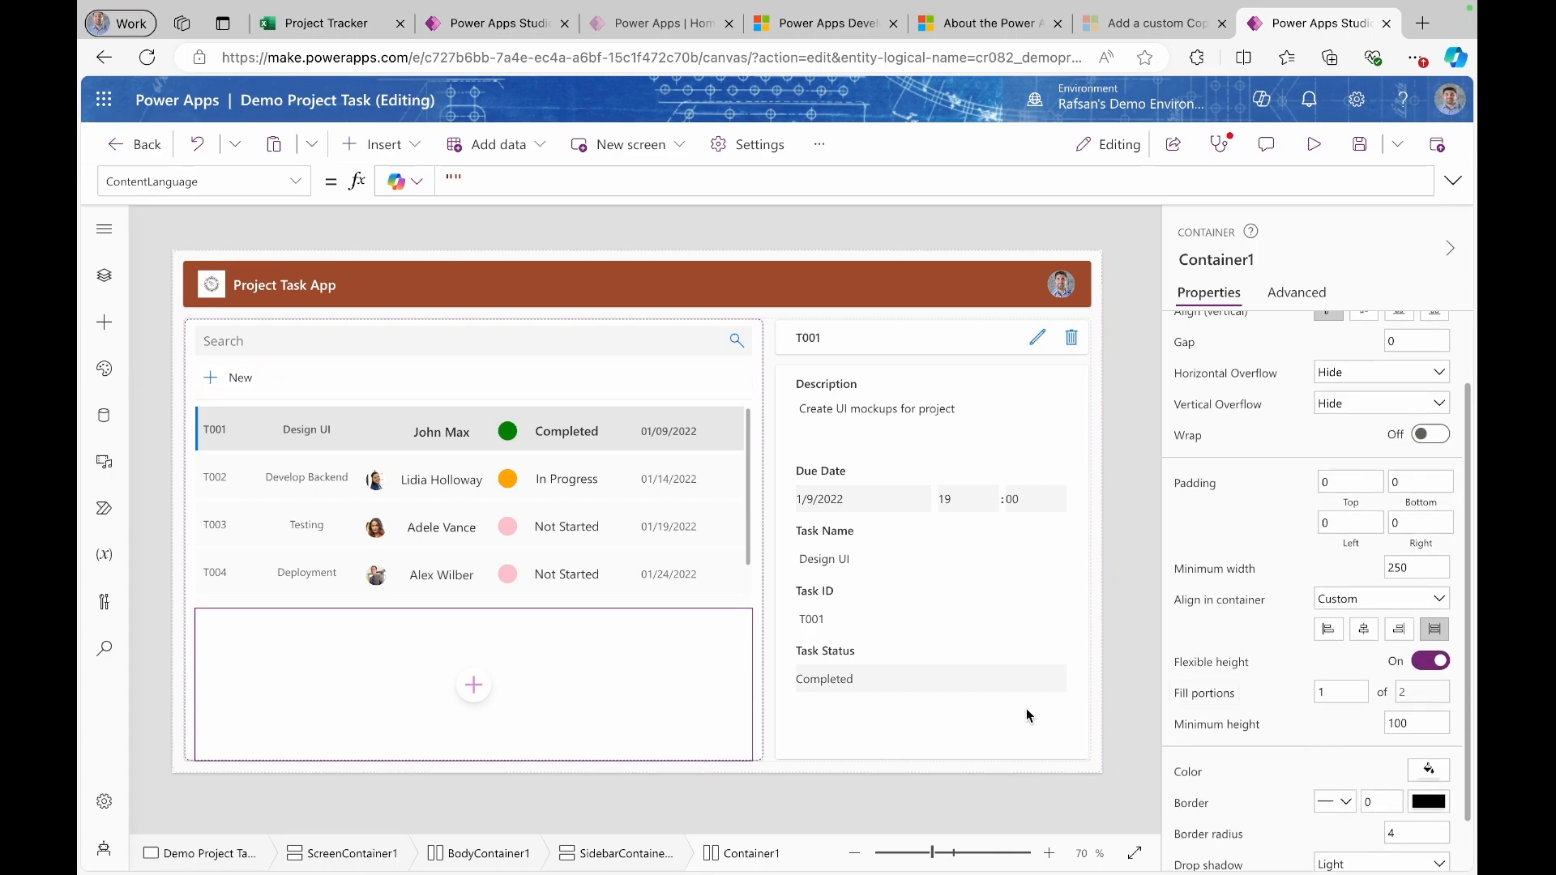
pyautogui.click(1428, 663)
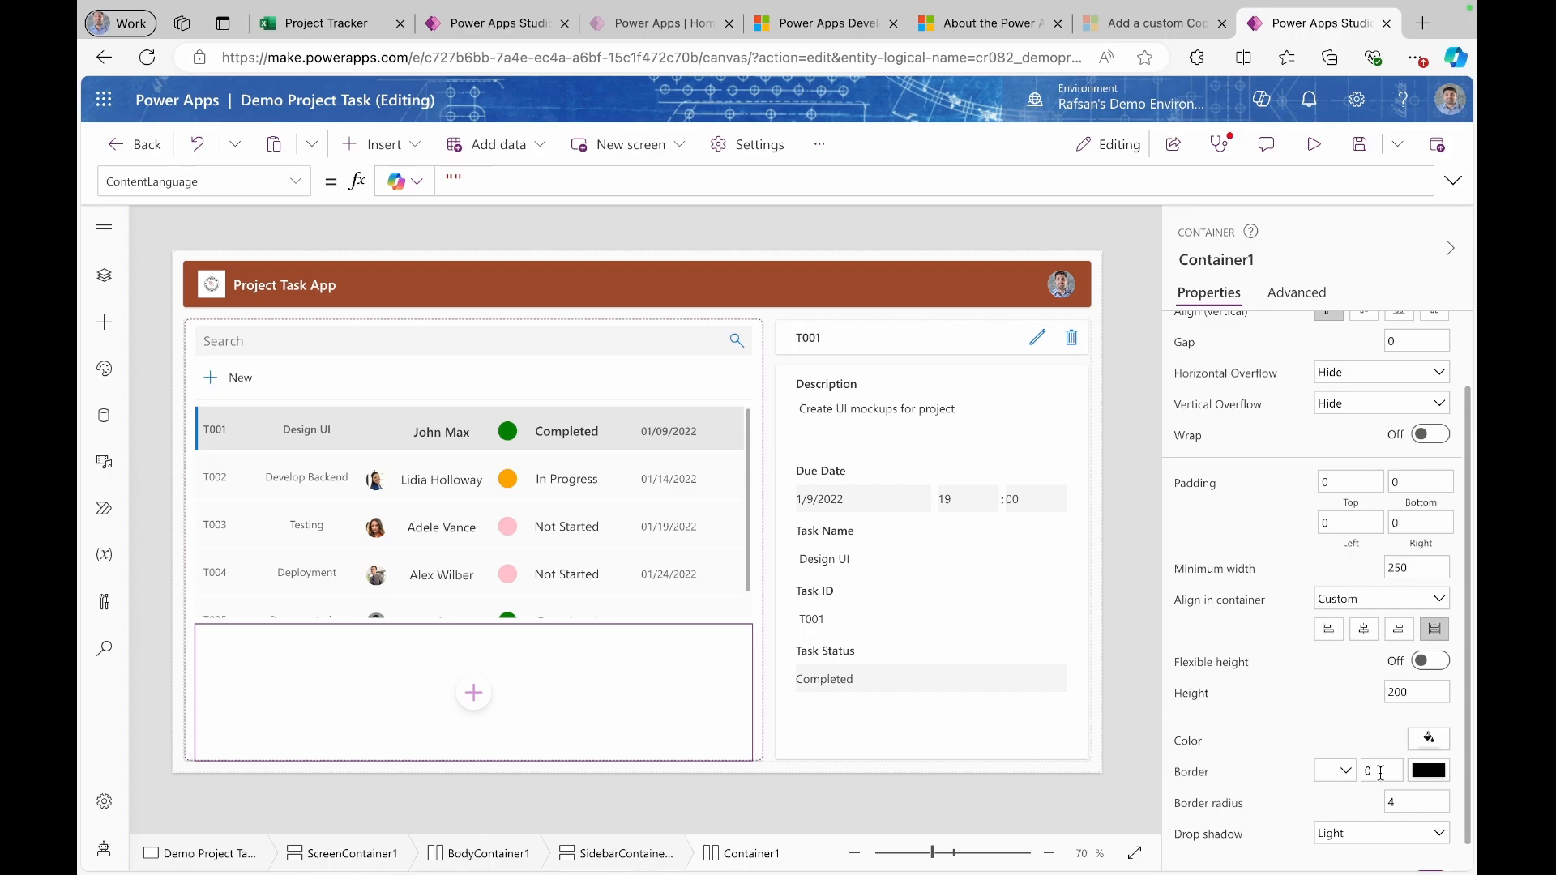
pyautogui.click(1416, 689)
pyautogui.write('40')
pyautogui.click(1320, 693)
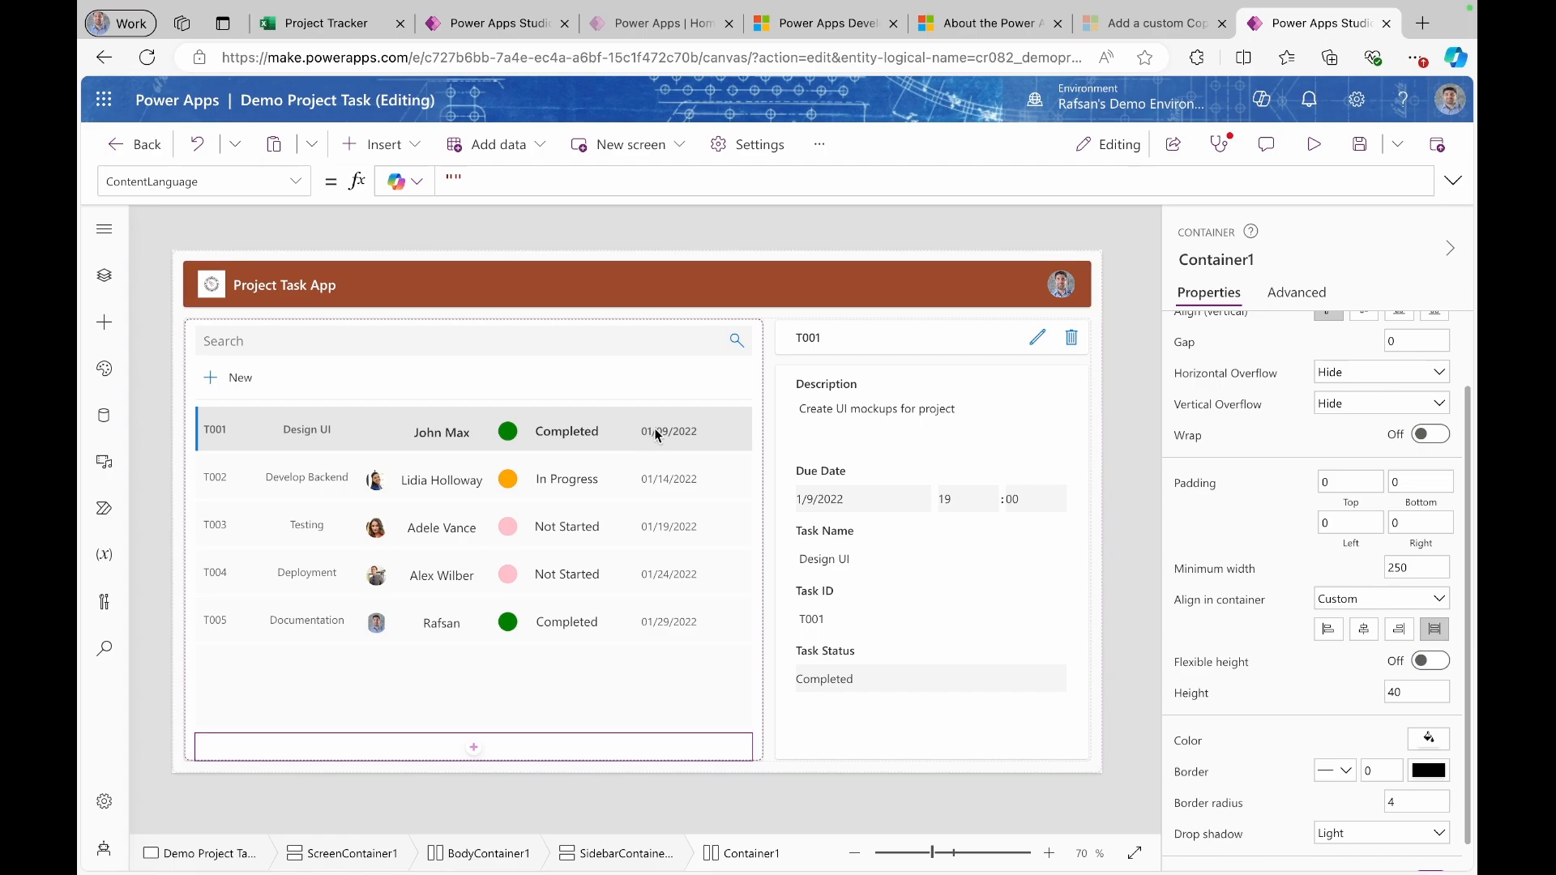
# - Move Container1 up one place so it sits directly above RecordsGallery1, and check the layout in the app preview
pyautogui.click(105, 277)
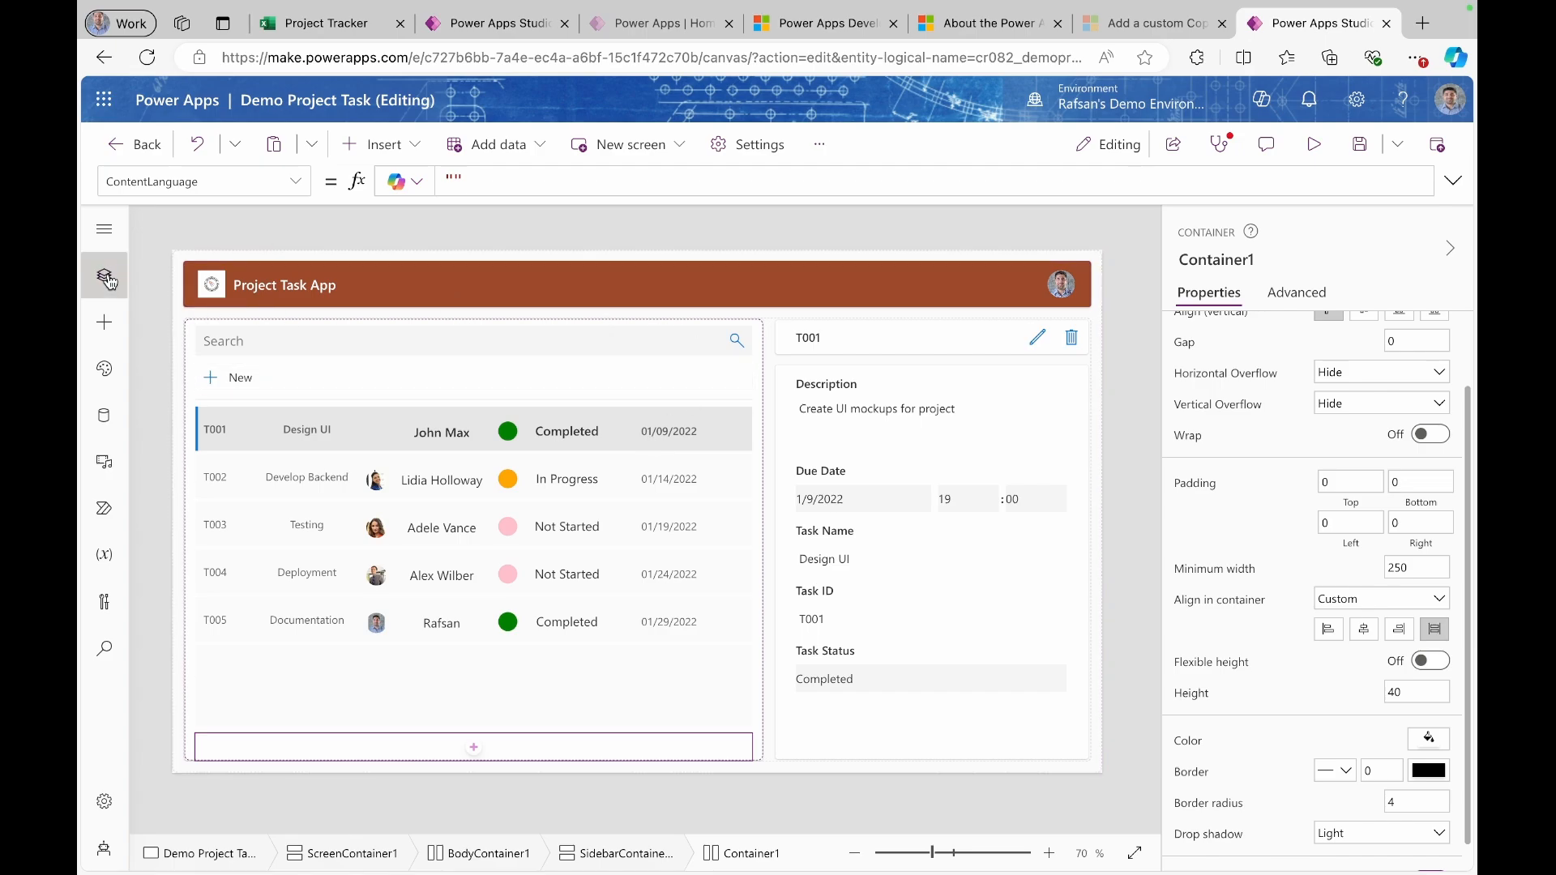
pyautogui.scroll(-2, 297, 733)
pyautogui.scroll(-3, 297, 734)
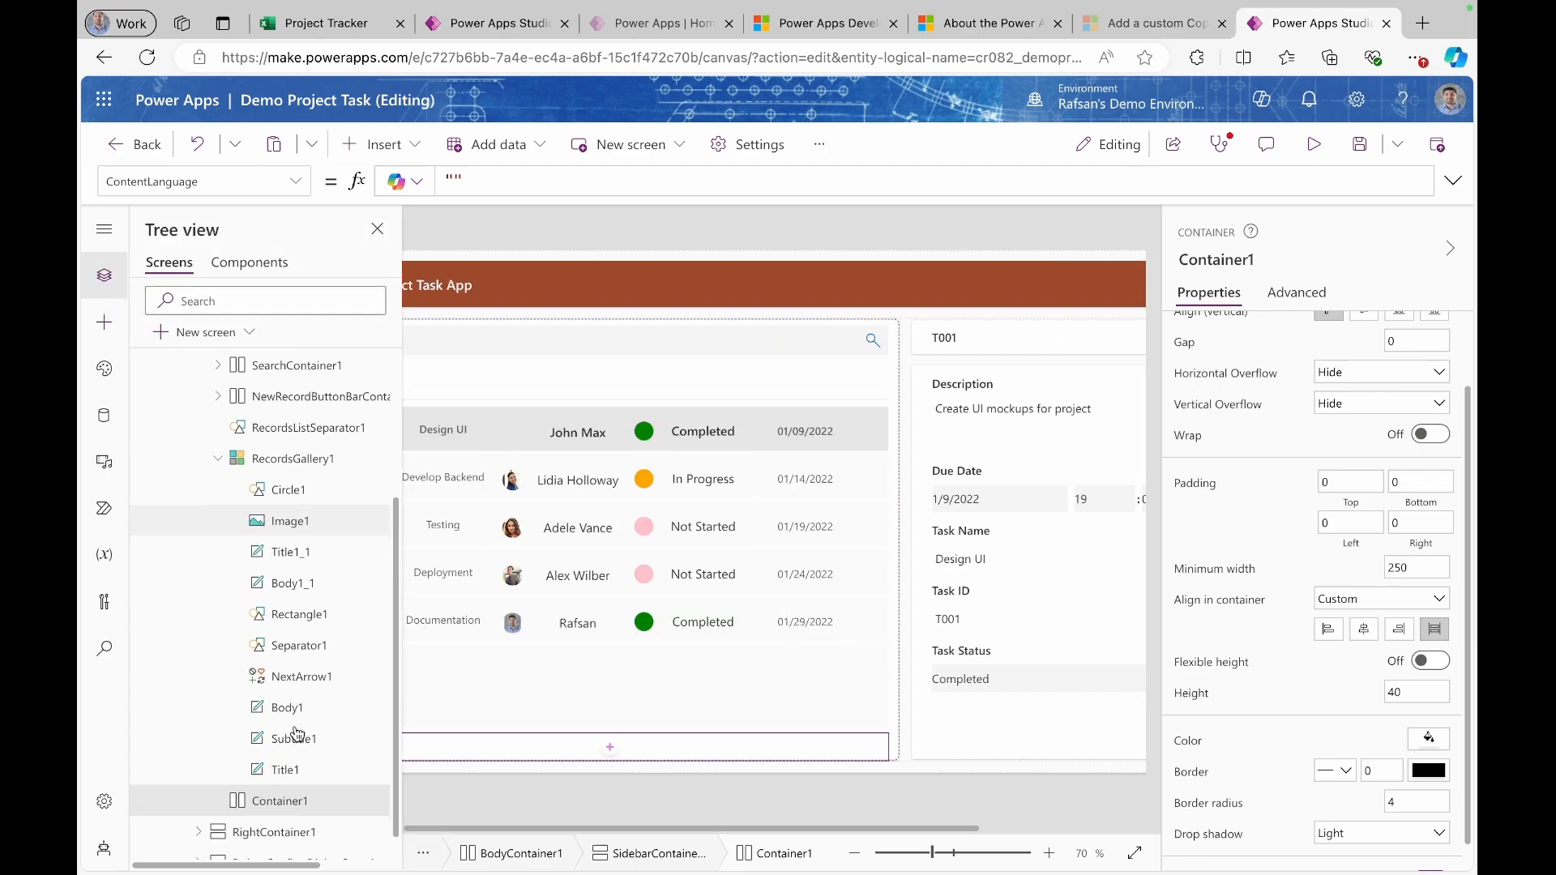
pyautogui.hscroll(2, 332, 781)
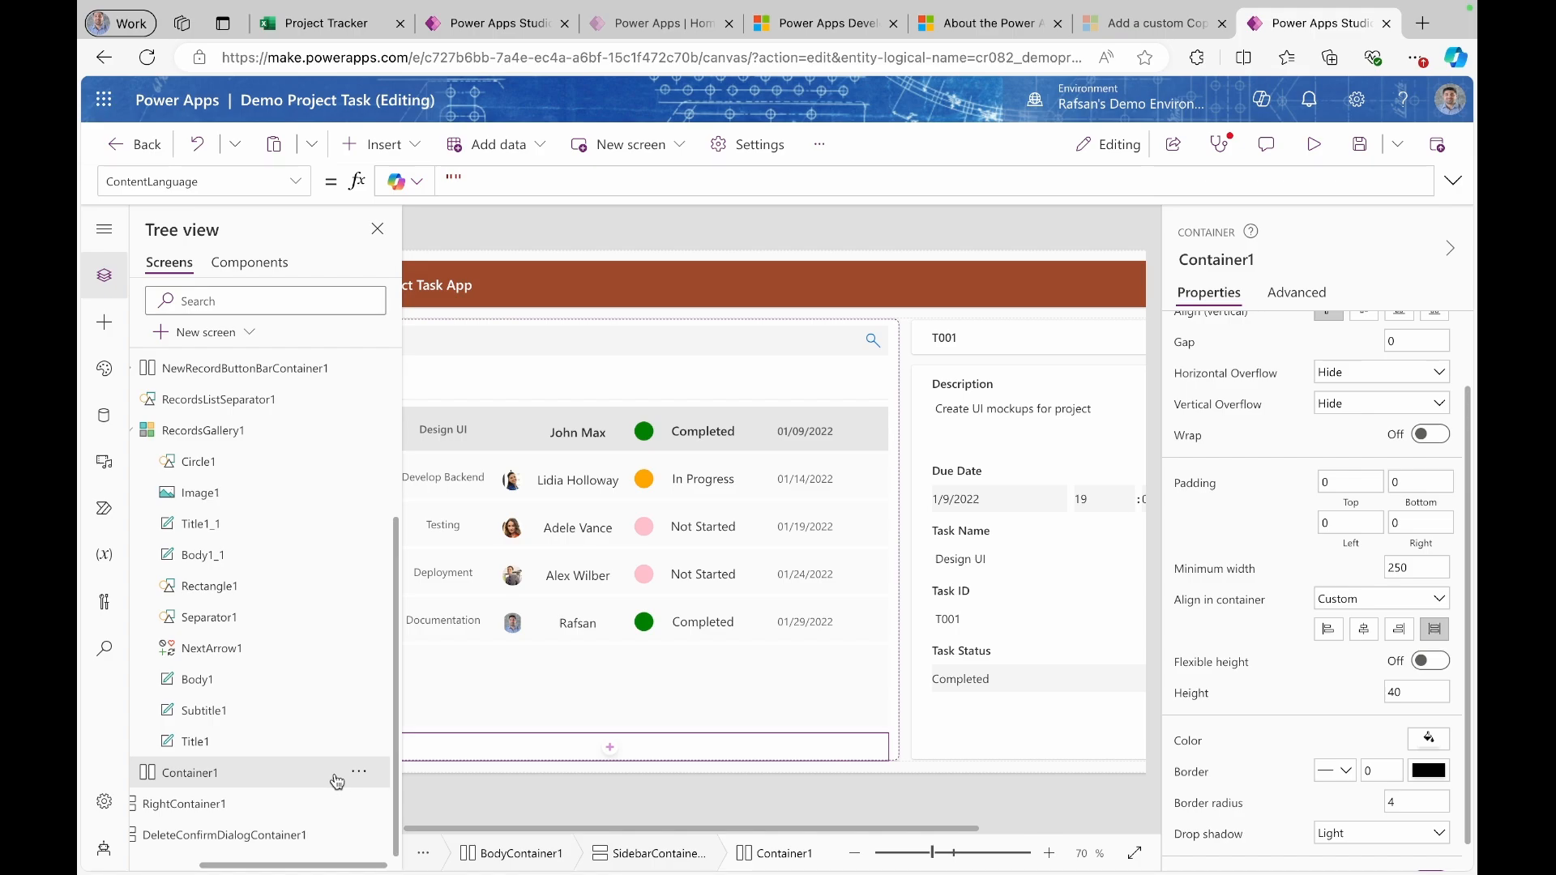
pyautogui.click(358, 777)
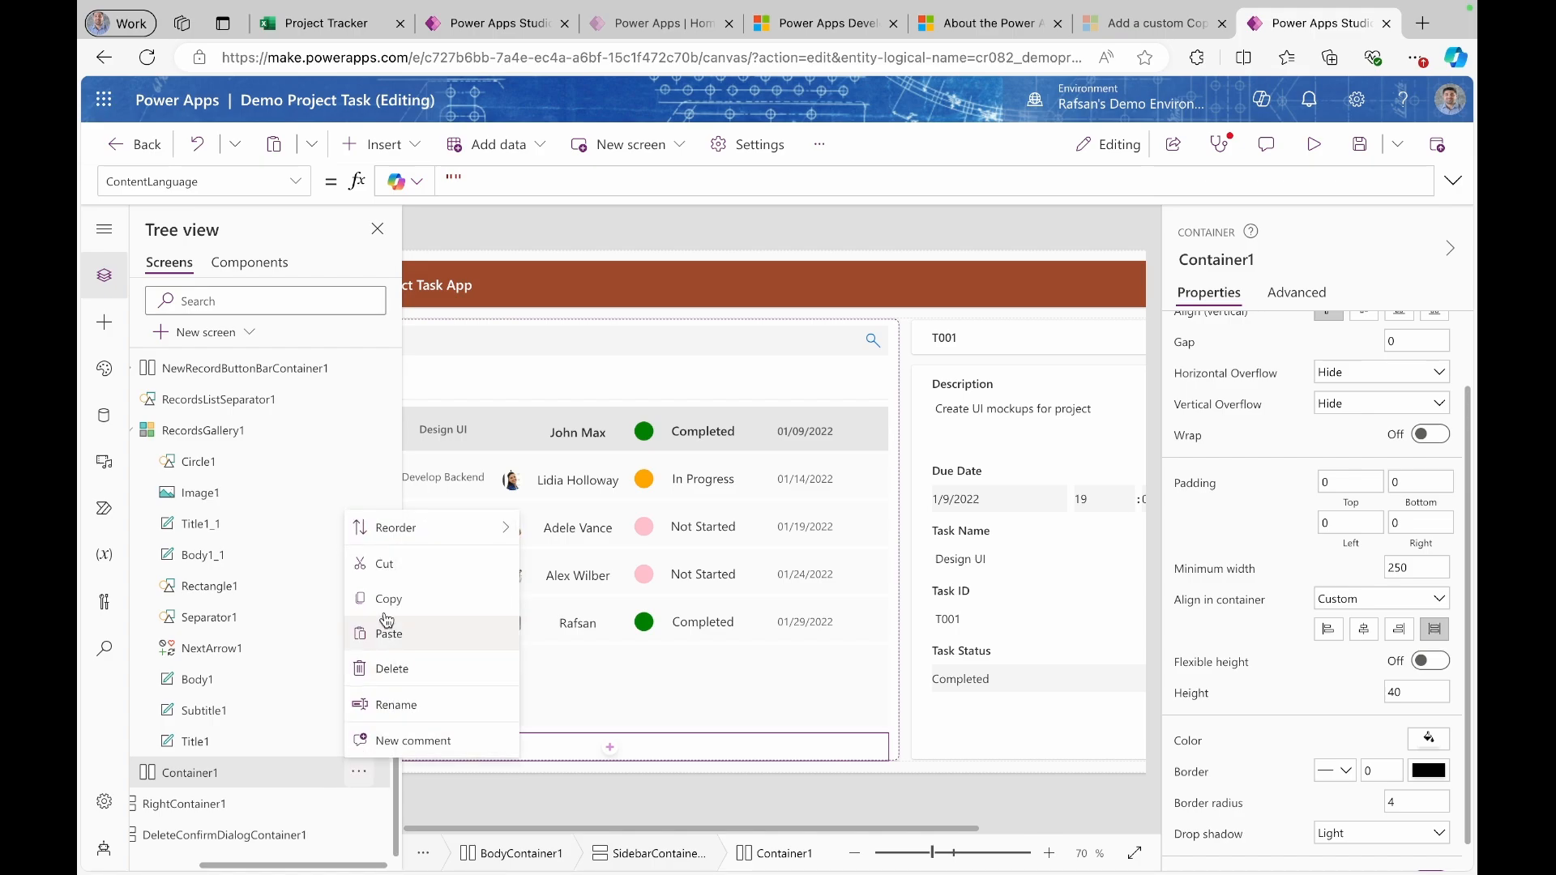
pyautogui.moveTo(472, 532)
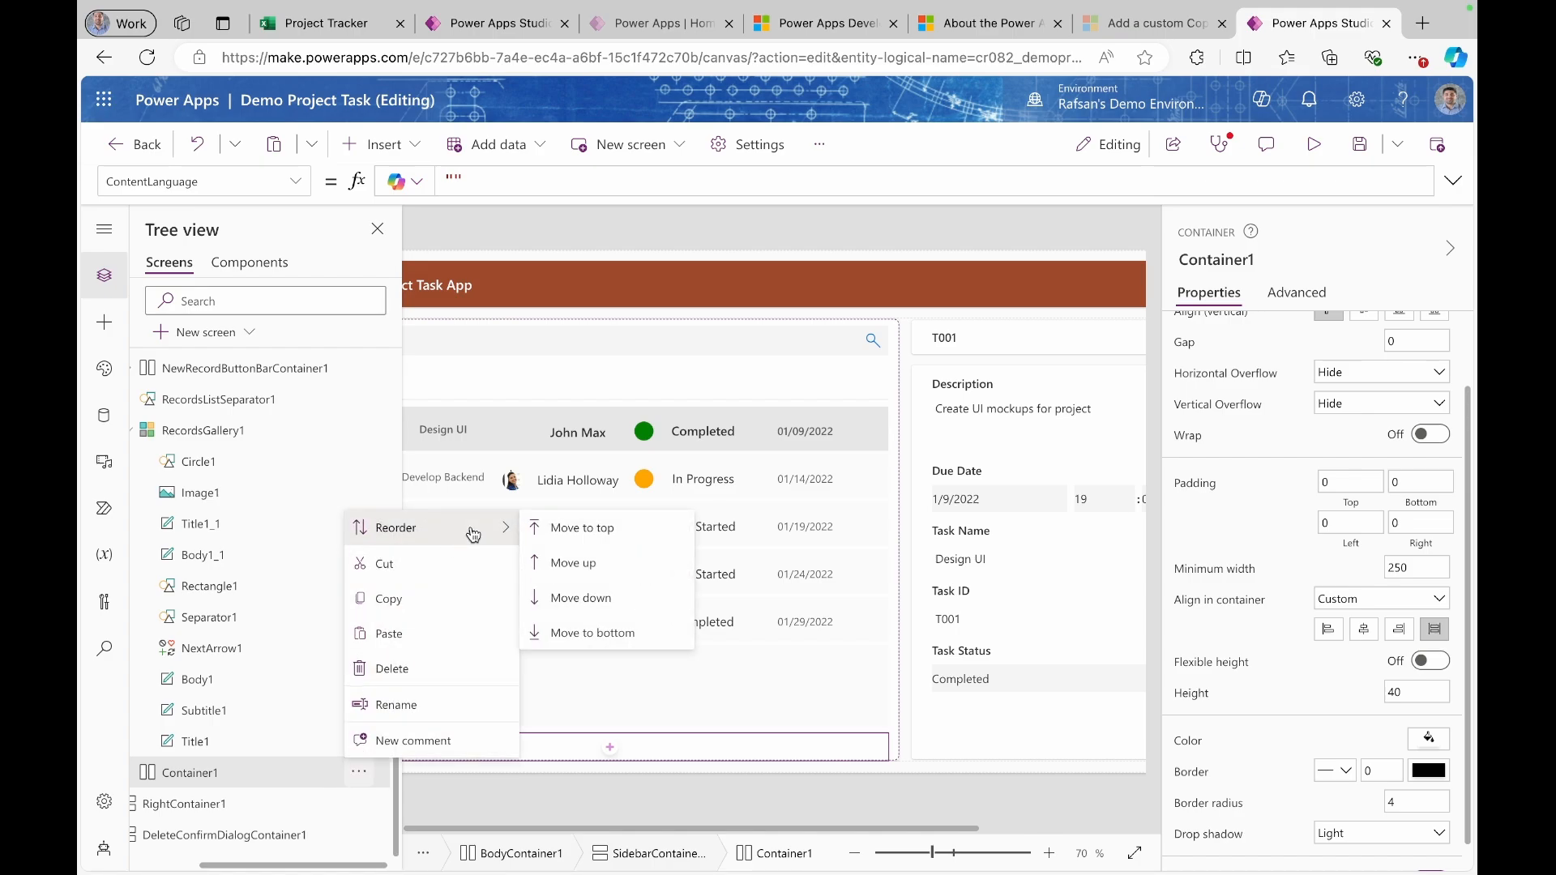
pyautogui.click(575, 562)
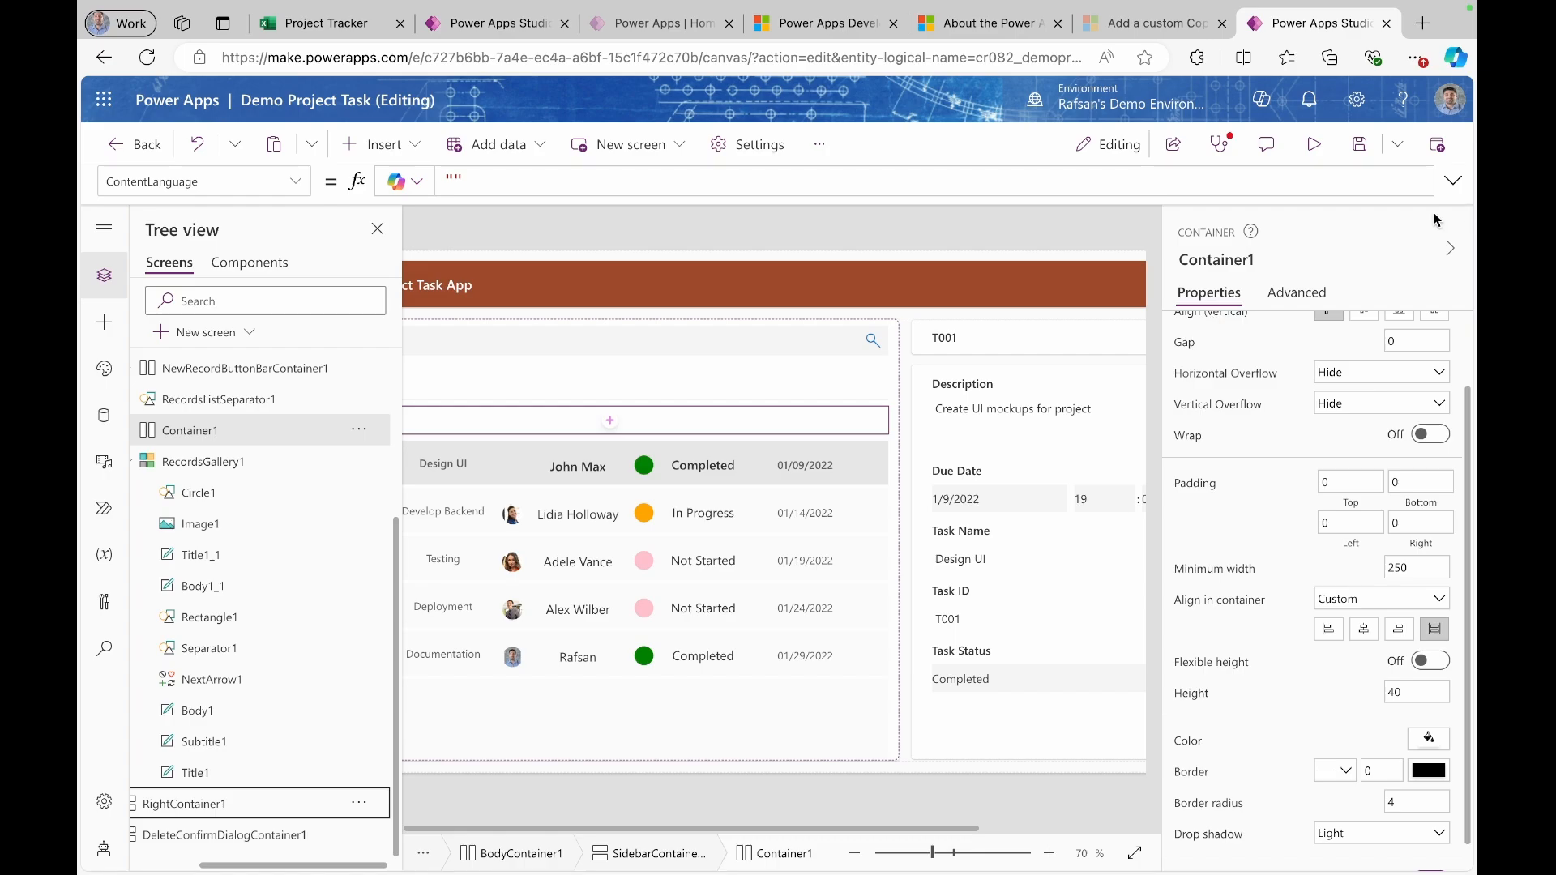
pyautogui.click(1314, 146)
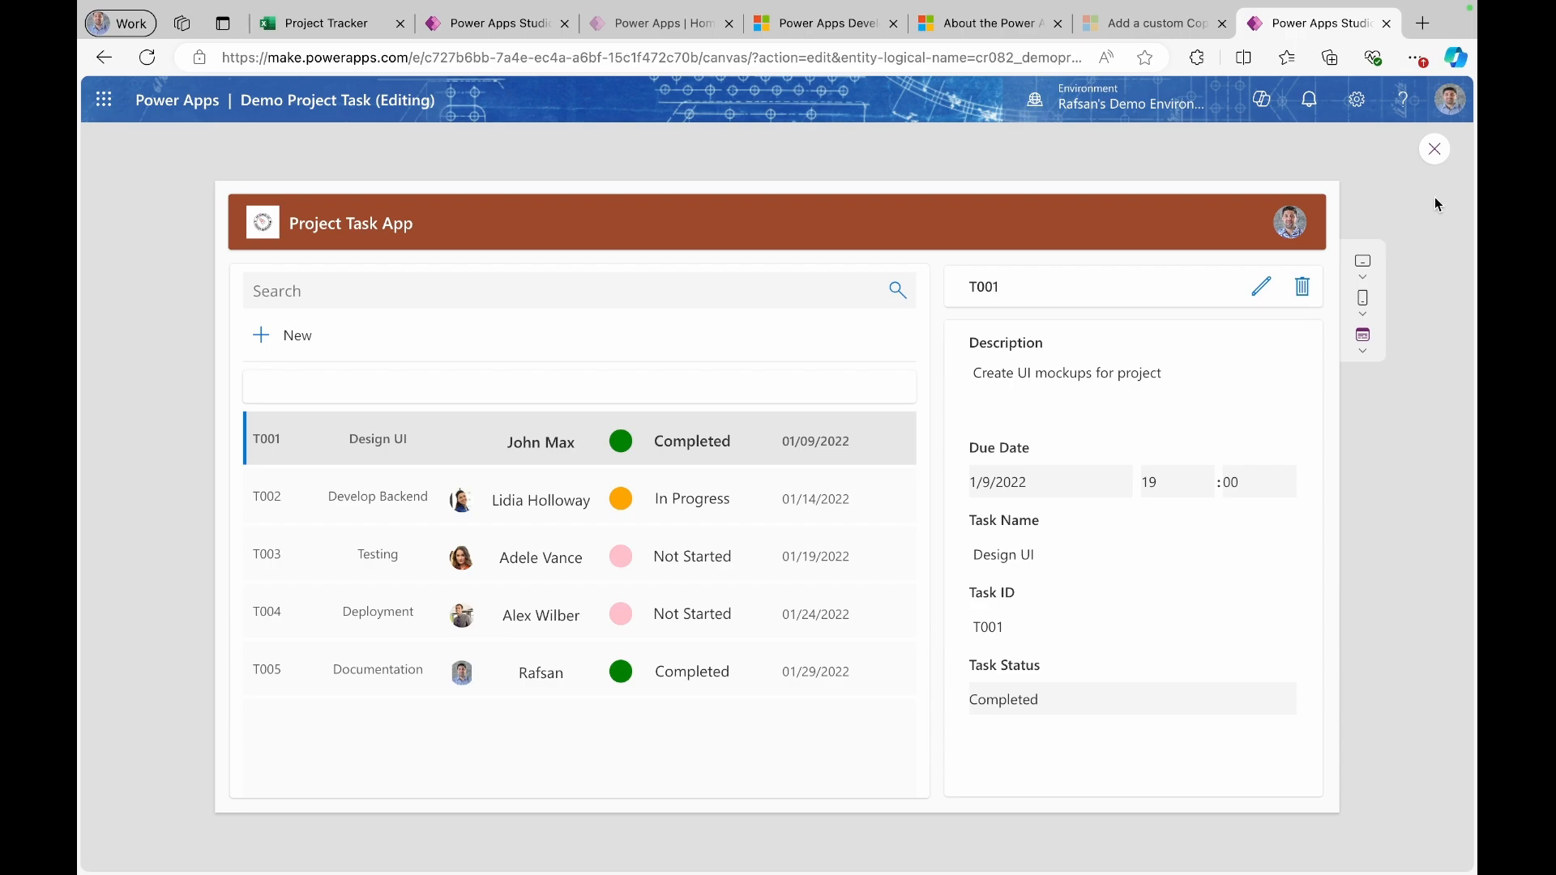
pyautogui.click(1435, 150)
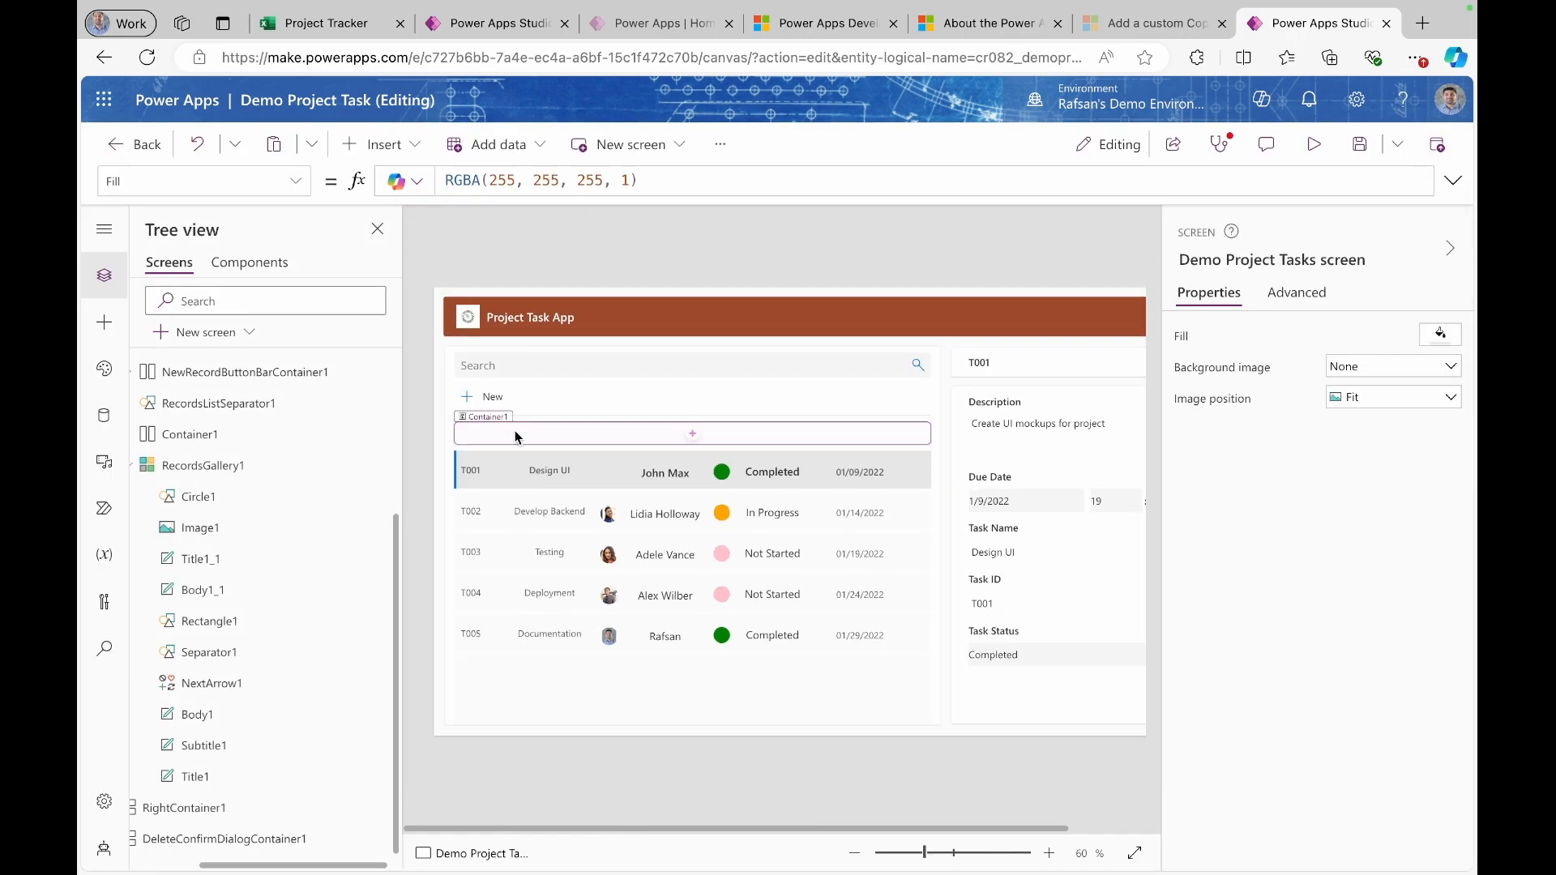
# - Insert a classic text label inside Container1 above the task gallery
pyautogui.click(514, 436)
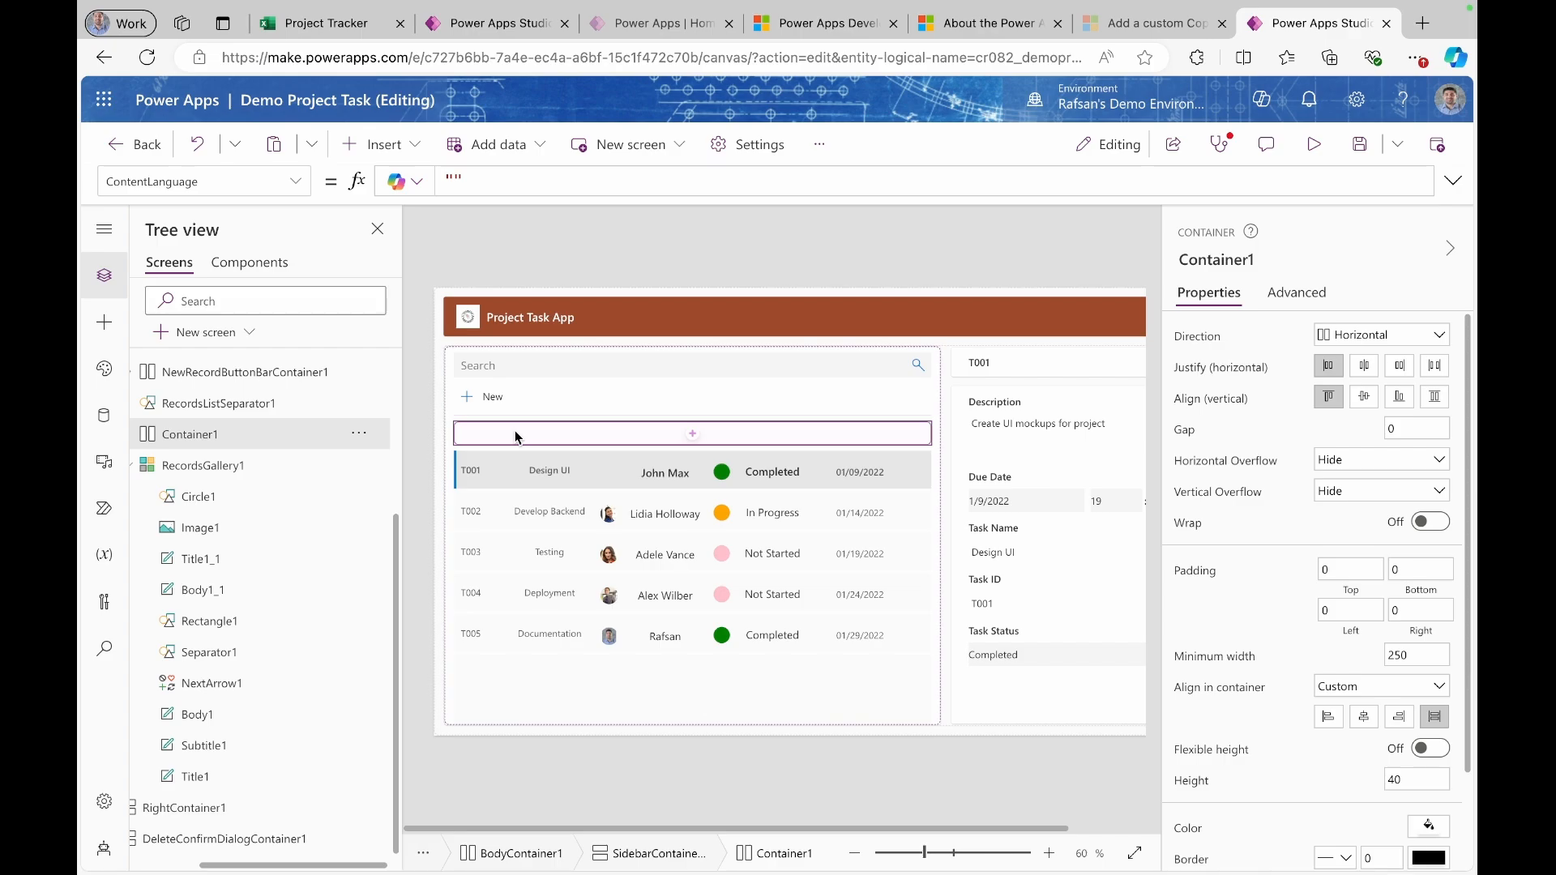
pyautogui.click(693, 438)
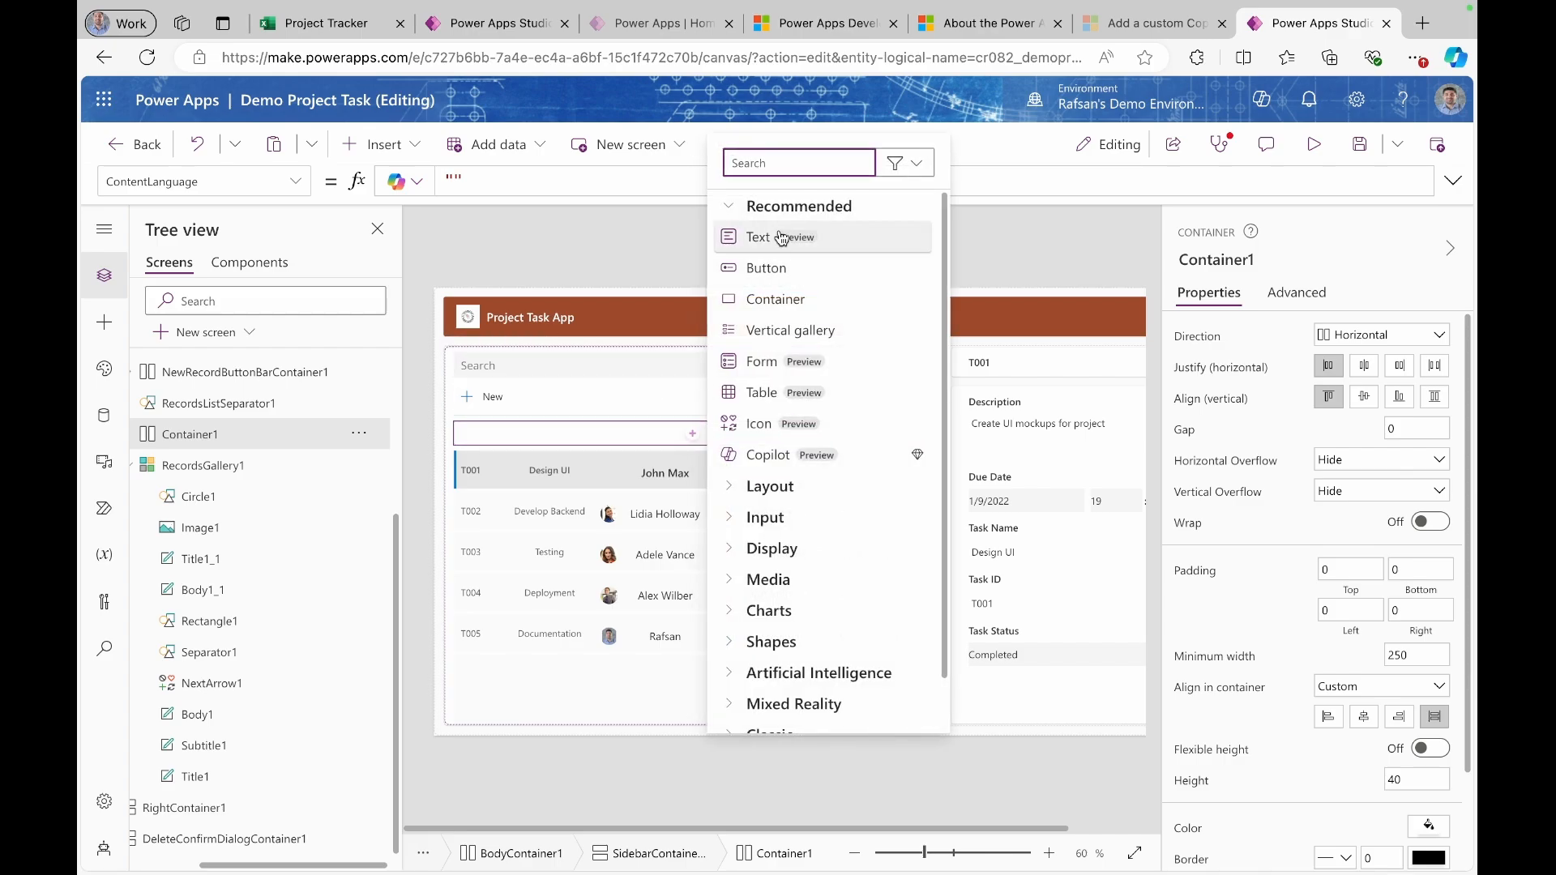
pyautogui.write('text')
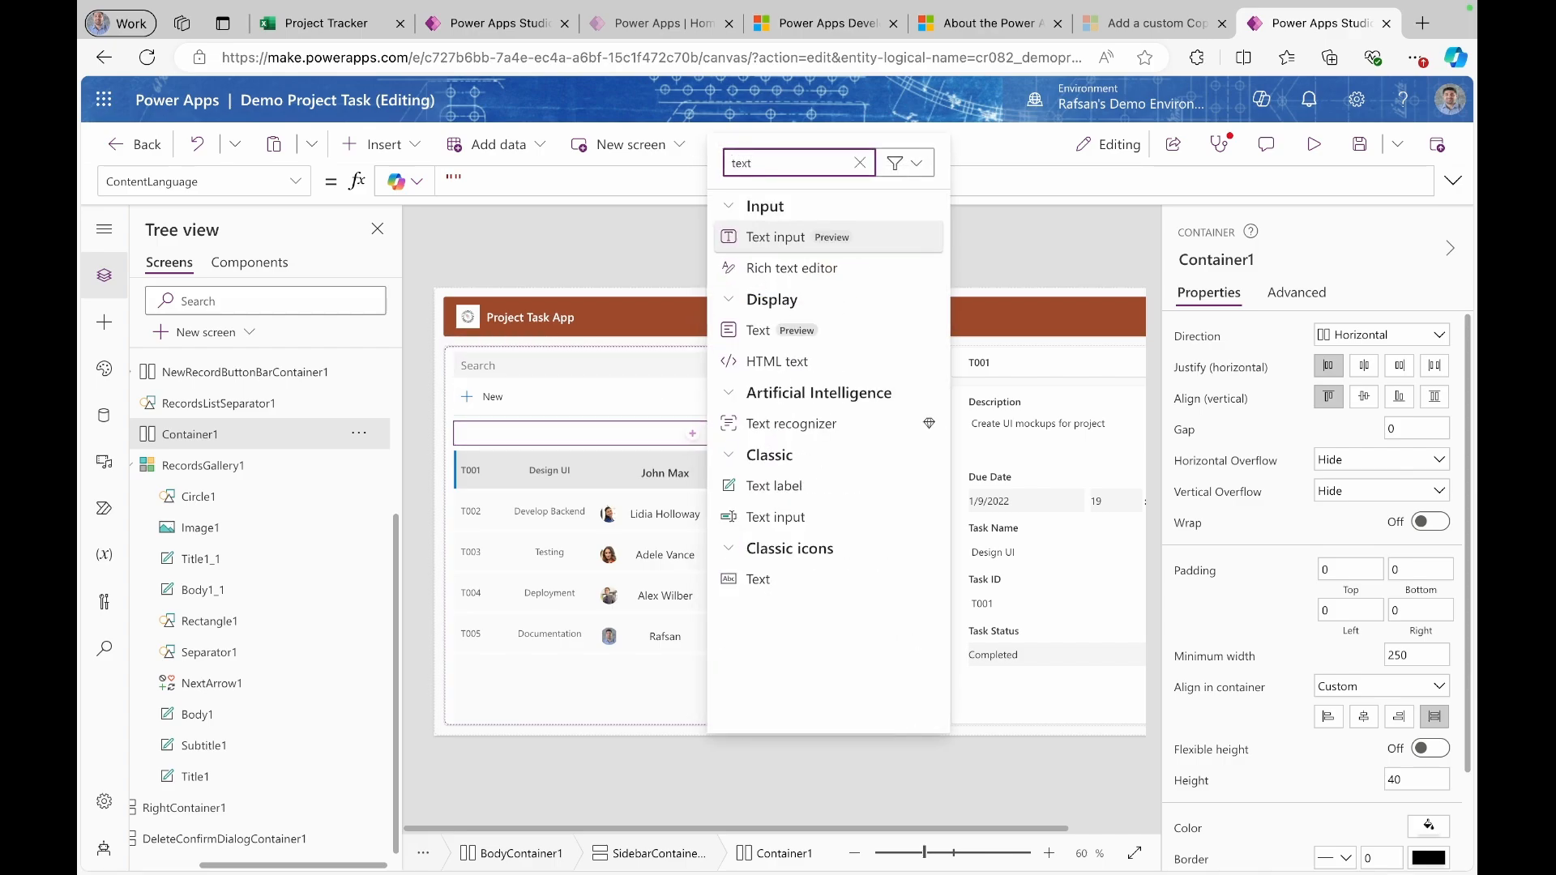
pyautogui.click(773, 487)
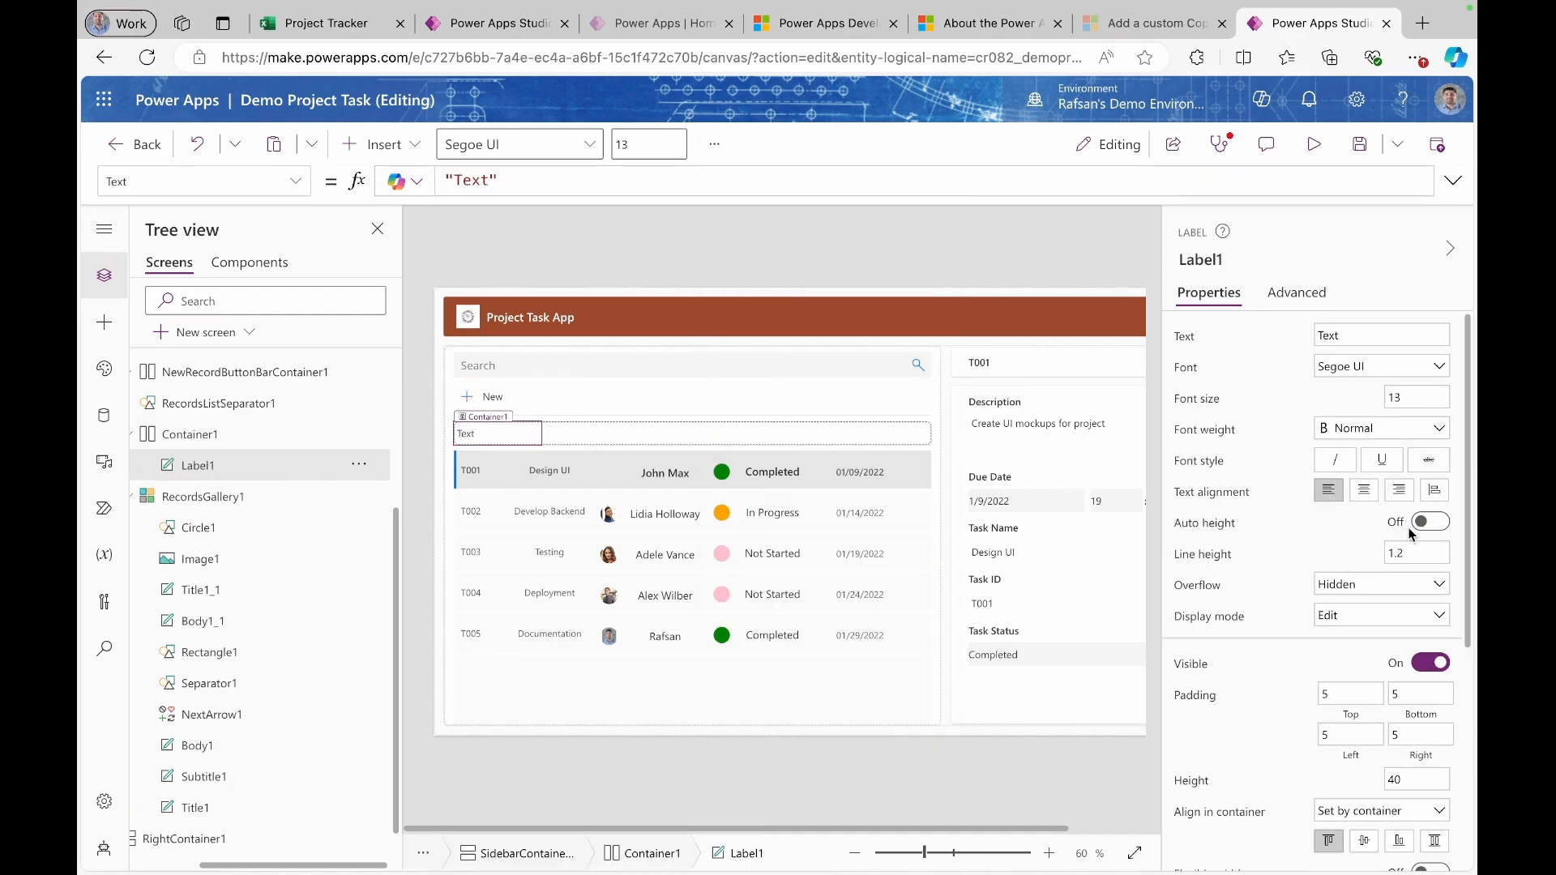
# - Fill Container1 with the dark orange-brown theme color
pyautogui.click(902, 440)
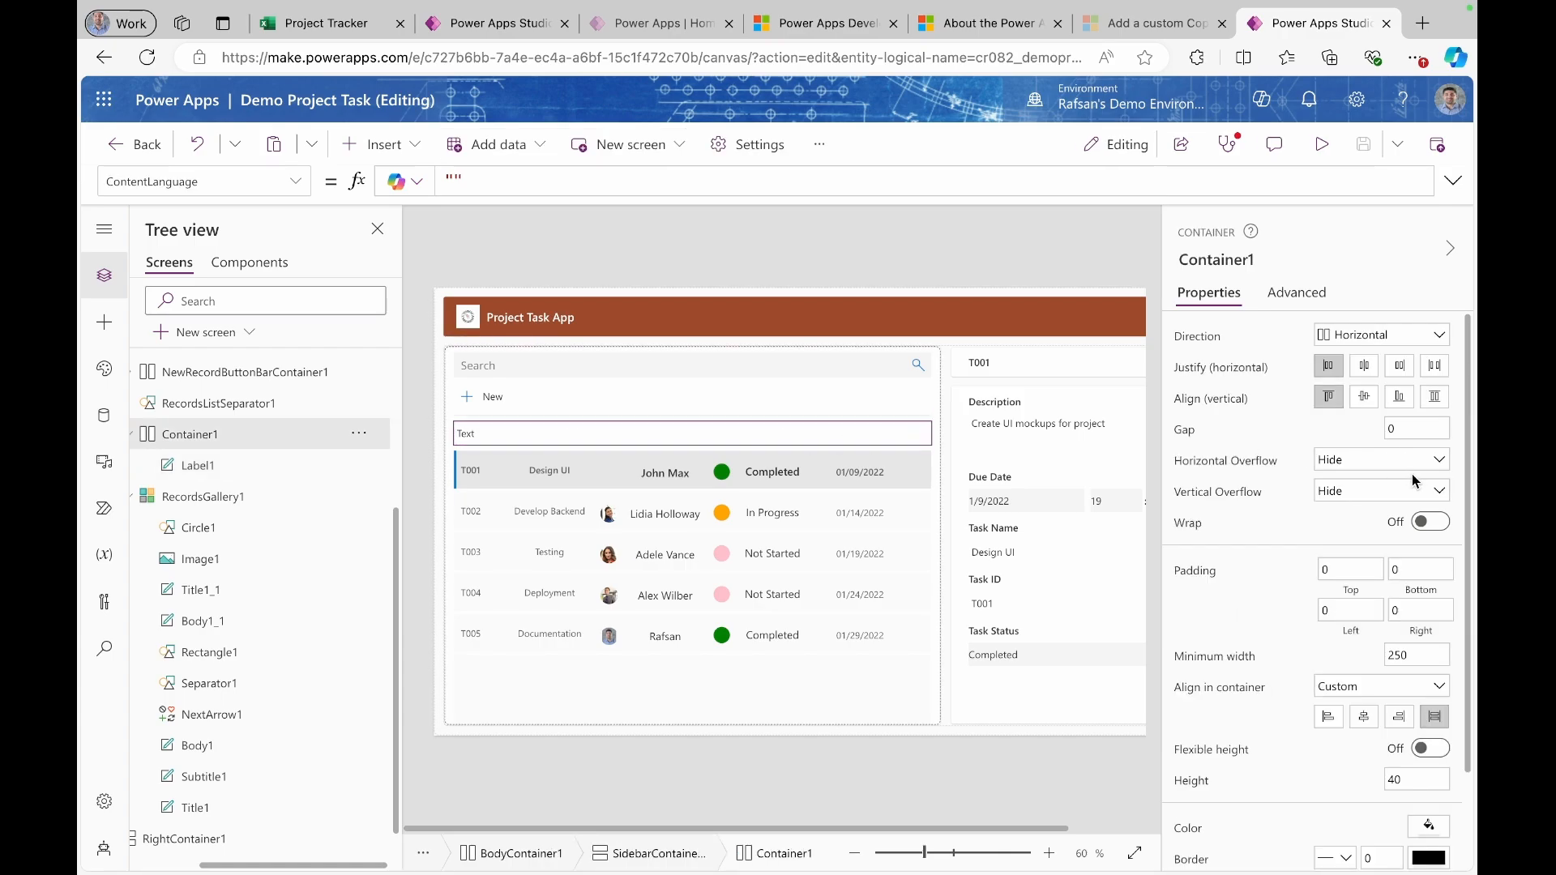
pyautogui.scroll(-3, 1334, 598)
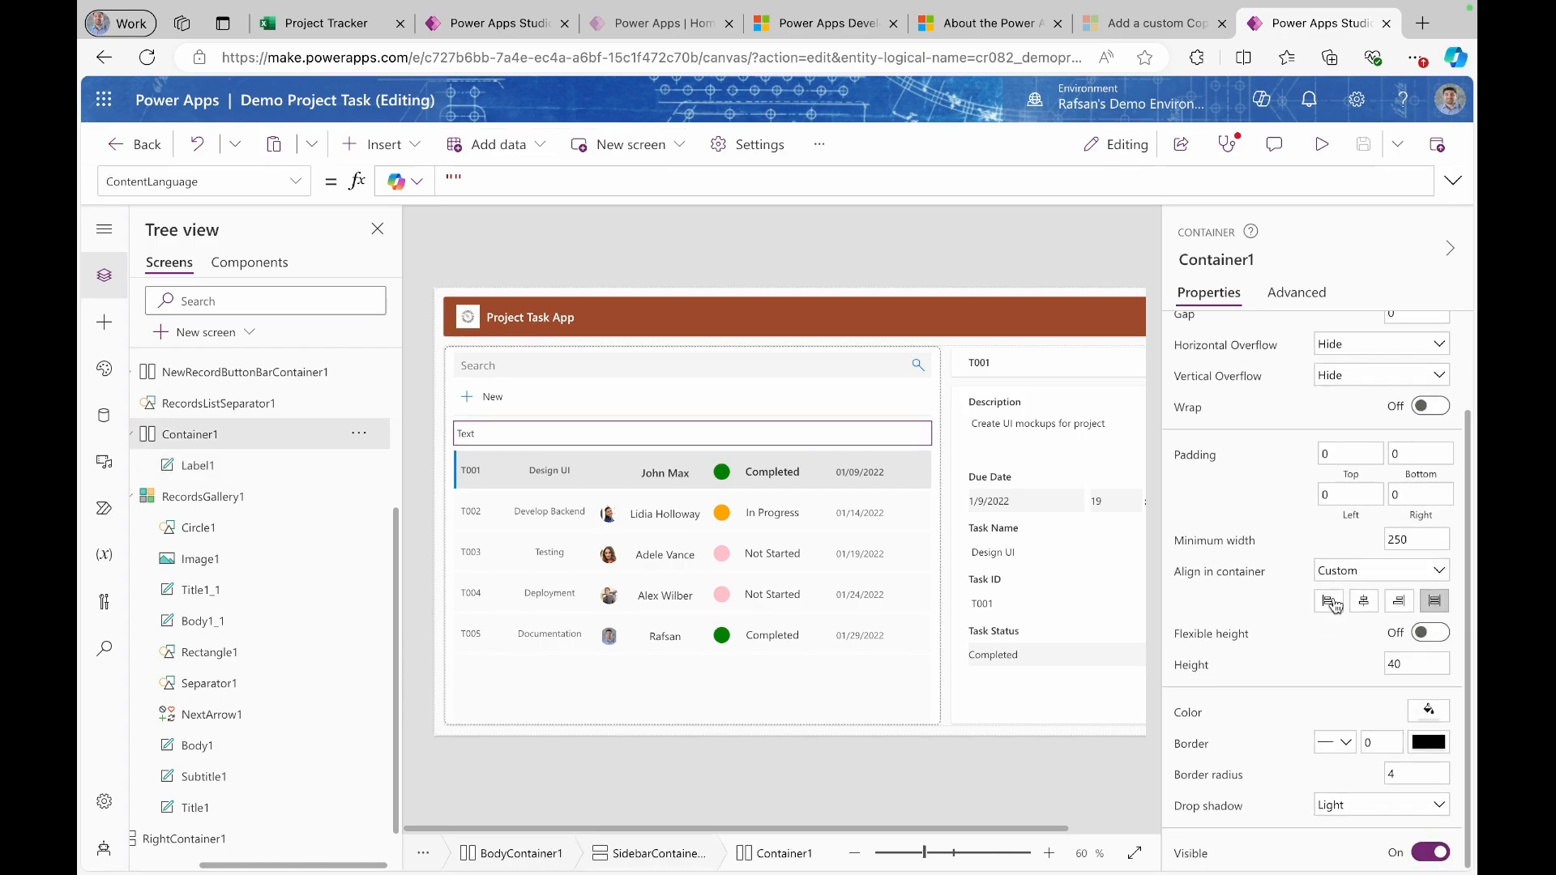
pyautogui.click(1426, 708)
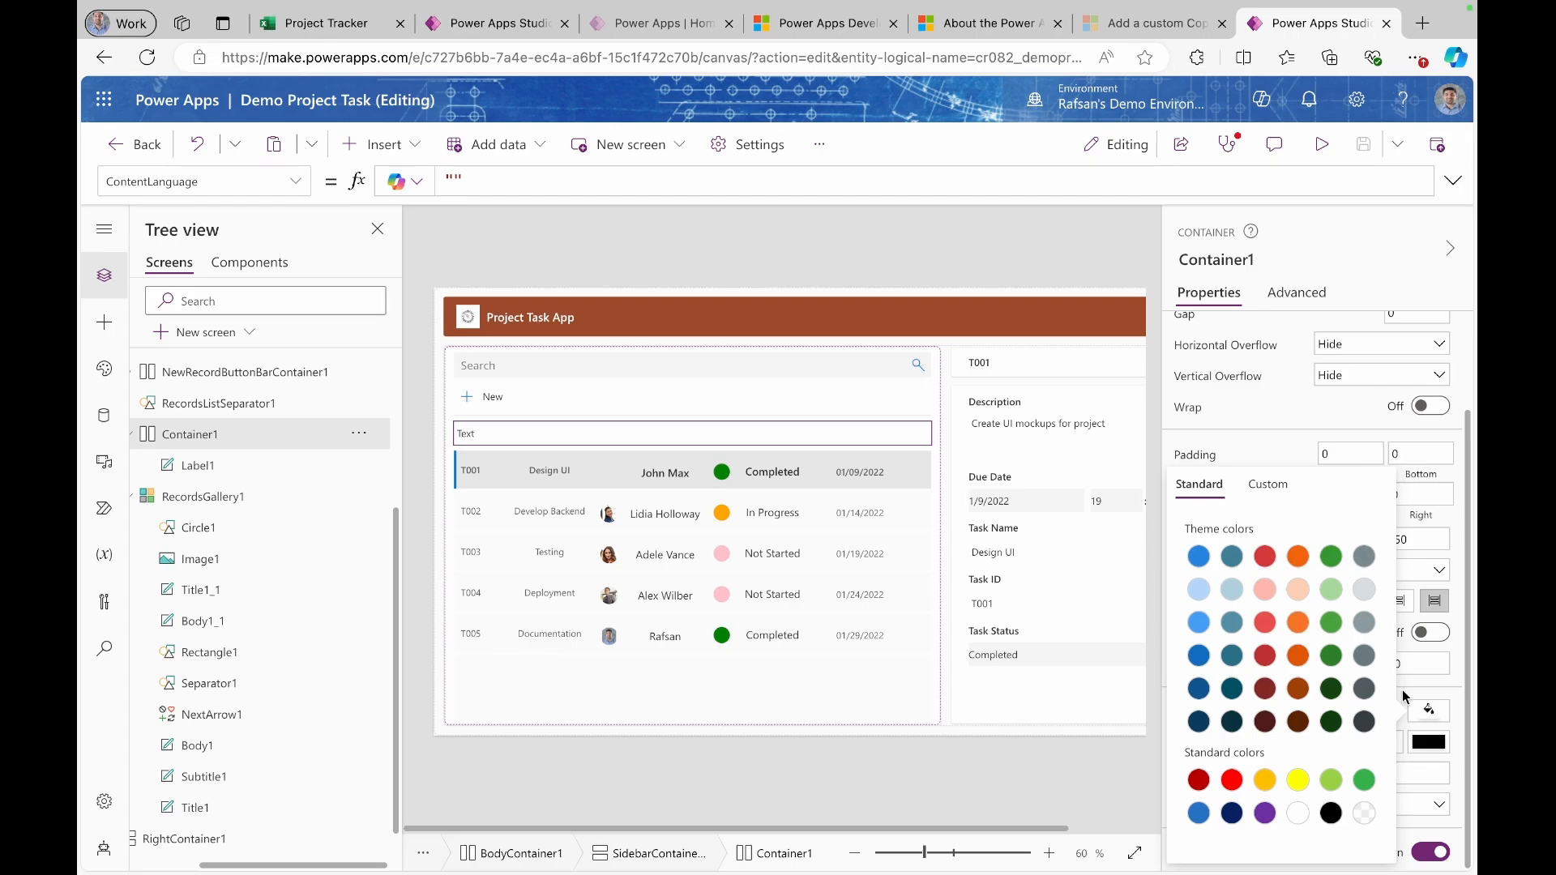
pyautogui.click(1303, 690)
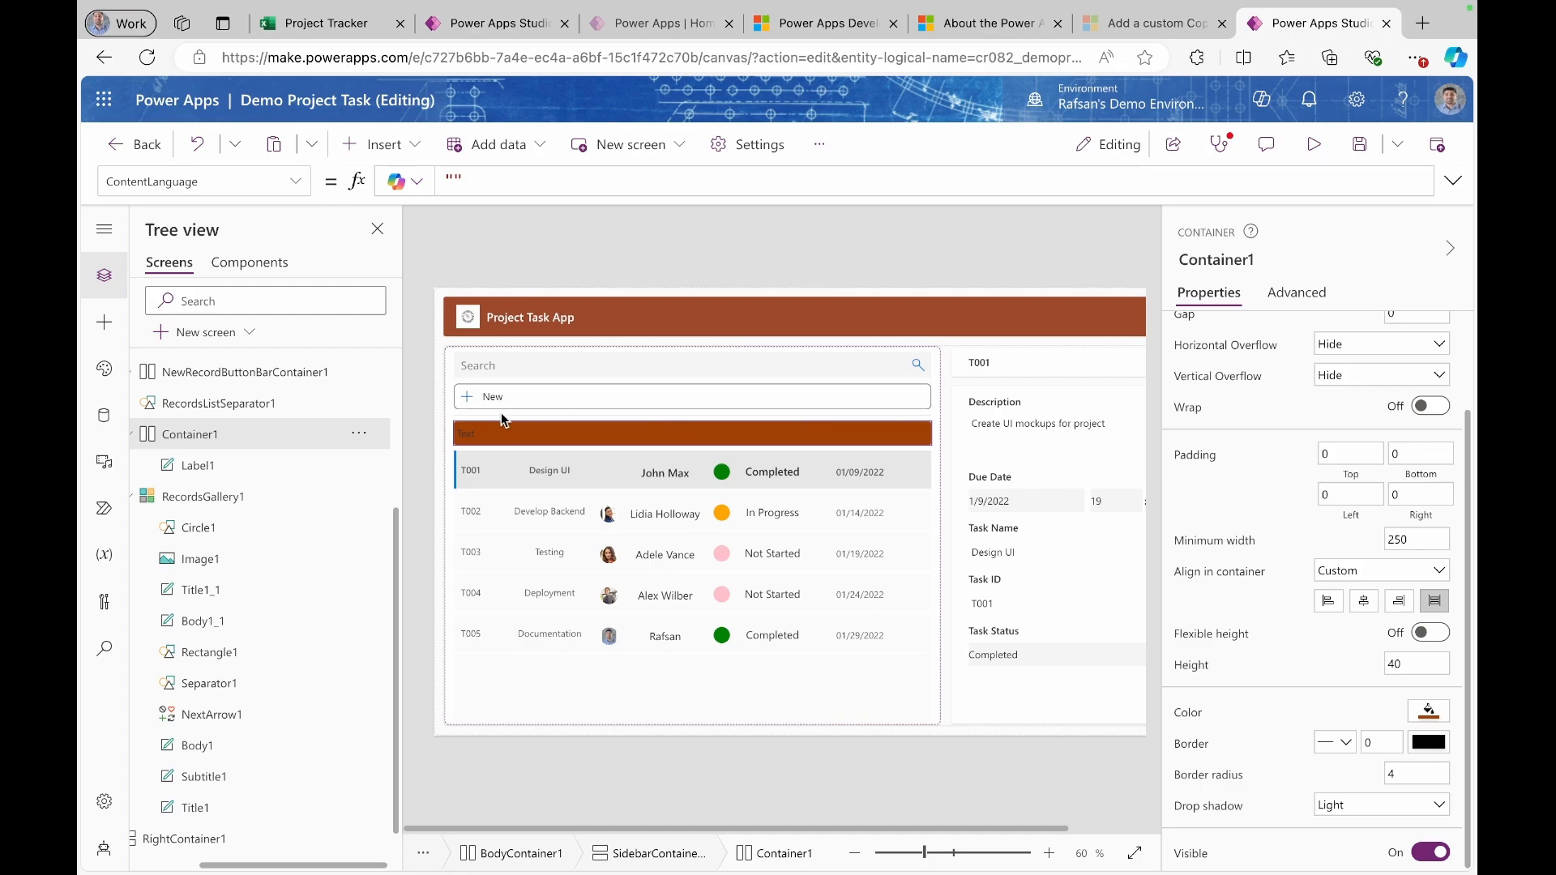
# - Stretch the label to its container's height and set the label's width to 50
pyautogui.click(464, 438)
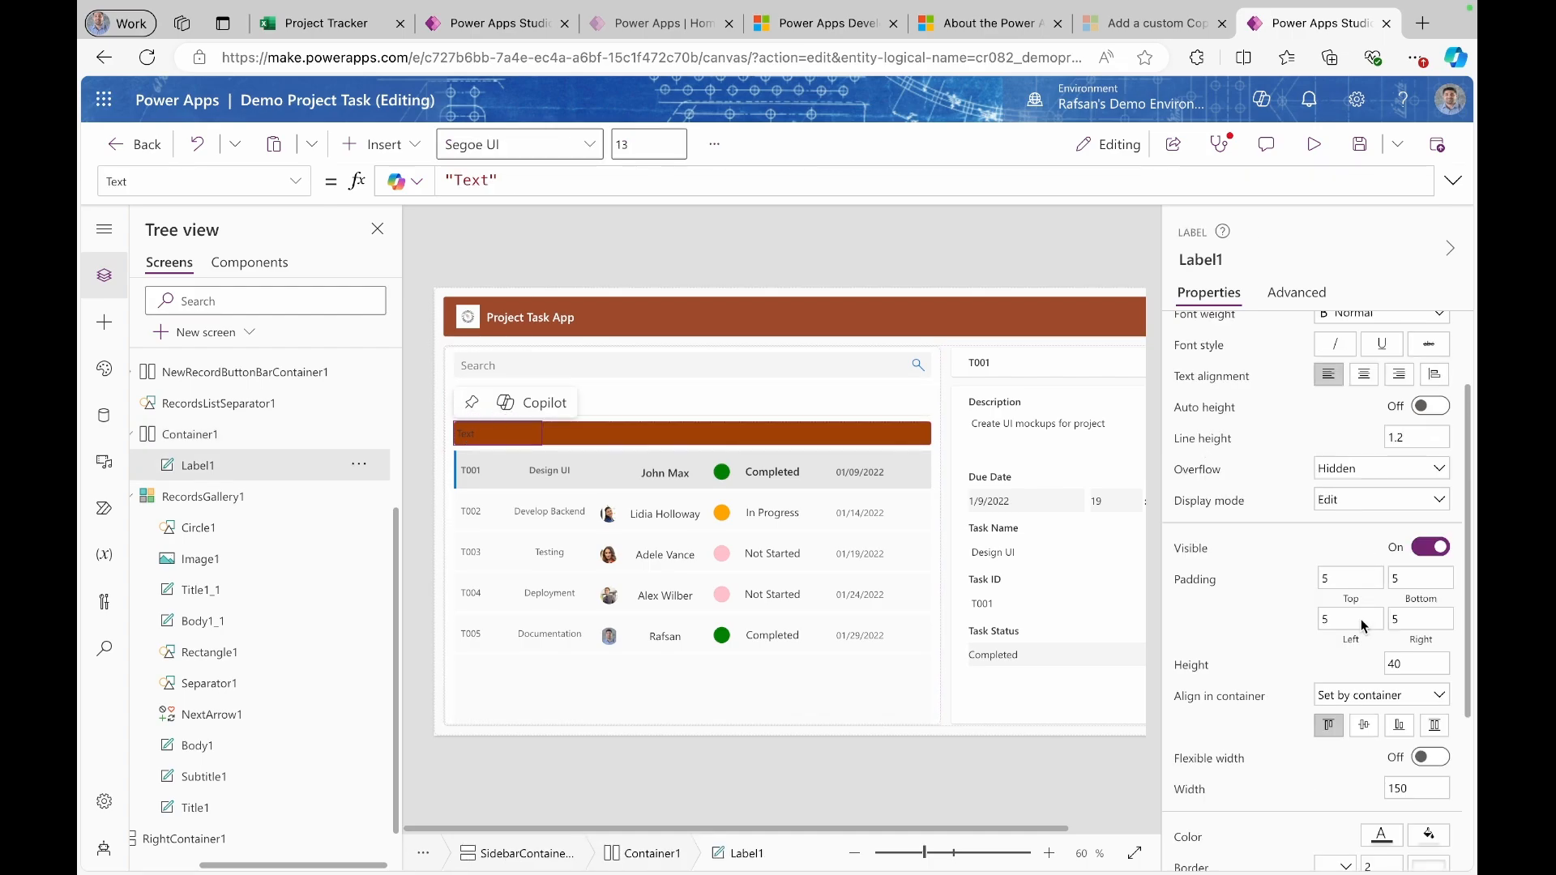
pyautogui.scroll(-3, 1369, 665)
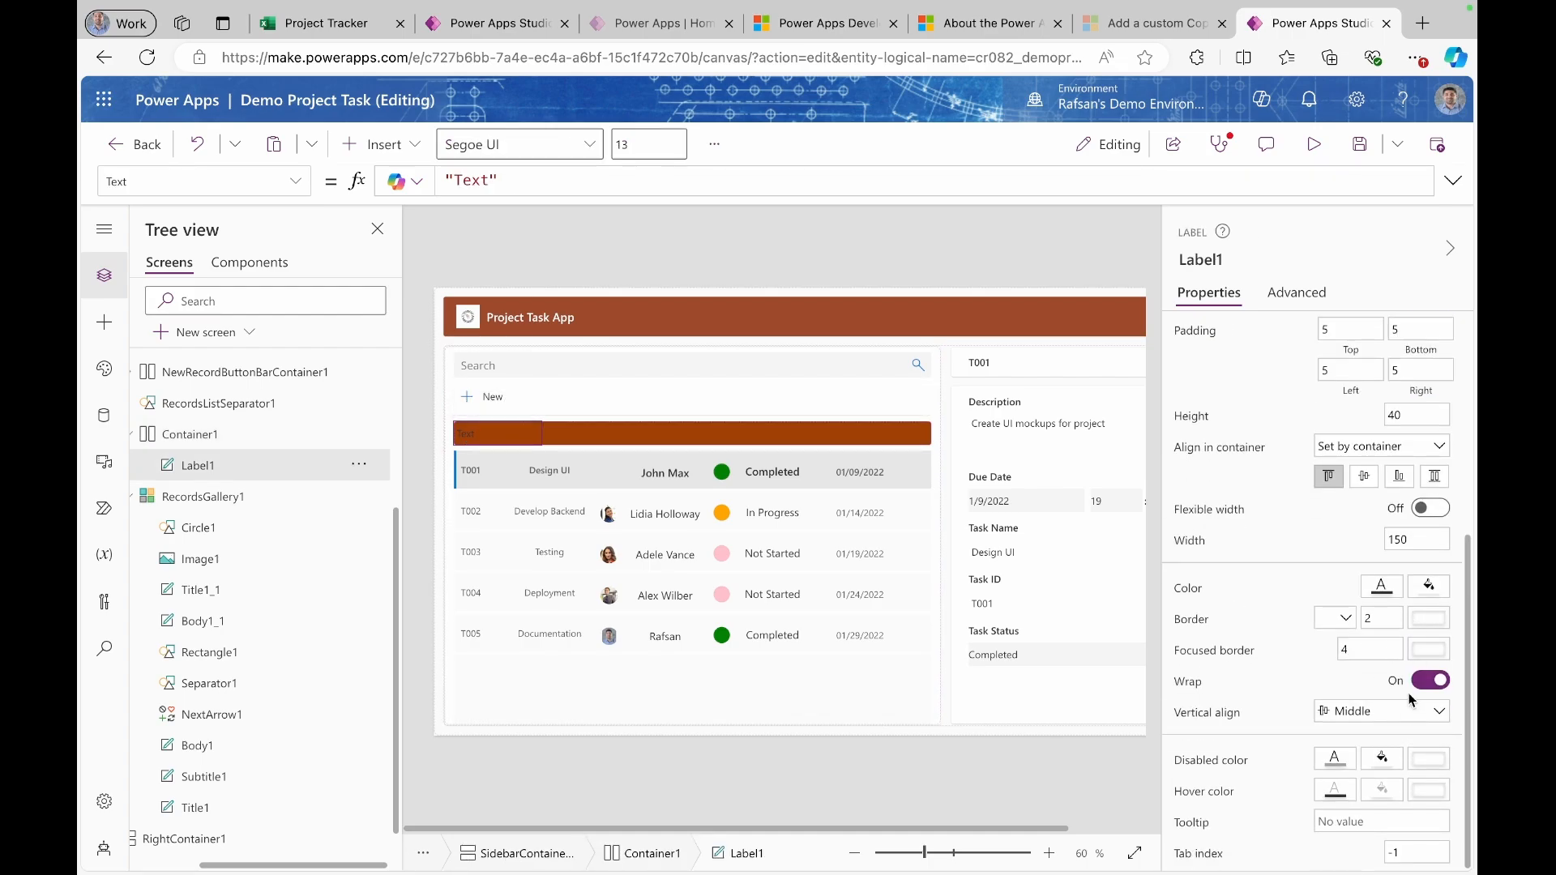
pyautogui.click(1436, 478)
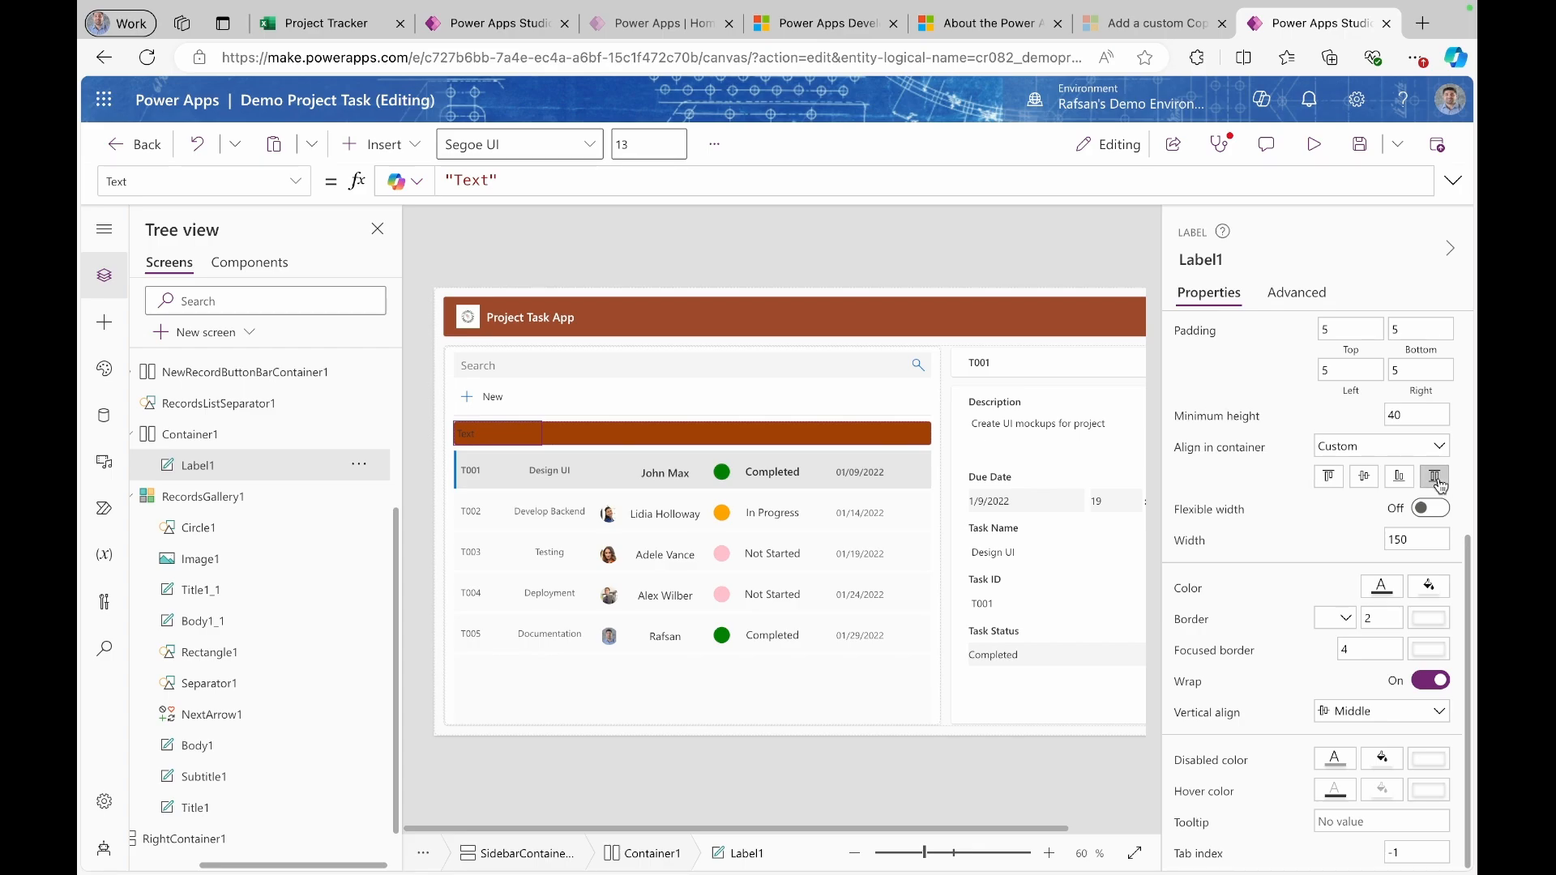
pyautogui.click(1416, 541)
pyautogui.write('40')
pyautogui.click(1309, 537)
pyautogui.click(1422, 539)
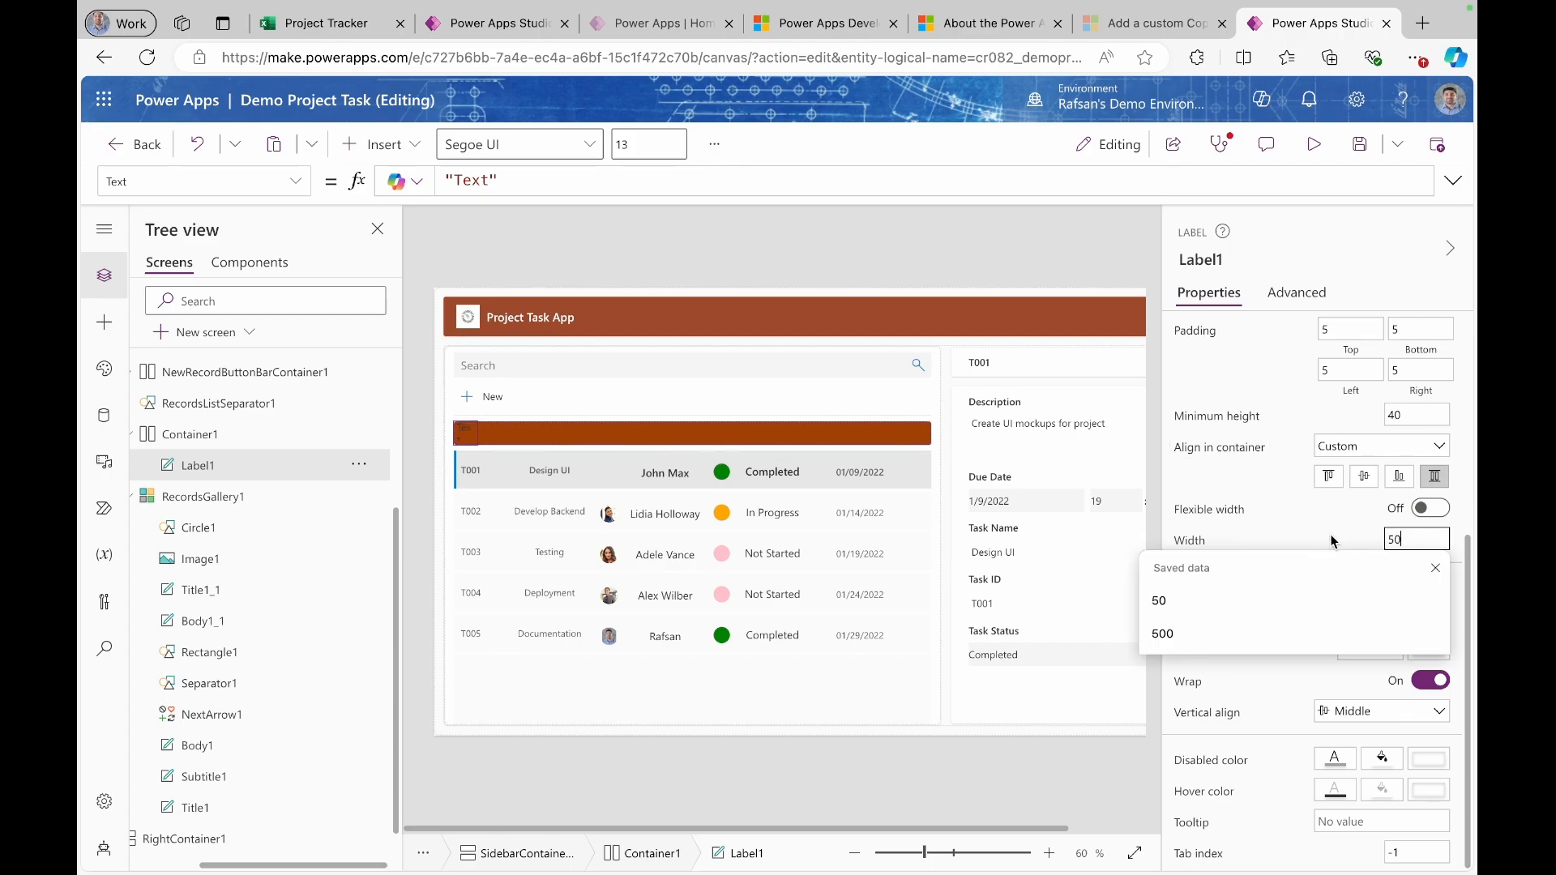
pyautogui.press('Return')
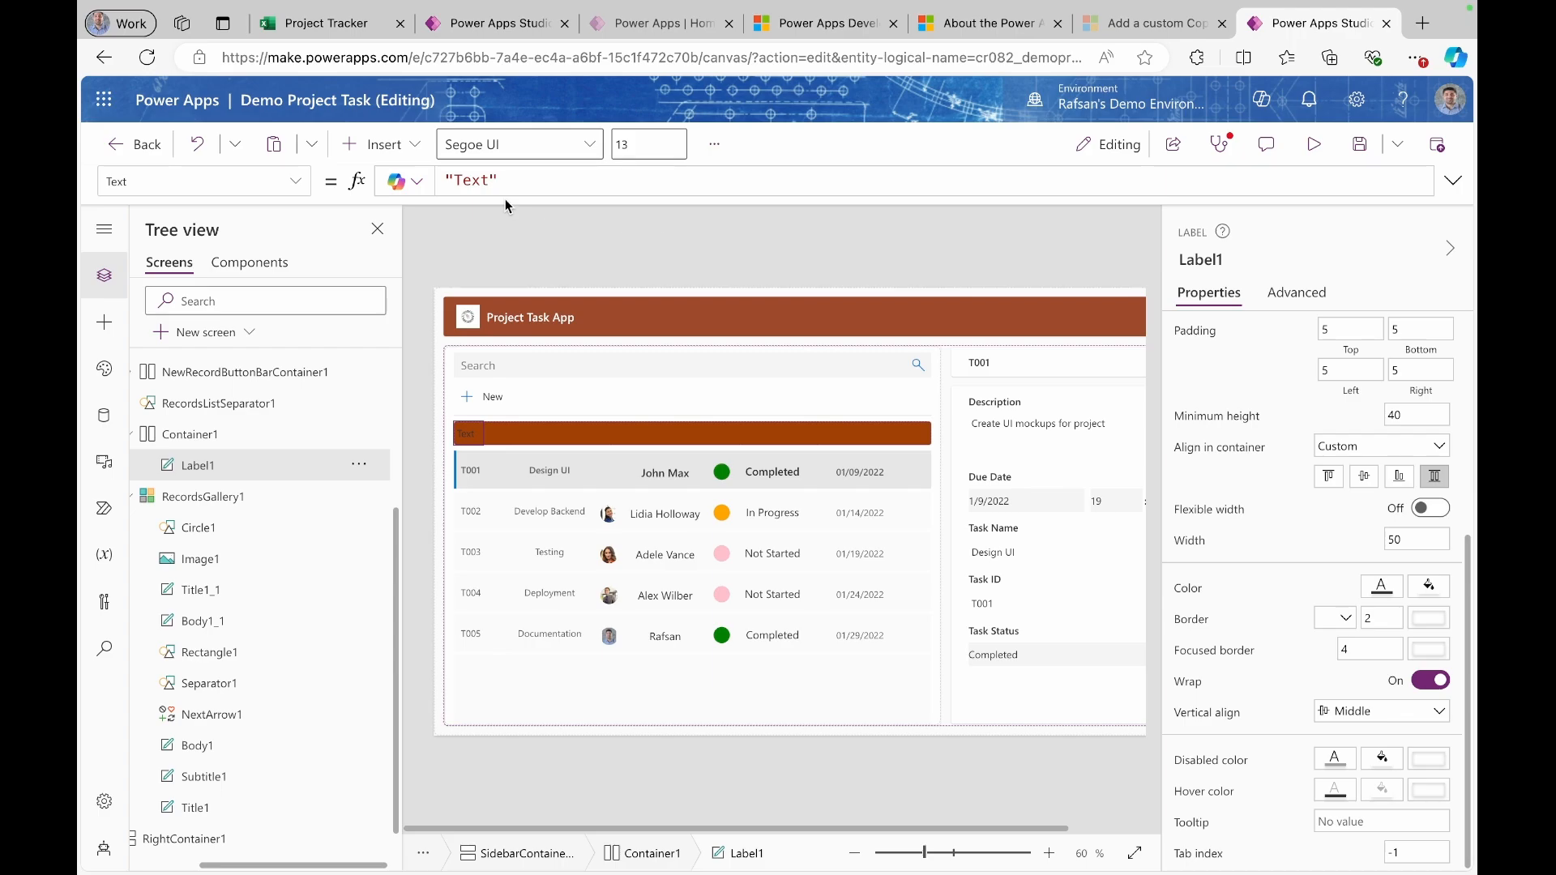
# - Change the label's text to "Task ID" and set its width to 70
pyautogui.click(486, 180)
pyautogui.press('BackSpace')
pyautogui.press('BackSpace')
pyautogui.press('BackSpace')
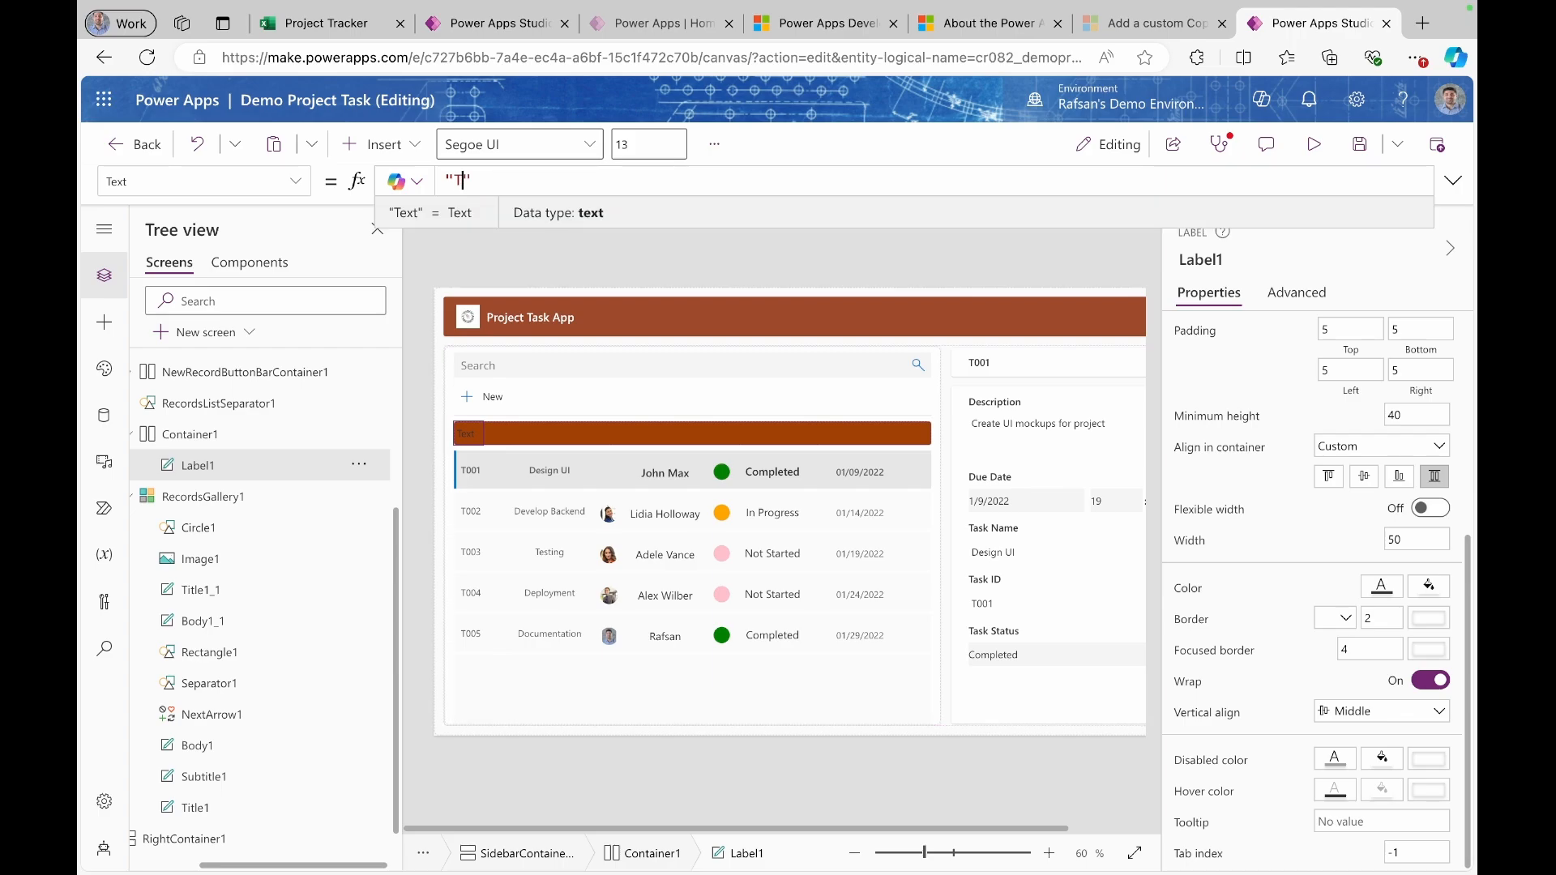
pyautogui.write('ask ID')
pyautogui.click(1406, 542)
pyautogui.write('70')
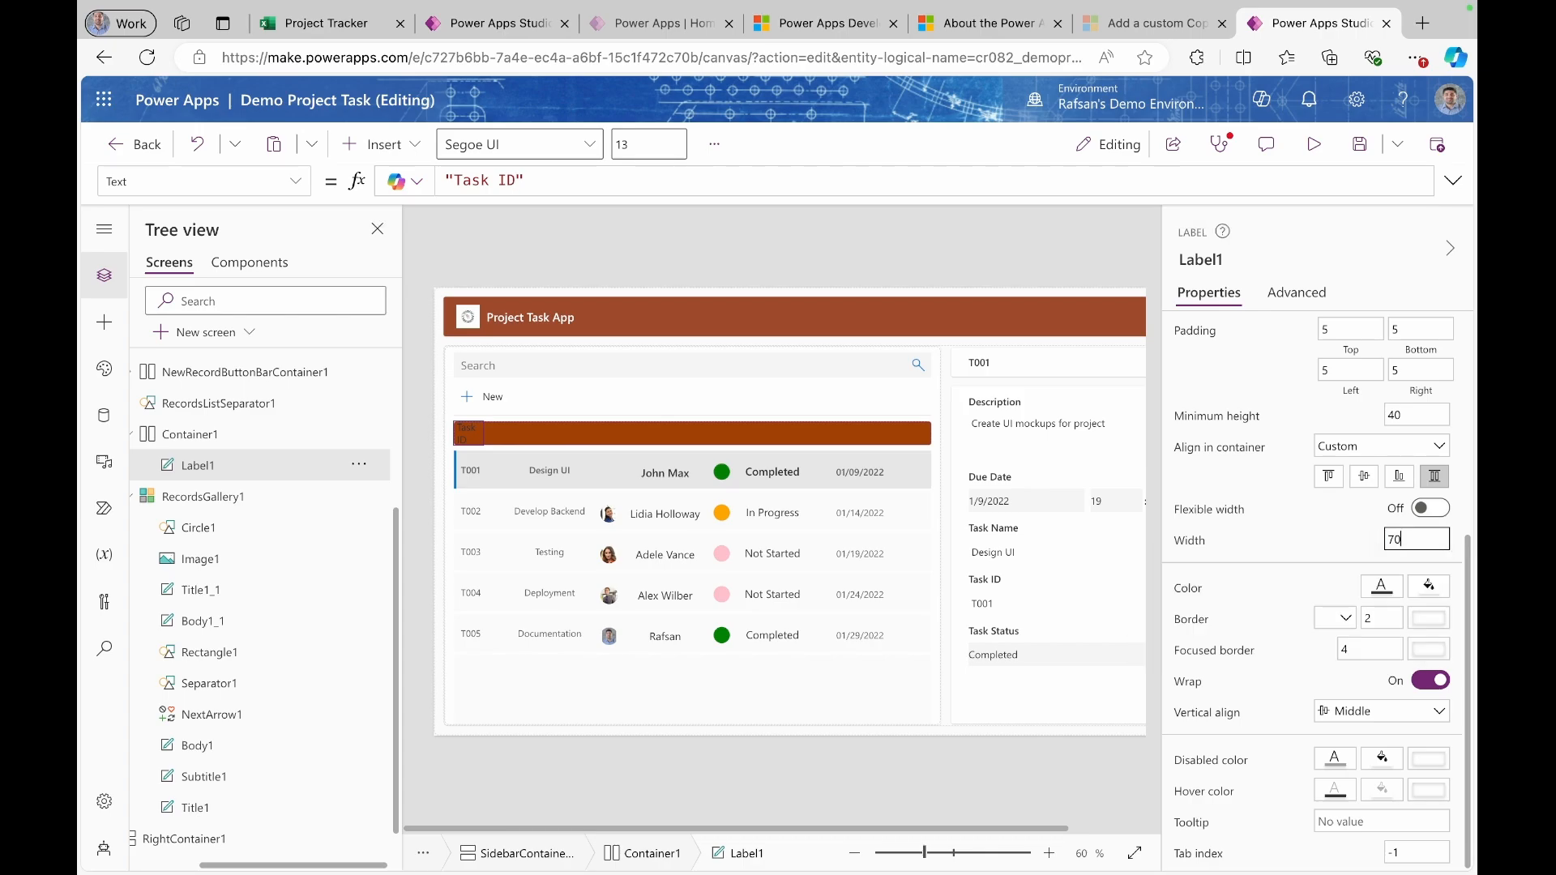
pyautogui.click(1331, 551)
# - Set the Task ID label's font weight to Bold and its font size to 15
pyautogui.scroll(2, 1362, 451)
pyautogui.scroll(2, 1362, 451)
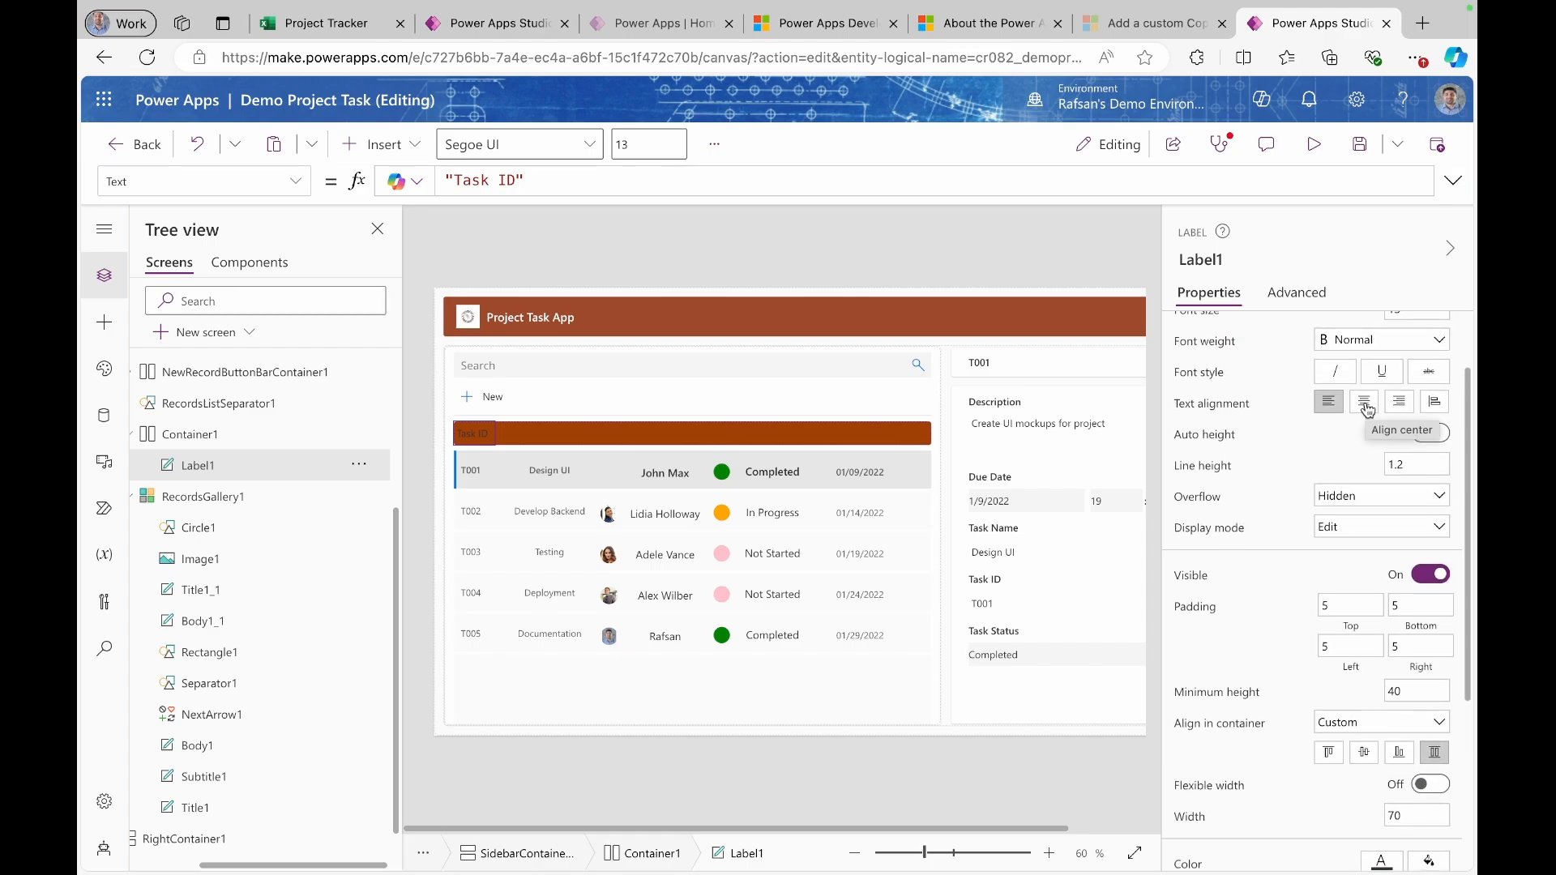
pyautogui.click(1370, 342)
pyautogui.click(1353, 367)
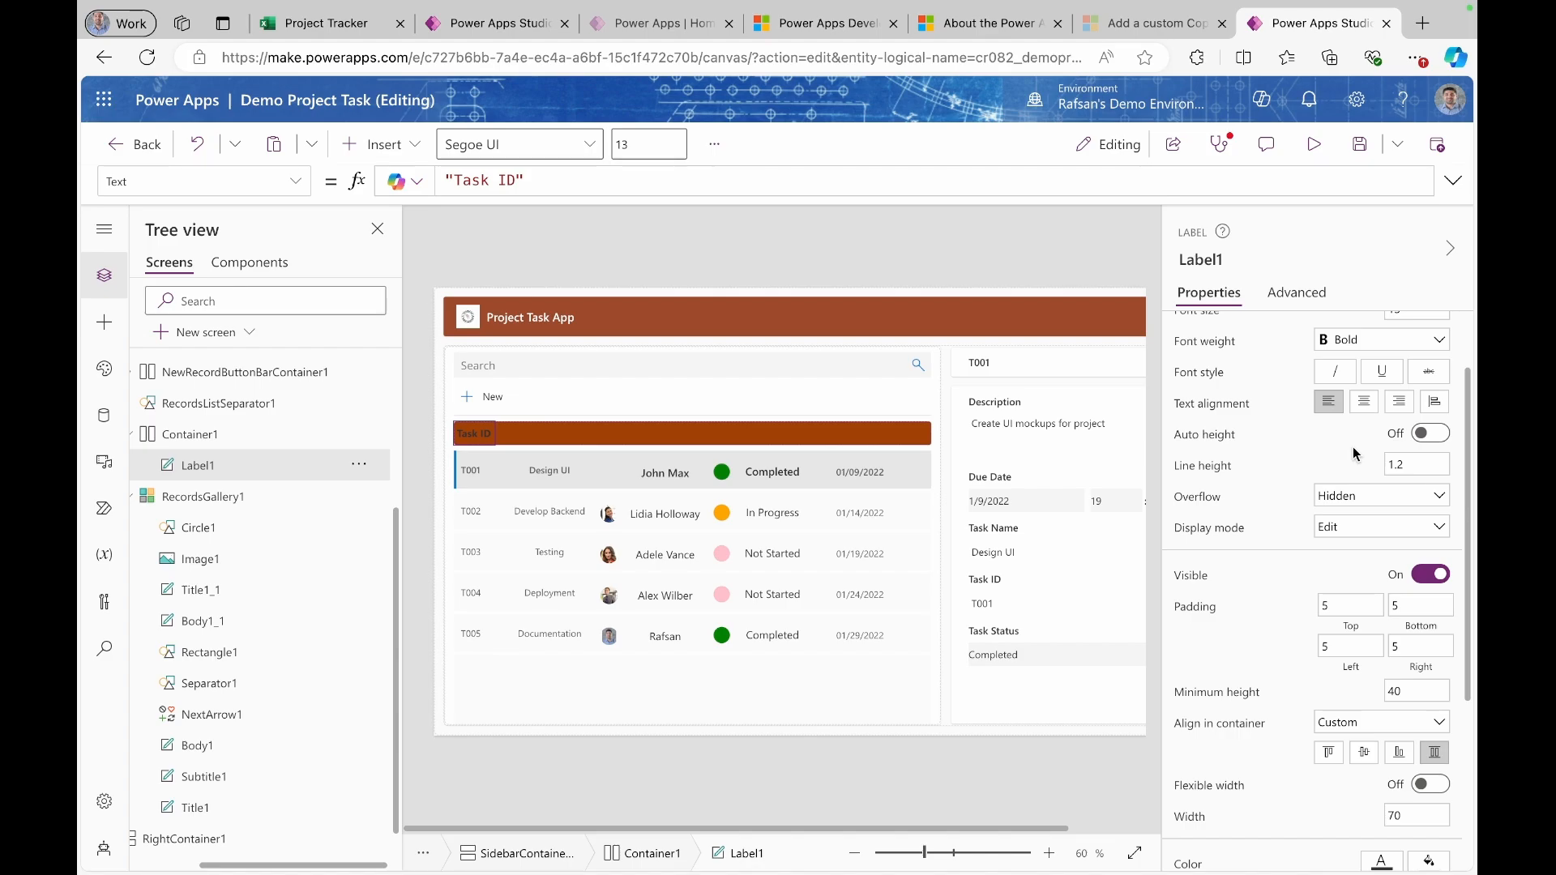
pyautogui.scroll(2, 1355, 452)
pyautogui.click(1367, 397)
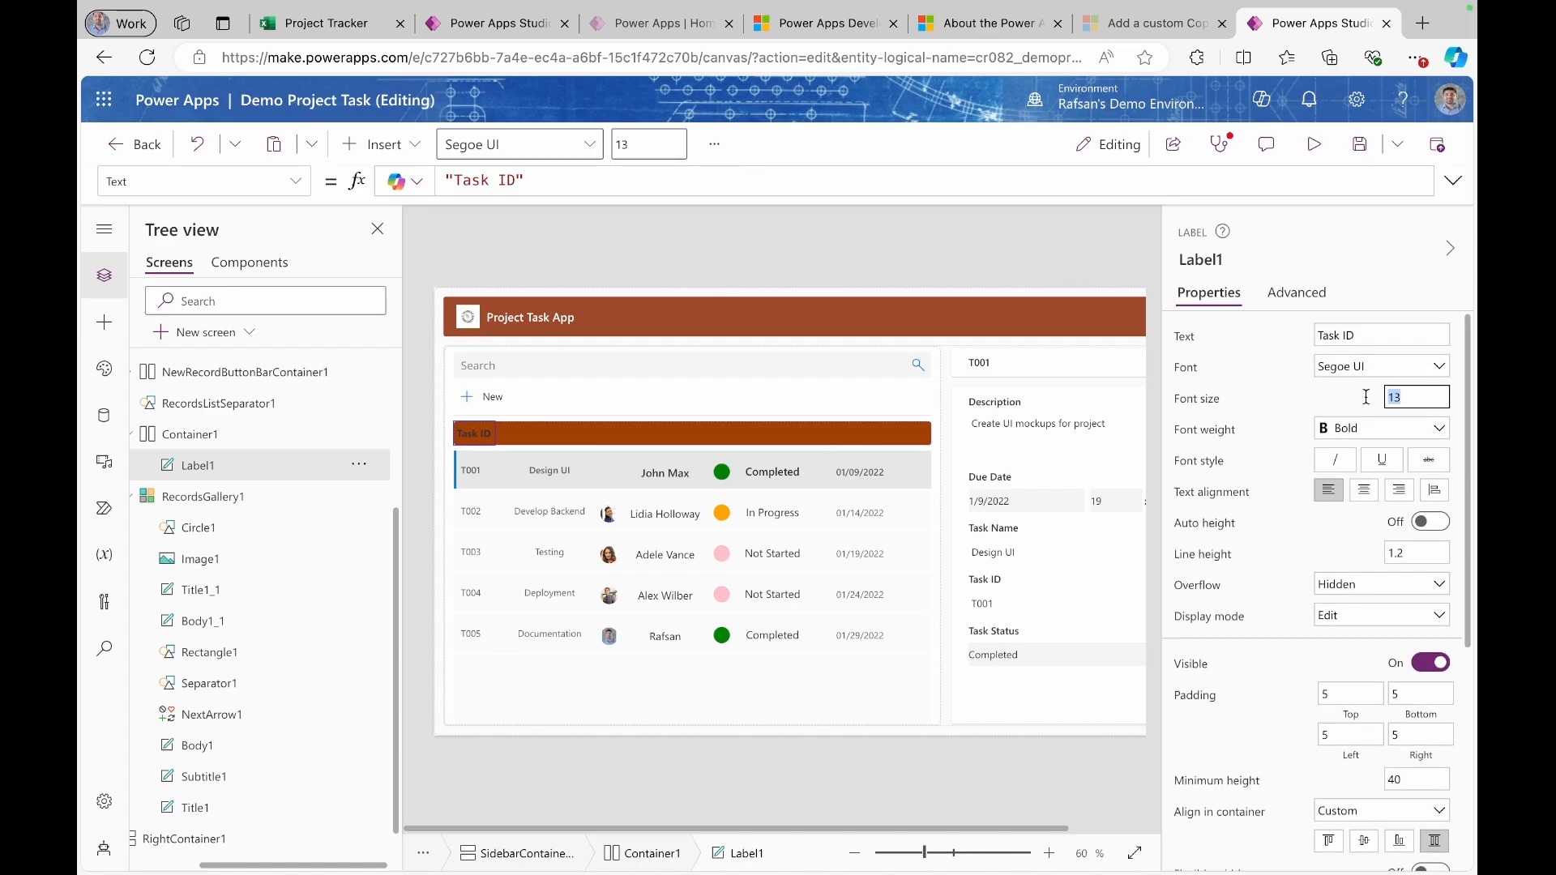
pyautogui.write('15')
pyautogui.press('Return')
# - Set the Task ID label's width to 80
pyautogui.scroll(-3, 1396, 625)
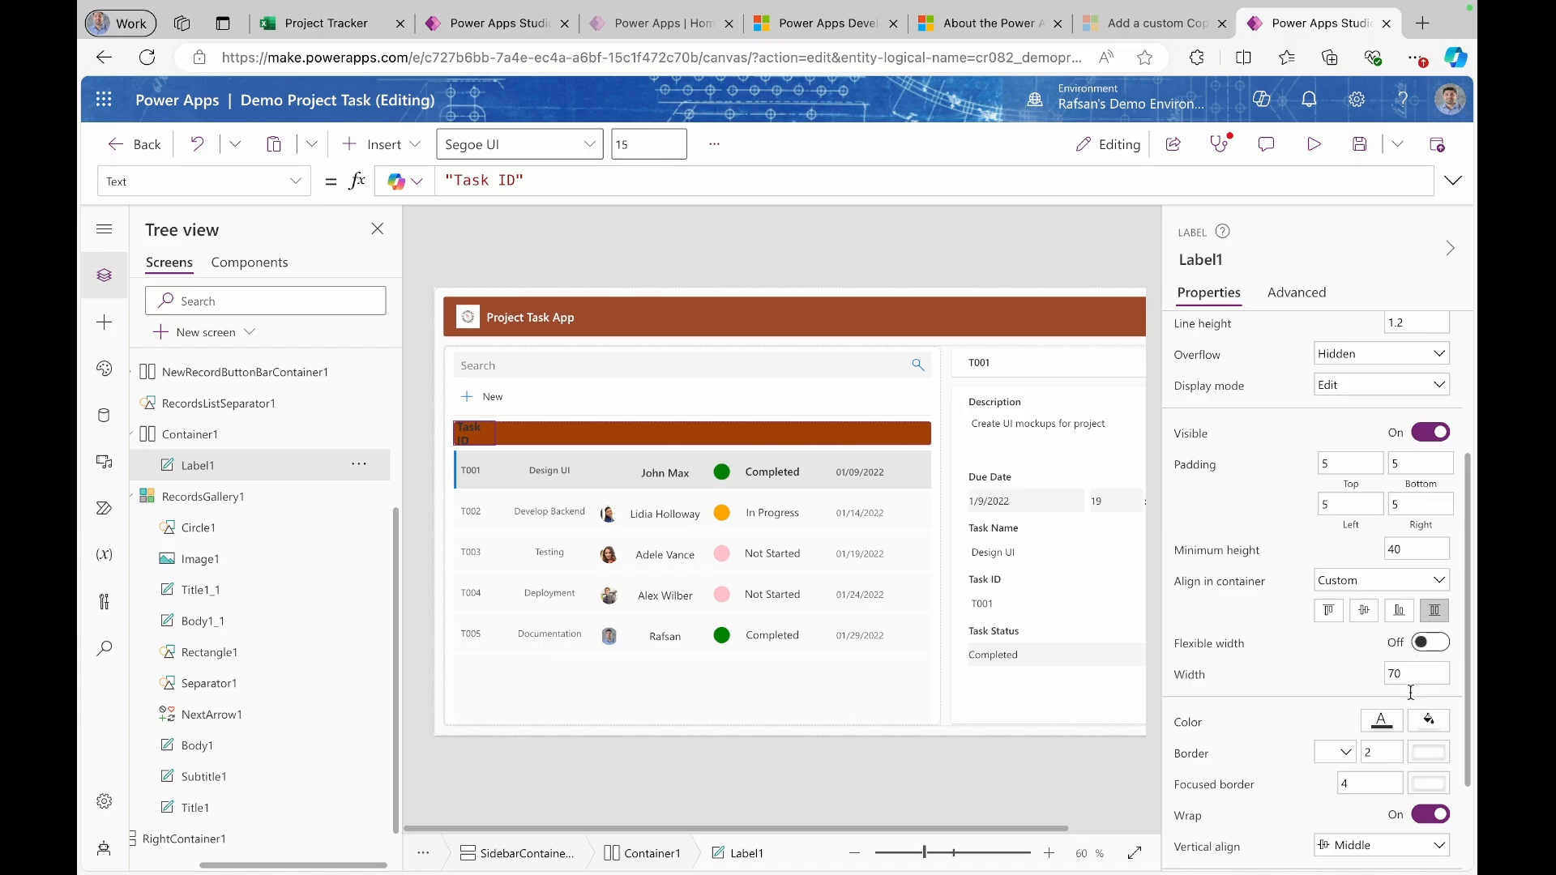
pyautogui.click(1412, 677)
pyautogui.moveTo(1411, 677); pyautogui.dragTo(1356, 685)
pyautogui.write('80')
pyautogui.press('Return')
# - Color the Task ID label's text white and check the header row in the app preview
pyautogui.scroll(-3, 1283, 714)
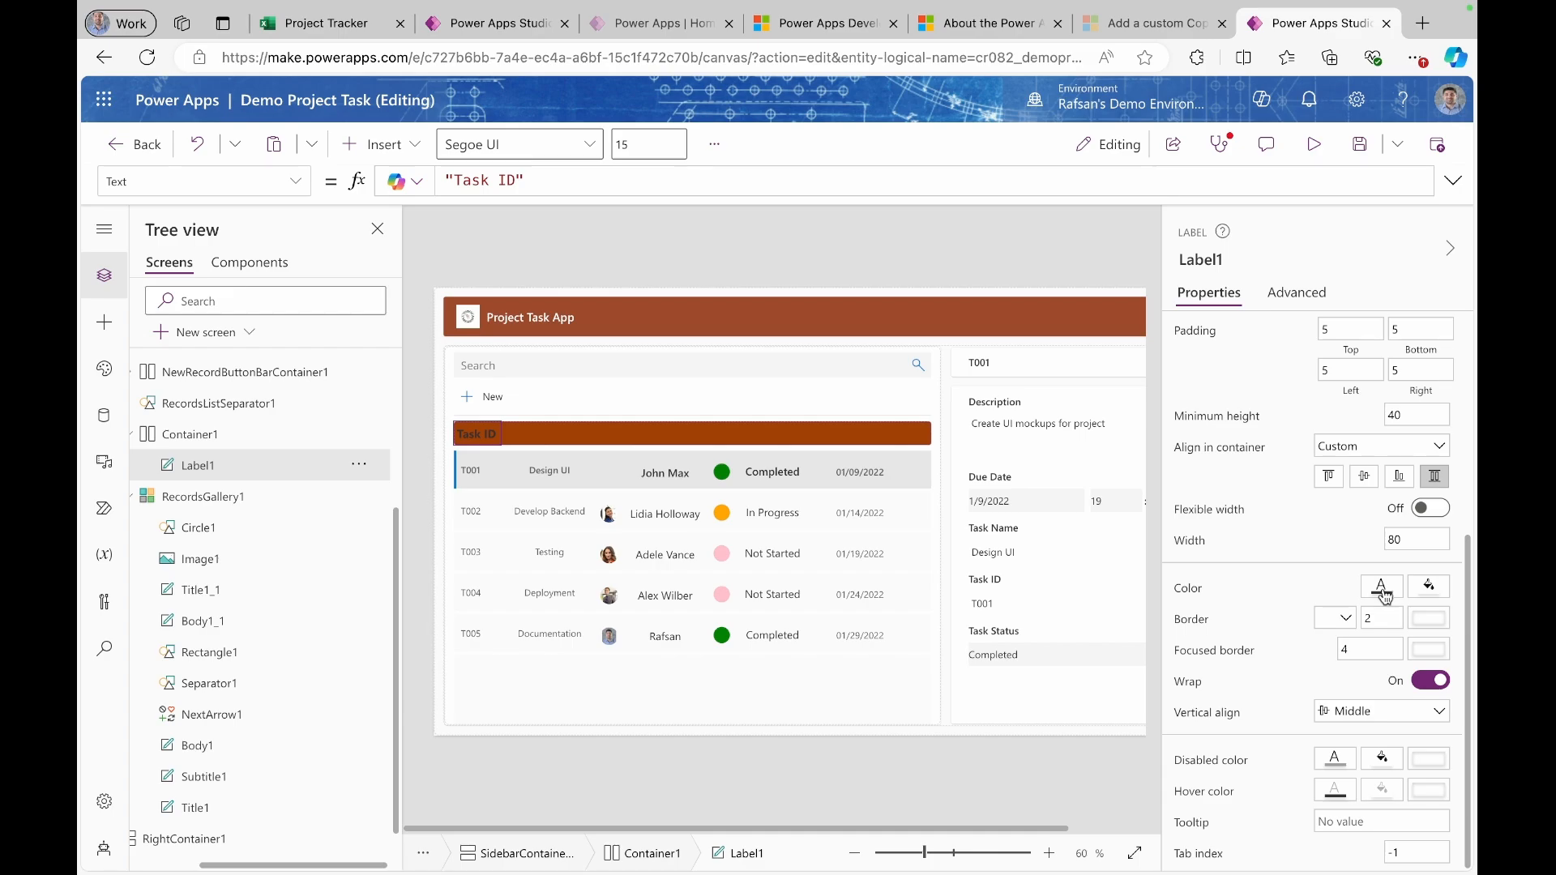
pyautogui.click(1383, 591)
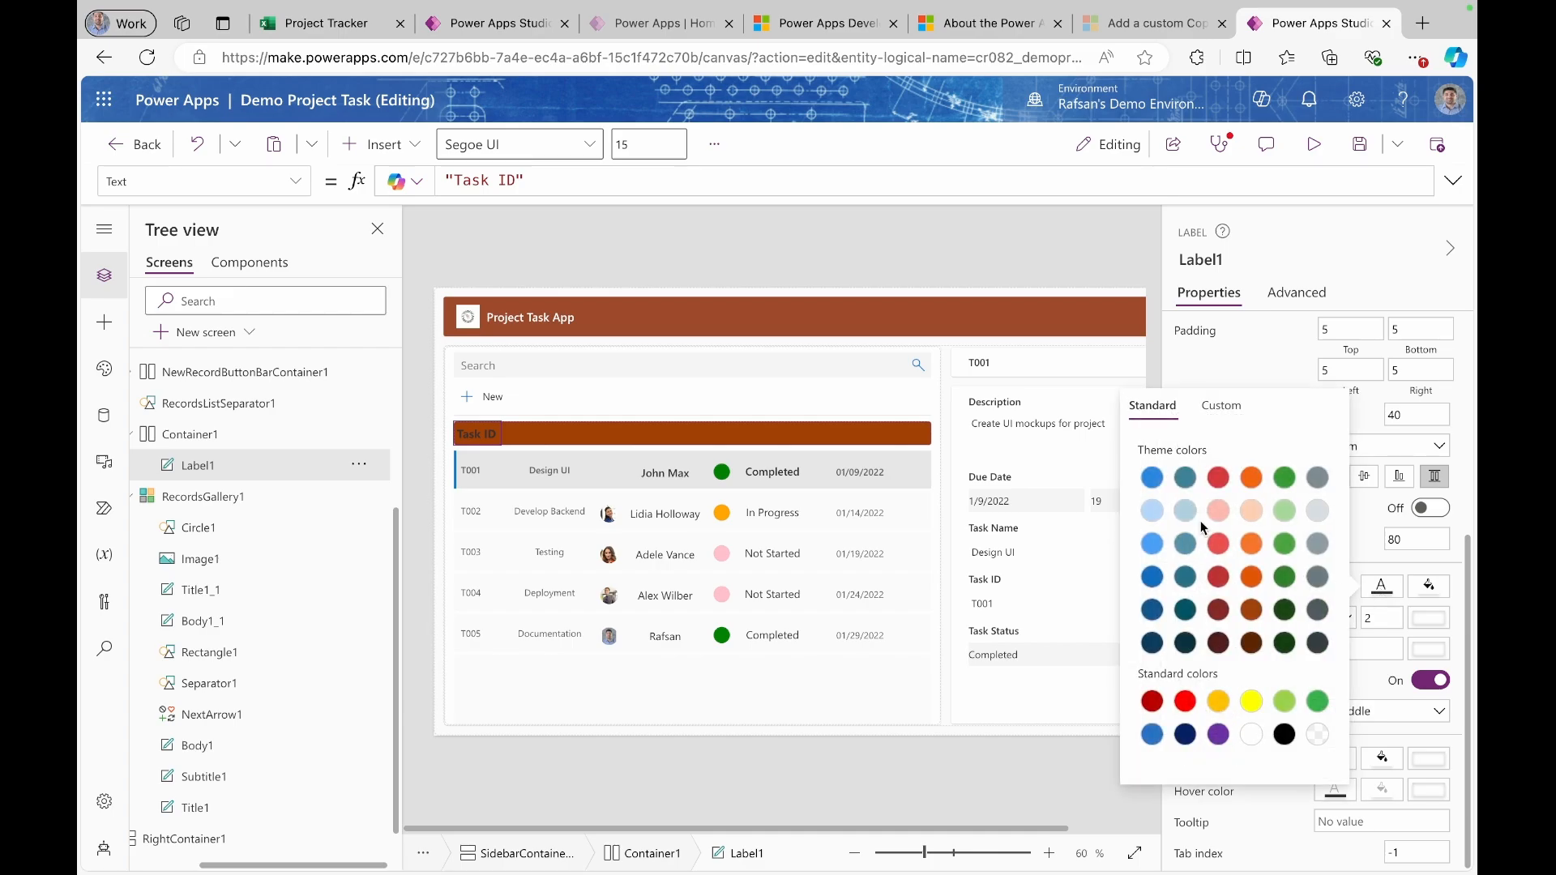
pyautogui.click(1249, 735)
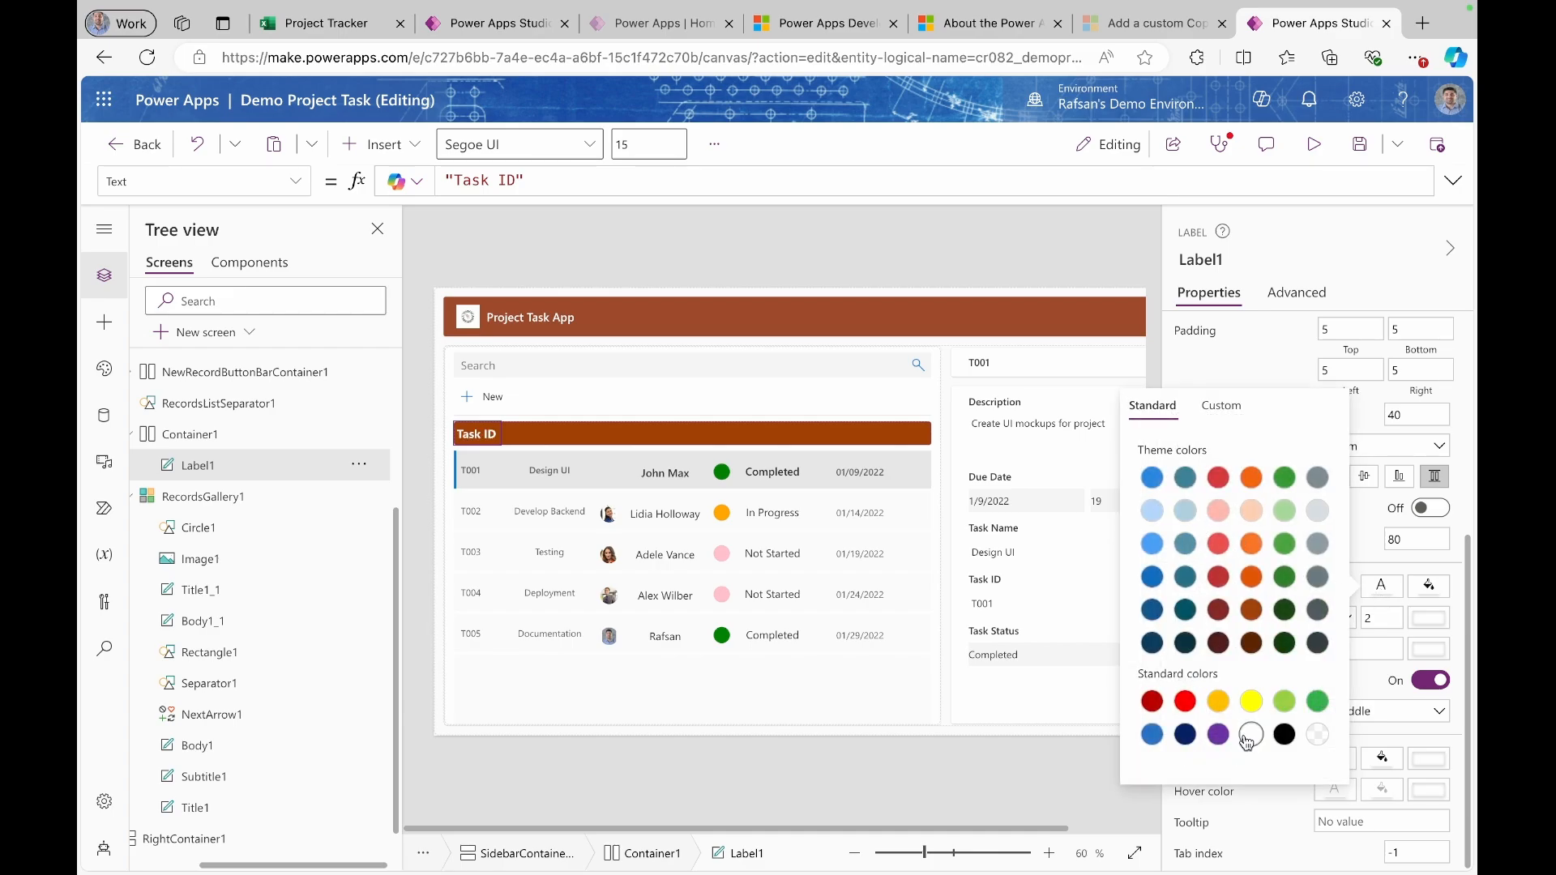
pyautogui.click(1315, 145)
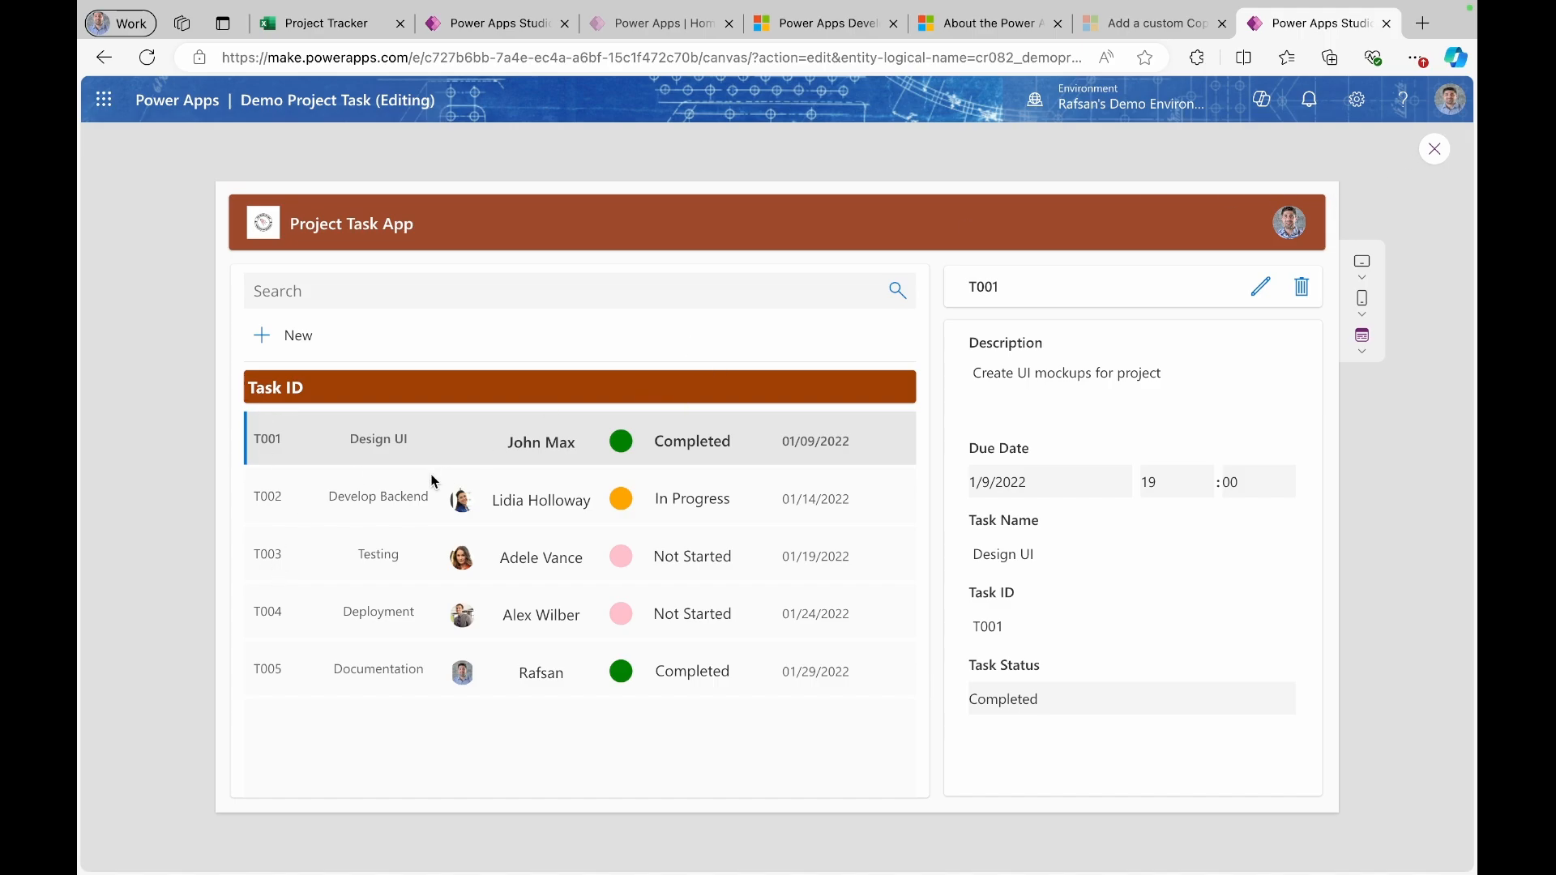
pyautogui.click(1436, 149)
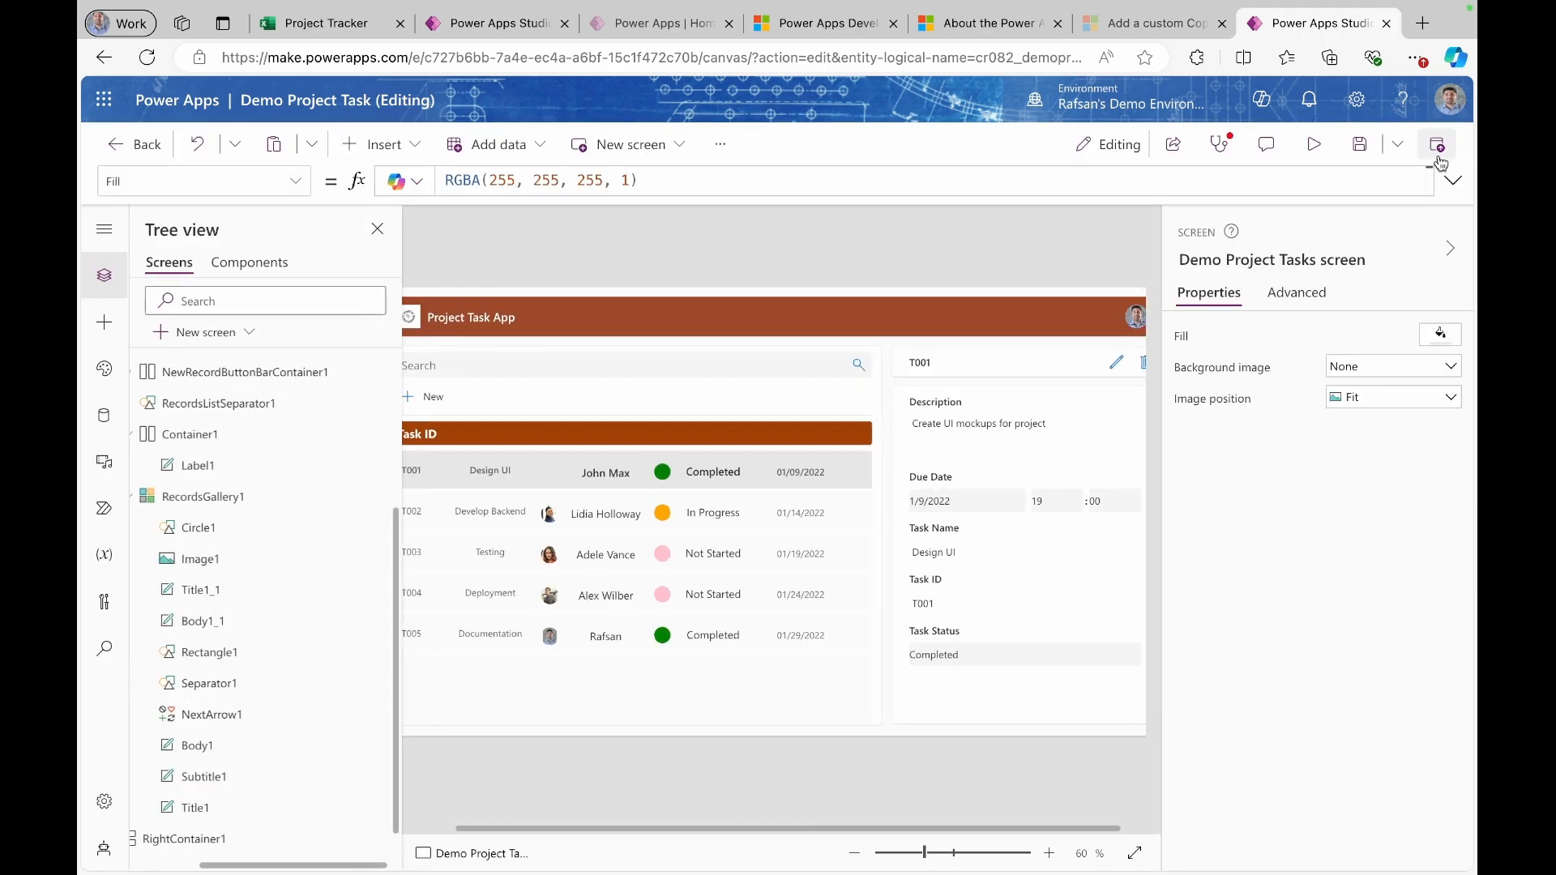
# - Duplicate the Task ID label inside Container1 and remove "ID" from the copy's text
pyautogui.click(431, 439)
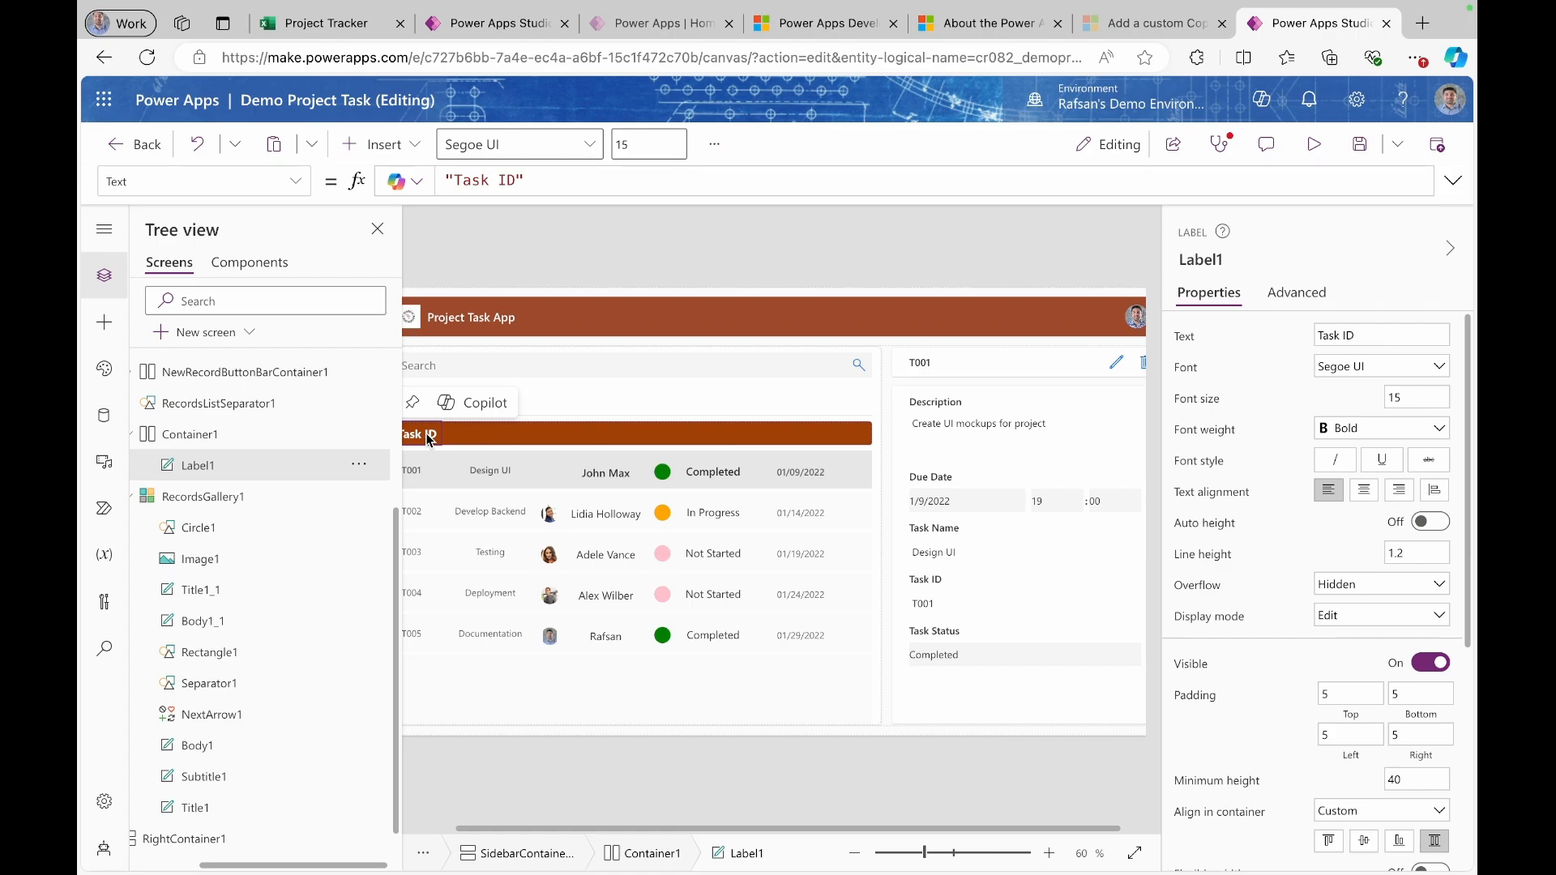
pyautogui.hotkey('ctrl', 'c')
pyautogui.hotkey('ctrl', 'v')
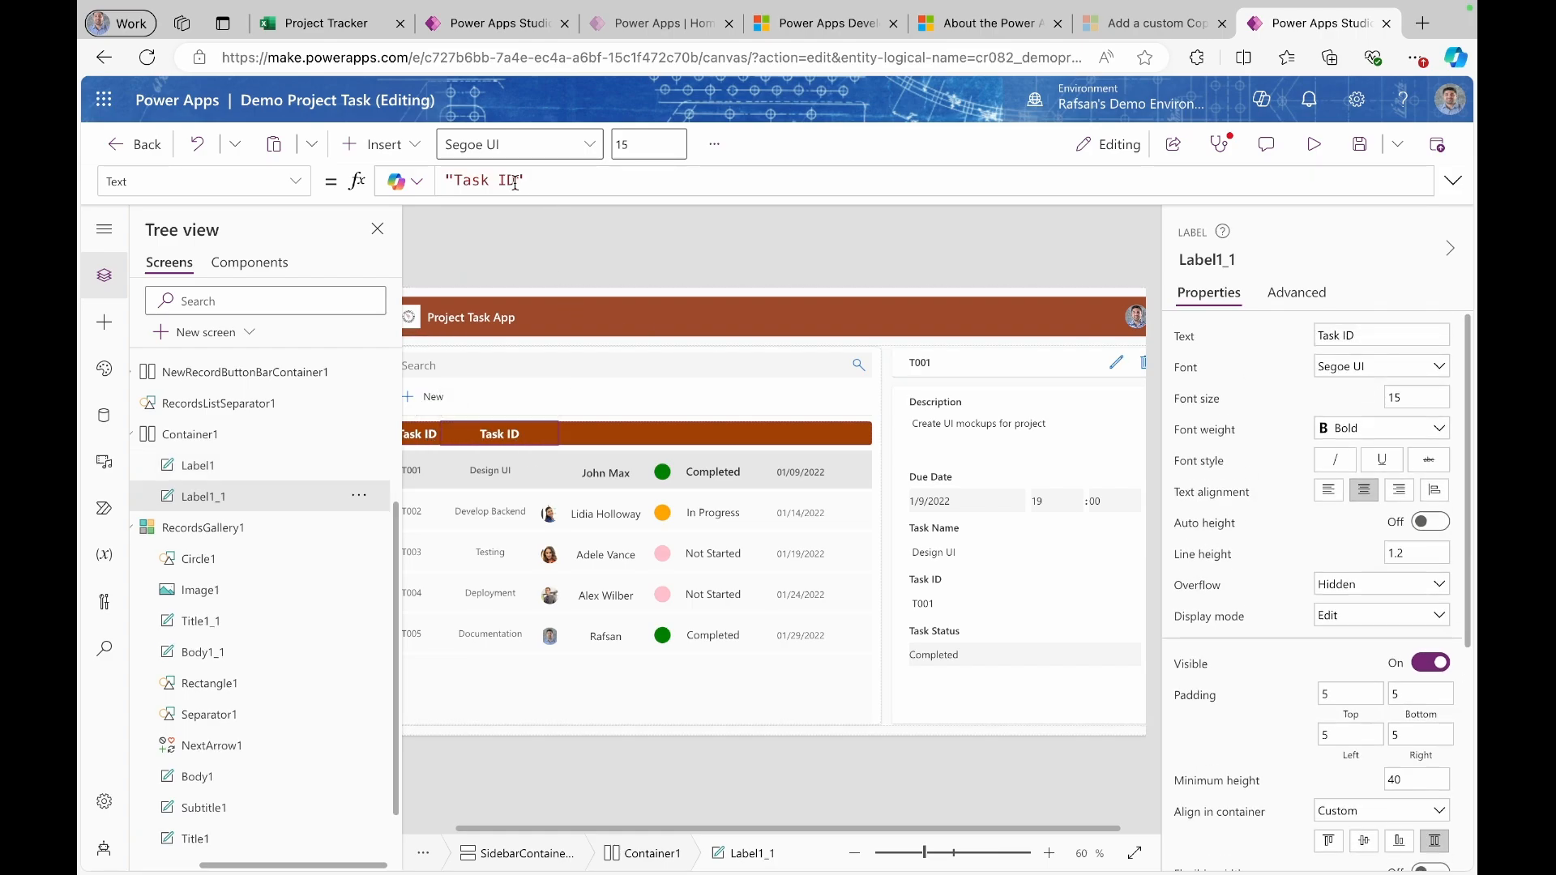
pyautogui.doubleClick(515, 182)
pyautogui.press('BackSpace')
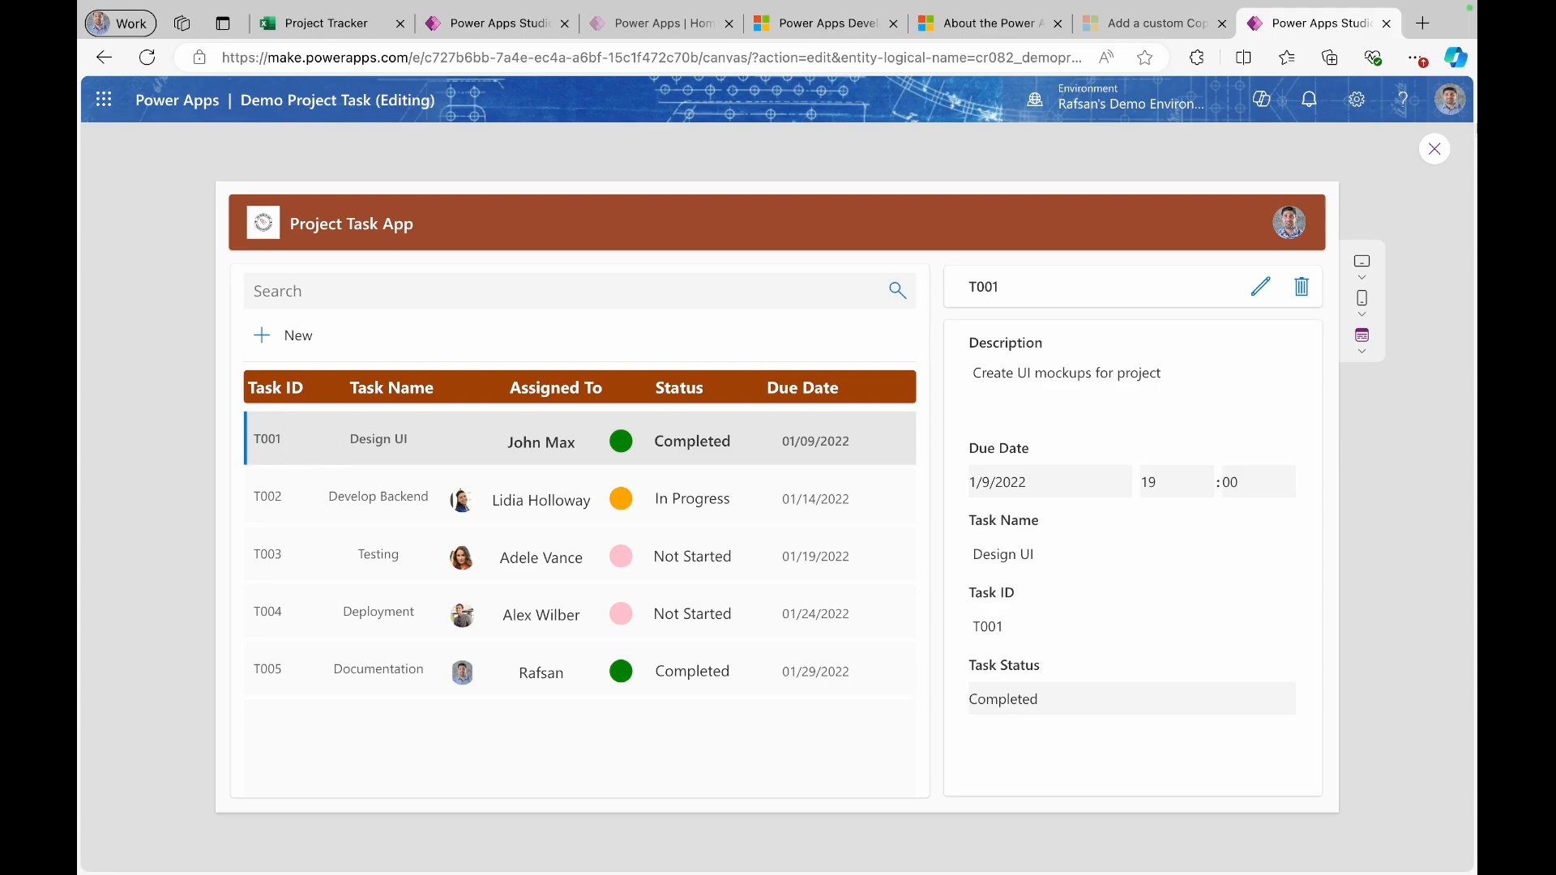
# - Leave the app preview and insert a Sort icon into Container1, the gallery's header row
pyautogui.click(1434, 150)
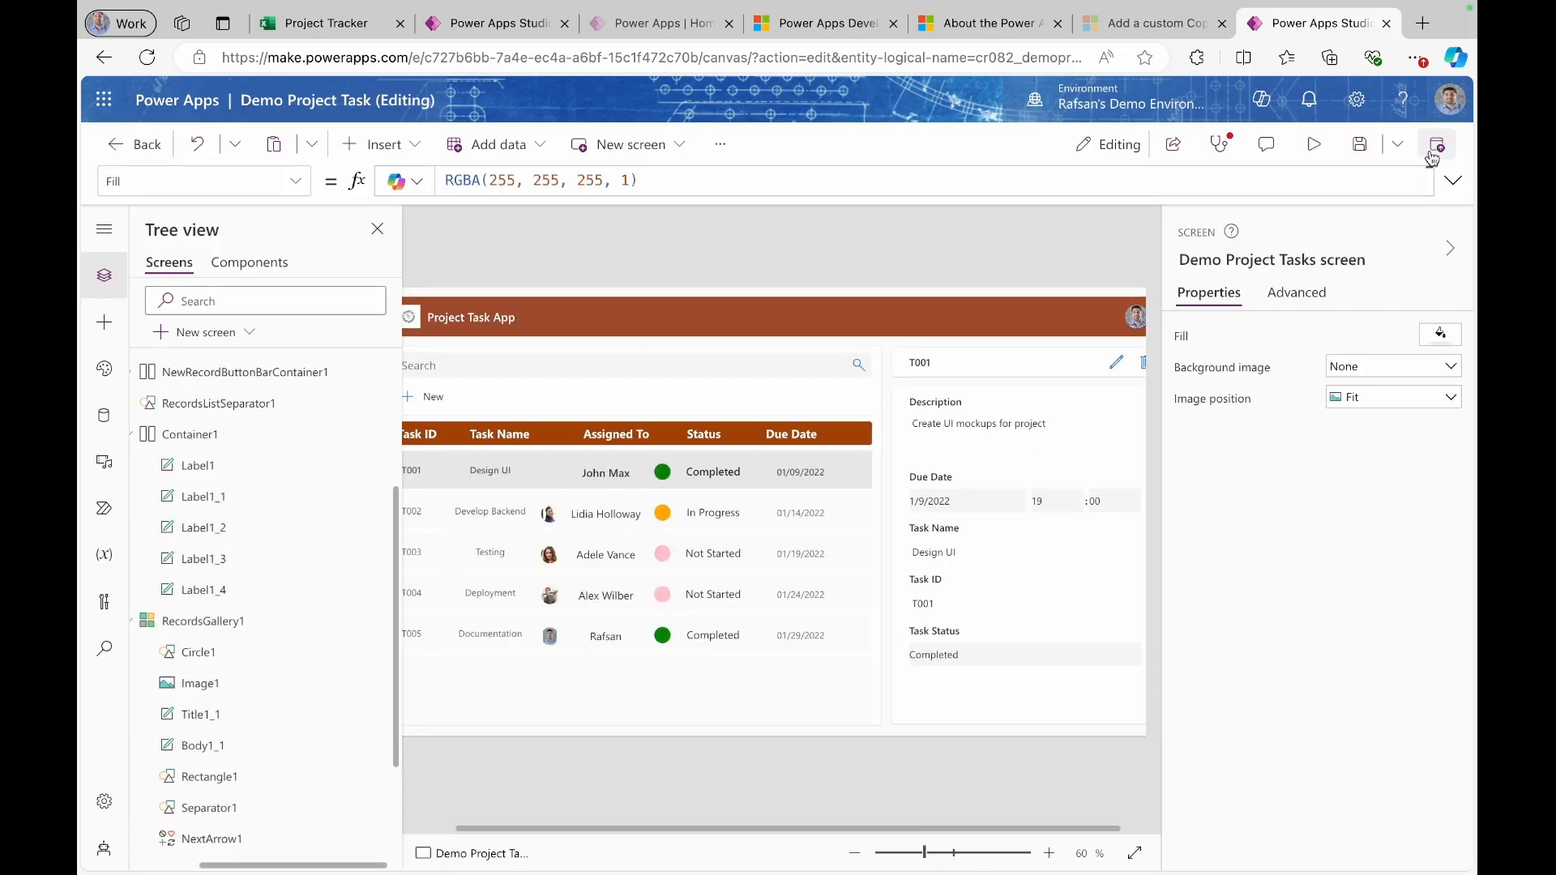
pyautogui.click(812, 431)
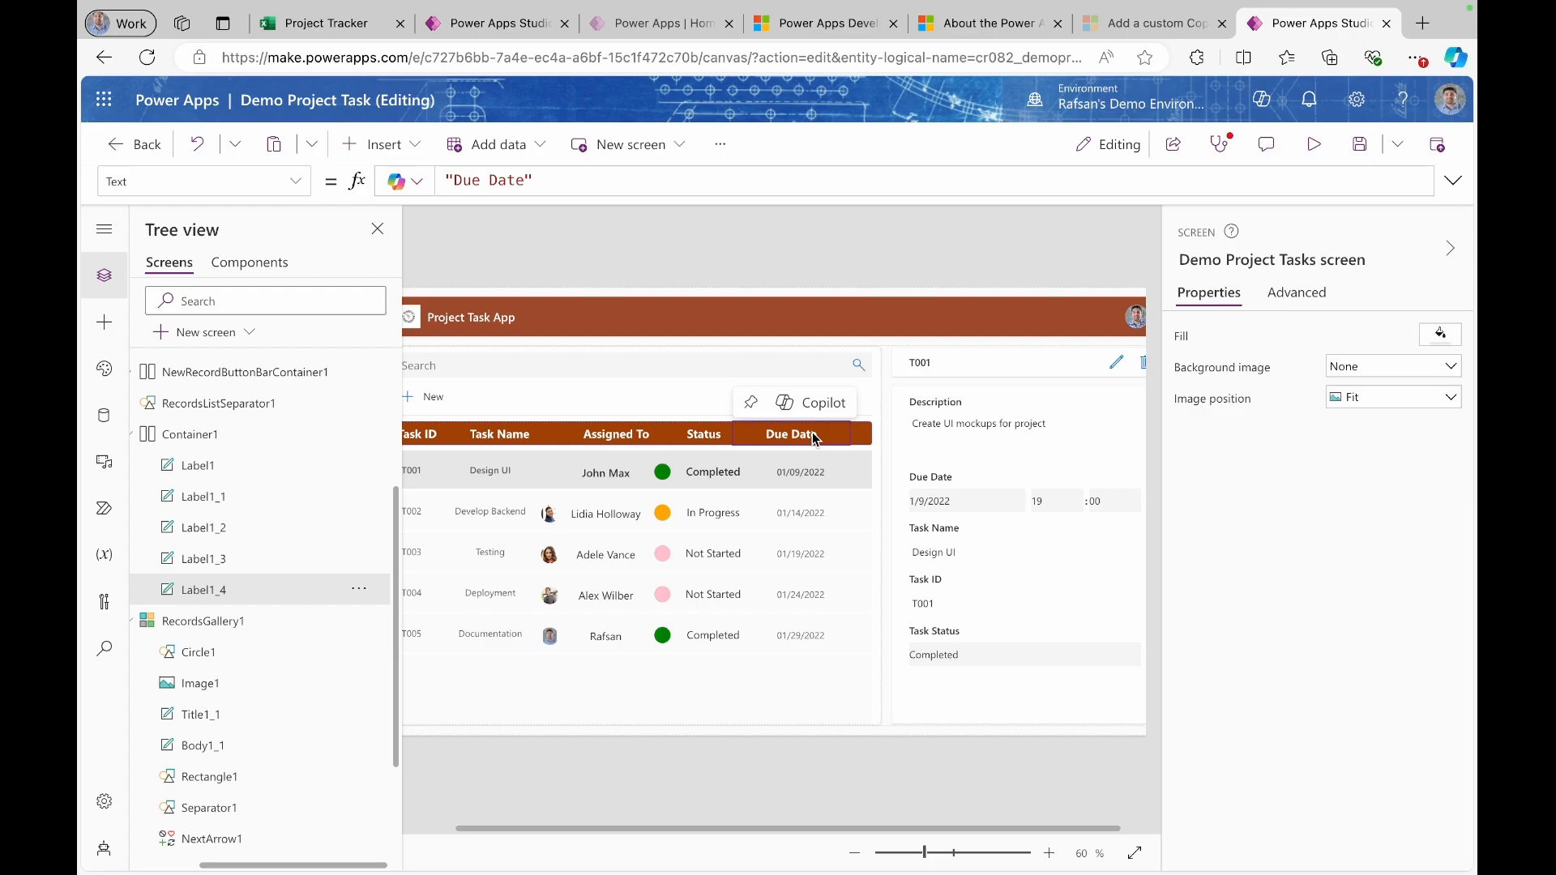
pyautogui.click(219, 435)
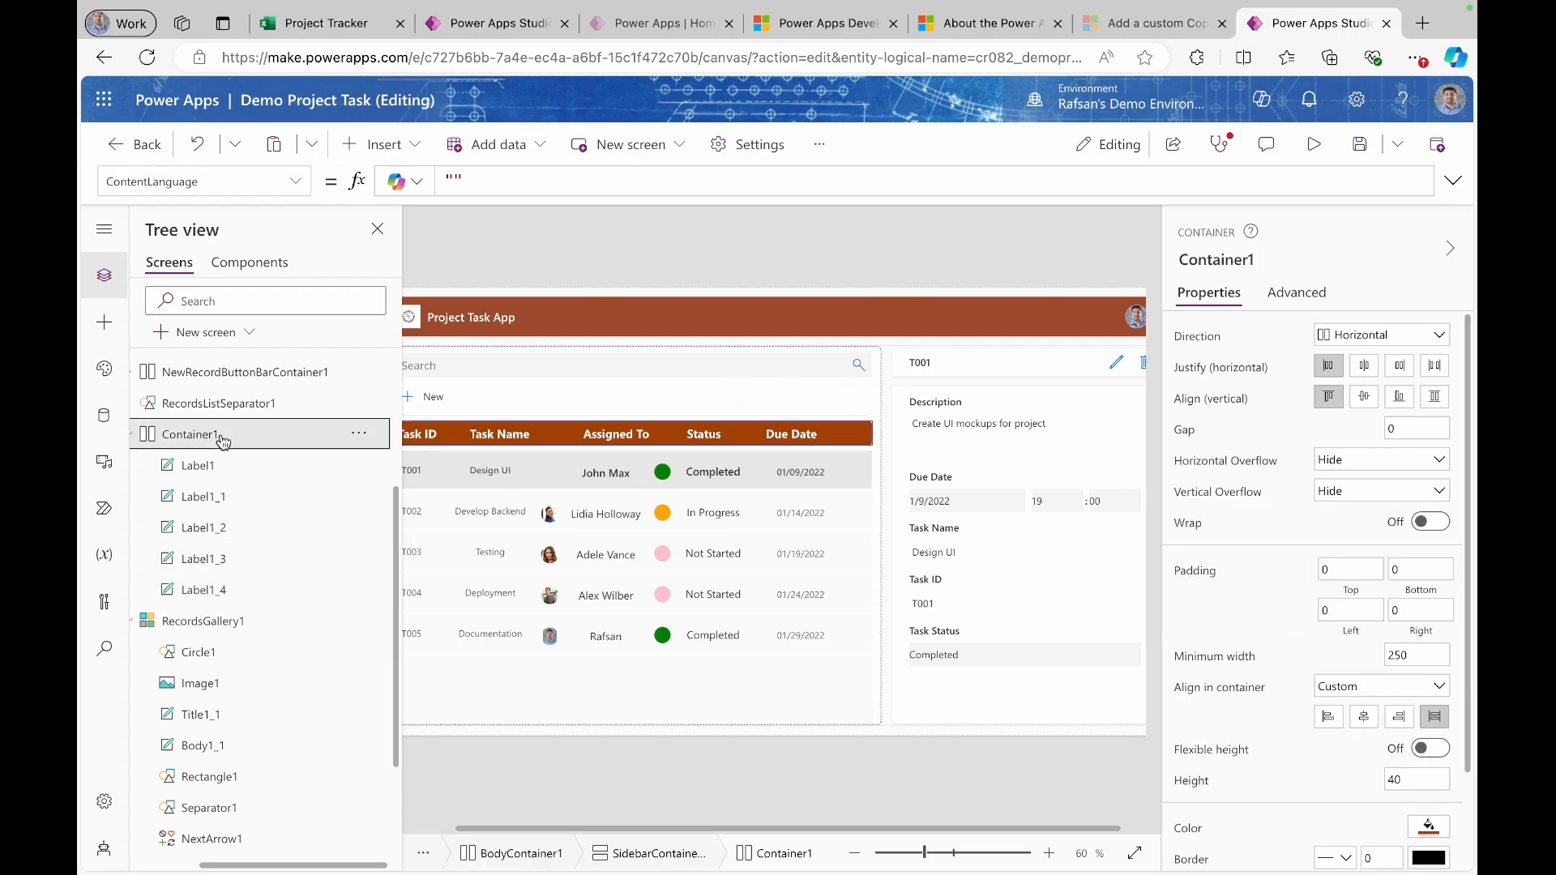
pyautogui.click(381, 146)
pyautogui.write('sort')
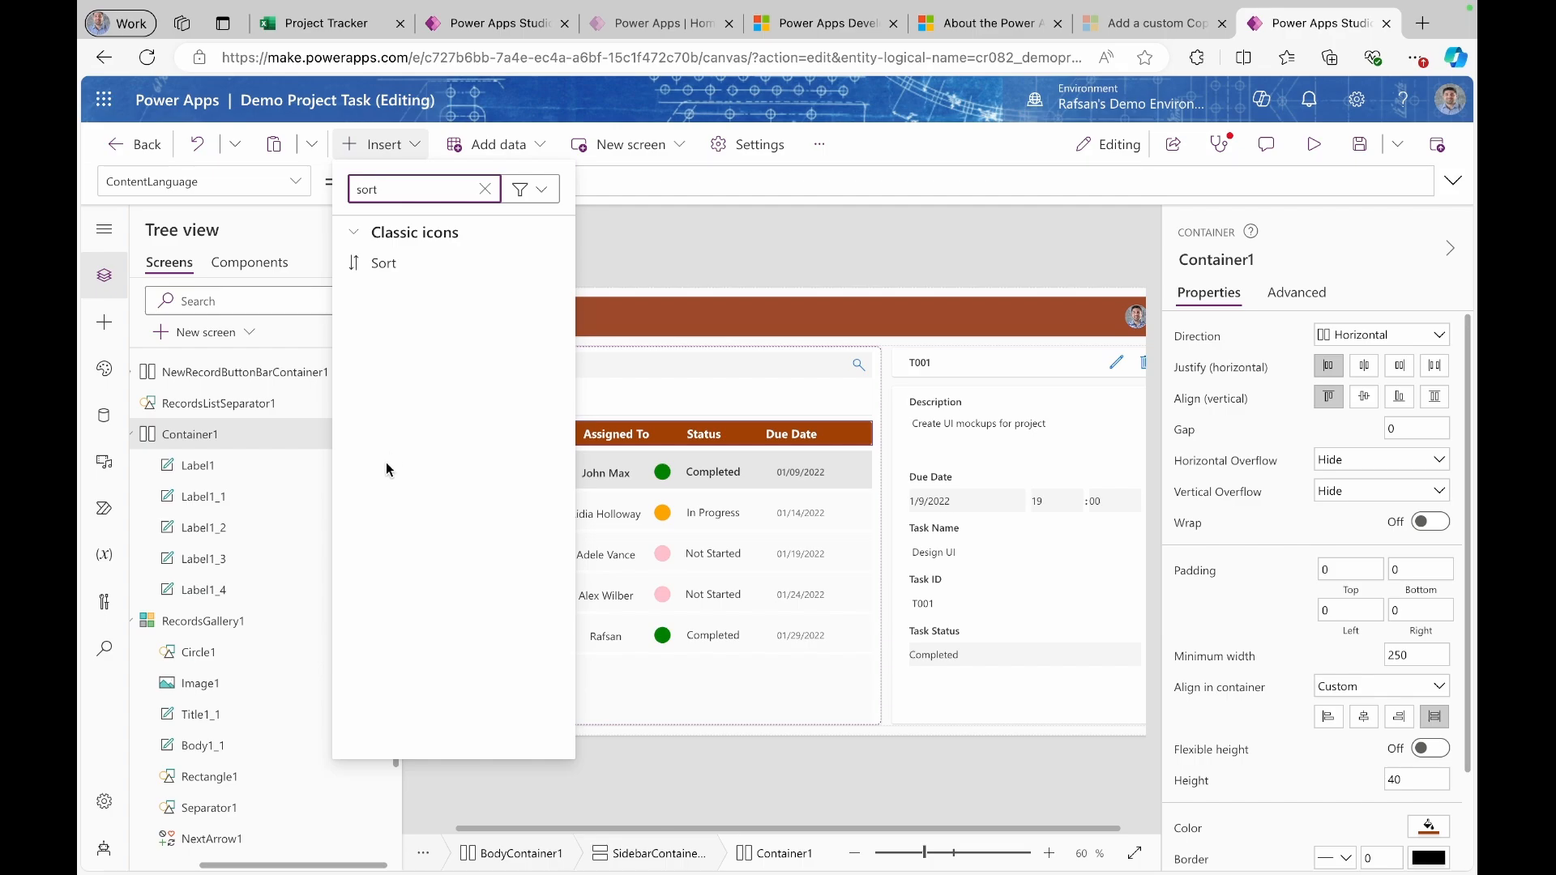
pyautogui.click(385, 265)
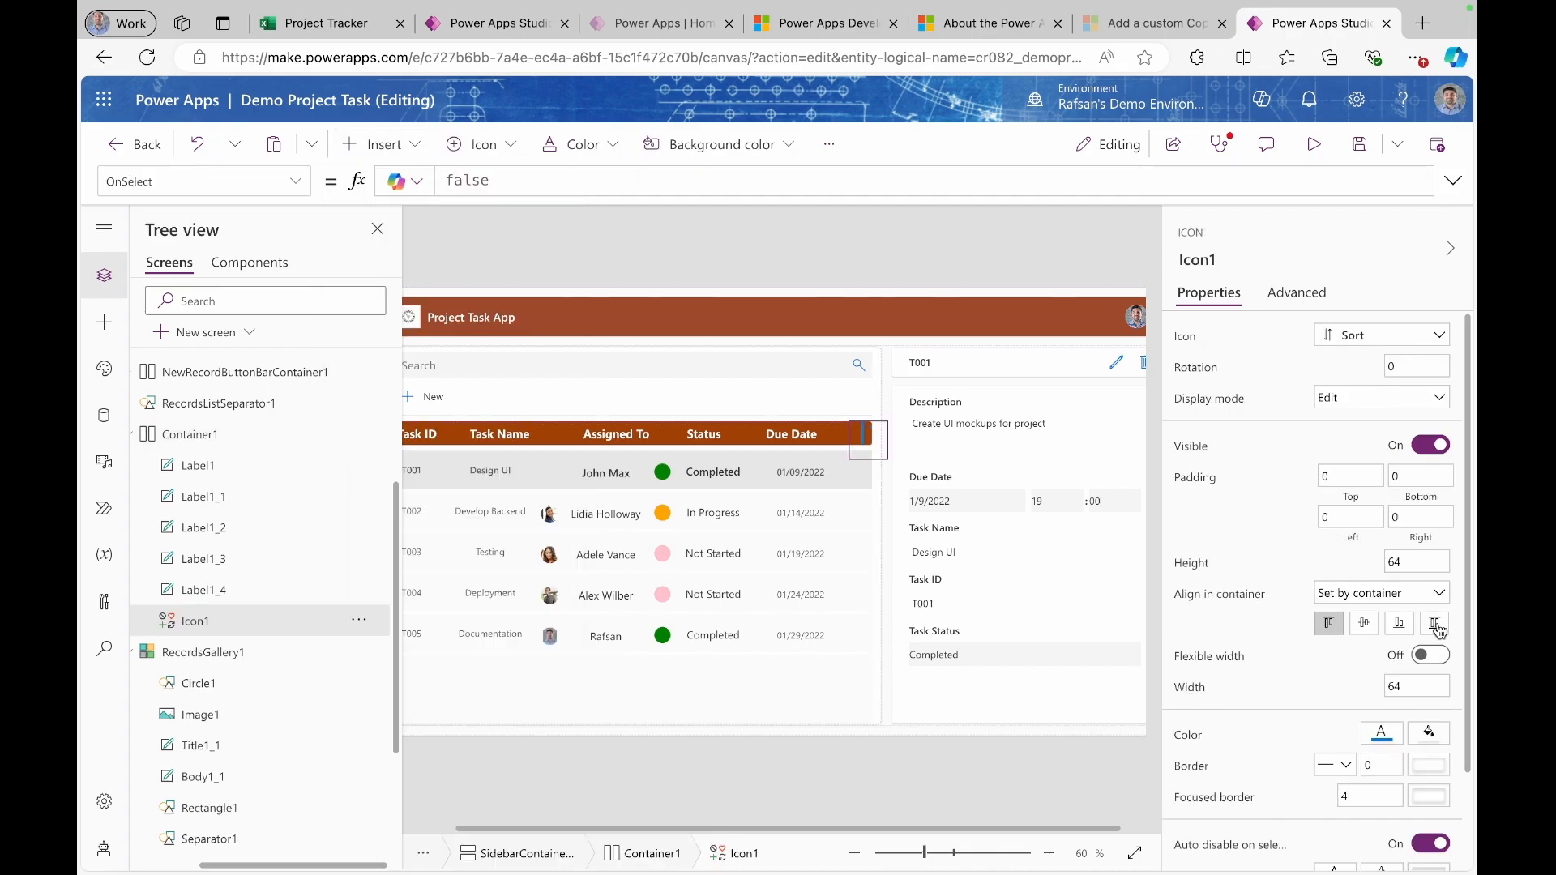
# - Color the header row's Sort icon white and check it in the app preview
pyautogui.scroll(-2, 1438, 630)
pyautogui.click(1382, 620)
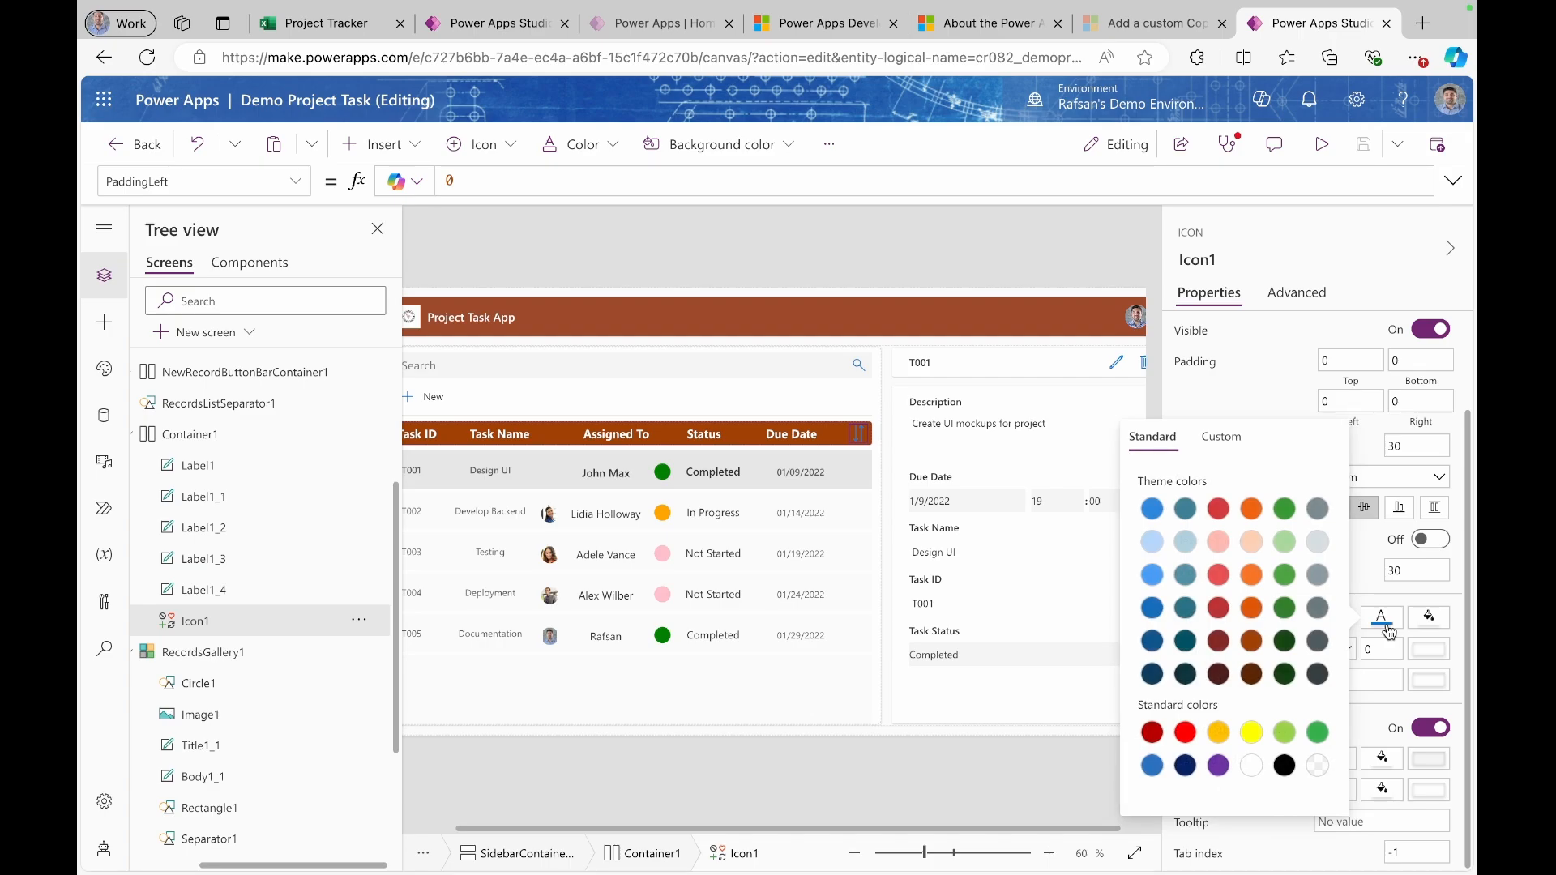
pyautogui.click(1251, 765)
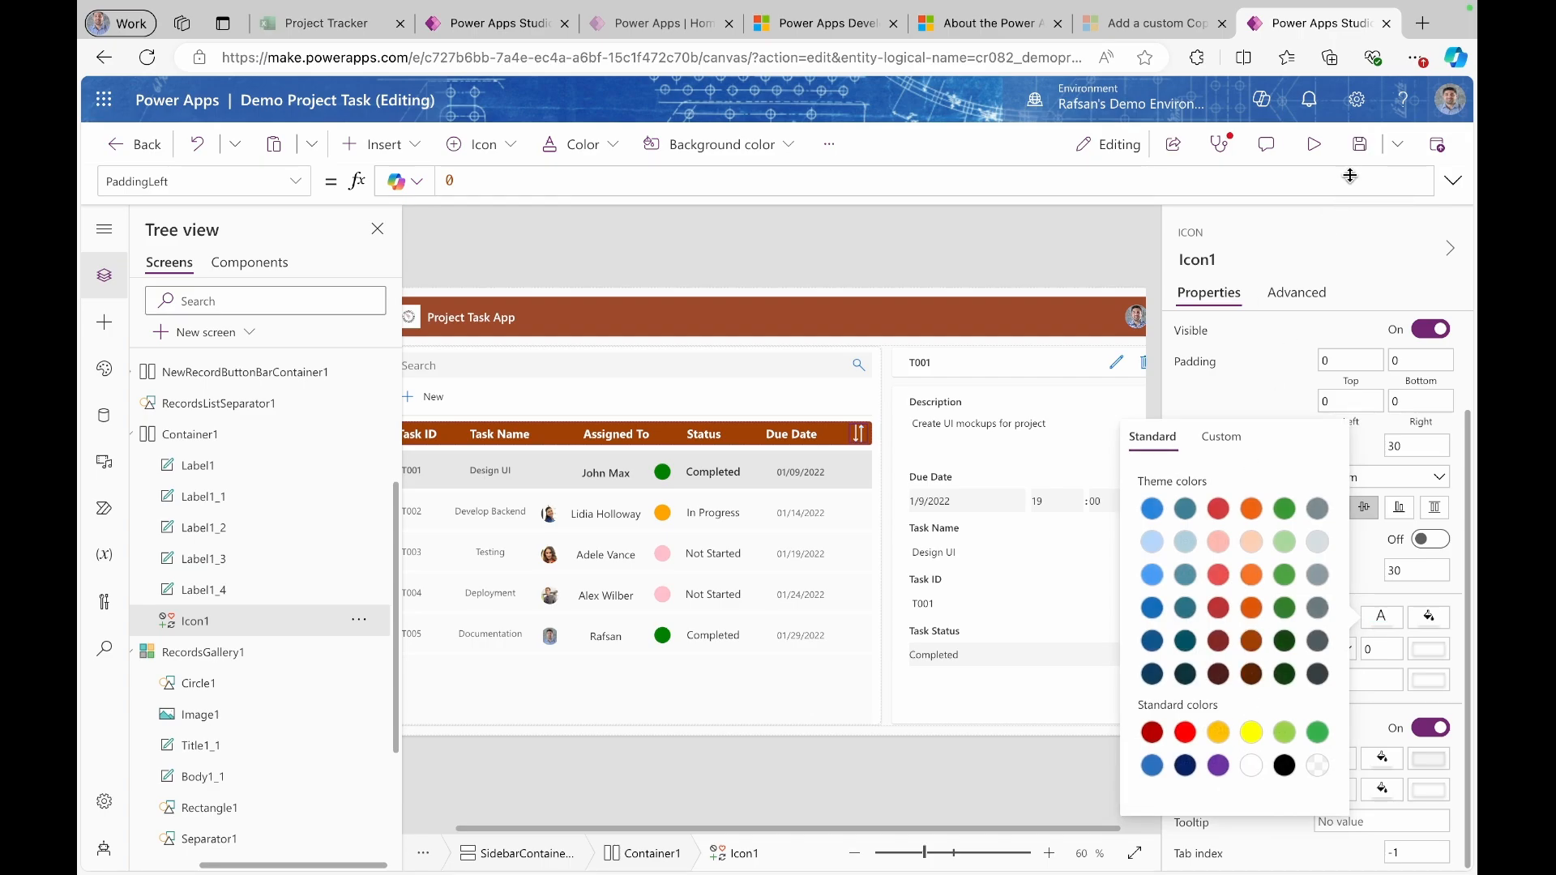
pyautogui.click(1307, 146)
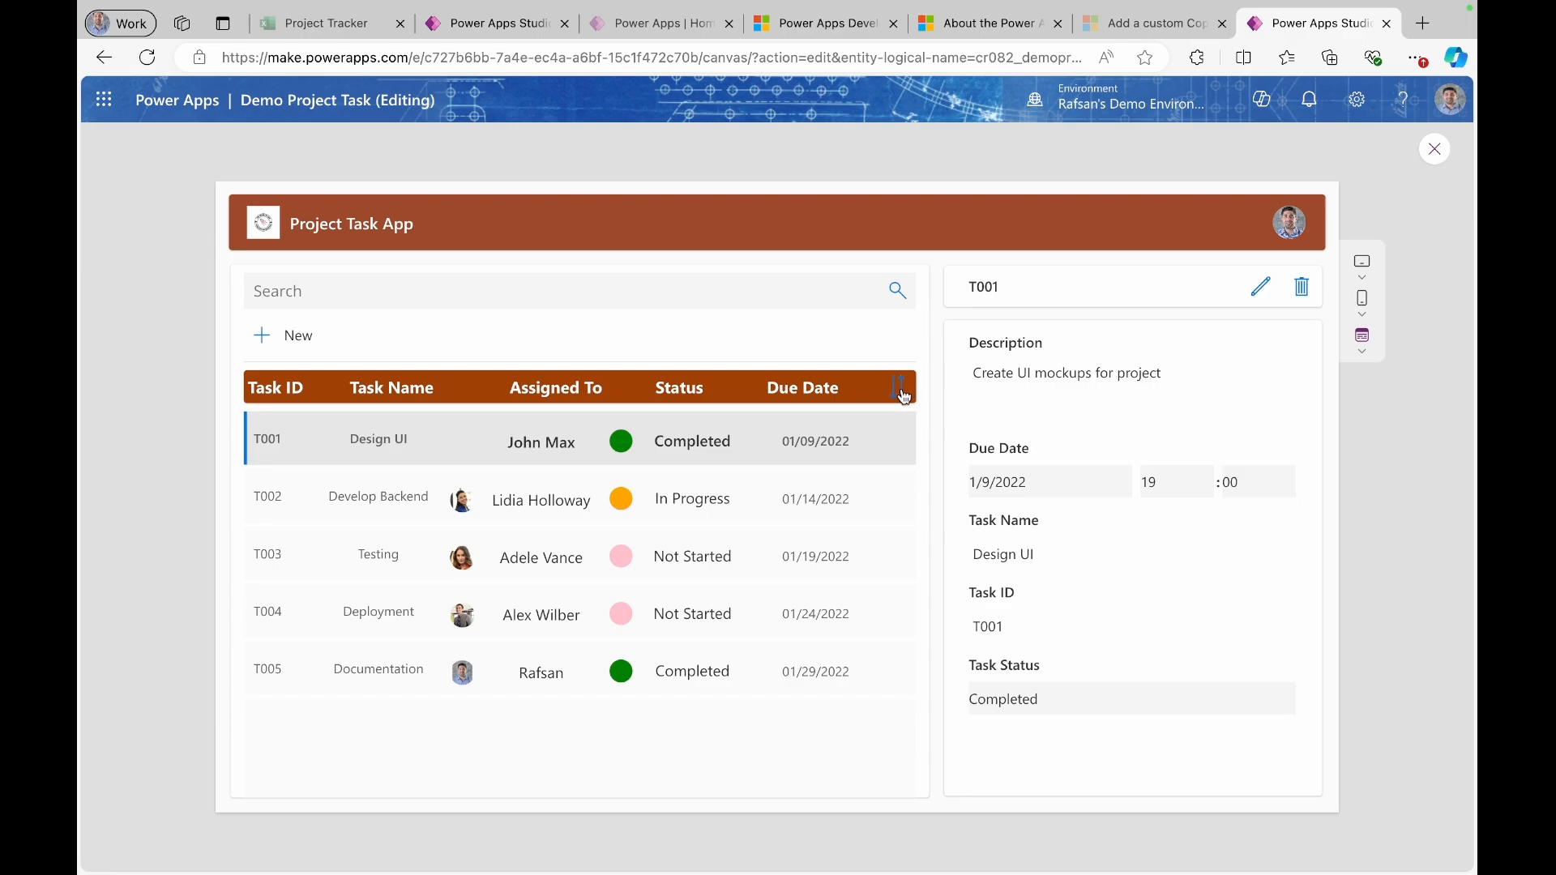
pyautogui.click(1436, 150)
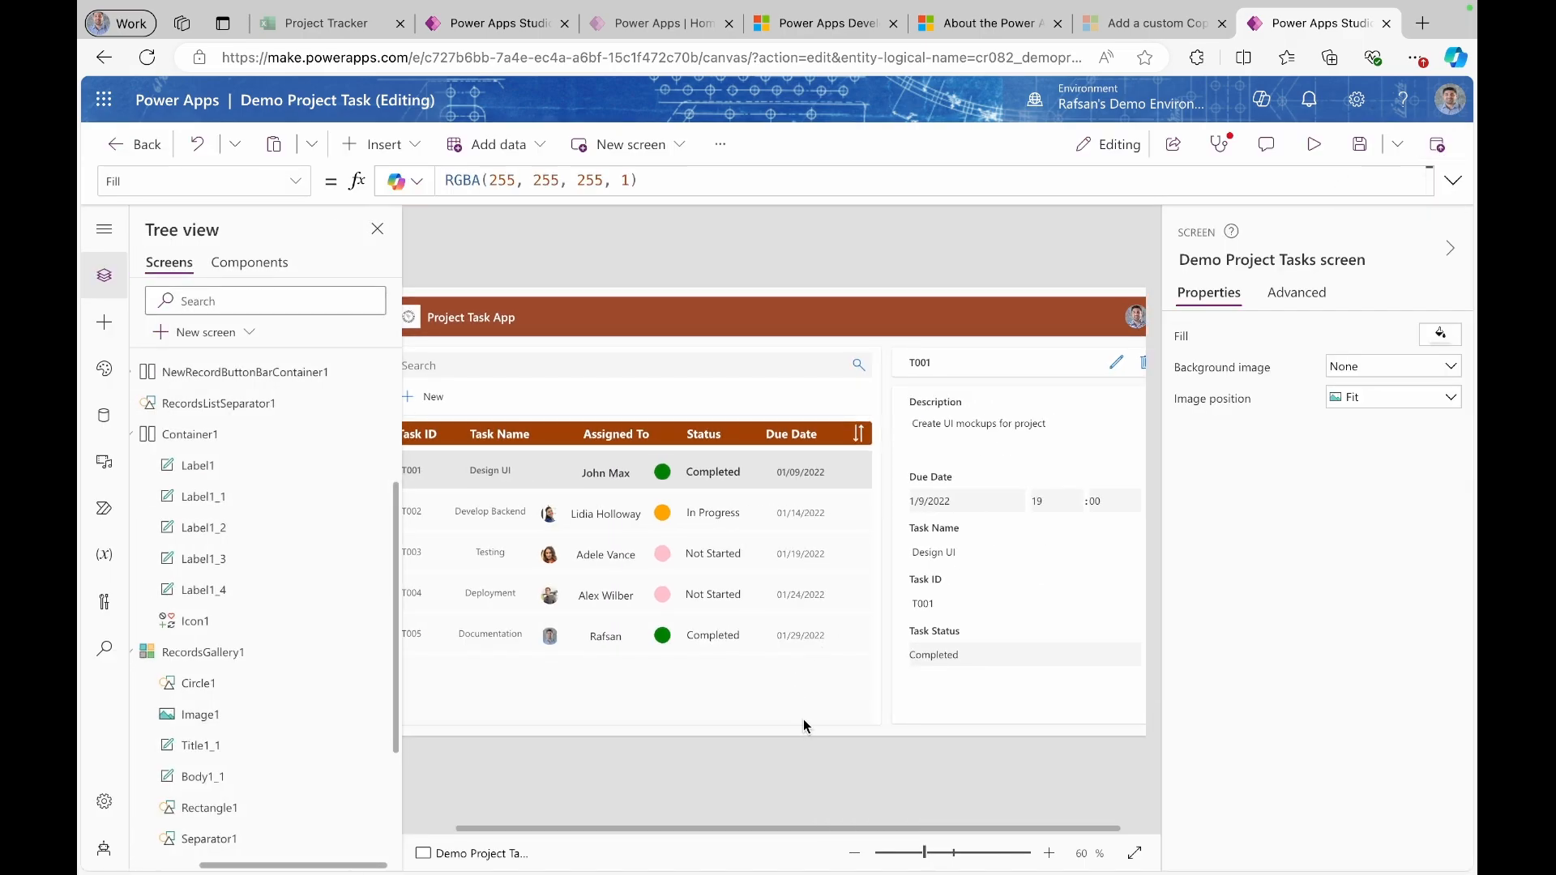
# - Unlock the Due Date card in the task details form, Form1, for property changes
pyautogui.click(1450, 248)
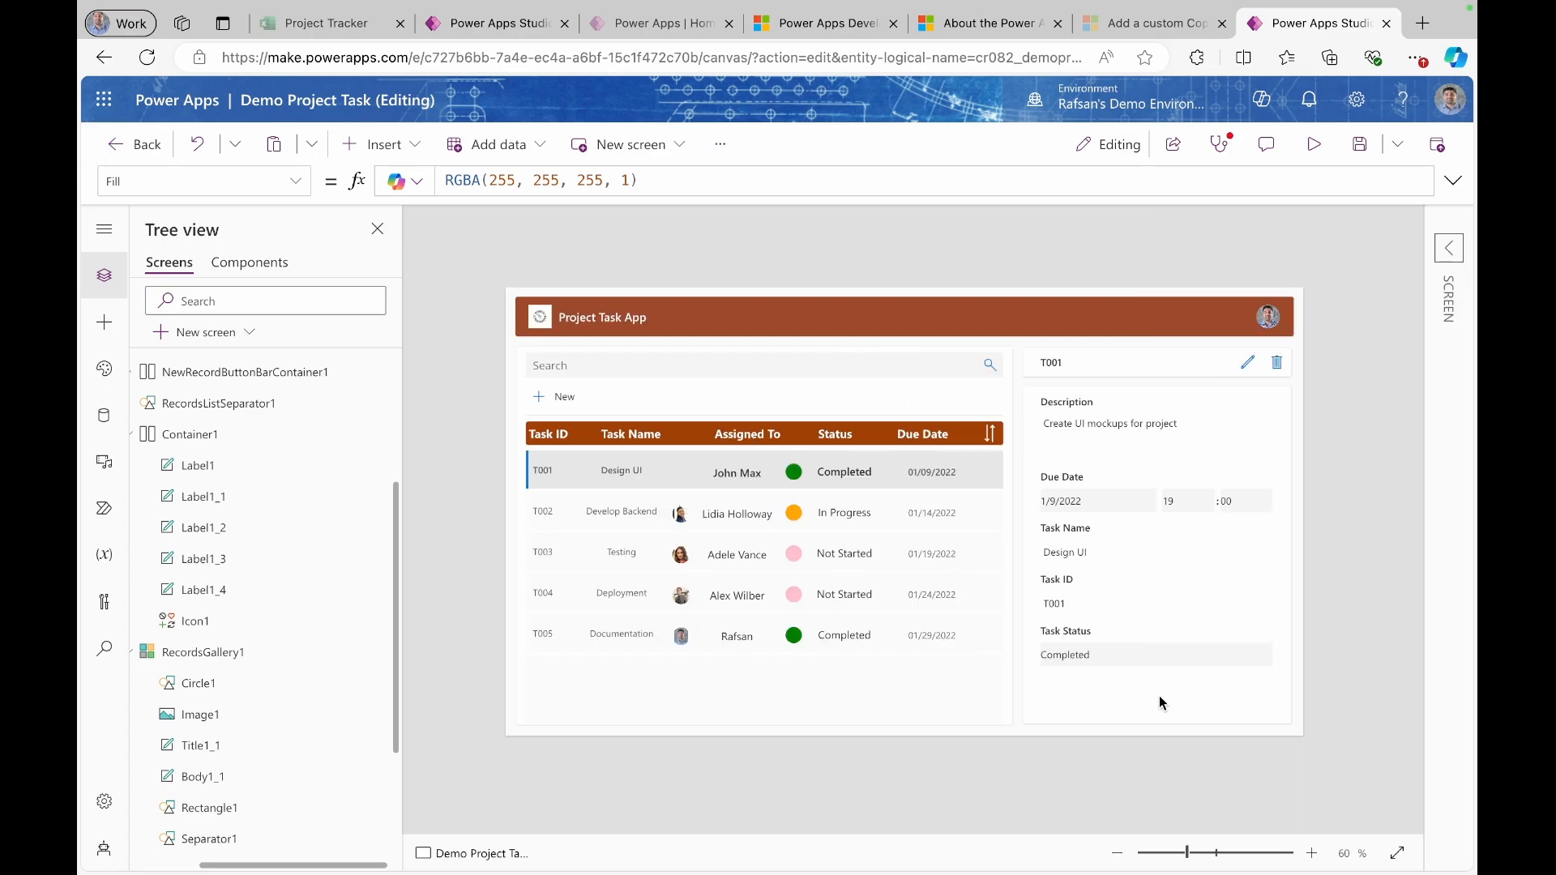
pyautogui.click(1159, 698)
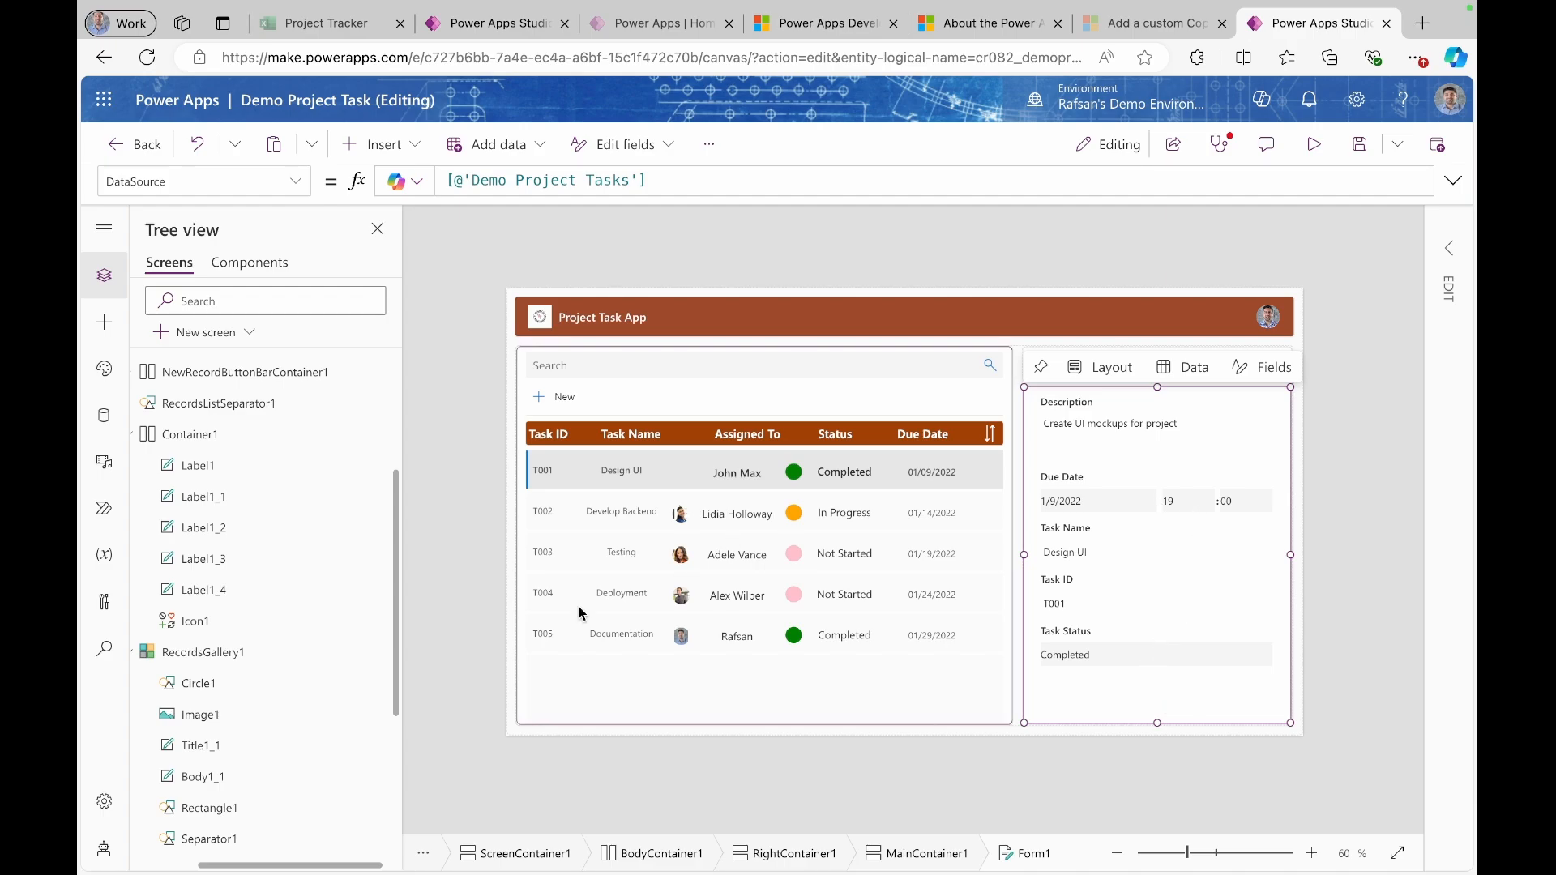
pyautogui.scroll(-5, 243, 567)
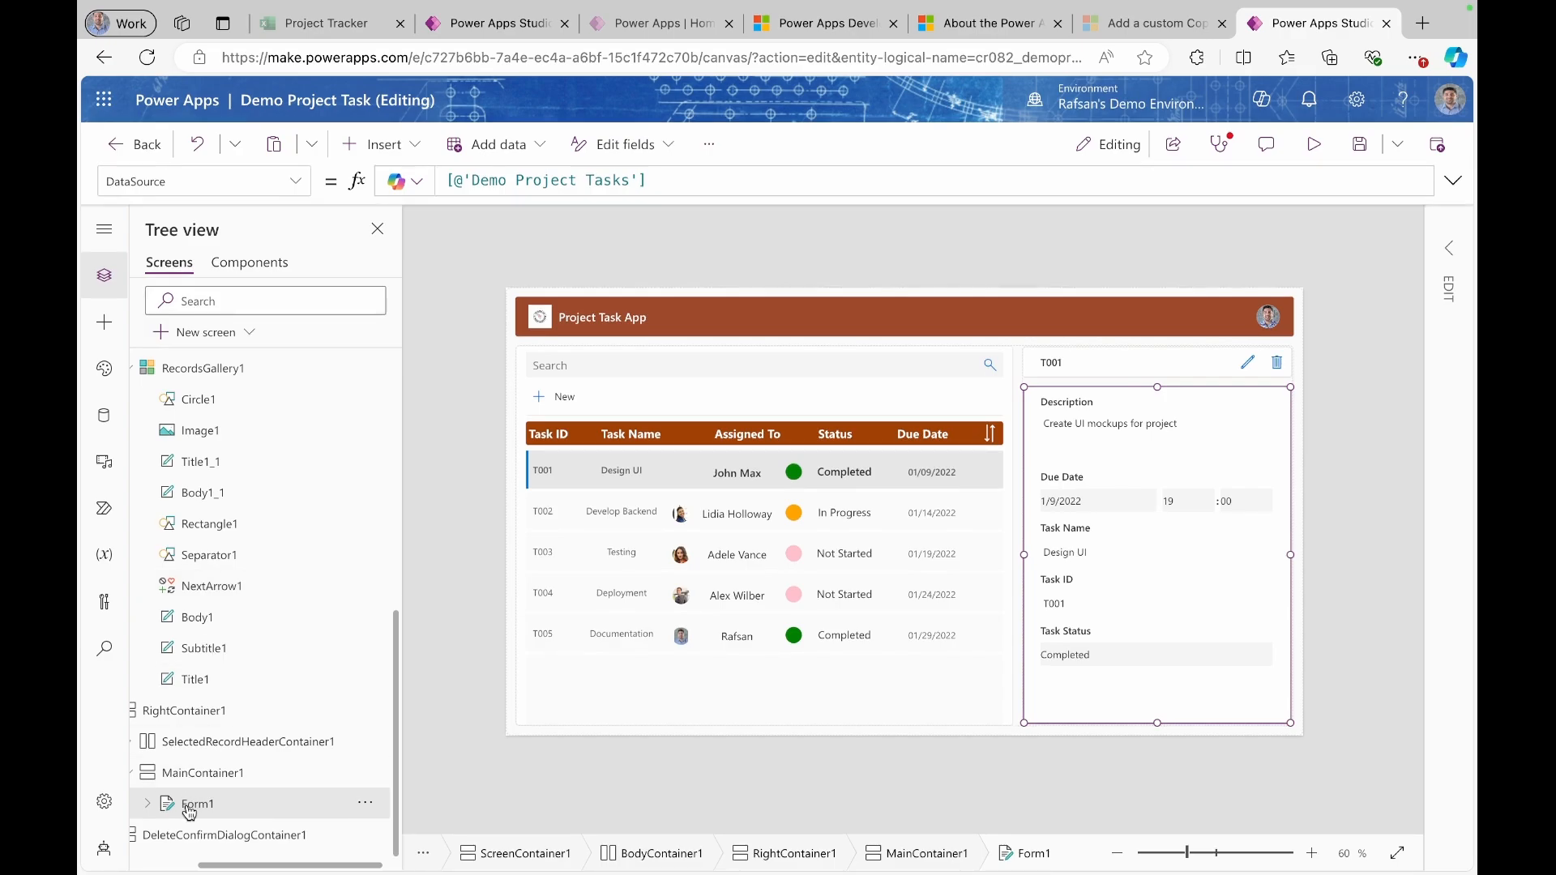
pyautogui.click(146, 803)
pyautogui.scroll(-2, 242, 752)
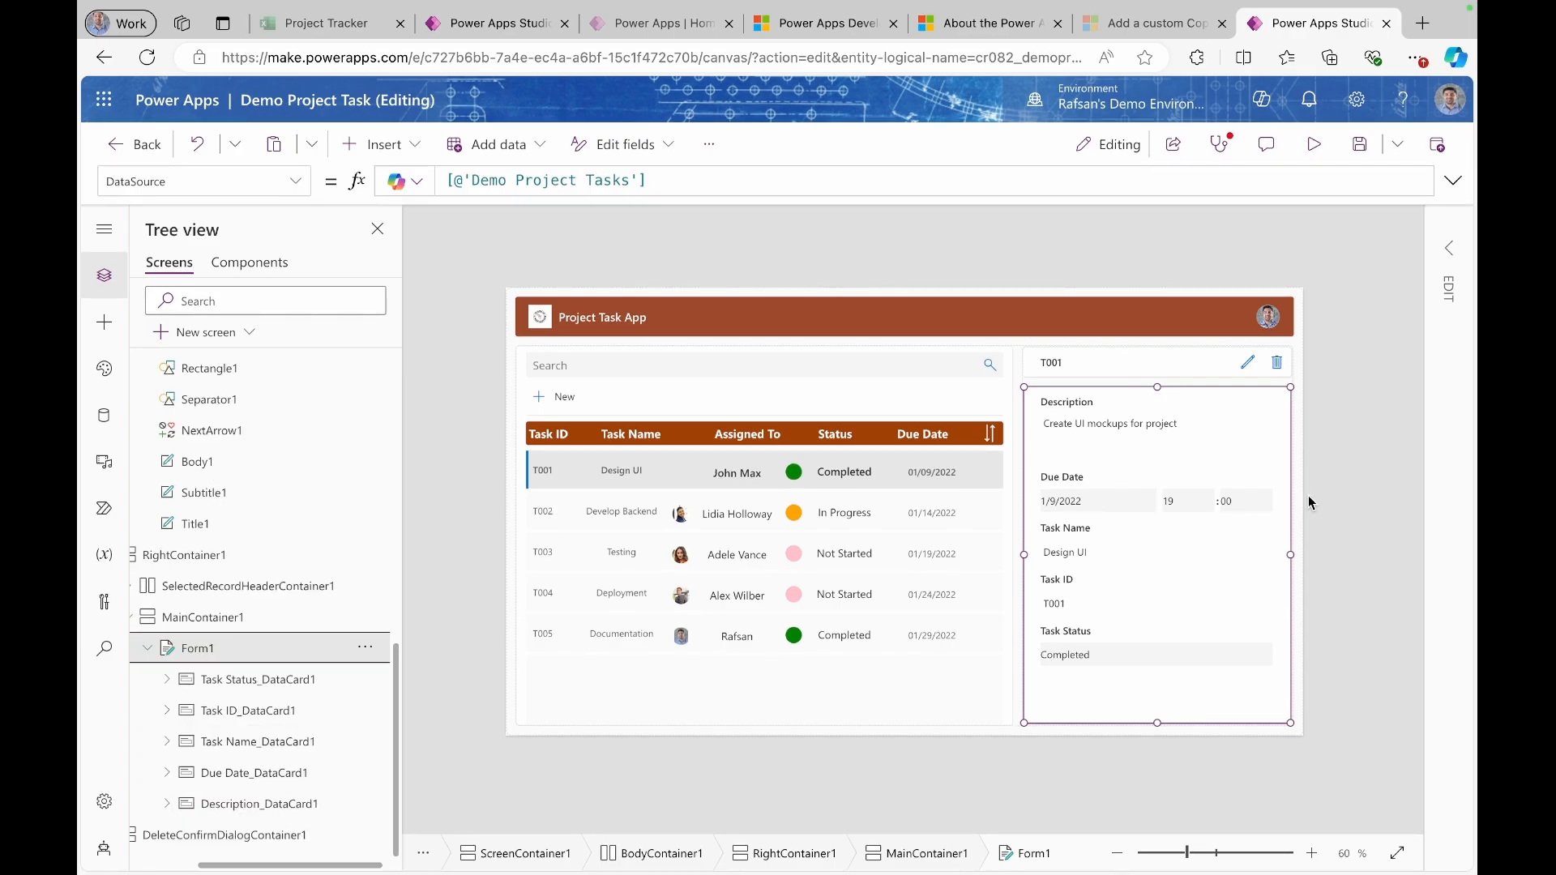
pyautogui.moveTo(1308, 494)
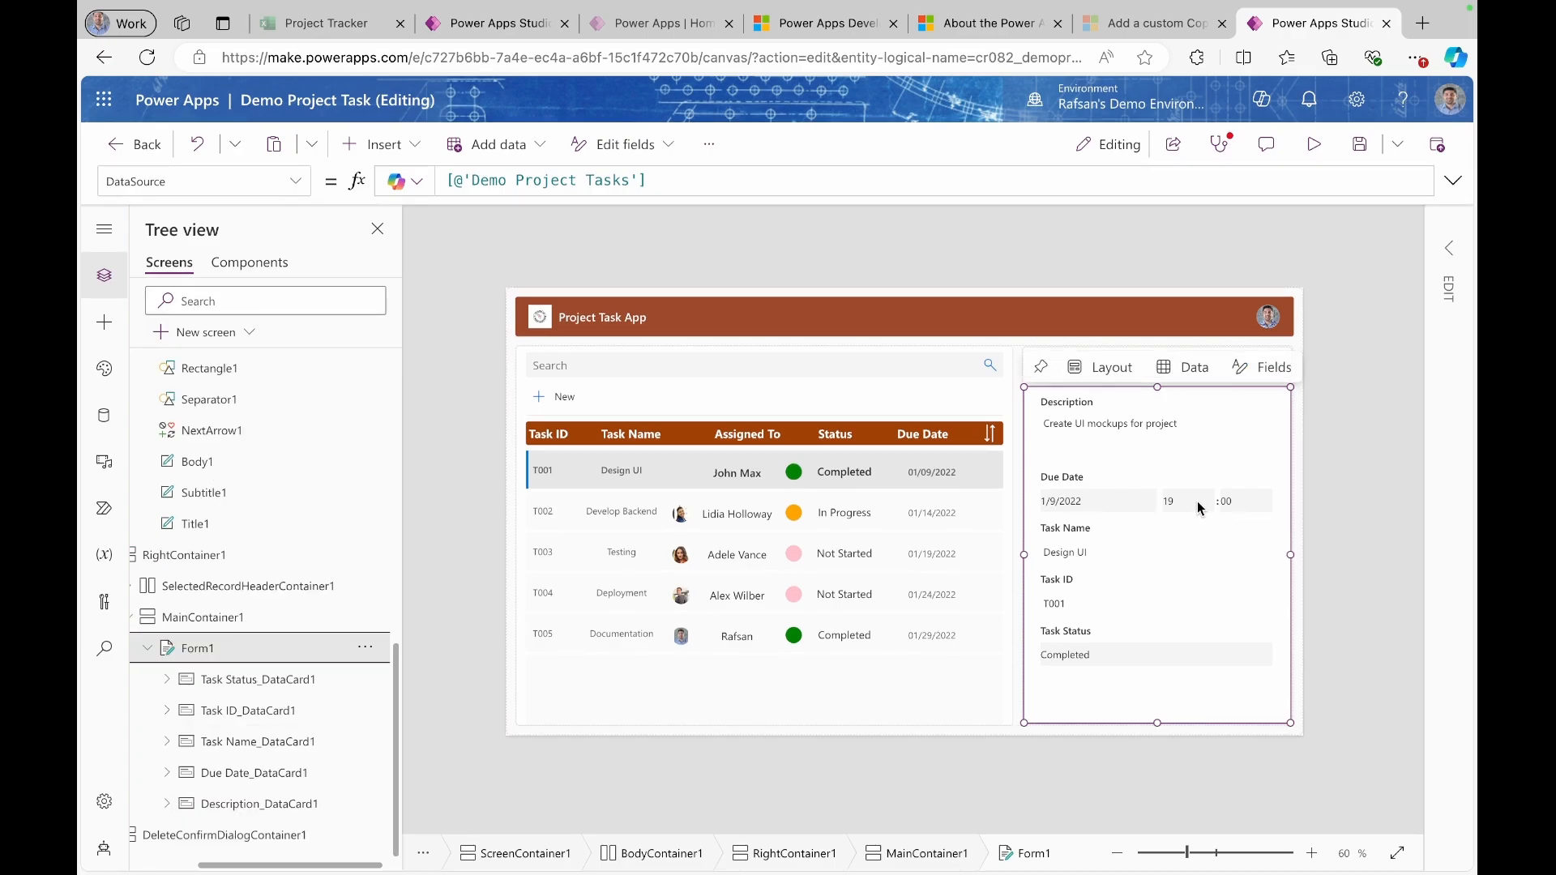
pyautogui.click(1199, 507)
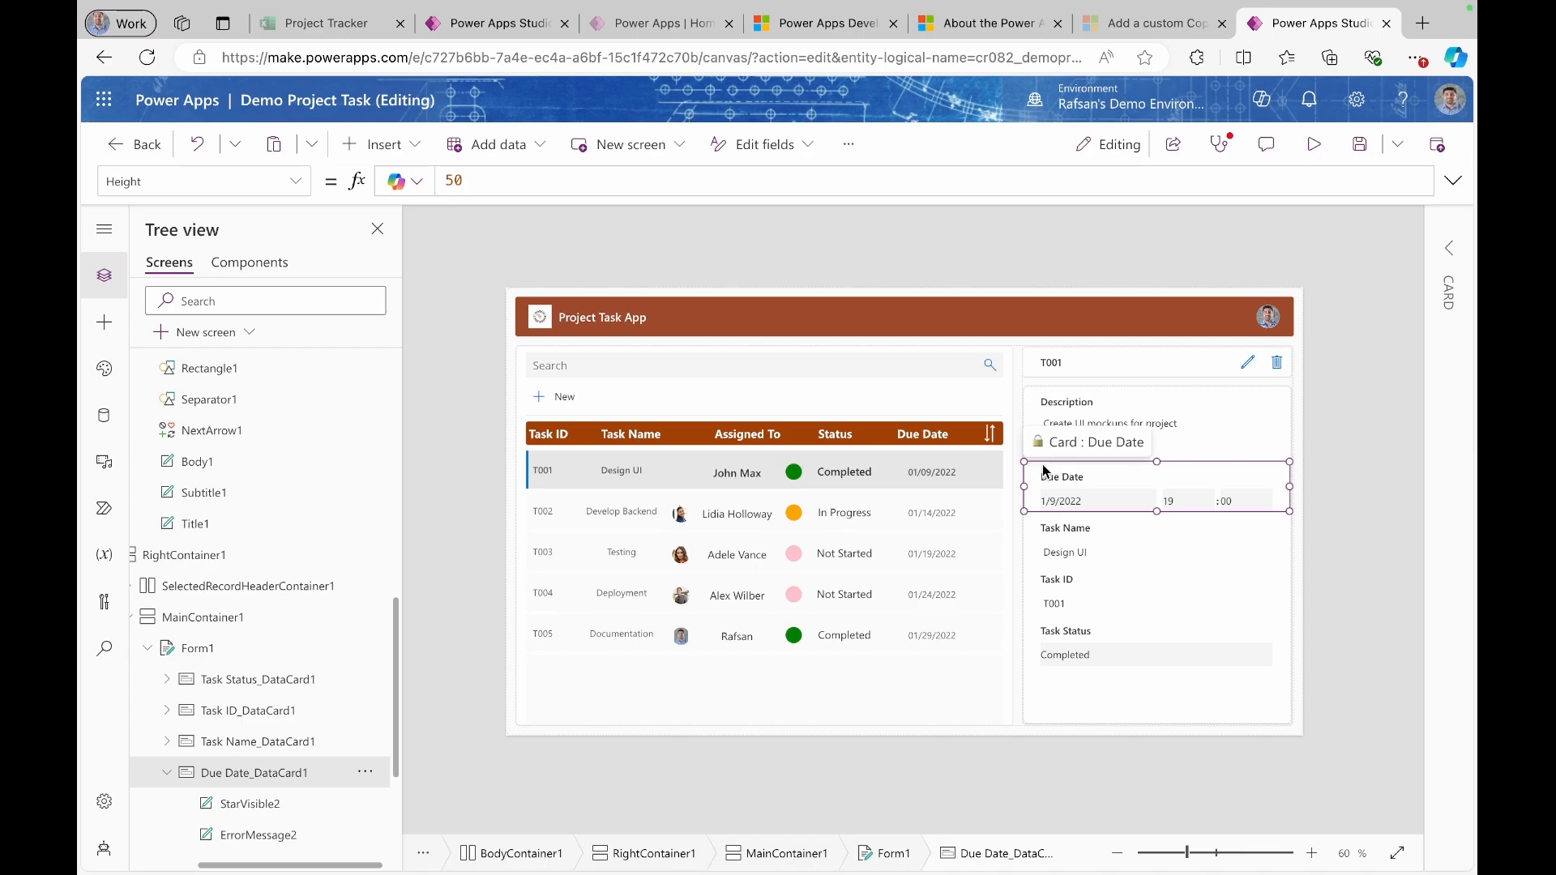
pyautogui.click(1456, 247)
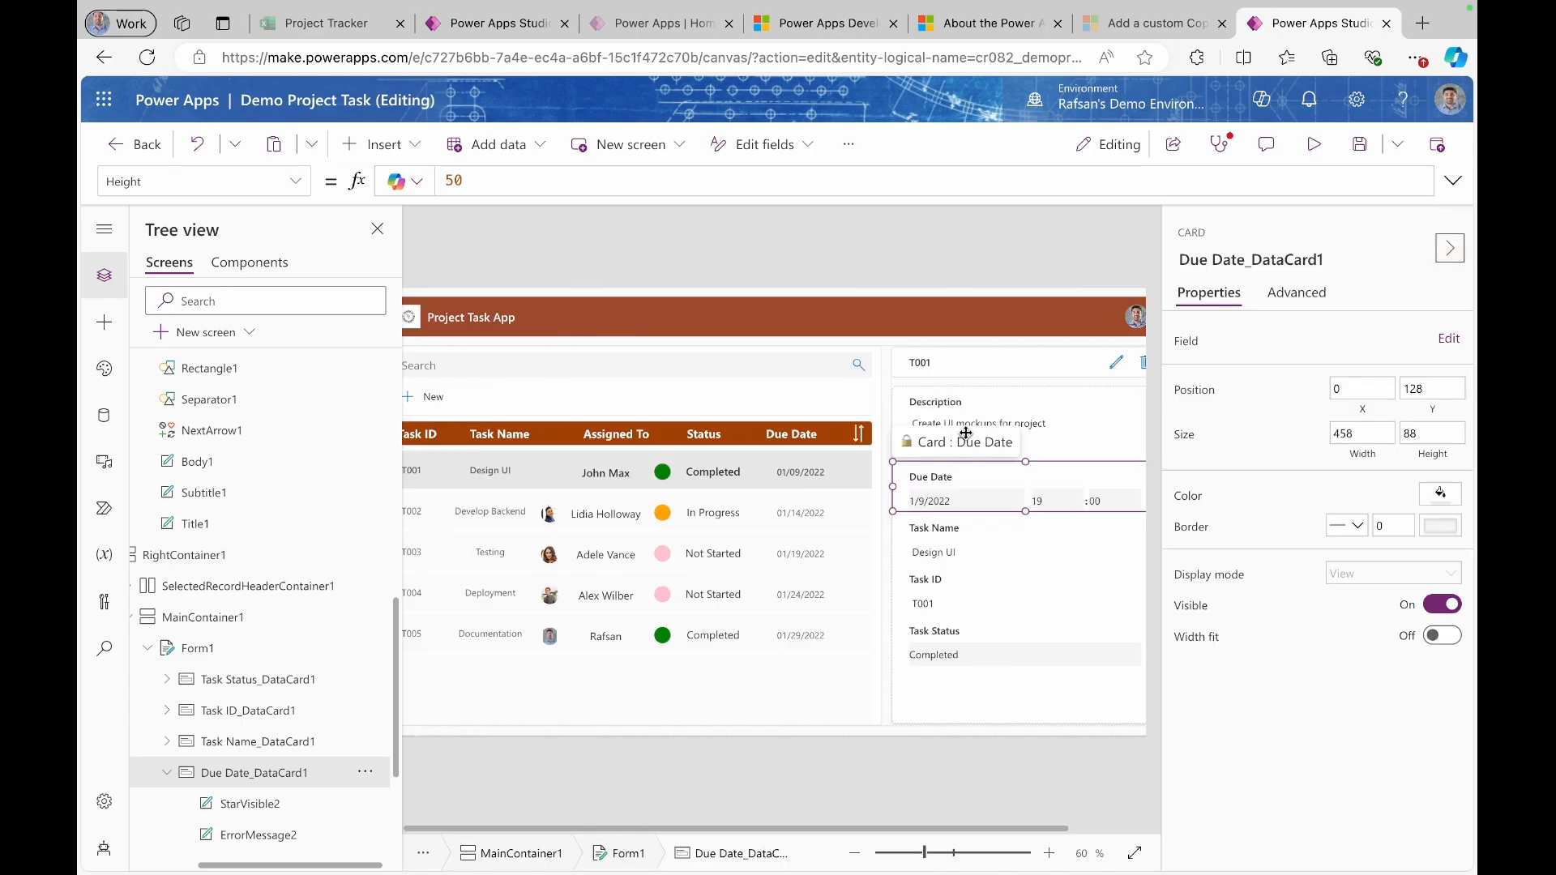
pyautogui.click(1297, 294)
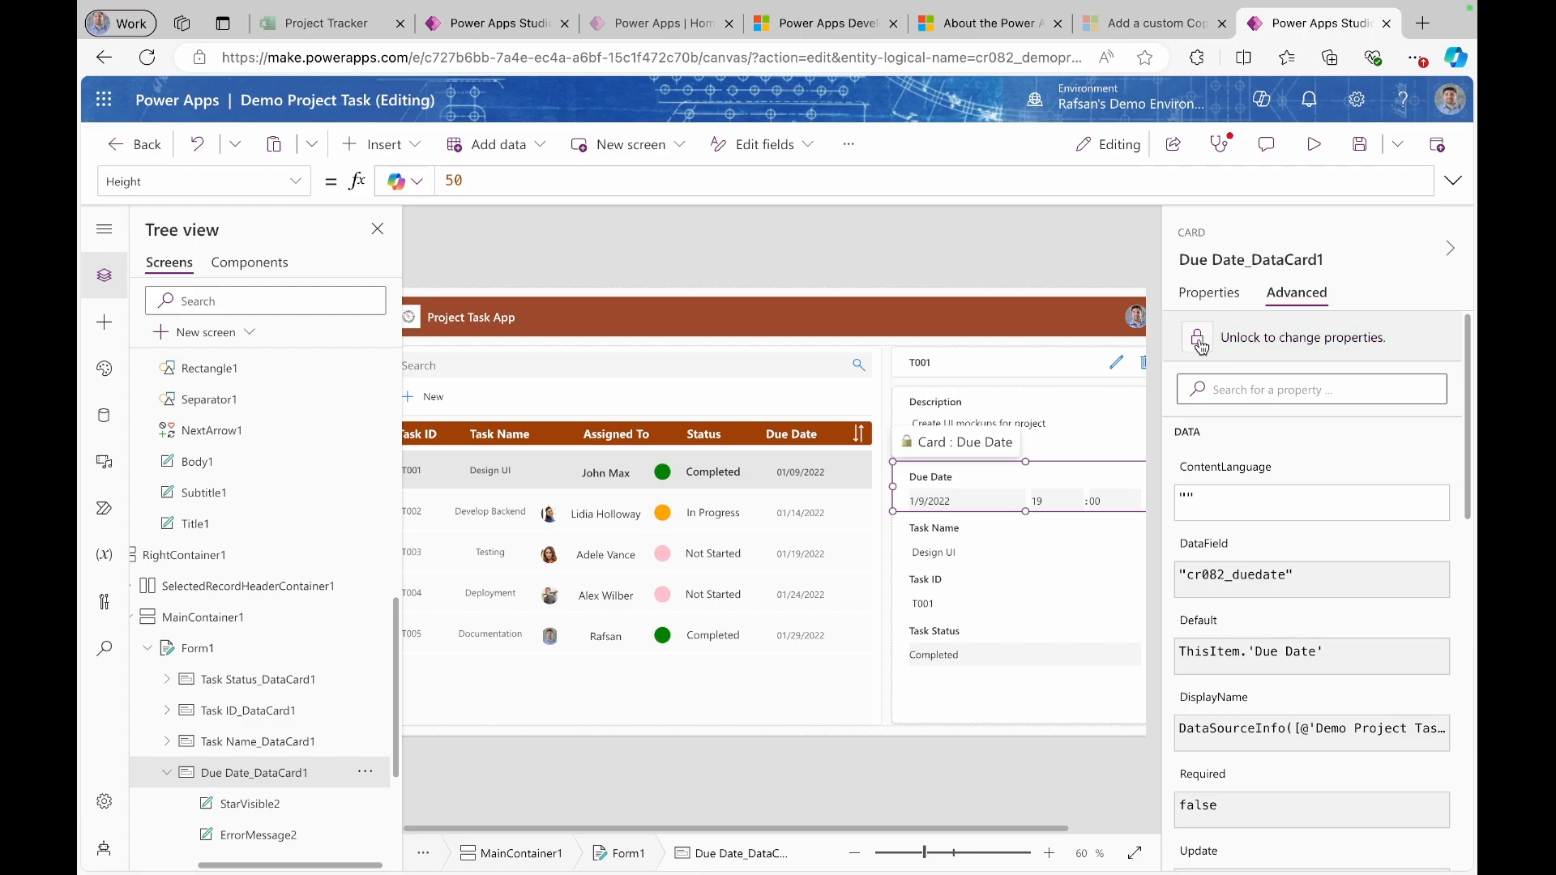
pyautogui.click(1198, 339)
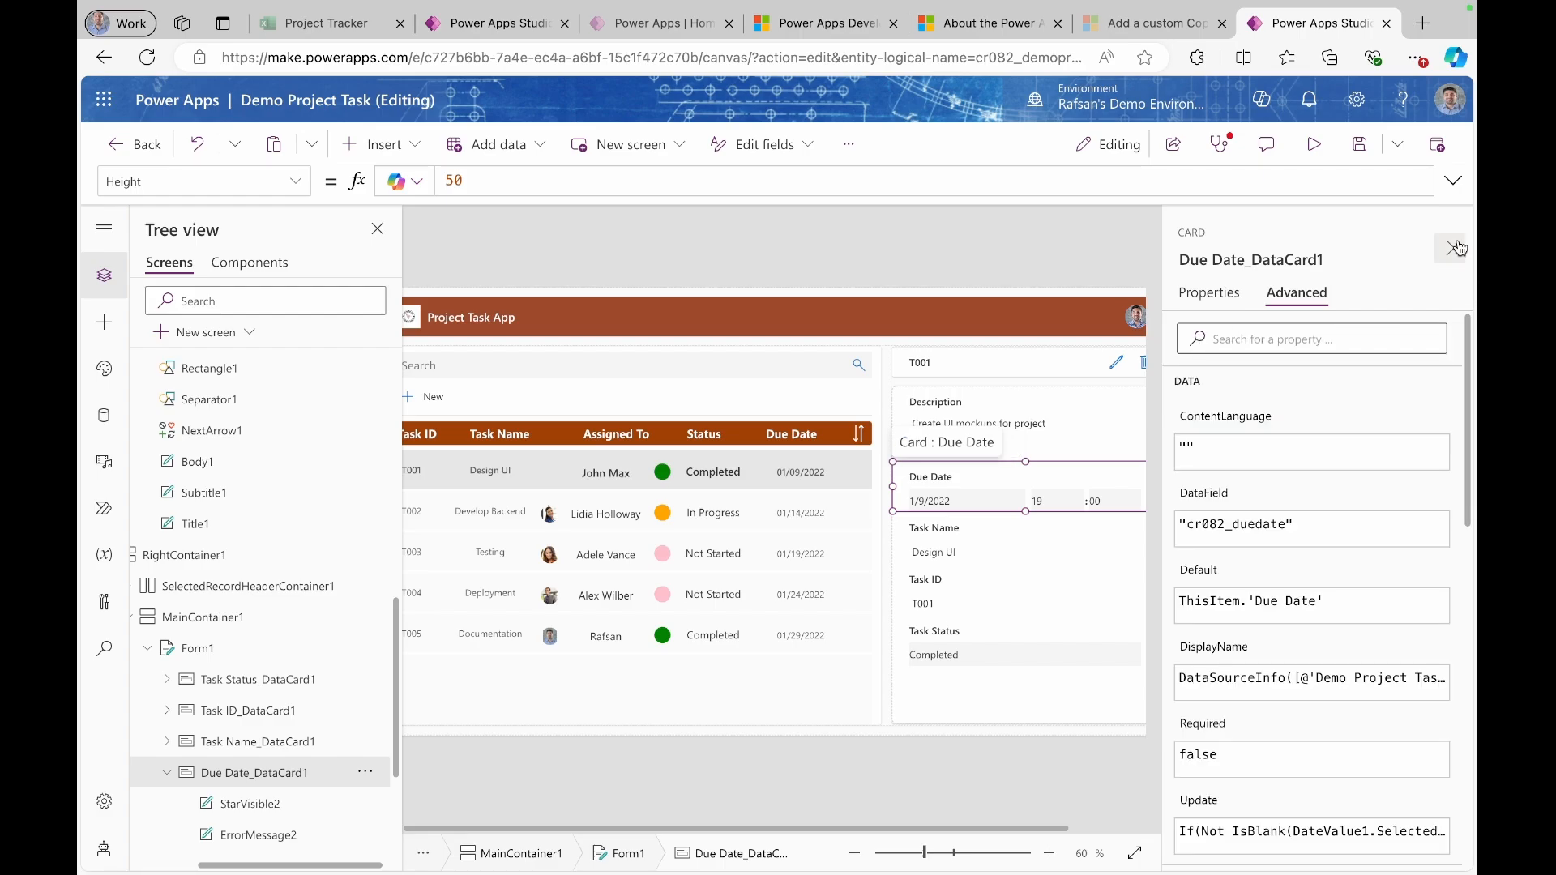
pyautogui.click(1451, 248)
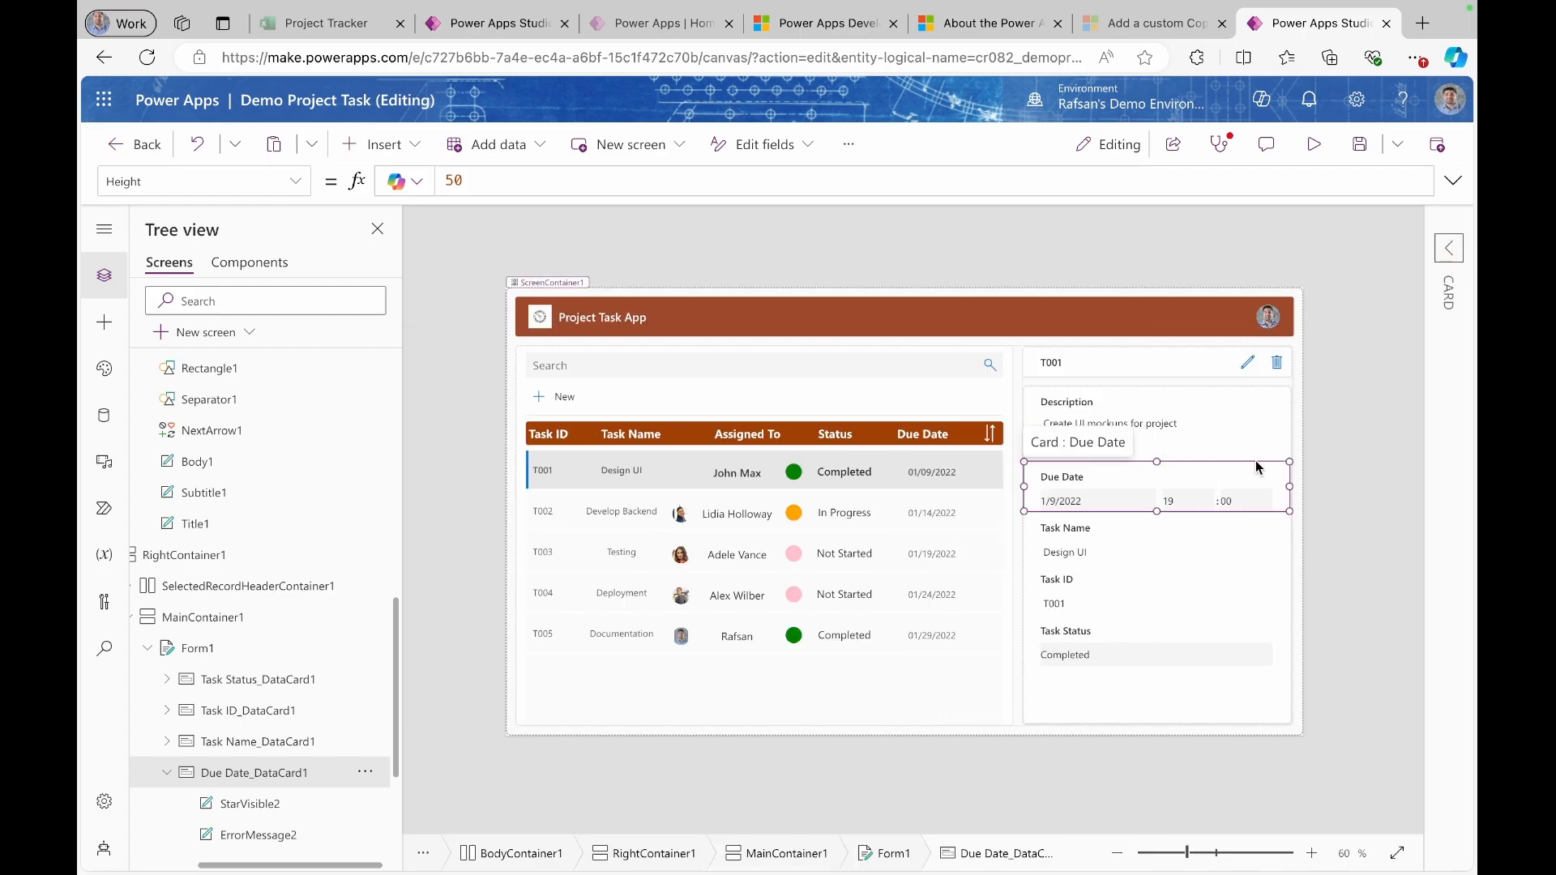
# - Hide the hour dropdown in the Due Date card by setting its Visible property to false
pyautogui.click(1193, 501)
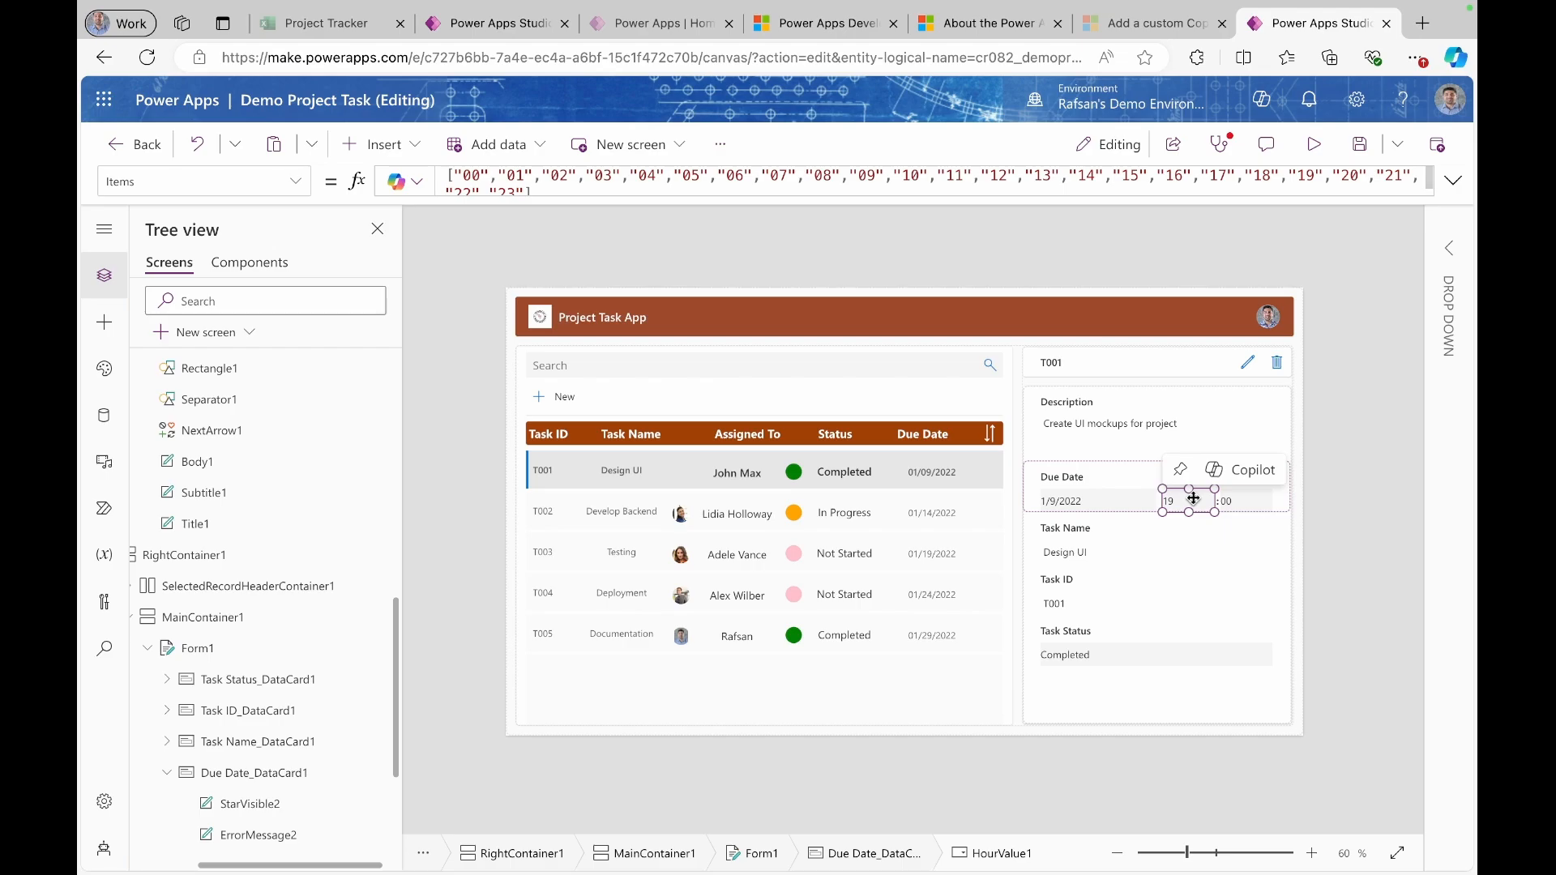
pyautogui.click(296, 180)
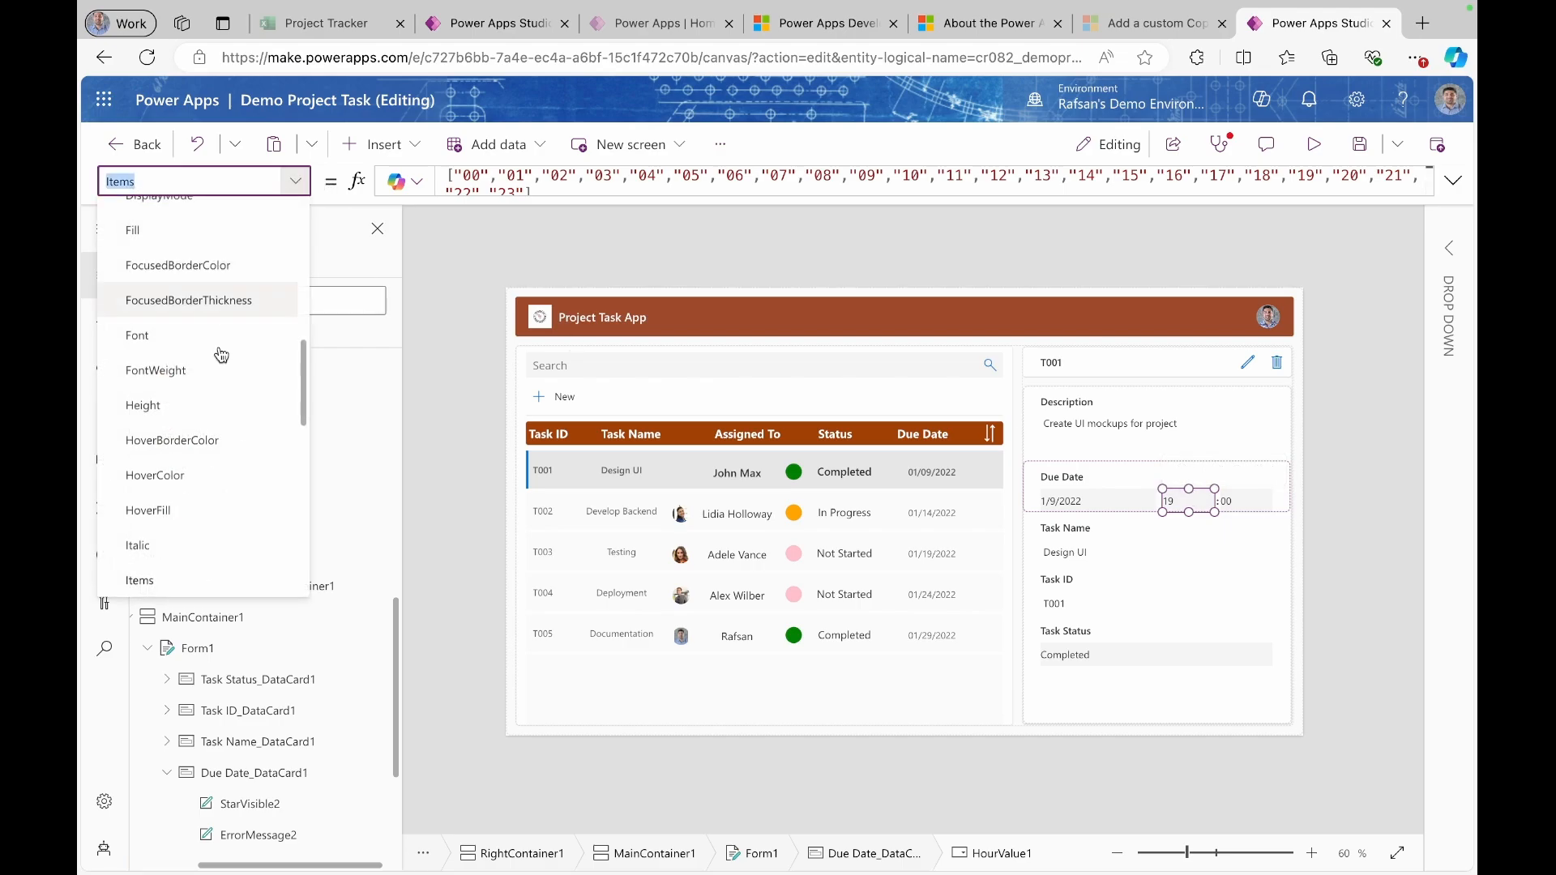
pyautogui.scroll(-10, 219, 357)
pyautogui.click(173, 475)
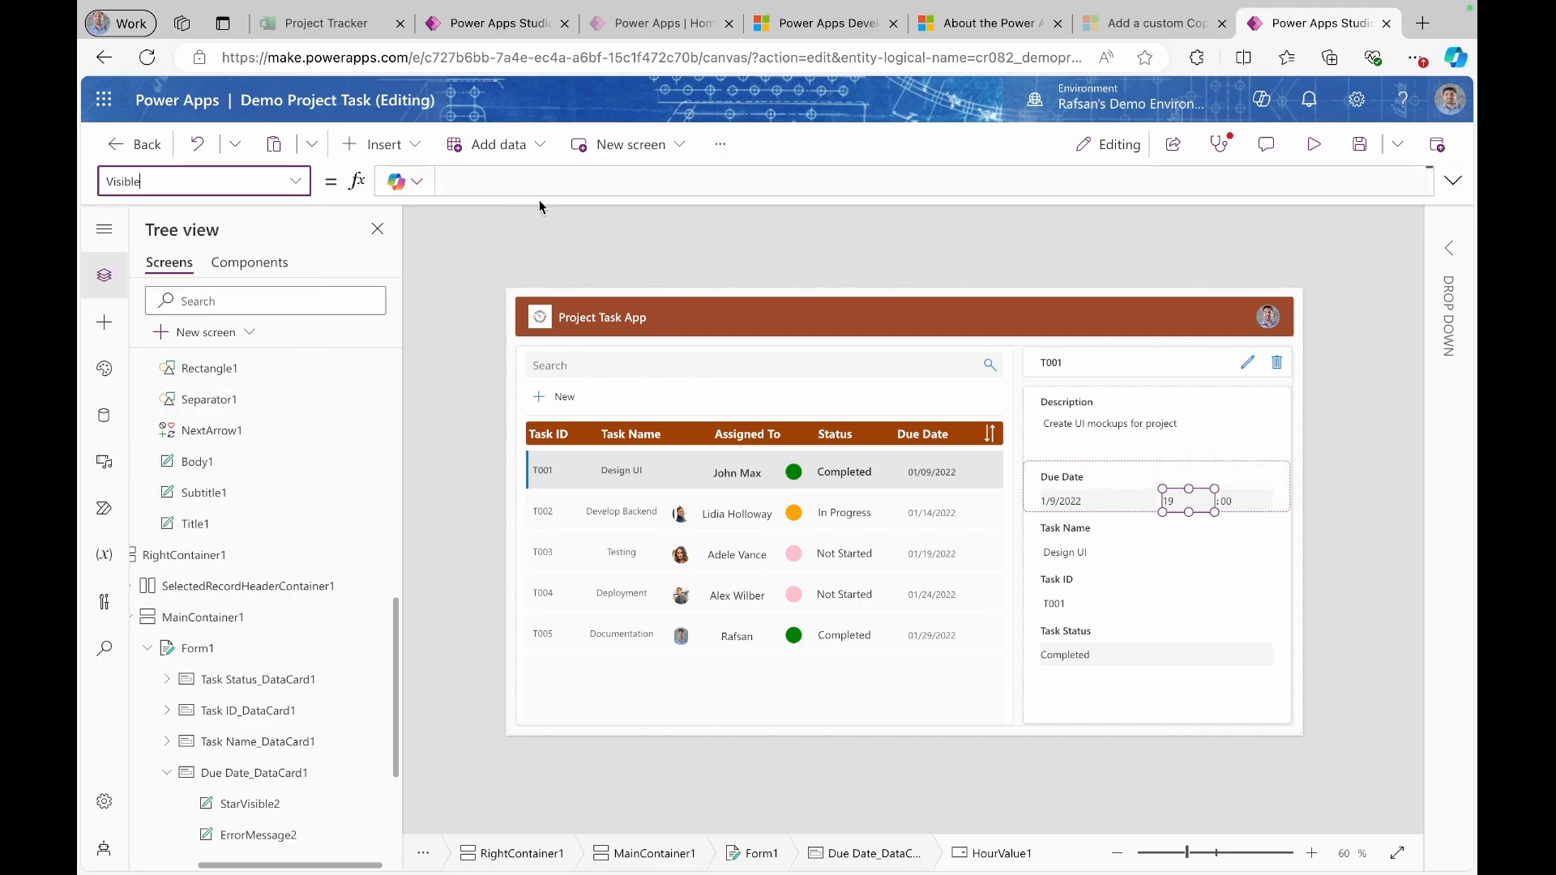
pyautogui.click(538, 180)
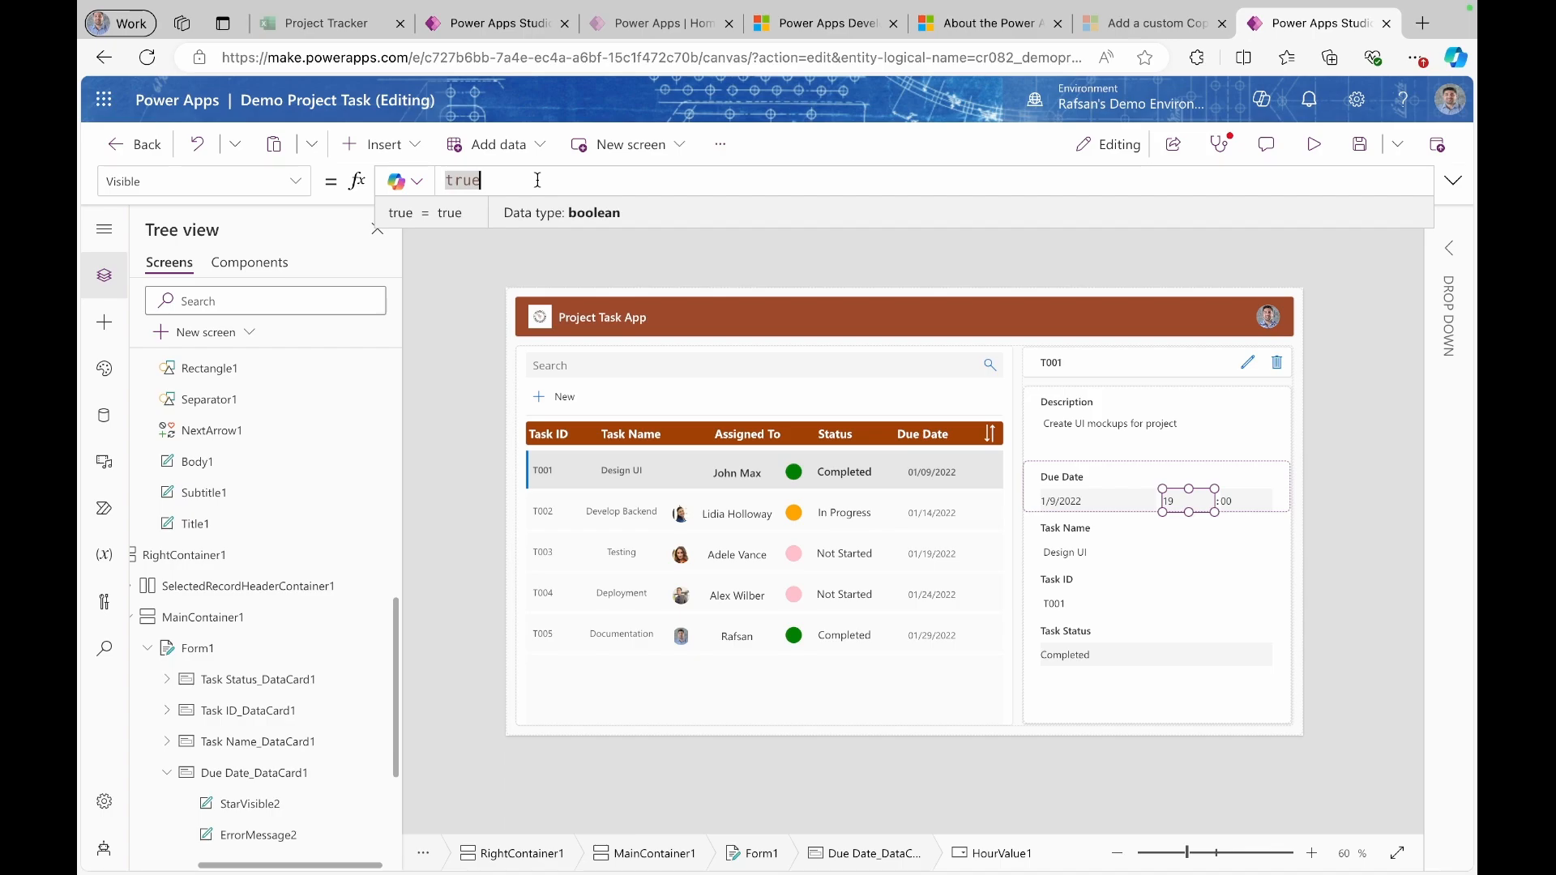
pyautogui.write('false')
pyautogui.hotkey('ctrl', 'a')
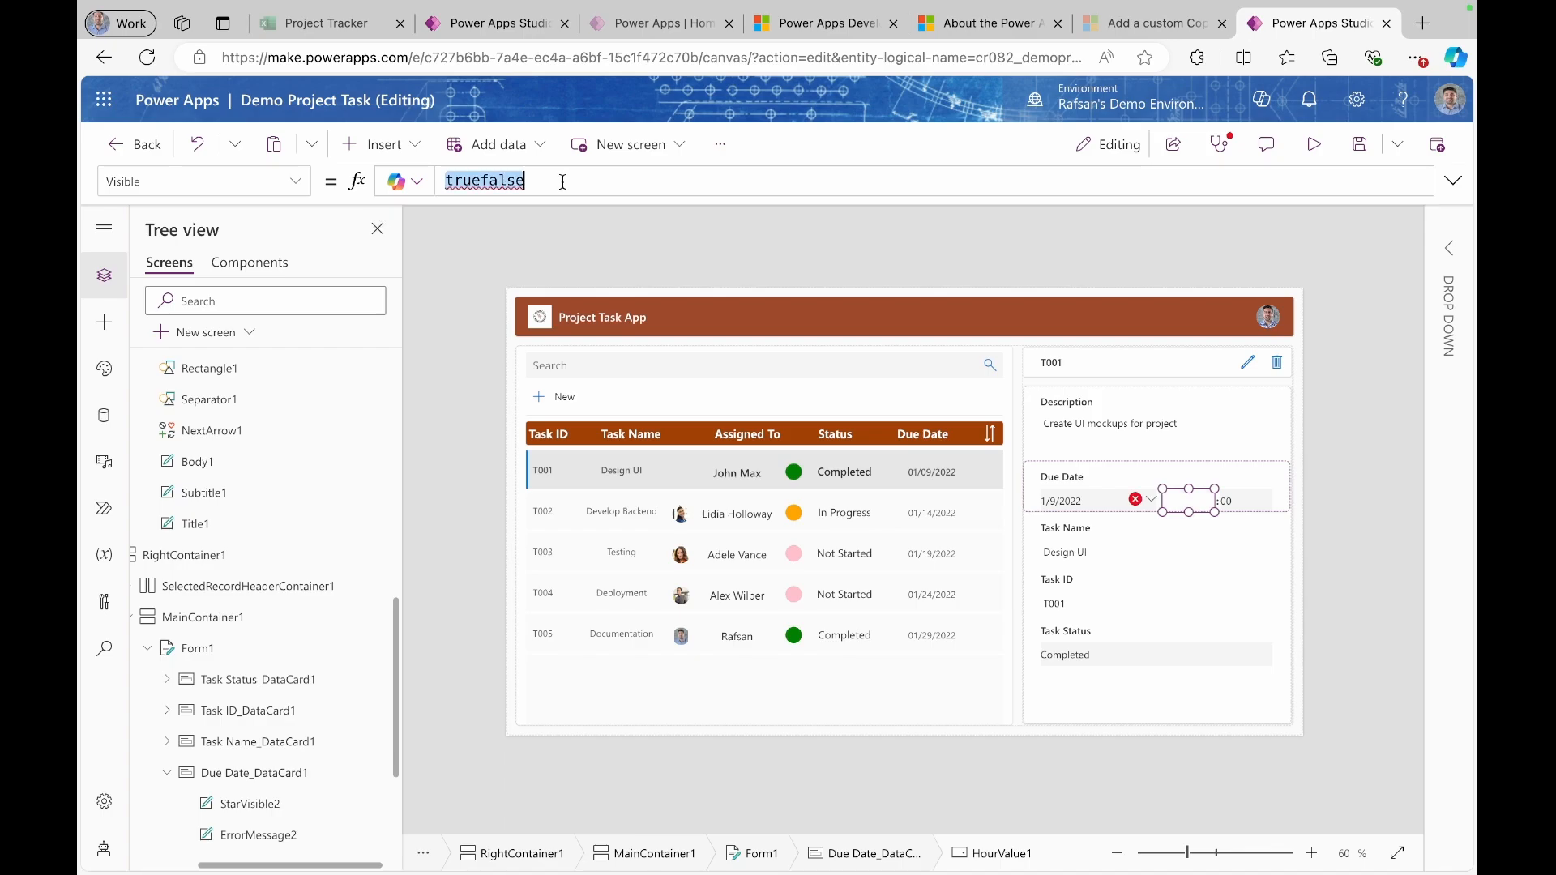
pyautogui.write('false')
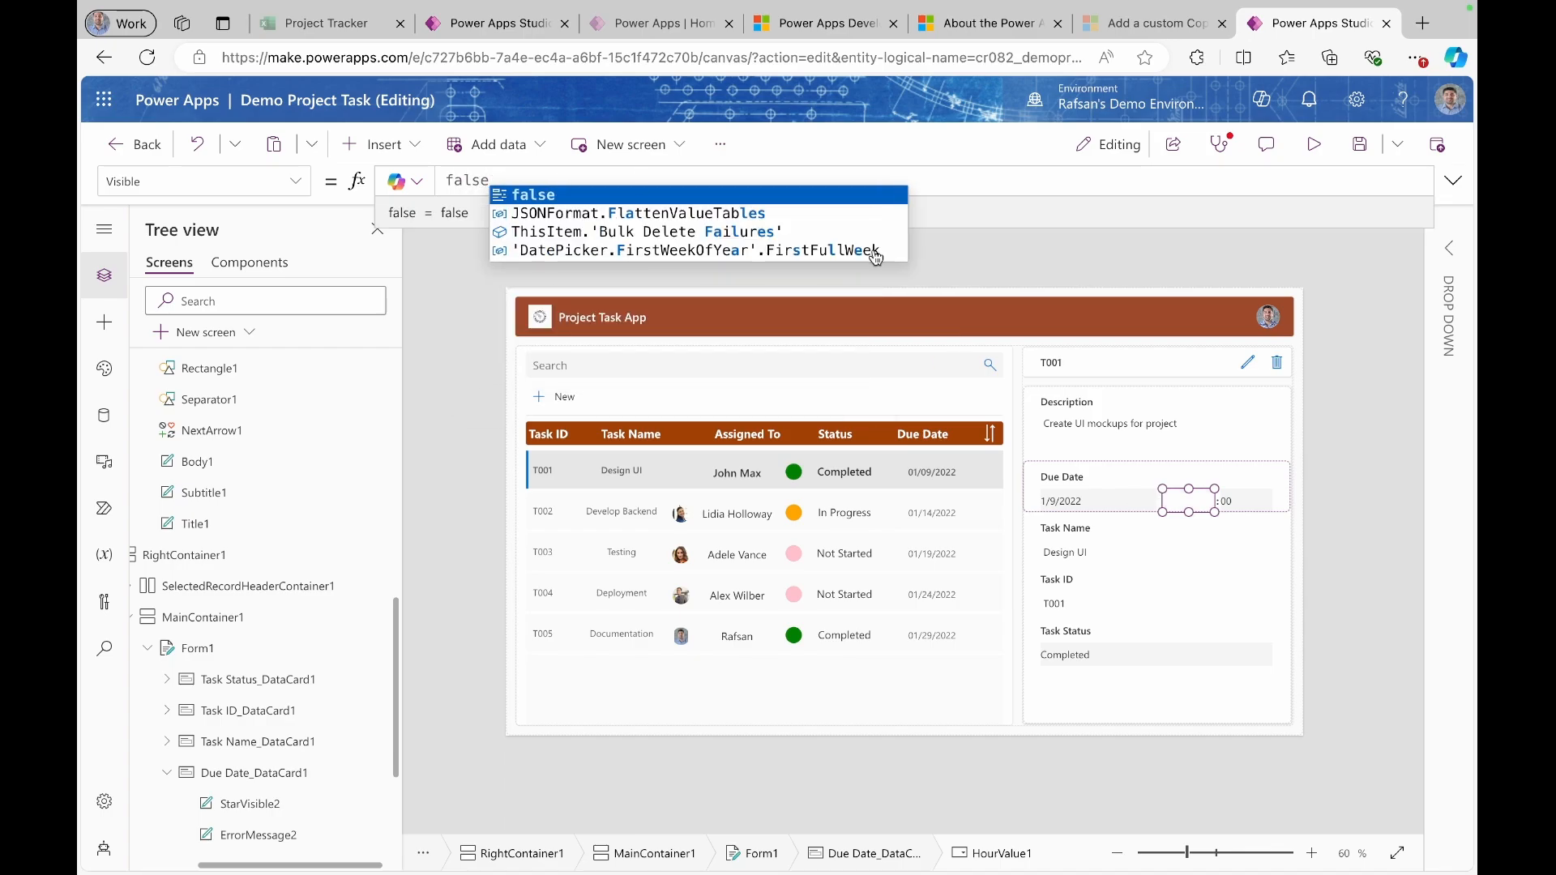
# - Set the Visible property of the Due Date card's minute dropdown to false
pyautogui.click(1249, 491)
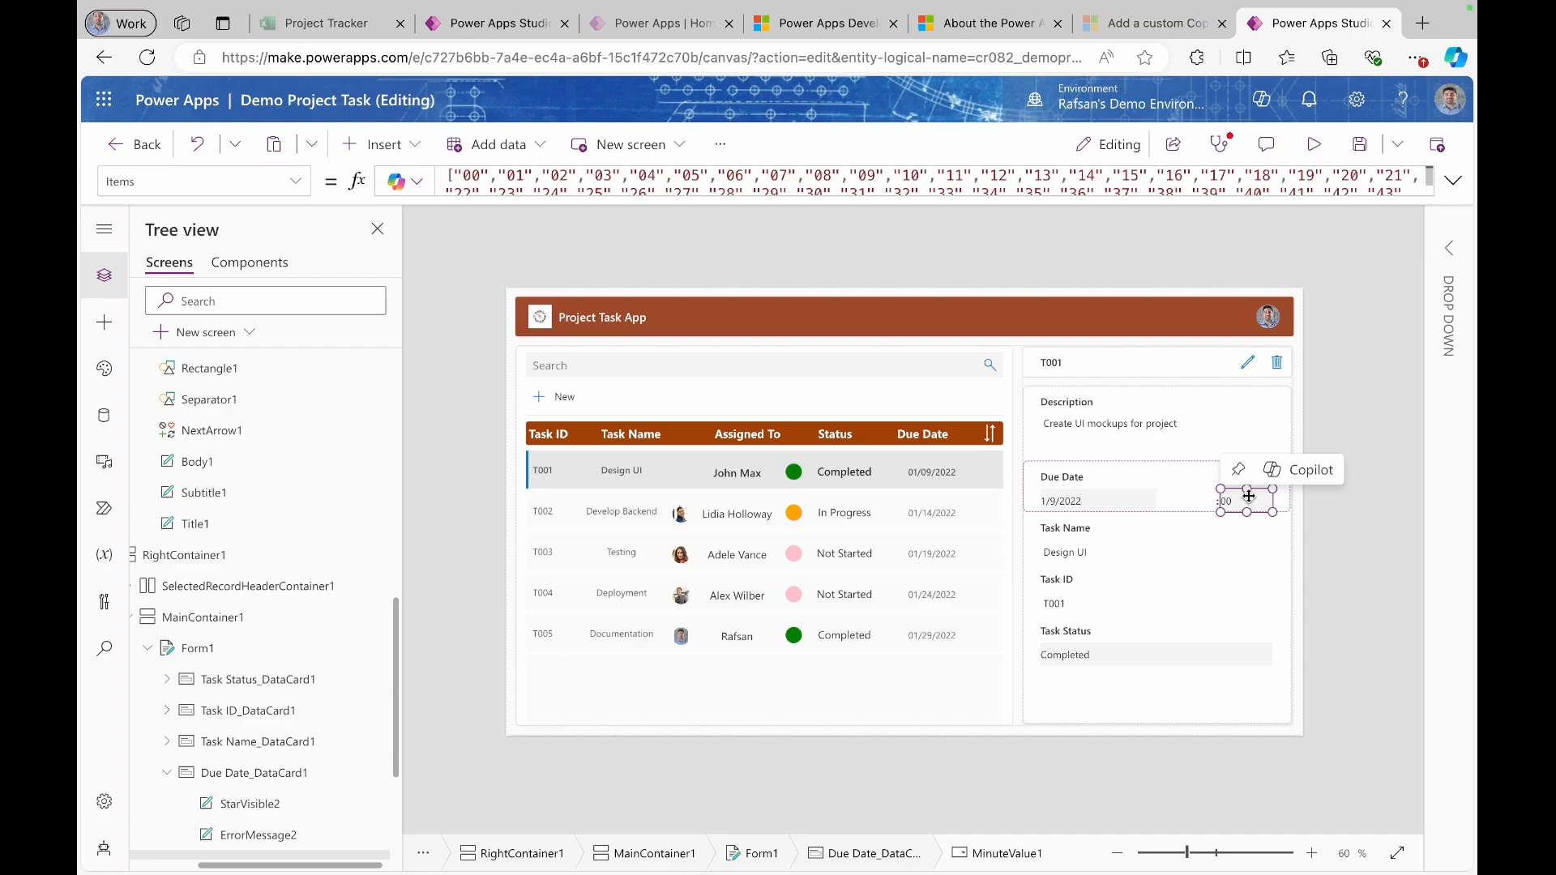
pyautogui.click(296, 180)
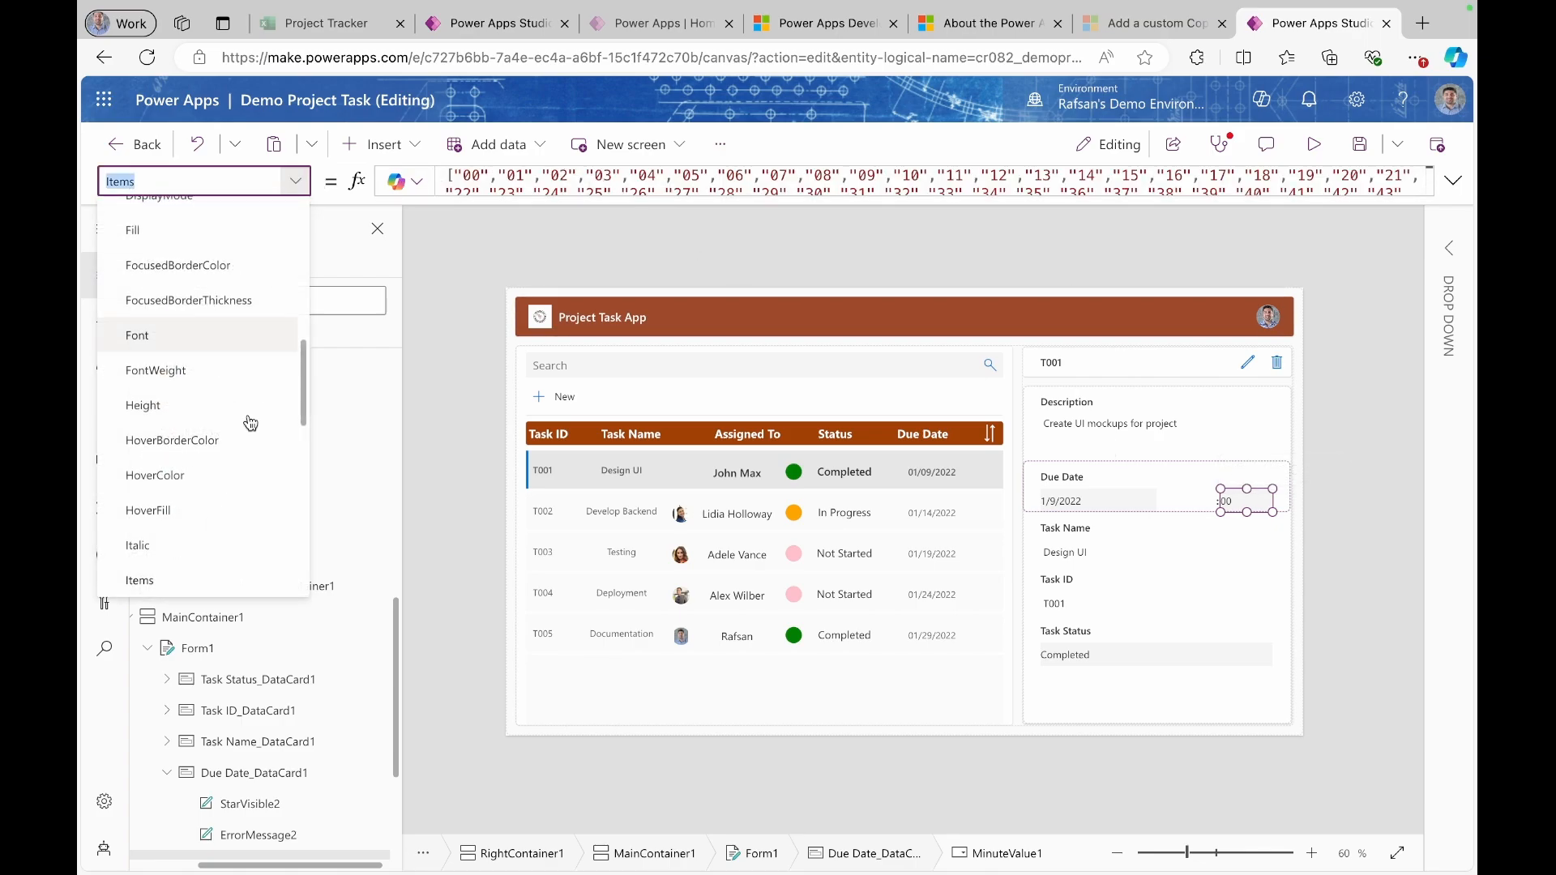
pyautogui.scroll(-5, 247, 419)
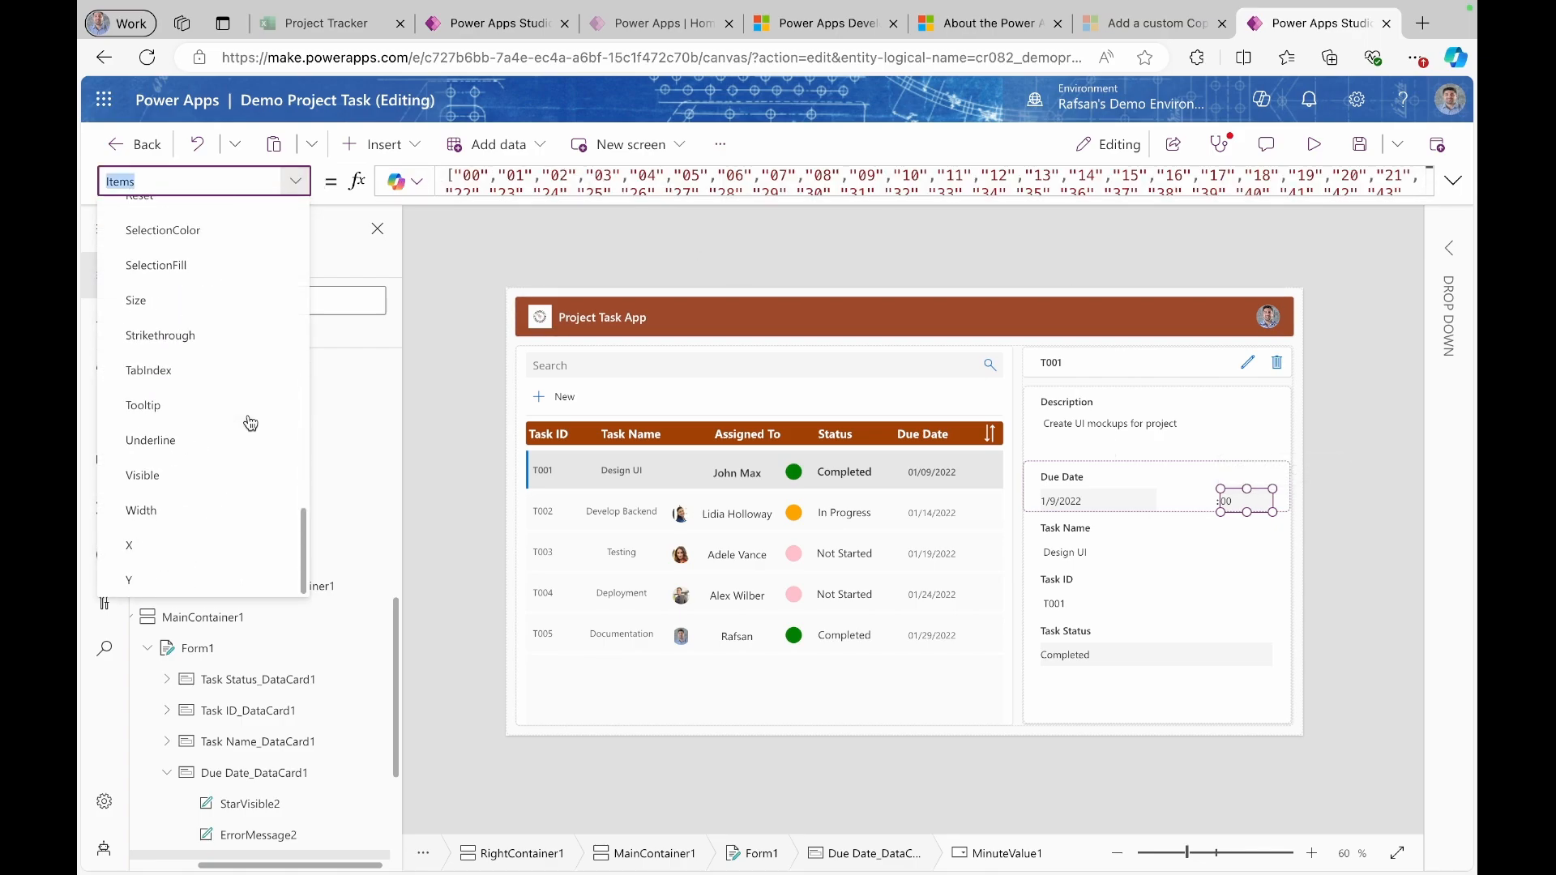
pyautogui.click(186, 484)
pyautogui.click(517, 180)
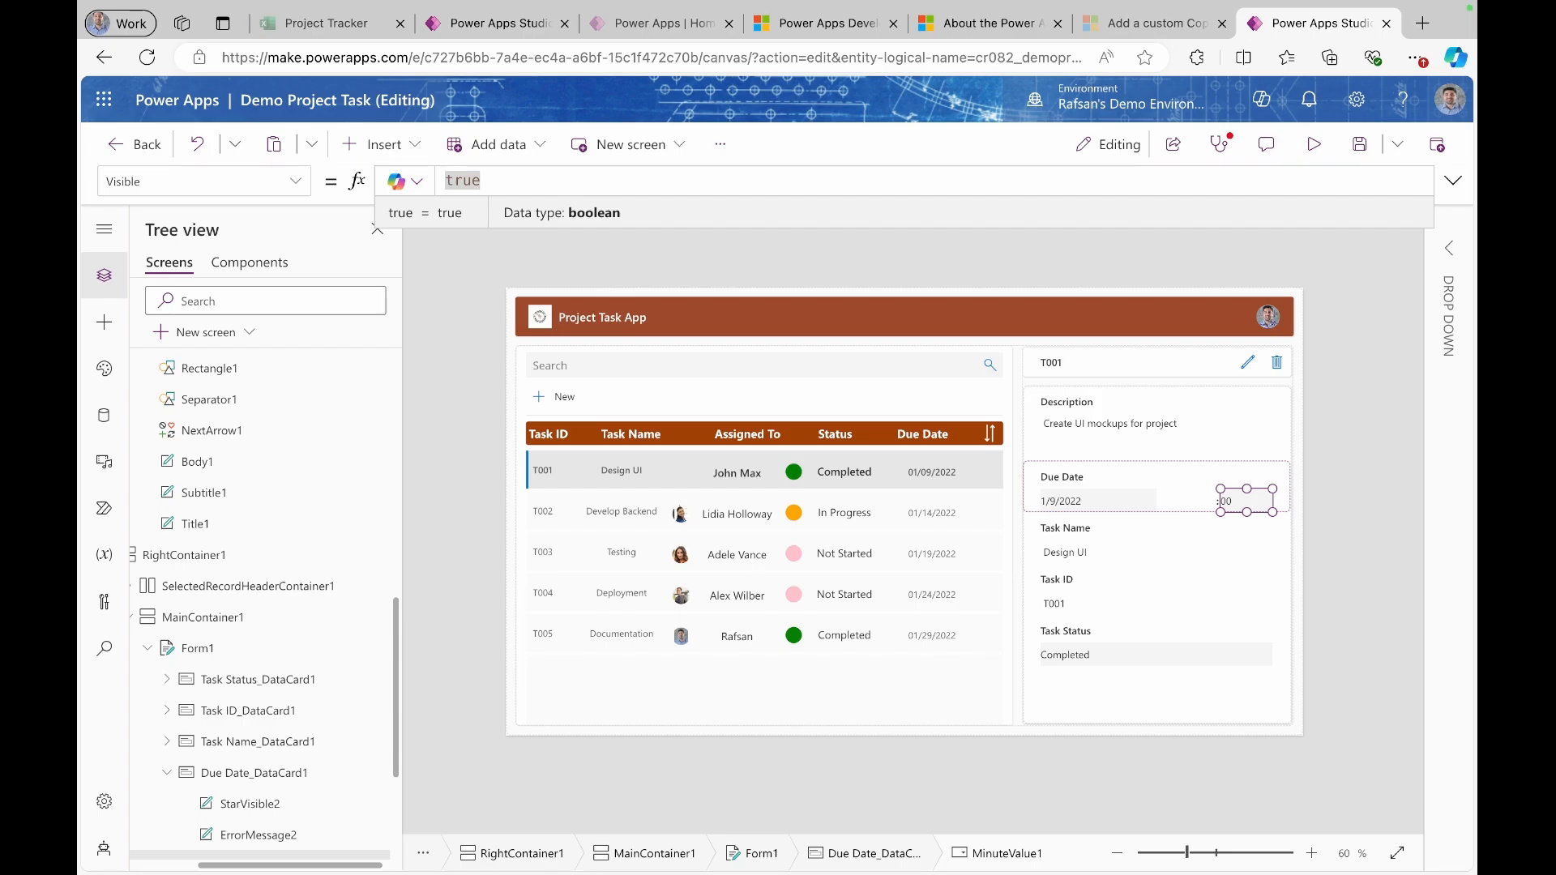
pyautogui.write('false')
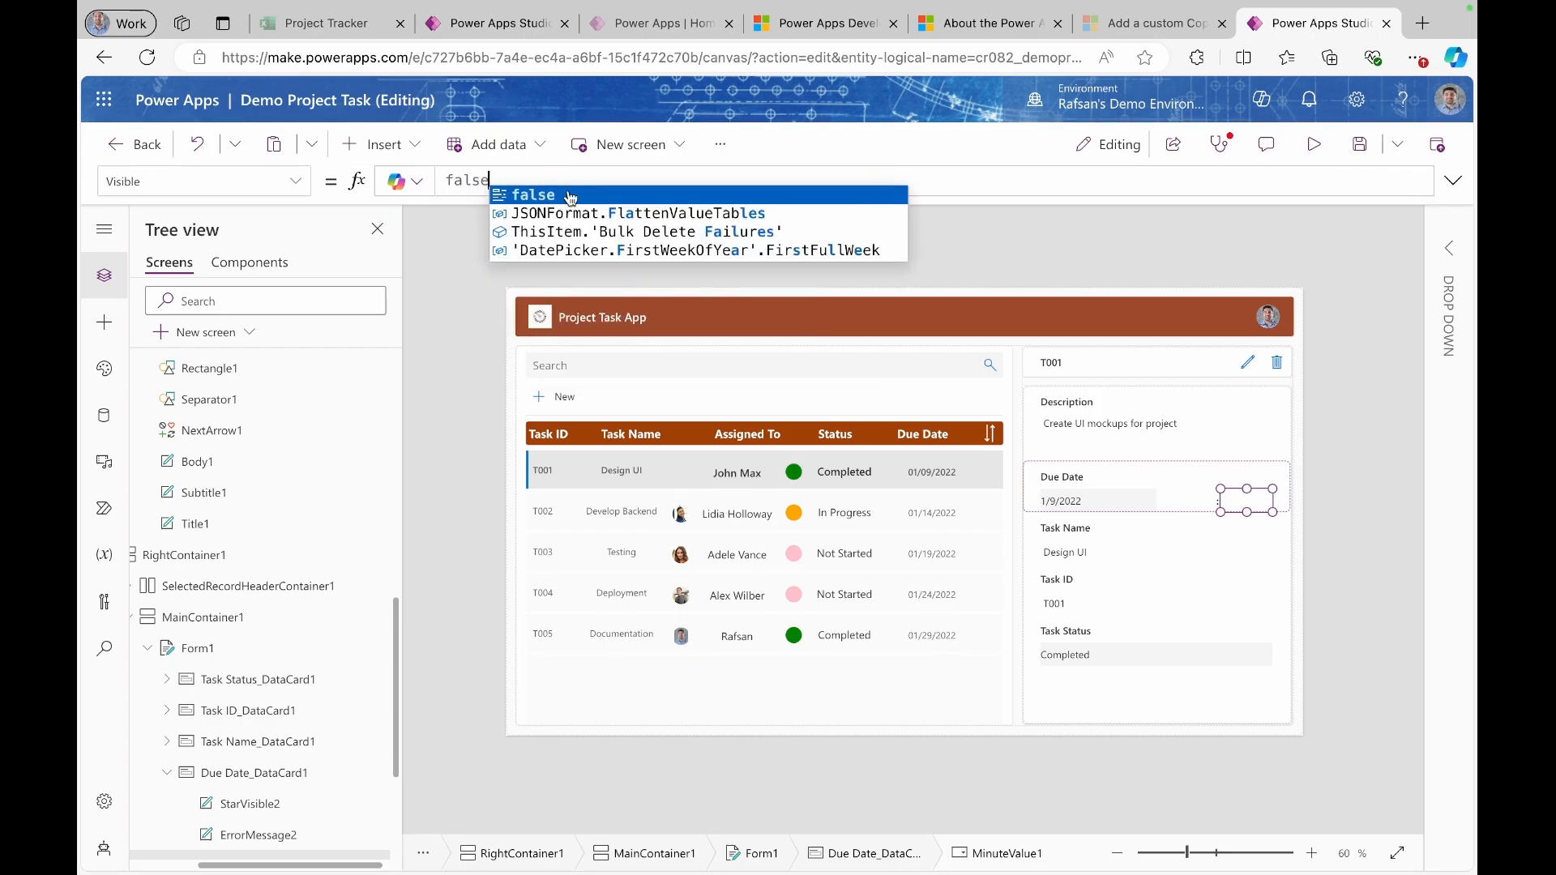
pyautogui.click(571, 196)
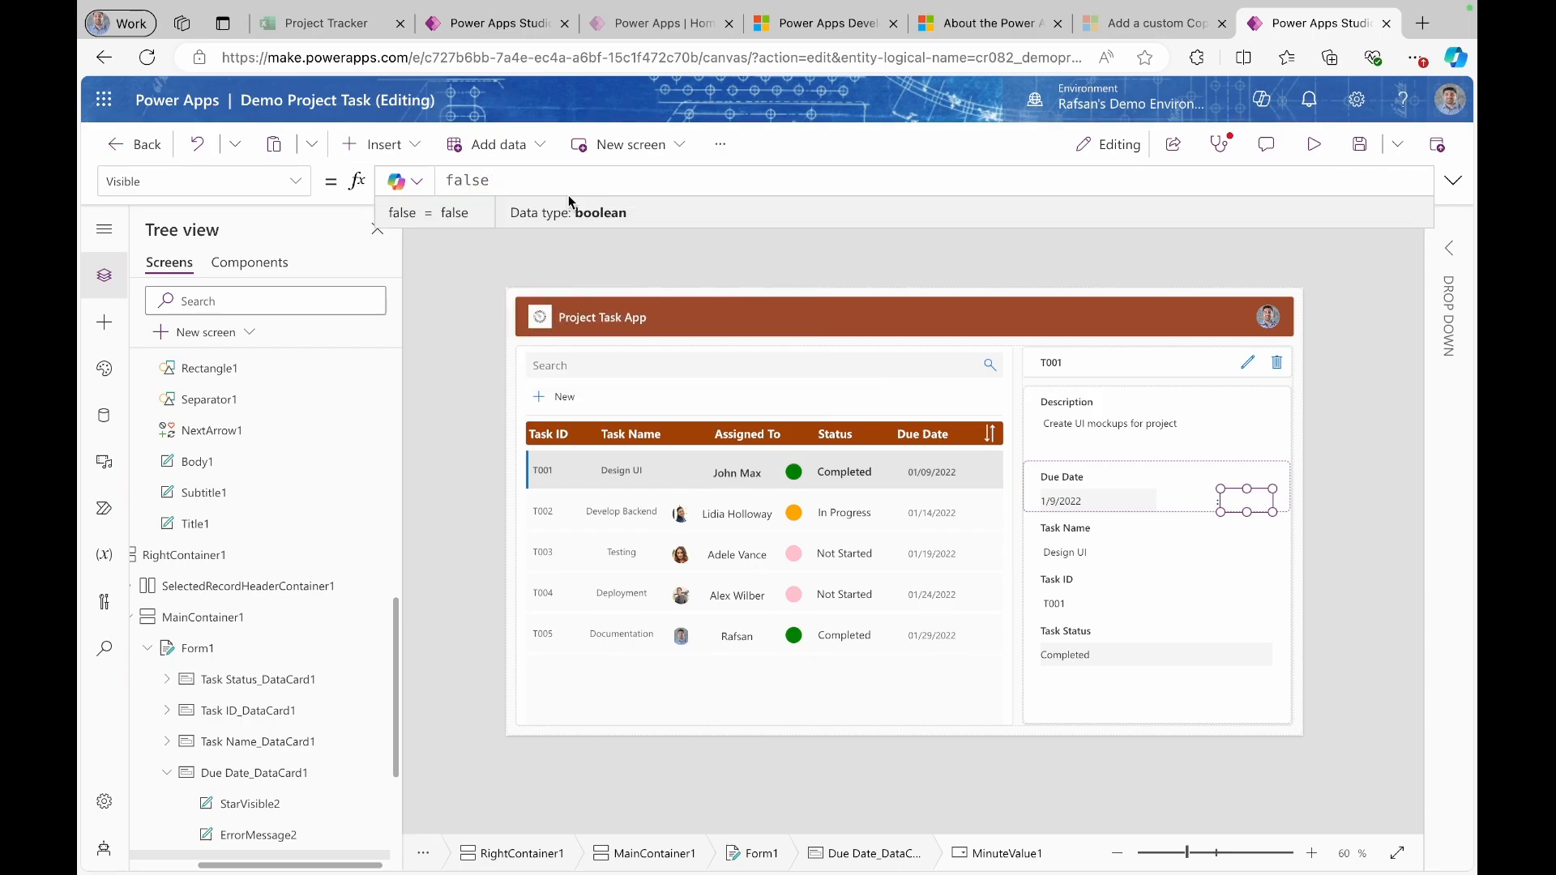
# - Set the Visible property of the colon separator label in the Due Date card to false
pyautogui.click(1215, 504)
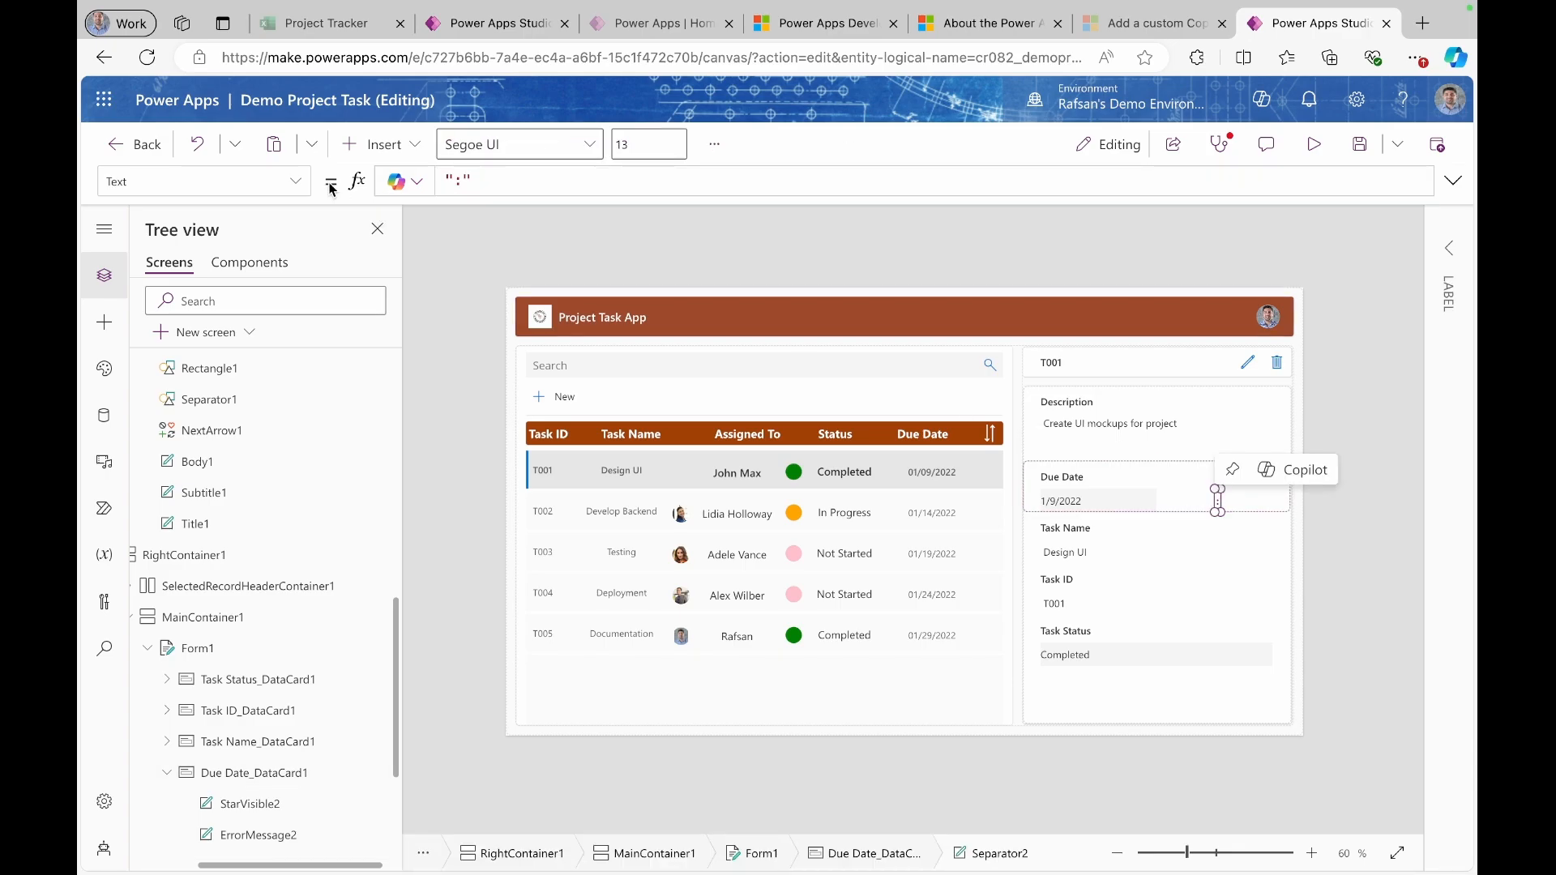
pyautogui.click(295, 181)
pyautogui.scroll(-5, 180, 442)
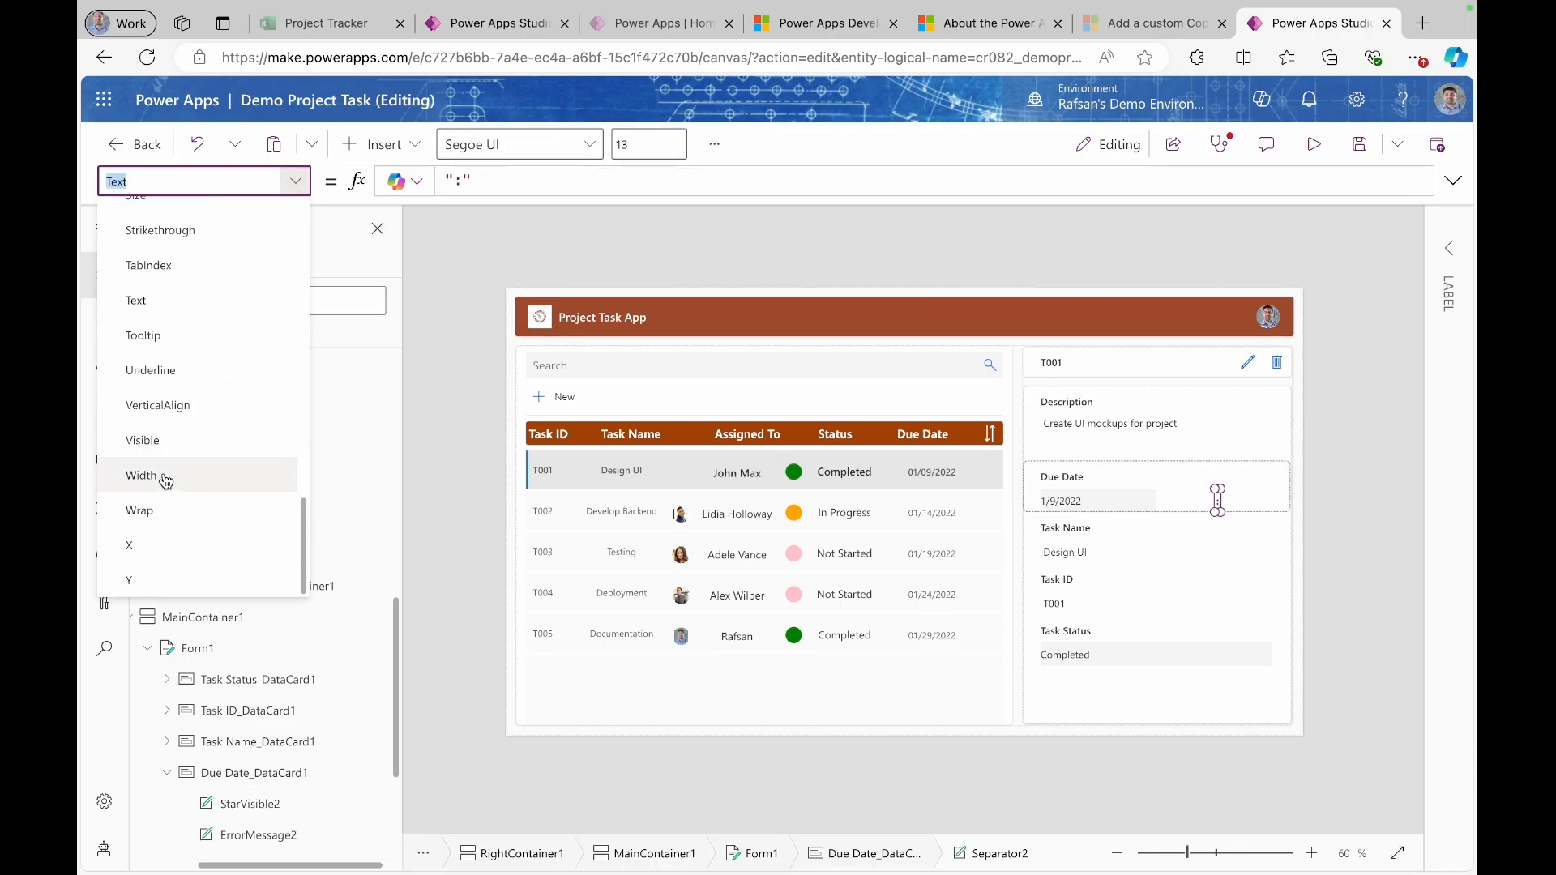
pyautogui.click(162, 441)
pyautogui.click(556, 182)
pyautogui.write('t')
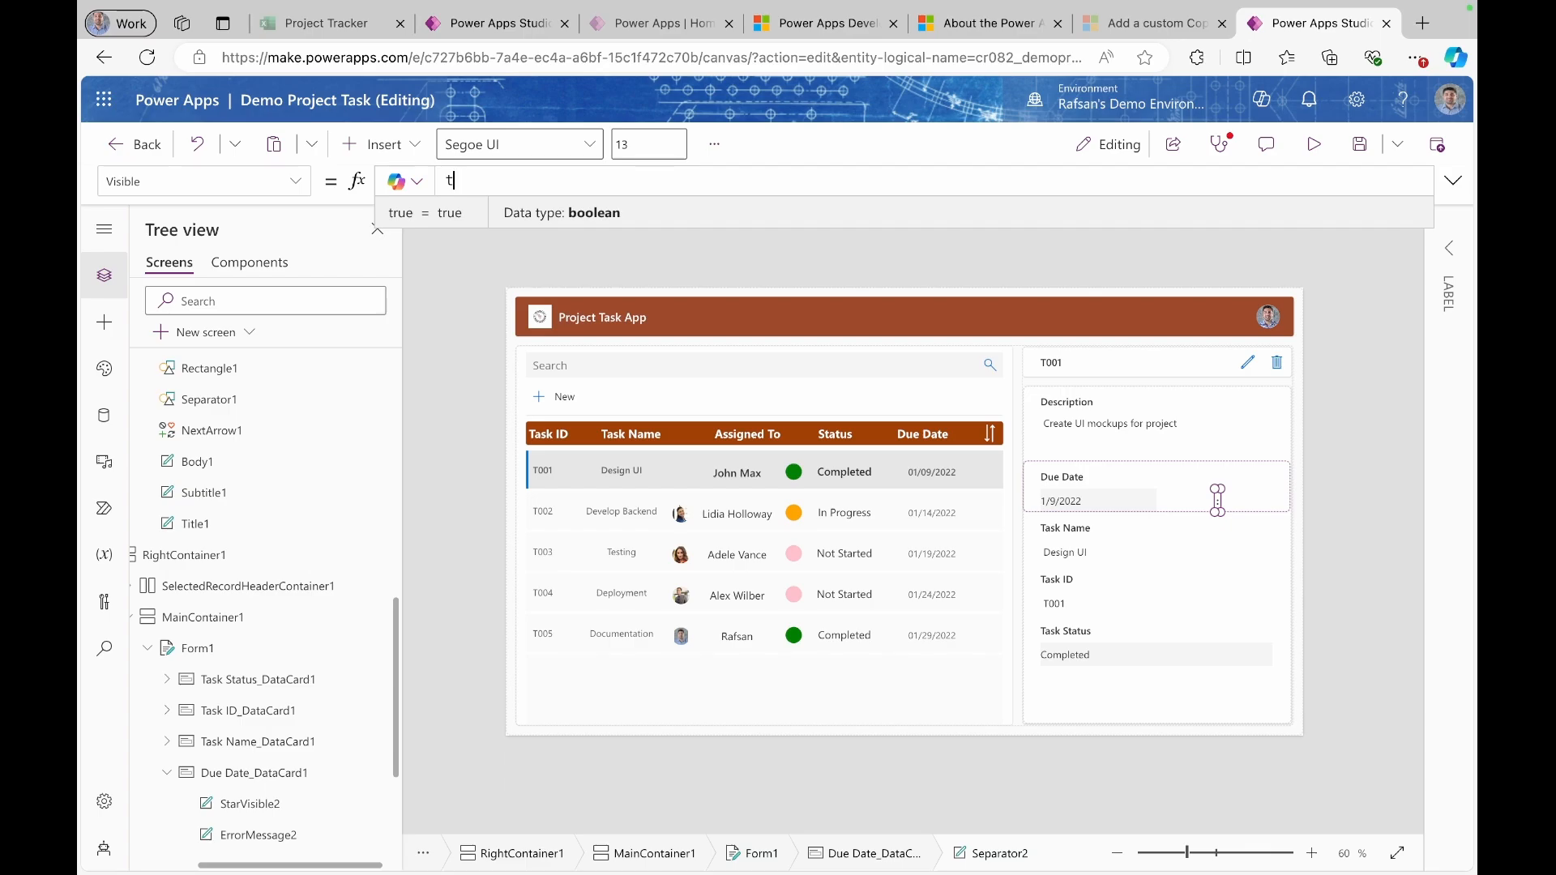
pyautogui.write('false')
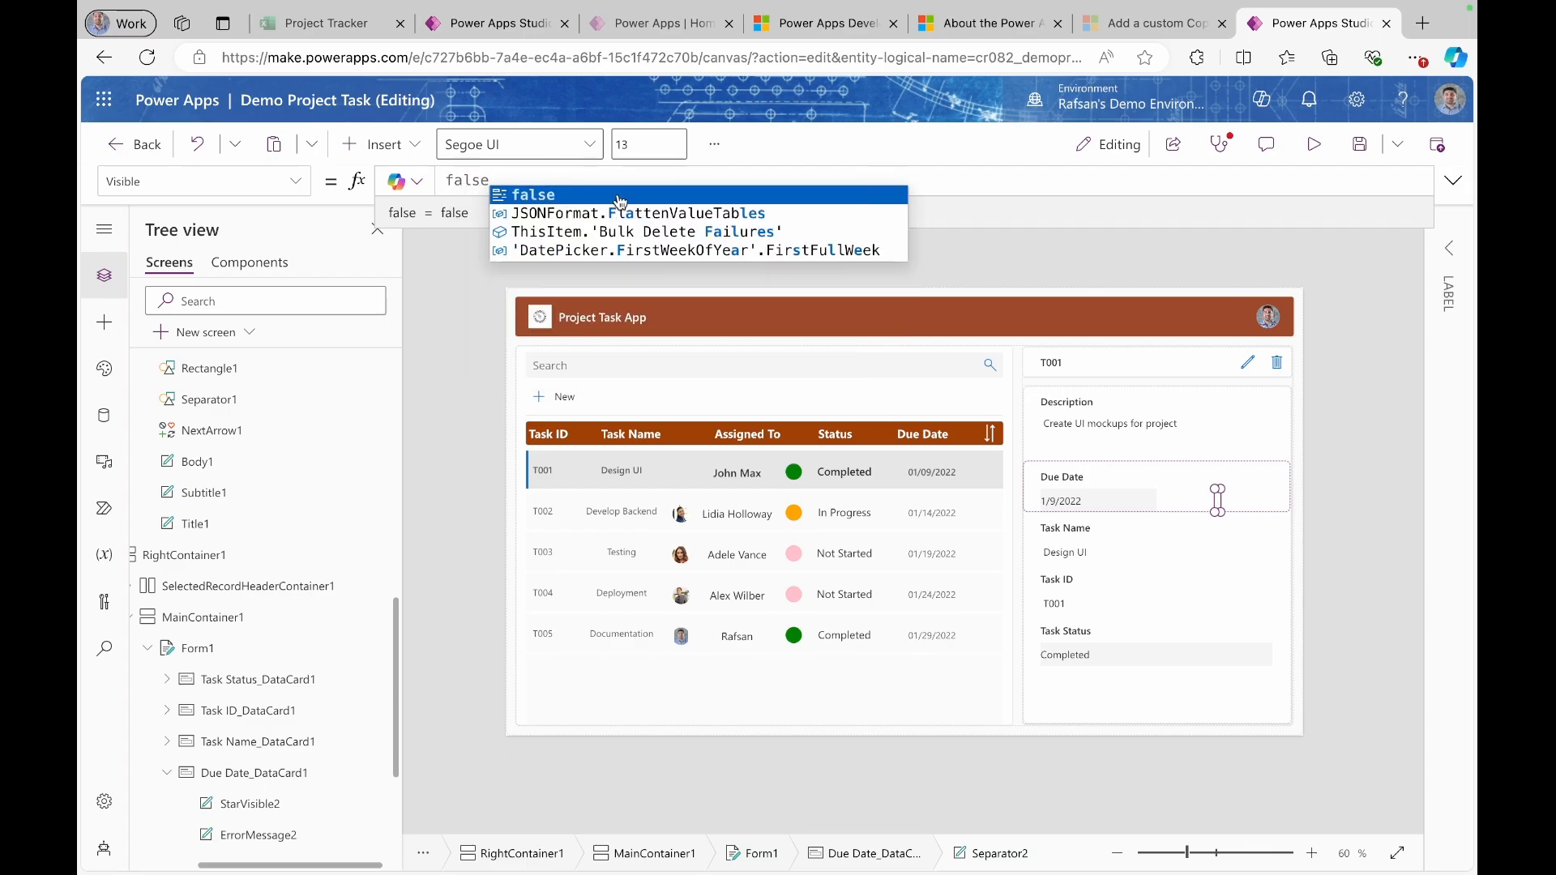
# - Preview the app to check the Due Date field in the task details form
pyautogui.click(1315, 145)
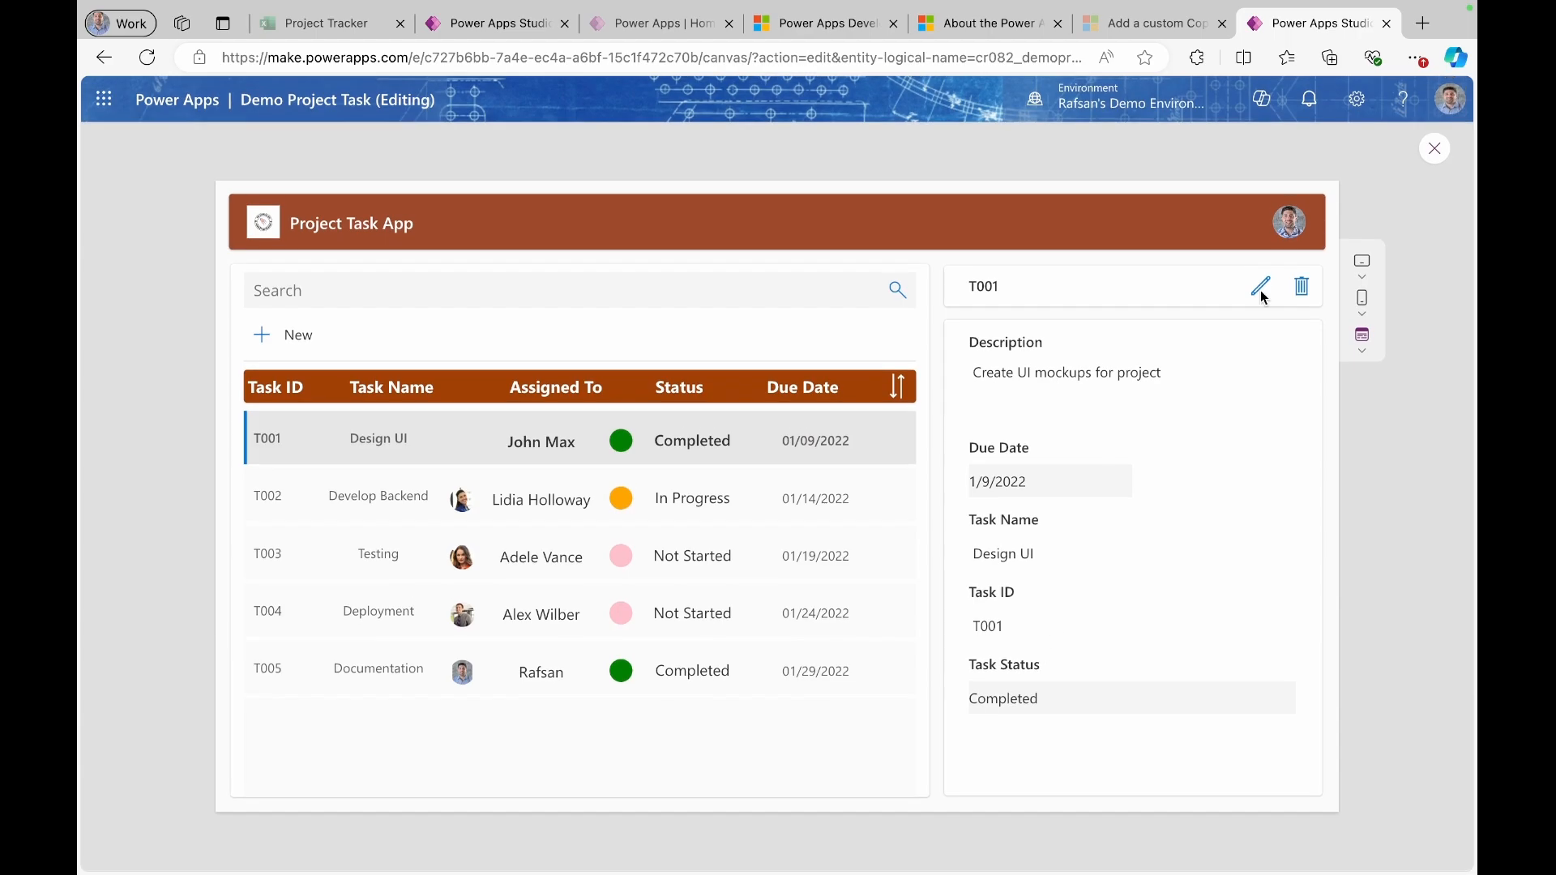
pyautogui.click(1432, 157)
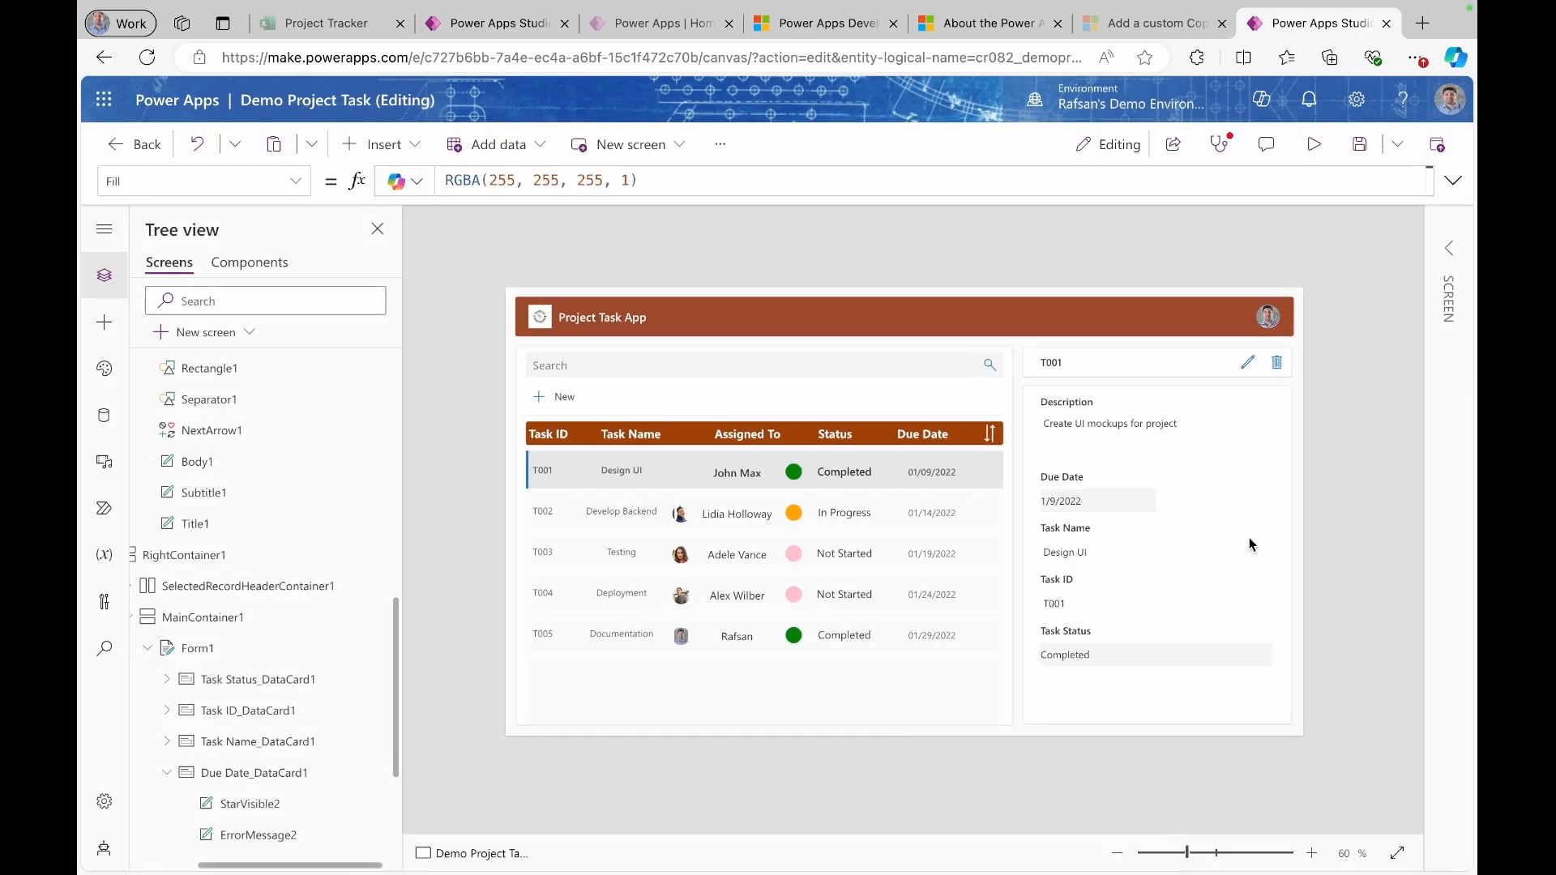
# - Set the details form, Form1, to 1 column and turn off Snap to columns
pyautogui.click(1196, 711)
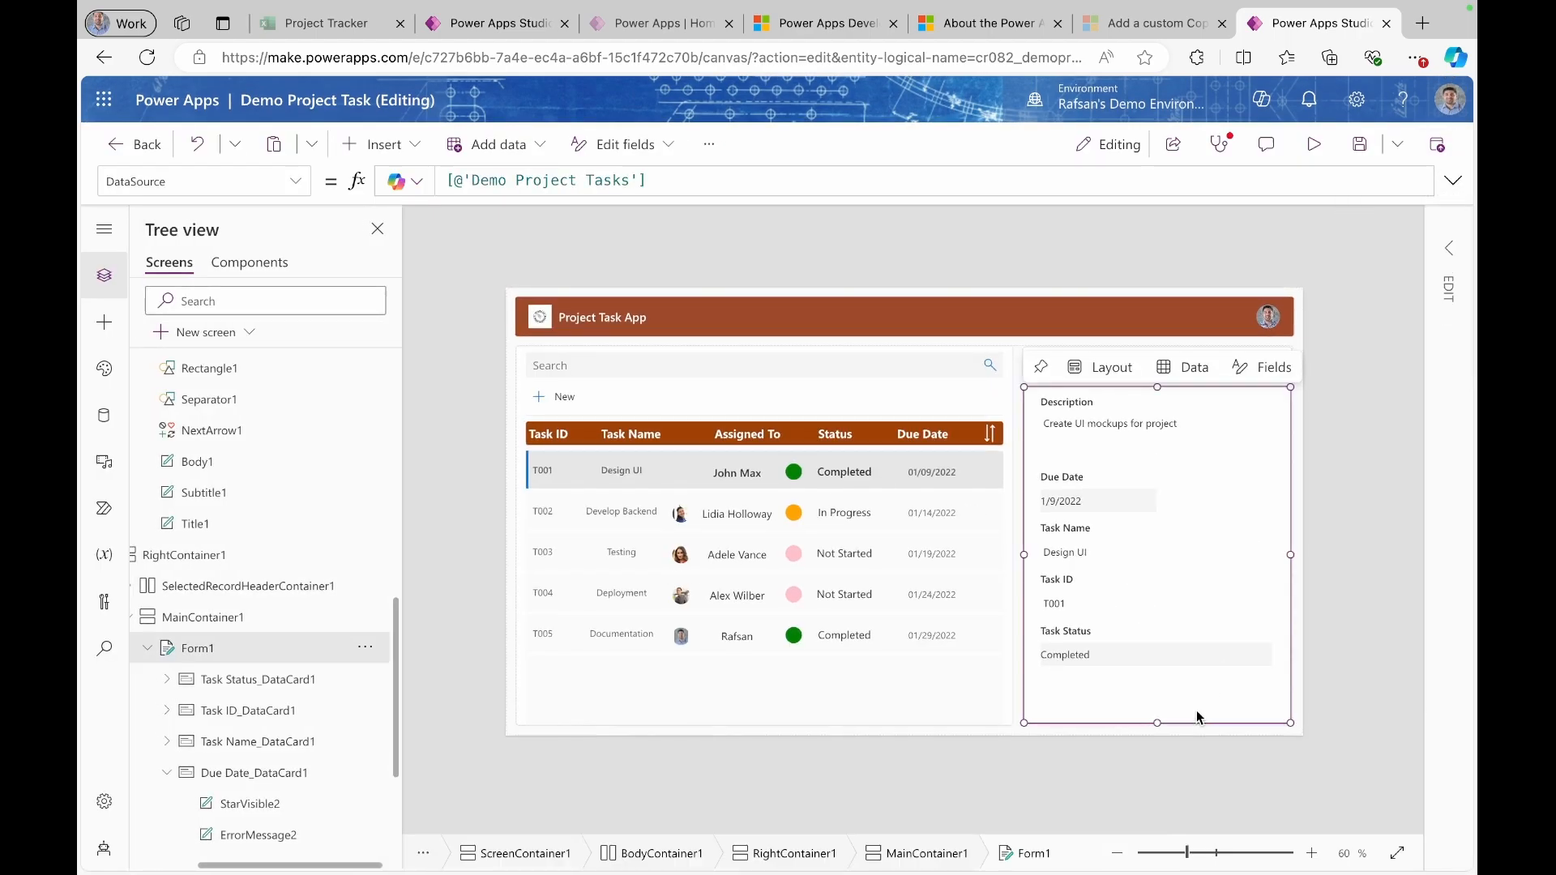
pyautogui.click(1453, 259)
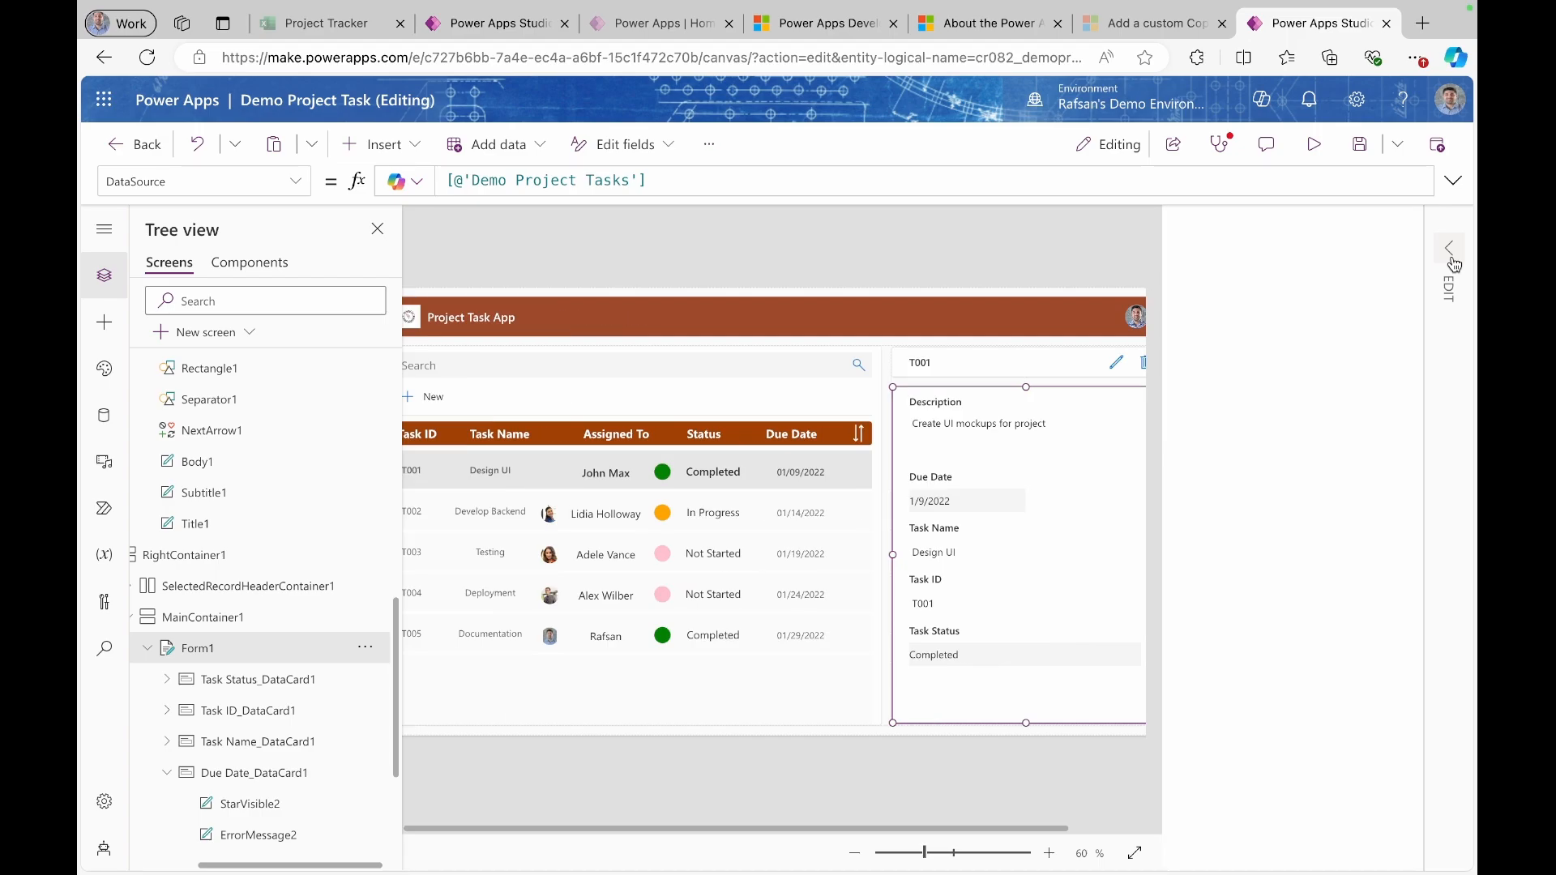
pyautogui.click(1453, 257)
pyautogui.click(1453, 253)
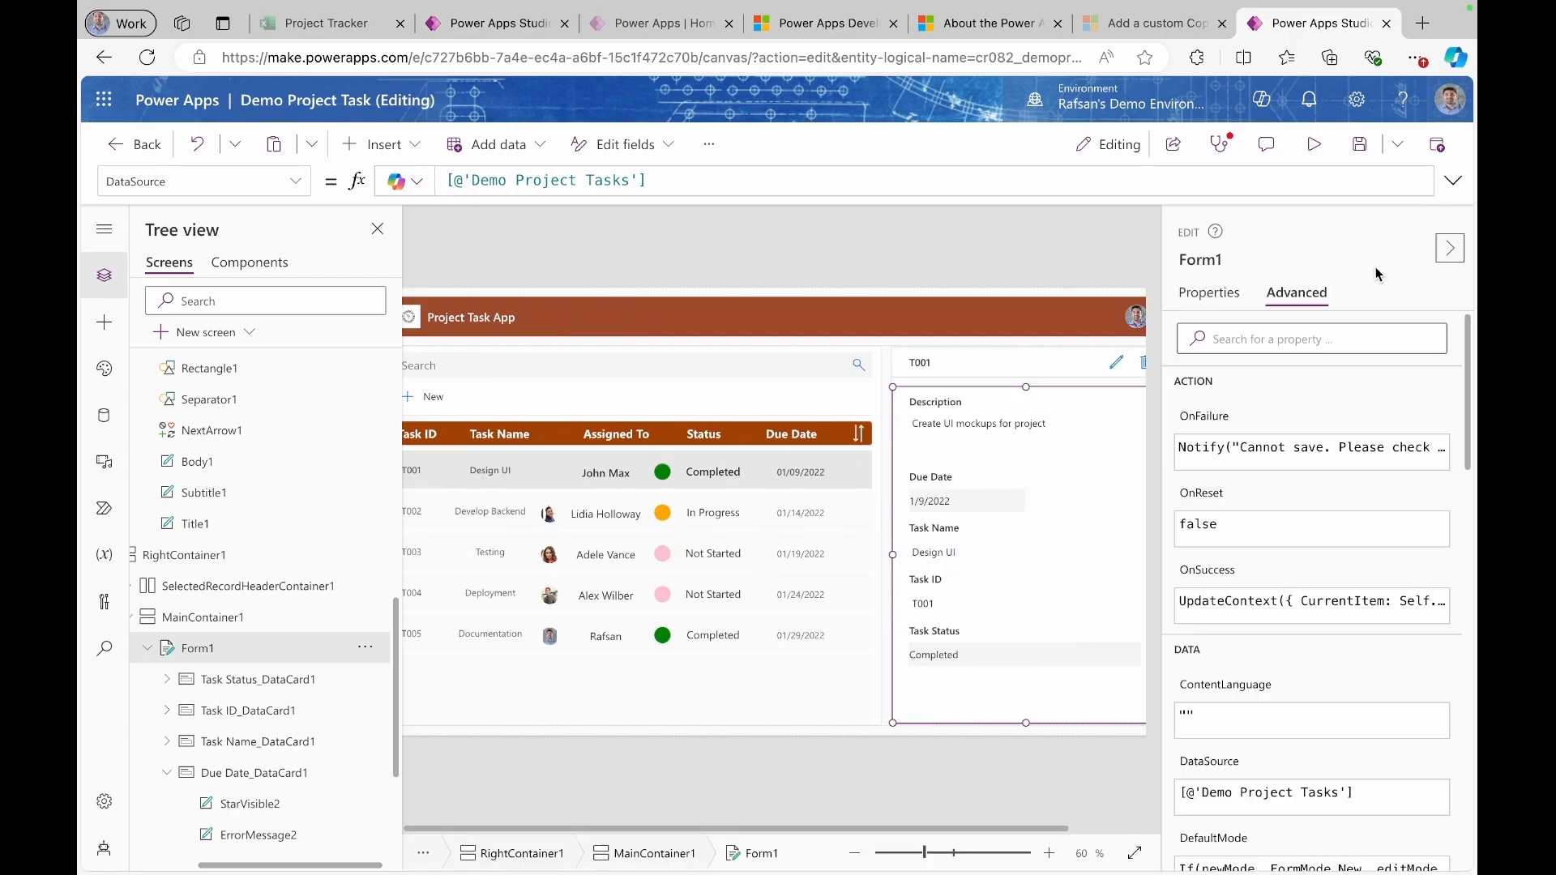
pyautogui.click(1209, 292)
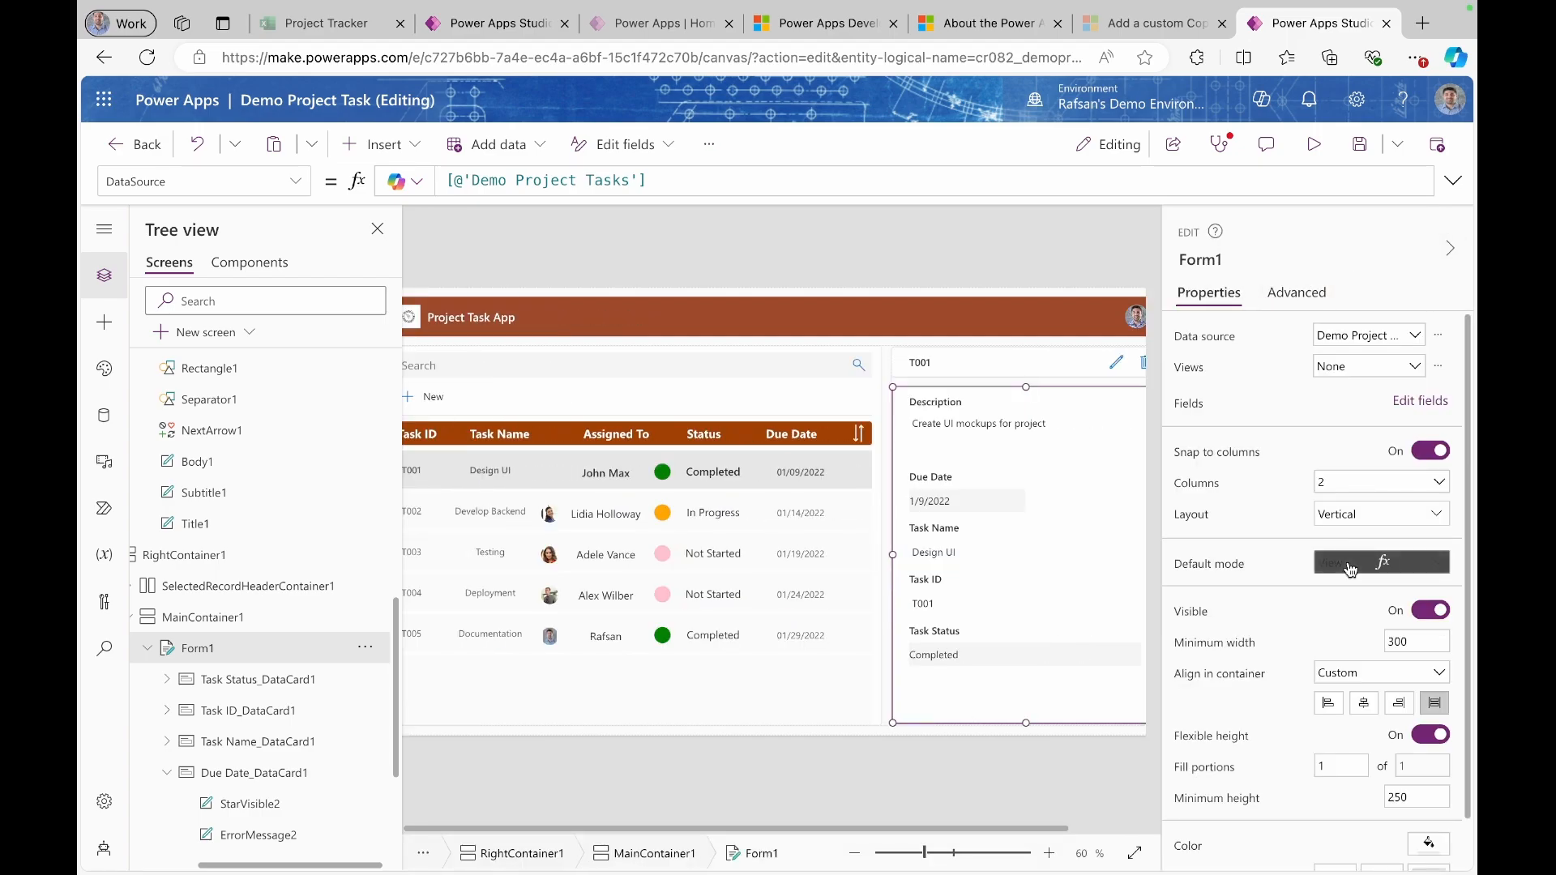
pyautogui.click(1384, 478)
pyautogui.click(1361, 499)
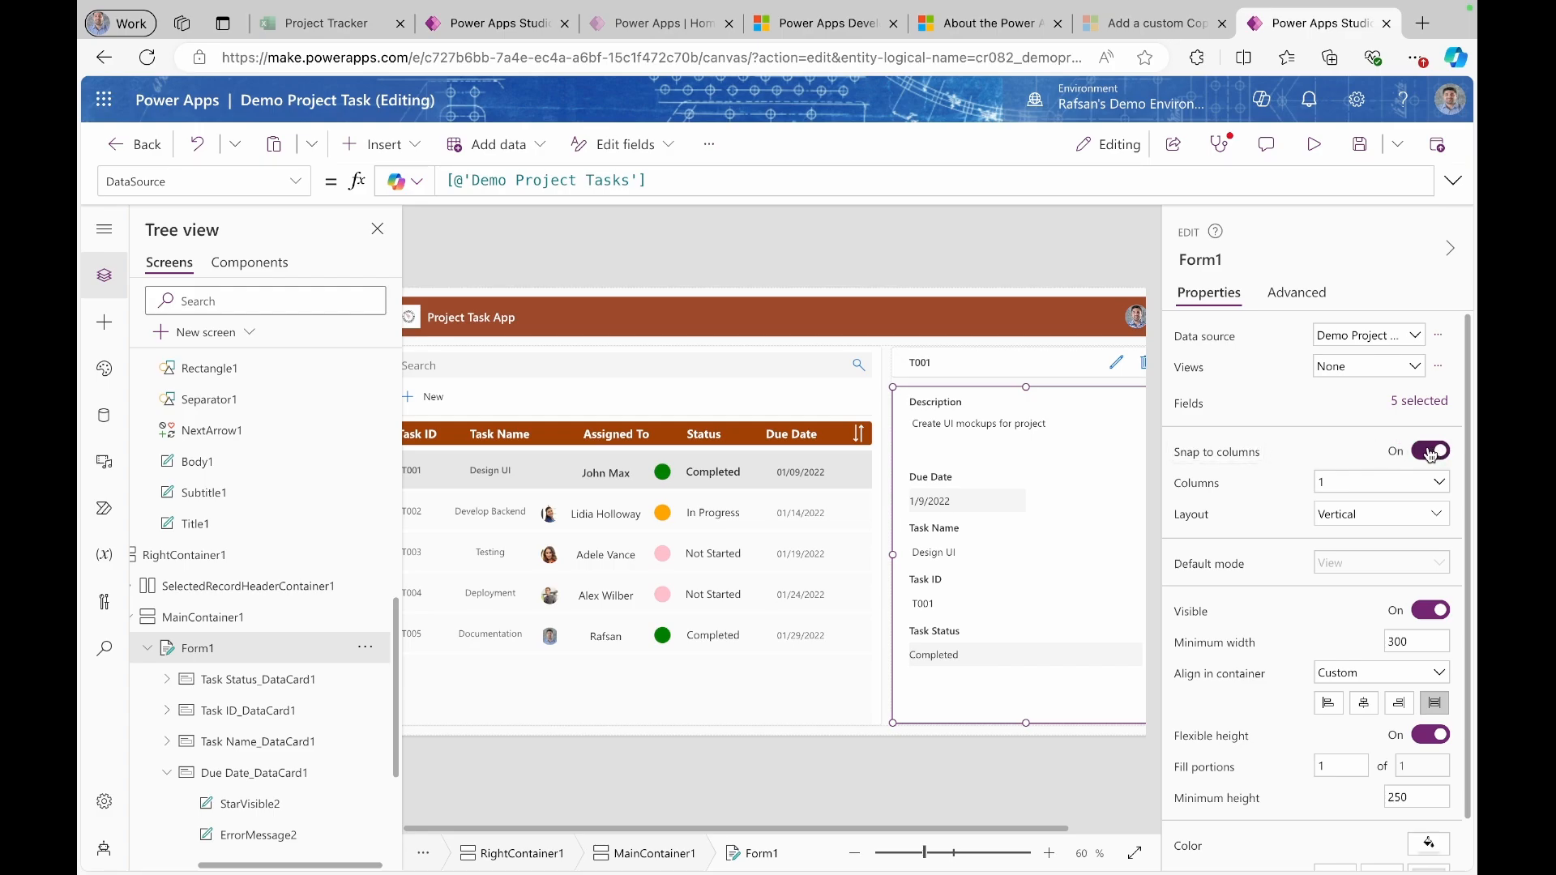
pyautogui.click(1431, 453)
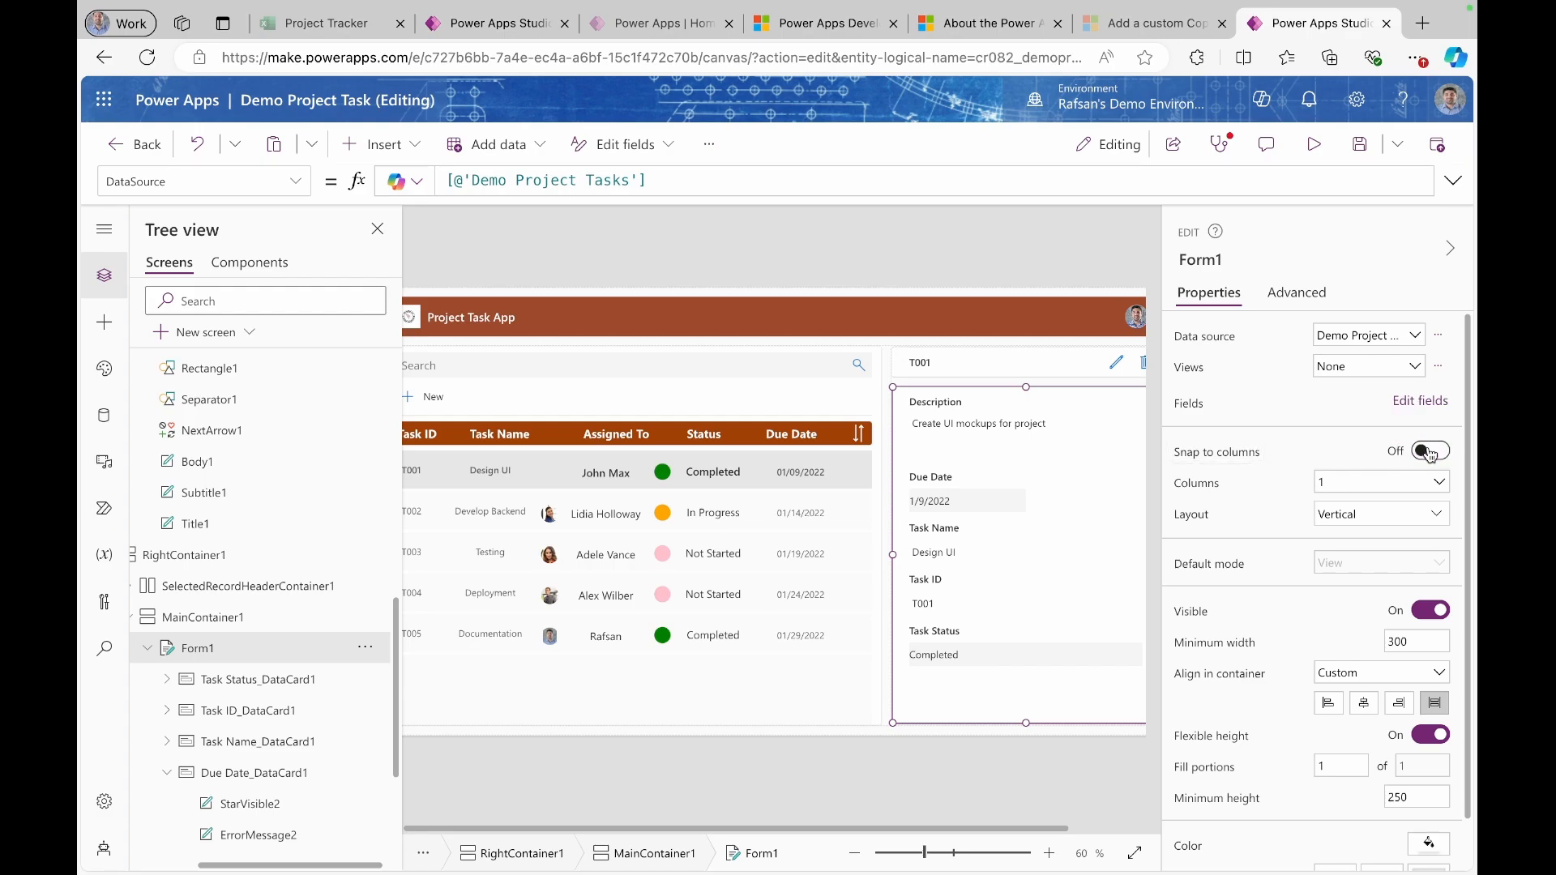
# - Reorder Form1's fields to Task Name, Description, Task ID, Due Date, Task Status
pyautogui.click(1421, 405)
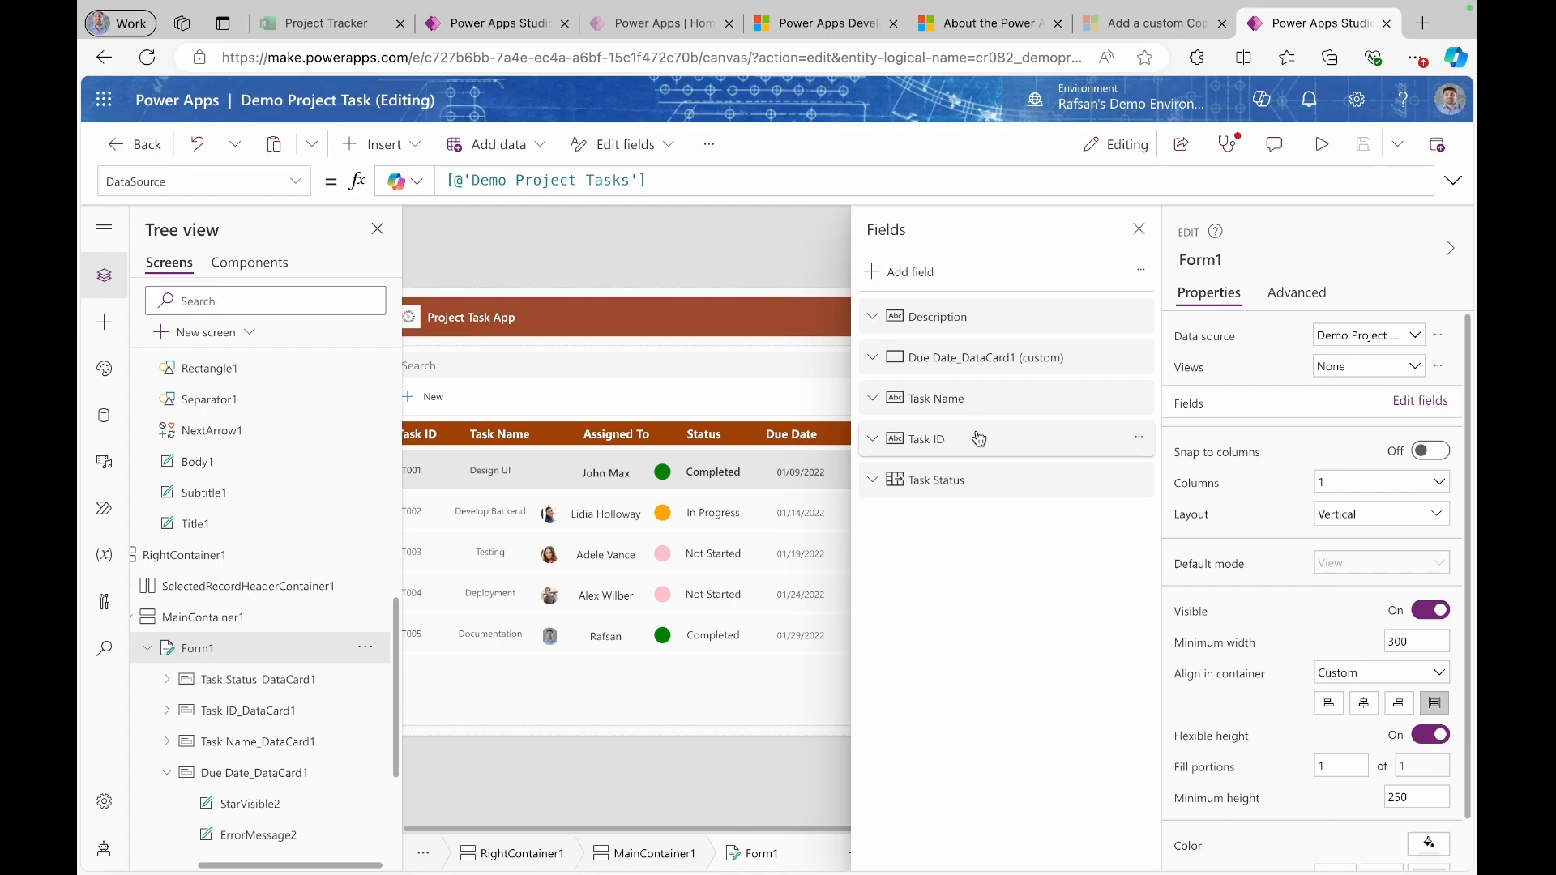
pyautogui.moveTo(980, 438); pyautogui.dragTo(980, 297)
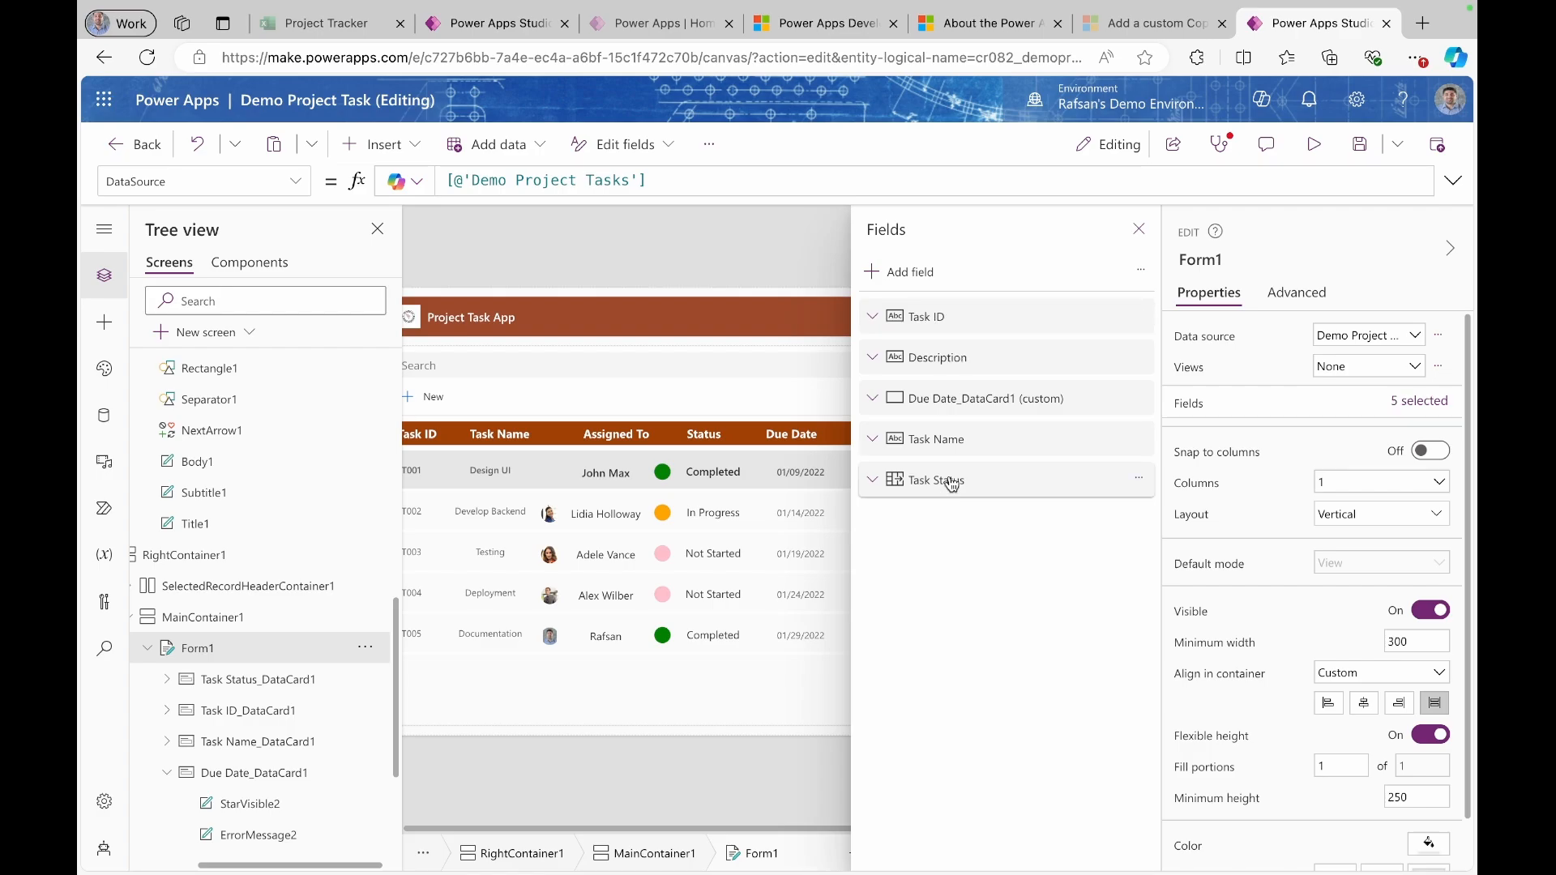
pyautogui.moveTo(957, 444); pyautogui.dragTo(948, 410)
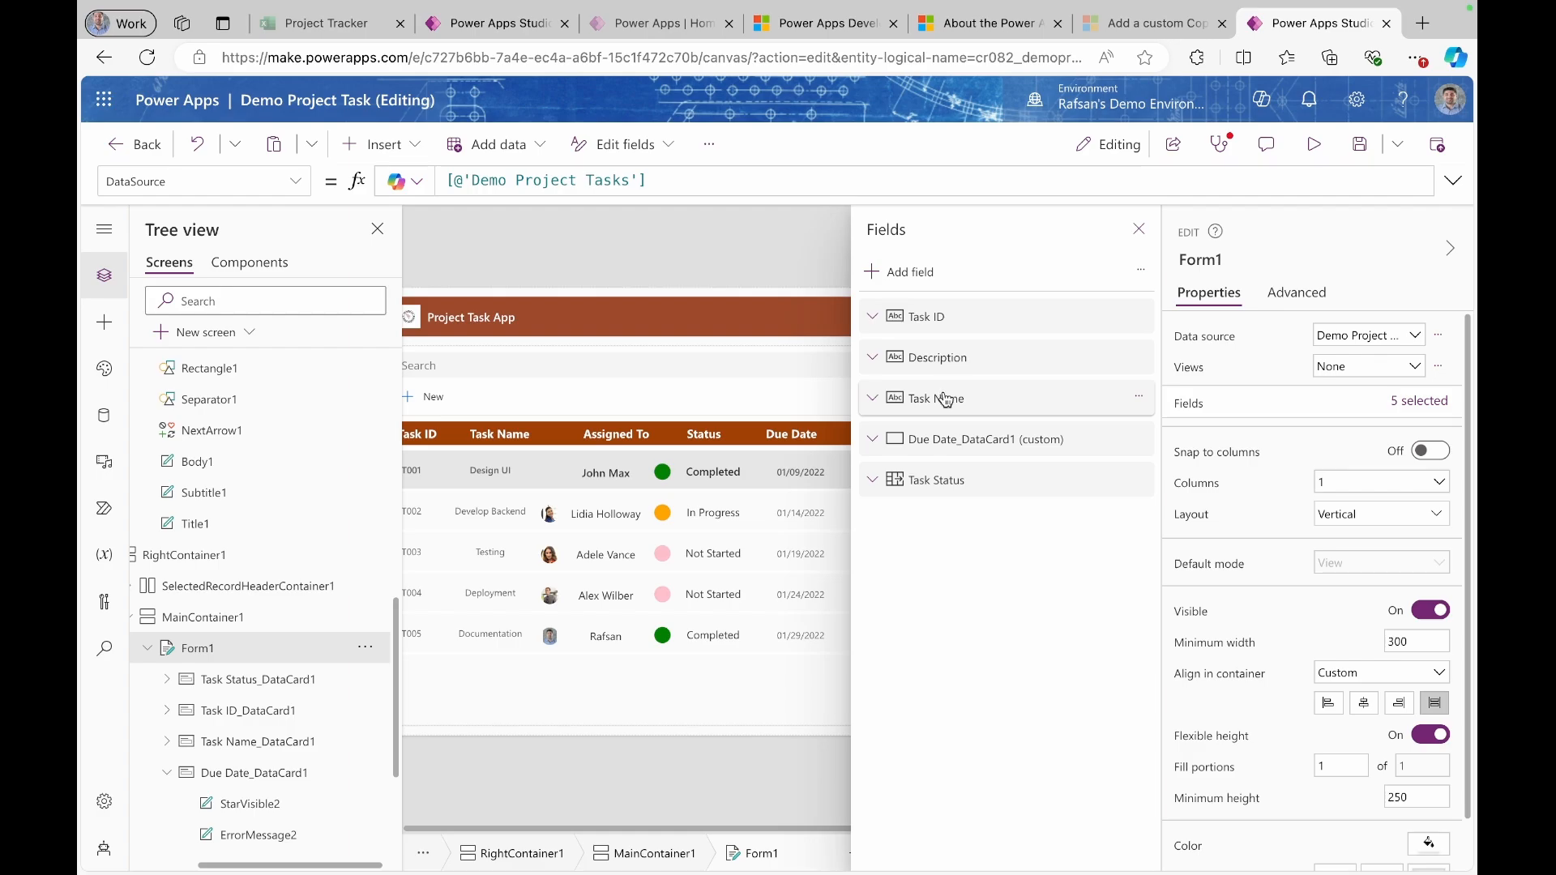
pyautogui.moveTo(947, 392); pyautogui.dragTo(945, 340)
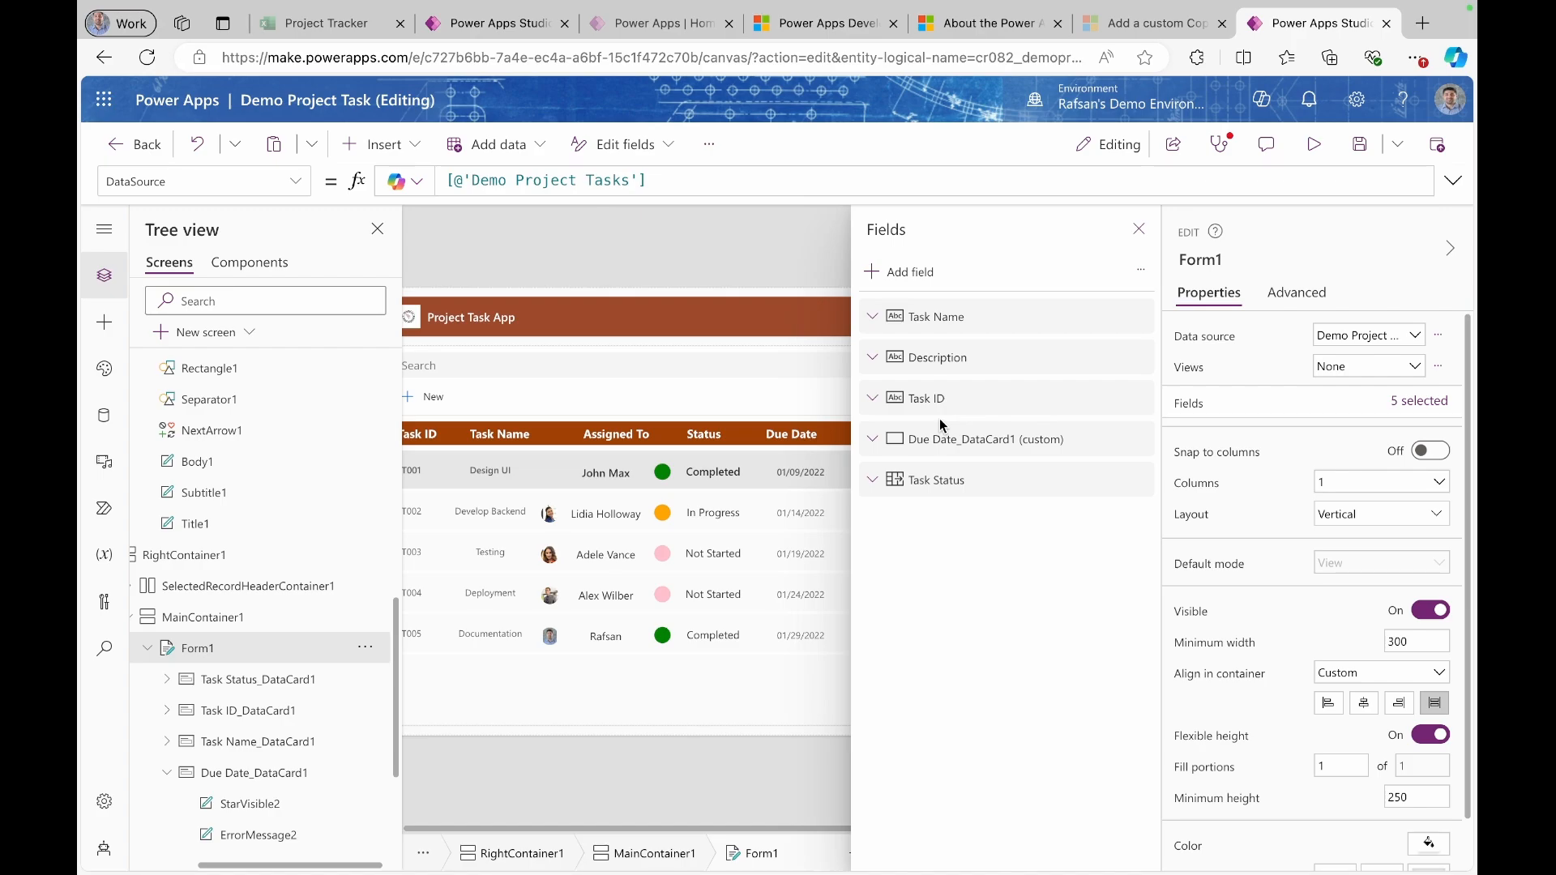
# - Add the Assigned To field to the end of Form1
pyautogui.click(893, 273)
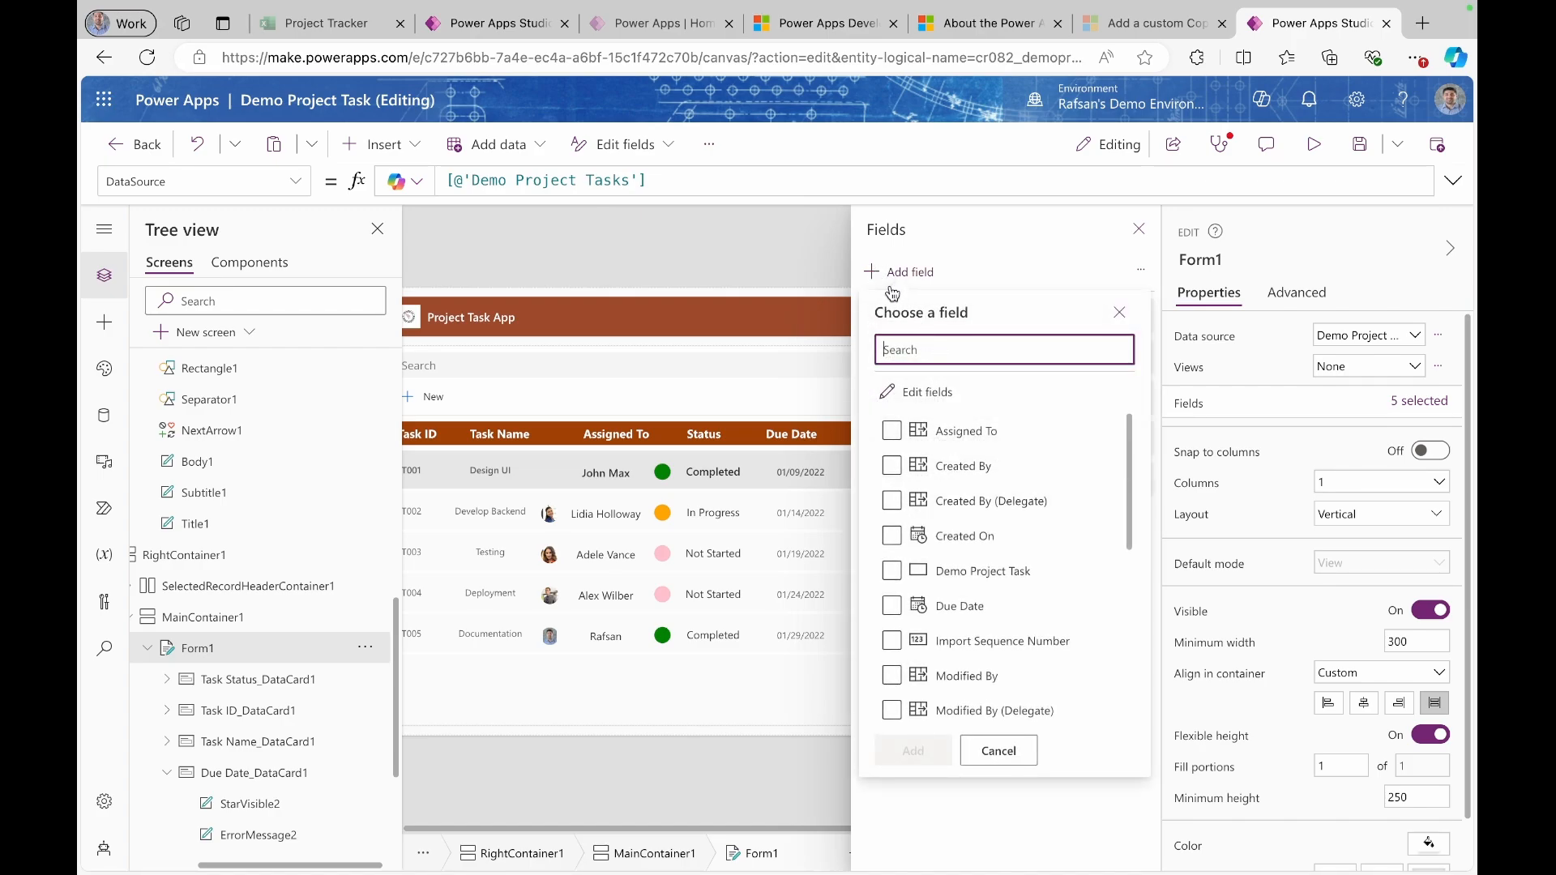
pyautogui.write('Ass')
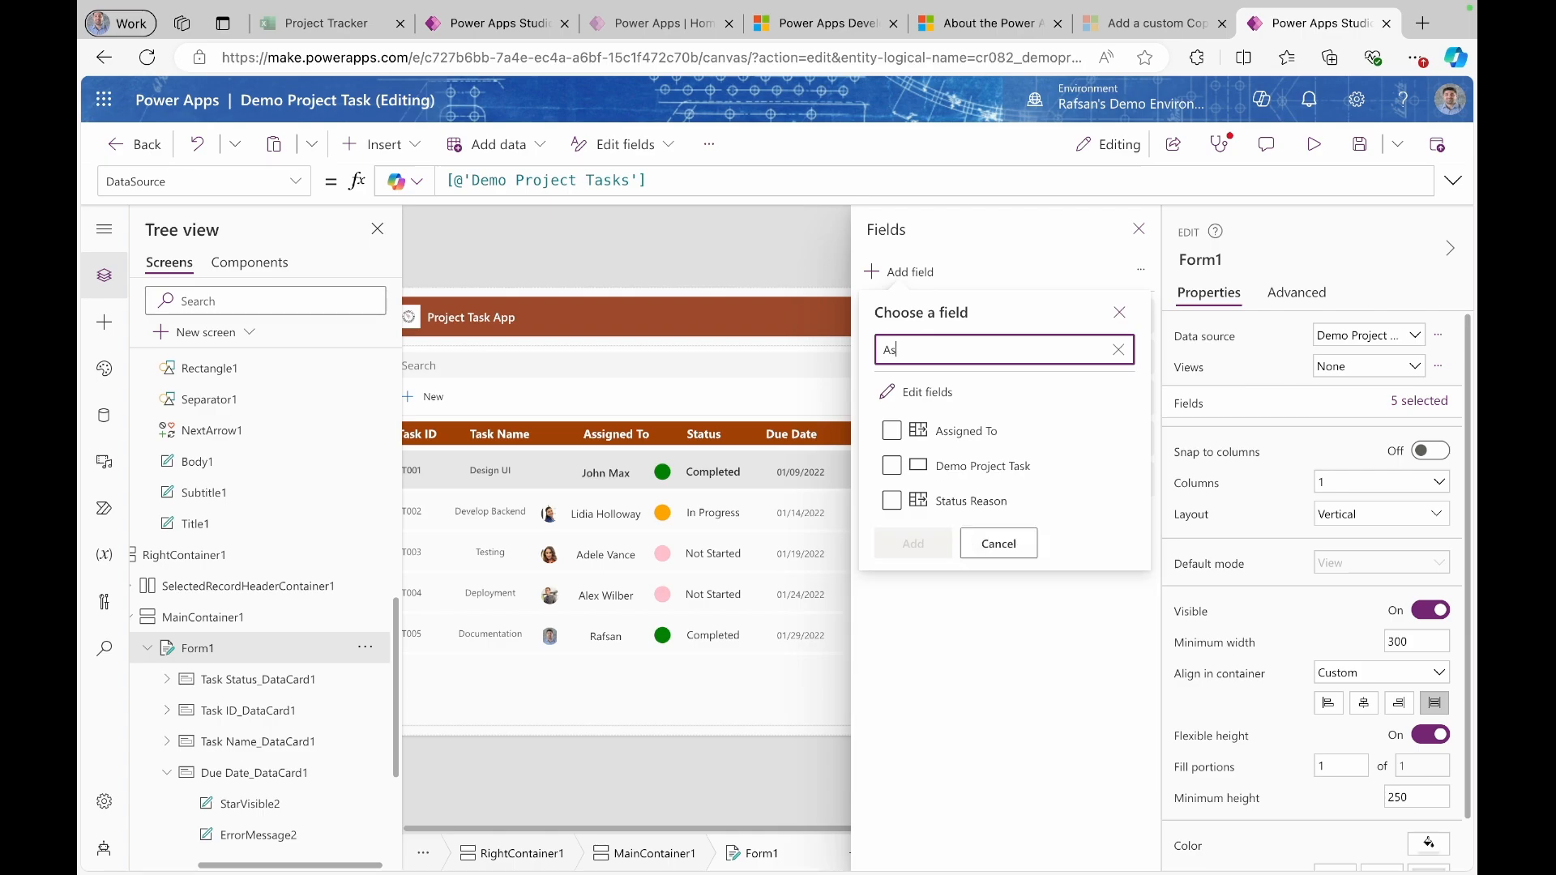
pyautogui.click(898, 436)
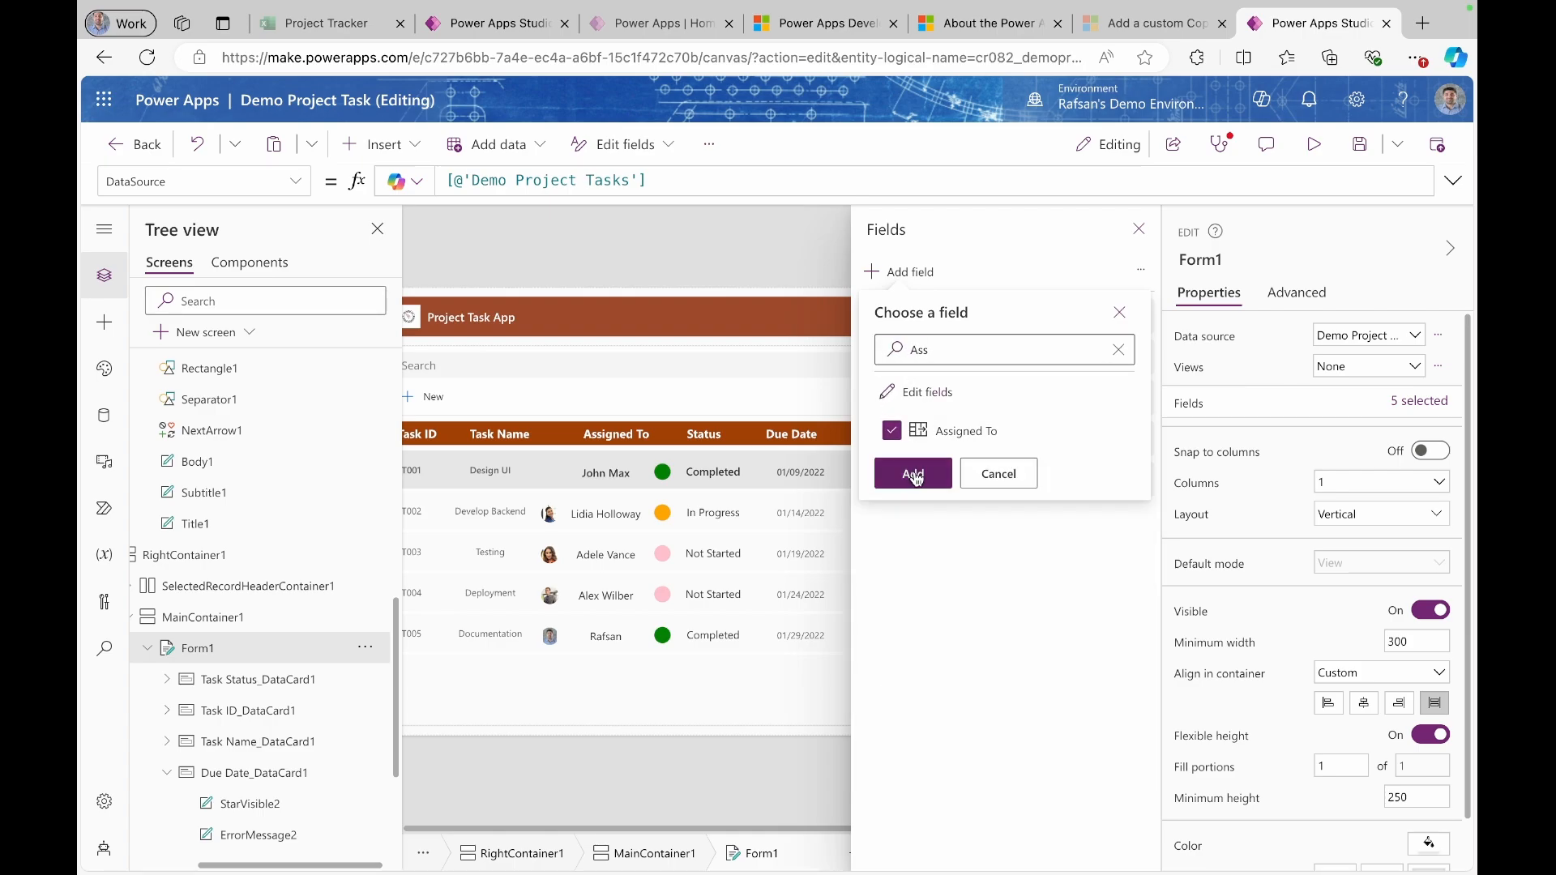
pyautogui.click(913, 473)
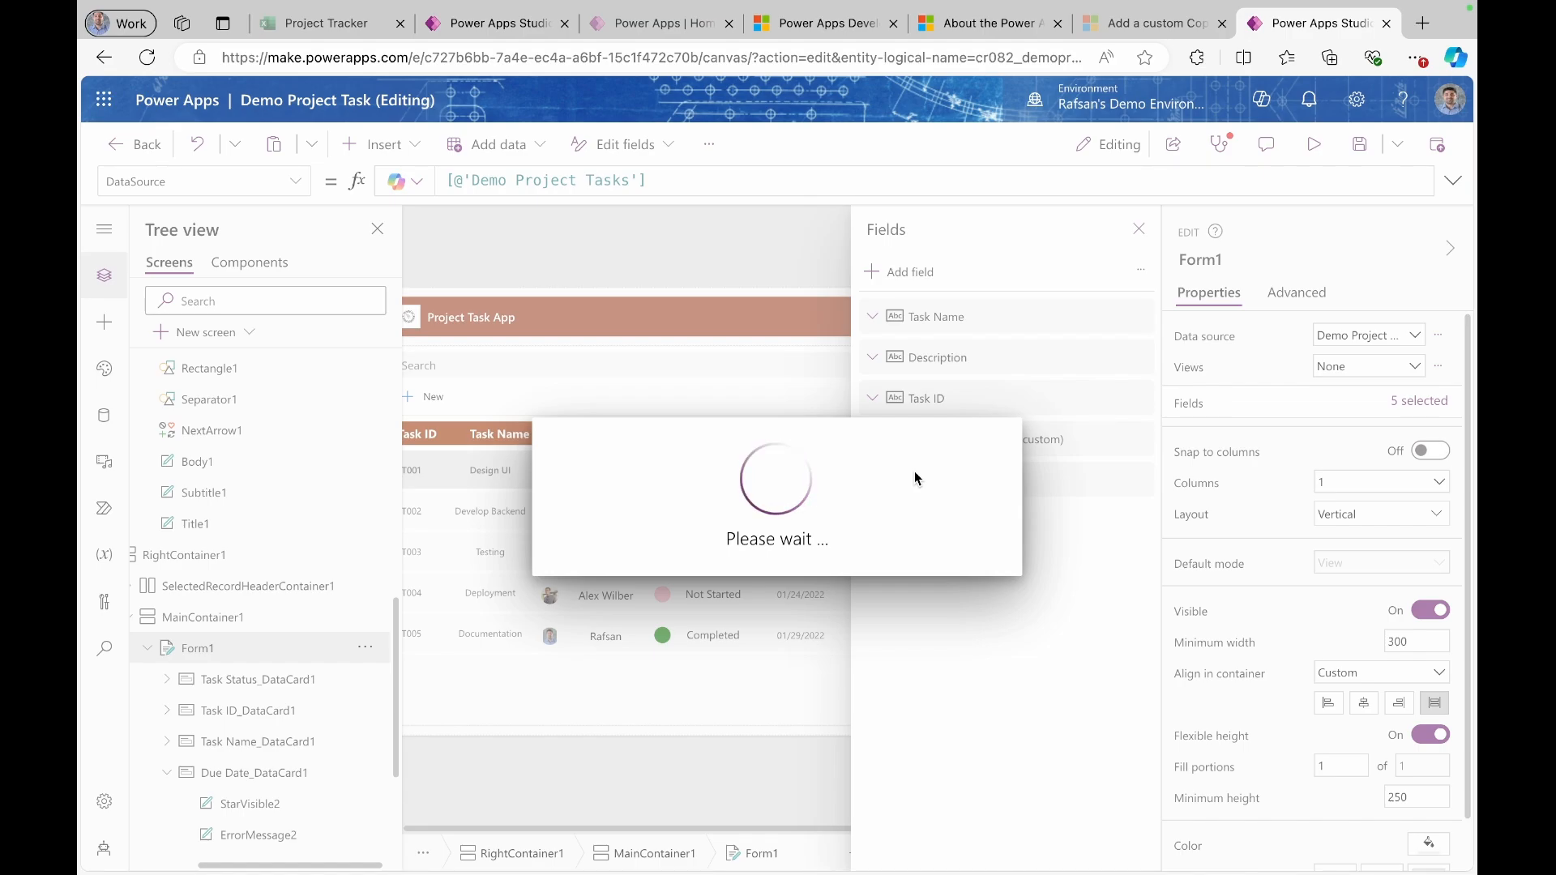
pyautogui.click(1140, 232)
pyautogui.moveTo(1016, 562)
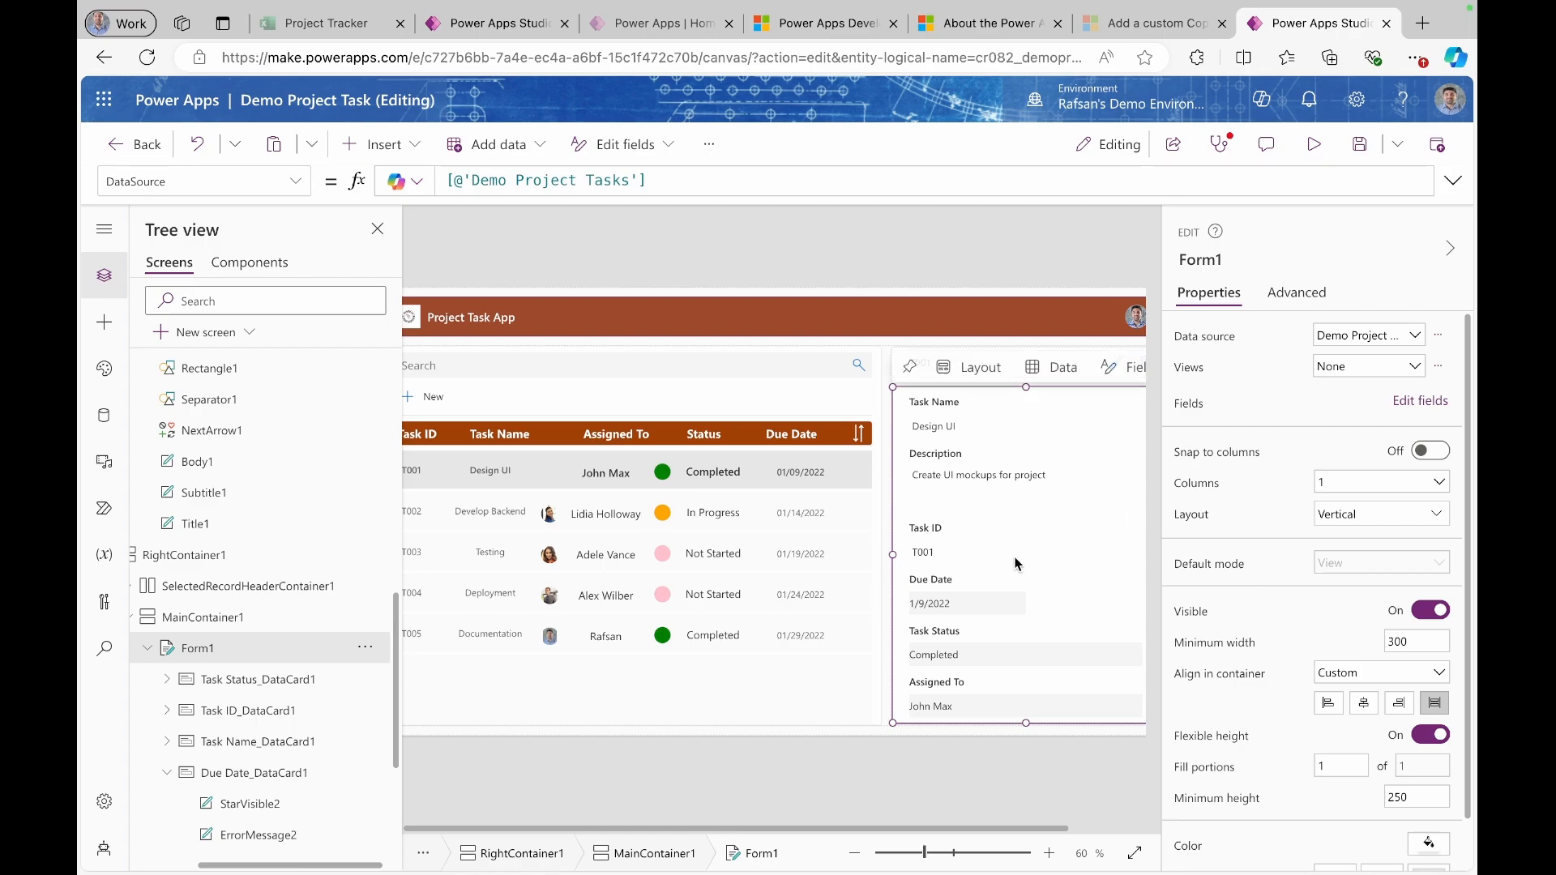
# - In the app preview, edit task T001, choose a different person for Assigned To, and save the record
pyautogui.click(1313, 145)
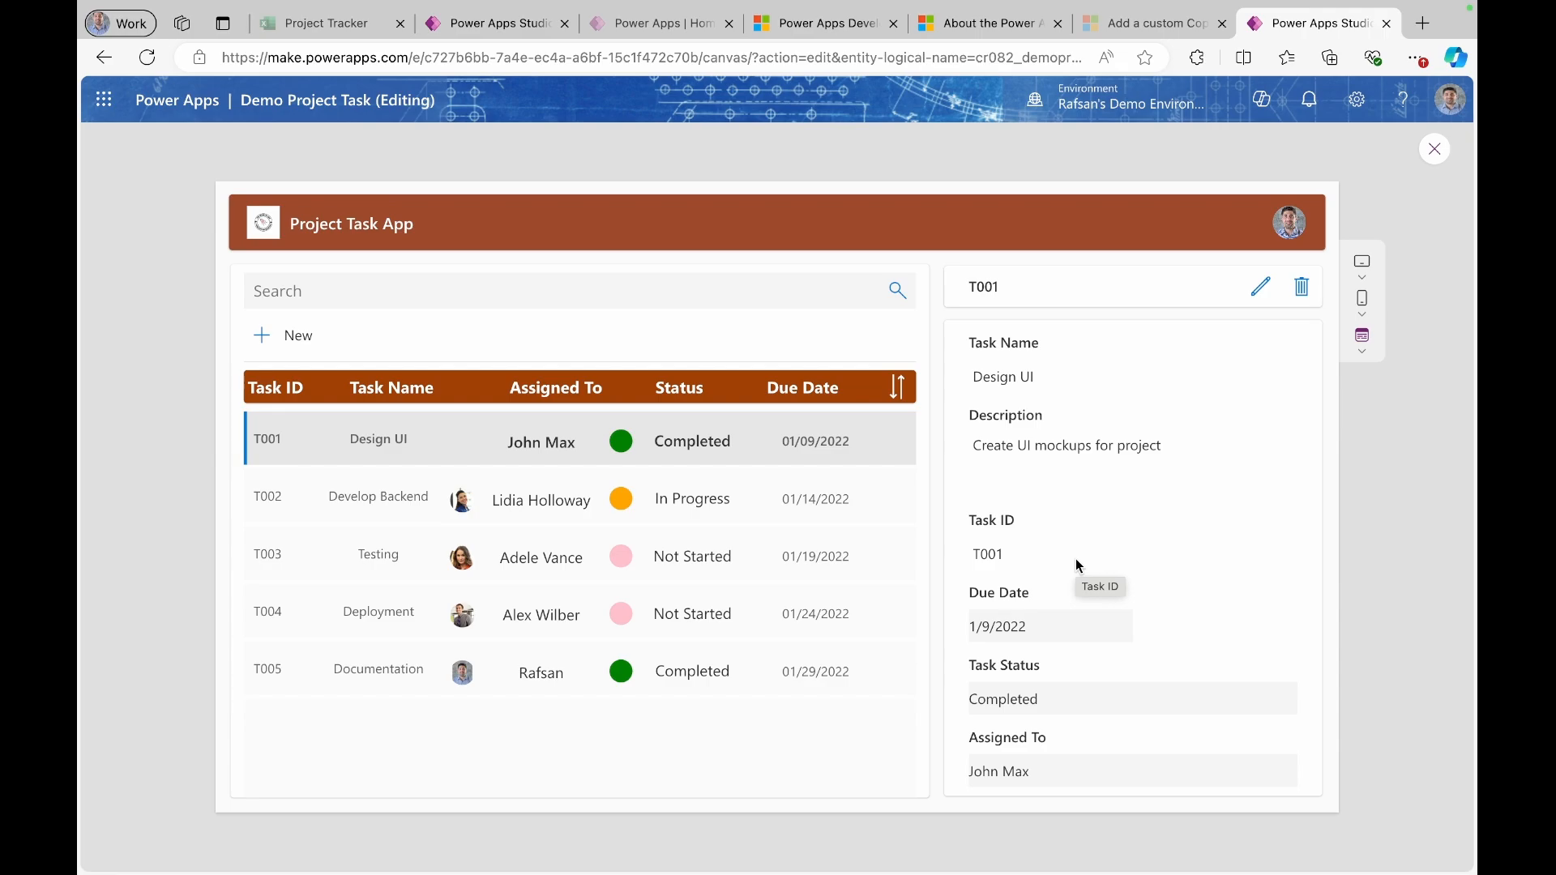
pyautogui.click(1260, 292)
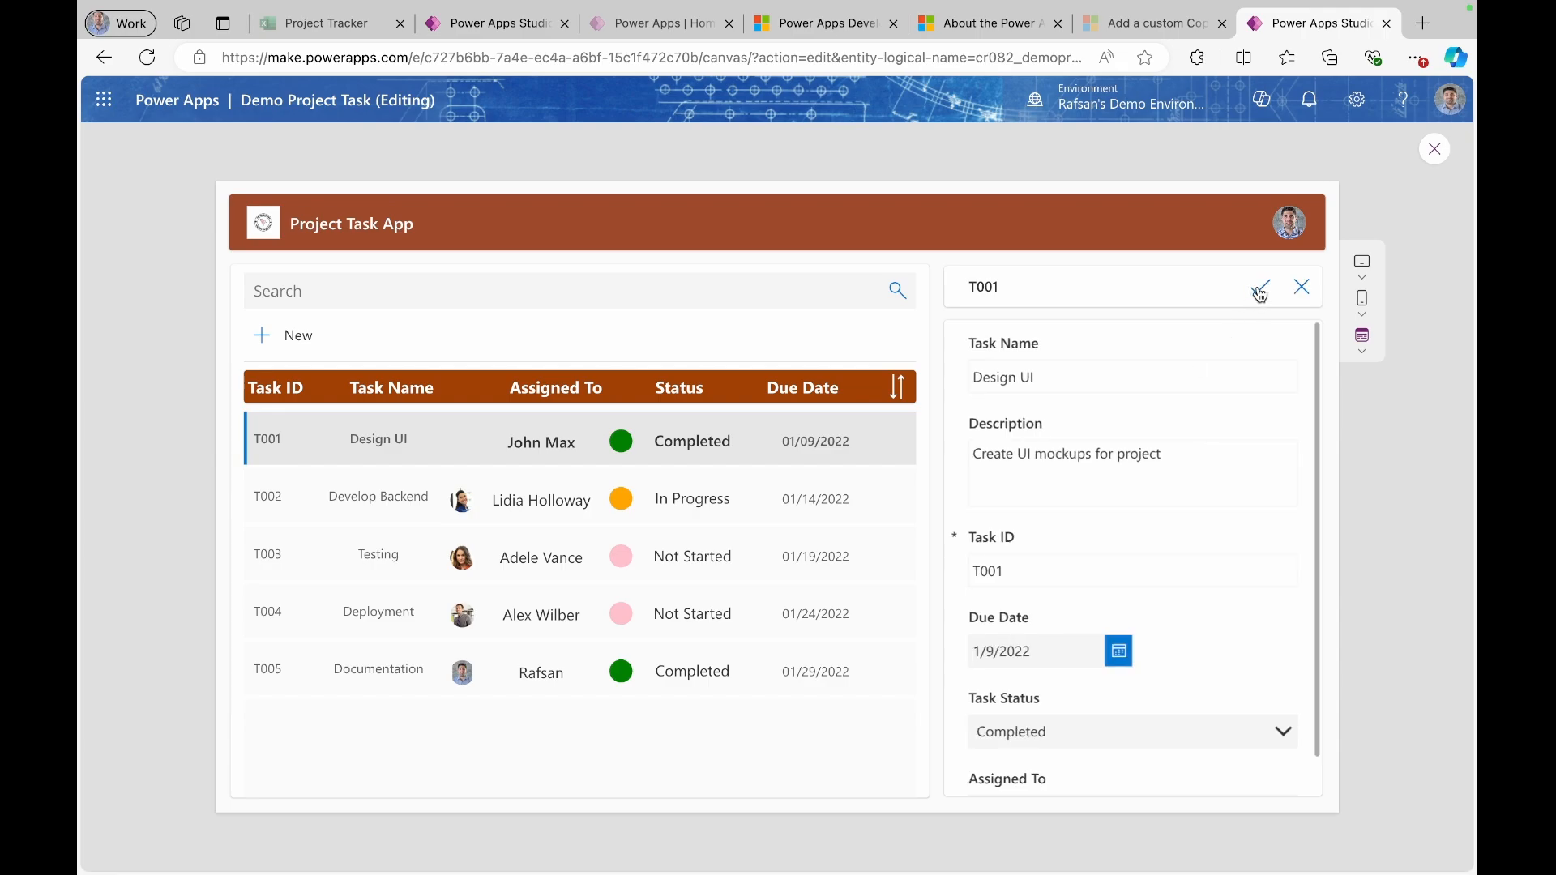
pyautogui.scroll(-1, 1159, 674)
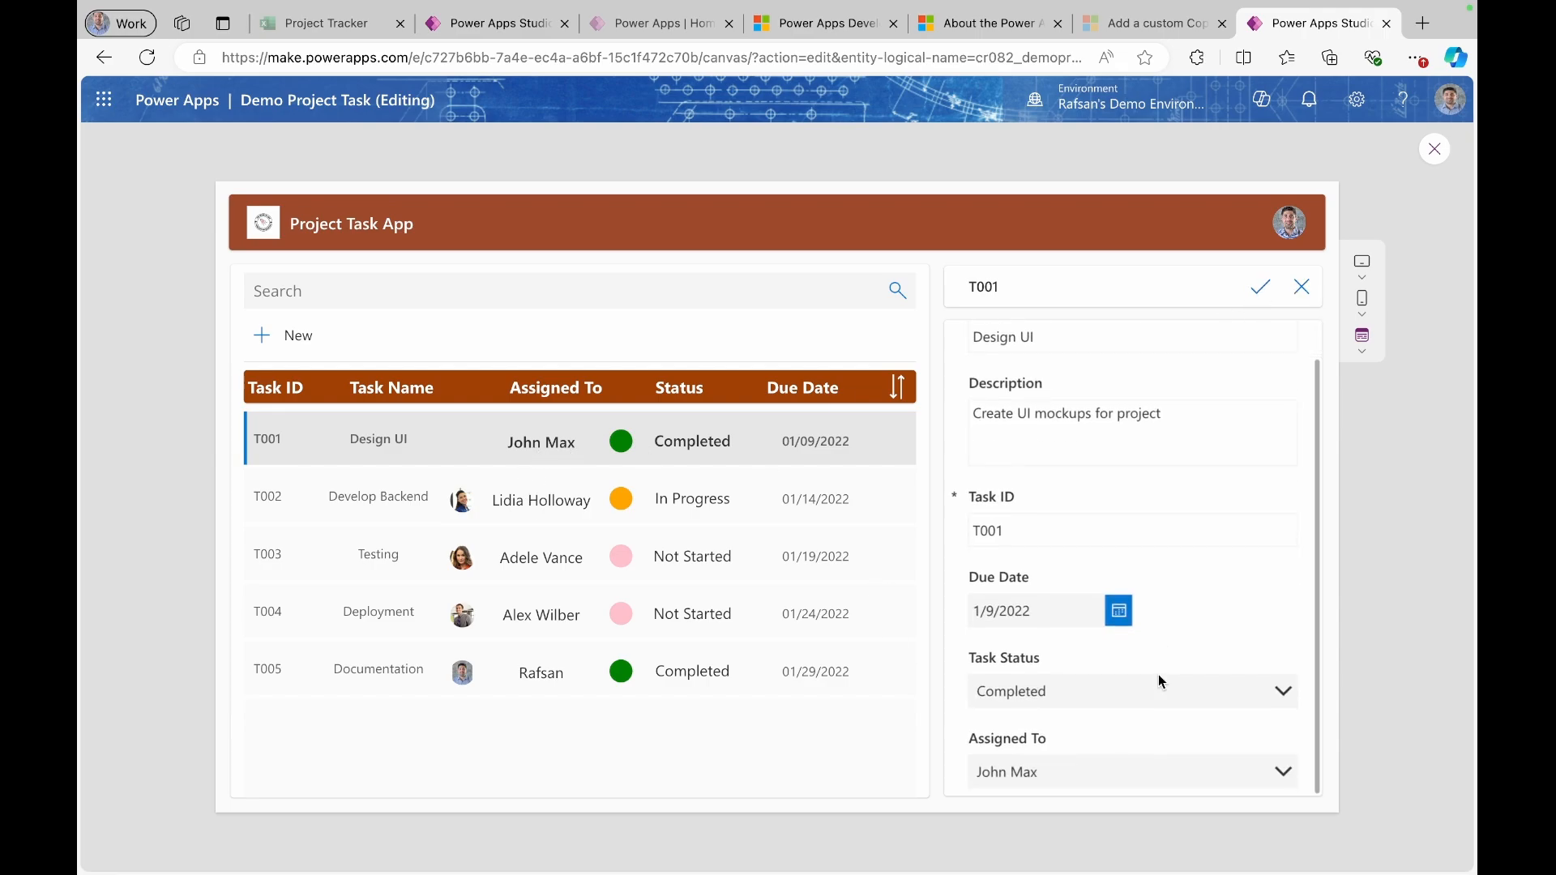
pyautogui.click(1276, 766)
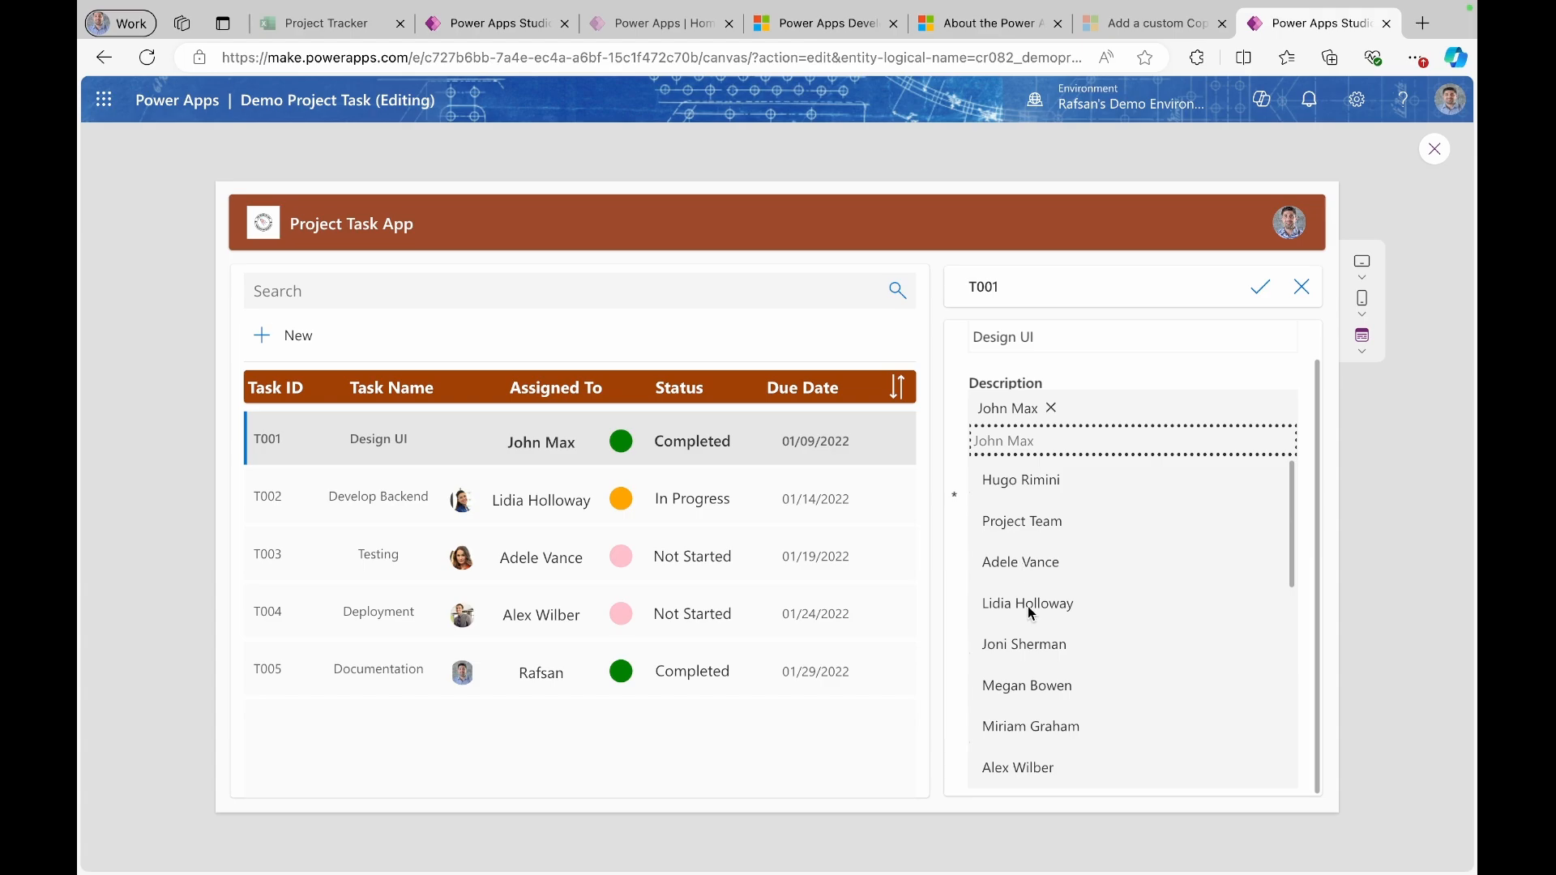
pyautogui.click(1033, 685)
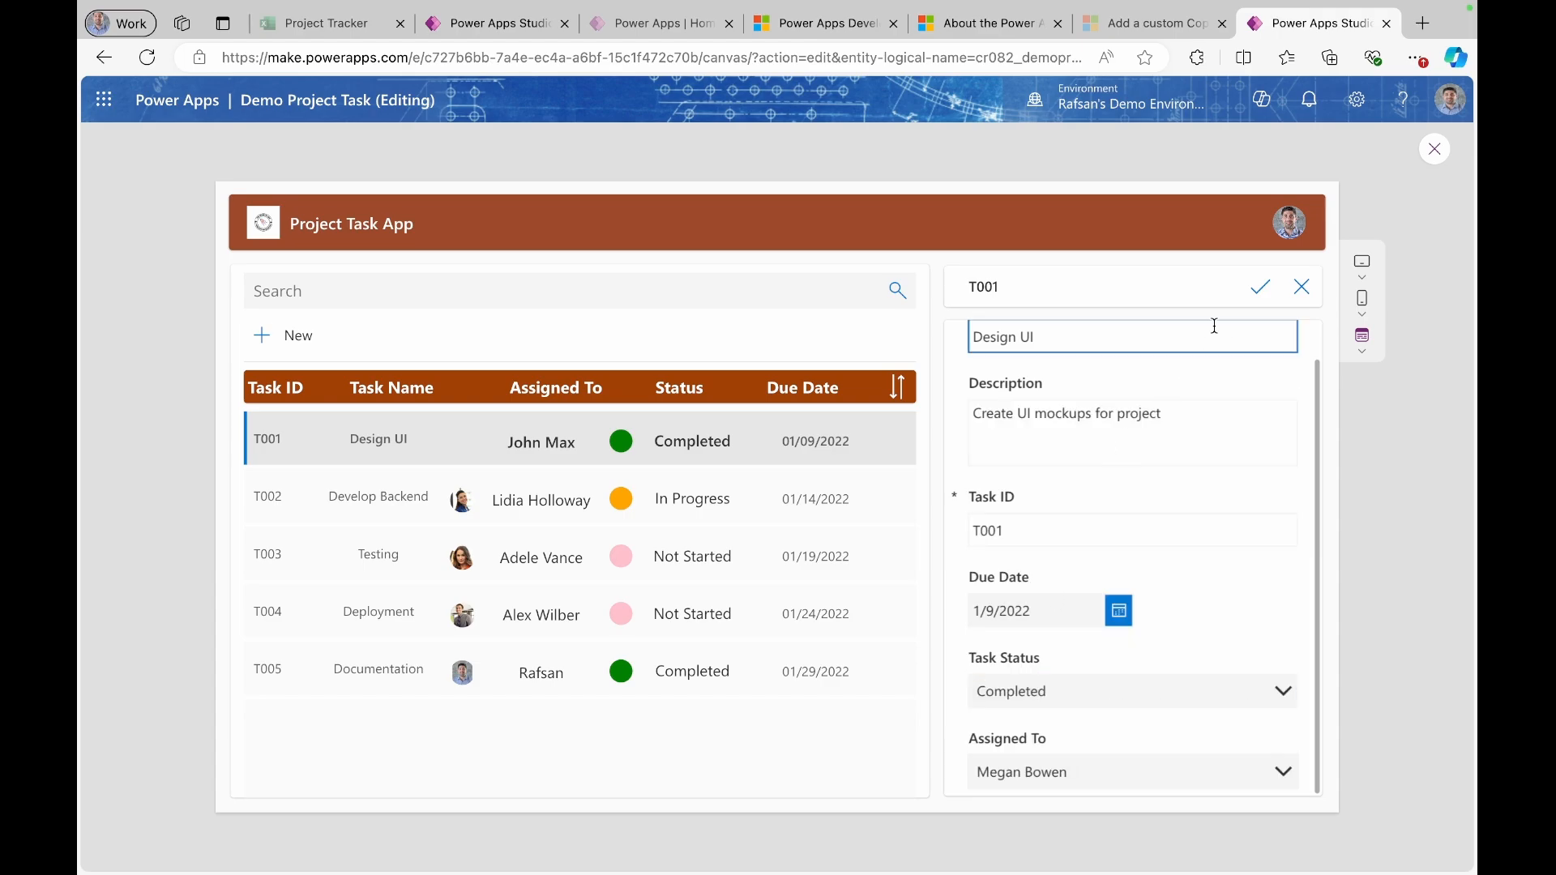
pyautogui.click(1261, 295)
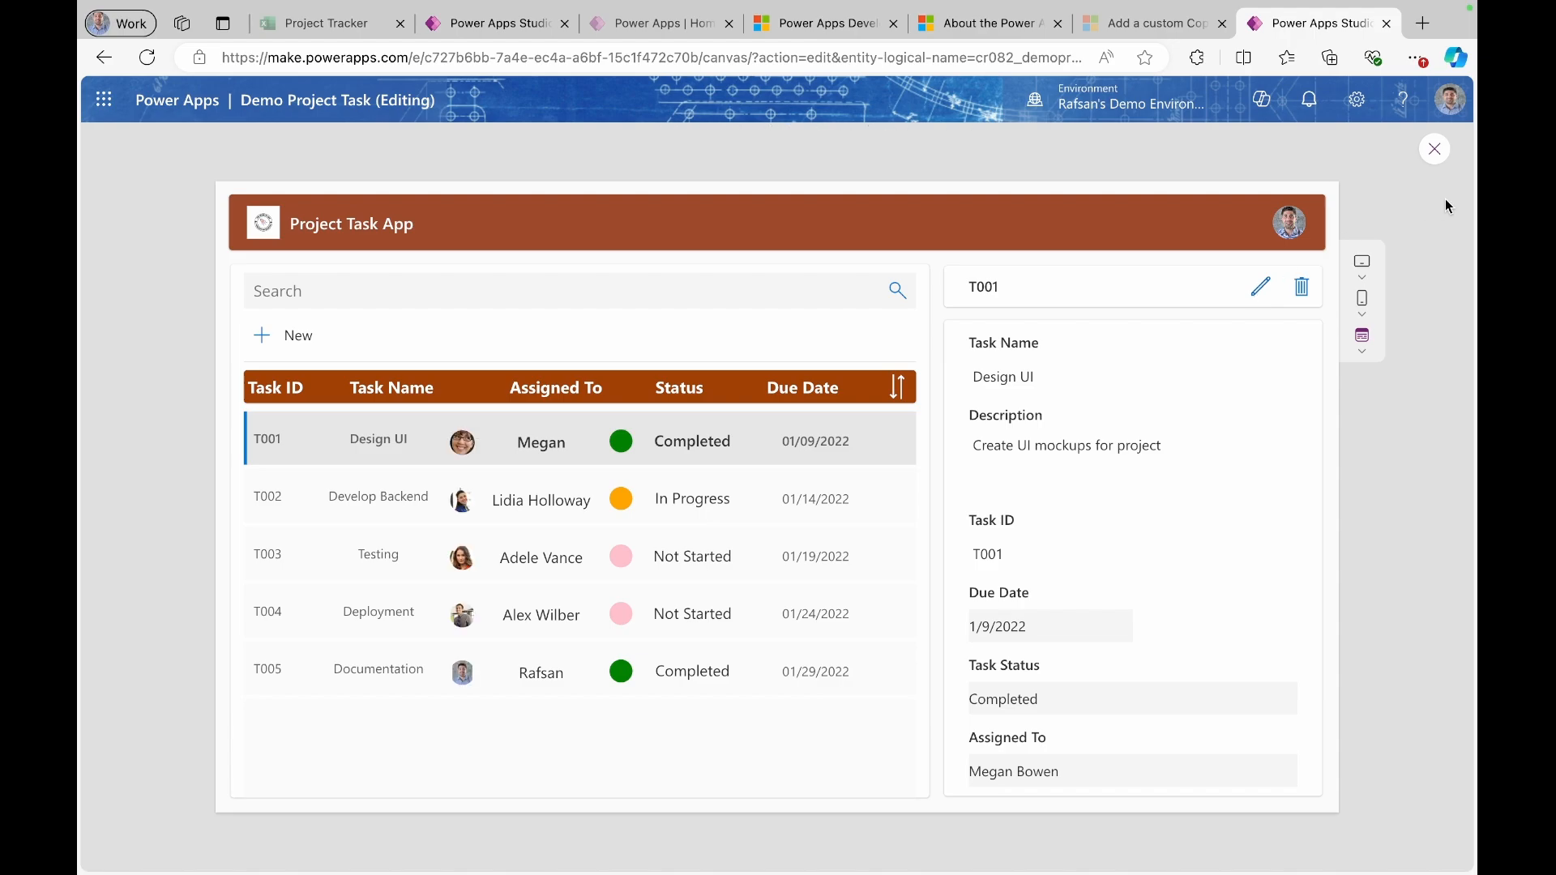
pyautogui.click(1435, 151)
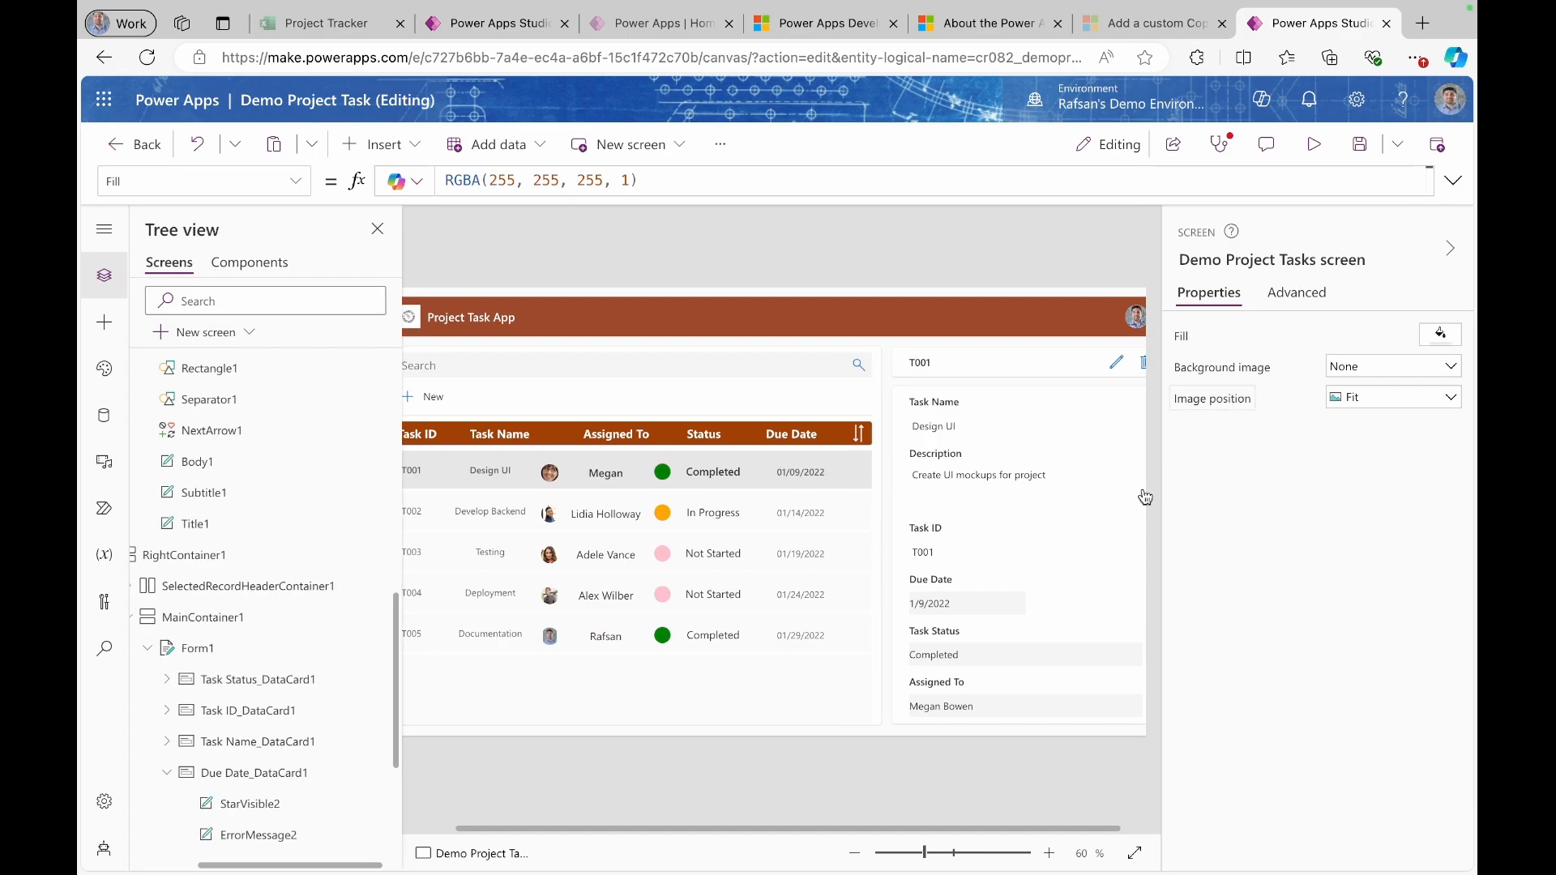
# - Fill Form1's background with the light gray theme color and preview the app
pyautogui.click(1089, 560)
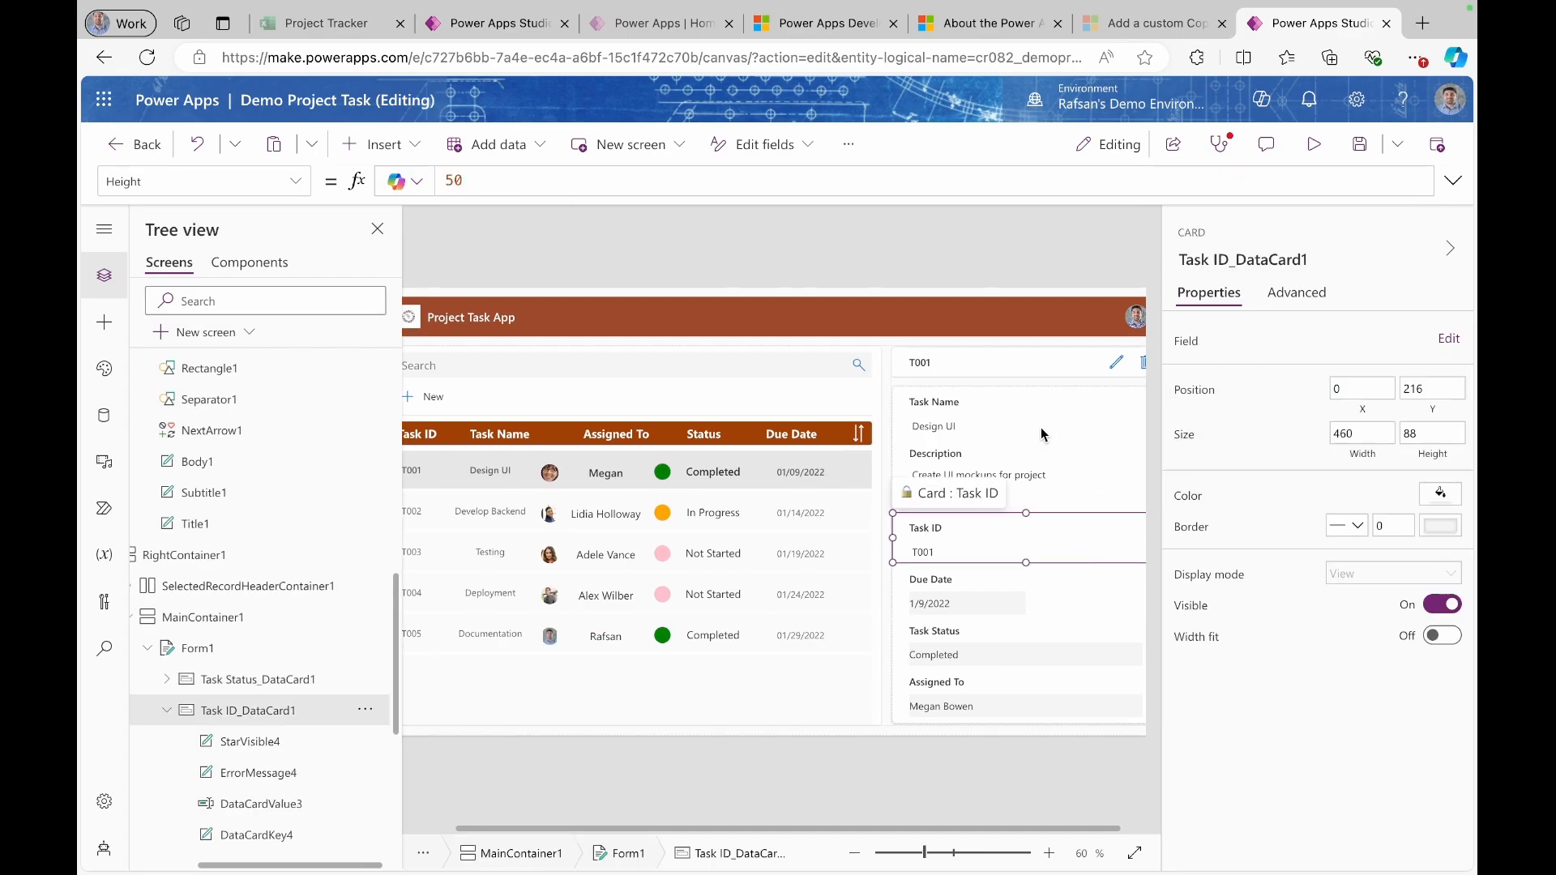
pyautogui.click(204, 642)
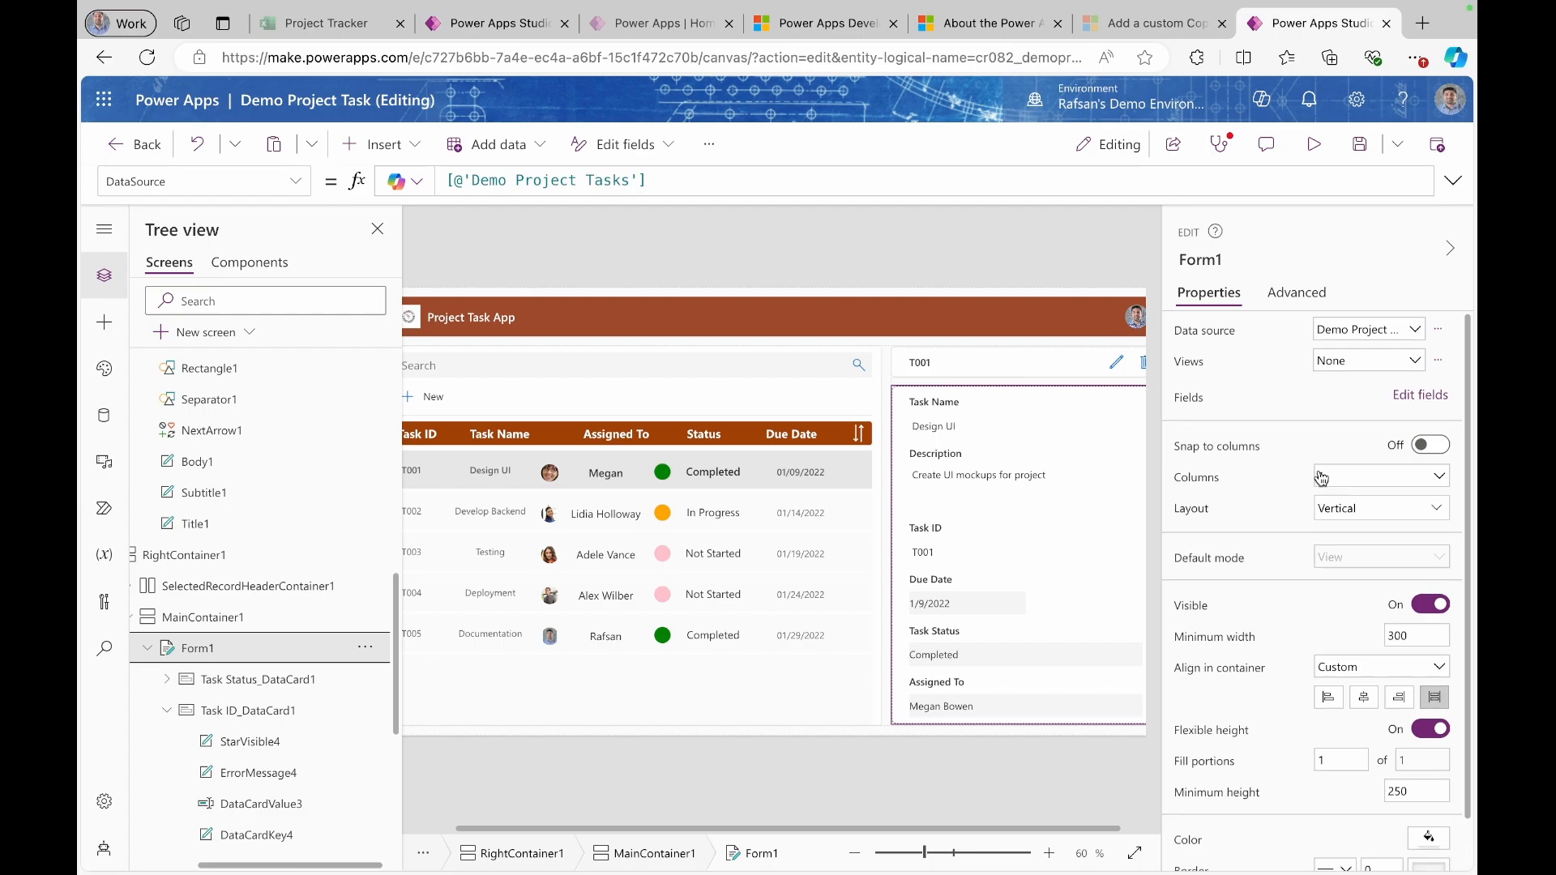
pyautogui.scroll(-1, 1378, 730)
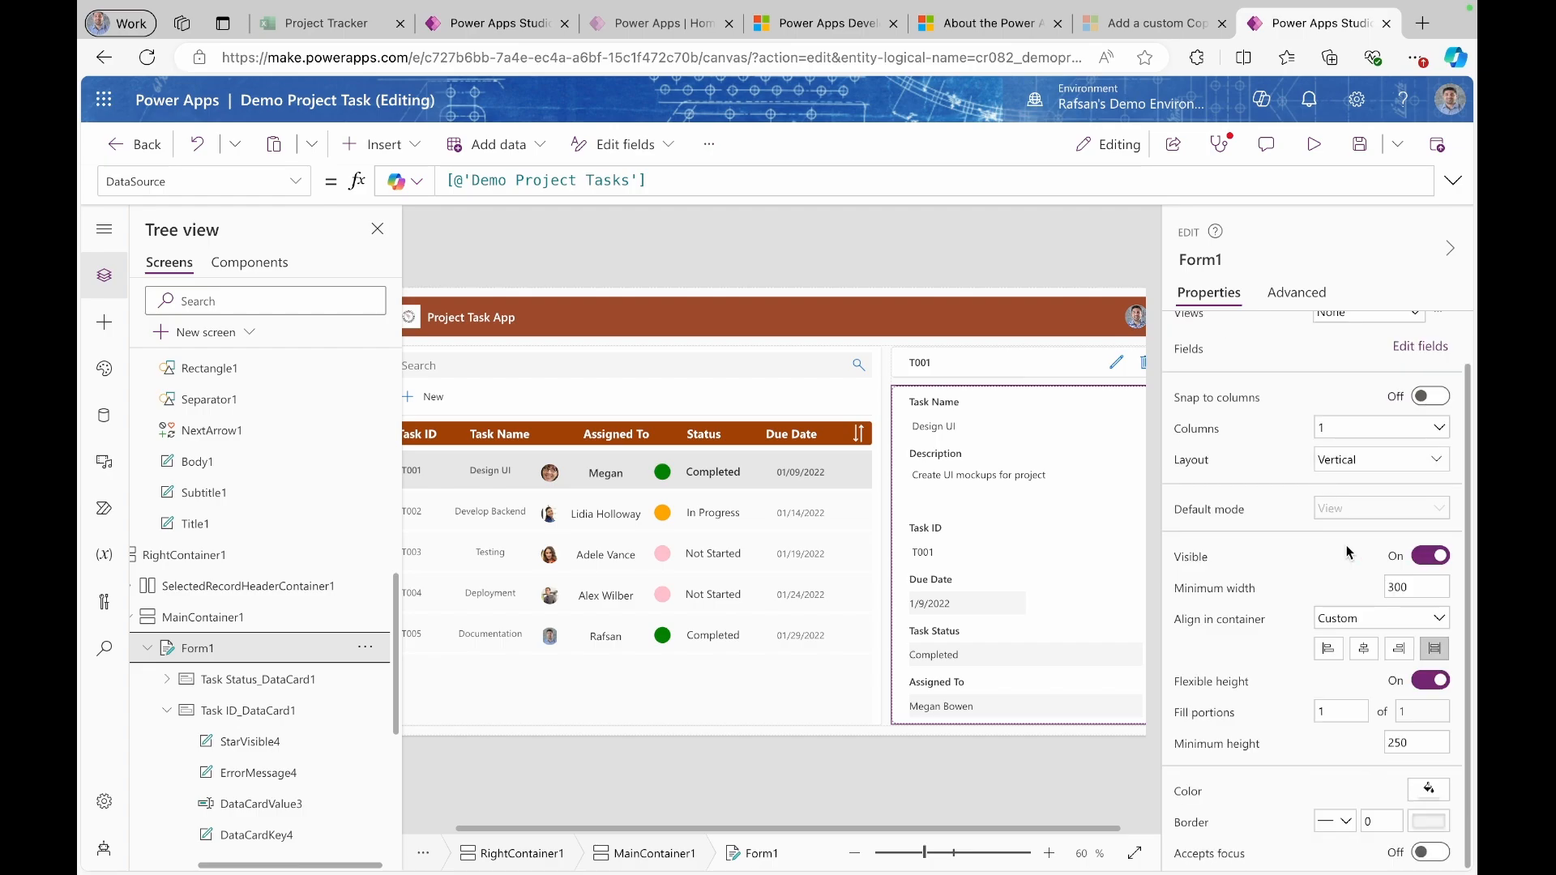
pyautogui.click(1429, 793)
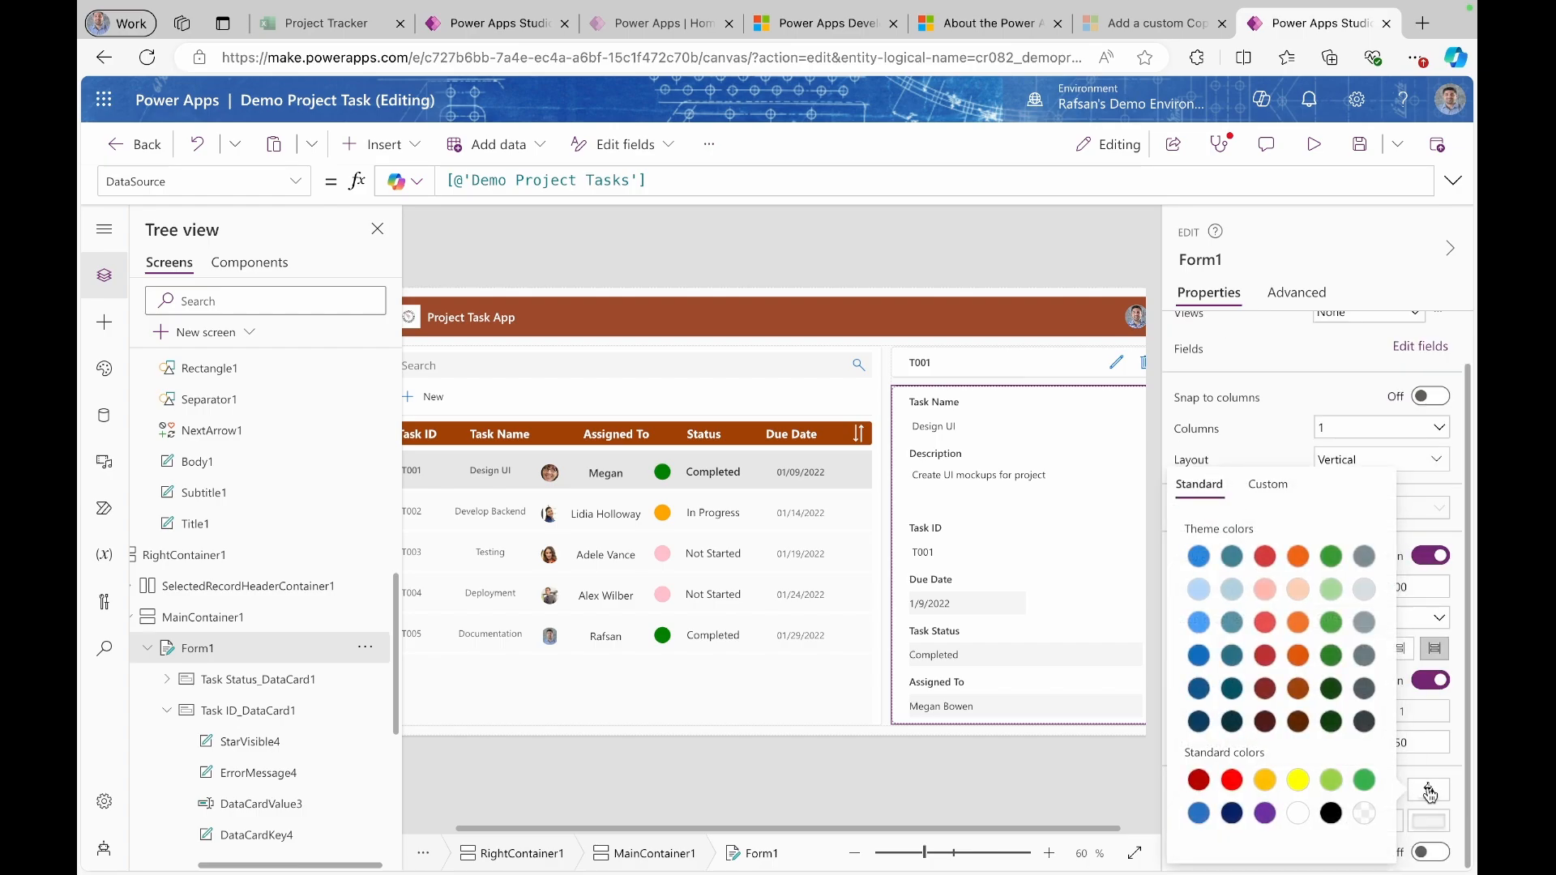
pyautogui.click(1365, 591)
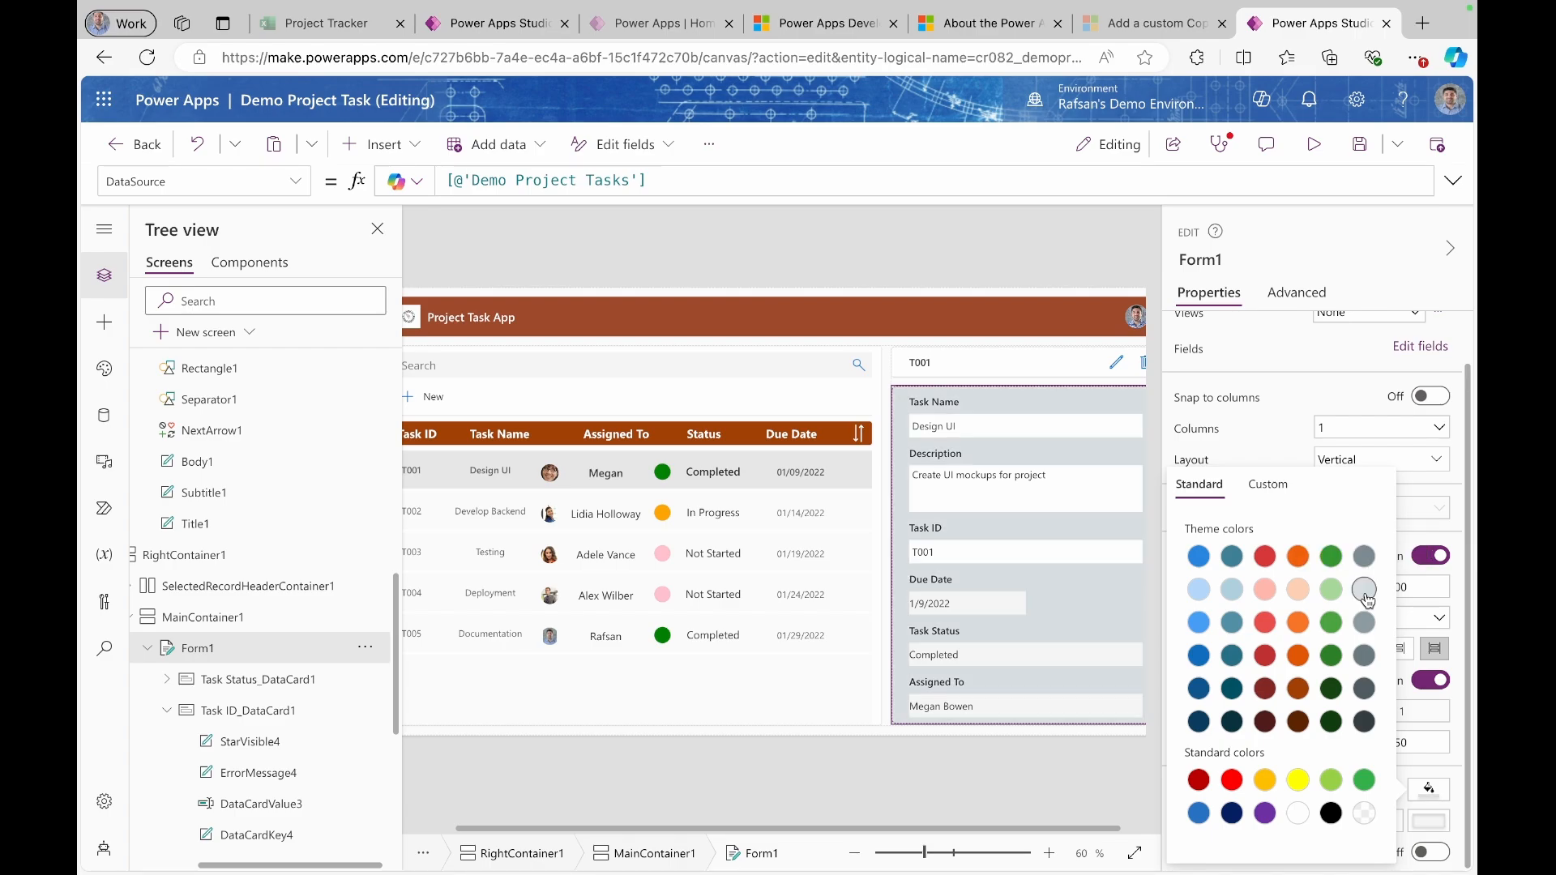
pyautogui.click(1316, 144)
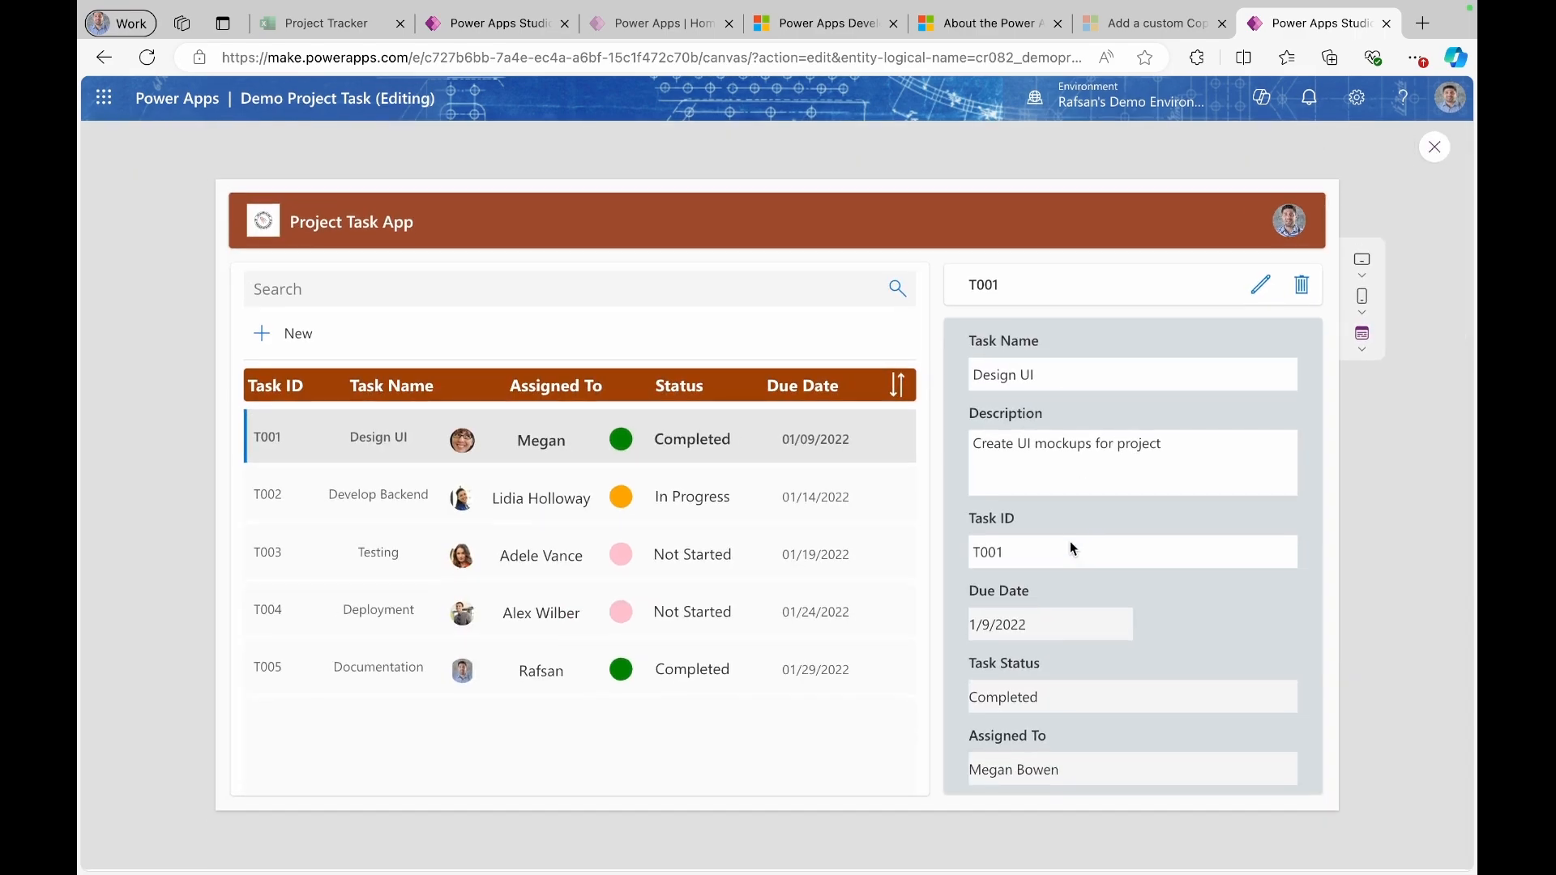
pyautogui.click(1435, 151)
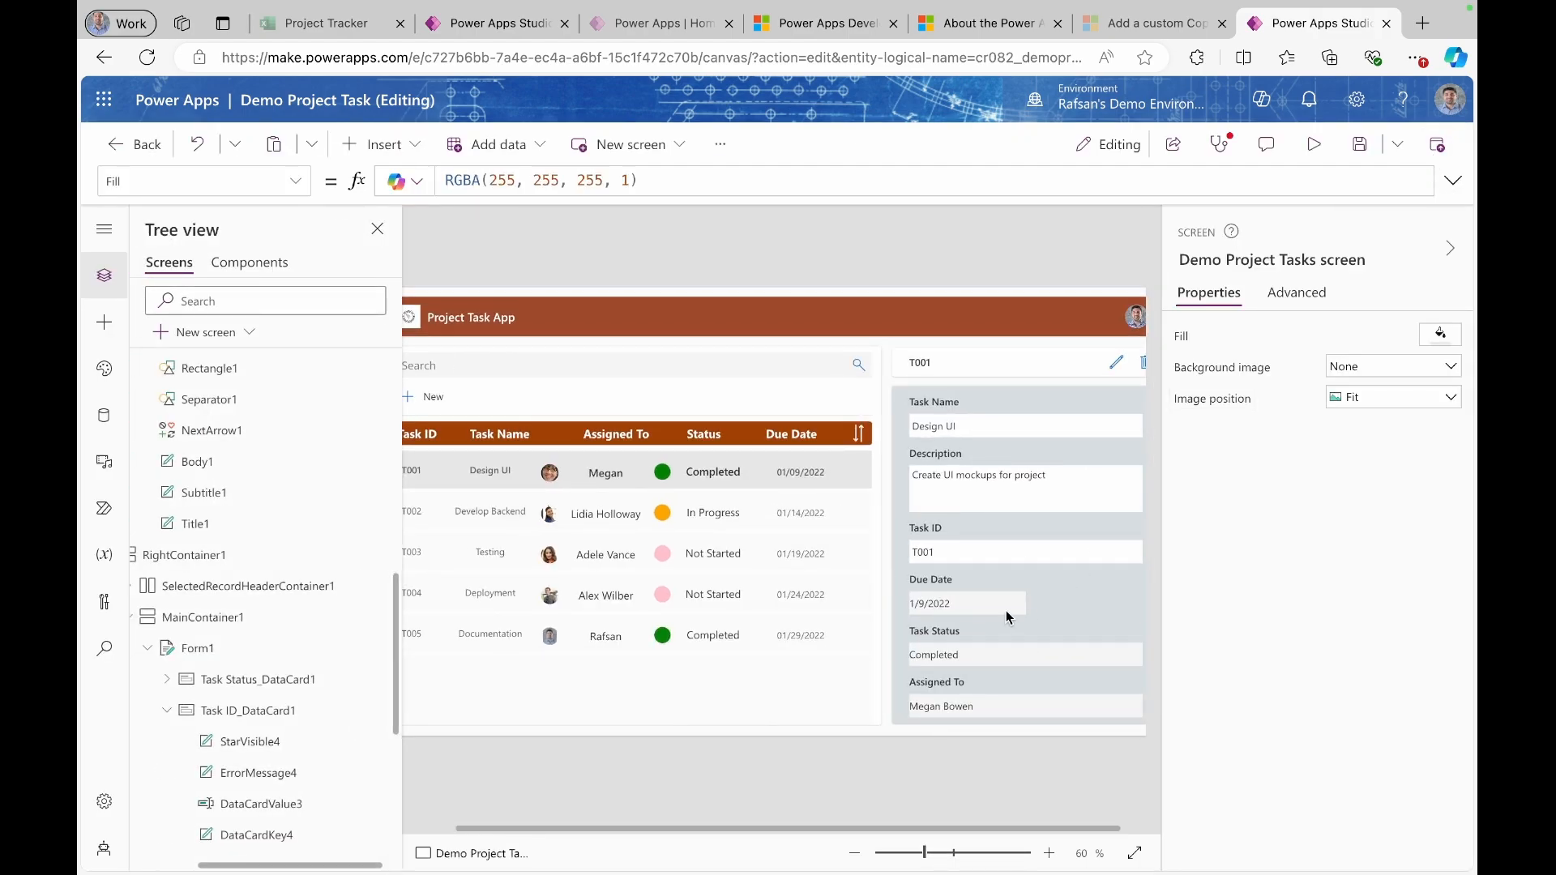
# - Widen the Due Date card's date picker to match the other form fields and preview the app
pyautogui.click(1005, 610)
pyautogui.click(1000, 613)
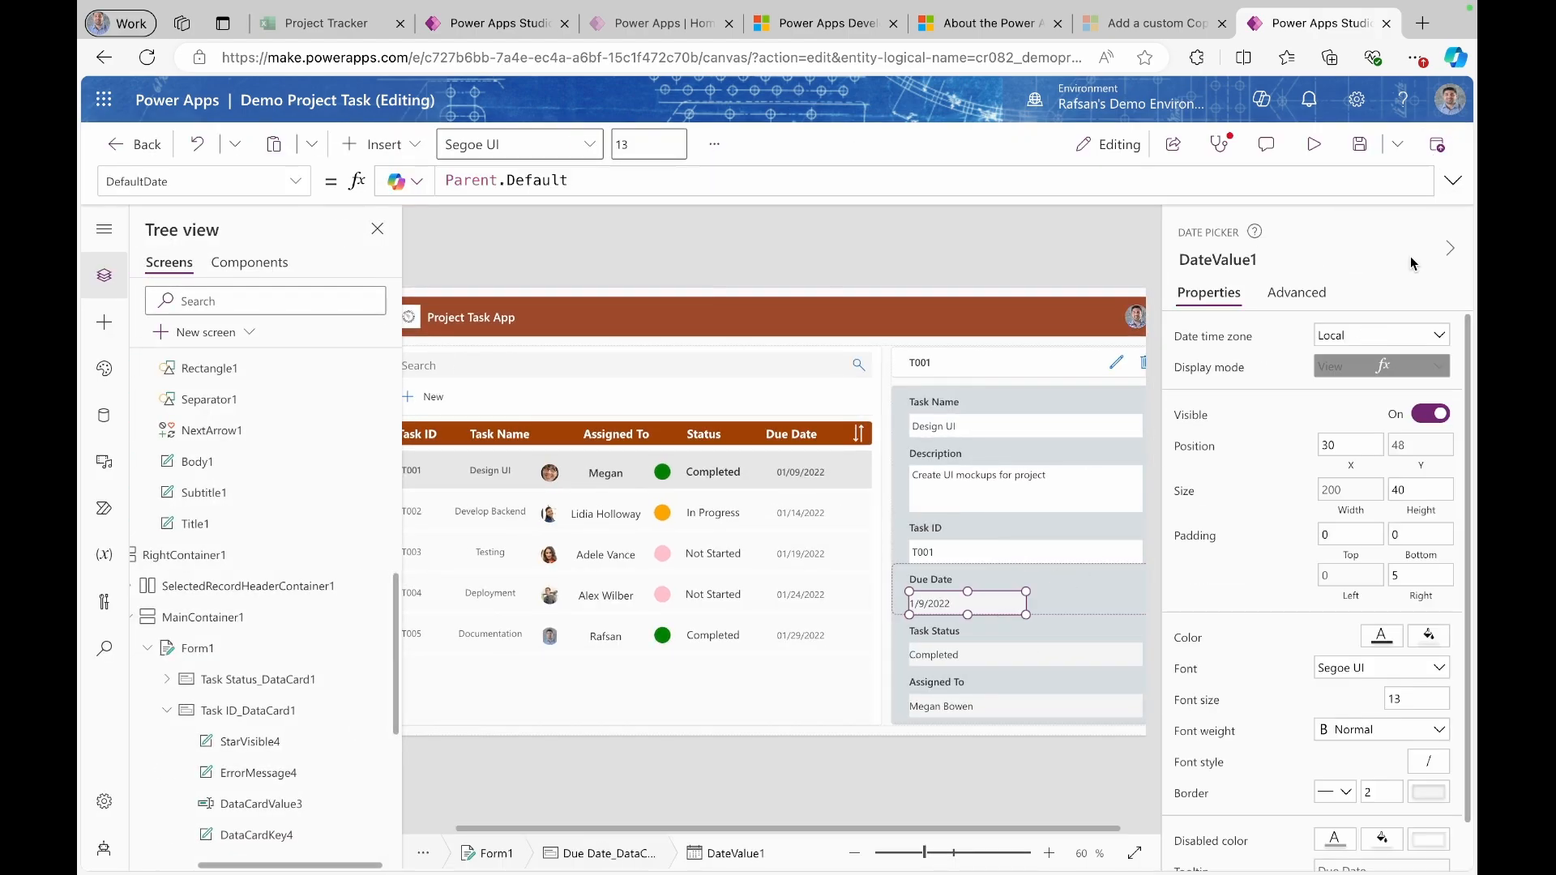
pyautogui.click(1449, 248)
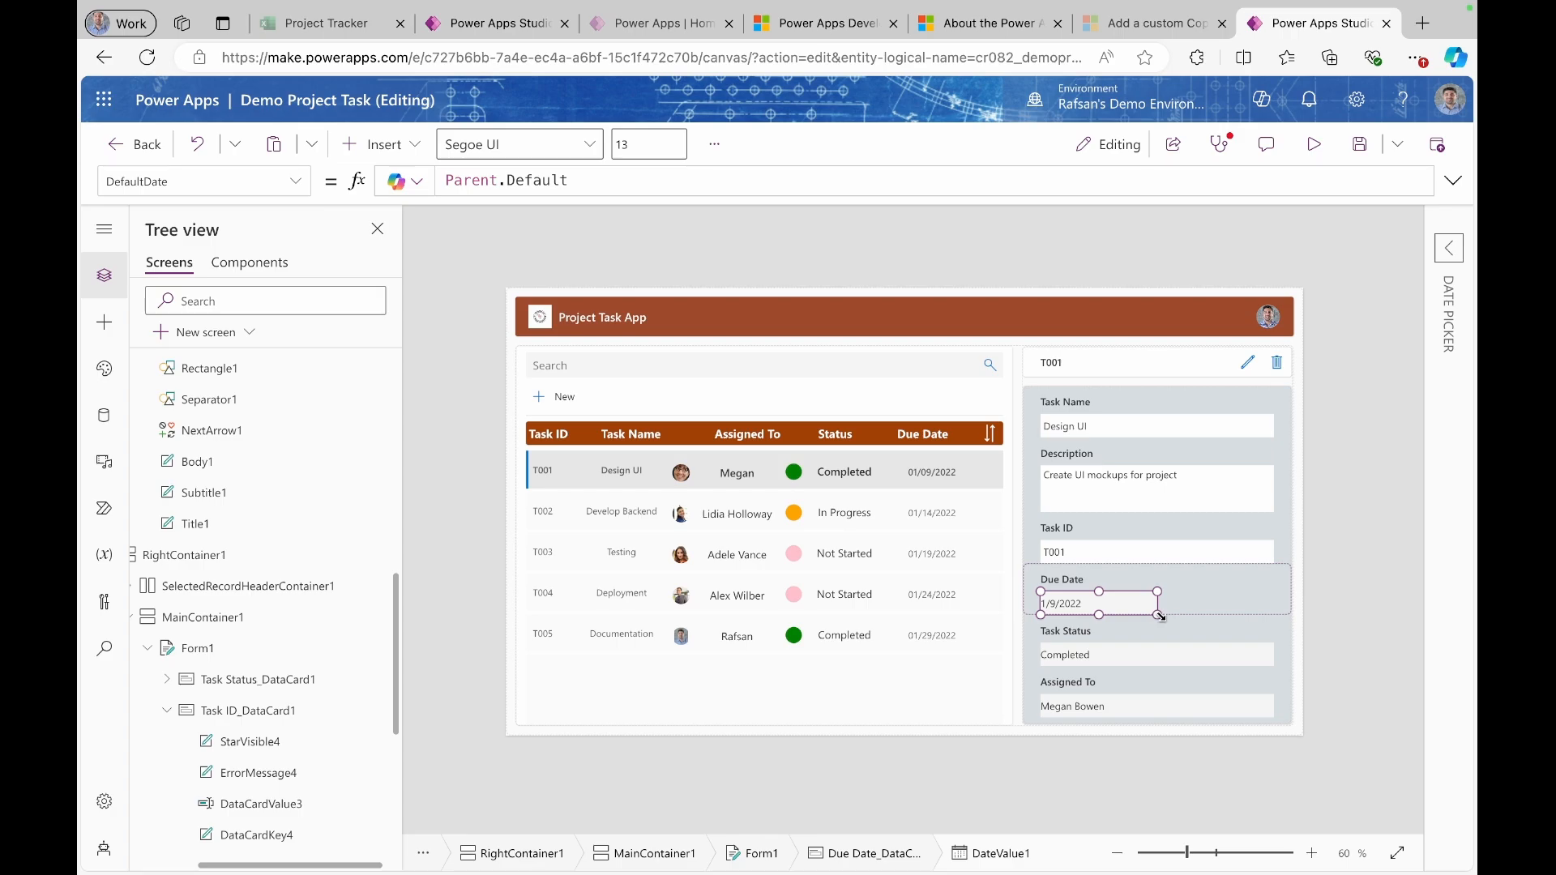
pyautogui.moveTo(1160, 616); pyautogui.dragTo(1274, 616)
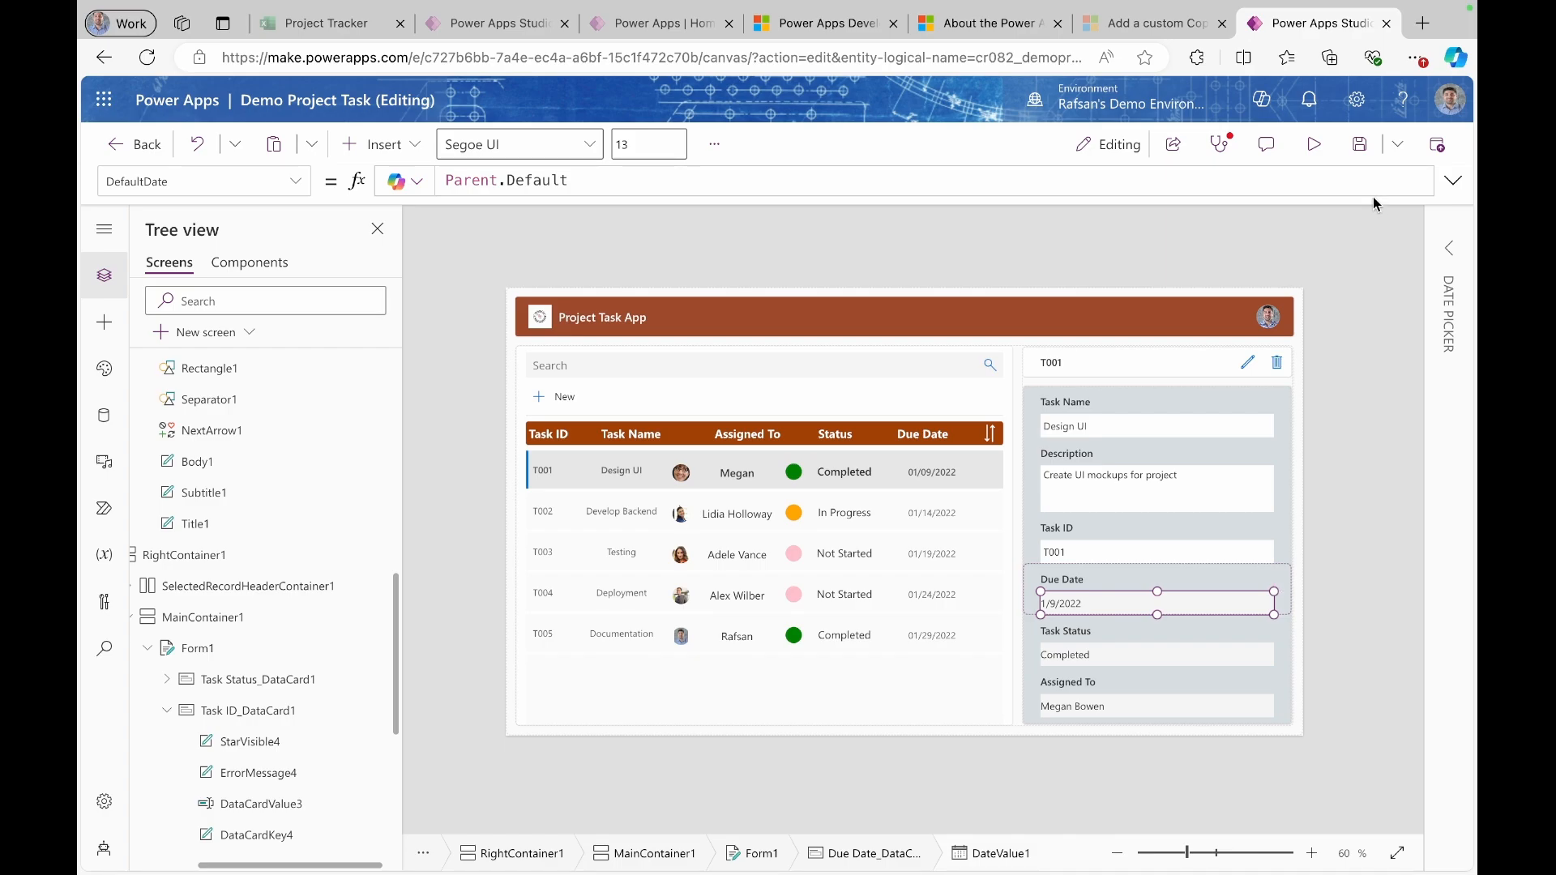
pyautogui.click(1315, 144)
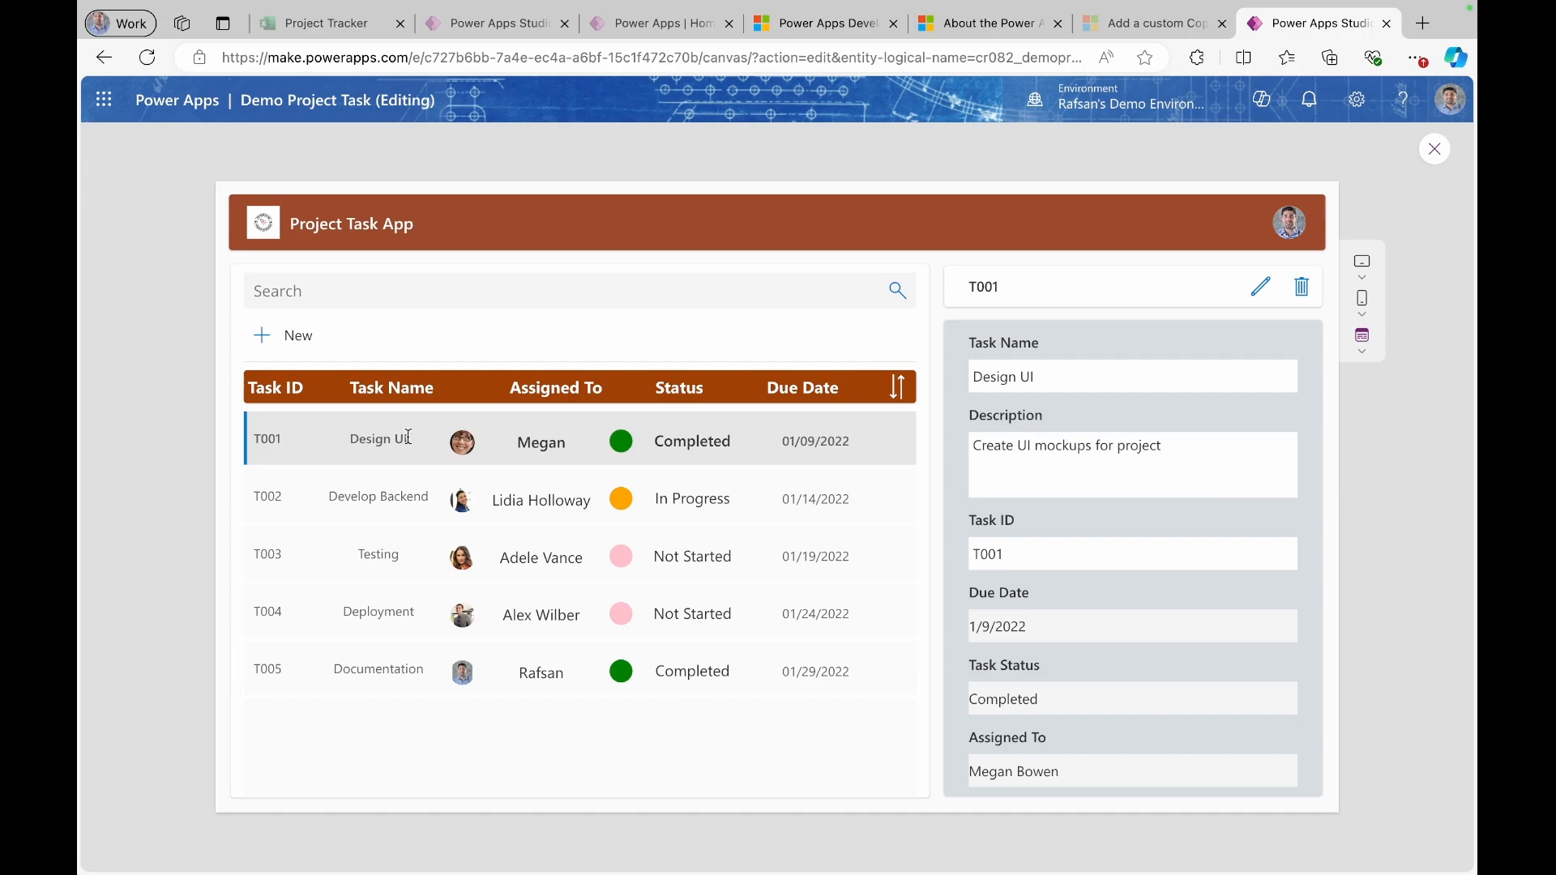
# - Check task T002 in the app preview by opening its form for editing, then cancel the edit and close the preview
pyautogui.click(385, 481)
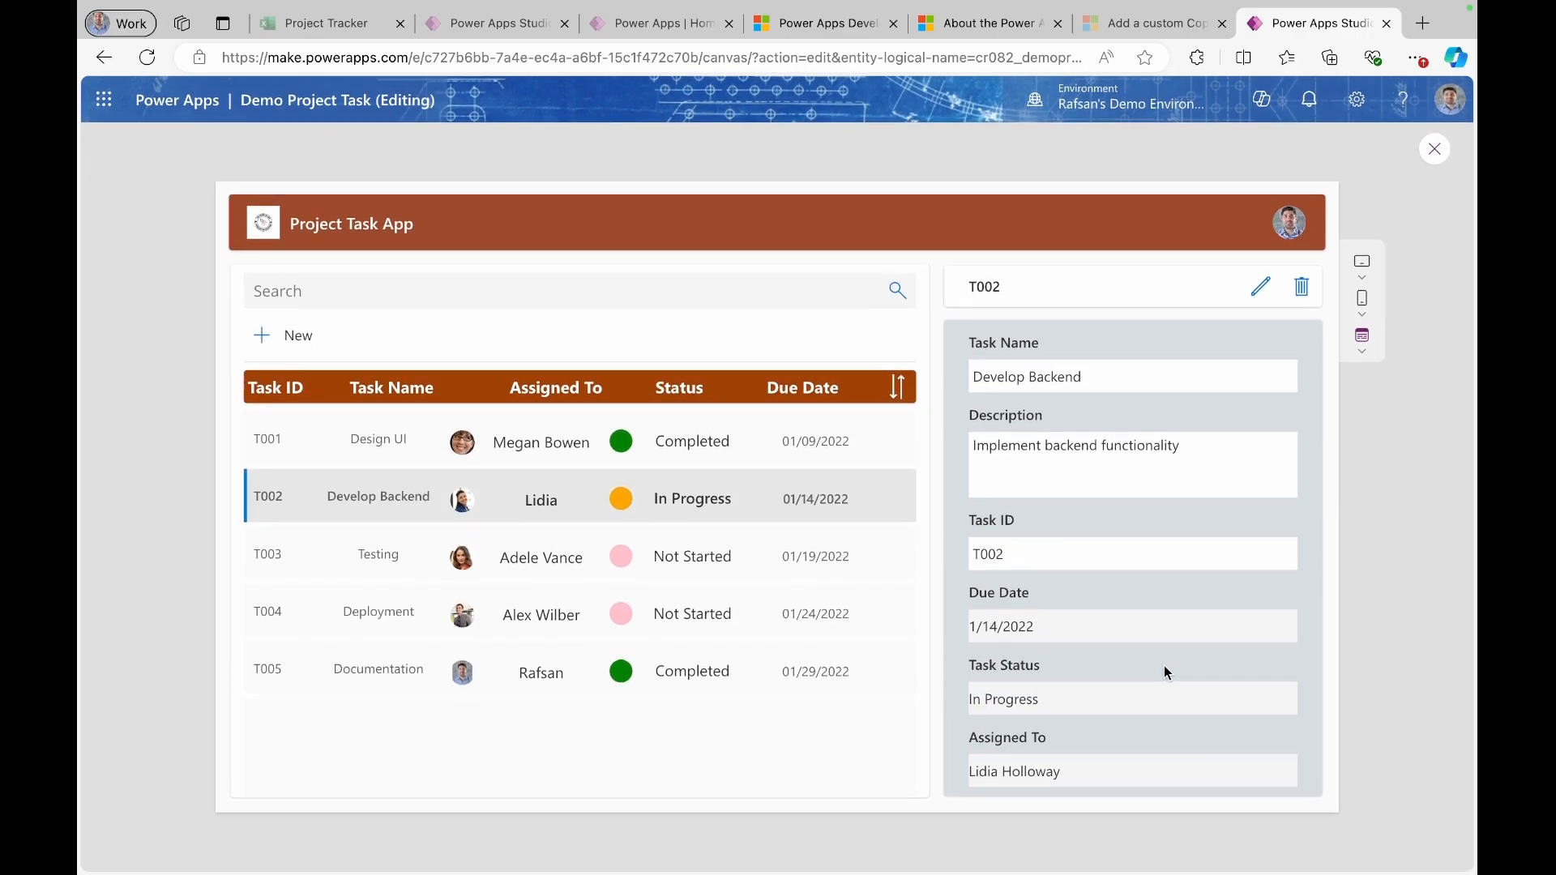
pyautogui.click(1260, 287)
pyautogui.scroll(-1, 1155, 549)
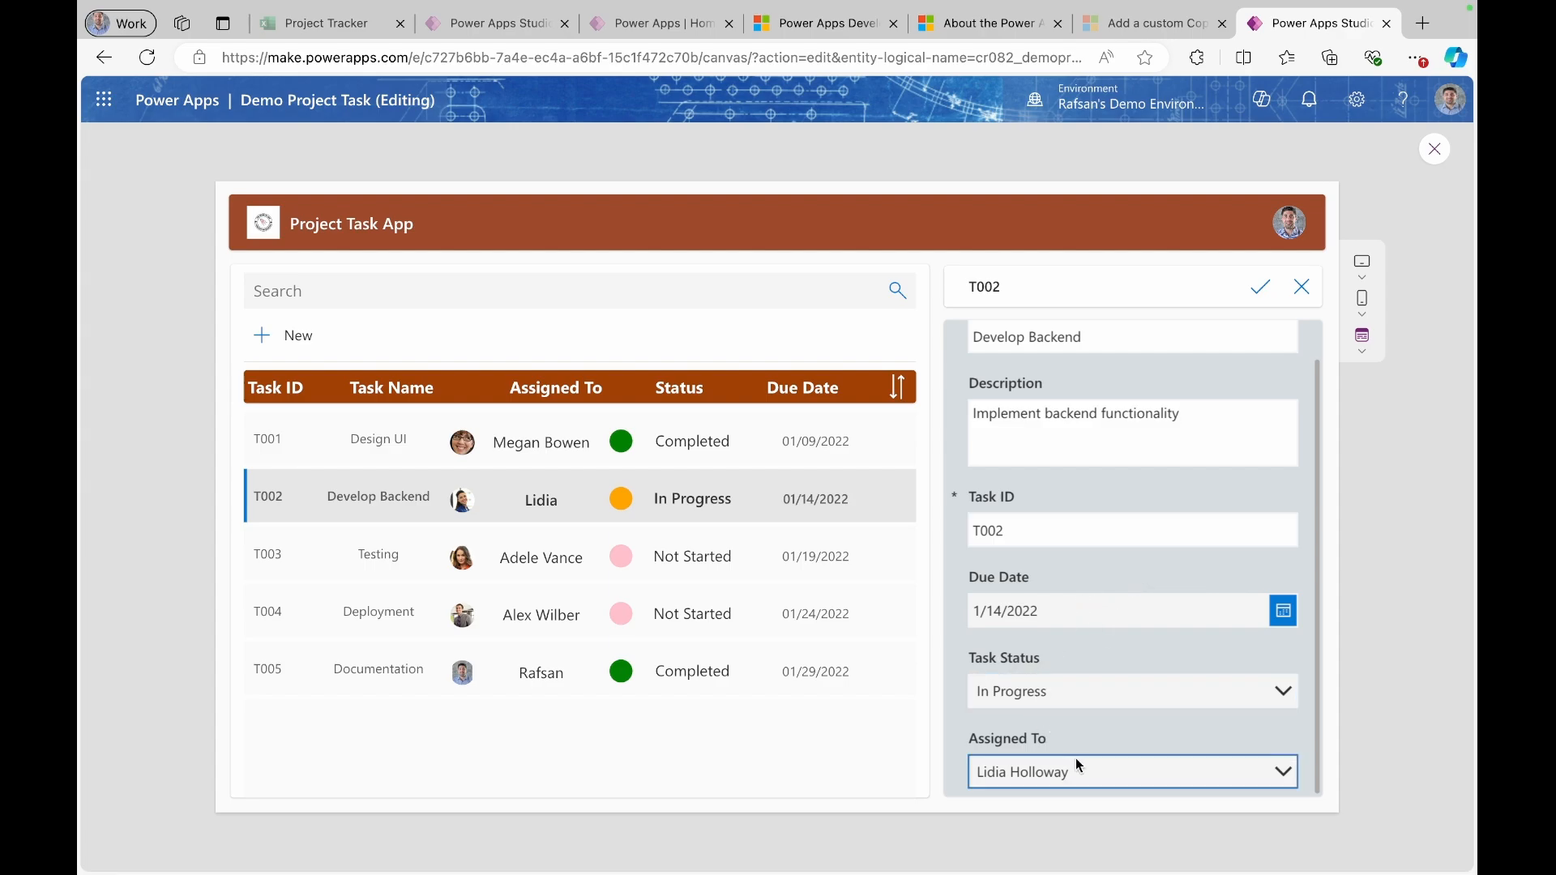
pyautogui.click(1302, 287)
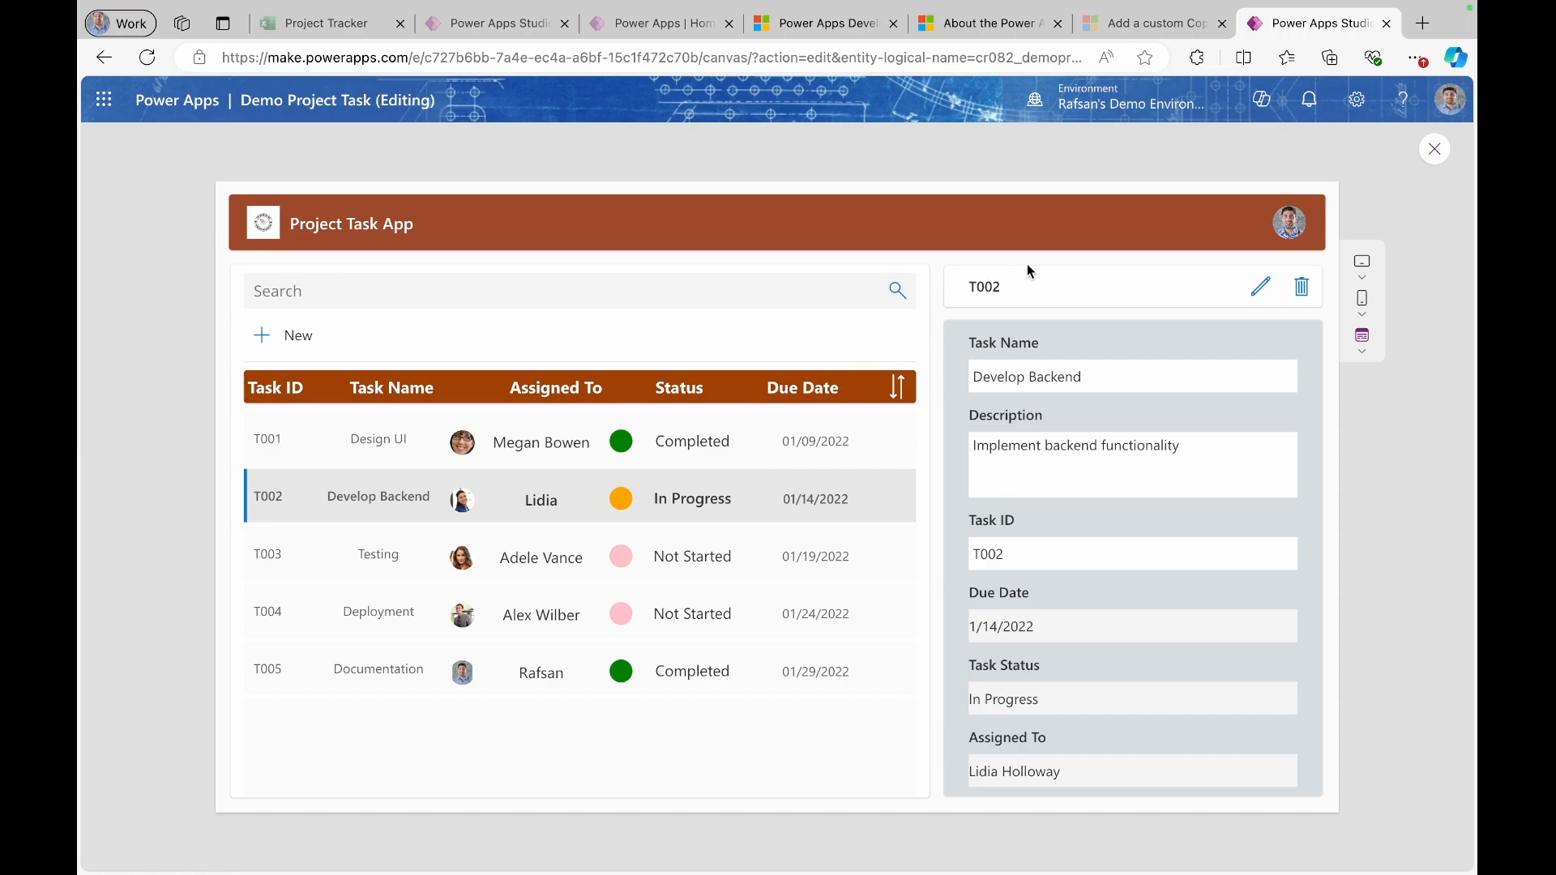
pyautogui.click(1434, 150)
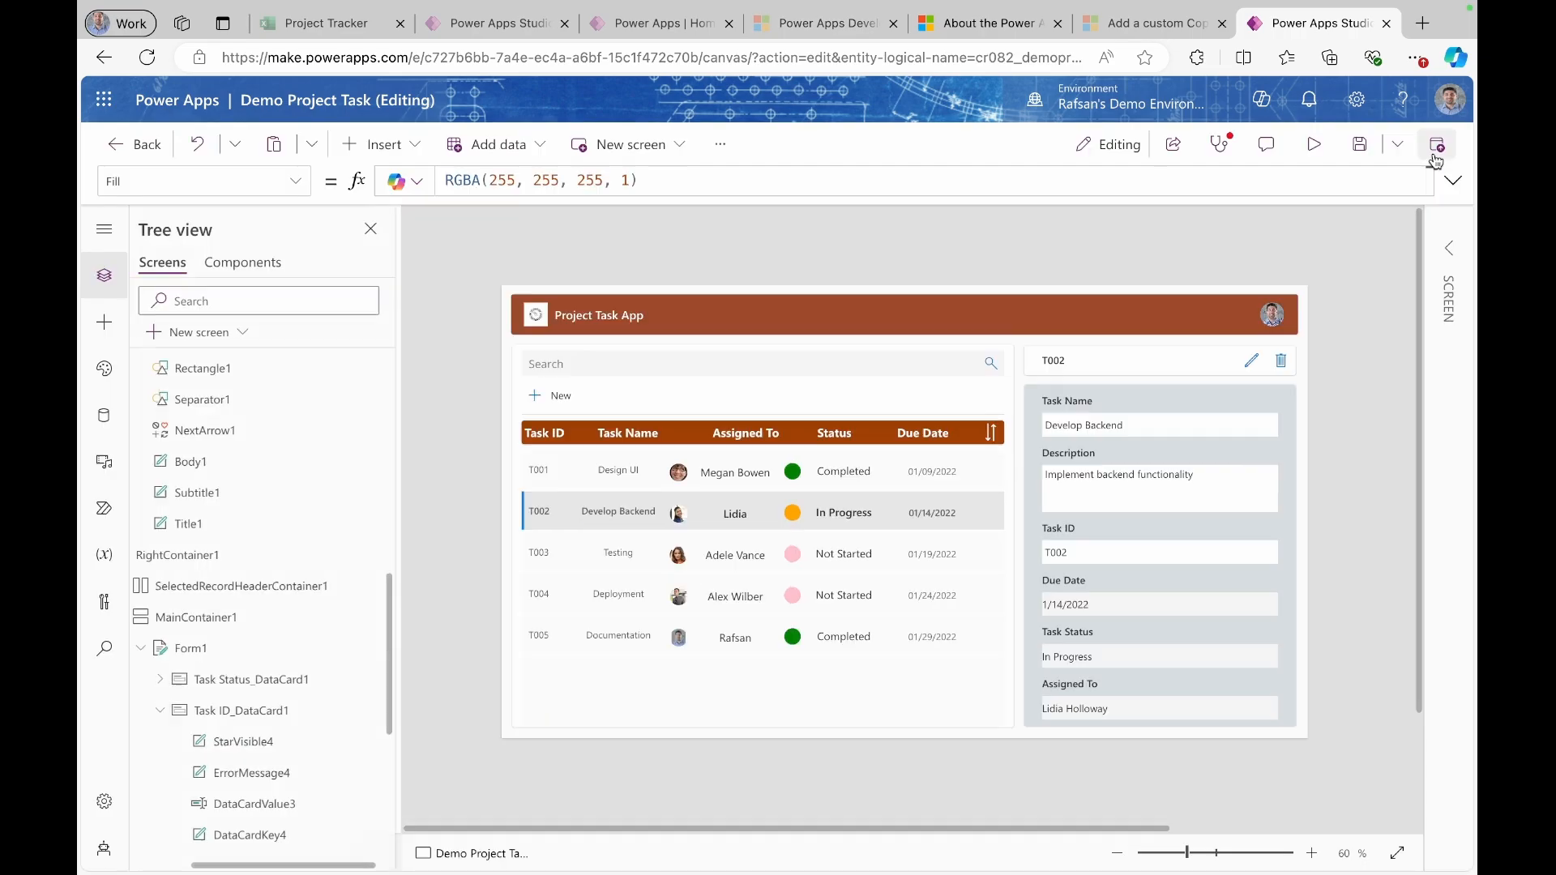
# - Start the record title's Text formula with an If that shows "Add New Task Deatils" when Form1.Mode= FormMode.New
pyautogui.click(1043, 367)
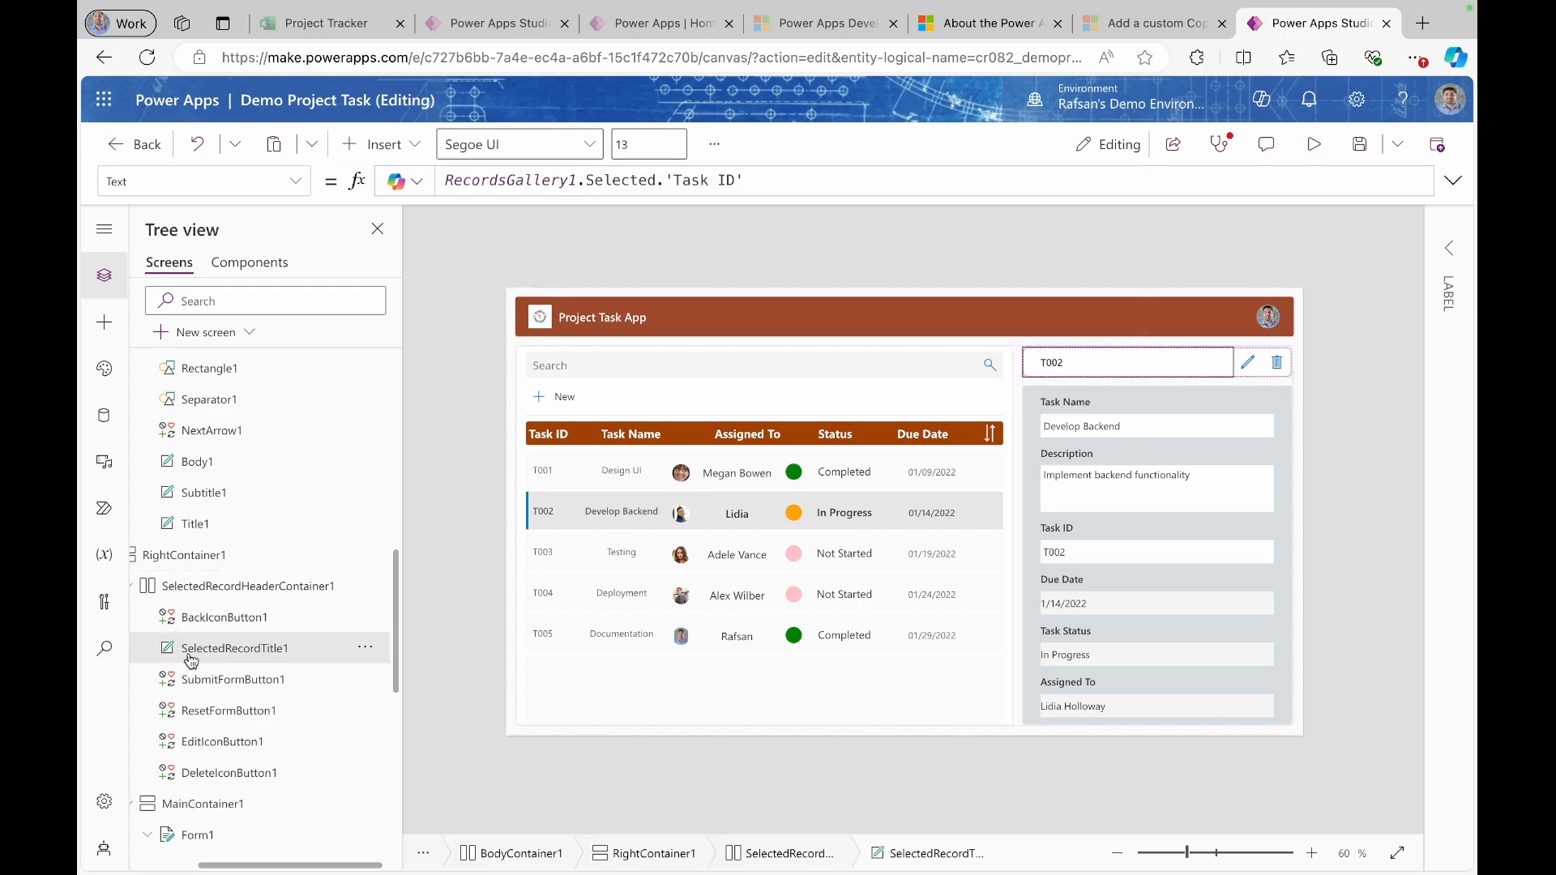
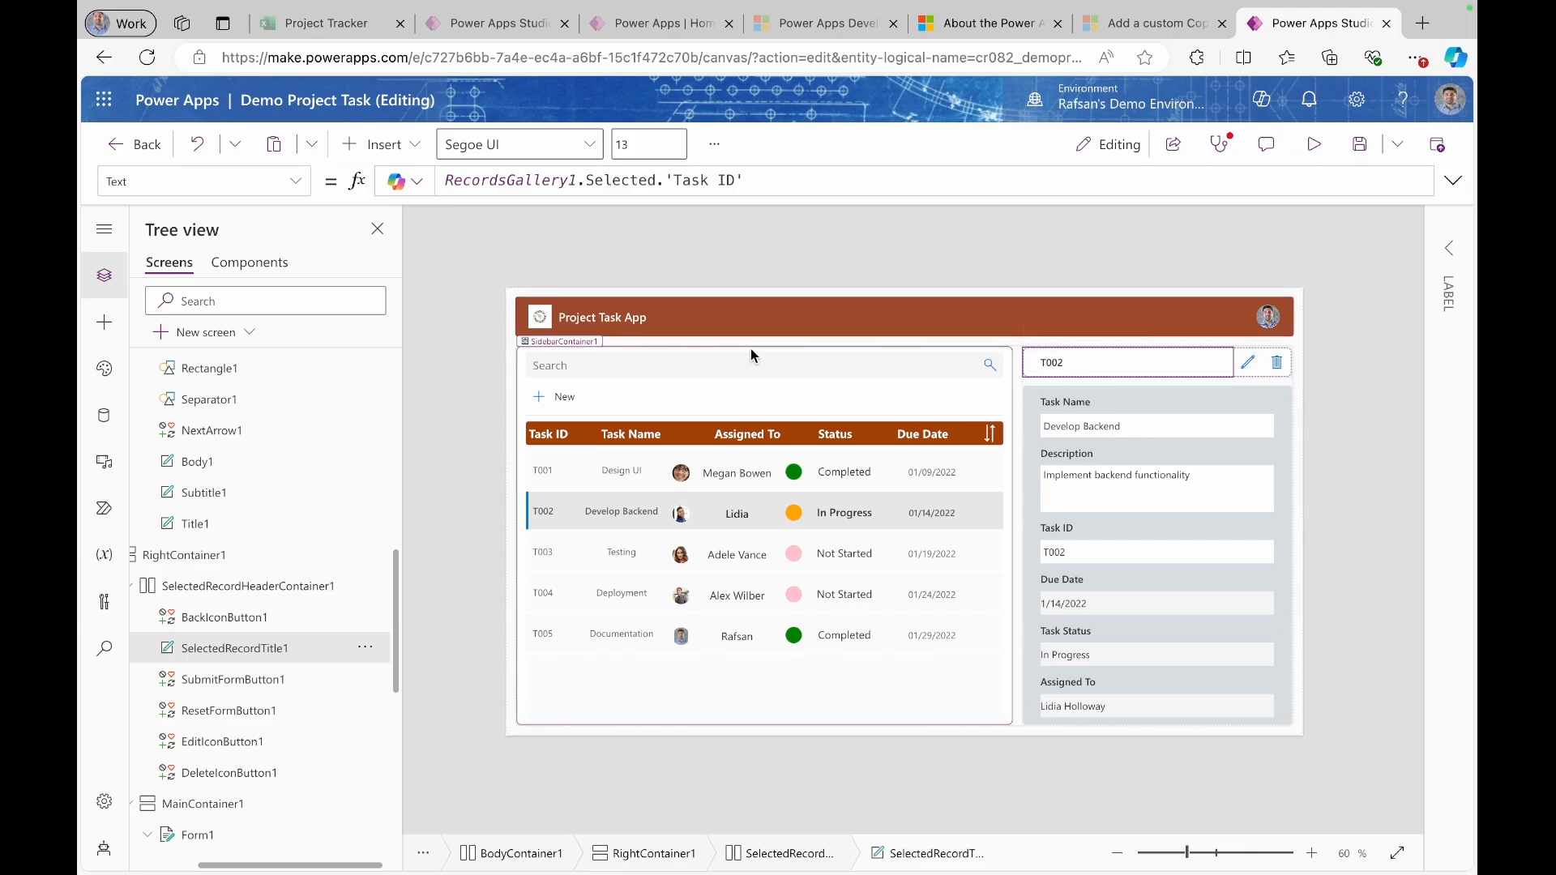
pyautogui.doubleClick(448, 178)
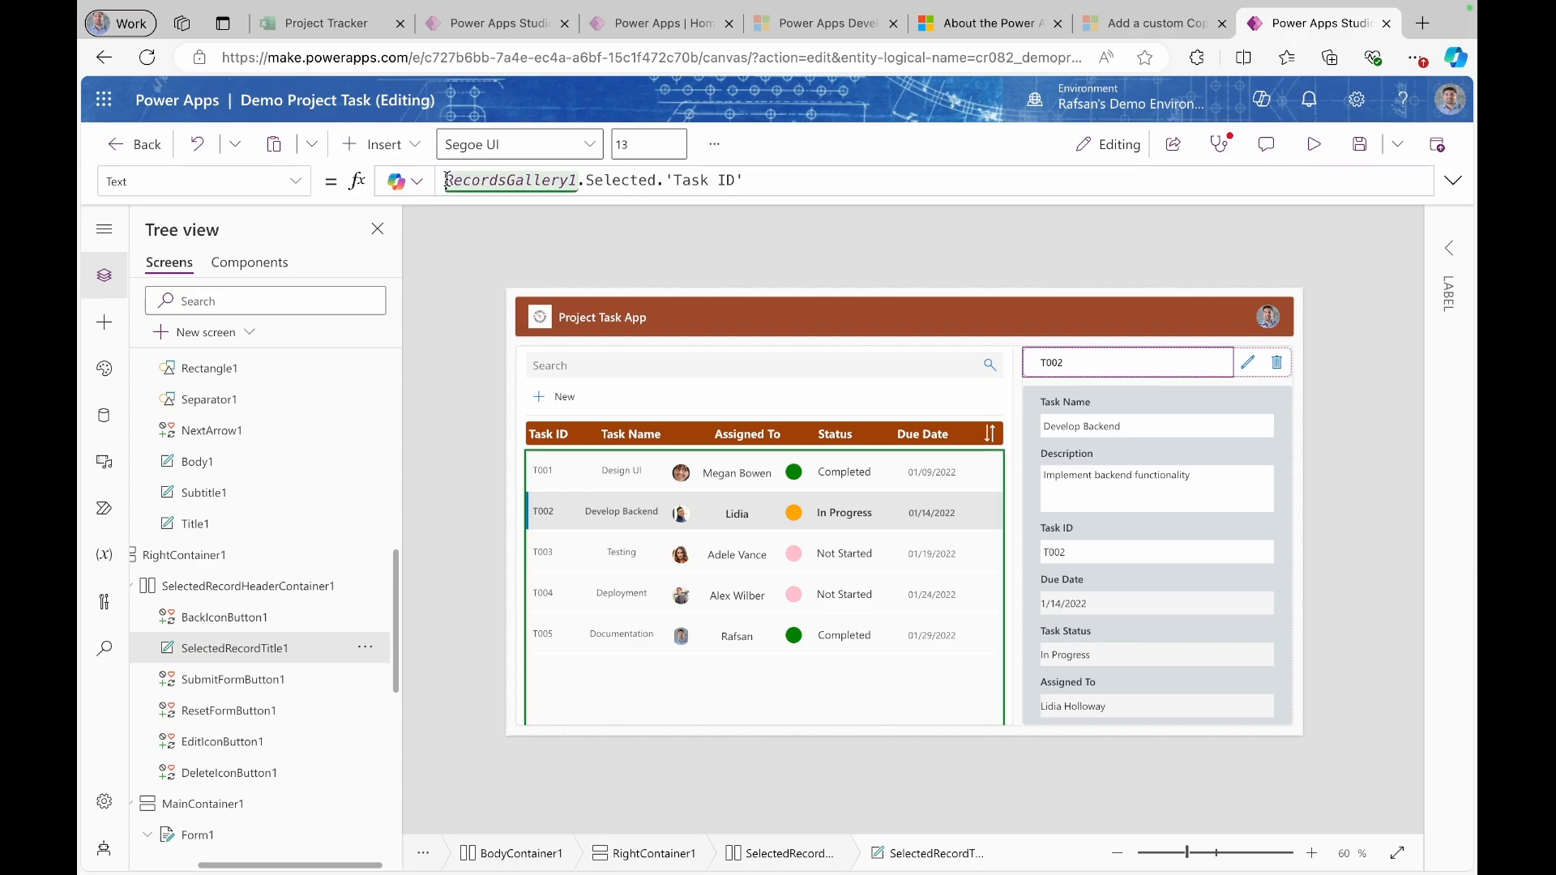
pyautogui.write('If(Form1')
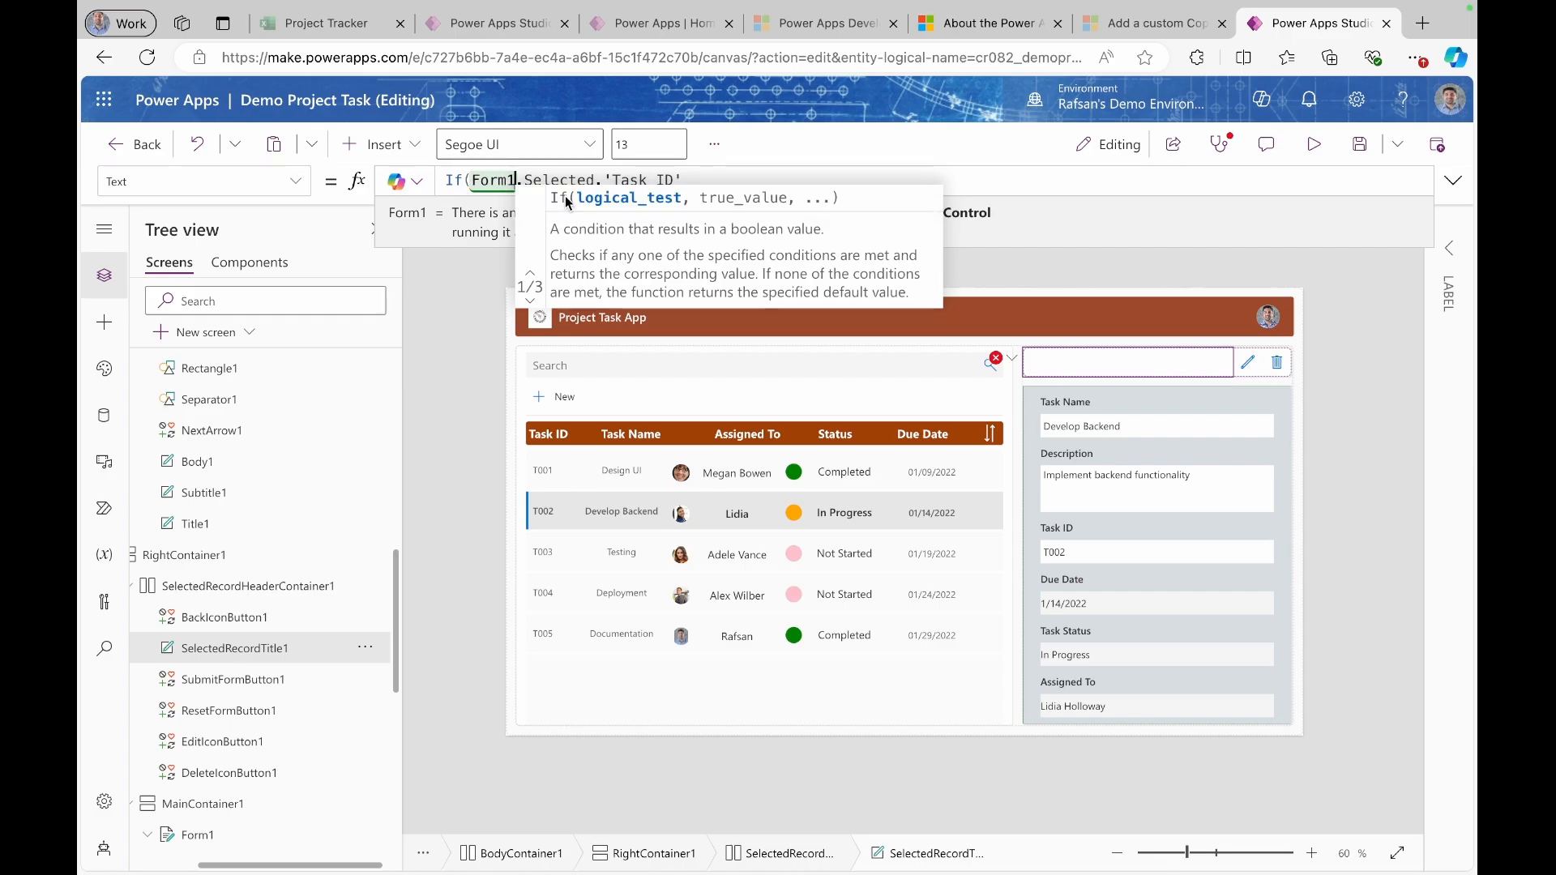
pyautogui.write('.')
pyautogui.write('Mode')
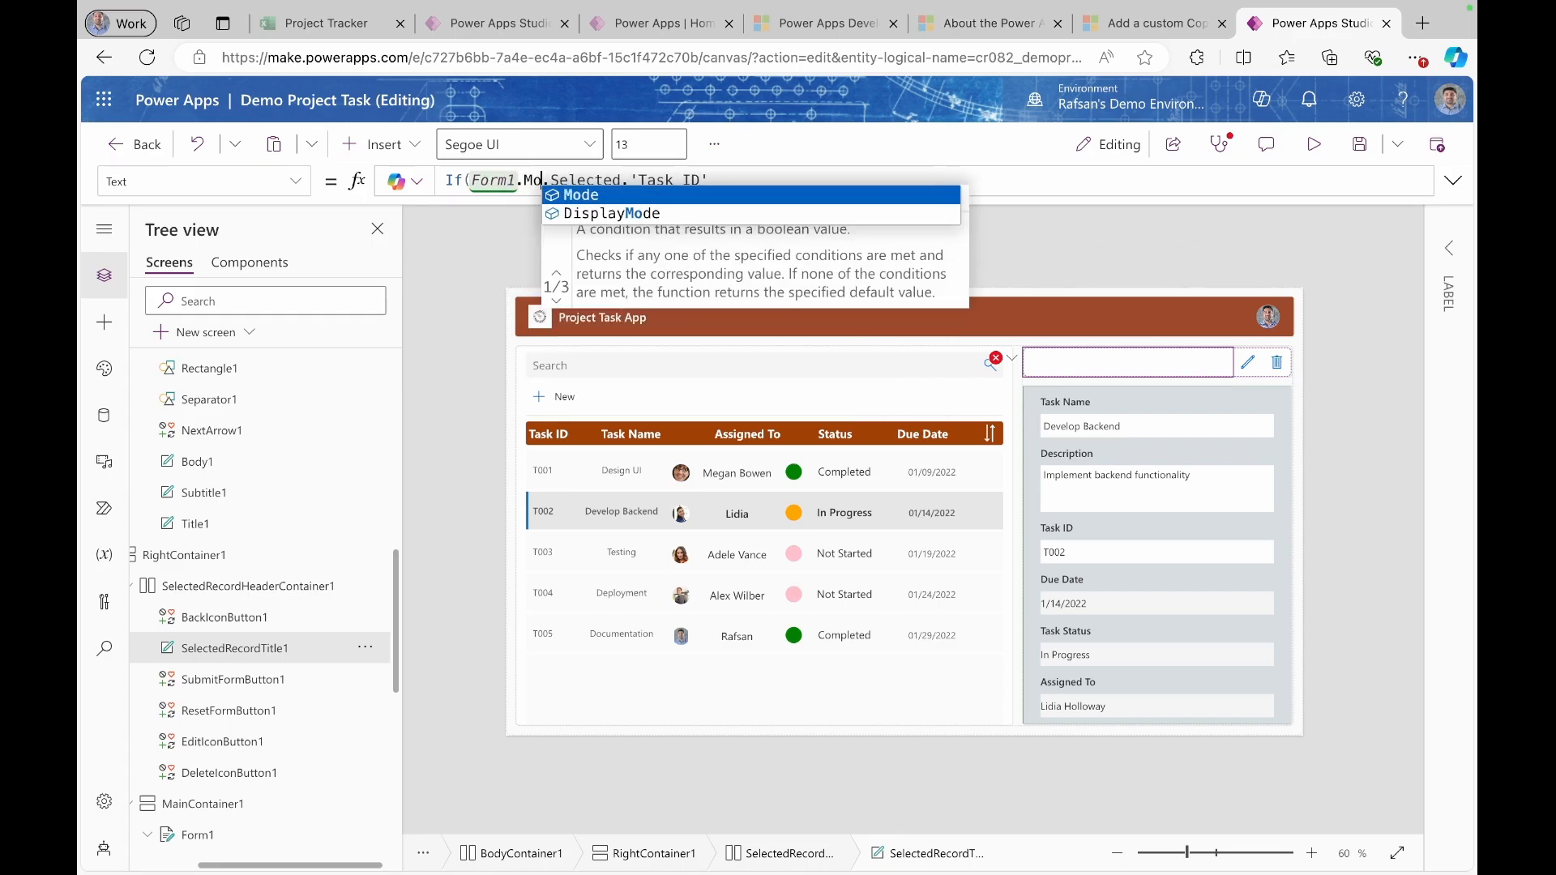
pyautogui.write('= ')
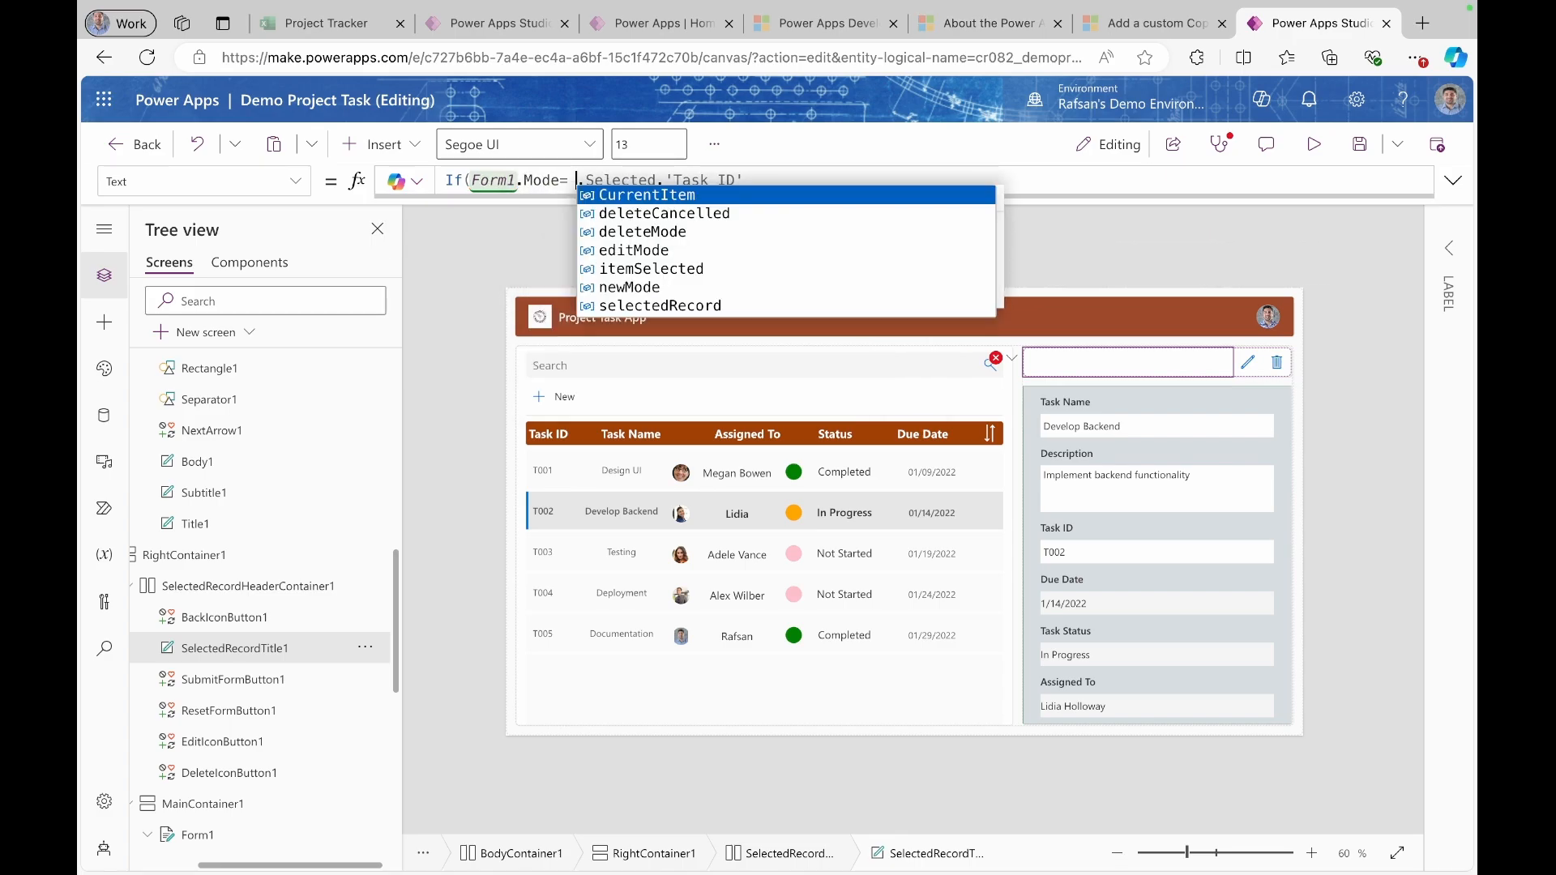
pyautogui.write('Form')
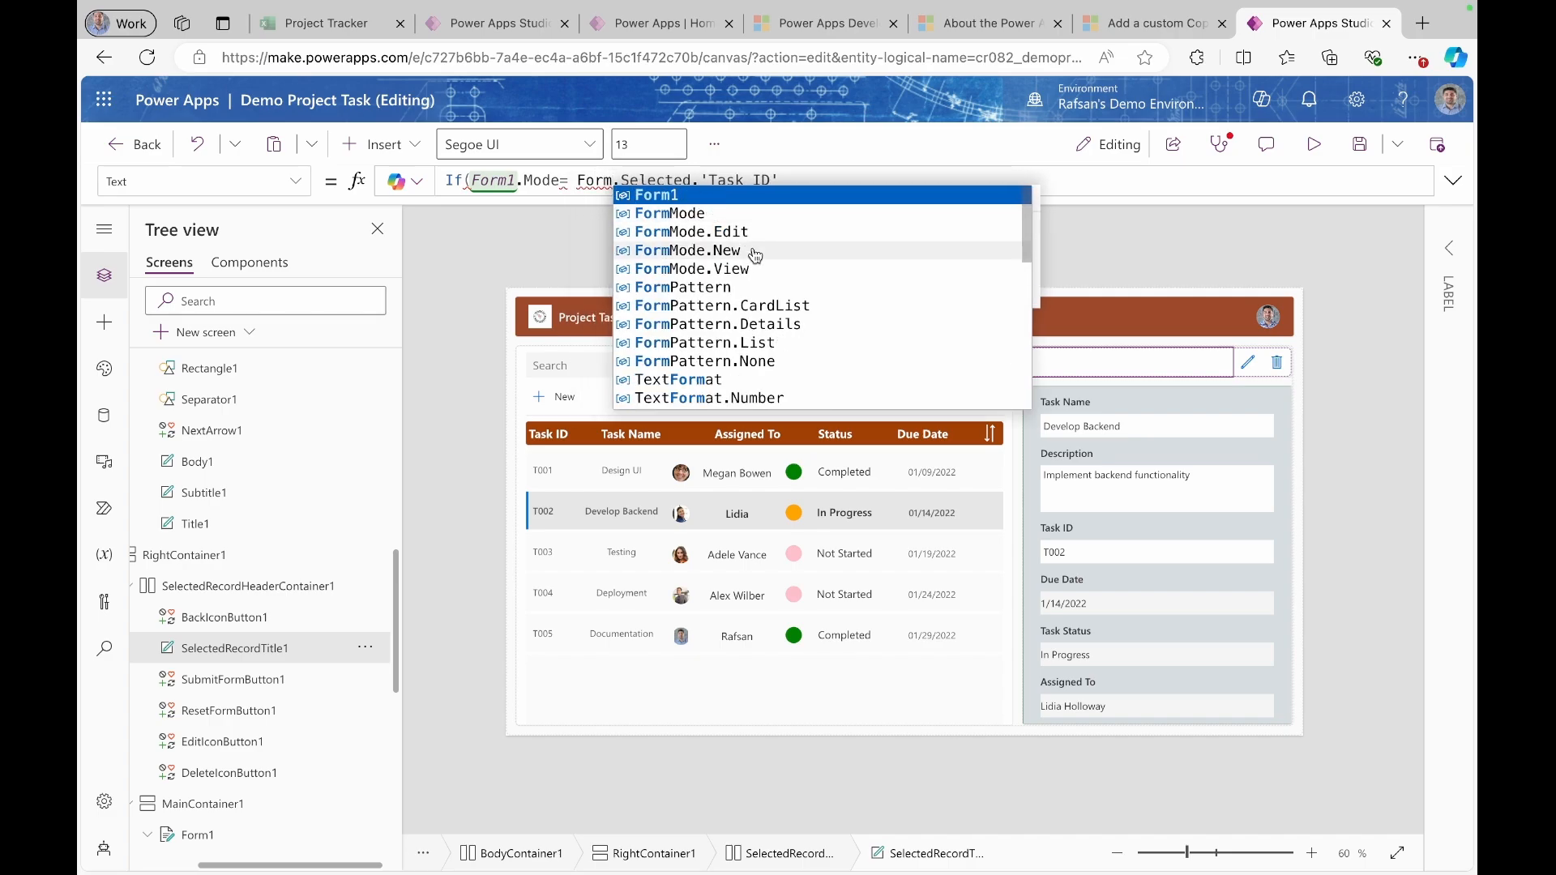
pyautogui.click(755, 257)
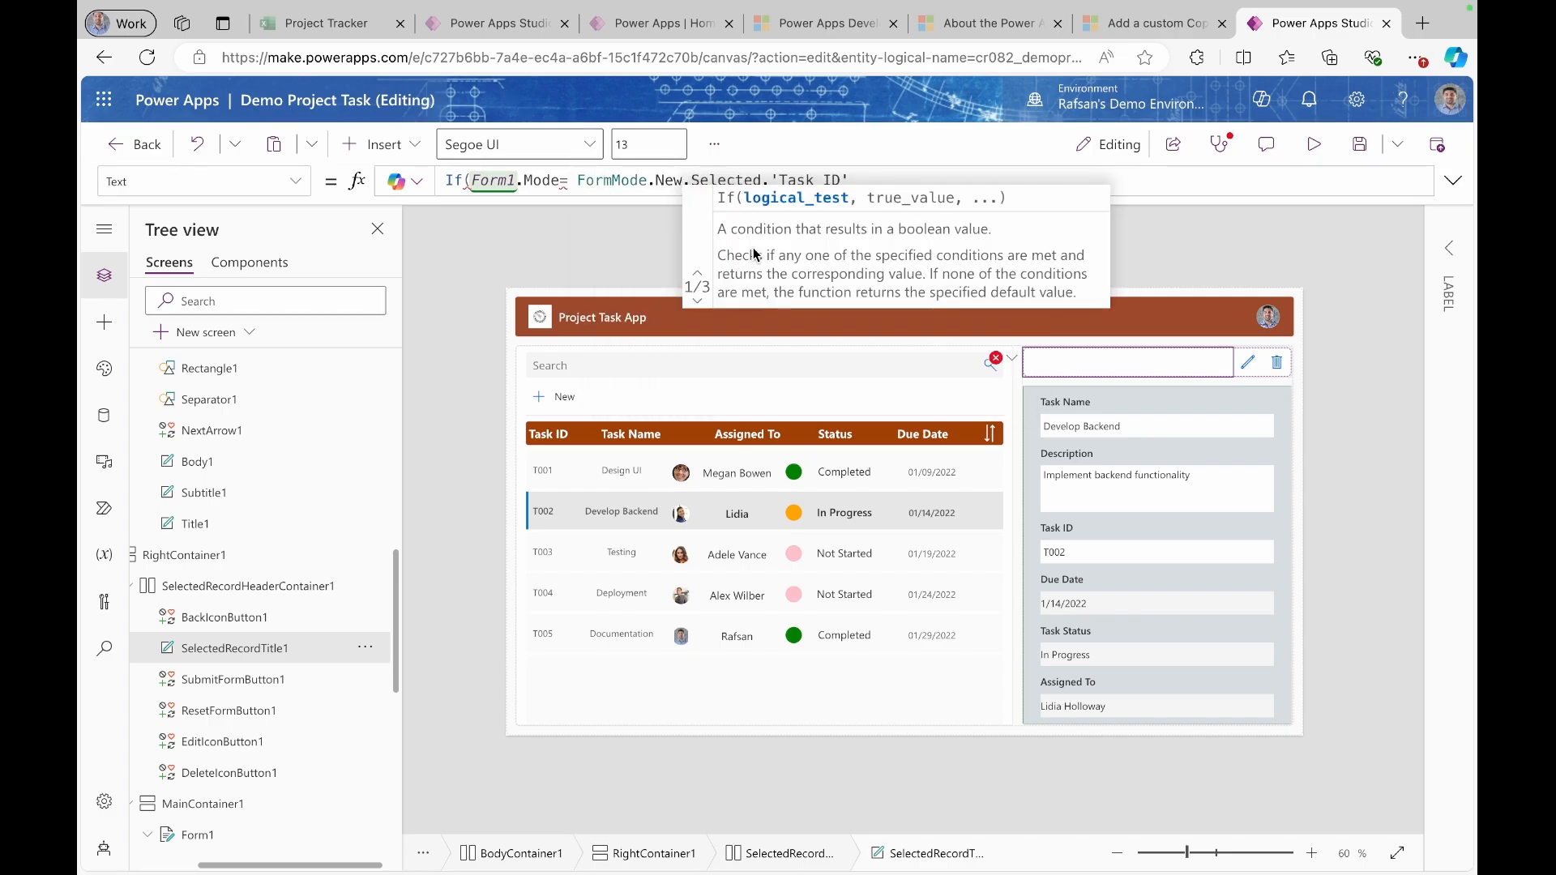
pyautogui.write(', "')
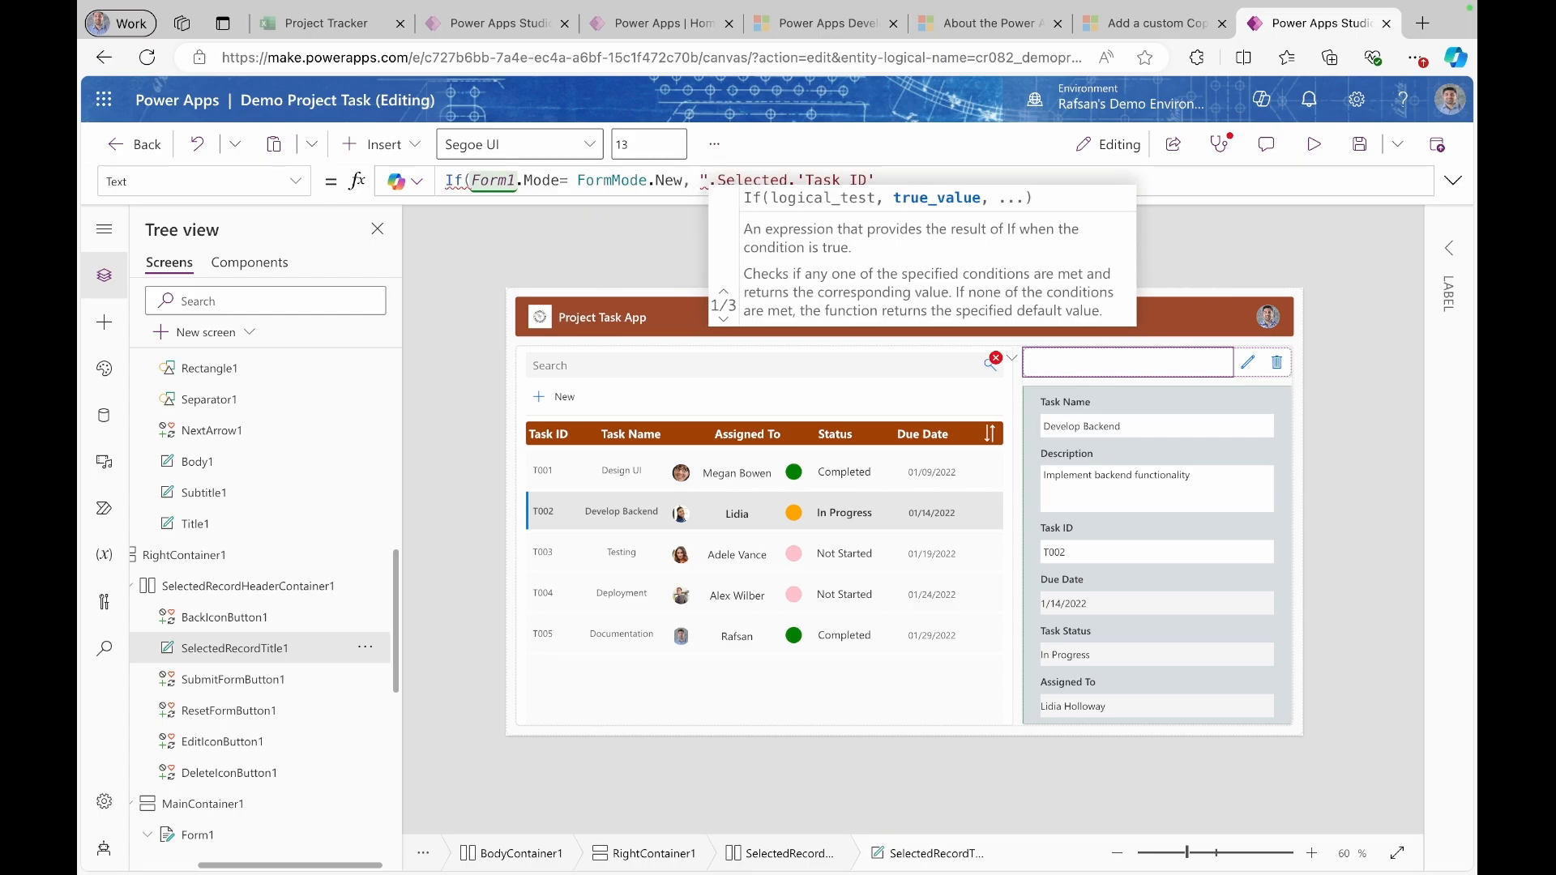
pyautogui.write('Add New ')
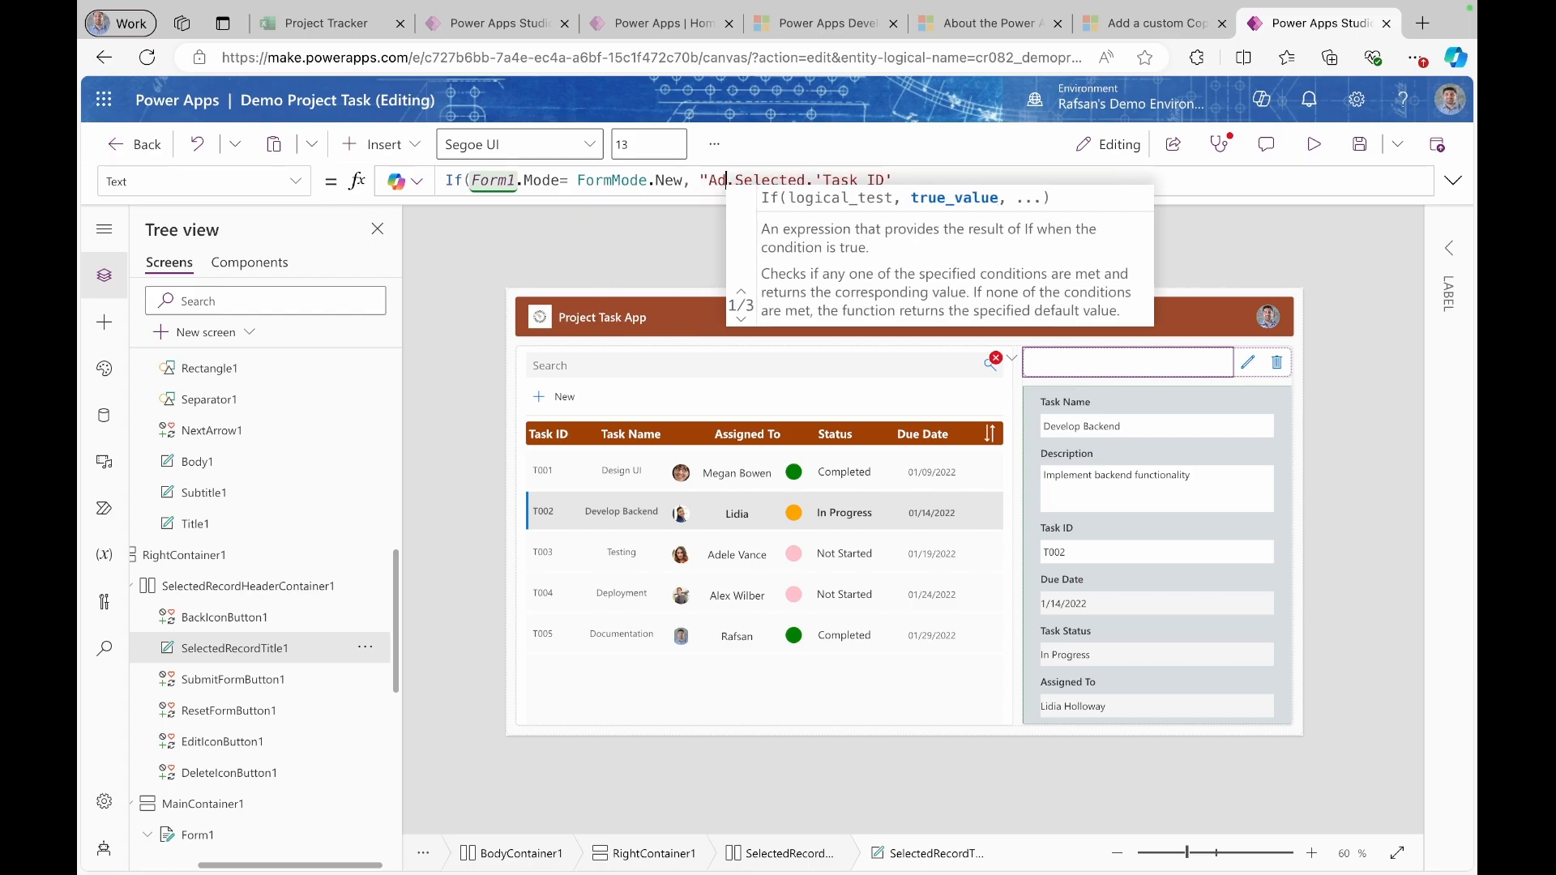
pyautogui.write('Task Deat')
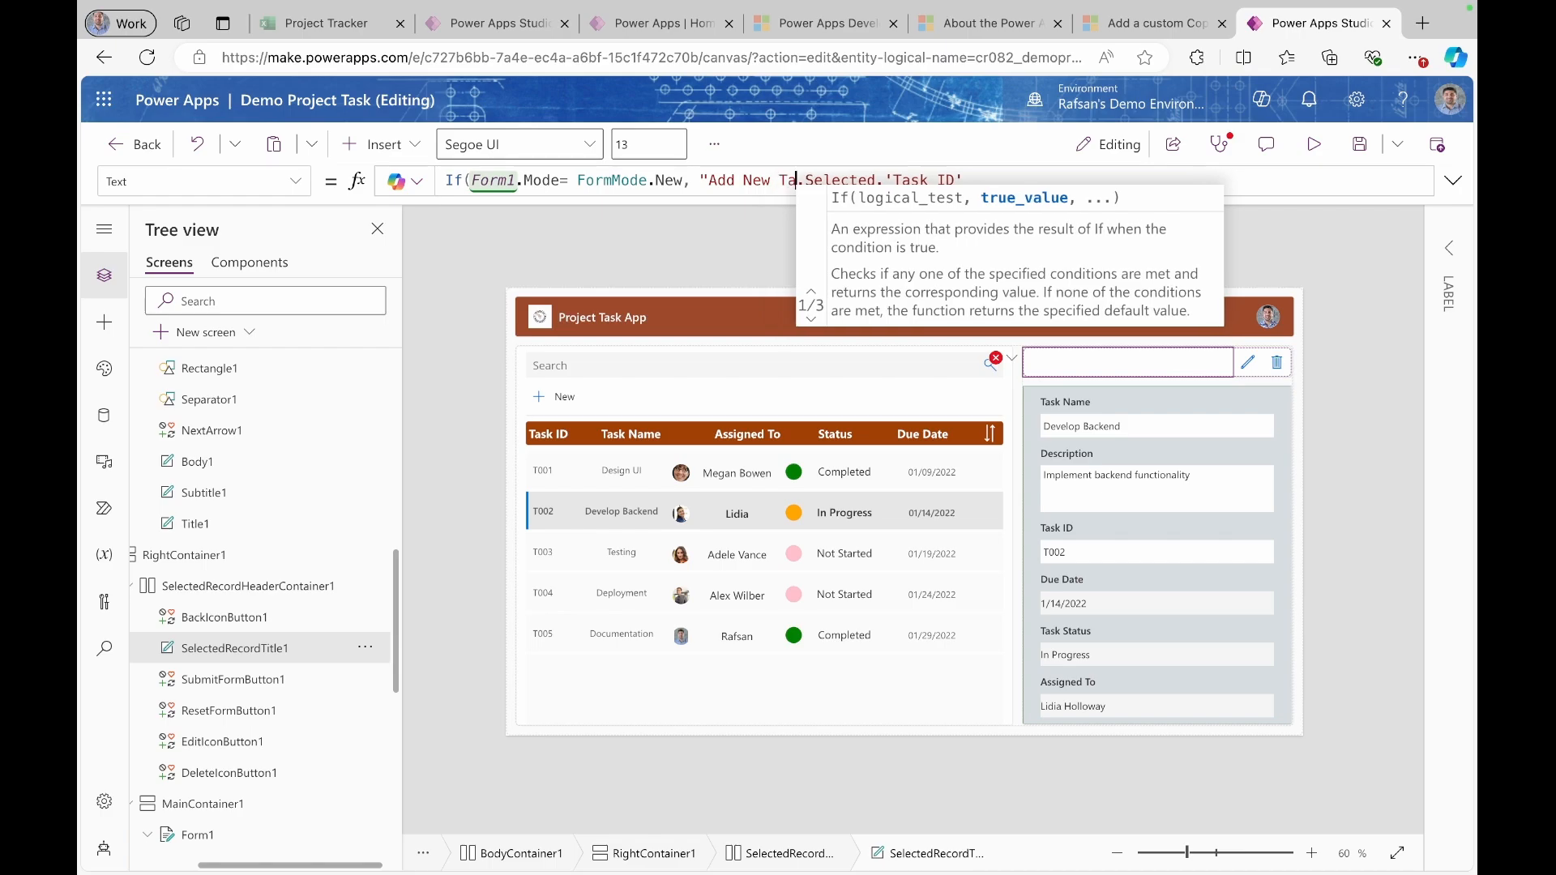
pyautogui.write('ils')
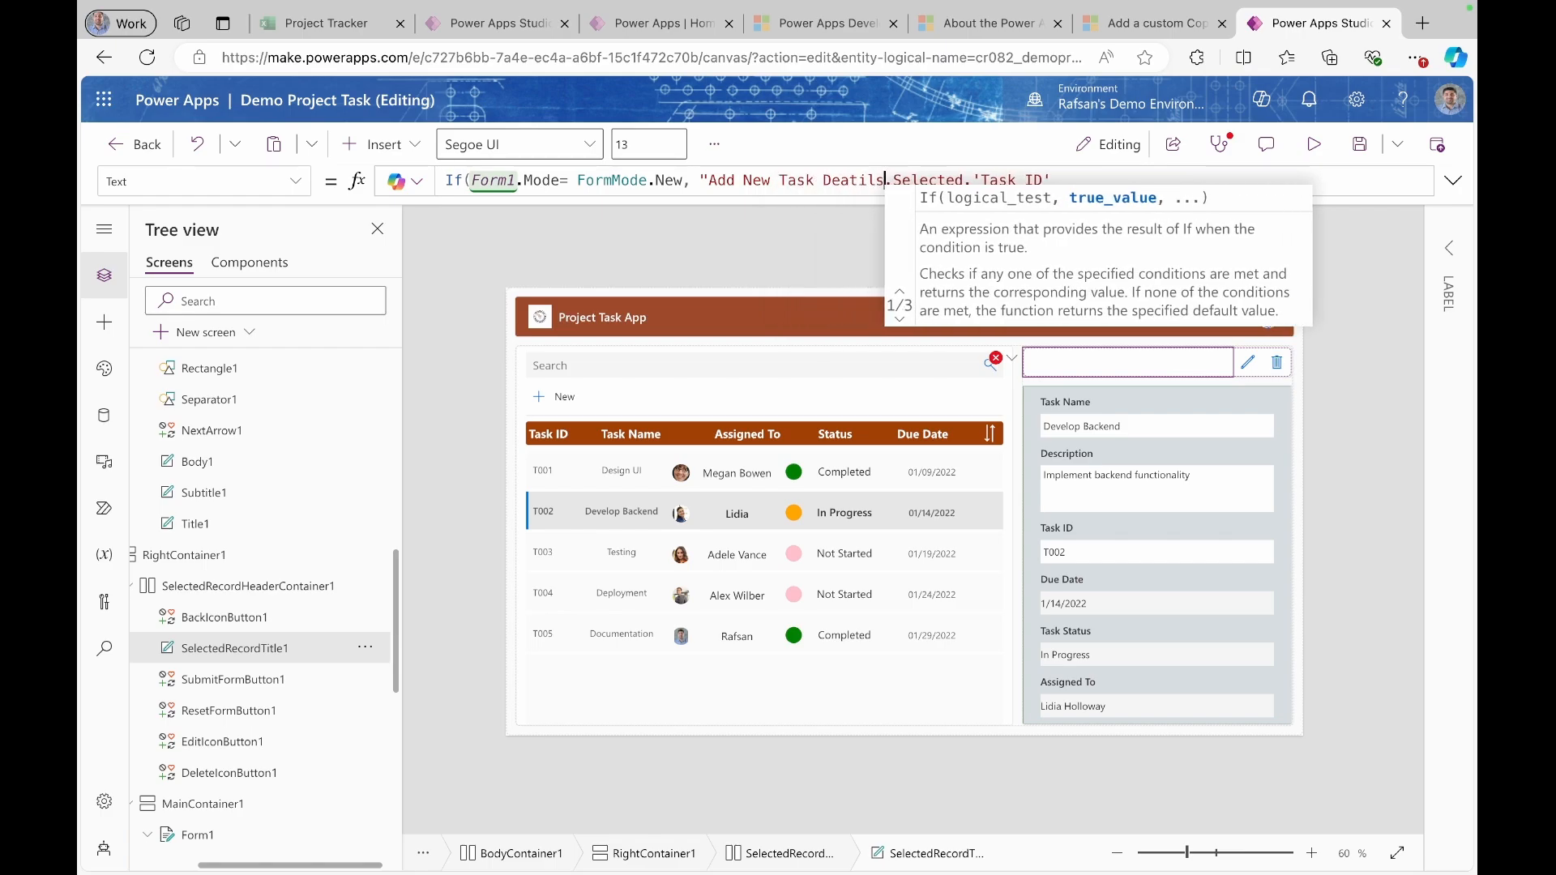
pyautogui.write('", ')
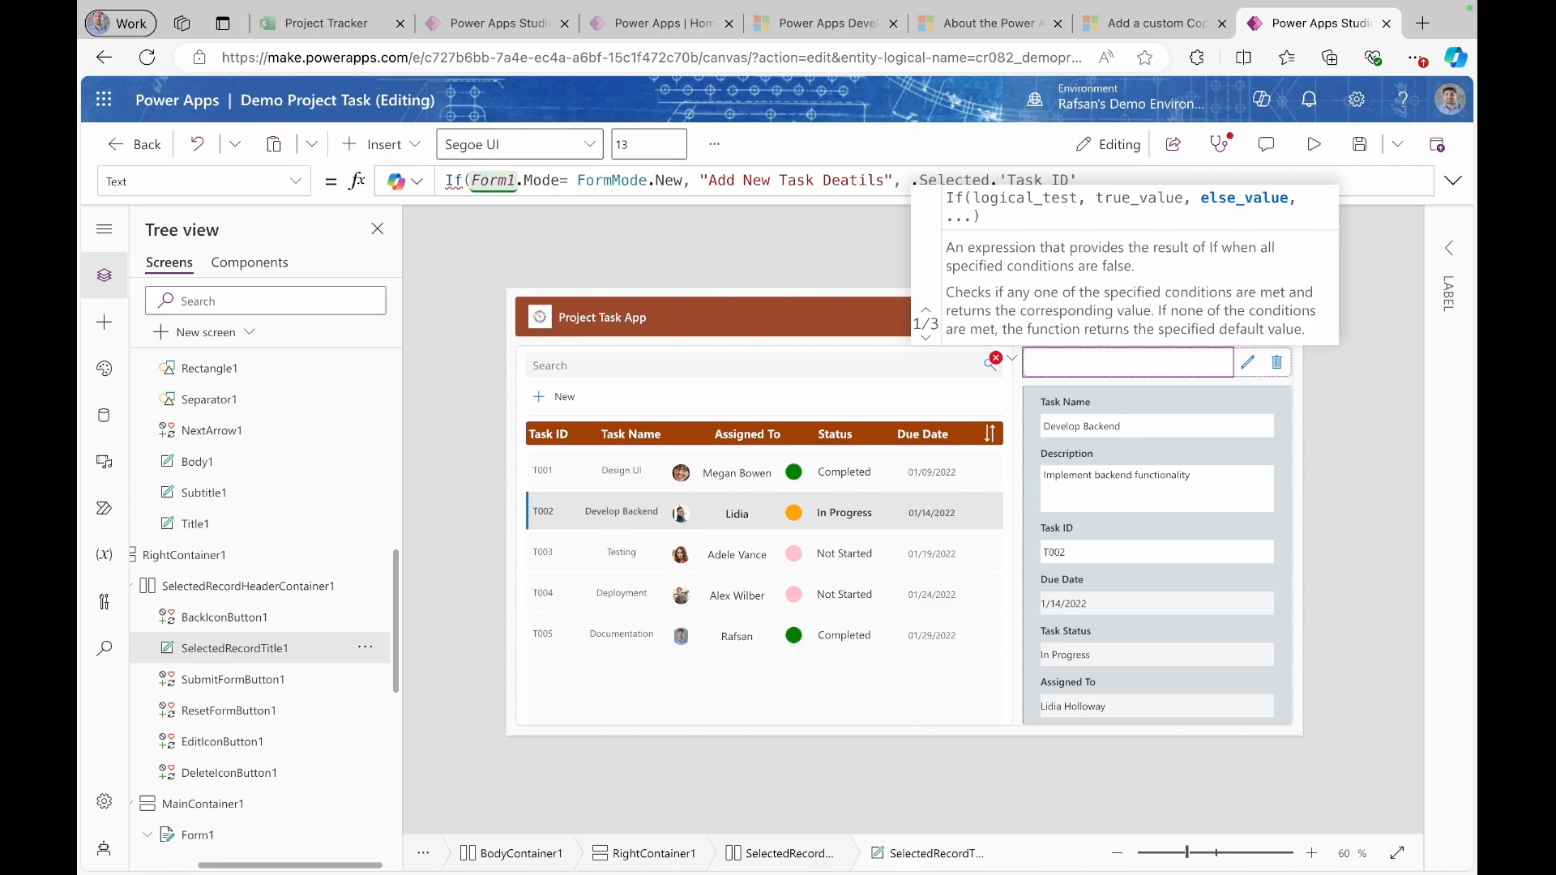
# - Complete the title formula's else value as ("Task ID: " & RecordsGallery1.Selected.'Task ID') and close the If
pyautogui.write('Gall')
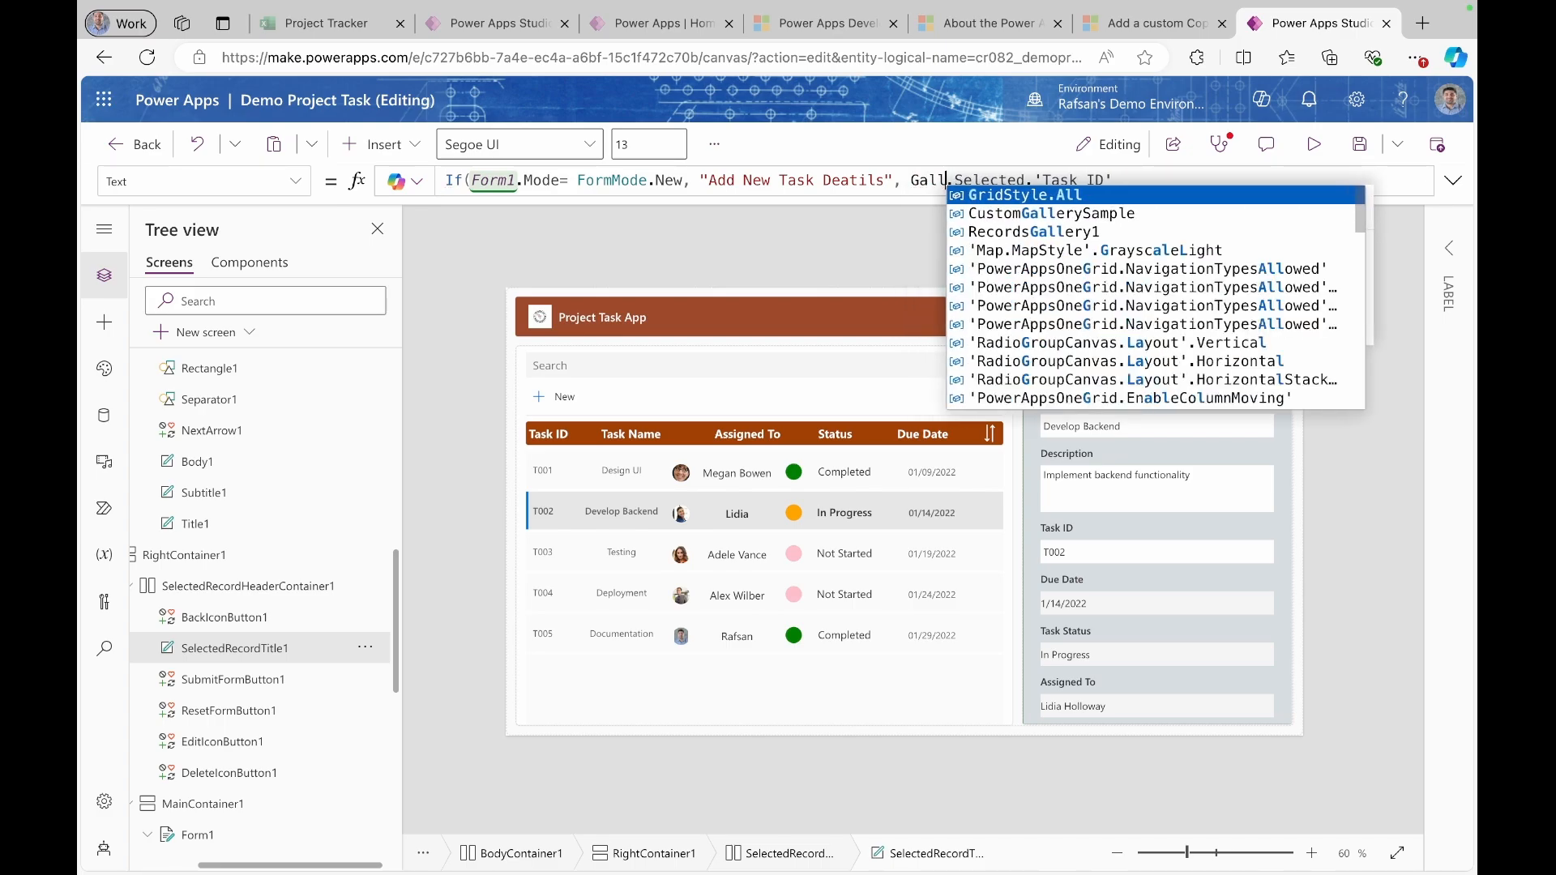
pyautogui.write('er')
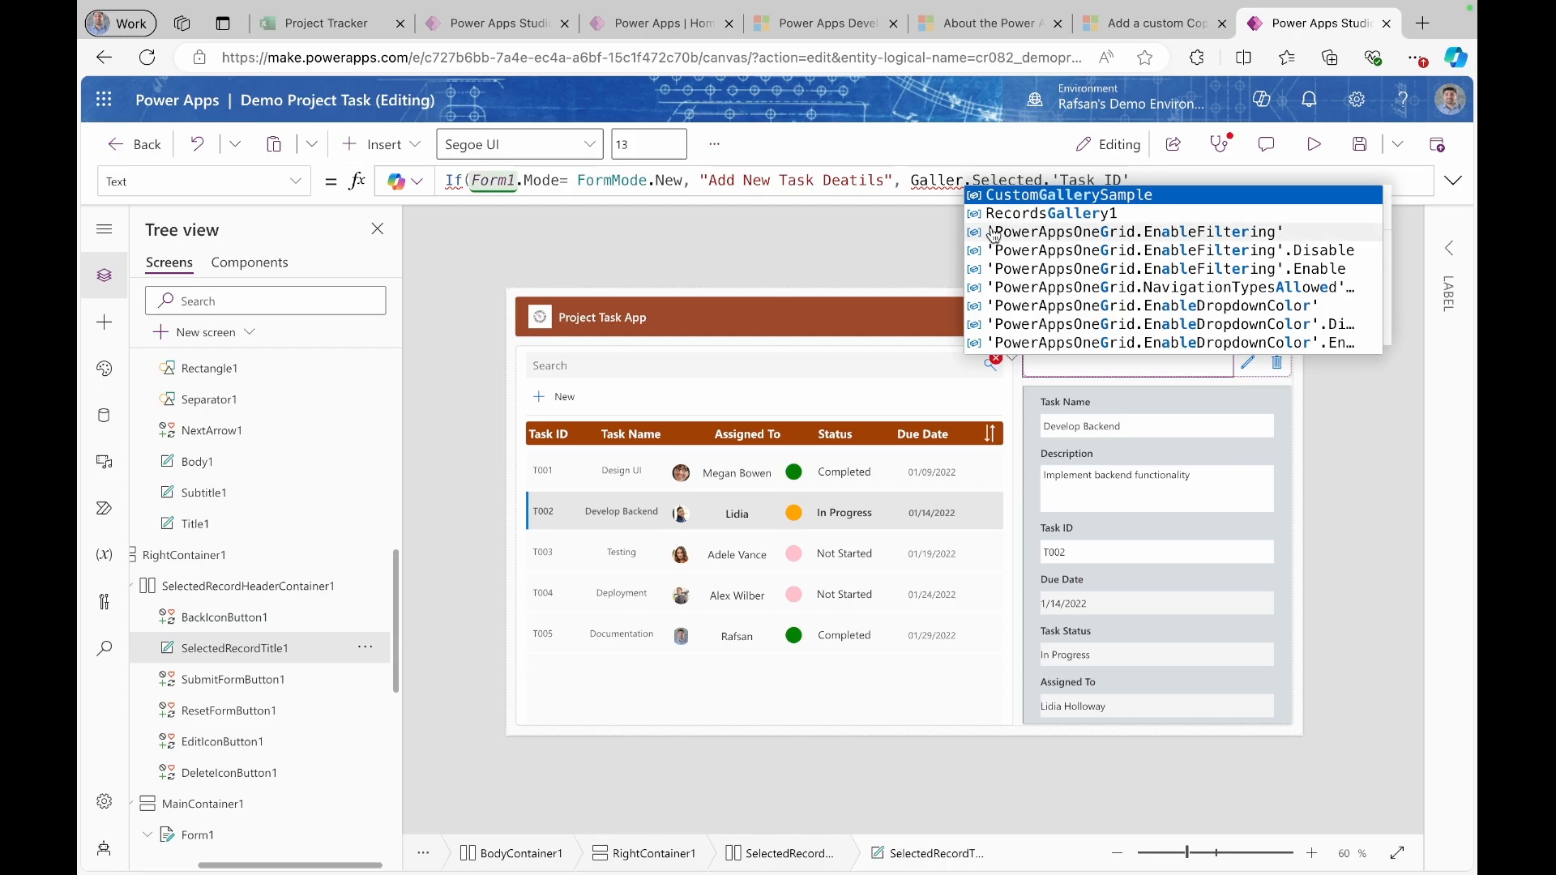
pyautogui.click(1035, 214)
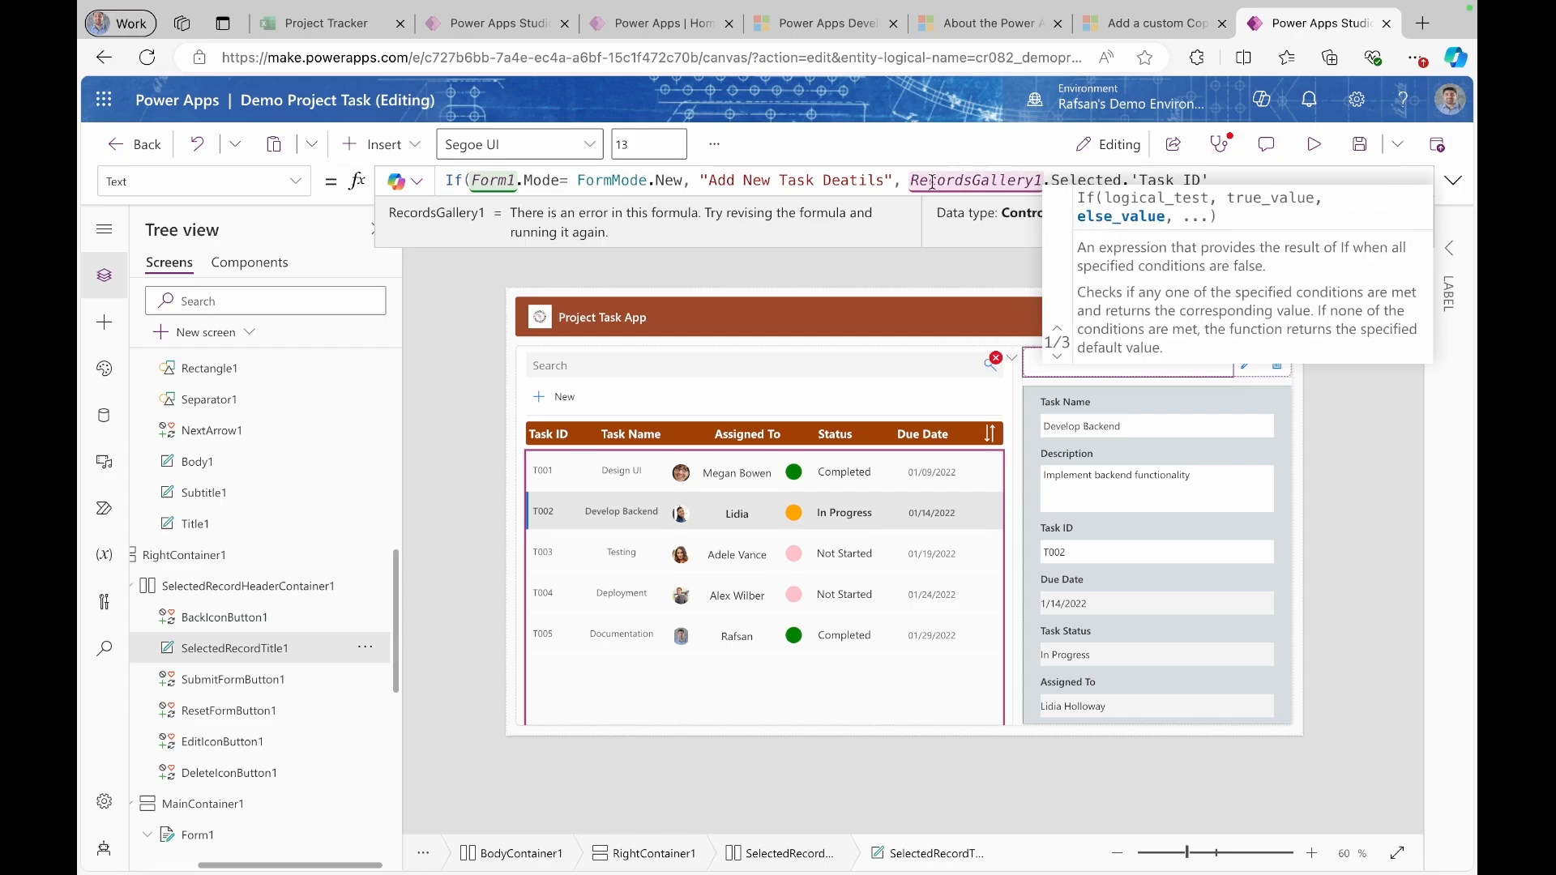
pyautogui.click(906, 182)
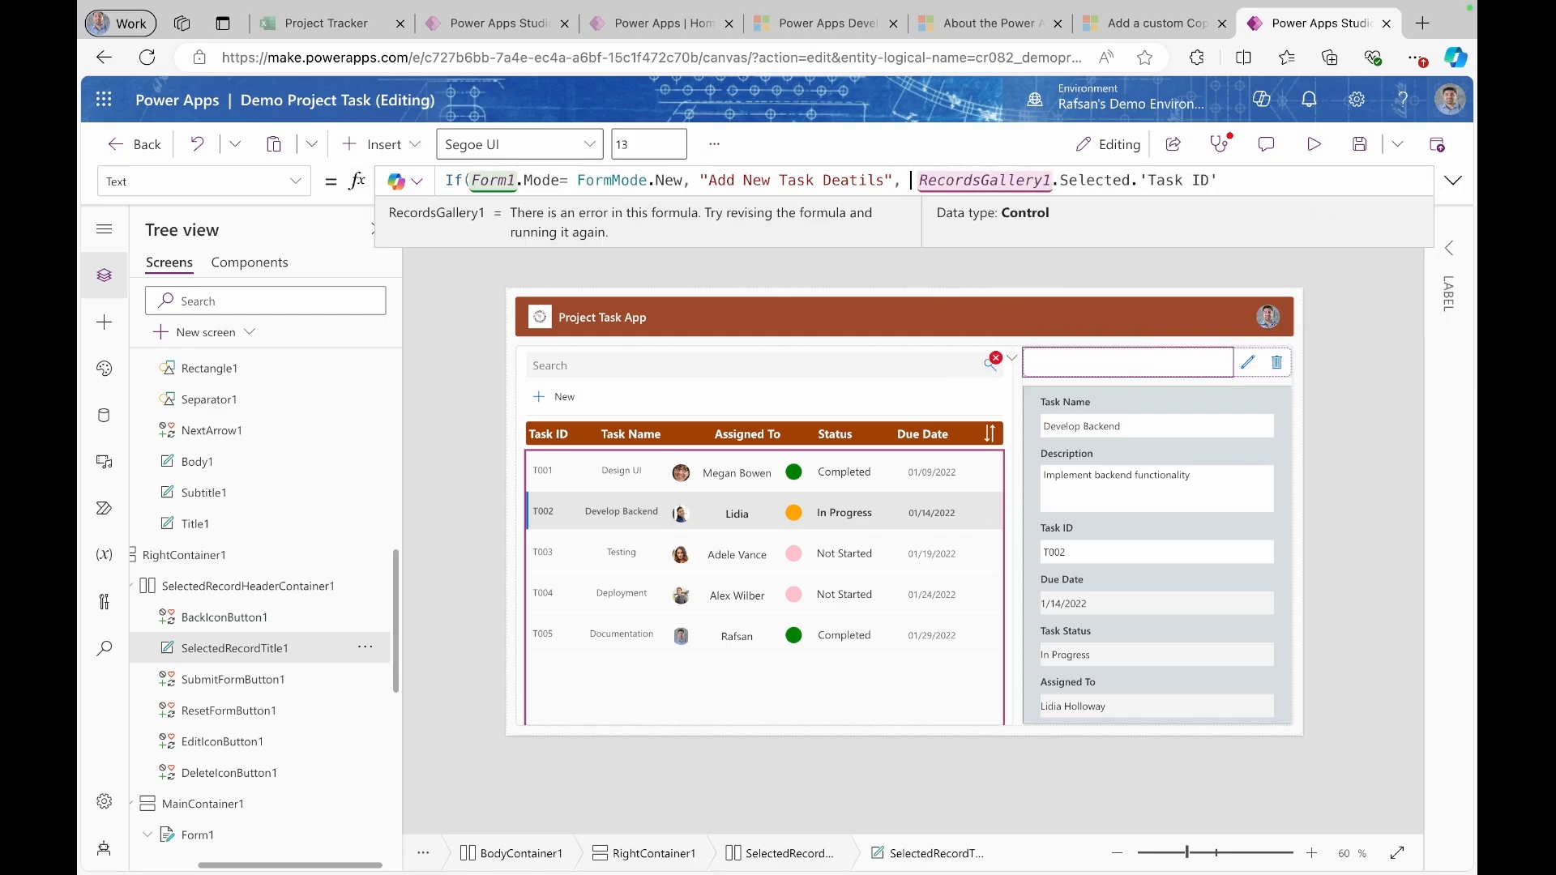
pyautogui.write('("T')
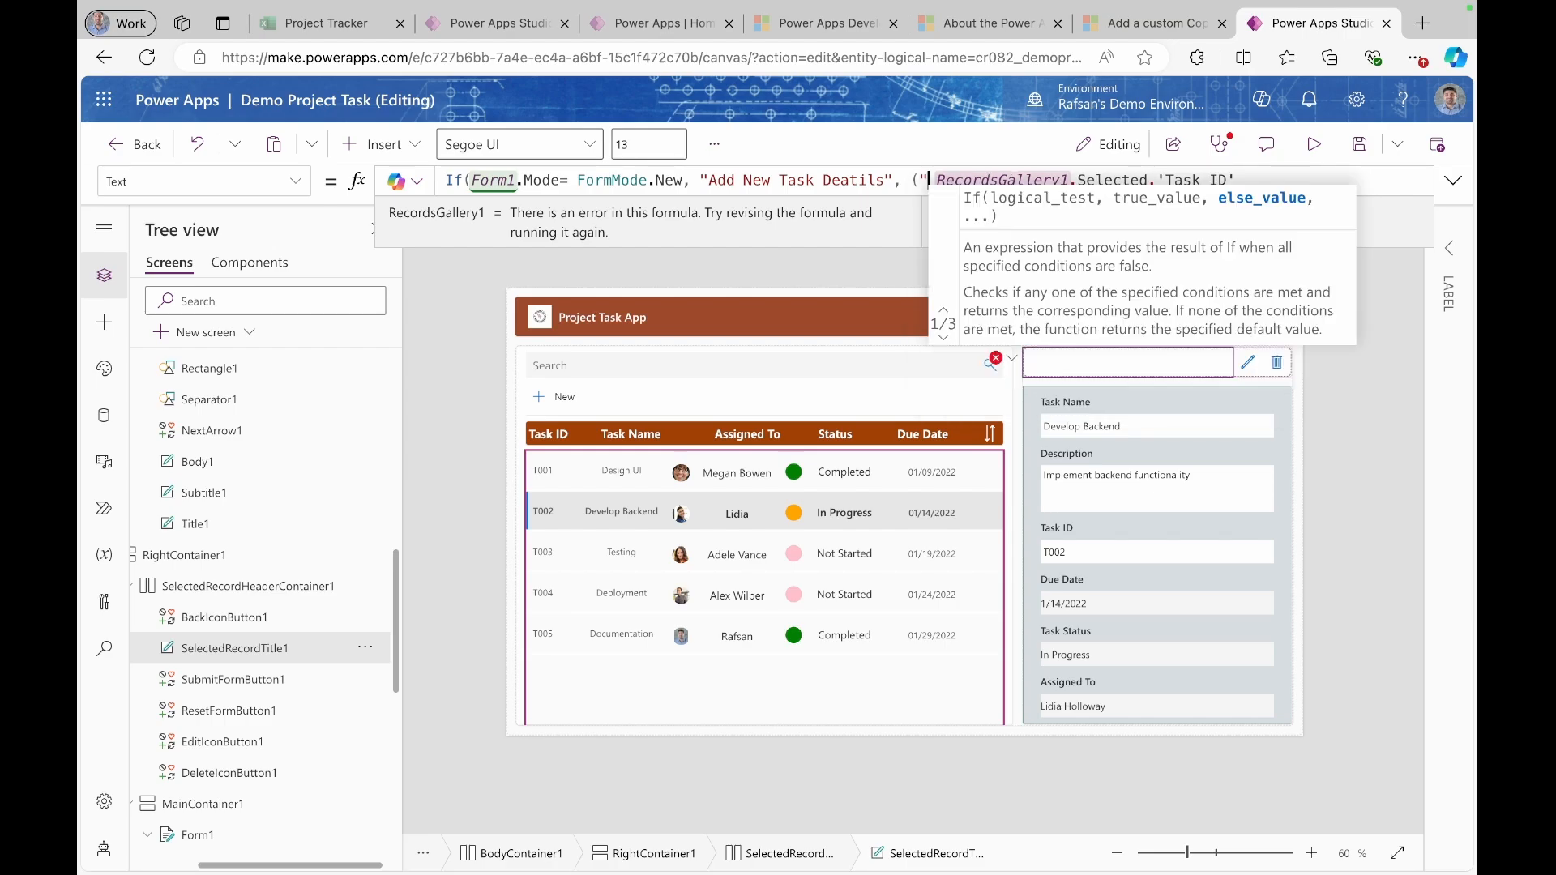
pyautogui.write('ask ID')
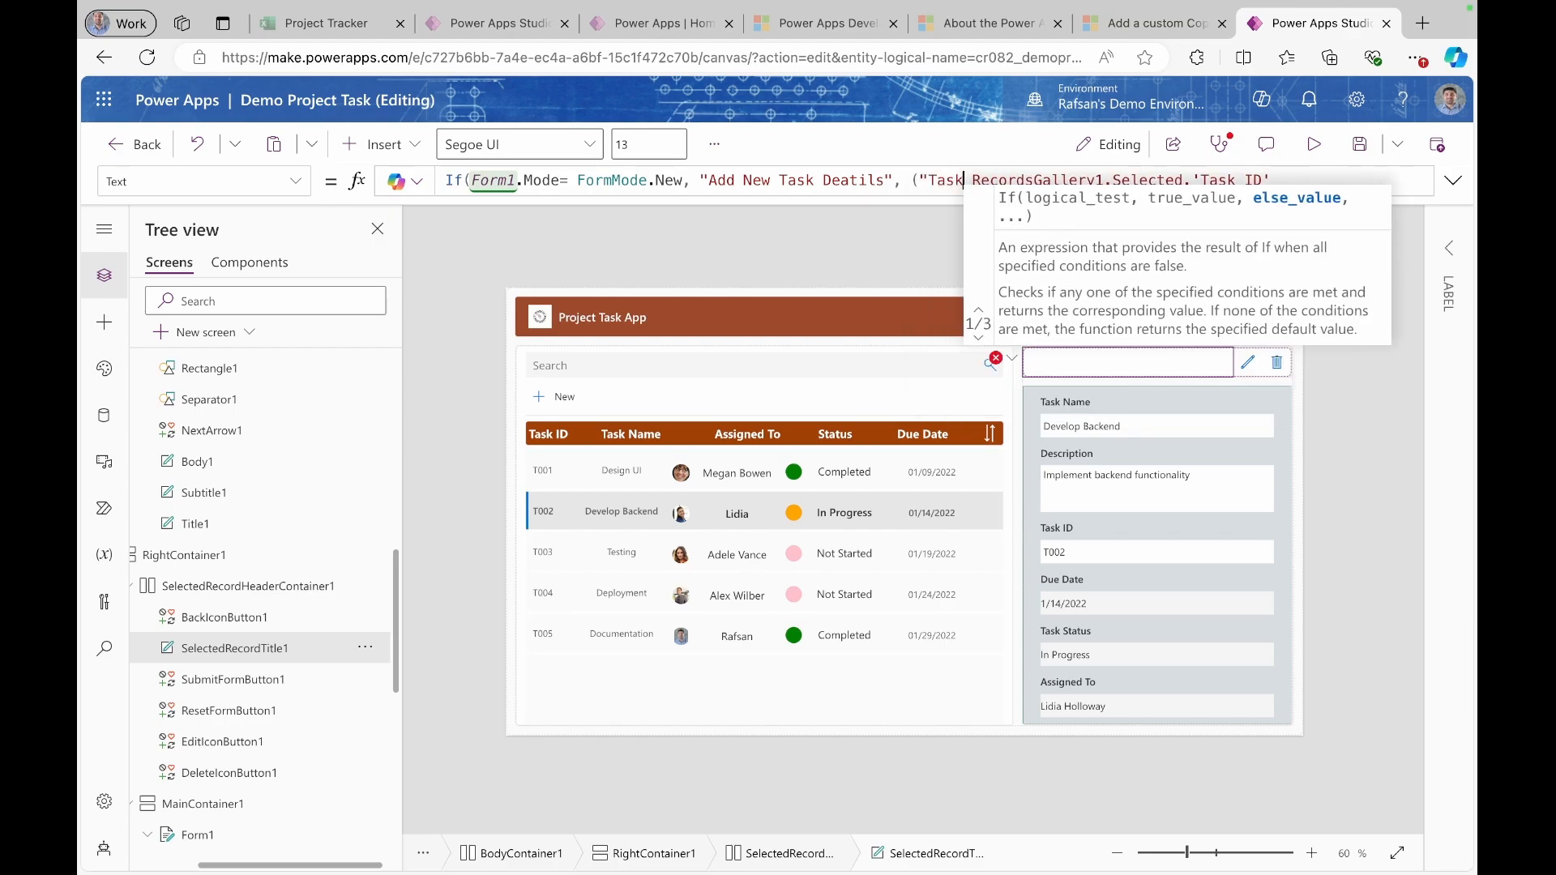
pyautogui.write(': " ')
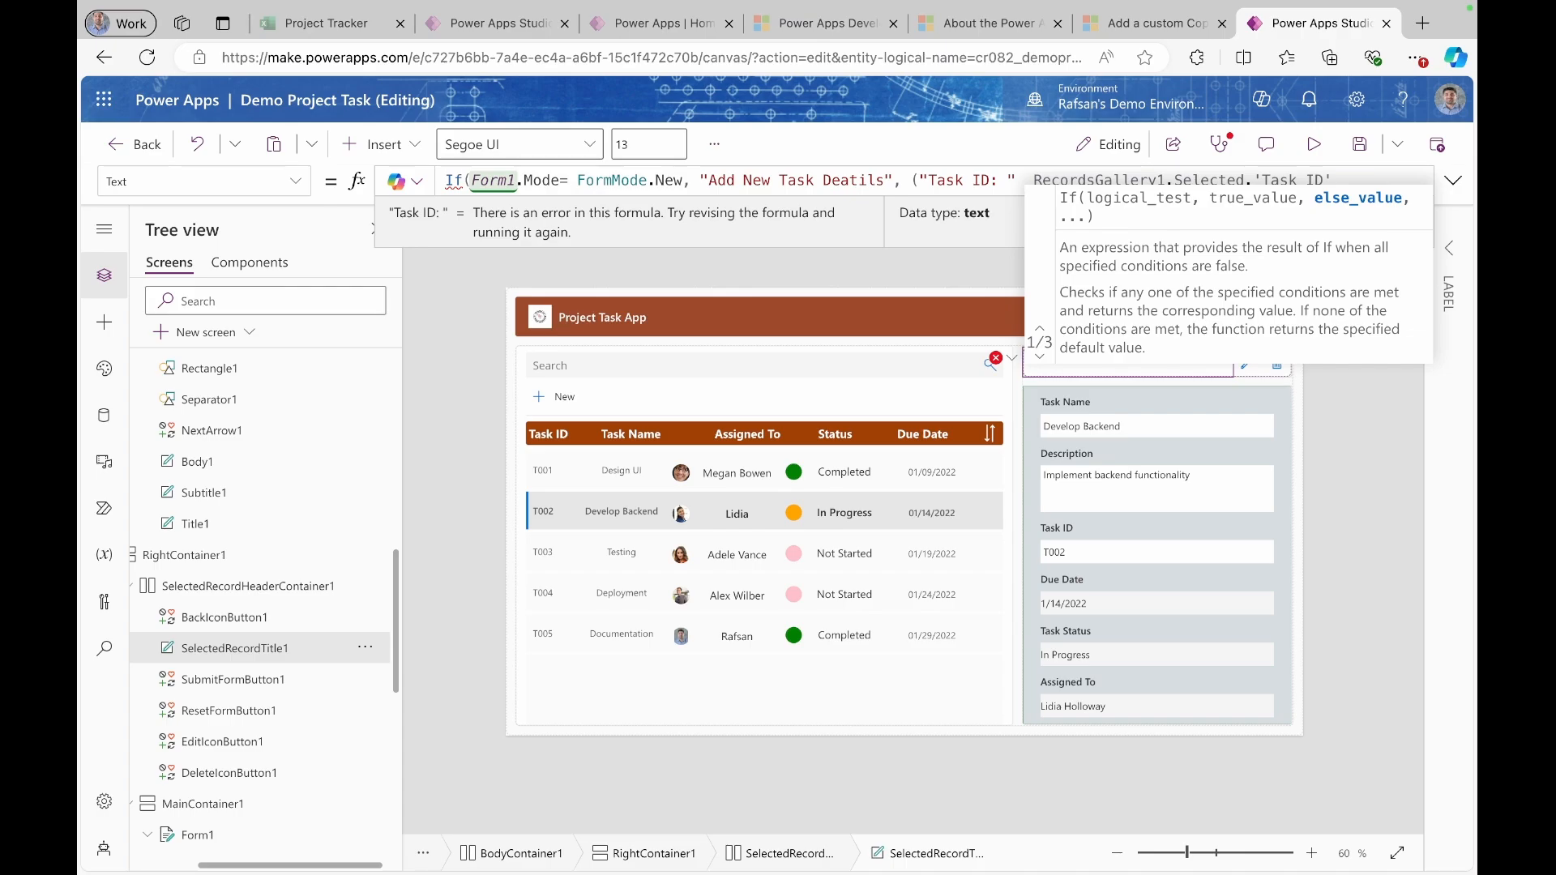
pyautogui.write('& ')
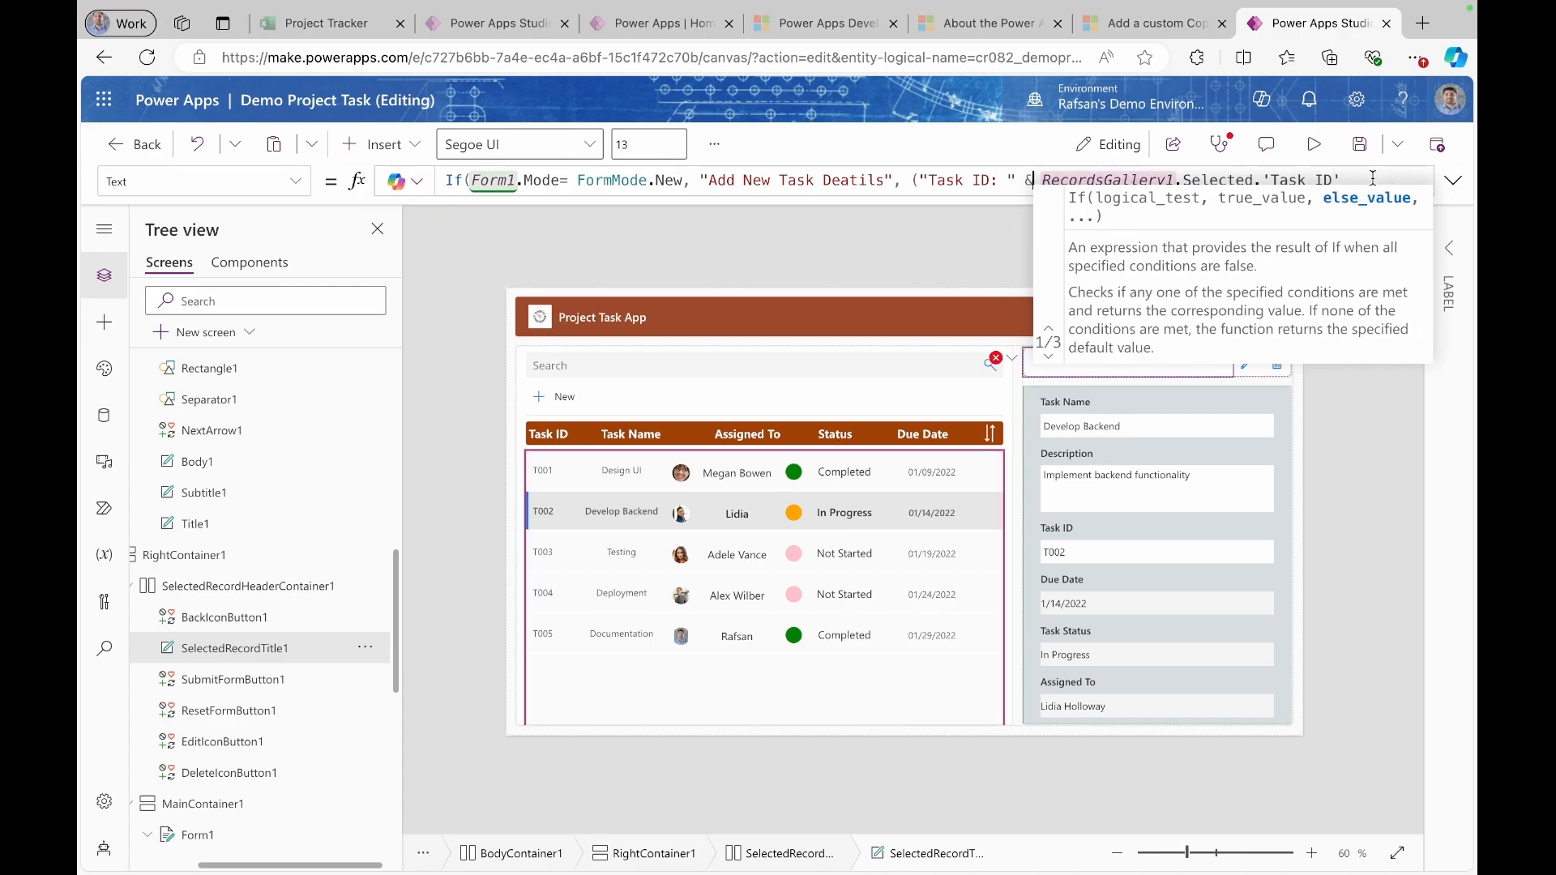
pyautogui.write(')')
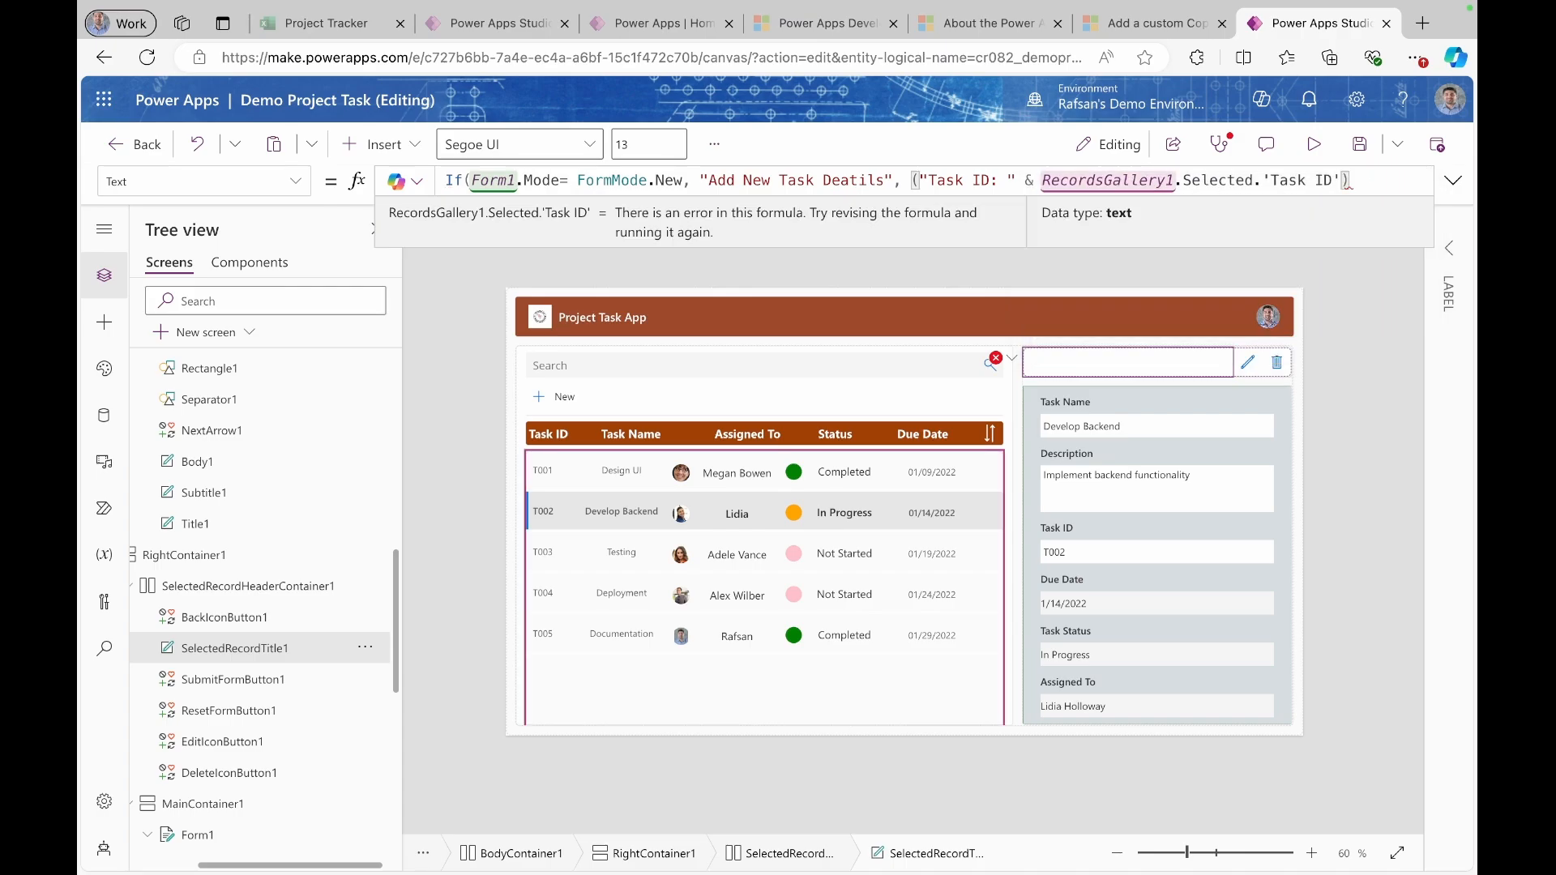
pyautogui.write(')')
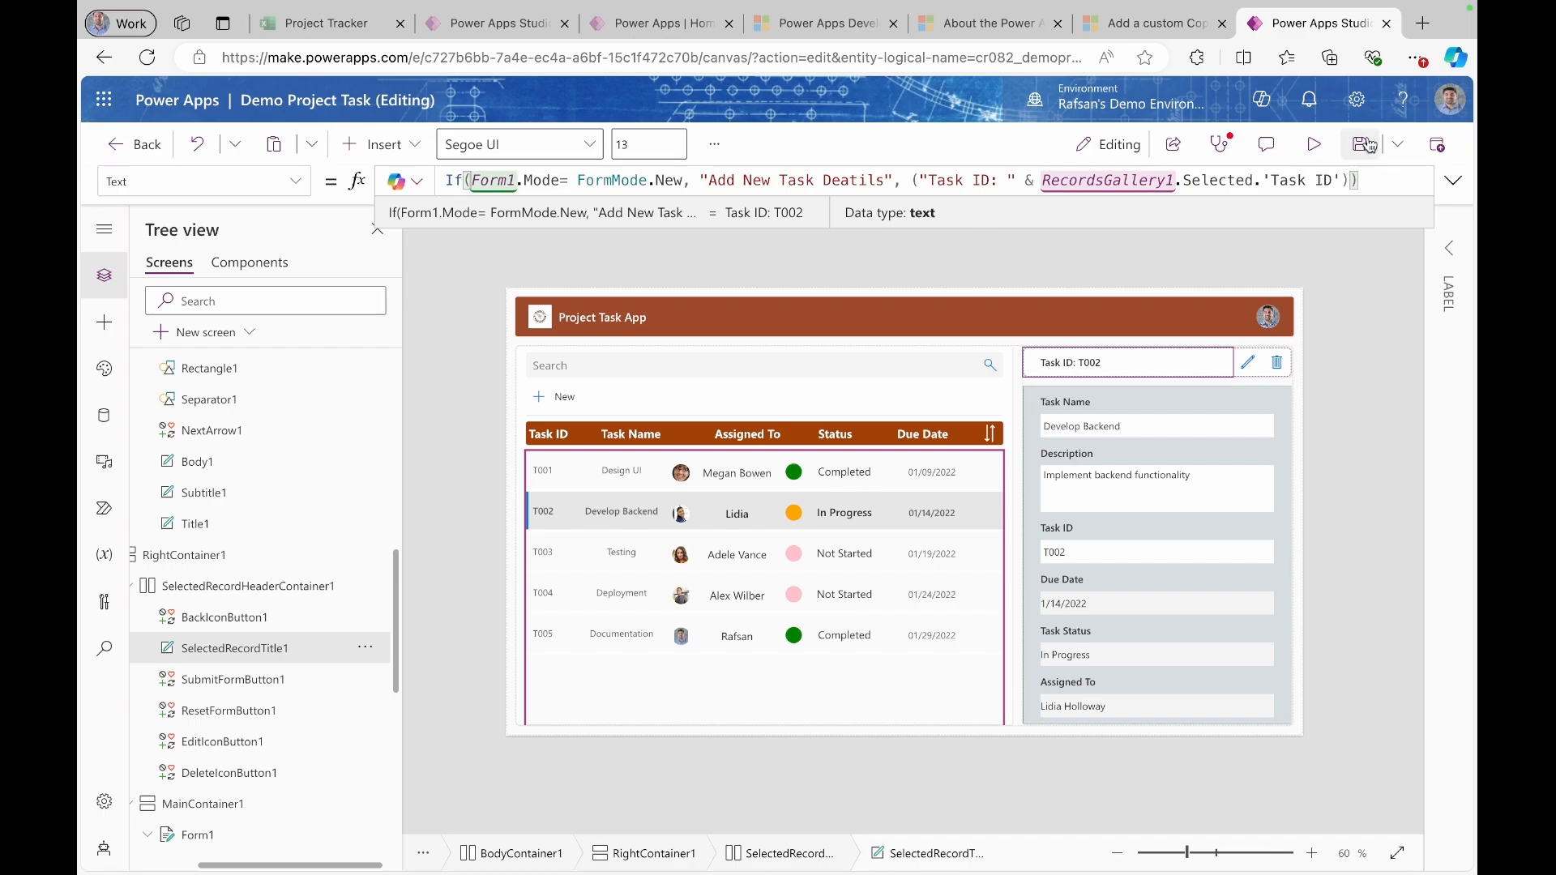
# - Preview the app, checking the record title for task T003 and for a new record, and exit the preview
pyautogui.click(1314, 144)
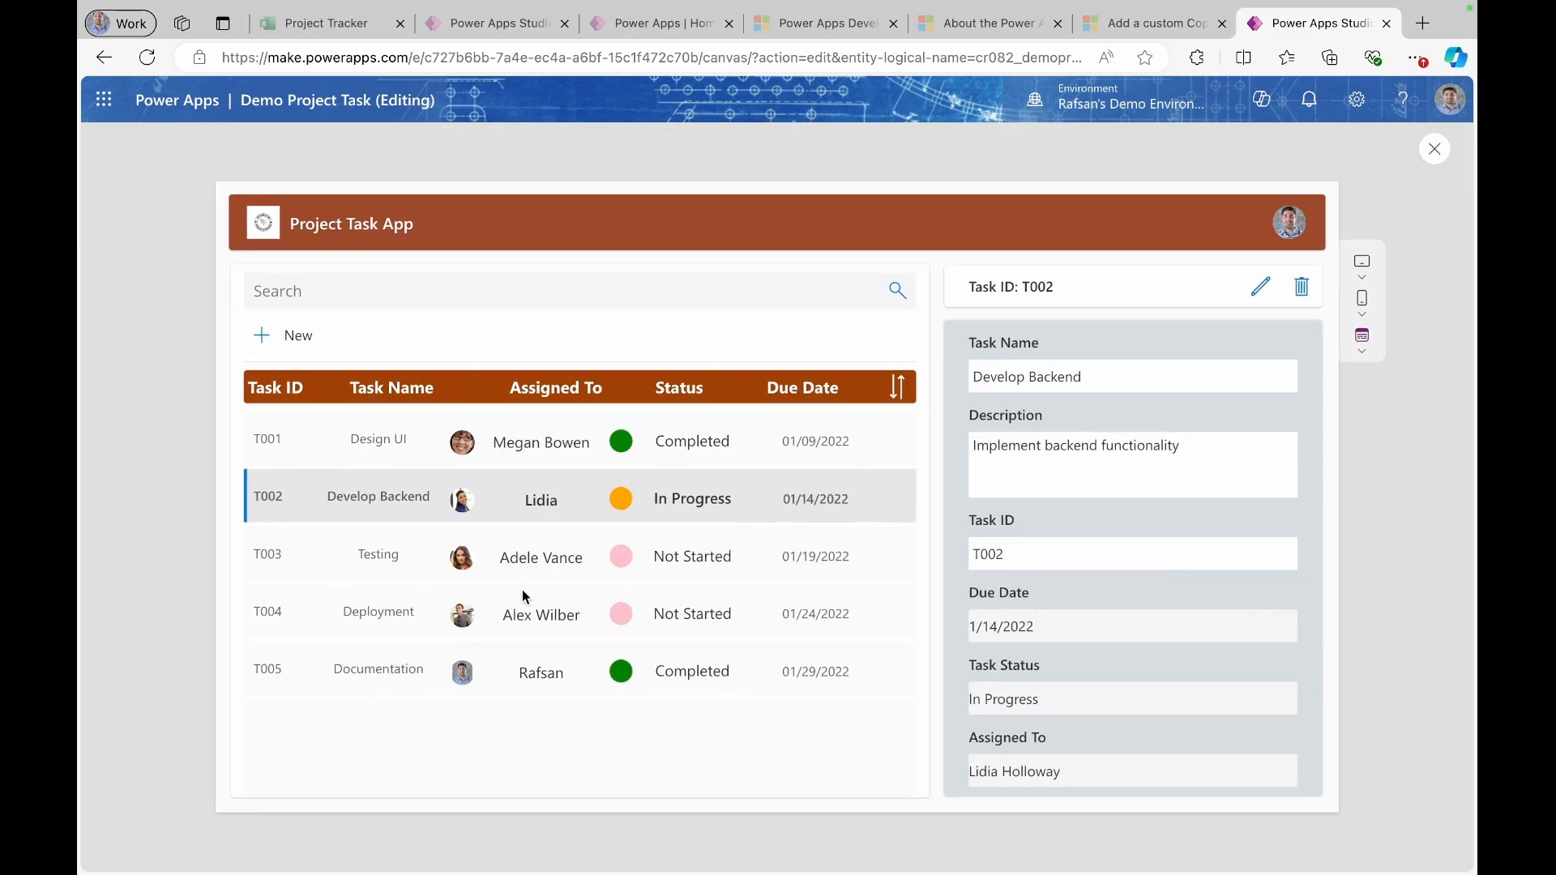
pyautogui.click(519, 565)
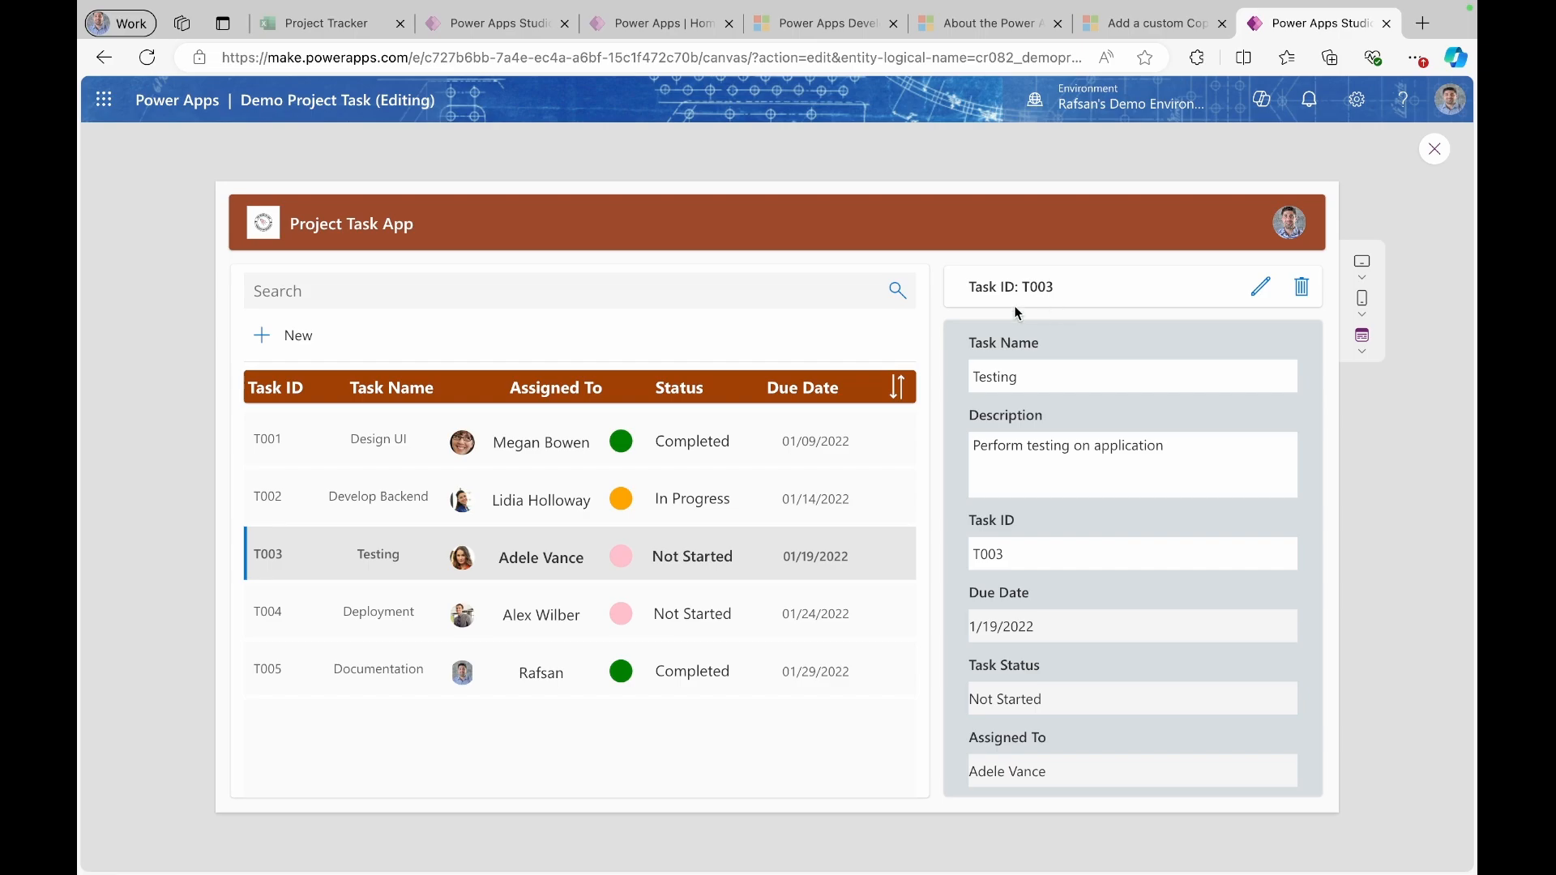
pyautogui.click(261, 338)
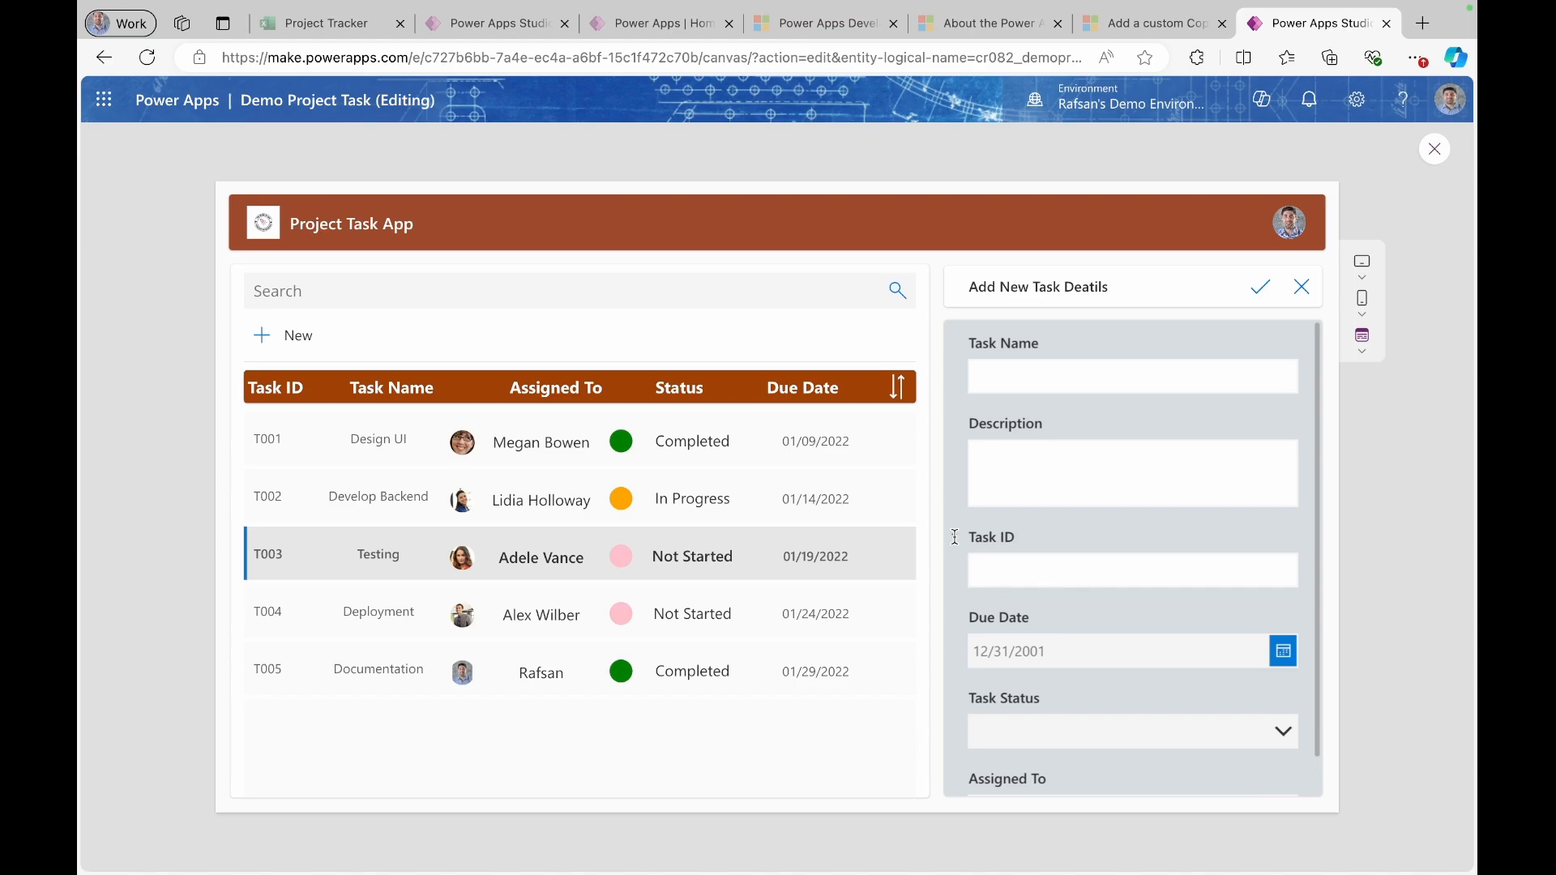
pyautogui.moveTo(955, 538); pyautogui.dragTo(1038, 535)
pyautogui.scroll(-1, 1021, 544)
pyautogui.click(1437, 151)
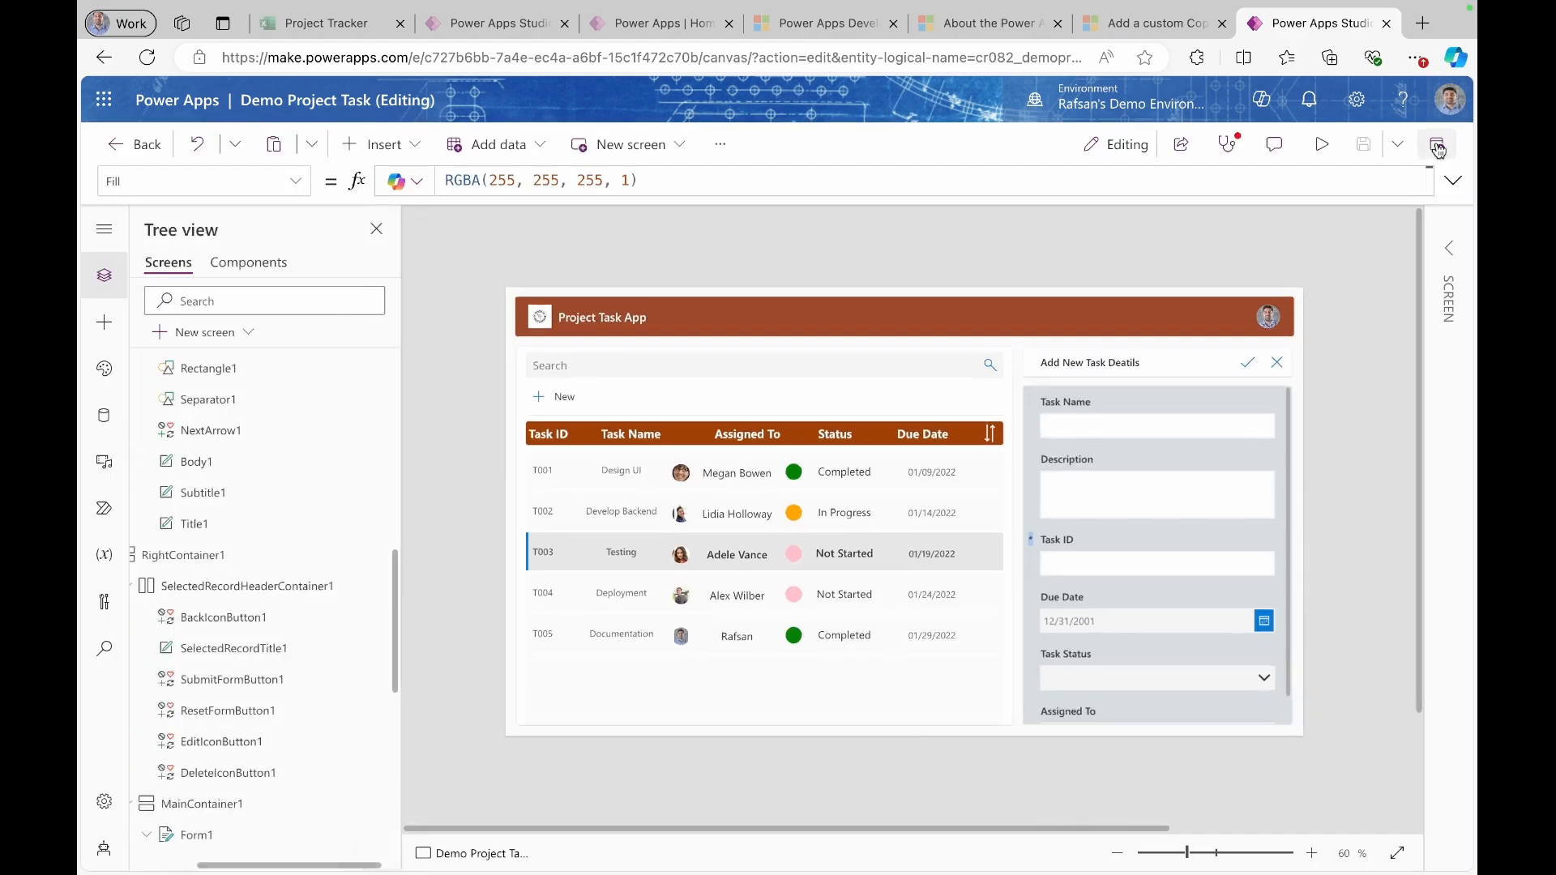
# - Unlock the advanced properties of the Description card in Form1
pyautogui.click(1145, 396)
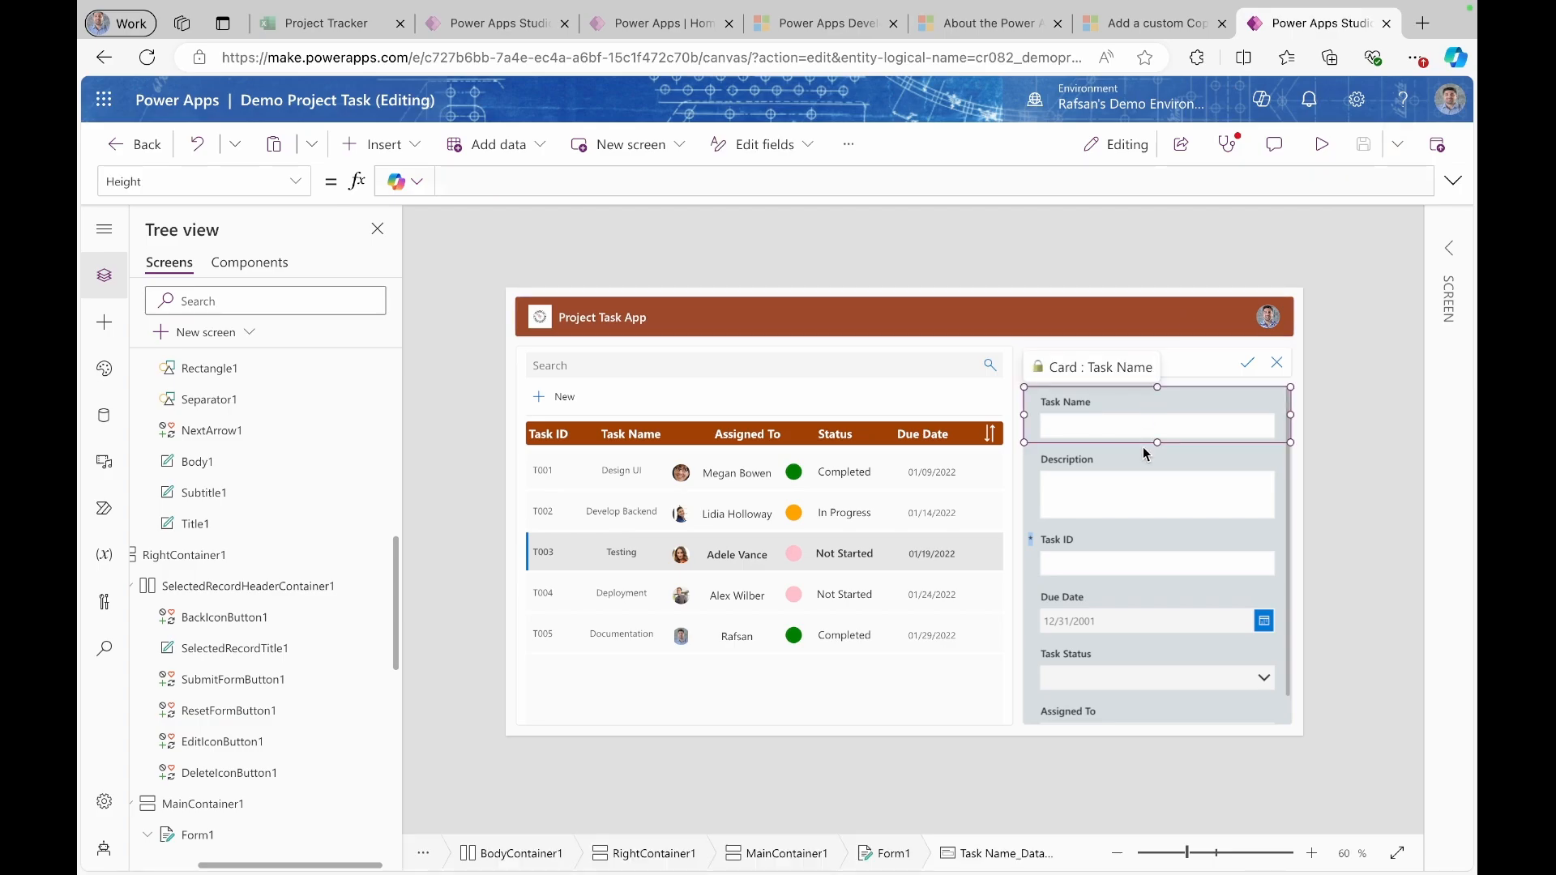
pyautogui.click(1143, 446)
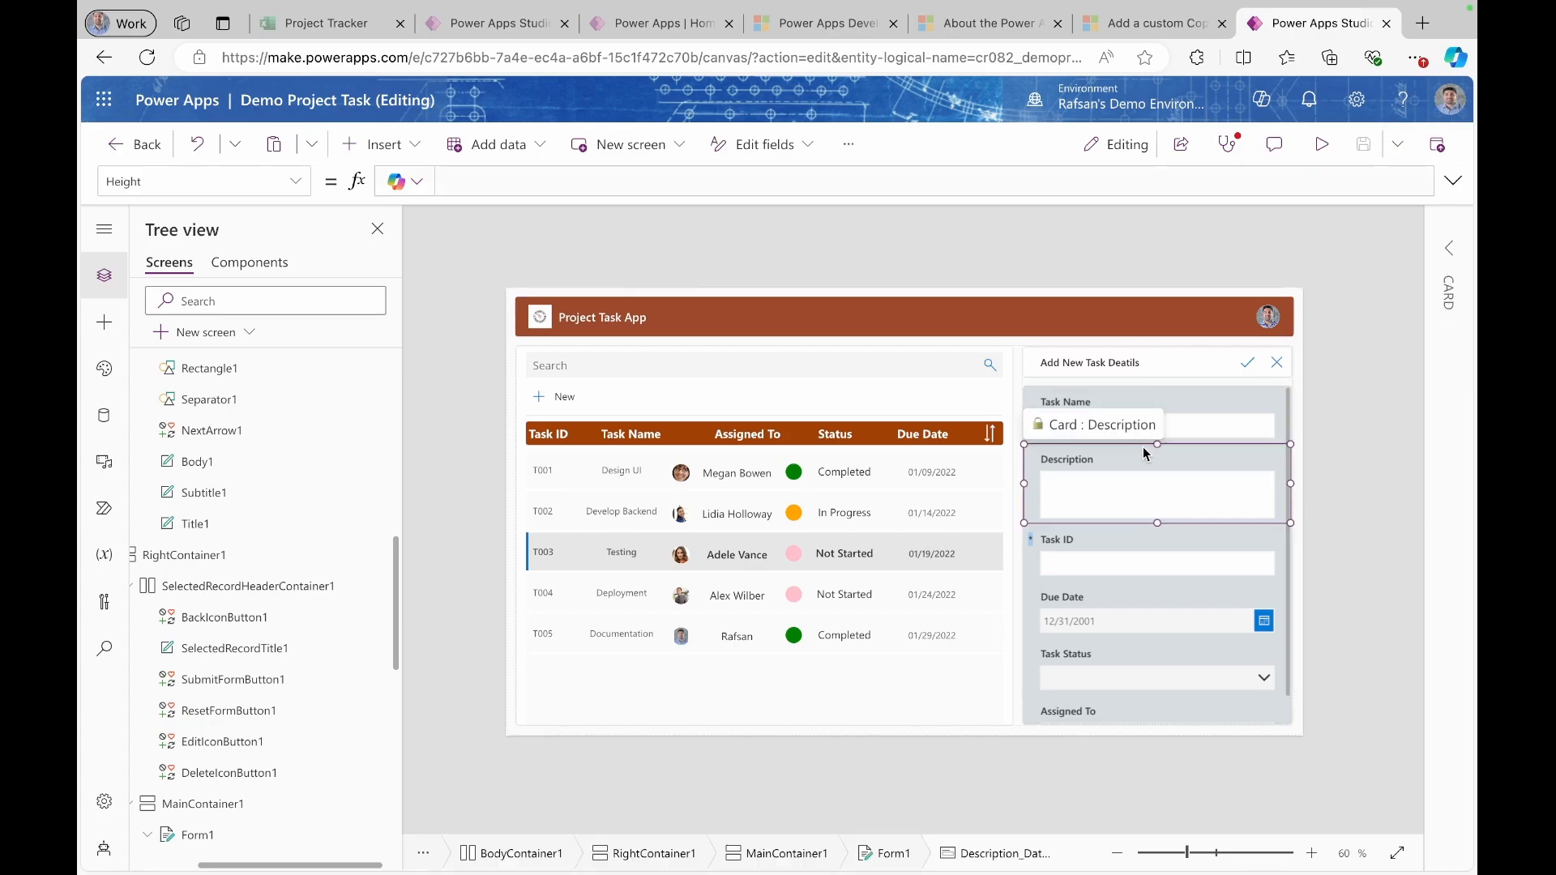
pyautogui.click(1450, 248)
pyautogui.click(1312, 301)
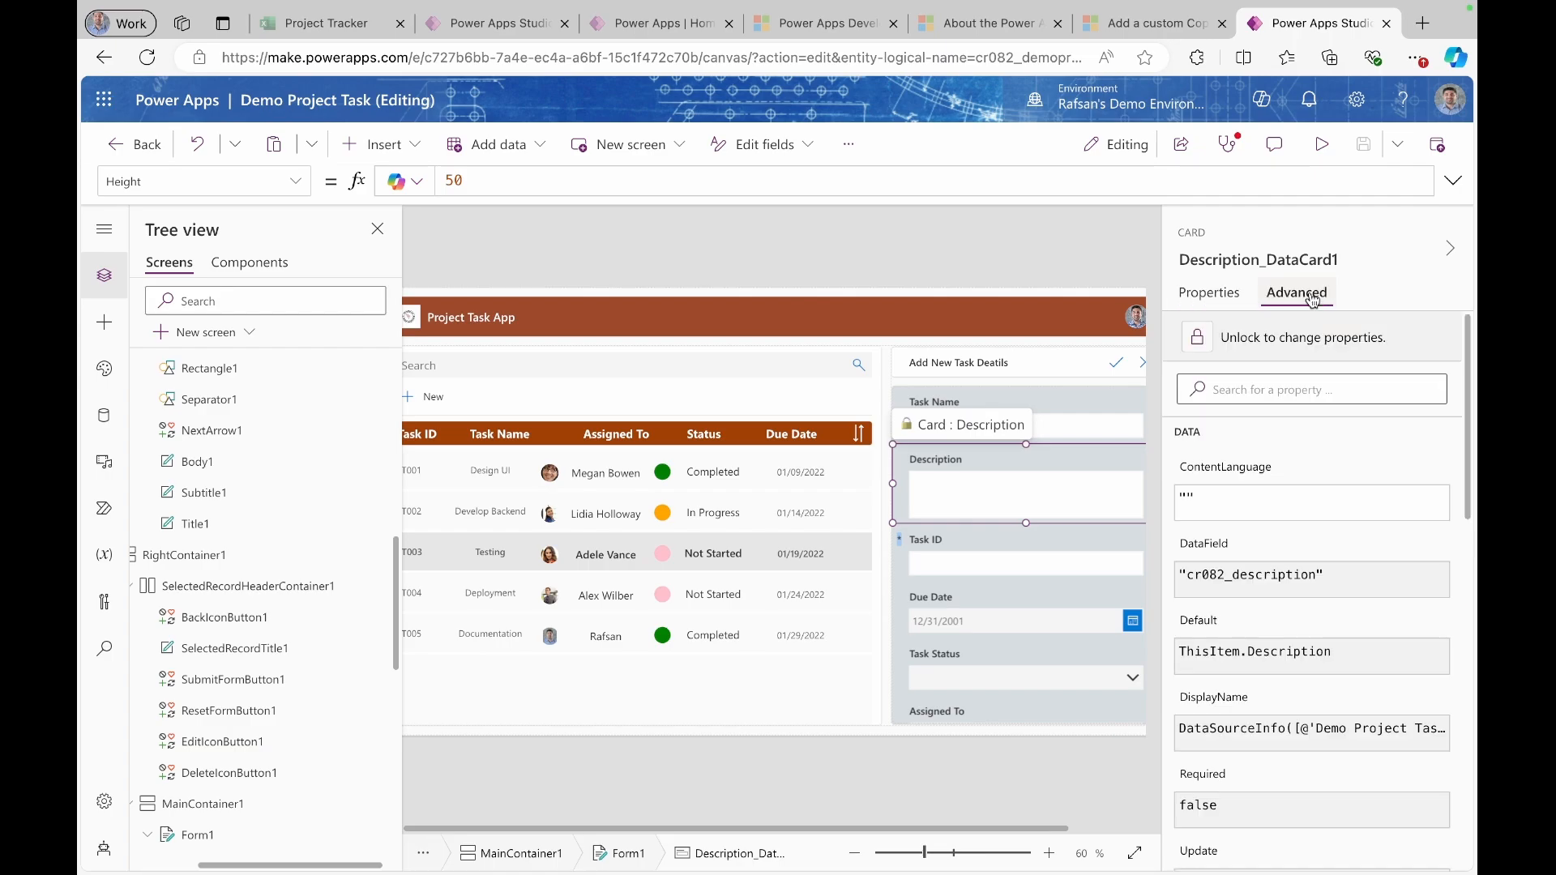
pyautogui.click(1247, 341)
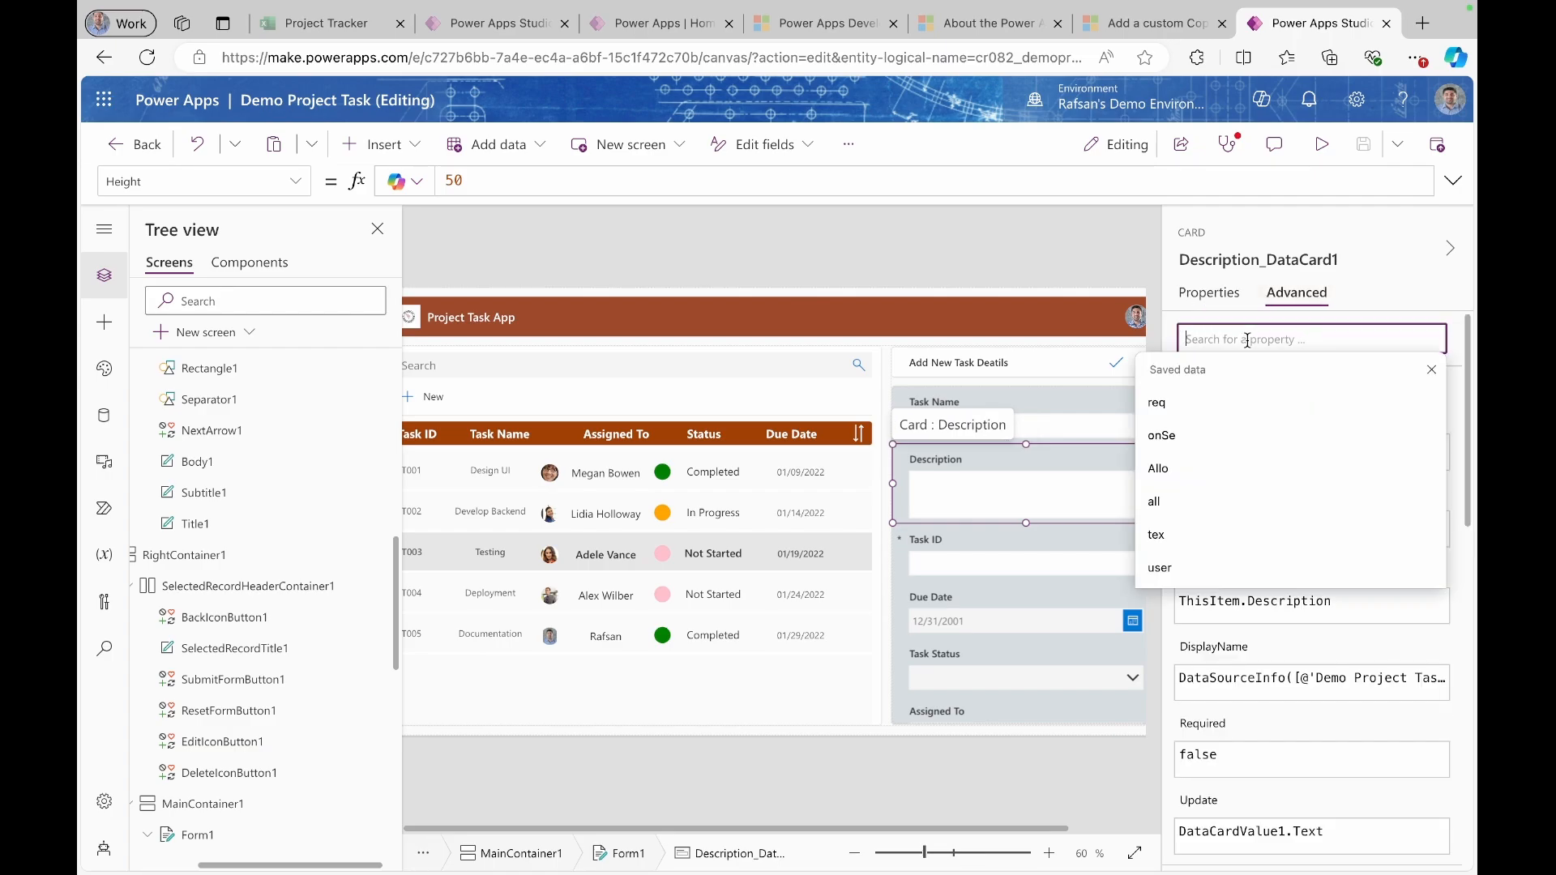
# - Set the Description card's Required property to true
pyautogui.write('requ')
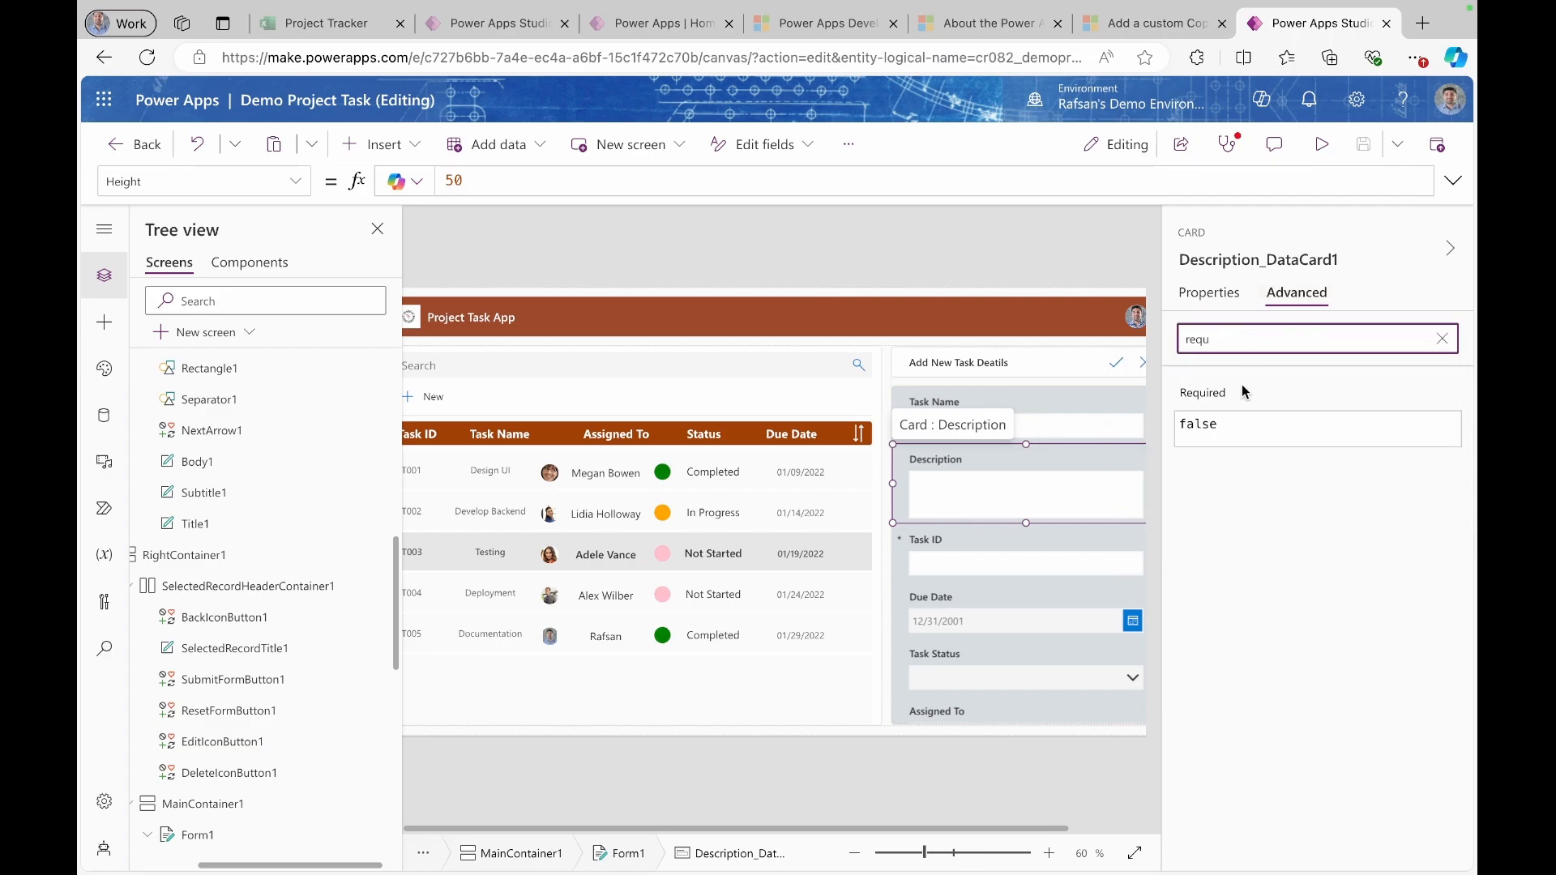
pyautogui.click(1239, 427)
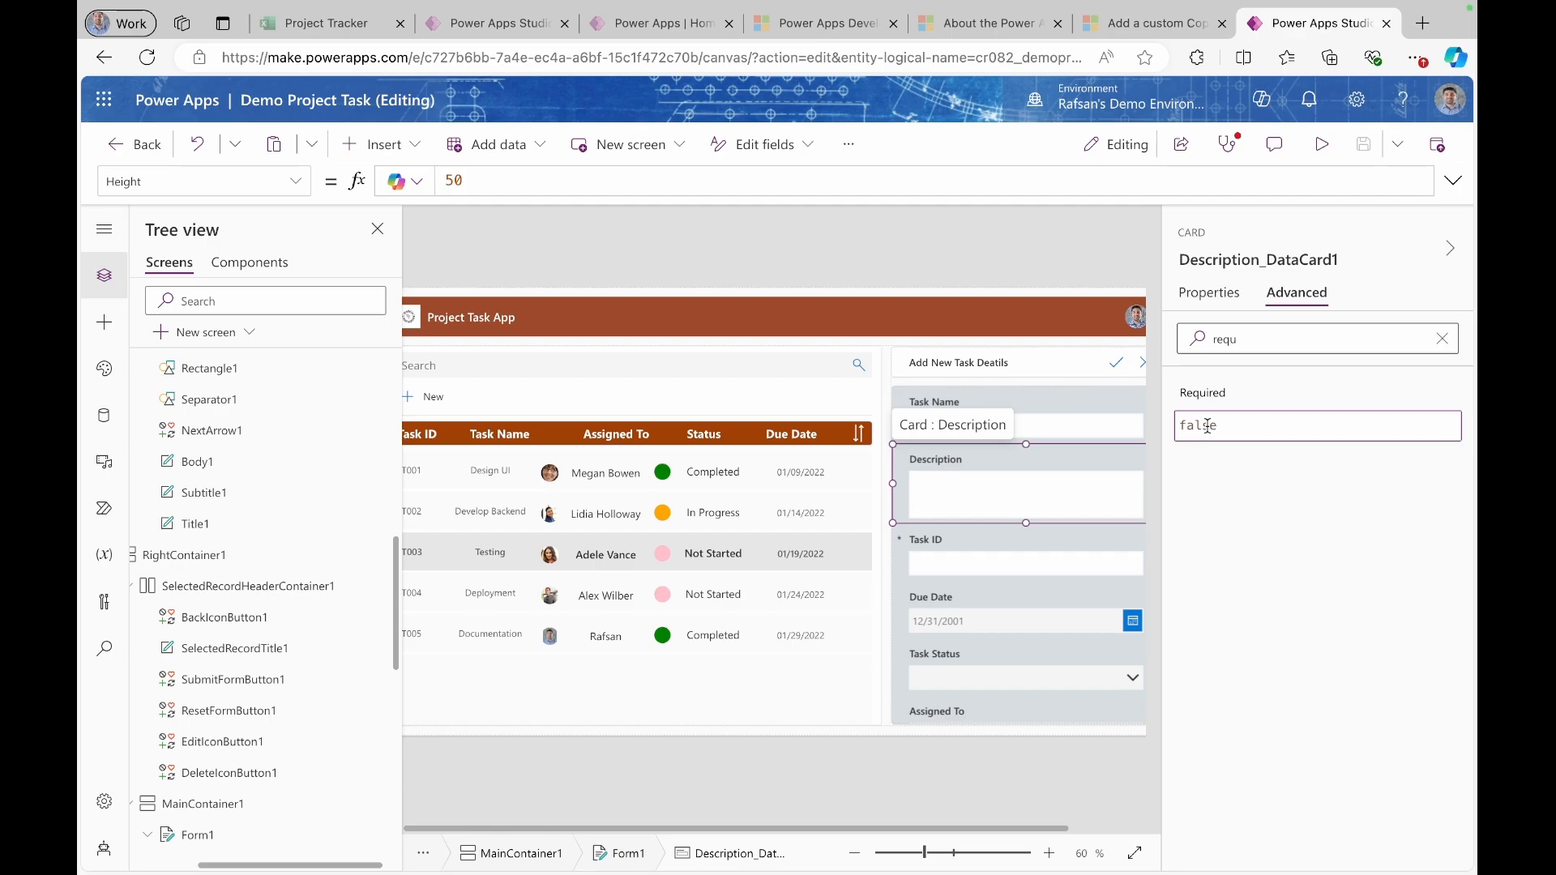
pyautogui.moveTo(1219, 426); pyautogui.dragTo(1166, 427)
pyautogui.write('Tr')
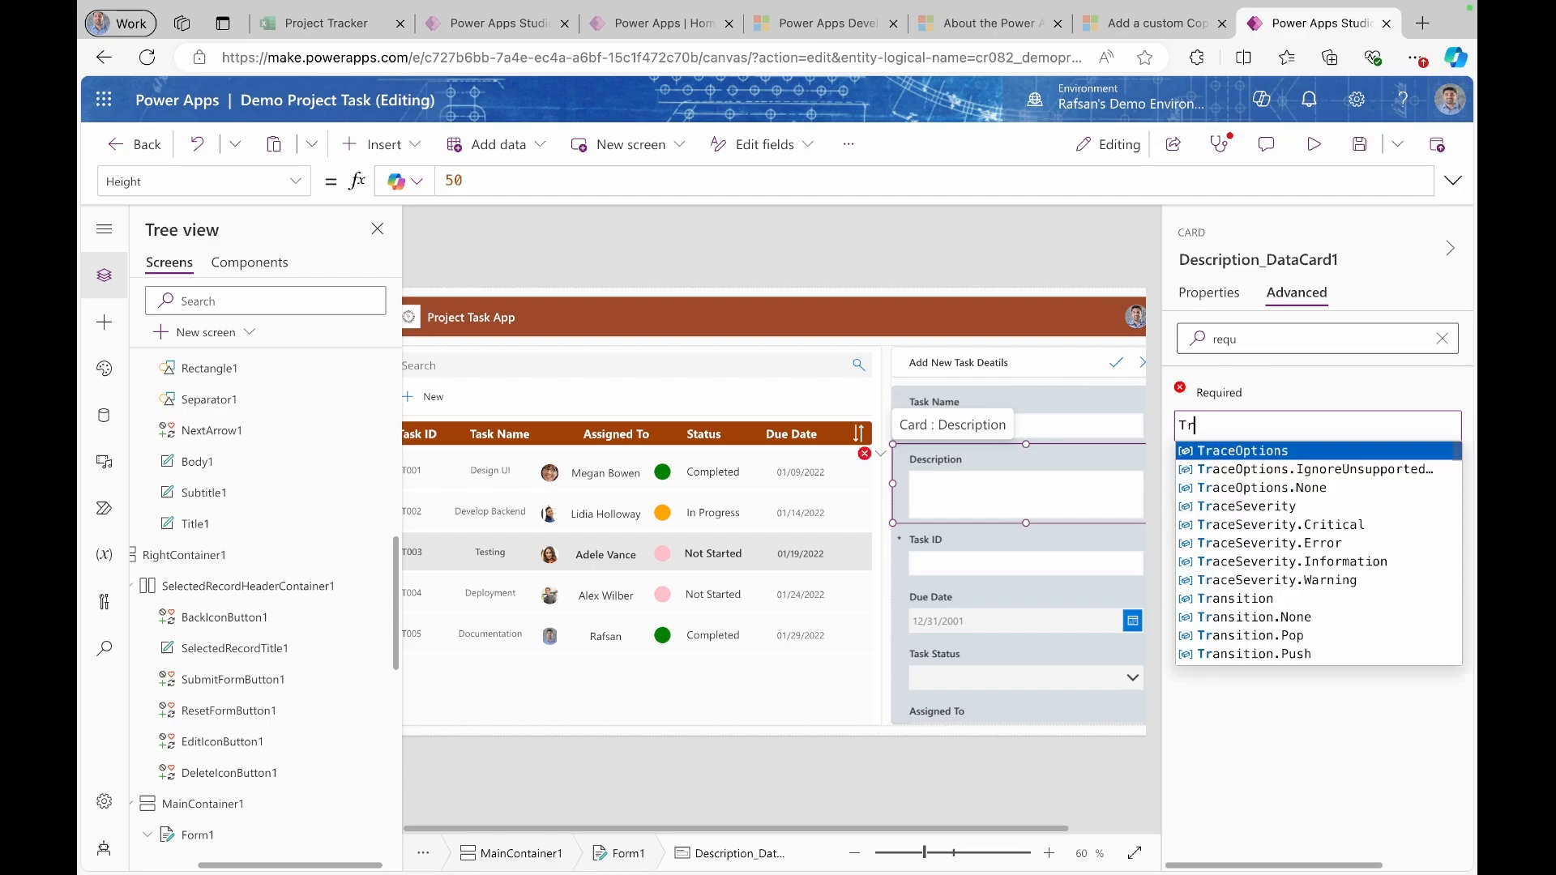
pyautogui.press('BackSpace')
pyautogui.press('BackSpace')
pyautogui.write('true')
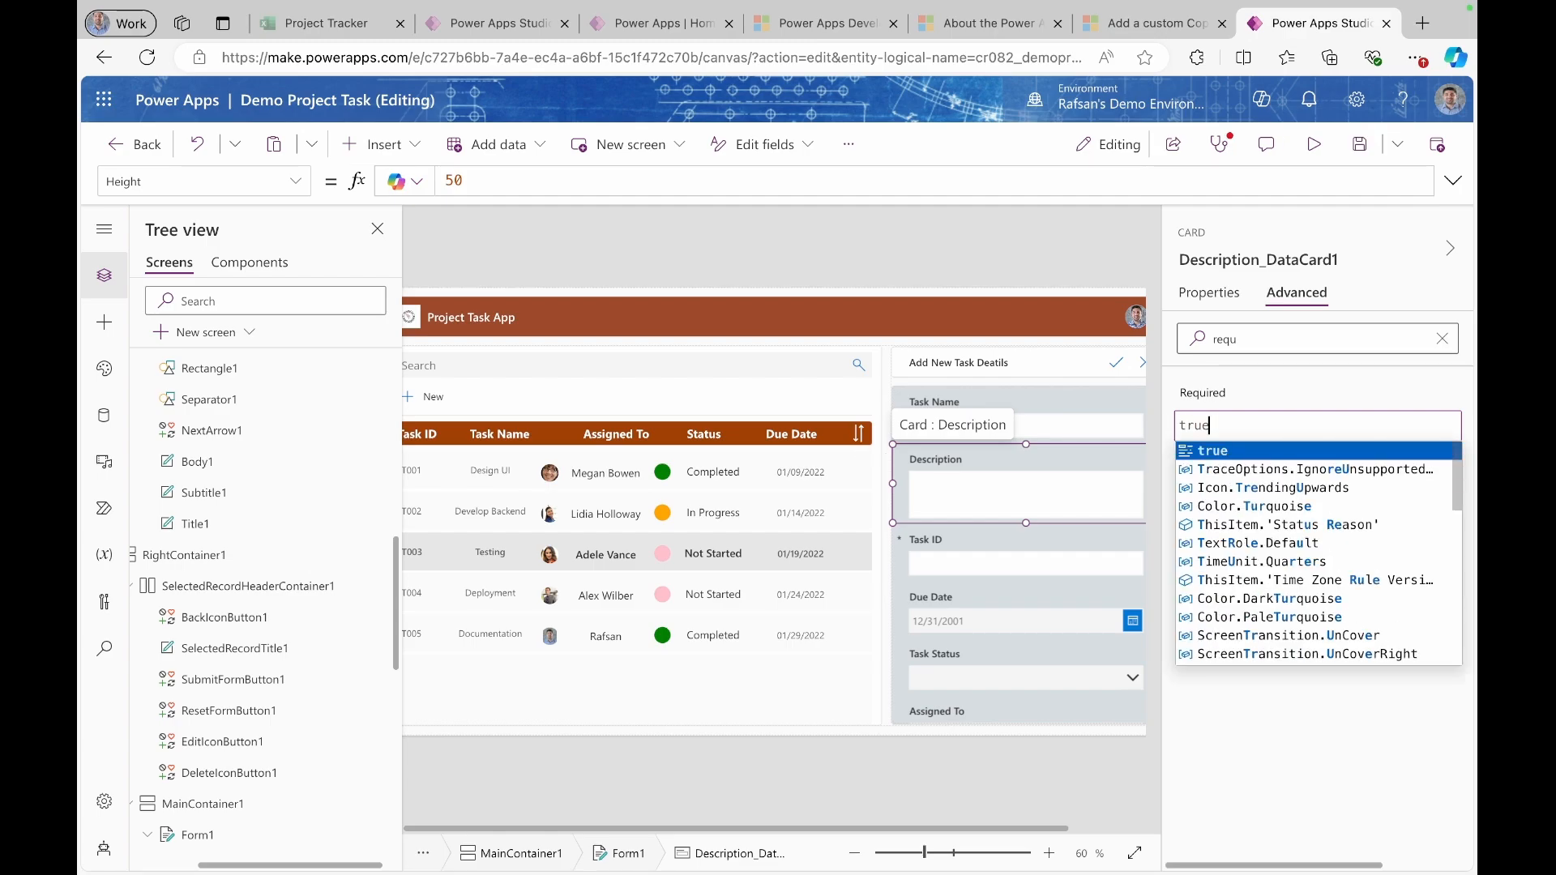
pyautogui.click(1220, 450)
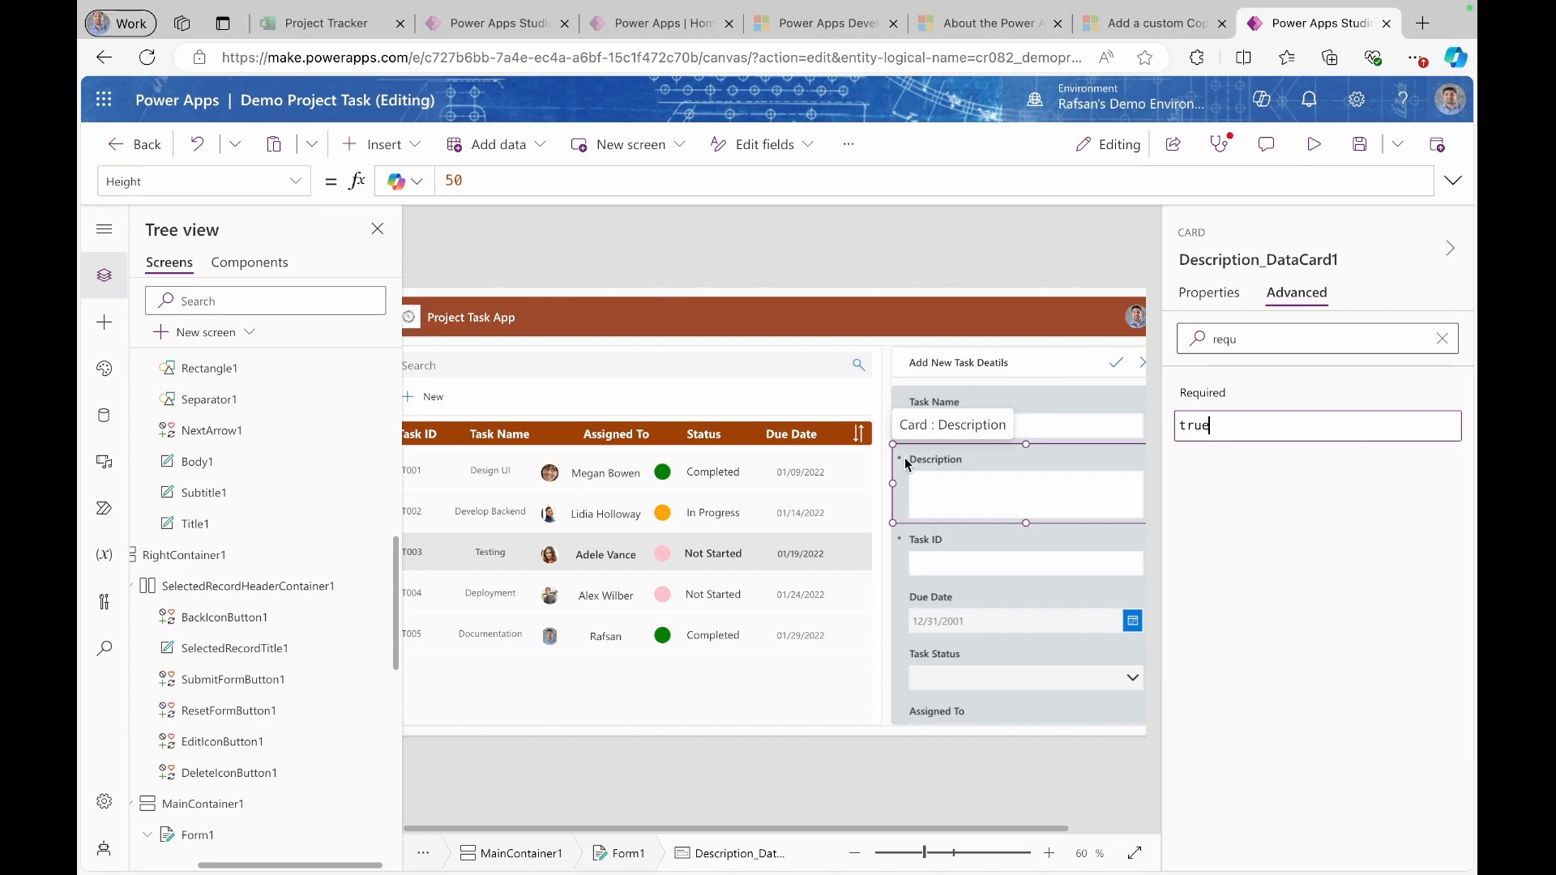
# - Preview the app, check the required markers on the new record's Description and Task ID fields, and cancel the new record
pyautogui.click(1314, 144)
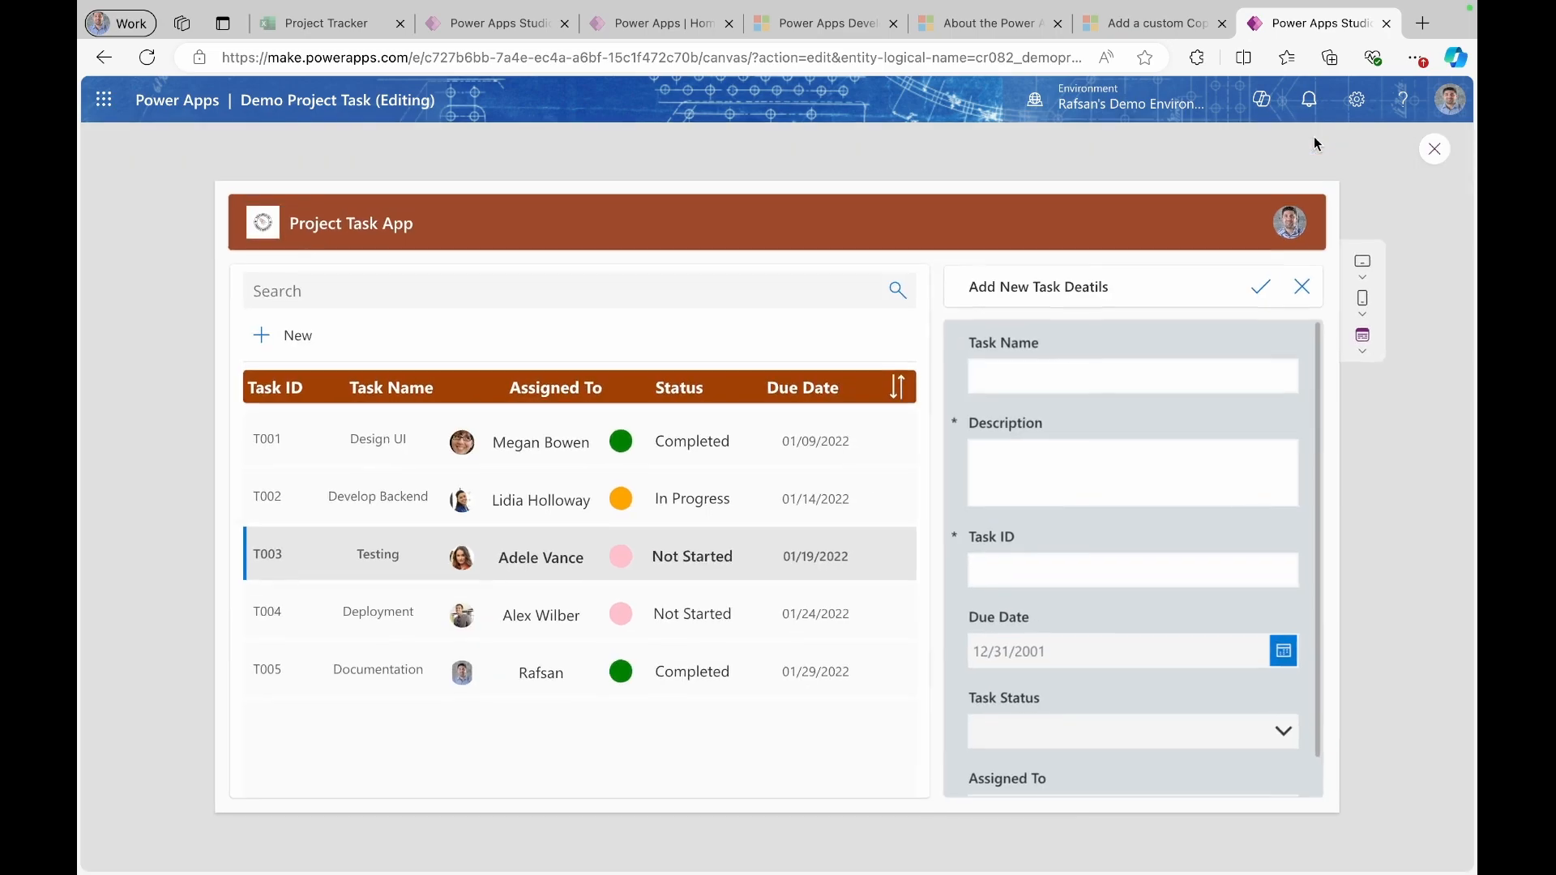
pyautogui.scroll(-1, 1029, 523)
pyautogui.click(1031, 523)
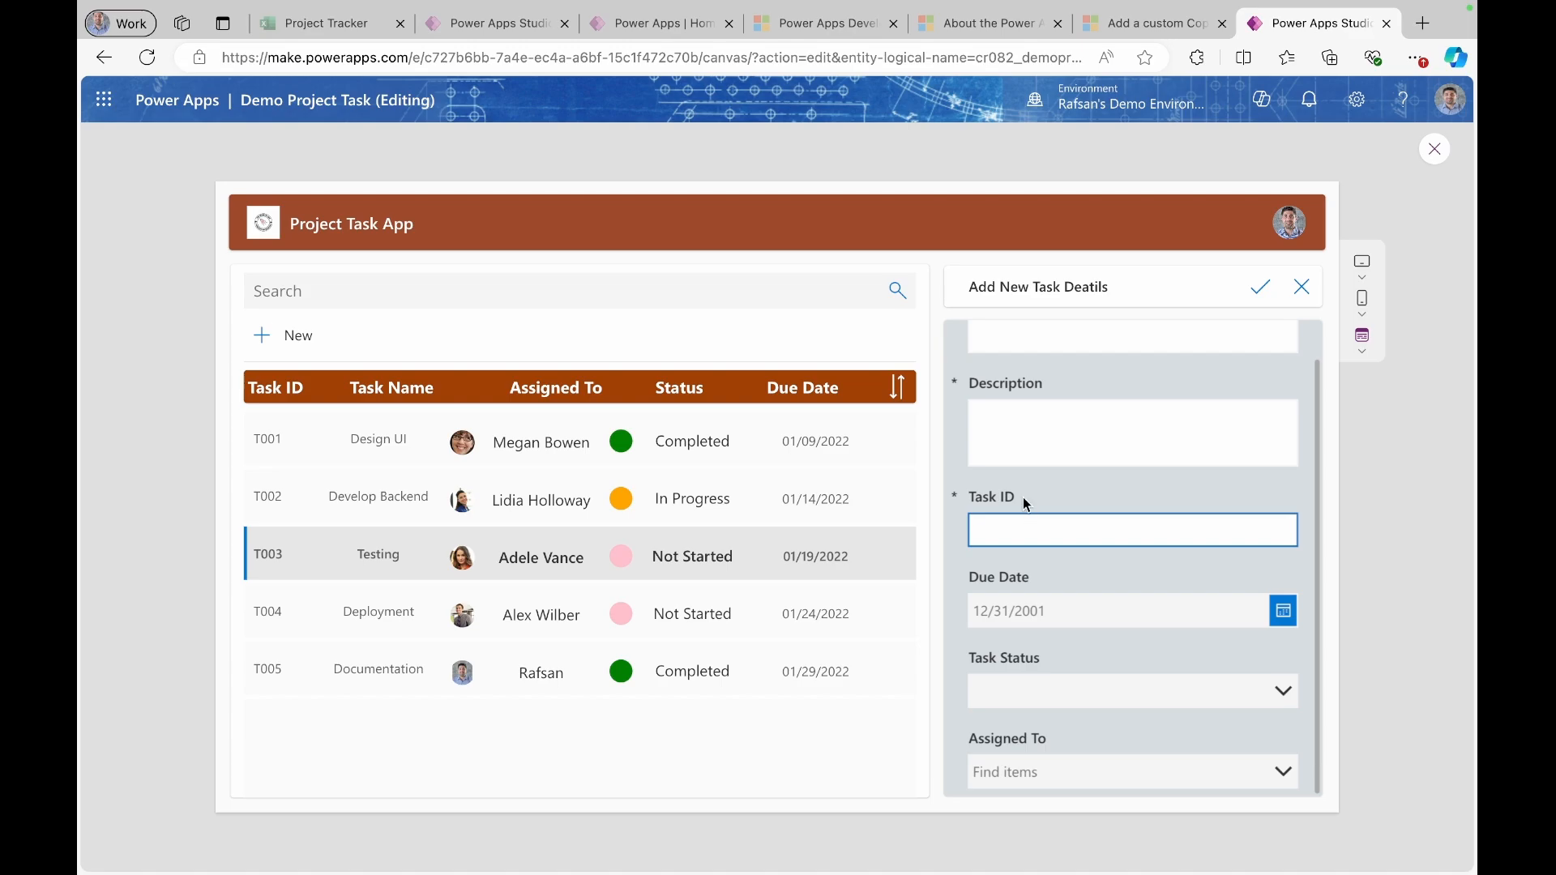
pyautogui.click(1010, 402)
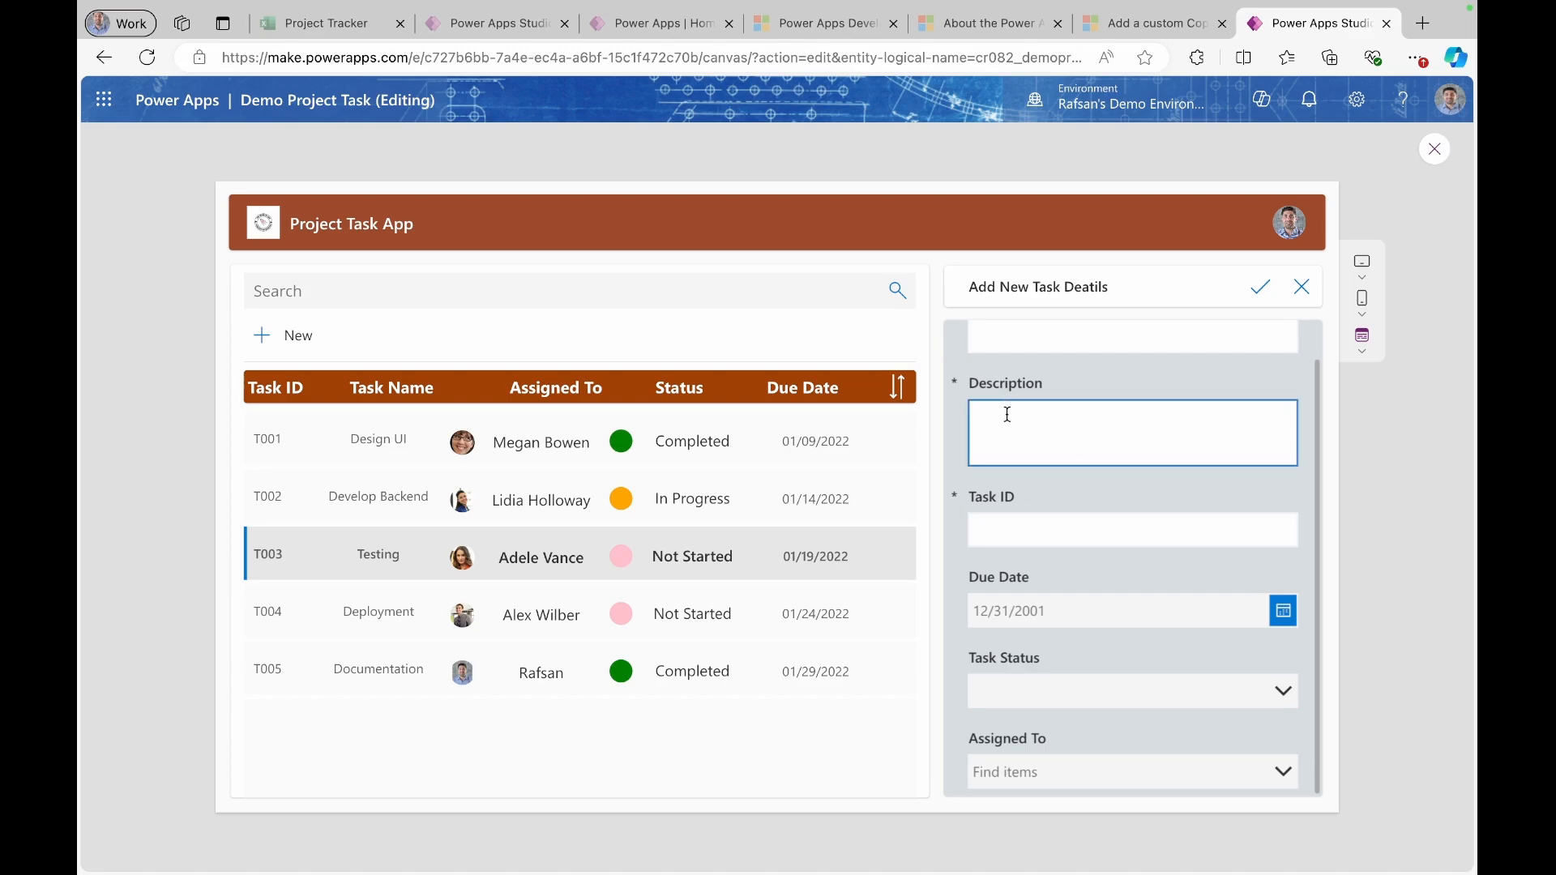
pyautogui.scroll(1, 1007, 415)
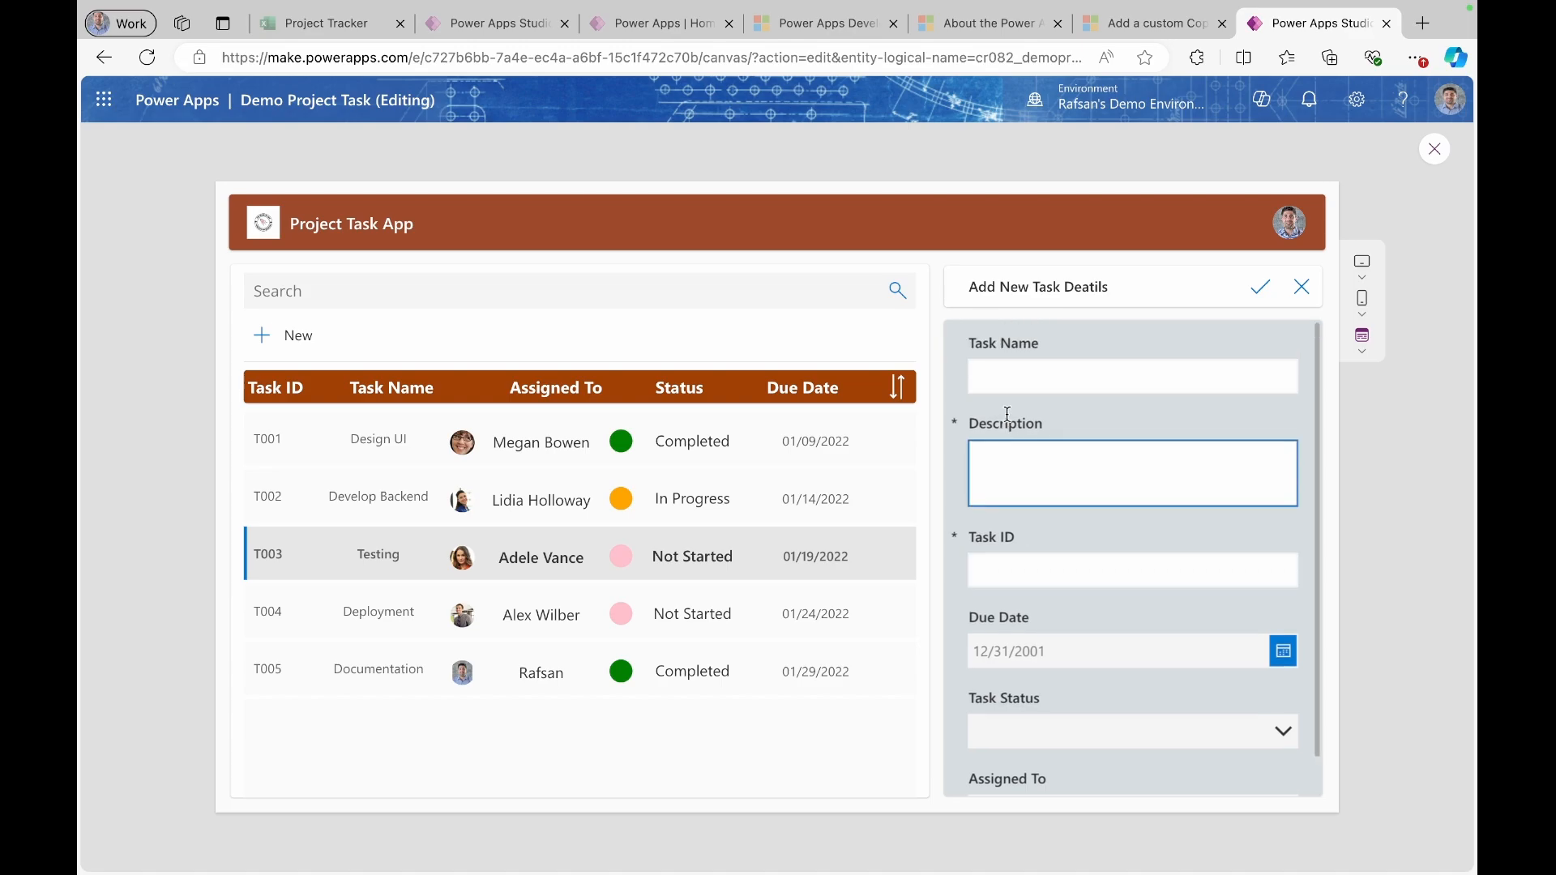
pyautogui.click(1302, 289)
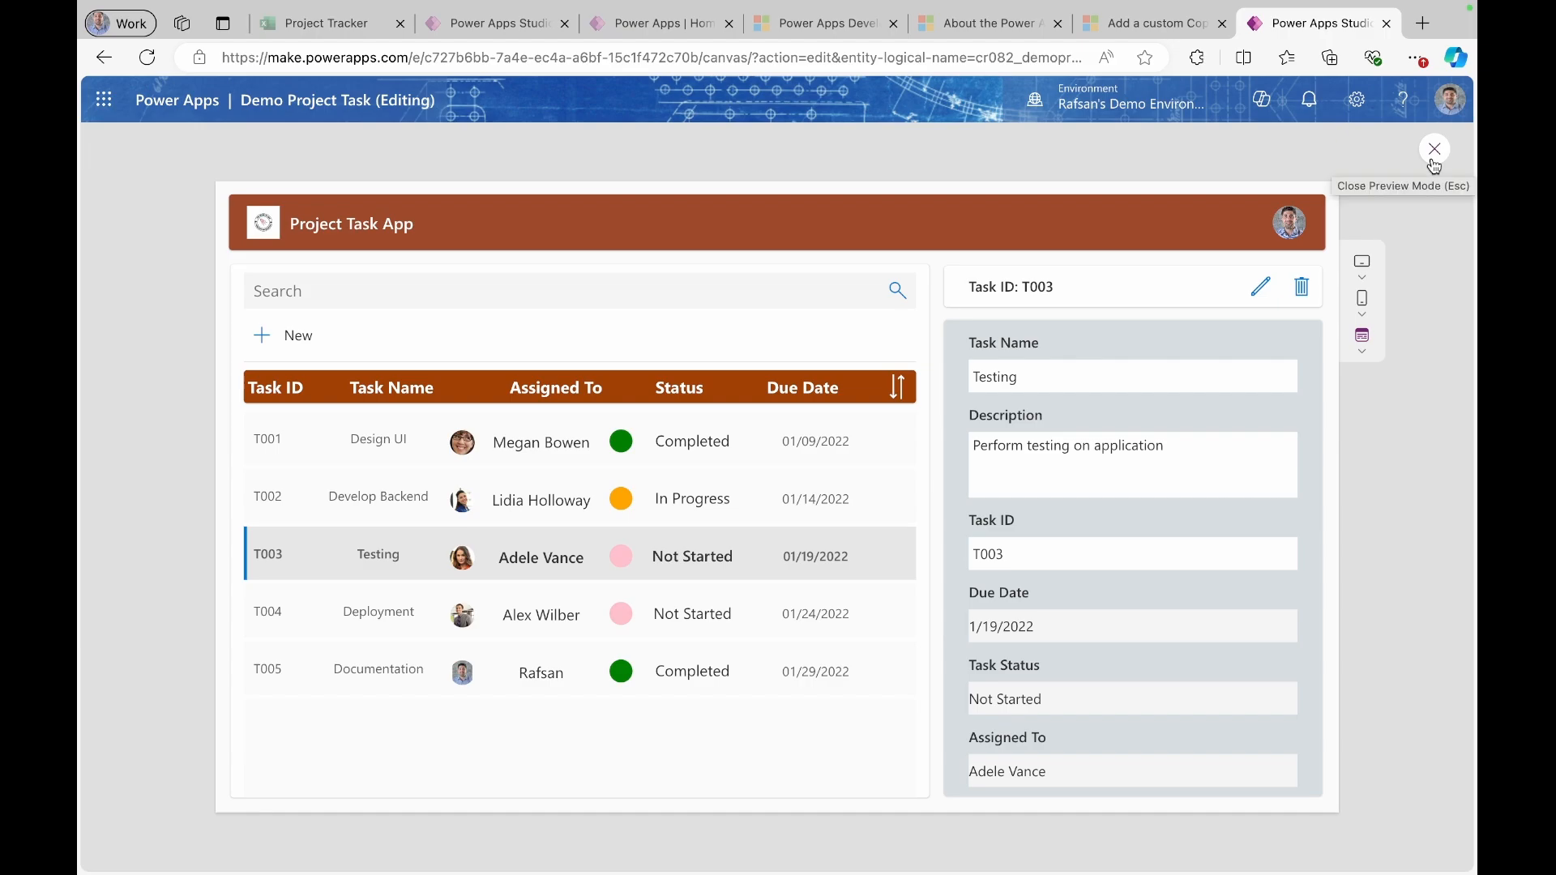
# - Test the gallery search in the preview with "T001" and then "Desig", and exit the preview
pyautogui.click(278, 292)
pyautogui.write('T001')
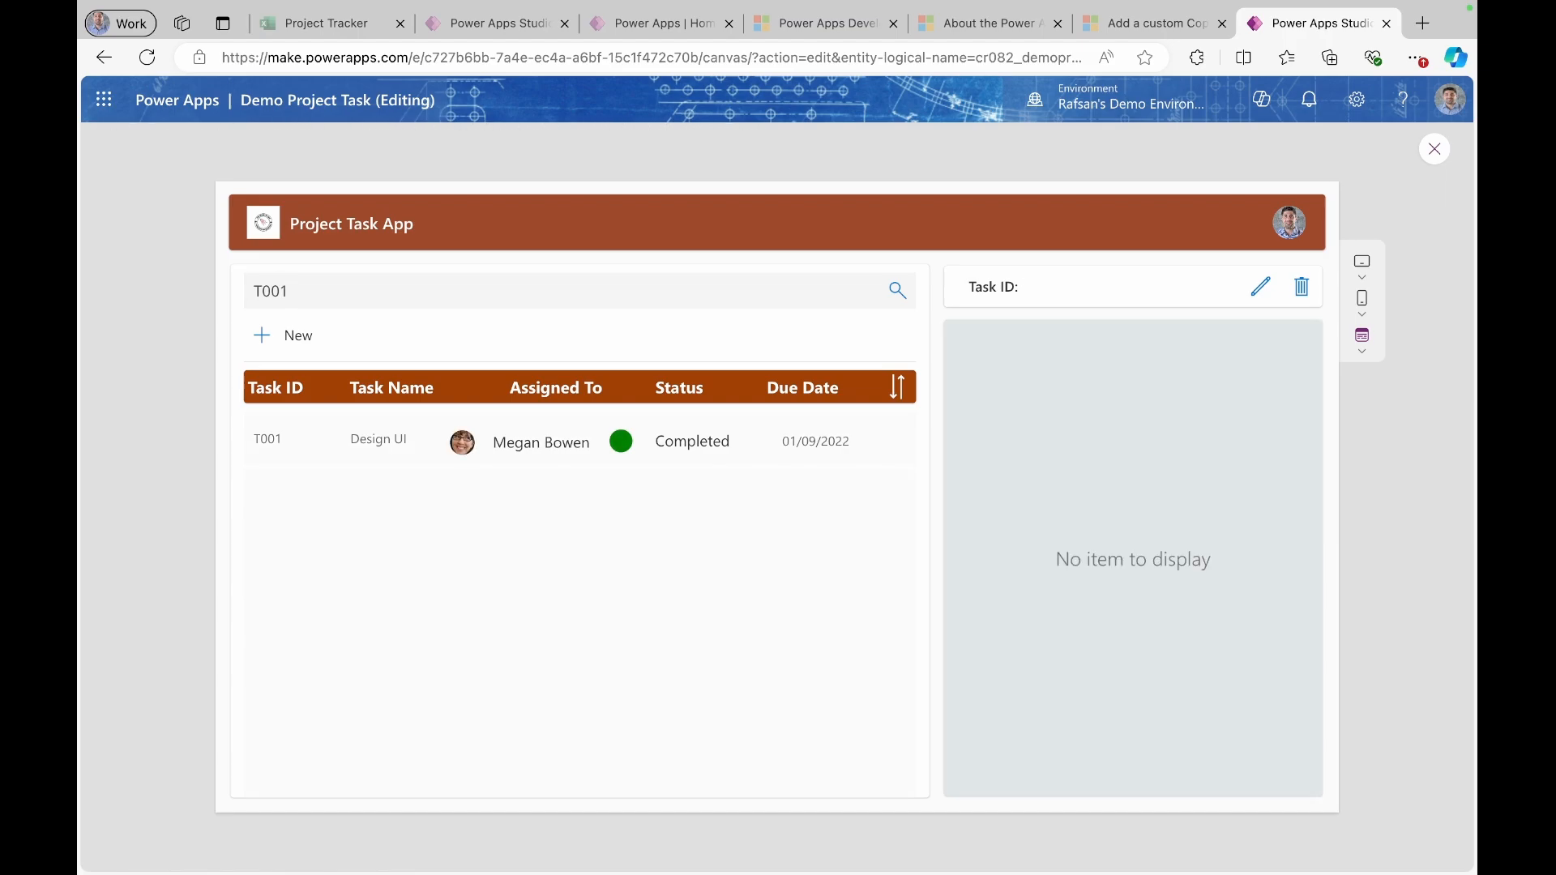
pyautogui.press('BackSpace')
pyautogui.press('BackSpace')
pyautogui.press('BackSpace')
pyautogui.press('BackSpace')
pyautogui.write('Desig')
pyautogui.press('Escape')
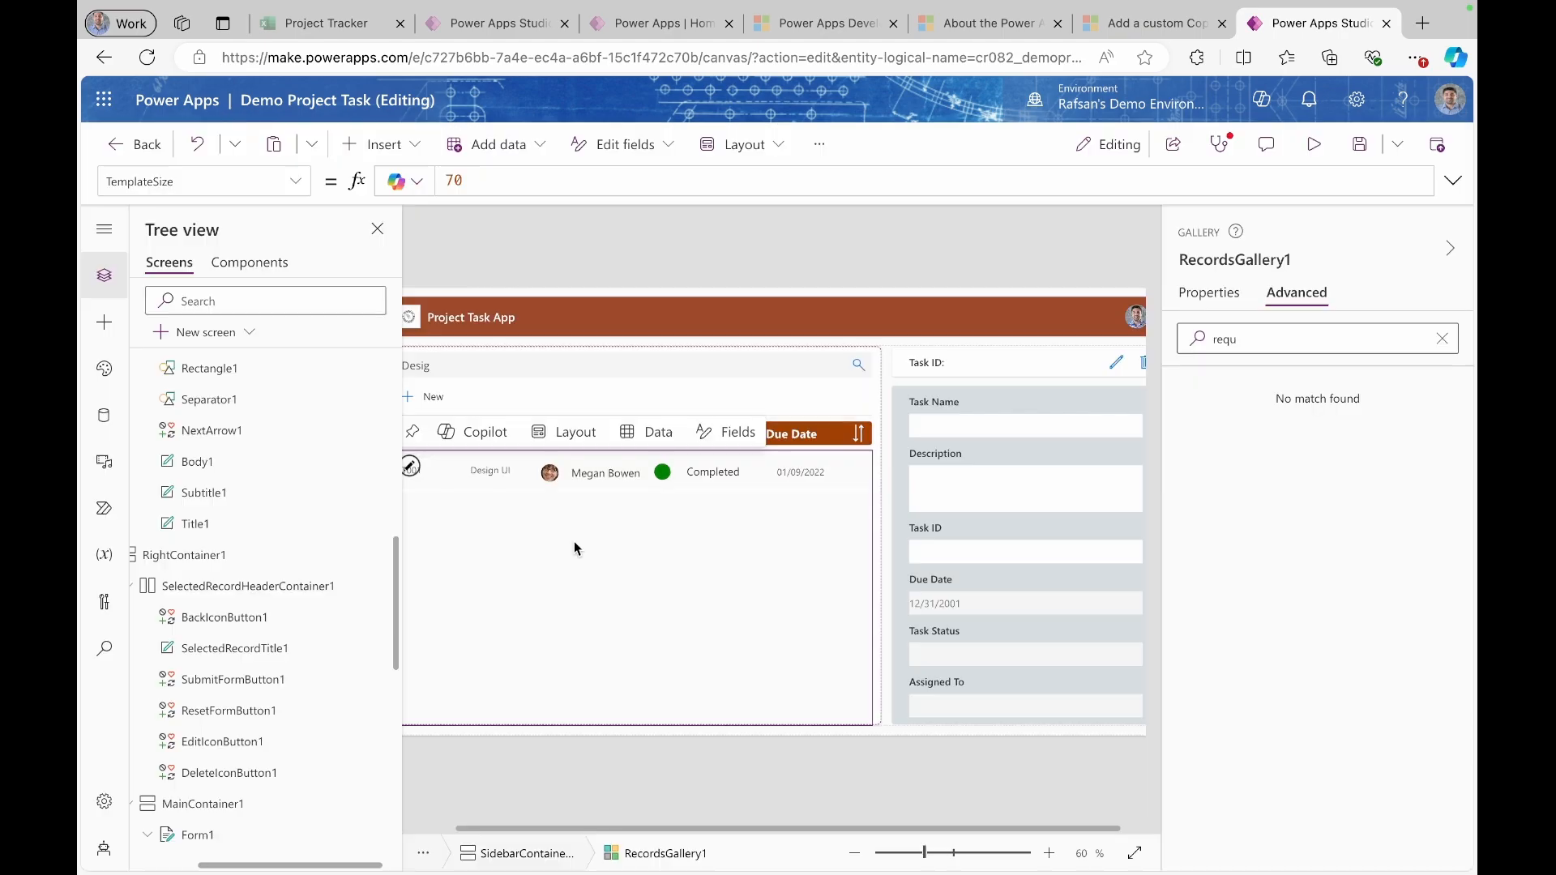
# - Remove Description and the duplicate 'Task ID' from RecordsGallery1's Items formula, leaving Search([@'Demo Project Tasks'], SearchInput1.Text,'Task ID','Task Name')
pyautogui.click(295, 181)
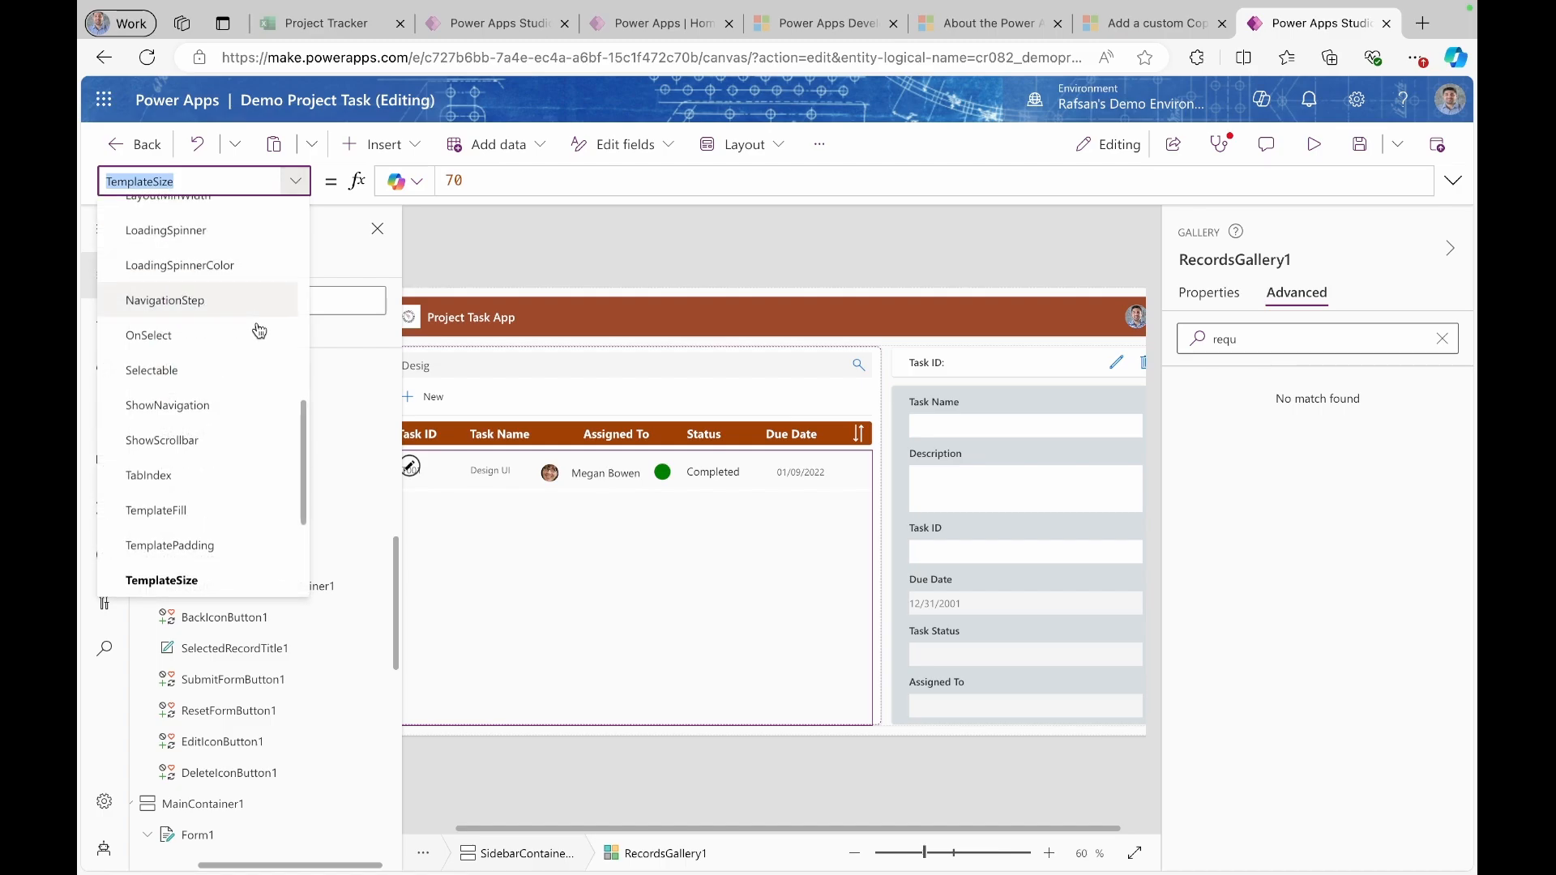
pyautogui.scroll(-2, 224, 443)
pyautogui.scroll(3, 219, 438)
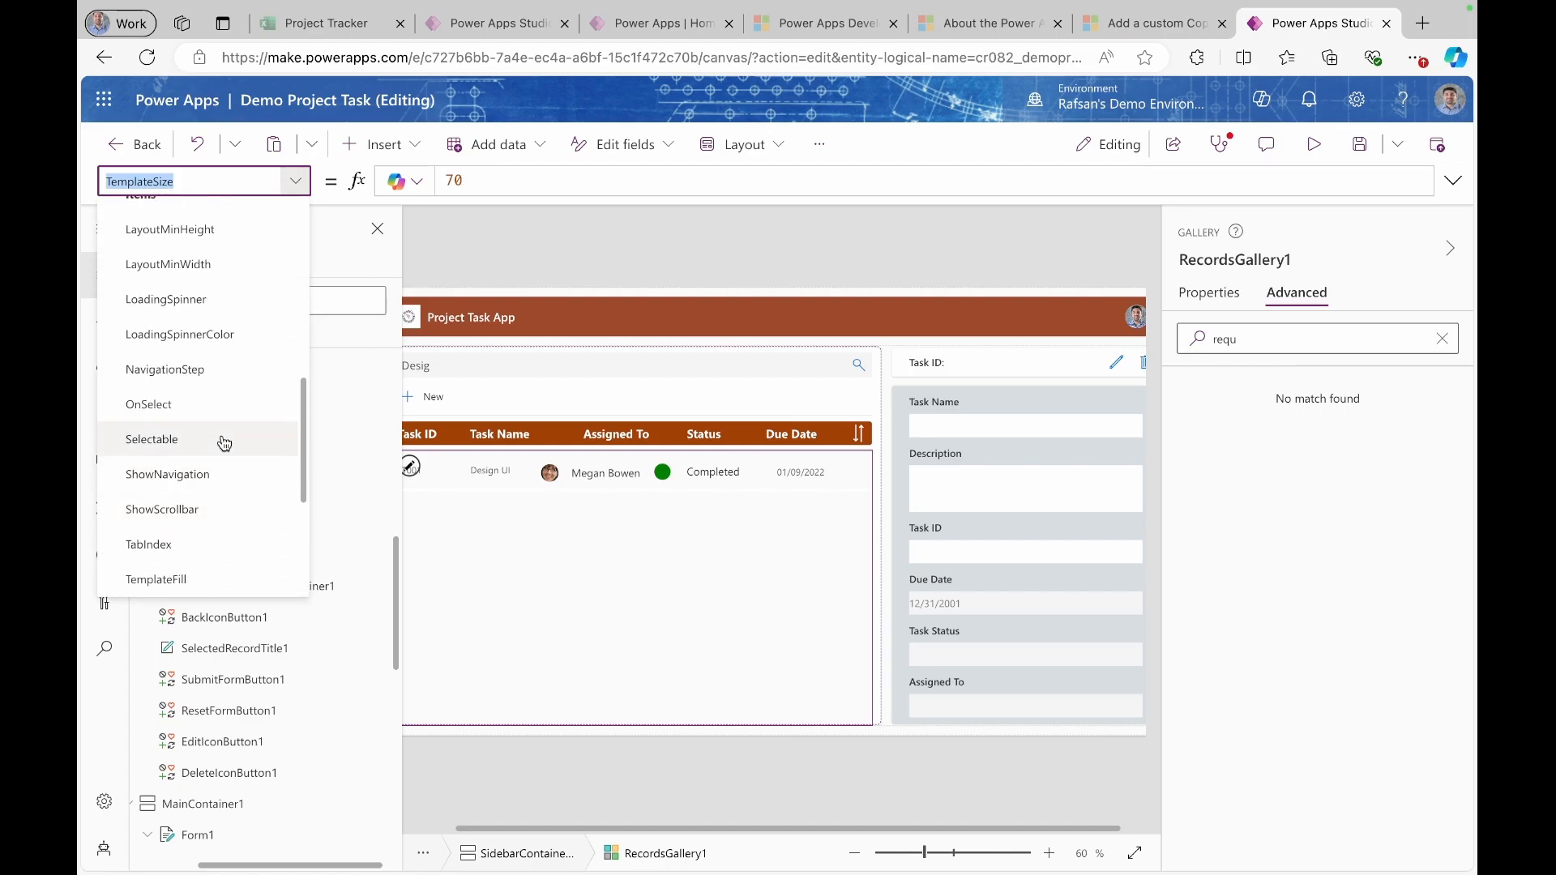
pyautogui.click(171, 250)
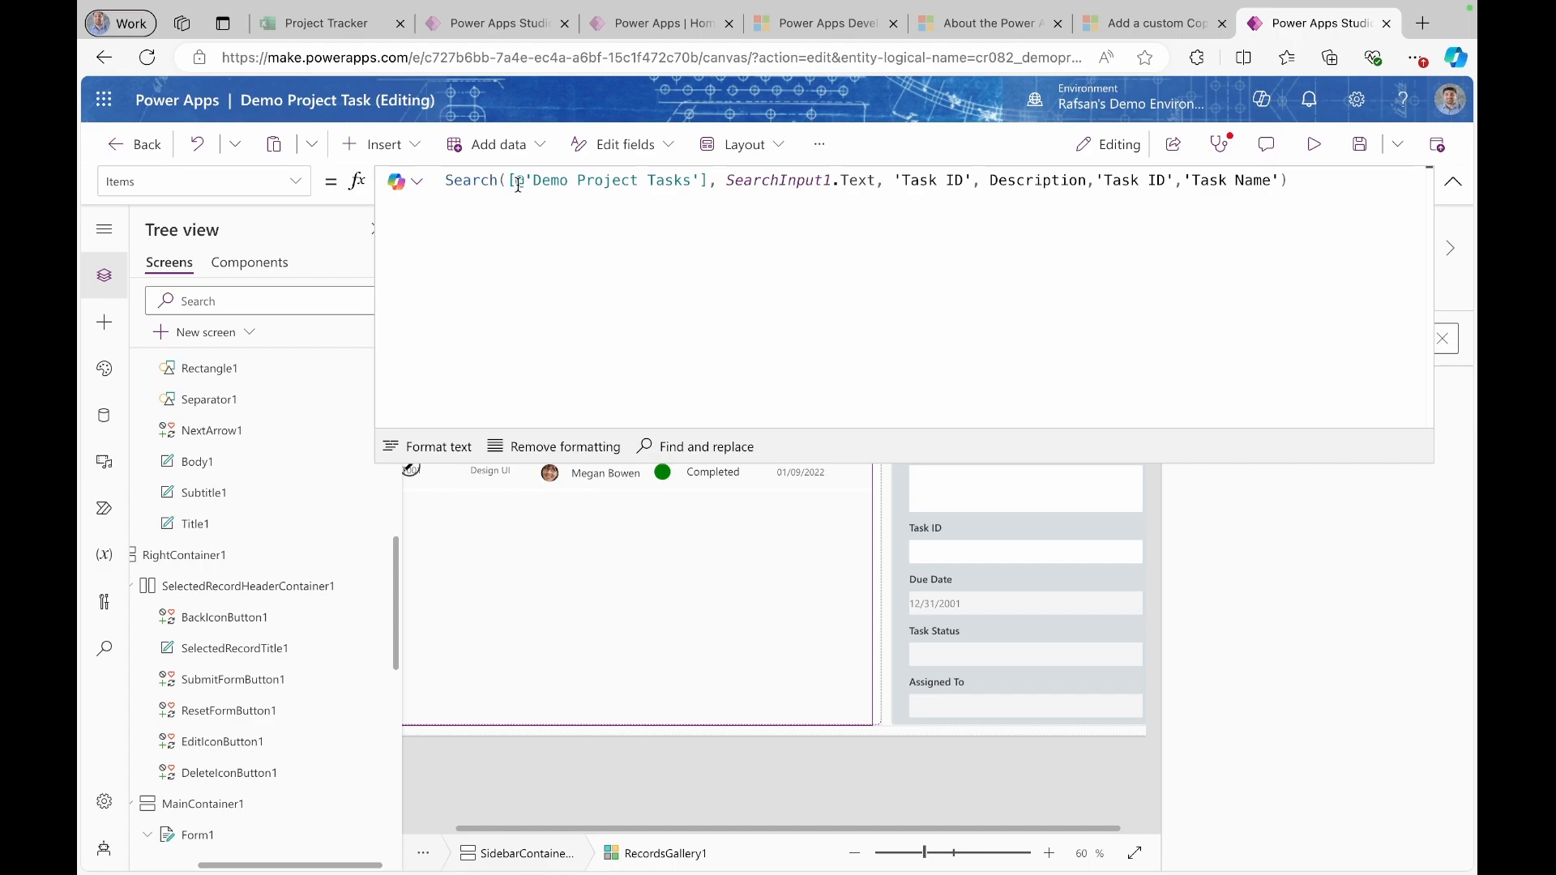
pyautogui.moveTo(507, 180); pyautogui.dragTo(955, 179)
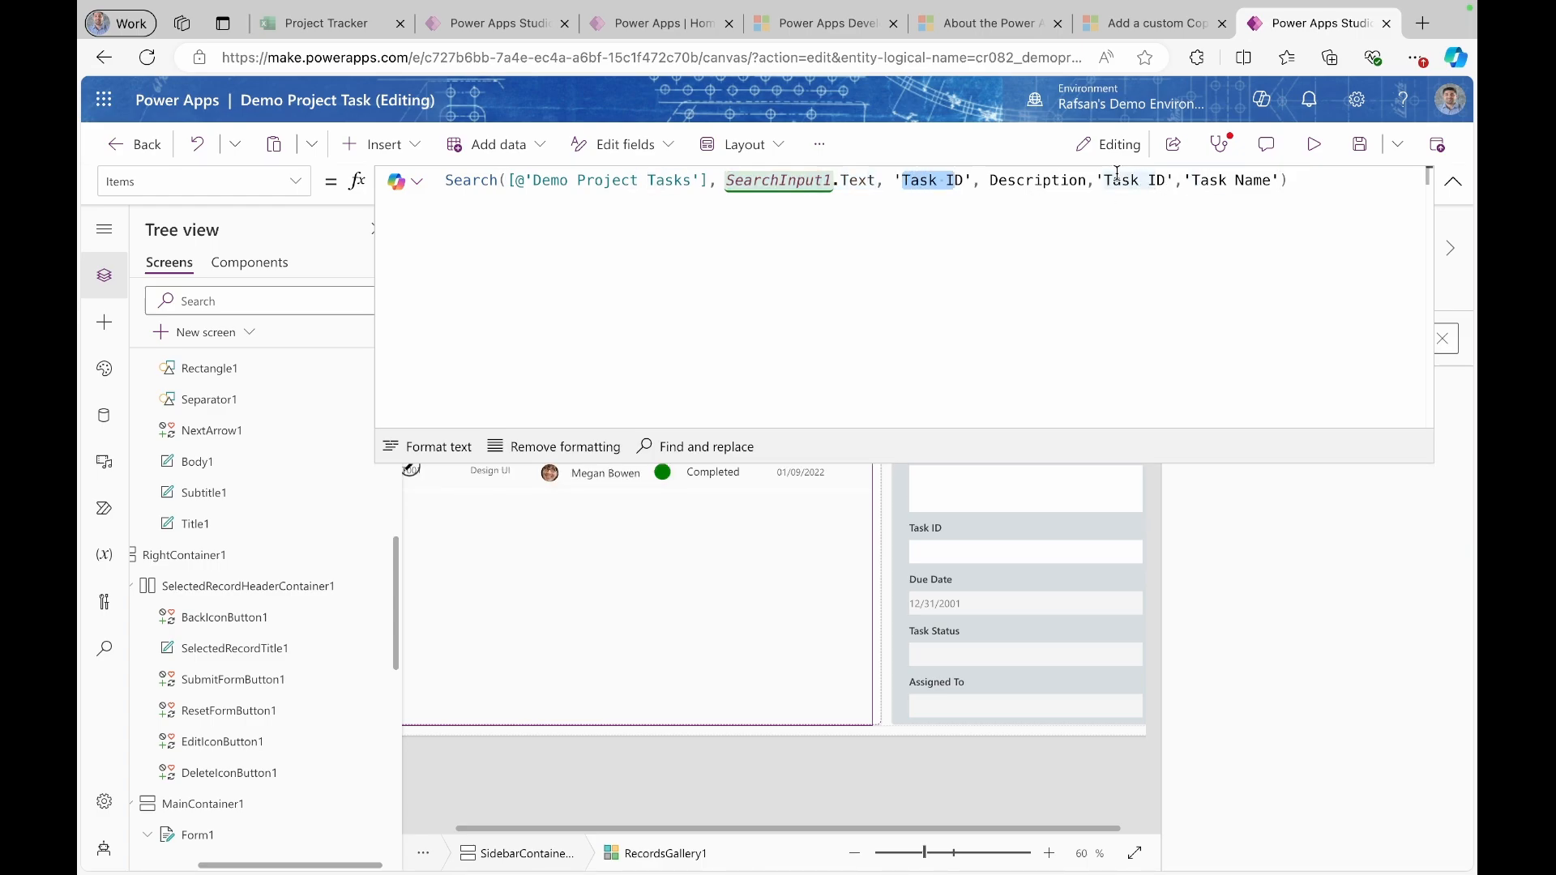
pyautogui.moveTo(1096, 180); pyautogui.dragTo(987, 176)
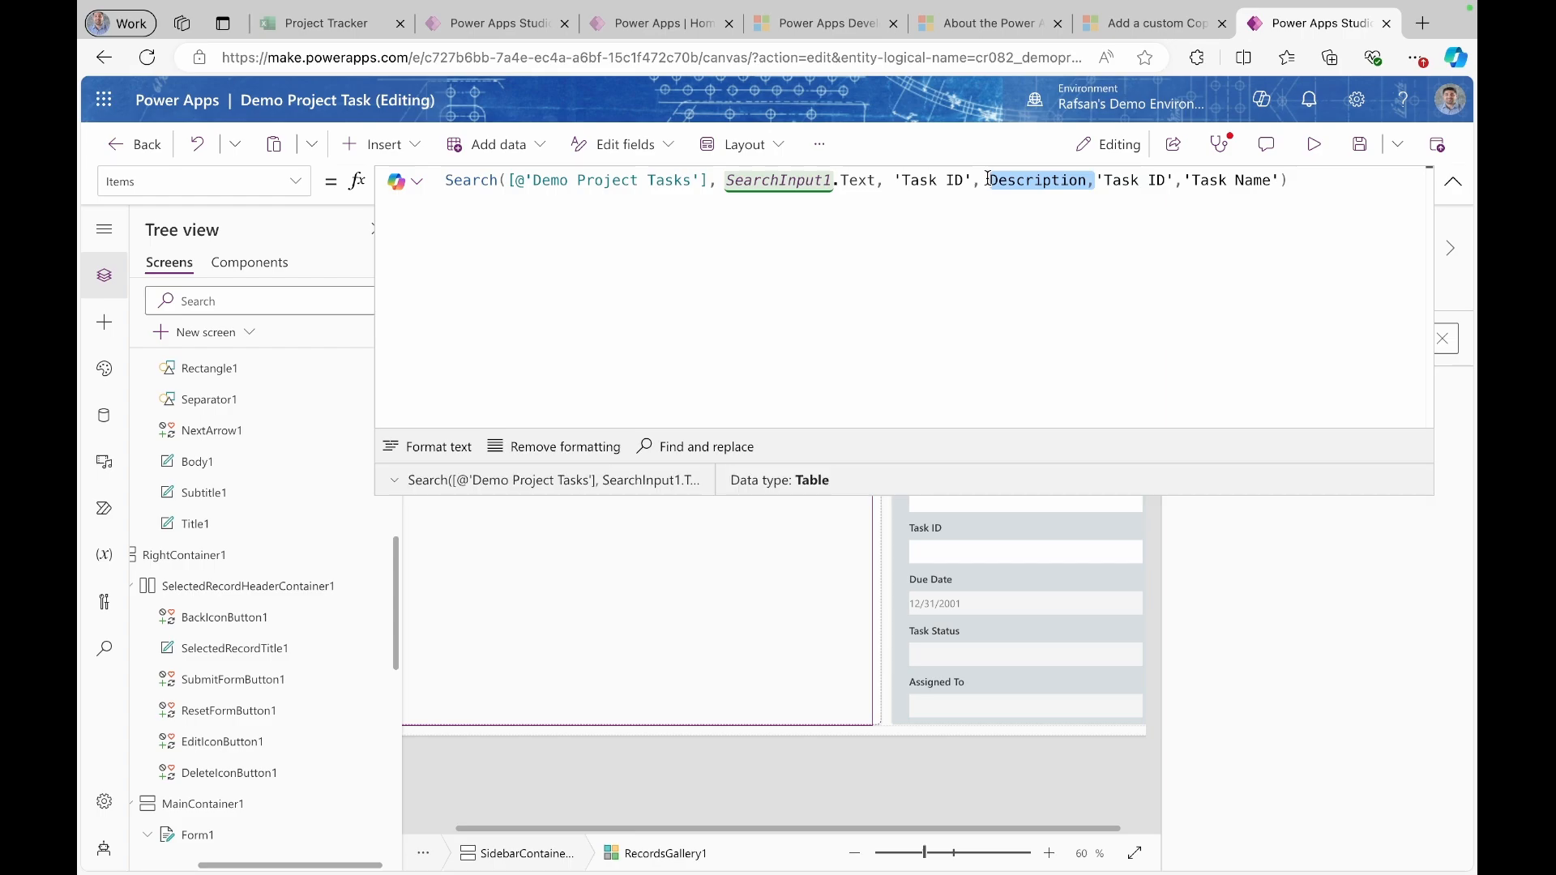
pyautogui.press('BackSpace')
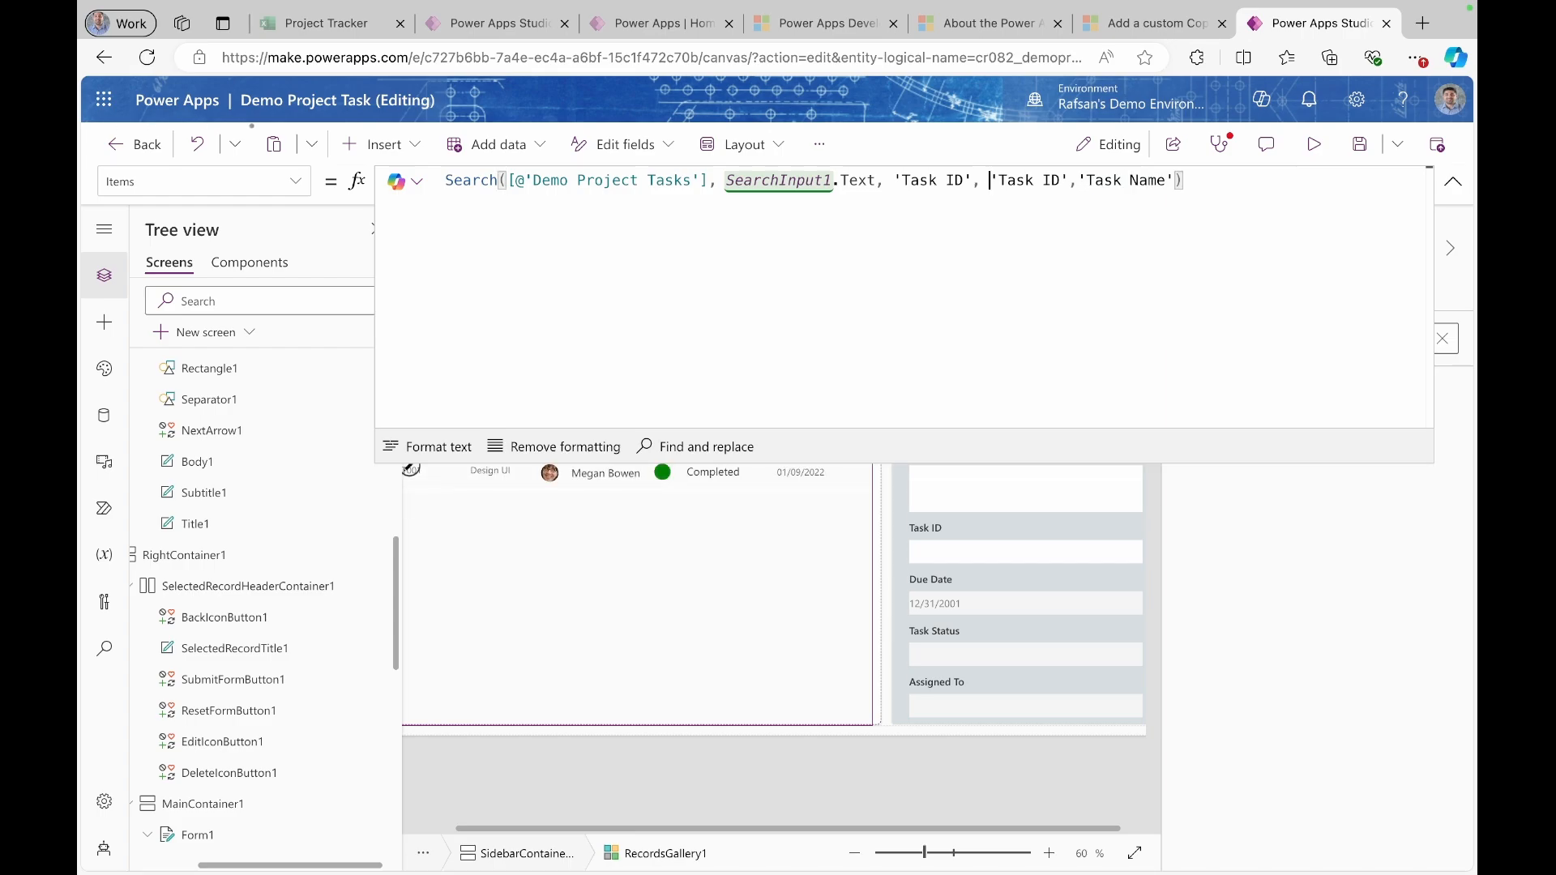
pyautogui.press('BackSpace')
pyautogui.press('BackSpace')
pyautogui.press('BackSpace')
pyautogui.press('BackSpace')
pyautogui.press('BackSpace')
pyautogui.press('BackSpace')
pyautogui.press('BackSpace')
pyautogui.press('BackSpace')
pyautogui.press('BackSpace')
pyautogui.press('BackSpace')
pyautogui.press('BackSpace')
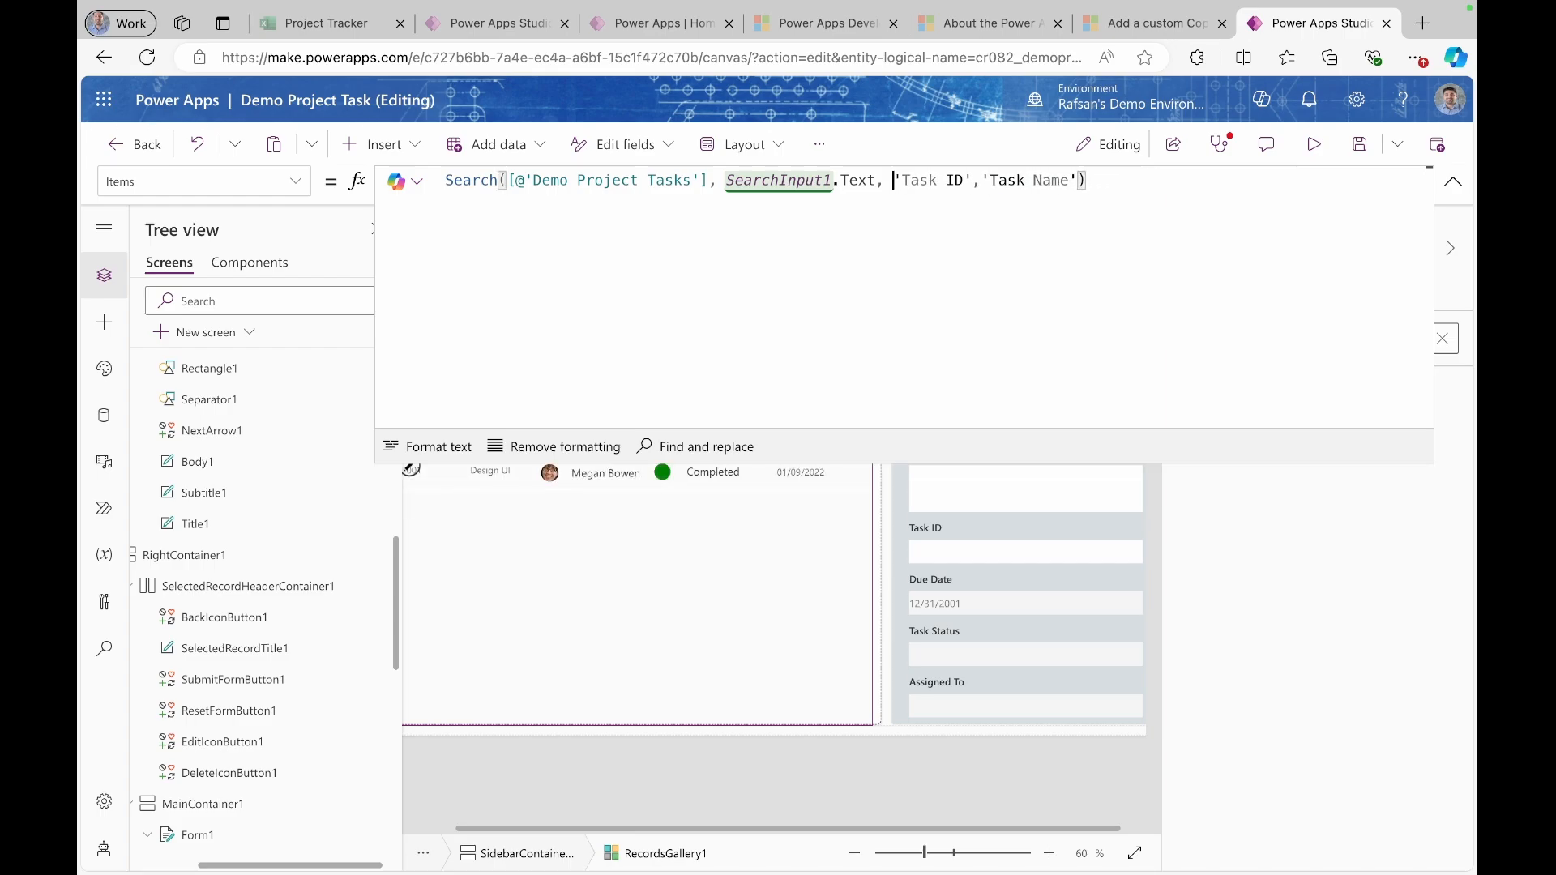
pyautogui.press('BackSpace')
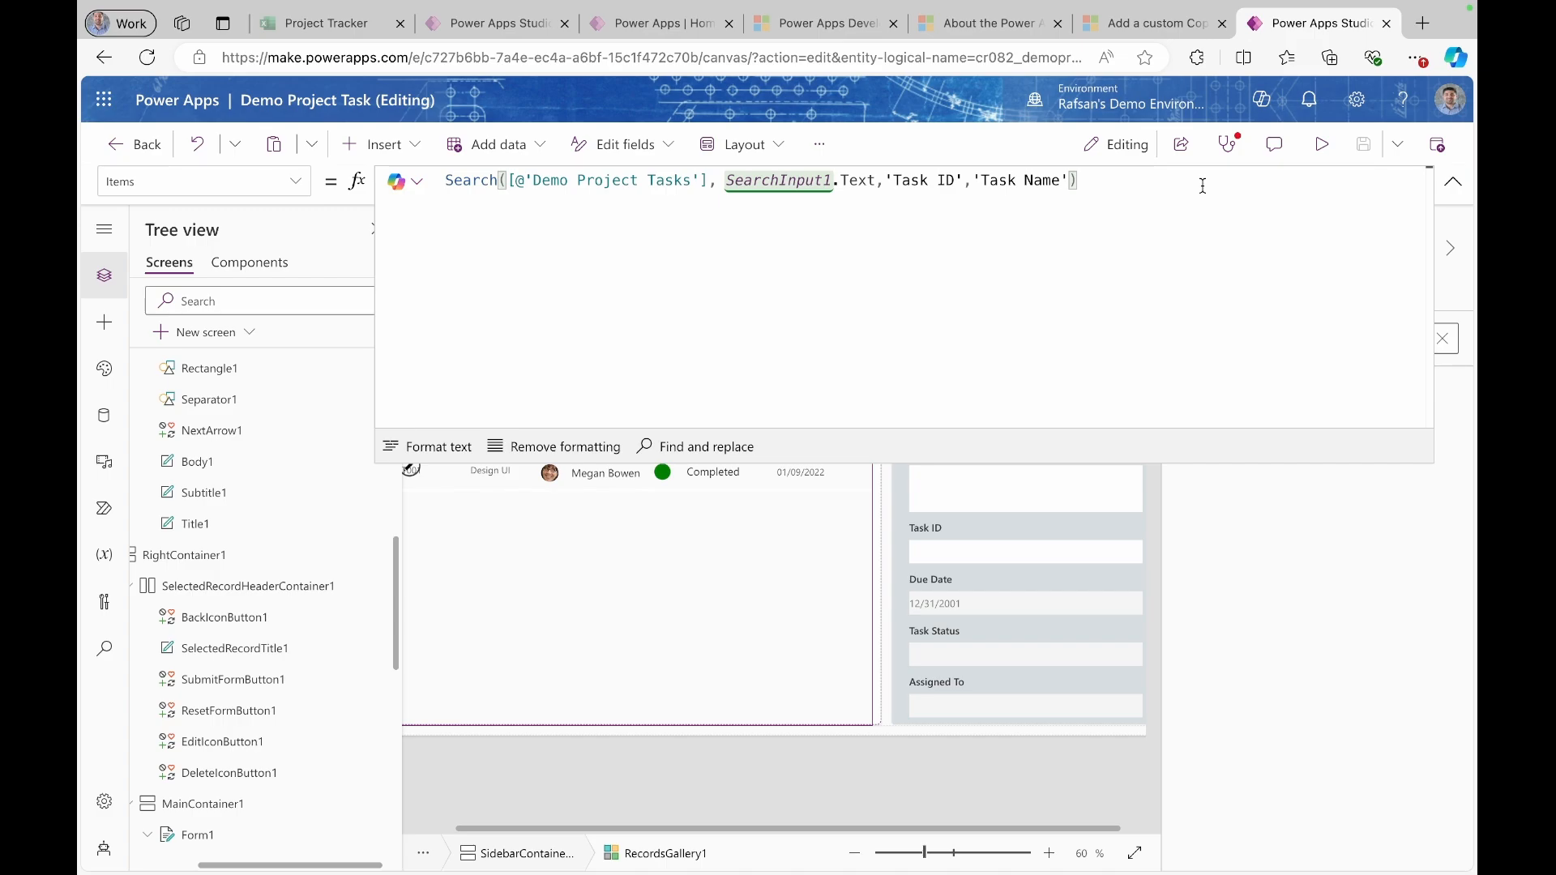
pyautogui.click(1453, 181)
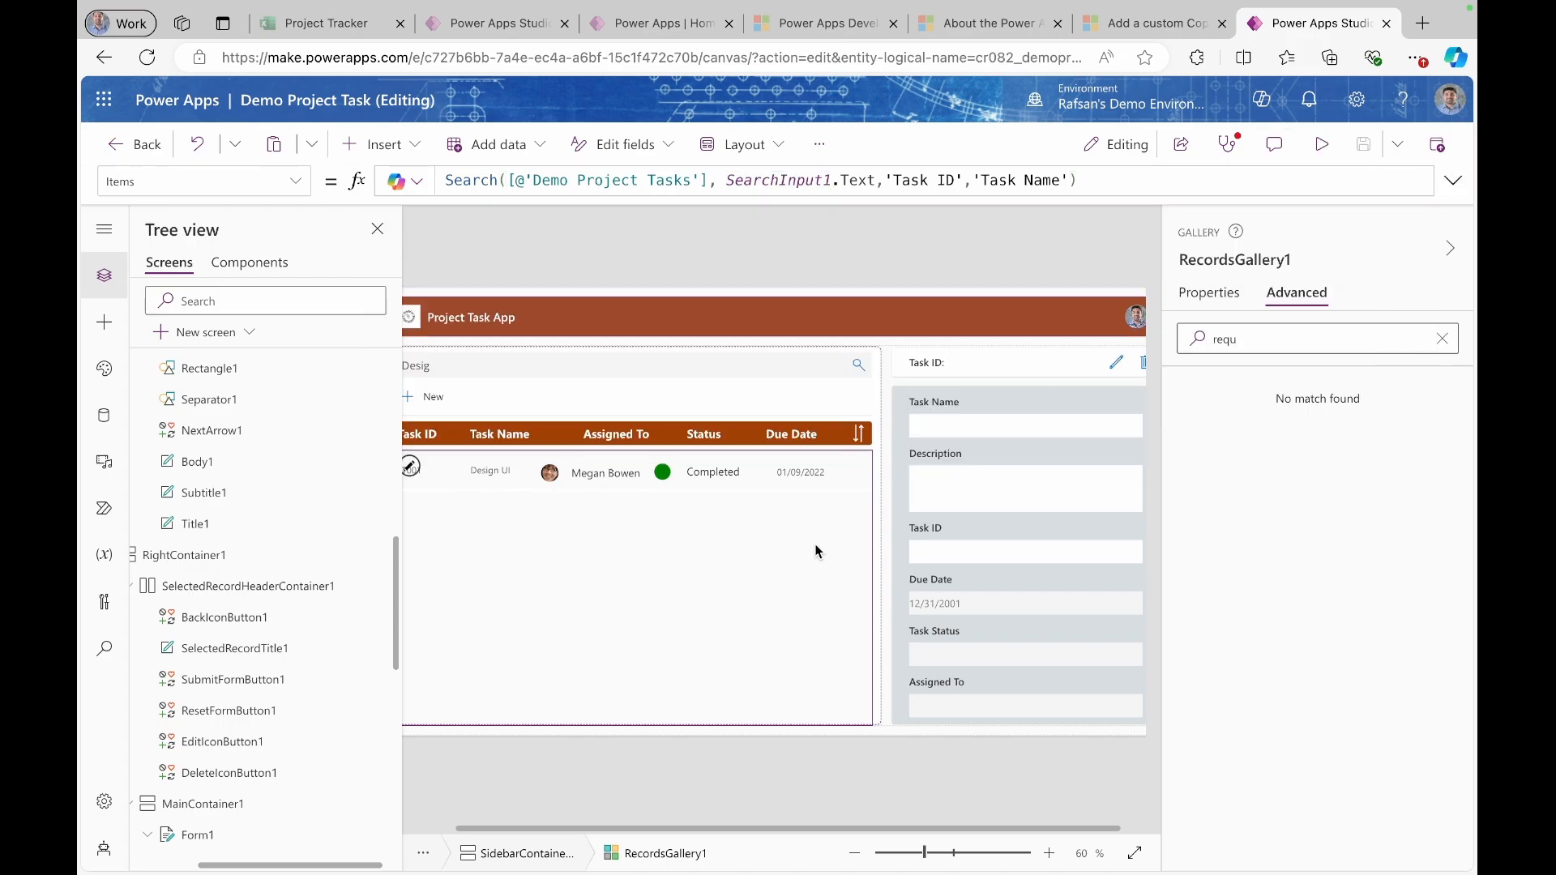
# - Delete SearchIcon1 from SearchContainer1
pyautogui.click(695, 374)
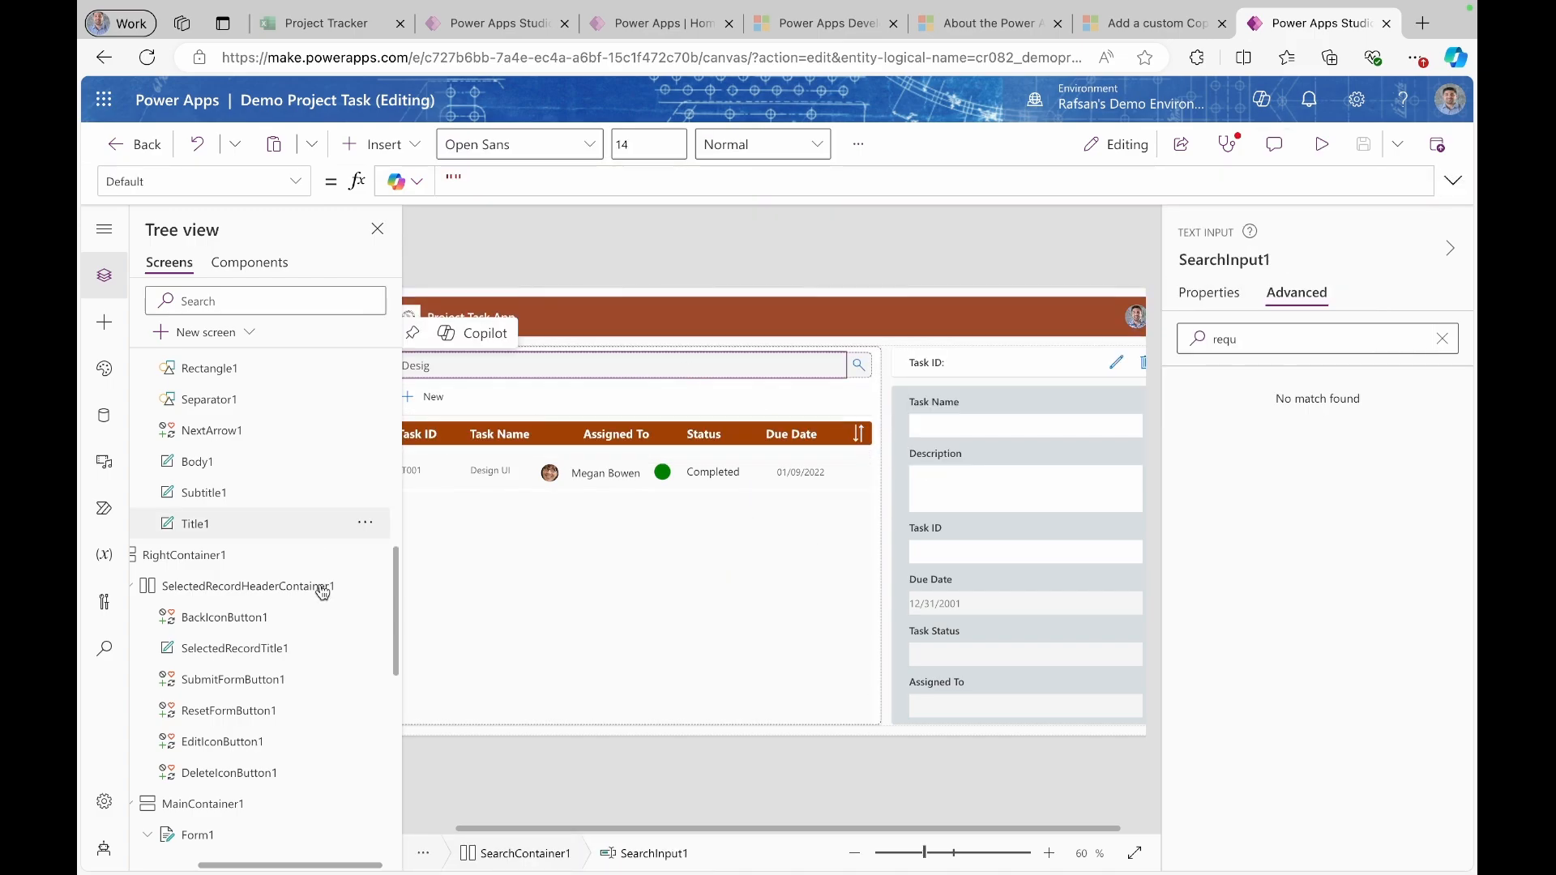
pyautogui.hscroll(-2, 253, 628)
pyautogui.scroll(-1, 254, 629)
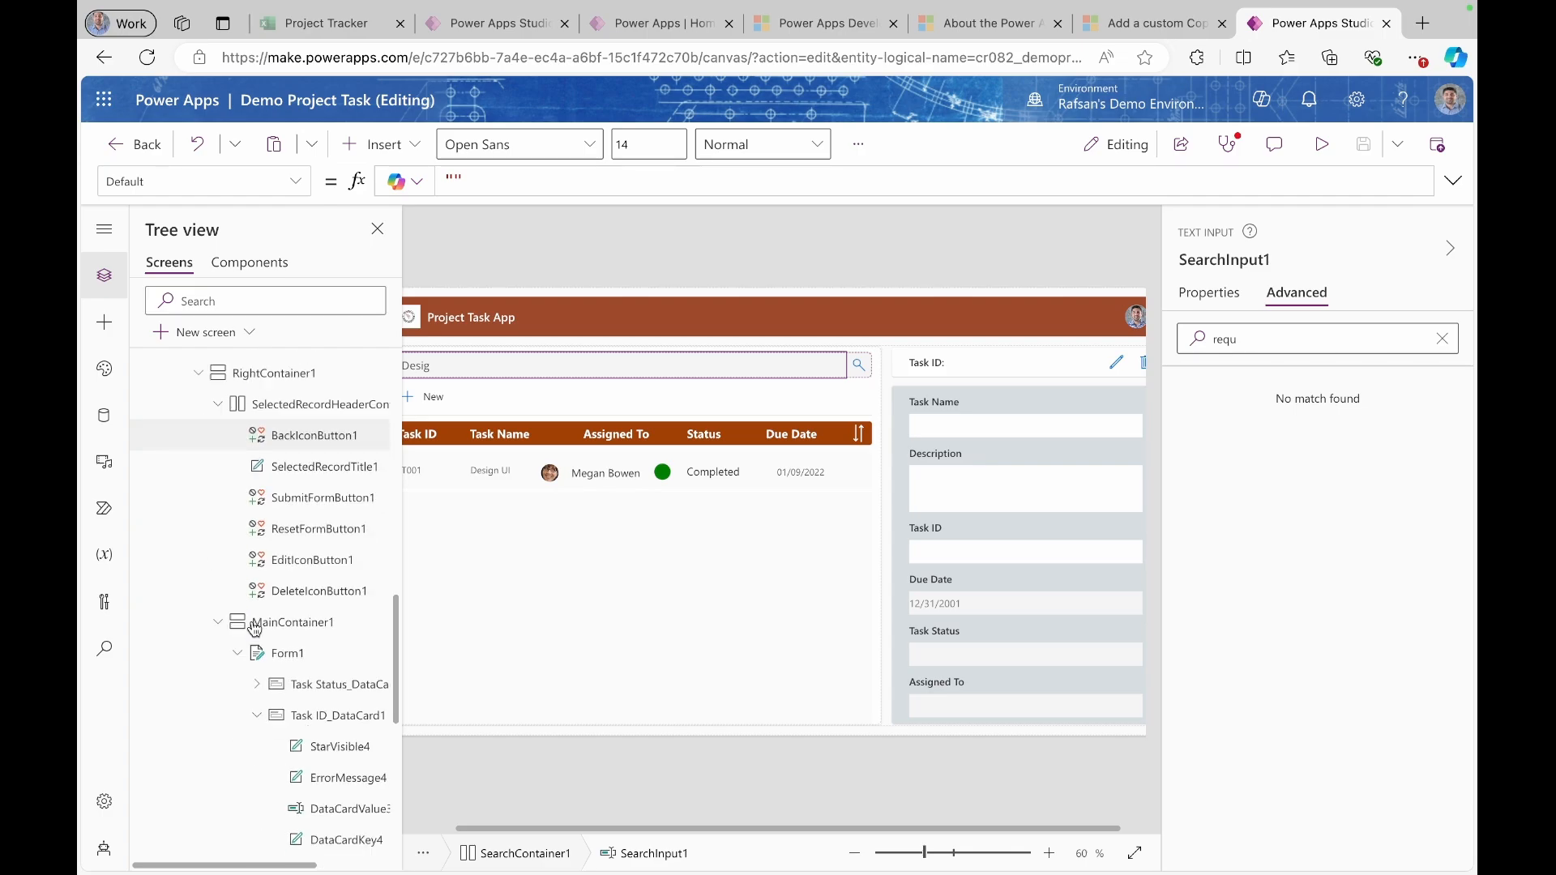
pyautogui.scroll(10, 268, 600)
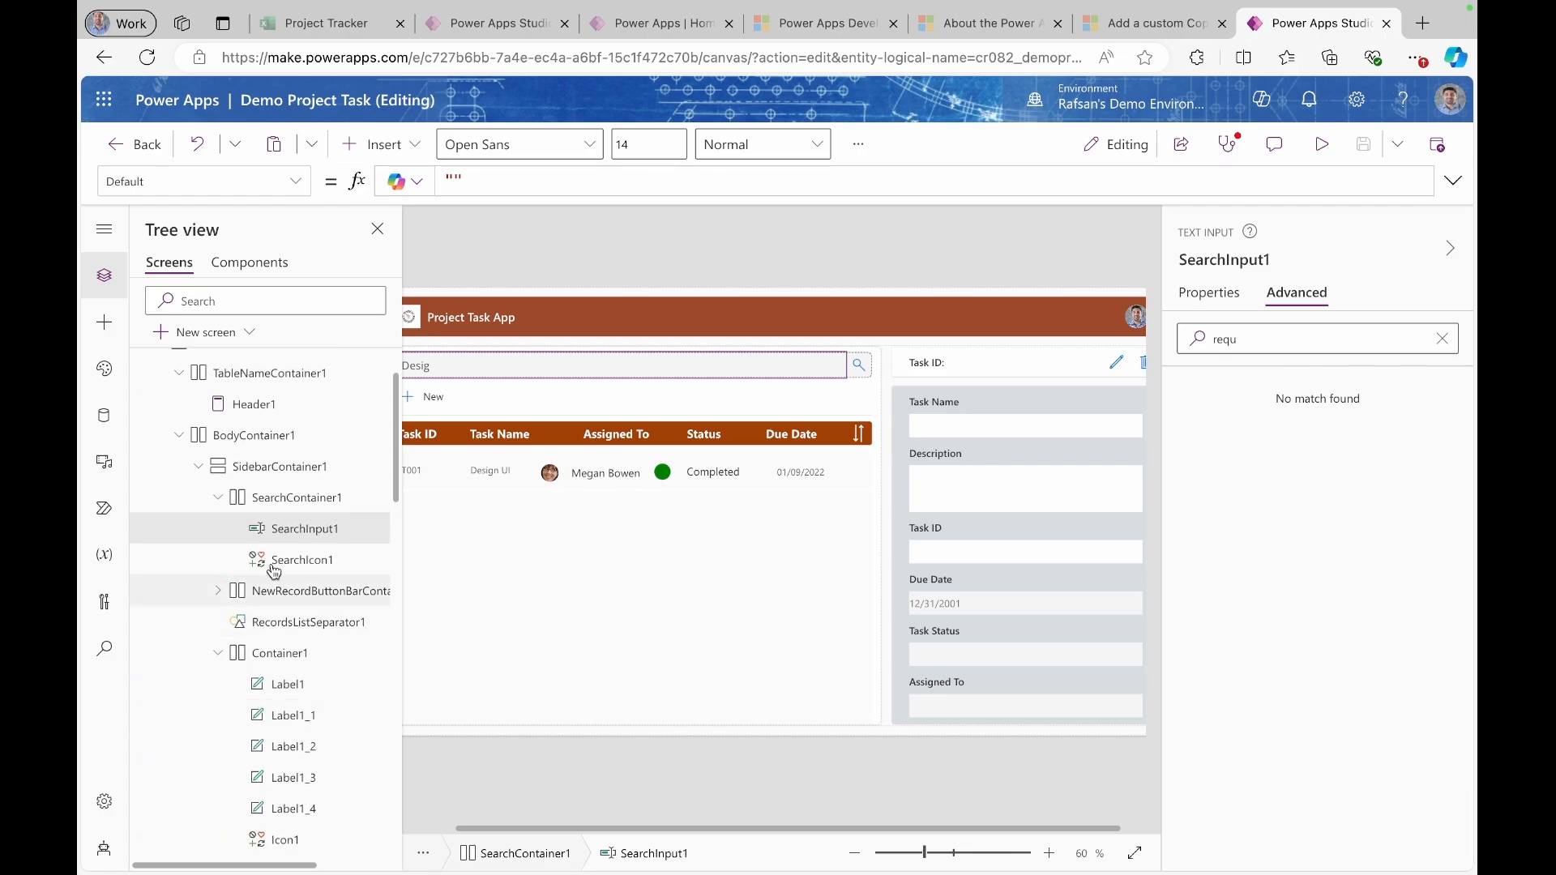
pyautogui.click(1456, 250)
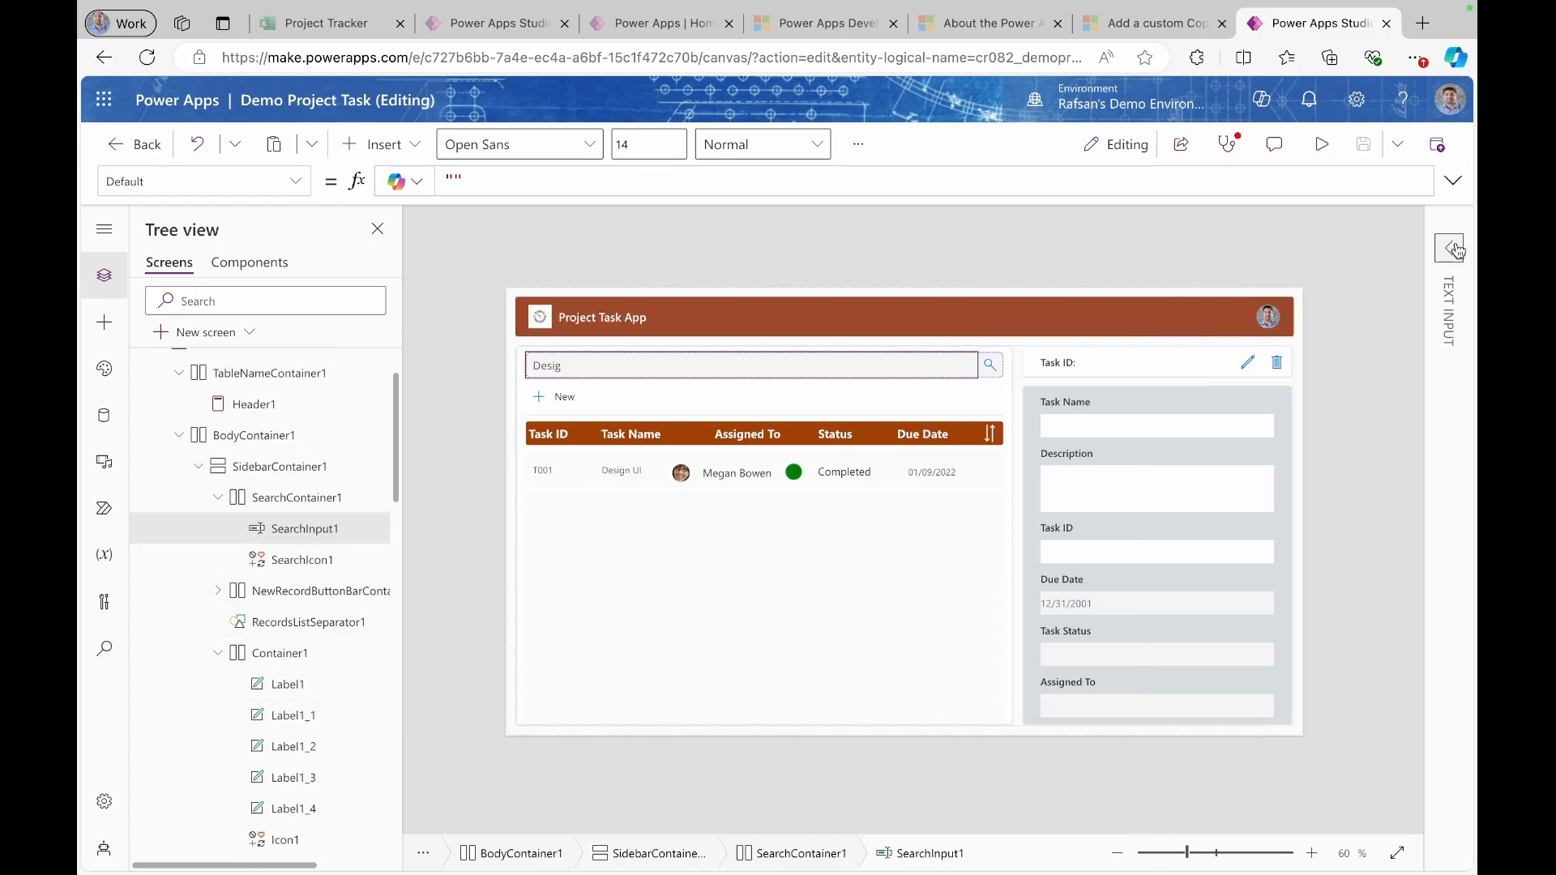
pyautogui.click(281, 499)
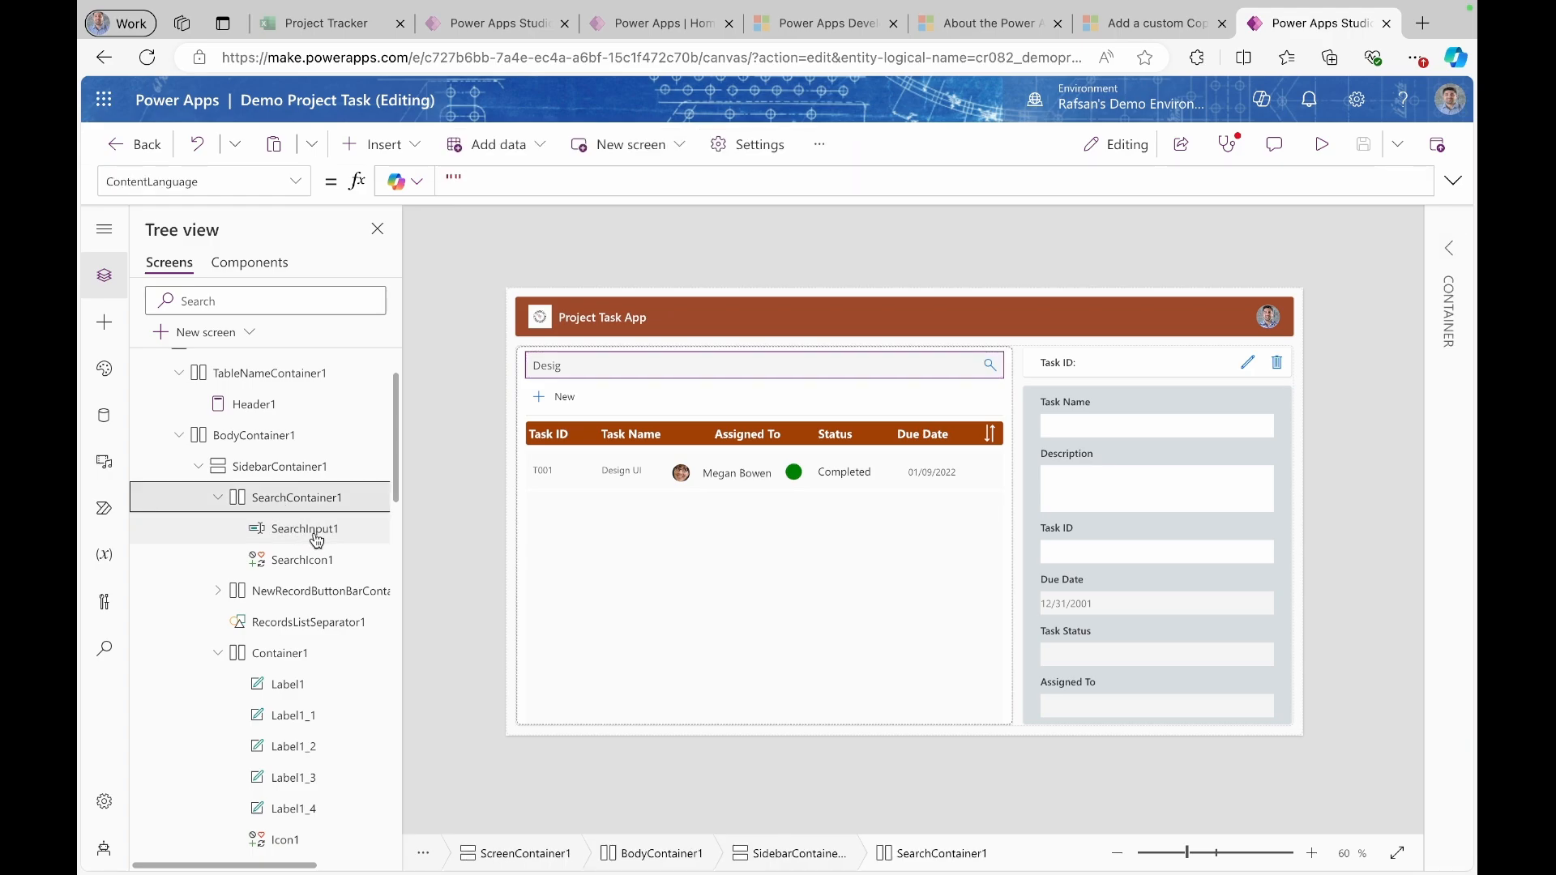
pyautogui.click(341, 565)
pyautogui.click(360, 562)
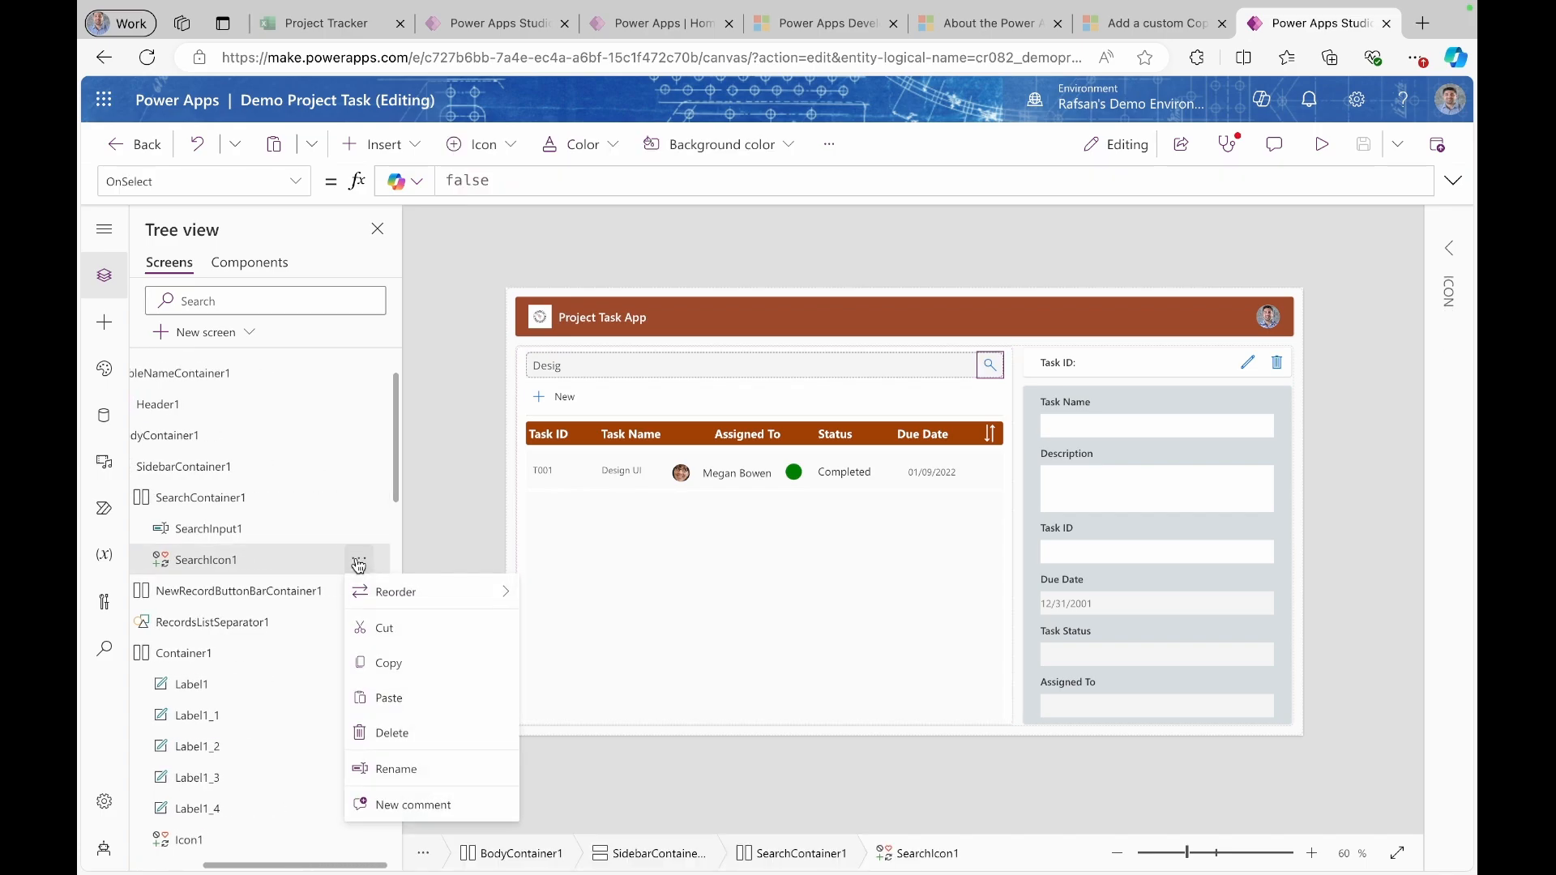
pyautogui.click(396, 733)
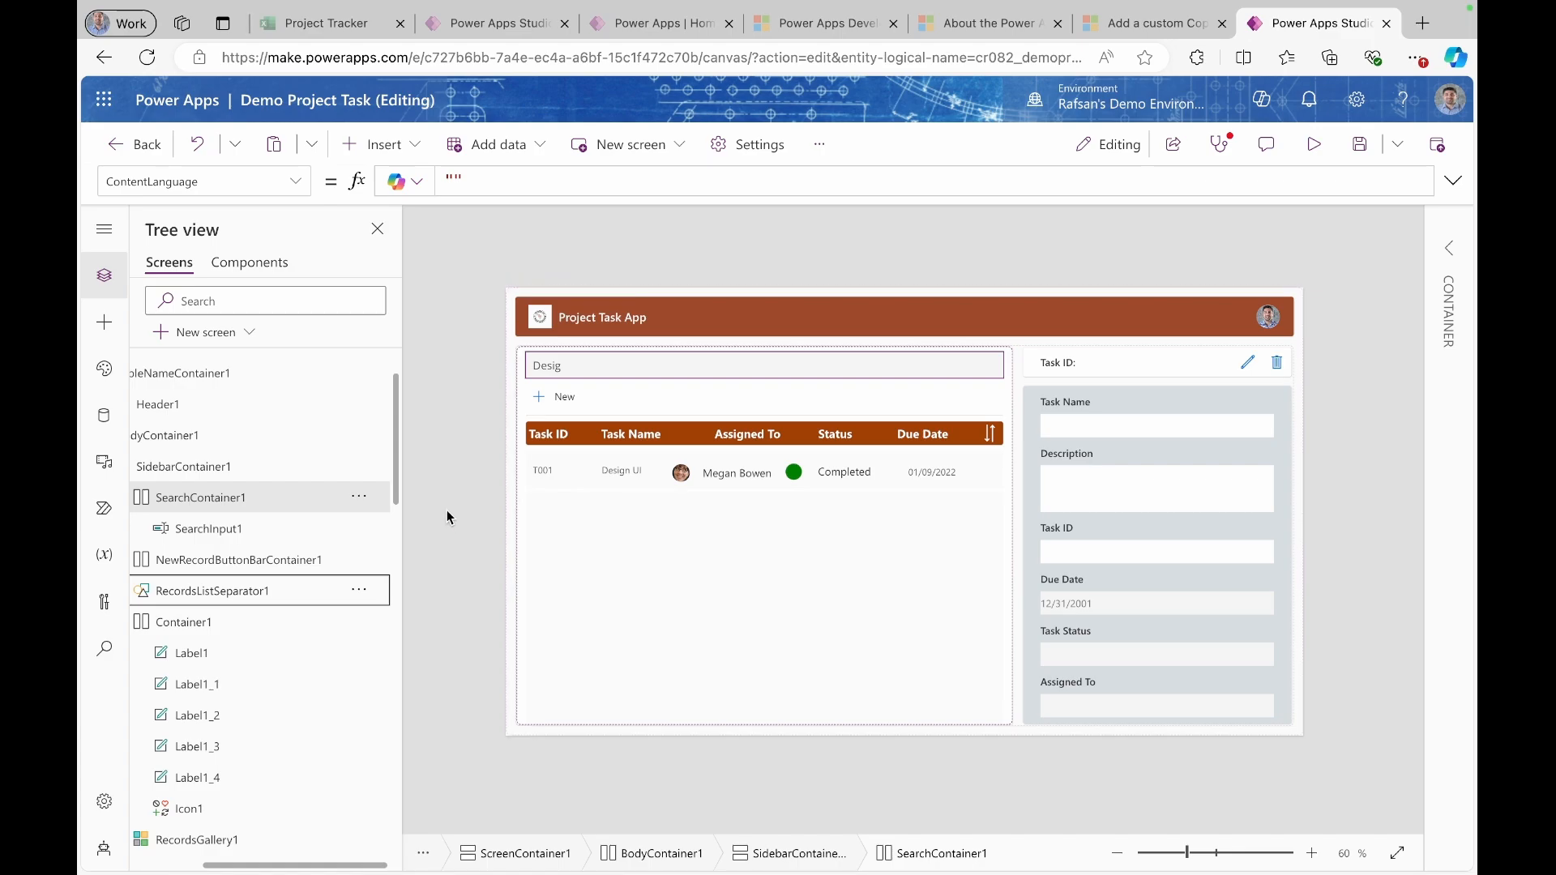
# - Insert a classic Drop down control into SearchContainer1 beside the search input and open its general properties
pyautogui.click(668, 362)
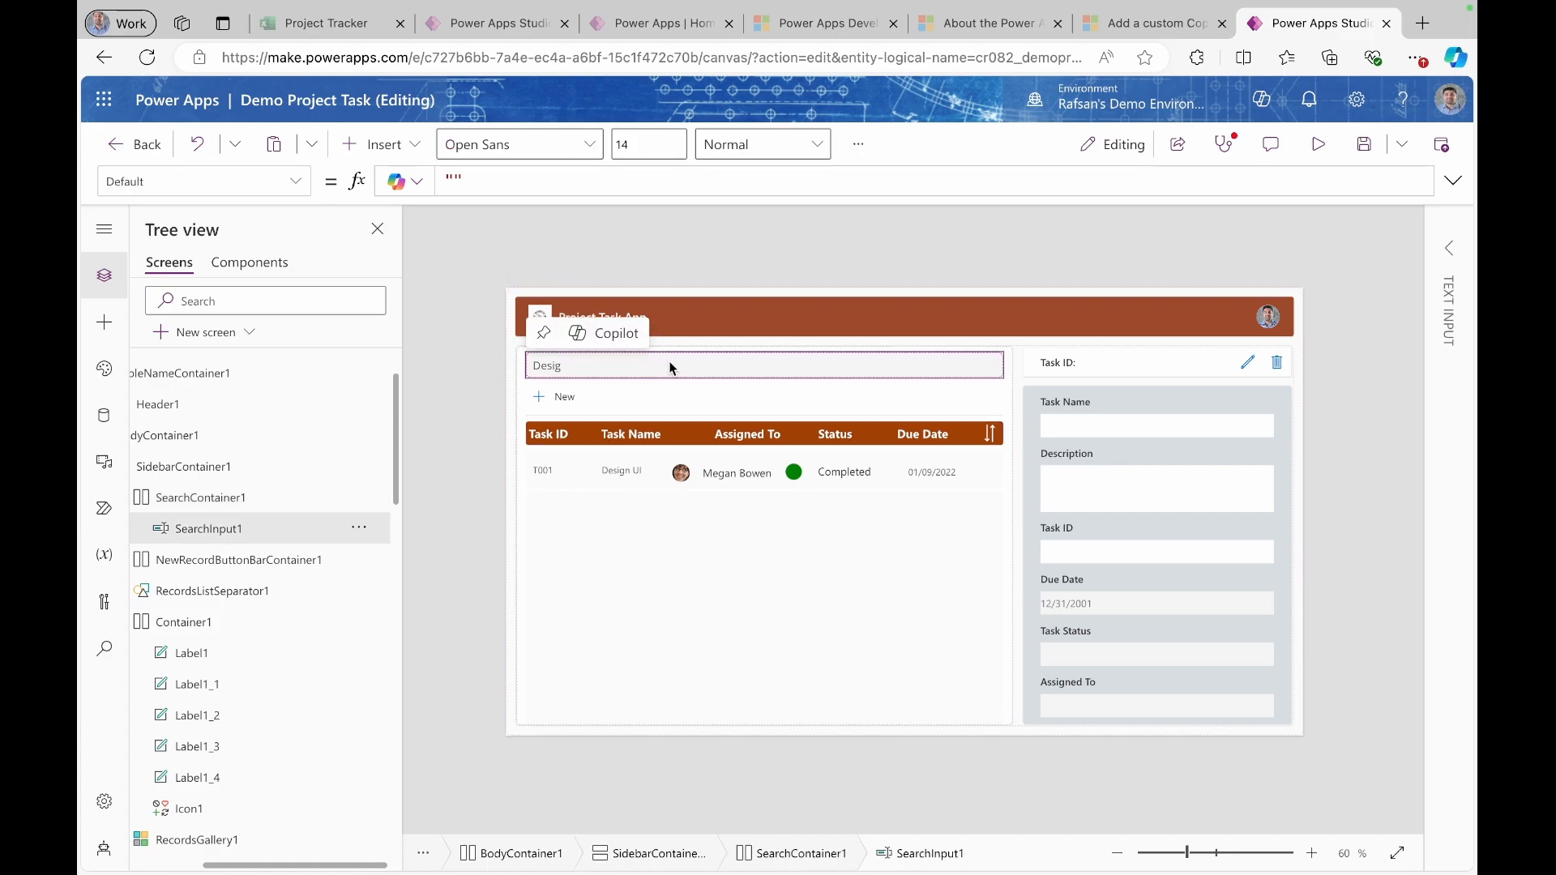
pyautogui.click(227, 508)
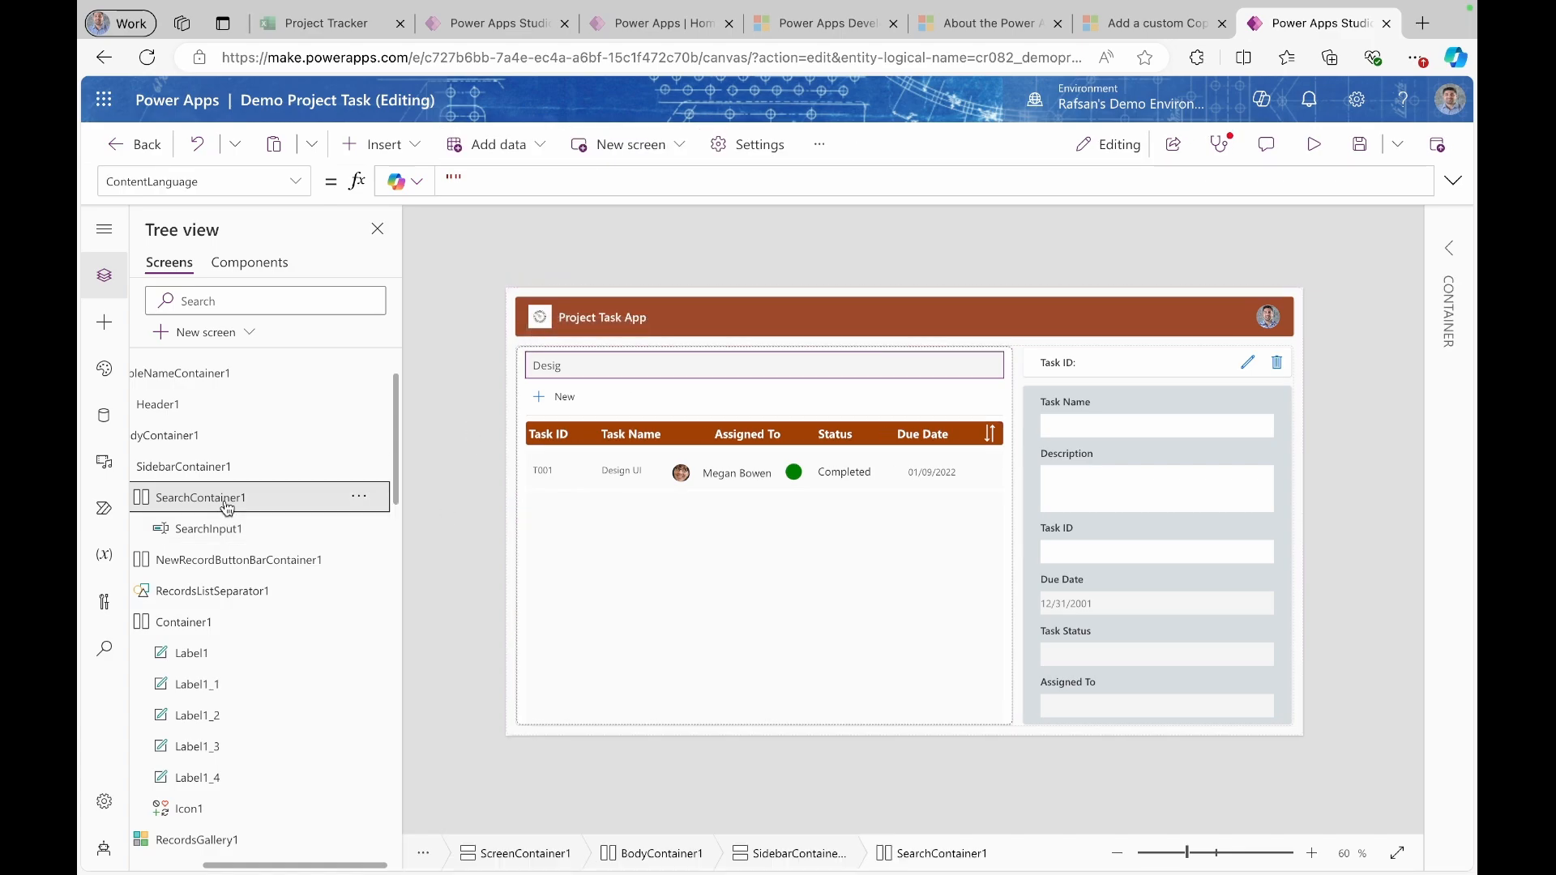
pyautogui.click(393, 148)
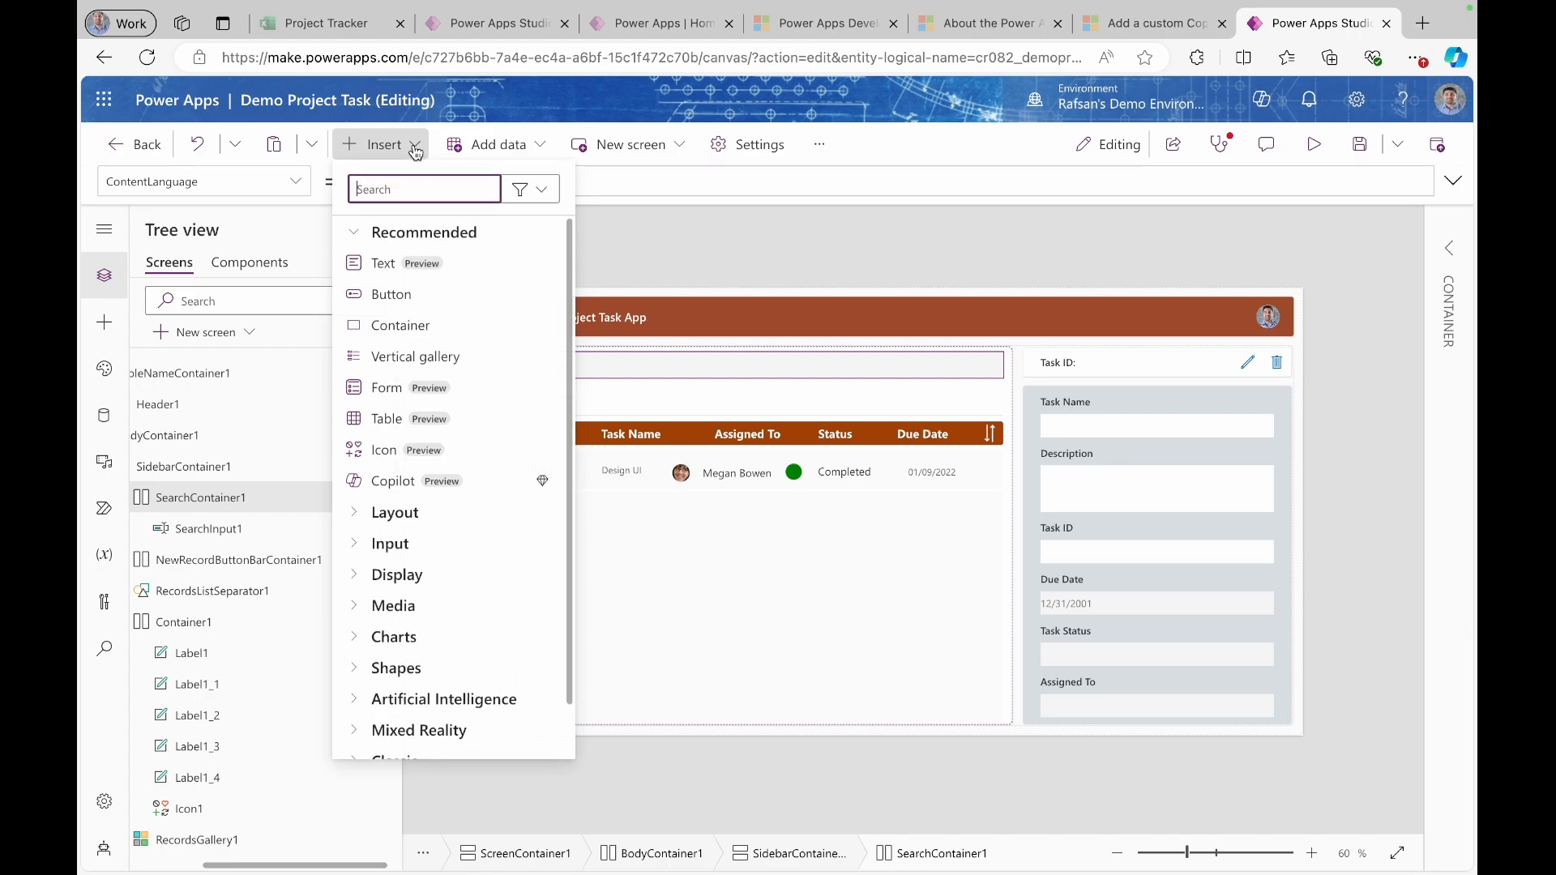
pyautogui.write('drop')
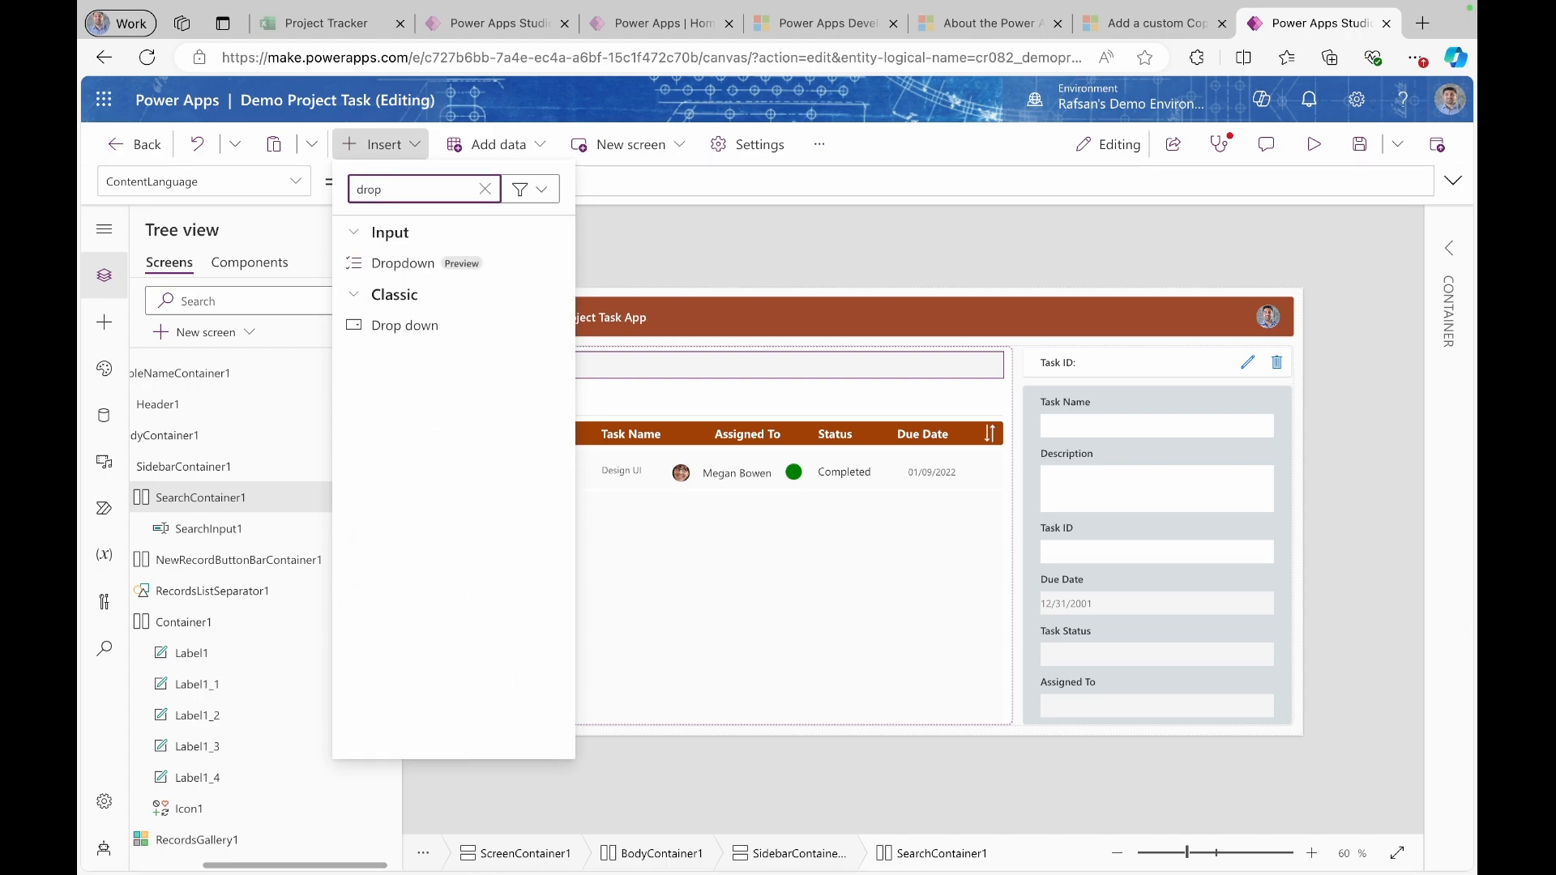
pyautogui.click(415, 322)
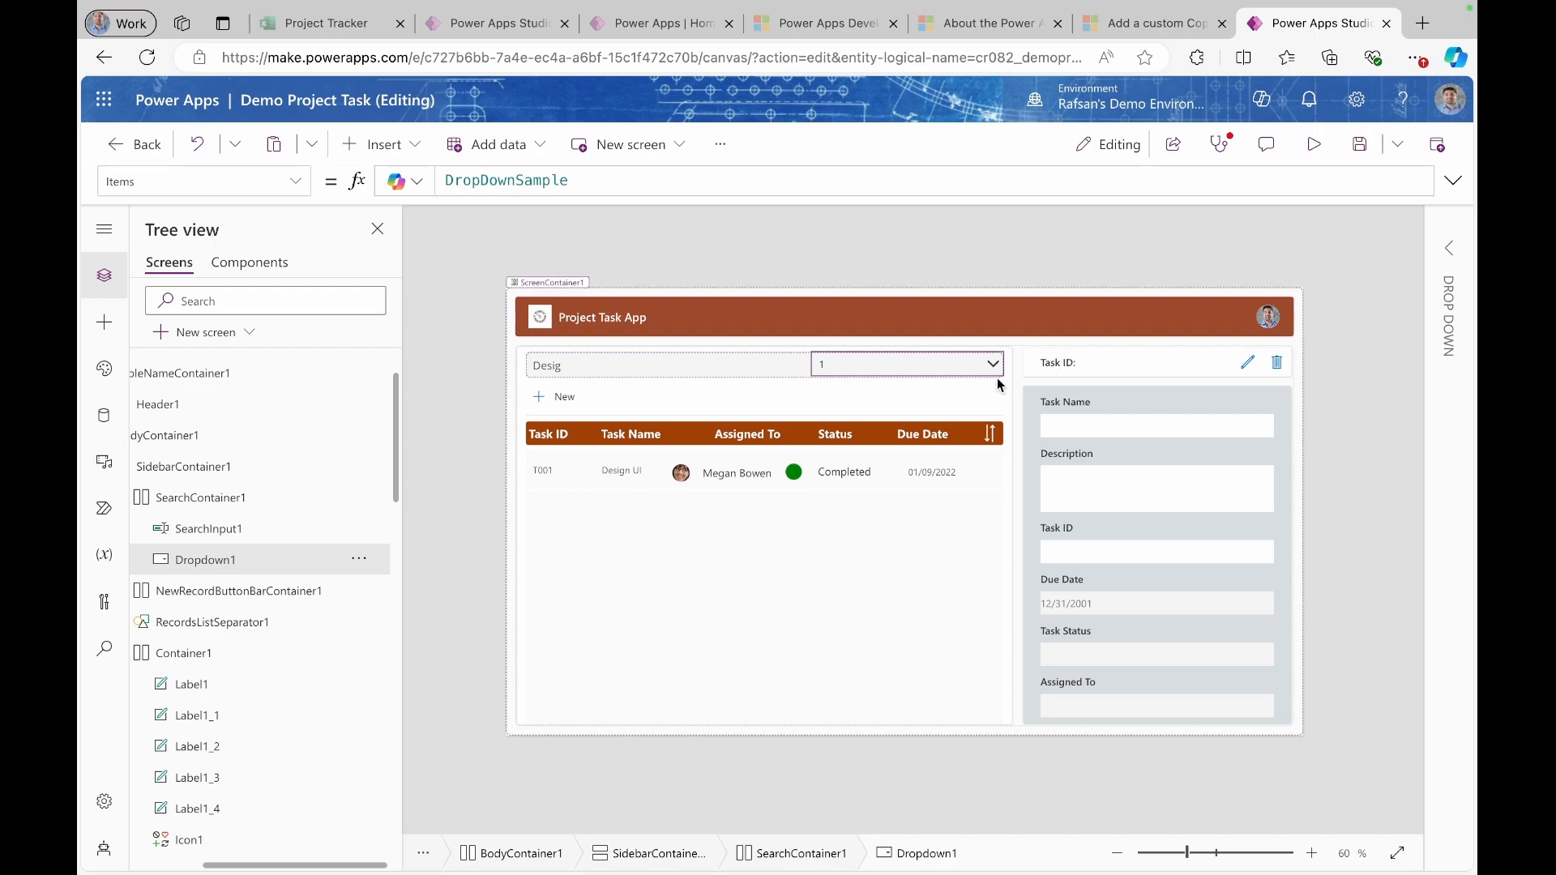
pyautogui.click(1450, 248)
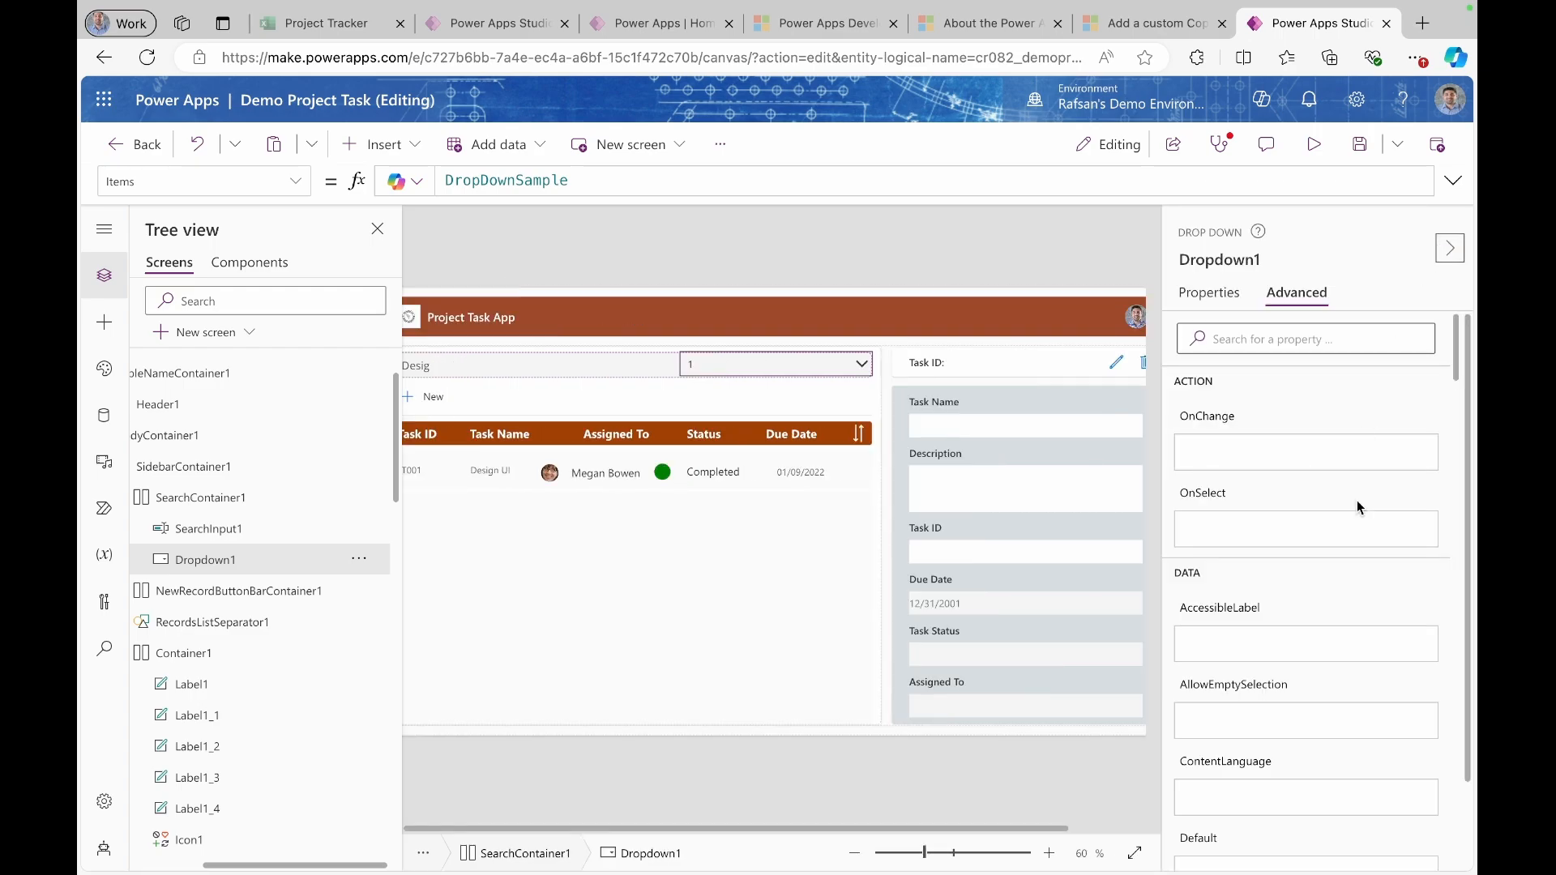
pyautogui.click(1208, 293)
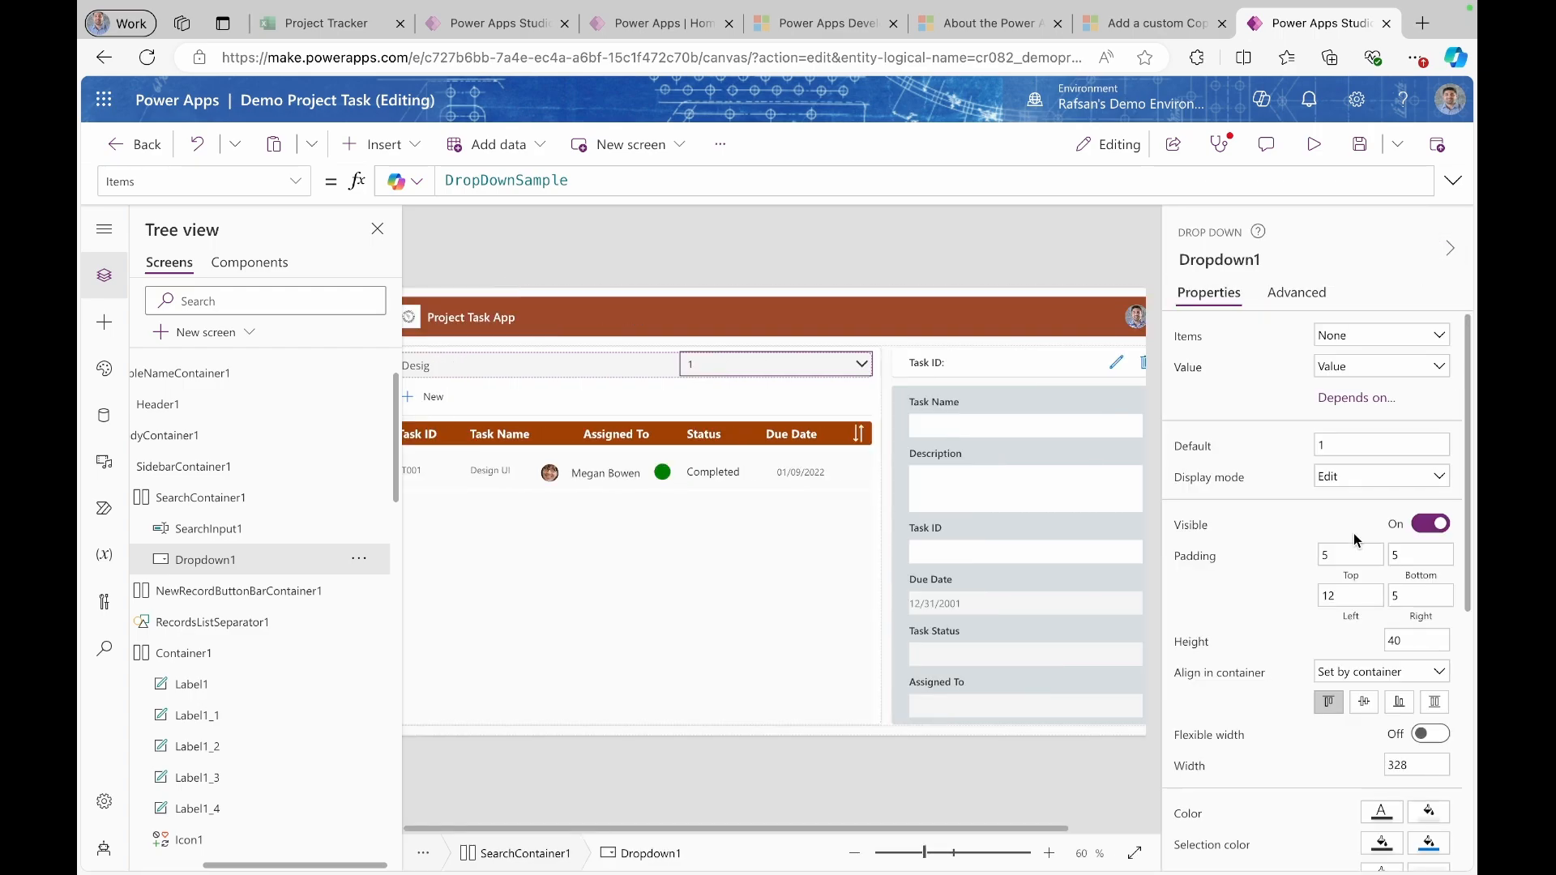
# - Set Dropdown1's container alignment to stretch so it fills the height of SearchContainer1
pyautogui.scroll(-1, 1375, 599)
pyautogui.scroll(-2, 1374, 599)
pyautogui.click(1435, 535)
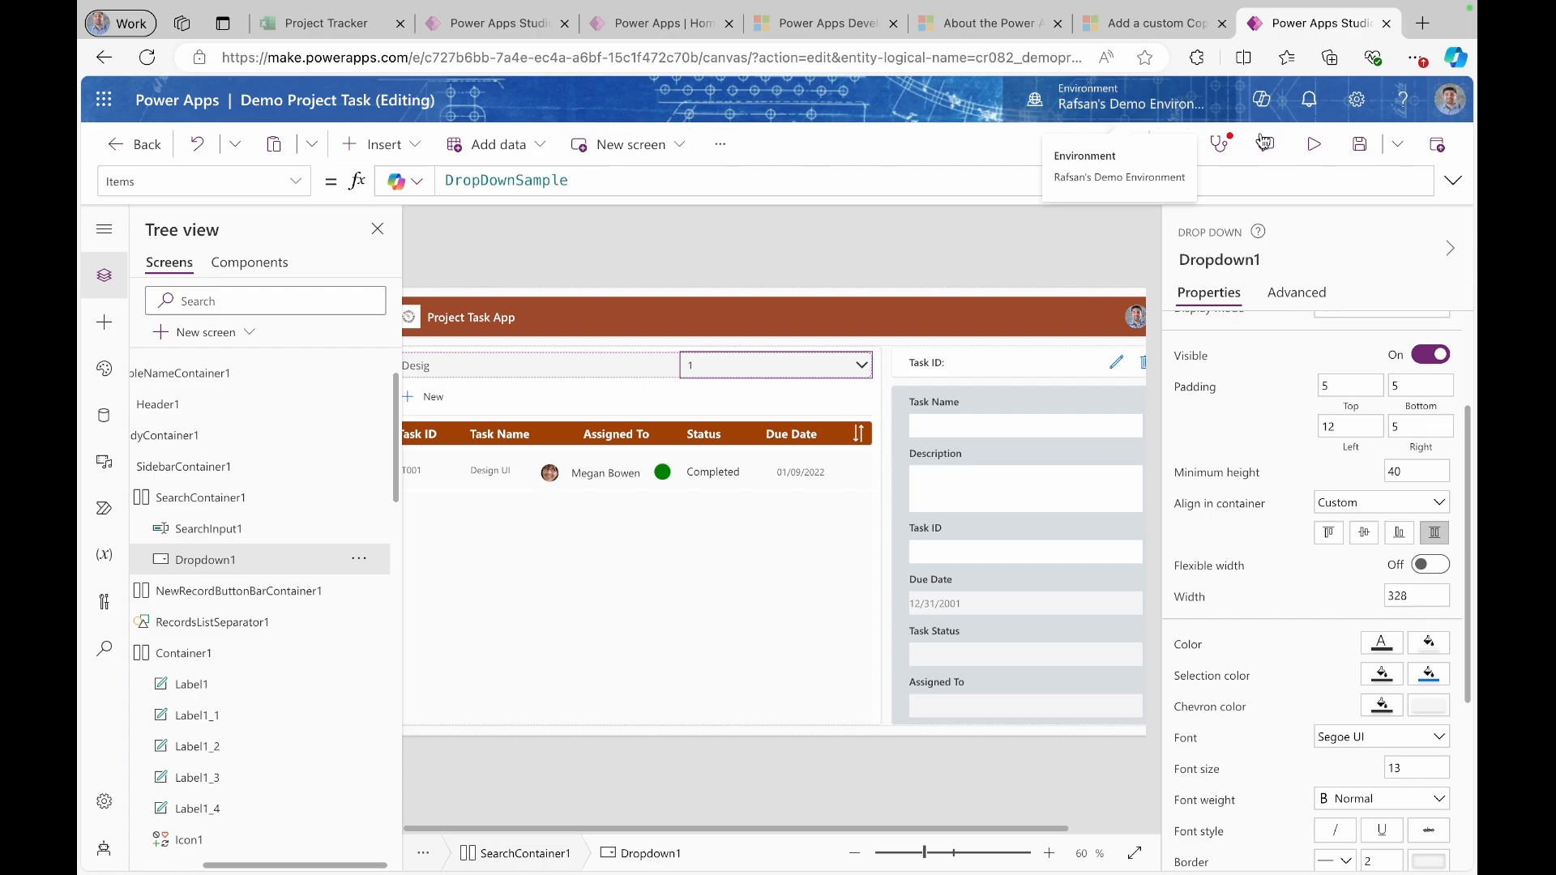
# - Test the new dropdown in the preview by choosing 2, and exit the preview
pyautogui.click(1314, 144)
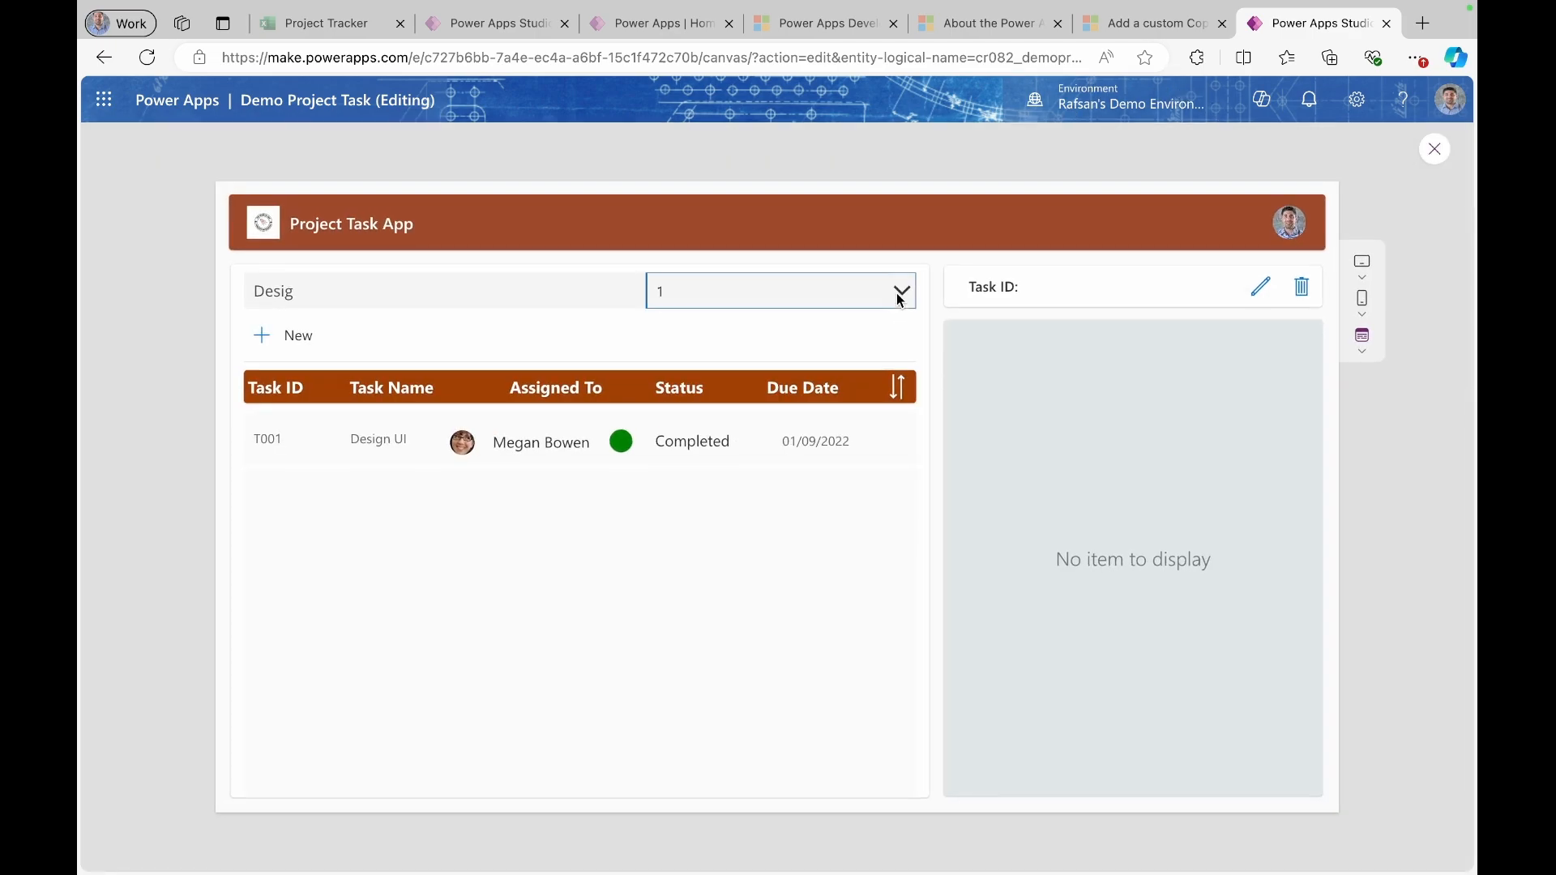
pyautogui.click(899, 293)
pyautogui.click(819, 351)
pyautogui.click(805, 289)
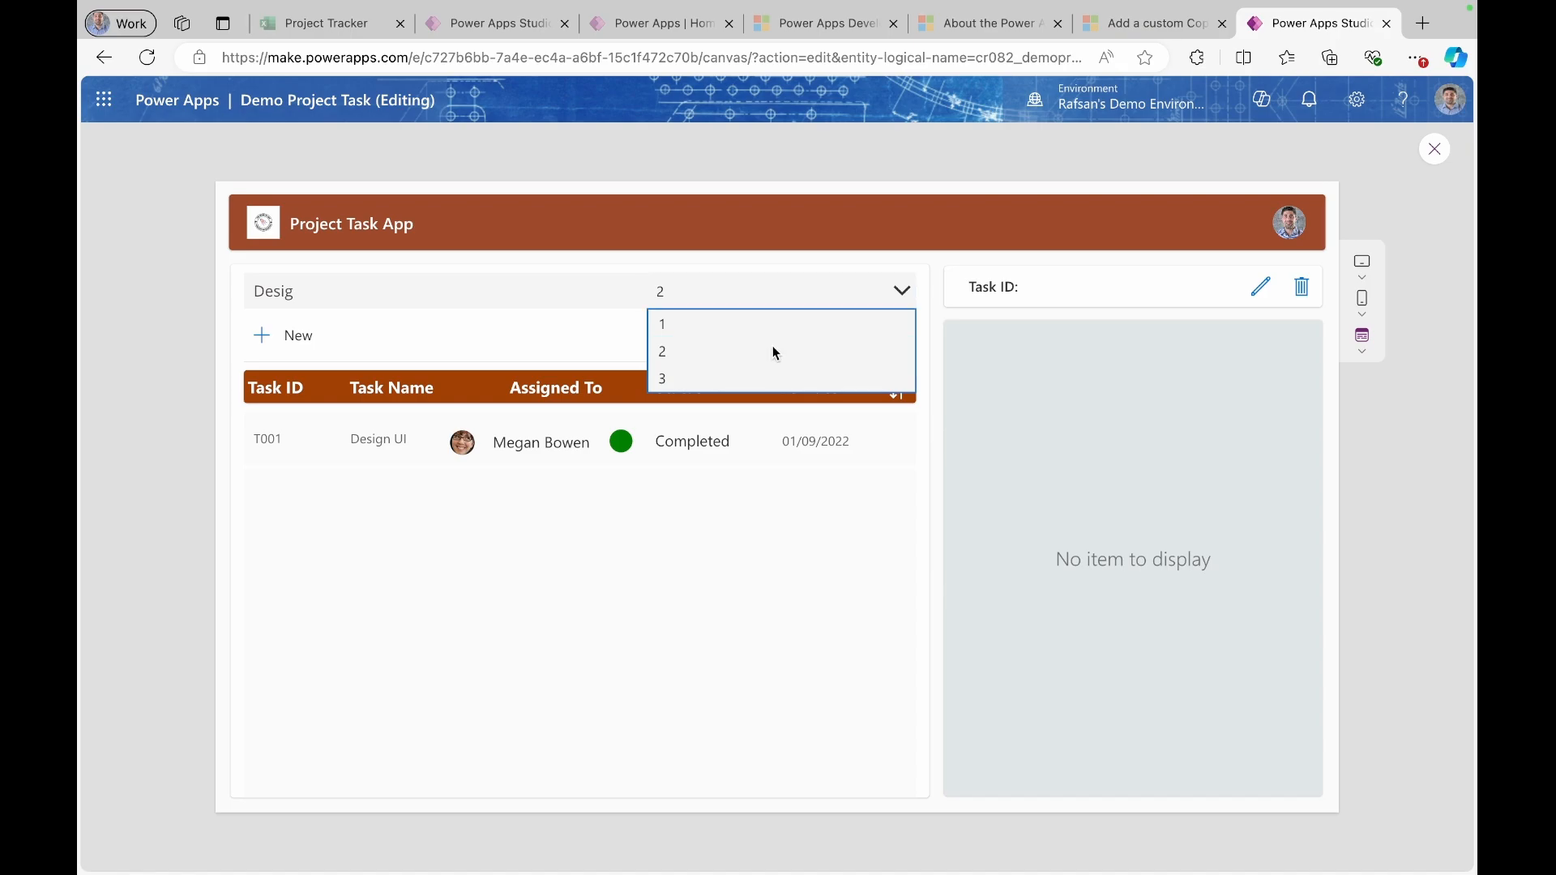
pyautogui.click(772, 348)
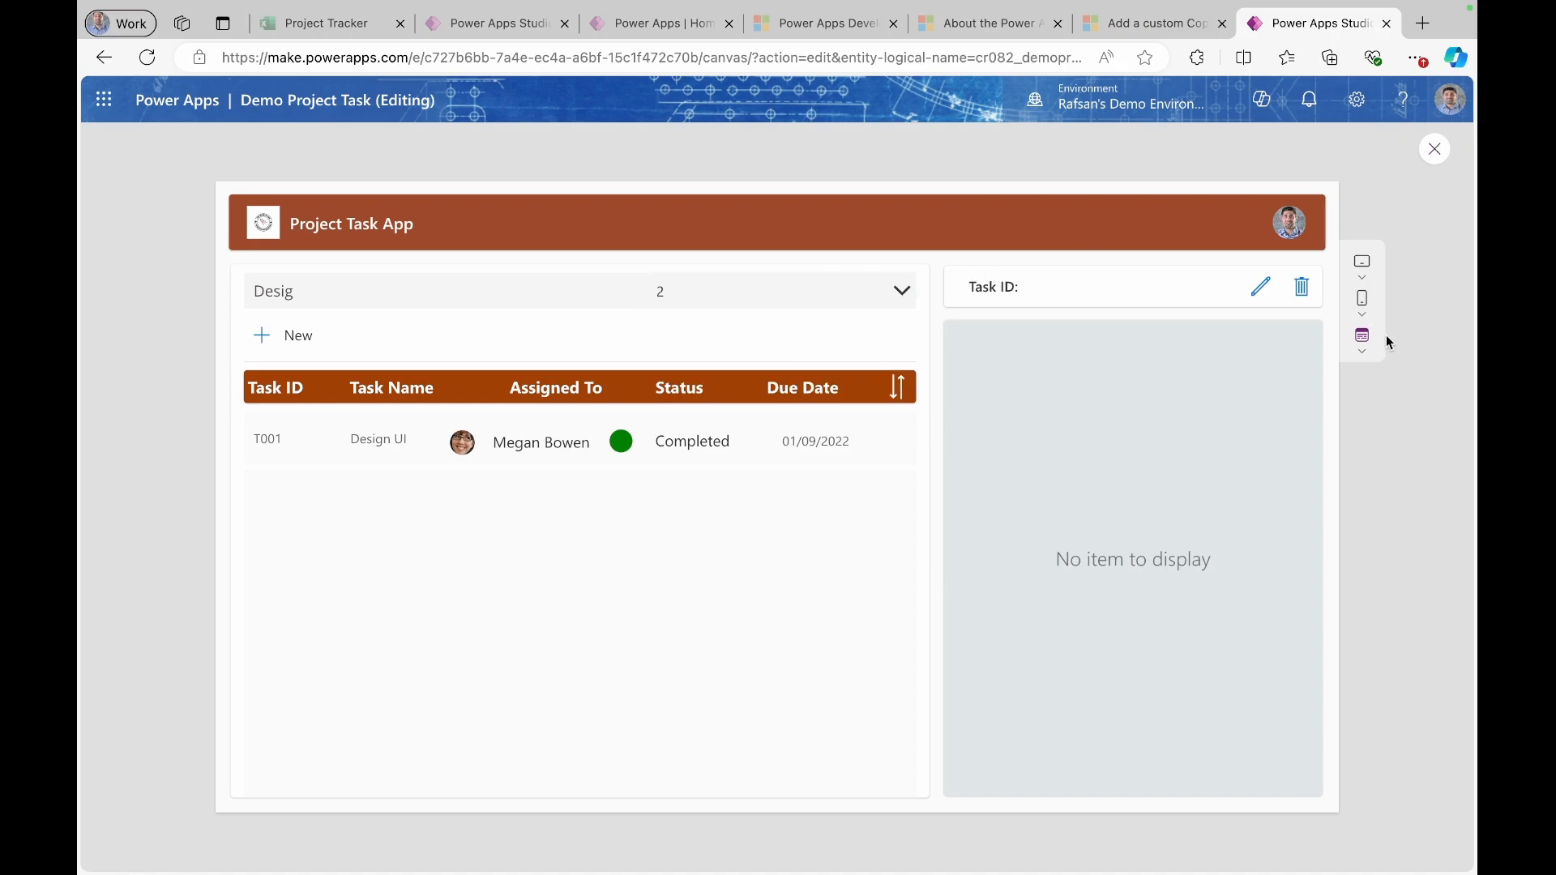
pyautogui.click(1436, 151)
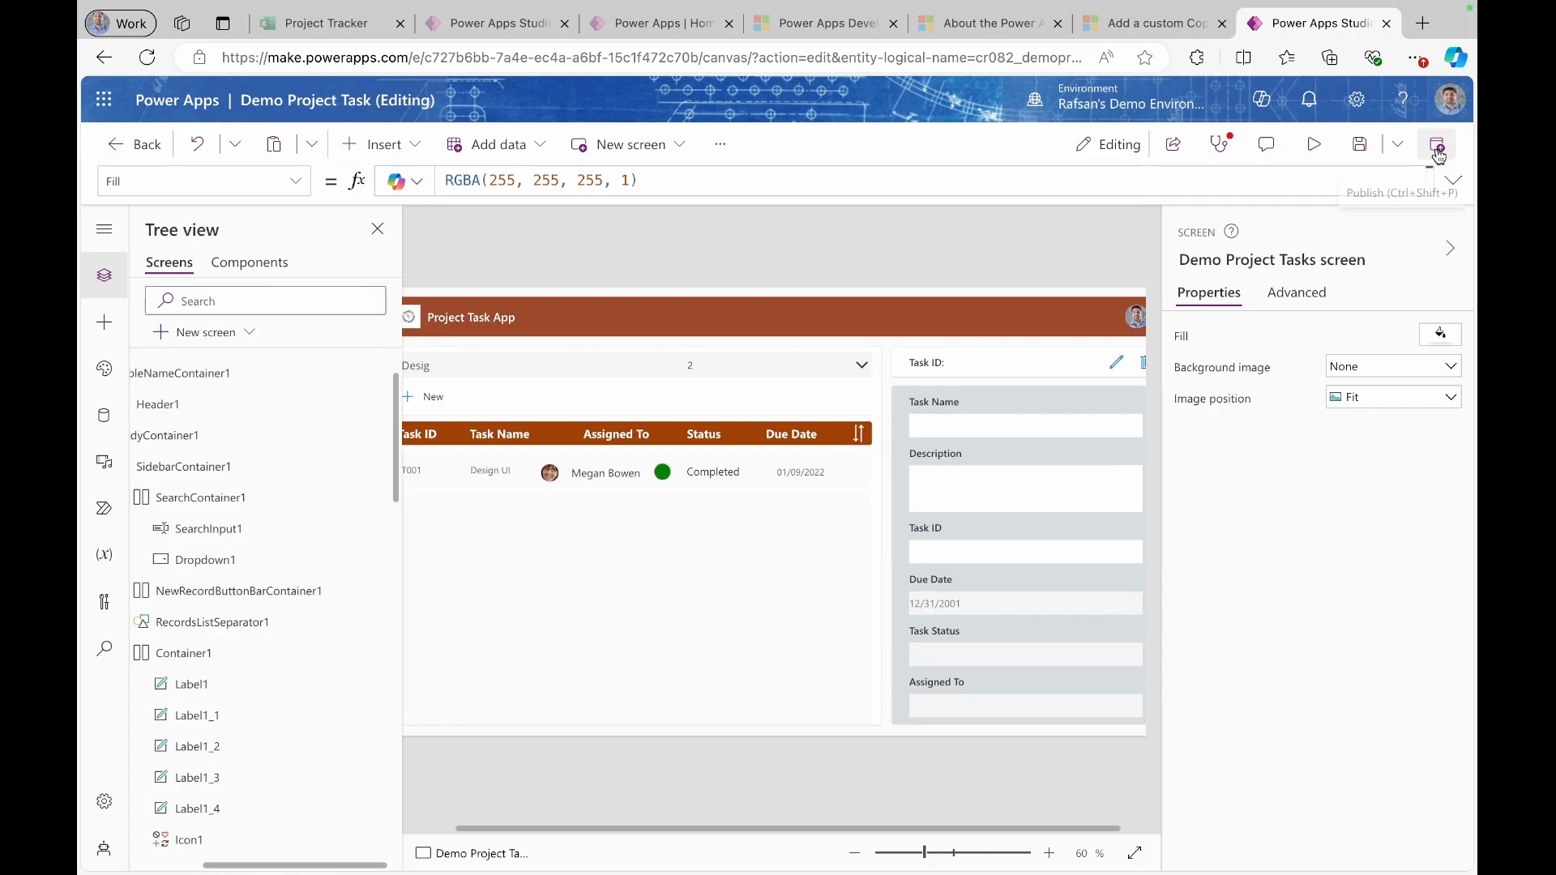
# - Rename Dropdown1 as ddStatusFilter
pyautogui.click(811, 365)
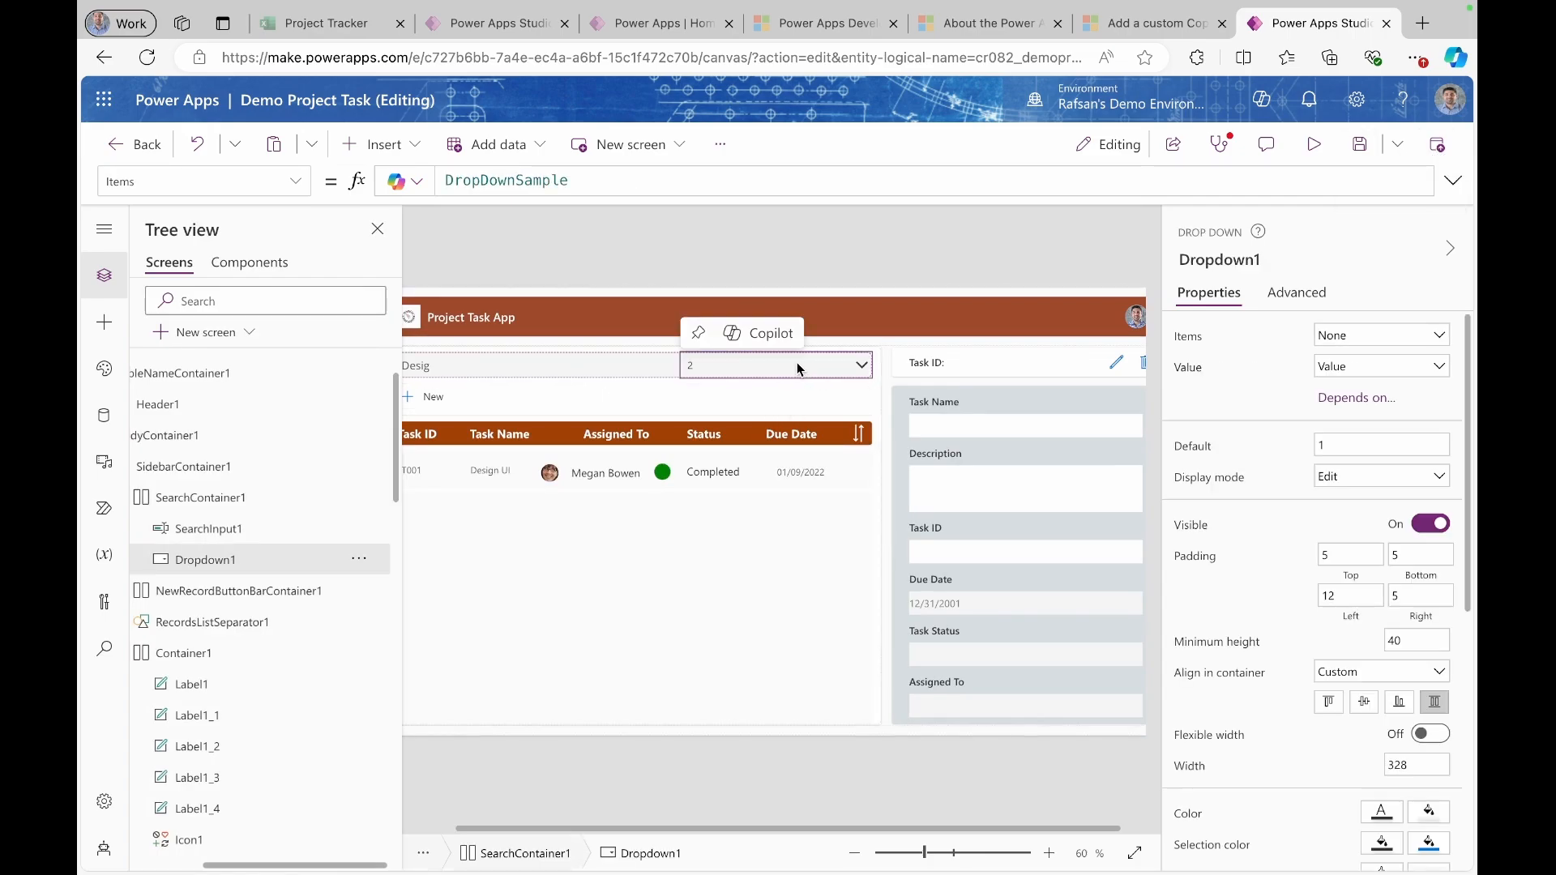
pyautogui.click(358, 559)
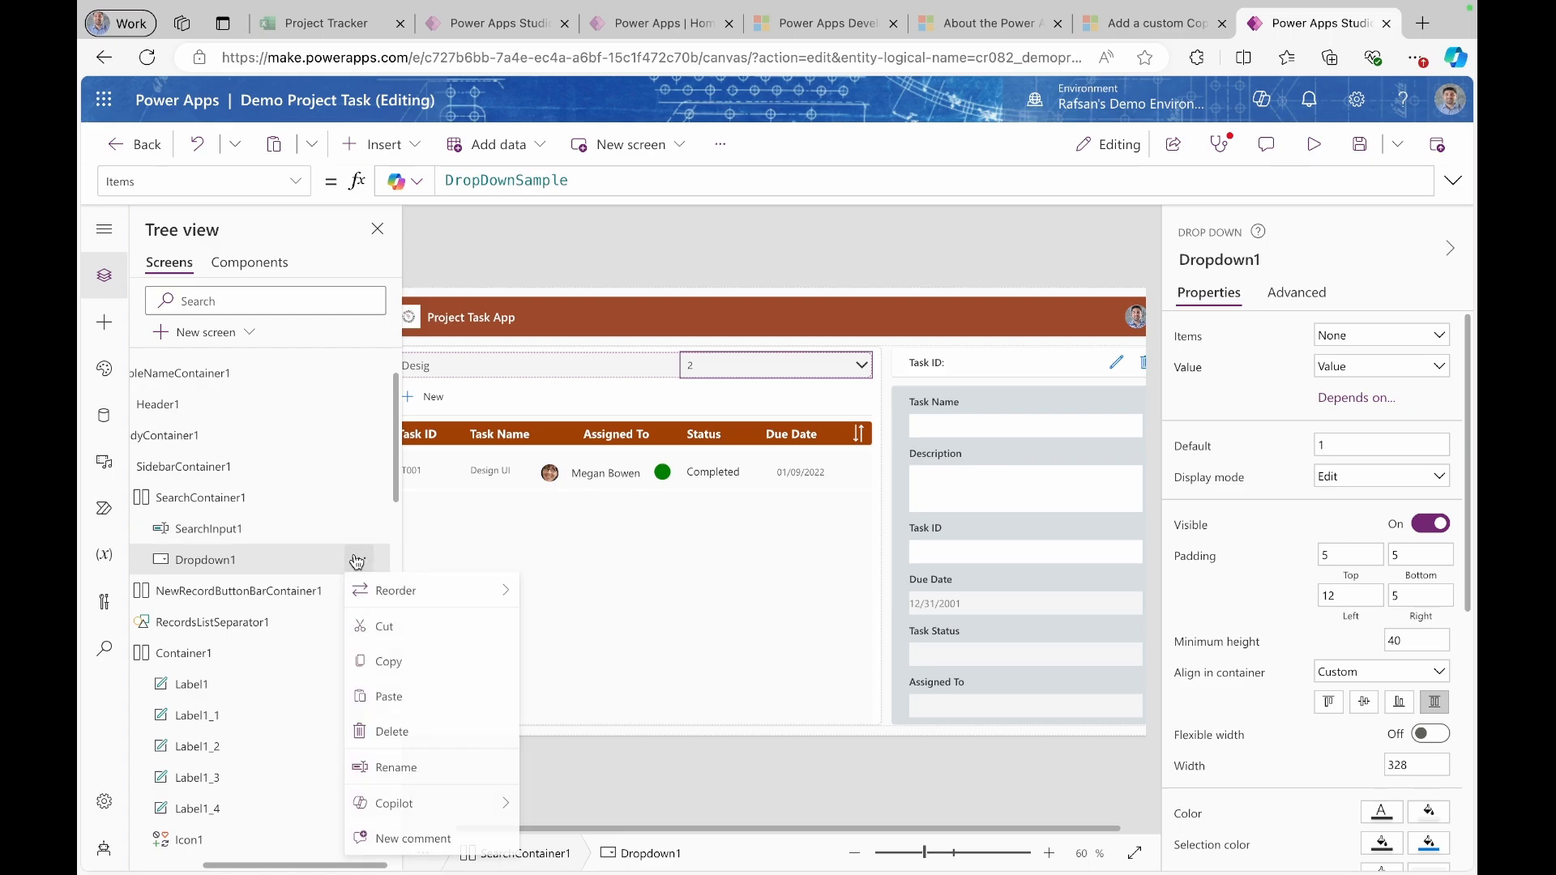
pyautogui.click(401, 770)
pyautogui.write('d')
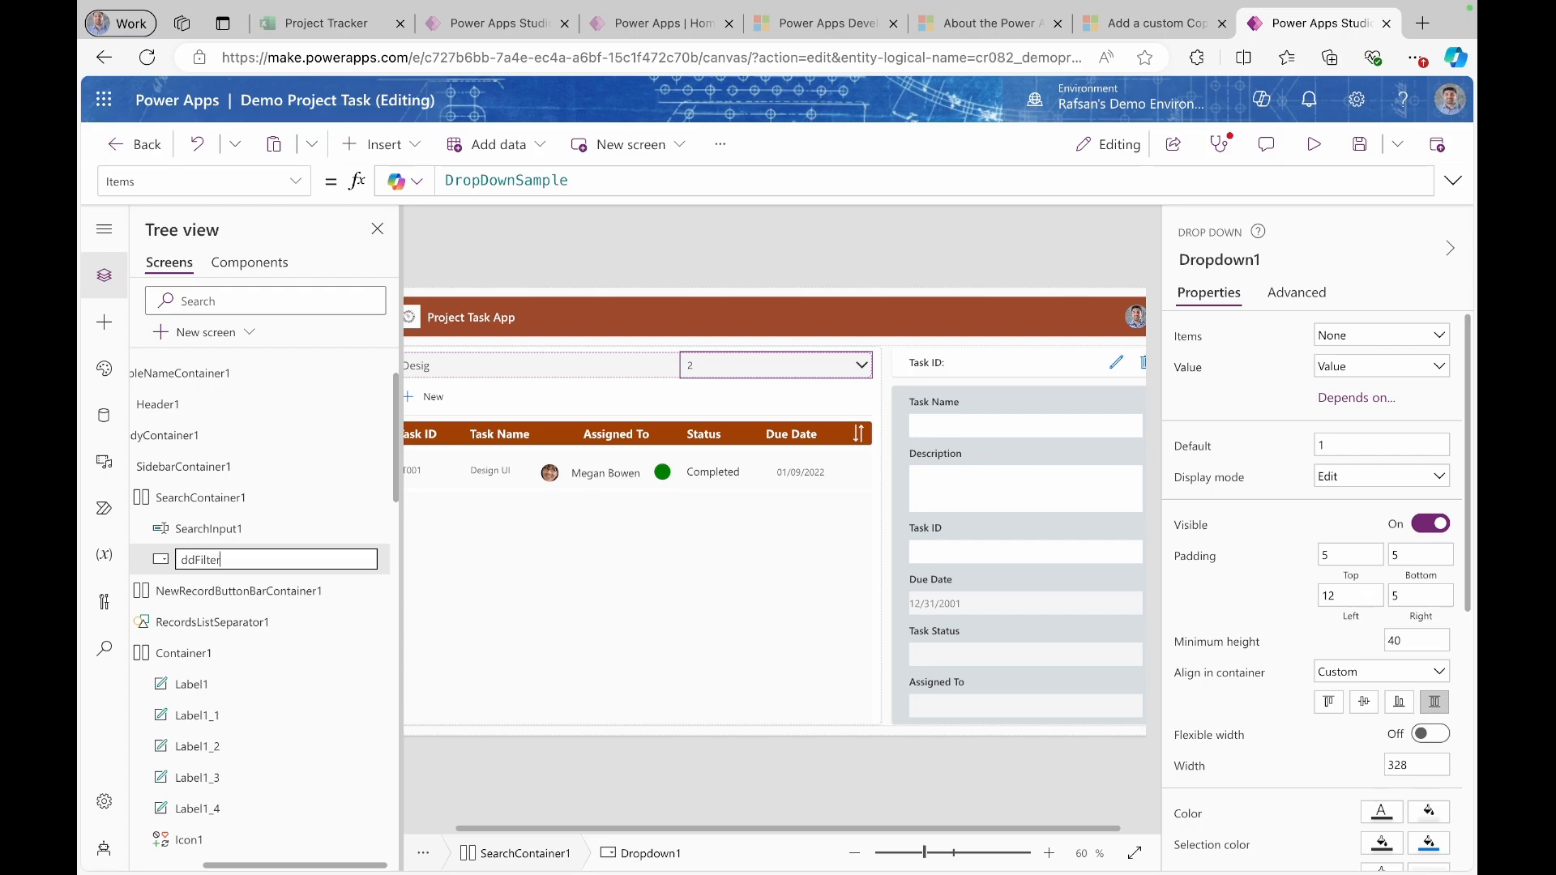
pyautogui.write('dFilter')
pyautogui.press('BackSpace')
pyautogui.press('BackSpace')
pyautogui.press('BackSpace')
pyautogui.press('BackSpace')
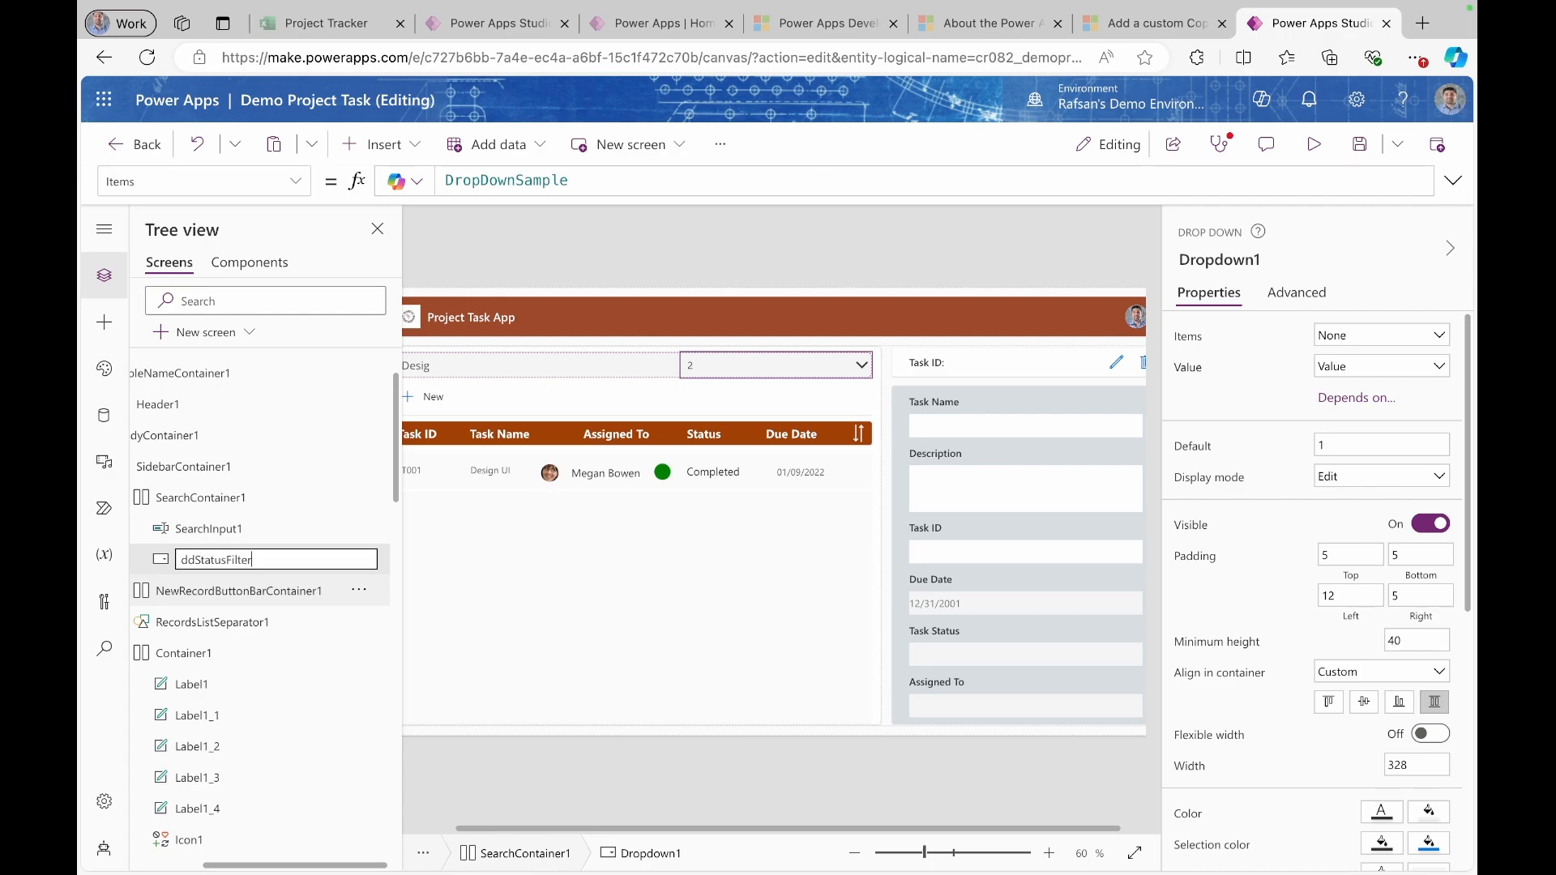
pyautogui.click(734, 366)
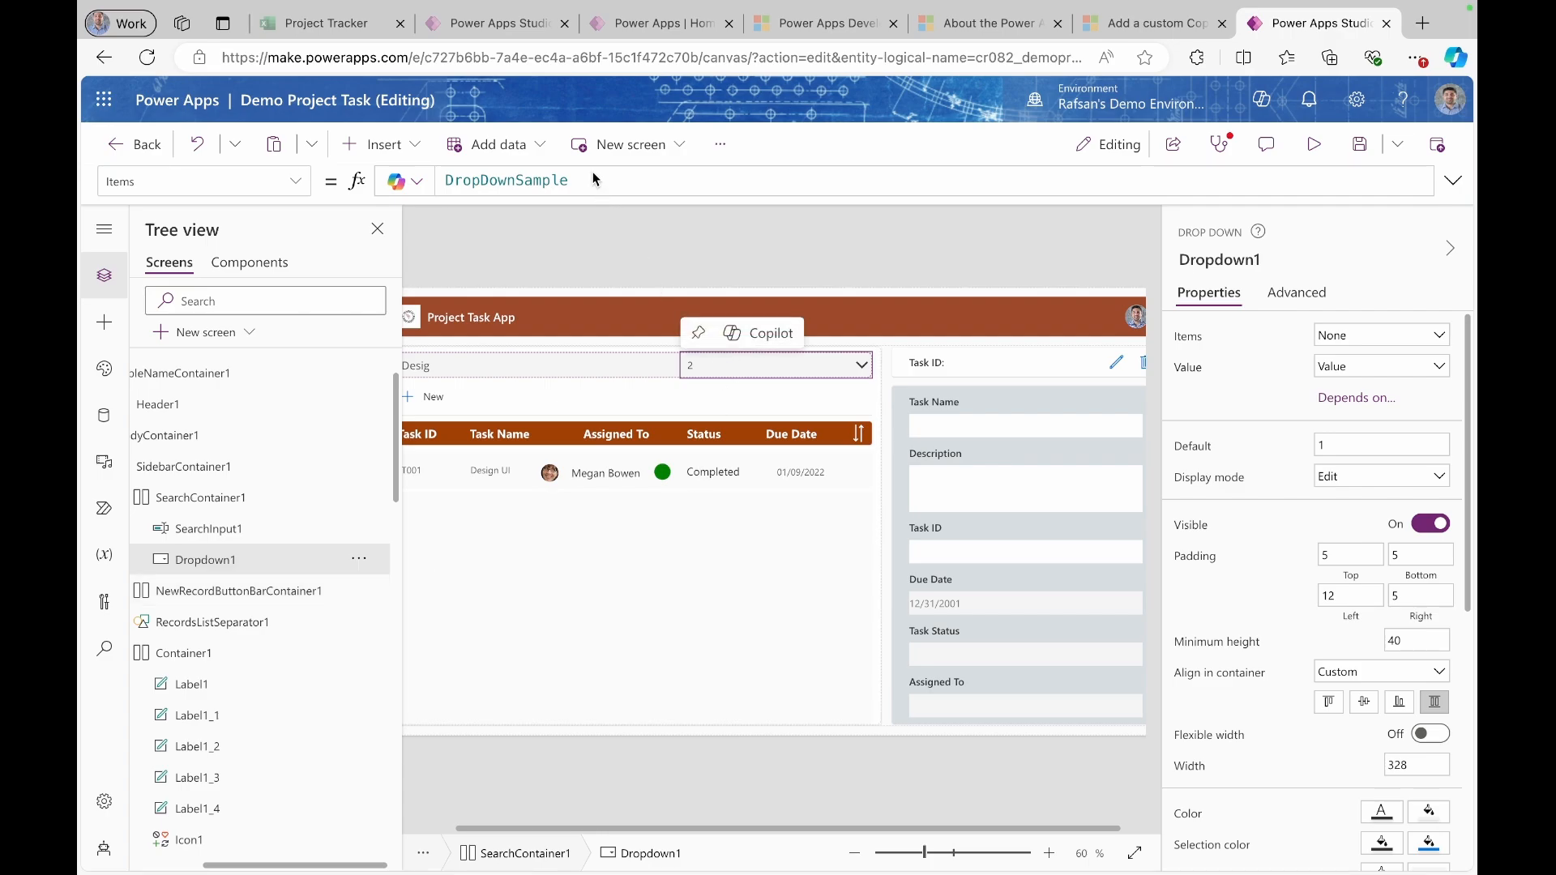
# - Set ddStatusFilter's Items formula to Choices('Demo Project Tasks'.'Task Status')
pyautogui.moveTo(591, 181); pyautogui.dragTo(434, 182)
pyautogui.write('Choices')
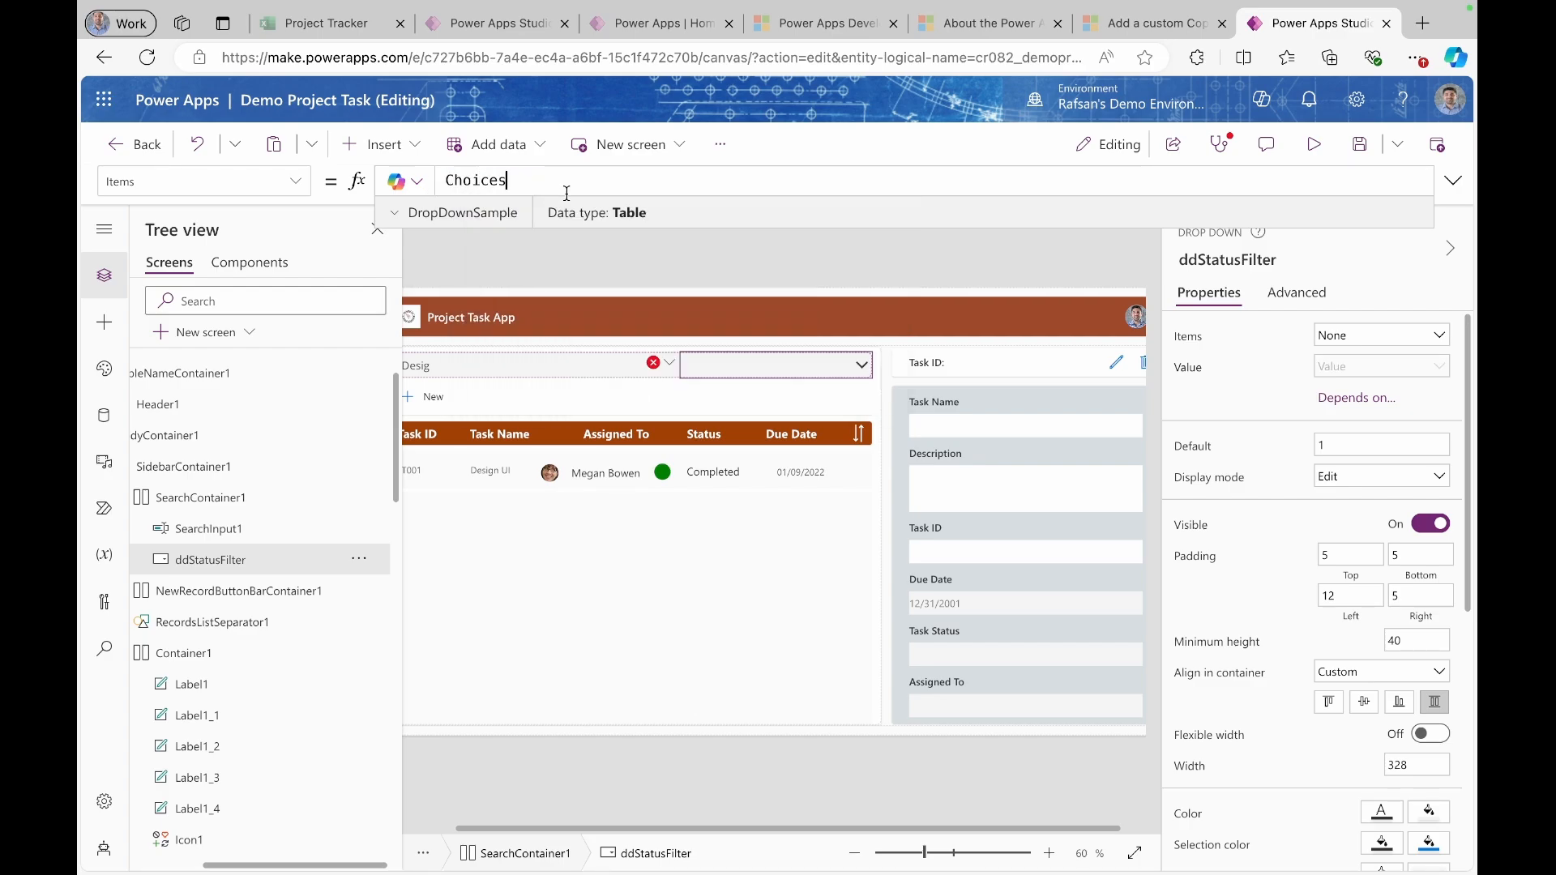
pyautogui.write('(')
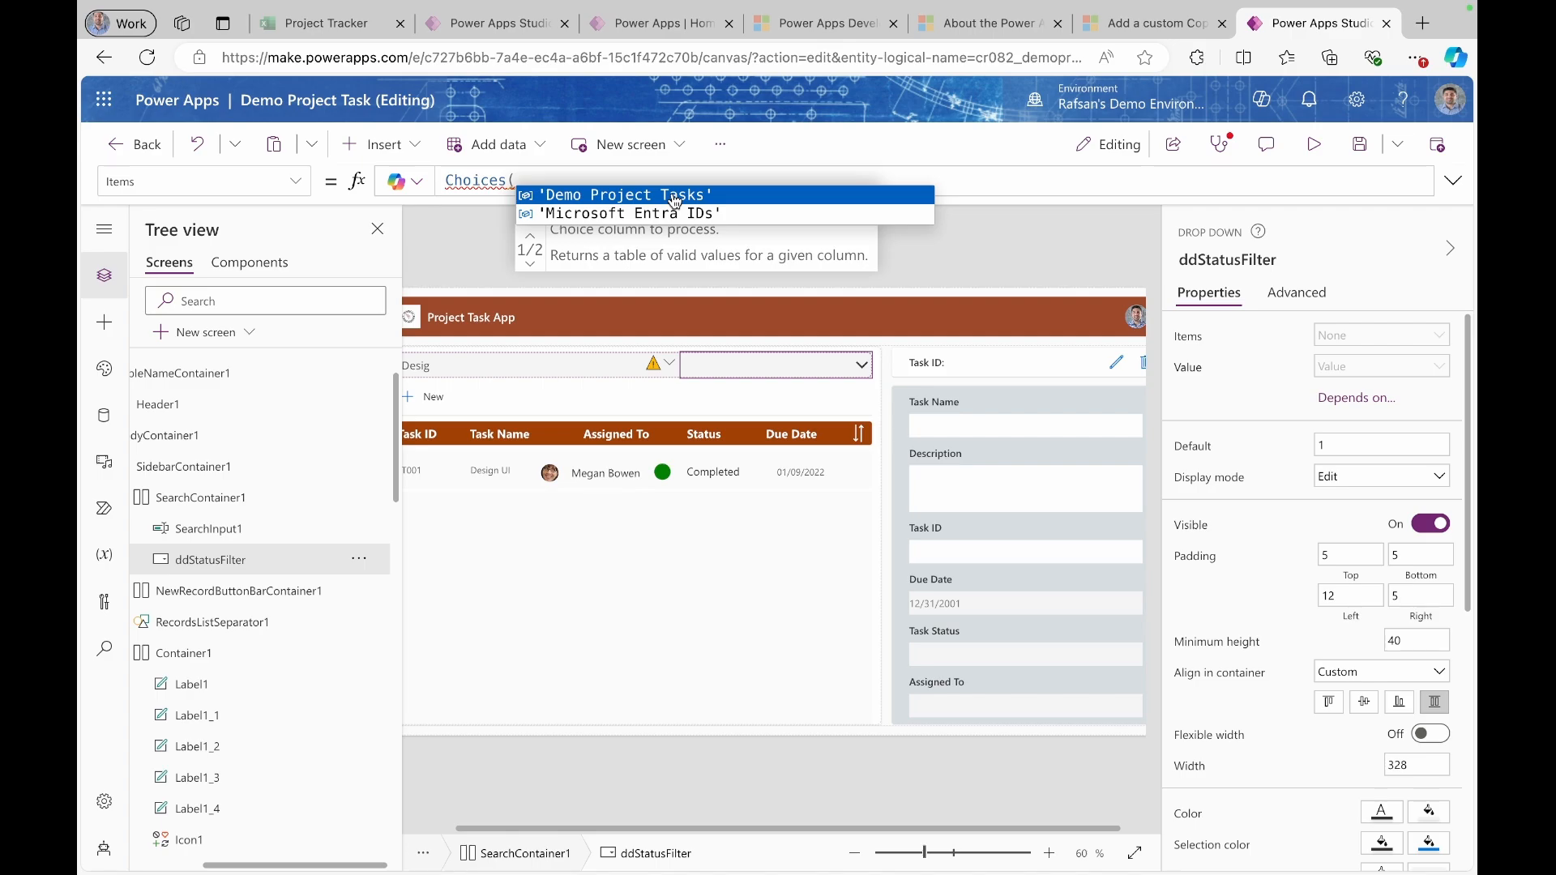
pyautogui.click(675, 195)
pyautogui.write('.')
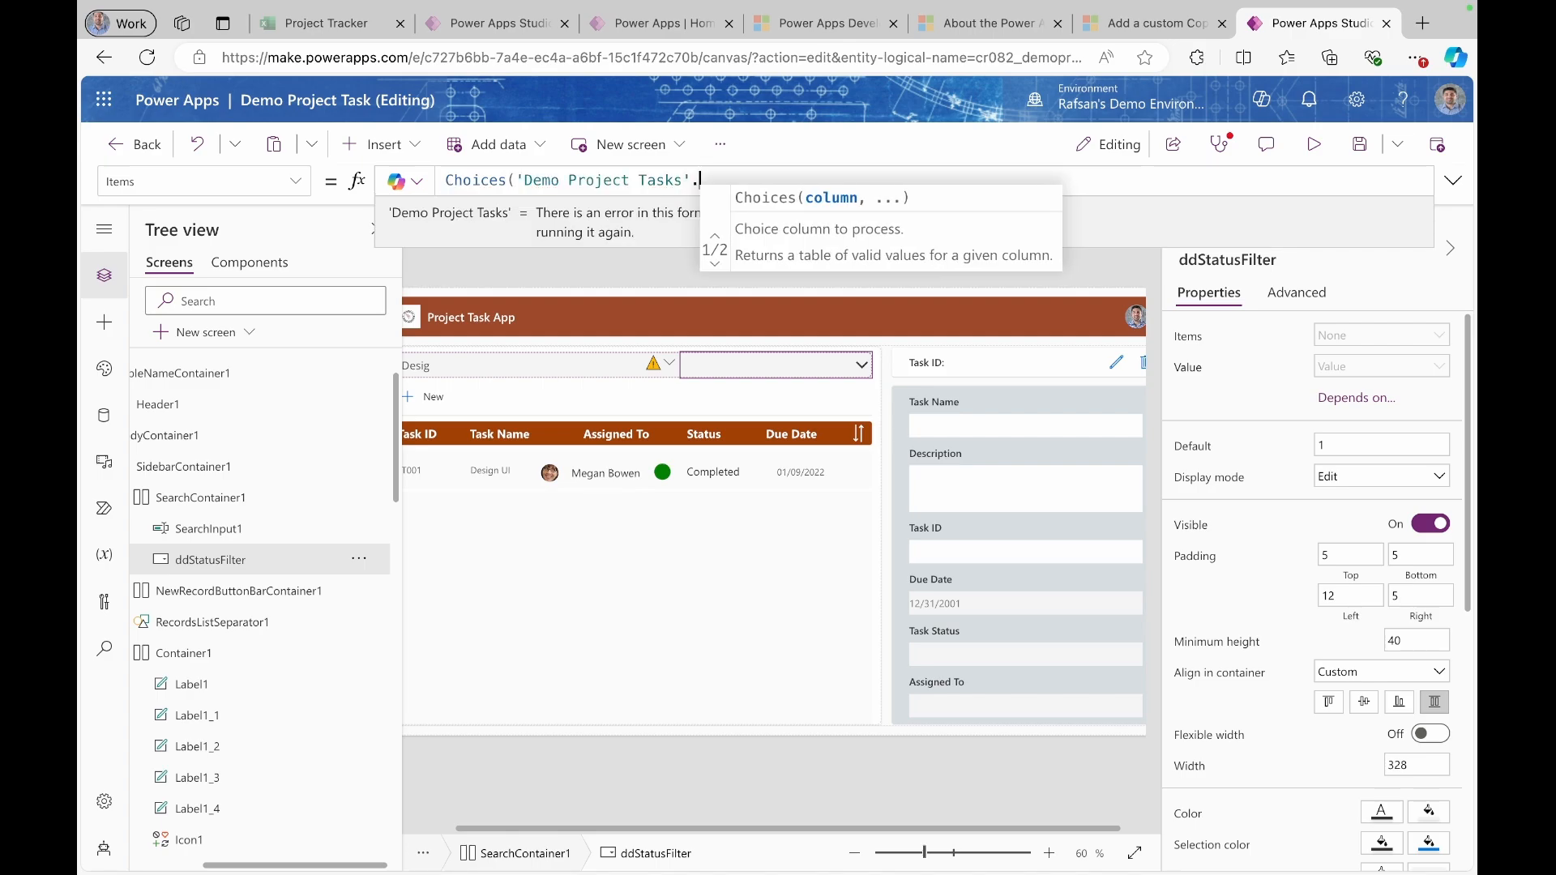
pyautogui.write('Status')
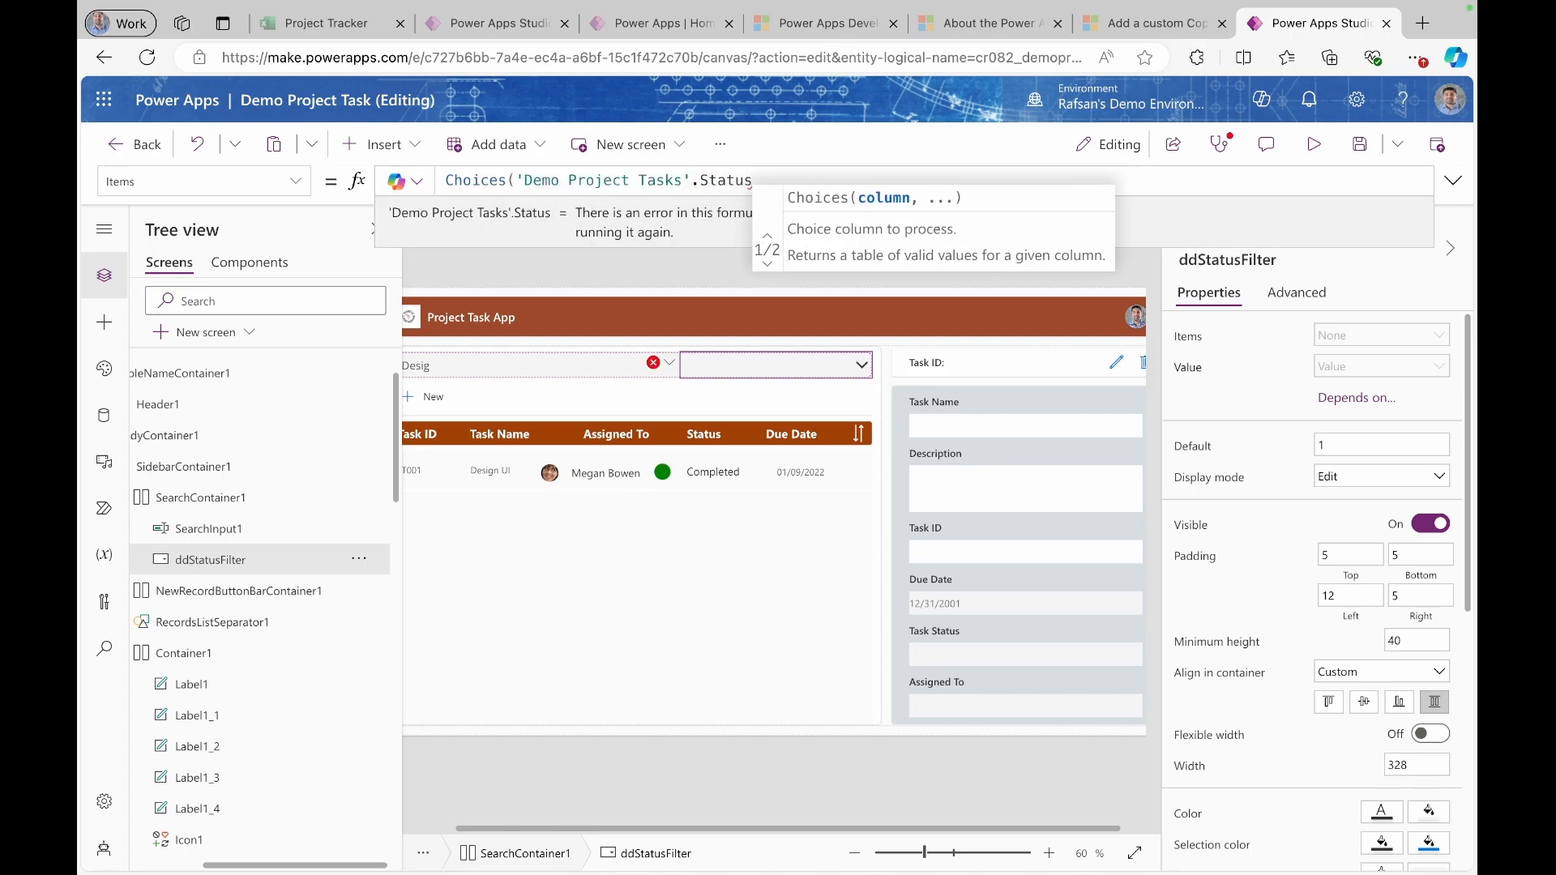
pyautogui.press('BackSpace')
pyautogui.press('BackSpace')
pyautogui.press('BackSpace')
pyautogui.press('BackSpace')
pyautogui.press('BackSpace')
pyautogui.press('BackSpace')
pyautogui.write("'")
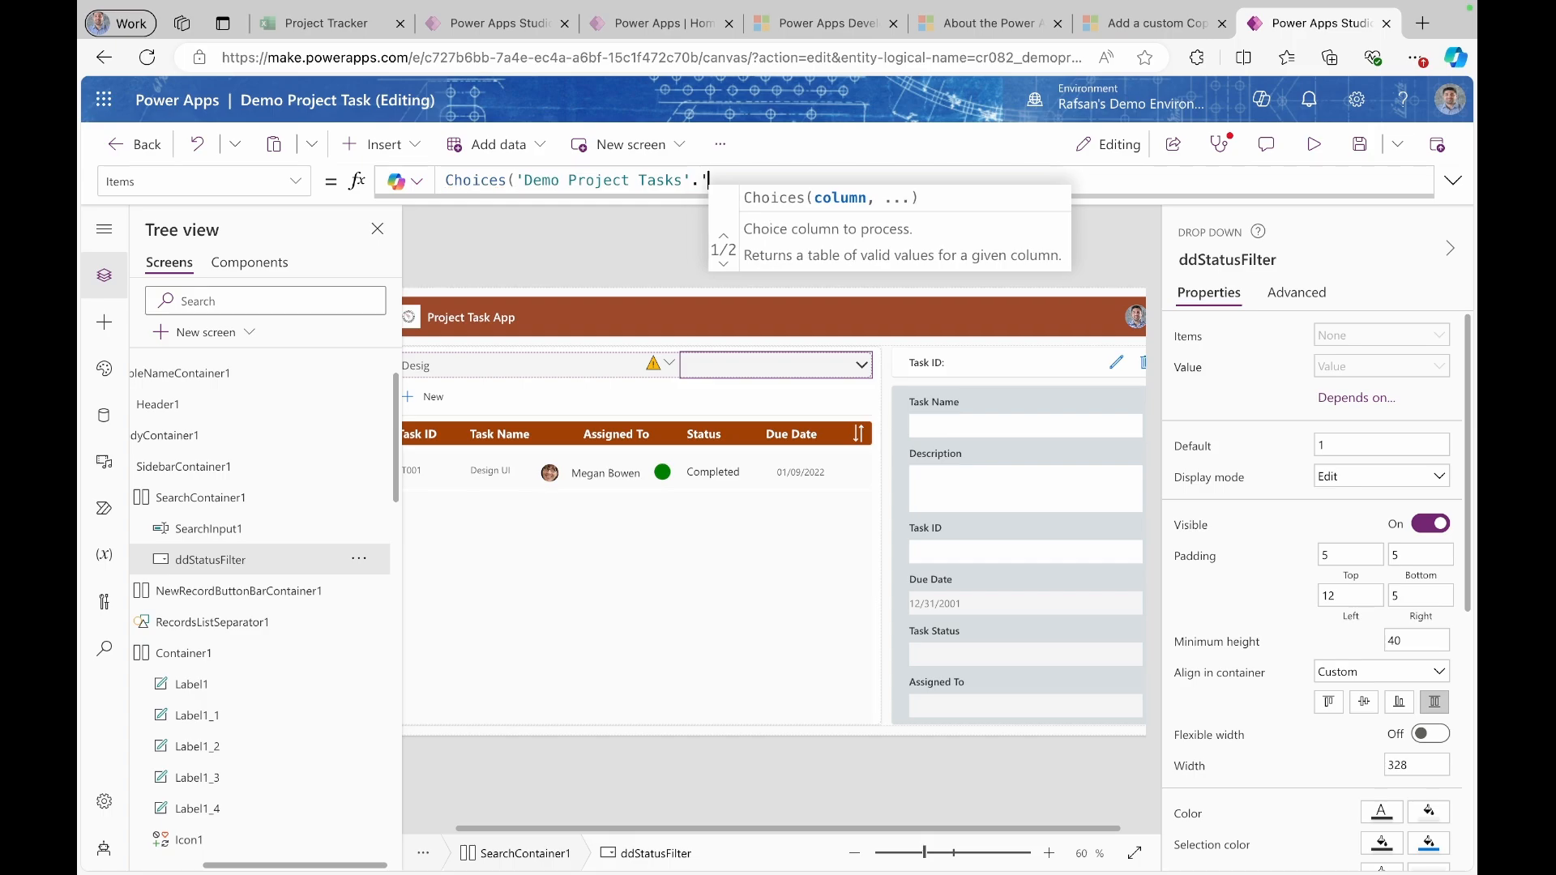
pyautogui.write('Task')
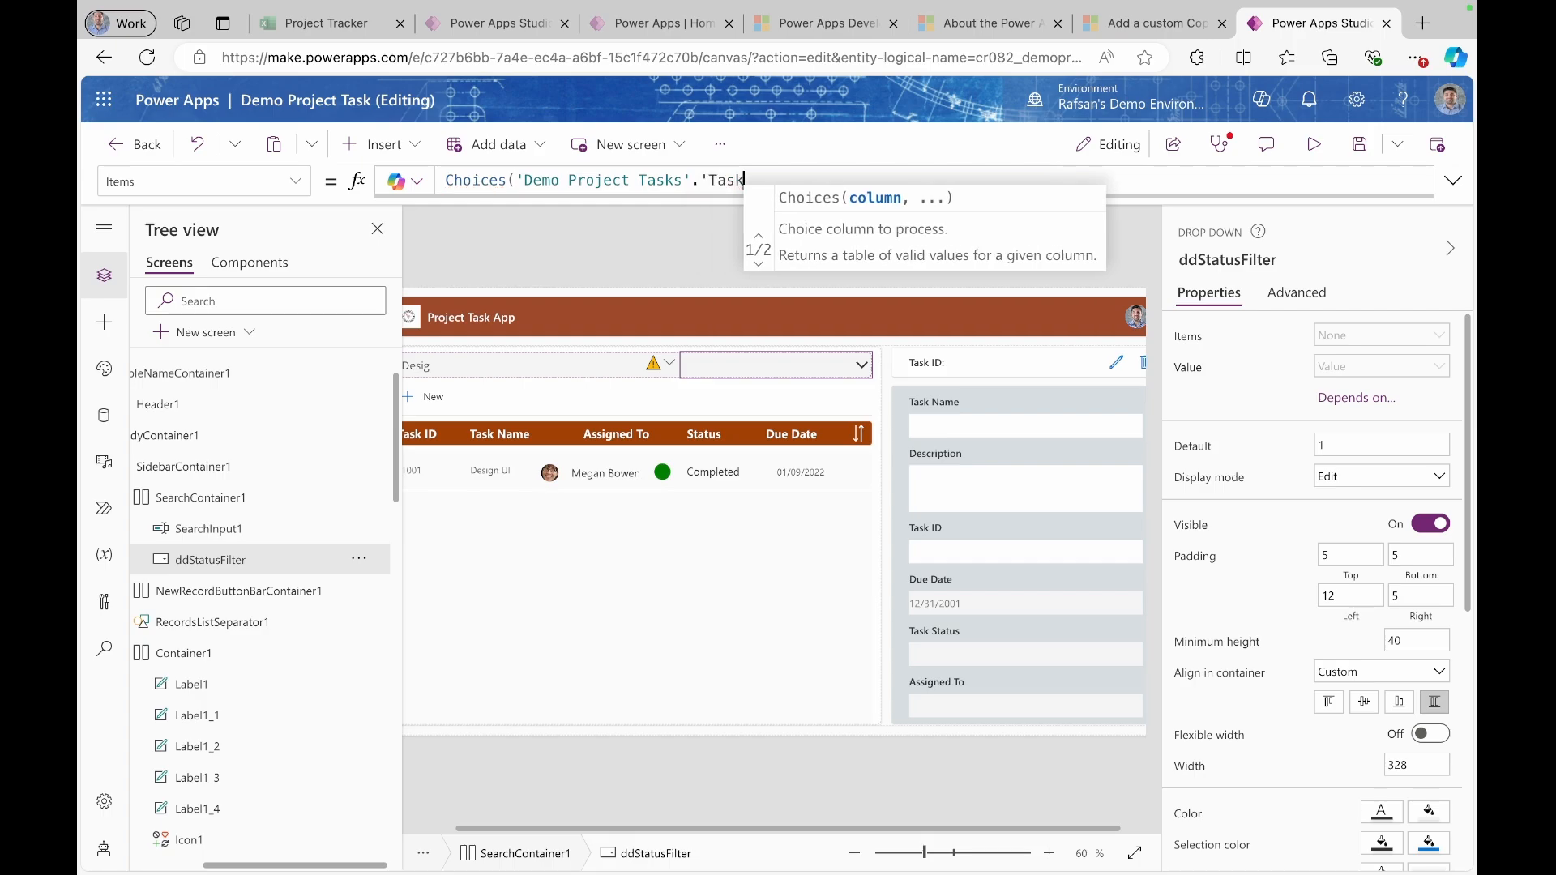
pyautogui.write(" Status')")
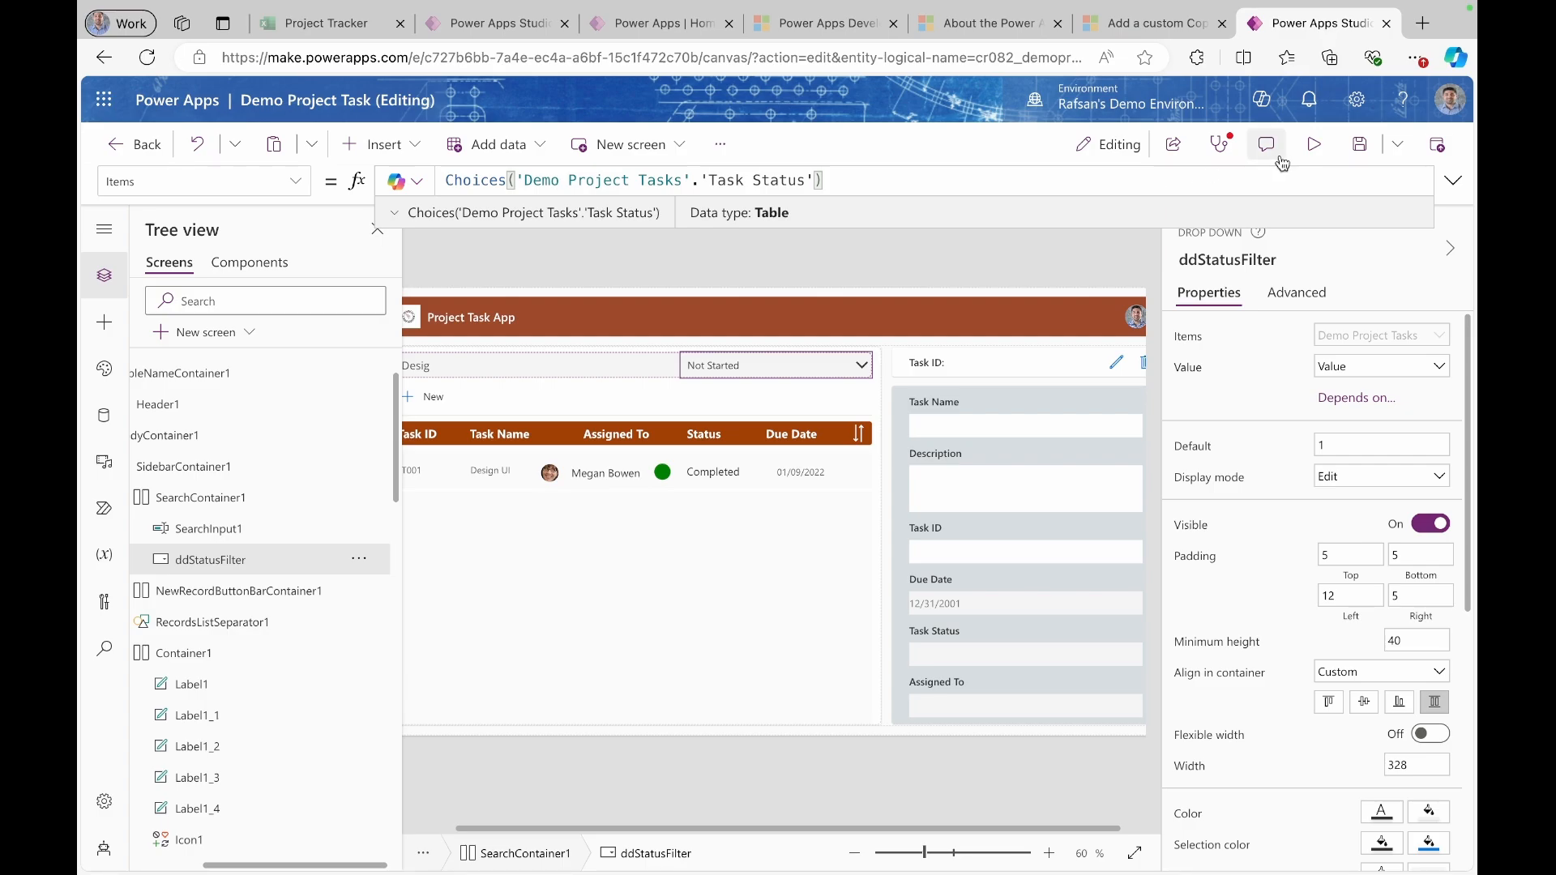
# - Preview the app, choose In Progress in the status dropdown, and exit the preview
pyautogui.click(1314, 144)
pyautogui.click(717, 300)
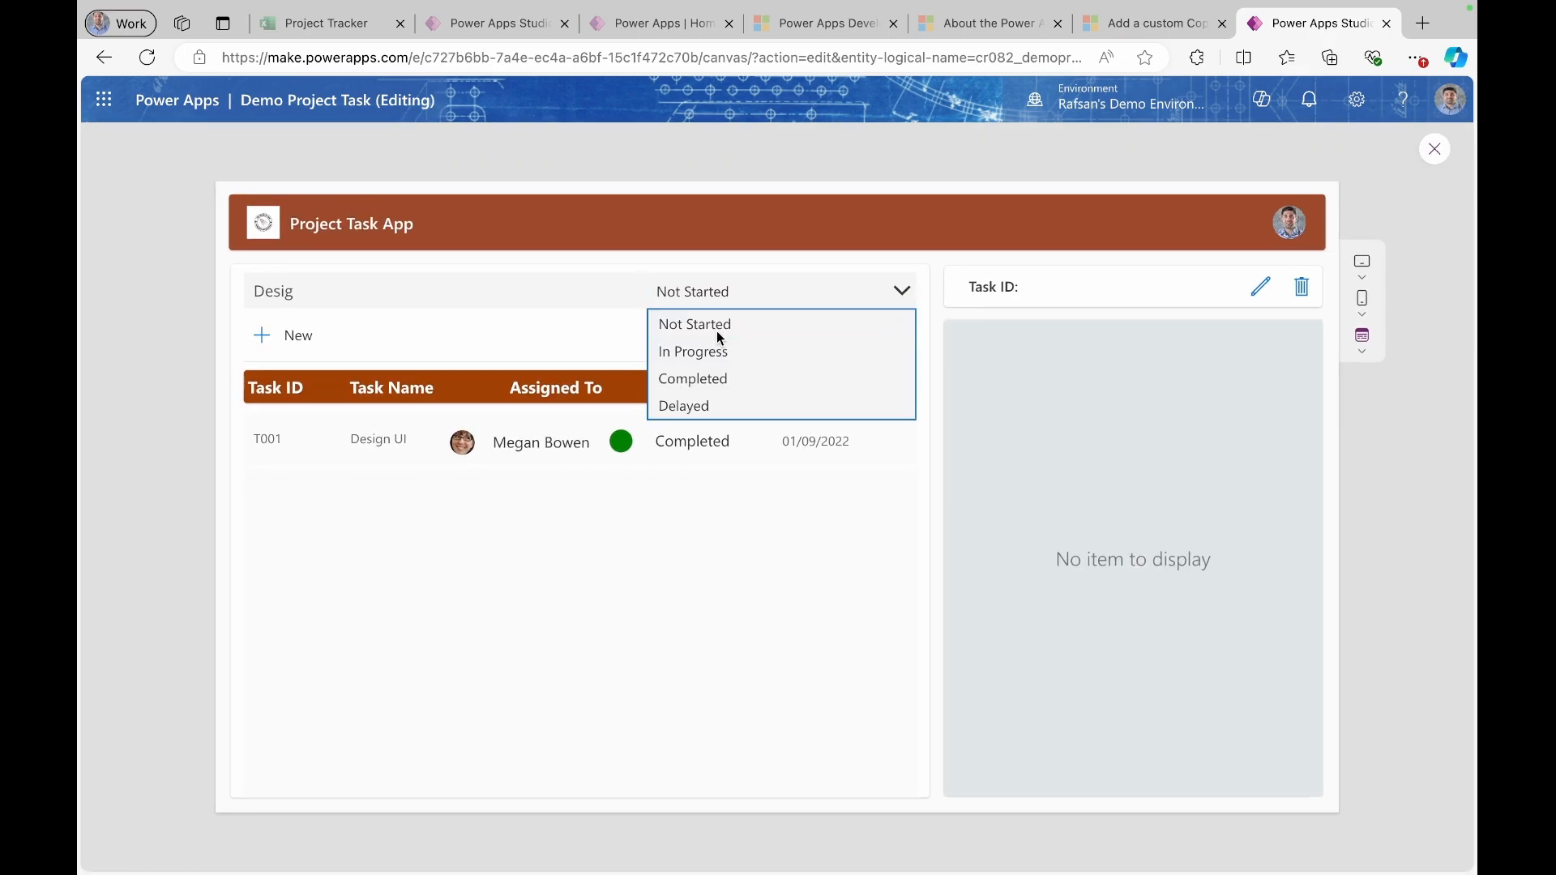
pyautogui.click(718, 347)
pyautogui.click(718, 349)
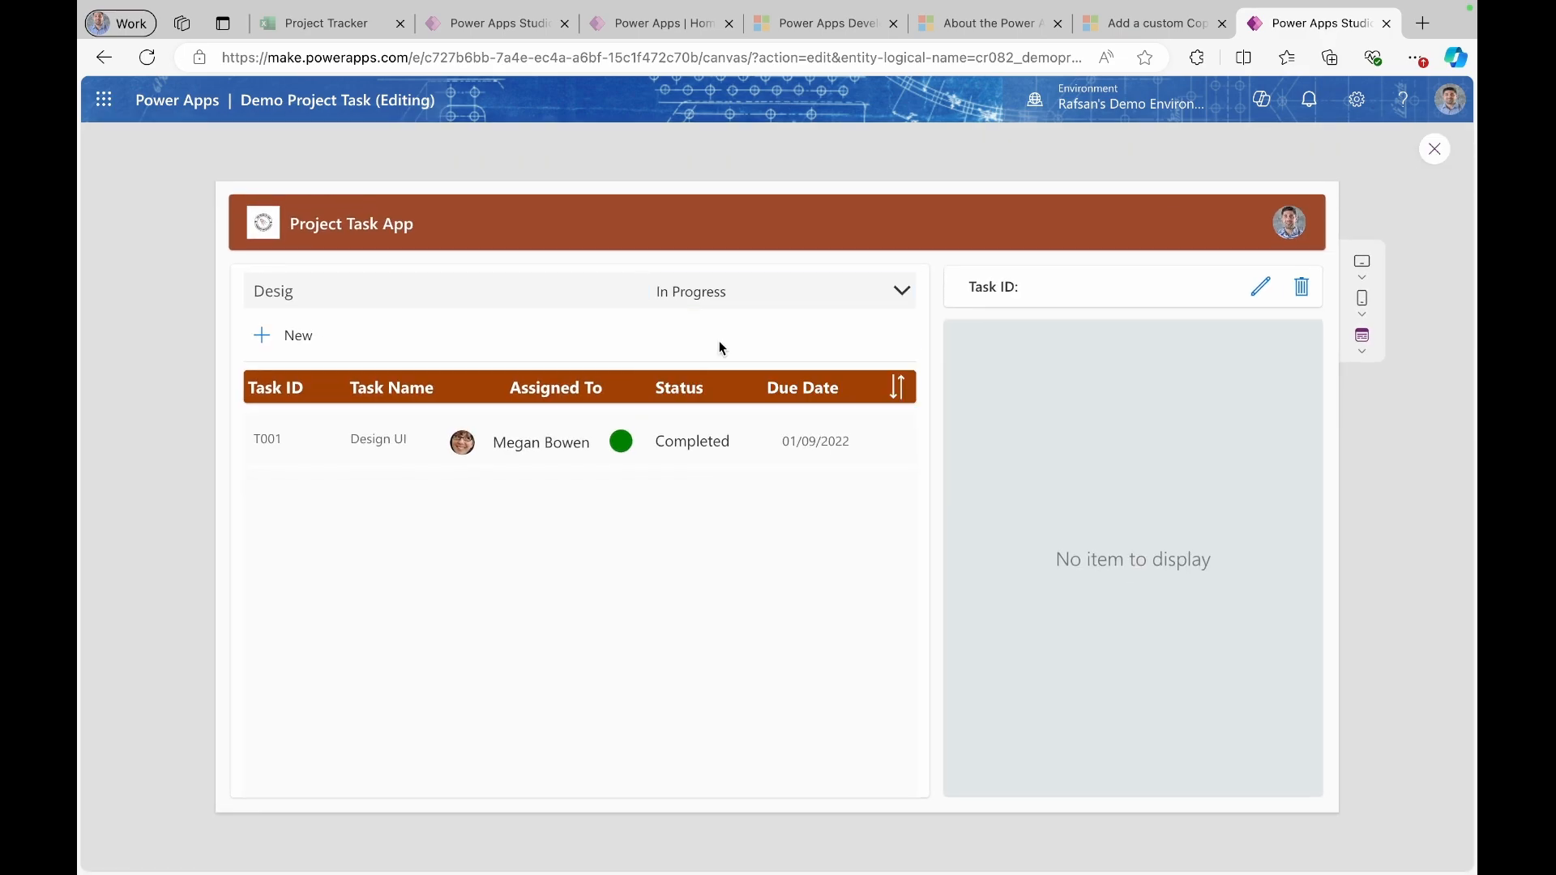
pyautogui.click(1433, 161)
# - Set ddStatusFilter's AllowEmptySelection property to true
pyautogui.click(827, 363)
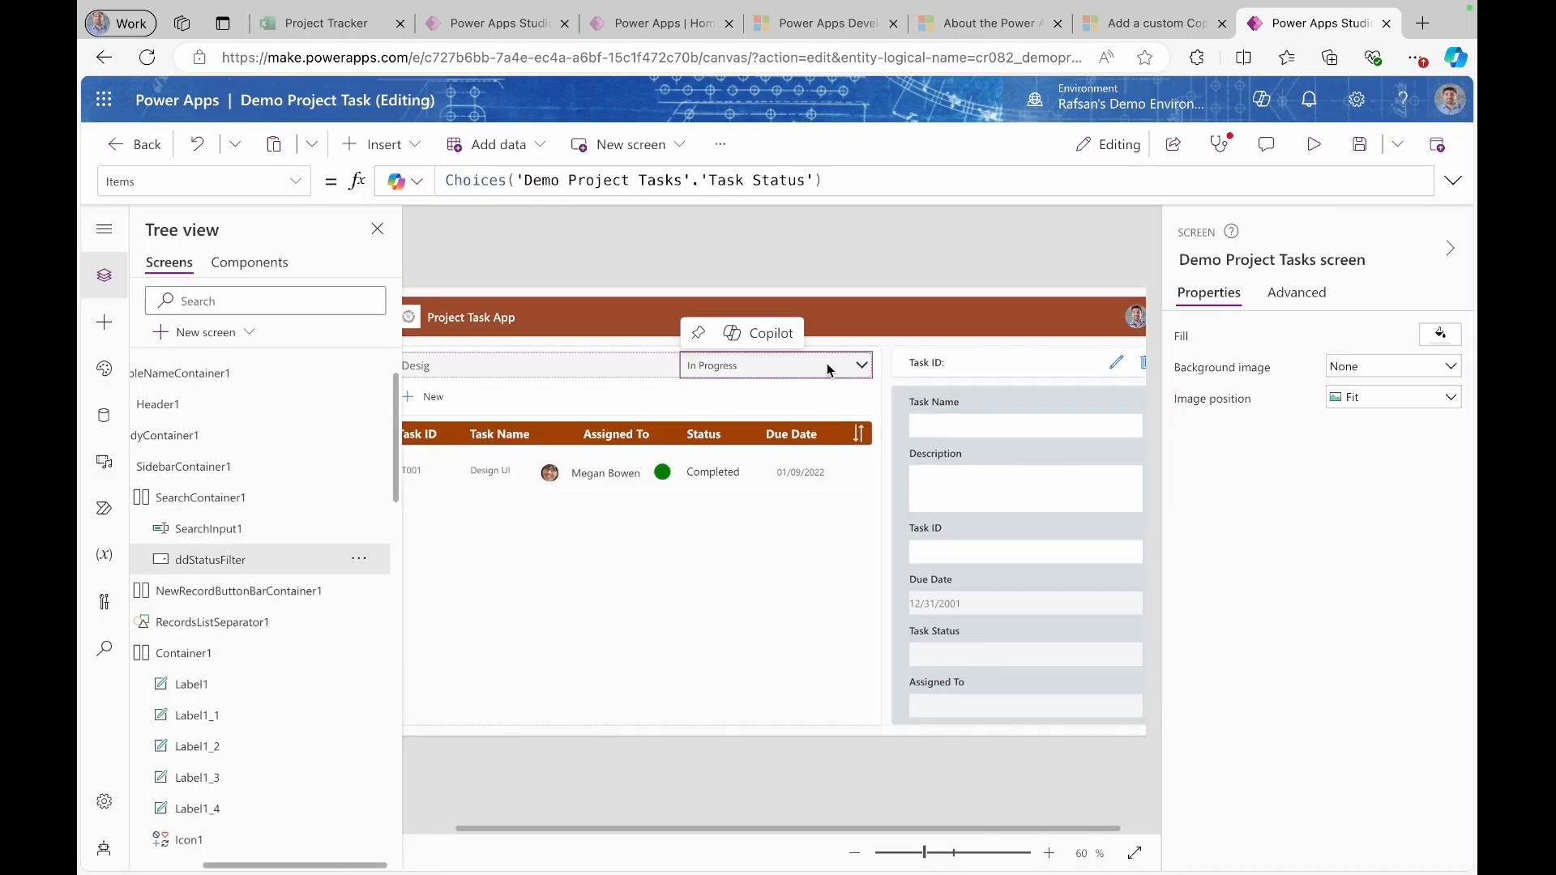
pyautogui.click(1300, 299)
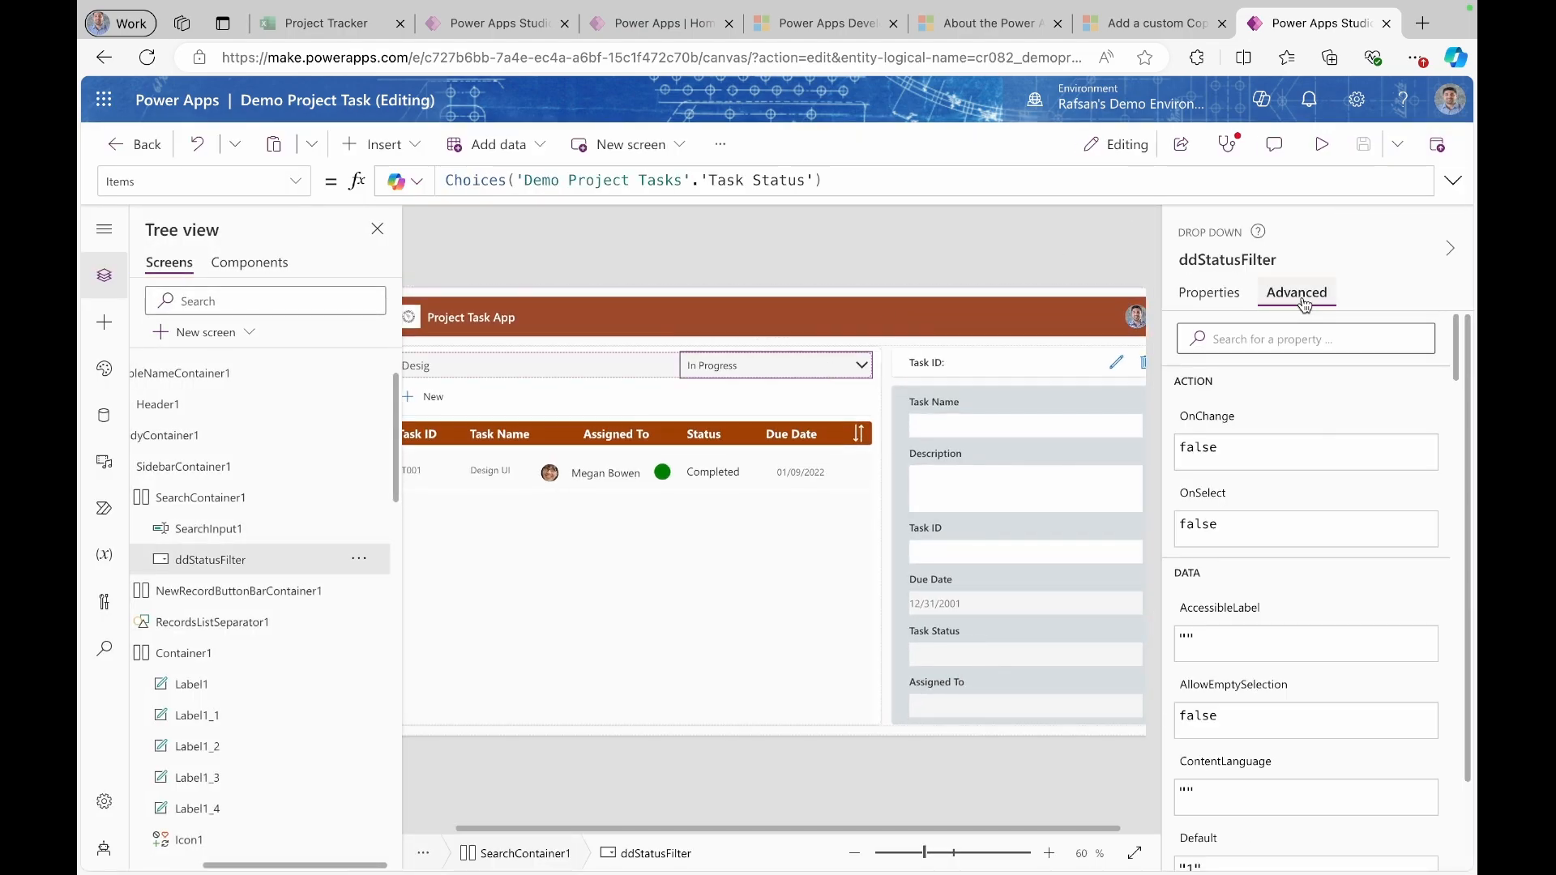
pyautogui.click(1305, 339)
pyautogui.write('all')
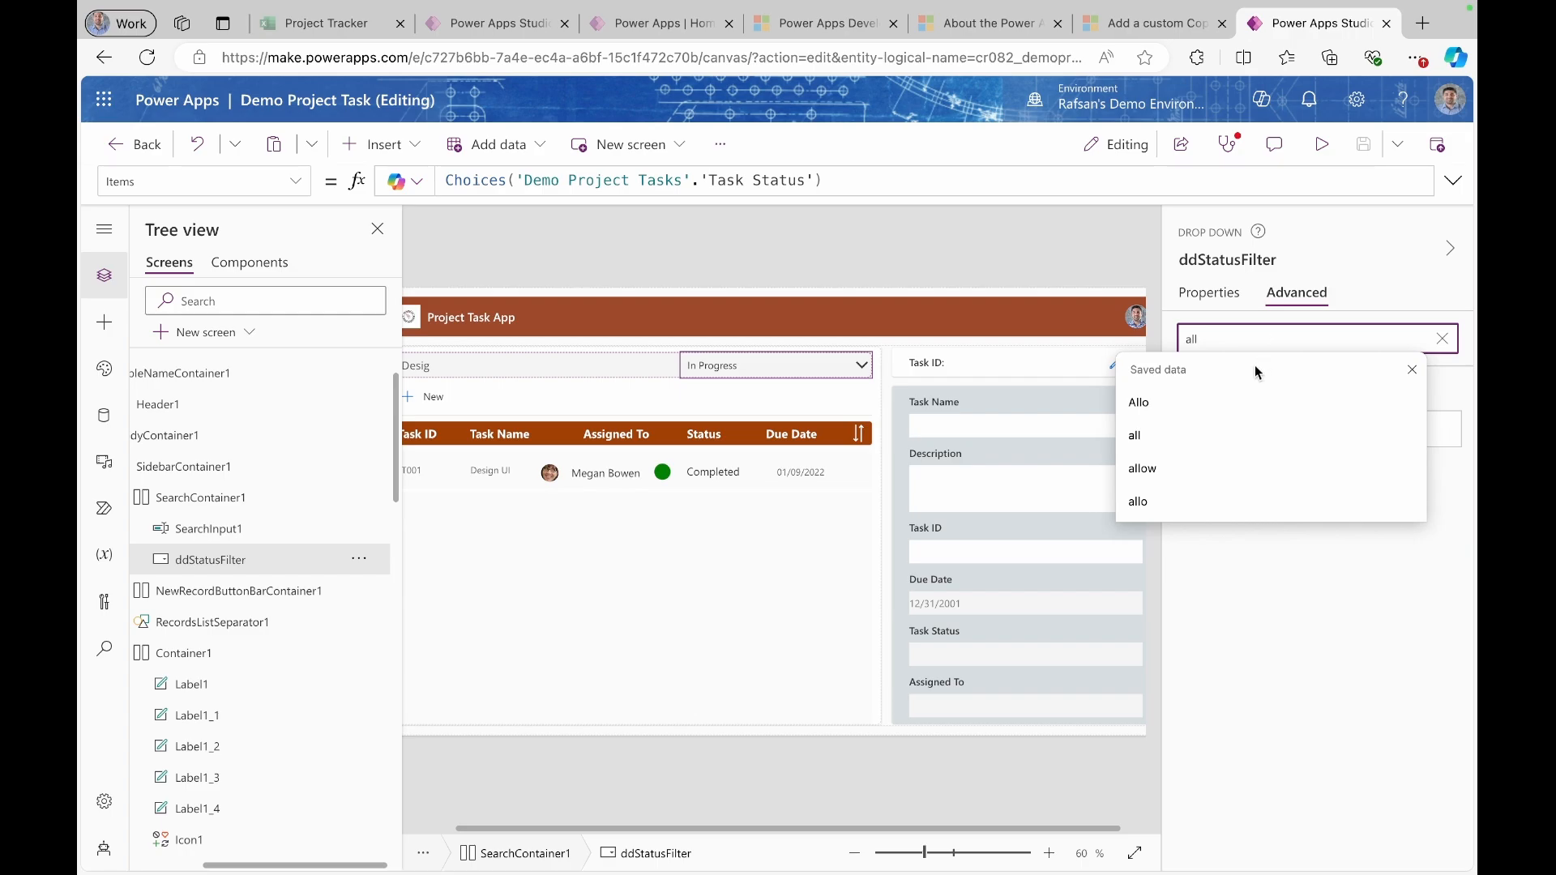
pyautogui.click(1251, 401)
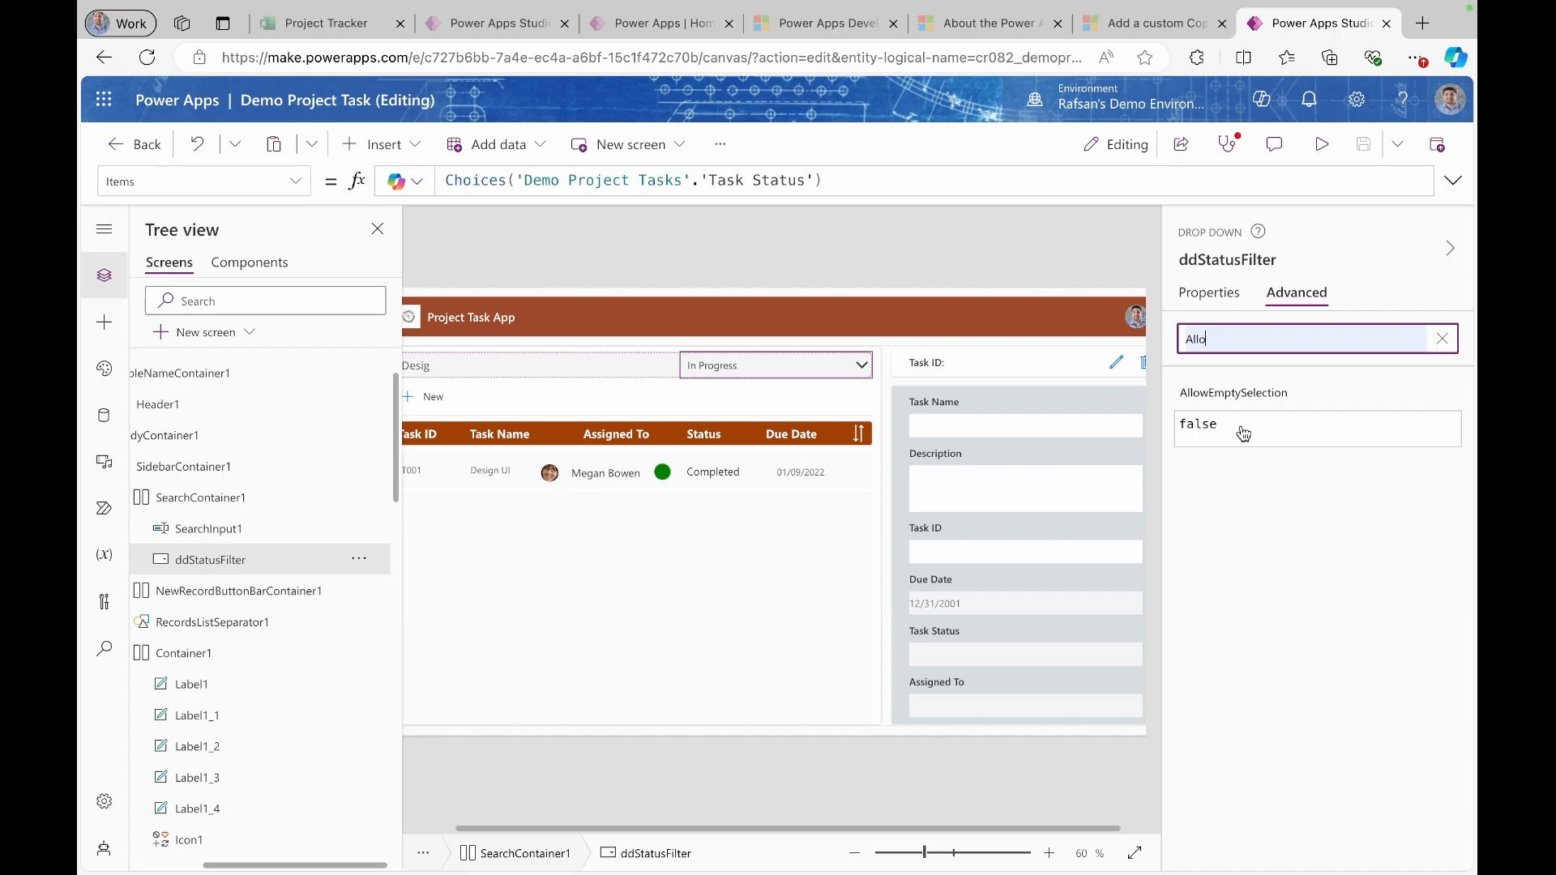
pyautogui.click(1244, 434)
pyautogui.press('BackSpace')
pyautogui.press('BackSpace')
pyautogui.press('BackSpace')
pyautogui.press('BackSpace')
pyautogui.press('BackSpace')
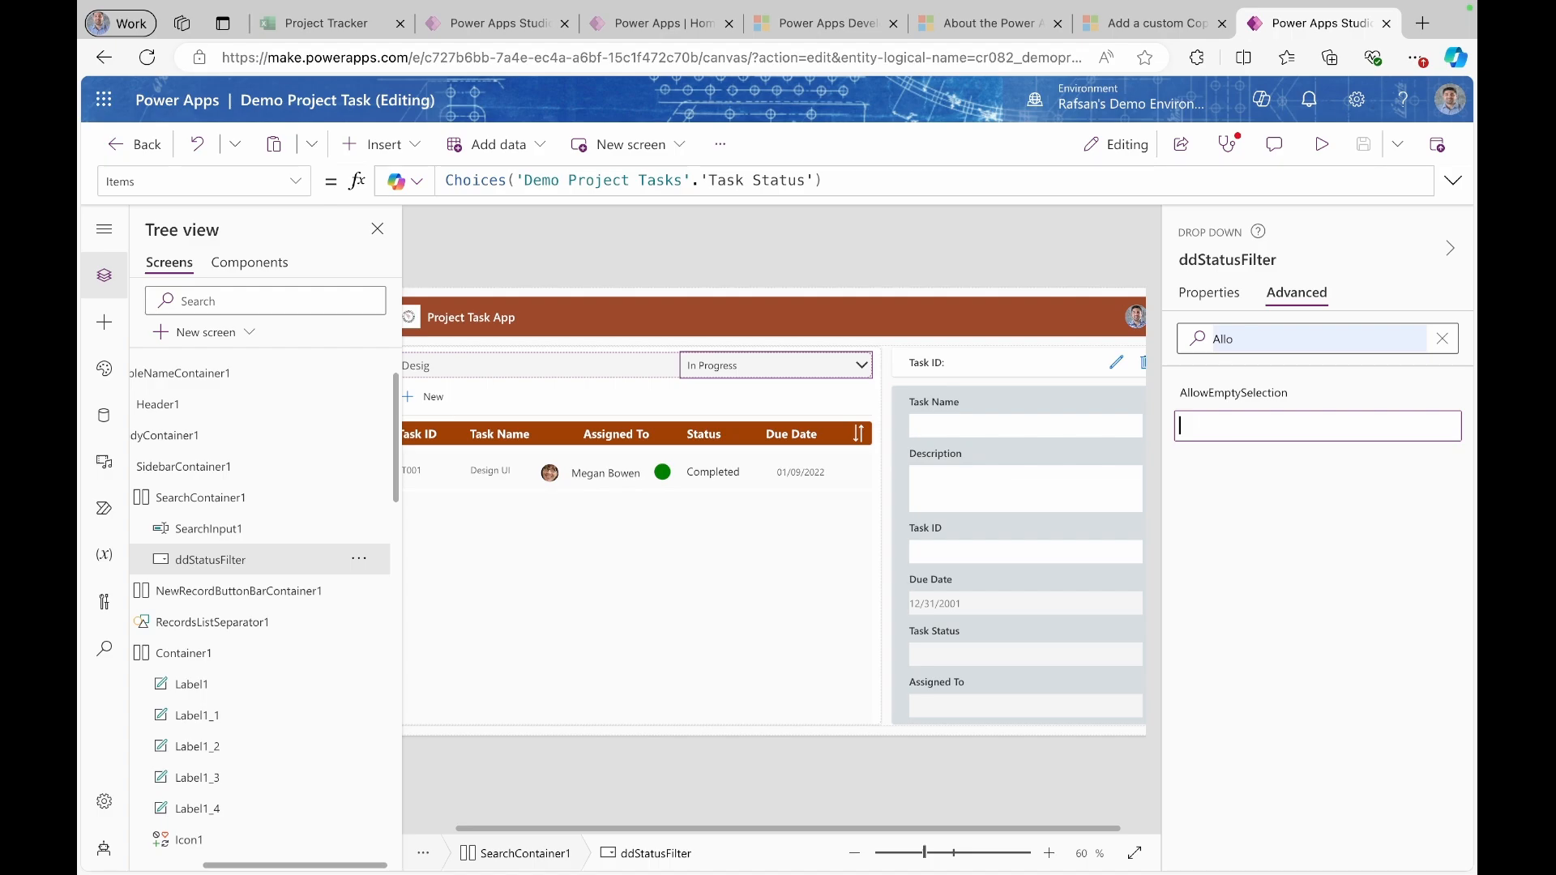
pyautogui.write('true')
pyautogui.press('Return')
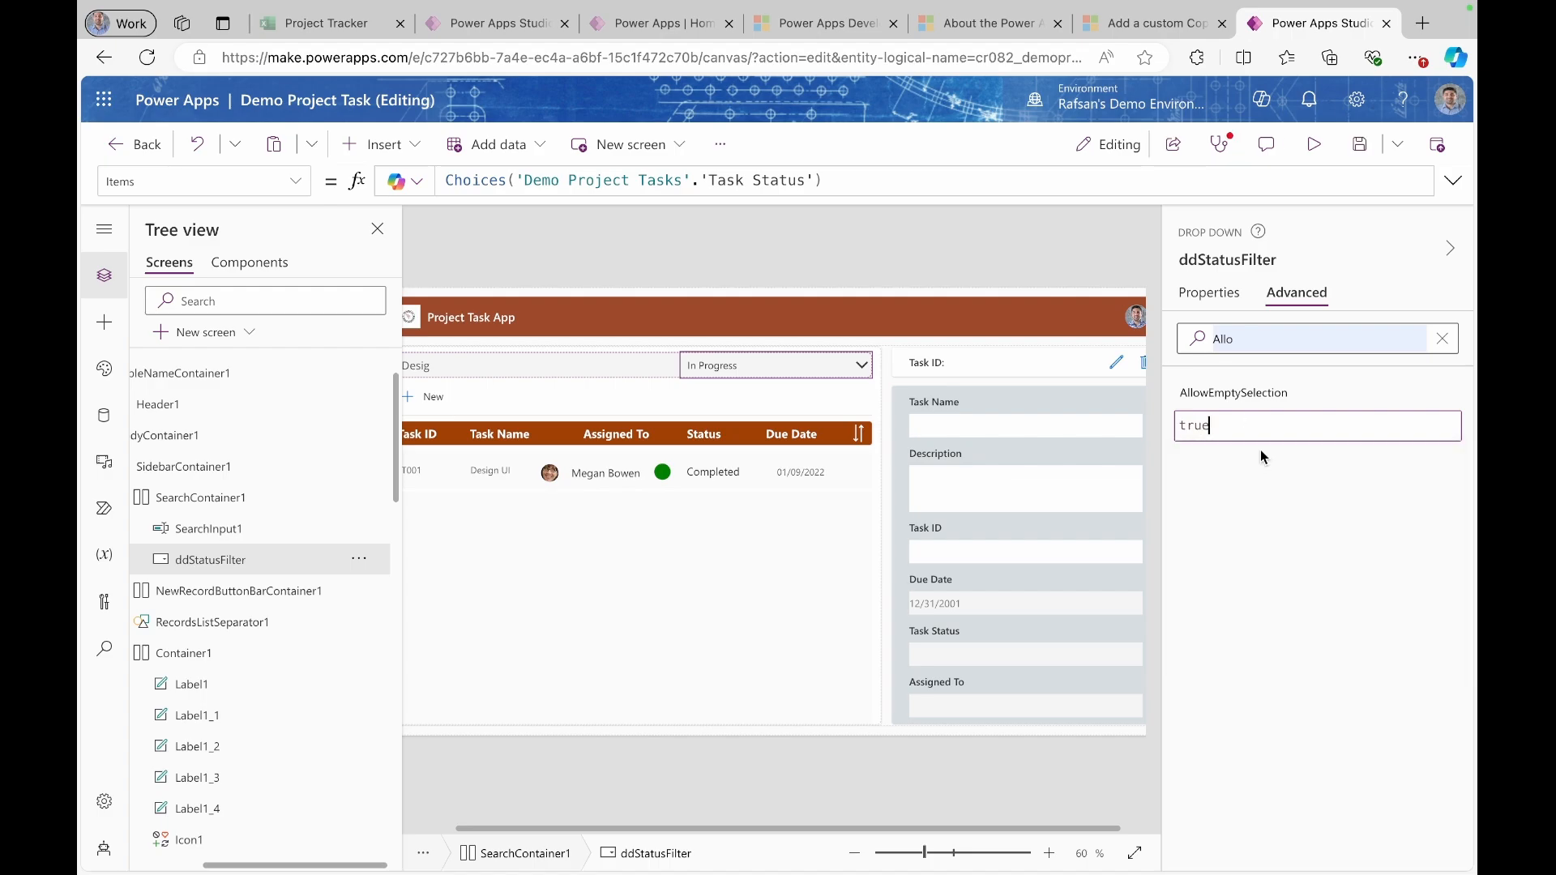
# - Check the status dropdown's choices in the preview with empty selection allowed, select In Progress, and exit the preview
pyautogui.click(1314, 144)
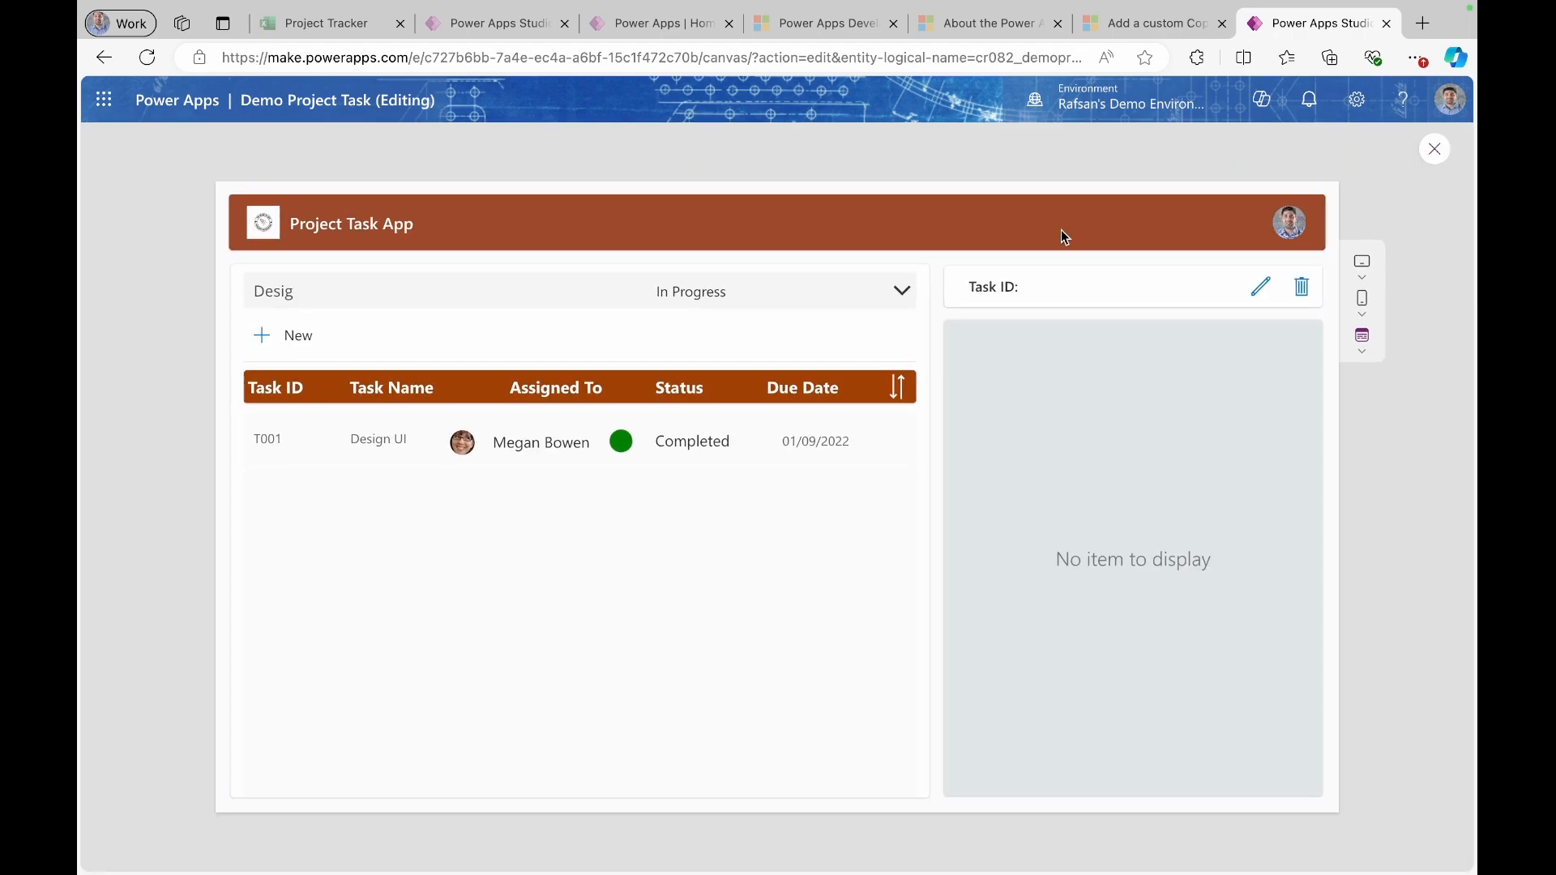
pyautogui.click(881, 298)
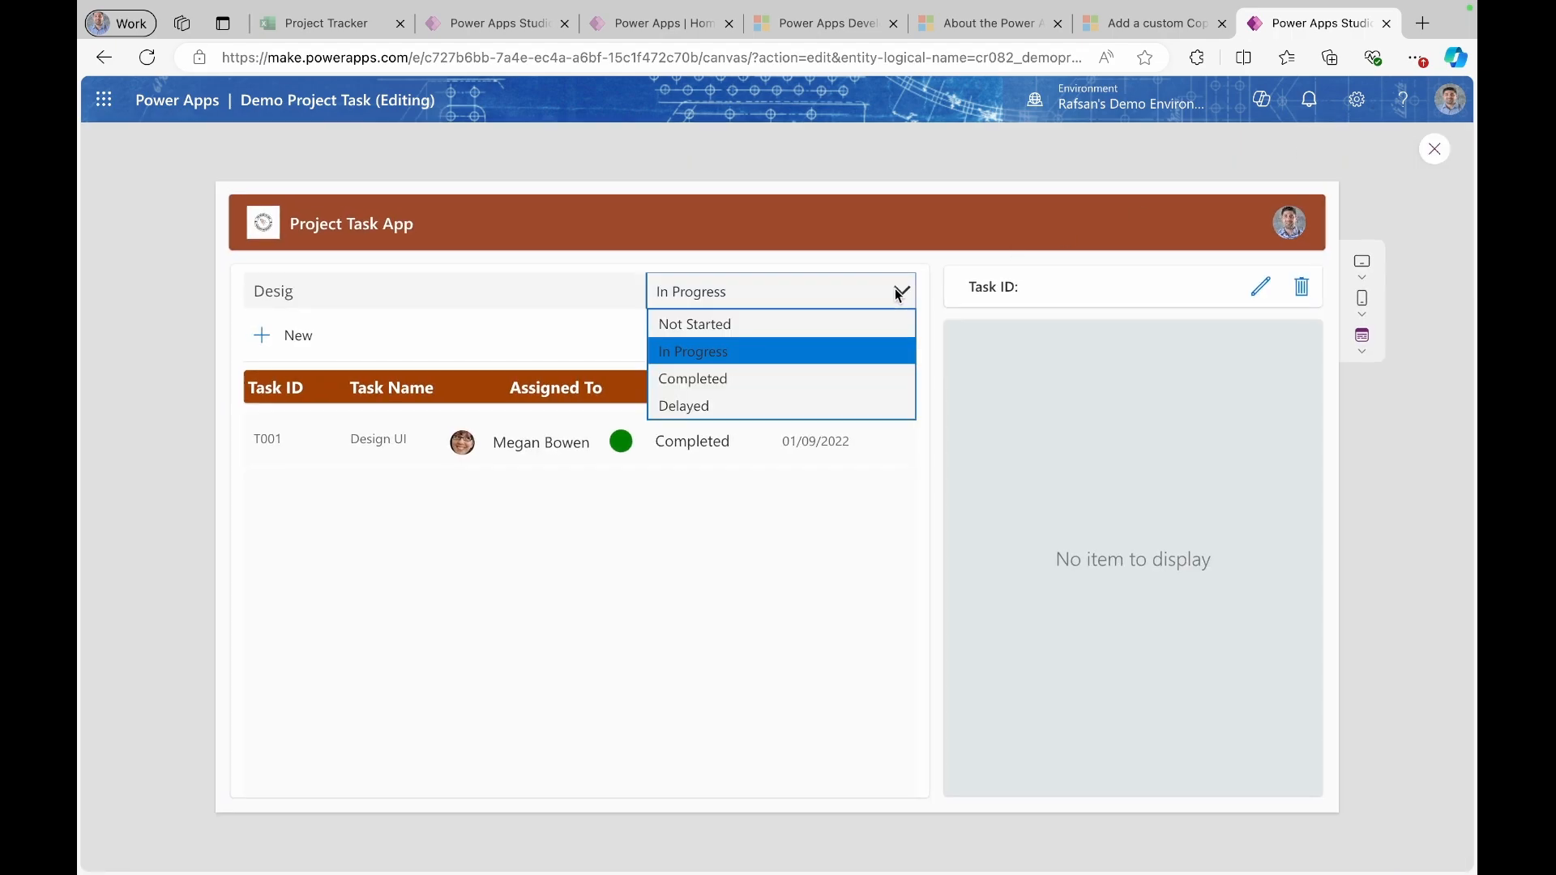
pyautogui.click(780, 355)
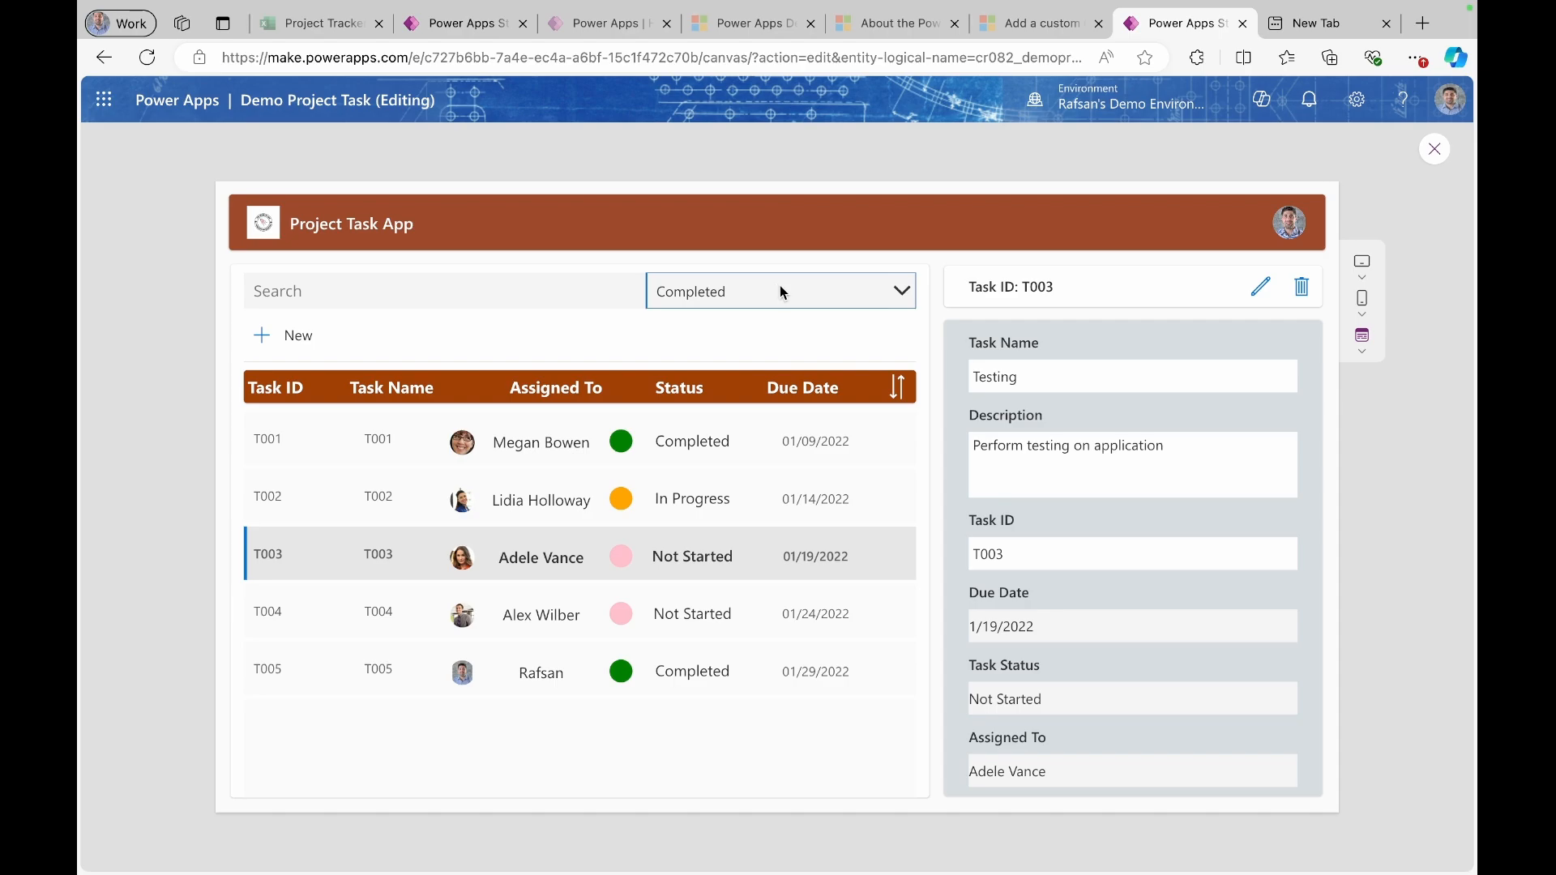
pyautogui.click(780, 291)
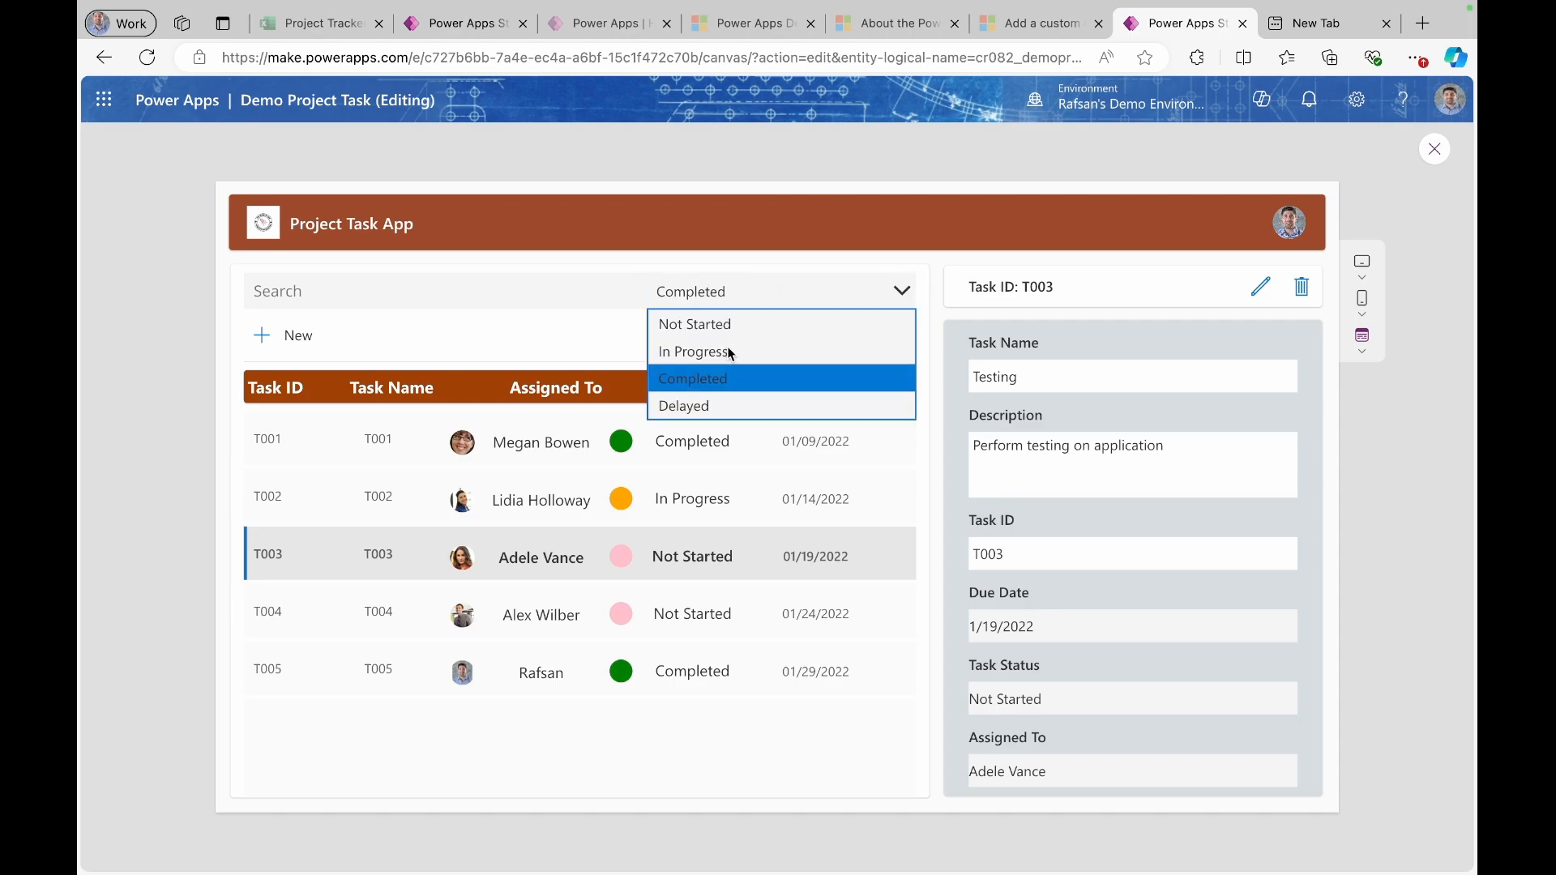
pyautogui.click(770, 351)
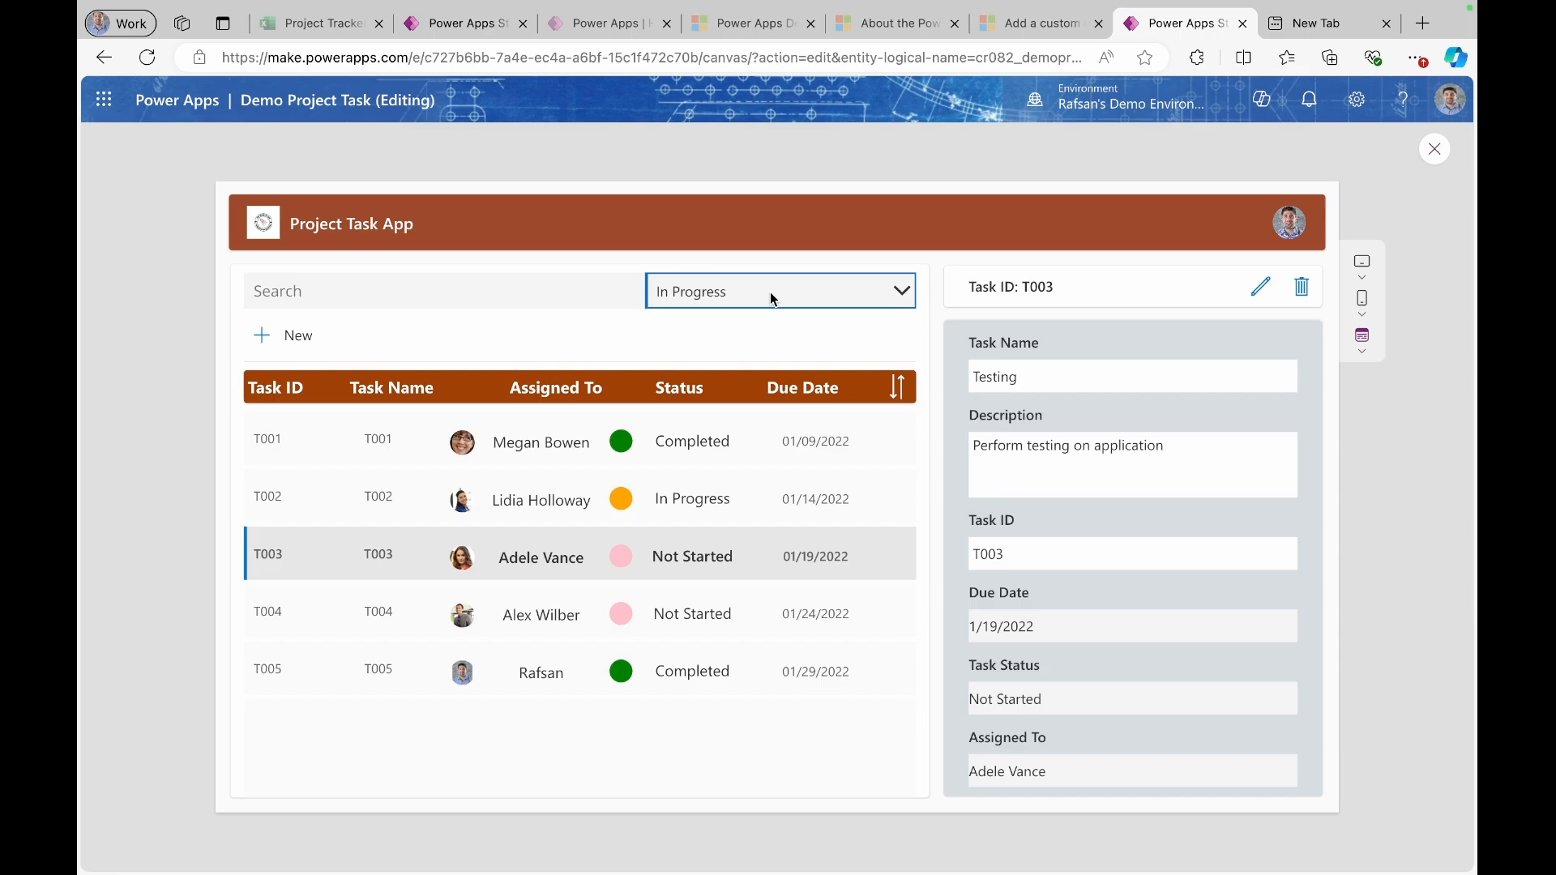
pyautogui.click(1438, 150)
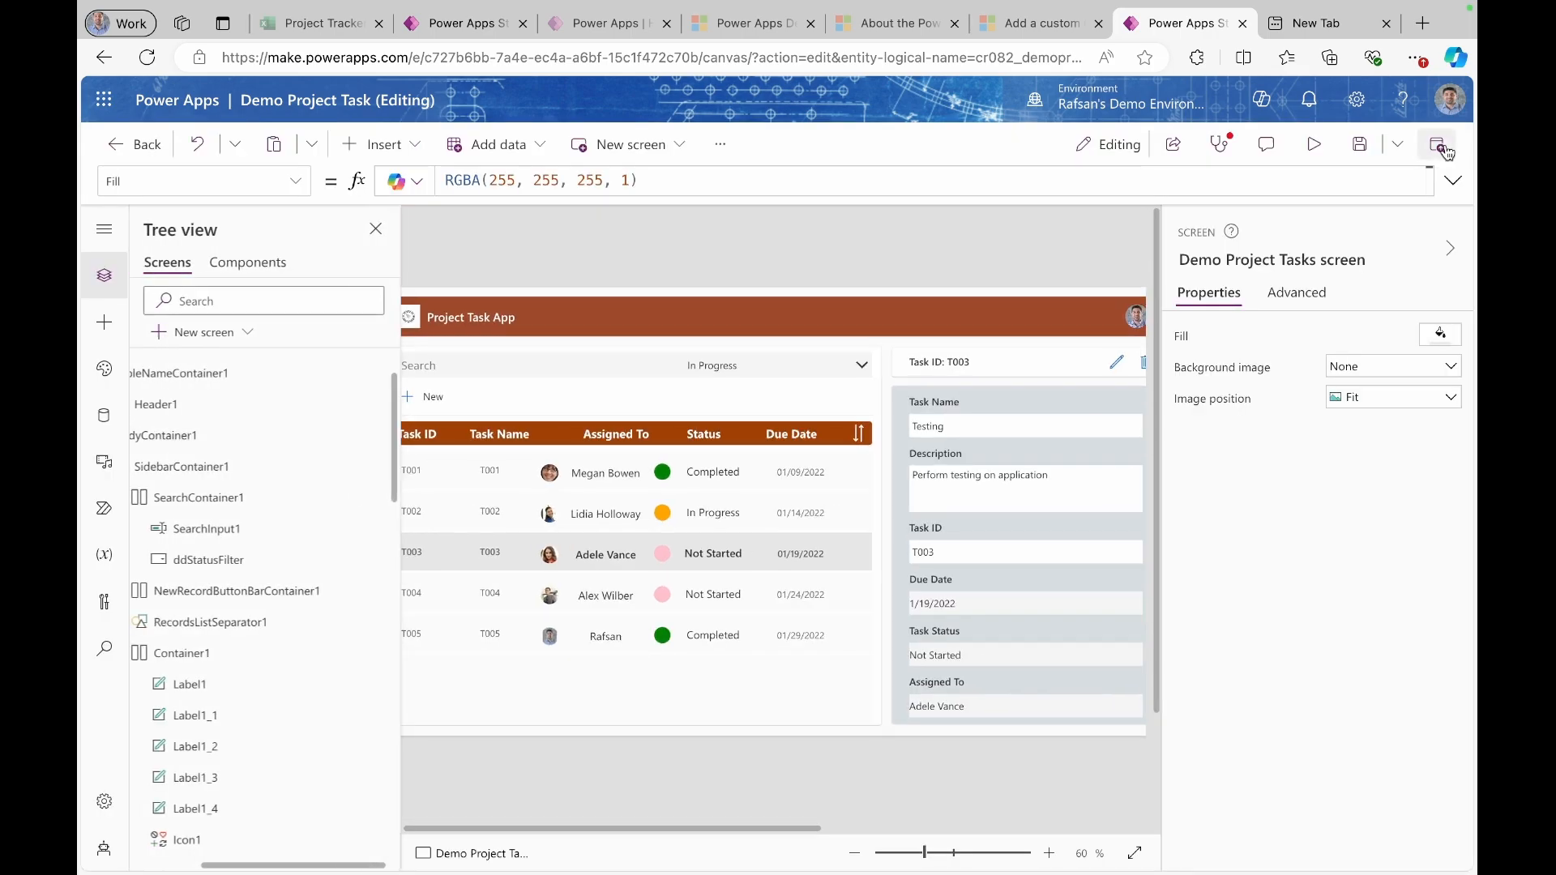
# - Start a Filter( call around the existing Search formula in RecordsGallery1's Items property, keeping the Search as its source
pyautogui.click(636, 665)
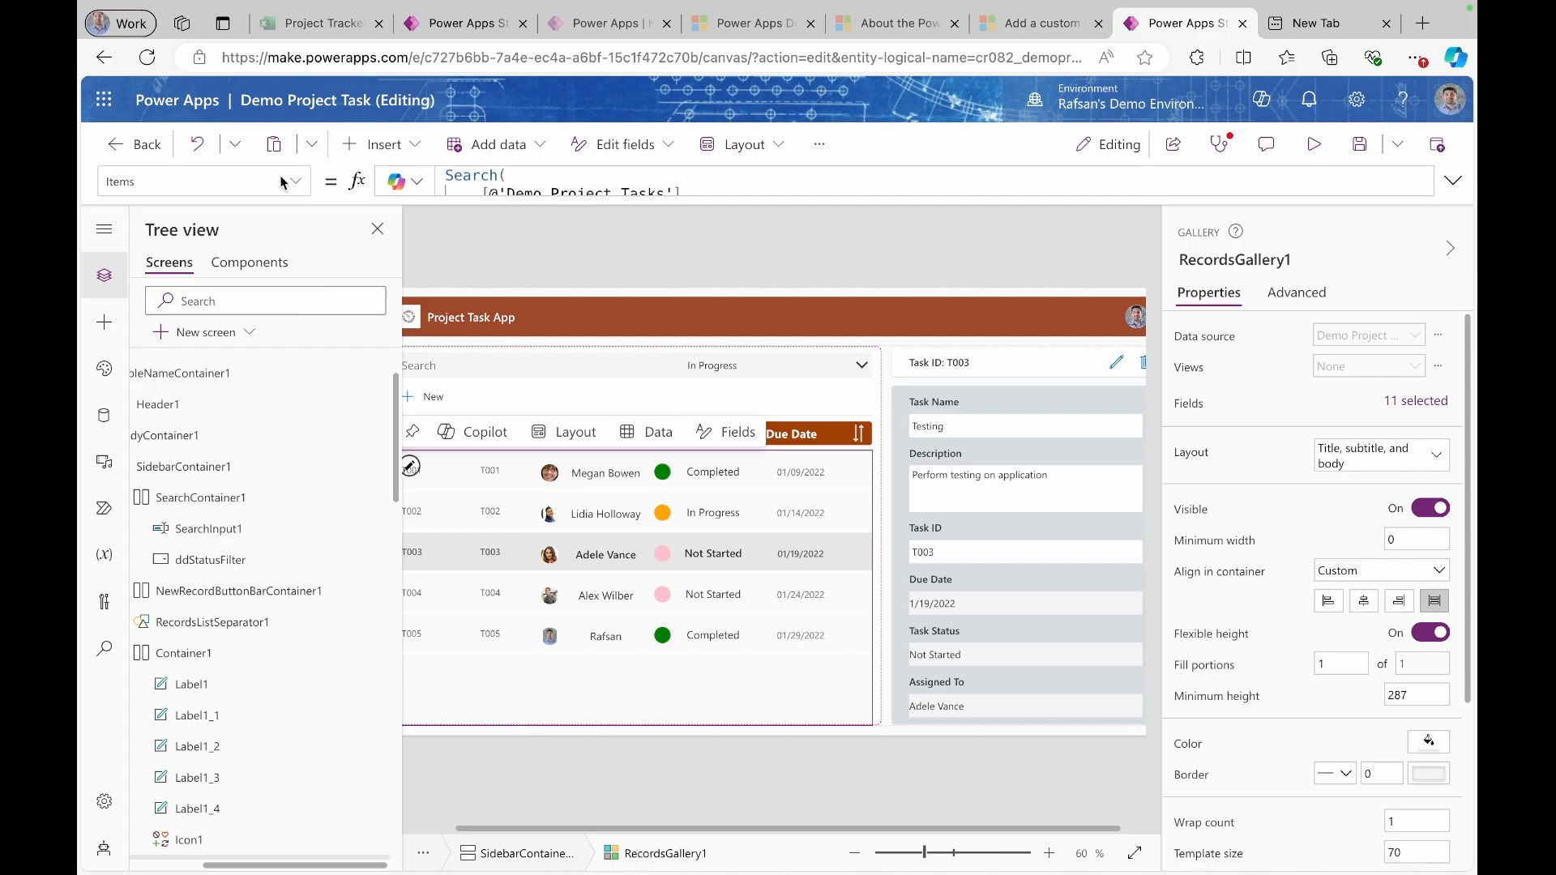
pyautogui.moveTo(475, 196); pyautogui.dragTo(436, 466)
pyautogui.click(447, 177)
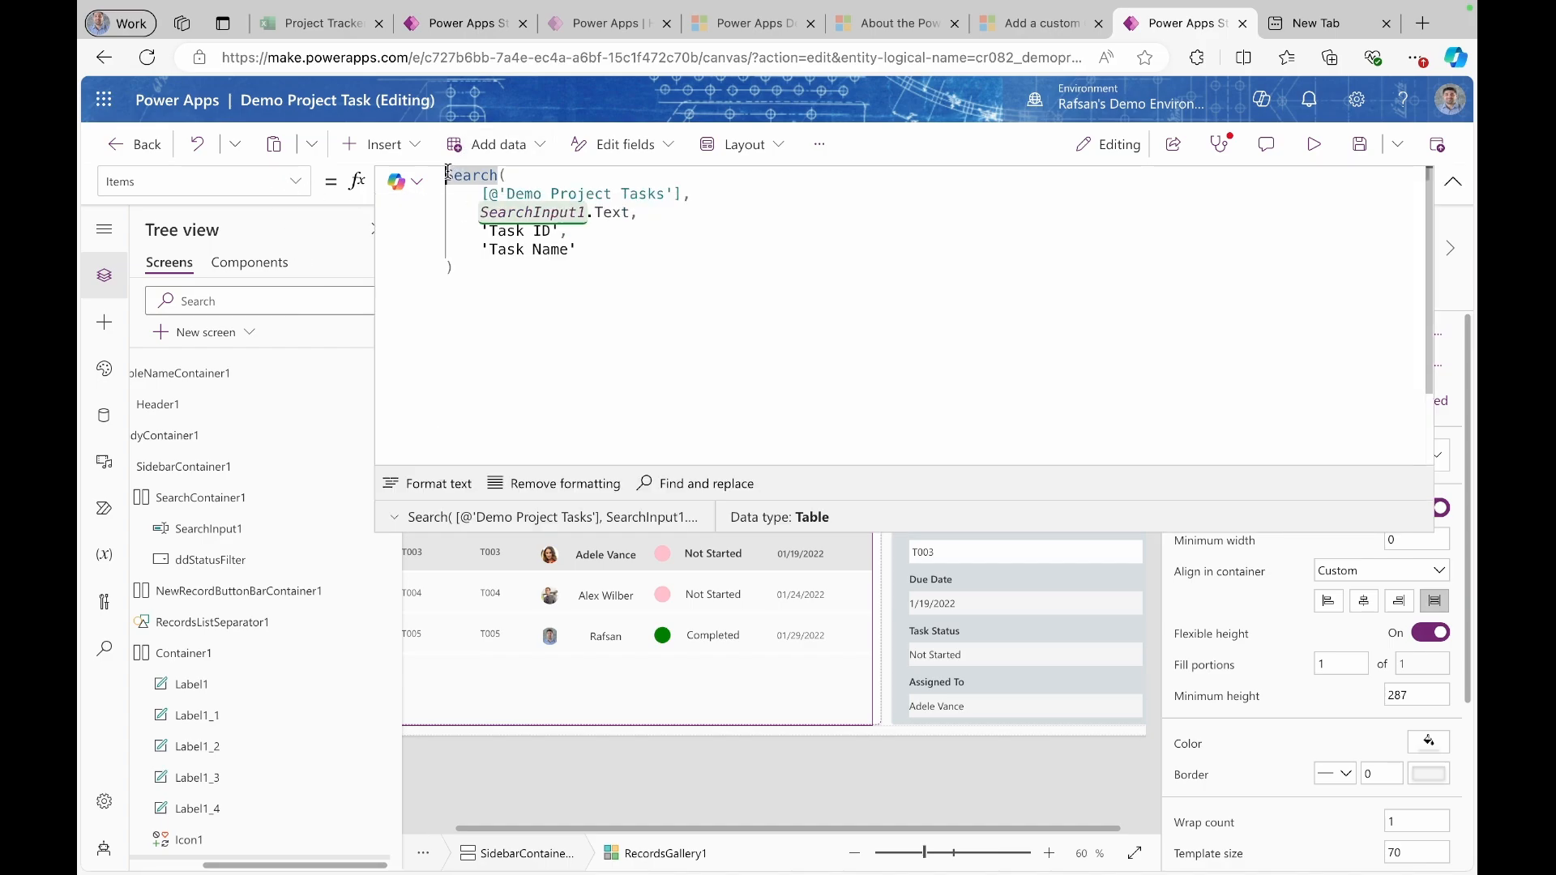
pyautogui.press('Return')
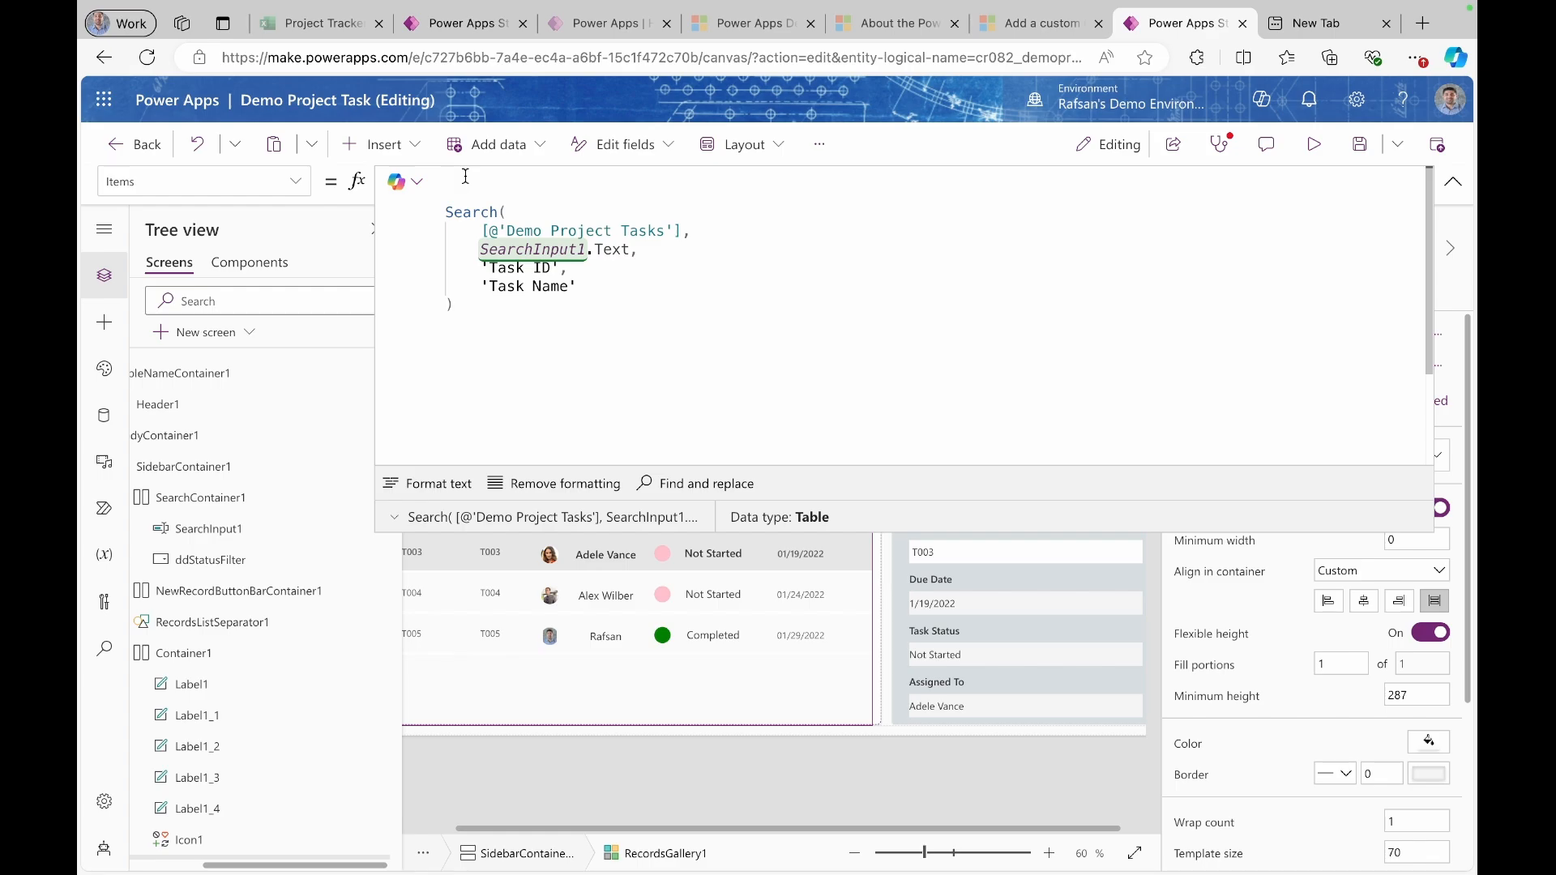
pyautogui.write('Filter')
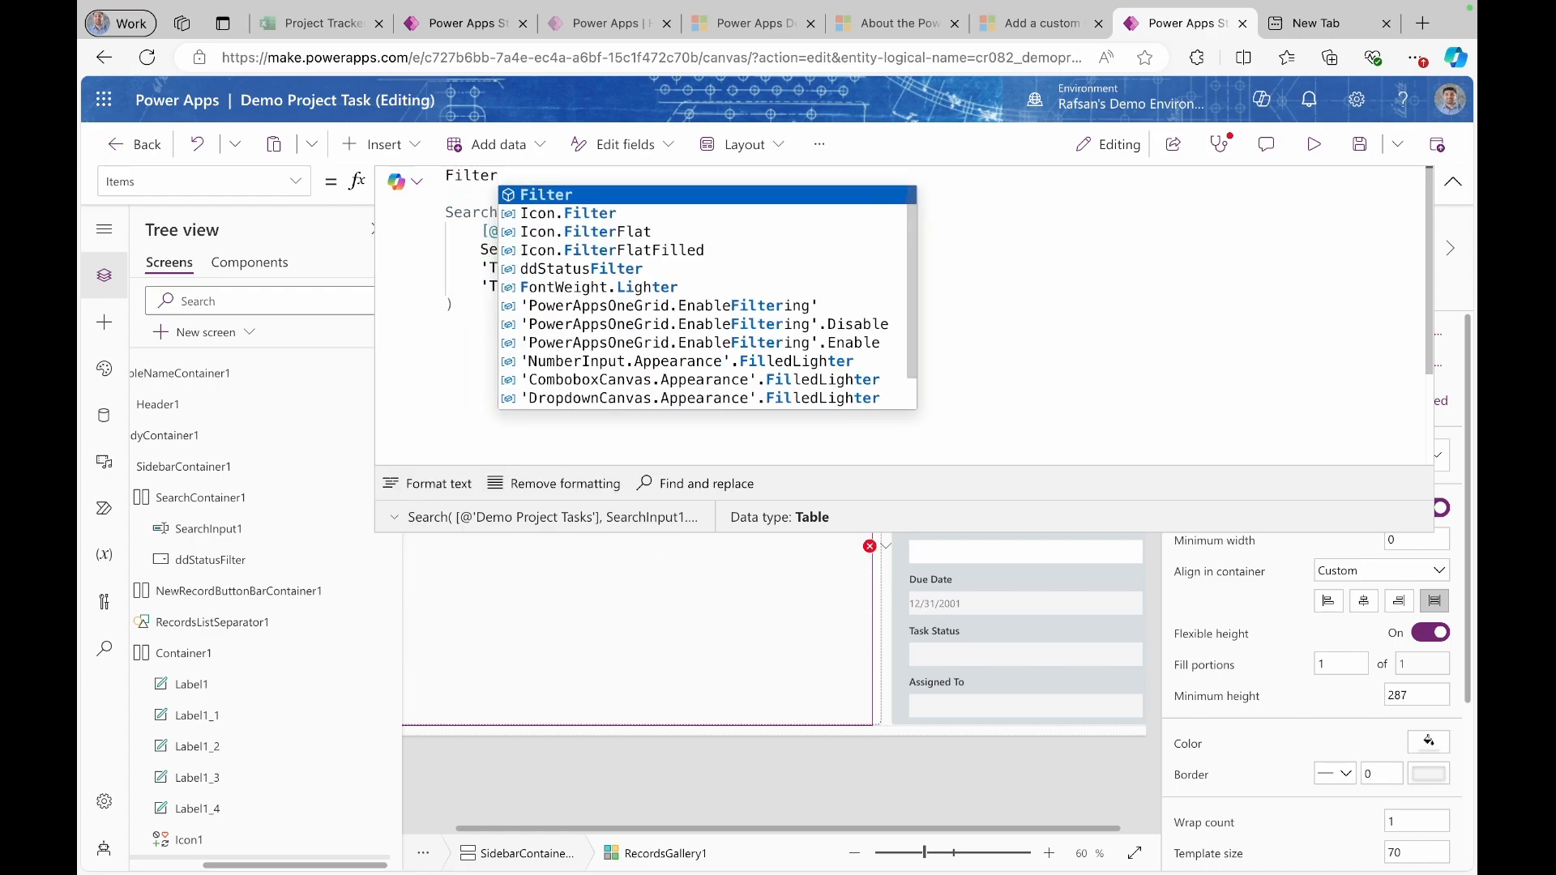
pyautogui.write('(')
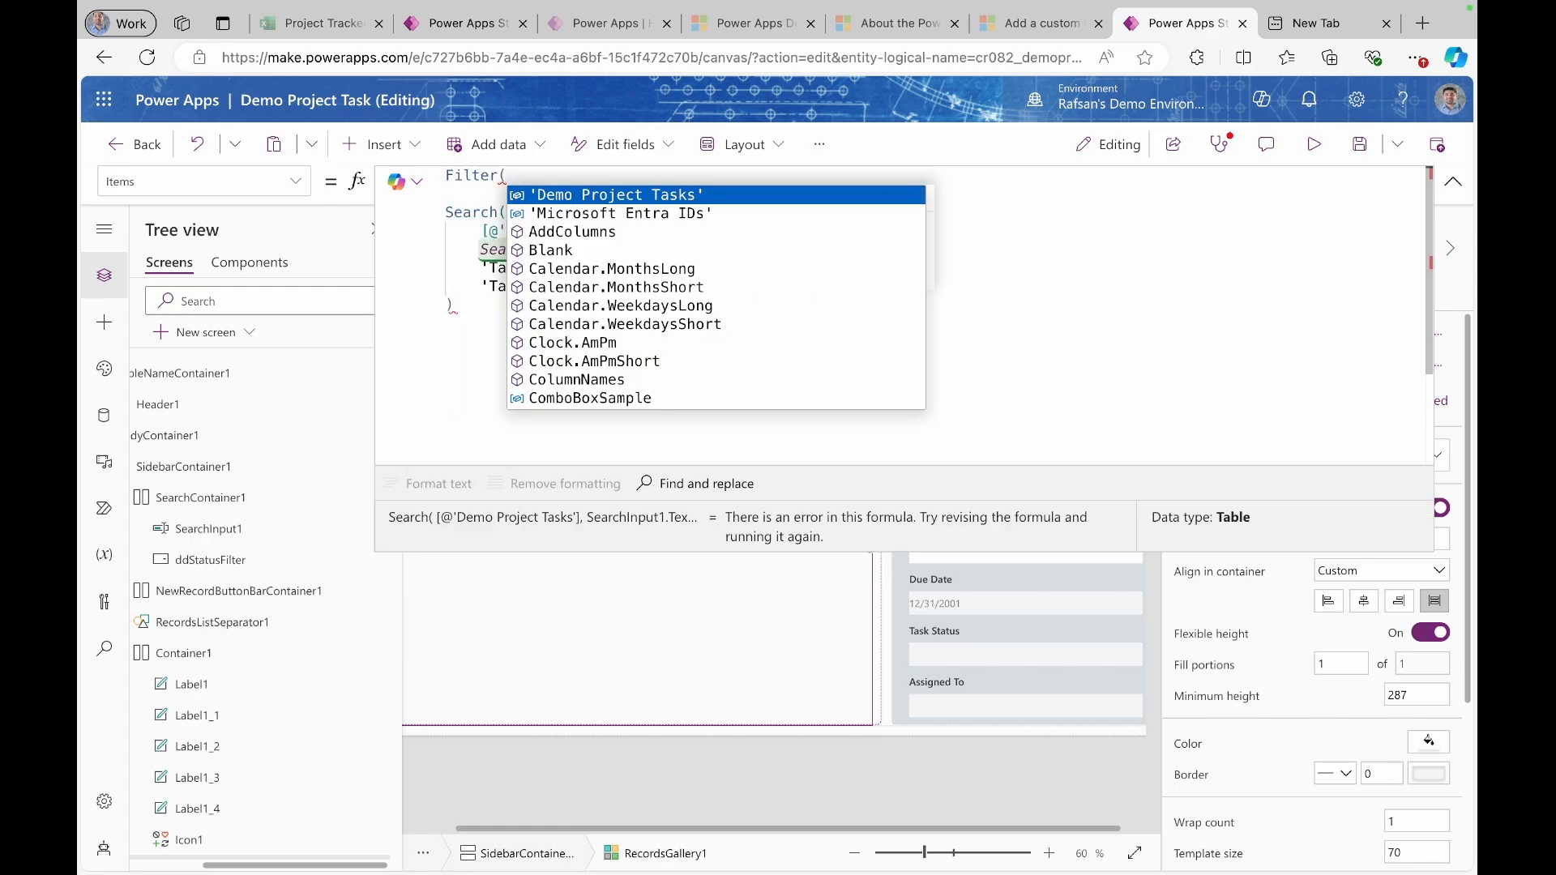
pyautogui.click(465, 198)
pyautogui.press('BackSpace')
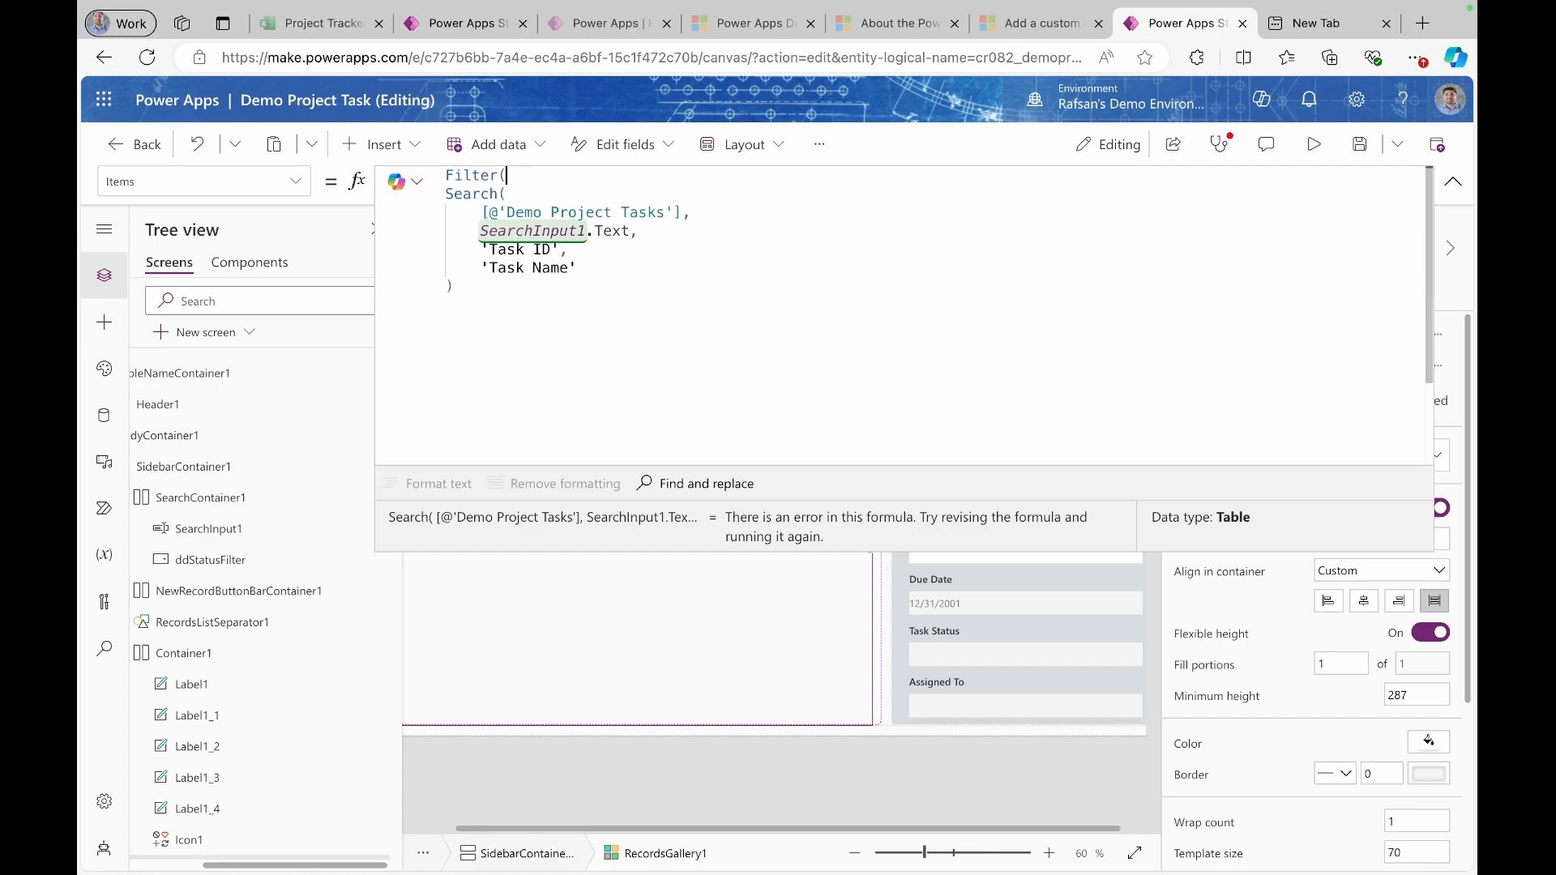
pyautogui.moveTo(446, 195); pyautogui.dragTo(579, 280)
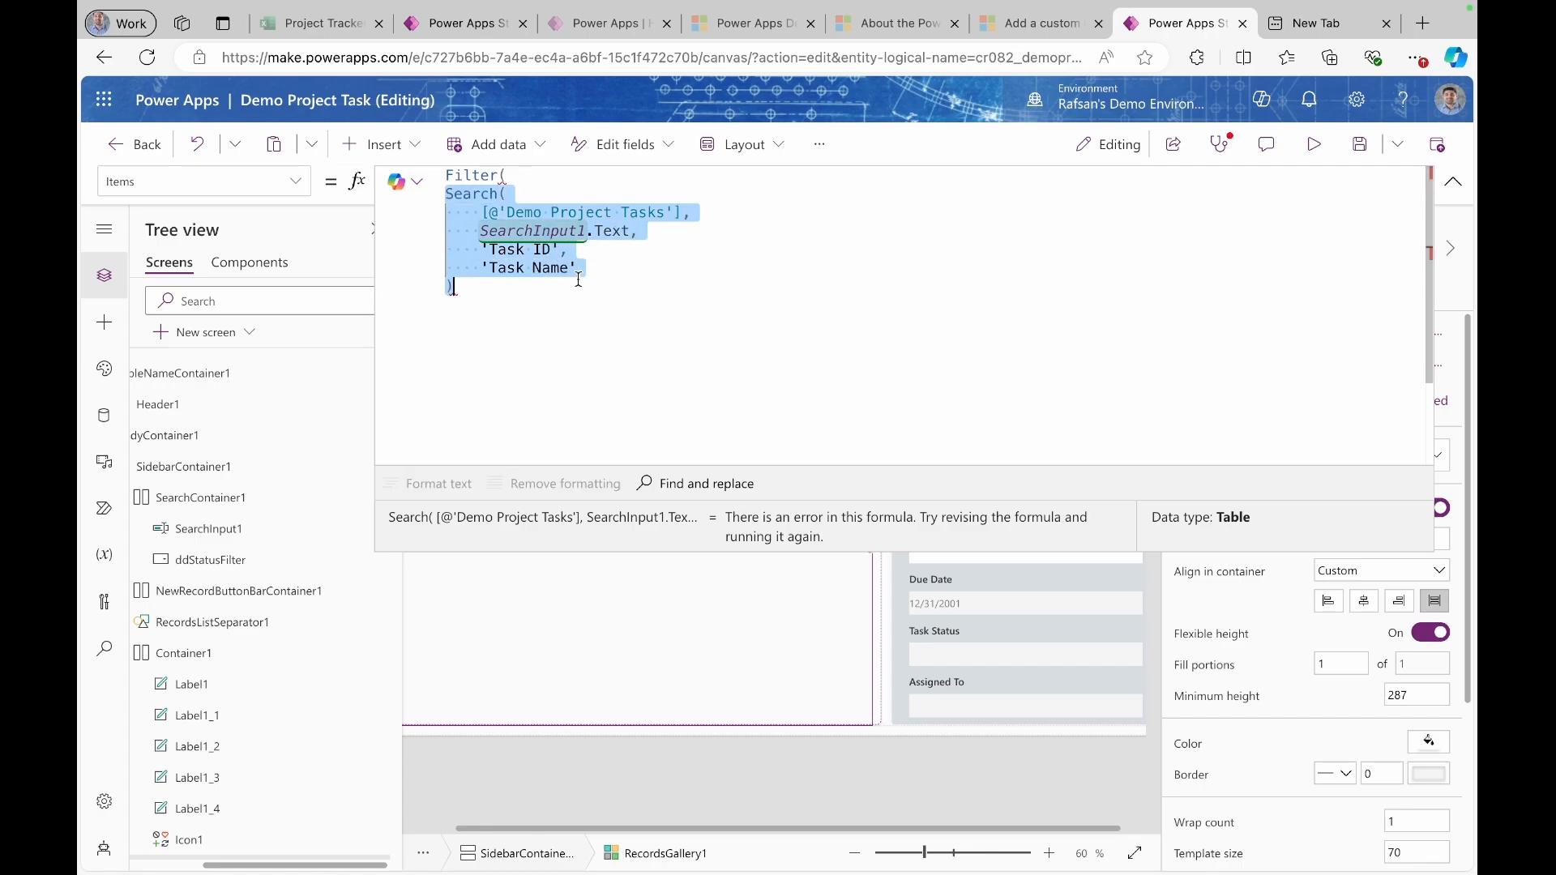
pyautogui.click(494, 284)
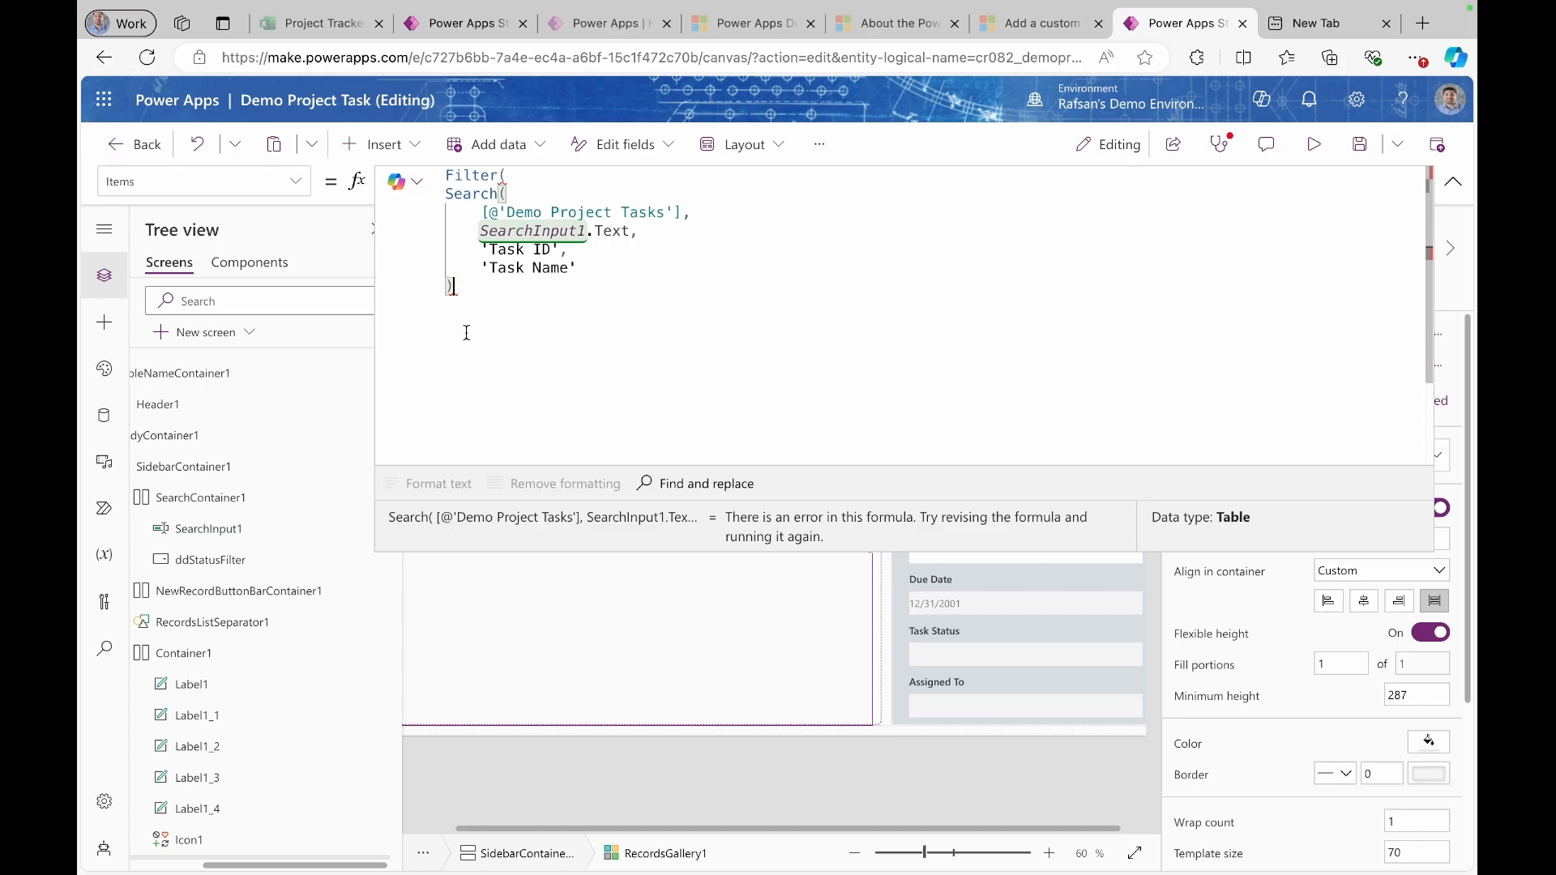
# - Add the condition ddStatusFilter.Selected.Value = Blank() followed by the || operator after the Search call in the gallery's Filter formula
pyautogui.write(', ')
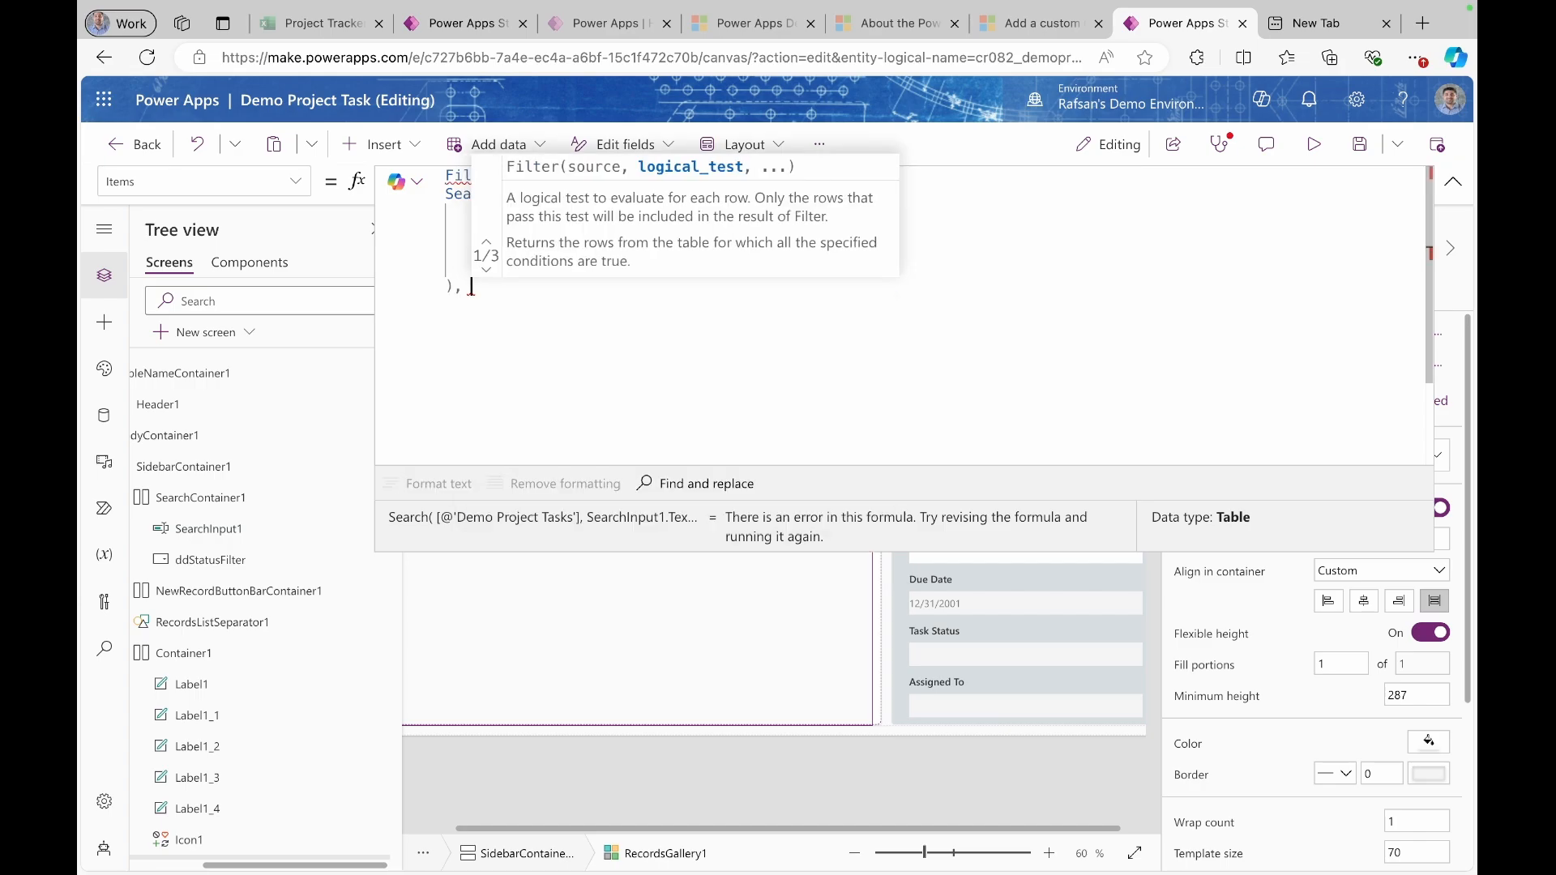
pyautogui.write('dd')
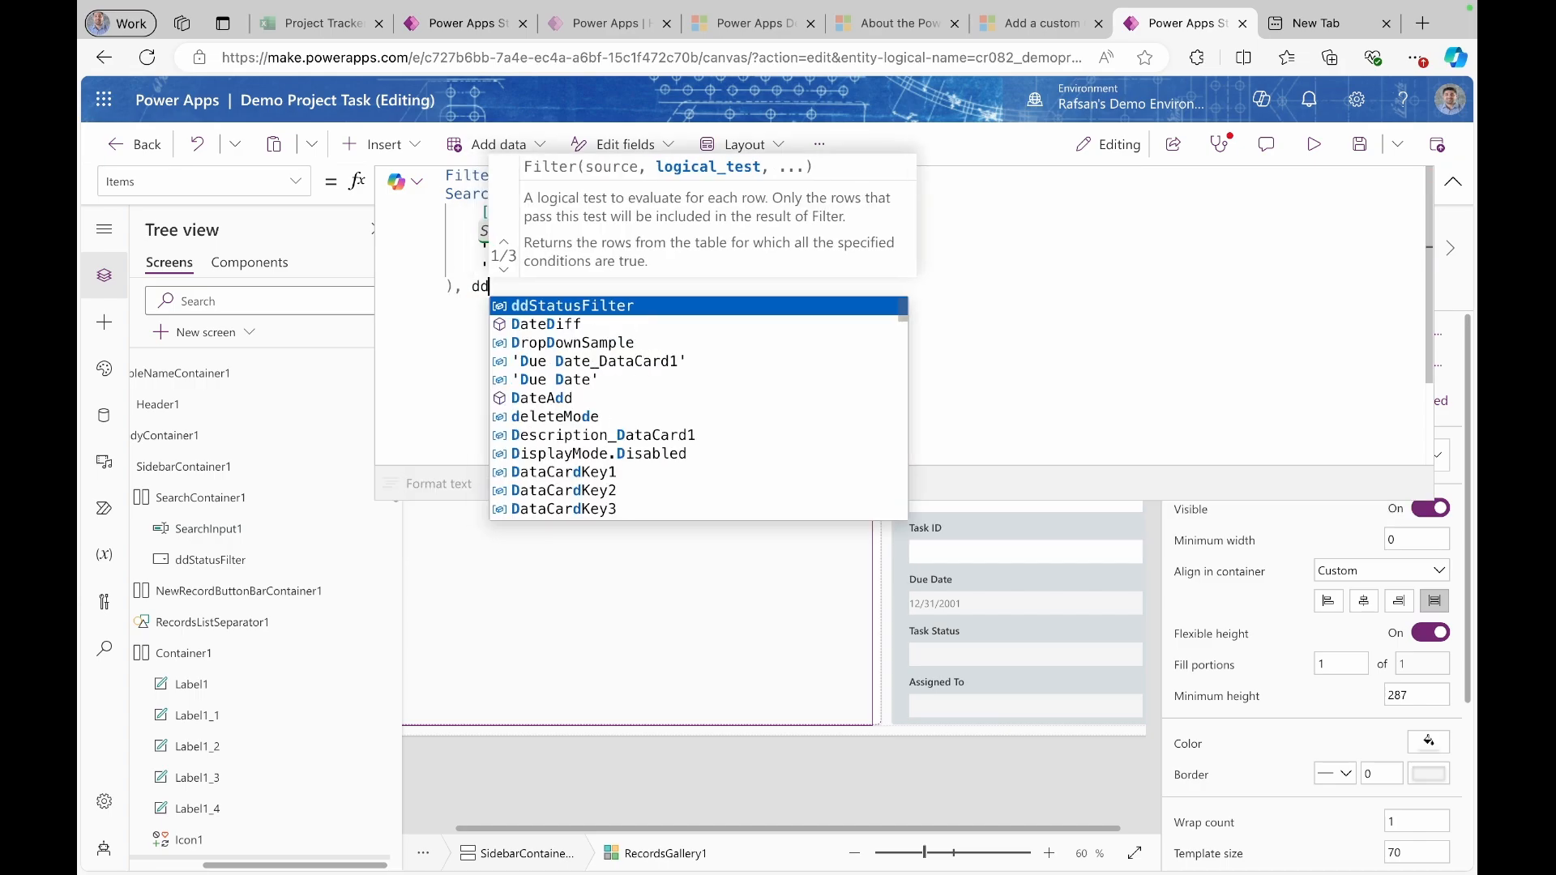
pyautogui.click(546, 309)
pyautogui.write('.')
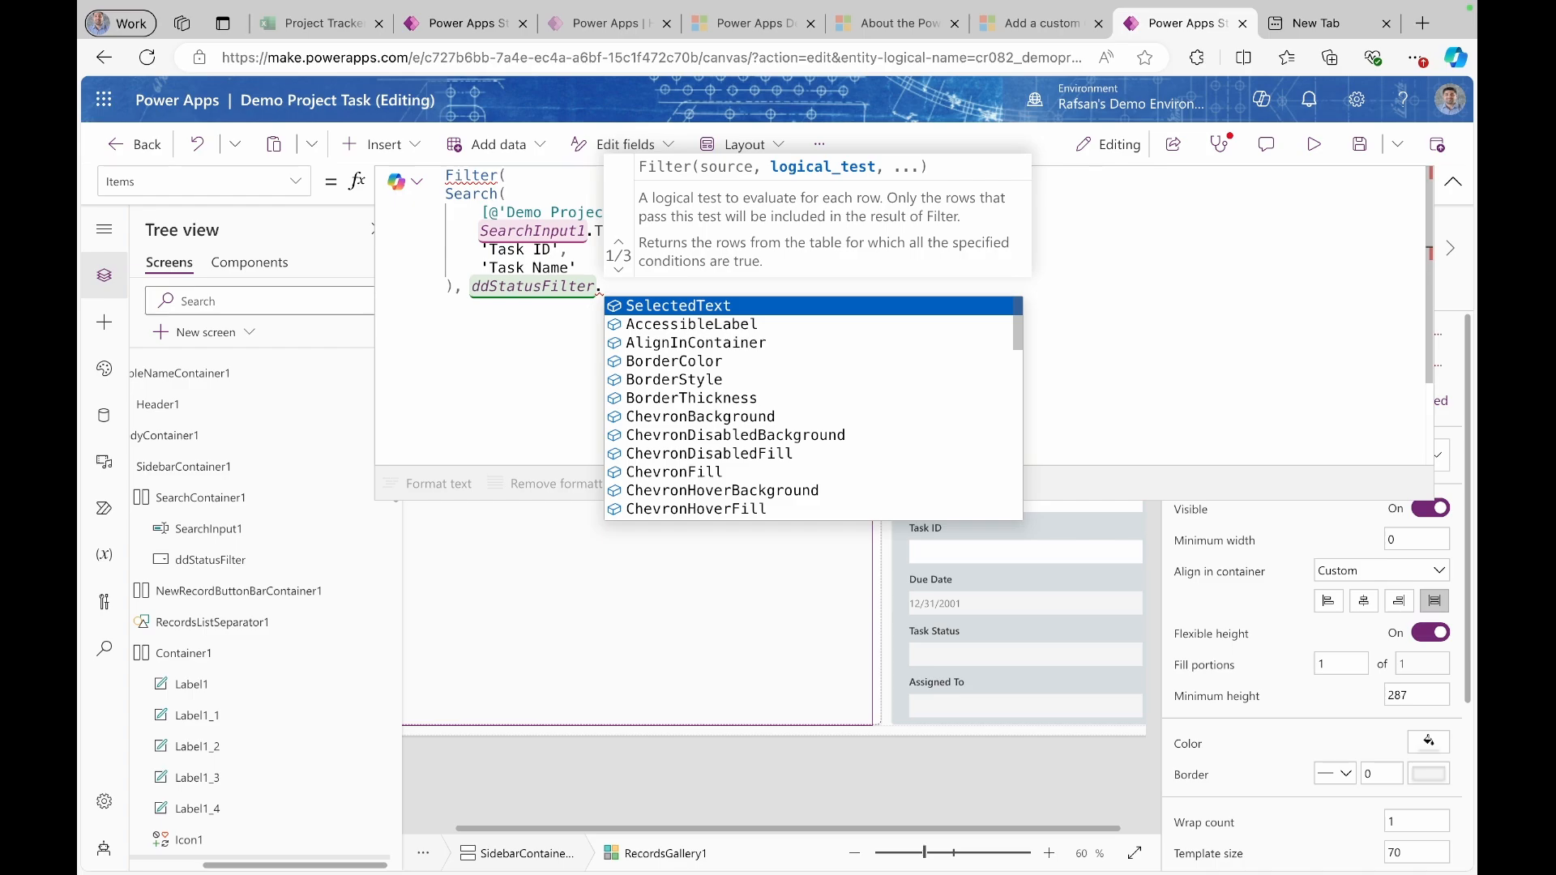
pyautogui.write('Se')
pyautogui.click(678, 325)
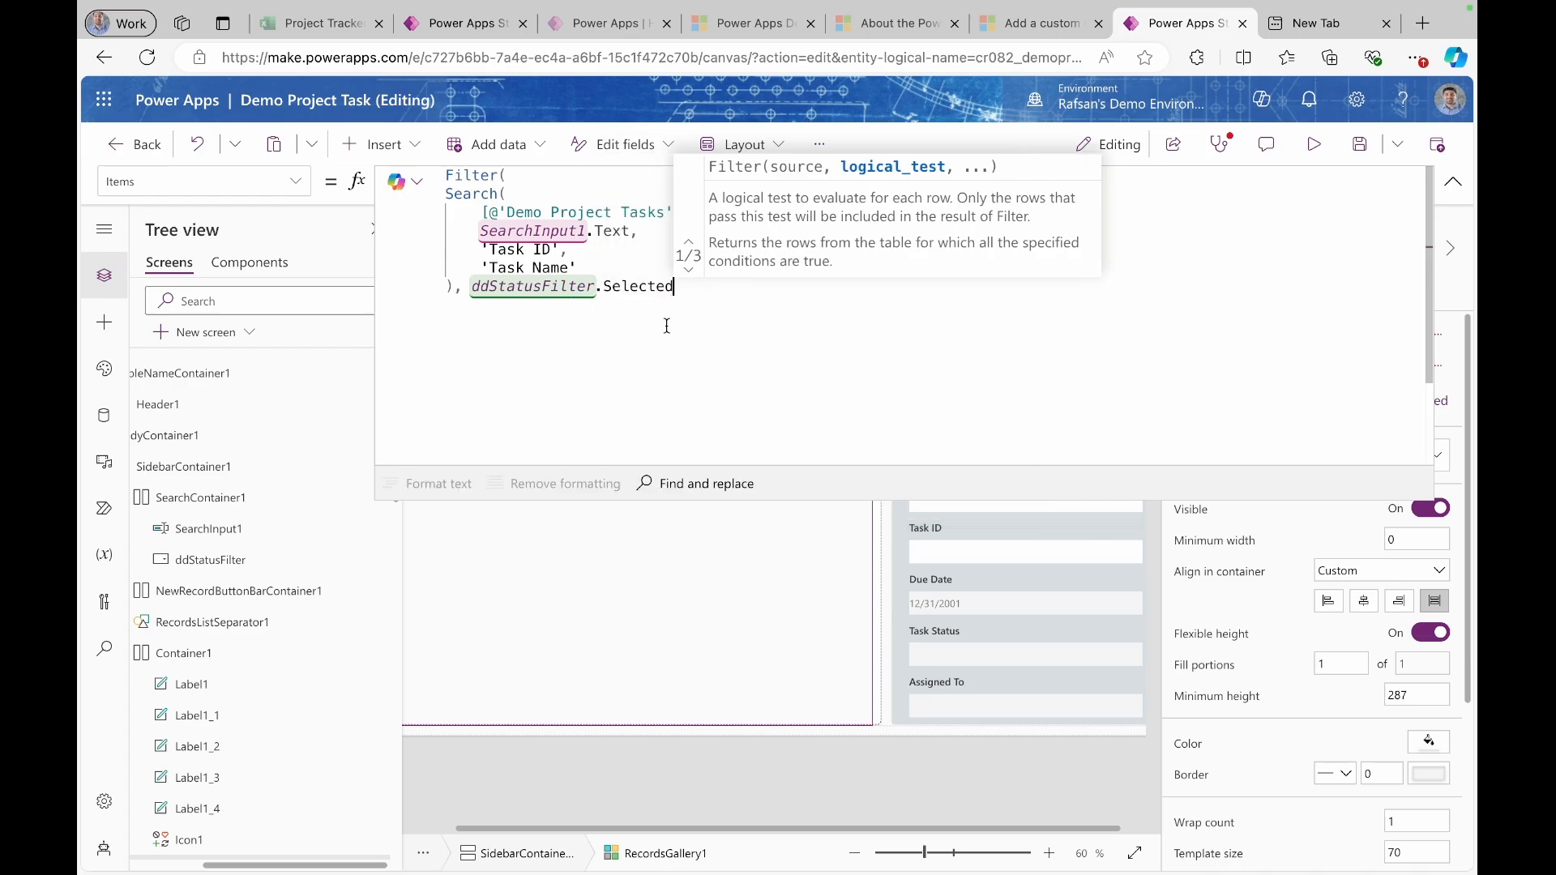
pyautogui.write('.')
pyautogui.click(752, 307)
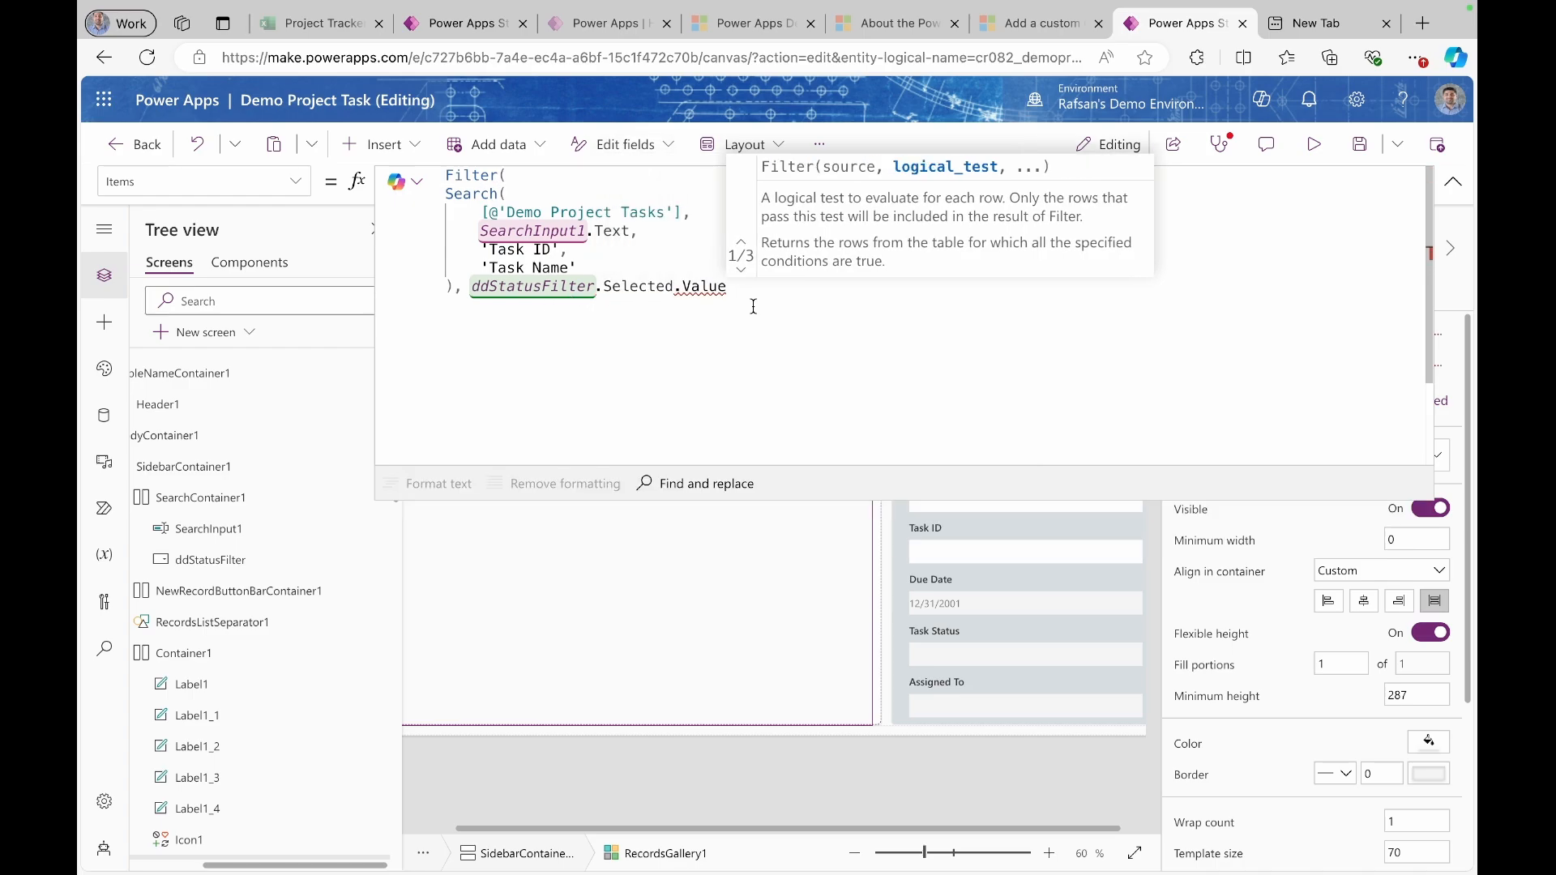
pyautogui.write('= Blanl')
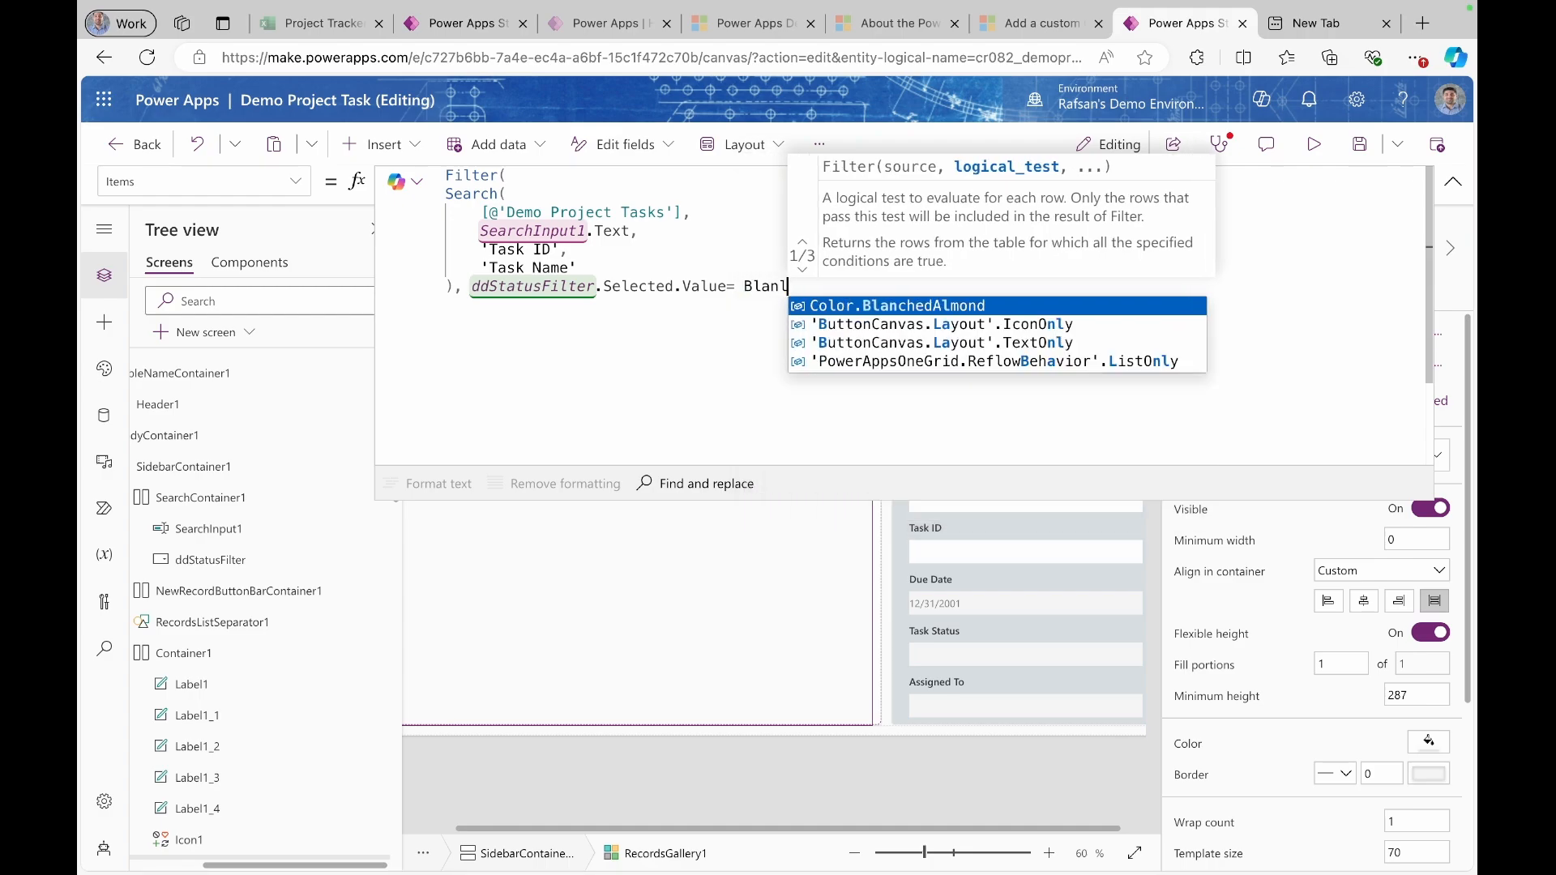
pyautogui.press('BackSpace')
pyautogui.write('k(')
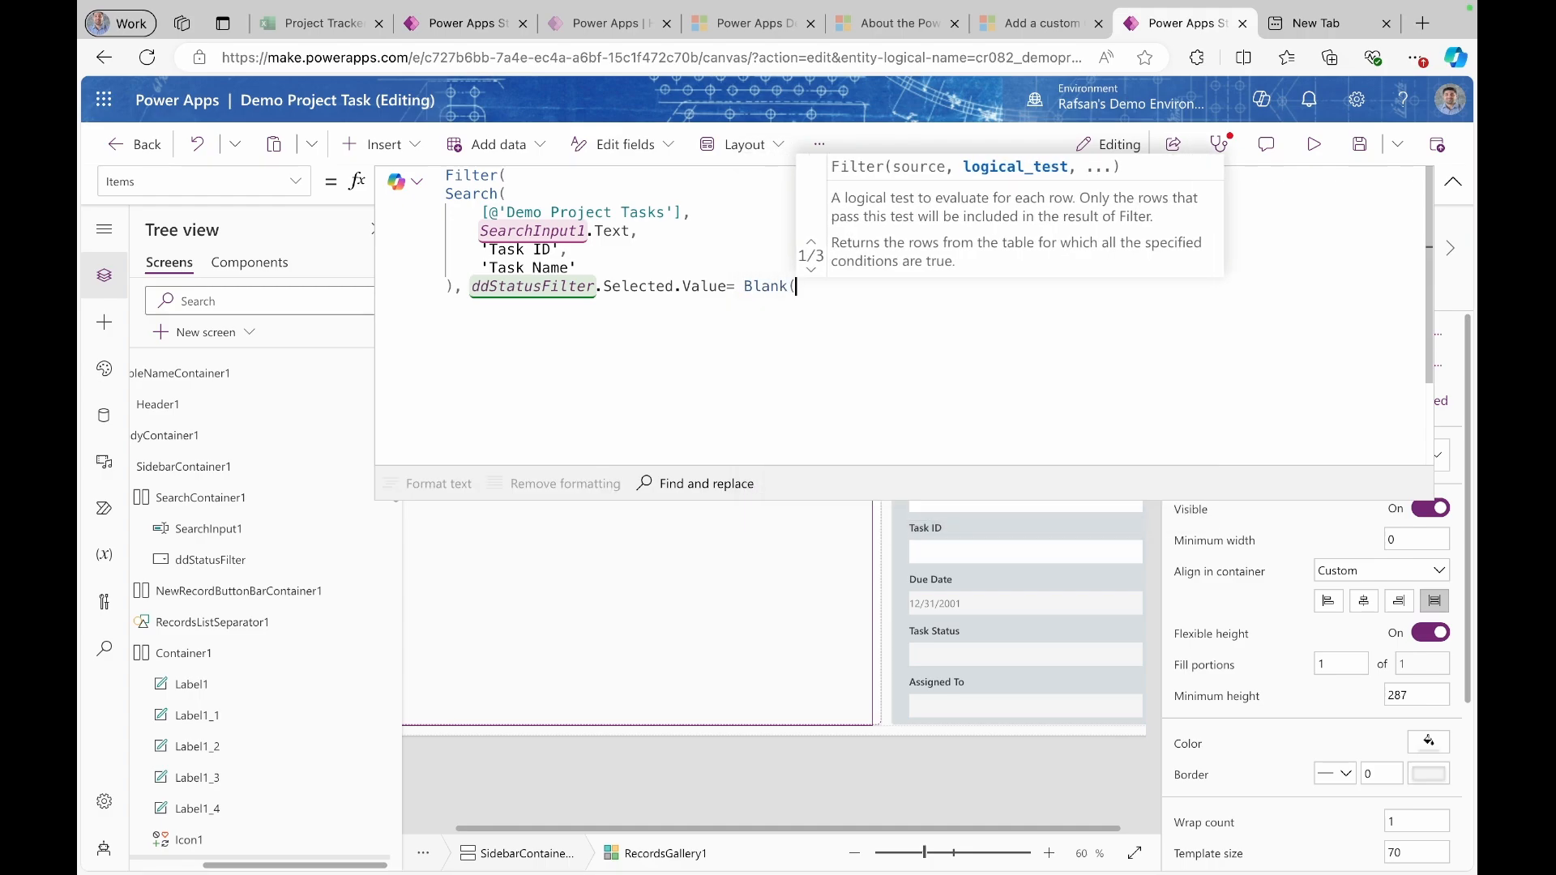
pyautogui.write(') ||')
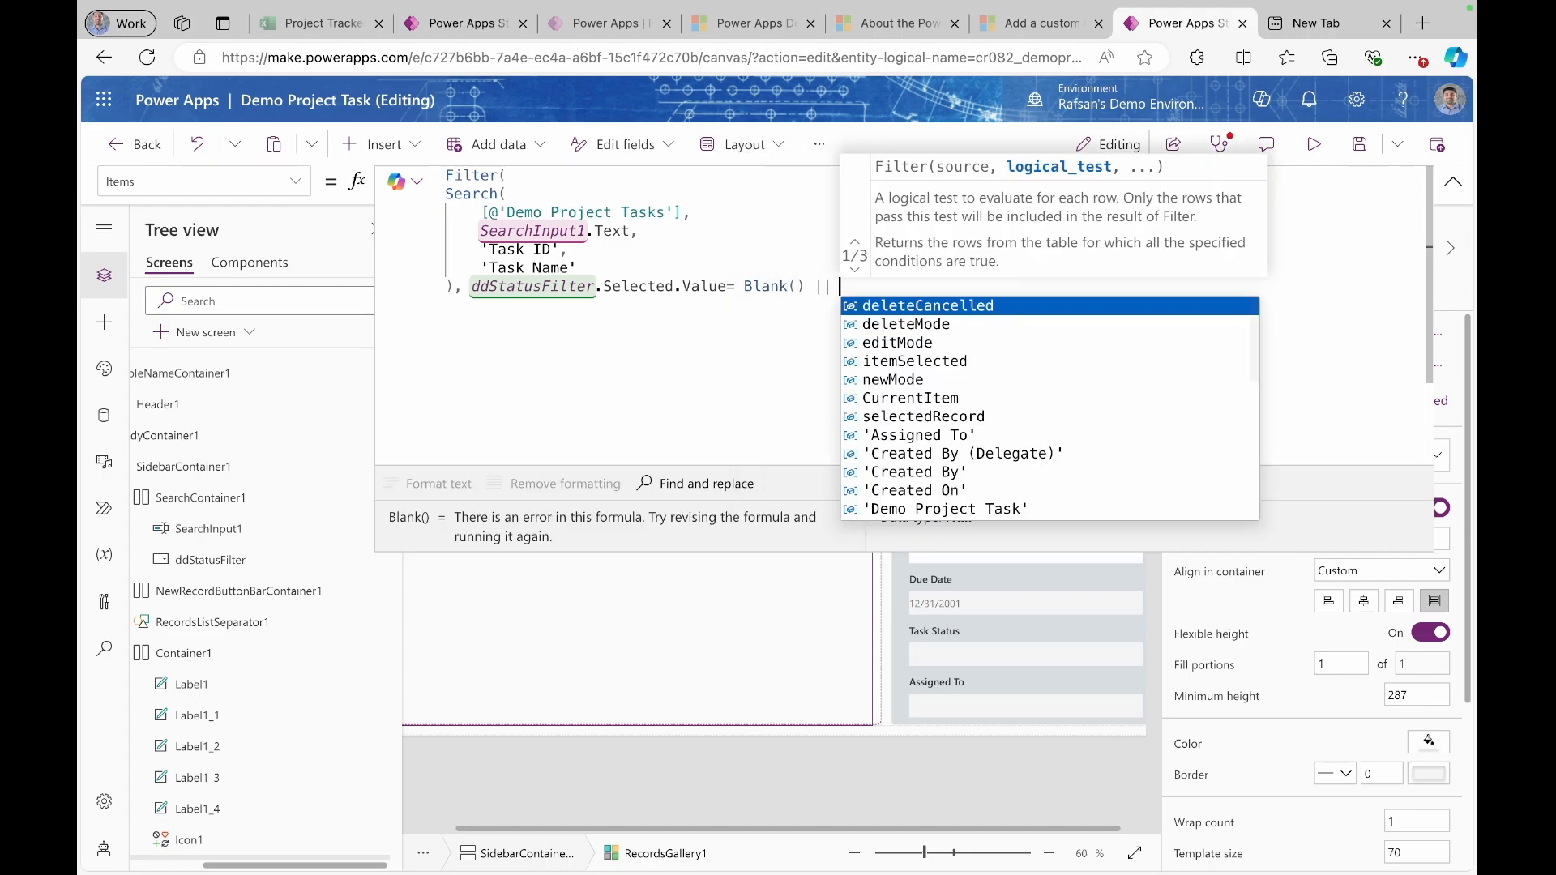
# - Complete the gallery's Filter formula with 'Task Status'=ddStatusFilter.Selected.Value and the closing parenthesis
pyautogui.write(' Task')
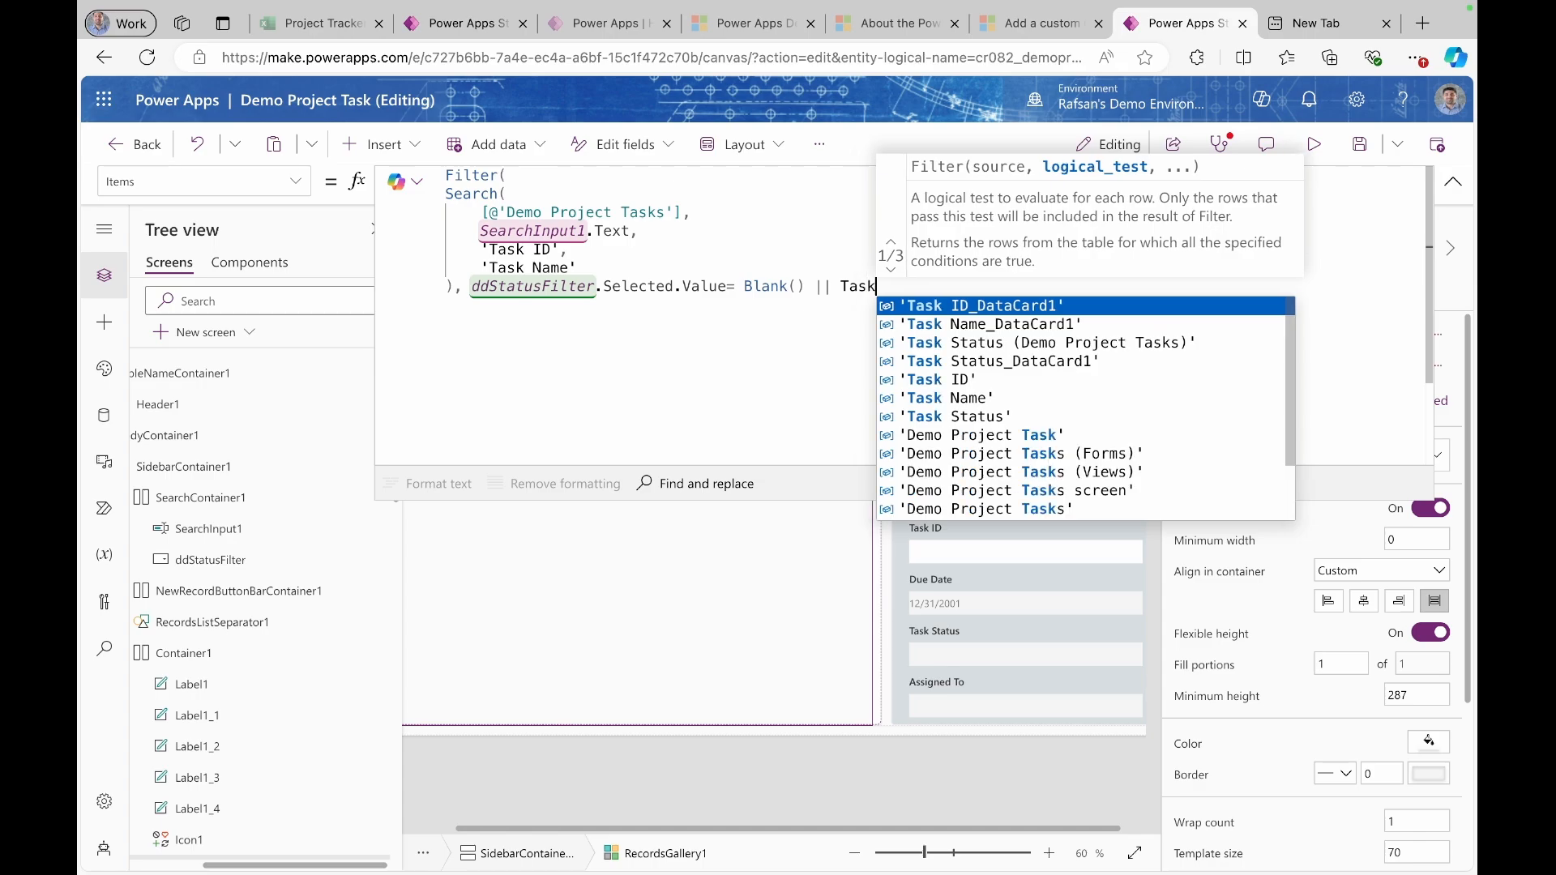
pyautogui.click(961, 413)
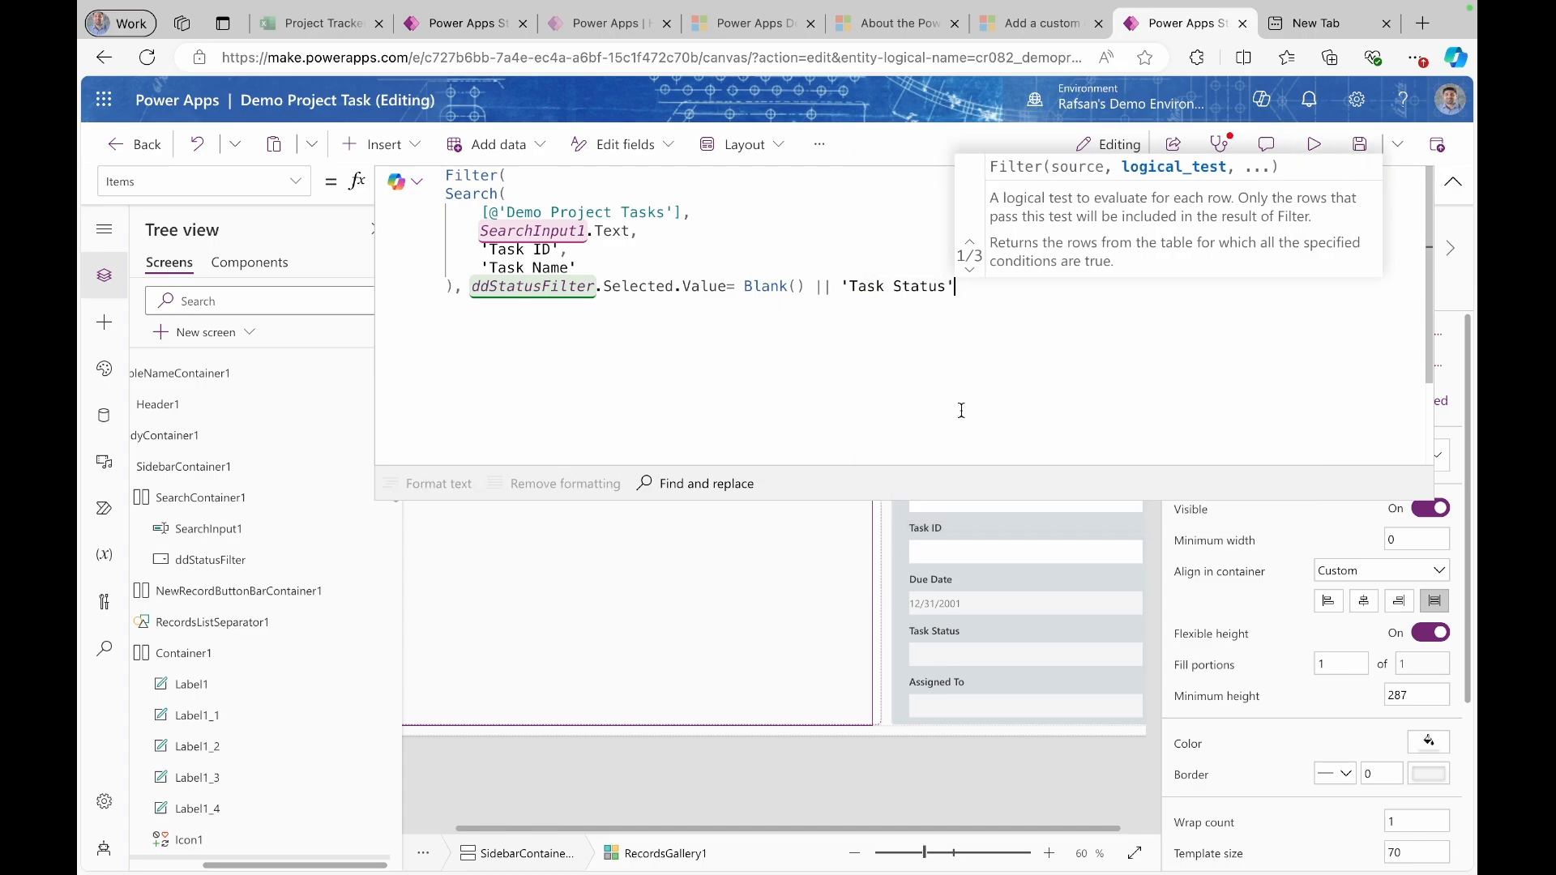
pyautogui.write('=')
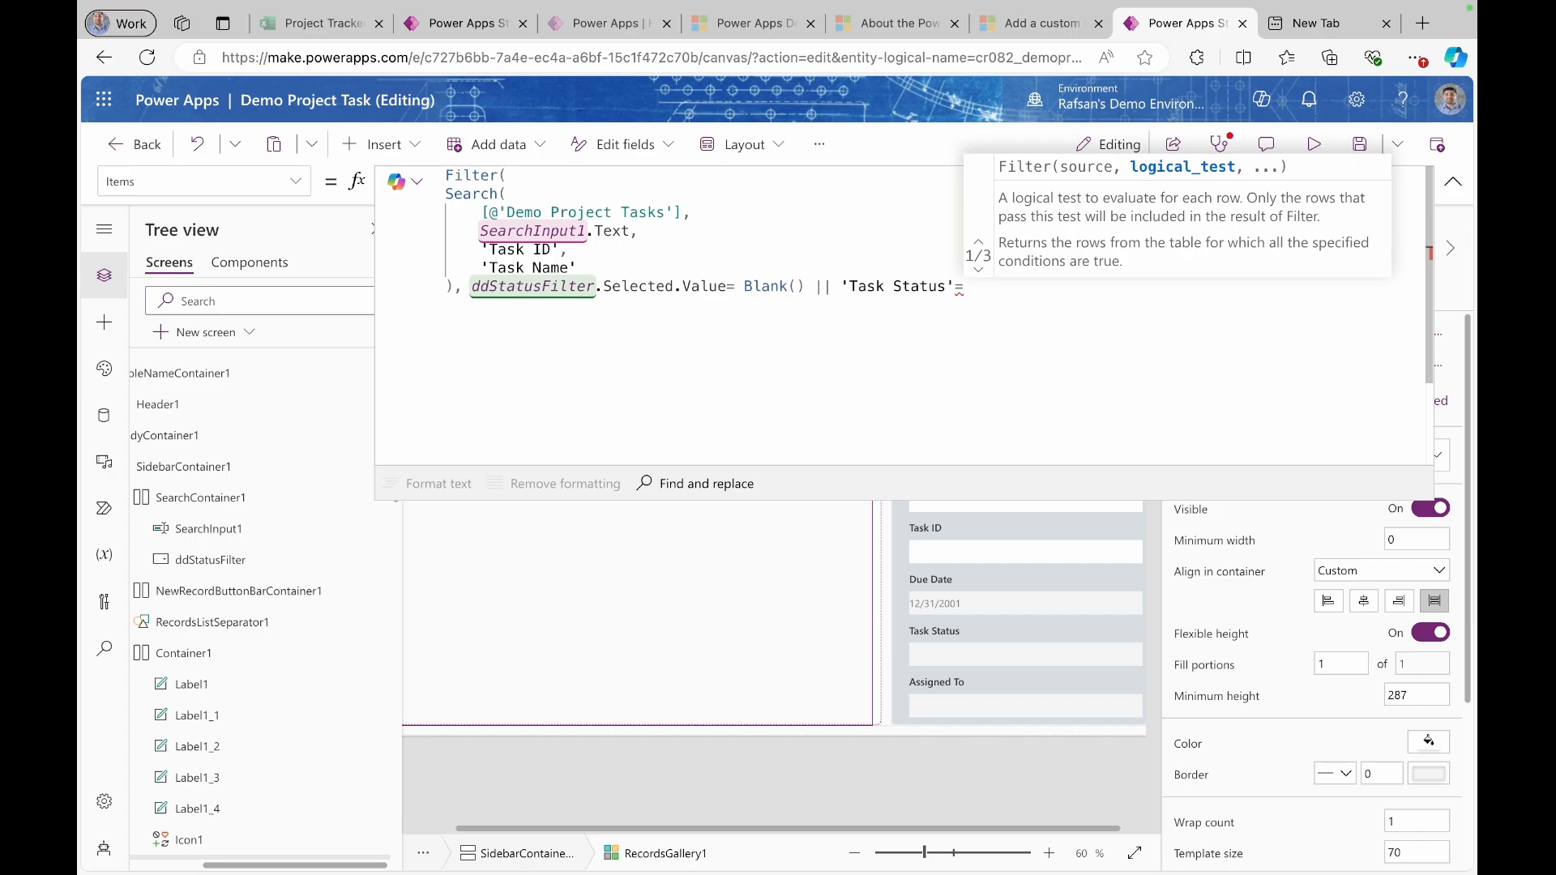
pyautogui.write('dd')
pyautogui.press('Tab')
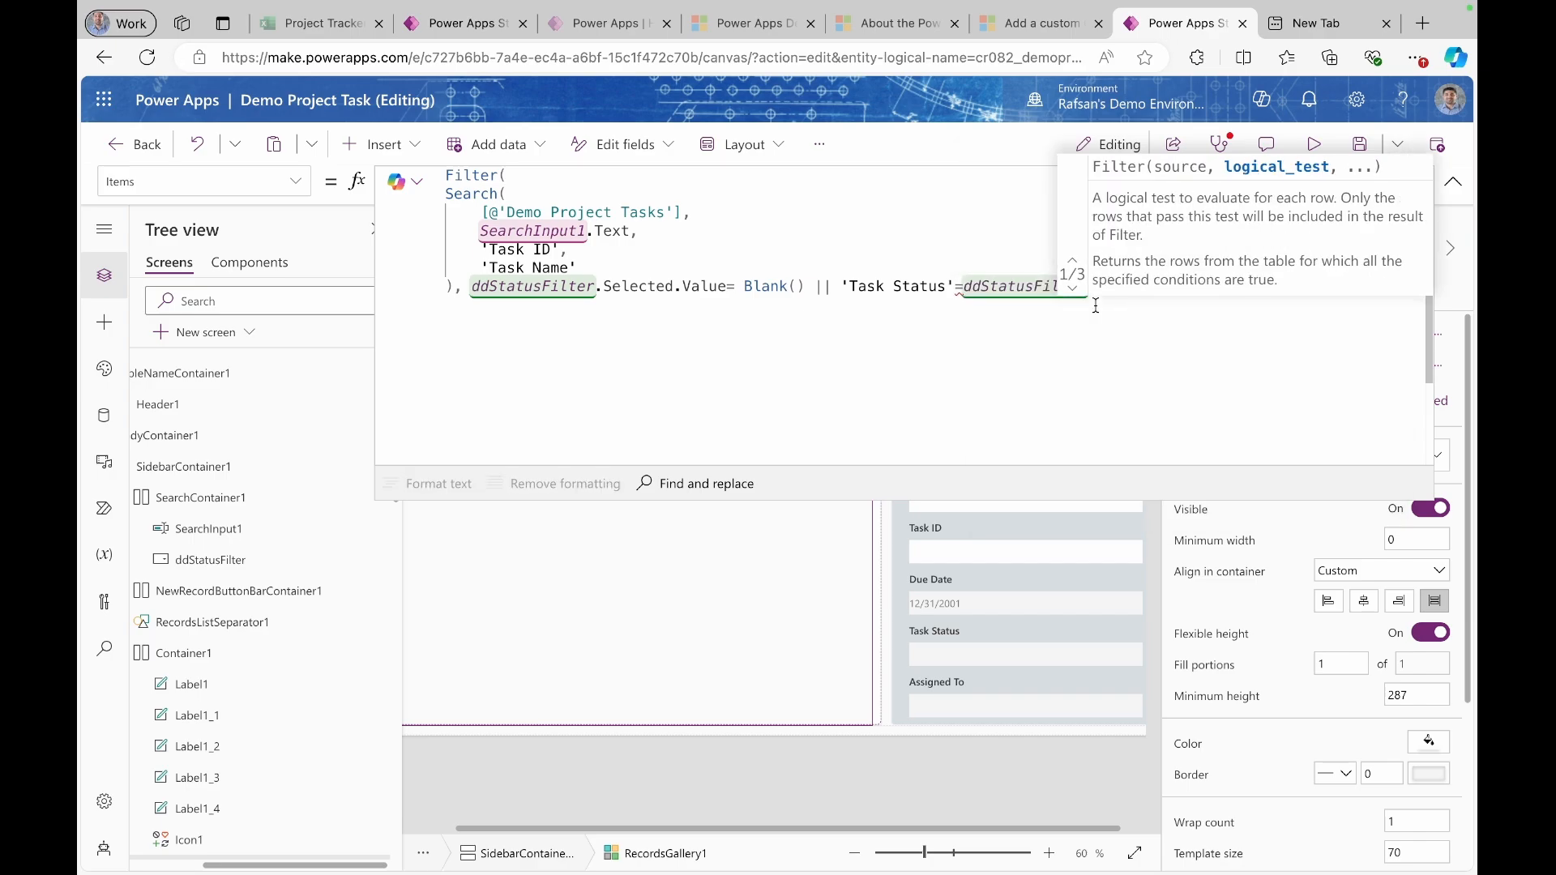
pyautogui.write('.Se')
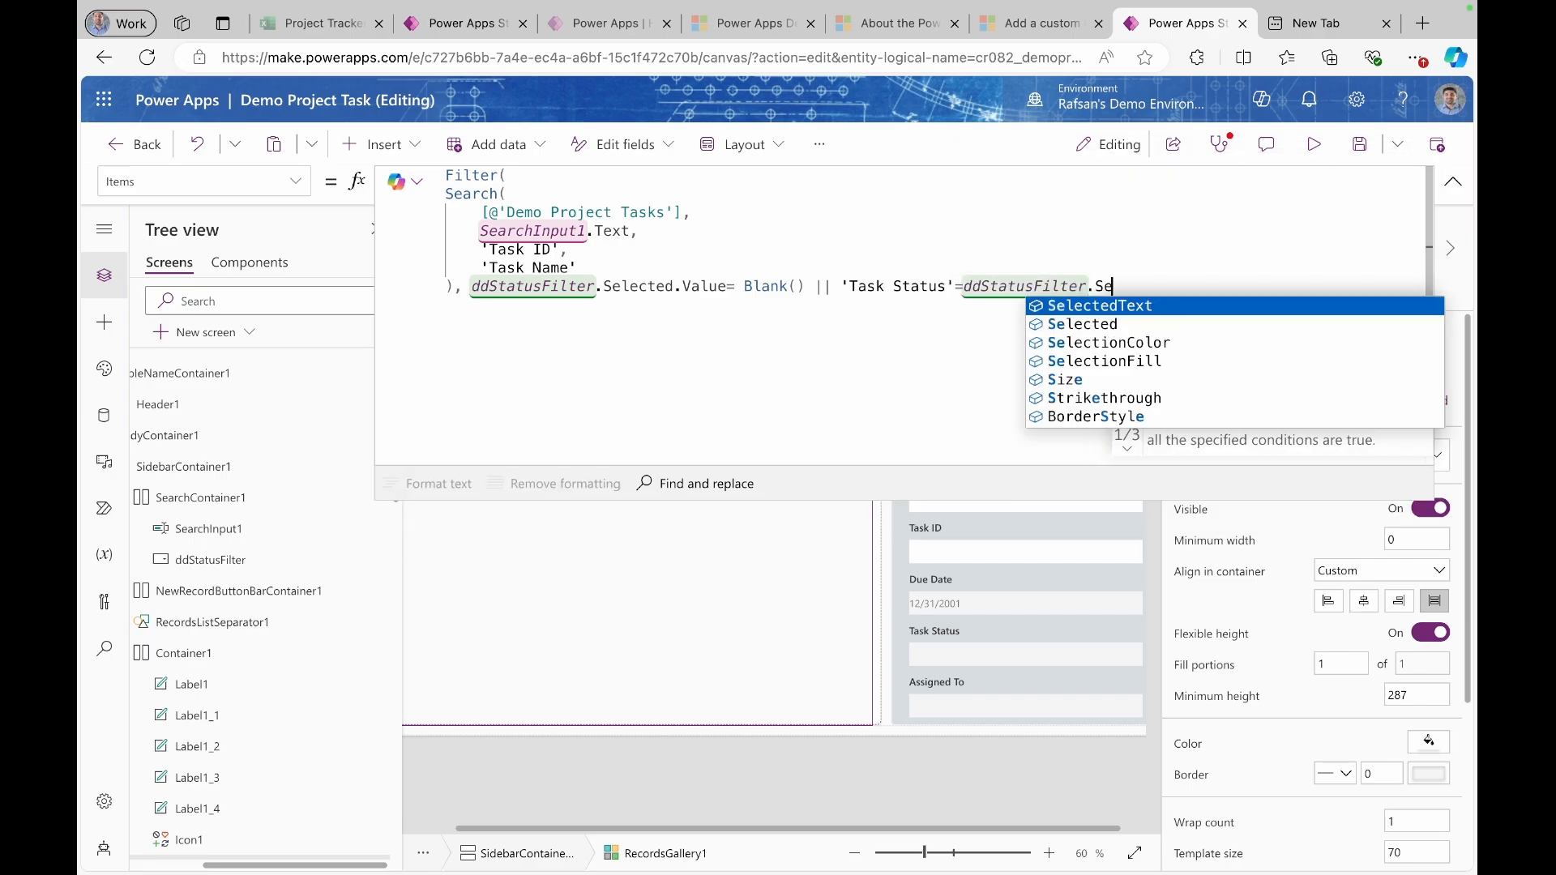
pyautogui.write('lected')
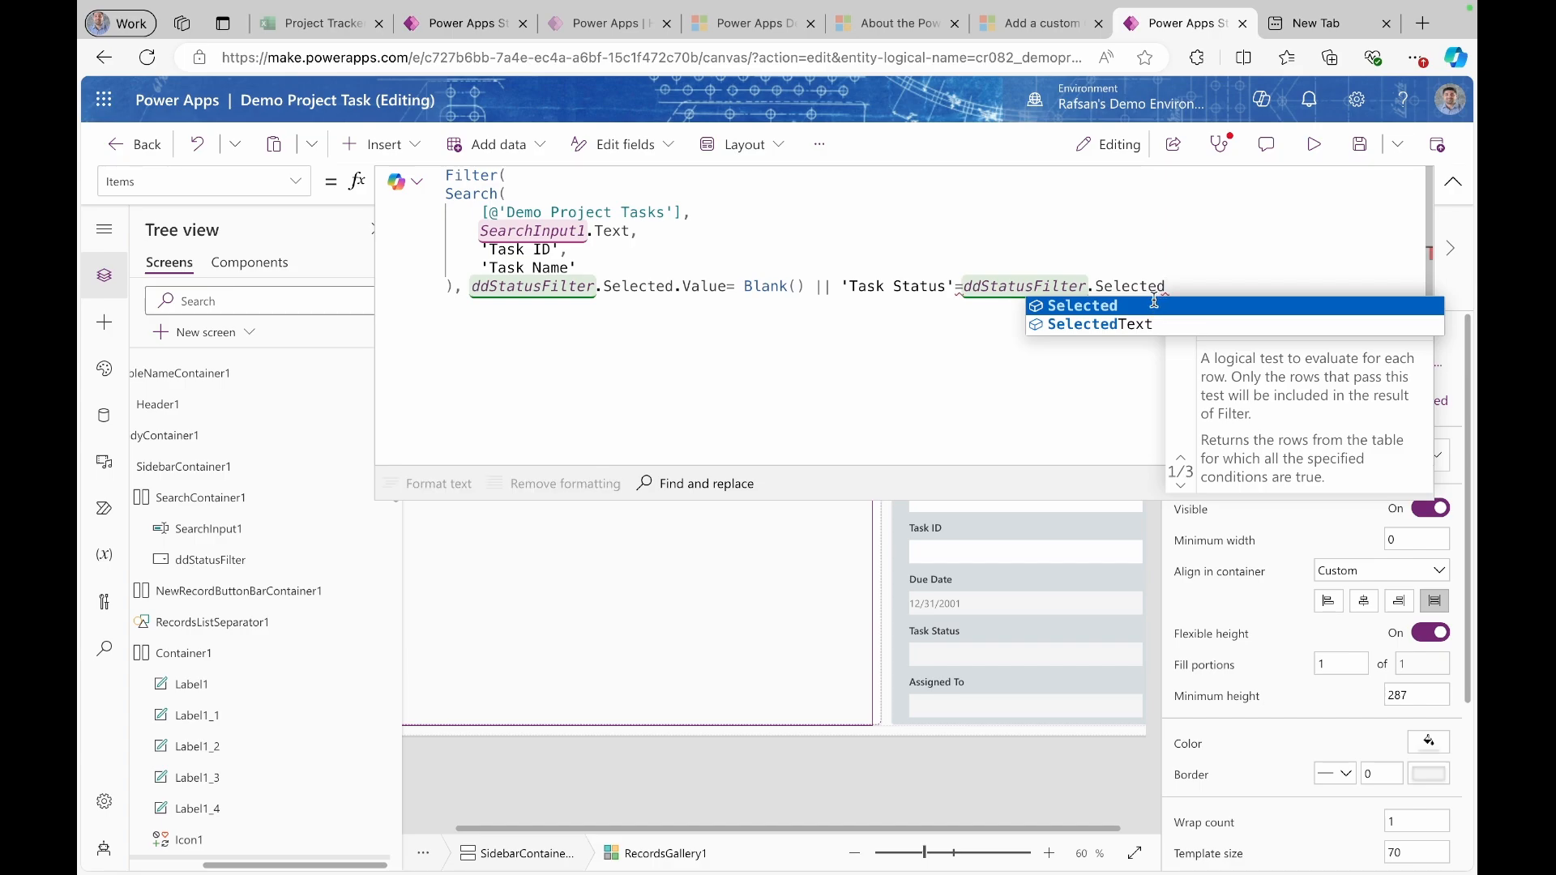
pyautogui.click(1155, 305)
pyautogui.write('.')
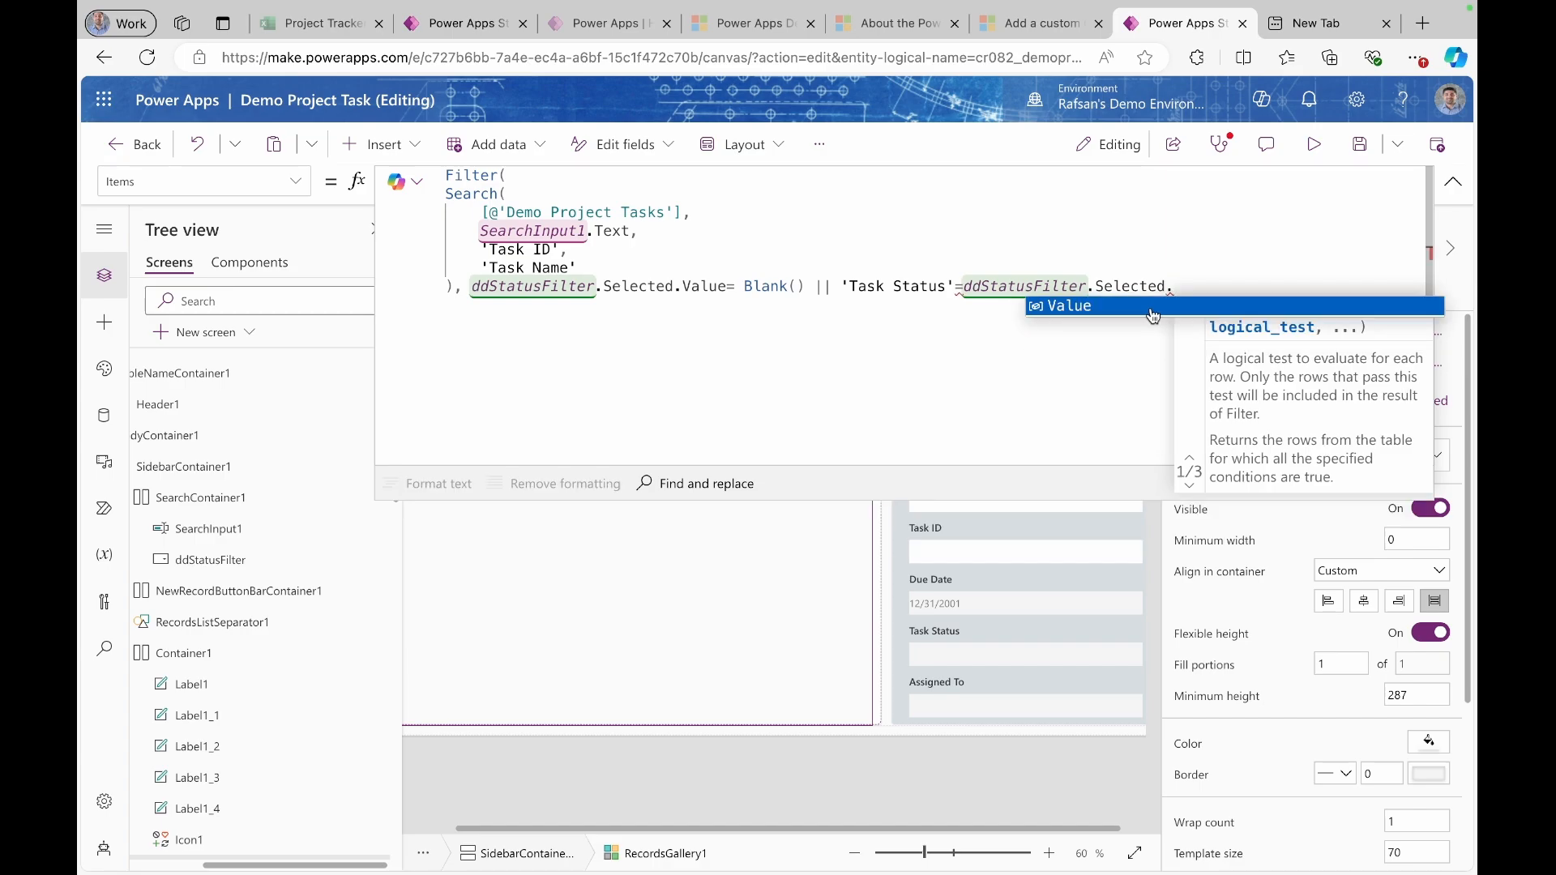
pyautogui.click(1155, 307)
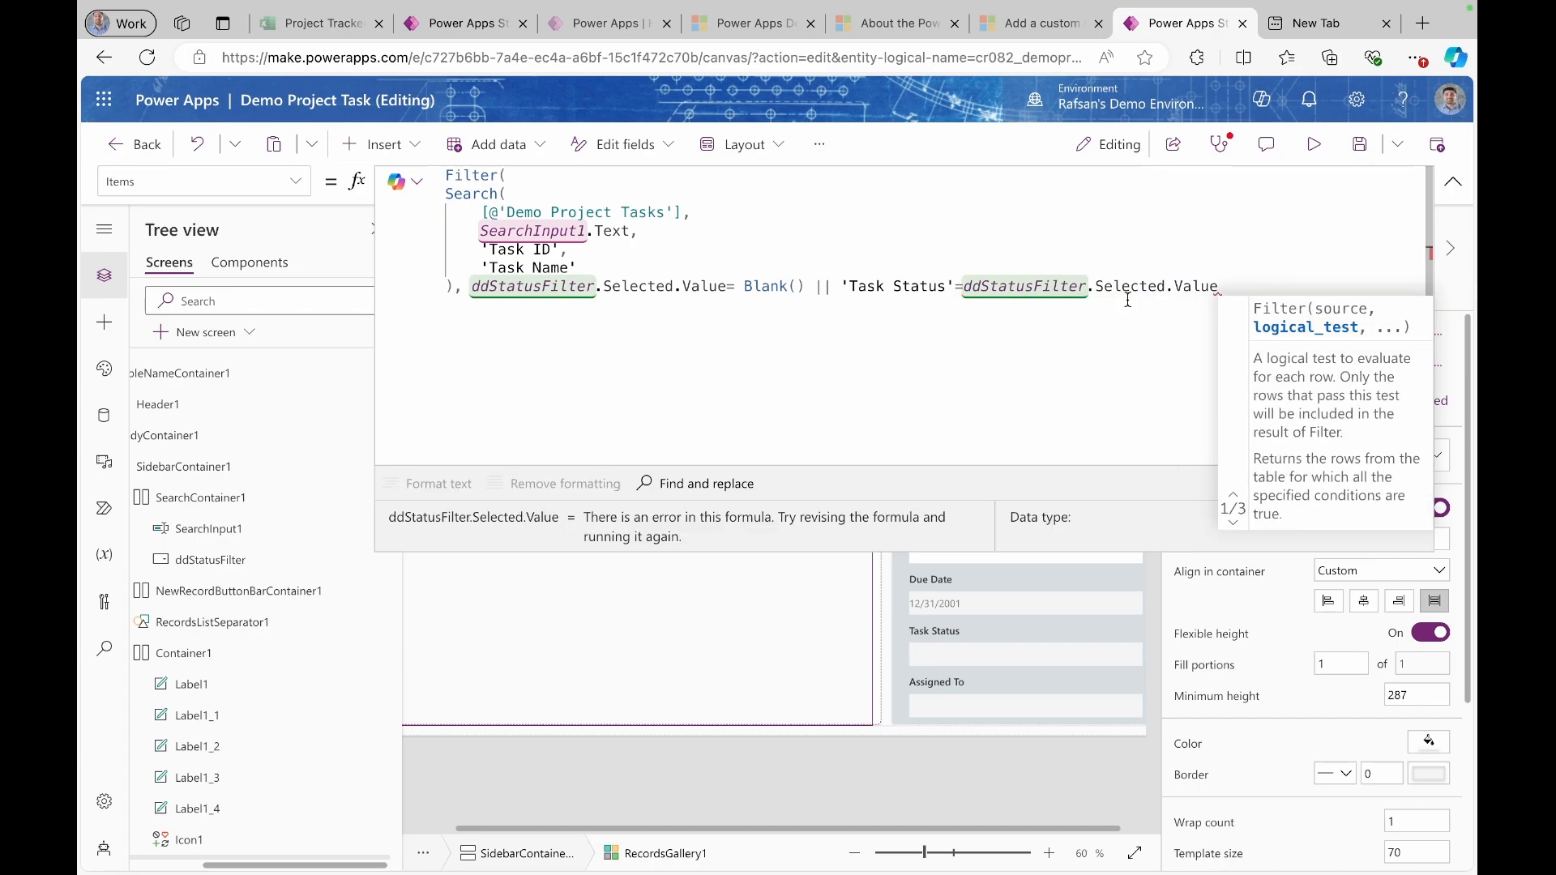
pyautogui.write(')')
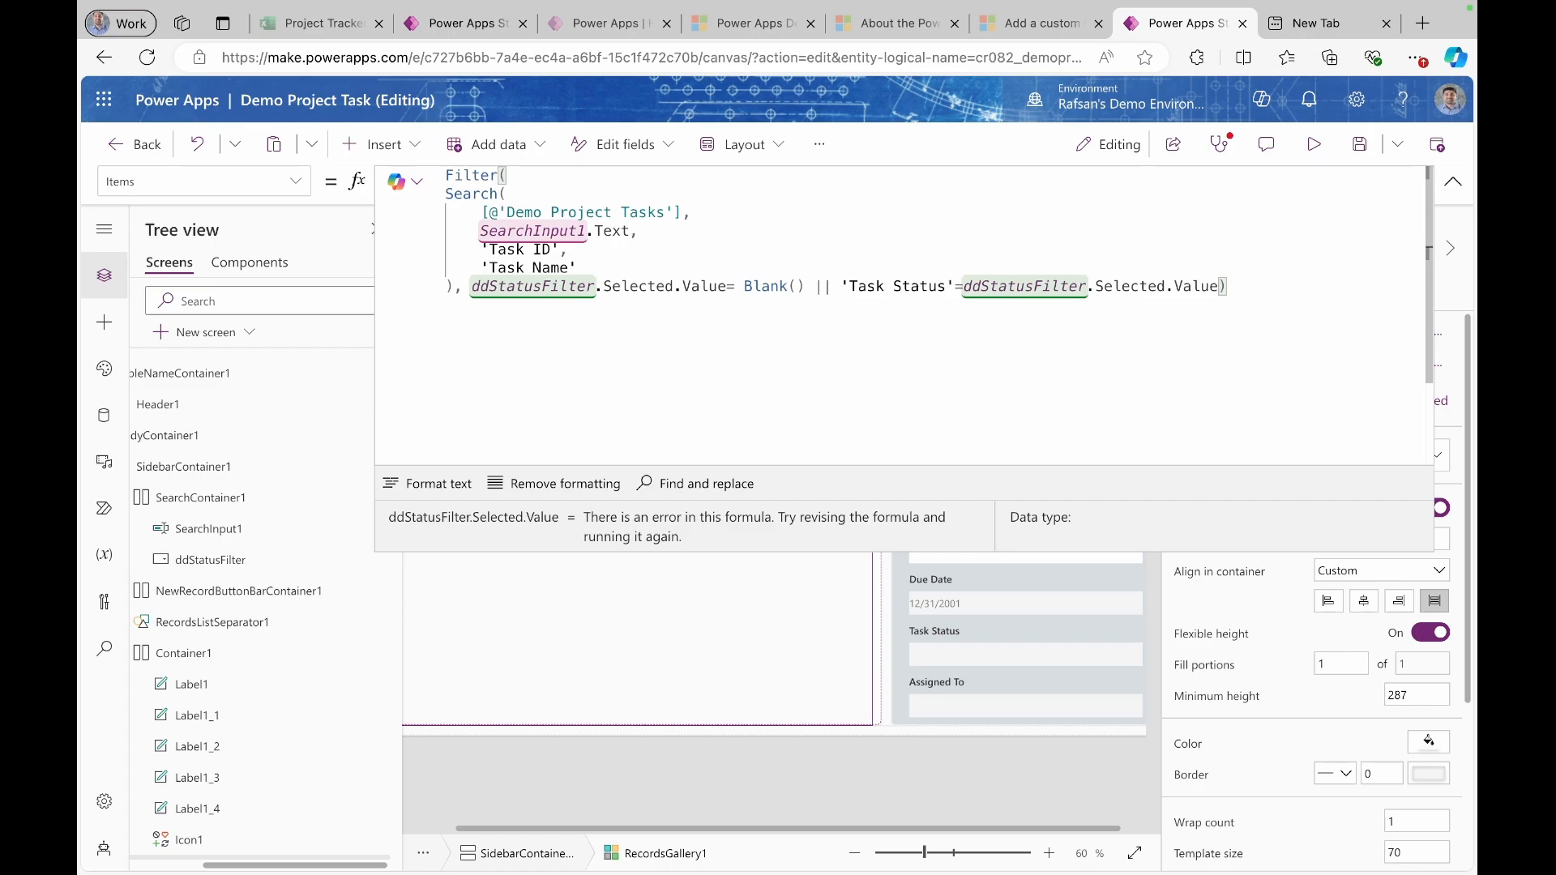
# - Preview the app and test the status dropdown by clearing In Progress, selecting task T003, and choosing Completed
pyautogui.click(1314, 144)
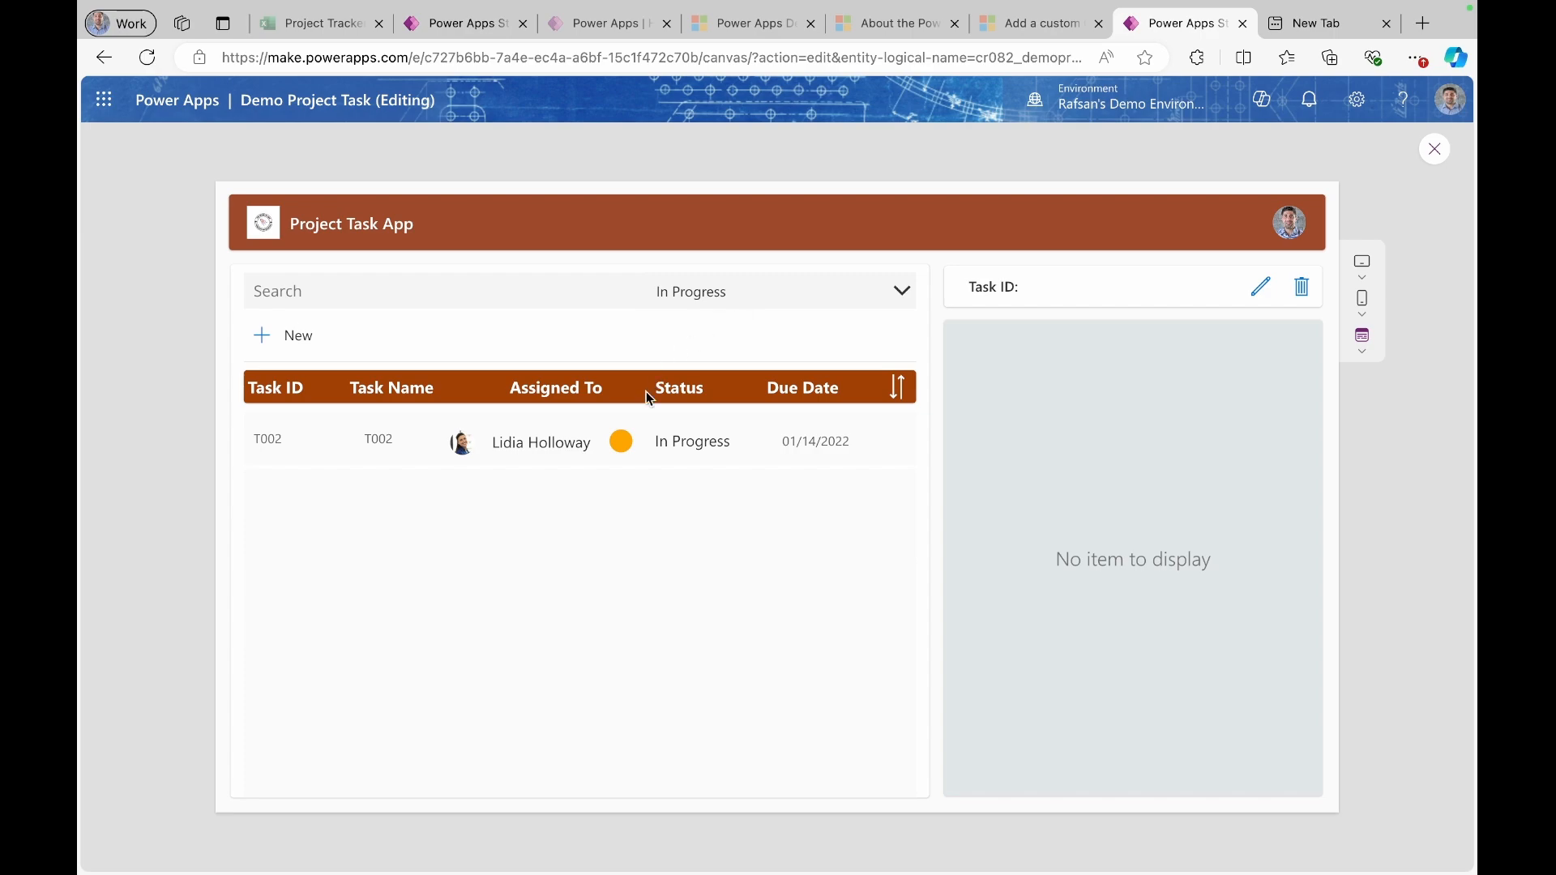
pyautogui.click(738, 295)
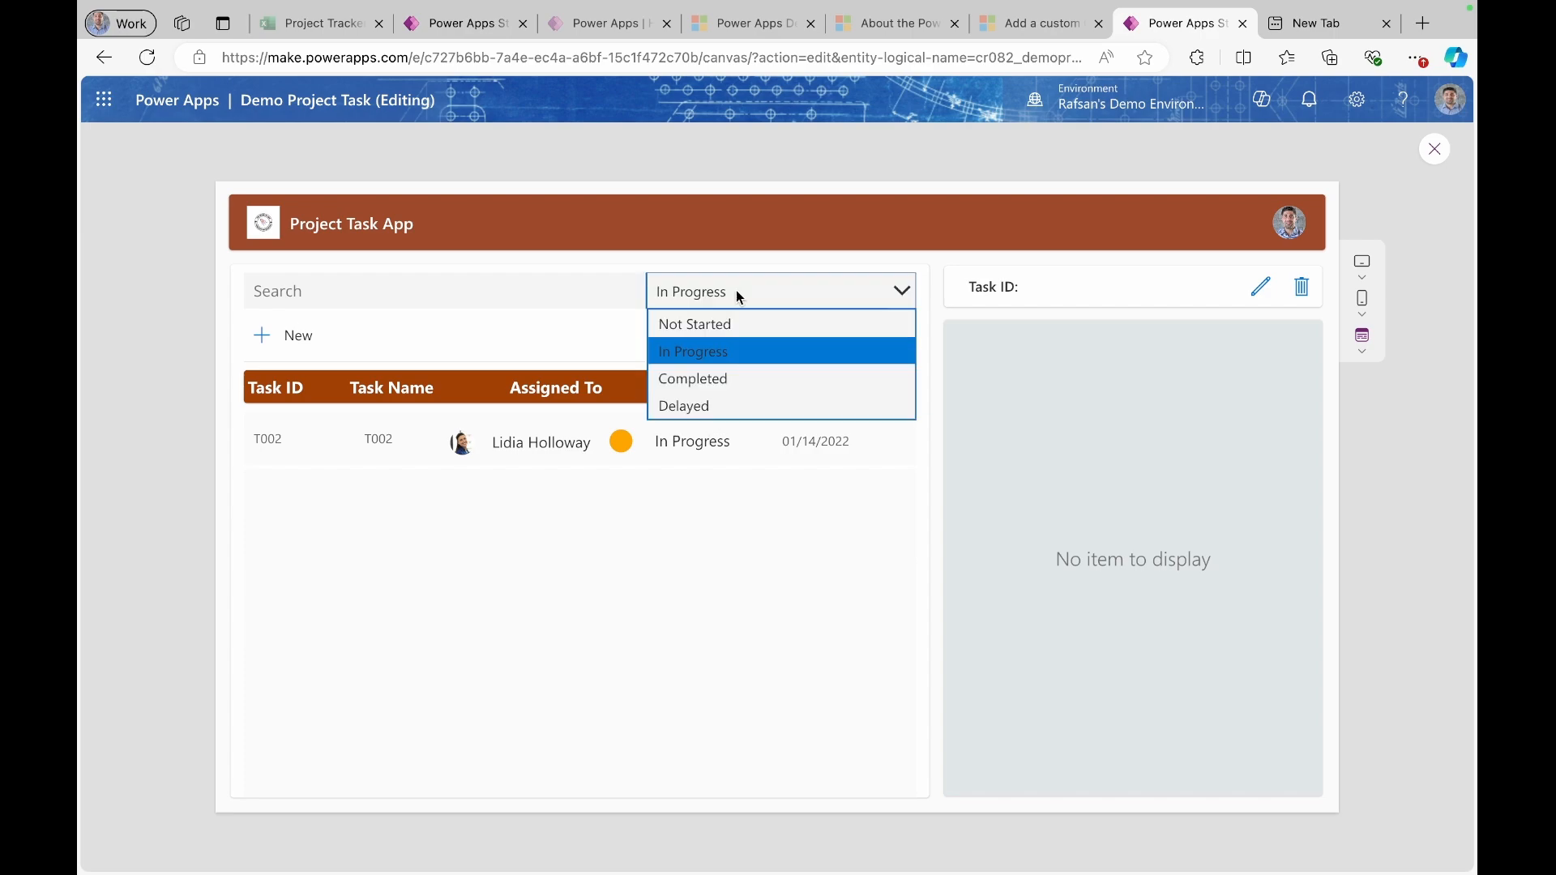
pyautogui.click(710, 350)
pyautogui.click(681, 556)
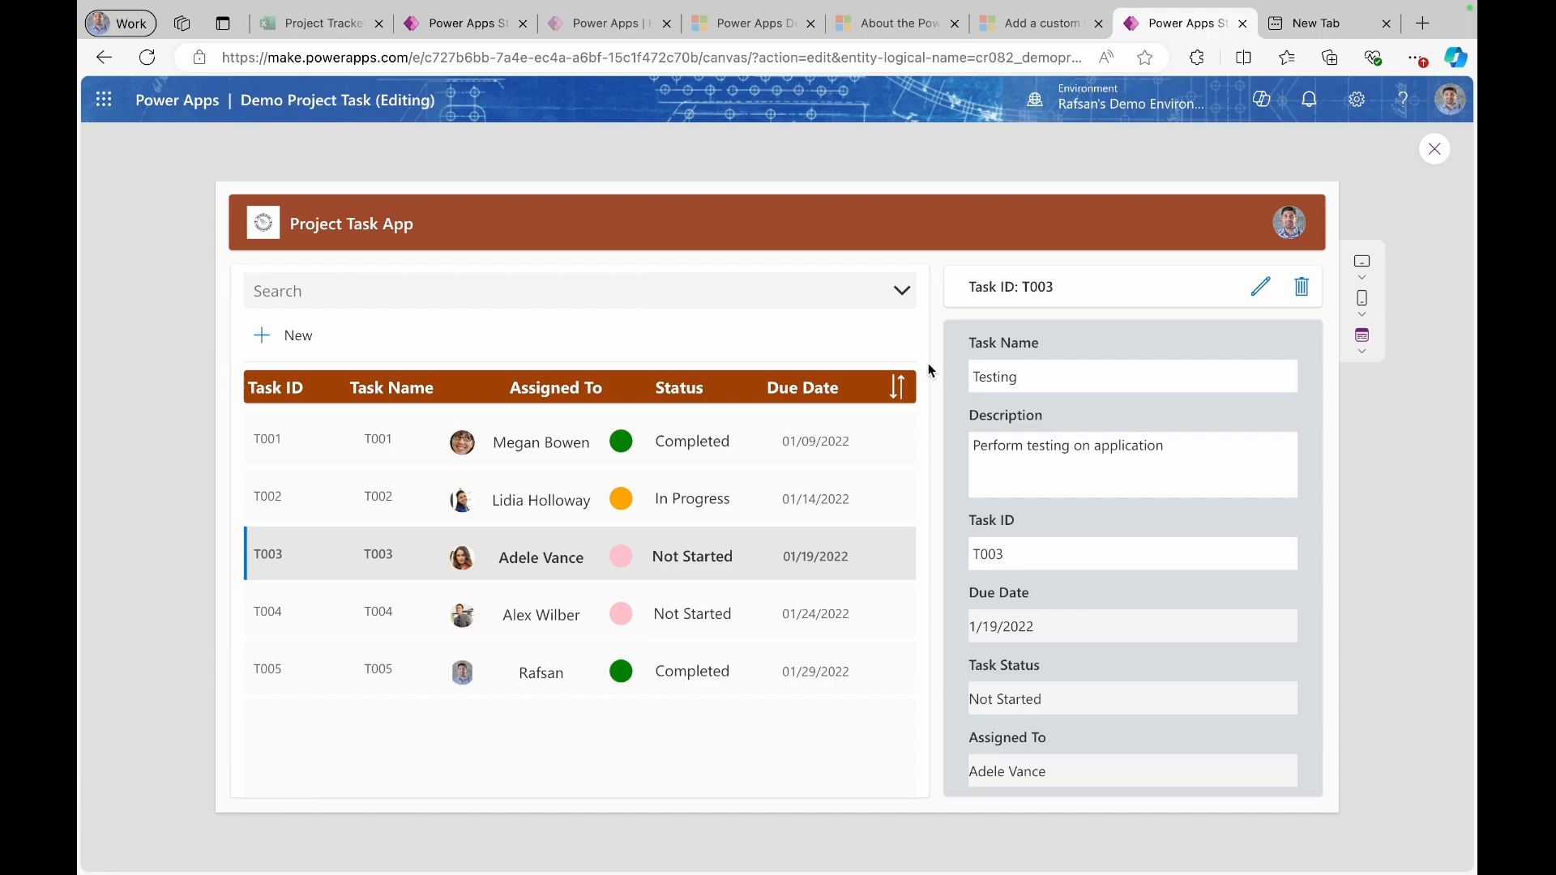
pyautogui.click(905, 297)
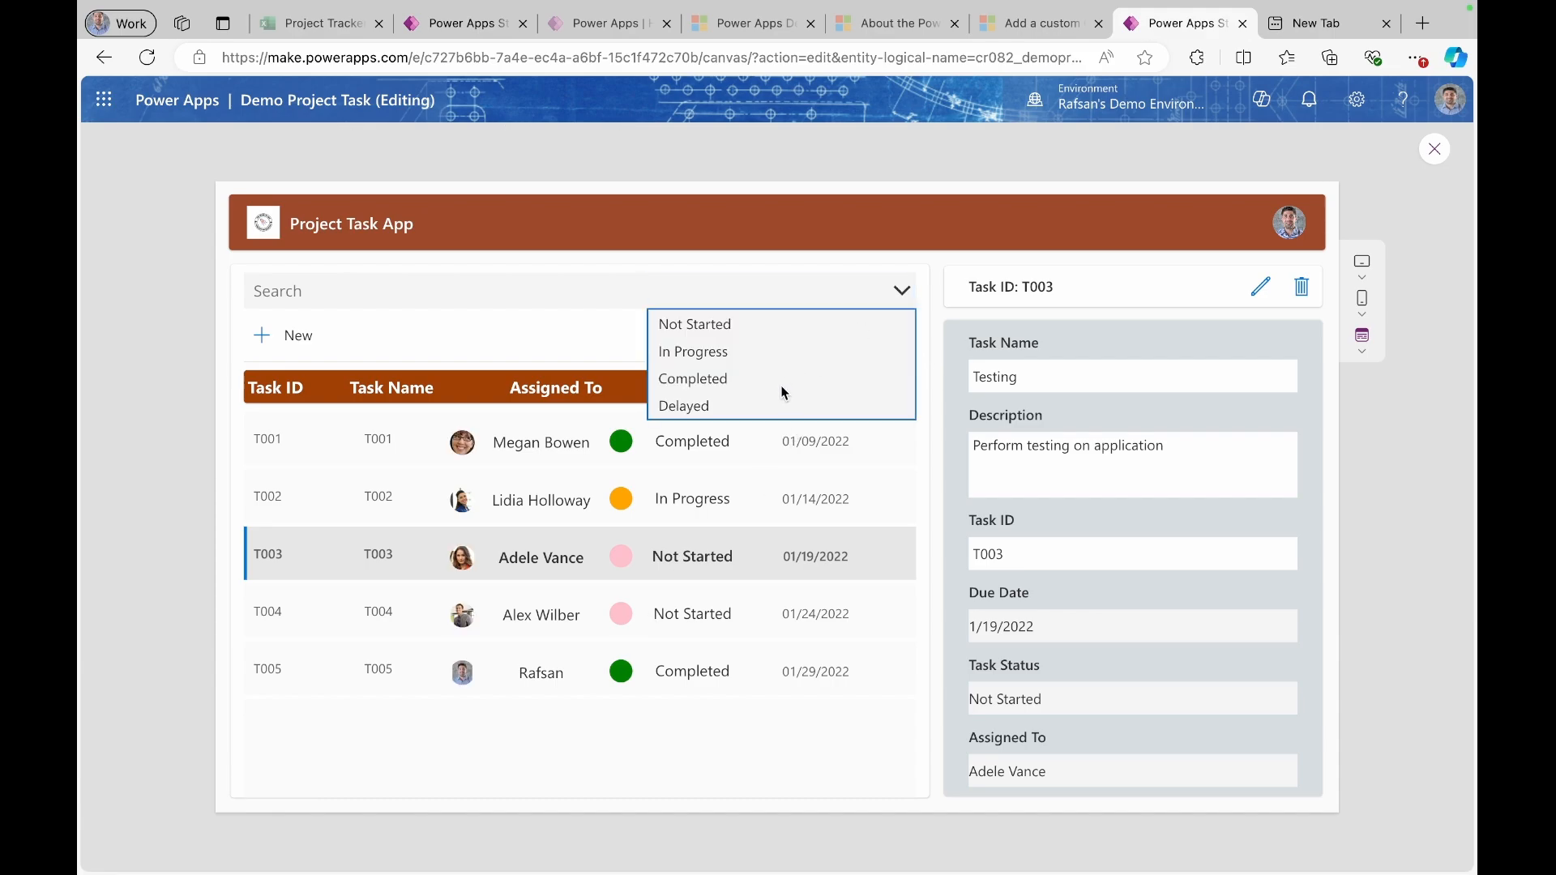
pyautogui.click(774, 377)
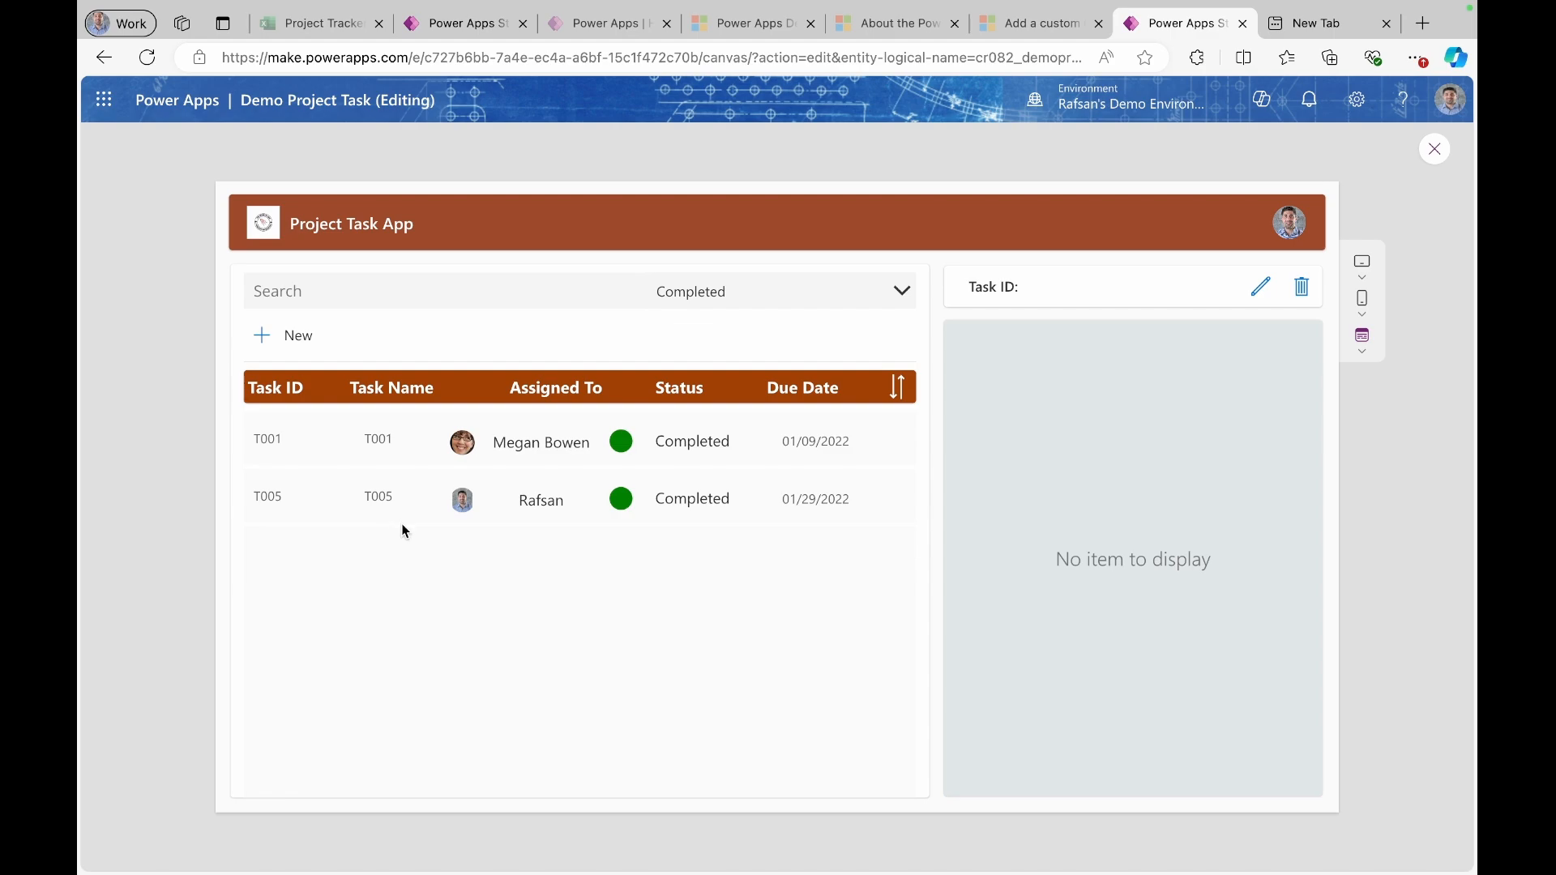
# - Search the Completed tasks for T001, select the matching task, and exit the preview
pyautogui.click(330, 295)
pyautogui.write('Too')
pyautogui.press('BackSpace')
pyautogui.write(')0')
pyautogui.press('BackSpace')
pyautogui.press('BackSpace')
pyautogui.write('001')
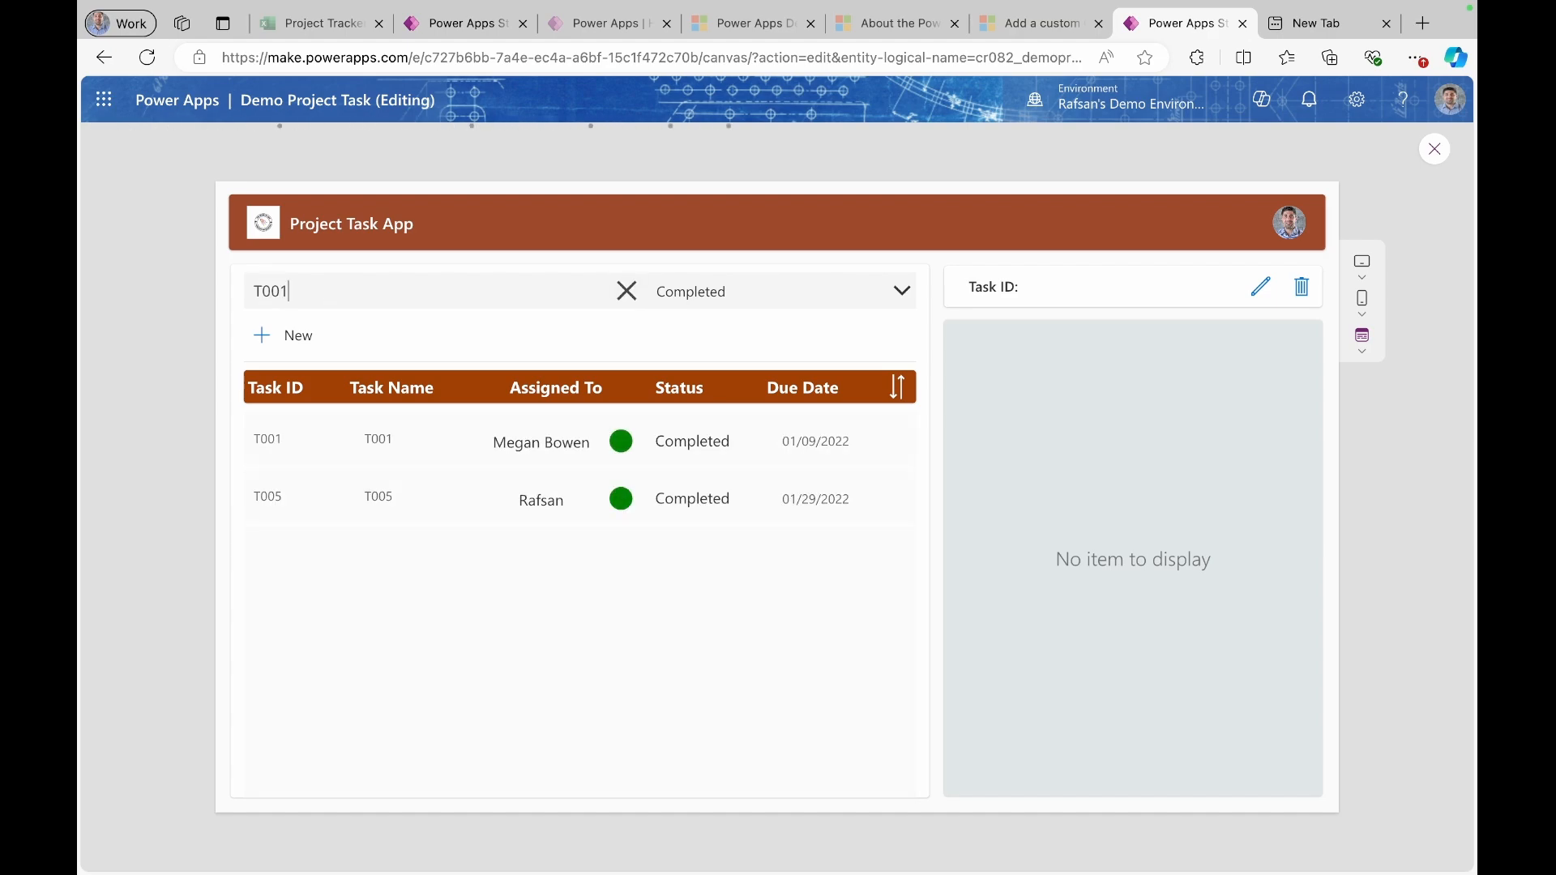
pyautogui.click(387, 439)
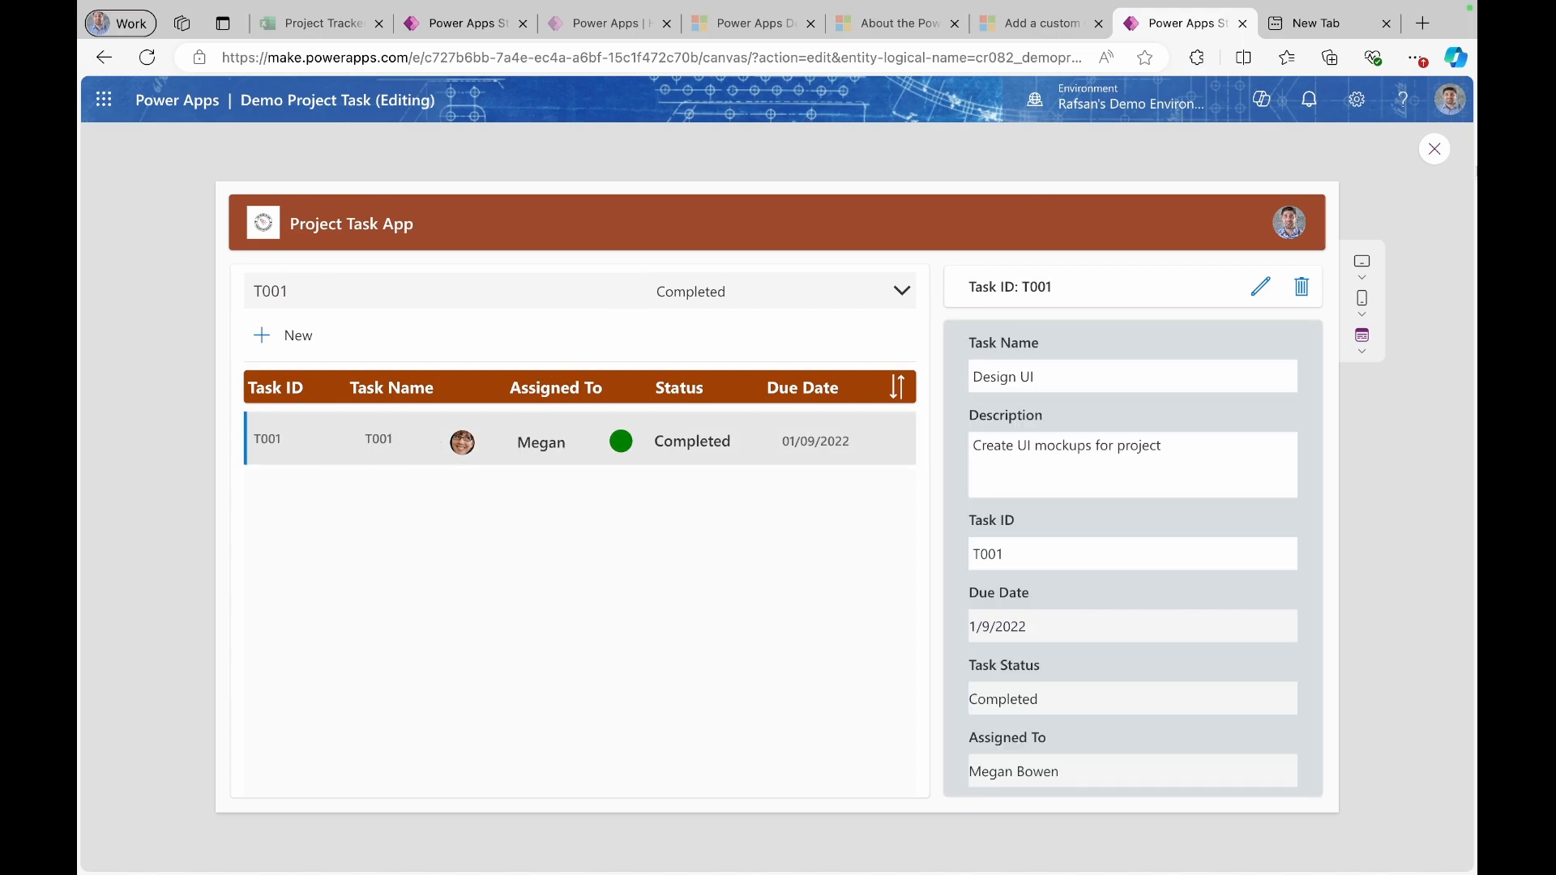
pyautogui.click(1435, 151)
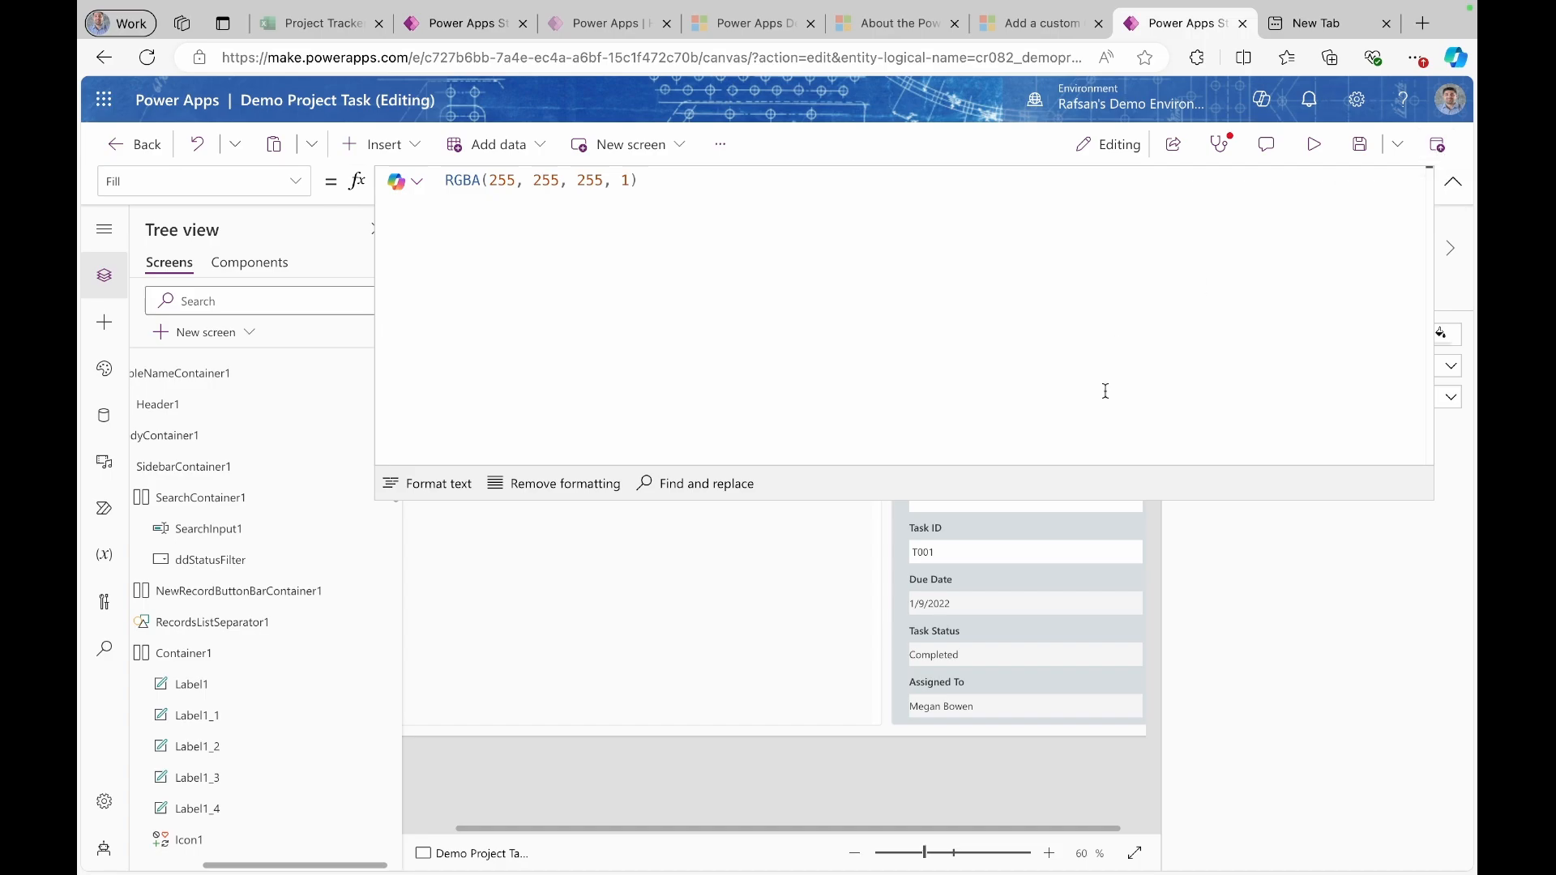
# - Set the text of the gallery's Task Name column label to ThisItem.'Task Name'
pyautogui.click(1453, 181)
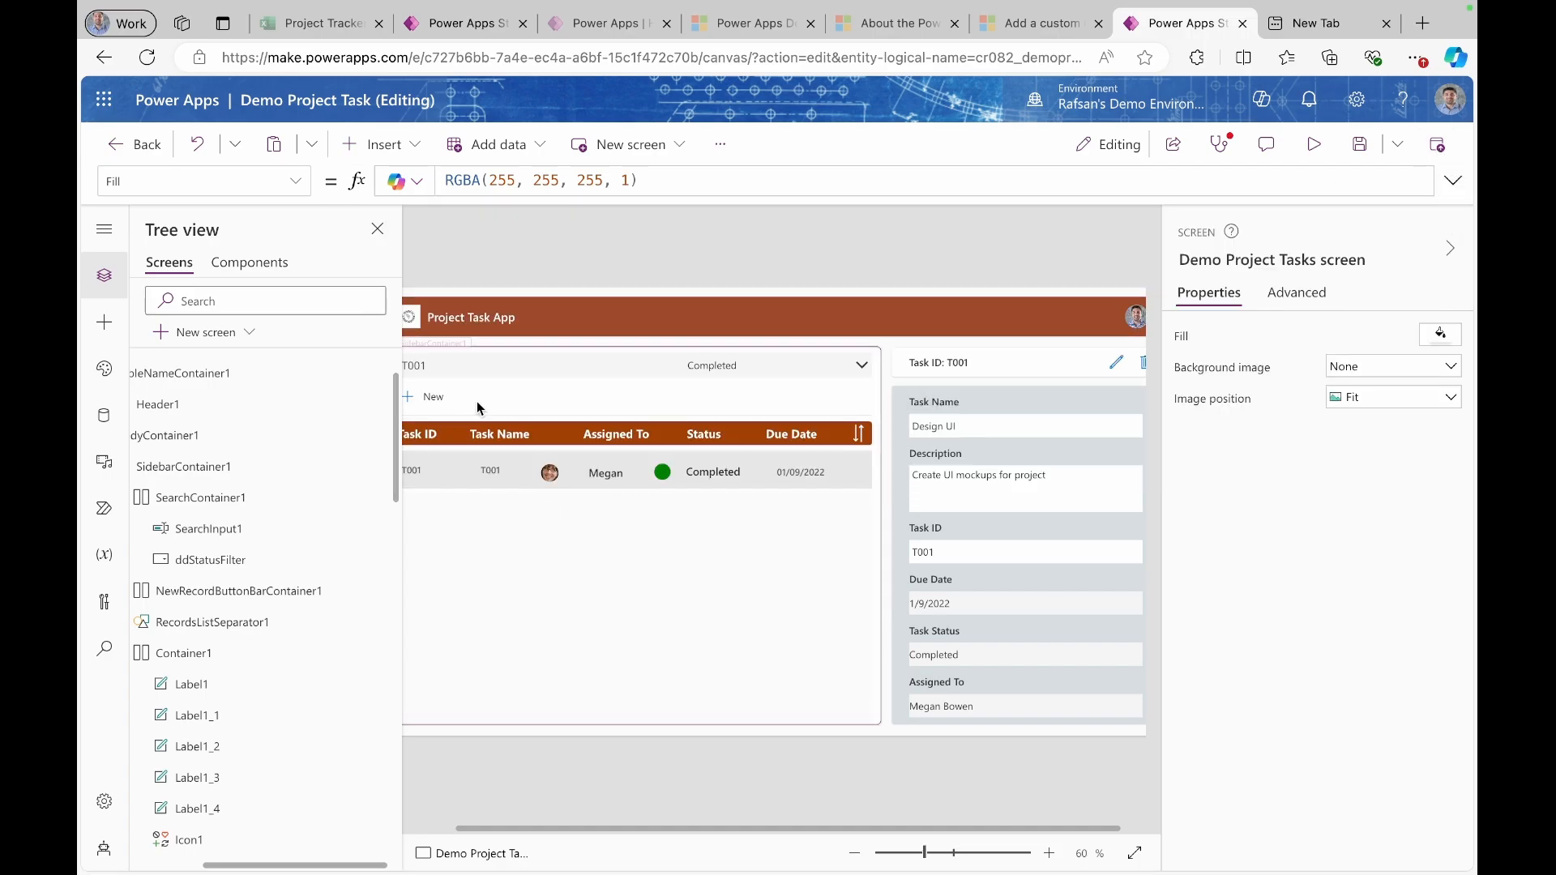
pyautogui.click(491, 471)
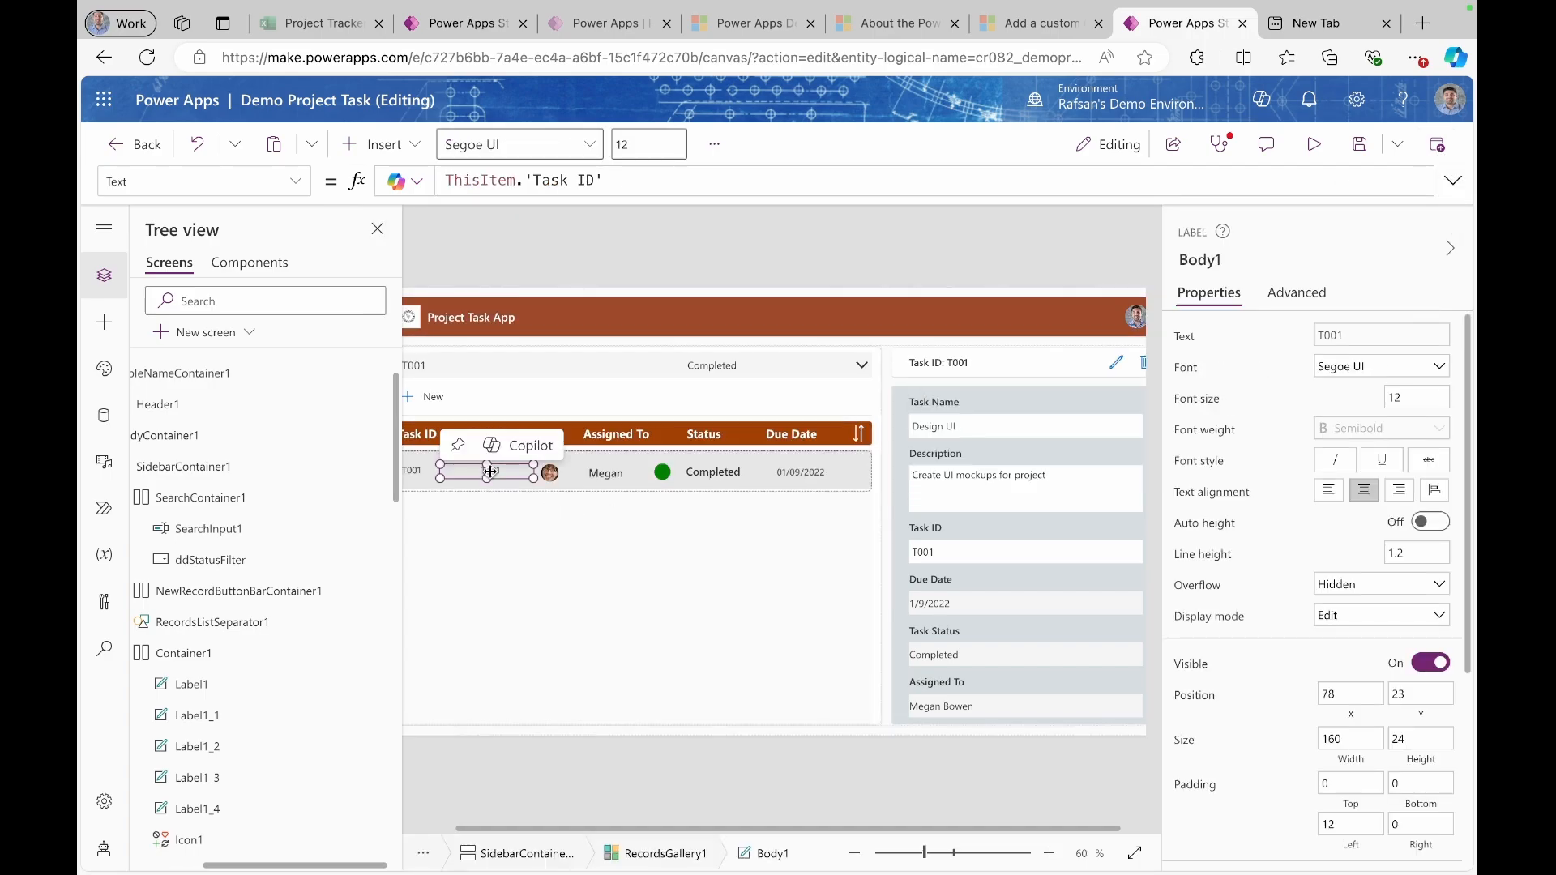
pyautogui.click(594, 182)
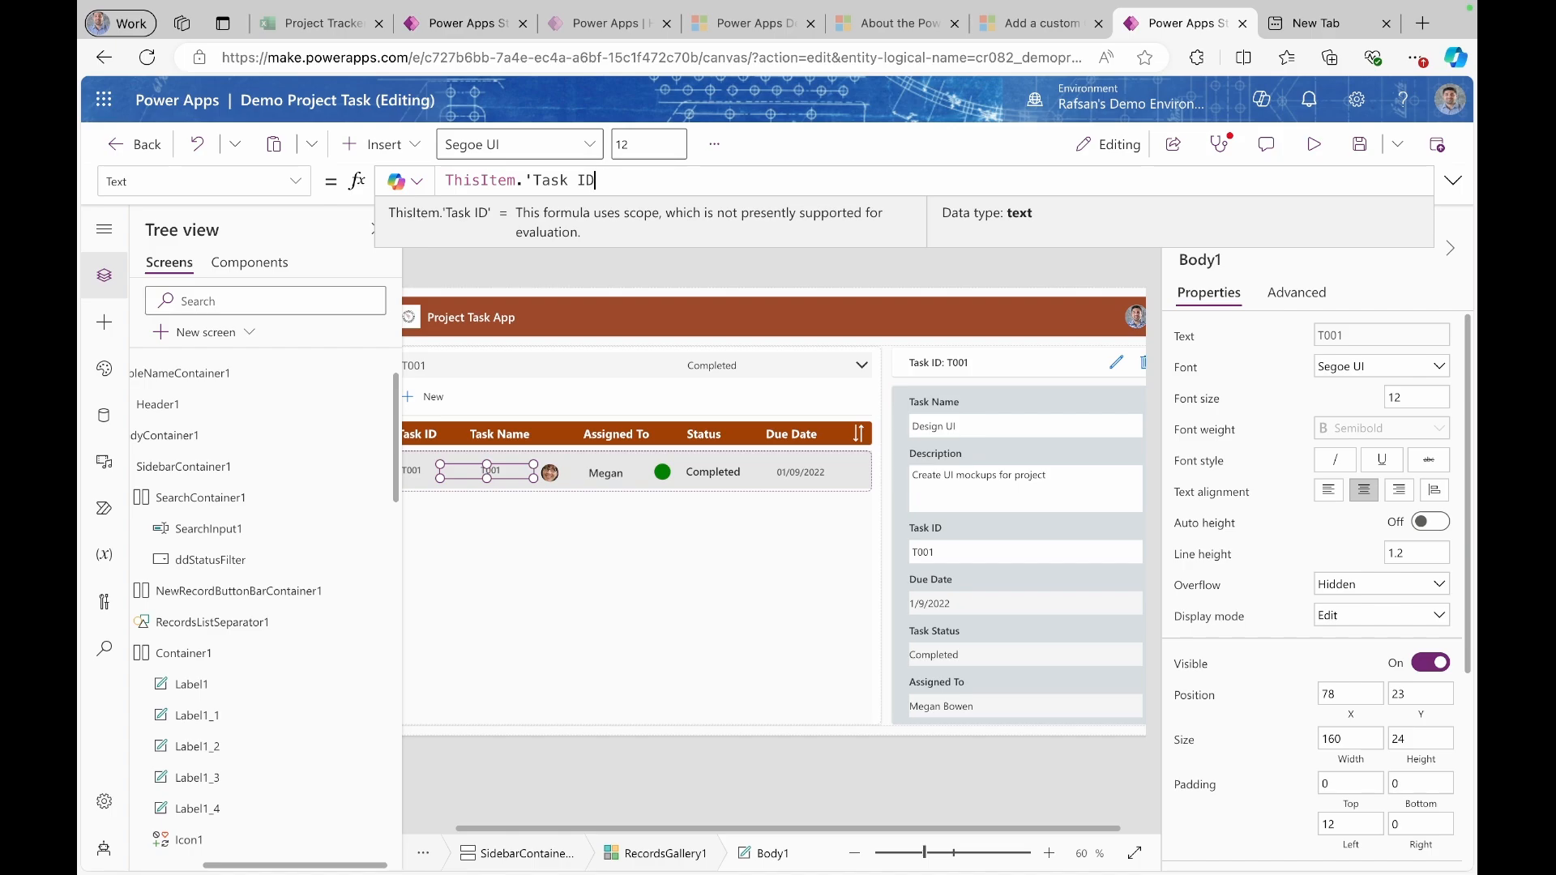
pyautogui.press('BackSpace')
pyautogui.press('BackSpace')
pyautogui.write("Name'")
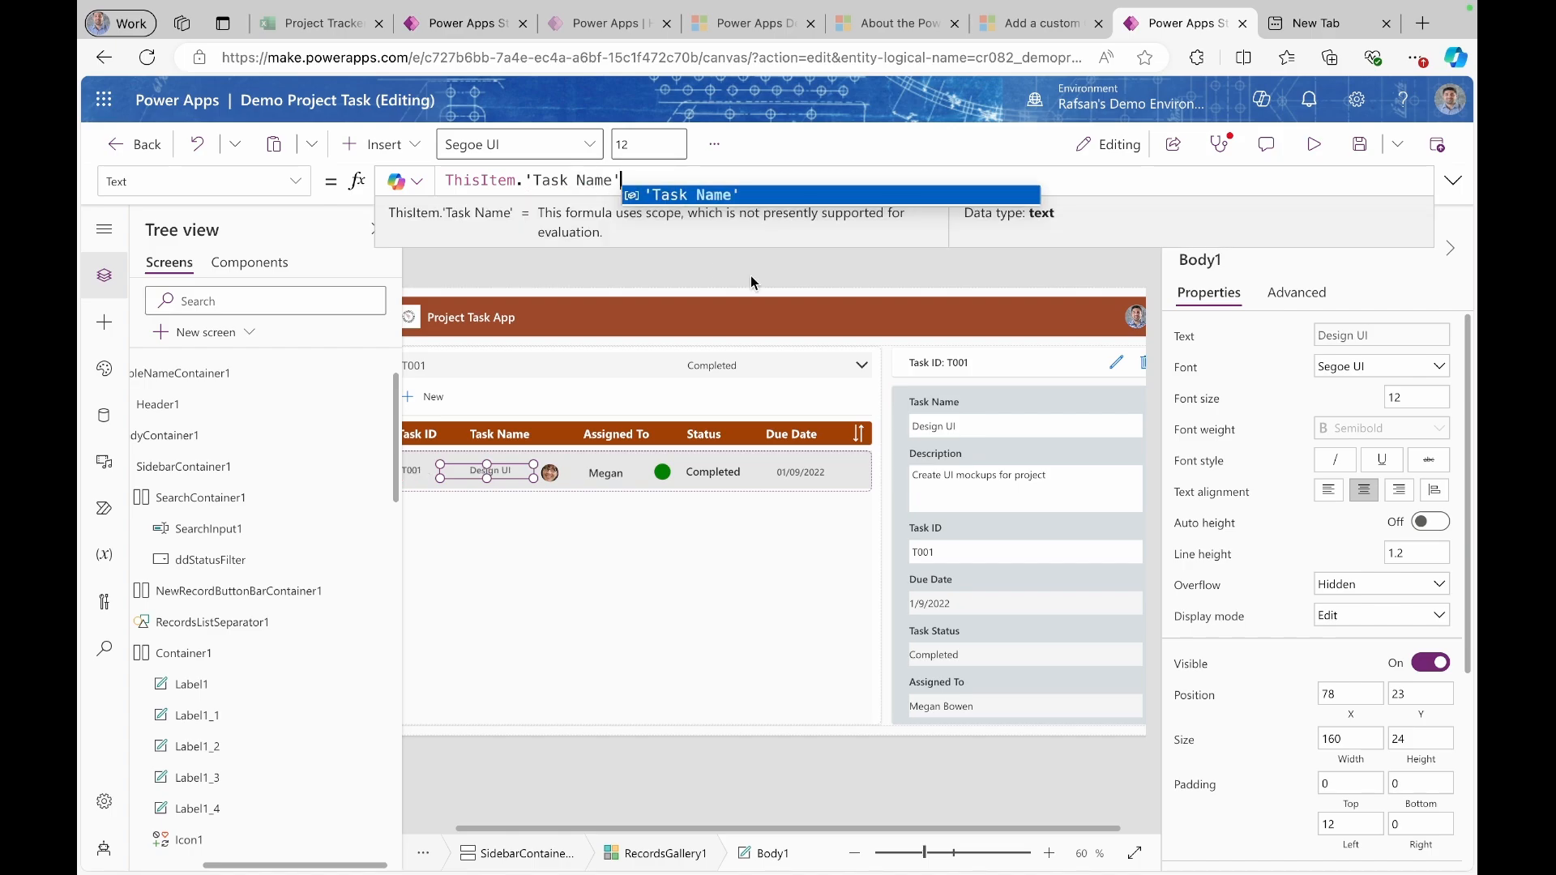
# - Preview the app, clear the Completed status selection and the T001 search text, and exit the preview
pyautogui.click(1314, 144)
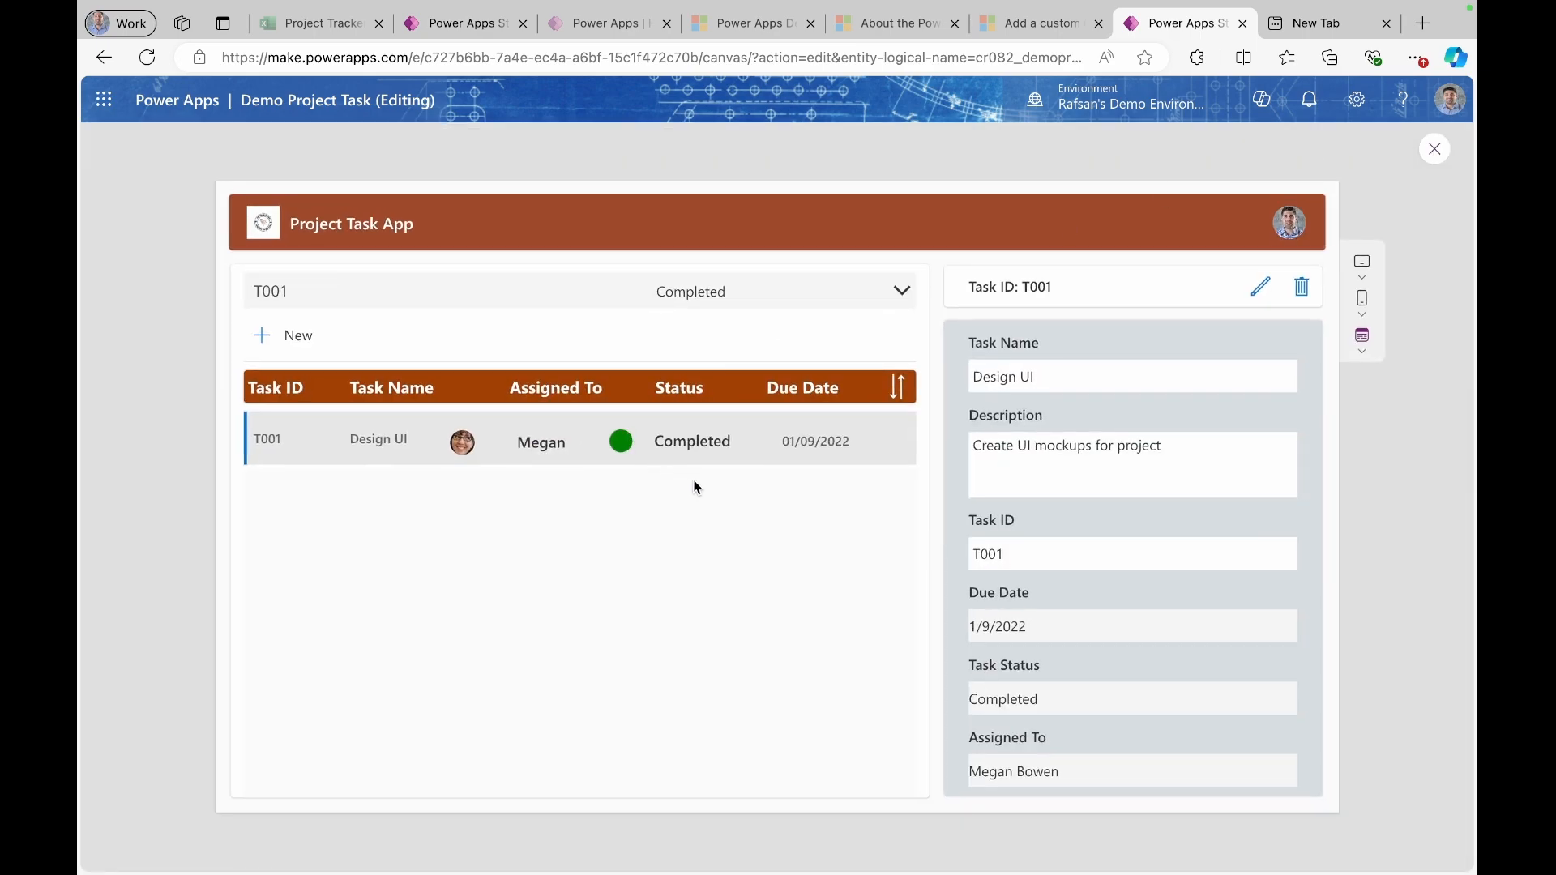
pyautogui.click(902, 290)
pyautogui.click(735, 378)
pyautogui.click(460, 289)
pyautogui.click(624, 289)
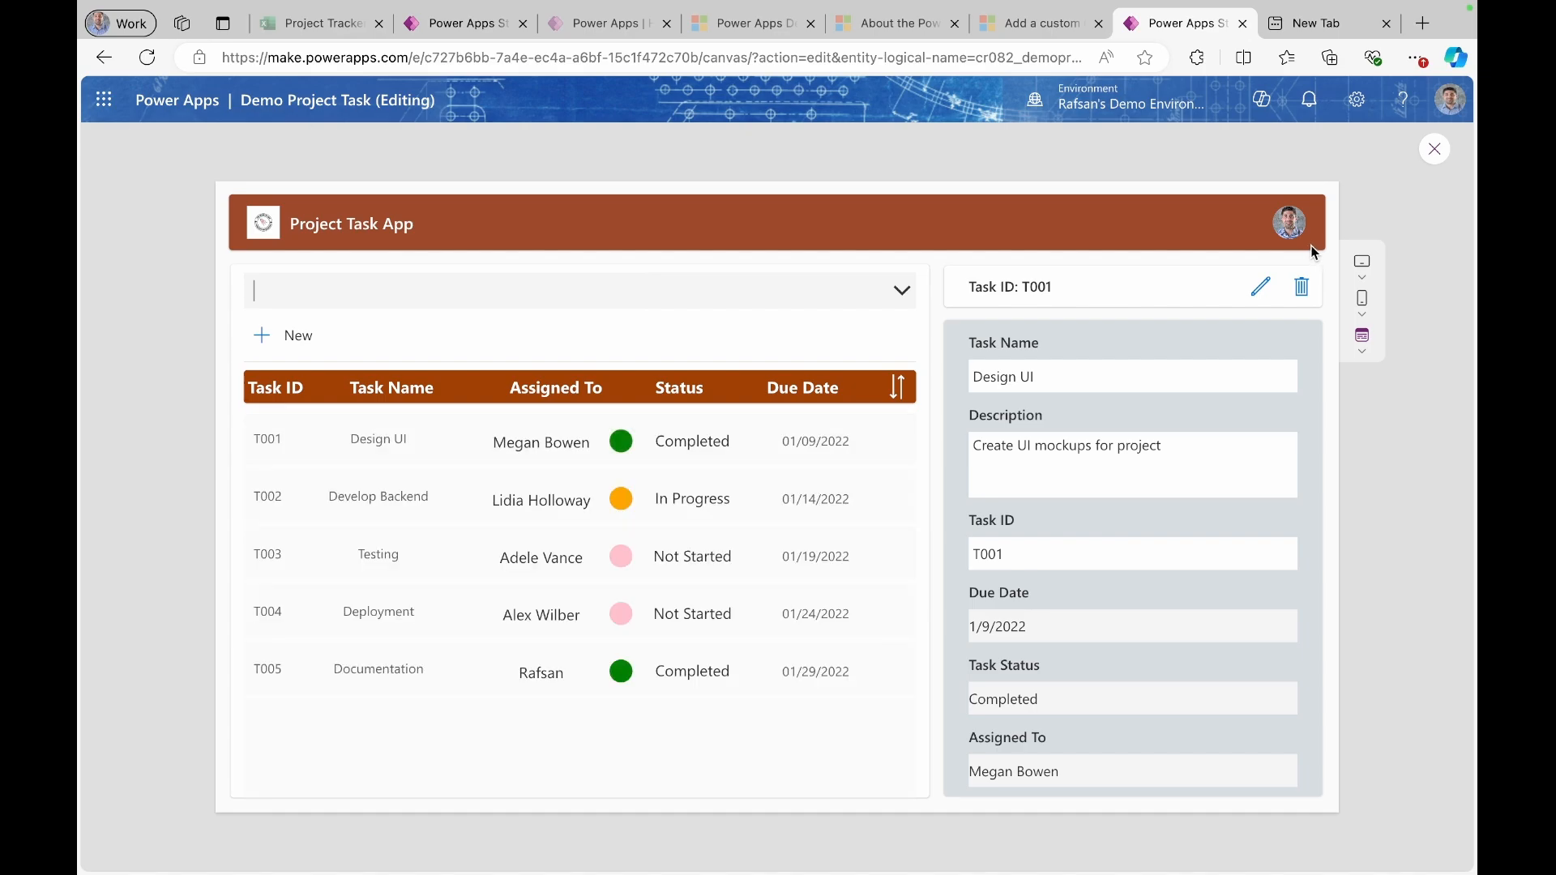
pyautogui.click(1434, 148)
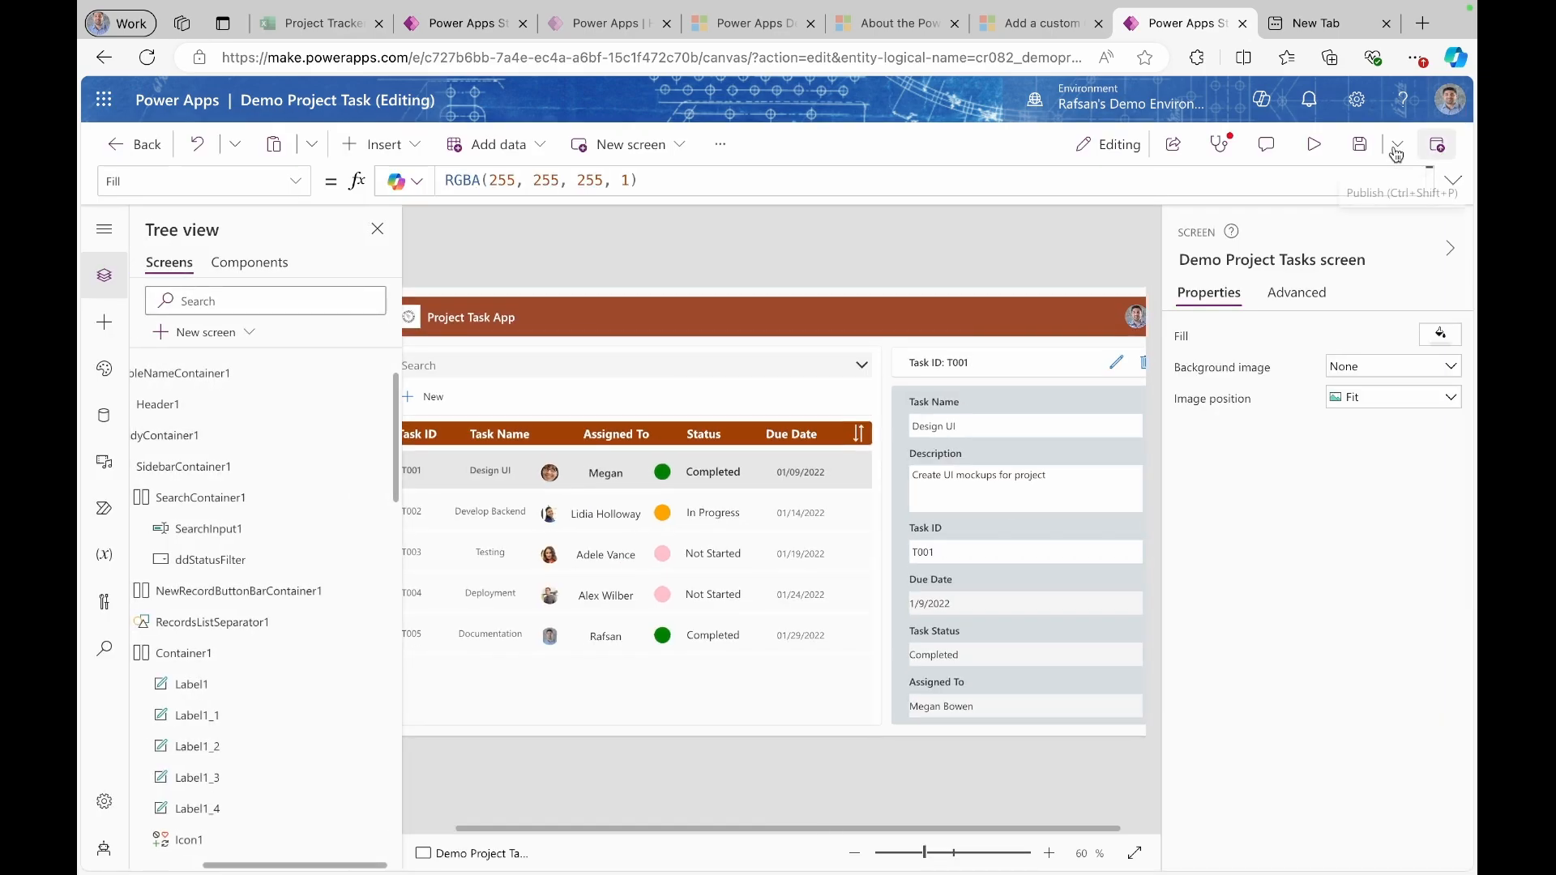
# - Insert a modern button into NewRecordButtonBarContainer1, beside the New label above the gallery
pyautogui.click(488, 404)
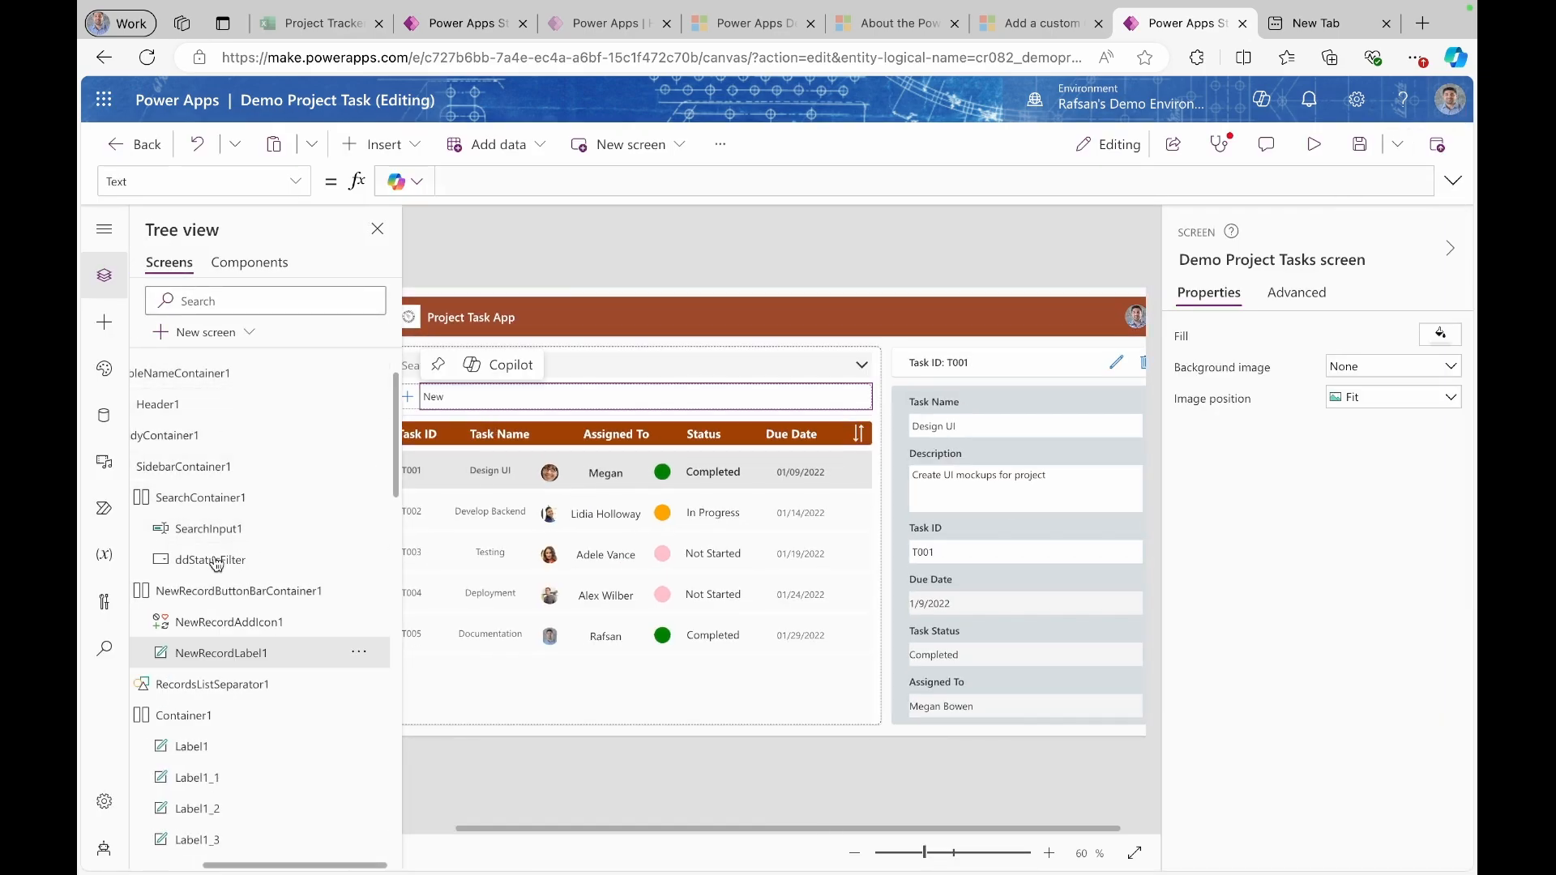
pyautogui.click(201, 598)
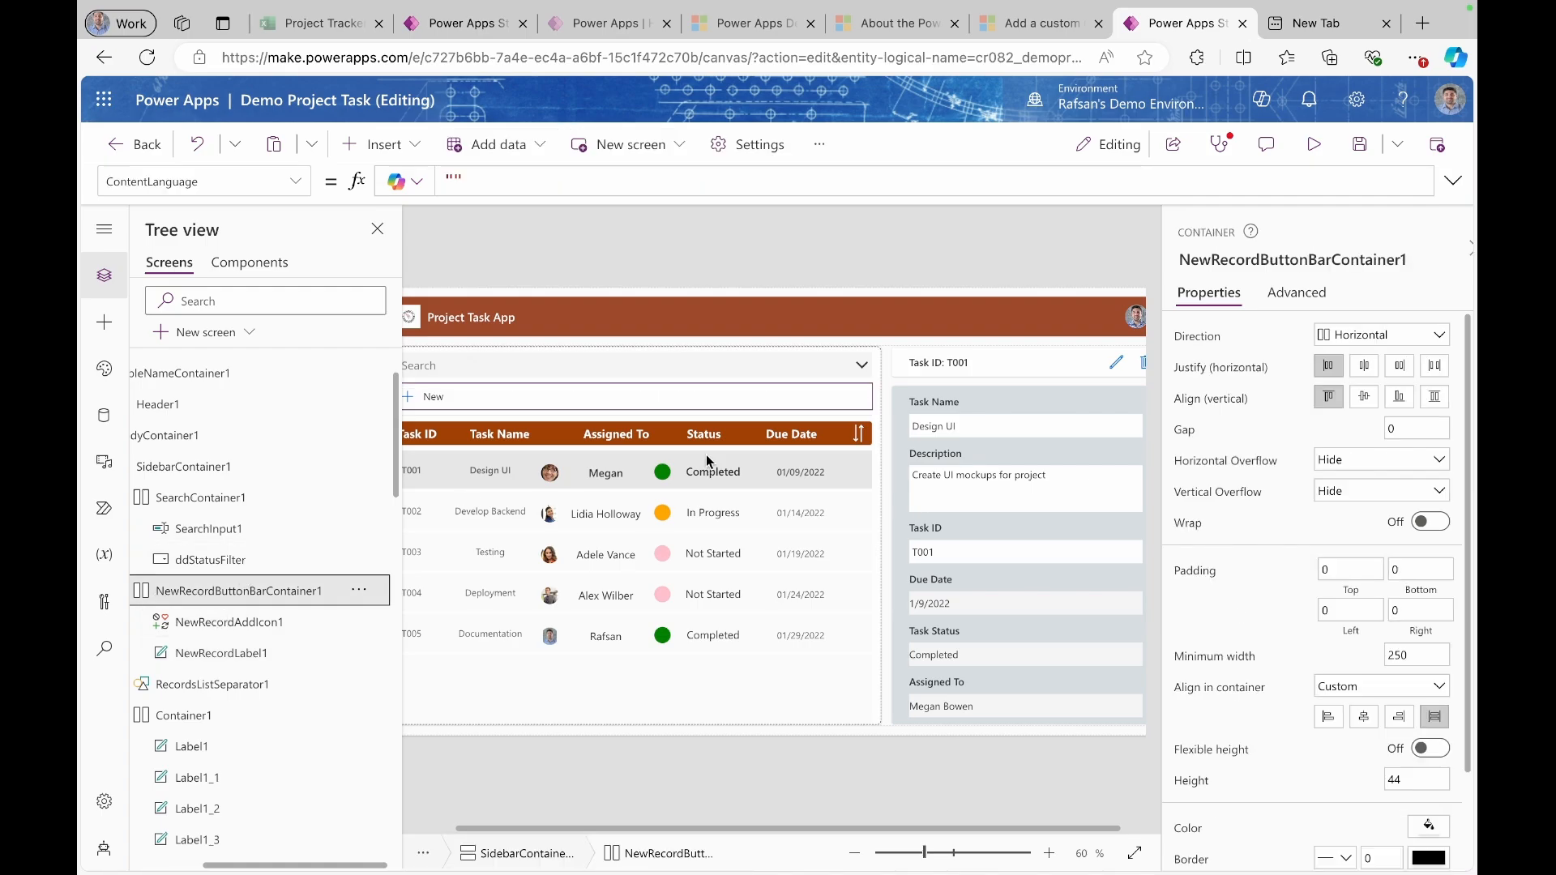
pyautogui.click(410, 148)
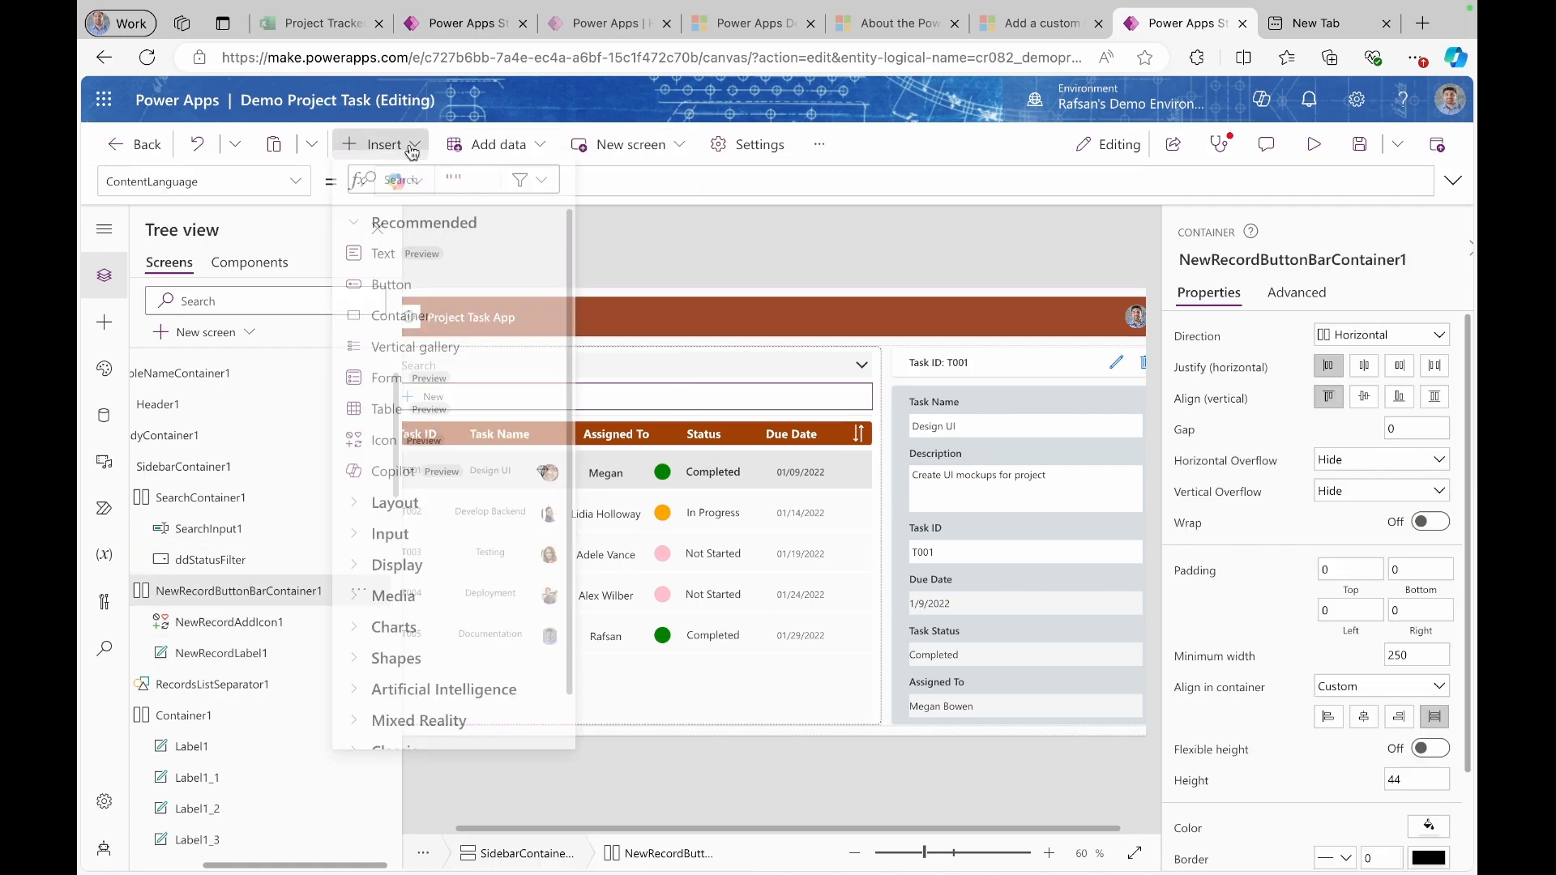
pyautogui.write('butt')
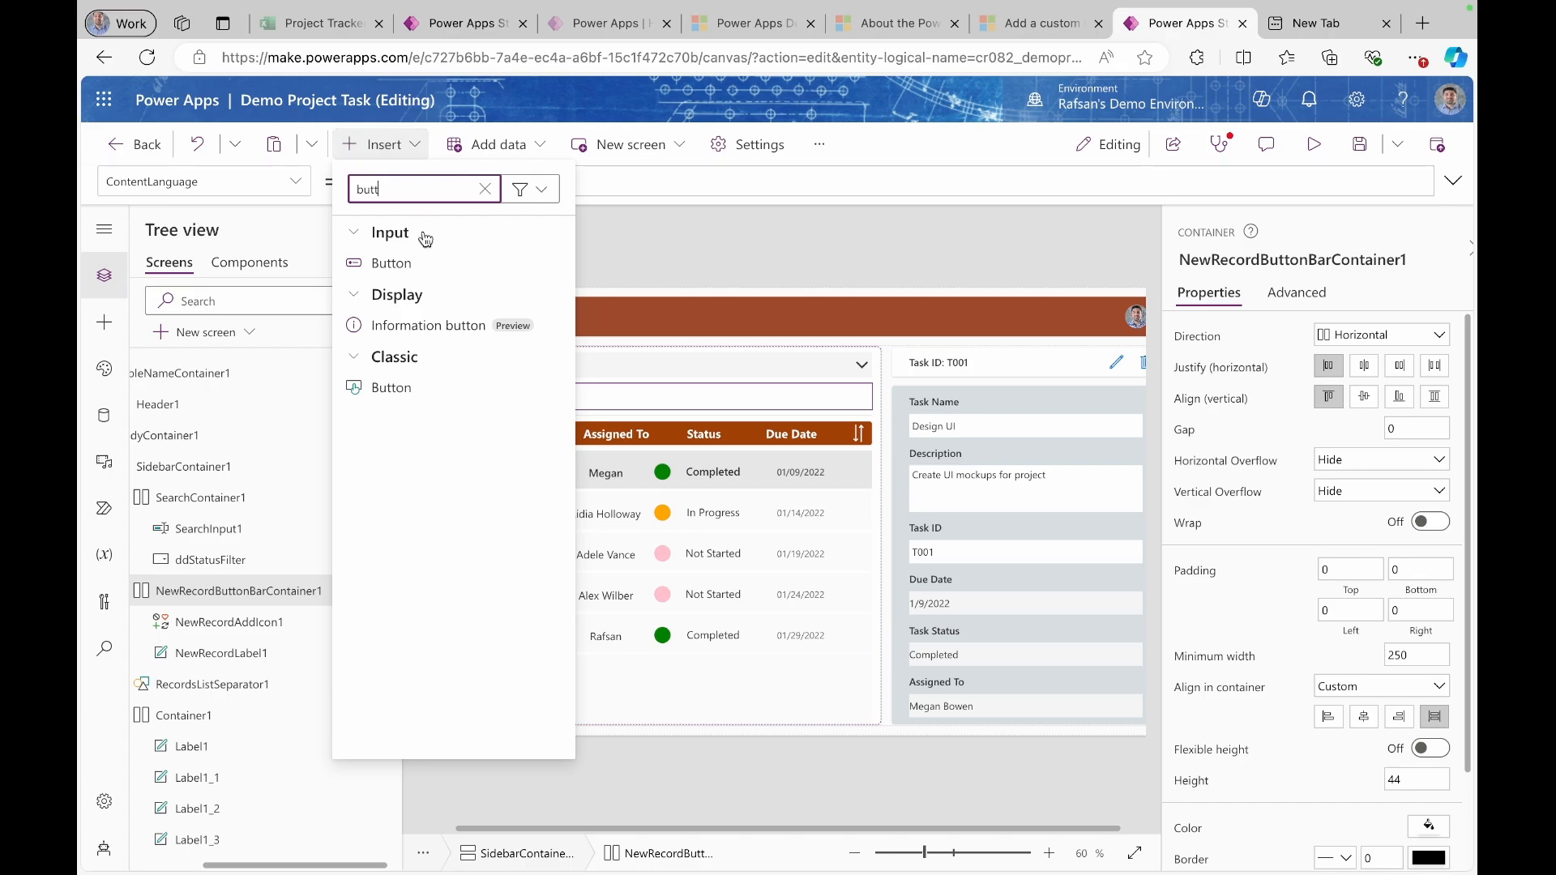
pyautogui.click(415, 265)
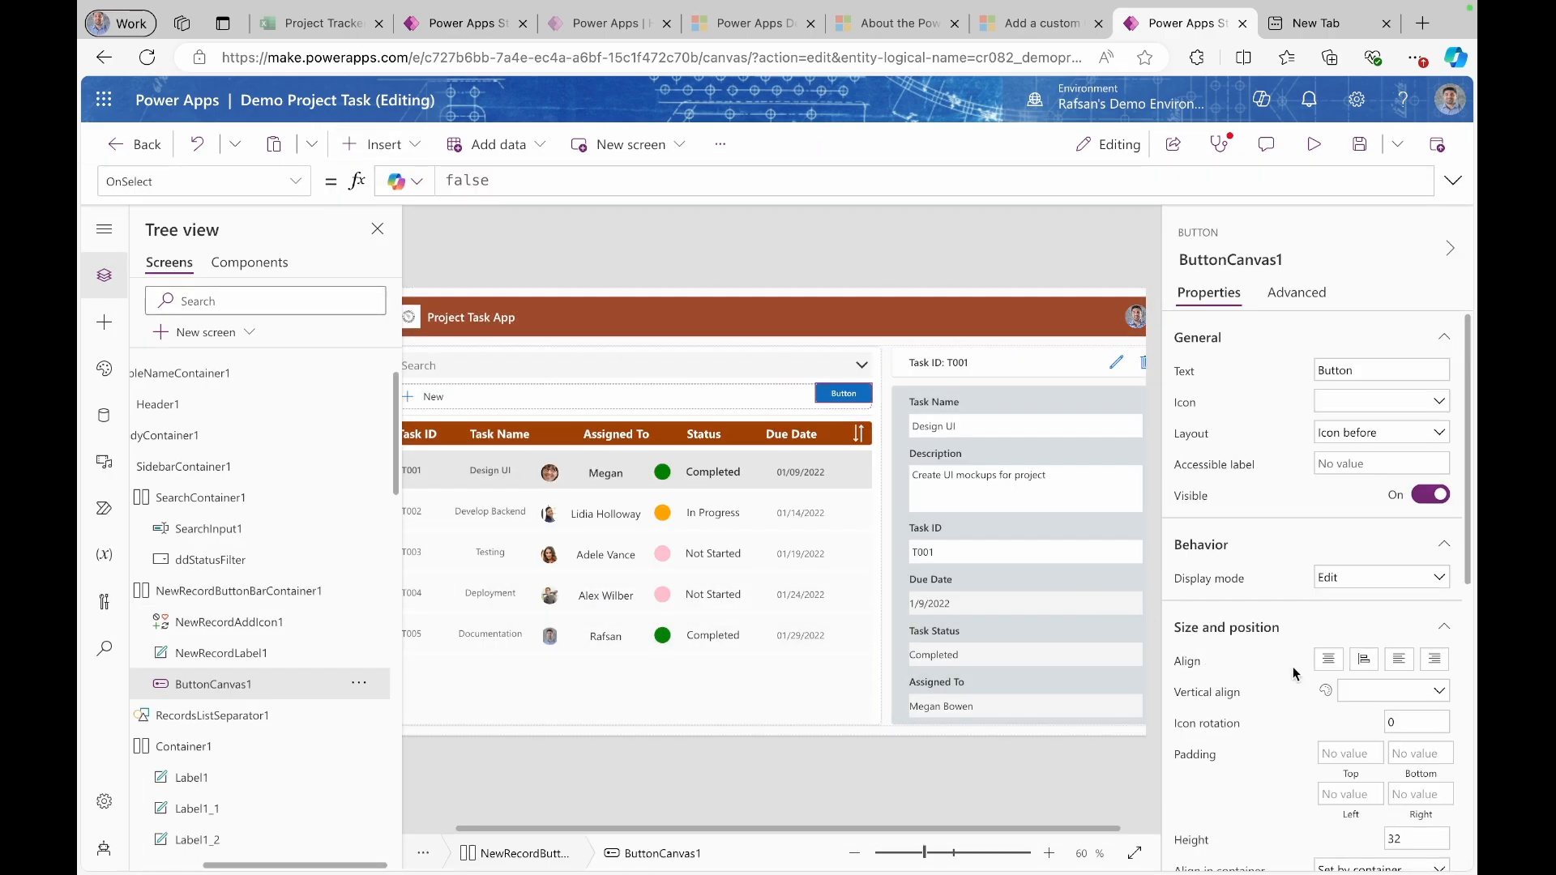
# - Set the new button's alignment in its container to stretch vertically
pyautogui.scroll(-8, 1403, 640)
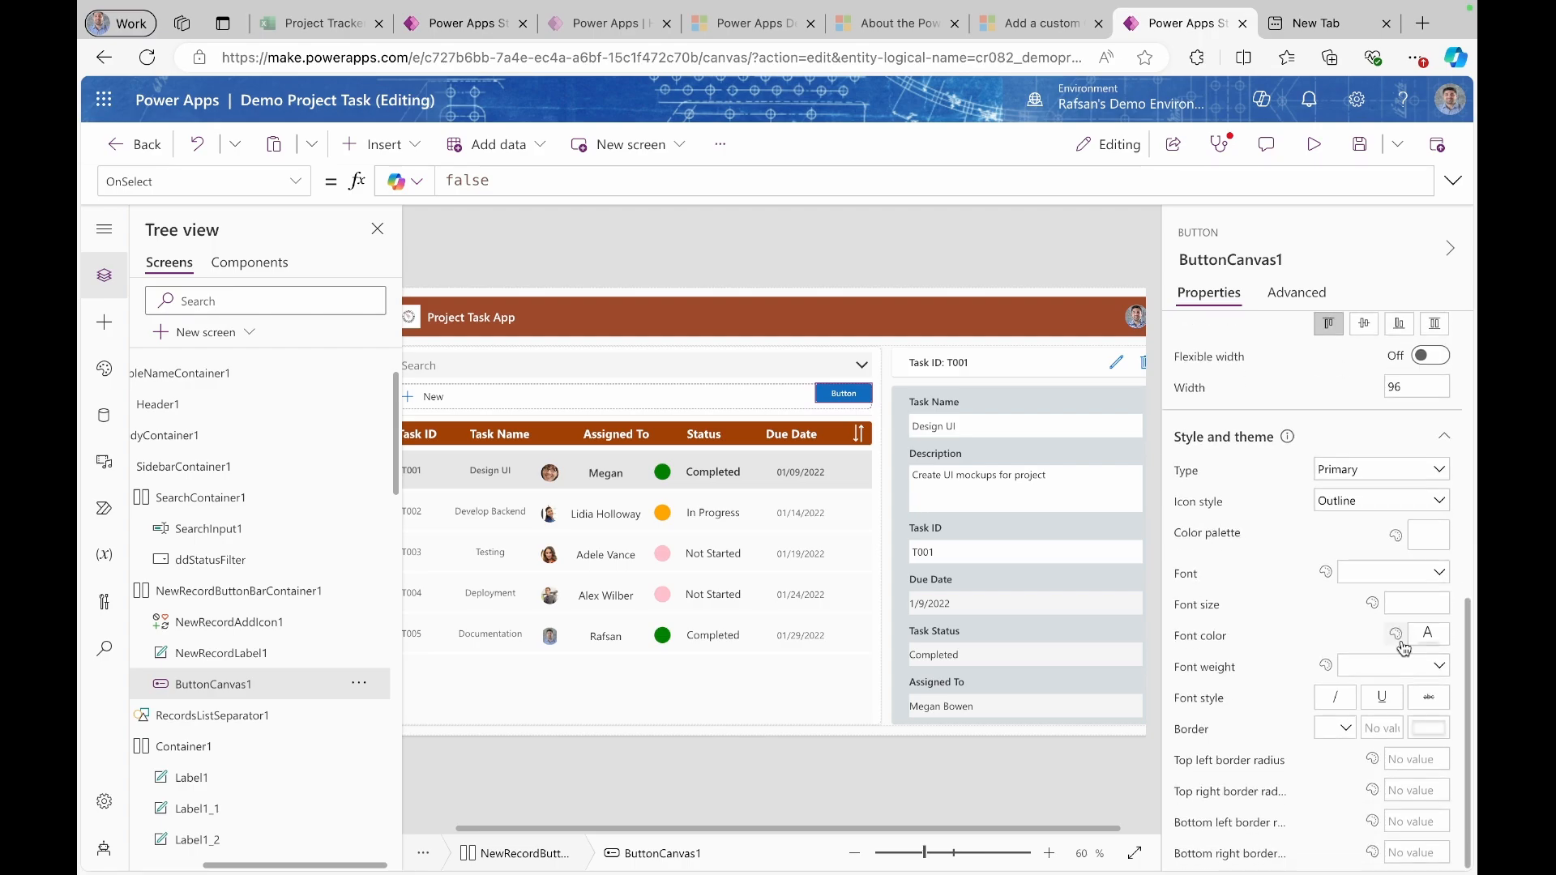
pyautogui.scroll(4, 1383, 452)
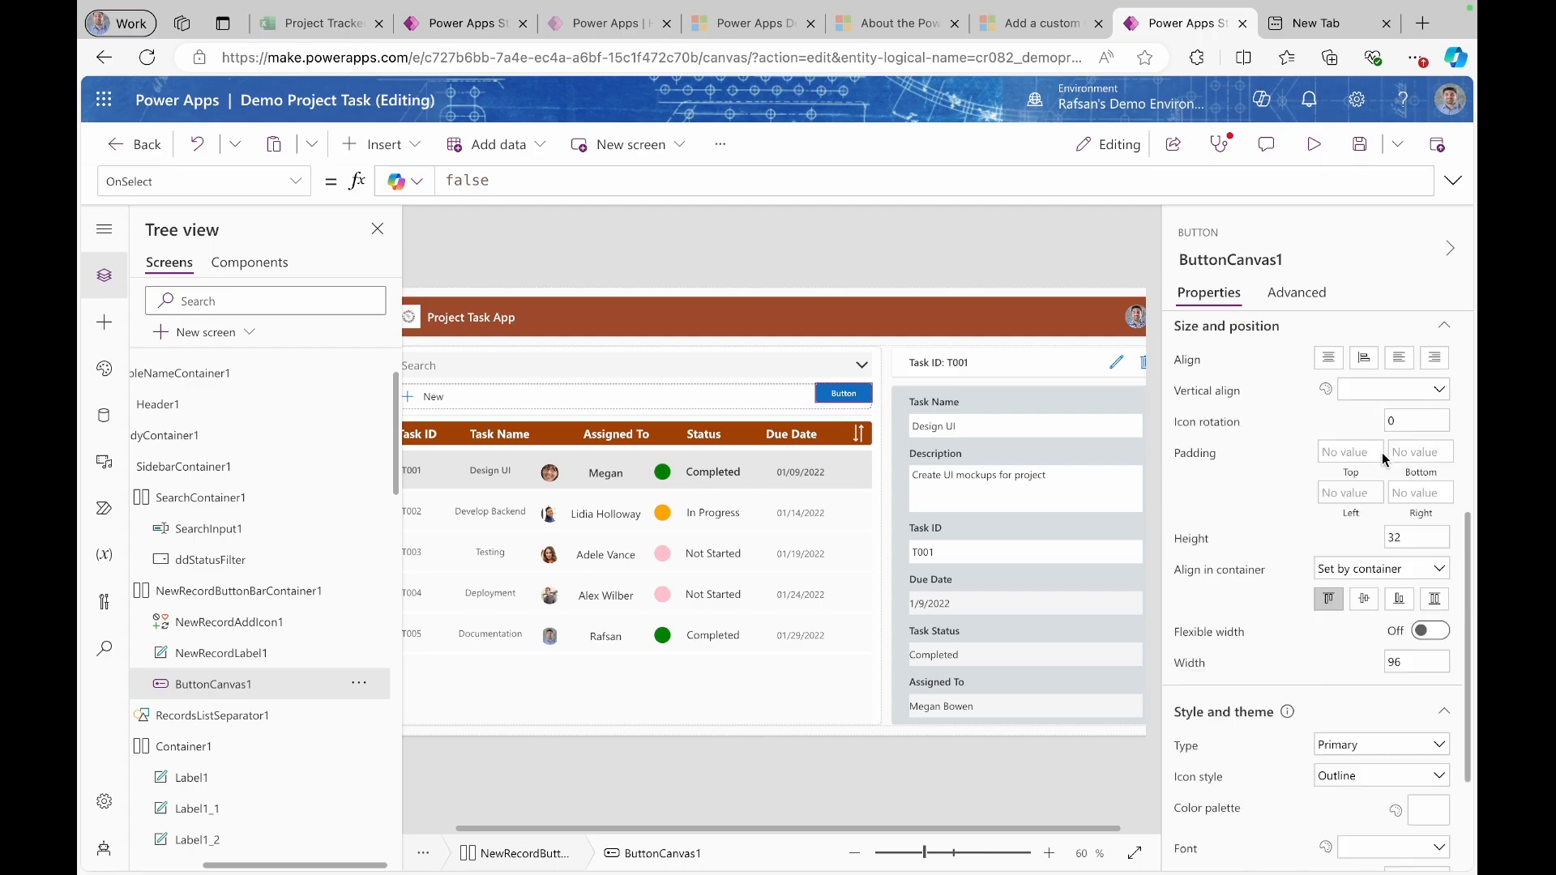
pyautogui.scroll(-2, 1383, 453)
pyautogui.click(1436, 496)
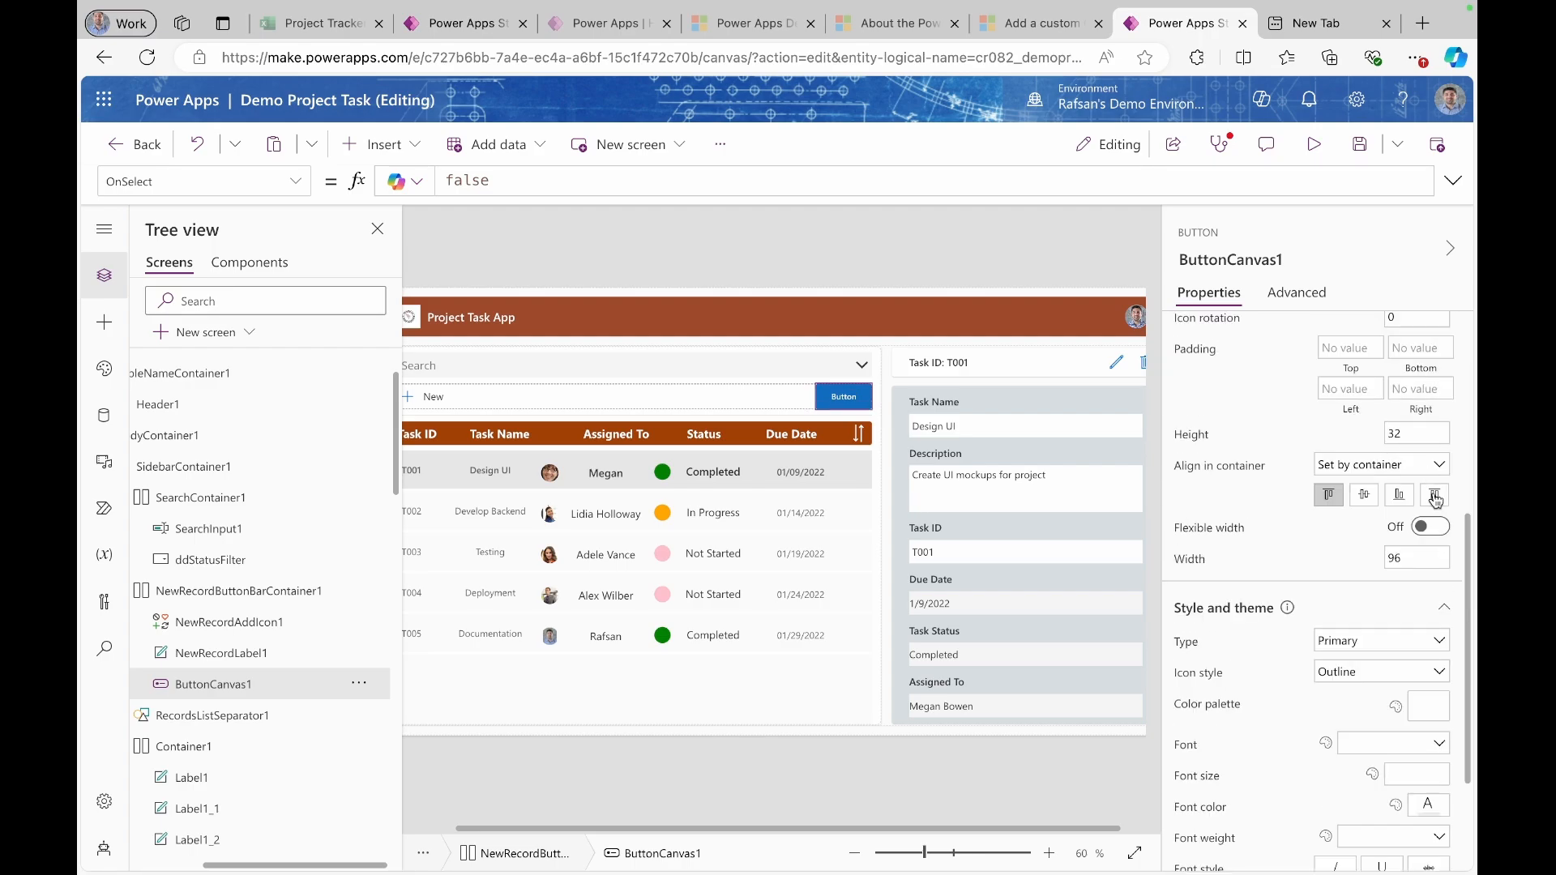
# - Change the new button's text to Reset
pyautogui.scroll(4, 1362, 424)
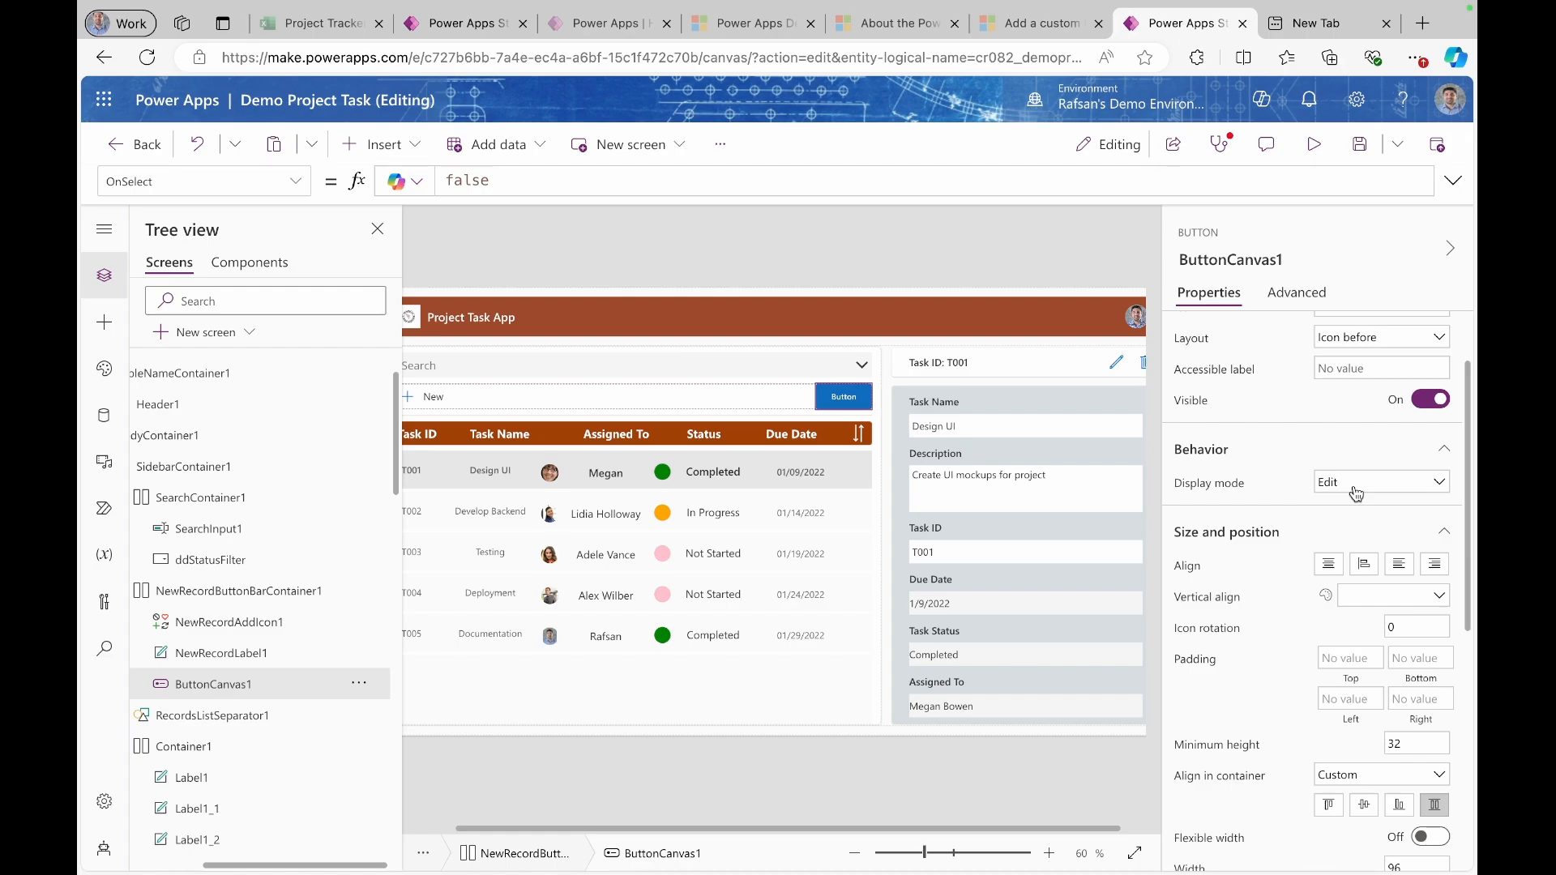
pyautogui.scroll(1, 1357, 494)
pyautogui.doubleClick(1370, 369)
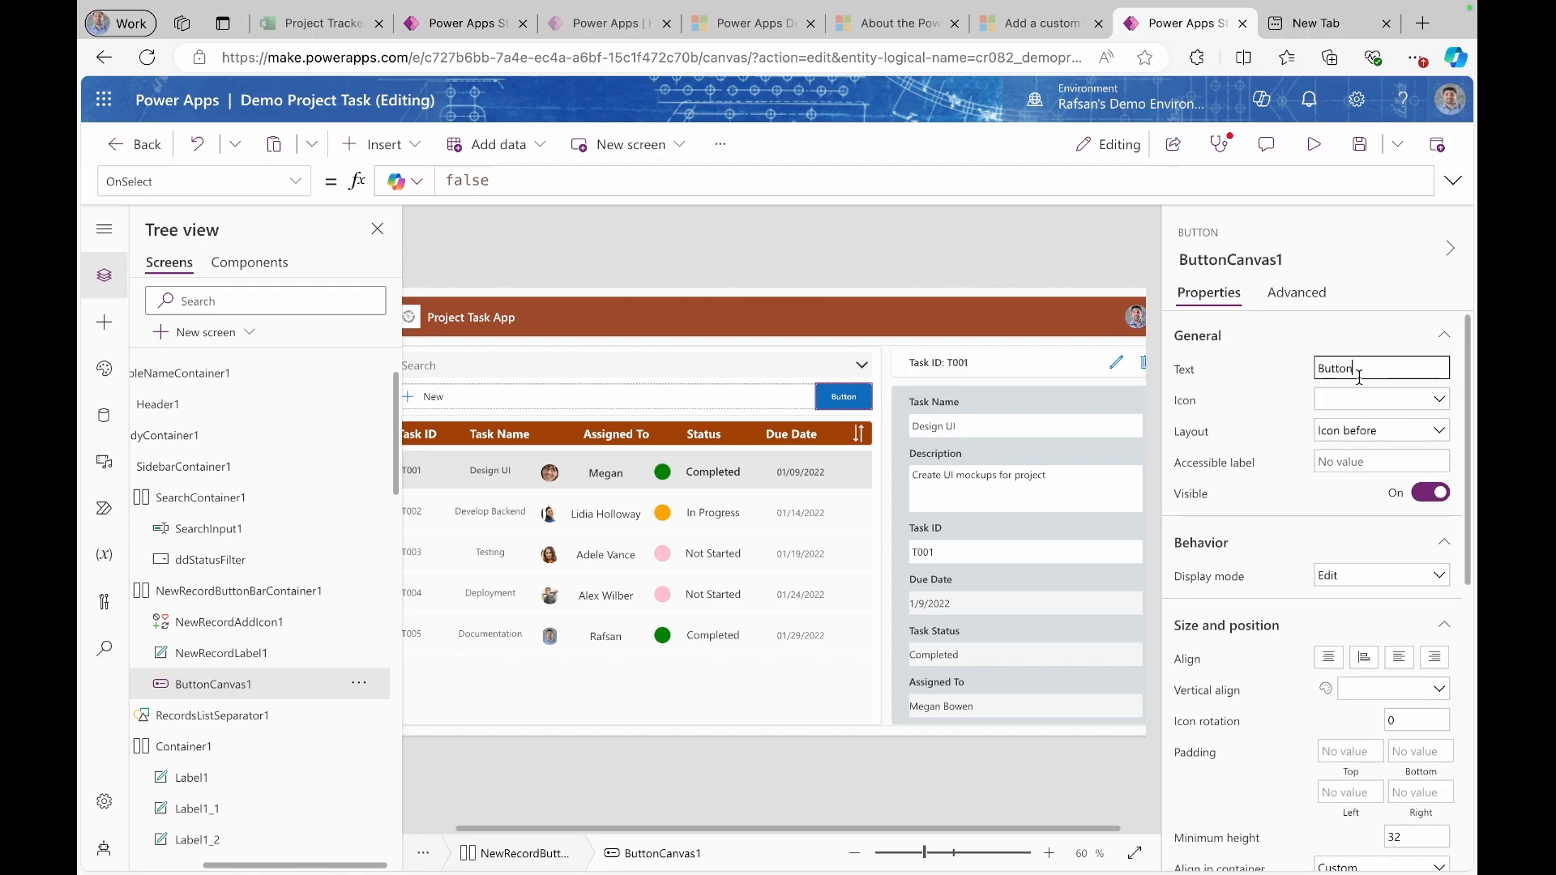
pyautogui.write('Reset')
pyautogui.click(1252, 368)
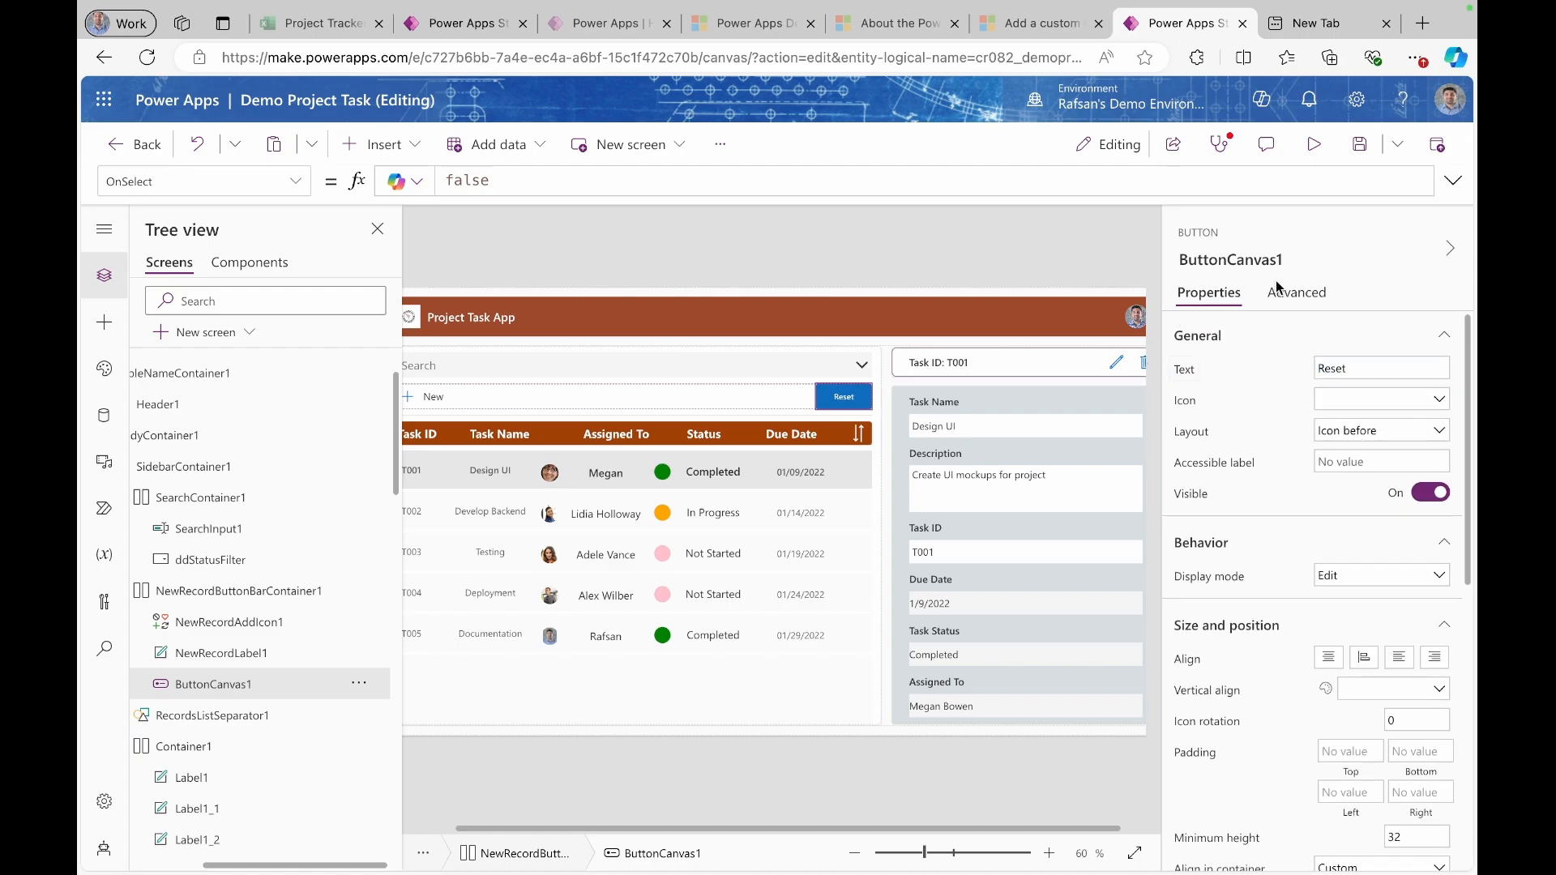
# - Preview the app with the Reset button in place and filter the tasks by In Progress
pyautogui.click(1321, 149)
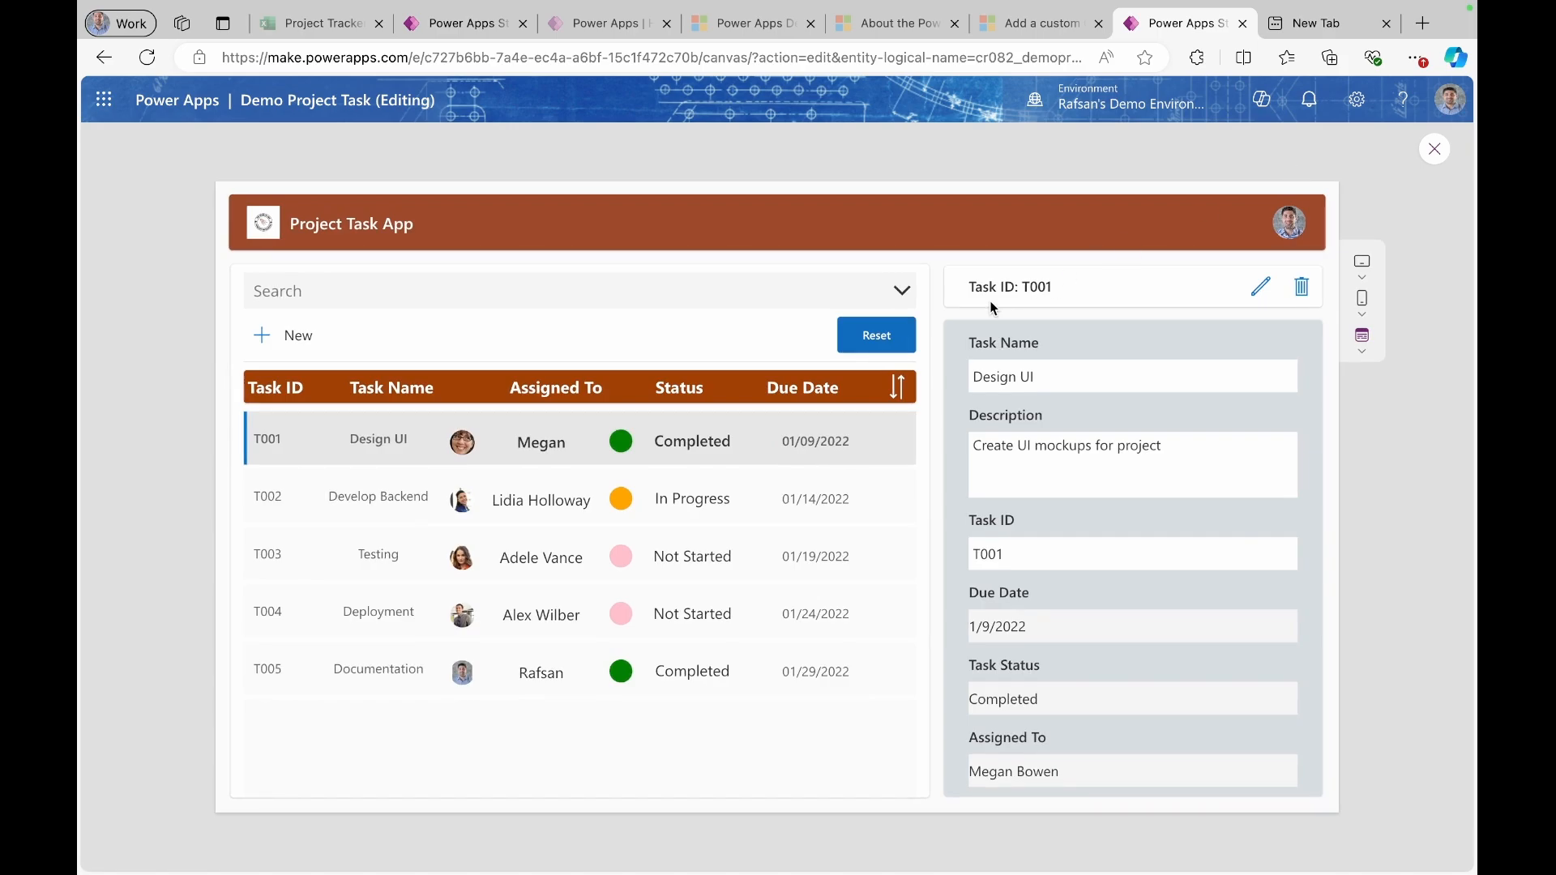
pyautogui.click(896, 289)
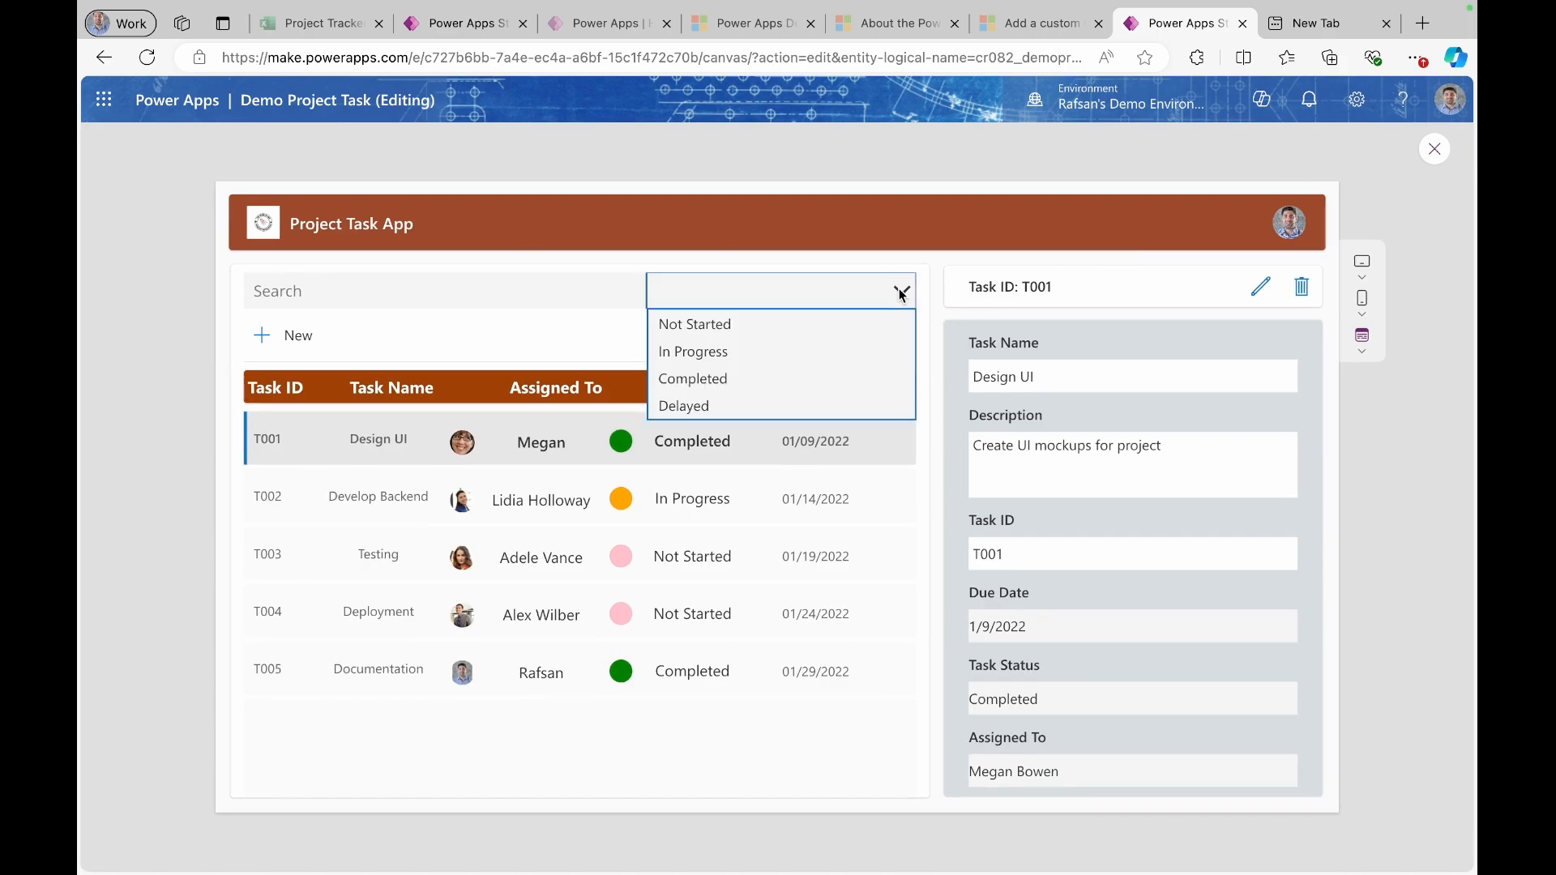
pyautogui.click(749, 348)
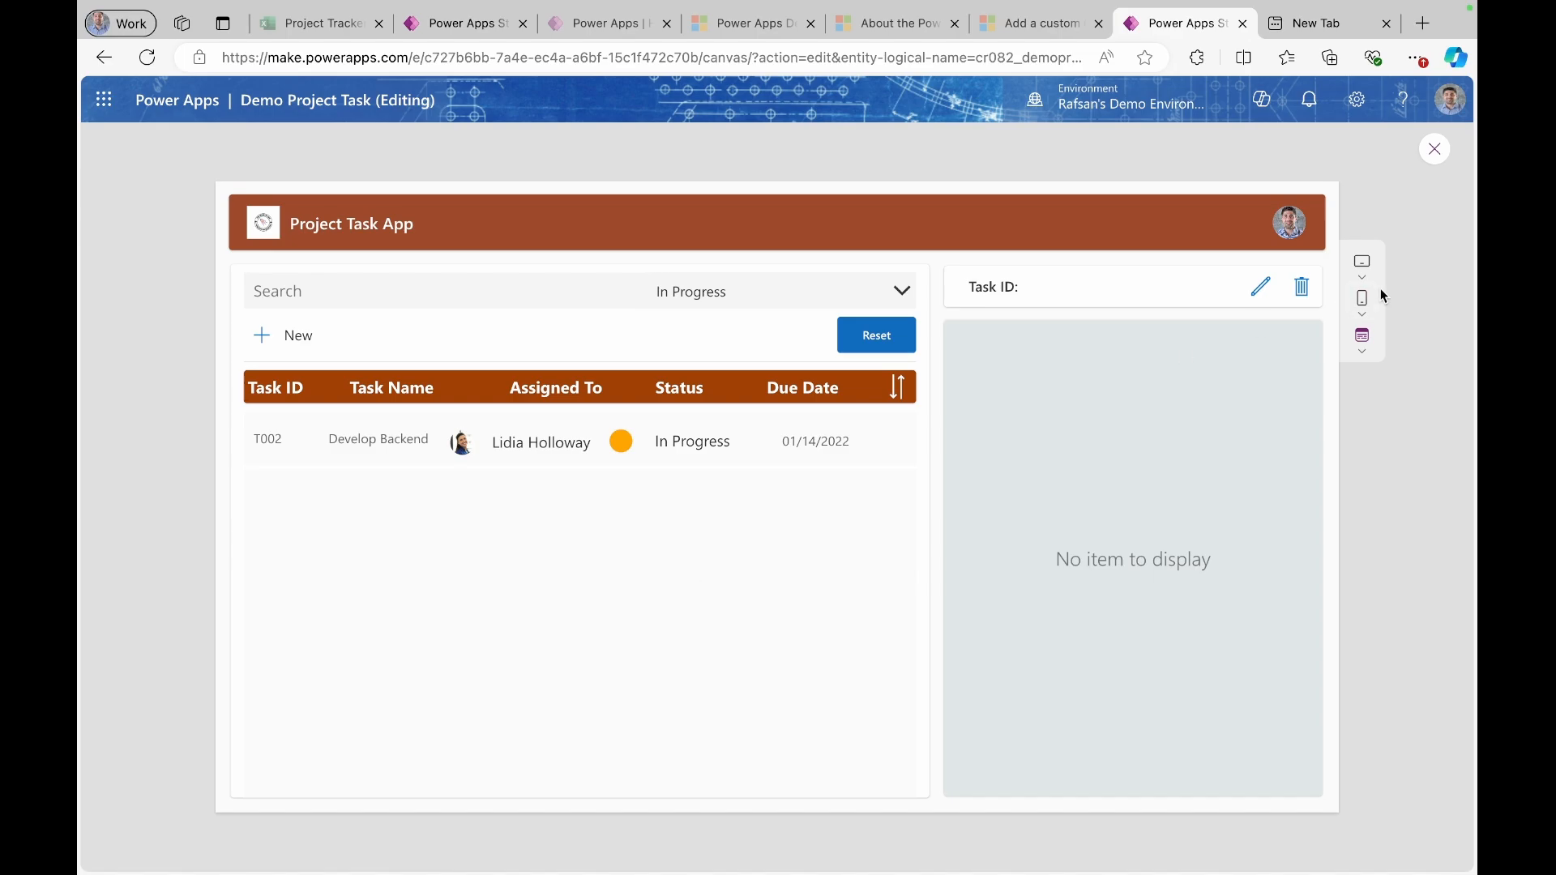
# - Leave the preview and set the Reset button's OnSelect formula to Reset(ddStatusFilter)
pyautogui.click(1436, 151)
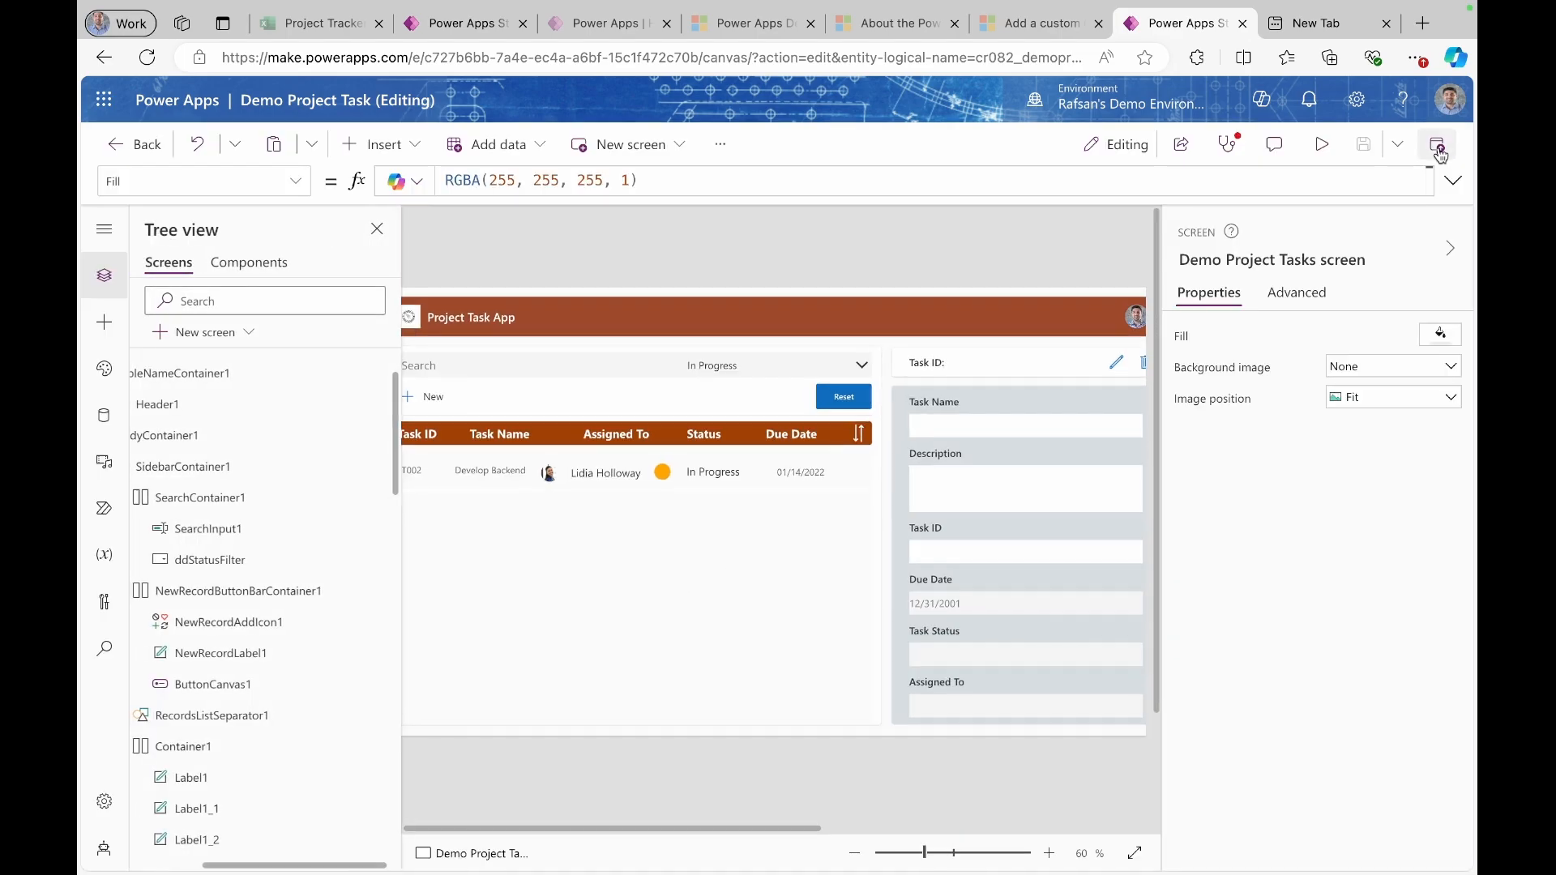
pyautogui.click(841, 397)
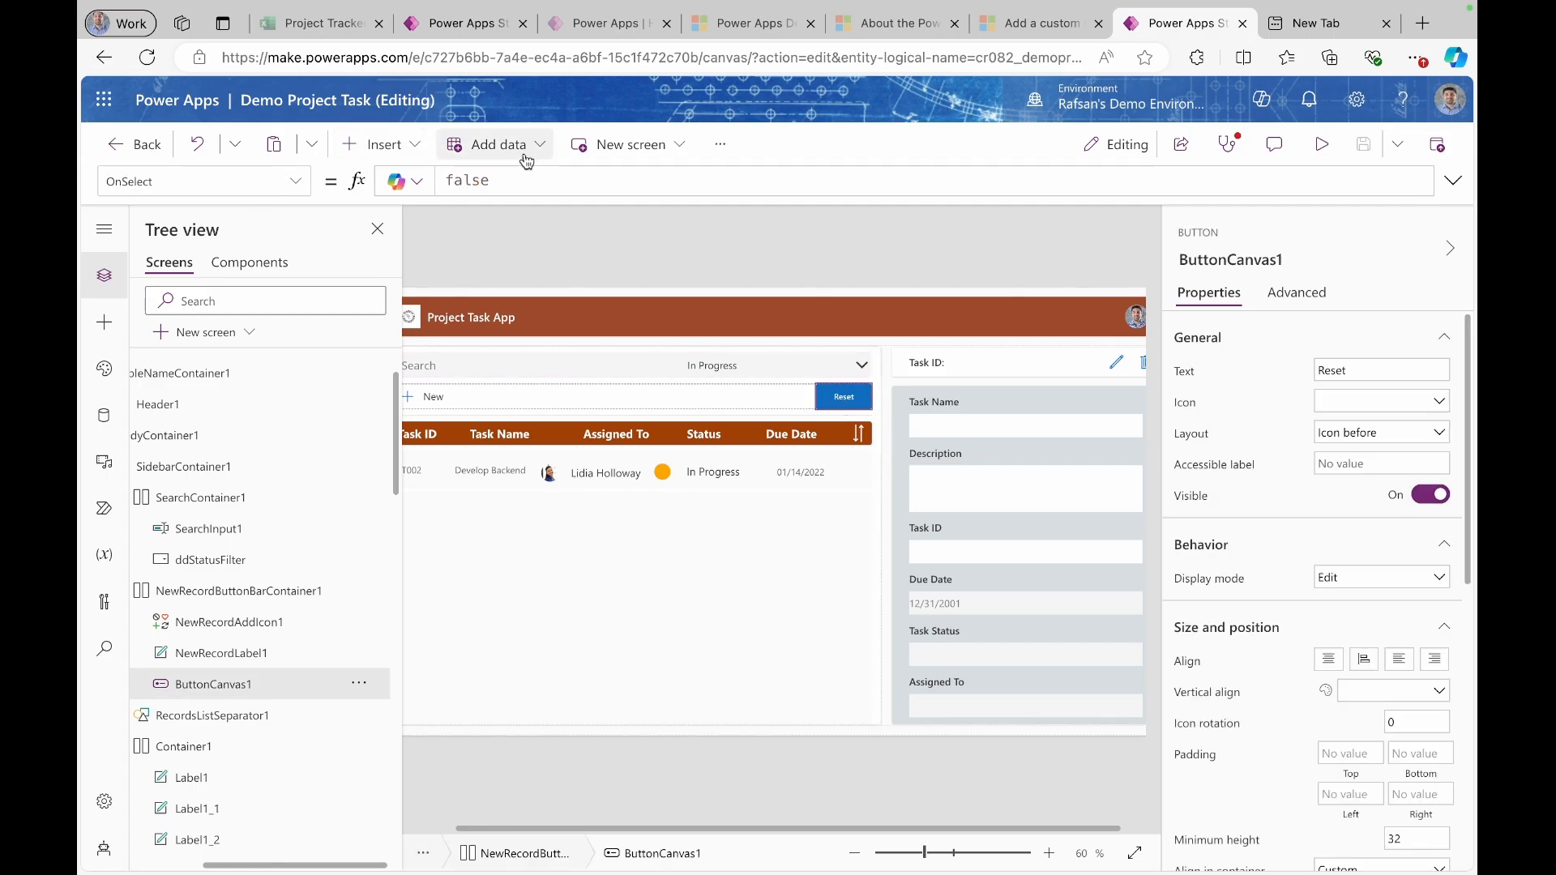
pyautogui.doubleClick(531, 180)
pyautogui.write('Reset')
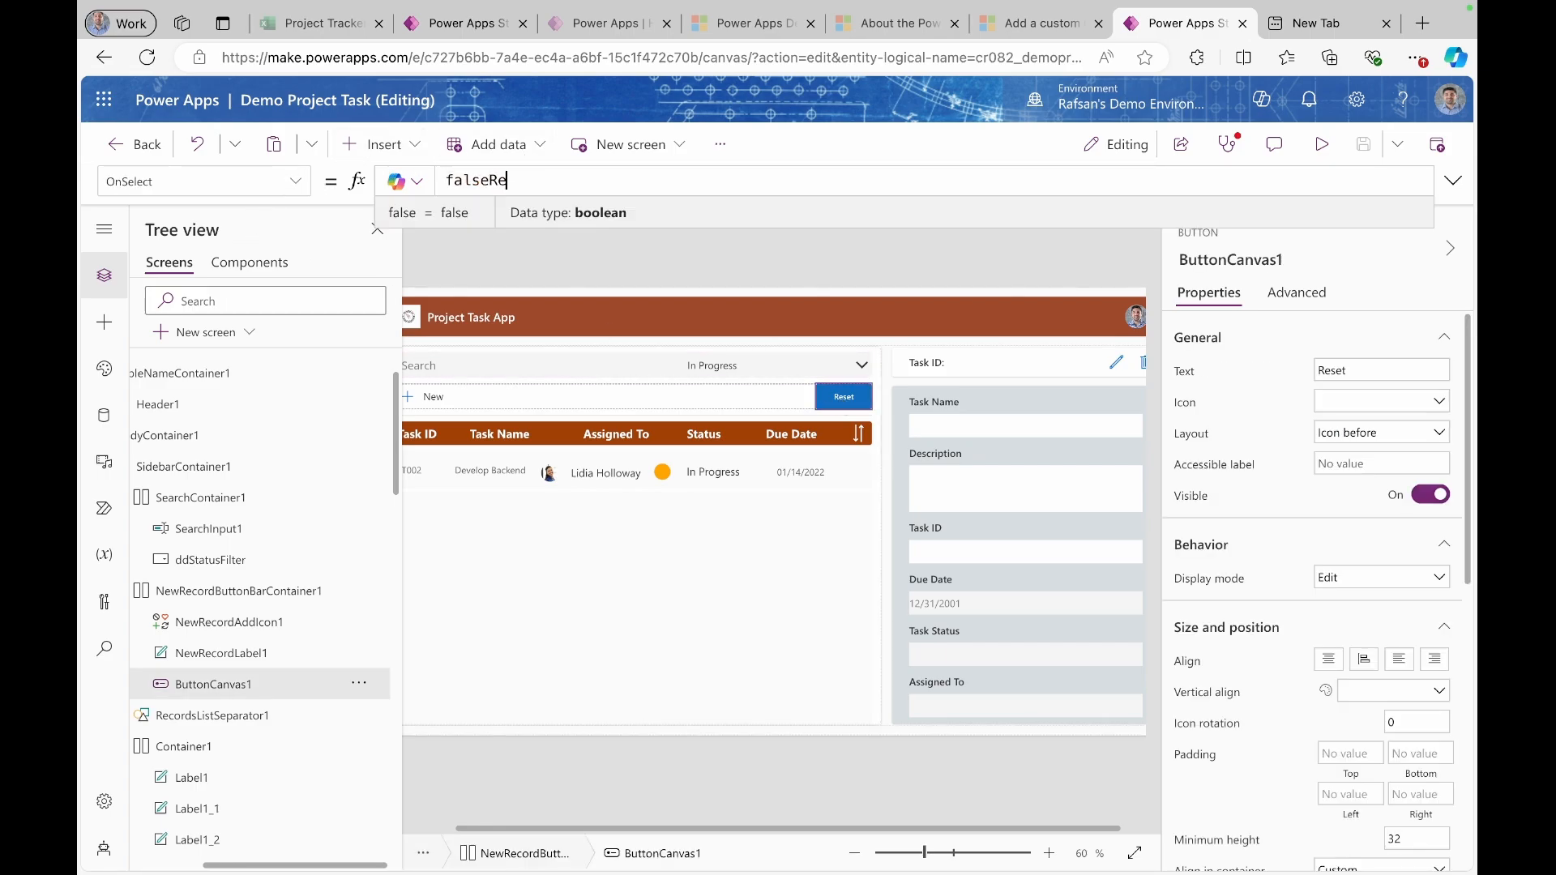
pyautogui.hotkey('ctrl', 'a')
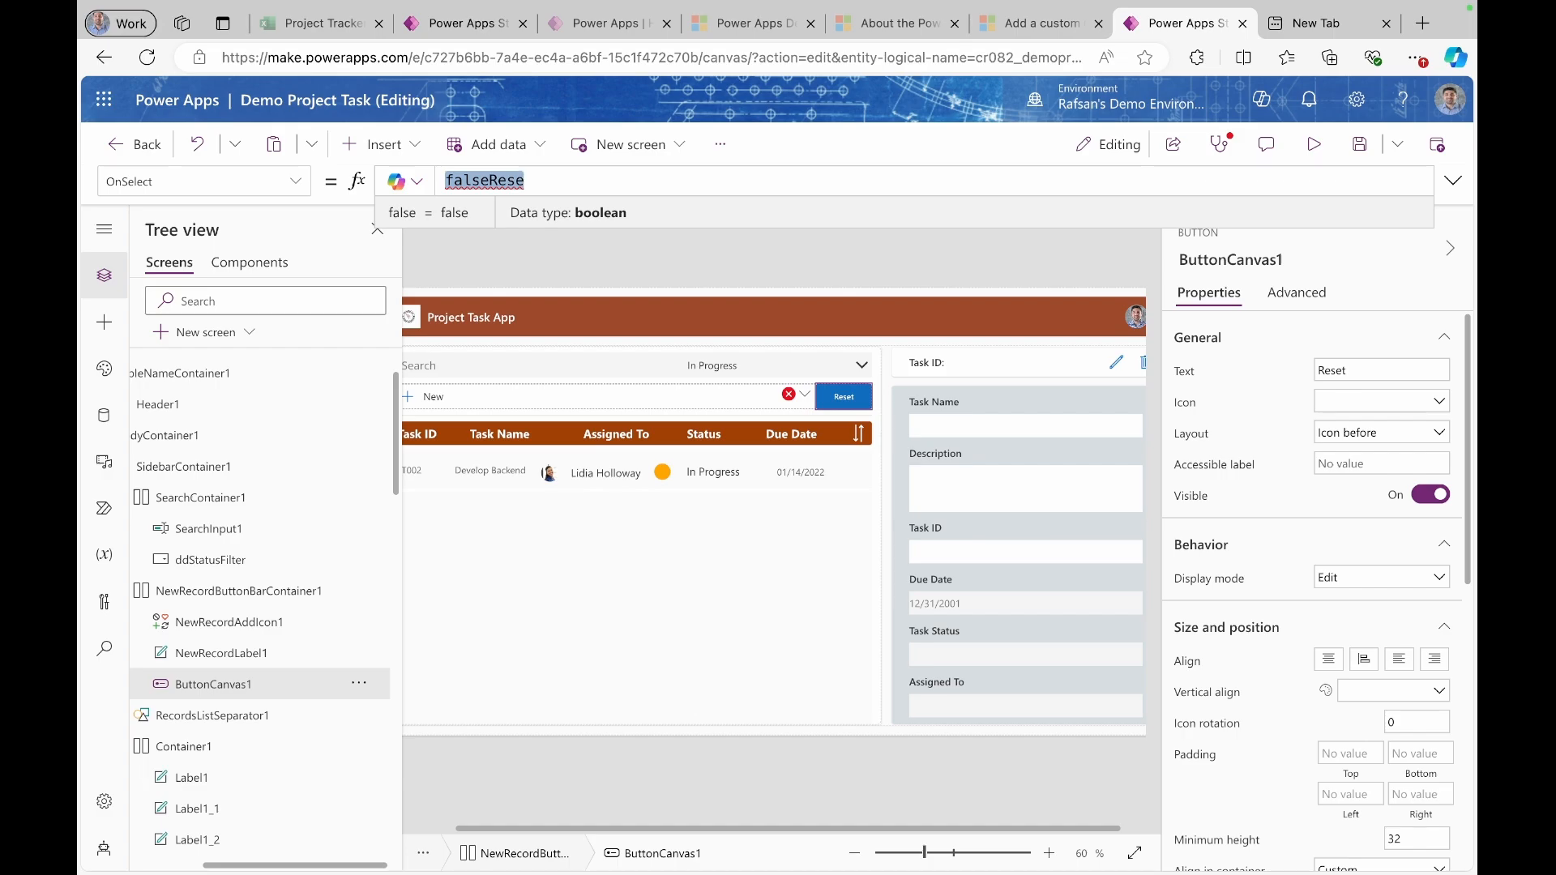
pyautogui.write('Ree')
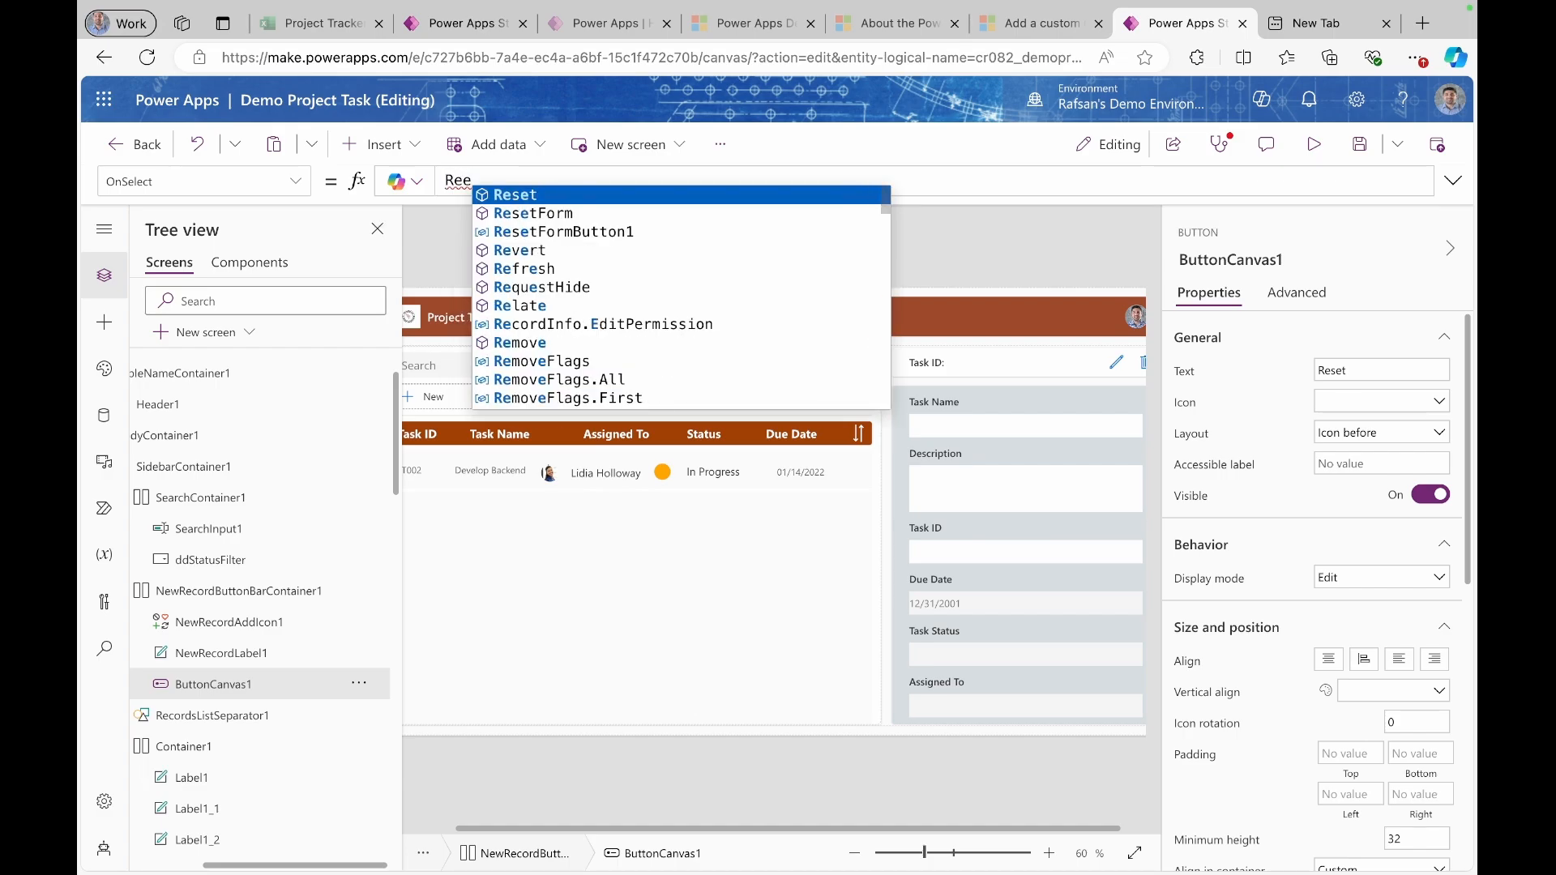
pyautogui.press('BackSpace')
pyautogui.write('set(')
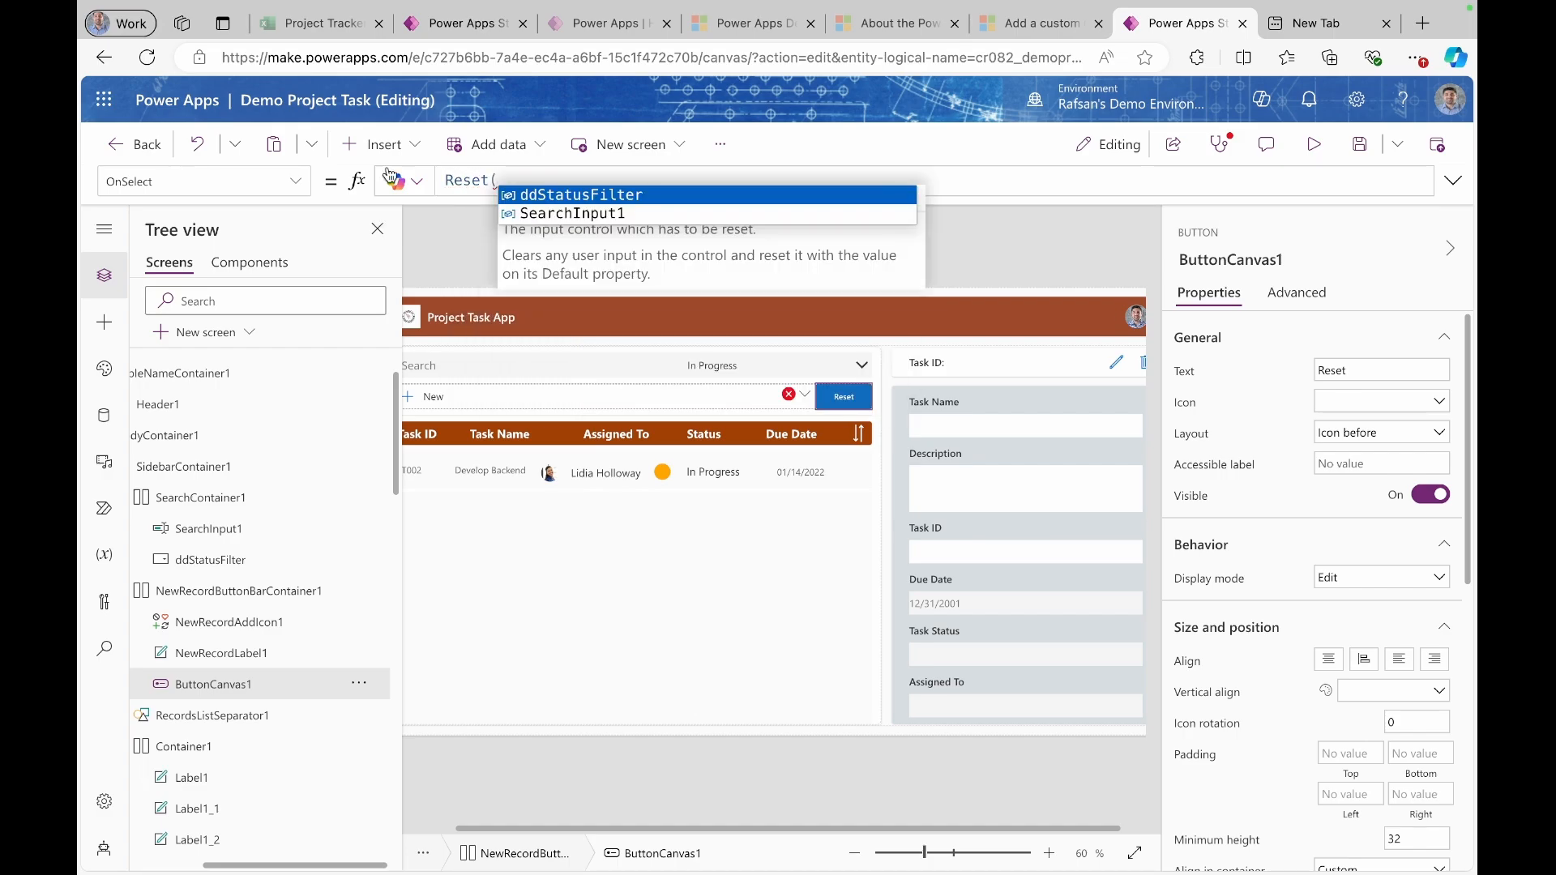
pyautogui.click(528, 196)
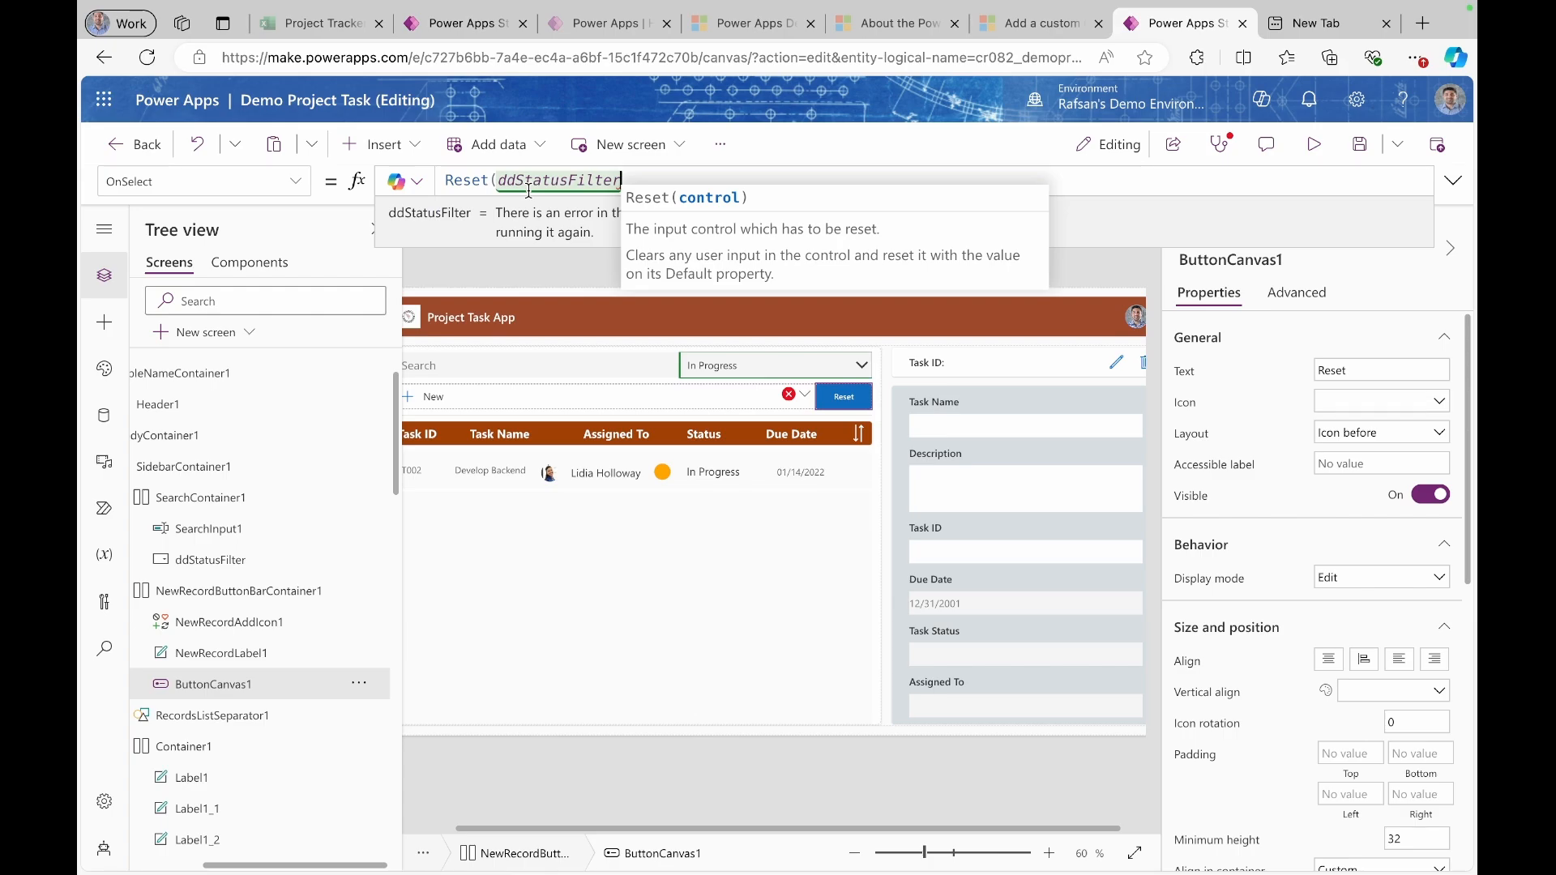
pyautogui.write(')')
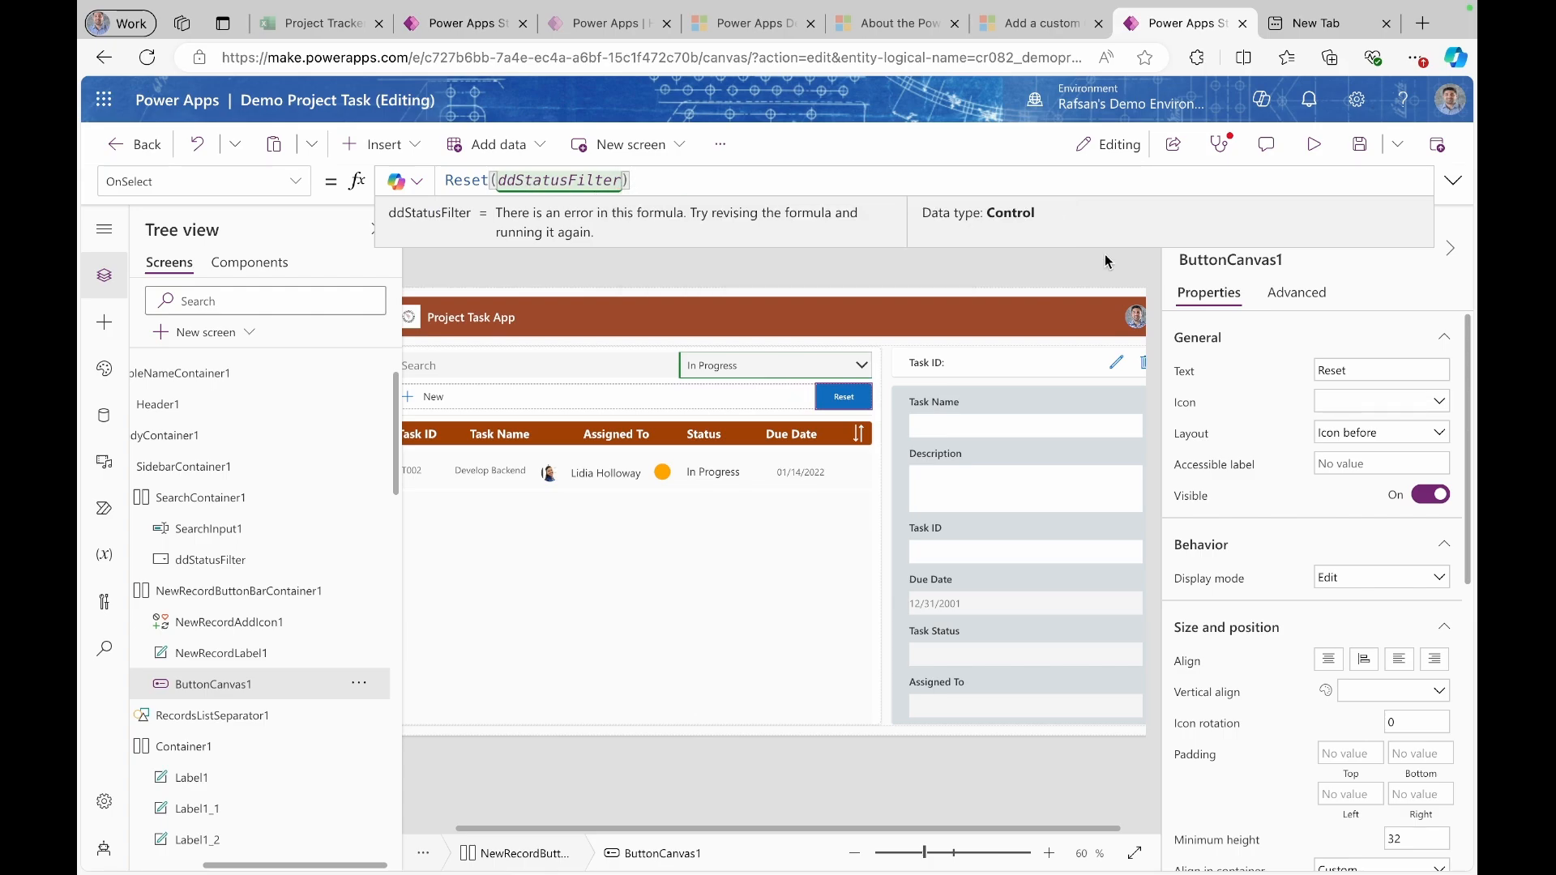
# - Preview the app and test the Reset button, including after filtering the tasks by Completed, and close the preview
pyautogui.click(1314, 146)
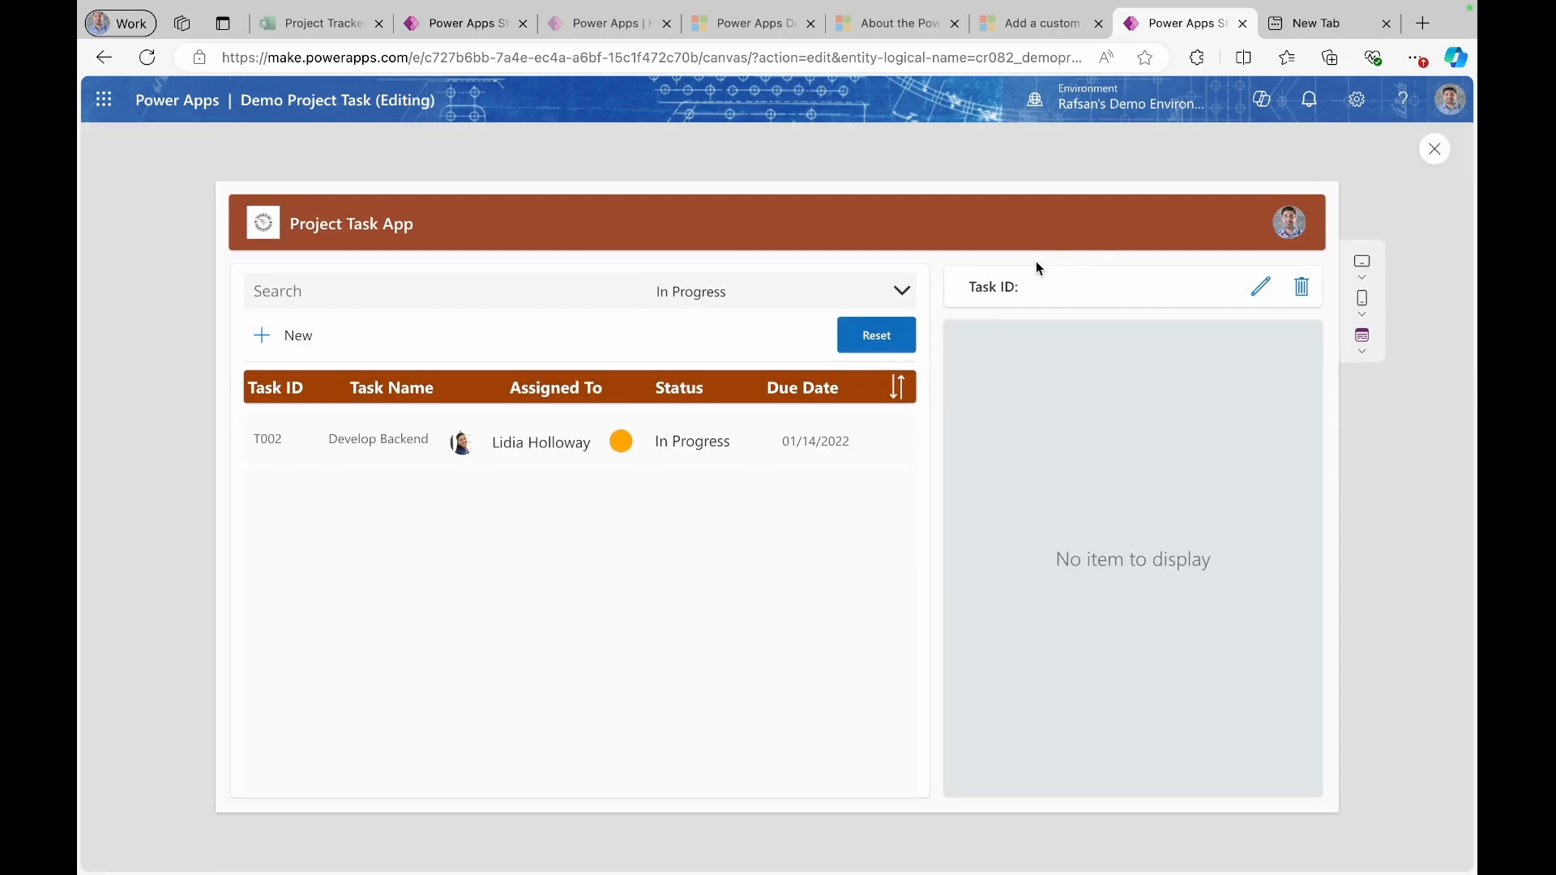
pyautogui.click(894, 341)
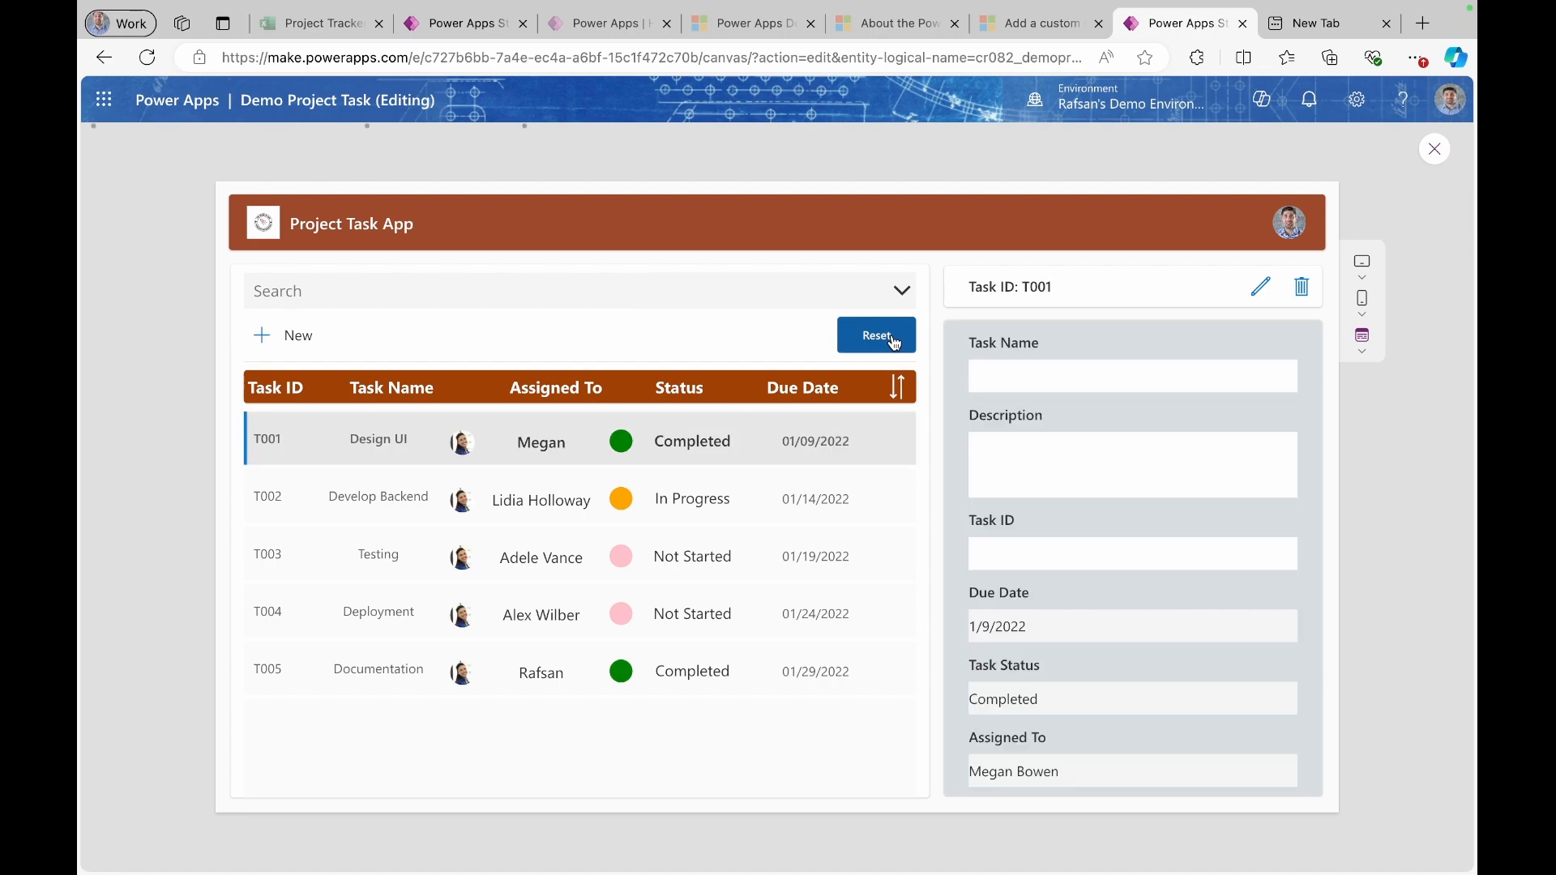
pyautogui.click(905, 290)
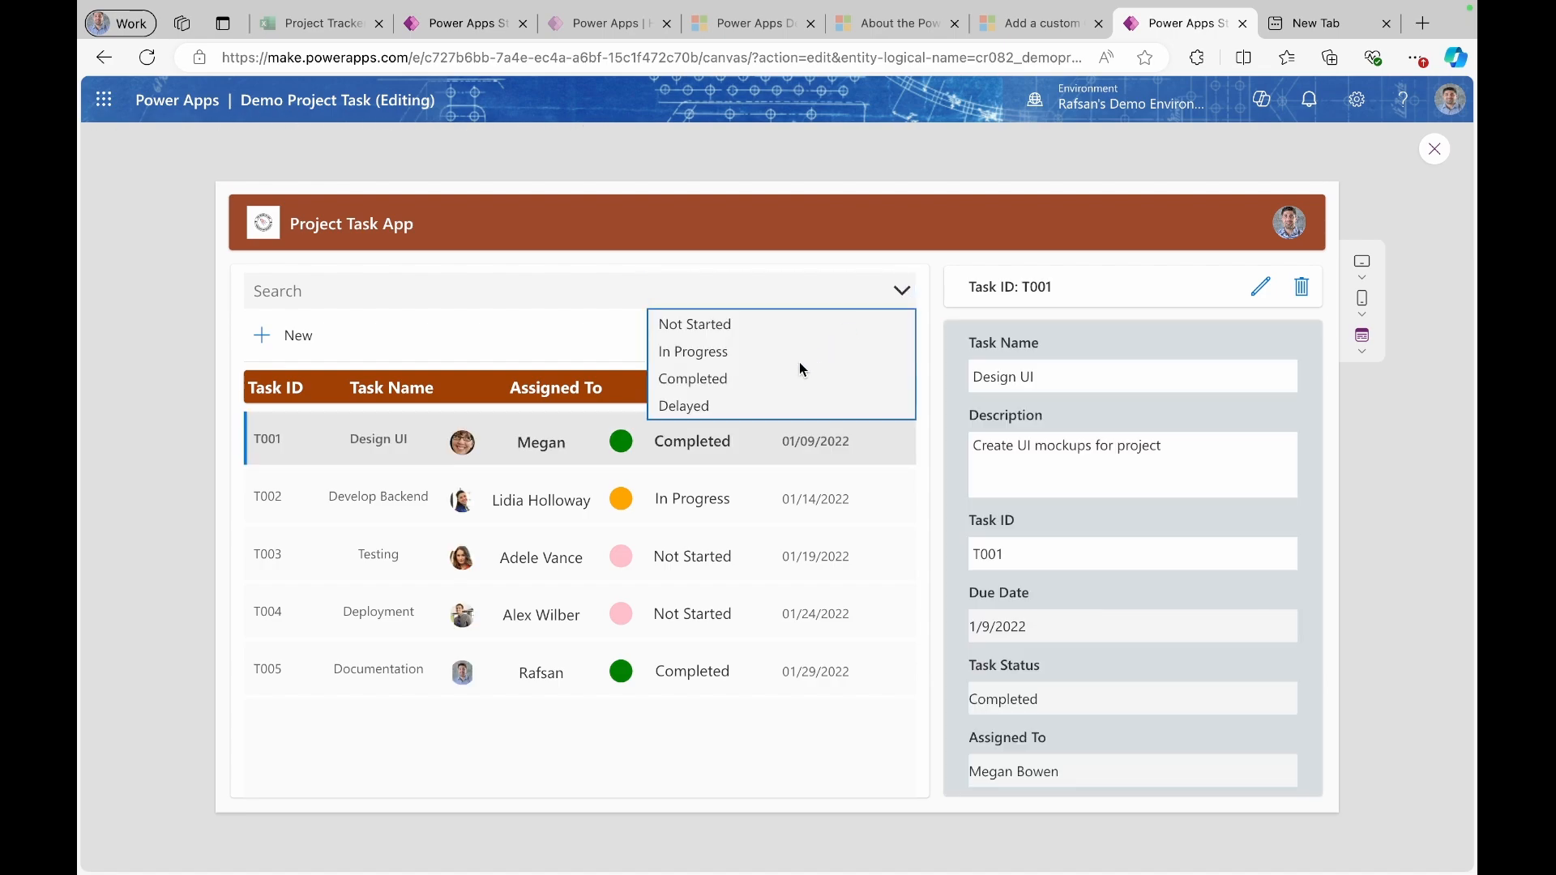
pyautogui.click(784, 378)
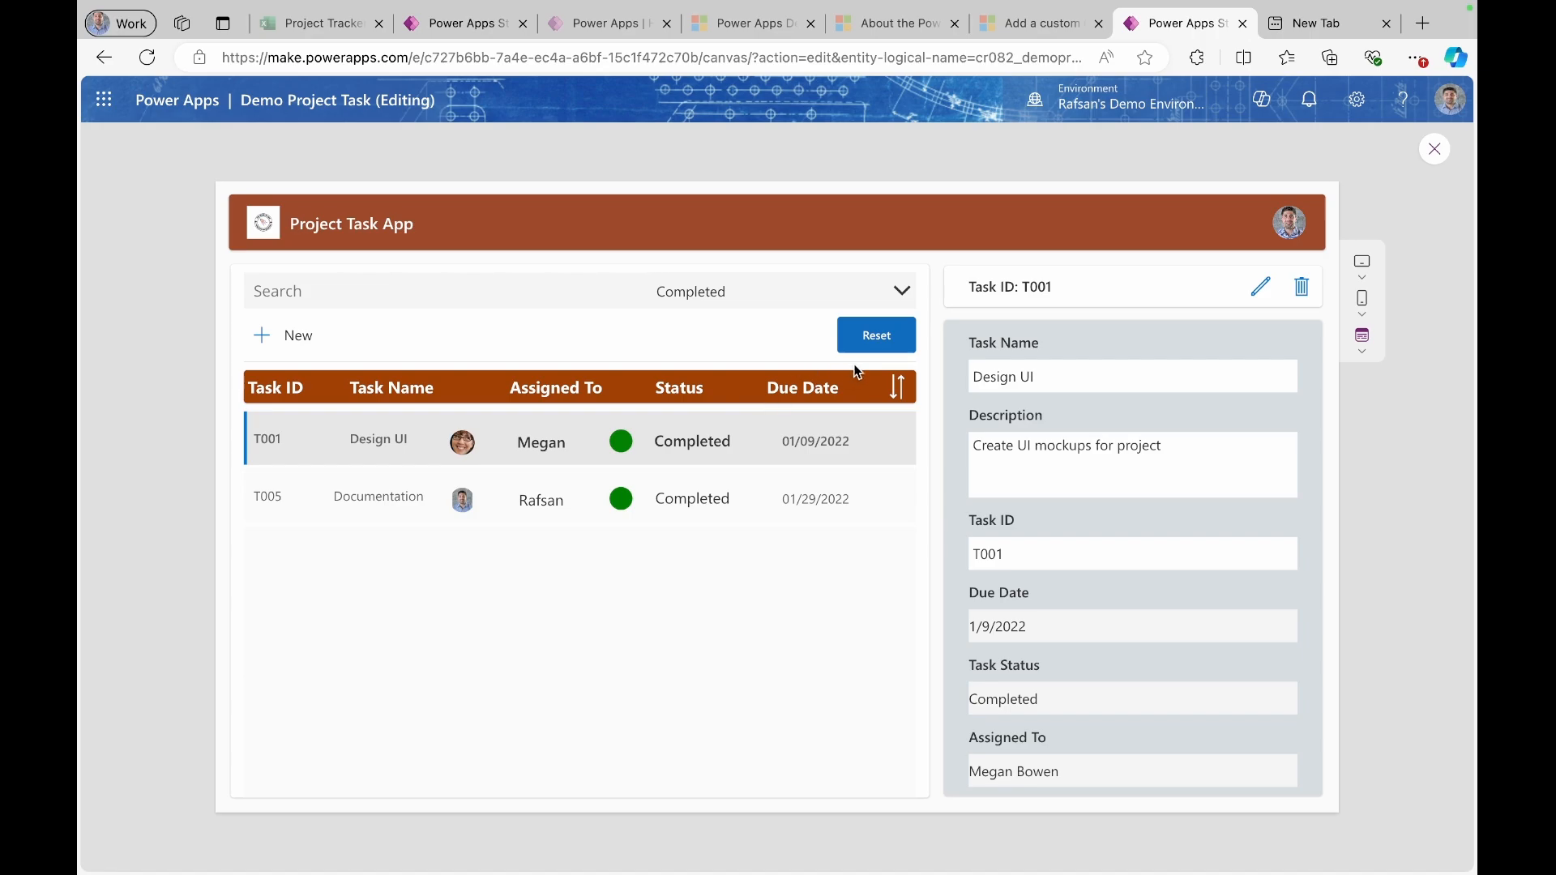
pyautogui.click(877, 342)
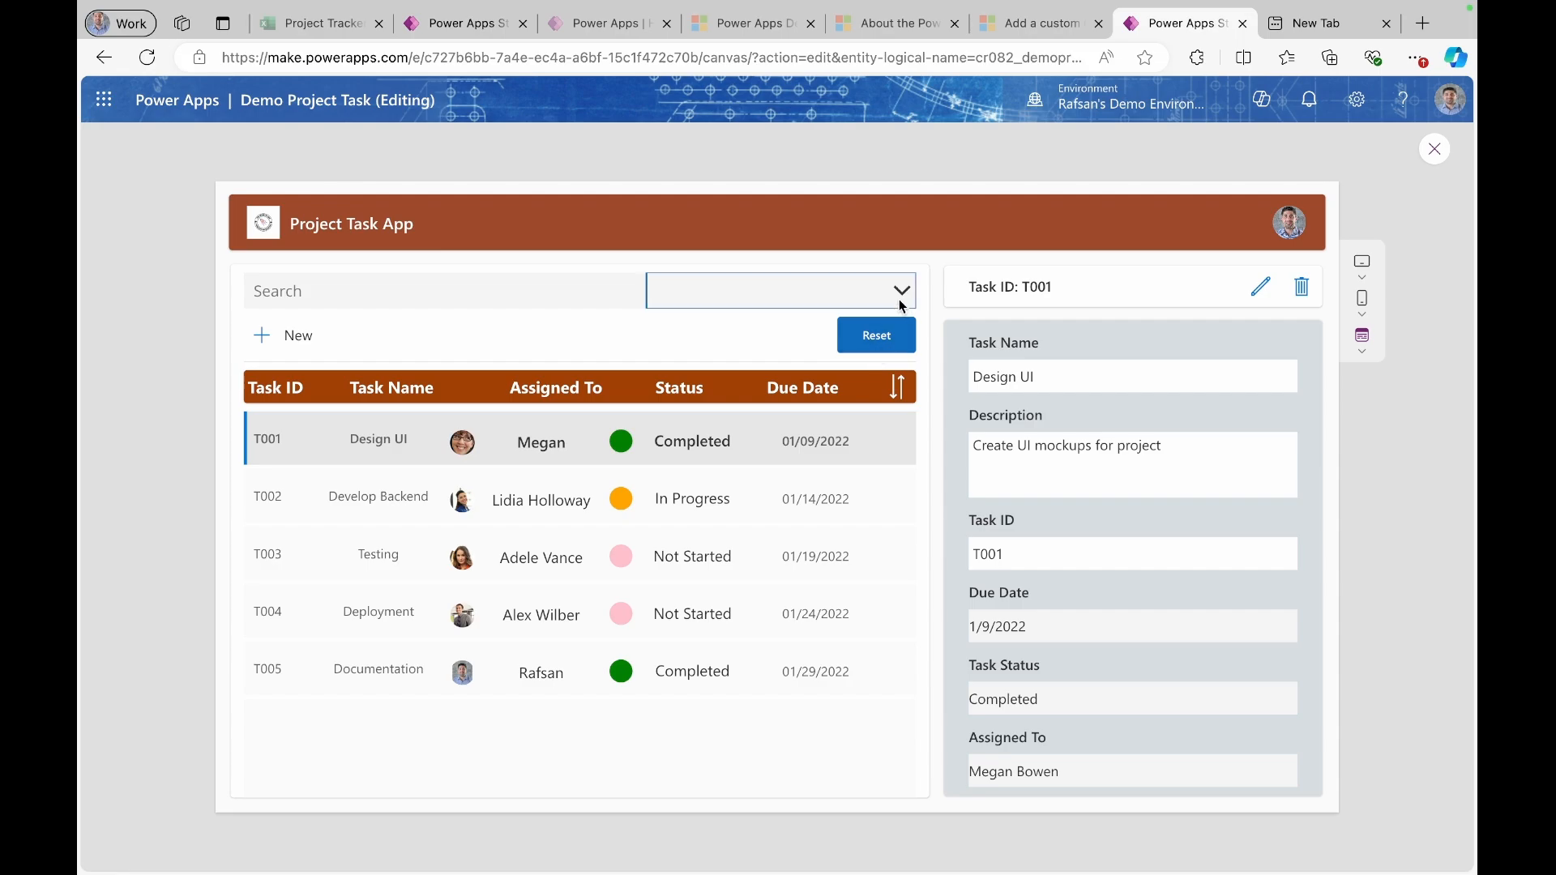
pyautogui.click(1434, 155)
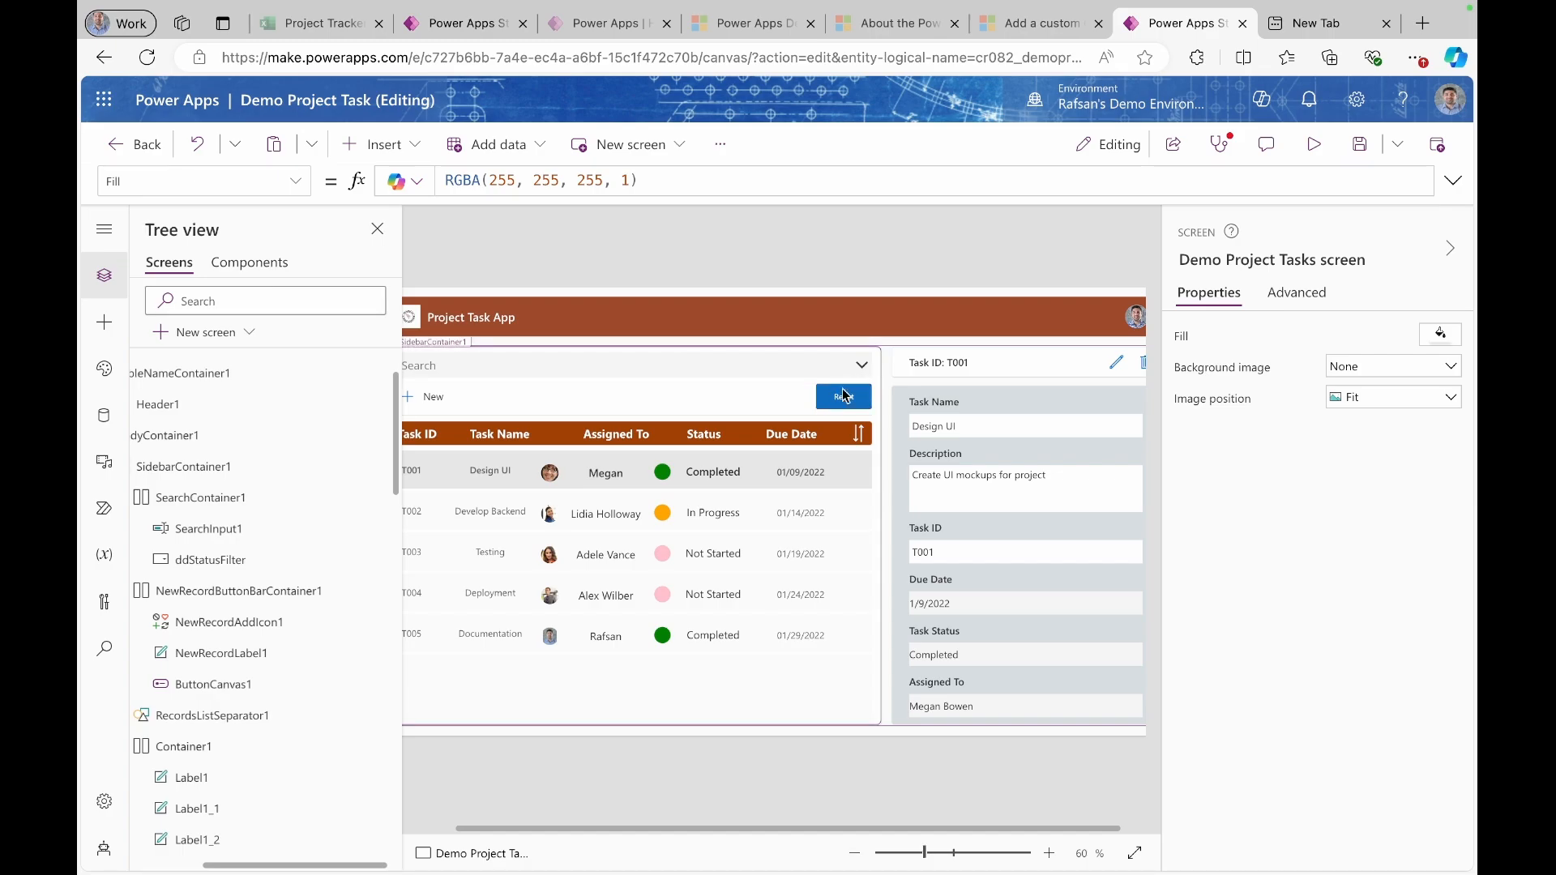
# - Set the Reset button's Visible formula to !IsBlank(ddStatusFilter.Selected.Value)
pyautogui.click(839, 400)
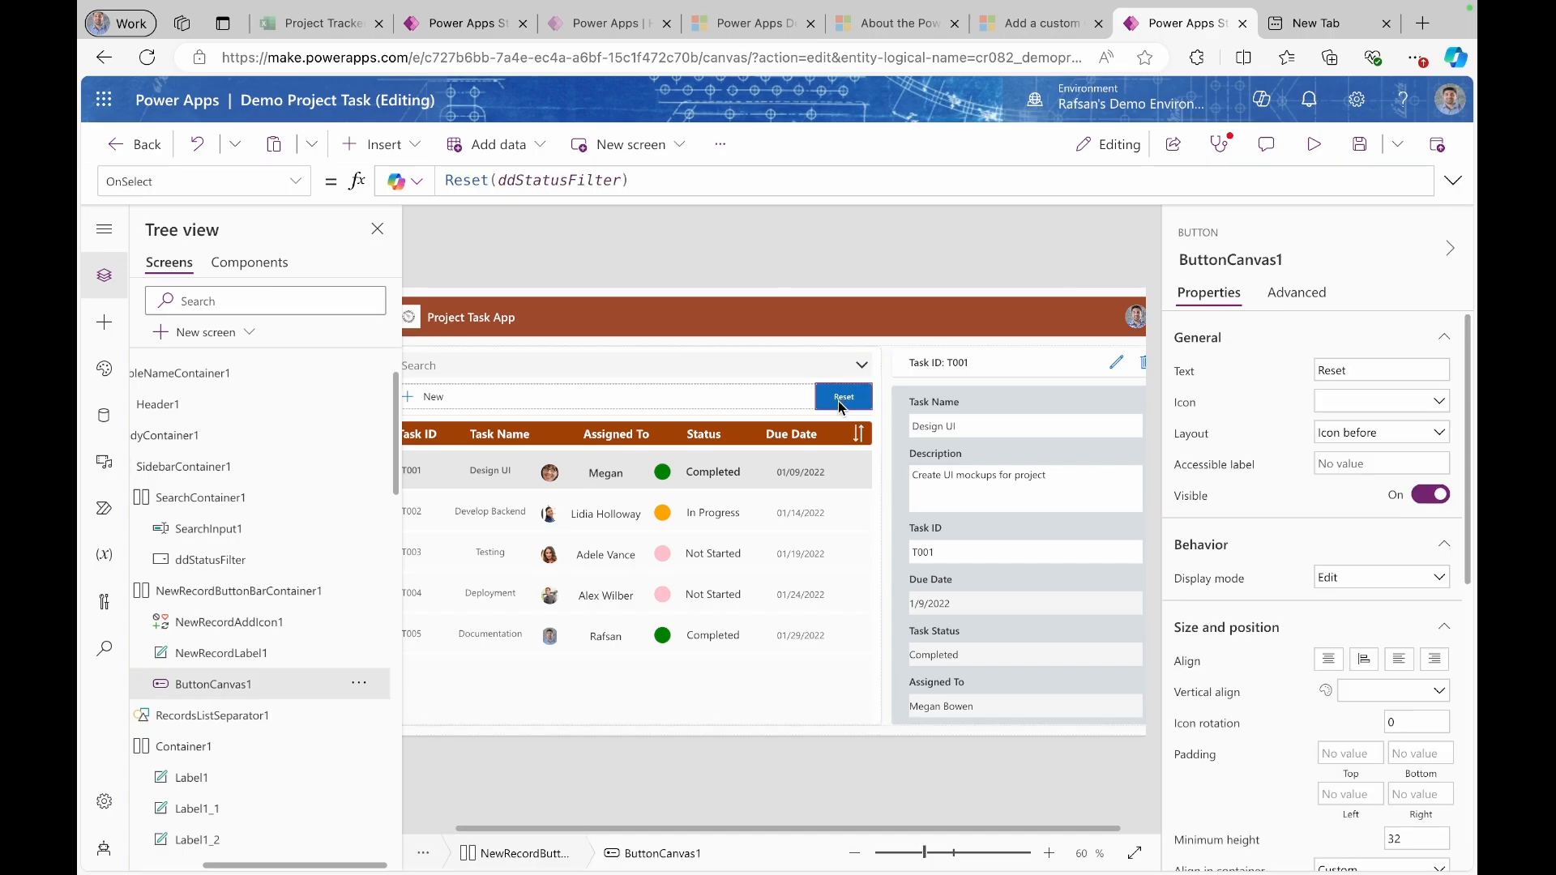
pyautogui.click(293, 181)
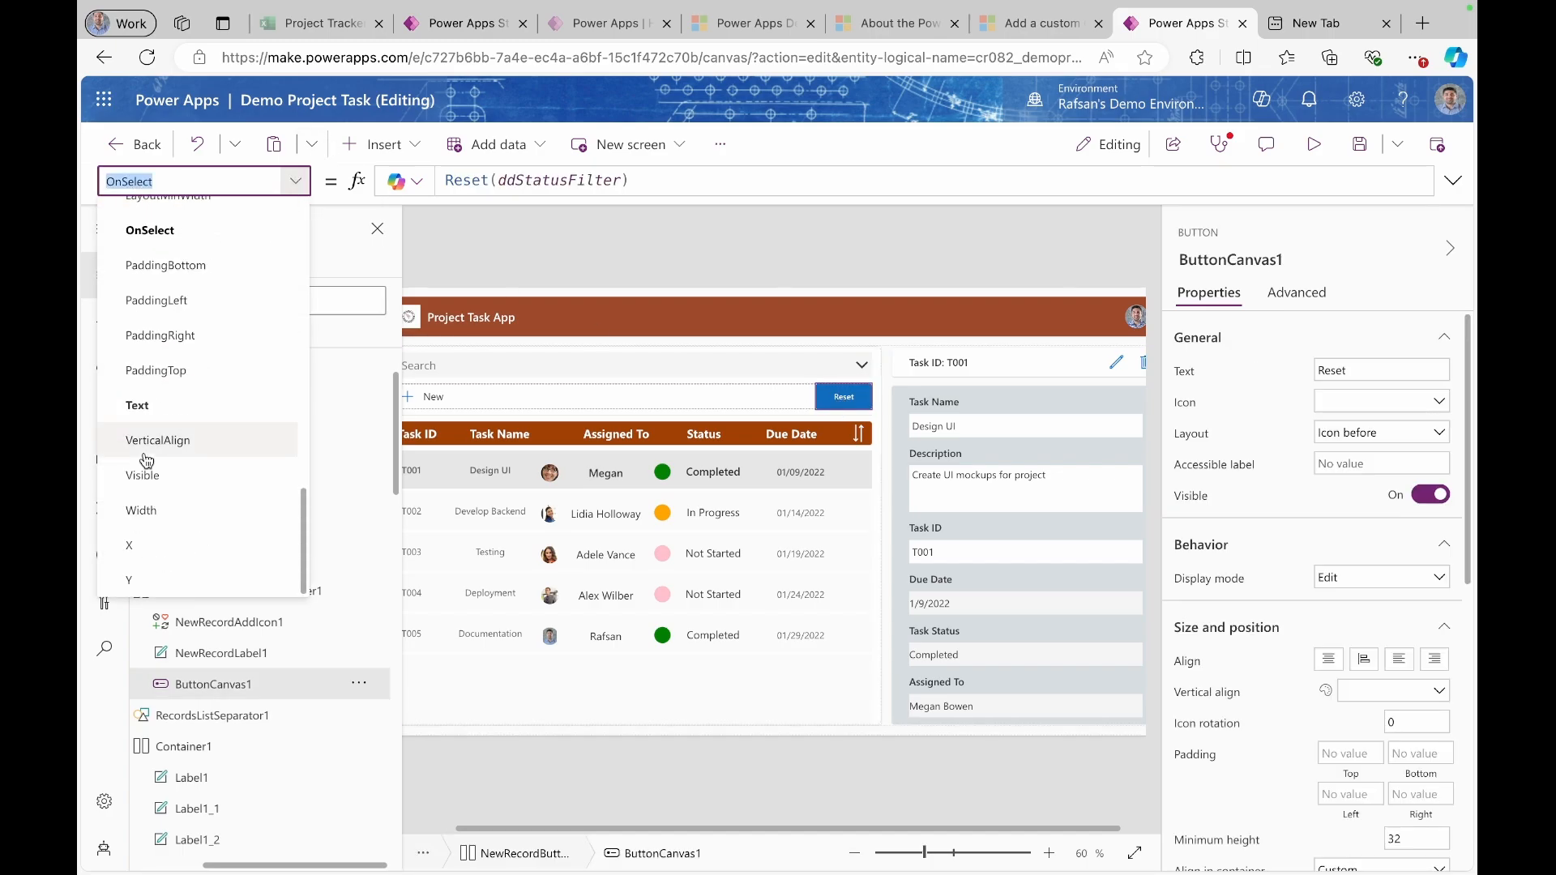
pyautogui.click(142, 475)
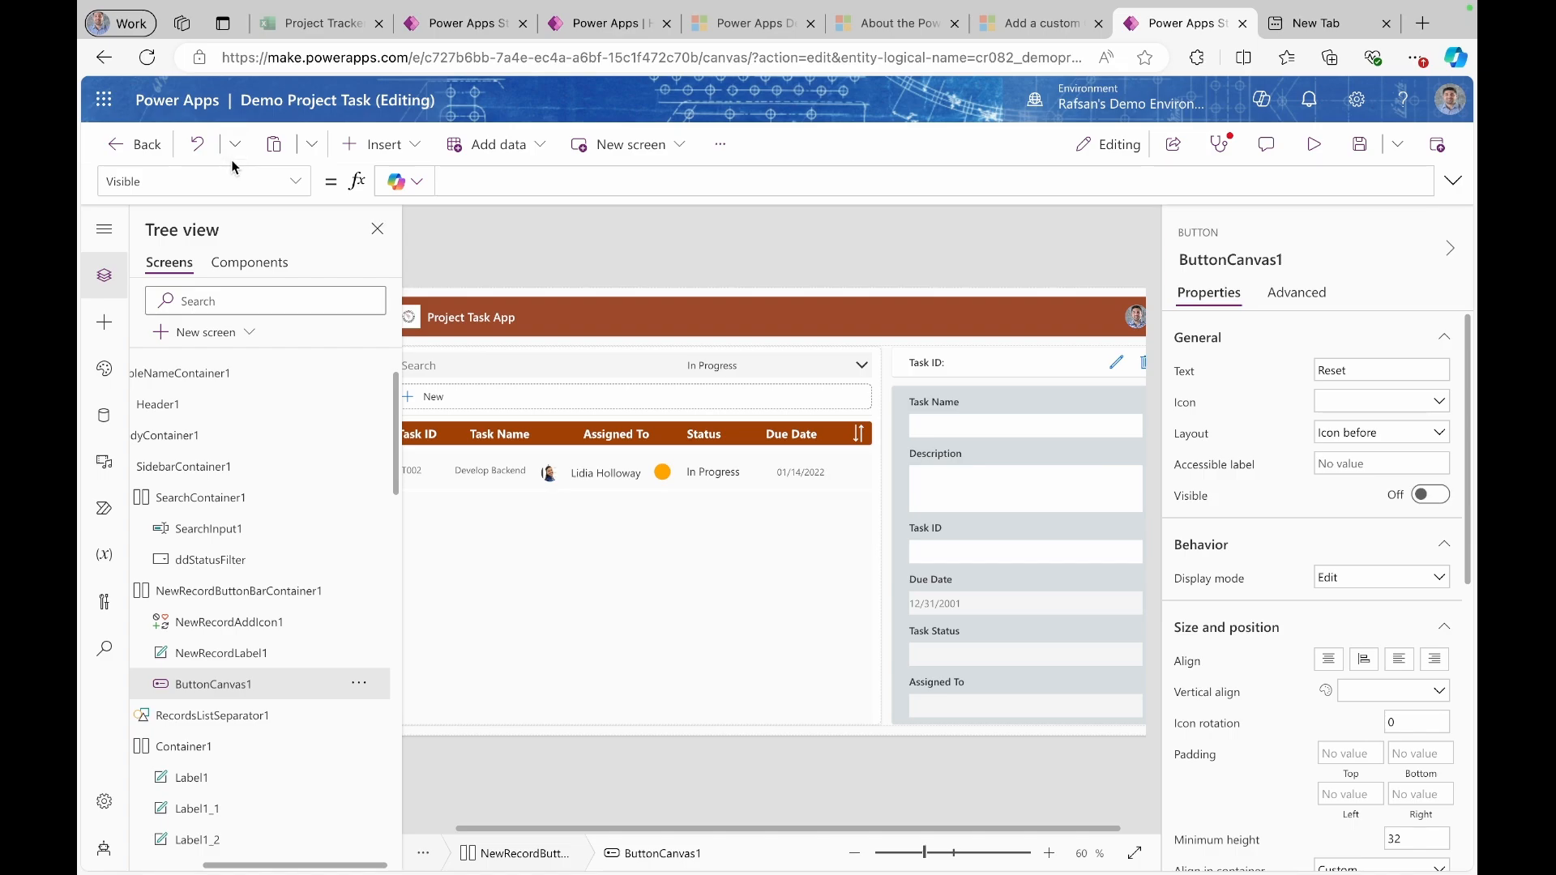
pyautogui.click(493, 177)
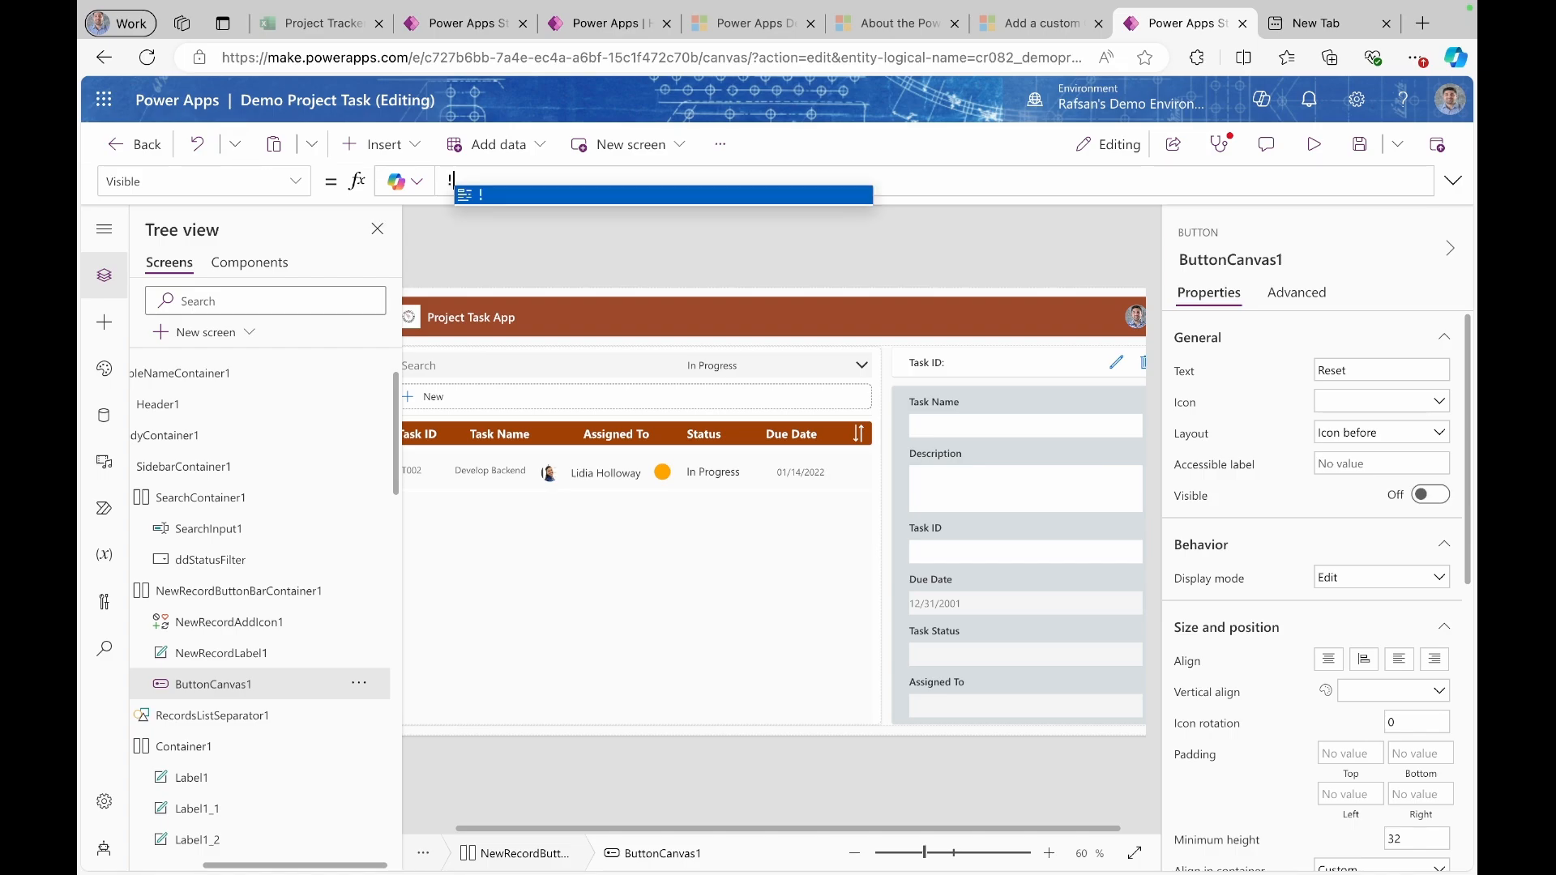
pyautogui.write('!IsBlank')
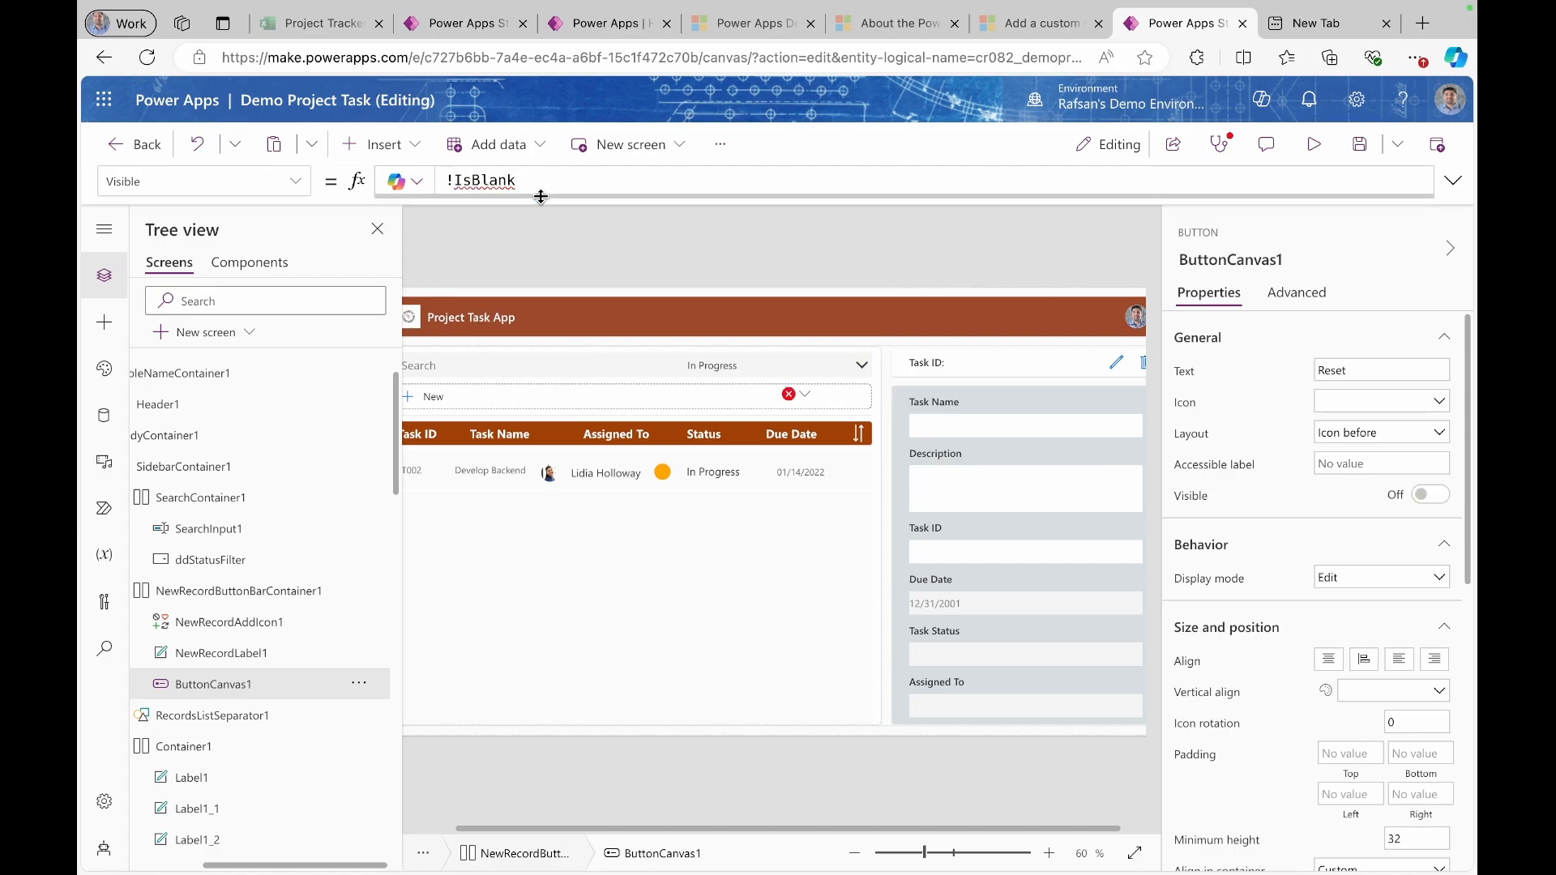
pyautogui.write('(ddStatusFilter.')
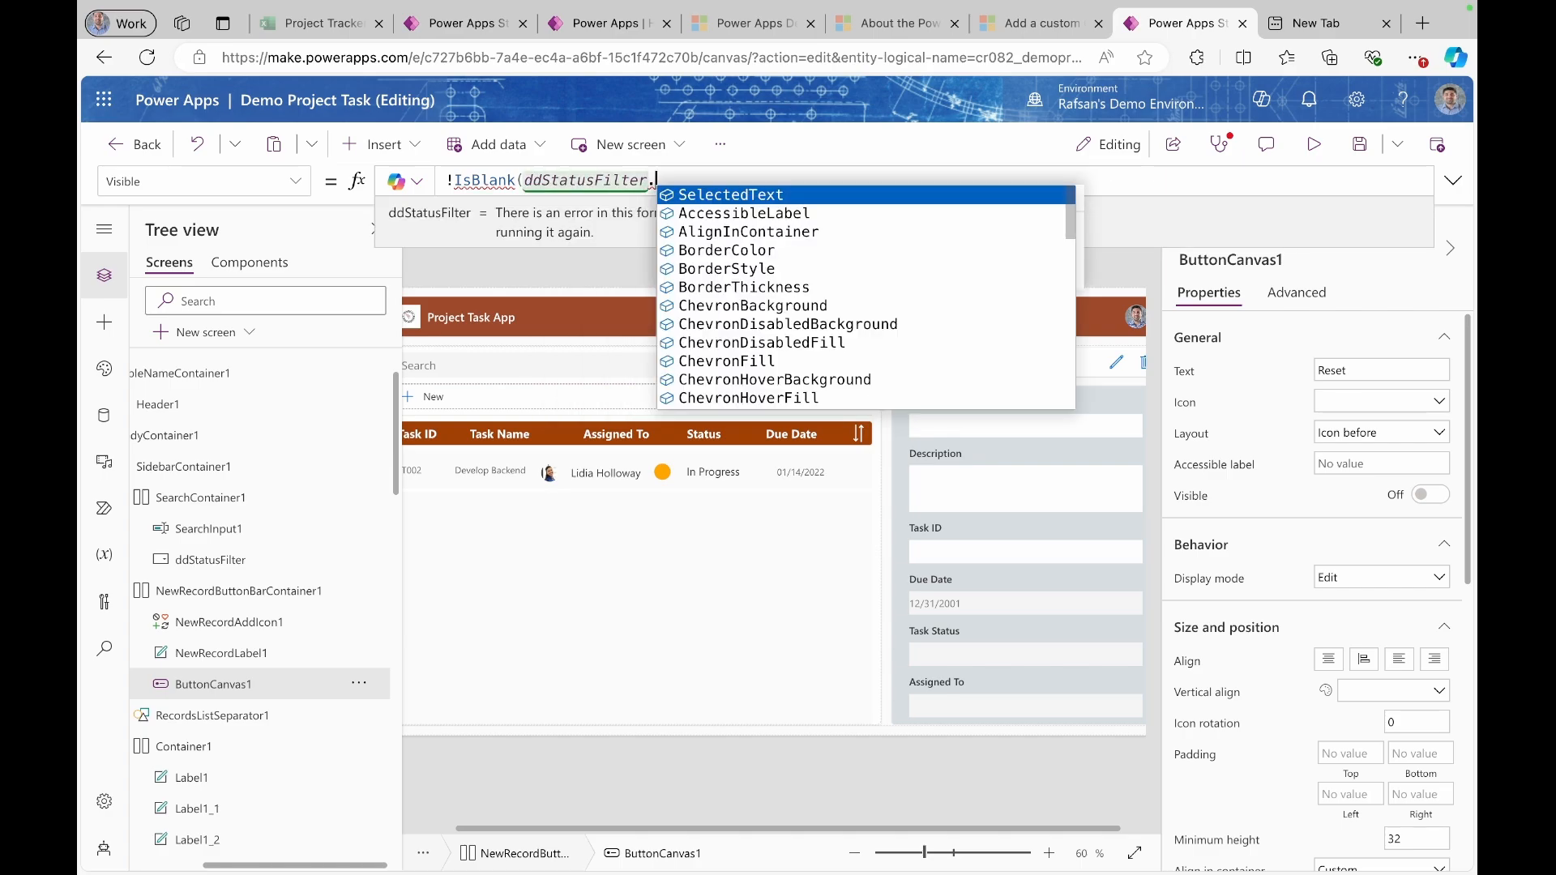
pyautogui.write('Selecet')
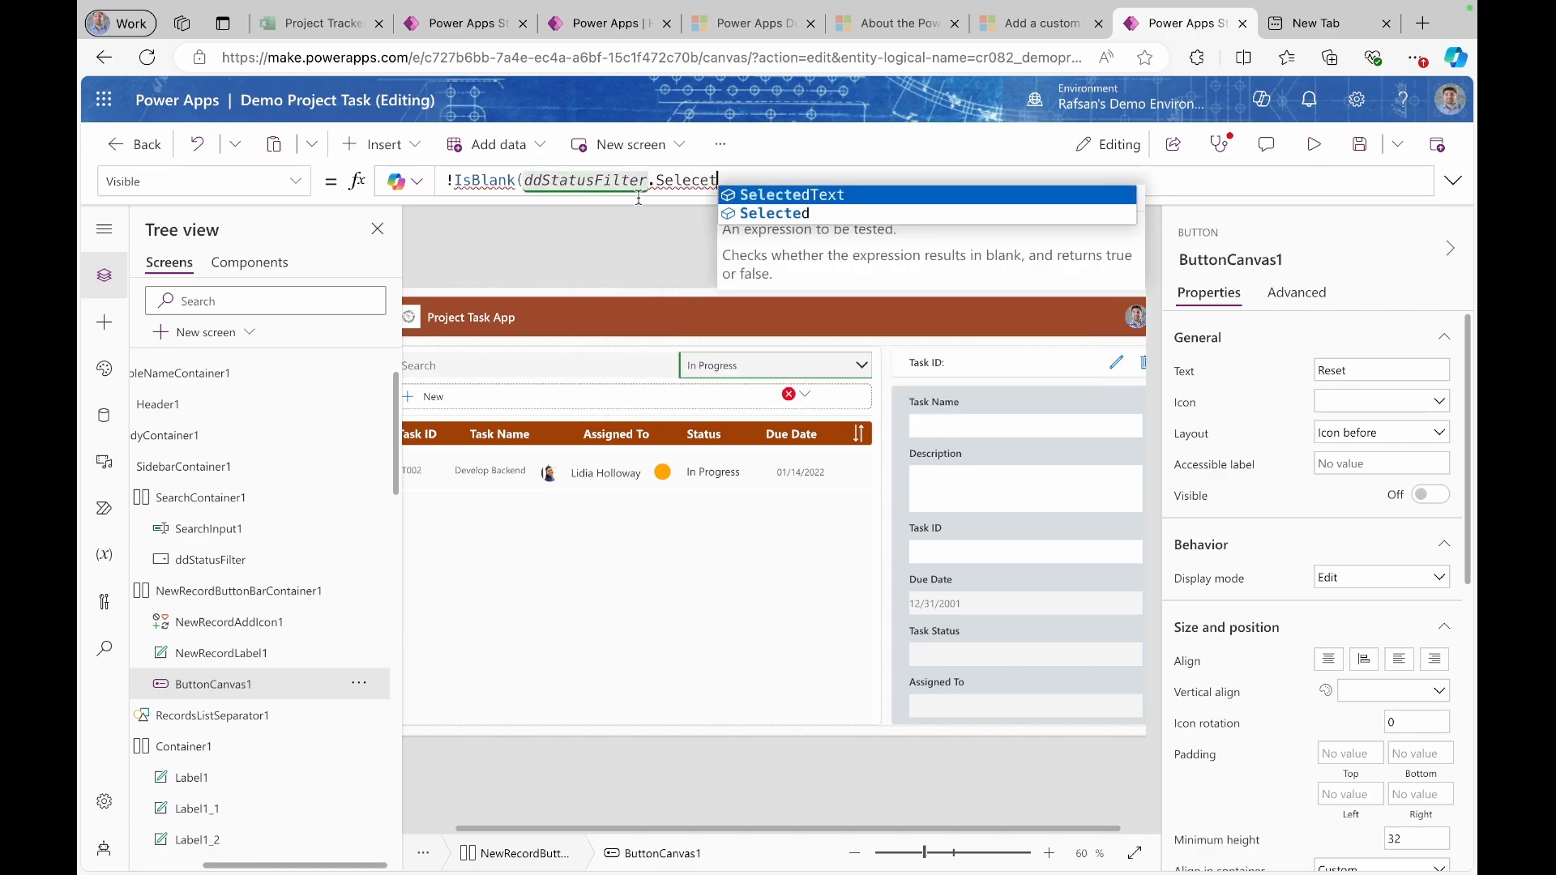
pyautogui.click(755, 213)
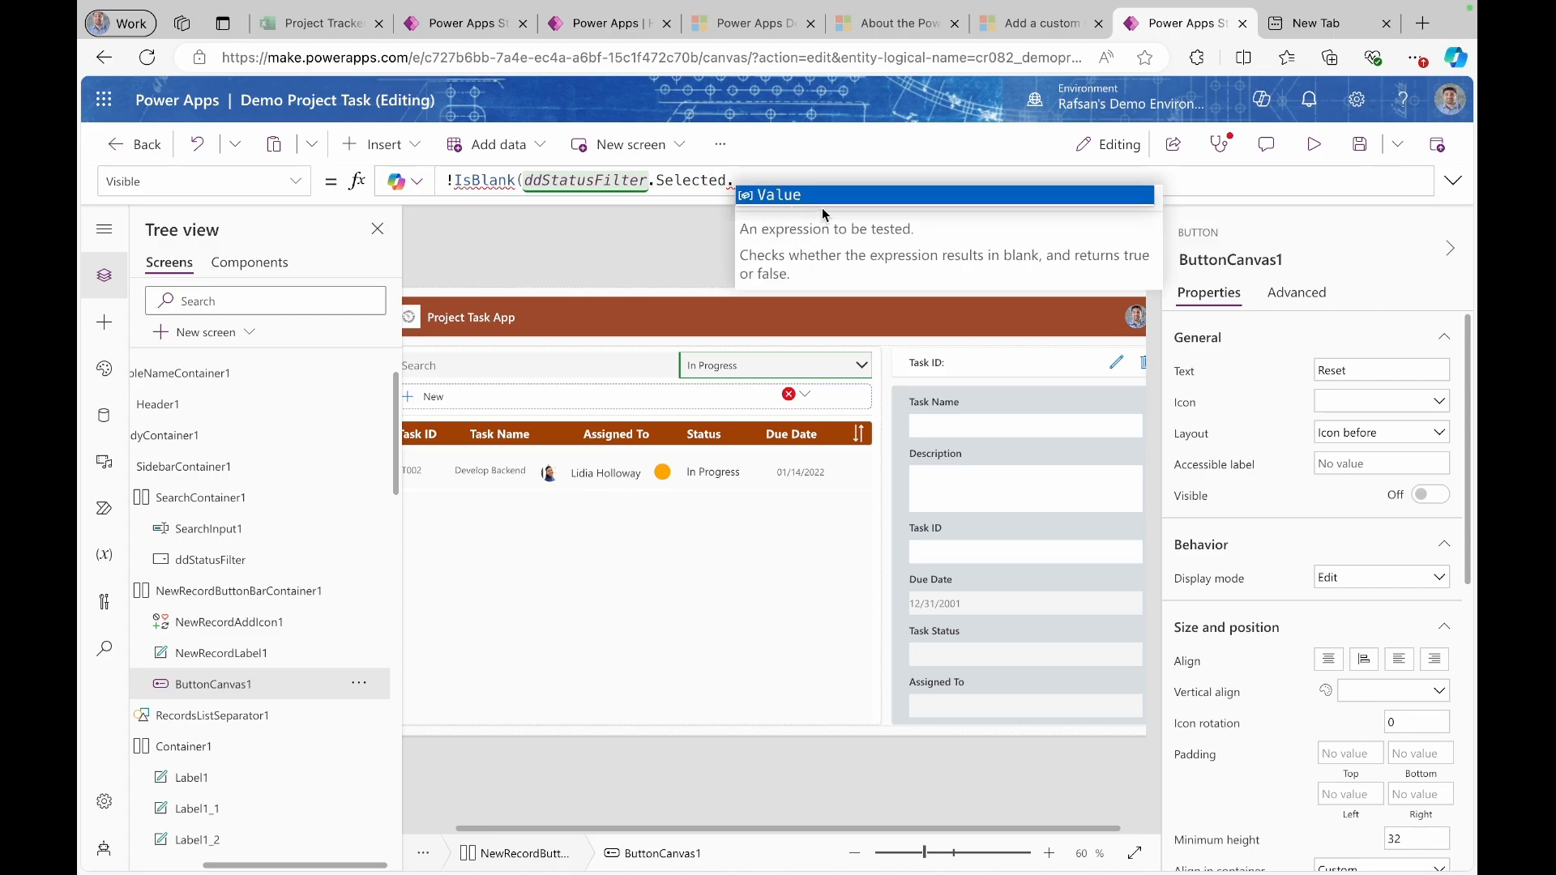
pyautogui.write('.Value)')
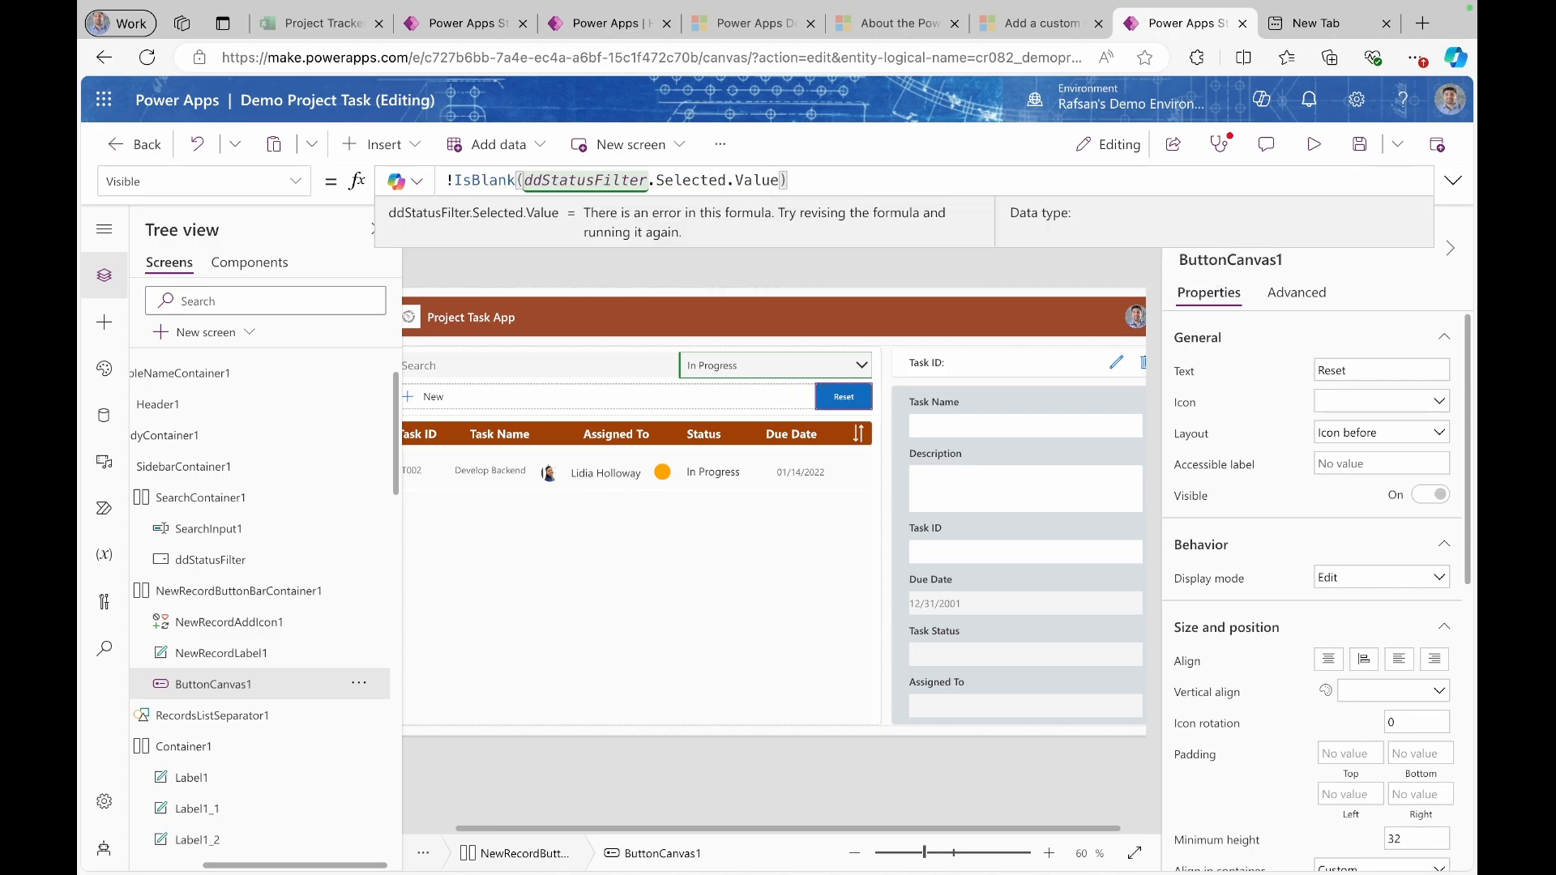
# - Preview the app and reset the In Progress filter to check the Reset button's visibility, and close the preview
pyautogui.click(1314, 145)
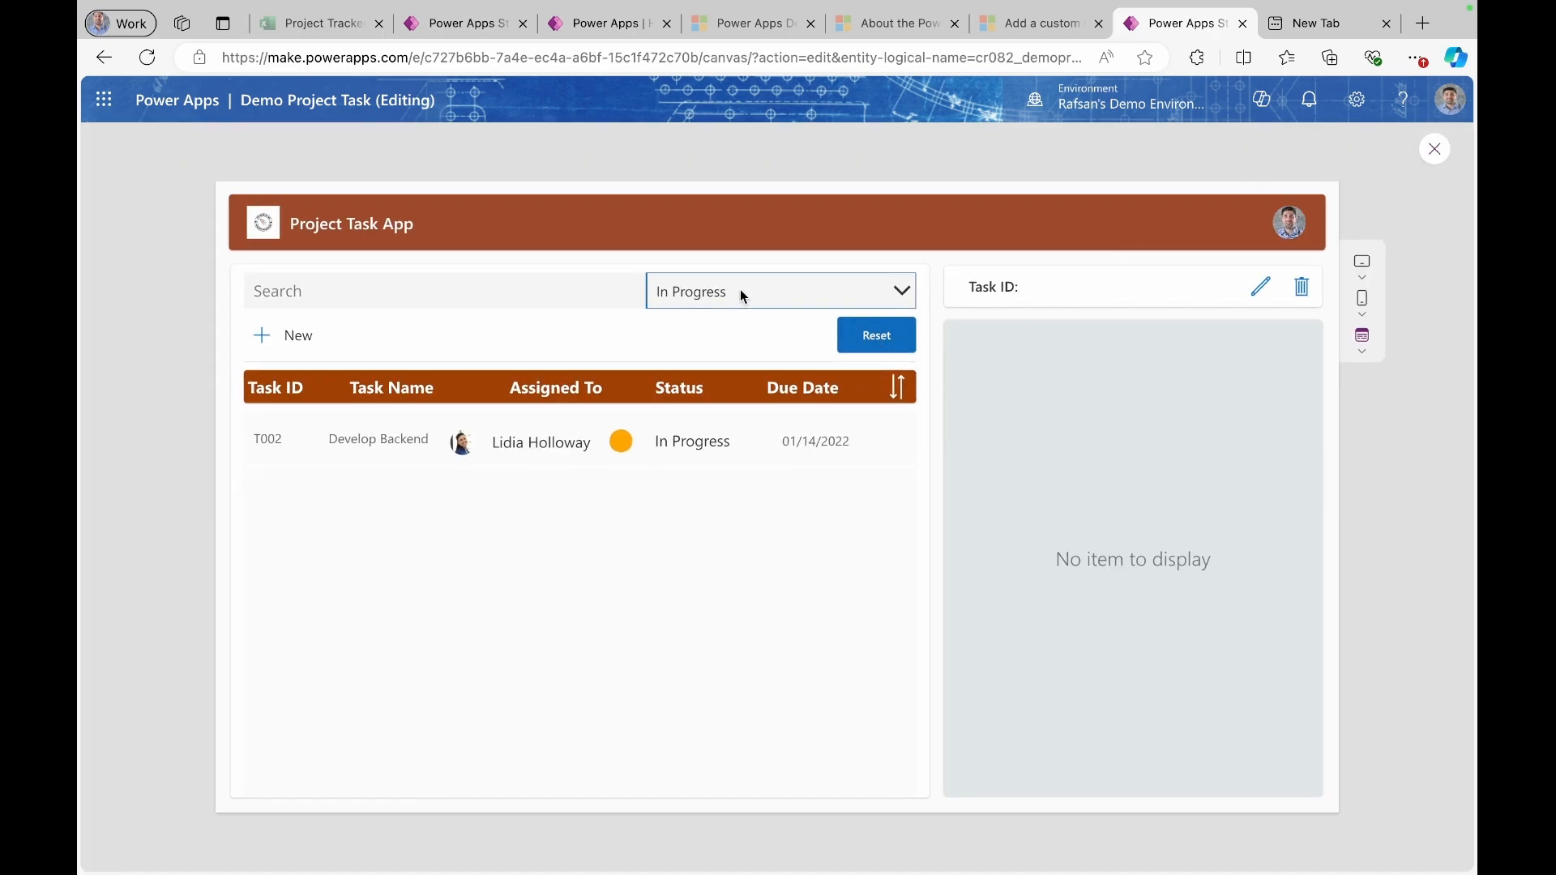
pyautogui.click(873, 346)
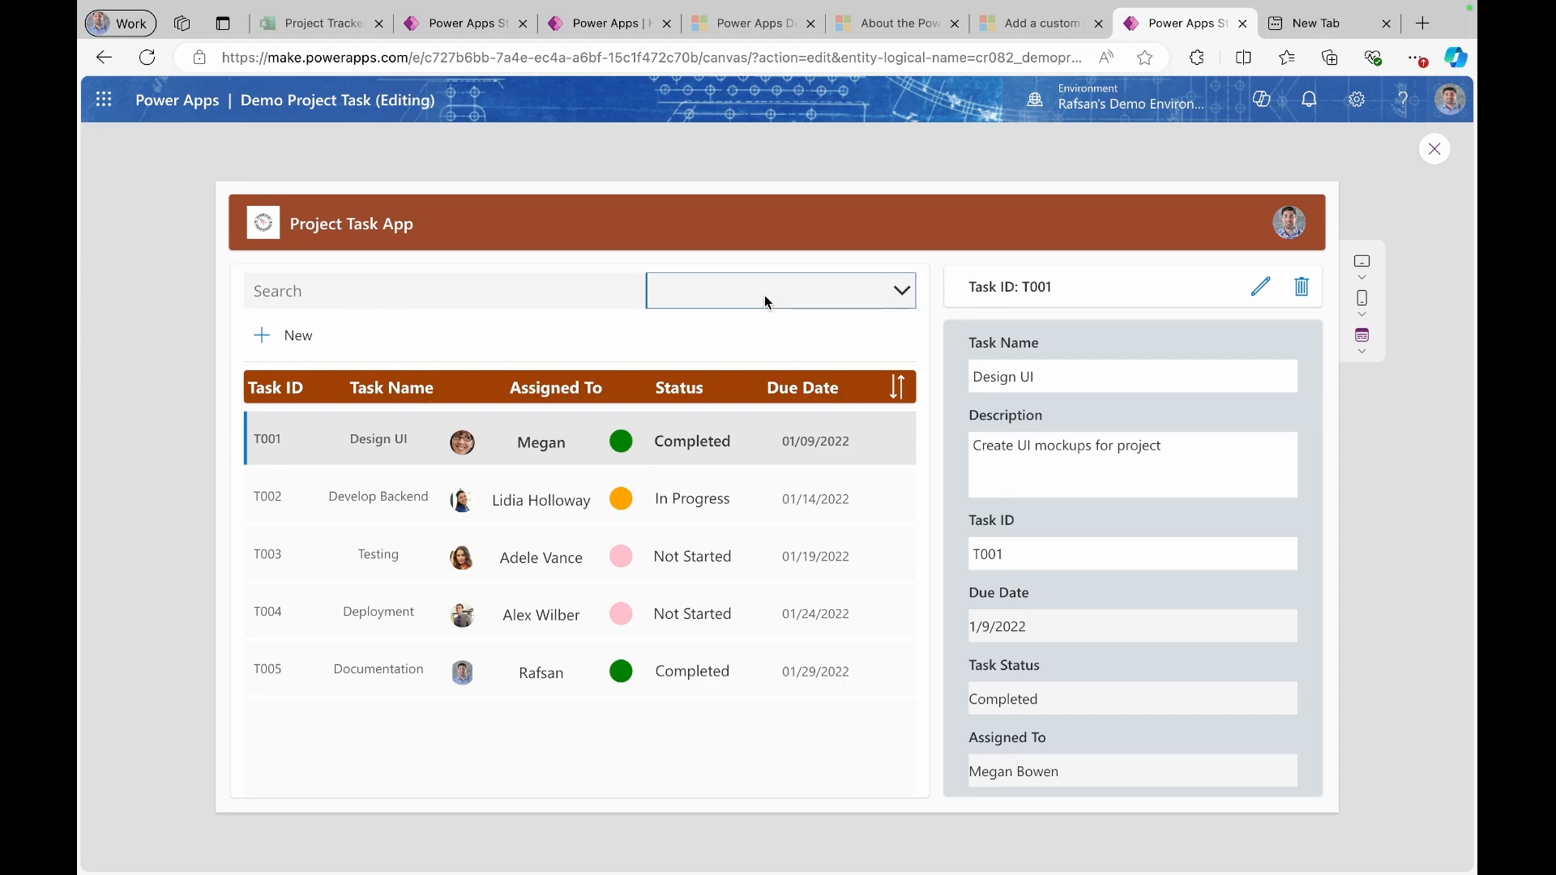
pyautogui.click(1435, 148)
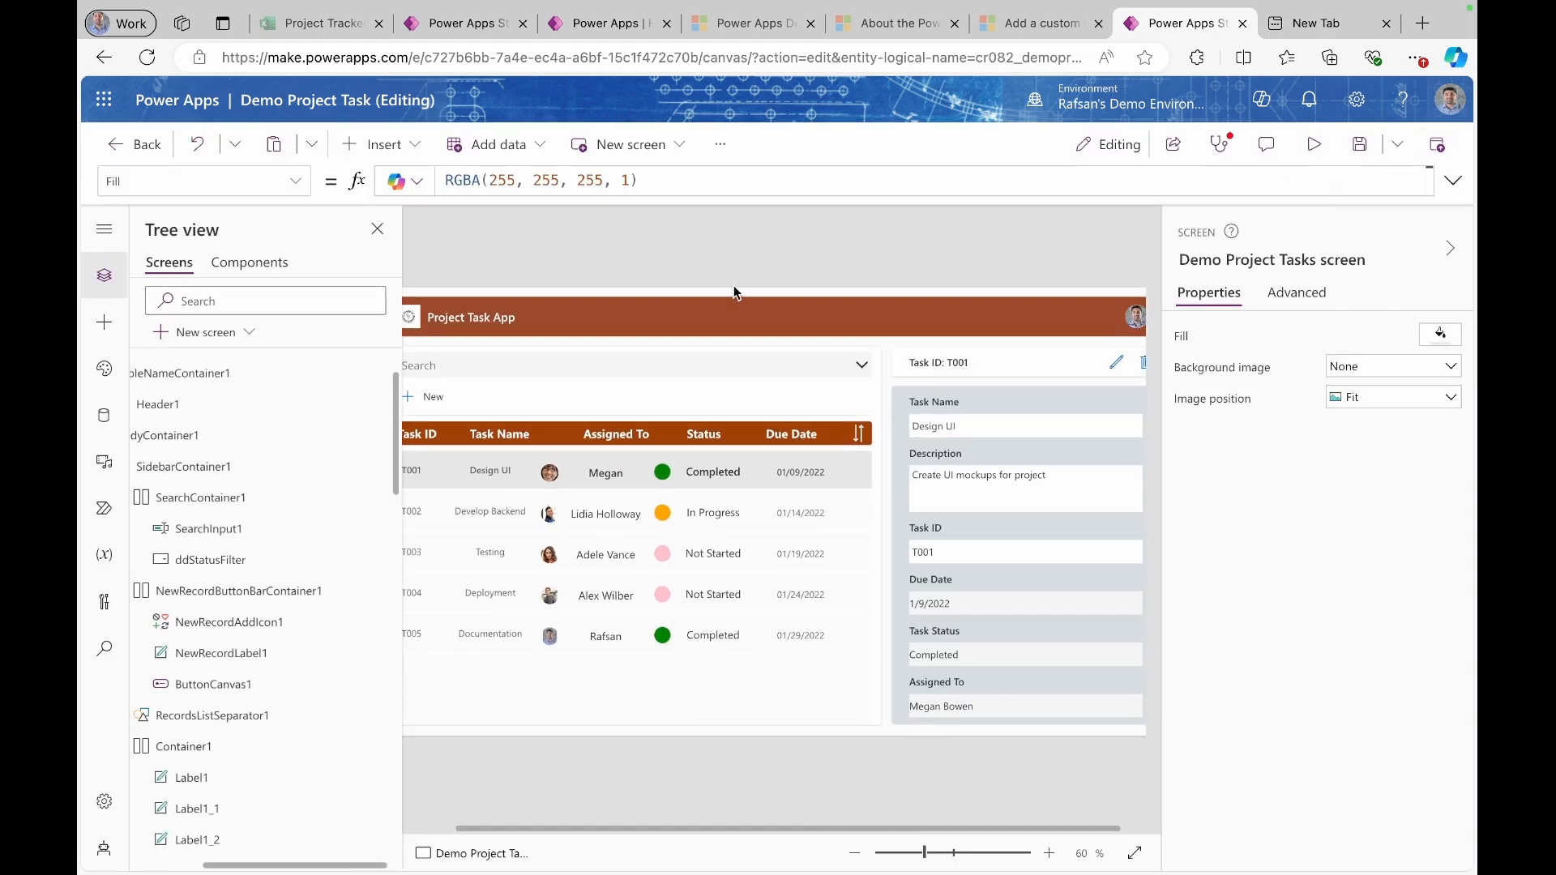
# - Insert a classic Combo box into SearchContainer1
pyautogui.click(218, 593)
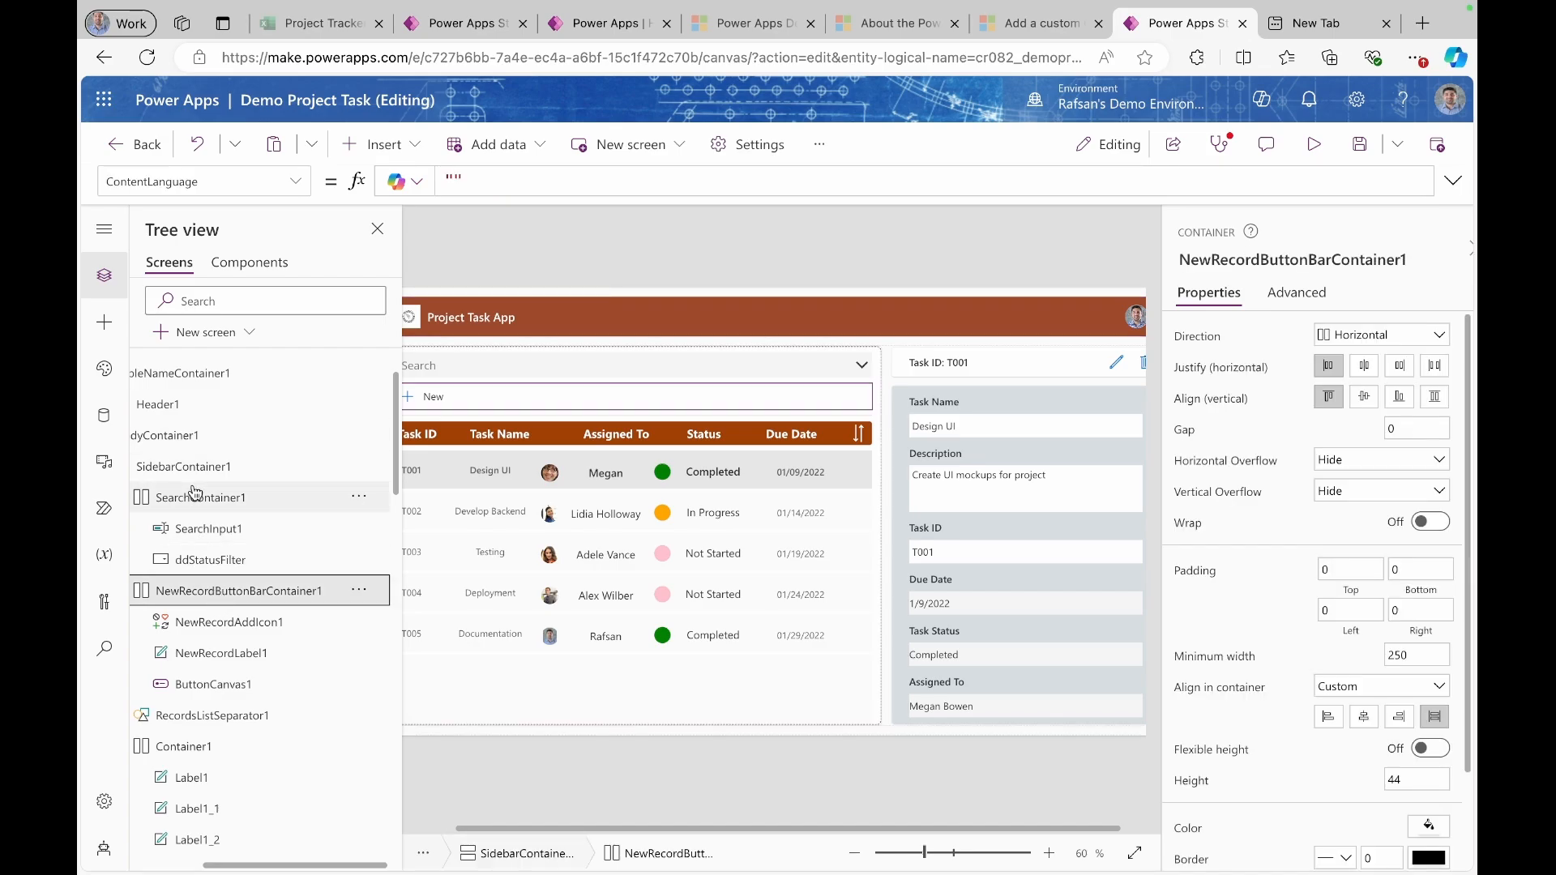
pyautogui.scroll(1, 195, 448)
pyautogui.hscroll(-1, 195, 448)
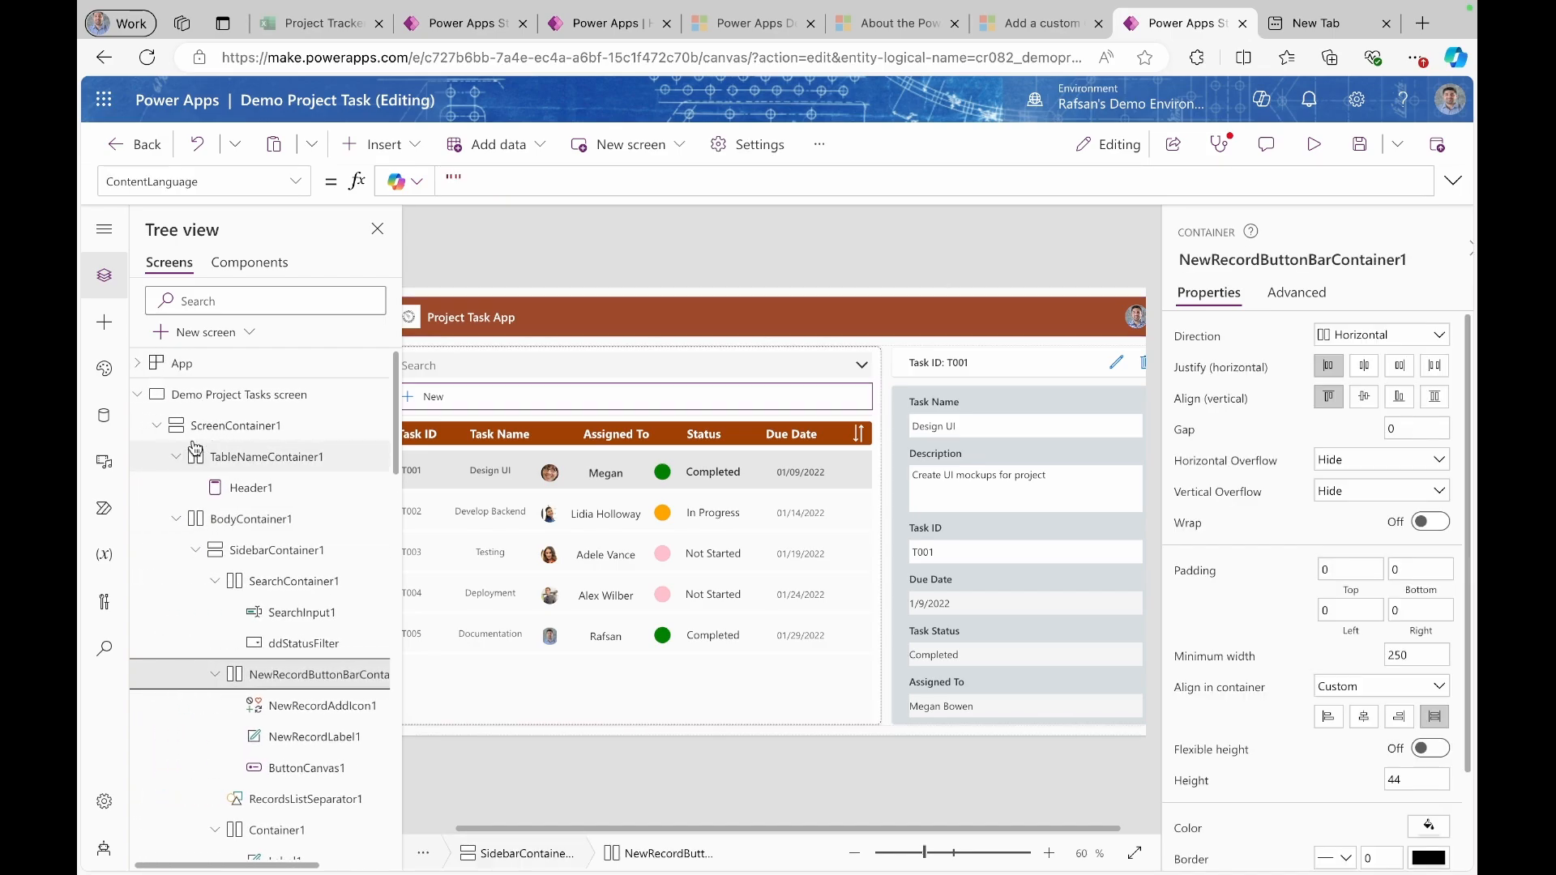
pyautogui.click(289, 558)
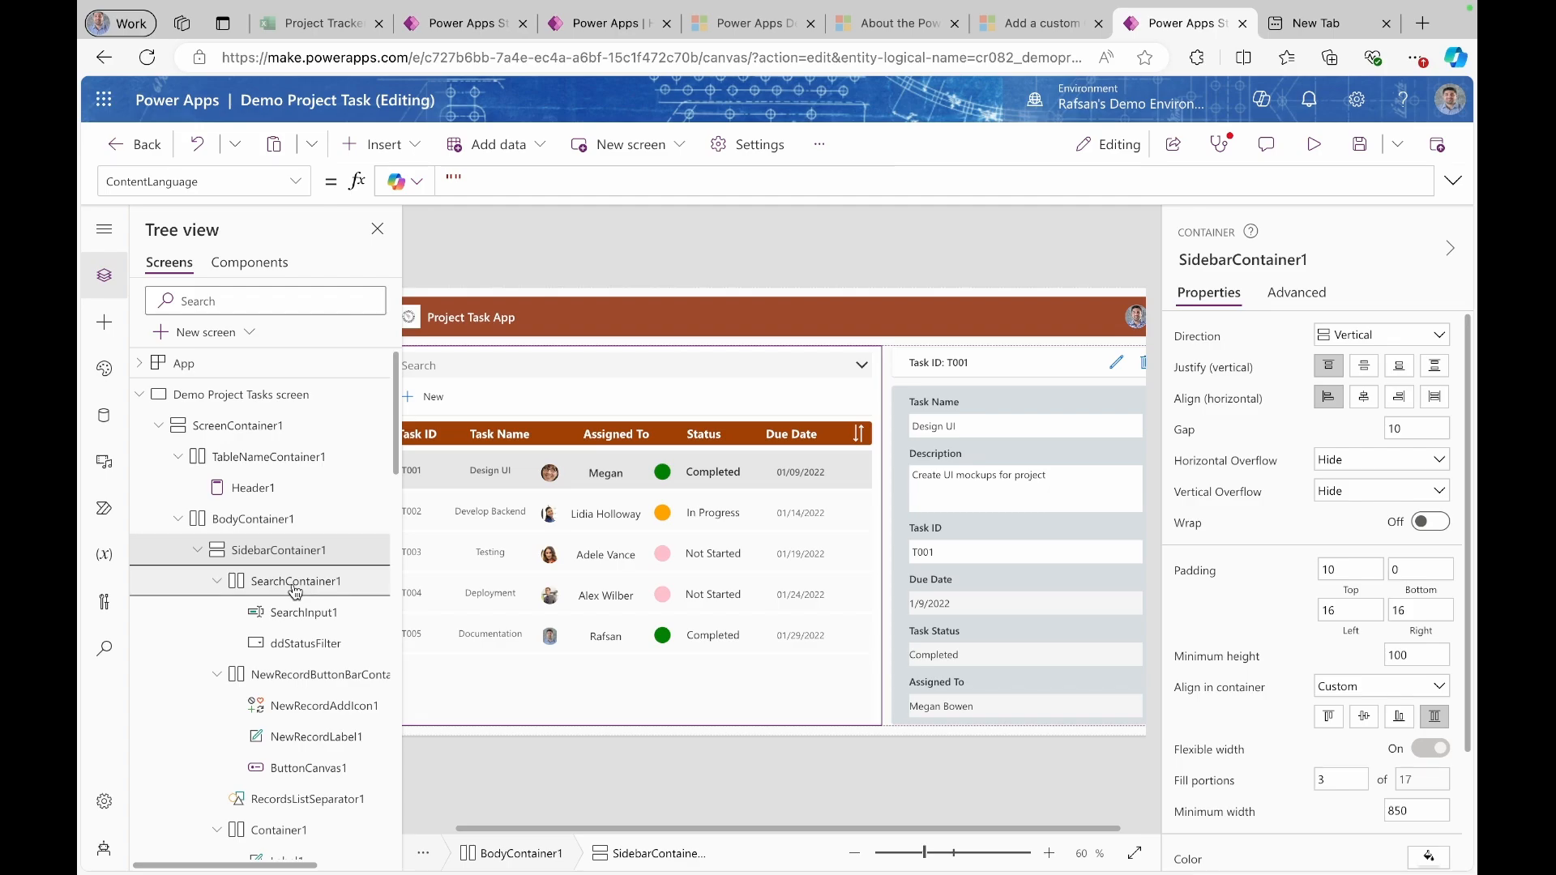
pyautogui.click(295, 591)
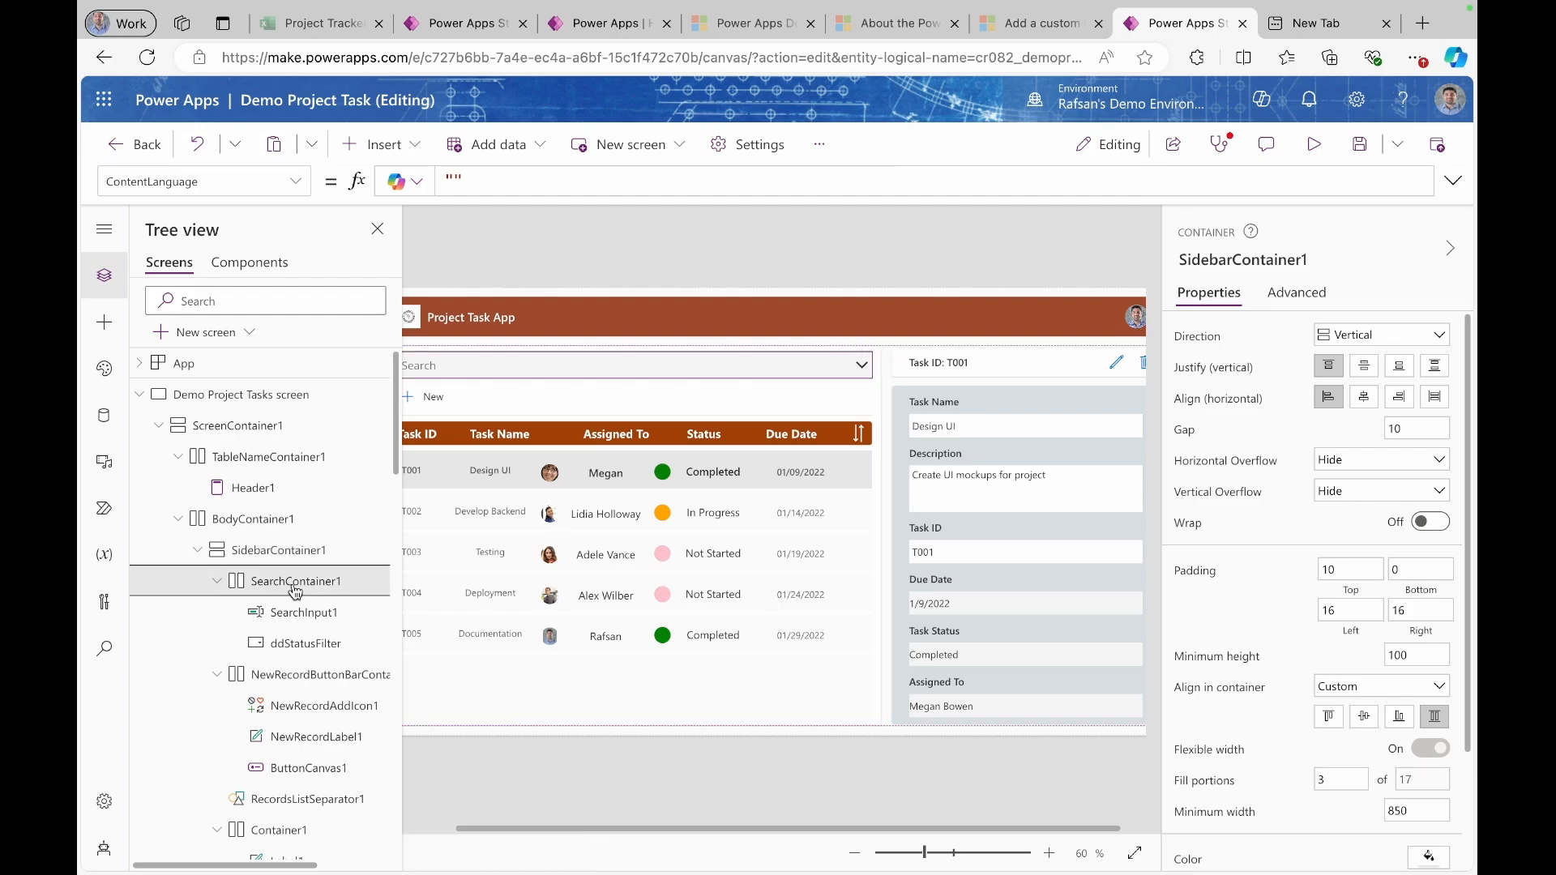
pyautogui.click(419, 150)
pyautogui.write('comb')
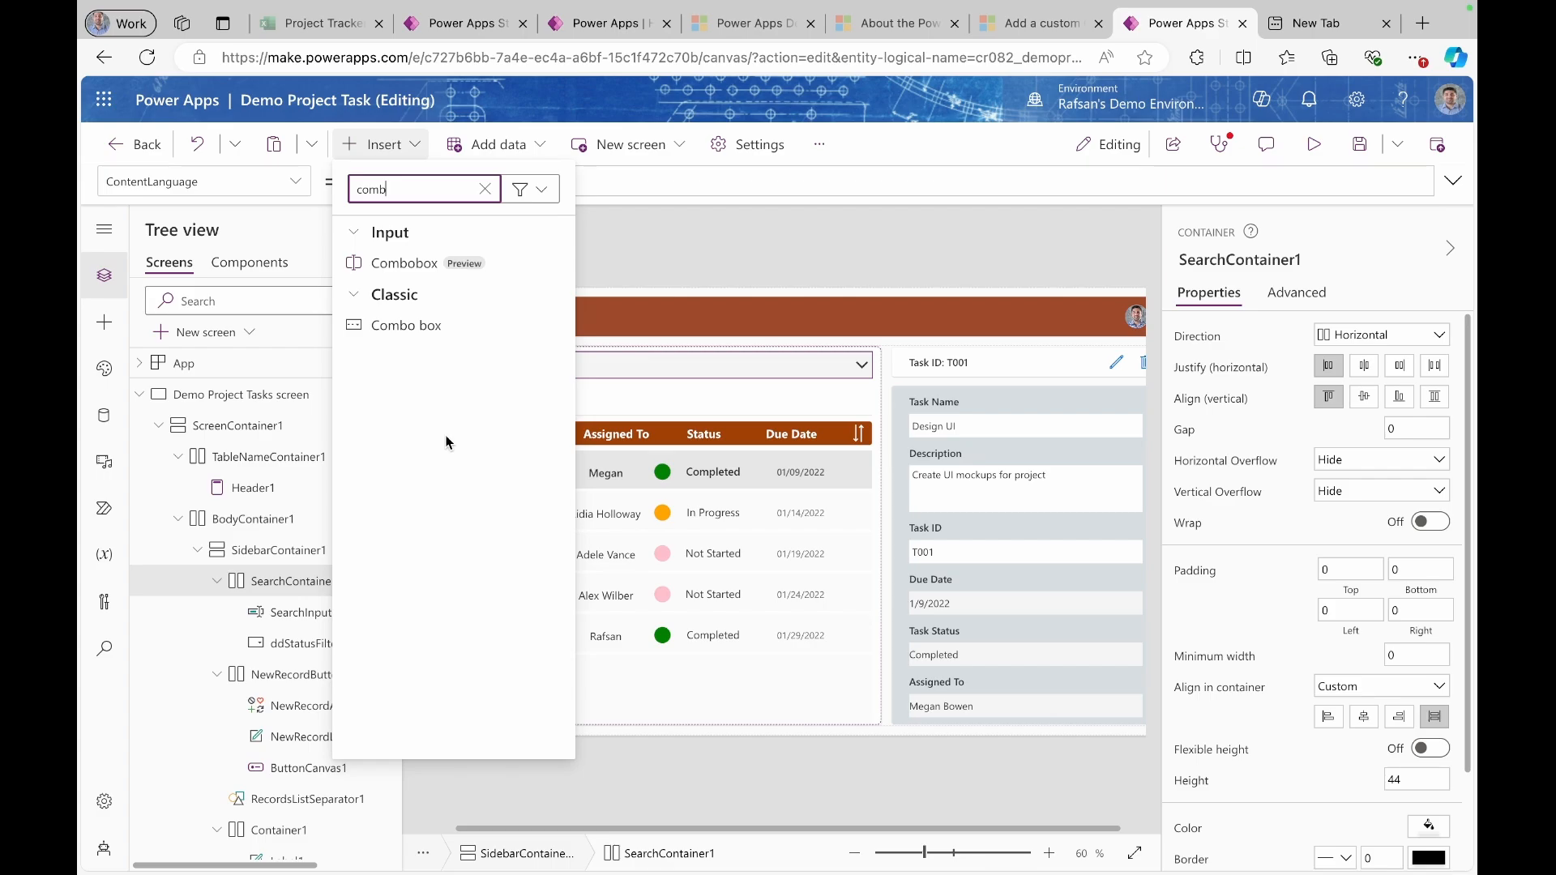
pyautogui.click(408, 323)
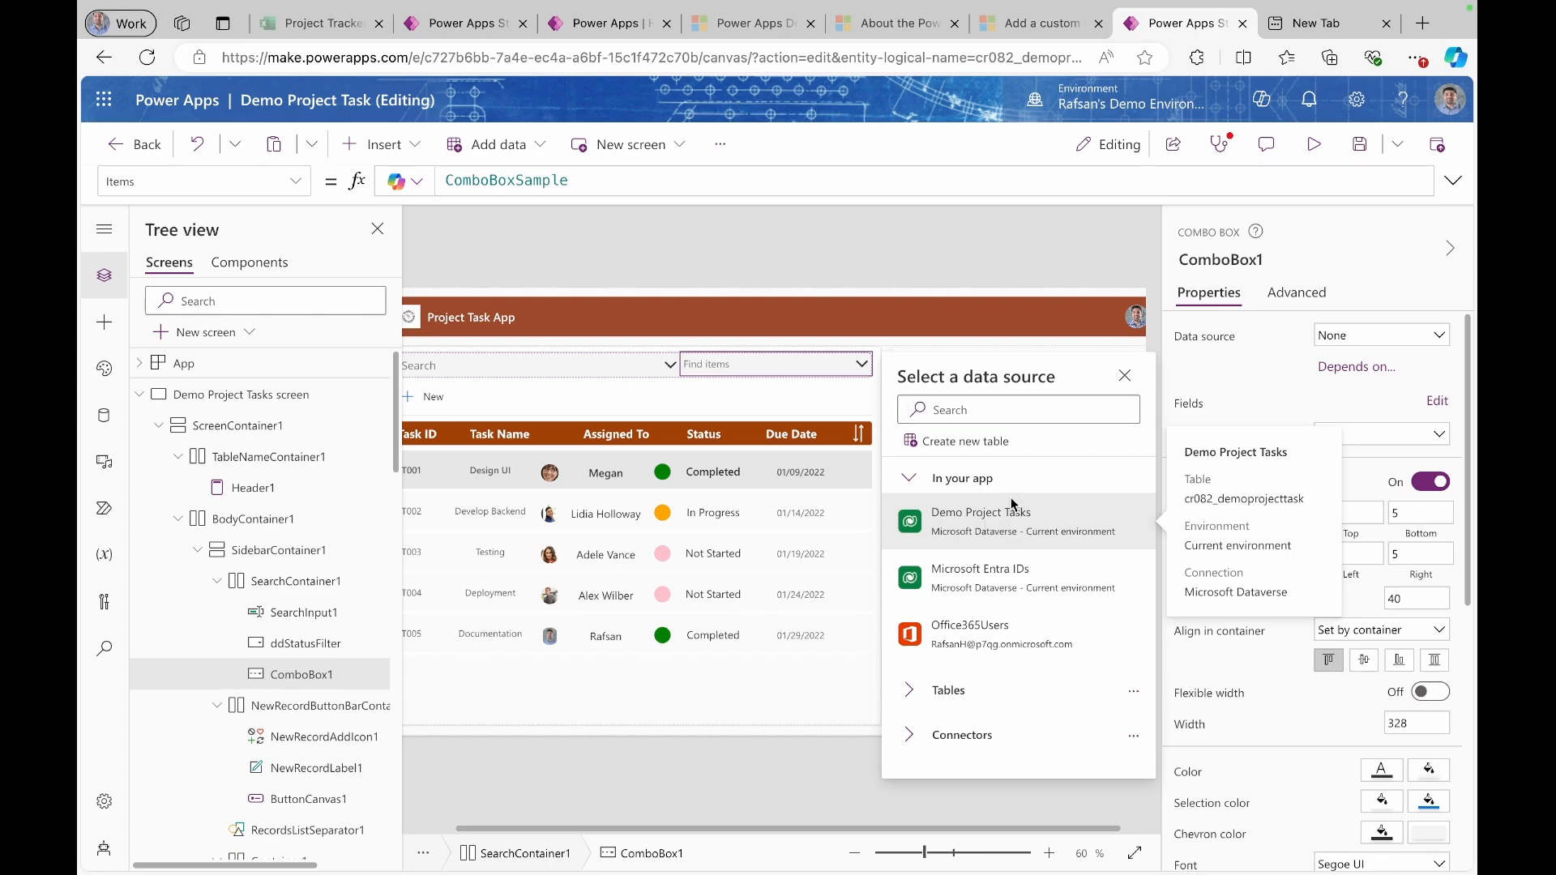
# - Set the new combo box's data source to Demo Project Tasks
pyautogui.click(1403, 281)
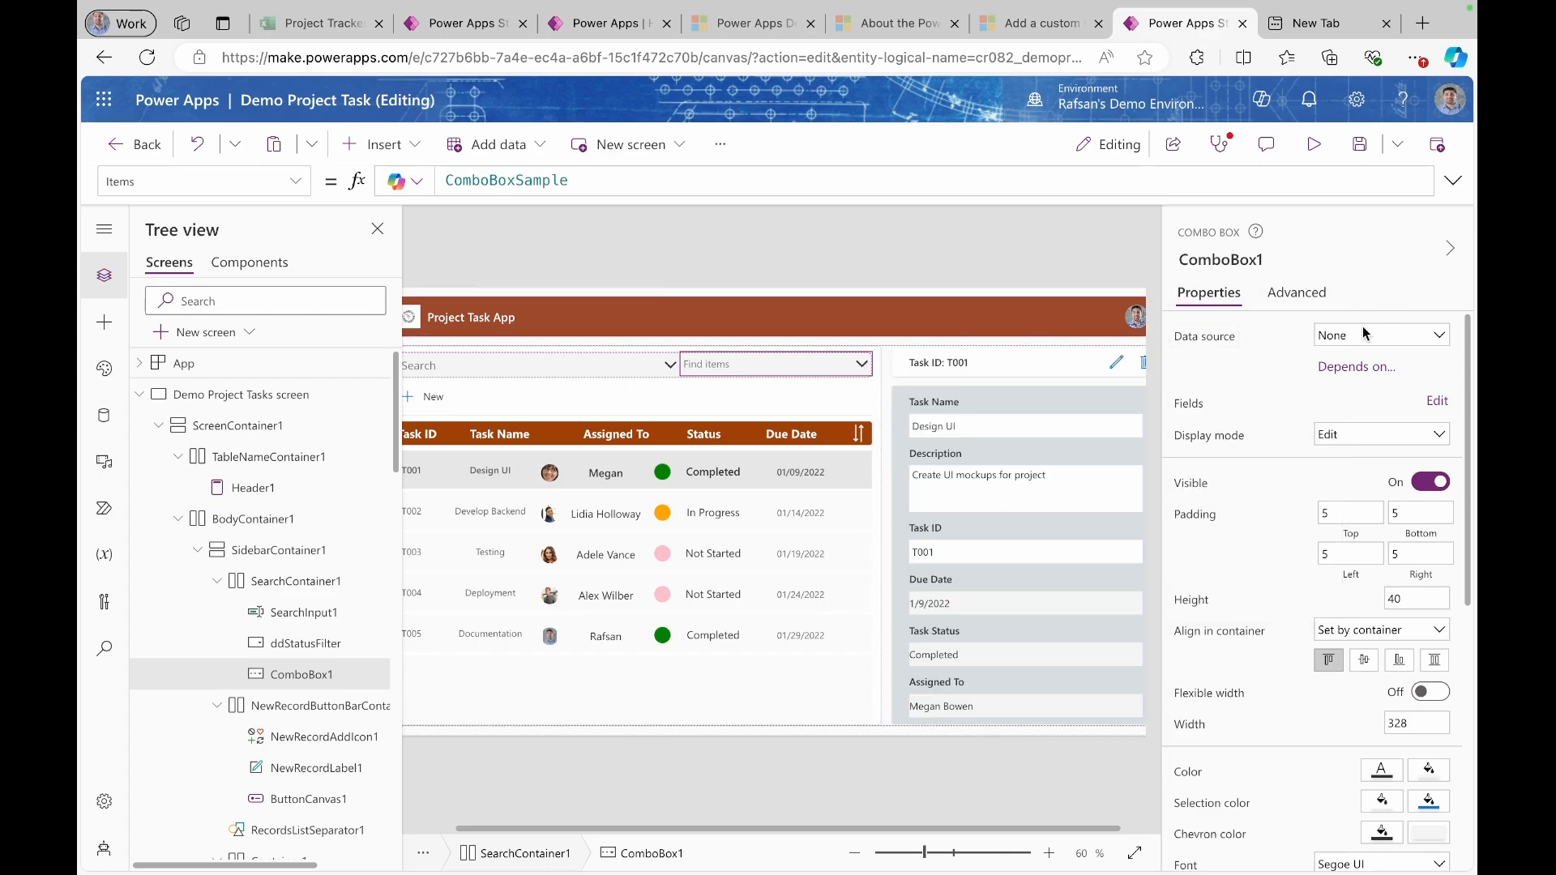
pyautogui.click(1384, 336)
pyautogui.click(1296, 489)
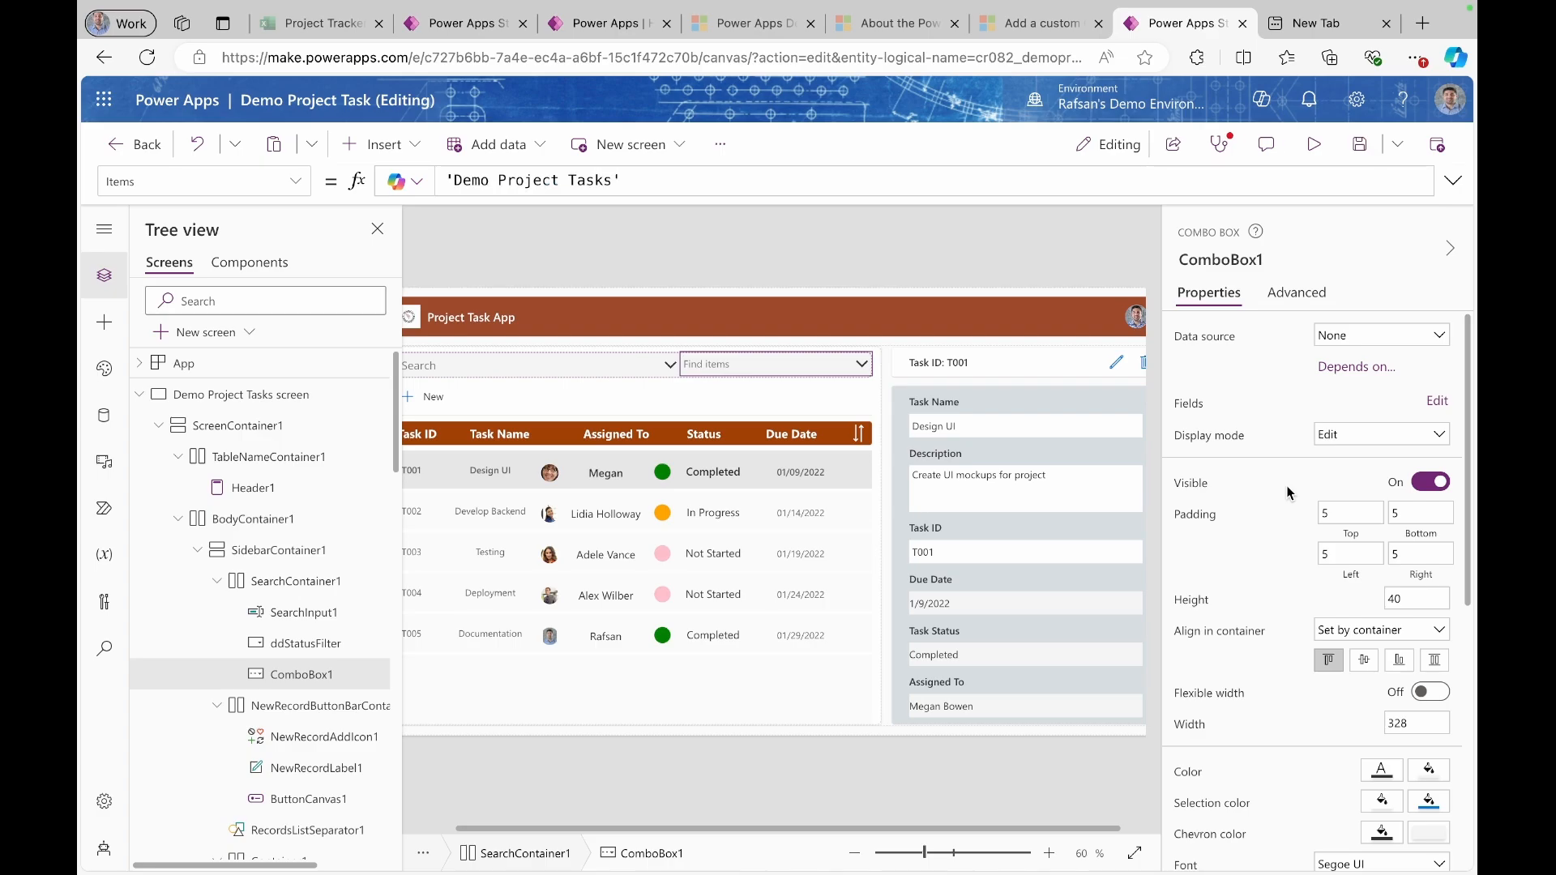
pyautogui.scroll(-2, 1294, 579)
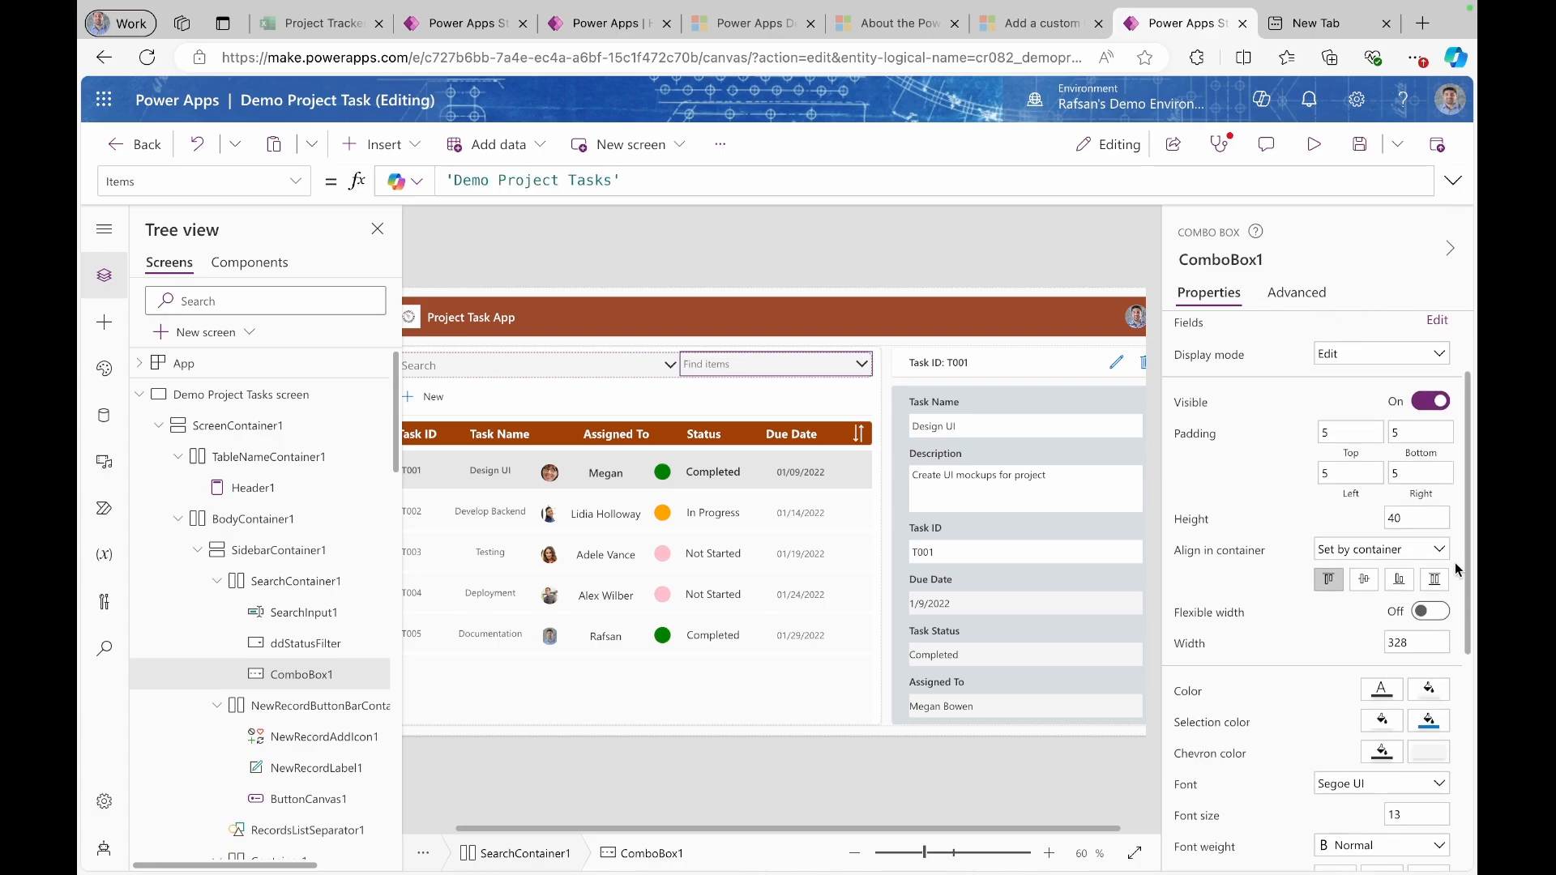
# - Set the combo box to stretch within its container, and preview the app to check its list of choices
pyautogui.click(1435, 584)
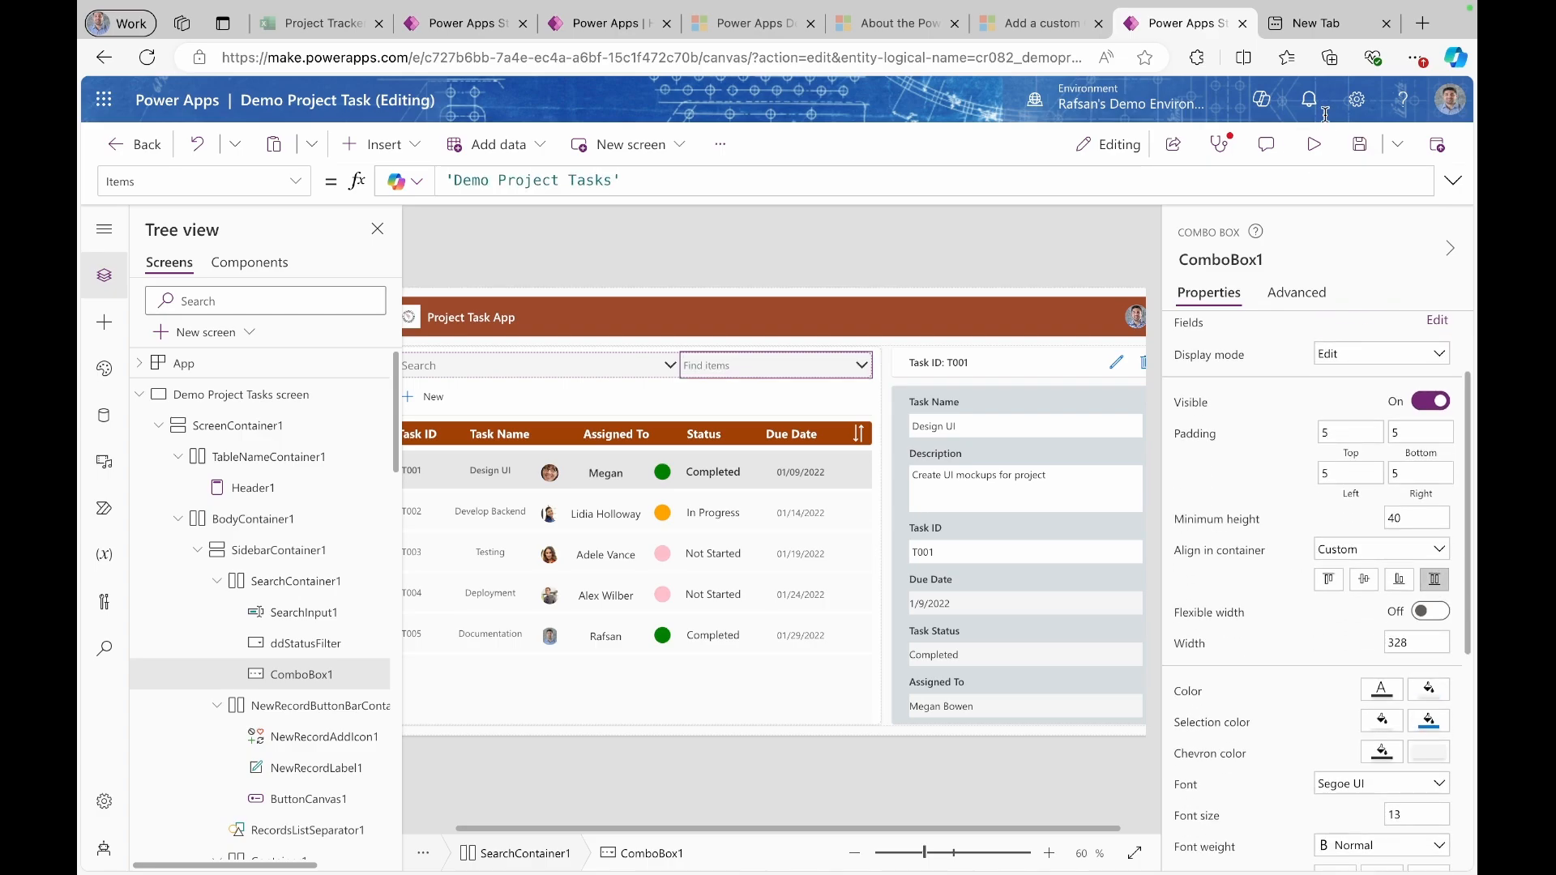
pyautogui.click(1314, 146)
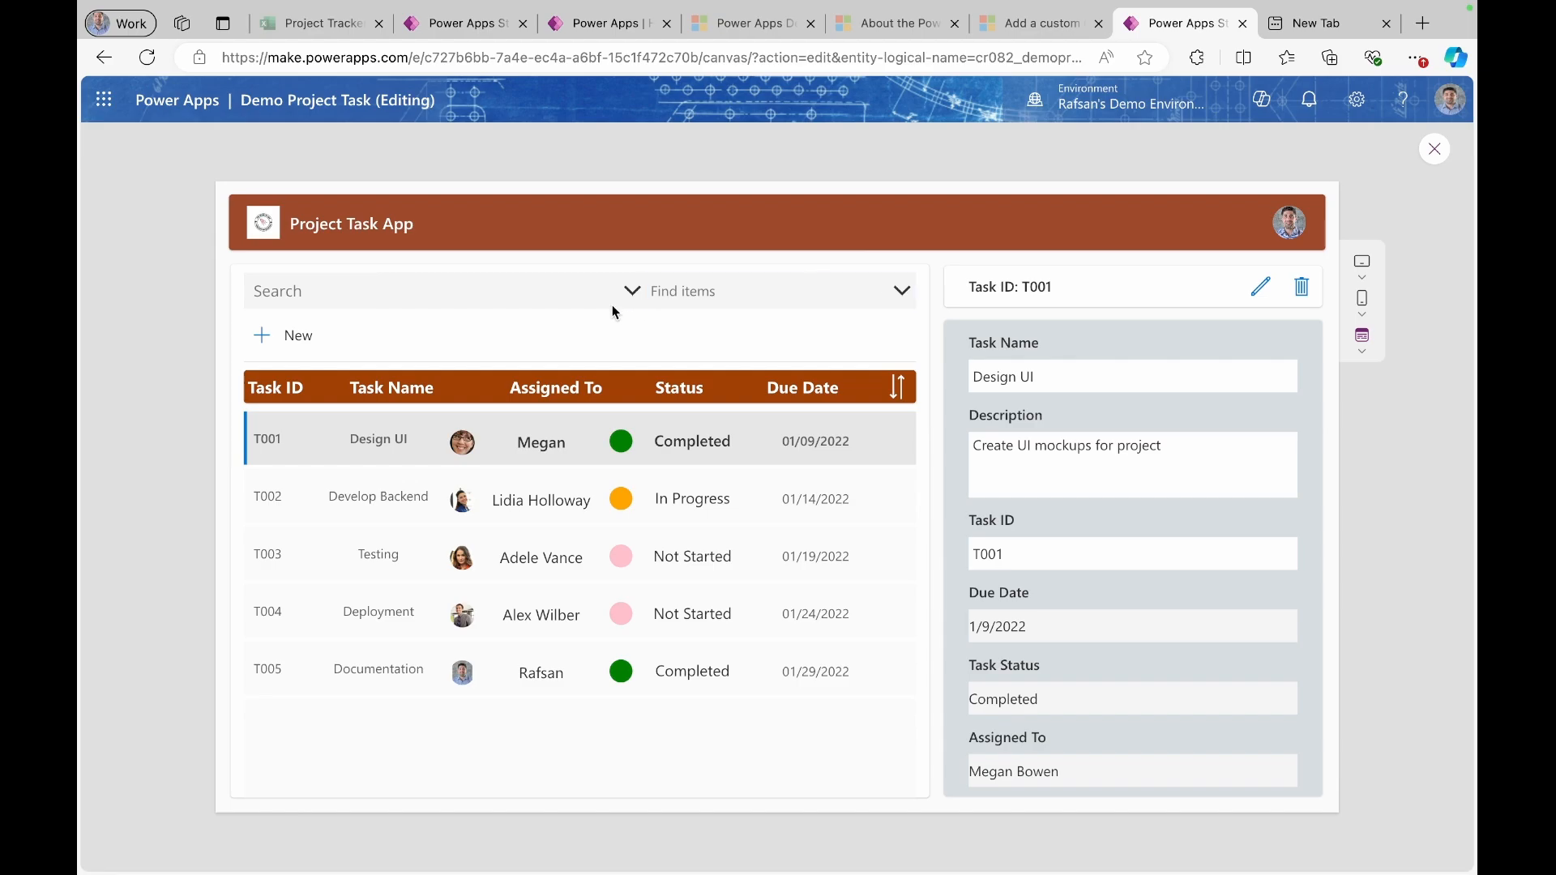
pyautogui.click(900, 290)
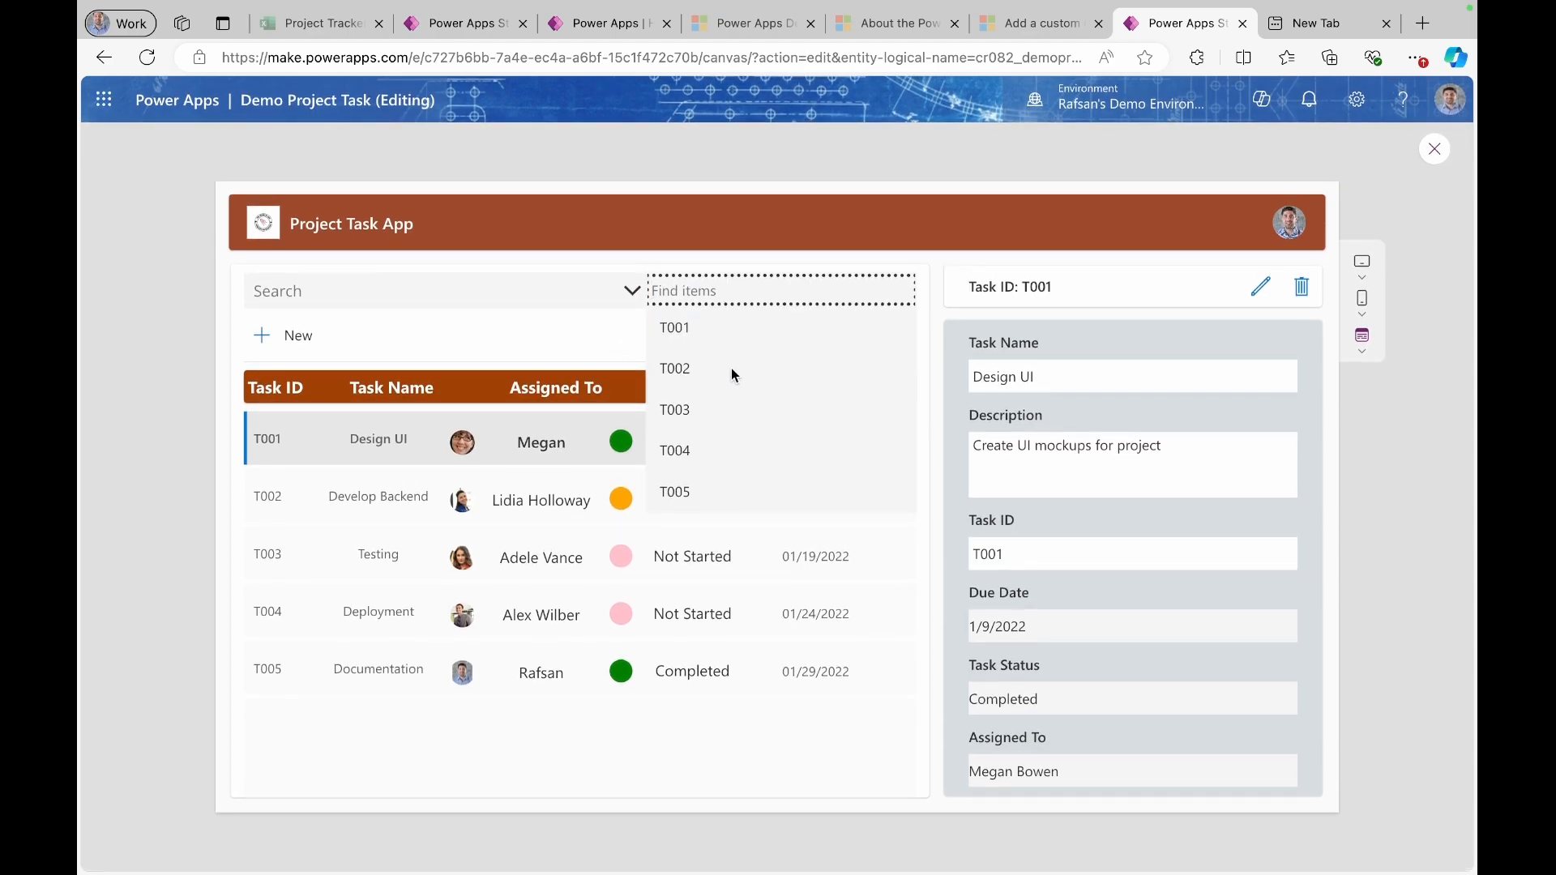
pyautogui.click(635, 343)
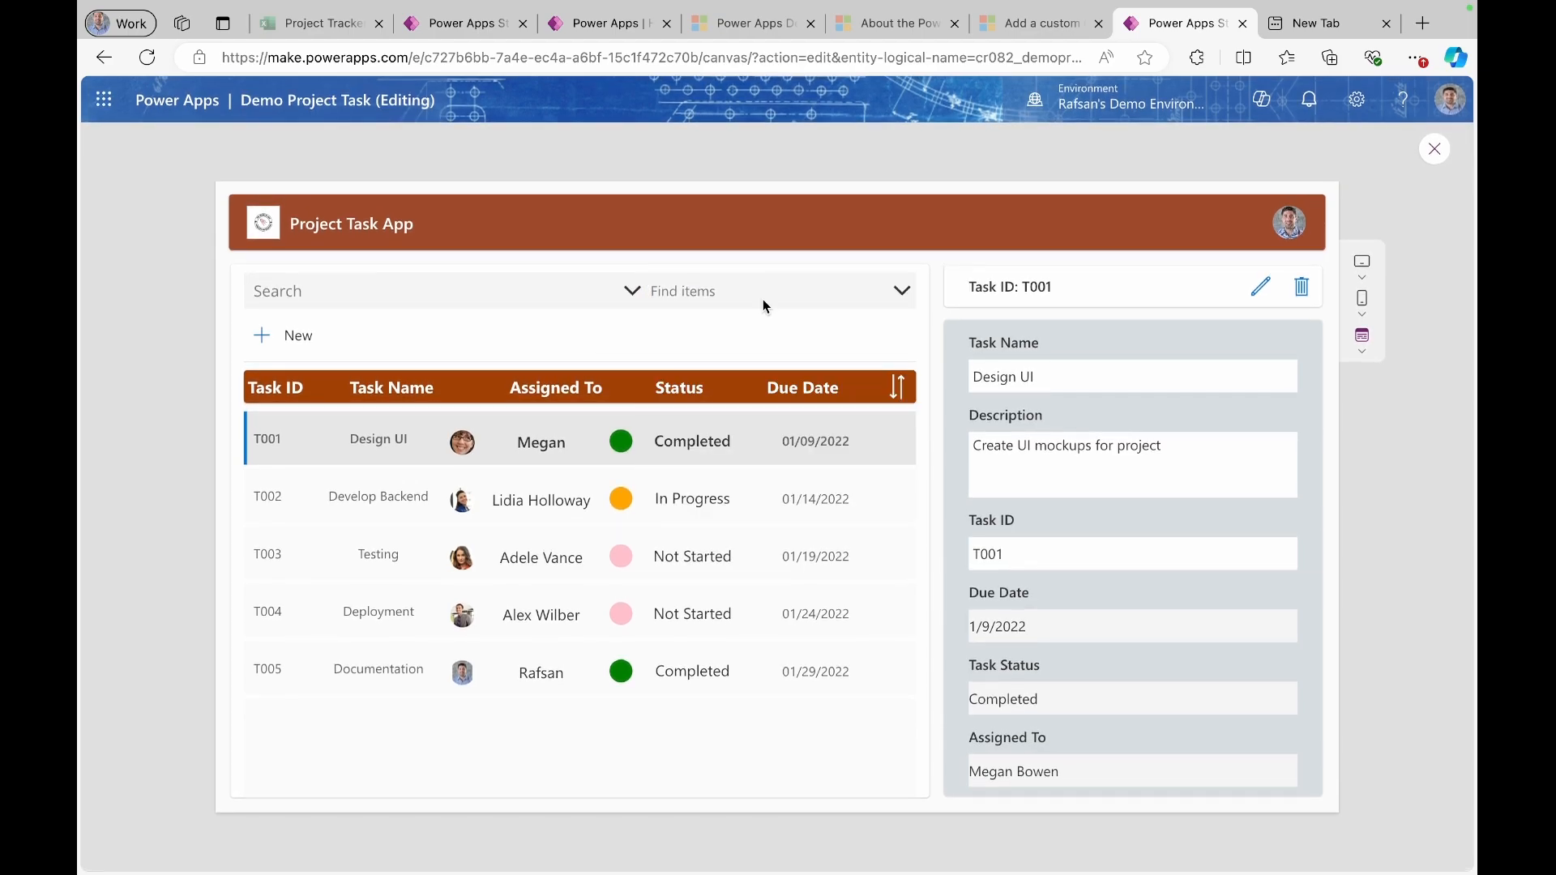
pyautogui.click(1436, 148)
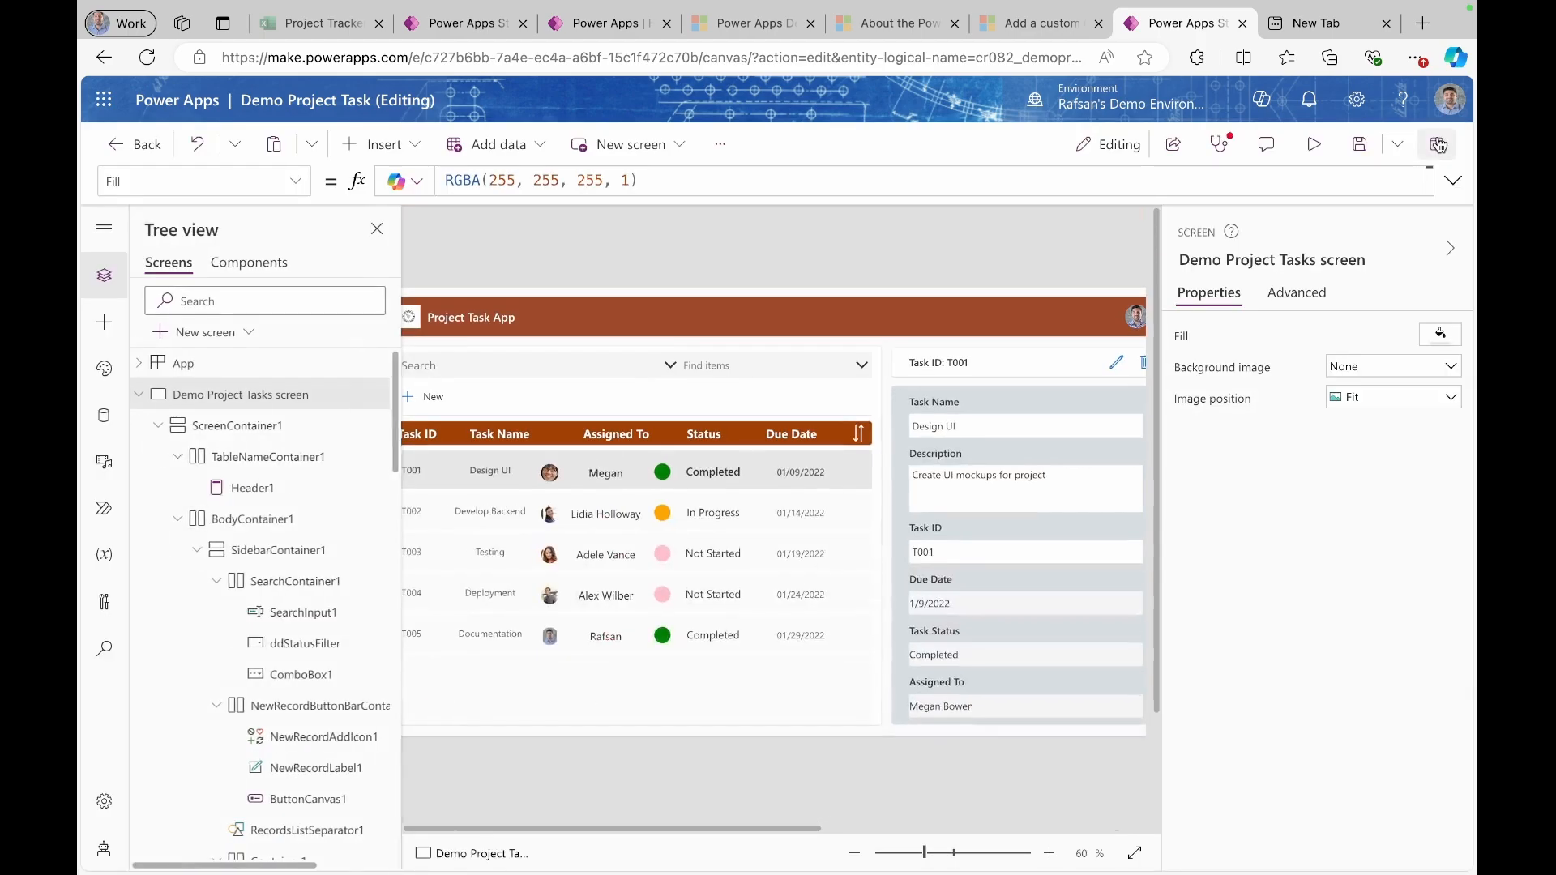
# - Set ComboBox1's Items formula to Choices('Demo Project Tasks'.'Assigned To')
pyautogui.click(732, 362)
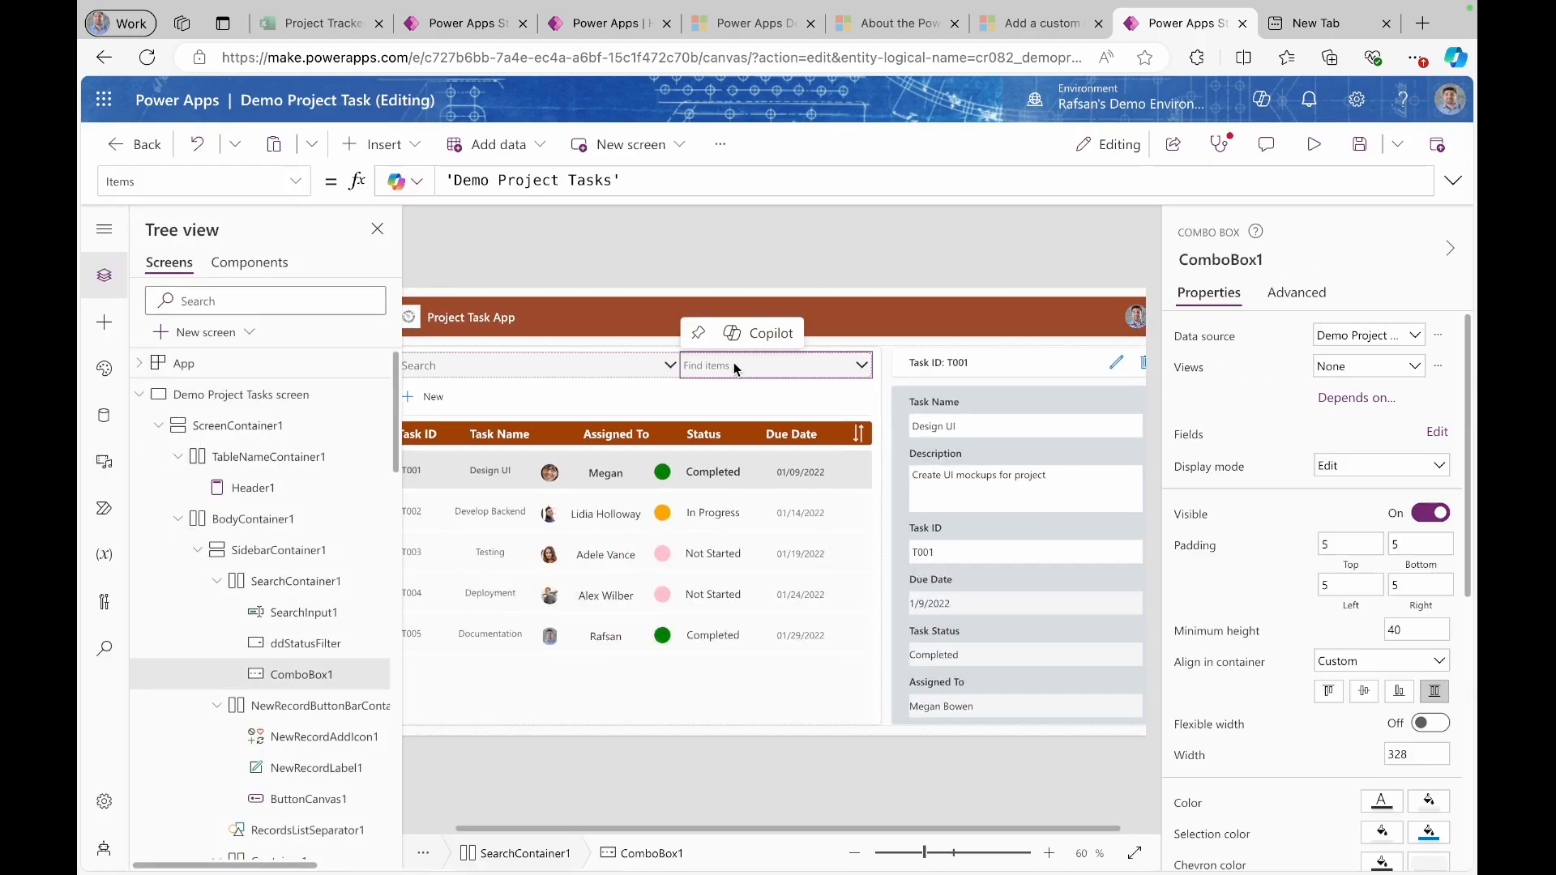
pyautogui.click(448, 180)
pyautogui.write('Choices')
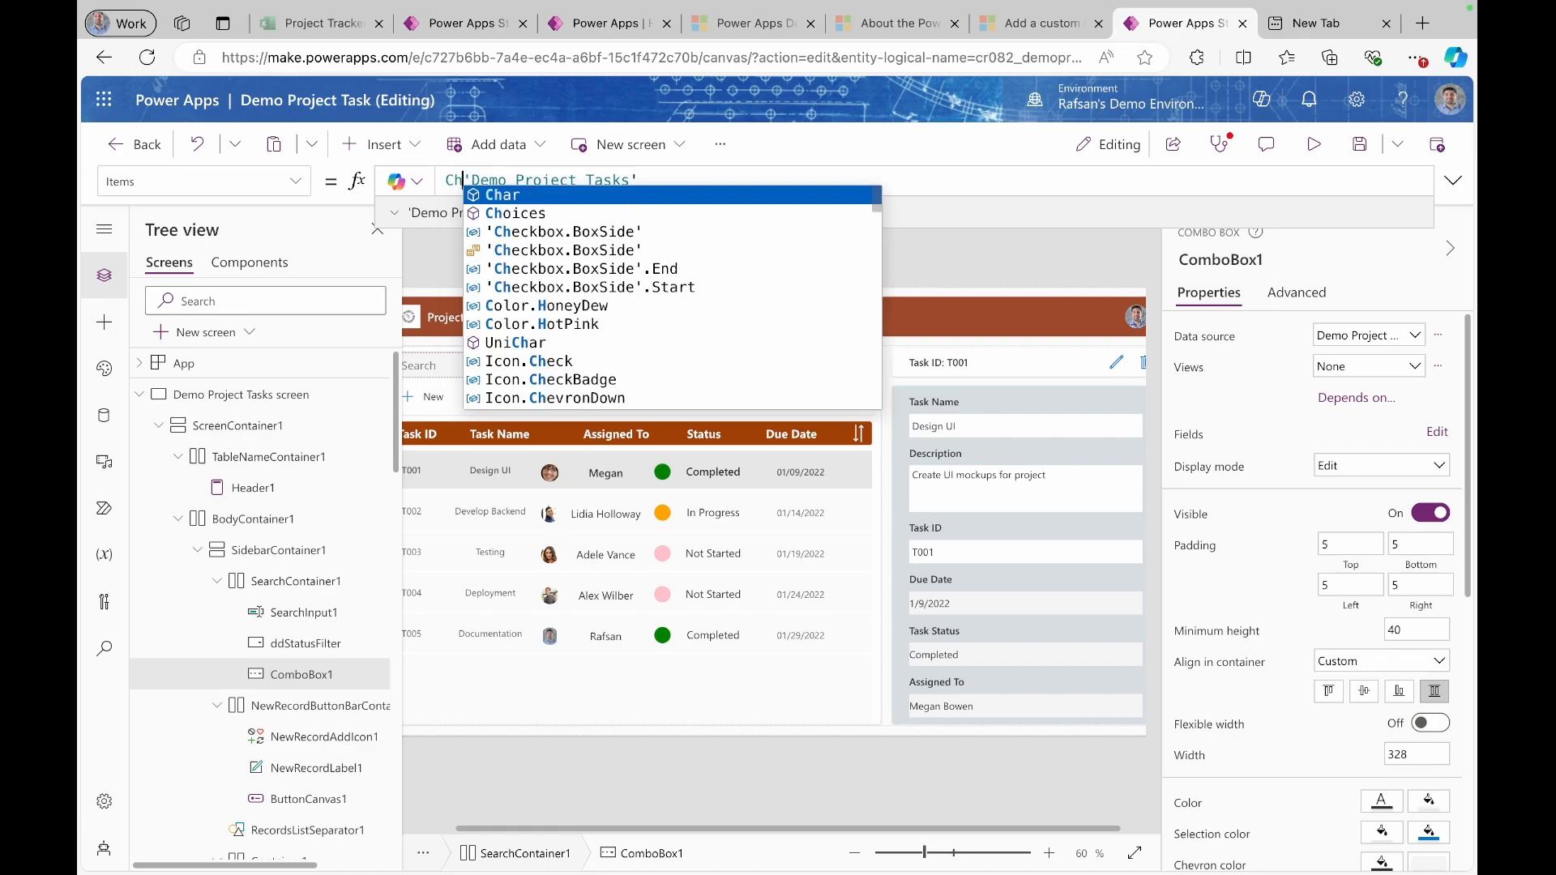
pyautogui.write('(')
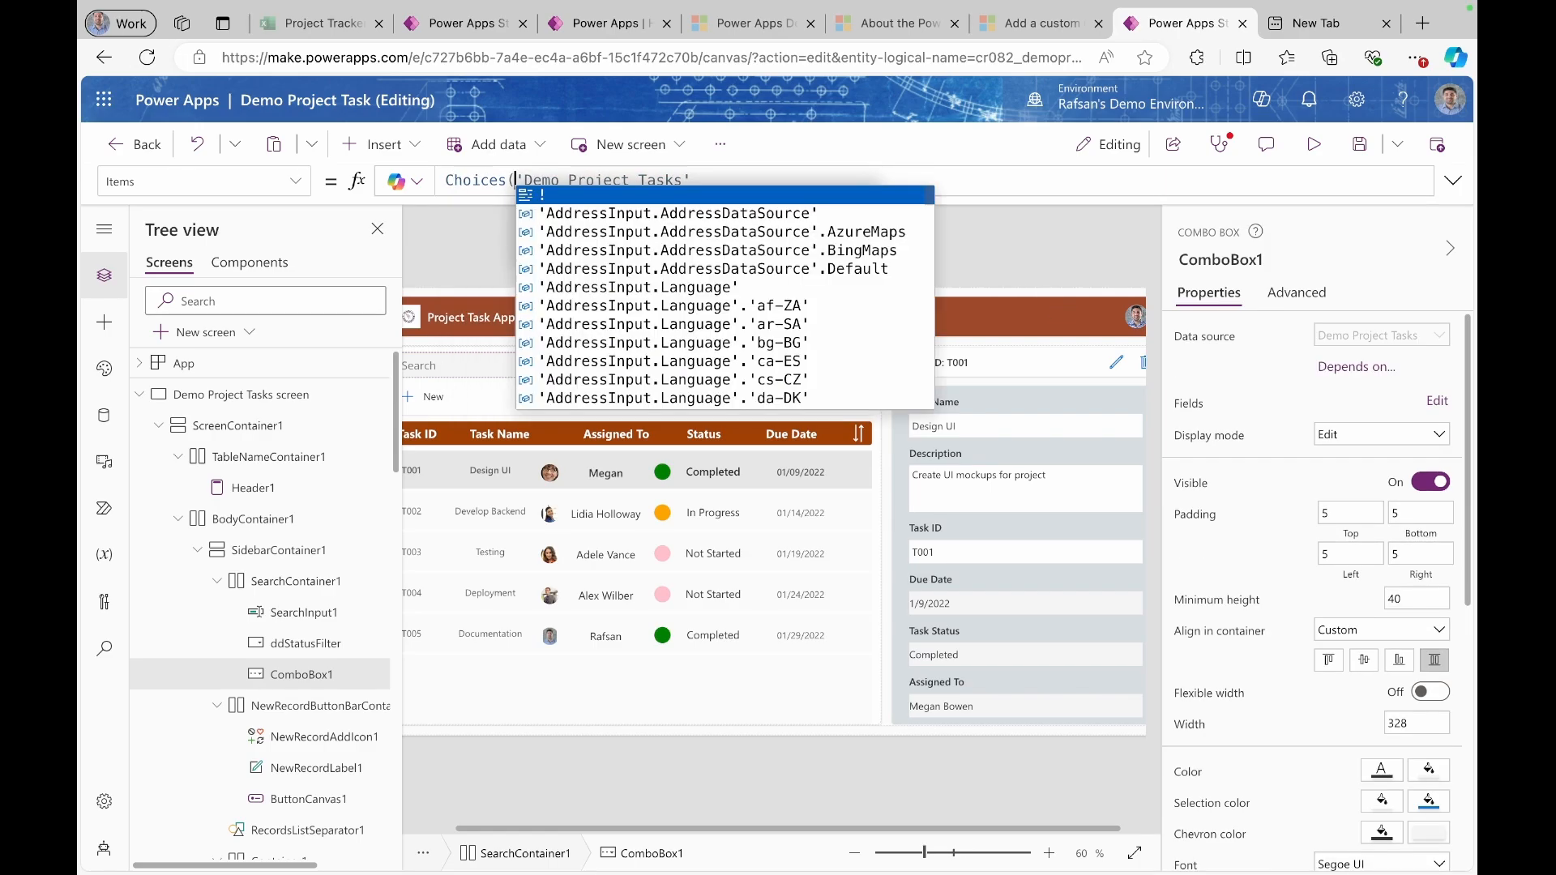
pyautogui.click(716, 176)
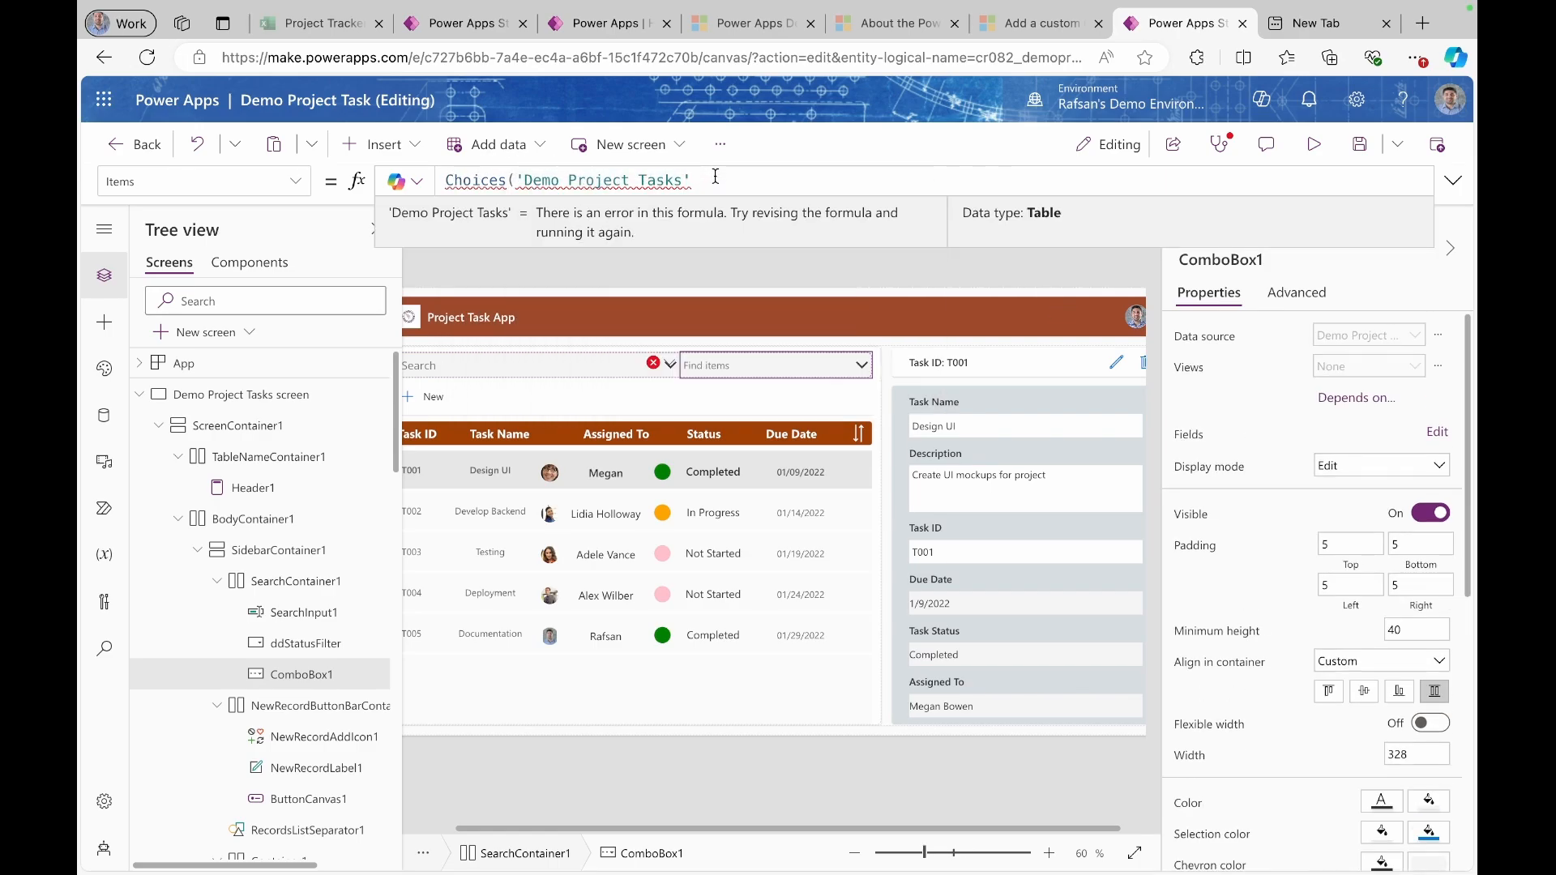
pyautogui.write(".'")
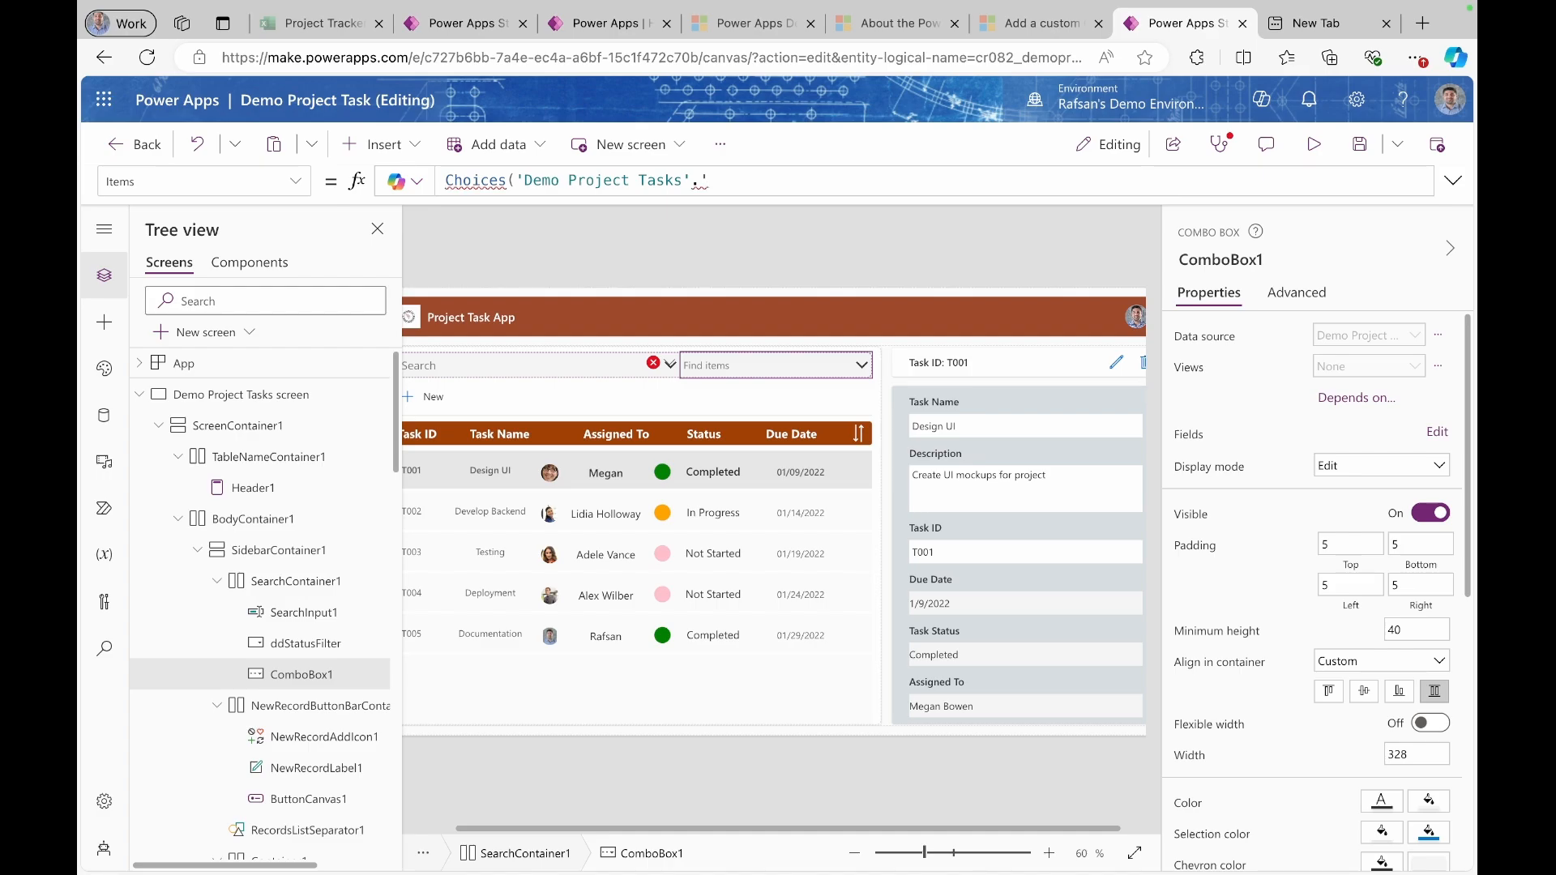
pyautogui.write("Assigned To')")
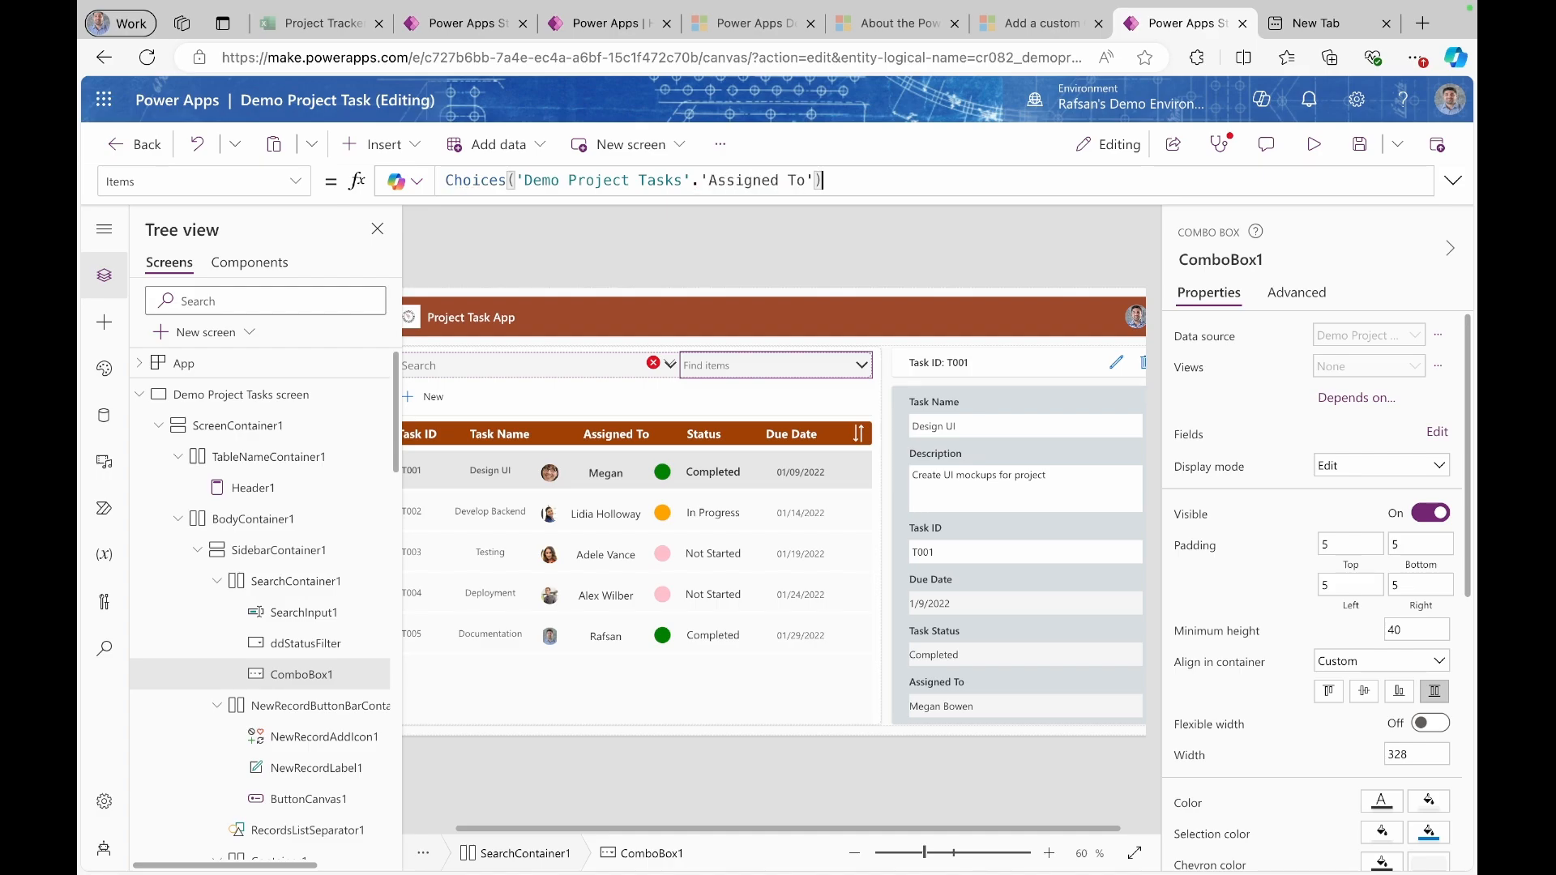
# - Preview the app, look through the people offered by the new combo box, and close the preview
pyautogui.click(1322, 149)
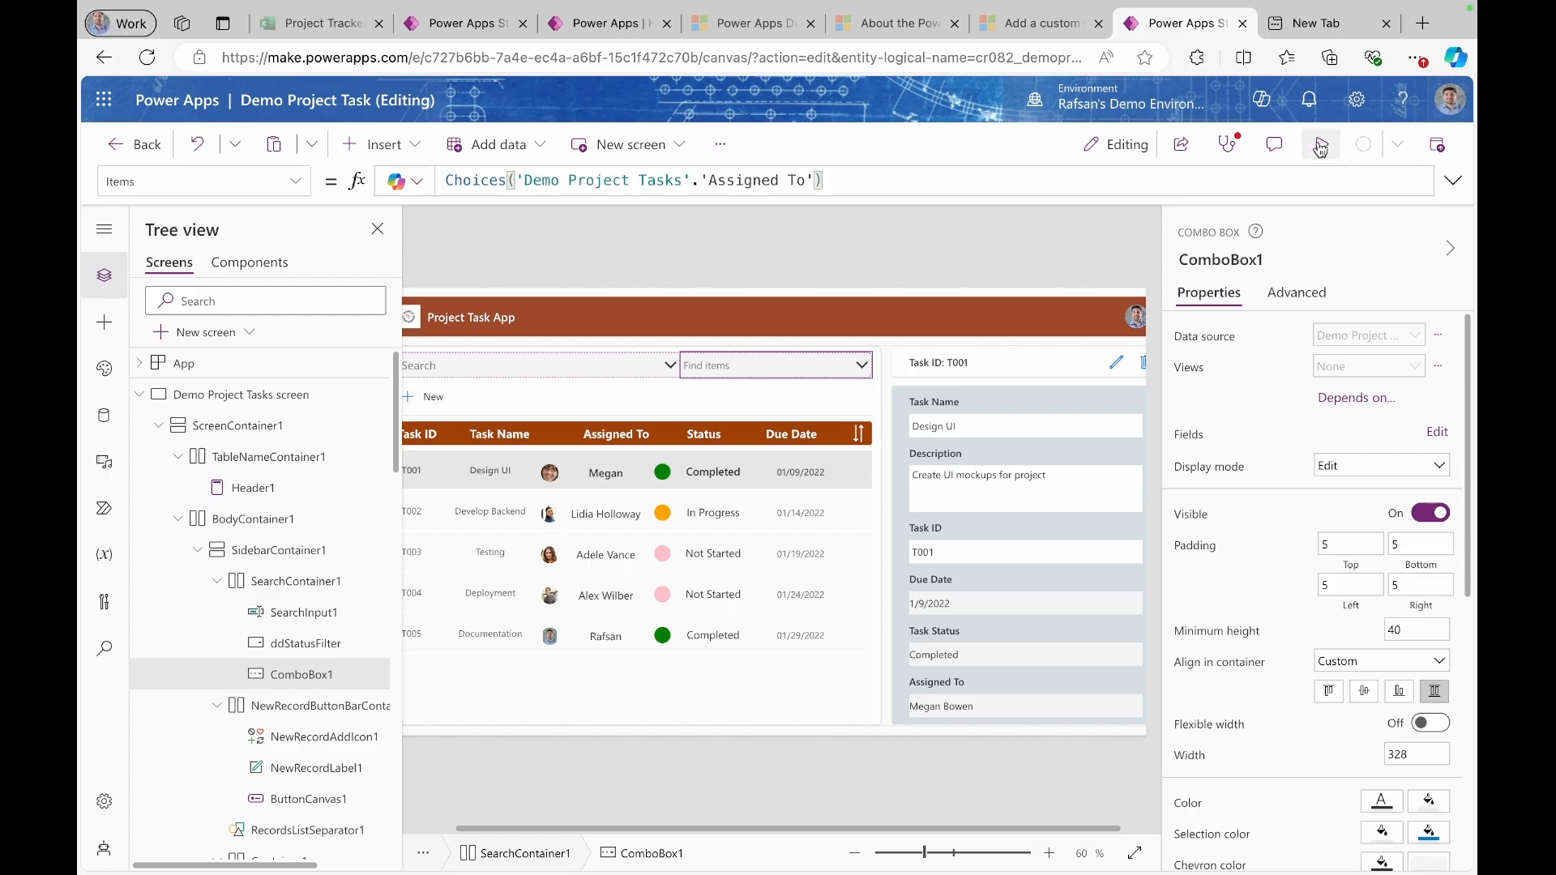
pyautogui.click(1321, 148)
pyautogui.click(904, 298)
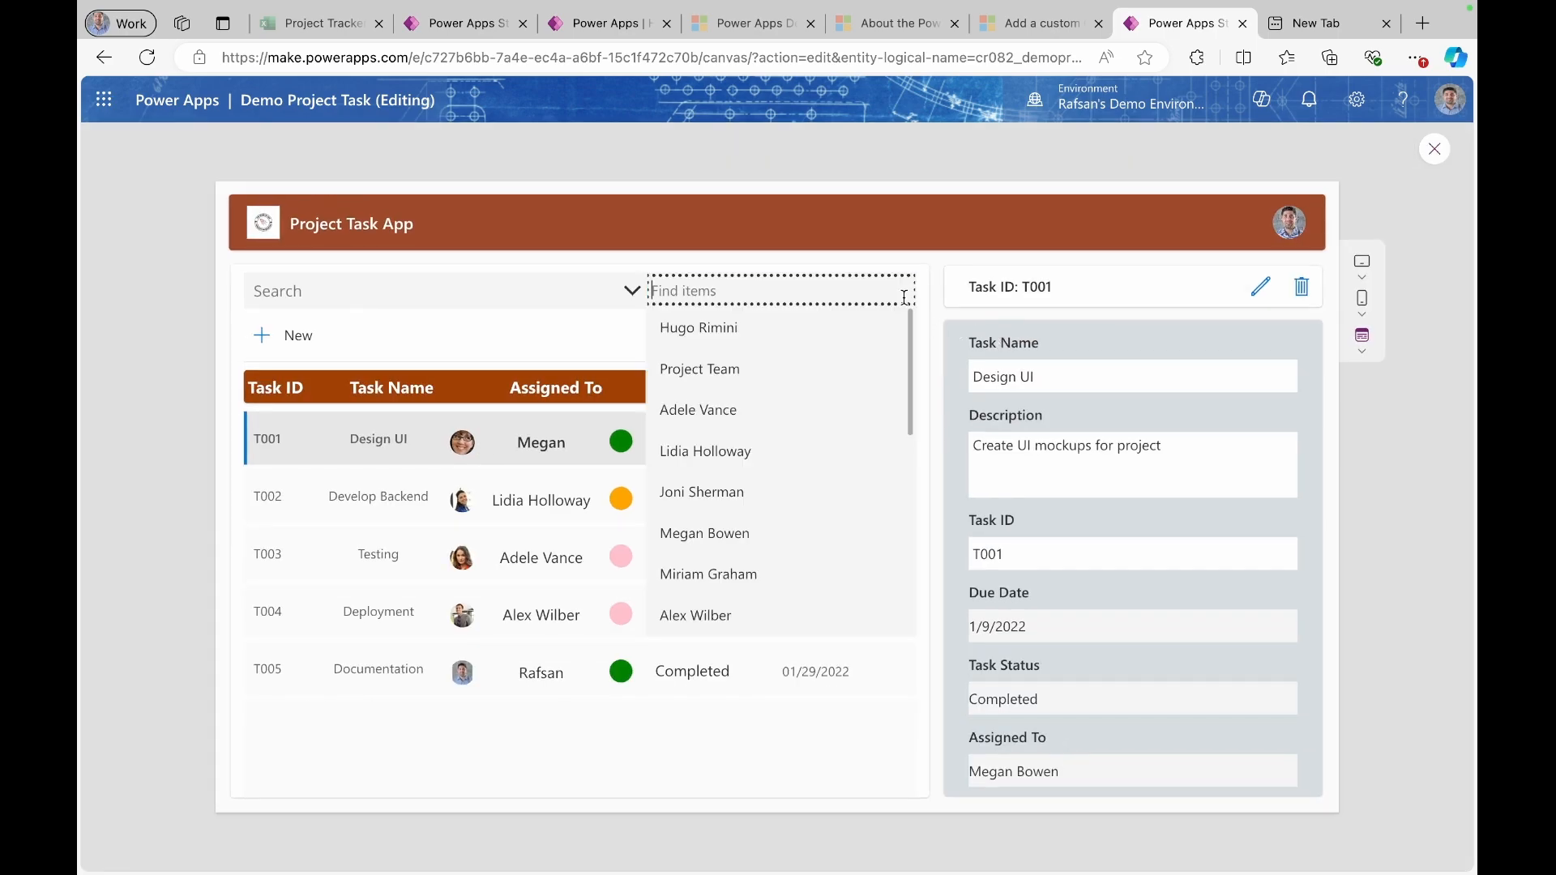
pyautogui.scroll(-6, 821, 370)
pyautogui.scroll(6, 820, 370)
pyautogui.scroll(-2, 820, 370)
pyautogui.scroll(-2, 820, 368)
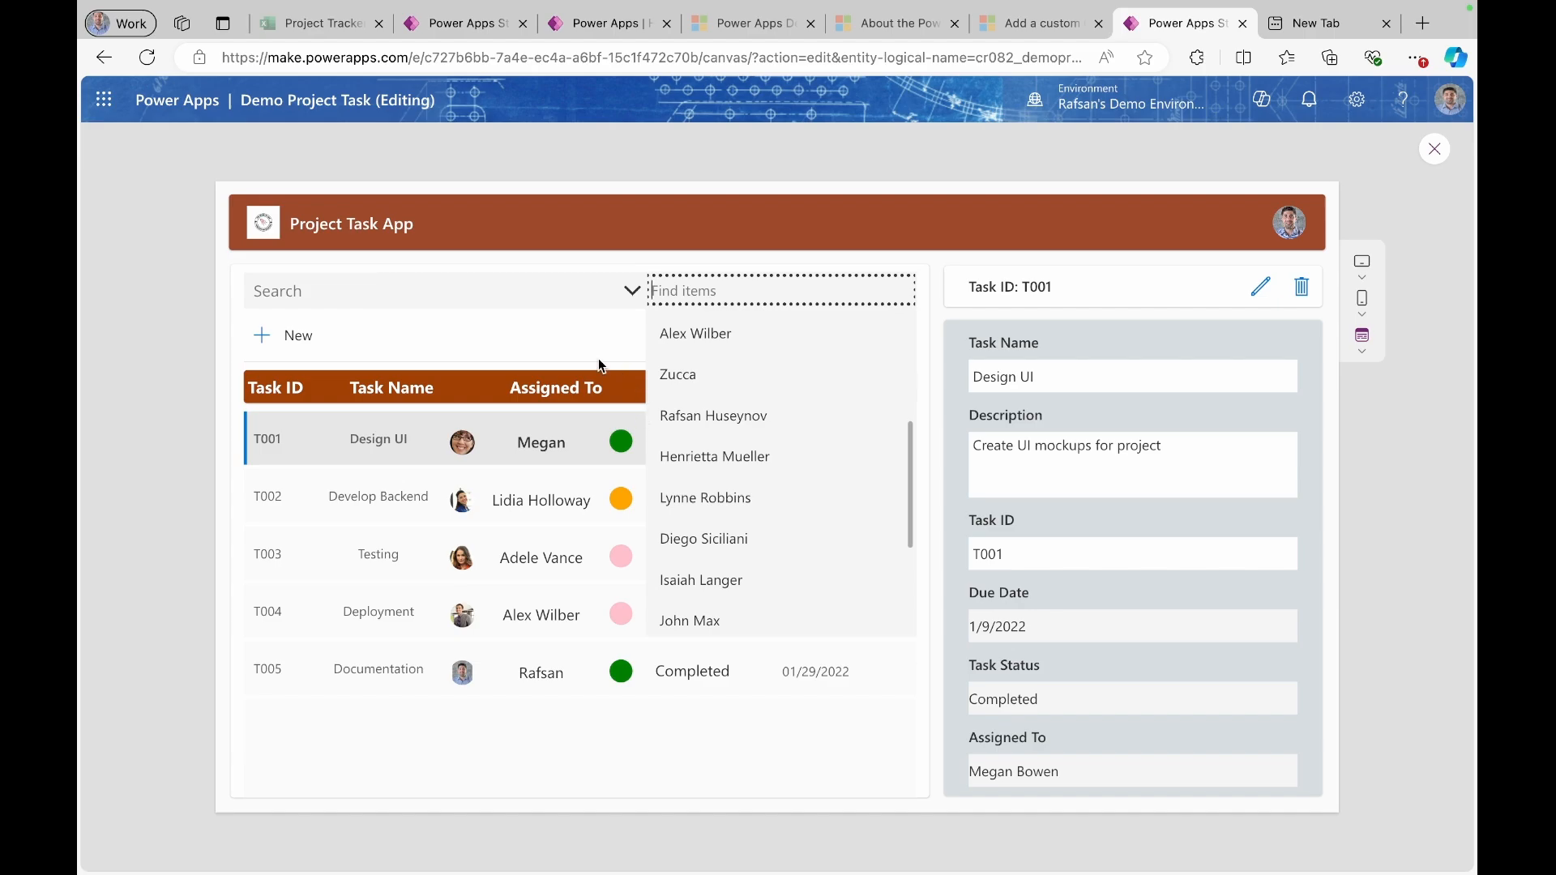
pyautogui.click(580, 338)
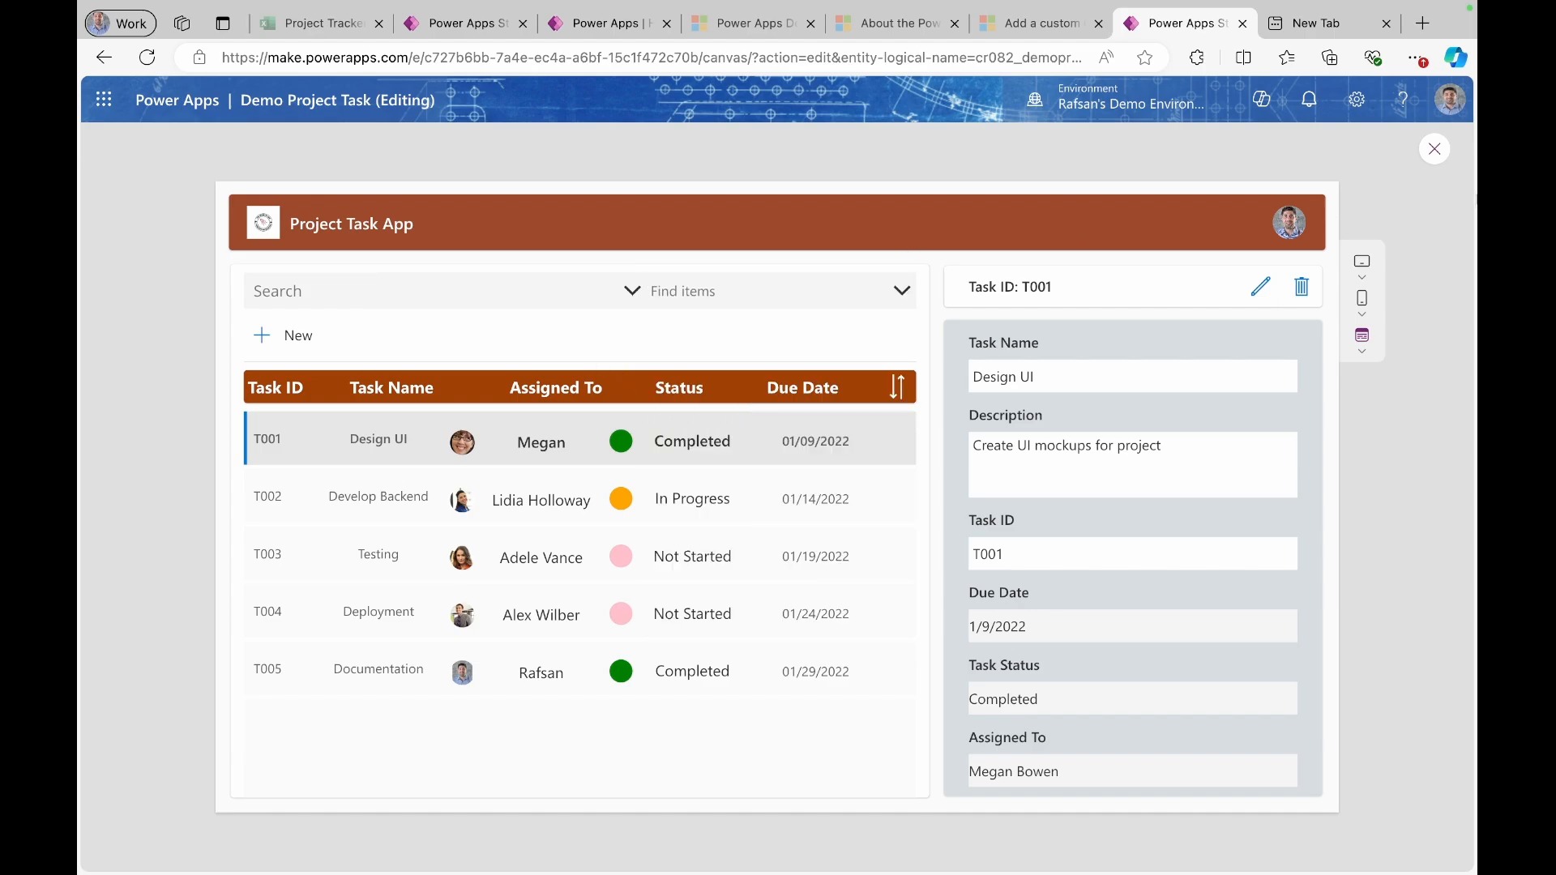
pyautogui.click(1435, 151)
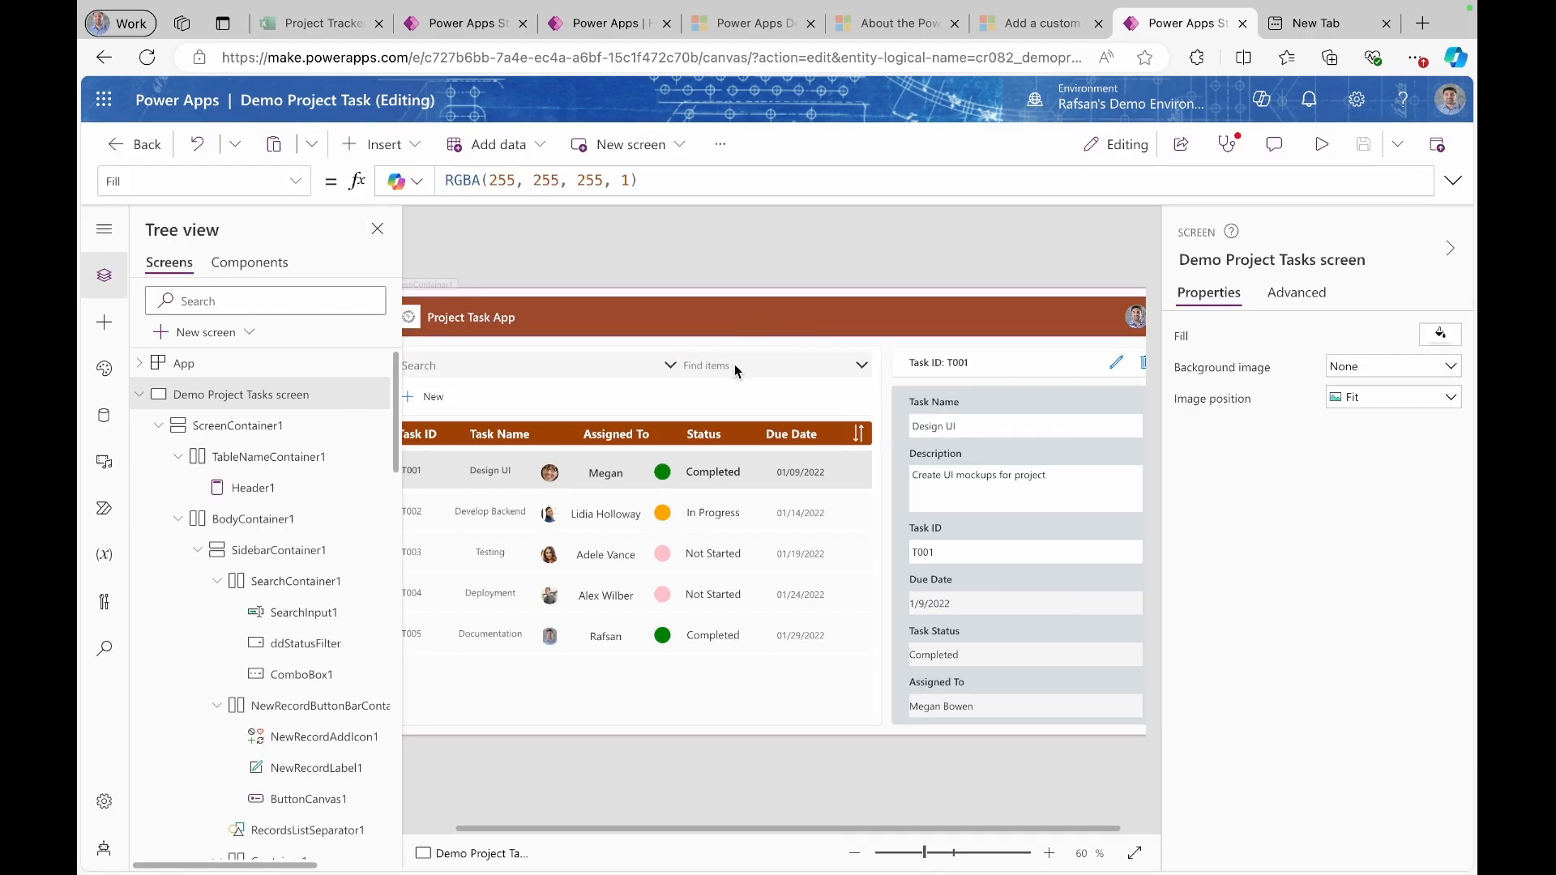
# - Set ComboBox1's InputTextPlaceholder to "Find people" and save the app
pyautogui.click(734, 363)
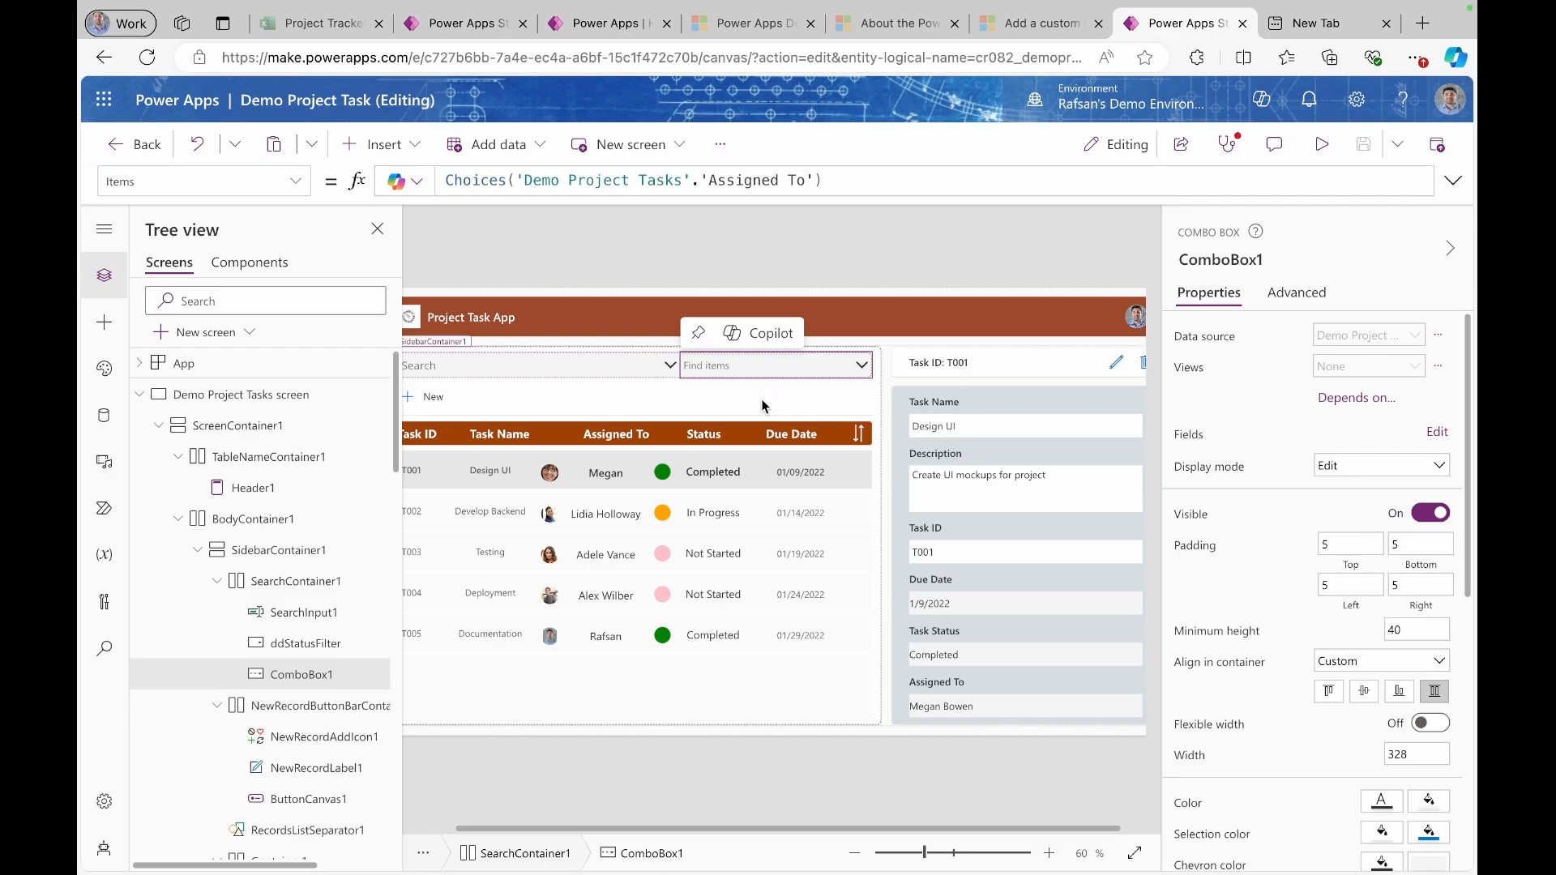
pyautogui.click(1295, 297)
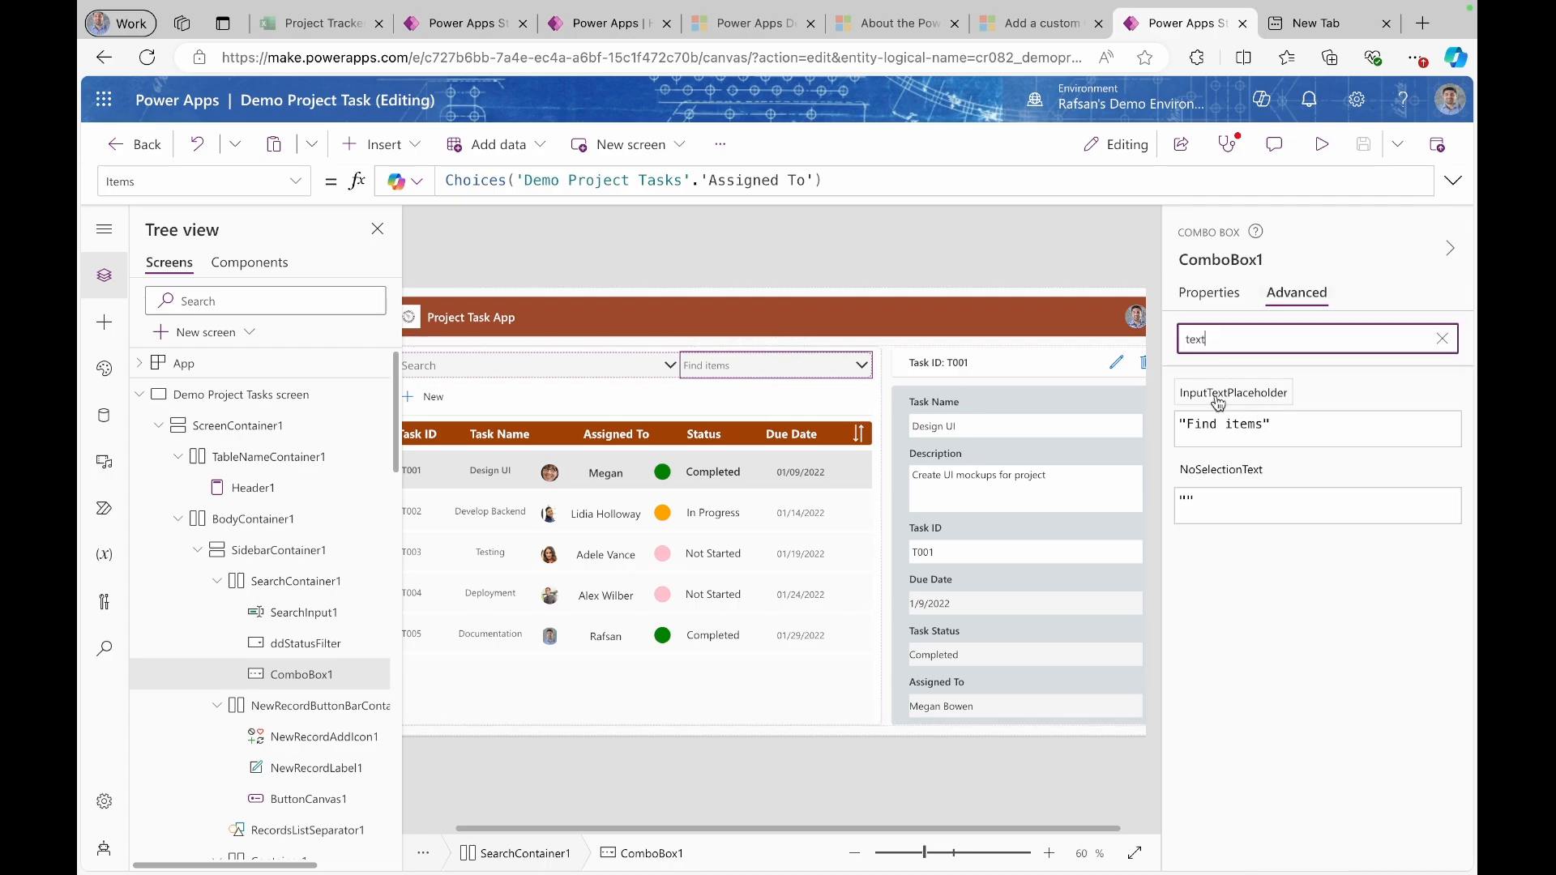
pyautogui.click(1262, 425)
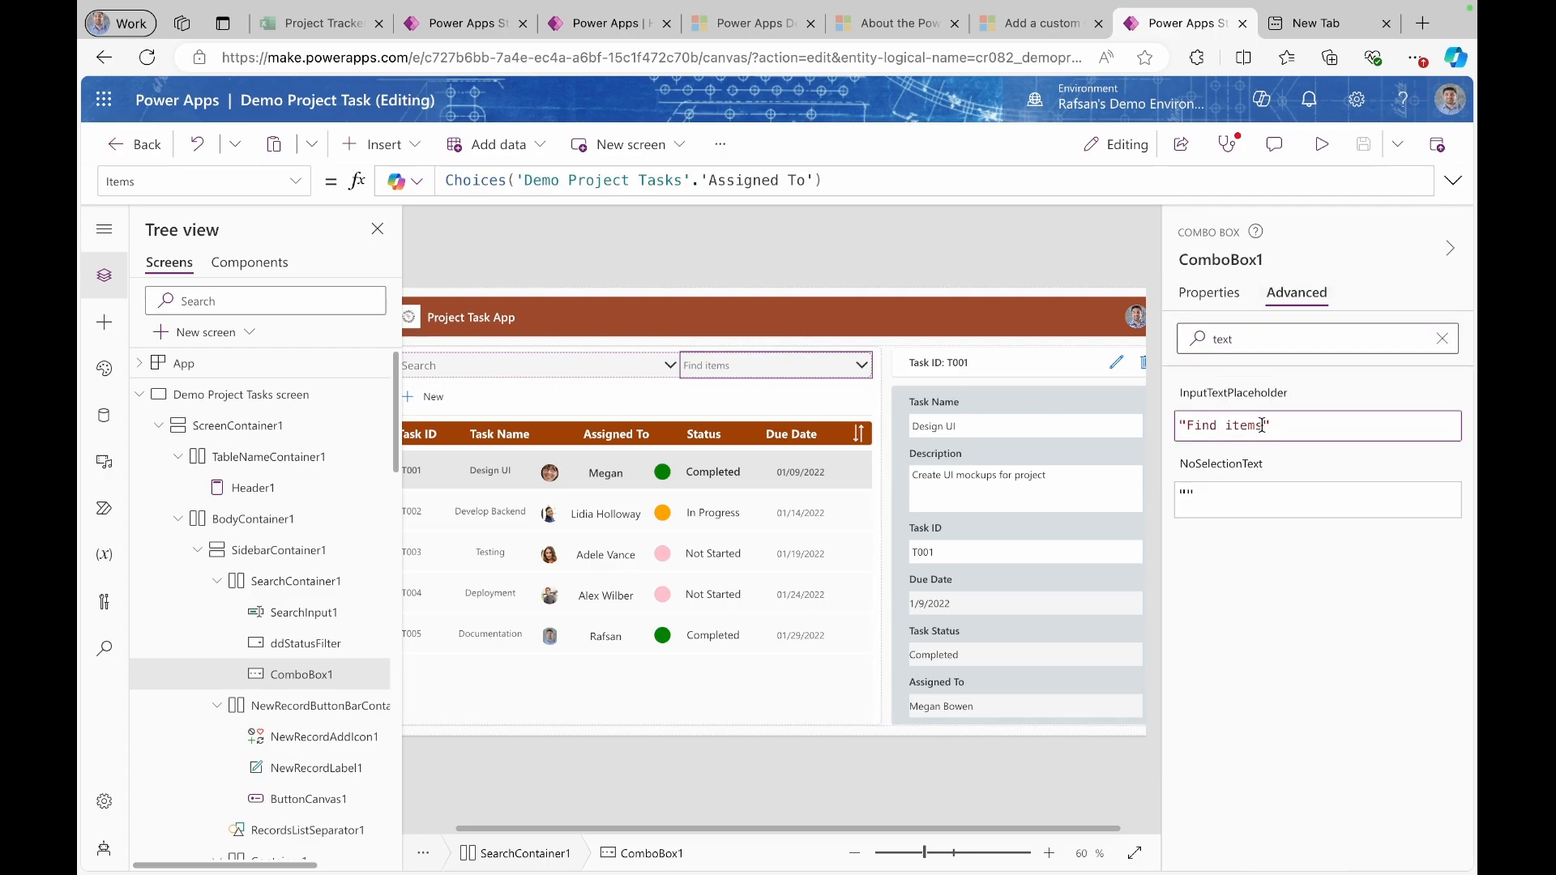
pyautogui.doubleClick(1262, 425)
pyautogui.write('ind ')
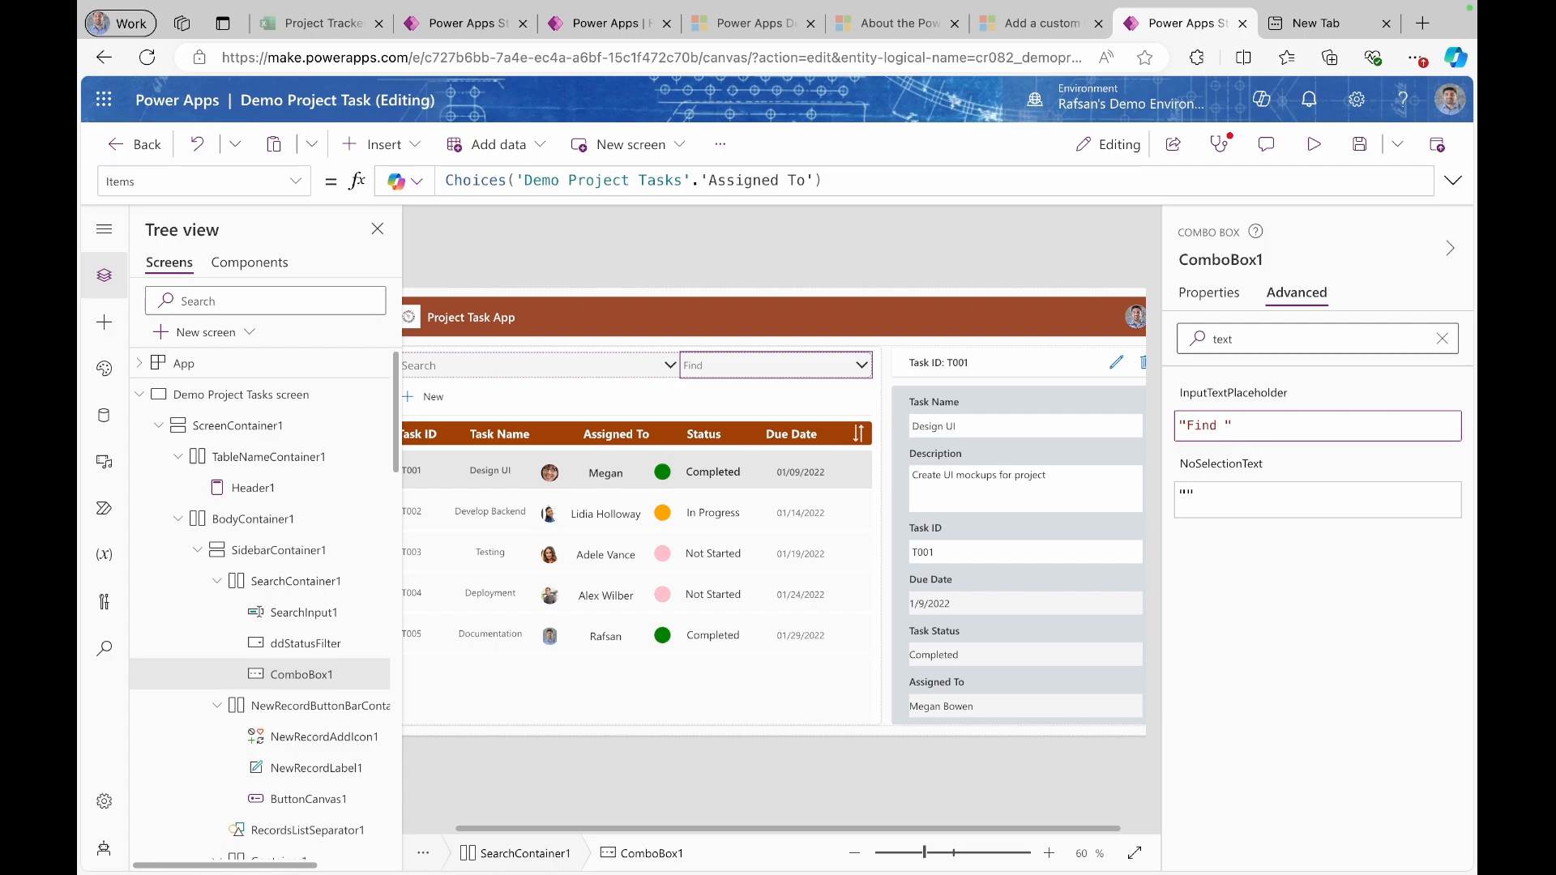
pyautogui.write('people')
pyautogui.click(1357, 149)
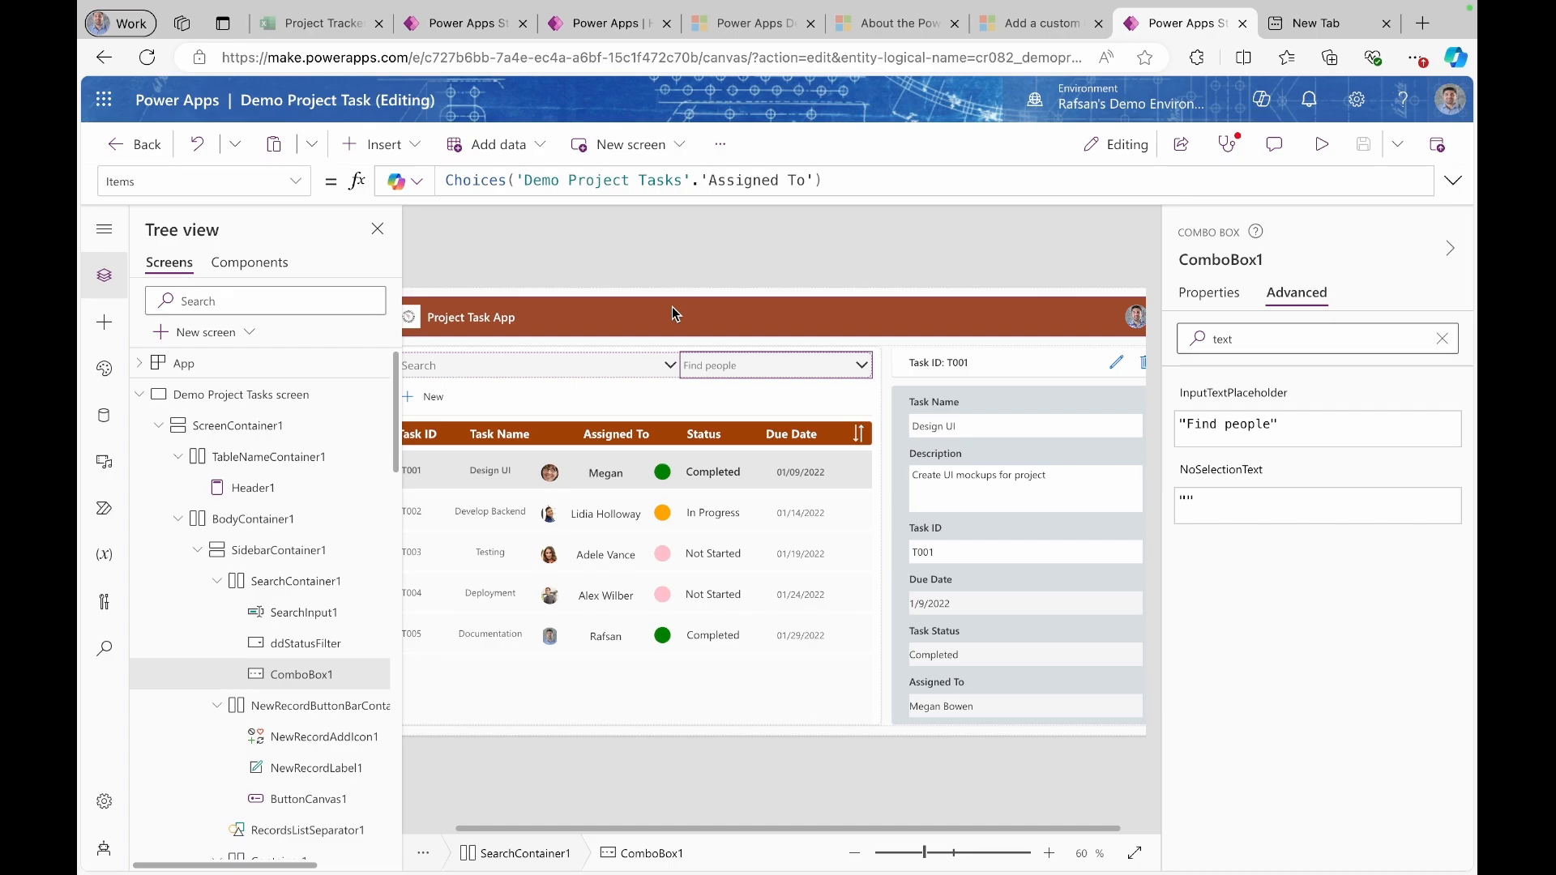
# - Replace ComboBox1's OnChange formula with an If whose condition is !IsBlank(ComboBox1.SelectedItems)
pyautogui.click(296, 182)
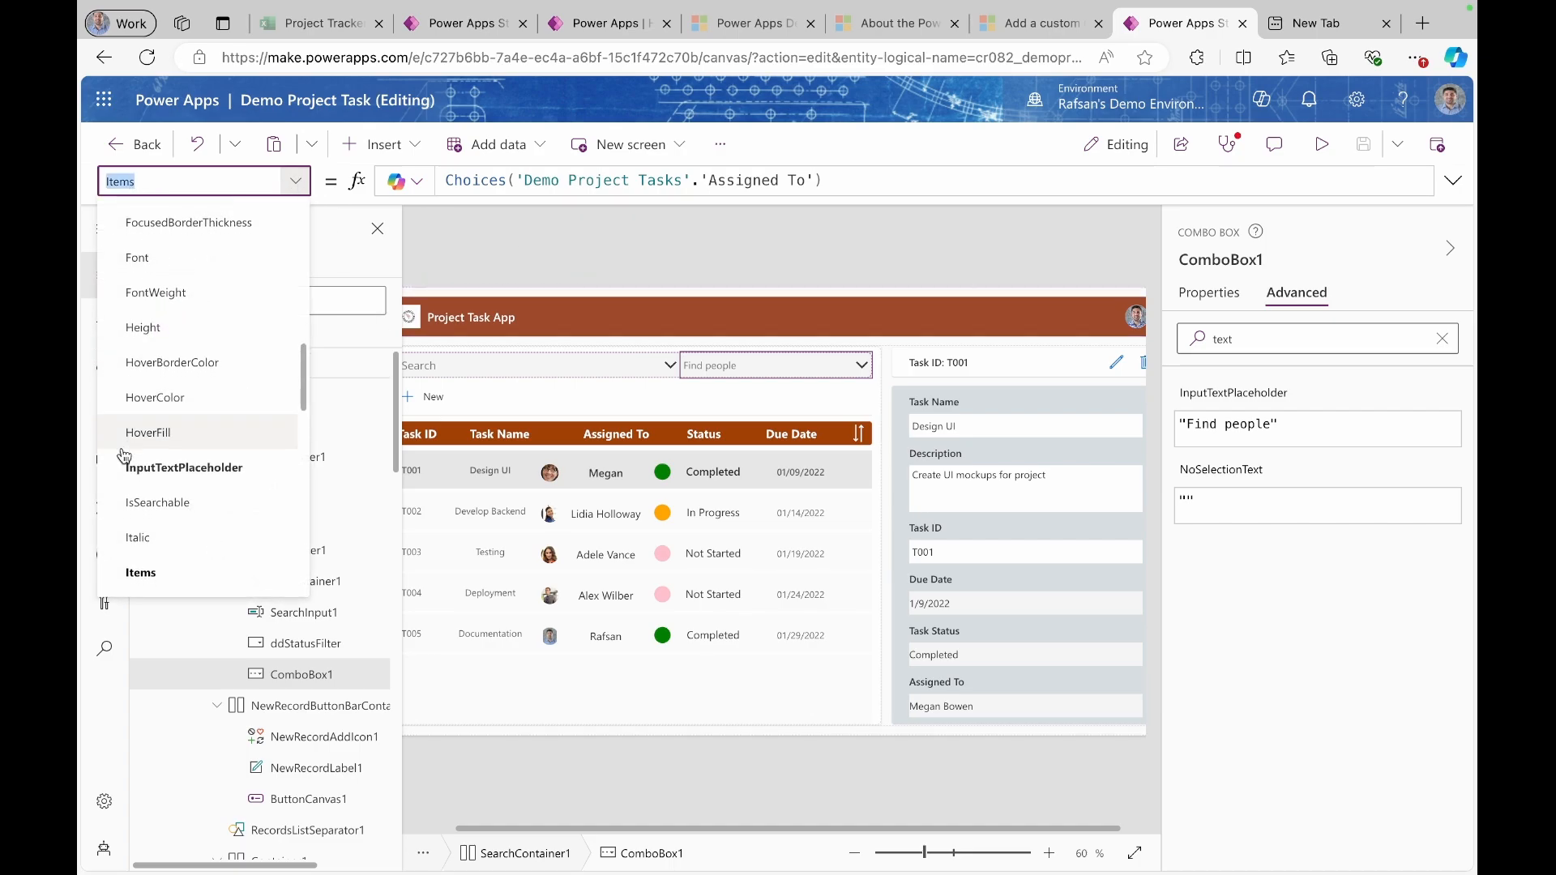
pyautogui.scroll(-2, 124, 456)
pyautogui.scroll(-3, 180, 430)
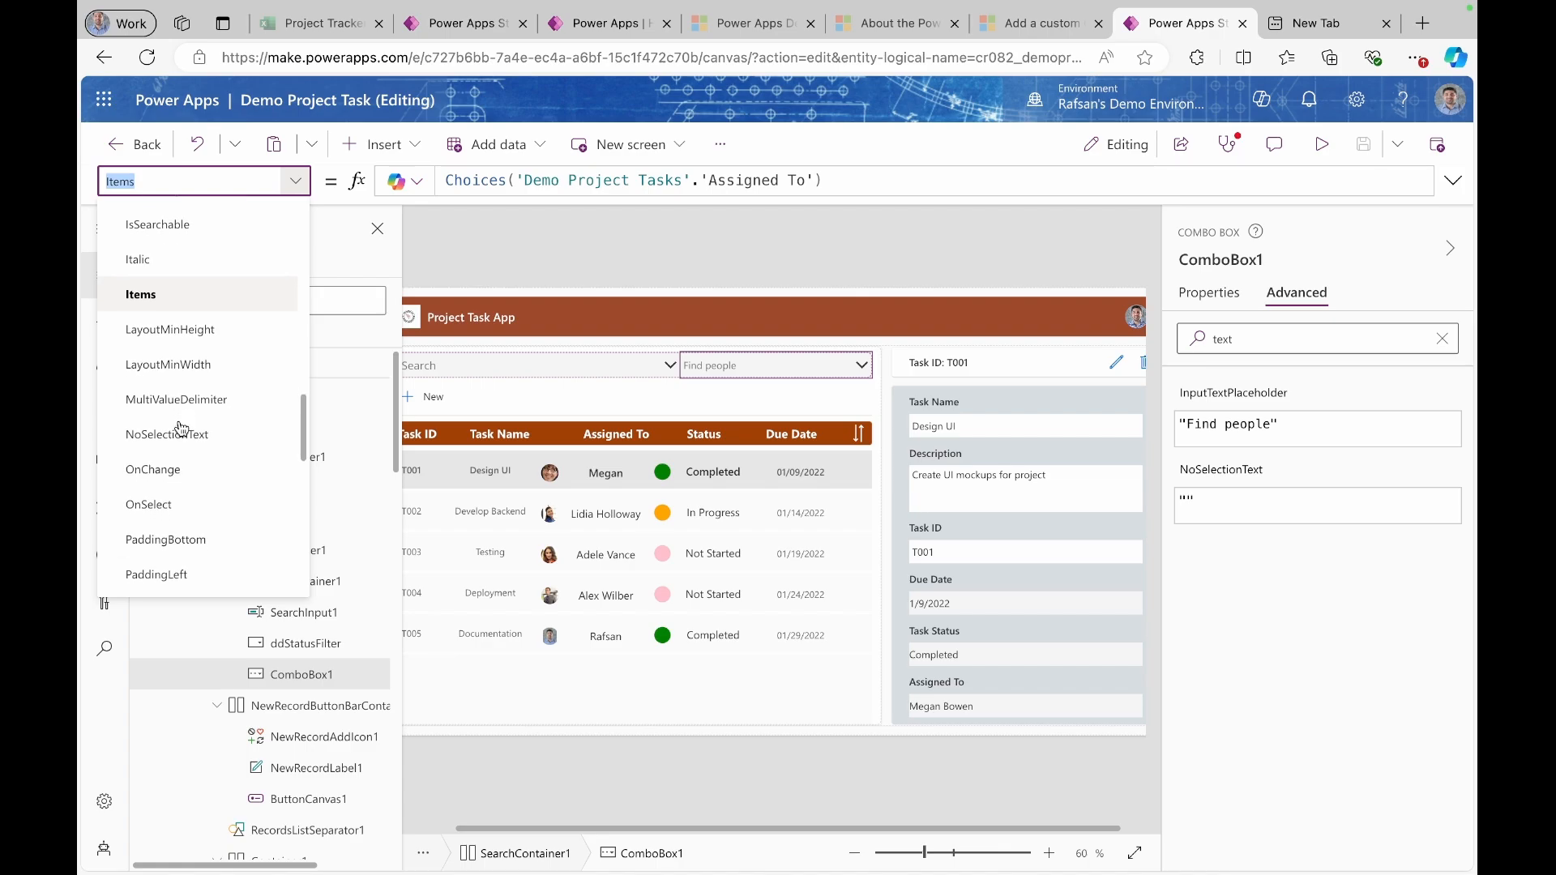
pyautogui.click(173, 470)
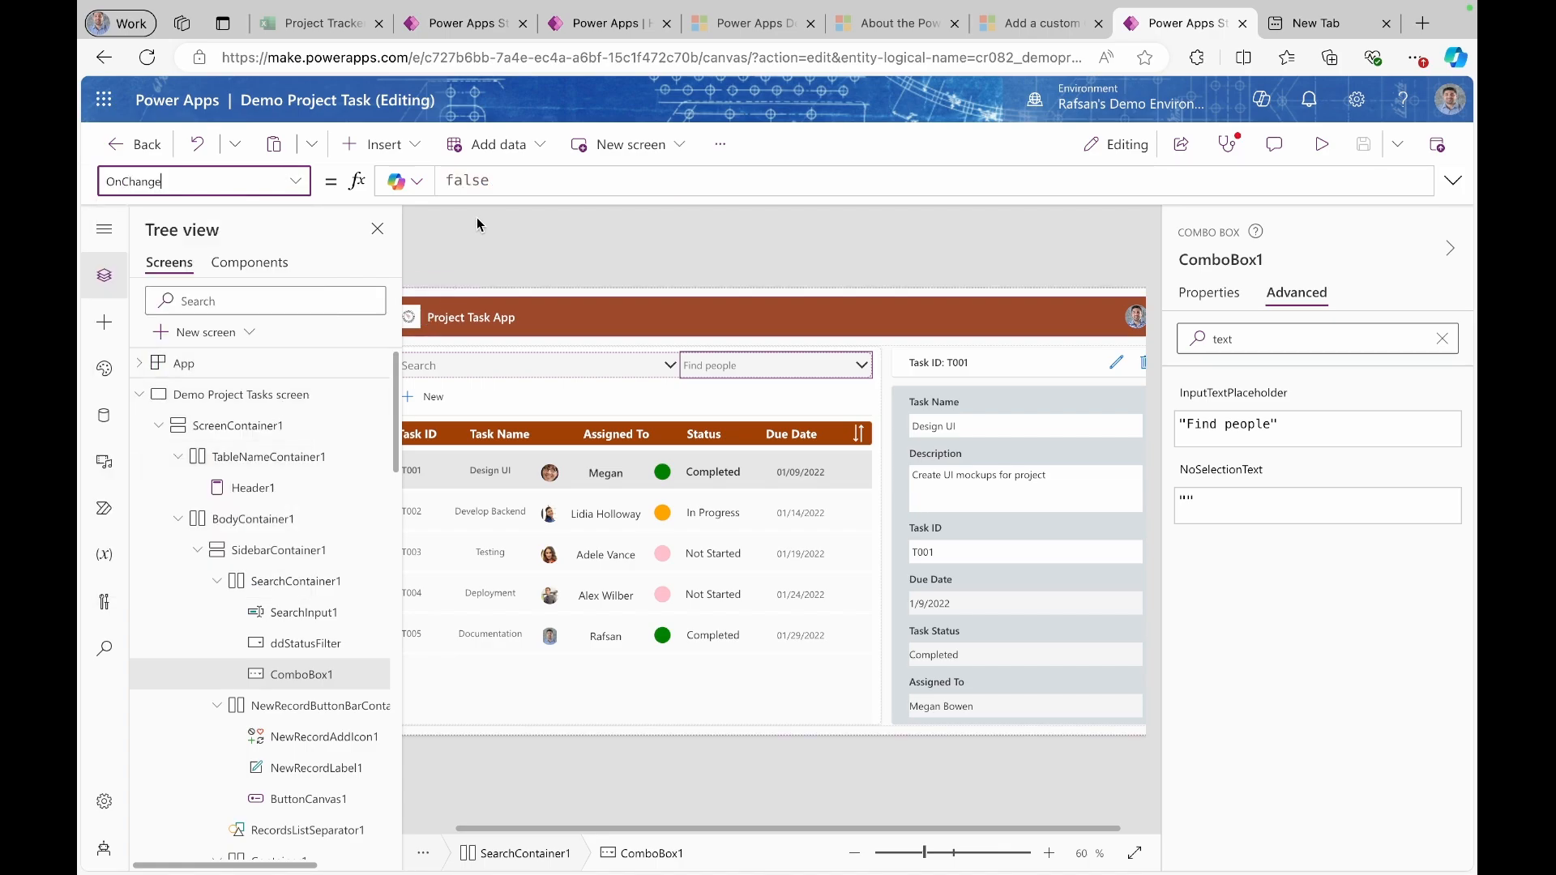
pyautogui.moveTo(481, 196); pyautogui.dragTo(454, 405)
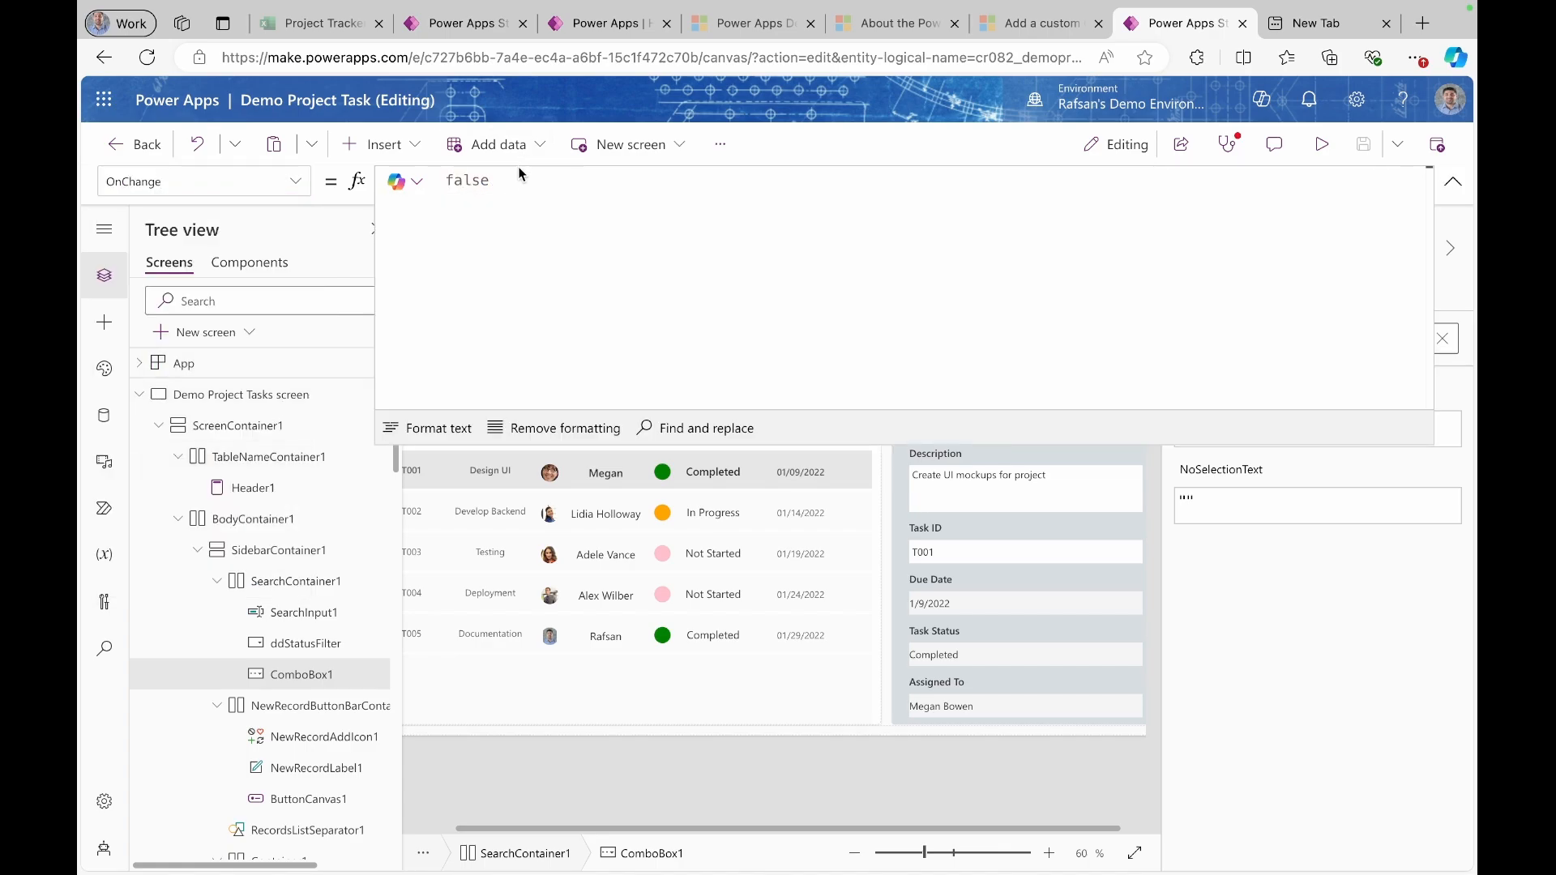
pyautogui.click(516, 176)
pyautogui.moveTo(517, 176); pyautogui.dragTo(423, 177)
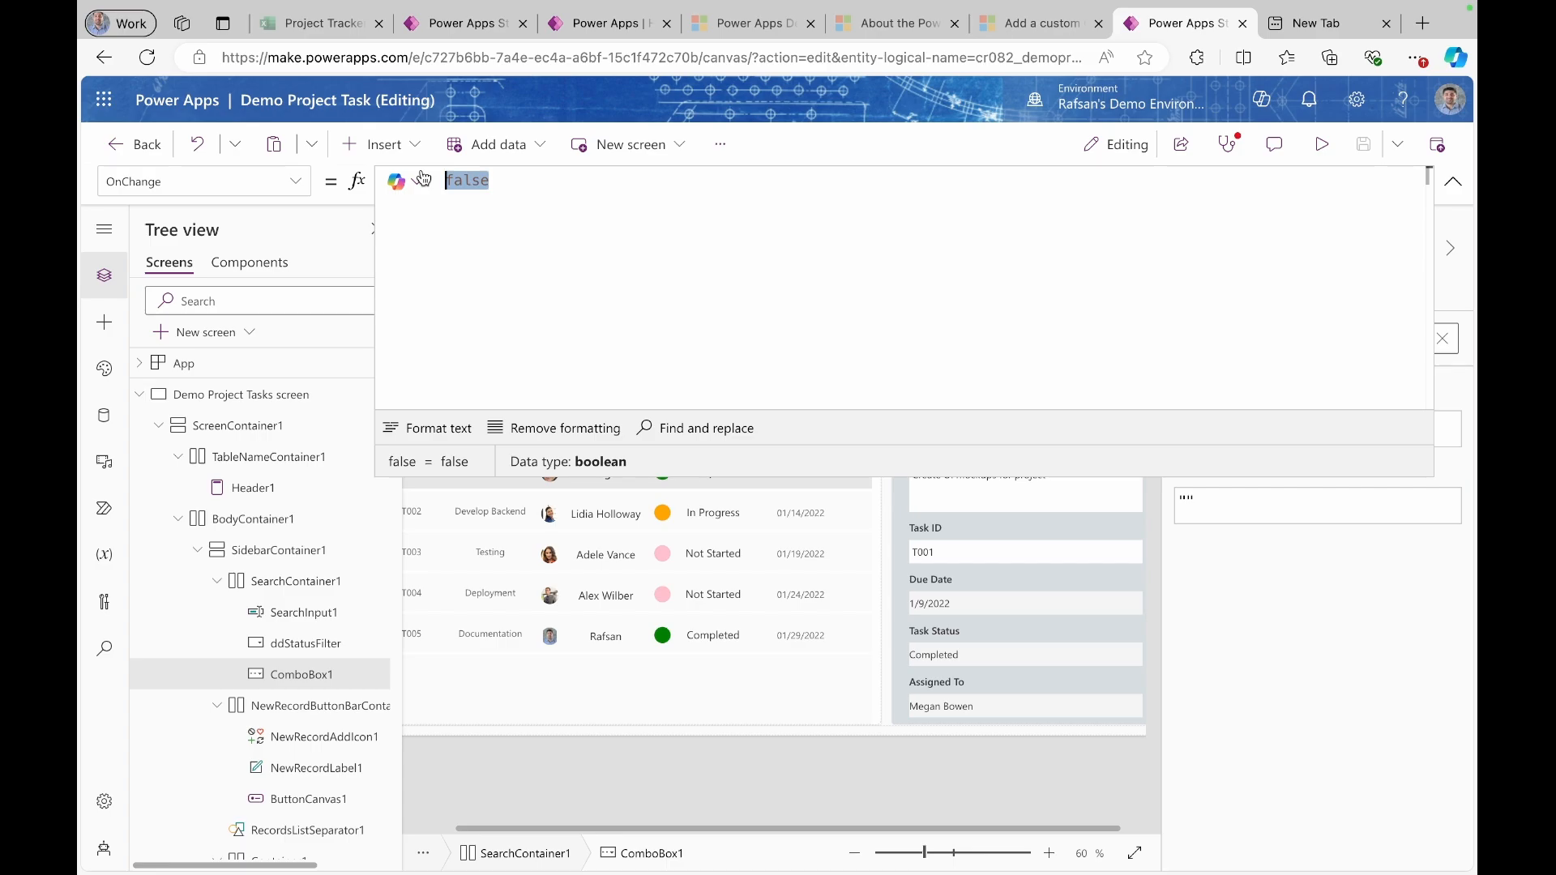
pyautogui.write('If(!Is')
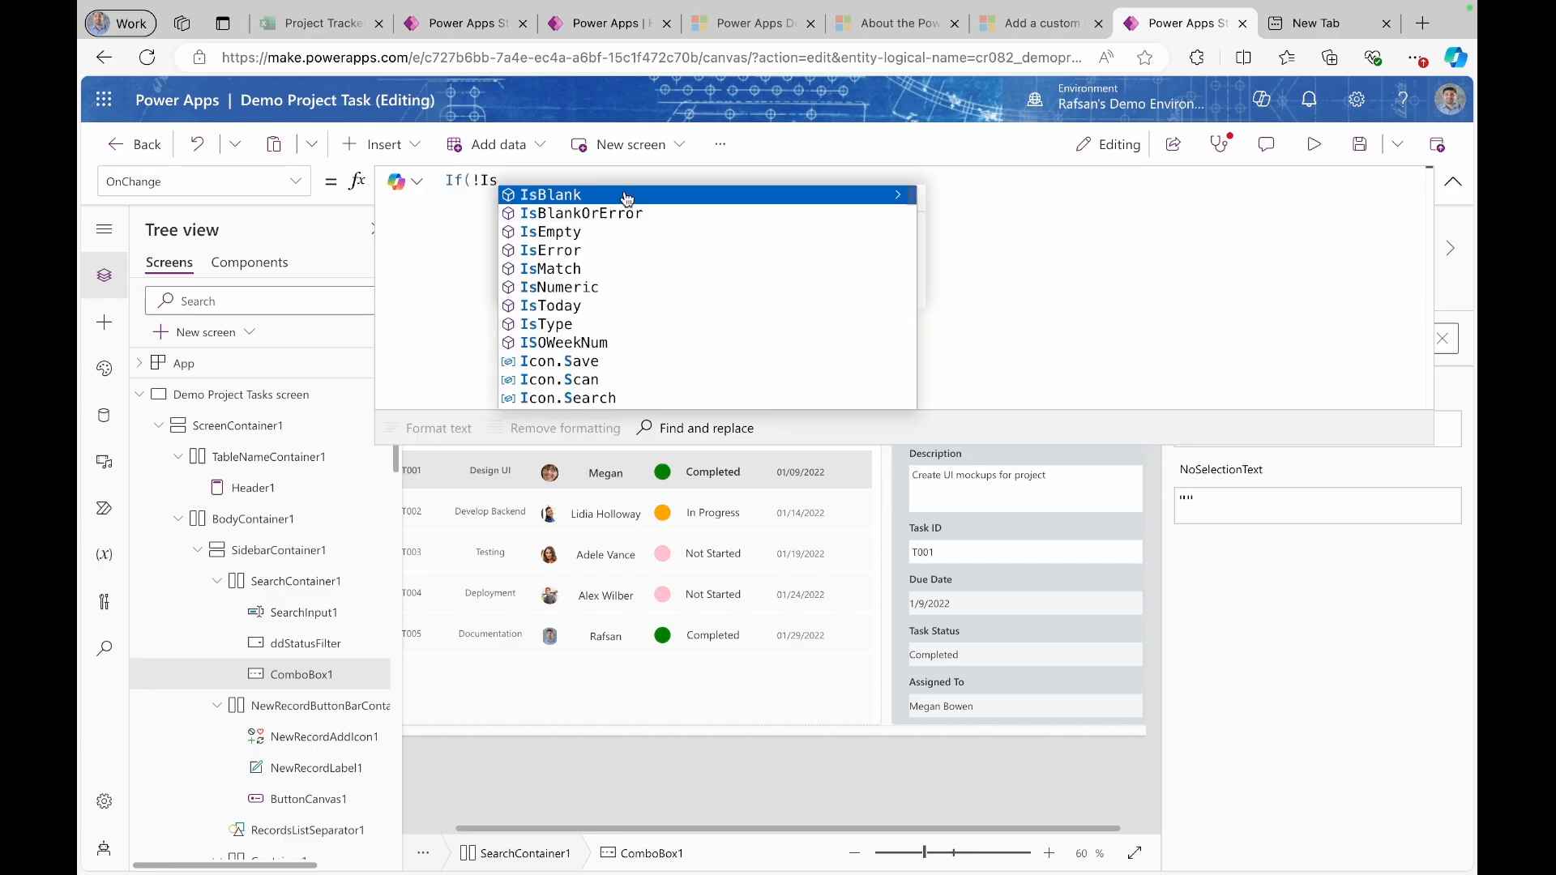
pyautogui.press('Tab')
pyautogui.write('(')
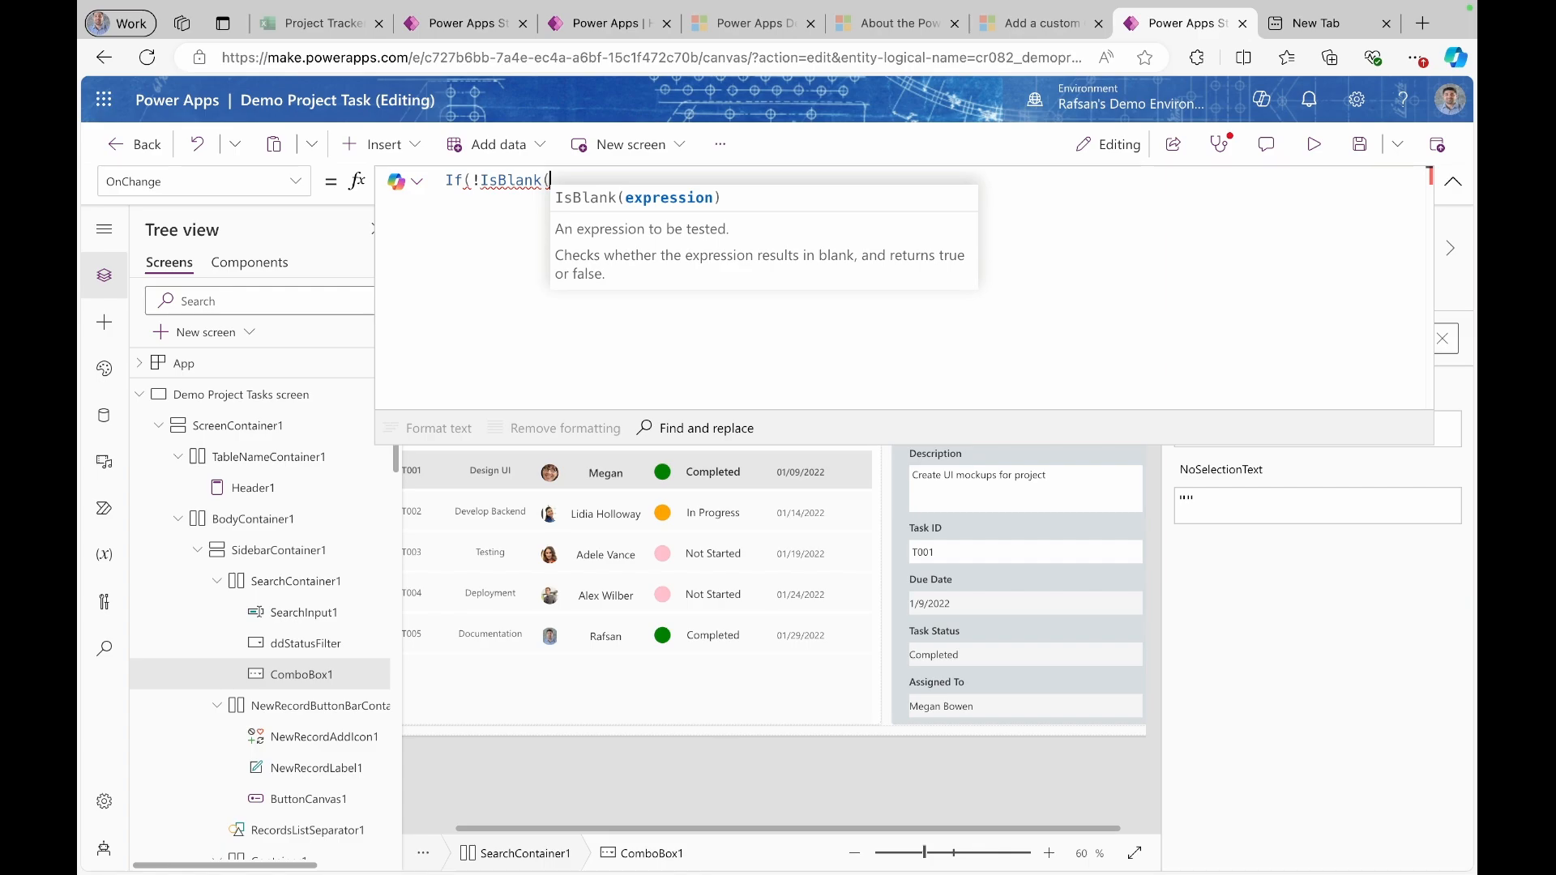
pyautogui.write('com')
pyautogui.press('Tab')
pyautogui.write('.')
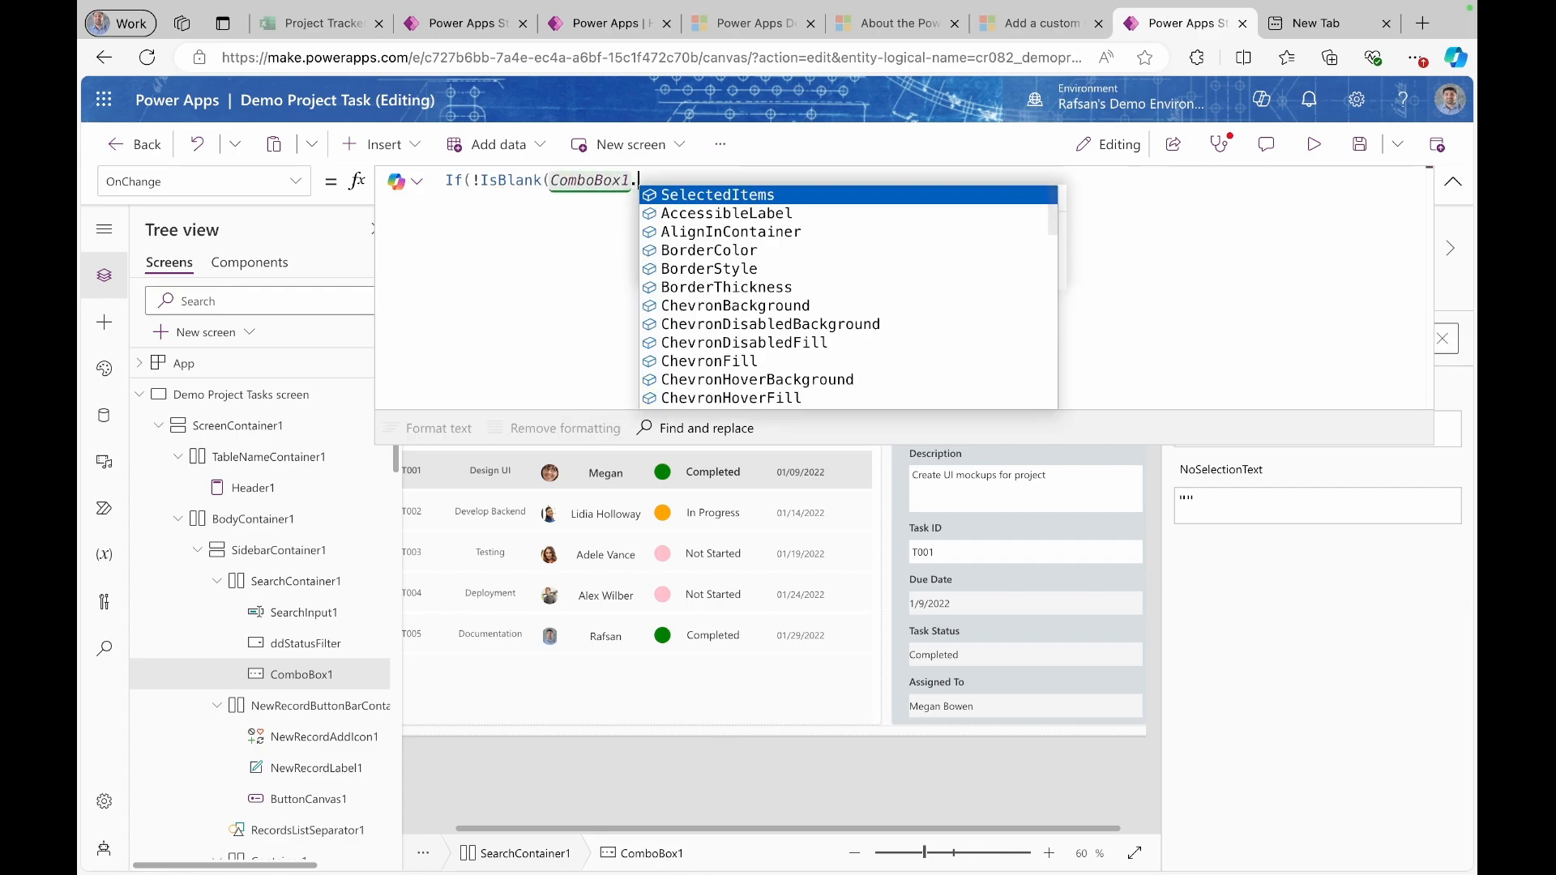
pyautogui.press('Tab')
pyautogui.write(')')
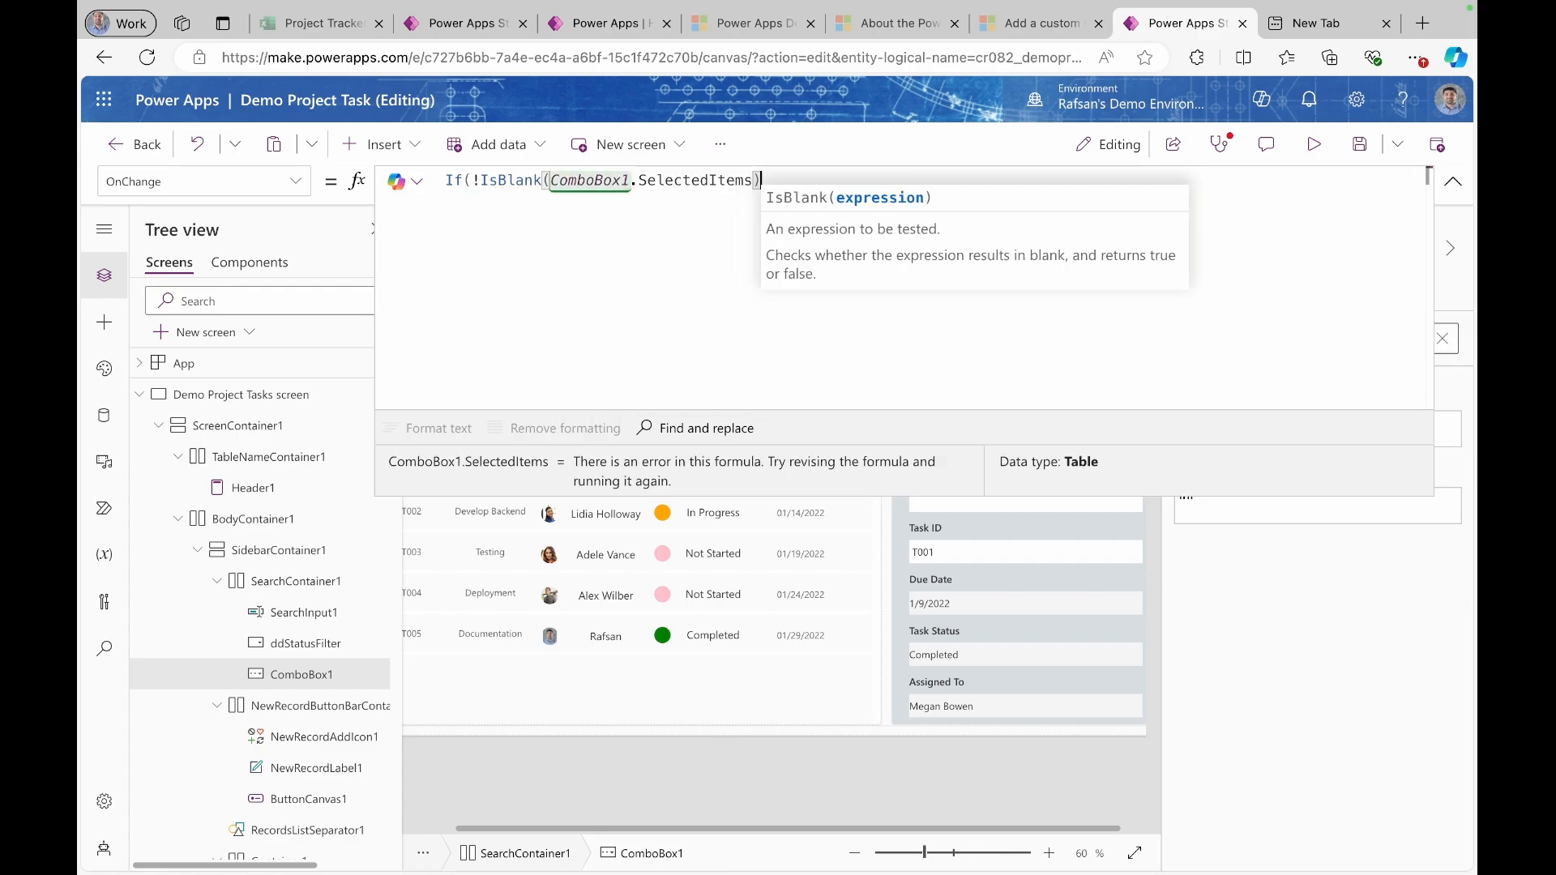
pyautogui.write(', ')
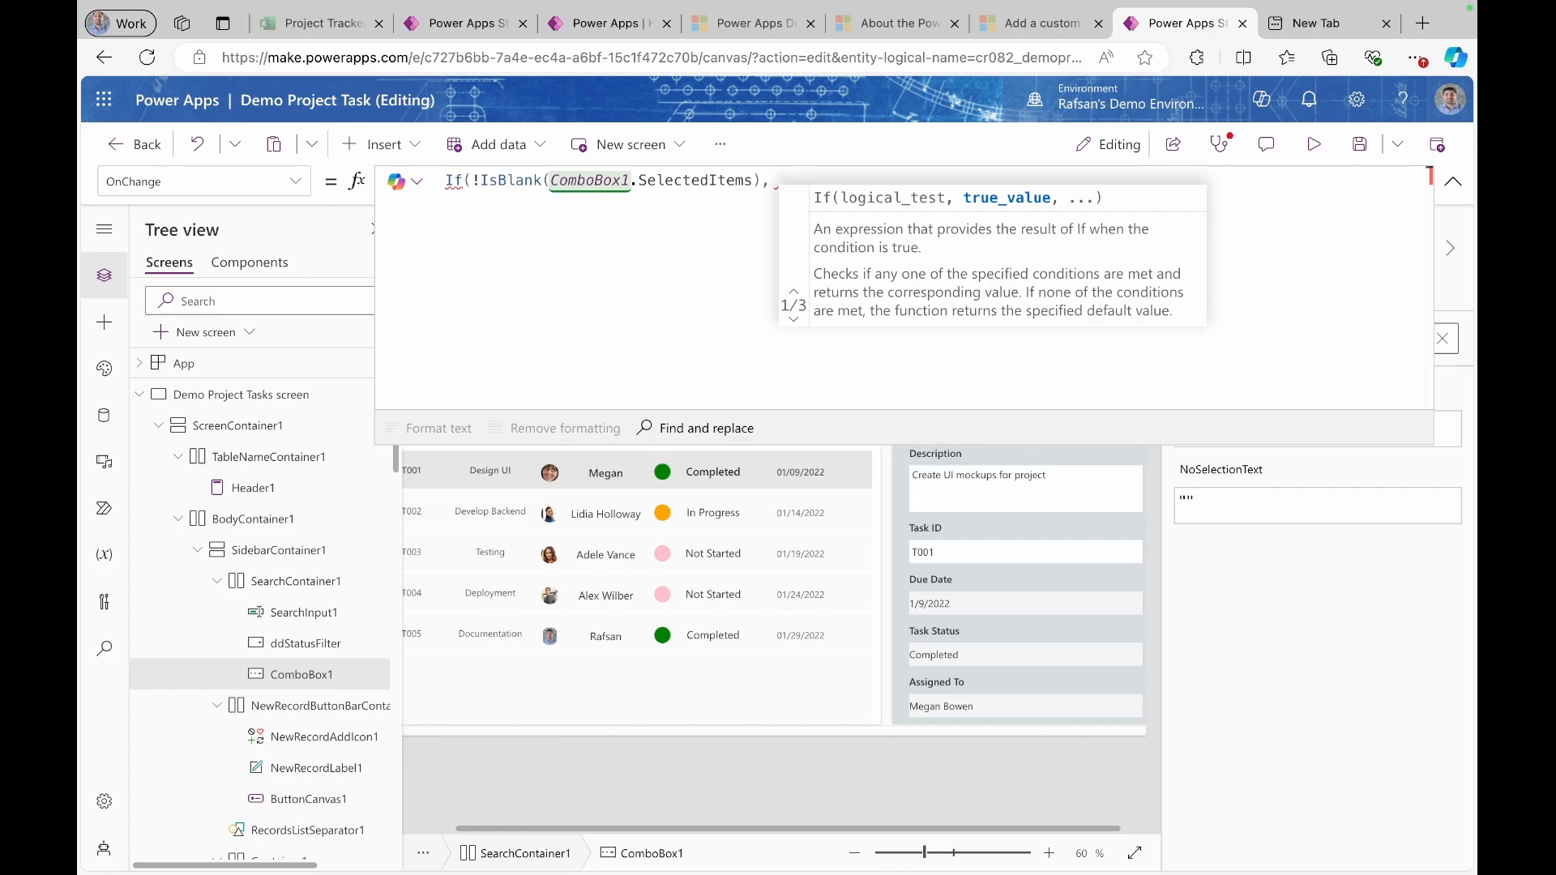
# - Set the If's true result to UpdateContext({varFilterPeople: ComboBox1.Selected.'Display Name'}) in ComboBox1's OnChange formula
pyautogui.write('upd')
pyautogui.click(898, 216)
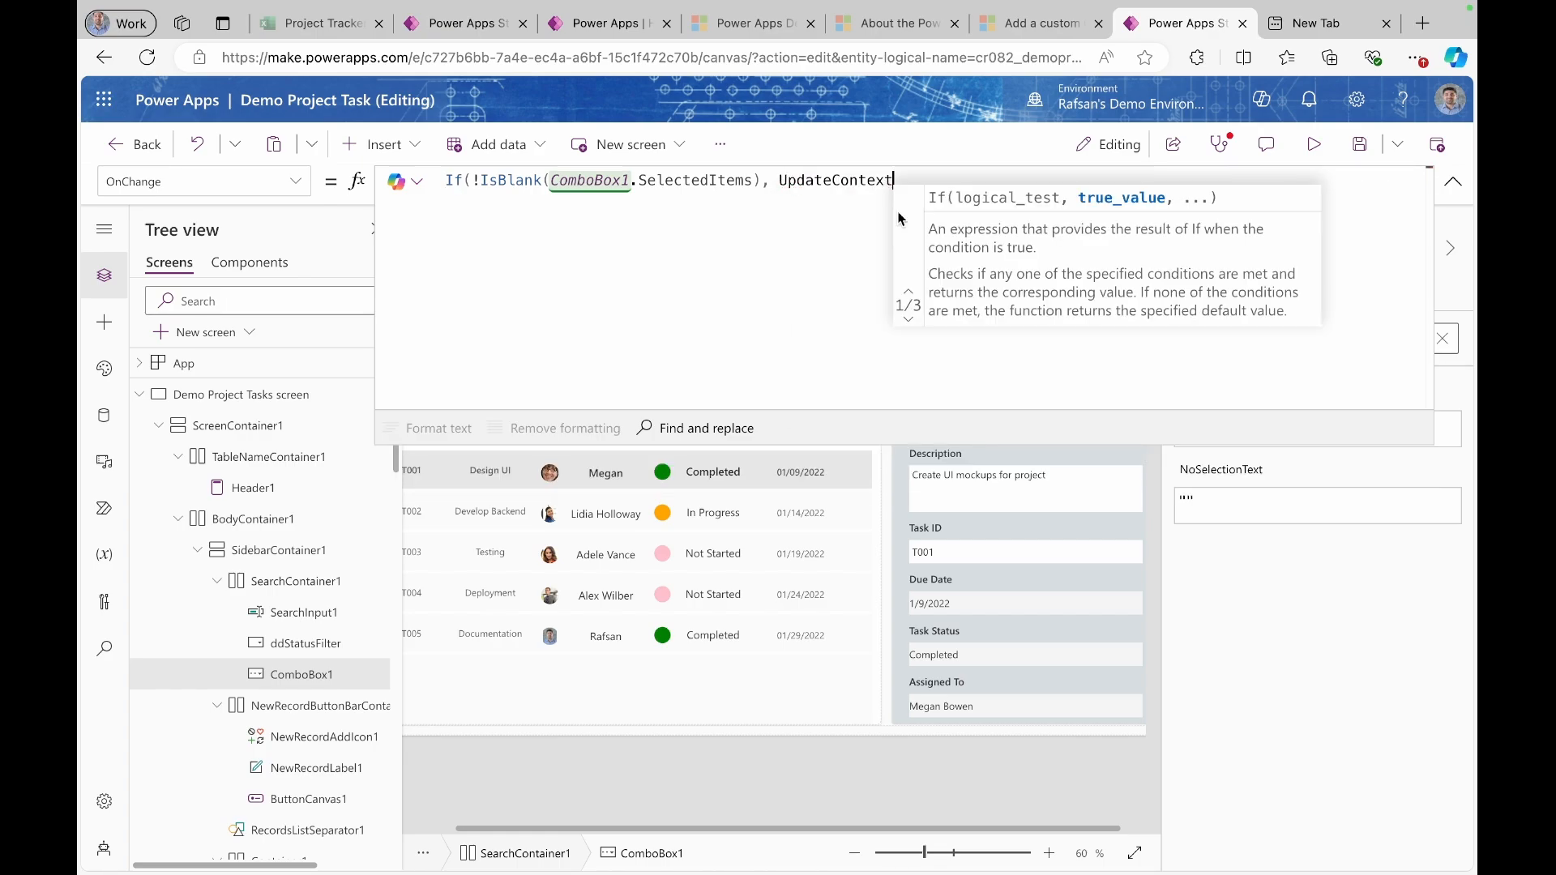
pyautogui.write('(')
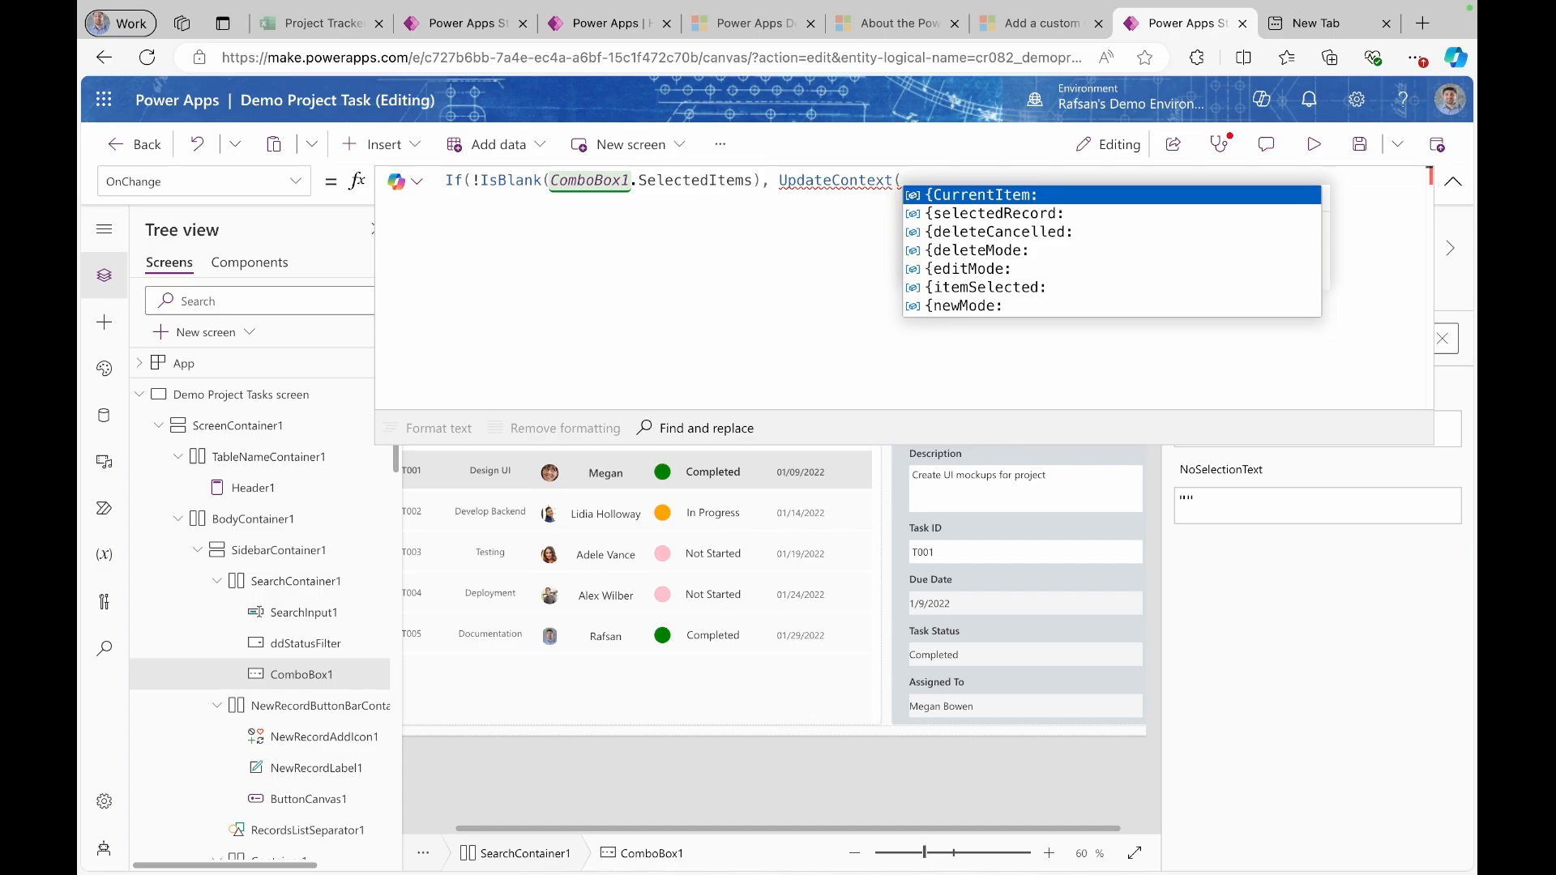
pyautogui.write('{')
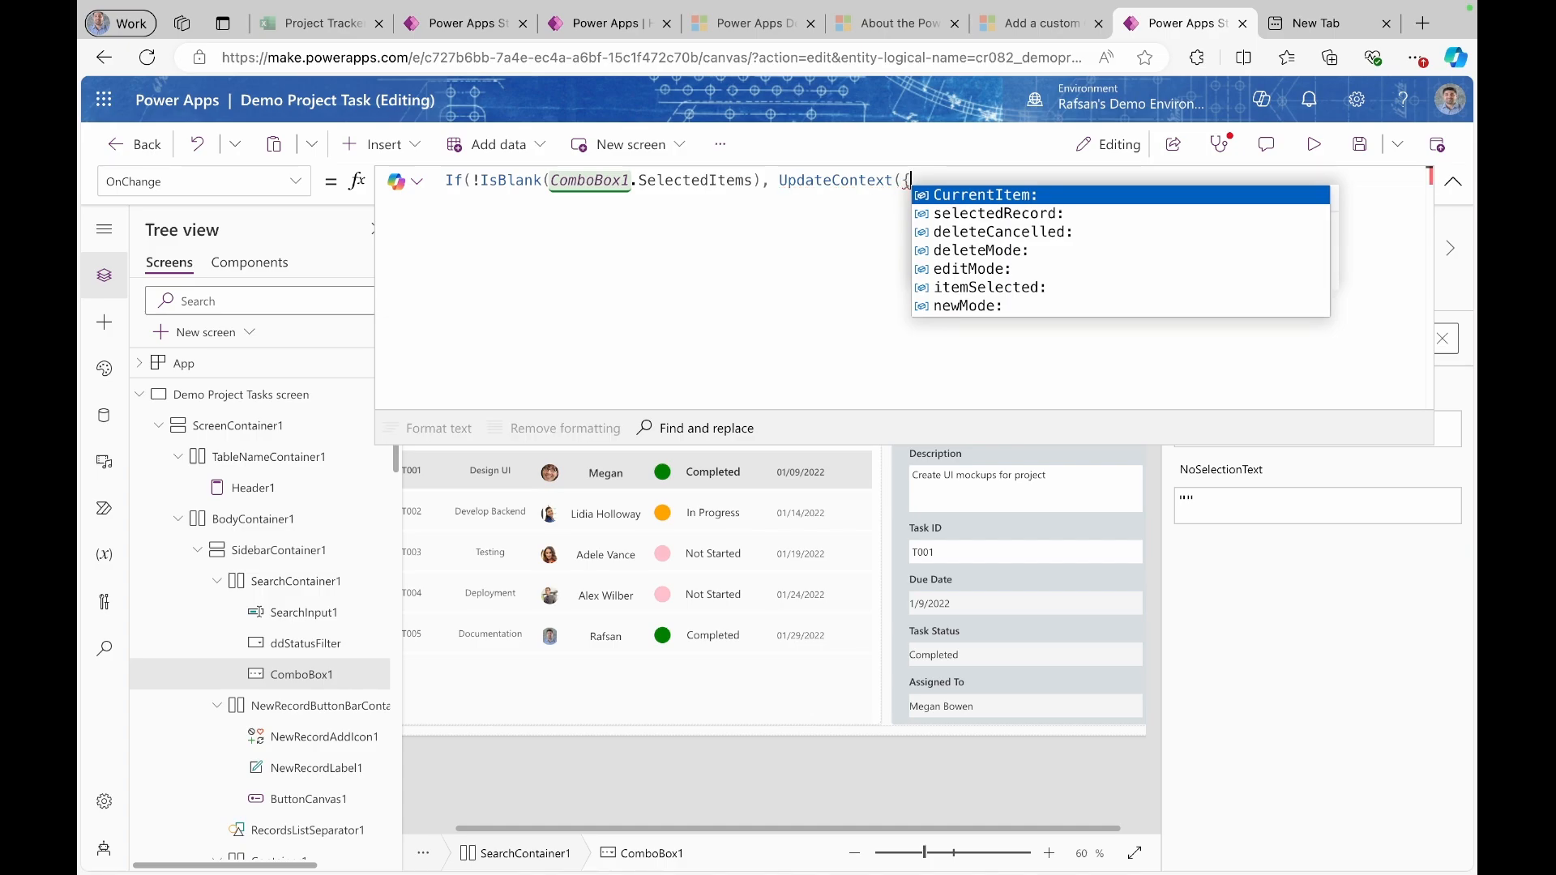
pyautogui.write('varF')
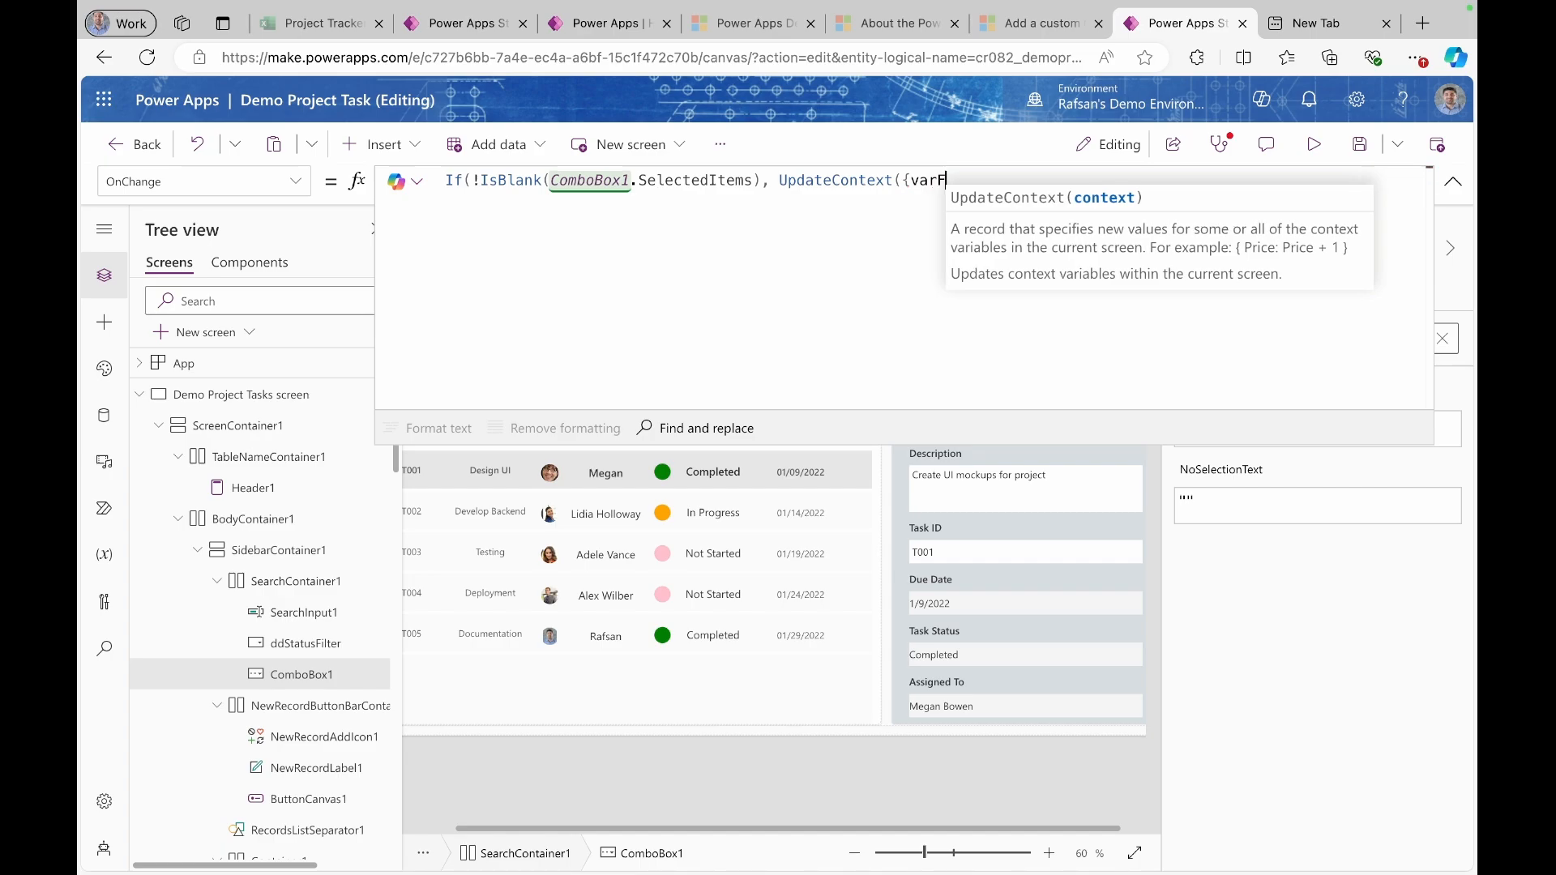
pyautogui.write('ilterP')
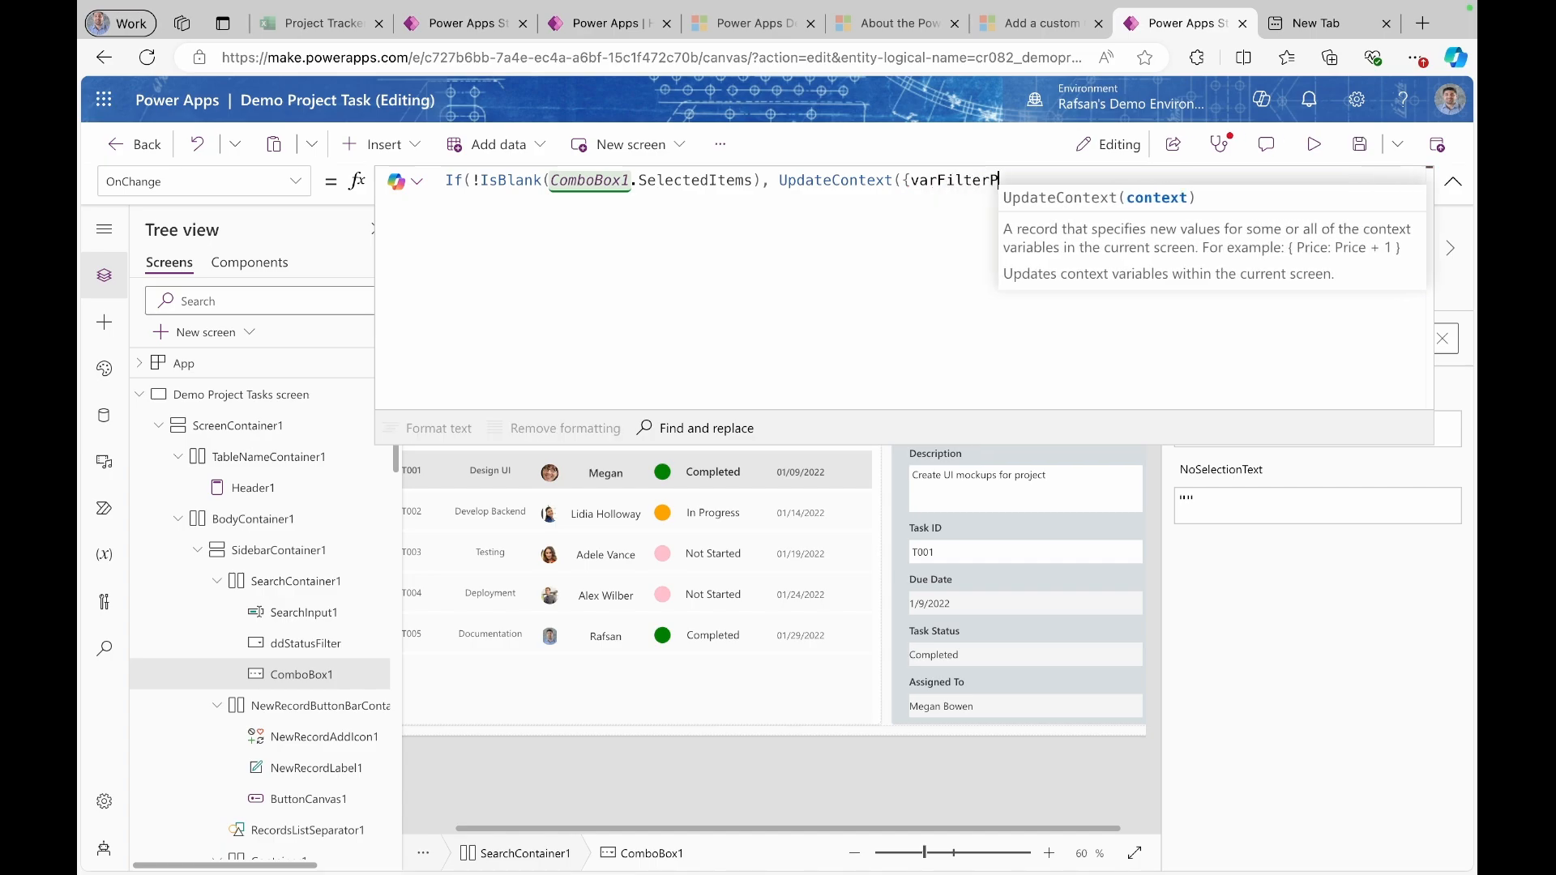
pyautogui.write('eople: ')
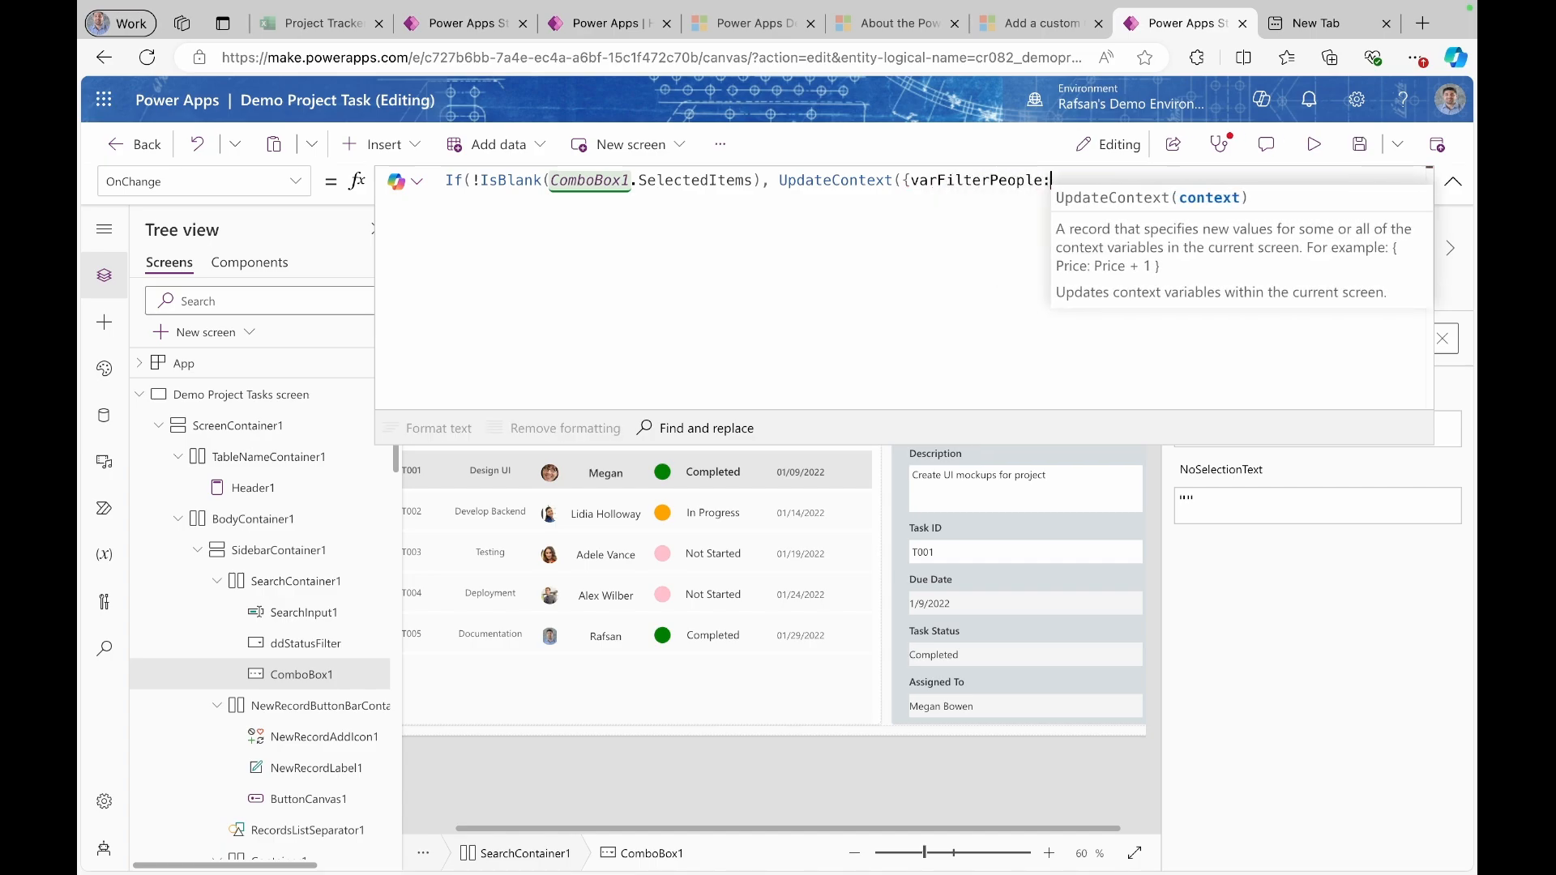
pyautogui.write('Com')
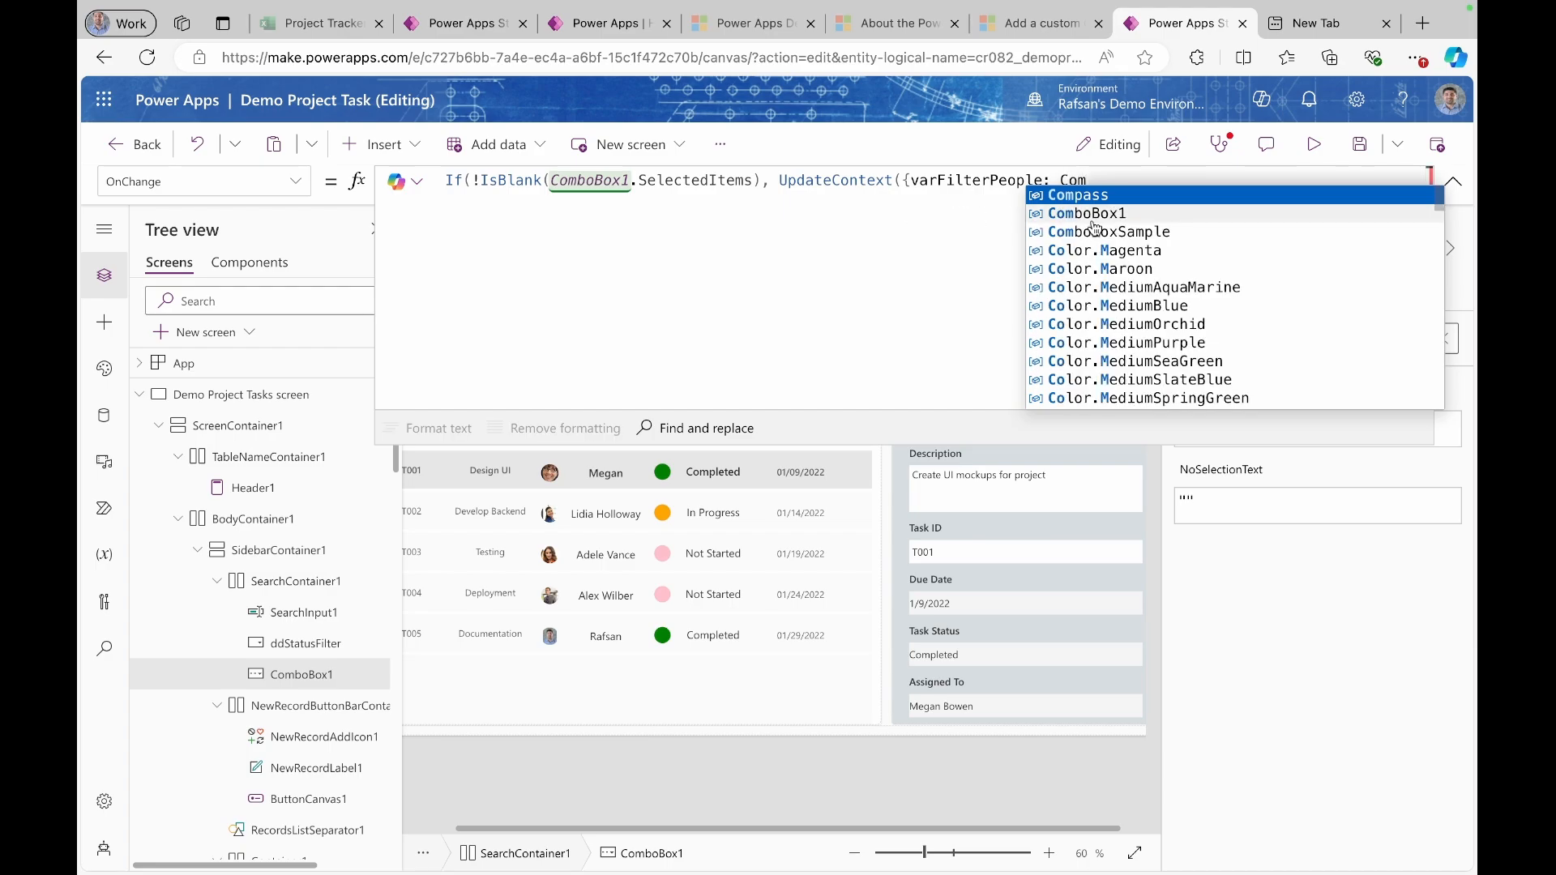
pyautogui.press('Tab')
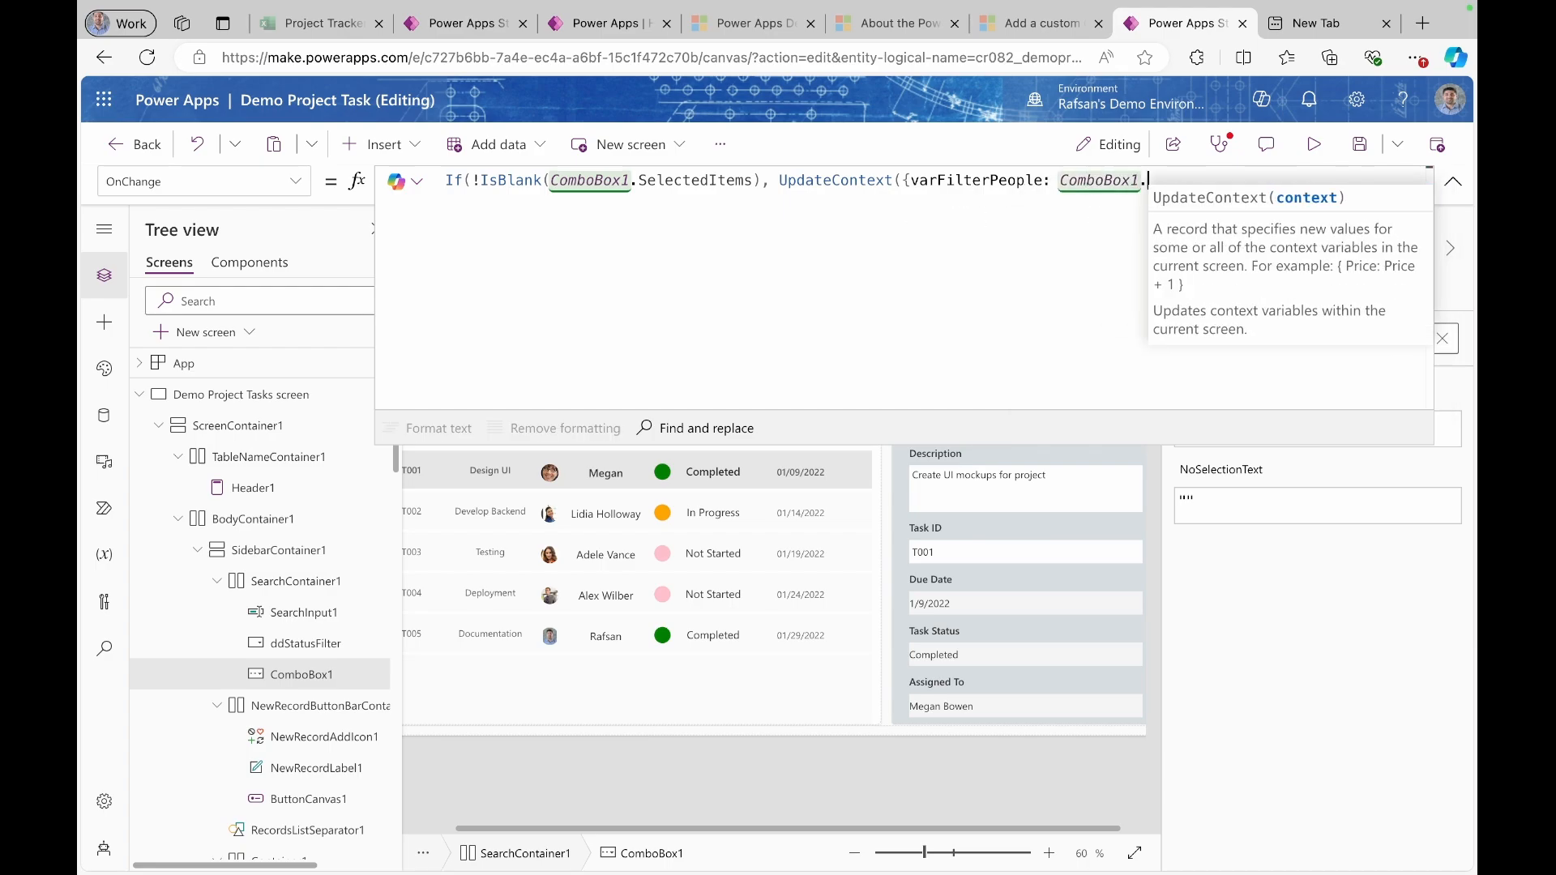
pyautogui.write('.Selecetd')
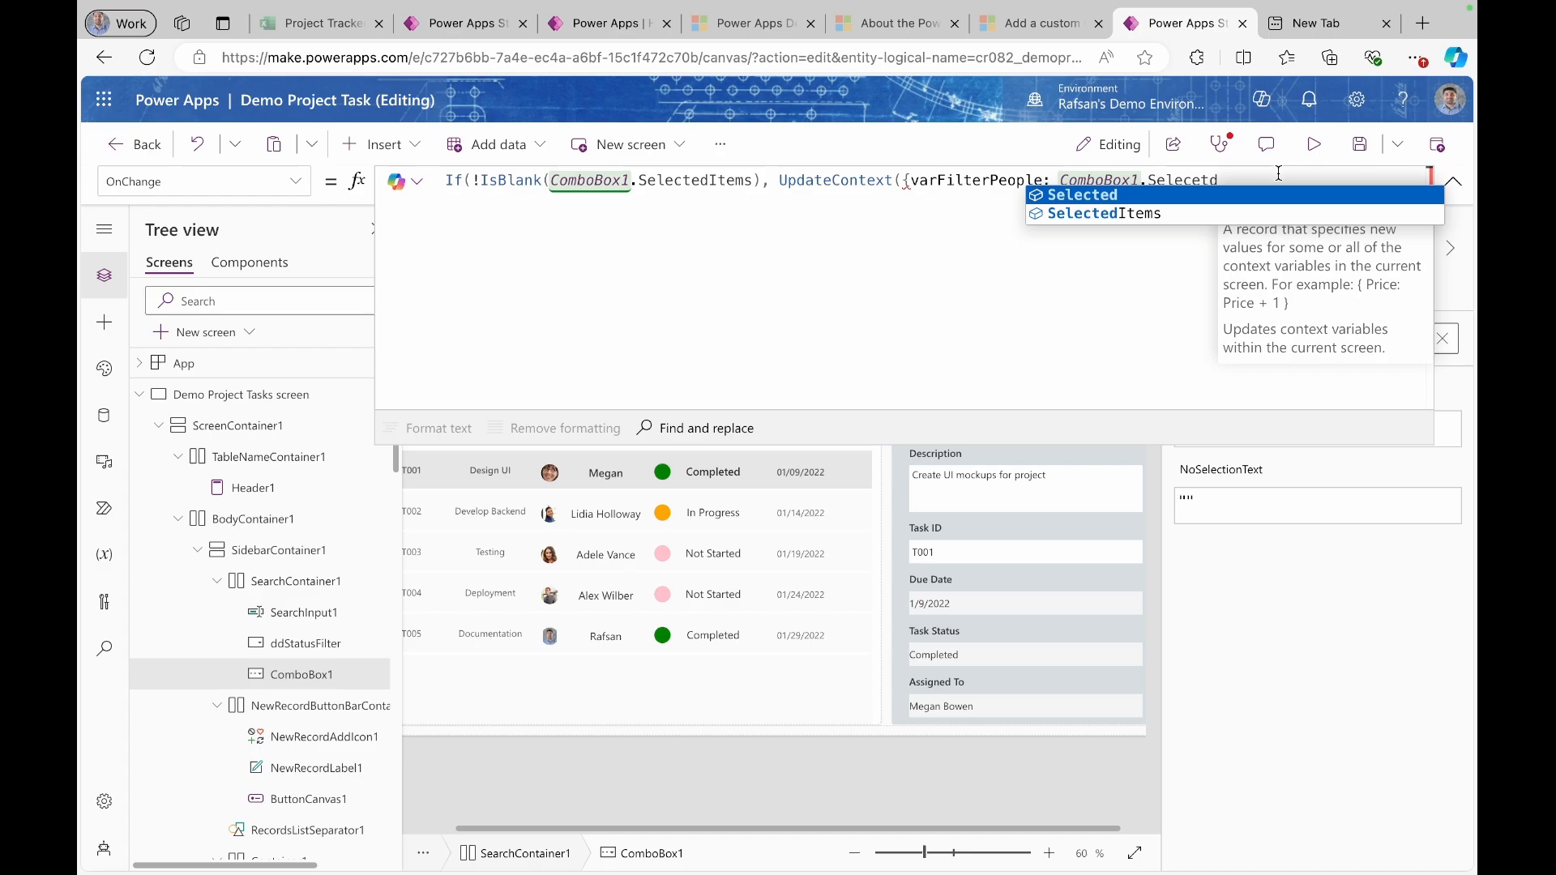
pyautogui.click(1174, 198)
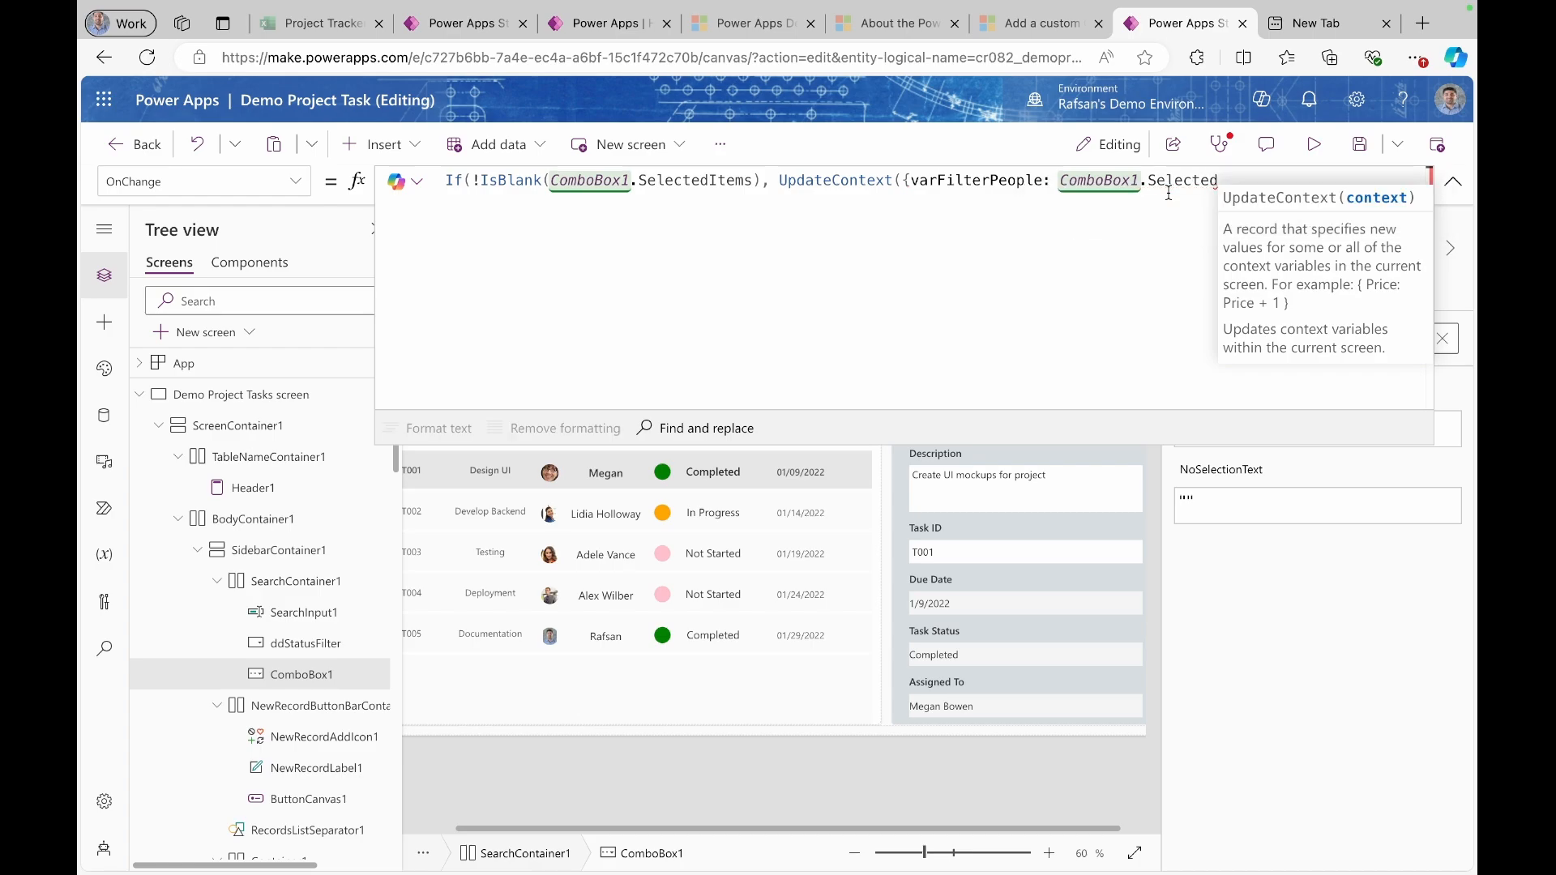
pyautogui.write('.')
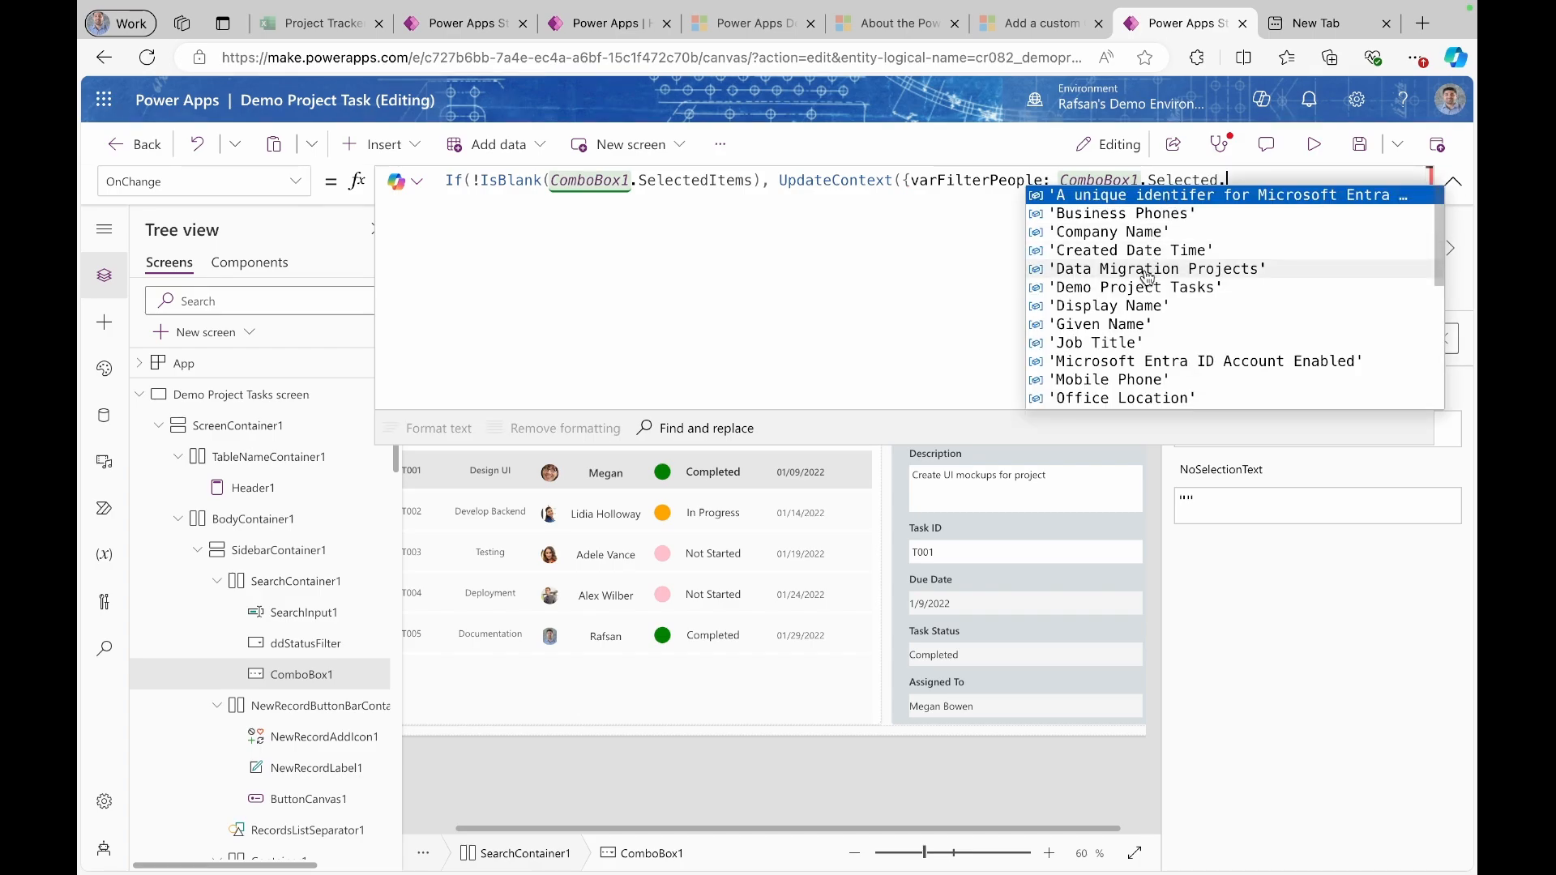
pyautogui.click(1140, 306)
pyautogui.write('}')
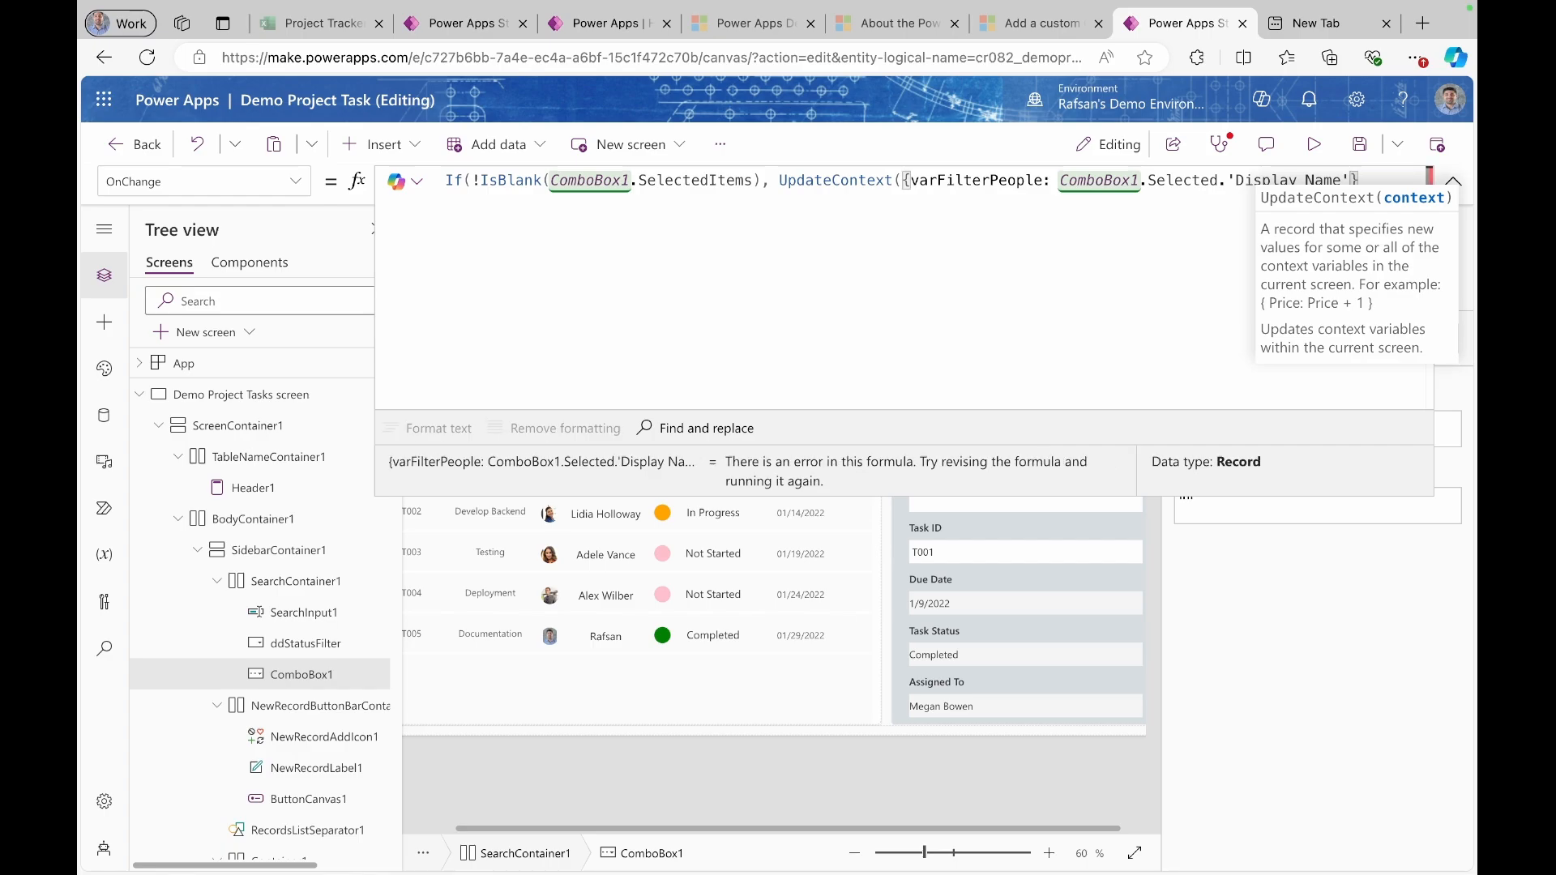
pyautogui.write('),')
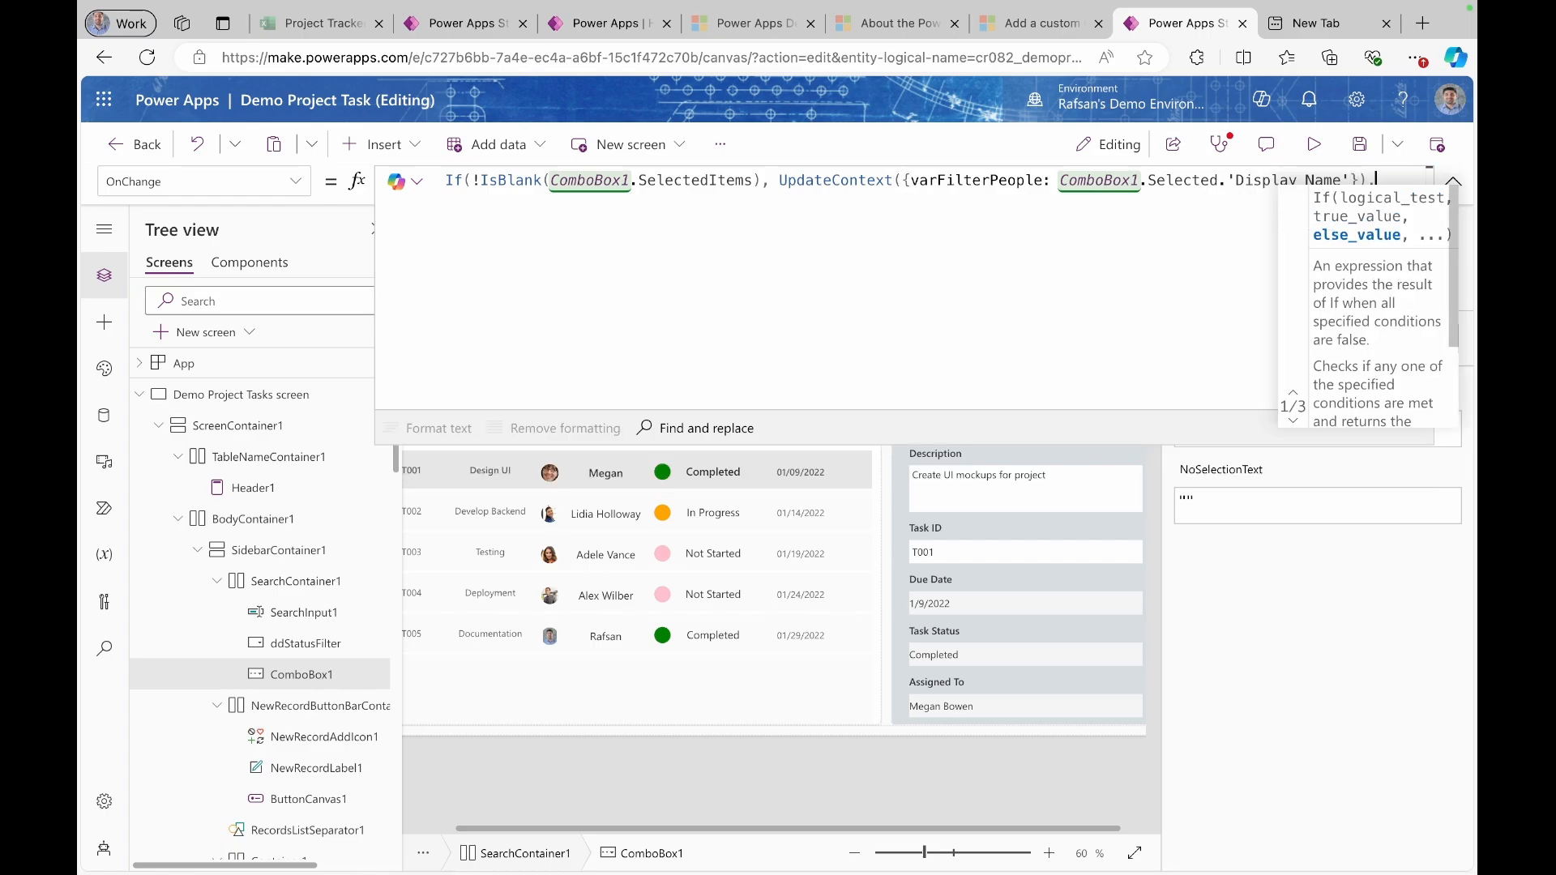
# - Complete the If with UpdateContext({varFilterPeople: Blank()}) as the else result, format the formula text, and save the app
pyautogui.write(' U')
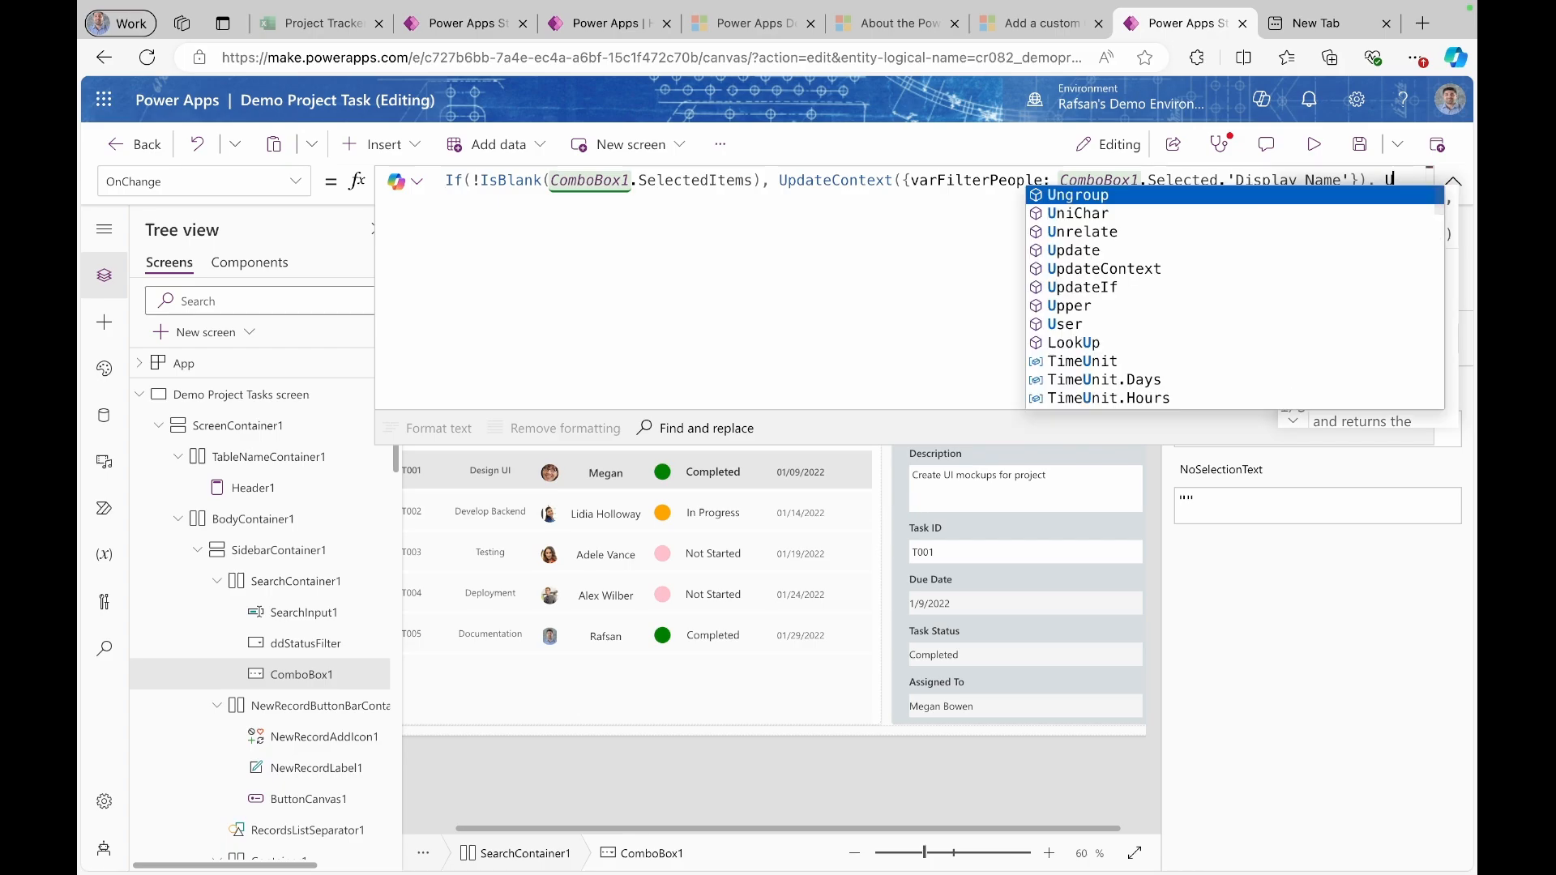
pyautogui.write('pdate')
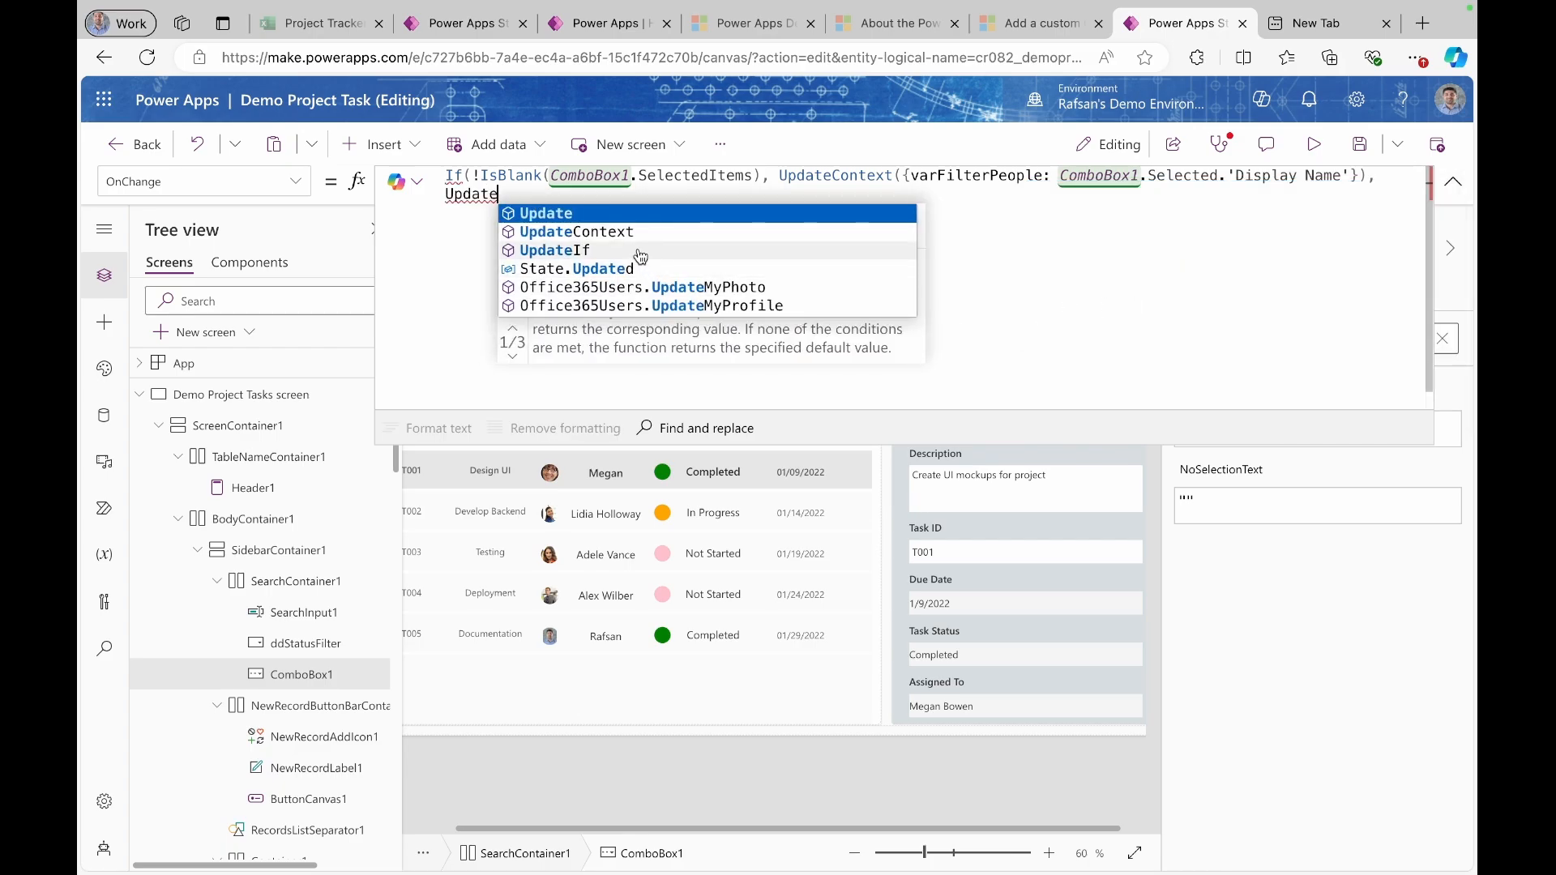
pyautogui.click(577, 232)
pyautogui.write('({')
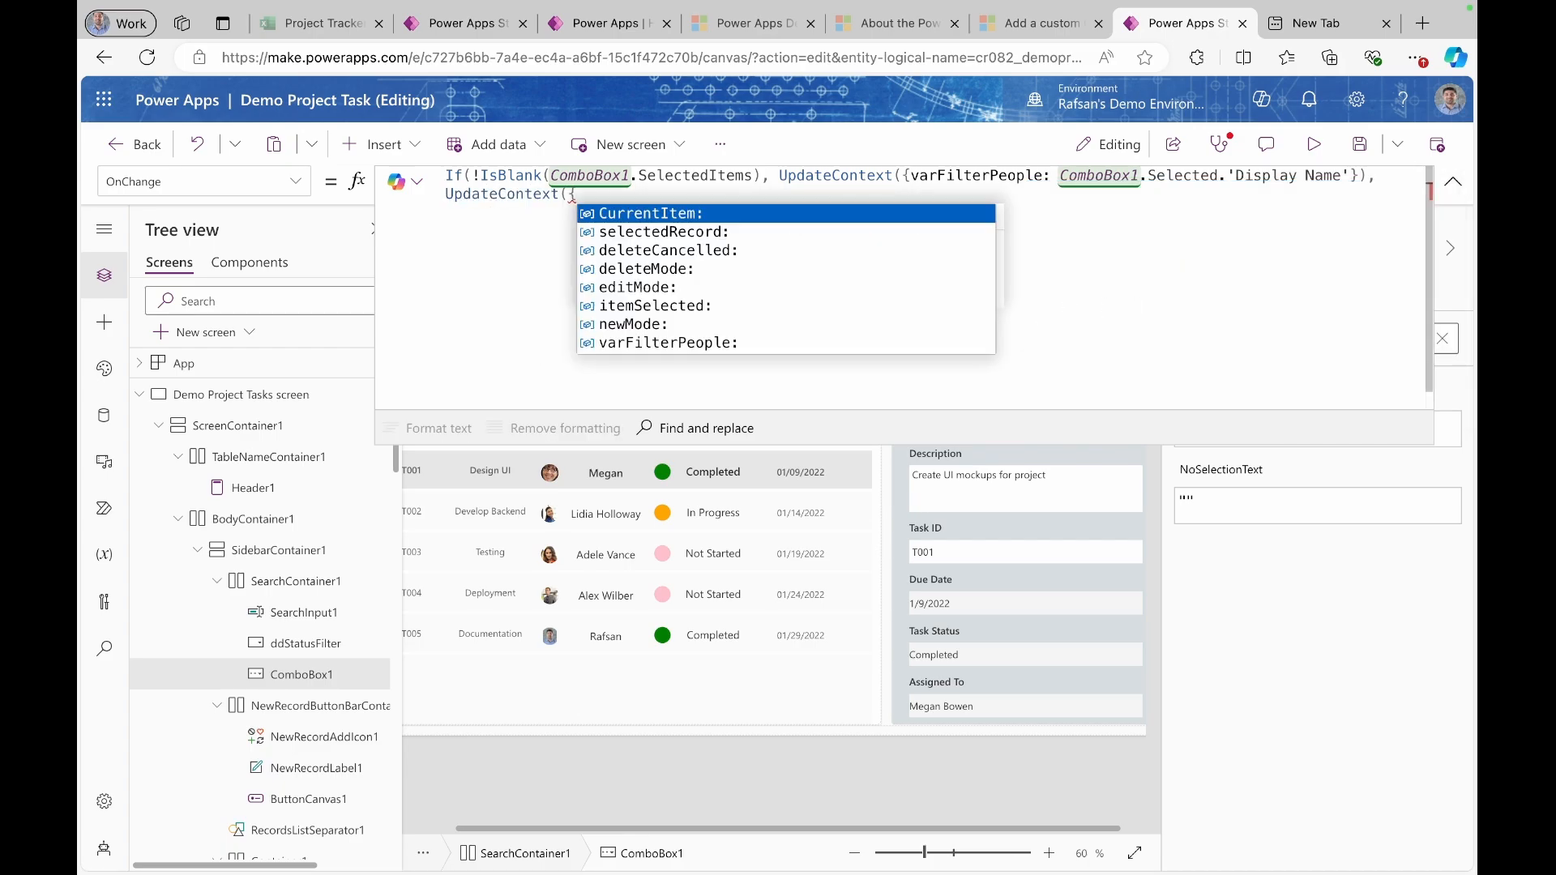
pyautogui.write('var')
pyautogui.click(728, 215)
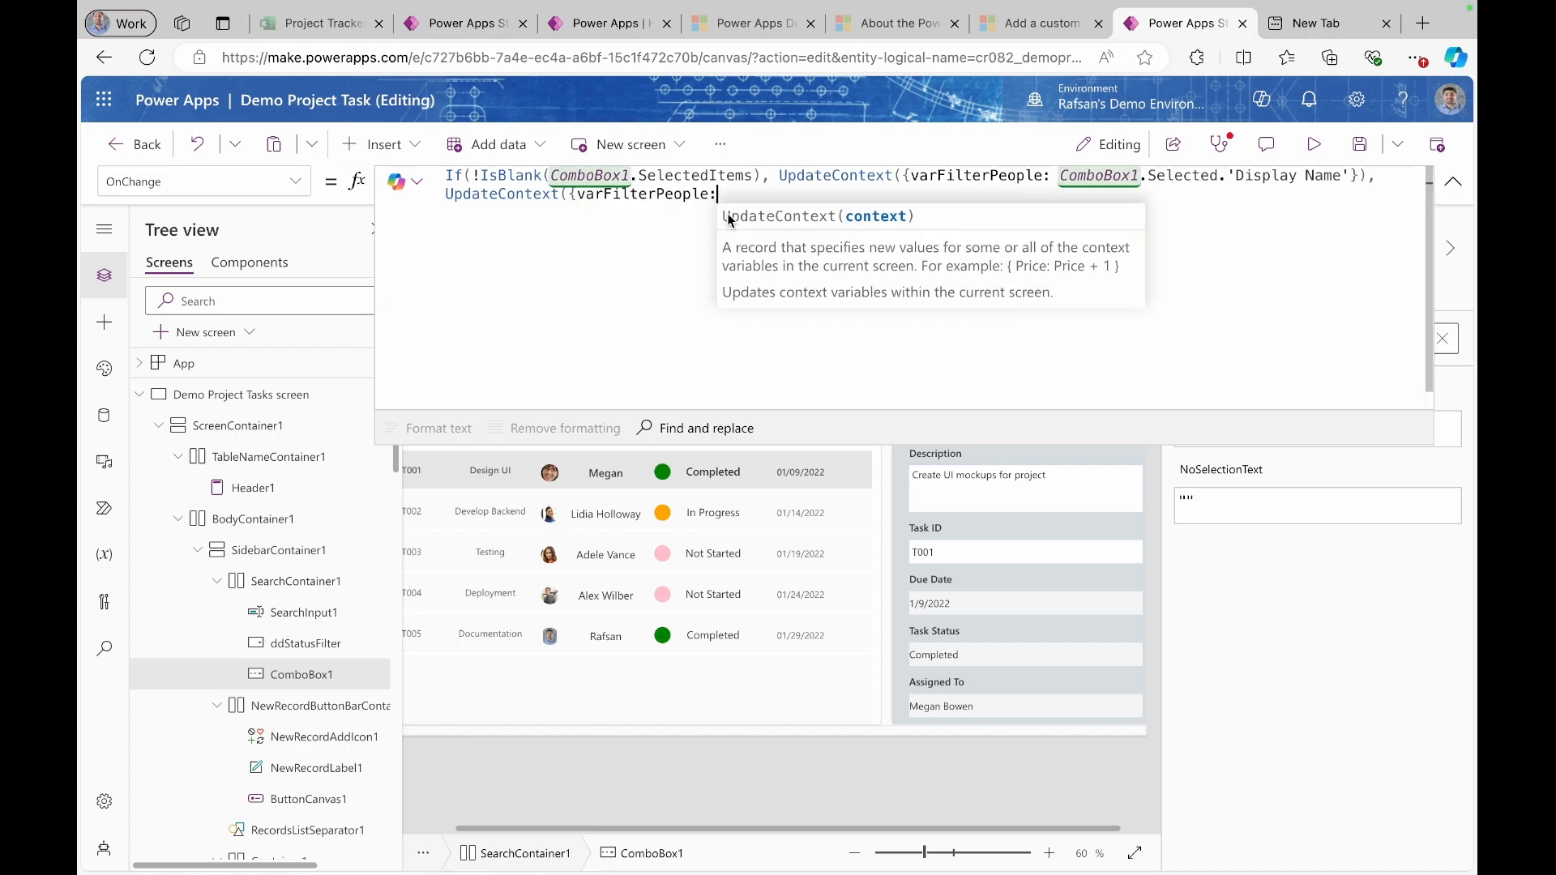
pyautogui.write('Blan')
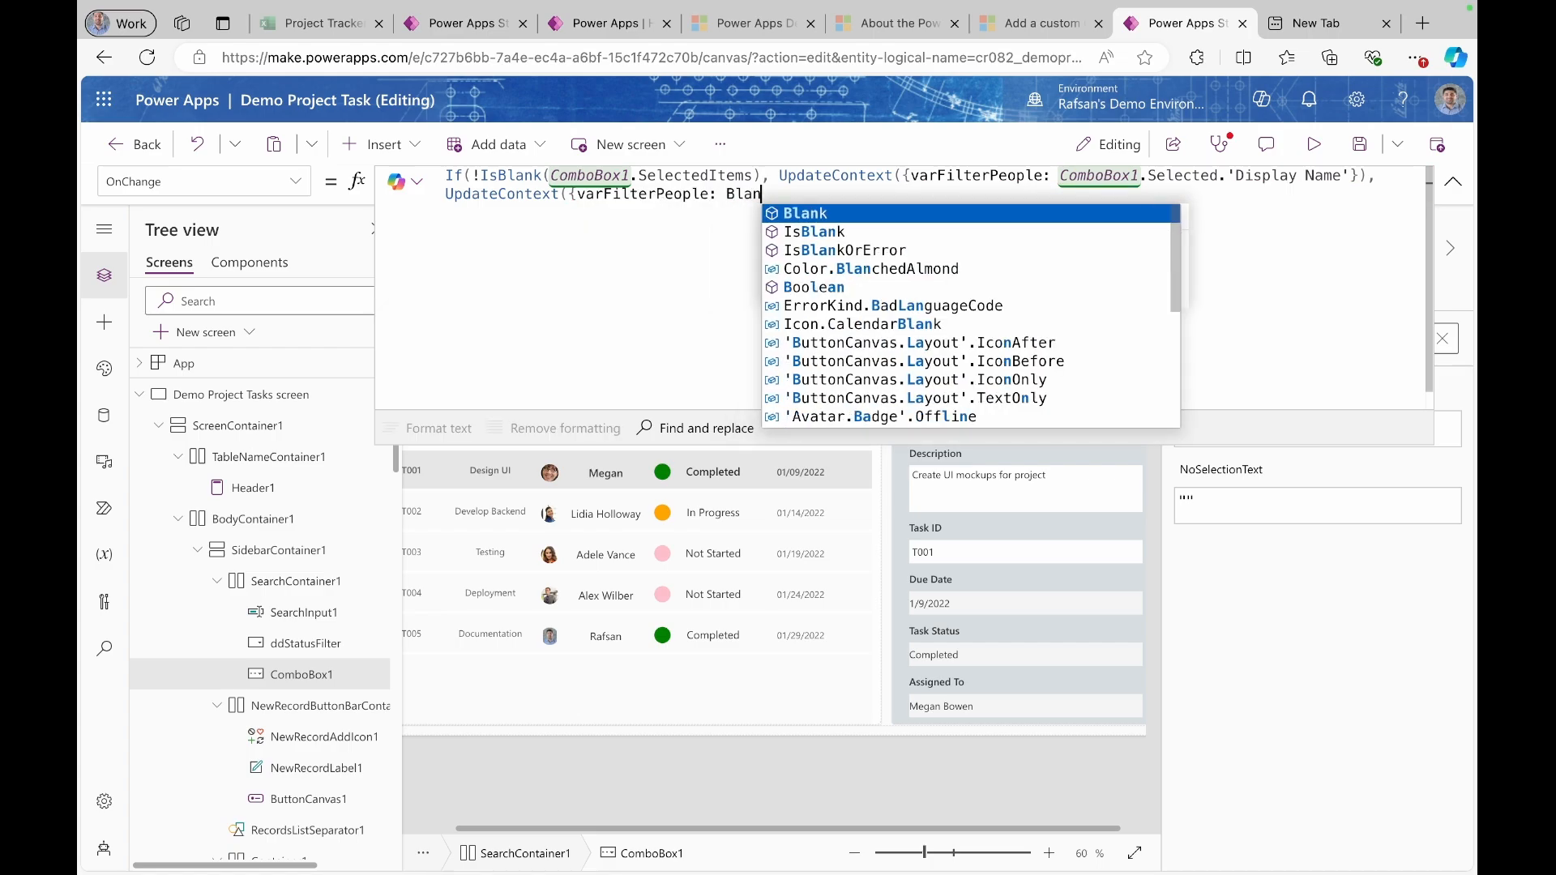
pyautogui.write('k()')
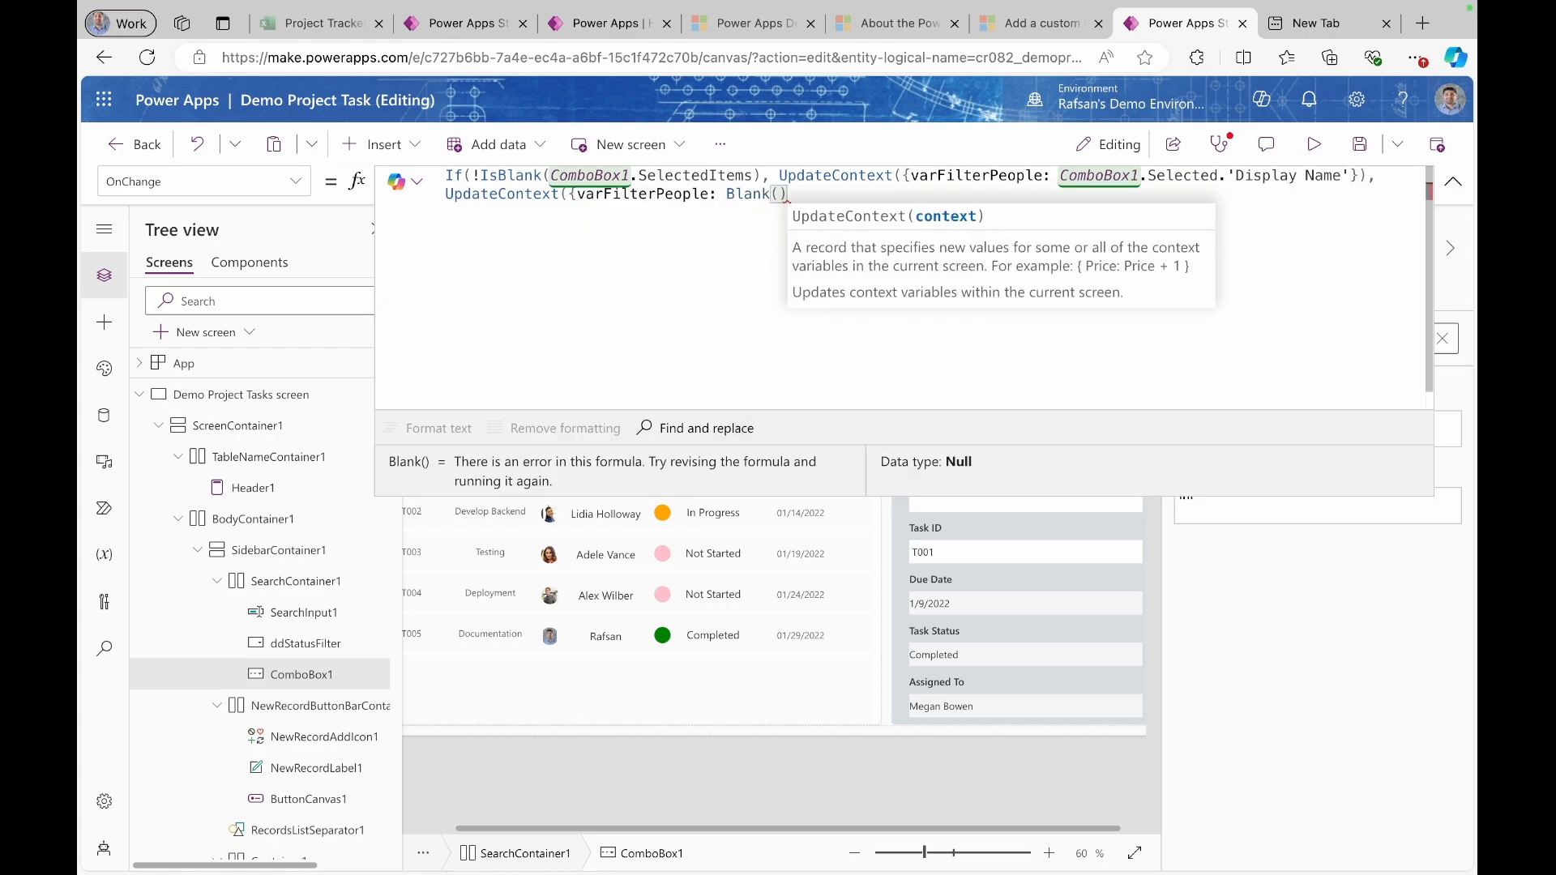
pyautogui.write('})')
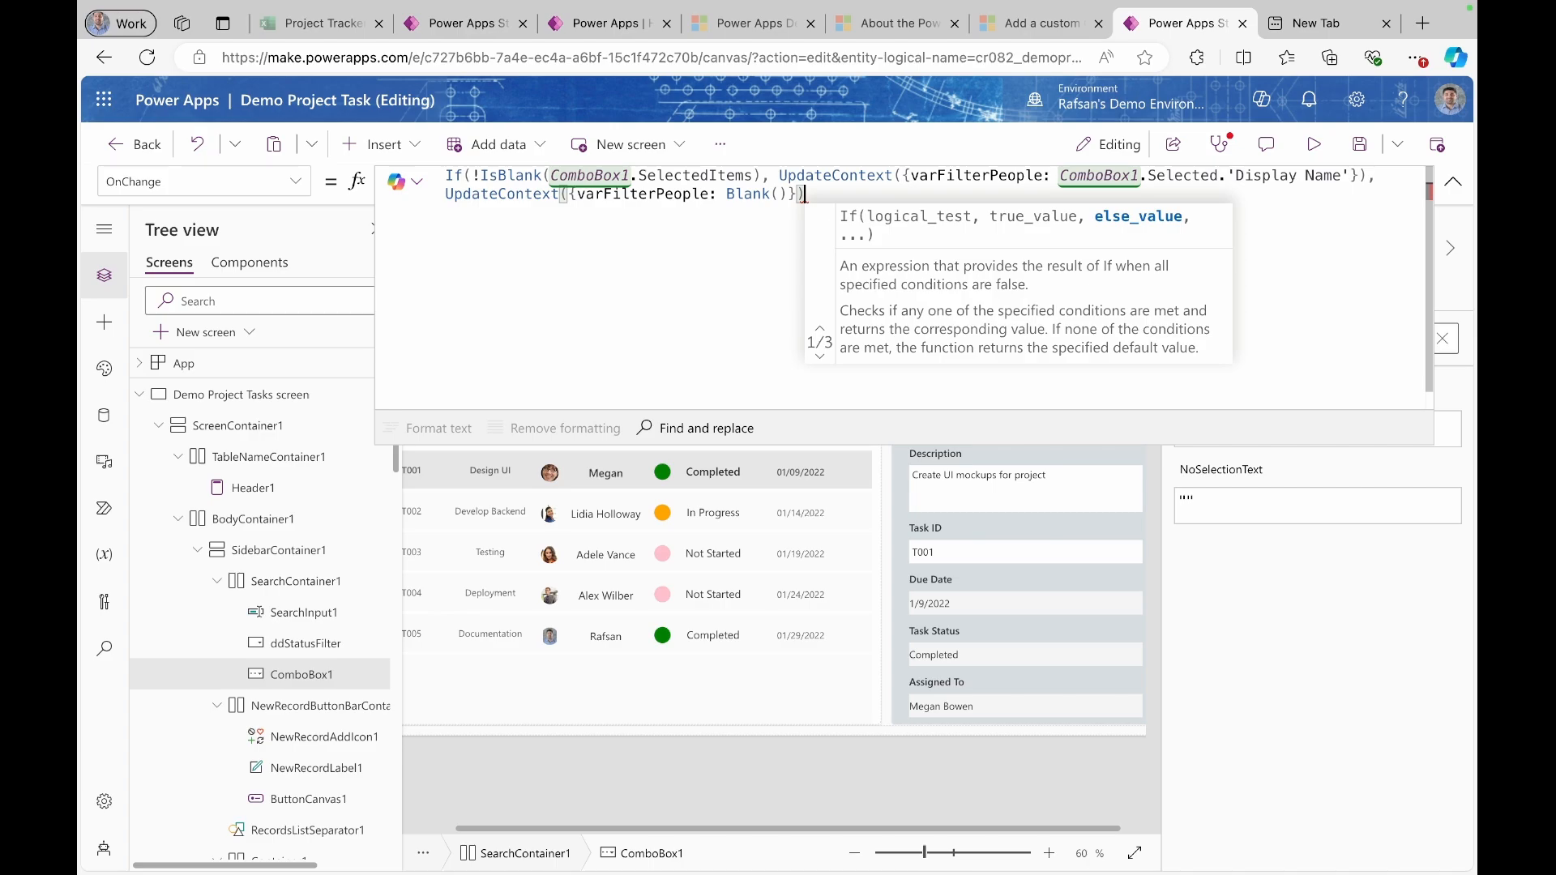
pyautogui.write(')')
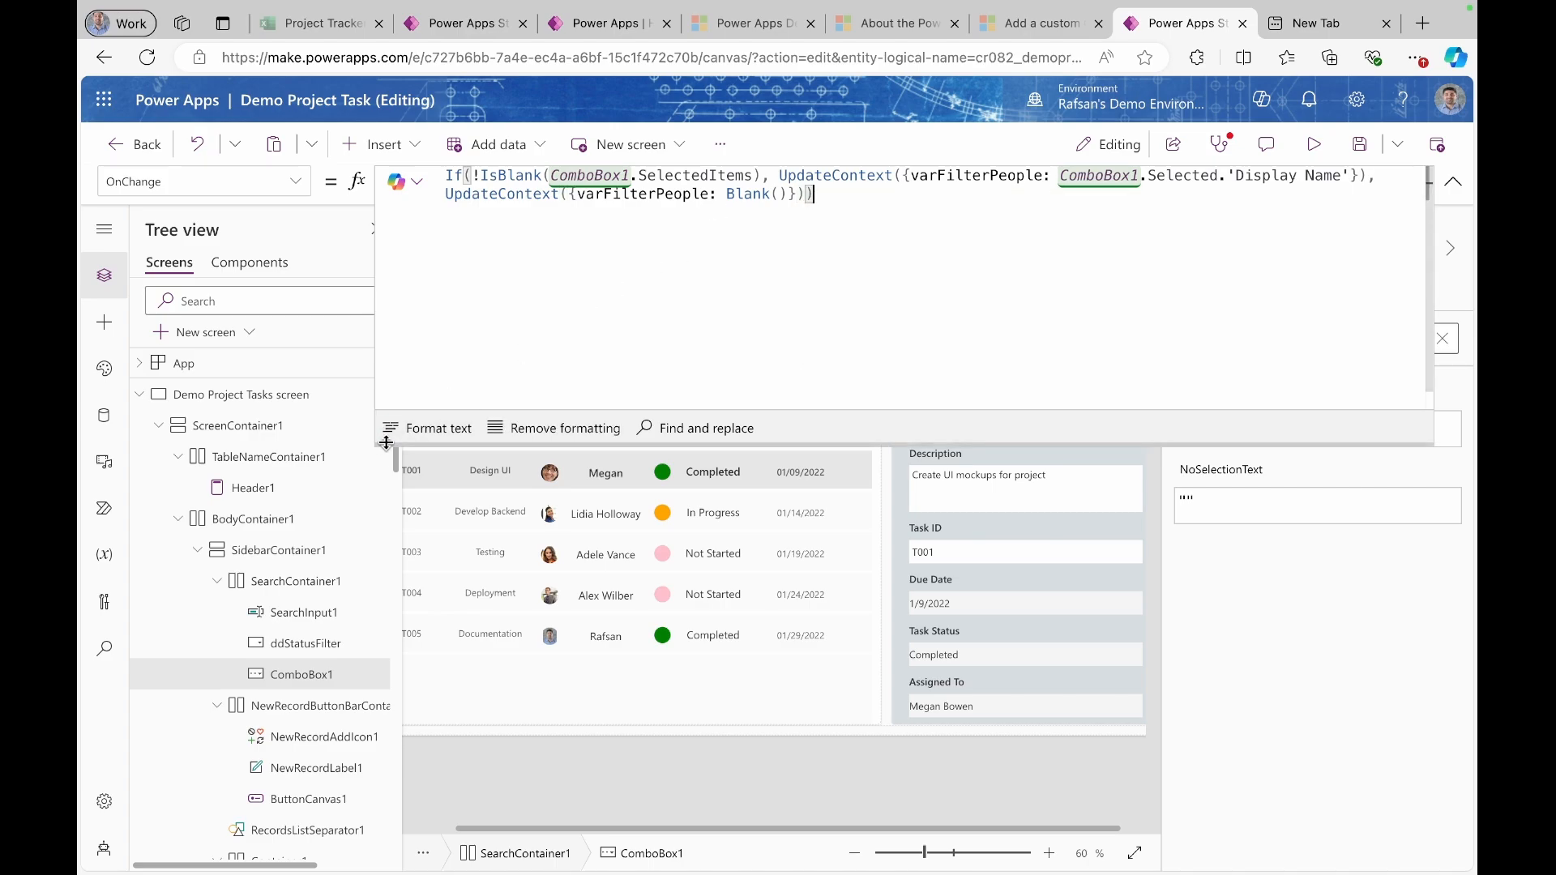
pyautogui.click(402, 442)
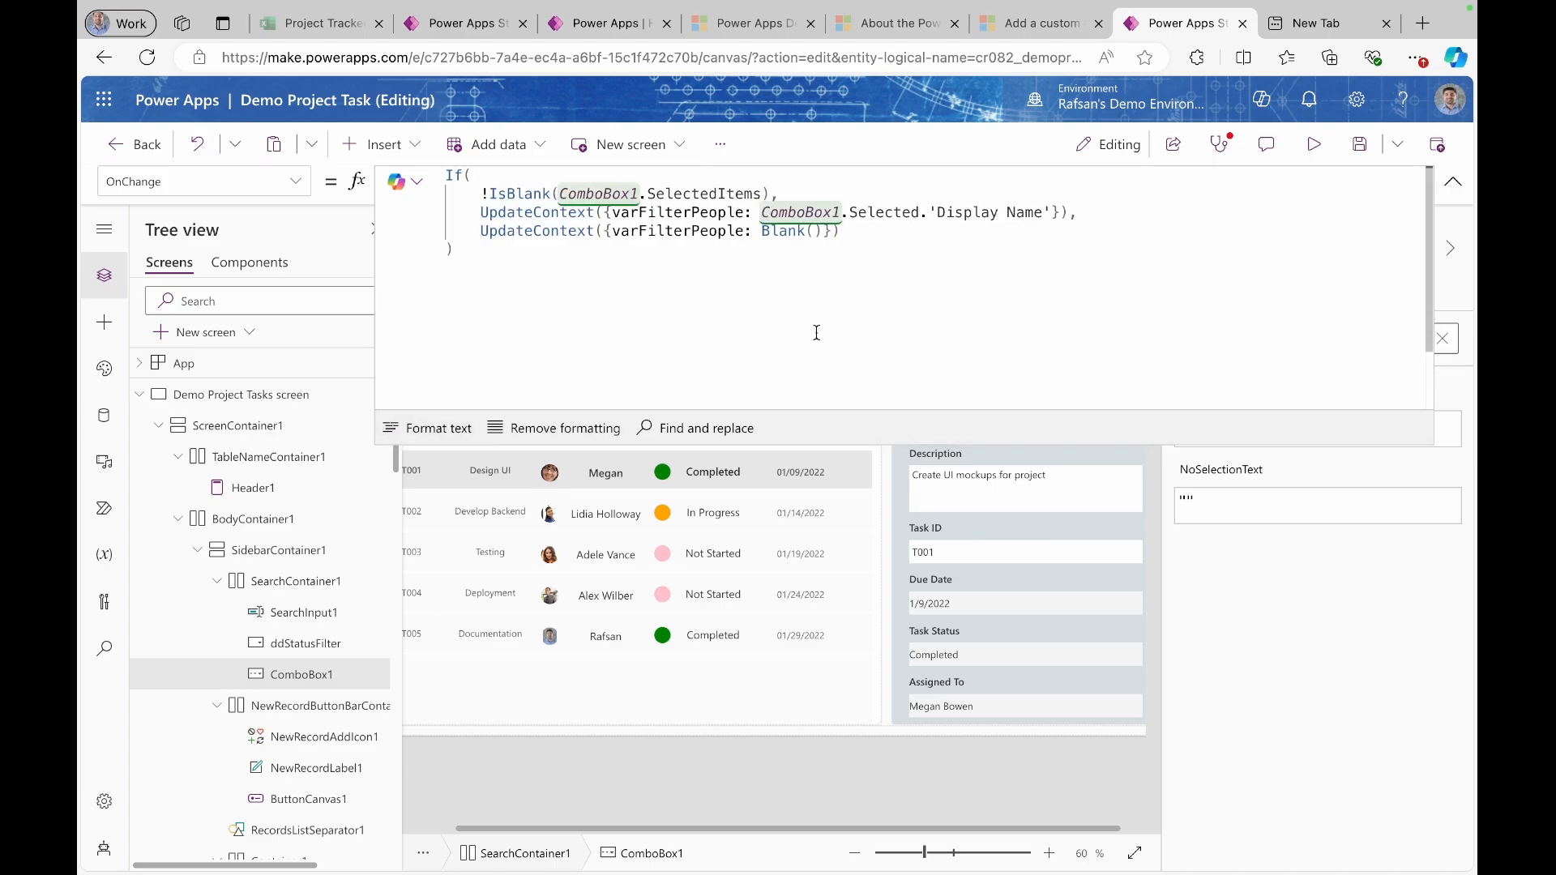
pyautogui.click(1362, 149)
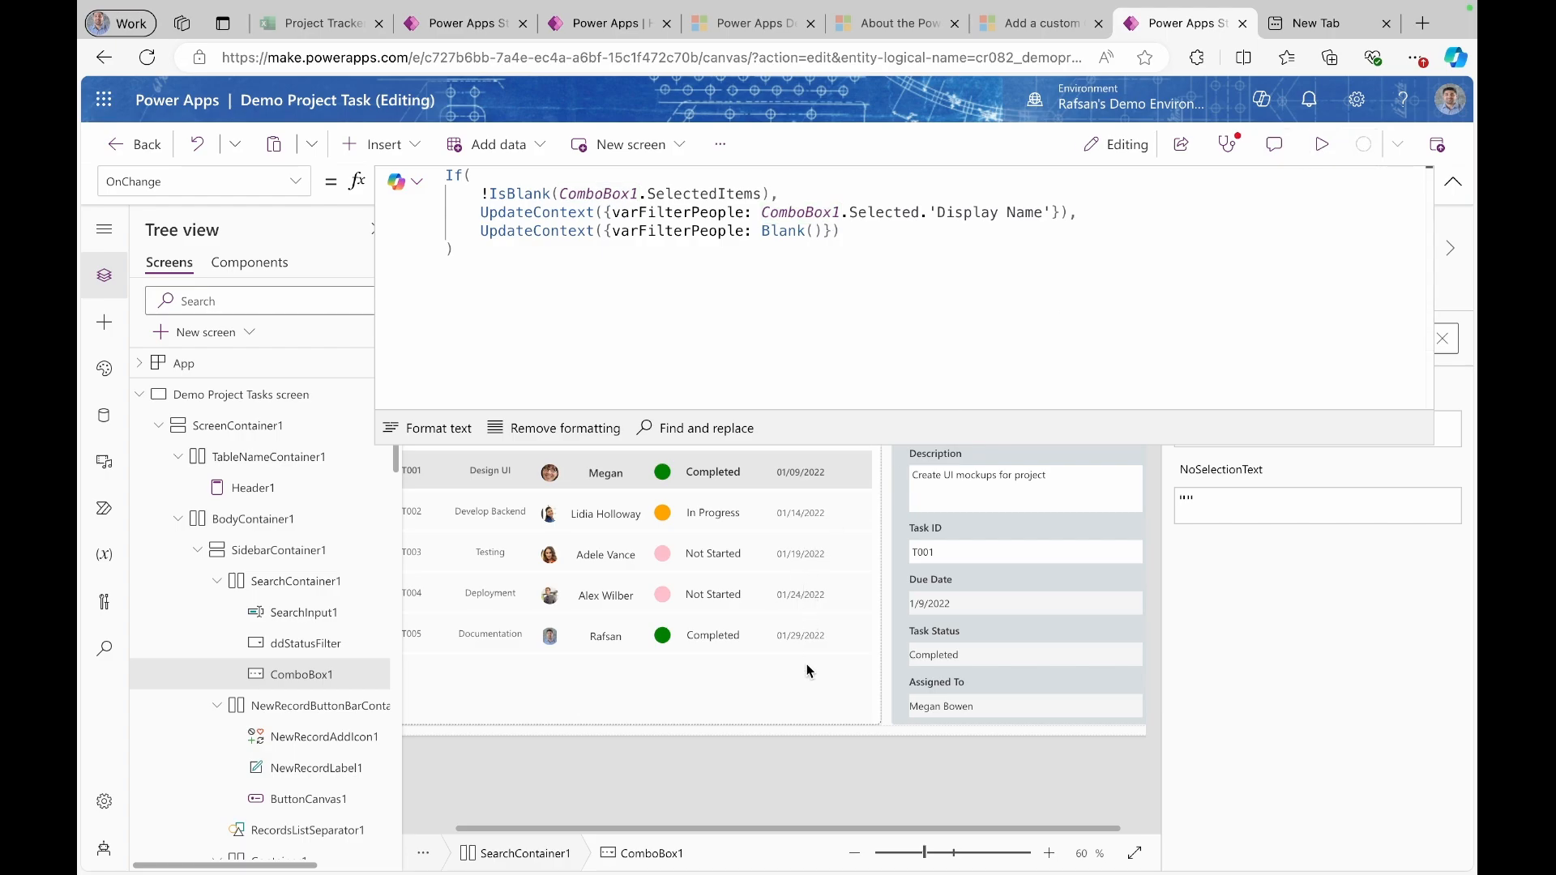
# - Open the Items formula of the task records gallery and format its text
pyautogui.click(802, 695)
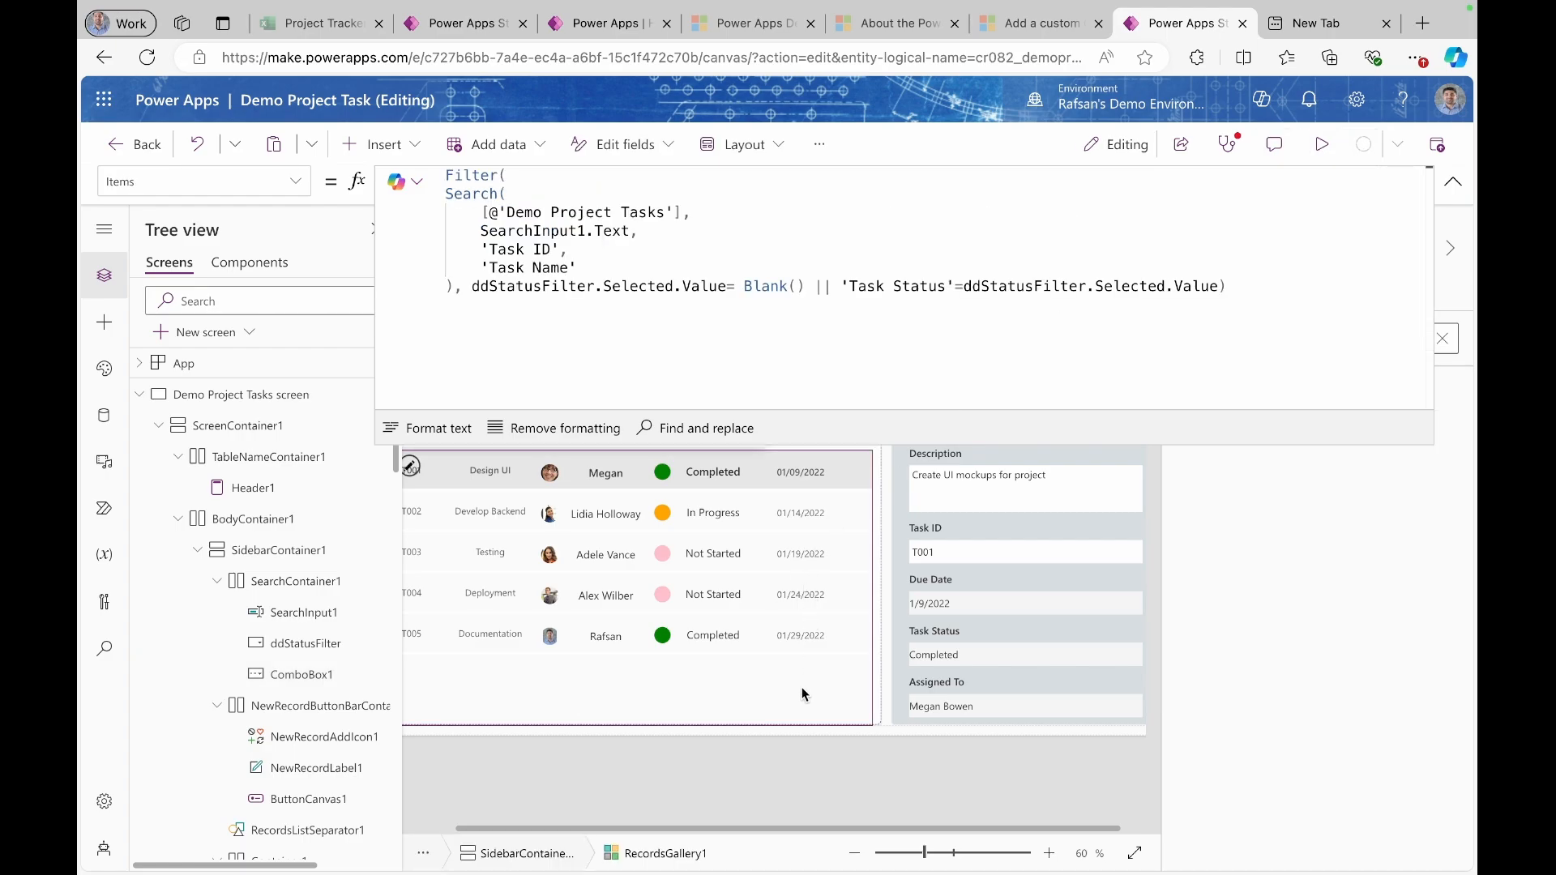
pyautogui.click(1230, 304)
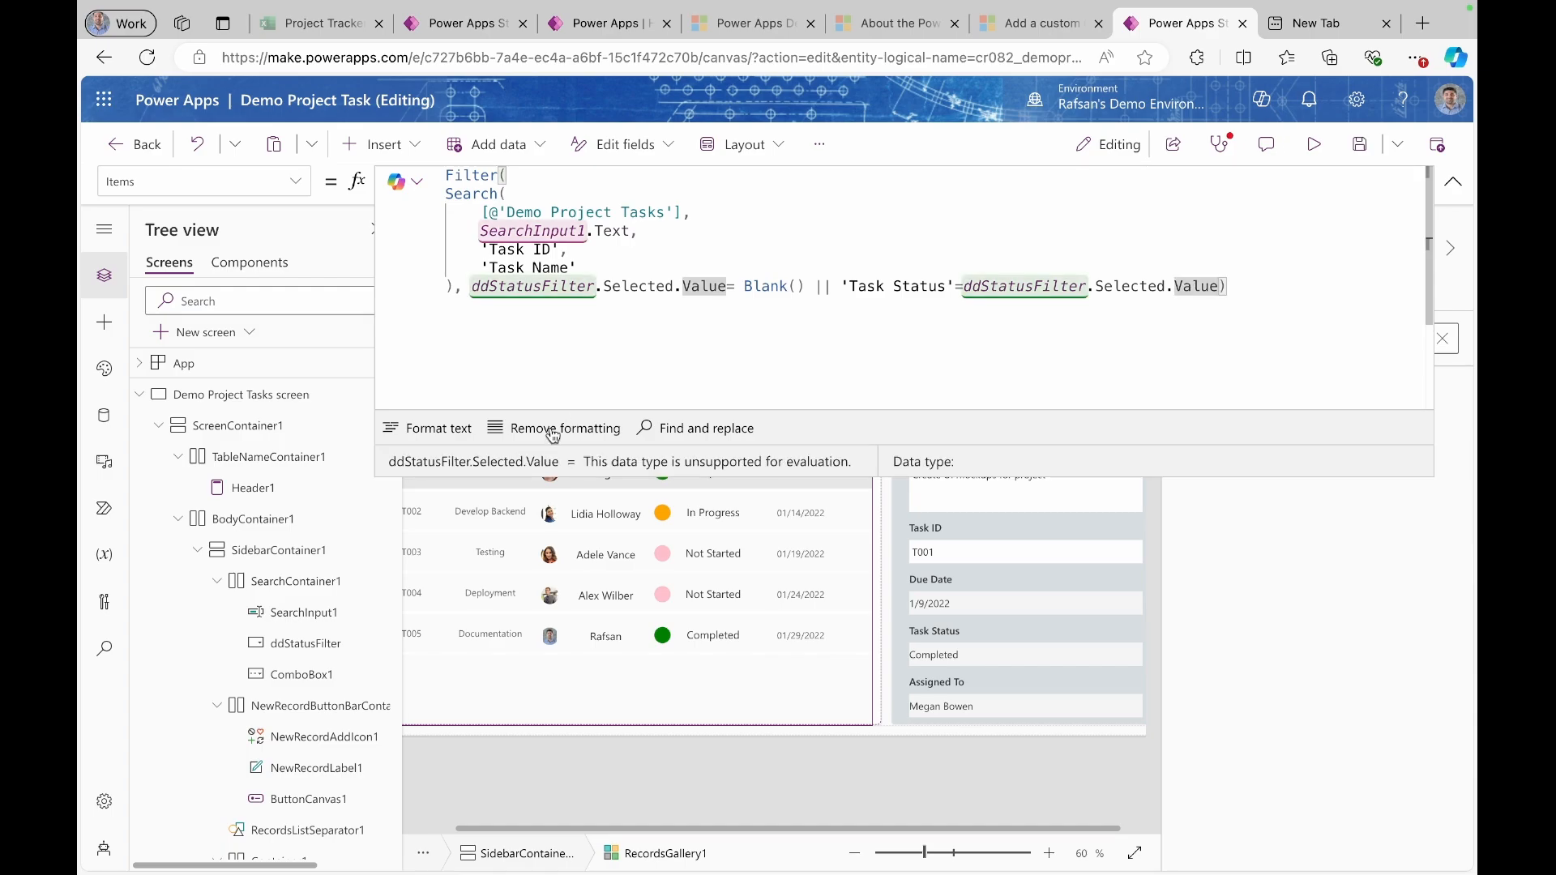
pyautogui.click(462, 424)
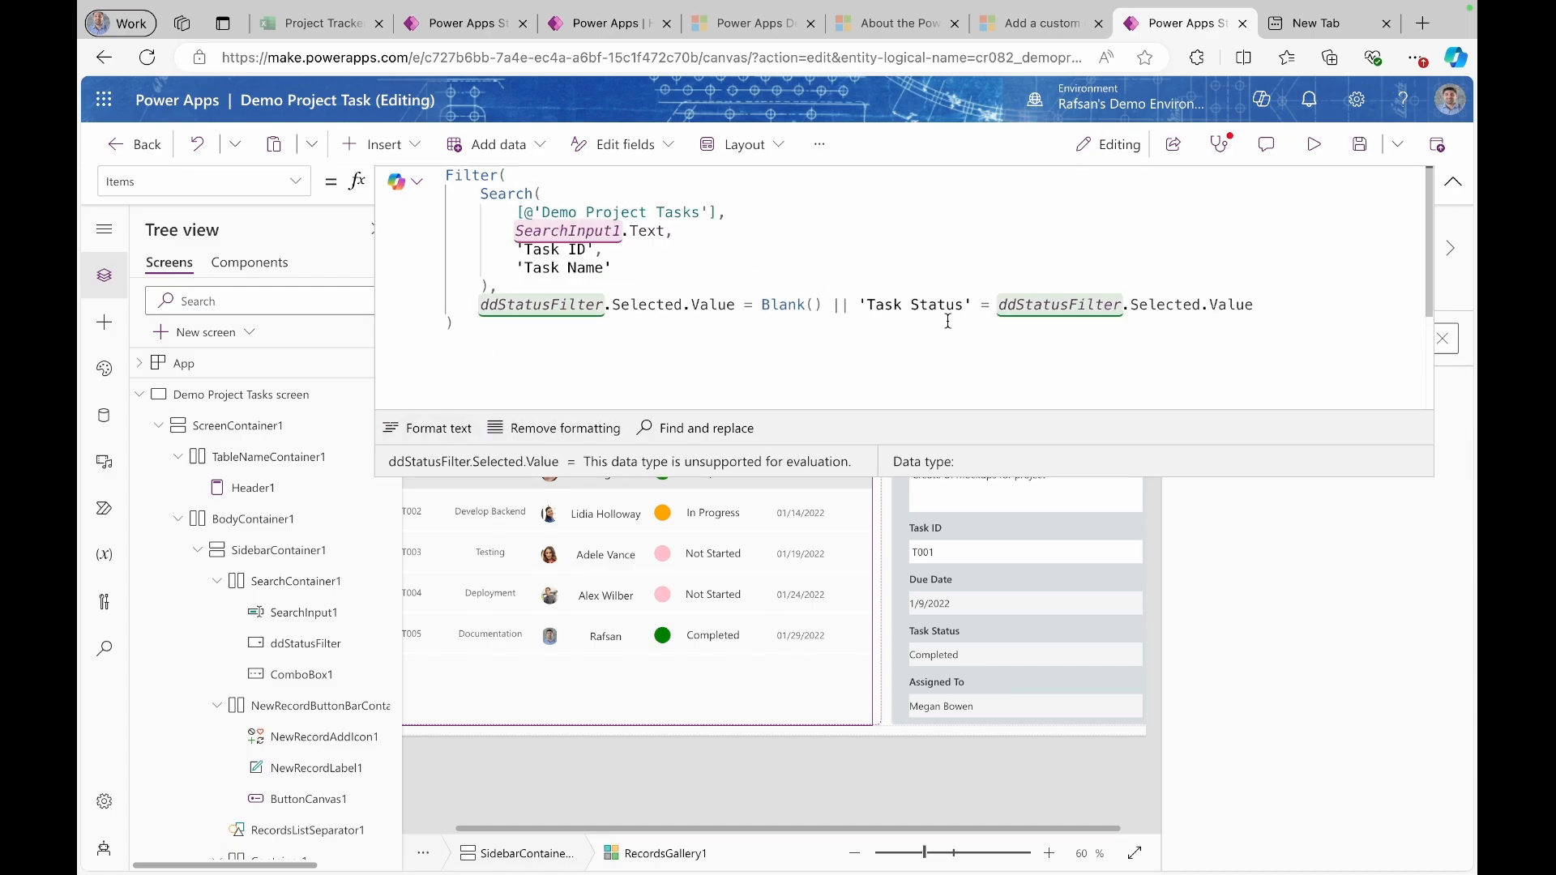
# - Add a second logical test to the Items Filter formula after the status condition, starting with varFilterPeople=Blank() ||
pyautogui.click(1267, 304)
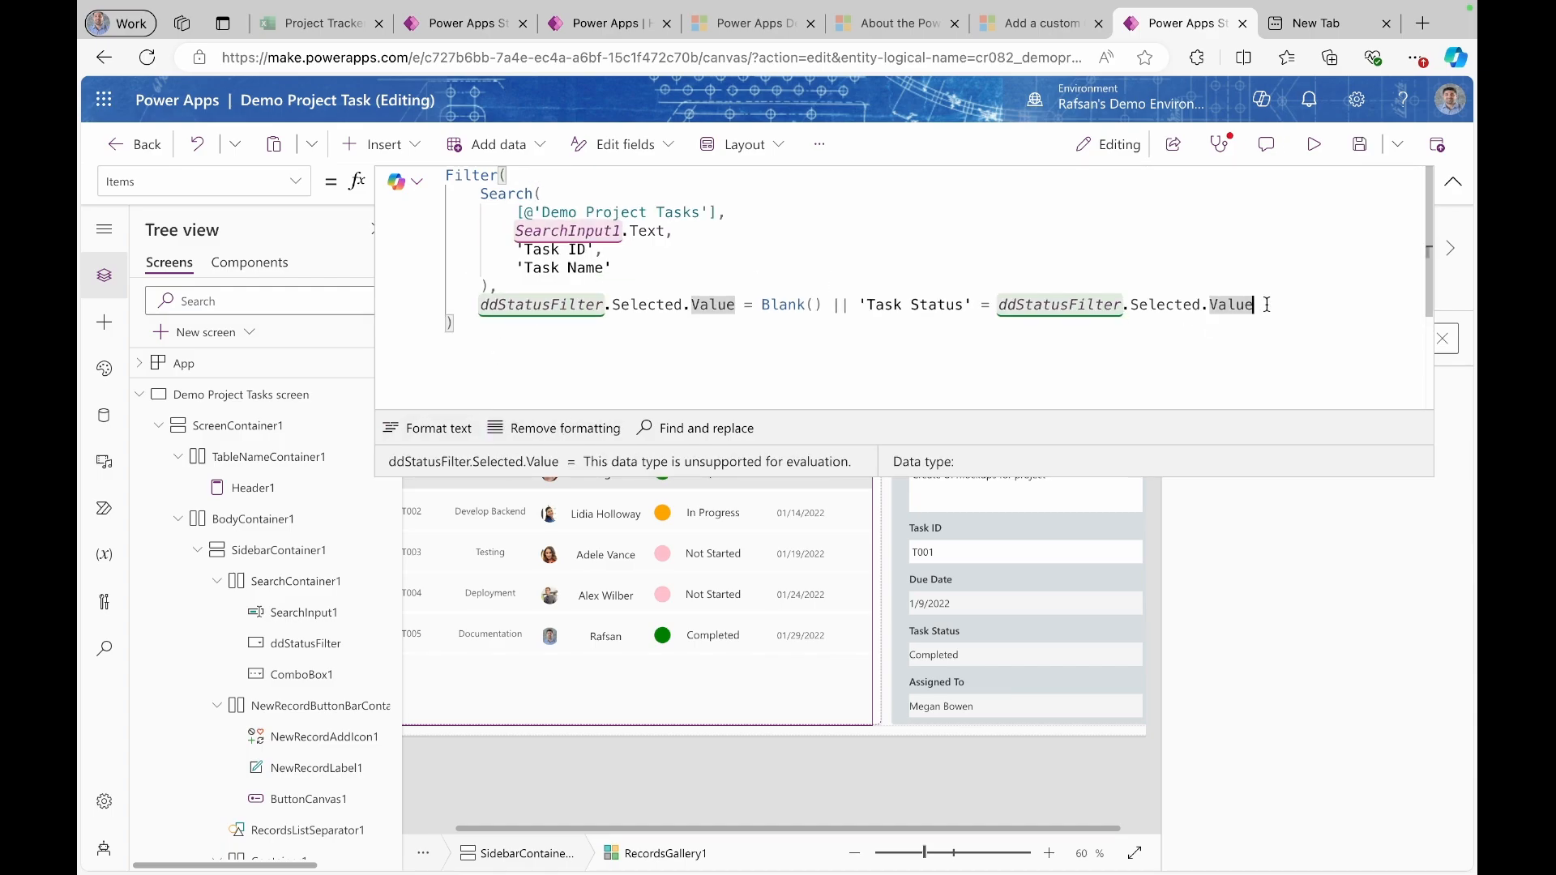
pyautogui.write(',')
pyautogui.press('Escape')
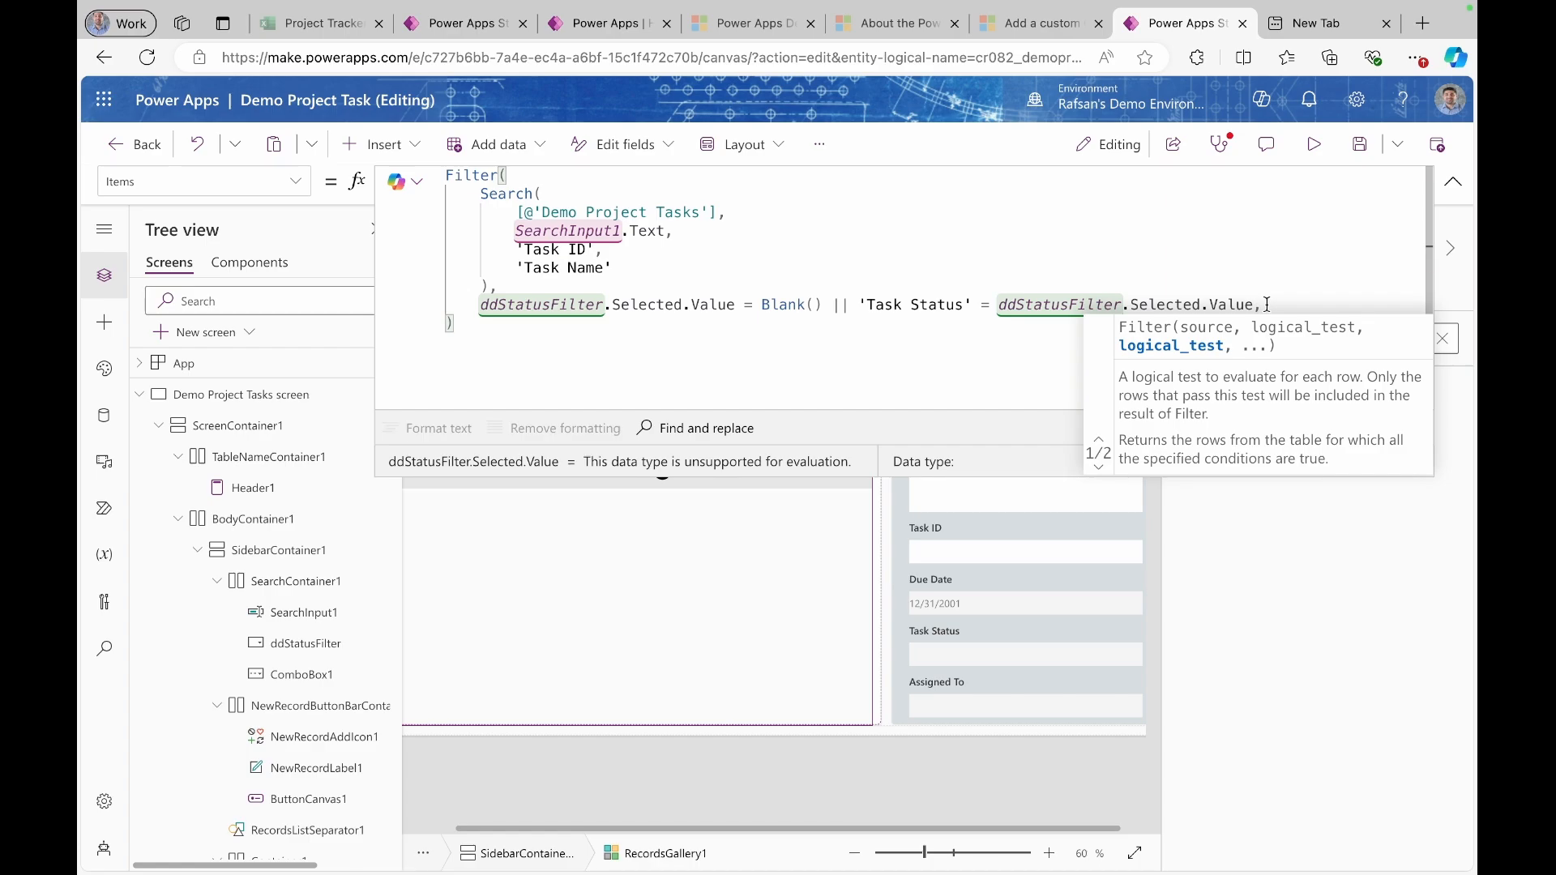
pyautogui.write('var')
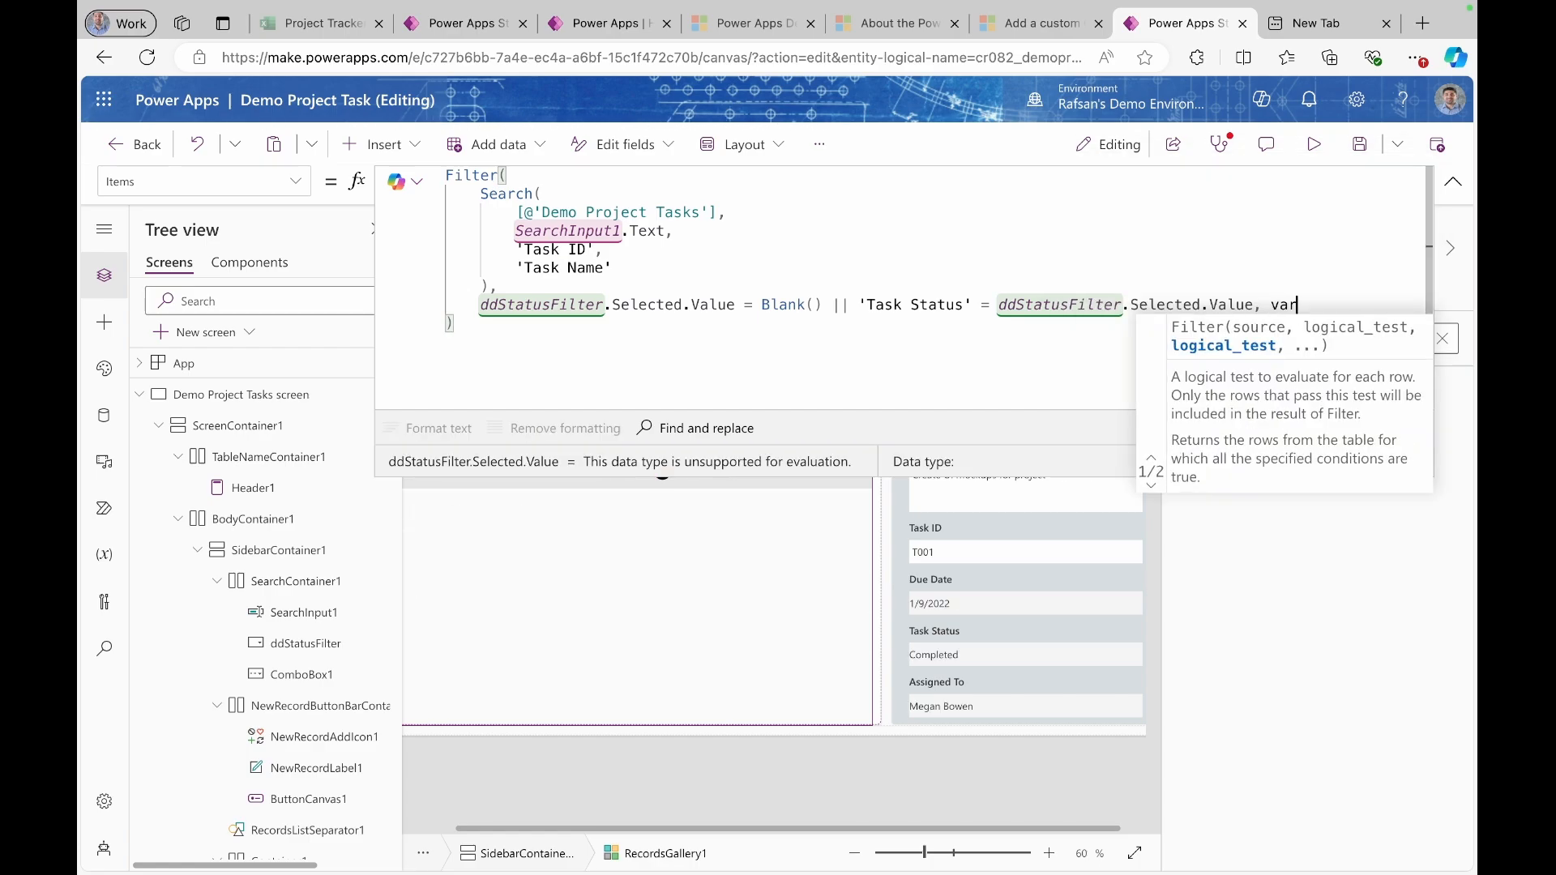
pyautogui.click(1242, 326)
pyautogui.write('=')
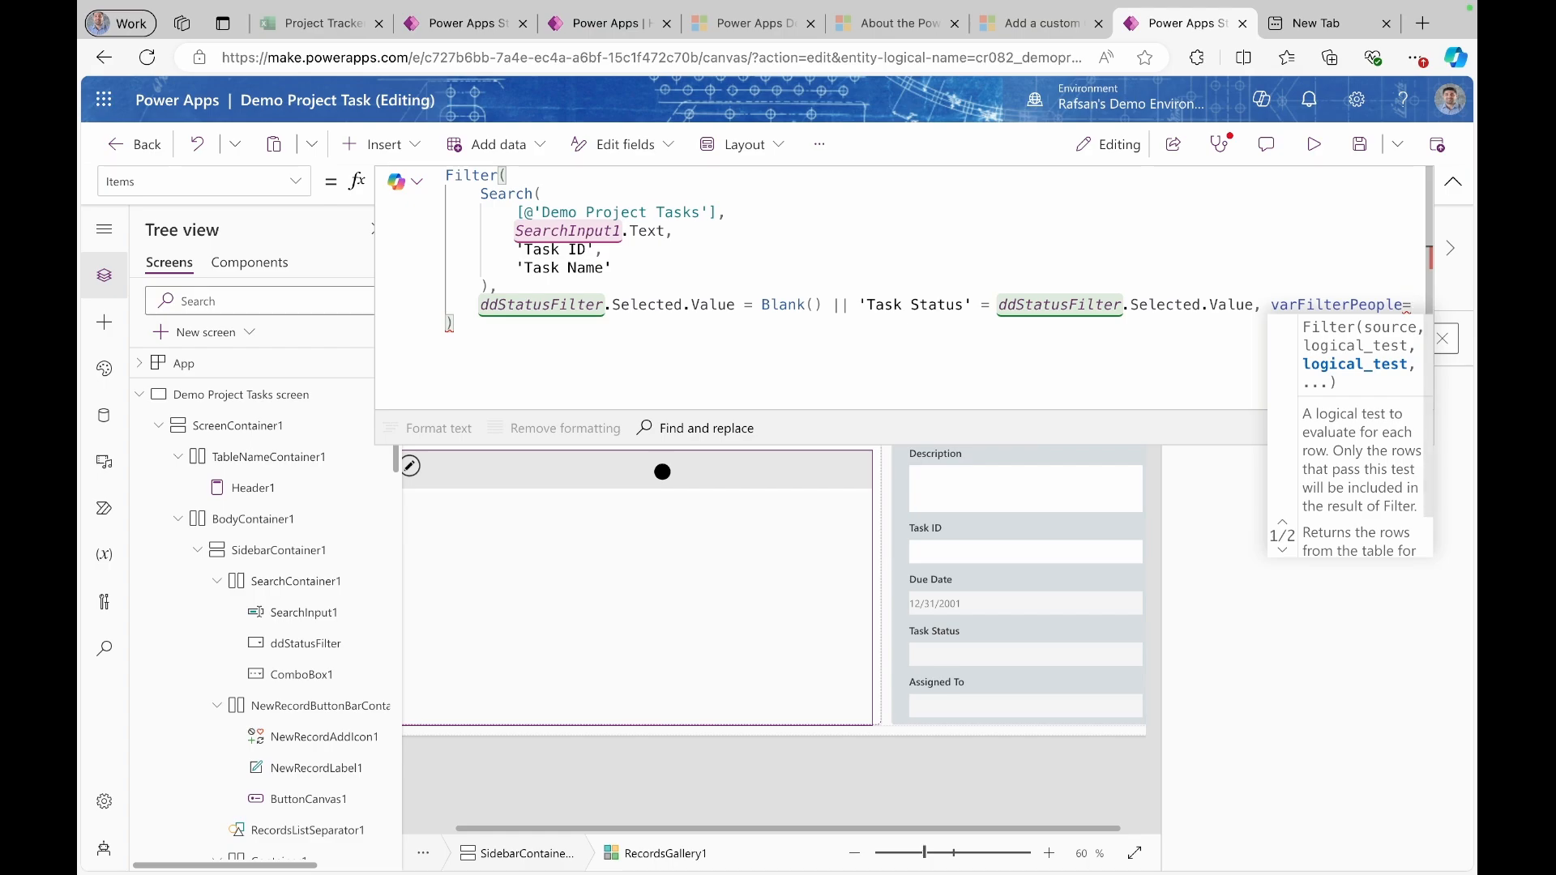
pyautogui.write('Blank')
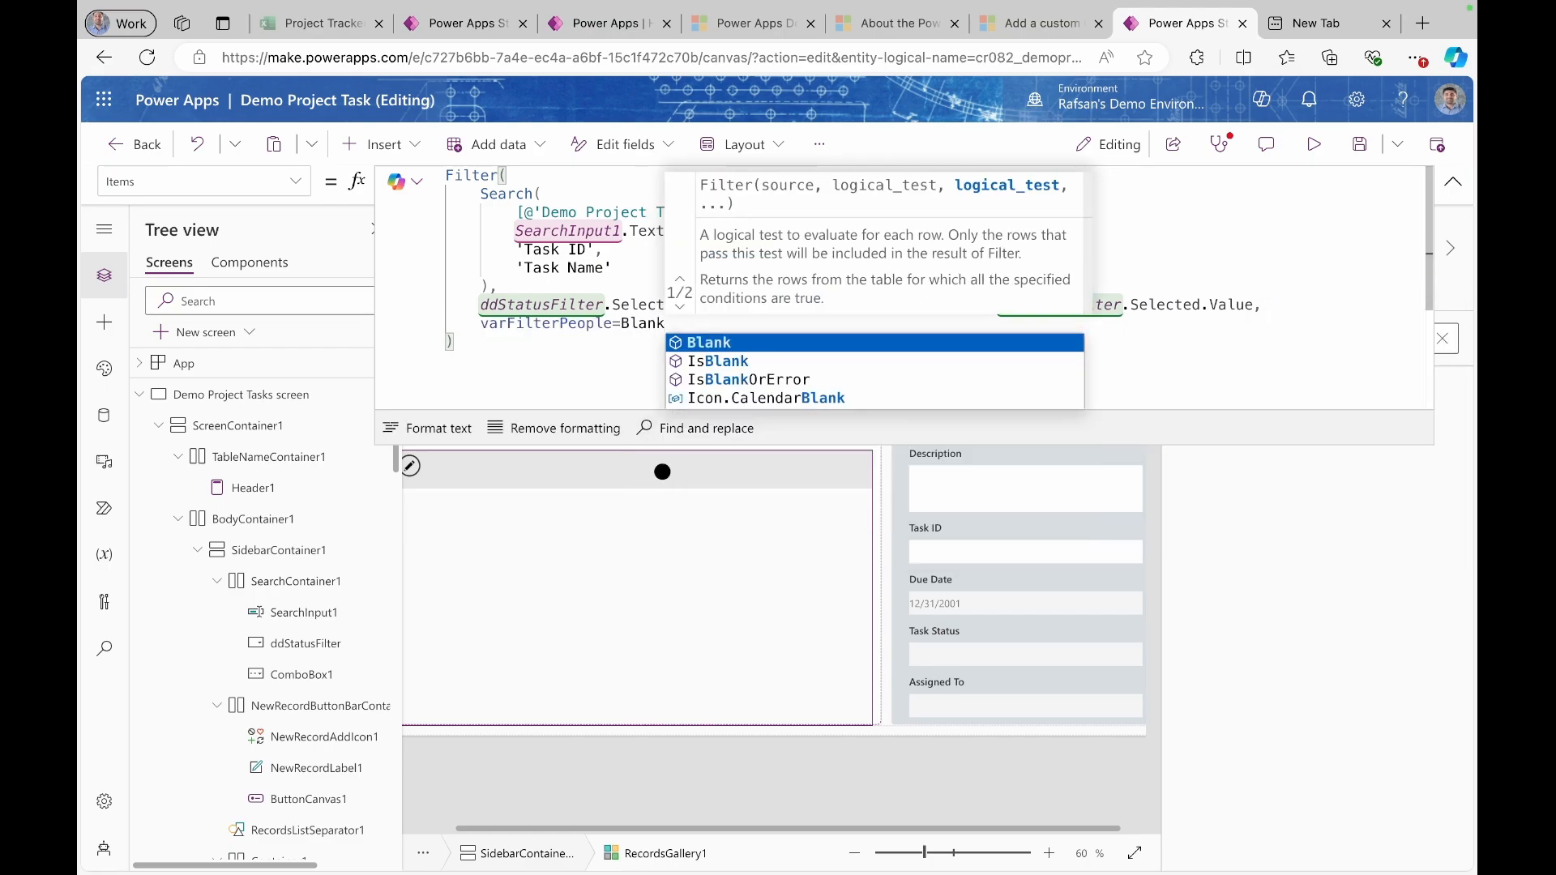
pyautogui.write('()')
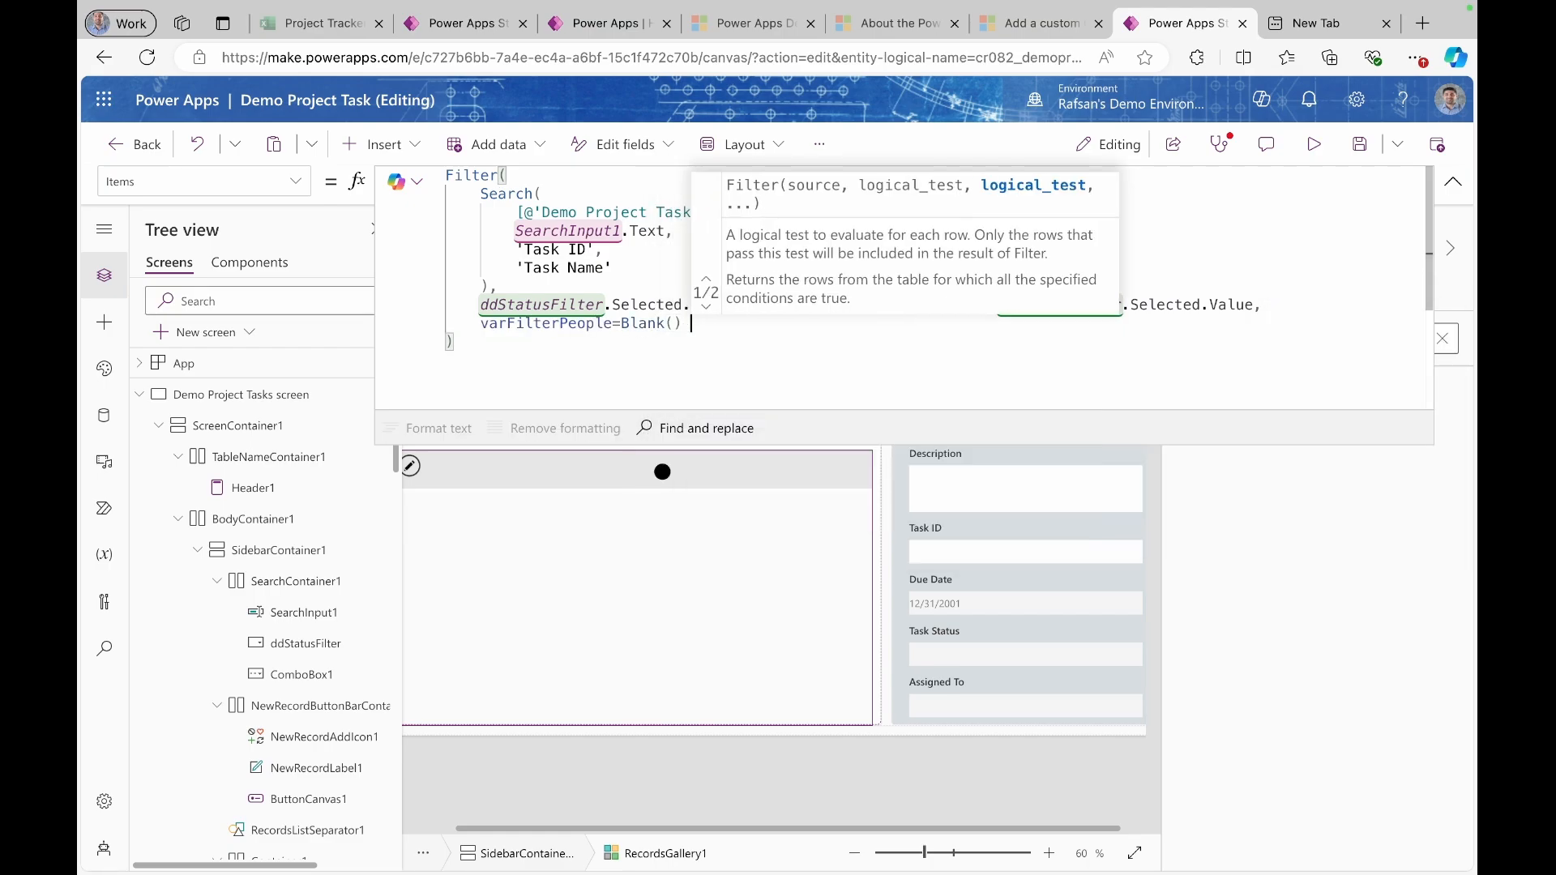
pyautogui.write(' ||')
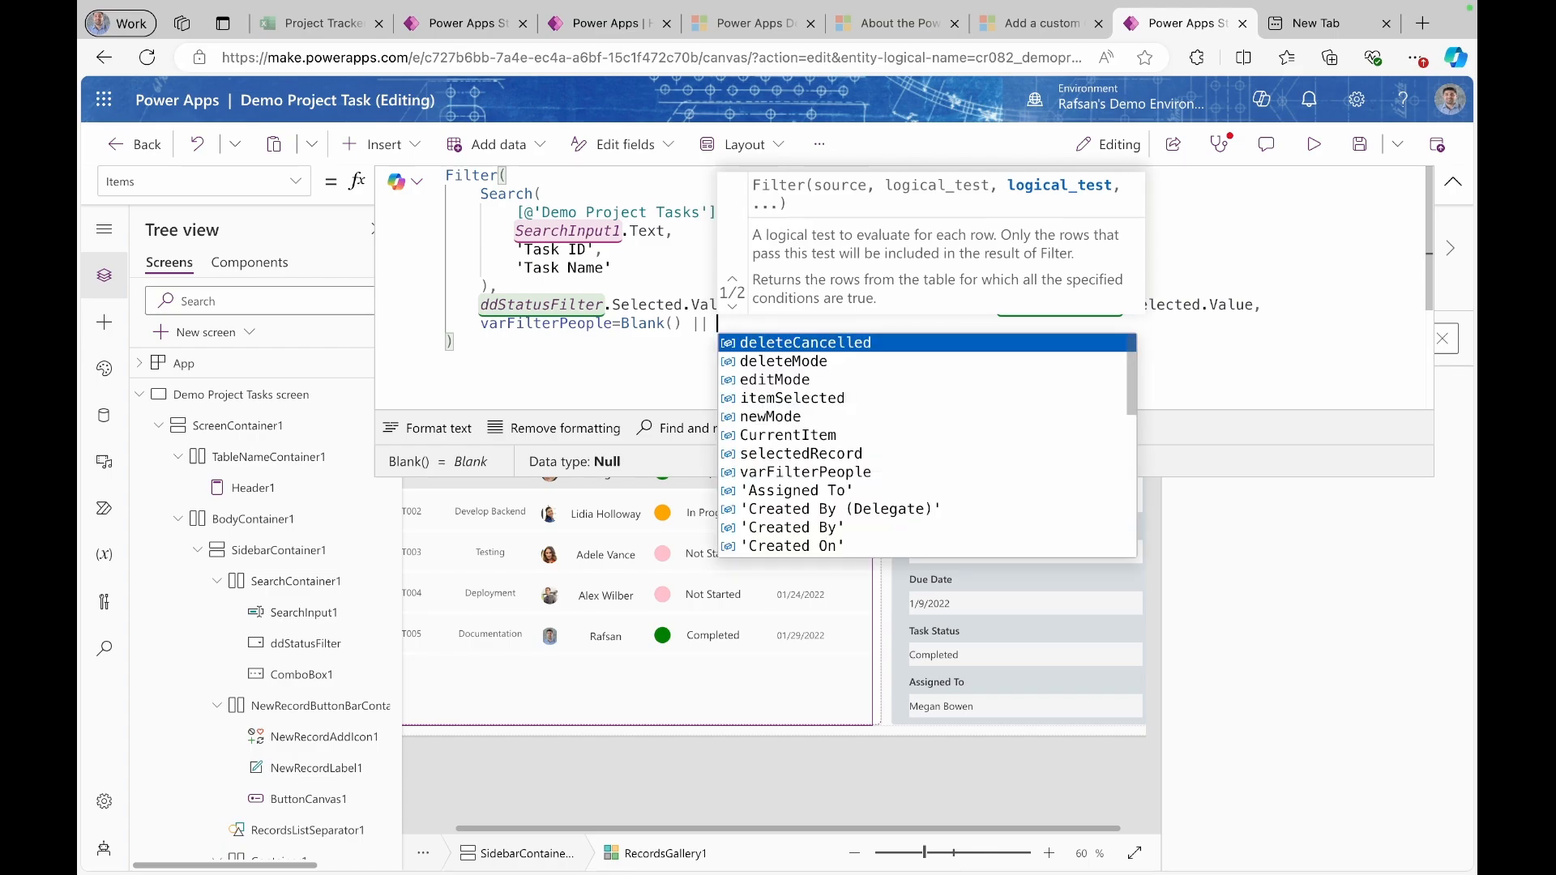
# - Complete the second Filter condition with 'Assigned To'.'Display Name' in varFilterPeople
pyautogui.write(' Ass')
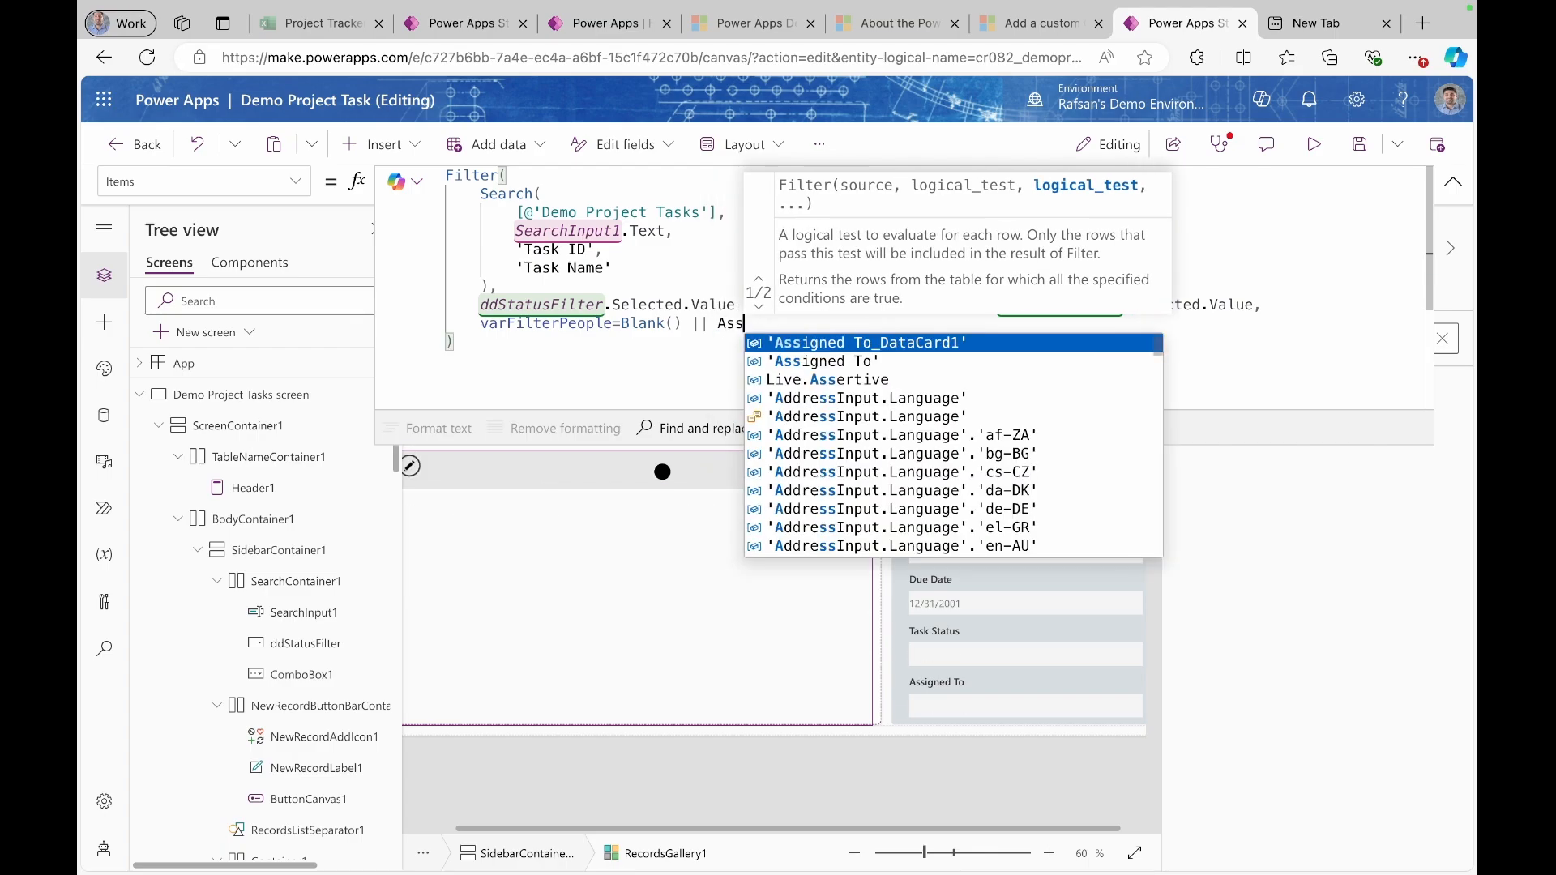
pyautogui.click(971, 362)
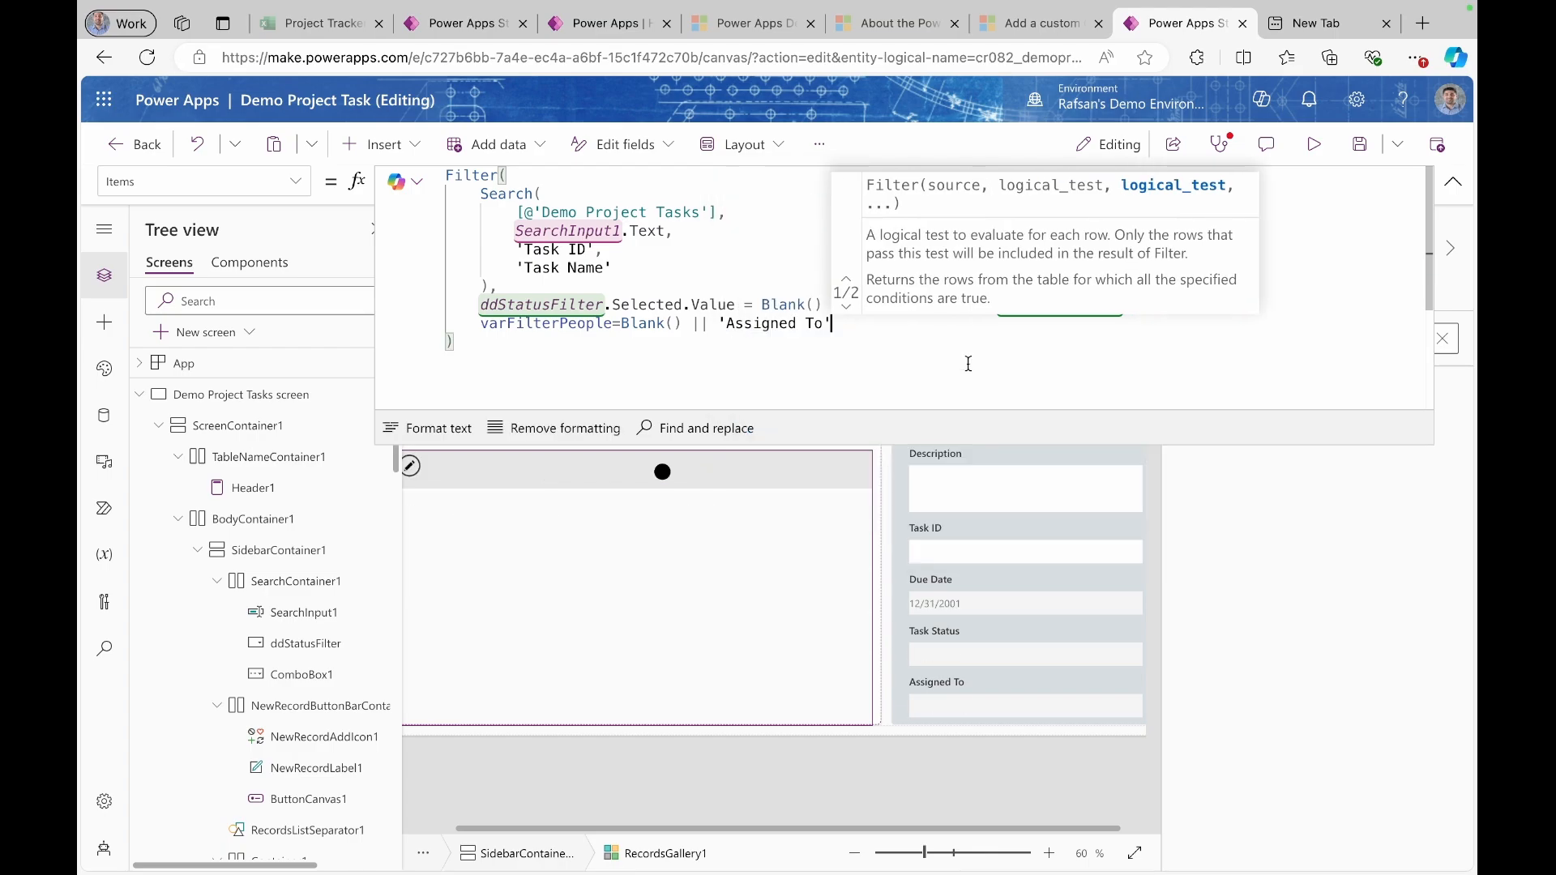
pyautogui.write('.')
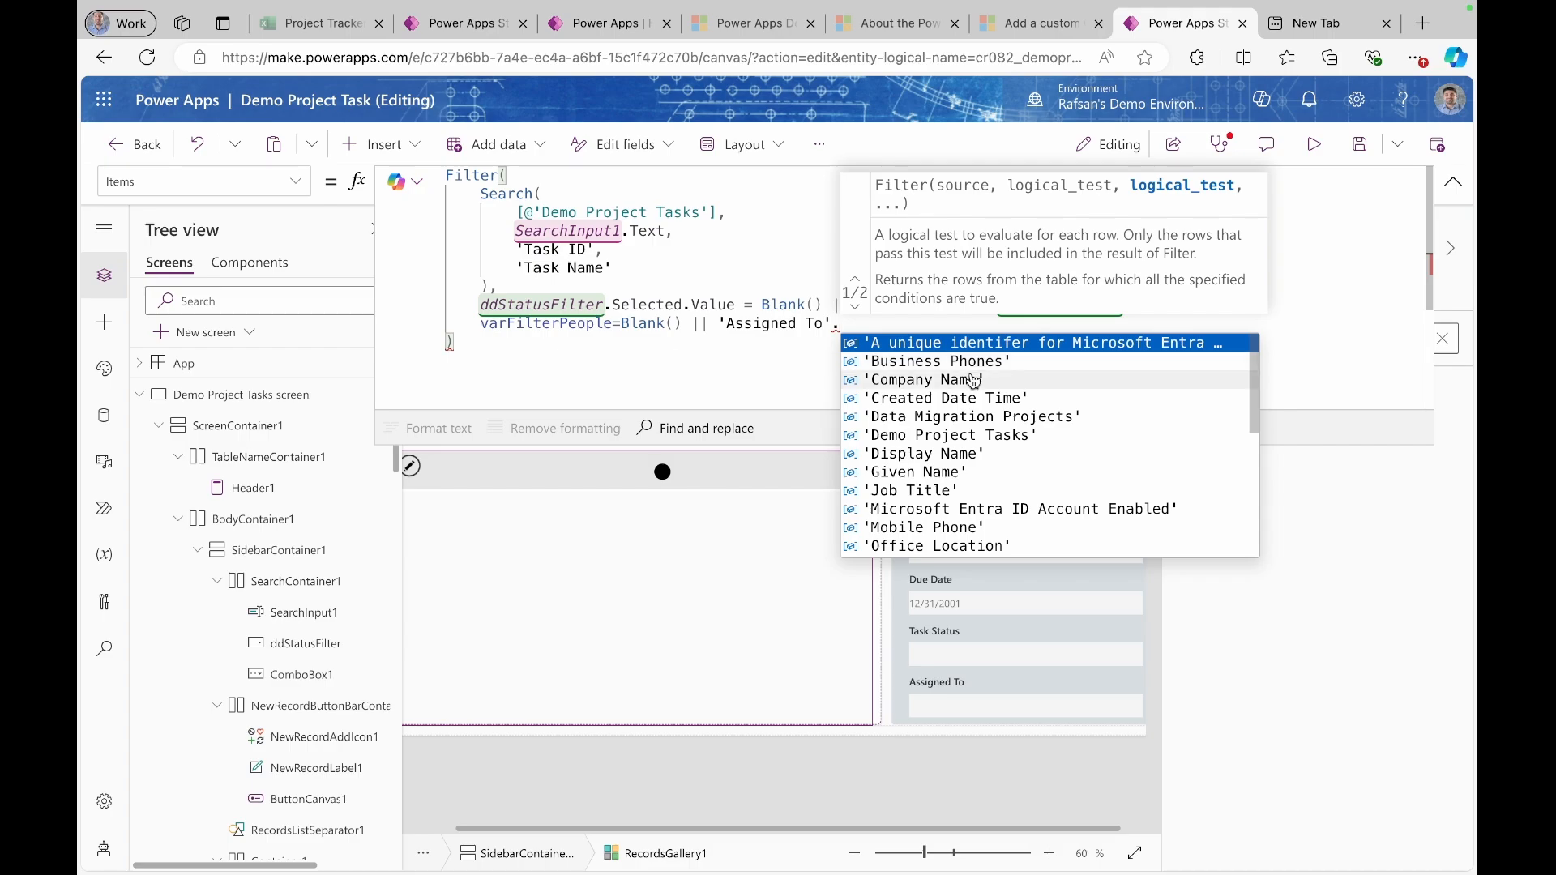
pyautogui.click(965, 453)
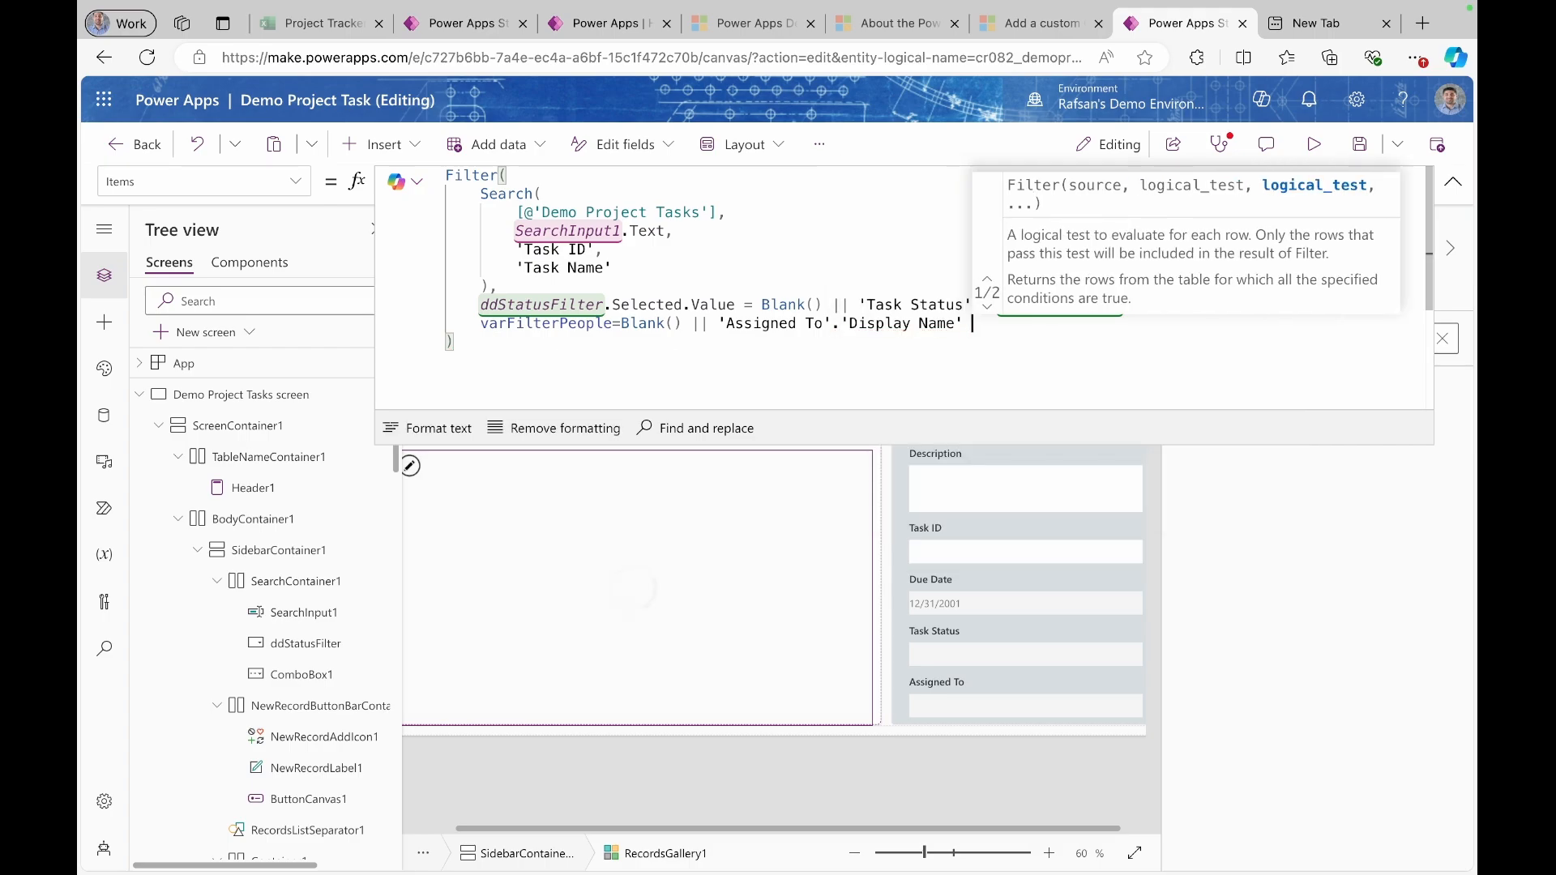
pyautogui.write('in')
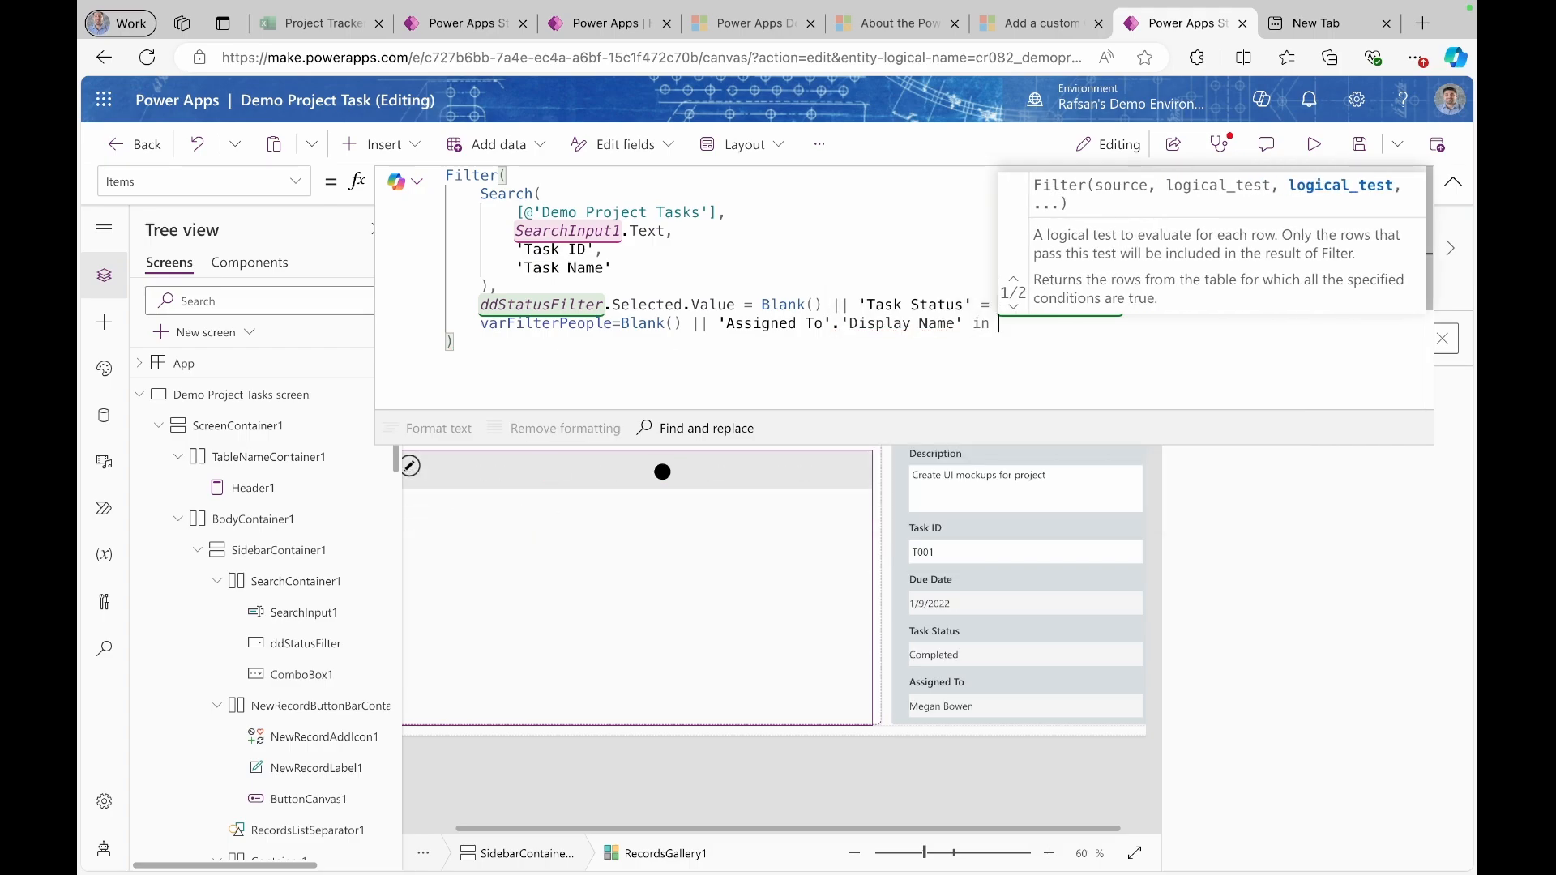
pyautogui.write(' var')
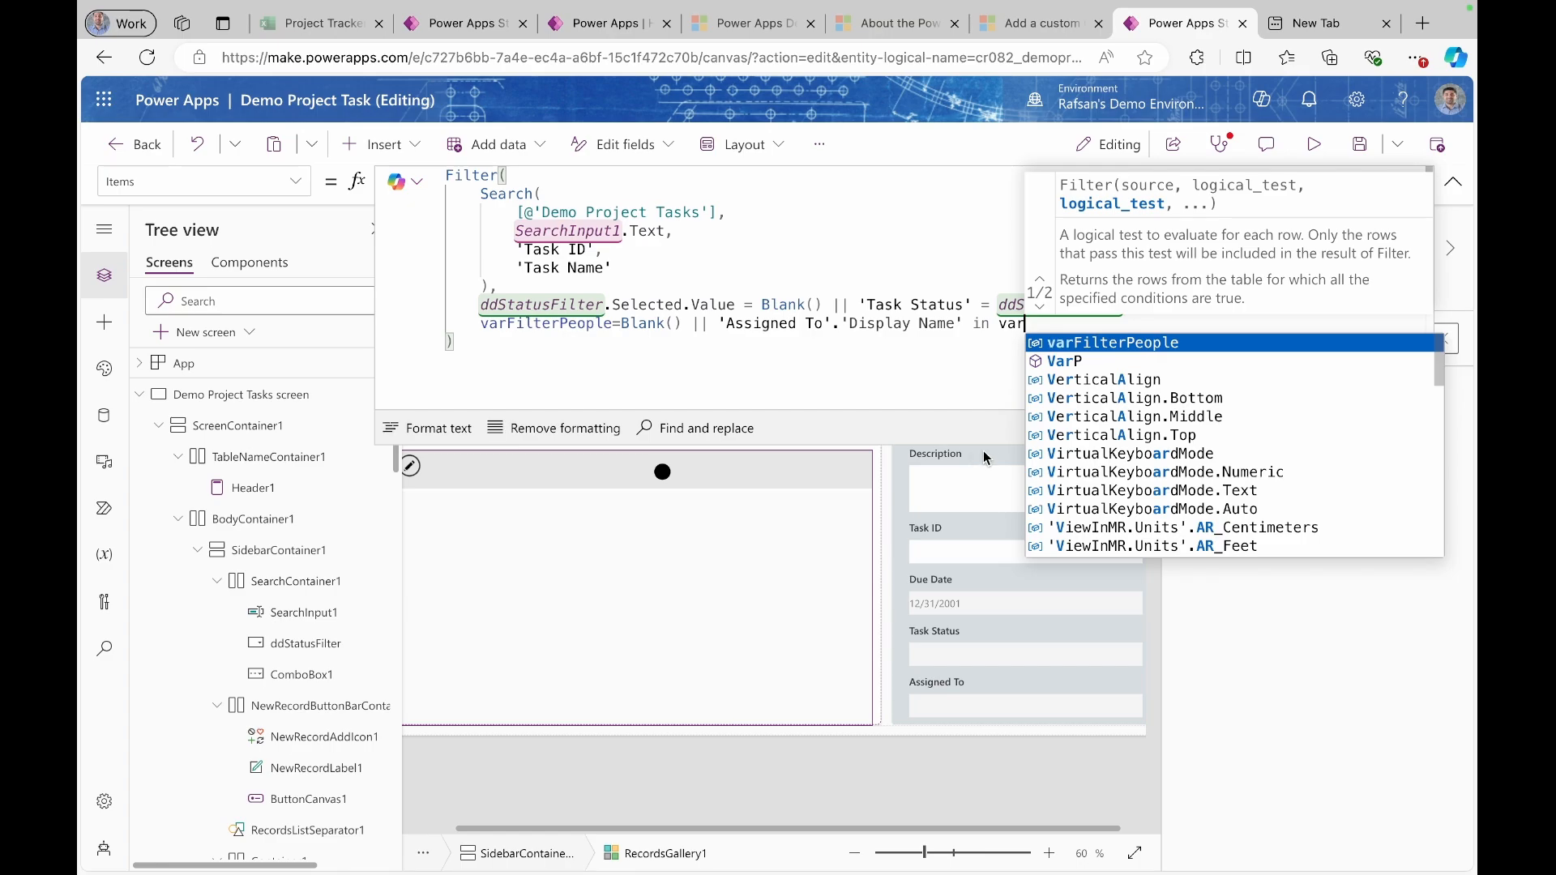
pyautogui.click(1072, 346)
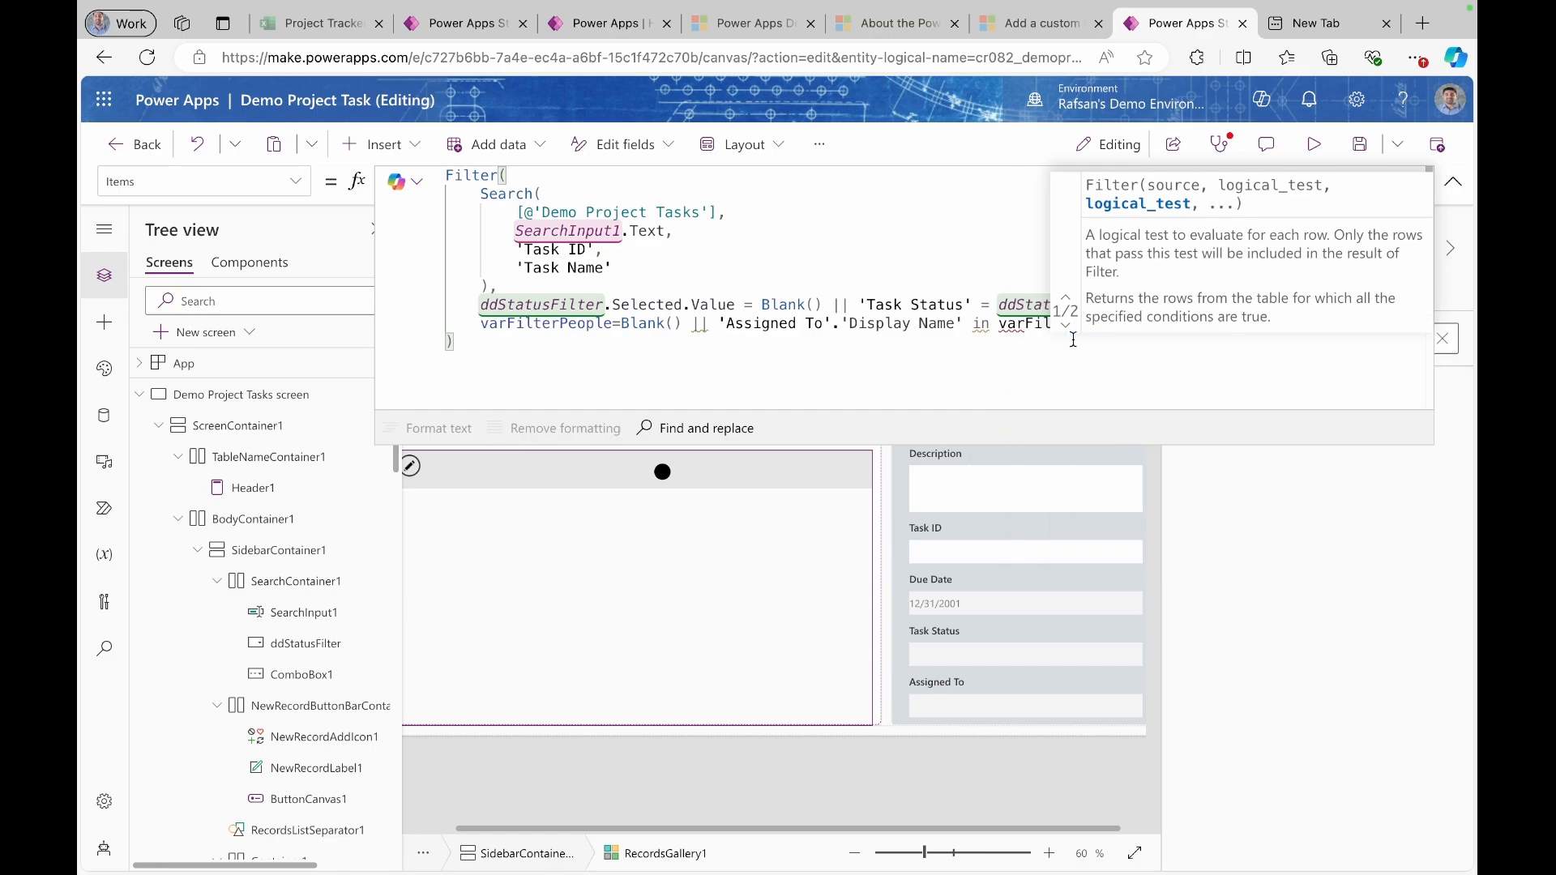
# - Preview the app and filter the task list by searching for and selecting one person in the people combo box
pyautogui.click(1316, 146)
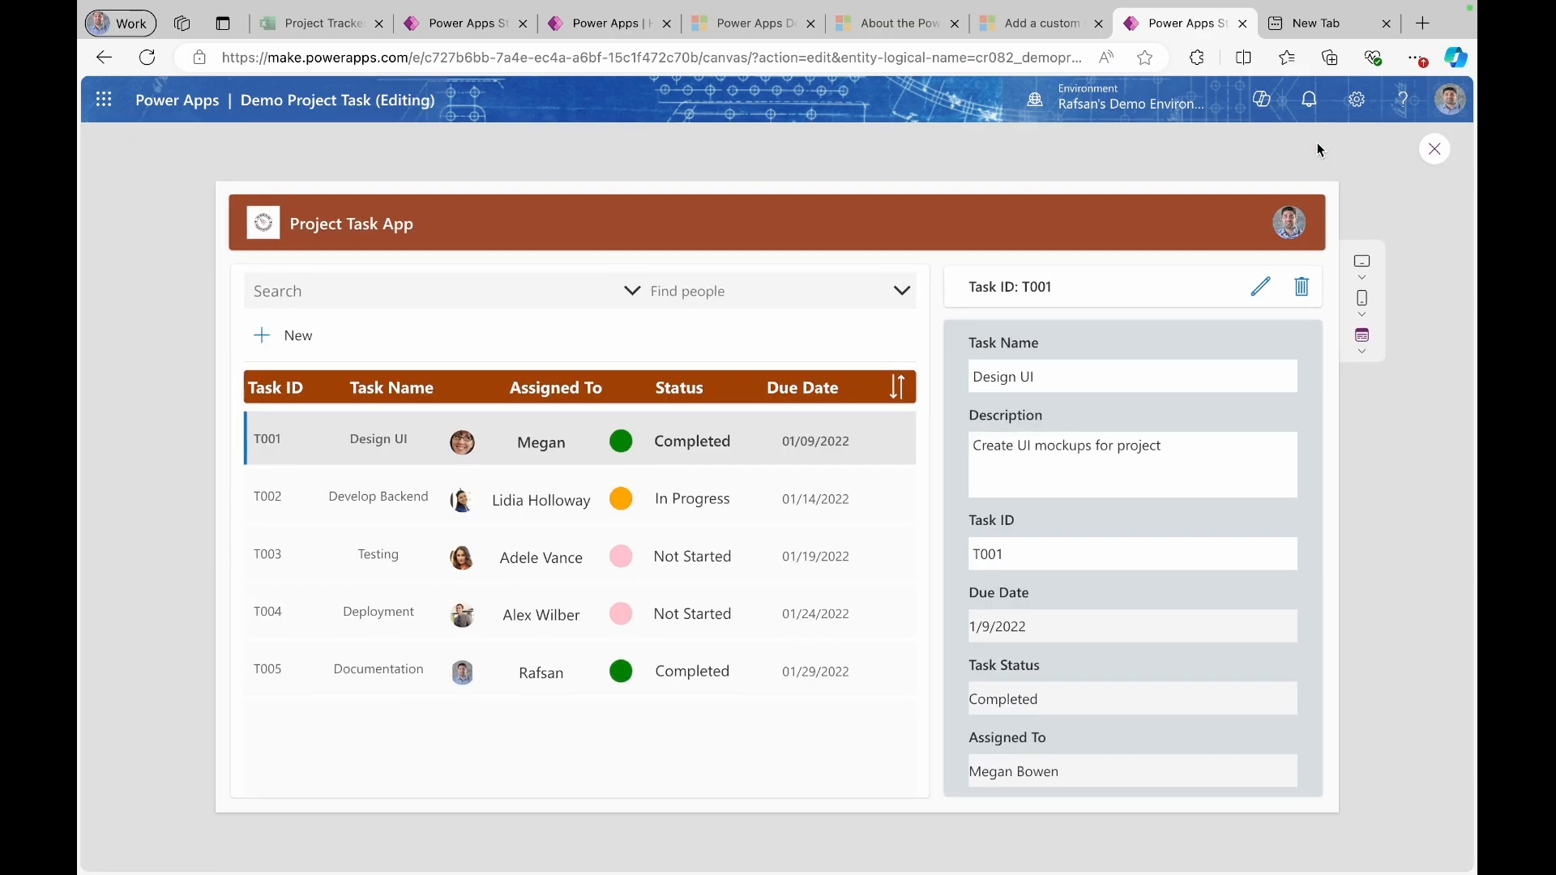
pyautogui.click(895, 289)
pyautogui.write('Meg')
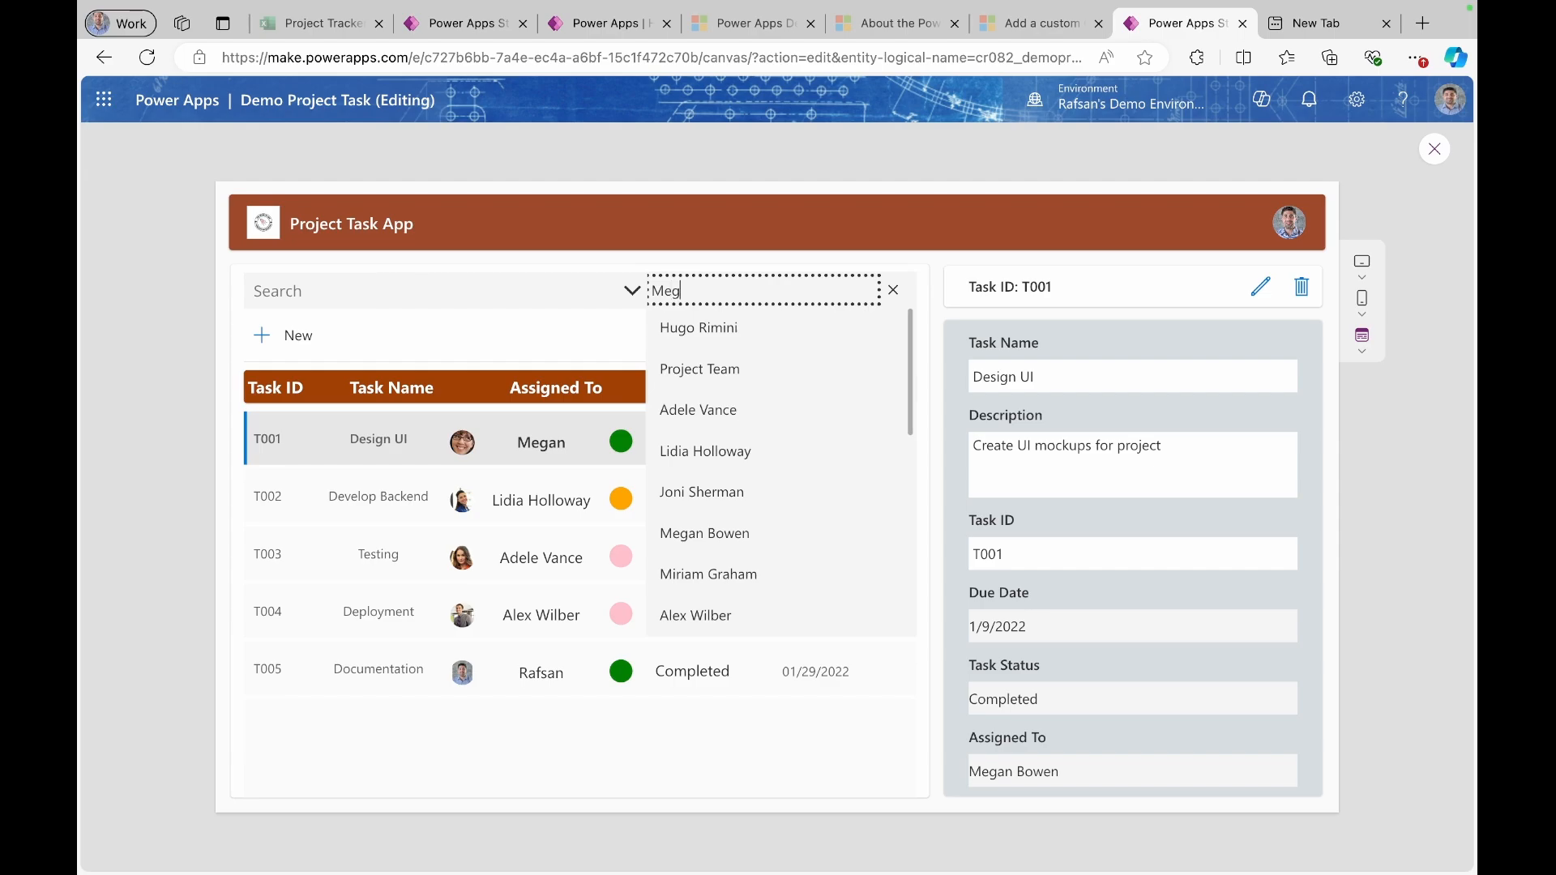
pyautogui.write('a')
pyautogui.click(787, 325)
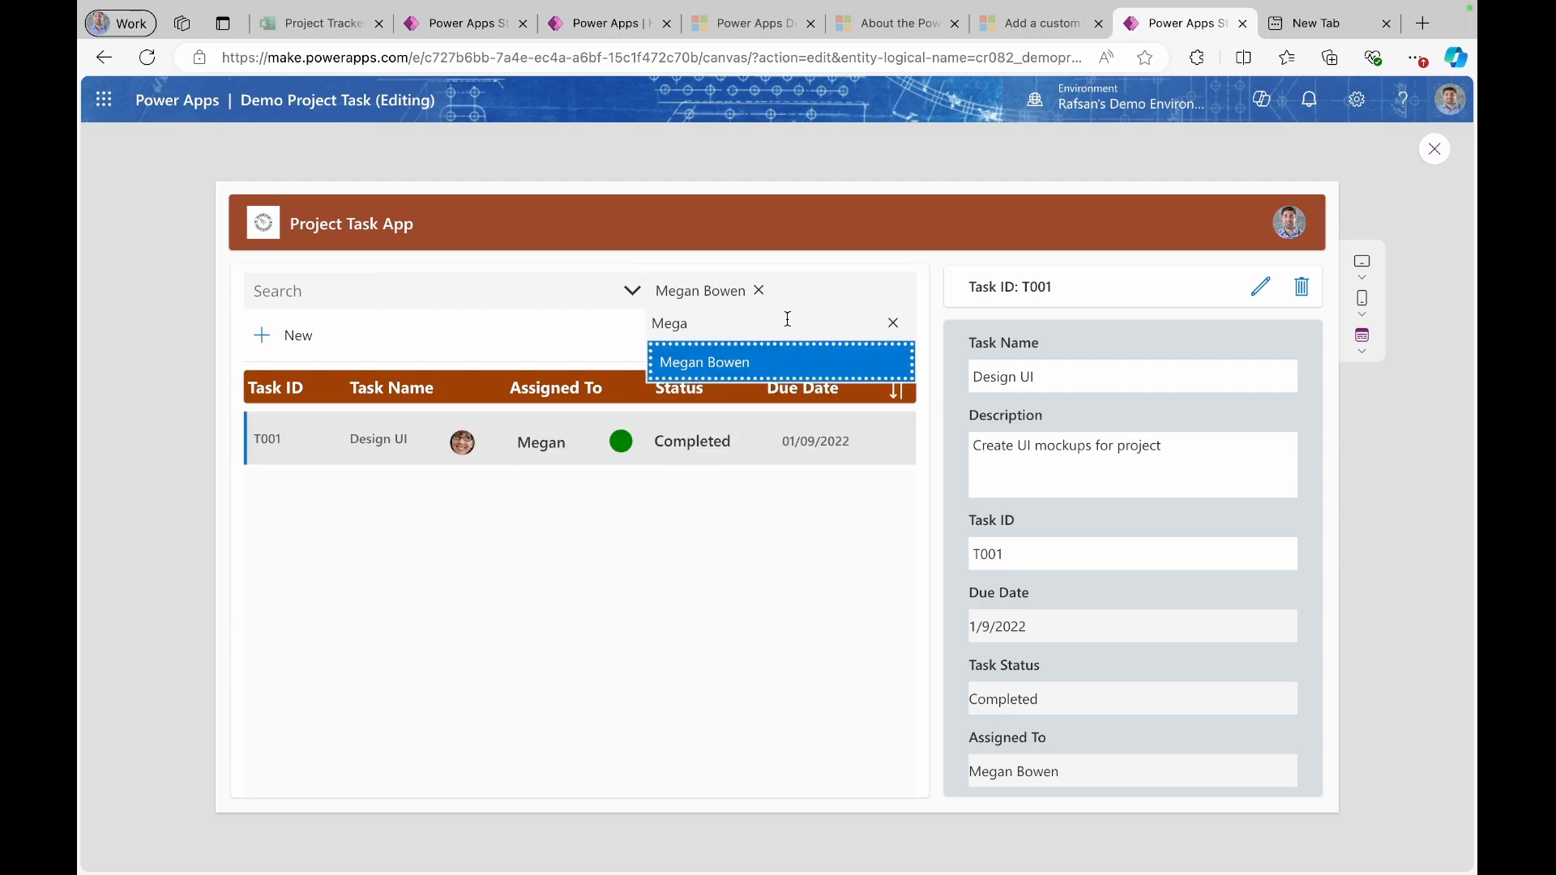
pyautogui.click(675, 544)
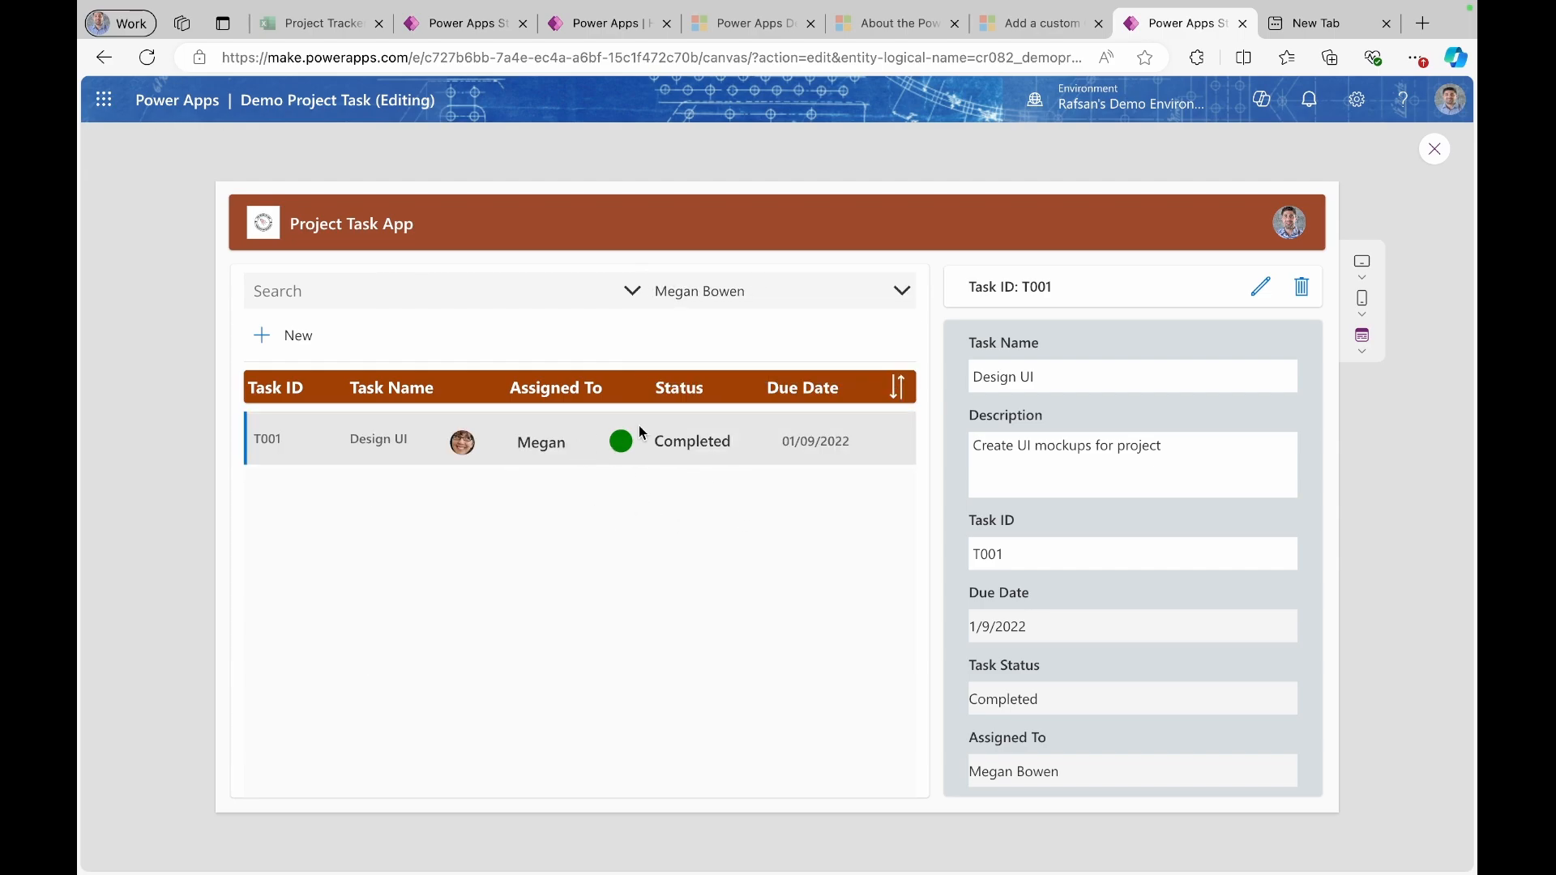
# - Test selecting a second person in the people combo box by a new name search, and exit the preview
pyautogui.click(827, 297)
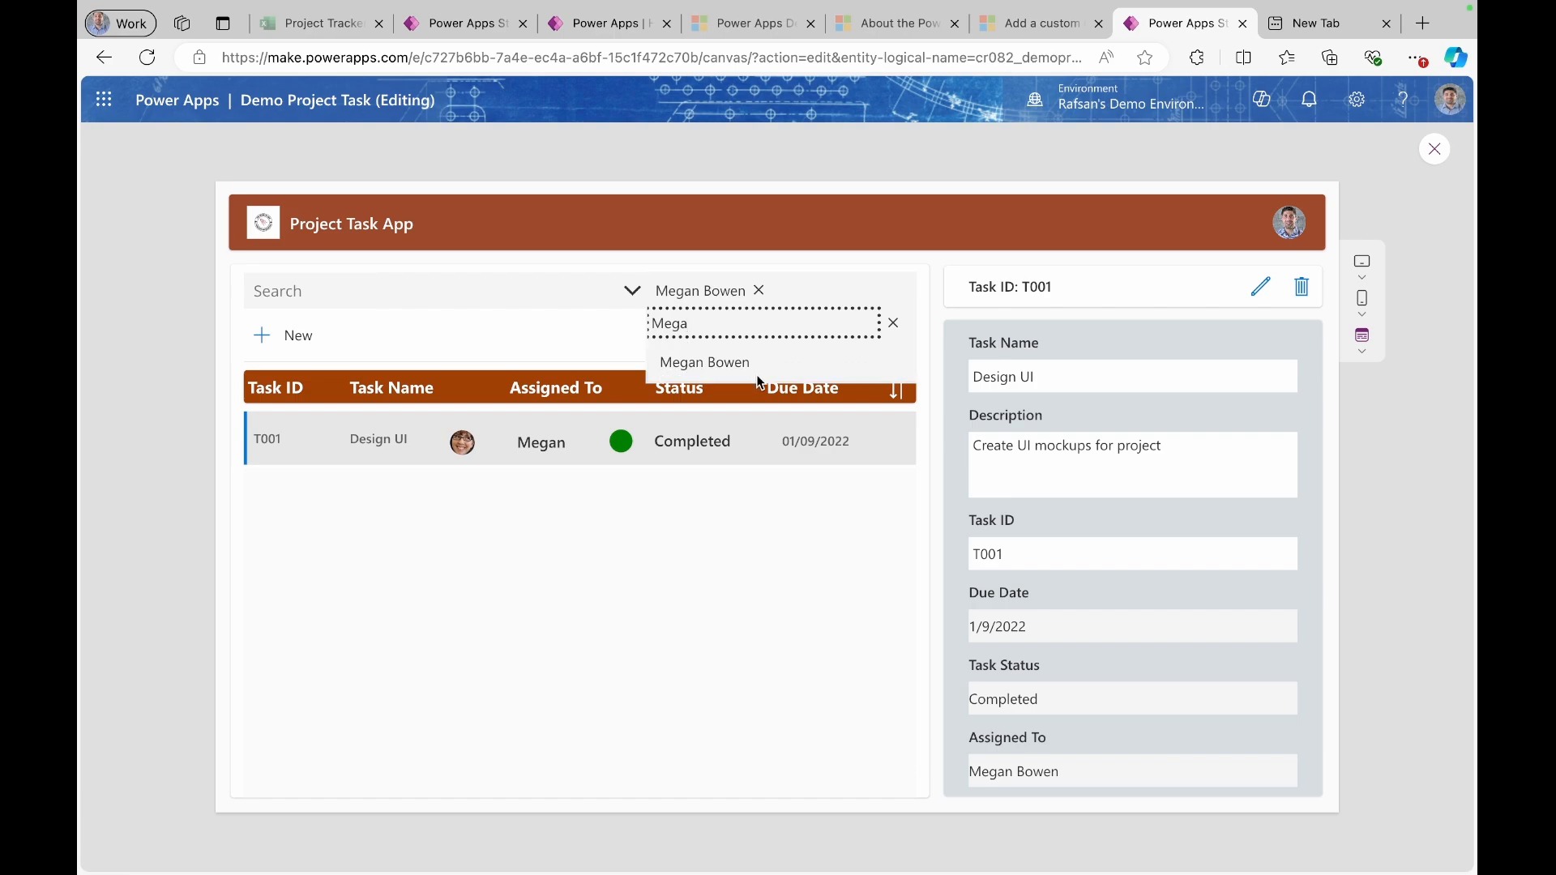
pyautogui.press('BackSpace')
pyautogui.press('BackSpace')
pyautogui.press('BackSpace')
pyautogui.press('BackSpace')
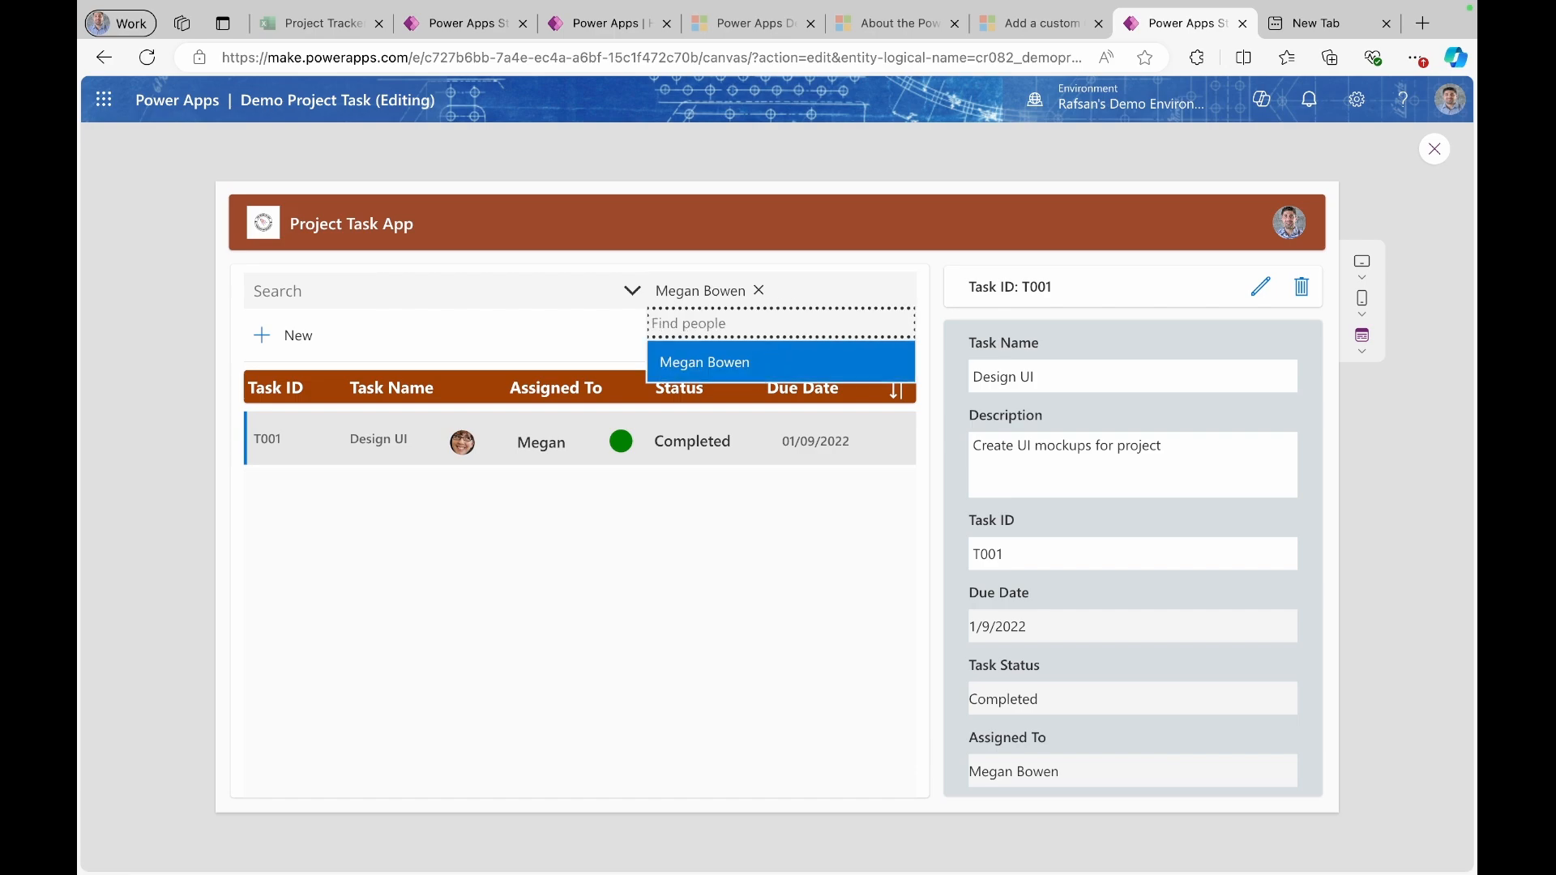
pyautogui.write('Raf')
pyautogui.click(709, 363)
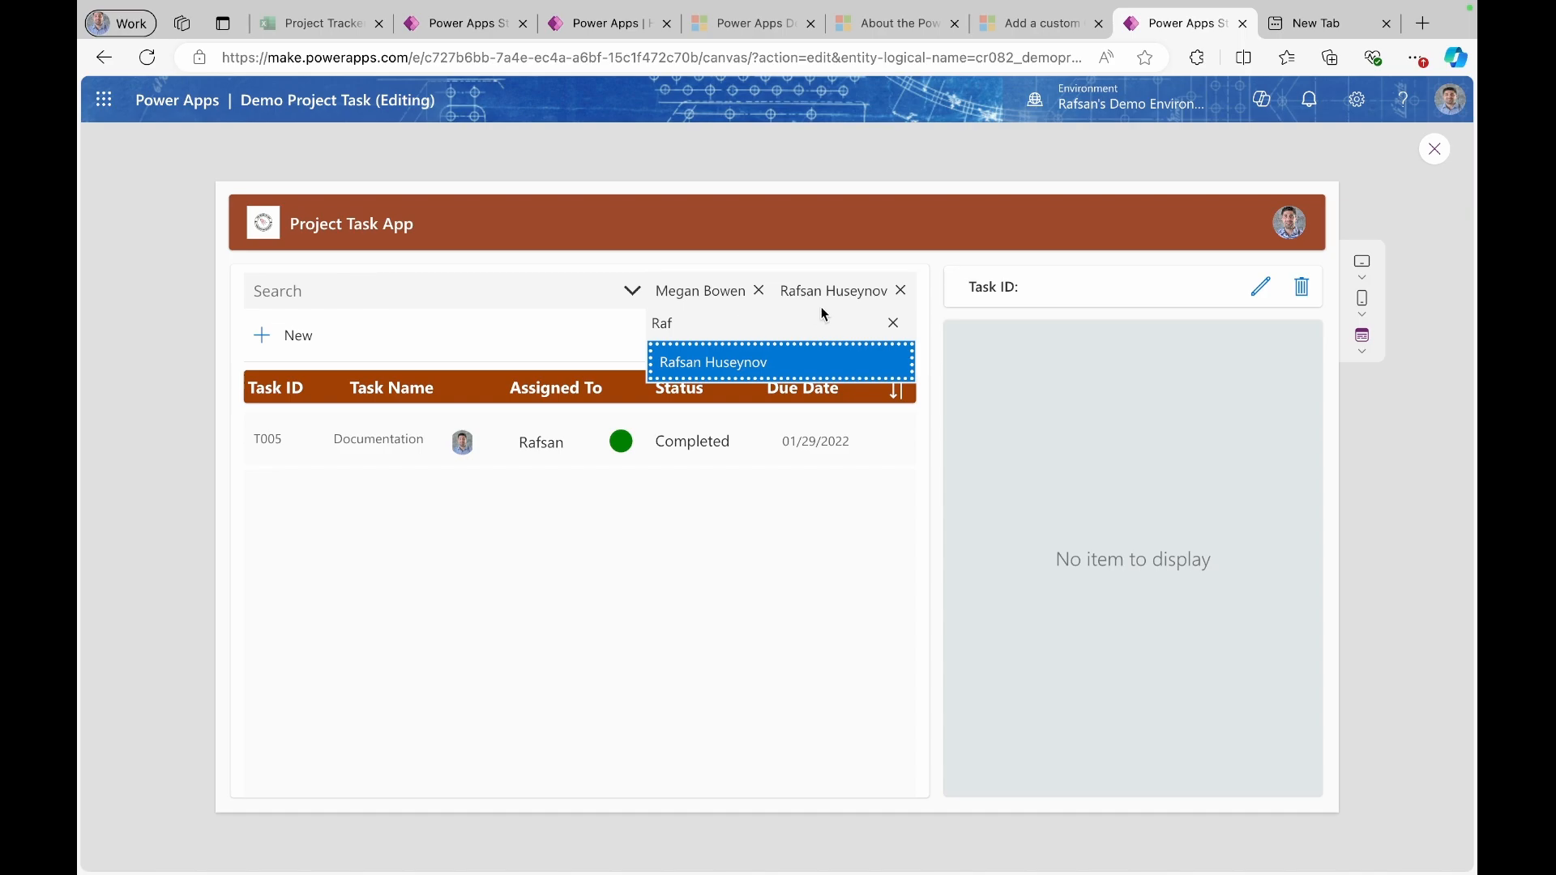
pyautogui.click(1440, 152)
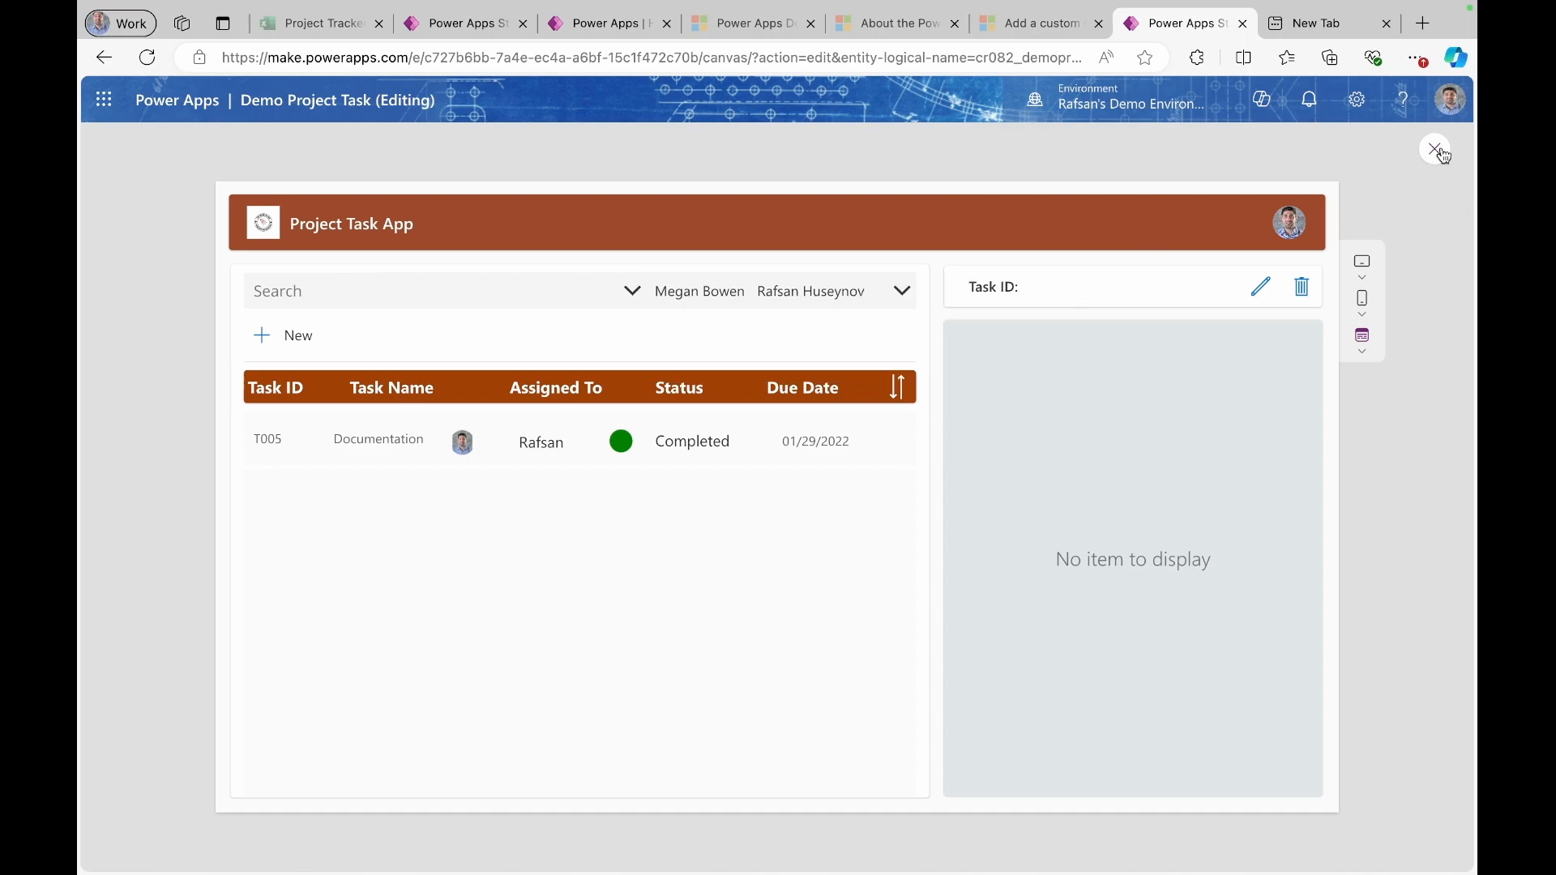
pyautogui.click(1437, 150)
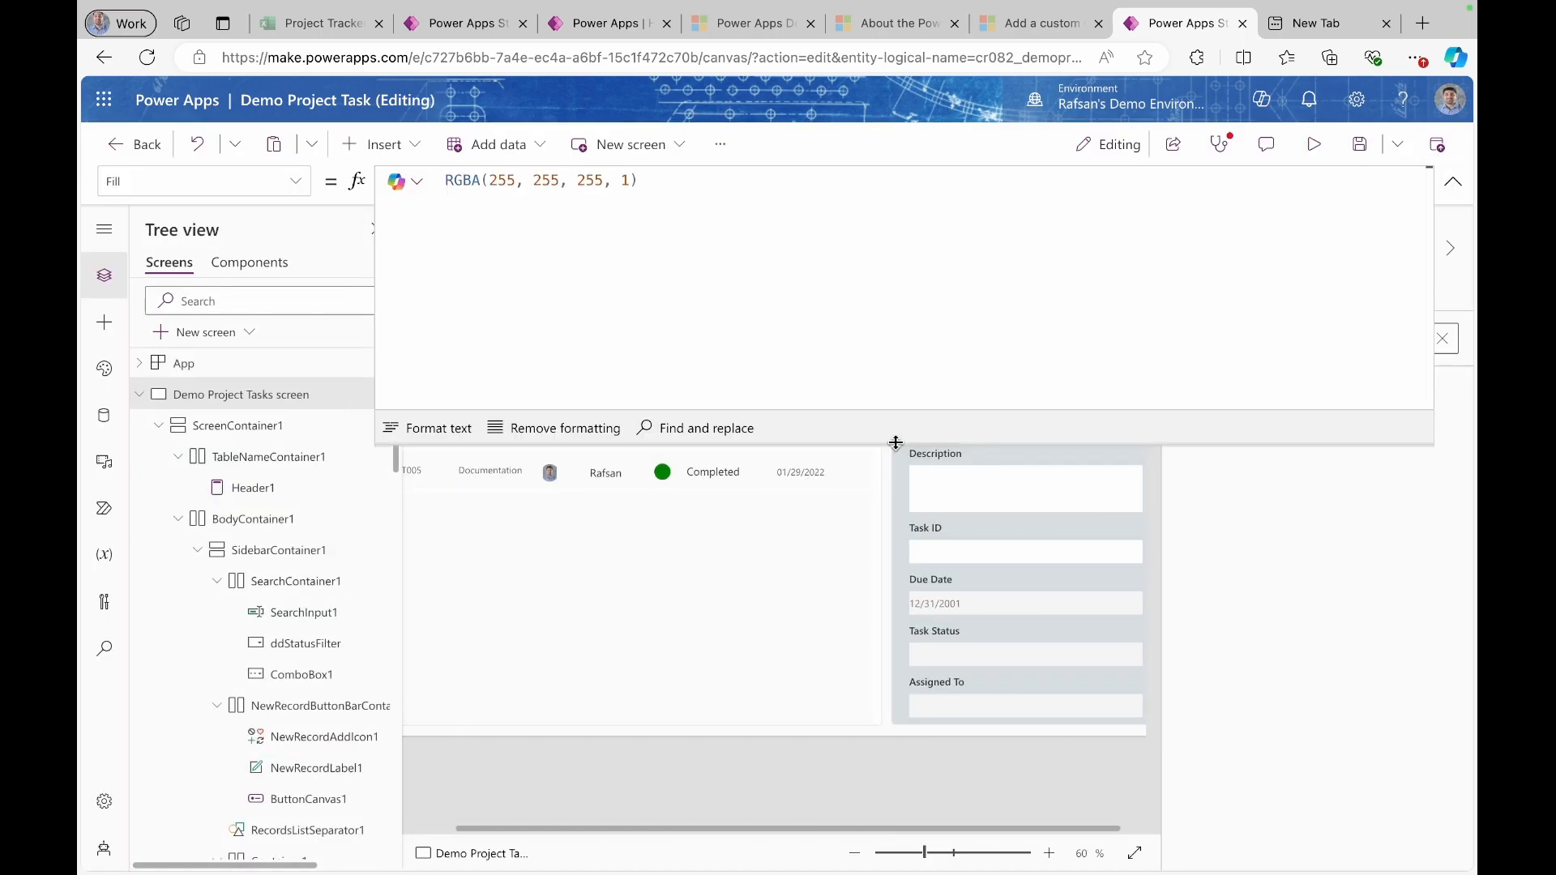
# - Turn off multiple selection for the people combo box ComboBox1
pyautogui.moveTo(896, 441); pyautogui.dragTo(891, 331)
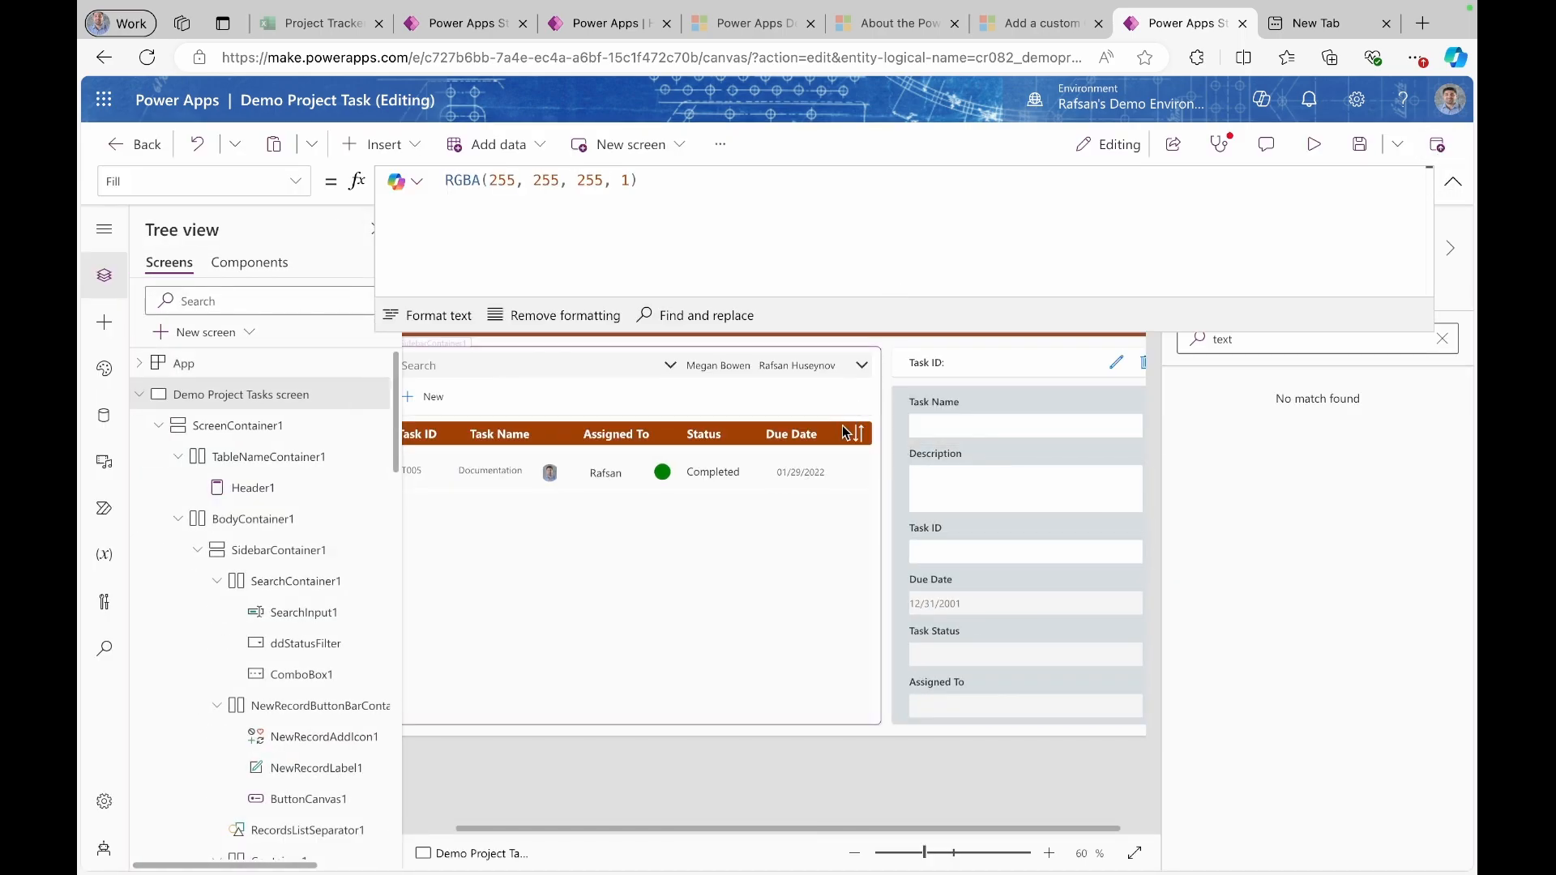
pyautogui.click(793, 369)
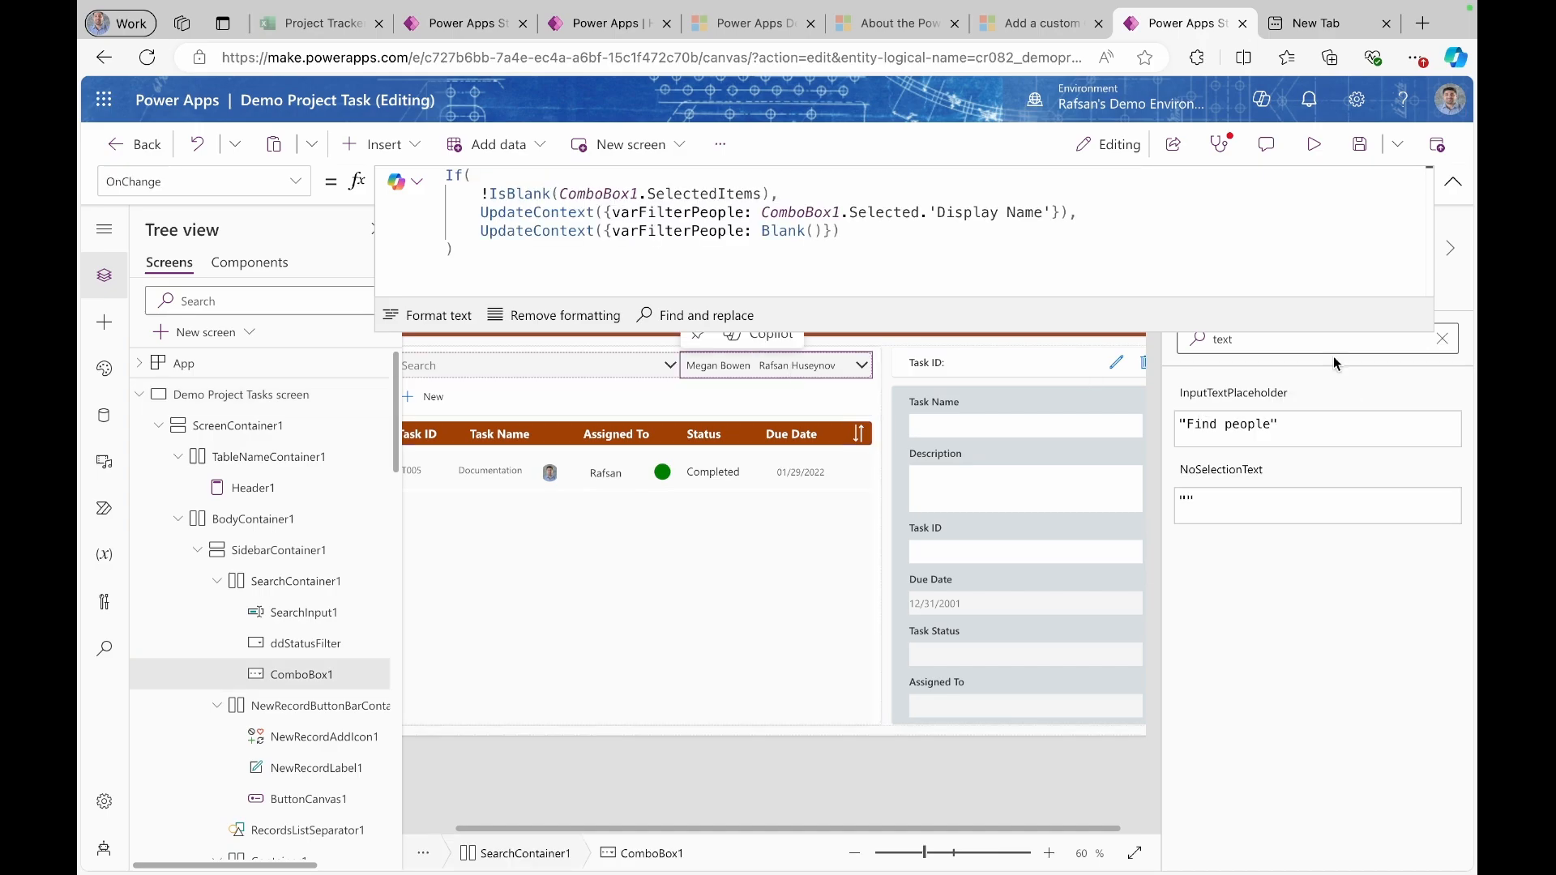
pyautogui.click(1454, 180)
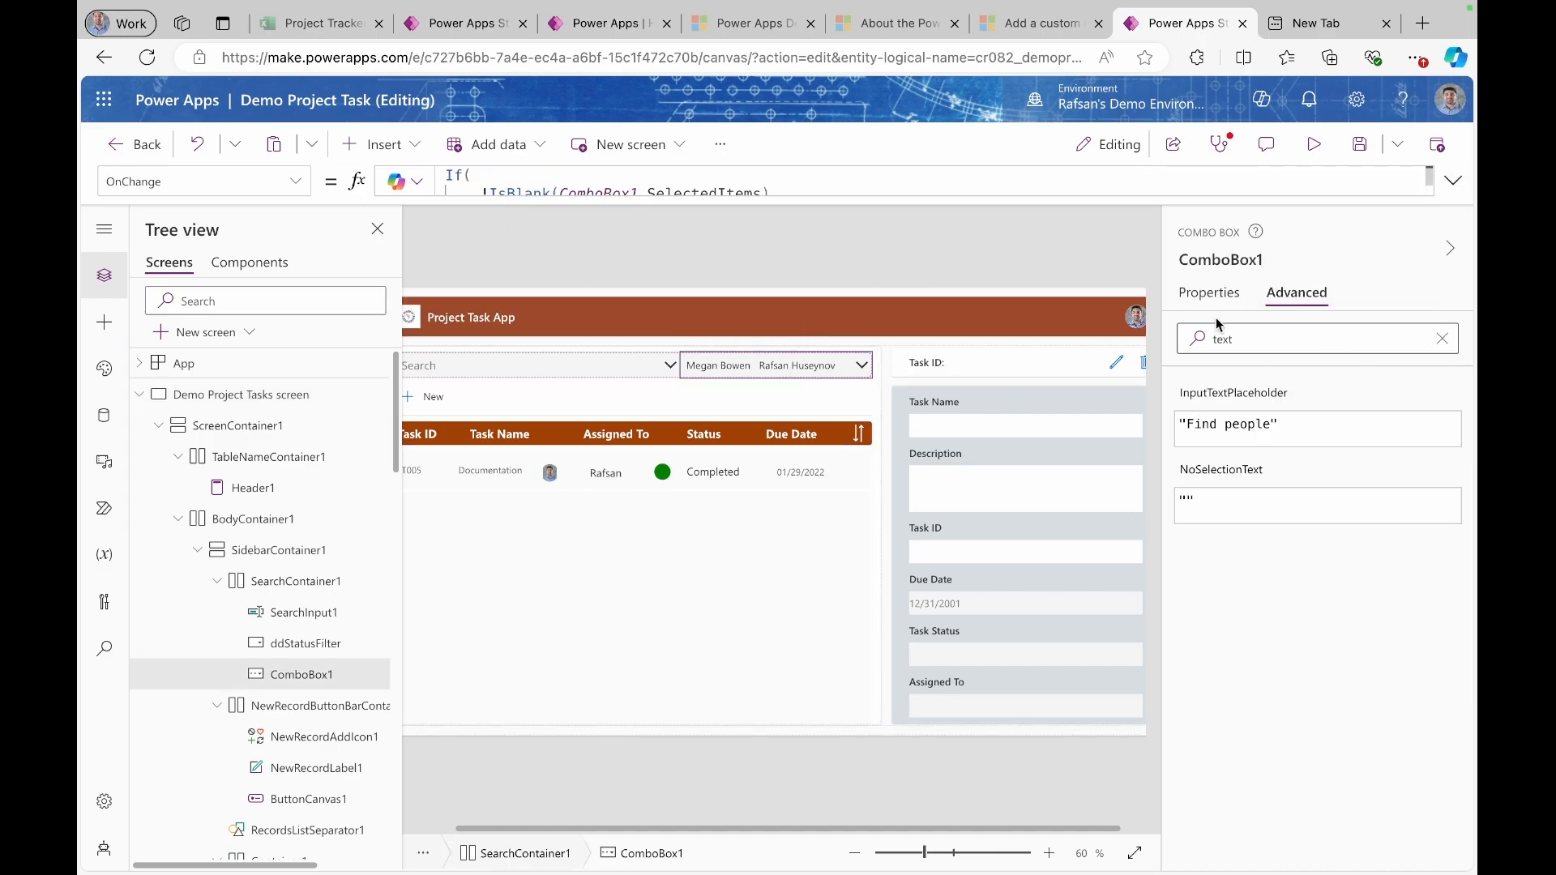
pyautogui.click(1210, 293)
pyautogui.scroll(-10, 1320, 538)
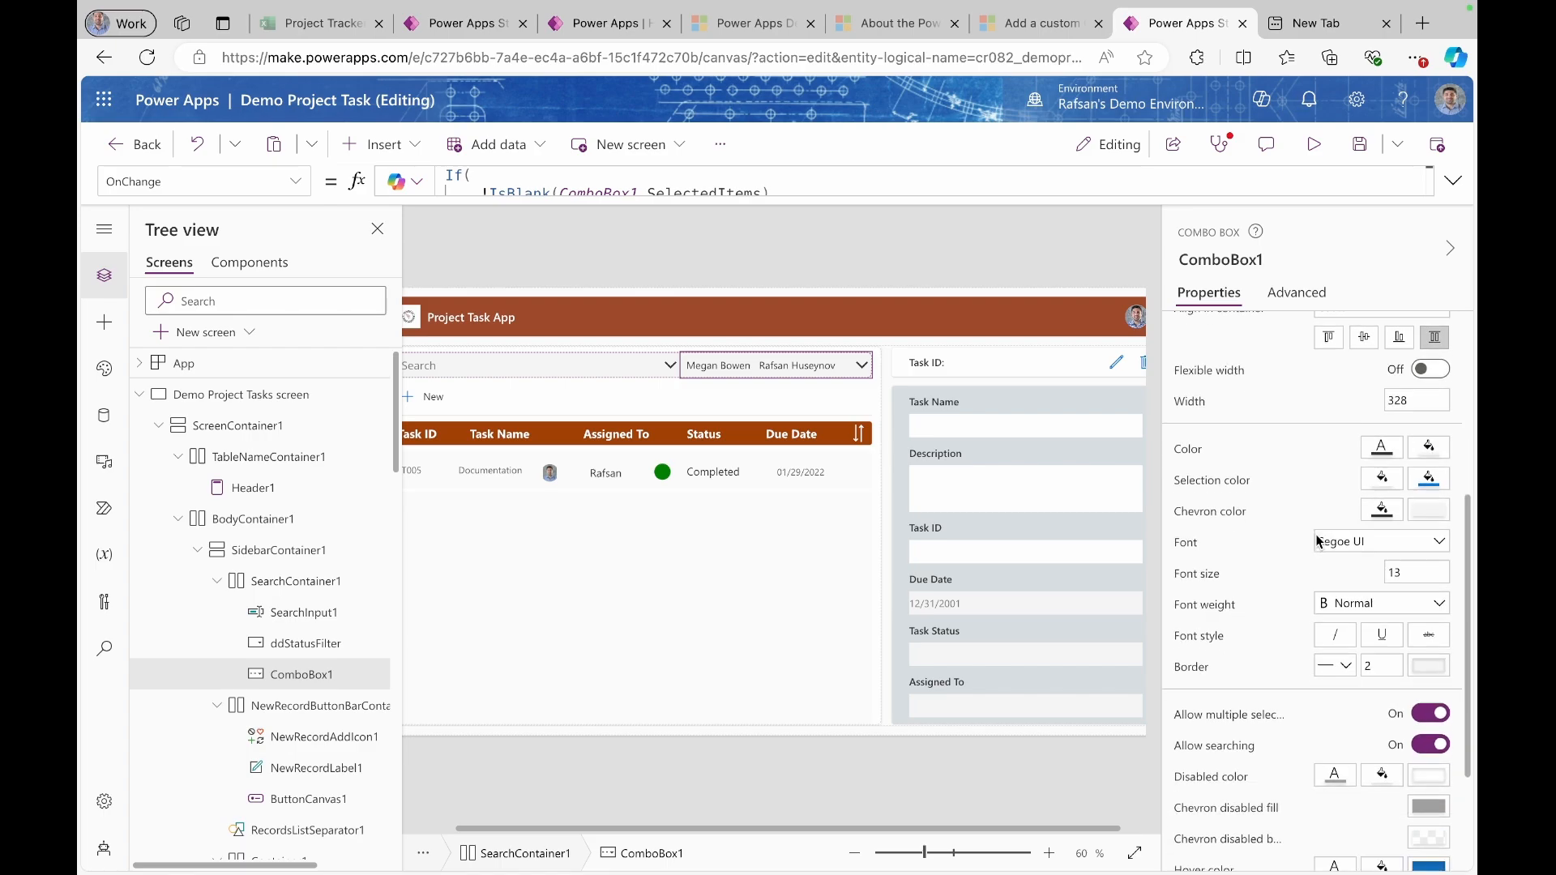
pyautogui.scroll(-2, 1306, 718)
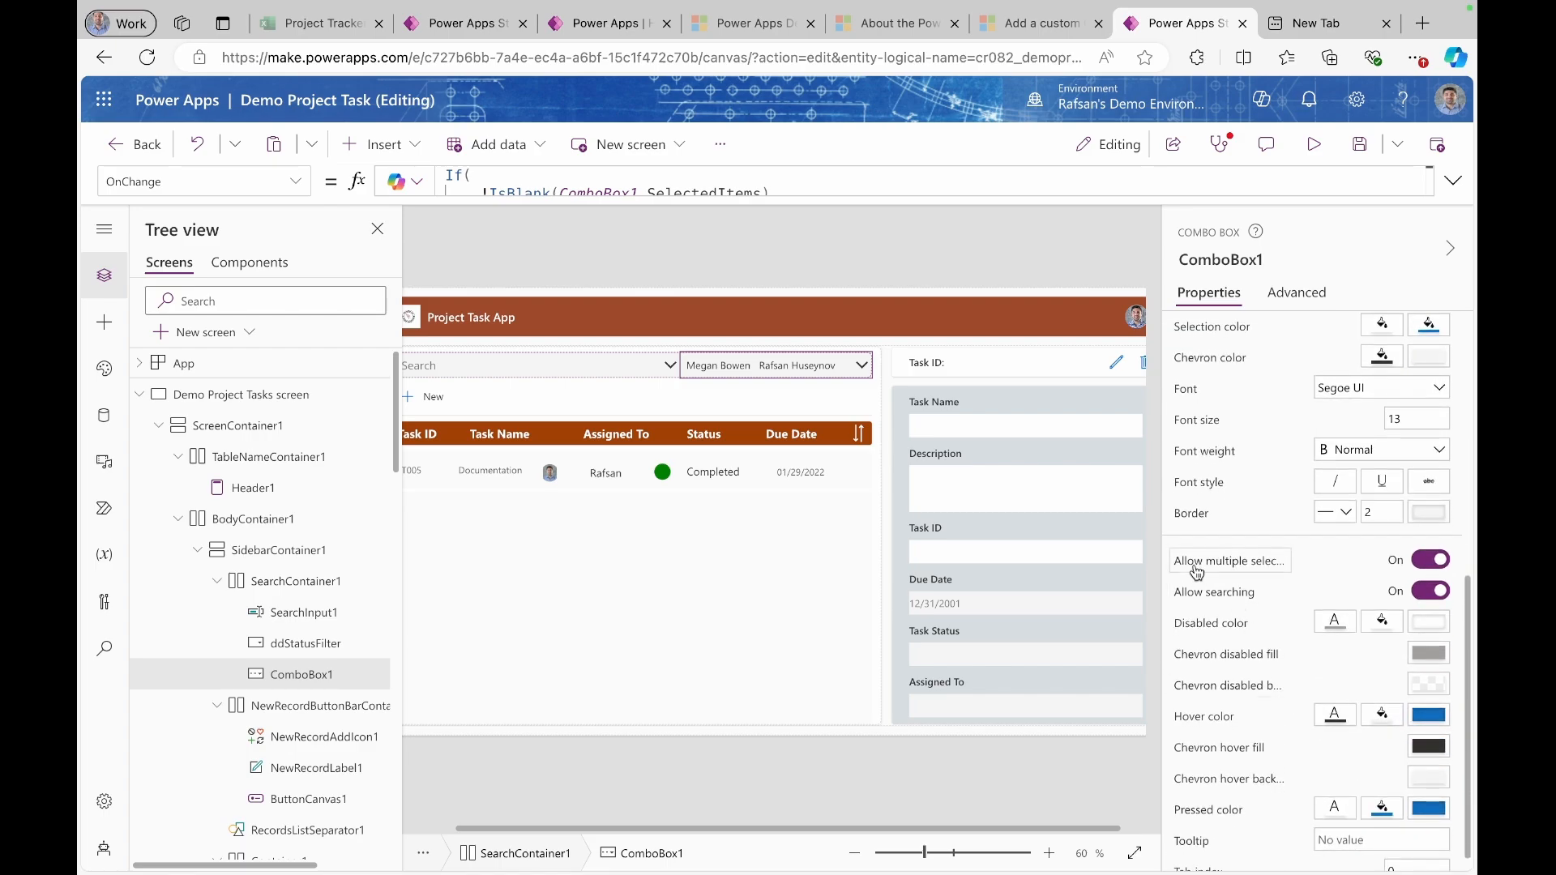
pyautogui.click(1431, 561)
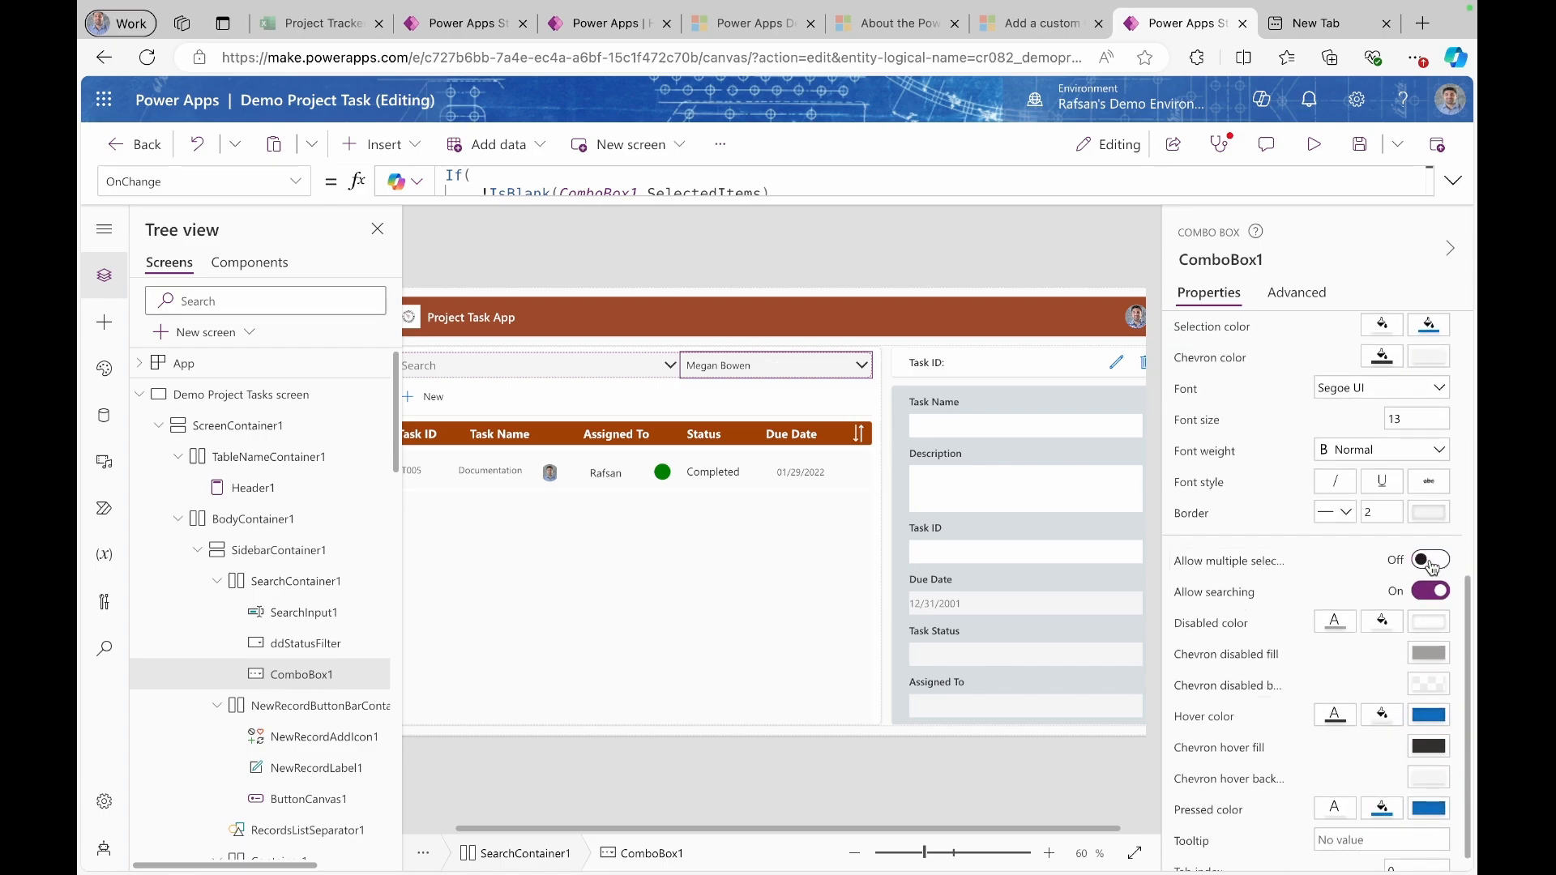
# - Open RecordsGallery1's Items formula from its warning and examine the warnings on the Or and in operators
pyautogui.click(720, 637)
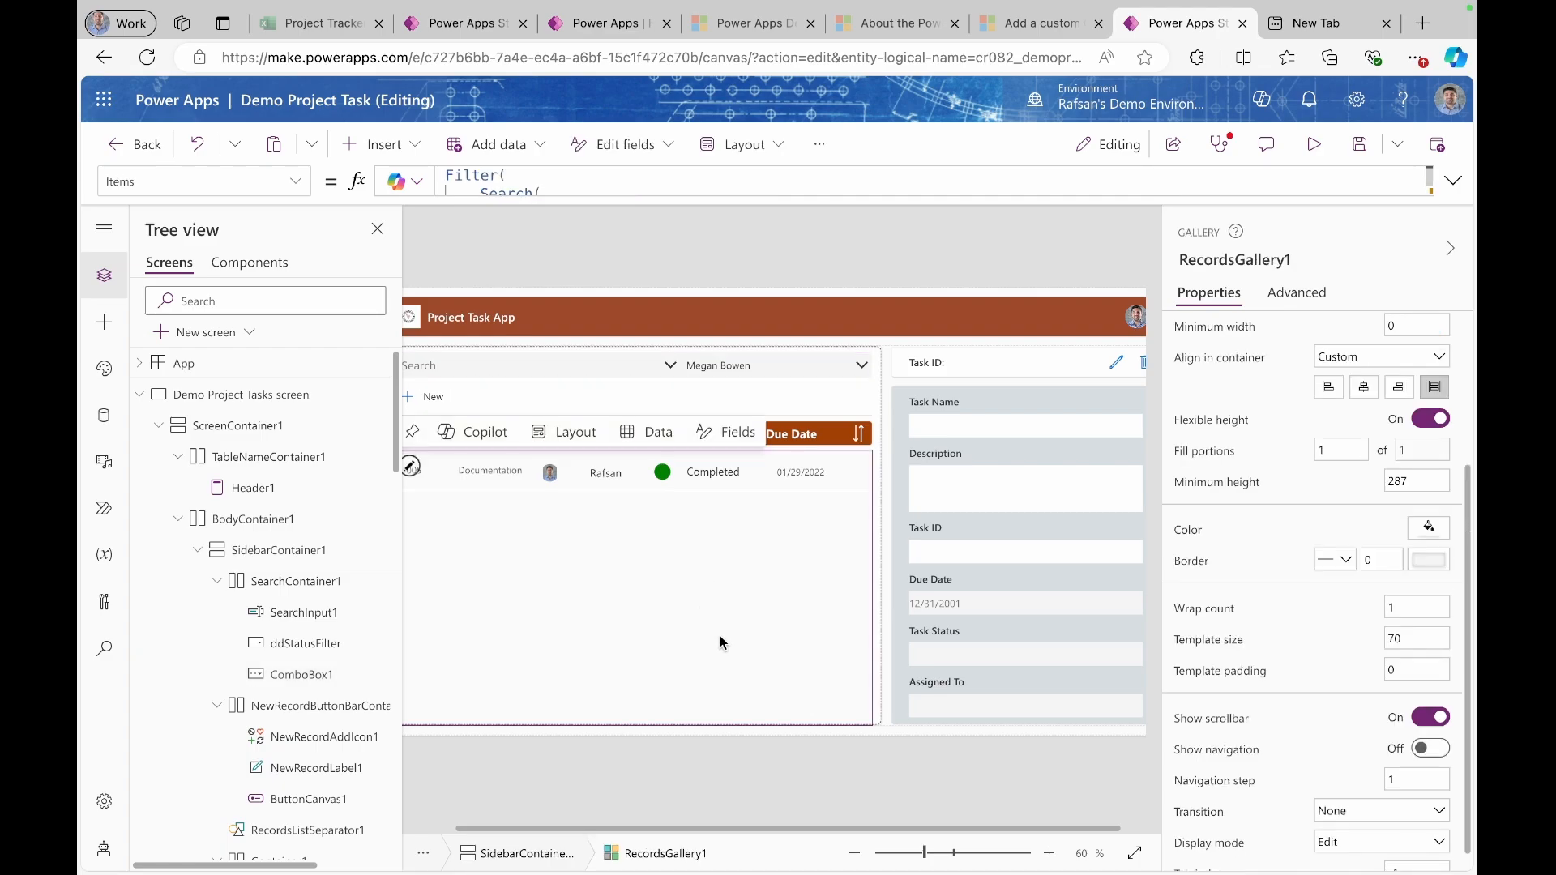
pyautogui.moveTo(681, 835); pyautogui.dragTo(506, 837)
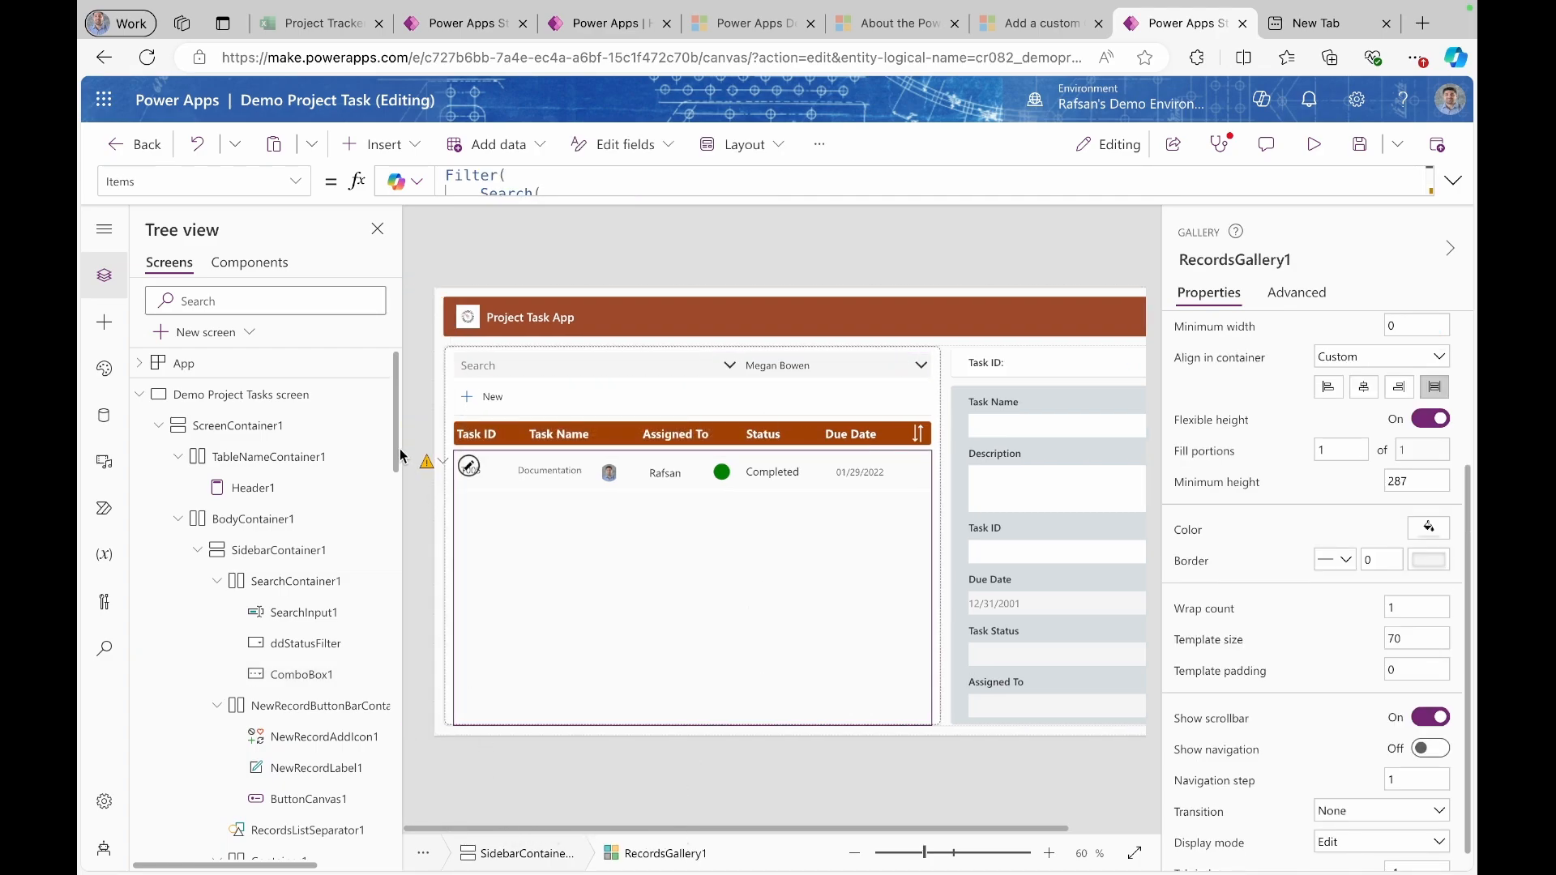
pyautogui.click(443, 464)
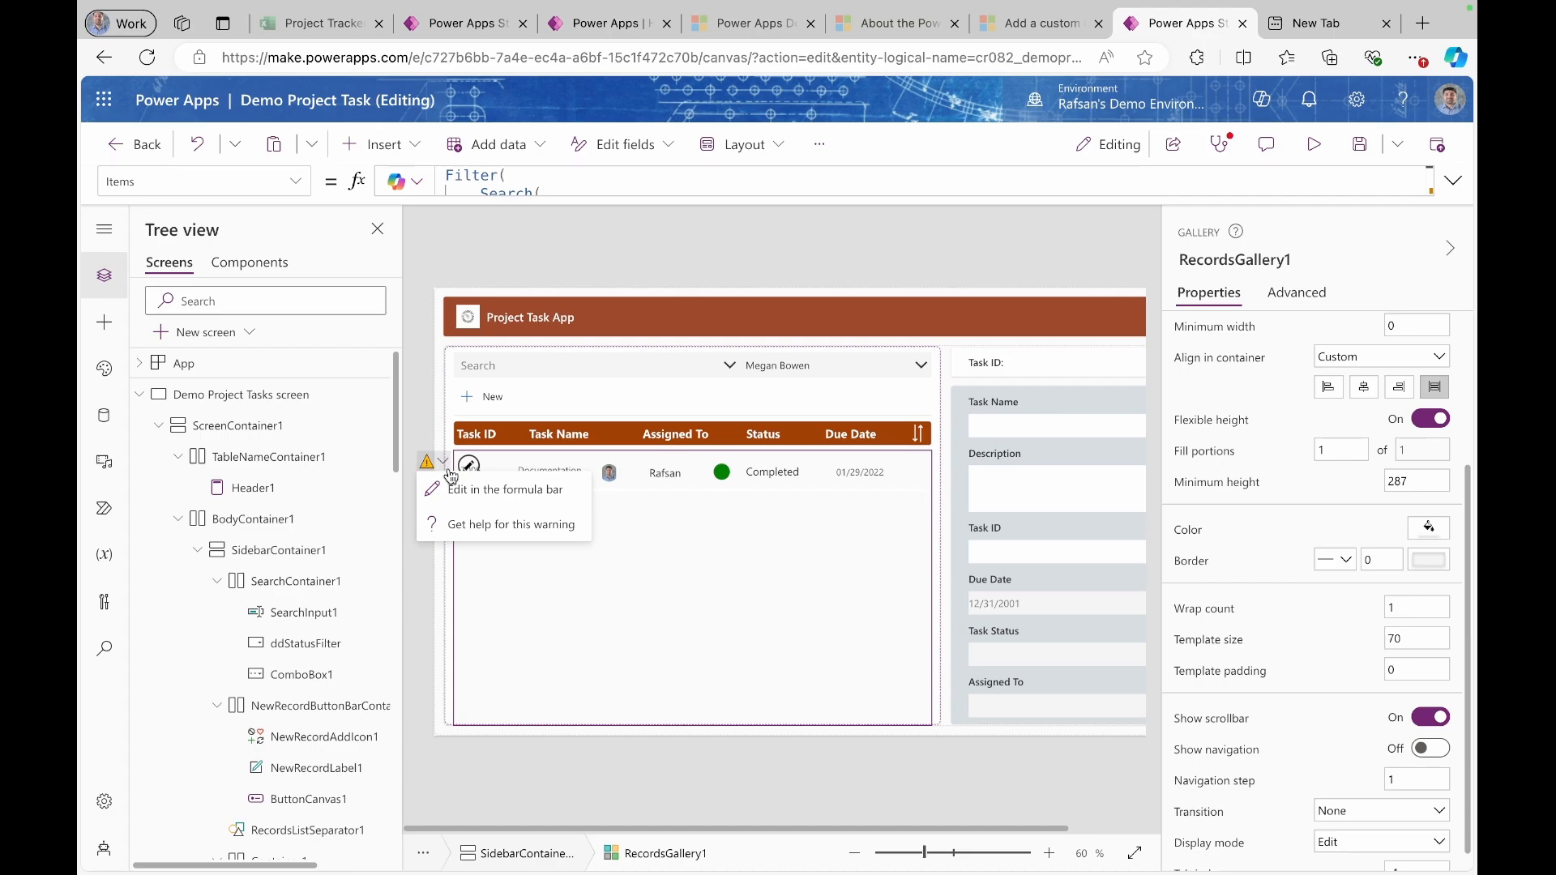
pyautogui.click(466, 489)
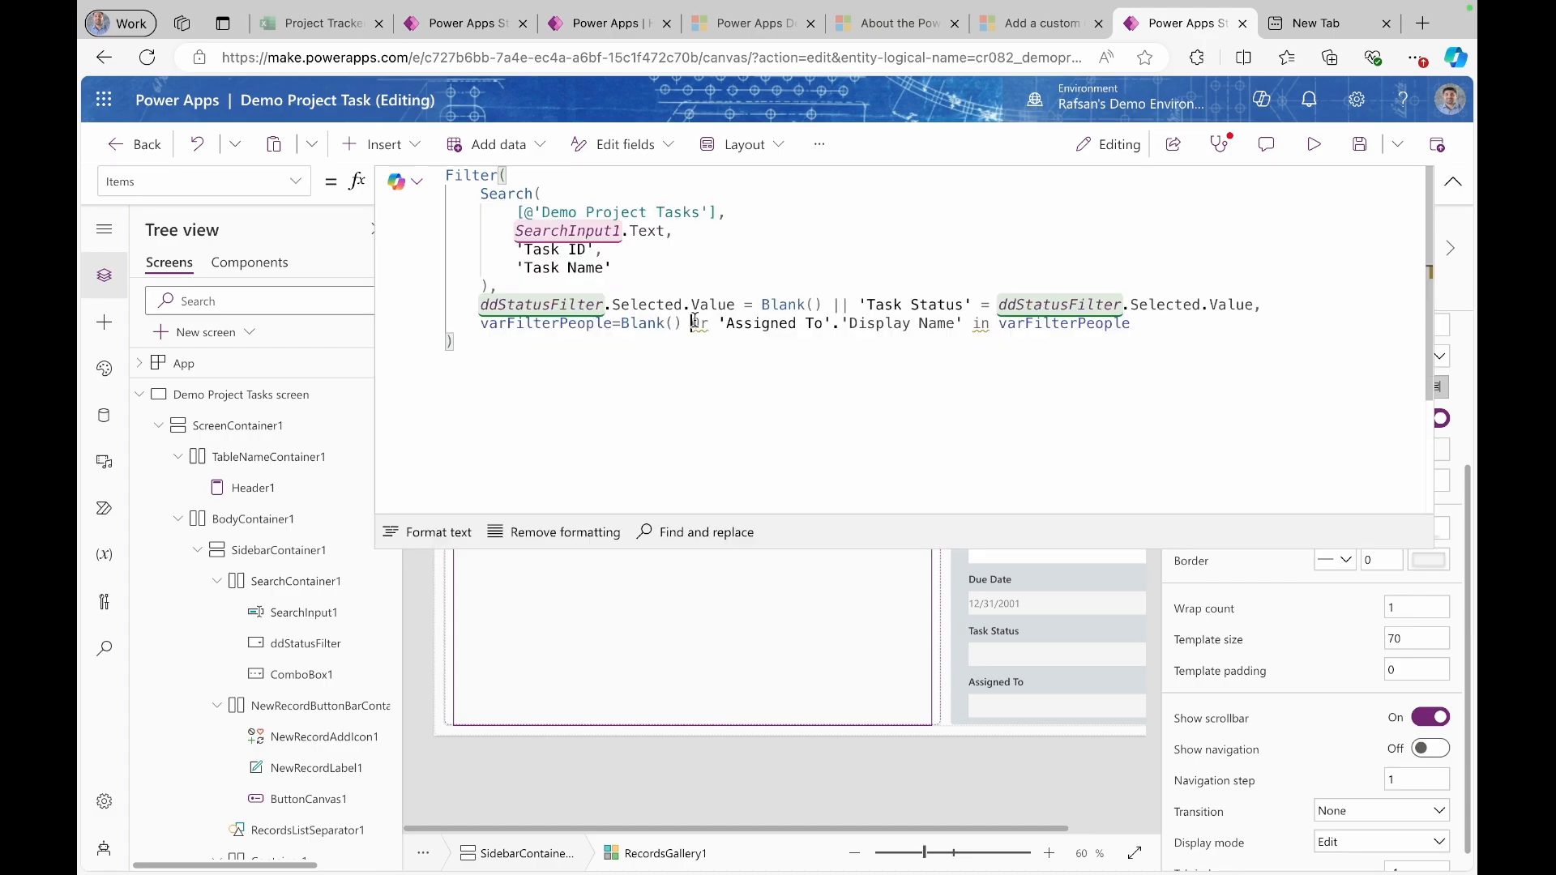
pyautogui.moveTo(691, 322); pyautogui.dragTo(710, 323)
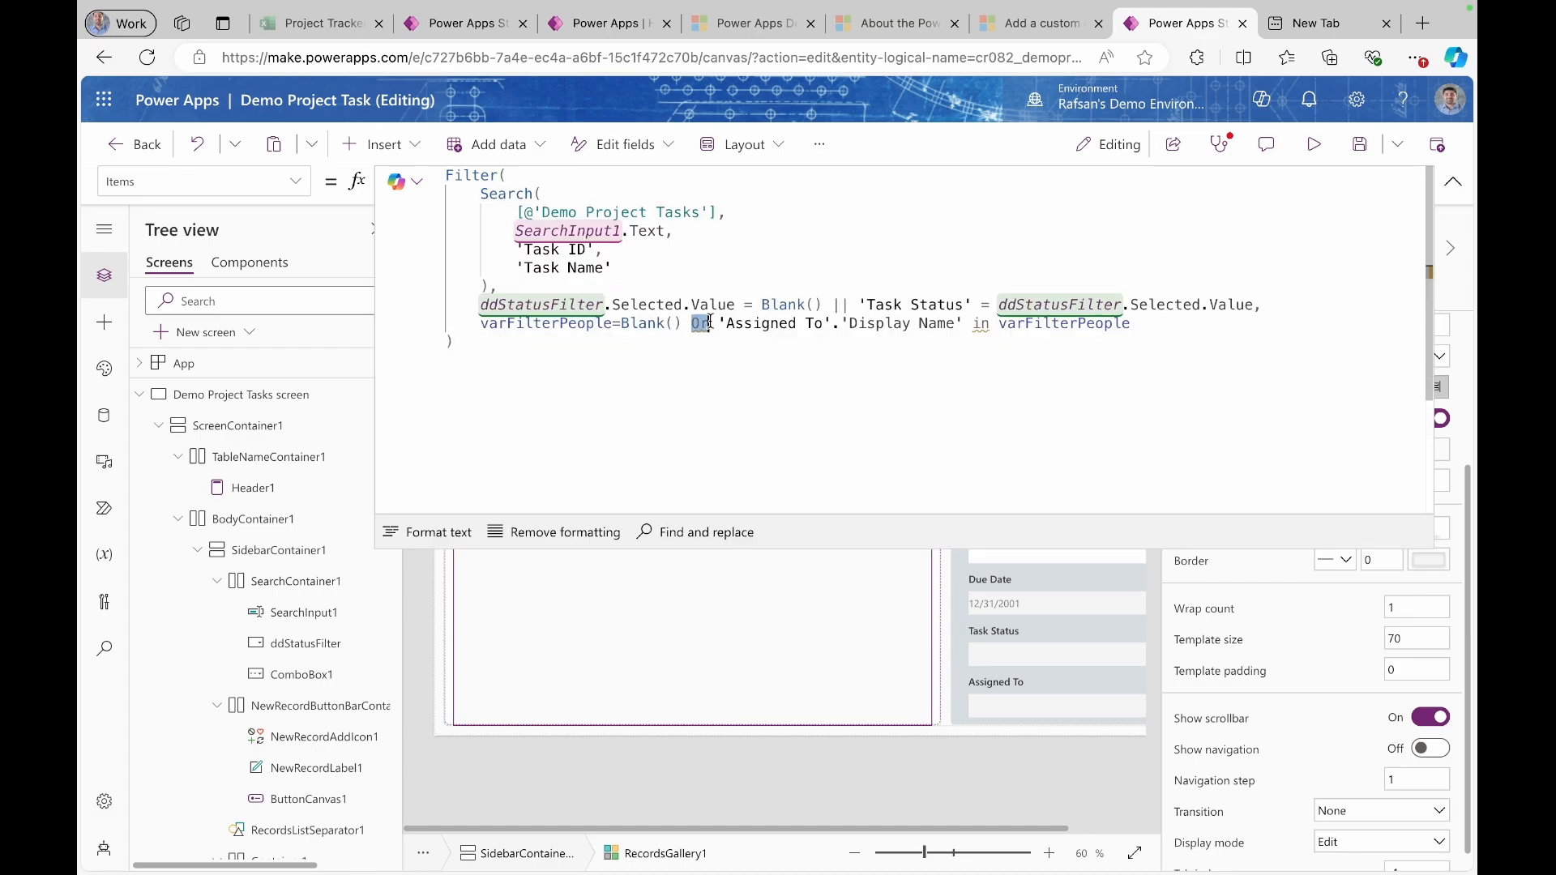
pyautogui.doubleClick(982, 325)
pyautogui.moveTo(981, 323)
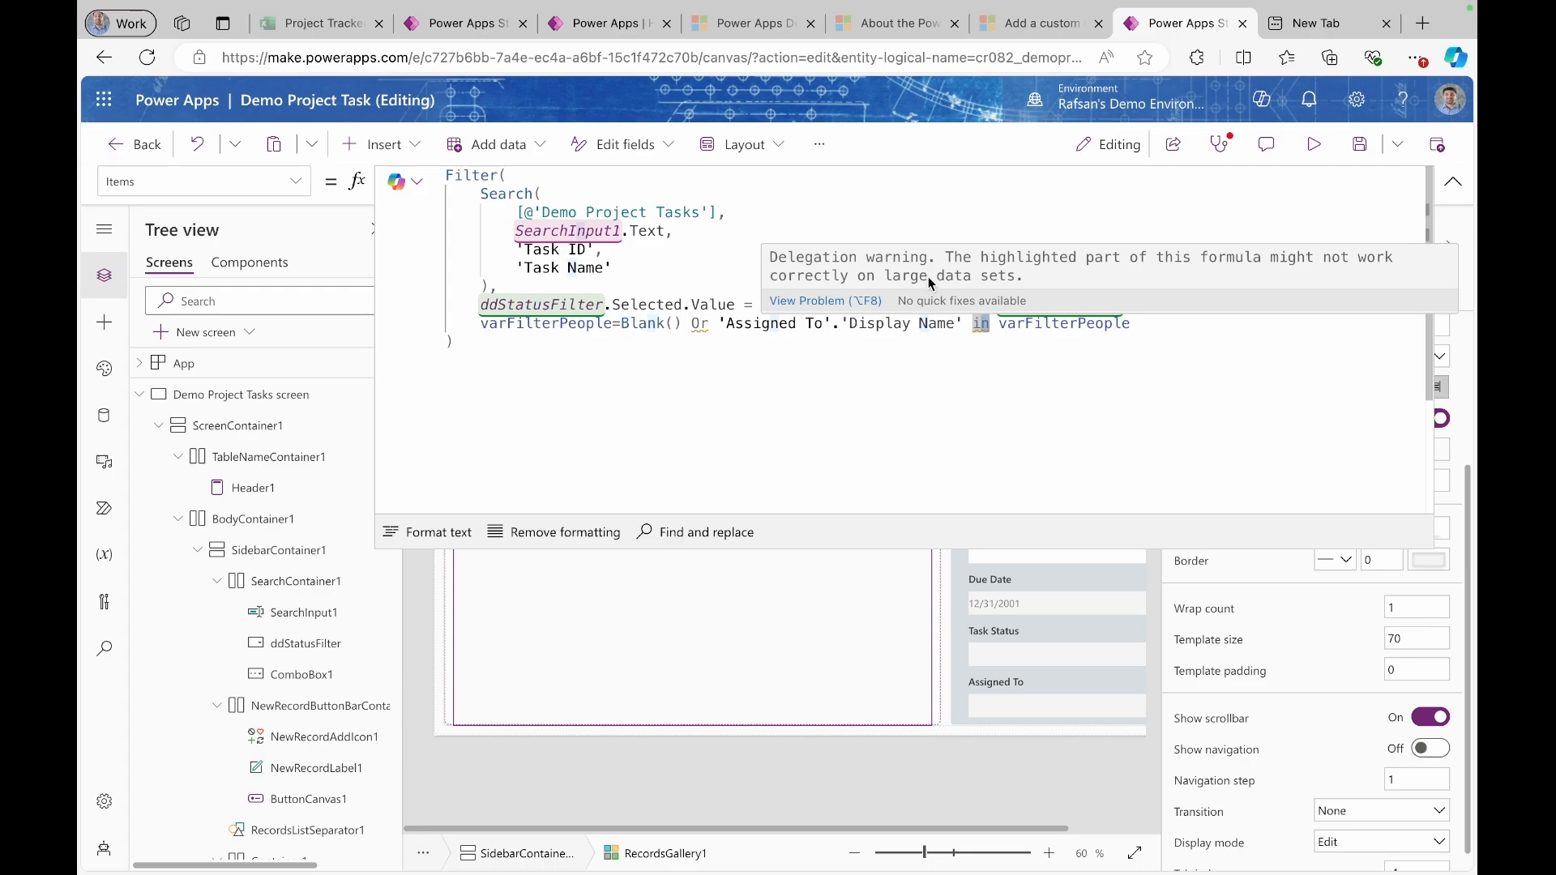
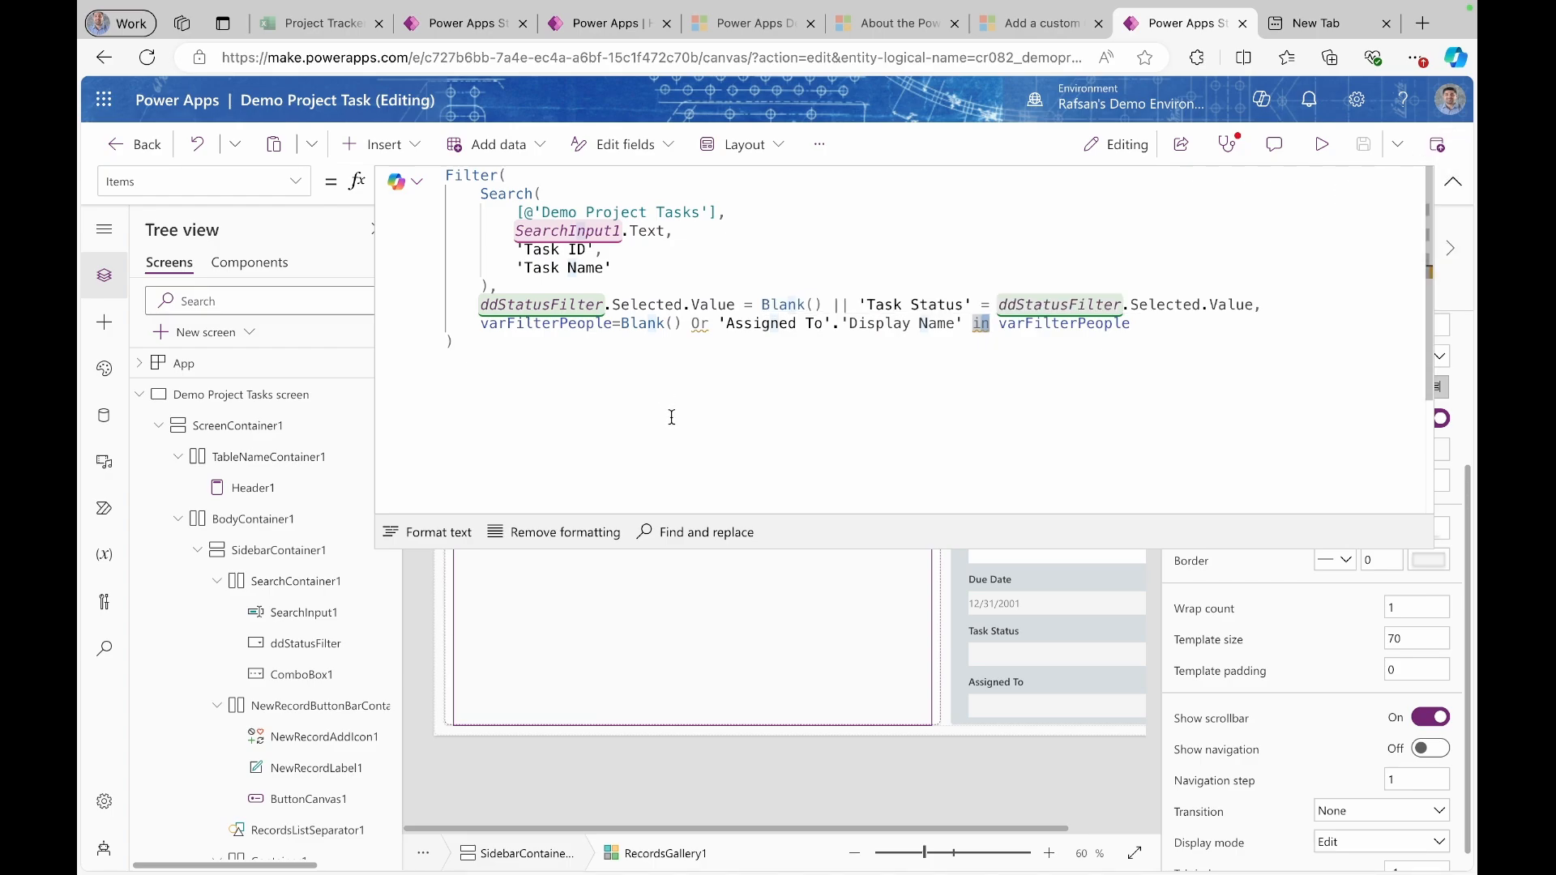
# - Preview the app, filter the task list by the In Progress status, and exit the preview
pyautogui.click(1321, 144)
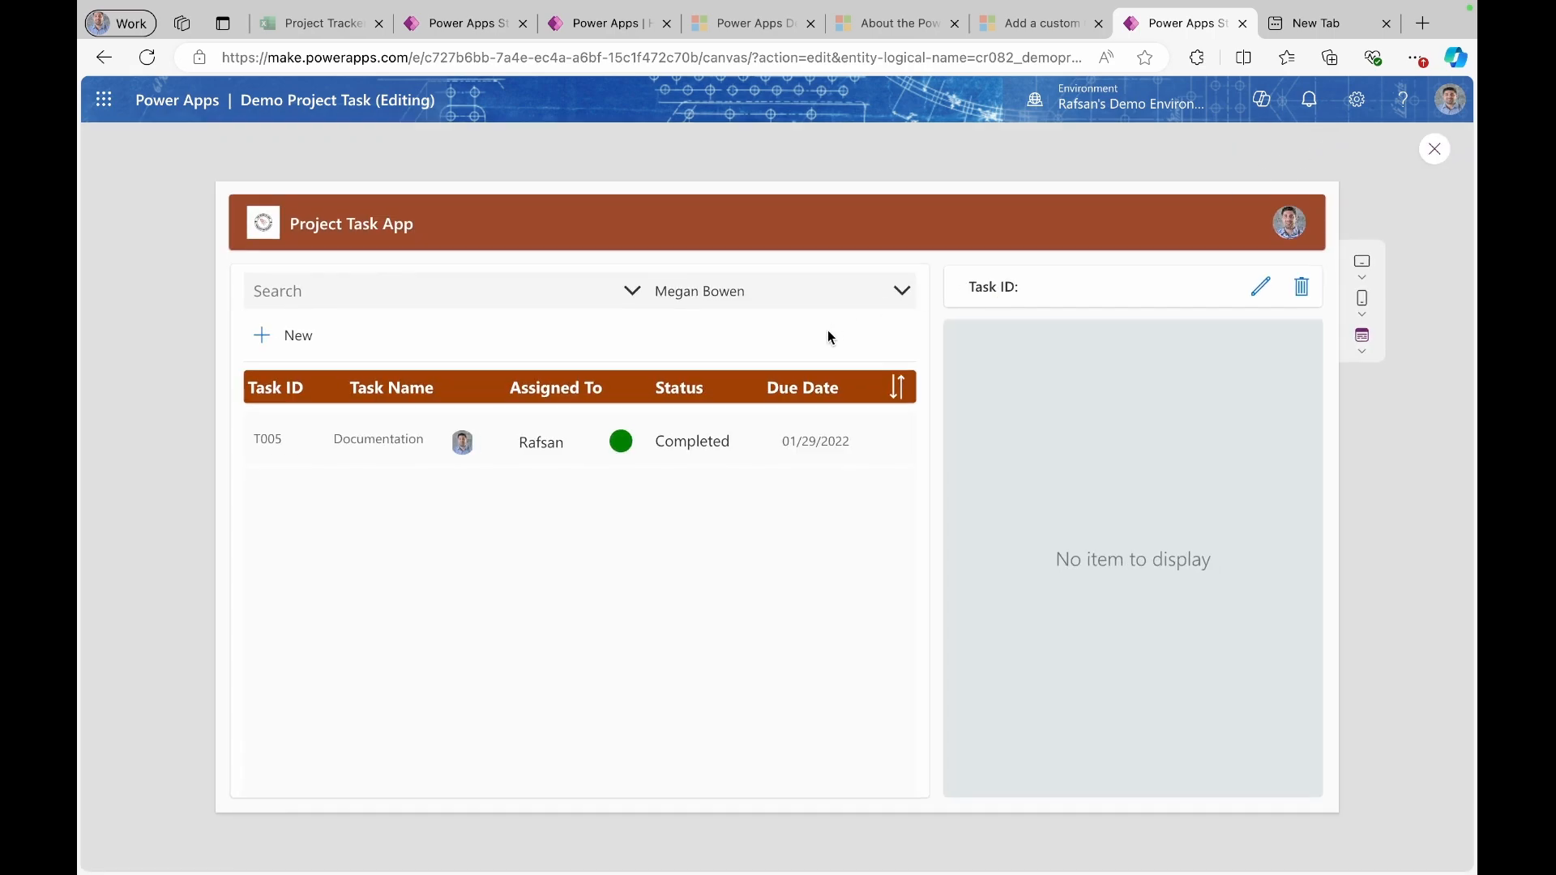
pyautogui.click(519, 292)
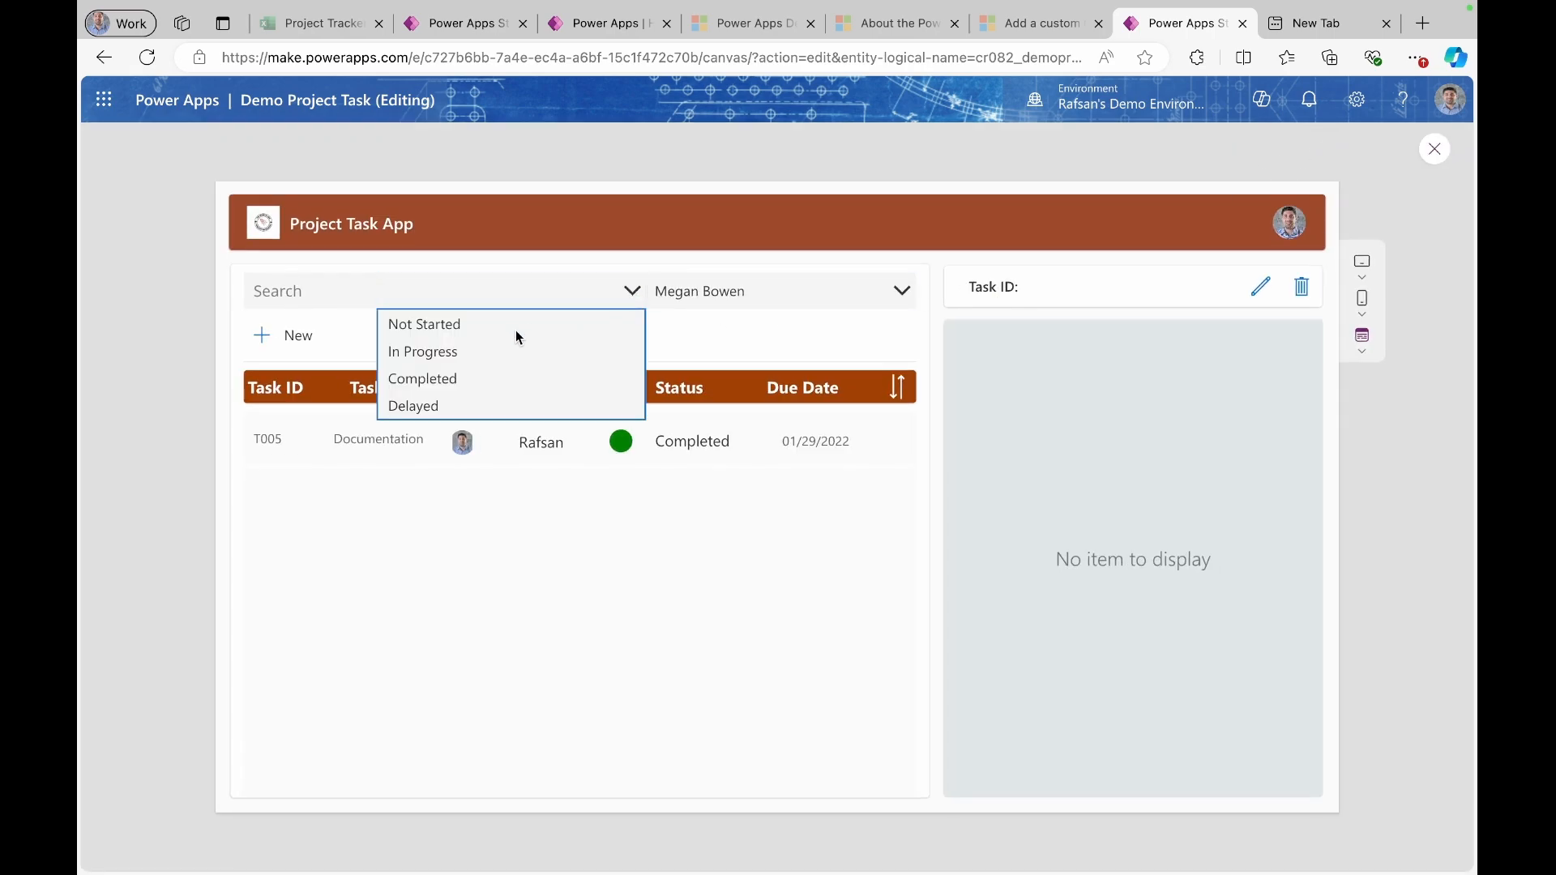
pyautogui.click(498, 349)
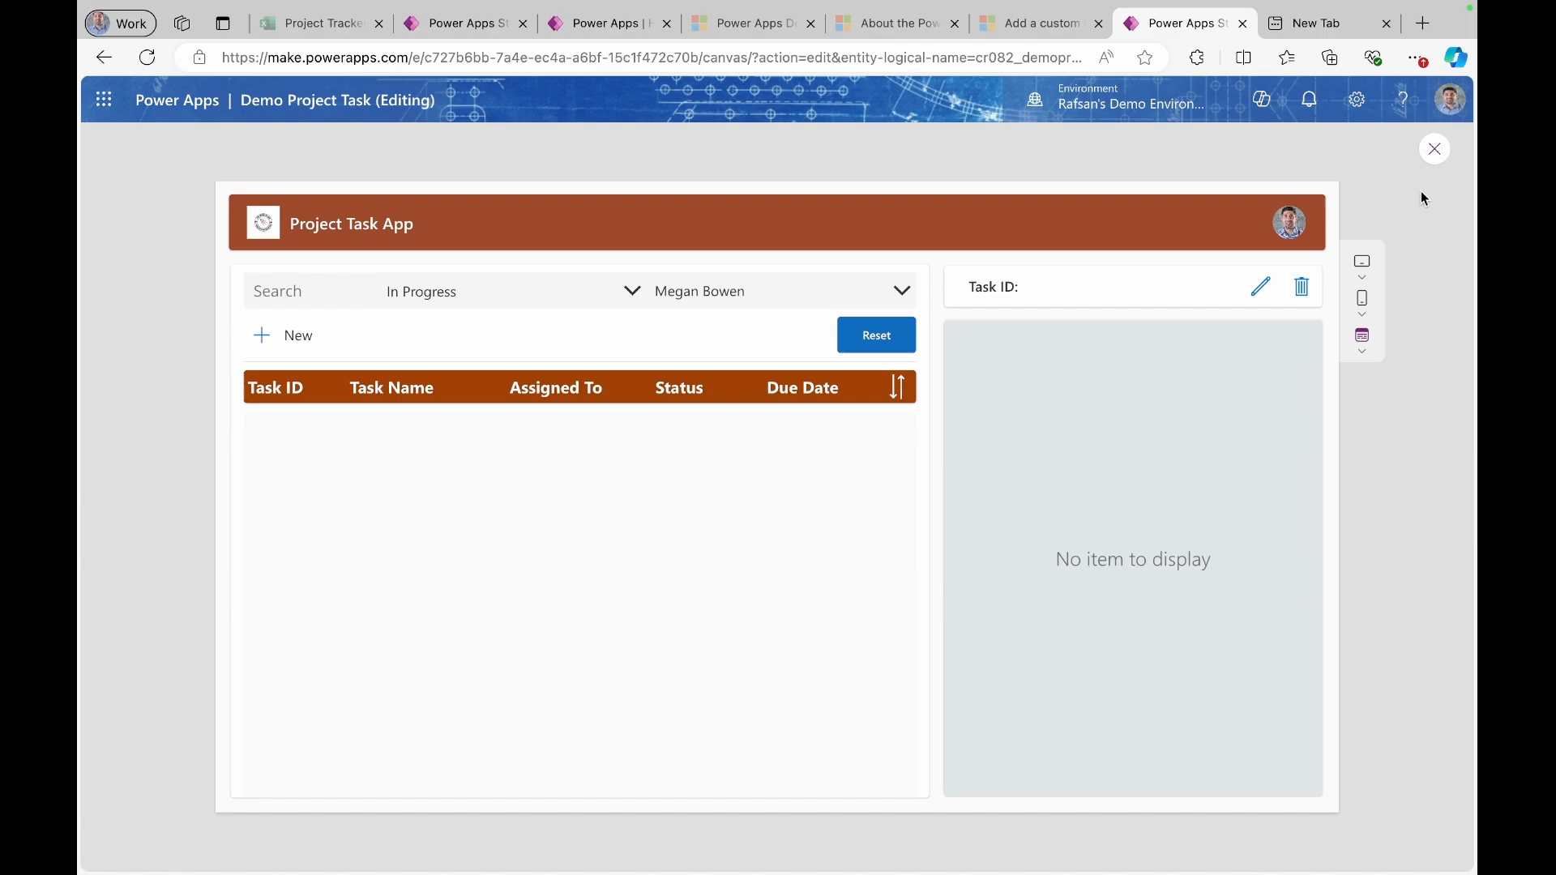
pyautogui.click(1437, 151)
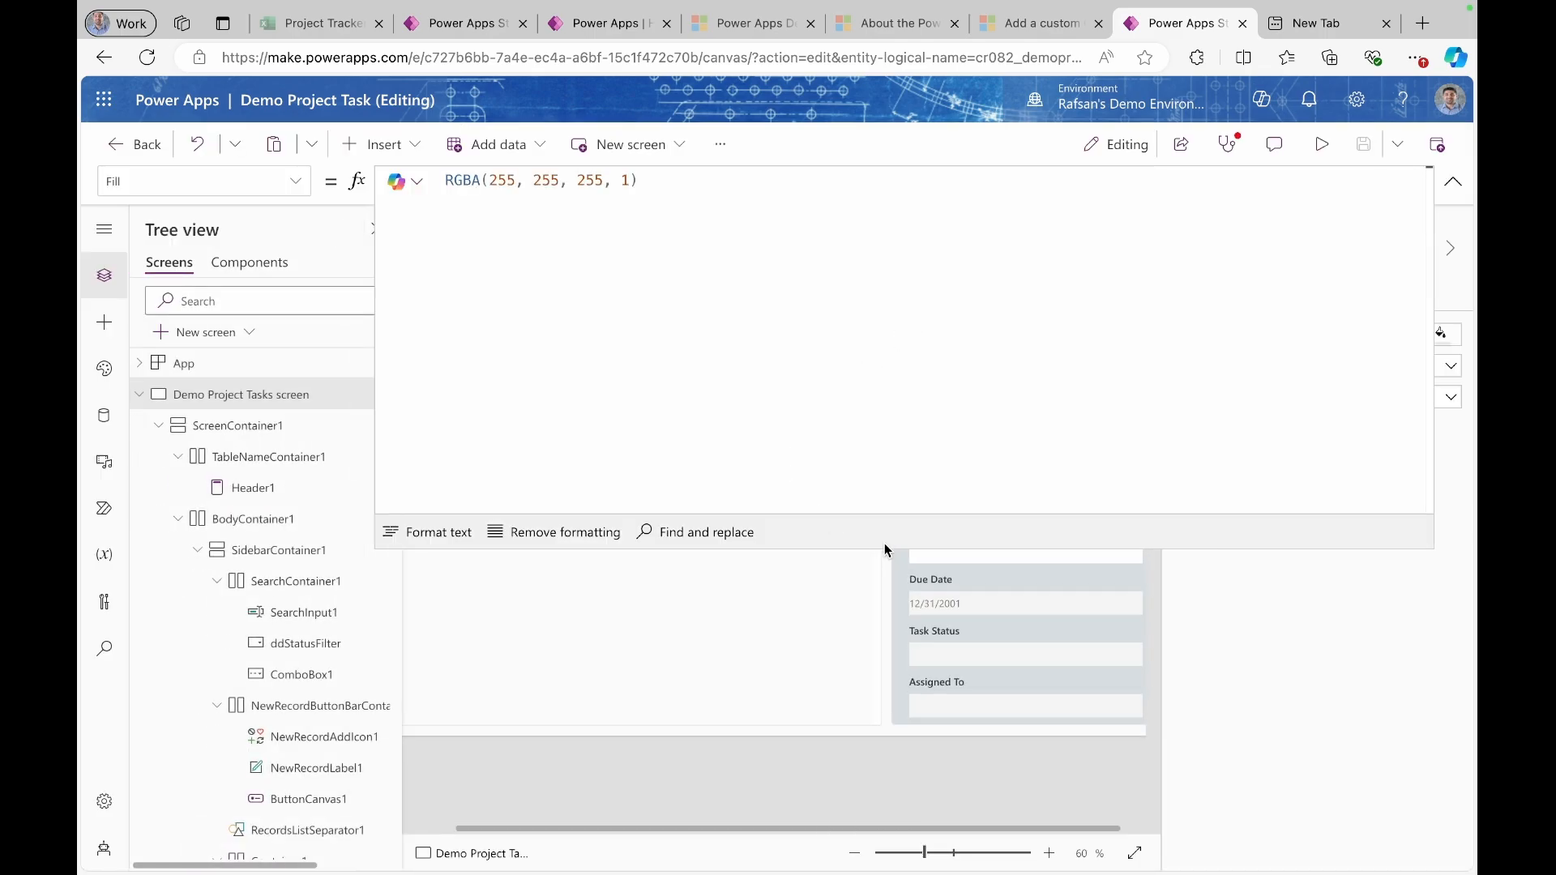
# - Extend the Reset button's OnSelect formula to Reset(ddStatusFilter); Reset(ComboBox1), shrinking the formula area to reach the button
pyautogui.moveTo(879, 549); pyautogui.dragTo(900, 257)
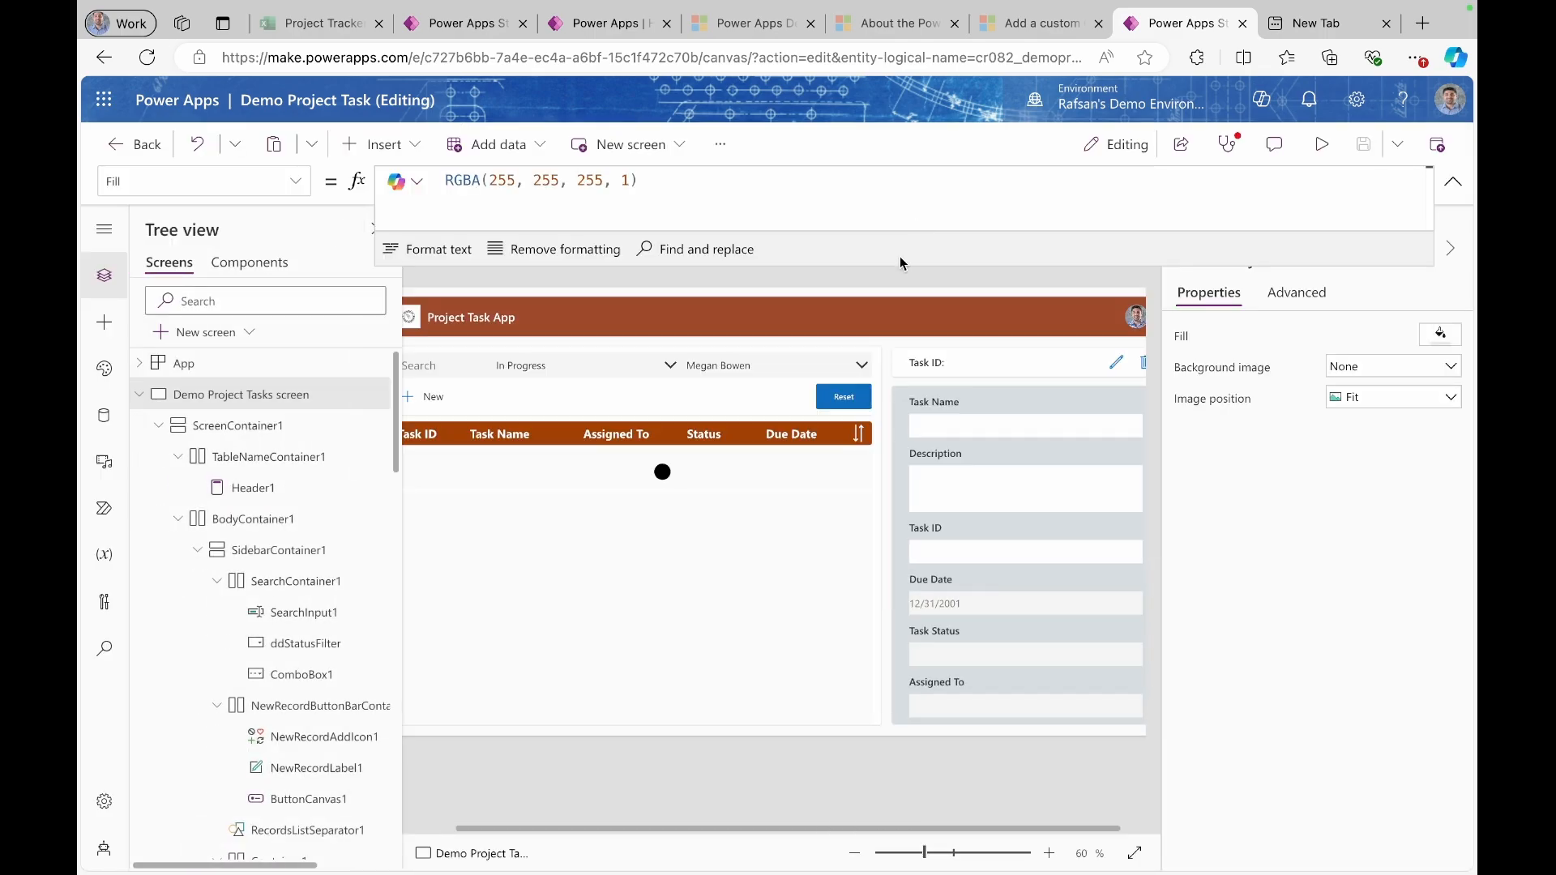
pyautogui.click(843, 394)
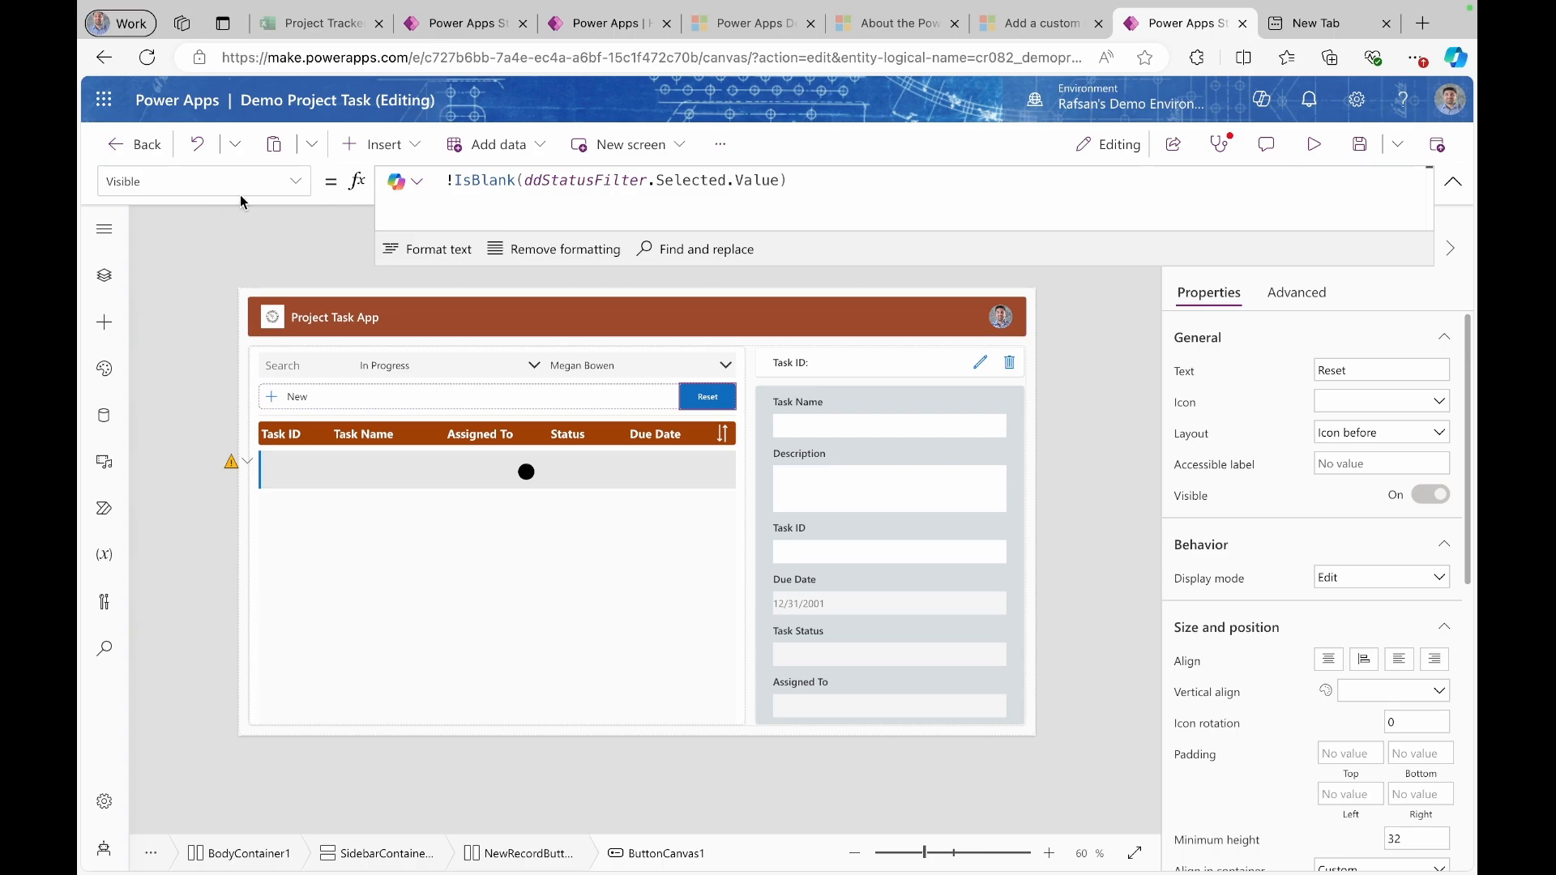
pyautogui.click(296, 181)
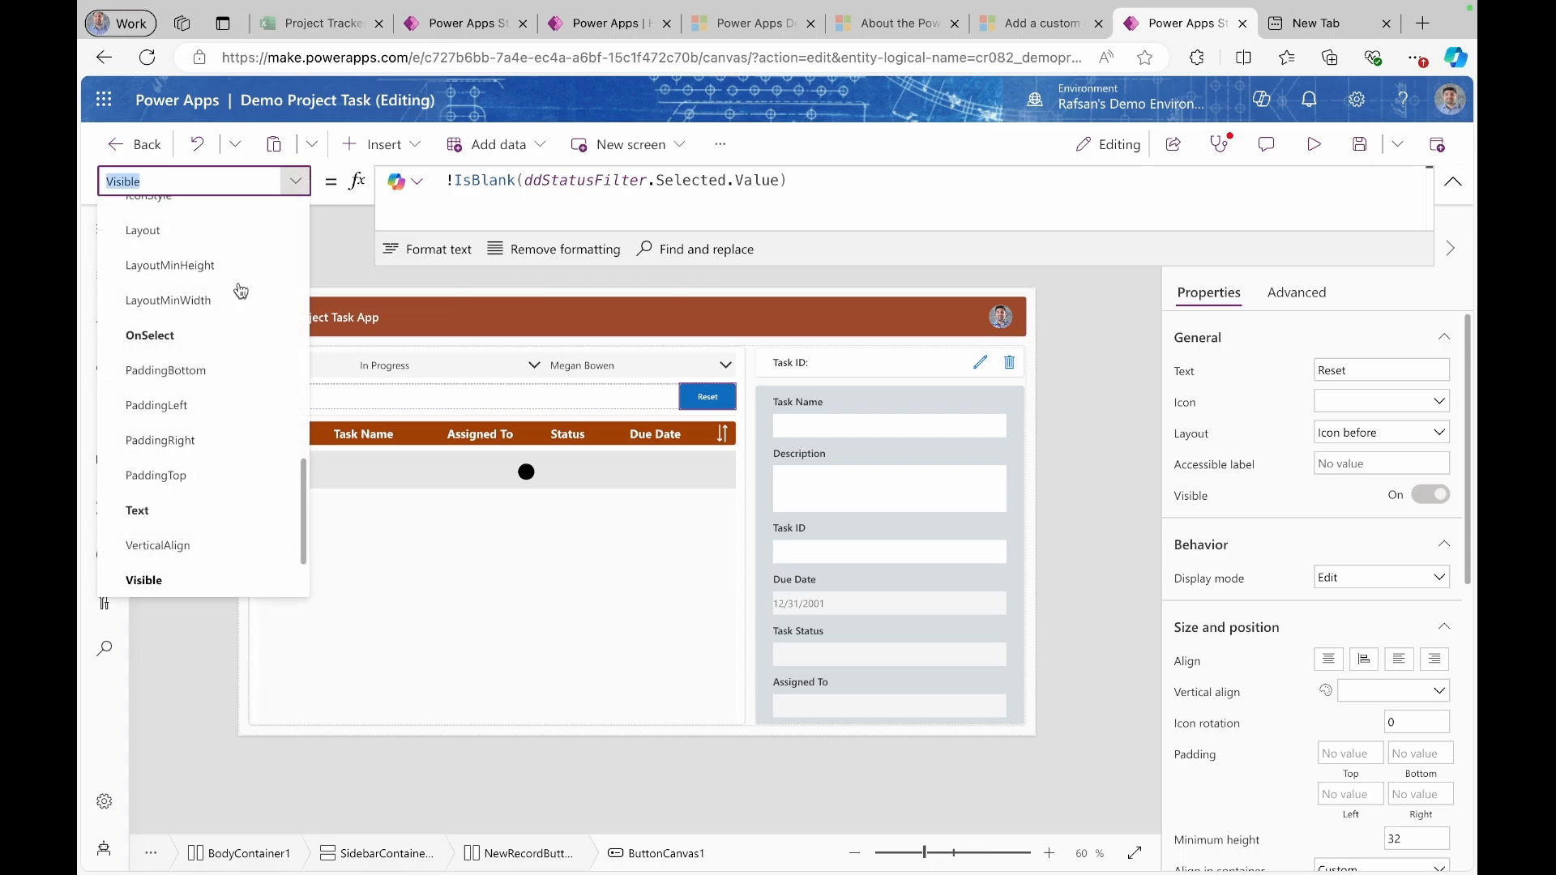
pyautogui.click(201, 343)
pyautogui.write(';')
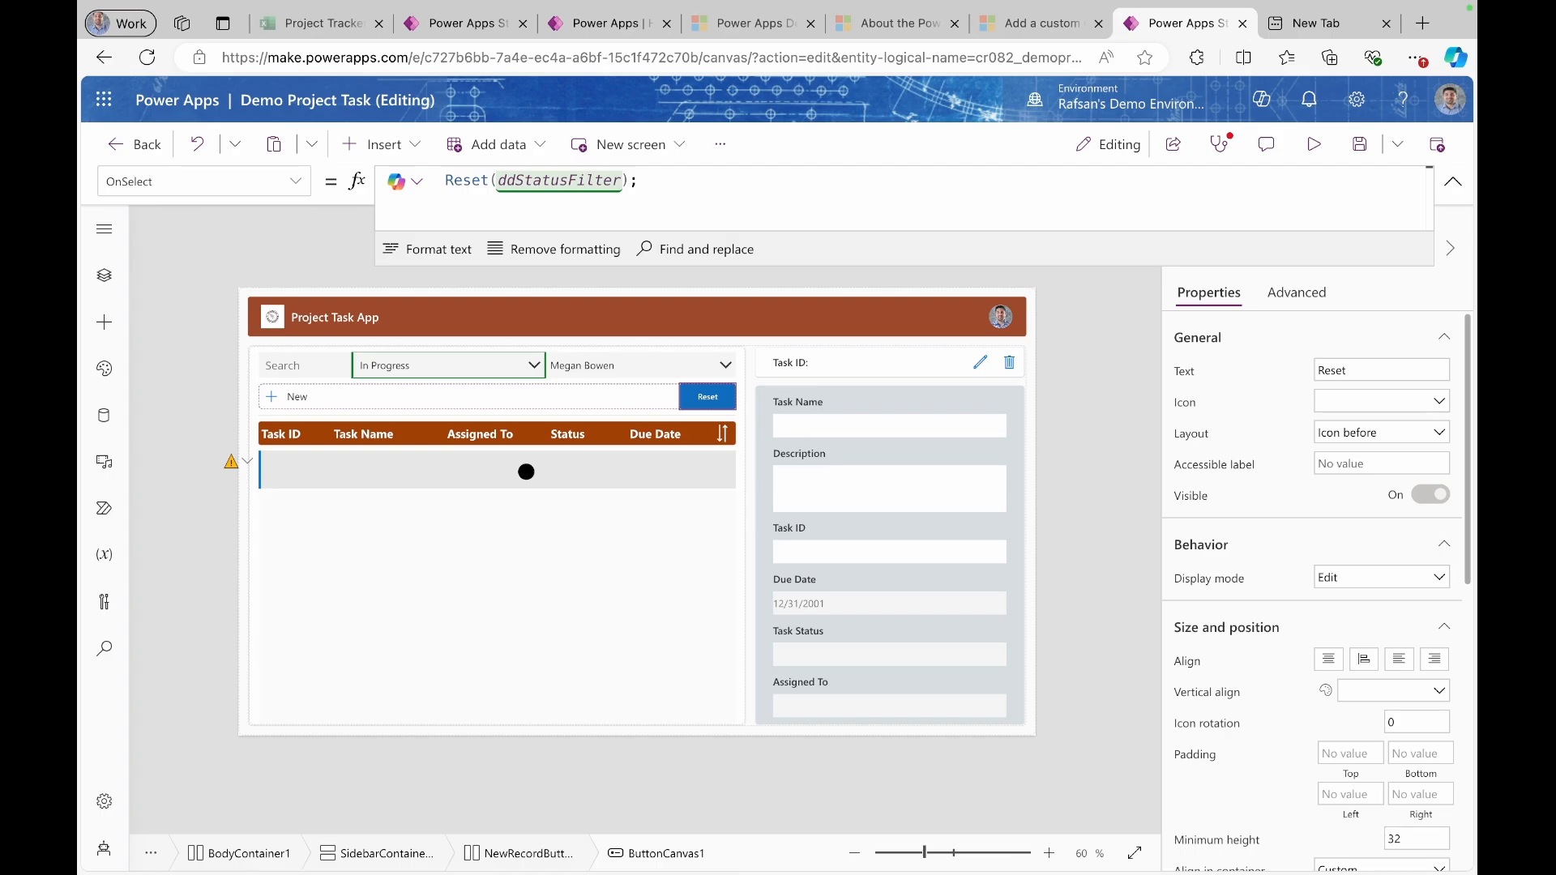
pyautogui.write(' Rse')
pyautogui.press('BackSpace')
pyautogui.write('se')
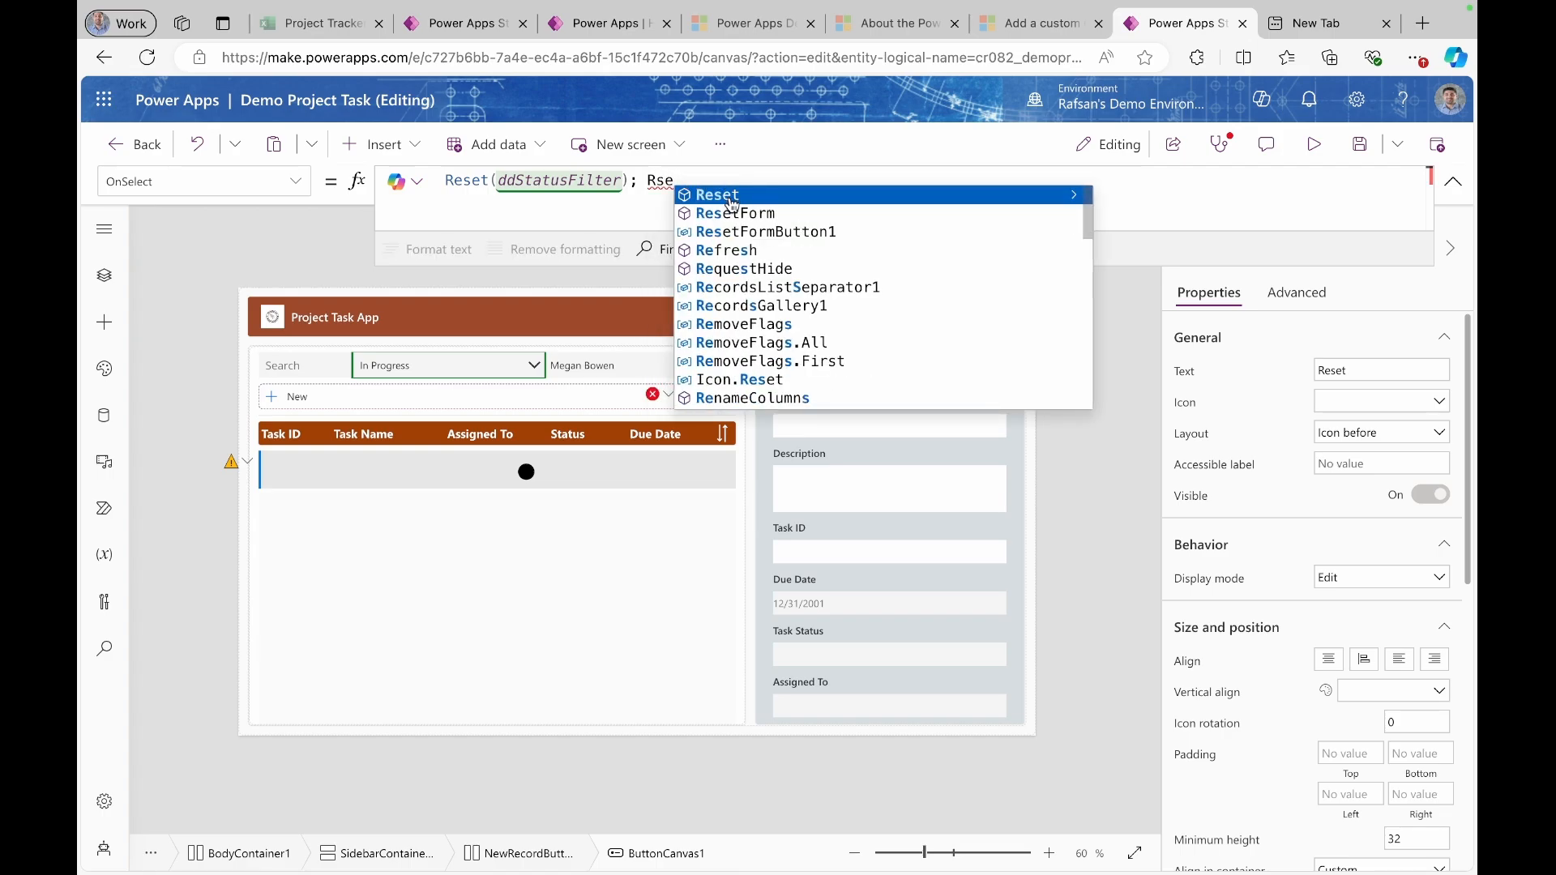
pyautogui.click(732, 196)
pyautogui.write('(')
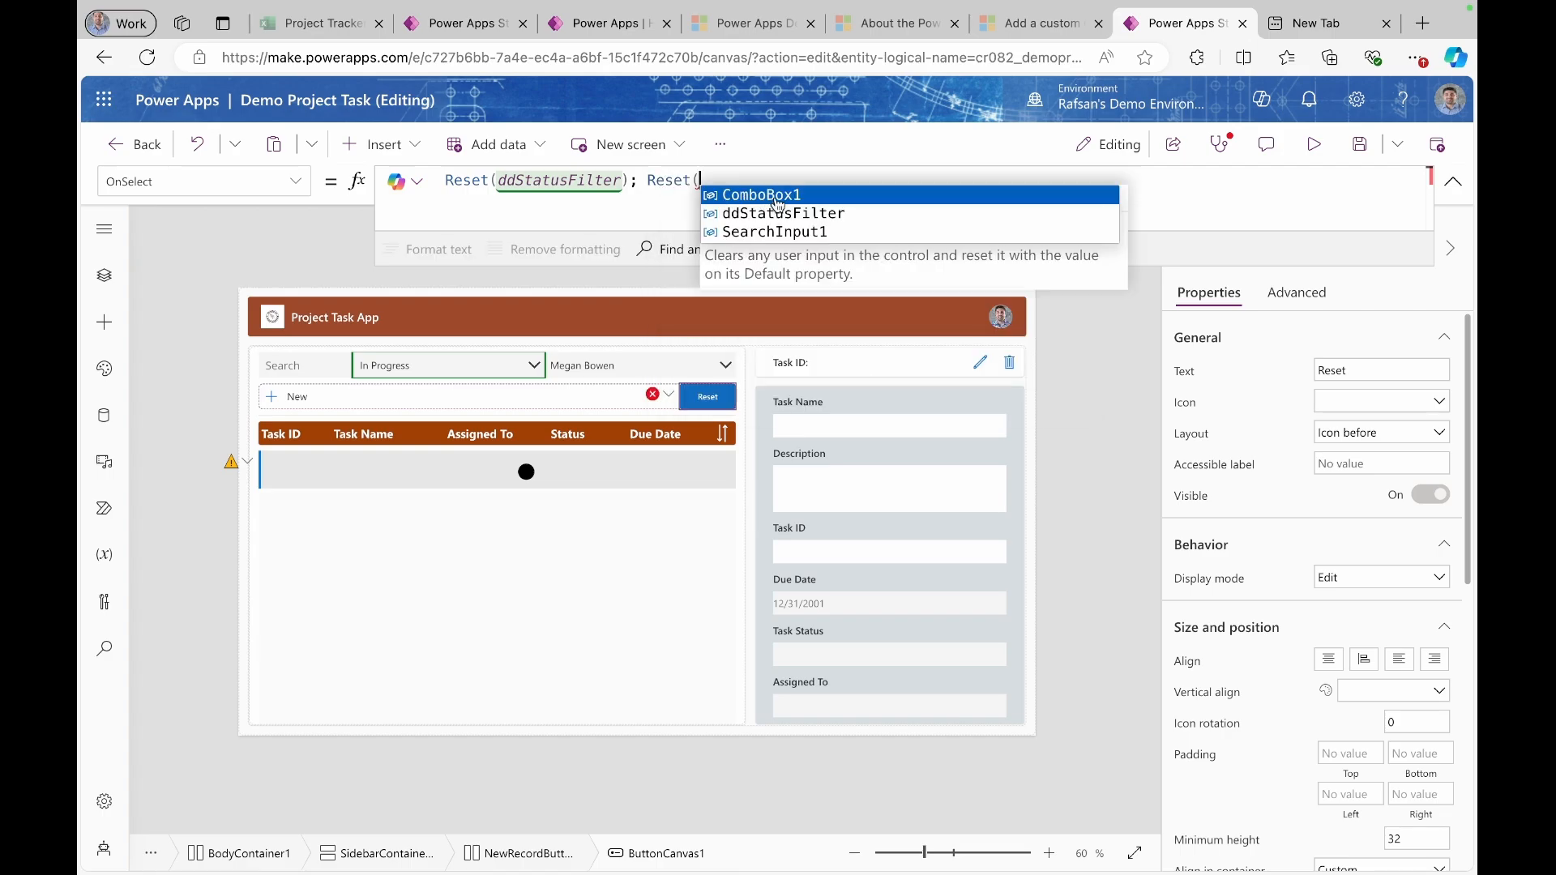
pyautogui.click(779, 199)
pyautogui.write(')')
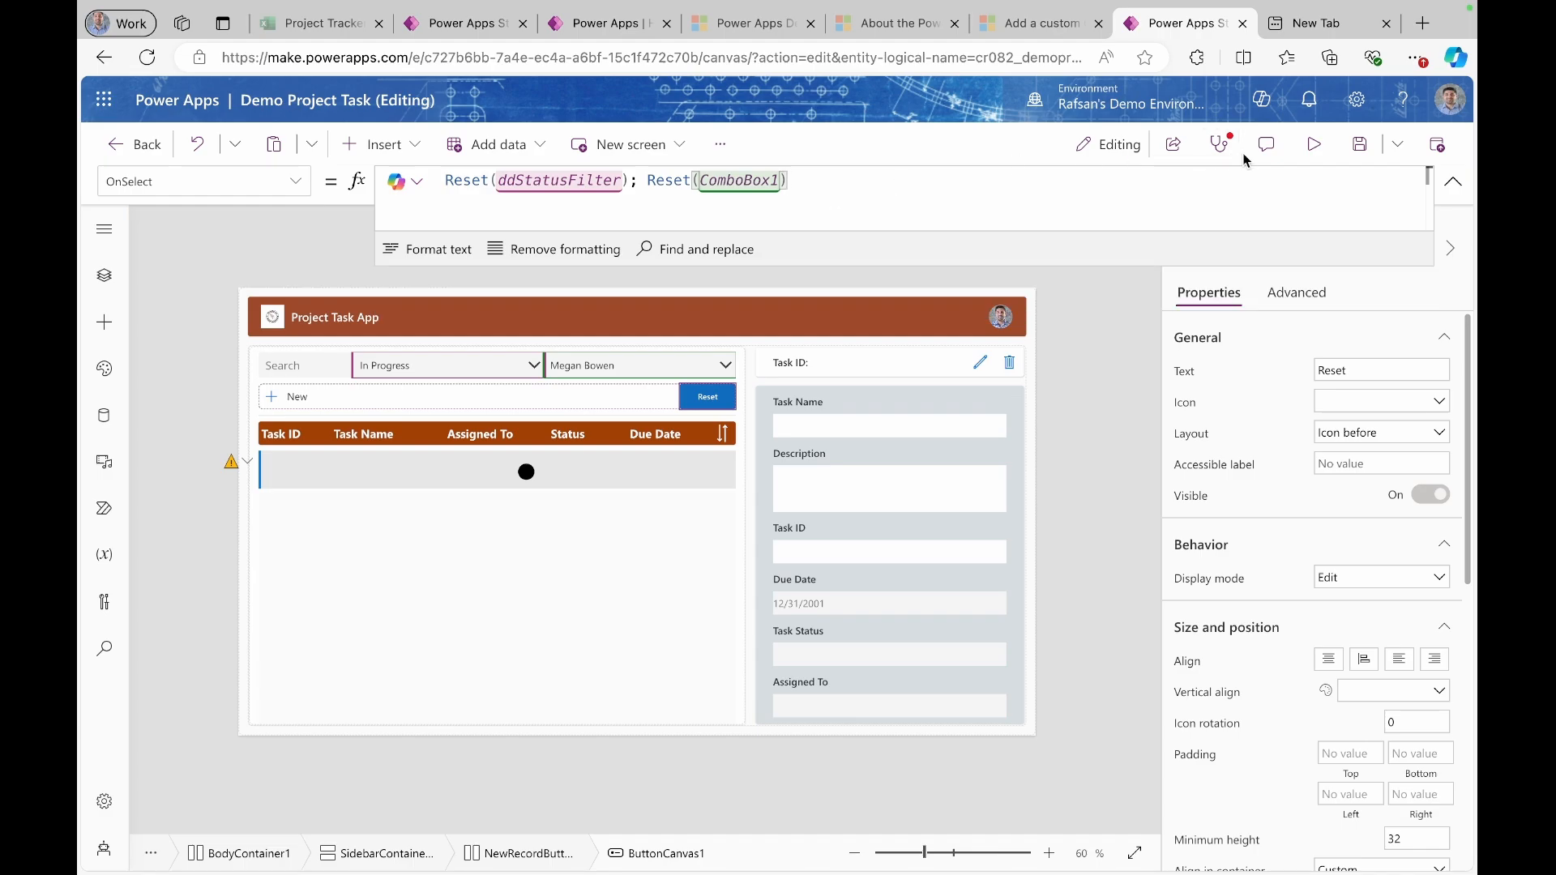
# - Test the Reset button in preview, and set the people filter to Project Team and the status filter to In Progress before exiting
pyautogui.click(1309, 154)
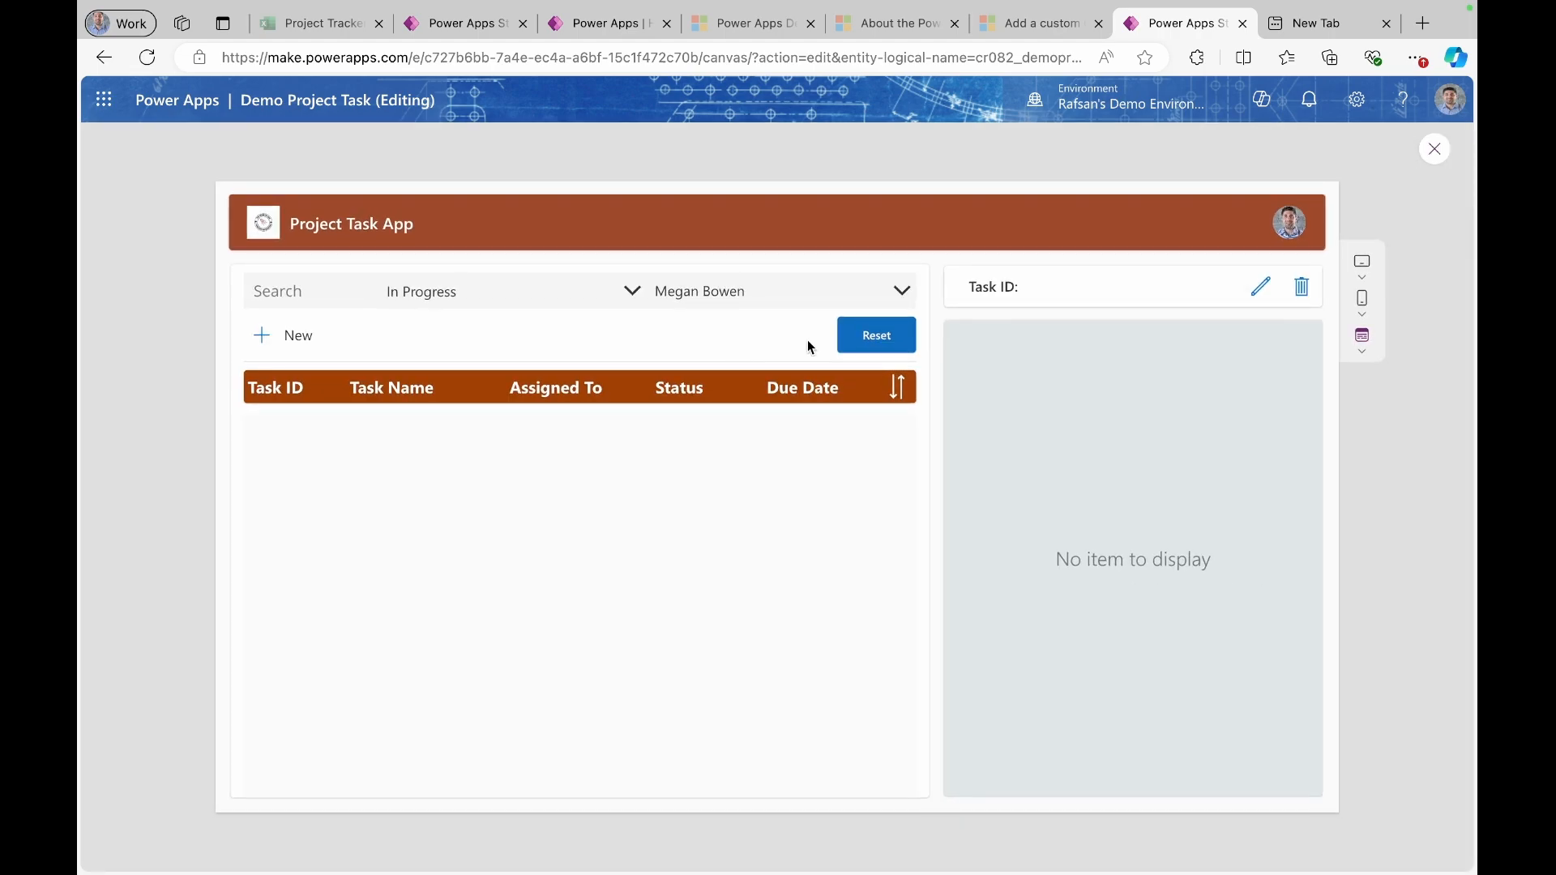
pyautogui.click(859, 334)
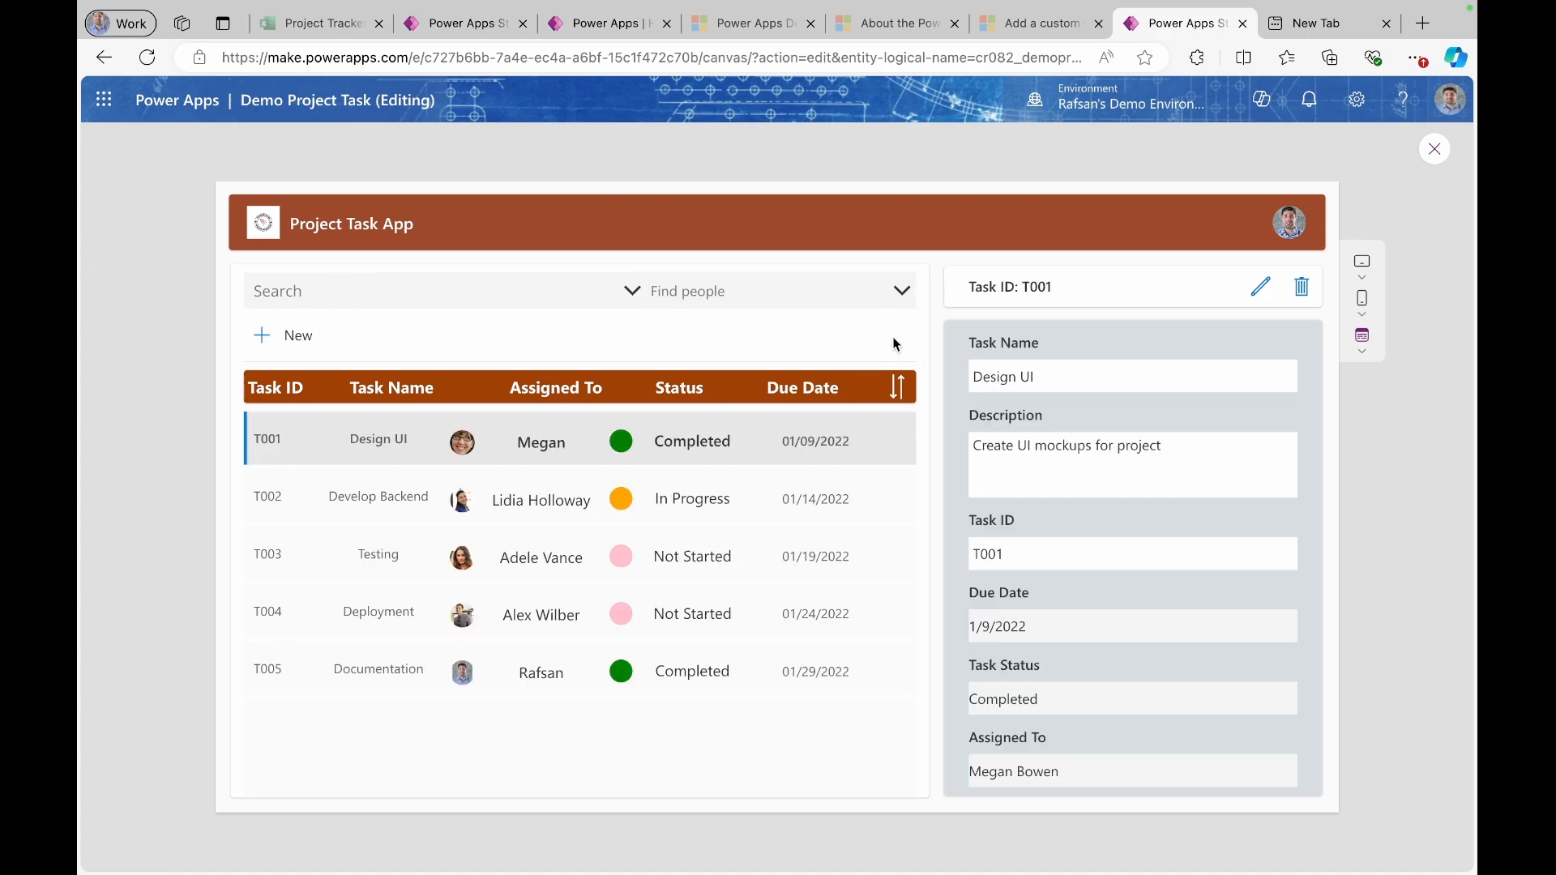
pyautogui.click(902, 291)
pyautogui.click(764, 358)
pyautogui.click(630, 291)
pyautogui.click(531, 352)
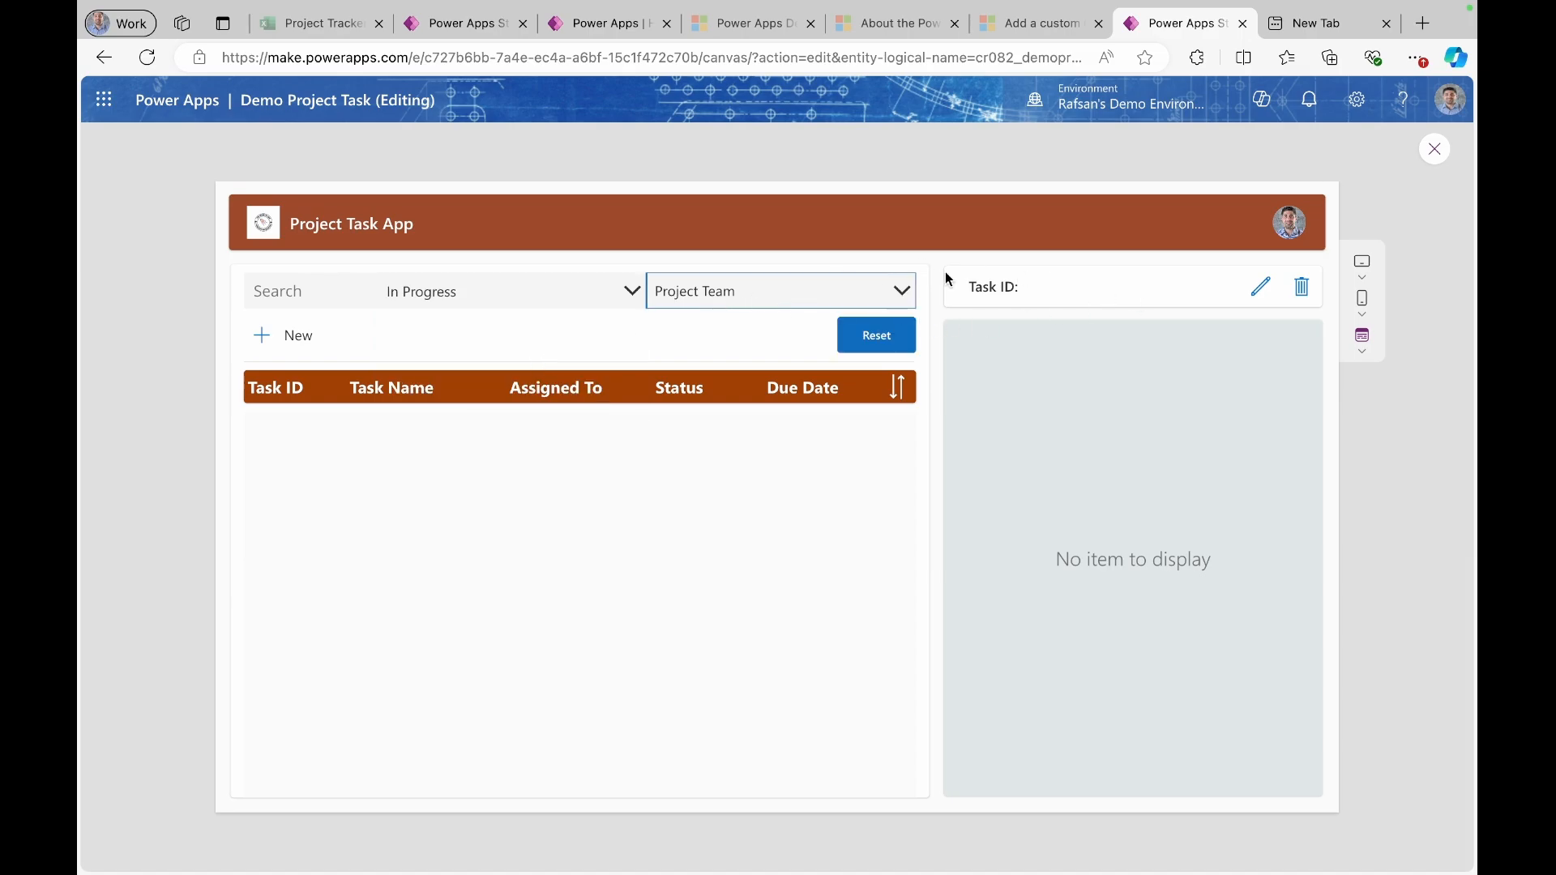
pyautogui.click(1437, 151)
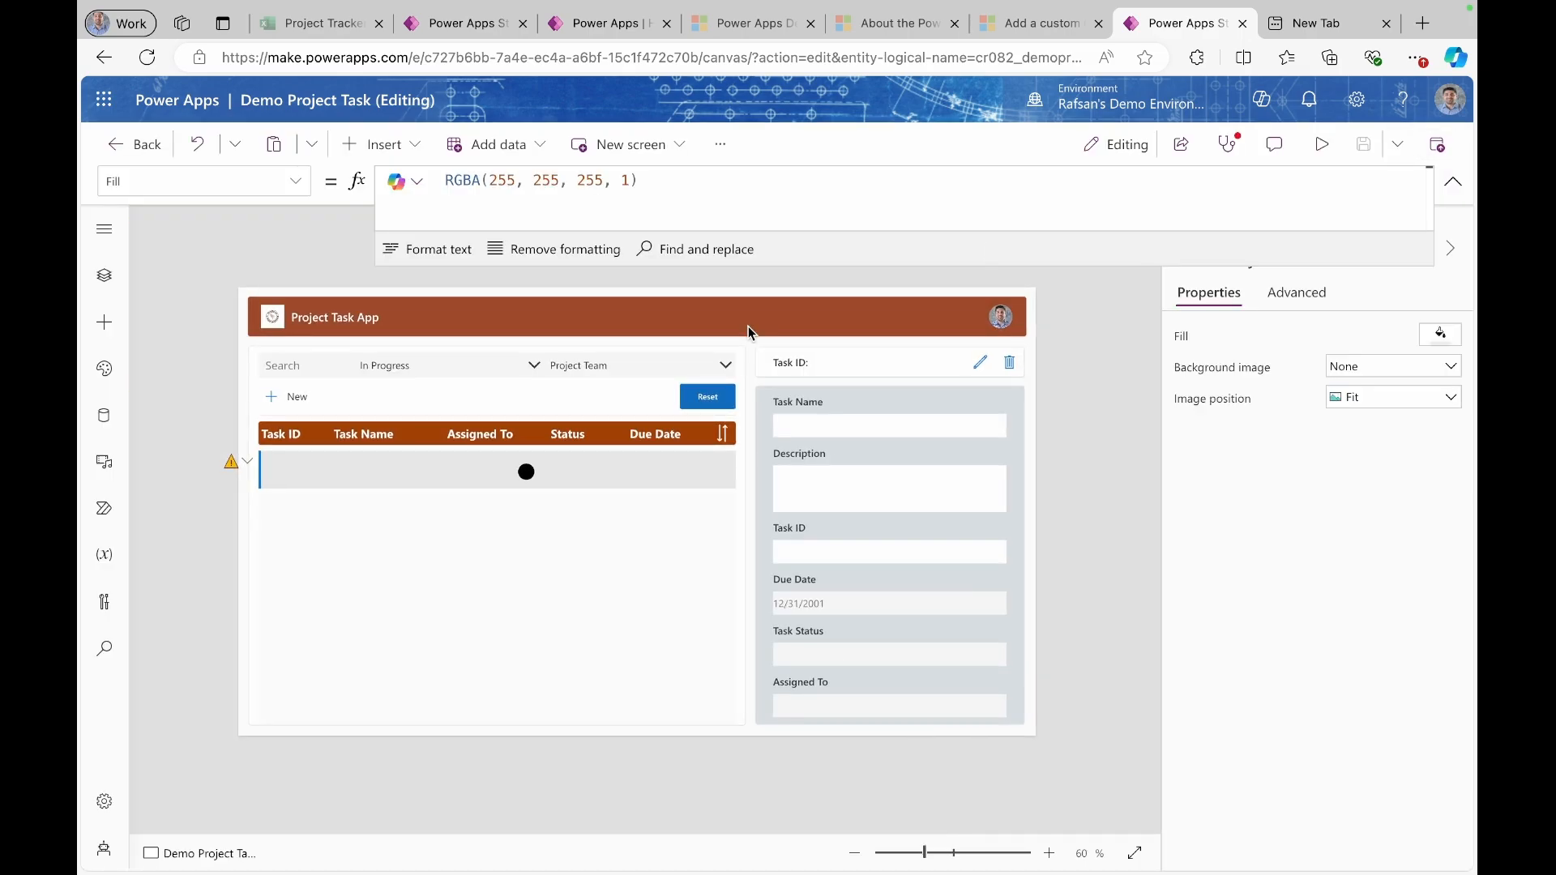
# - Extend the Reset button's Visible formula to !IsBlank(ddStatusFilter.Selected.Value) Or !IsBlank(ComboBox1.Selected.'Display Name')
pyautogui.click(695, 402)
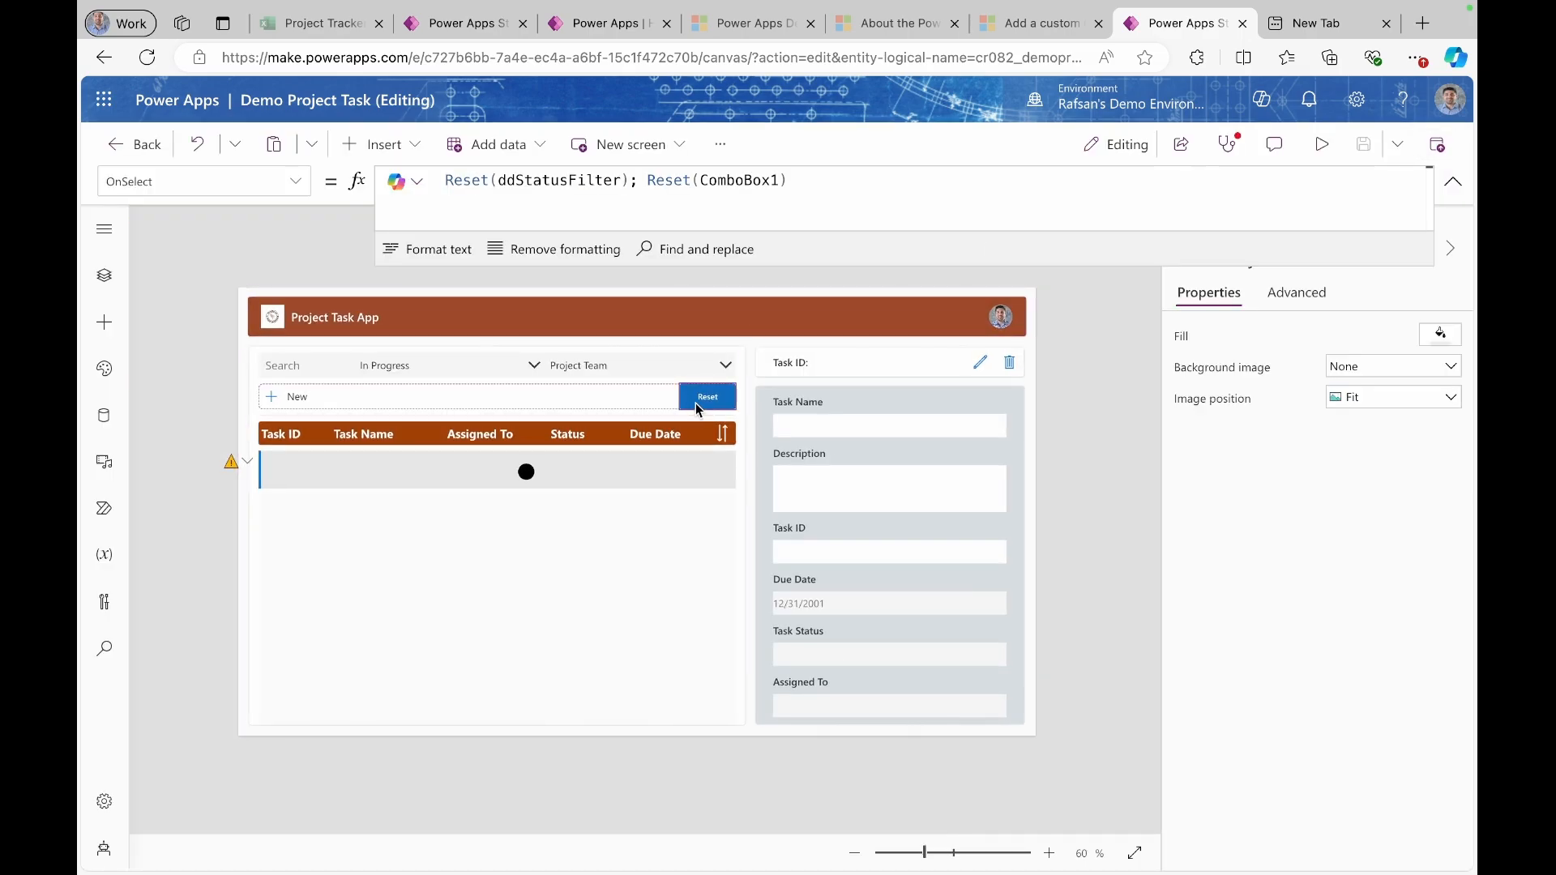
pyautogui.click(293, 182)
pyautogui.scroll(-1, 195, 374)
pyautogui.scroll(-3, 195, 374)
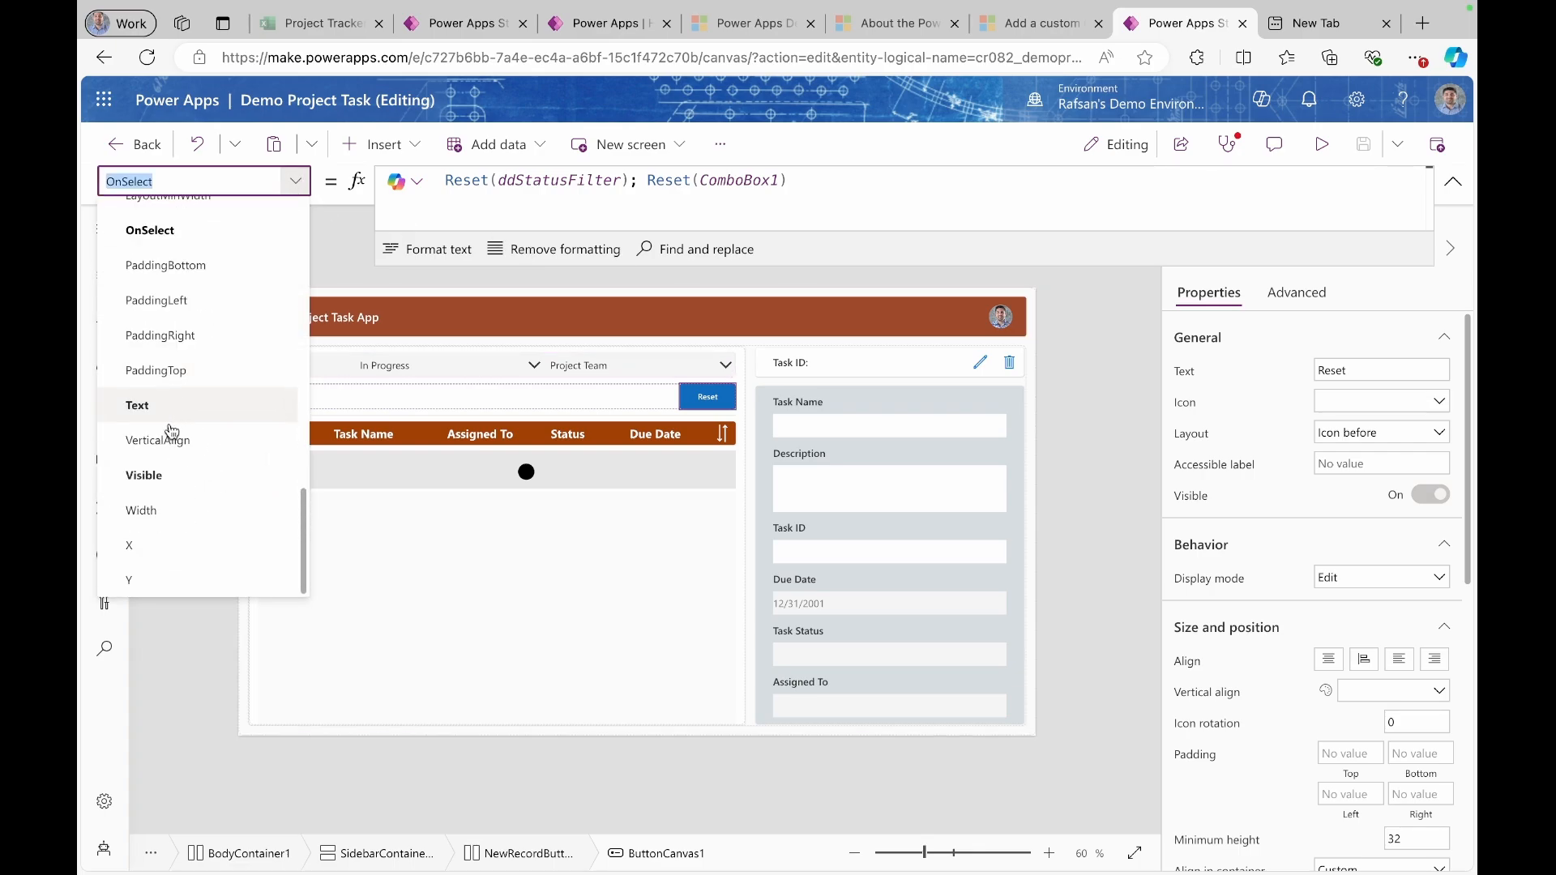
pyautogui.click(144, 475)
pyautogui.click(804, 185)
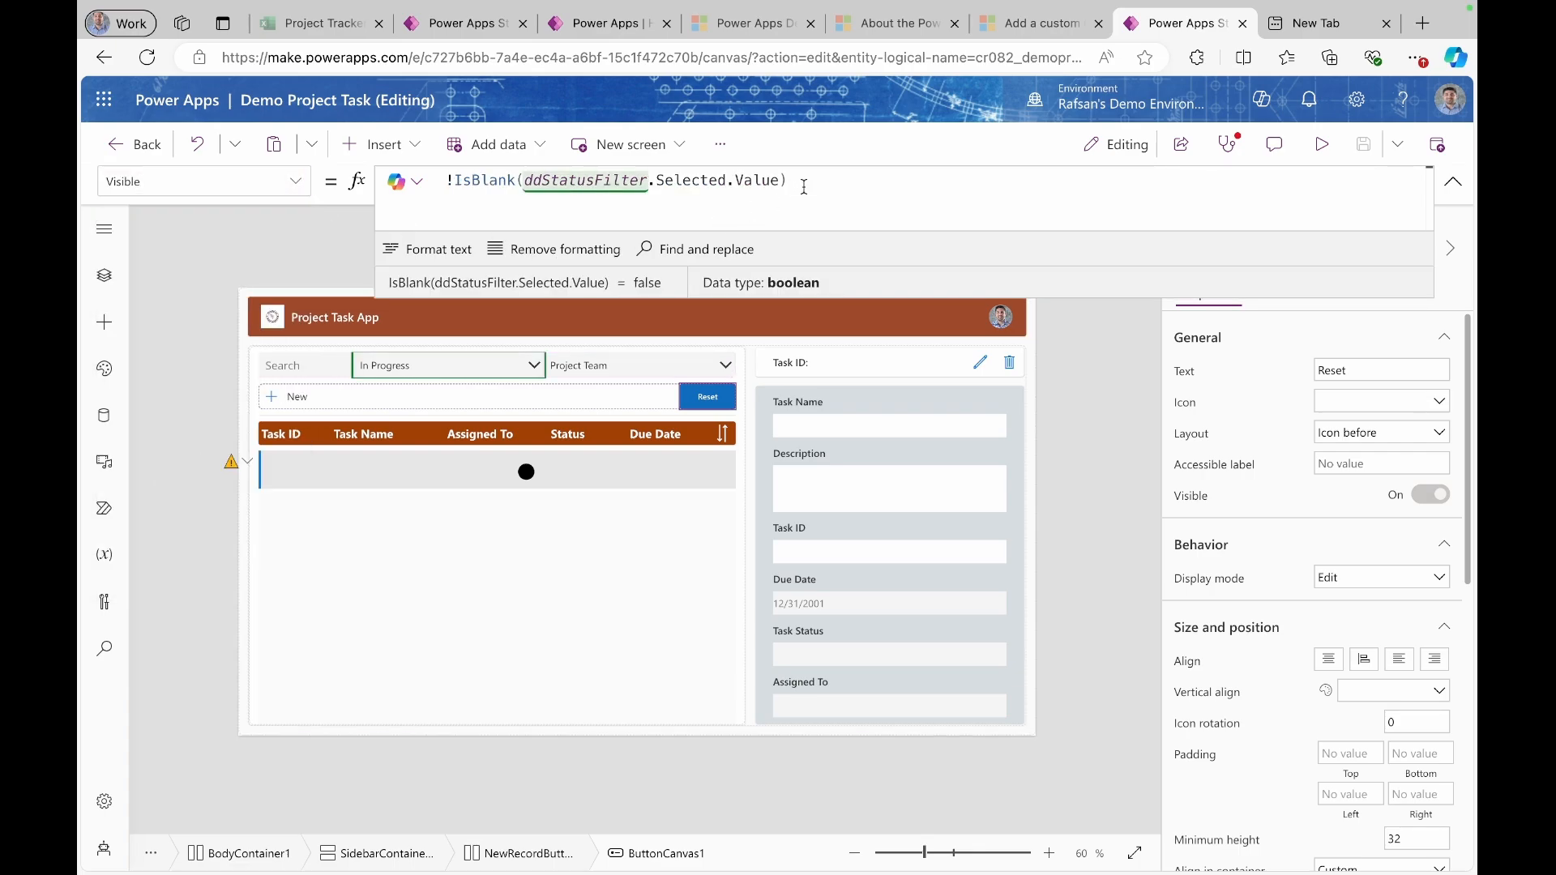
pyautogui.write('Or ')
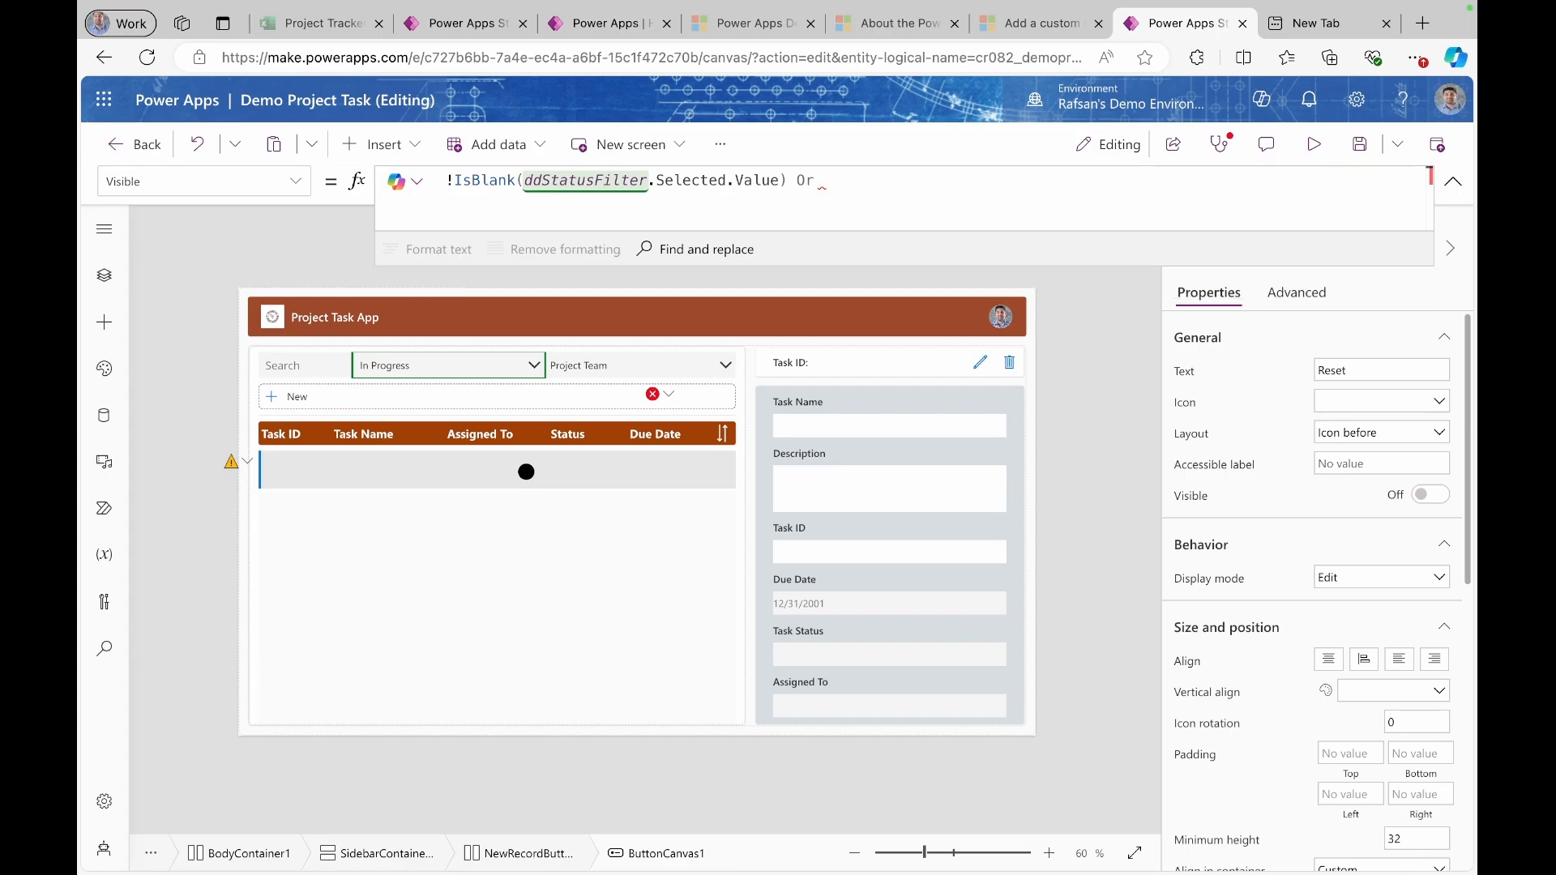
pyautogui.write('!IsBlank(co')
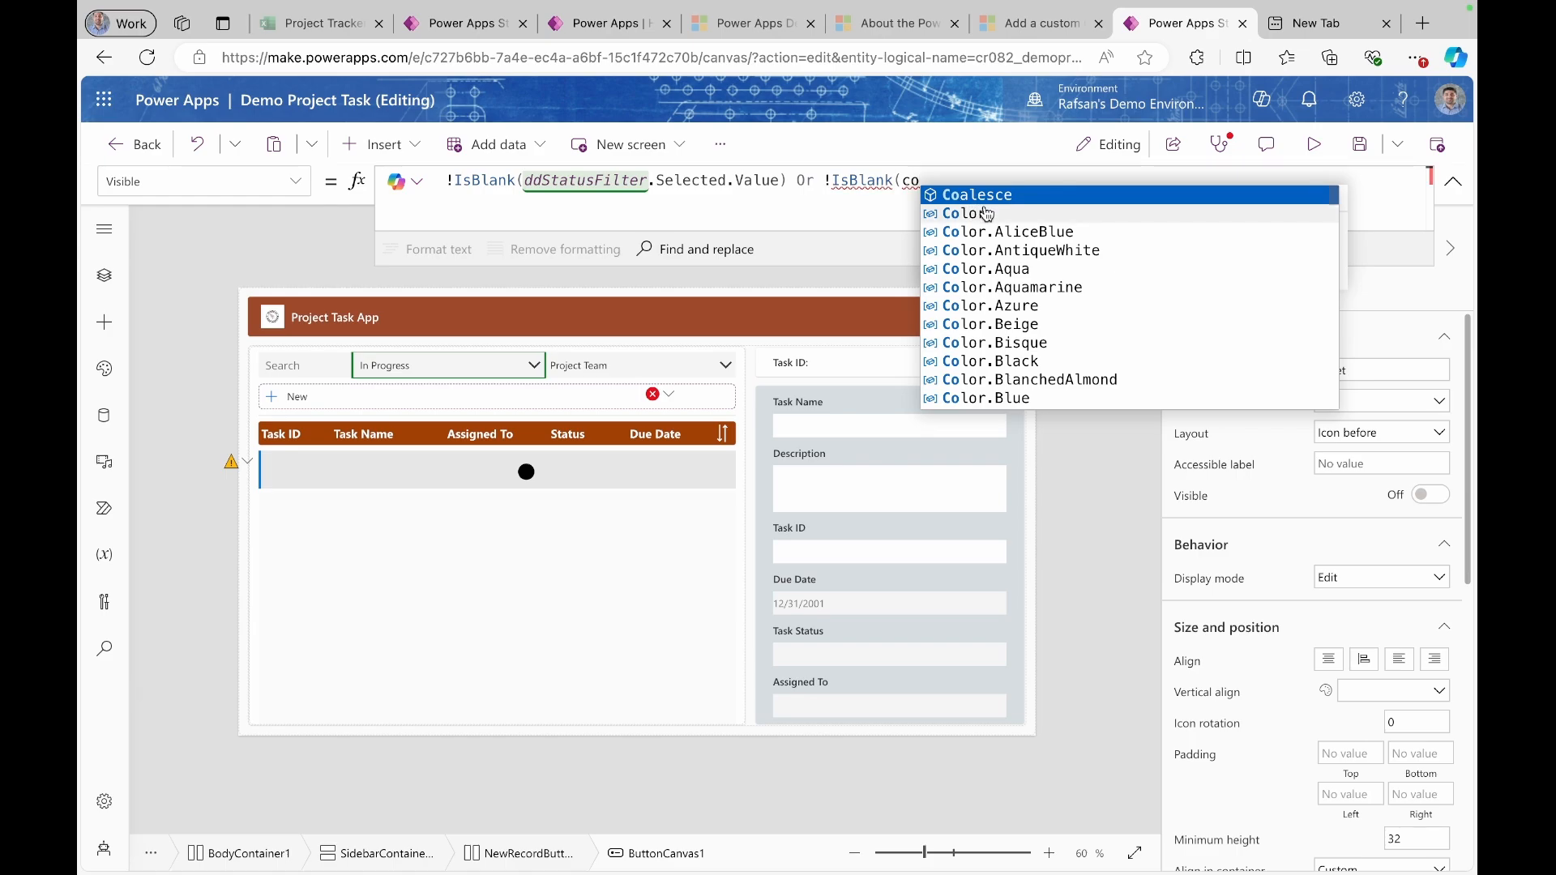
pyautogui.write('mb')
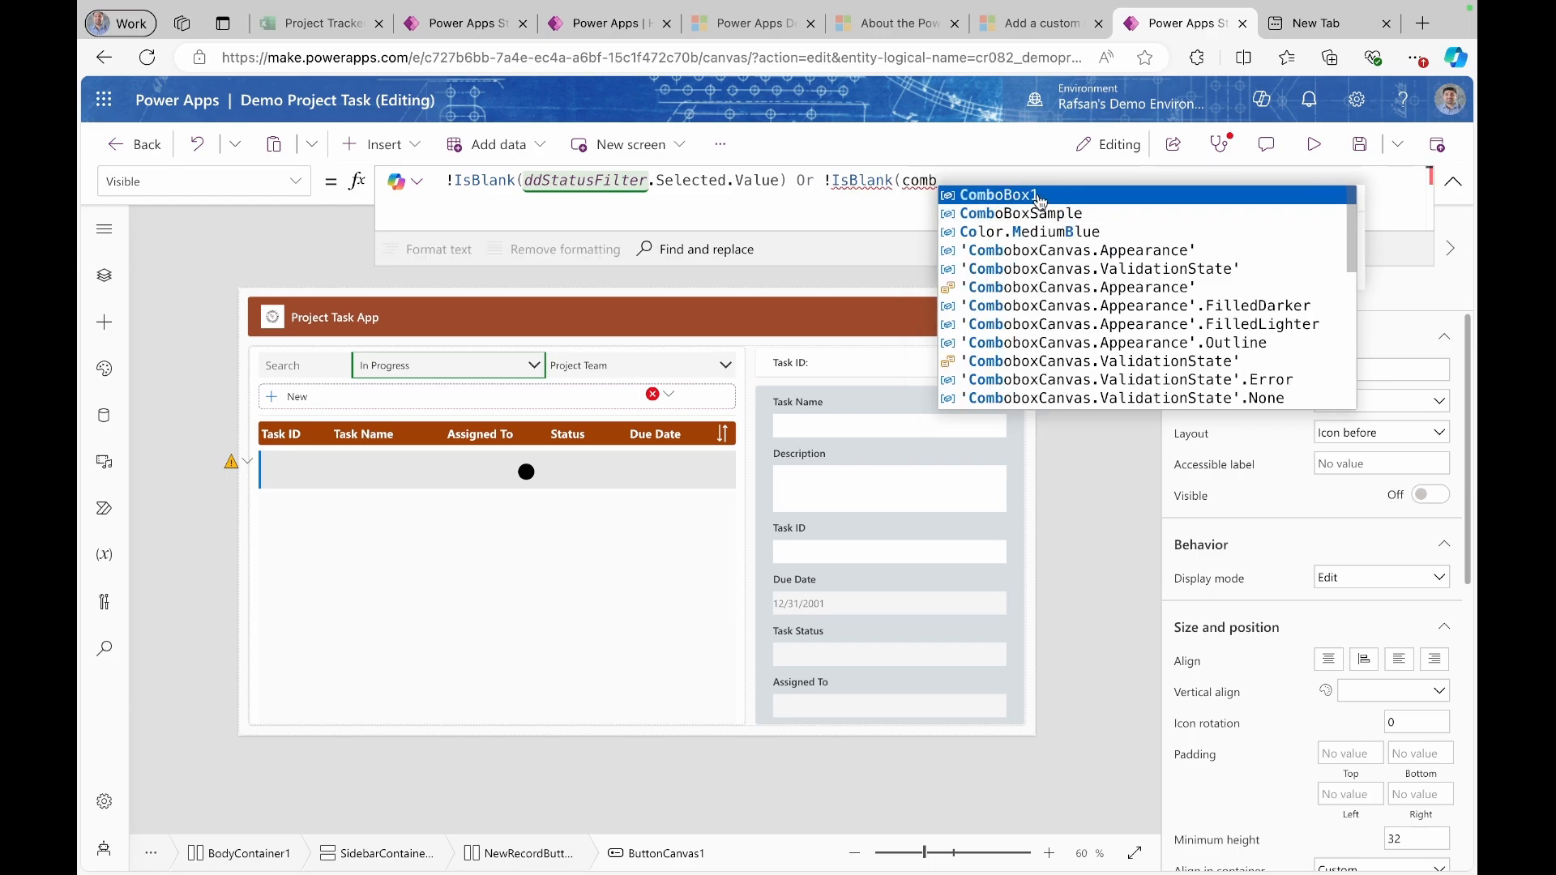
pyautogui.click(1038, 194)
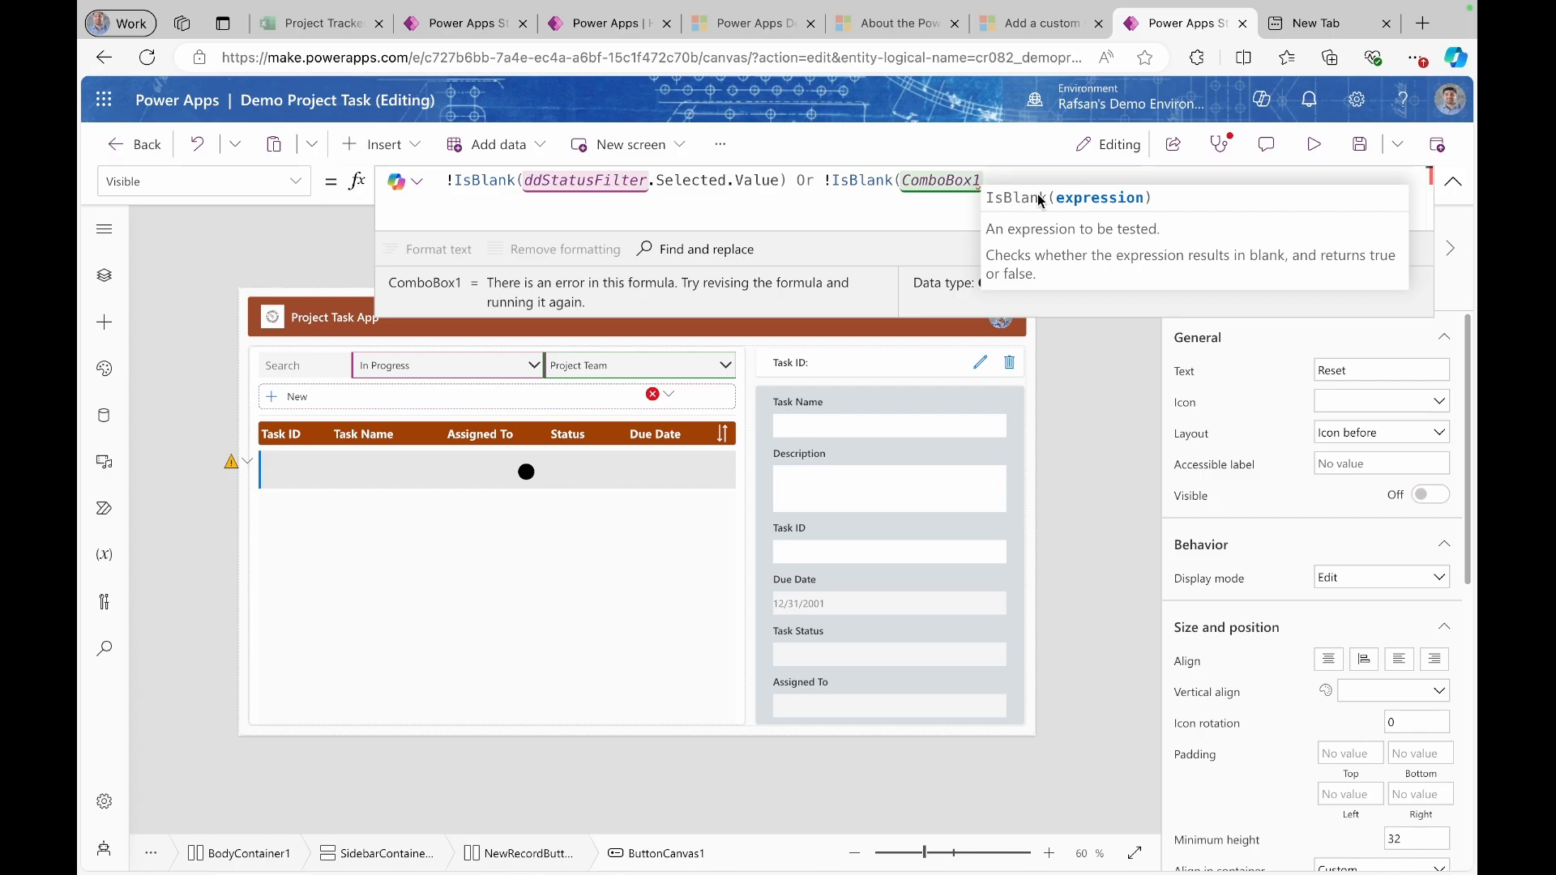
pyautogui.write('.Sele')
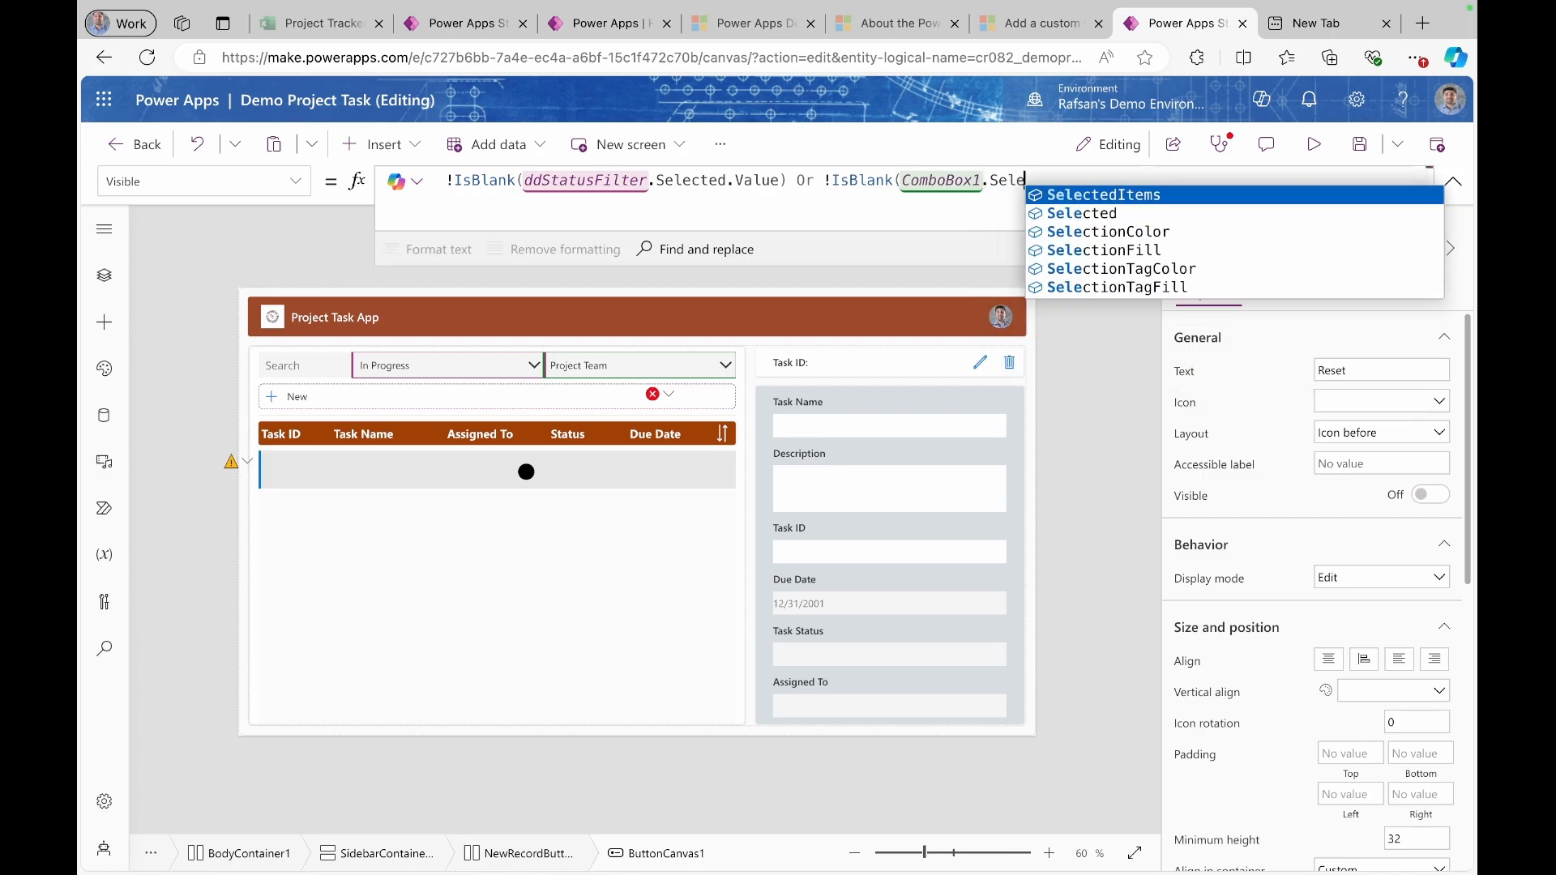
pyautogui.click(1134, 212)
pyautogui.write('.')
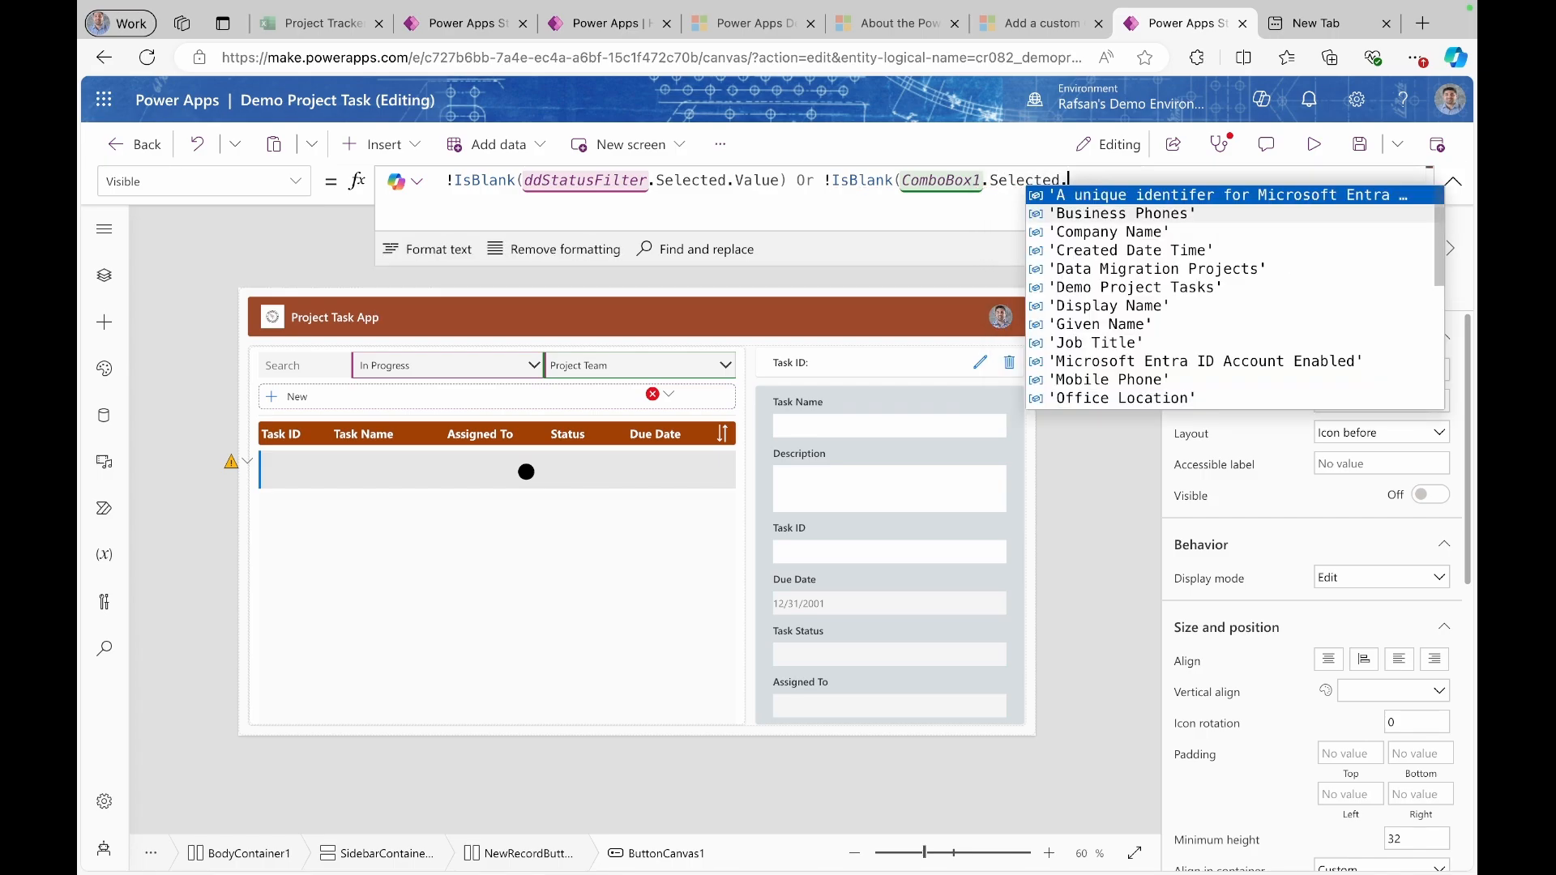
pyautogui.click(1131, 306)
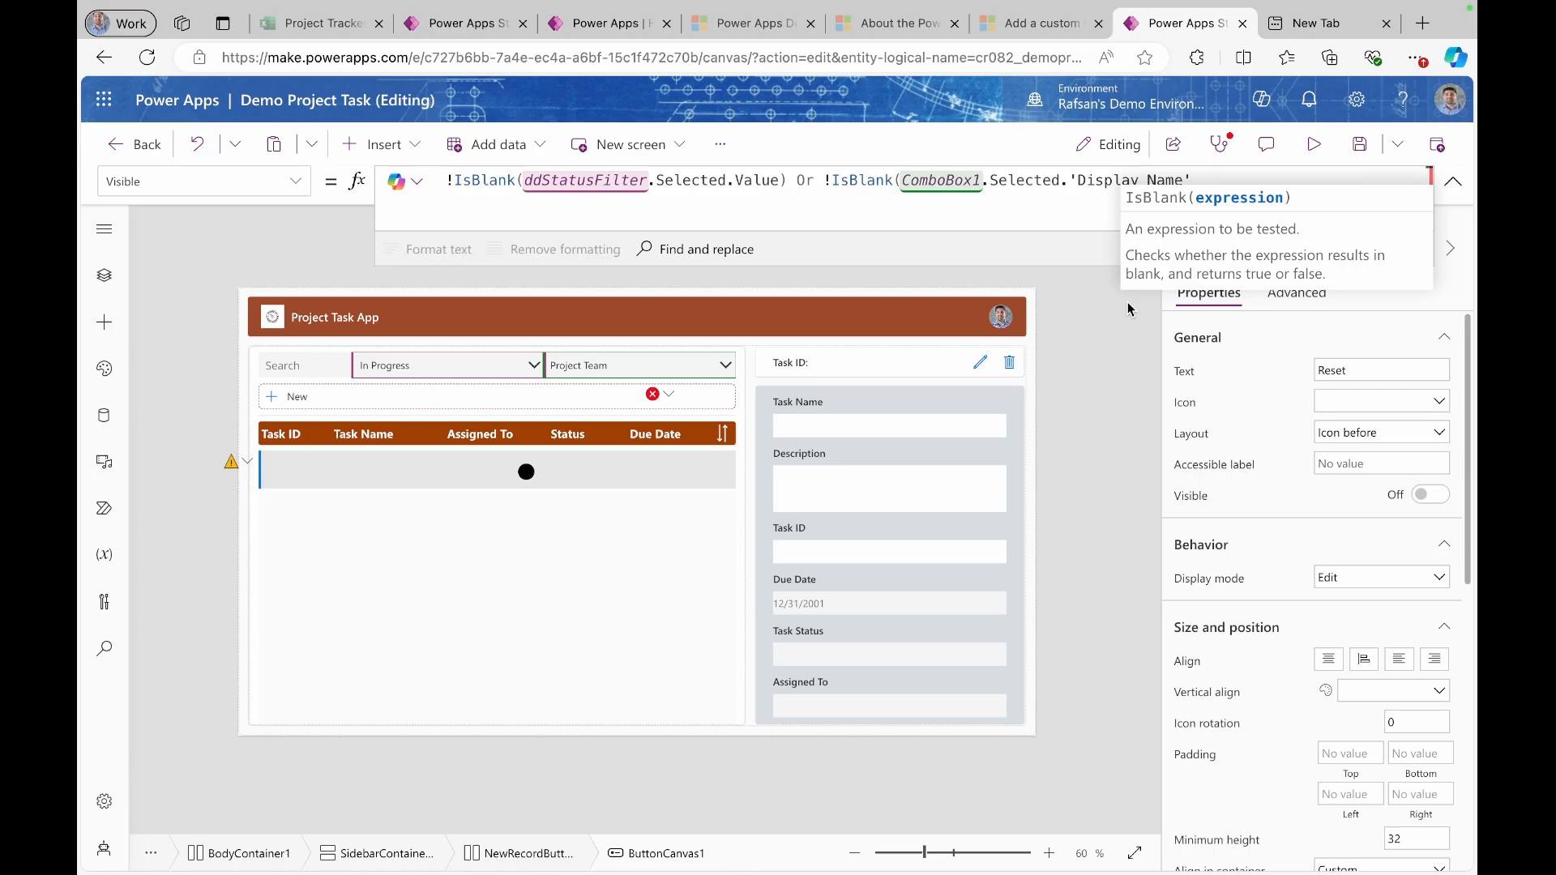
pyautogui.write(')')
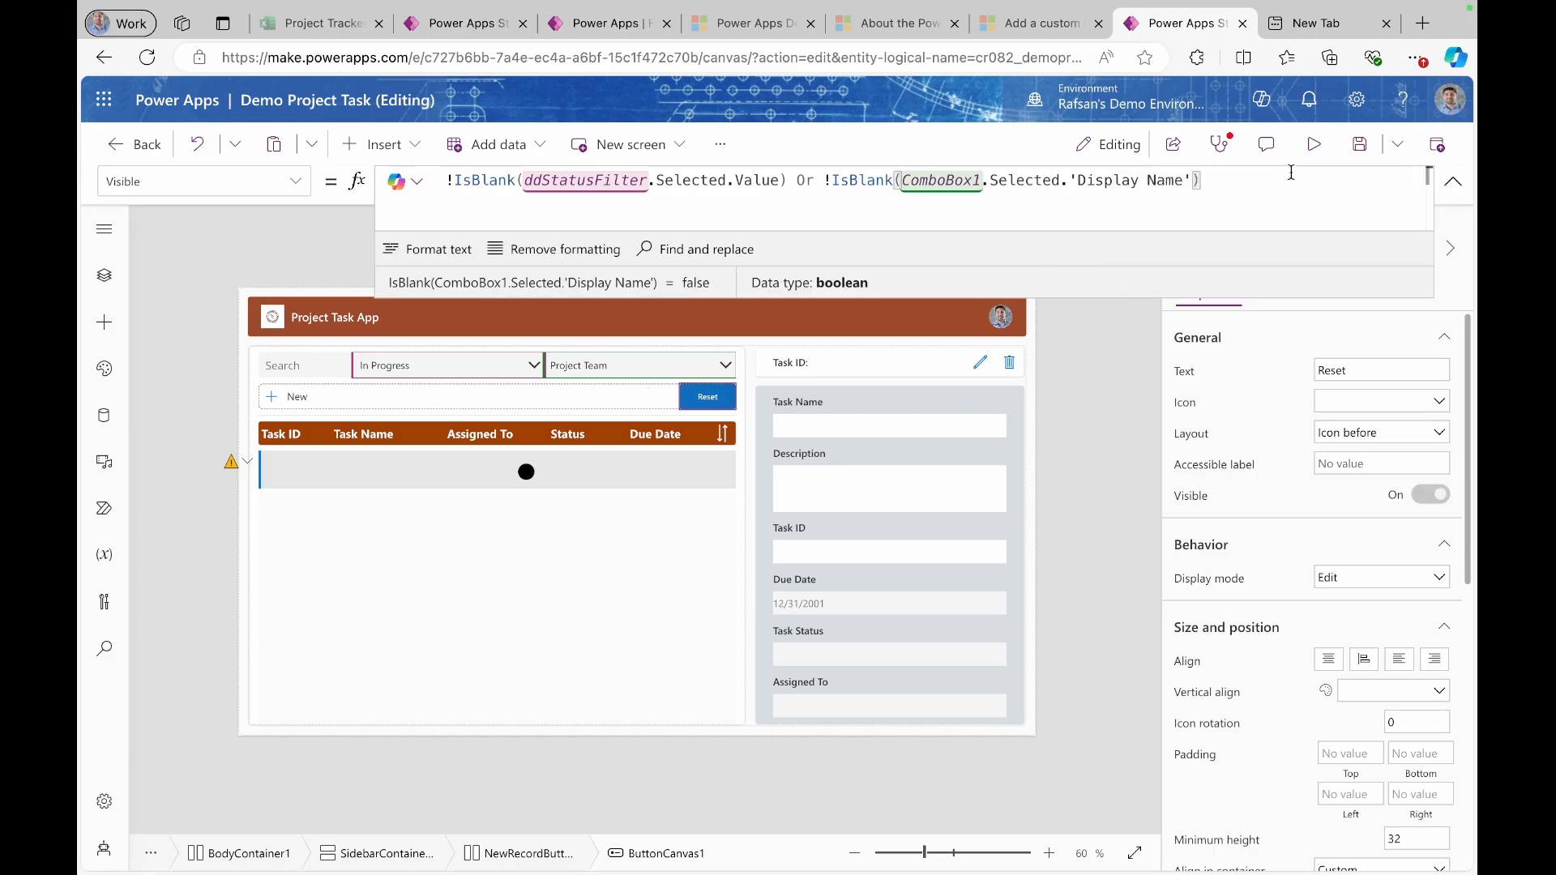
# - Preview the app again, reset both filters, look at the search box and status choices, and exit the preview
pyautogui.click(1314, 144)
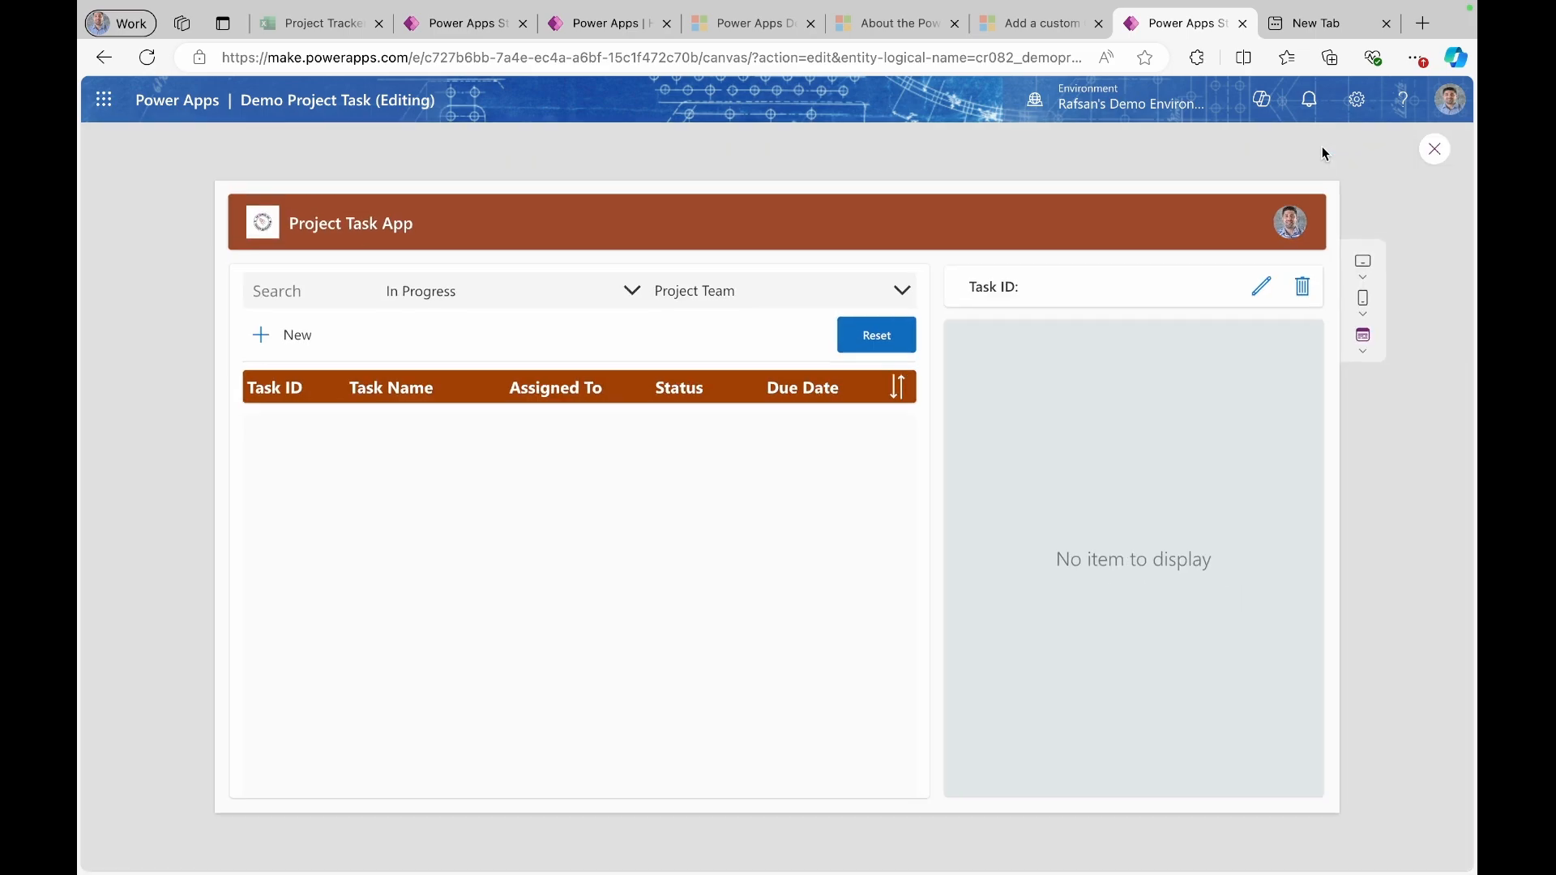
pyautogui.click(879, 341)
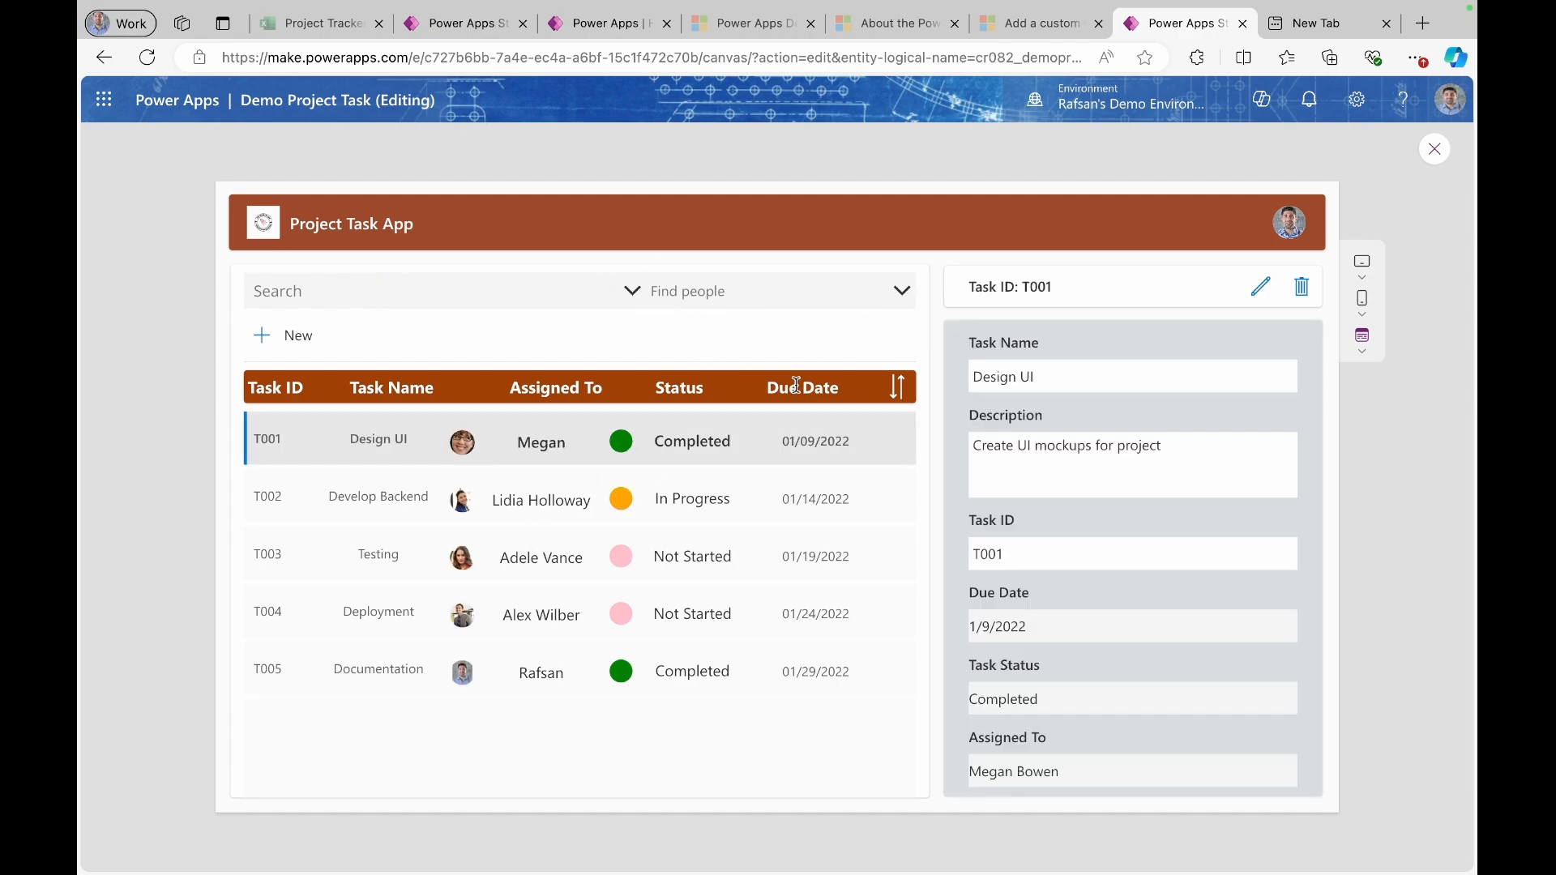
pyautogui.click(319, 293)
pyautogui.click(506, 302)
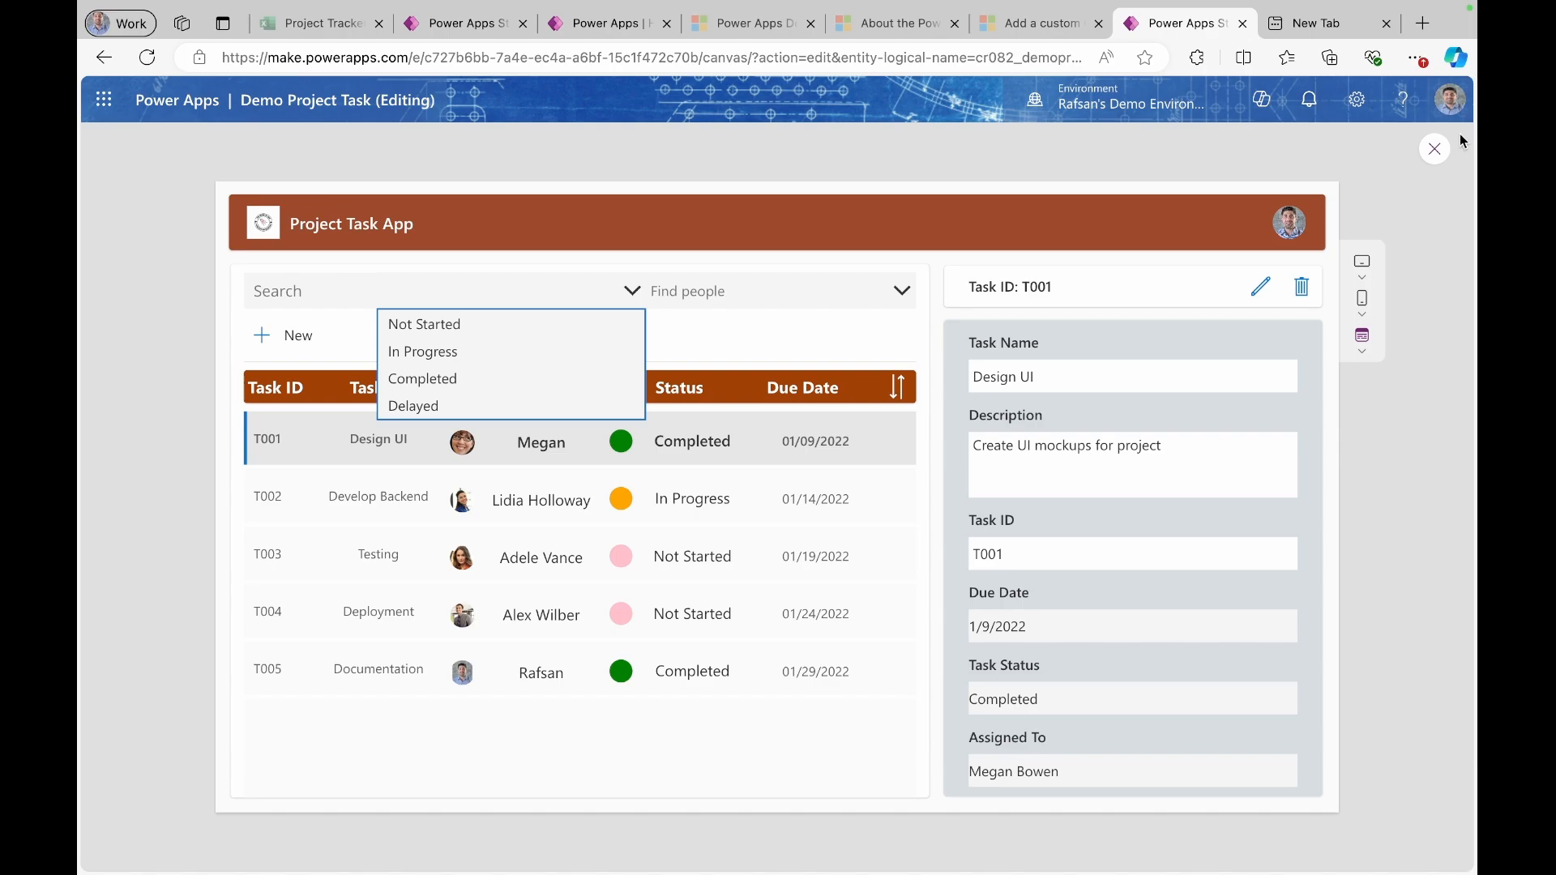
pyautogui.click(1440, 153)
pyautogui.click(1442, 154)
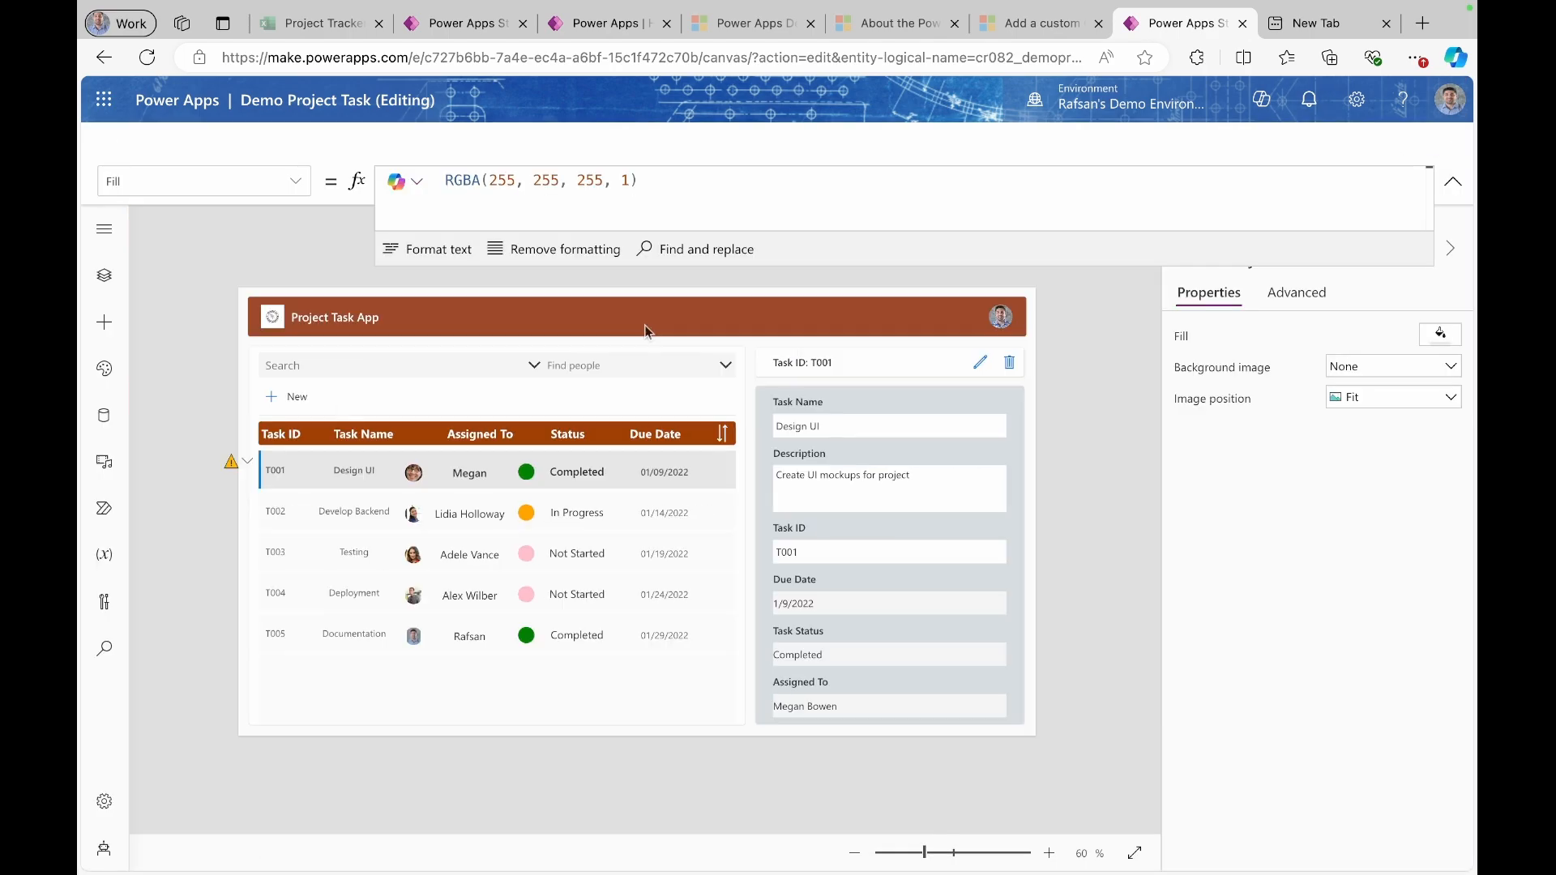
# - Set the width of the status filter dropdown ddStatusFilter to 200
pyautogui.click(461, 373)
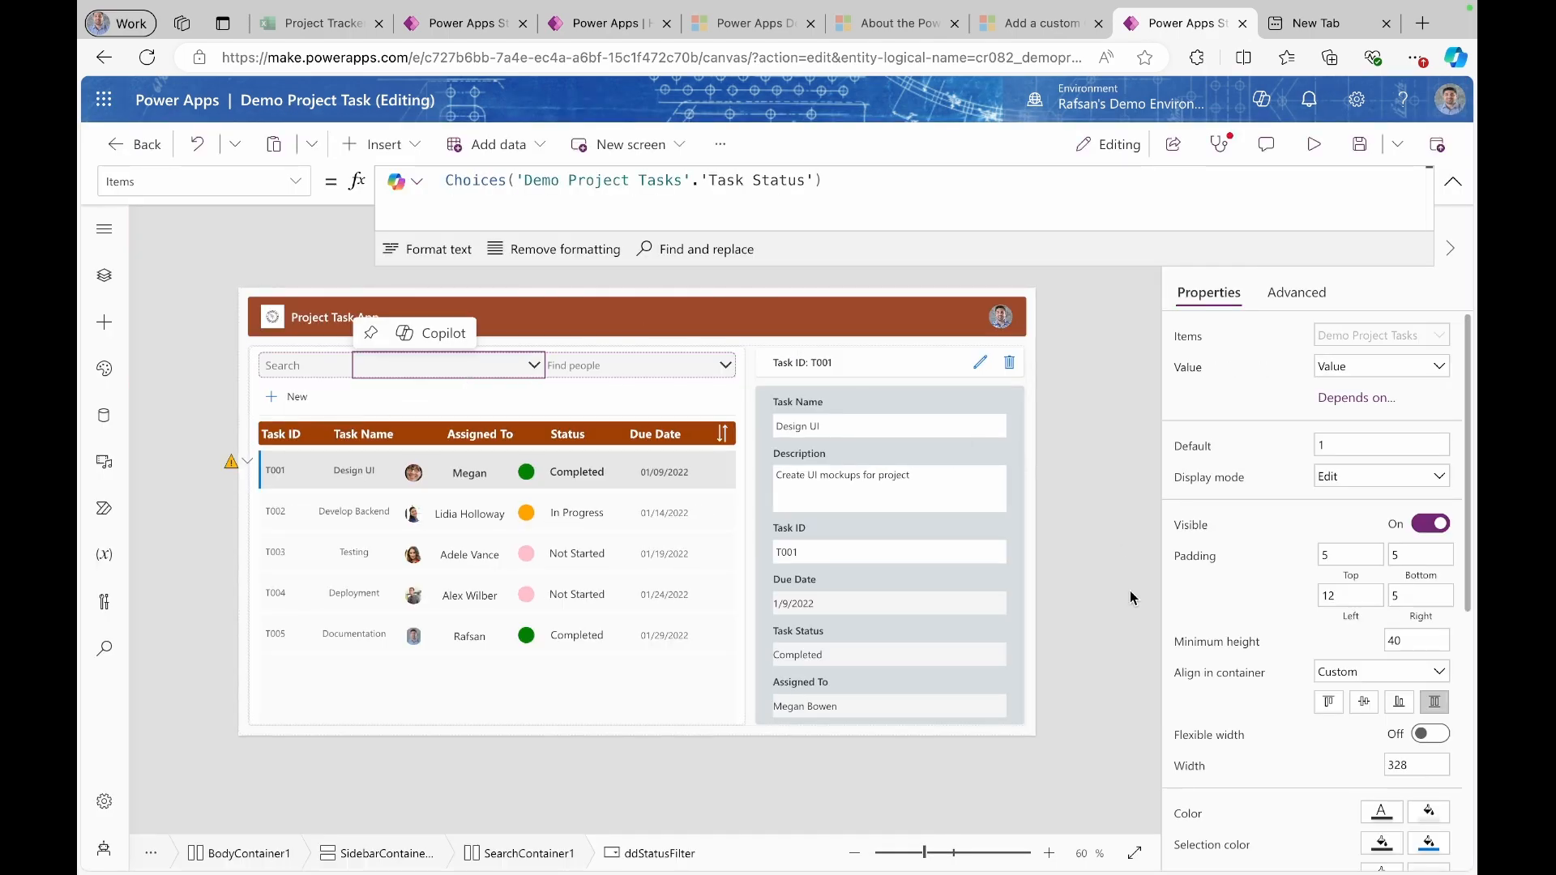
pyautogui.scroll(-3, 1301, 685)
pyautogui.click(1409, 591)
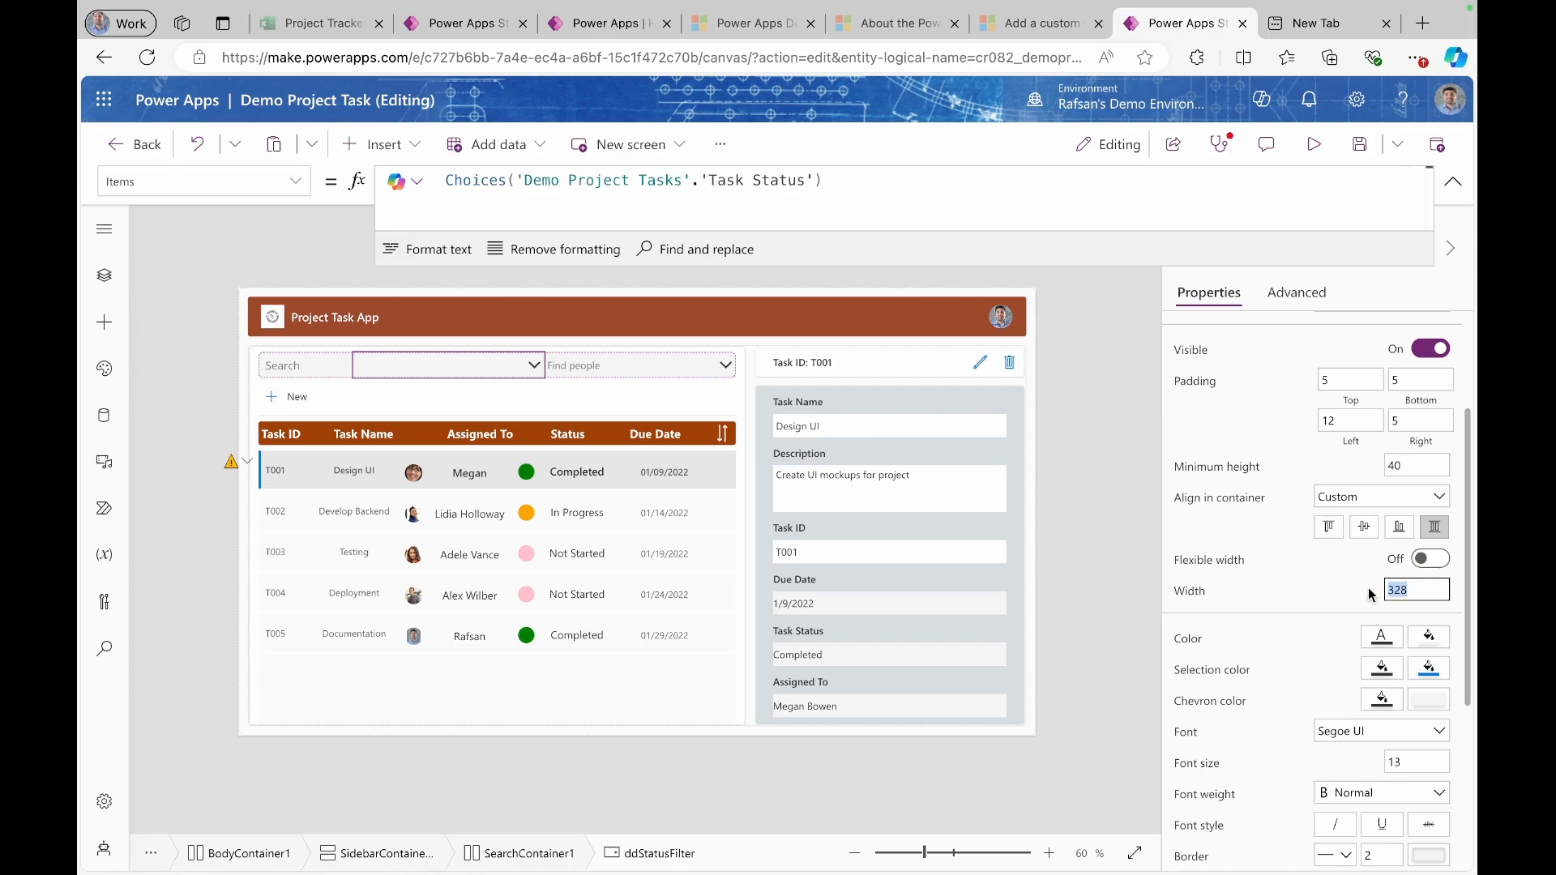
pyautogui.write('200')
pyautogui.press('Return')
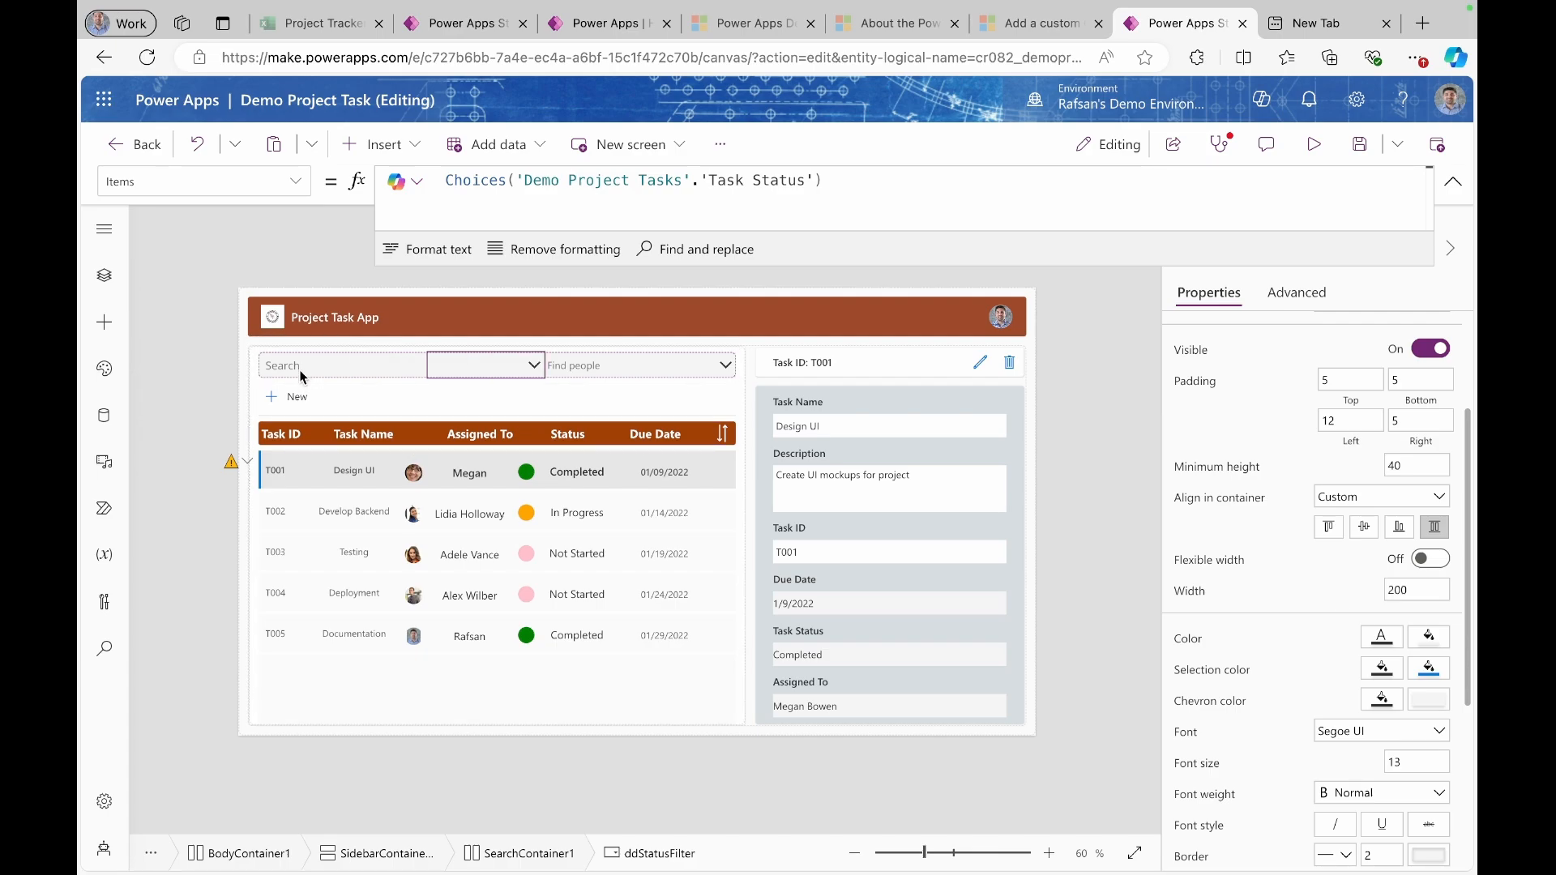
pyautogui.click(235, 462)
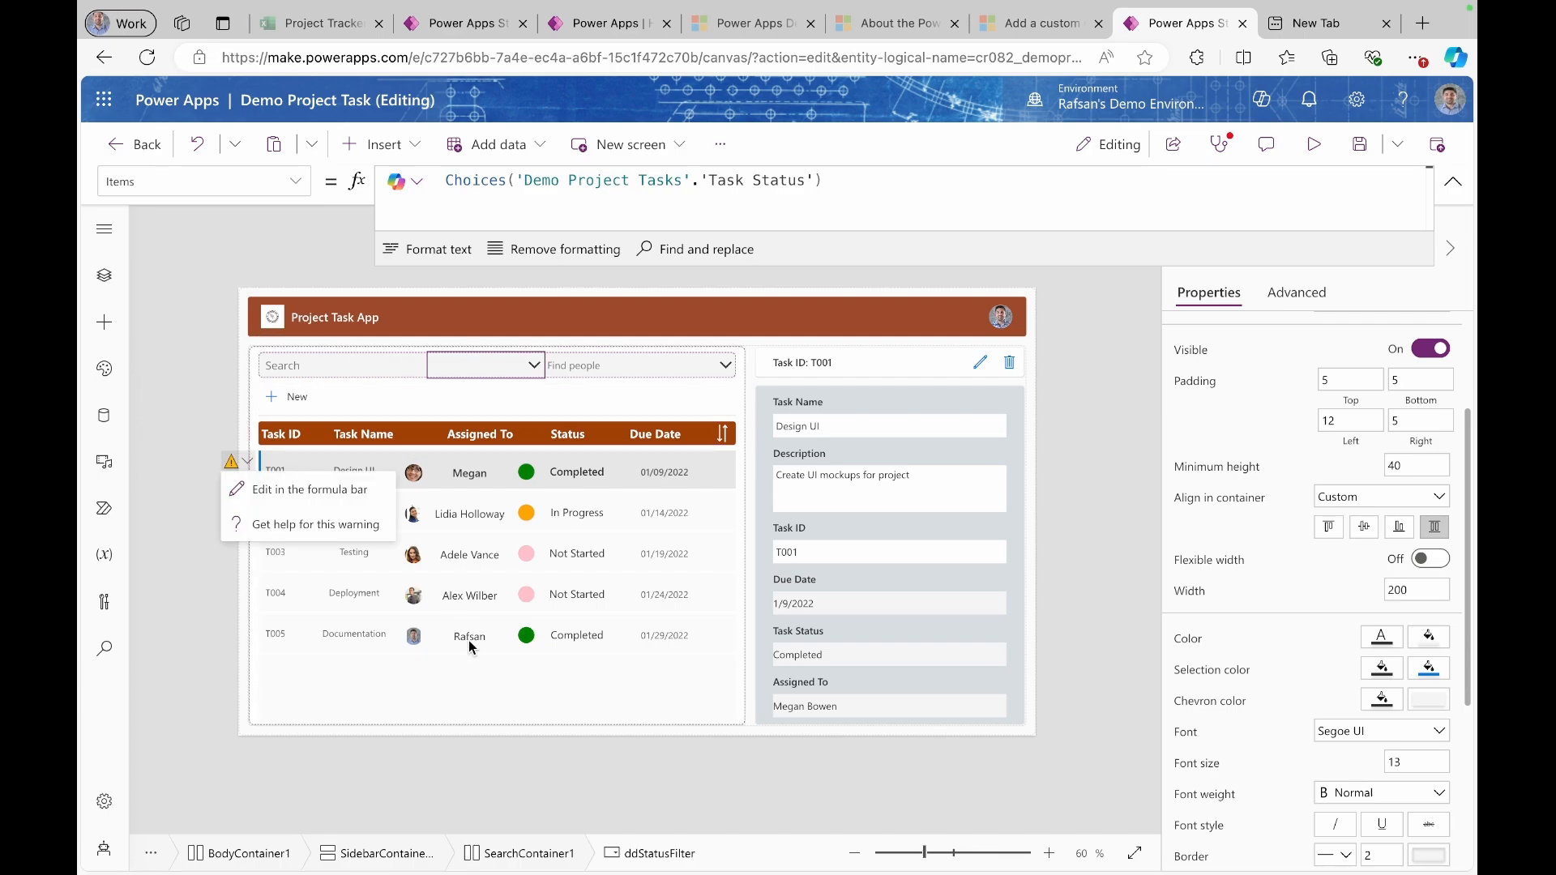
pyautogui.click(526, 697)
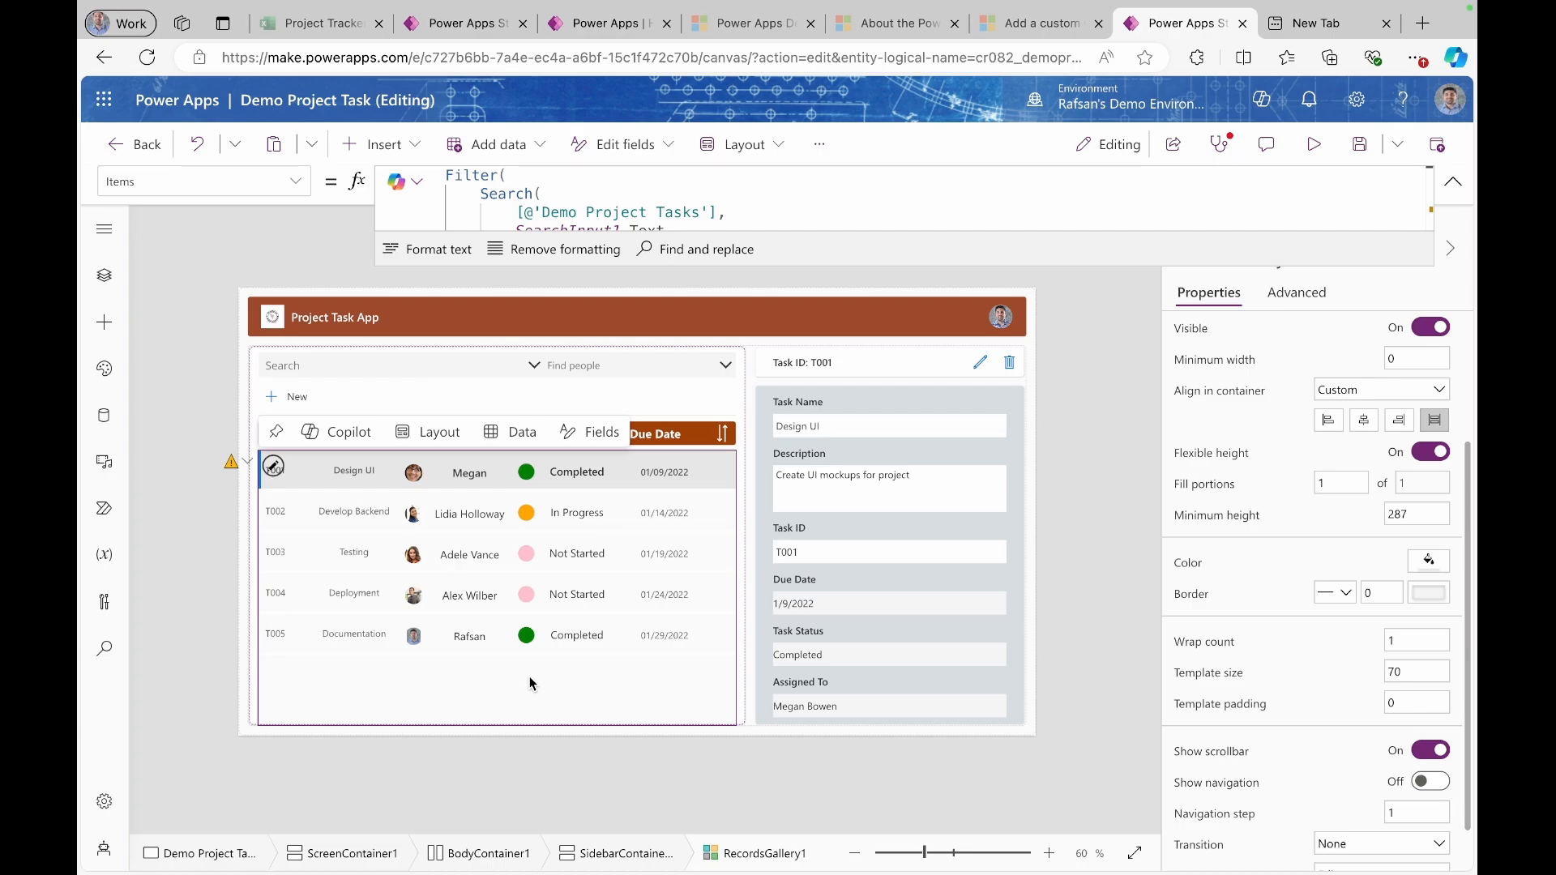
# - Open the OnSelect formula of the sort icon beside the Due Date header and clear its default value
pyautogui.click(725, 436)
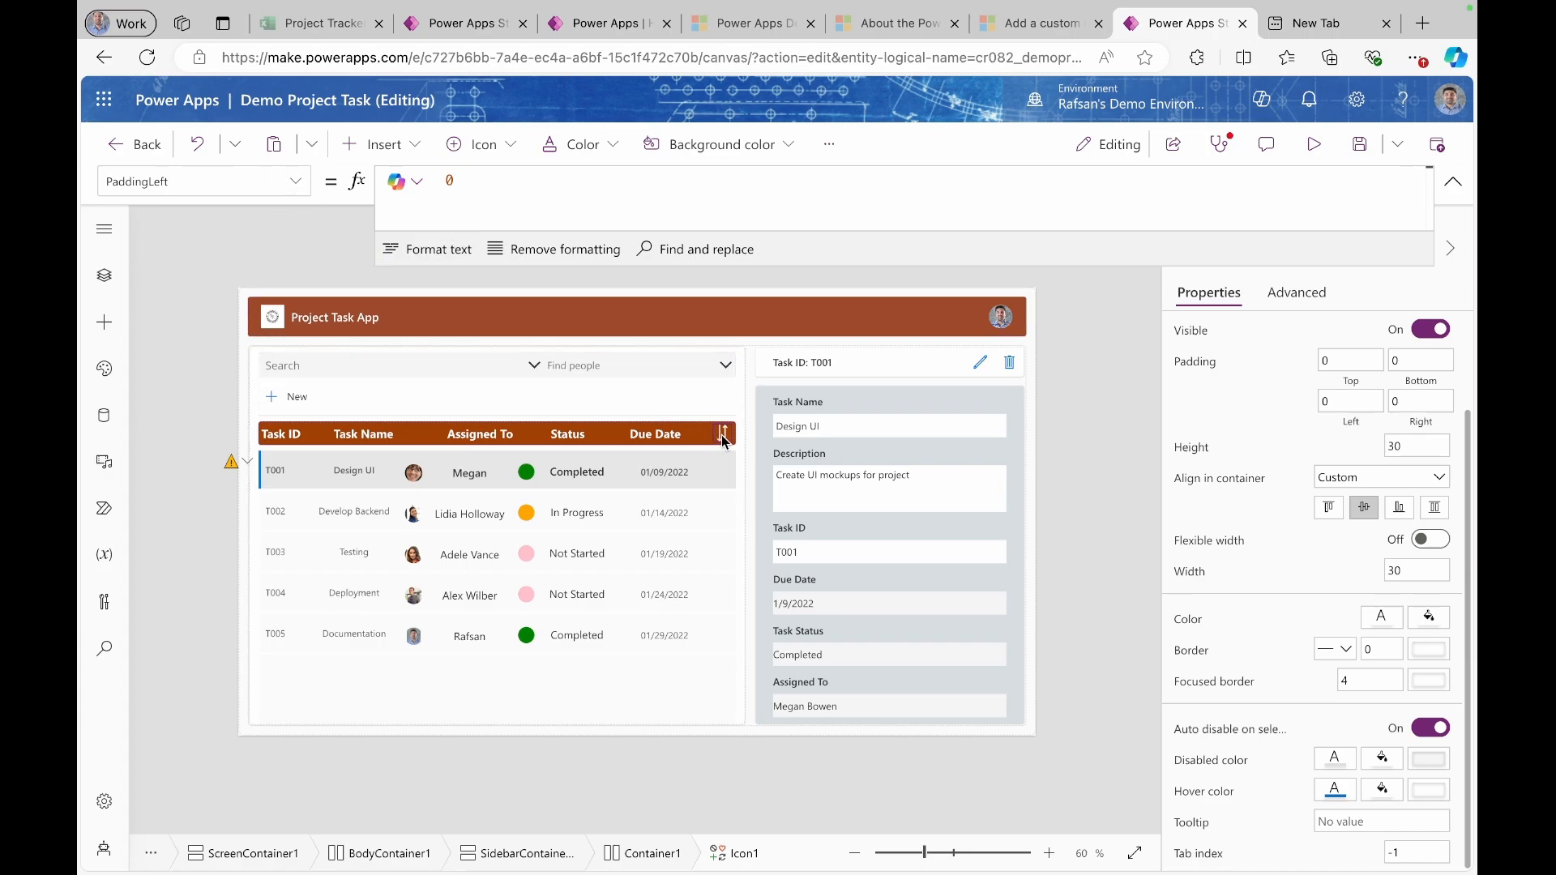
pyautogui.click(297, 182)
pyautogui.scroll(-5, 202, 405)
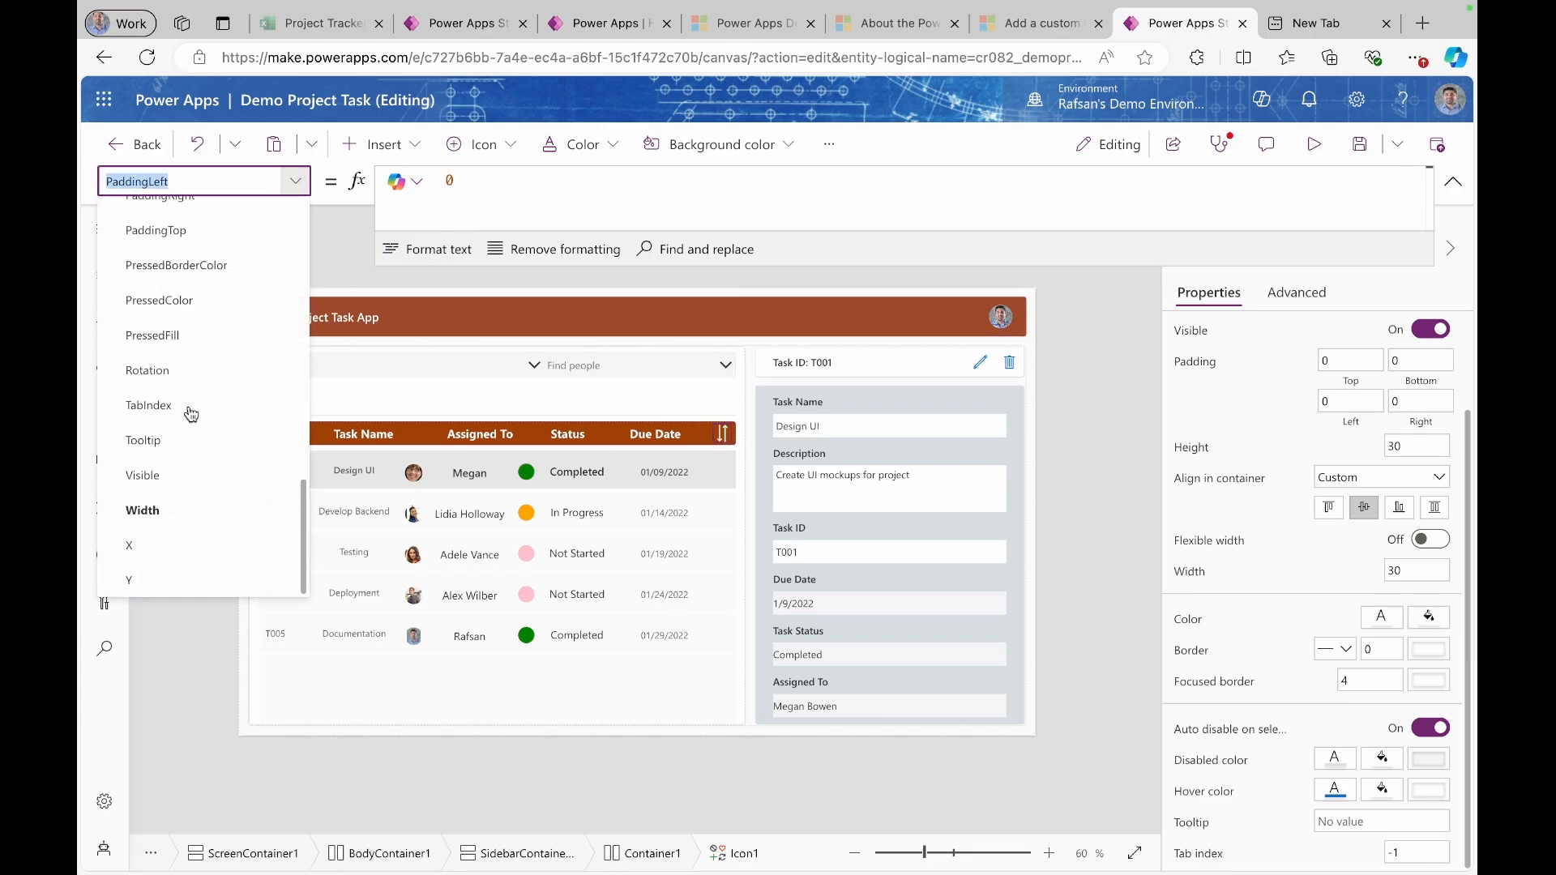
pyautogui.scroll(3, 191, 414)
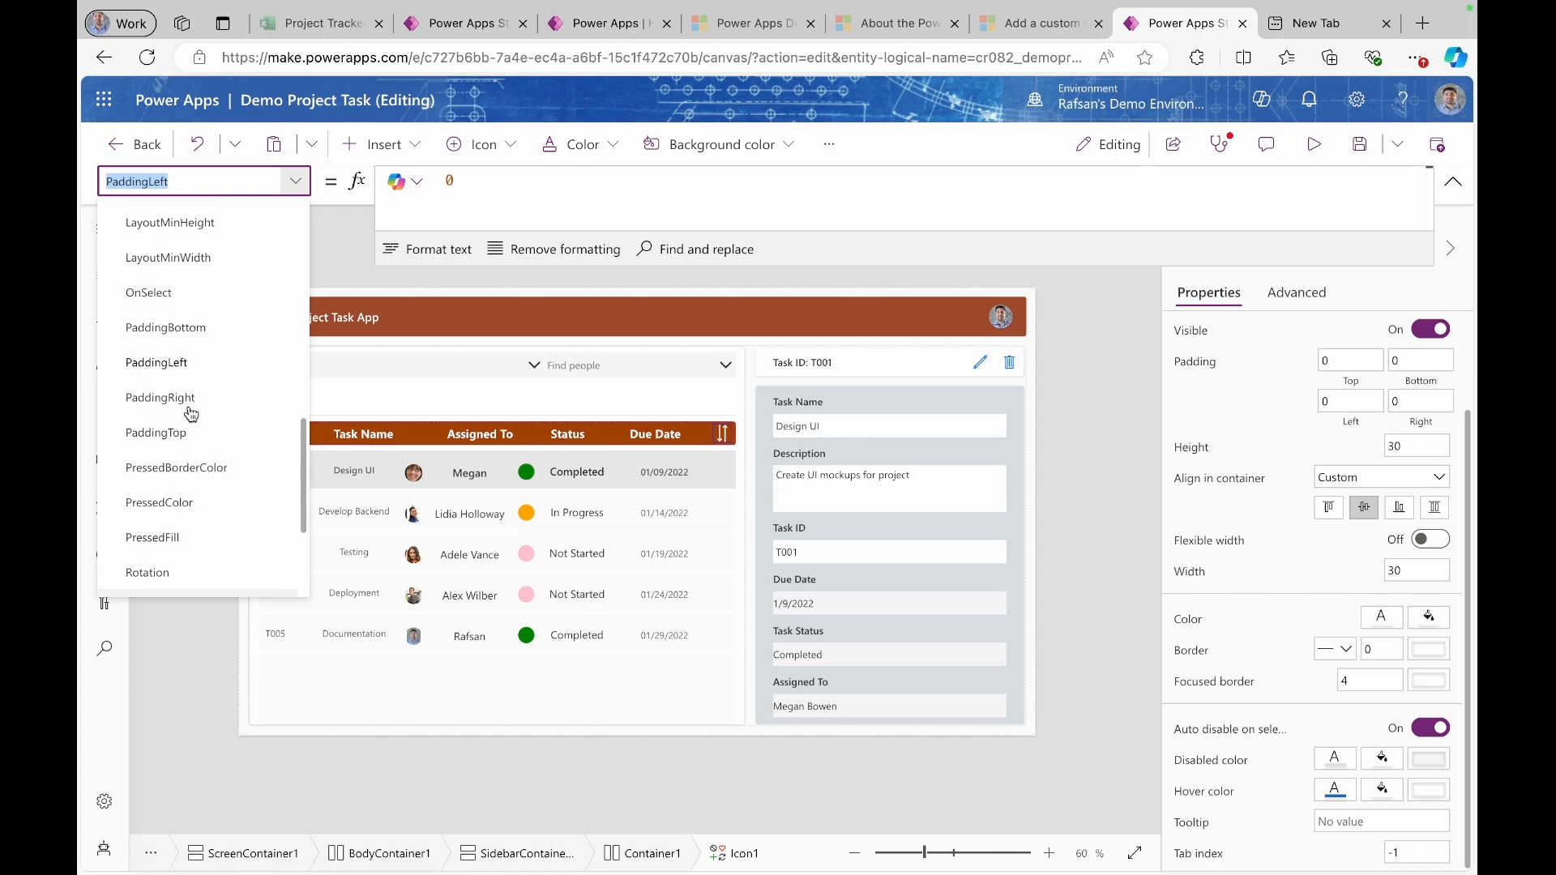
pyautogui.click(162, 292)
pyautogui.moveTo(511, 195); pyautogui.dragTo(388, 174)
pyautogui.press('BackSpace')
pyautogui.press('BackSpace')
pyautogui.press('BackSpace')
pyautogui.press('BackSpace')
pyautogui.press('BackSpace')
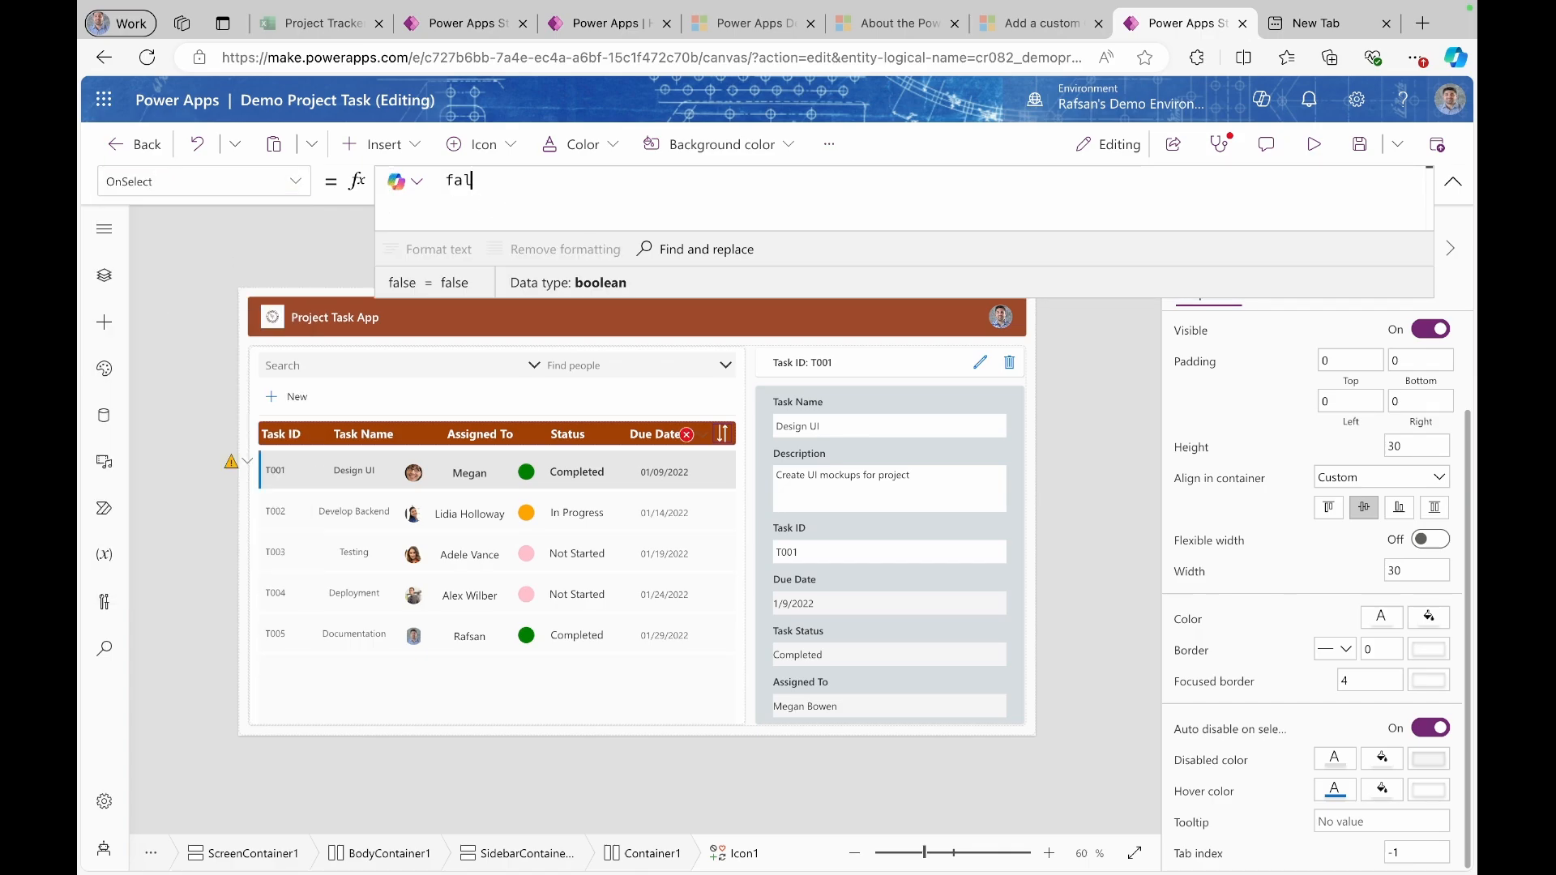
# - Set the sort icon's OnSelect formula to UpdateContext({SortDescending1: !SortDescending1})
pyautogui.write('Upda')
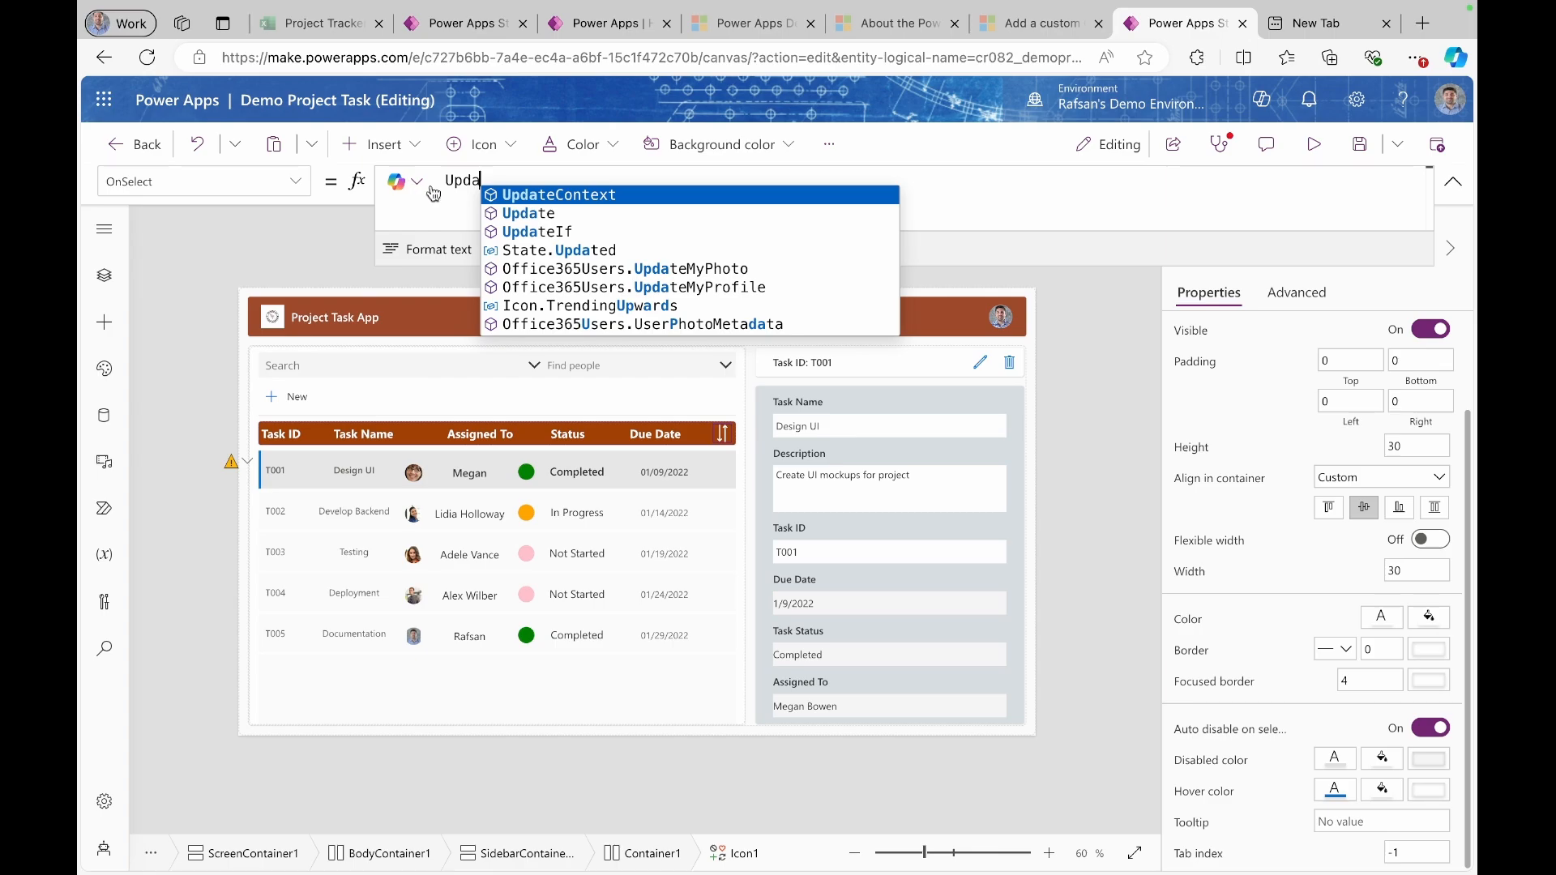
pyautogui.click(502, 193)
pyautogui.write('(')
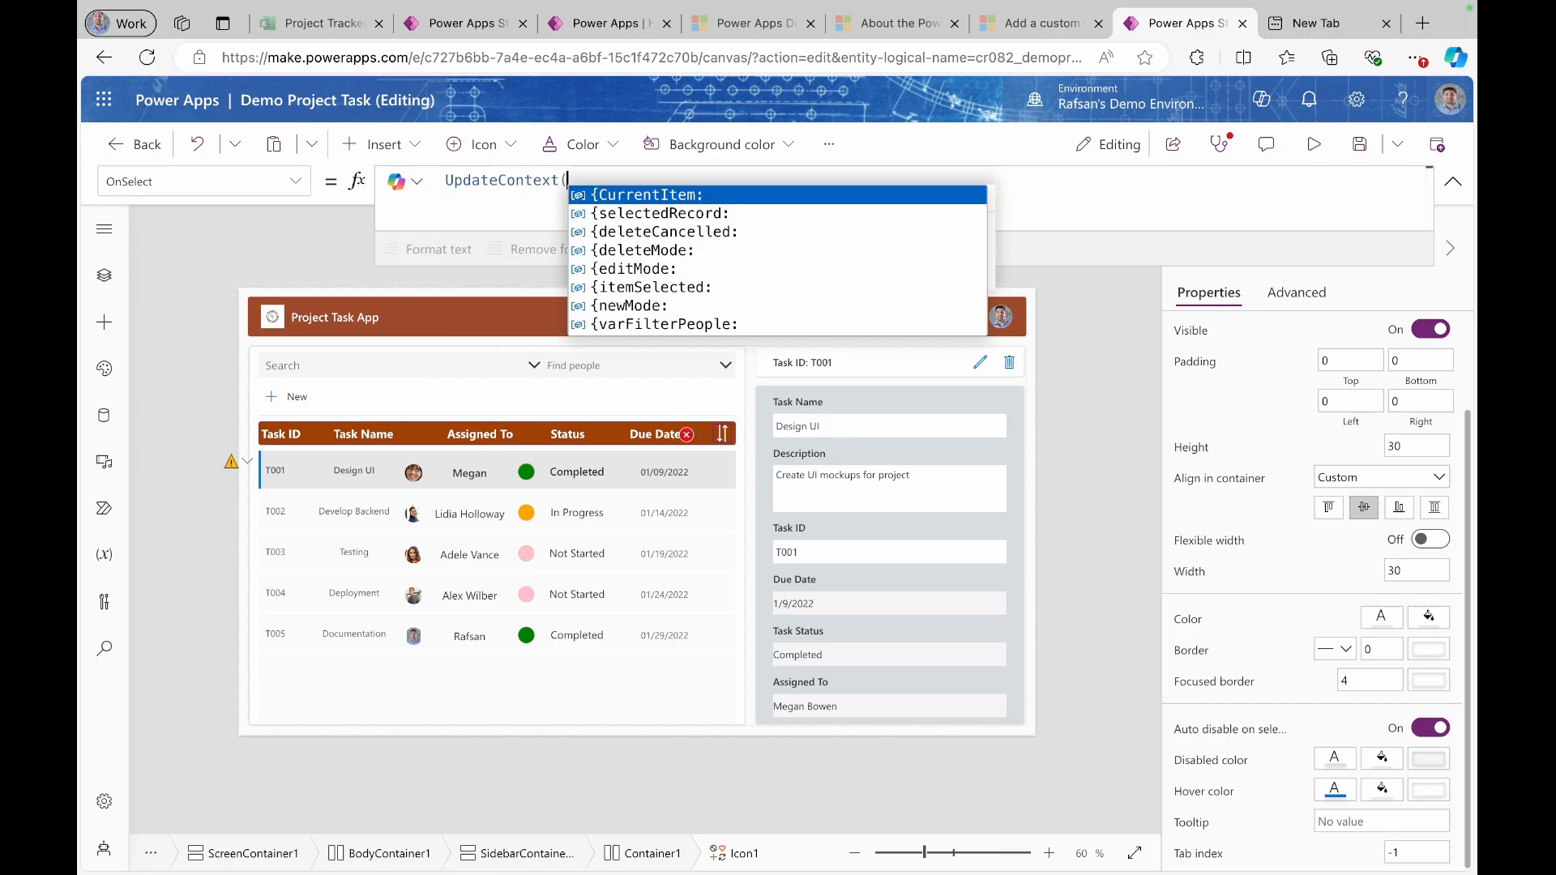
pyautogui.write('{S')
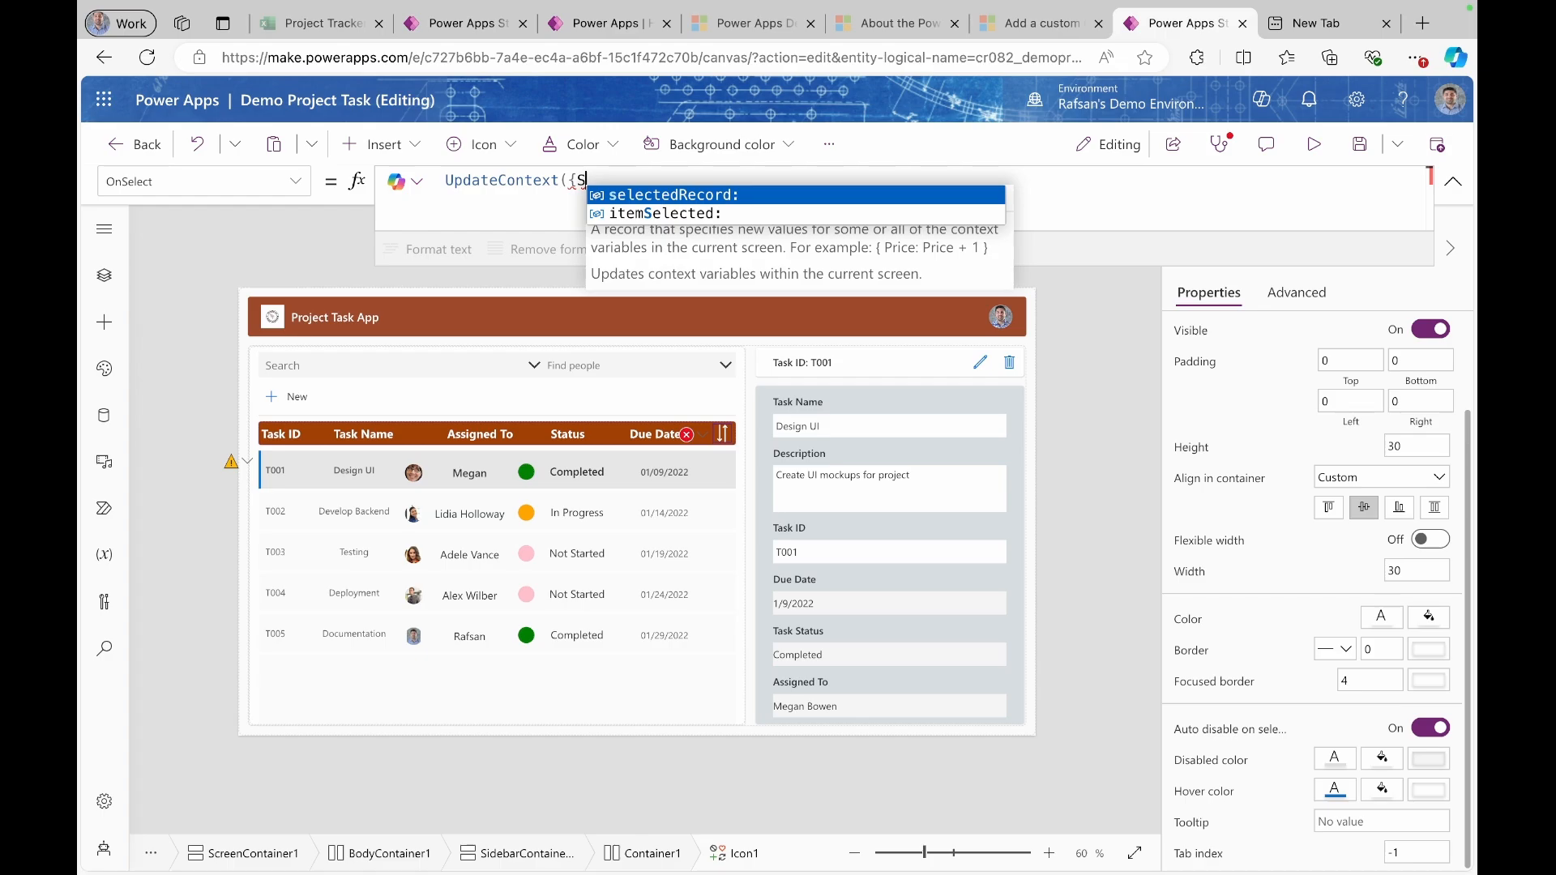
pyautogui.write('ortDe')
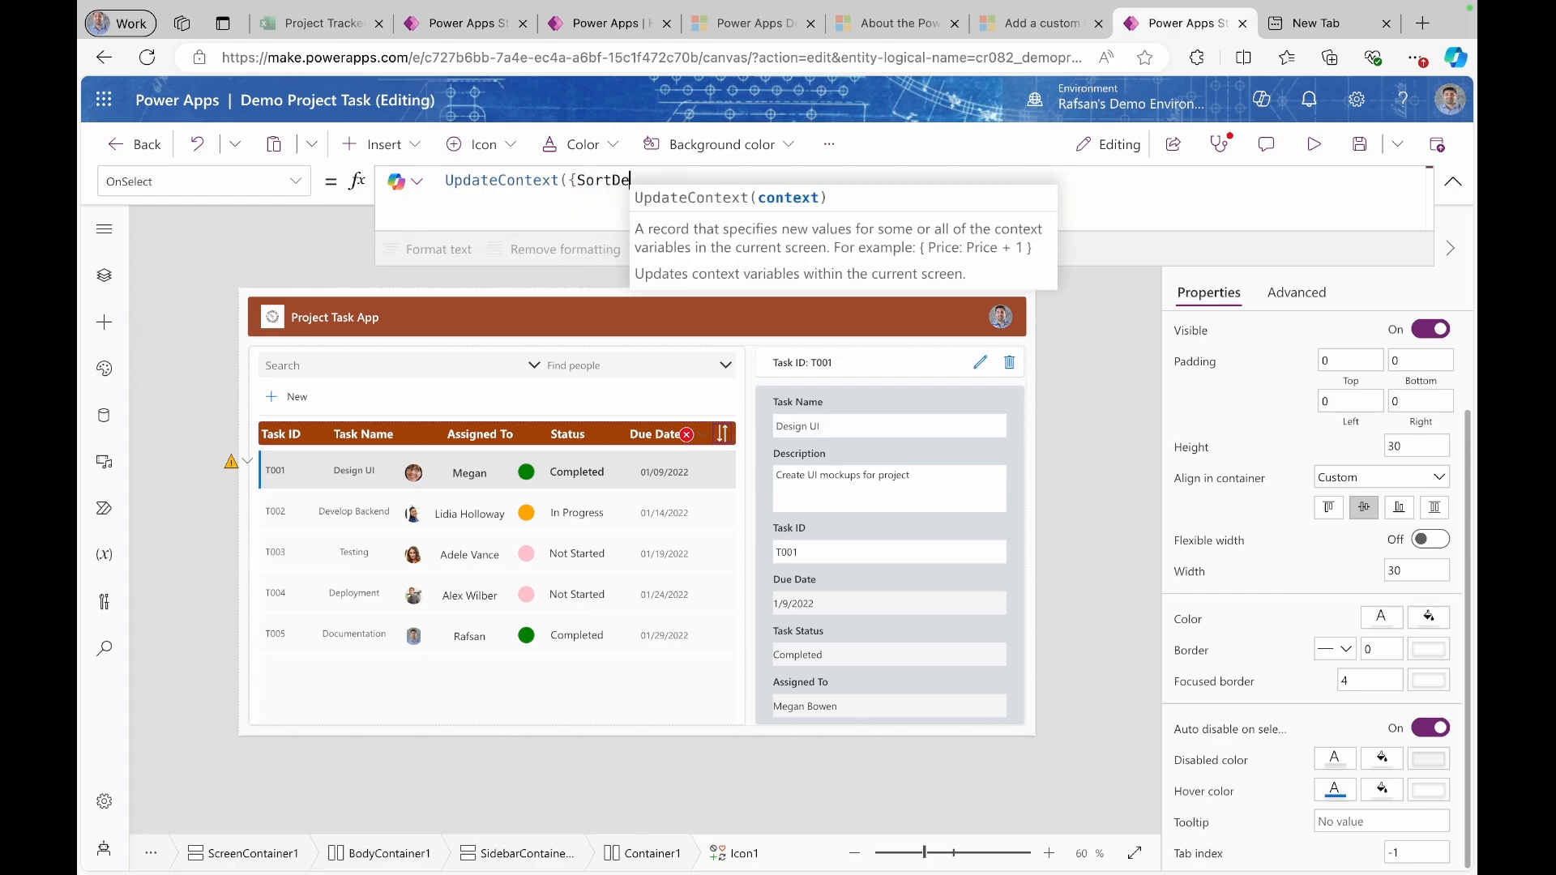
pyautogui.write('scend')
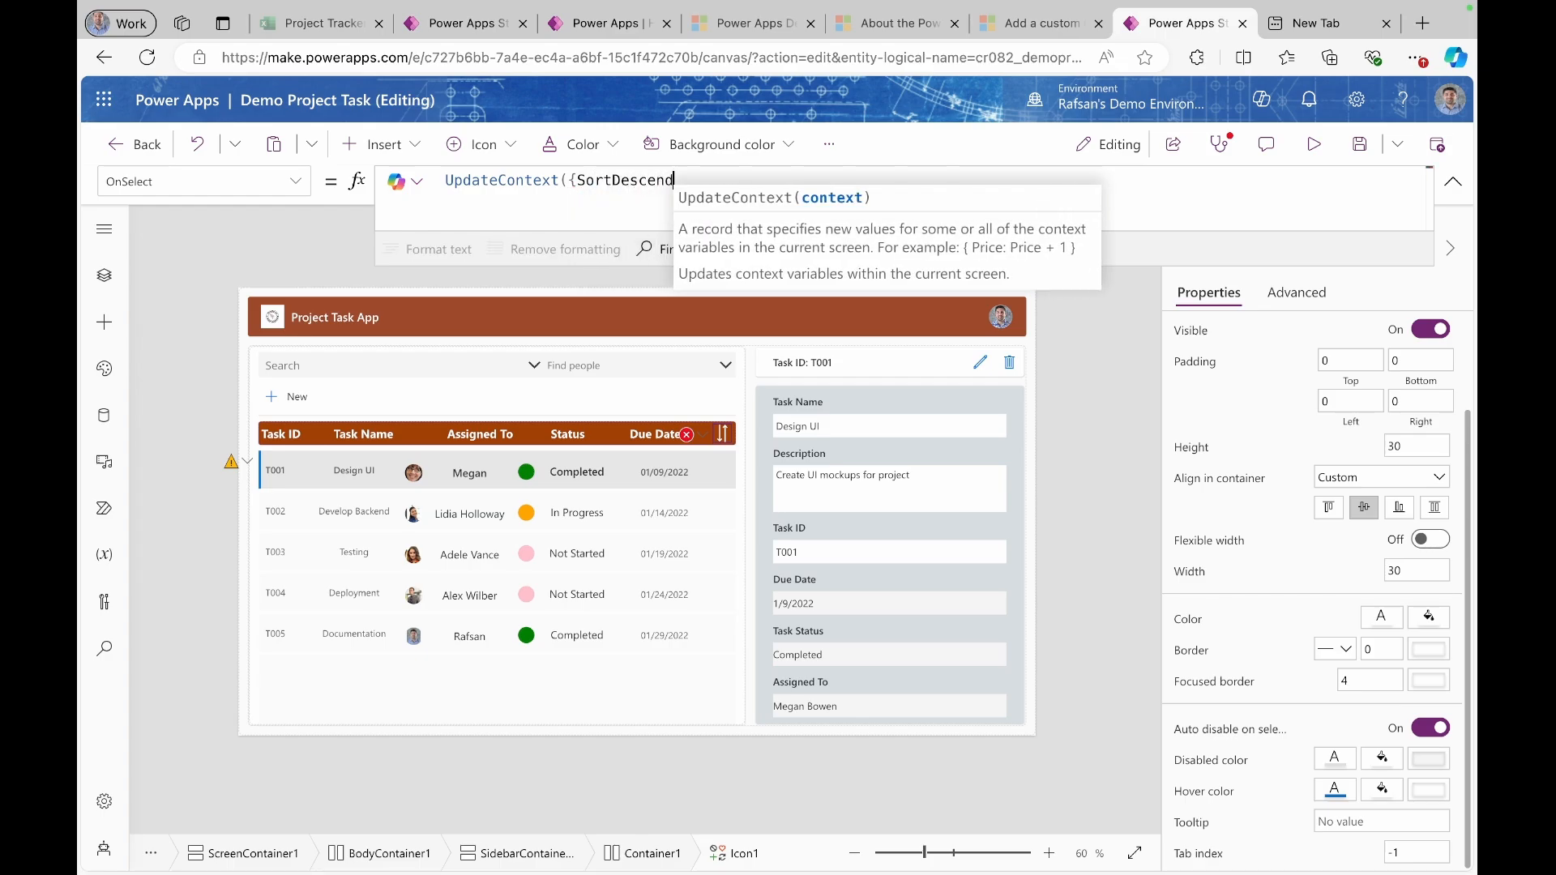
pyautogui.write('ing1,')
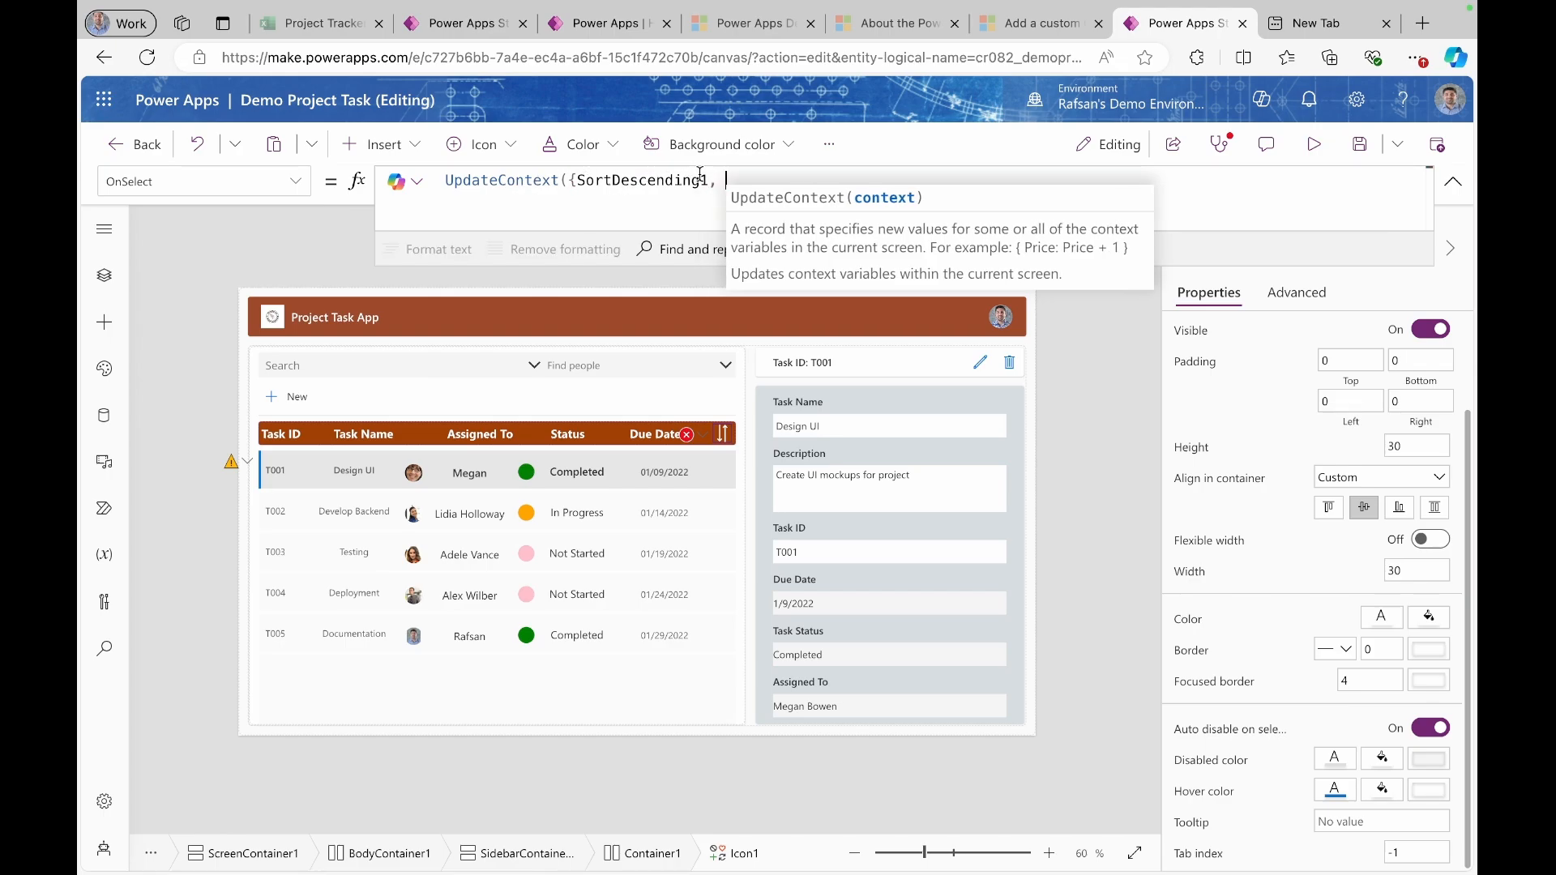
pyautogui.moveTo(707, 180); pyautogui.dragTo(576, 180)
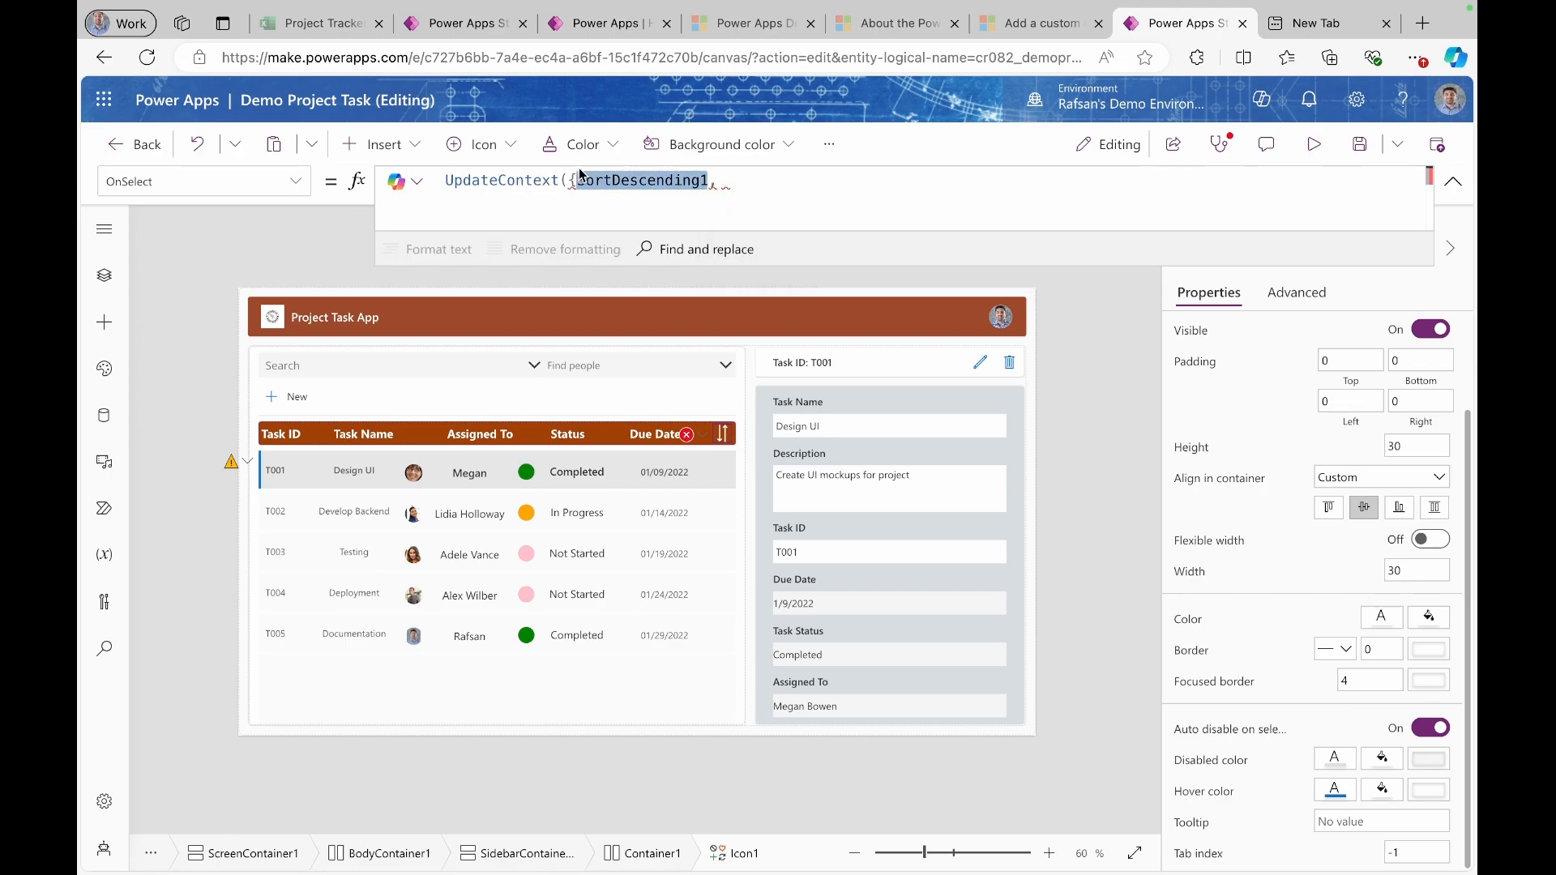
pyautogui.click(719, 175)
pyautogui.press('BackSpace')
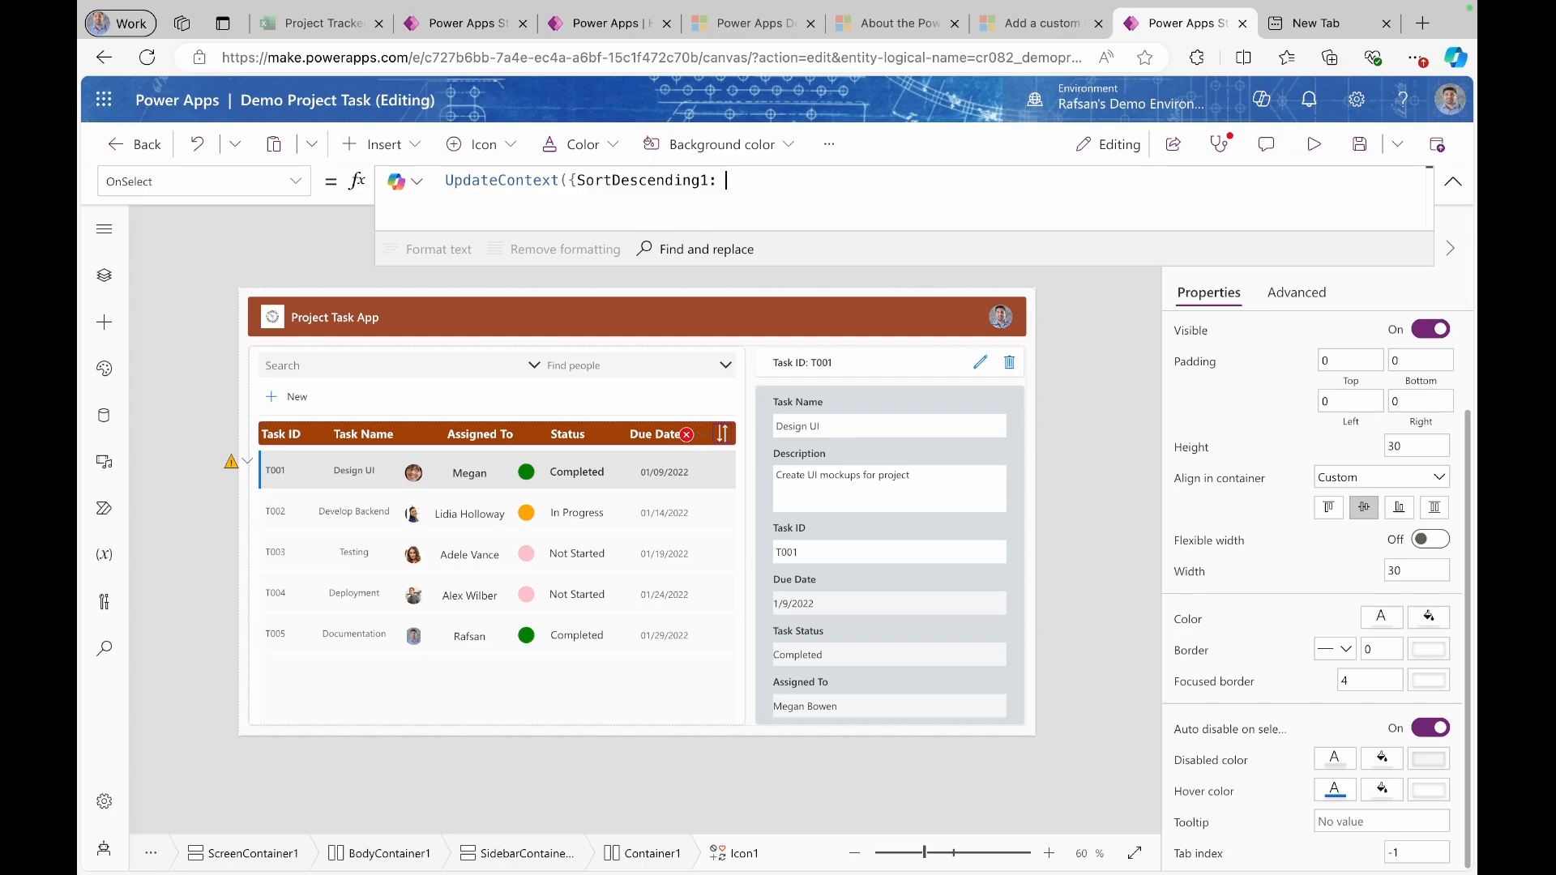
pyautogui.write('!SortDescending1')
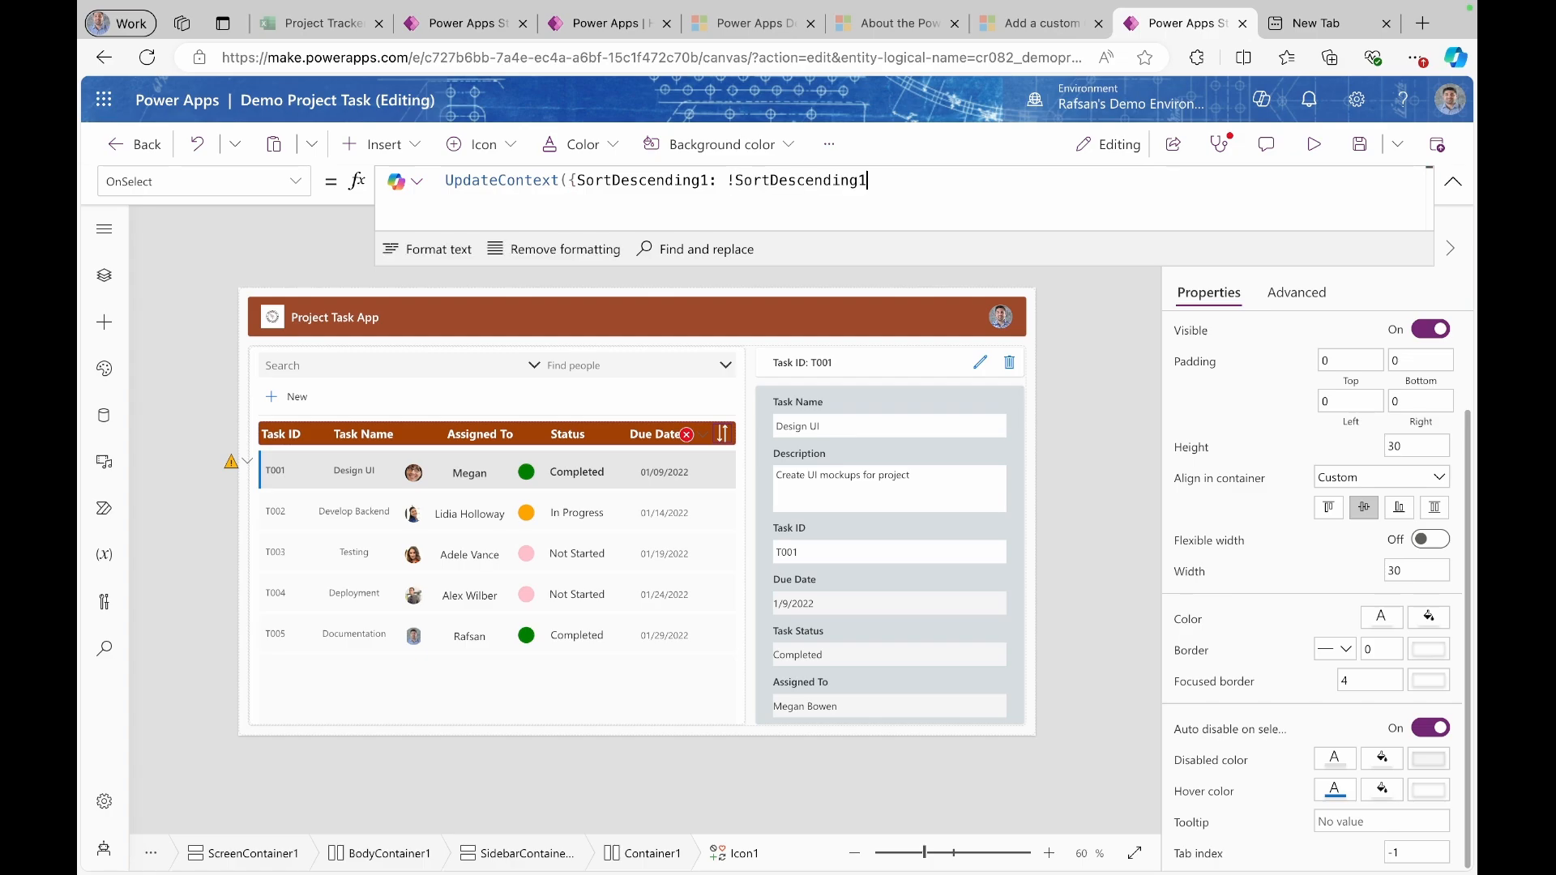
pyautogui.write('})')
# - Have Copilot explain the sort icon's OnSelect formula
pyautogui.click(409, 182)
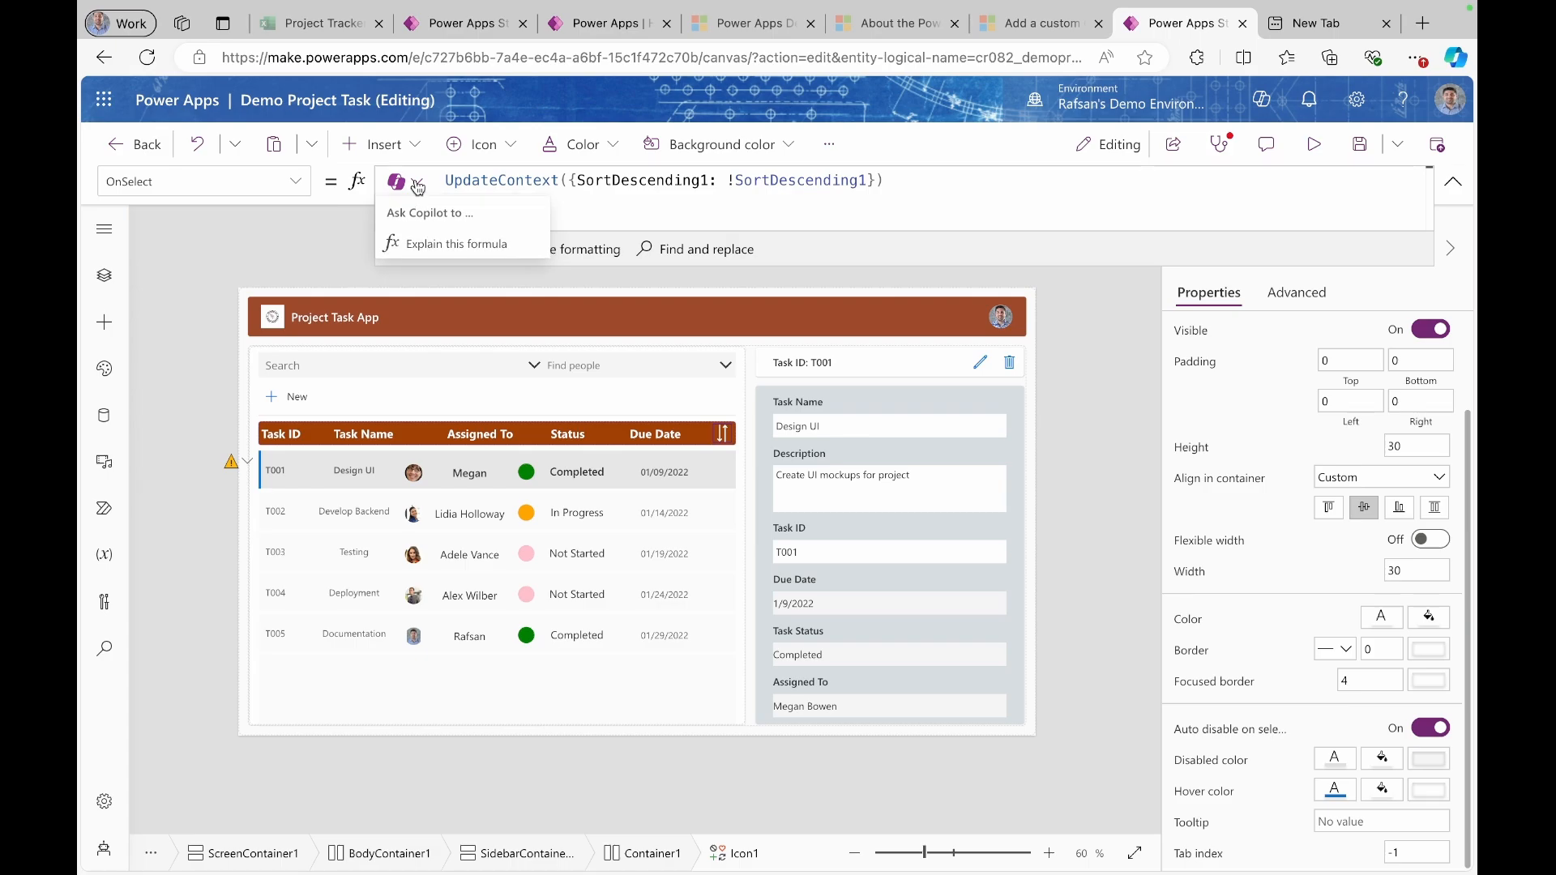
pyautogui.click(424, 244)
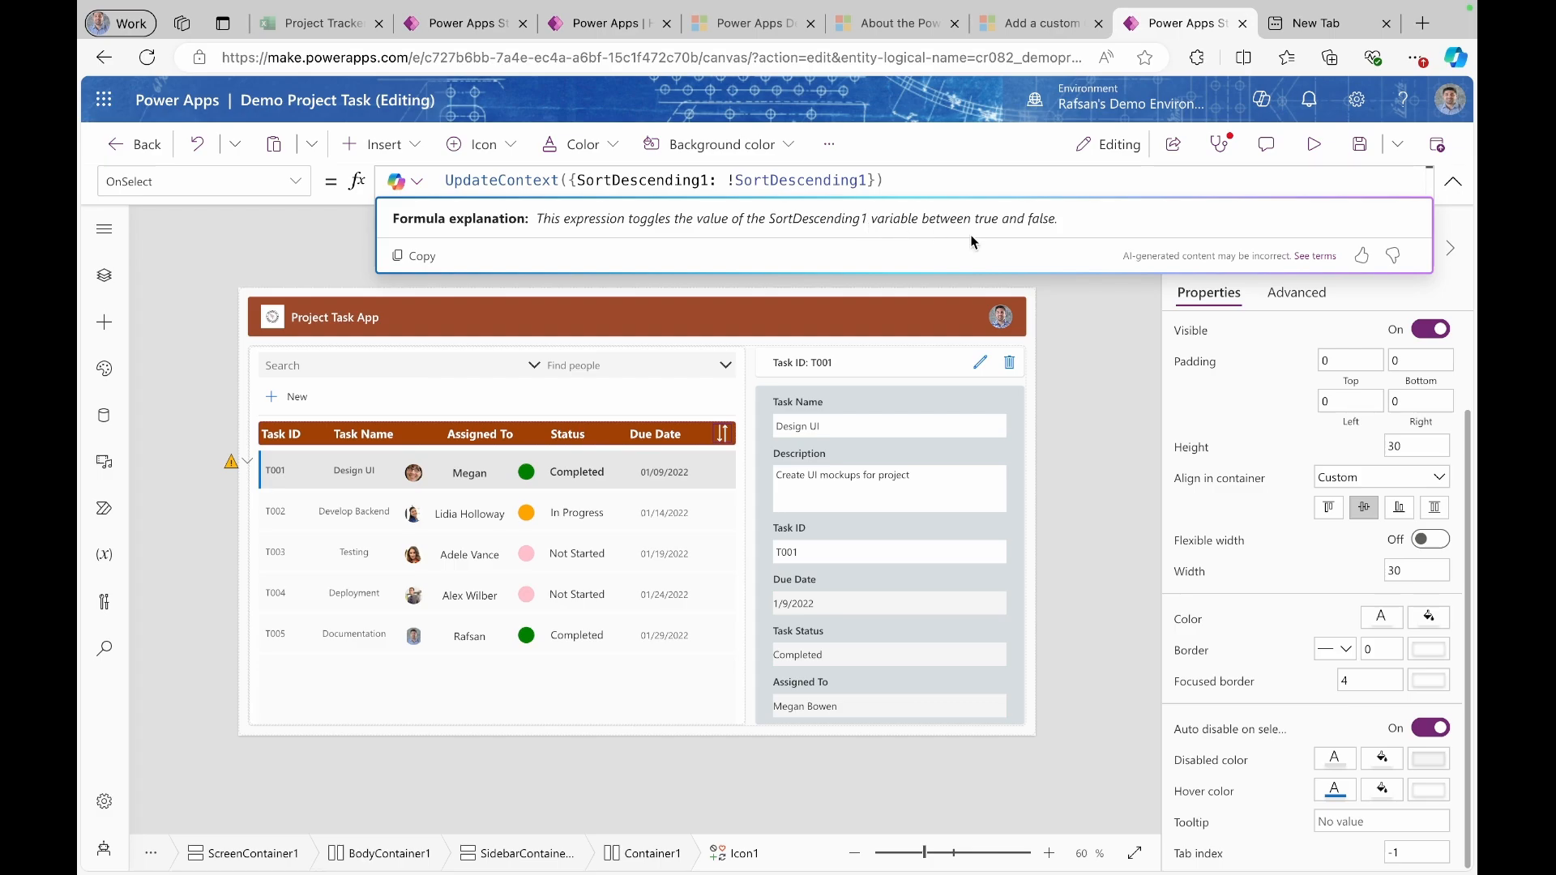
# - Wrap the Filter expression in the records gallery's Items formula in SortByColumns, with "Due Date" as the sort column
pyautogui.click(606, 696)
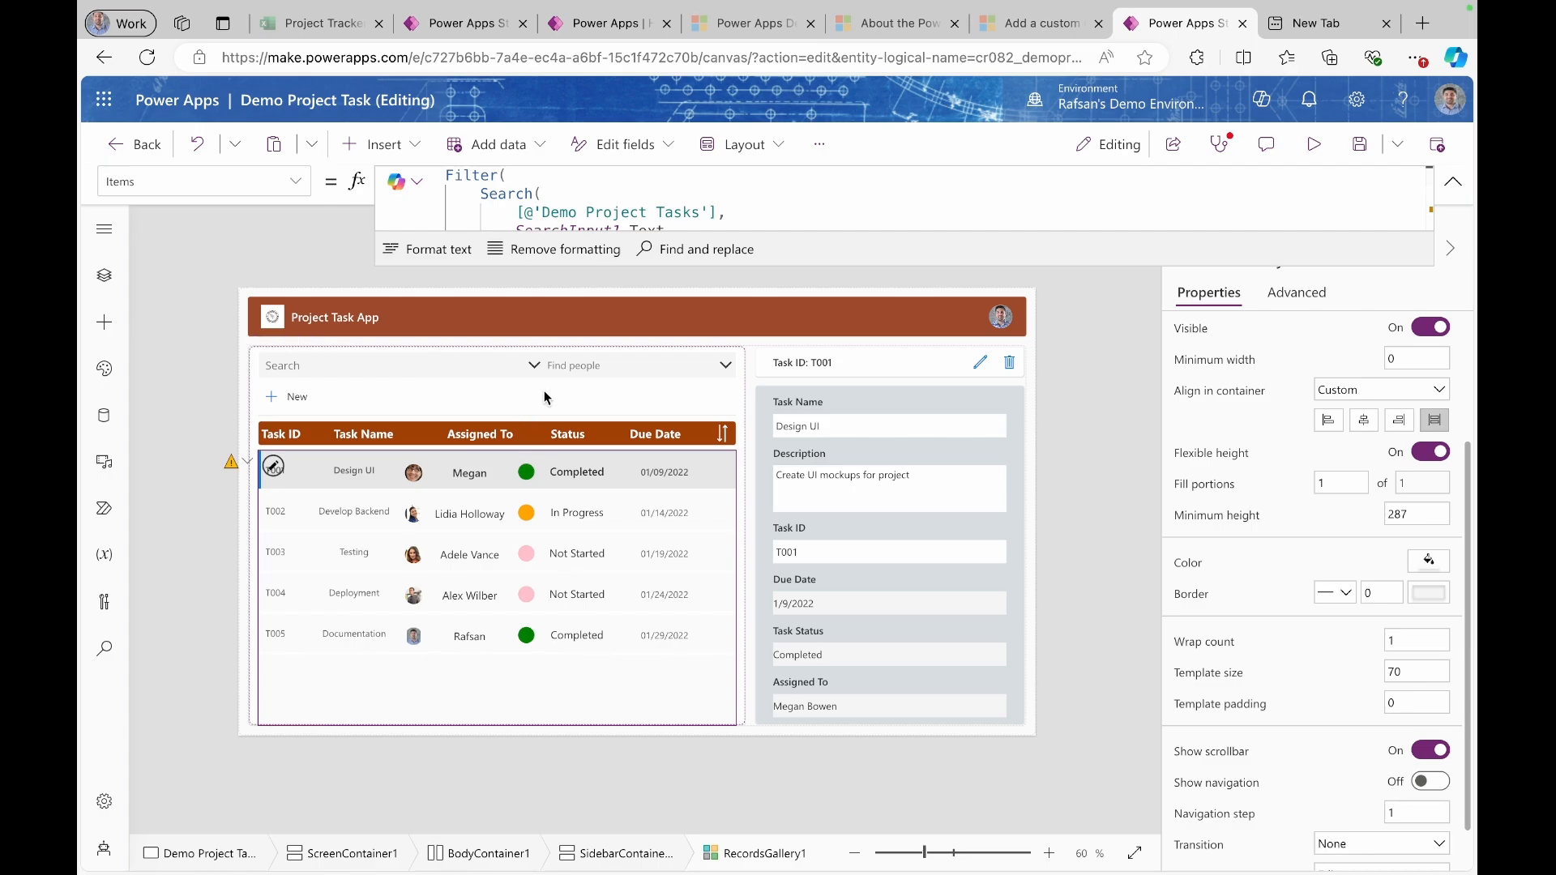
pyautogui.moveTo(803, 266); pyautogui.dragTo(706, 565)
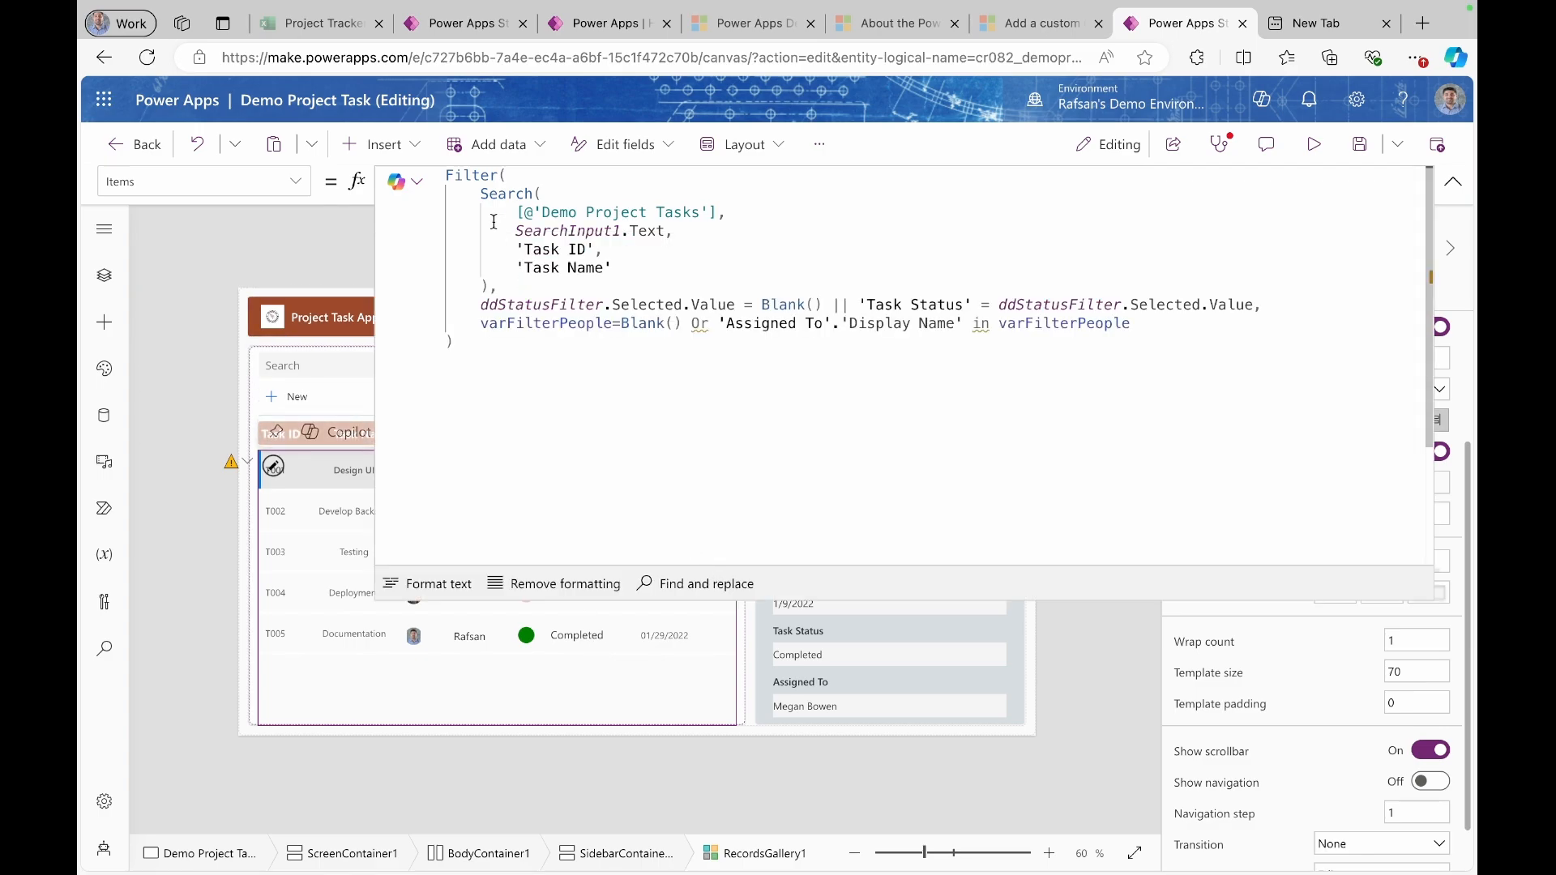
pyautogui.click(446, 176)
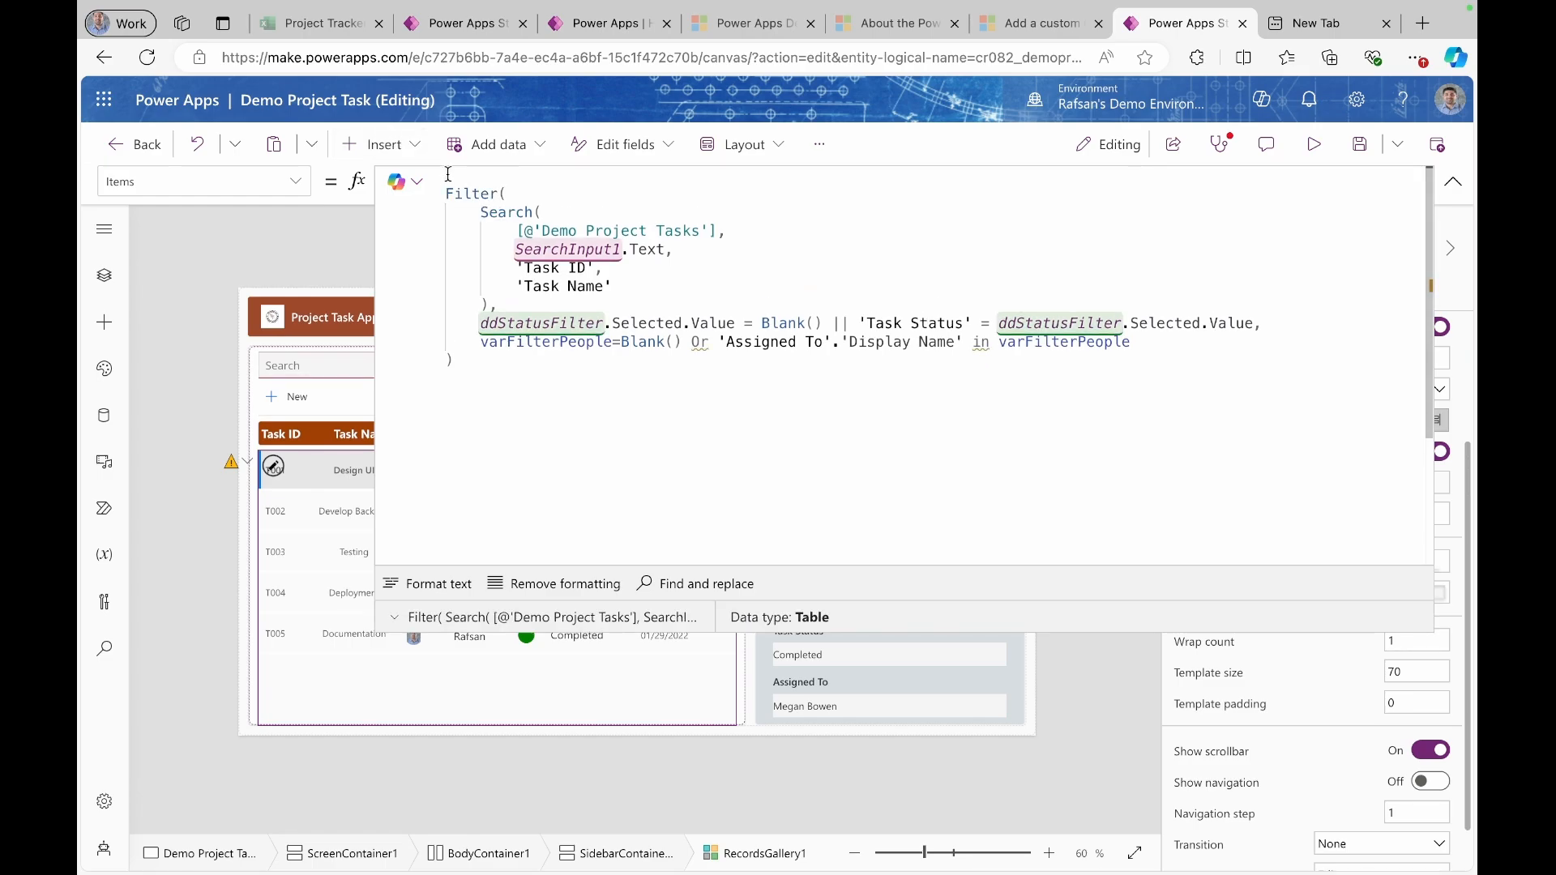
pyautogui.write('Sor')
pyautogui.click(527, 217)
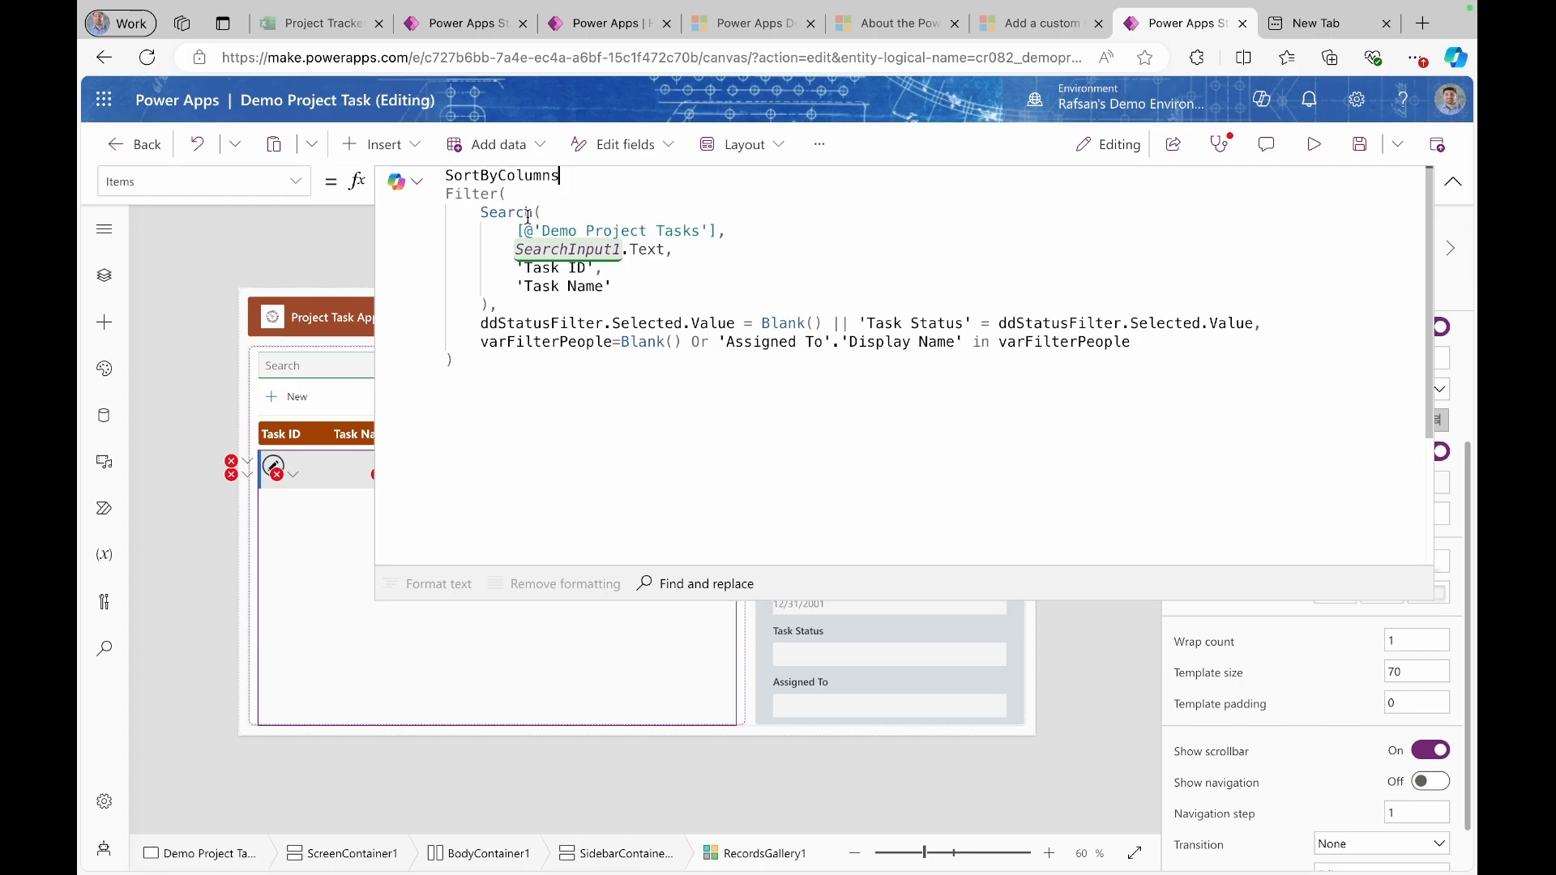
pyautogui.write('(')
pyautogui.click(507, 372)
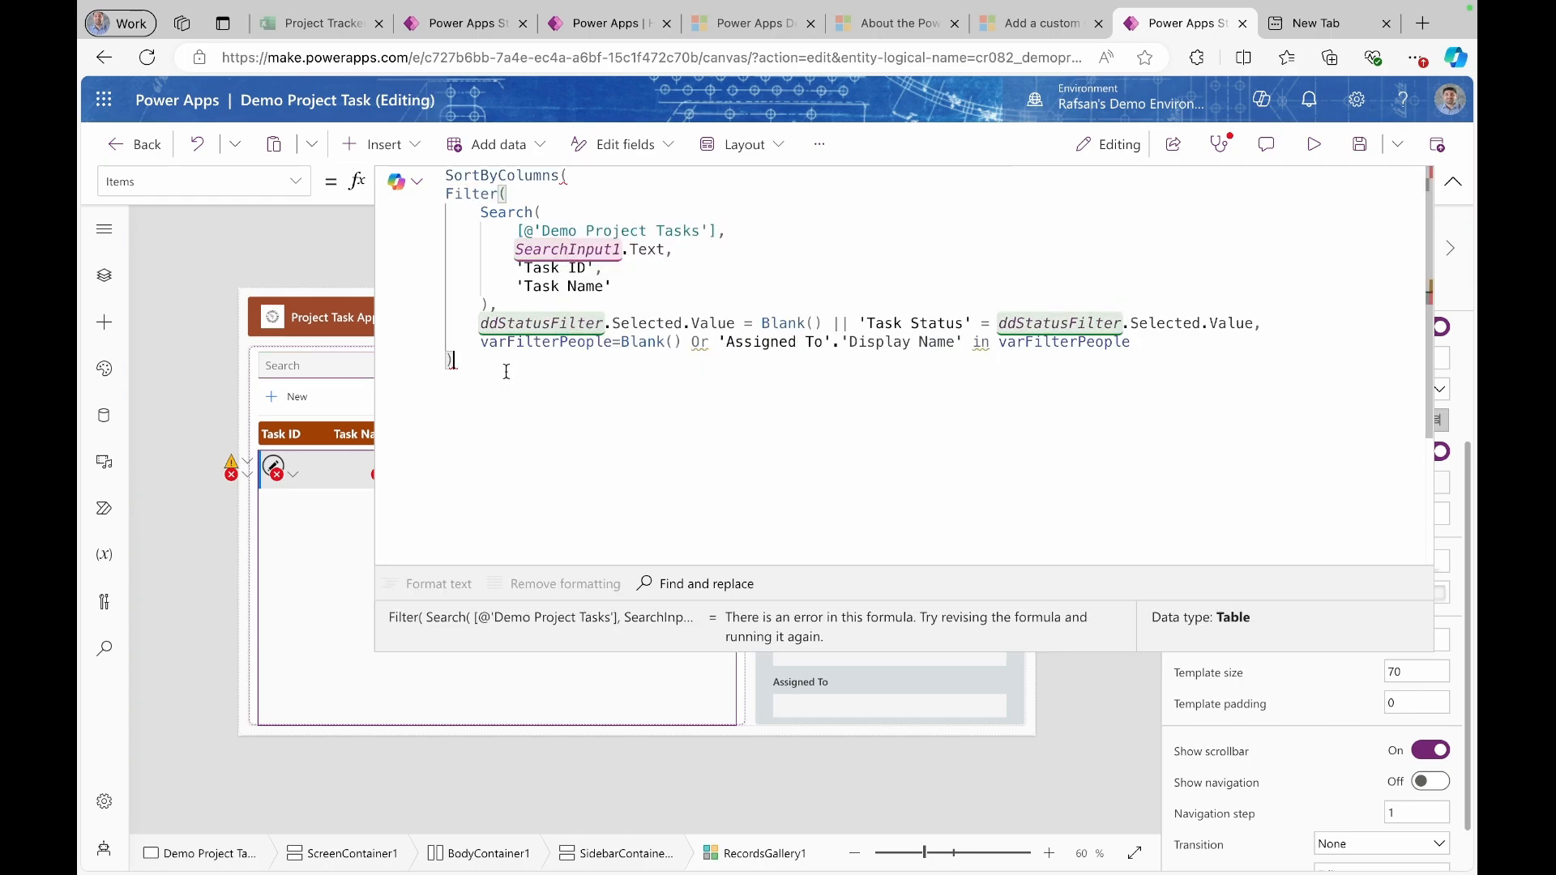
pyautogui.write(',')
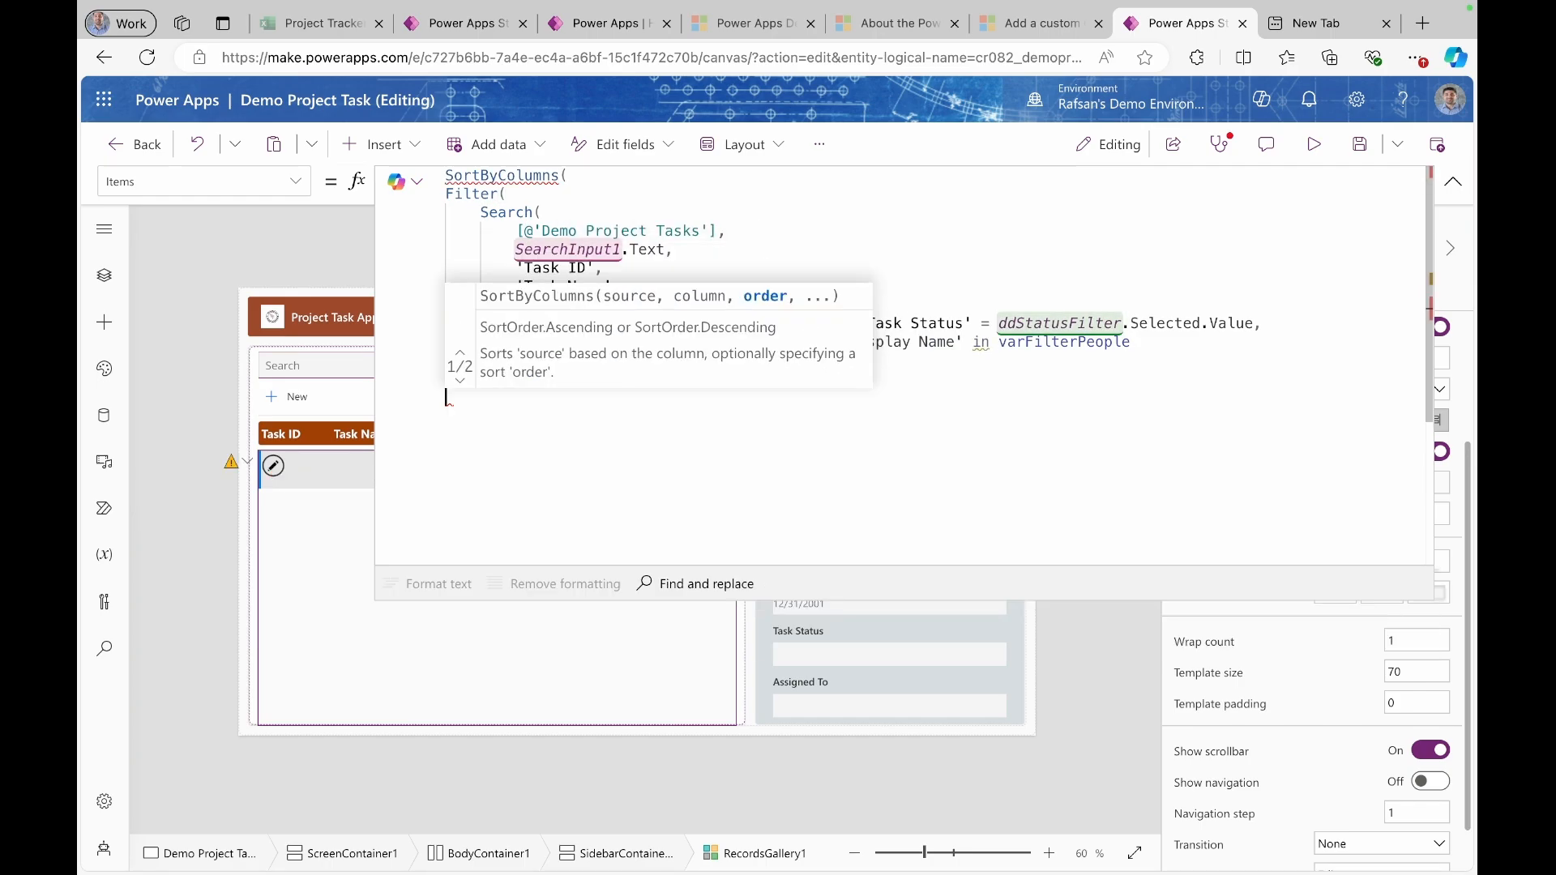
# - Add If(SortDescending1, SortOrder.Ascending, SortOrder.Descending) as the sort order and close the SortByColumns formula
pyautogui.write('I')
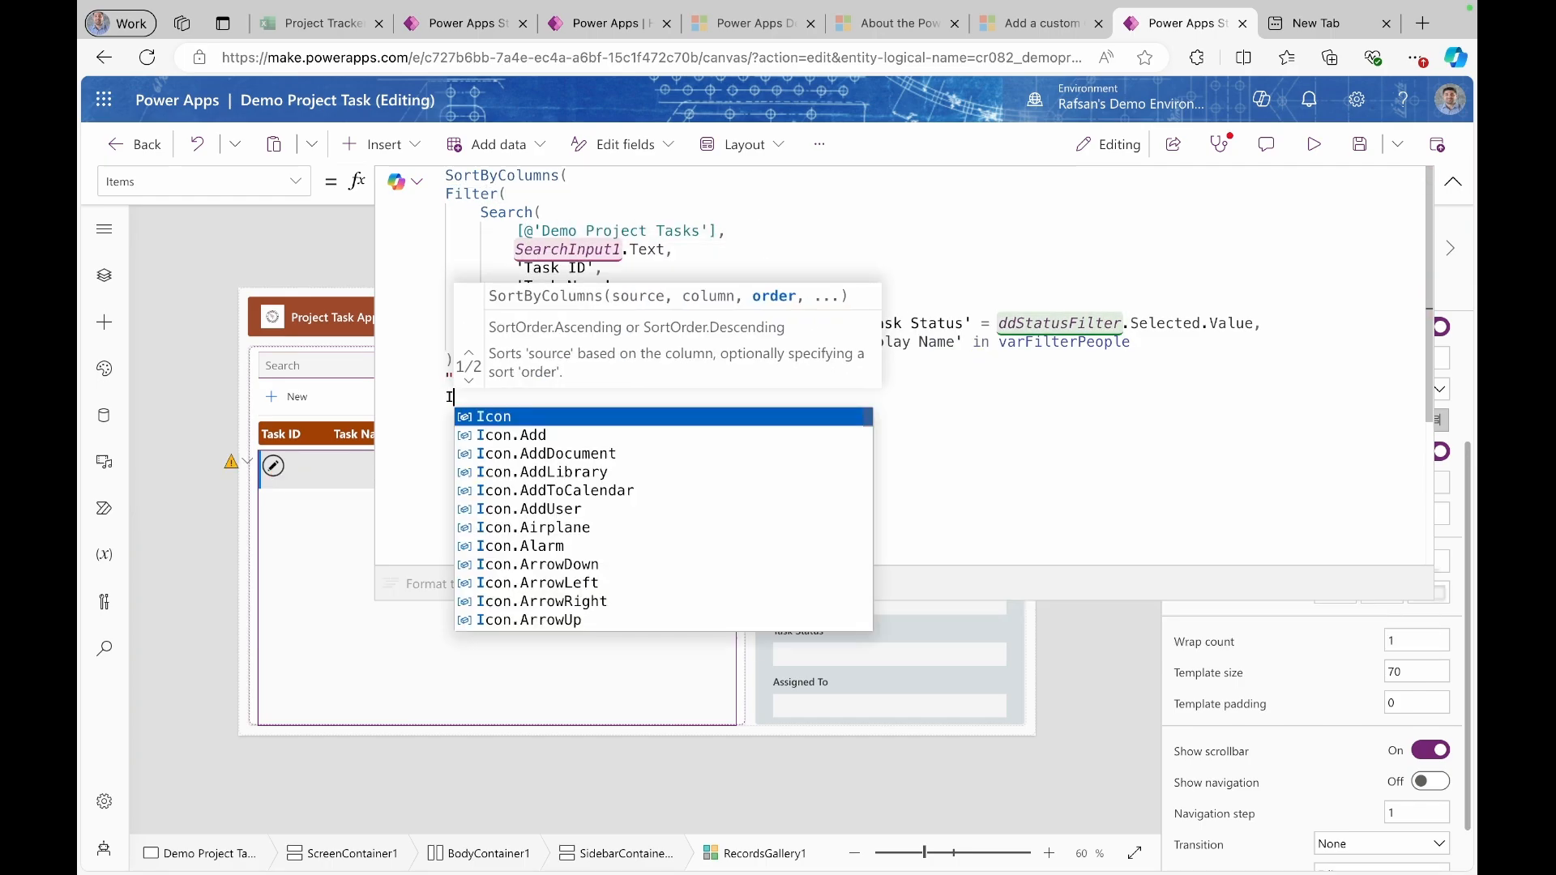
pyautogui.write('f(')
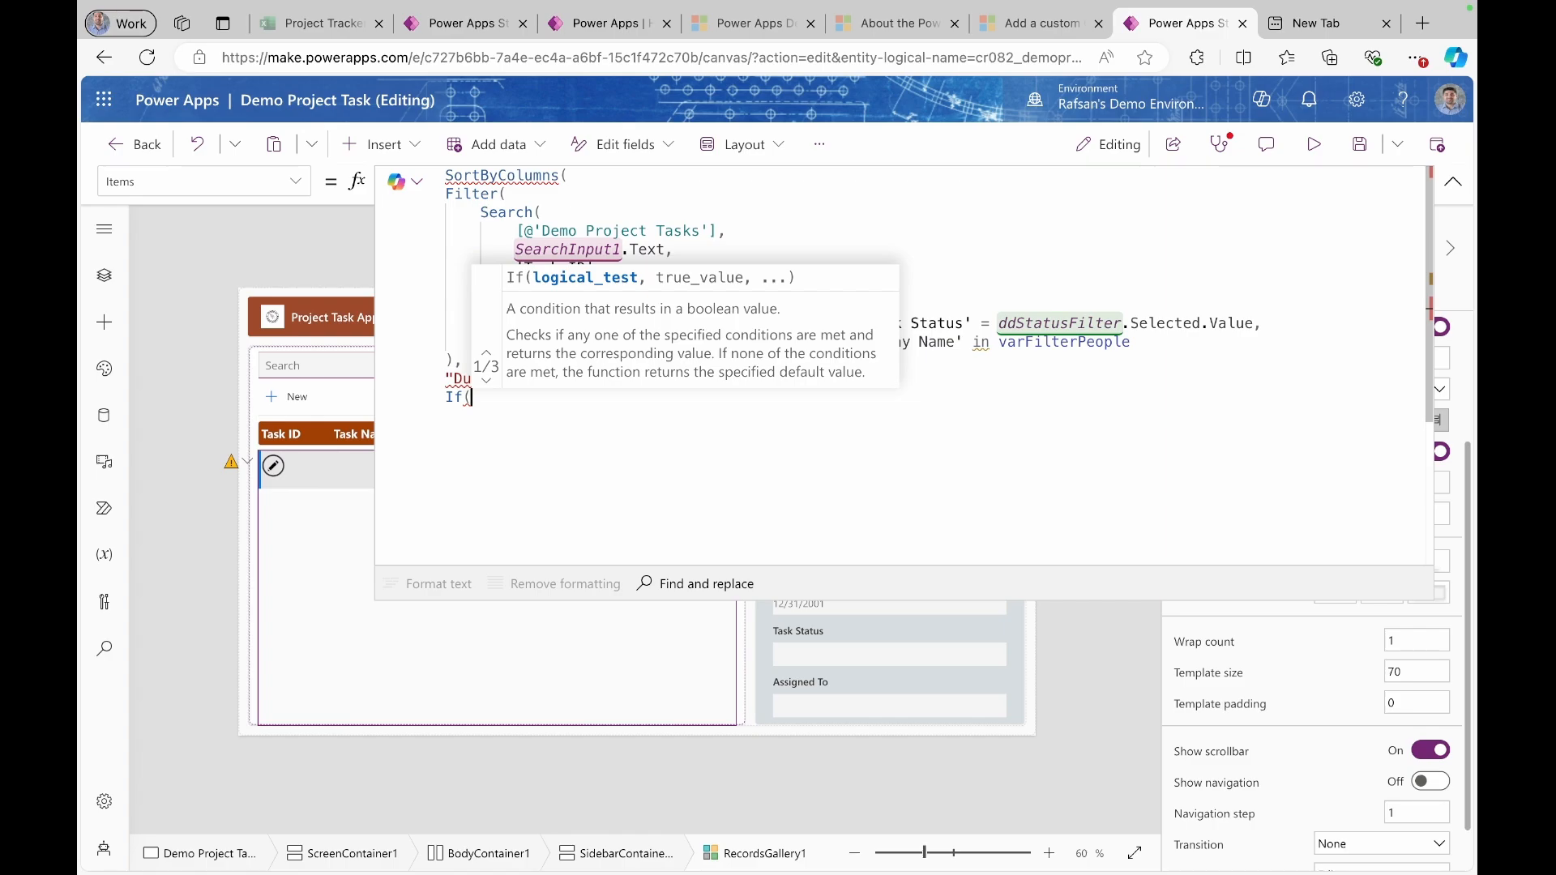
pyautogui.write('Sort')
pyautogui.click(588, 459)
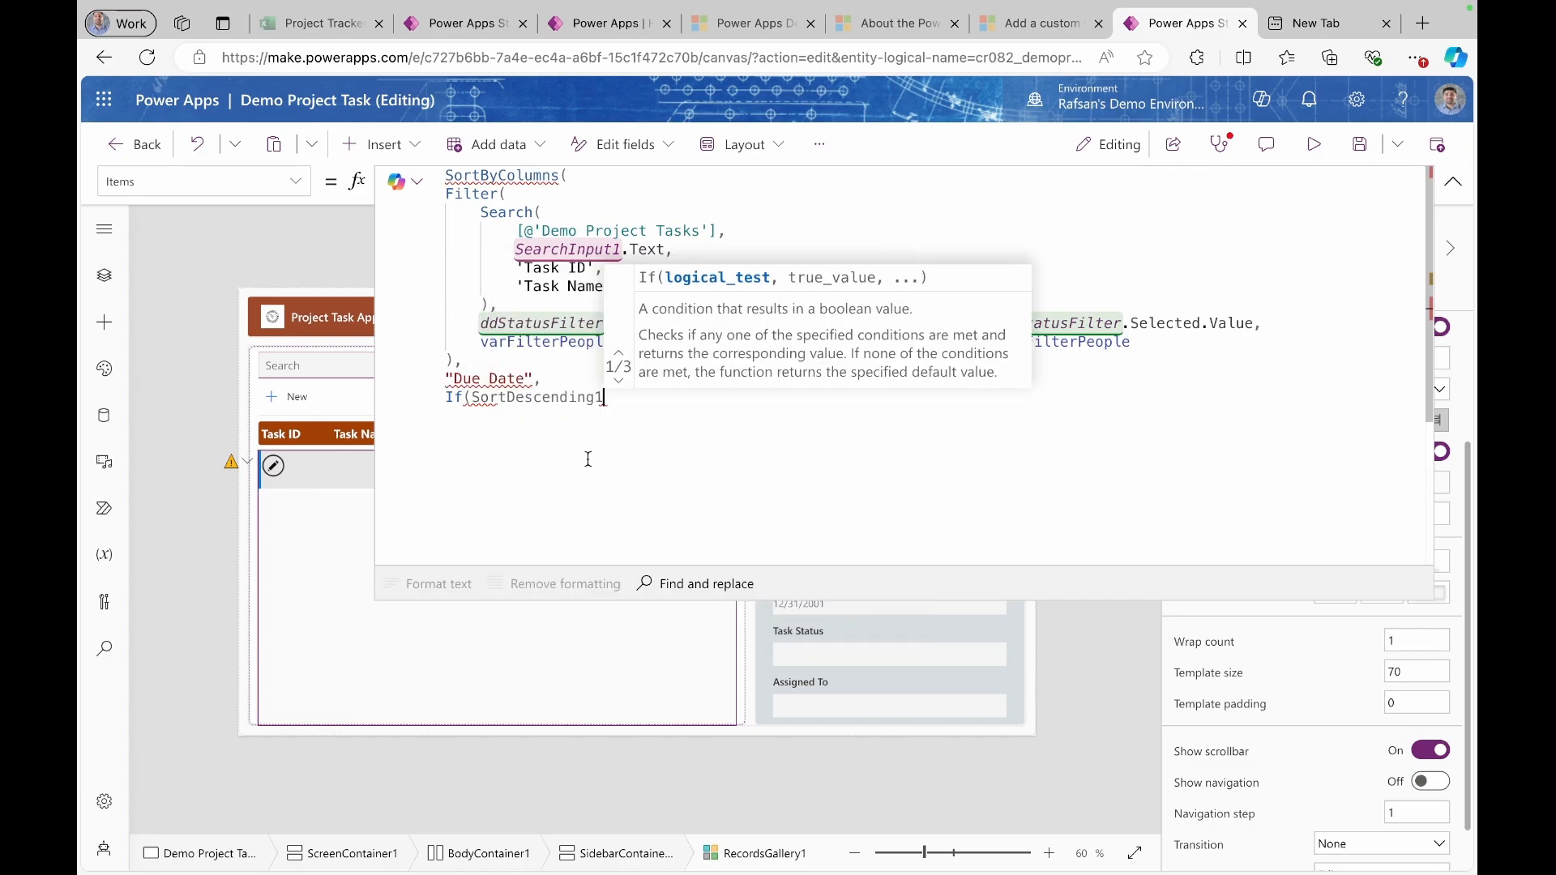
pyautogui.write(', So')
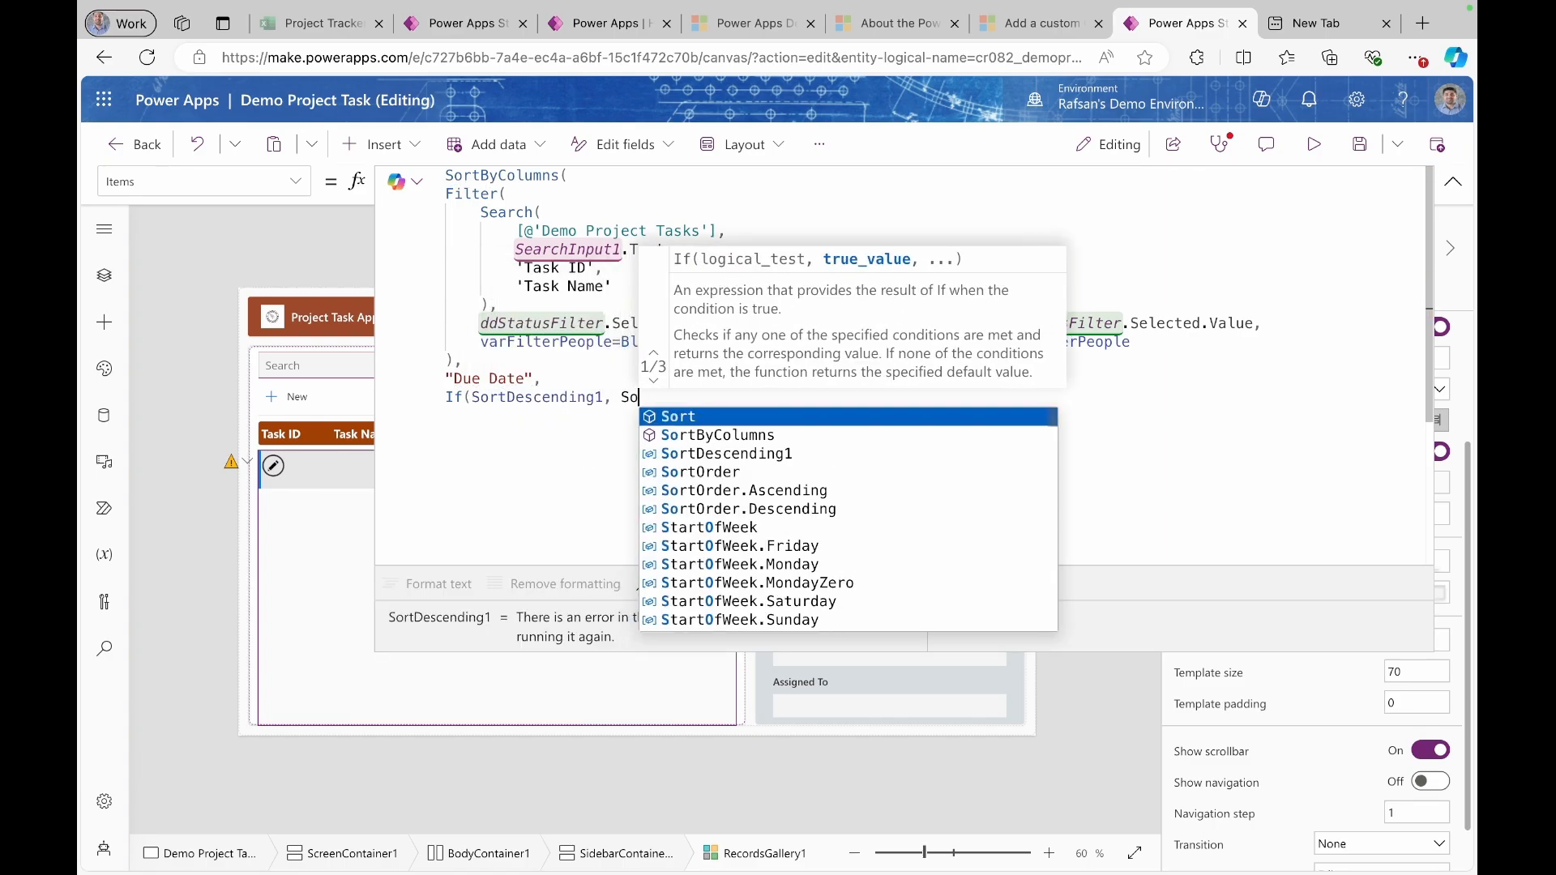
pyautogui.write('rt')
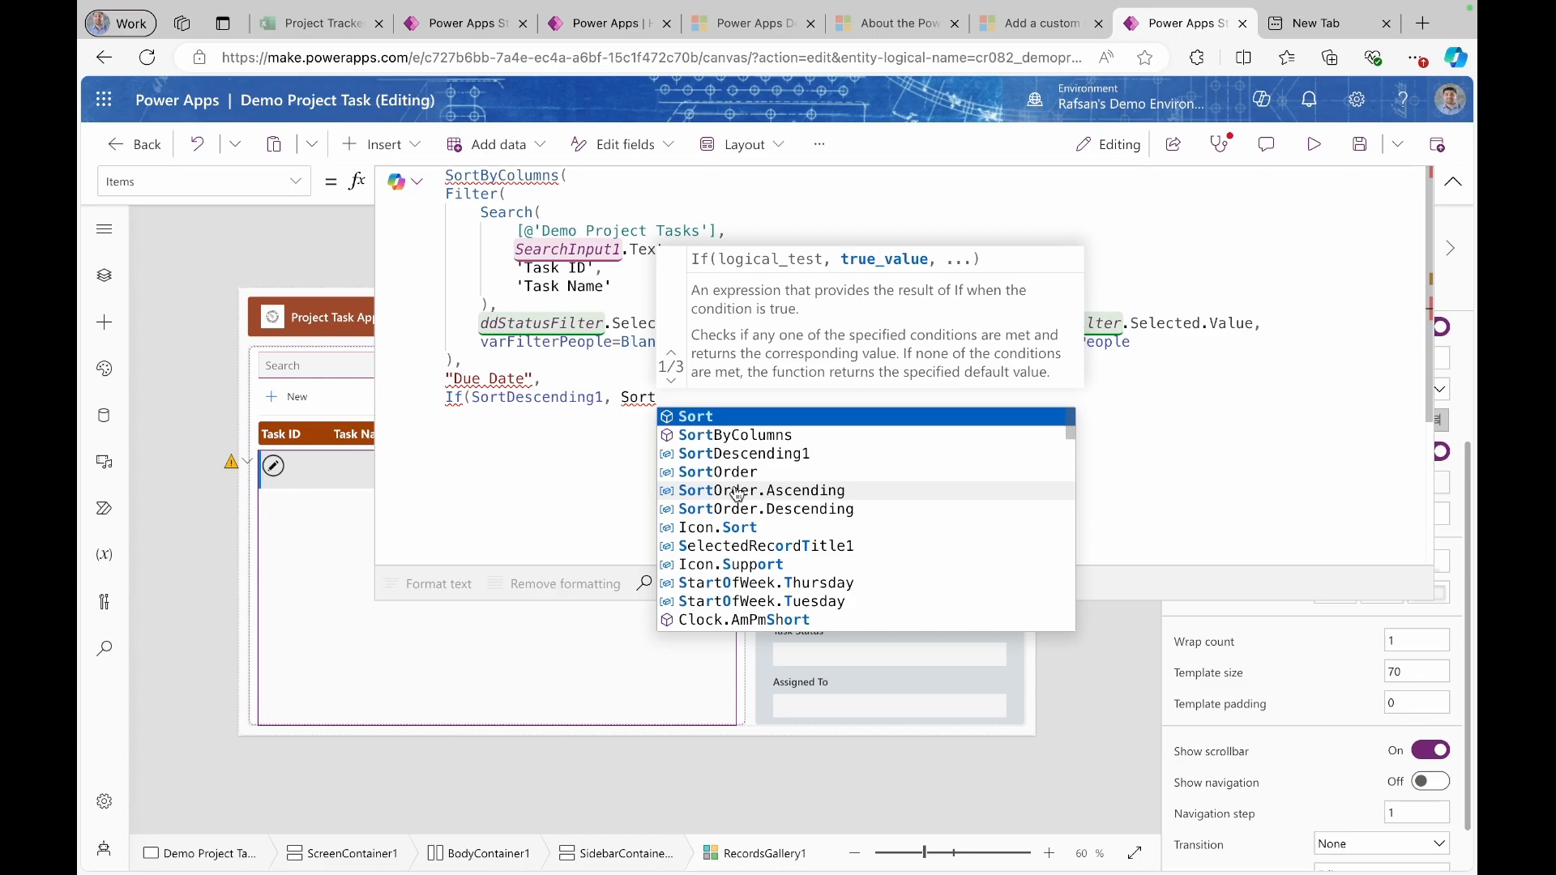
pyautogui.click(737, 492)
pyautogui.write(',')
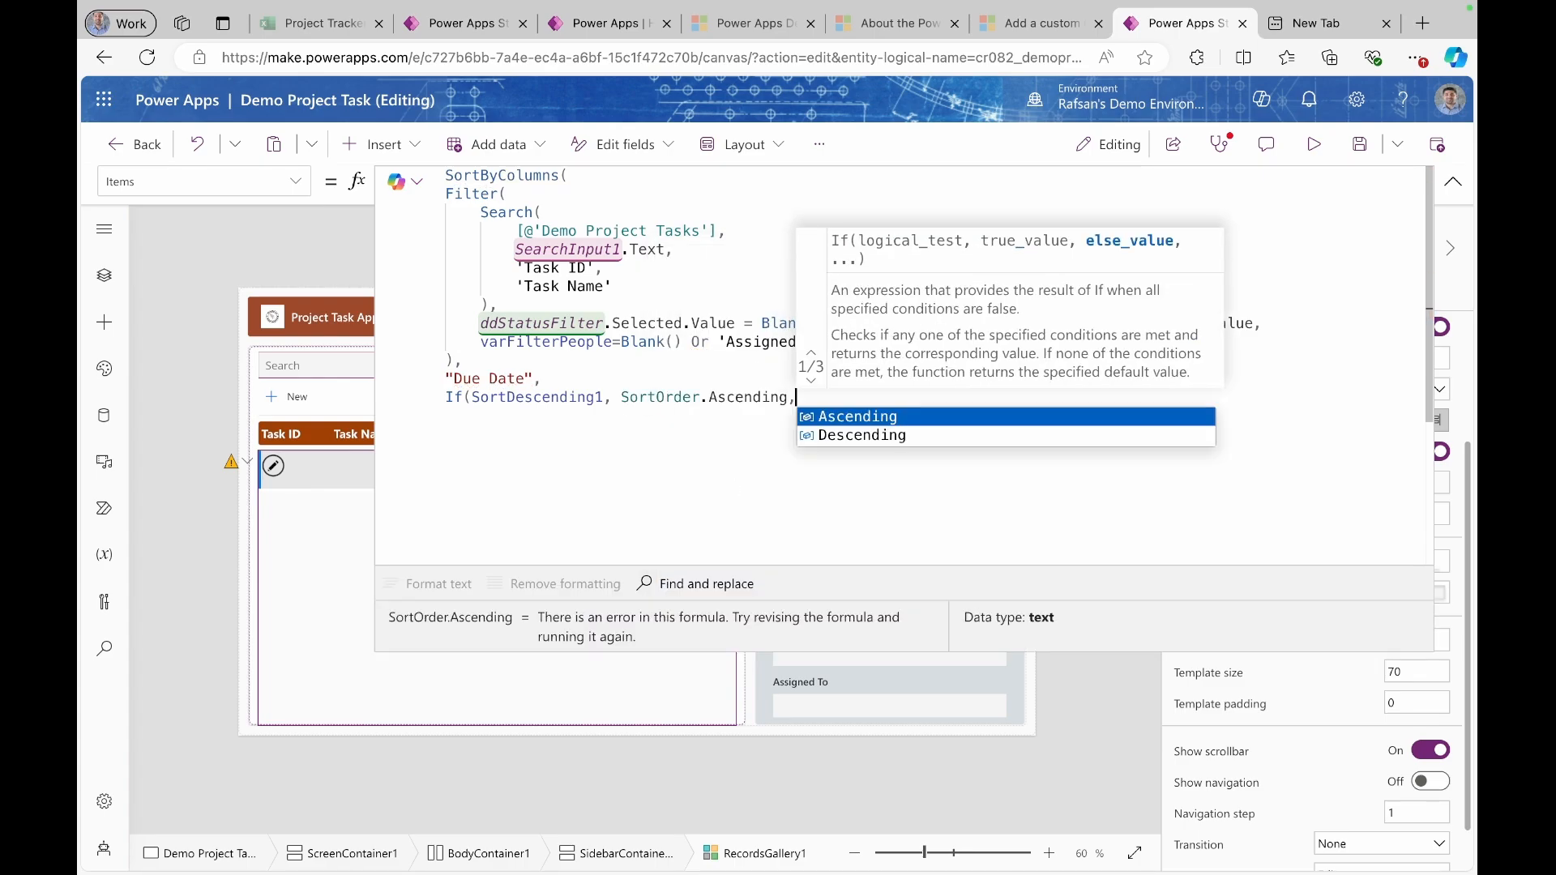
pyautogui.write(' sor')
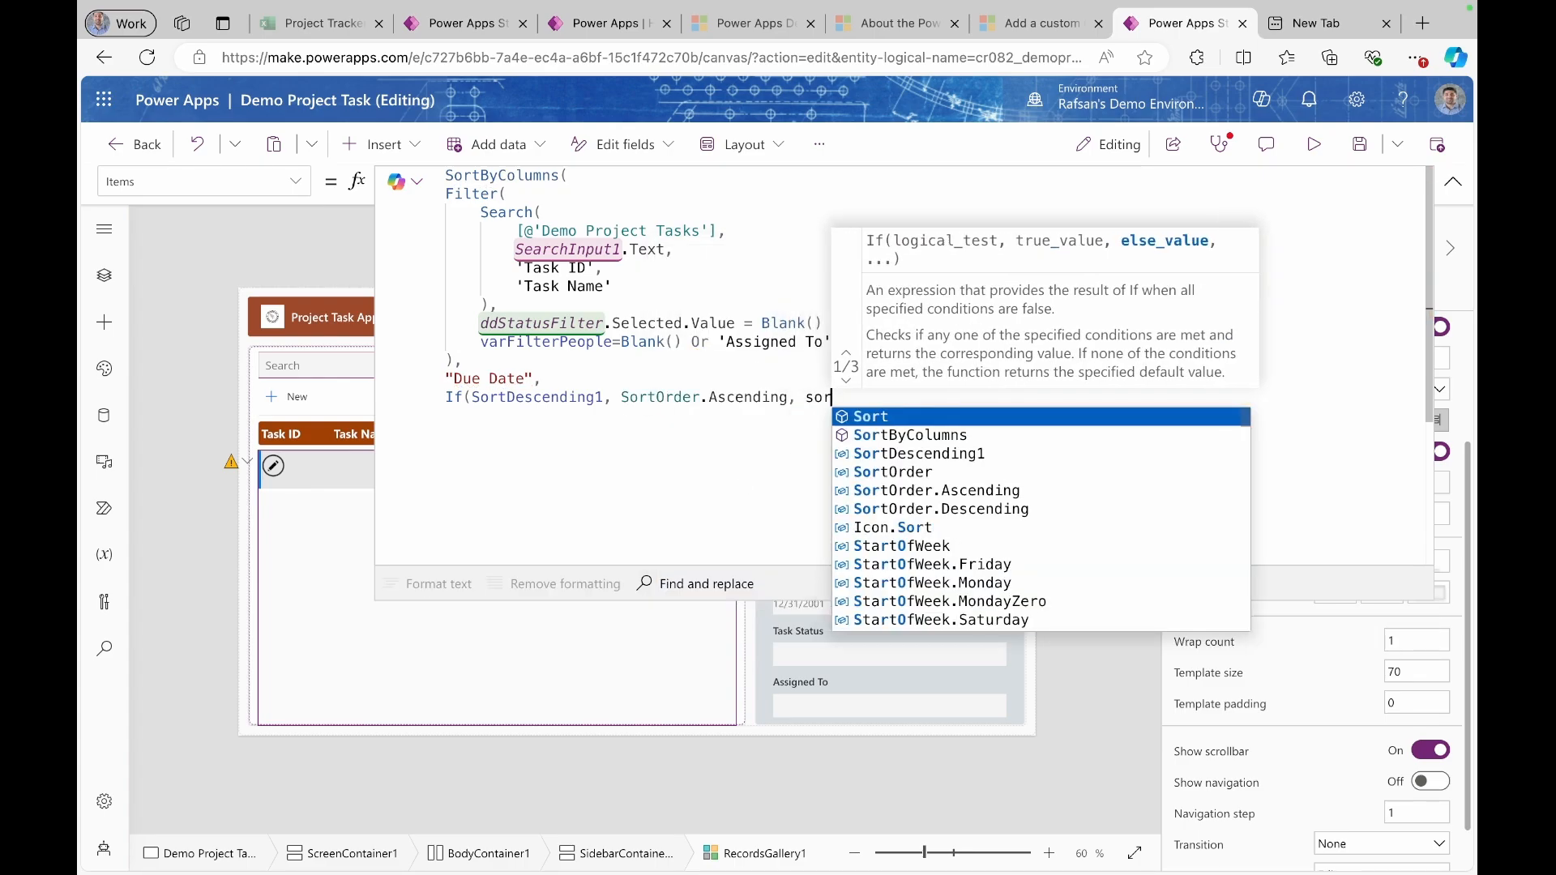
pyautogui.click(924, 509)
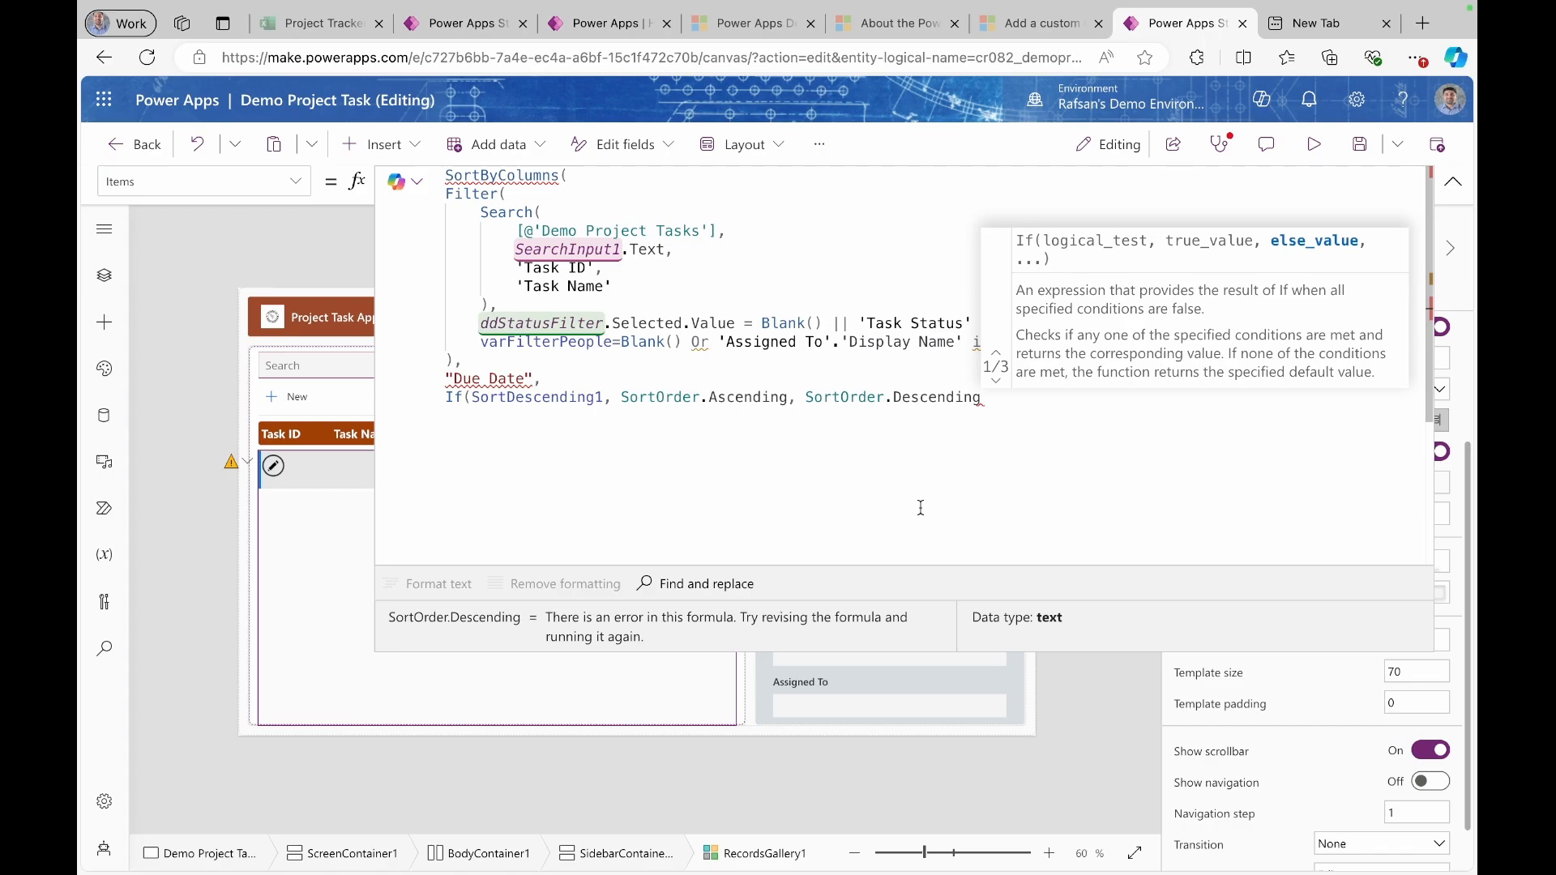
pyautogui.write('))')
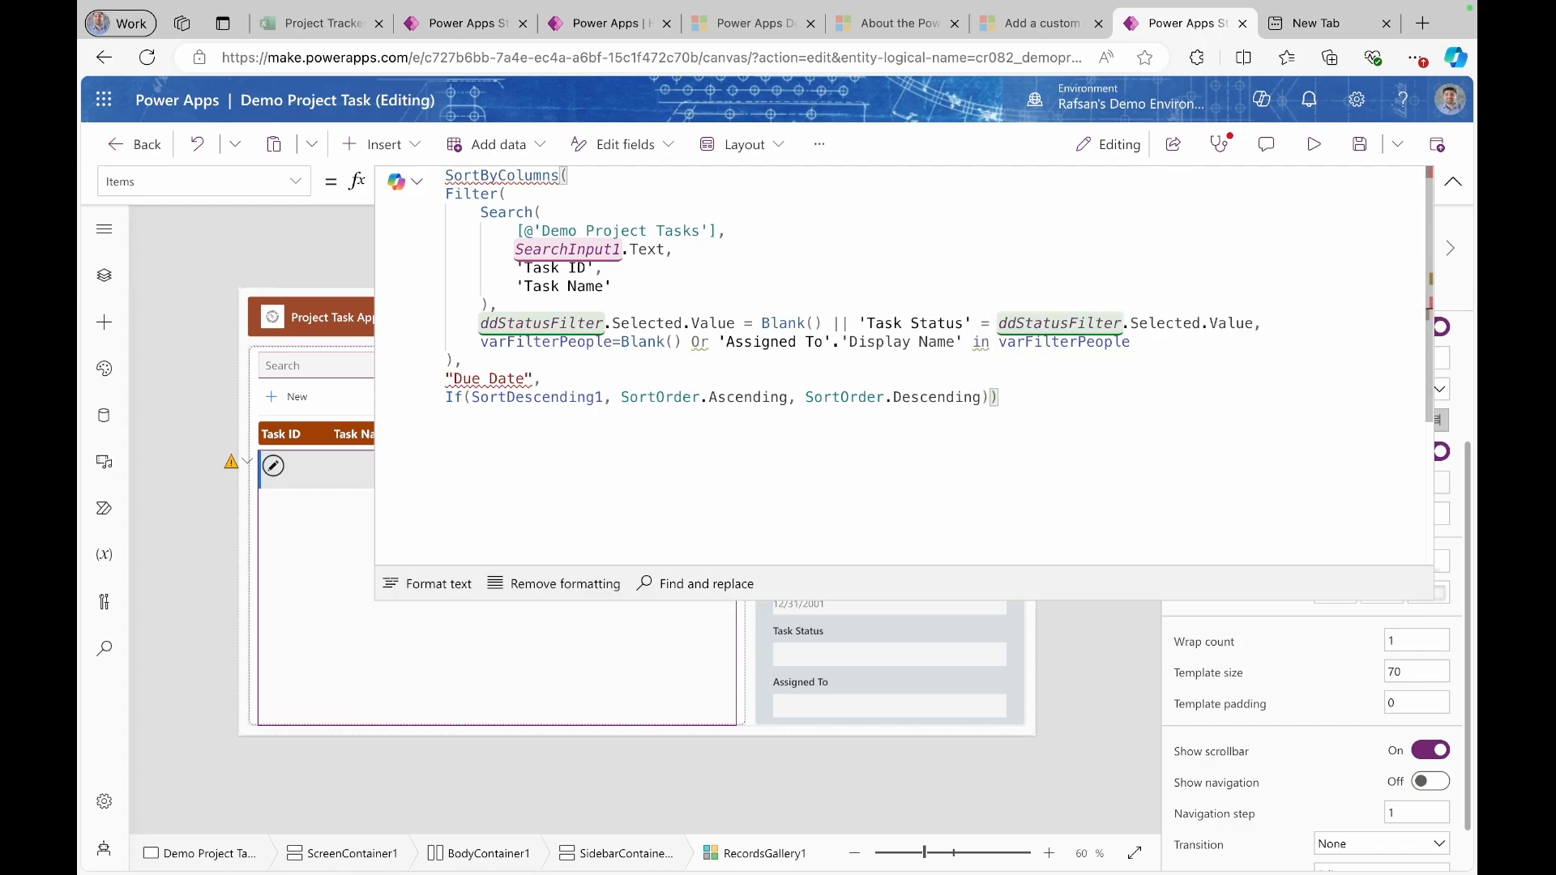
# - Replace the sort column in the records gallery's SortByColumns formula with "cr082_taskstatus"
pyautogui.moveTo(539, 372)
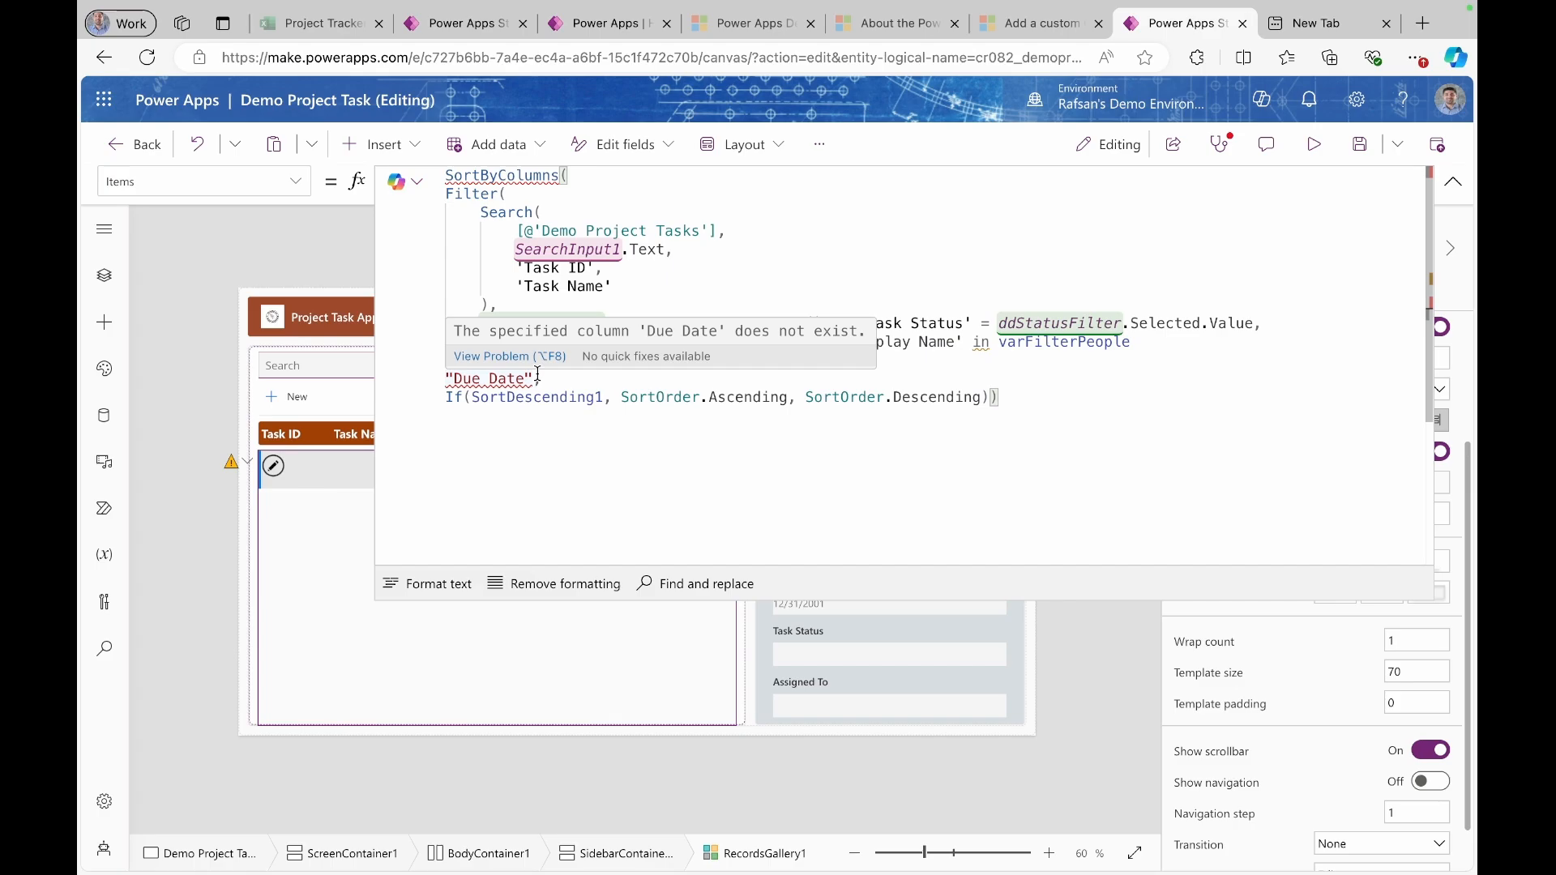
pyautogui.moveTo(536, 378); pyautogui.dragTo(447, 378)
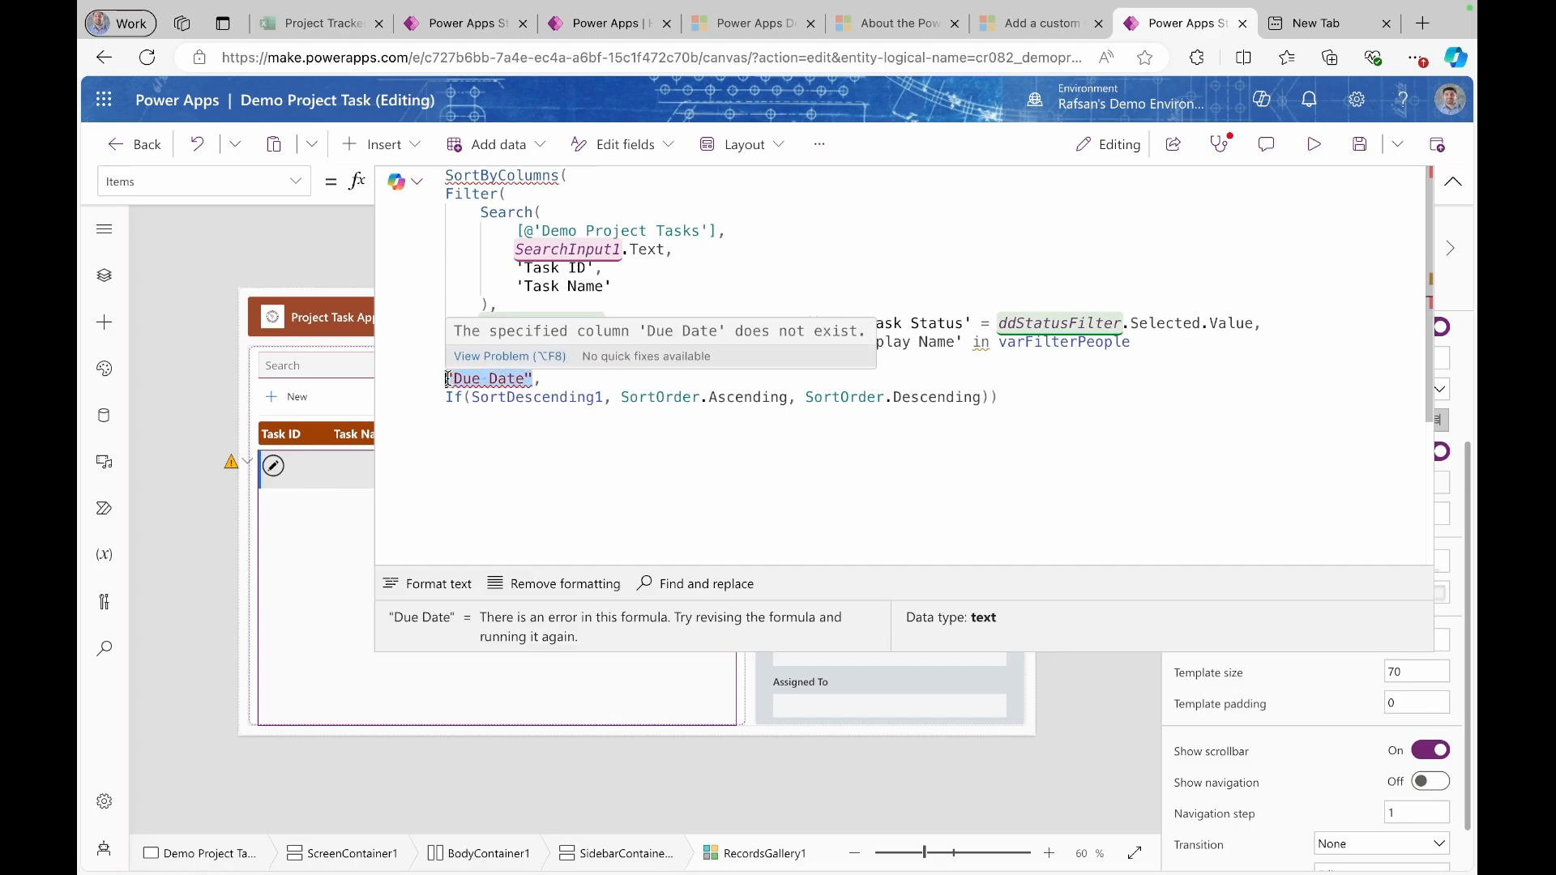
pyautogui.write('cr')
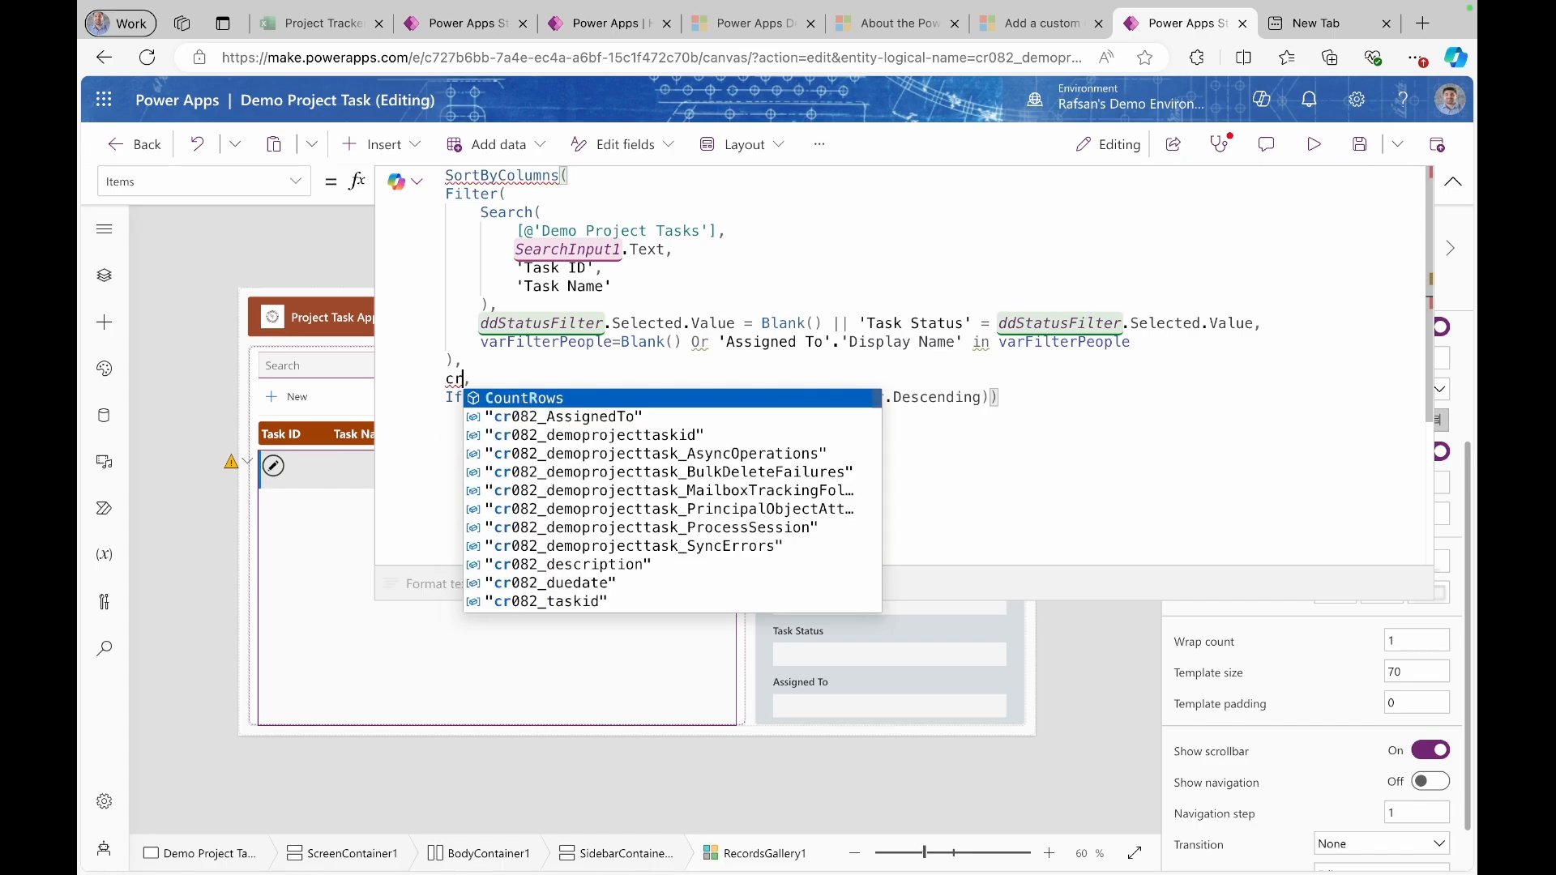
pyautogui.write('08')
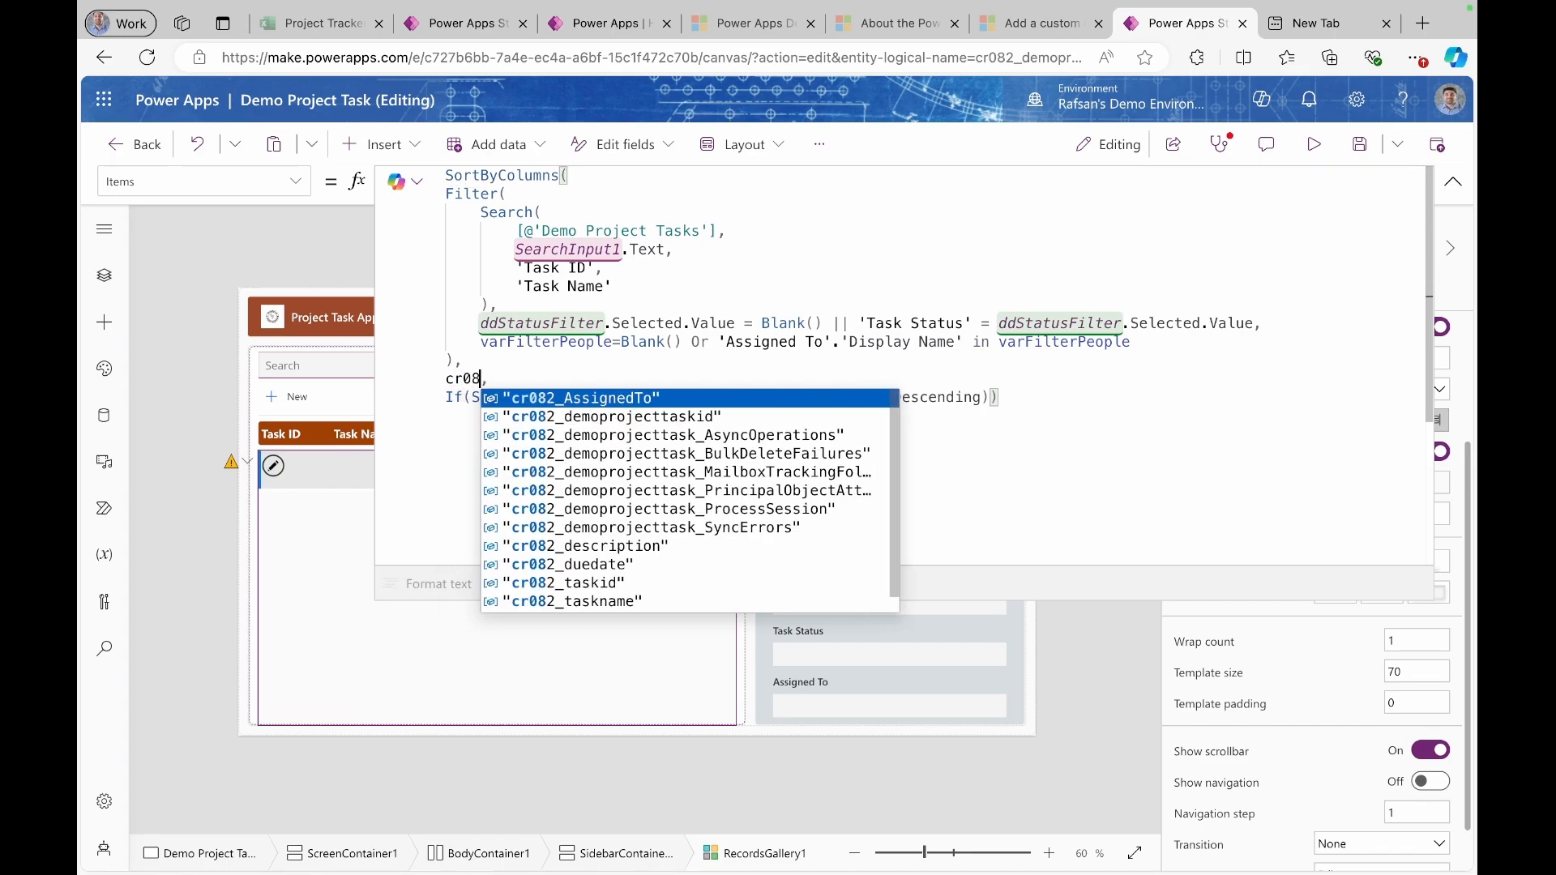
pyautogui.write('2')
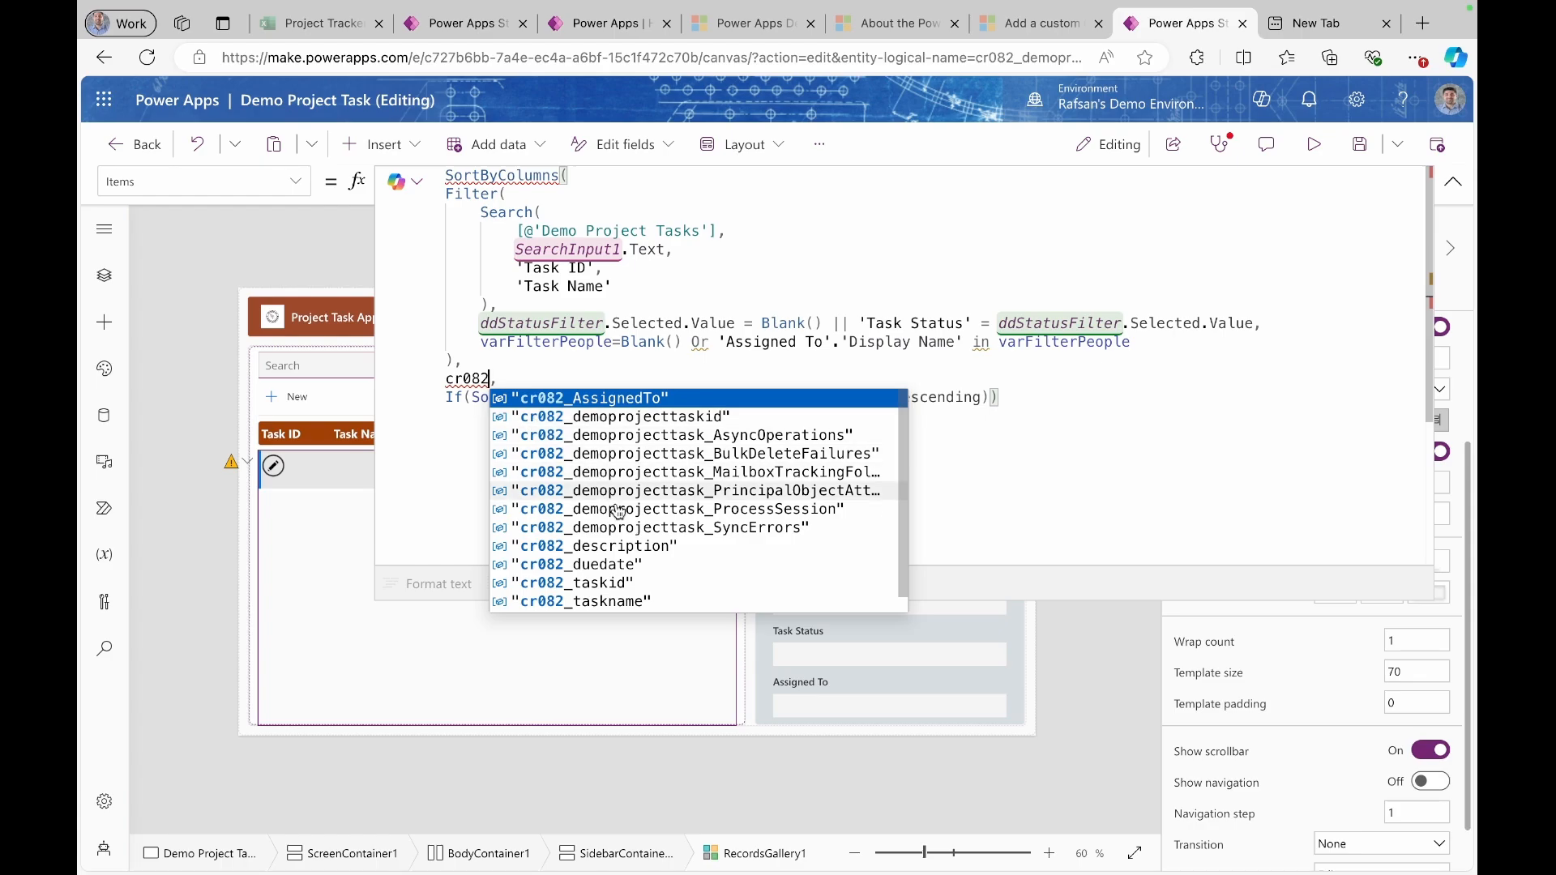
pyautogui.scroll(-1, 620, 519)
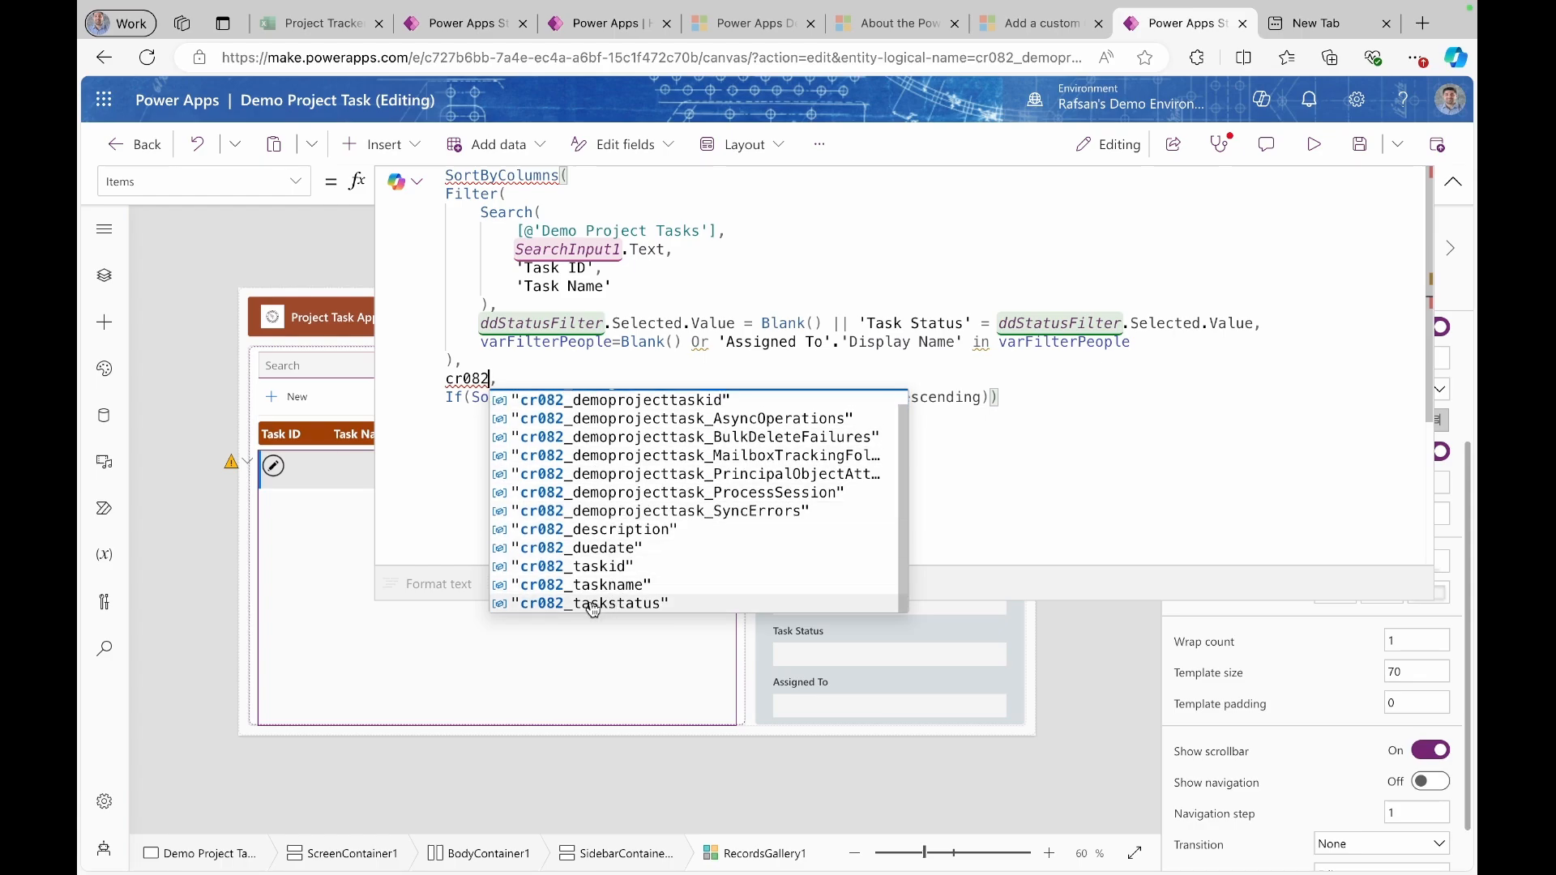
pyautogui.click(672, 605)
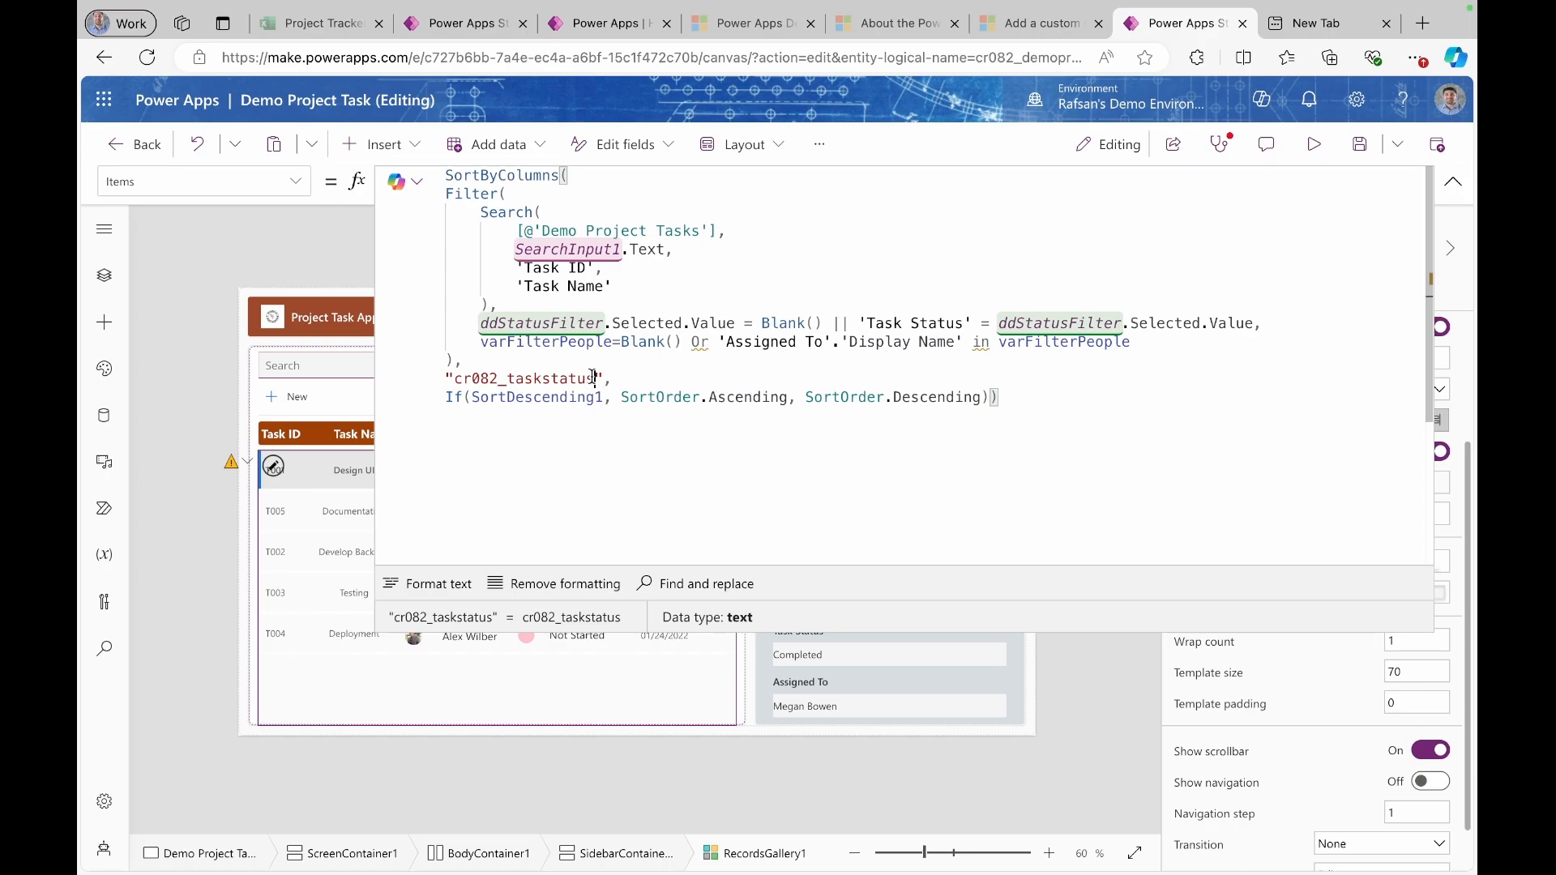
pyautogui.moveTo(595, 378); pyautogui.dragTo(458, 373)
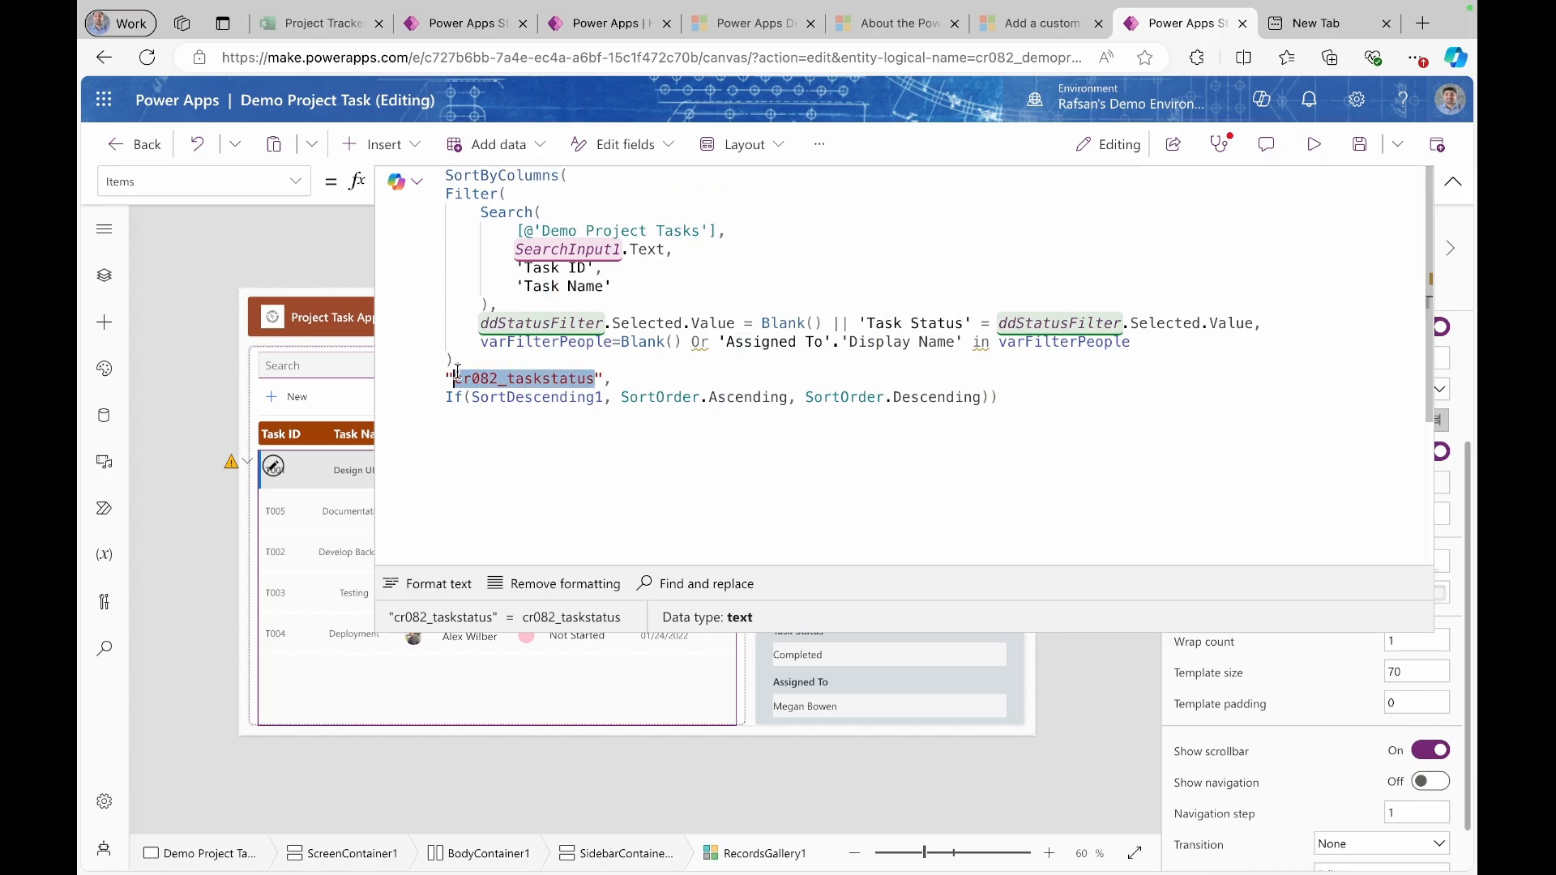
# - Preview the app and toggle the sort icon to check the order of the tasks by status
pyautogui.click(1315, 145)
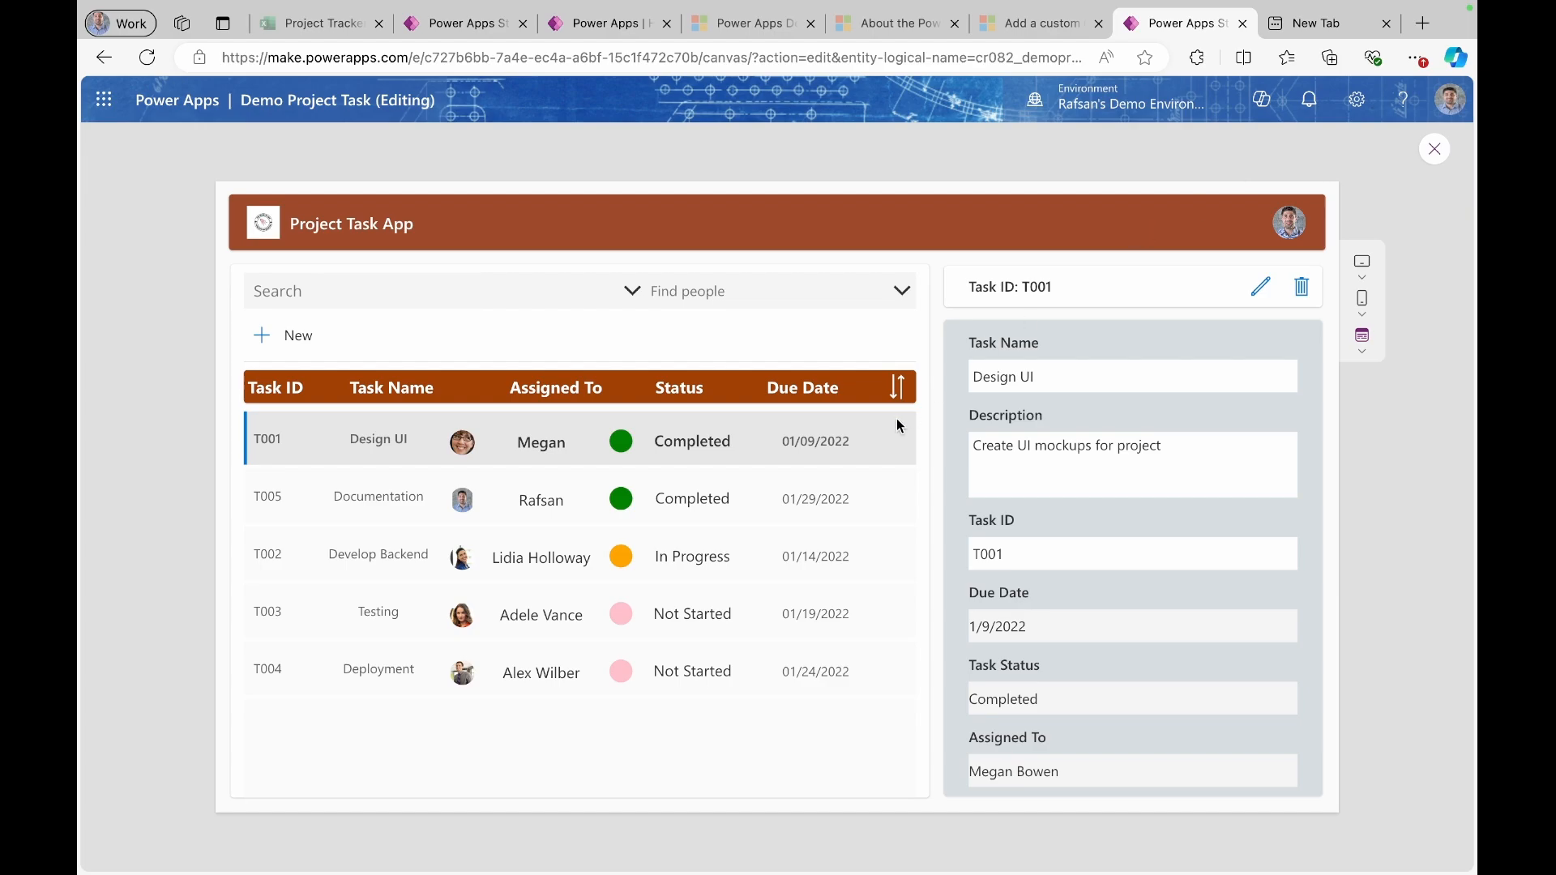
pyautogui.click(899, 393)
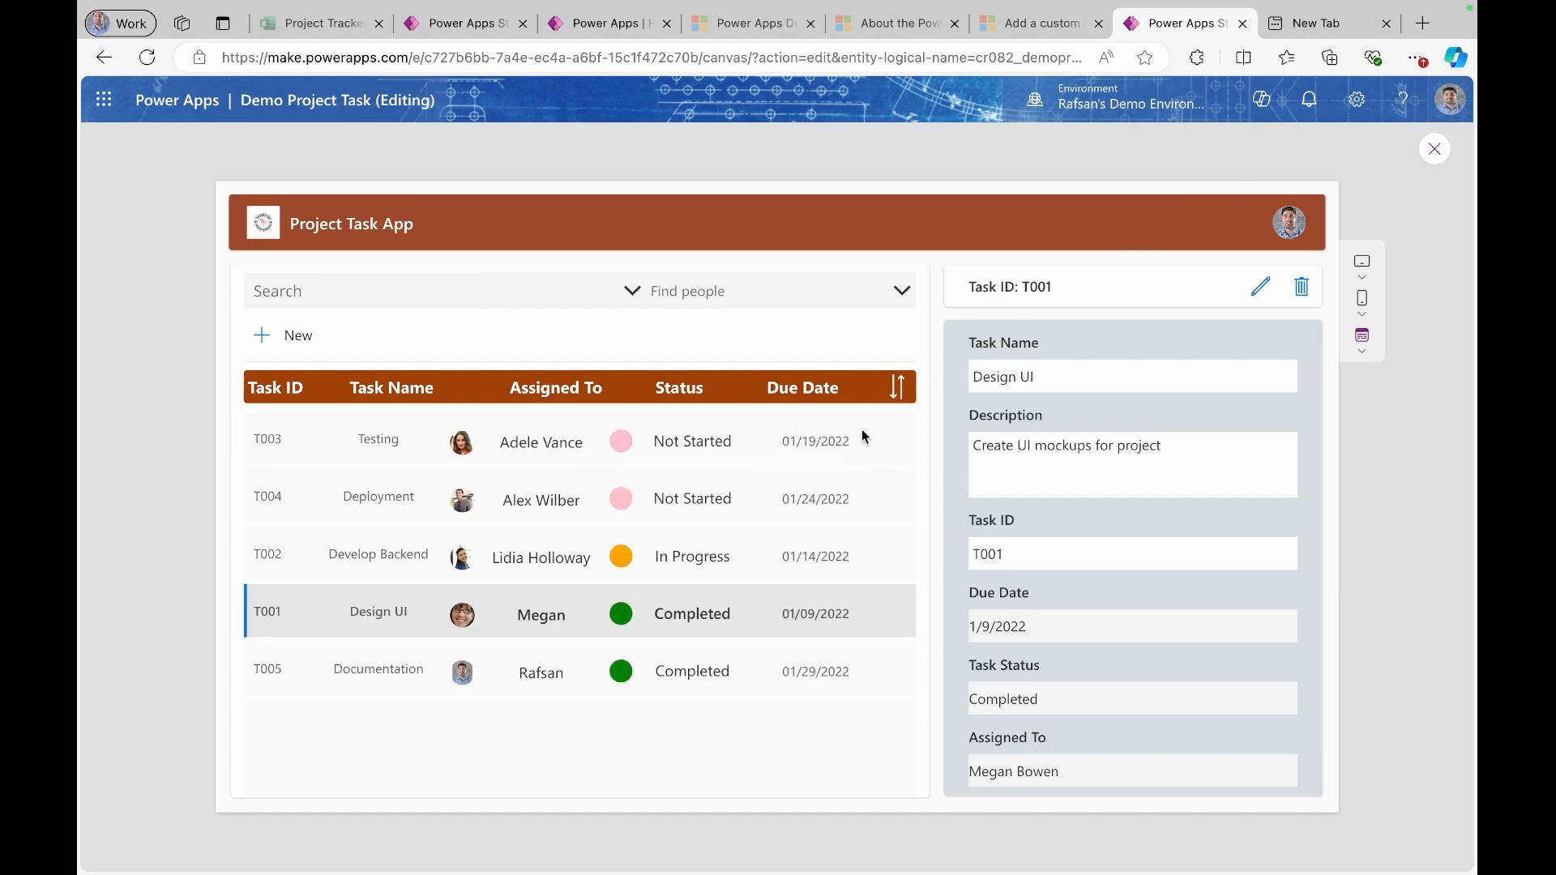
pyautogui.click(757, 396)
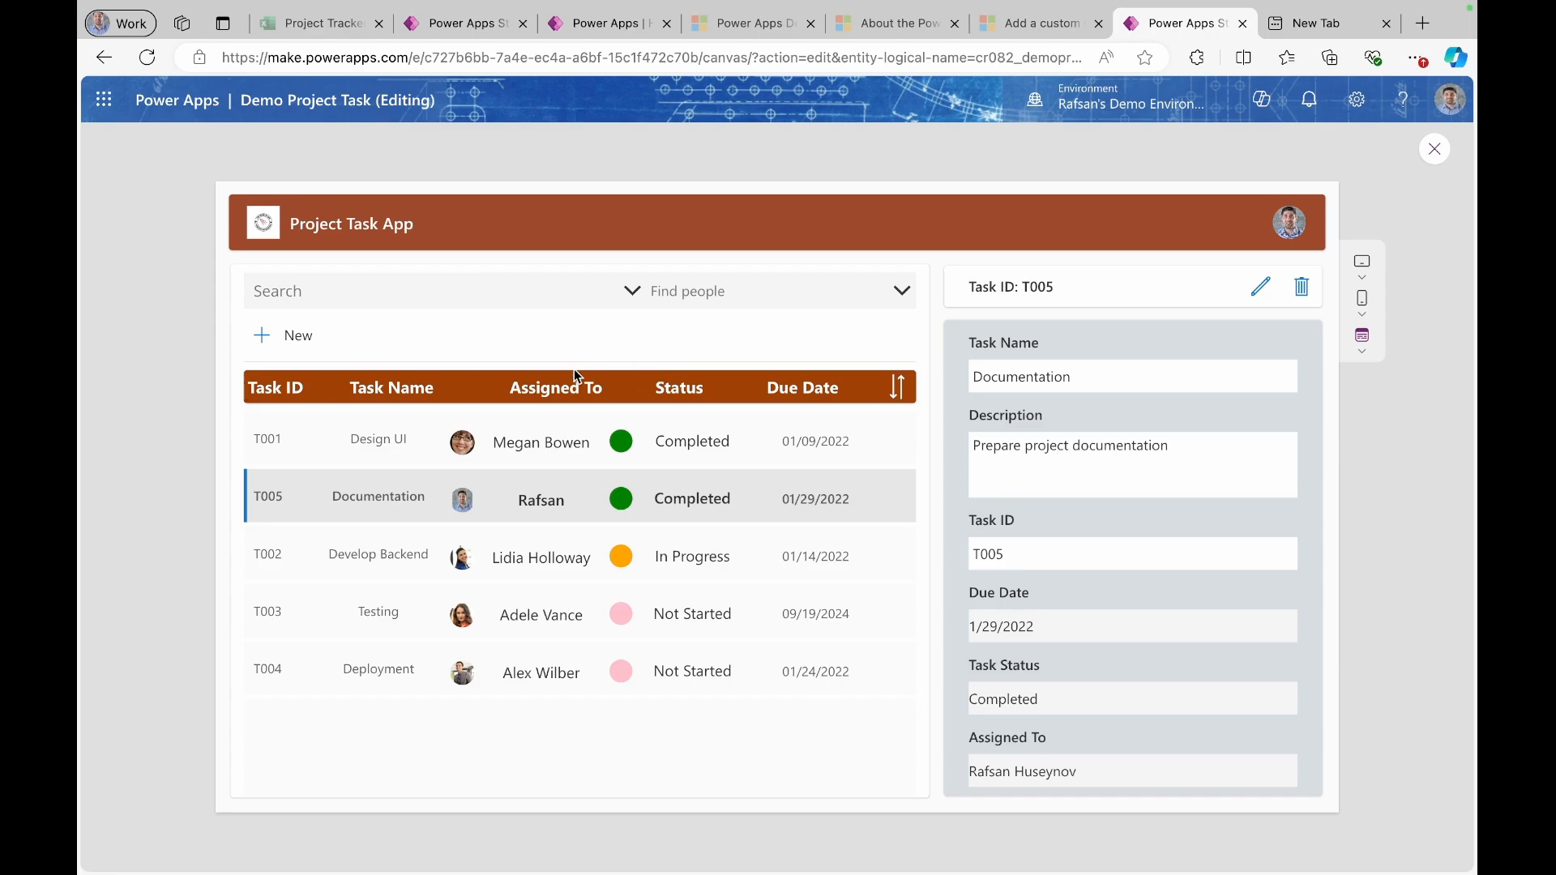
pyautogui.click(1439, 151)
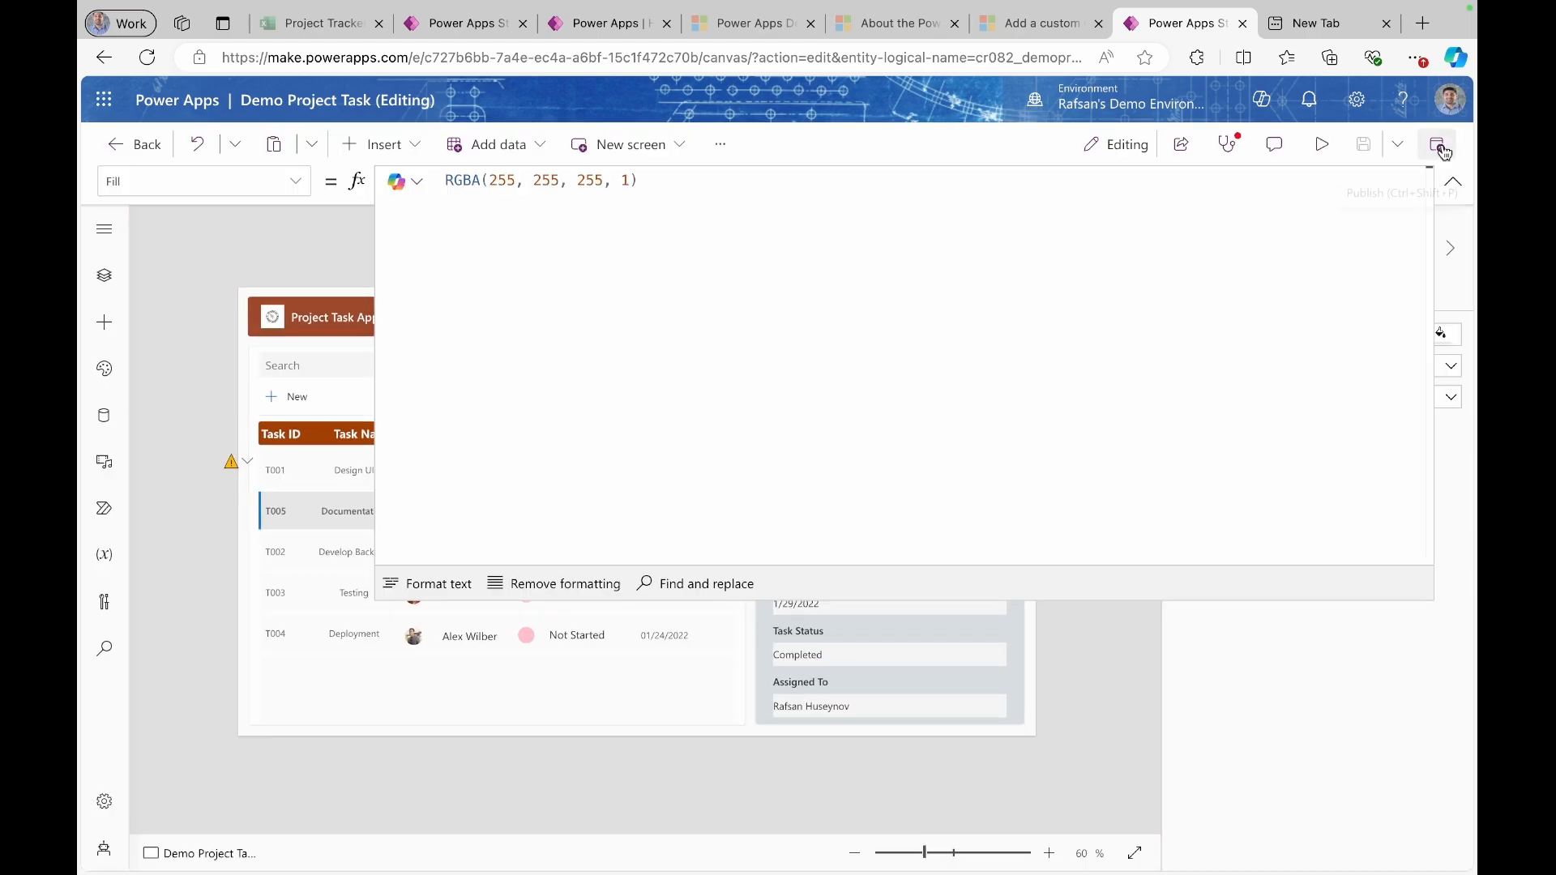
# - Insert a modern button into SelectedRecordHeaderContainer1, beside the edit and delete icons
pyautogui.click(1455, 187)
pyautogui.click(861, 363)
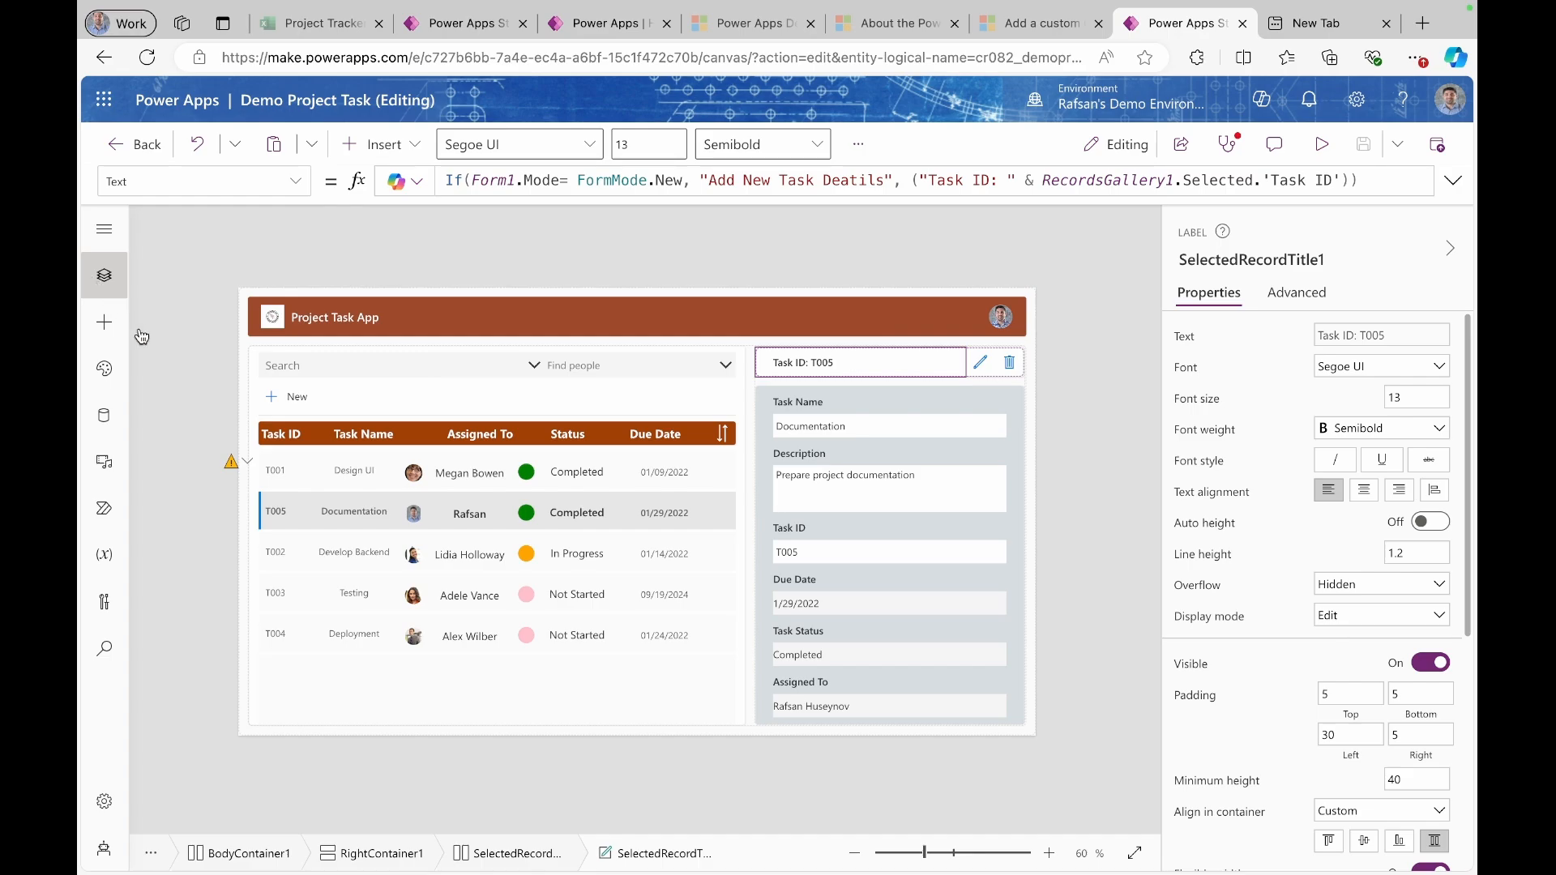
pyautogui.click(104, 277)
pyautogui.click(104, 277)
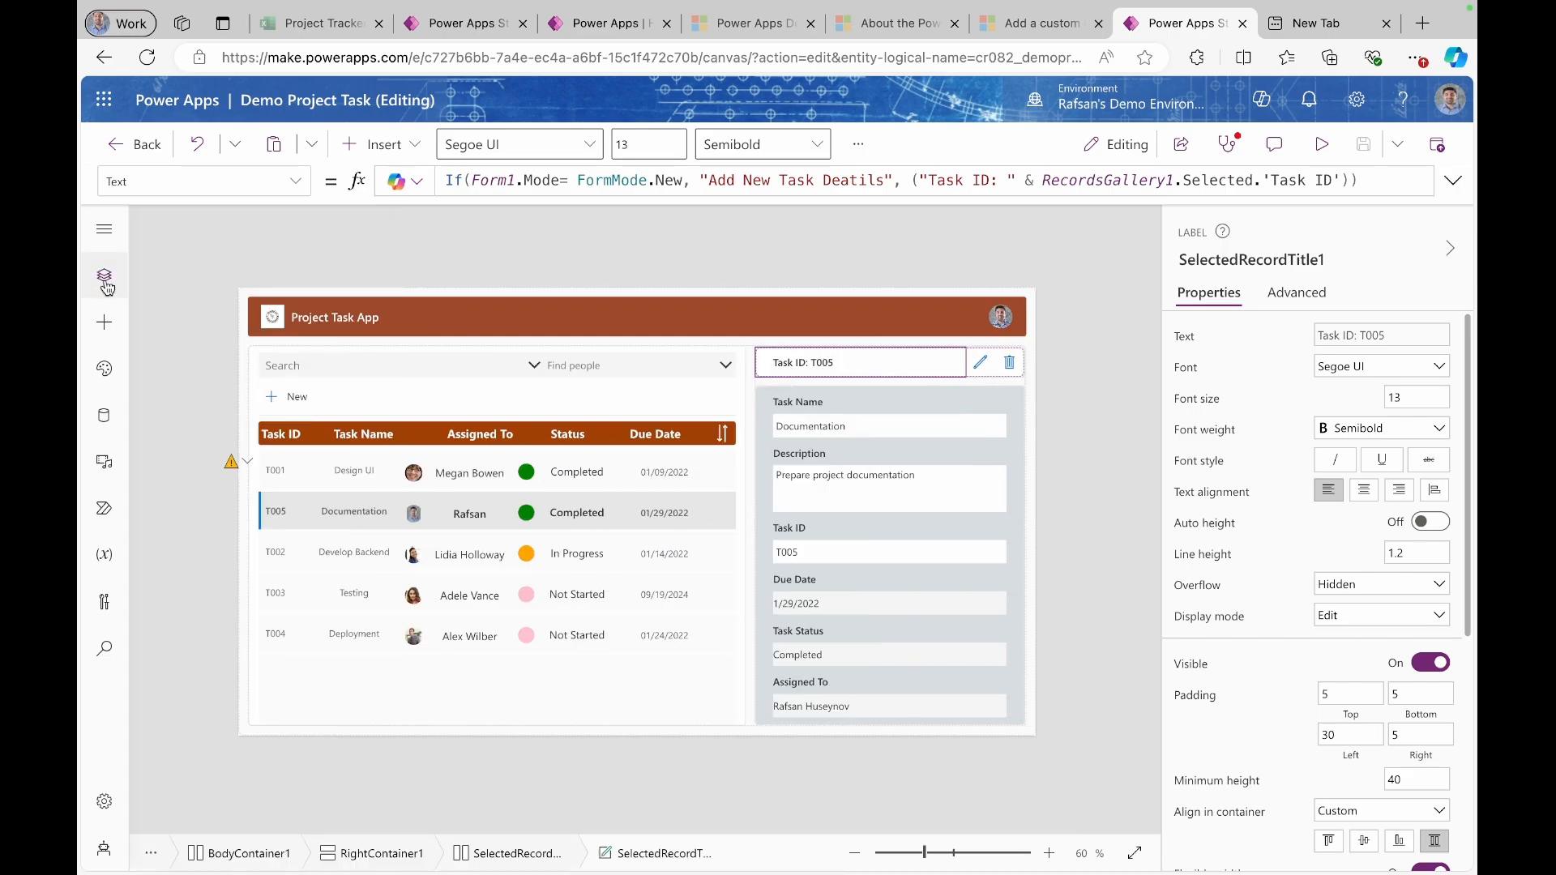
pyautogui.click(104, 276)
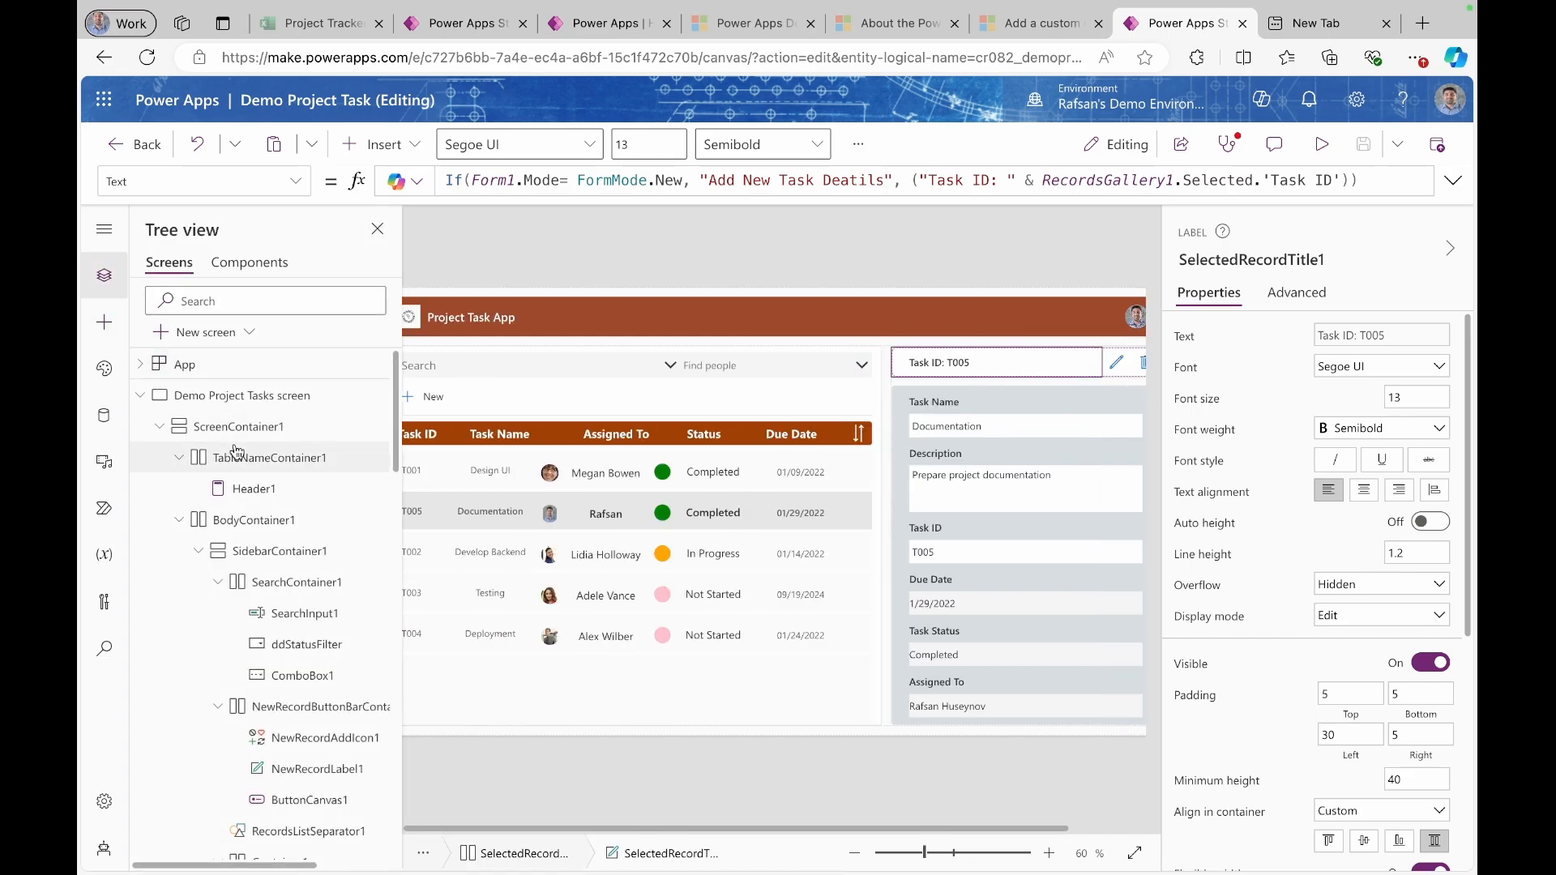
pyautogui.scroll(-10, 234, 456)
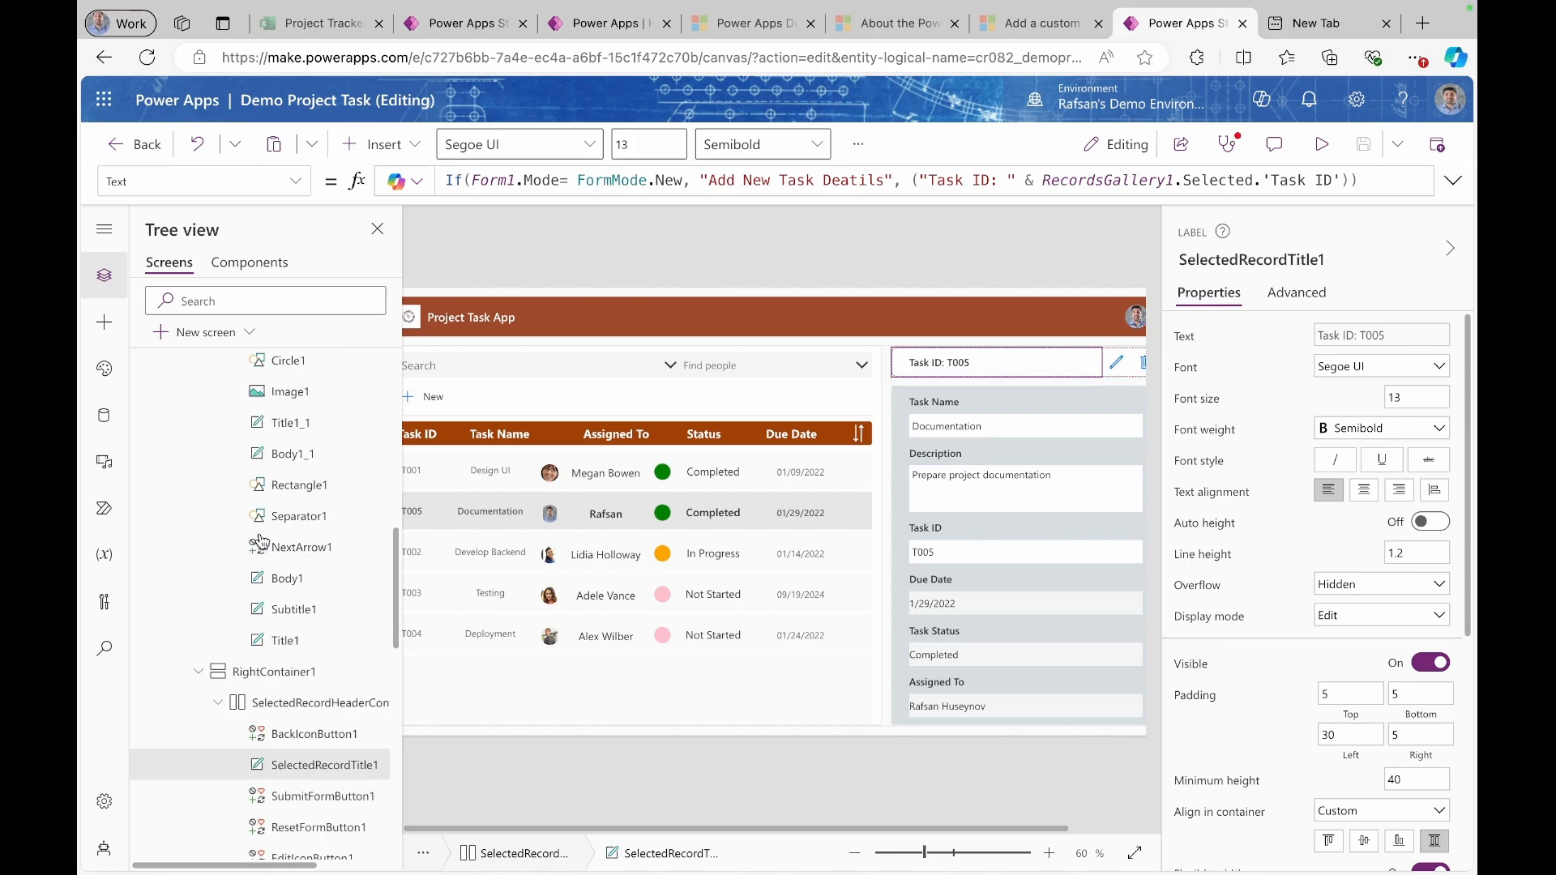
pyautogui.click(283, 705)
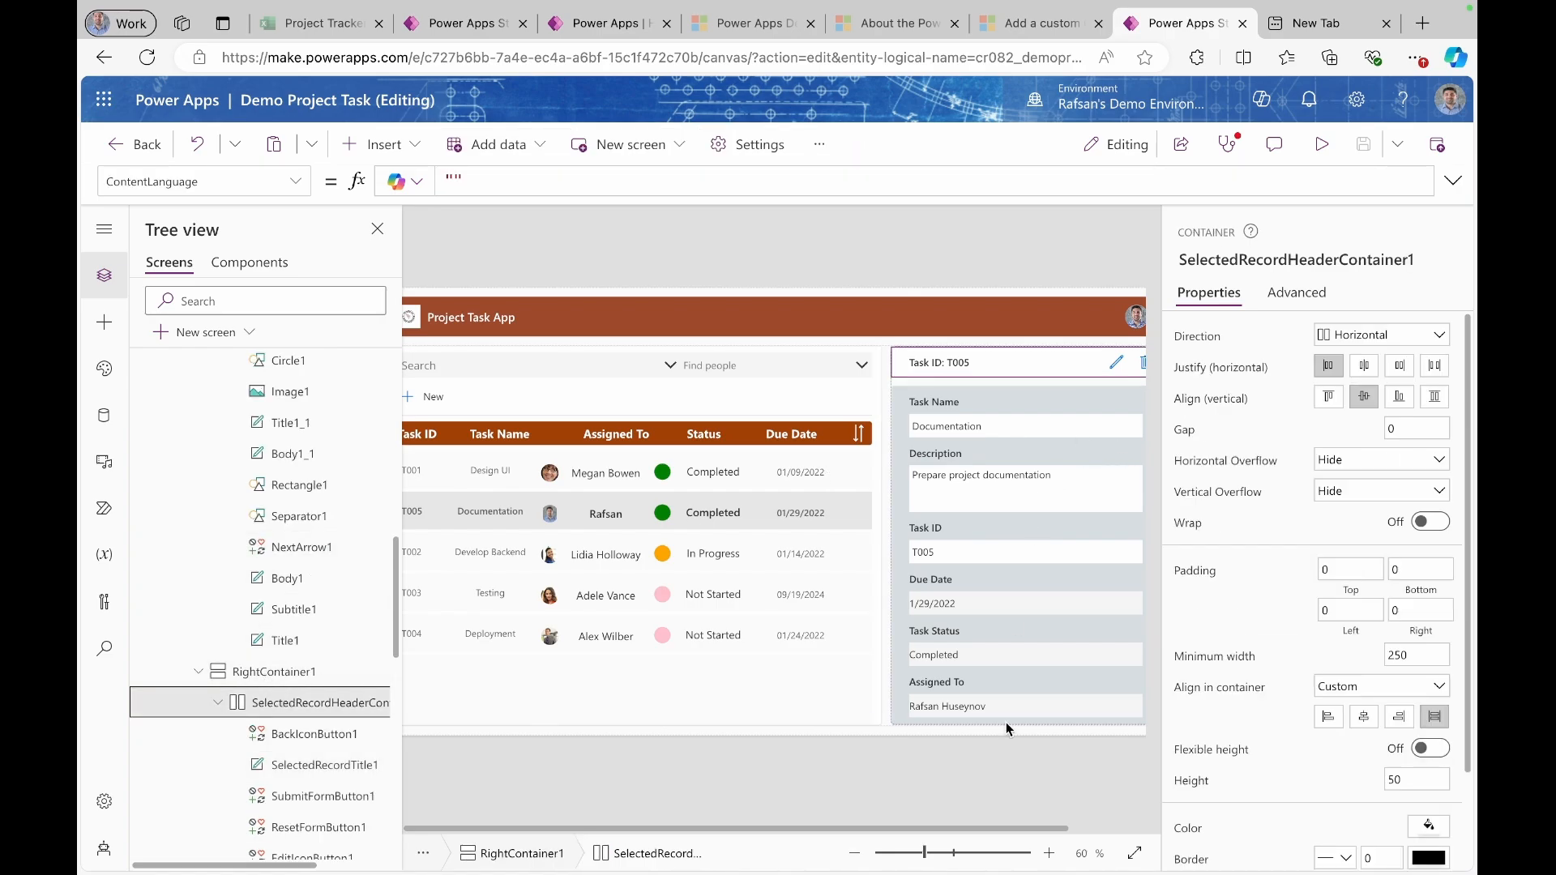
pyautogui.moveTo(989, 830); pyautogui.dragTo(1133, 835)
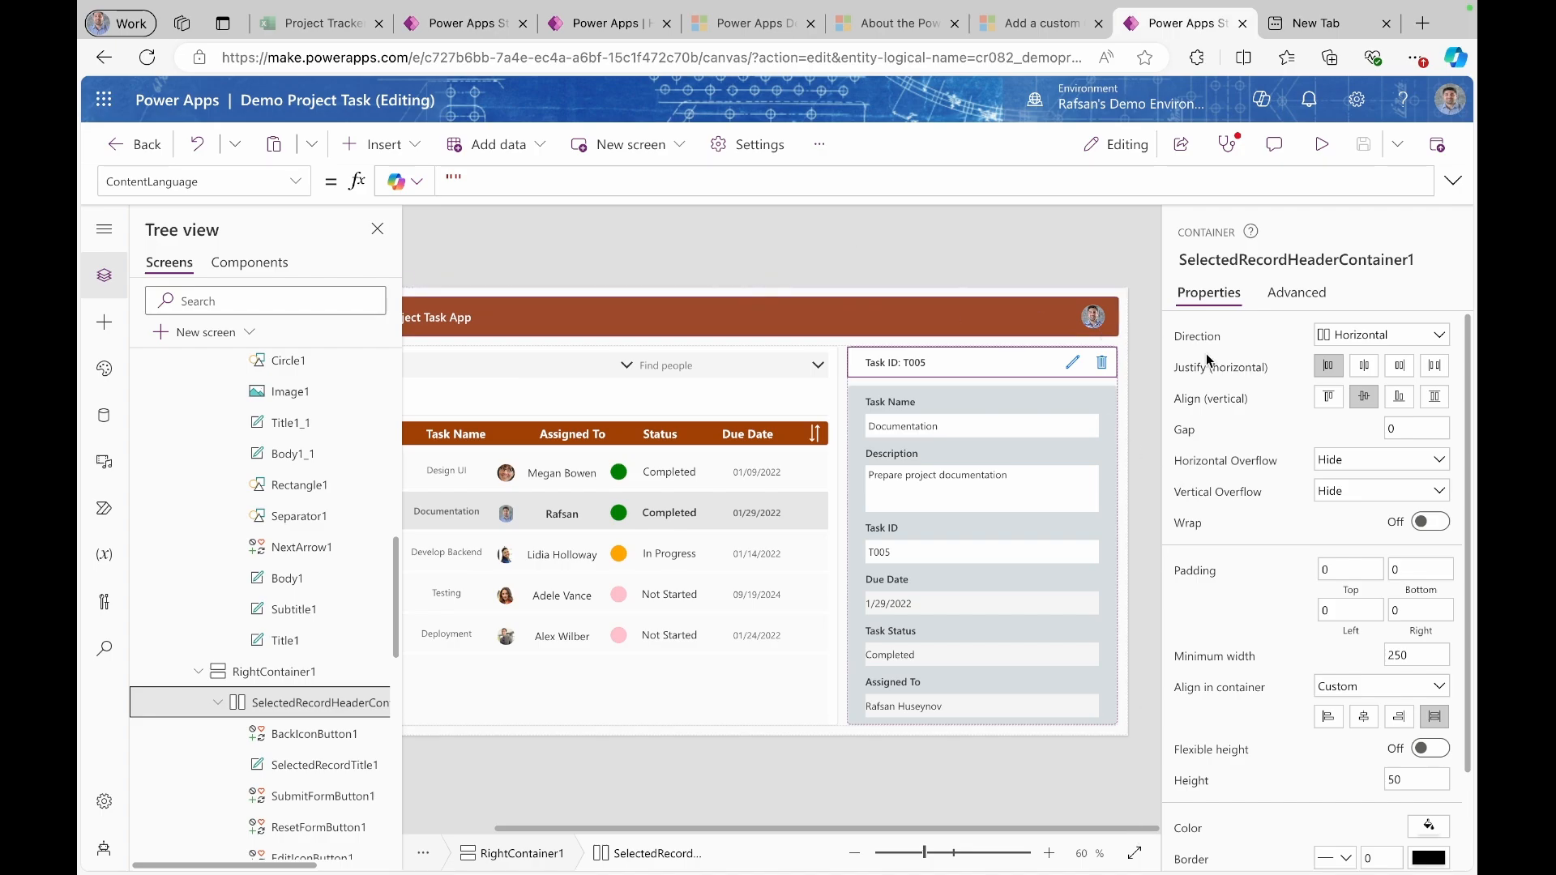
pyautogui.click(387, 148)
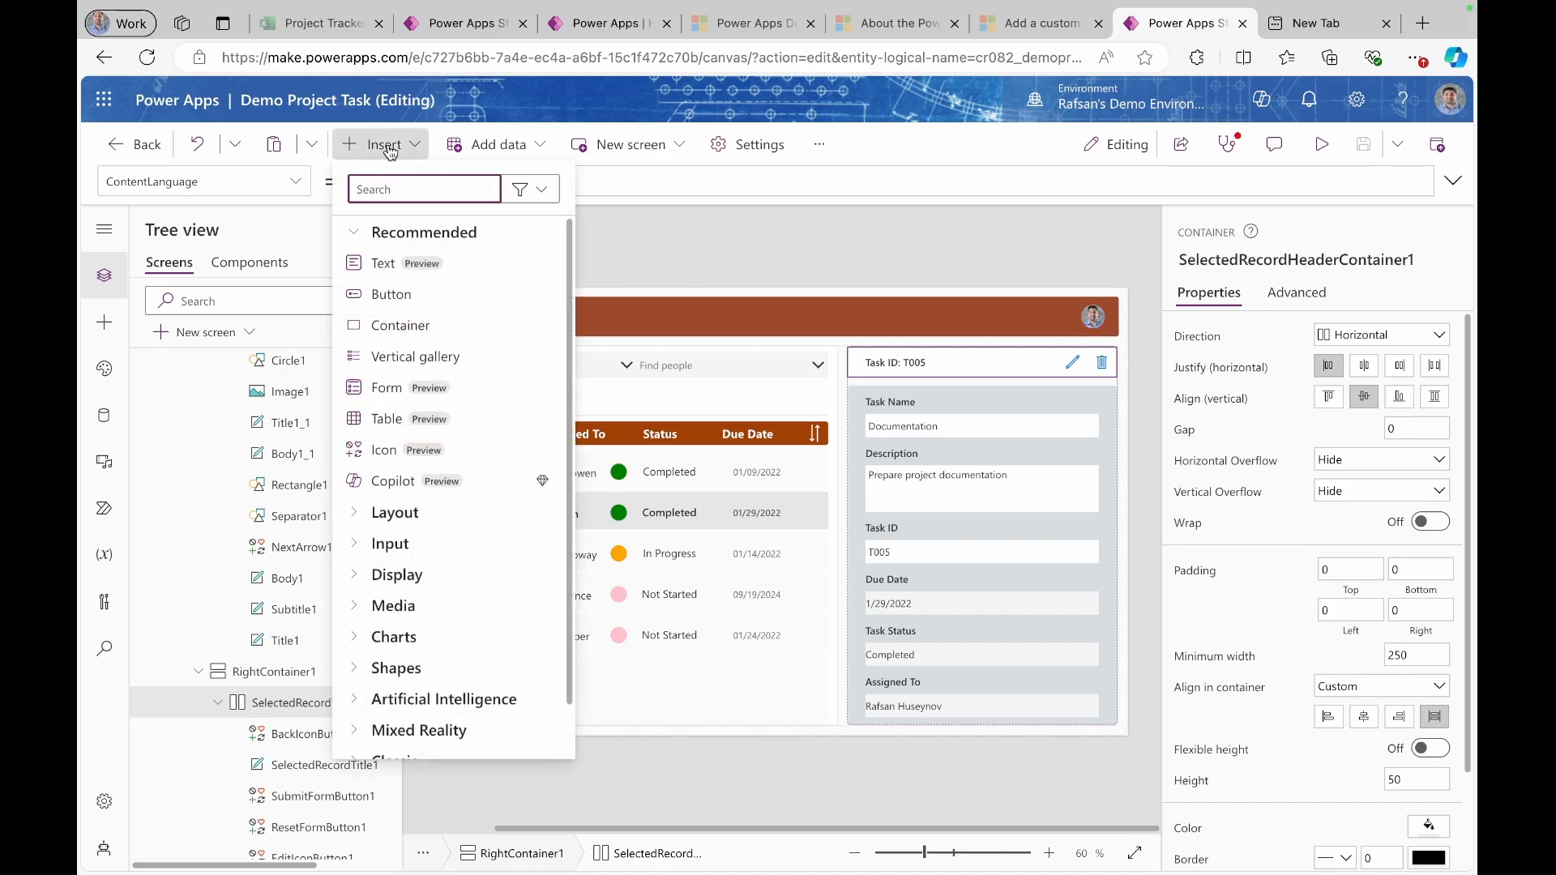
pyautogui.write('butt')
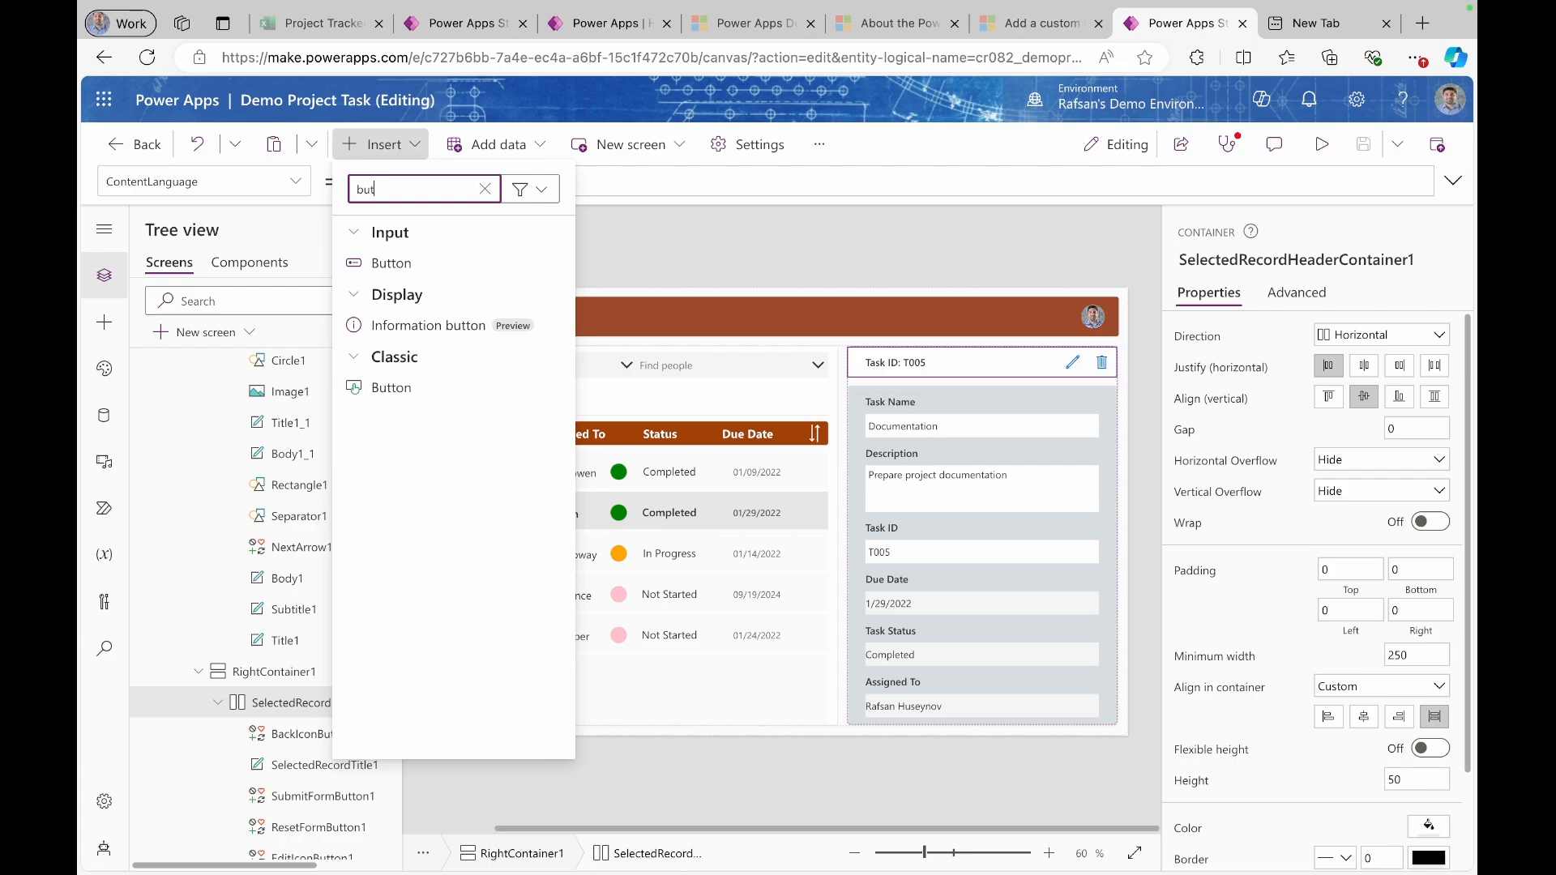
pyautogui.click(391, 264)
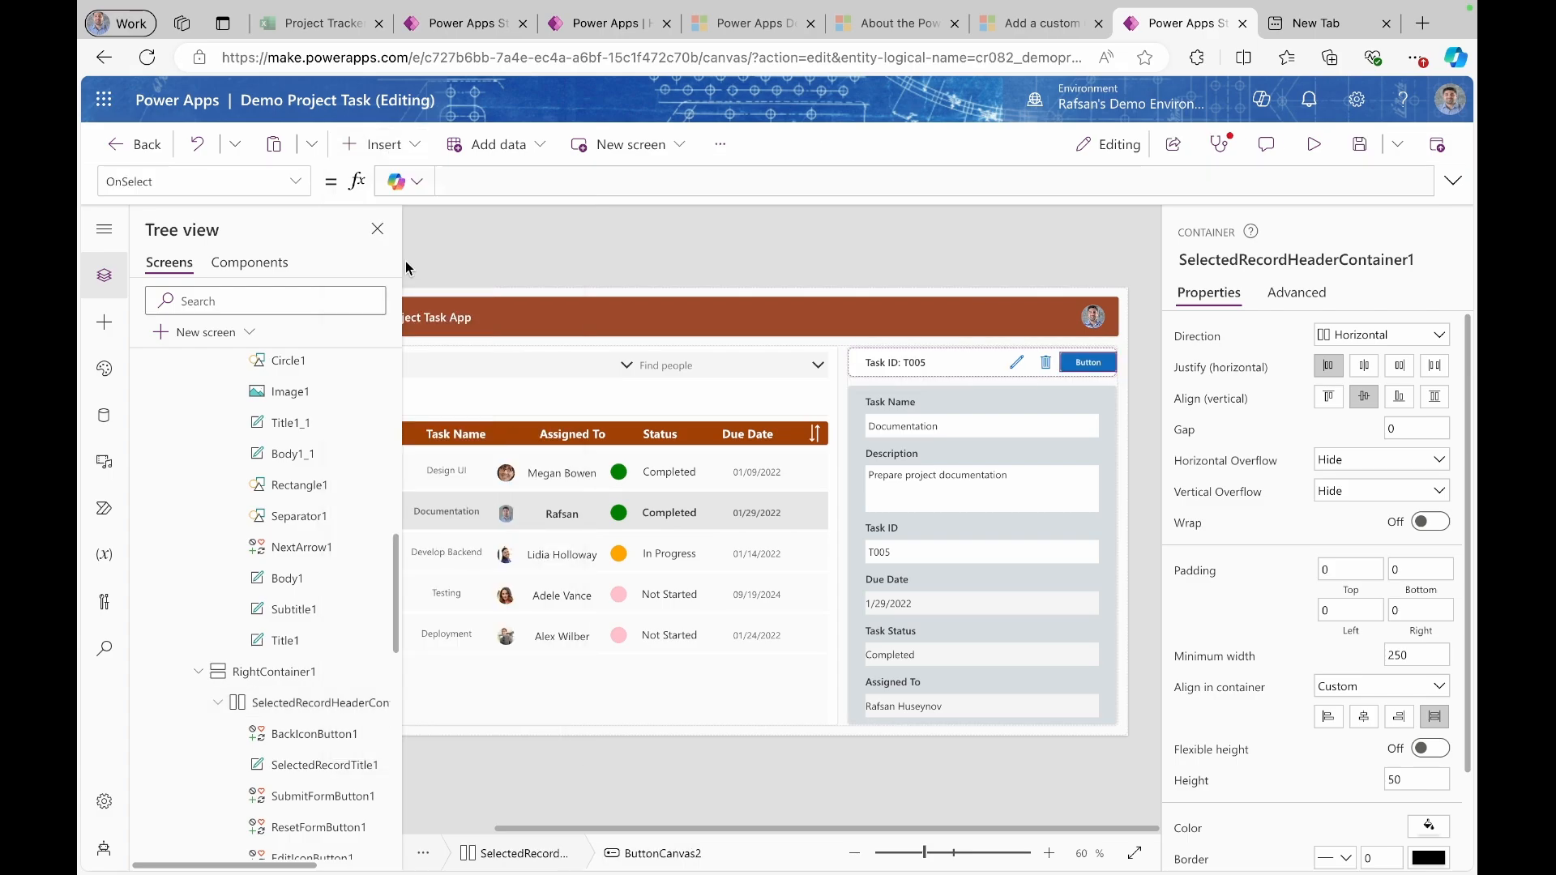
# - Stretch the new button to the header container's full height and set its type to Secondary
pyautogui.scroll(-5, 1373, 671)
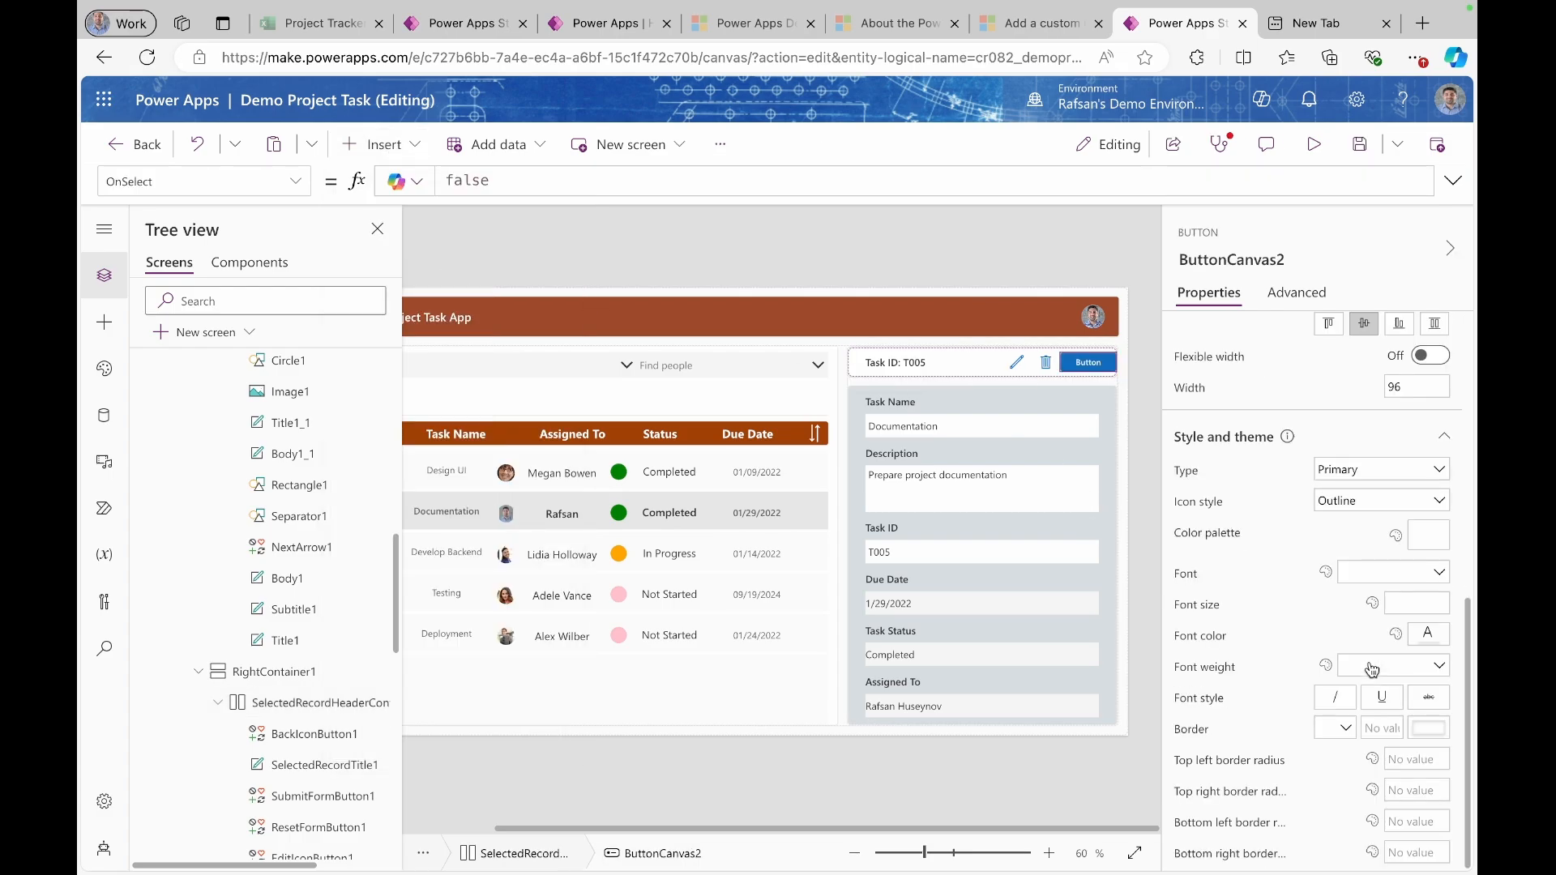
pyautogui.click(1435, 324)
pyautogui.scroll(5, 1411, 438)
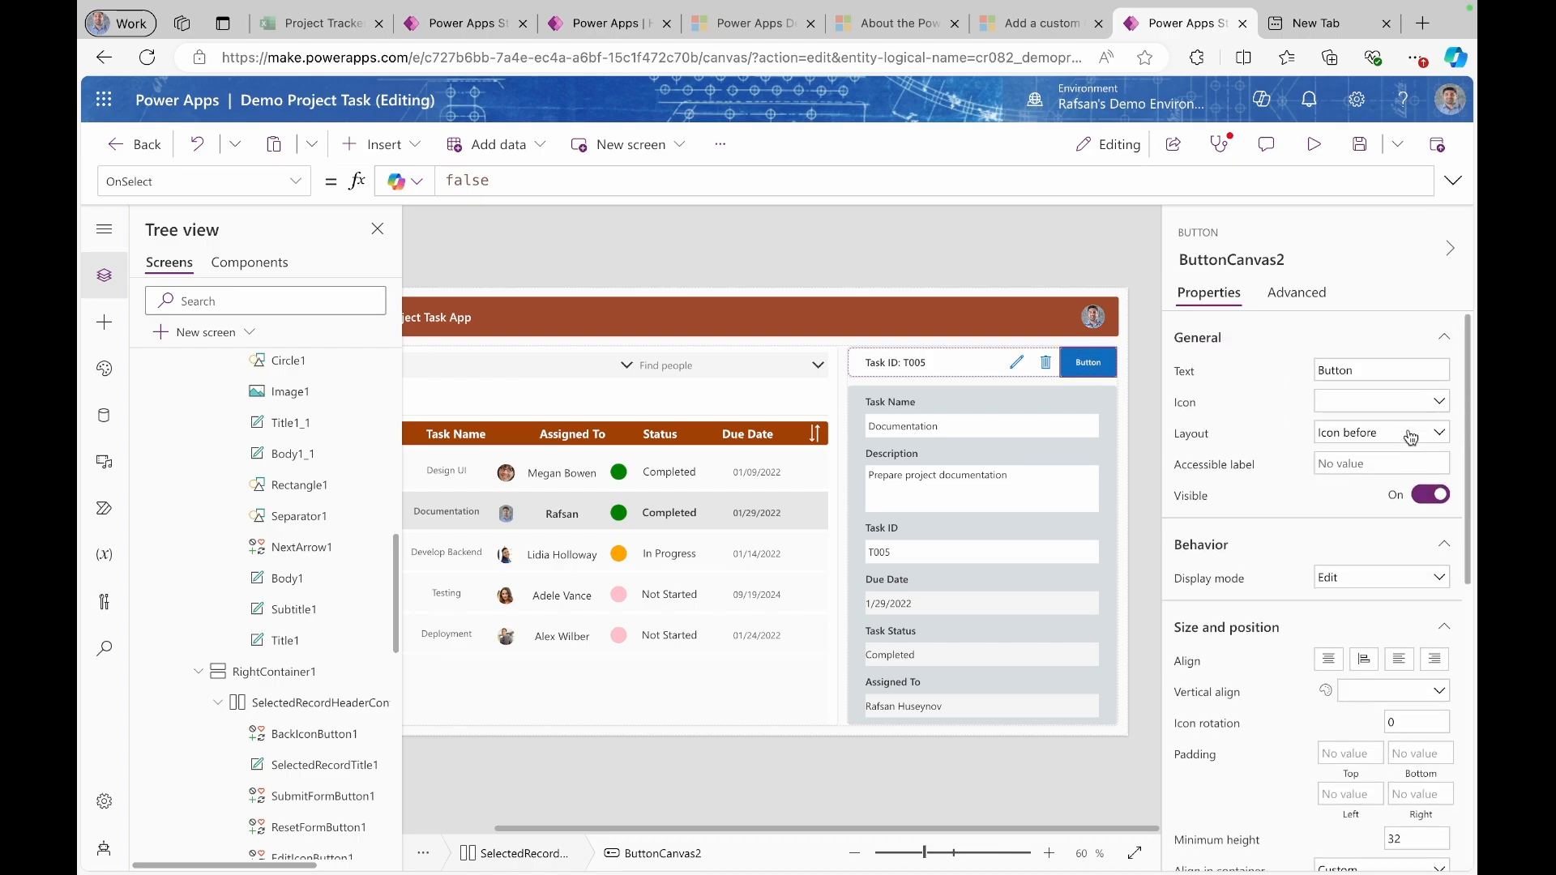
pyautogui.scroll(-5, 1423, 567)
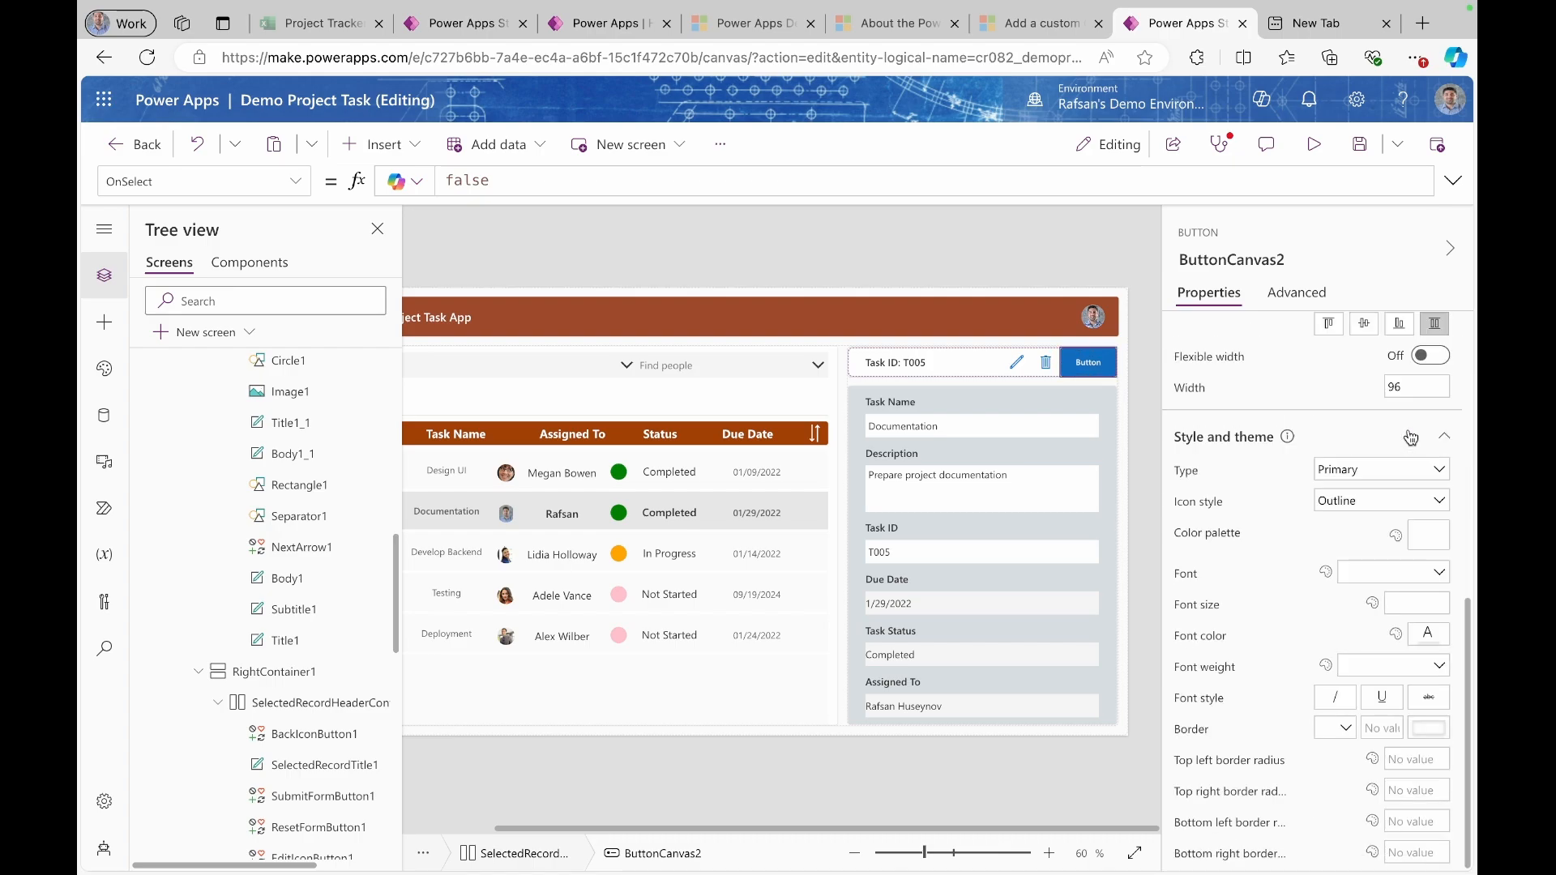
pyautogui.click(1394, 471)
pyautogui.click(1369, 511)
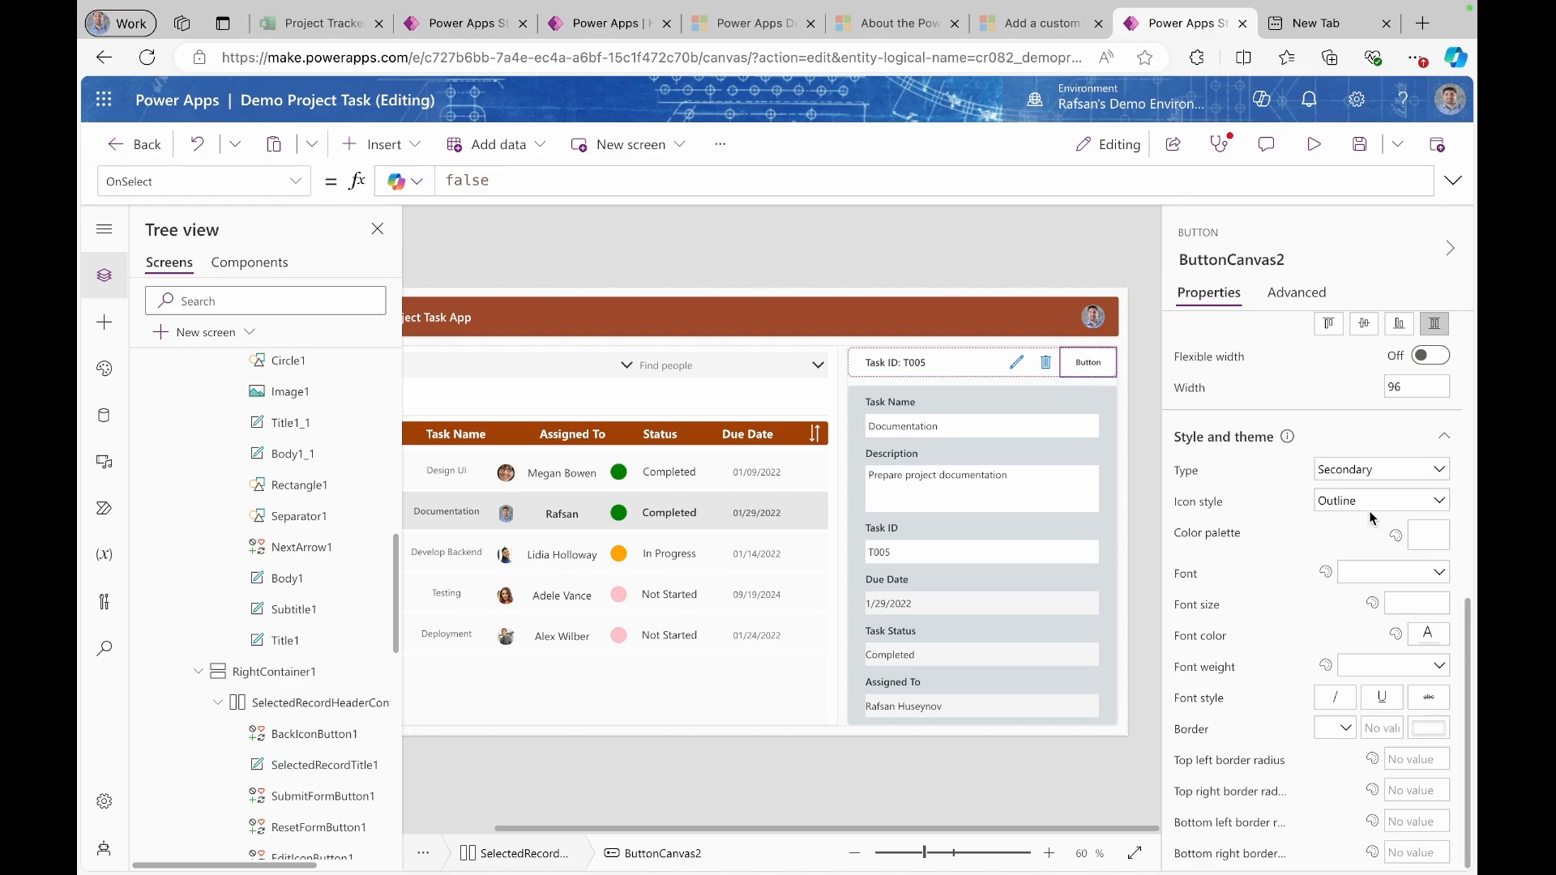
# - Clear the new button's text and give it the Chat icon
pyautogui.scroll(5, 1366, 487)
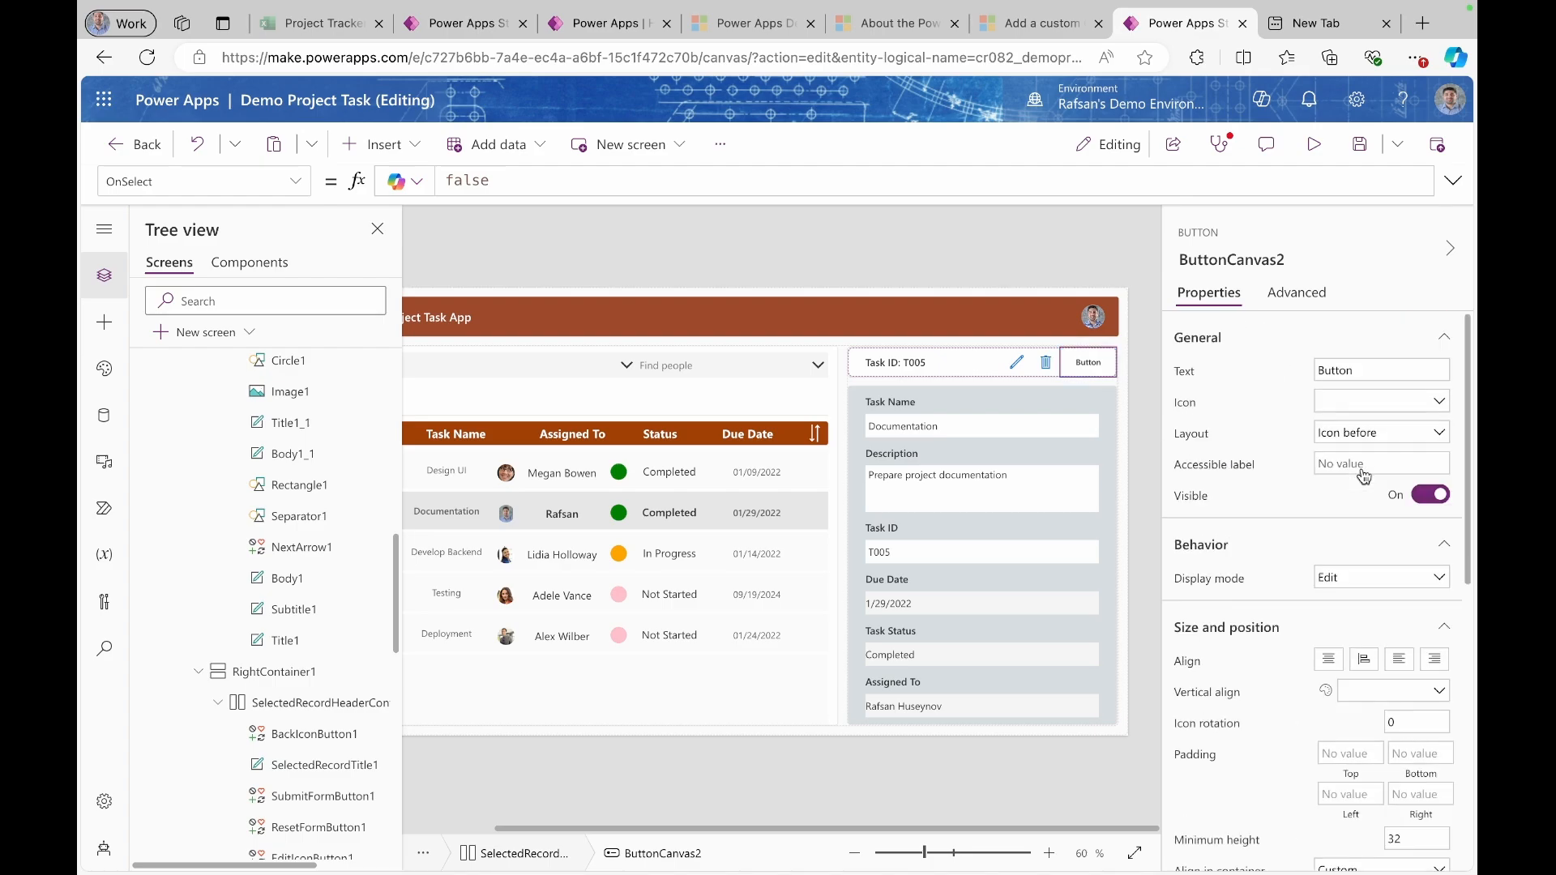
pyautogui.click(1362, 373)
pyautogui.click(1392, 403)
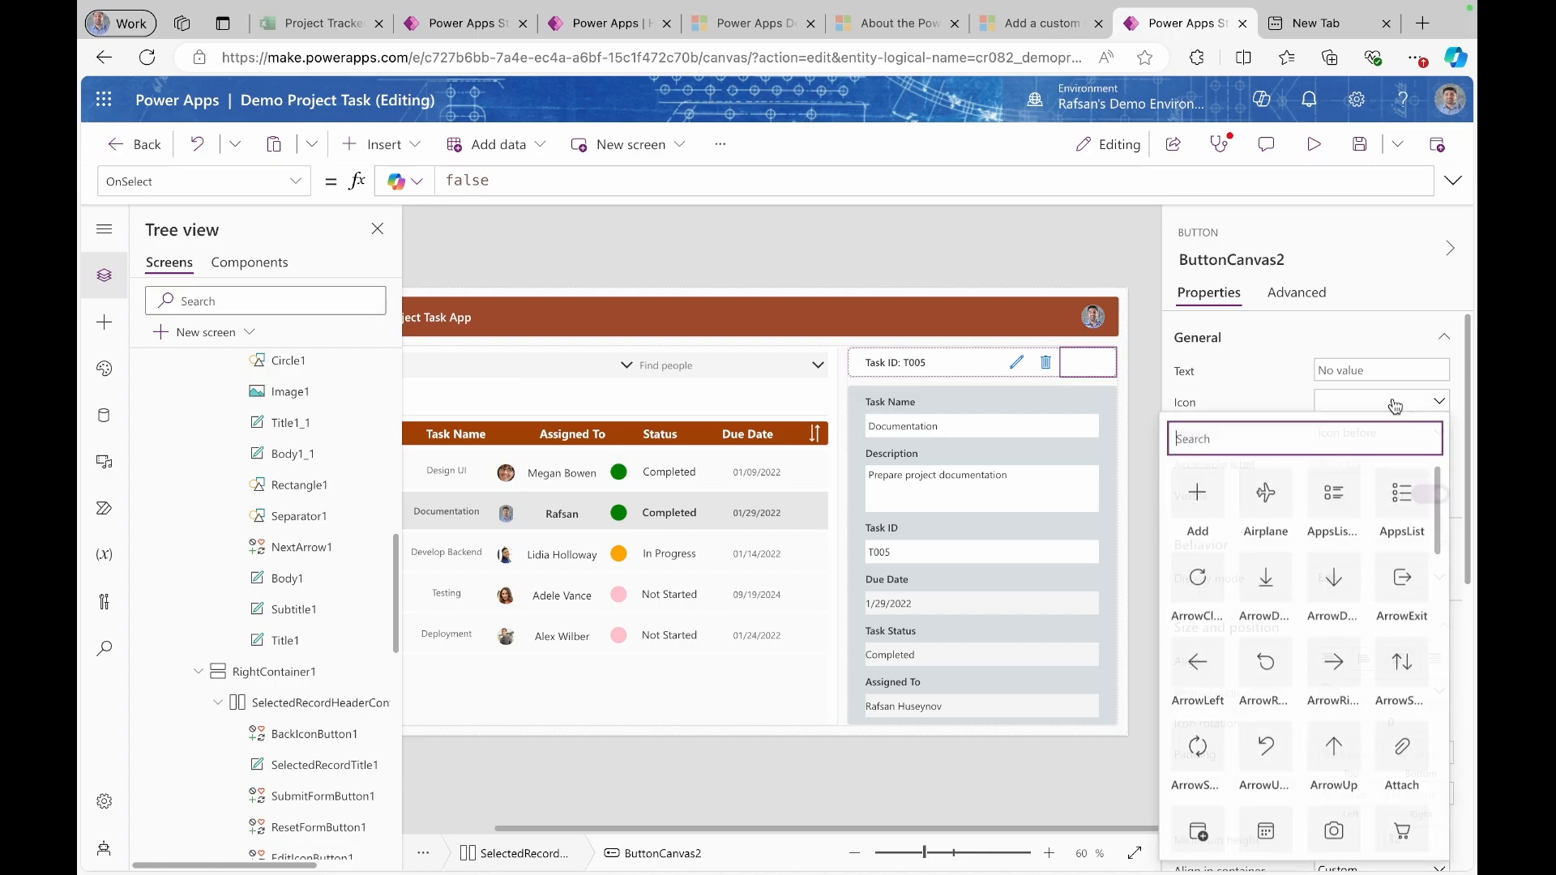
pyautogui.write('chat')
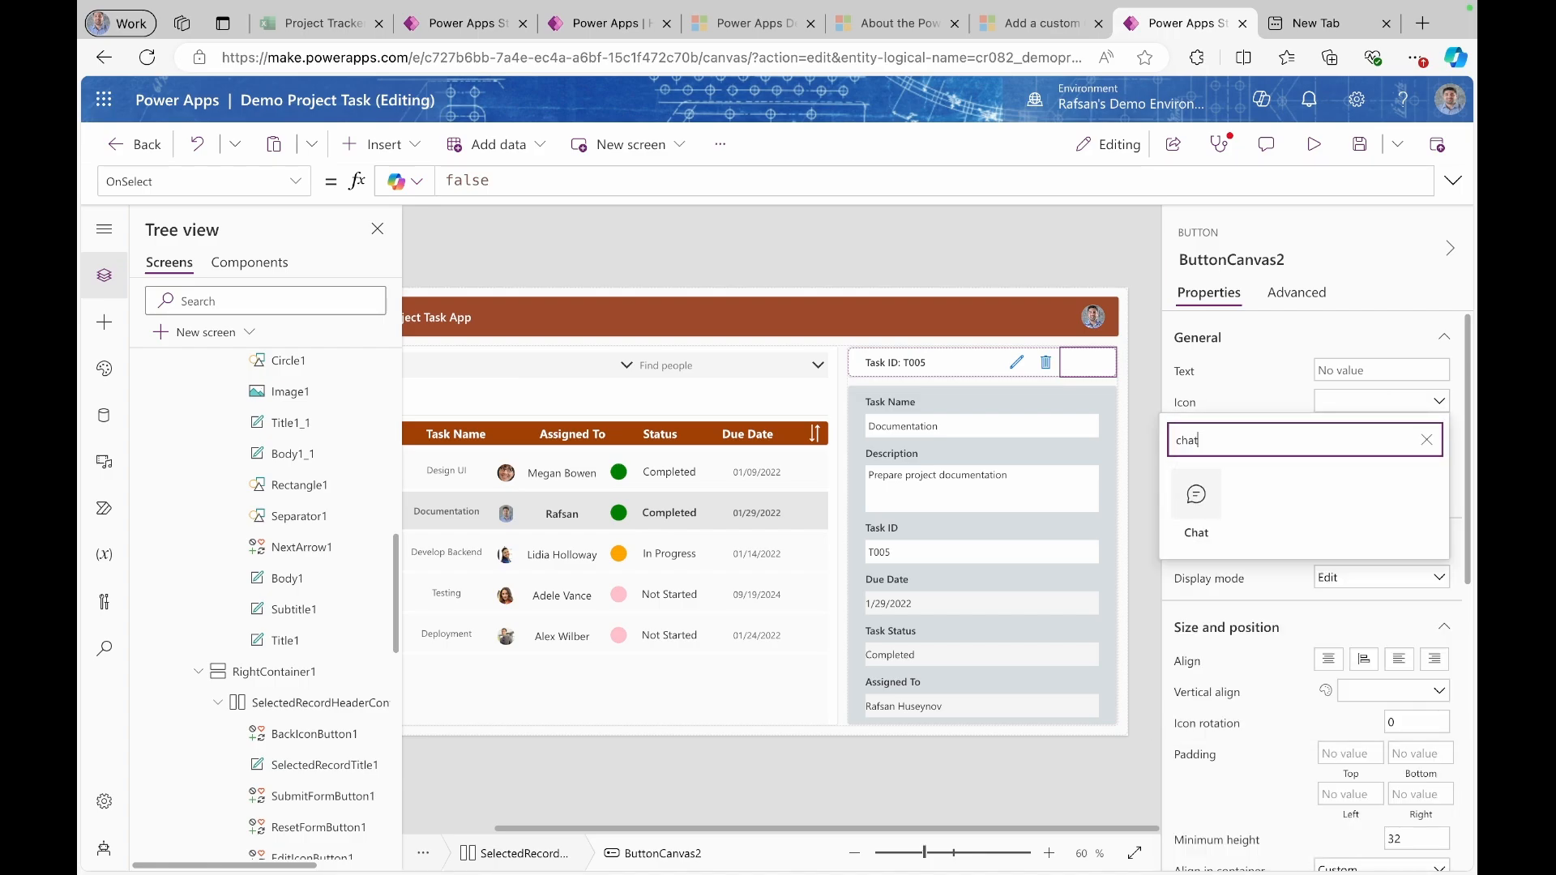
pyautogui.click(1193, 498)
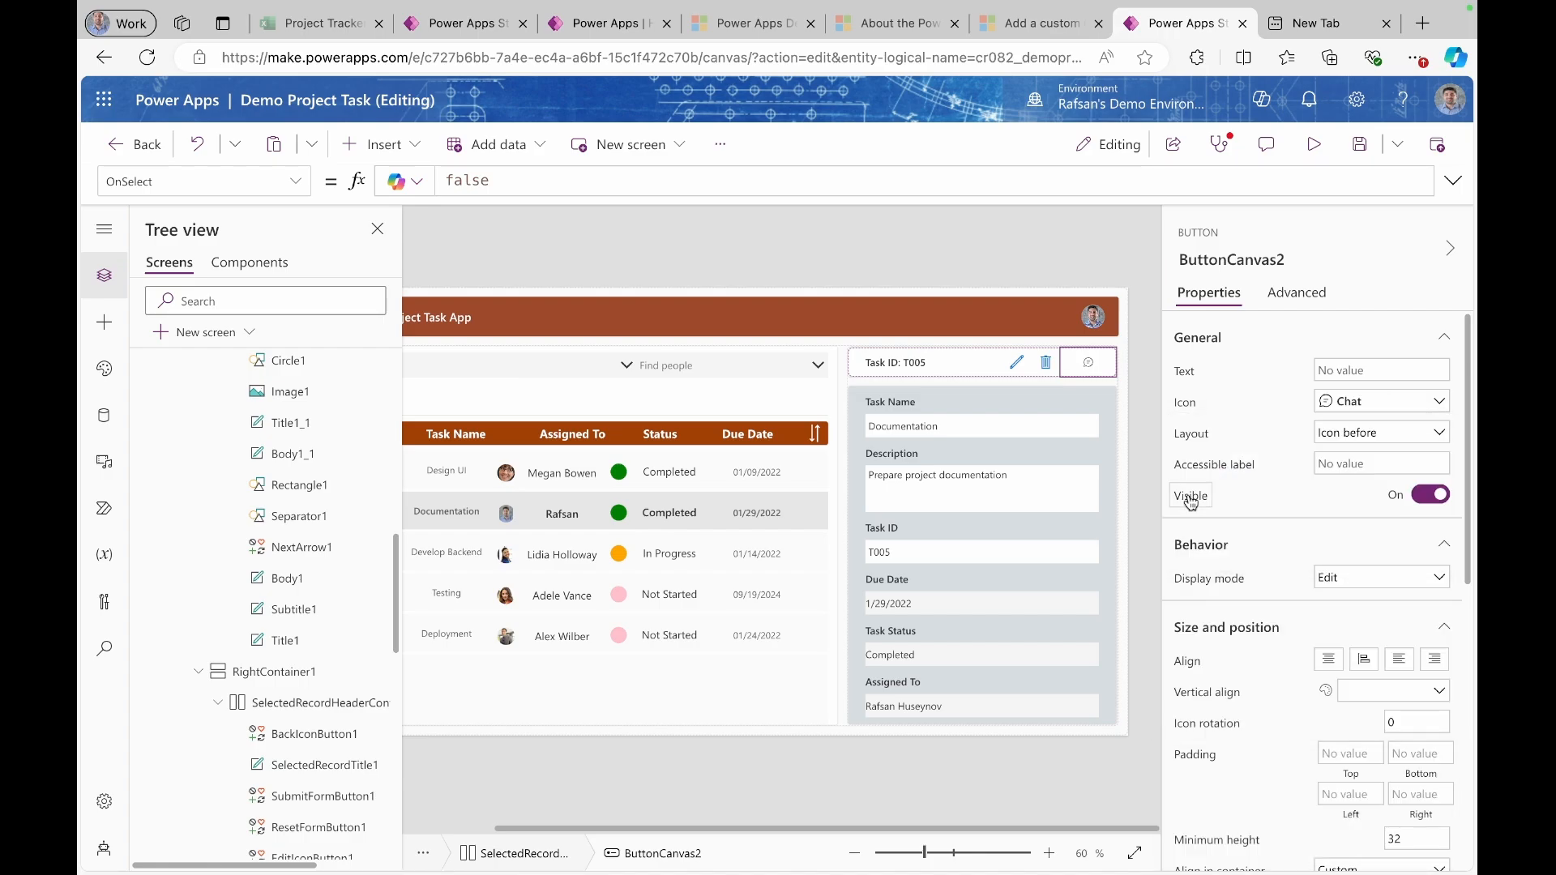
# - Set the width of the chat button to 80
pyautogui.scroll(-10, 1344, 651)
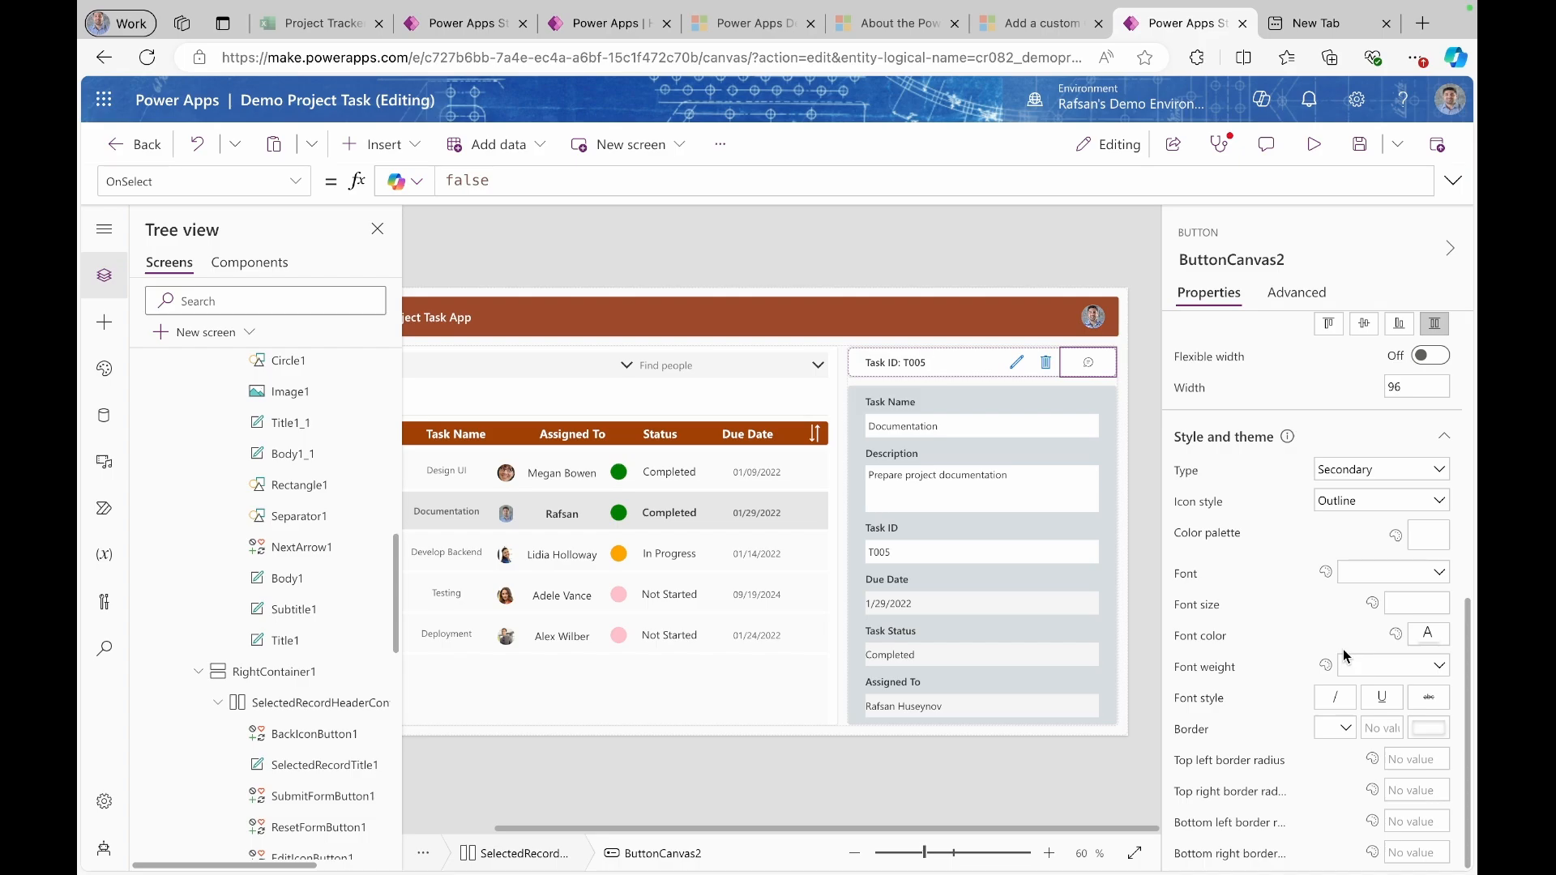
pyautogui.scroll(3, 1344, 650)
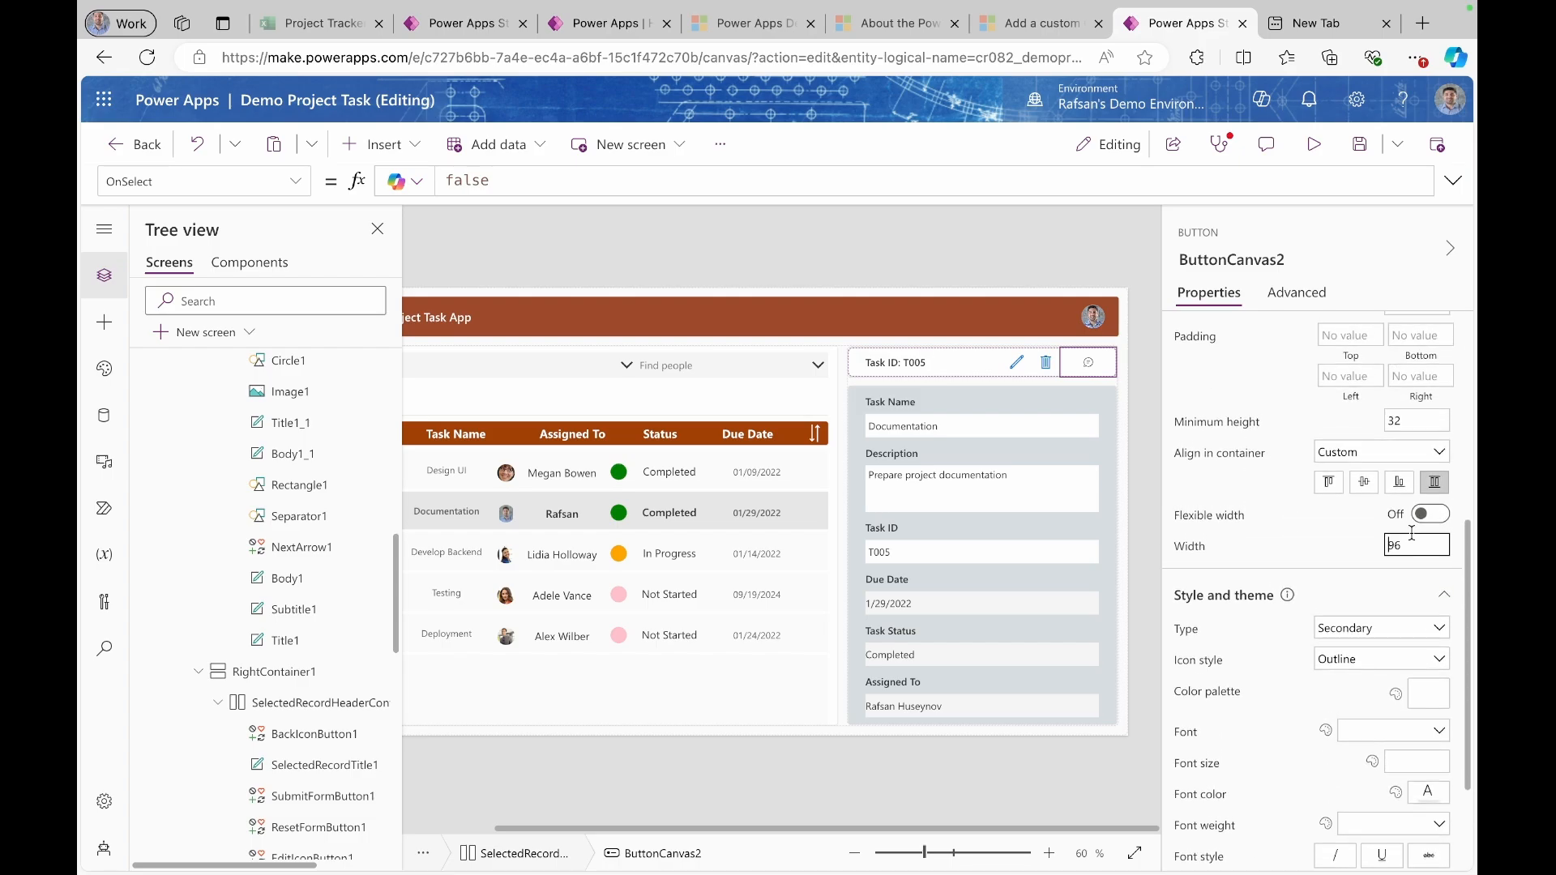
pyautogui.press('BackSpace')
pyautogui.press('BackSpace')
pyautogui.write('80')
pyautogui.click(1353, 539)
# - Ask Copilot to "add a new screen with header body and footer" and close its pane once the screen is made
pyautogui.scroll(10, 195, 395)
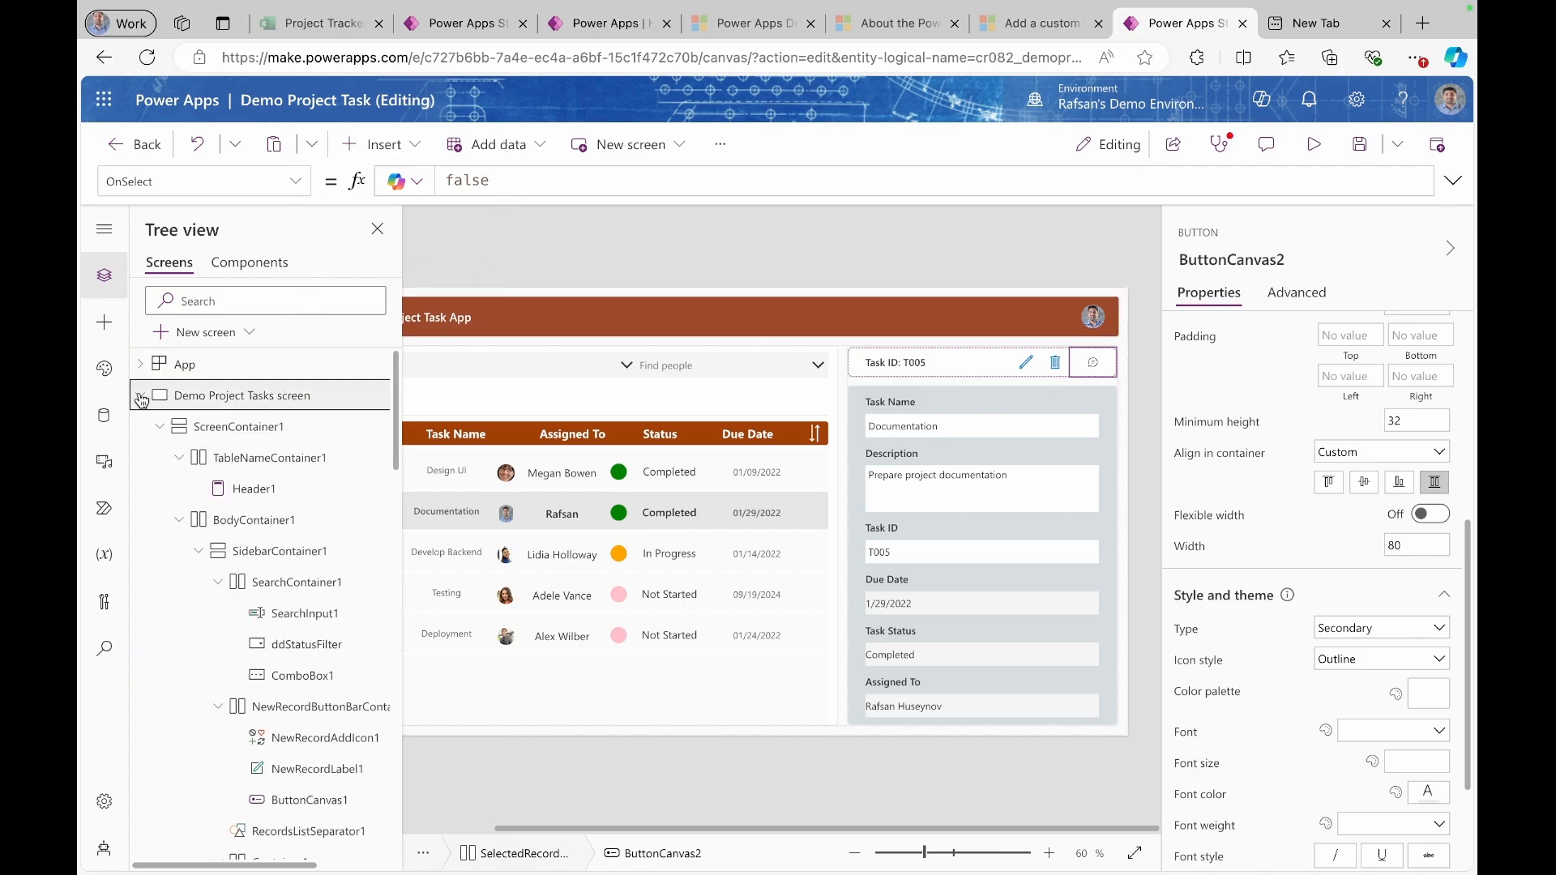
pyautogui.click(141, 396)
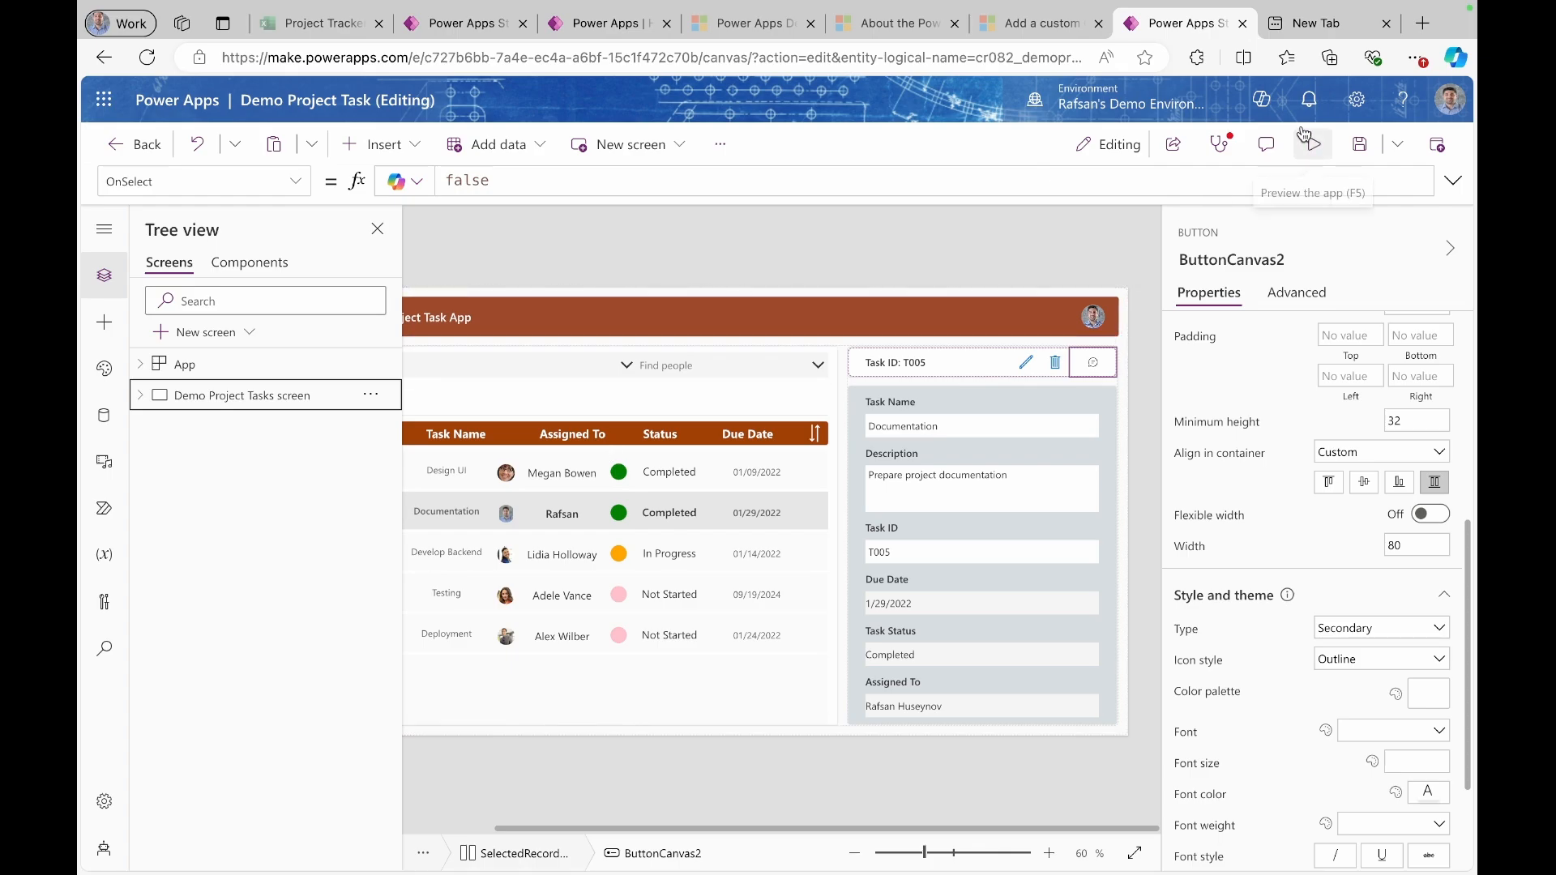
pyautogui.click(1263, 102)
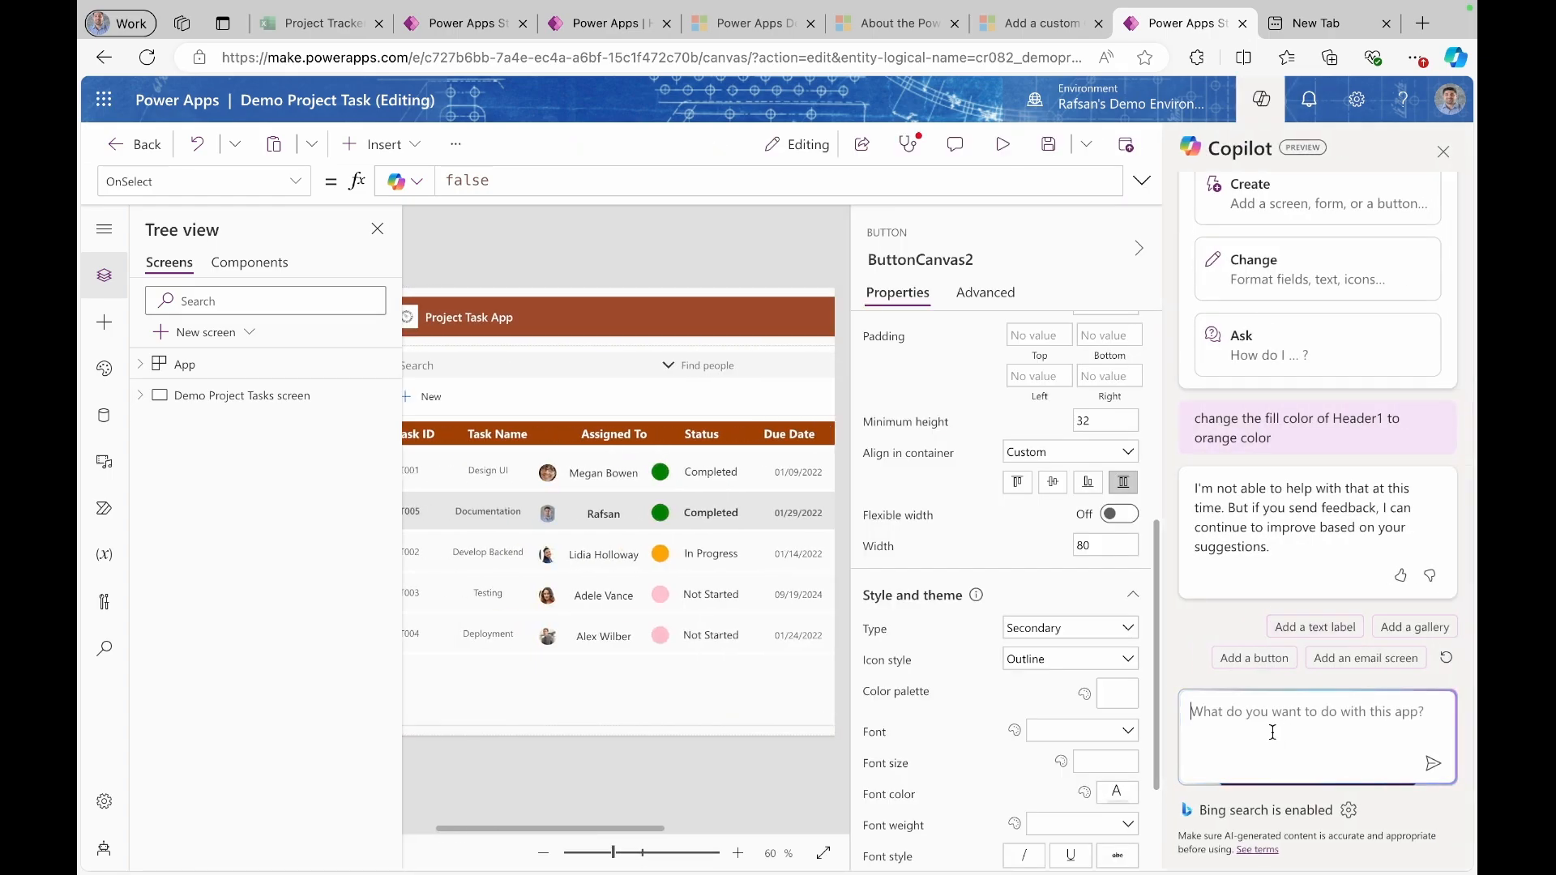
pyautogui.write('add a new')
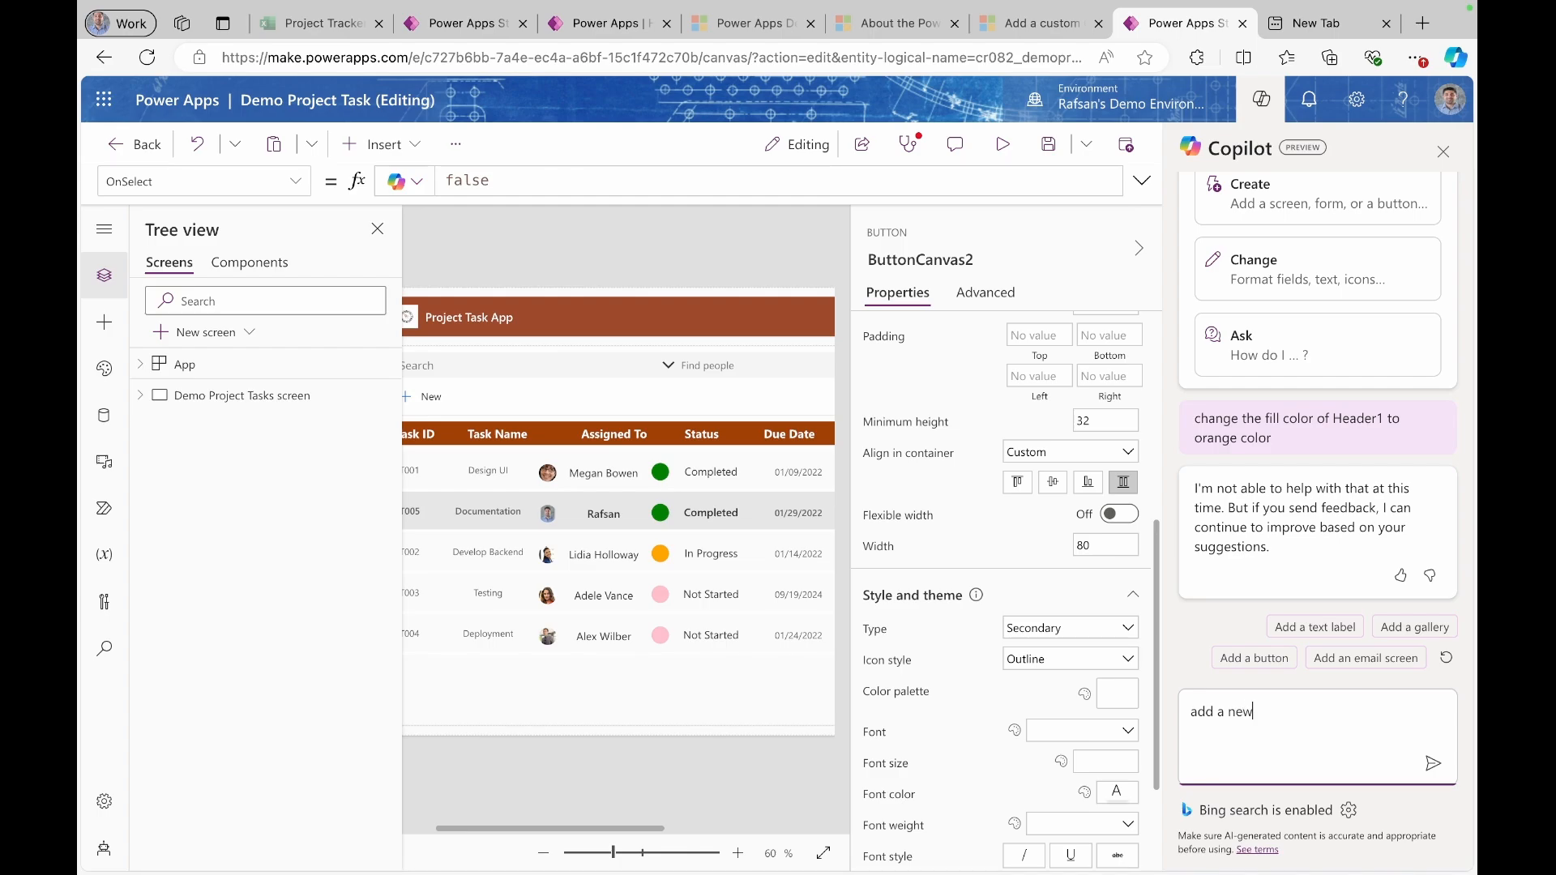
pyautogui.write(' screen with header body and footer')
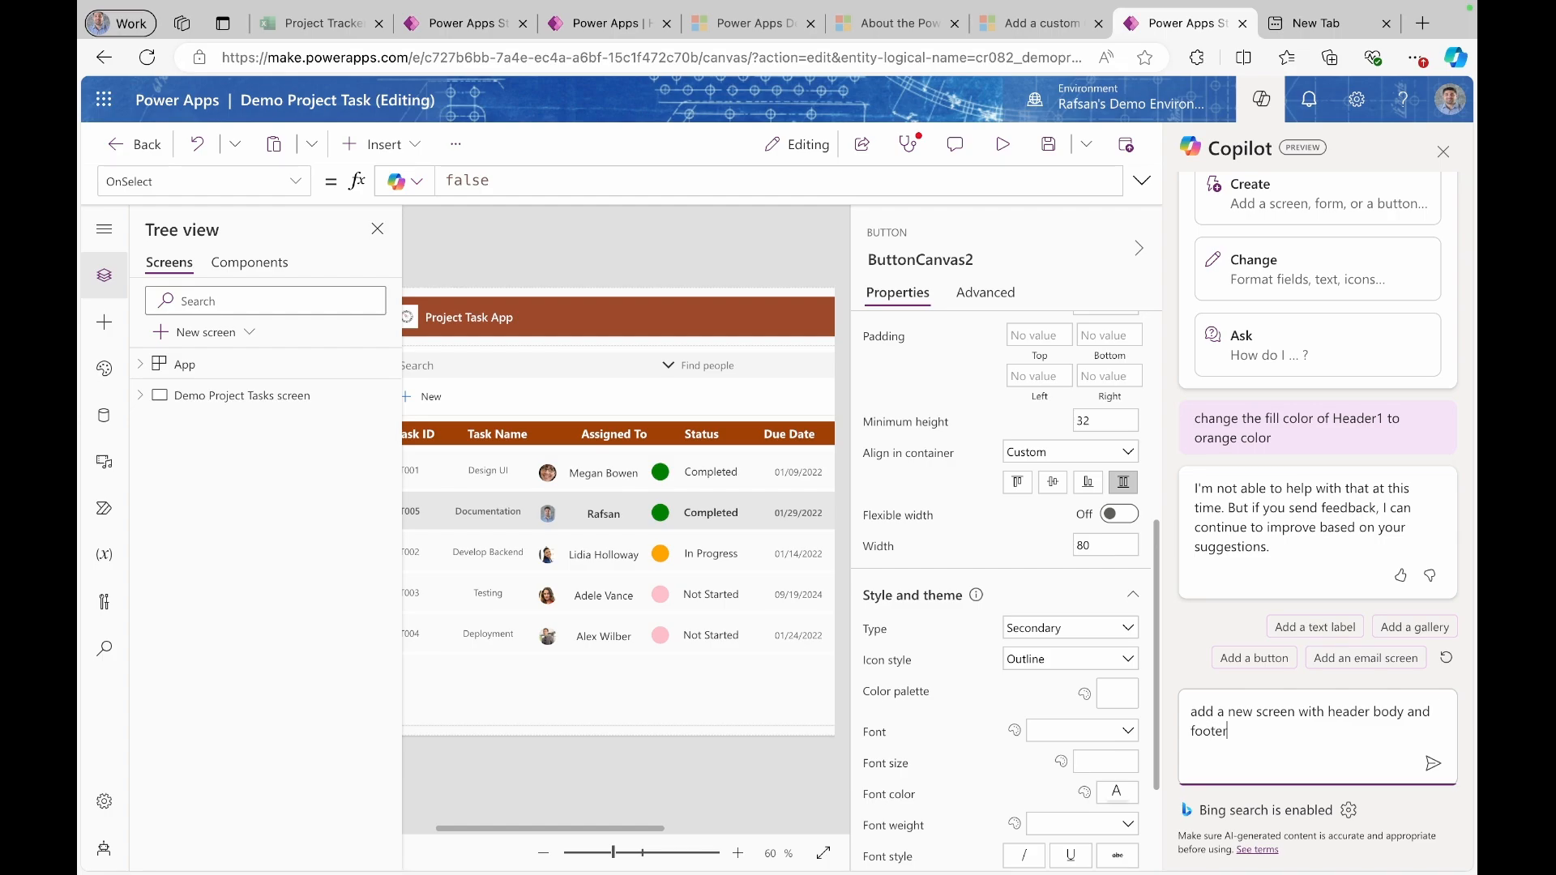
pyautogui.press('Return')
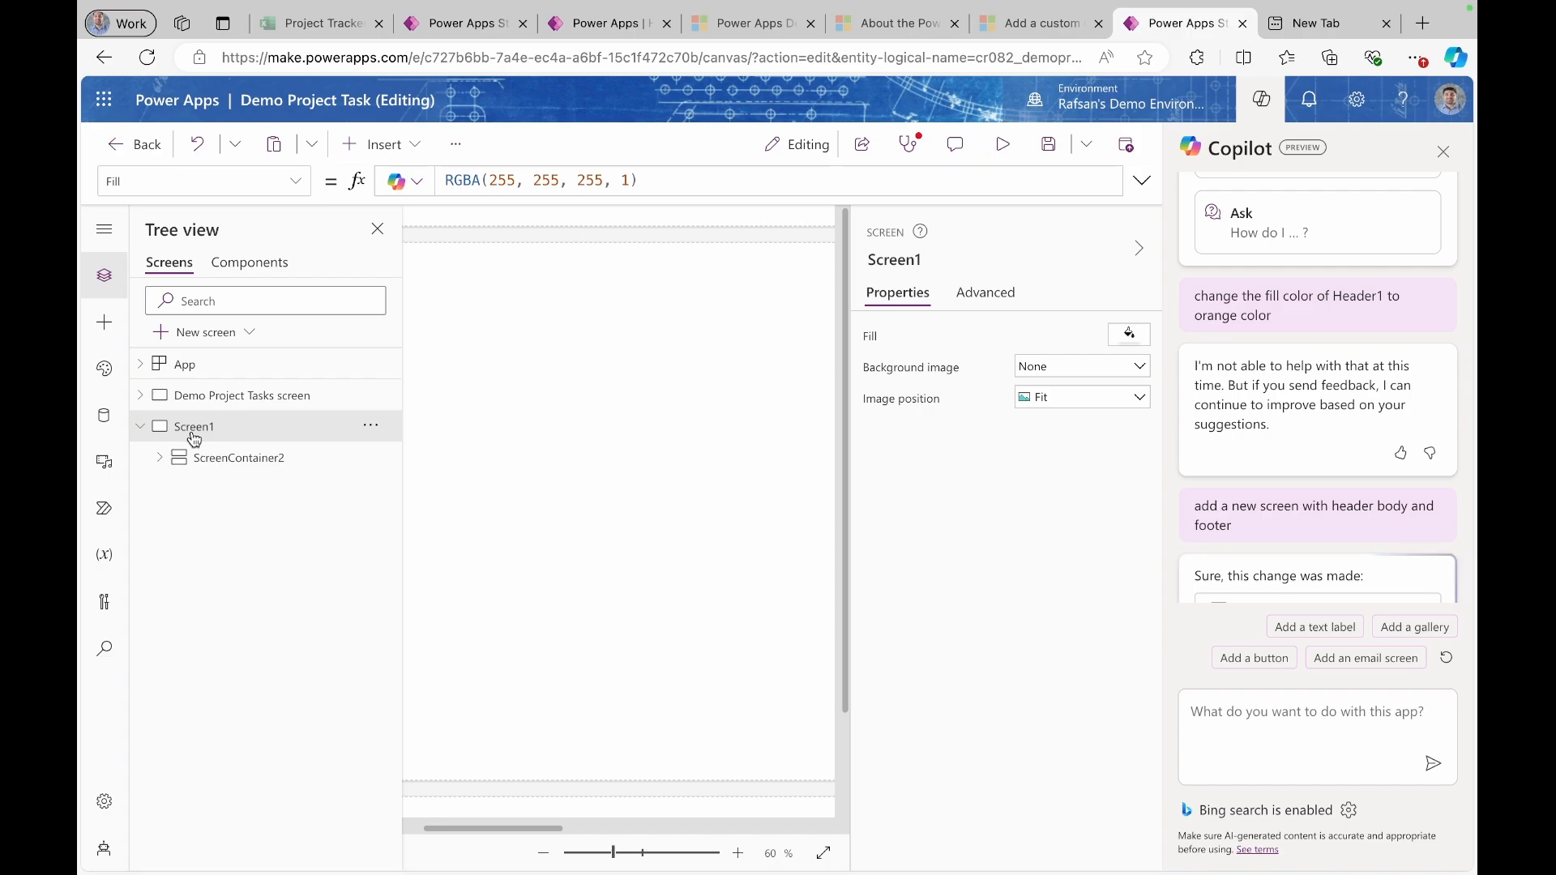
pyautogui.click(1443, 152)
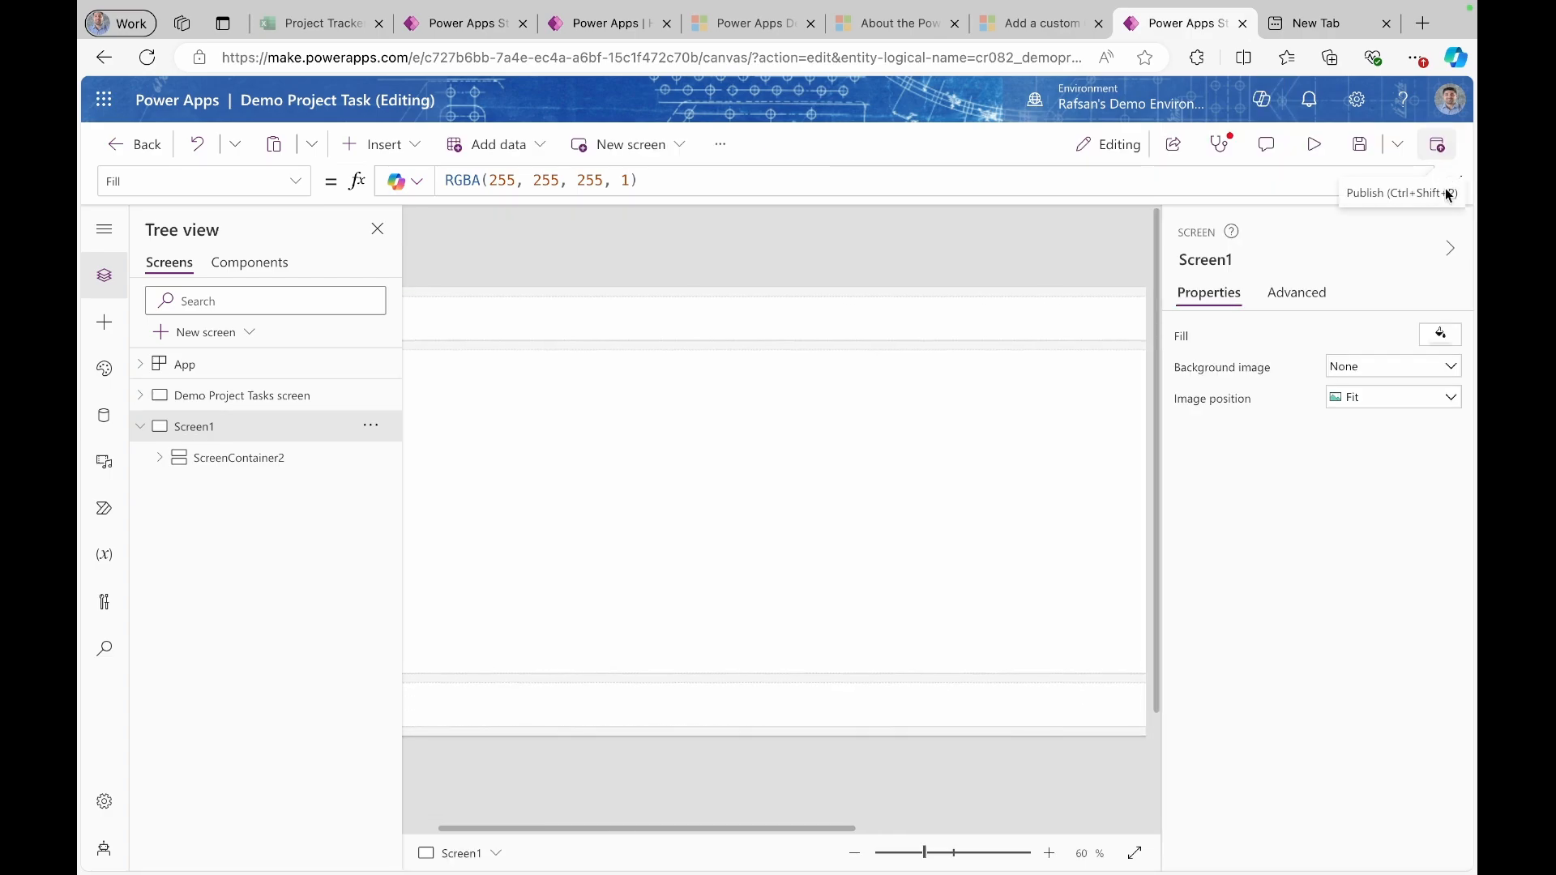
# - Delete FooterContainer1 from the new Screen1
pyautogui.click(854, 854)
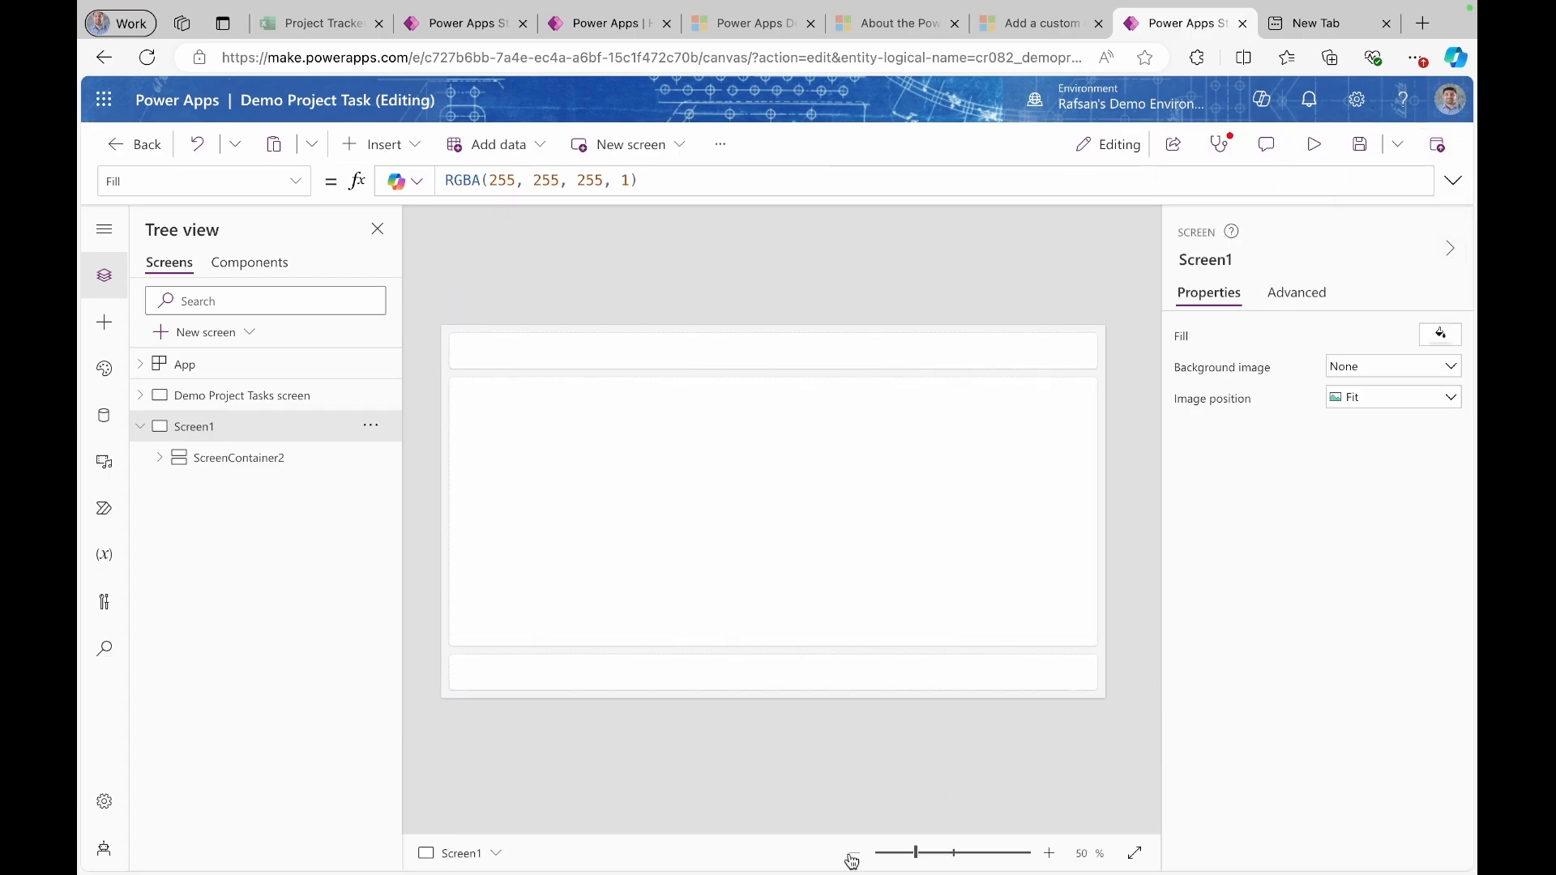
pyautogui.click(574, 674)
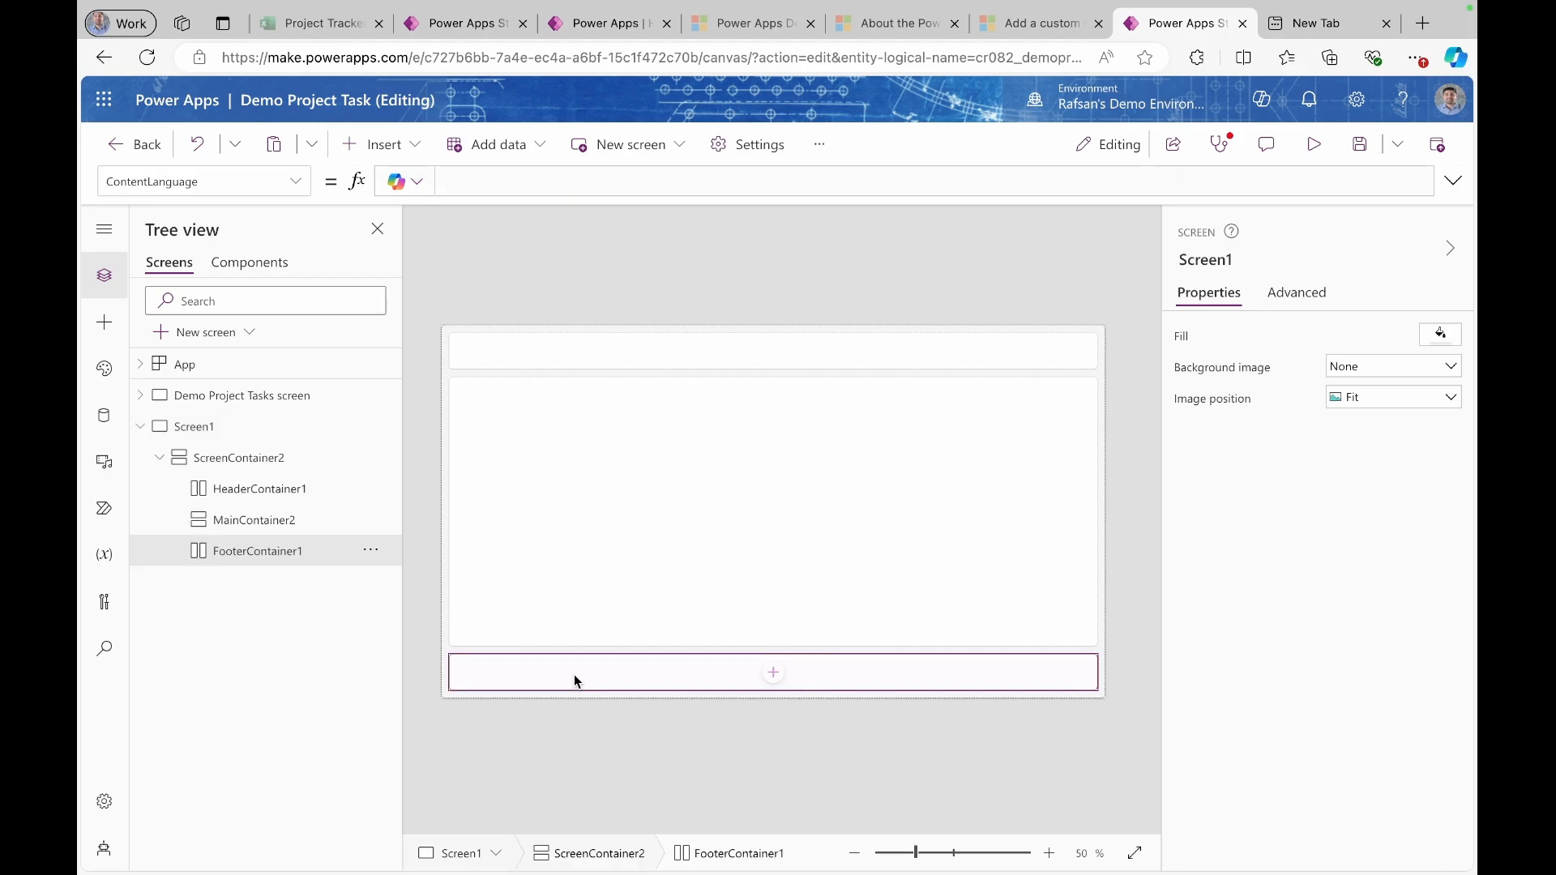
pyautogui.click(371, 550)
pyautogui.click(409, 717)
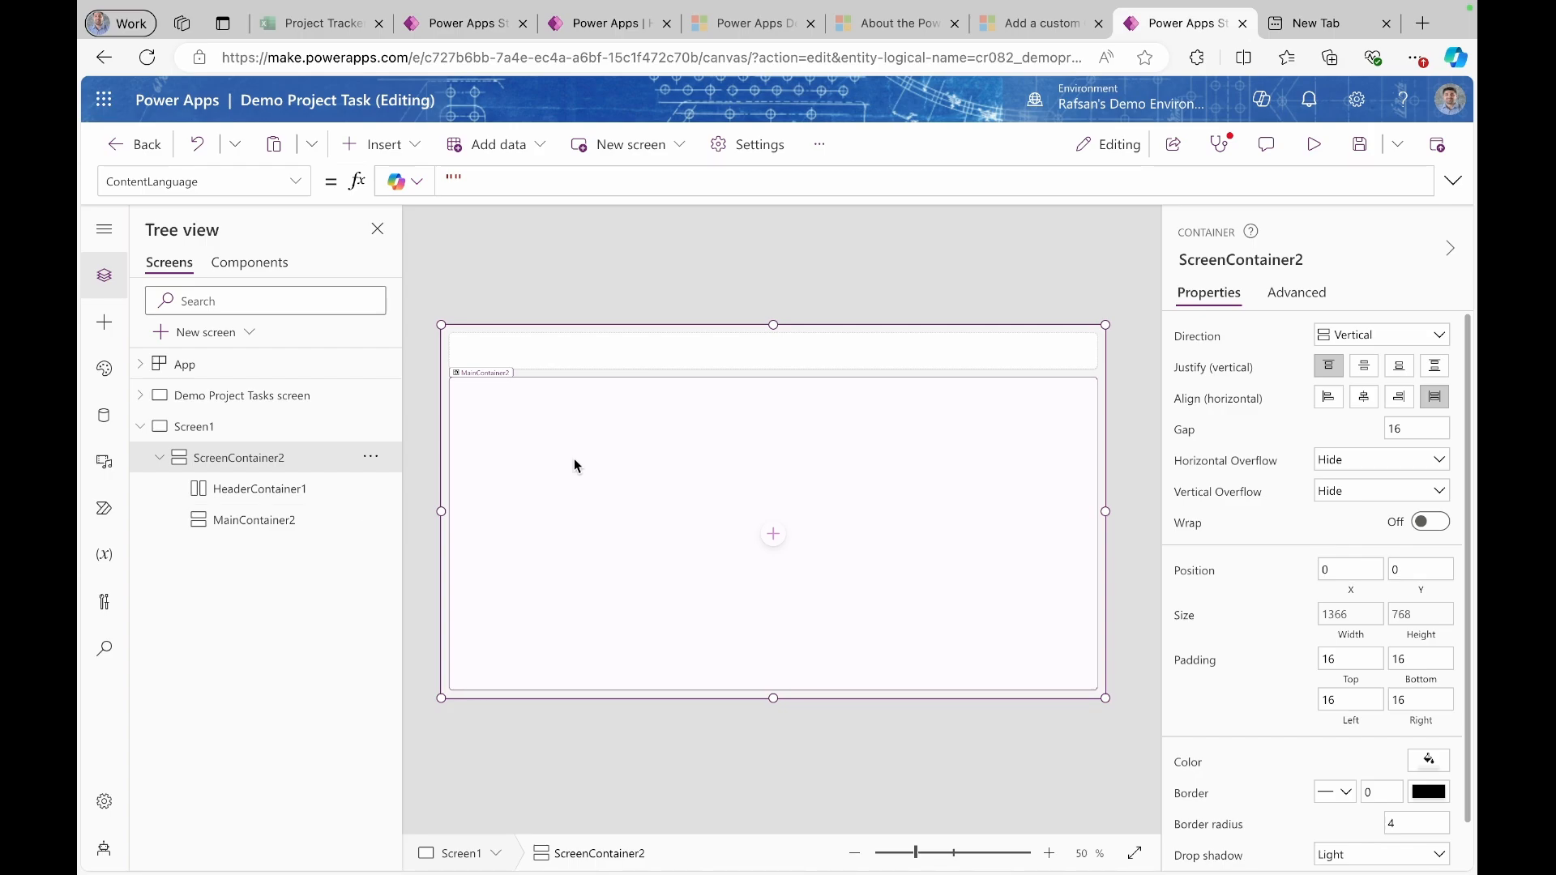
# - Insert a Copilot control into MainContainer2 on Screen1
pyautogui.click(573, 464)
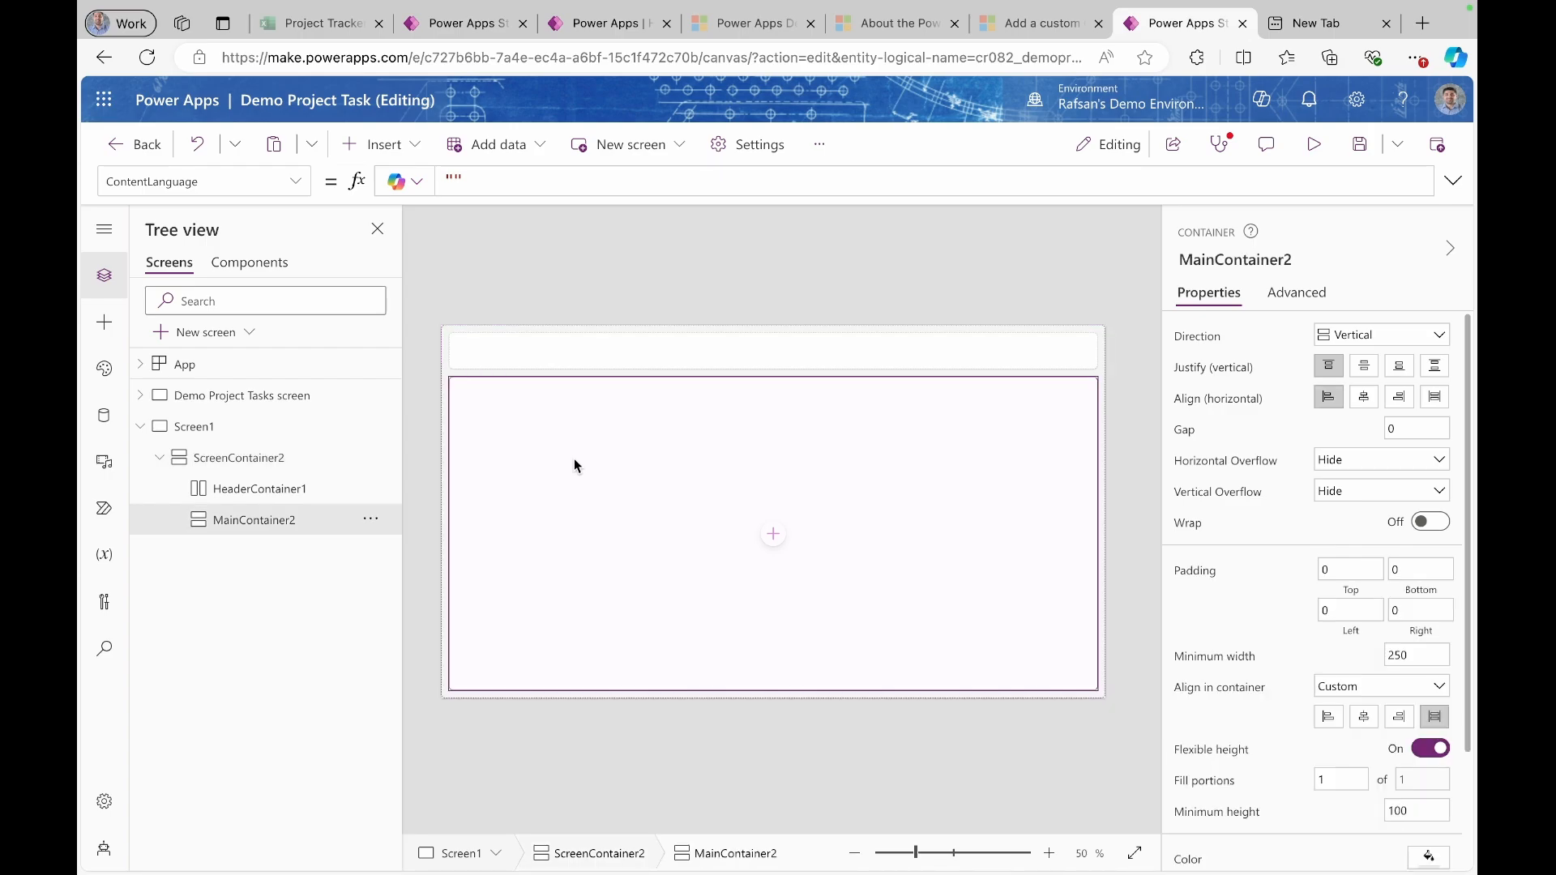
pyautogui.click(775, 540)
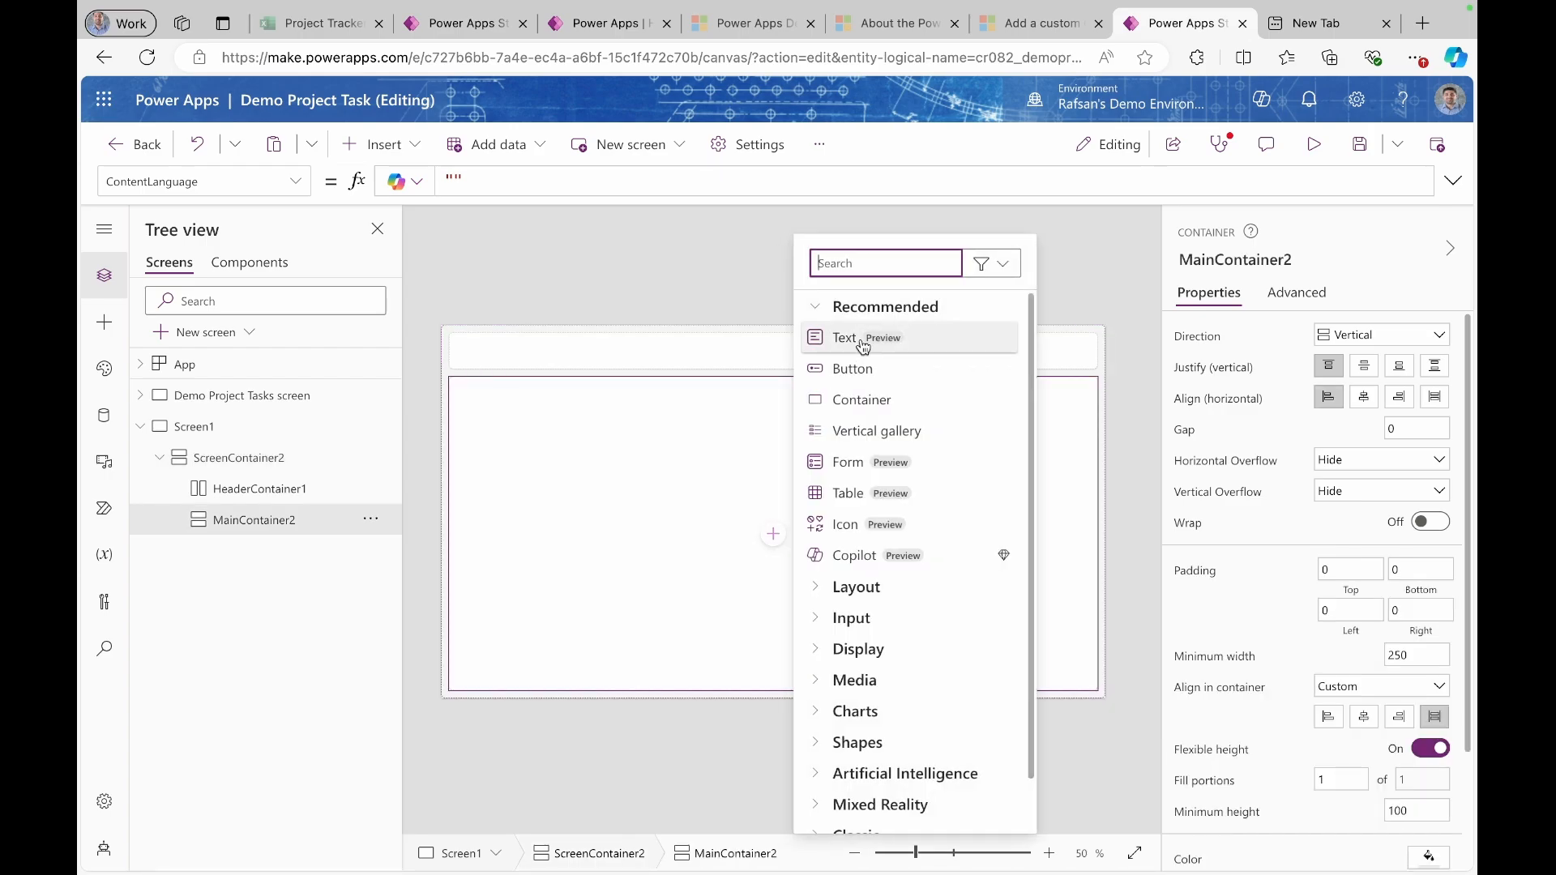
pyautogui.write('cop')
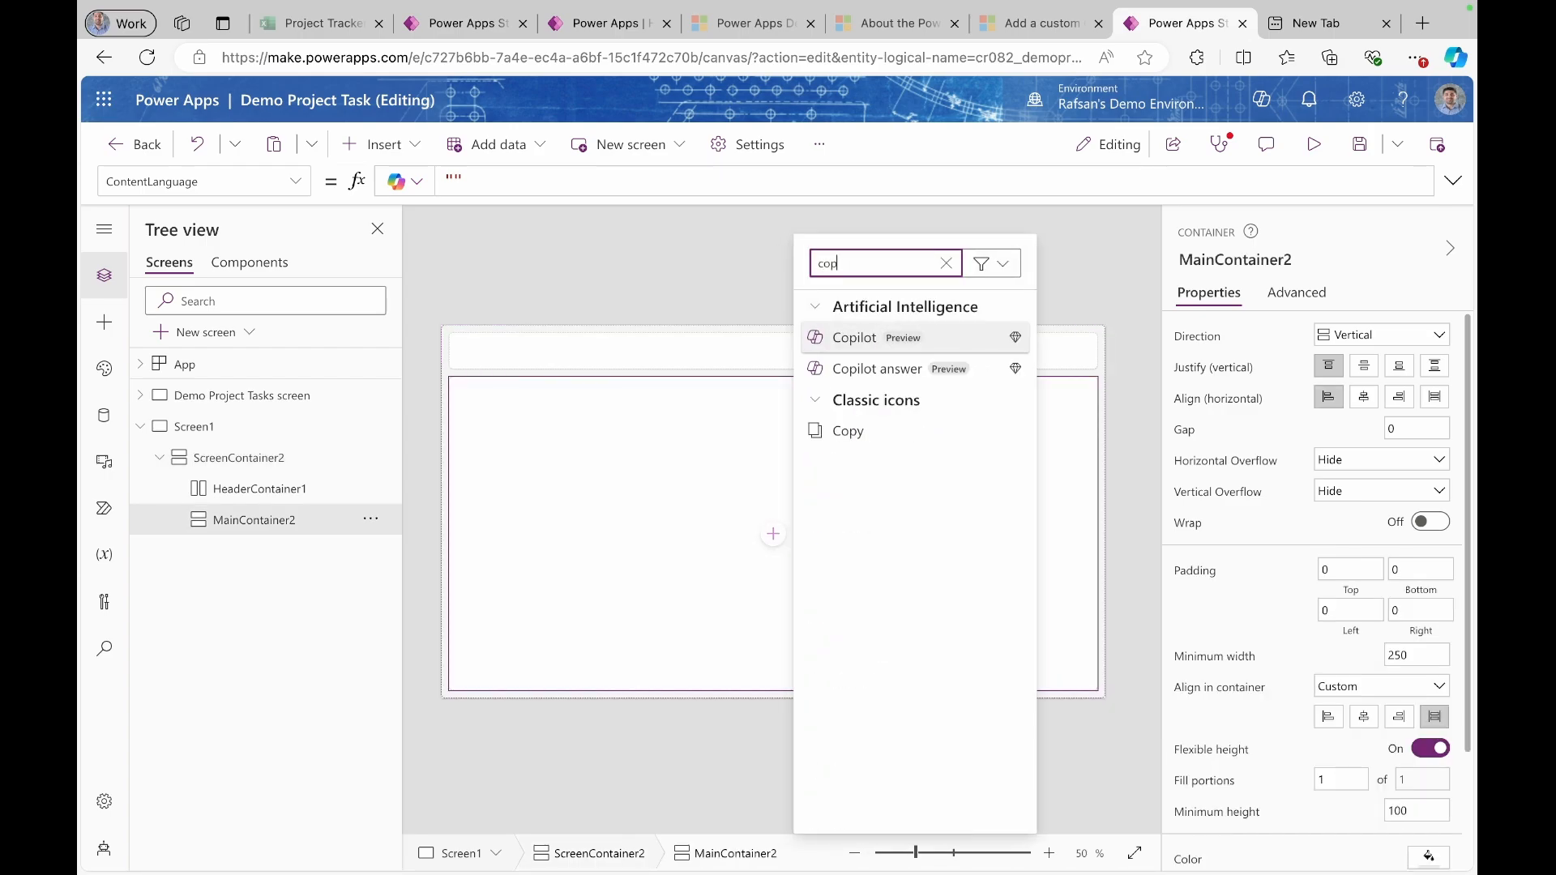
pyautogui.click(849, 339)
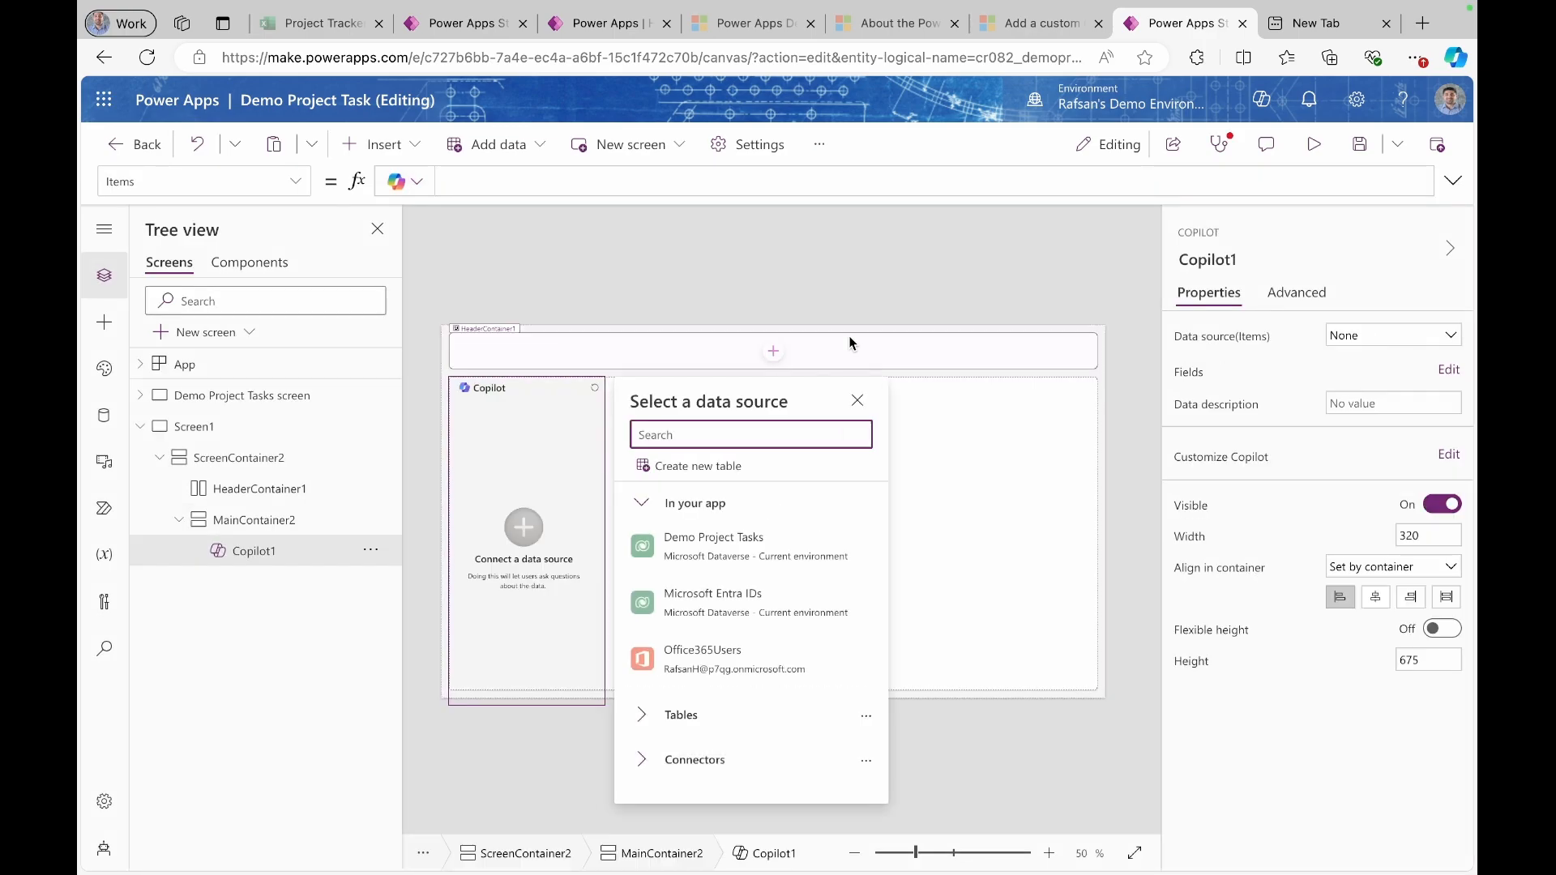
# - Connect the Copilot control to the Demo Project Tasks table as its data source
pyautogui.moveTo(736, 549)
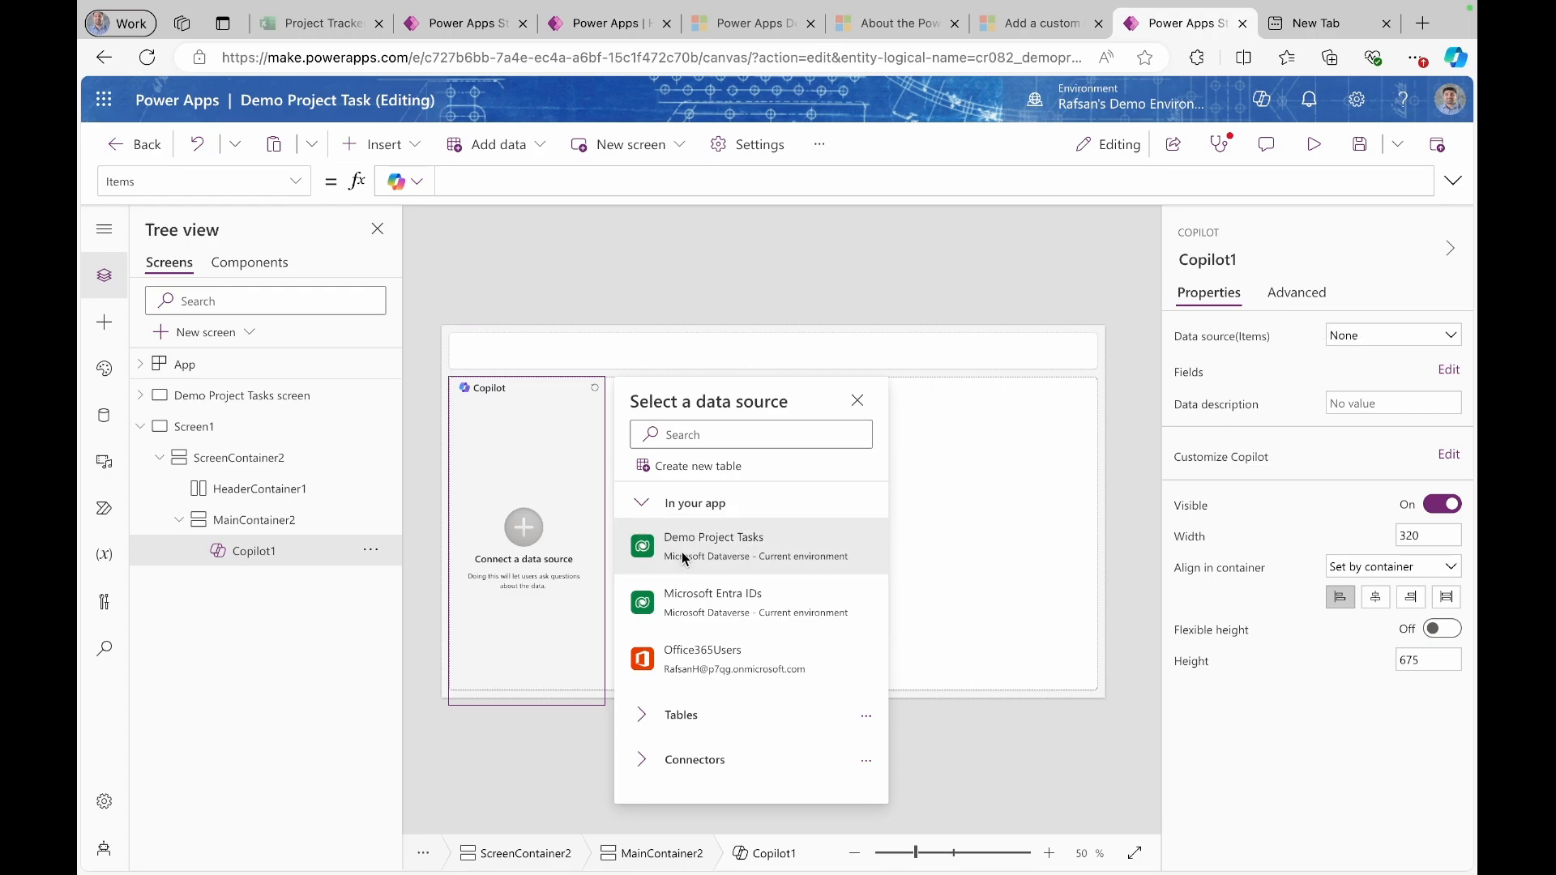
pyautogui.click(1281, 333)
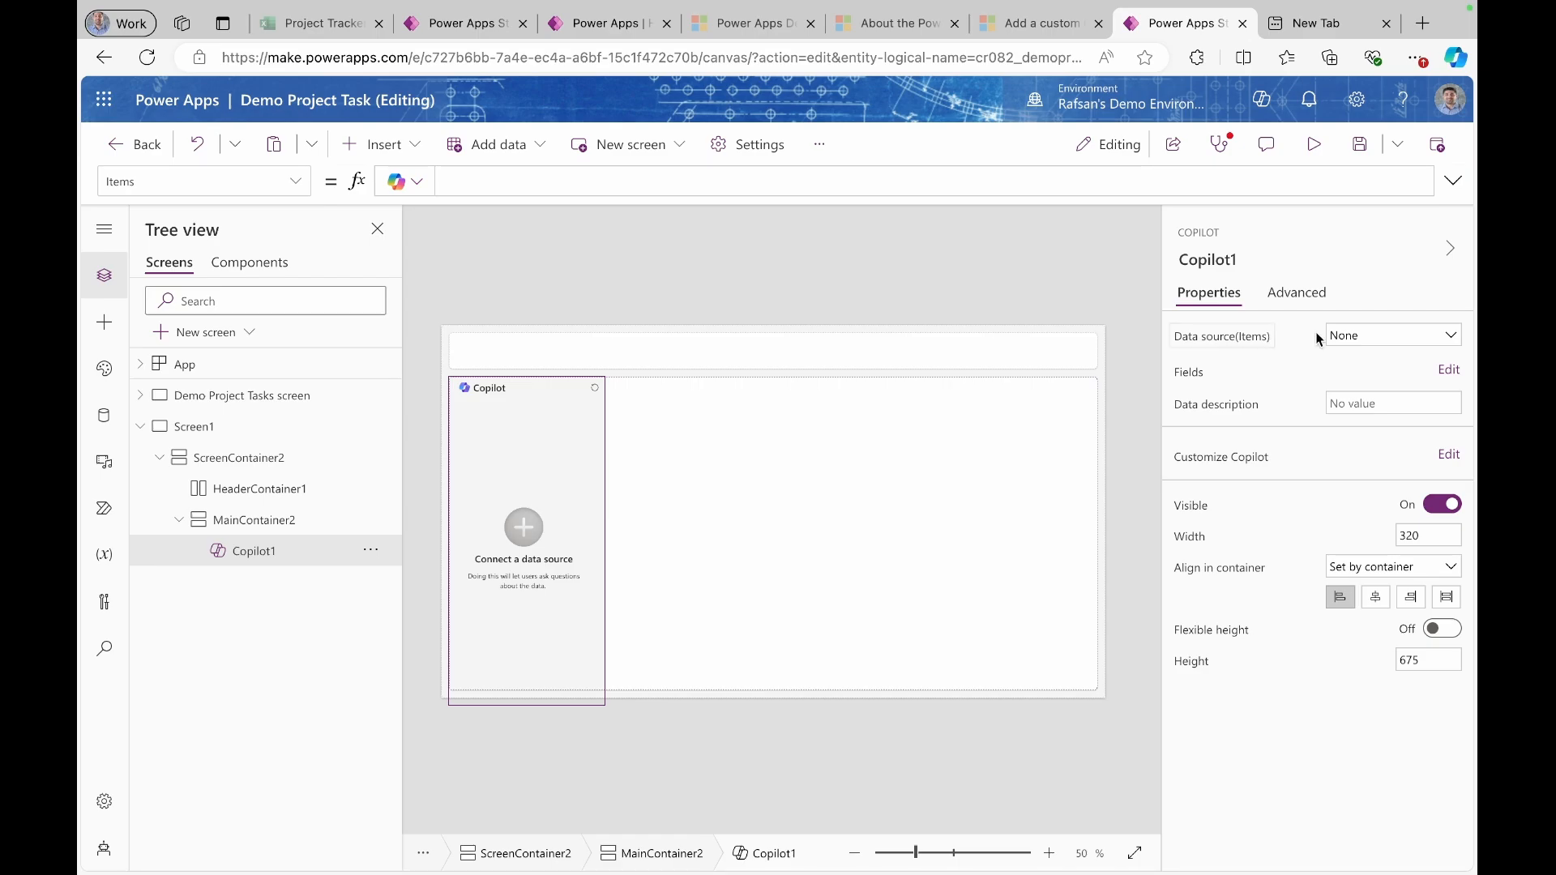
pyautogui.click(1410, 338)
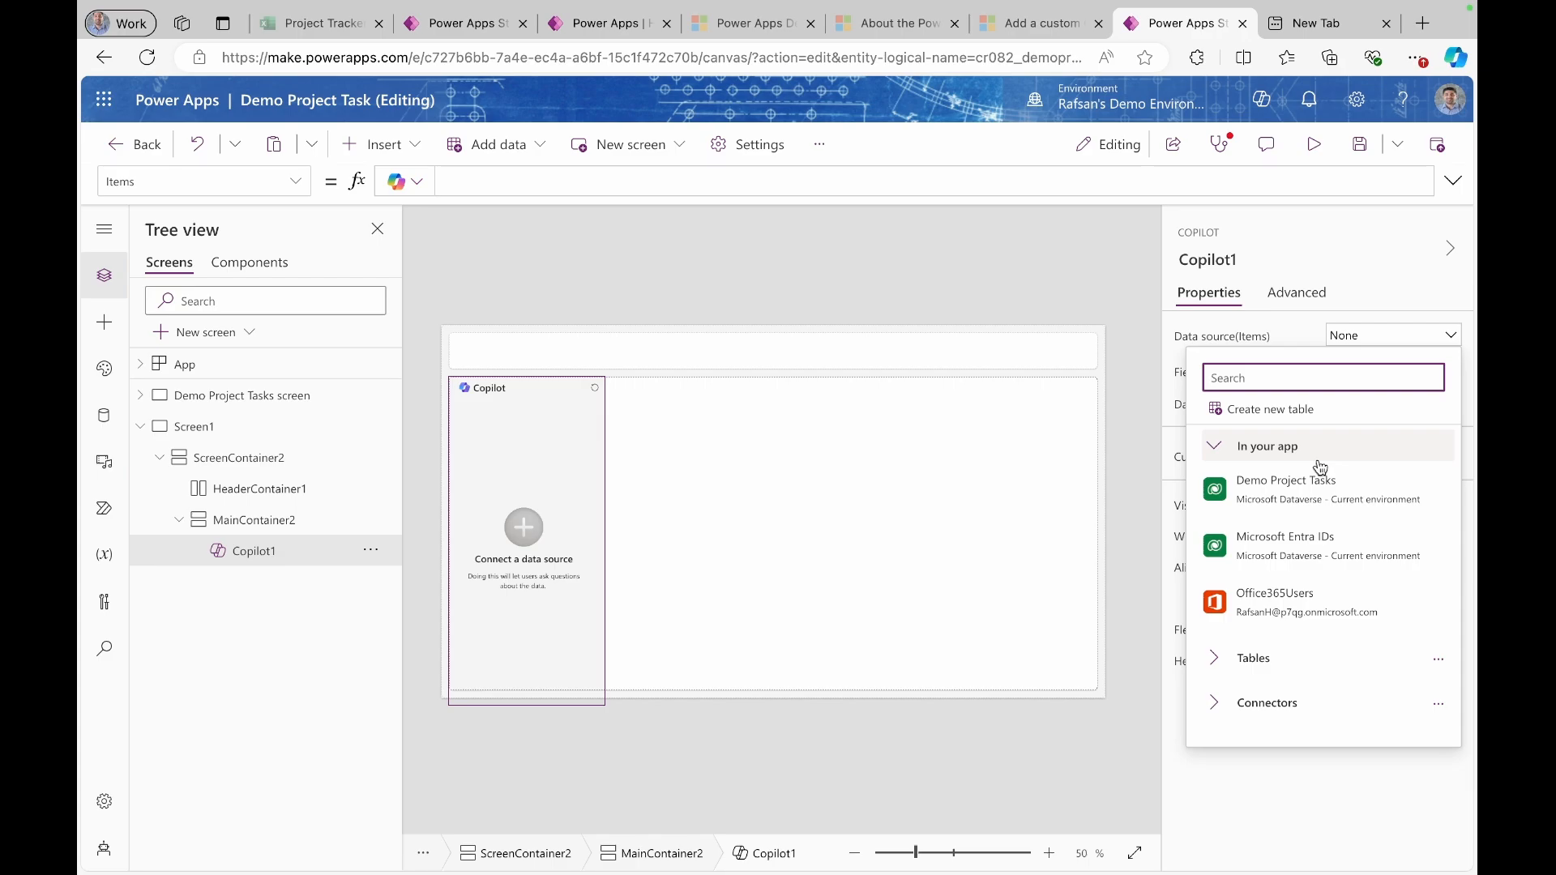
pyautogui.click(1308, 495)
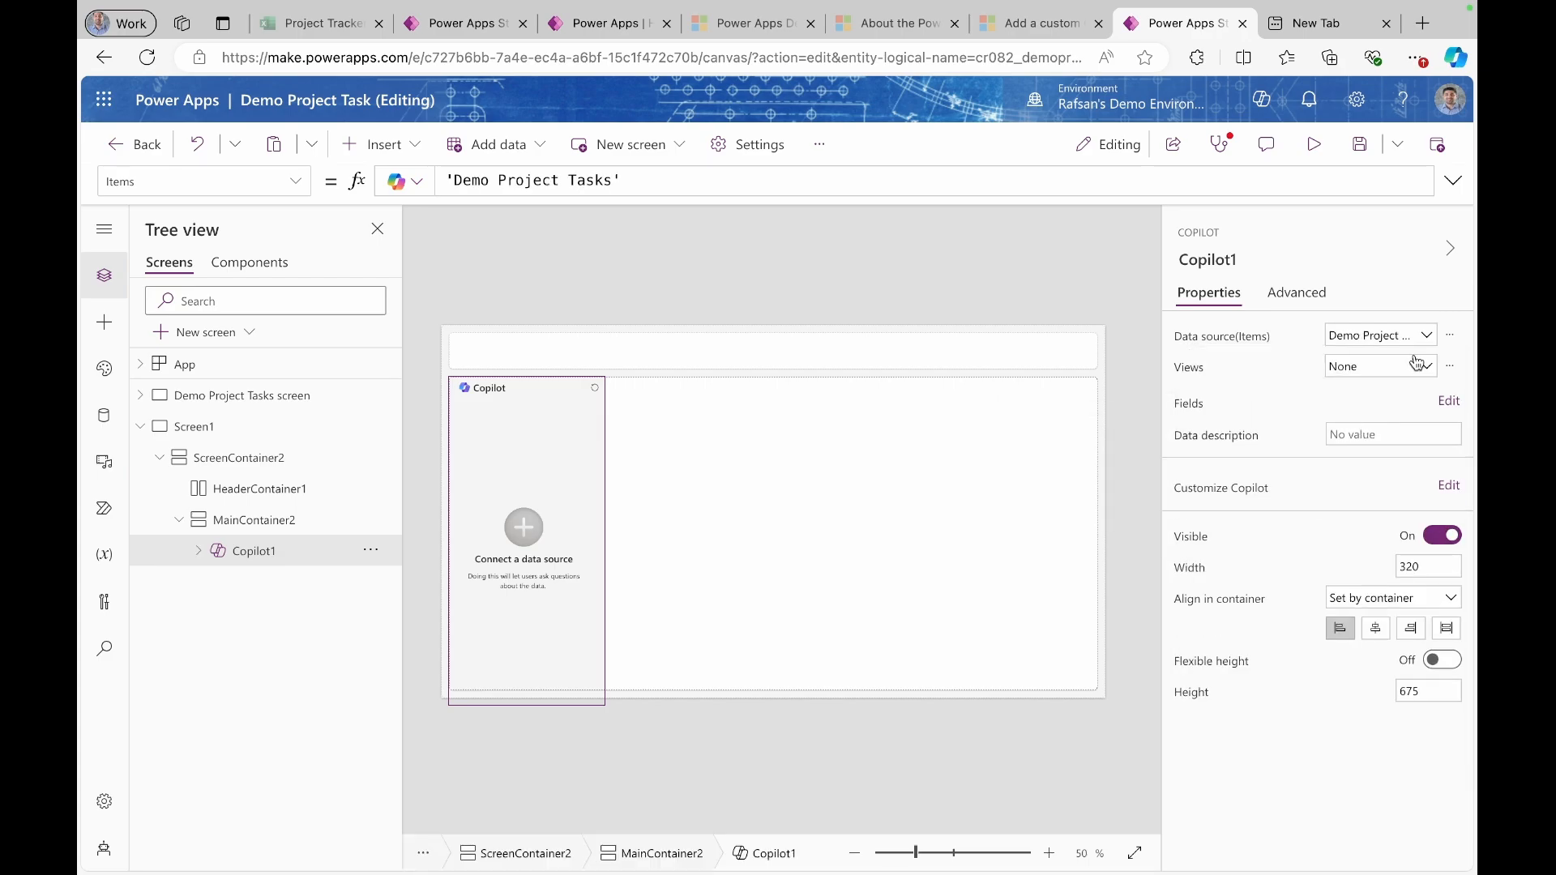
pyautogui.click(1397, 374)
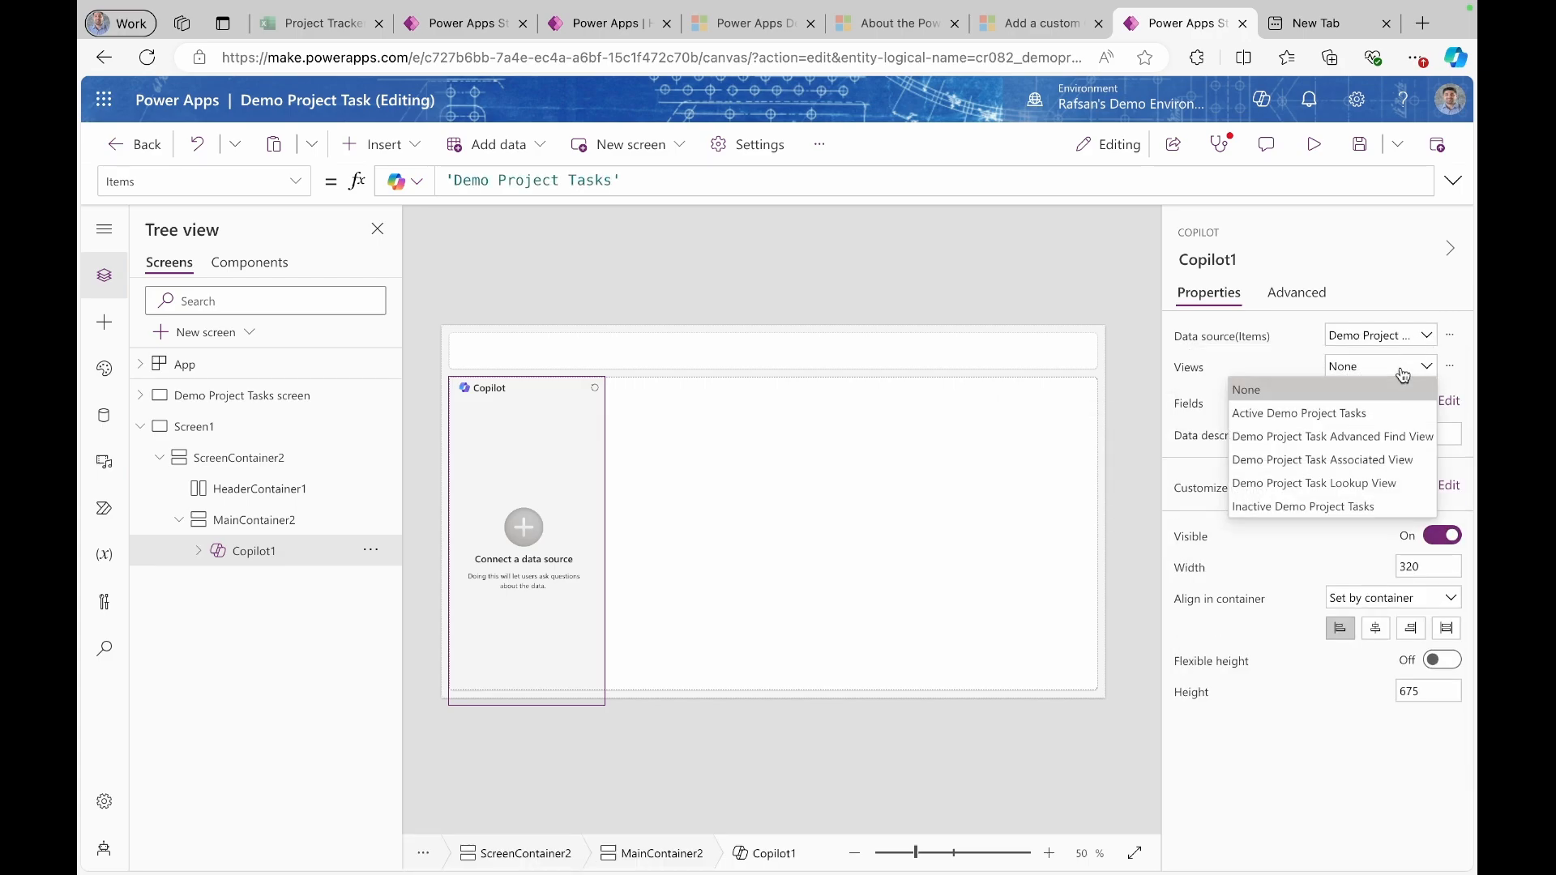
pyautogui.click(1401, 377)
pyautogui.click(1403, 375)
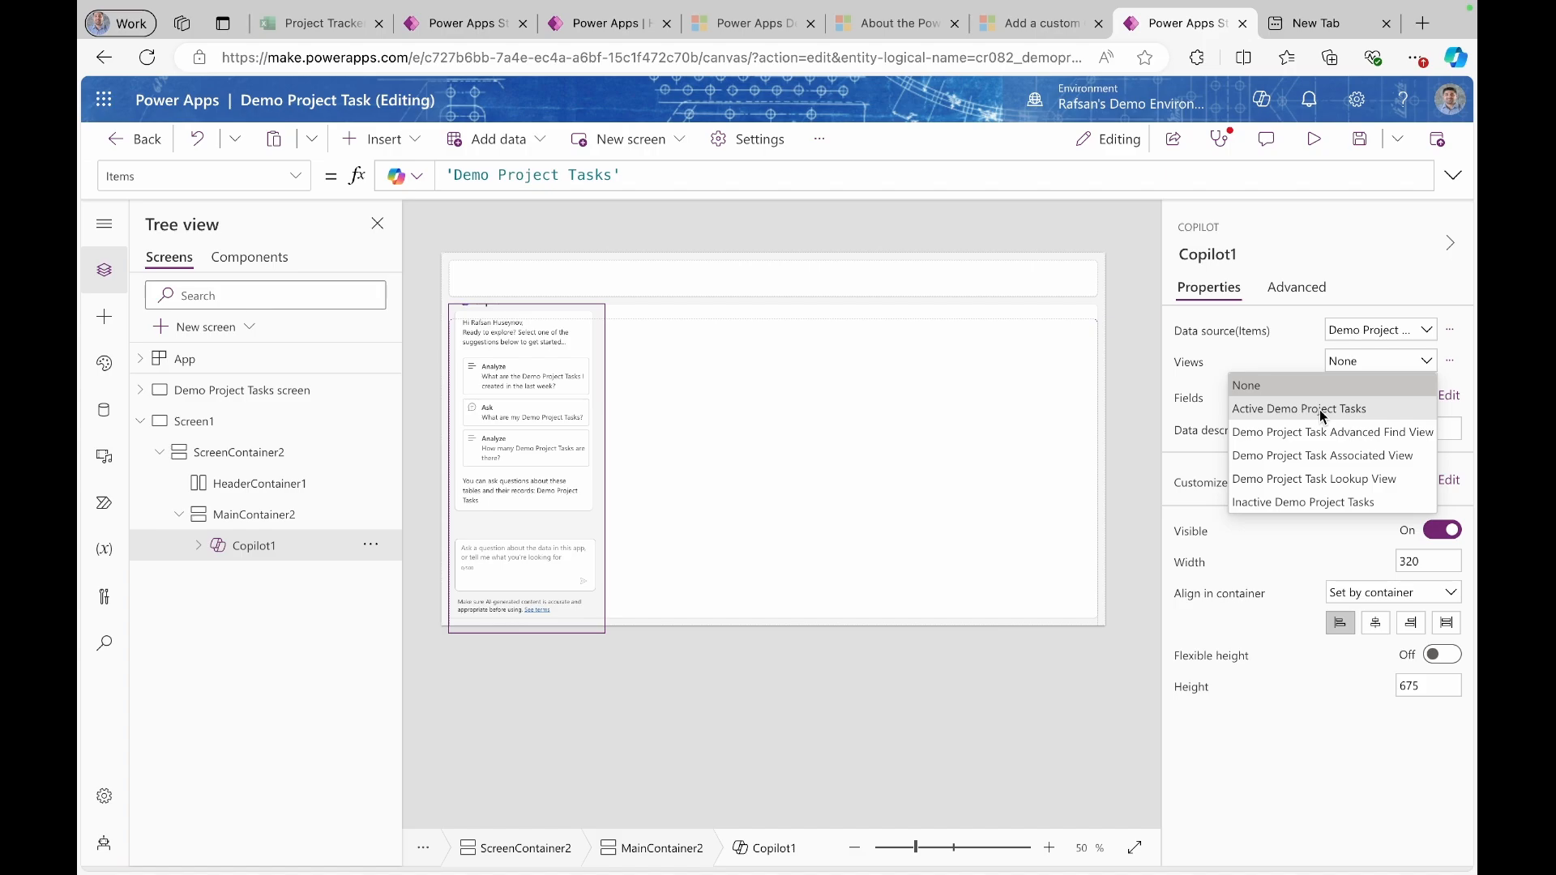
pyautogui.click(1289, 360)
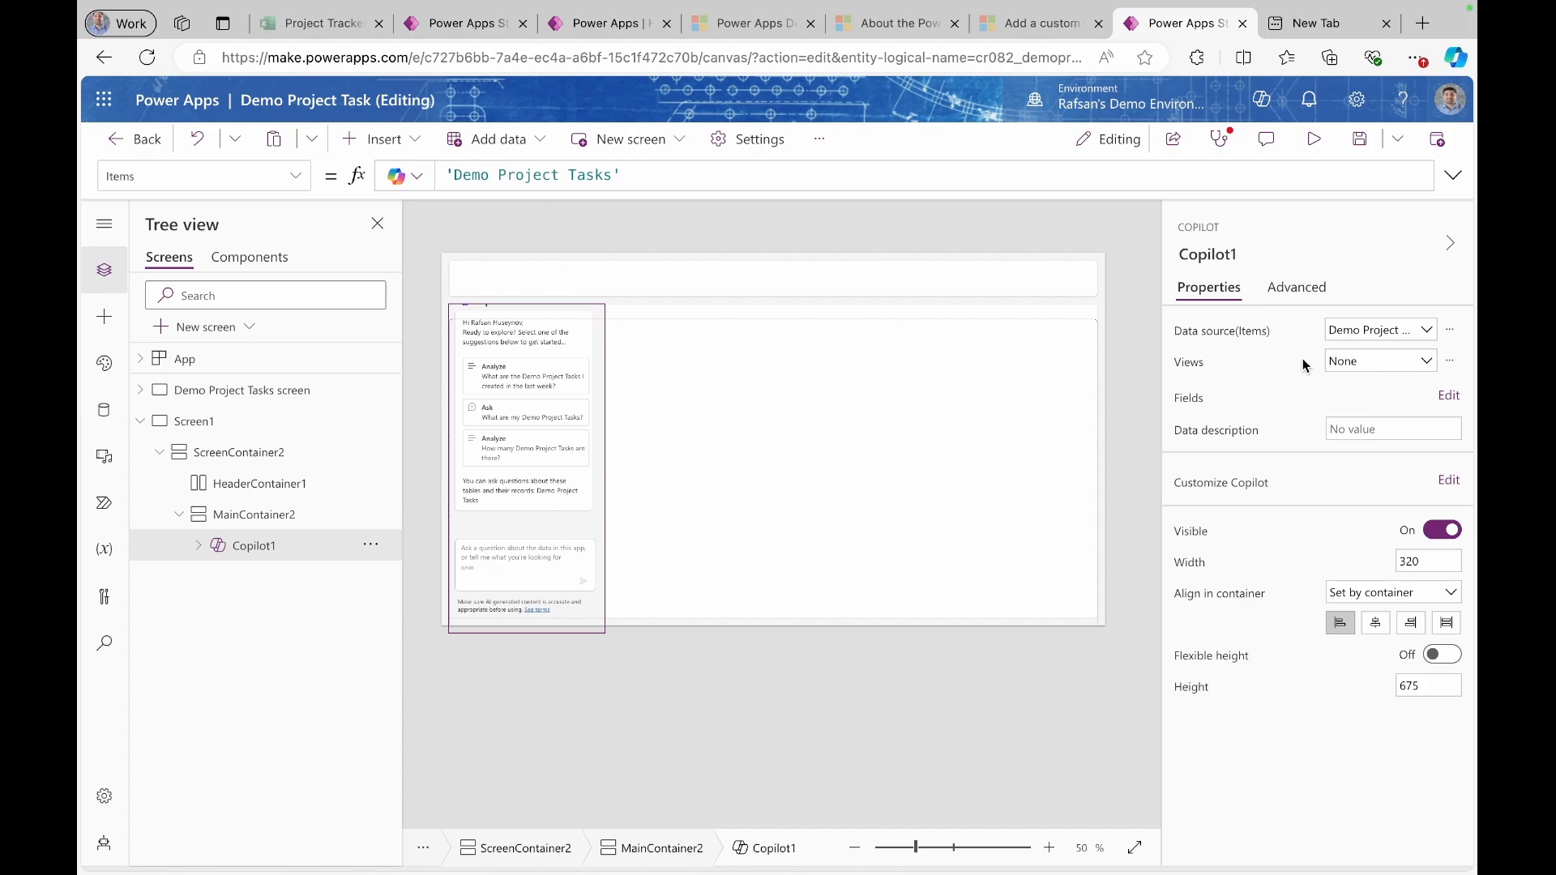
pyautogui.click(1378, 362)
pyautogui.click(1269, 358)
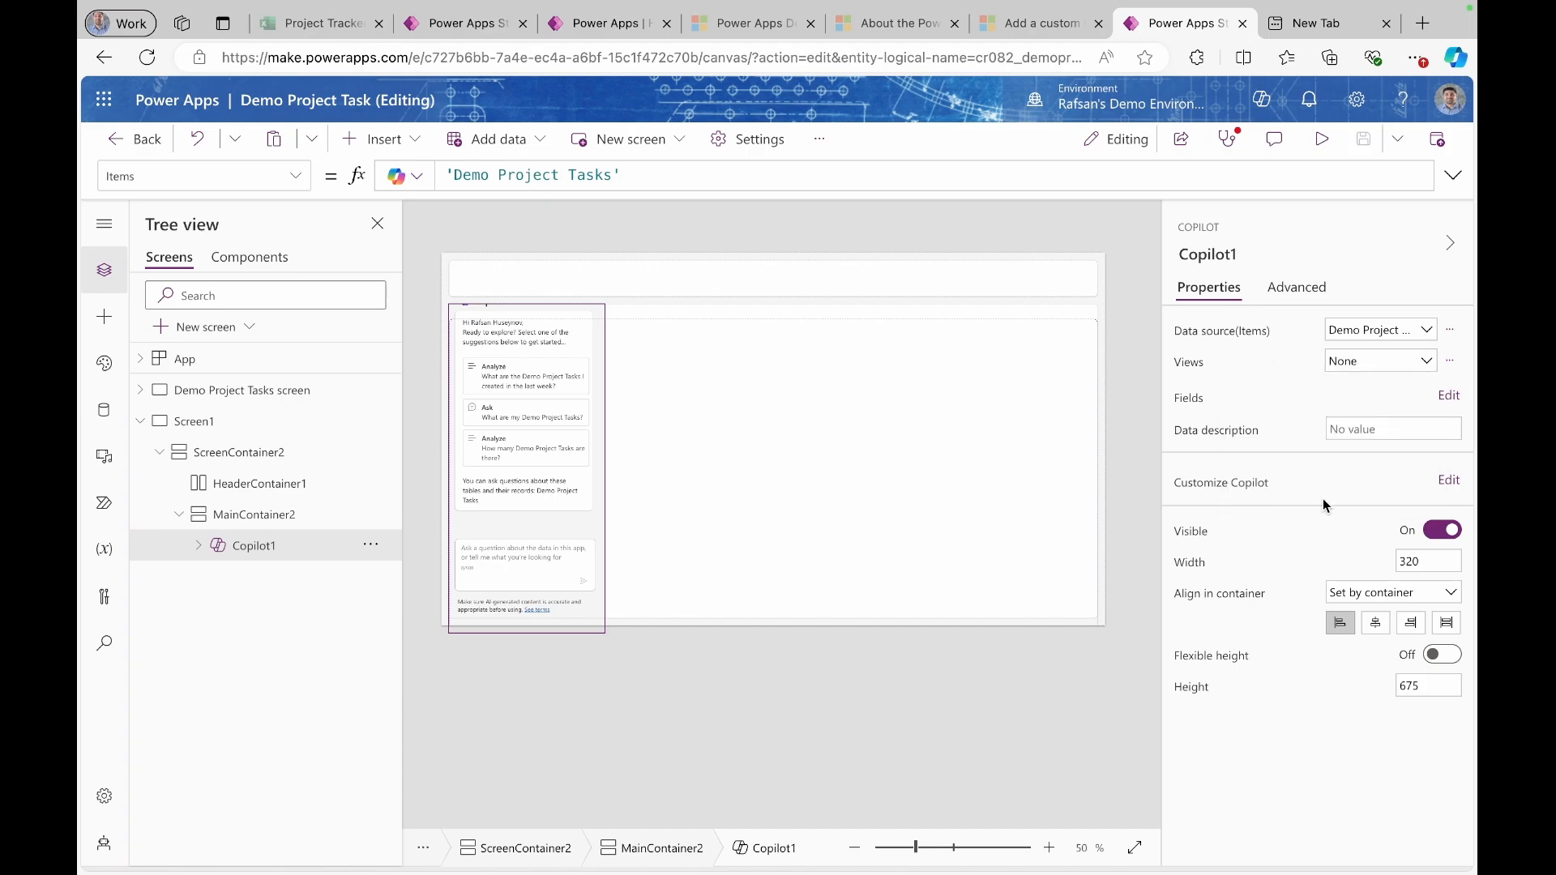
# - Stretch the Copilot control to its container's full width with flexible height and a minimum height of 500, and preview it
pyautogui.click(1448, 624)
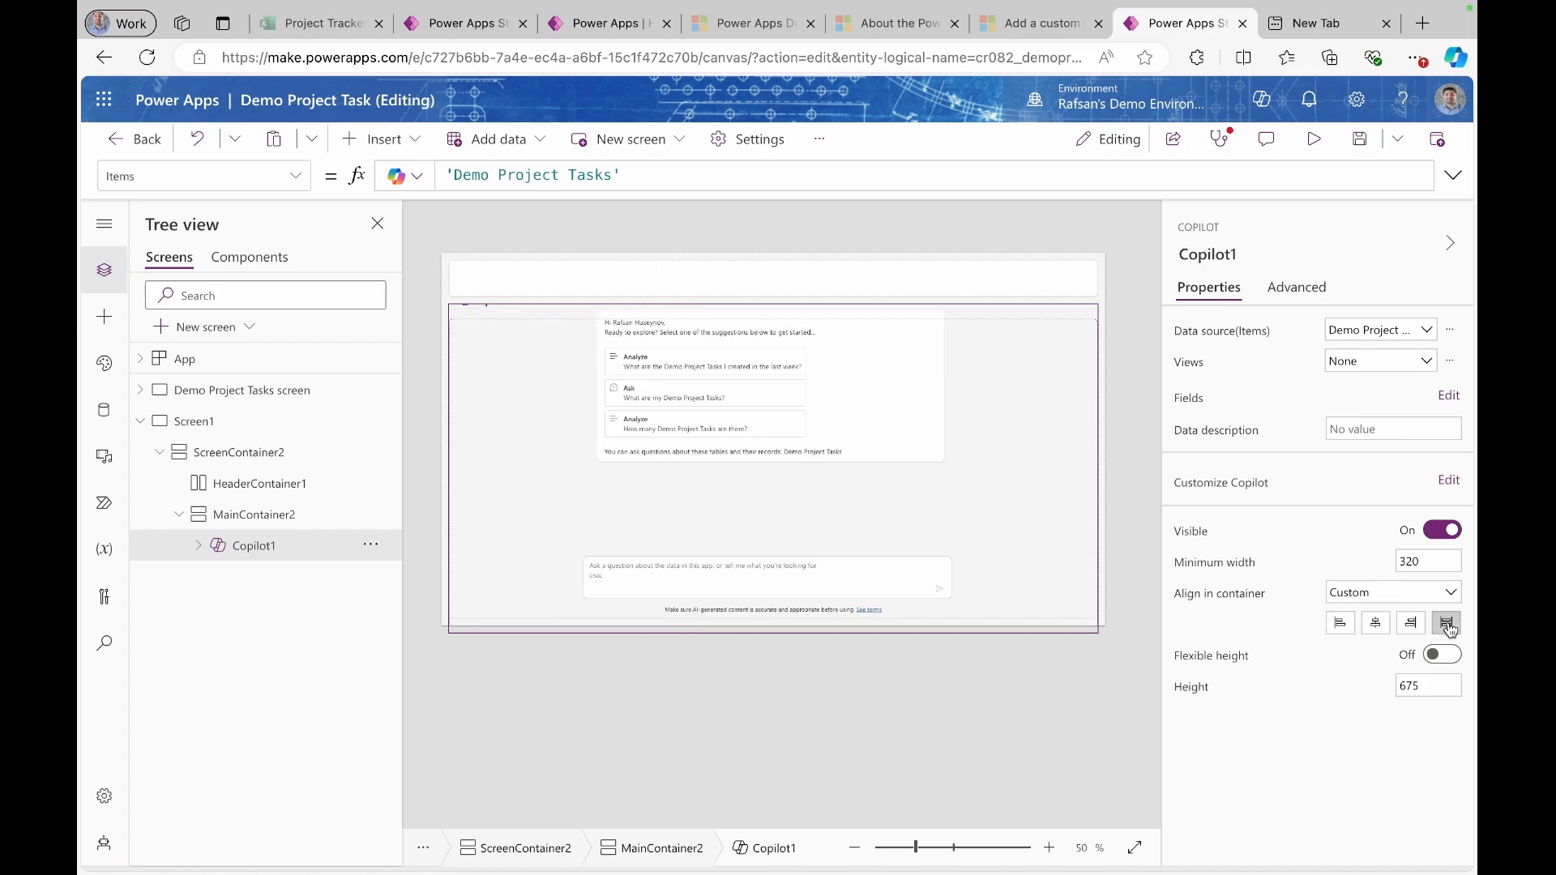
pyautogui.click(1451, 657)
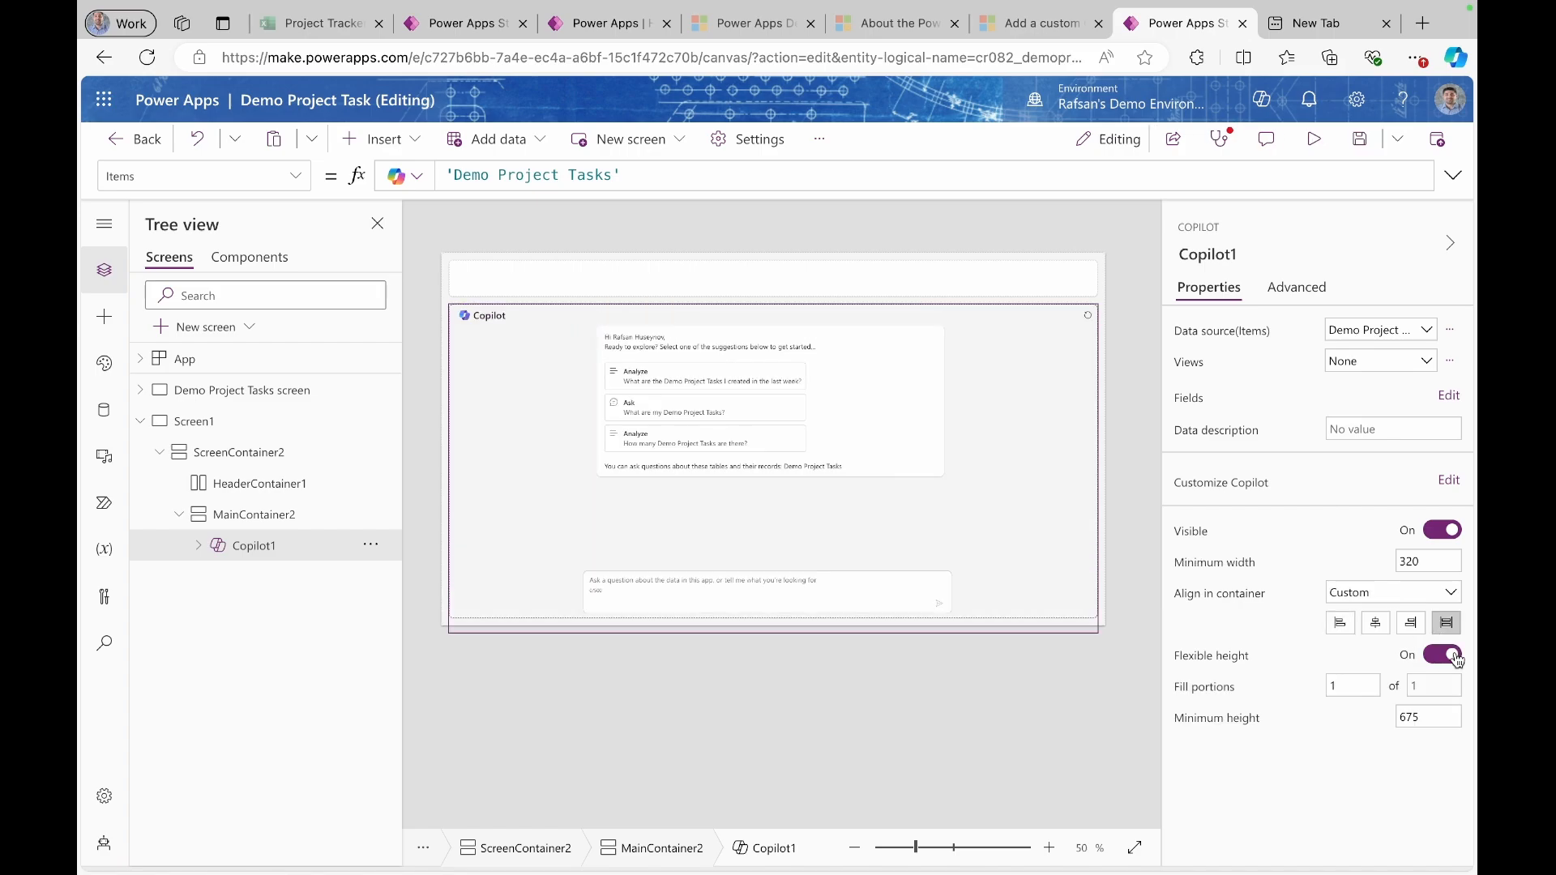
pyautogui.click(1424, 713)
pyautogui.write('500')
pyautogui.click(1368, 736)
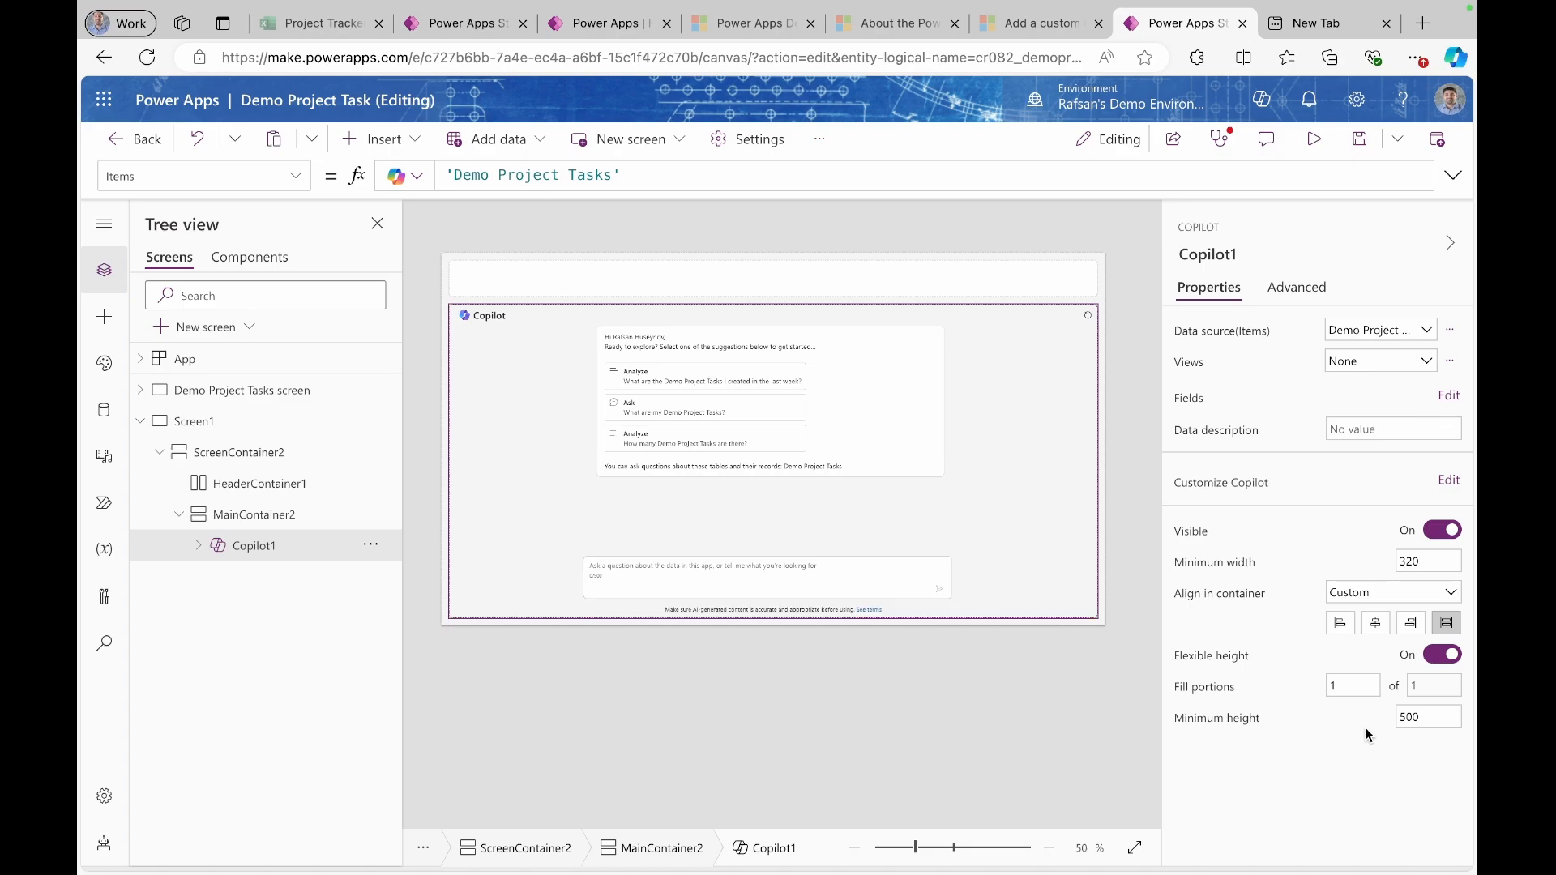
pyautogui.click(1313, 139)
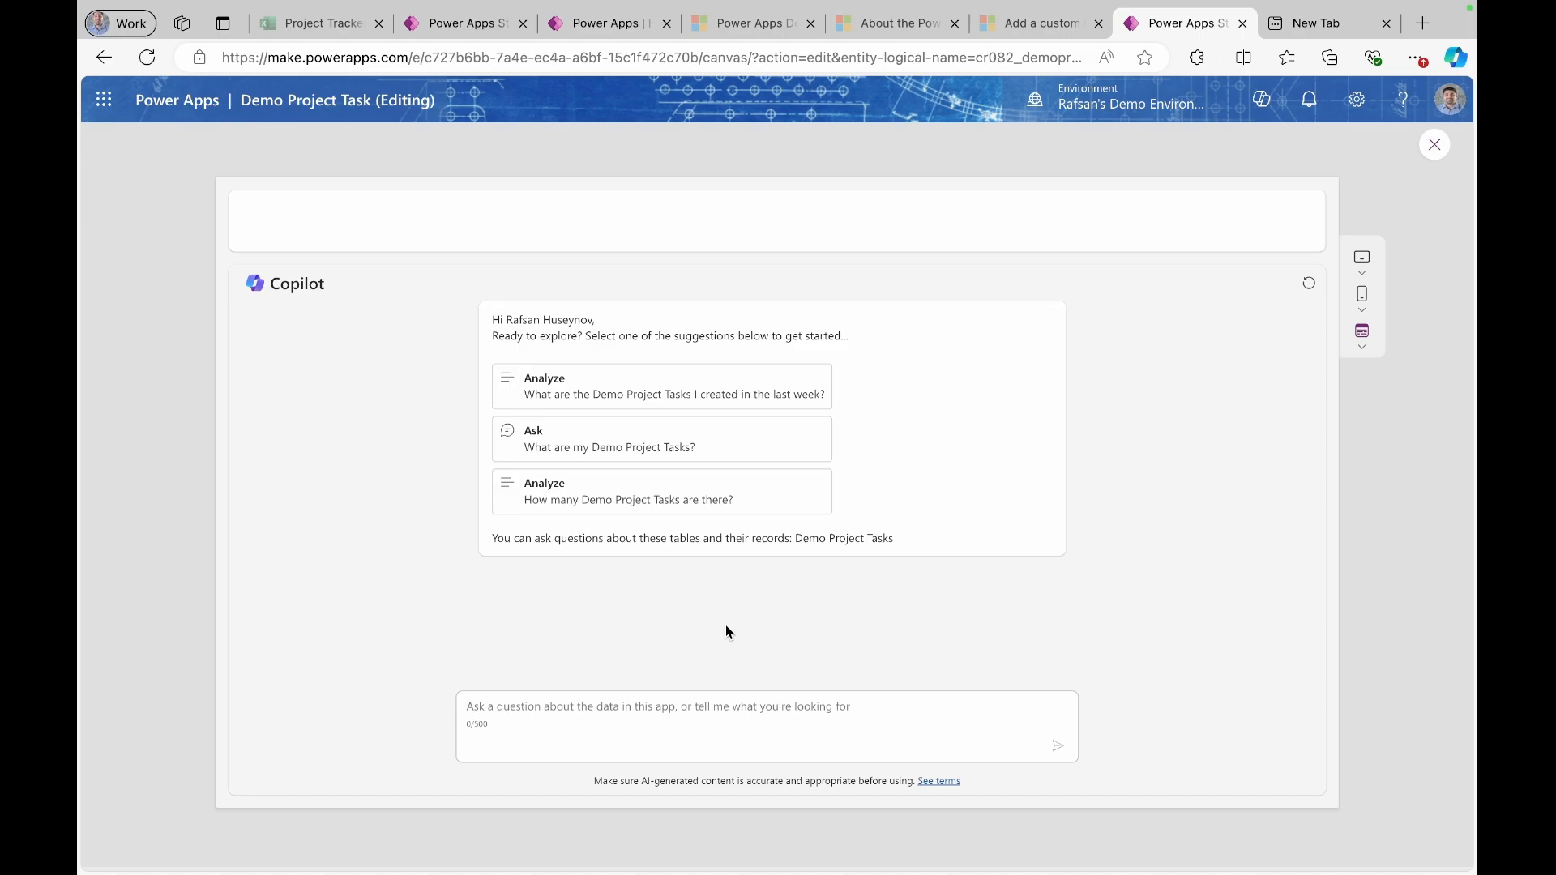
pyautogui.click(1438, 150)
# - Insert a button into HeaderContainer1 on Screen1 and stretch it to the container's full height
pyautogui.click(694, 278)
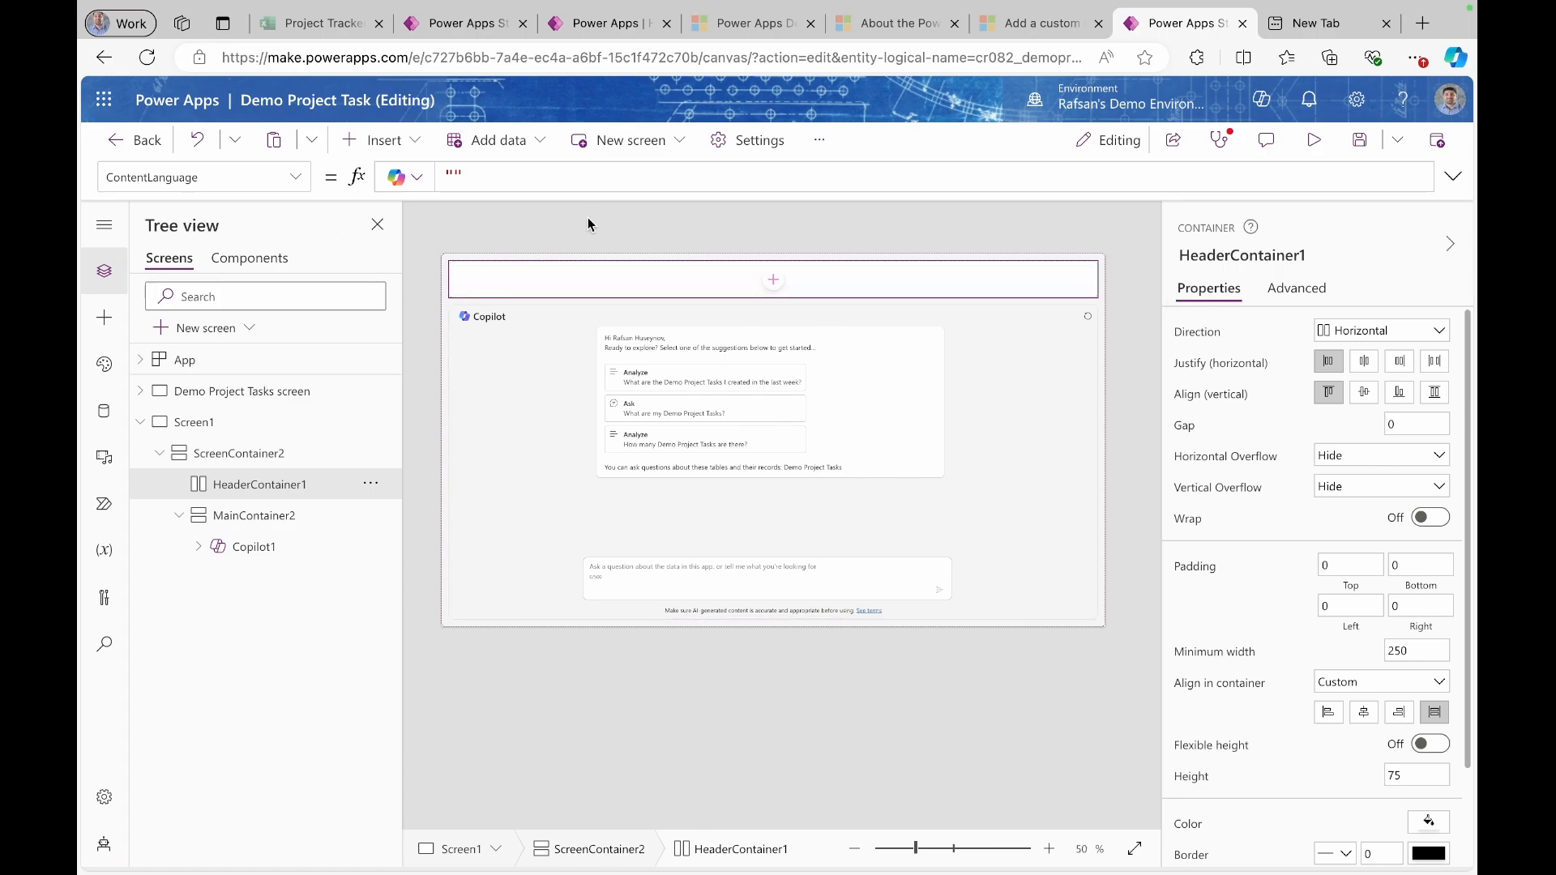
pyautogui.click(397, 145)
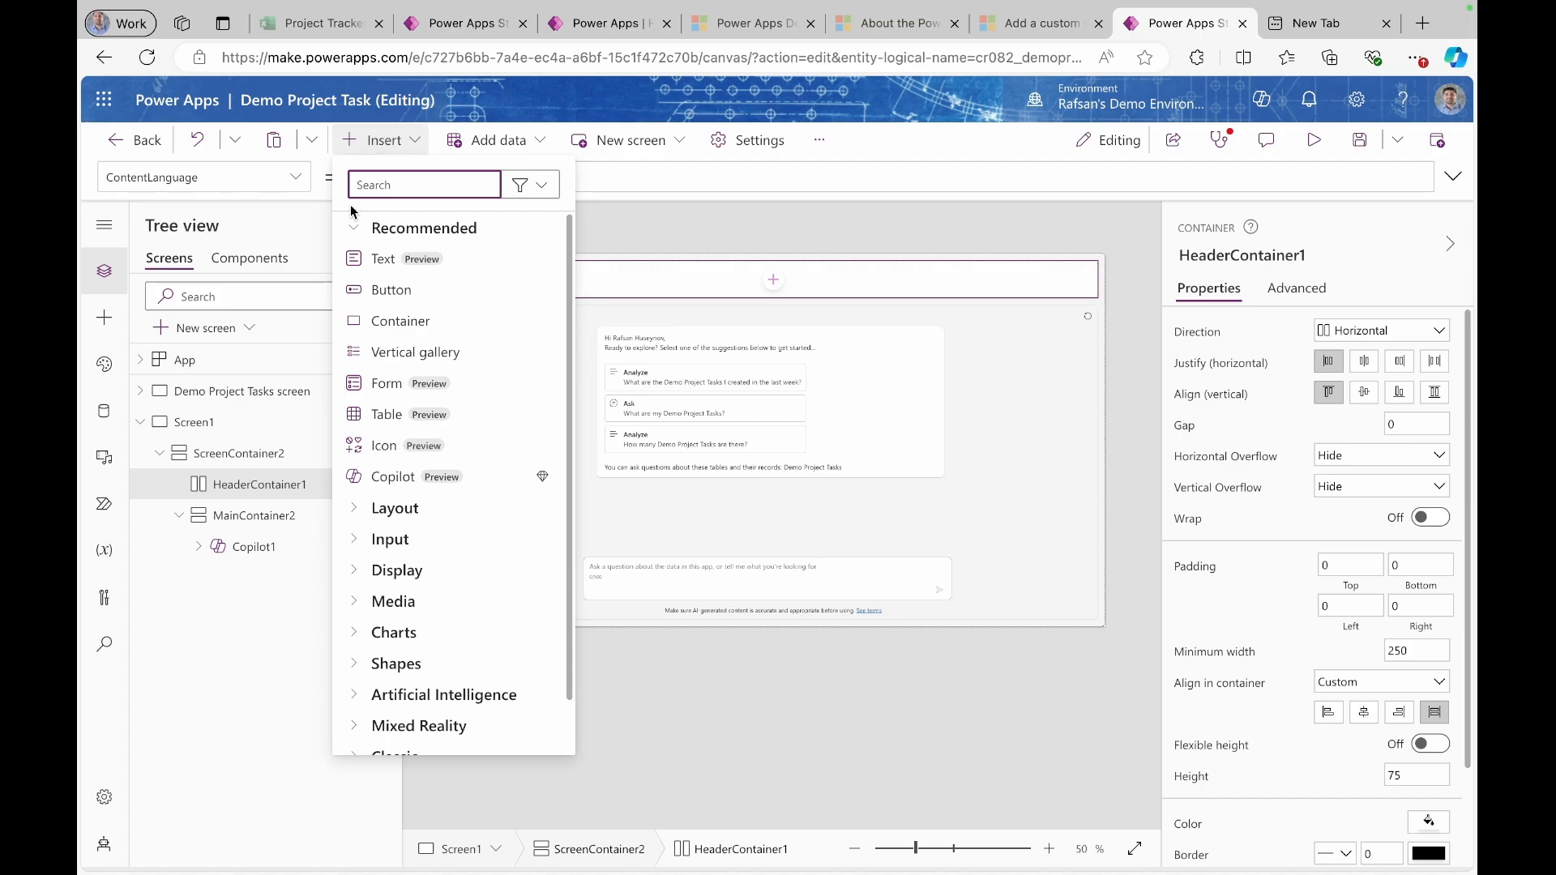
pyautogui.click(370, 288)
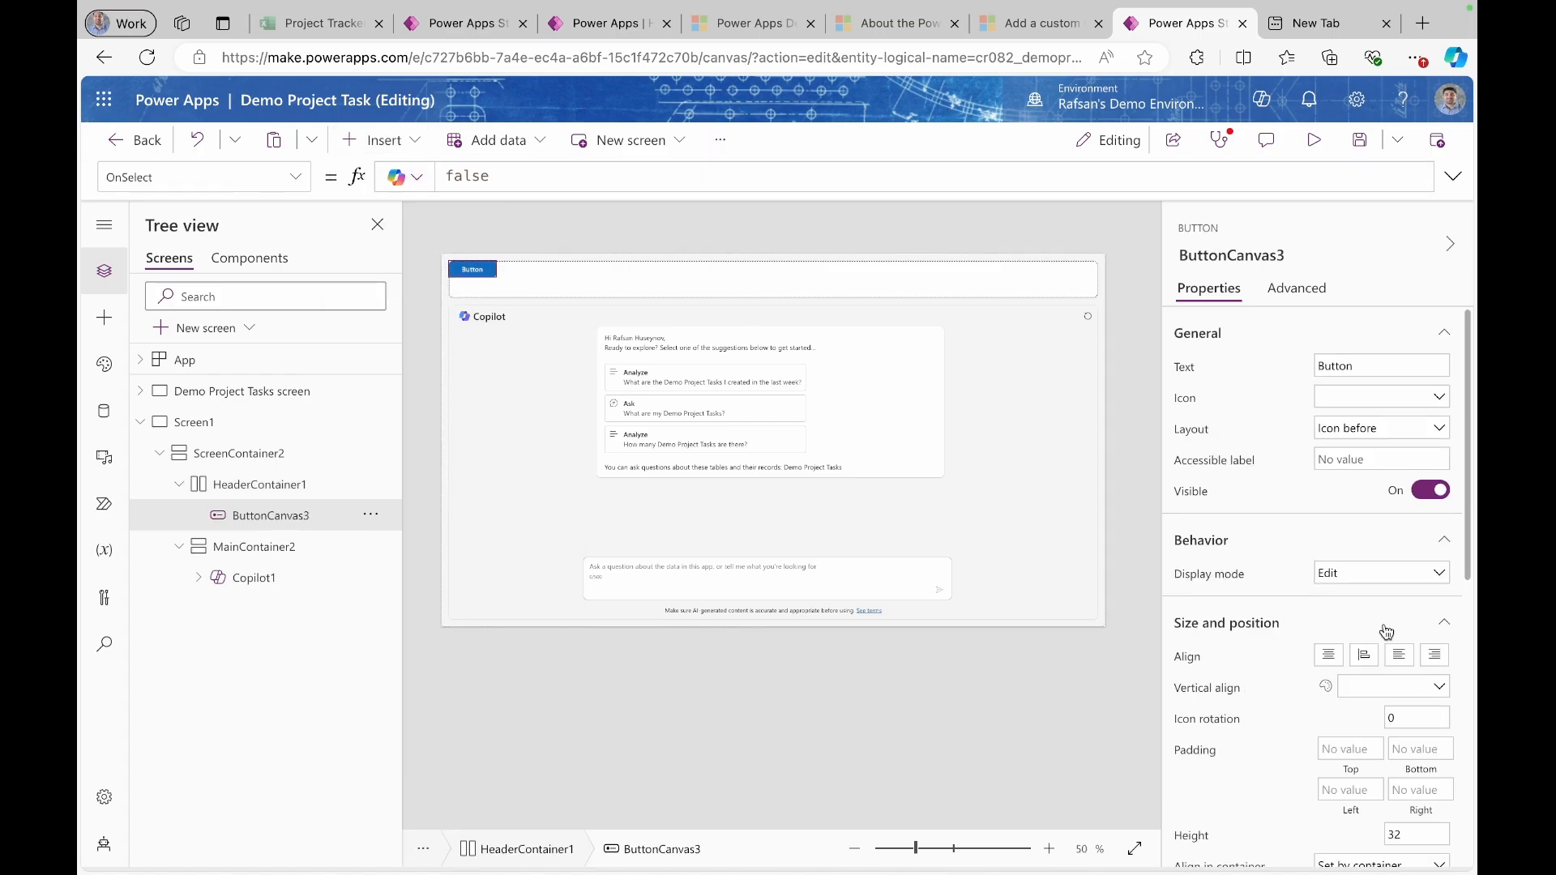
pyautogui.scroll(-2, 1424, 691)
pyautogui.scroll(-1, 1425, 691)
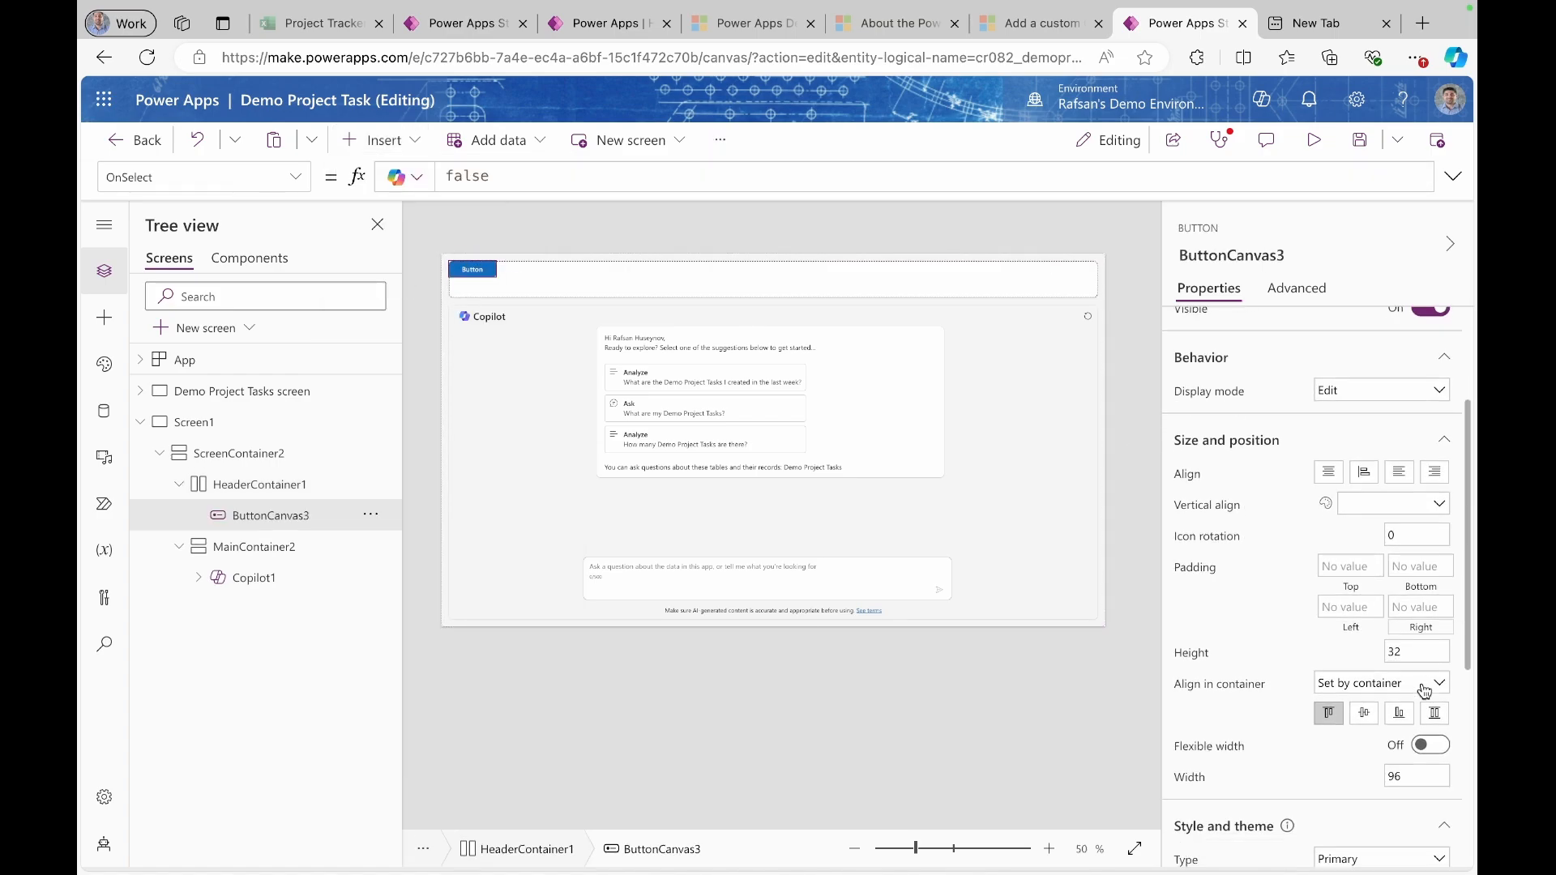
pyautogui.click(1434, 713)
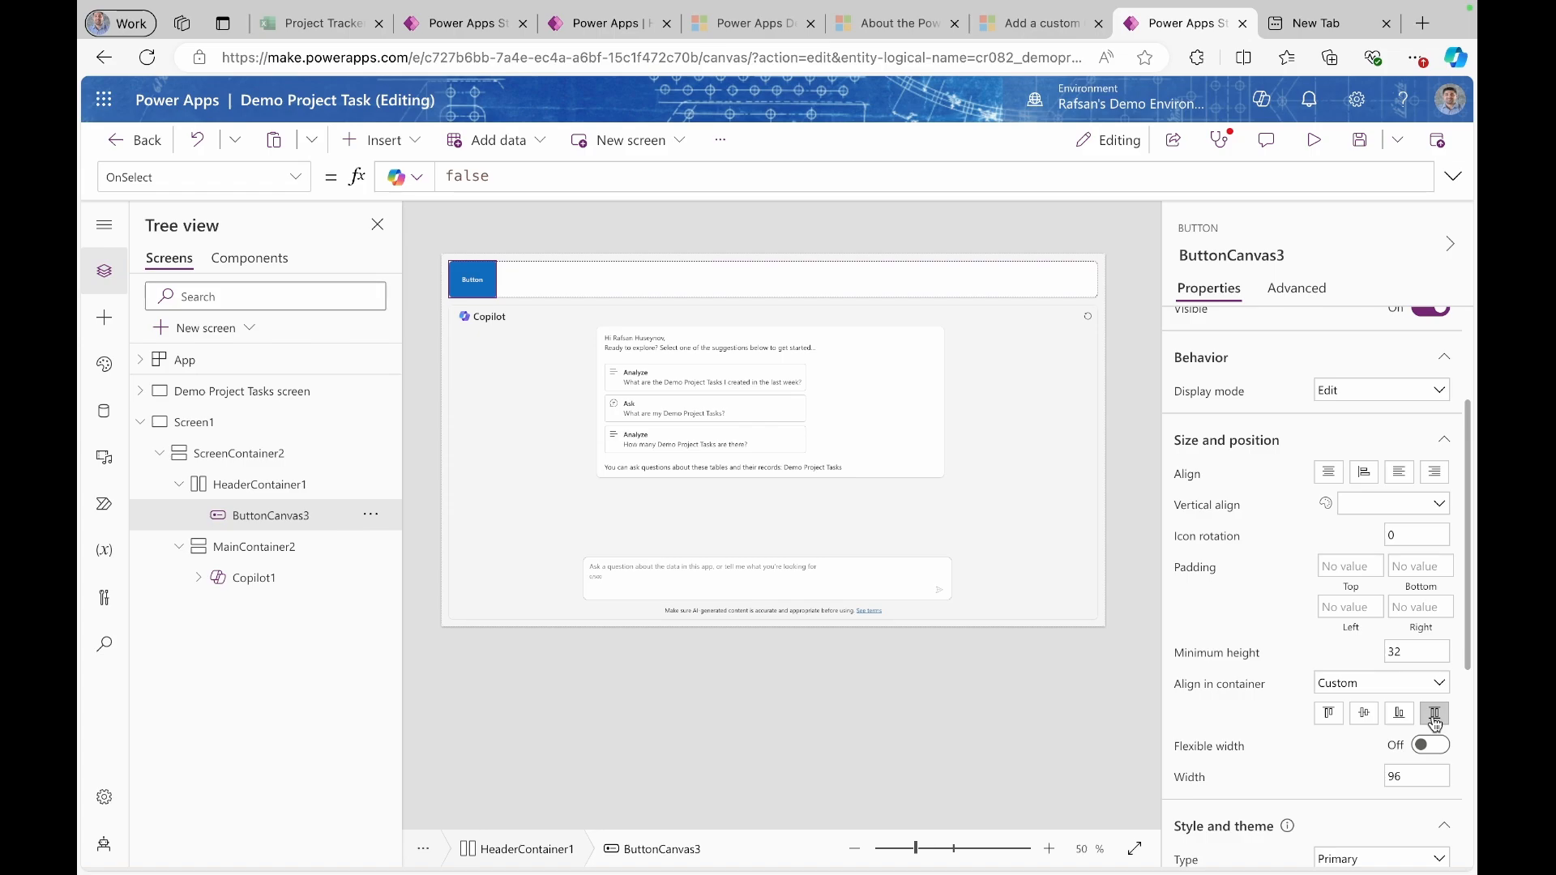
# - Set the header button's text to Back and its icon to ArrowLeft
pyautogui.scroll(3, 1367, 431)
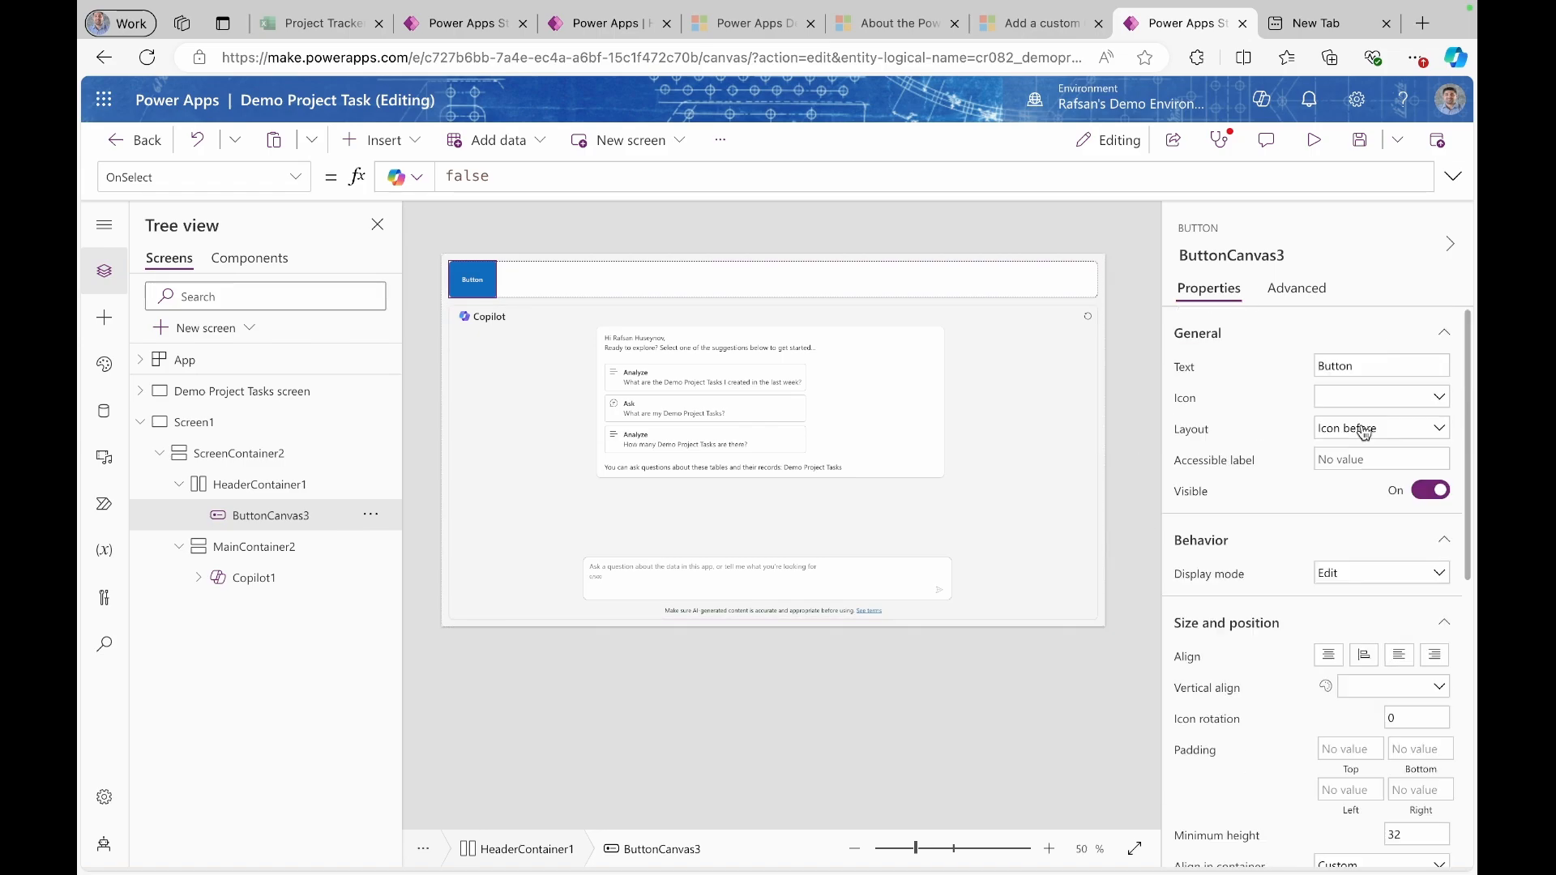
pyautogui.click(1360, 368)
pyautogui.press('BackSpace')
pyautogui.press('BackSpace')
pyautogui.press('BackSpace')
pyautogui.write('ack')
pyautogui.press('Return')
pyautogui.click(1386, 404)
pyautogui.click(1223, 646)
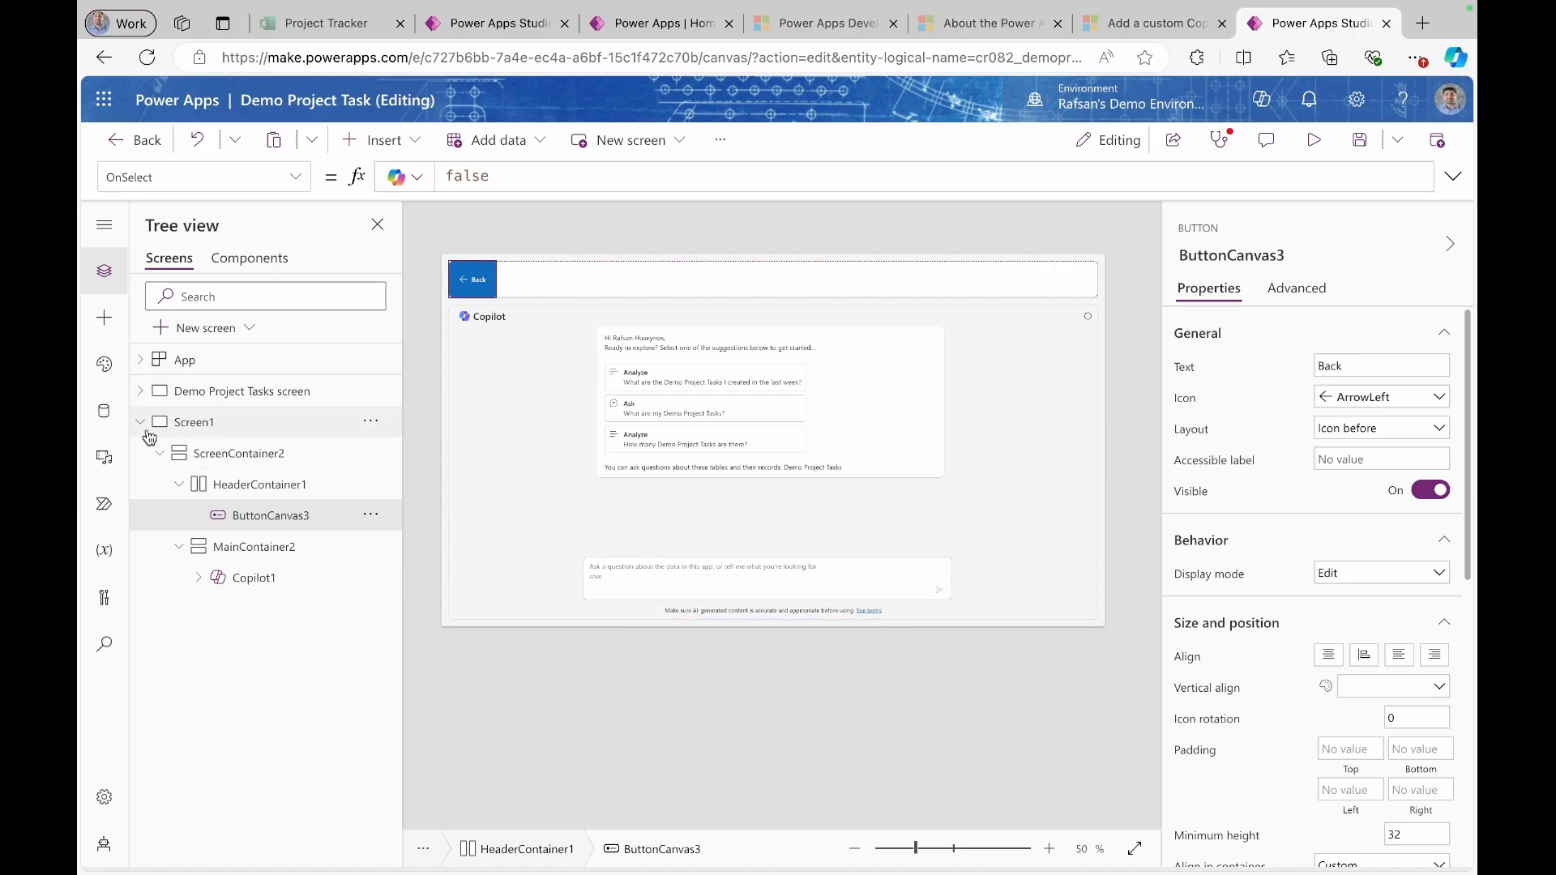
# - Collapse Screen1 in the tree and open the Demo Project Tasks screen for editing
pyautogui.click(141, 421)
pyautogui.click(212, 397)
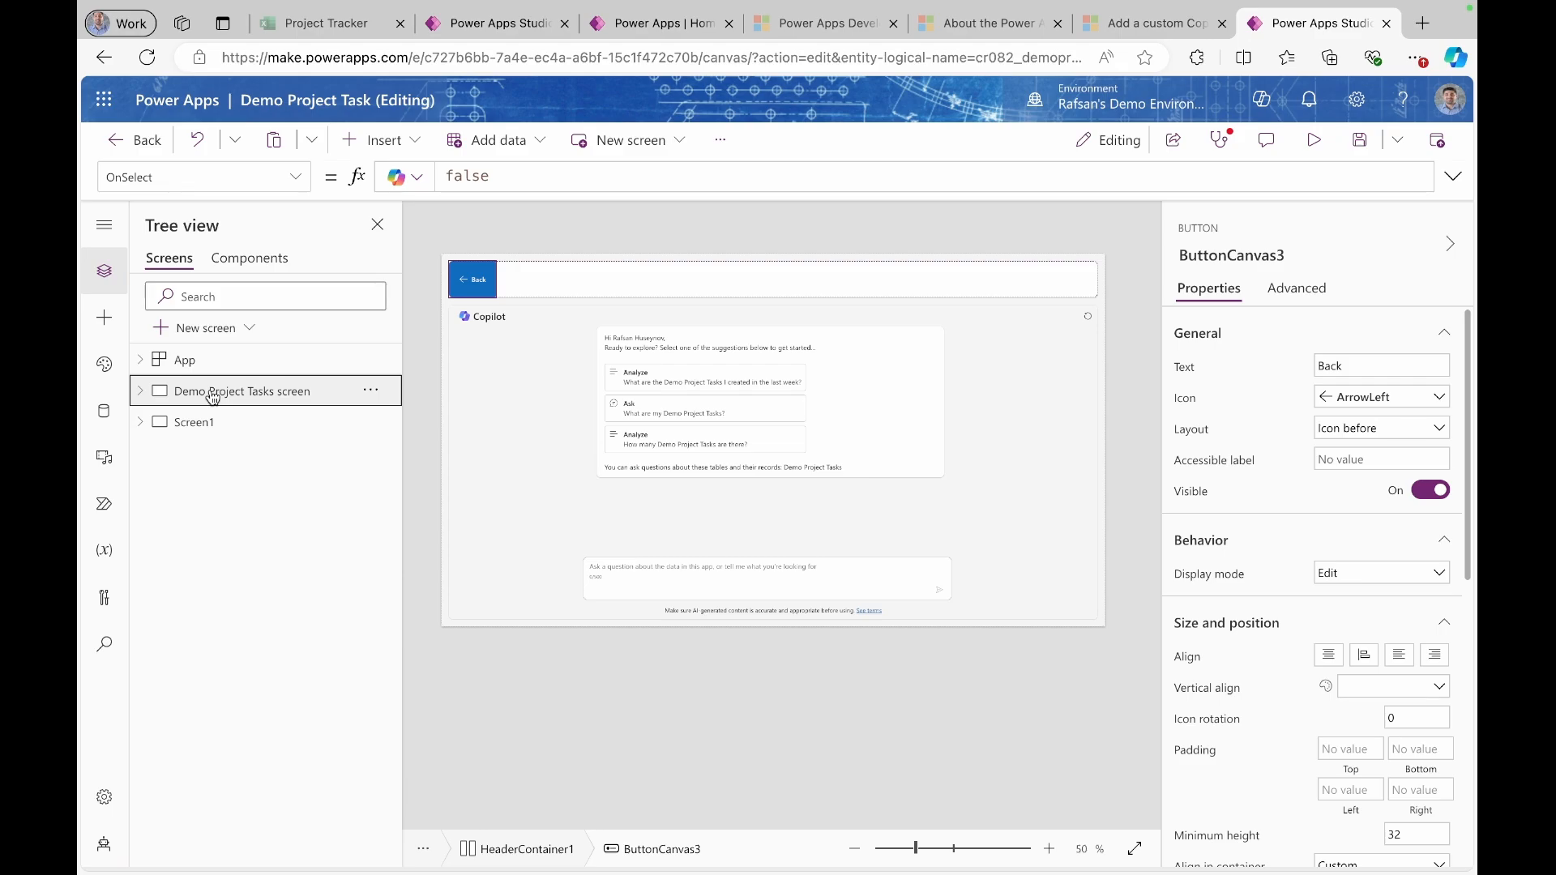
pyautogui.click(211, 396)
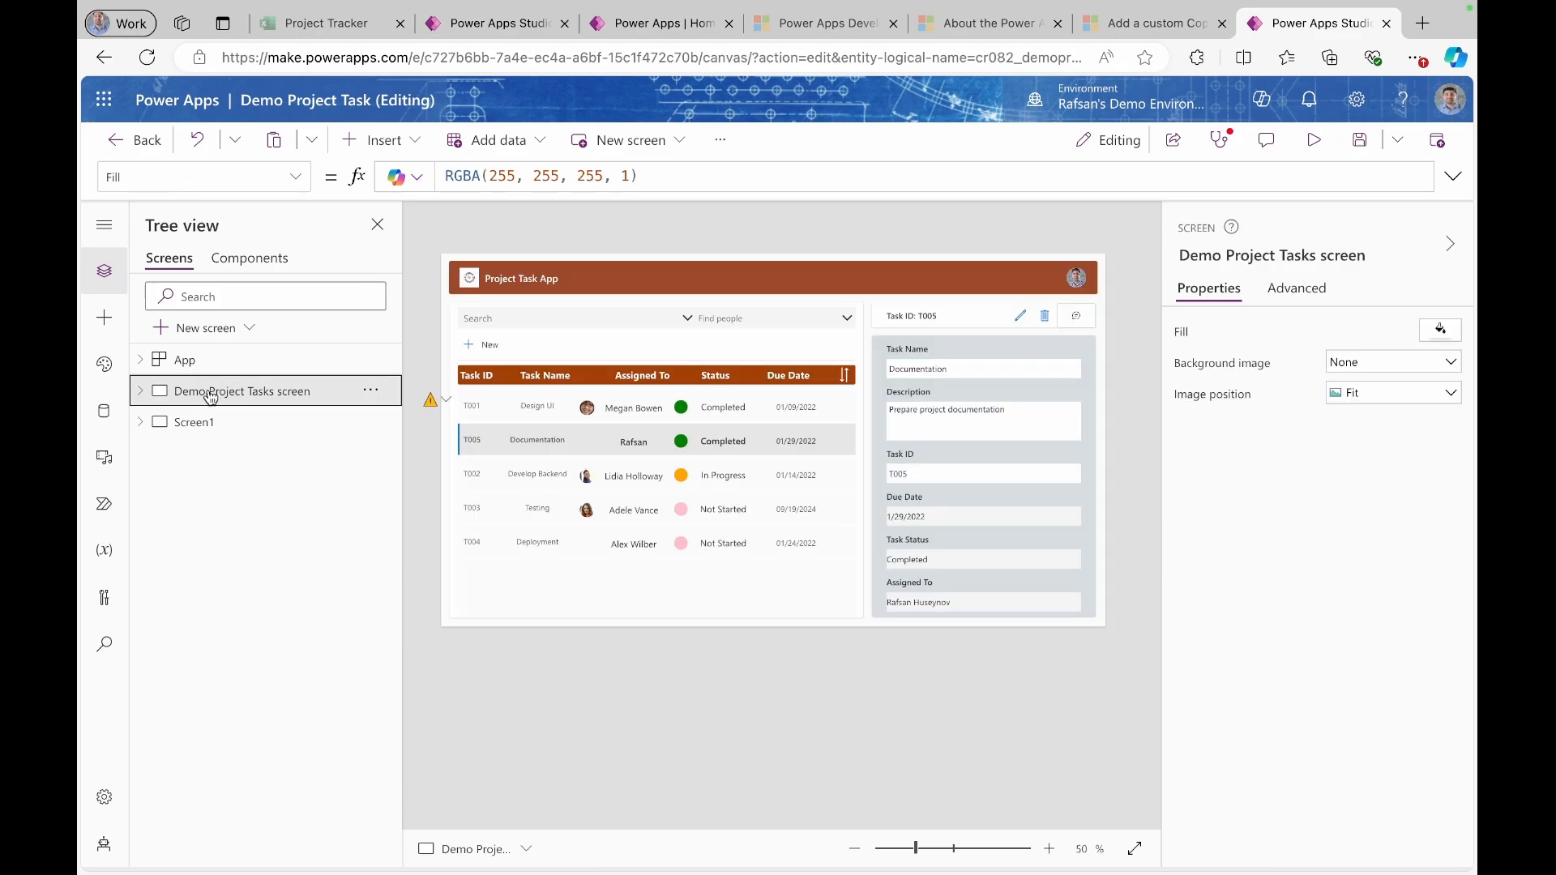
# - Set the OnSelect formula of the chat button beside the task's edit and delete icons to Navigate(Screen1)
pyautogui.click(1071, 320)
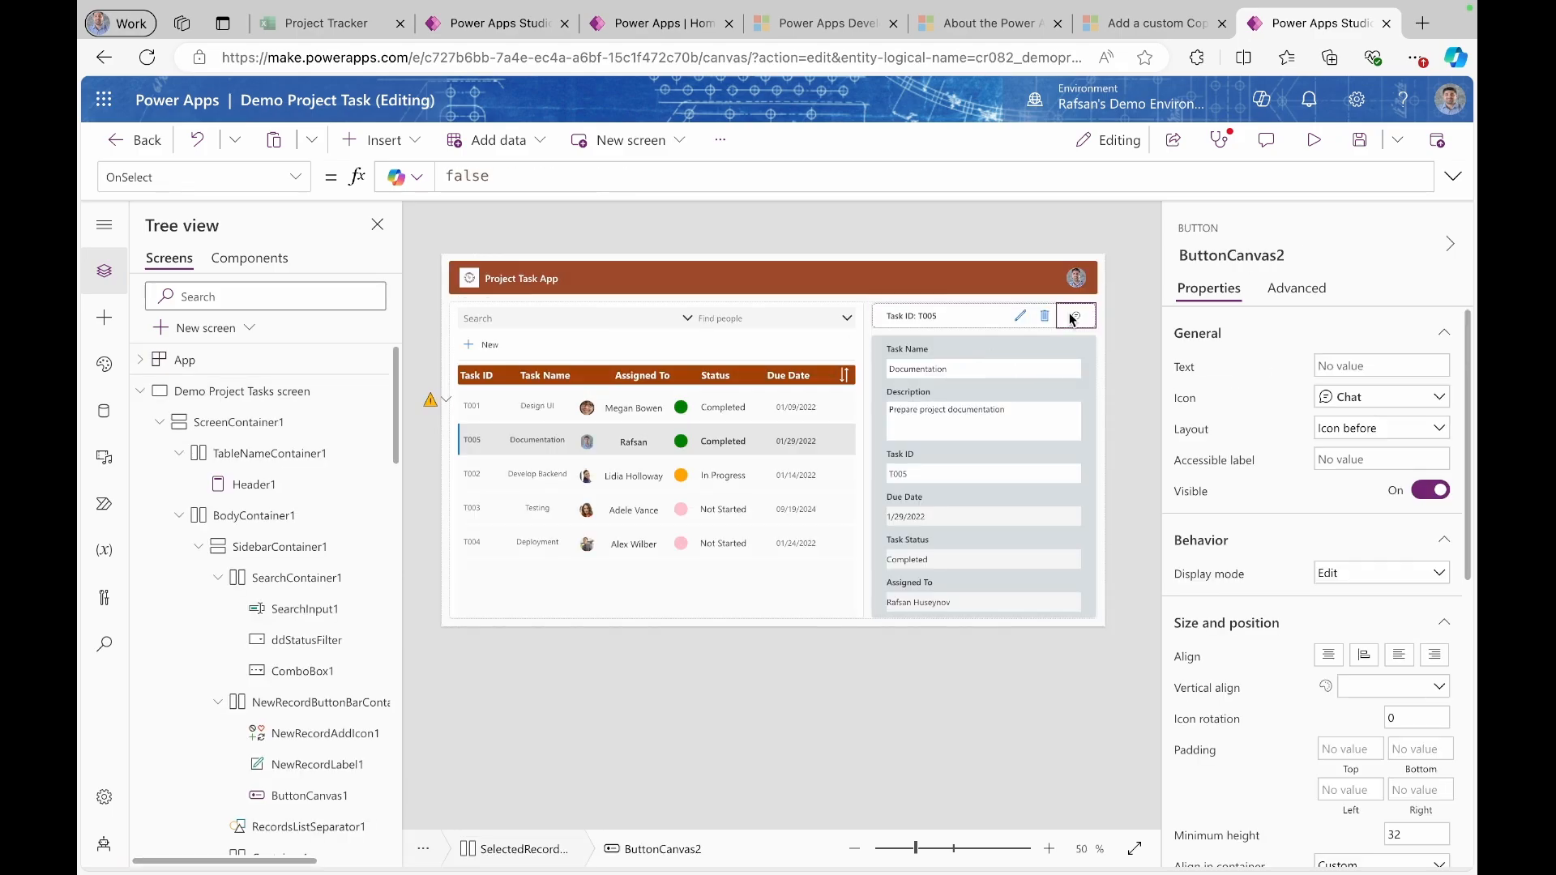
pyautogui.doubleClick(496, 176)
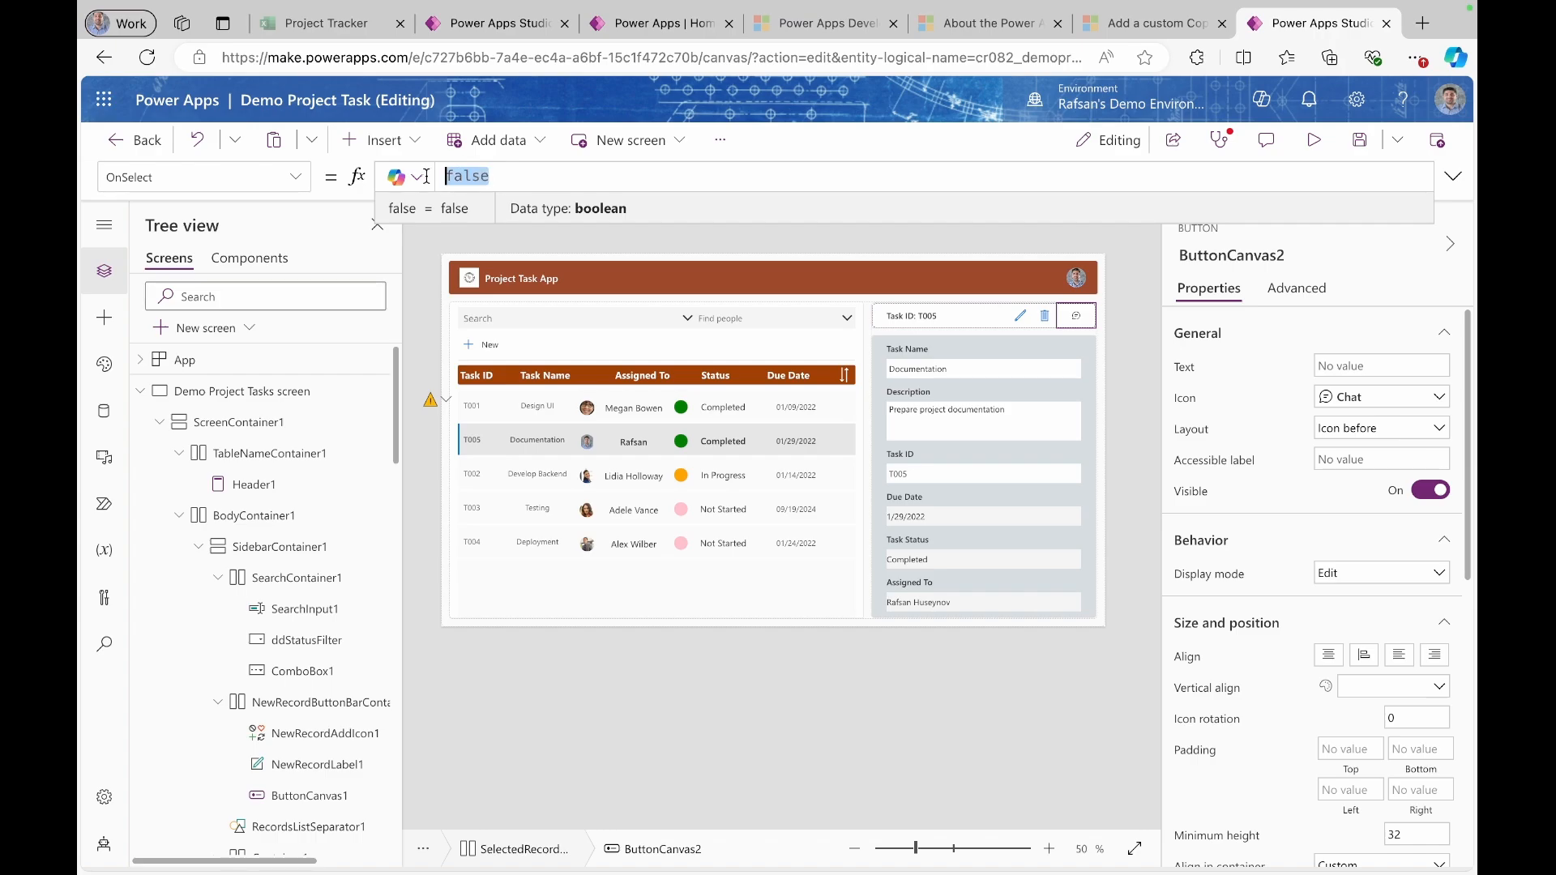
pyautogui.write('Na')
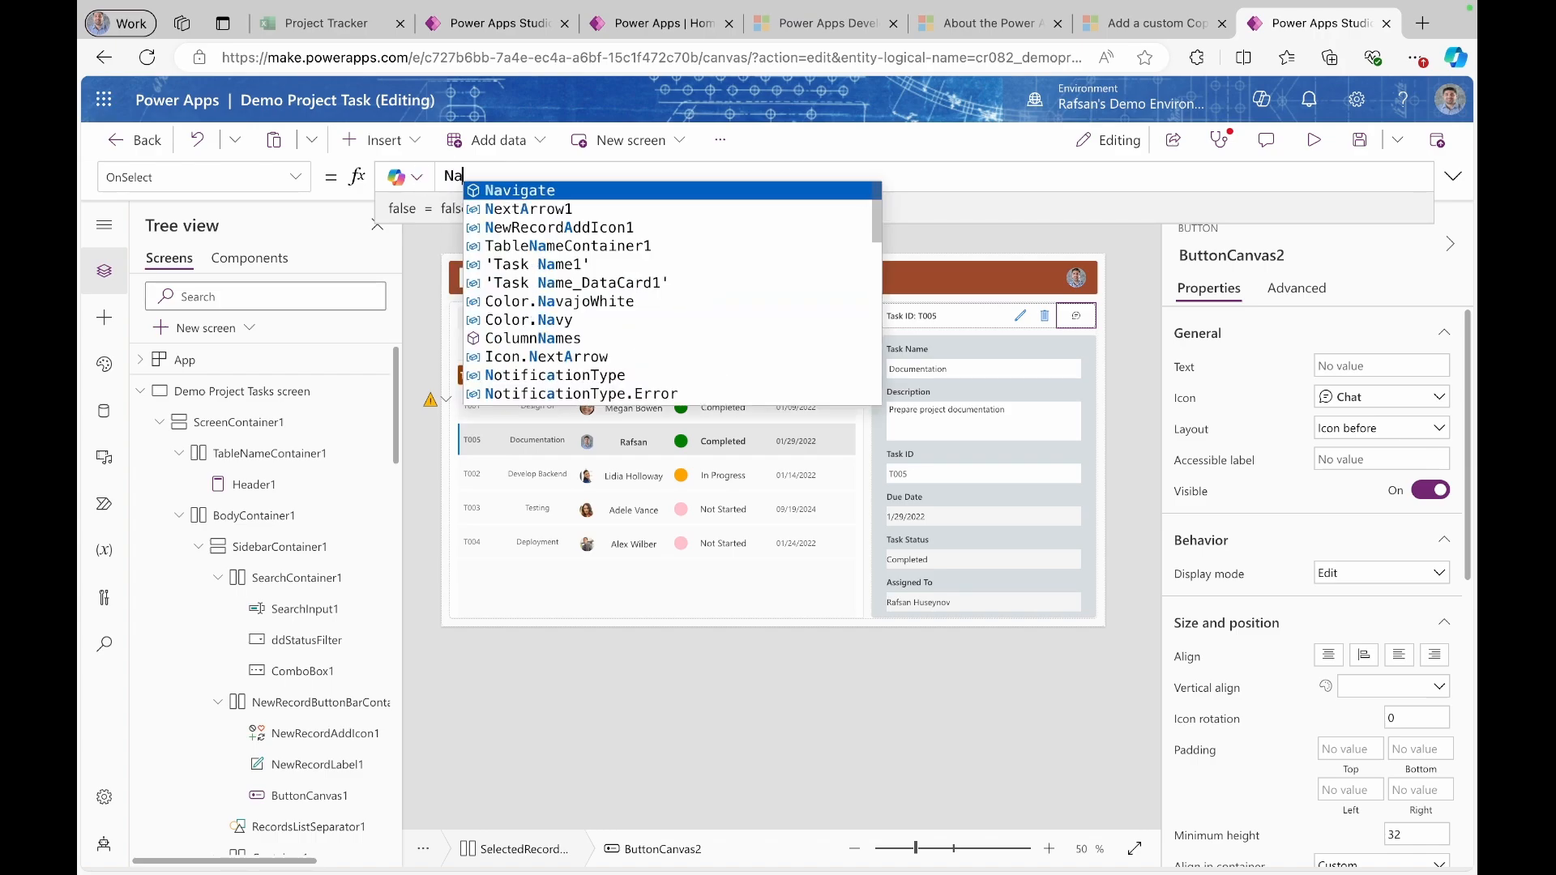
pyautogui.press('Tab')
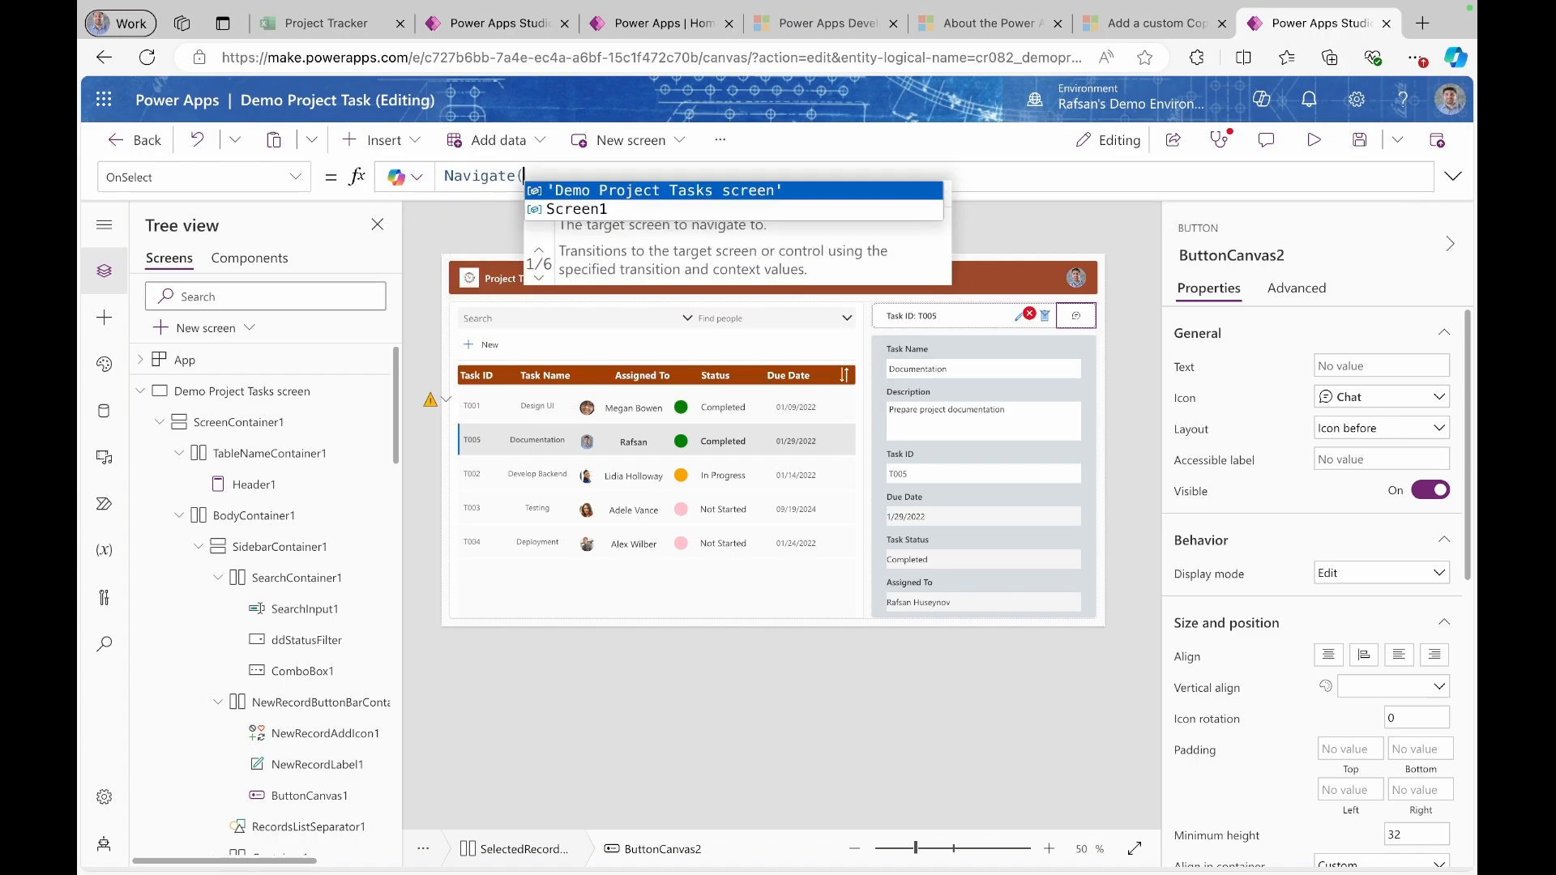
pyautogui.click(600, 210)
pyautogui.write(')')
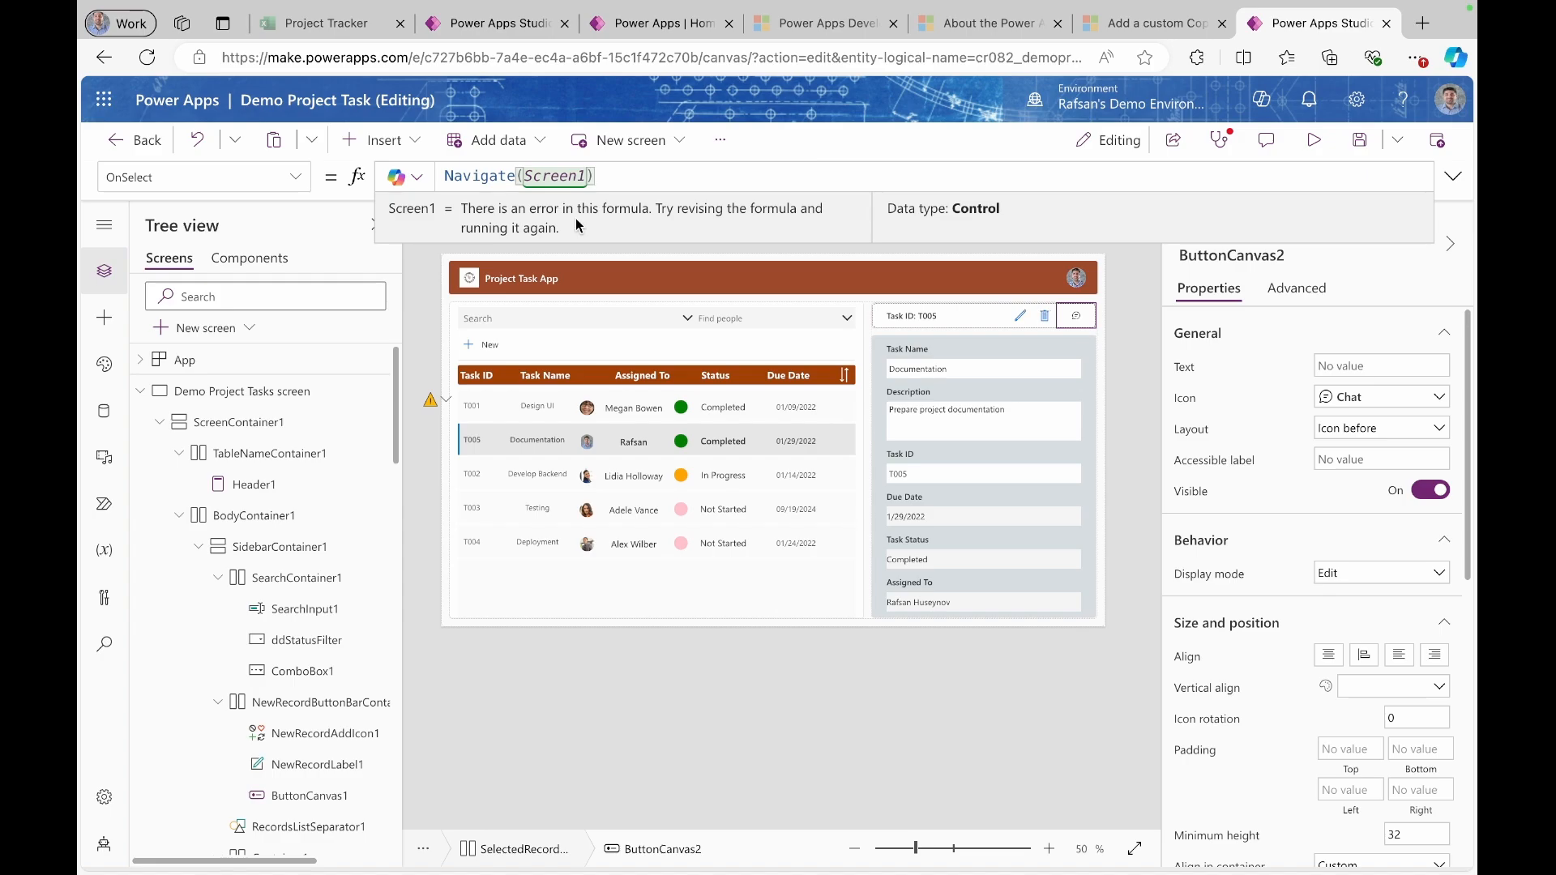
# - Collapse the Demo Project Tasks screen in the tree and set the OnSelect formula of Screen1's Back button to Back()
pyautogui.click(140, 392)
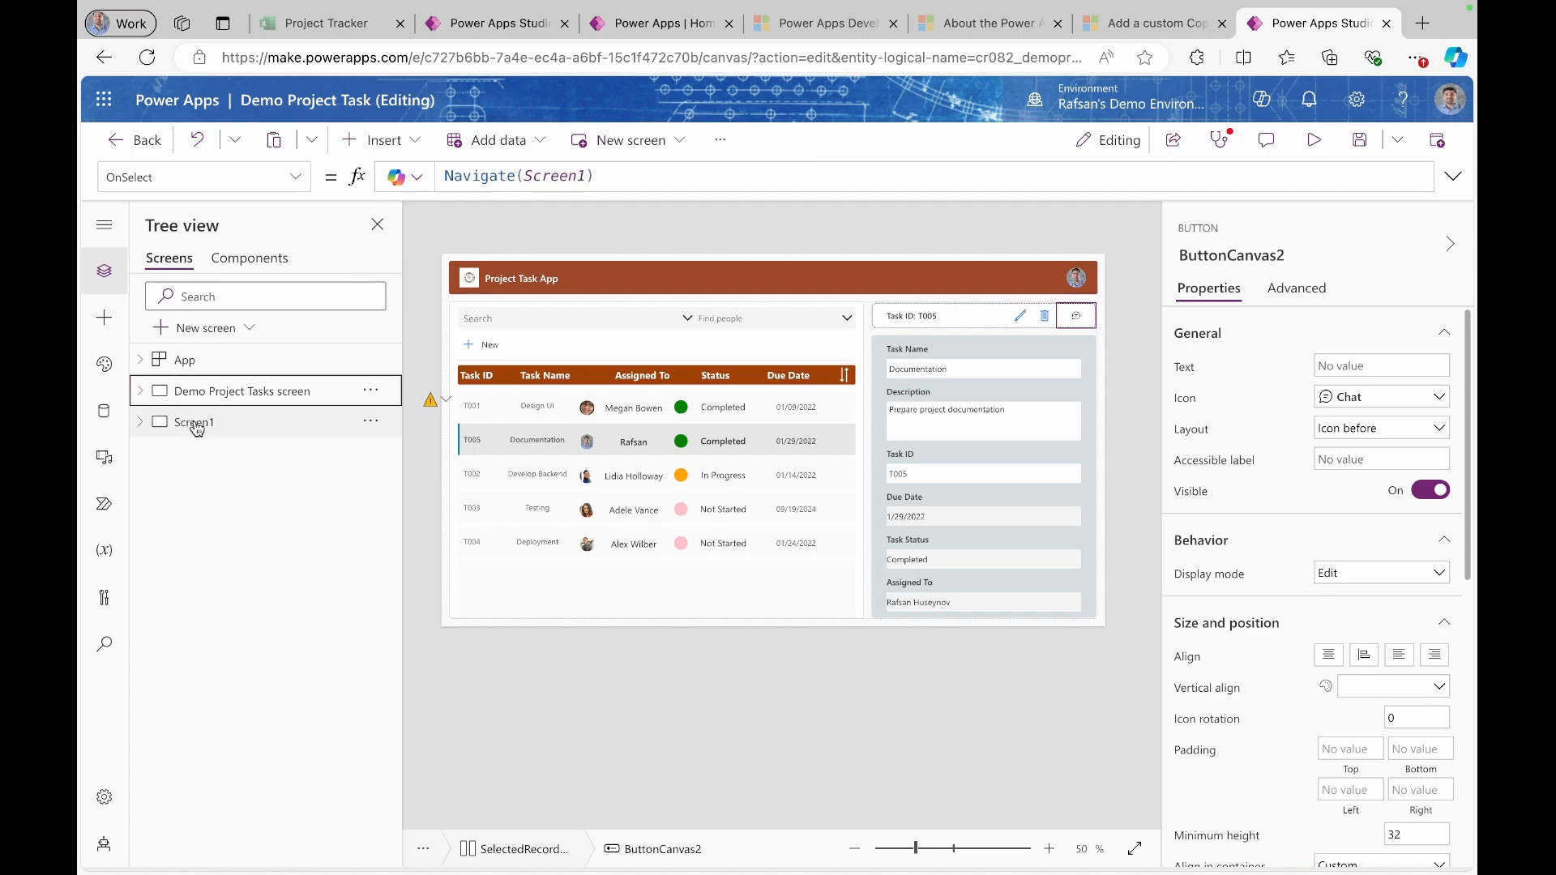
pyautogui.click(191, 422)
pyautogui.click(468, 290)
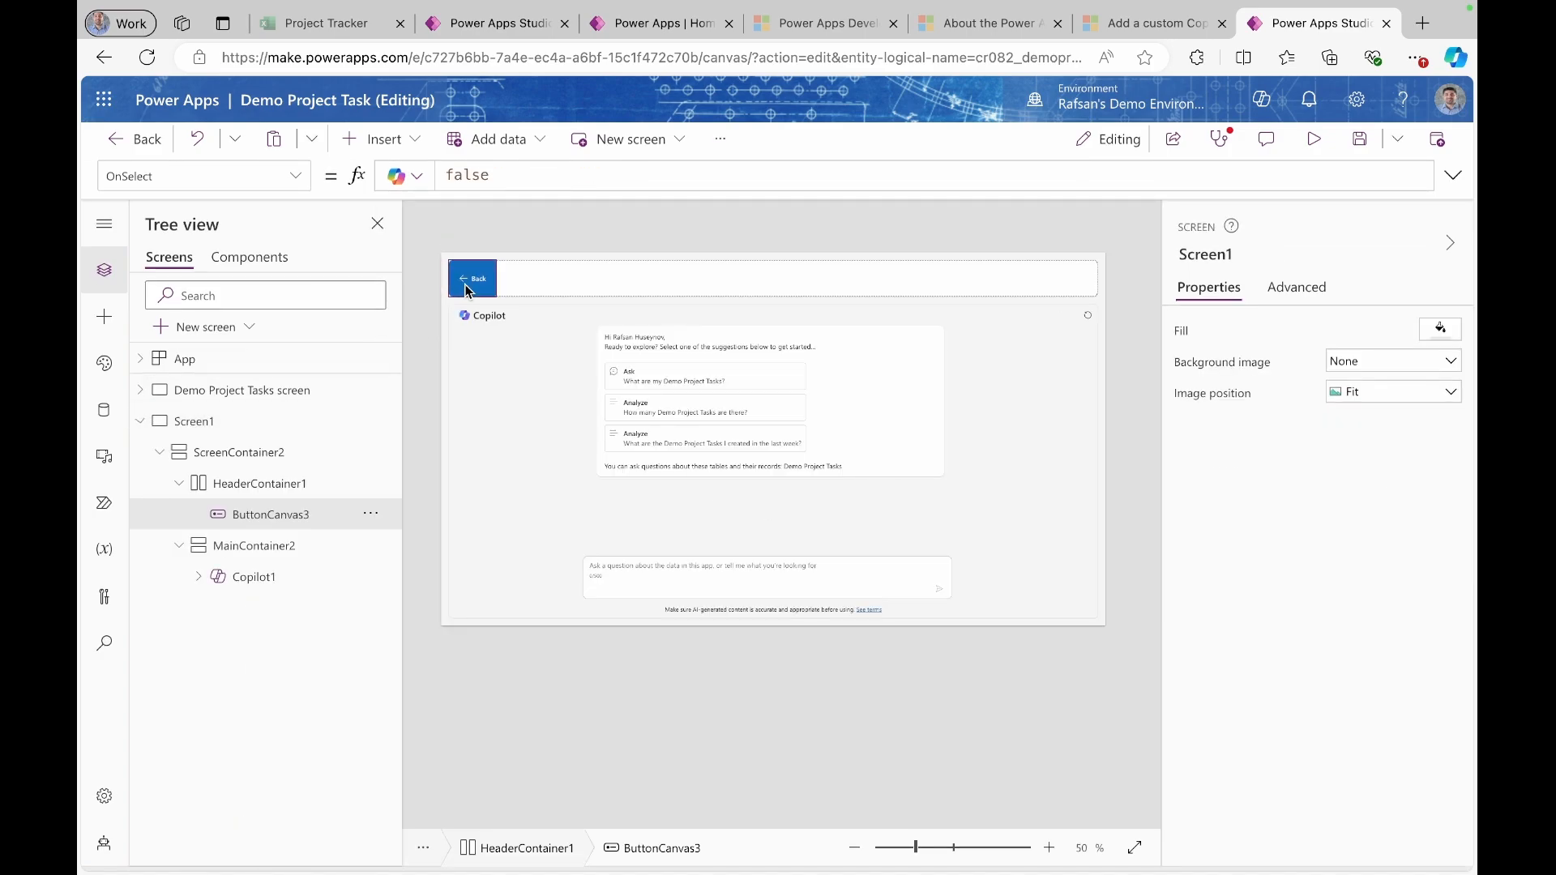
pyautogui.moveTo(489, 175); pyautogui.dragTo(440, 175)
pyautogui.write('Back()')
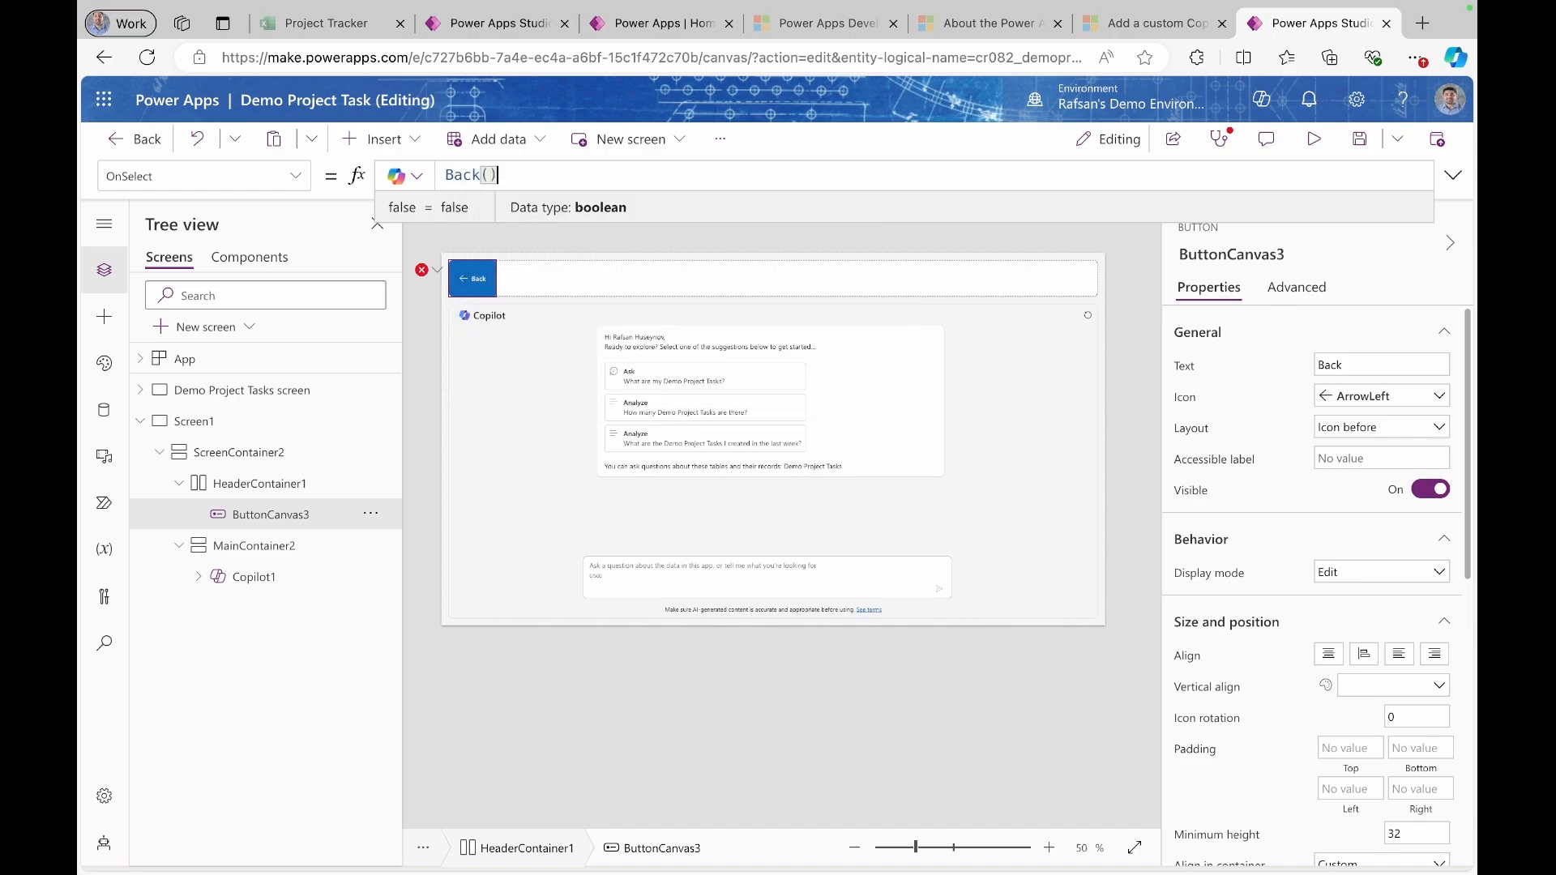
# - Preview the app from the Demo Project Tasks screen, open the chat and ask "what is the task status for task ID T002?"
pyautogui.click(210, 391)
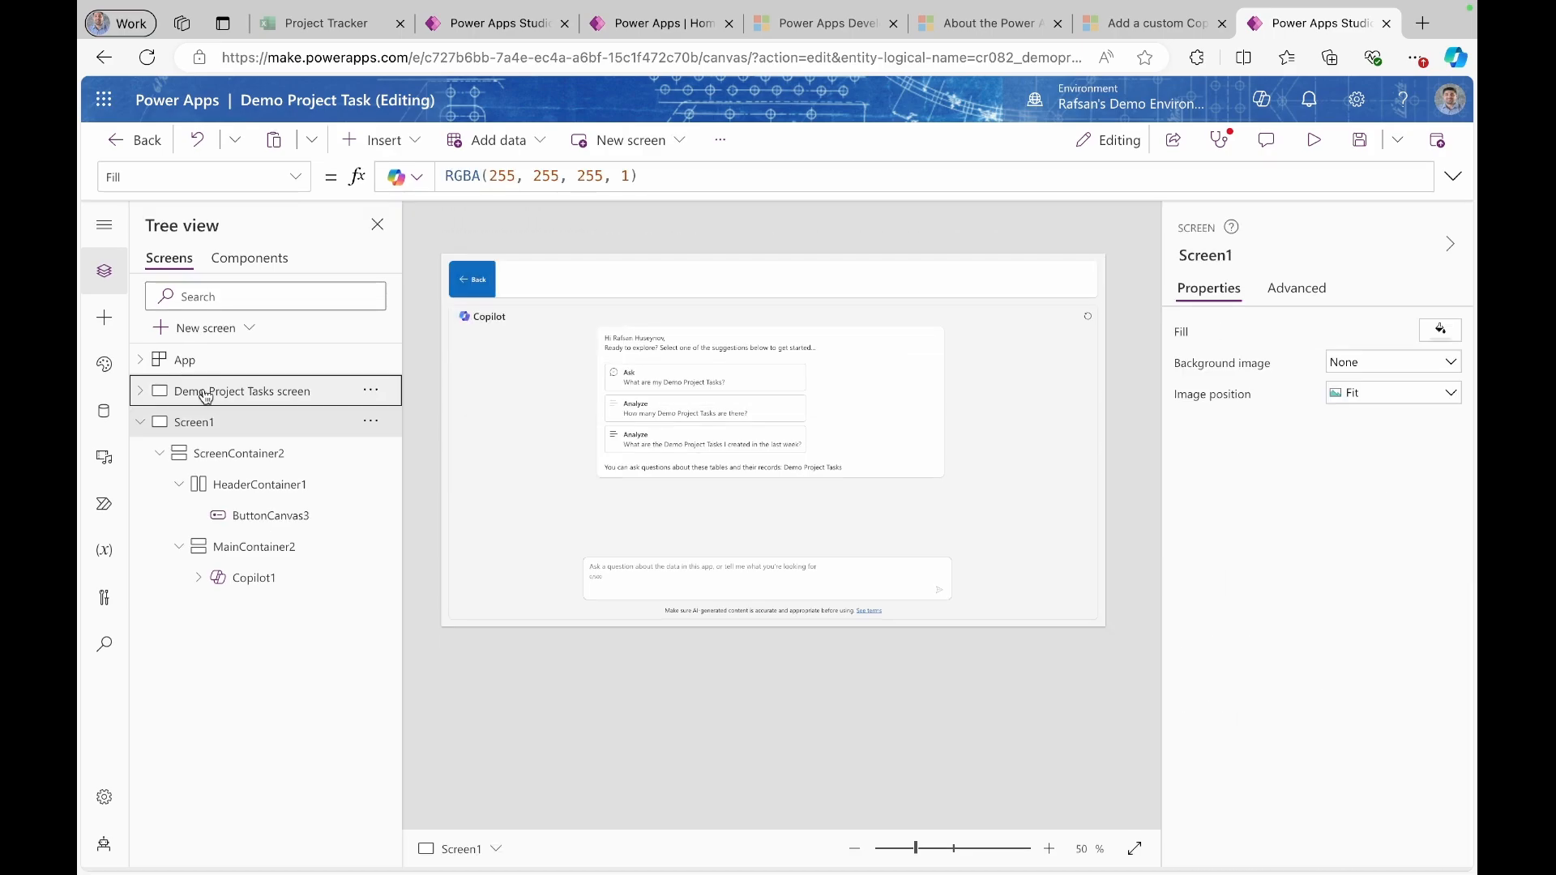
pyautogui.click(1314, 141)
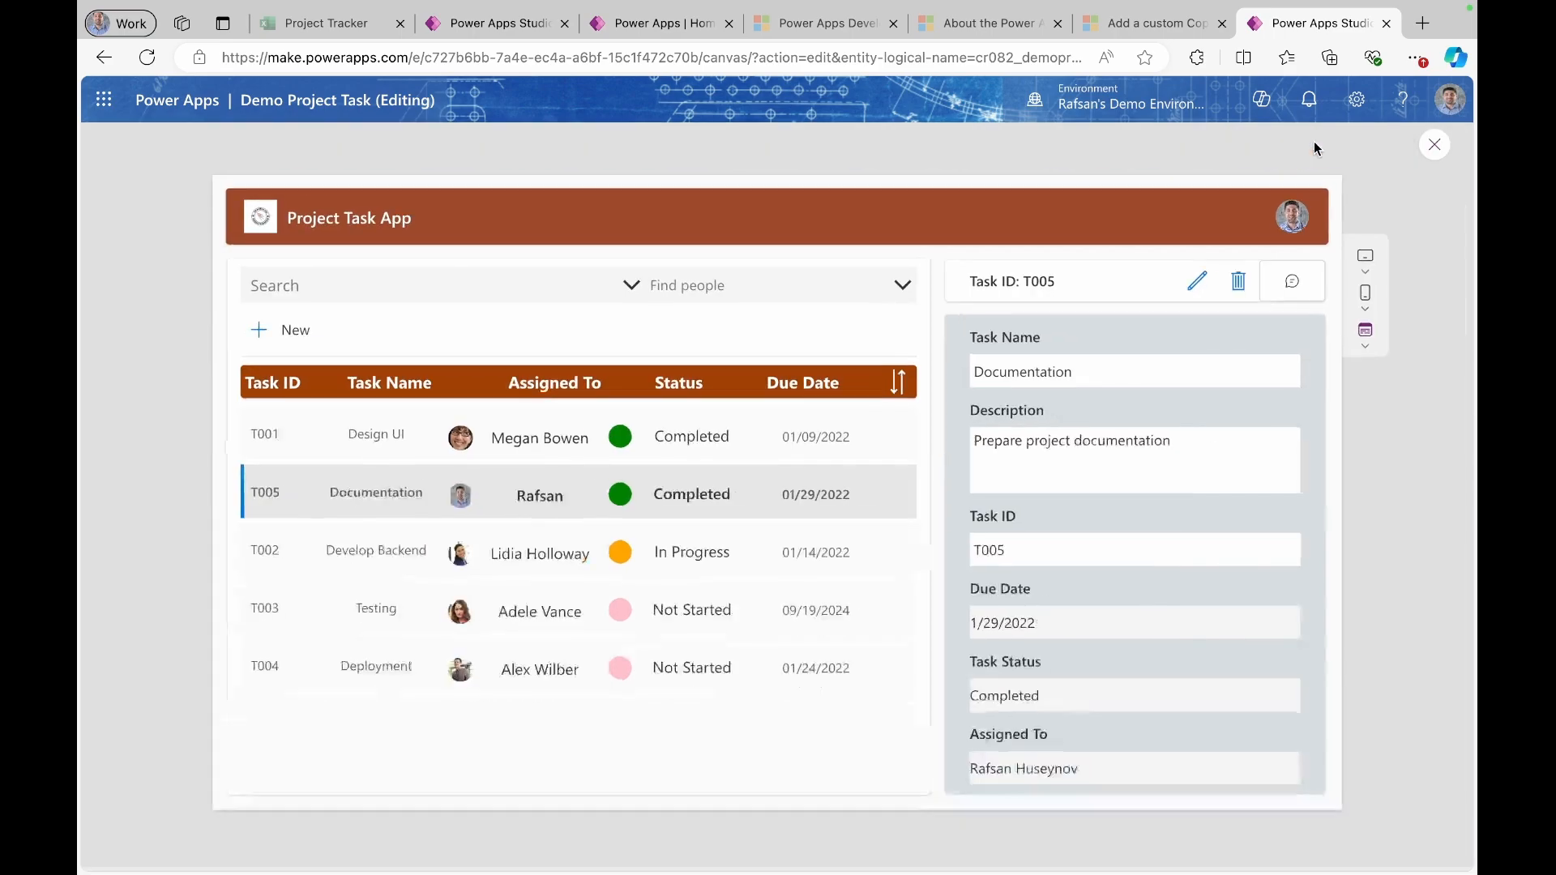
pyautogui.click(1289, 293)
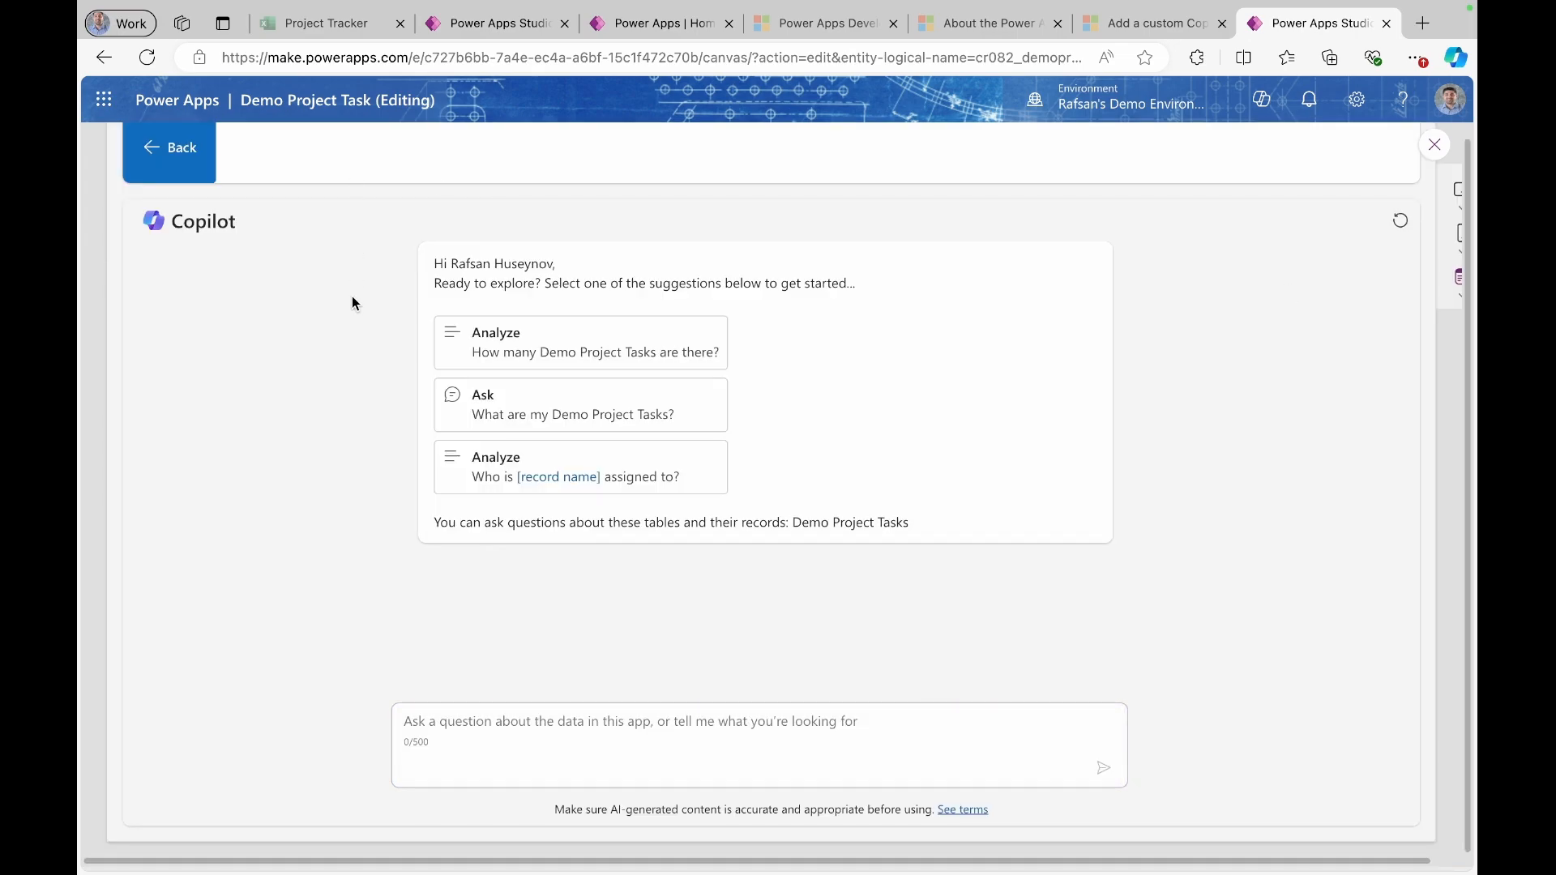
pyautogui.click(573, 724)
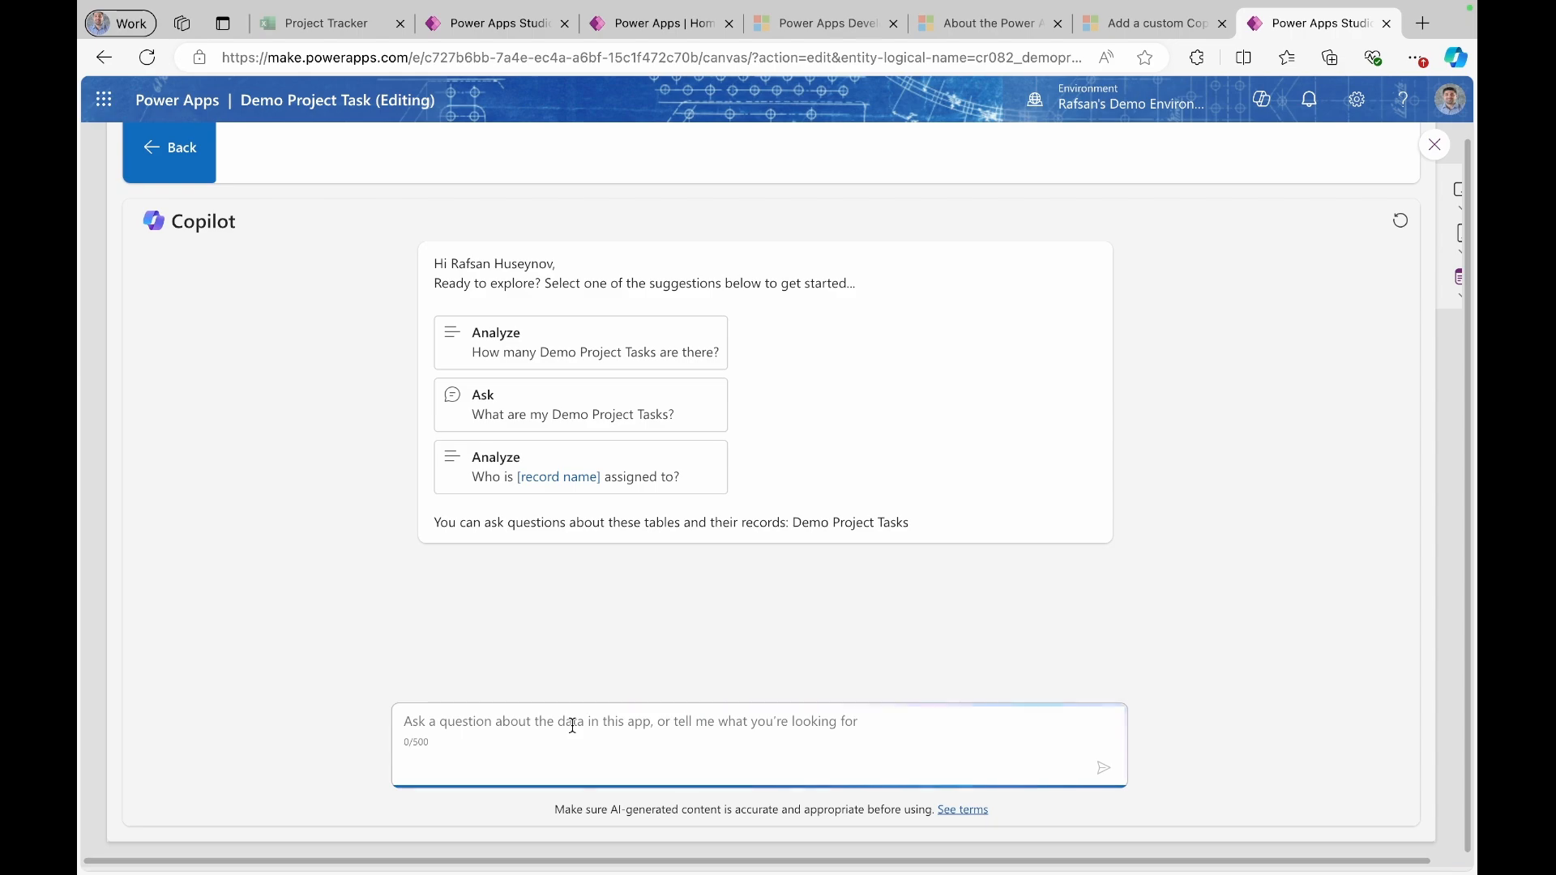
pyautogui.write('what is the task status for task ID T002?')
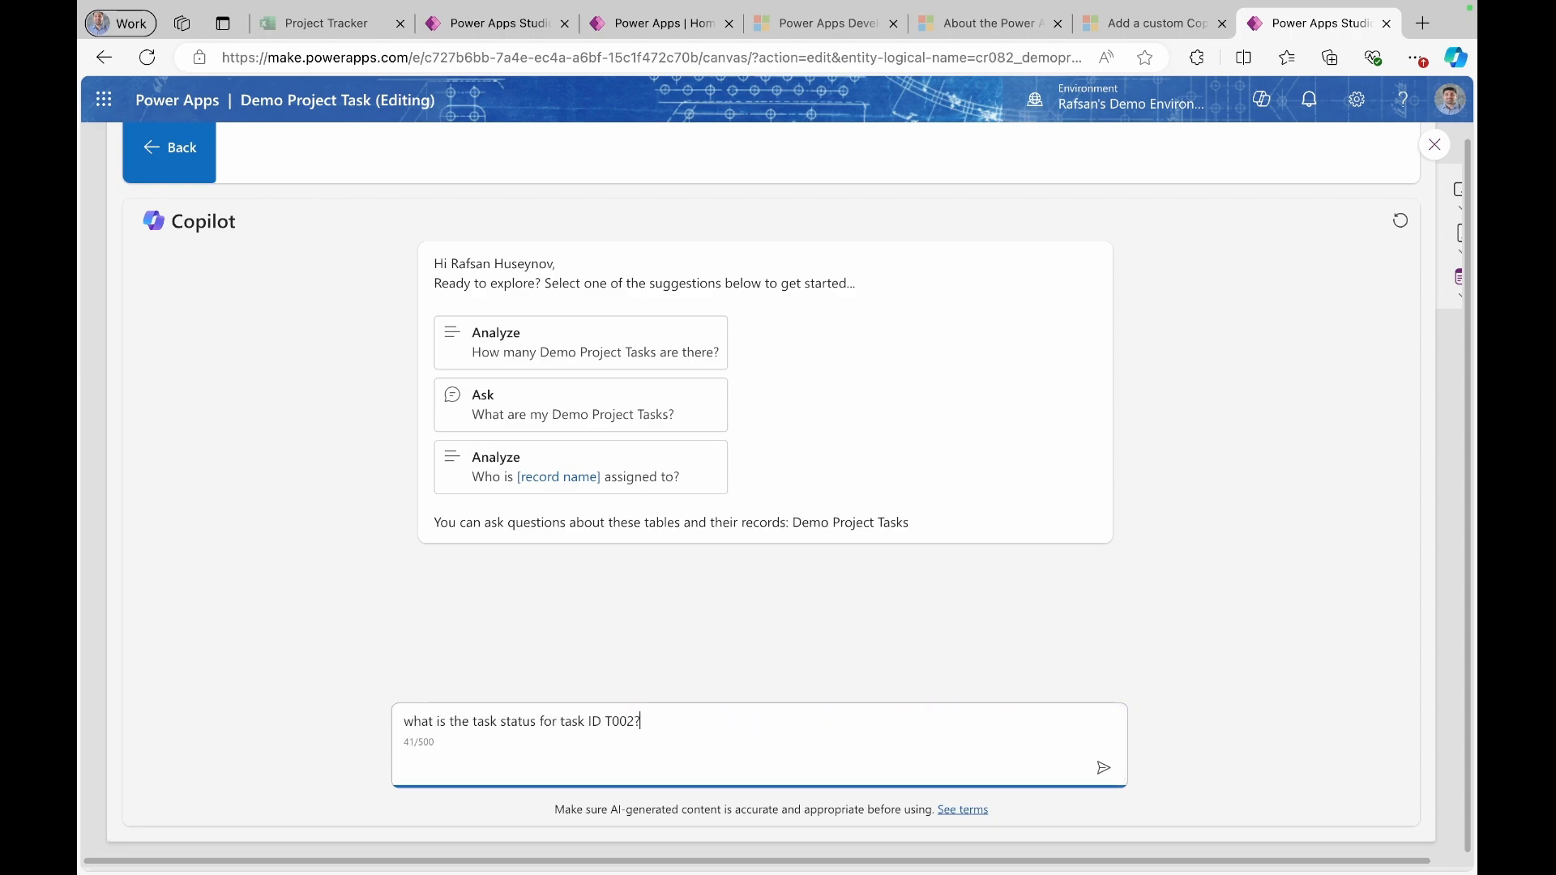
pyautogui.press('Return')
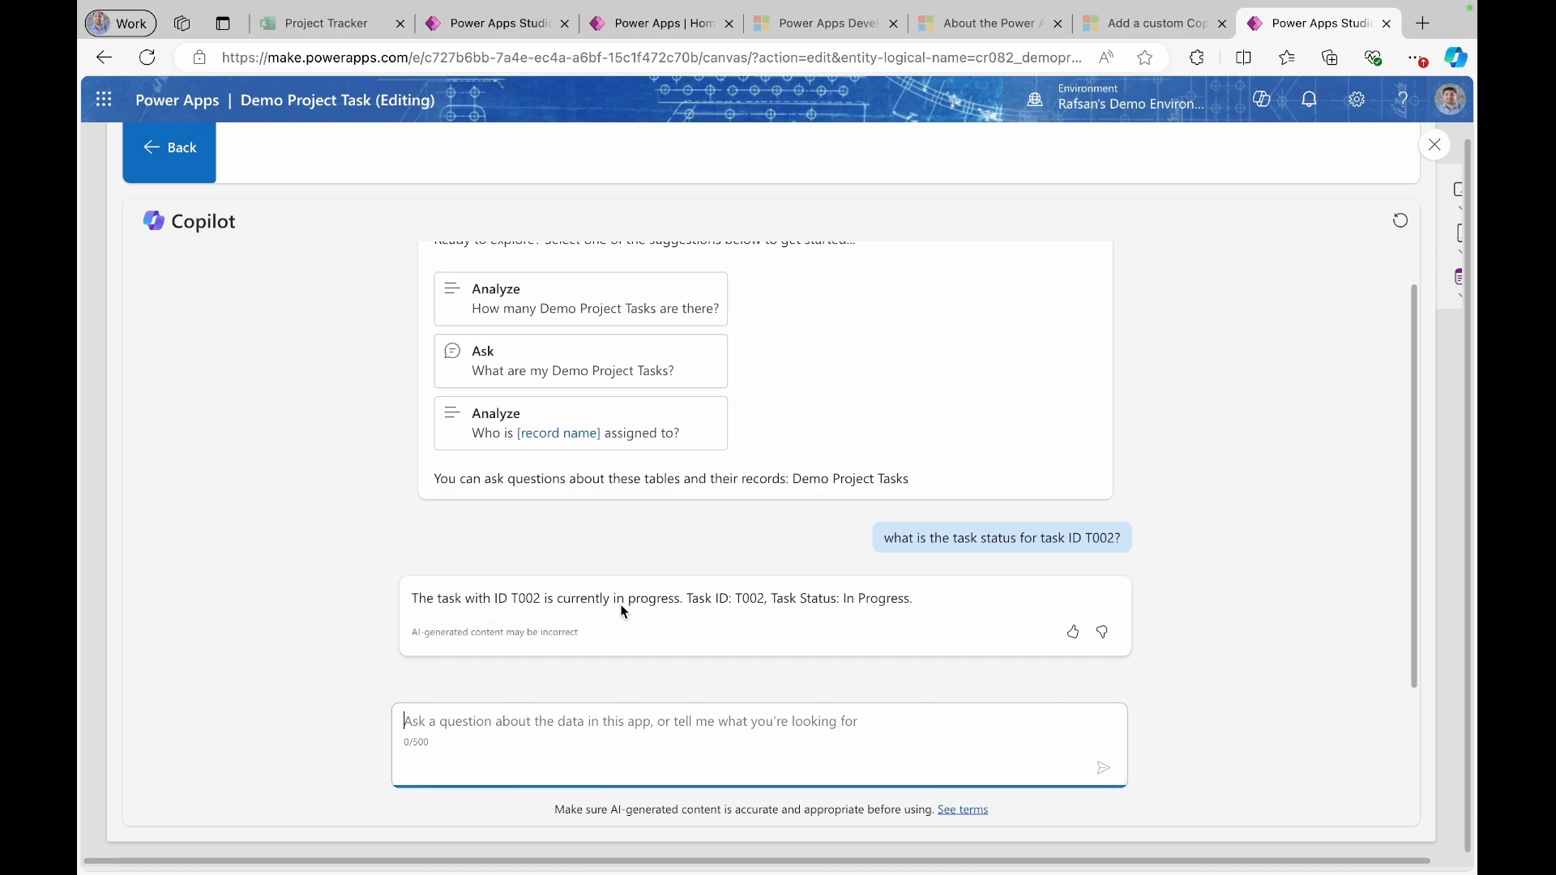
pyautogui.scroll(1, 655, 609)
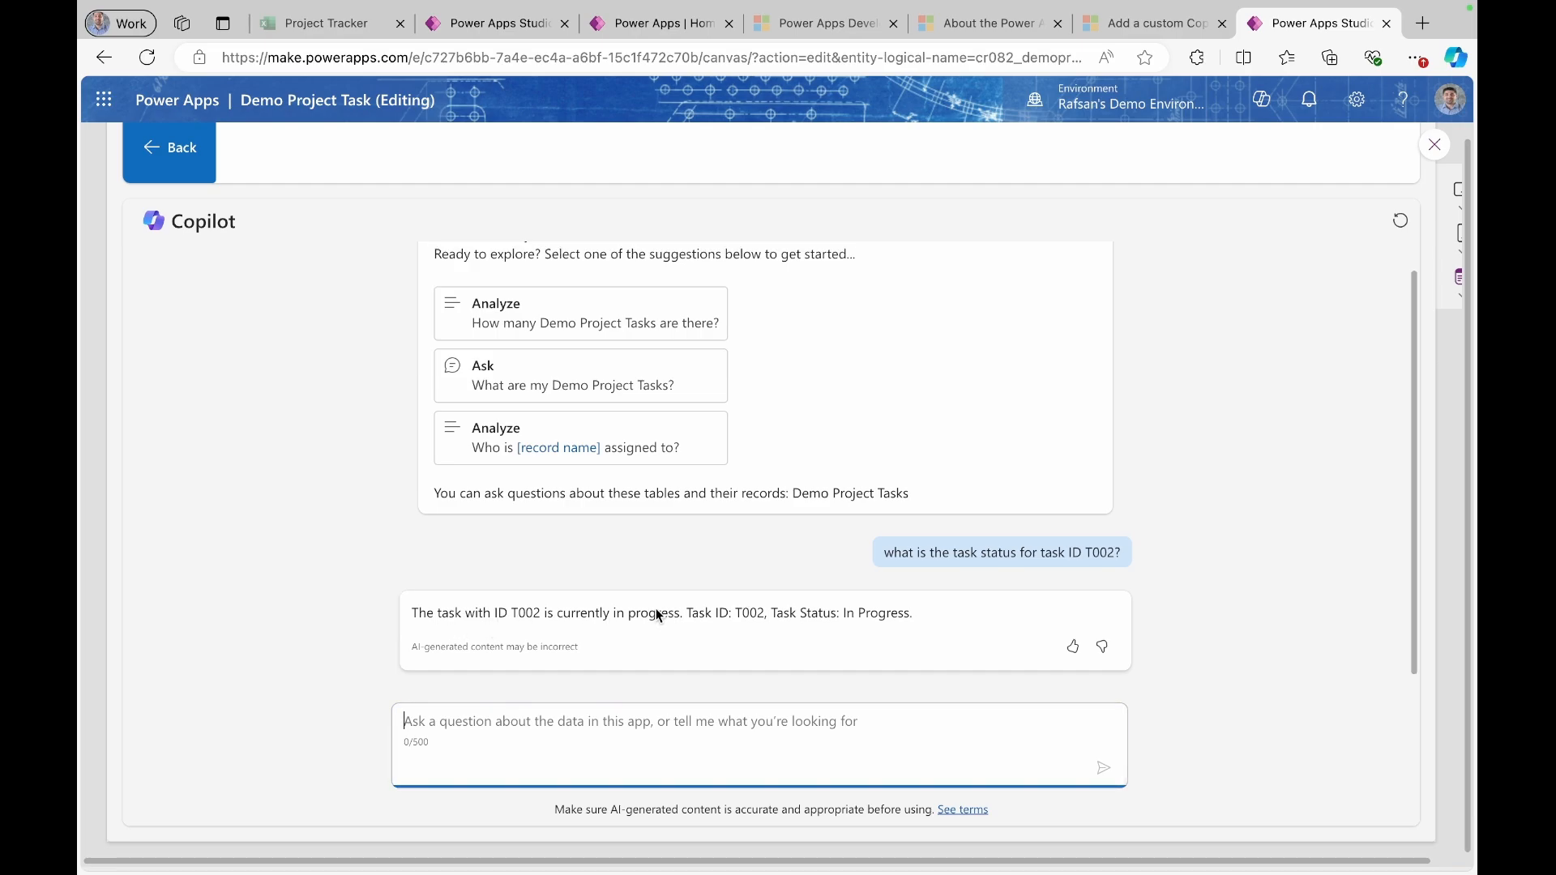
pyautogui.scroll(-2, 657, 620)
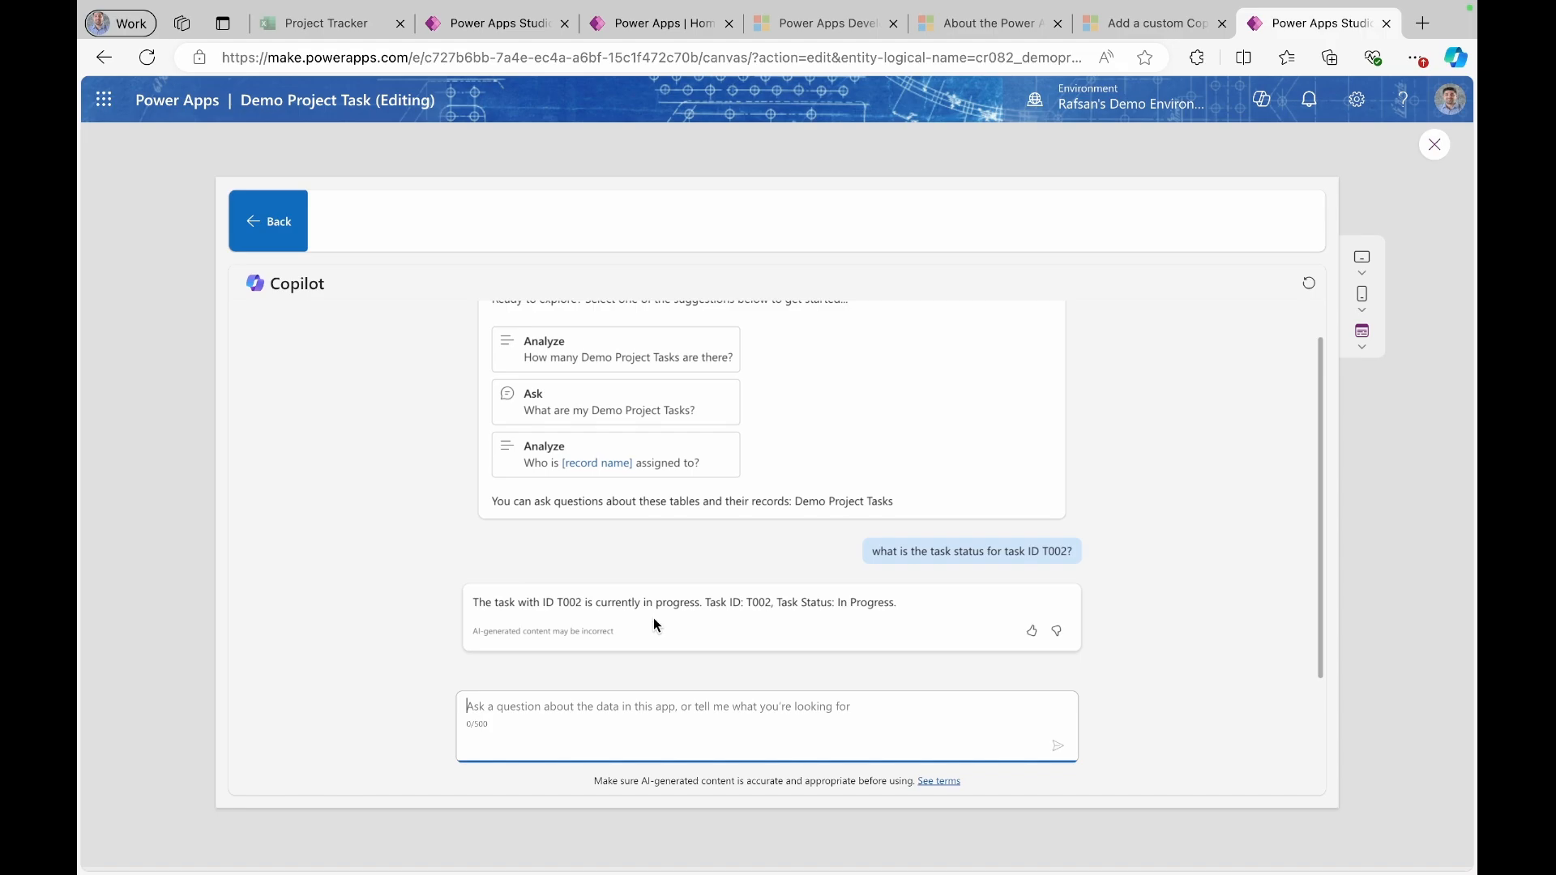
# - Return to the task list, check task T002, test the chat and Back buttons once more, and close the preview
pyautogui.click(267, 229)
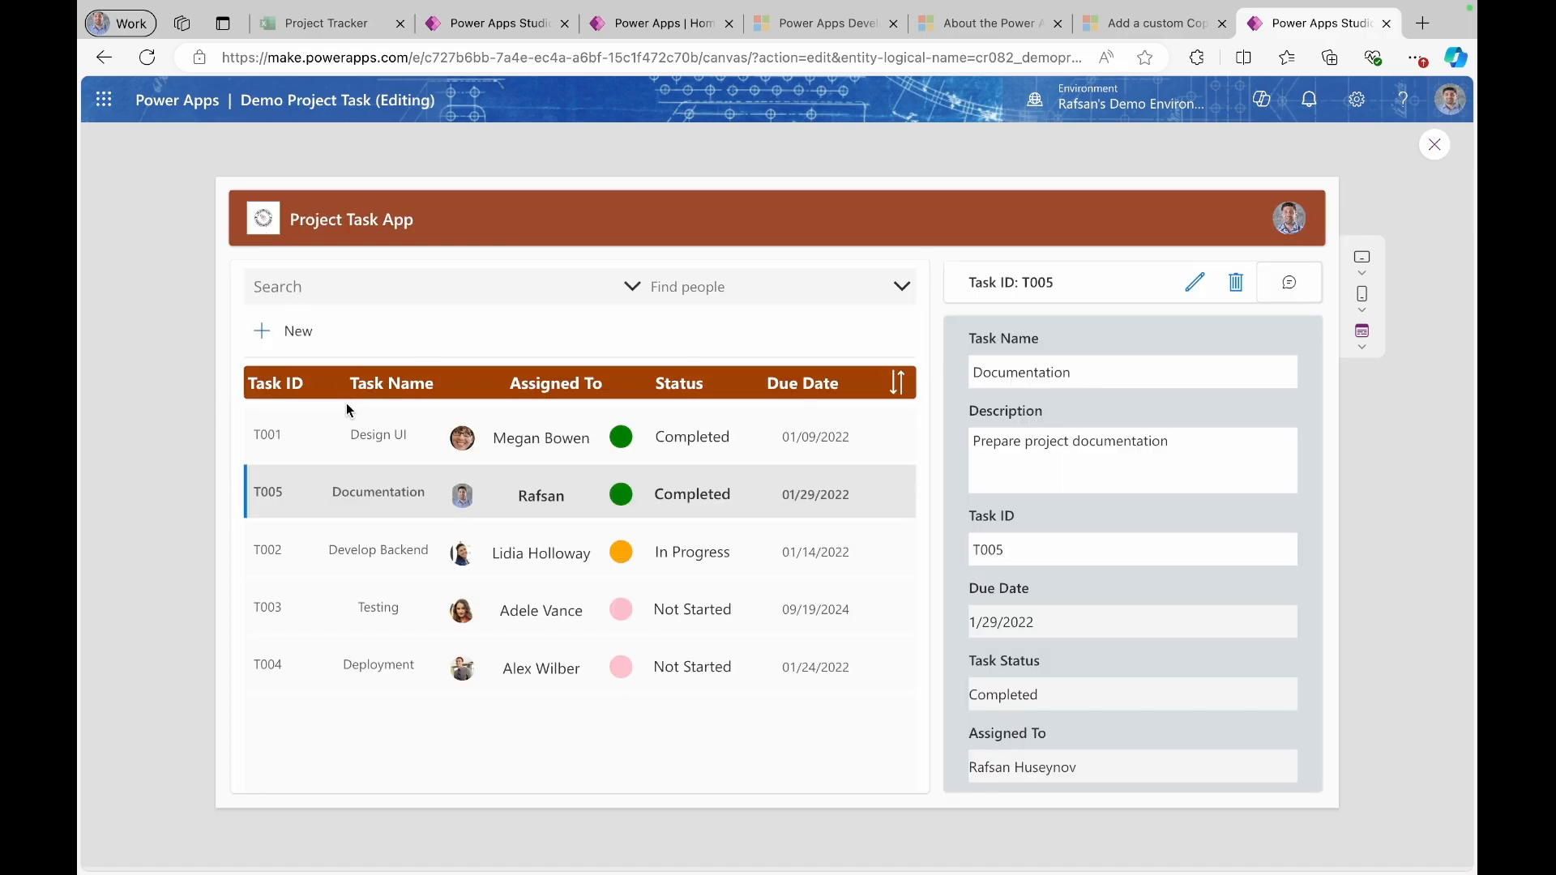
pyautogui.click(288, 553)
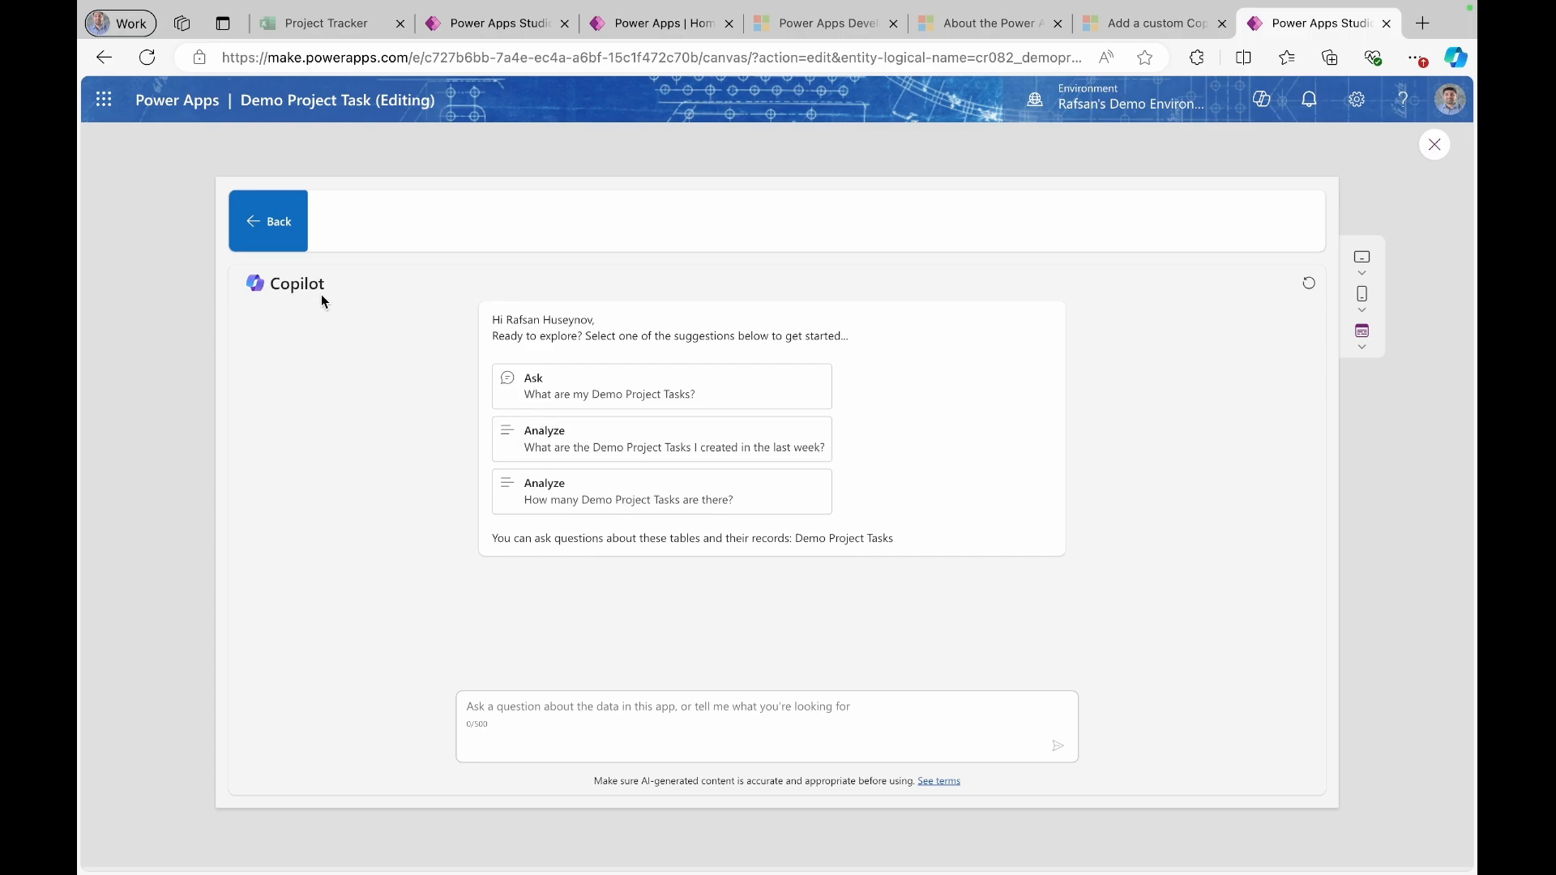
pyautogui.click(283, 233)
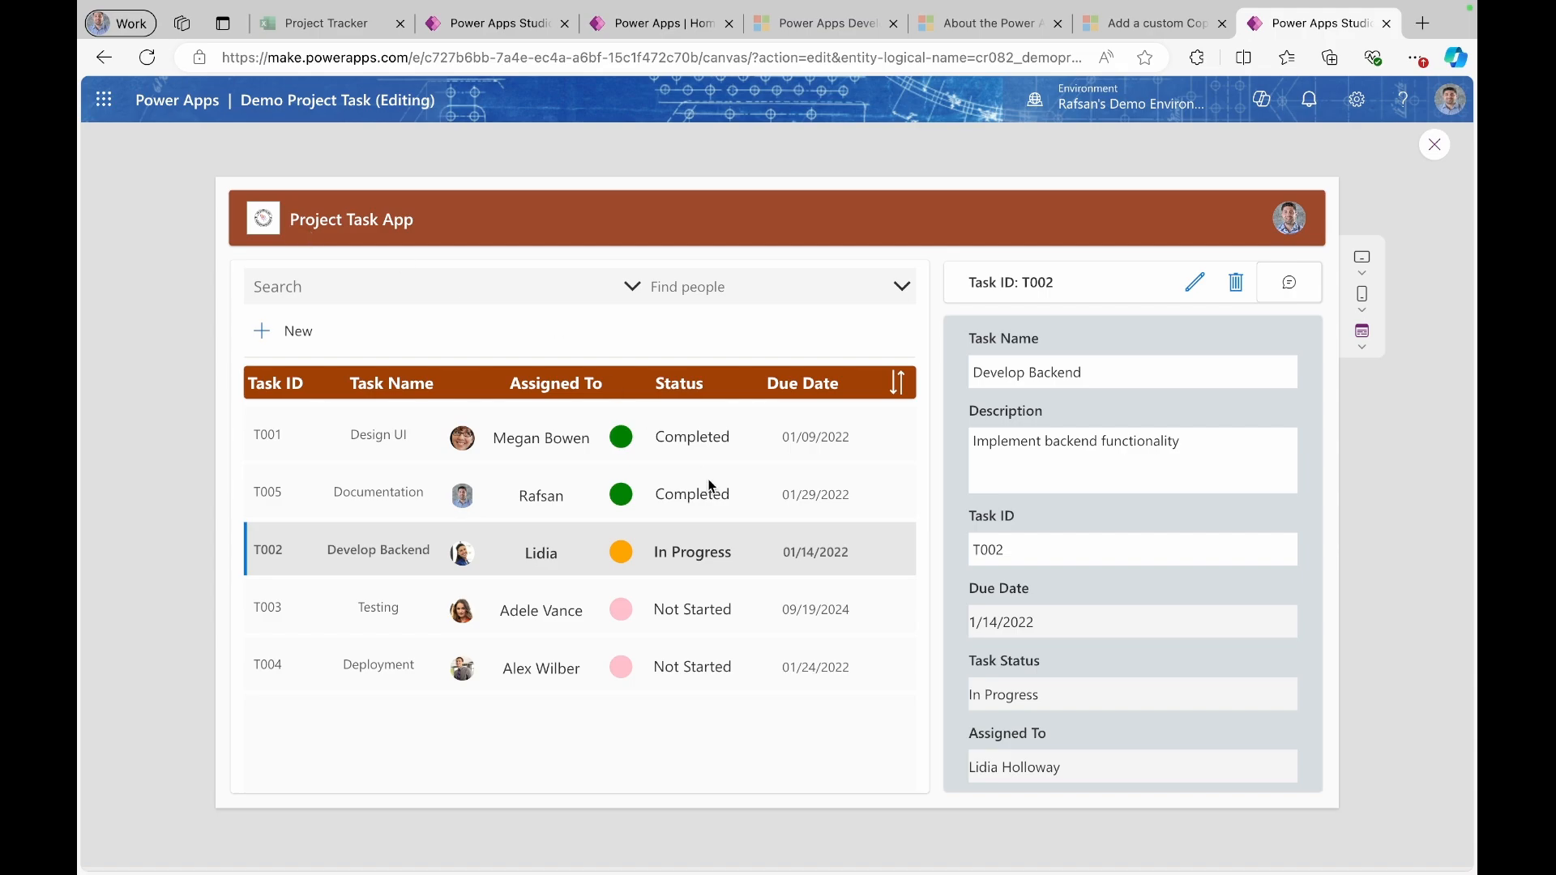
pyautogui.click(1433, 146)
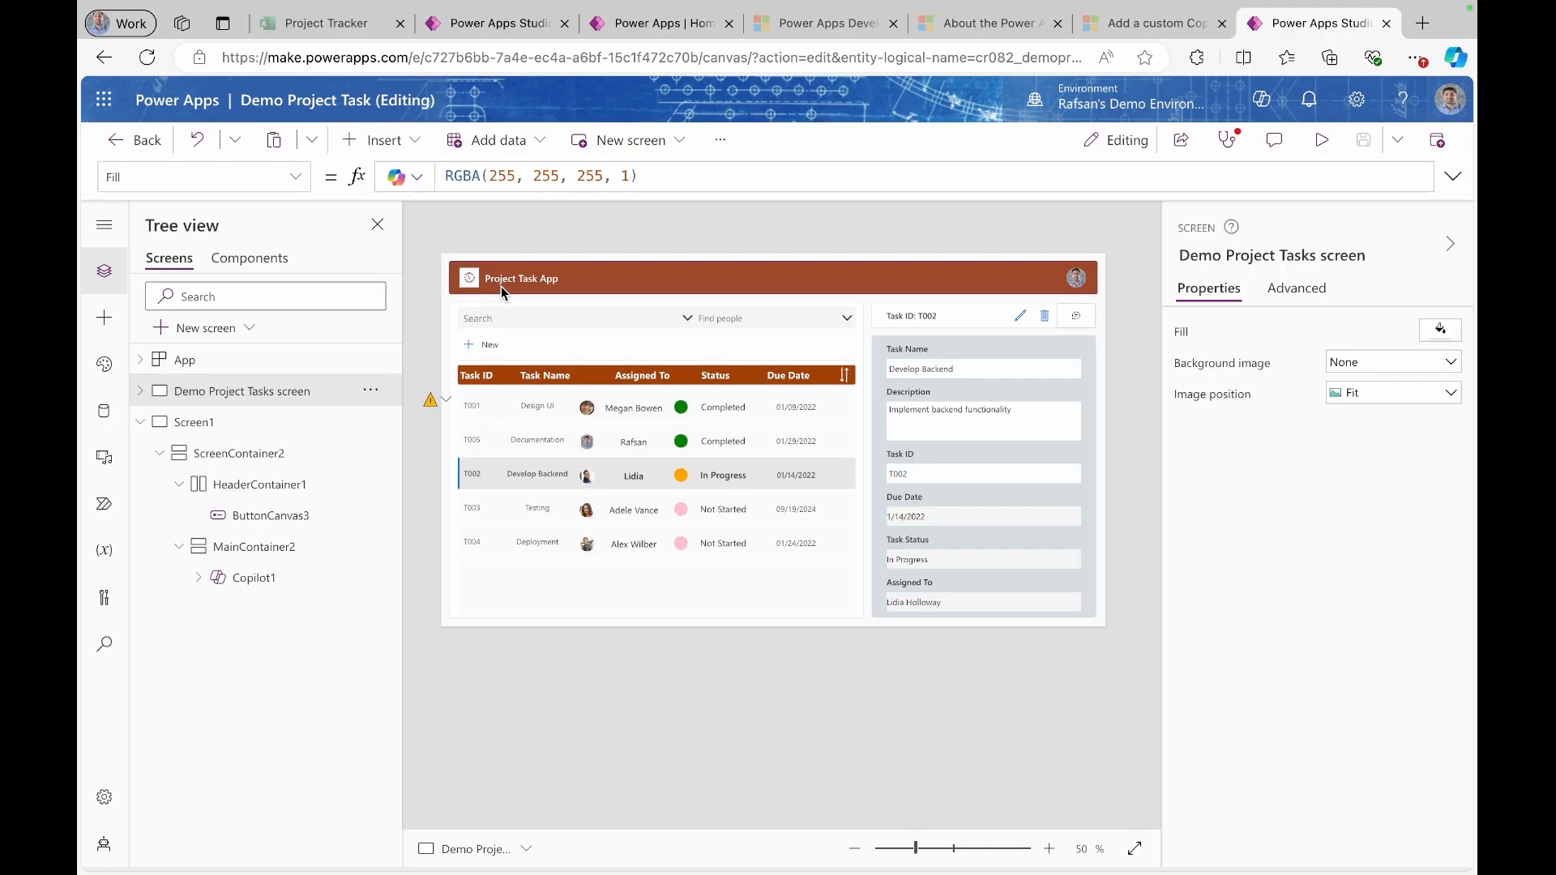
# - Open the Copilot section of the app's settings
pyautogui.click(722, 143)
pyautogui.click(765, 251)
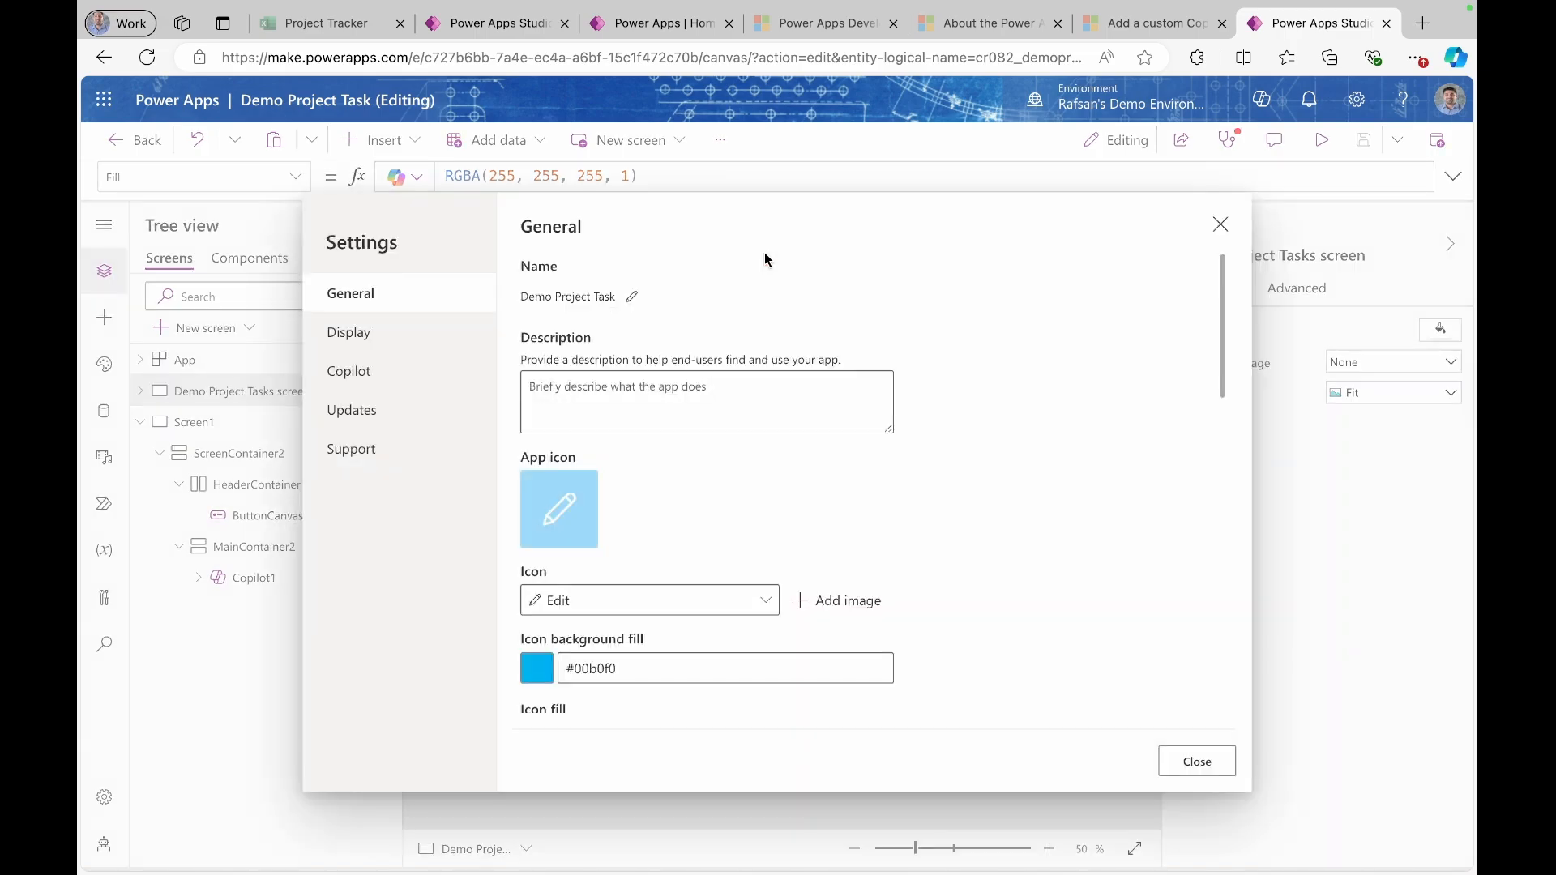
pyautogui.click(349, 381)
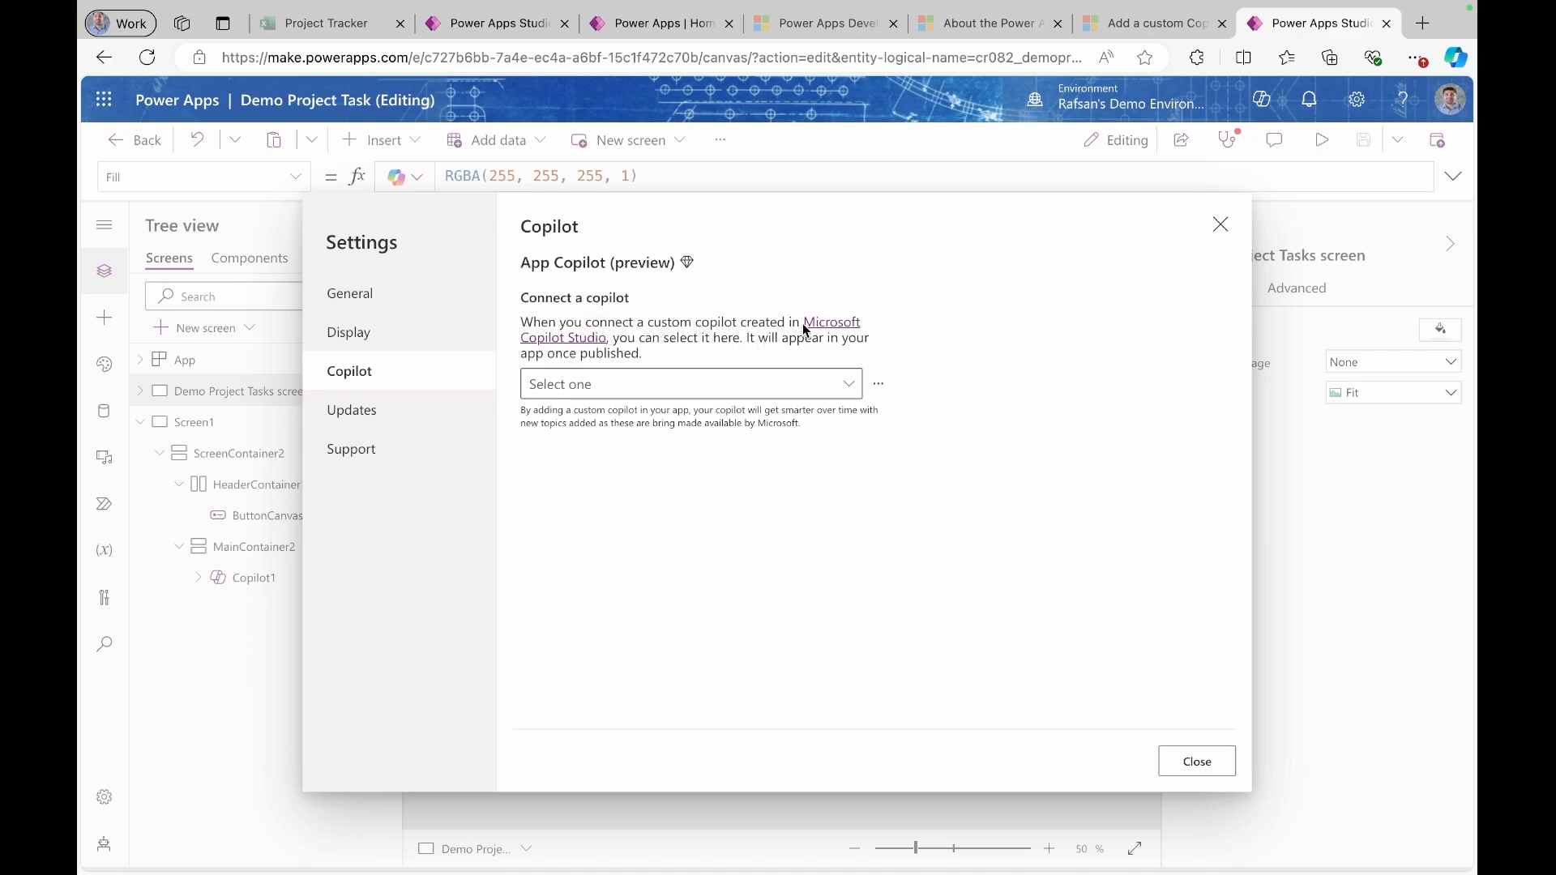
# - Open Microsoft Copilot Studio in a new browser tab and look through its list of copilots
pyautogui.rightClick(596, 343)
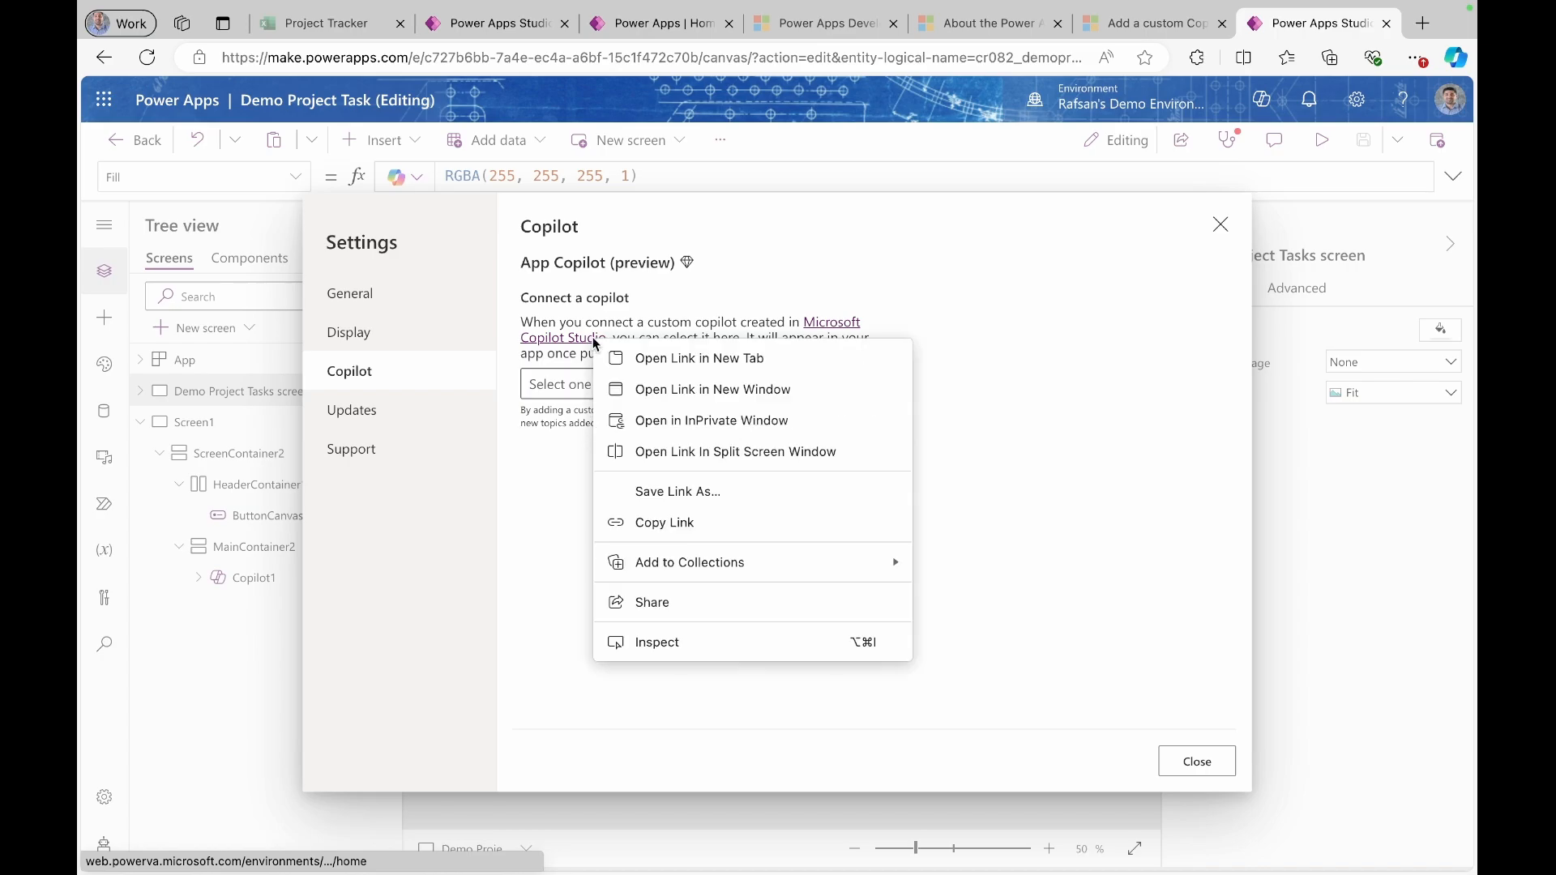
pyautogui.click(646, 358)
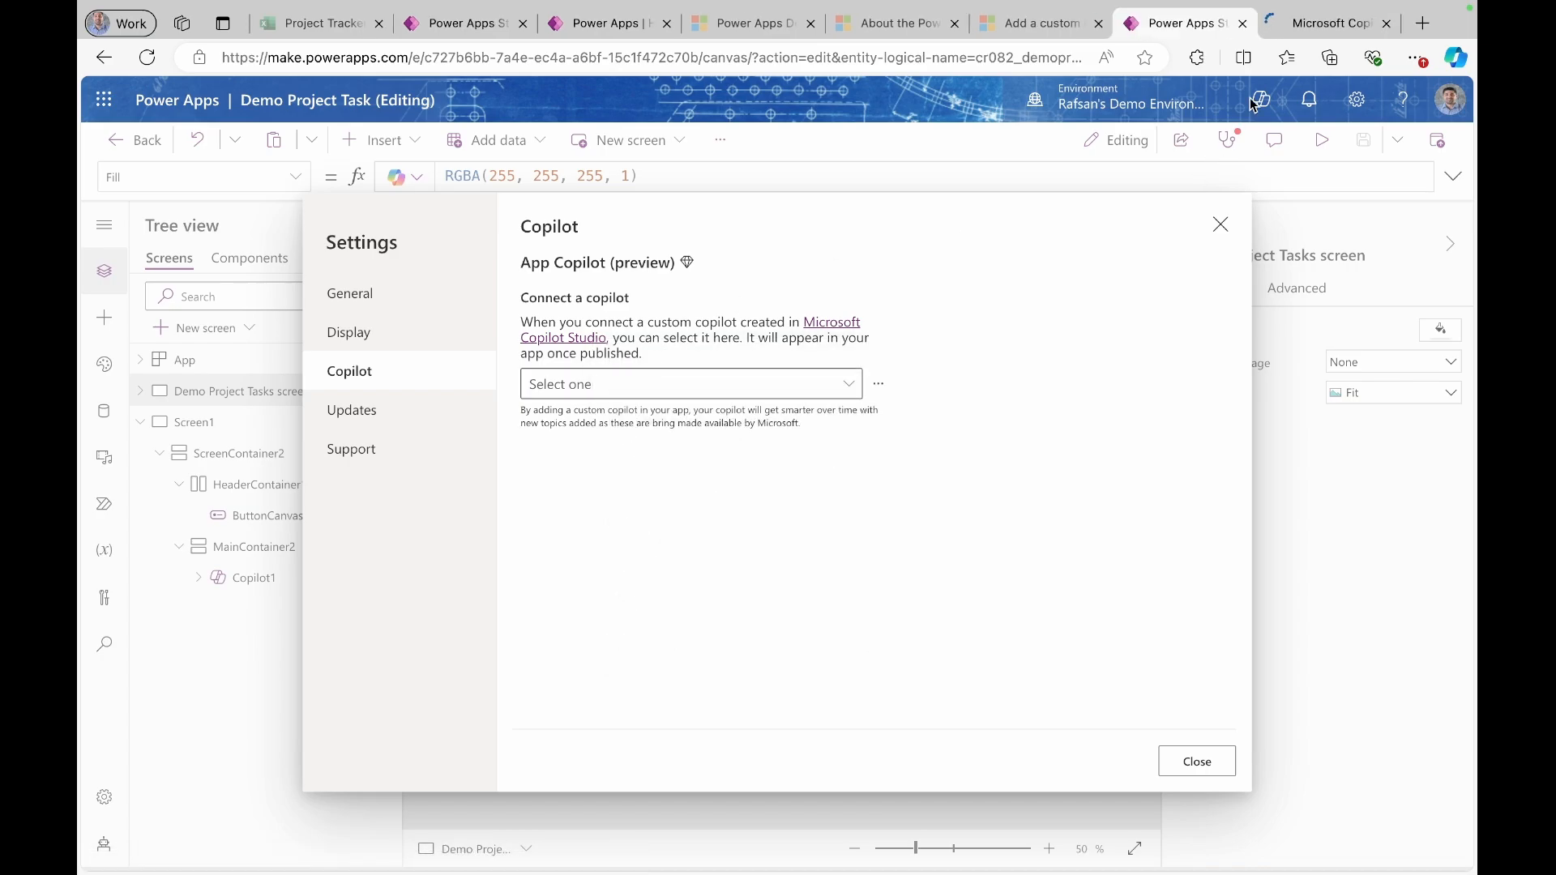
pyautogui.click(1308, 23)
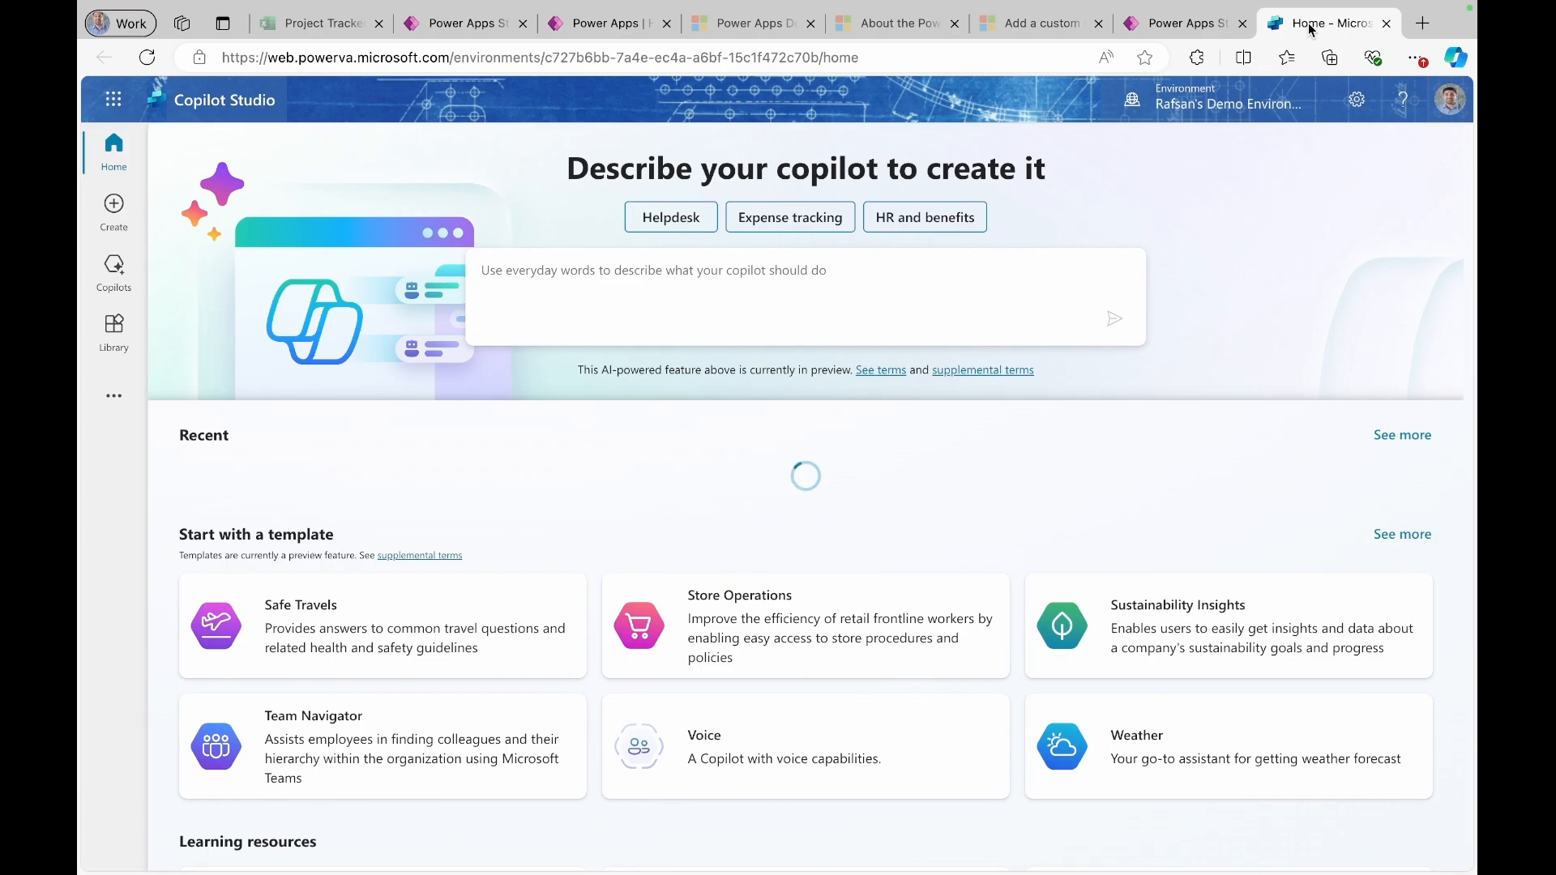
pyautogui.click(120, 285)
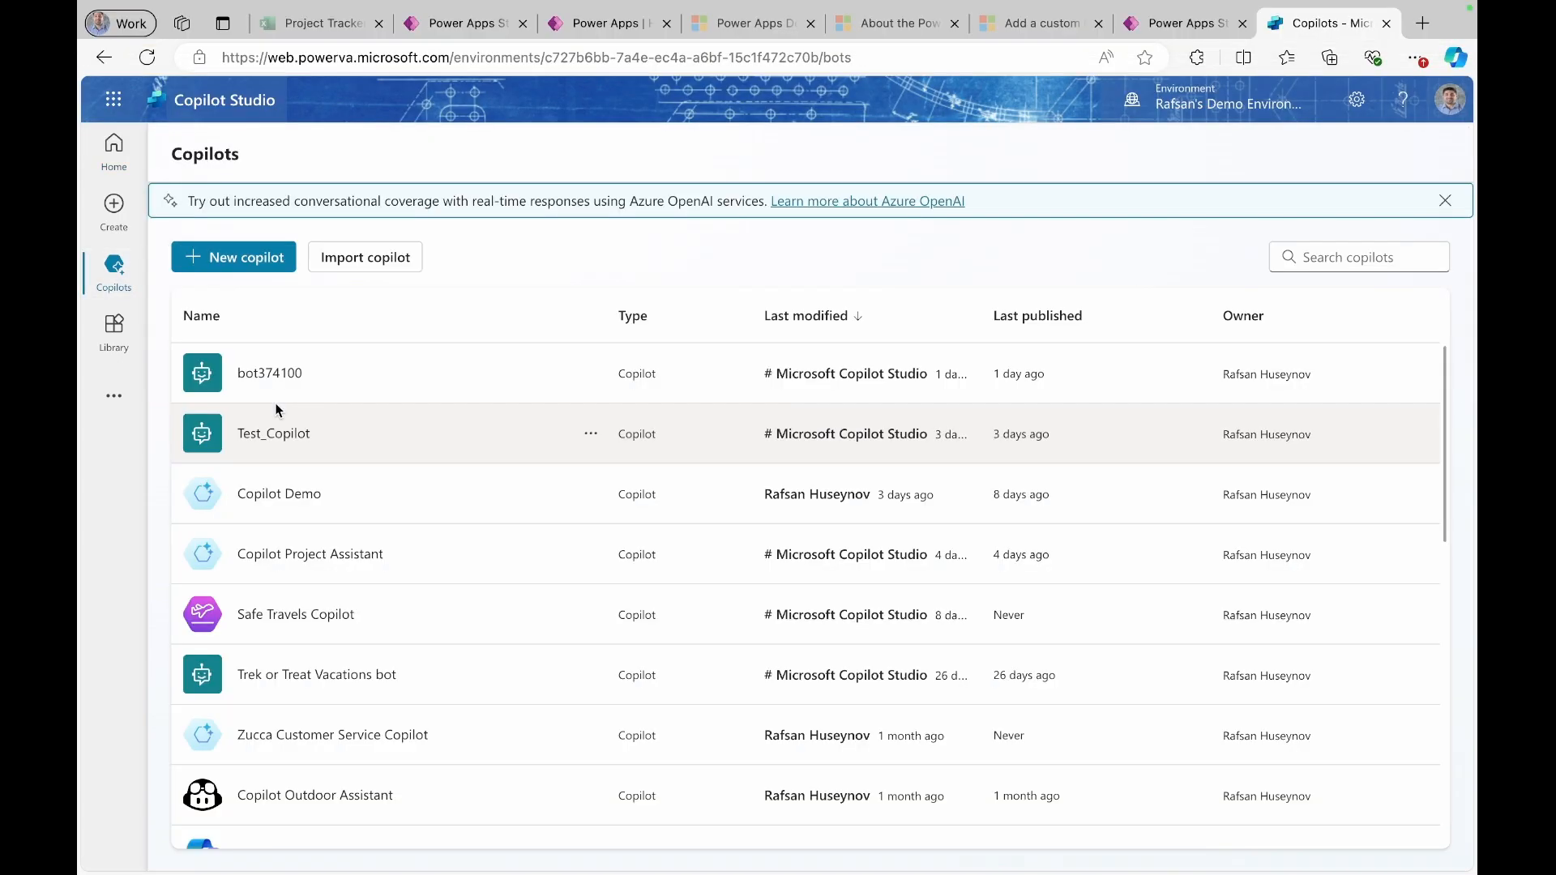
pyautogui.scroll(-3, 276, 409)
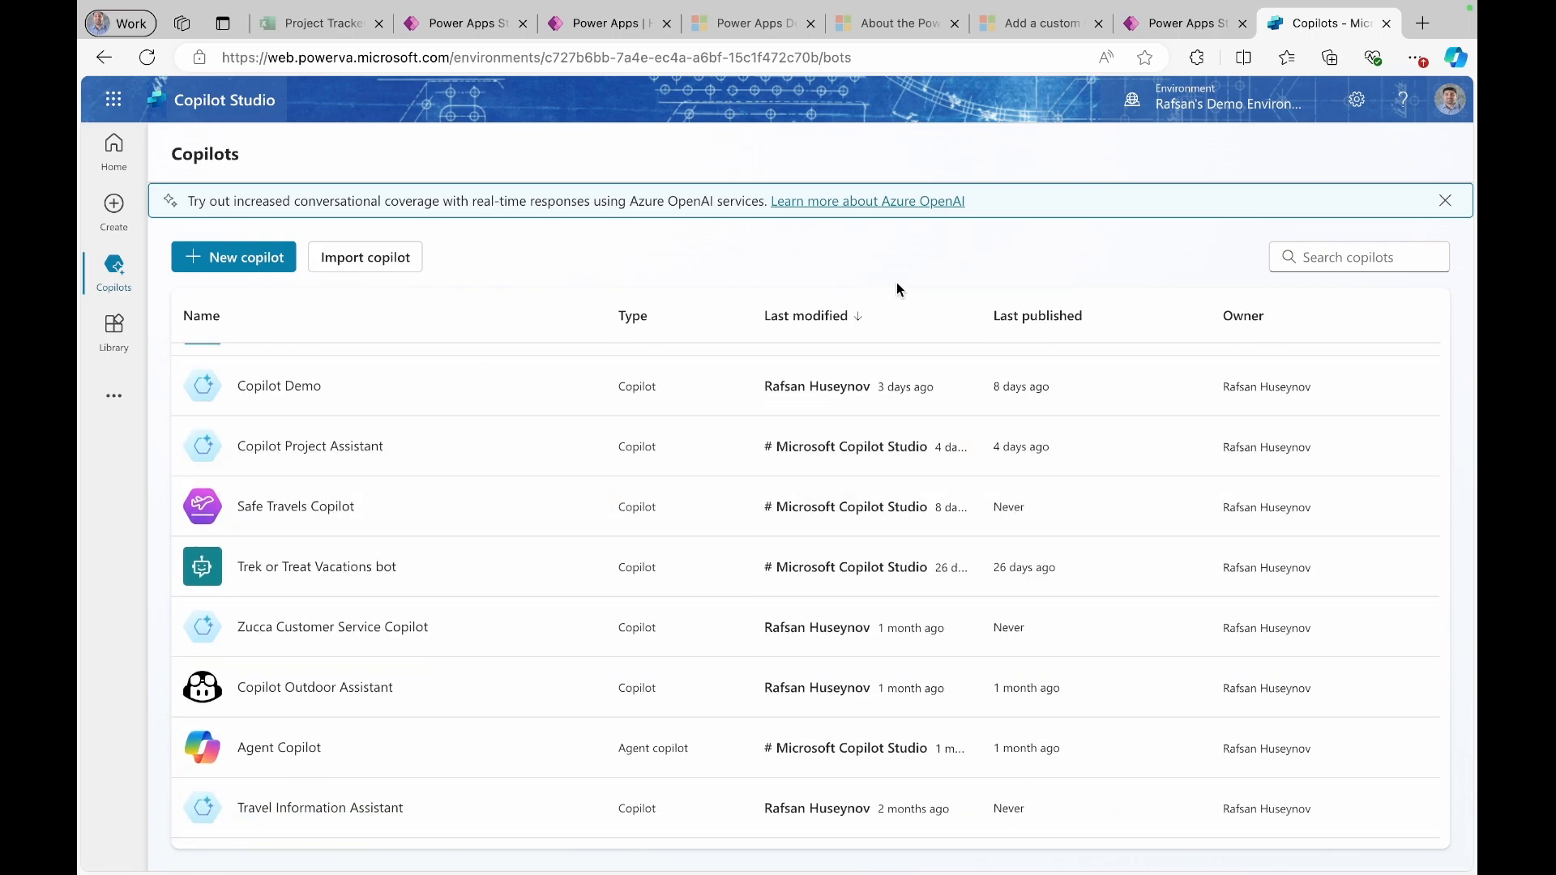
# - Return to the Power Apps settings, list the copilots available to connect, and check which environment the app uses
pyautogui.click(1184, 20)
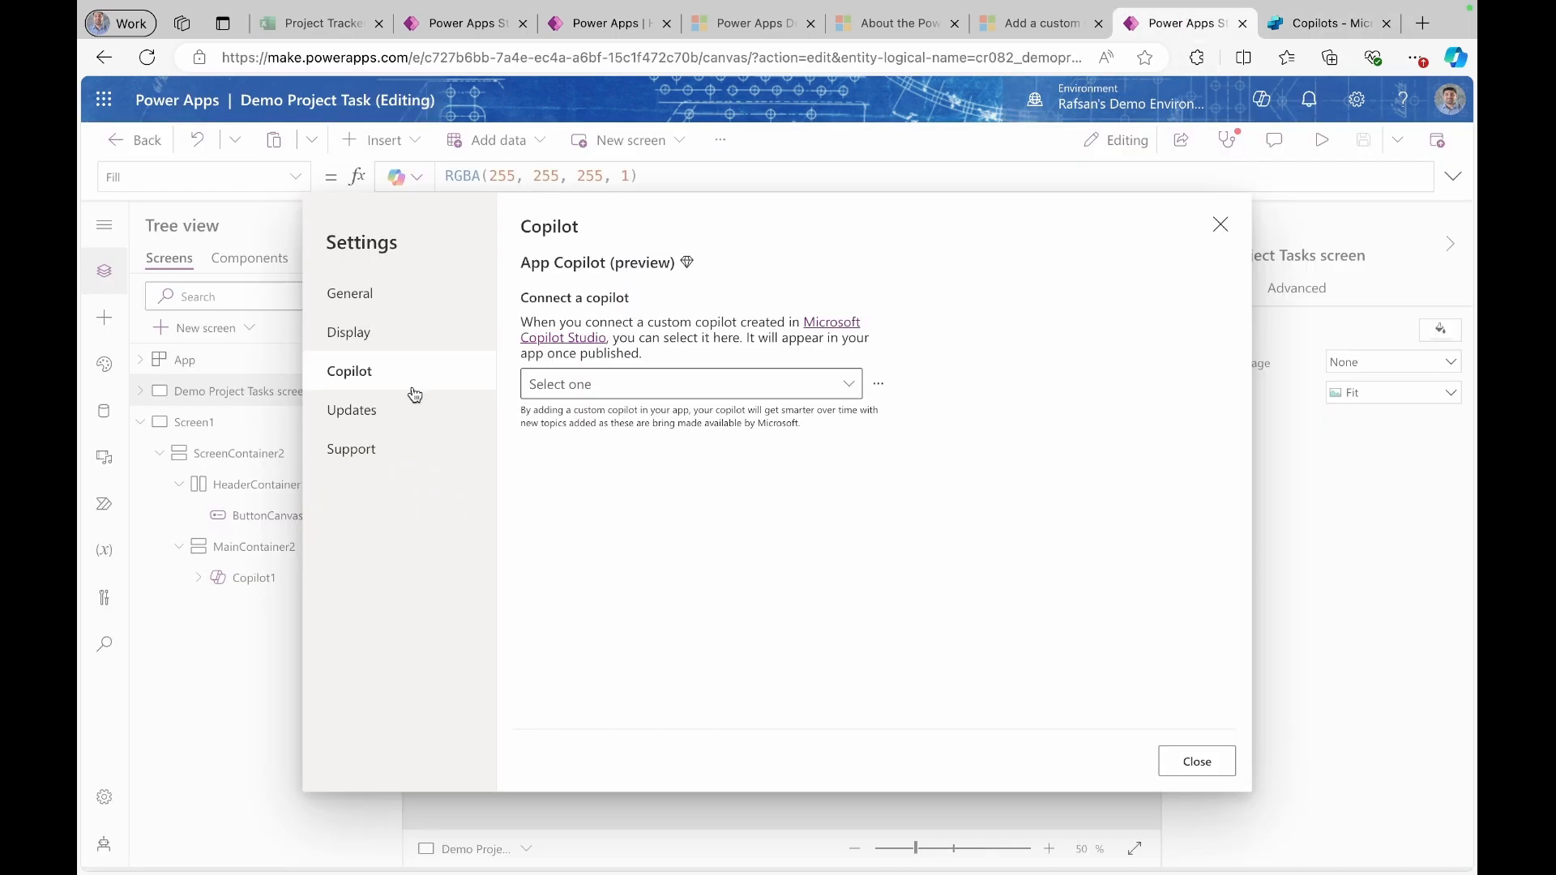
pyautogui.click(551, 387)
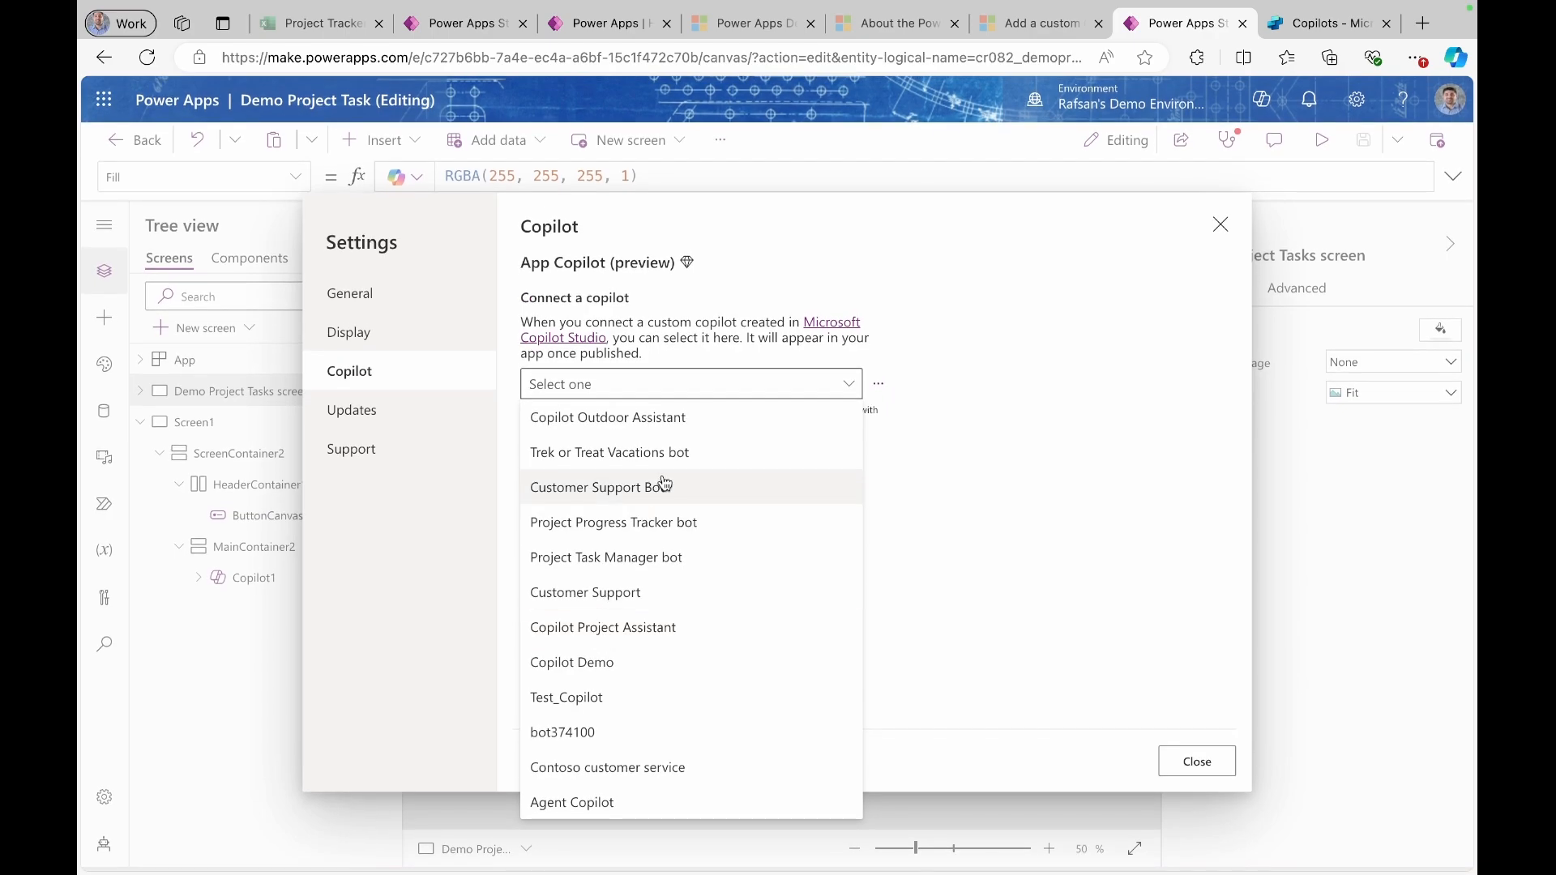
pyautogui.click(1100, 109)
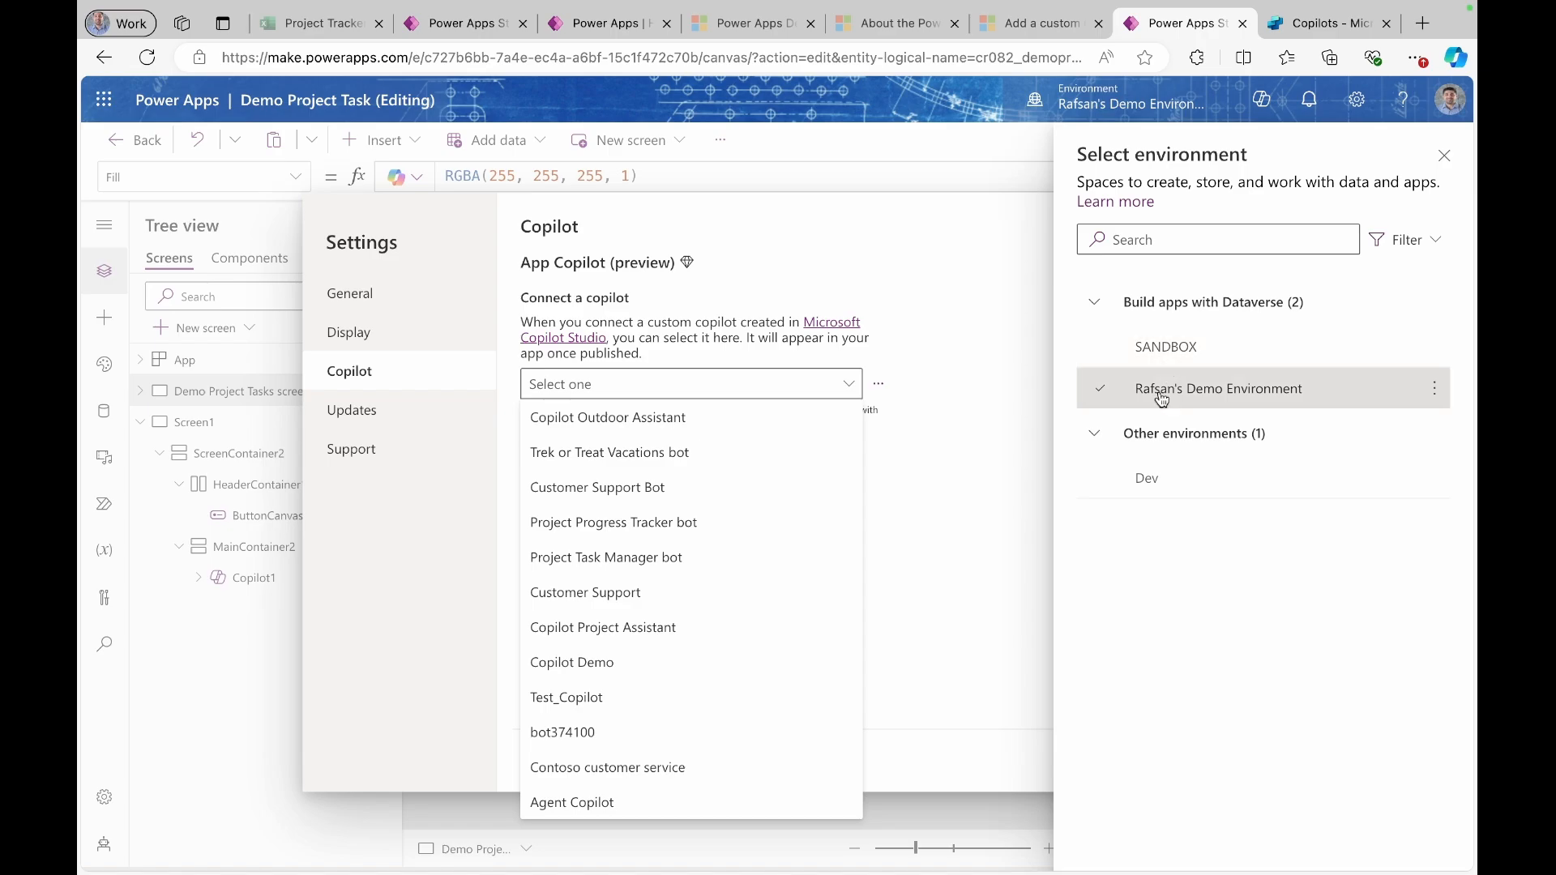
pyautogui.moveTo(1208, 403)
pyautogui.click(1445, 155)
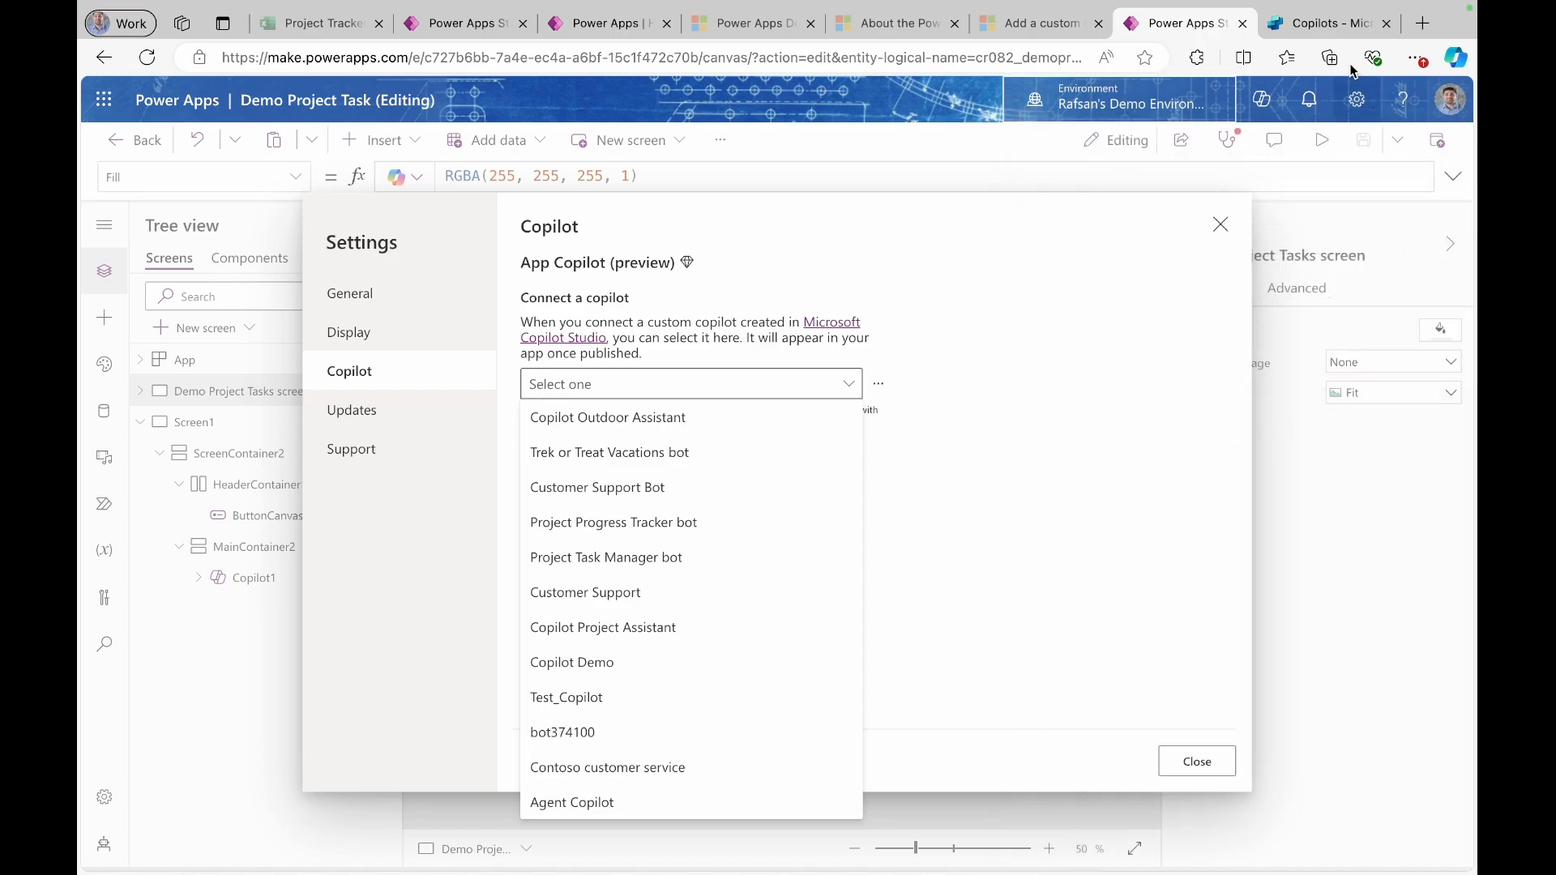
# - Switch to Copilot Studio to check its selected environment and the Dev environment's details, and return to the Power Apps settings
pyautogui.click(1333, 57)
pyautogui.click(1331, 22)
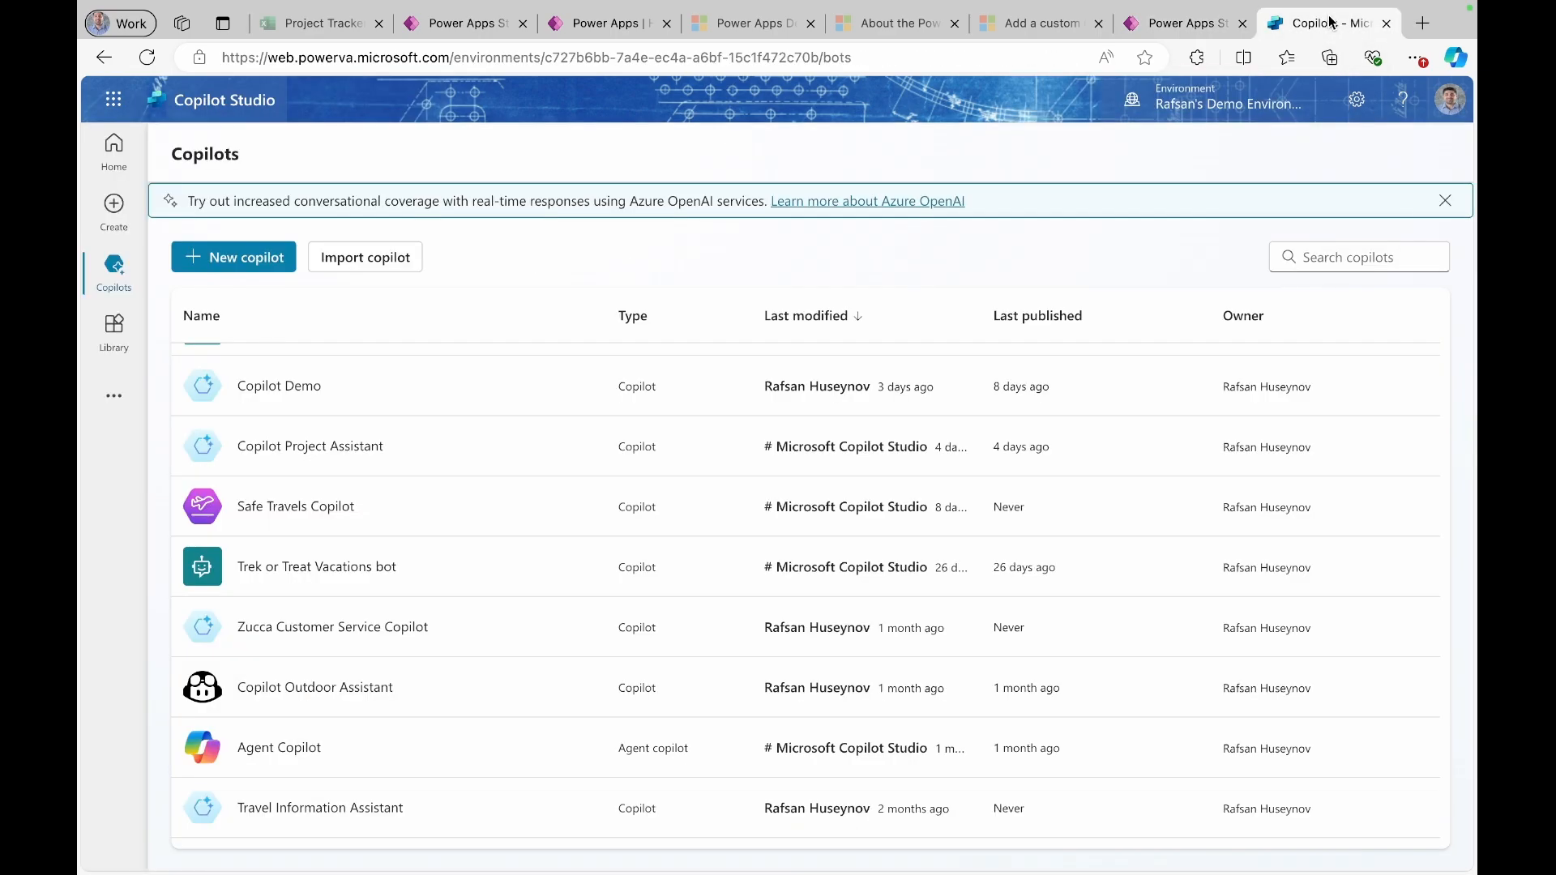
pyautogui.click(1214, 99)
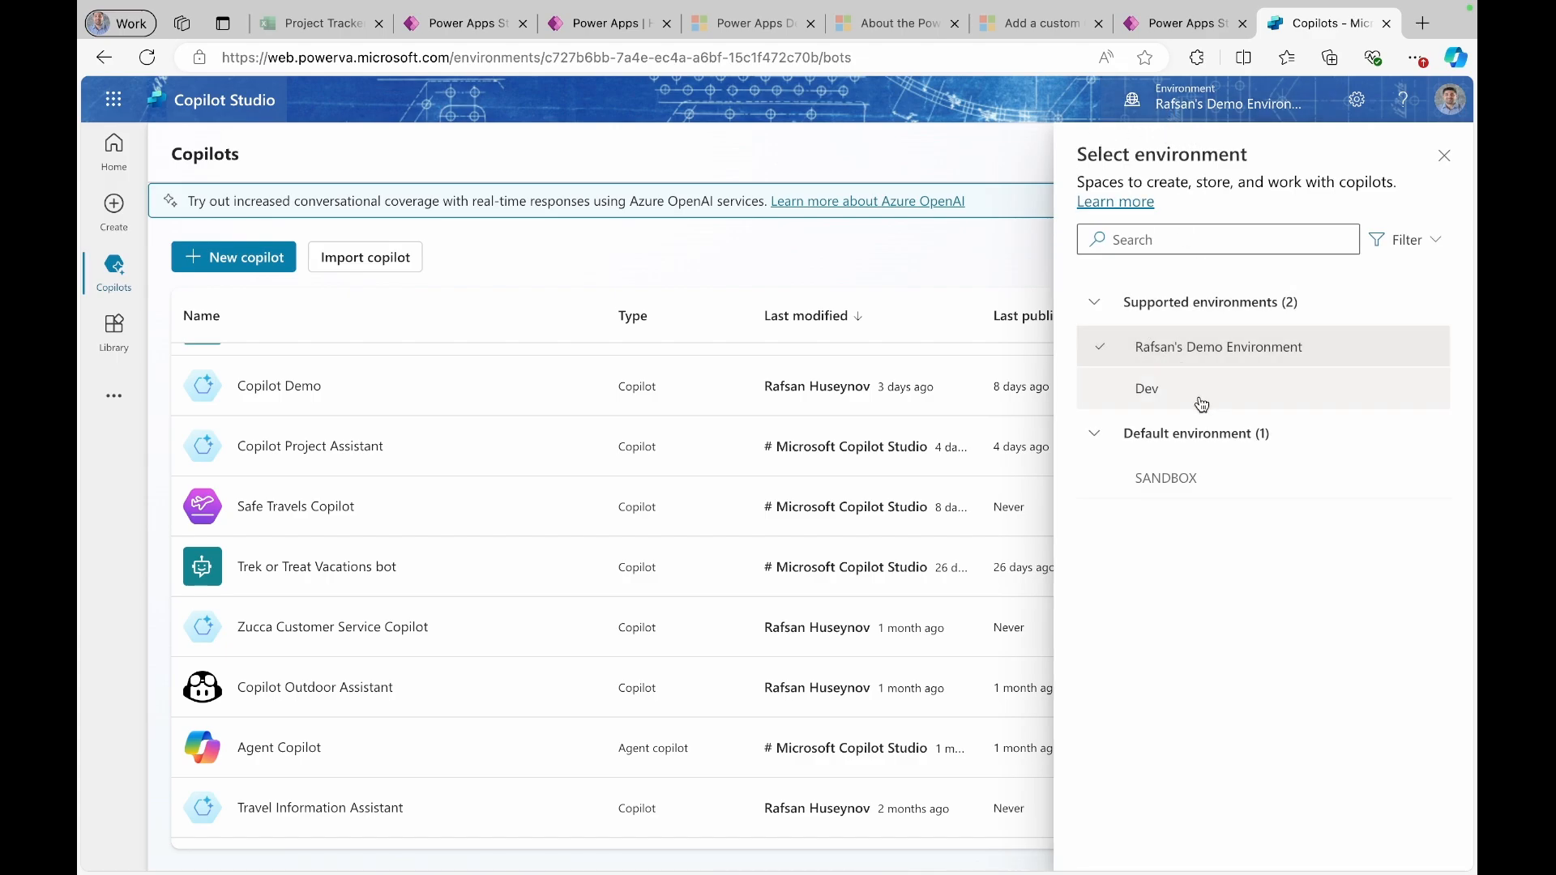
pyautogui.moveTo(1192, 401)
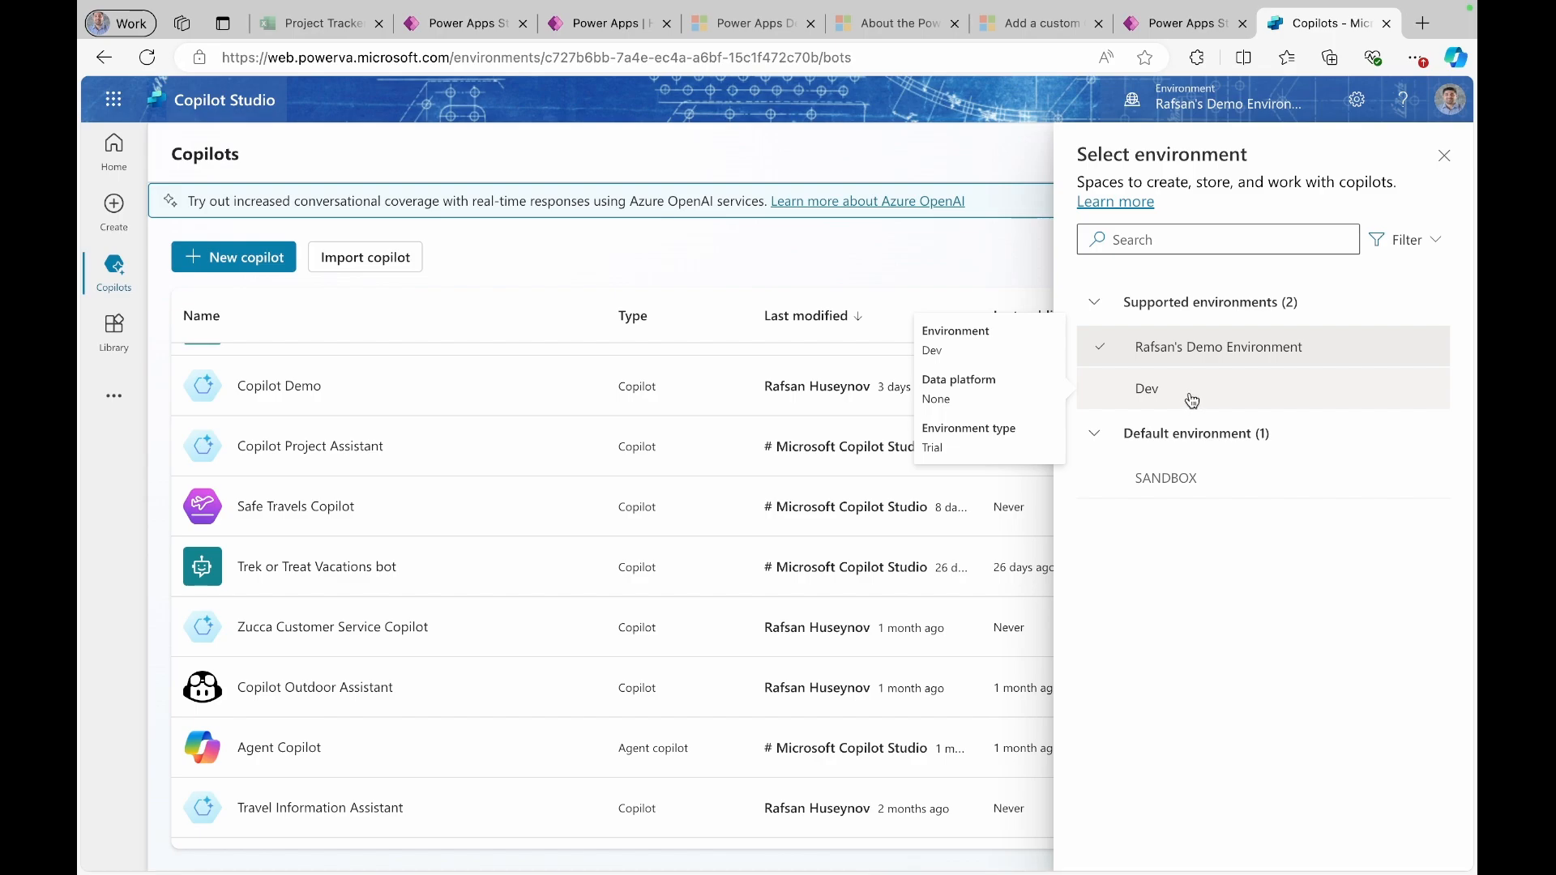
pyautogui.click(1185, 23)
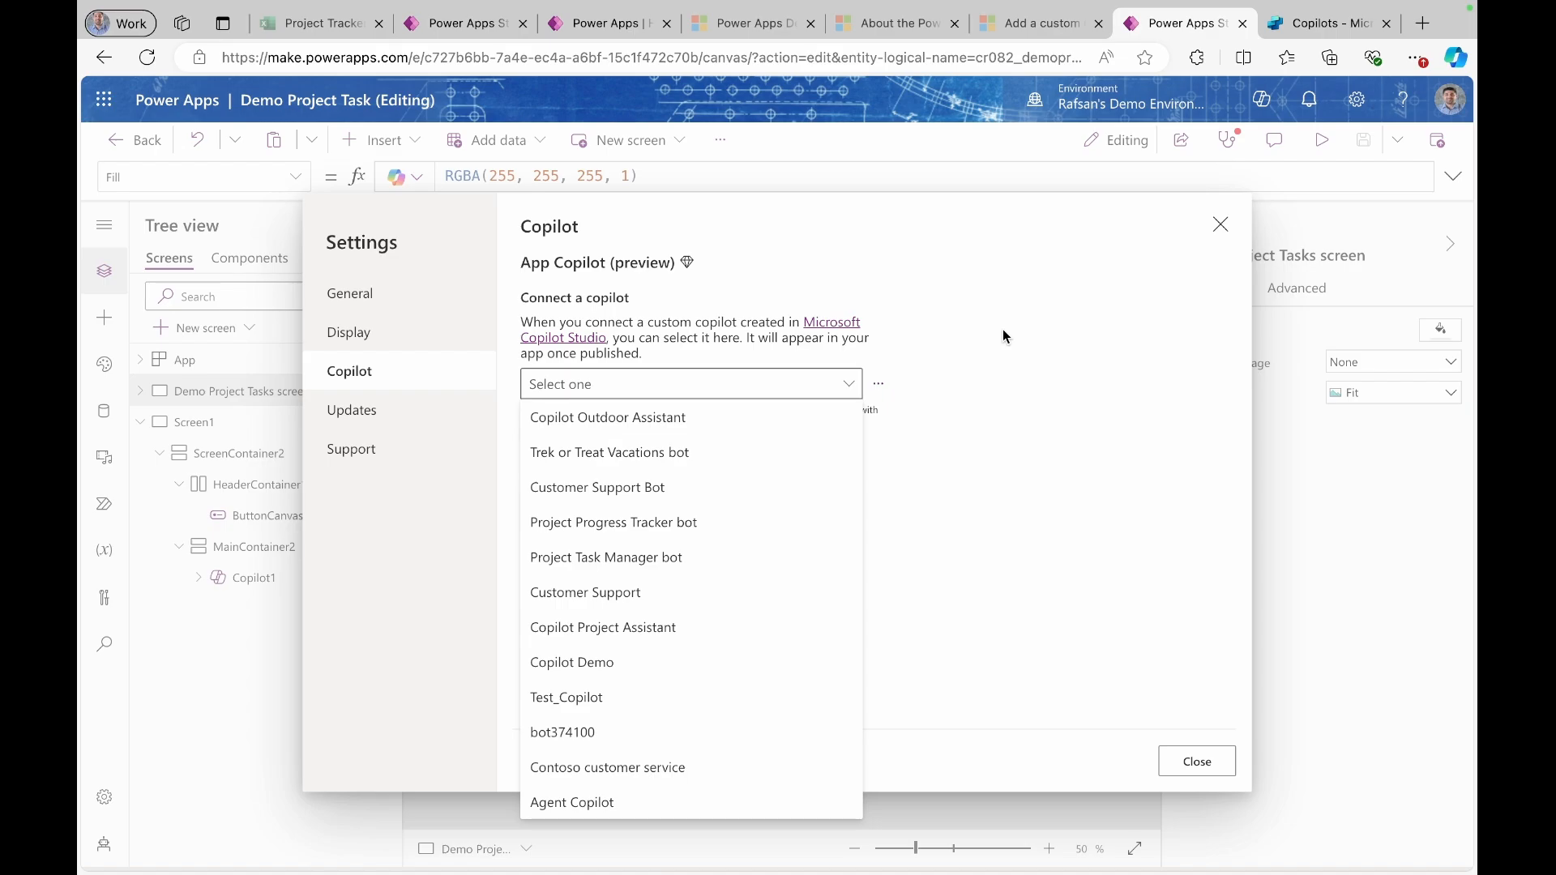
# - Connect Copilot Project Assistant as the app's custom copilot, close the settings, and check Screen1 and the Demo Project Tasks screen
pyautogui.click(610, 629)
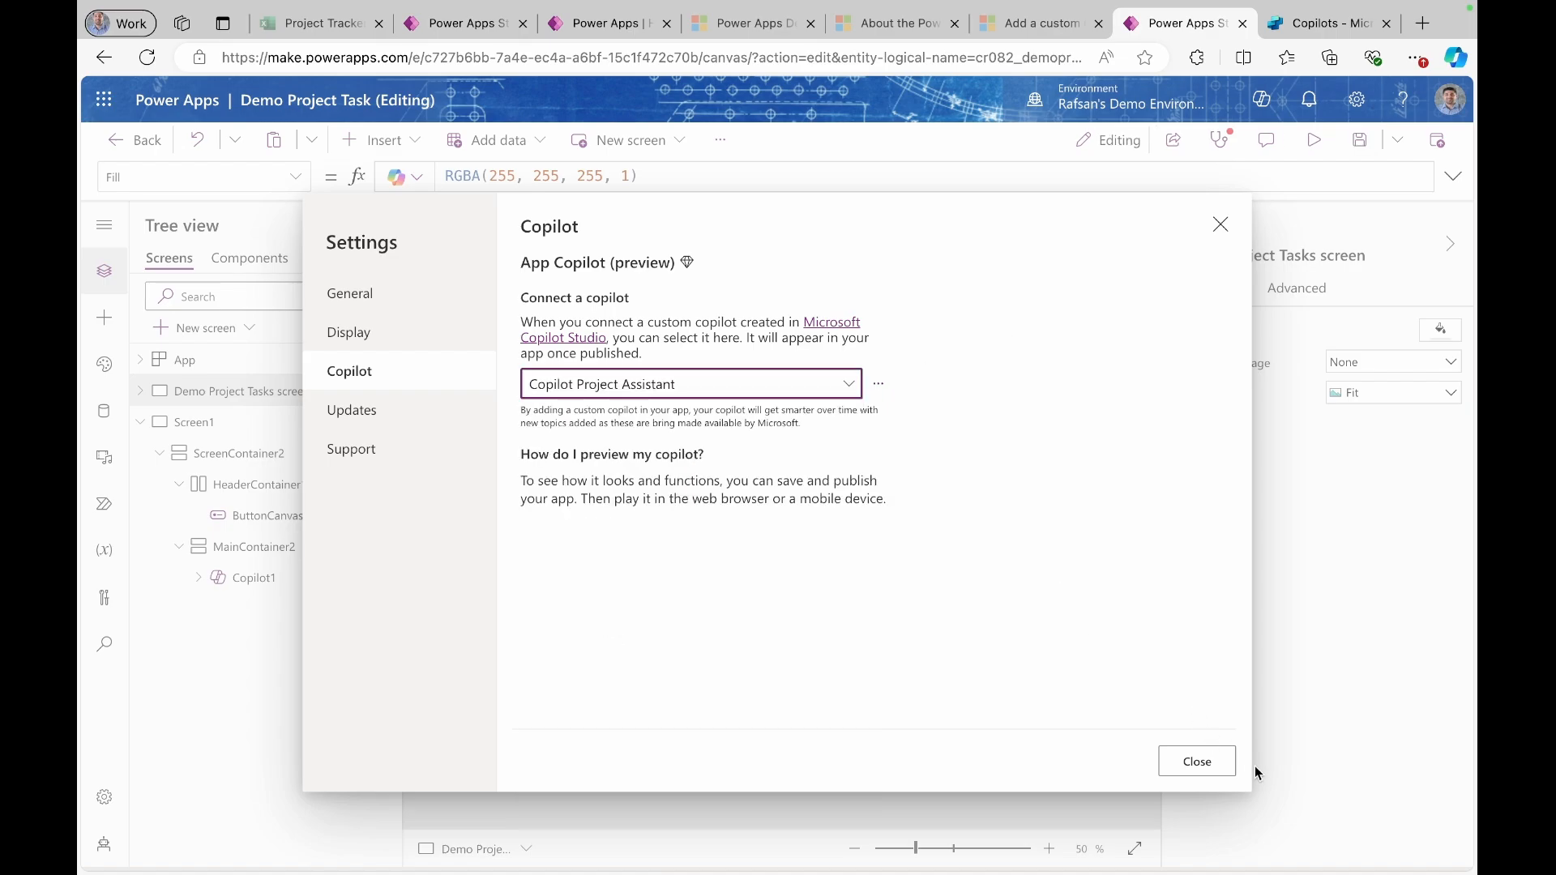
pyautogui.click(1198, 761)
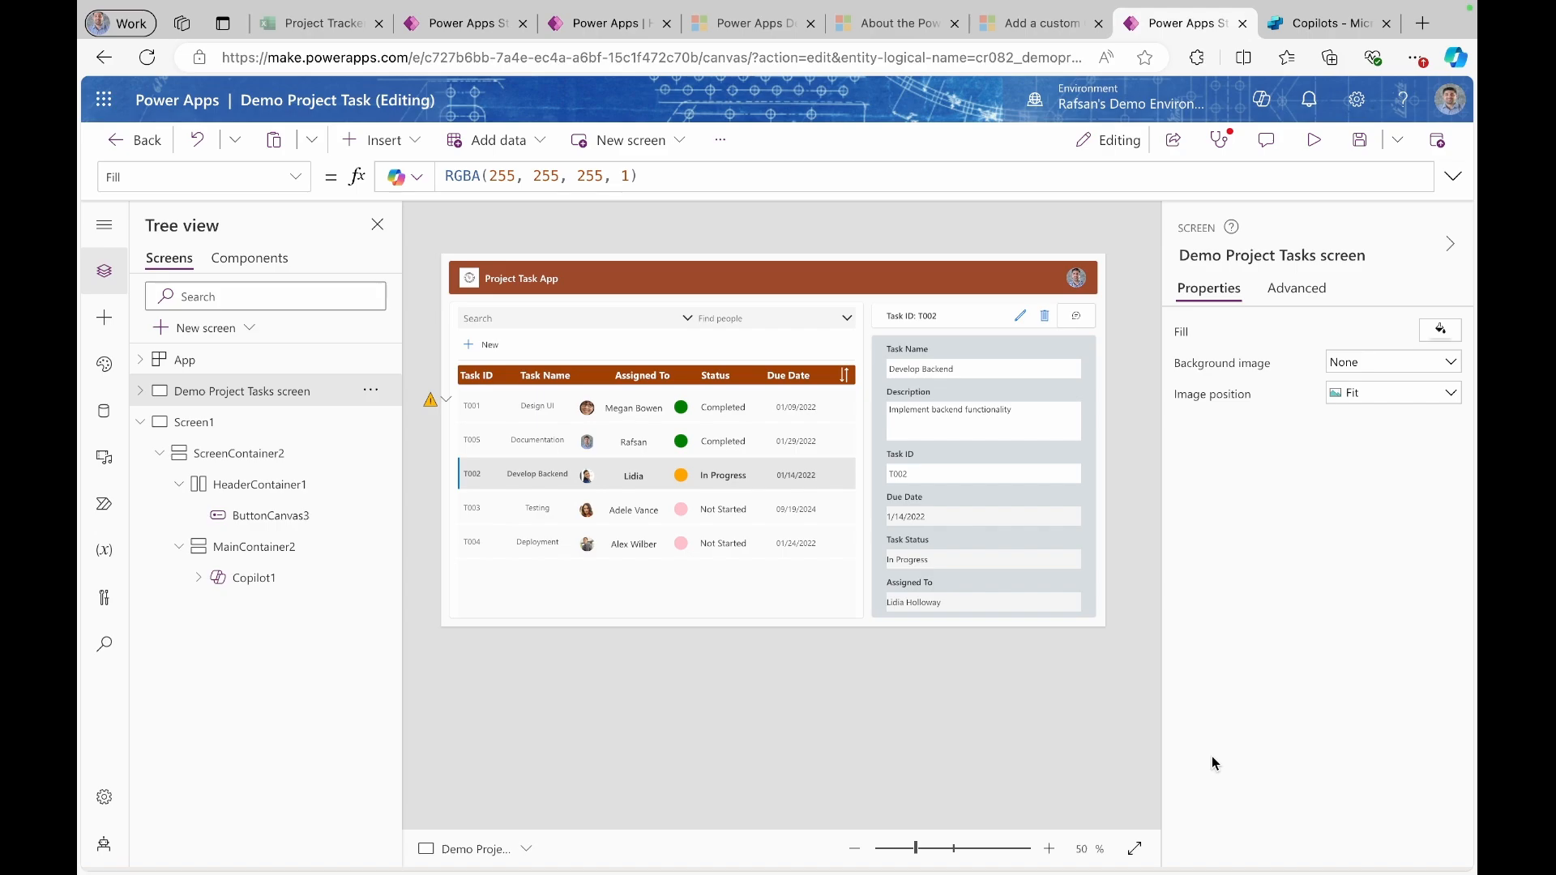
pyautogui.click(196, 434)
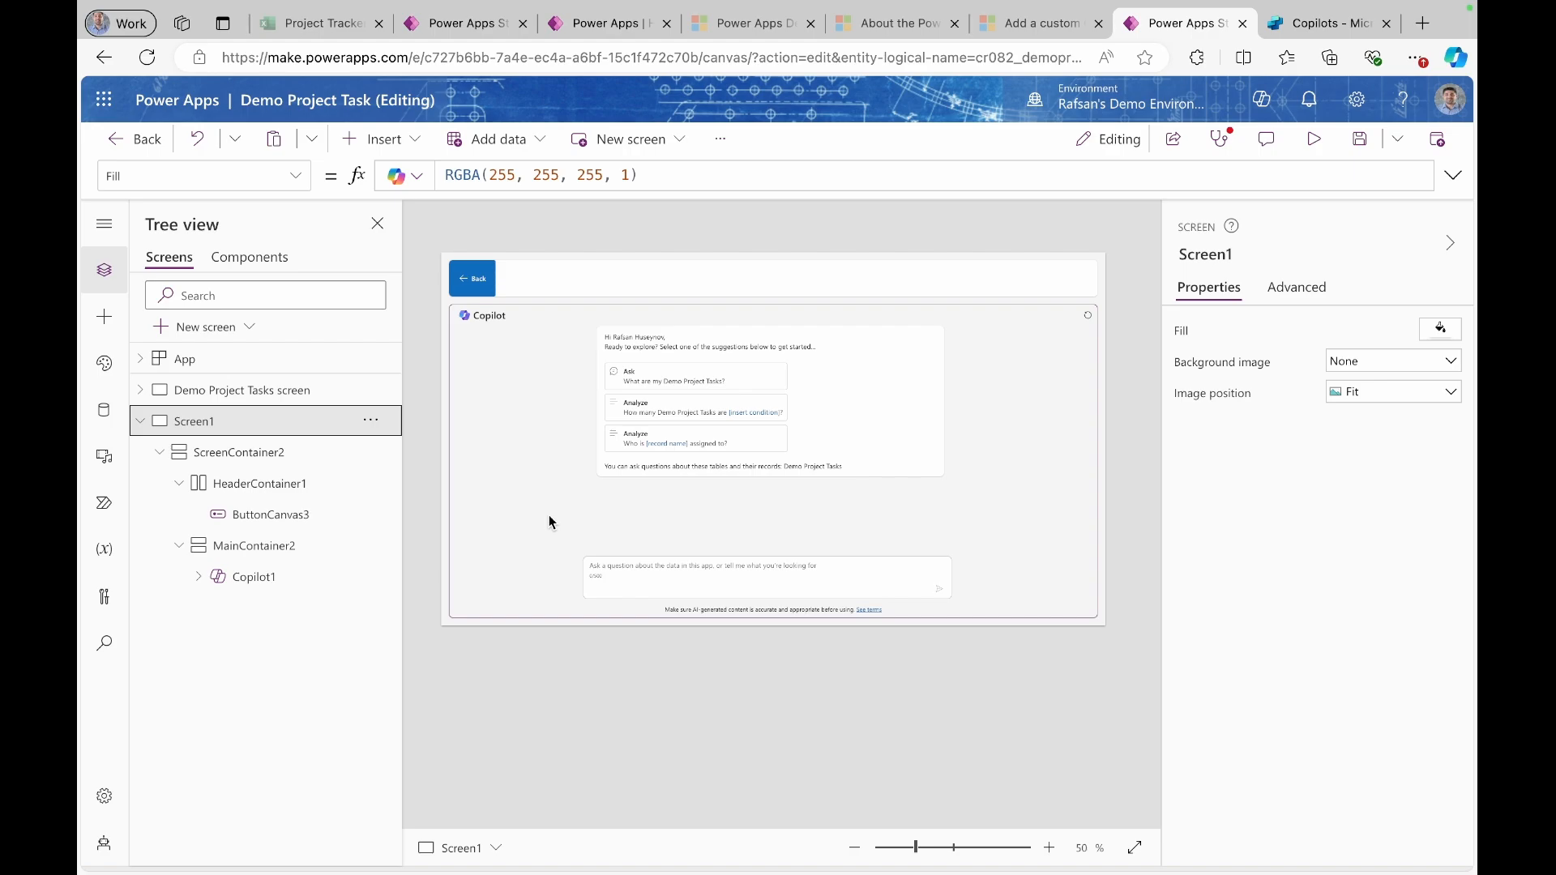
pyautogui.click(233, 391)
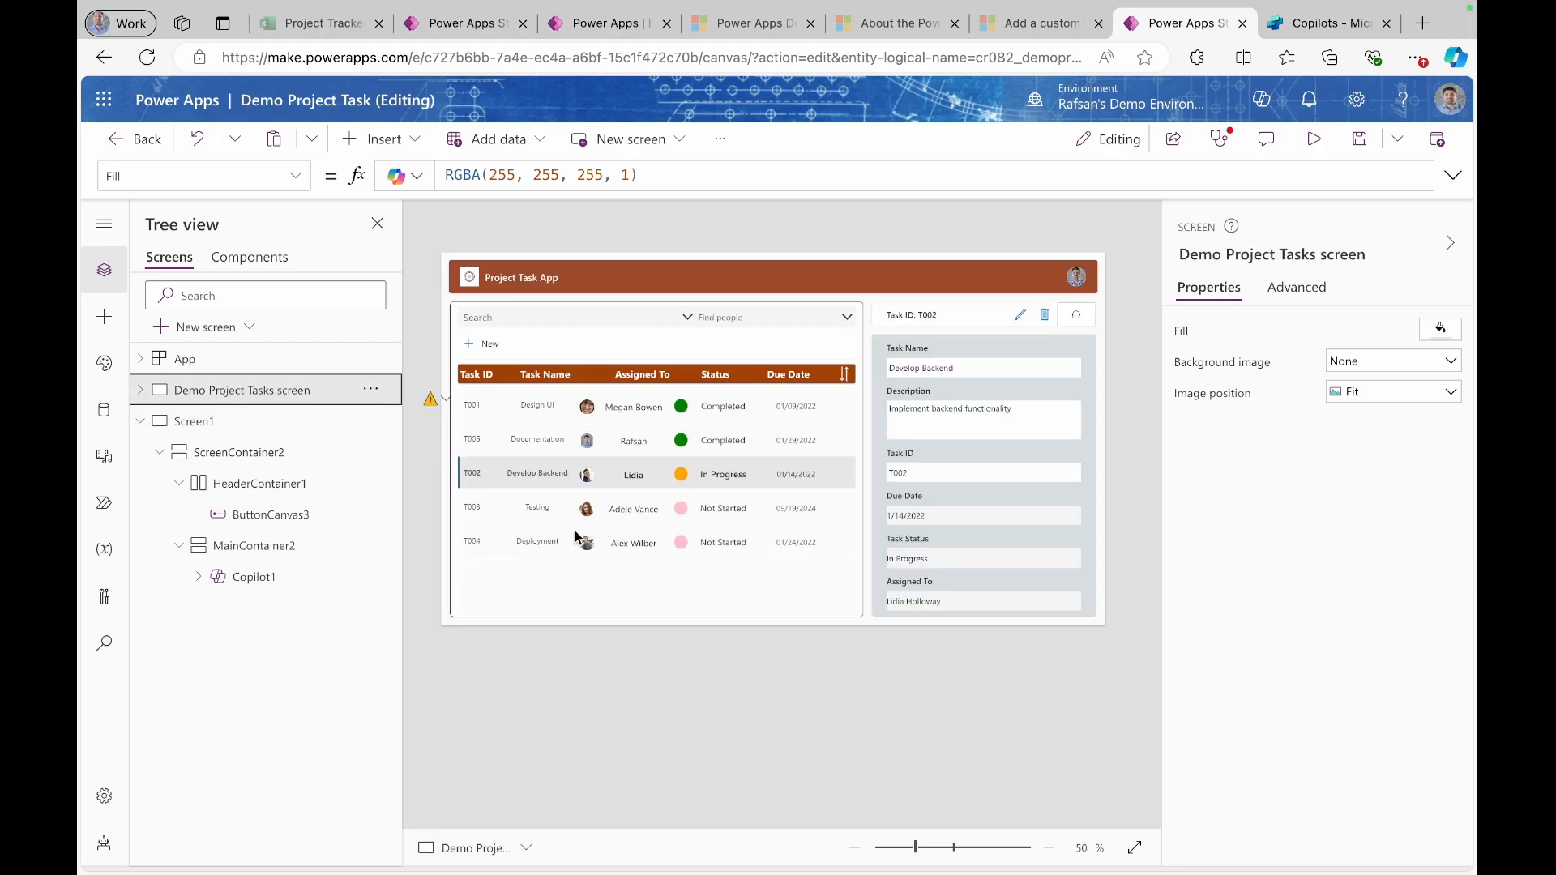
# - Save the Demo Project Task app and publish this version
pyautogui.click(1359, 139)
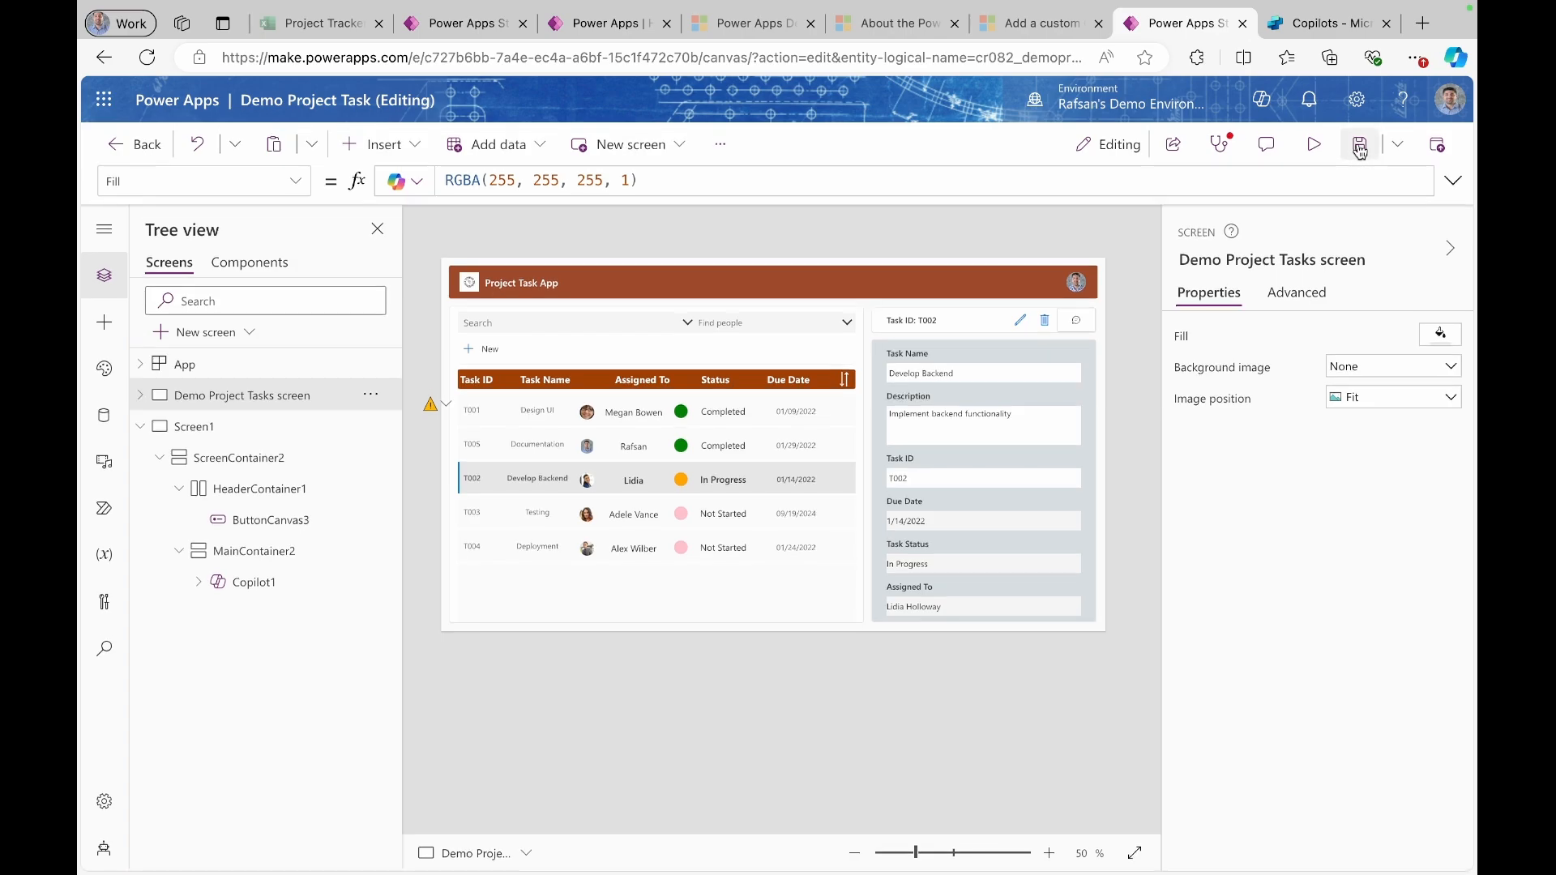
pyautogui.click(1439, 147)
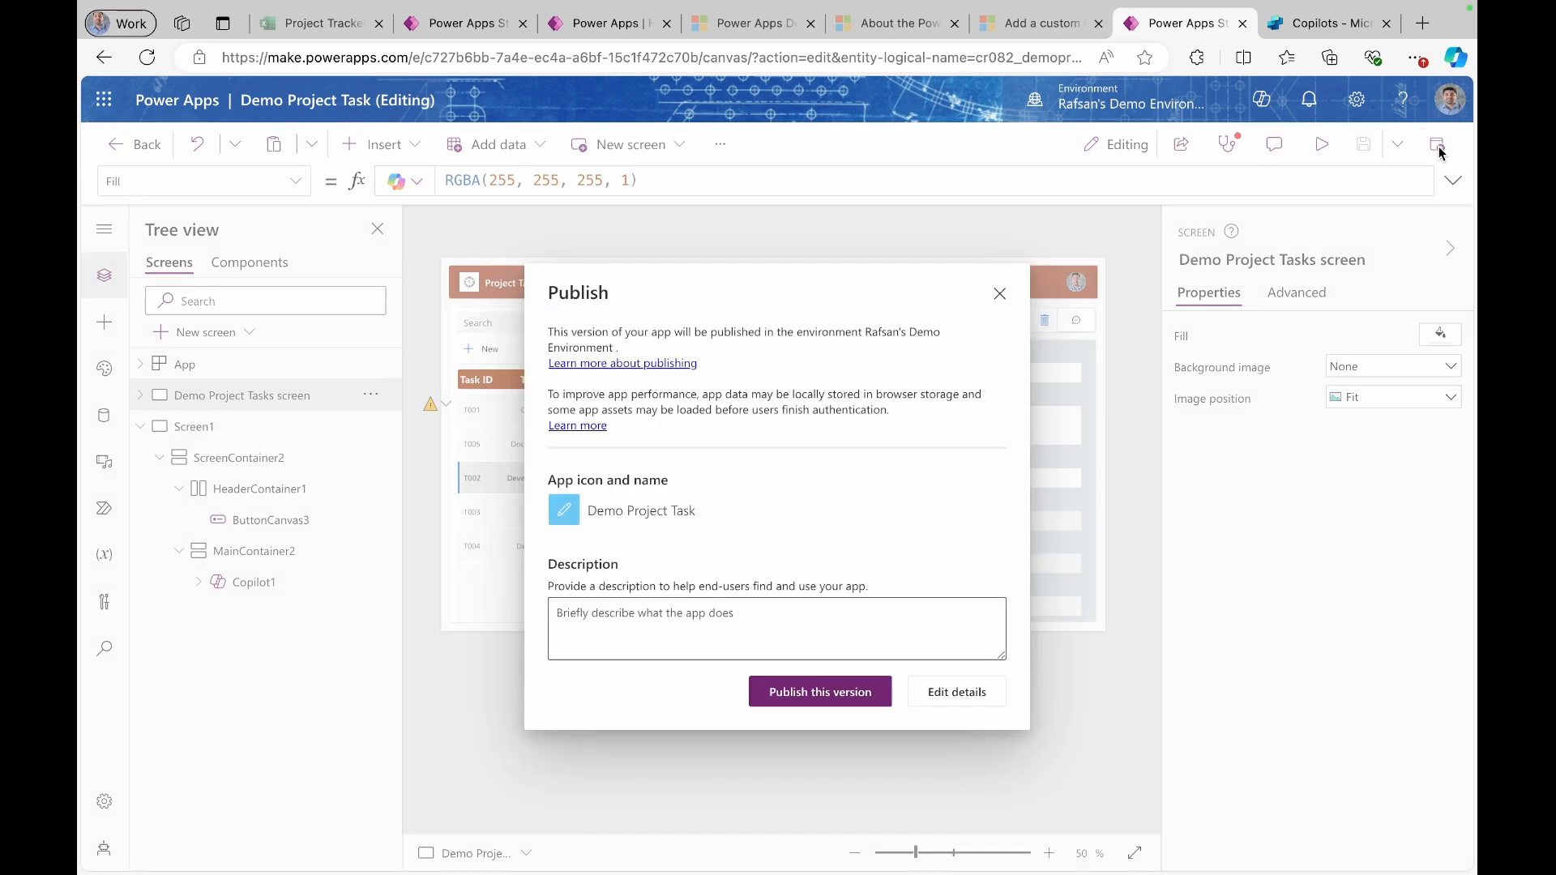
pyautogui.click(862, 691)
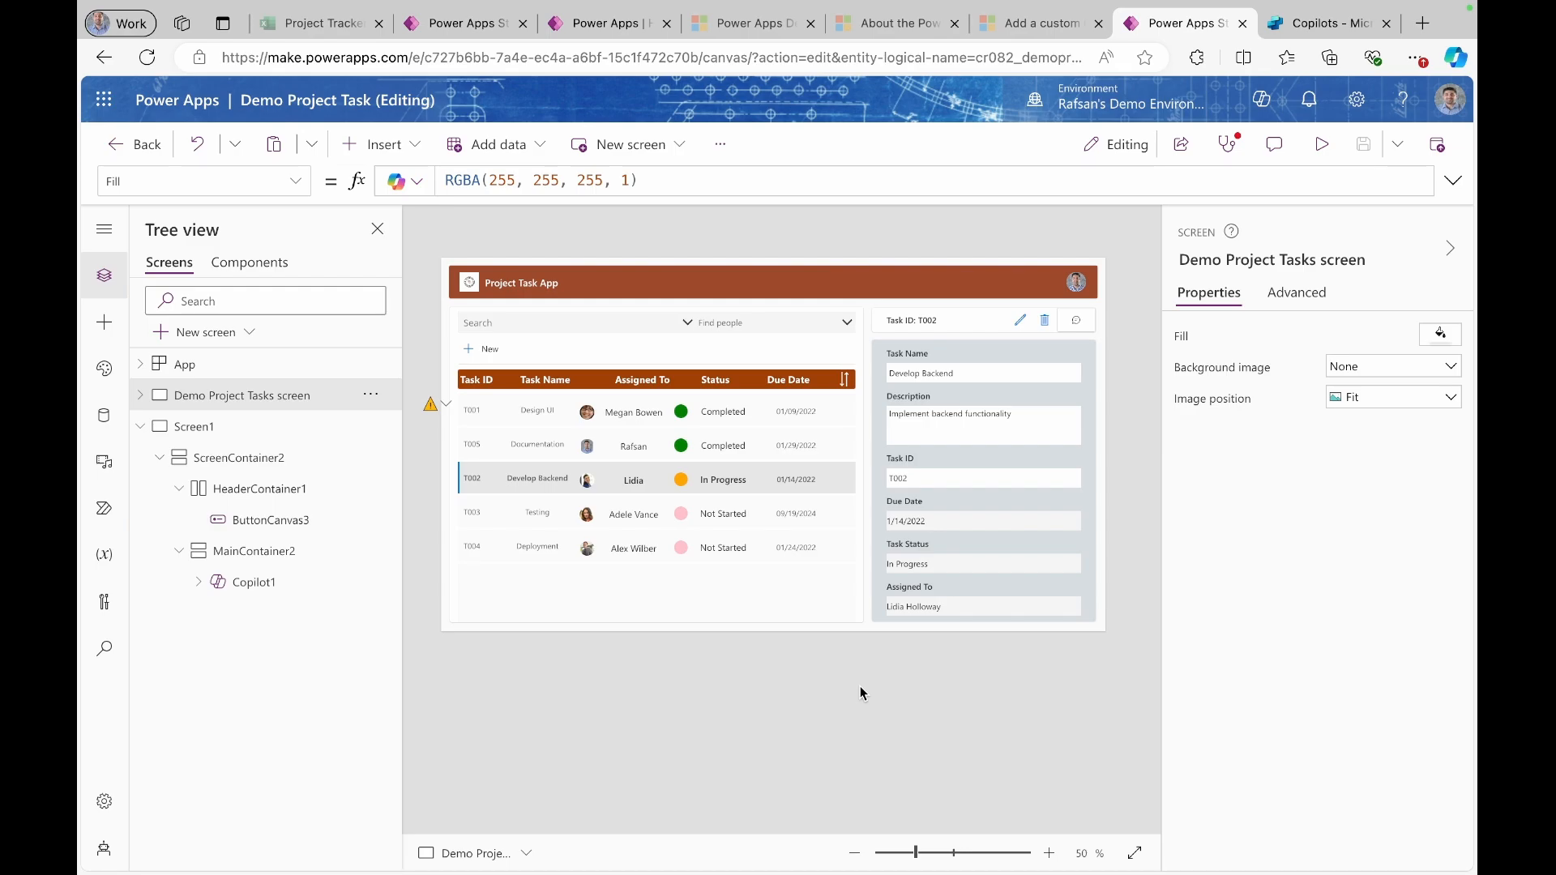
# - Open the Power Apps home page in a new browser tab and play the Demo Project Task app
pyautogui.click(1423, 23)
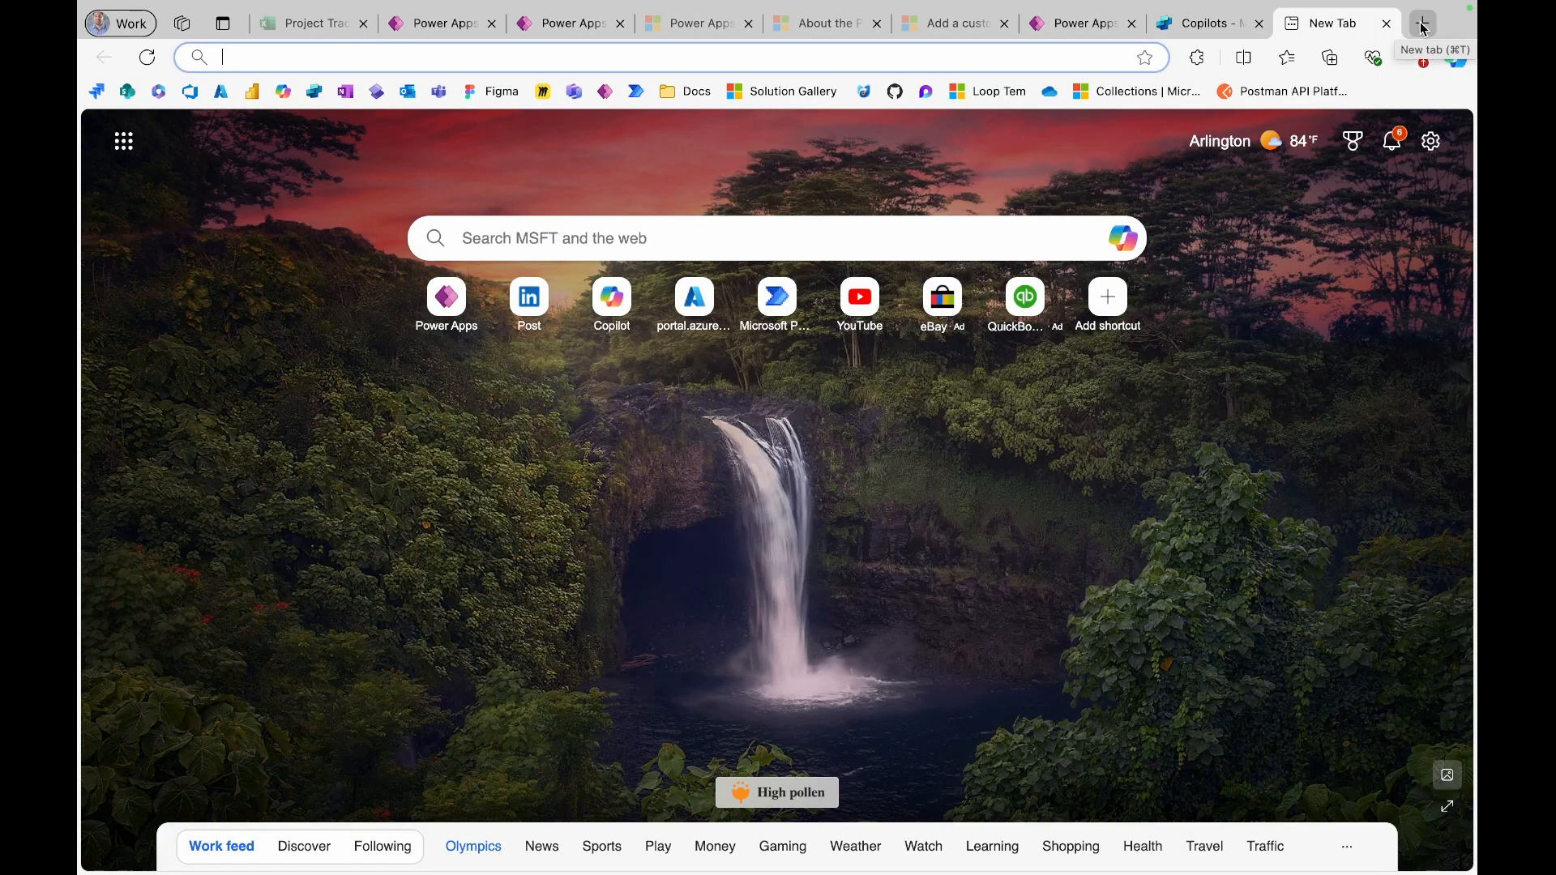
pyautogui.write('ma')
pyautogui.press('Return')
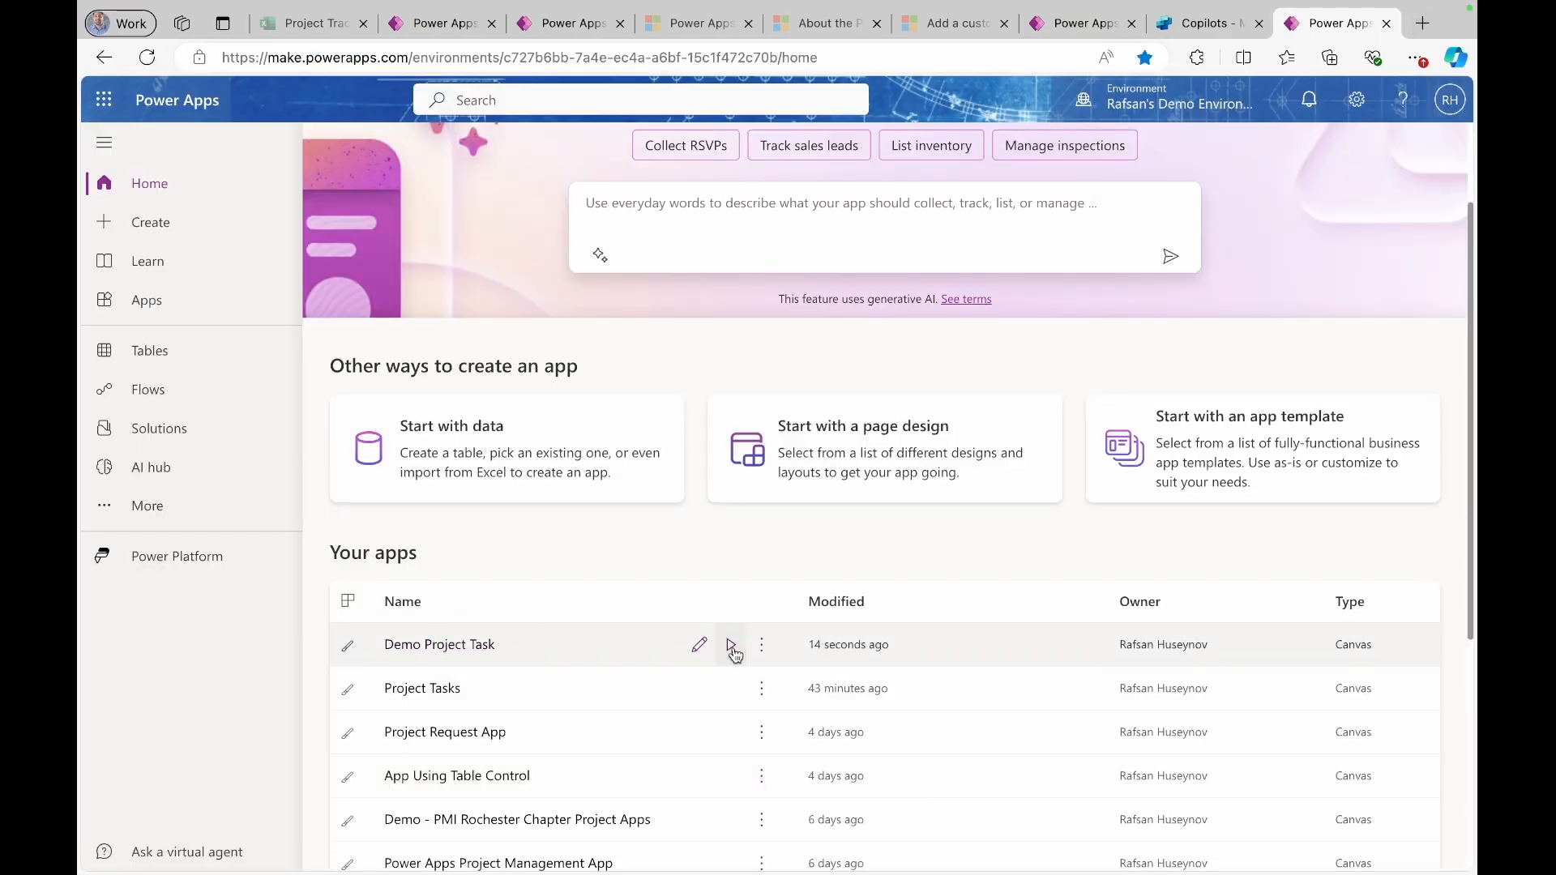
pyautogui.click(732, 646)
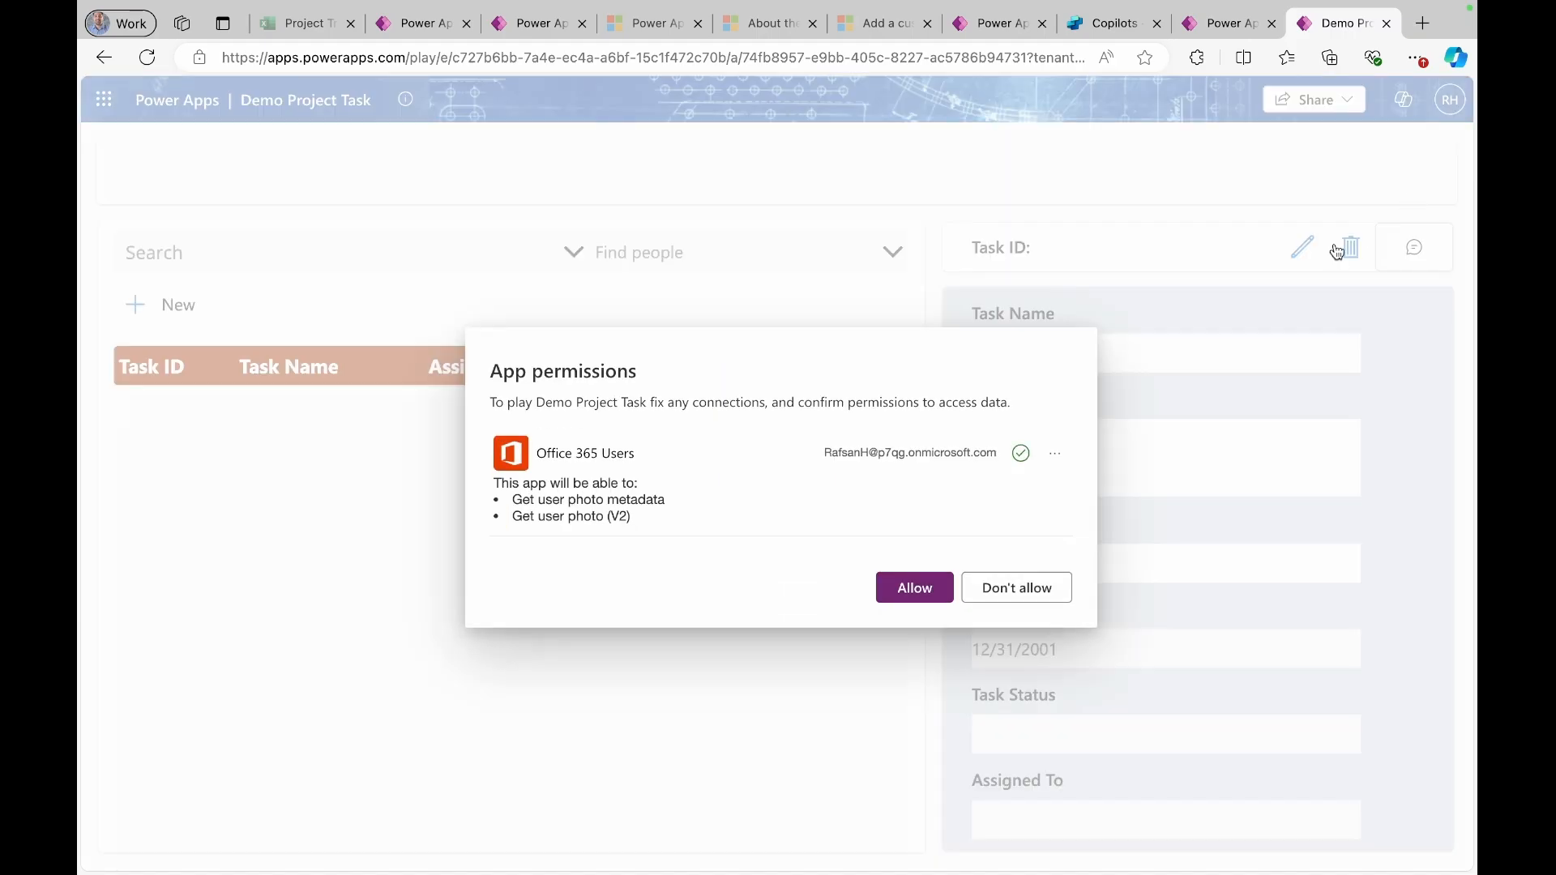
# - Allow the running app's Office 365 Users permissions, dismiss the developer environment notice, and show the app's Copilot pane
pyautogui.click(930, 590)
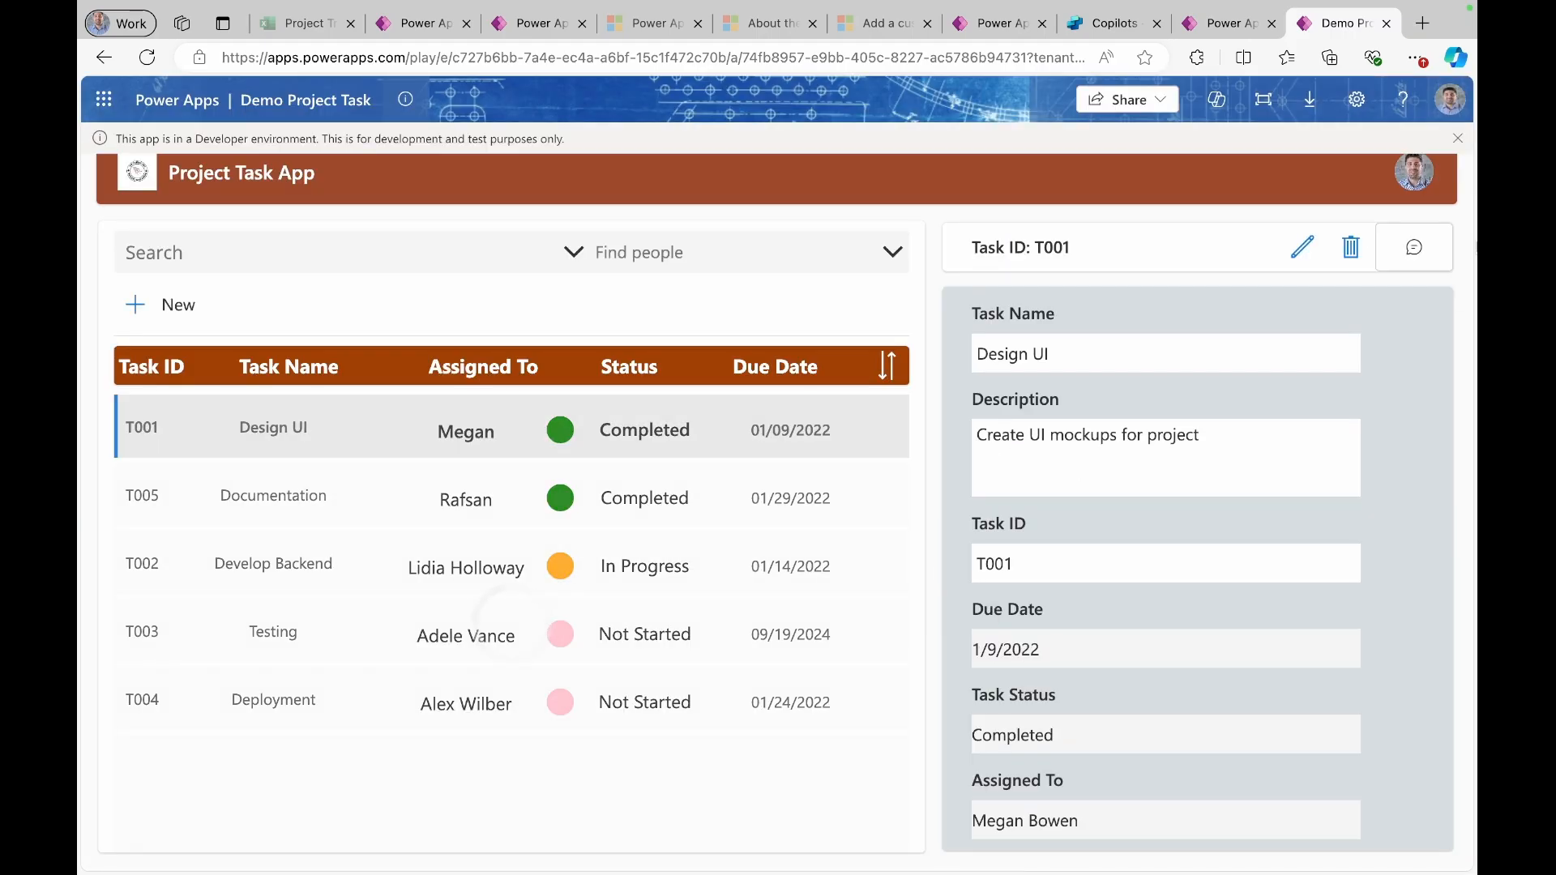
pyautogui.click(1462, 138)
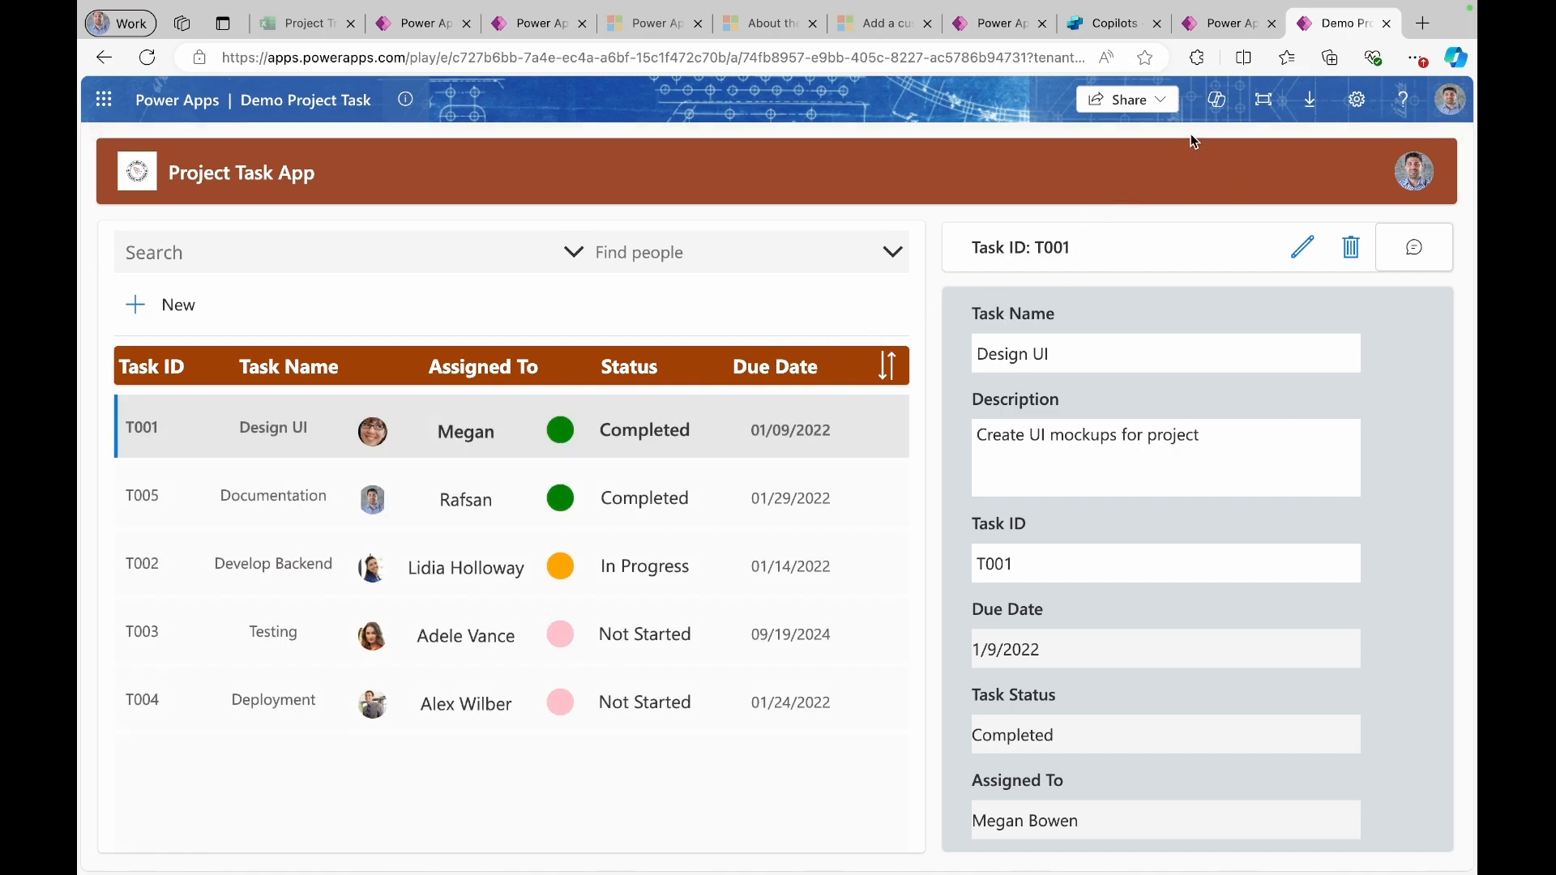
pyautogui.click(1218, 101)
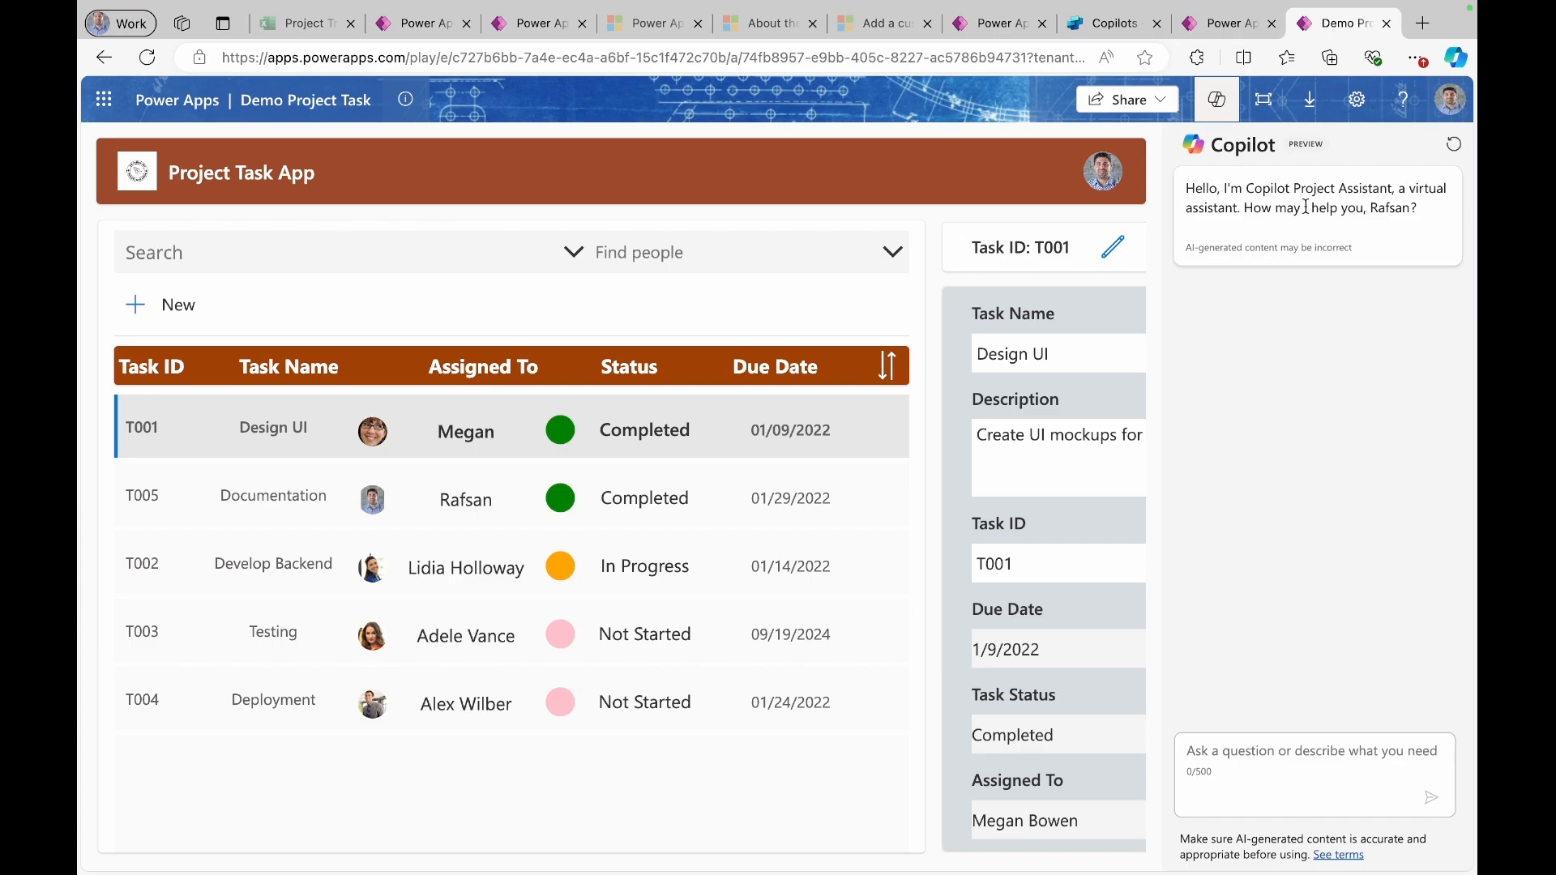
# - Switch to Copilot Studio and examine the knowledge sources of Copilot Project Assistant, with the test pane closed
pyautogui.click(1109, 26)
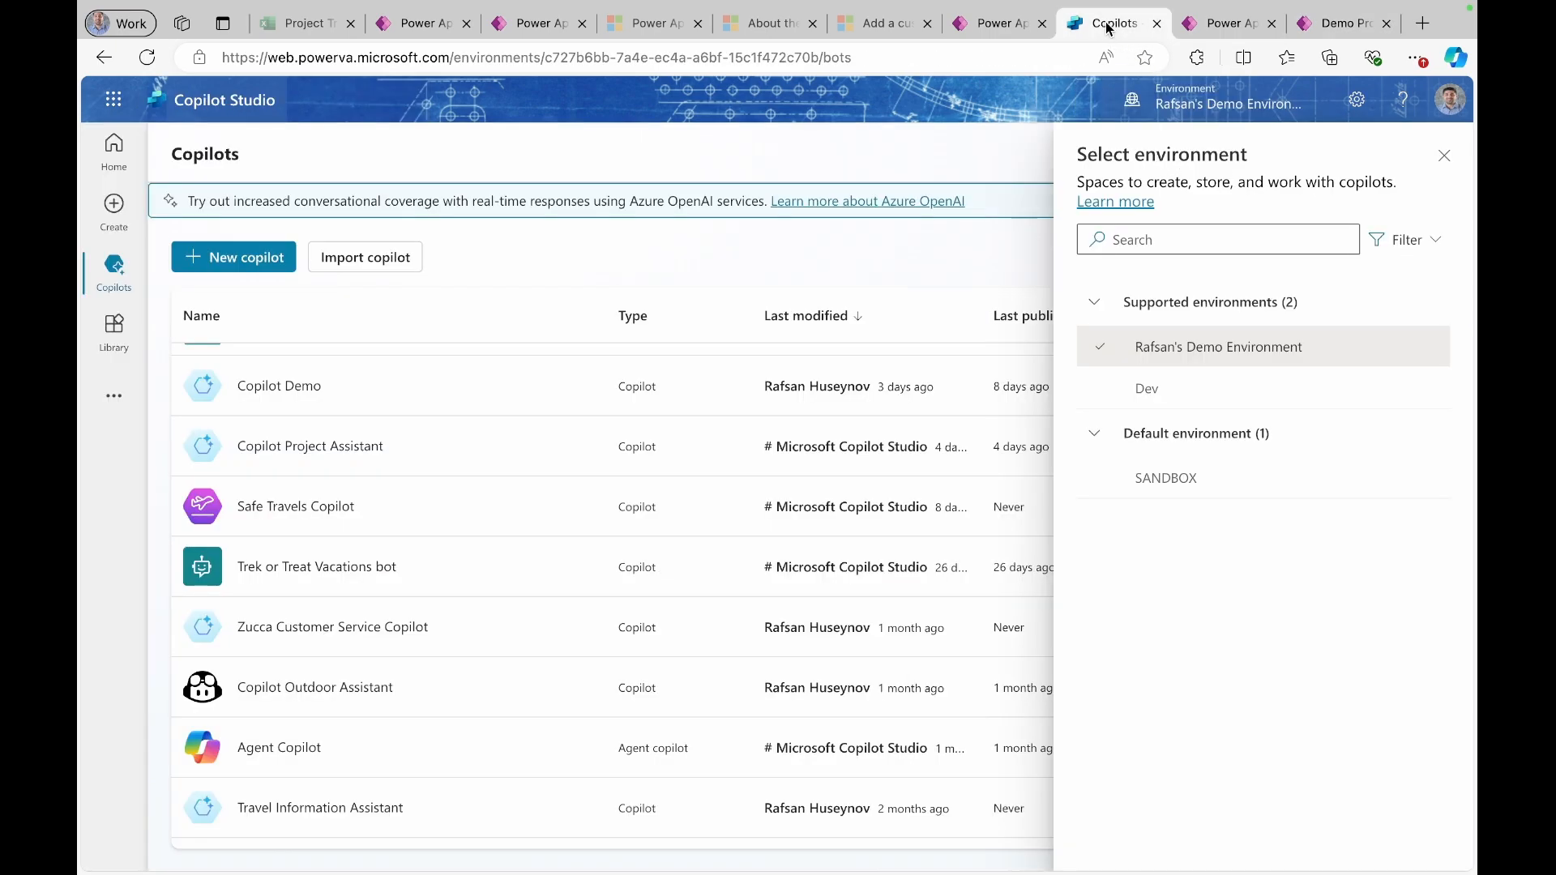
pyautogui.click(1445, 157)
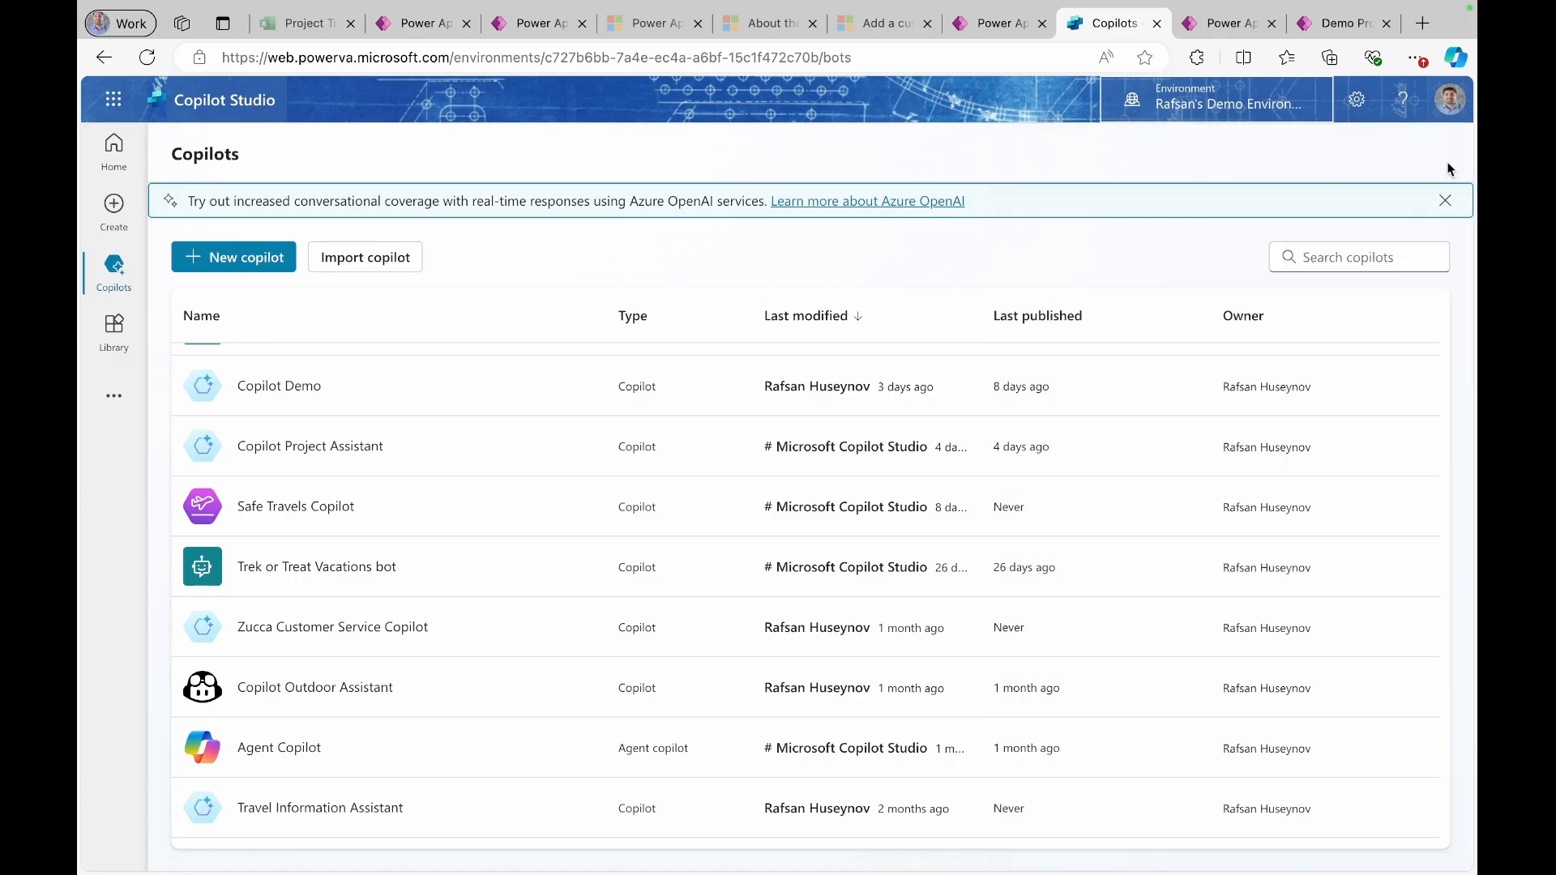
pyautogui.click(289, 449)
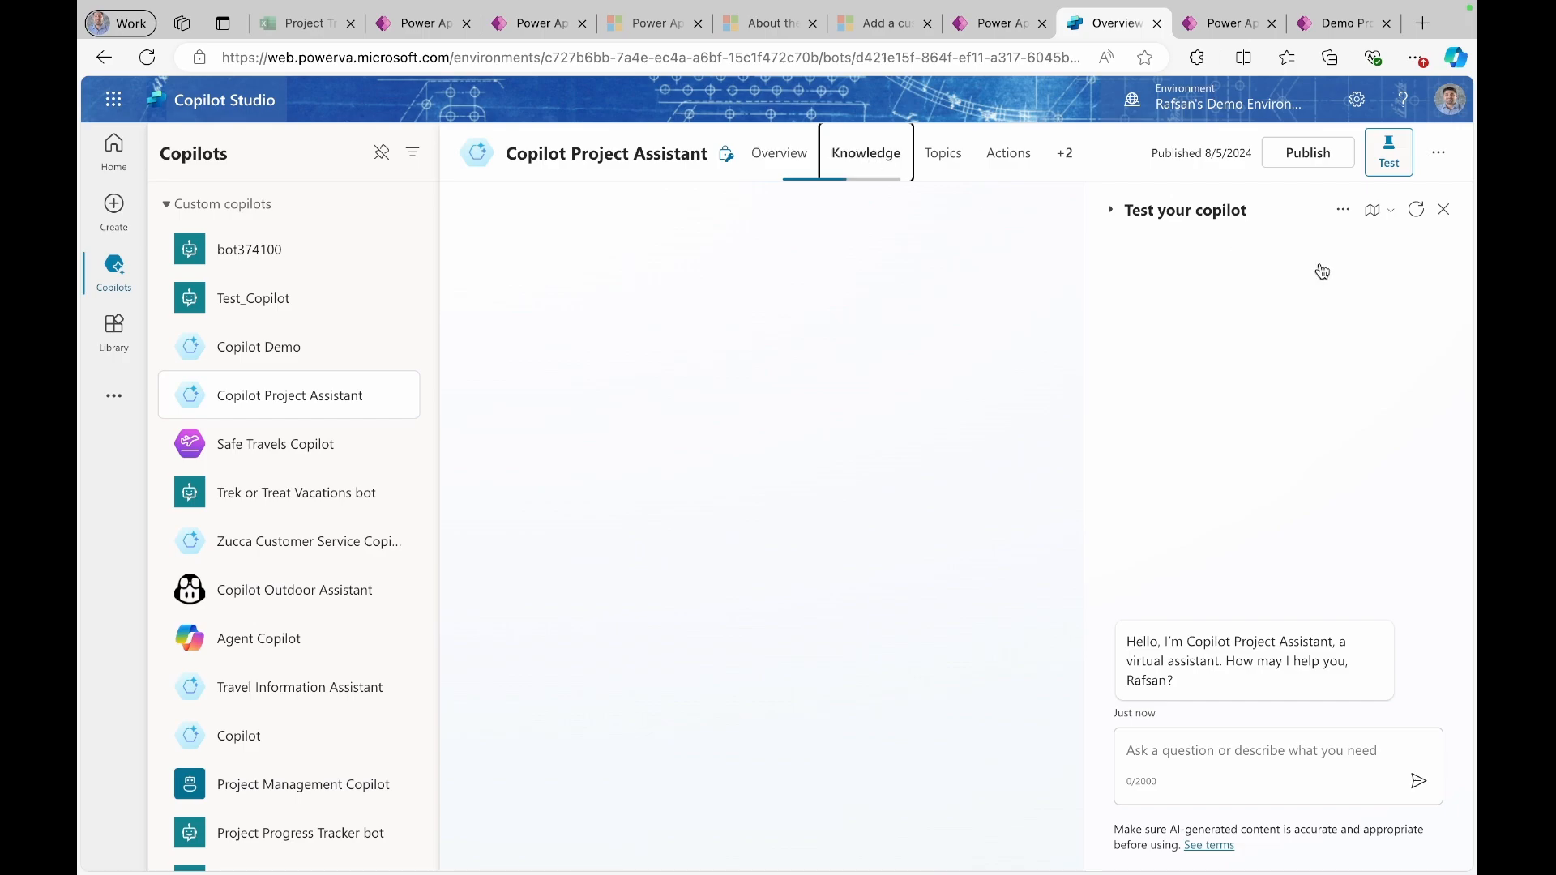
pyautogui.click(876, 159)
pyautogui.click(1443, 213)
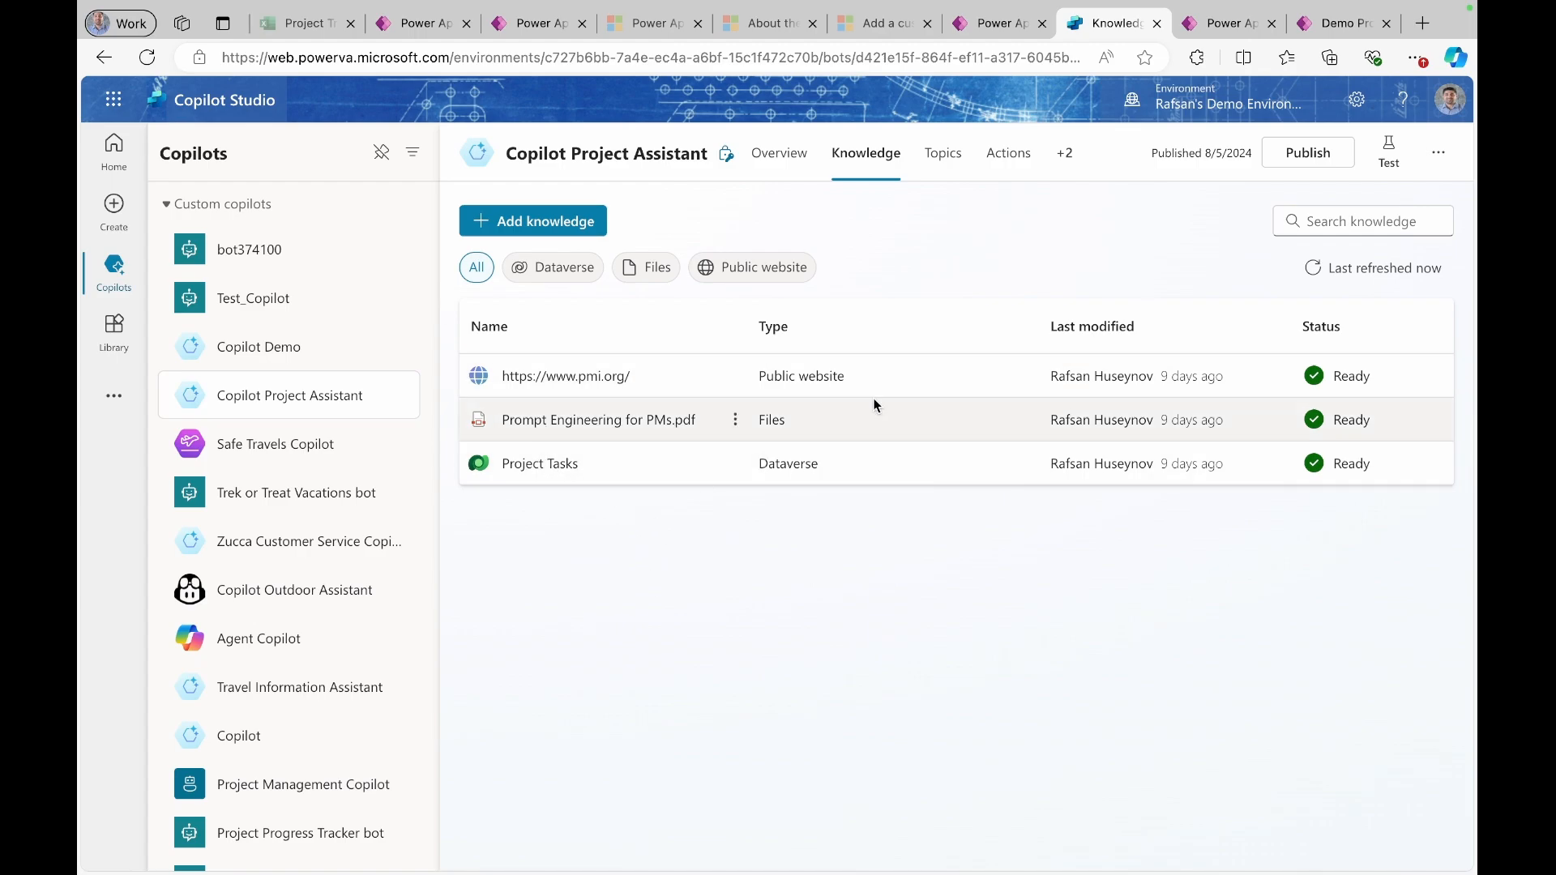
# - Return to the running Demo Project Task app and ask its Copilot pane "what is PMI Citizen Developer?"
pyautogui.click(1343, 30)
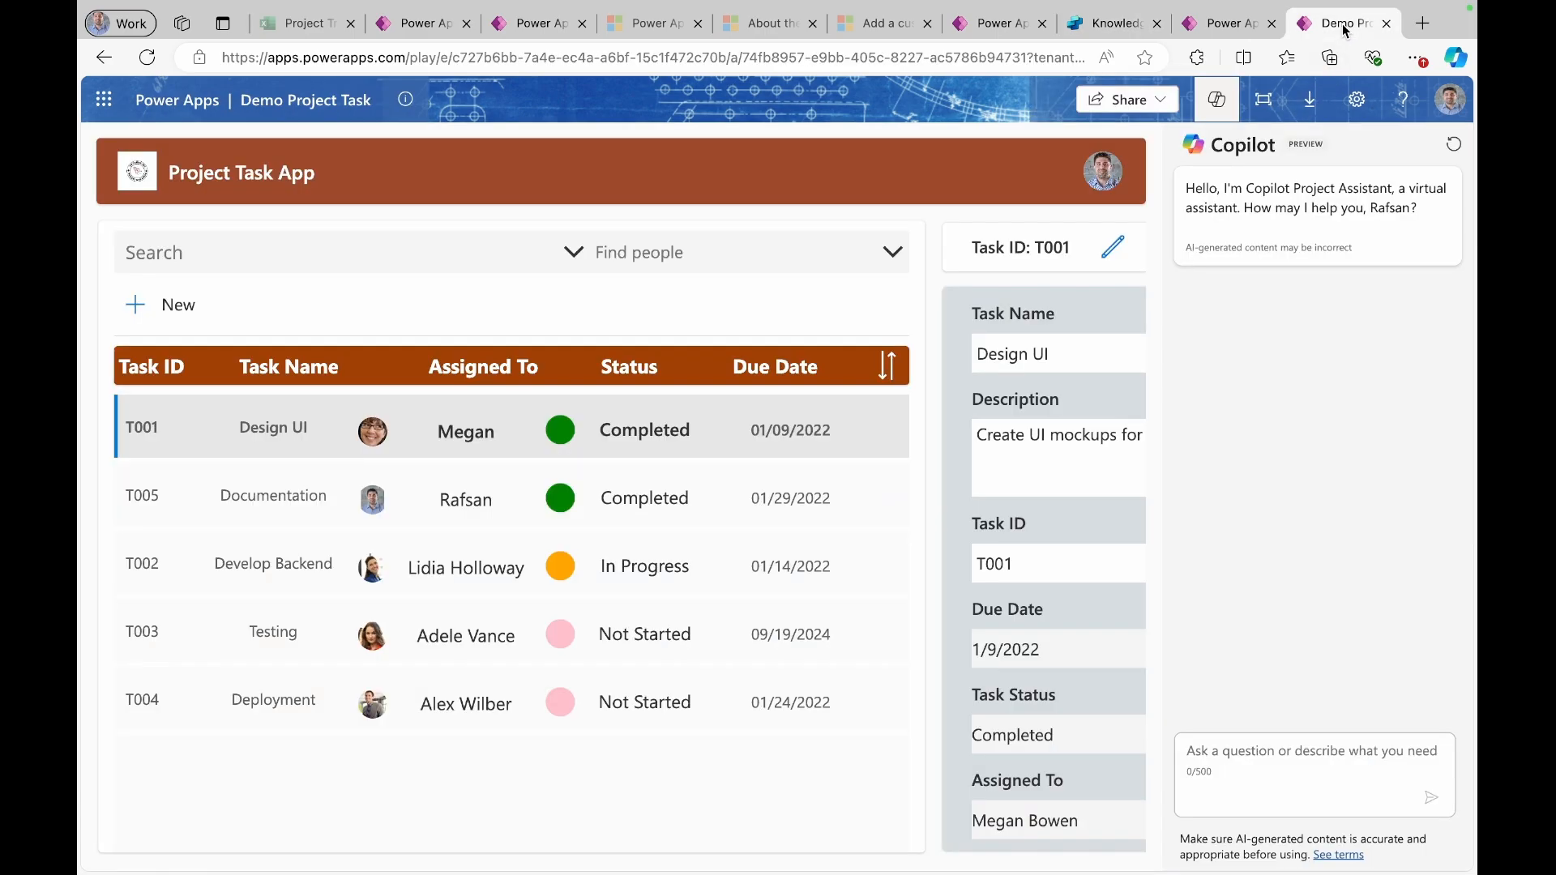
pyautogui.click(1210, 757)
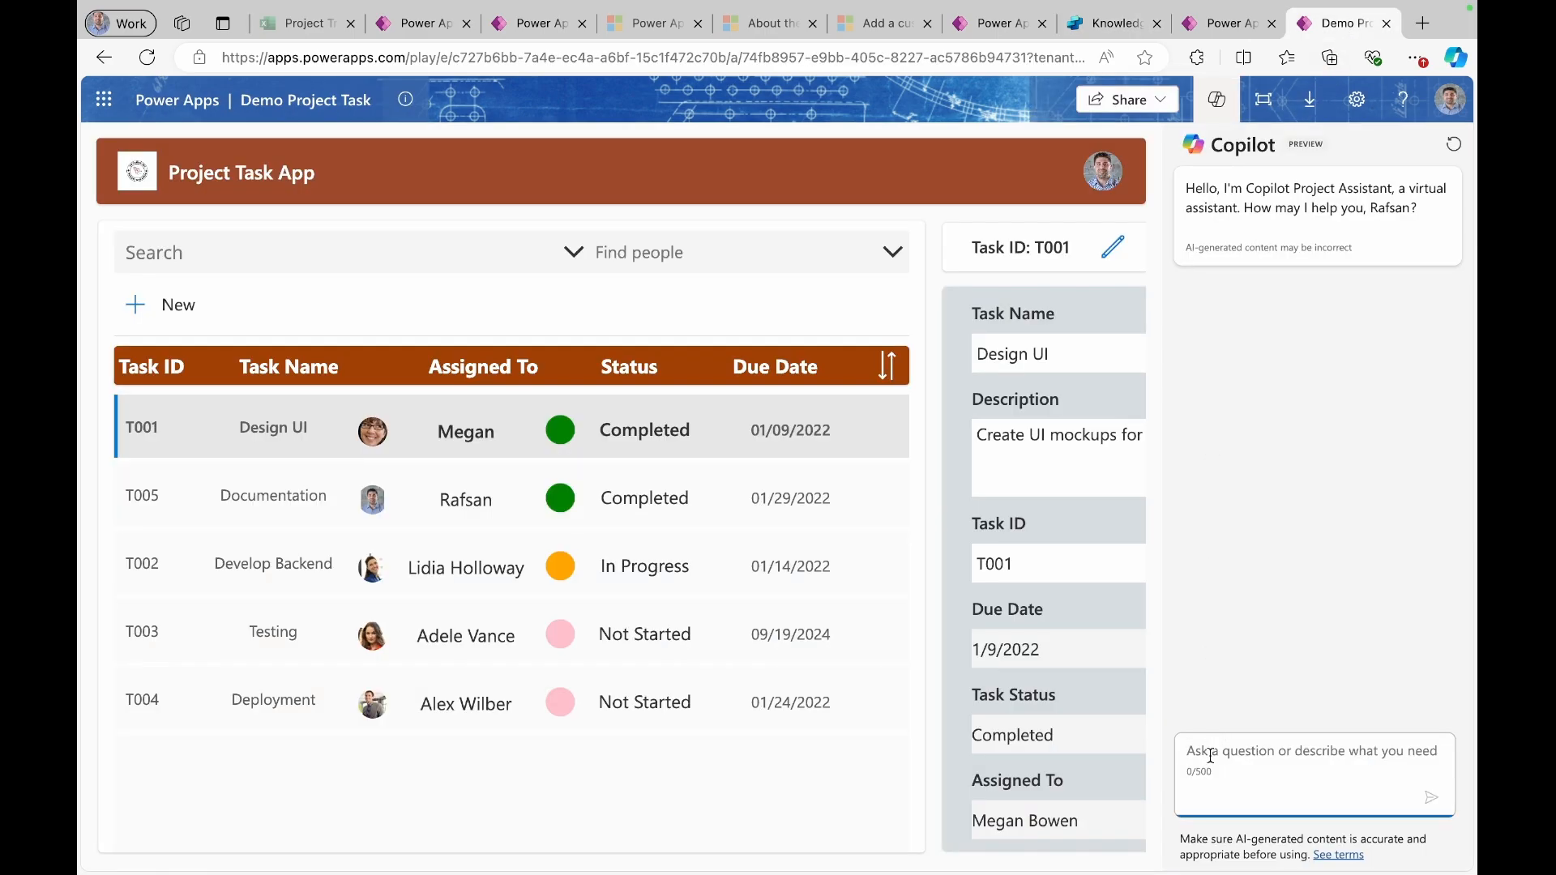
pyautogui.write('wha')
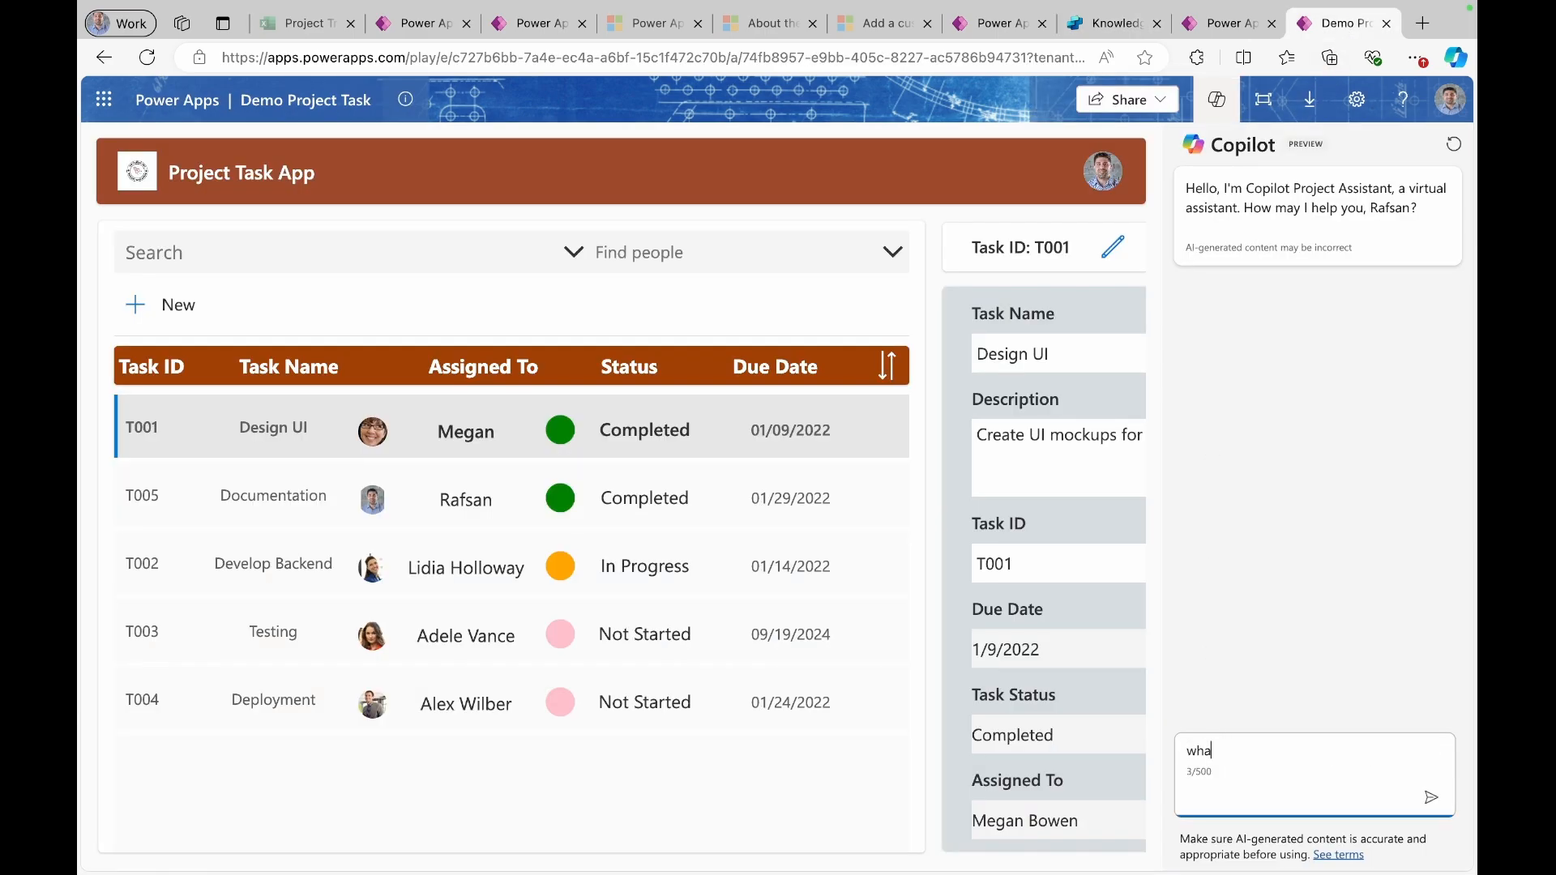
pyautogui.write('t is PMI Citizen Developer?')
pyautogui.press('Return')
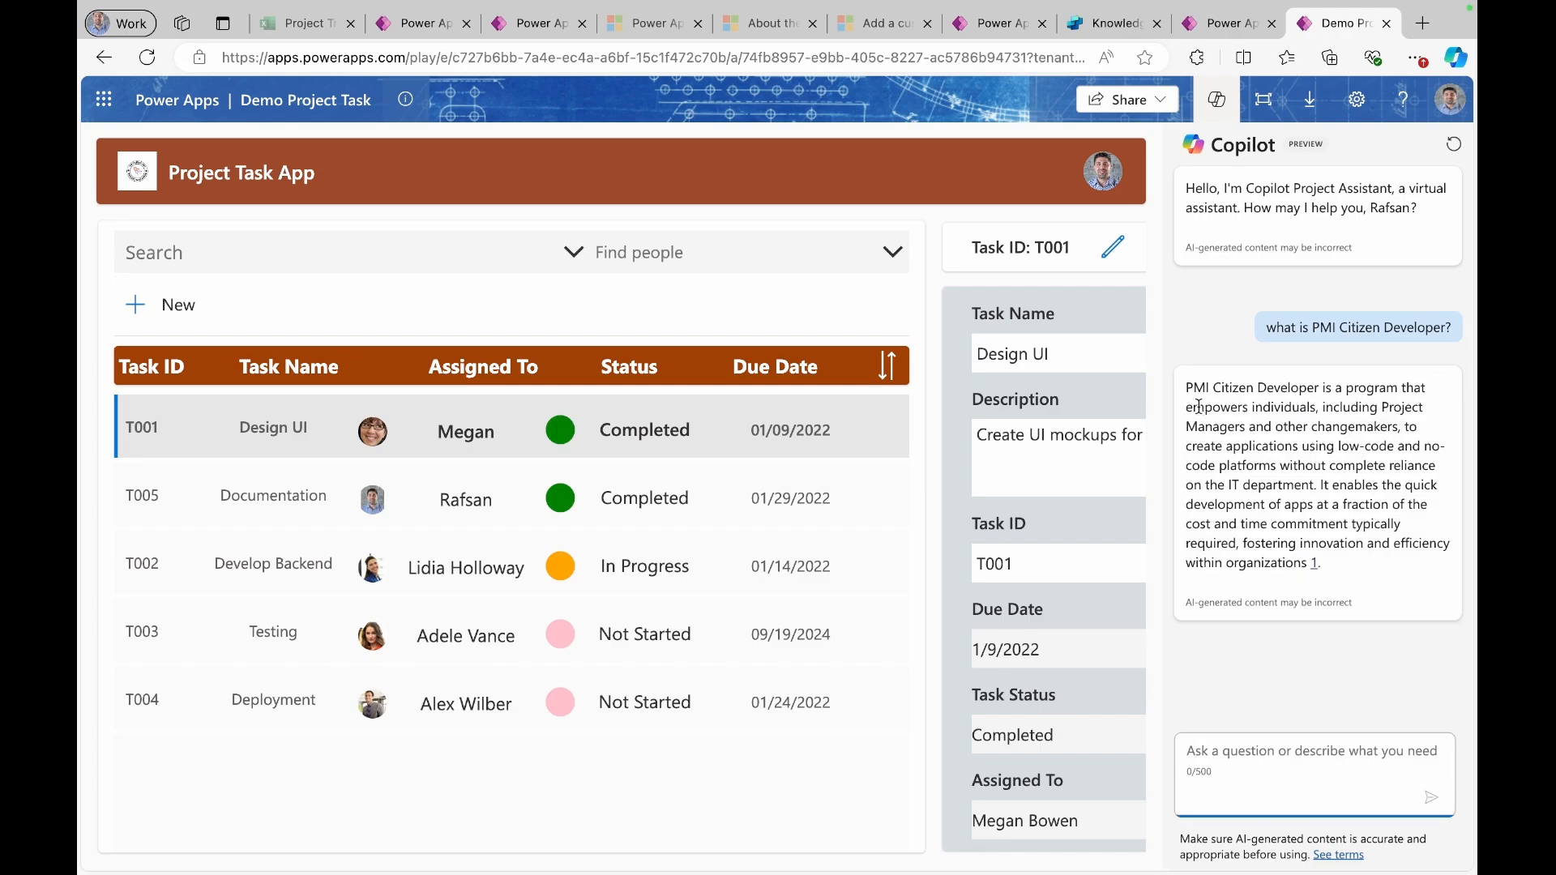
# - Highlight the copilot's answer about PMI Citizen Developer and open its cited source to check the web page and its address
pyautogui.moveTo(1187, 386); pyautogui.dragTo(1313, 564)
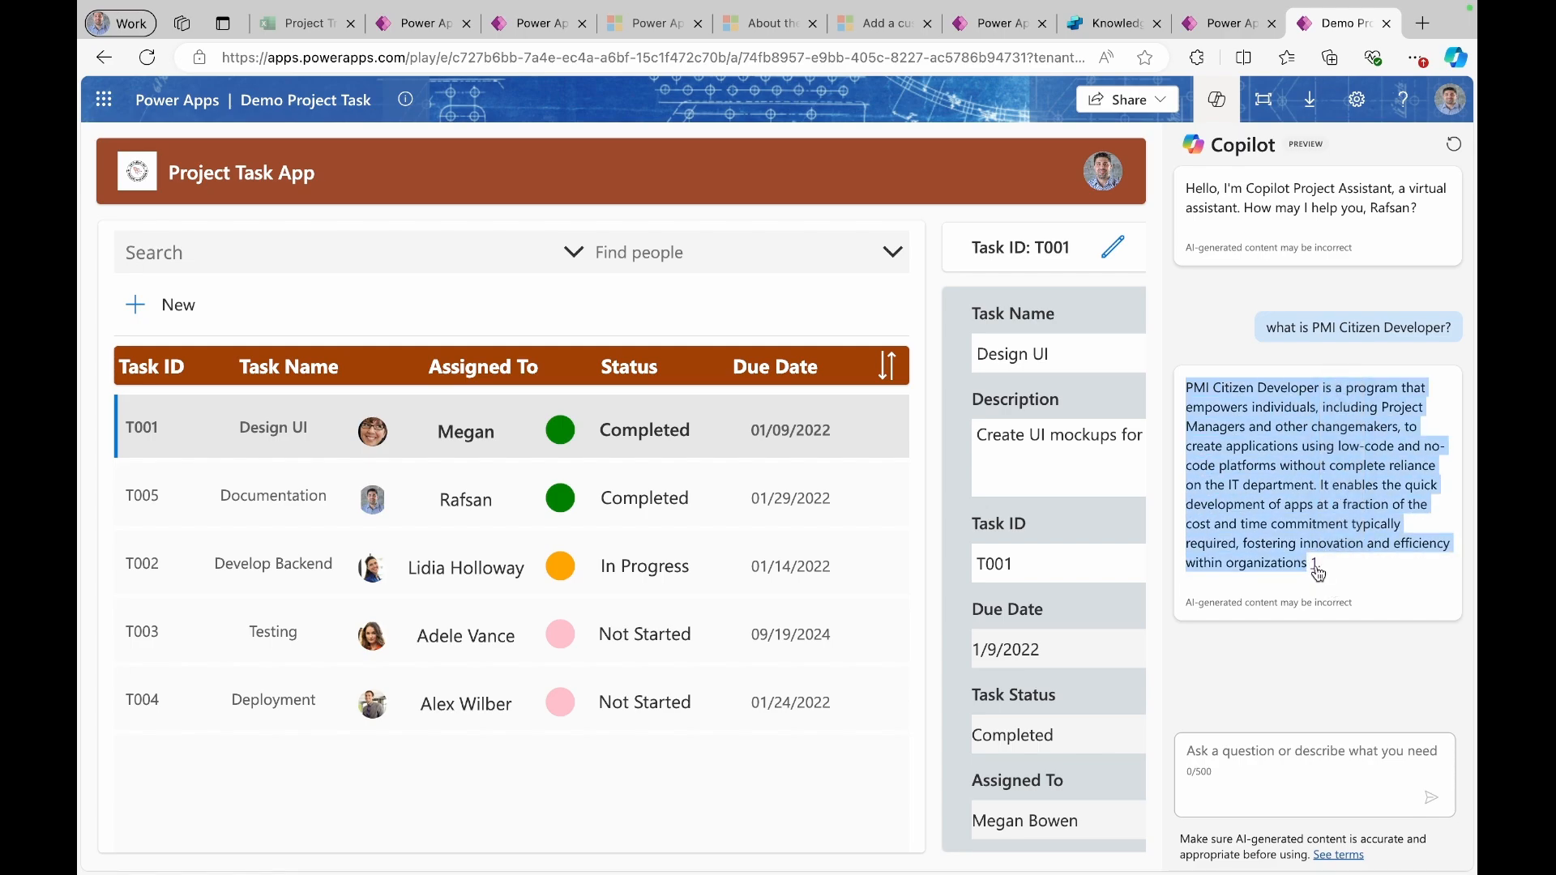
pyautogui.click(1315, 565)
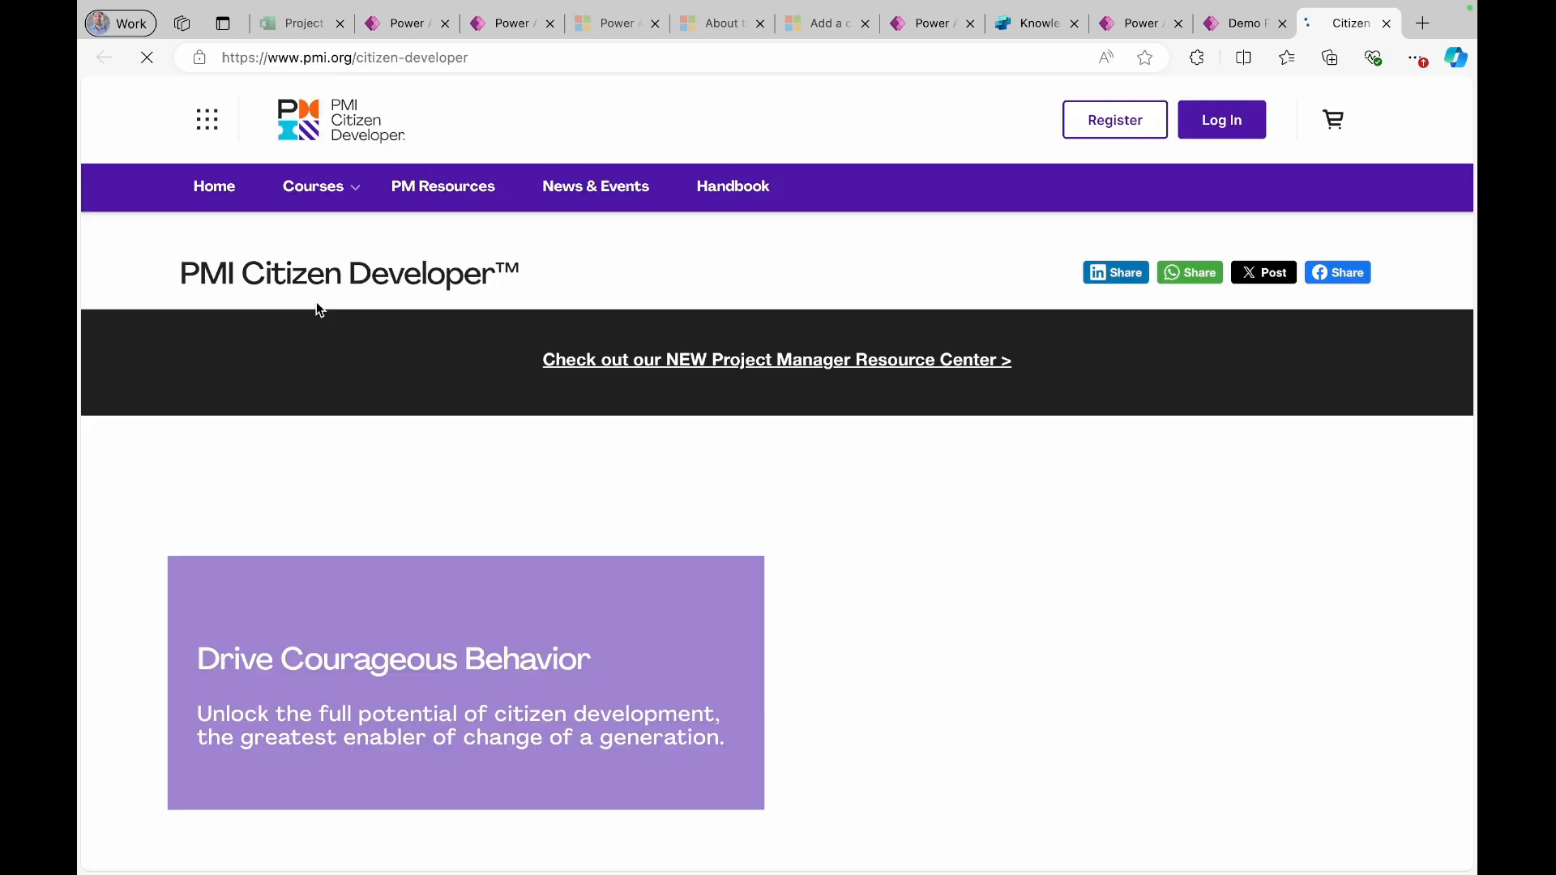
pyautogui.scroll(-1, 542, 439)
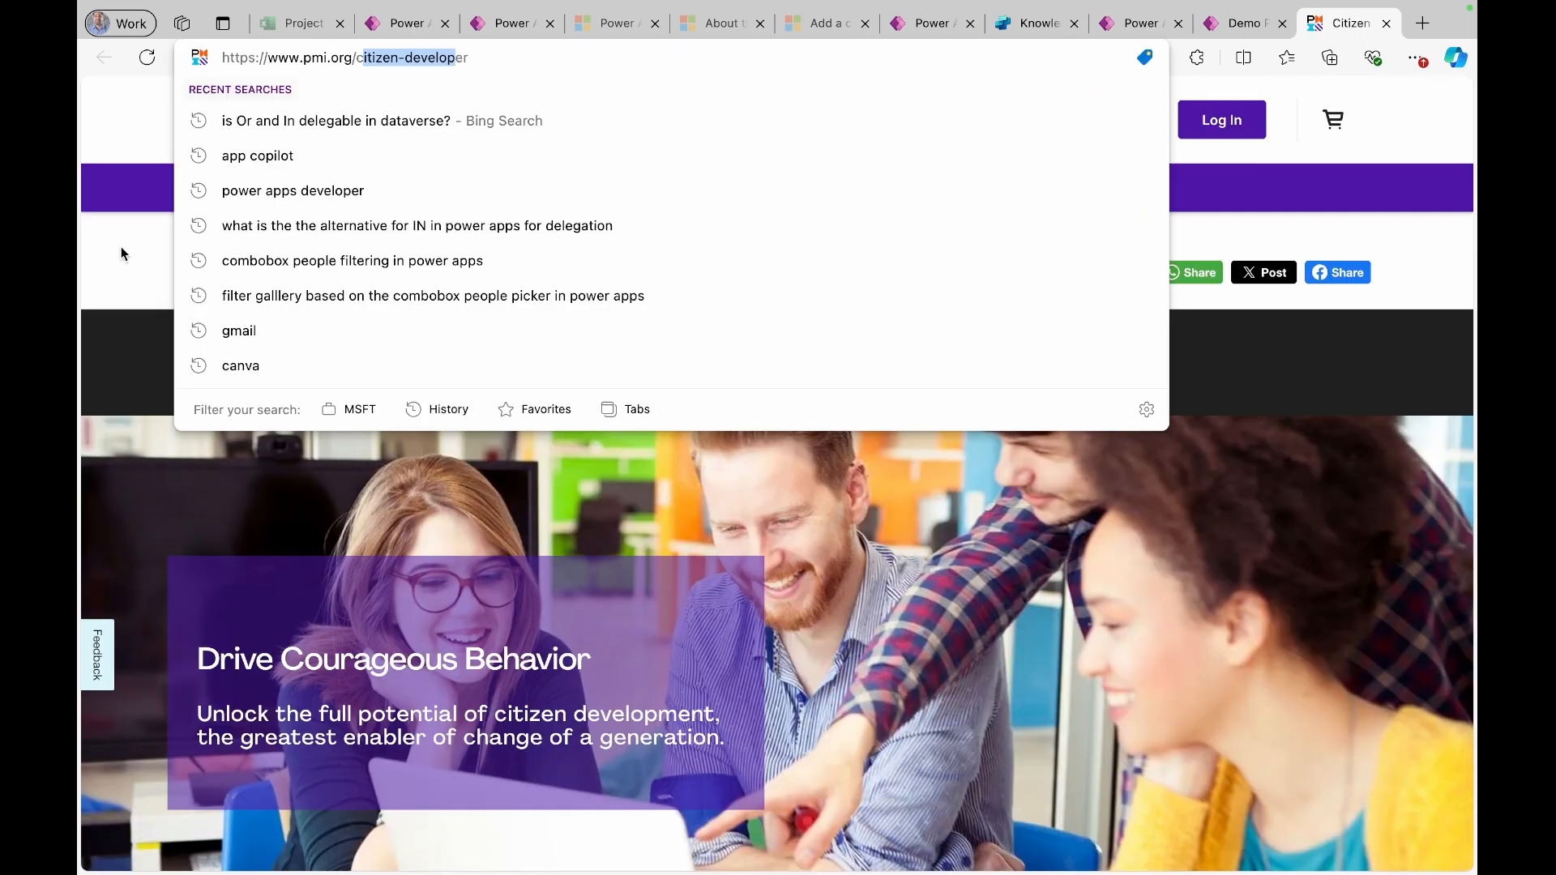
pyautogui.click(118, 250)
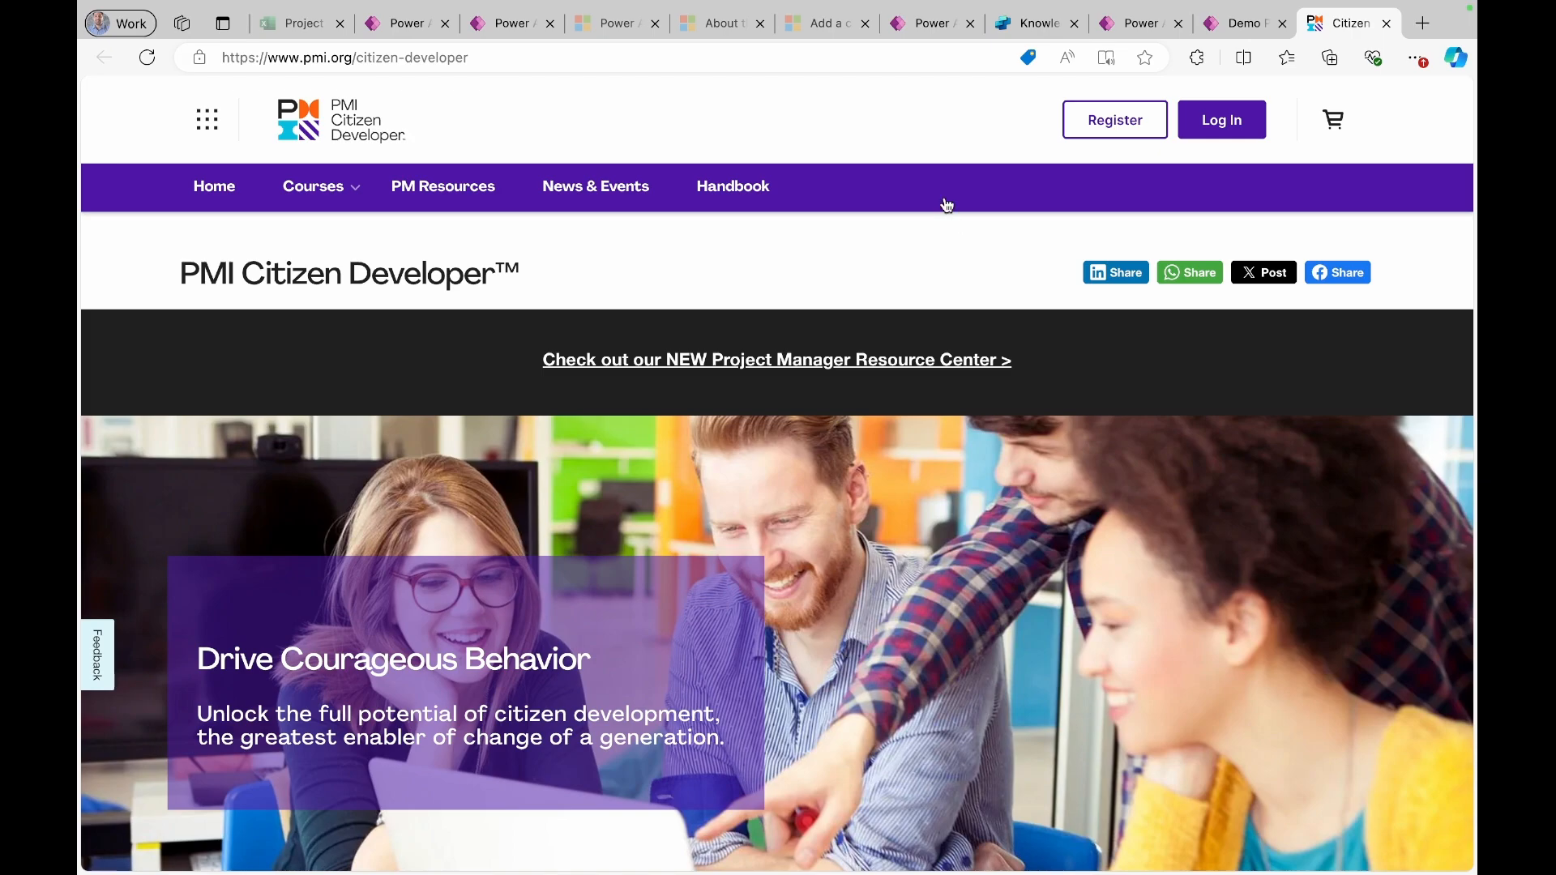
# - Return to the running app, close the Copilot pane, and ask "How many Demo Project Tasks are there?" on the Copilot chat screen
pyautogui.click(1230, 23)
pyautogui.click(1229, 111)
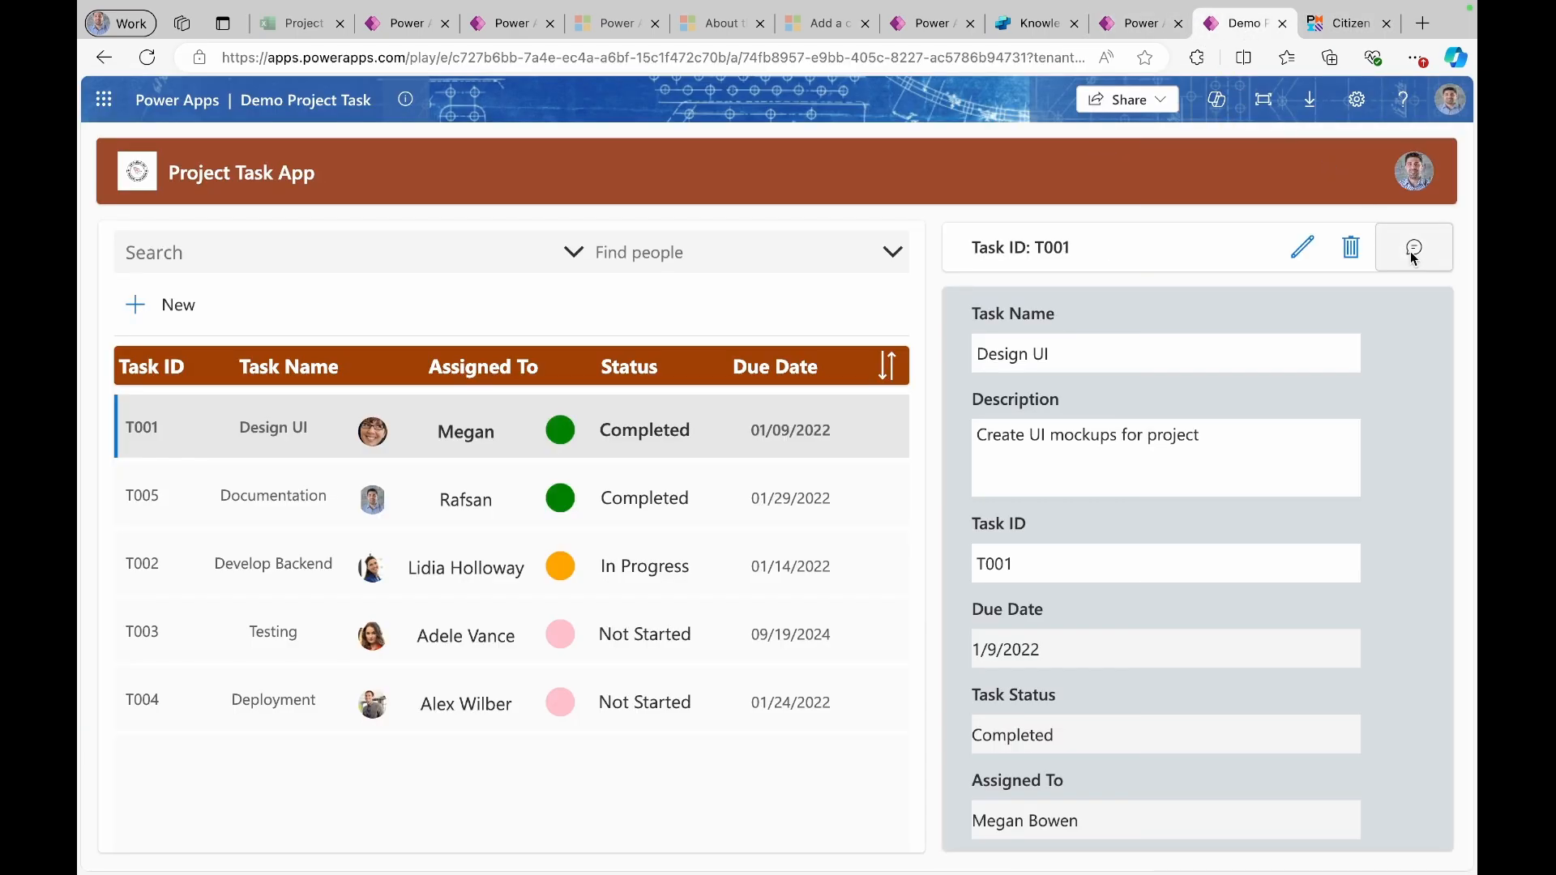
pyautogui.click(1412, 254)
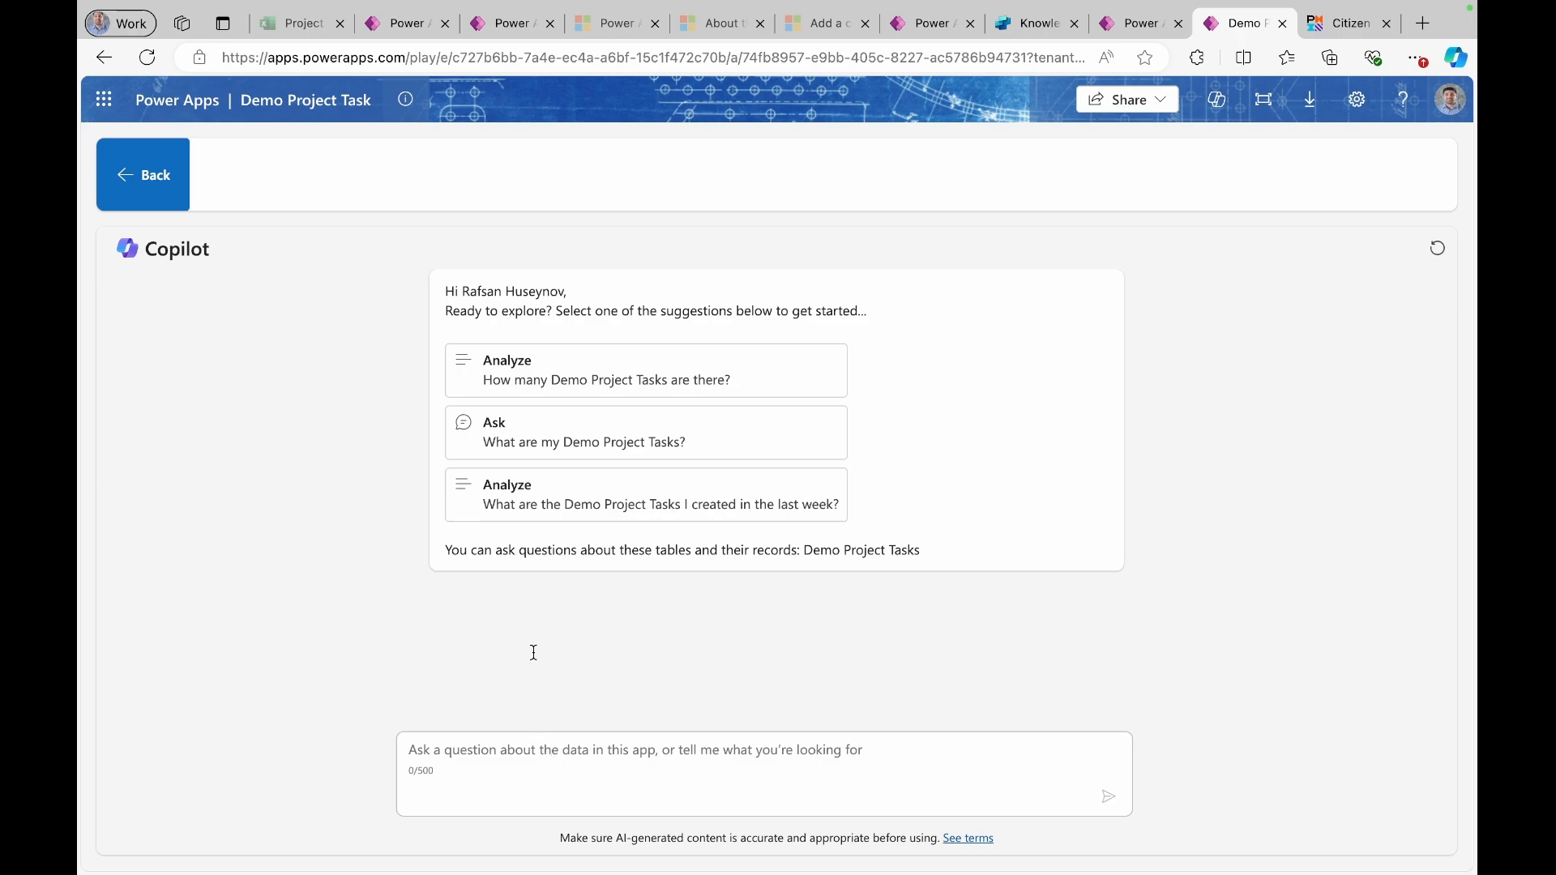
pyautogui.click(581, 383)
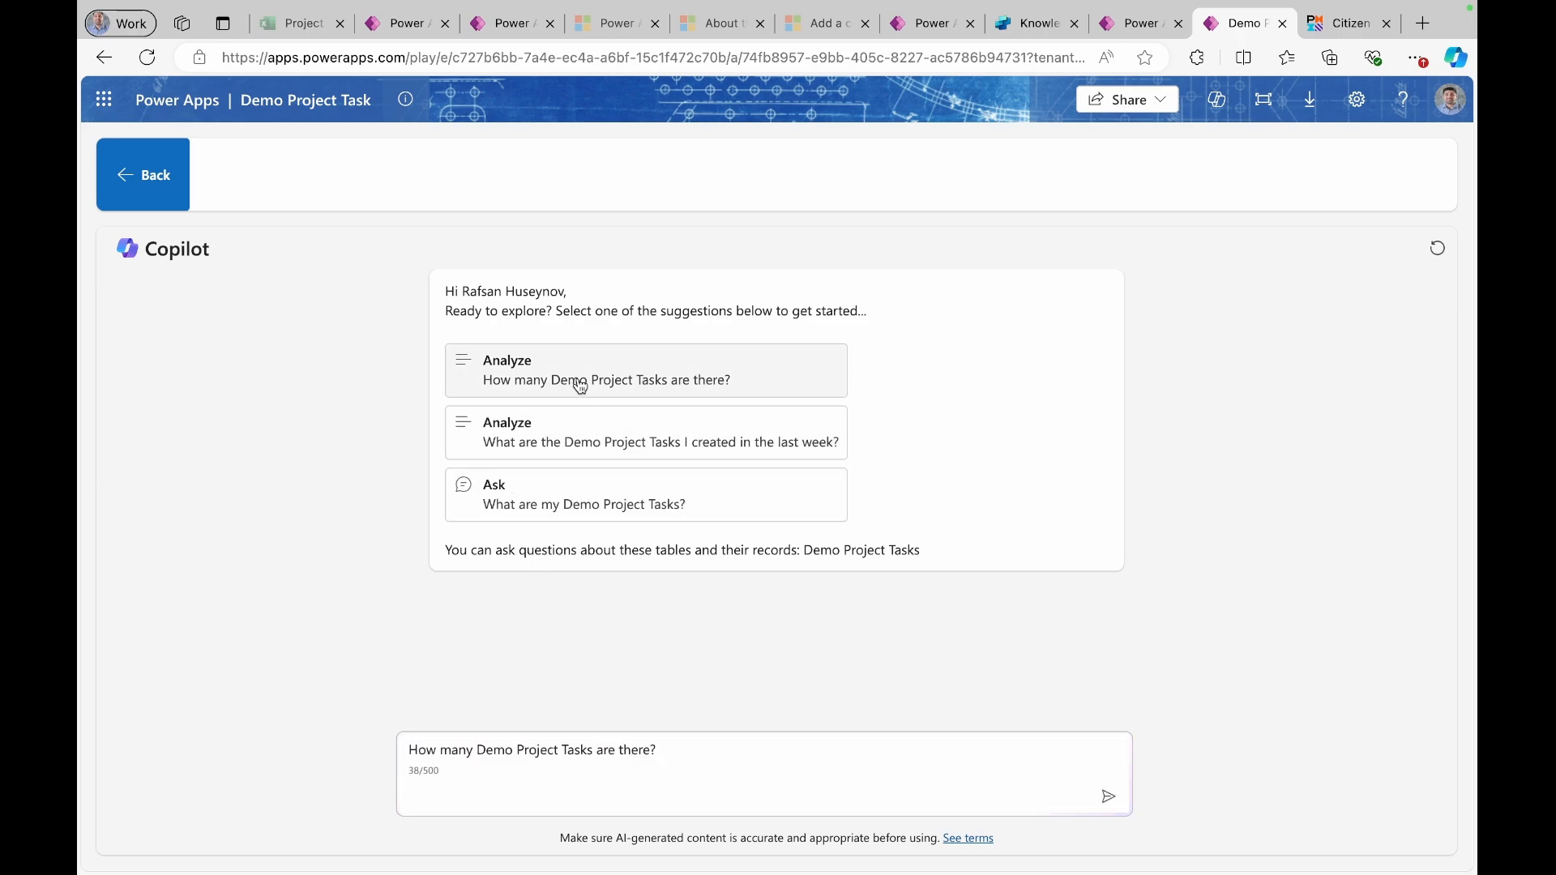
pyautogui.click(1109, 799)
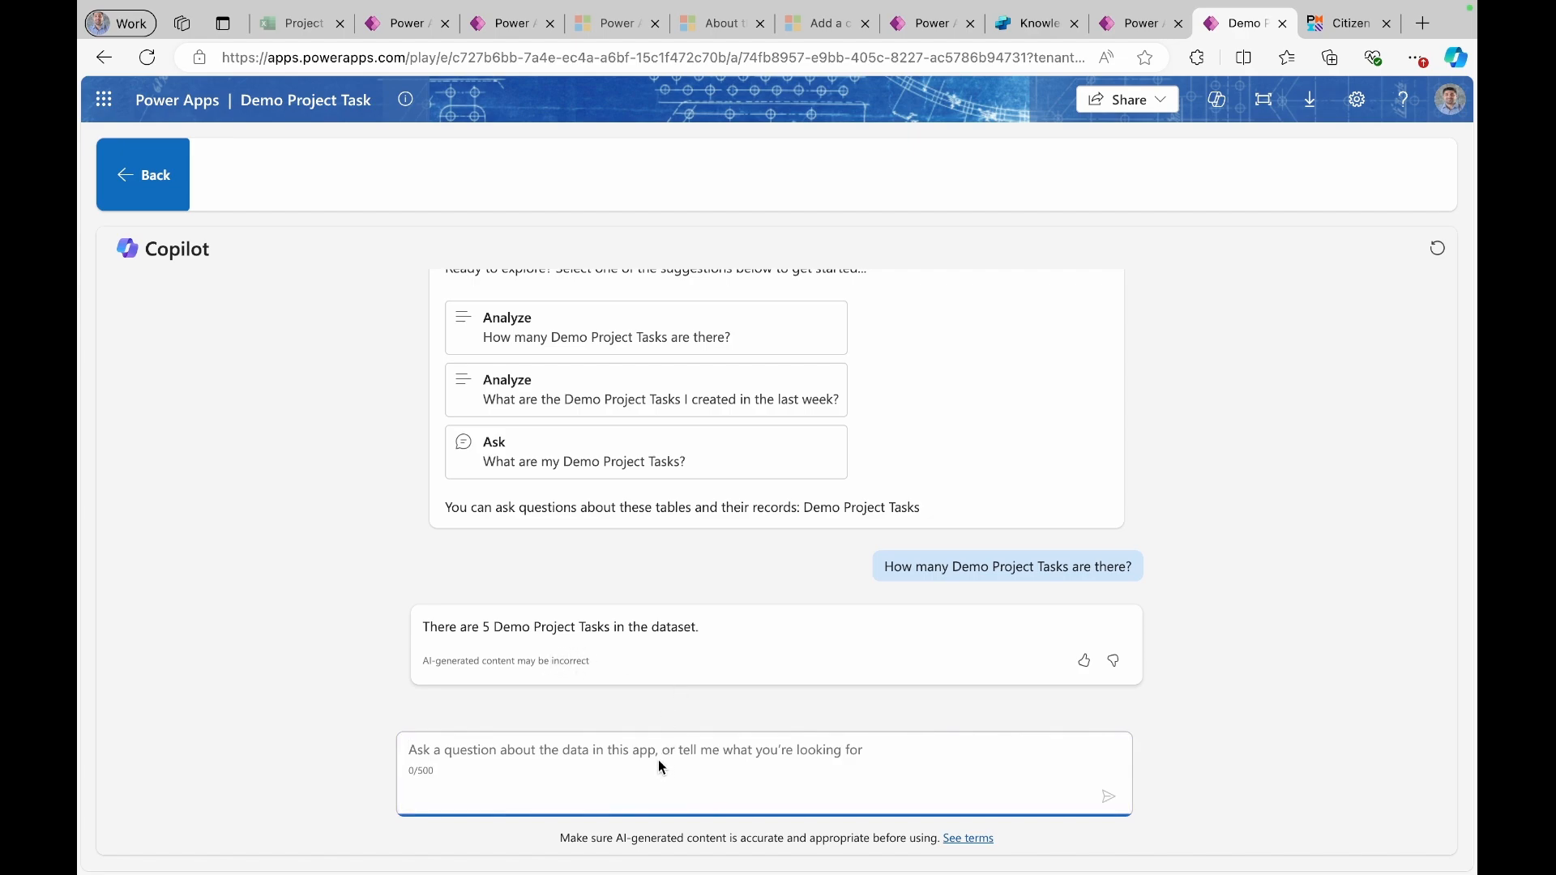
# - Ask the Copilot control on the chat screen "what is PMI Citizen Developer?" and review the conversation
pyautogui.write('wh')
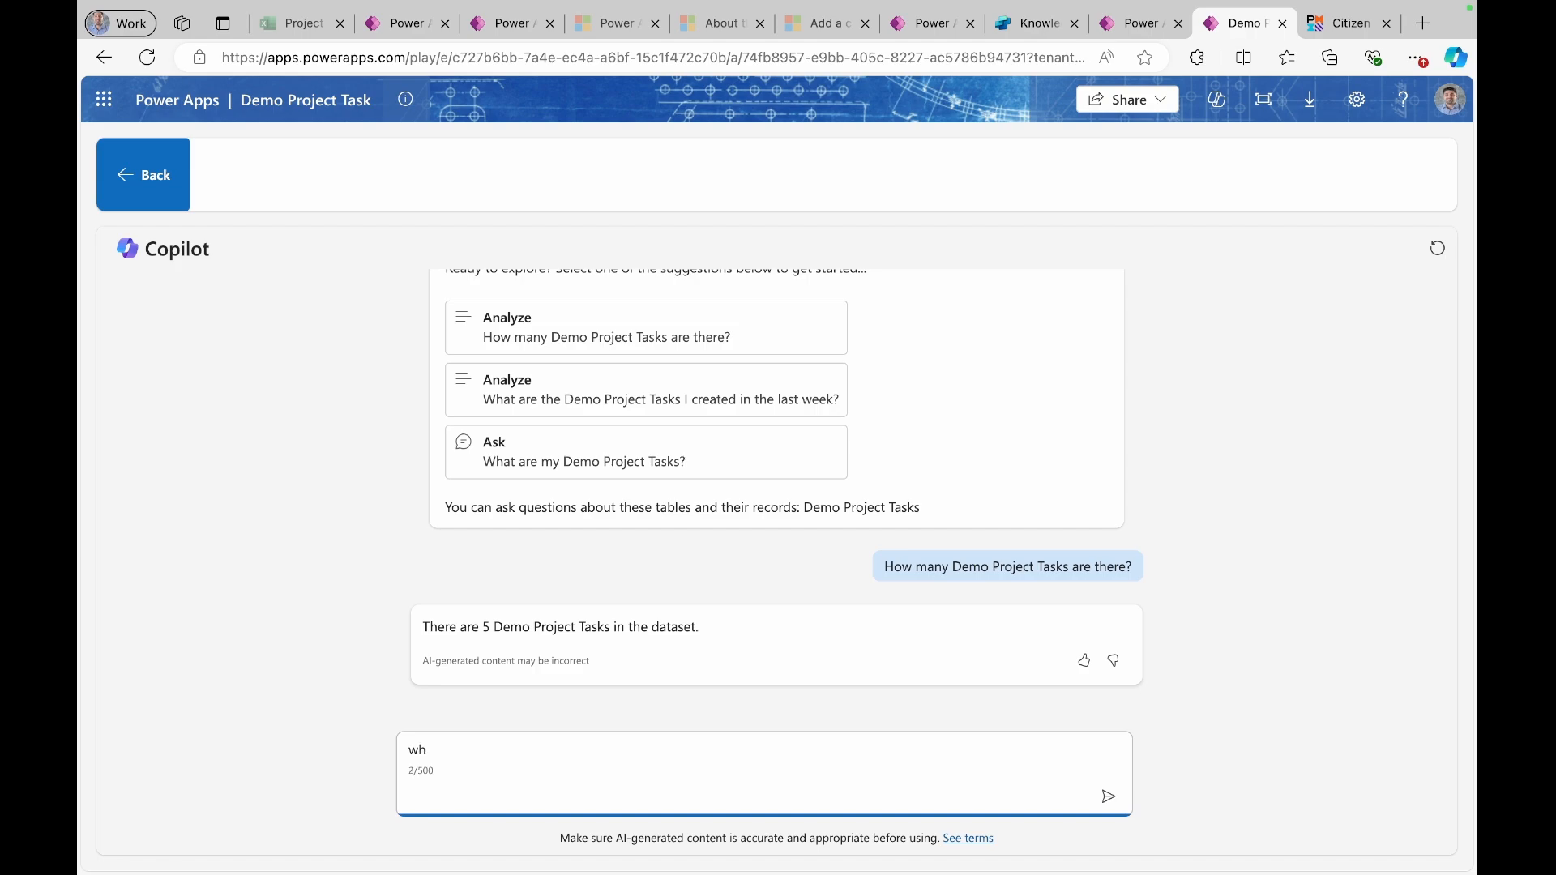
pyautogui.write('at is P MI')
pyautogui.press('BackSpace')
pyautogui.press('BackSpace')
pyautogui.press('BackSpace')
pyautogui.write('PMIK')
pyautogui.write(' Citizen De')
pyautogui.write('veloper?')
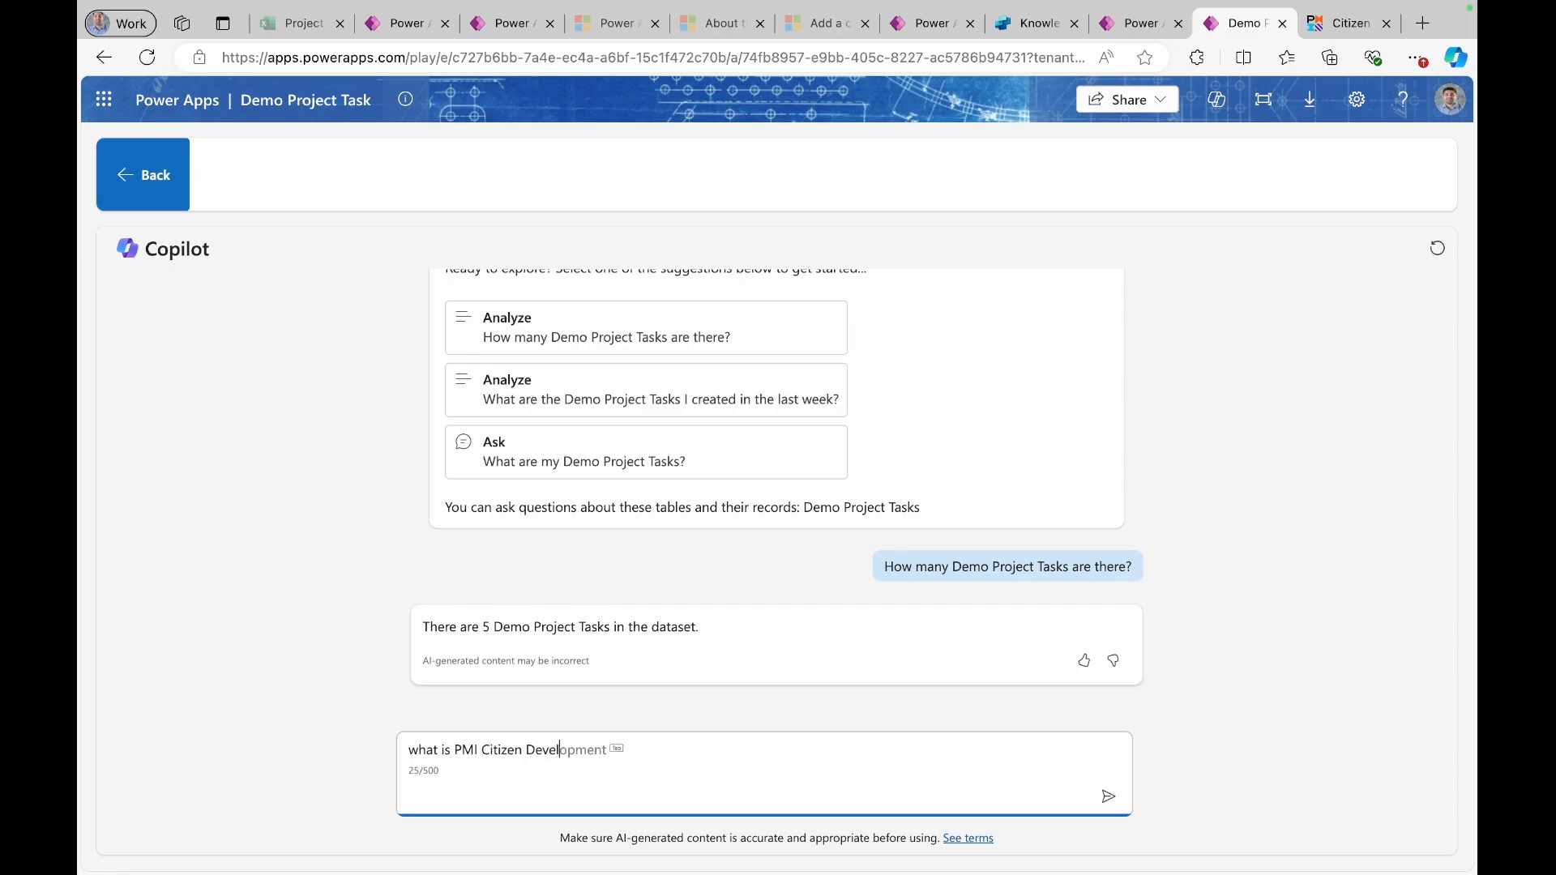
pyautogui.press('Return')
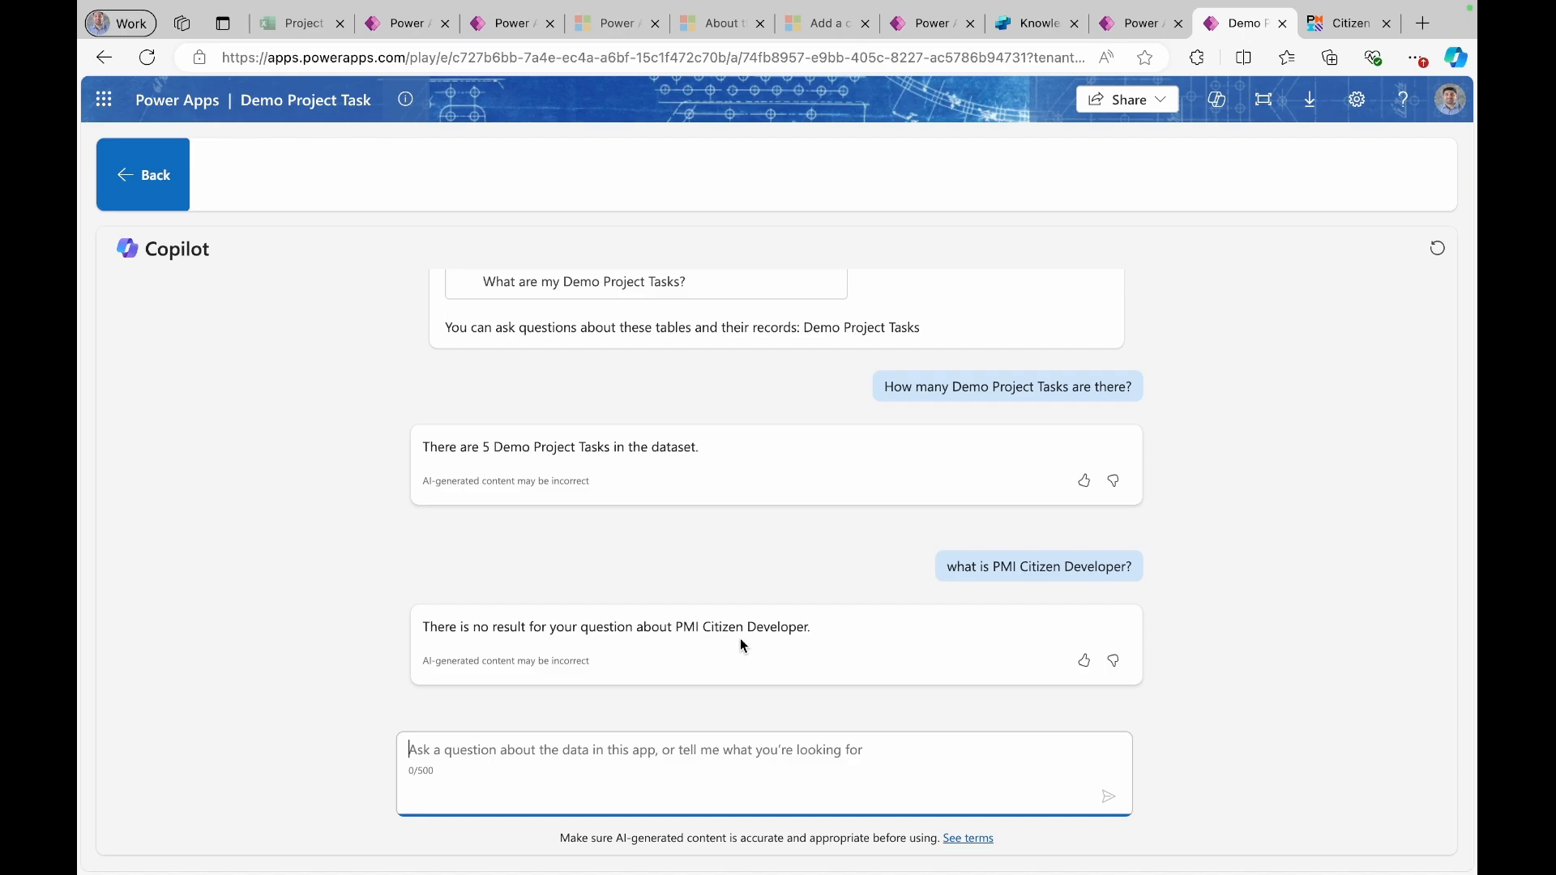
pyautogui.scroll(3, 741, 639)
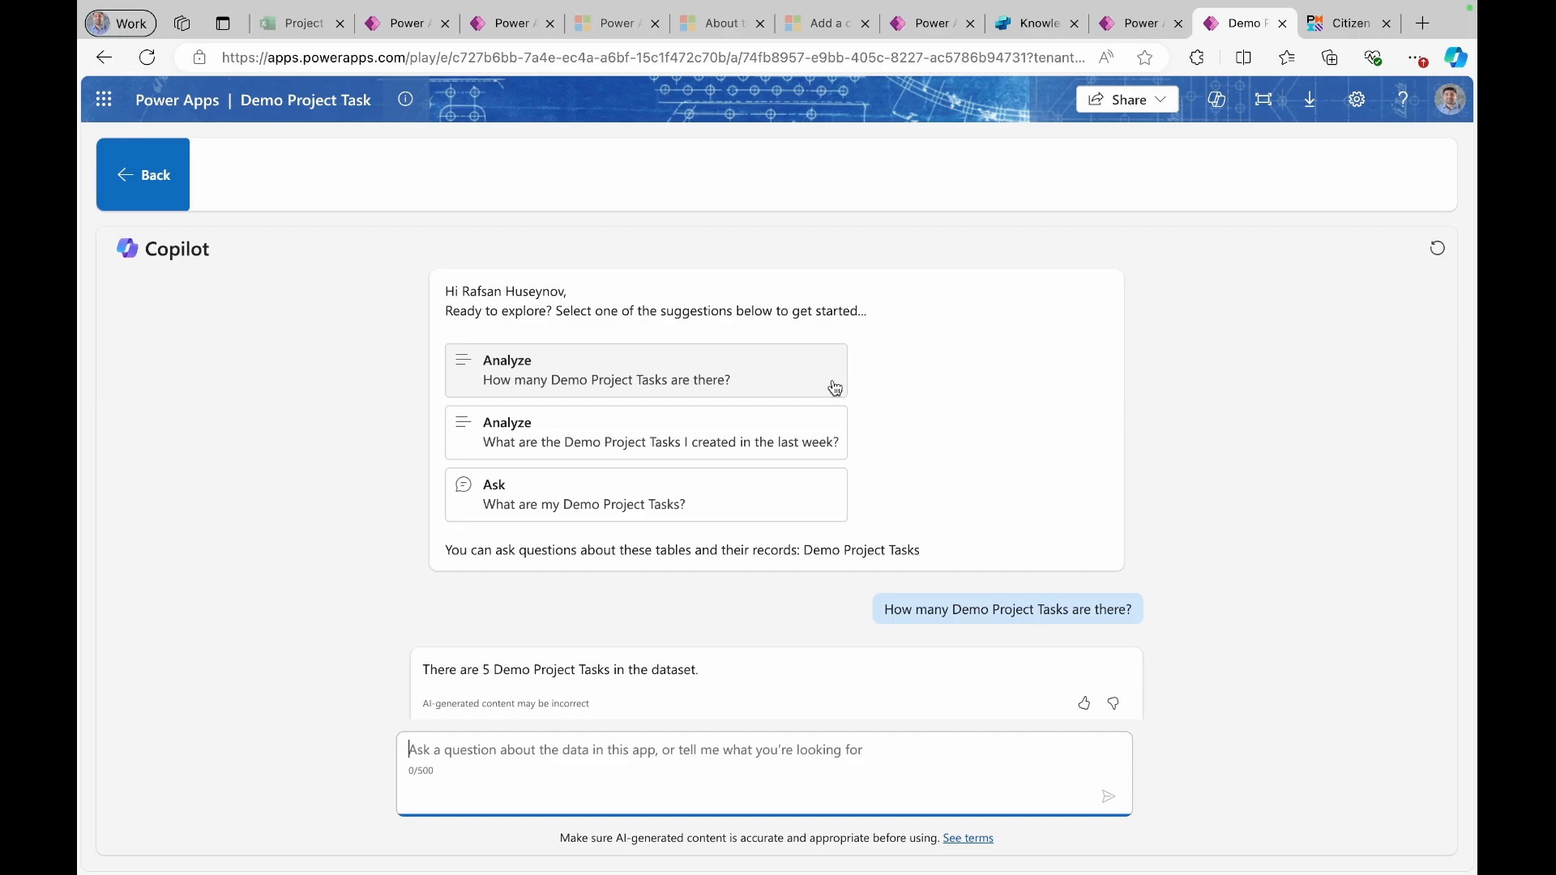
# - Go back to the tasks screen, reopen the app's Copilot pane, and restart its conversation
pyautogui.click(144, 174)
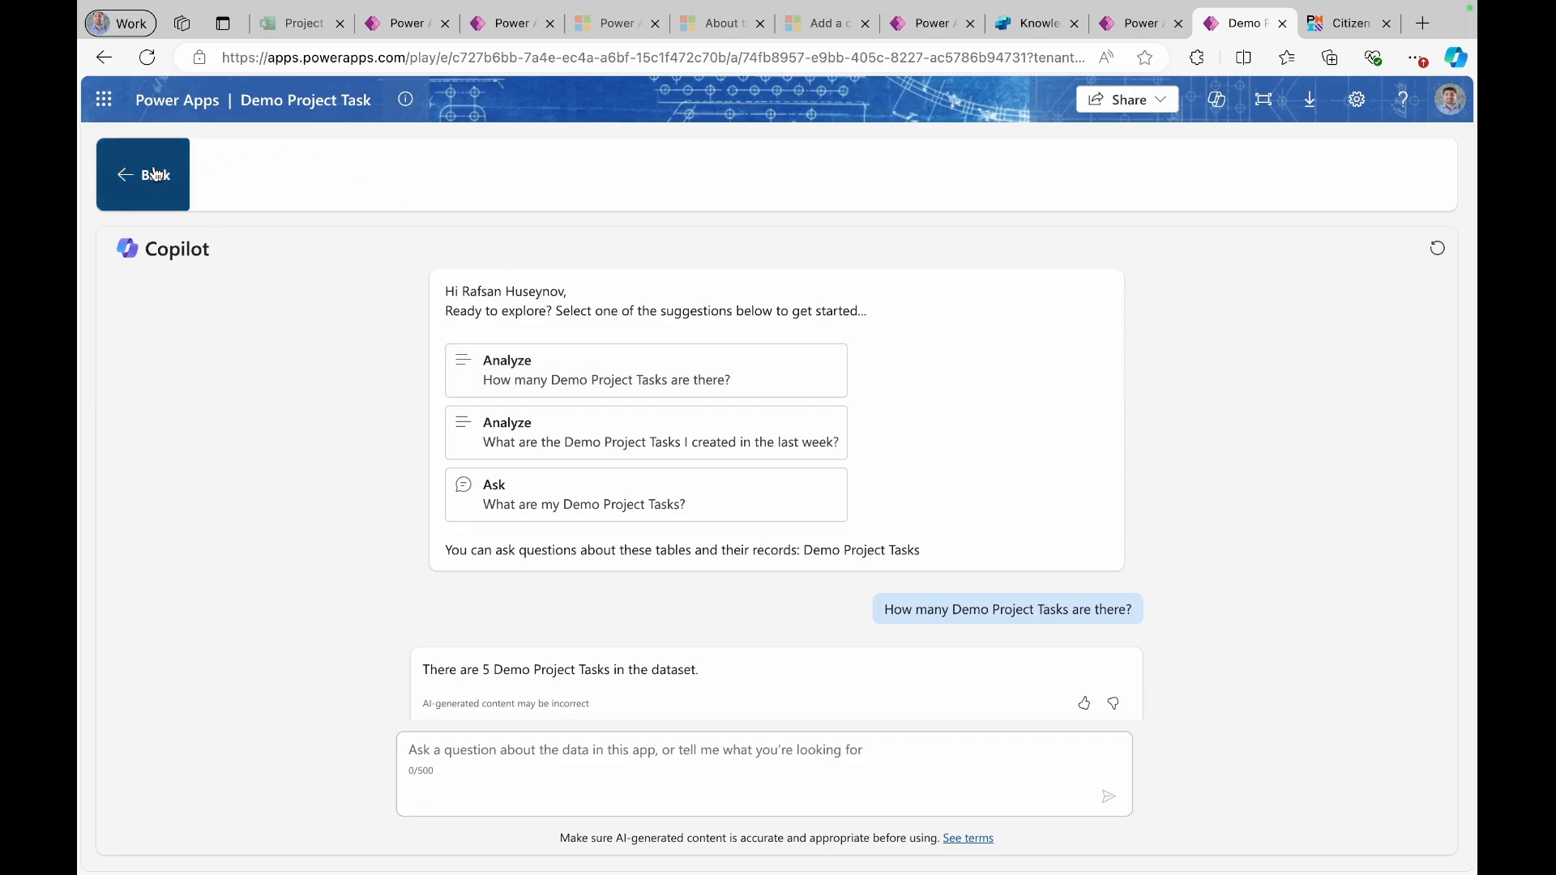
pyautogui.click(1216, 99)
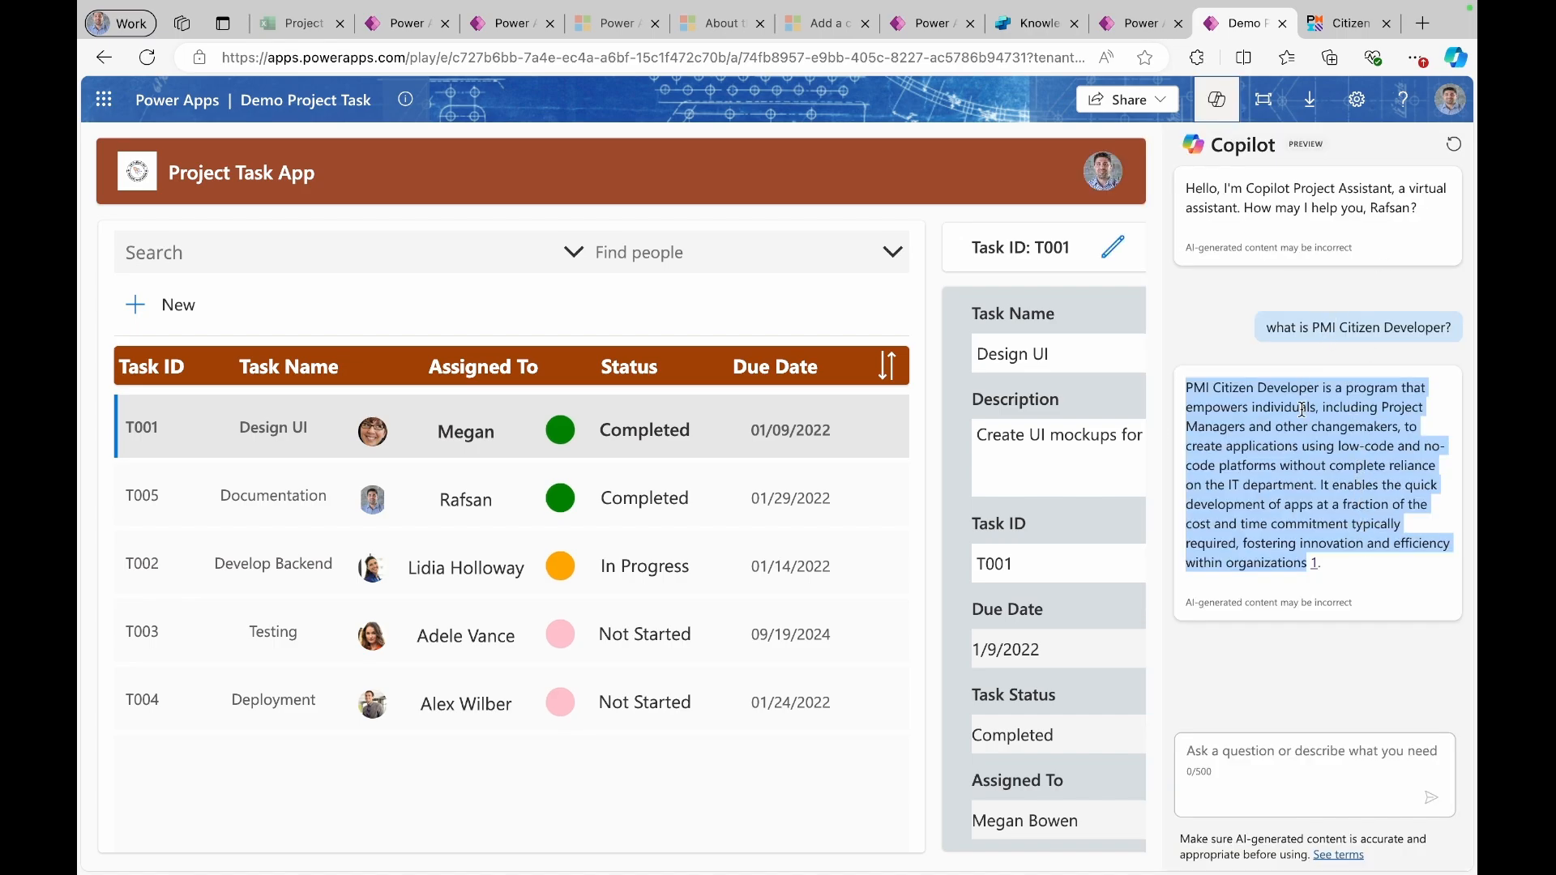
pyautogui.click(1458, 143)
pyautogui.click(1216, 98)
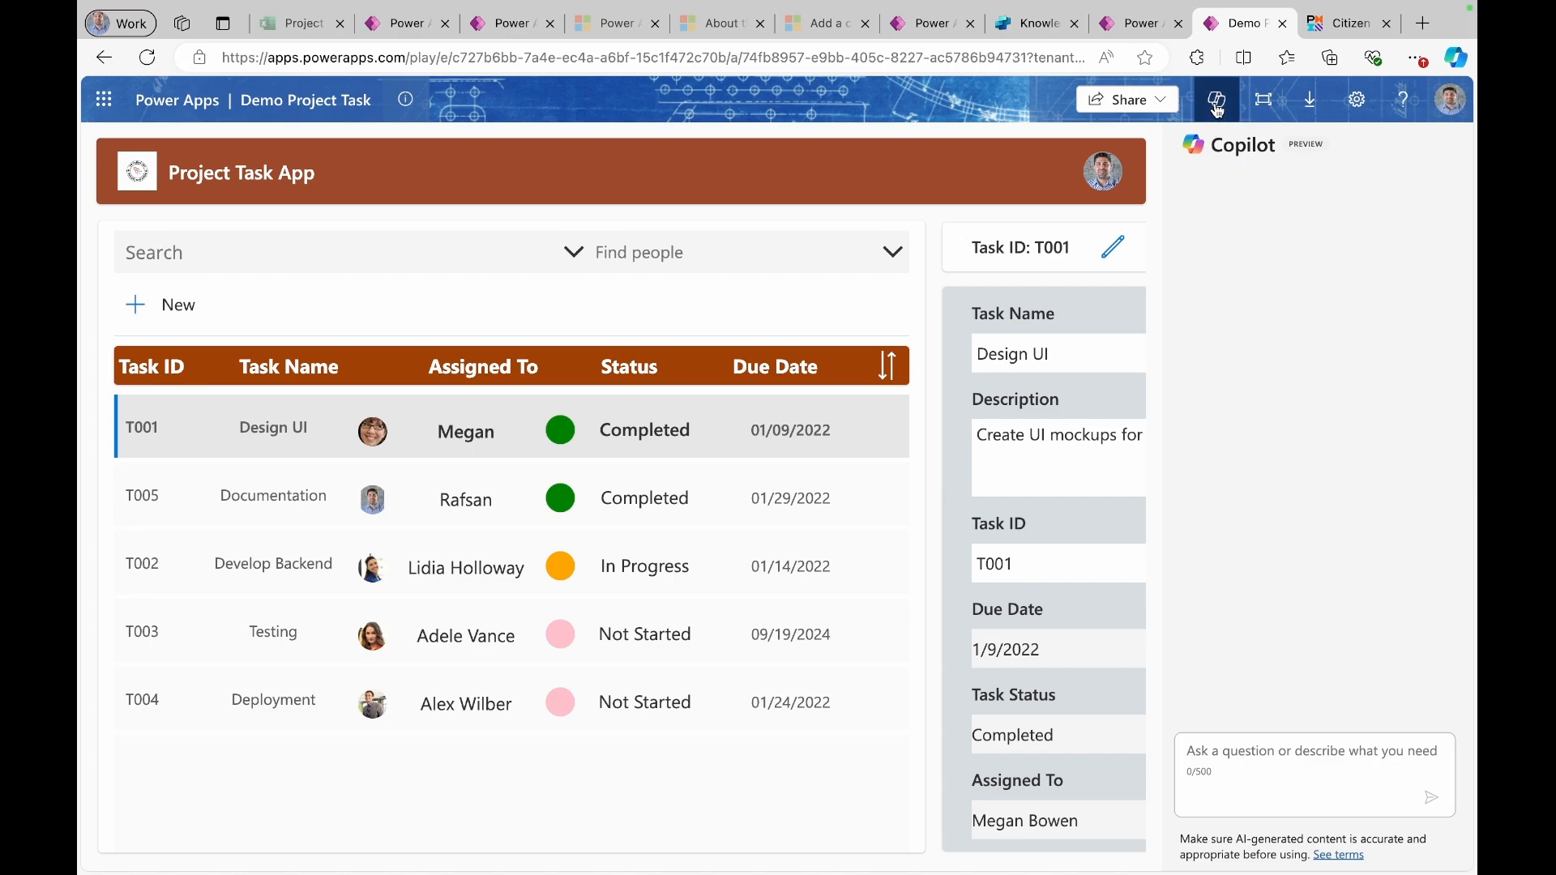